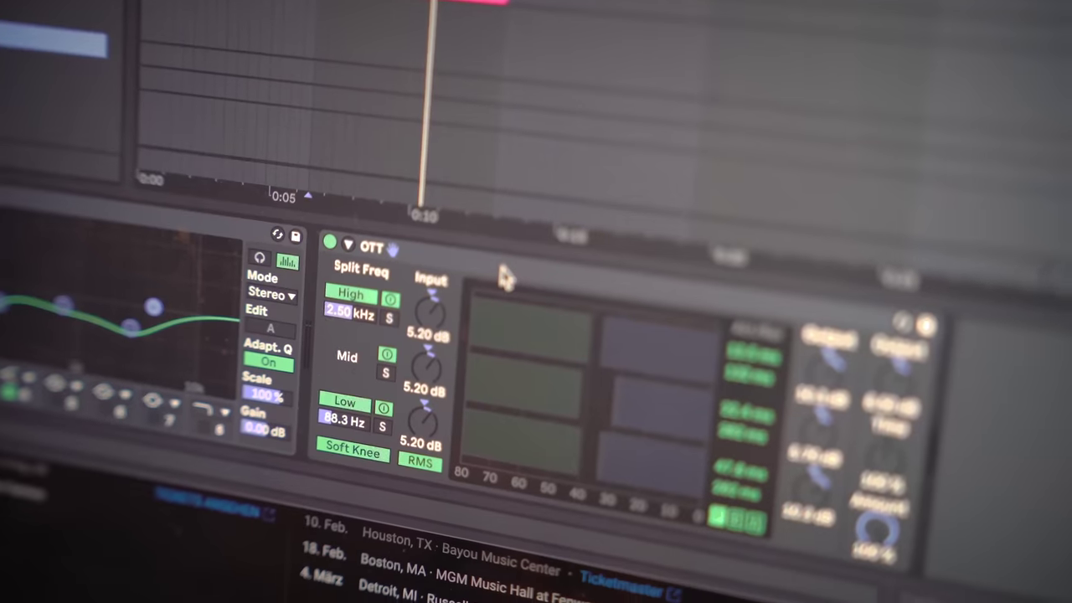
double_click(488, 297)
key("ctrl+d")
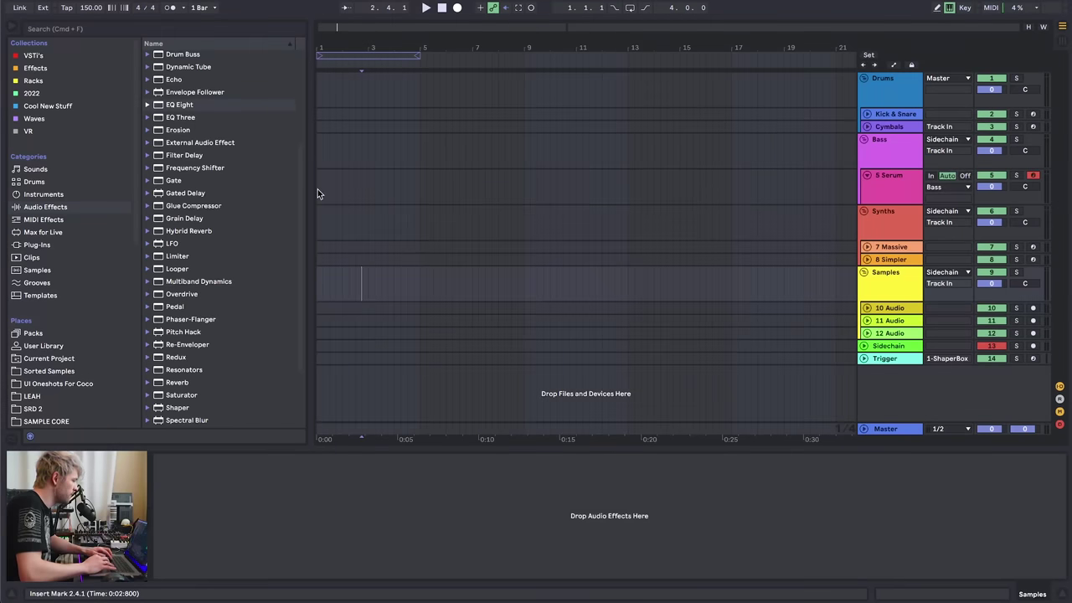
- Look through the template's tracks from the Drums group down to the audio tracks in the Samples group
left_click(317, 193)
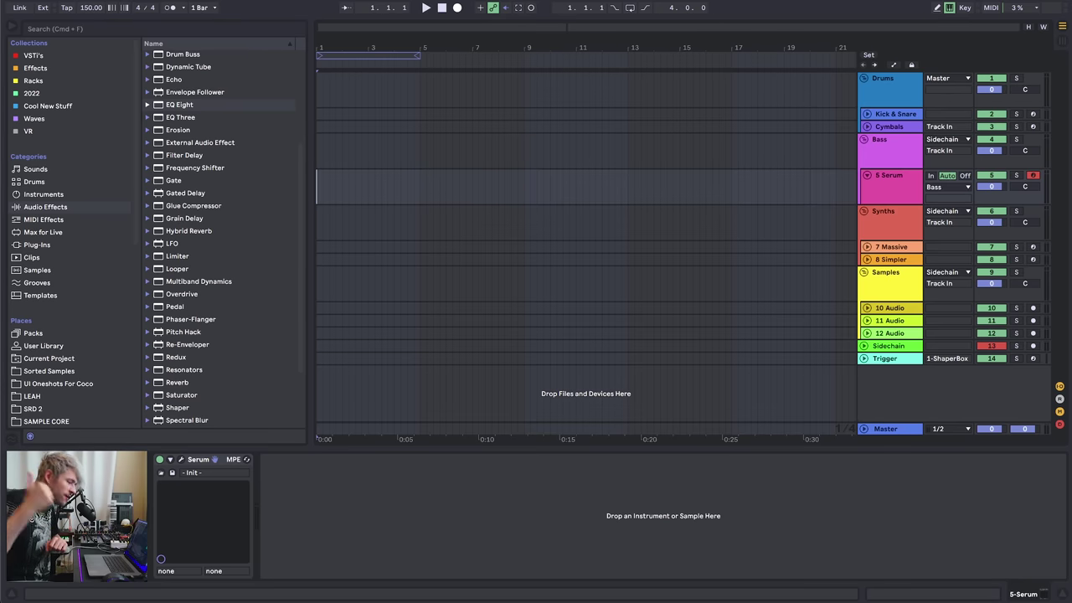
left_click(872, 92)
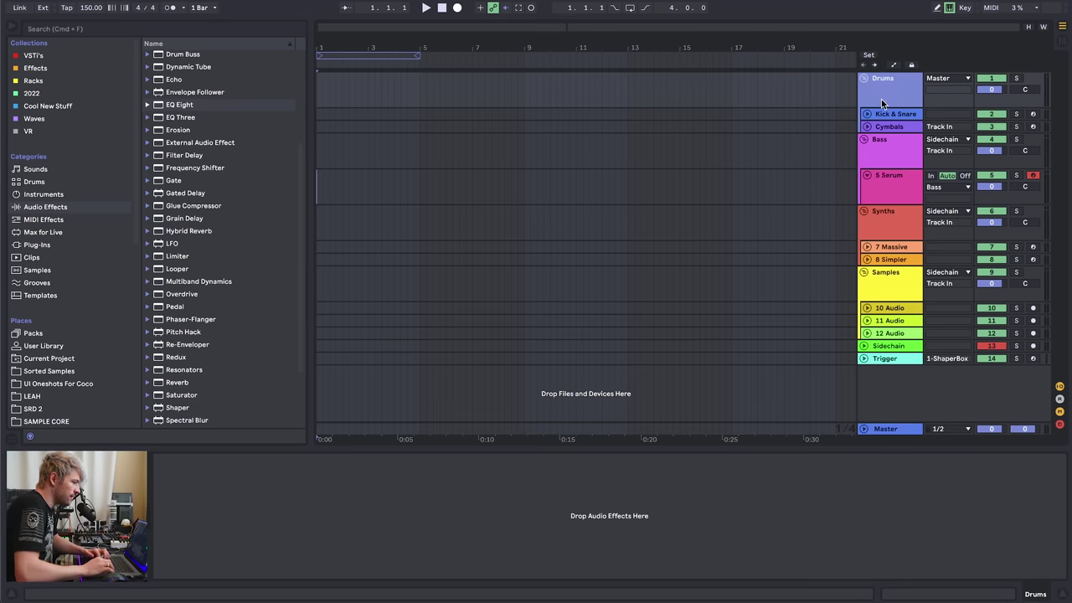
key("Down")
key("Down")
key("Up")
key("Up")
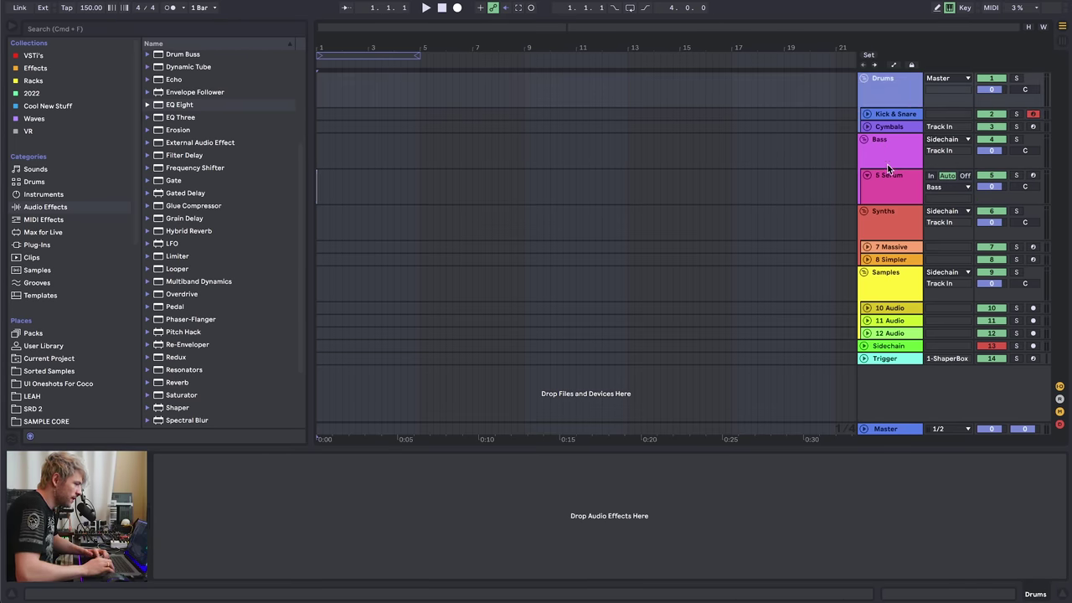
key("Down")
key("Down")
key("Down")
key("Down")
key("Down")
key("Down")
key("Down")
key("Down")
key("Down")
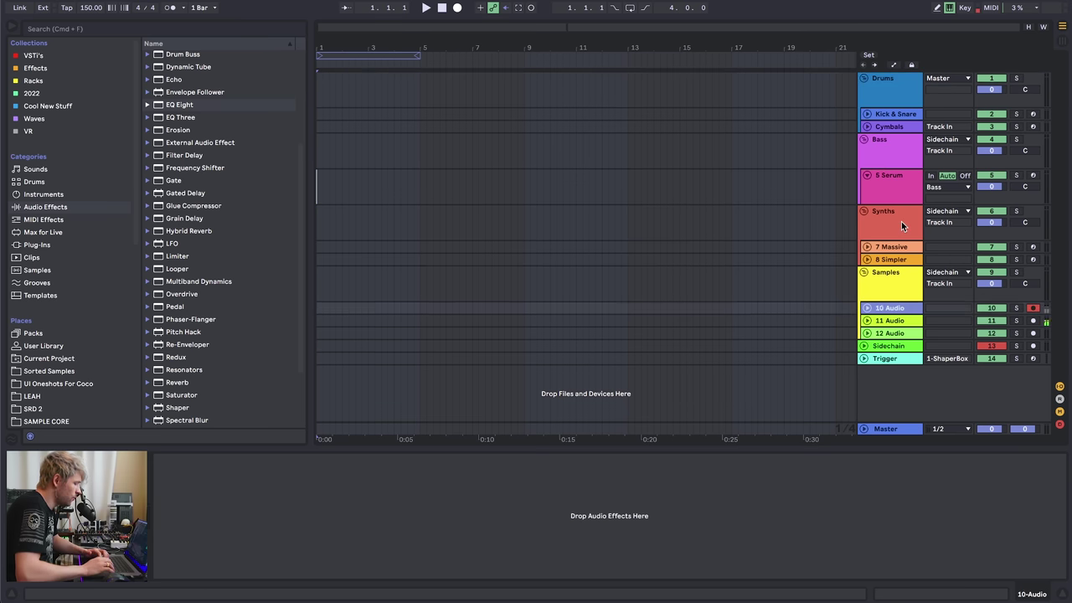
key("Up")
key("Up")
- Select the Drums, Bass, Synths and Samples groups one after another to review the template's group structure
left_click(883, 98)
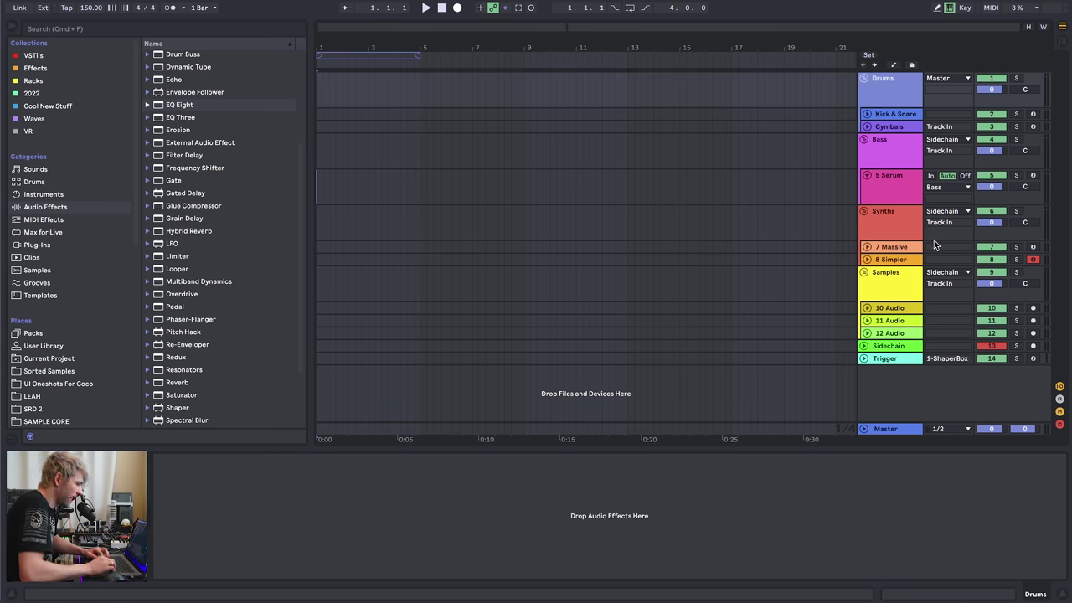
left_click(889, 174)
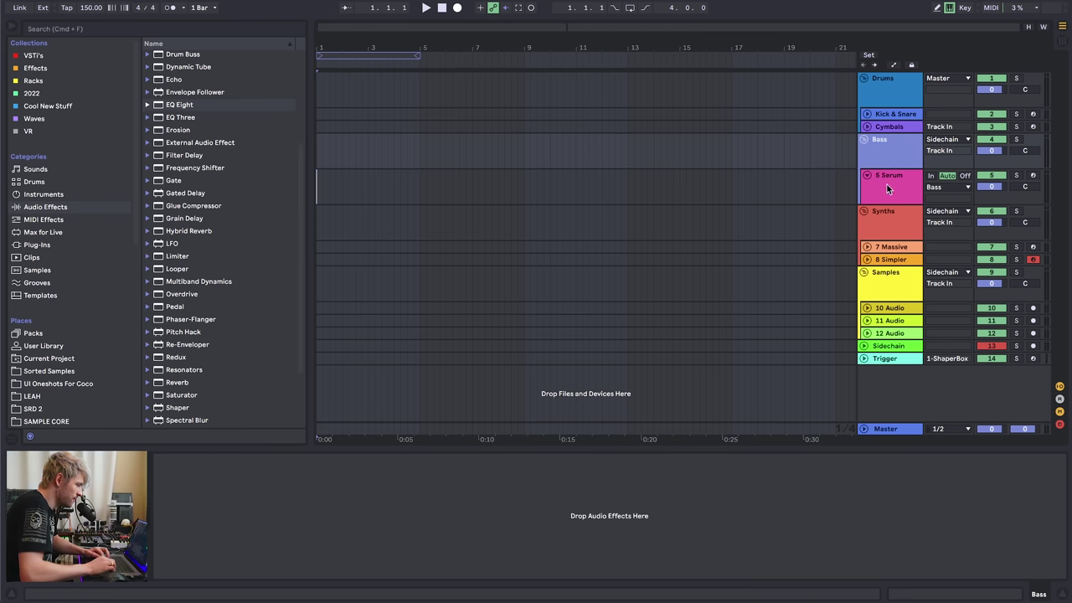
left_click(892, 214)
left_click(895, 290)
left_click(887, 104)
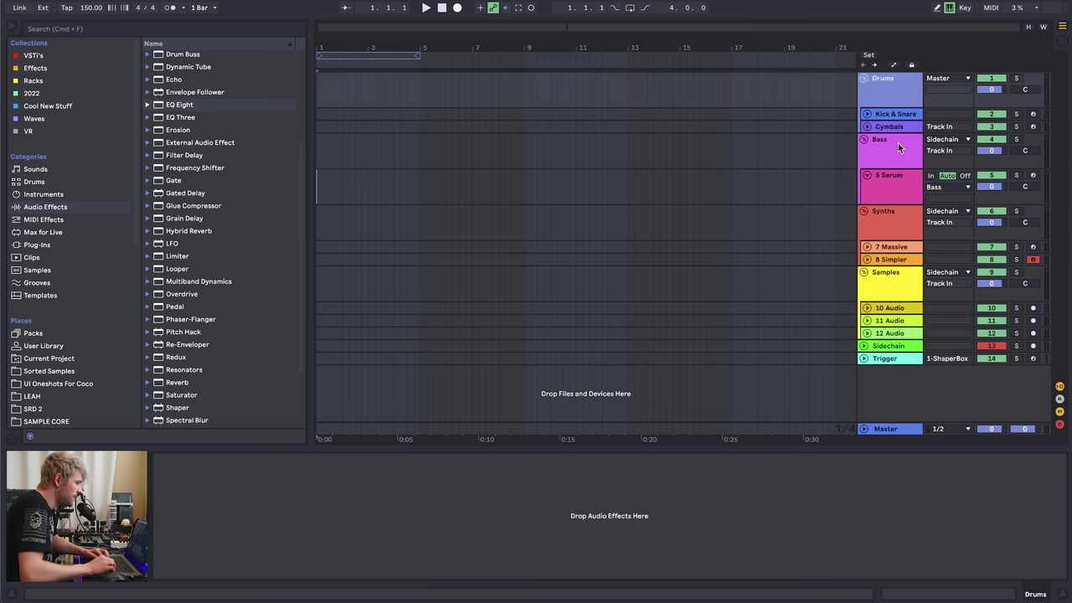
- Examine the devices loaded on each track from Kick & Snare through Serum, Massive and Simpler to 12 Audio
key("Down")
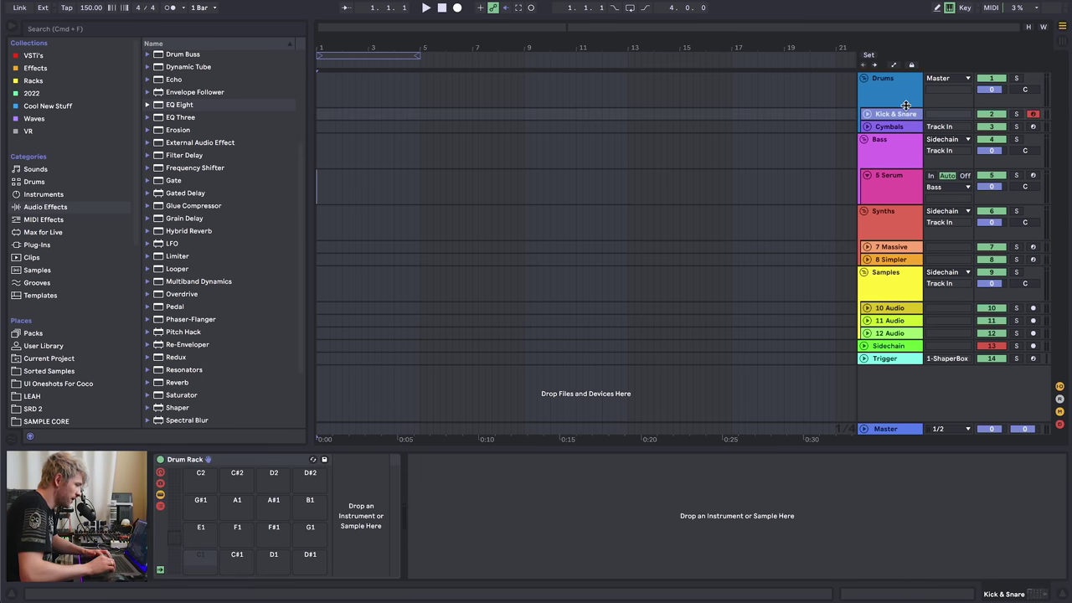
key("Down")
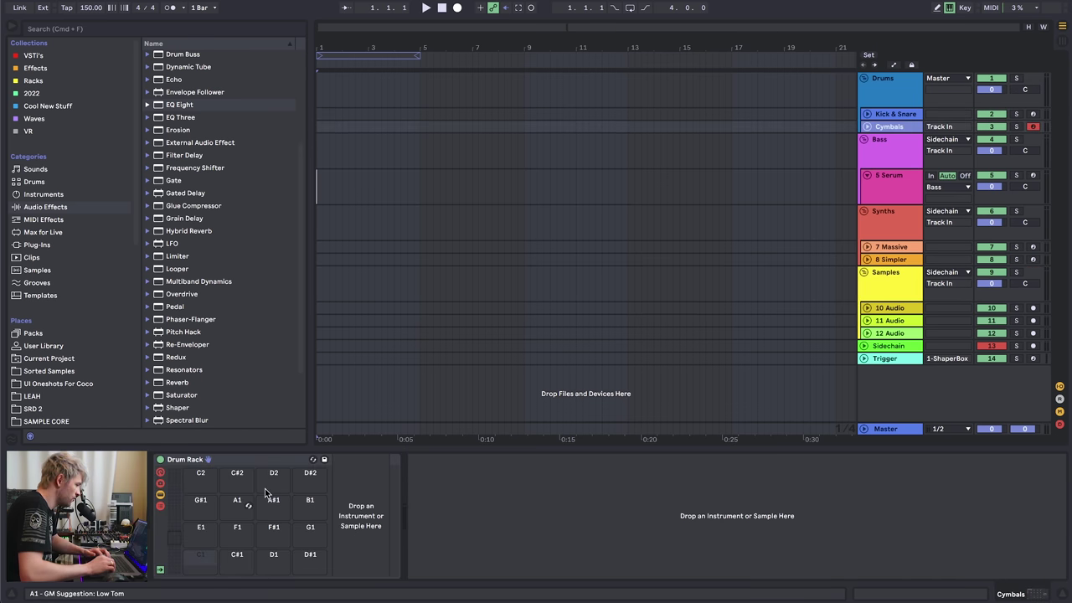
key("Down")
key("Down")
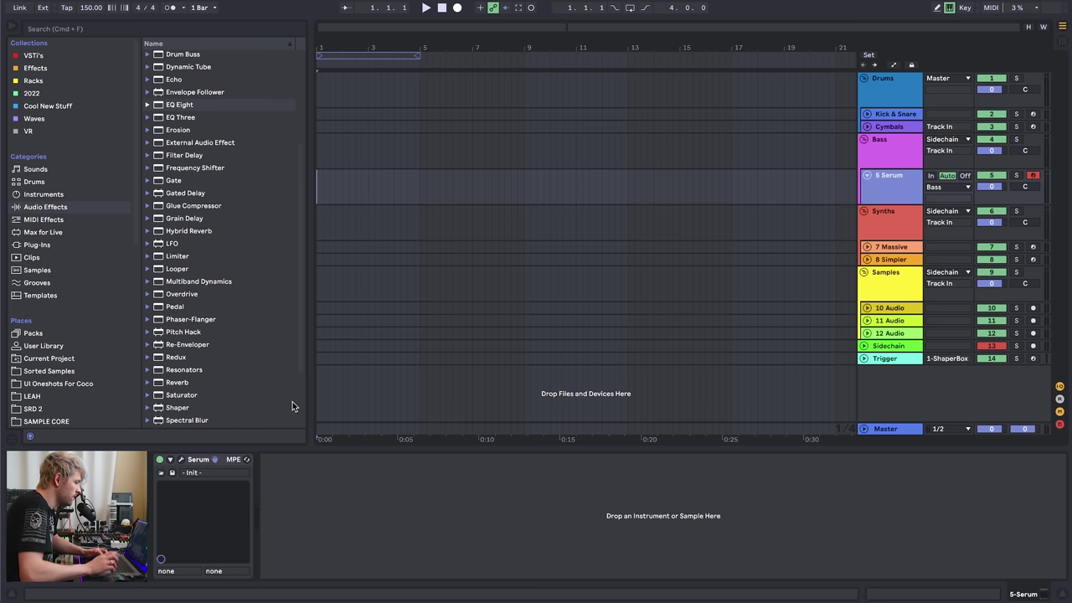
key("Down")
key("Down")
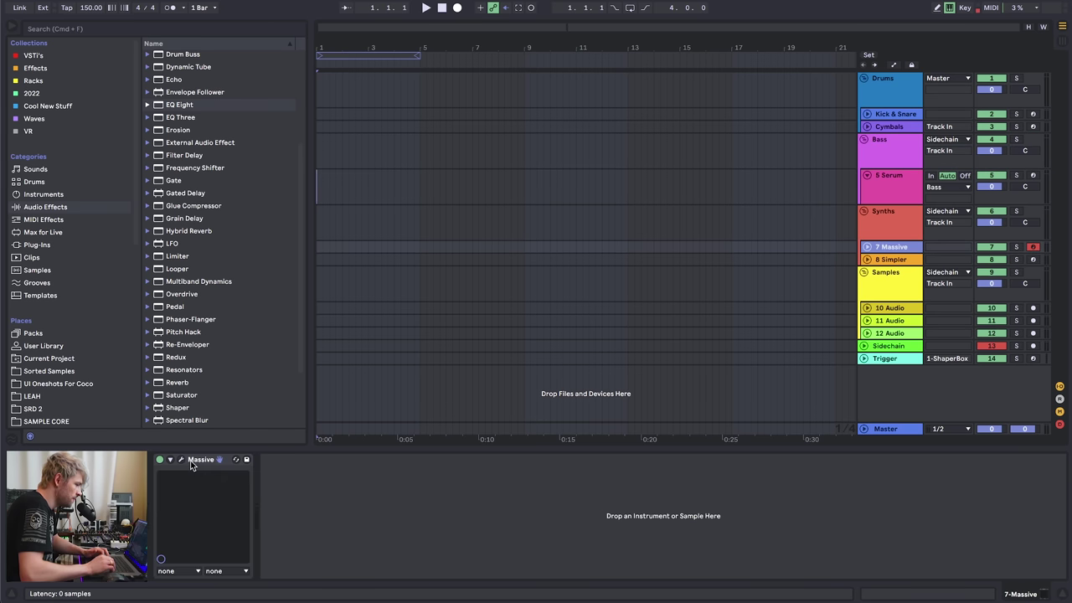
key("Up")
key("Down")
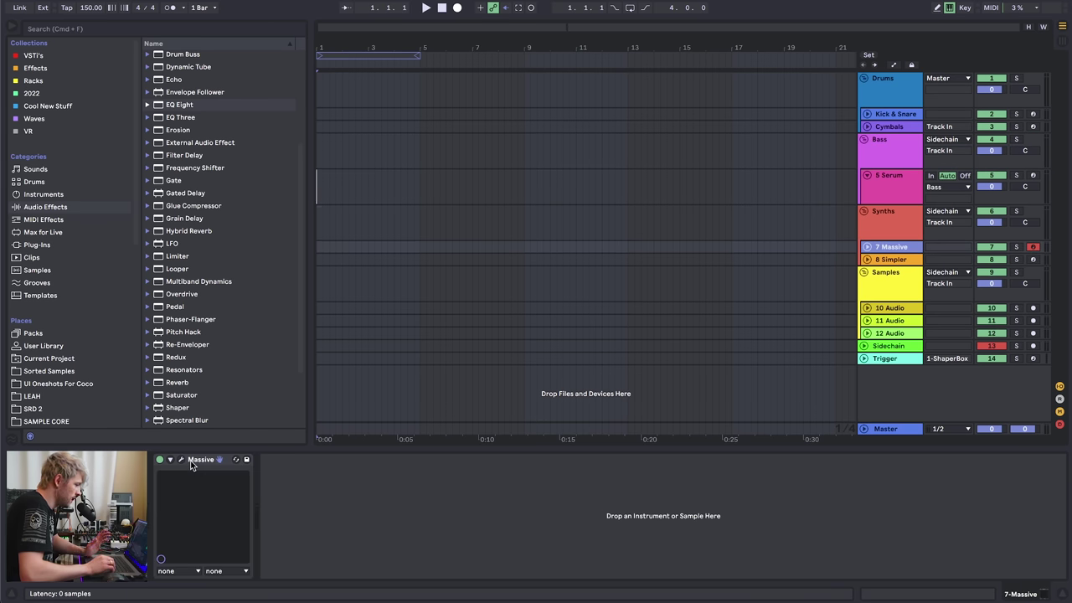
key("Down")
key("Down")
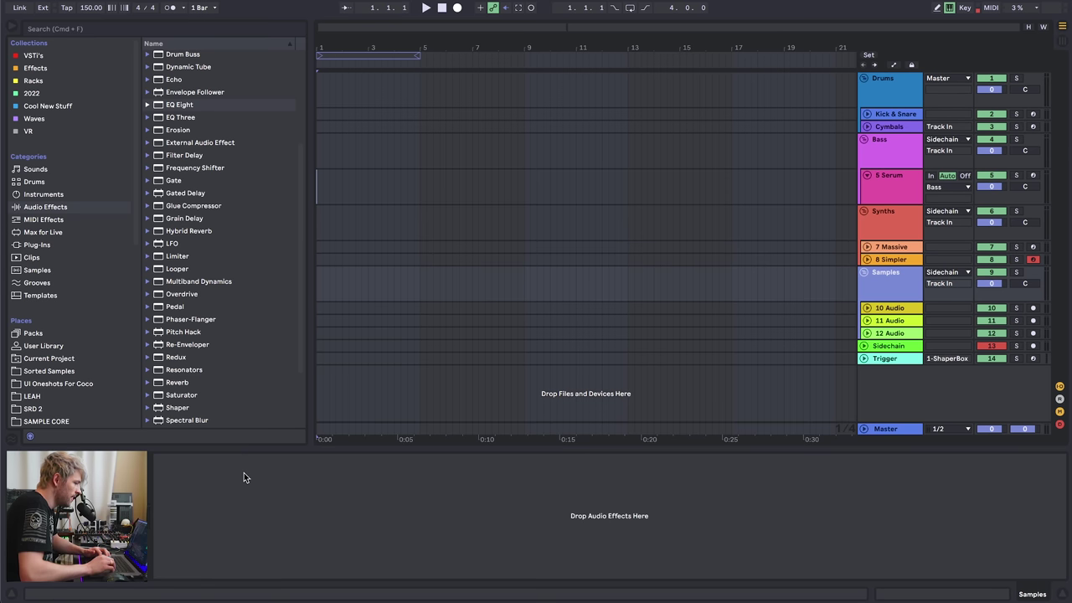
key("Down")
key("Down")
key("Down")
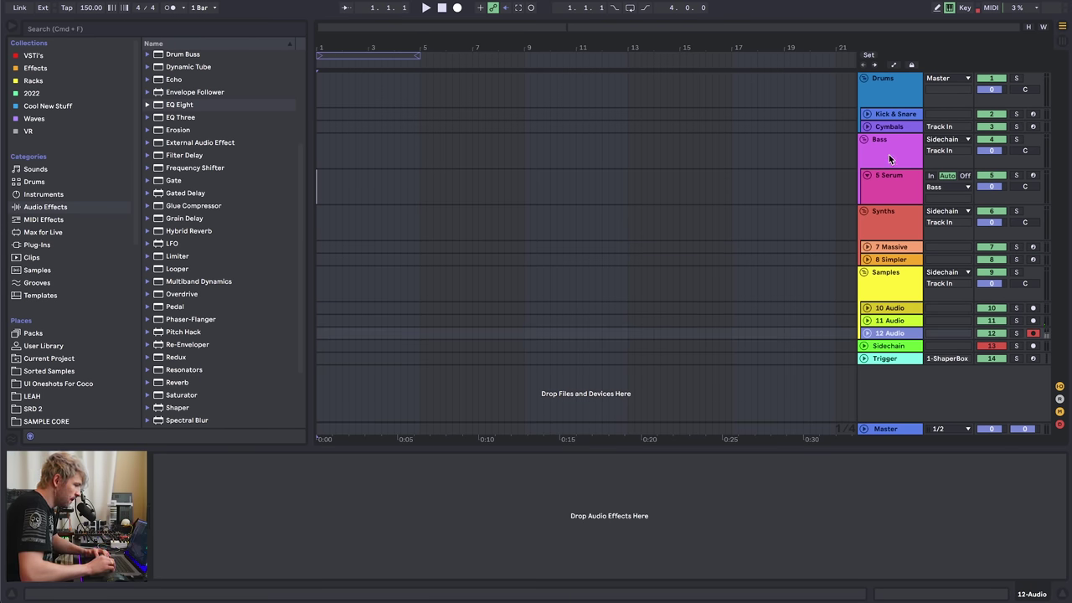
- Show the Sidechain track's ShaperBox volume curve and unfold the Trigger track to view its routing
left_click(883, 107)
left_click(889, 115)
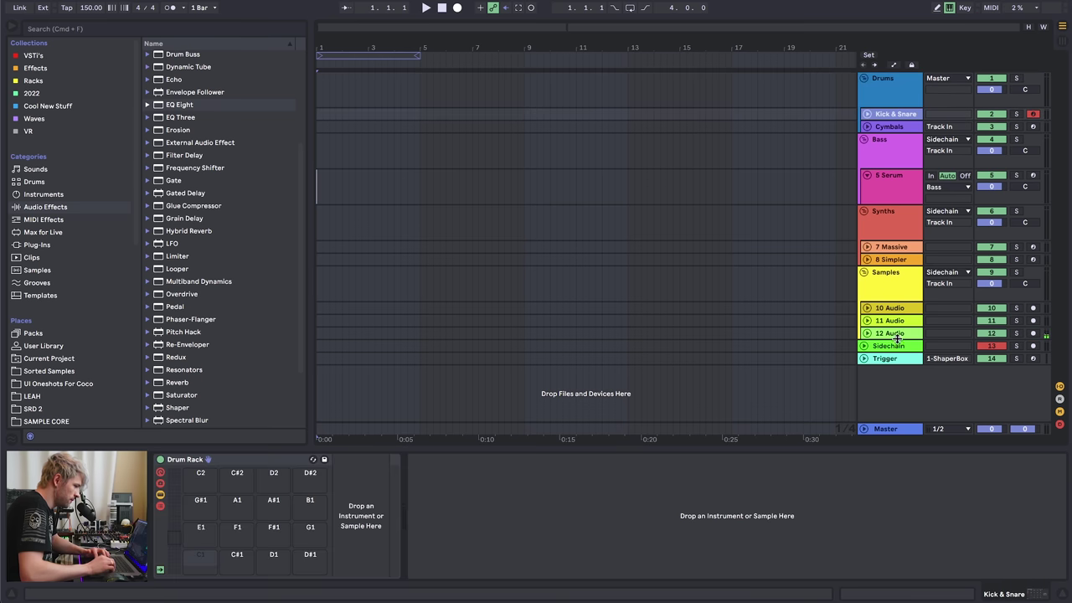
left_click(889, 345)
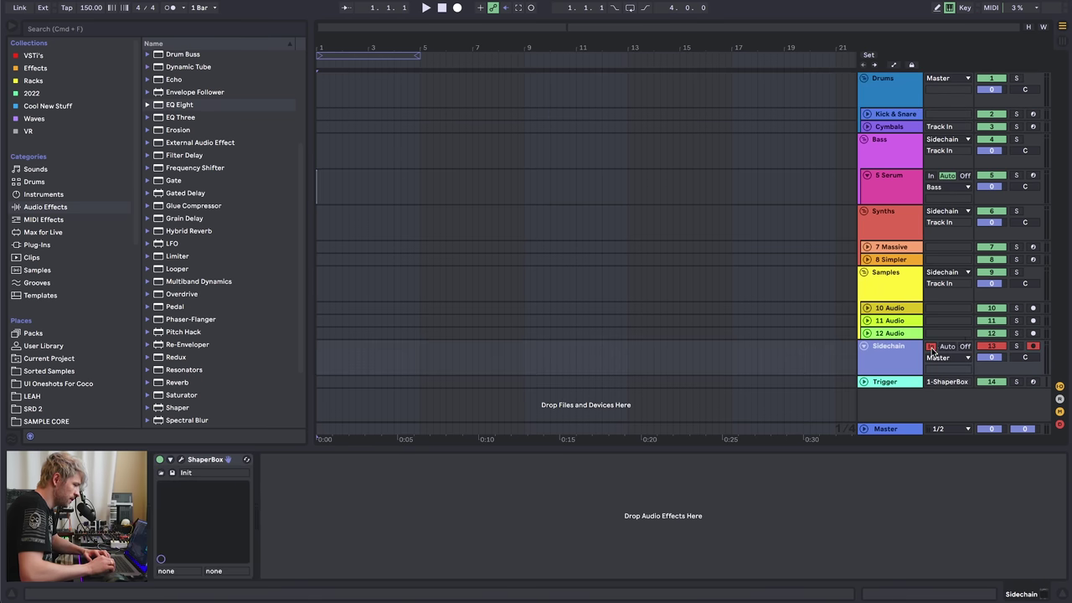
left_click(179, 461)
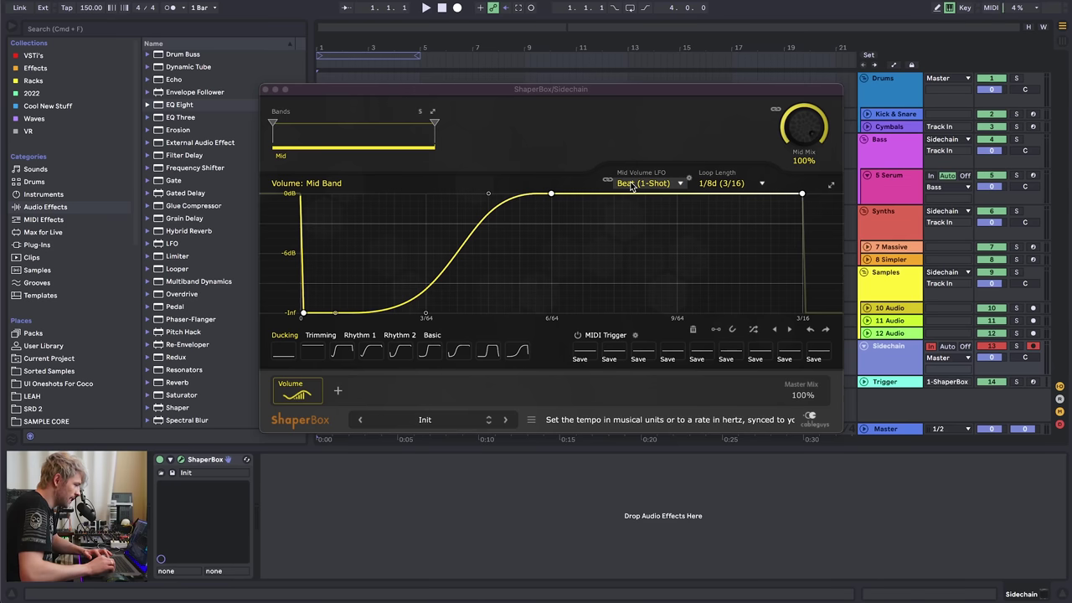
double_click(898, 384)
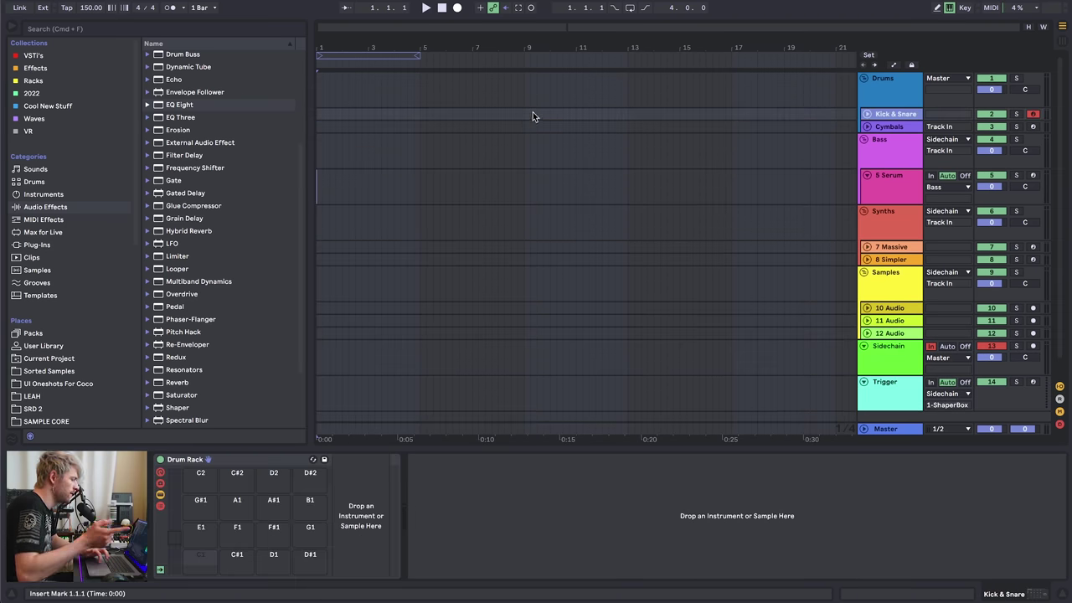
- Mark the time range from bar 9 to bar 13 on the Kick & Snare track, then a range on the Trigger track
left_click_drag(530, 115, 631, 116)
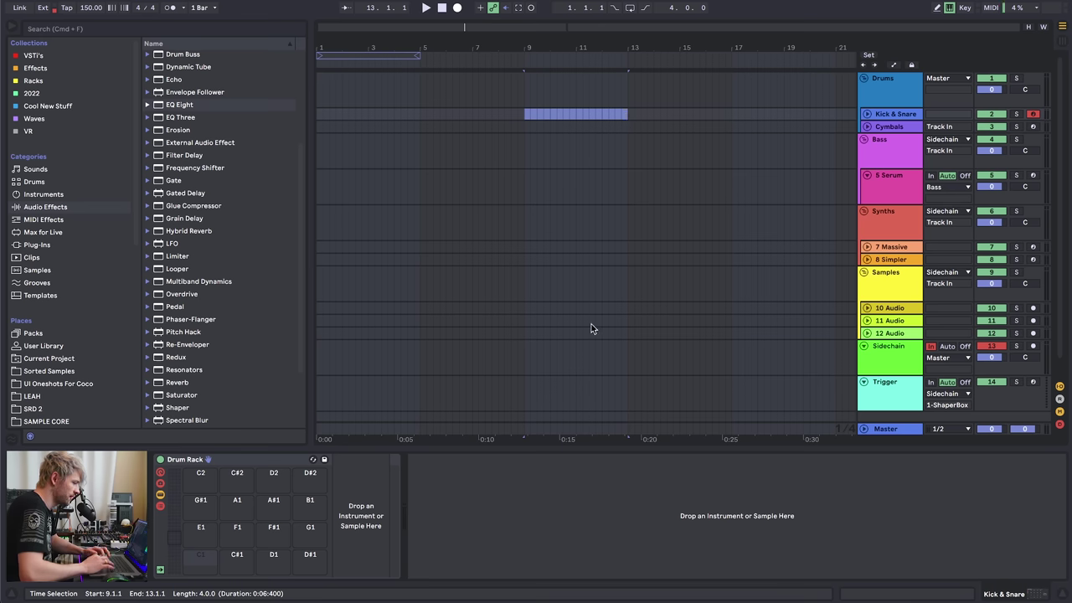
left_click_drag(537, 399, 628, 392)
left_click(899, 430)
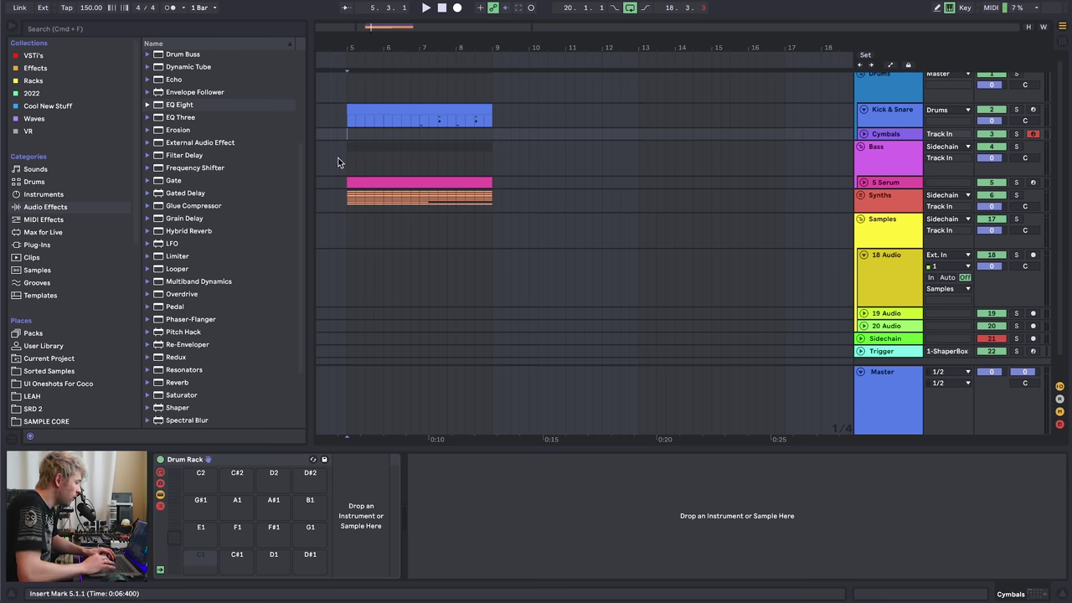
- Examine the drum, bass and synth clips between bars 5 and 9 and place the insert marker at bar 5
scroll(349, 145, "left", 3)
left_click_drag(417, 52, 417, 96)
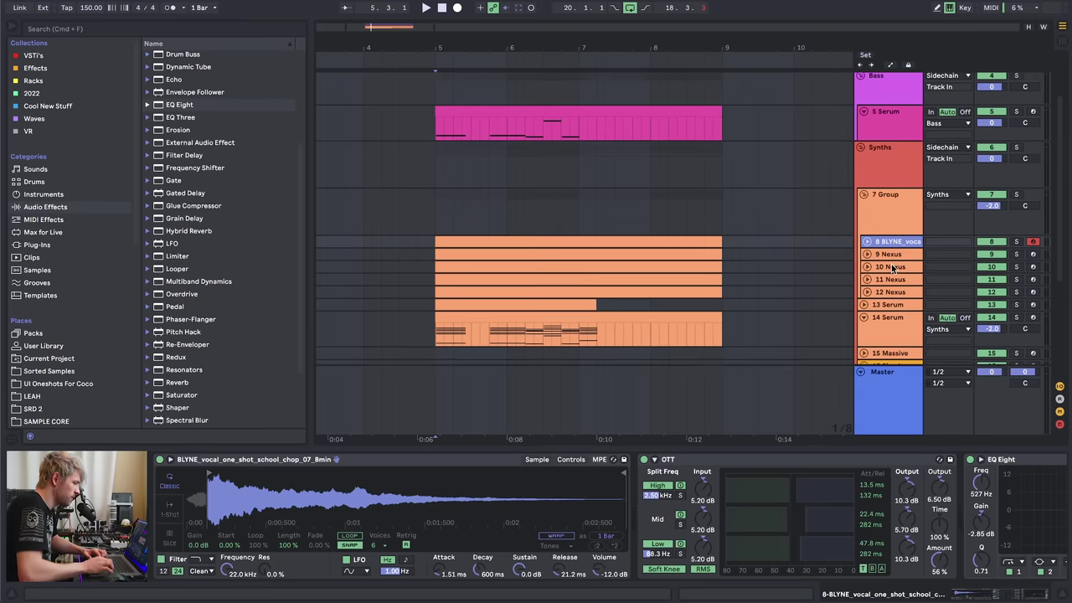
scroll(891, 264, "down", 1)
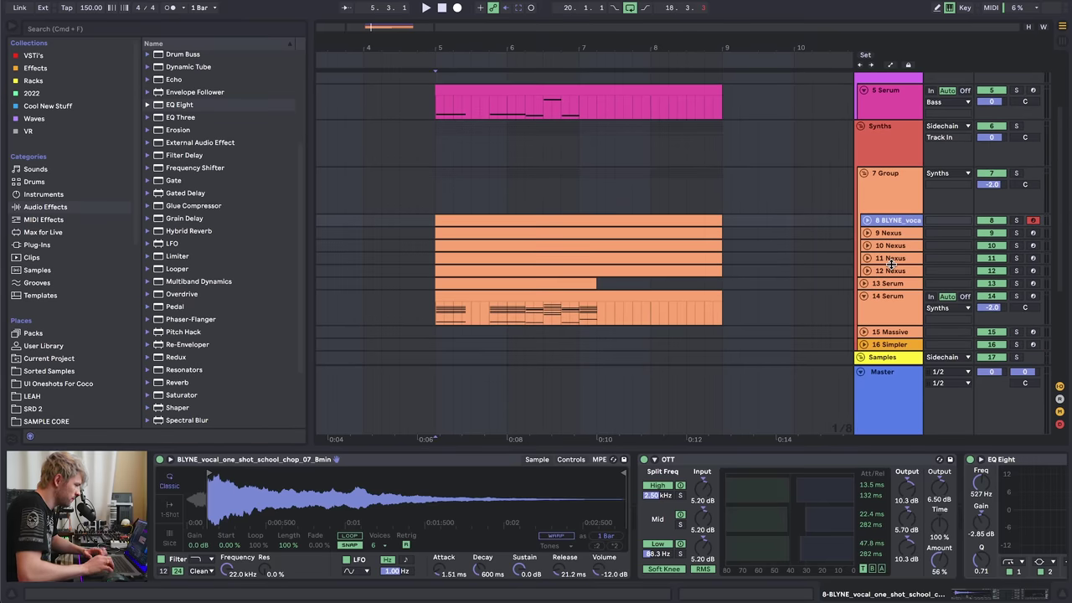
scroll(891, 262, "up", 3)
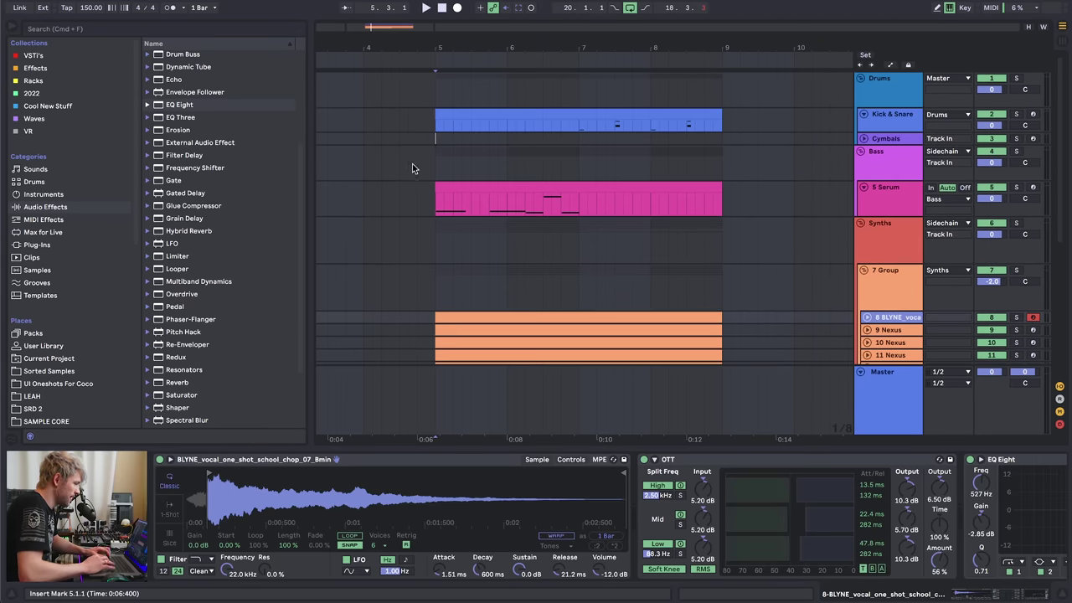
left_click(429, 150)
left_click(434, 157)
scroll(892, 158, "down", 1)
scroll(620, 110, "up", 1)
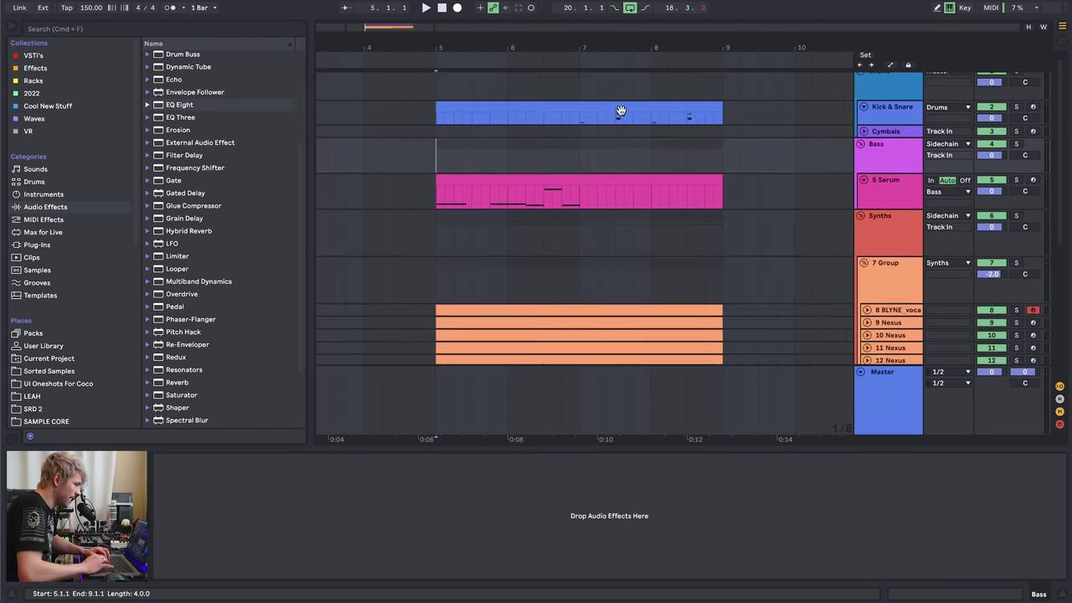
- Play the arrangement from bar 5 with the device view hidden and stop after the drums come in
key("space")
left_click(1059, 595)
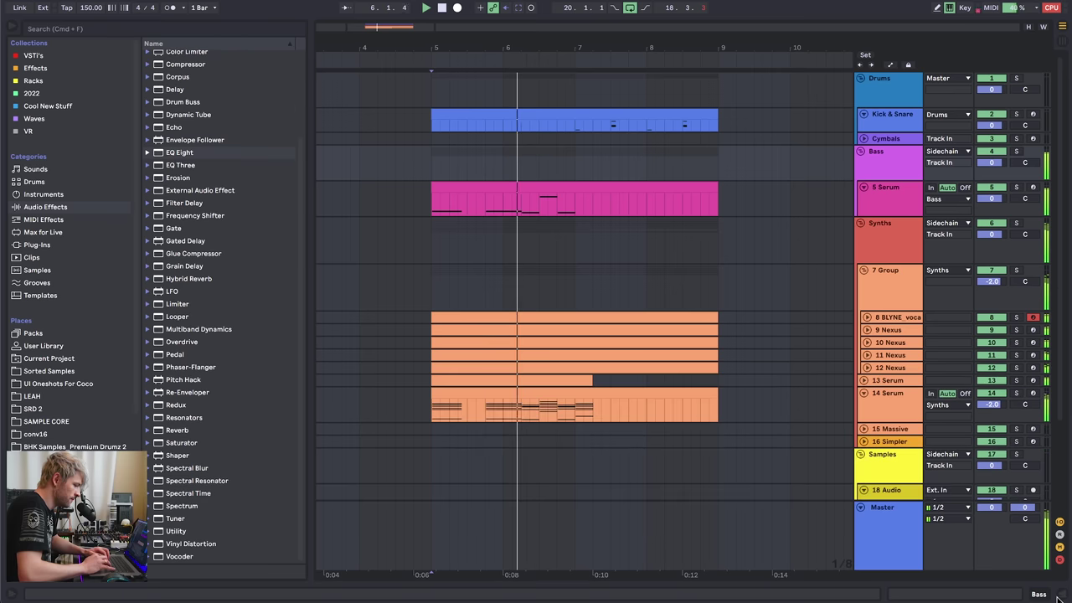
scroll(680, 299, "right", 3)
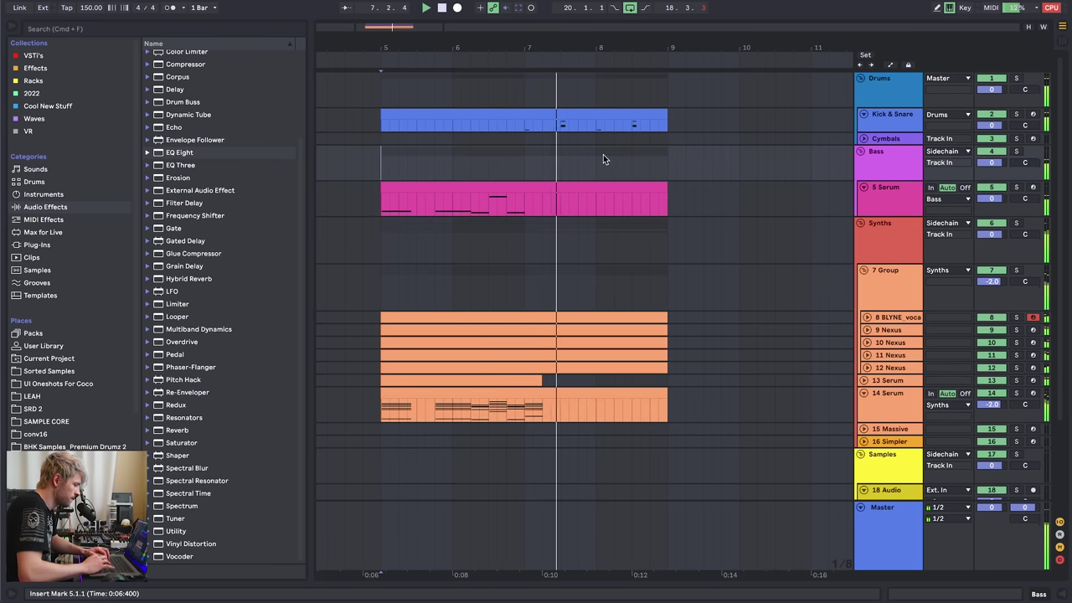
key("space")
- Open the Kick & Snare clip's notes and audition its kick, snare and clap samples
scroll(572, 129, "left", 3)
double_click(570, 127)
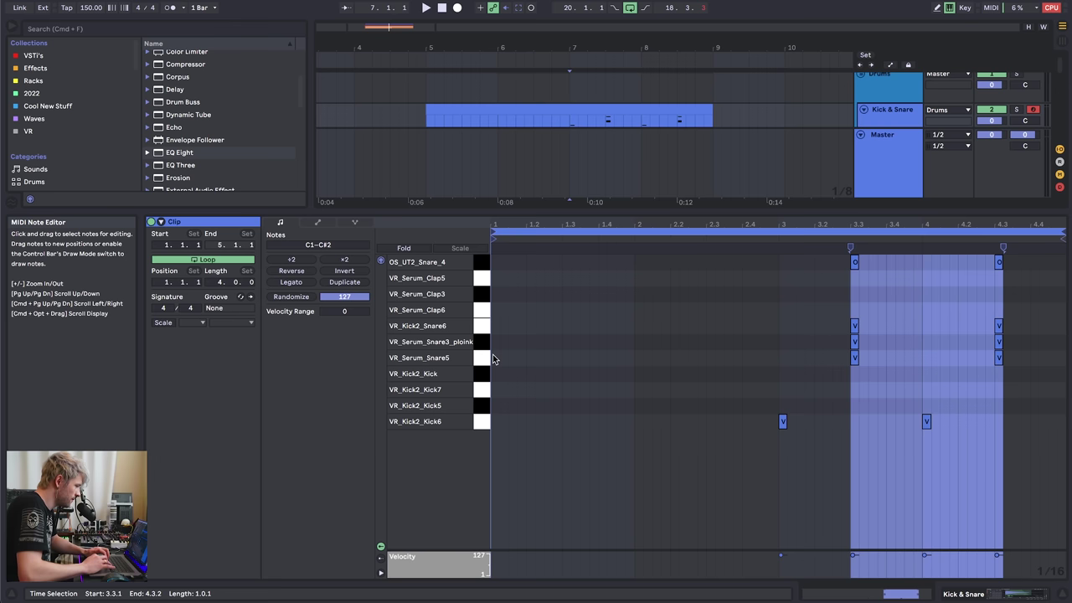
left_click(479, 421)
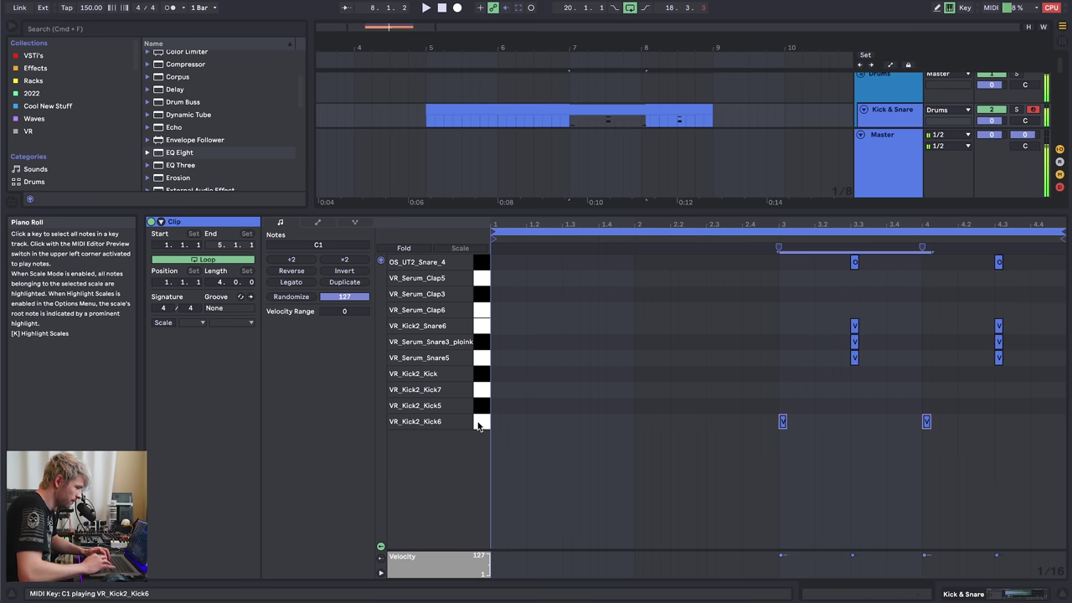
left_click(483, 358)
left_click(483, 343)
left_click(483, 327)
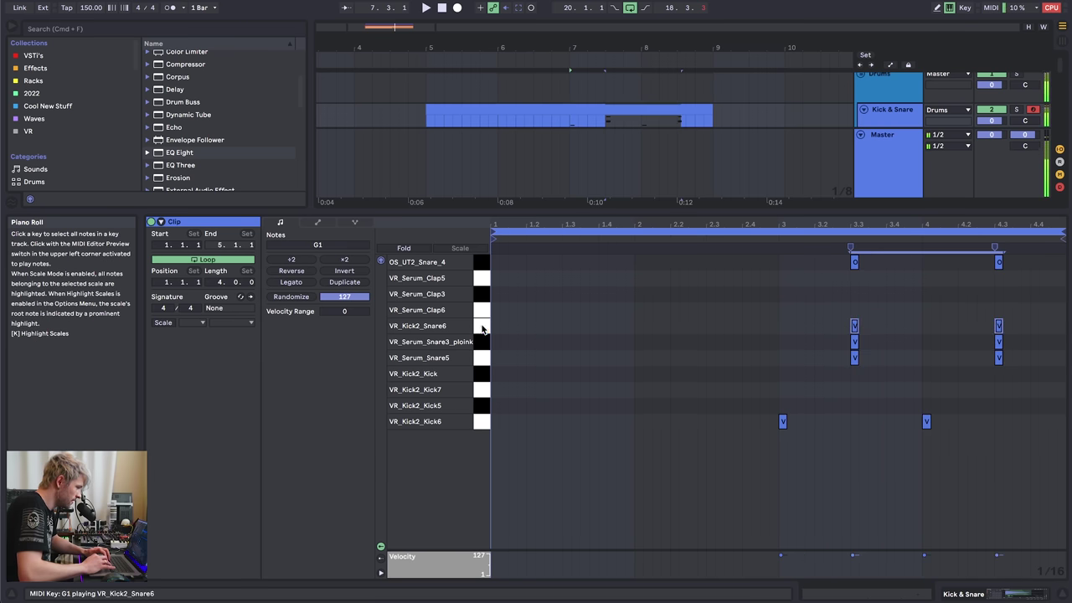
left_click(486, 342)
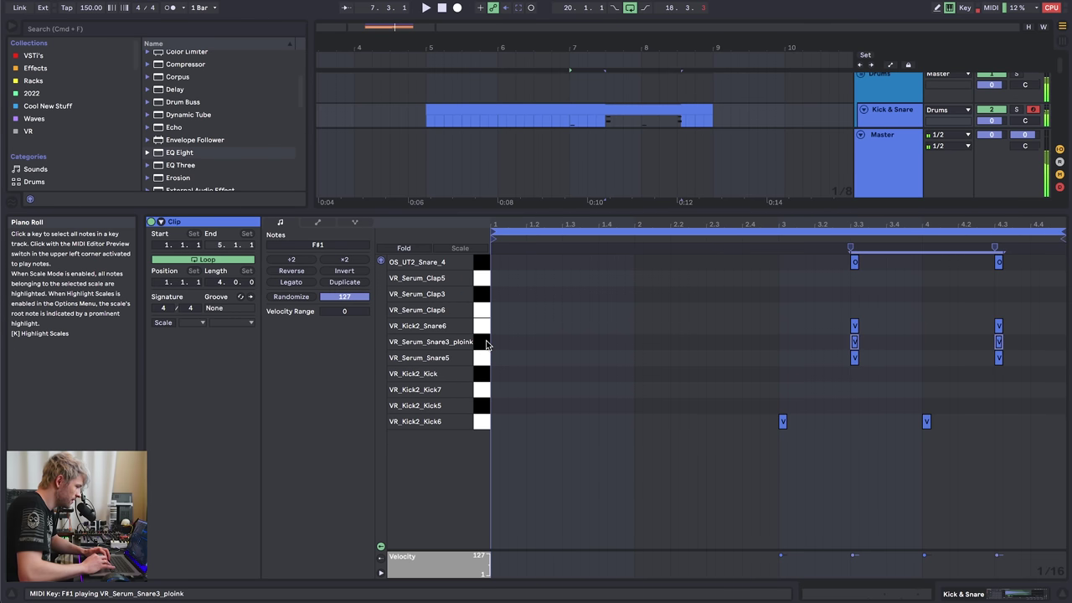
left_click(482, 278)
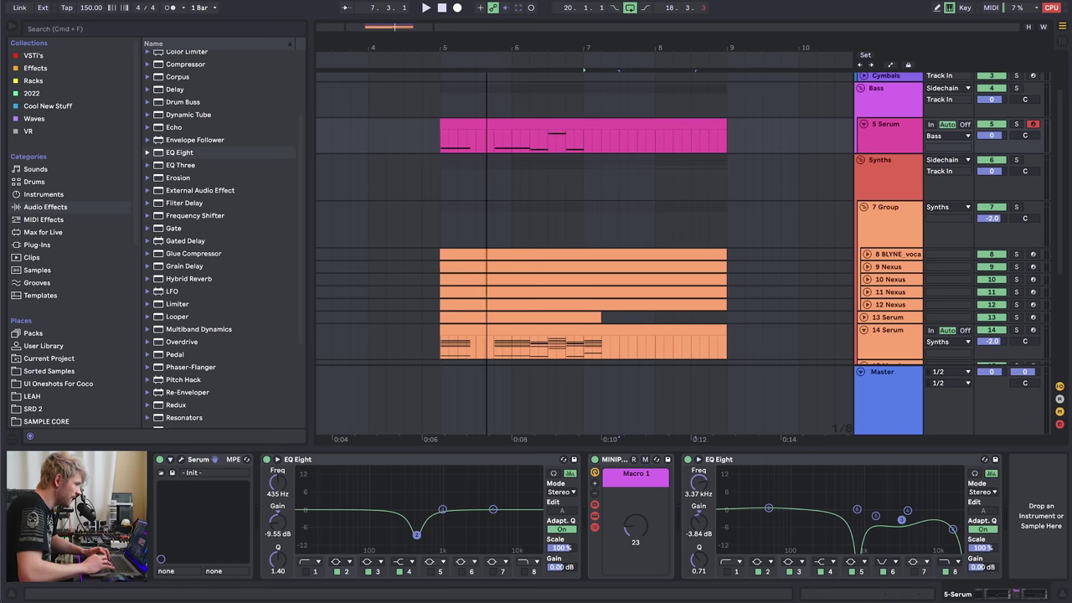
- Place the insert marker at bar 5 on the Synths group and listen to the arrangement from there
left_click(407, 177)
scroll(407, 179, "down", 2)
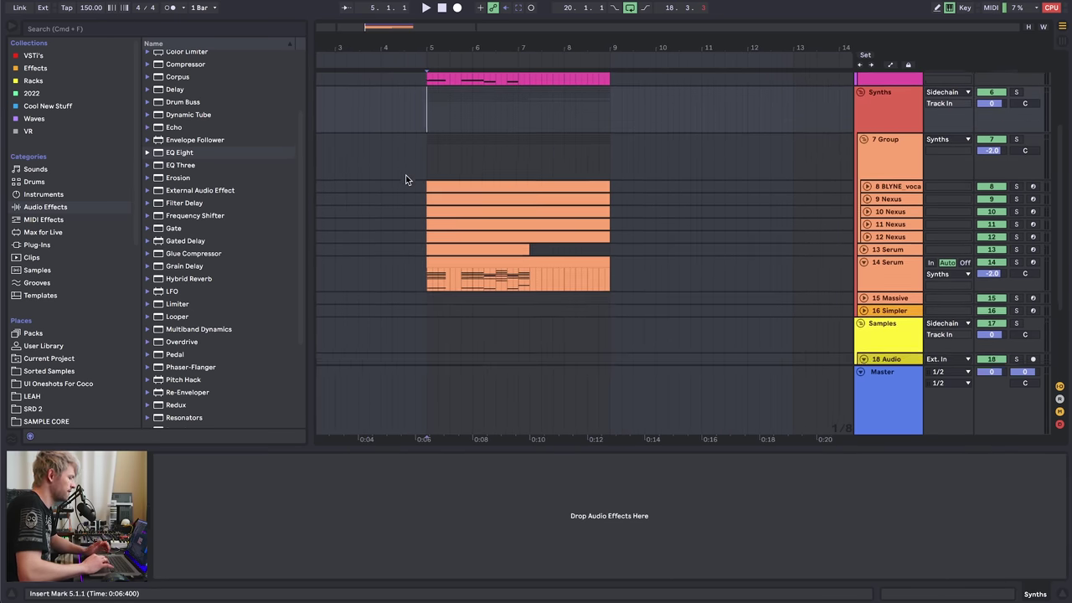
key("space")
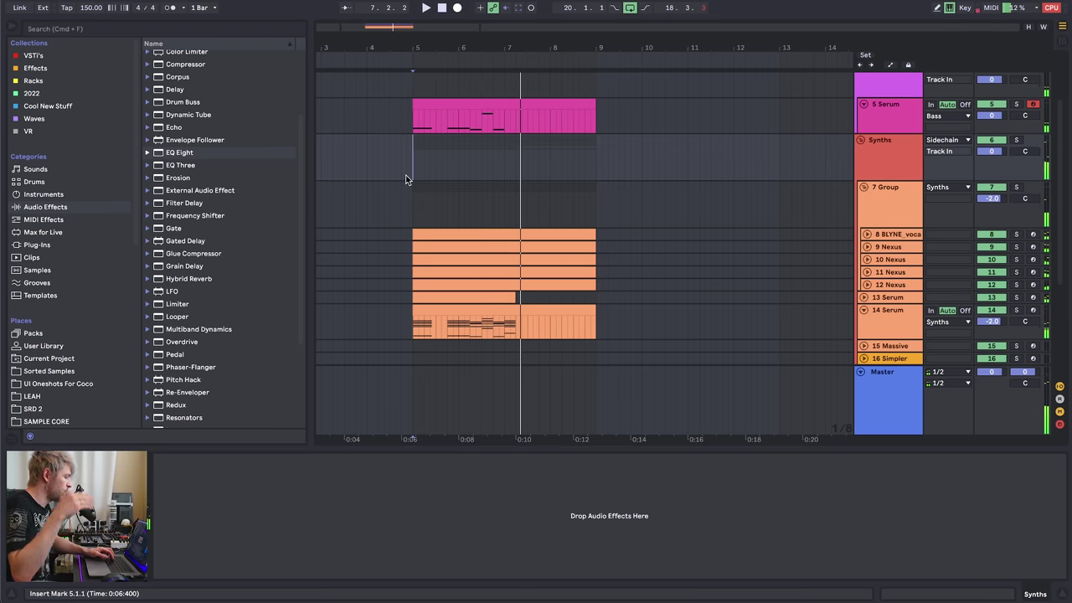
key("space")
- Highlight the bass and synth clips from bar 5 onward and listen to the 5 Serum bass track in solo
left_click_drag(505, 157, 781, 162)
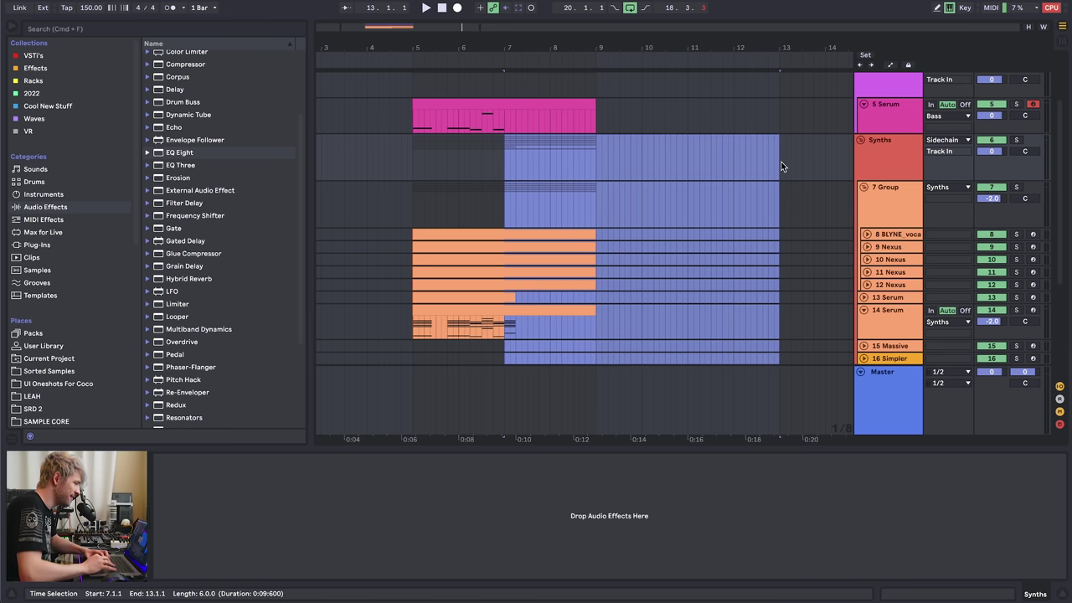
left_click_drag(409, 114, 494, 336)
left_click(447, 104)
left_click_drag(411, 124, 504, 336)
left_click(411, 121)
left_click_drag(411, 119, 780, 330)
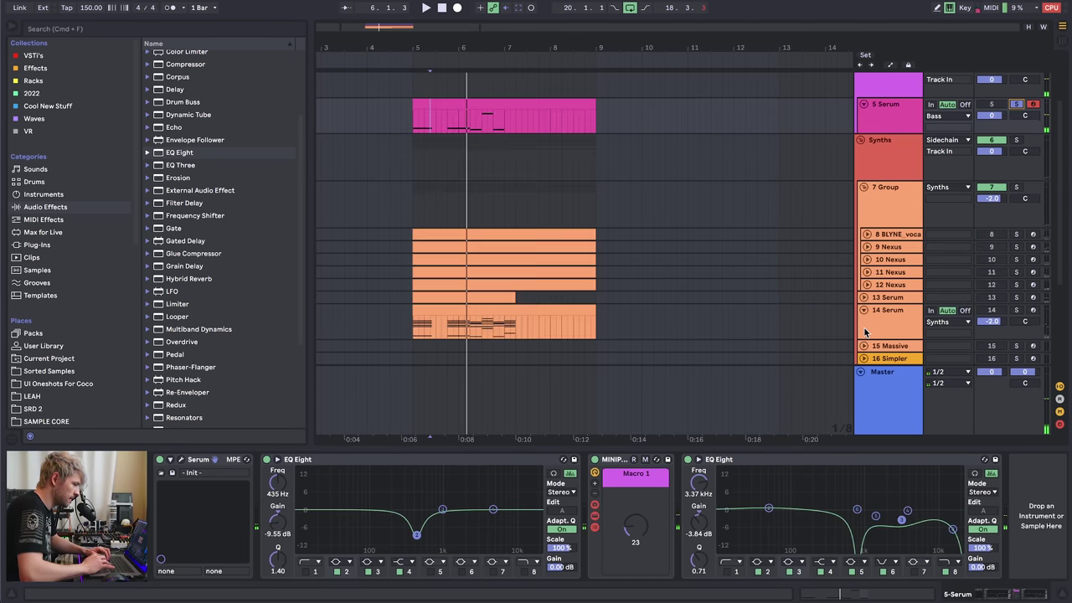
- Expand the 13 Serum track, solo it and listen to its LD Funky Lead part
left_click(863, 297)
left_click(887, 298)
scroll(564, 304, "down", 2)
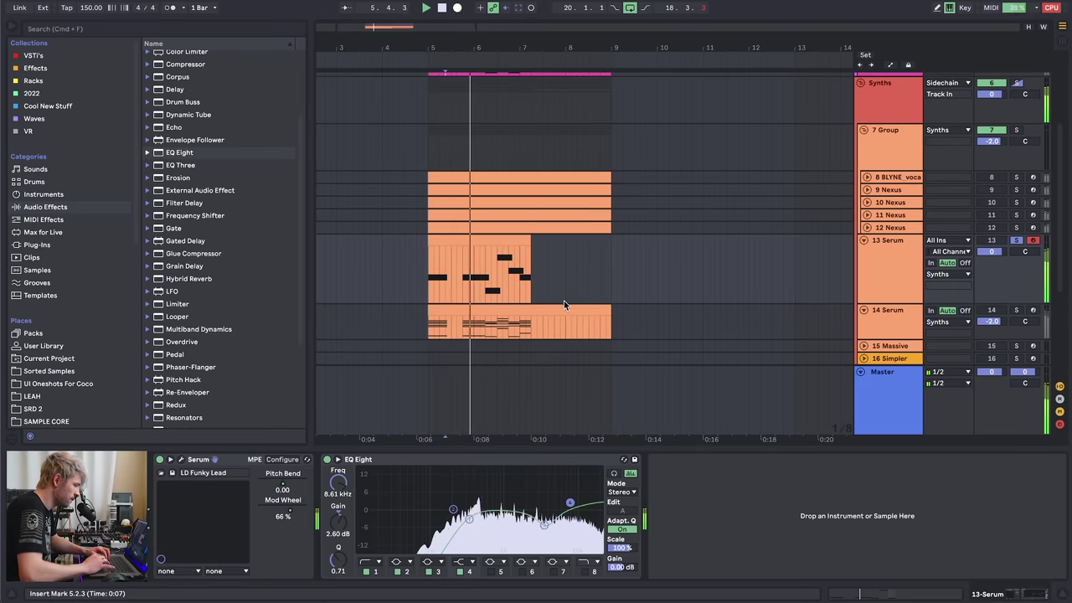
scroll(563, 298, "down", 2)
scroll(564, 298, "right", 1)
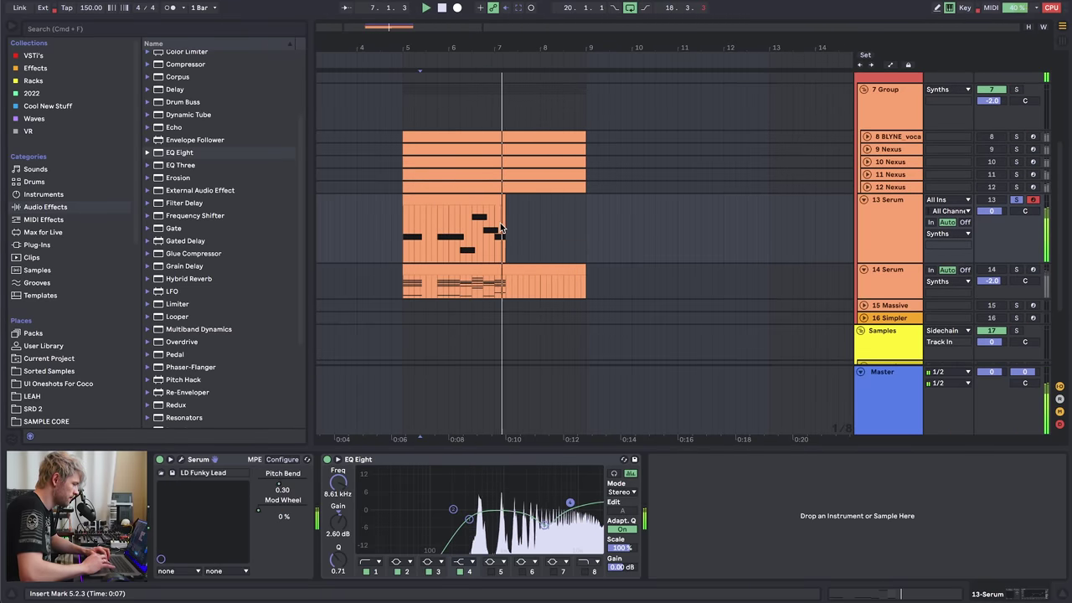
key("space")
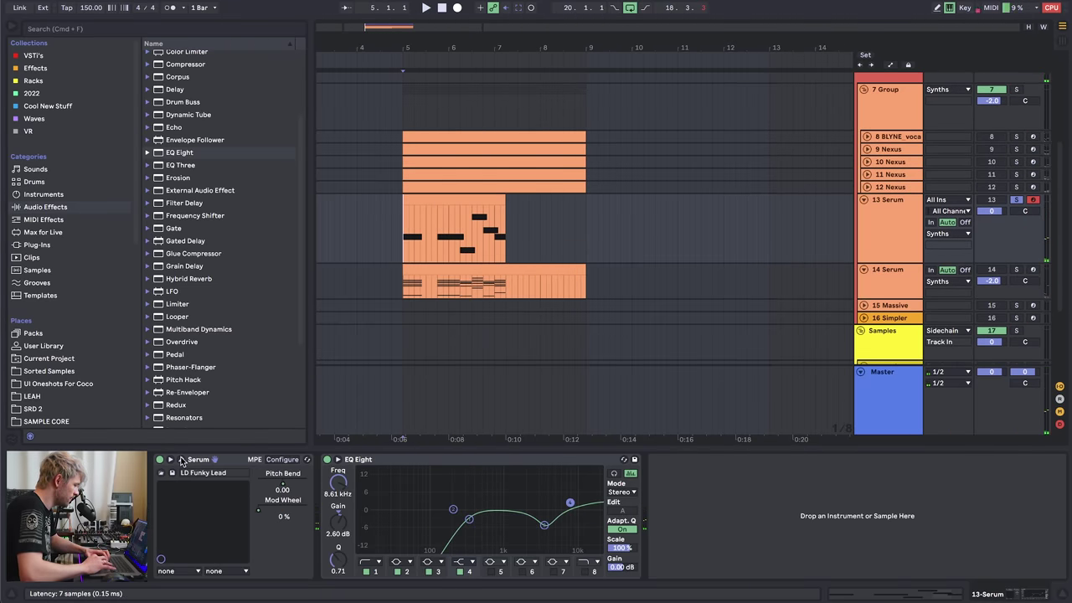
- Try oscillator B at +2 octaves in the 13 Serum lead during playback, restore it to +1 and close the synth window
key("super+alt+p")
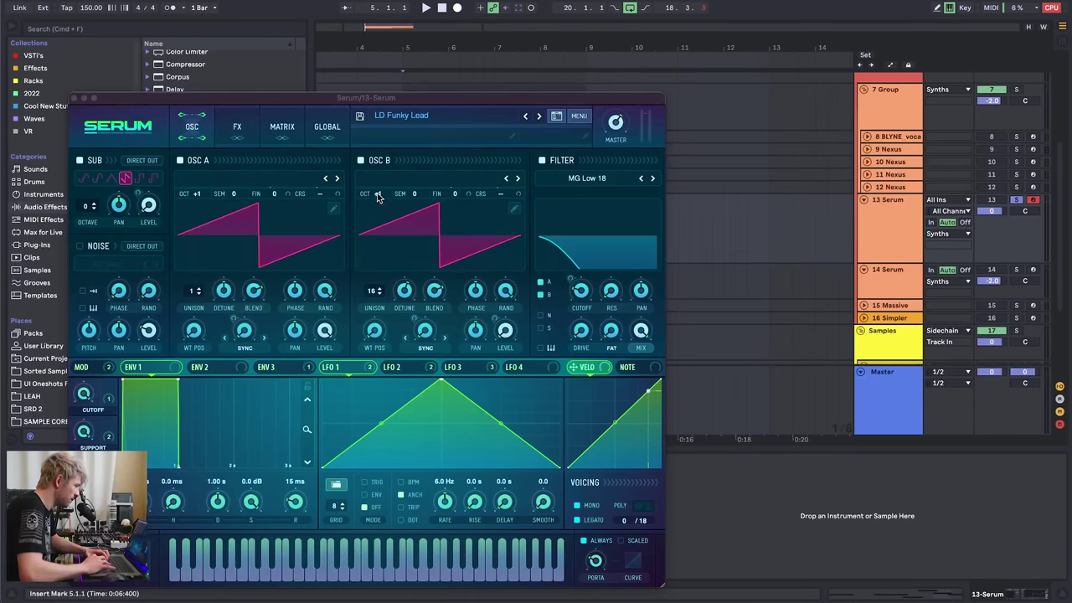
left_click_drag(377, 192, 380, 189)
key("space")
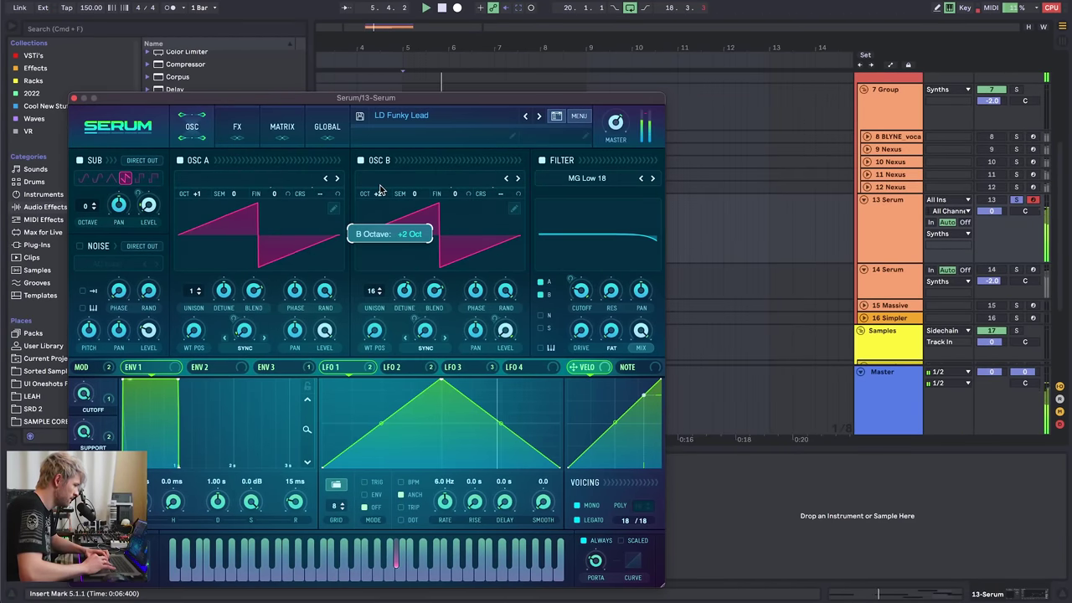
left_click_drag(379, 189, 378, 195)
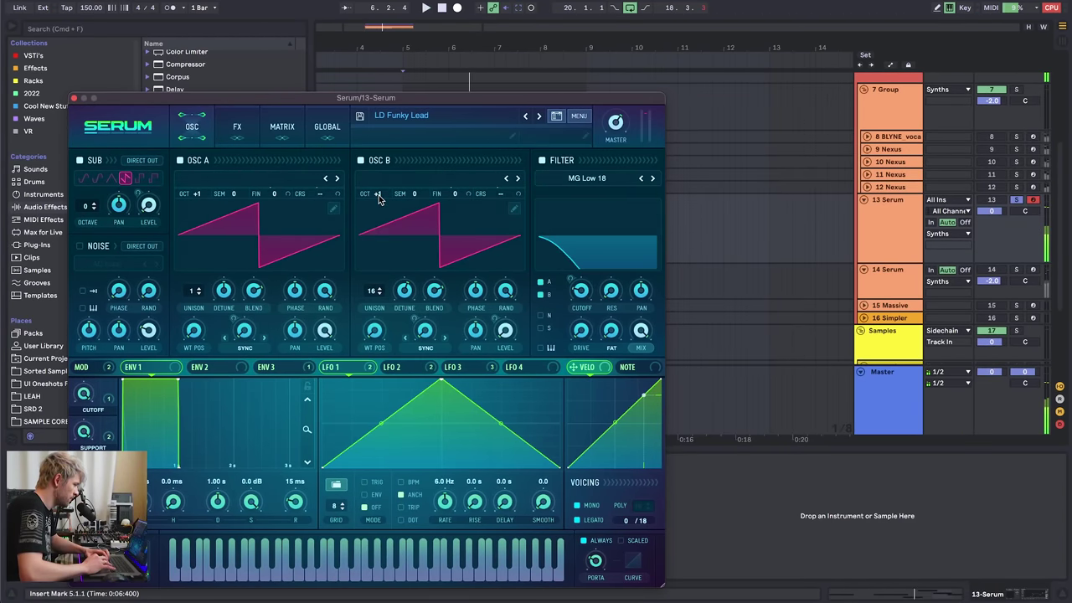
left_click(73, 99)
- Check the device chains of the 12 Nexus and 14 Serum tracks, and reopen the 13 Serum lead's synth window
left_click(886, 187)
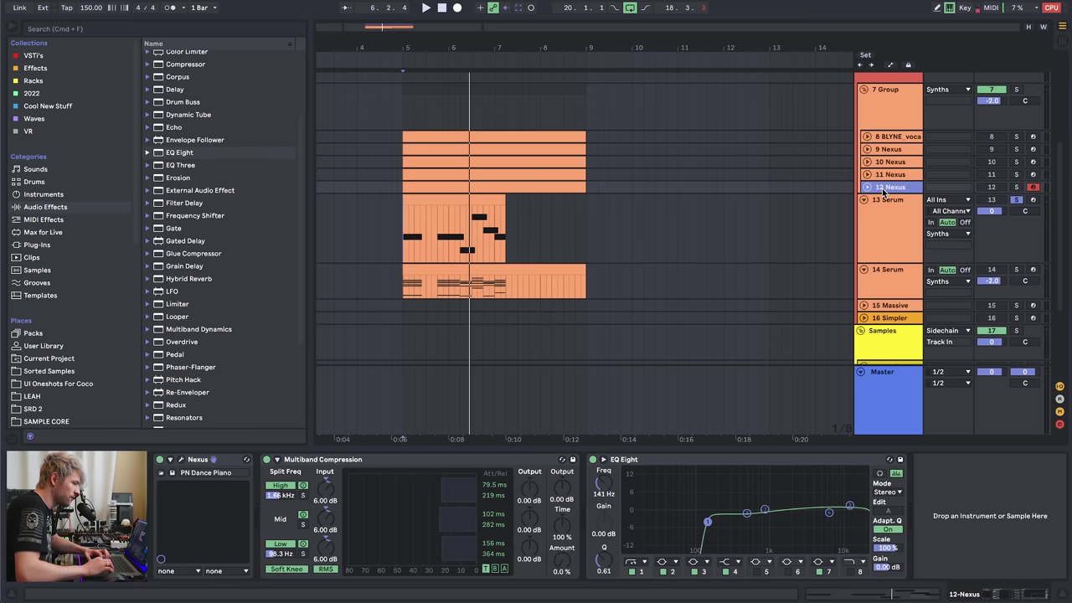
left_click(897, 280)
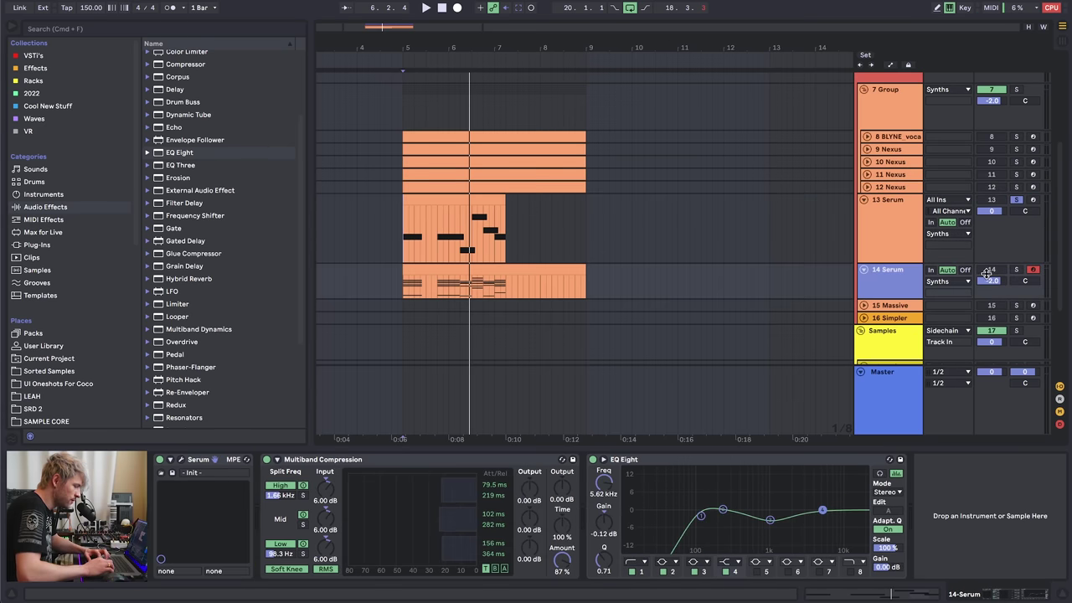
left_click(917, 217)
left_click(180, 459)
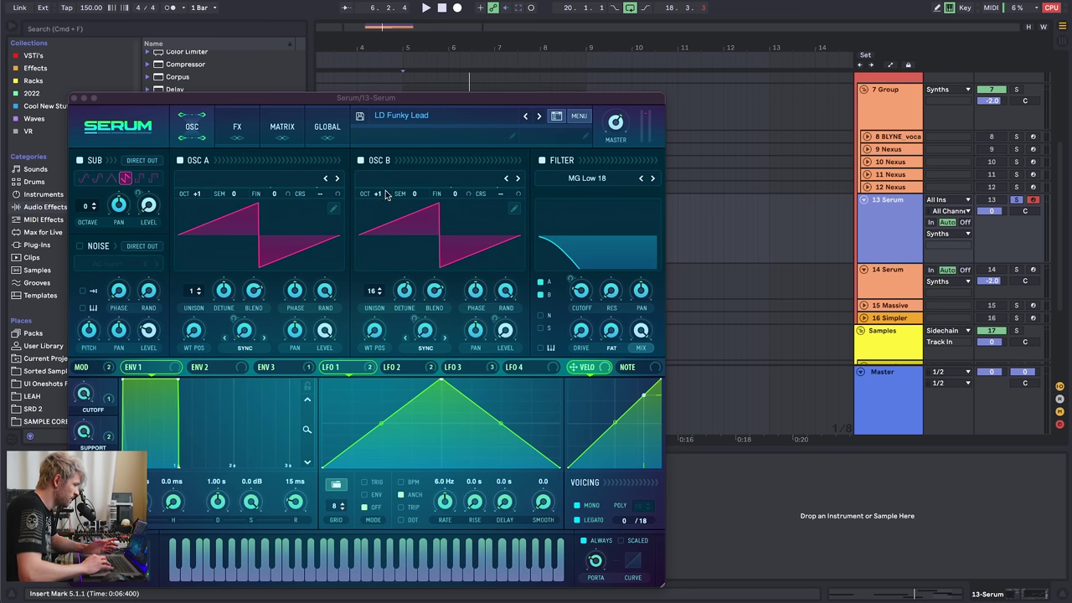
- Solo the 14 Serum track, listen to it while examining its oscillator, noise and filter settings, and close the synth window
left_click(889, 270)
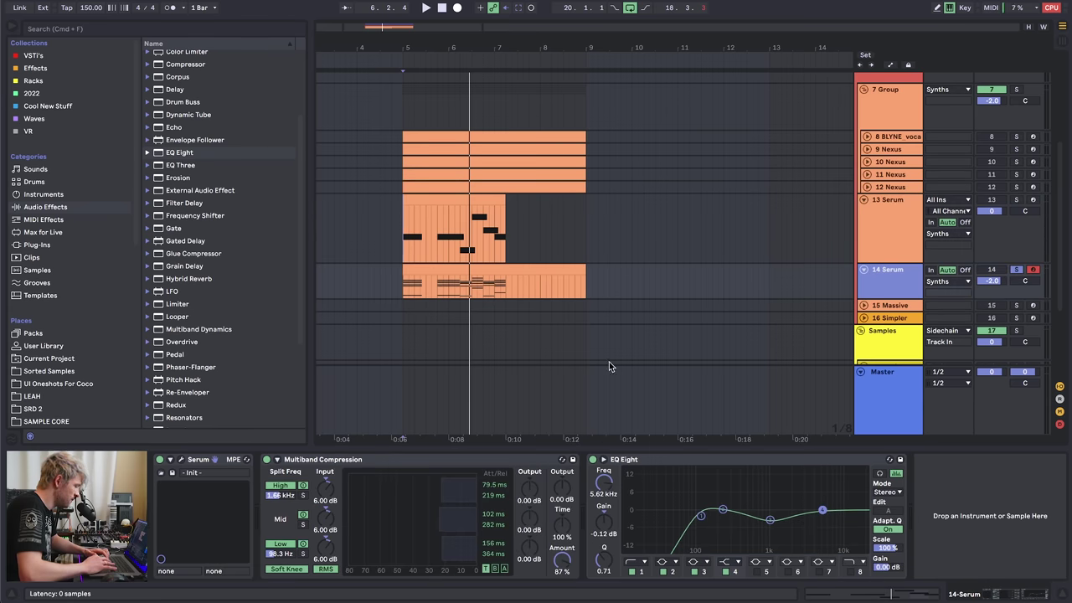
key("space")
left_click_drag(715, 0, 409, 32)
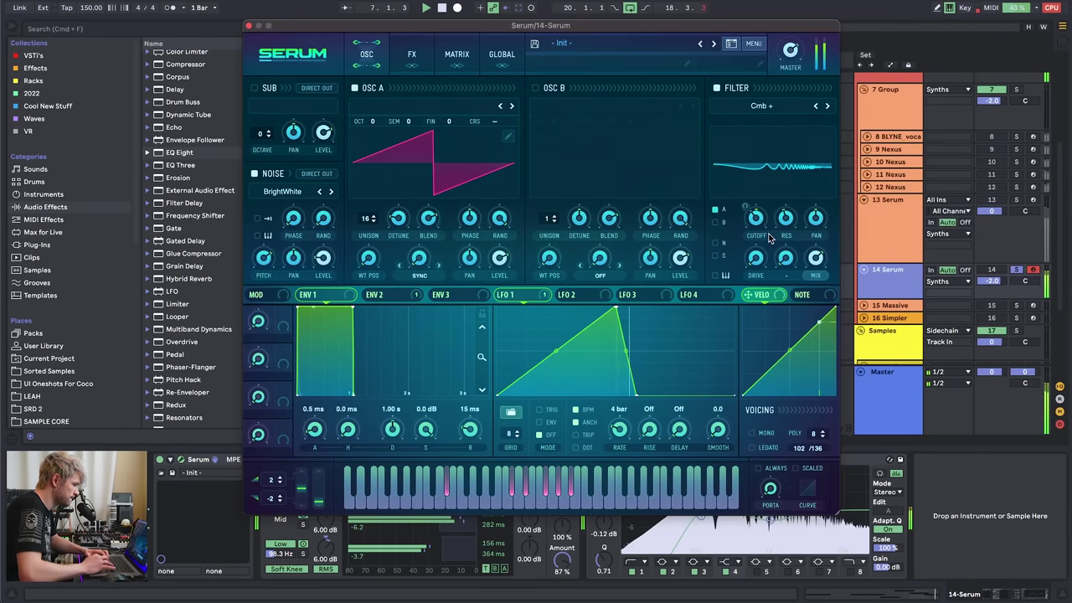
key("space")
left_click(413, 55)
left_click(351, 64)
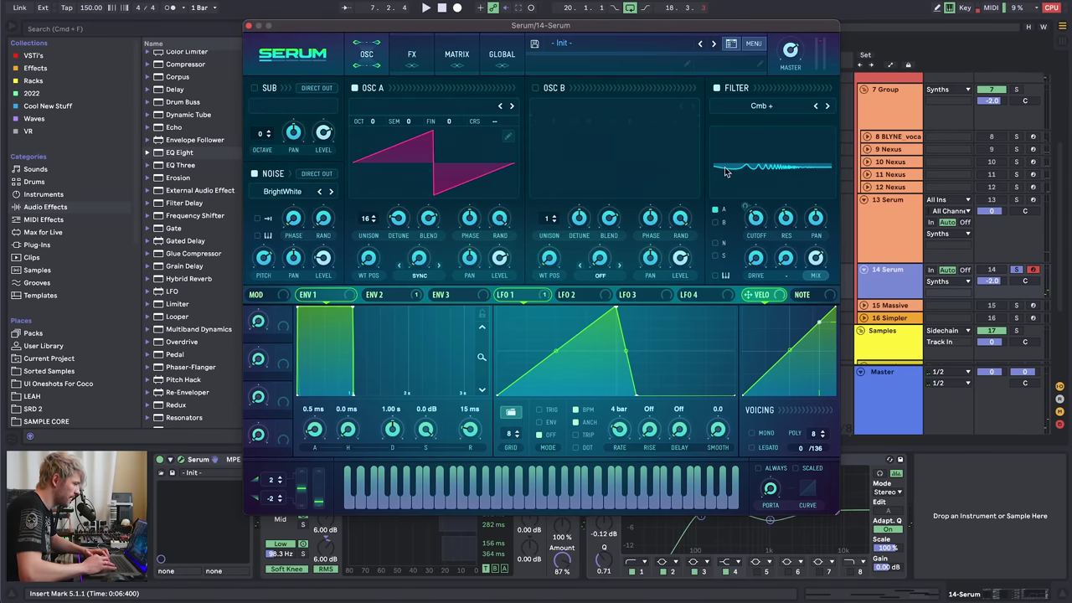
left_click(248, 26)
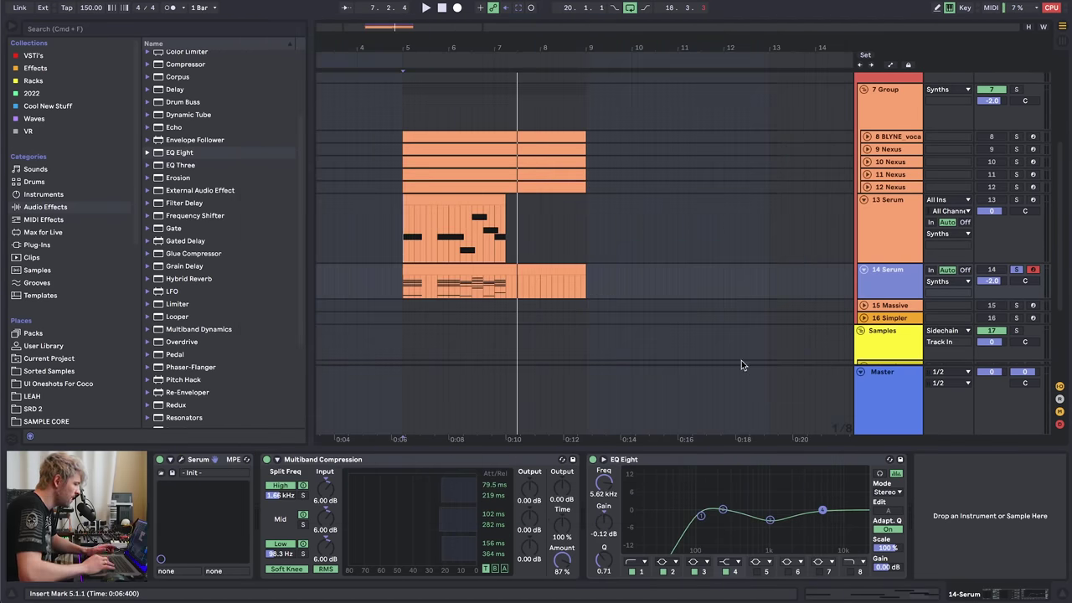
- Expand the 9, 10, 11 and 12 Nexus tracks to show their note clips
left_click(890, 187)
key("Up")
key("Up")
key("Right")
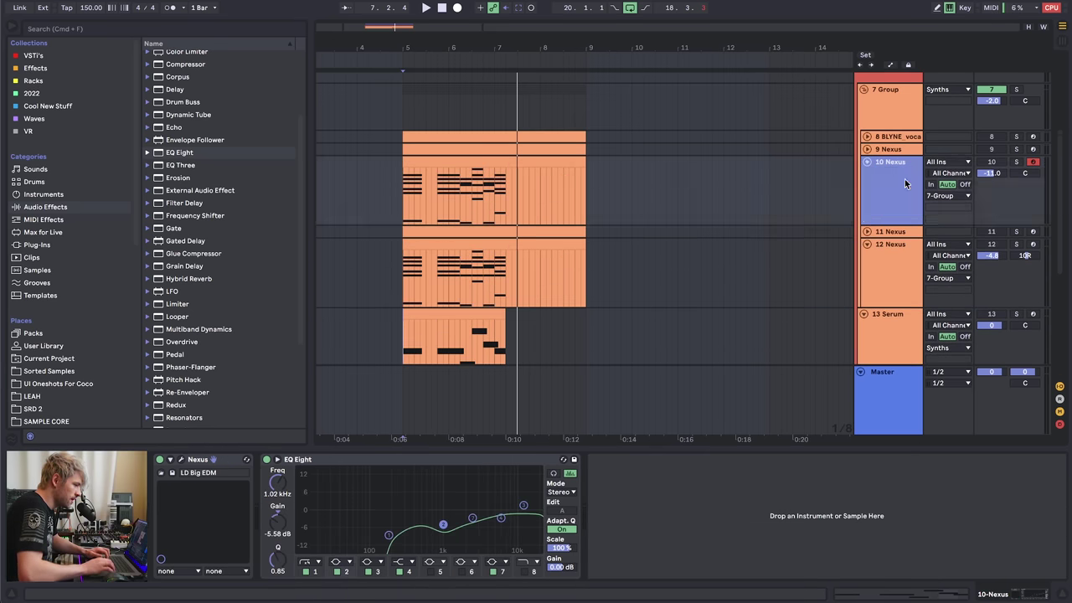
key("Up")
key("Right")
key("Down")
key("Down")
key("Right")
- Audition the 9 Nexus layer in solo, and the 11 and 12 Nexus piano layers soloed together
left_click(1015, 149)
key("space")
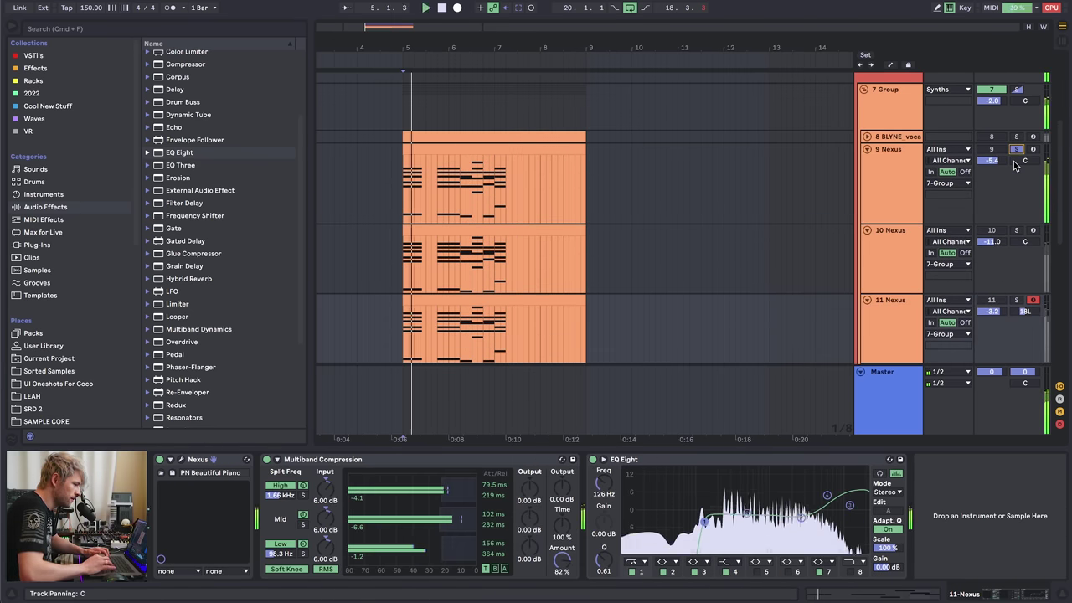
key("space")
scroll(1009, 247, "down", 2)
left_click(1015, 214)
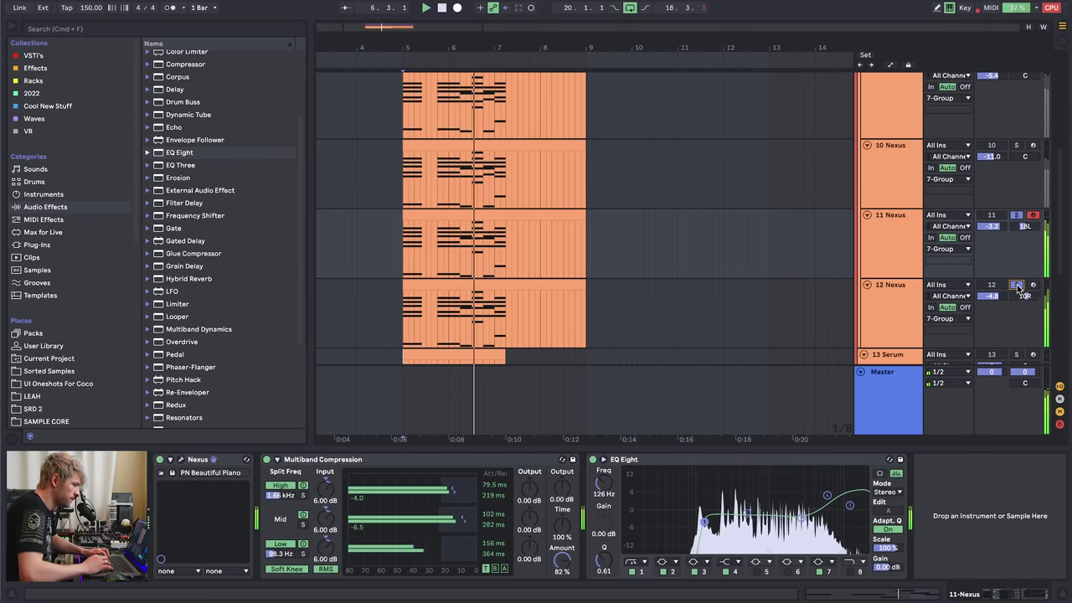
key("space")
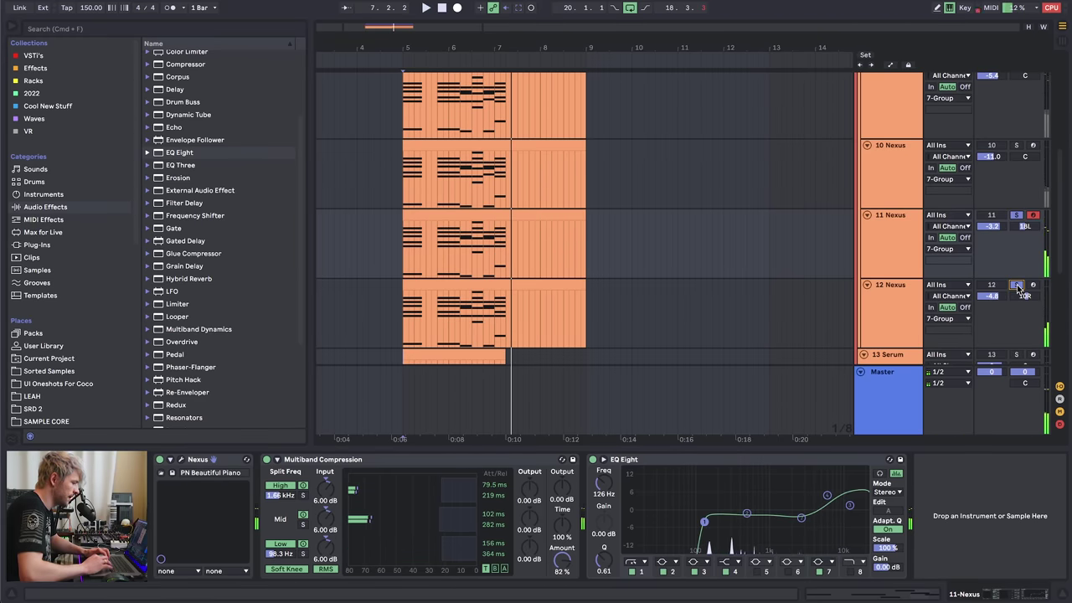
- Check the 10 Nexus layer, return the solo to 9 Nexus and show the effects on the 7 Group track
scroll(897, 172, "up", 3)
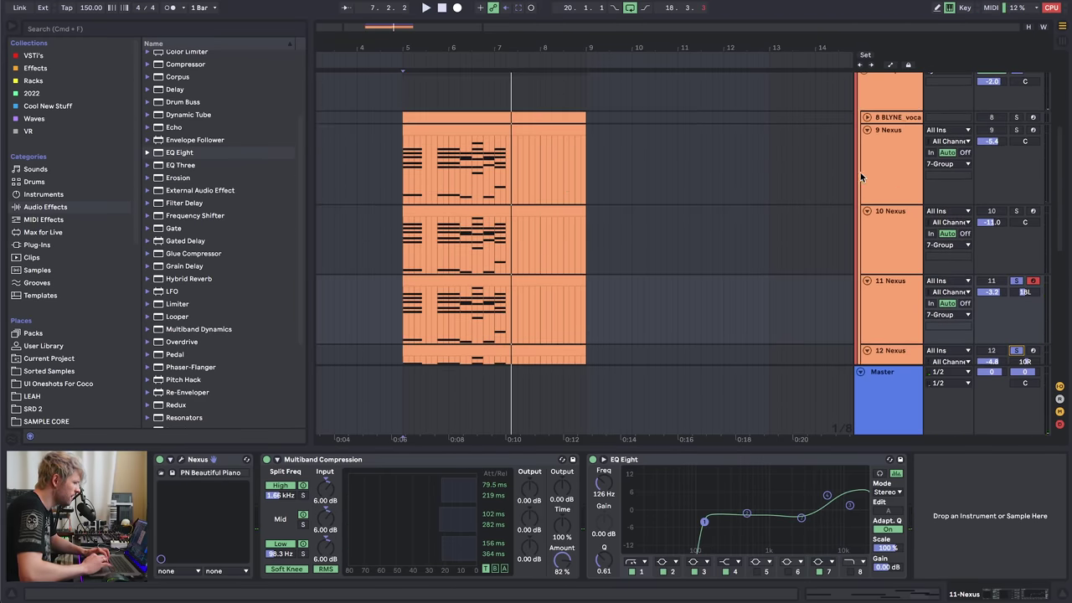
left_click(496, 251)
scroll(492, 245, "left", 1)
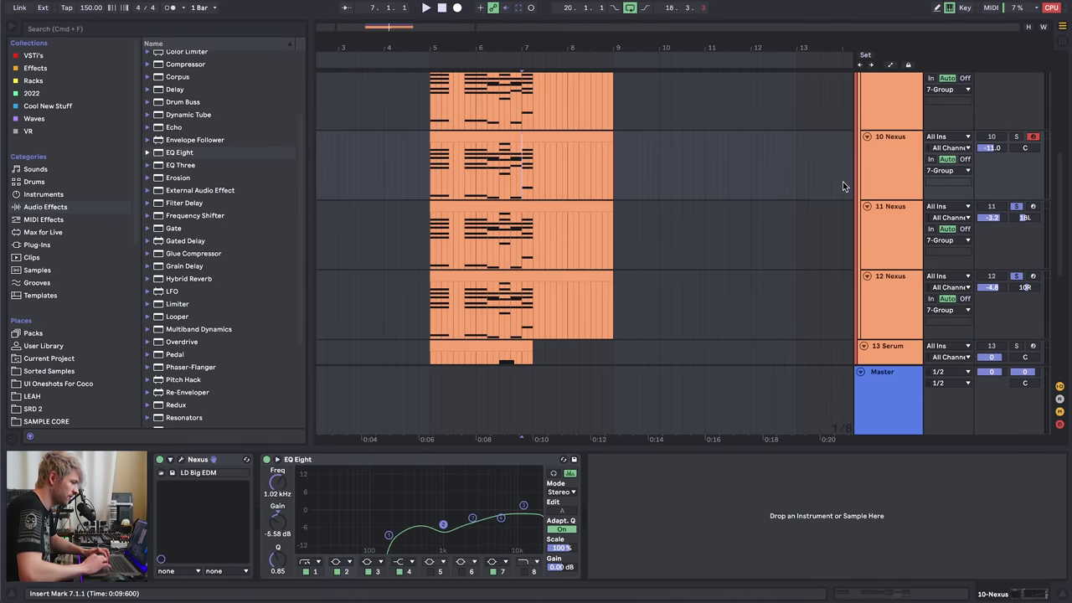
scroll(842, 181, "down", 2)
left_click(1016, 178)
key("space")
left_click(1018, 99)
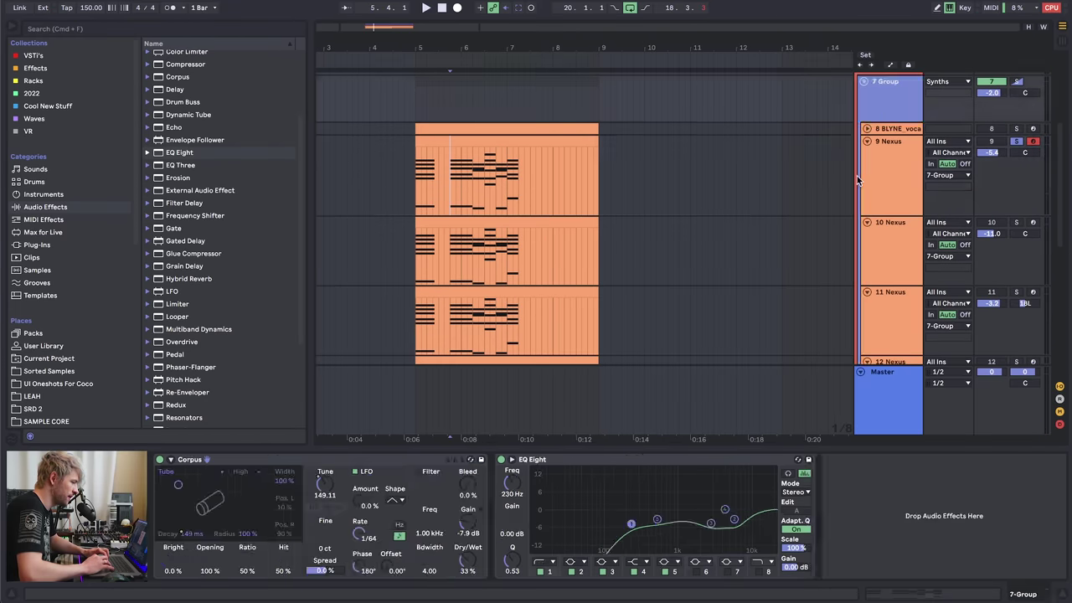
- Examine the notes and device chains of the 10 Nexus and 11 Nexus layers
left_click(877, 253)
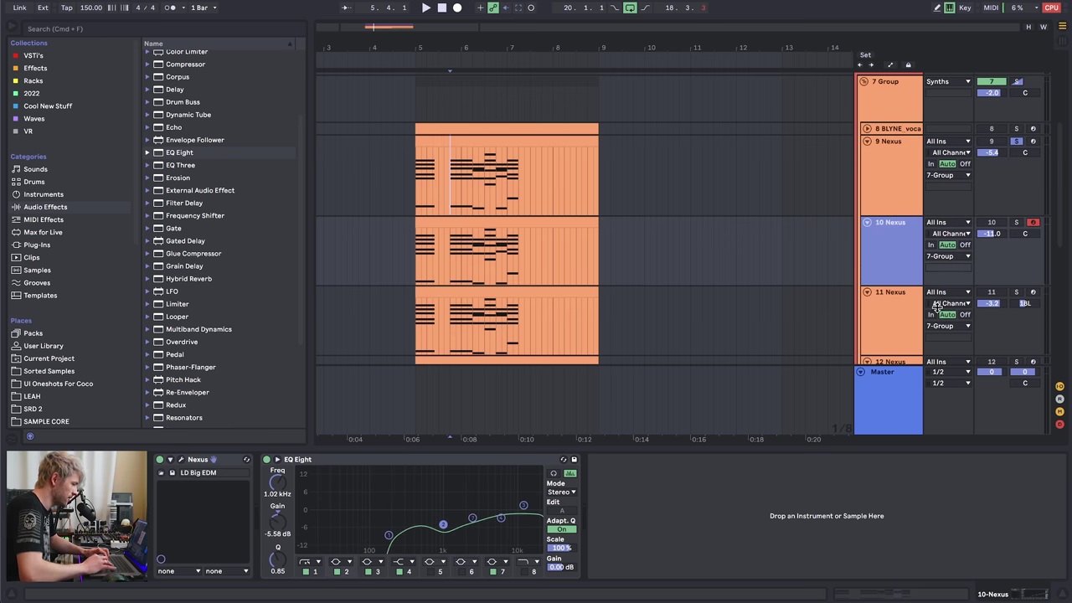
left_click(482, 325)
scroll(483, 311, "down", 2)
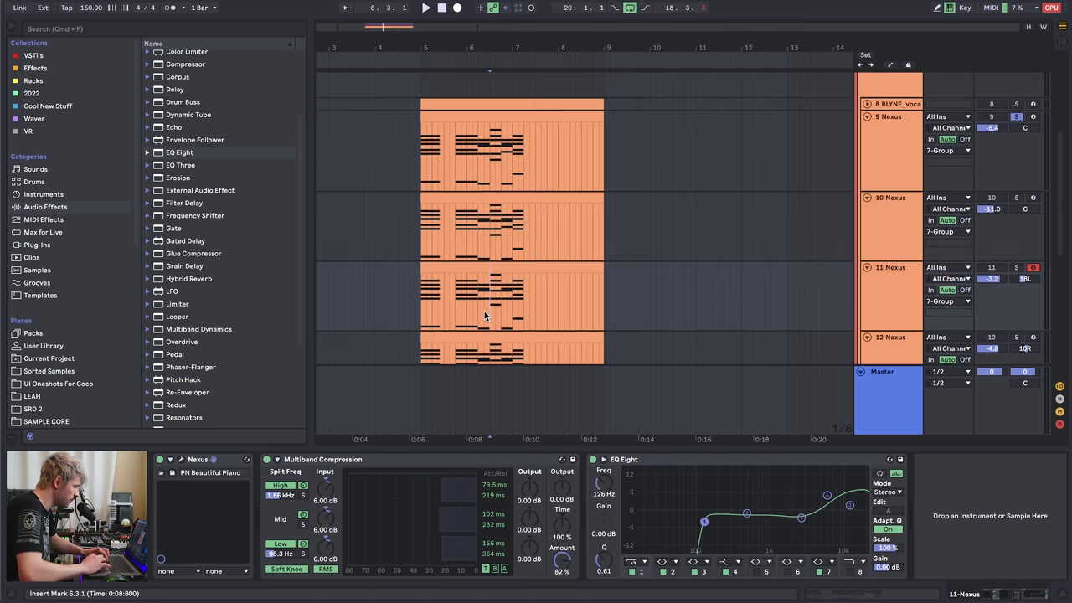
left_click(499, 328)
scroll(500, 326, "up", 2)
left_click(473, 238)
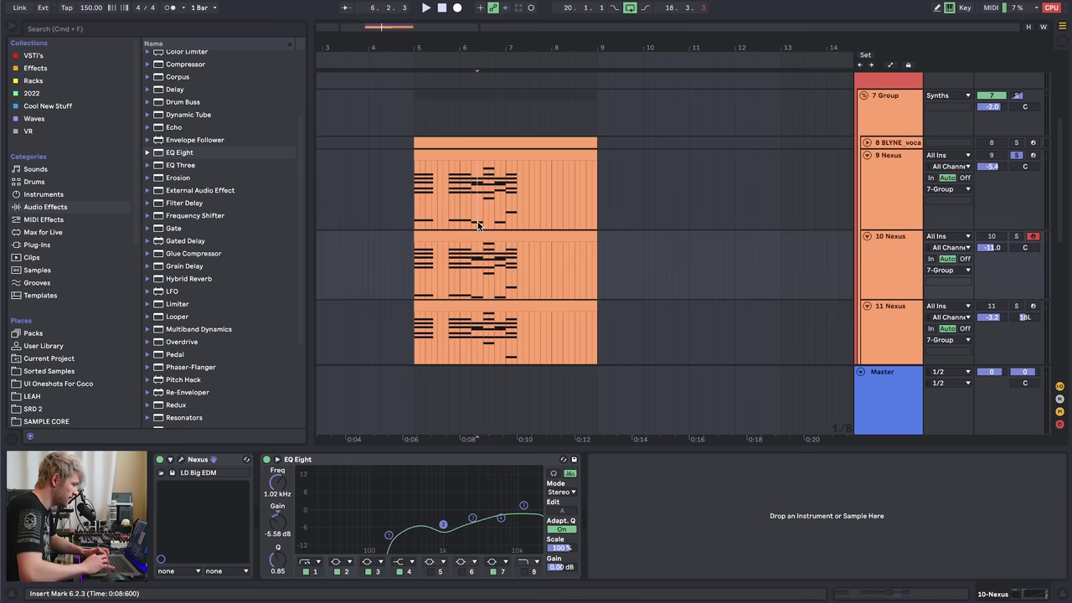
- Listen to the soloed 9 Nexus layer from bar 6 and compare its devices with those of 10 Nexus
key("space")
key("space")
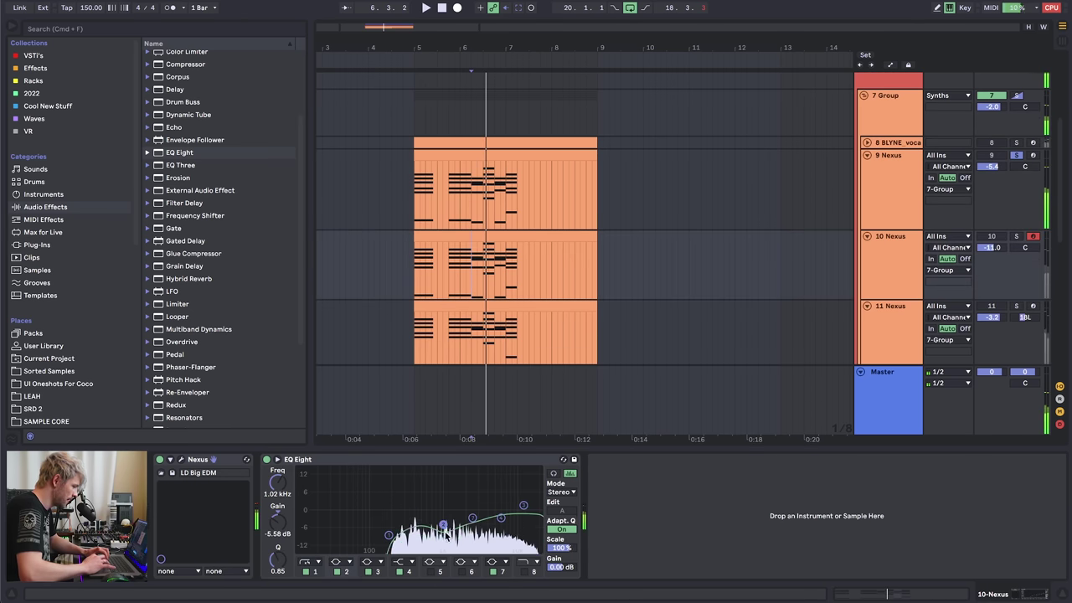
key("space")
left_click(1019, 160)
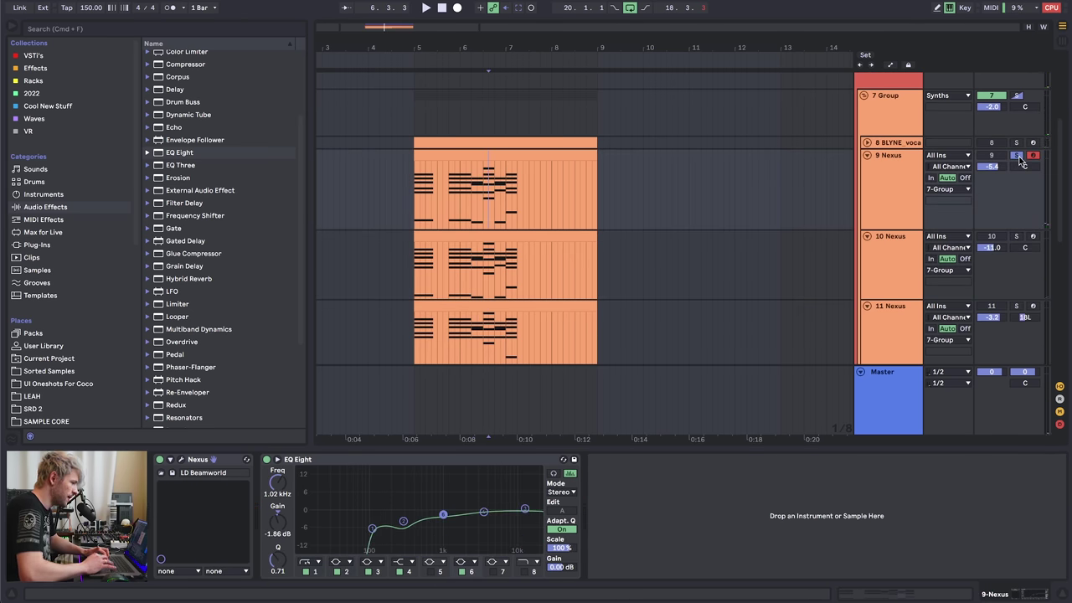
left_click(889, 241)
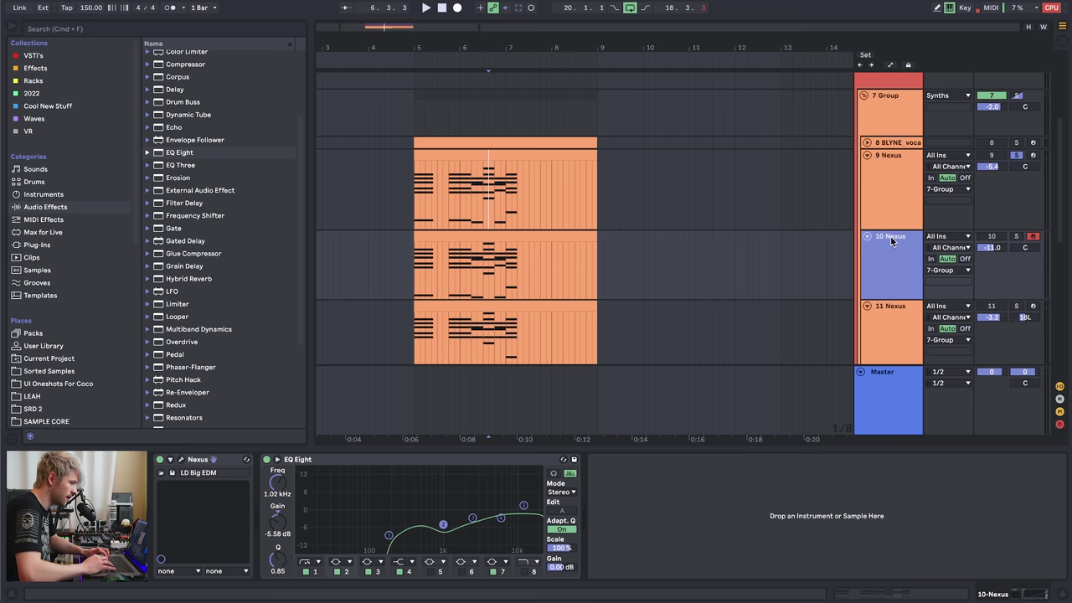
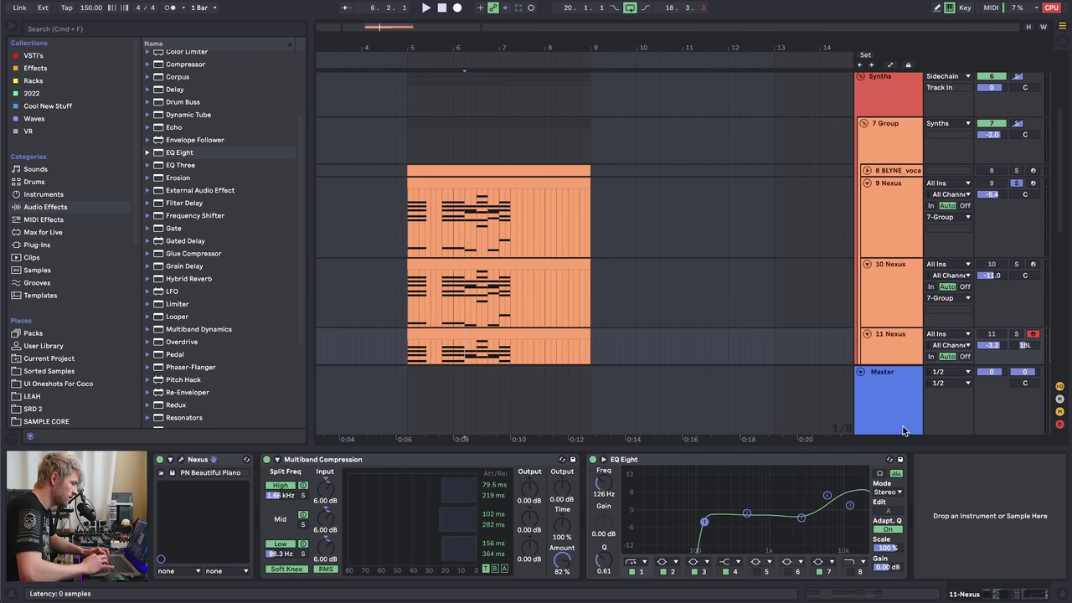
- Solo the whole 7 Group and play its combined layers from position 5.4.1
left_click(1017, 125)
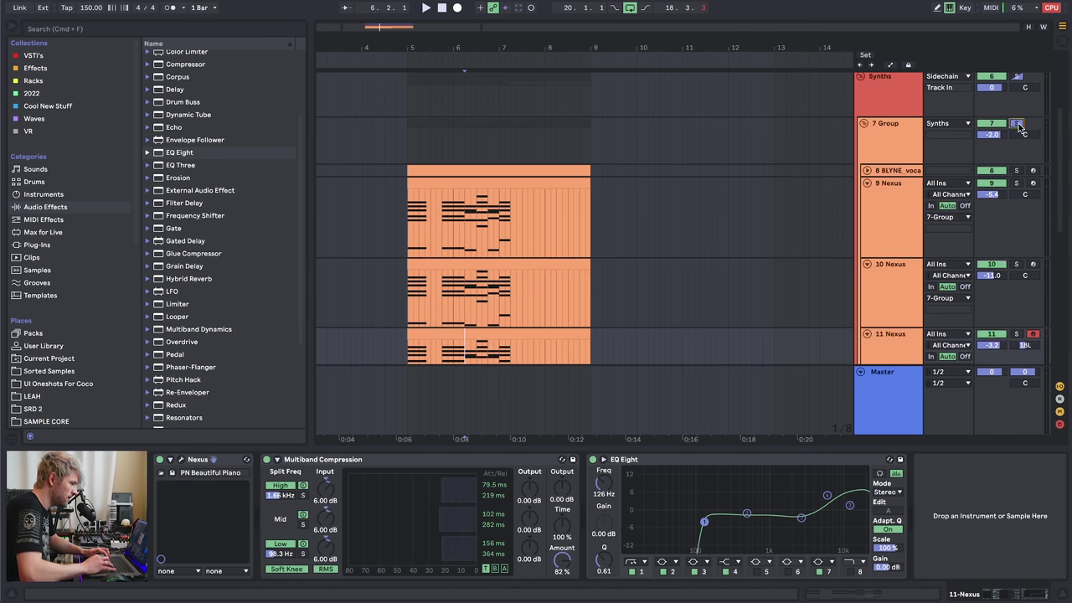
left_click(439, 225)
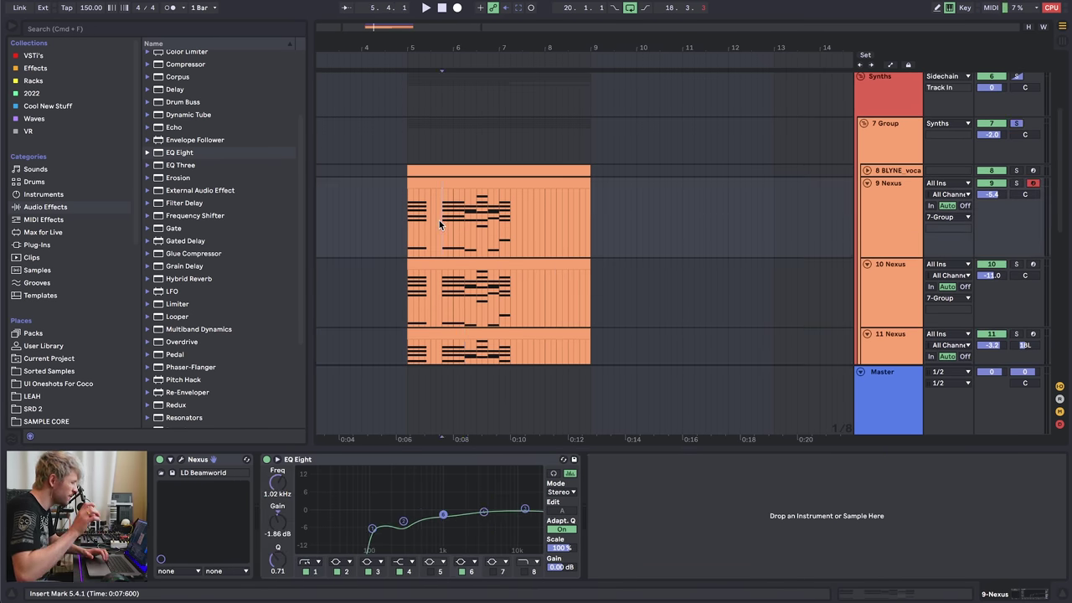
key("space")
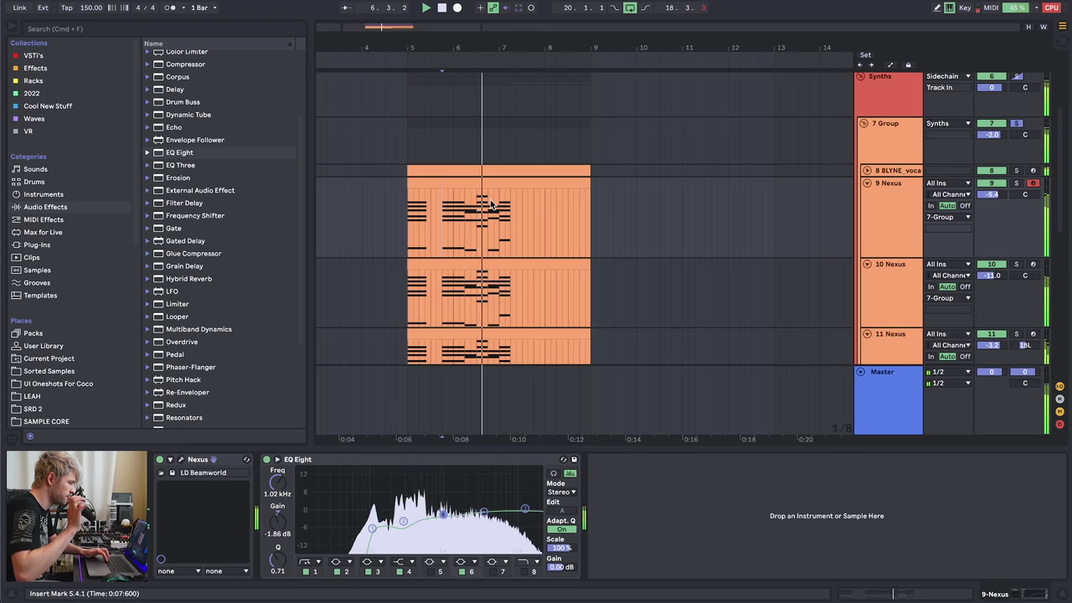
- Expand and solo the 8 BLYNE vocal track, look through its sampler, OTT and EQ Eight devices, and audition it
left_click(1009, 170)
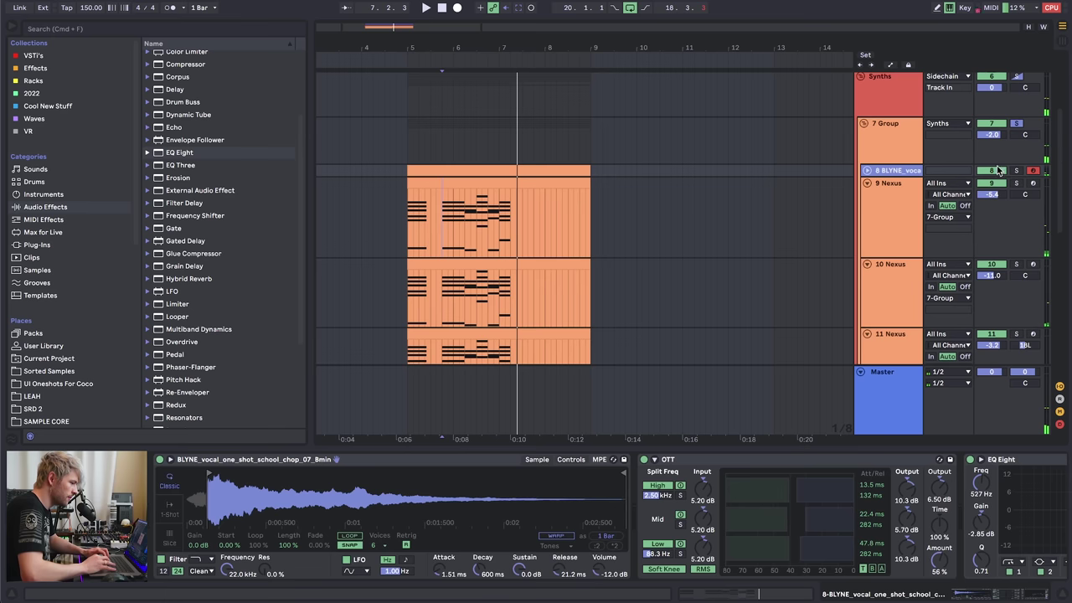
left_click(868, 171)
left_click(1015, 171)
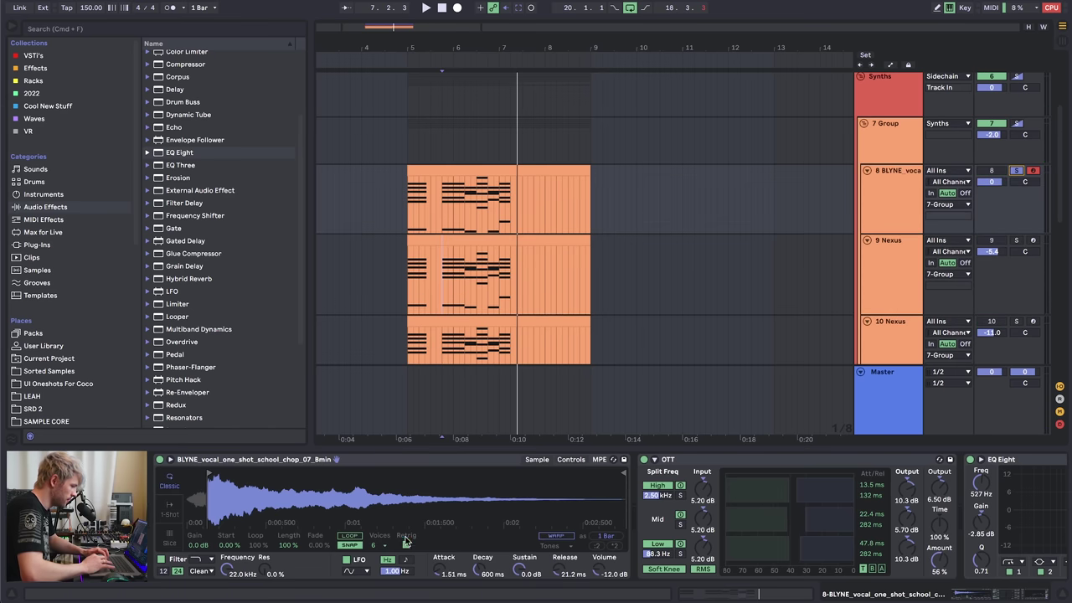
scroll(702, 508, "right", 3)
scroll(702, 508, "left", 3)
key("space")
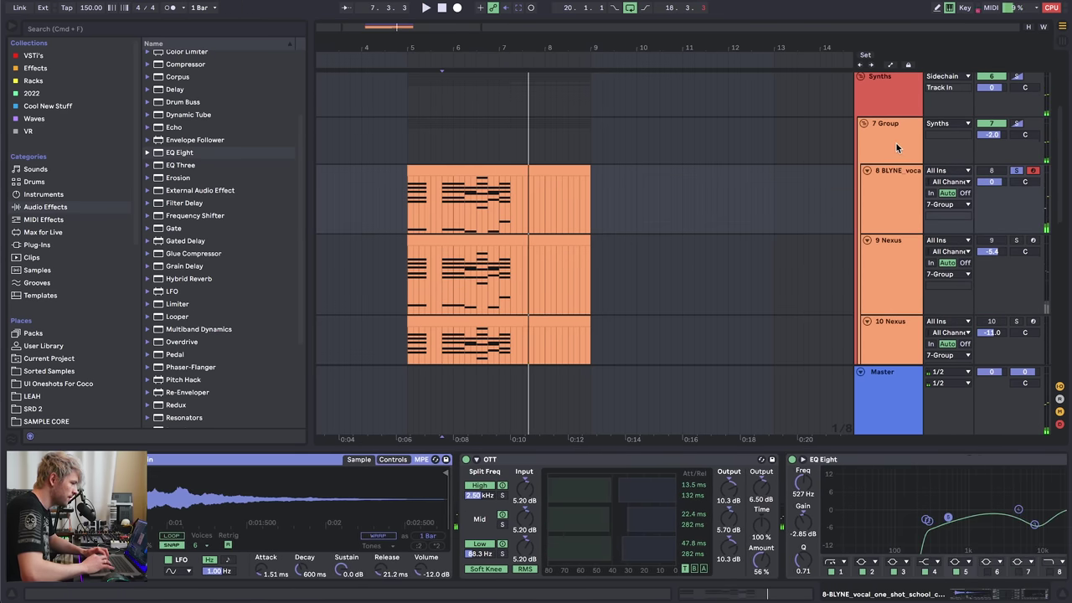
- Solo the 7 Group, play its layers, and examine the Corpus Tune automation on the group
left_click(895, 148)
left_click(1018, 124)
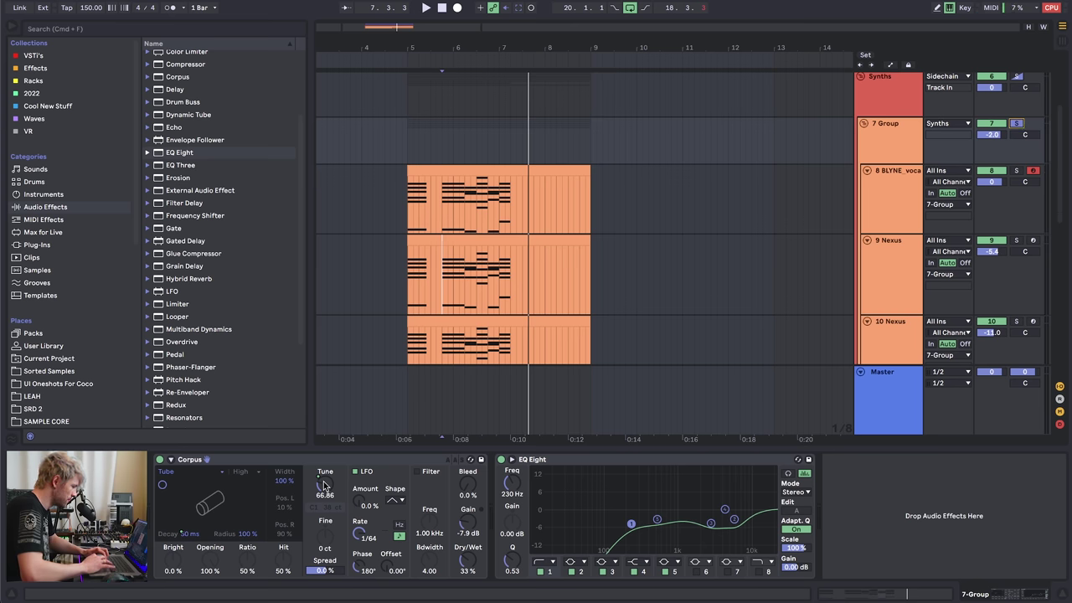
key("space")
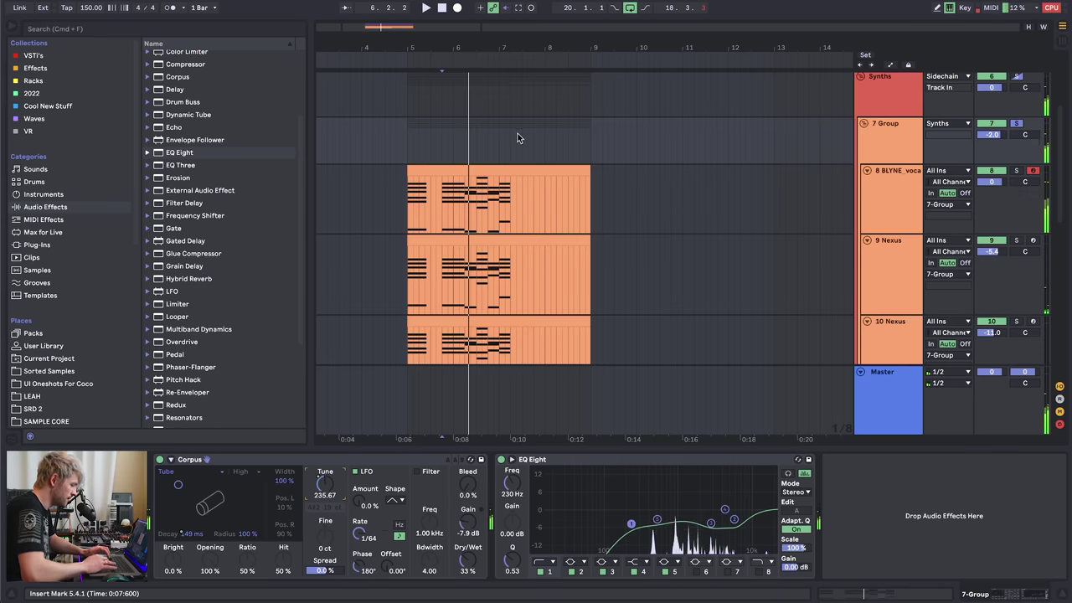
key("a")
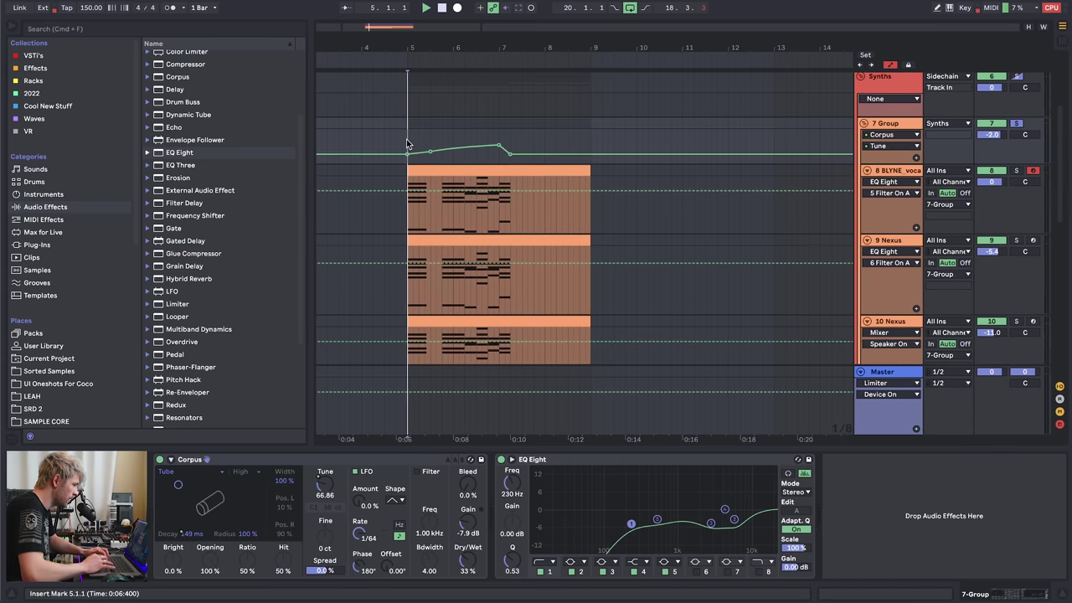
key("space")
key("space")
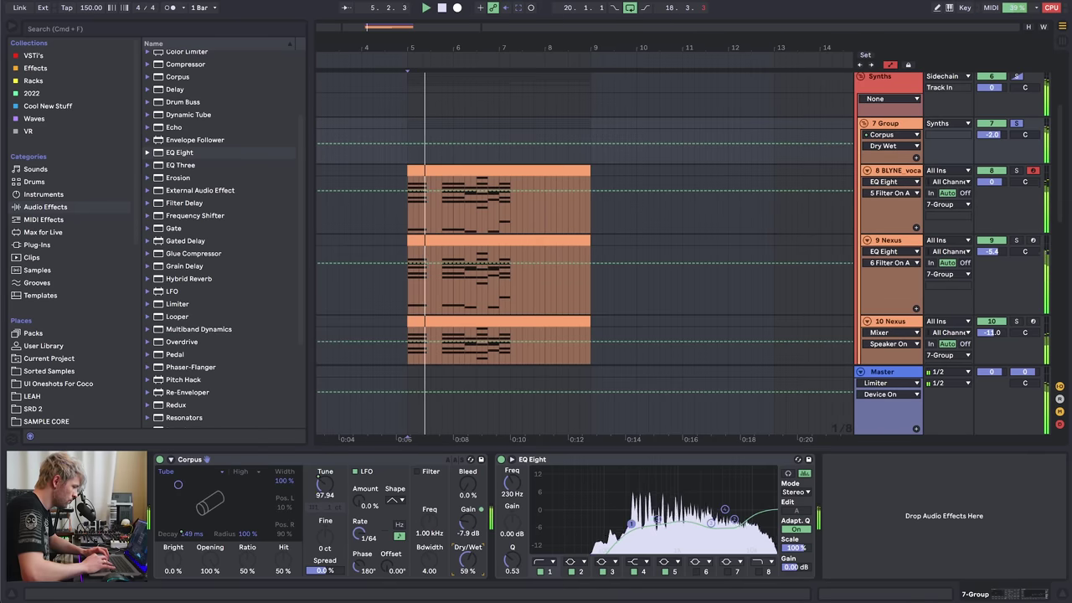
- Set the 7 Group's Corpus Dry/Wet to 30% and its Gain to -8.6 dB while listening to the group
key("space")
left_click_drag(468, 559, 468, 568)
left_click_drag(468, 522, 468, 505)
key("space")
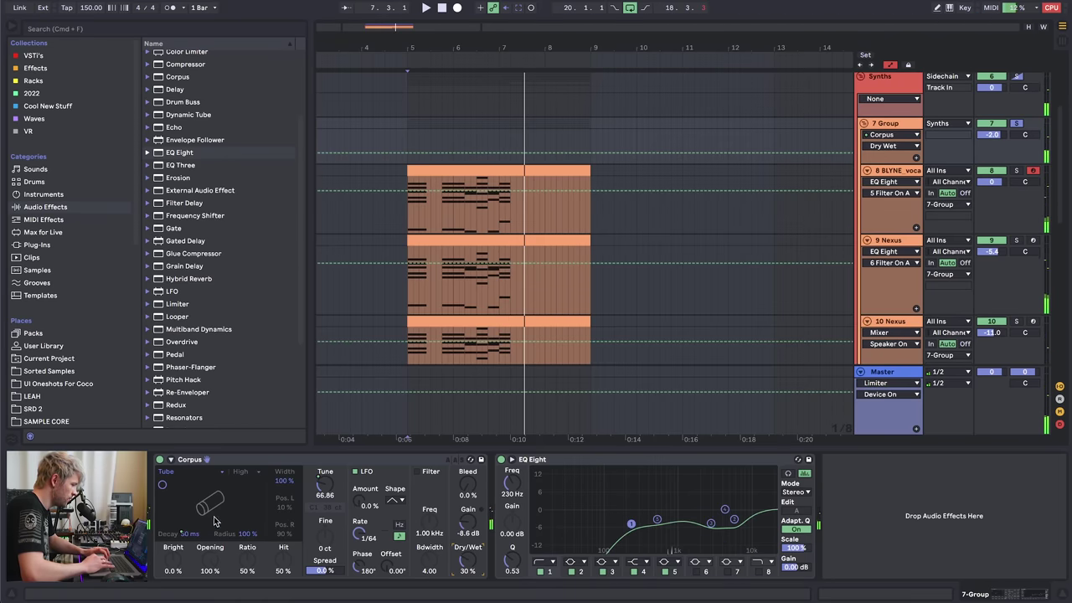
- Play the group from 5.1.1 and solo the 14 Serum track to hear its part
key("space")
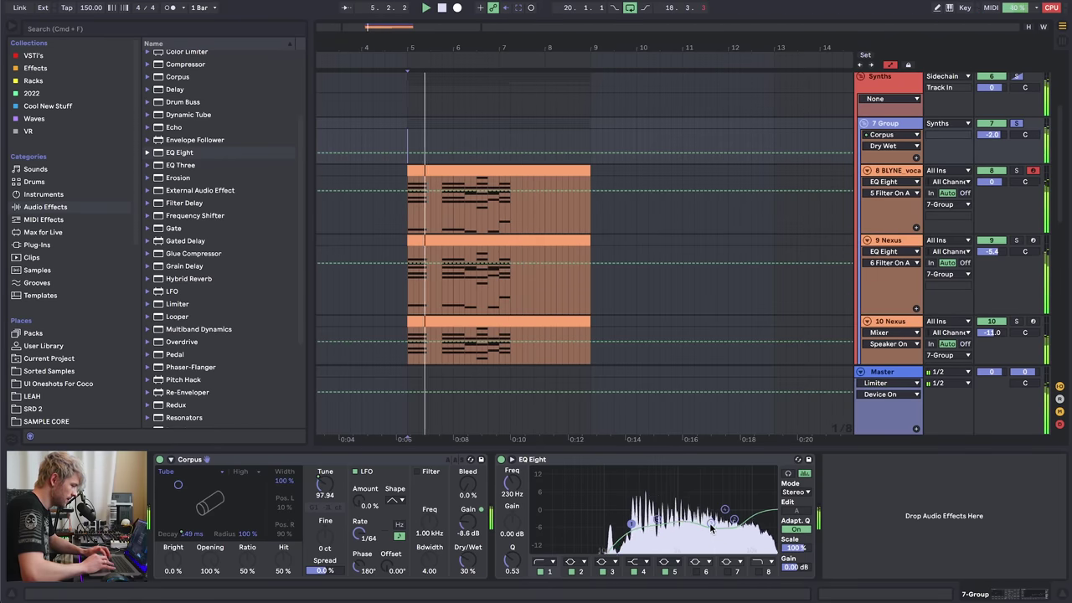
scroll(742, 332, "down", 10)
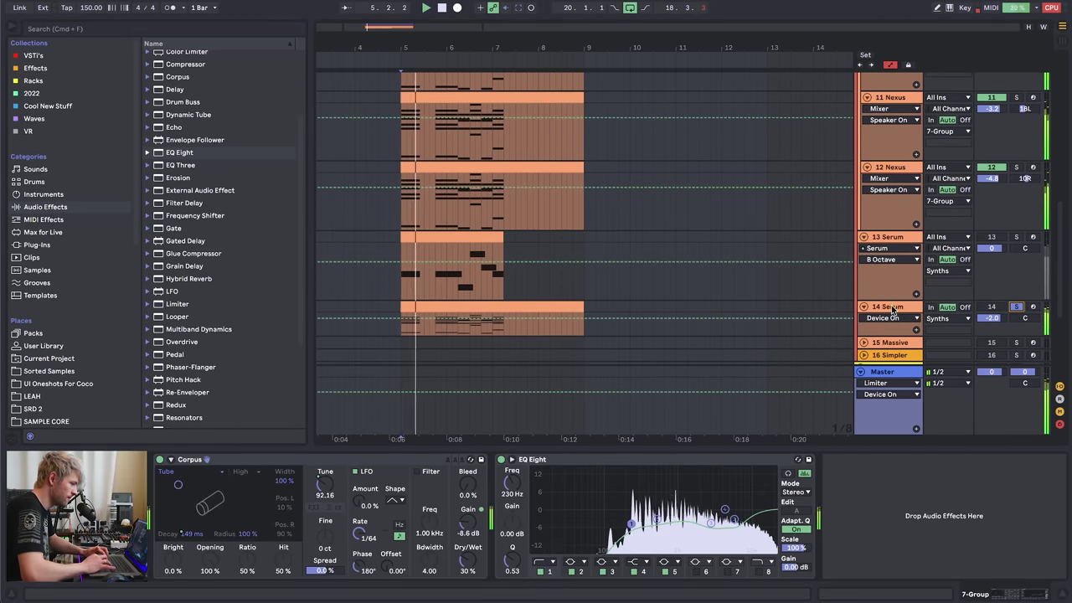
left_click(1015, 307)
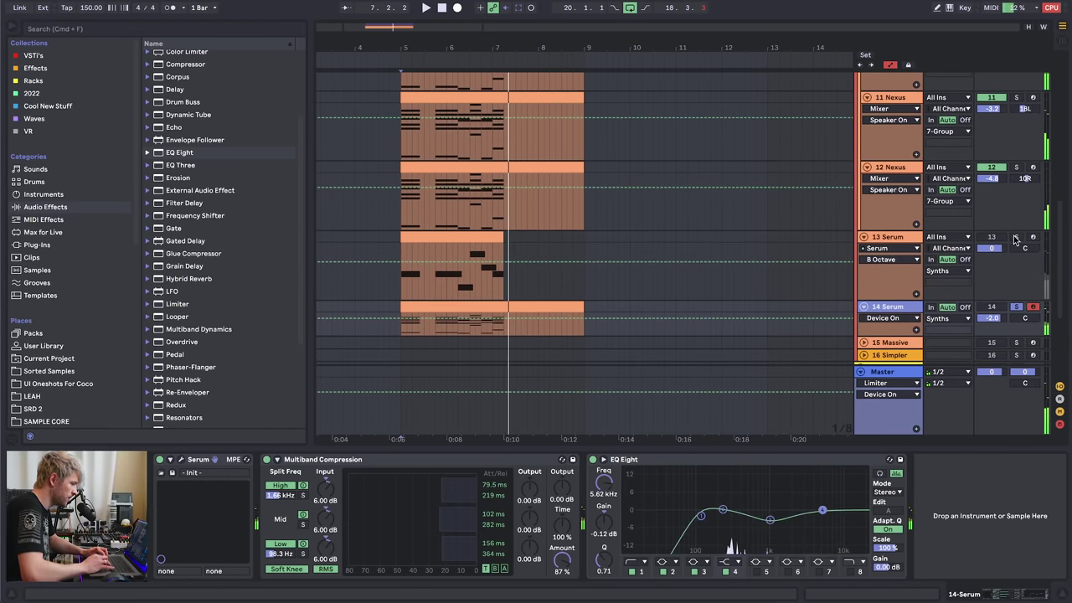
- Solo and play the 5 Serum bass track, and look at its Serum patch in the plug-in window
scroll(758, 240, "up", 15)
left_click(984, 176)
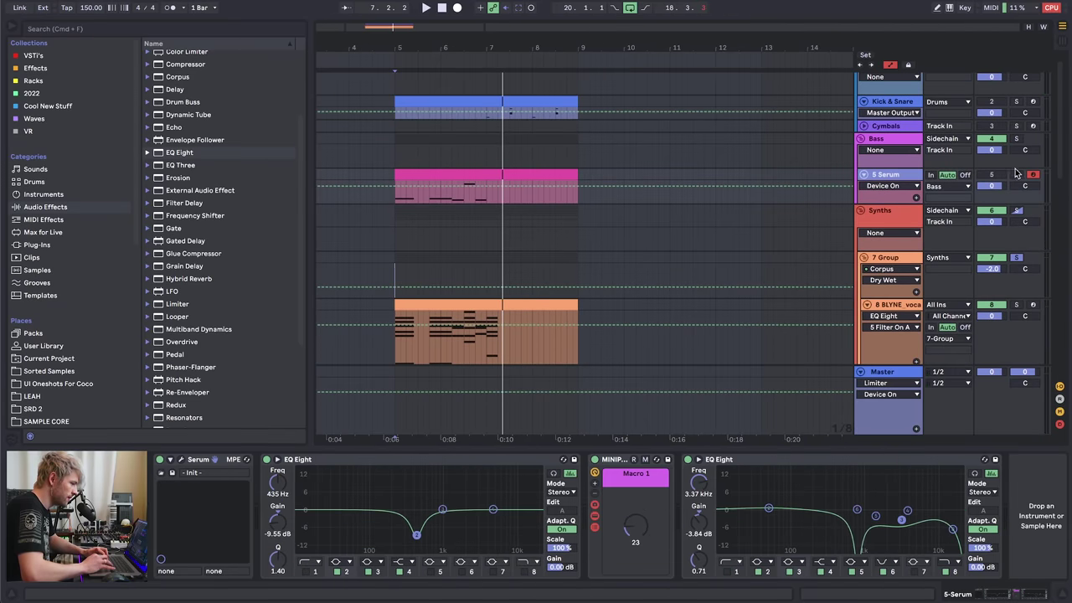
left_click(1016, 173)
key("space")
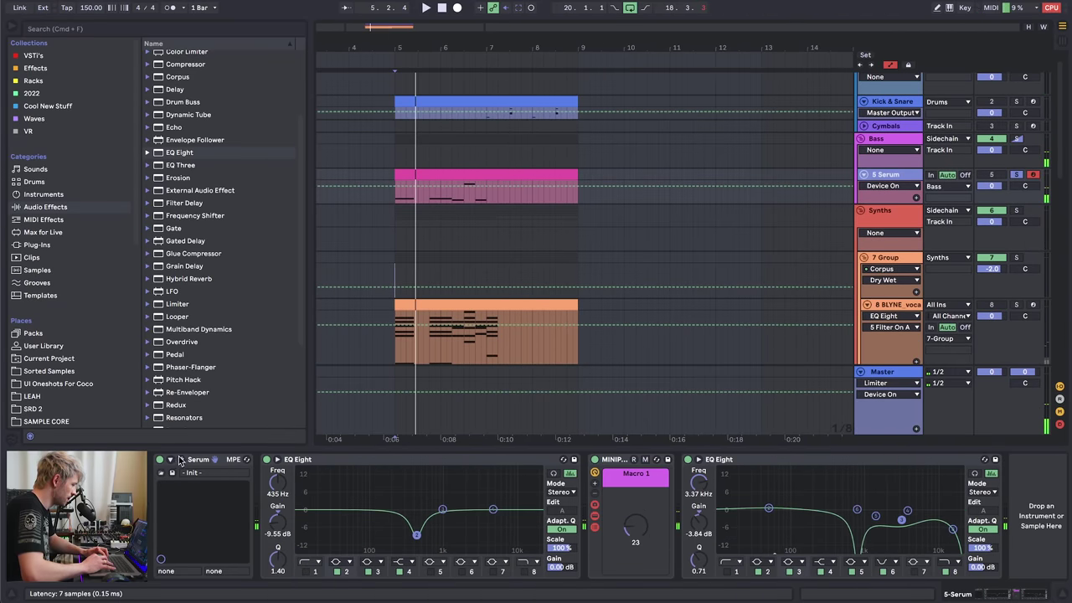
key("super+alt+p")
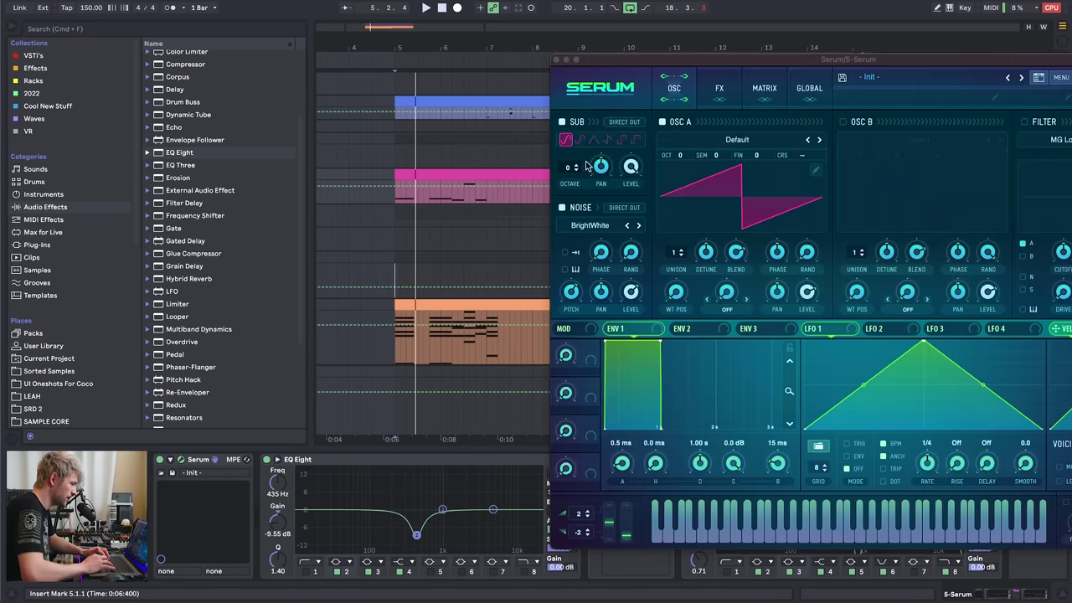
key("super+alt+p")
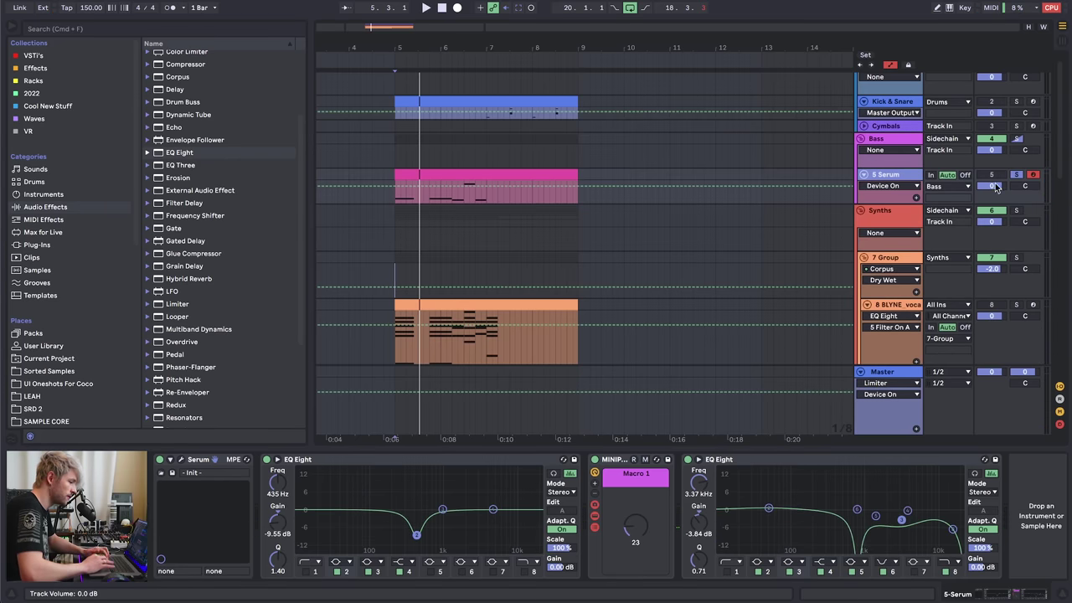
- Play the full drop from 5.1.1 with all solos off
key("space")
scroll(446, 243, "left", 1)
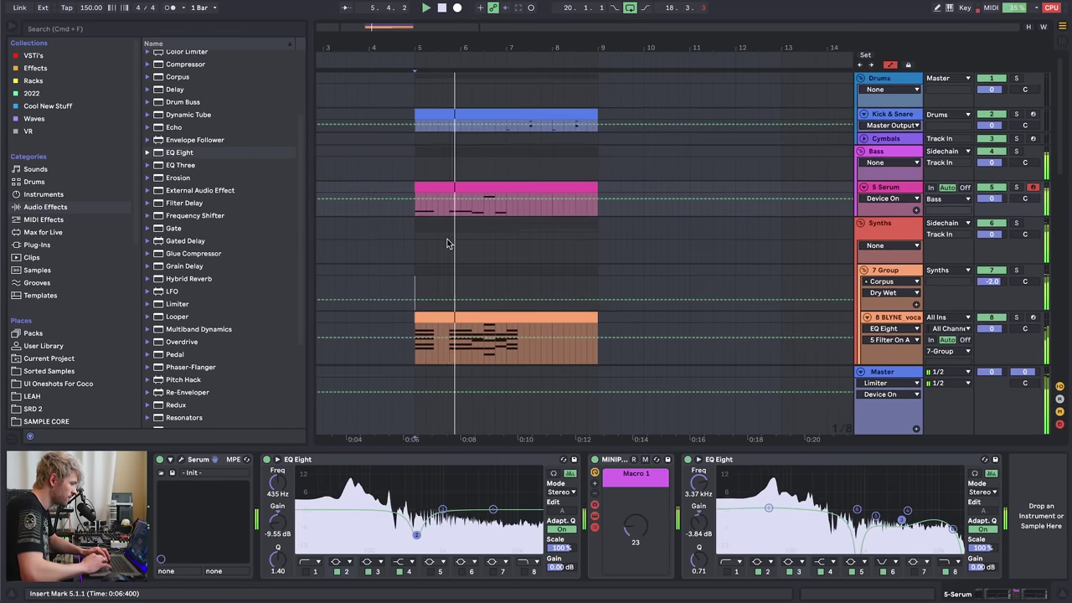
scroll(522, 238, "down", 1)
key("space")
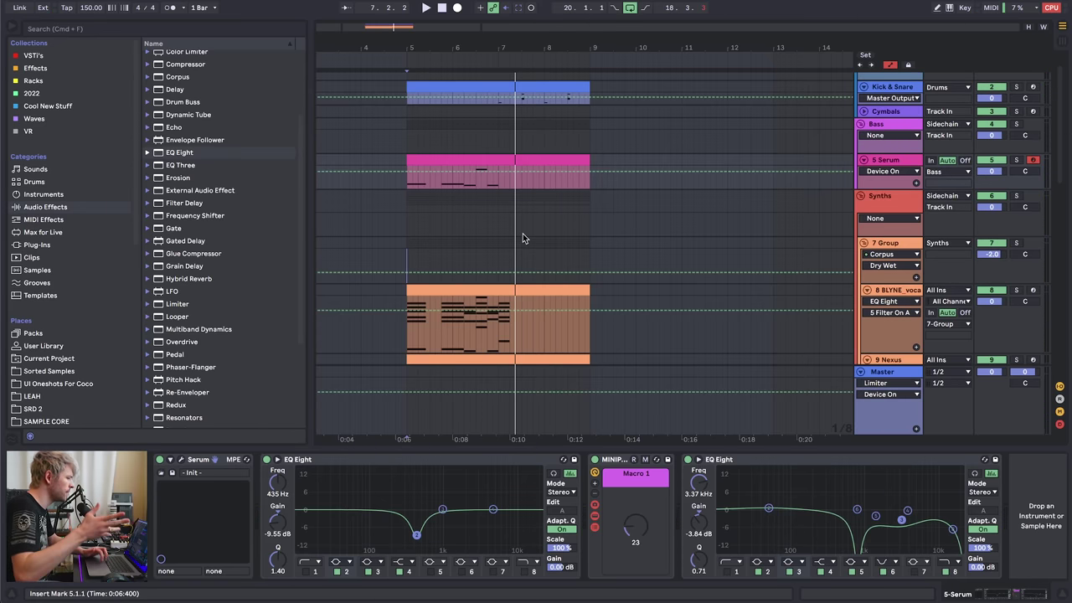
left_click(406, 190)
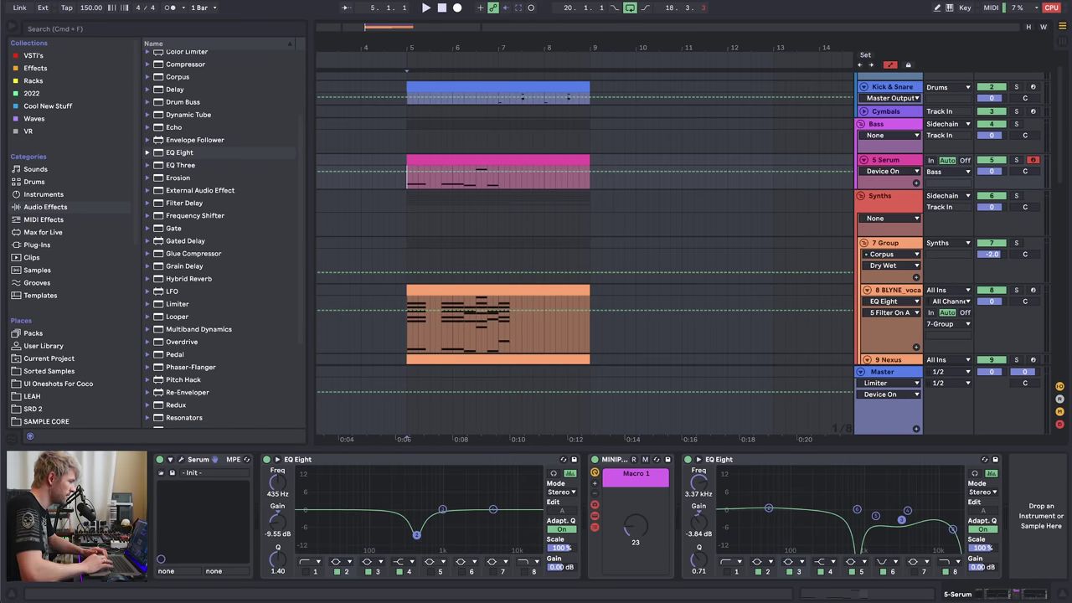
left_click_drag(414, 43, 454, 242)
scroll(481, 215, "down", 1)
key("space")
key("space")
- Move the drop clips to start at bar 17 and place the insert marker at 1.1.1
scroll(437, 203, "down", 1)
left_click_drag(437, 203, 475, 34)
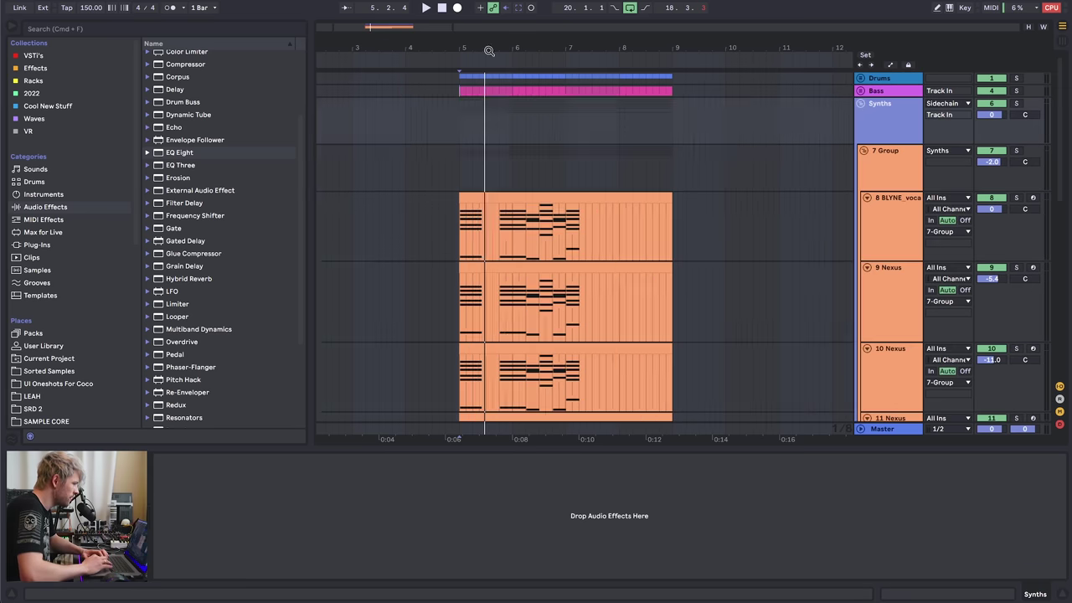
left_click_drag(488, 50, 411, 40)
left_click(407, 168)
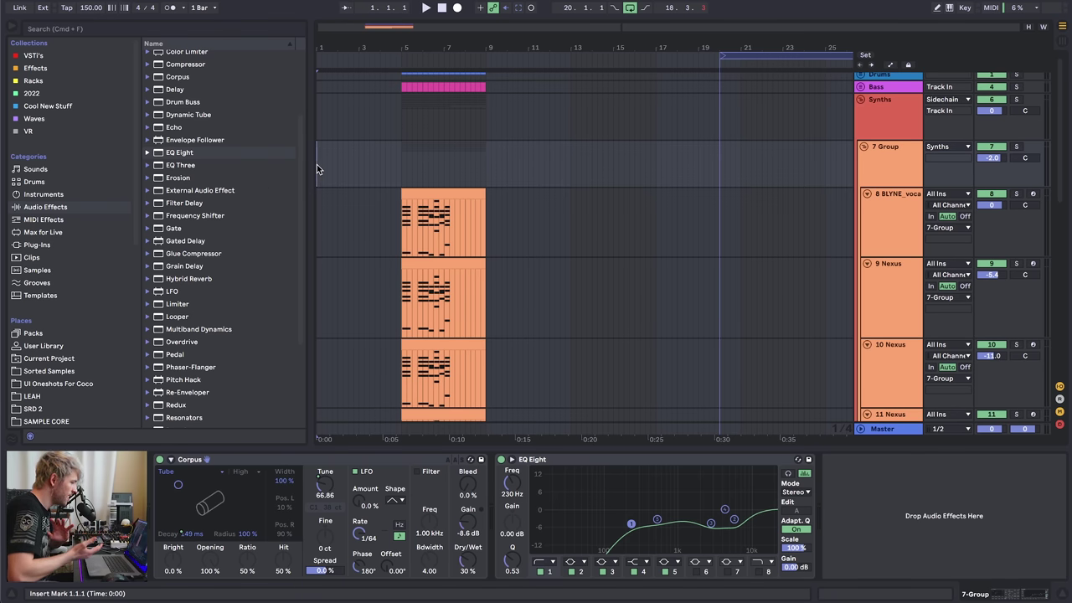
left_click_drag(453, 226, 403, 219)
left_click(398, 157)
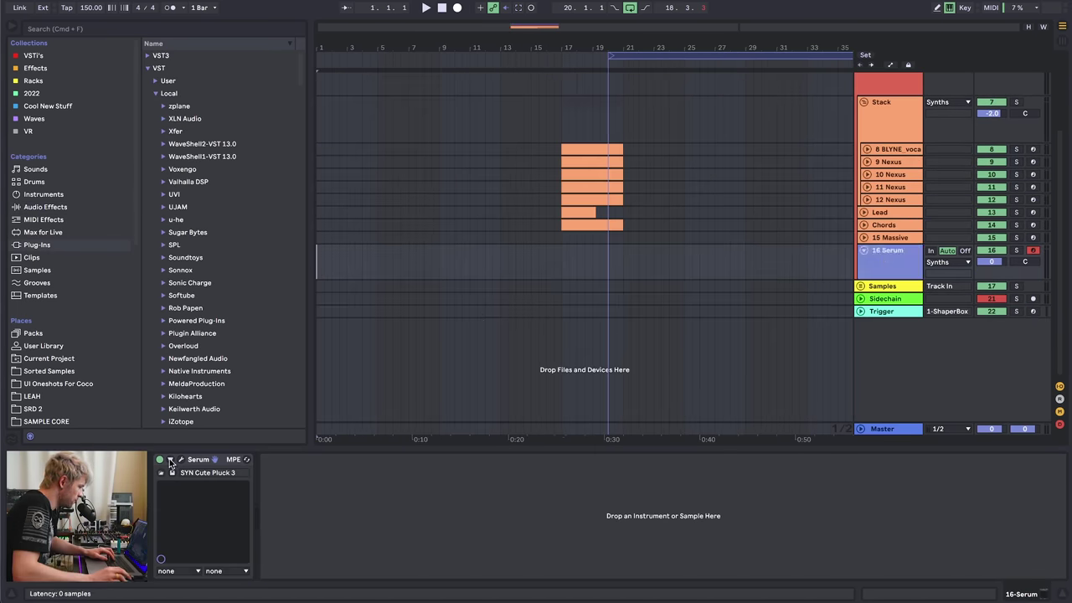
- Open the SYN Cute Pluck 3 patch on 16 Serum, audition it with the filter bypassed, and look through its effects
left_click(178, 460)
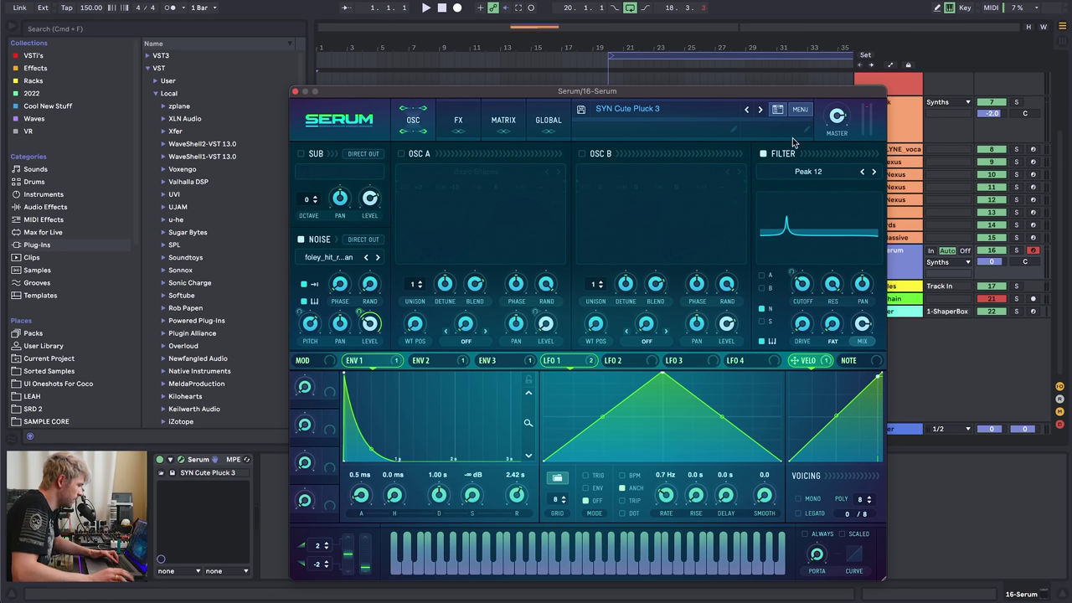
left_click(763, 155)
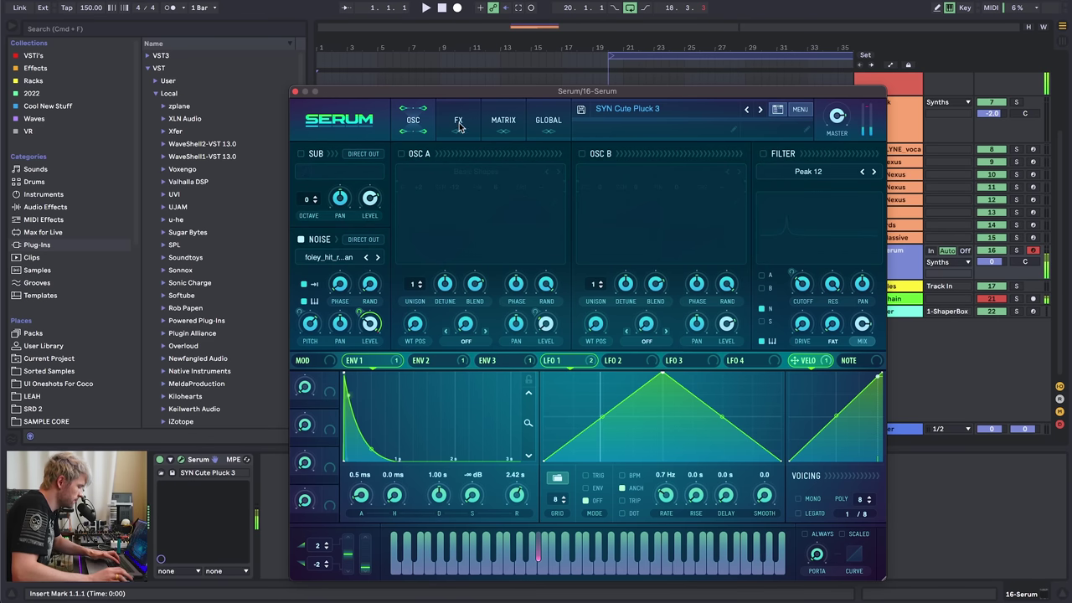
mouse_move(845, 110)
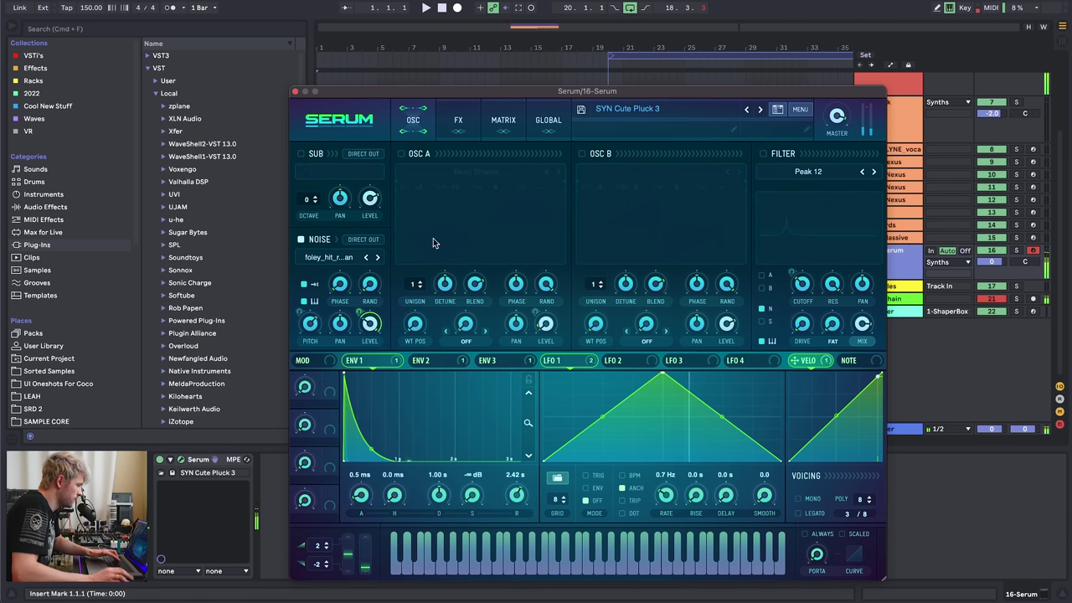
left_click(457, 120)
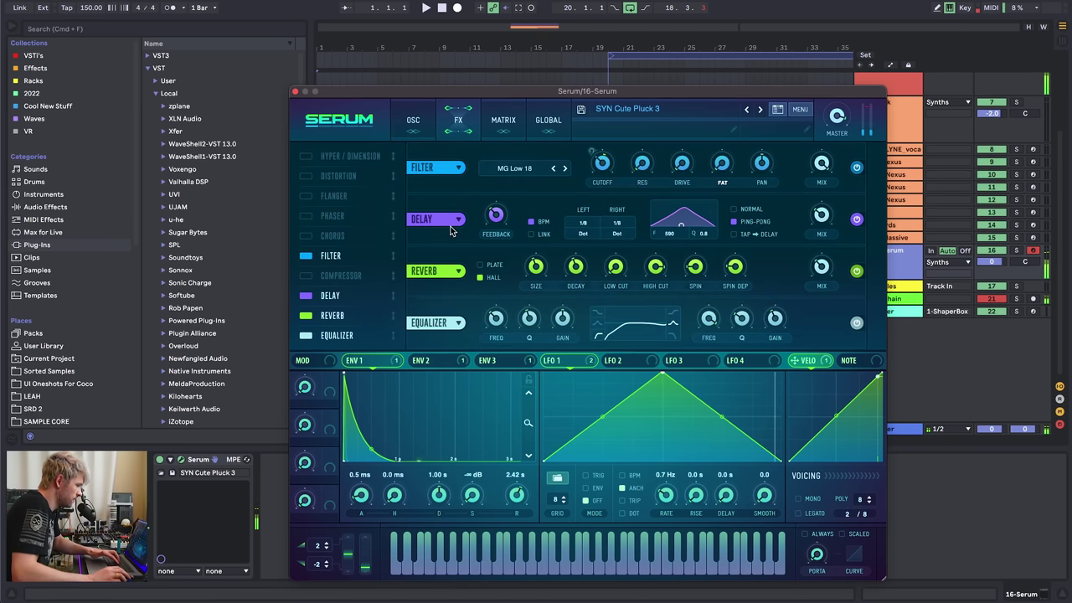
left_click(412, 123)
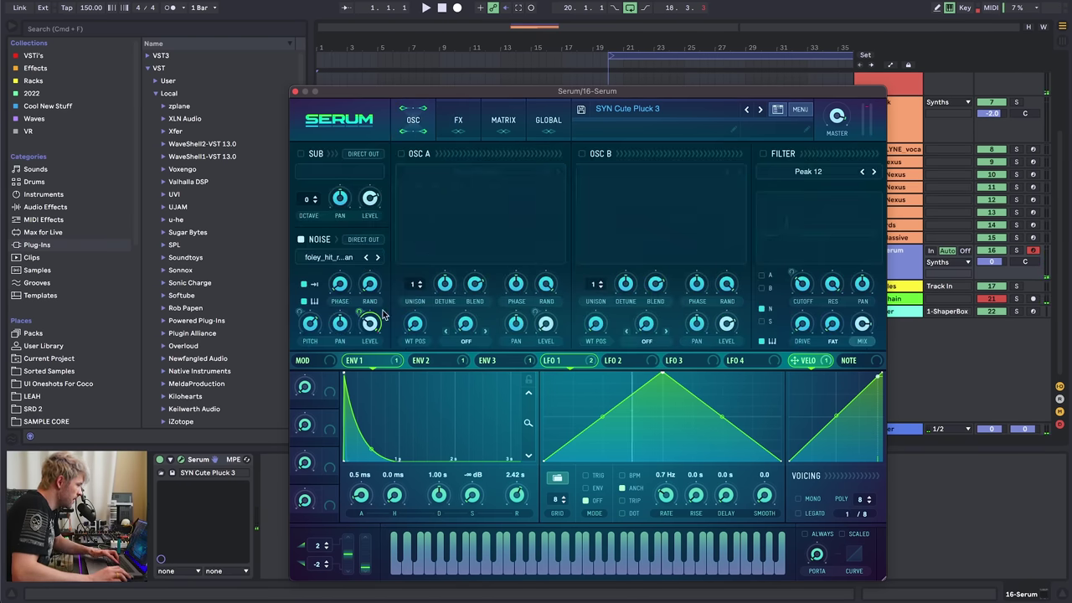
- Compare the pluck patch with the Peak 12 filter on and off, leave it on, review the effects, and close Serum
left_click(762, 154)
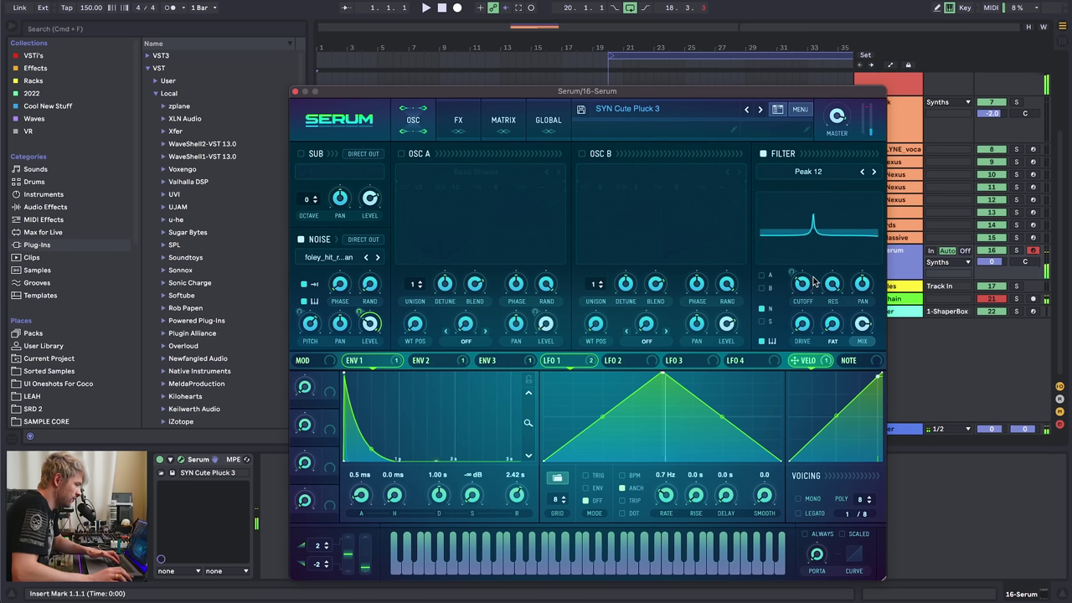
left_click_drag(804, 210, 817, 206)
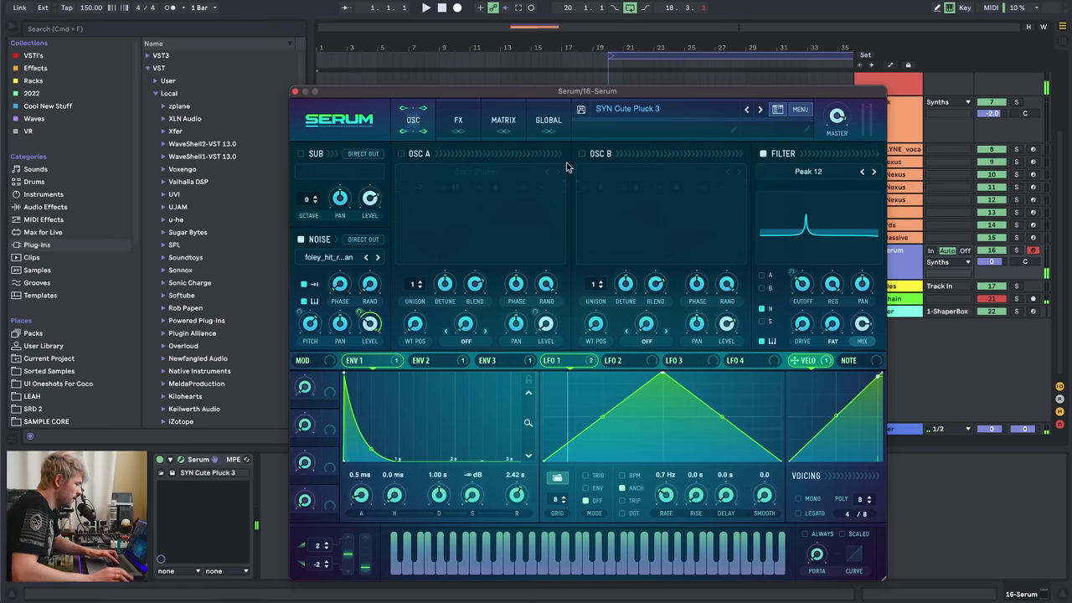
left_click(763, 156)
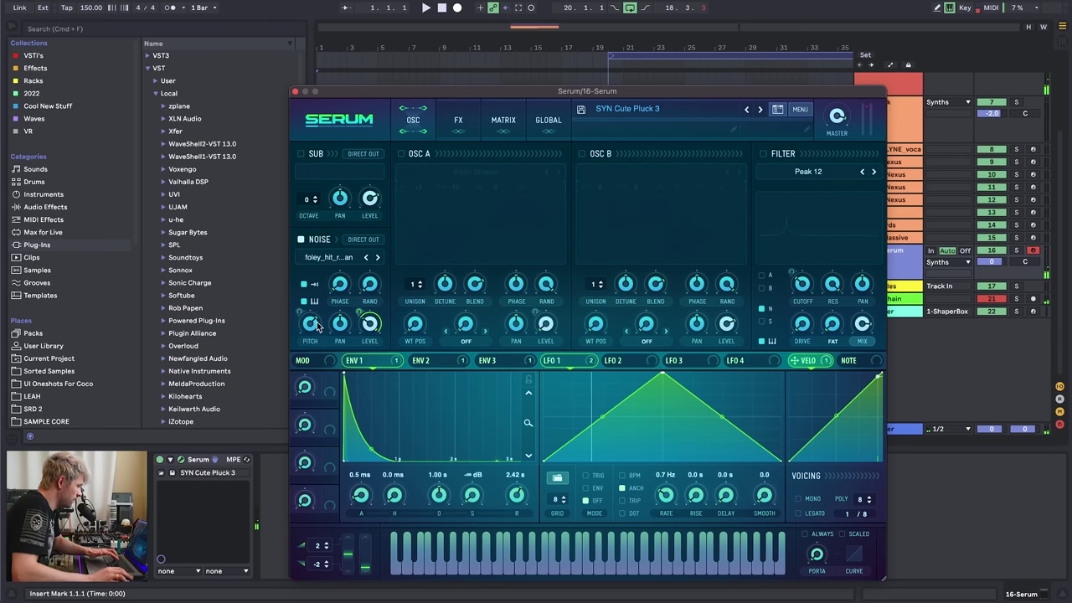
left_click(763, 155)
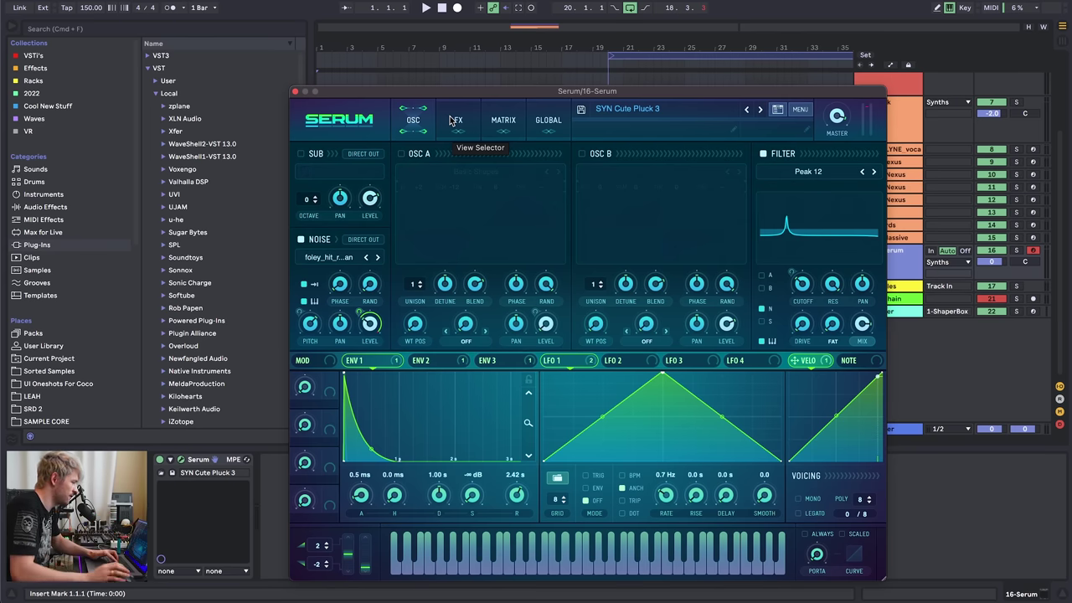
left_click(455, 120)
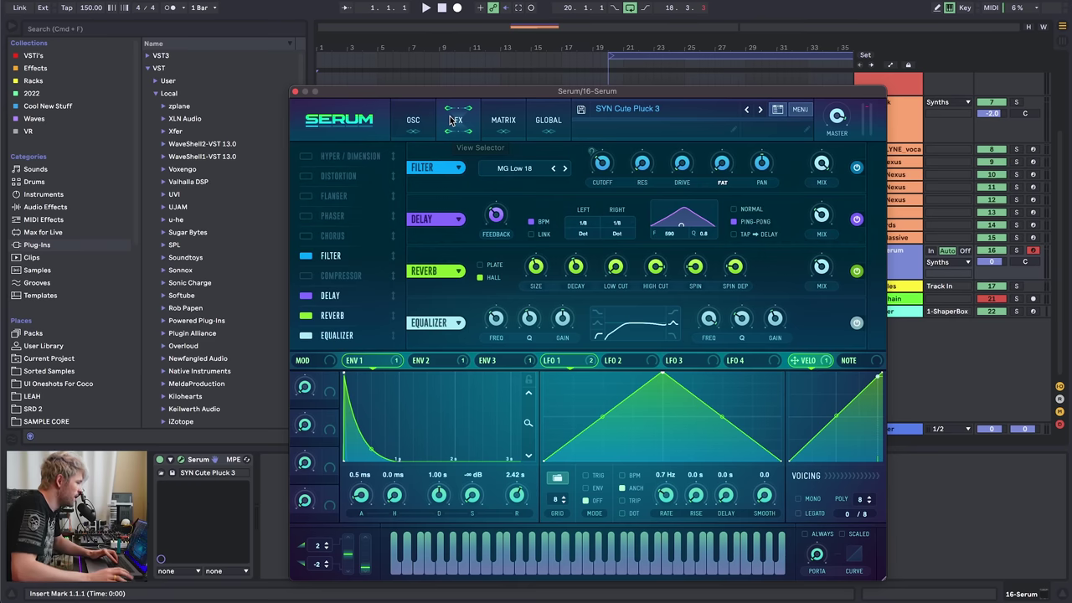
left_click(292, 91)
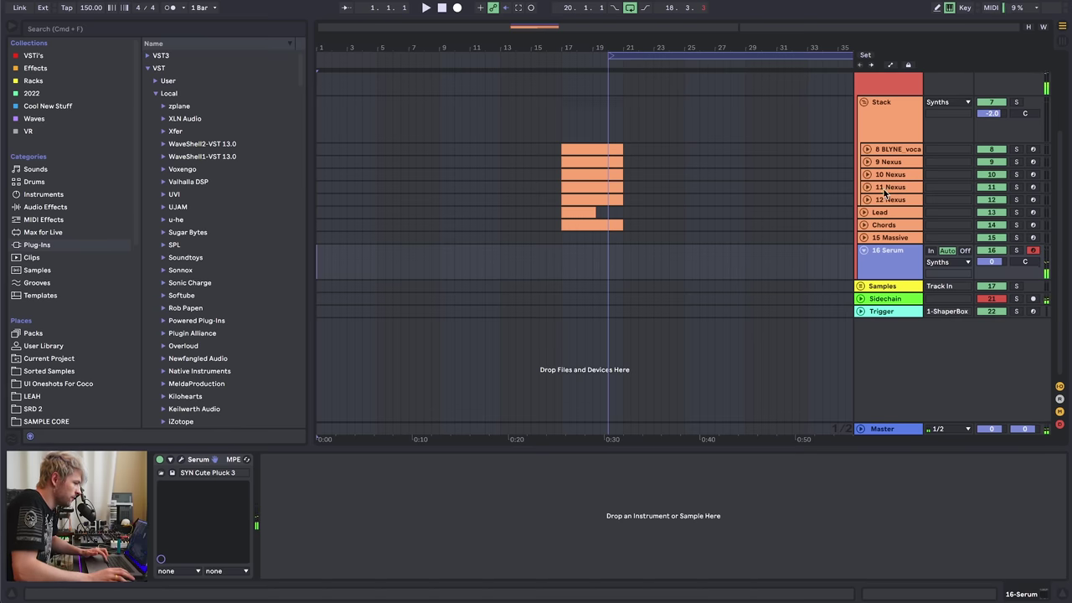
- Solo and play the Chords track from bar 17, and copy its four-bar MIDI clip
left_click(865, 226)
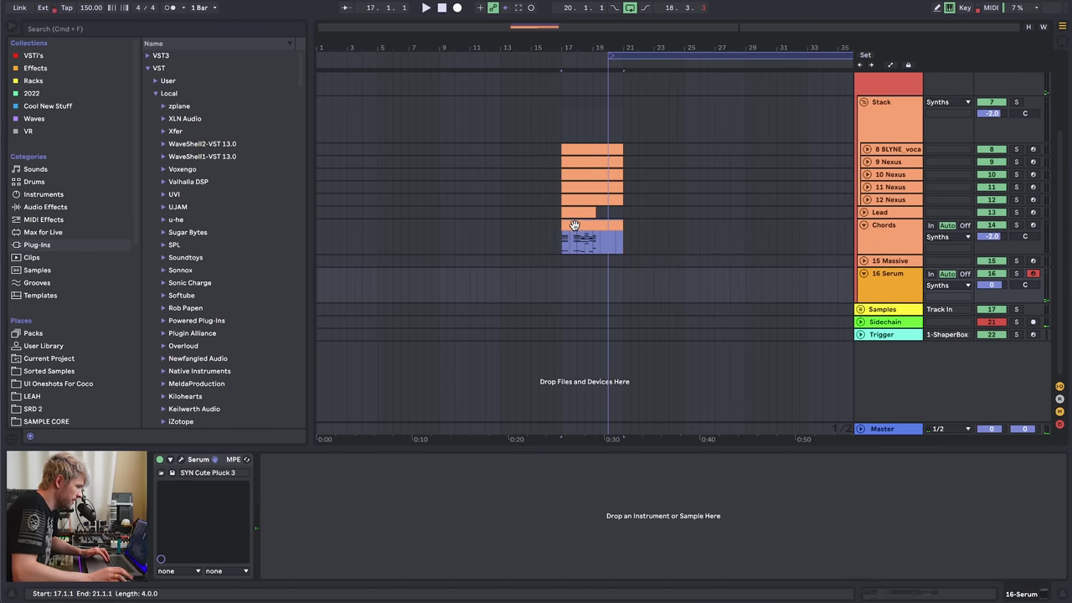
left_click(574, 225)
left_click(1018, 226)
key("space")
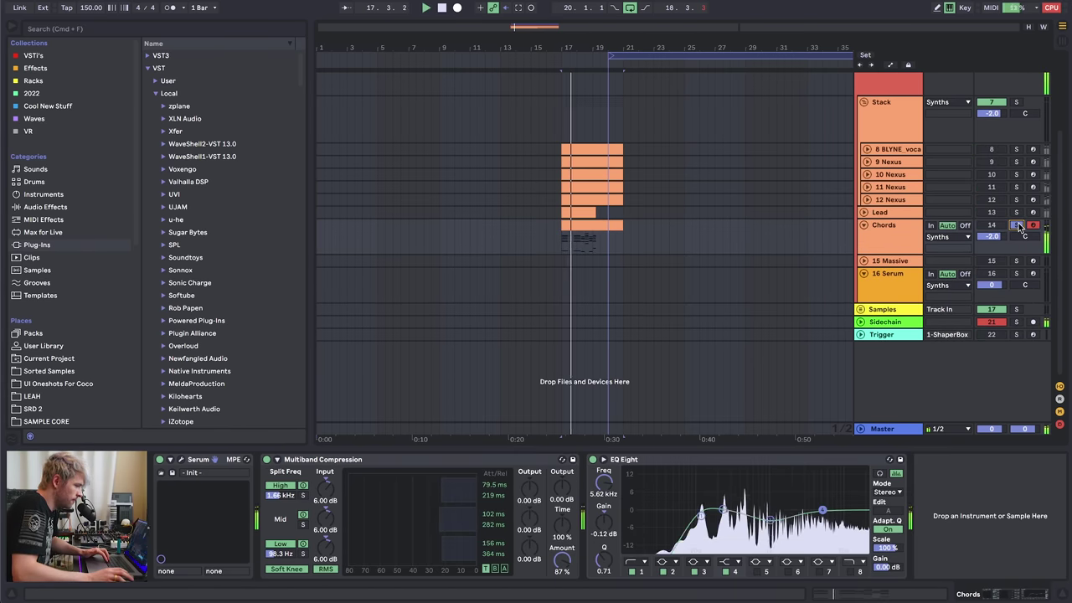
left_click(577, 227)
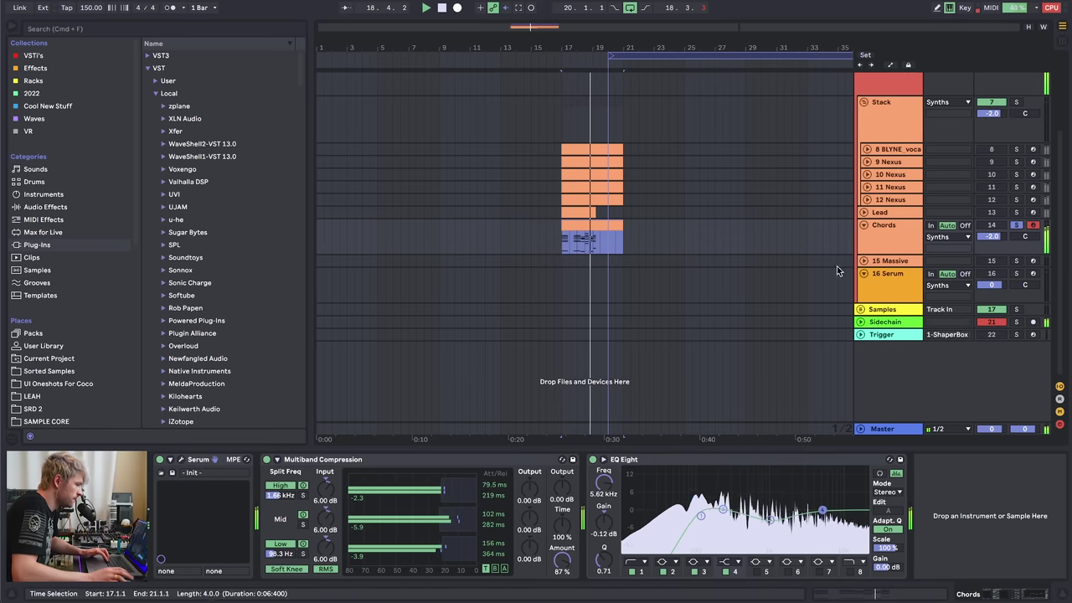
- Paste the Chords clip onto the 16 Serum track at 1.1.1, then solo the track and play it
left_click(889, 274)
key("space")
key("space")
left_click(317, 283)
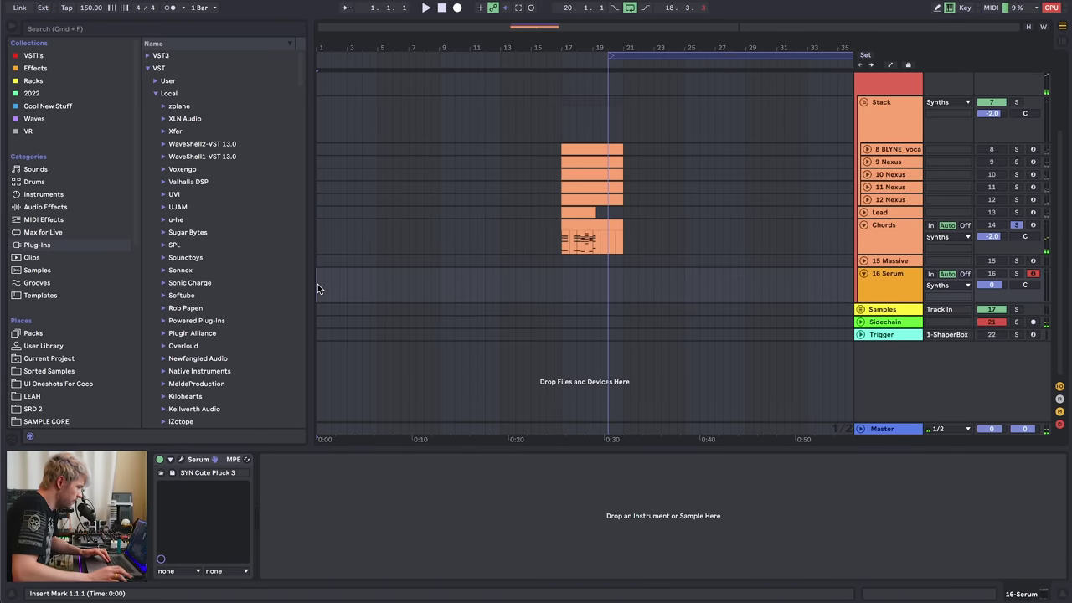
key("ctrl+v")
left_click(1016, 274)
key("space")
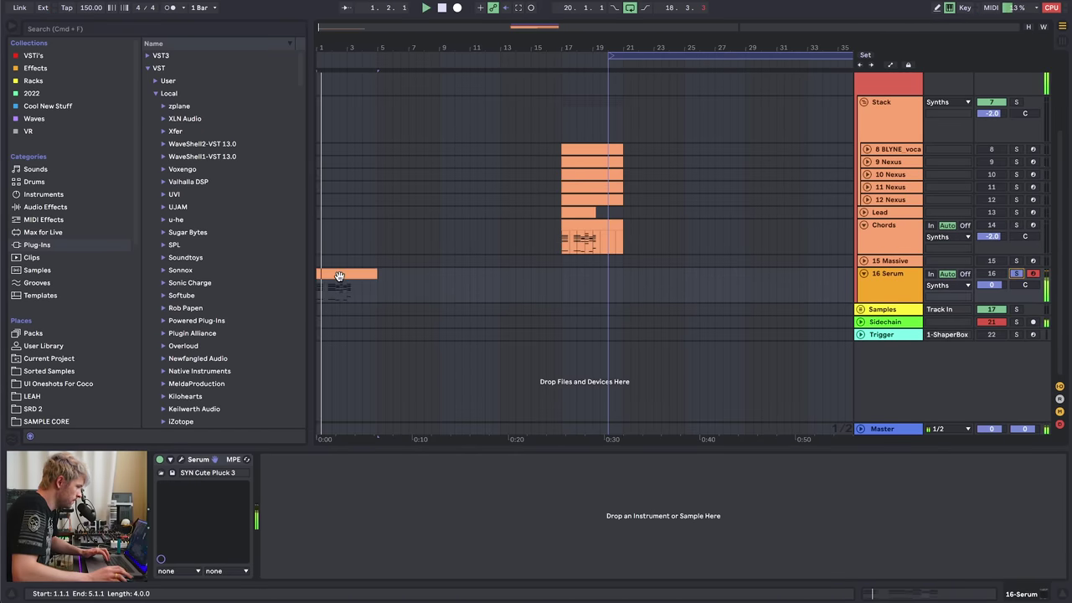
- Transpose all notes of the pasted 16 Serum clip down one octave and play the result
double_click(337, 274)
key("space")
key("super+a")
key("shift+Down")
key("space")
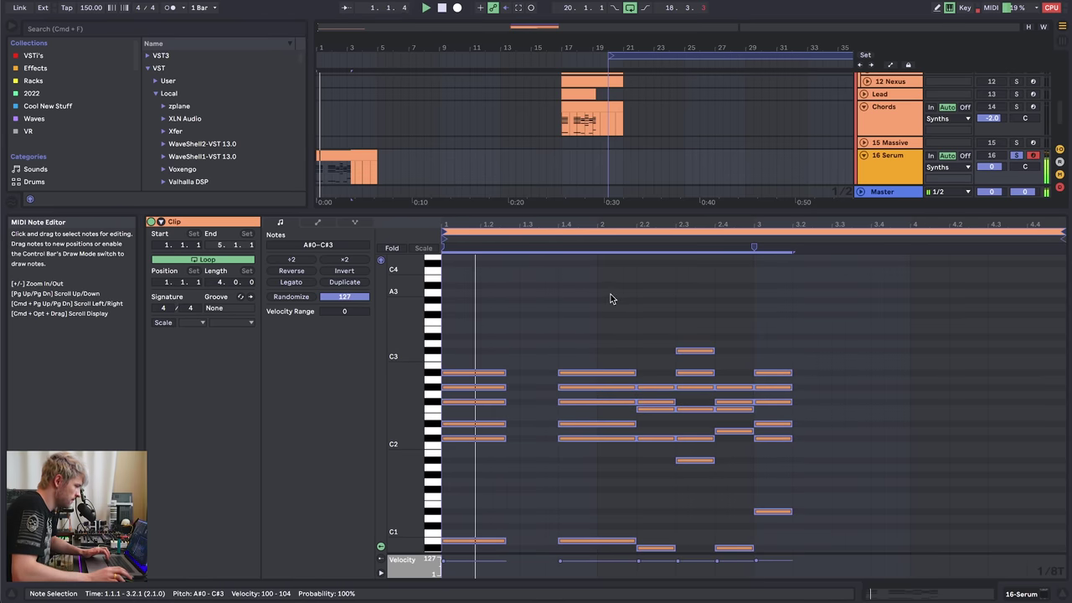
- Delete the chord at 2.3 in the Serum clip
mouse_move(405, 371)
left_mouse_down()
mouse_move(373, 375)
mouse_move(406, 373)
mouse_move(406, 354)
left_mouse_up()
key("space")
left_click_drag(659, 354, 665, 596)
left_click_drag(698, 319, 680, 473)
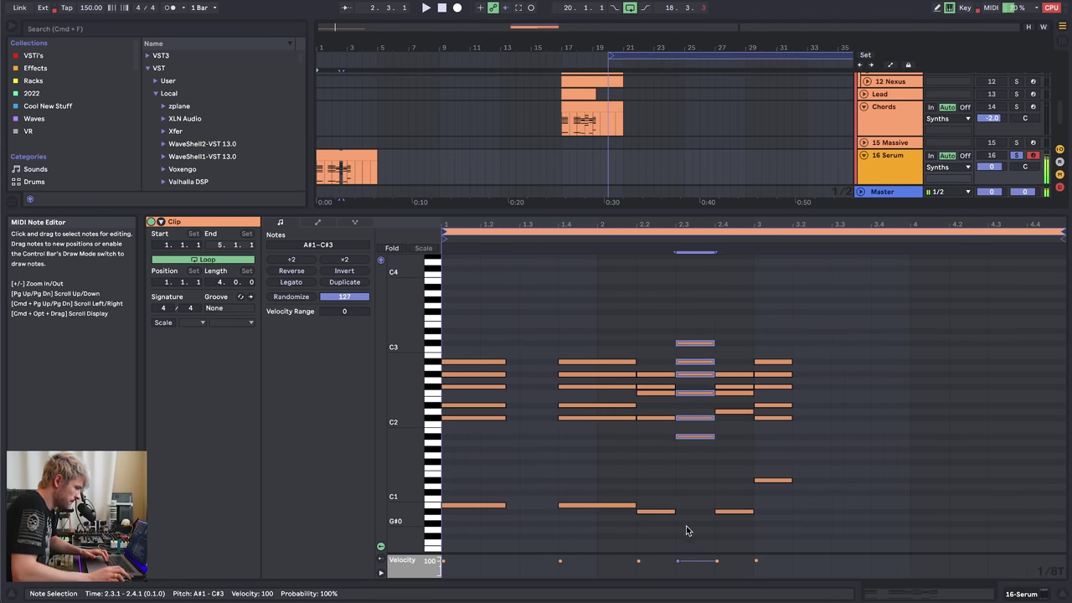
key("Delete")
- Move the chord at 2.4 earlier to 2.3.3, lower its D2 note to C#2, and play the result
left_click_drag(711, 347, 736, 525)
left_click_drag(738, 374, 744, 522)
left_click(710, 412)
key("Down")
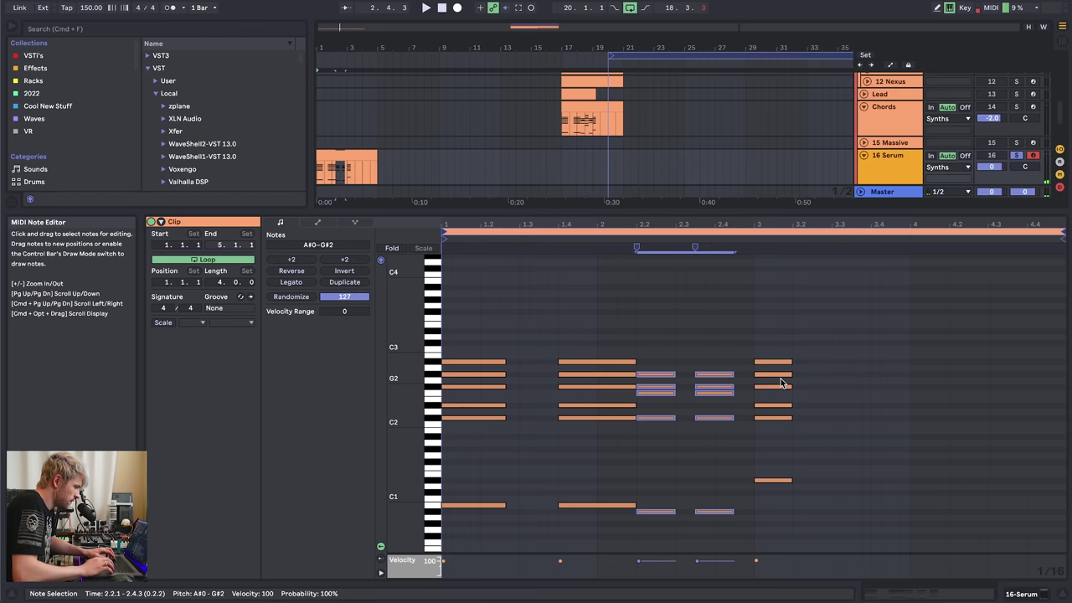
key("space")
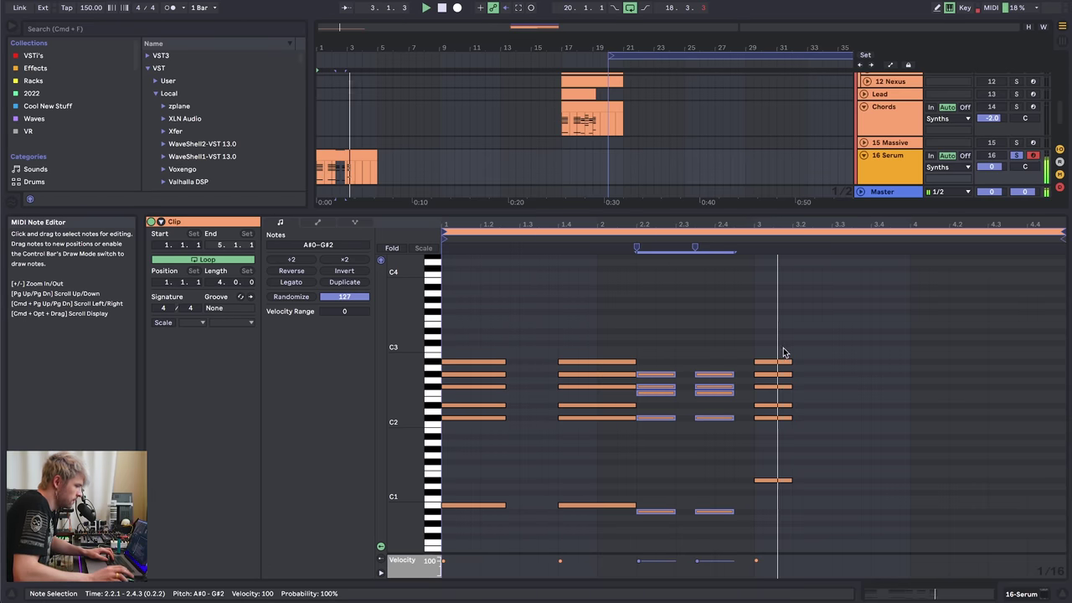
- Delete the G#2 notes from the chords at 1.1, 1.4 and 3.1, and play the clip
key("space")
left_click_drag(472, 368, 580, 382)
key("Delete")
key("space")
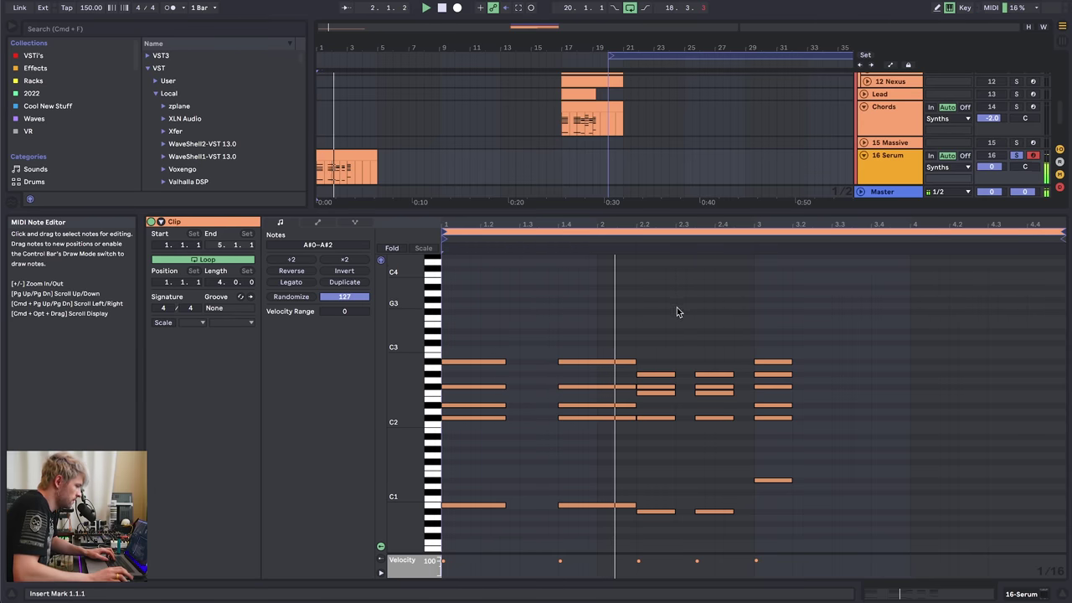
key("space")
- Lengthen the chord at 3.1 by a sixteenth and duplicate it at 3.4 with the copy's bass note lowered to C#1
left_click(348, 178)
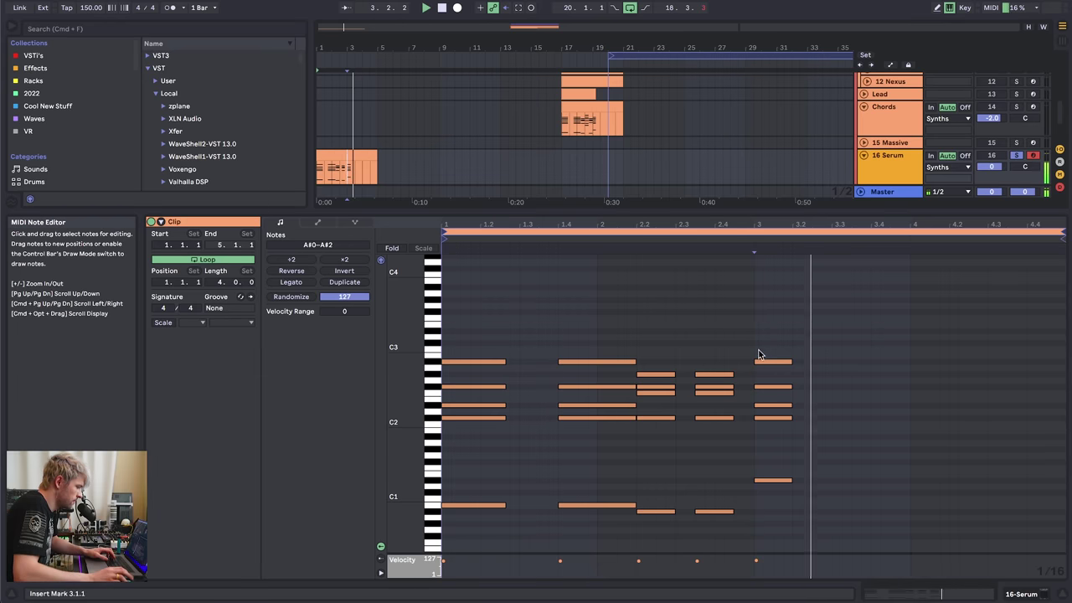
key("space")
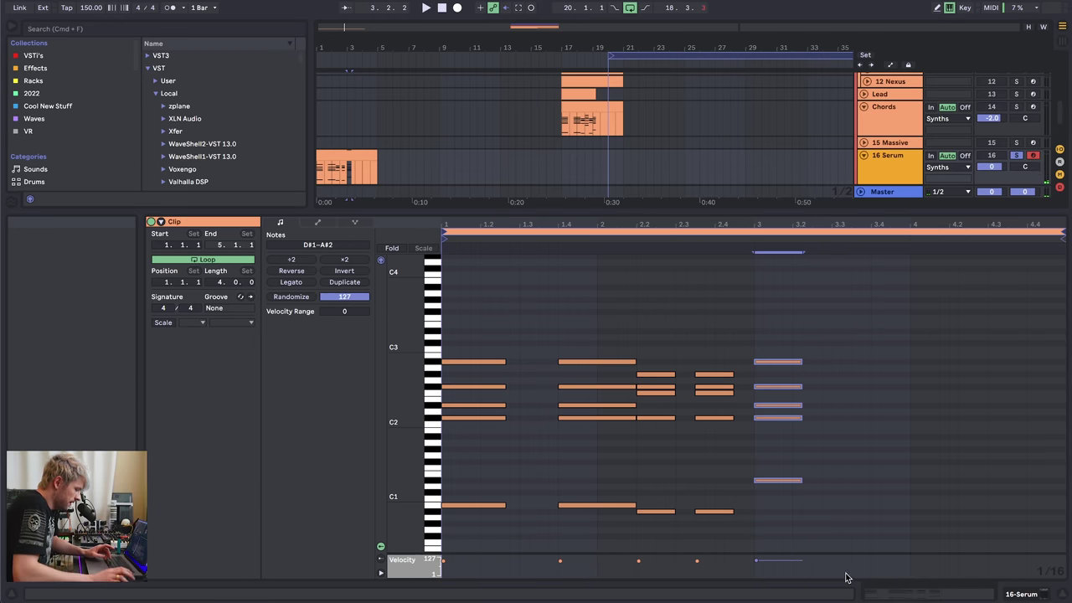
key("super+d")
left_click_drag(889, 457, 900, 503)
key("Down")
key("Down")
- Raise the copied chord's upper notes at 3.4 to B2, G#2 and E2, and play from bar 3
left_click_drag(892, 350, 894, 369)
key("Up")
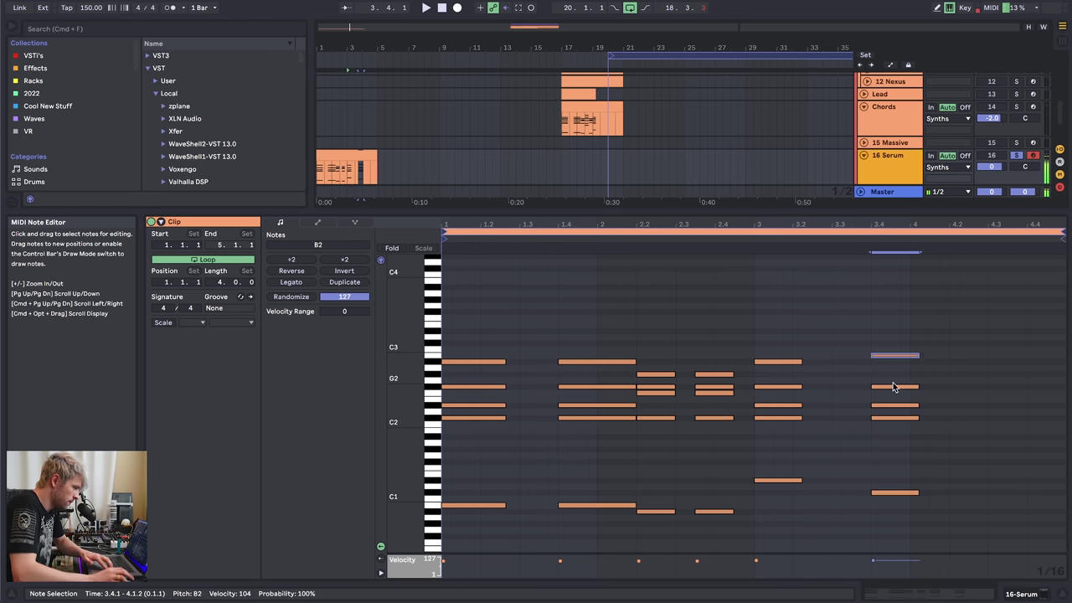
left_click(894, 387)
key("Up")
key("Up")
left_click(894, 406)
key("Up")
left_click(893, 461)
left_click_drag(849, 272, 950, 498)
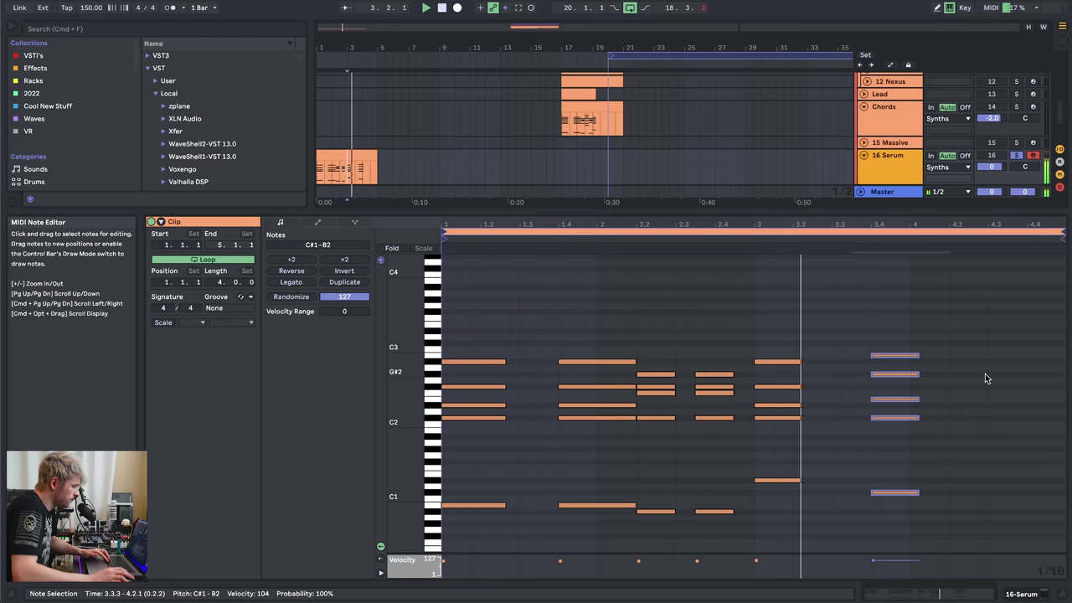
- Copy the 3.4 chord to 4.2, setting the copy's bass note to F#1 and its top note to A#2
left_click_drag(887, 322, 925, 576)
left_click(948, 356)
key("super+v")
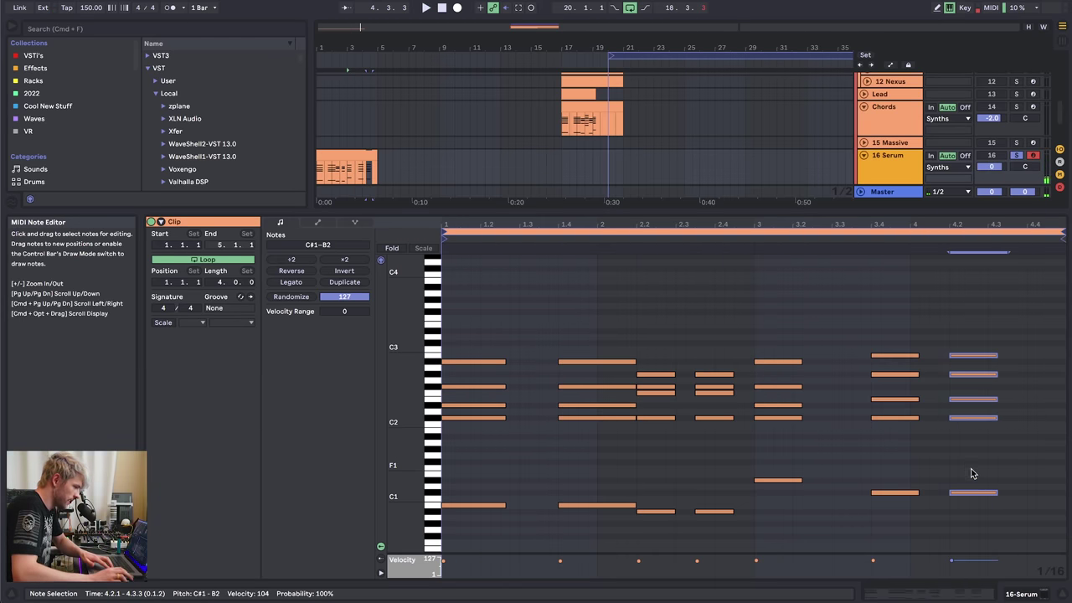
left_click_drag(972, 492, 971, 461)
left_click(972, 353)
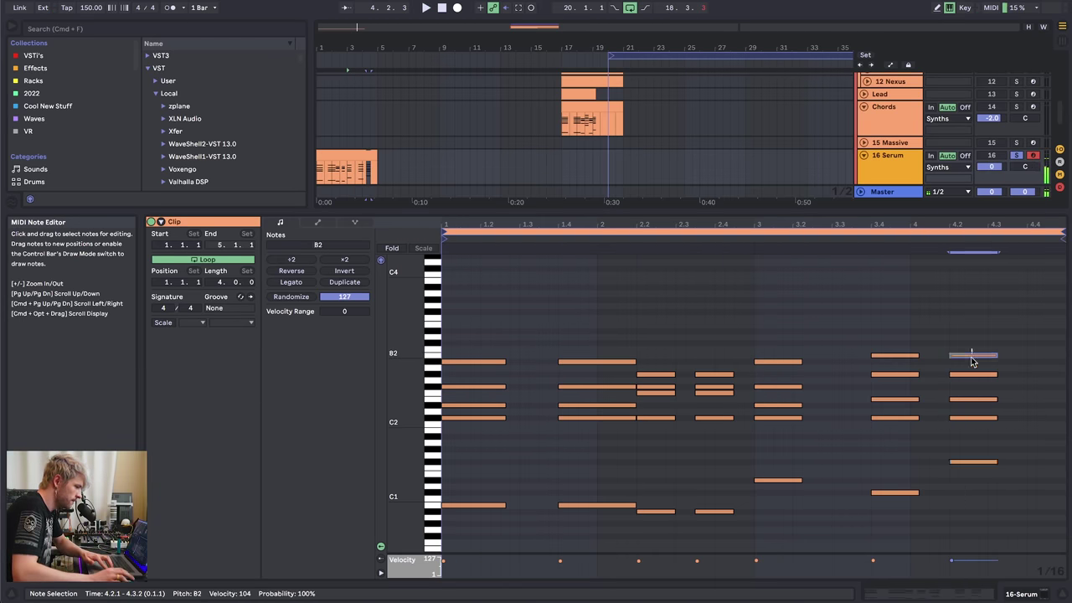
left_click_drag(971, 356, 971, 362)
left_click(970, 374)
- Shift the last two chords to 4.2 and 4.3.3, copy the bar 3 chord to 3.4, and play the four-bar loop
left_click_drag(950, 299, 990, 496)
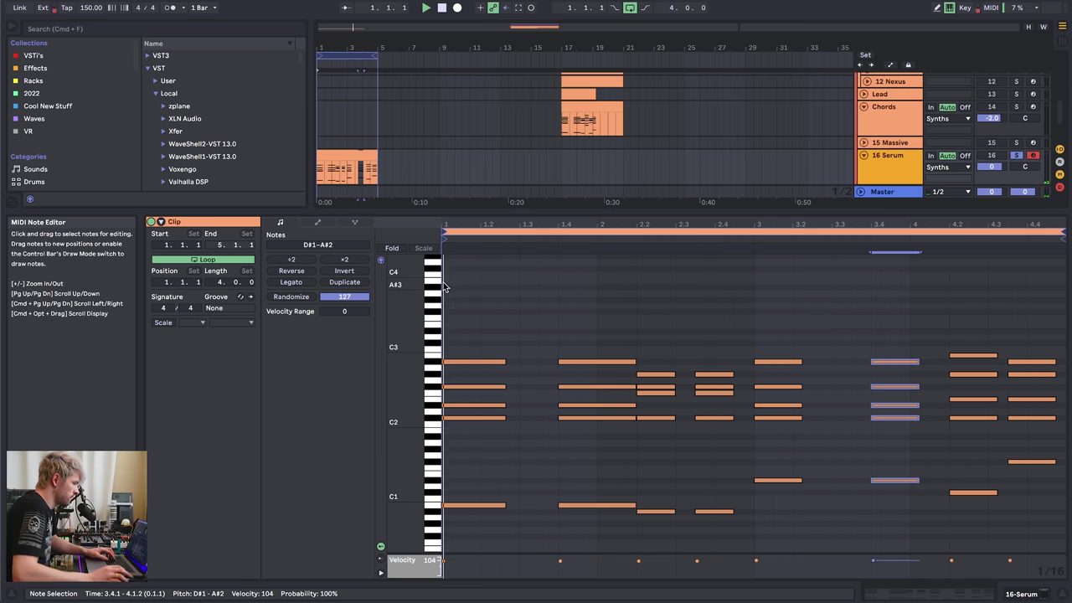
key("space")
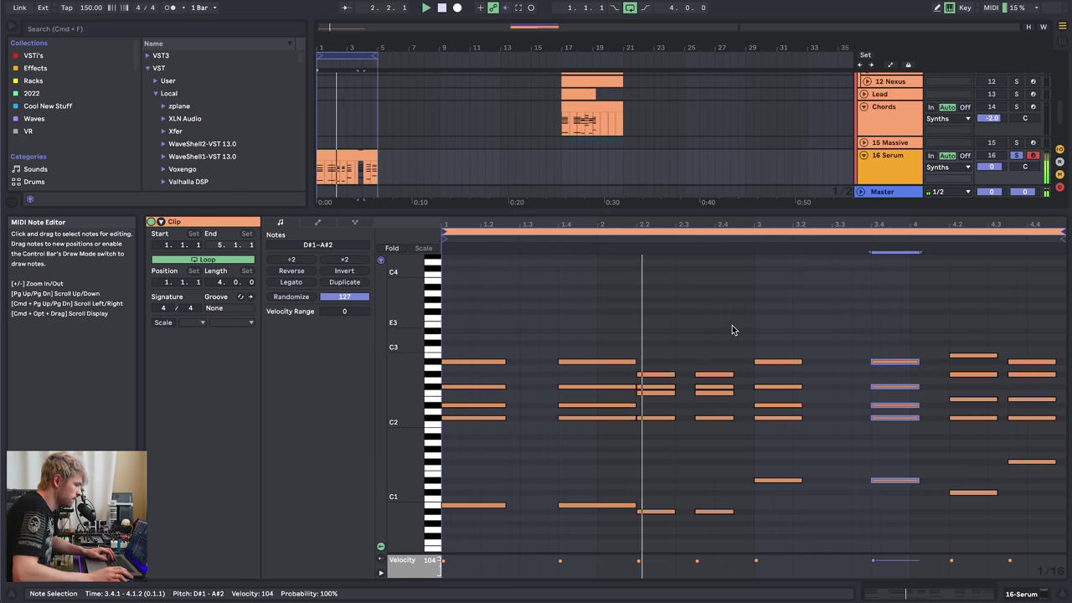
scroll(733, 318, "down", 1)
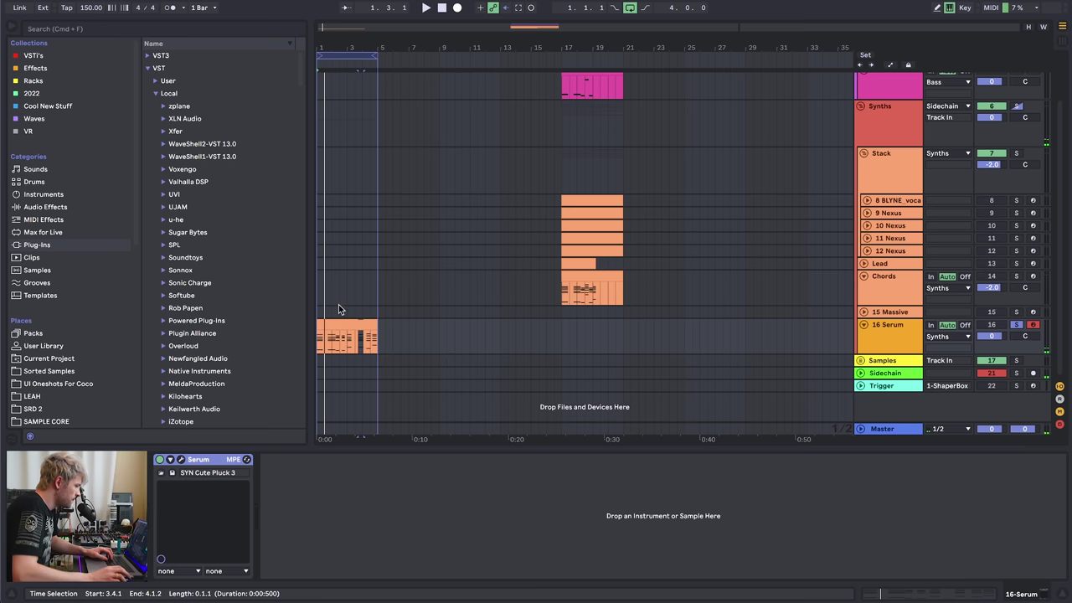
- Duplicate the four-bar 16 Serum clip to fill bars 1 to 9 and extend the loop to eight bars
left_click(347, 322)
left_click_drag(321, 51, 395, 38)
key("super+d")
left_click_drag(395, 56, 471, 69)
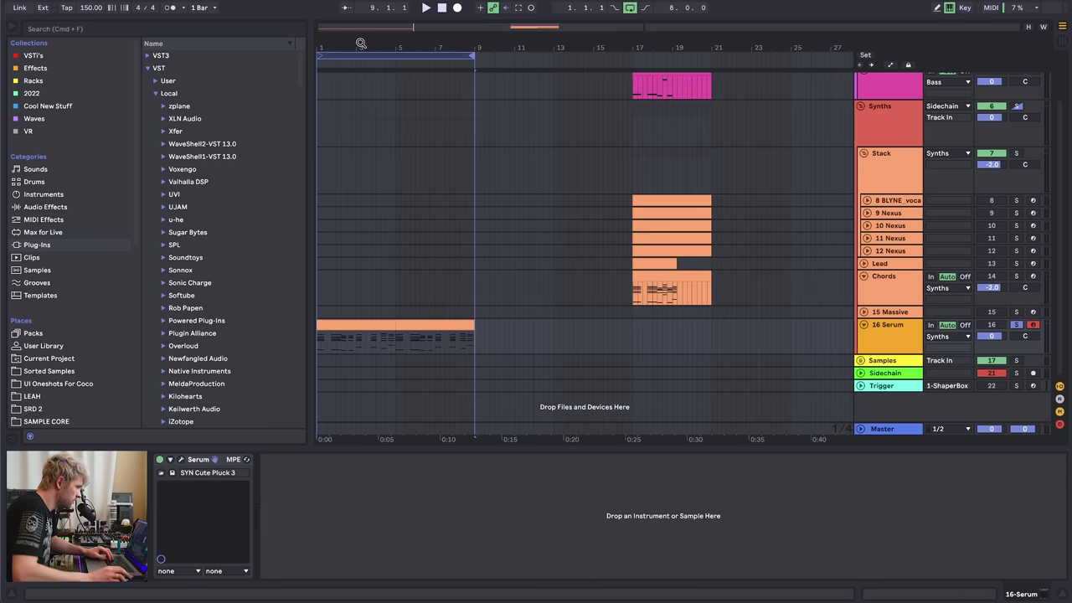
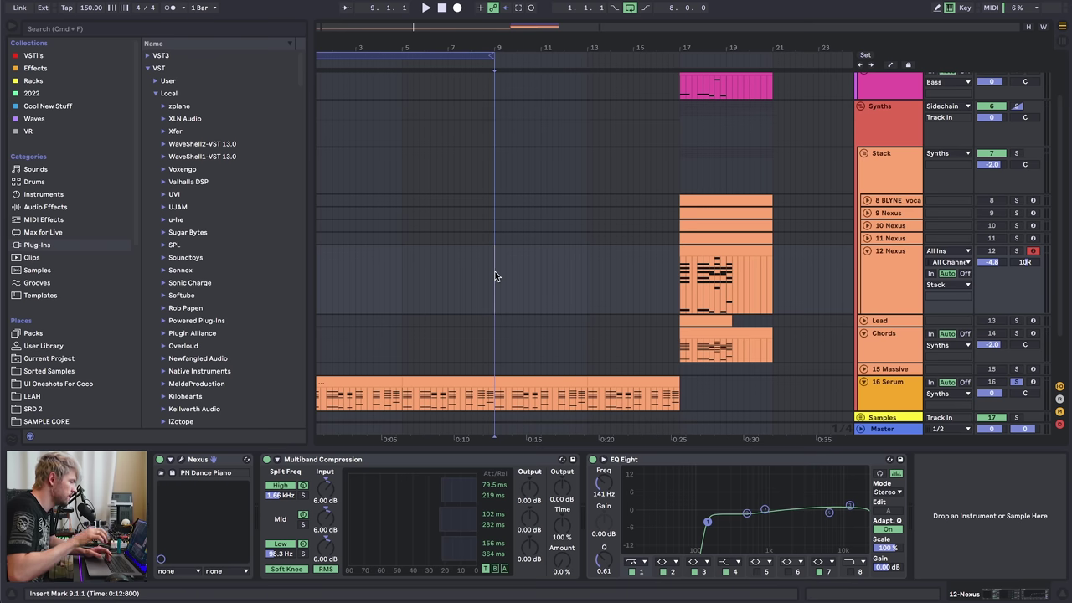
- Copy a four-bar chord clip from 16 Serum to bar 9 on the 12 Nexus track, and solo that track
left_click_drag(519, 380, 527, 287)
left_click(519, 253)
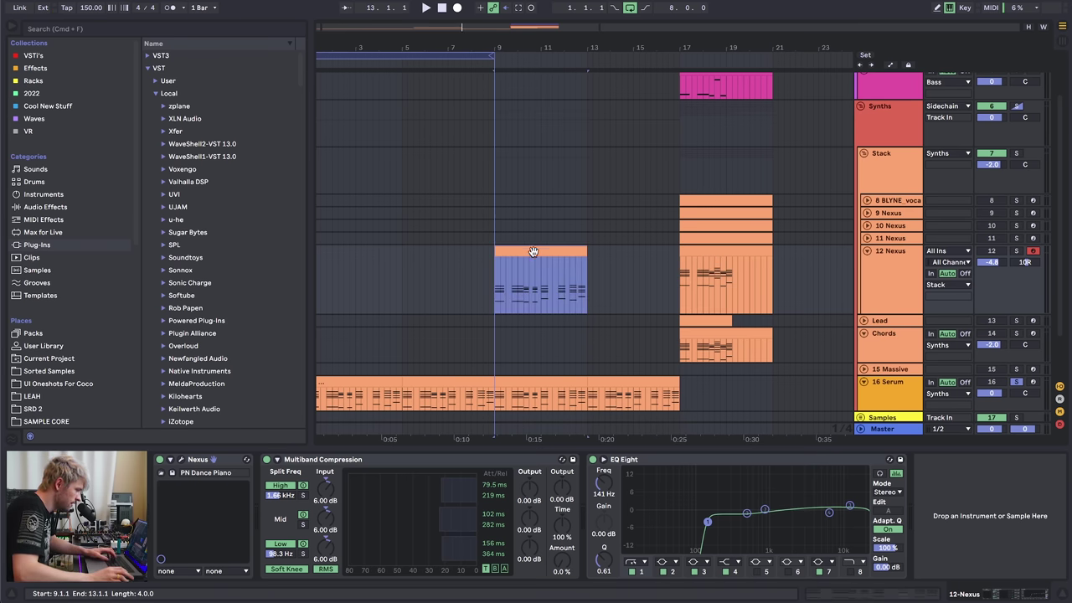
key("space")
left_click(1017, 250)
- Transpose all notes of the copied 12 Nexus clip up two octaves and play the result
double_click(533, 252)
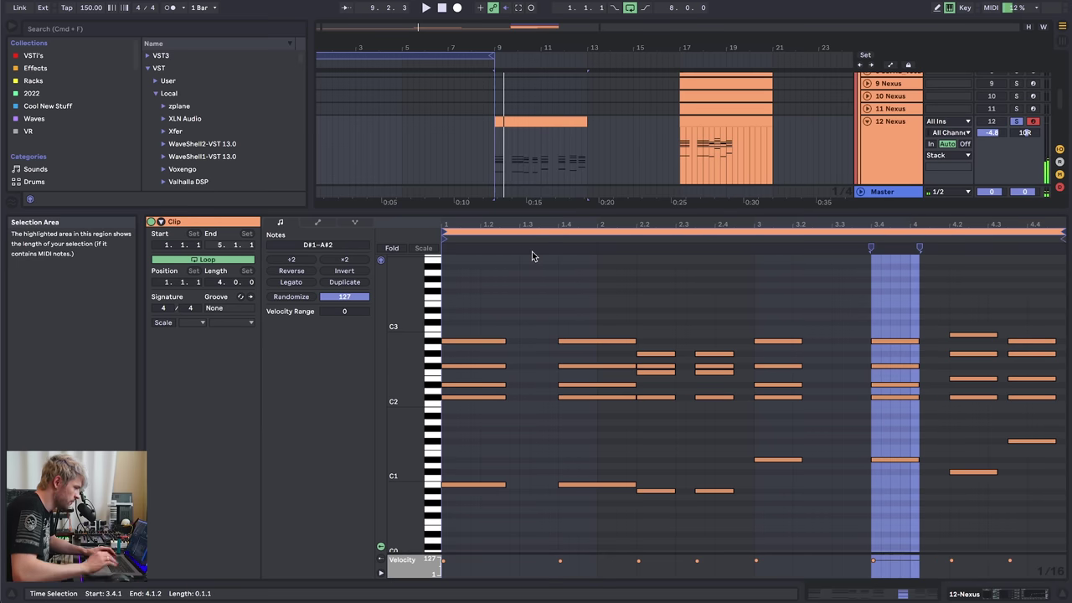
key("super+a")
key("shift+Up")
key("shift+Up")
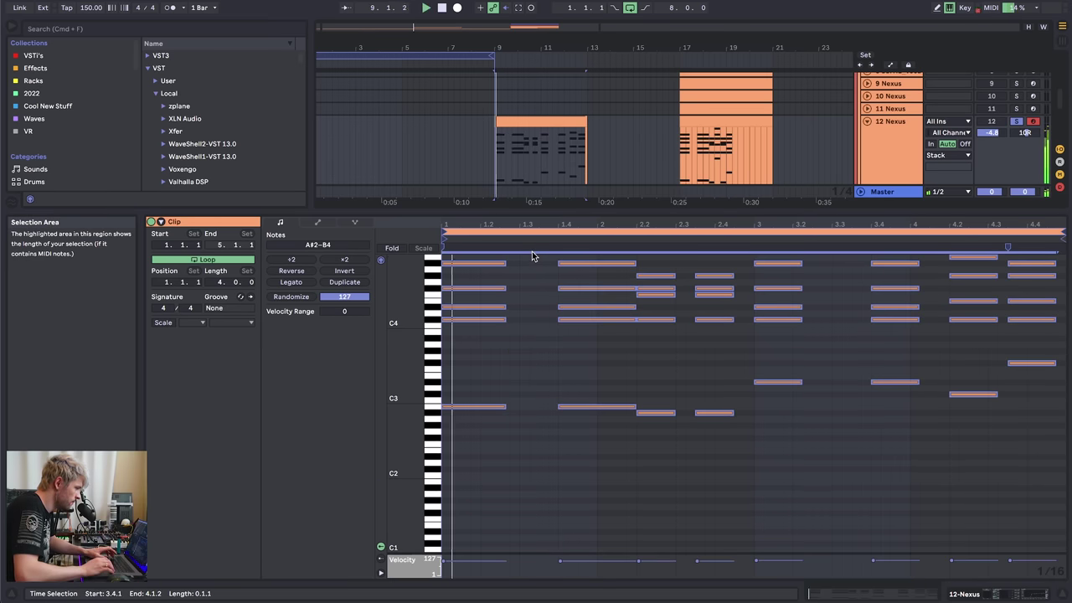
key("space")
- Duplicate the 12 Nexus track, place the copy outside the Stack group above the Serum track, and solo it
key("shift+Tab")
left_click(867, 182)
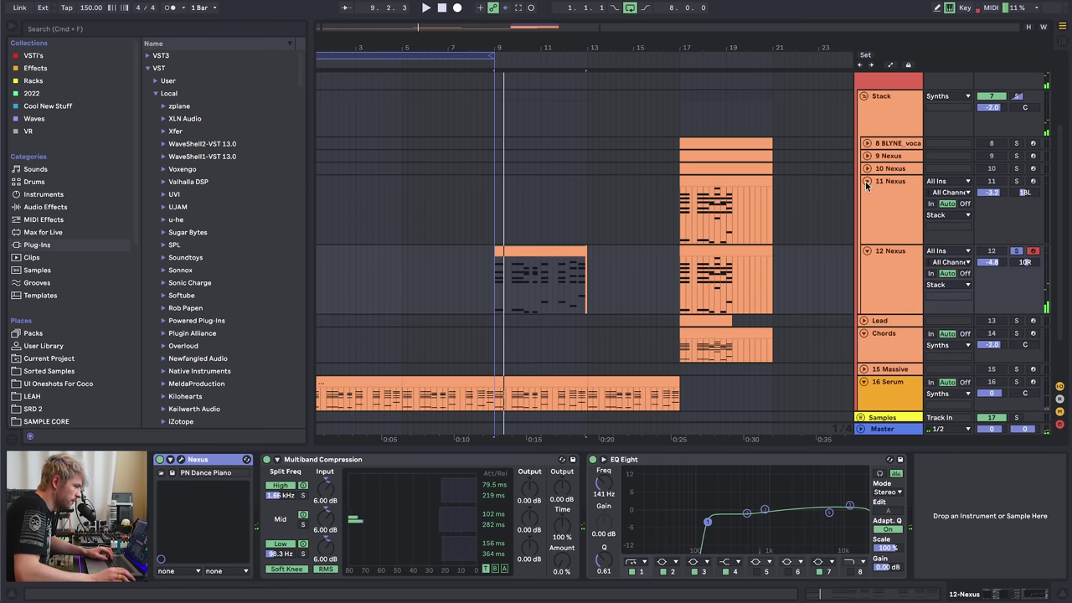
left_click(512, 249)
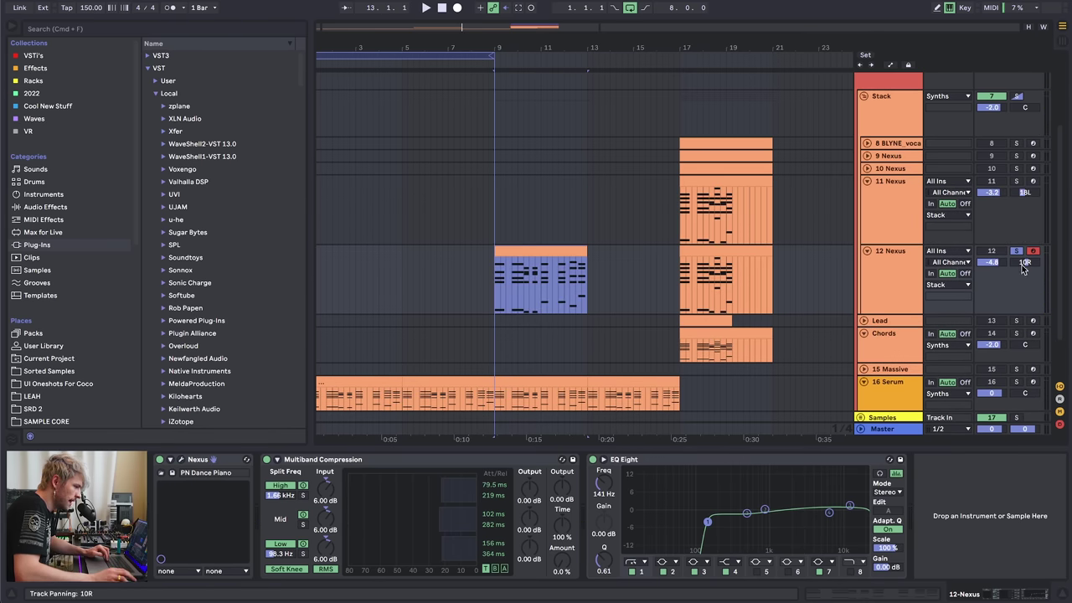
left_click(889, 282)
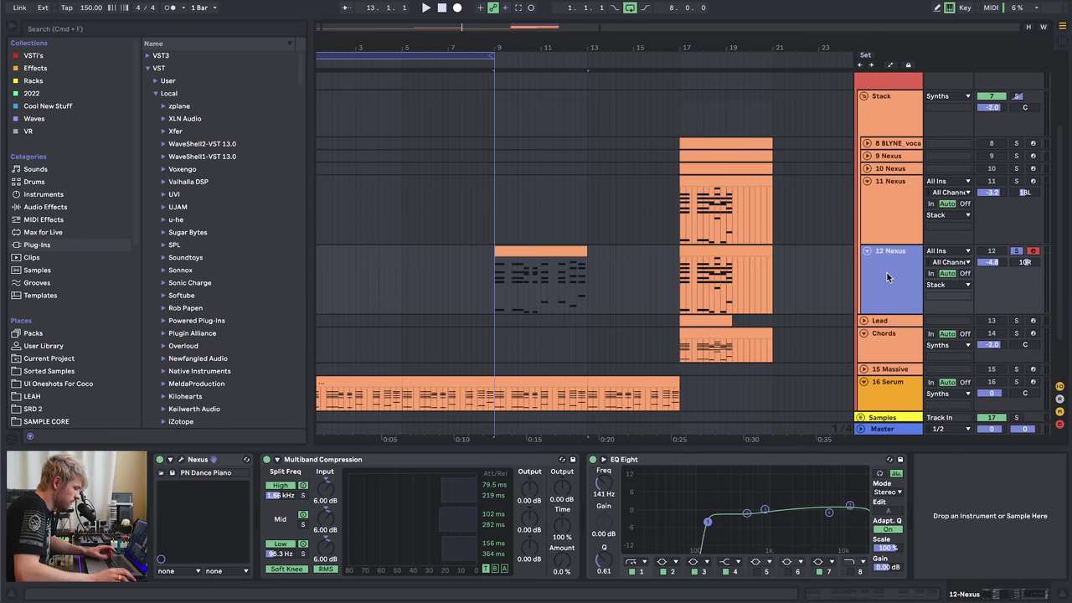
left_click_drag(887, 276, 893, 378)
left_click(875, 249)
left_click(1014, 361)
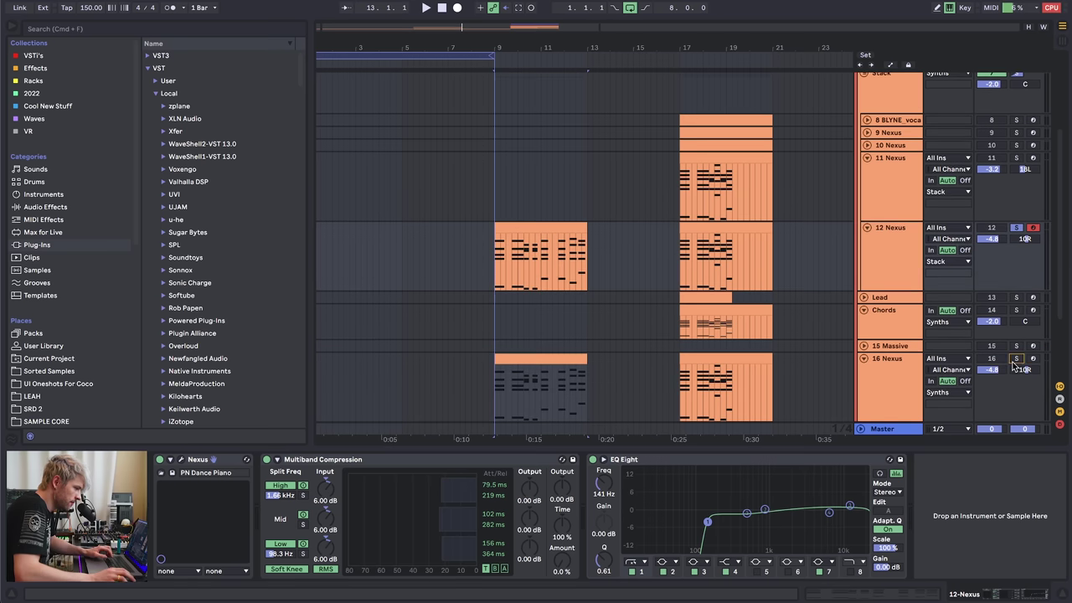
- Centre the new Nexus track's panning and lower its EQ Eight low-cut frequency to 40.8 Hz
left_click(881, 390)
left_click_drag(708, 520, 692, 519)
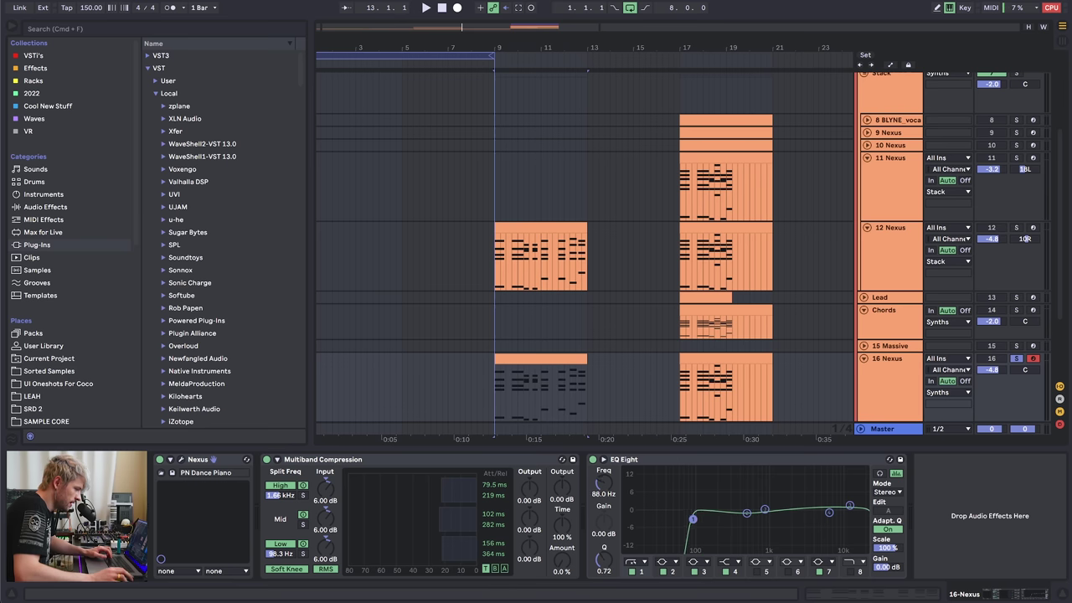
left_click(885, 390)
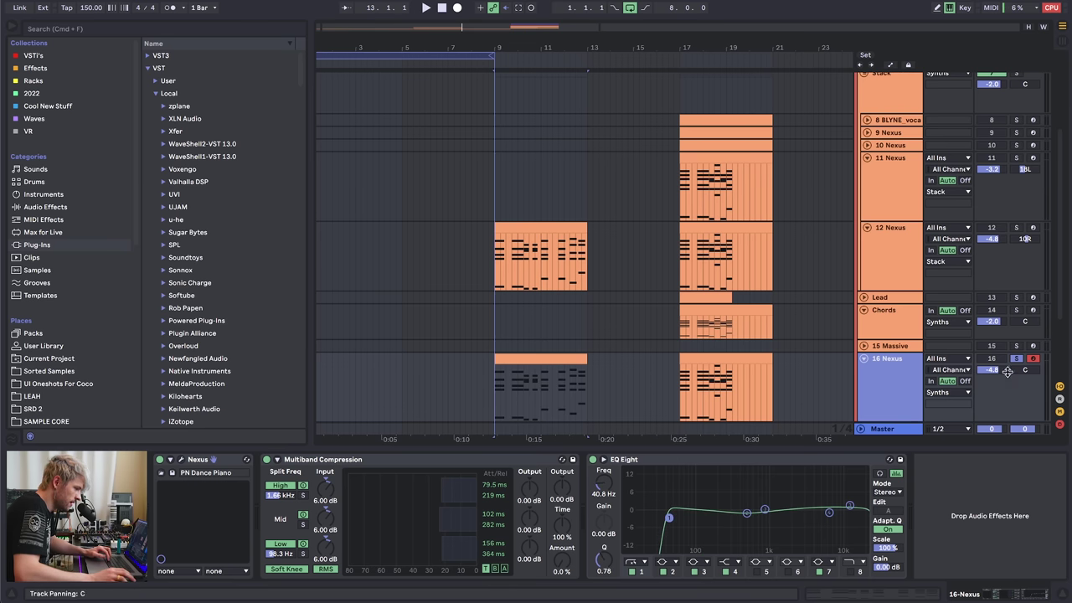
- Replace the first bar's long chords in the 16 Nexus clip with shorter repeats at 1.1, 1.2, 1.3, 1.3.4 and 1.4.3
left_click(504, 362)
double_click(518, 358)
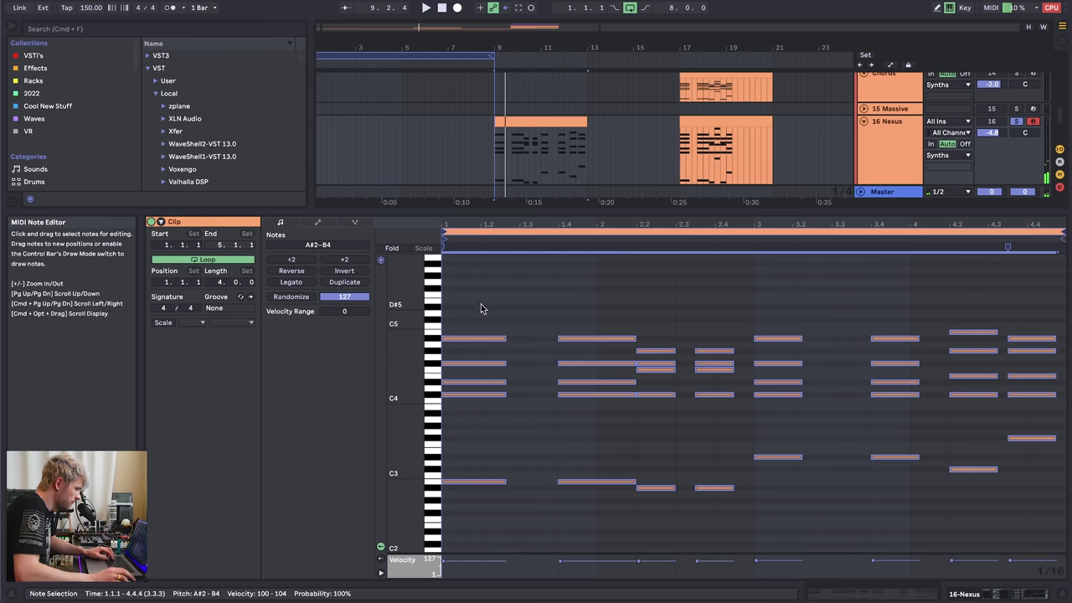
left_click_drag(473, 305, 496, 502)
key("shift+Left")
key("shift+Left")
key("shift+Left")
key("super+d")
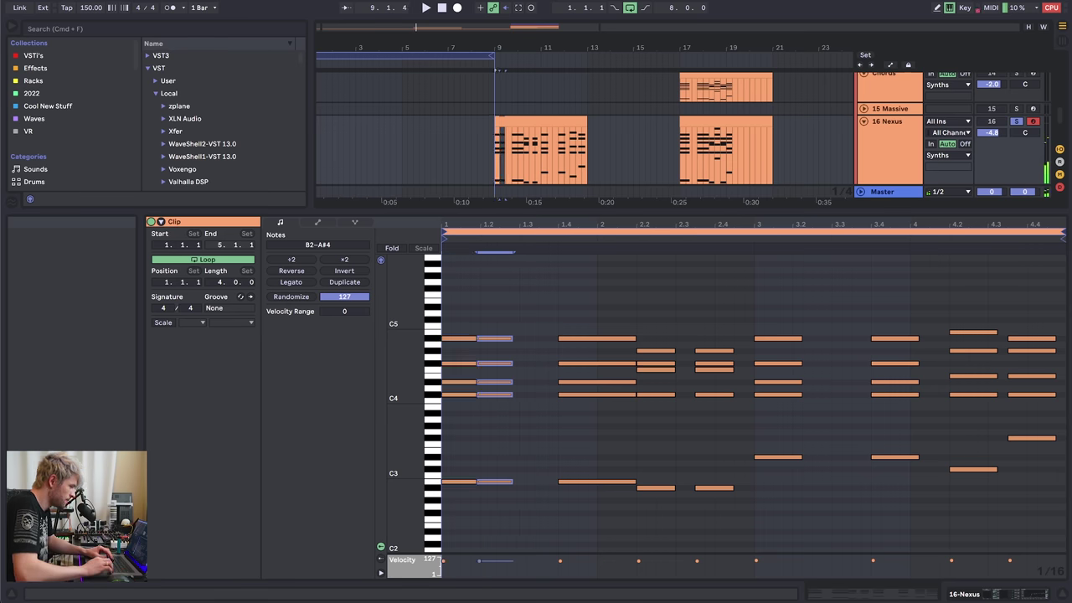
key("Delete")
key("super+v")
key("super+d")
key("super+d")
key("super+d")
key("shift+Left")
key("space")
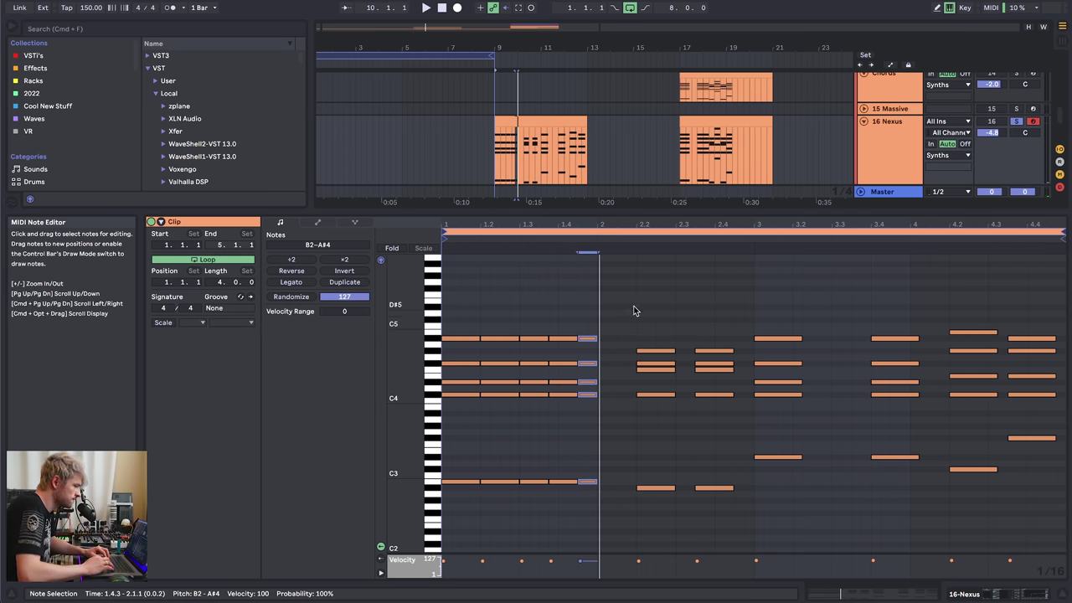
- Paste the repeated chord at 2.1 and repeat the 2.2 chord at 2.3, 2.3.4 and 2.4.3 with shortened lengths
left_click(603, 321)
key("super+v")
left_click_drag(649, 327, 658, 505)
key("super+d")
key("shift+Left")
key("super+d")
key("super+d")
key("shift+Left")
- Add top melody notes C#5 at 2.3.4 and B4 at 2.4.3
left_click_drag(711, 323, 717, 367)
double_click(714, 321)
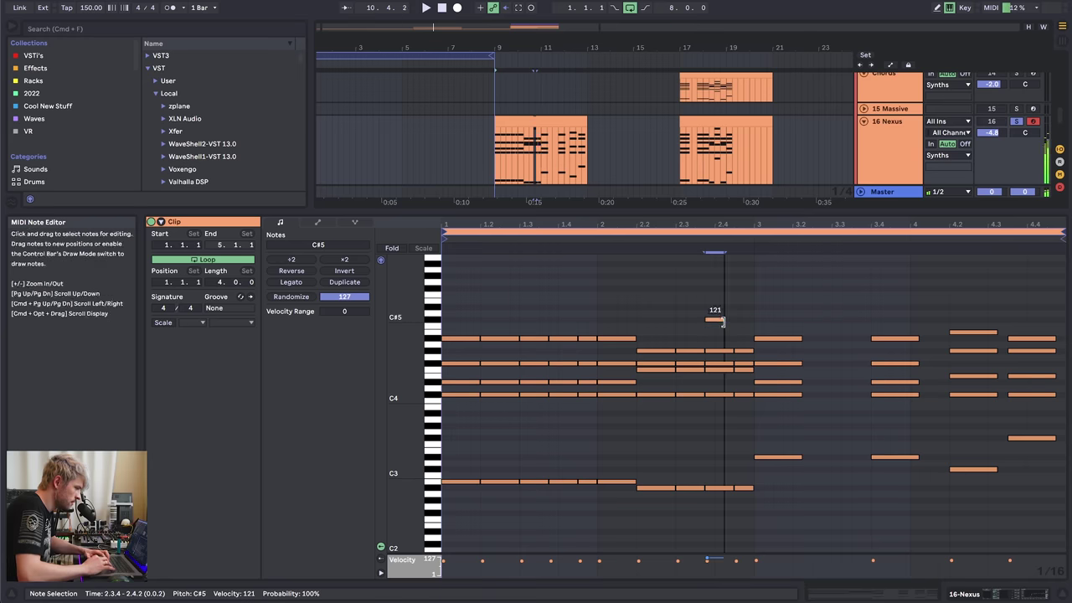
left_click_drag(721, 321, 729, 321)
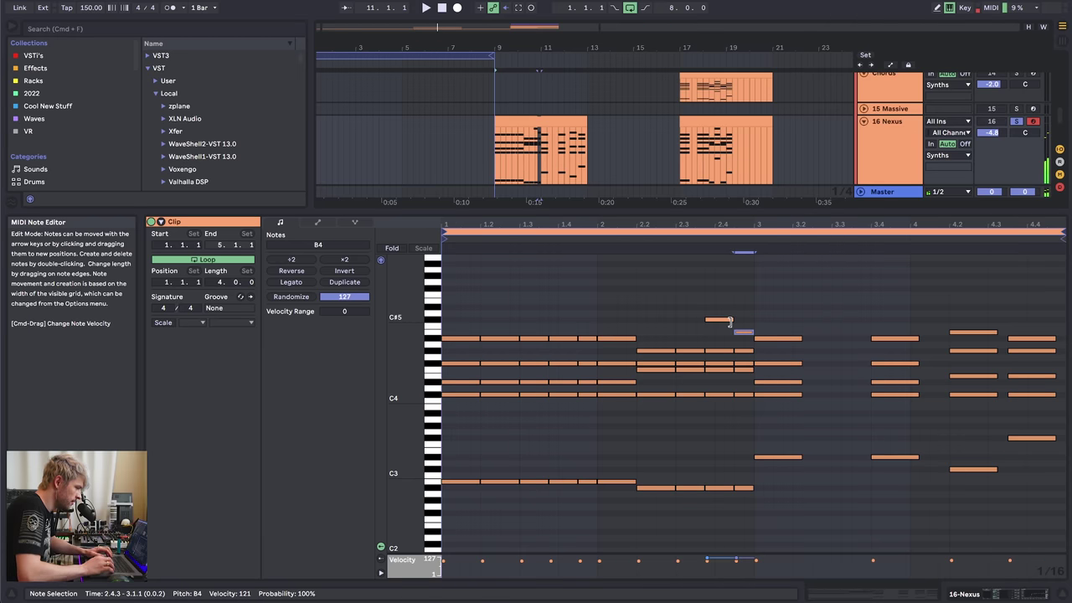
- Lower the top note of the chord at 1.4.3 to G#4 and play the Nexus clip
left_click_drag(584, 329, 588, 349)
key("Down")
key("Down")
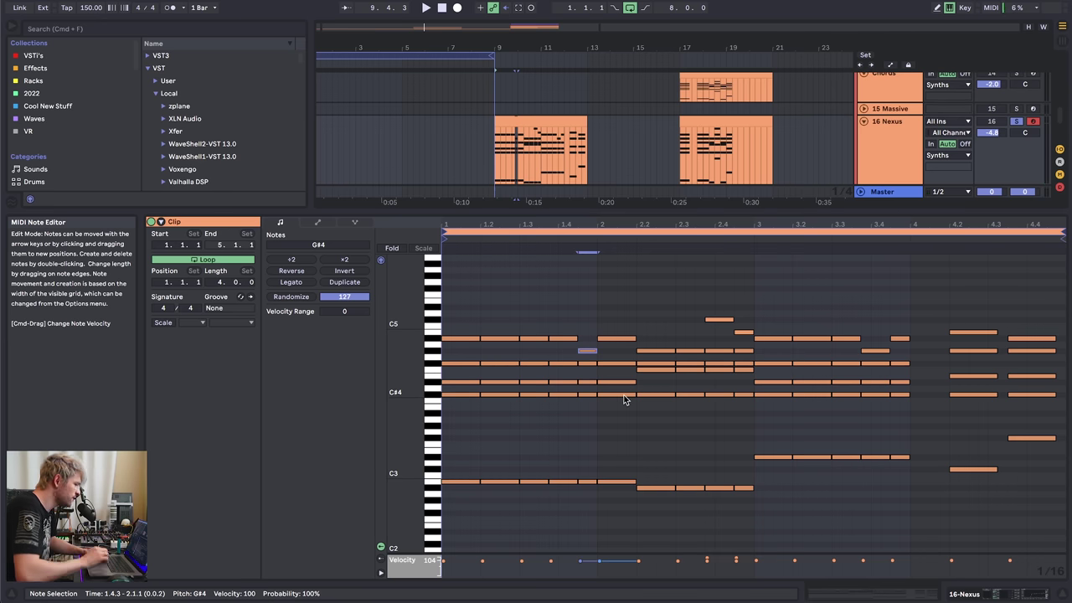
key("space")
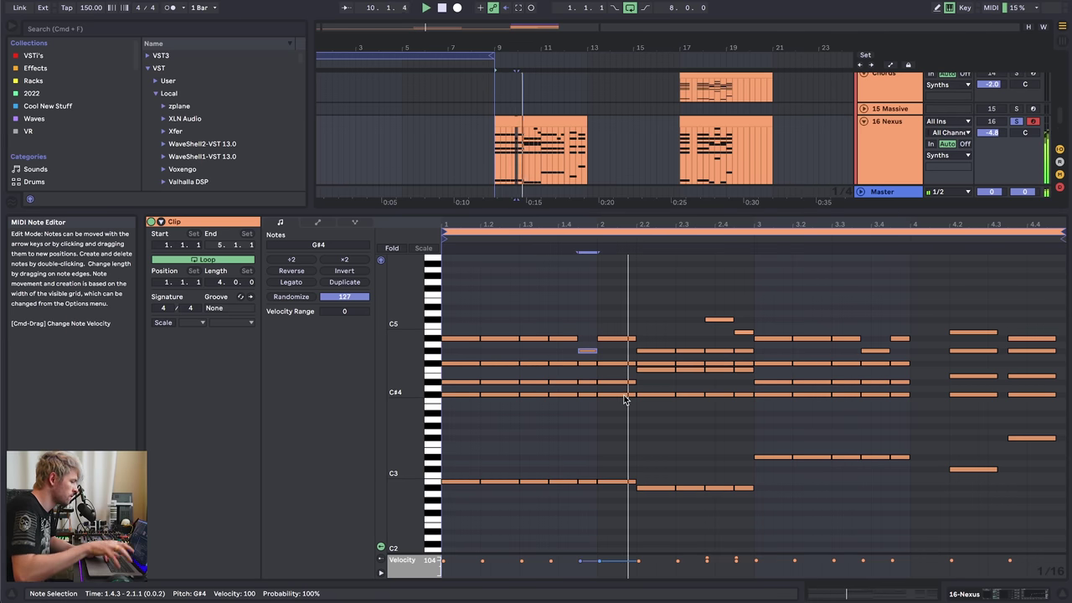
- Raise the G#4 note at 3.3.4 two semitones and lower the top note at 3.4.3 two semitones
left_click(879, 351)
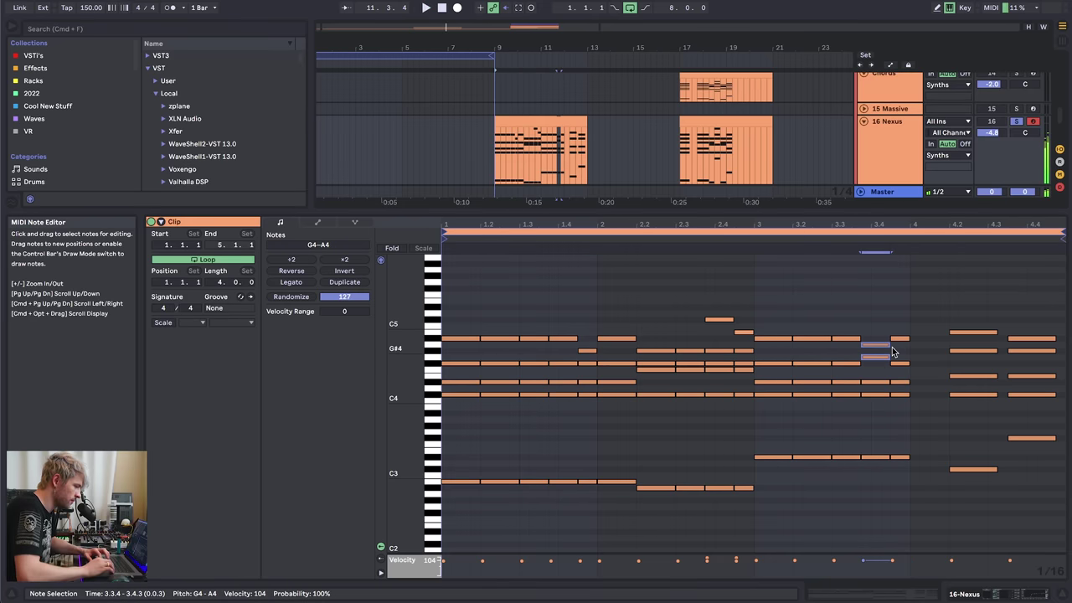
left_click(881, 351)
key("Up")
key("Up")
left_click(895, 339)
key("Down")
key("Down")
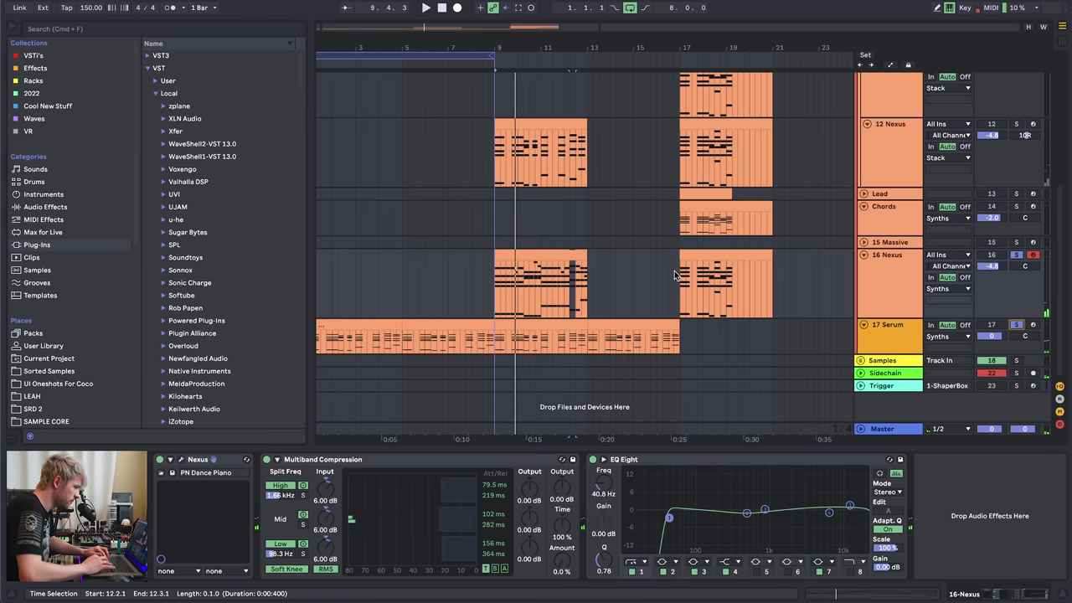
- Delete the leftover clip at bar 9 on the 12 Nexus track, and select the 16 Nexus clip at bar 9
left_click(542, 126)
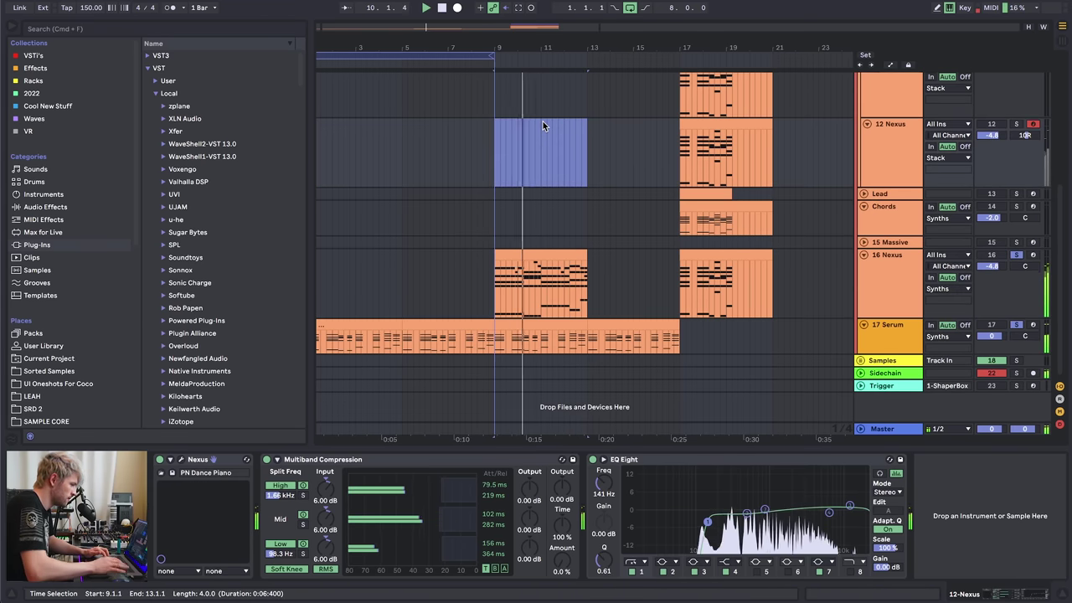
left_click(558, 257)
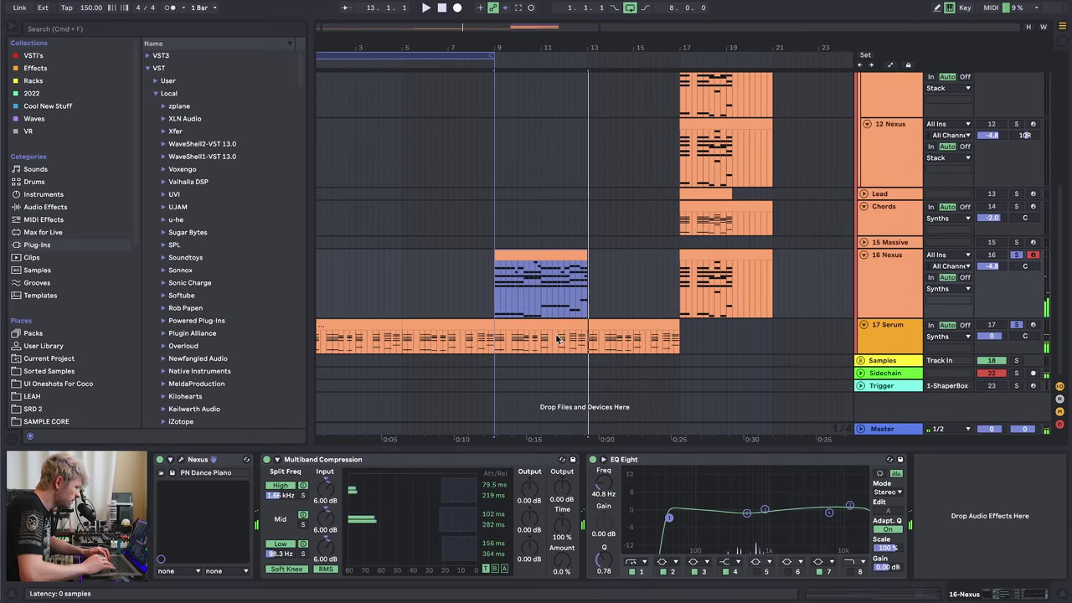
- Change the 16 Nexus track's instrument to the G Piano preset from the Piano category and audition it with the clip
key("super+alt+p")
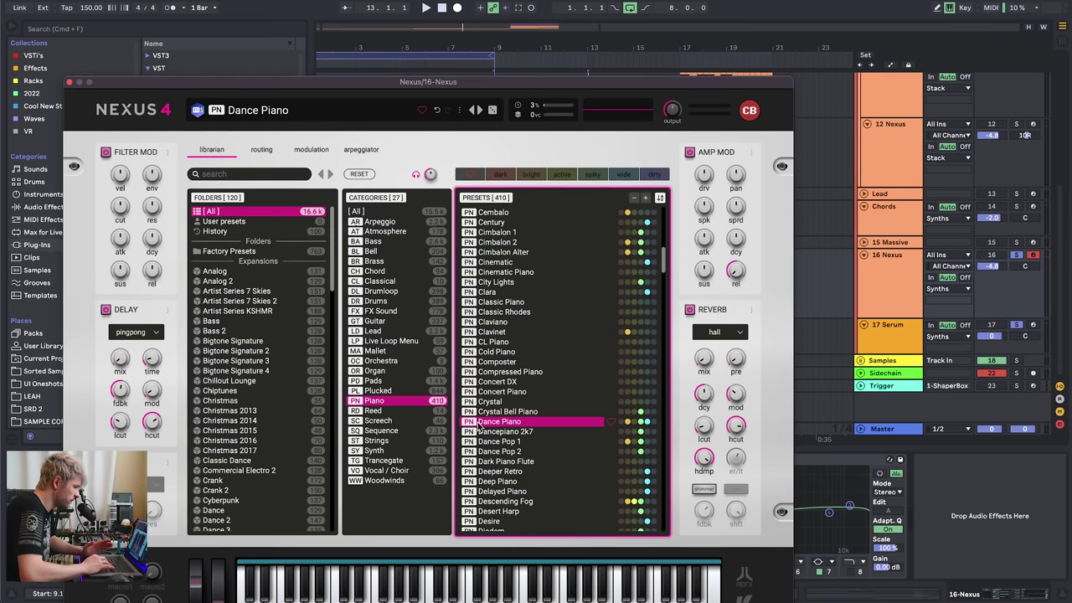
scroll(507, 429, "down", 5)
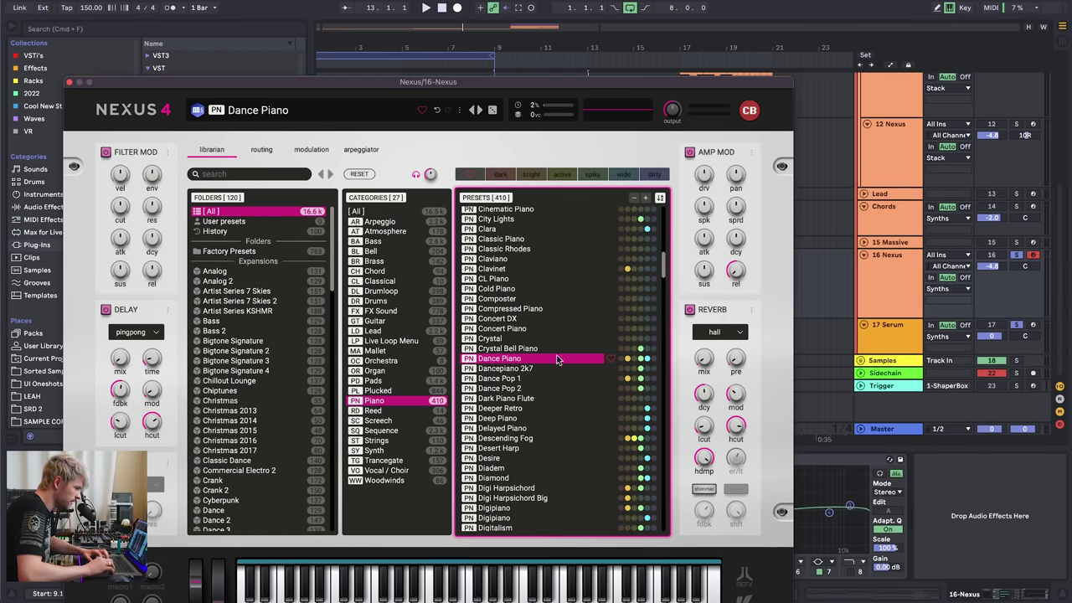
key("Down")
key("Down")
key("Down")
key("Down")
key("Down")
key("Down")
key("Down")
key("Down")
key("Down")
key("Down")
key("Down")
key("Down")
key("Down")
key("Down")
key("Down")
key("Down")
key("Down")
key("Down")
key("Down")
key("Down")
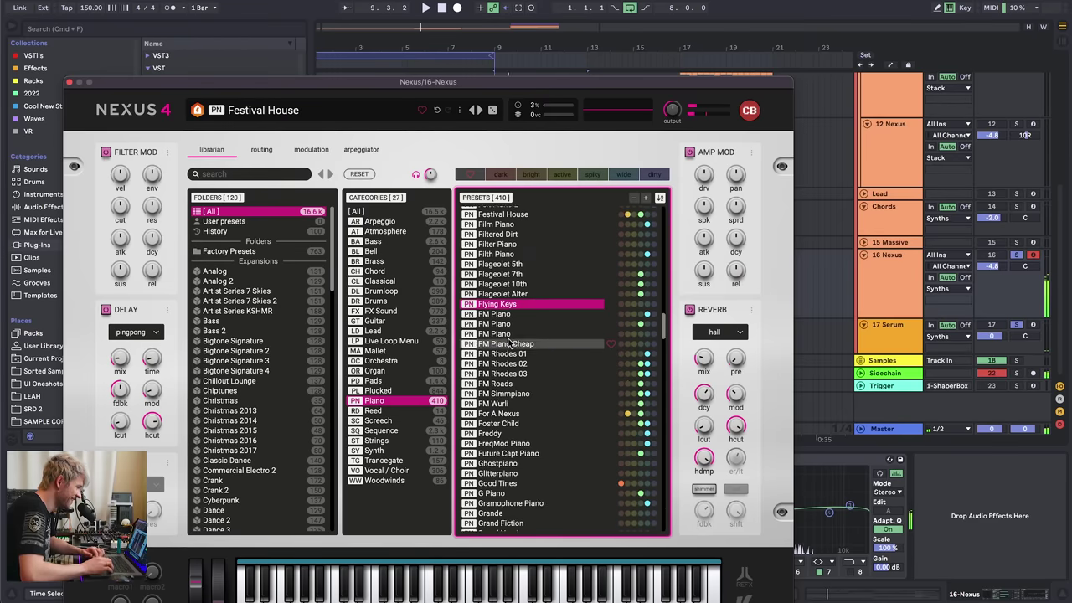
key("Down")
key("Down")
key("Down")
key("Down")
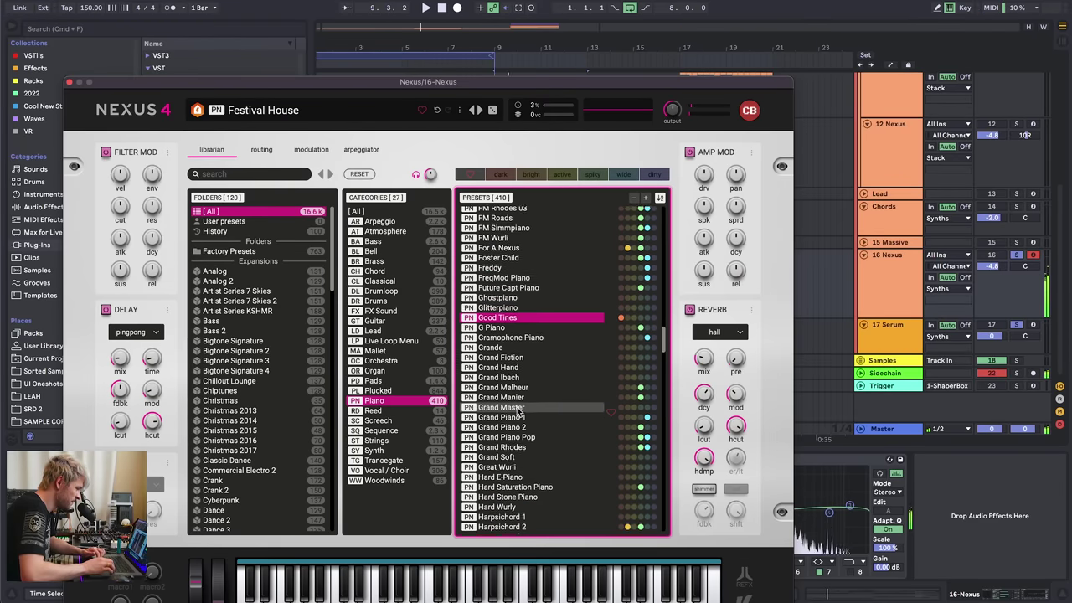
key("Up")
key("Up")
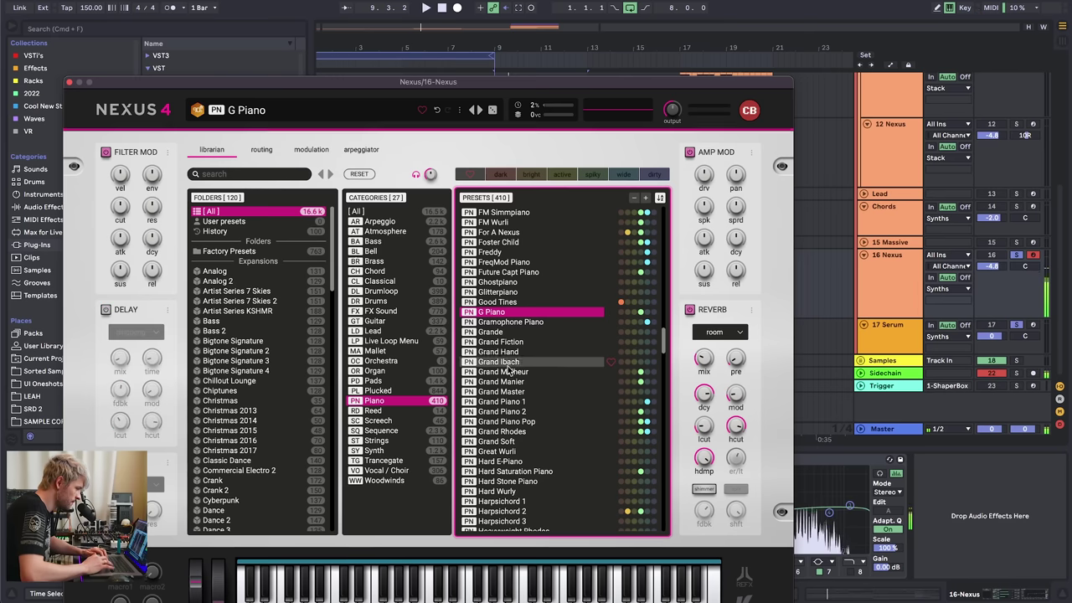
scroll(517, 391, "down", 3)
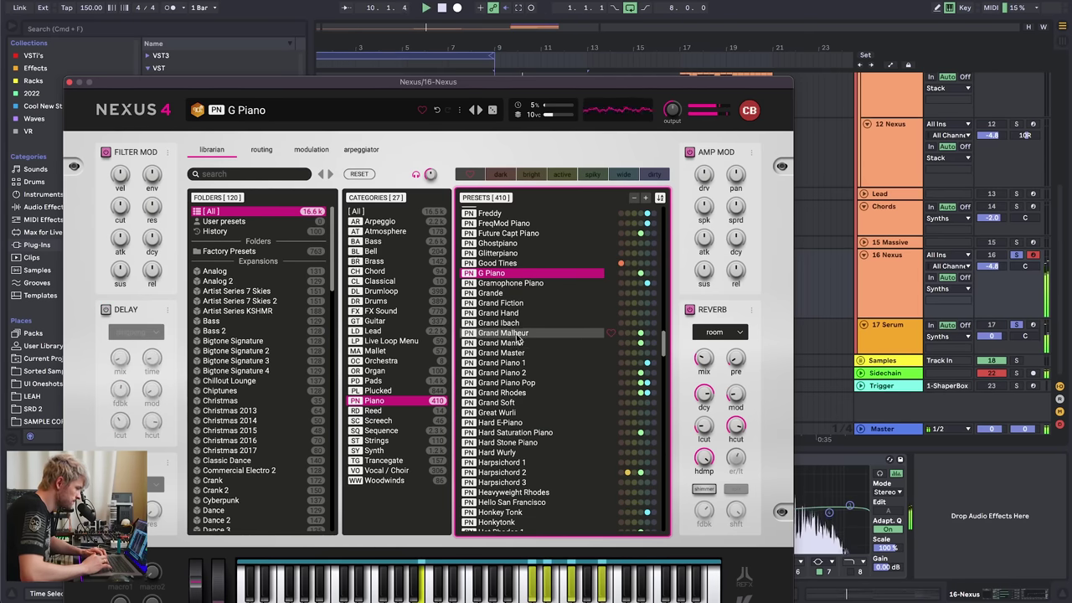
left_click(70, 82)
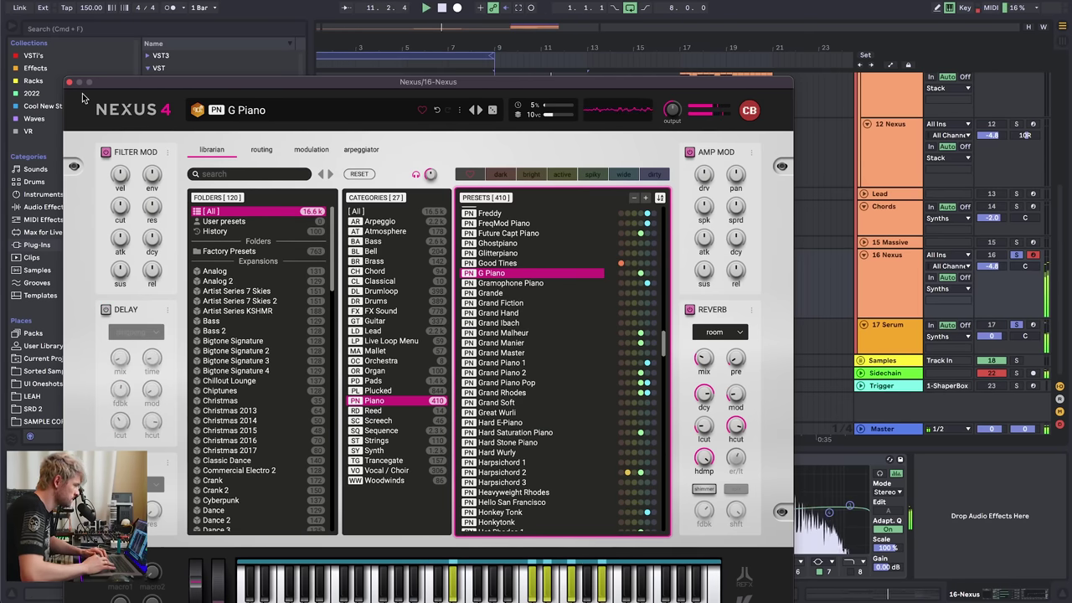
key("space")
- Duplicate all notes in the 16 Nexus clip at bar 9 one octave lower and listen to the result
double_click(525, 258)
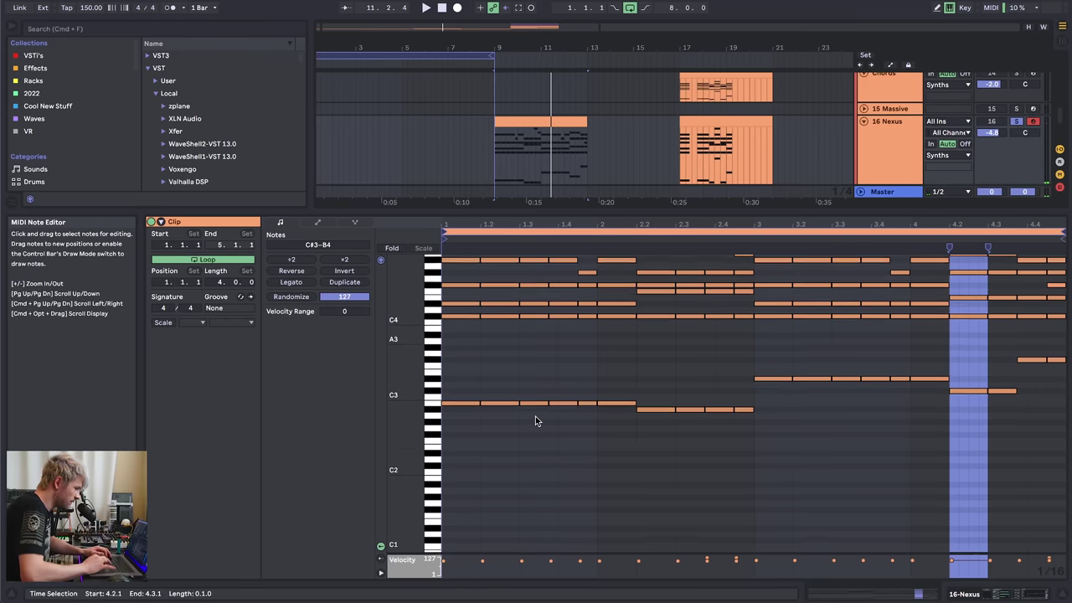
key("super+a")
scroll(471, 413, "down", 4)
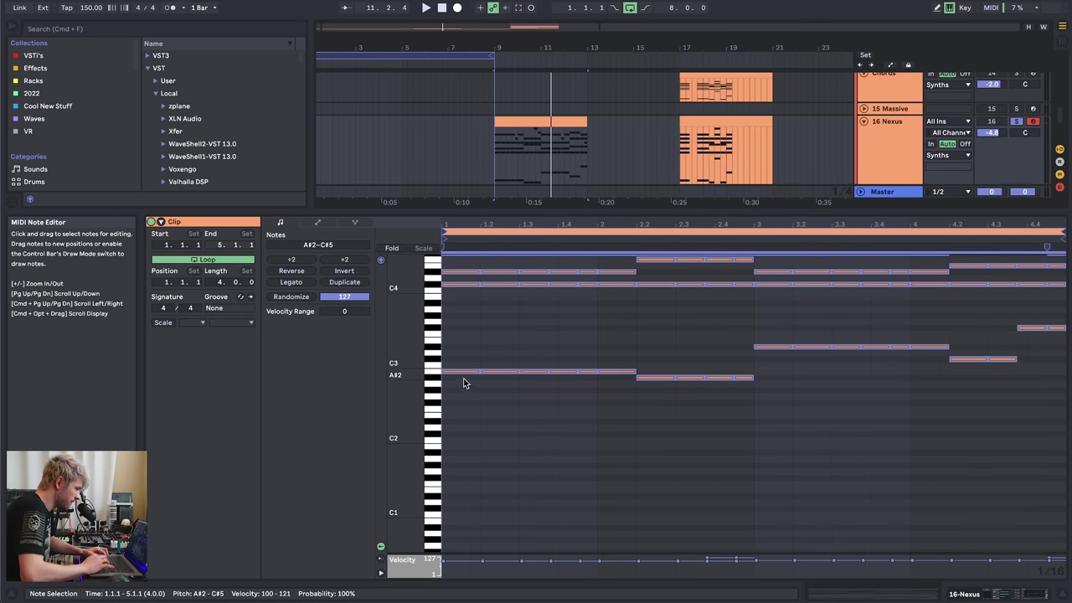
left_click_drag(459, 375, 462, 449)
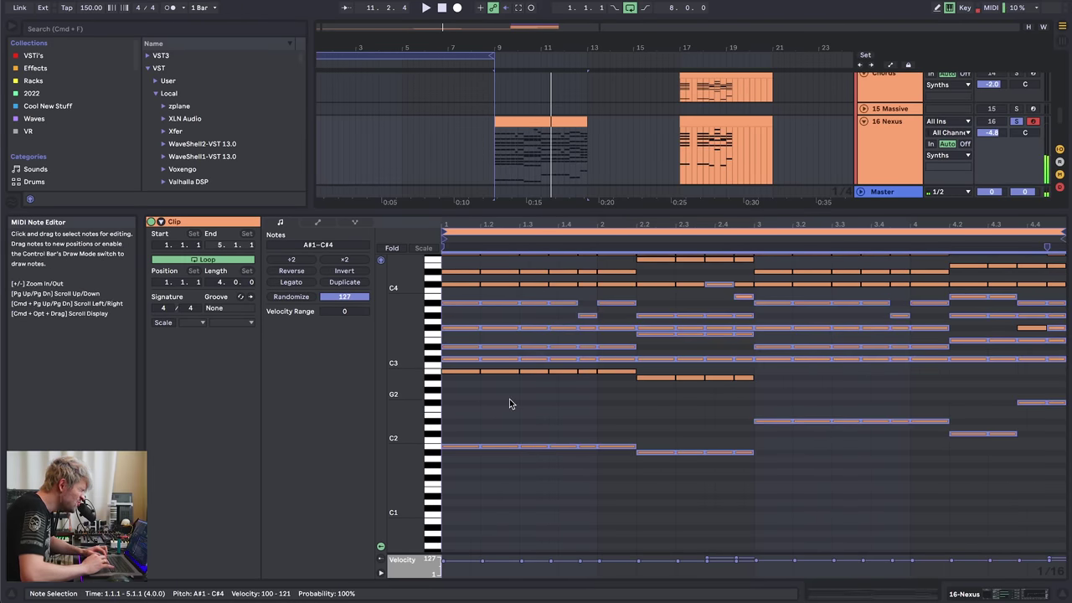
scroll(559, 402, "up", 3)
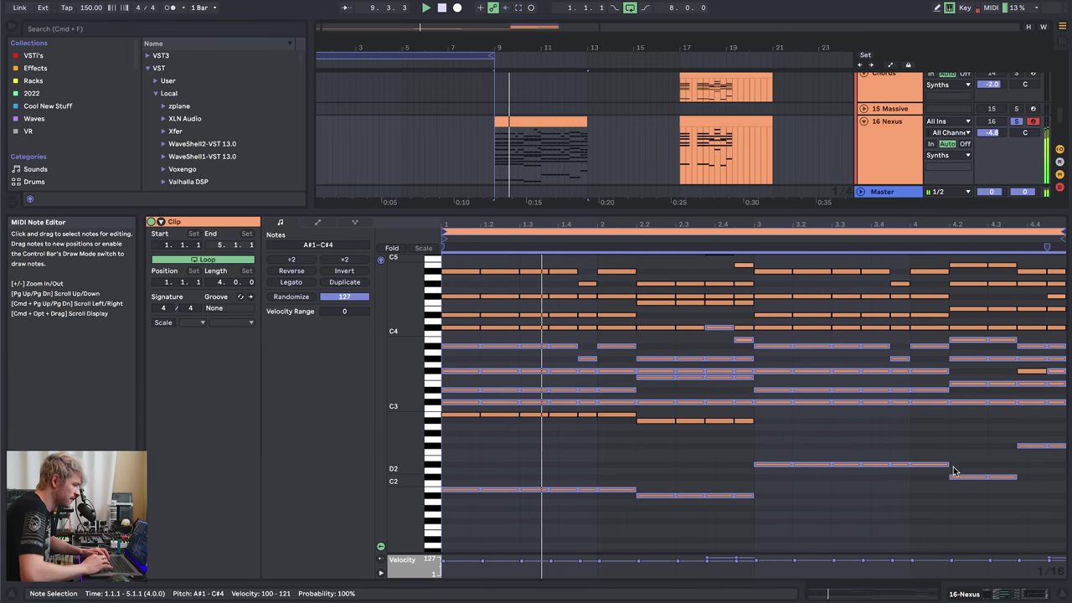
left_click(971, 438)
left_click(1005, 594)
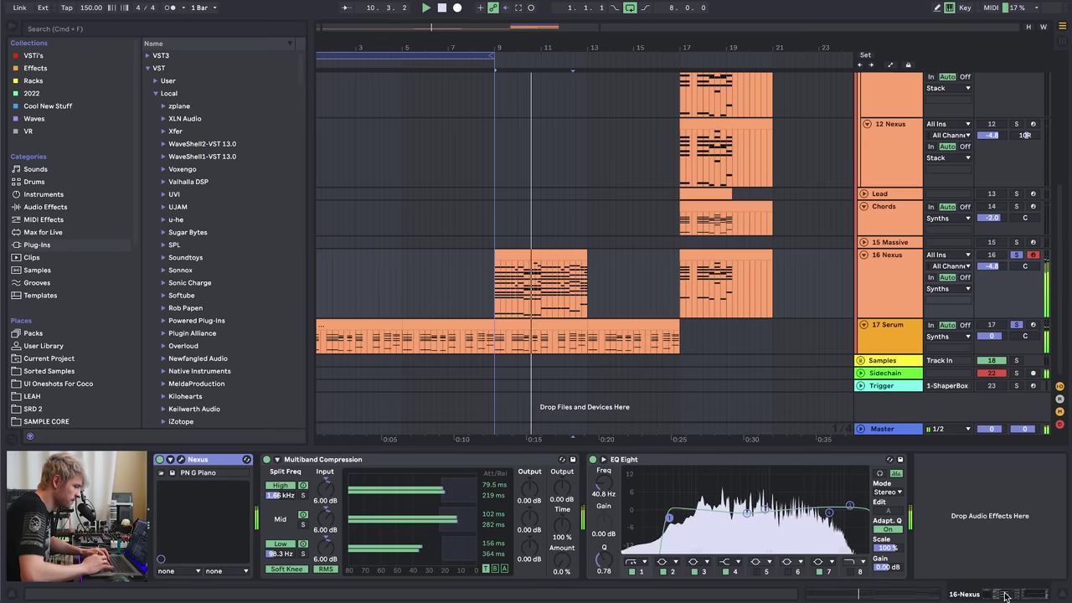
- Delete the 17 Serum clips between bars 9 and 17
left_click(567, 324)
key("Delete")
left_click(645, 322)
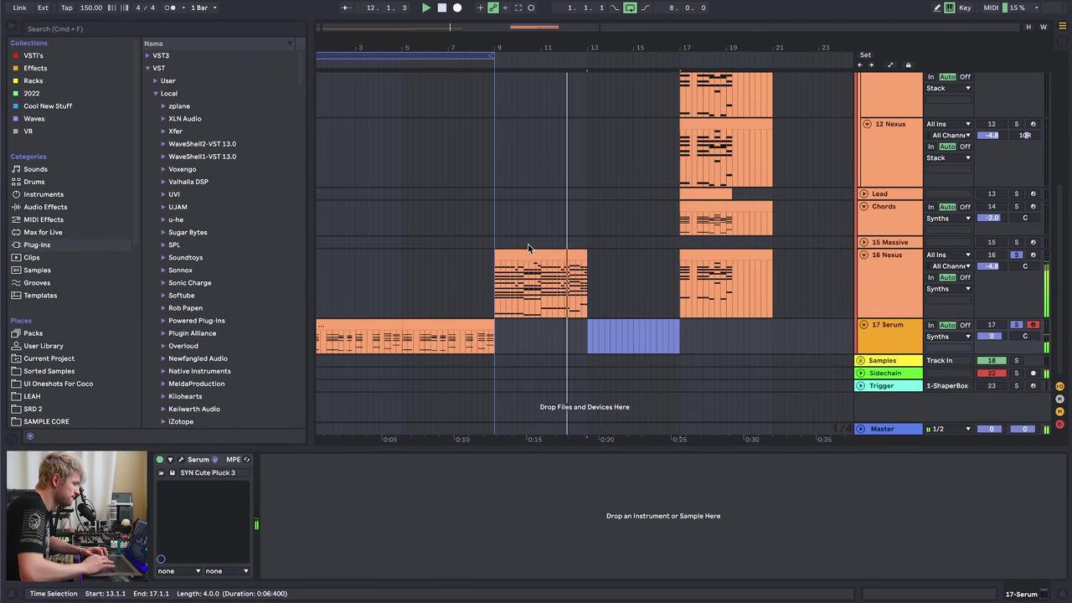
left_click_drag(644, 319, 640, 268)
- Insert a new audio track below the Cymbals track in the Drums group
scroll(621, 226, "up", 2)
scroll(621, 231, "up", 5)
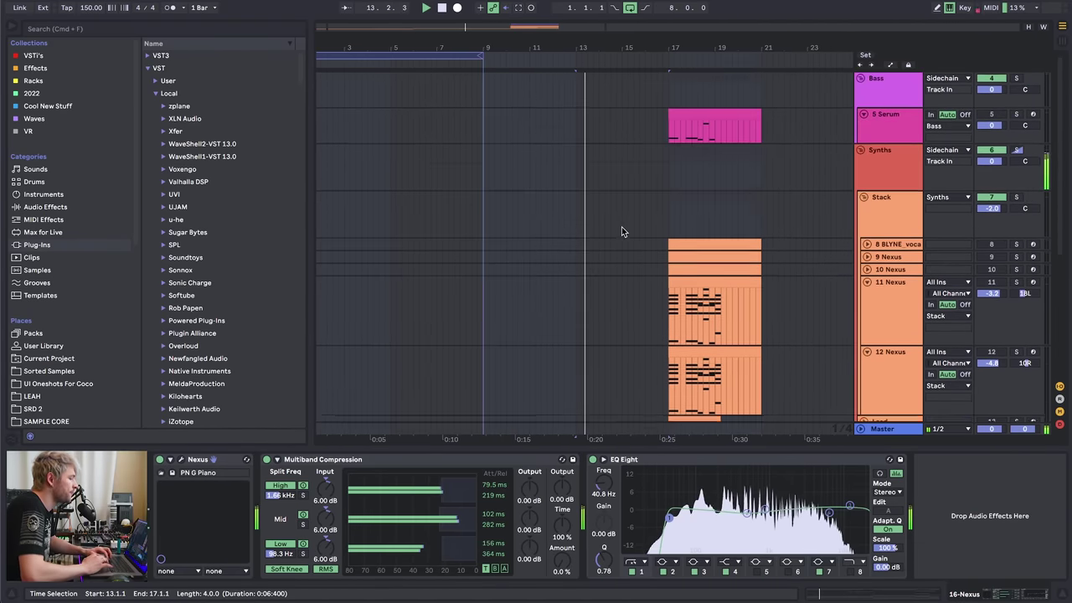
left_click(889, 78)
double_click(889, 81)
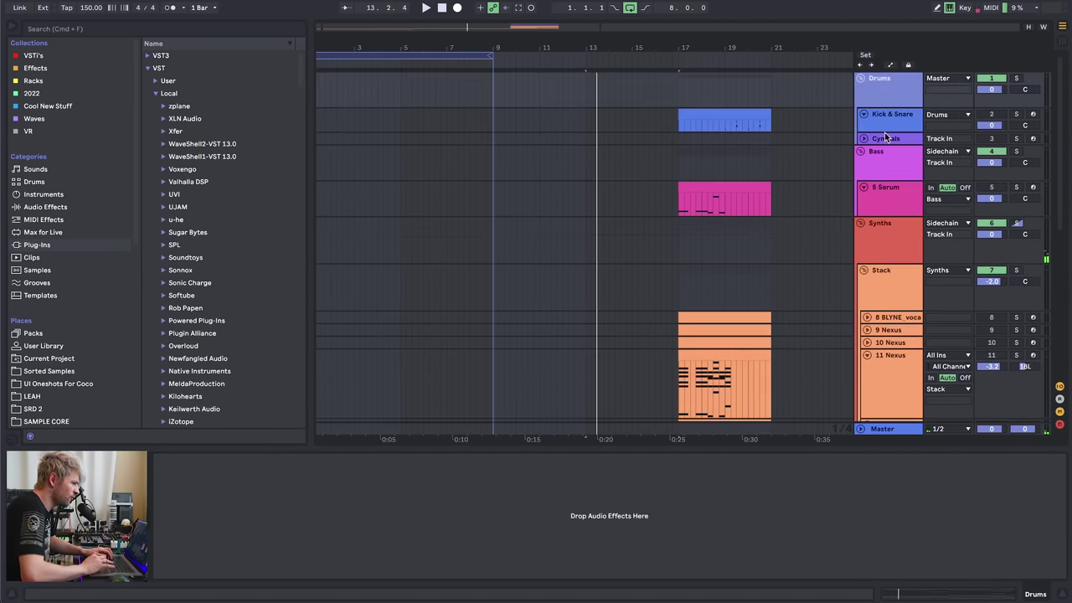
left_click(885, 137)
key("super+t")
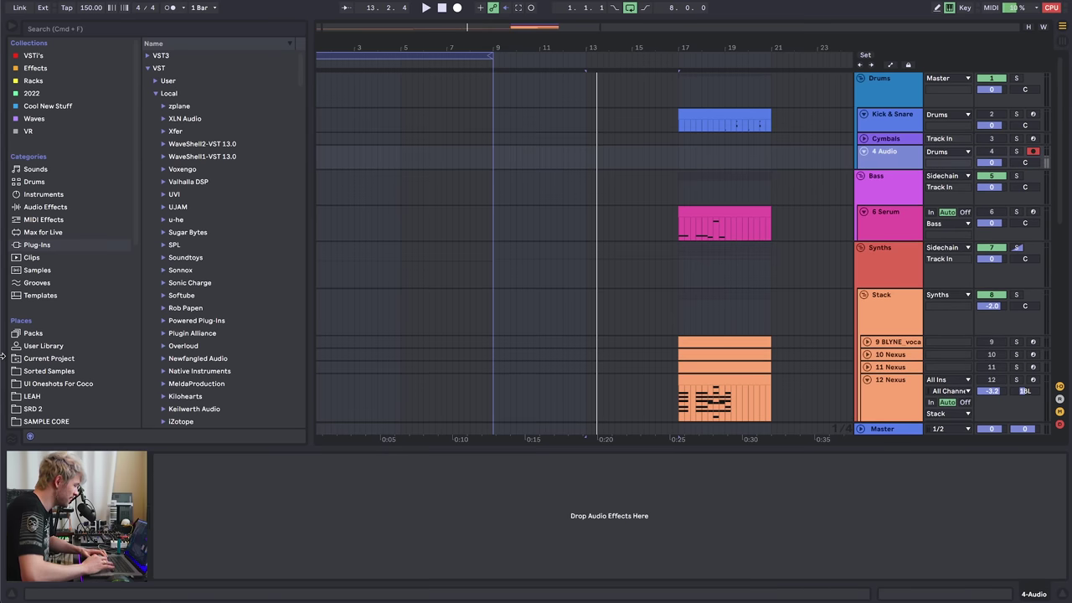
- Expand the Drums - Loops folder of the SRD 2 sample pack and widen the browser to show full file names
scroll(89, 373, "down", 6)
left_click(51, 221)
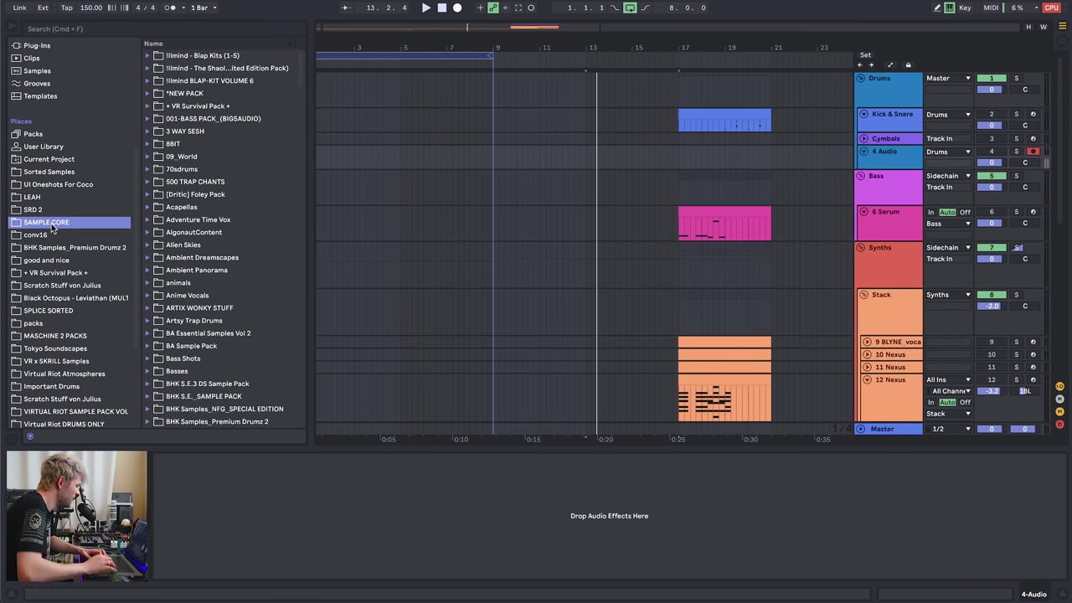
key("Up")
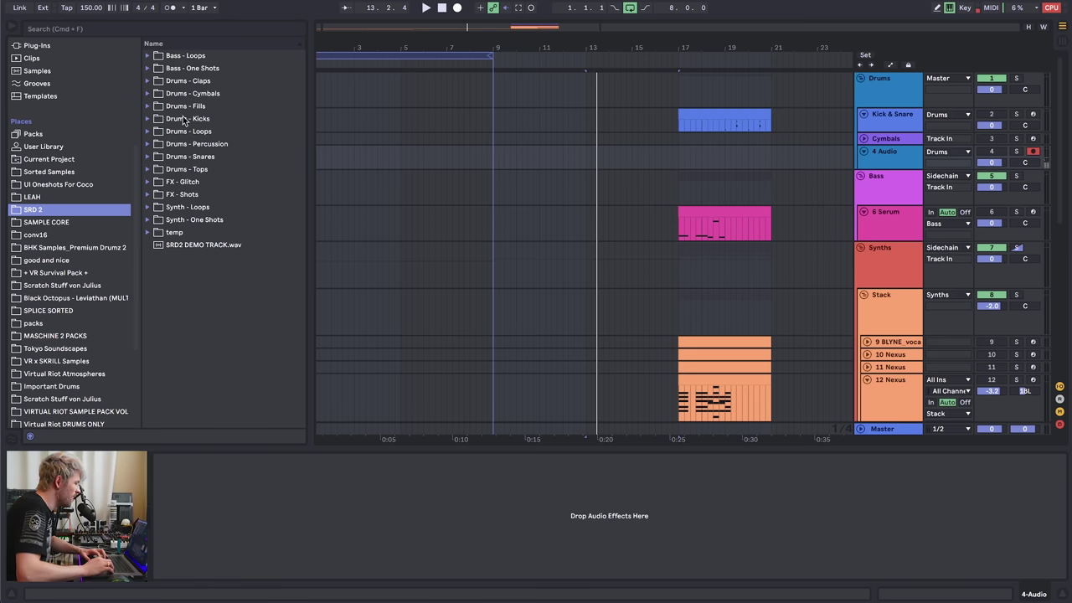
left_click(189, 96)
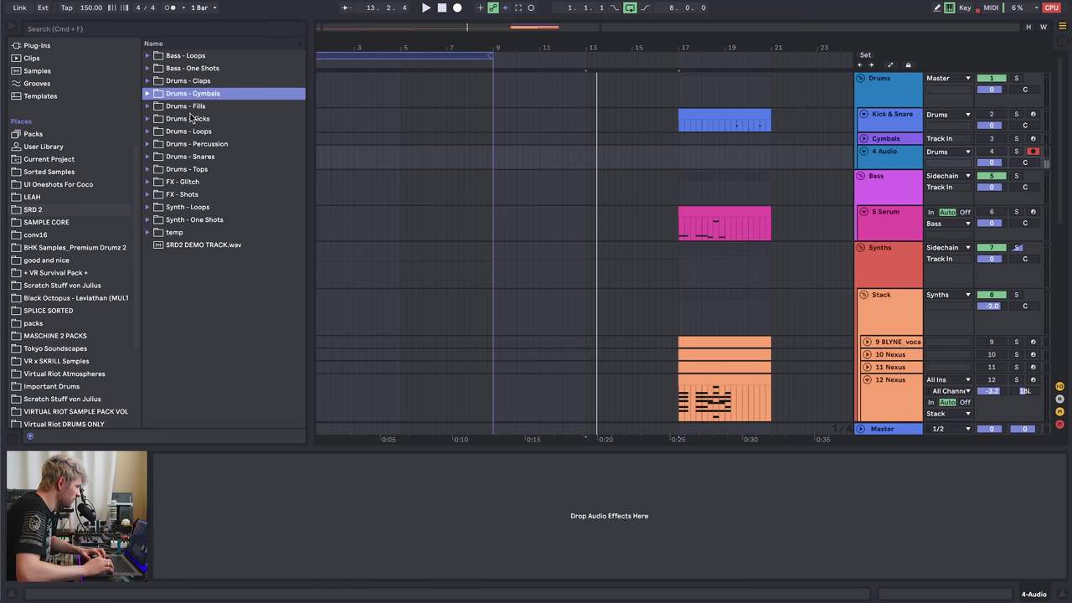
key("Down")
key("Down")
key("Down")
key("Right")
left_click_drag(308, 174, 374, 174)
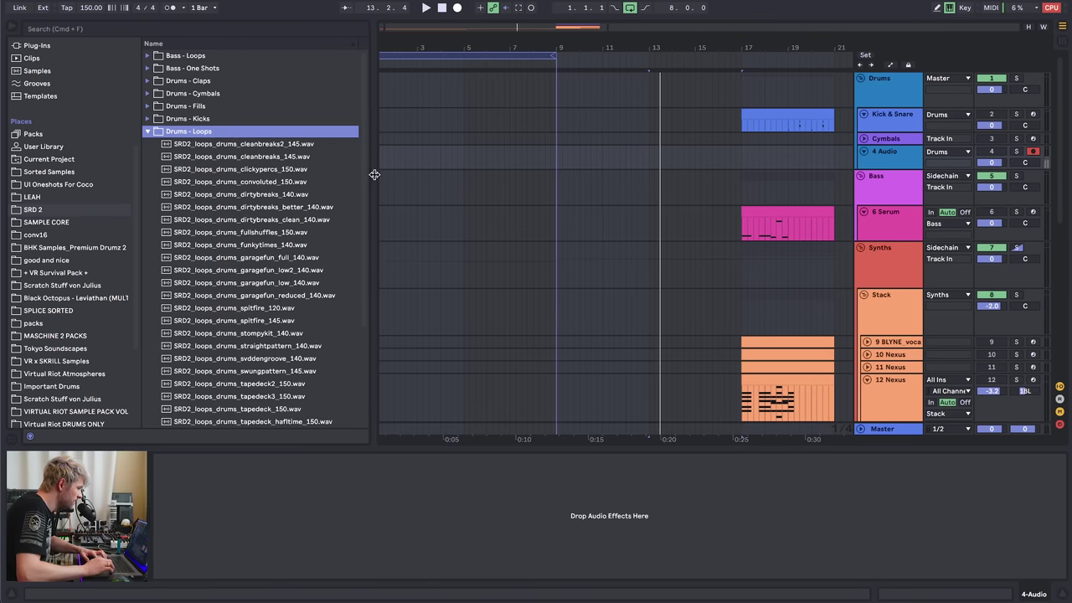
- Preview the drum loops and place SRD2_loops_drums_cleanbreaks2_145.wav at bar 9 on the new audio track
key("Down")
scroll(260, 198, "down", 2)
key("Down")
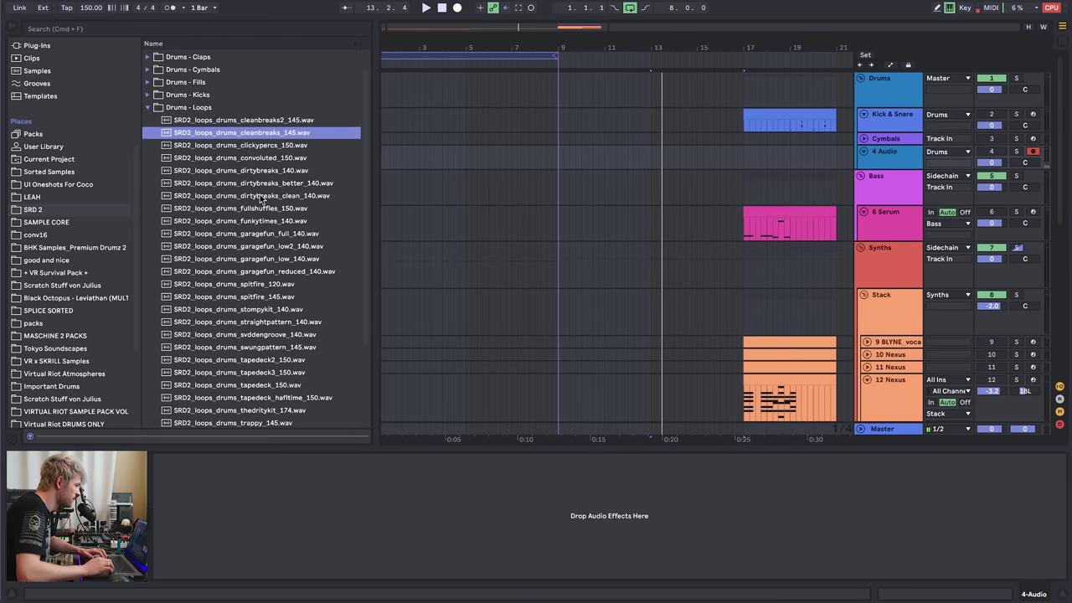
left_click(248, 122)
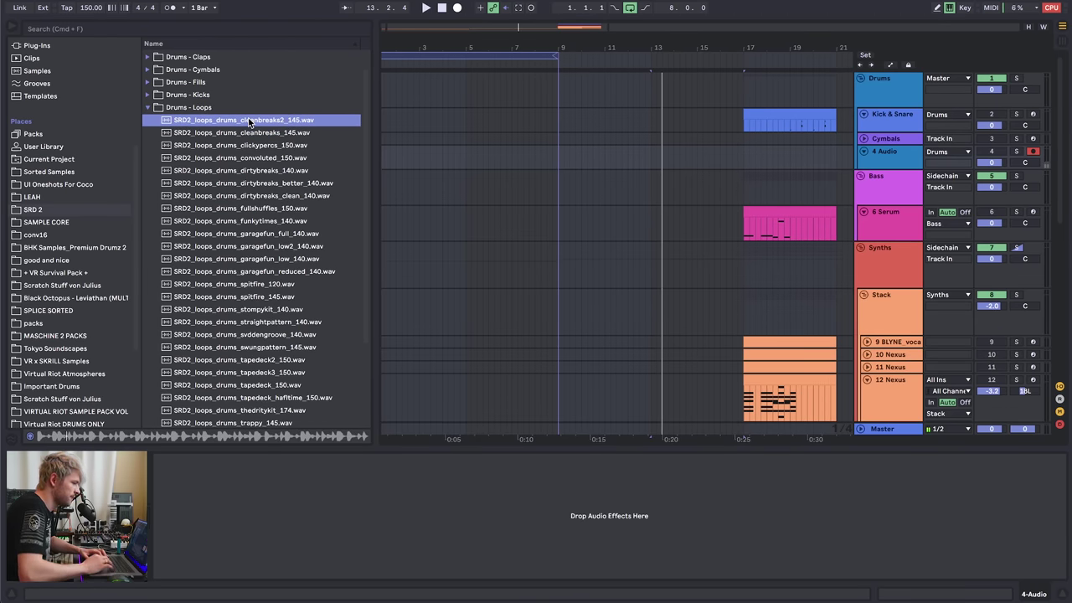
left_click_drag(248, 121, 571, 159)
- Enable Warp on the drum loop clip and set its segment BPM to 145
double_click(580, 155)
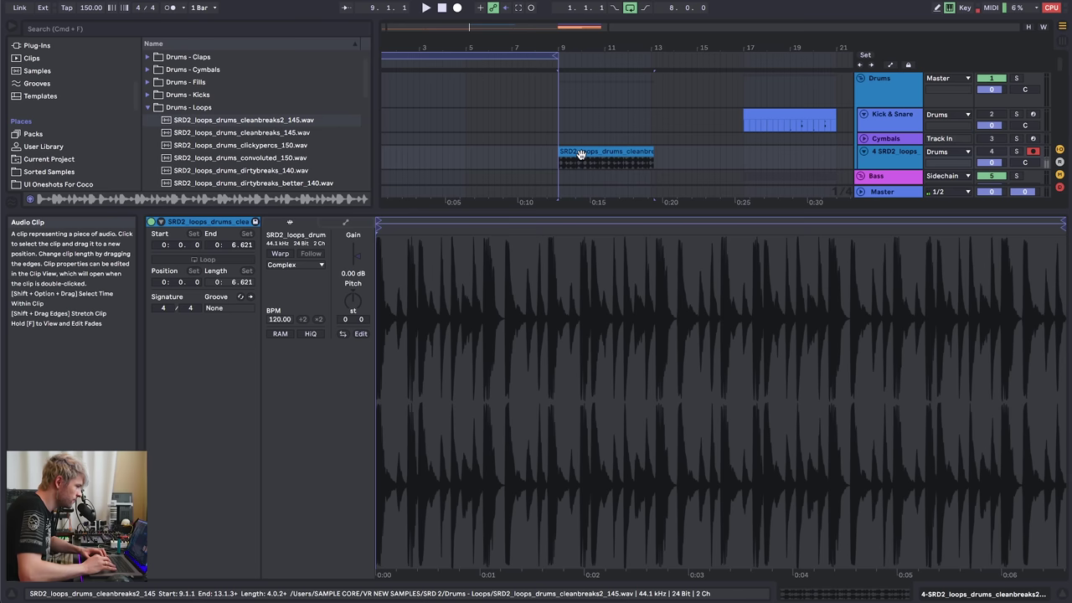
left_click(280, 252)
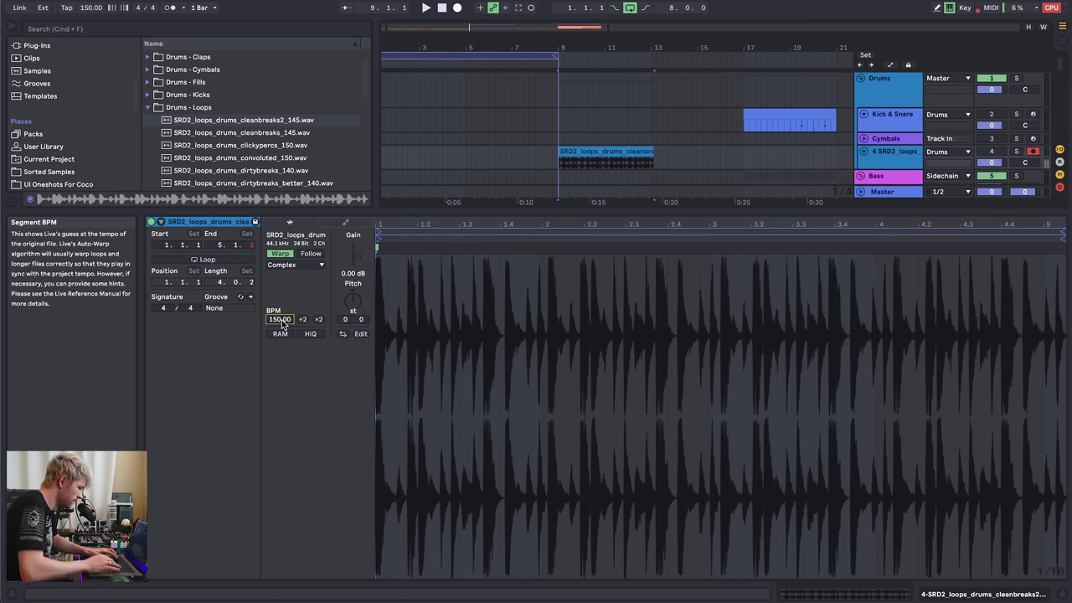
type("145")
key("Return")
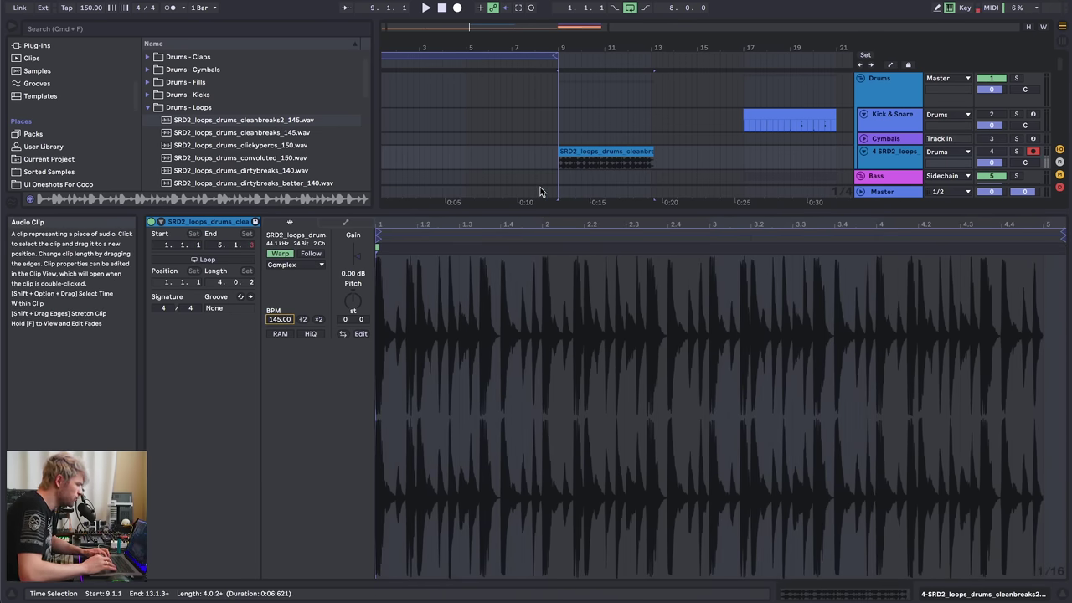
- Try the Re-Pitch warp mode on the drum loop and audition it soloed
left_click(294, 265)
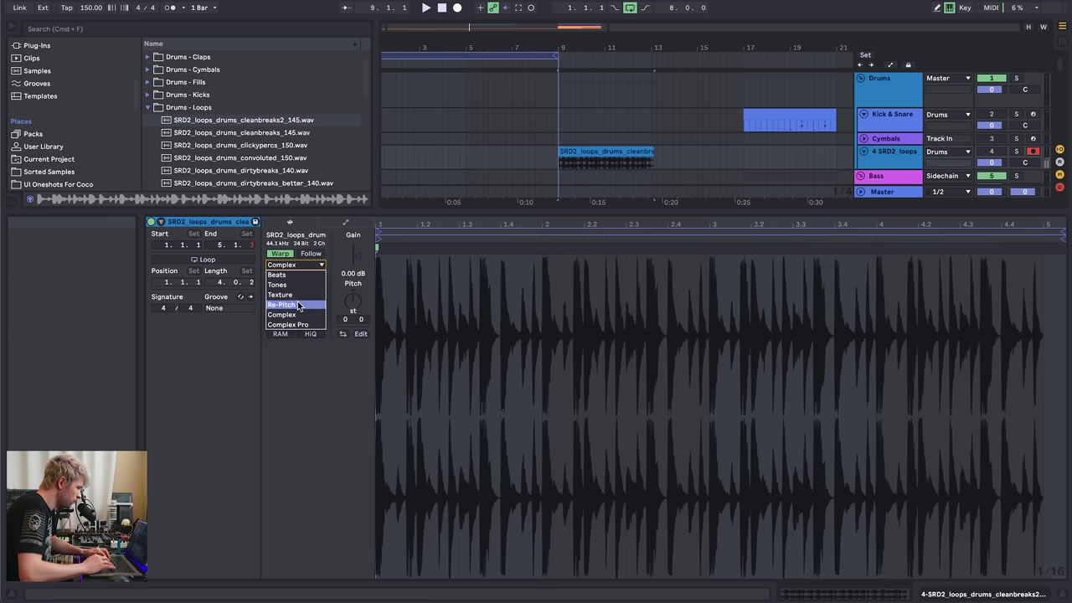
left_click(298, 305)
key("space")
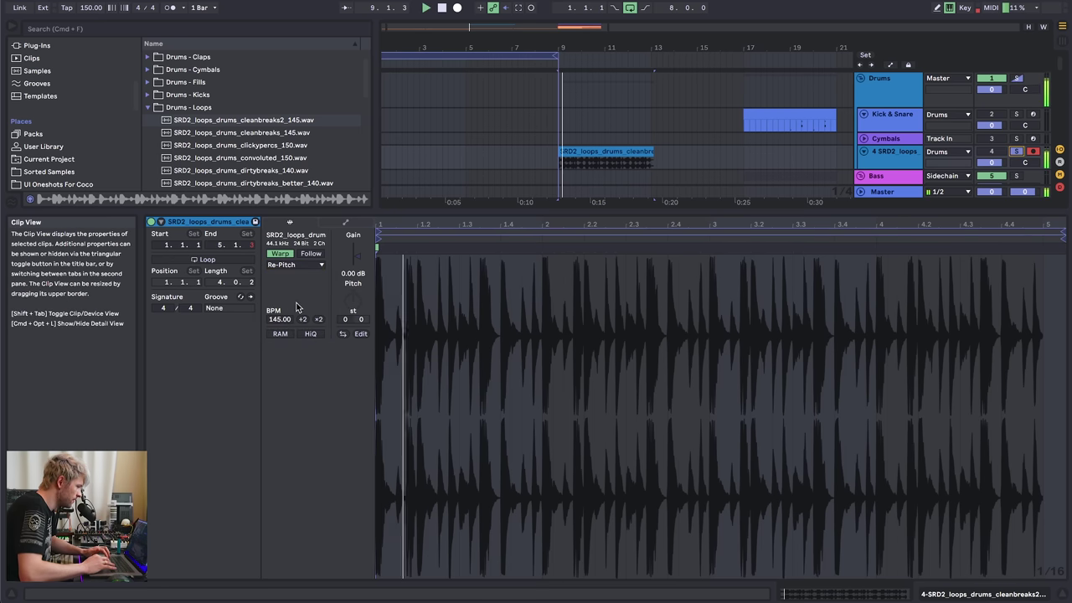
key("space")
- Re-enter the drum loop's segment BPM as 145
mouse_move(282, 320)
left_mouse_down()
mouse_move(279, 356)
mouse_move(280, 281)
mouse_move(281, 321)
left_mouse_up()
type("148")
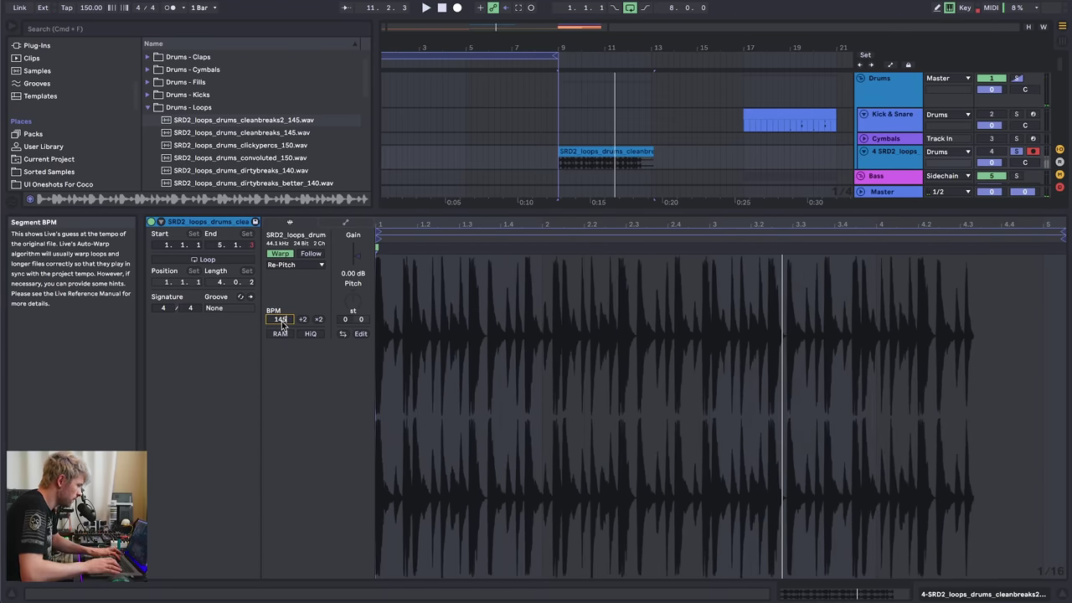
type("5")
key("Return")
- Trim the end of the drum loop clip to bar 13
key("shift+Tab")
left_click_drag(644, 56, 644, 45)
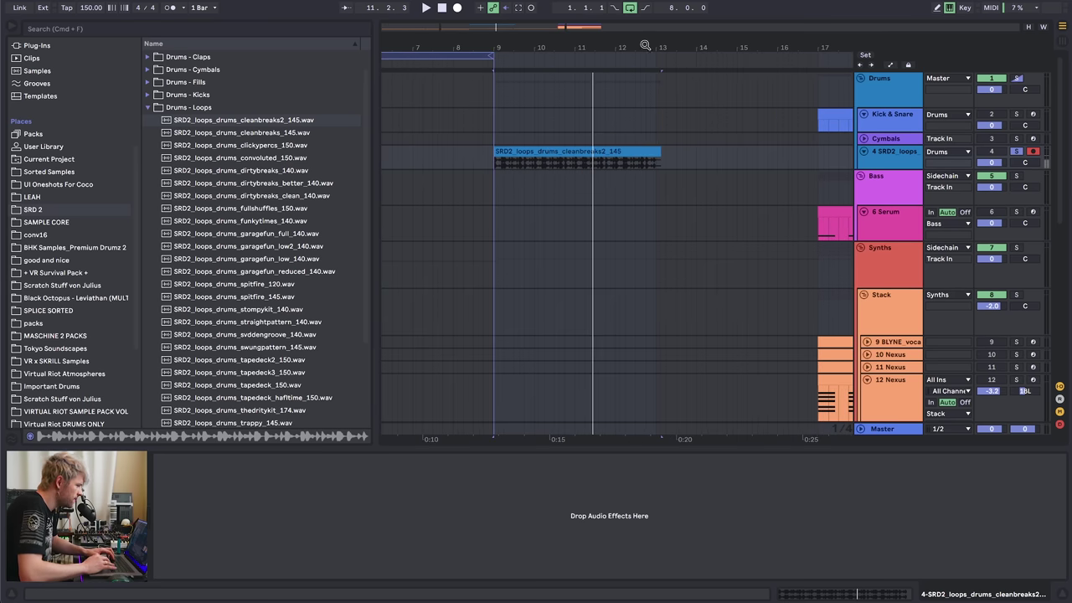
left_click_drag(660, 151, 657, 154)
- Set the drum loop's warp mode to Beats and audition it
double_click(613, 151)
left_click(318, 264)
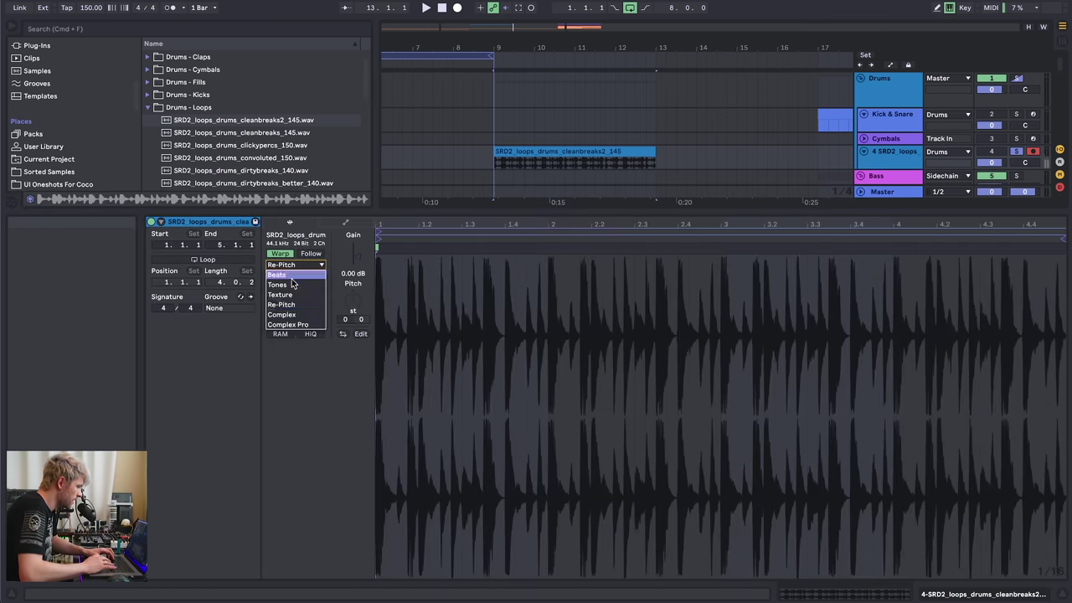
left_click(292, 277)
key("space")
- Lower the drum loop track's volume to -4.3 dB, then unsolo it and play it with the other layers
key("shift+Tab")
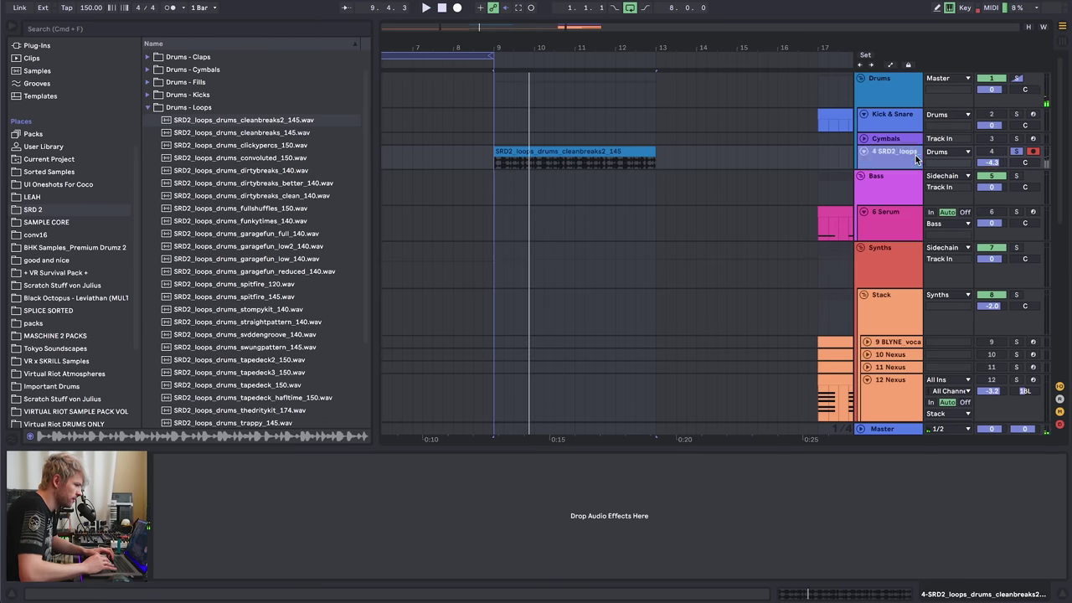
left_click(1018, 153)
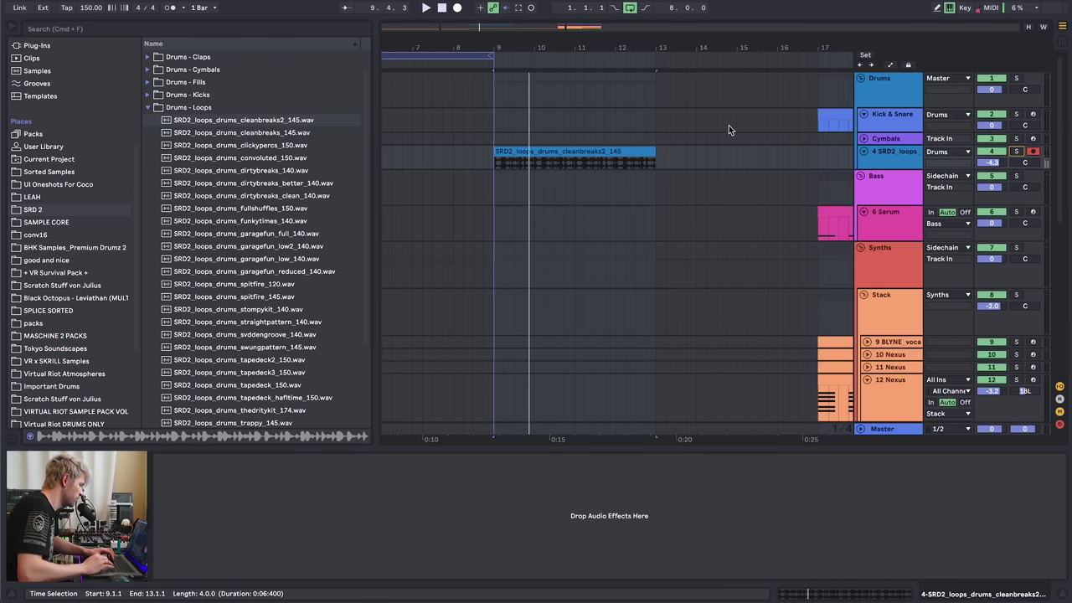
scroll(623, 131, "down", 2)
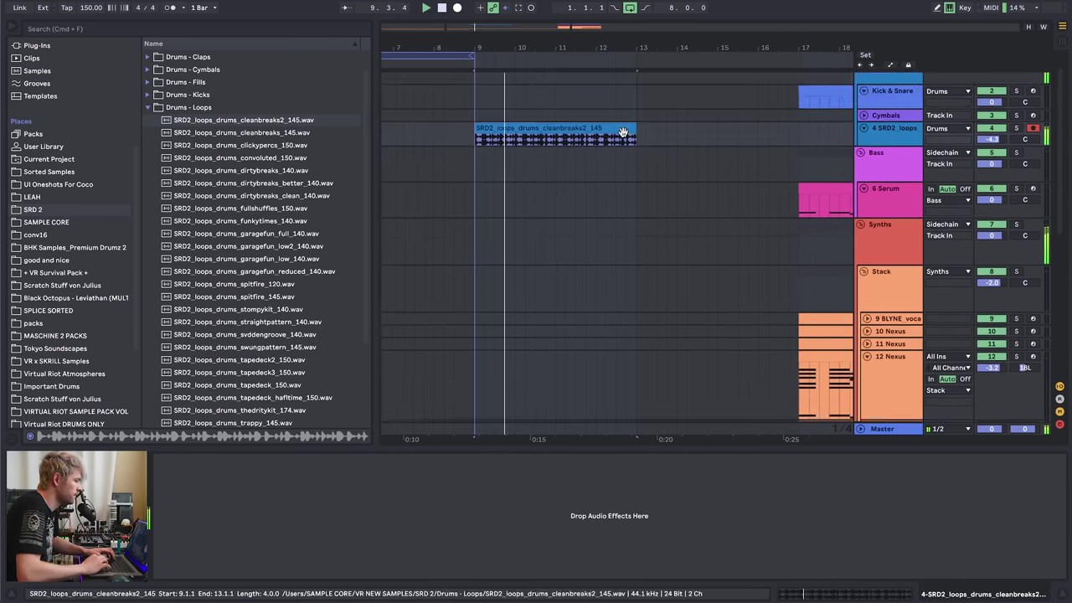
scroll(623, 132, "up", 2)
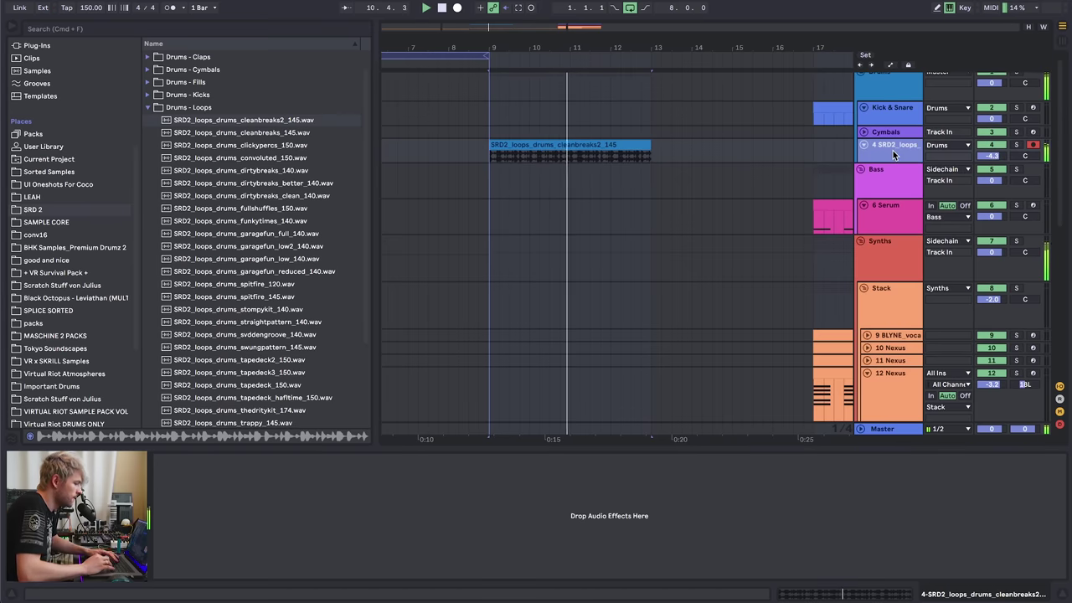
- Insert an audio track below the drum loop and place VEC4 Break Beats 03 from the SAMPLE CORE folder on it at bar 9
key("super+t")
left_click(65, 223)
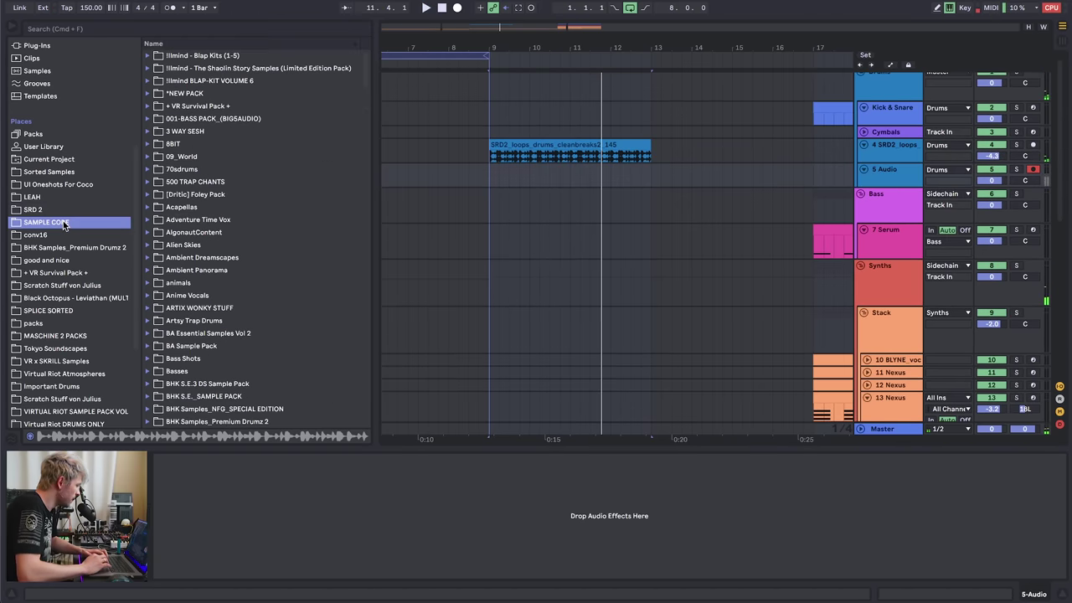
scroll(209, 344, "down", 20)
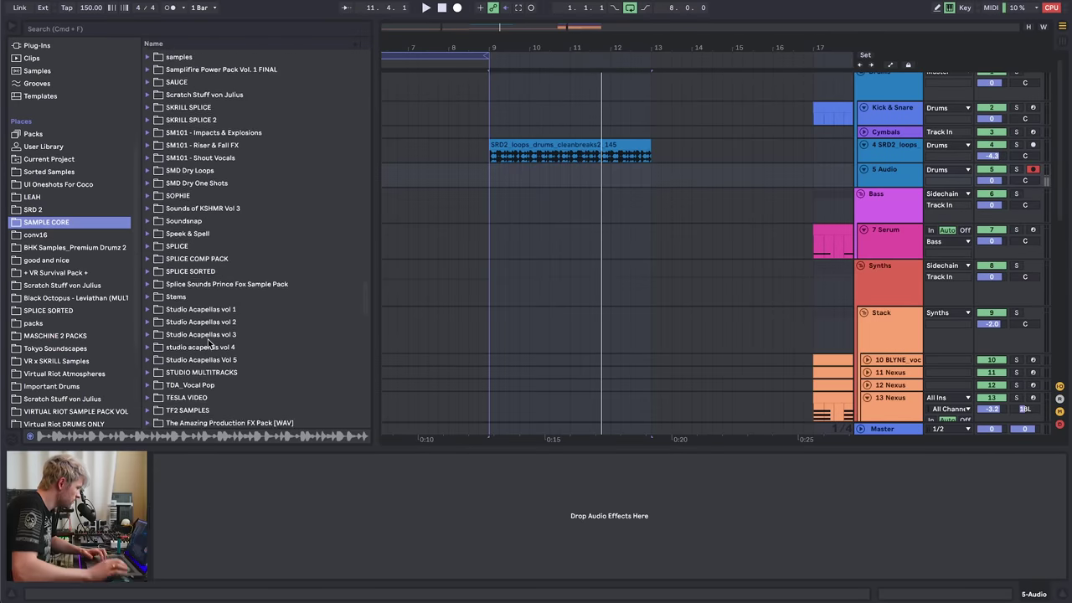
scroll(240, 276, "down", 15)
left_click(226, 219)
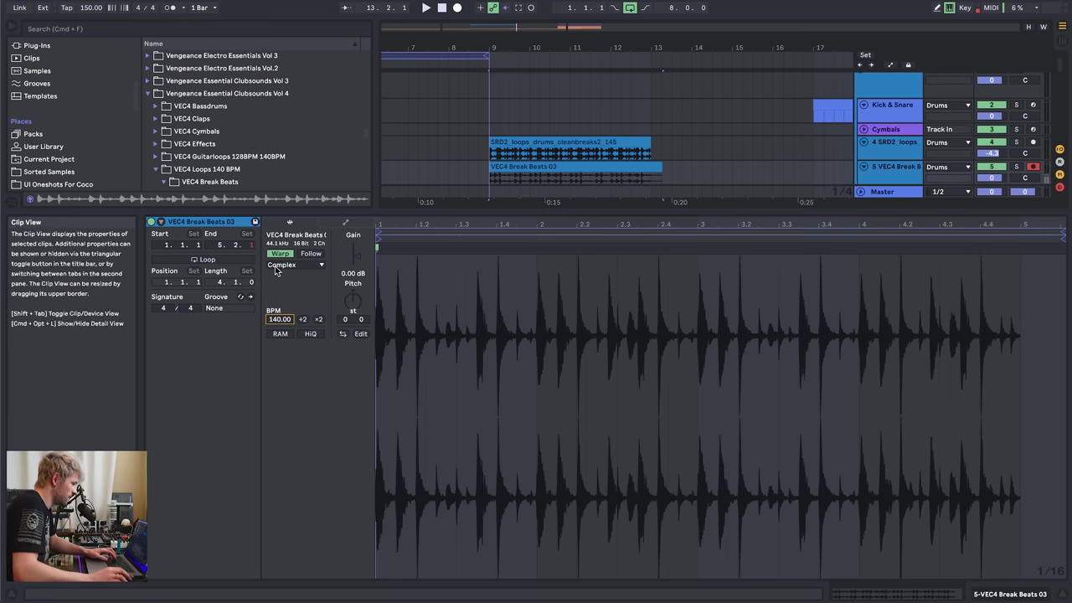
- Set the Break Beats clip's warp mode to Re-Pitch and play it with the other layers
left_click(282, 265)
left_click(292, 305)
key("space")
key("shift+Tab")
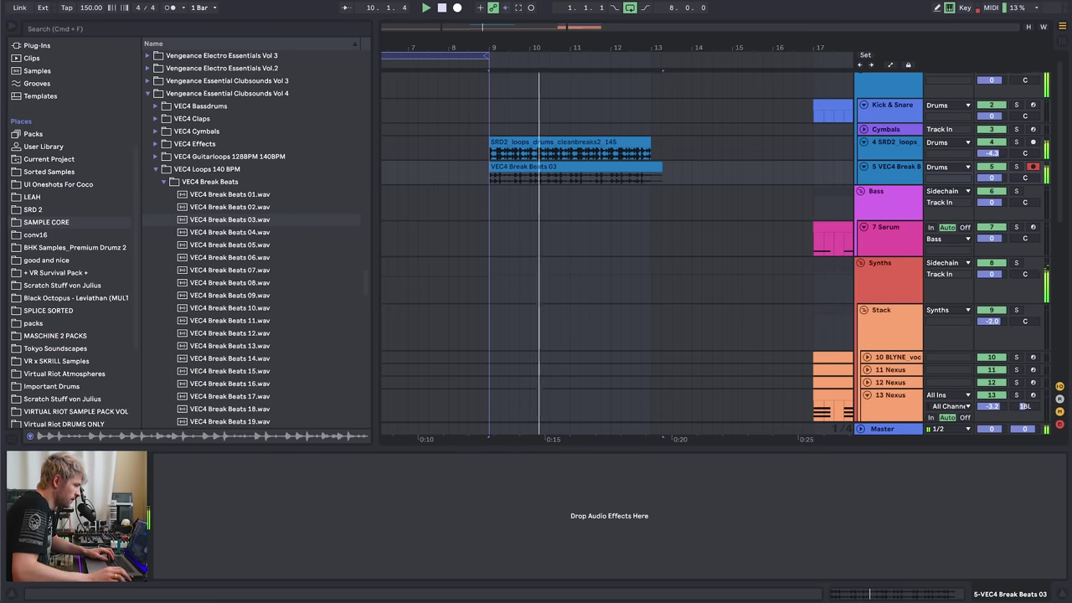
- Solo the Break Beats track briefly to audition it, then unsolo it and stop playback
left_click_drag(483, 57, 483, 138)
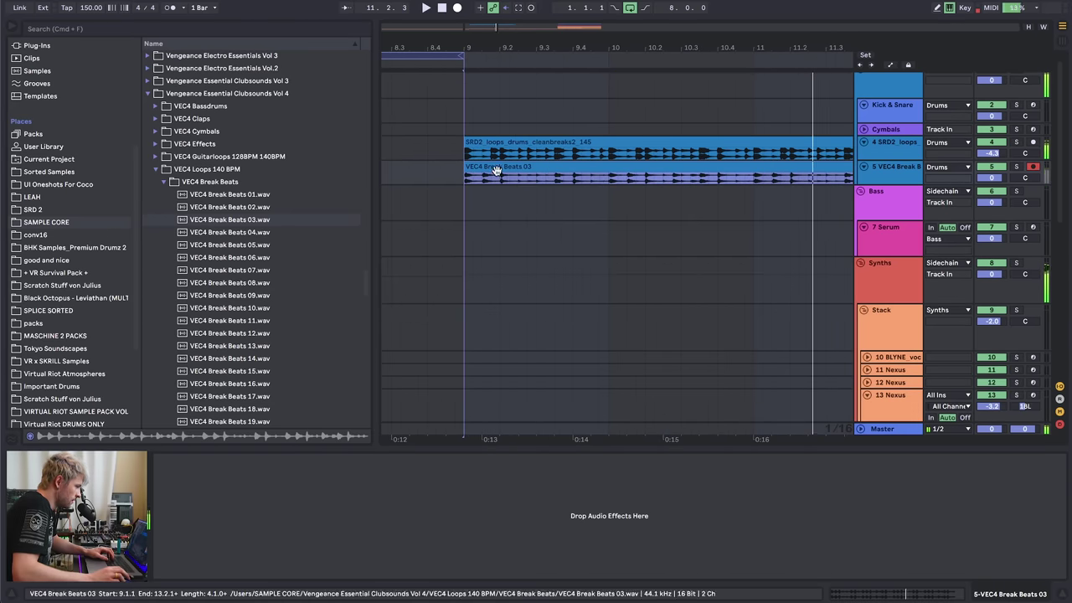
left_click(1016, 167)
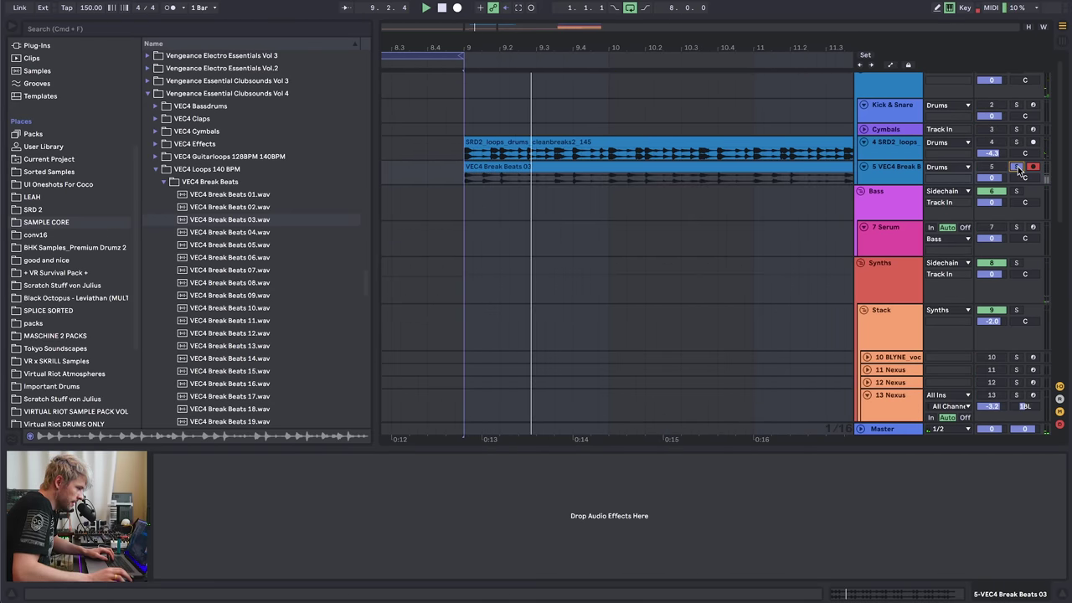
left_click(1015, 167)
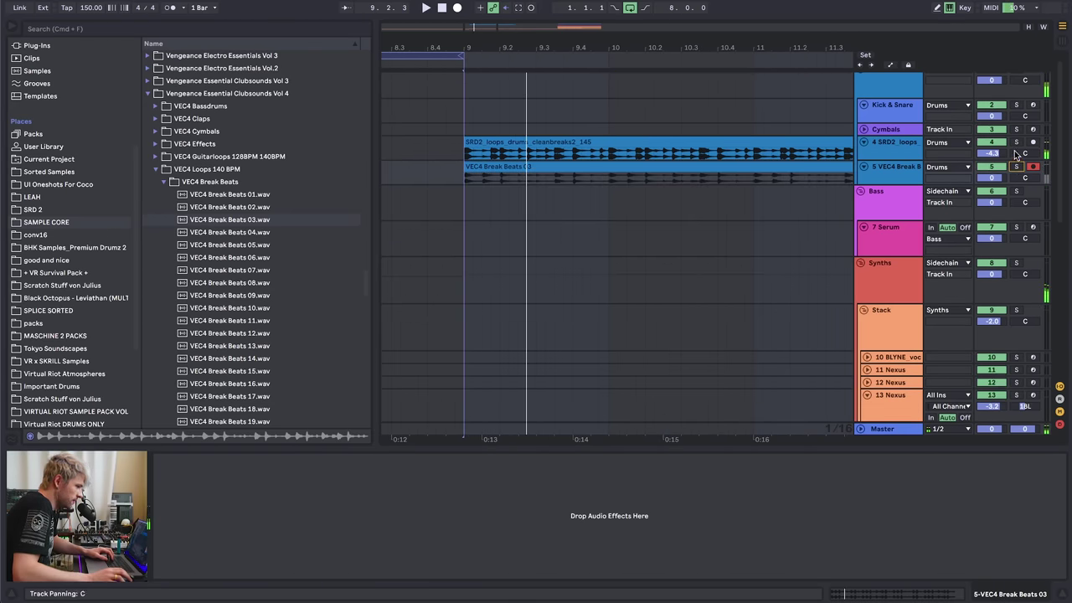
key("space")
- Chop the first beat of the SRD2 drum loop at bar 9 into sixteenth-note slices, rearrange the hits and play it back
left_click(479, 152)
key("space")
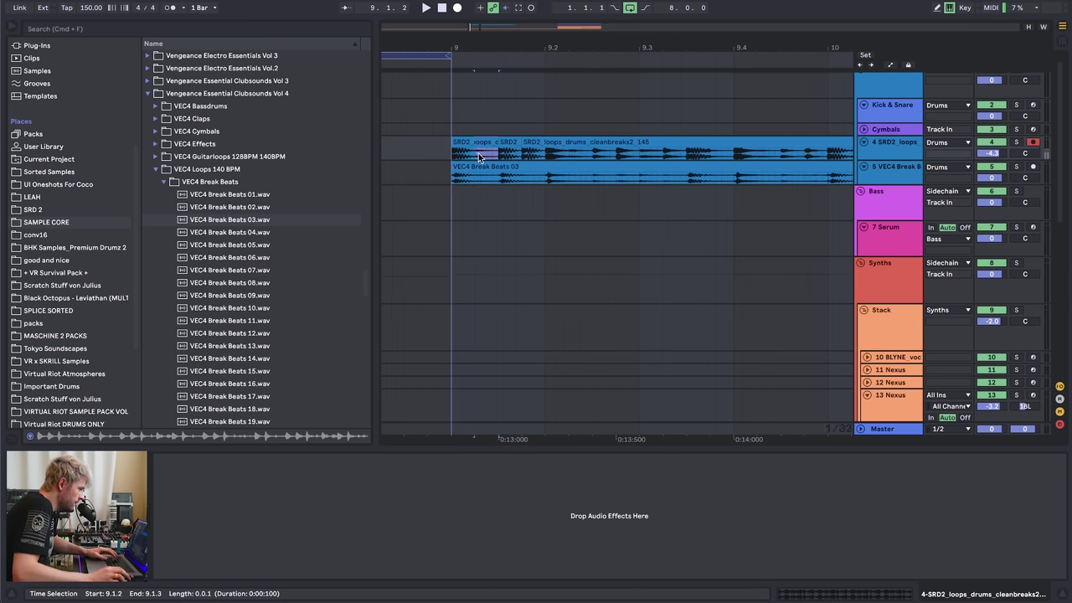
left_click(444, 150)
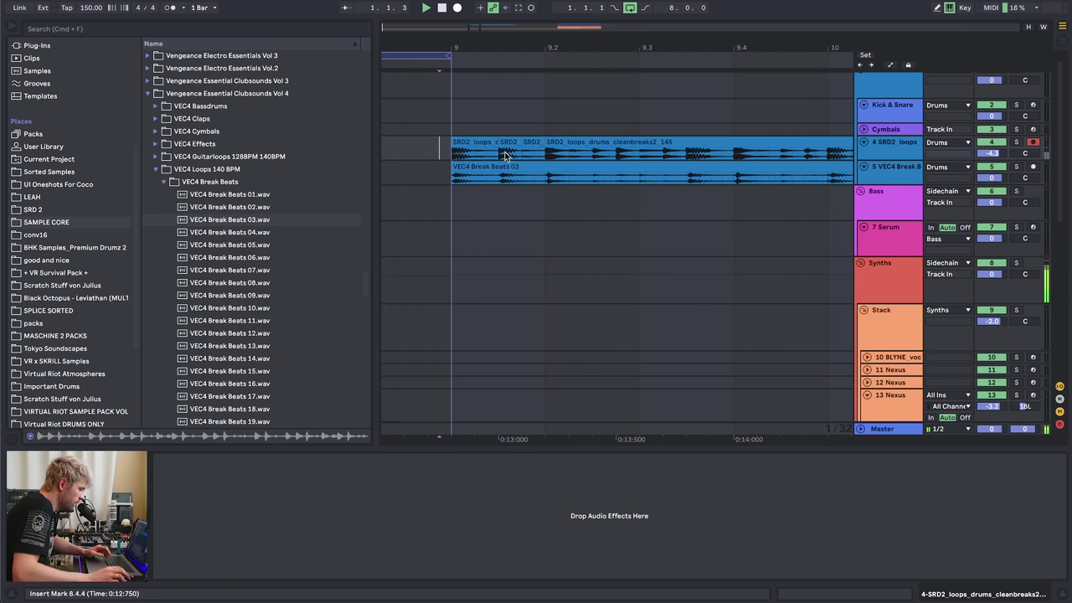
key("space")
key("minus")
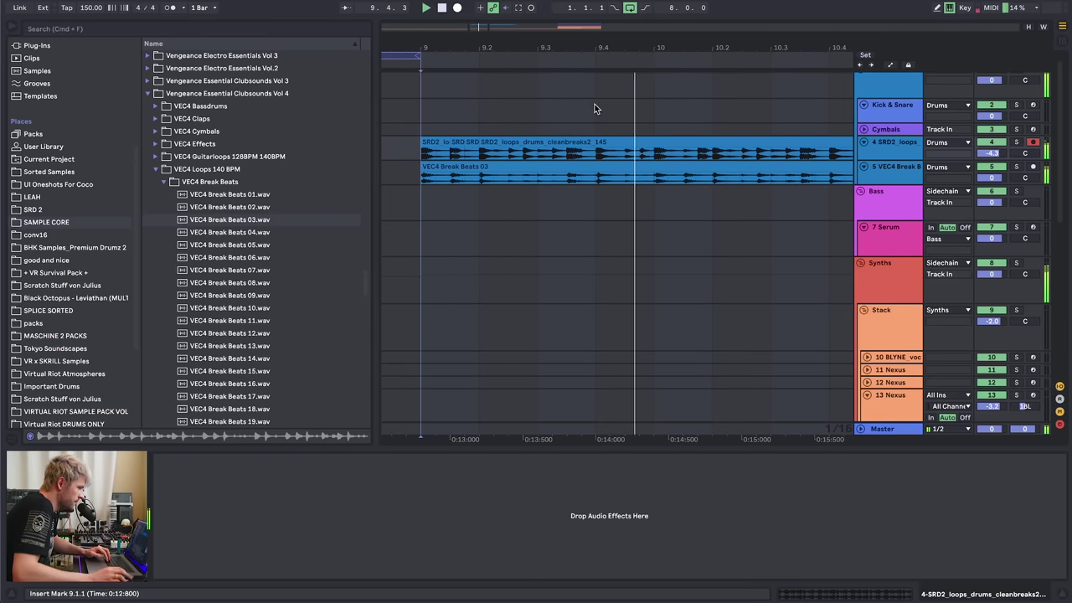
- Chop both drum loops into short slices around 10.1.3 and rearrange the hits for a variation
left_click(515, 152)
key("space")
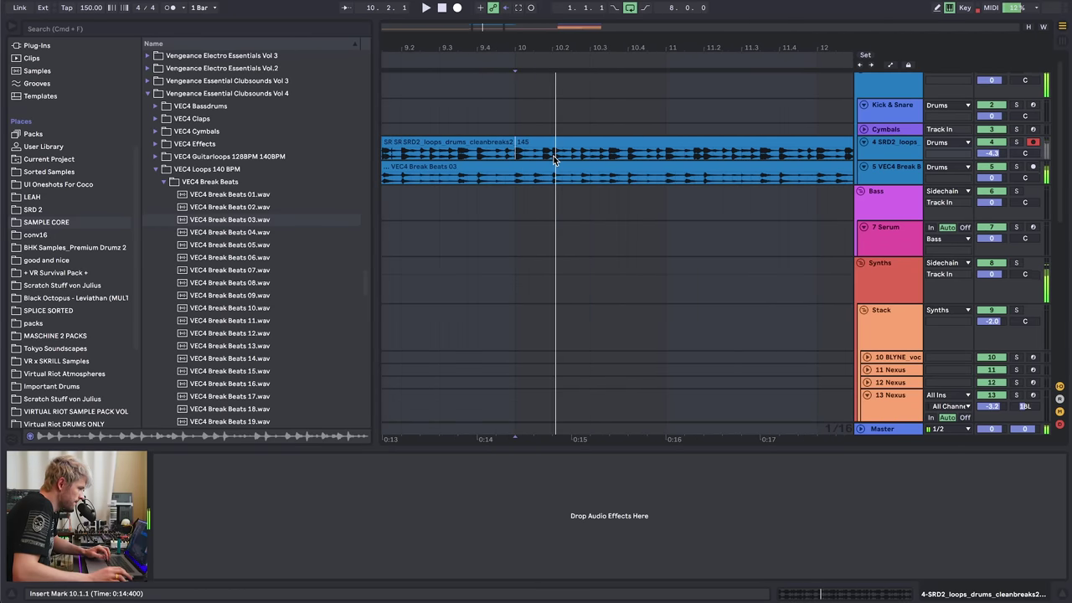
left_click_drag(540, 43, 539, 80)
left_click_drag(549, 155, 529, 168)
key("super+e")
left_click(546, 168)
- Play both chopped drum loops from bar 9 to check the edited hits
left_click(485, 154)
key("space")
key("space")
key("space")
left_click_drag(493, 48, 585, 46)
left_click(478, 159)
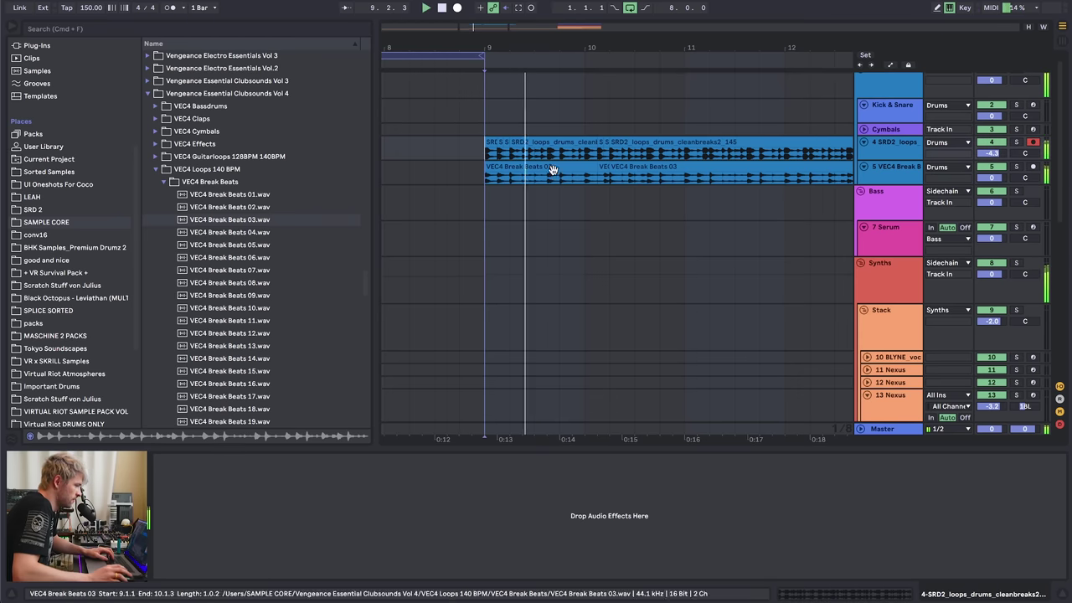
- Duplicate bars 9 to 11 of both drum loops into bars 11 to 13 and delete the Break Beats remainder past bar 13
left_click_drag(500, 243, 687, 163)
key("ctrl+d")
left_click(774, 165)
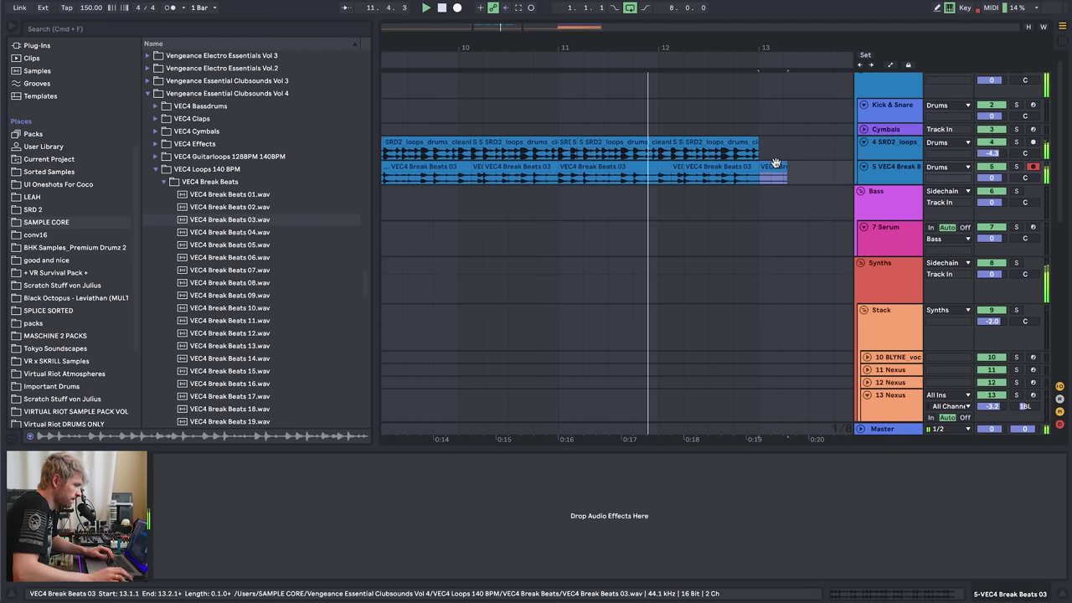
key("Delete")
- Chop both drum loops into short slices in the last beat of bar 12 for a fill and play it back
left_click_drag(665, 45, 458, 79)
key("space")
key("Delete")
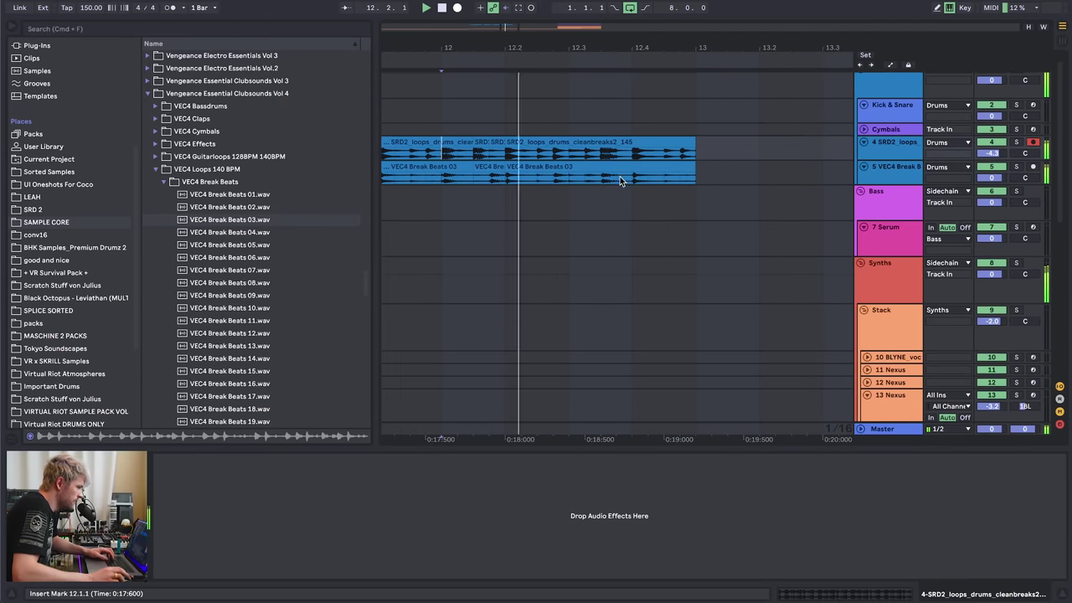
key("space")
scroll(645, 167, "left", 3)
left_click(572, 173)
left_click(571, 167)
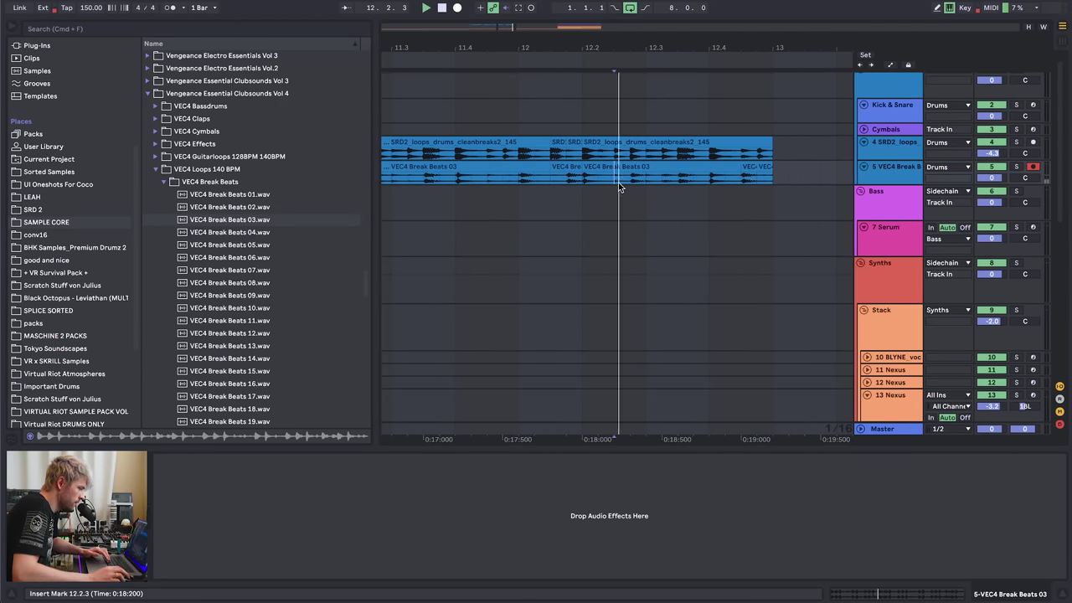
left_click(643, 142)
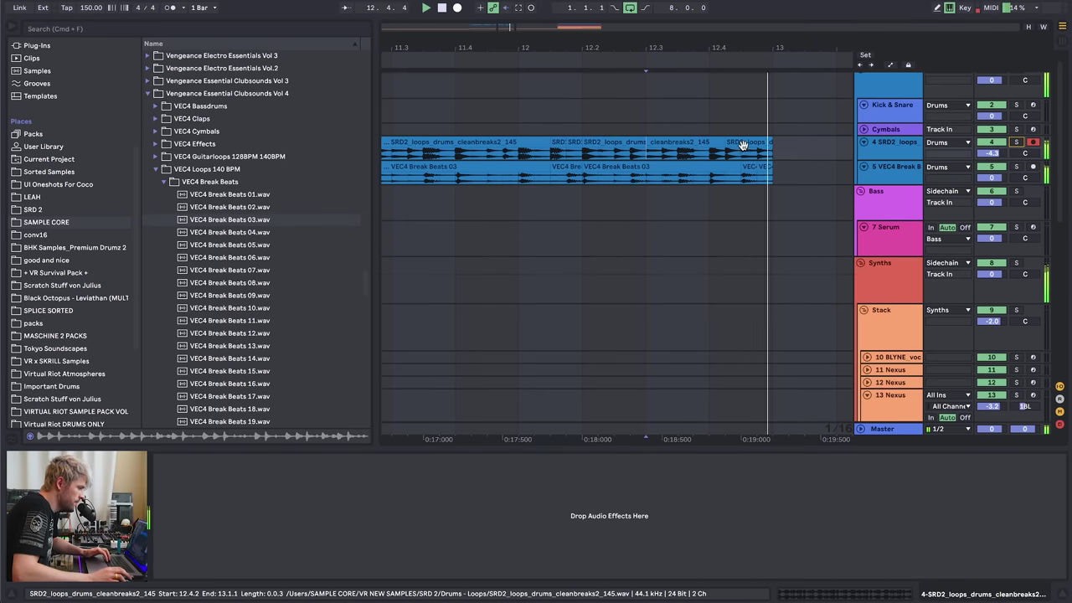
- Duplicate bars 9 to 13 of both drum loop tracks so that they fill bars 13 to 17
left_click_drag(497, 179, 683, 179)
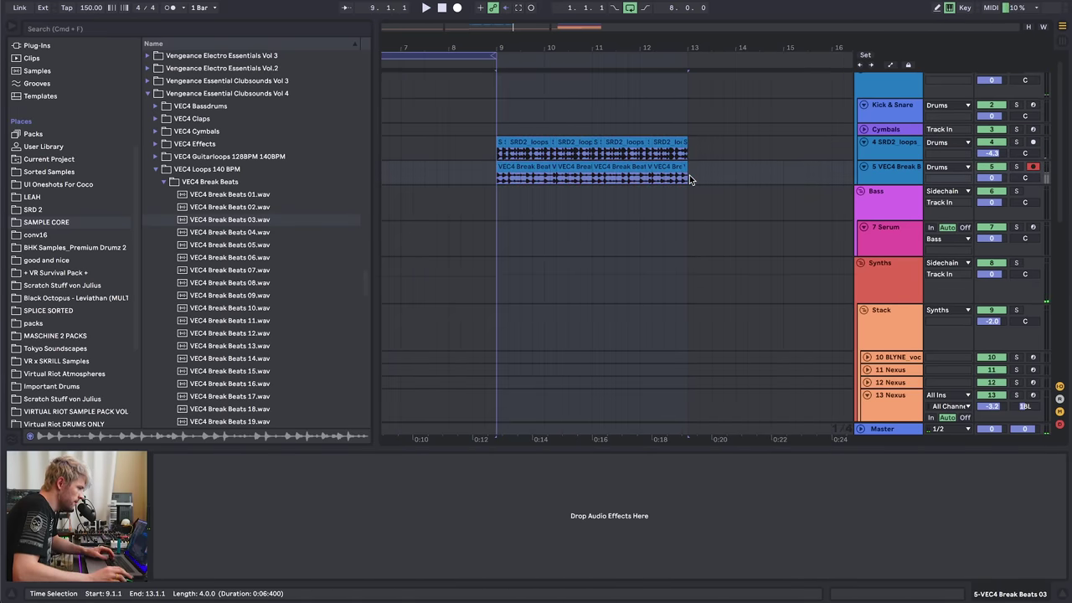
key("super+d")
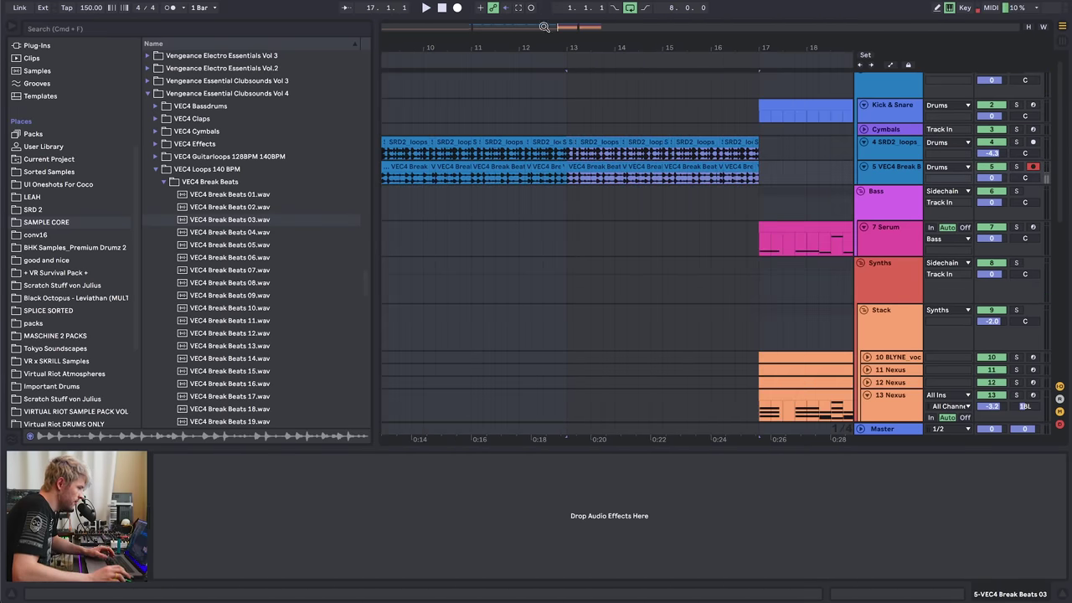
- Insert an audio track below the Break Beats track and place VEC4 LoFi Beats 02 on it at bar 9
left_click_drag(537, 45, 731, 45)
left_click(900, 166)
key("ctrl+t")
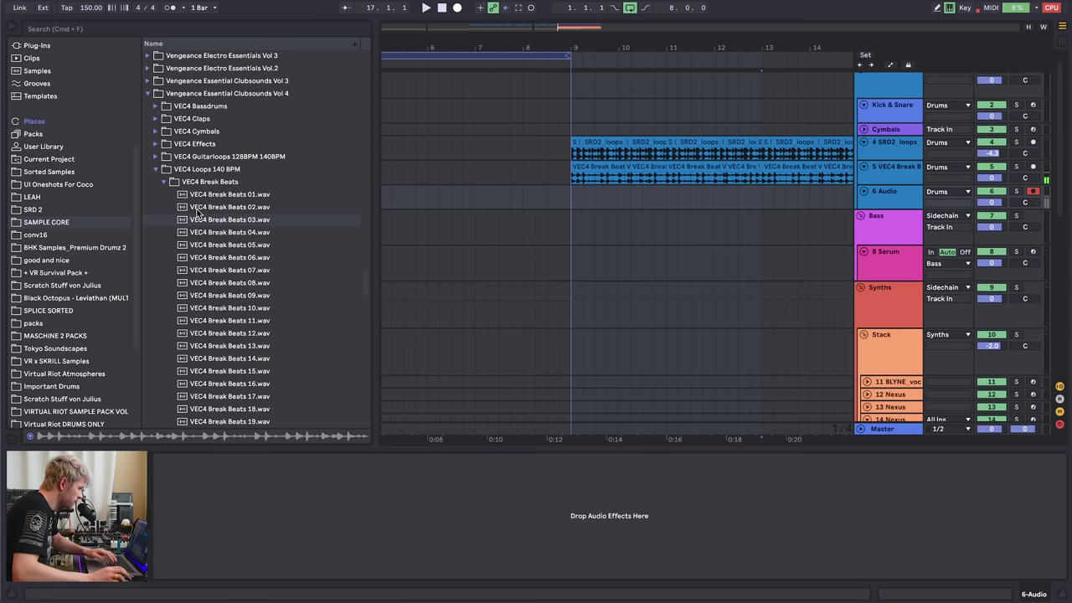
left_click(206, 184)
left_click_drag(217, 245, 581, 195)
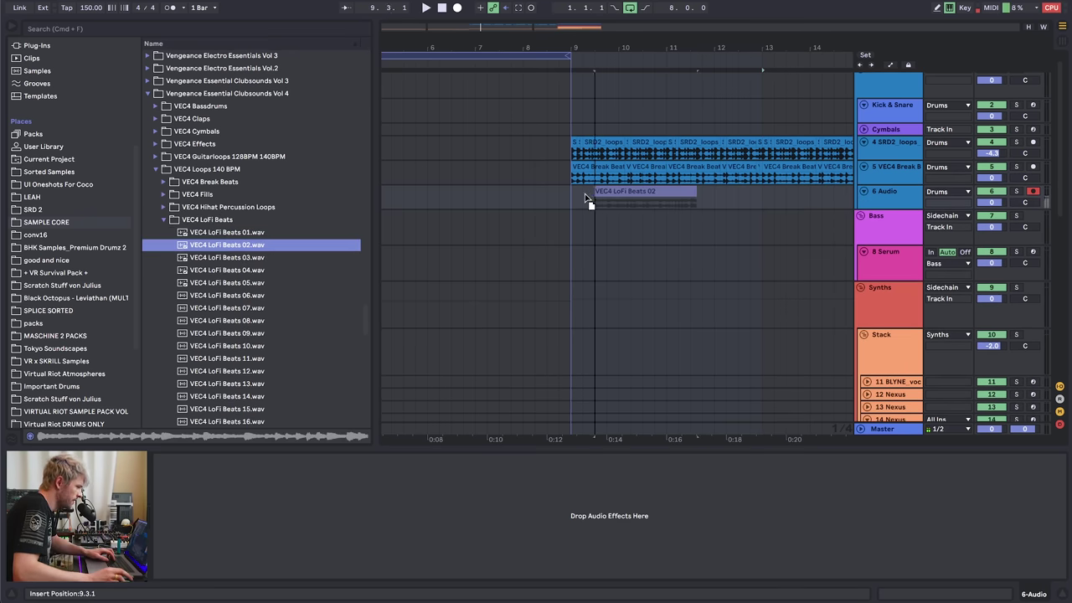
- Enable warping on the LoFi Beats clip, set its segment BPM to 140 and its warp mode to Re-Pitch
double_click(585, 192)
left_click(279, 252)
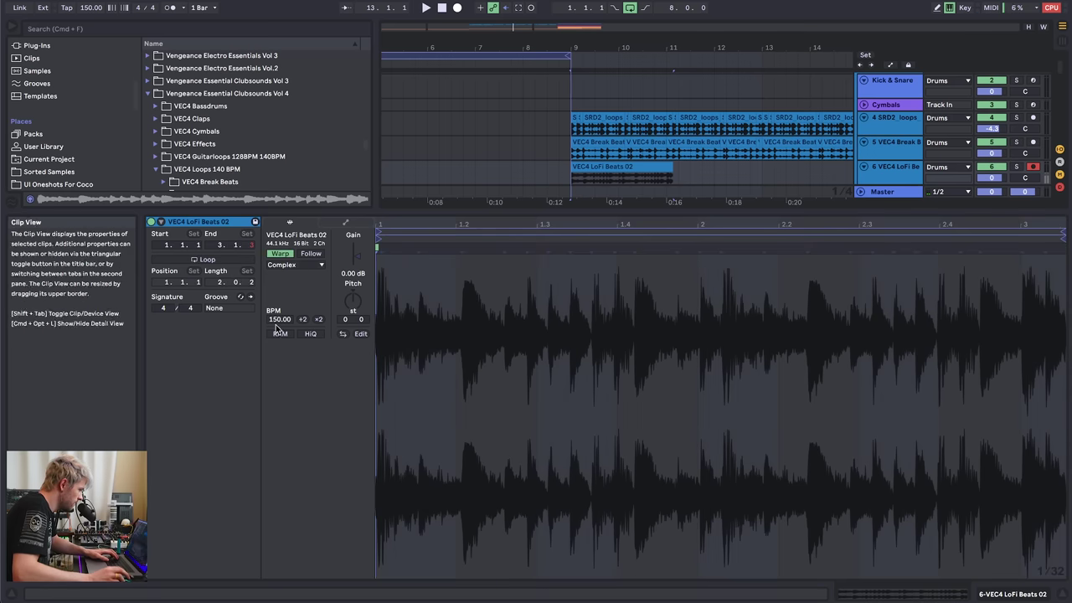
left_click(280, 319)
type("140")
key("Return")
left_click(299, 264)
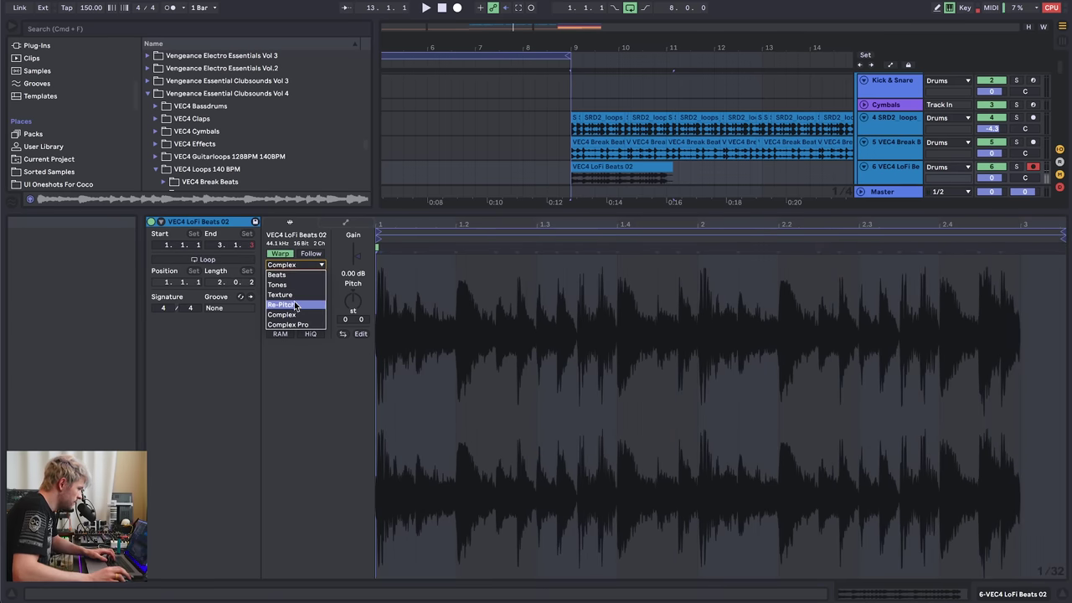
left_click(293, 301)
- Play the LoFi Beats clip and duplicate it until it reaches bar 17
key("space")
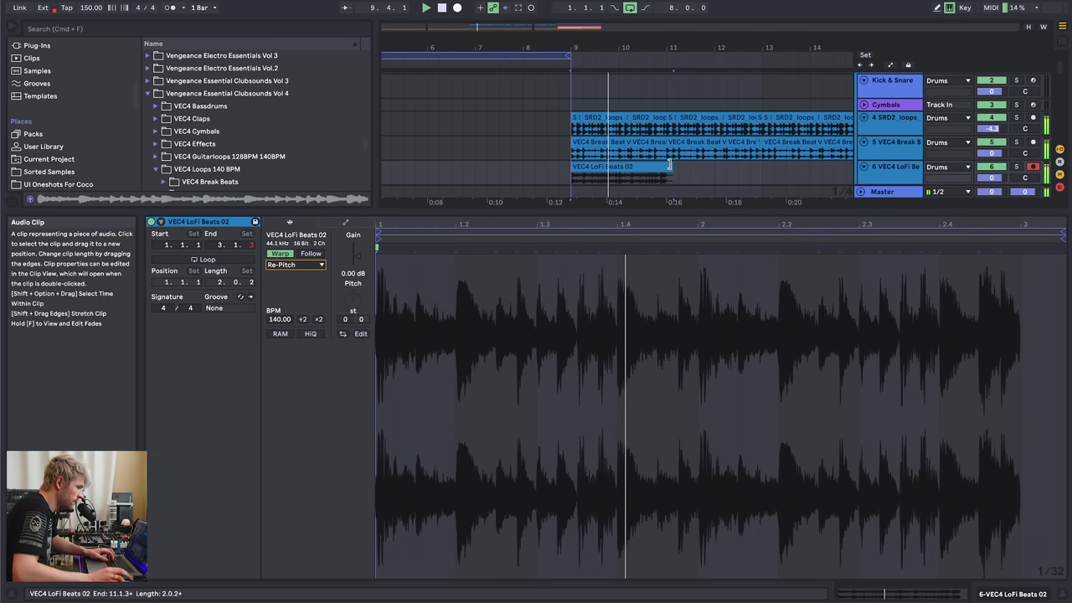
key("super+d")
key("super+d")
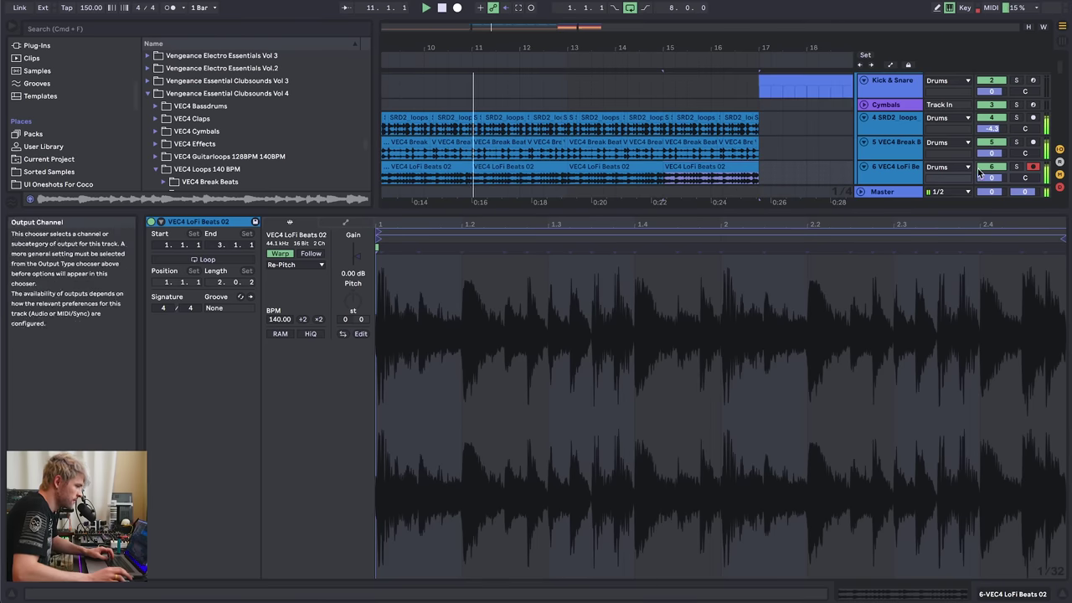
- Lower the LoFi Beats track's volume to -7.3 dB while playing all three drum loops from bar 9
left_click_drag(991, 177, 992, 189)
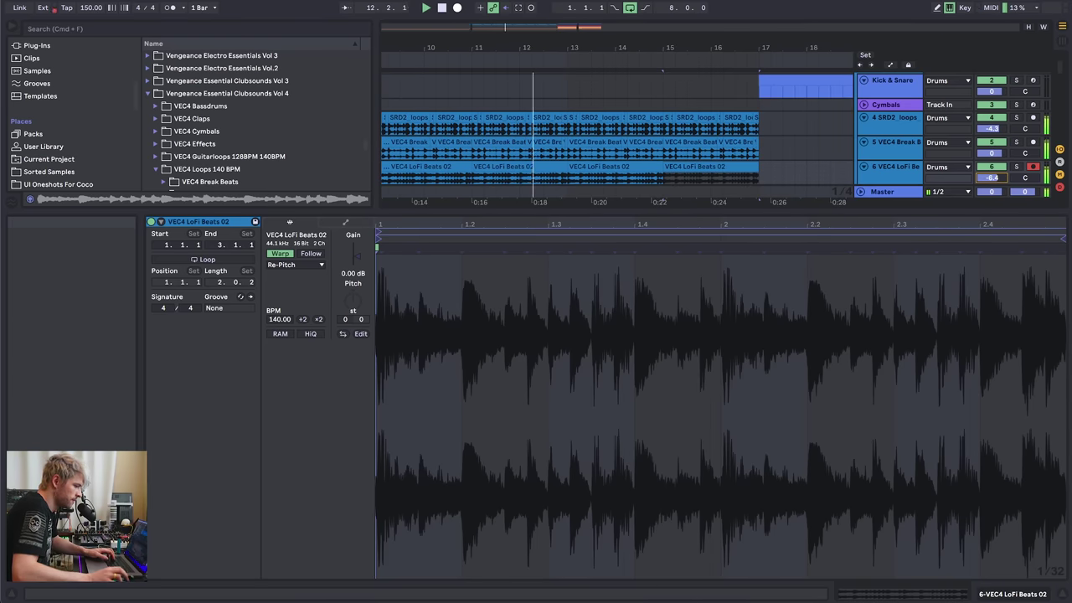
left_click(1009, 592)
mouse_move(562, 51)
left_mouse_down()
mouse_move(562, 25)
mouse_move(524, 65)
left_mouse_up()
left_click(482, 181)
left_click_drag(1000, 182, 999, 183)
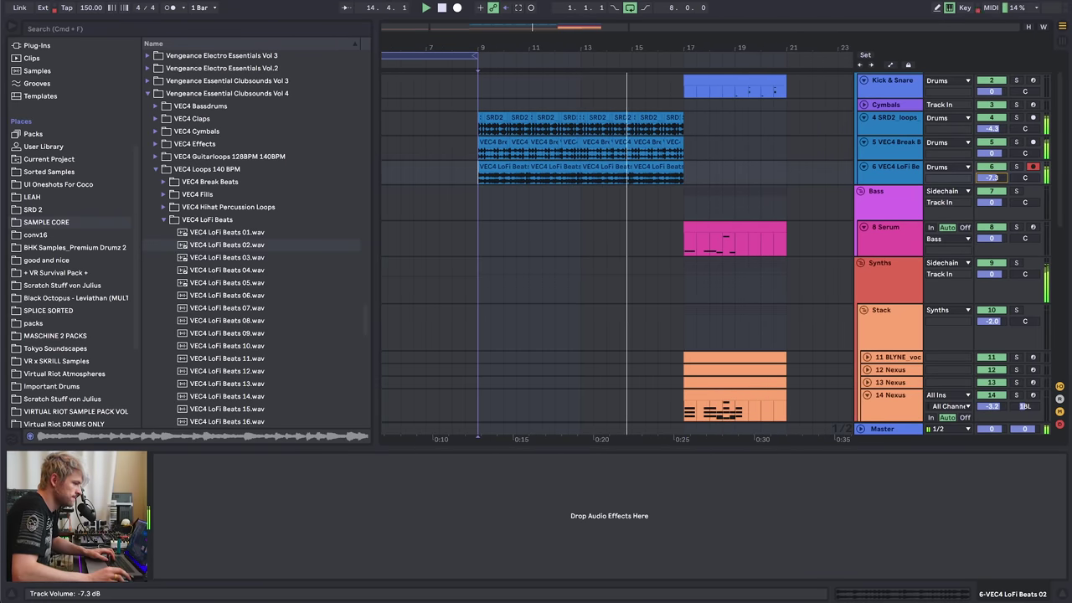
left_click_drag(540, 50, 538, 28)
key("space")
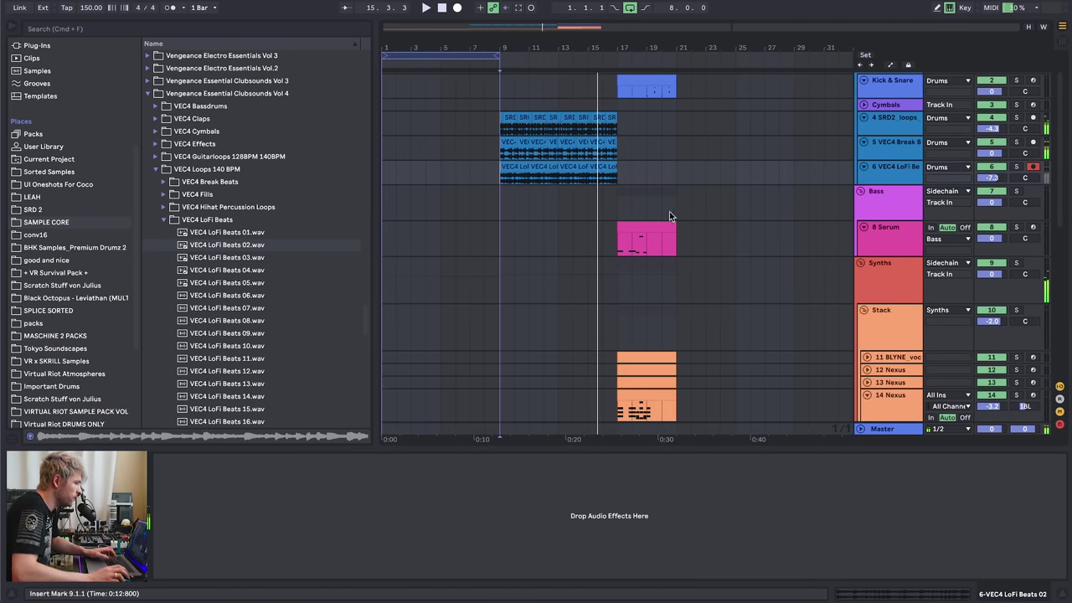
- Select the Serum pluck clip spanning bars 9 to 17, solo its track and play it
scroll(503, 244, "down", 10)
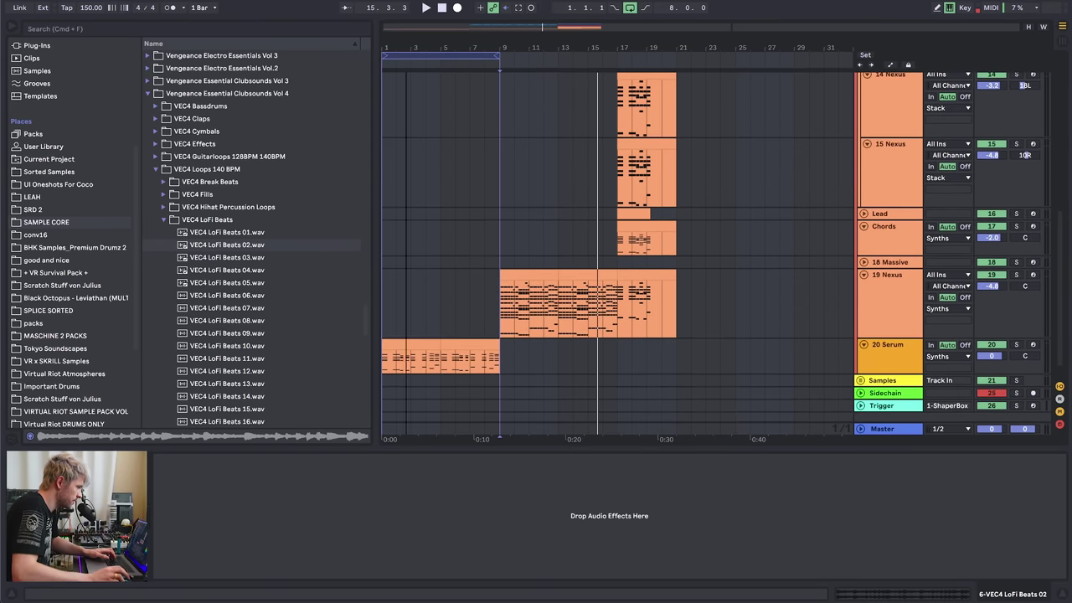
scroll(553, 205, "up", 4)
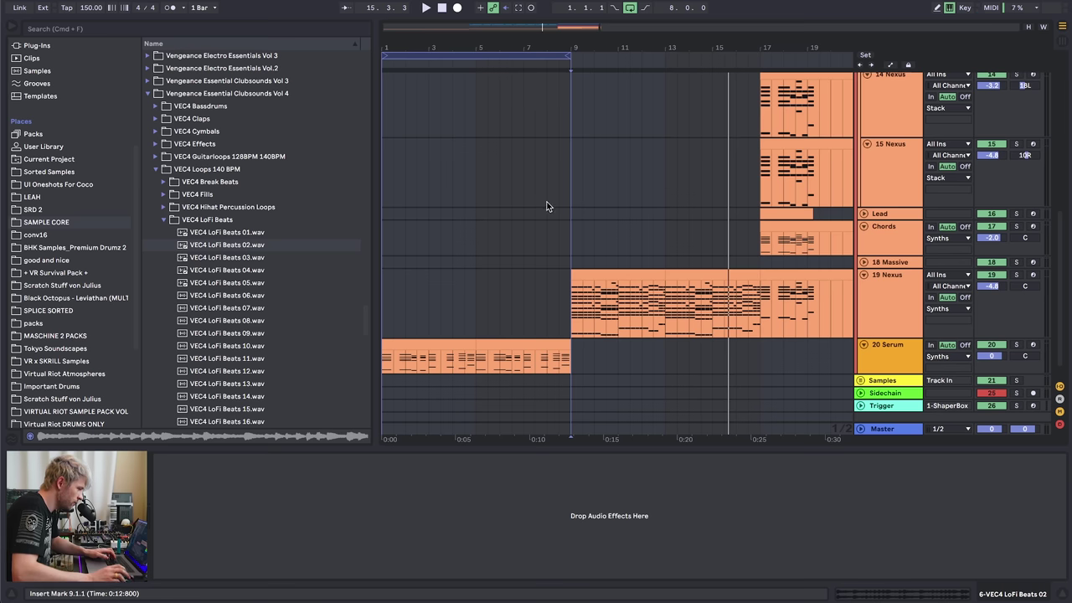
scroll(546, 231, "up", 1)
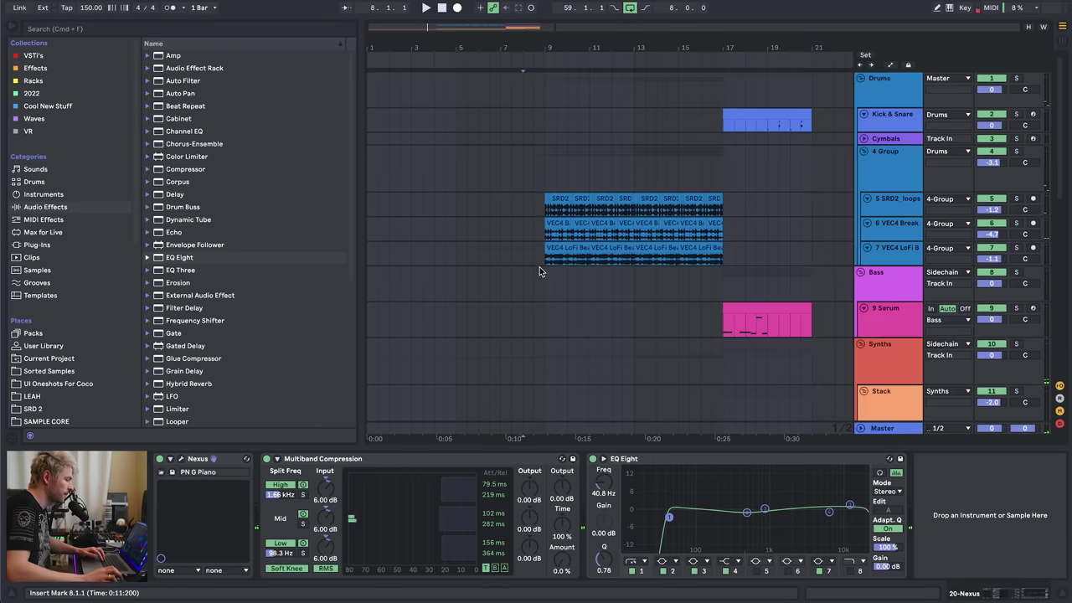
scroll(542, 266, "down", 10)
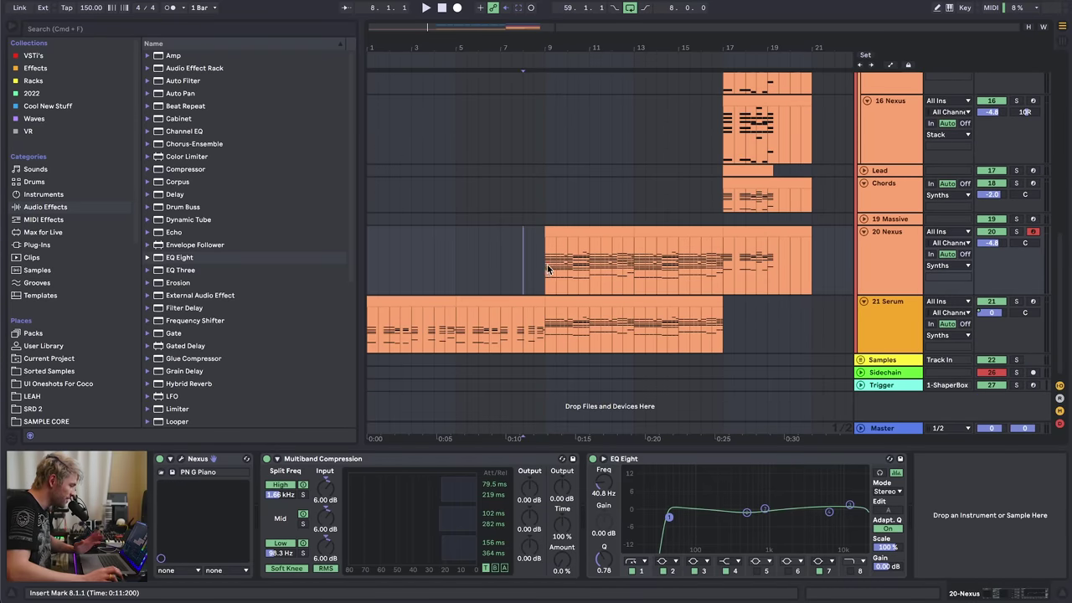
left_click_drag(493, 48, 497, 75)
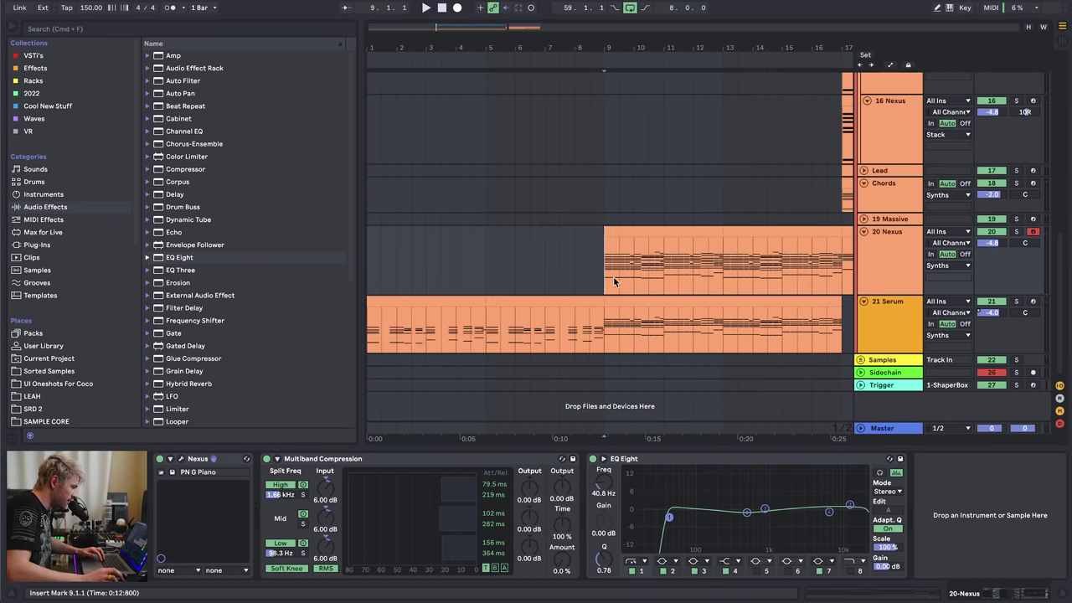
left_click(569, 332)
left_click(614, 243)
left_click(609, 314)
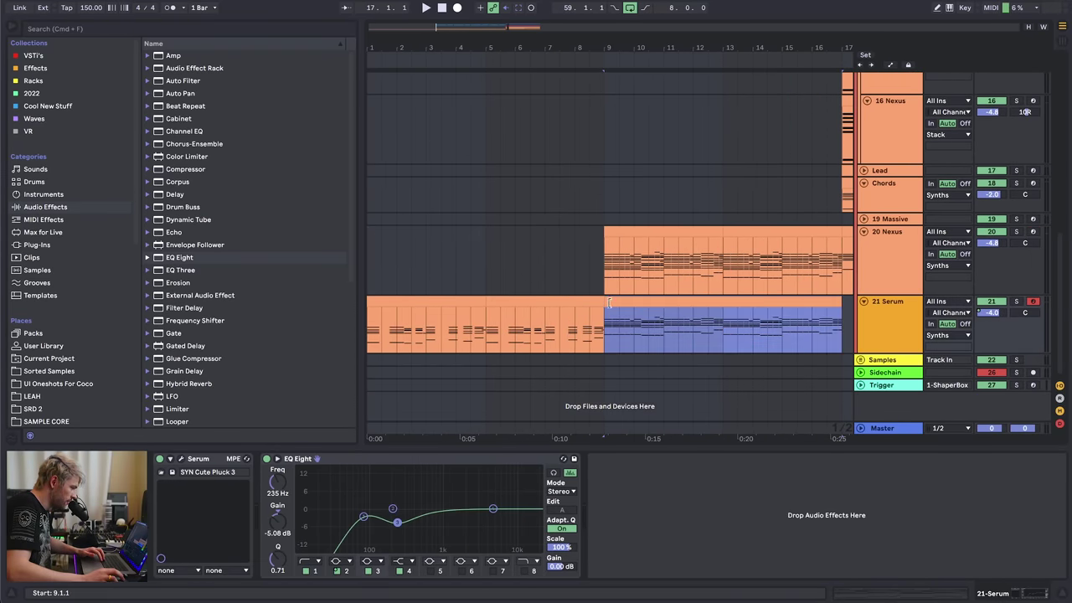
left_click(1015, 302)
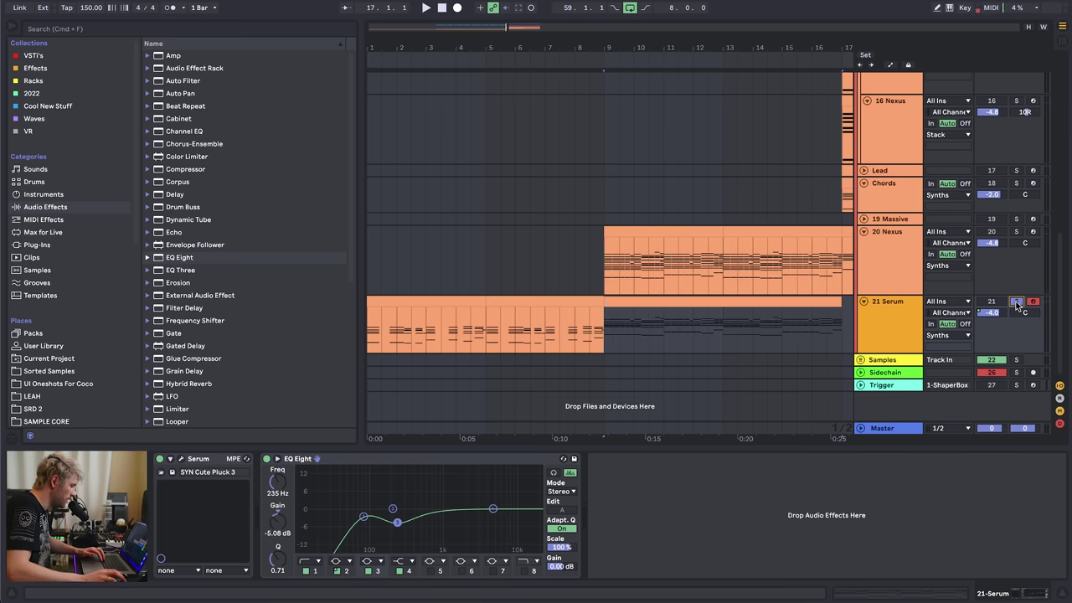
key("space")
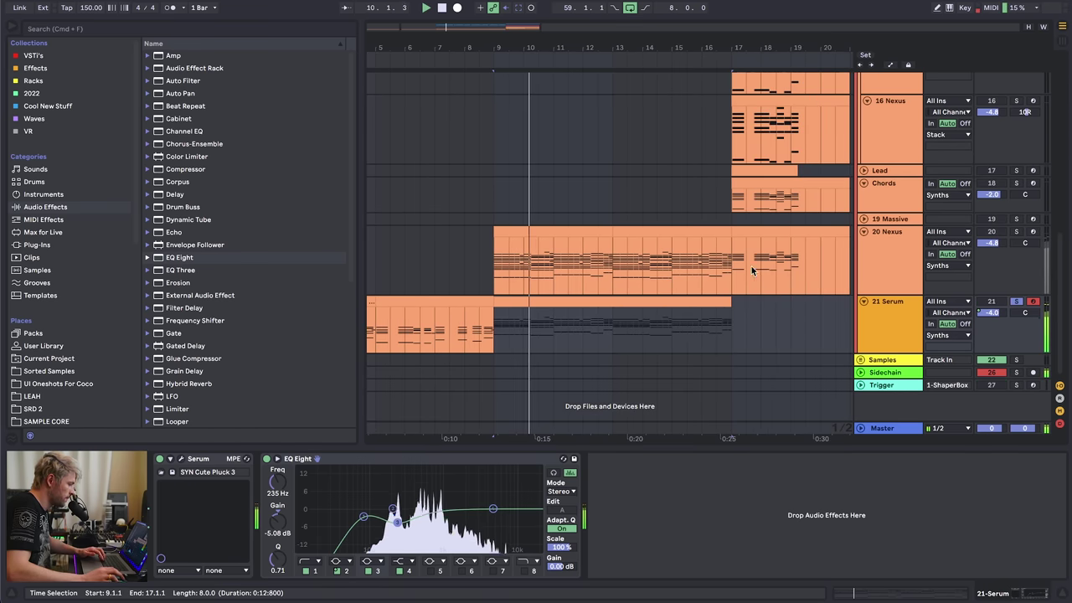
- Stop playback, unsolo the Serum pluck track and briefly check its track volume automation around bar 9
key("space")
left_click(505, 303)
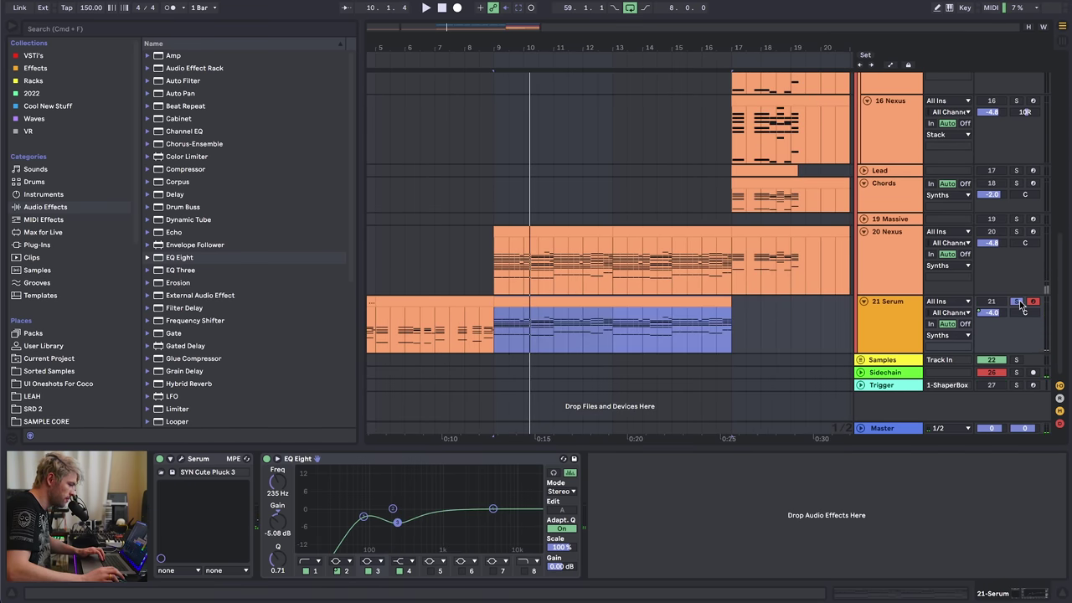
left_click(1017, 302)
scroll(648, 303, "up", 1)
scroll(648, 303, "down", 1)
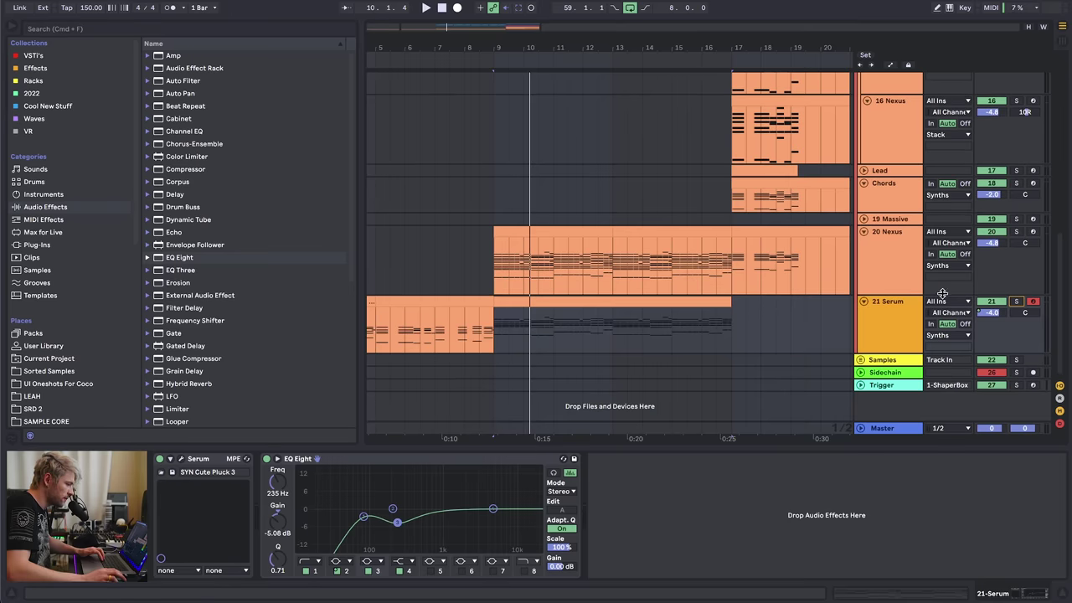
key("a")
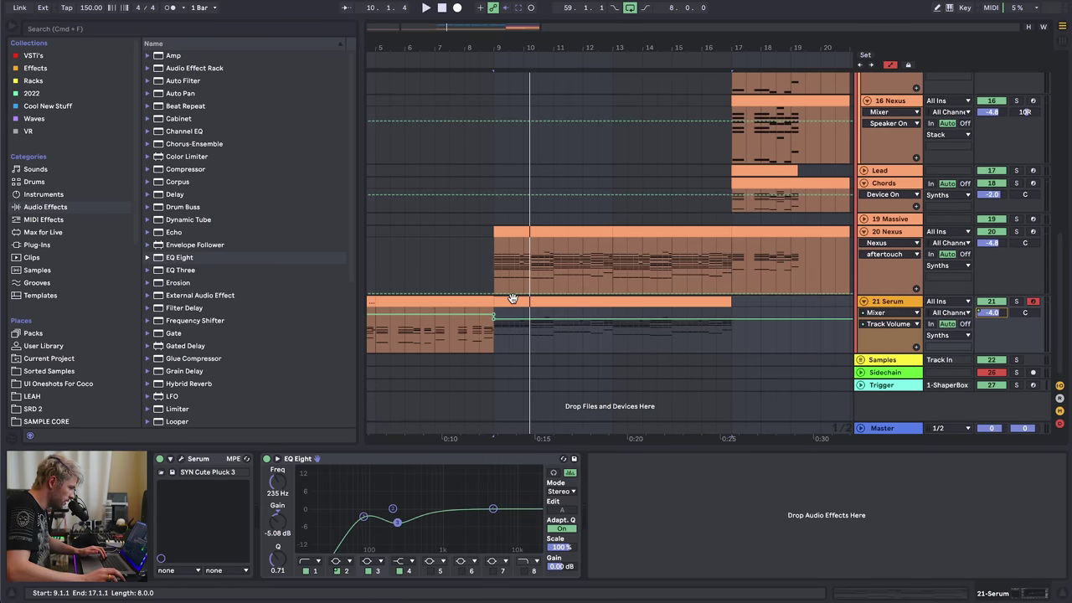
key("a")
- Play the Nexus piano and Serum pluck together in solo from bar 9, then clear both solos
left_click(1017, 231)
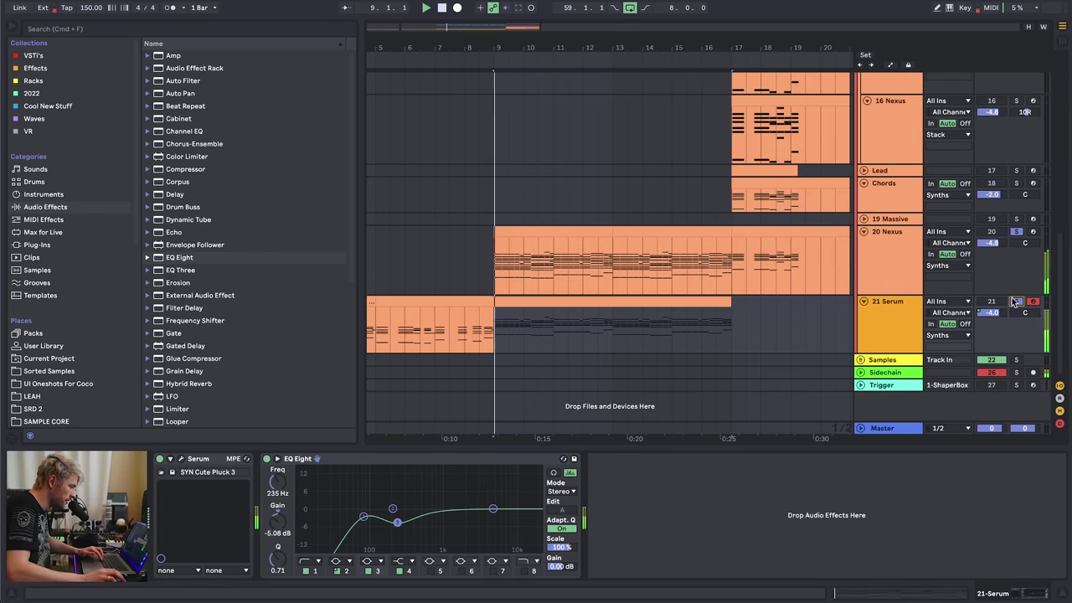
left_click(908, 264)
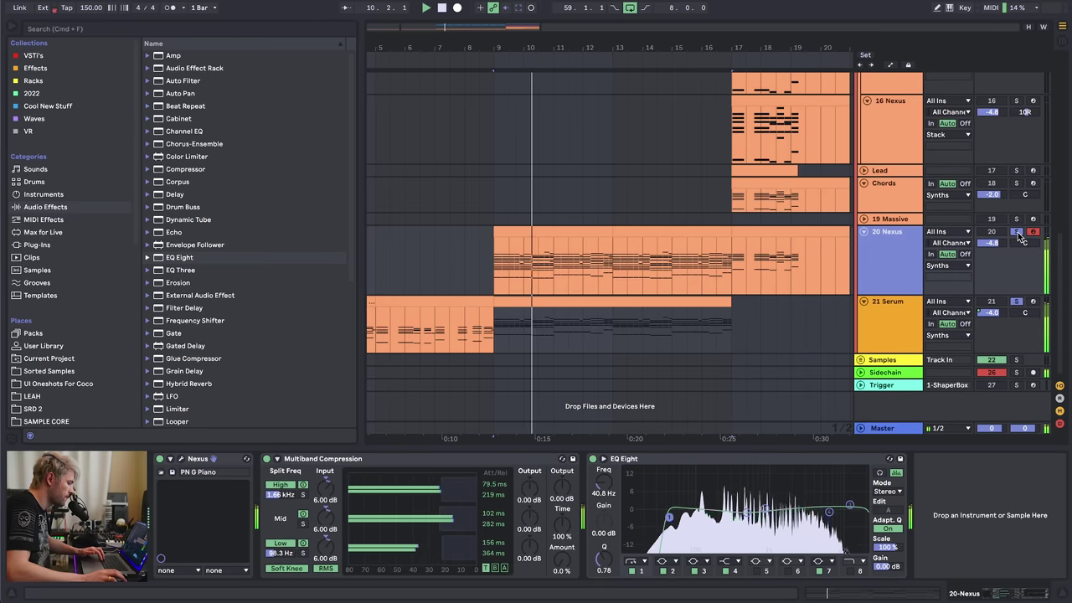
left_click(1017, 232)
left_click(819, 220)
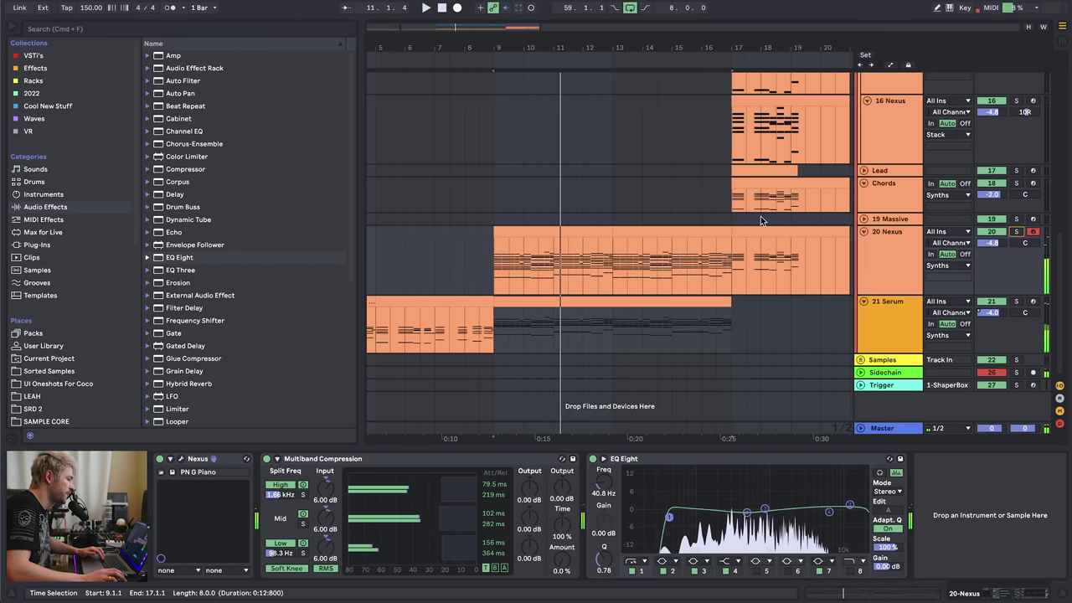
- Solo the VEC4 Break Beats track in the drum group and play it from bar 9
scroll(678, 254, "up", 10)
left_click(494, 220)
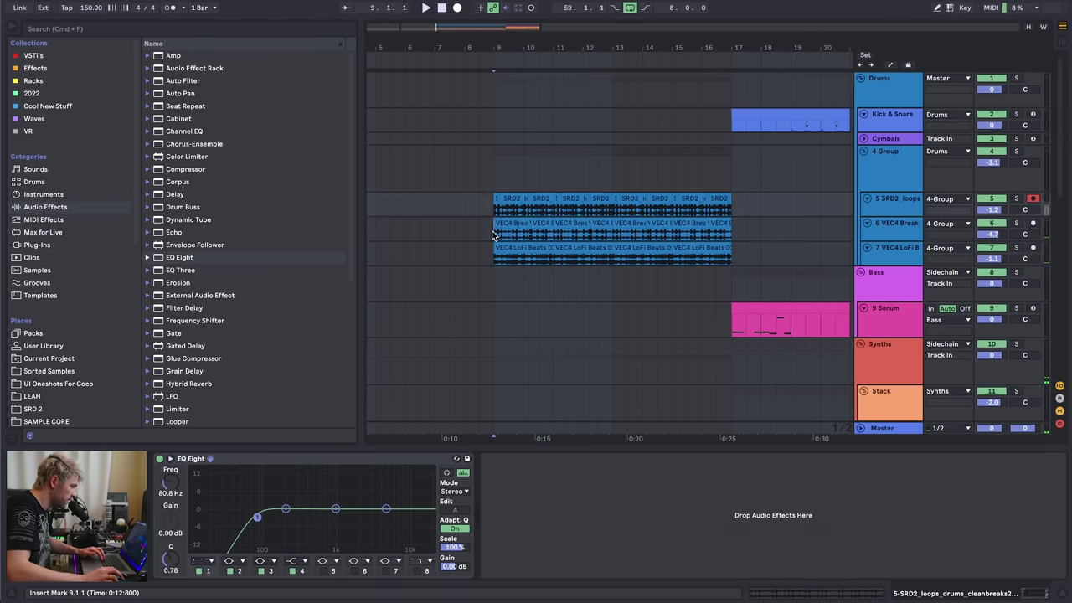
left_click(1016, 222)
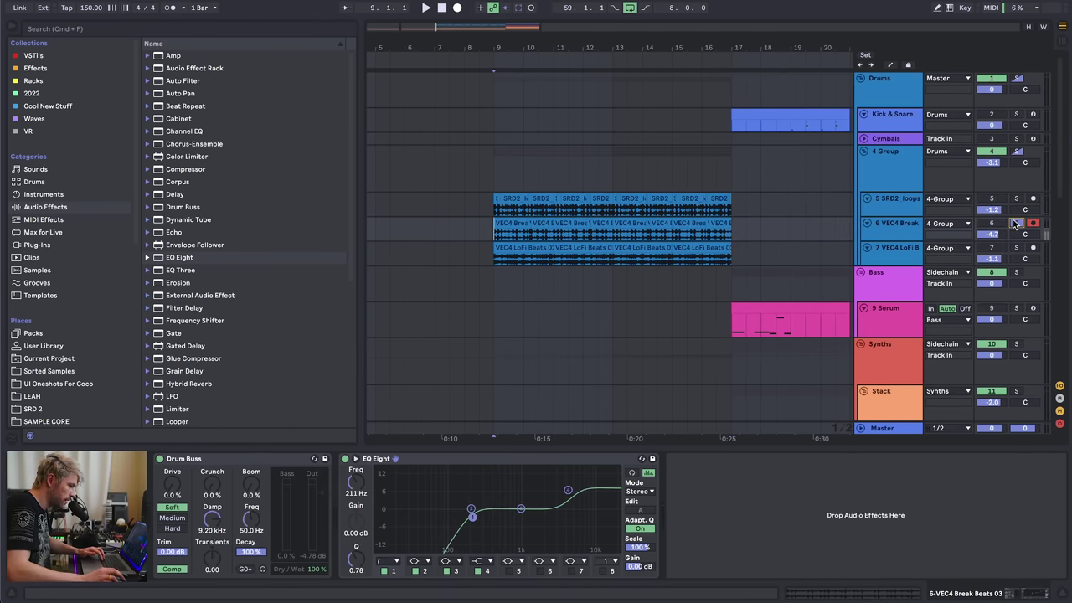
key("space")
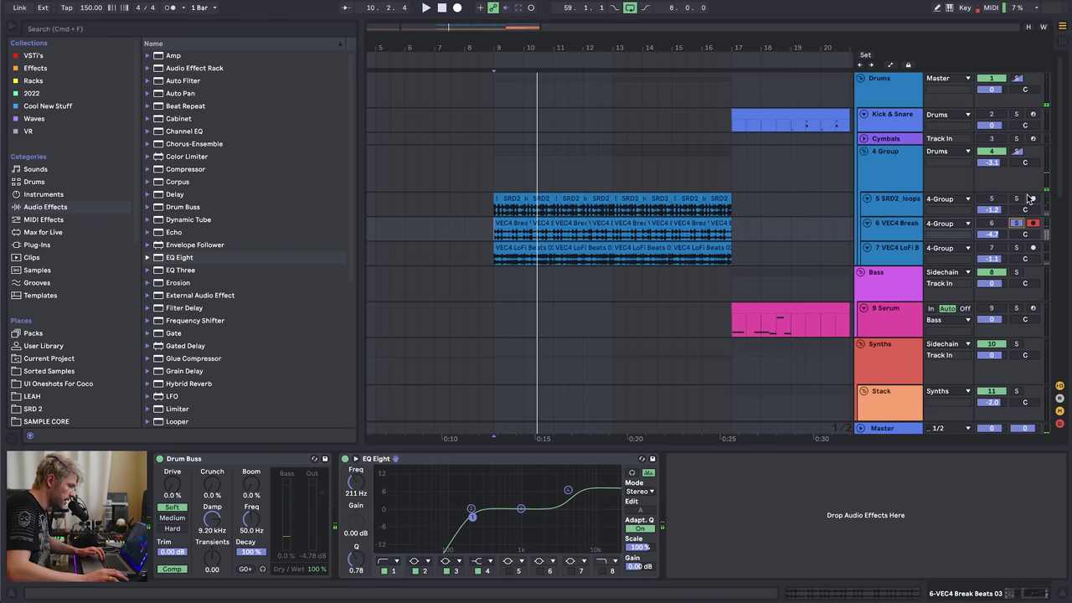
- Solo the LoFi Beats track and the SRD2 loops track in turn and inspect each one's effects chain
left_click(1015, 248)
left_click(906, 256)
left_click(1016, 199)
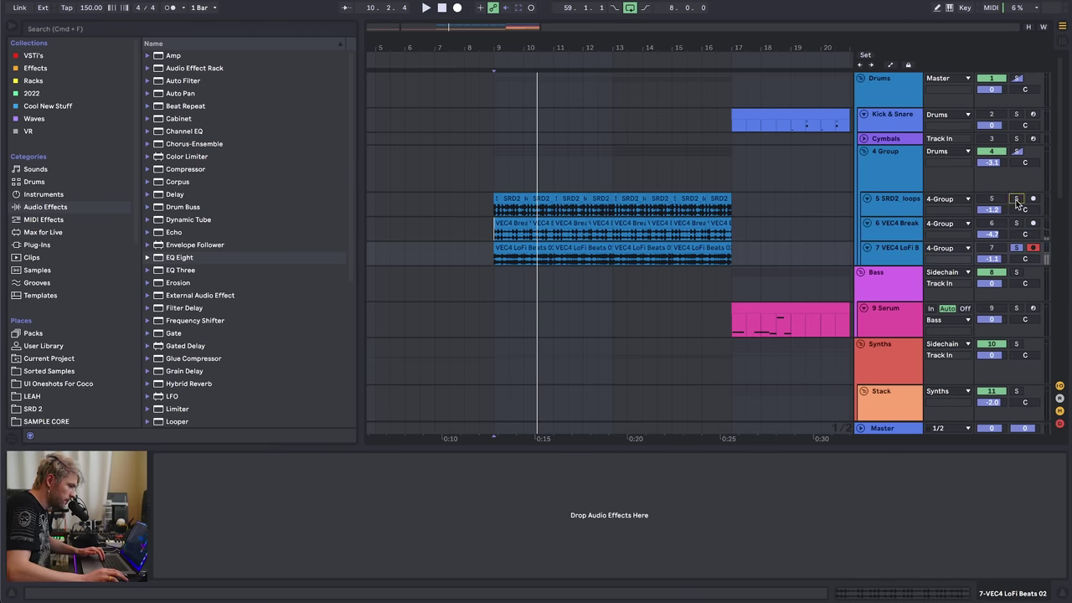
left_click(833, 208)
left_click(866, 199)
left_click(868, 199)
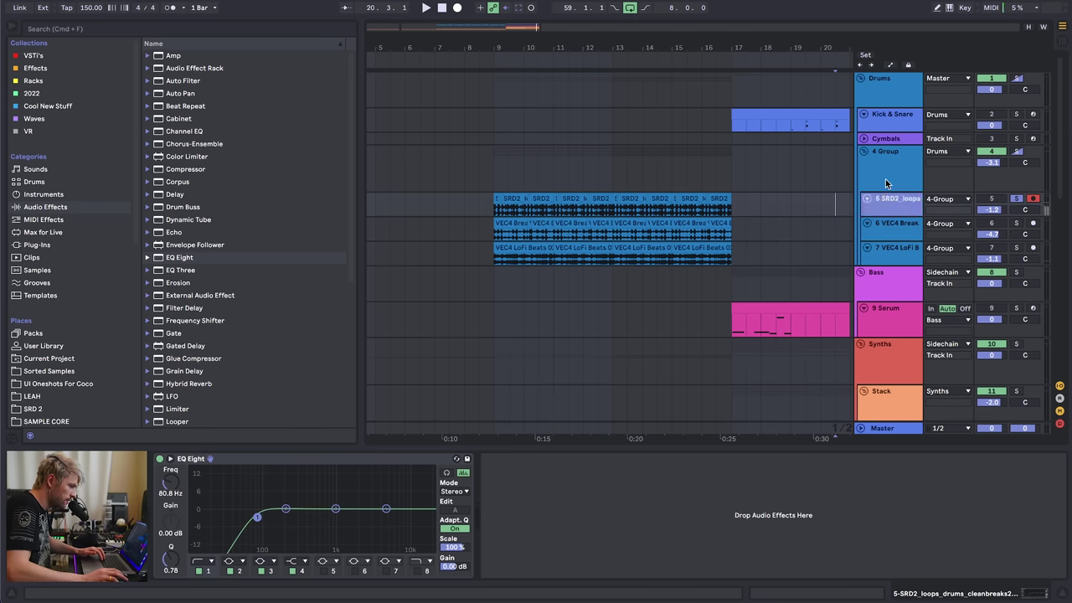
- Solo the drum loop group, expand its EQ Eight and open the ST4b transient shaper window clear of the loops
left_click(880, 168)
left_click(1015, 150)
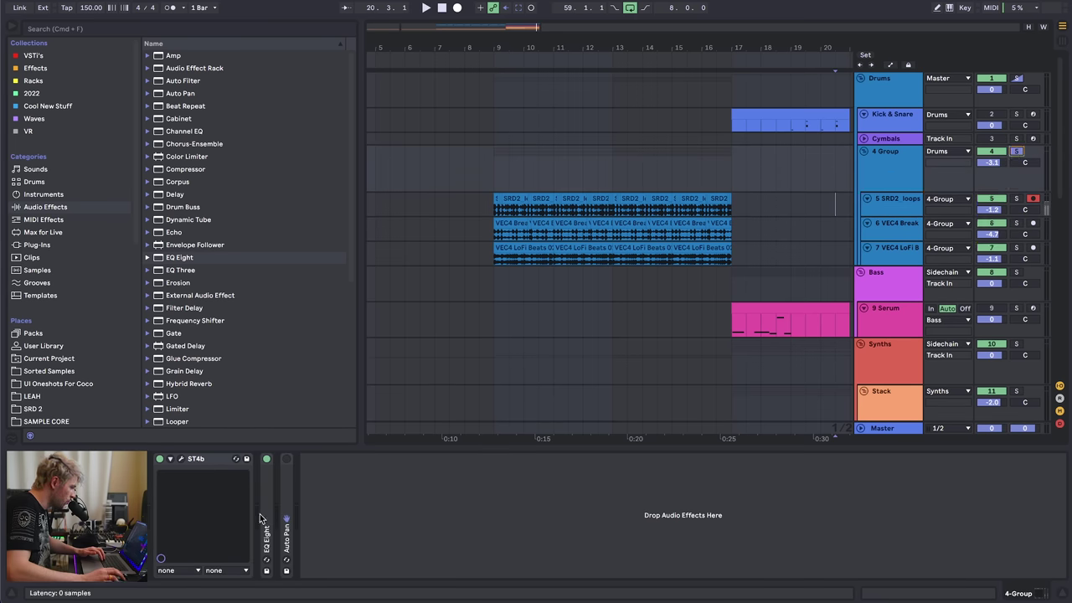
double_click(261, 519)
left_click(180, 459)
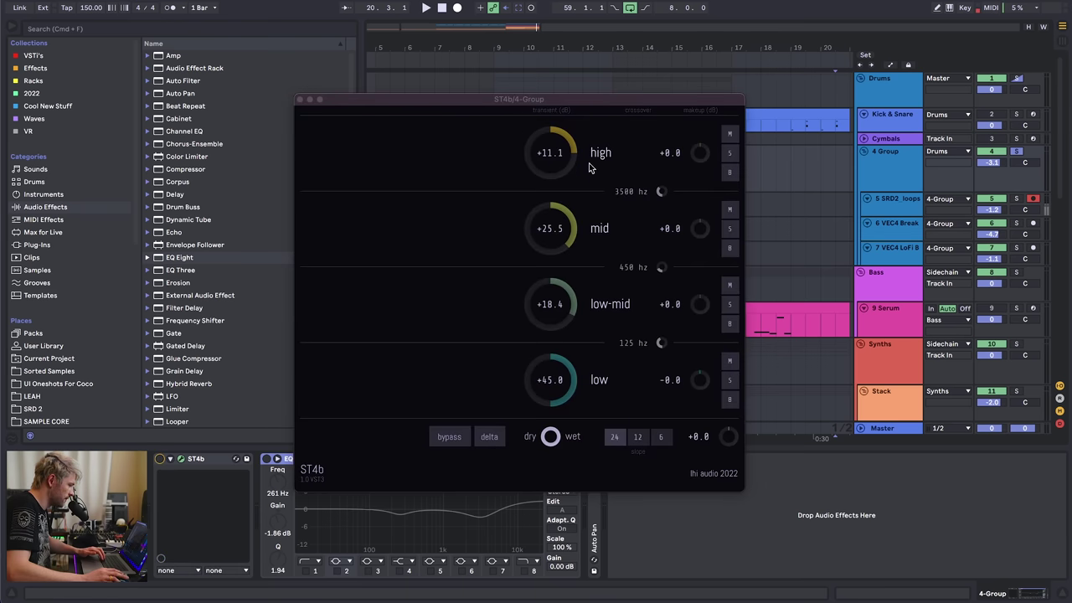
left_click_drag(570, 104, 559, 329)
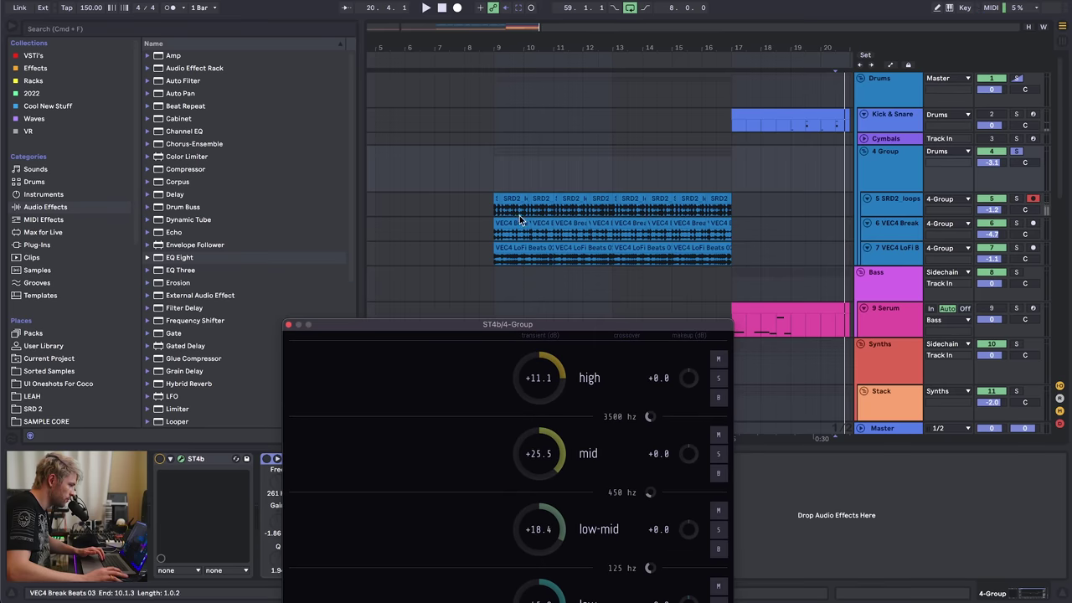
- Play the drum loop group from bar 9, switch on ST4b to compare the sound, and close its window
left_click(493, 200)
key("space")
left_click(906, 158)
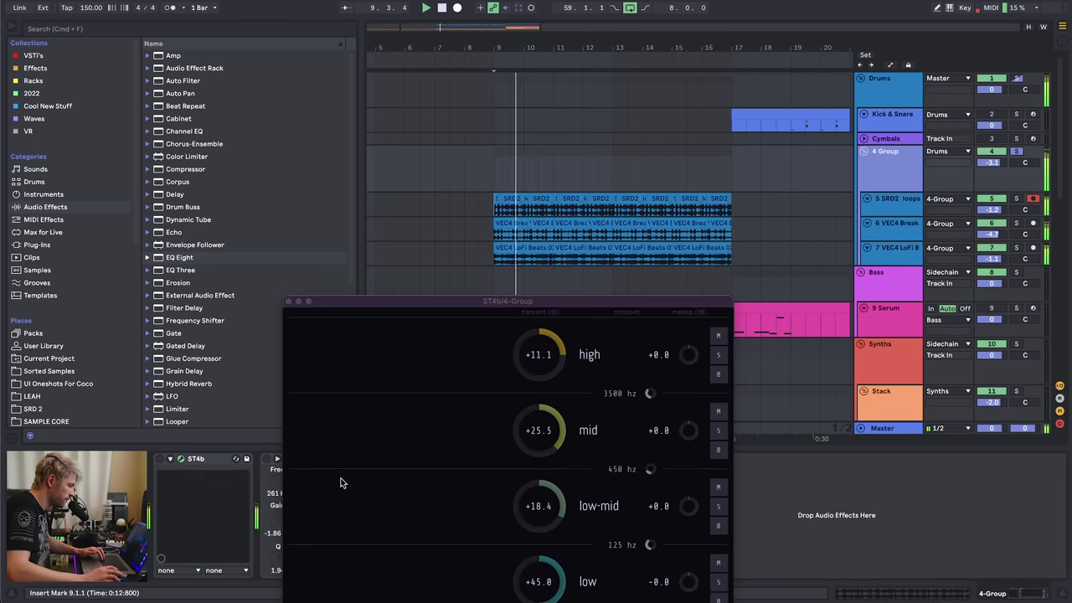
left_click(160, 459)
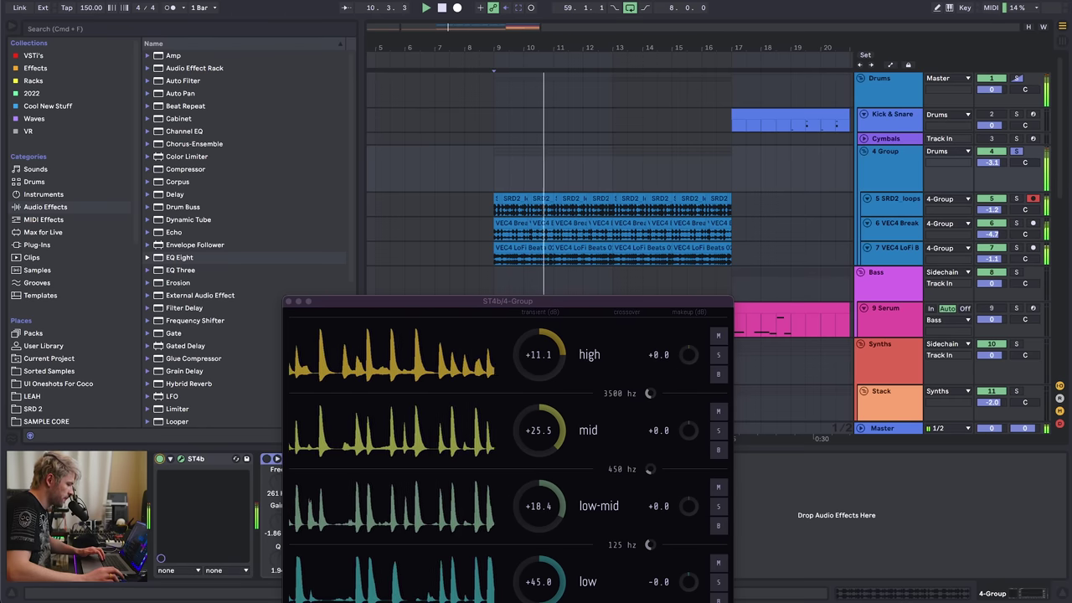
key("space")
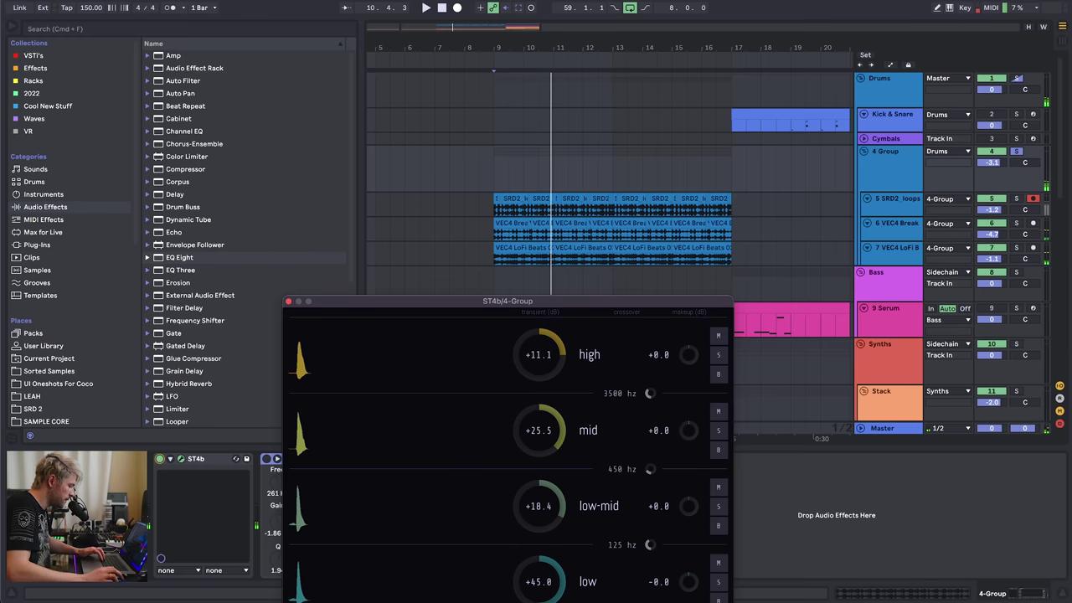
key("space")
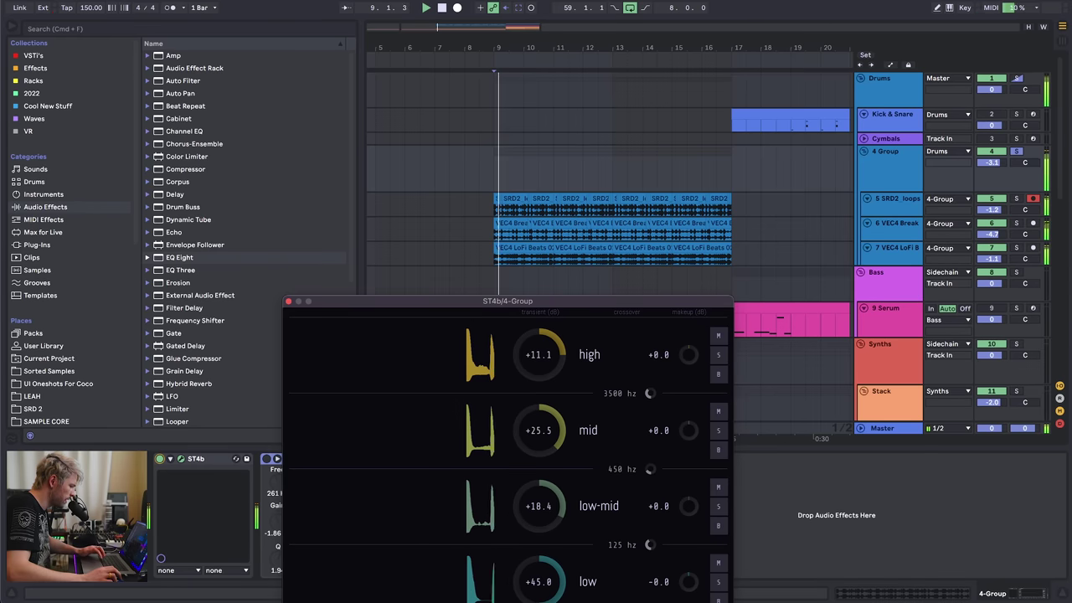
left_click(288, 301)
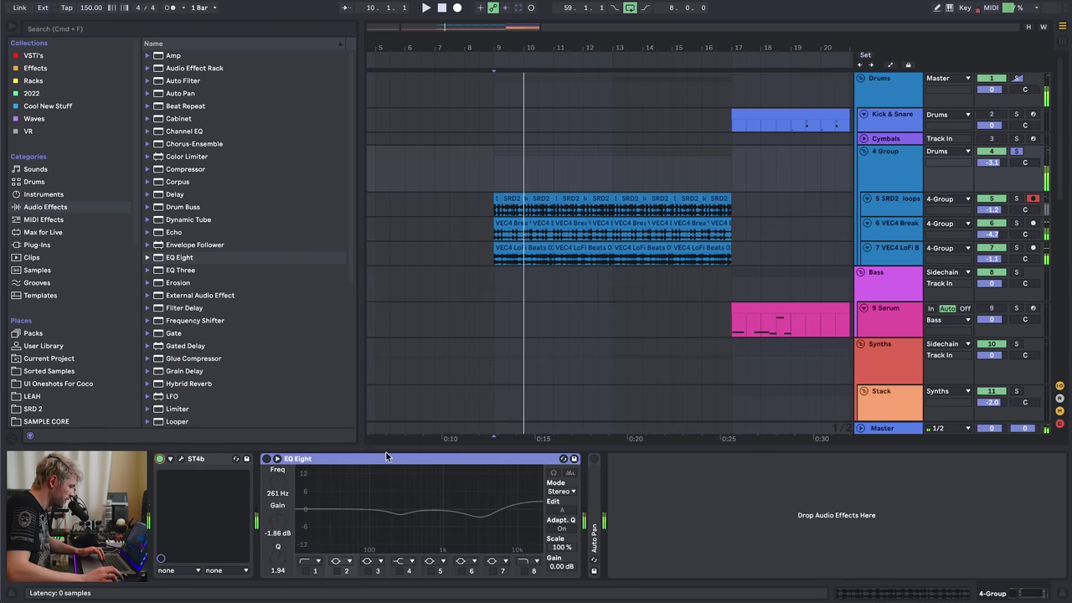
- Switch on the drum group's EQ Eight, play it, examine the 3.23 kHz dip and collapse the device
left_click(266, 459)
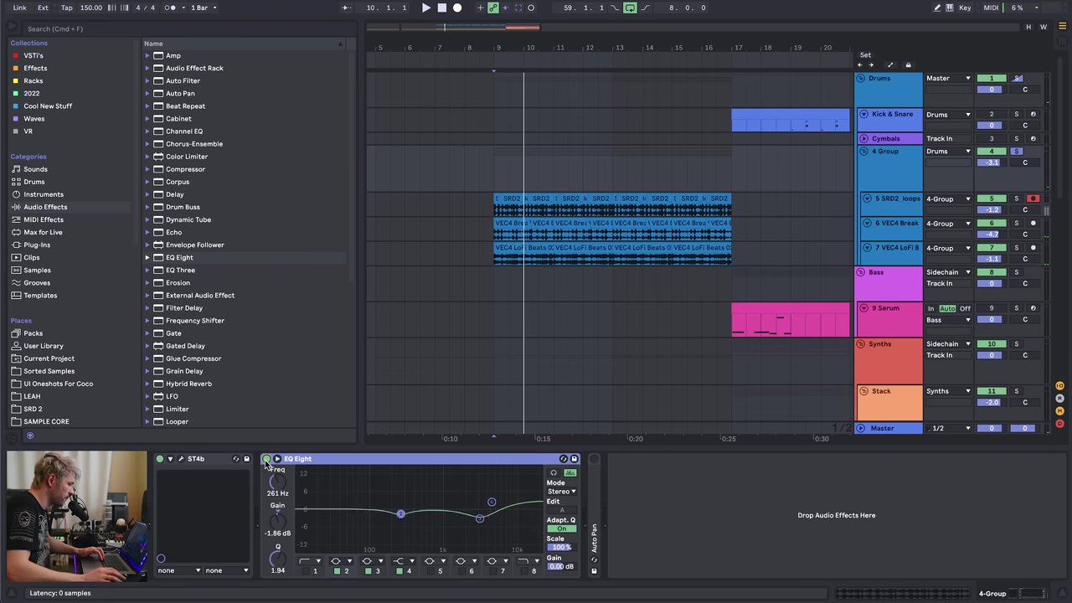
key("space")
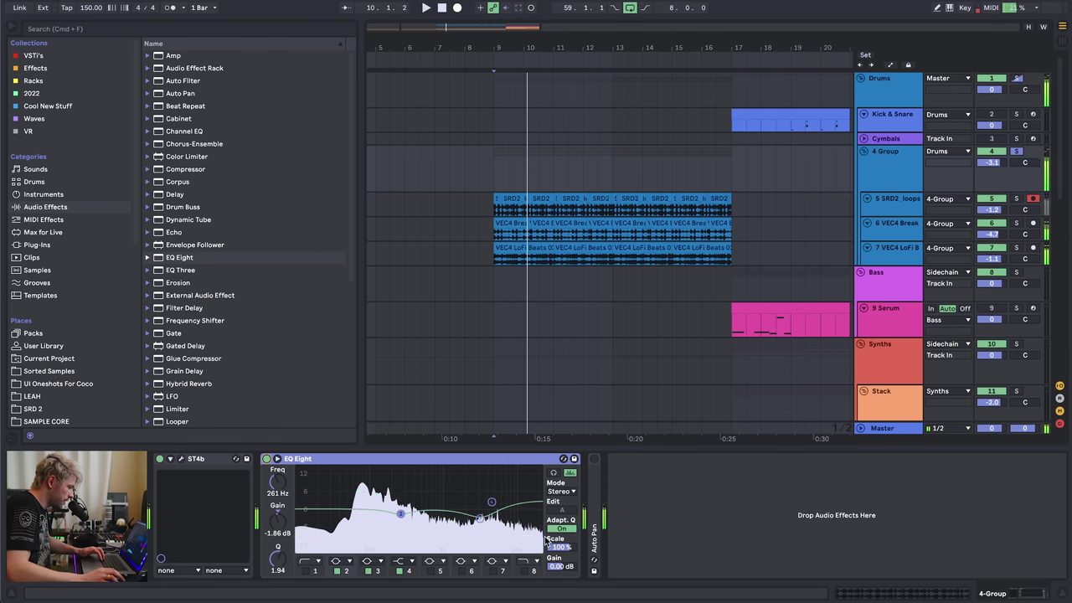
key("space")
left_click(479, 518)
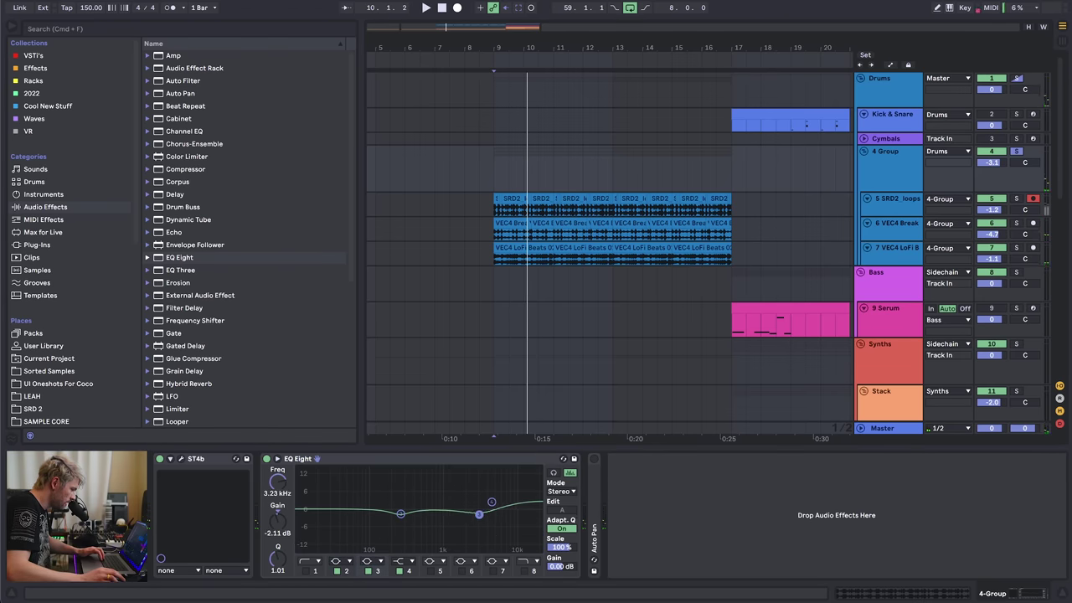
double_click(480, 460)
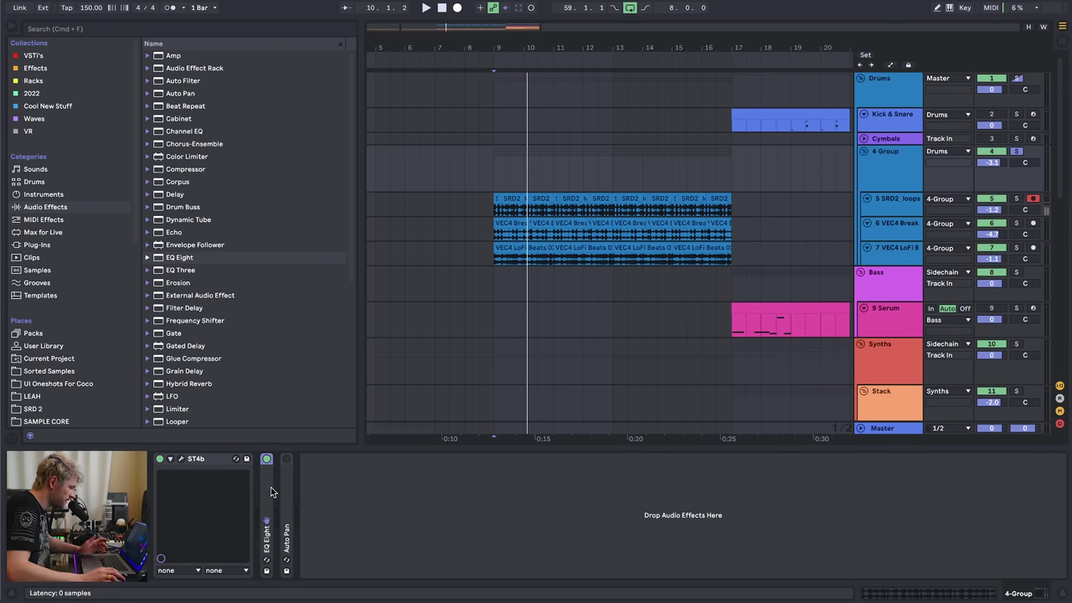
- Expand and enable the drum group's Auto Pan, with the amount at 79.4% and the rate at 1/16
double_click(284, 494)
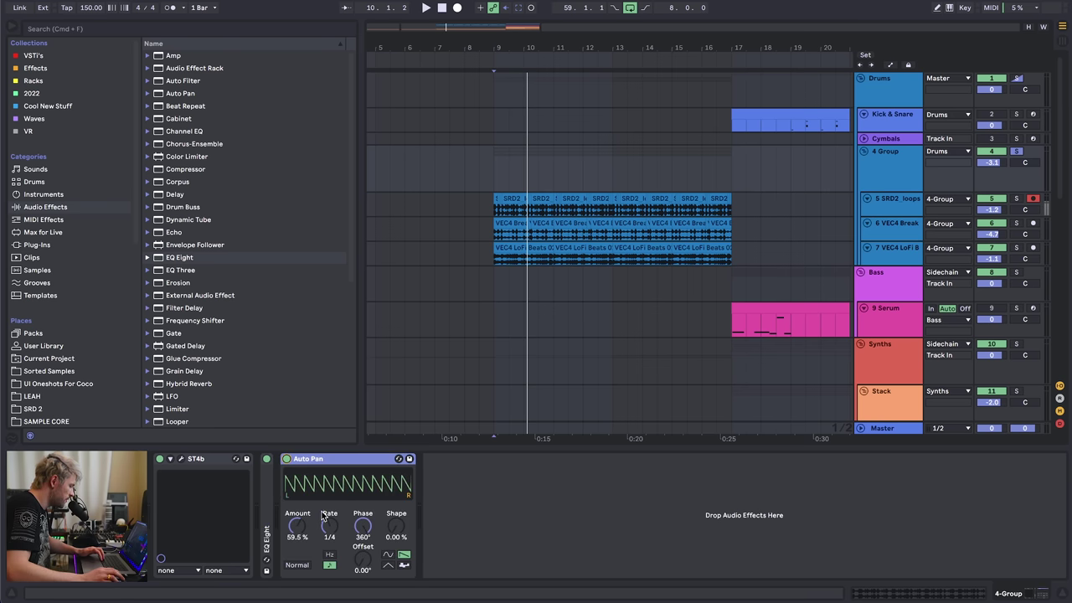
left_click_drag(323, 516, 330, 536)
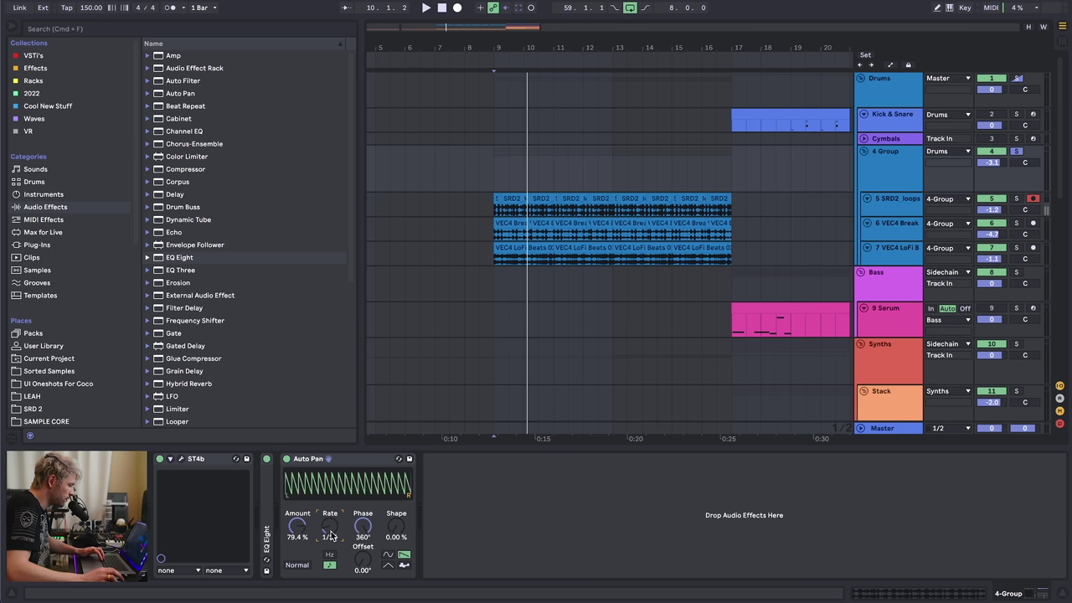
left_click_drag(330, 532, 330, 526)
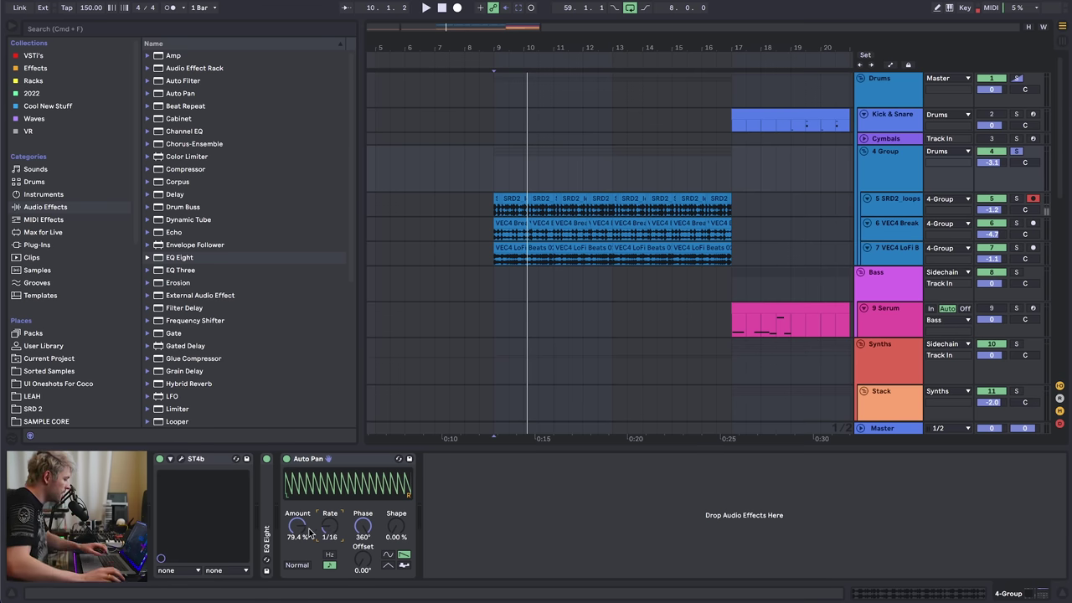
- Try Auto Pan amounts between 9.52% and 81.0% while playing the drum loops
left_click(404, 563)
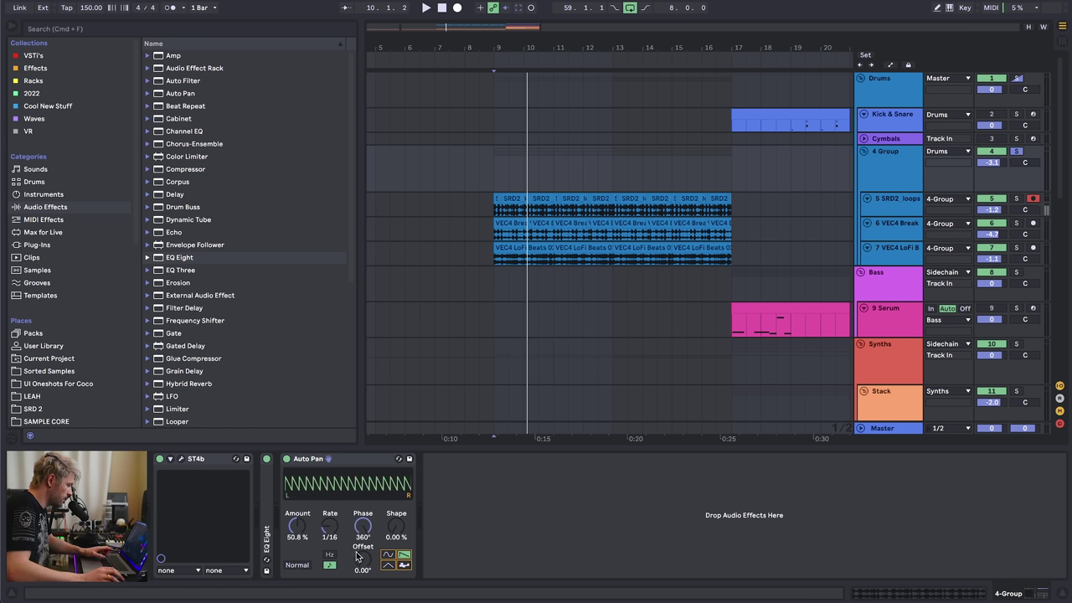
left_click_drag(362, 525, 363, 552)
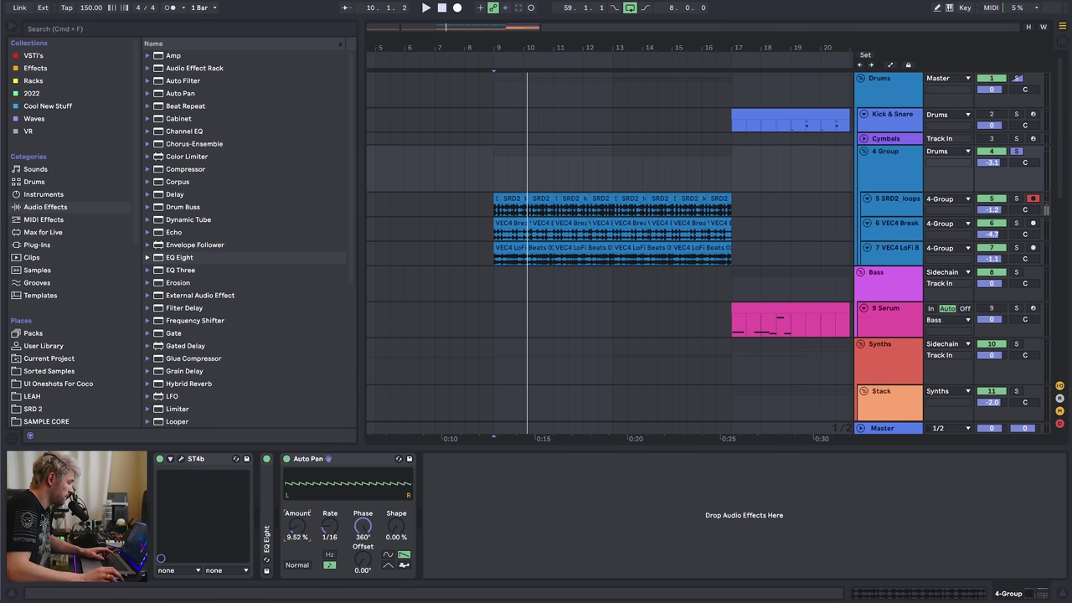
key("space")
left_click_drag(298, 532, 298, 541)
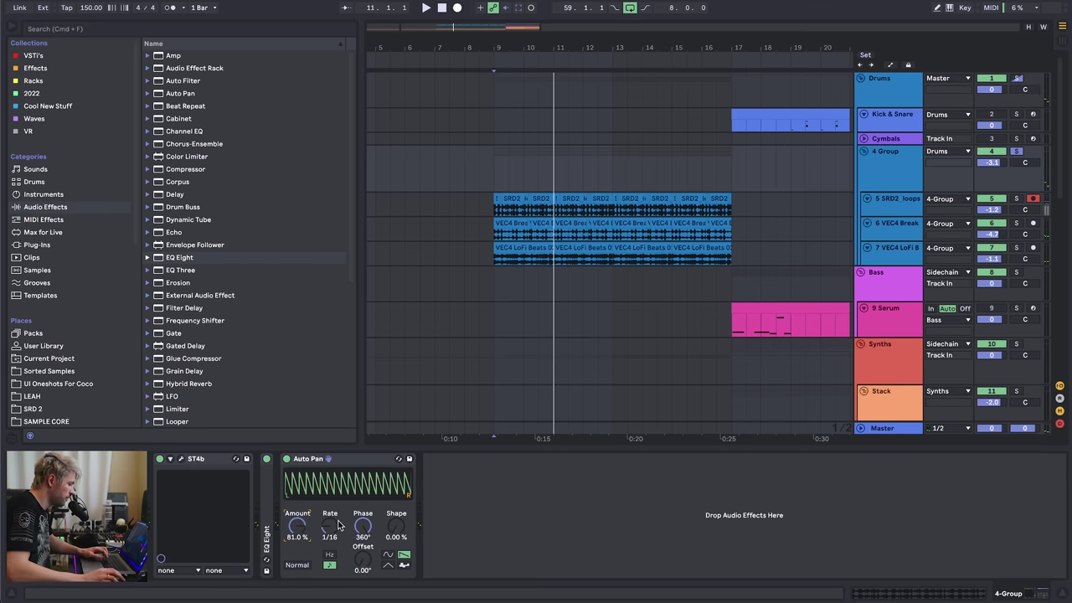
- Try the Auto Pan at a rate of 1/4 while playing the drum loops
left_click_drag(350, 526, 350, 519)
key("space")
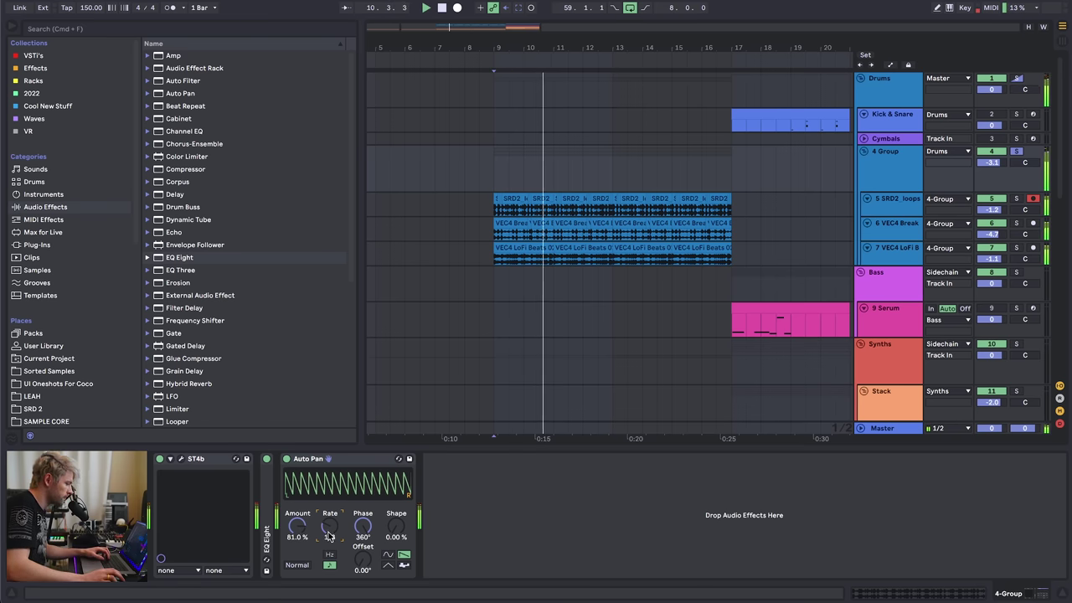
key("space")
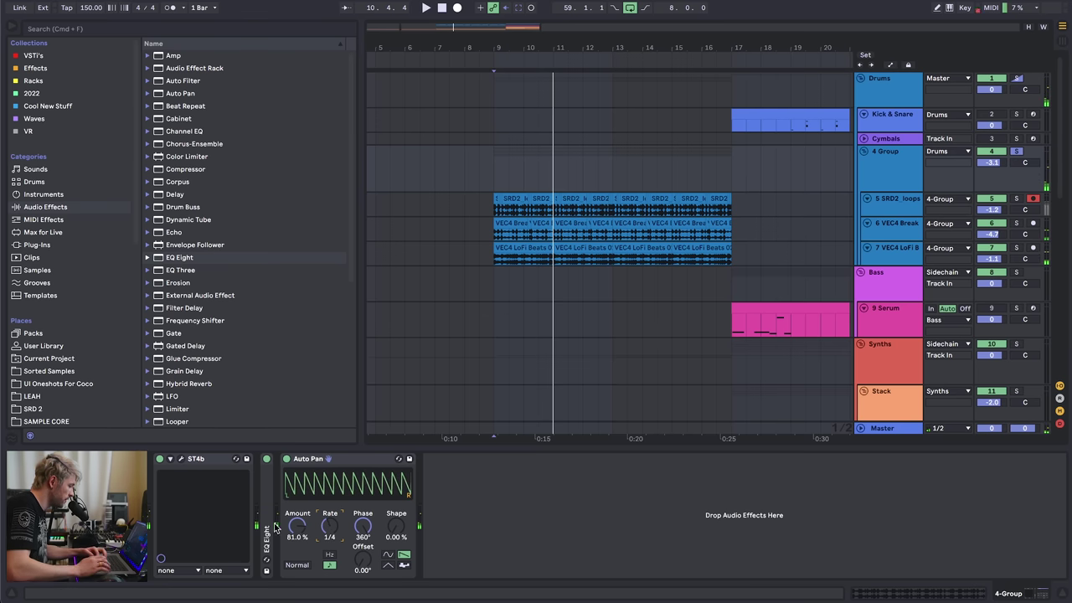
- Set the Auto Pan's rate to 1/8 and amount to 48.4% during playback, with the drum group unsoloed
key("space")
left_click_drag(292, 535, 292, 537)
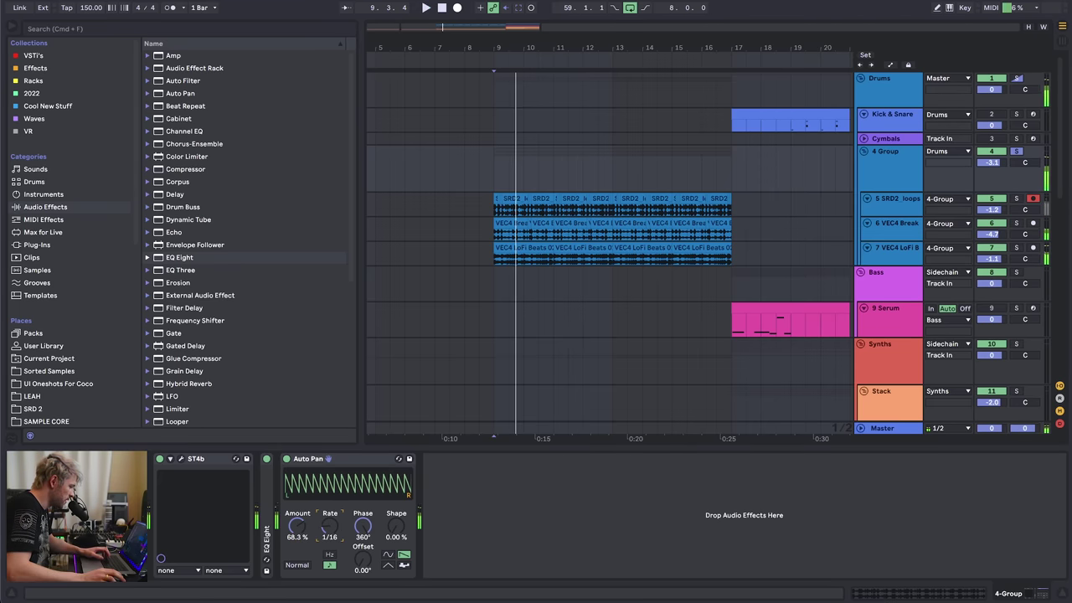
left_click_drag(330, 526, 329, 519)
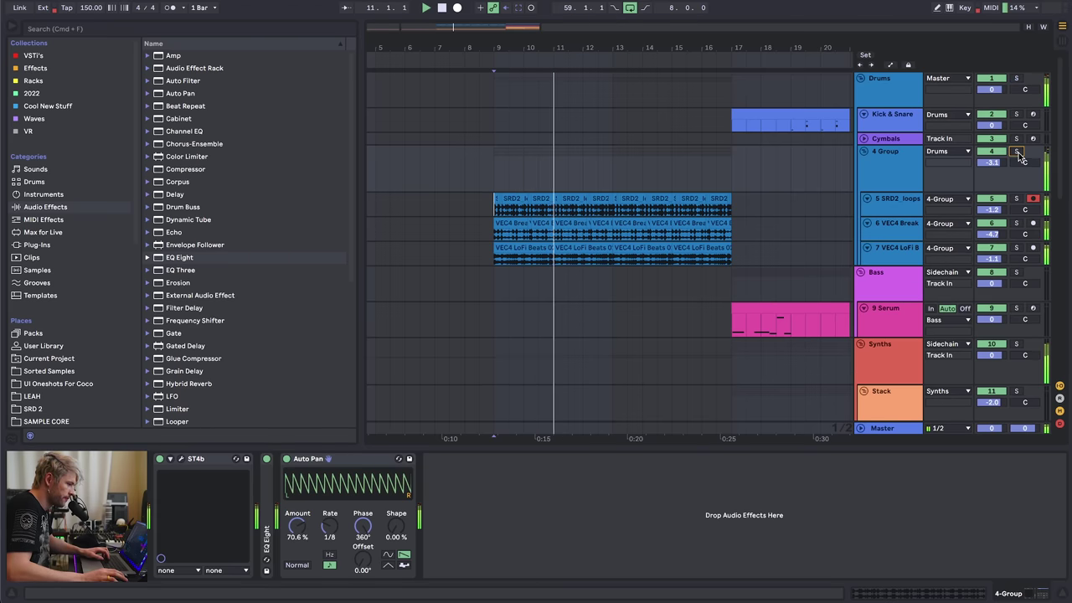
left_click_drag(296, 527, 300, 502)
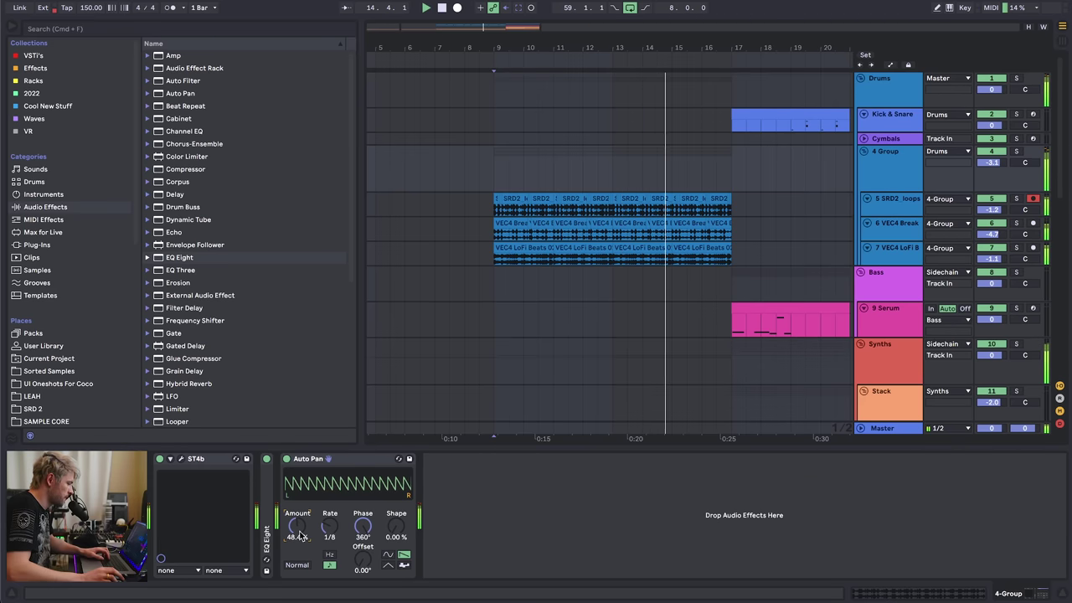
- Expand the Samples group and unfold its second and third audio tracks, leaving track 24 selected
left_click_drag(522, 42, 521, 12)
scroll(454, 304, "down", 3)
scroll(453, 304, "down", 5)
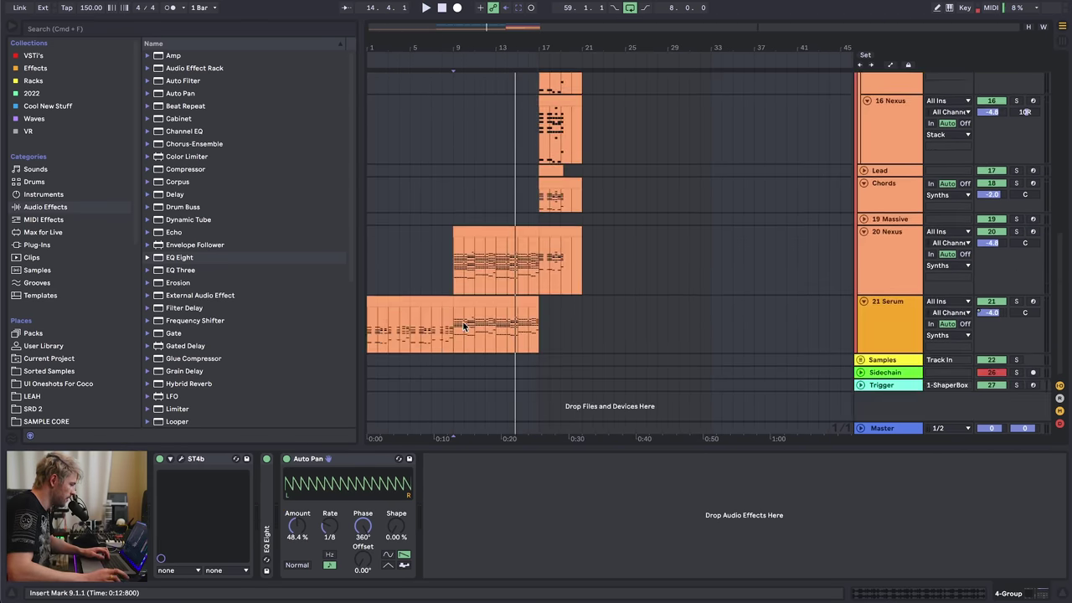
left_click(861, 360)
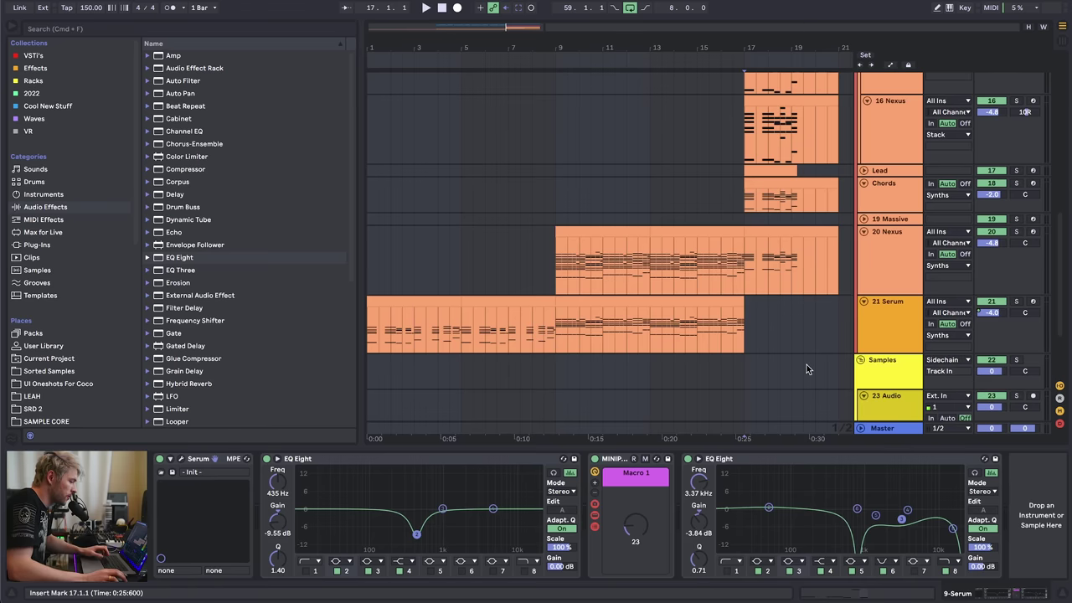
scroll(447, 340, "down", 2)
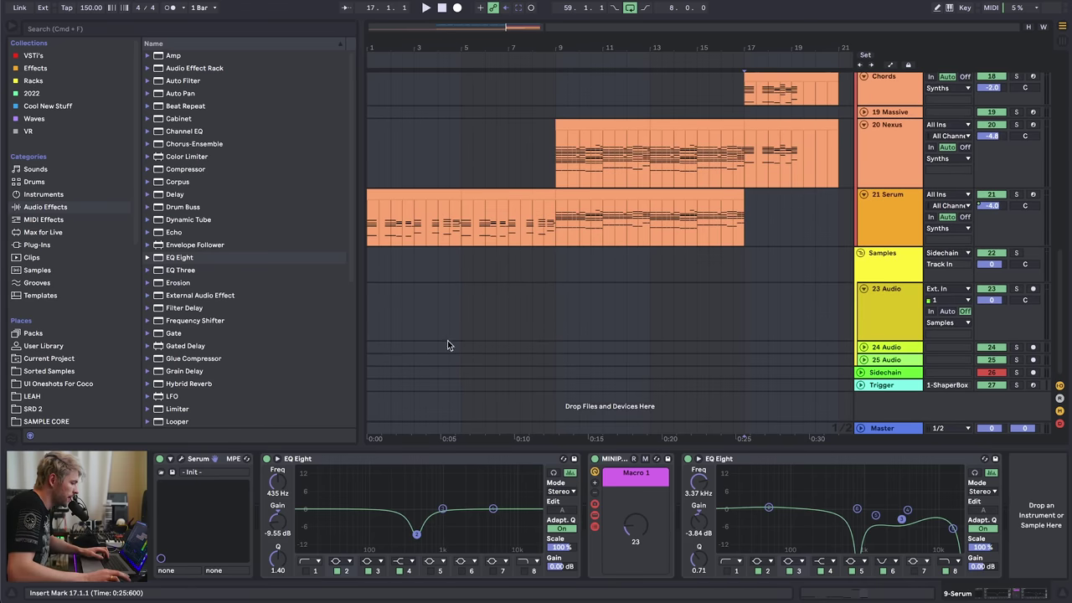
left_click(864, 360)
left_click(863, 347)
left_click(876, 349)
- Browse the + VR Survival Pack +, SRD 2 and Sorted Samples folders and place VR_Serum_Clap5 at bar 1 on track 24
scroll(51, 268, "down", 5)
left_click(62, 302)
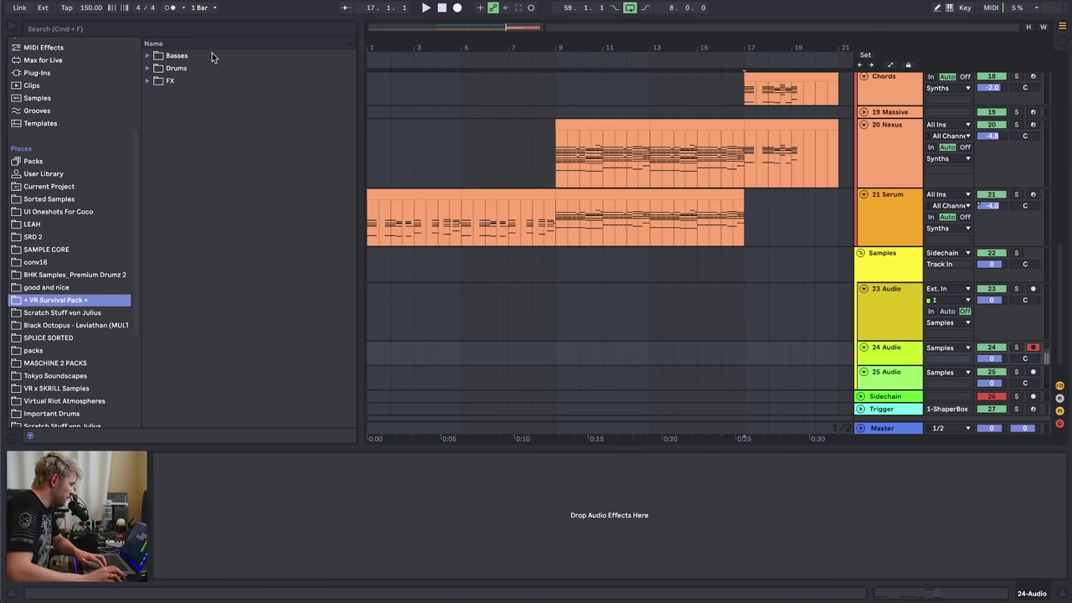
left_click(170, 81)
key("Down")
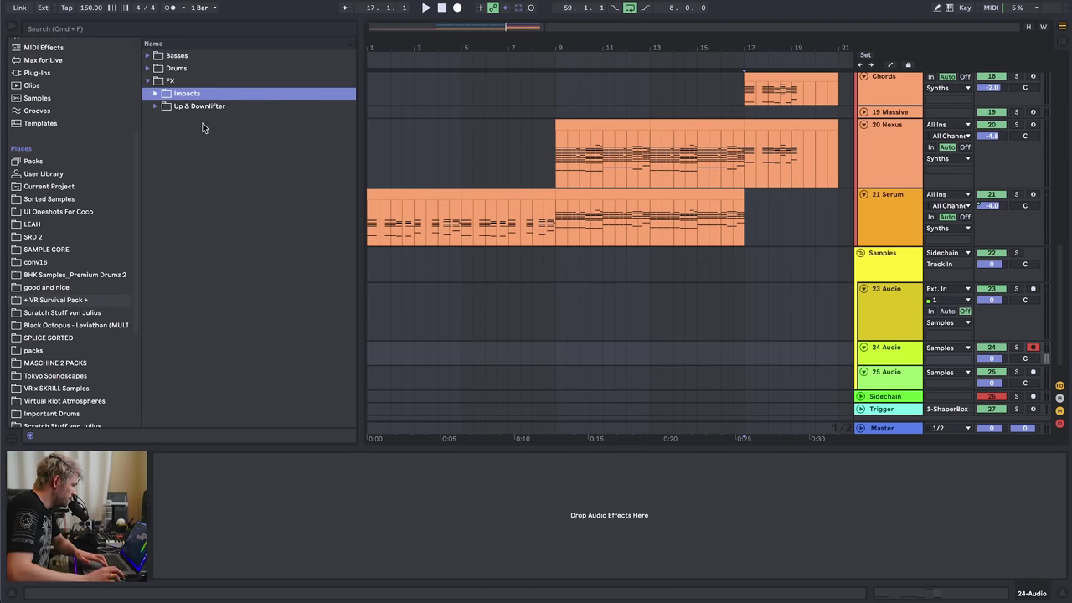
left_click(34, 237)
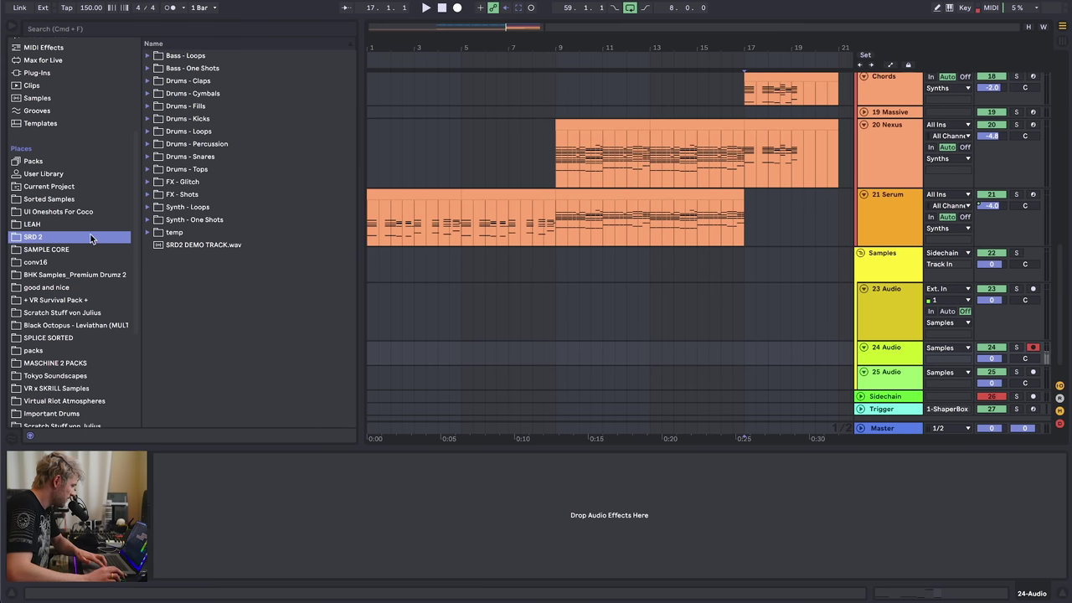
left_click(46, 198)
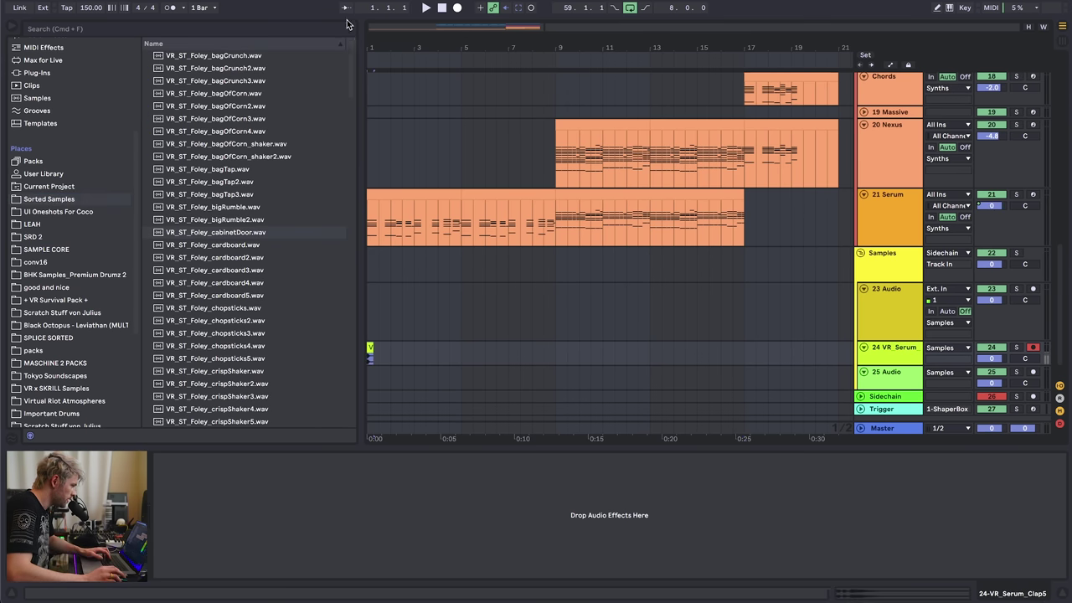
- Play the start of the intro with the clap, solo the clap track and replay it alone
left_click_drag(371, 42, 372, 147)
key("space")
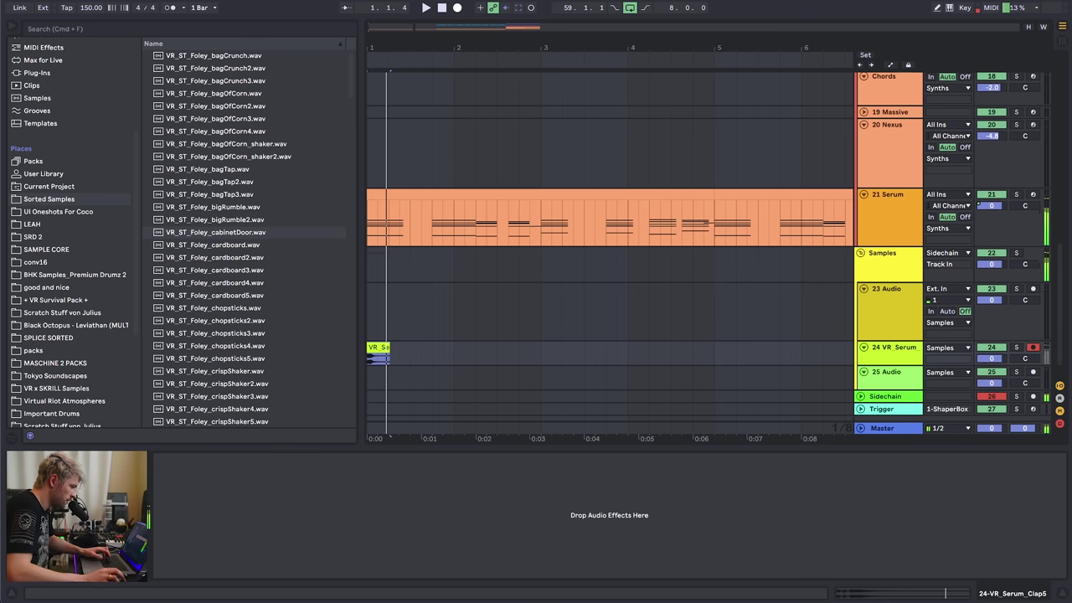
left_click(1019, 347)
key("space")
left_click(892, 355)
key("plus")
key("space")
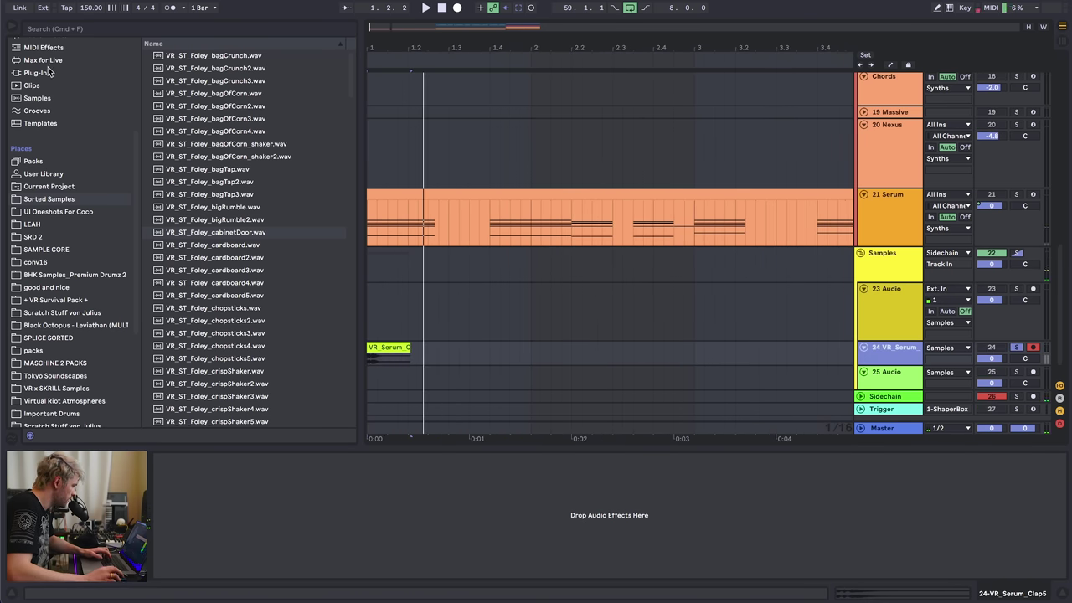
- Add a Reverb audio effect with default settings to the clap track
left_click(42, 61)
scroll(58, 100, "up", 3)
left_click(45, 105)
scroll(214, 384, "down", 3)
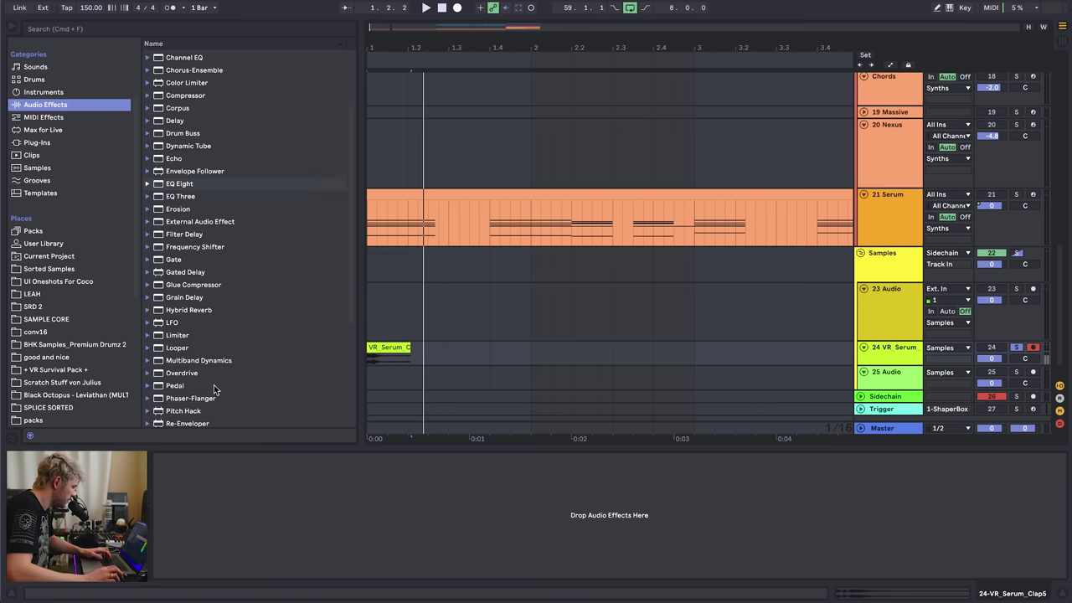
scroll(213, 385, "down", 5)
double_click(176, 293)
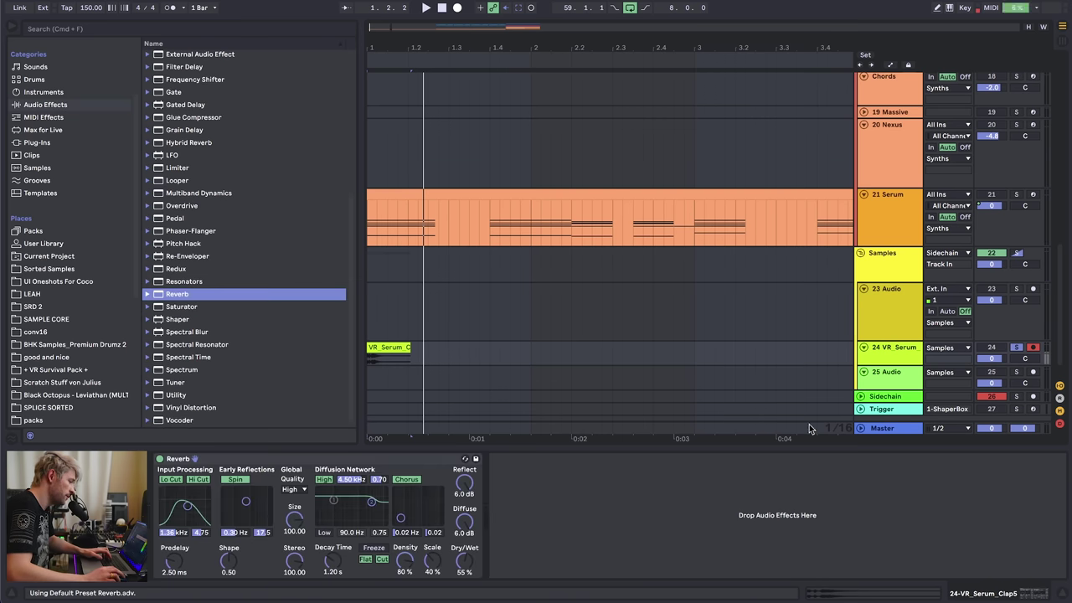
- Make the clap track taller and add a curved fade-out to the VR_Serum_Clap5 clip
left_click_drag(882, 366, 882, 388)
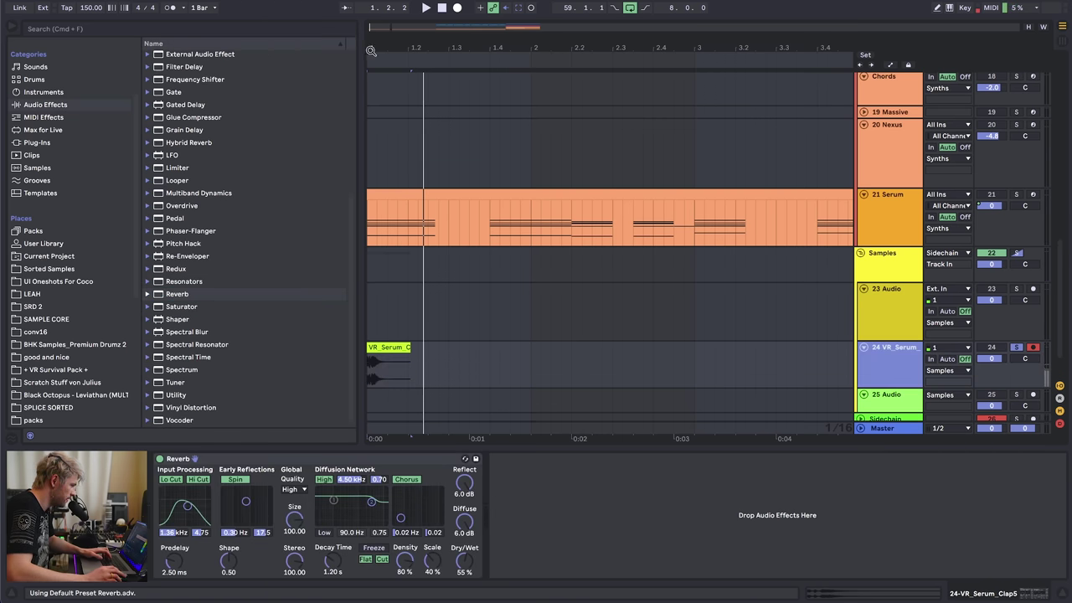
left_click_drag(371, 50, 371, 93)
left_click(397, 365)
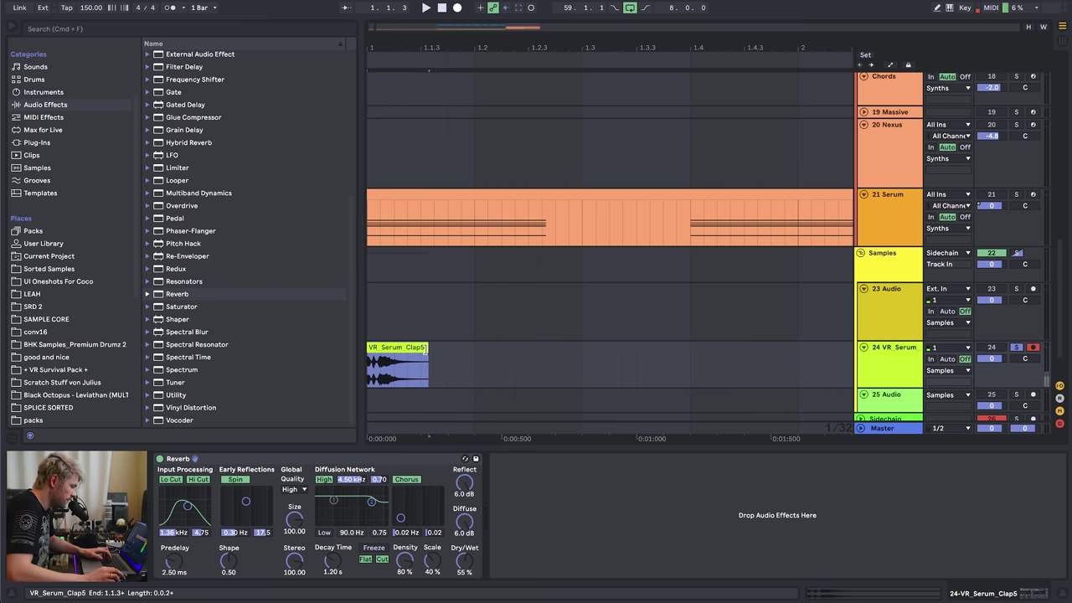
left_click_drag(909, 385, 909, 412)
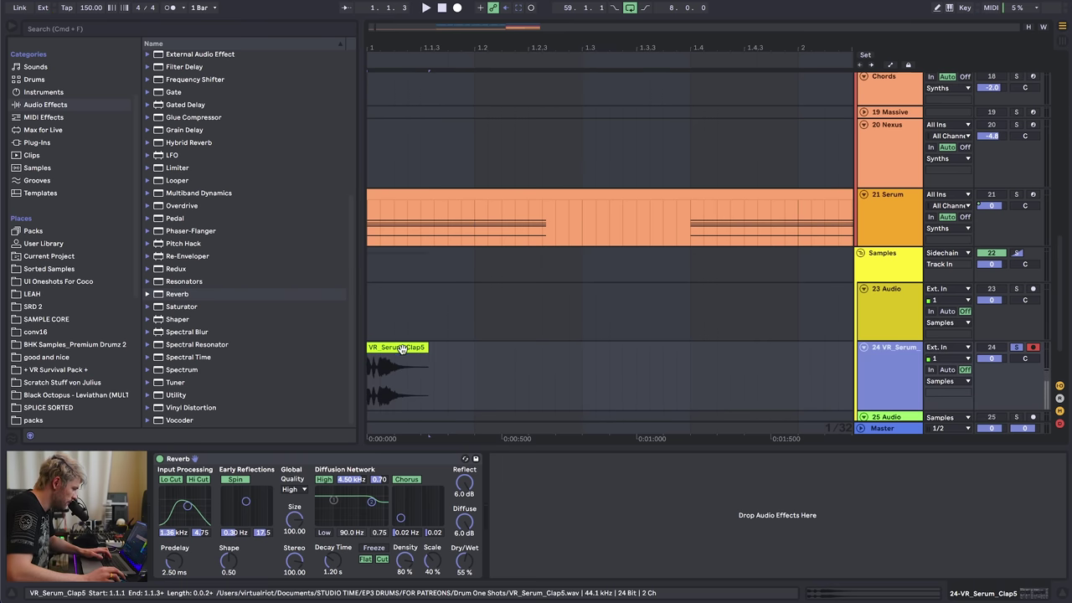
left_click(400, 373)
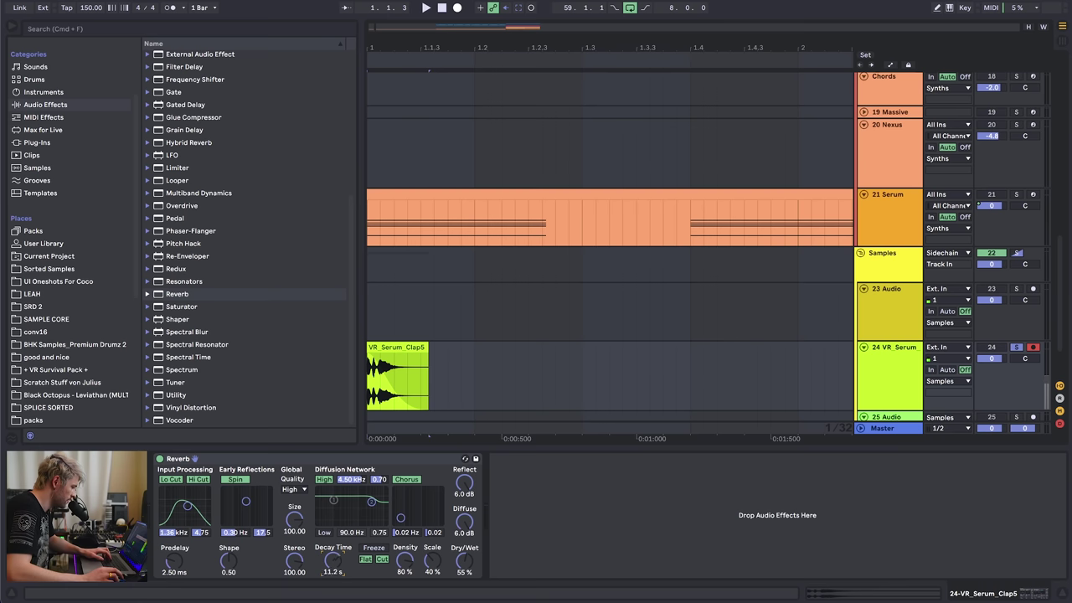
- Set the clap Reverb's decay time to 17.7 s while playing the clap alone
key("space")
key("minus")
key("minus")
key("minus")
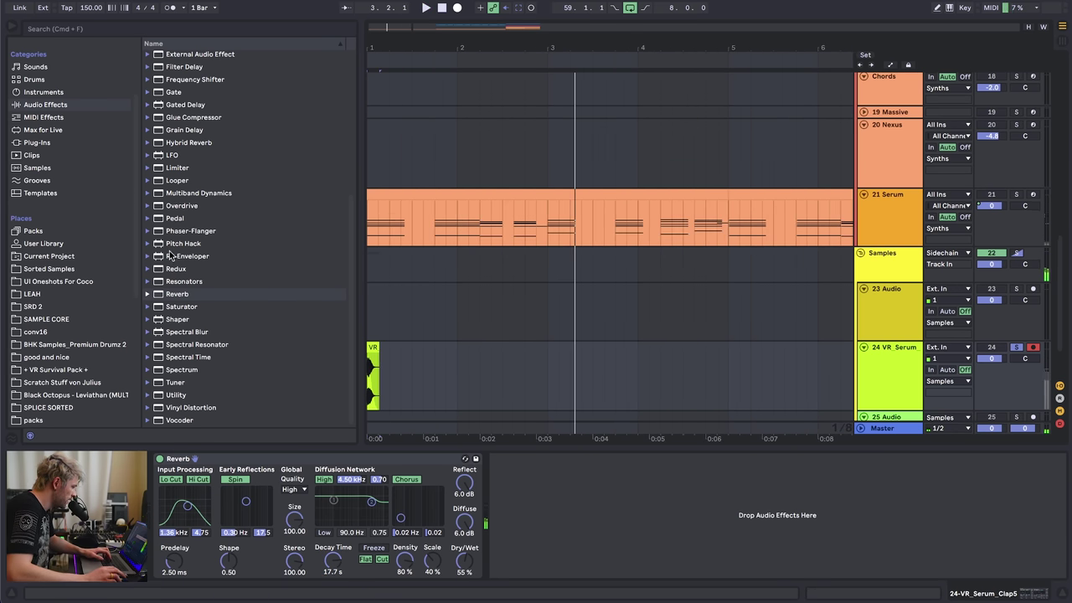
- Add an EQ Eight after the clap's Reverb, boosting near 861 Hz and 8.99 kHz and cutting 2.11 dB at 2.84 kHz
scroll(201, 209, "up", 5)
double_click(177, 210)
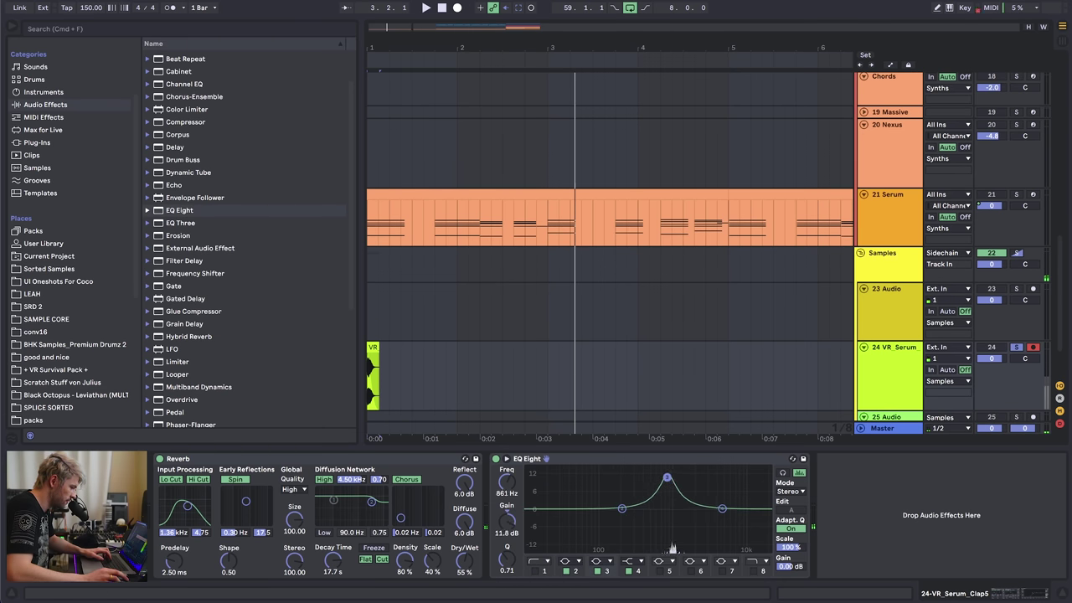
key("space")
left_click_drag(669, 479, 742, 479)
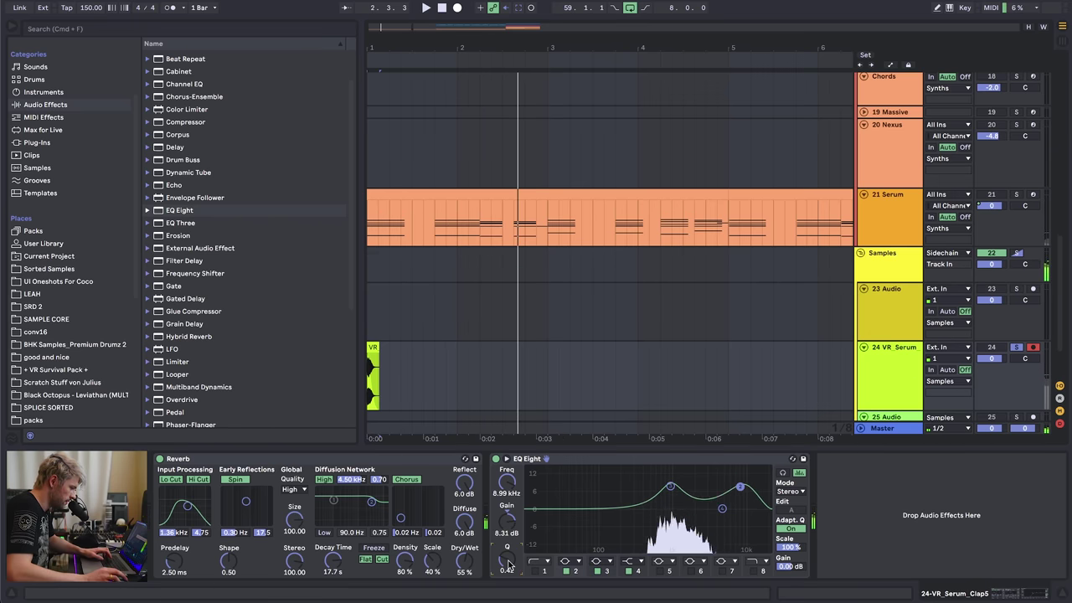
key("space")
left_click_drag(740, 486, 717, 509)
left_click(722, 508)
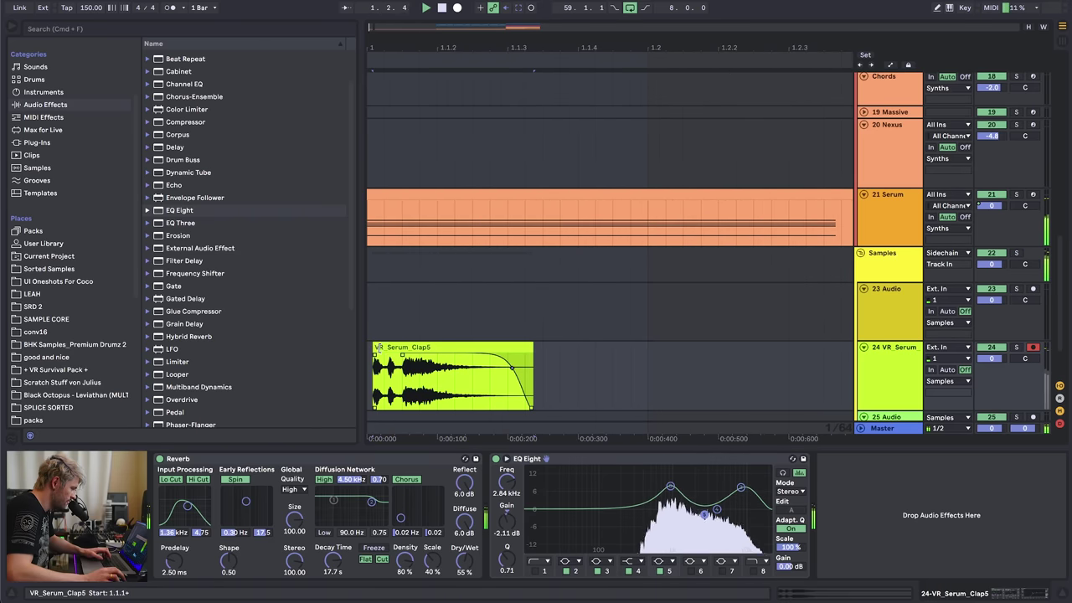
- Trim the clap clip's start, align it to bar 1, turn off its Warp and change its pitch
left_click(381, 349)
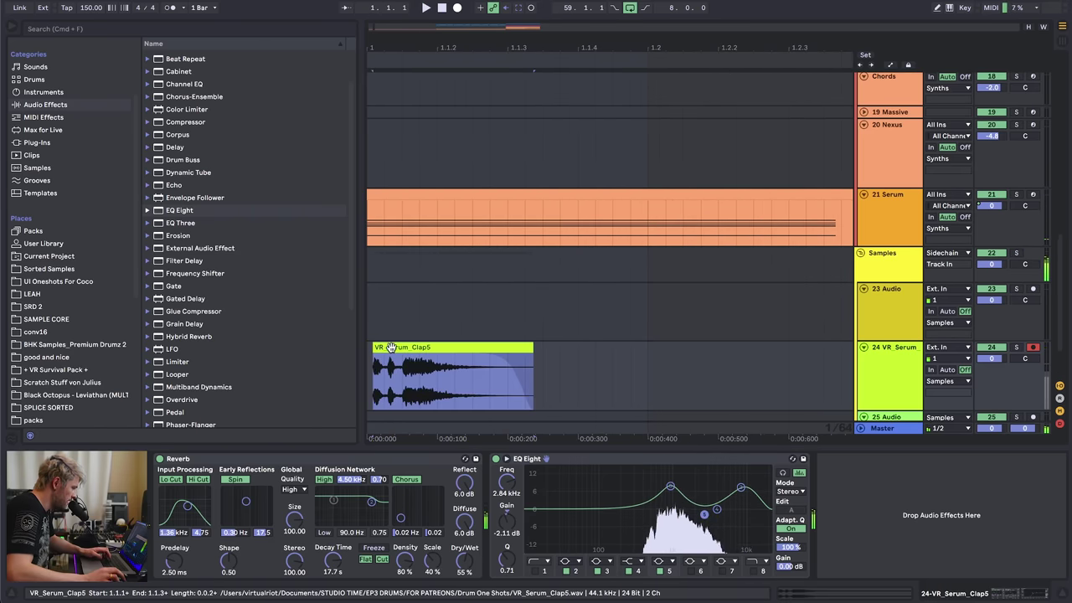
double_click(390, 347)
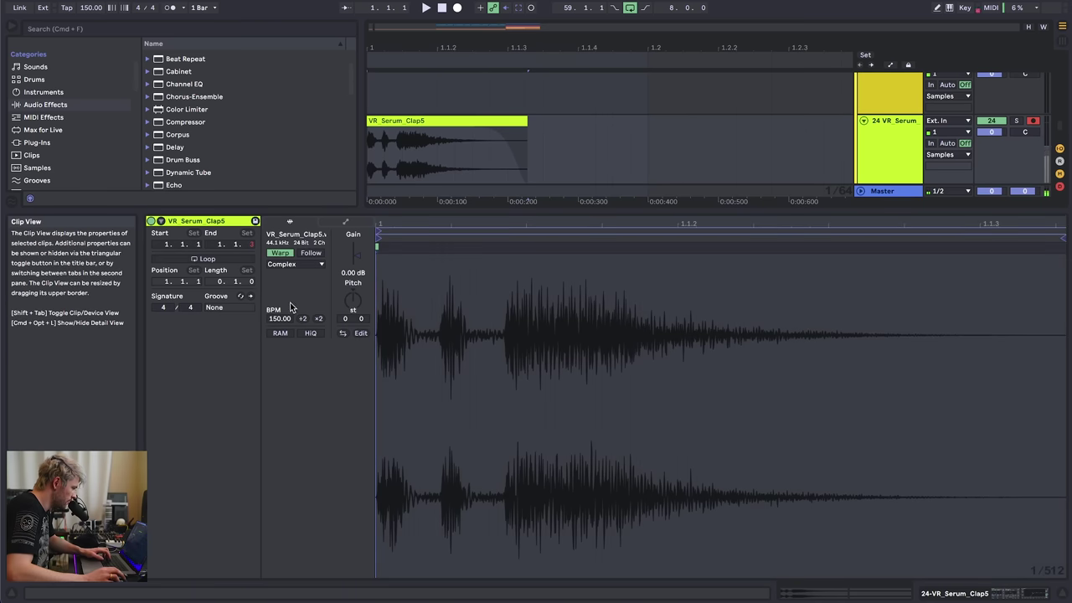
left_click(280, 252)
mouse_move(346, 301)
left_mouse_down()
mouse_move(346, 276)
mouse_move(350, 312)
left_mouse_up()
- Set the clap EQ's high band to 8.61 kHz at 1.12 dB and the track volume to -6.4 during playback
key("space")
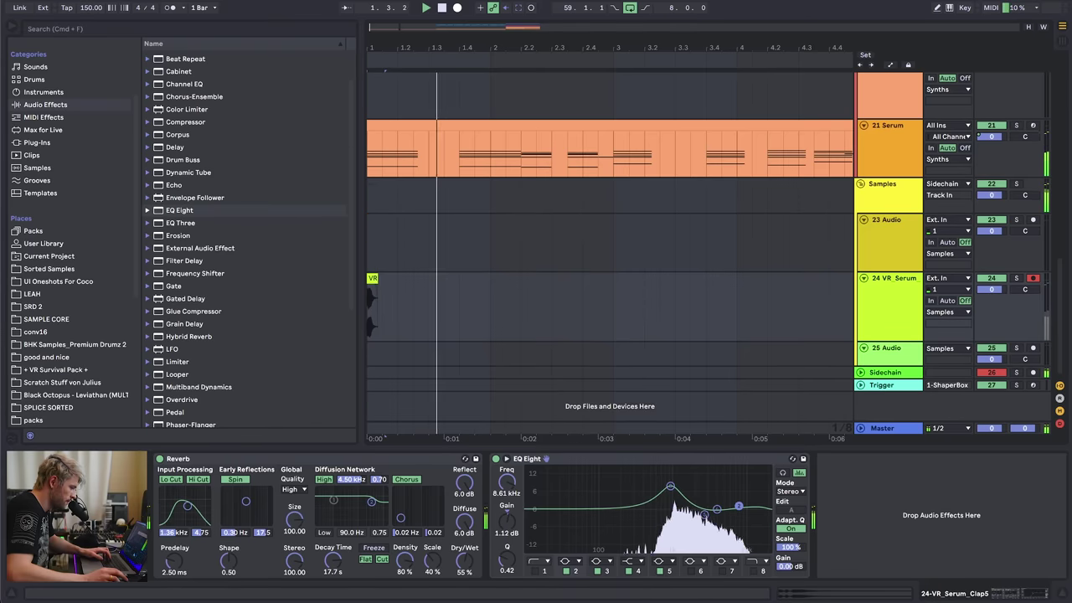
left_click_drag(992, 295, 992, 303)
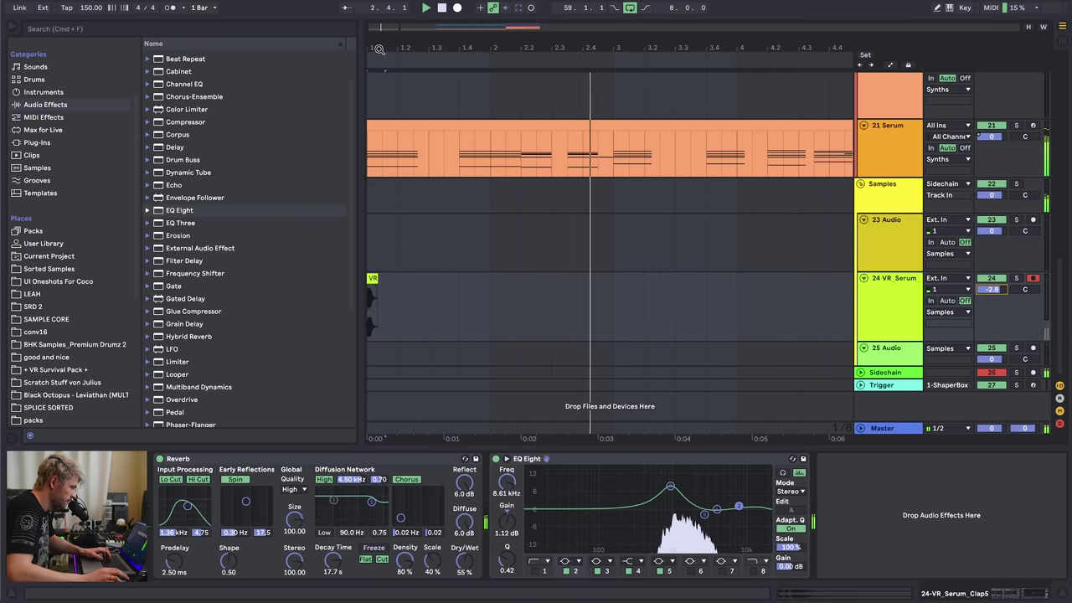
scroll(368, 289, "down", 5)
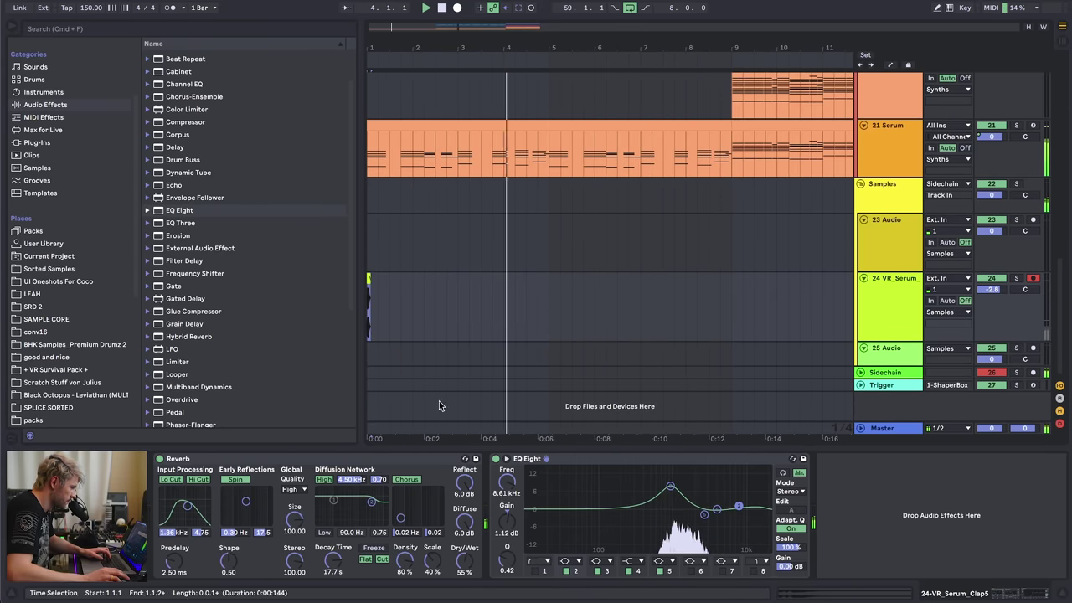
key("space")
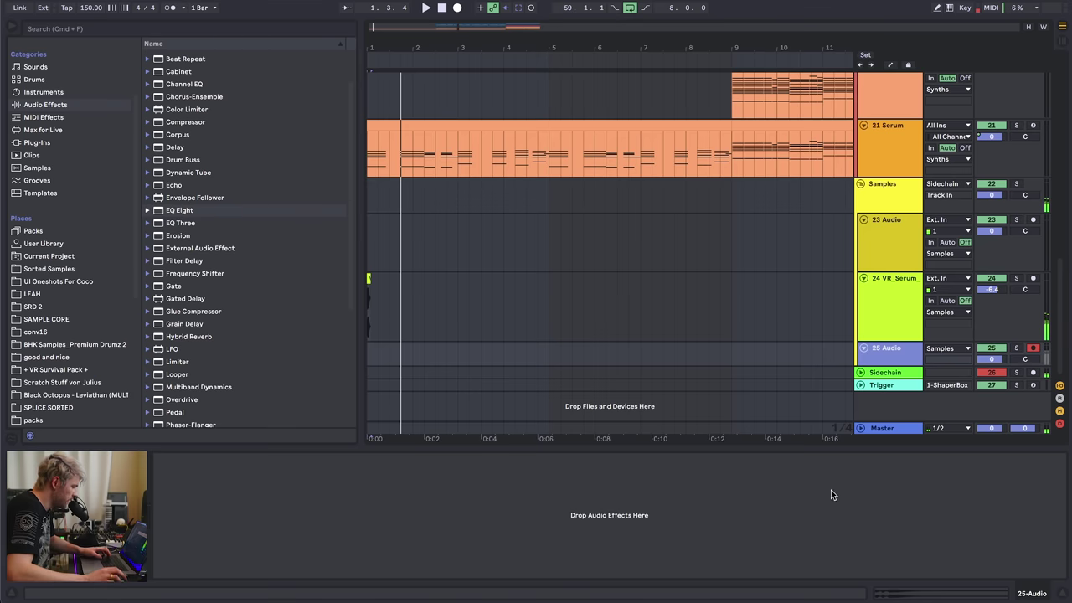
- Switch to Finder's Drum One Shots folder, place VR_Kick2_Kick7 at bar 1 on track 25 and solo that track
key("super+Tab")
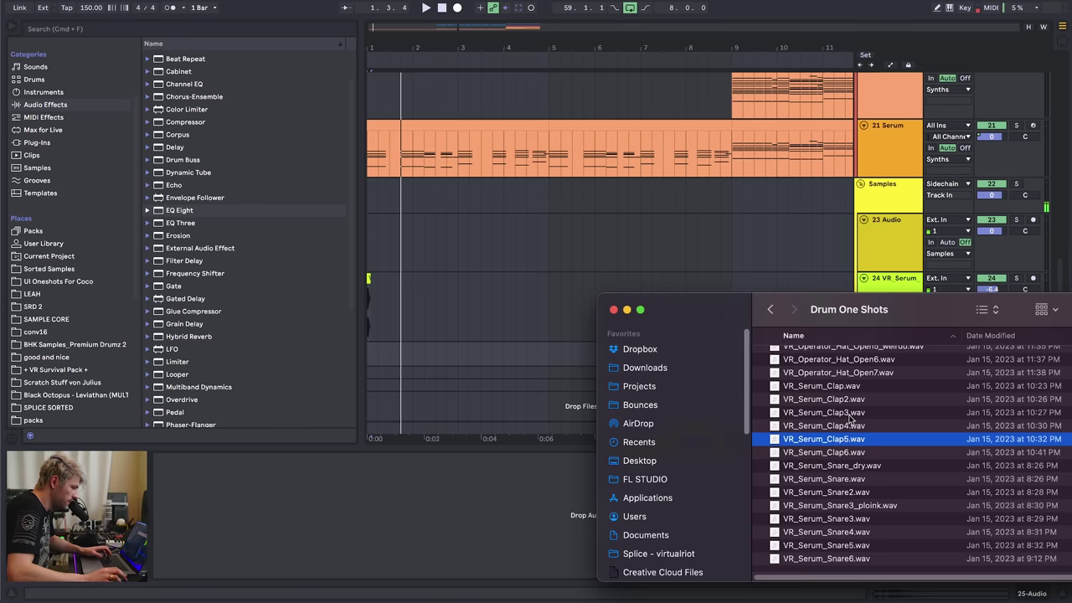
scroll(833, 492, "up", 8)
left_click_drag(825, 434, 371, 353)
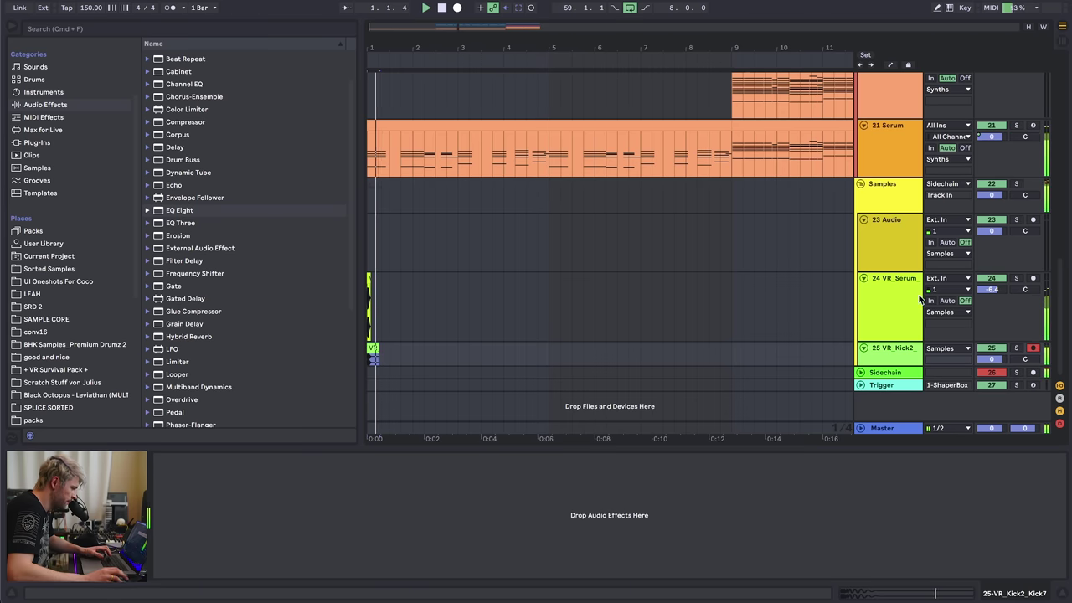
left_click_drag(372, 47, 373, 52)
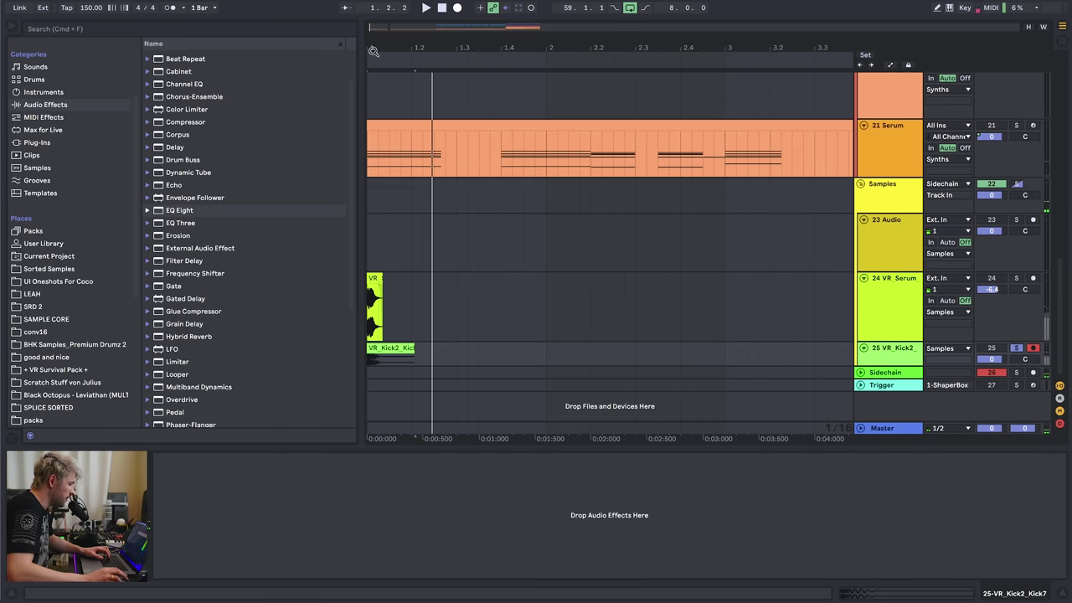
- Add a Reverb to the kick track with Lo Cut off, the input filter at 112 Hz and a 7.48 s decay
scroll(206, 345, "down", 5)
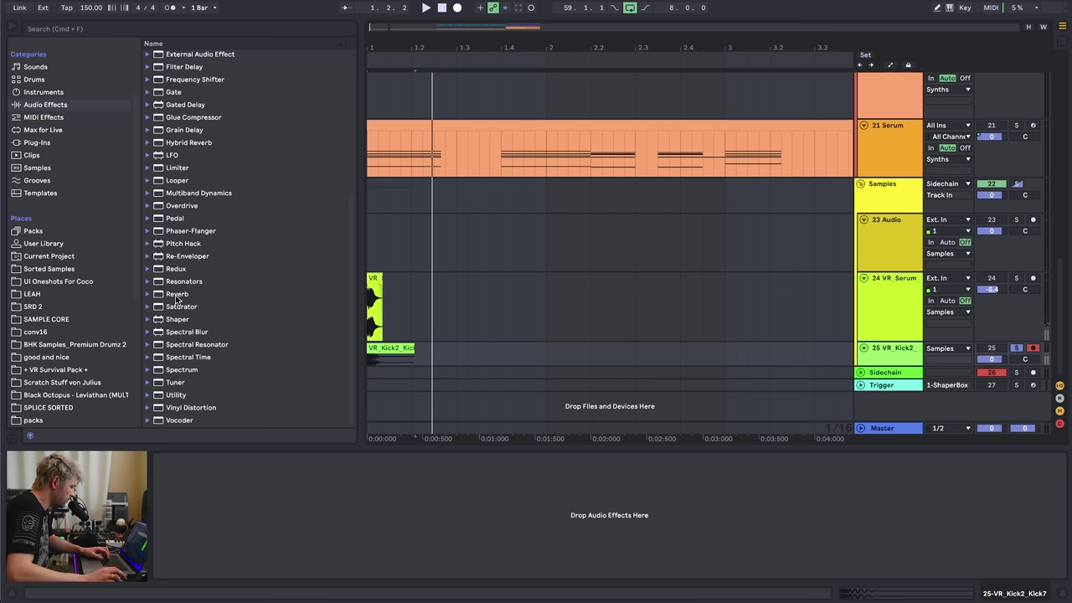
left_click_drag(177, 298, 346, 463)
left_click_drag(180, 520, 160, 518)
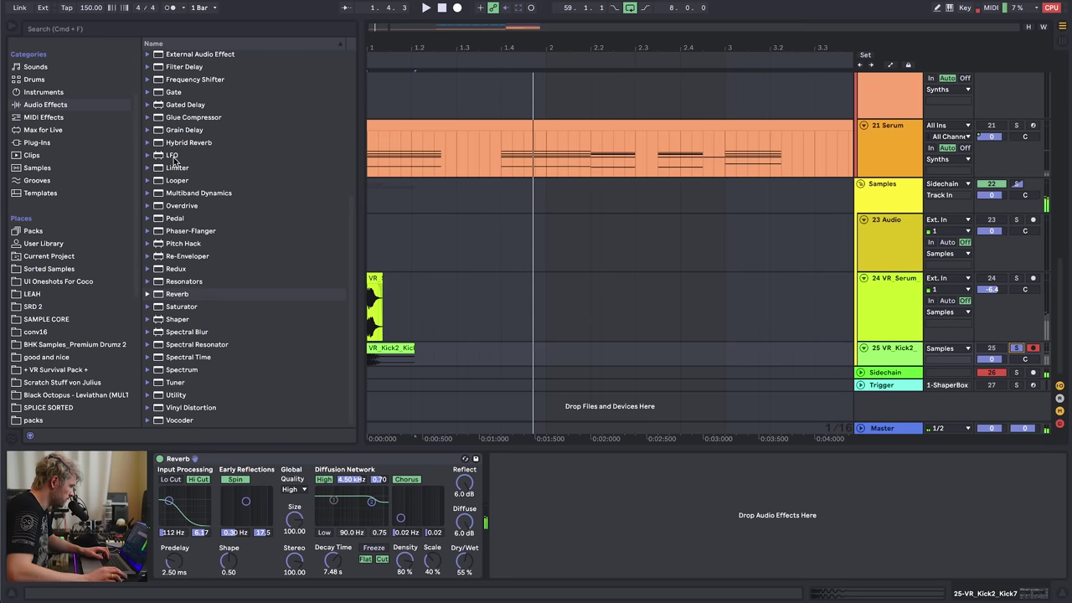
- Insert an EQ Eight before the kick's Reverb with a high-cut filter at 225 Hz and a Q of 0.28
scroll(172, 161, "up", 6)
left_click_drag(181, 253, 208, 568)
left_click(201, 563)
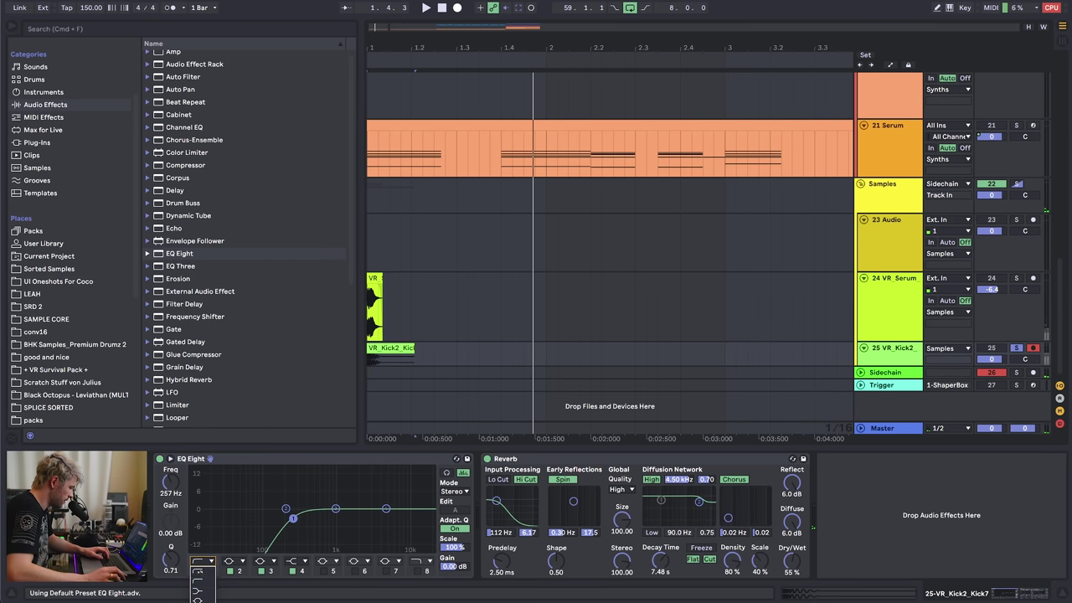
key("space")
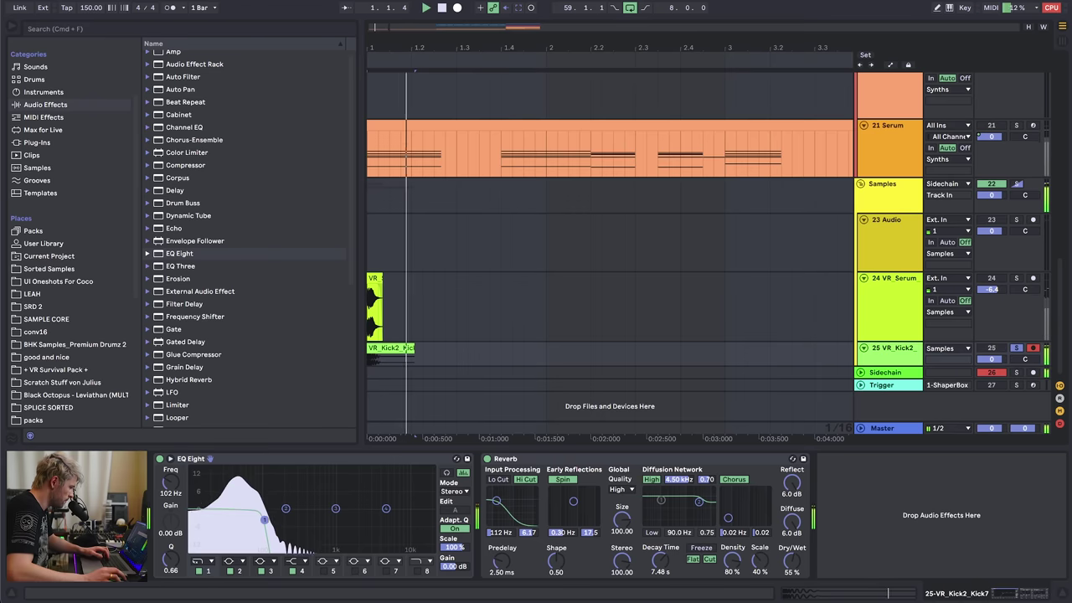
left_click_drag(272, 519, 289, 533)
- Set the kick Reverb's input filter to 356 Hz and decay to 9.81 s during playback, and unsolo the kick track
key("space")
key("space")
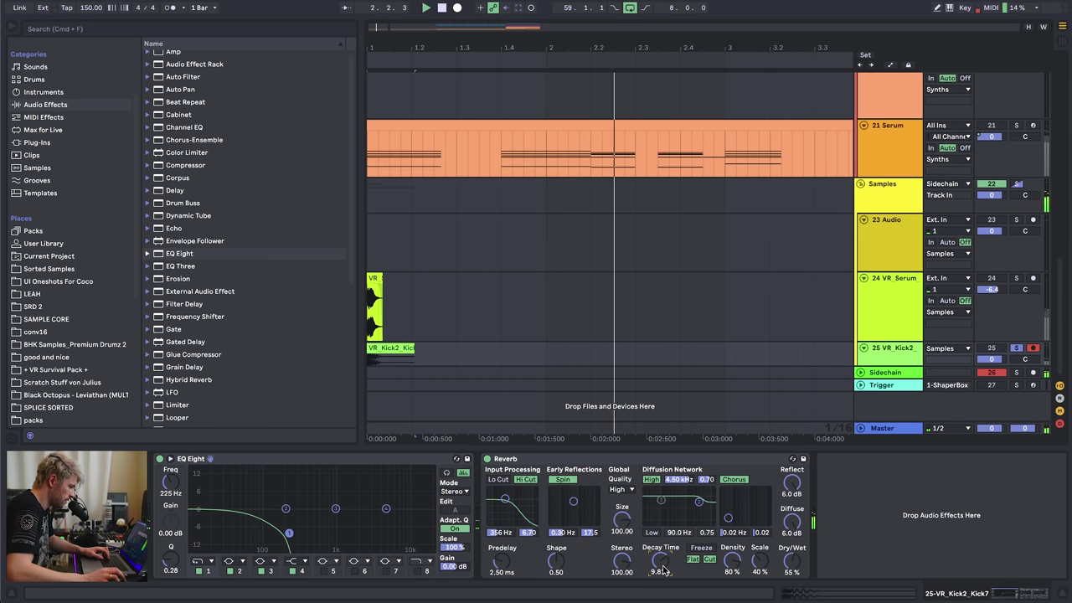
key("space")
left_click(391, 349)
left_click(1016, 348)
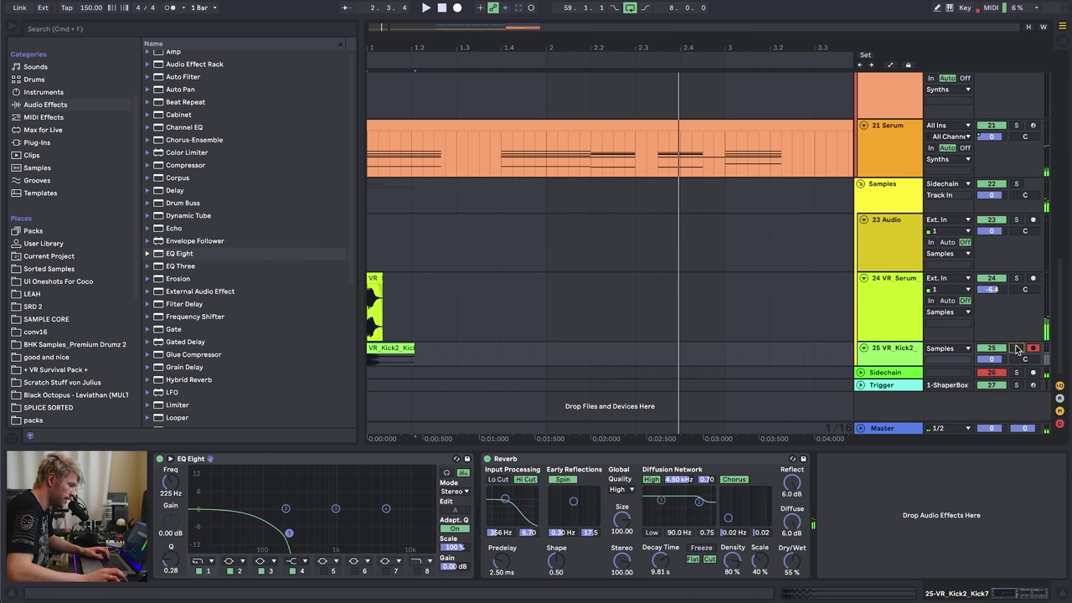
- Set the kick track's volume to -1.9 and its Reverb decay time to 16.9 s while replaying the intro
key("space")
left_click_drag(441, 48, 440, 33)
mouse_move(991, 359)
left_mouse_down()
mouse_move(991, 370)
mouse_move(992, 355)
left_mouse_up()
key("space")
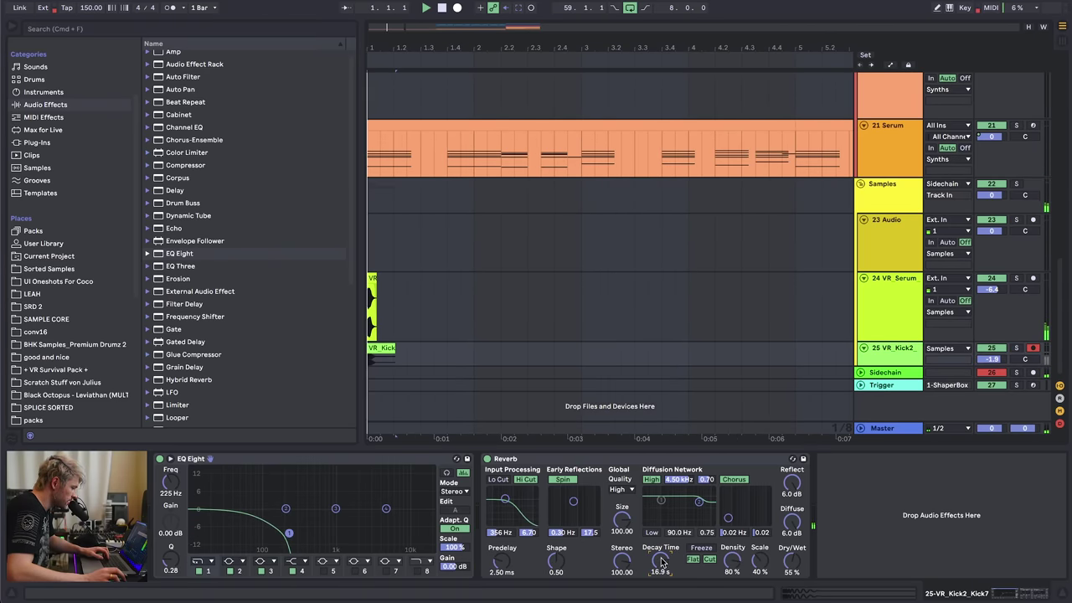
- Open the Minor Atmos WAV folder of the Virtual Riot Atmospheres library in the browser
key("space")
key("minus")
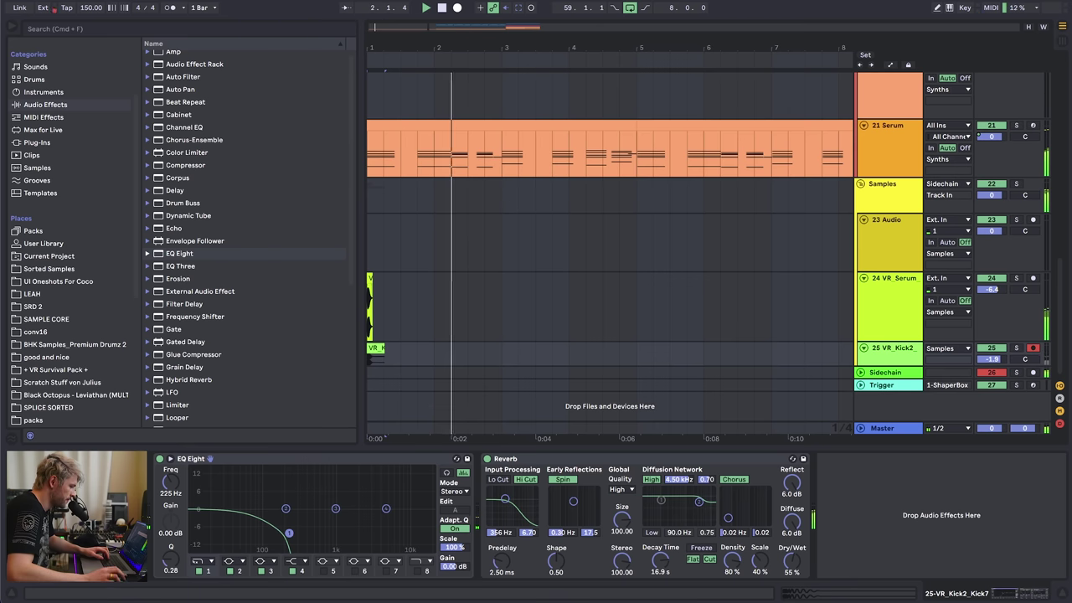
left_click_drag(416, 41, 416, 25)
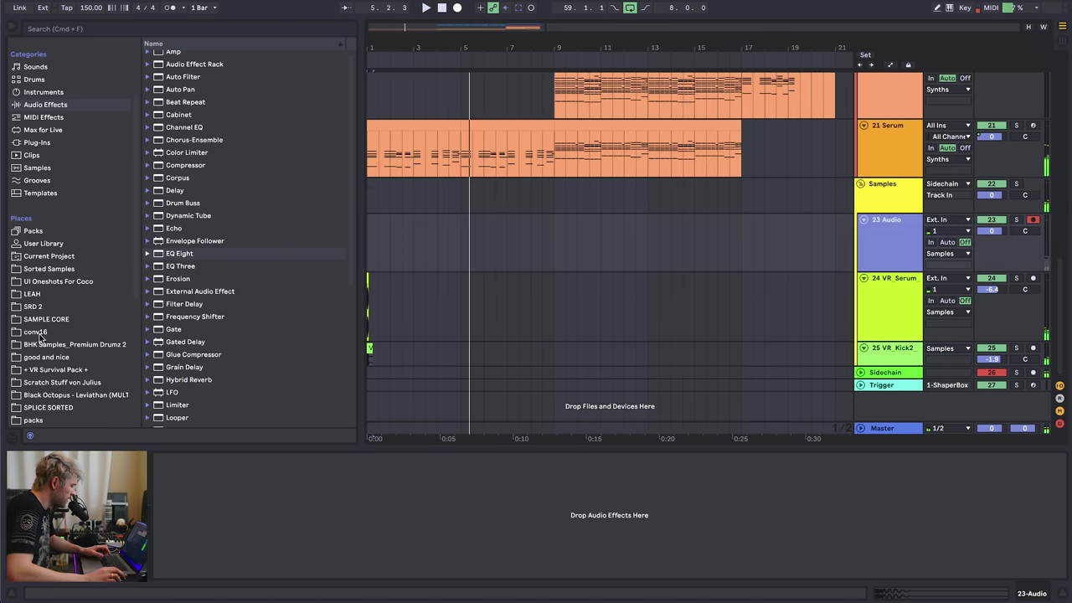
scroll(46, 335, "down", 6)
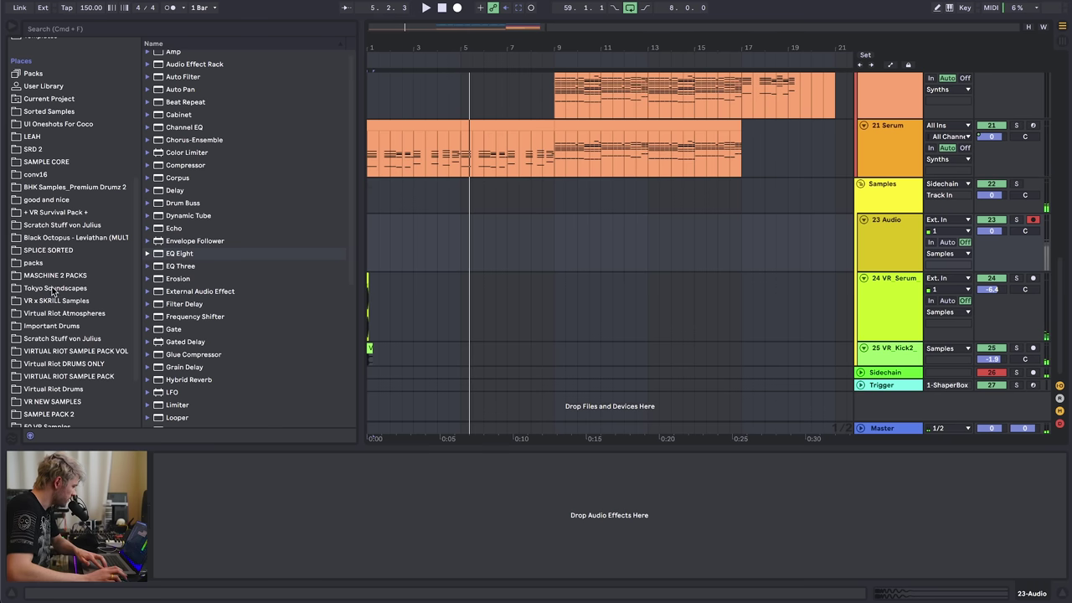
left_click(56, 316)
double_click(177, 68)
key("Down")
key("Down")
key("Down")
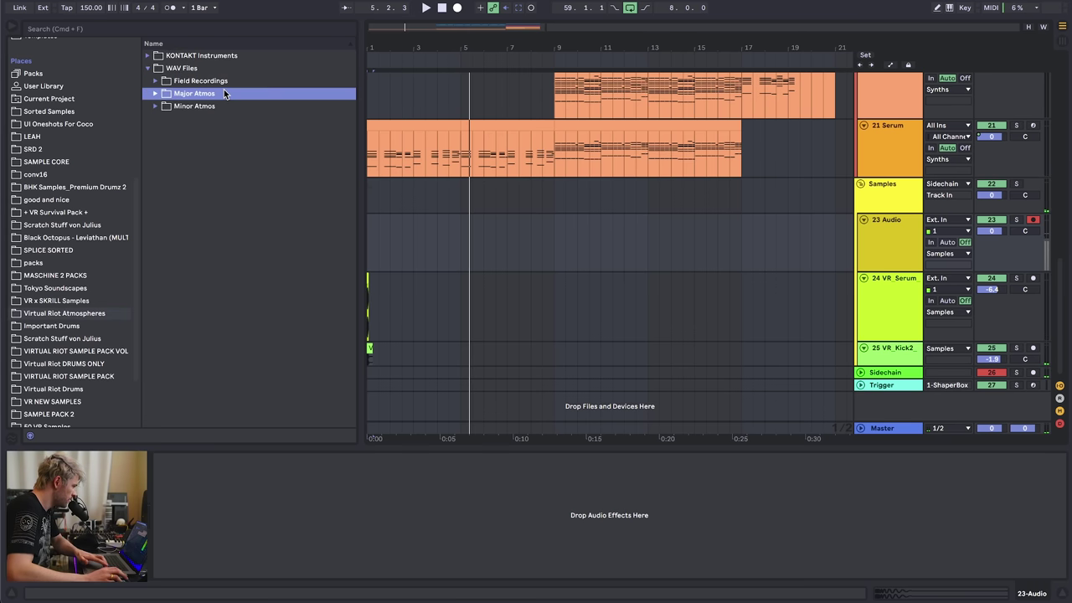
key("Right")
scroll(234, 276, "down", 3)
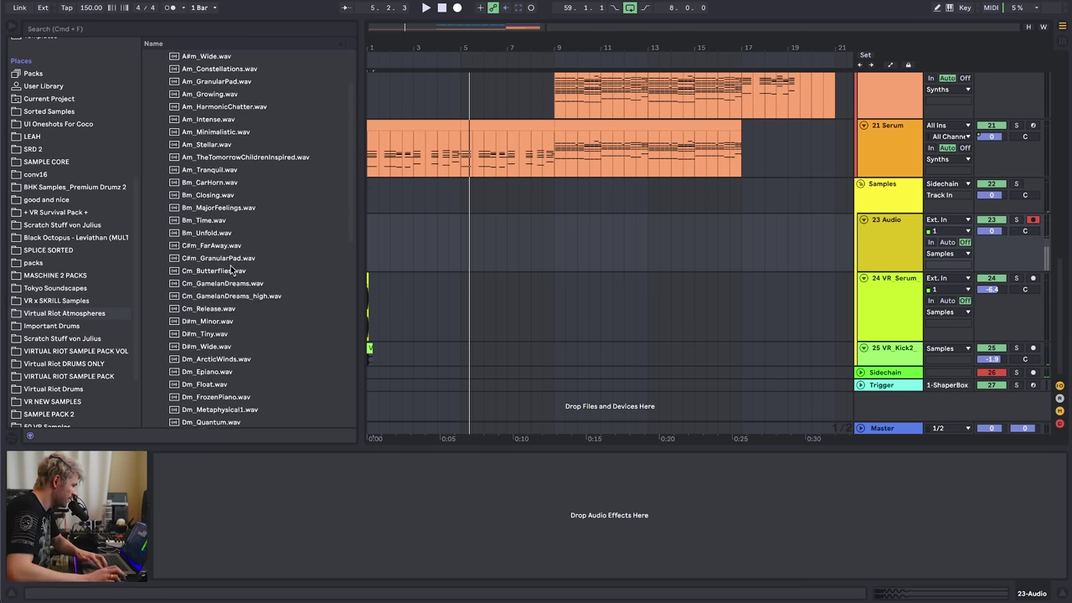
- Audition minor-key atmosphere samples, including D#m_Minor, D#m_Tiny and D#m_Wide
left_click(225, 236)
scroll(222, 229, "down", 1)
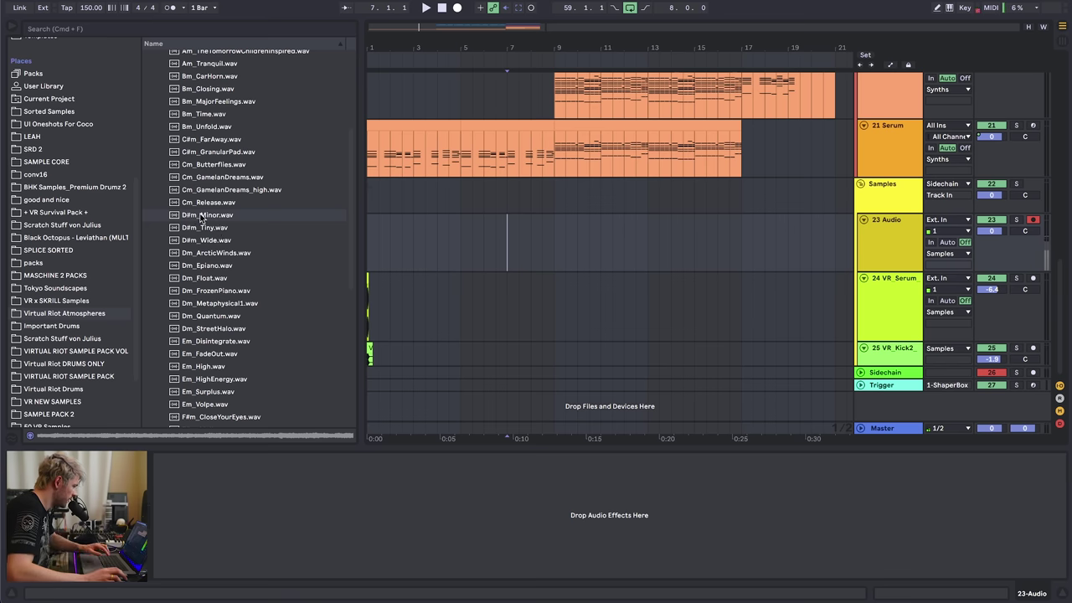
left_click(200, 218)
key("Down")
key("Down")
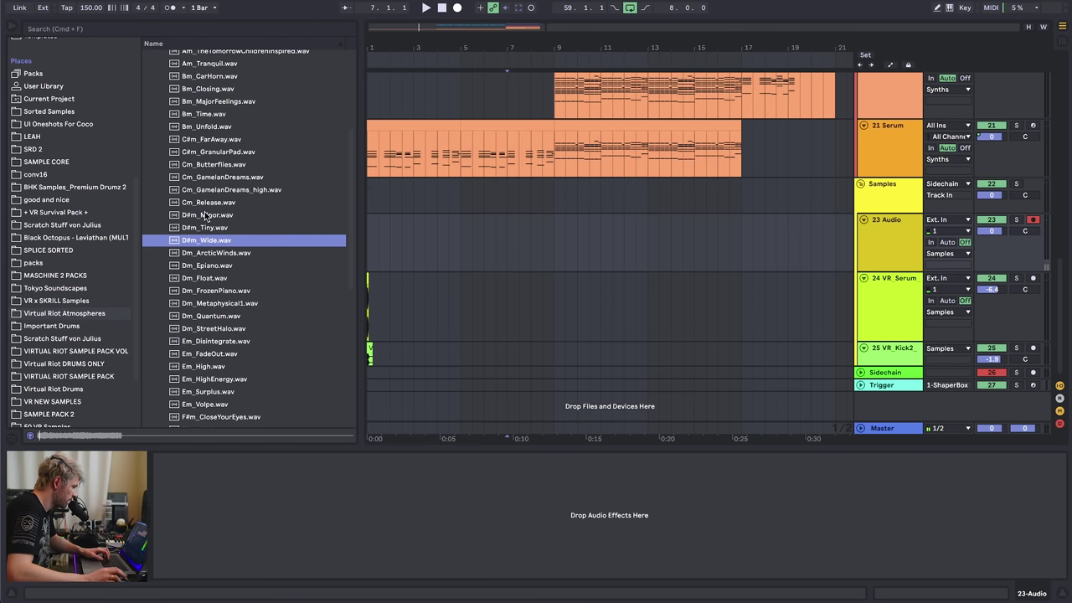
- Place Cm_Butterflies.wav at bar 1 of audio track 23, transpose it +3 semitones and play the intro
scroll(205, 242, "up", 3)
left_click(206, 236)
left_click_drag(213, 241, 377, 232)
double_click(377, 242)
left_click_drag(344, 317, 344, 308)
key("space")
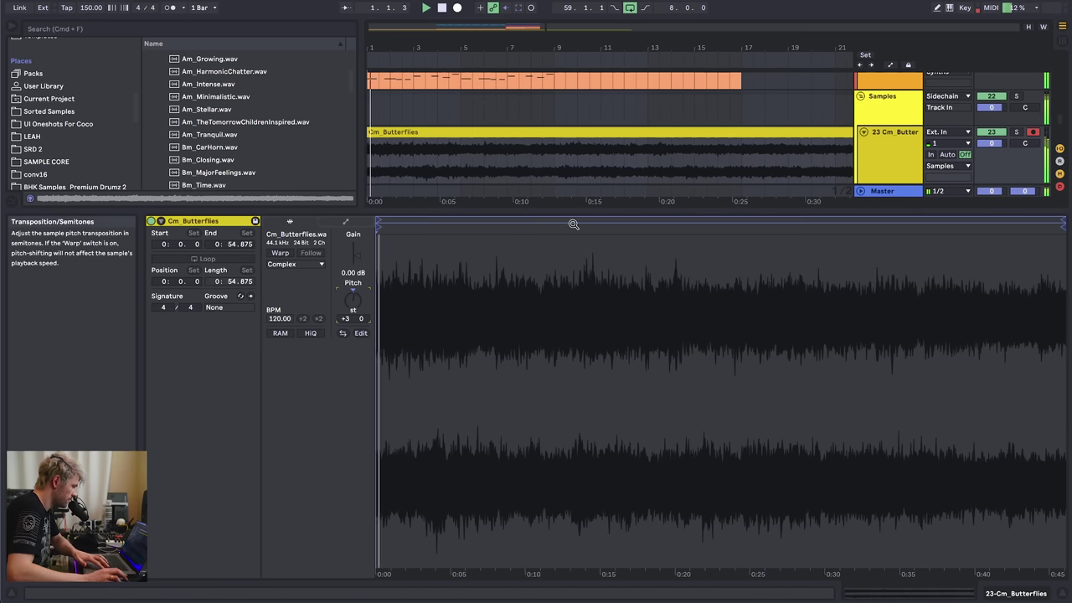
- Lower the Cm_Butterflies track to -8.8 dB and add an EQ Eight with band 1 as a high-cut filter at 530 Hz
left_click_drag(991, 143, 991, 219)
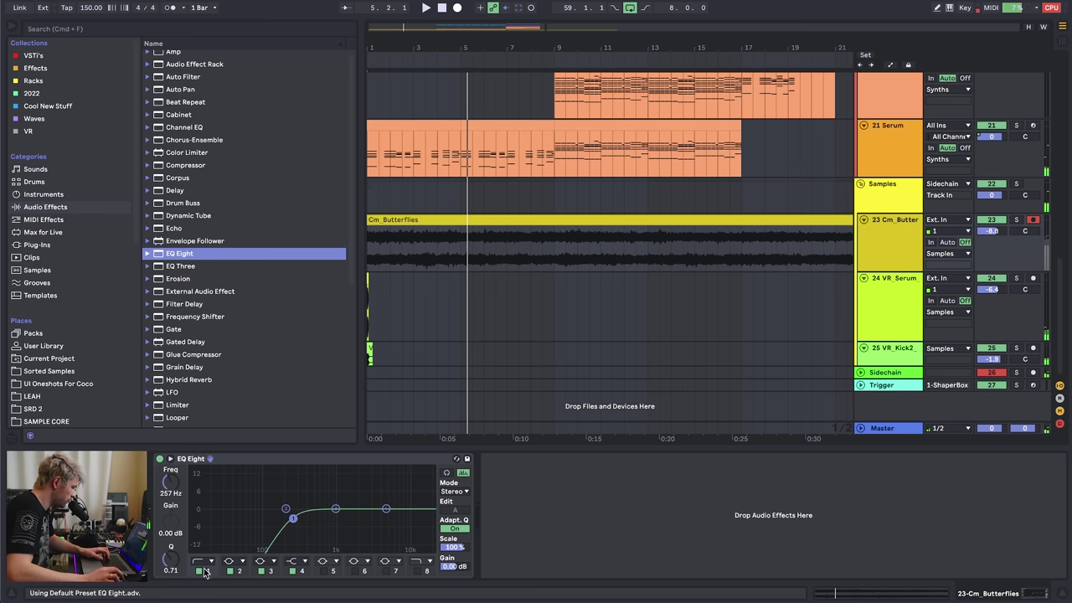
left_click(203, 569)
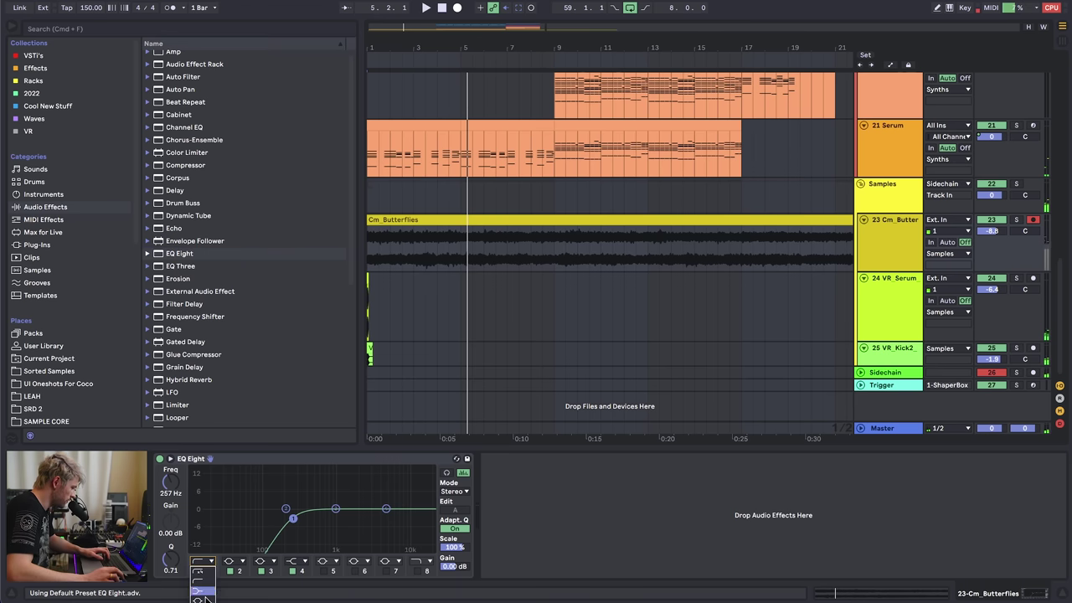
key("space")
key("space")
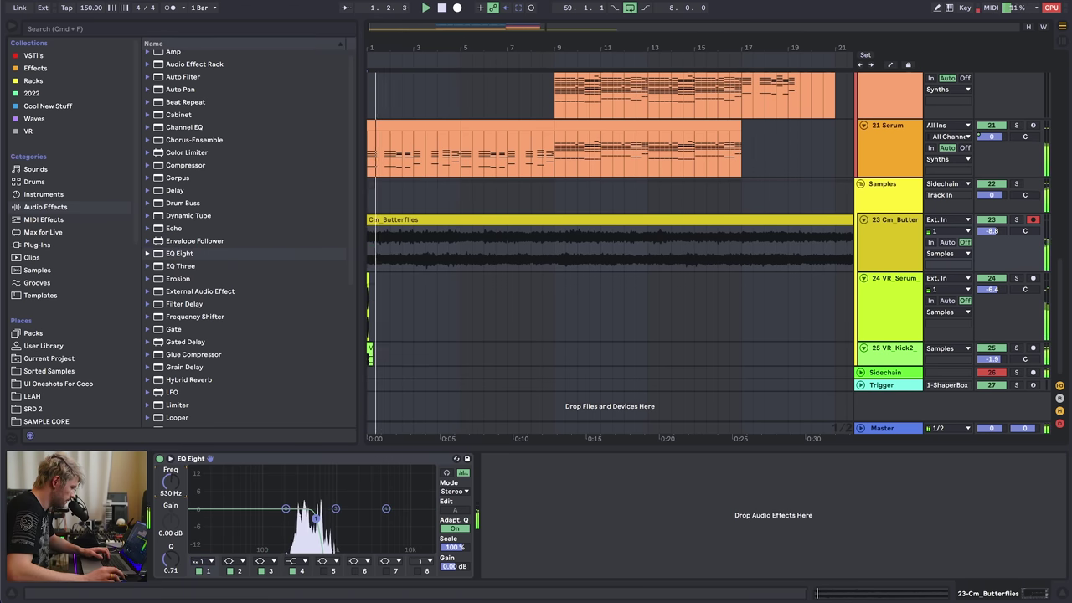
- Automate the EQ Eight cutoff to rise from bar 1 via a bar 7 breakpoint to 22 kHz at bar 9, and split the clip there
key("a")
left_click(370, 251)
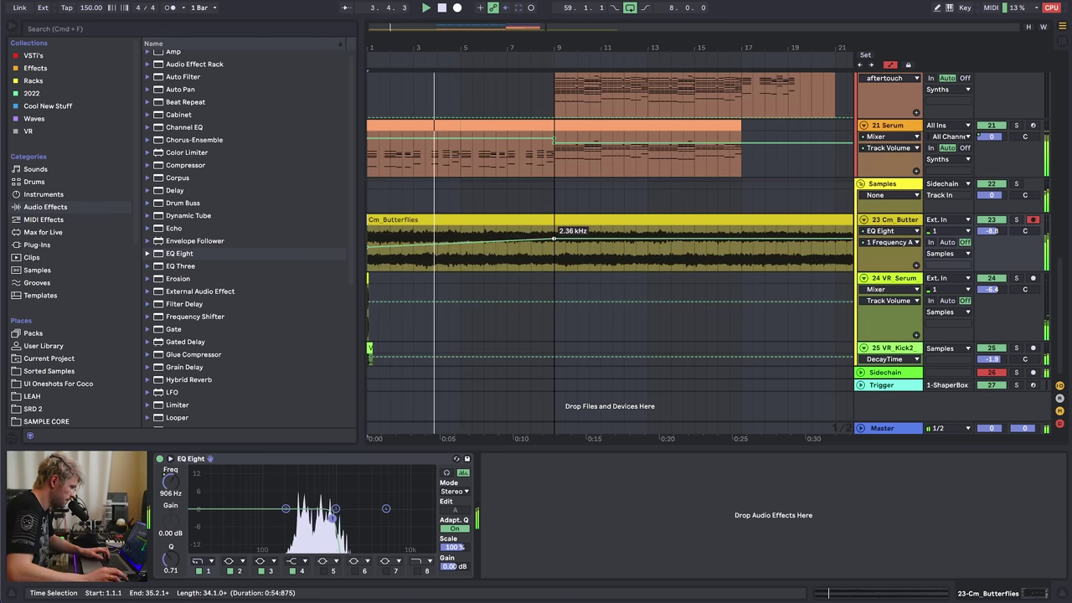
left_click_drag(554, 247, 553, 235)
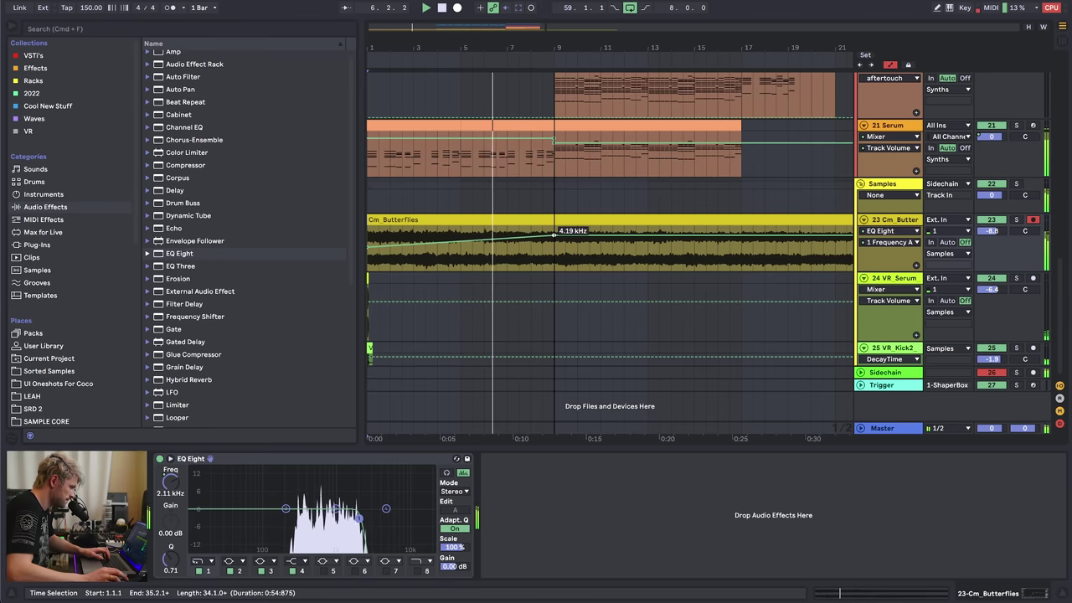
left_click(504, 238)
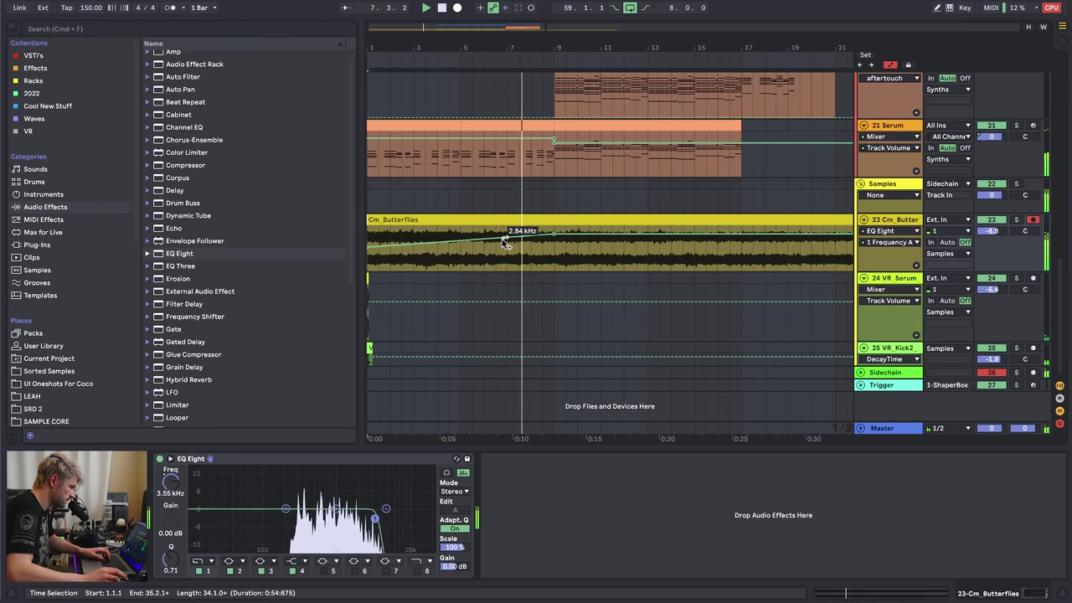
left_click_drag(554, 234, 554, 231)
key("super+e")
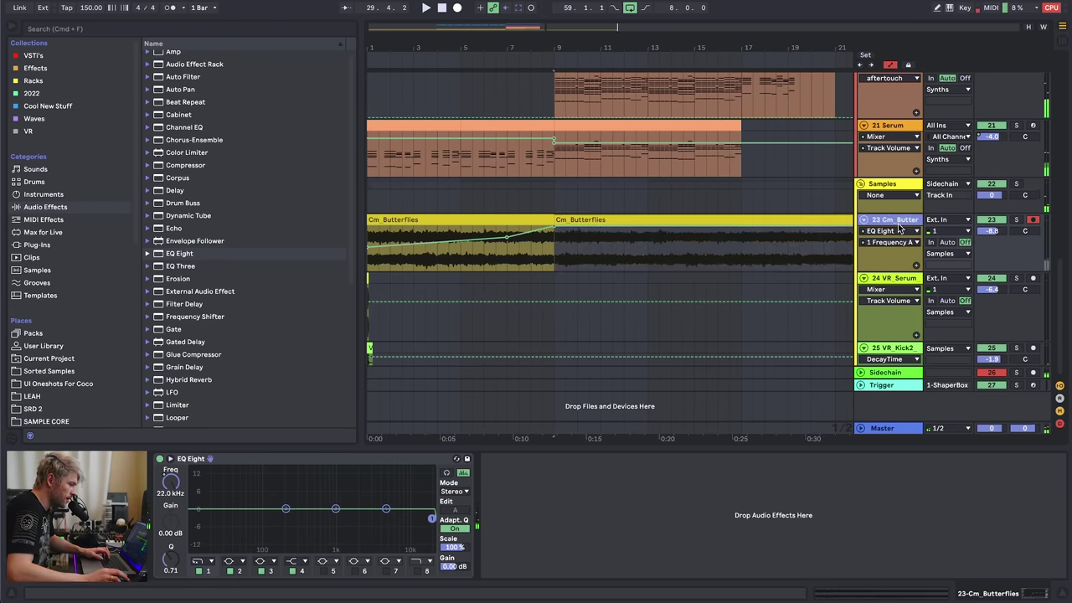
- Add an Auto Pan after the EQ Eight and automate the track volume from -8.8 dB at bar 7 to -5.0 dB at bar 9
left_click_drag(180, 89, 545, 567)
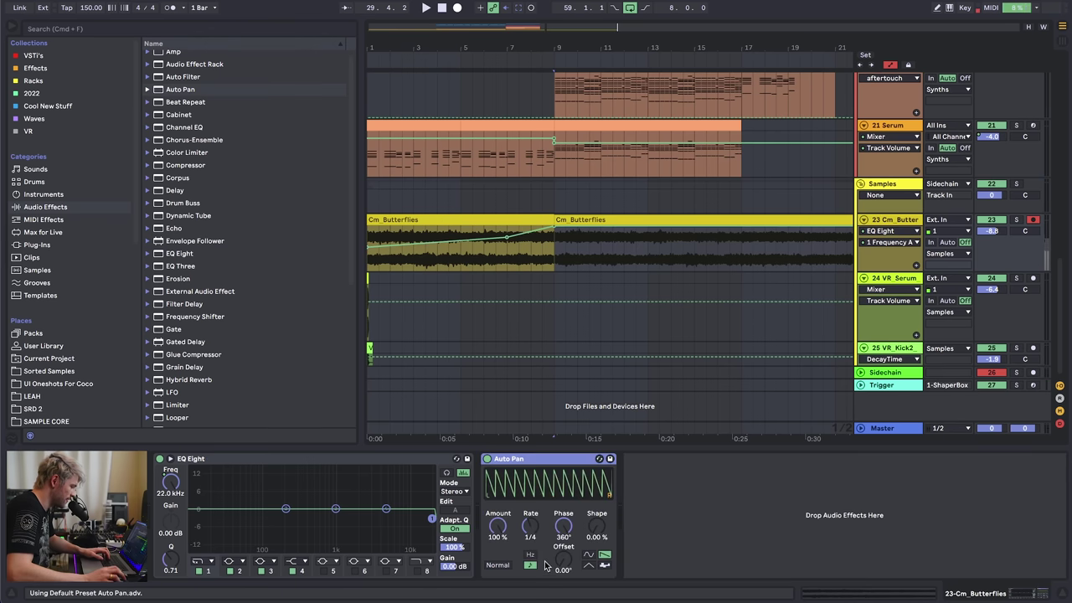
left_click(506, 252)
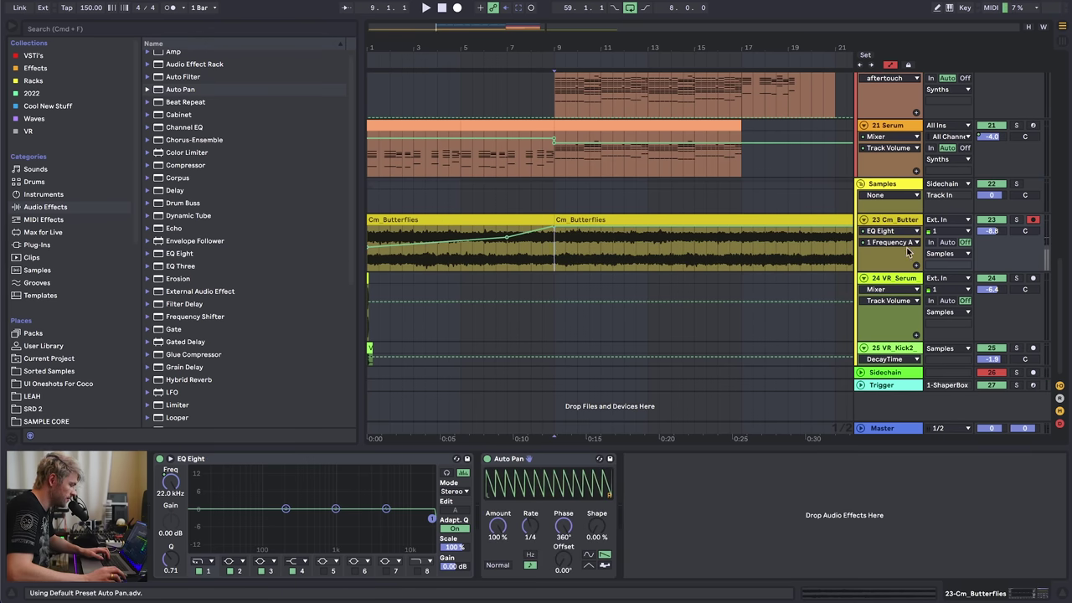
left_click(987, 231)
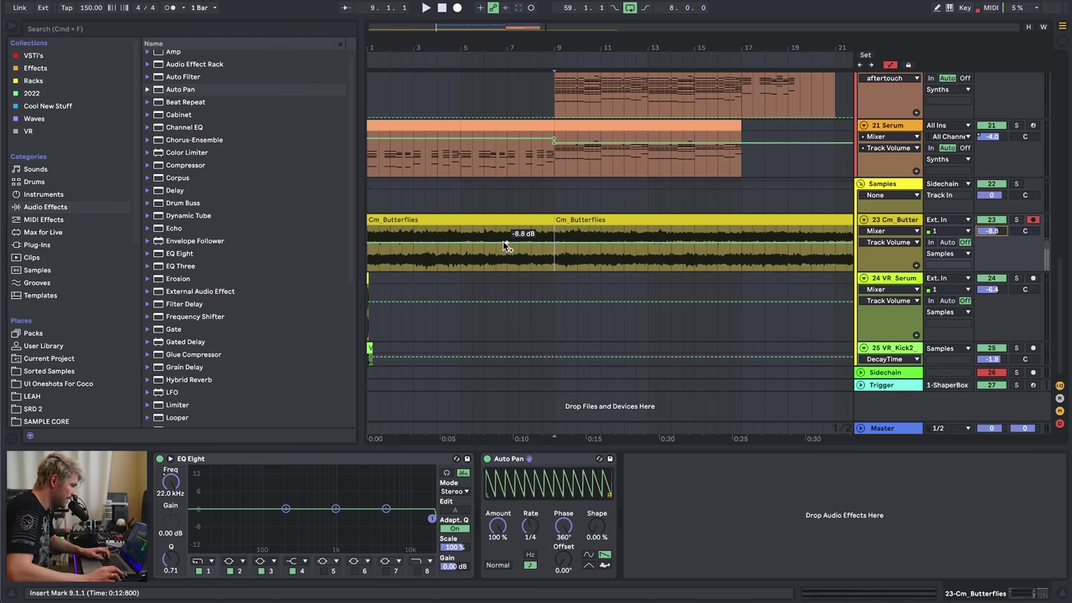
left_click_drag(544, 246, 553, 241)
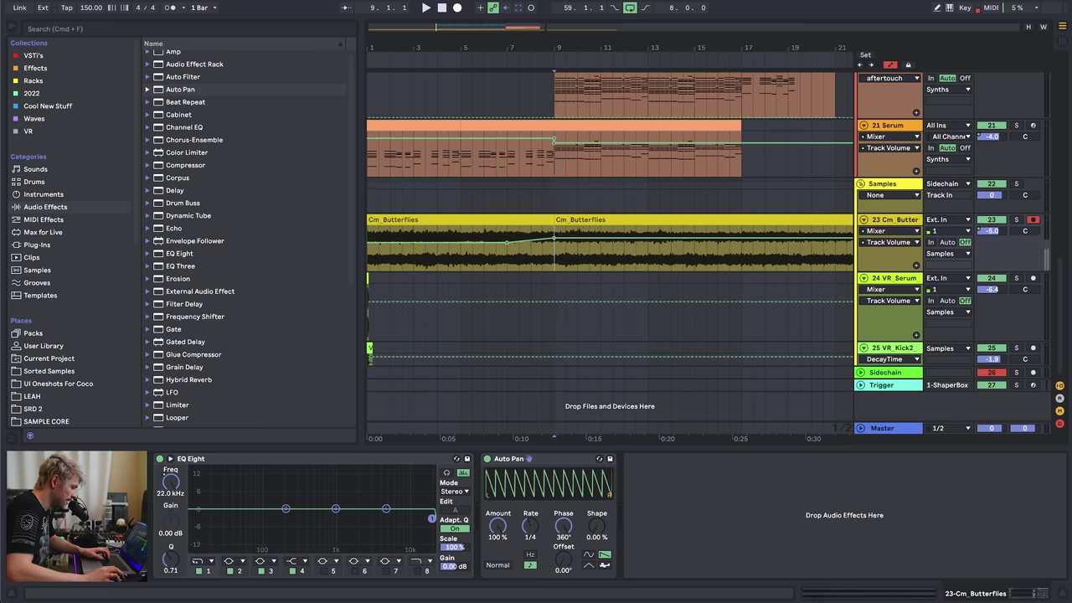
- Set the Auto Pan's rate to 1/8 and its amount to 0%, with its automation lane shown
left_click(519, 540)
left_click_drag(526, 539, 501, 596)
key("a")
key("a")
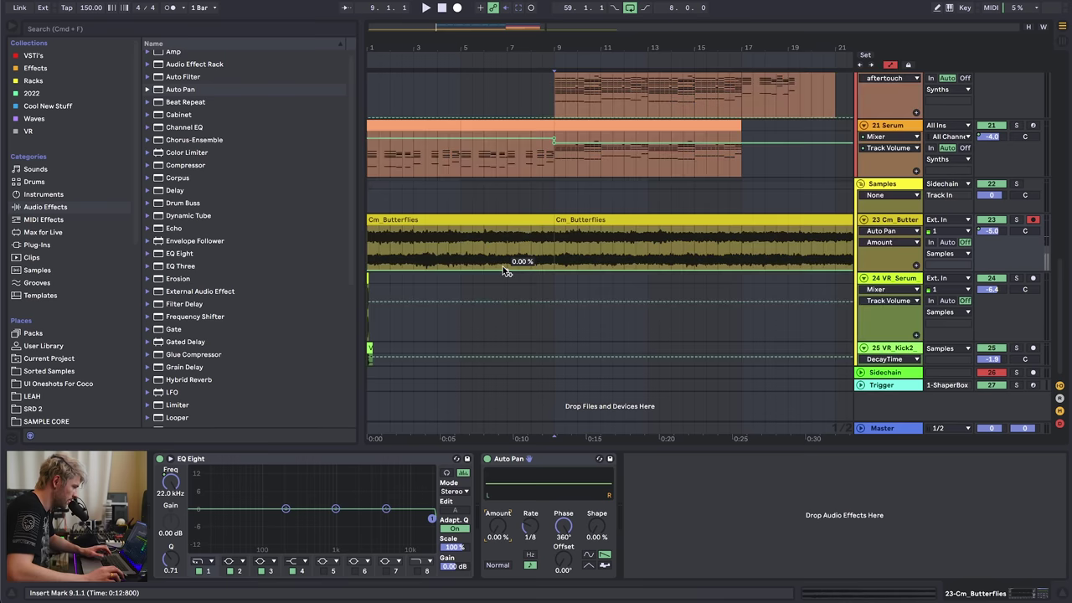
- Automate the Auto Pan amount from 0% at bar 6 to 100% at bar 9, with a breakpoint near bar 8
left_click_drag(543, 268, 554, 228)
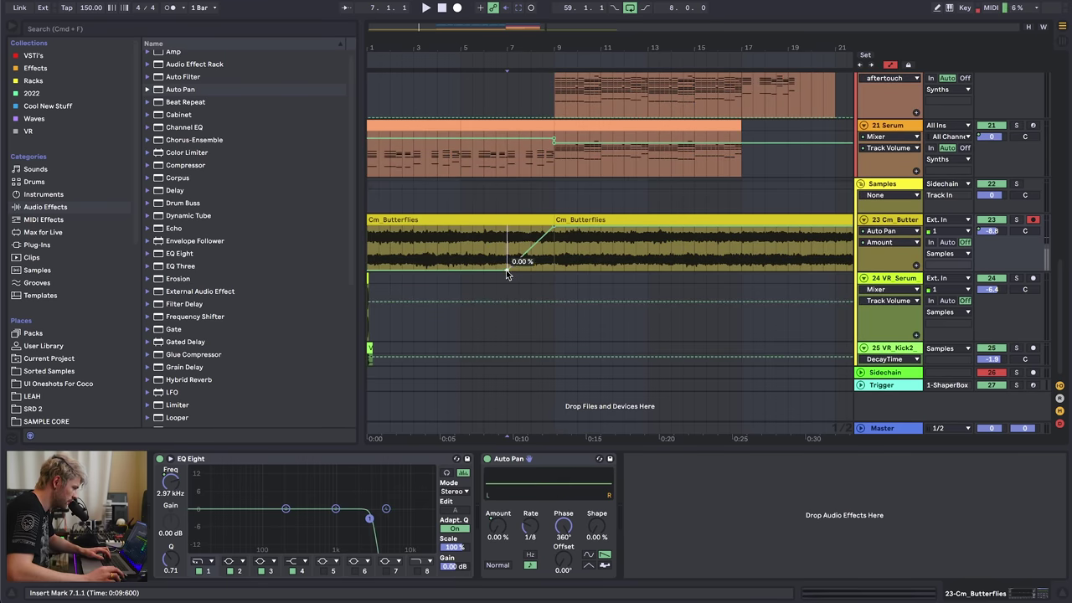
left_click_drag(506, 269, 473, 269)
left_click(486, 251)
key("space")
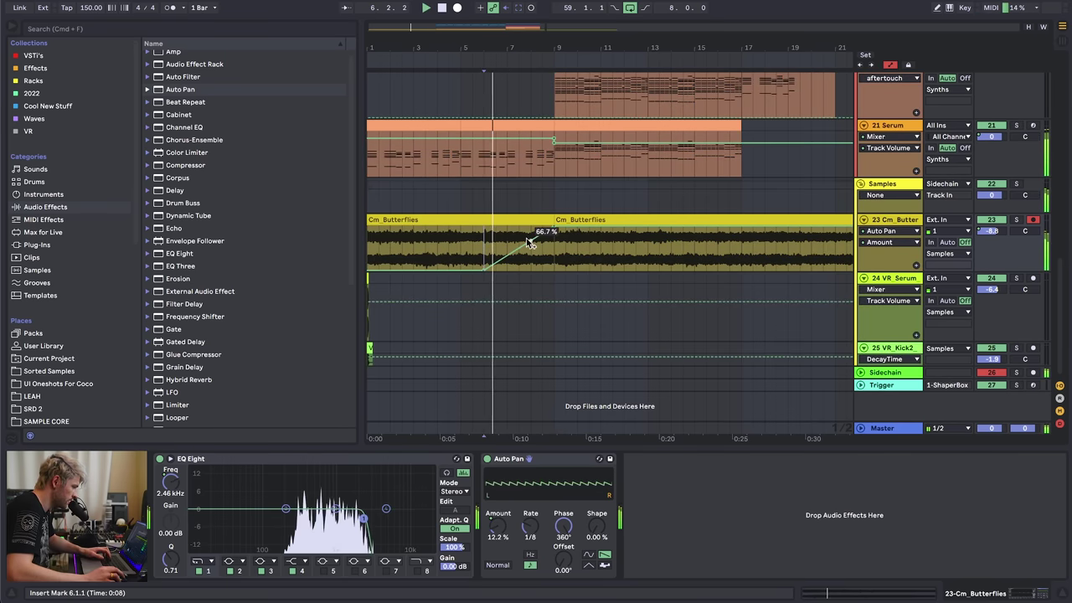
left_click_drag(531, 241, 560, 230)
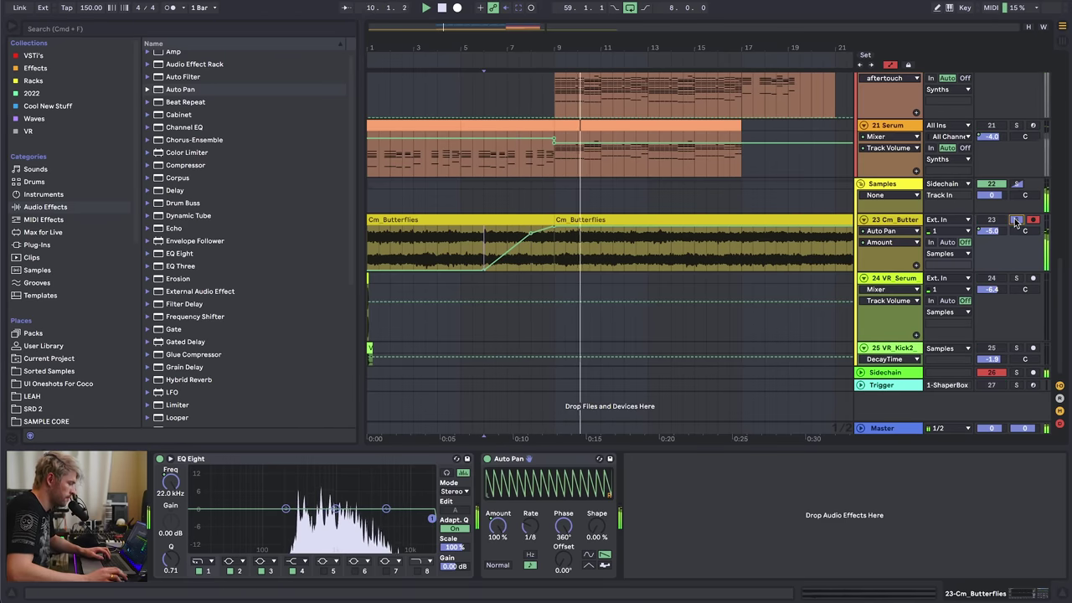
- Transpose the second Cm_Butterflies clip, starting at bar 9, to +15 semitones, replay it and hide the automation
left_click(624, 220)
double_click(624, 221)
key("space")
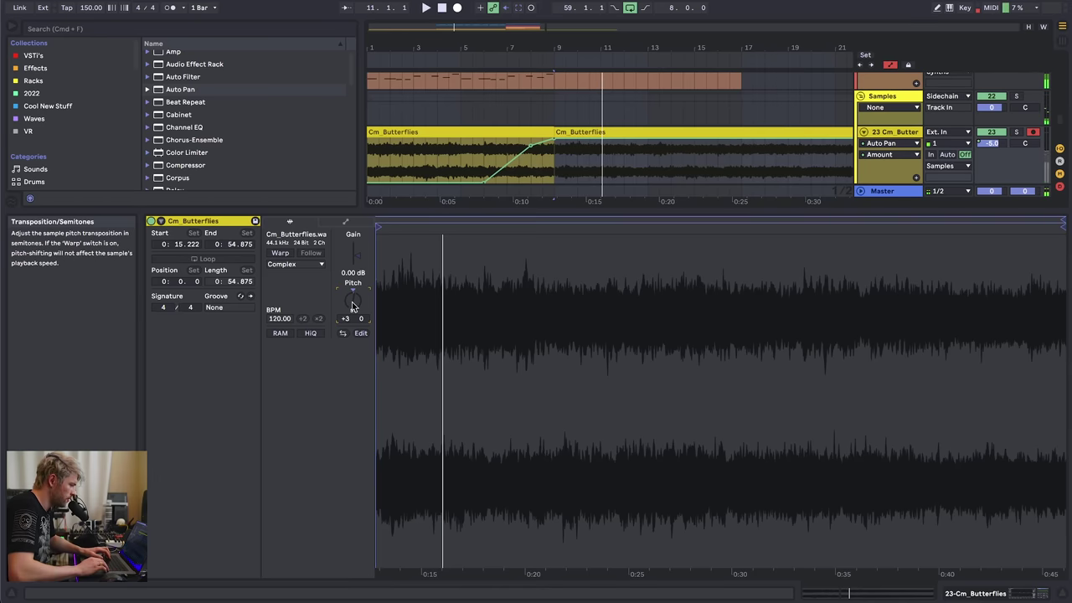
left_click(353, 305)
key("shift+Up")
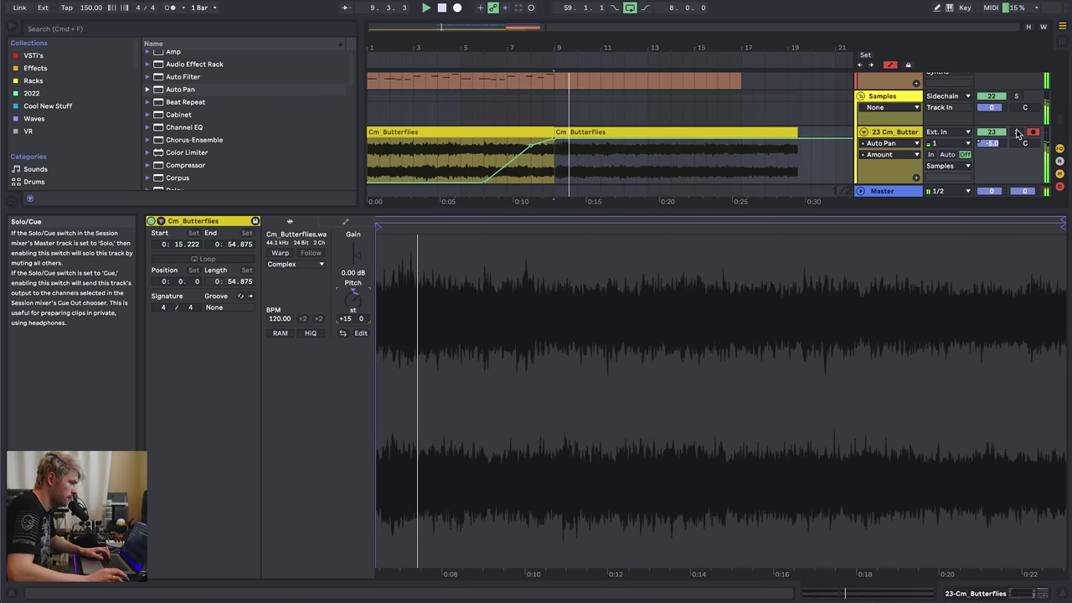
left_click(1036, 592)
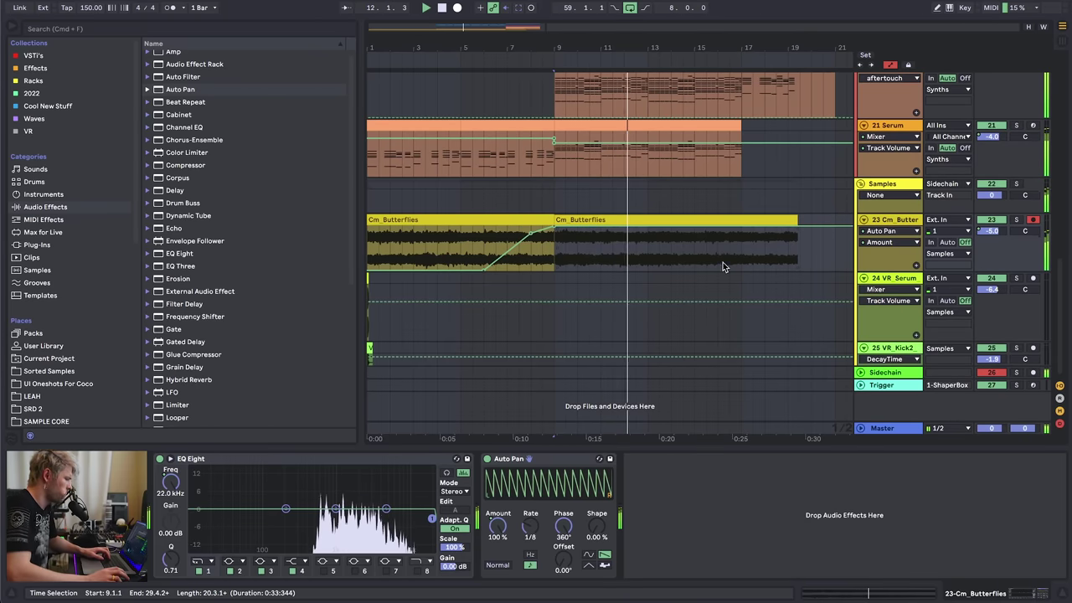
key("a")
- Add a MIDI track below the Serum track in the Bass group and load Serum on it
scroll(712, 261, "up", 15)
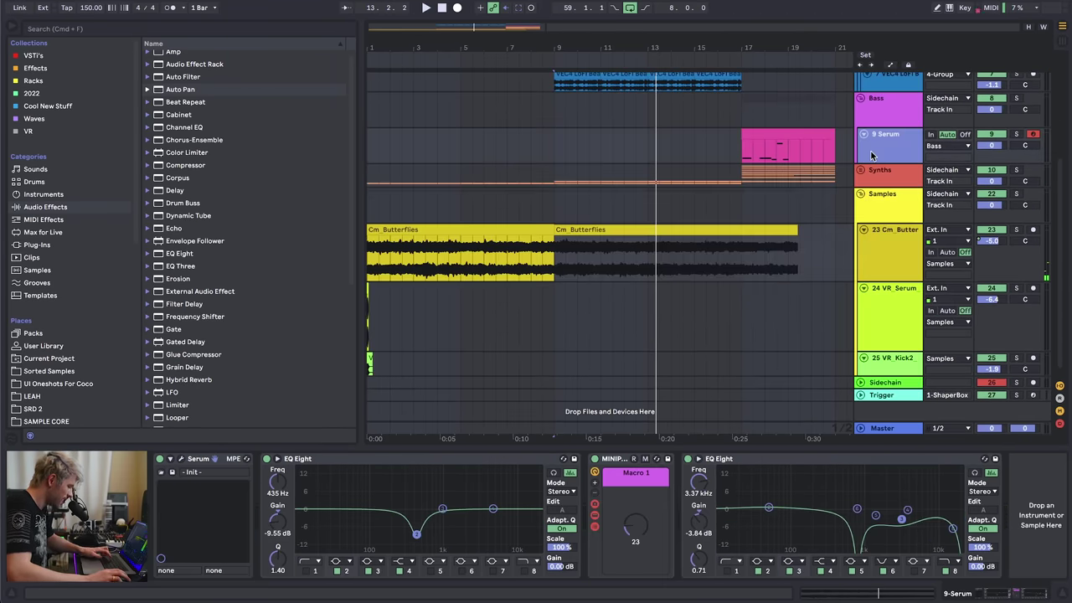
key("super+shift+t")
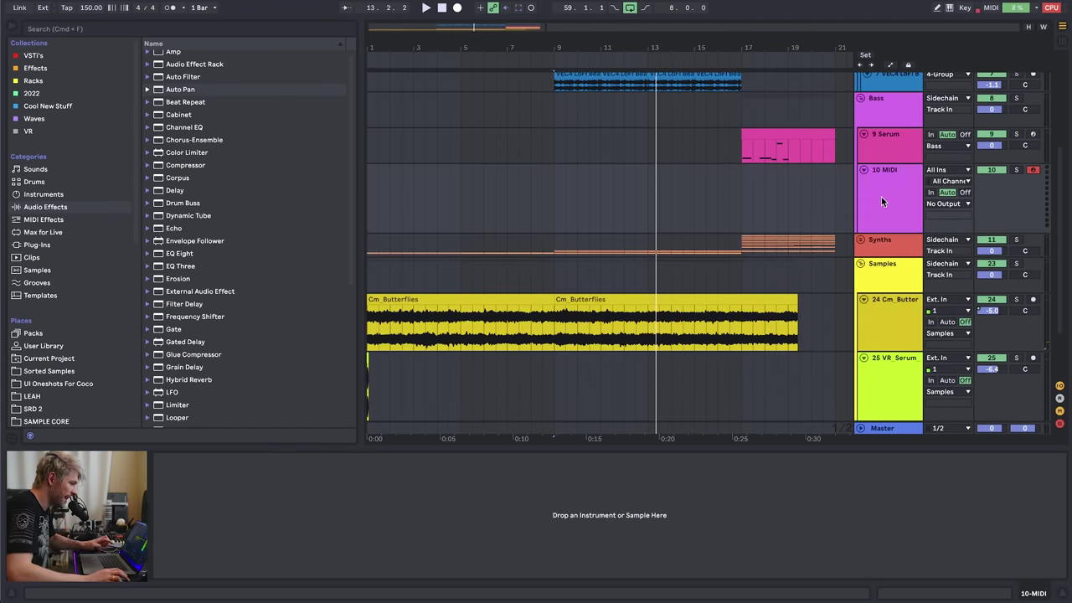
left_click(33, 55)
scroll(243, 251, "down", 10)
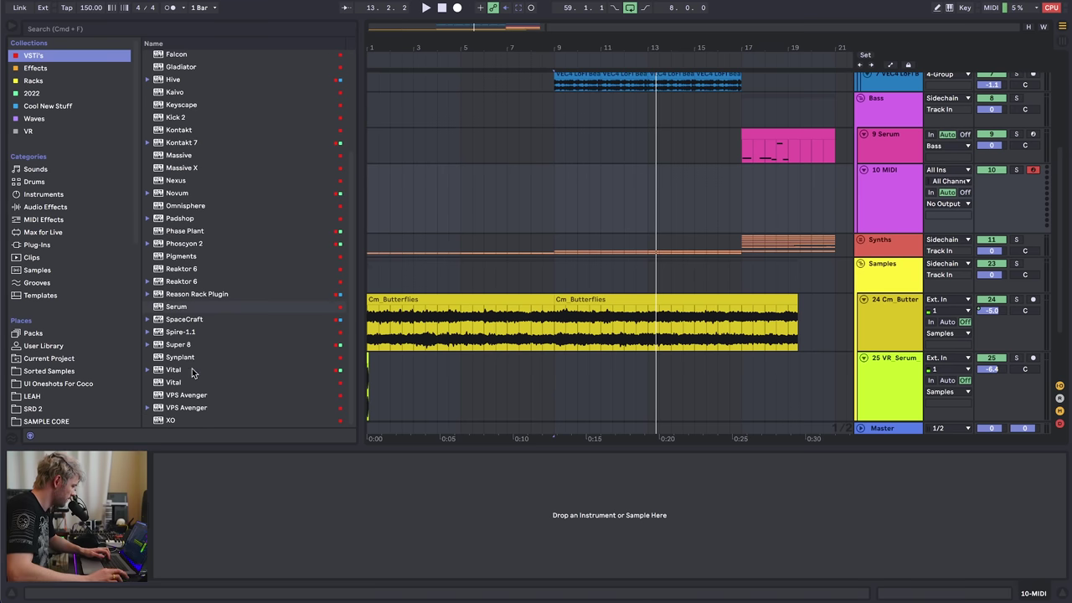
left_click_drag(333, 307, 339, 322)
left_click_drag(536, 228, 534, 229)
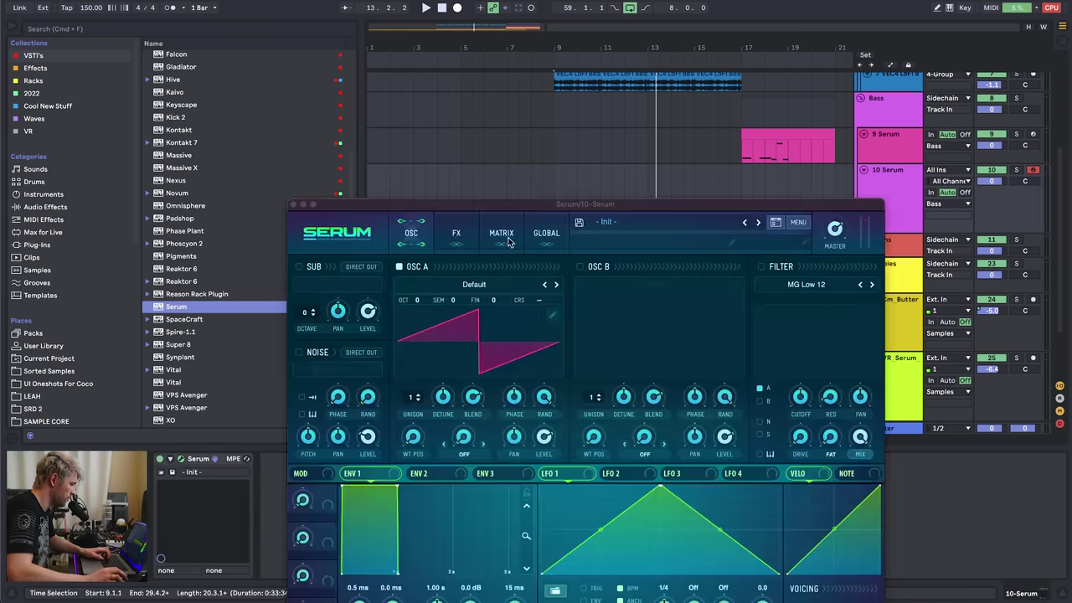
- Enable Serum's filter with LFO 1 modulating the cutoff, and shape LFO 1 into a falling ramp
left_click(763, 267)
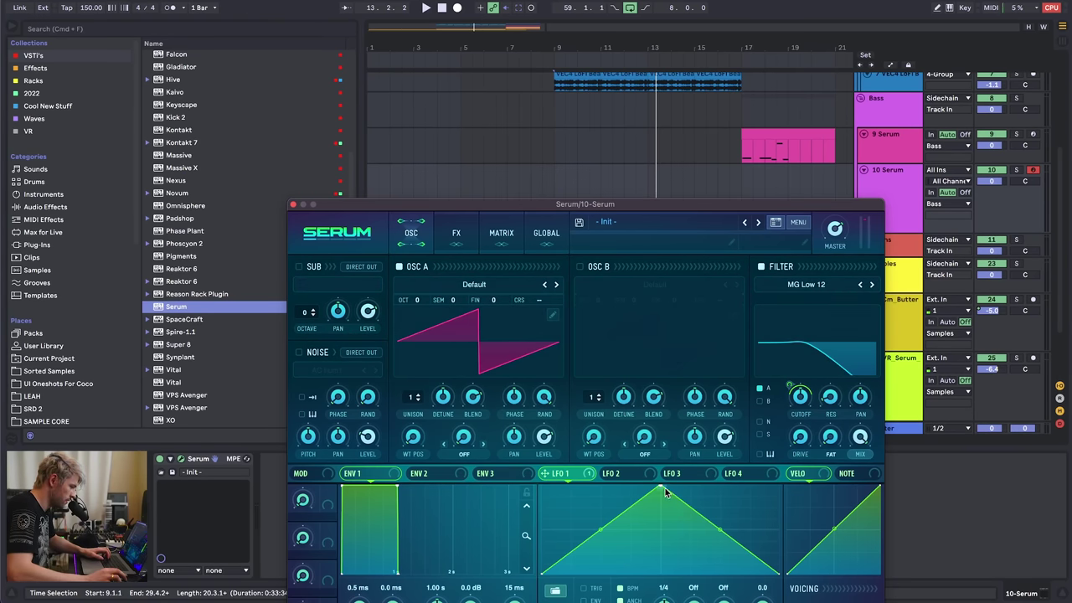
left_click_drag(665, 492, 555, 454)
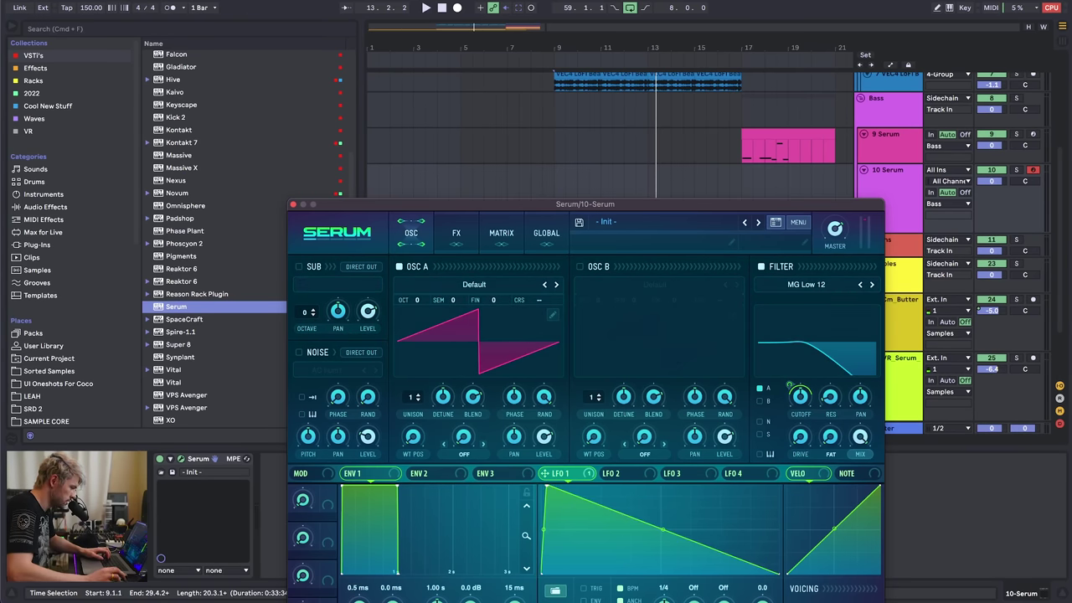
left_click(292, 204)
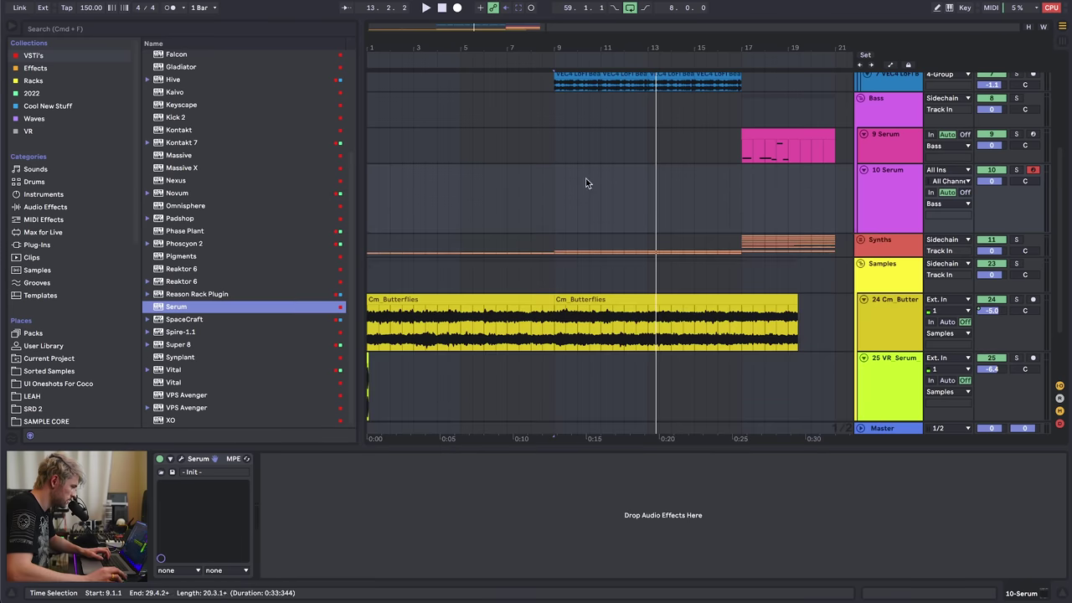
- Open the 21 Nexus clip at bar 9 and select its lowest line of notes, A#1 to F#2, for copying
scroll(658, 221, "down", 2)
left_click(861, 195)
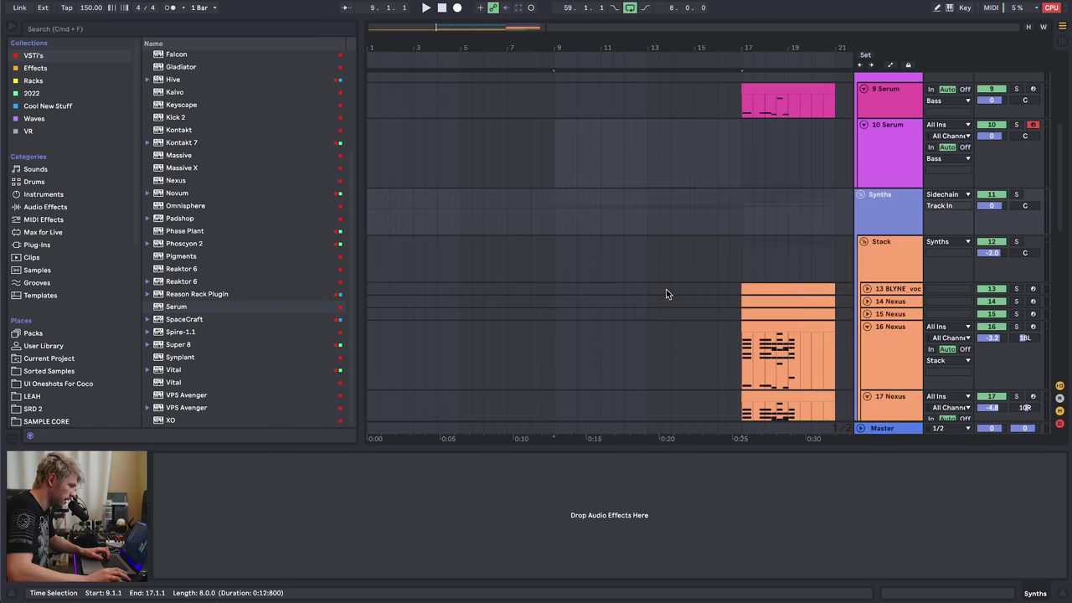
scroll(666, 290, "down", 5)
double_click(653, 301)
left_click(460, 444)
left_click_drag(462, 445, 1065, 550)
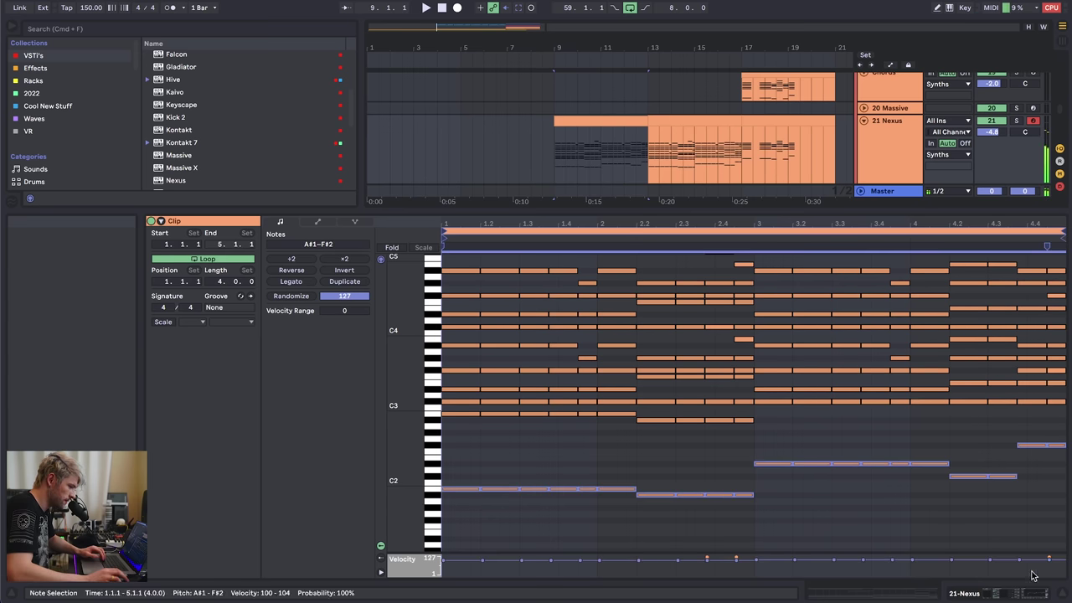
- Create a four-bar MIDI clip at bar 9 on the 10 Serum track and paste the copied bass notes into it
left_click(1011, 593)
scroll(550, 159, "up", 6)
left_click(554, 166)
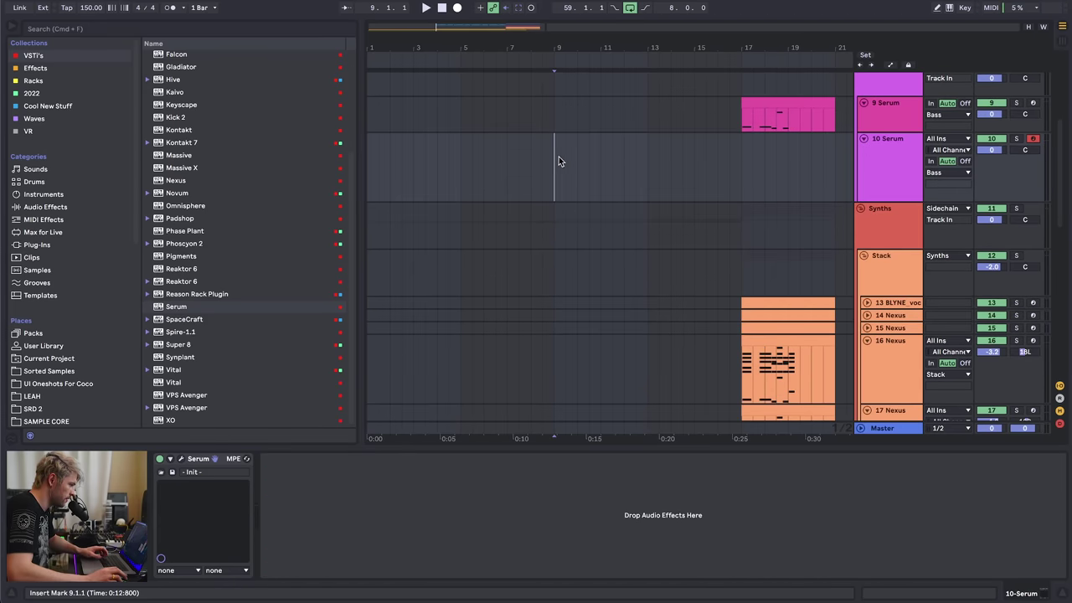
left_click_drag(558, 157, 651, 168)
key("super+shift+m")
key("super+v")
- Transpose all notes of the new 10 Serum clip down one octave while playing it back
left_click_drag(470, 418, 463, 481)
left_click(429, 466)
key("super+a")
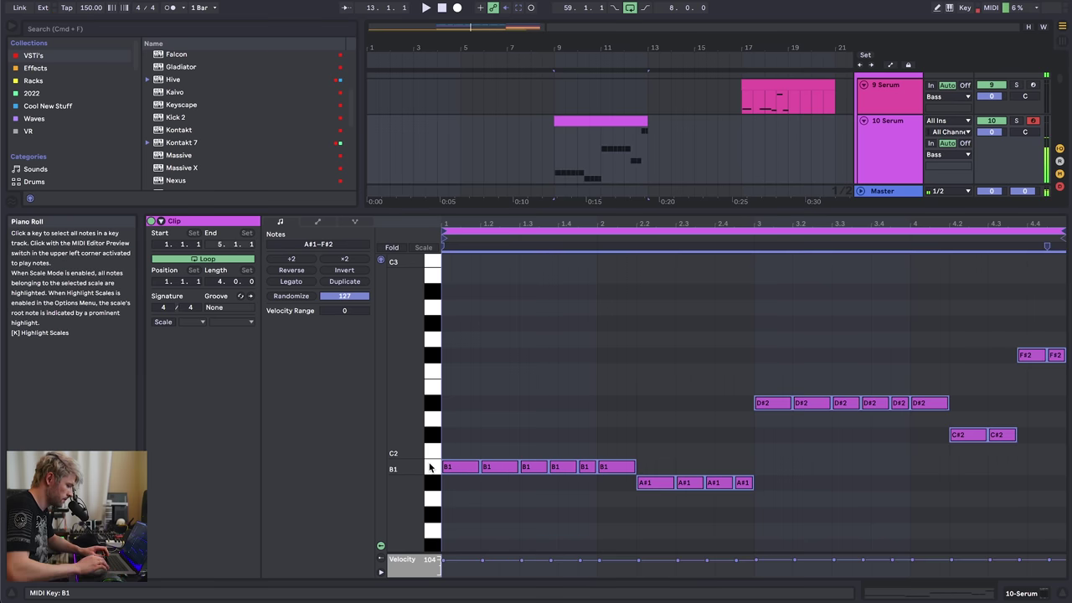
key("ctrl+a")
key("space")
key("shift+Down")
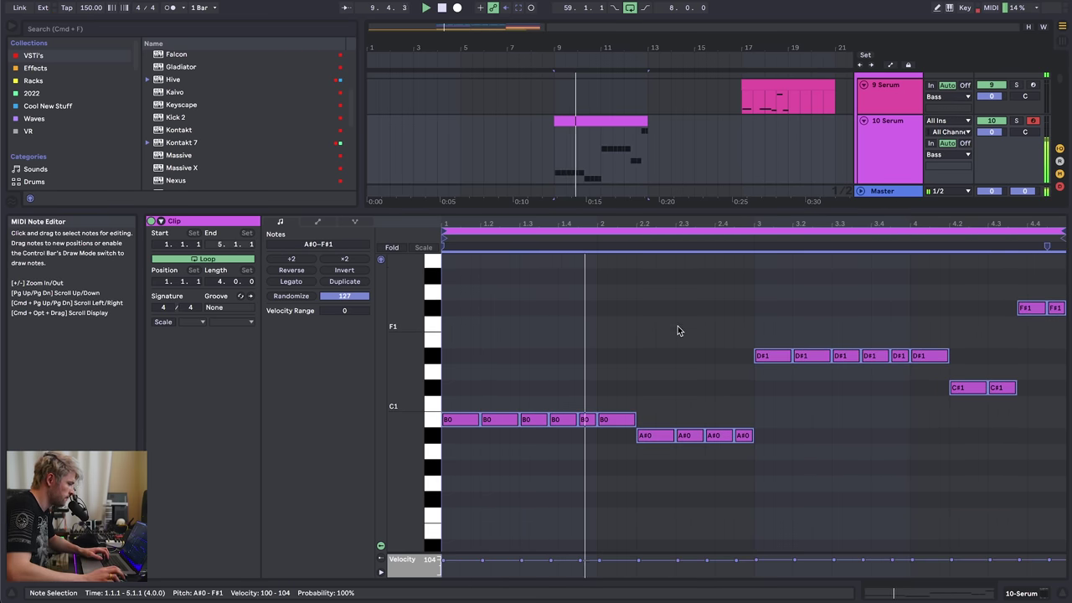
- Vary the bass pitches with A#1 and D1 ending bar 2, F#1 ending bar 3 and F#0 last, and duplicate the clip up to bar 17
left_click(719, 434)
key("shift+Up")
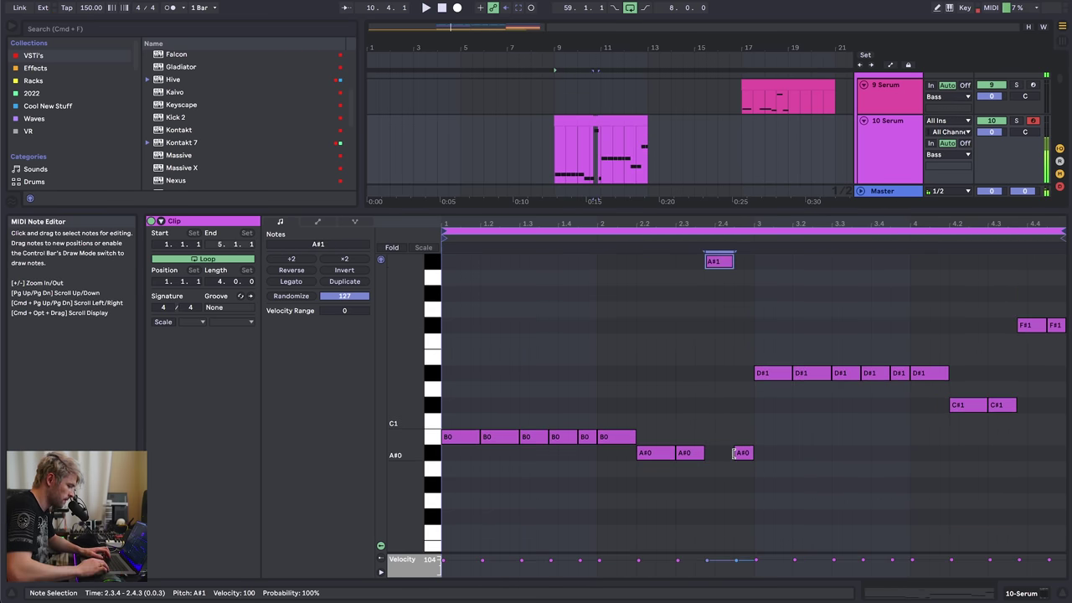
left_click(899, 373)
key("Down")
key("Down")
left_click(1056, 326)
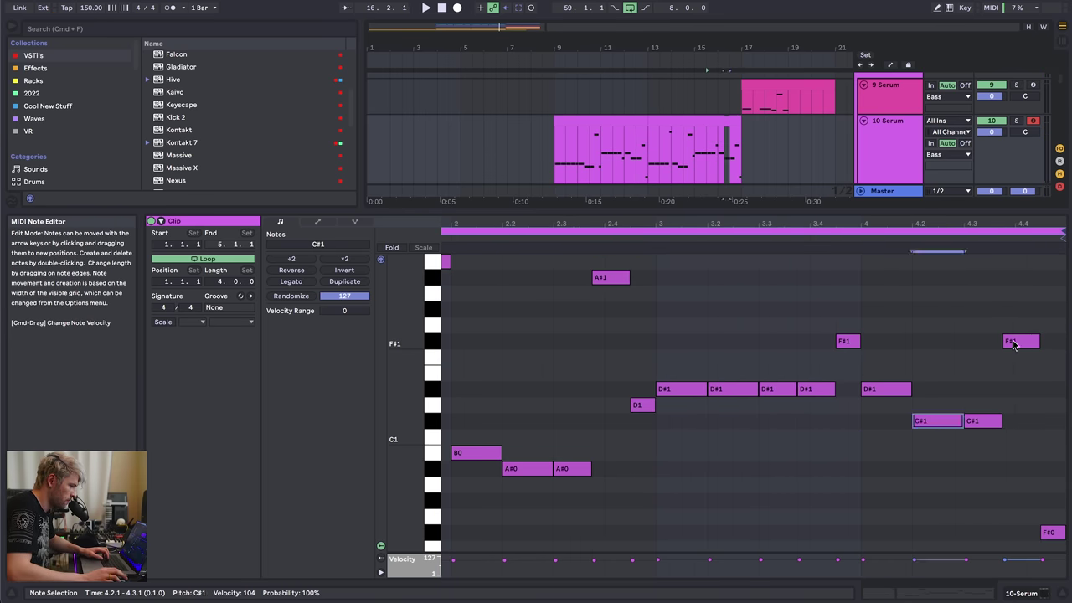
- Play back the extended 10 Serum bass line together with the drum loops between bars 9 and 17
left_click(1012, 341)
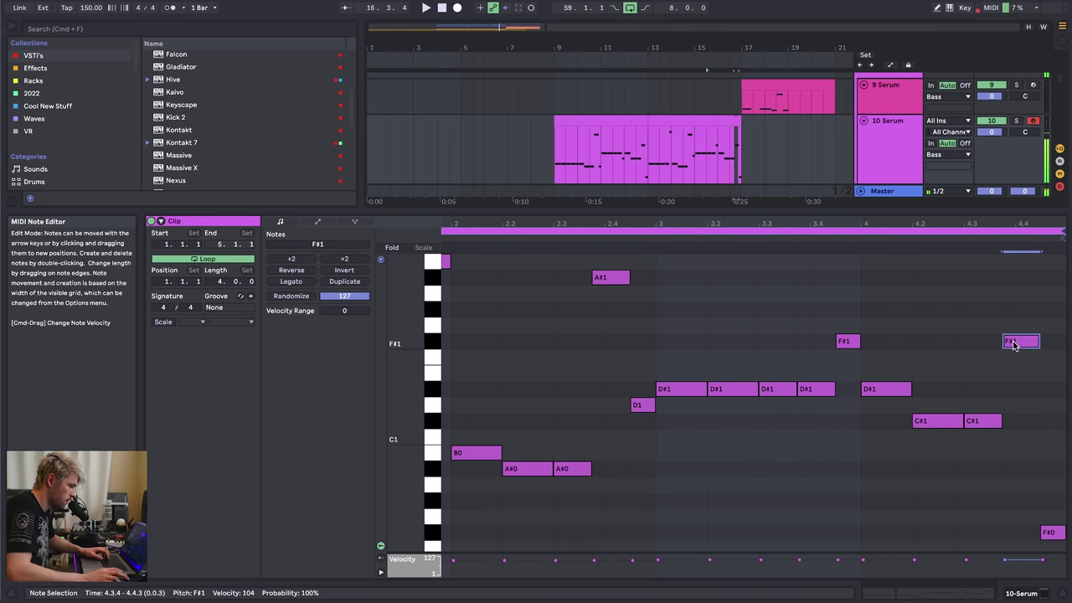
left_click(833, 246)
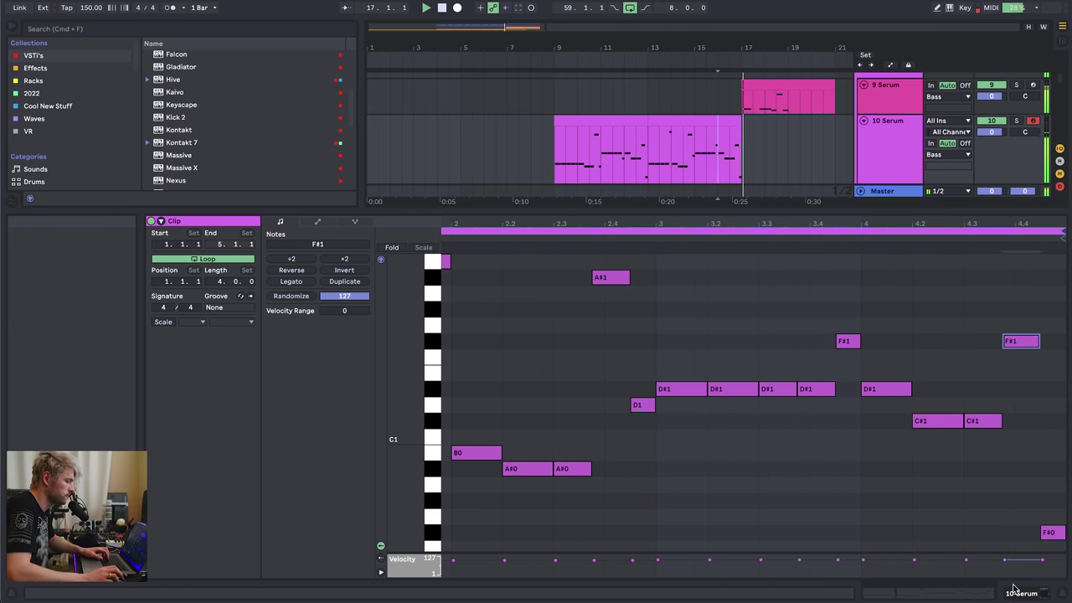
key("space")
left_click(740, 153)
left_click_drag(719, 39, 571, 24)
key("space")
left_click(603, 218)
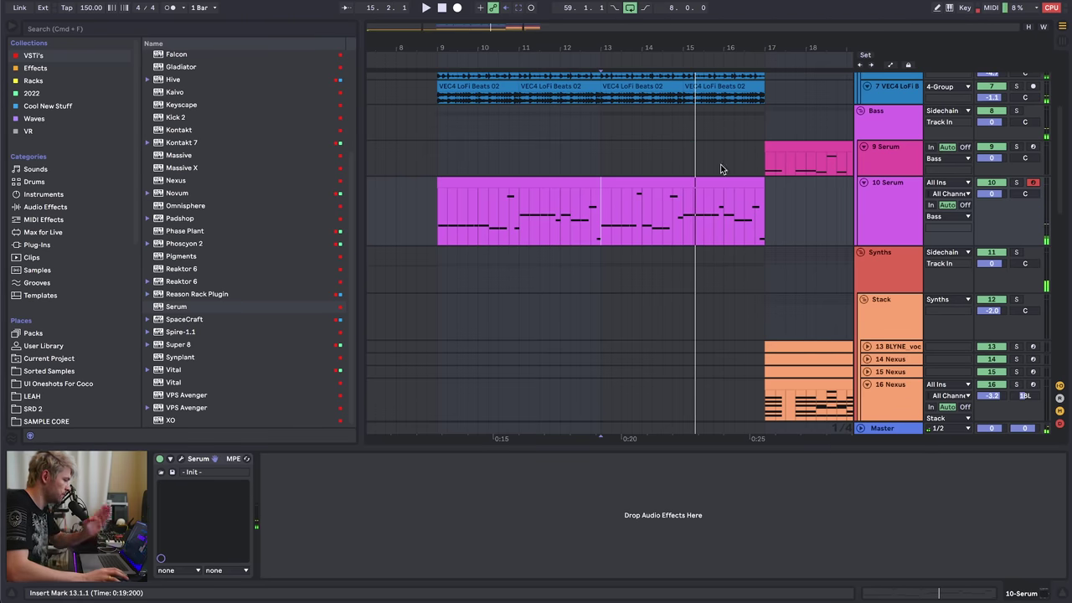
- Set the loop to bars 9 to 17 and duplicate that section of time across all tracks
left_click(721, 207)
left_click_drag(722, 42, 663, 44)
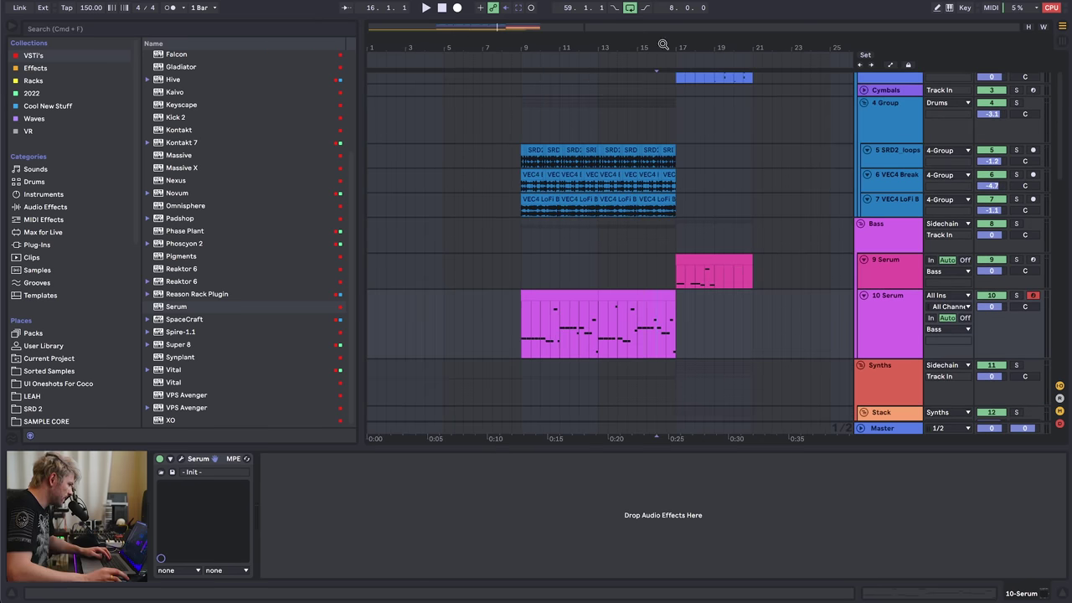
left_click_drag(679, 113, 832, 117)
left_click(833, 117)
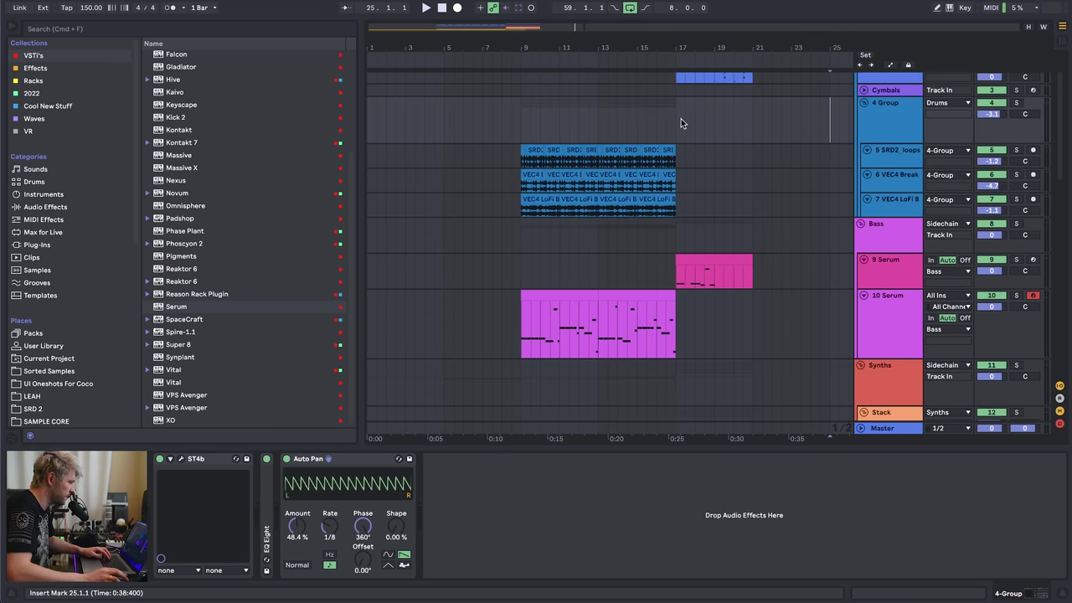
left_click_drag(681, 123, 523, 121)
key("super+l")
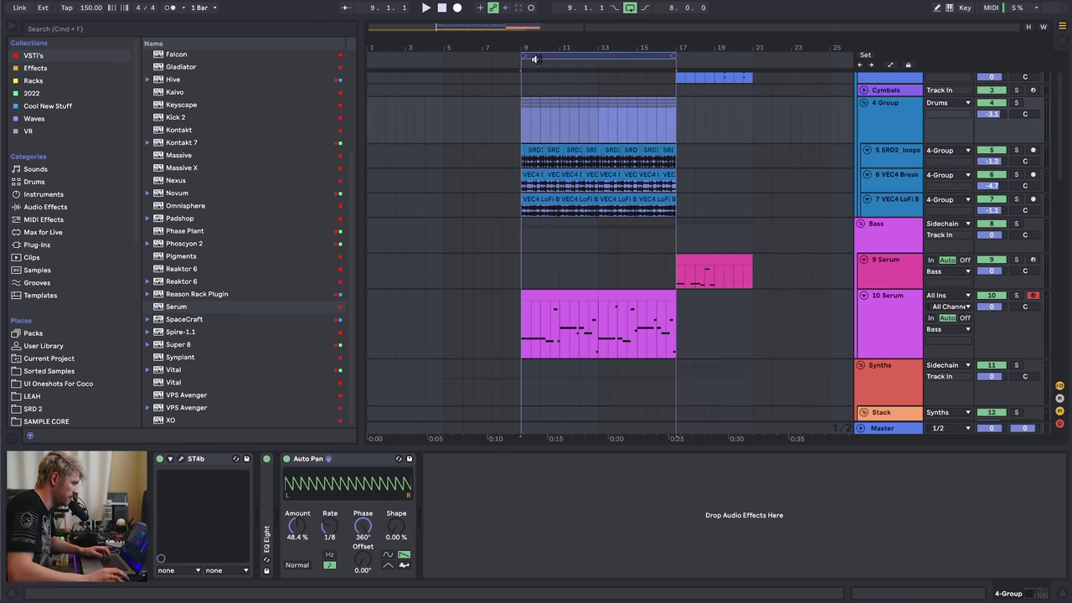
right_click(575, 59)
left_click(630, 101)
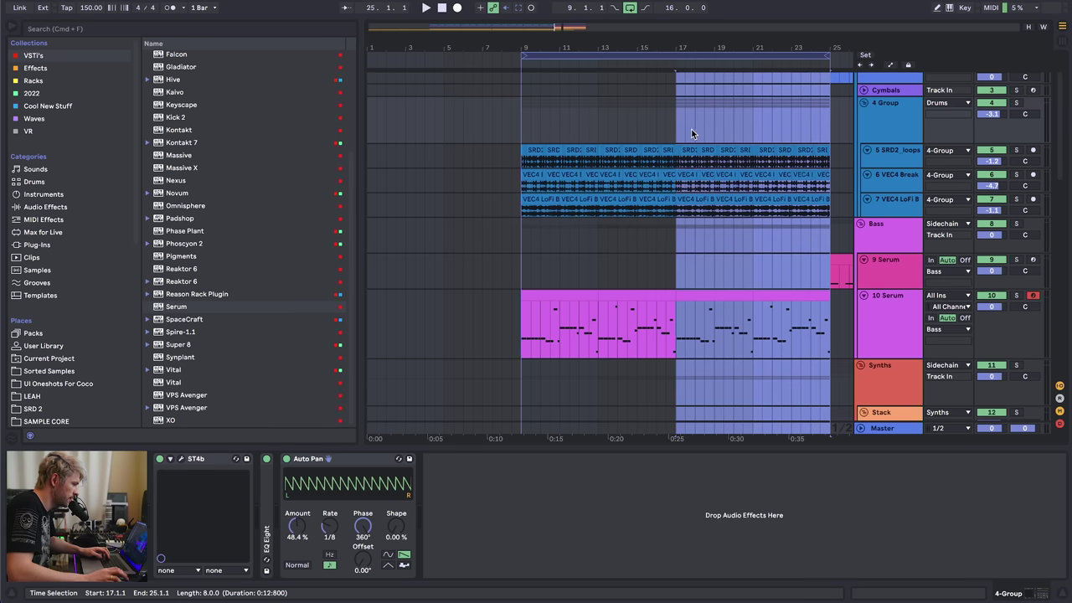
- Delete the duplicated drum loops and the 21 Nexus piano clip between bars 17 and 25, and play from bar 17
left_click_drag(676, 130, 850, 210)
key("Delete")
scroll(751, 221, "down", 10)
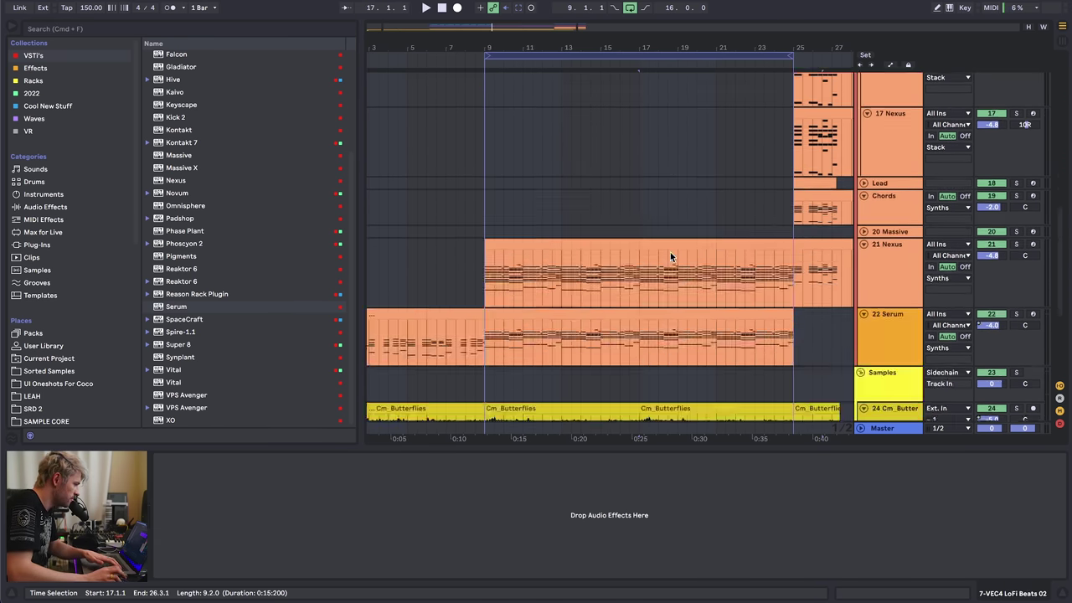
left_click(669, 247)
key("Delete")
key("Delete")
left_click(641, 226)
key("space")
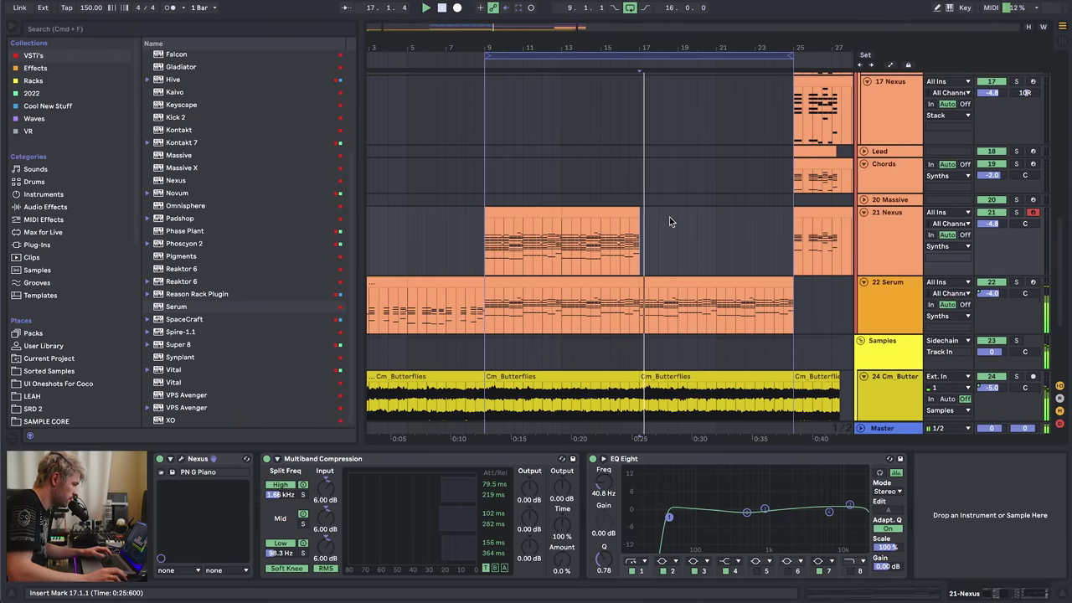
- Transpose the Cm_Butterflies clip starting at bar 17 to +3 semitones
scroll(669, 219, "up", 3)
scroll(671, 224, "down", 6)
double_click(676, 235)
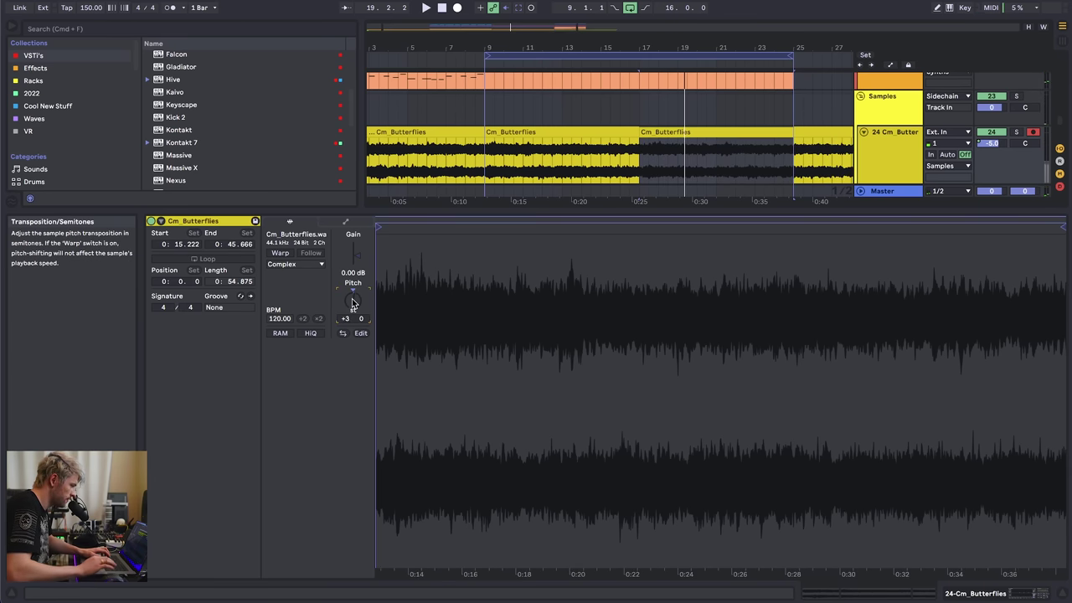
key("shift+Tab")
- Automate the Cm_Butterflies track from bar 17 with the Auto Pan amount at 0% and the track volume at -9 dB
key("a")
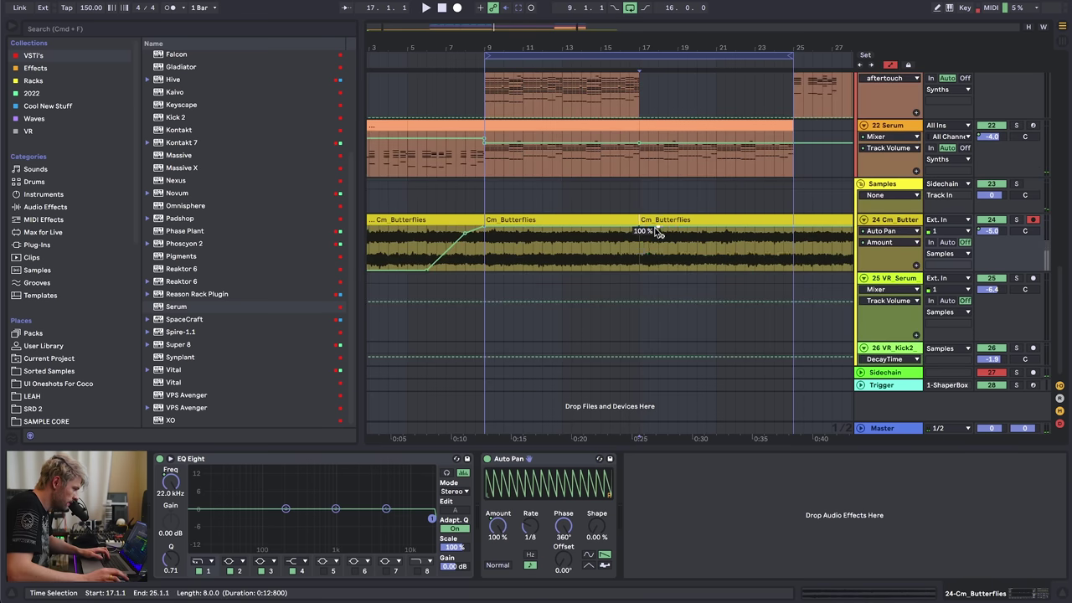
left_click(995, 231)
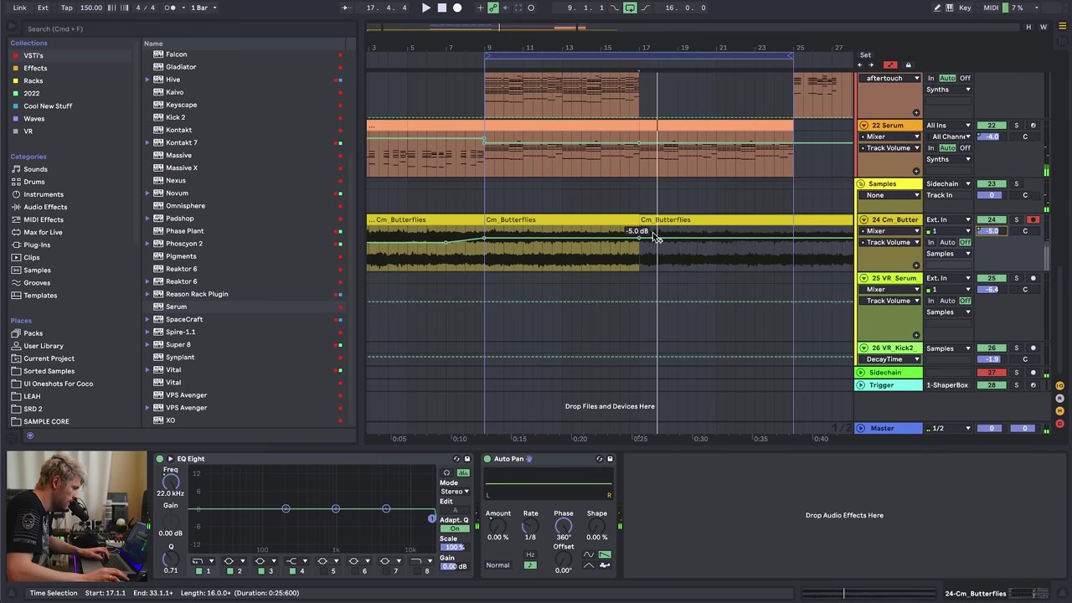
left_click_drag(653, 237, 640, 245)
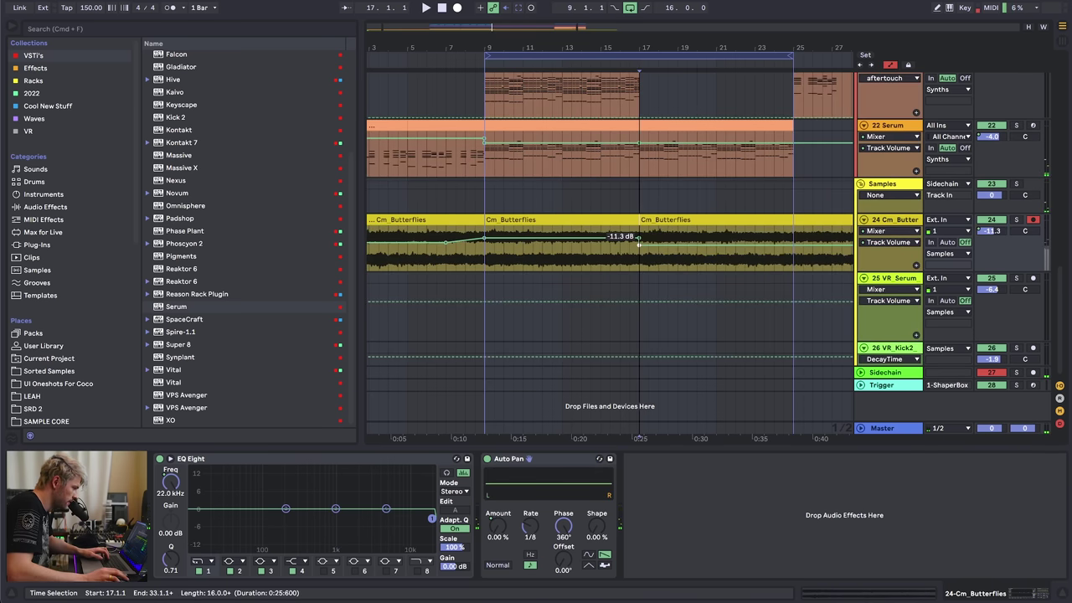
- Split the Cm_Butterflies clip at bars 21 and 25
left_click(719, 263)
key("super+e")
left_click(744, 219)
left_click(792, 255)
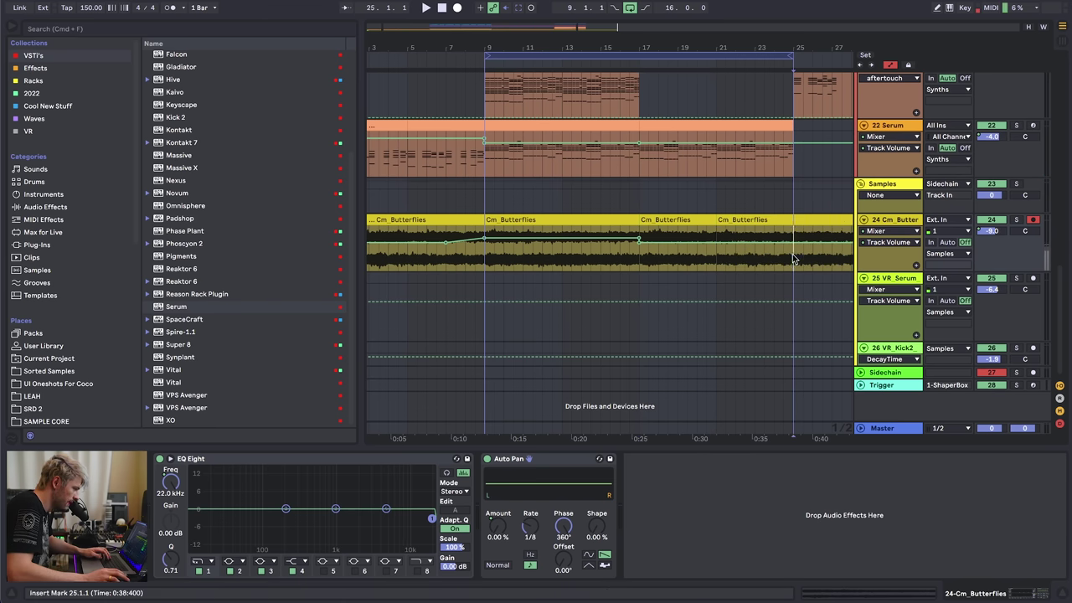
- Enable Warp on the Cm_Butterflies clip between bars 21 and 25 and show its Transposition envelope
double_click(766, 218)
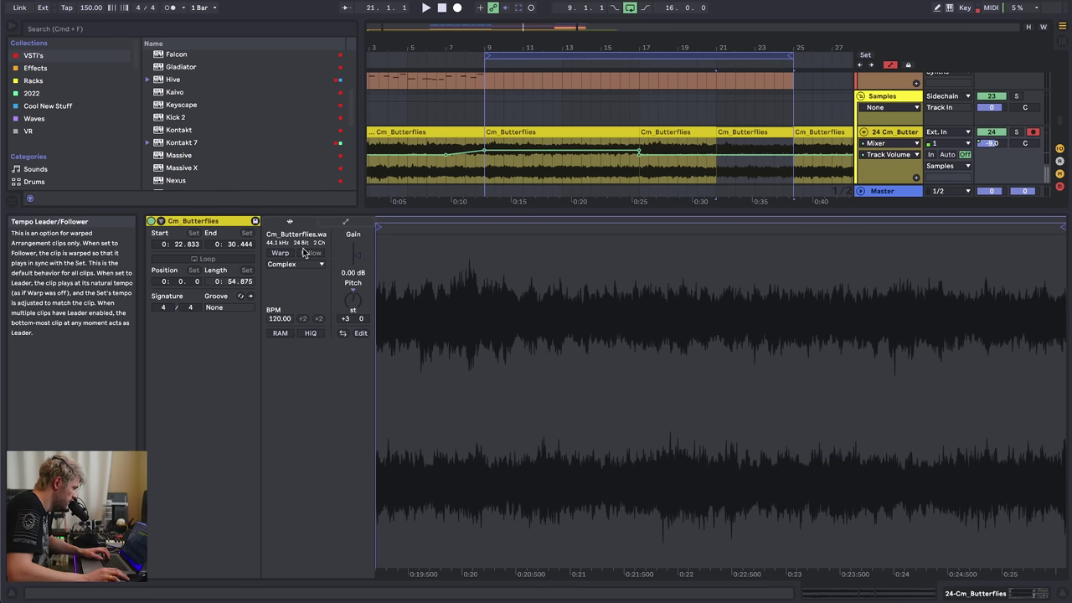
left_click(281, 253)
left_click(344, 222)
left_click(296, 246)
left_click(293, 256)
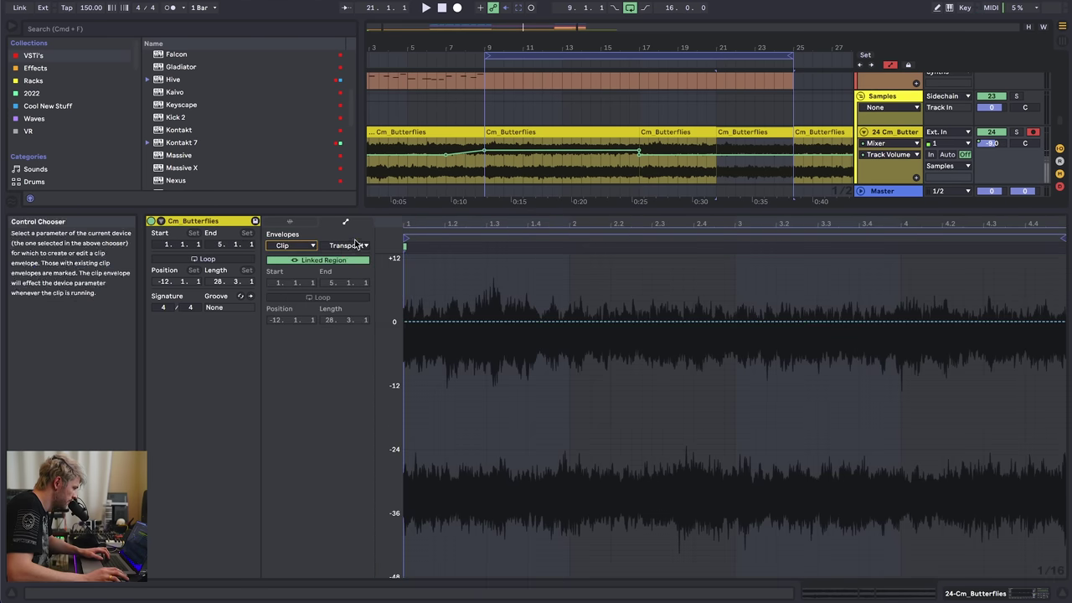
left_click(356, 245)
left_click(359, 265)
- Ramp the clip's transposition from 0 to +12 semitones over its first three bars, play it and cut the clip off at bar 24
left_click(404, 321)
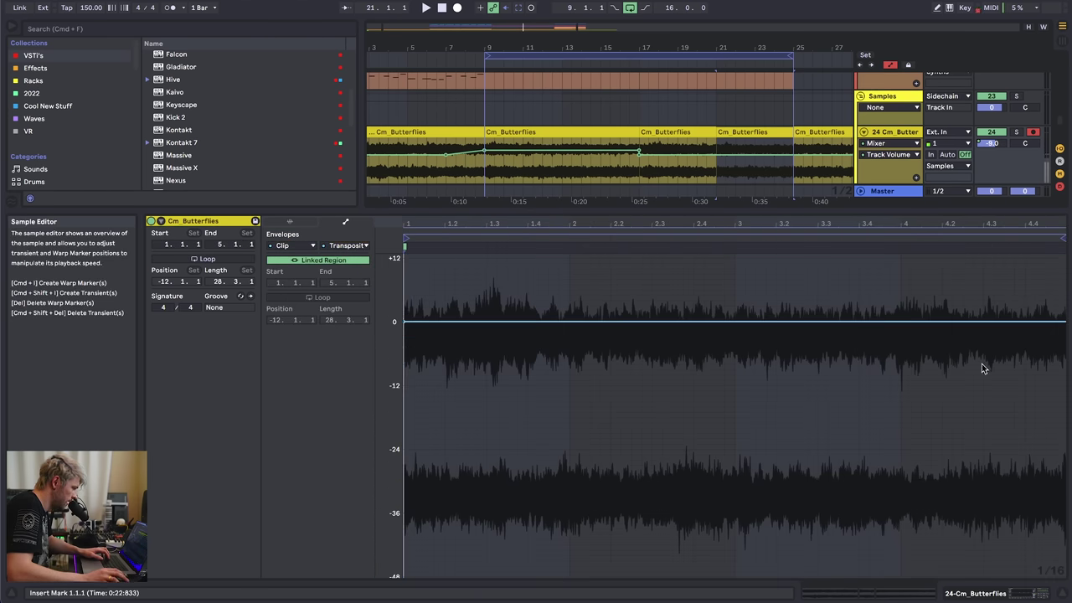
left_click_drag(902, 321, 901, 259)
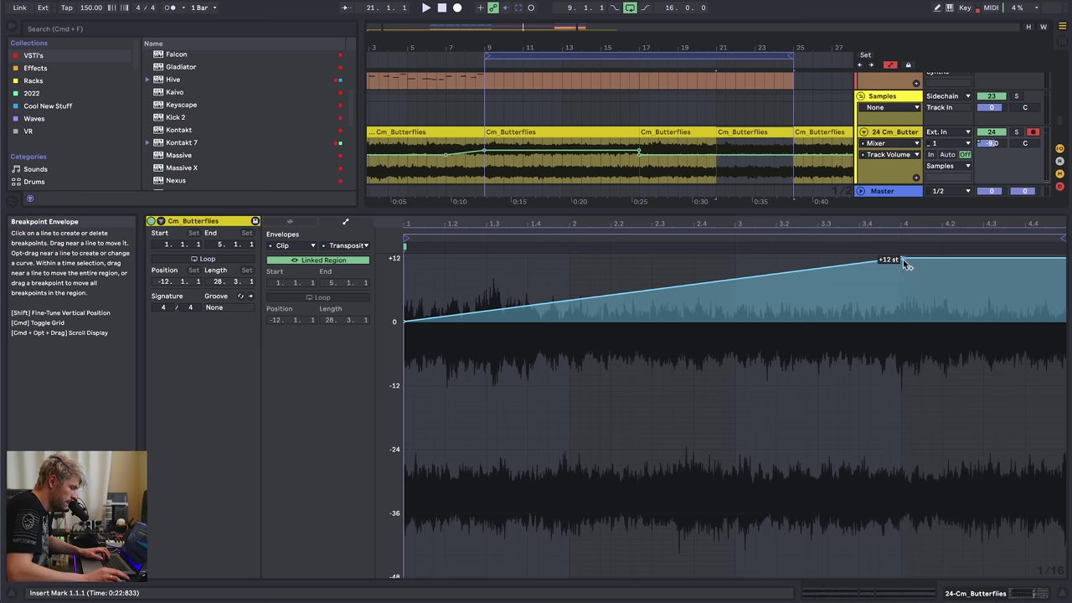
scroll(890, 338, "up", 2)
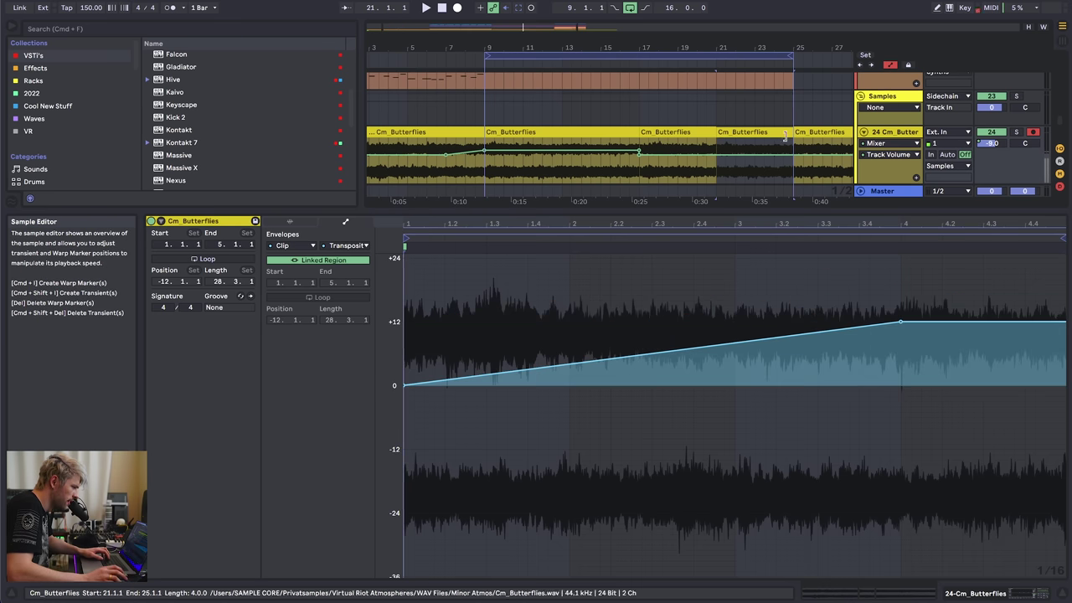
key("space")
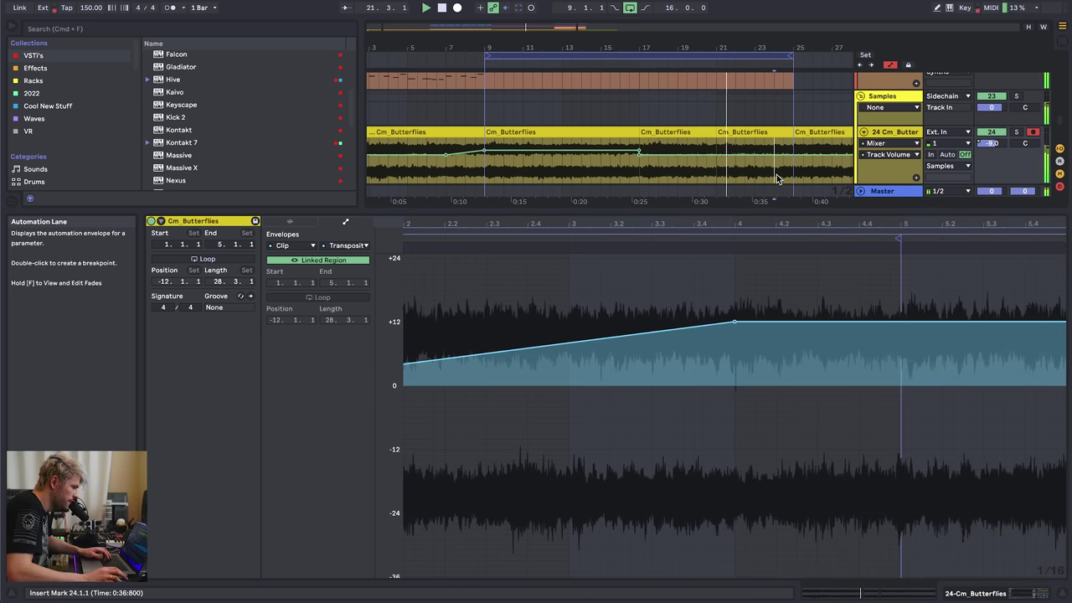
left_click_drag(776, 178, 794, 155)
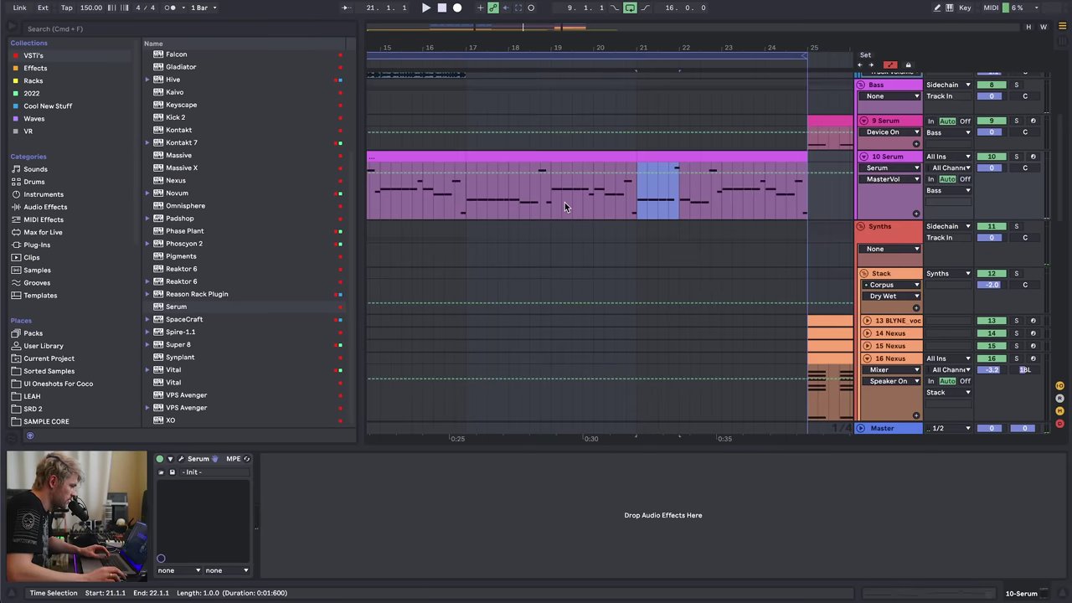
- Repeat the bar 19 phrase every bar up to bar 24 on the 10 Serum and 22 Serum tracks
left_click_drag(591, 200, 782, 159)
scroll(516, 220, "down", 5)
left_click_drag(552, 262, 789, 248)
- Shorten the repeated 22 Serum chords from half-bar chunks at bar 21 to one-beat chunks before bar 24
left_click(663, 296)
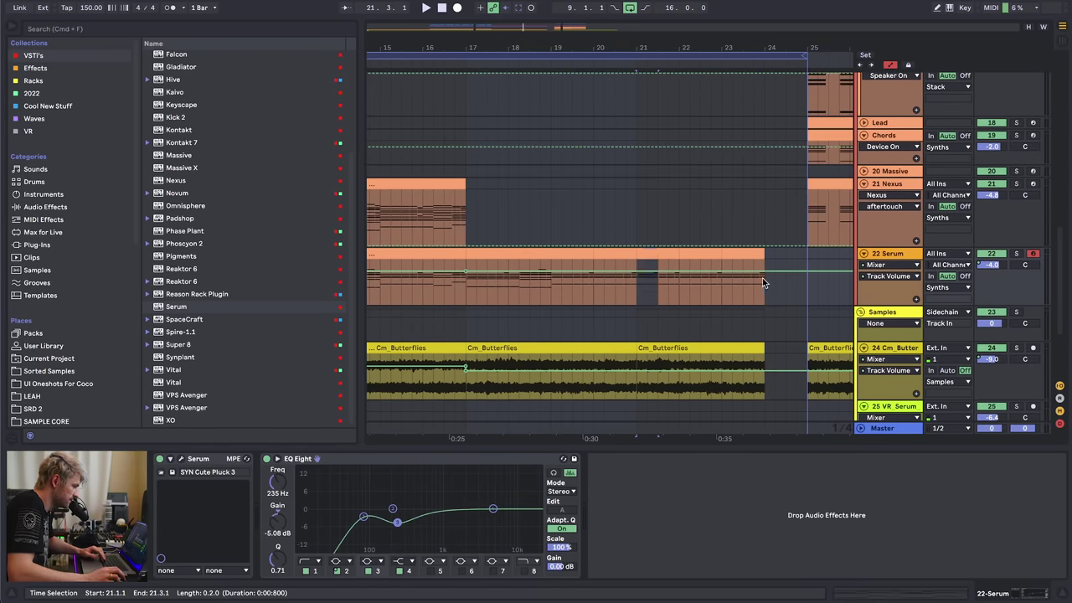
key("Right")
key("Right")
key("Right")
scroll(734, 296, "up", 10)
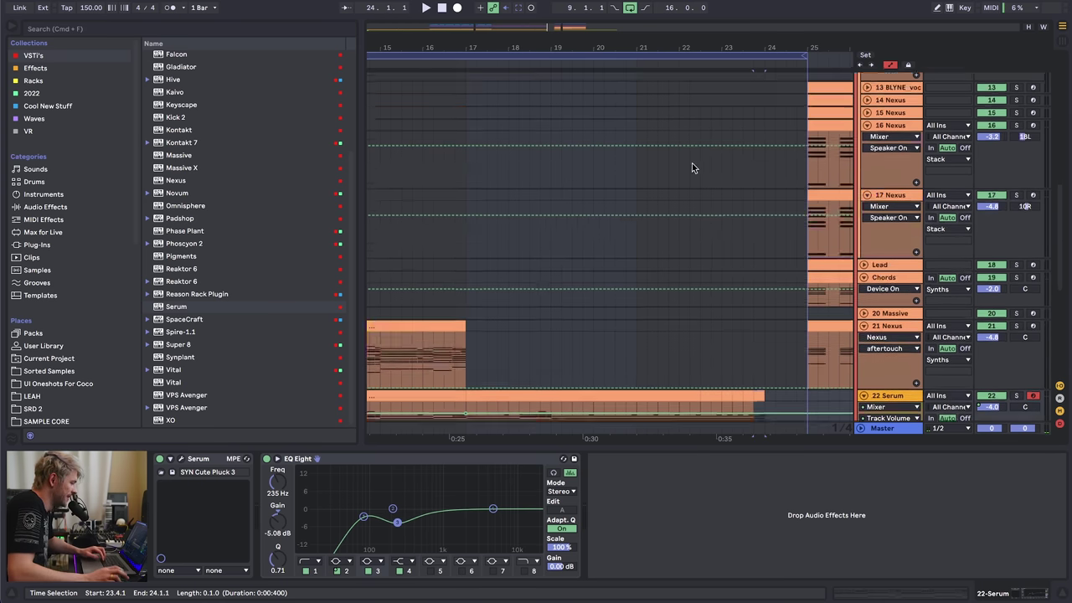
- Shorten the 10 Serum bass repeats to half a bar from bar 21 and one beat from bar 23, hide the automation and play
left_click(625, 227)
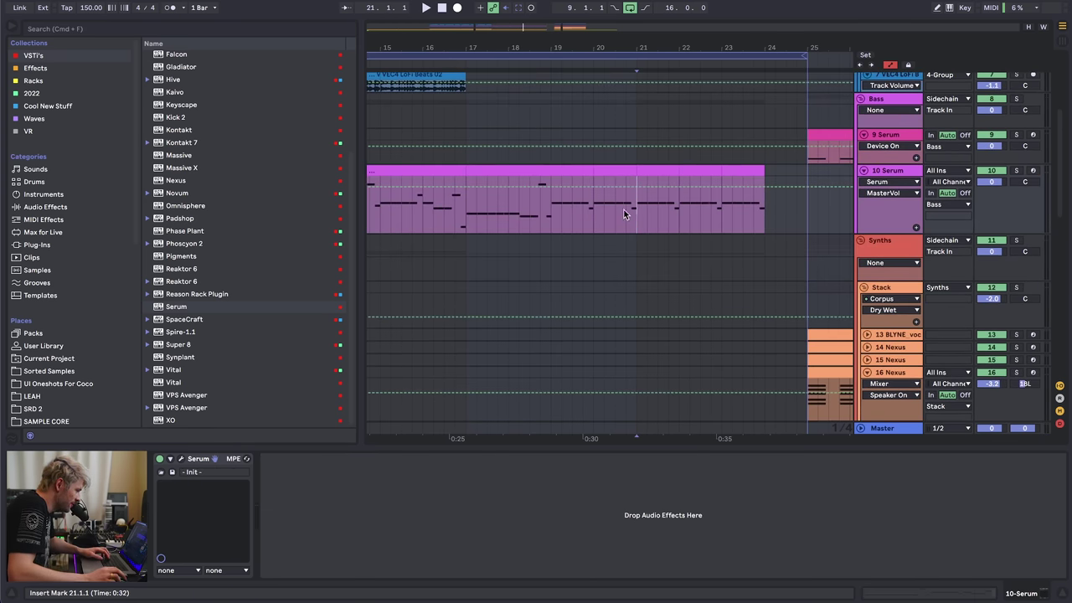
key("a")
key("shift+Right")
key("shift+Right")
left_click(570, 209)
key("space")
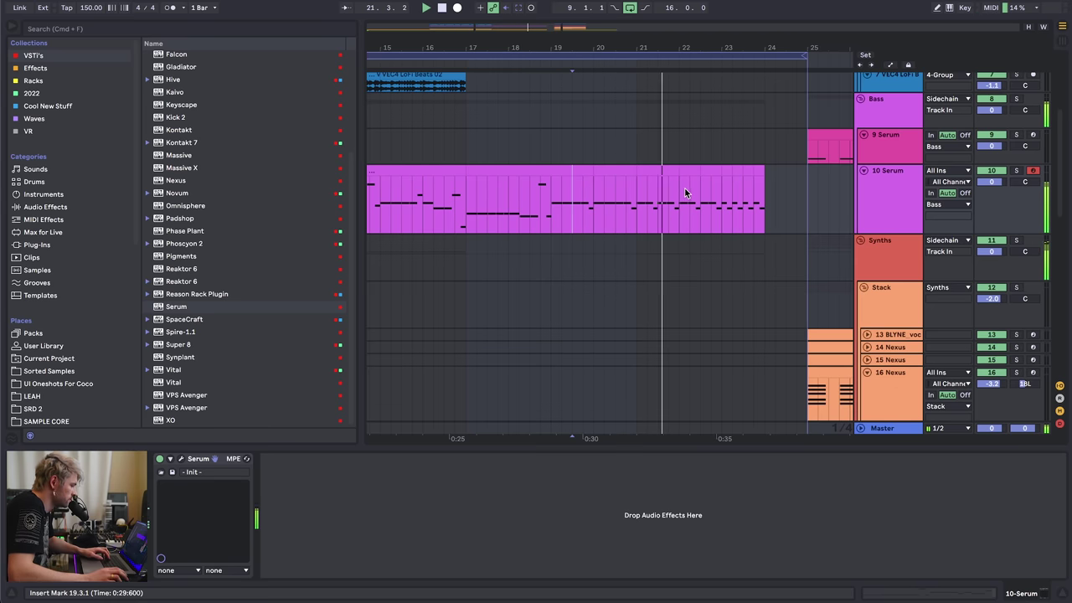
- Replace the 10 Serum bass notes from the last beat before bar 24's closing section with one half-beat D#1 note at 3.4
left_click(727, 170)
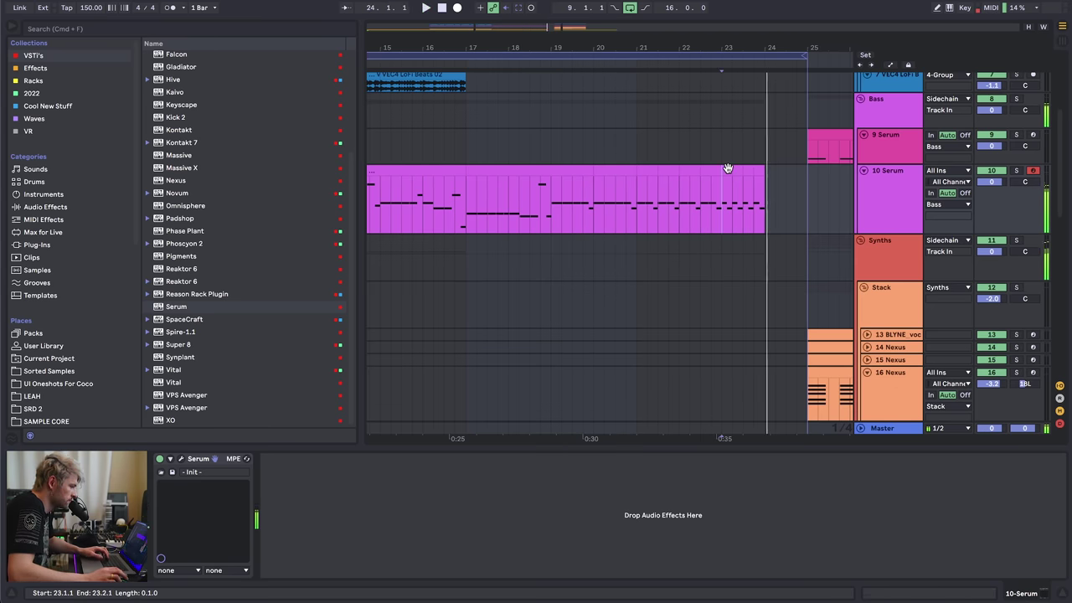
double_click(726, 168)
left_click_drag(486, 442, 465, 328)
key("Delete")
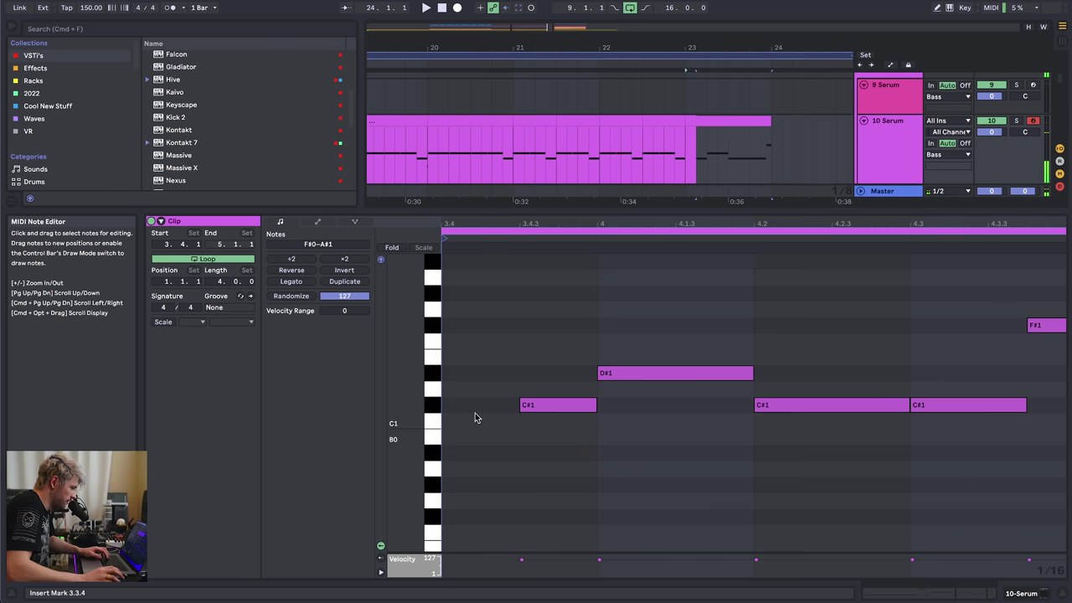
double_click(468, 375)
left_click_drag(470, 375, 514, 378)
left_click_drag(562, 327, 1065, 549)
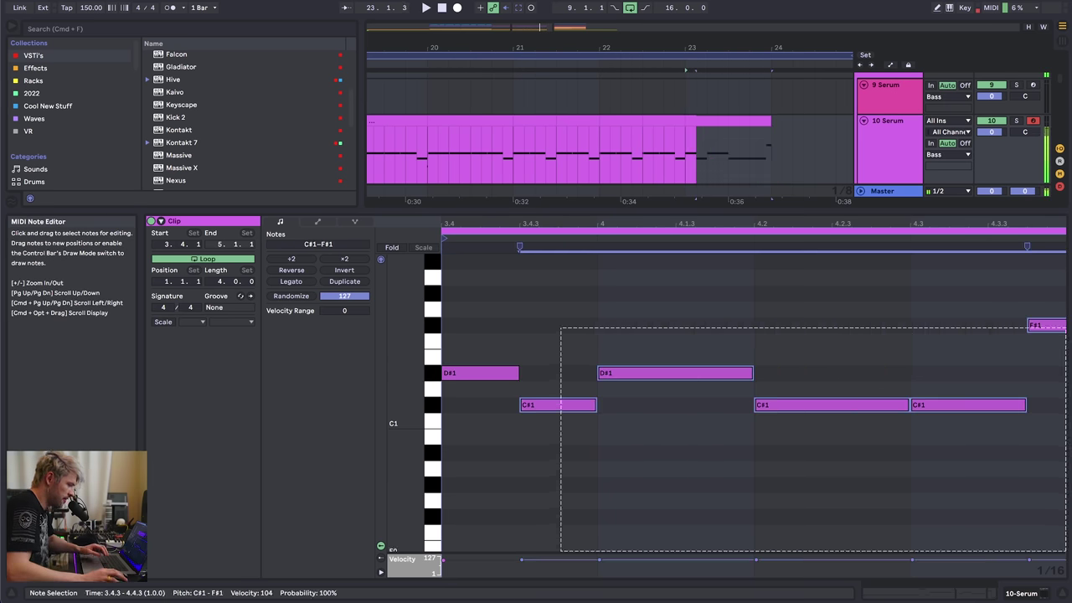
key("Delete")
- Duplicate the half-beat D#1 note repeatedly to fill the rest of the 10 Serum buildup clip up to bar 24
left_click(479, 375)
key("super+d")
key("super+d")
key("super+d")
key("super+d")
key("super+d")
key("super+d")
key("super+d")
left_click_drag(799, 336, 1044, 490)
left_click_drag(830, 374, 809, 374)
key("super+1")
left_click(1020, 592)
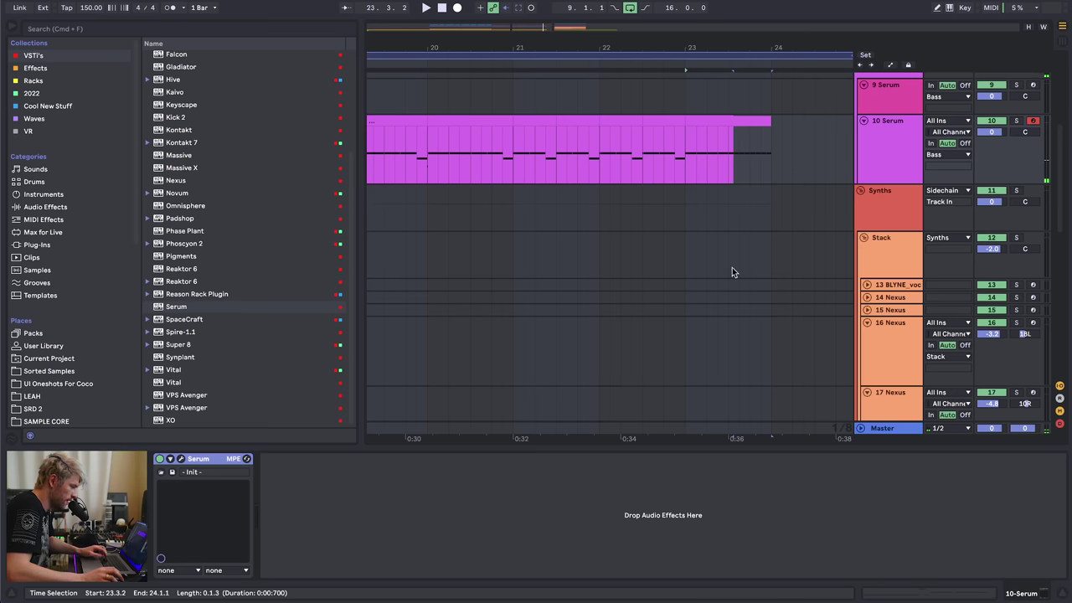
left_click(557, 158)
left_click_drag(455, 48, 513, 38)
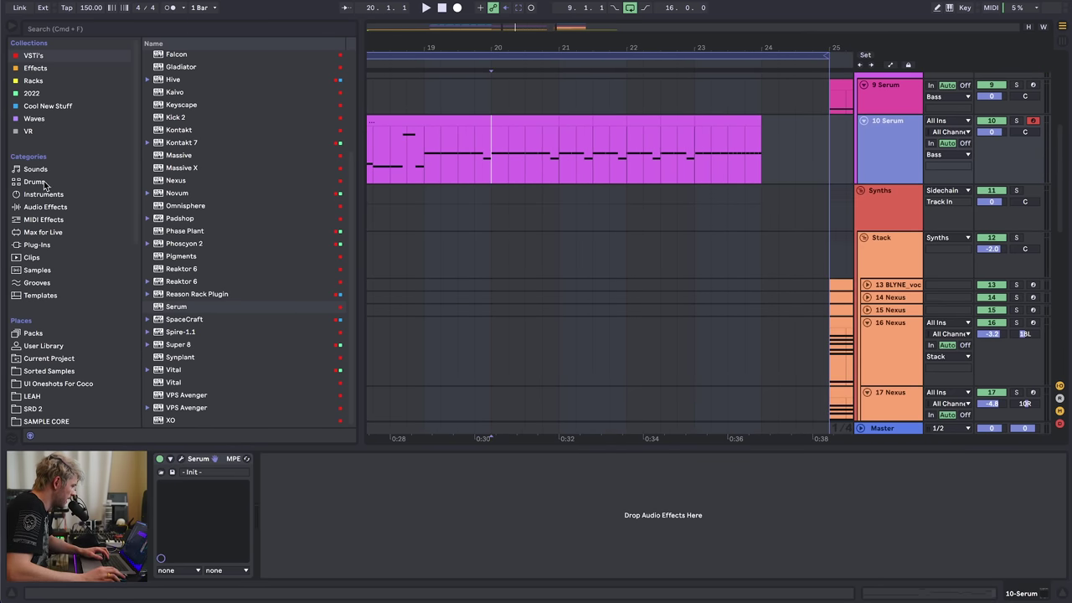
- Add the Wash Out - Octave GrainPitch rack from the VR collection after Serum on the 10 Serum track
left_click(33, 132)
left_click(219, 308)
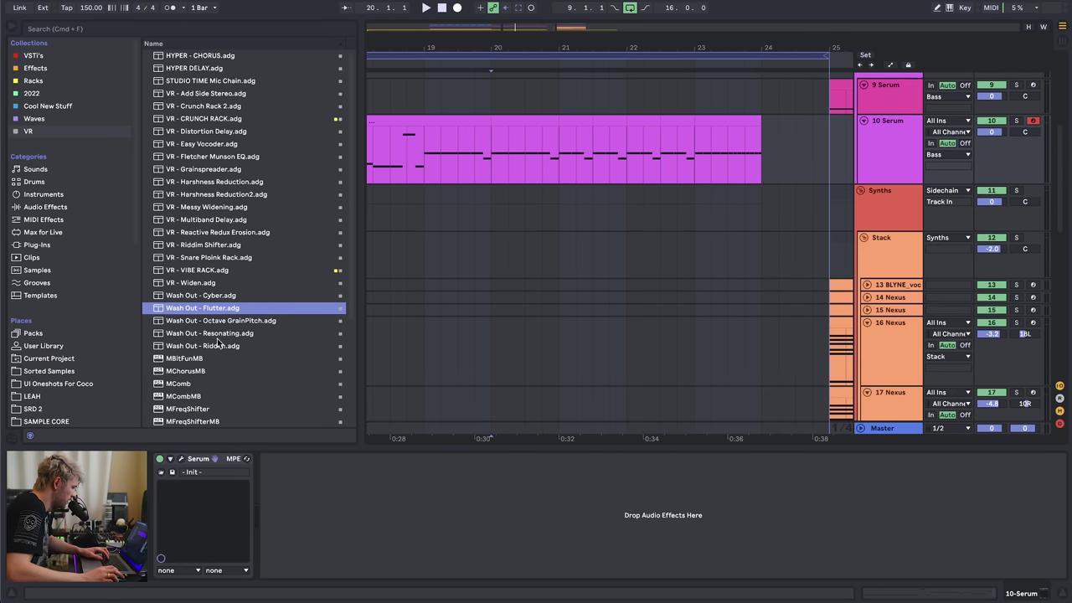
left_click(218, 321)
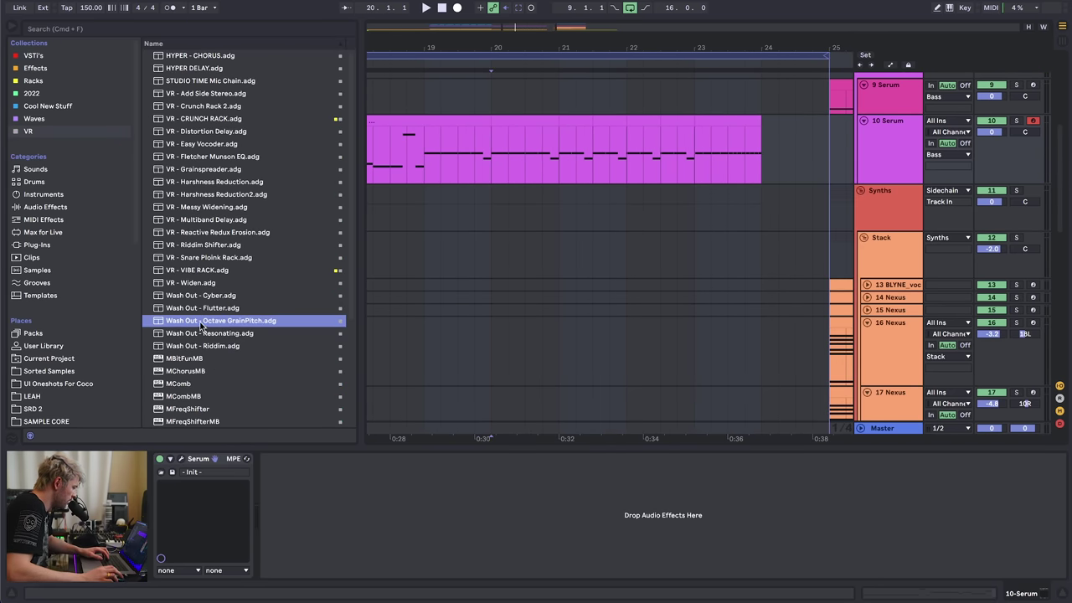
left_click_drag(343, 576, 345, 578)
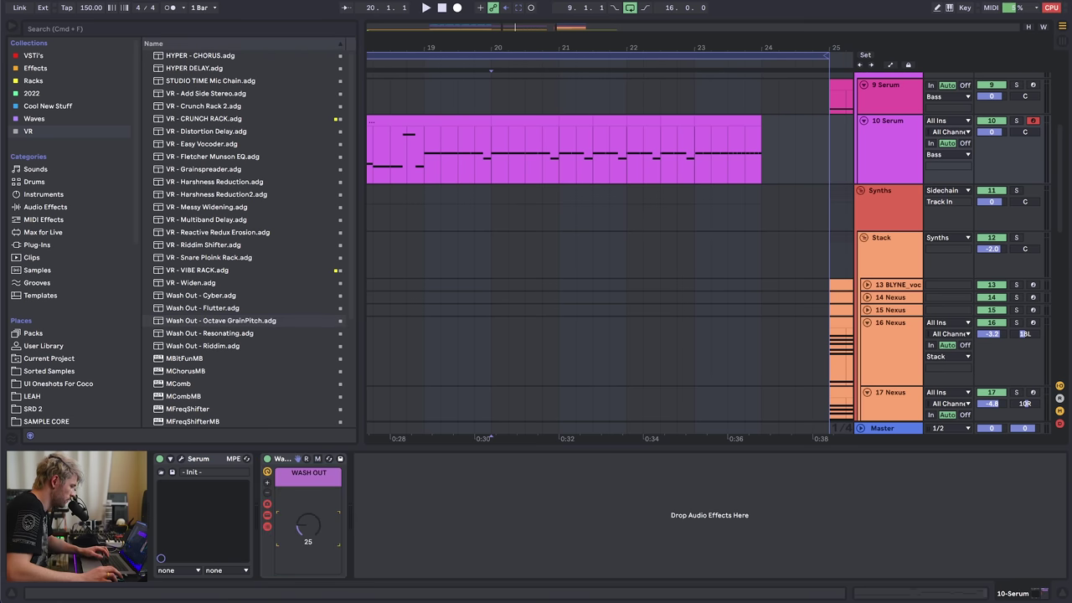
- Automate the Wash Out on 10 Serum to rise from 0 at bar 21 to 109 at bar 24 and play it back
key("a")
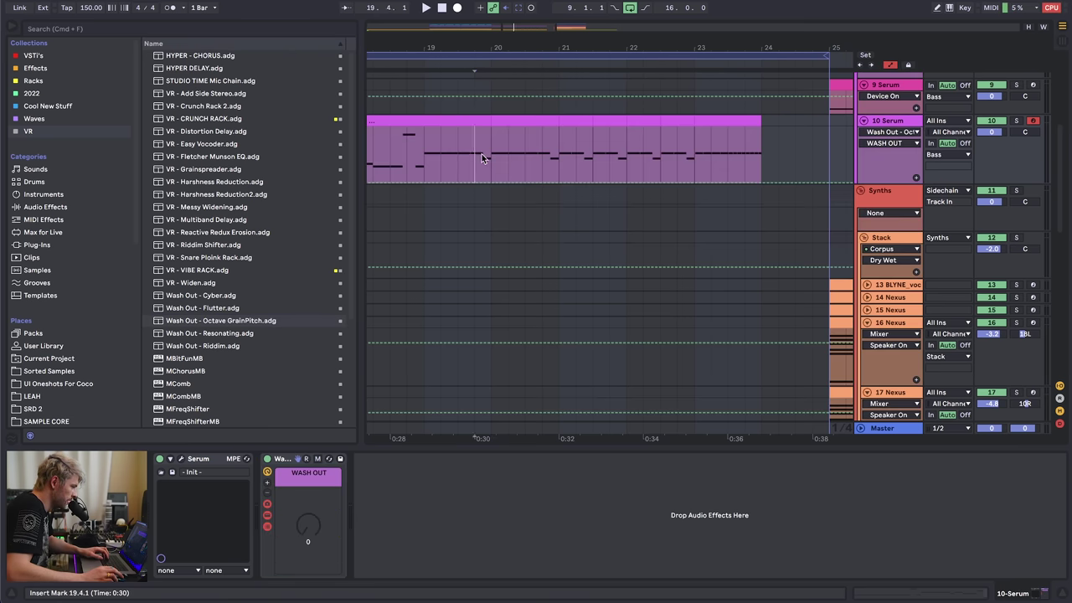
left_click(562, 182)
left_click_drag(576, 183, 760, 132)
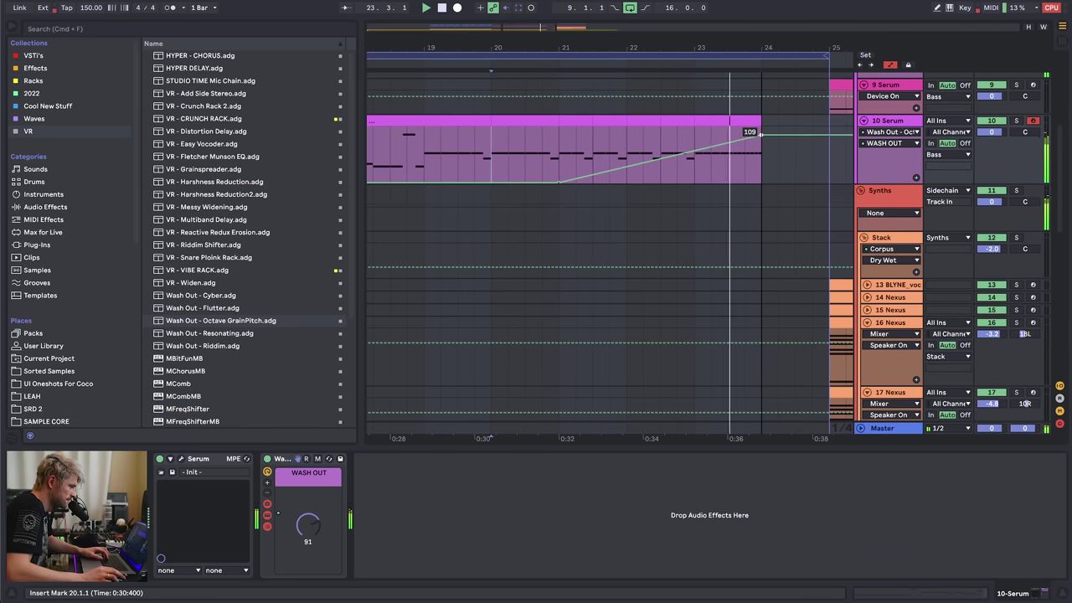
key("a")
scroll(706, 215, "down", 10)
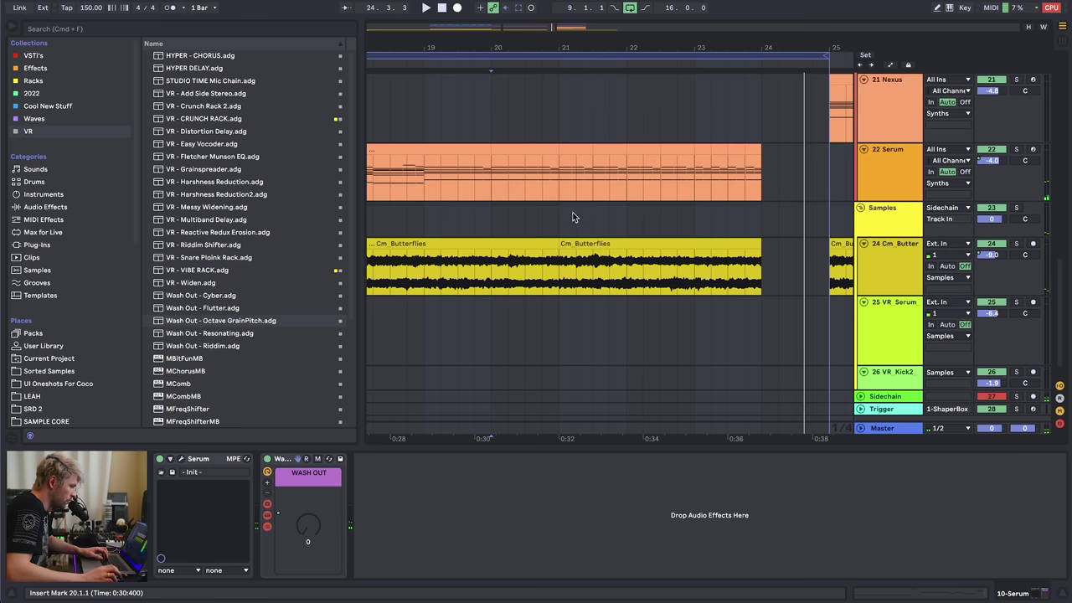
key("space")
- Add the same Wash Out - Octave GrainPitch rack to the 22 Serum track and automate its Wash Out amount from bar 21 to bar 24
left_click(505, 194)
left_click(213, 321)
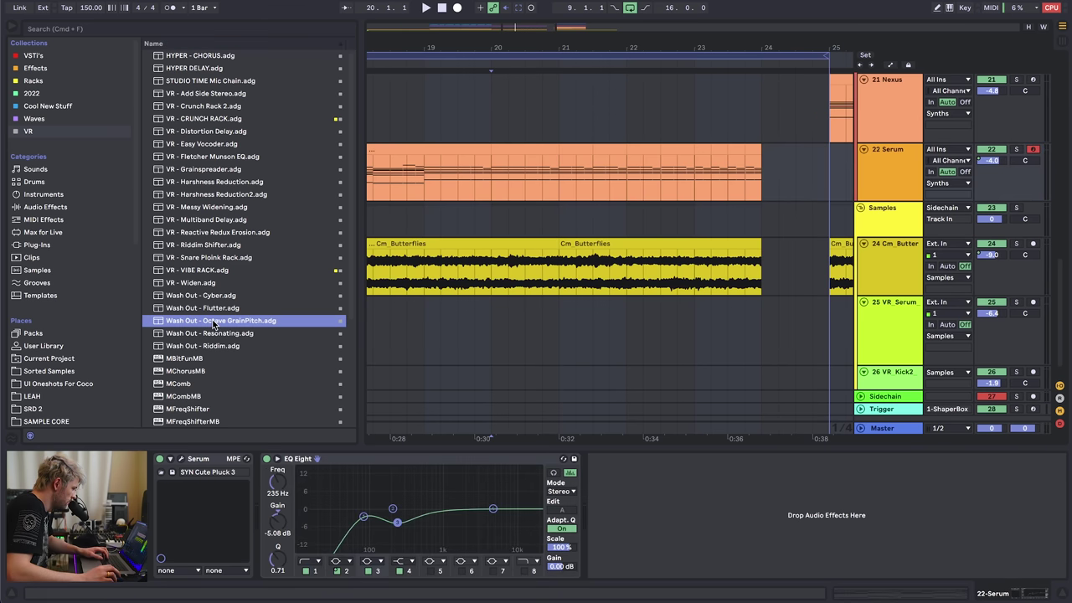
left_click_drag(652, 520, 640, 520)
key("a")
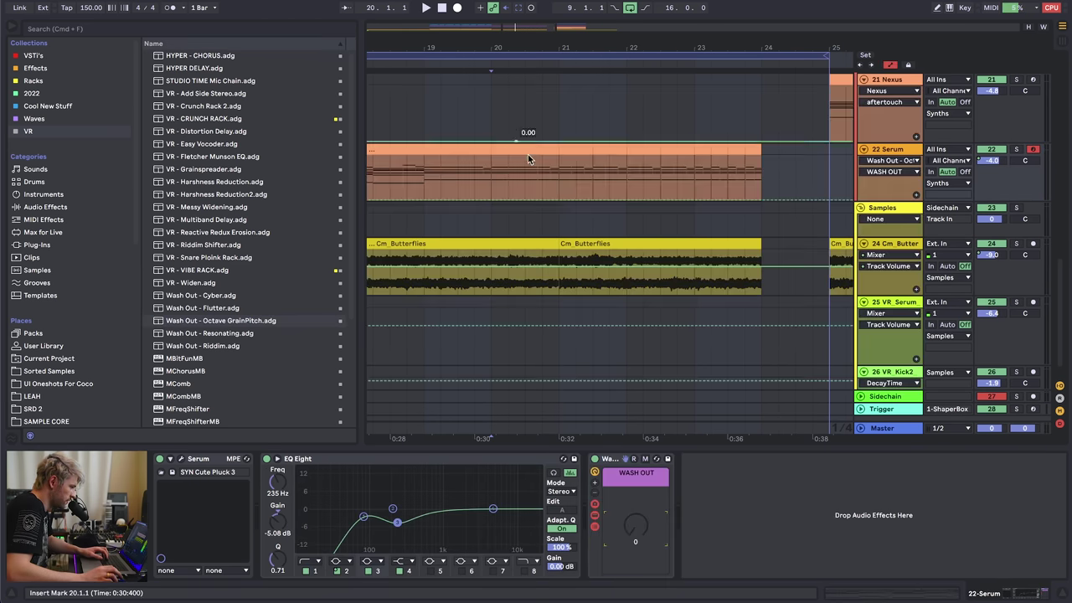
key("space")
left_click(559, 200)
left_click_drag(576, 200, 761, 200)
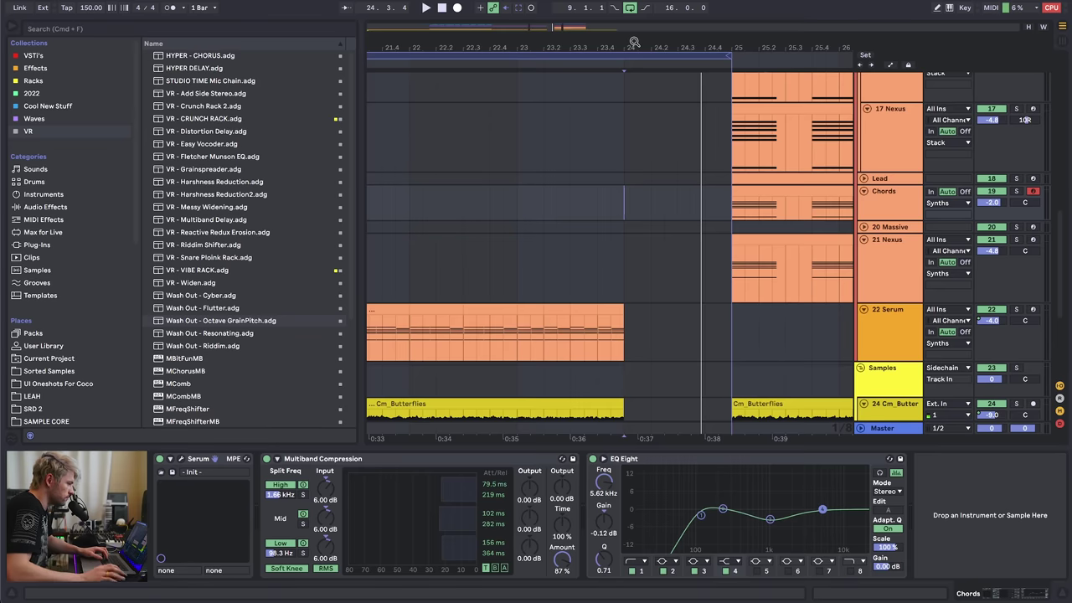
- Examine the whole arrangement across all tracks, including the empty bar 24 before the drop
left_click_drag(634, 42, 676, 21)
key("minus")
key("minus")
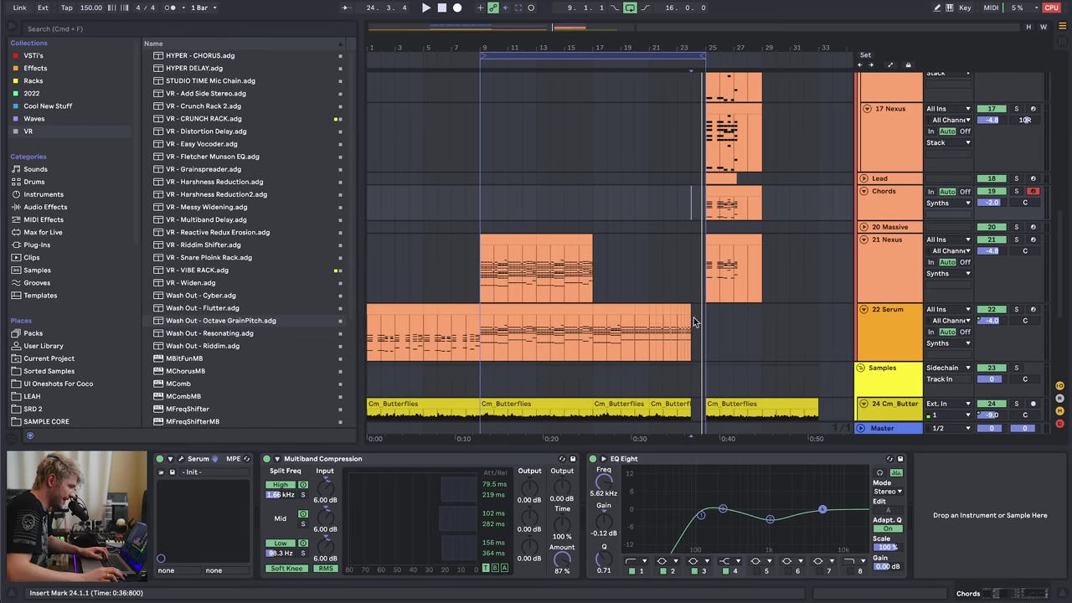
left_click_drag(699, 276, 700, 126)
scroll(662, 196, "up", 3)
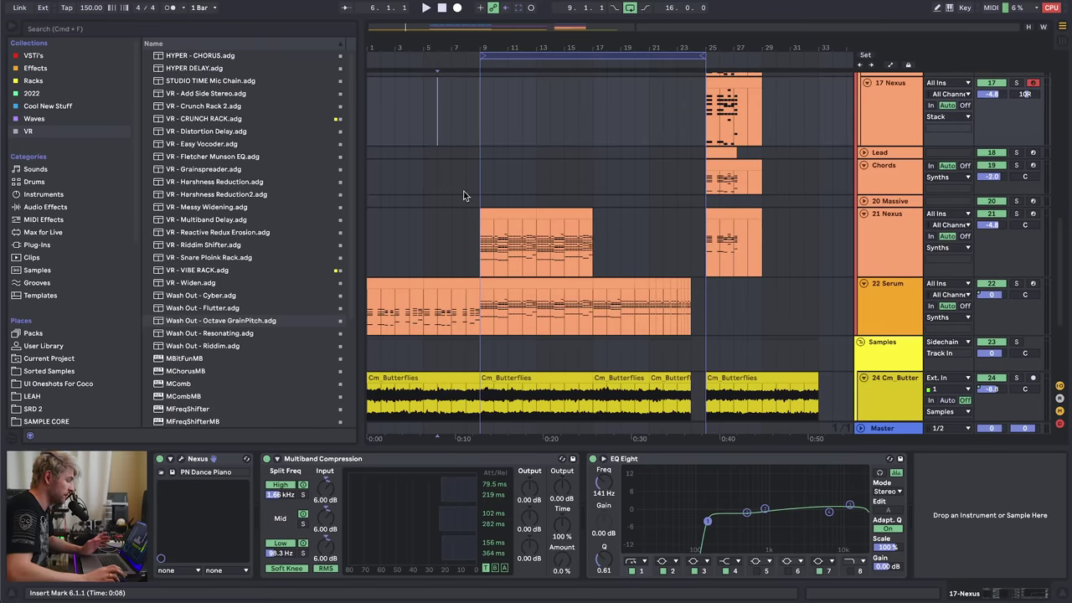
scroll(481, 201, "down", 4)
scroll(509, 201, "up", 5)
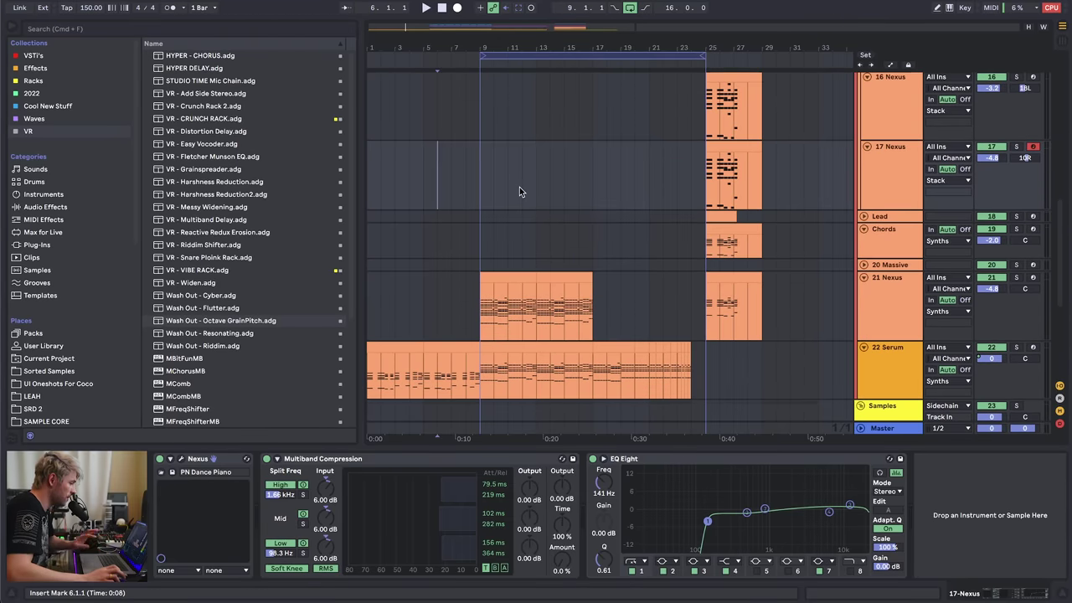
scroll(473, 191, "down", 5)
scroll(641, 189, "up", 4)
left_click_drag(691, 180, 705, 180)
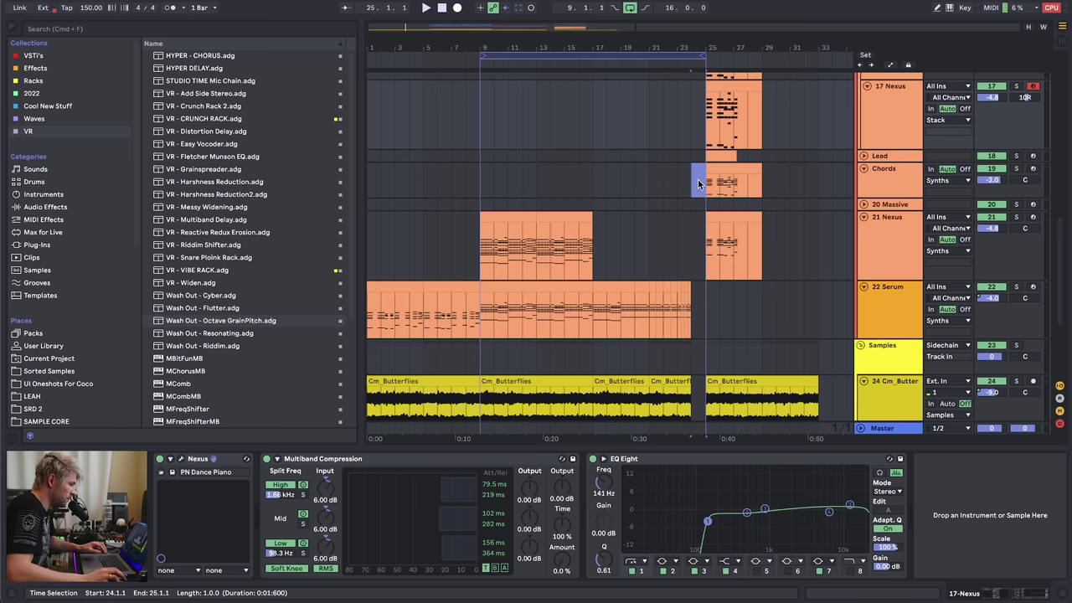
scroll(459, 149, "up", 10)
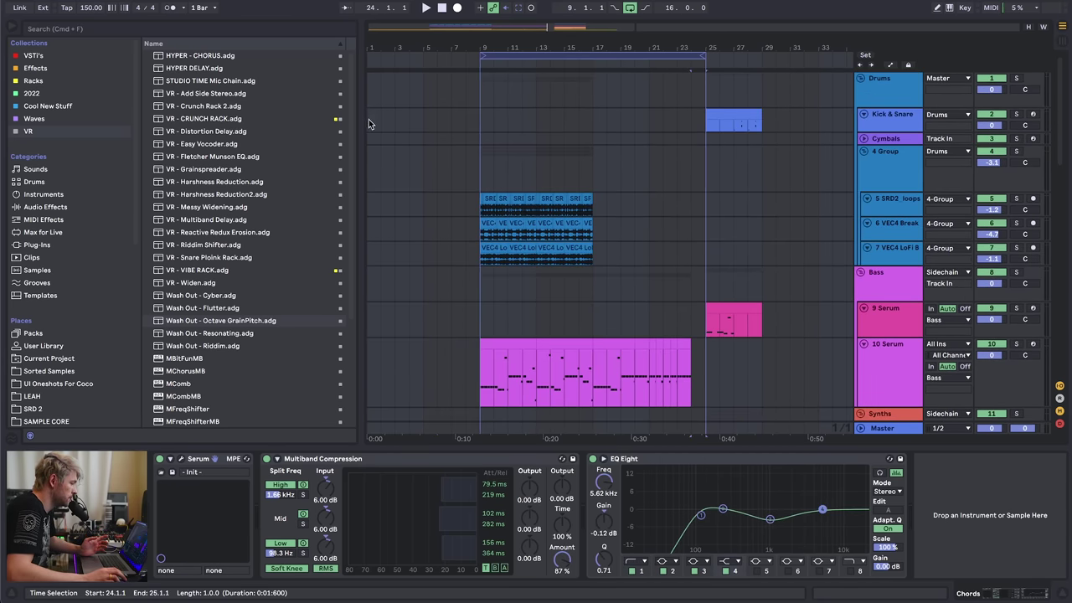
- Play the arrangement from bar 1 and paste the copied clips at bar 5, starting on the 16 Nexus track
left_click(368, 124)
scroll(412, 199, "down", 15)
key("space")
left_click_drag(409, 47, 409, 75)
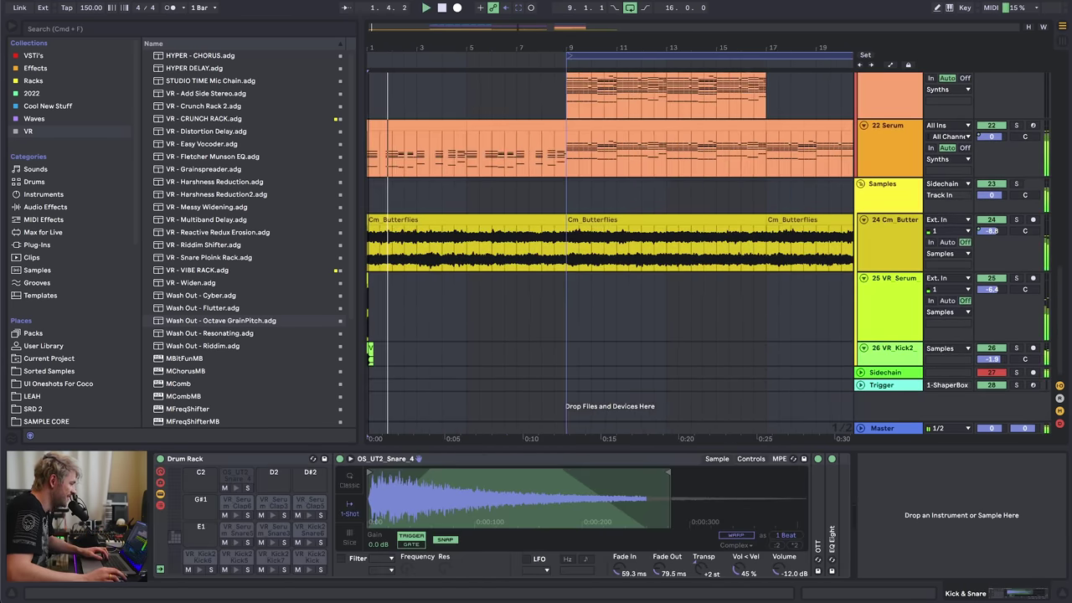
scroll(493, 223, "up", 7)
left_click(475, 201)
key("super+v")
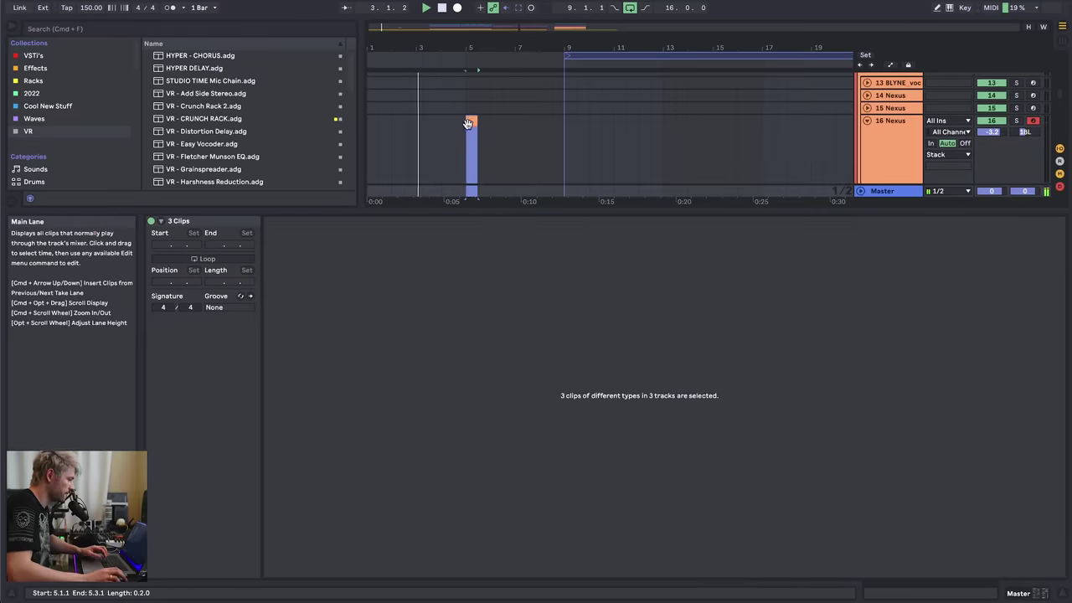
- Delete the three selected half-bar clips at bar 5 in the synth stack and return to the track's devices
left_click(470, 122)
key("Delete")
left_click(994, 594)
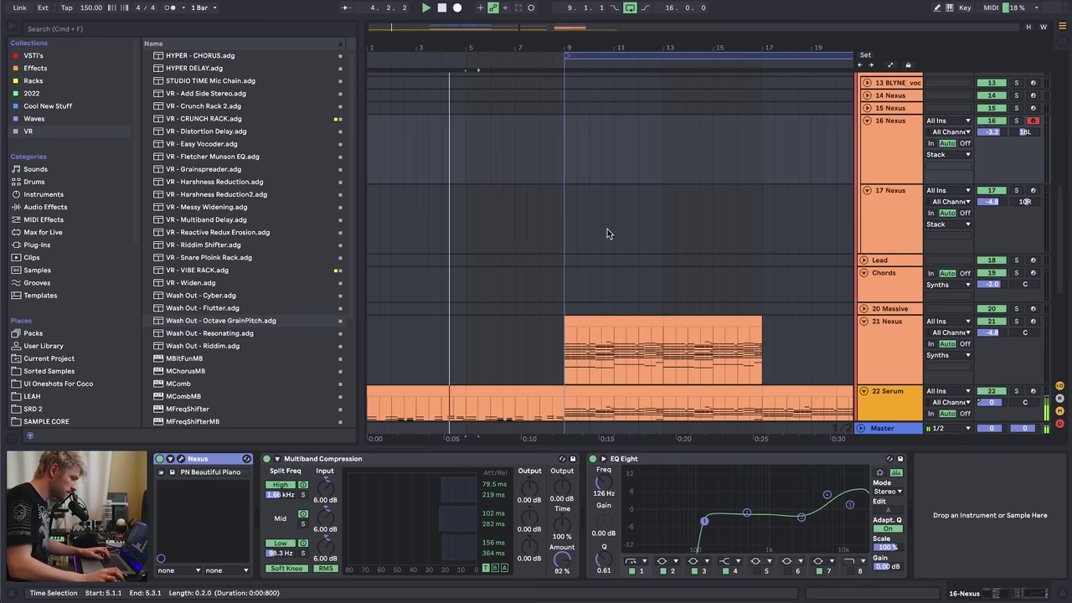
- Load the Serum instrument from the VSTi's collection onto a new MIDI track below the 22 Serum track
scroll(503, 320, "down", 3)
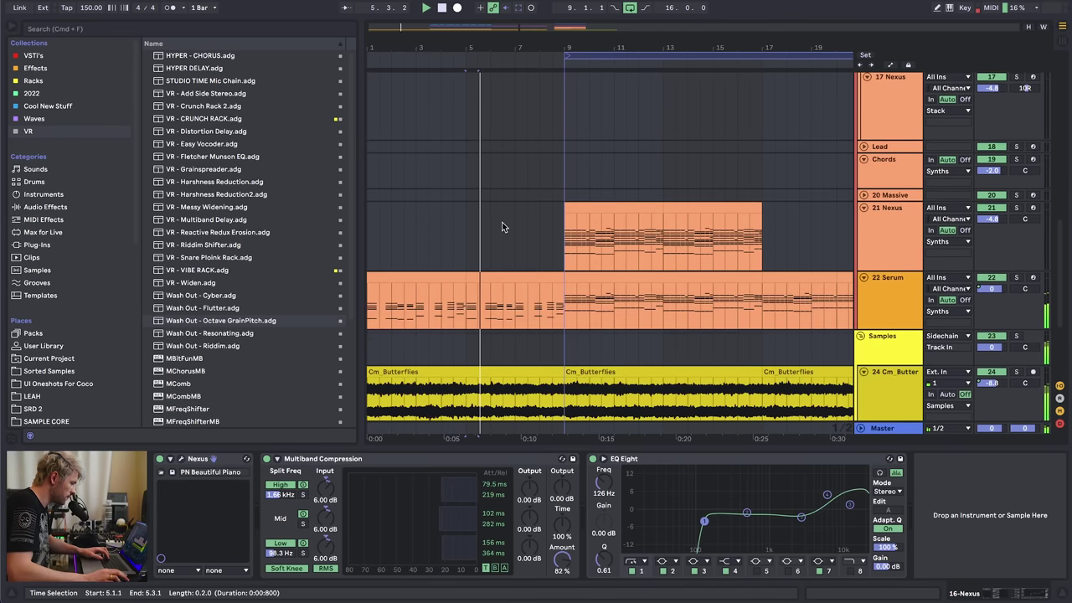
left_click(499, 296)
scroll(496, 243, "up", 6)
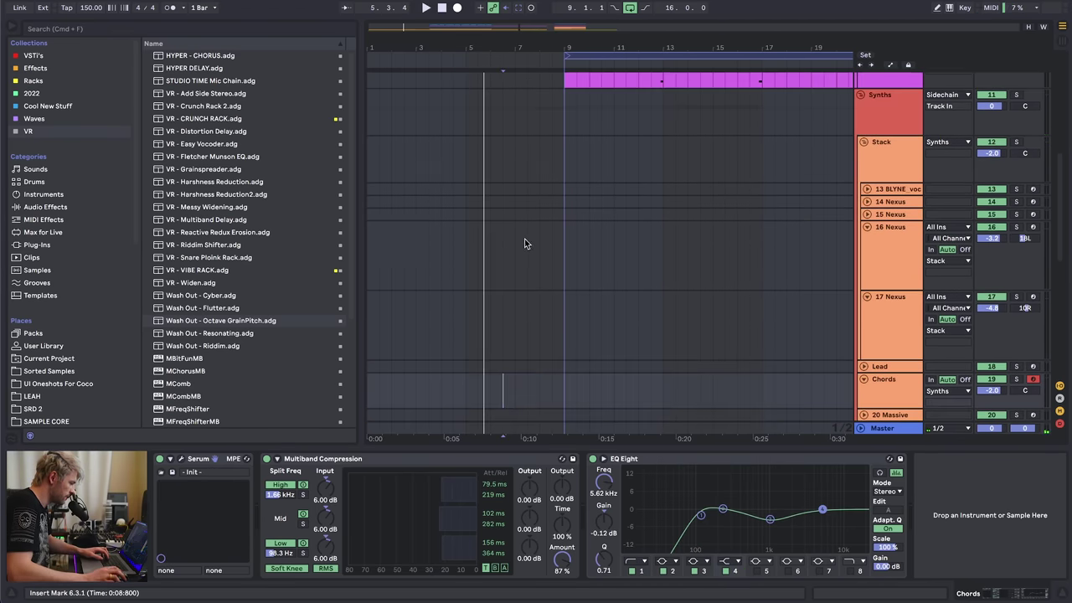
scroll(603, 251, "down", 6)
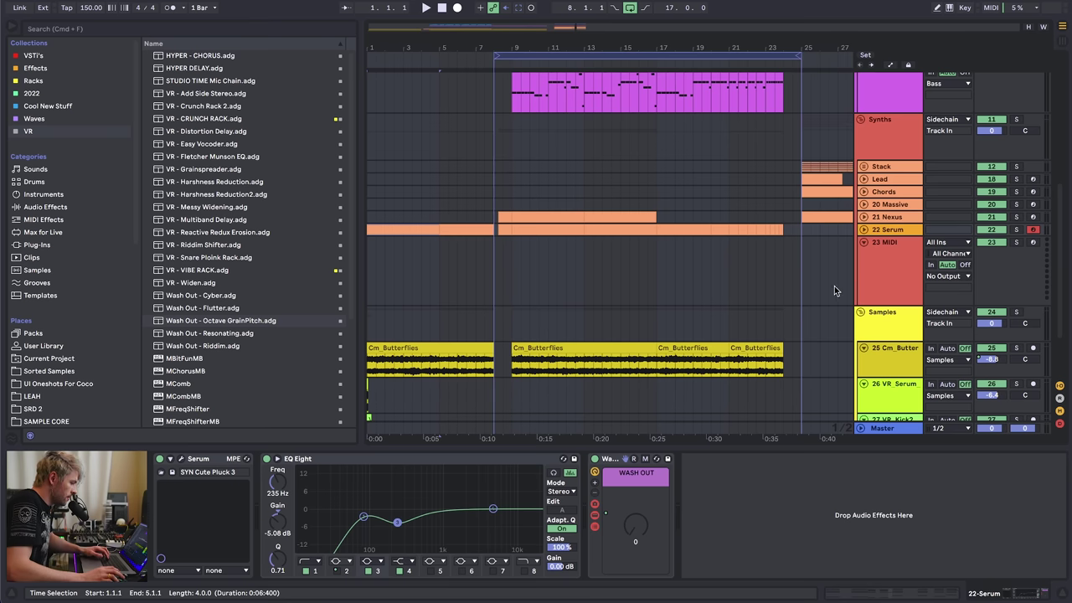
left_click(872, 278)
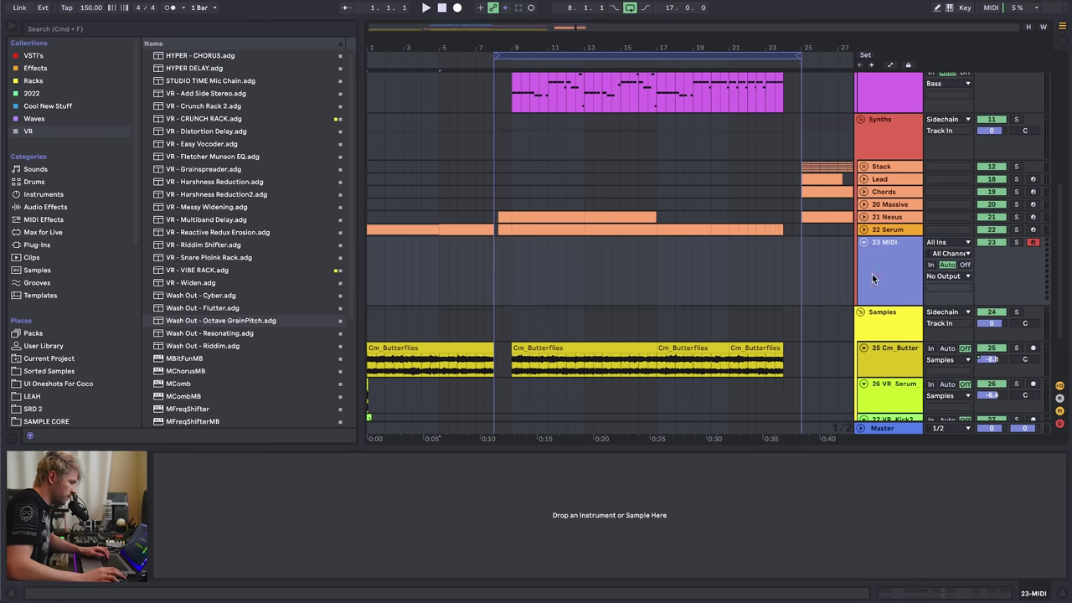
left_click(33, 55)
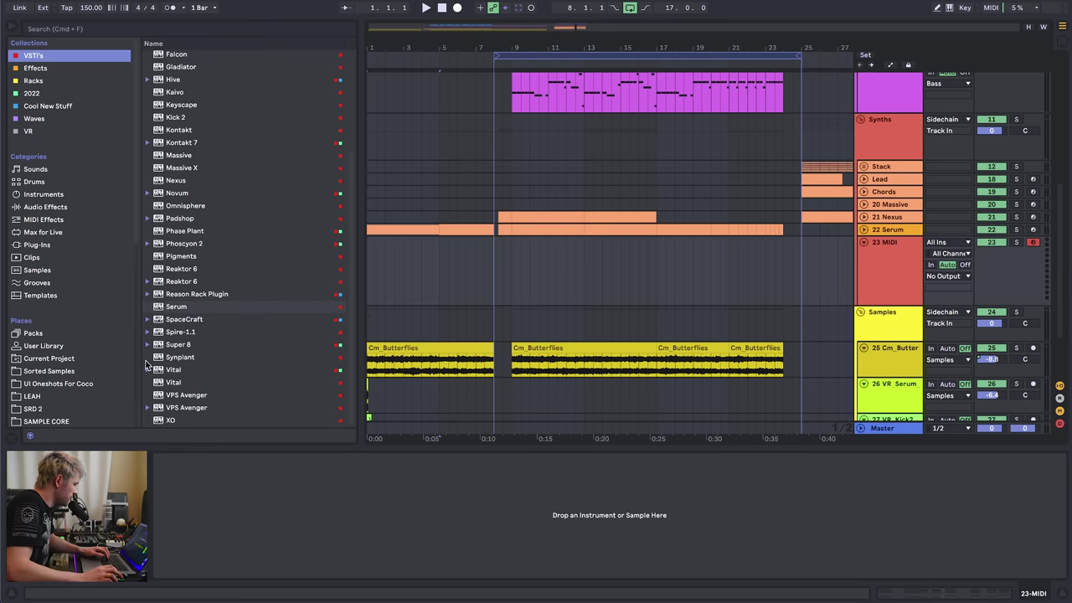
left_click(173, 307)
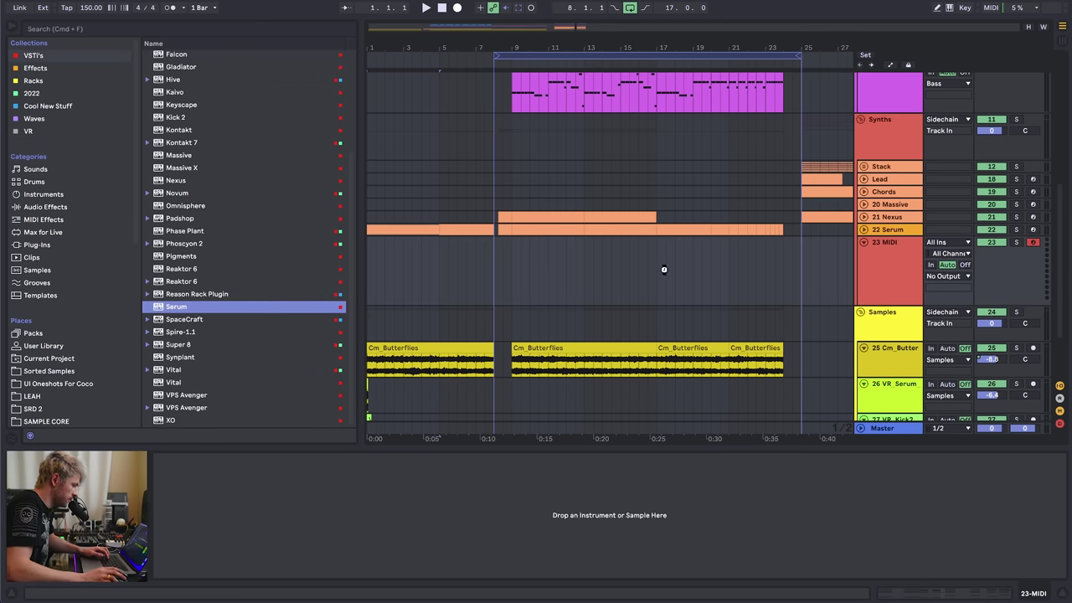
- Create an empty seven-bar MIDI clip from 1.1.1 to 8.1.1 on the new Serum track and unfold the 22 Serum track
left_click_drag(491, 259, 346, 264)
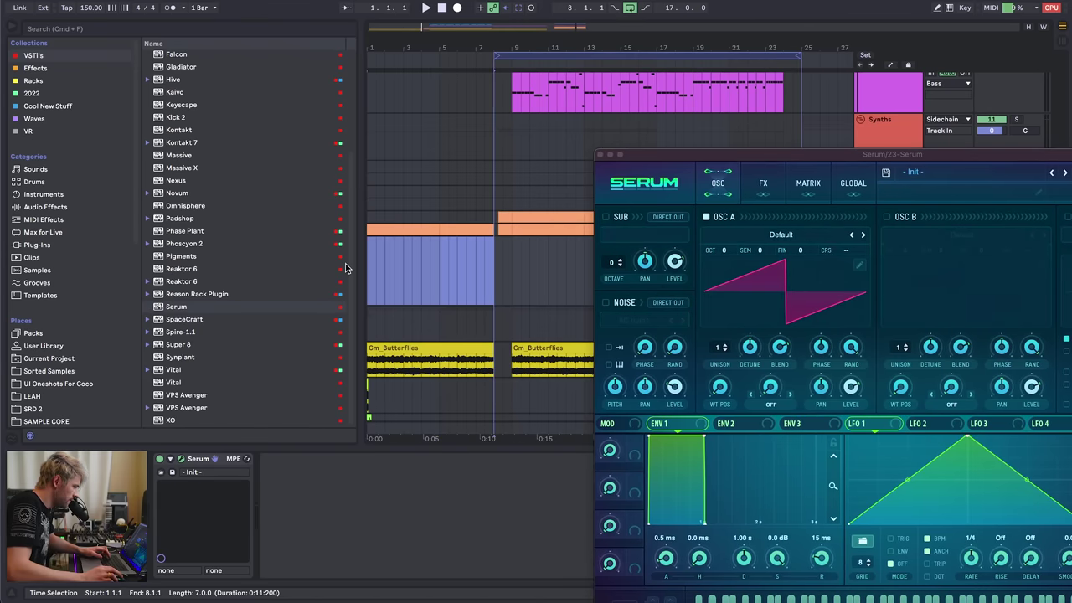
key("super+shift+m")
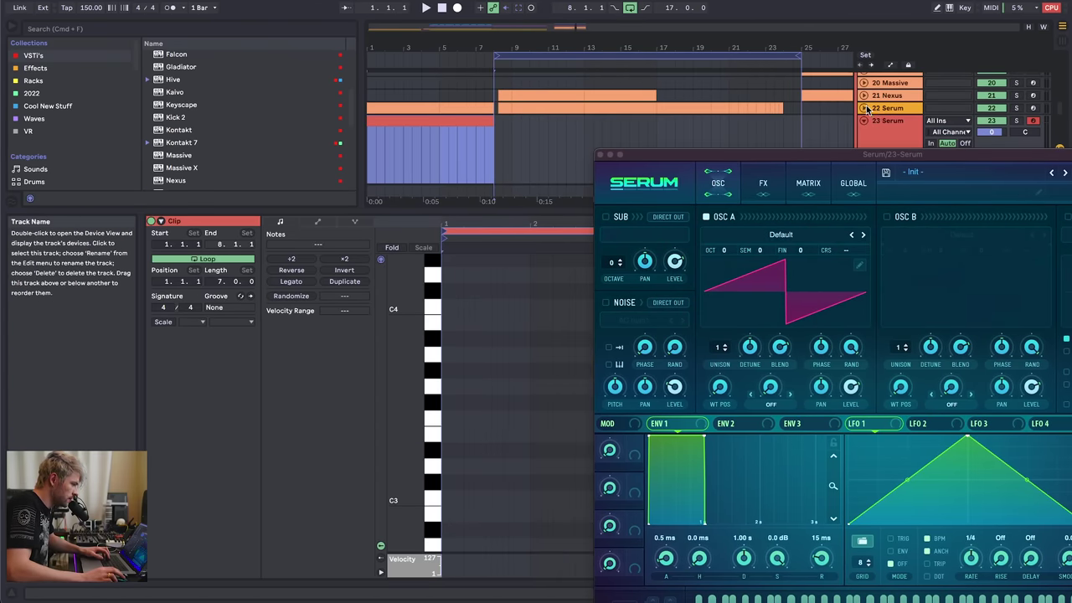
left_click(863, 108)
- Play the arrangement from bar 1 to hear the existing parts above the empty clip
left_click_drag(391, 47, 384, 60)
key("space")
scroll(411, 95, "up", 5)
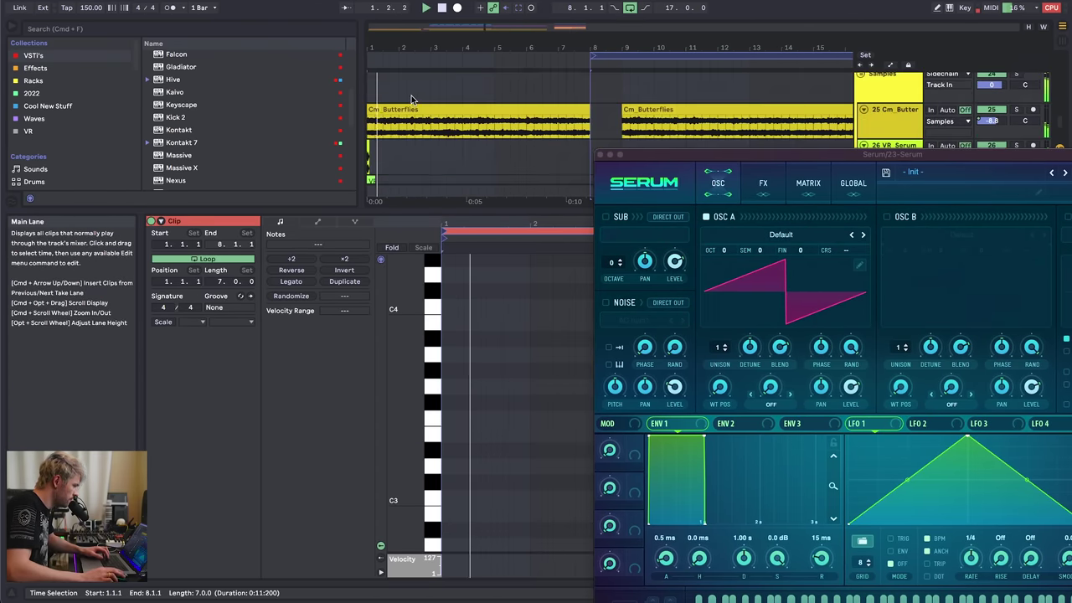
scroll(409, 96, "down", 5)
scroll(404, 99, "down", 5)
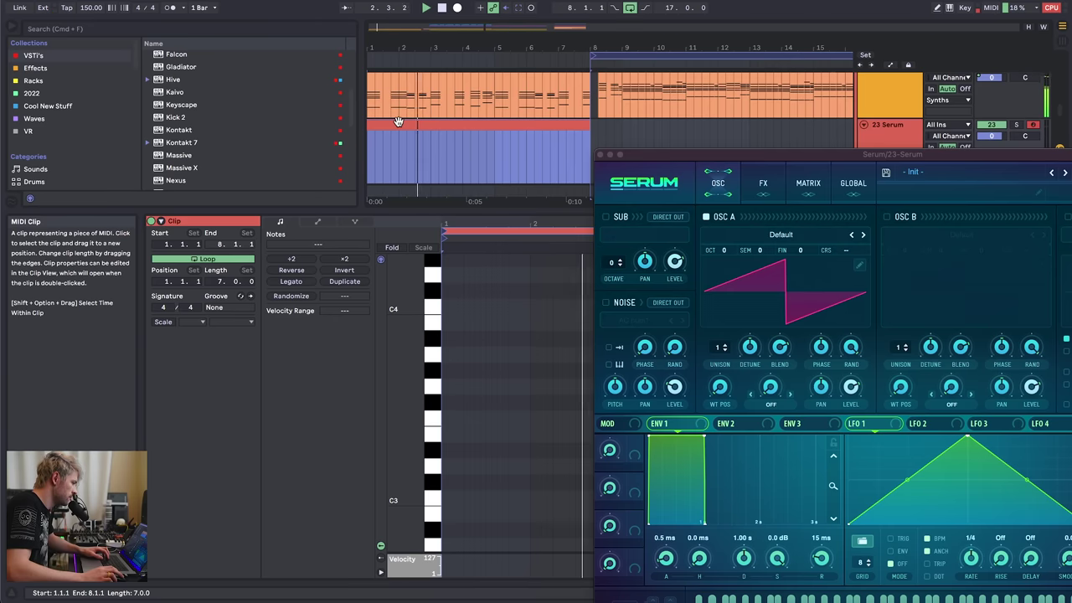
left_click(399, 122)
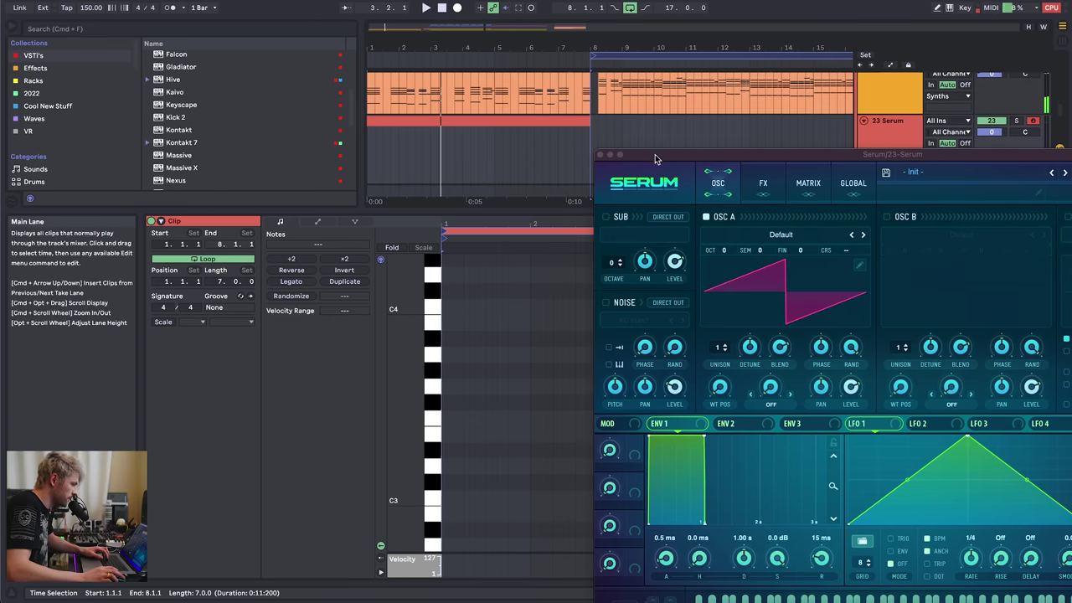
- Set the computer keyboard octave to C4–D5 and load the Analog wavetable Basic Shapes into Serum's oscillator A
left_click_drag(655, 154, 423, 161)
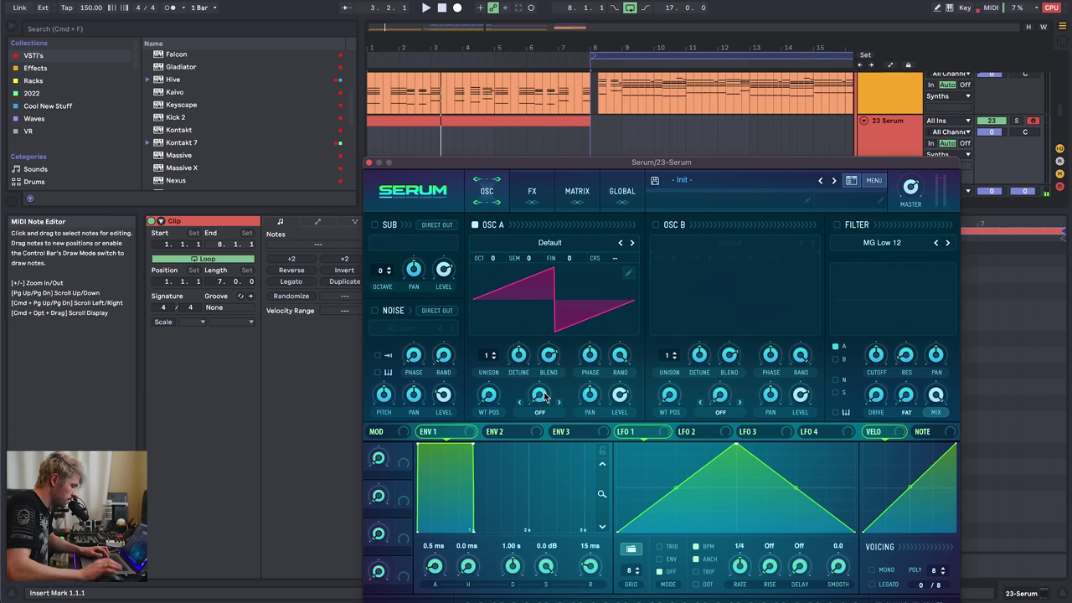
key("z")
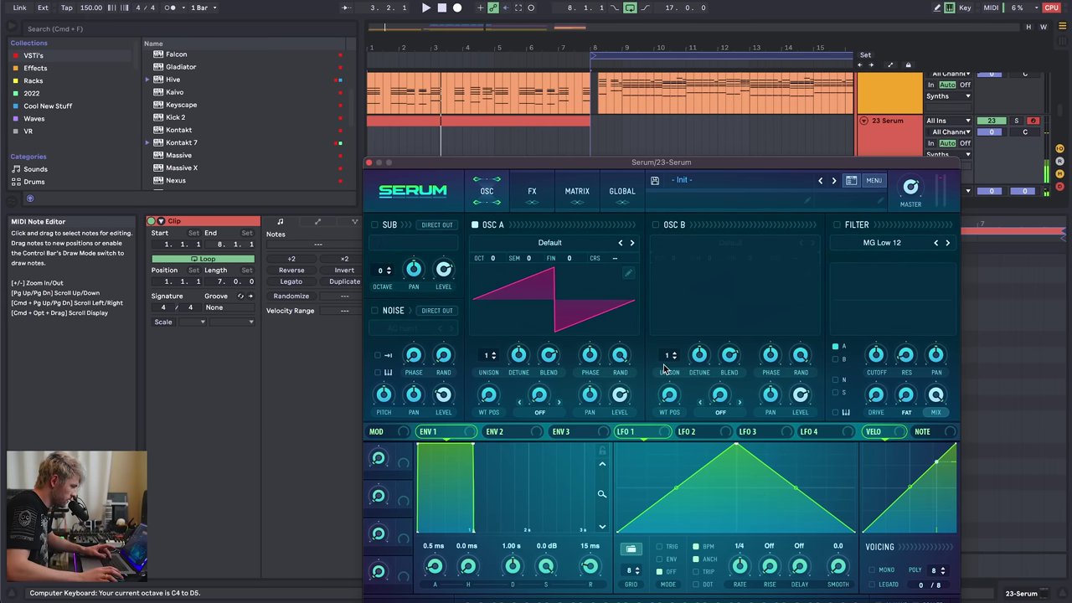
left_click(573, 242)
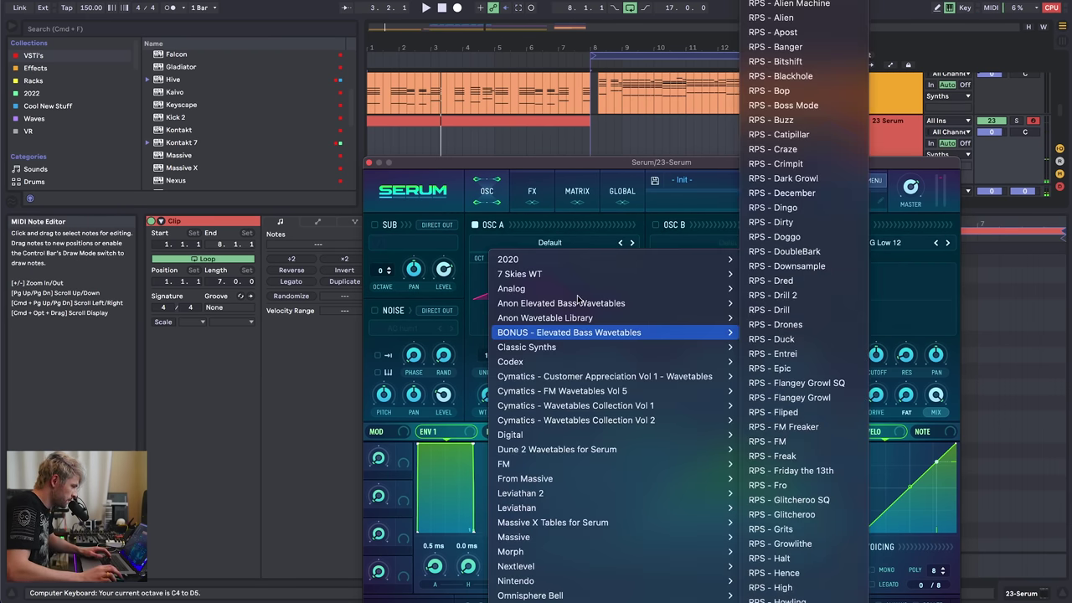
mouse_move(535, 288)
left_click(787, 154)
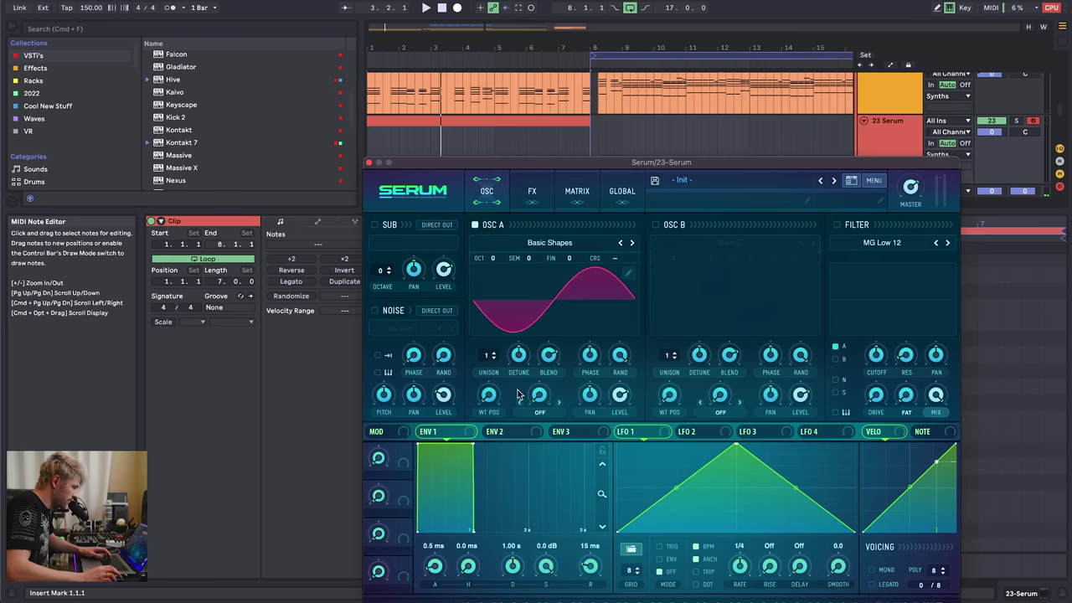
- Shape Serum's envelope 1 with sustain at -∞ dB and release at 731 ms, and close the plug-in window
left_click_drag(473, 444, 473, 530)
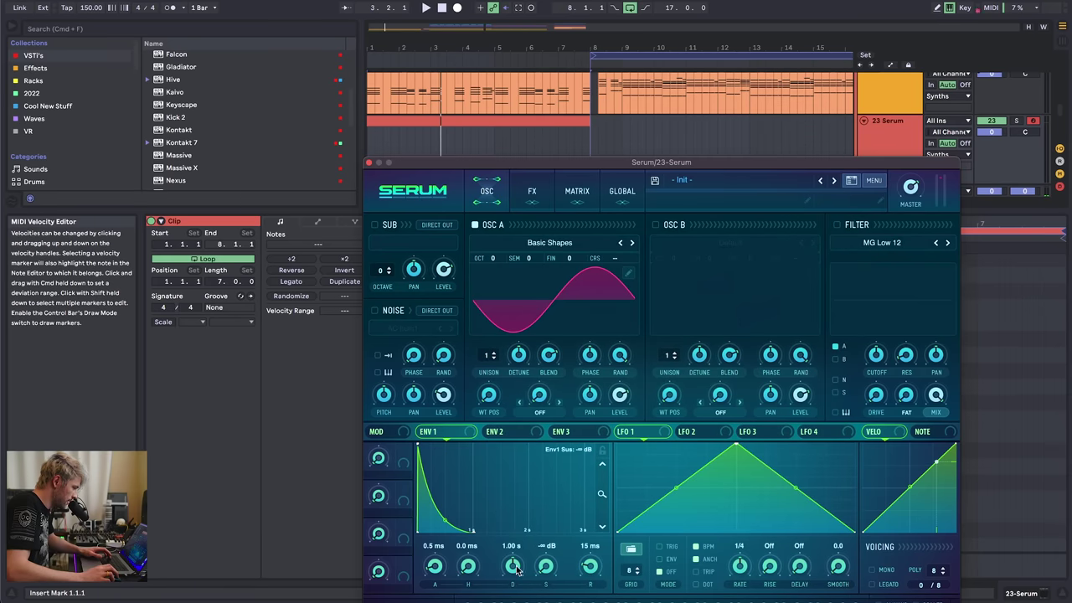
left_click_drag(596, 572, 598, 540)
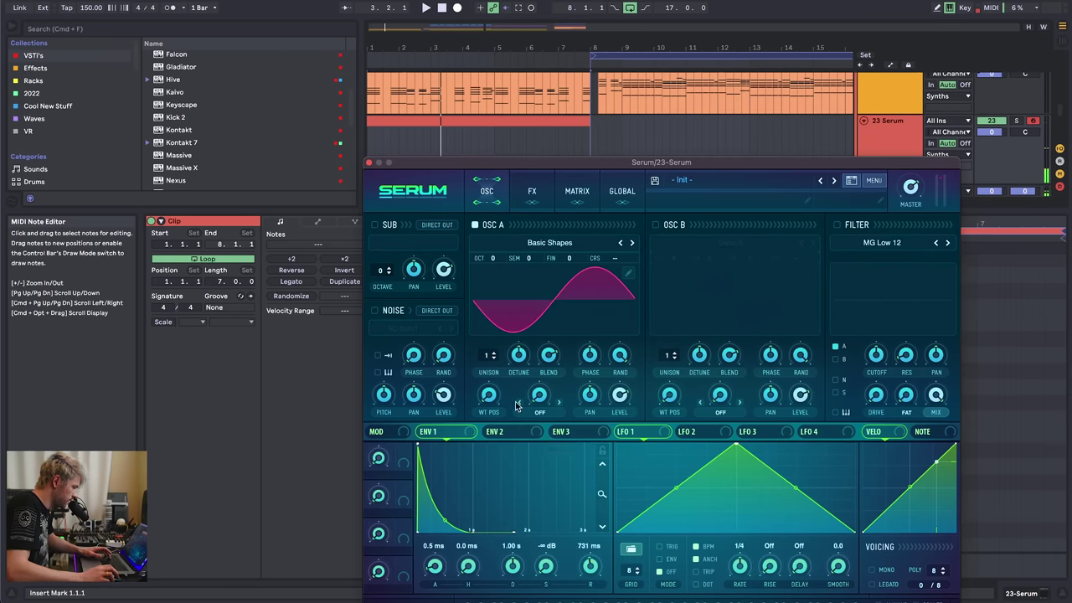
left_click(370, 163)
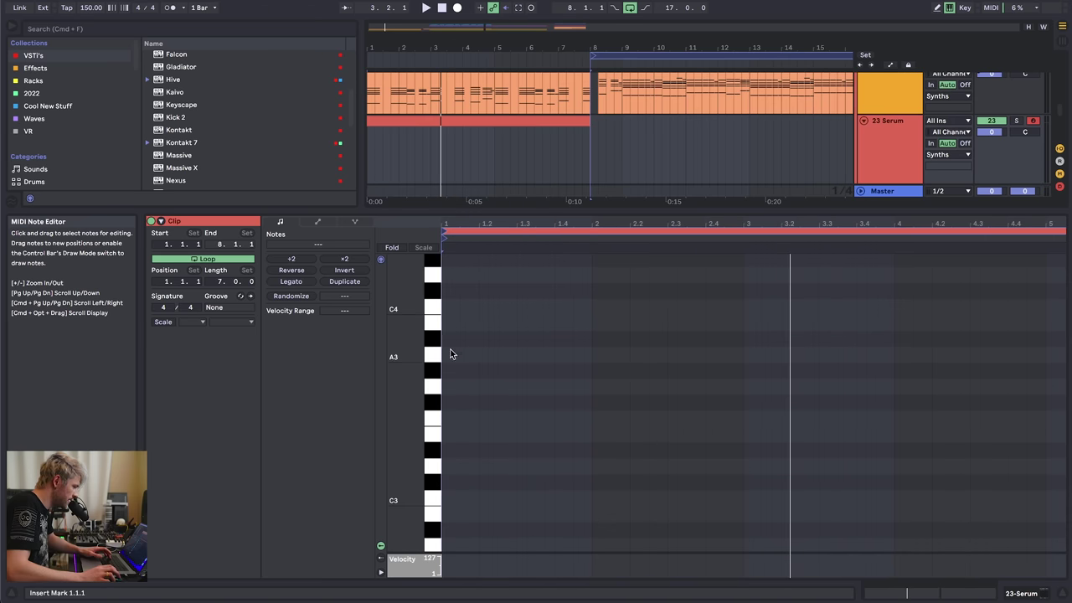
- Add short notes to the clip: D#4 at 1.1.1, A#4 at 1.4 and G#4 at 2.2.1, auditioning the opening against the track
scroll(472, 361, "up", 5)
double_click(446, 397)
key("space")
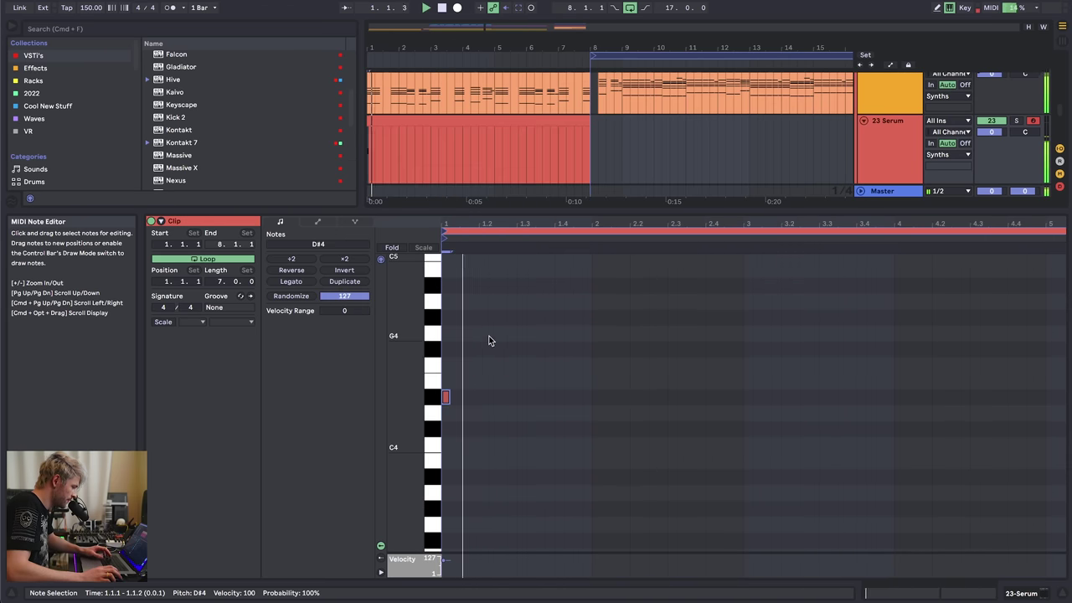
scroll(500, 342, "up", 2)
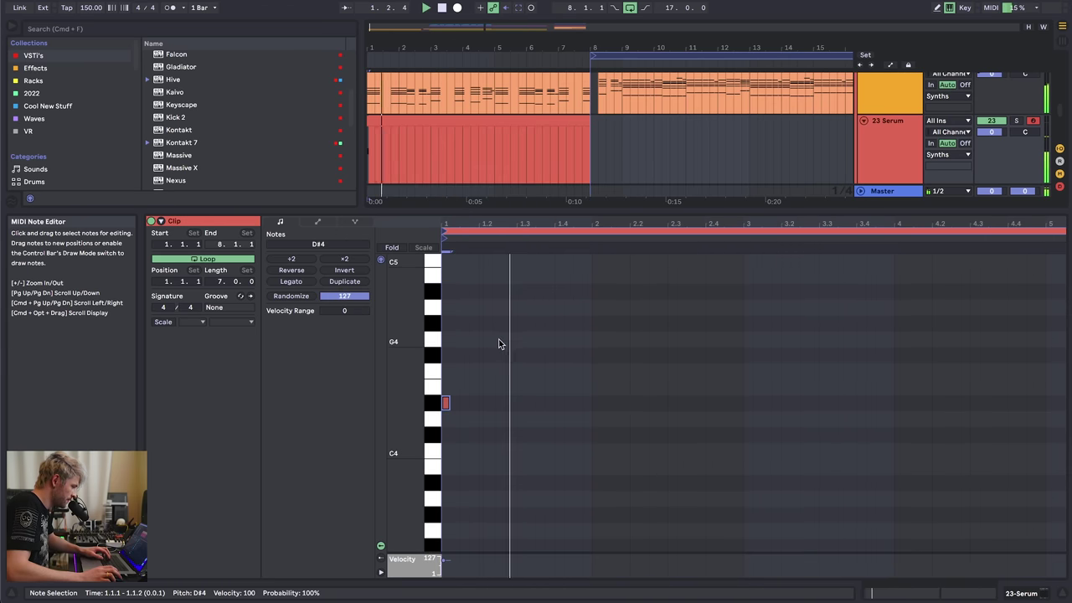
key("space")
double_click(561, 324)
double_click(634, 354)
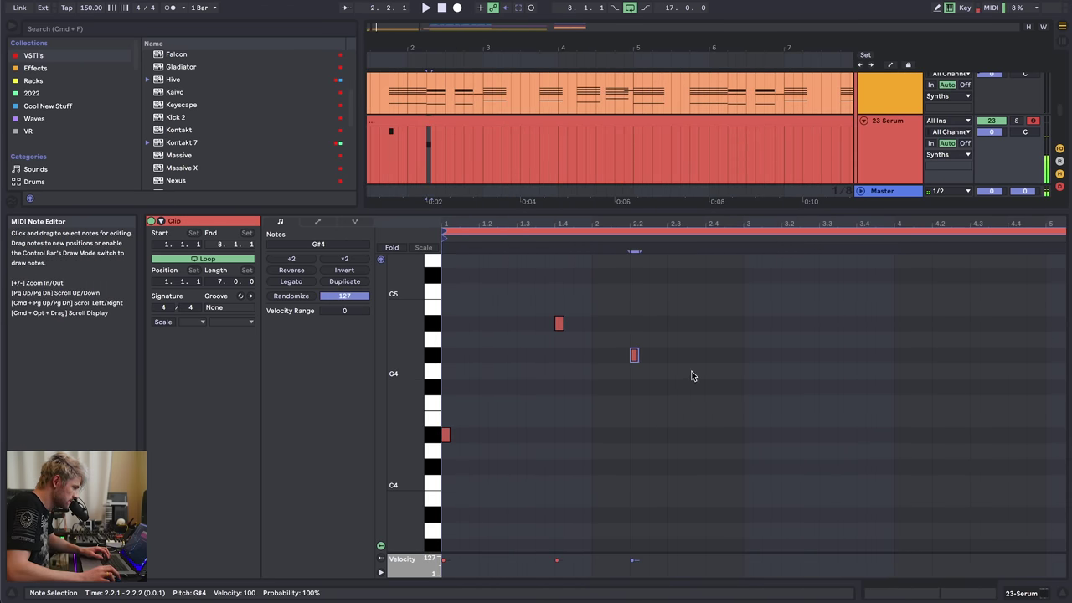
- Continue the melody with F4 at 2.3.3, F#4 at 2.4.3 and C#4 at bar 3, and play the clip from the start
double_click(691, 372)
left_click_drag(691, 371, 692, 403)
double_click(729, 387)
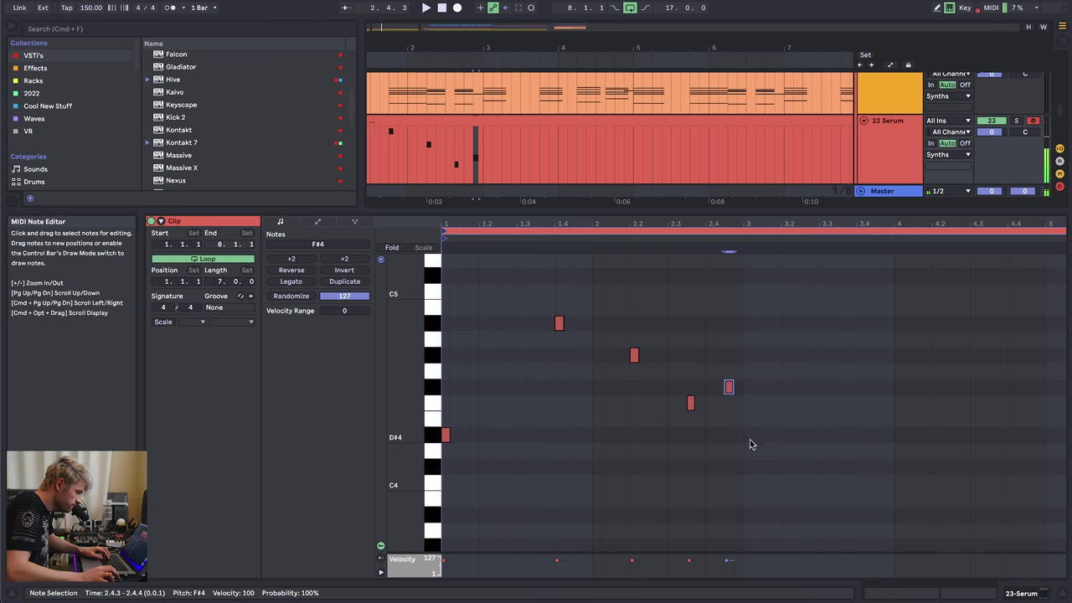
double_click(747, 452)
key("Down")
scroll(411, 112, "left", 2)
left_click(412, 120)
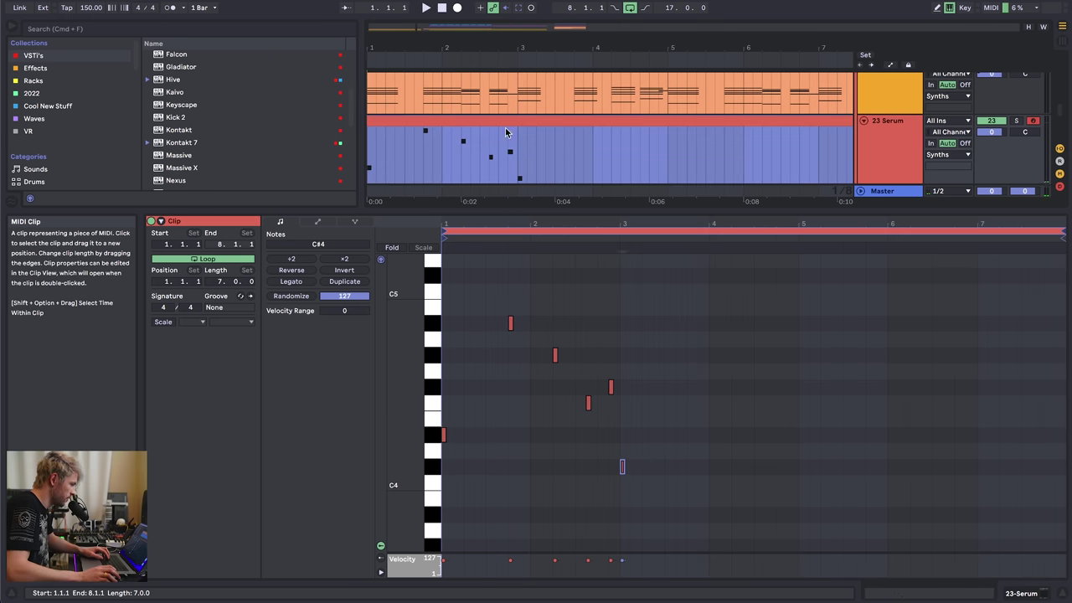
key("space")
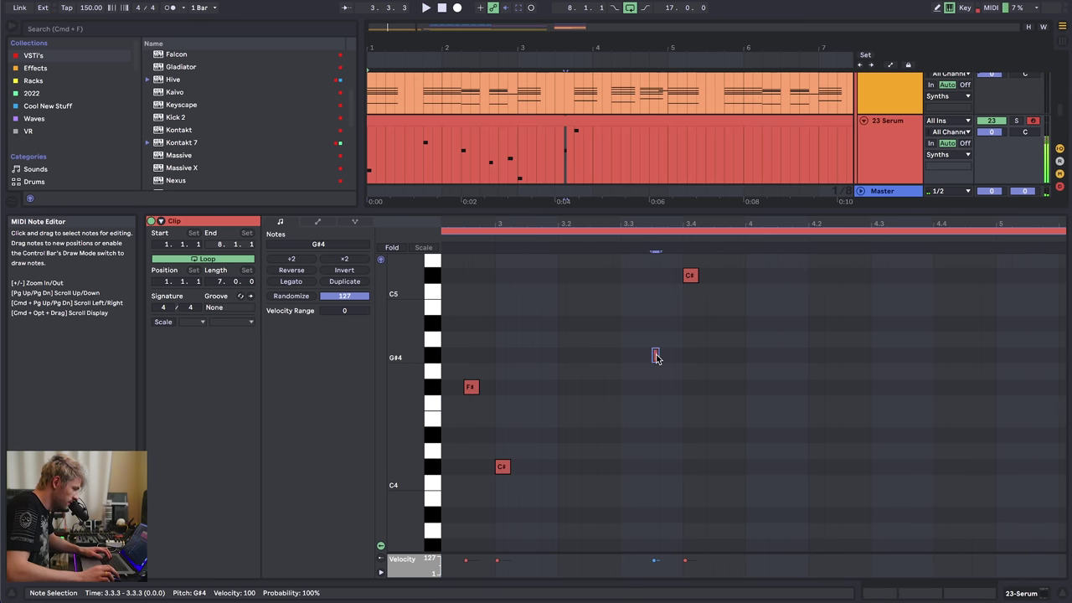
- Lower the 3.3.3 note to C#4 and build a rising run of very short notes up to B4 before the C#5
left_click_drag(656, 357, 656, 467)
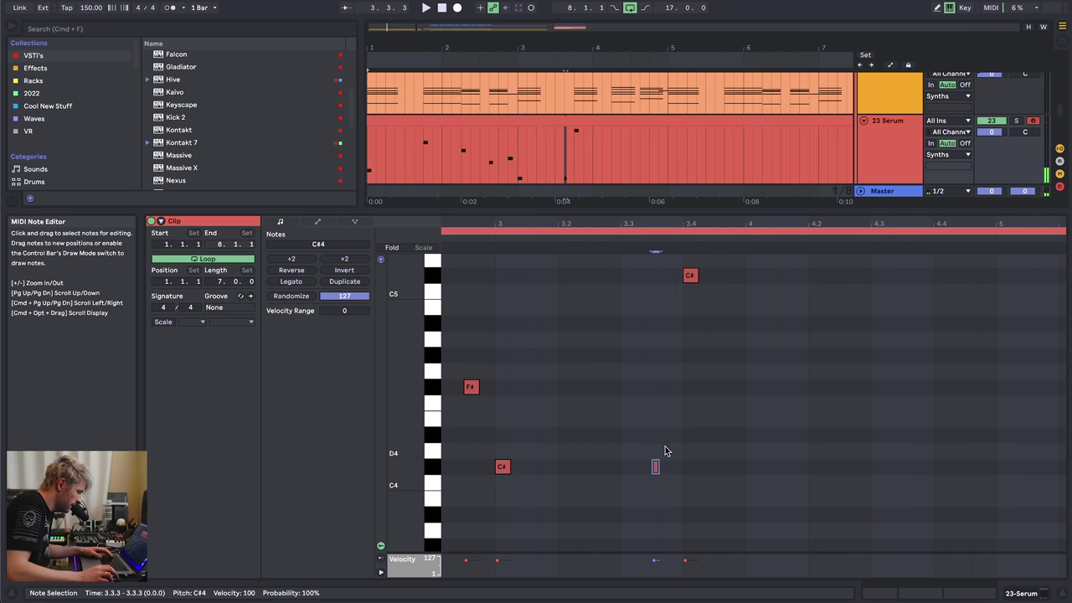
left_click_drag(651, 224, 651, 259)
key("Up")
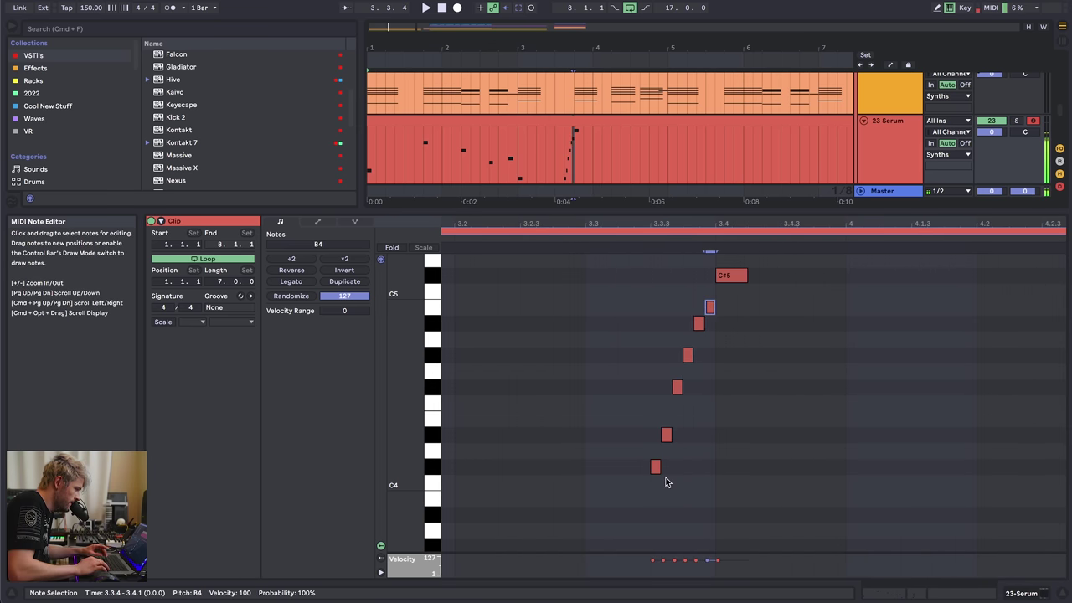
- Shift the run one grid step later, reduce it to F#4, G#4 and A#4 leading into C#5, and play it back
left_click_drag(619, 335, 718, 498)
key("Right")
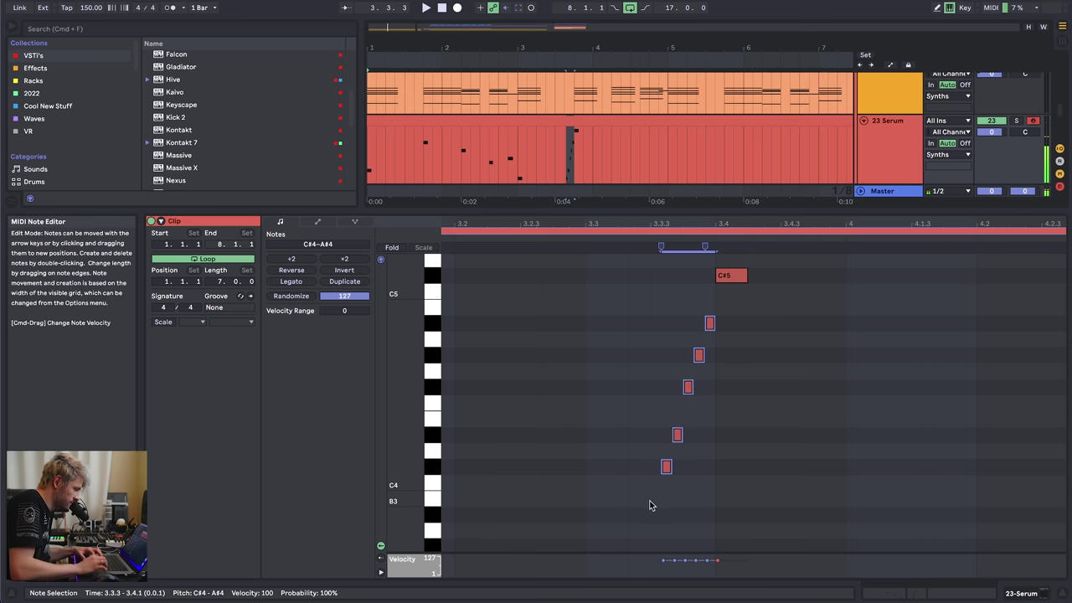
double_click(655, 512)
key("space")
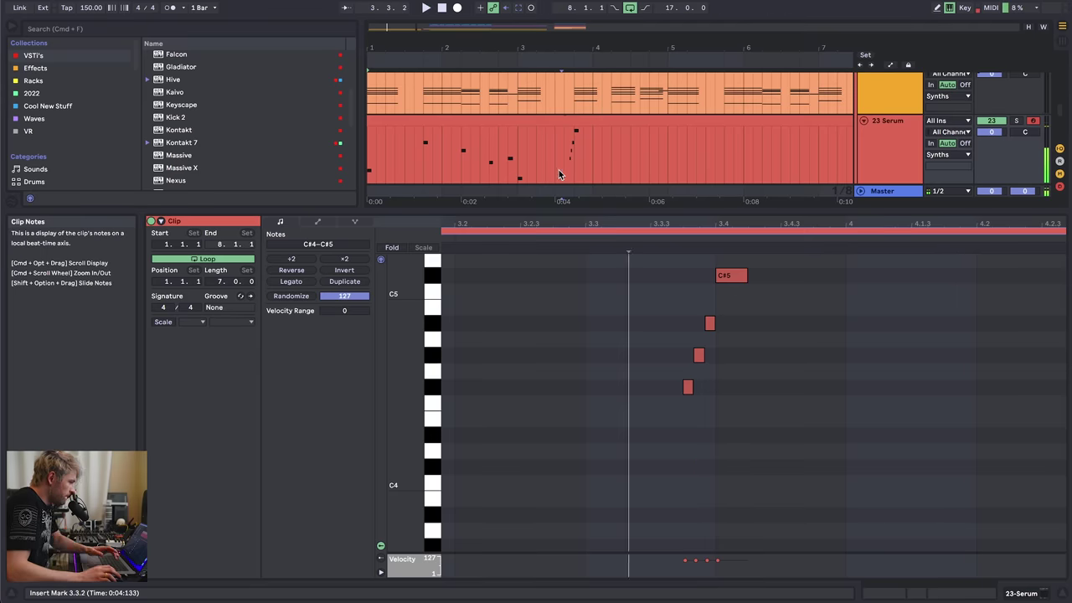
left_click(560, 163)
key("space")
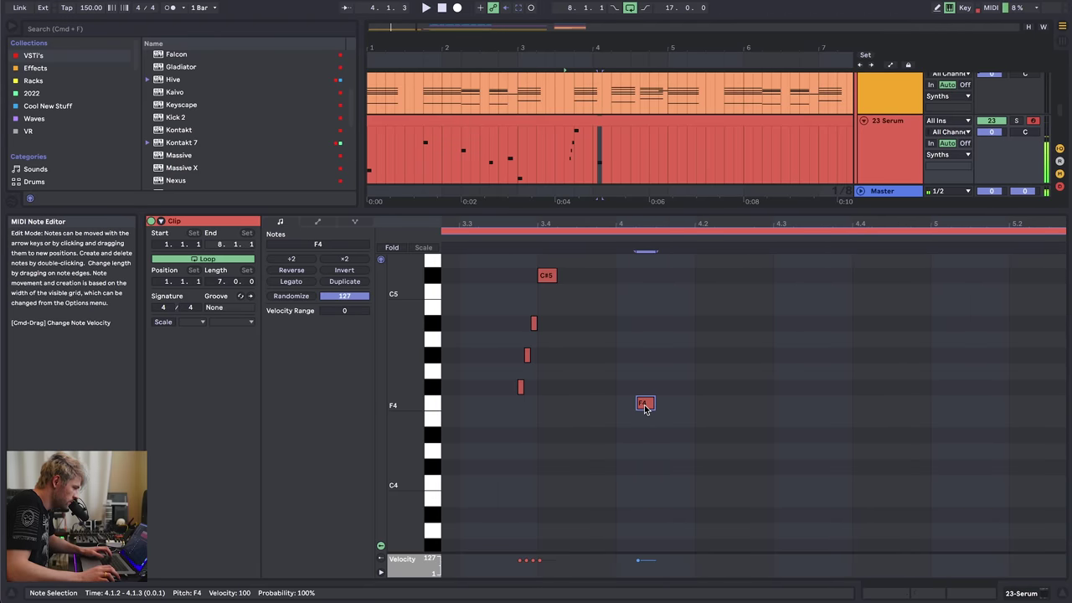
- Move the F4 note in bar 4 to C#4 at 4.1.3, add B4 at 4.2.1 and play the passage
left_click_drag(645, 407, 665, 459)
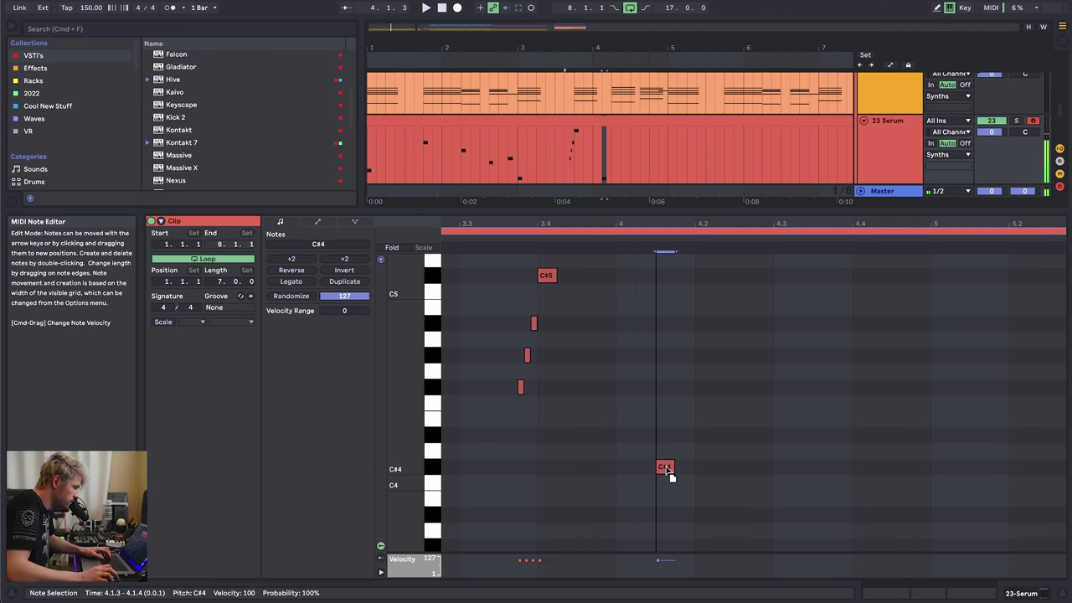
key("Down")
key("Down")
double_click(704, 307)
key("space")
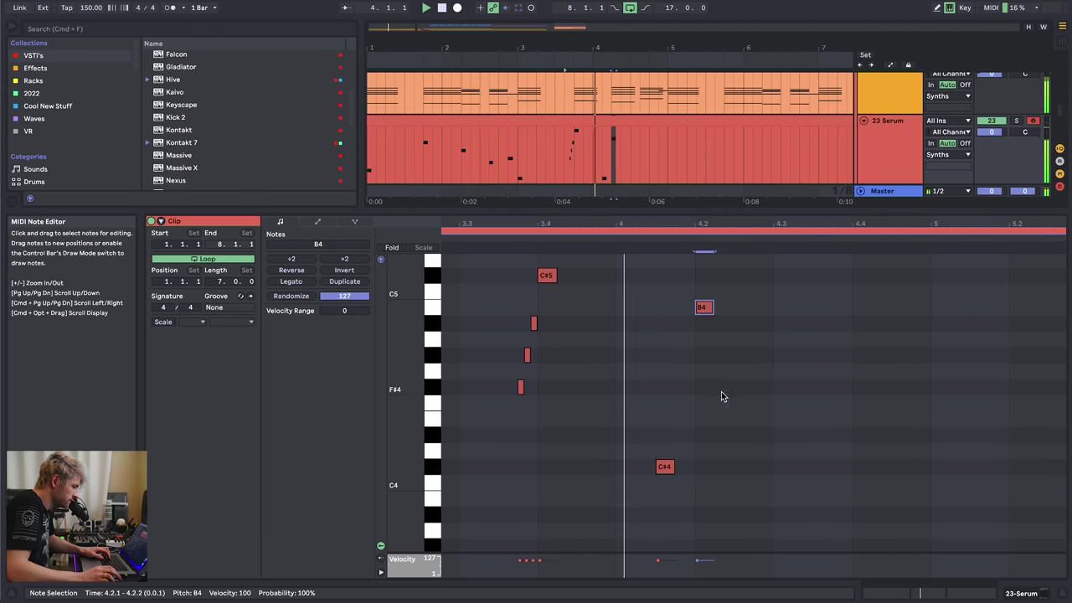
- Add A#4 at 4.3.3 and close the phrase with G#4, A#4 and F#4, moving these last three earlier so F#4 falls at 4.4.3
double_click(782, 326)
double_click(940, 324)
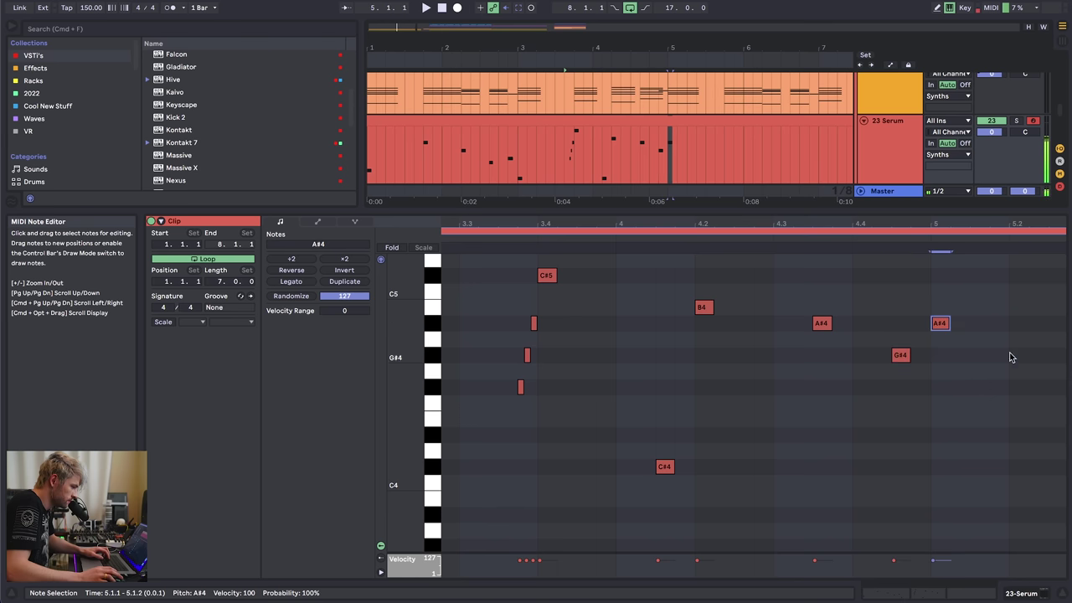
double_click(979, 390)
left_click_drag(1009, 308, 904, 423)
key("Left")
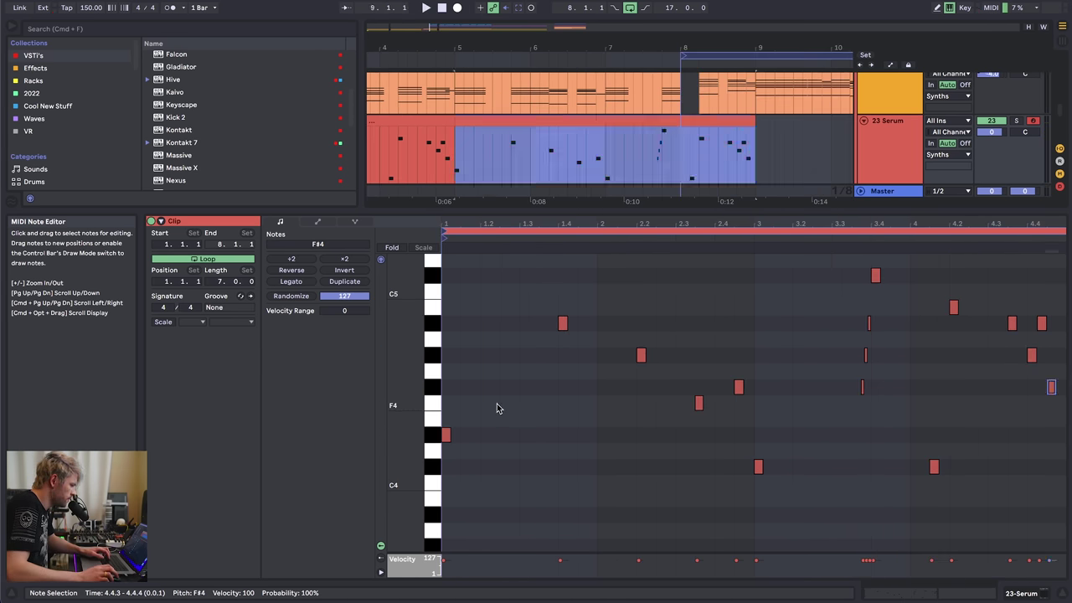
- Select the first four-bar clip on the 23 Serum track and play the melody from bar 1
left_click_drag(501, 407, 421, 446)
left_click_drag(544, 48, 614, 37)
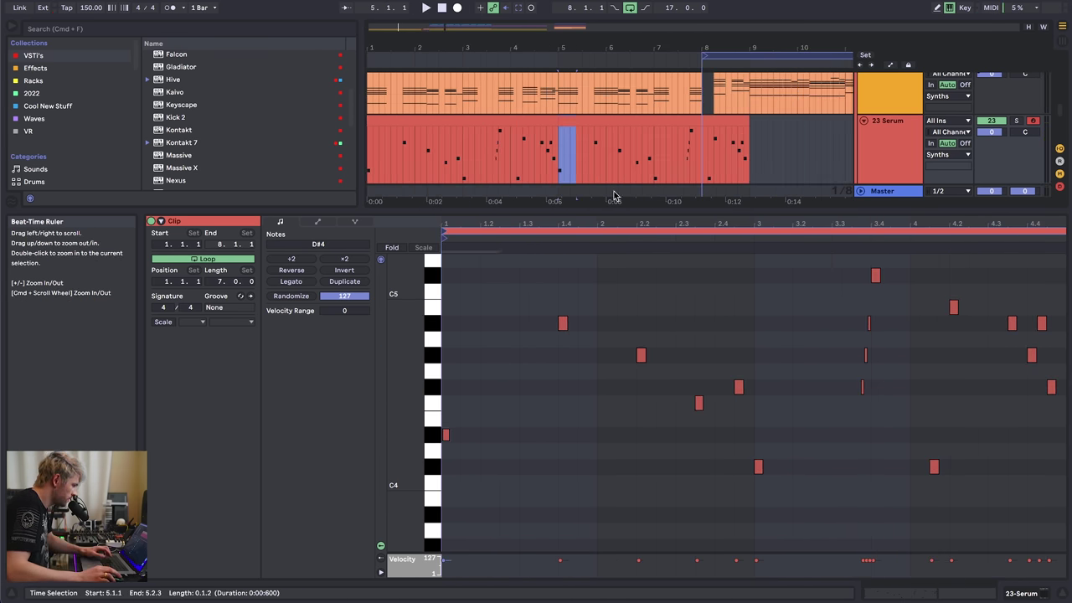
left_click(549, 152)
left_click(389, 122)
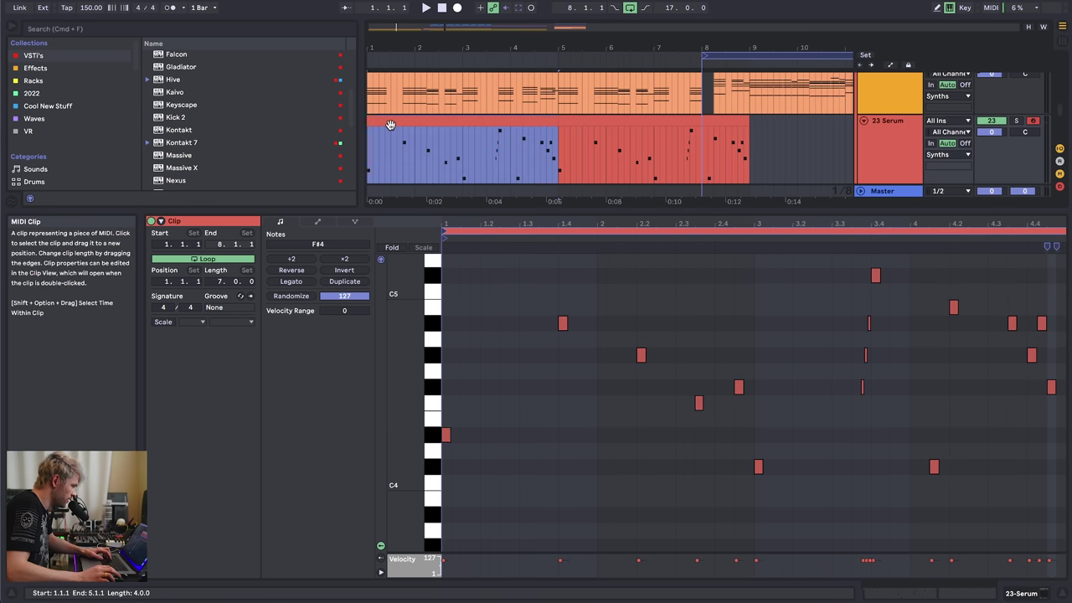
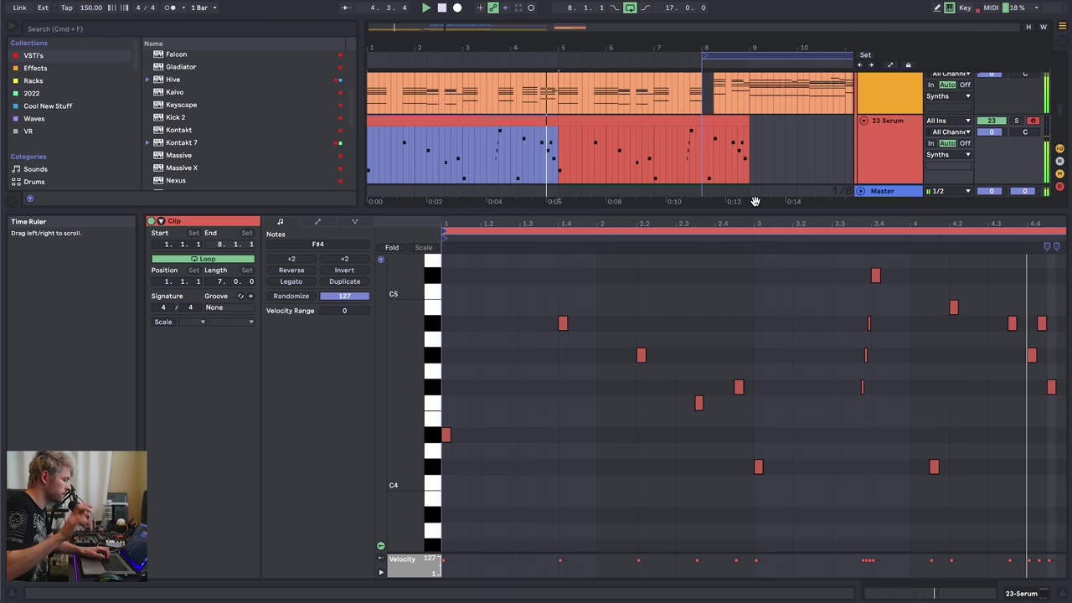
- Add an F#4 note near the end of bar 3 and place it at 3.4.3
left_click(529, 148)
left_click(524, 147)
left_click(500, 148)
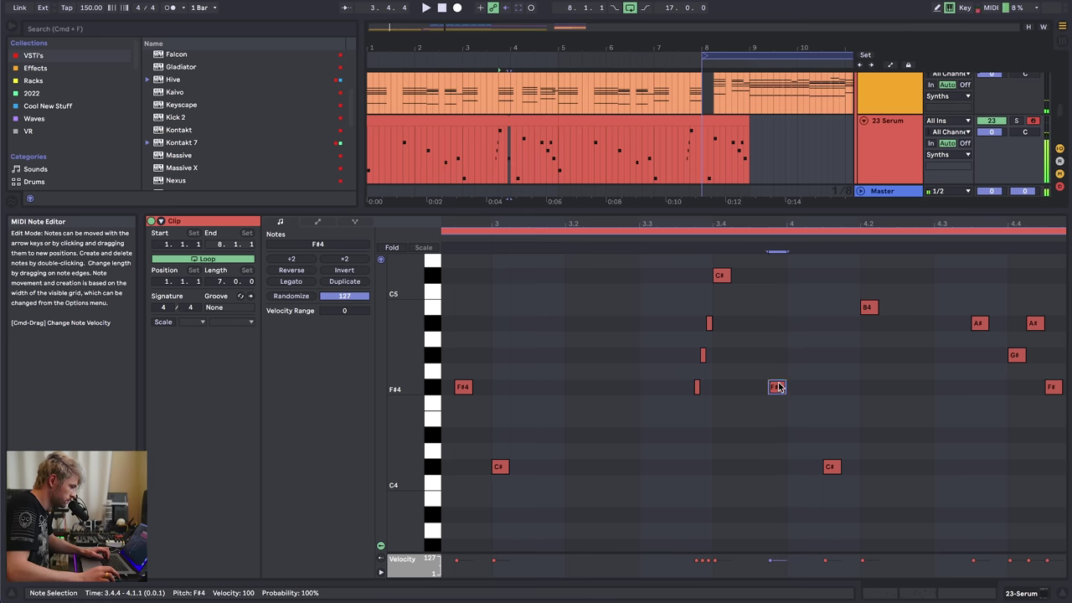
key("Left")
- Move the A#4 note at 4.3.3 earlier to 4.3.1, raise the B4 at 4.2.1 to C#5 and play the passage
left_click(991, 323)
key("Left")
key("Left")
left_click(981, 322)
left_click(481, 145)
key("space")
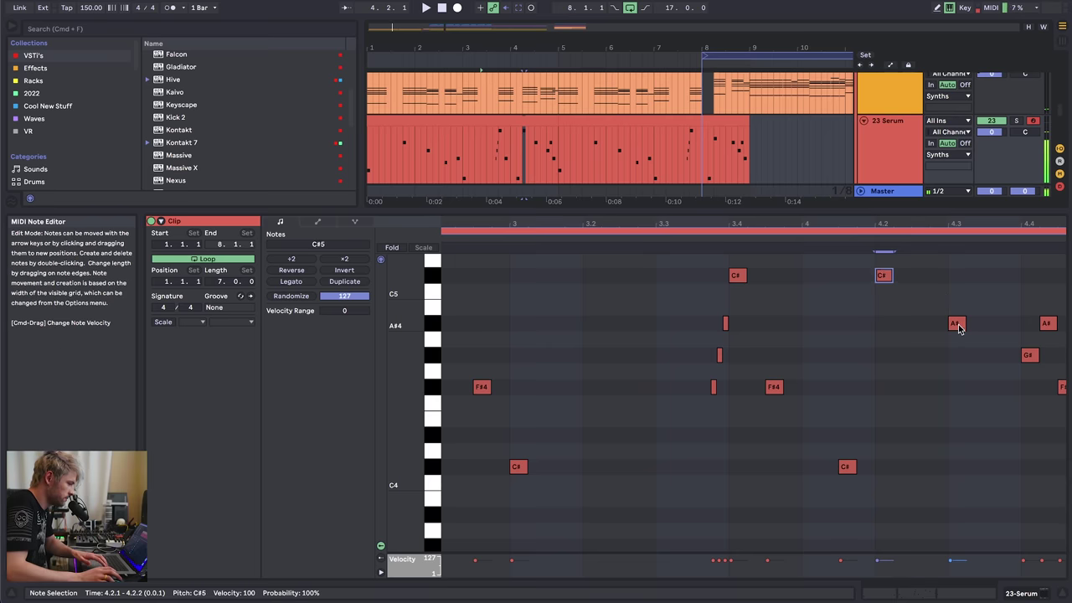
- Raise the A#4 at 4.3.1 to B4, add an A#4 note at 4.3.3 and play from 3.4.1
left_click(959, 327)
key("Up")
double_click(992, 323)
left_click(499, 146)
key("space")
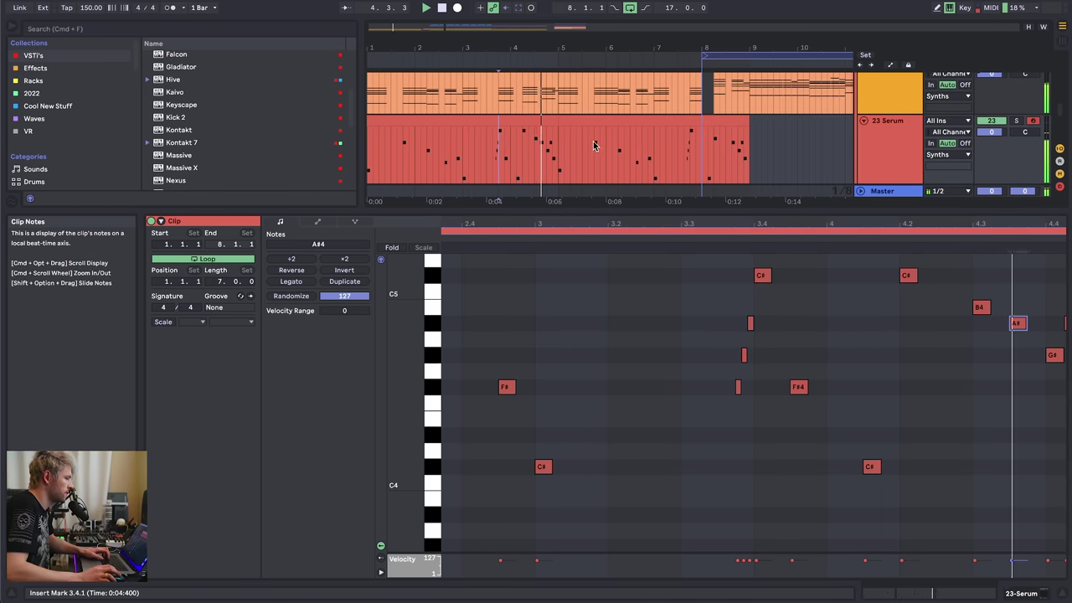
- Lower the C#5 note at 4.2.1 to A#4 and play the phrase
key("space")
left_click_drag(910, 279, 911, 326)
key("space")
- Duplicate the edited four-bar melody clip to bar 5 and trim the copy to end at bar 8
left_click(531, 121)
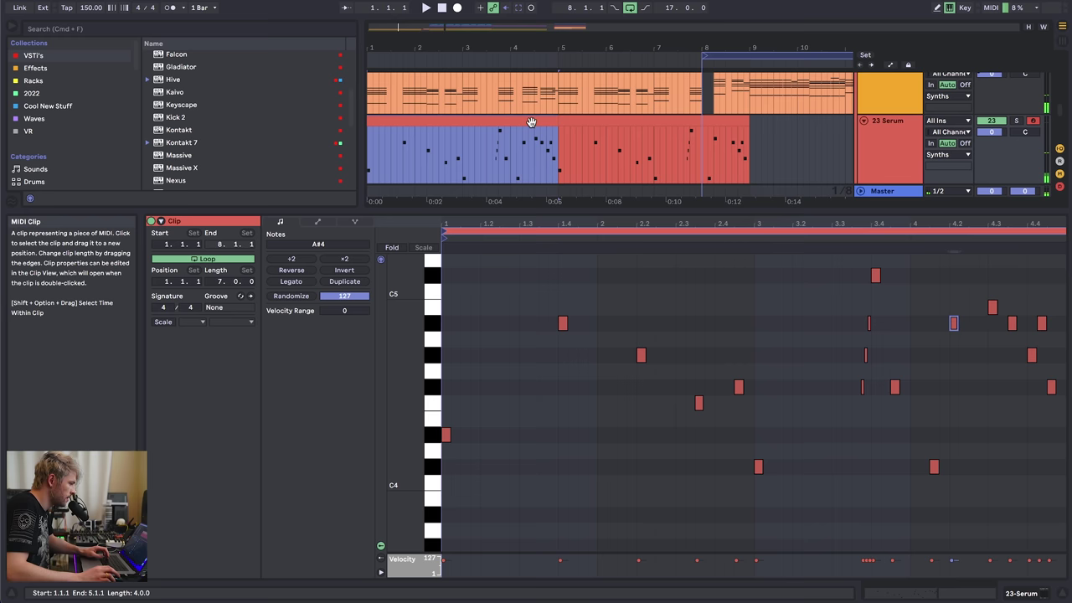
key("super+d")
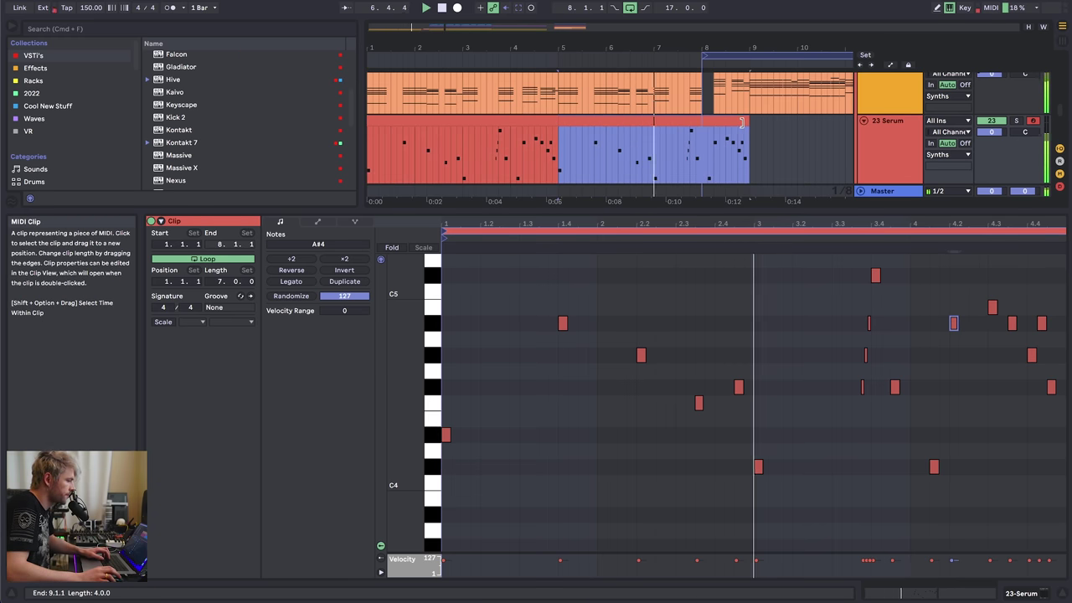
left_click_drag(741, 122, 709, 123)
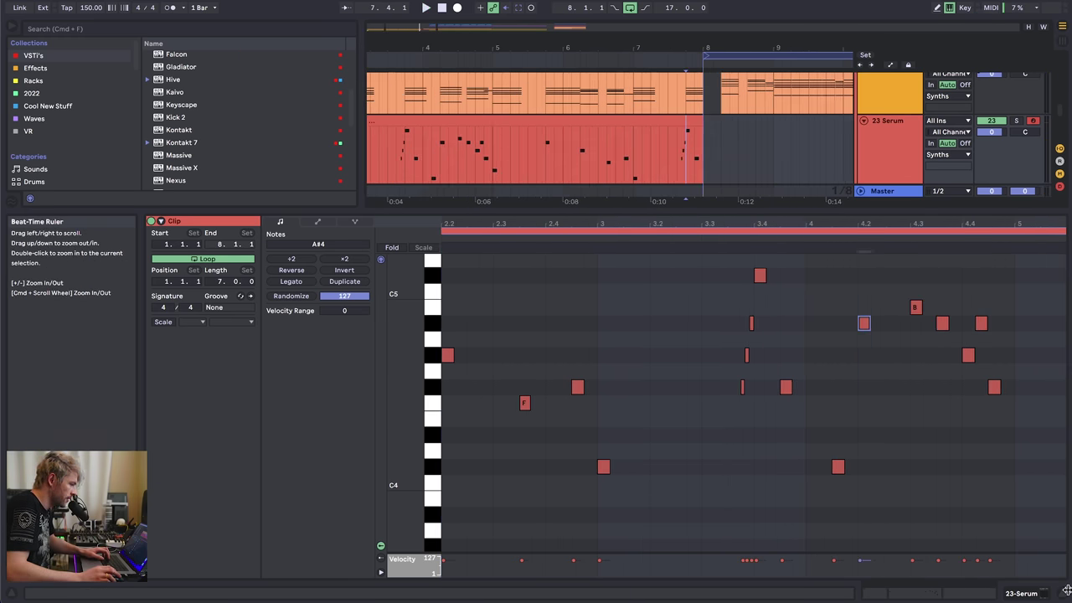
- Listen to the transition from the end of bar 6 and through bar 8 up to bar 9
left_click(1015, 595)
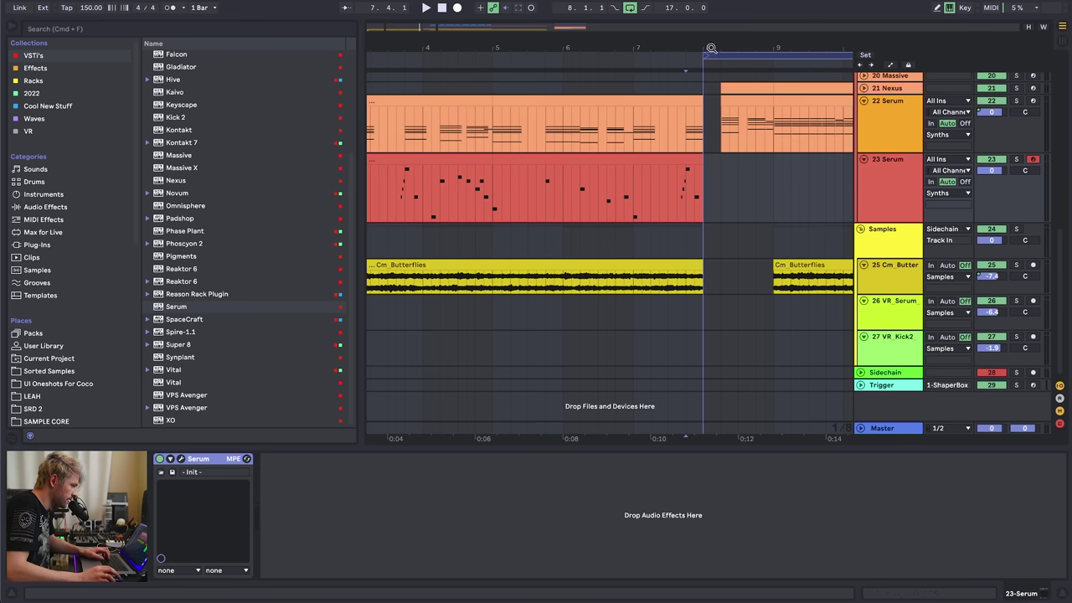
left_click_drag(711, 47, 571, 237)
scroll(546, 188, "up", 10)
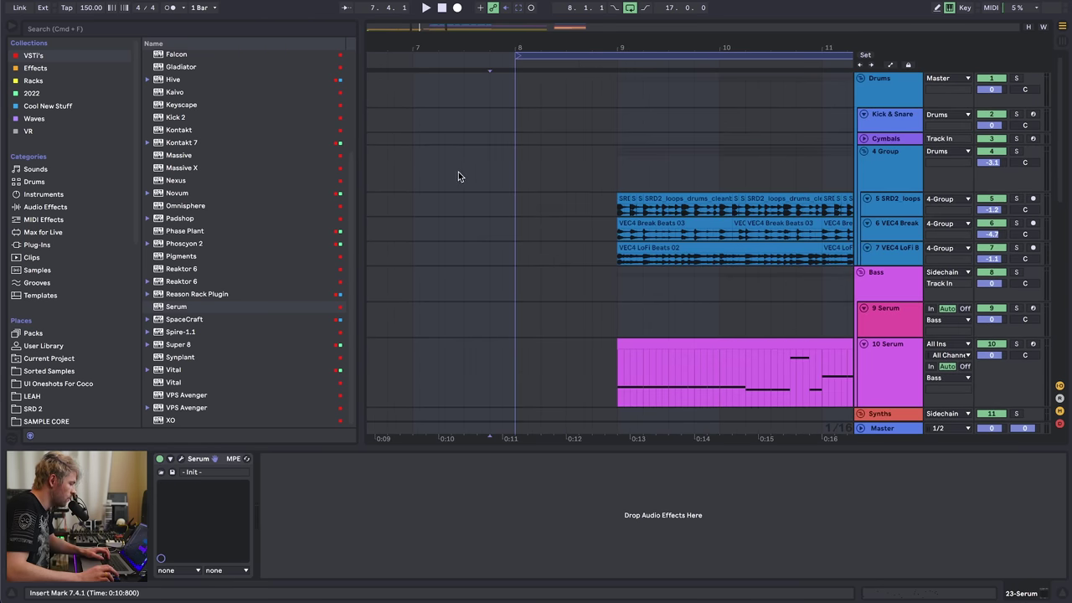
scroll(458, 176, "down", 10)
left_click(433, 173)
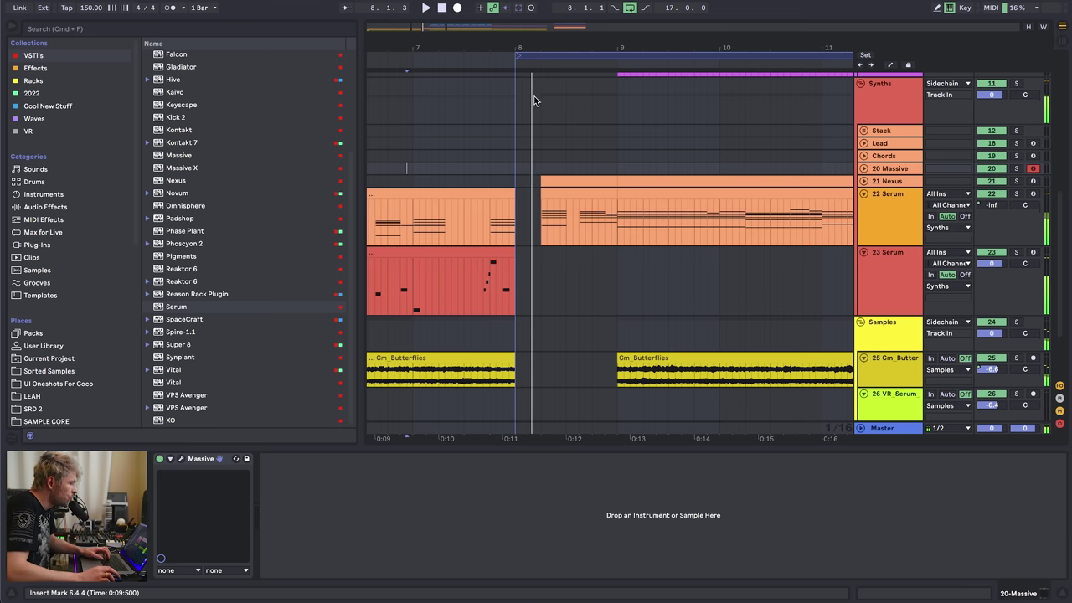
left_click(514, 181)
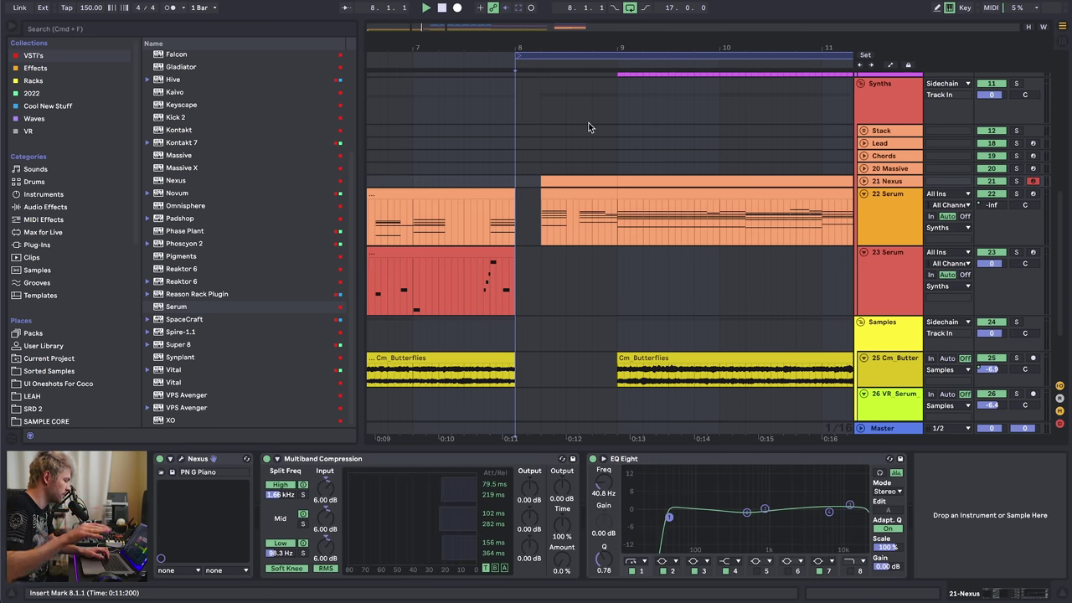
key("space")
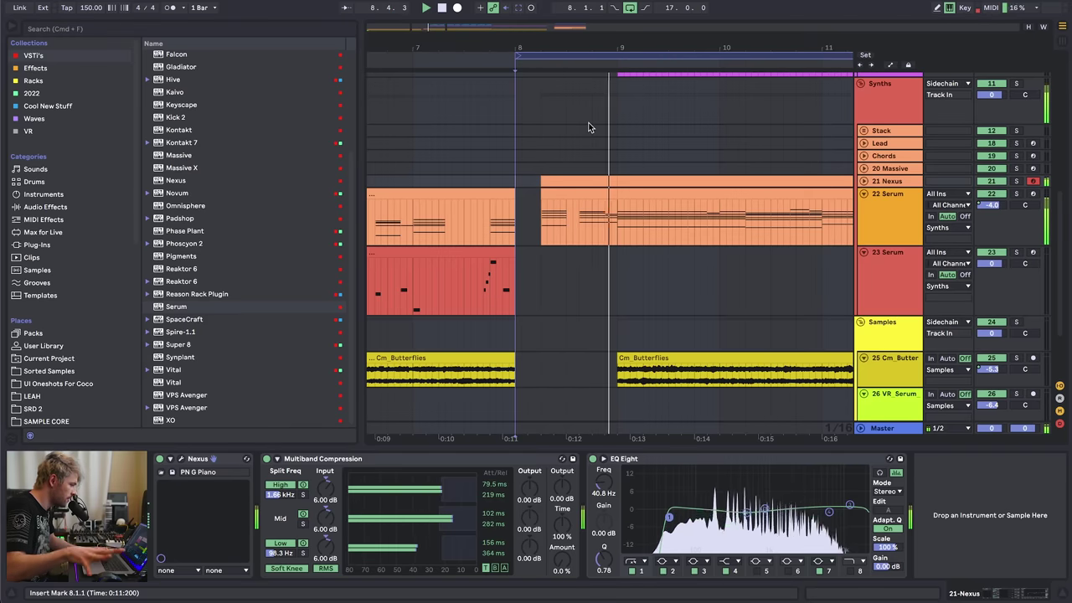
key("space")
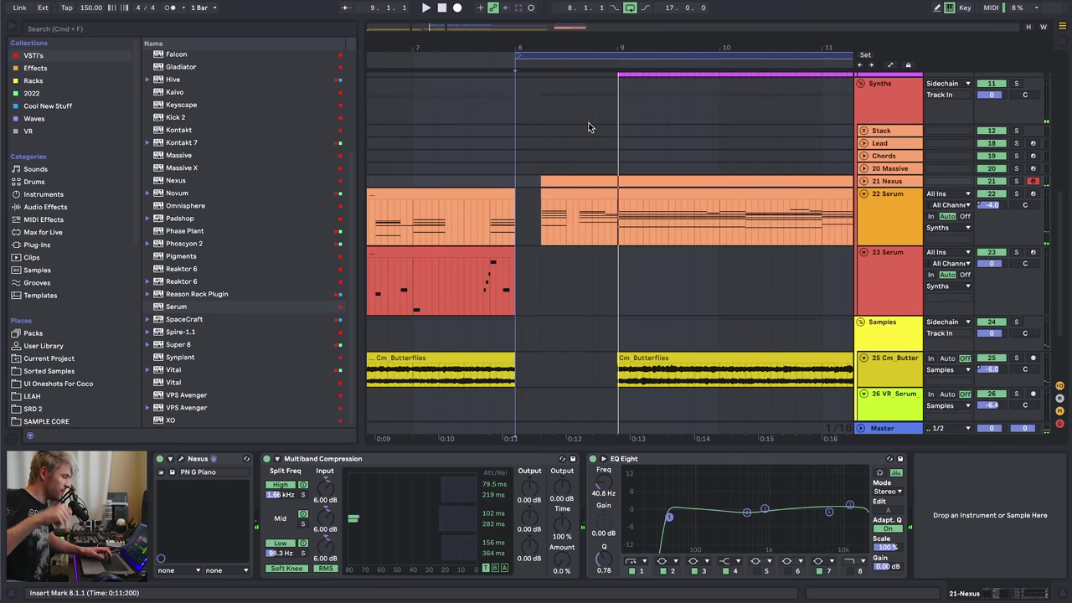
- Play from the end of bar 8 into bar 9 to hear the drums and bass come in
left_click(544, 215)
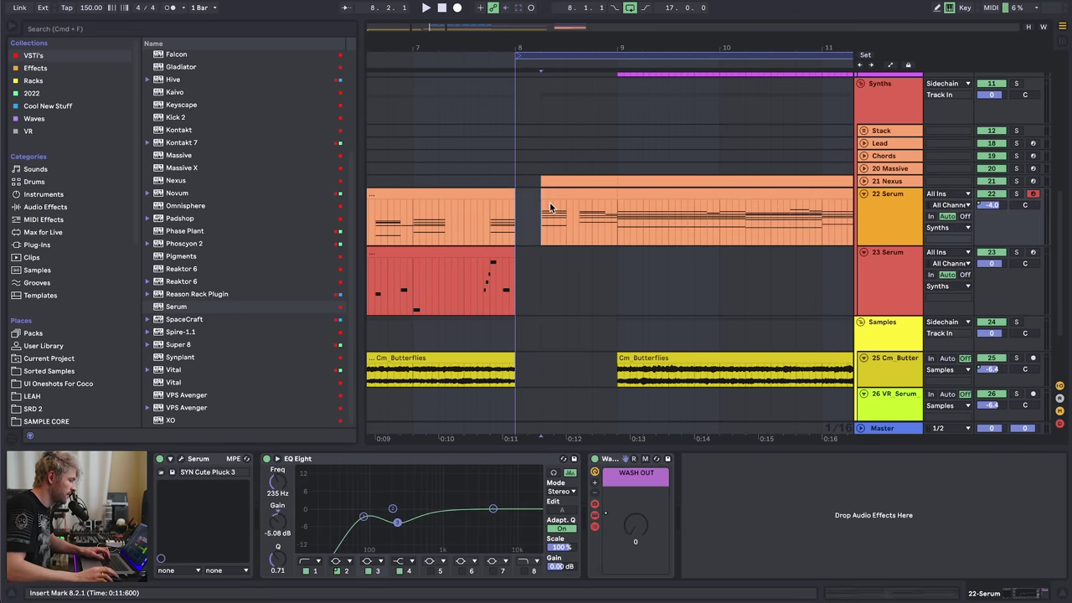
scroll(544, 215, "up", 5)
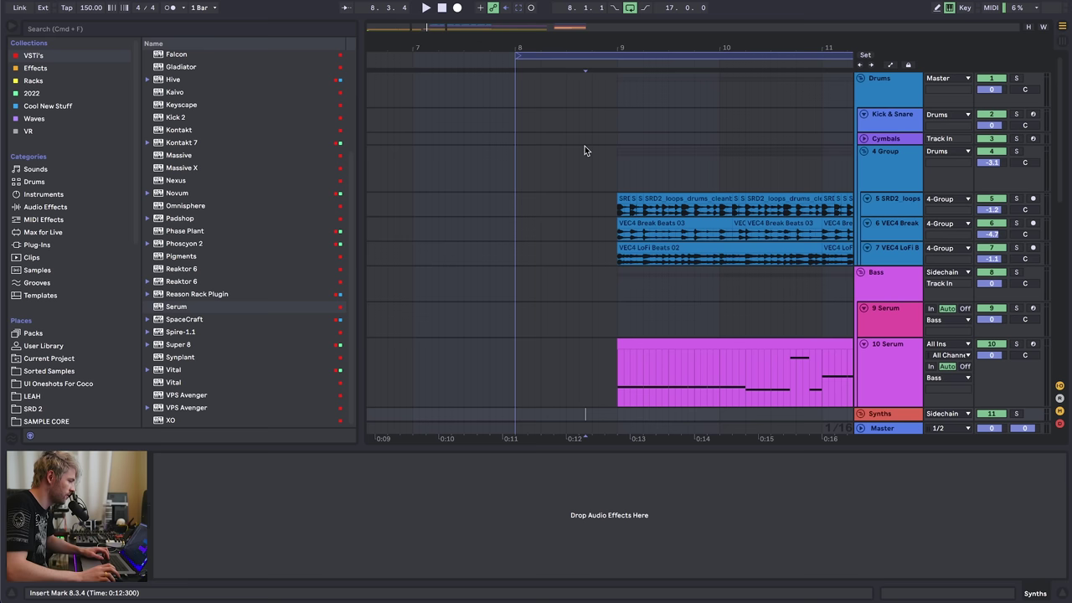
left_click(591, 175)
key("space")
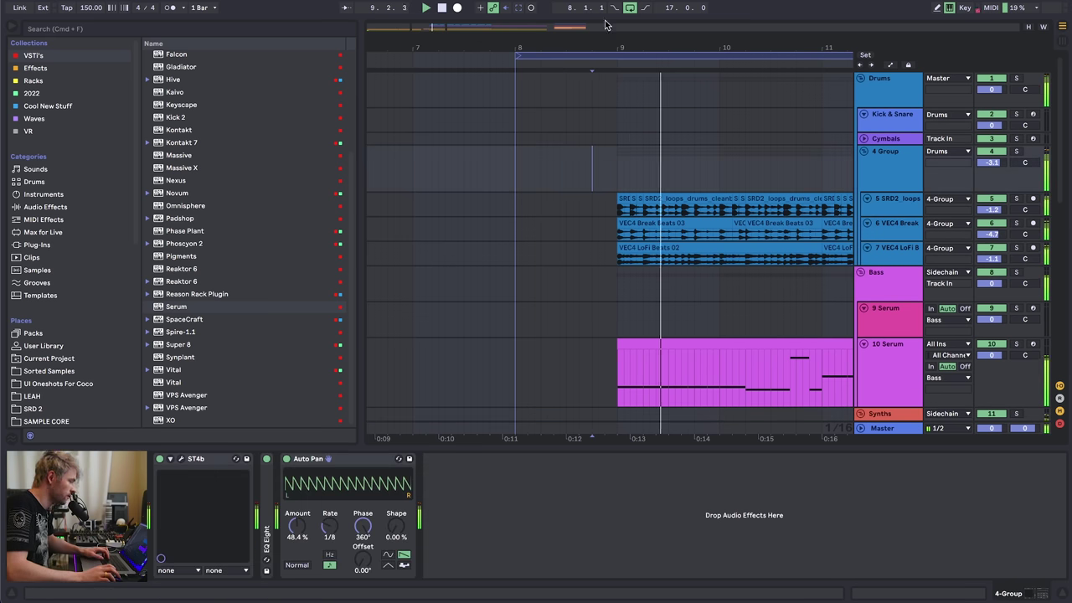
left_click_drag(603, 64, 602, 56)
scroll(581, 179, "down", 10)
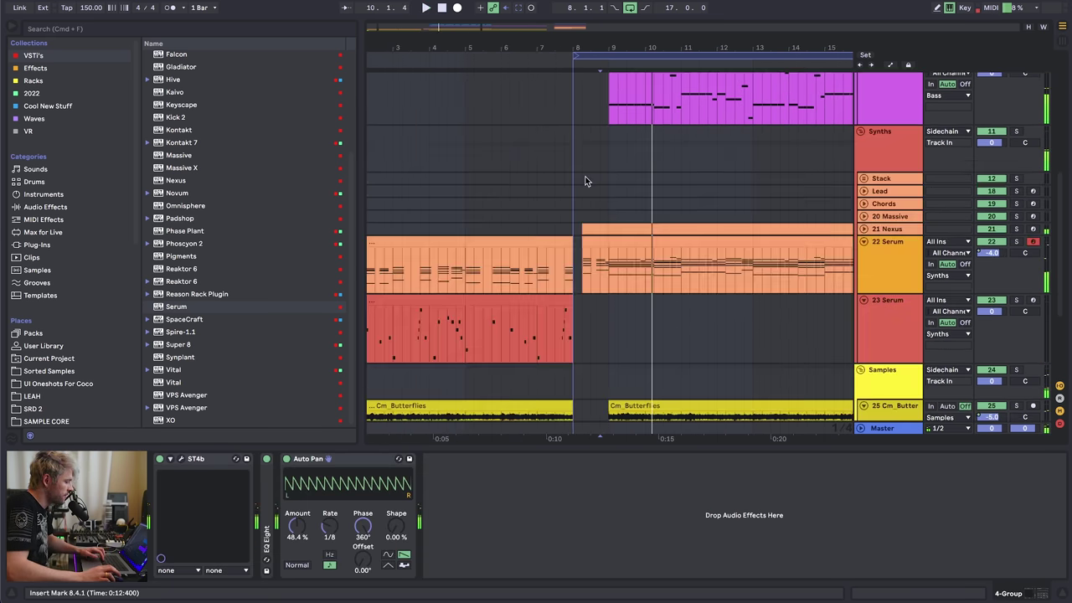
- Insert a new audio track below 26 VR_Serum in the Samples group and increase its height
left_click_drag(512, 46, 552, 44)
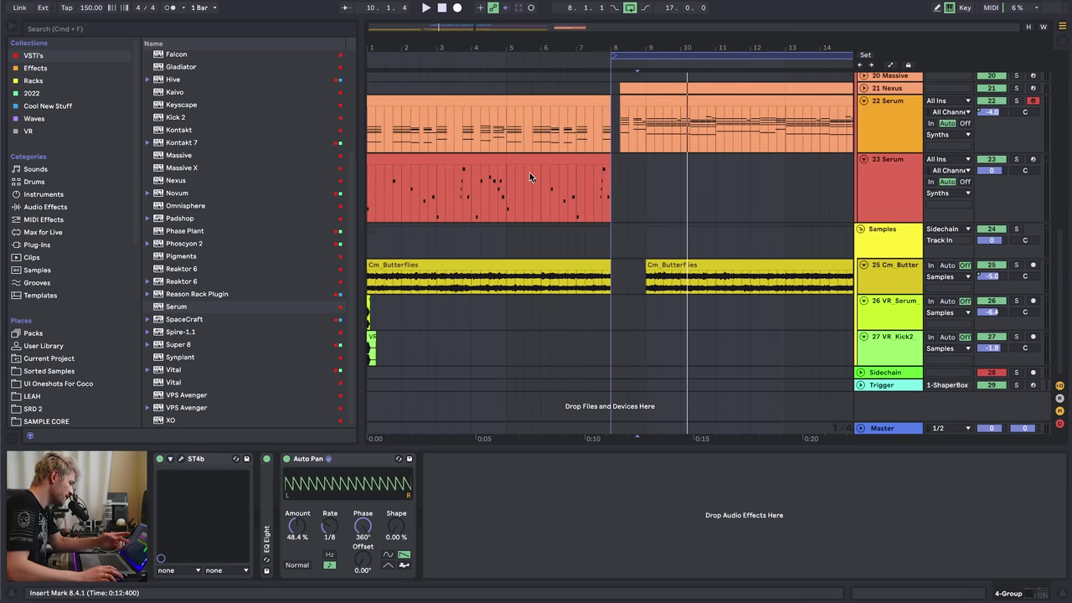
scroll(528, 183, "up", 5)
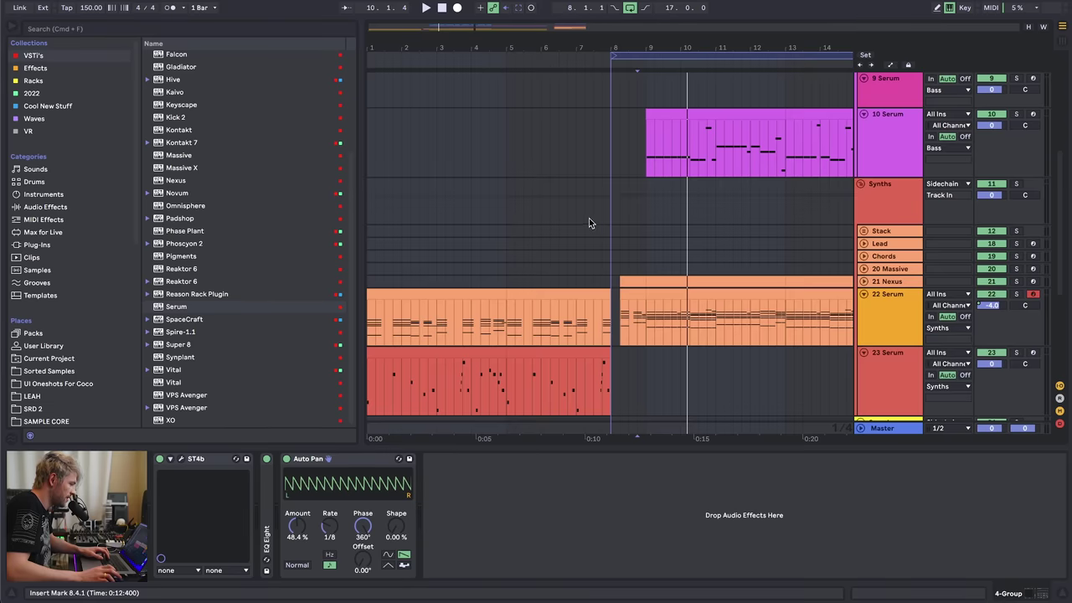
scroll(620, 235, "down", 5)
left_click(869, 342)
key("super+t")
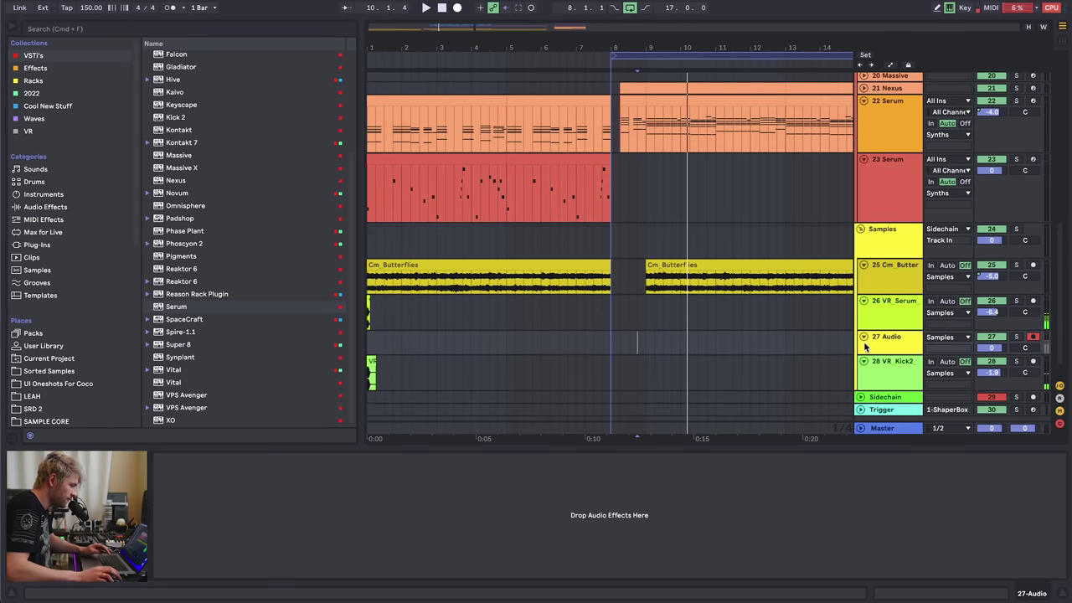
left_click_drag(879, 352, 868, 375)
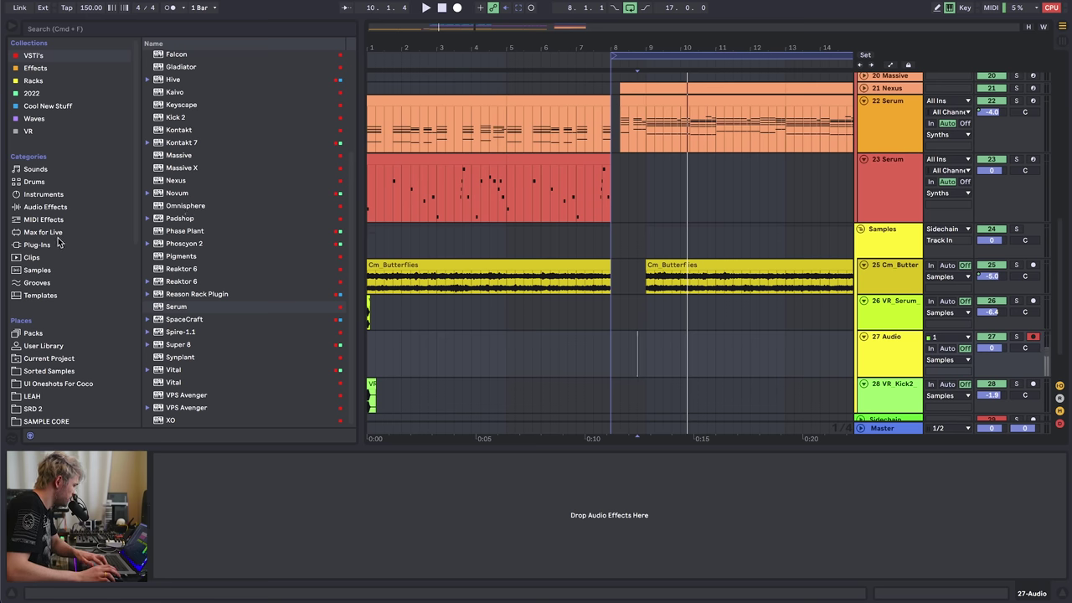
- Open the Serum plug-in on the 23 Serum track, solo the track and play the melody clip
left_click(483, 159)
left_click(182, 458)
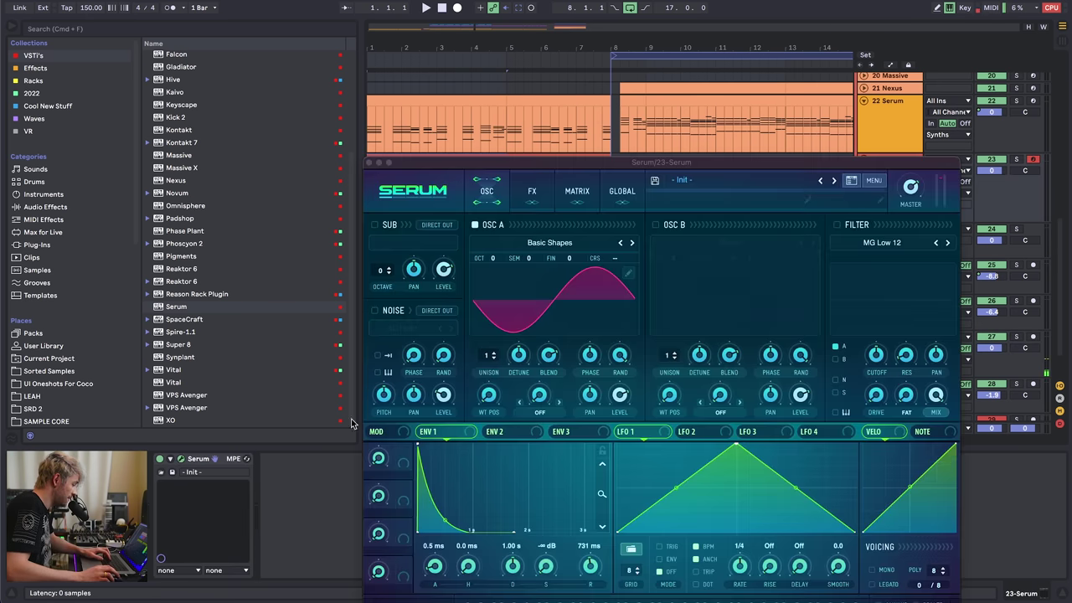
left_click_drag(779, 164, 692, 202)
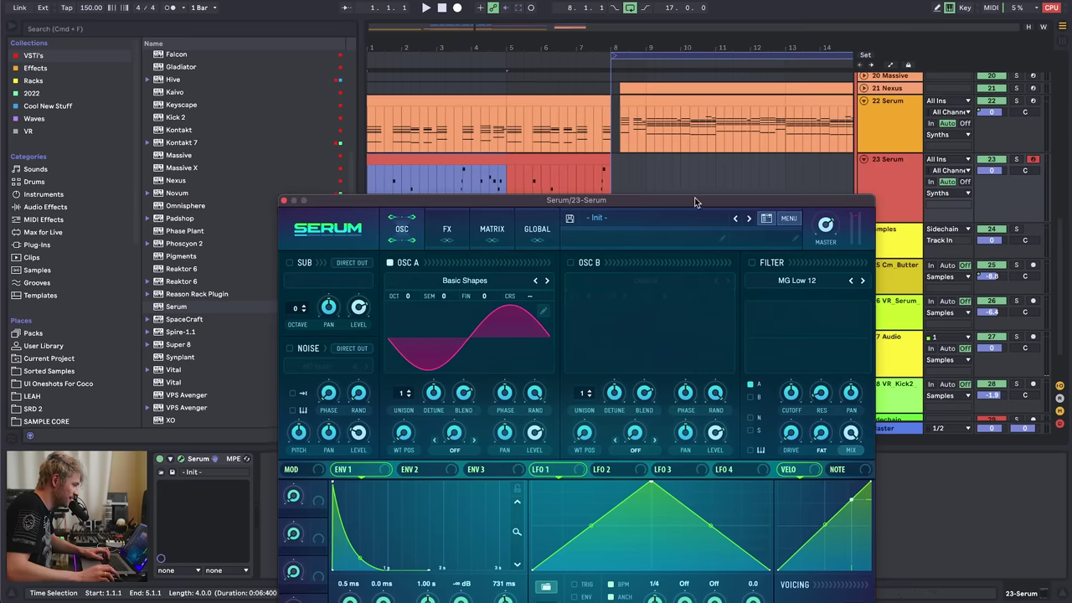
left_click(1016, 159)
key("space")
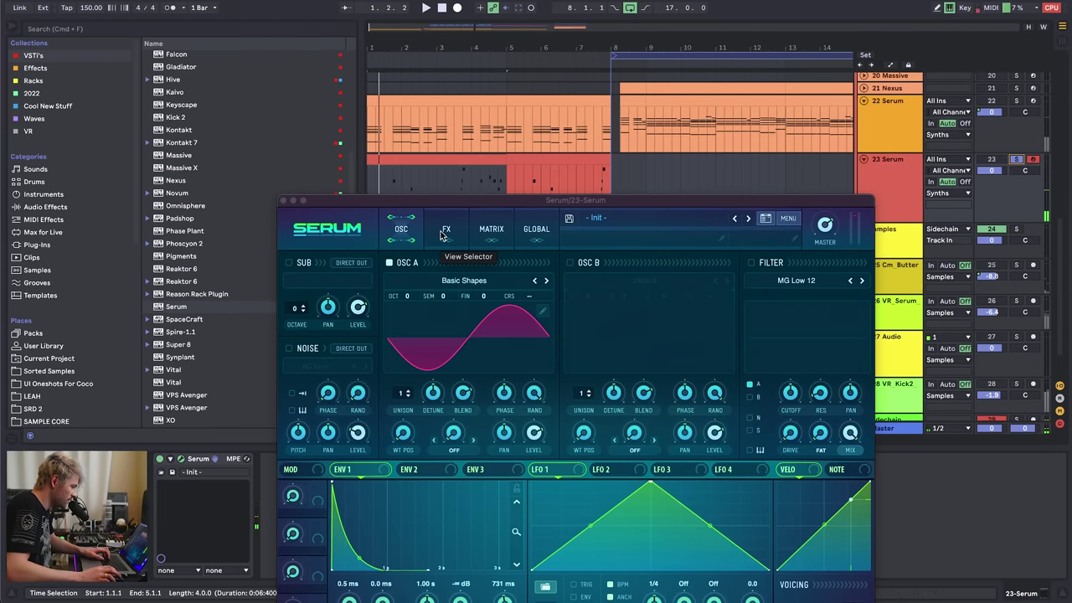
- Assign LFO 1 and LFO 2 to Mast.Tun in the first two rows of Serum's modulation matrix
left_click(491, 228)
left_click(309, 279)
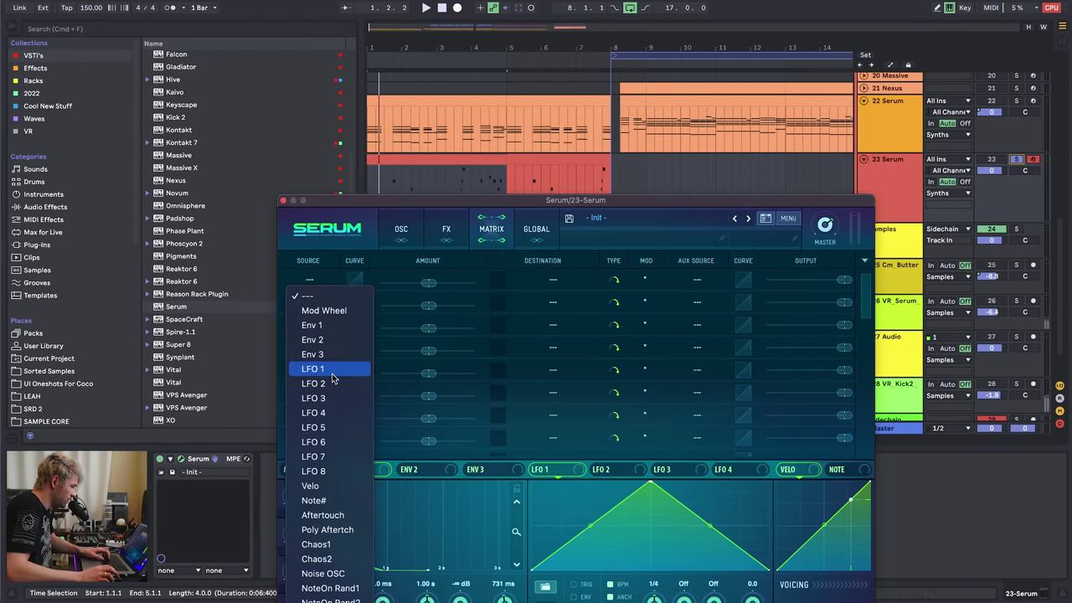
left_click(324, 369)
left_click(309, 302)
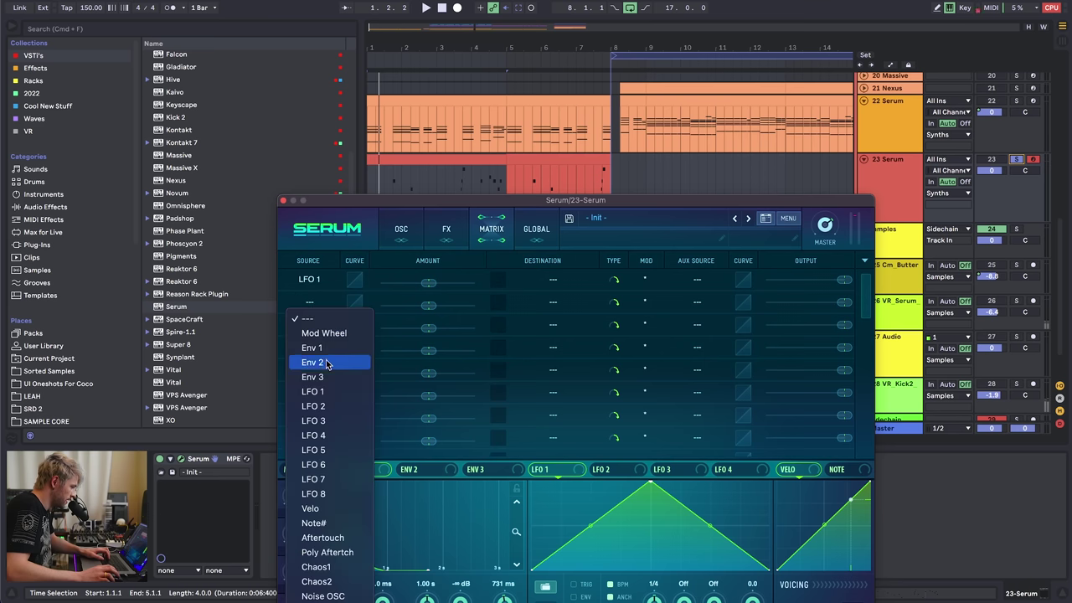
left_click(491, 301)
left_click(540, 302)
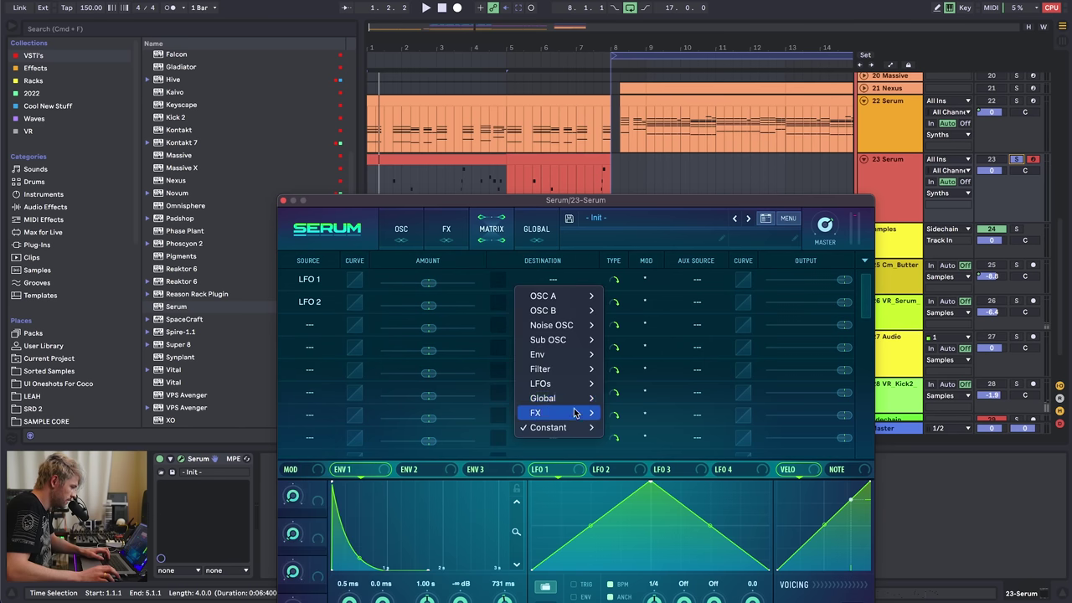
left_click(552, 301)
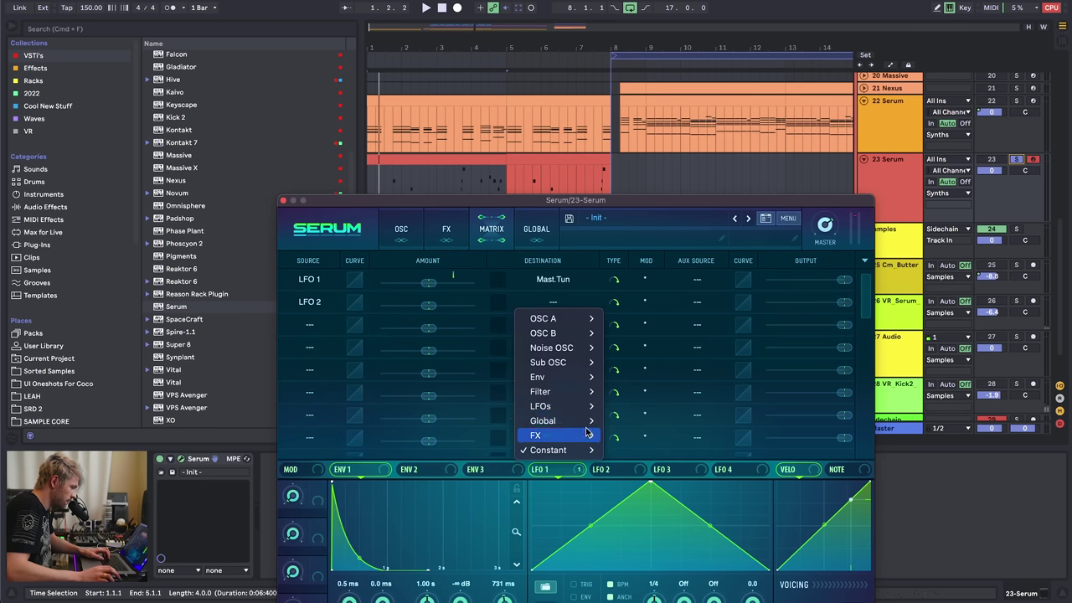
mouse_move(542, 421)
left_click(622, 419)
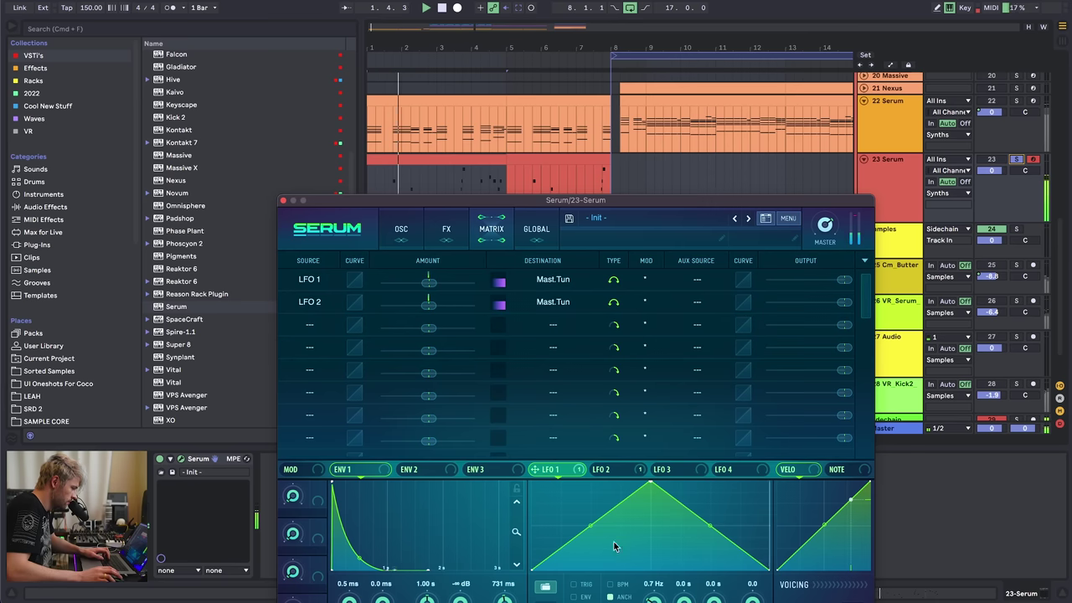
- Set the LFO 1 rate to 0.9 Hz, then reduce the LFO 1 routing's output to about half and LFO 2's to 37
left_click_drag(659, 601, 660, 596)
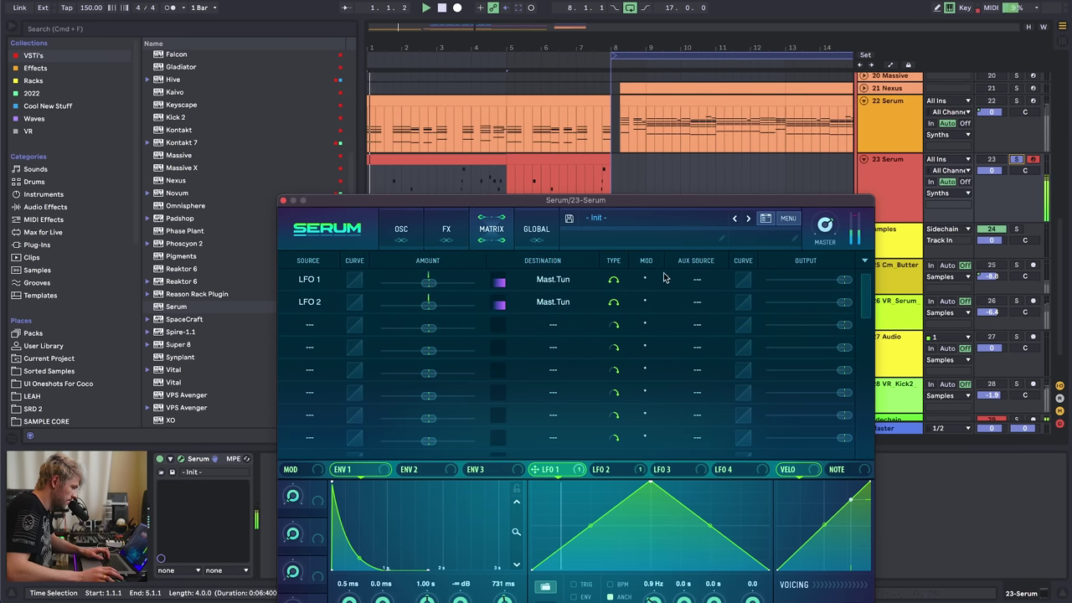
left_click_drag(837, 282, 818, 288)
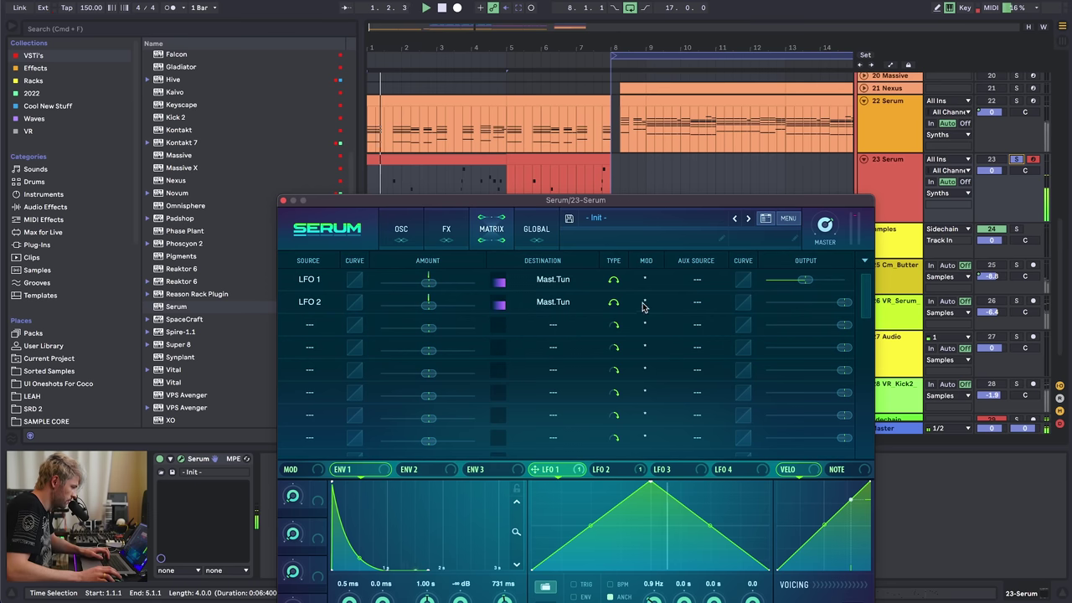
left_click(601, 468)
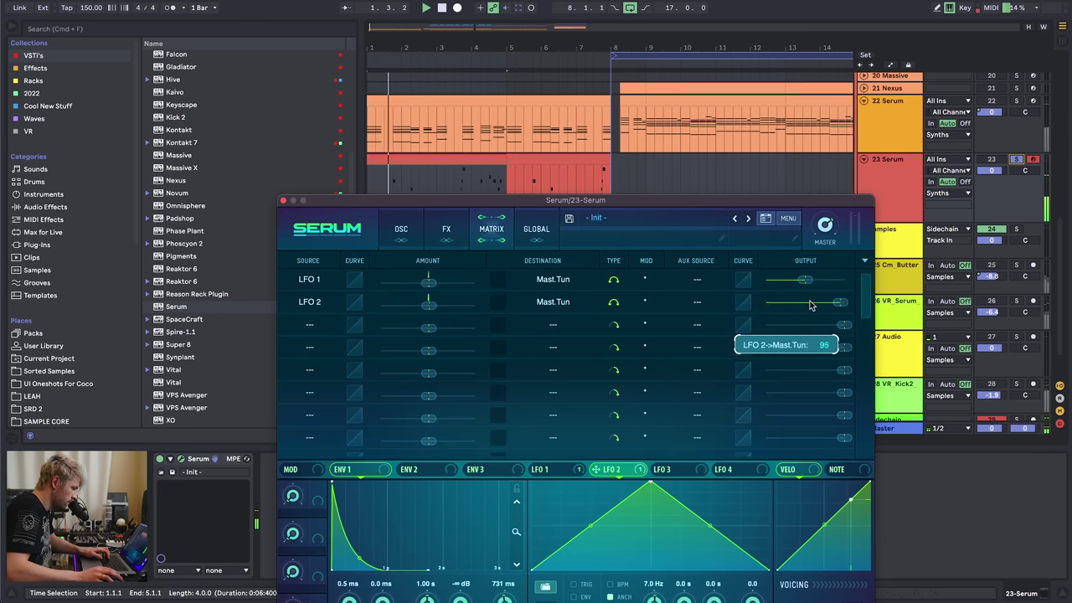
mouse_move(809, 303)
left_mouse_down()
mouse_move(731, 301)
mouse_move(796, 304)
left_mouse_up()
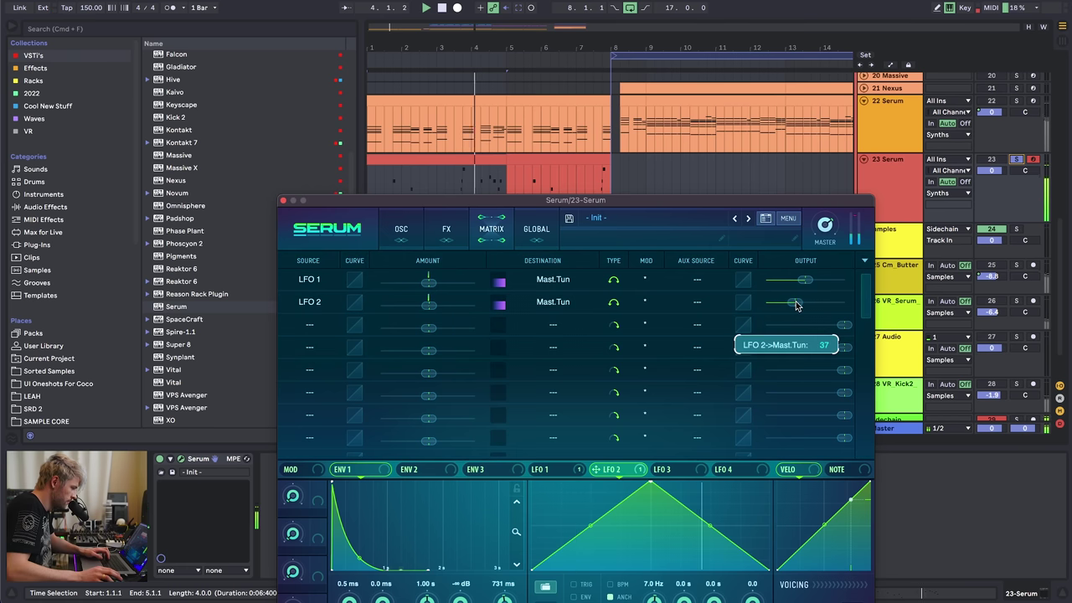
- Load the Analog_BD_Sin wavetable from the Analog category into Serum's OSC A
left_click(401, 228)
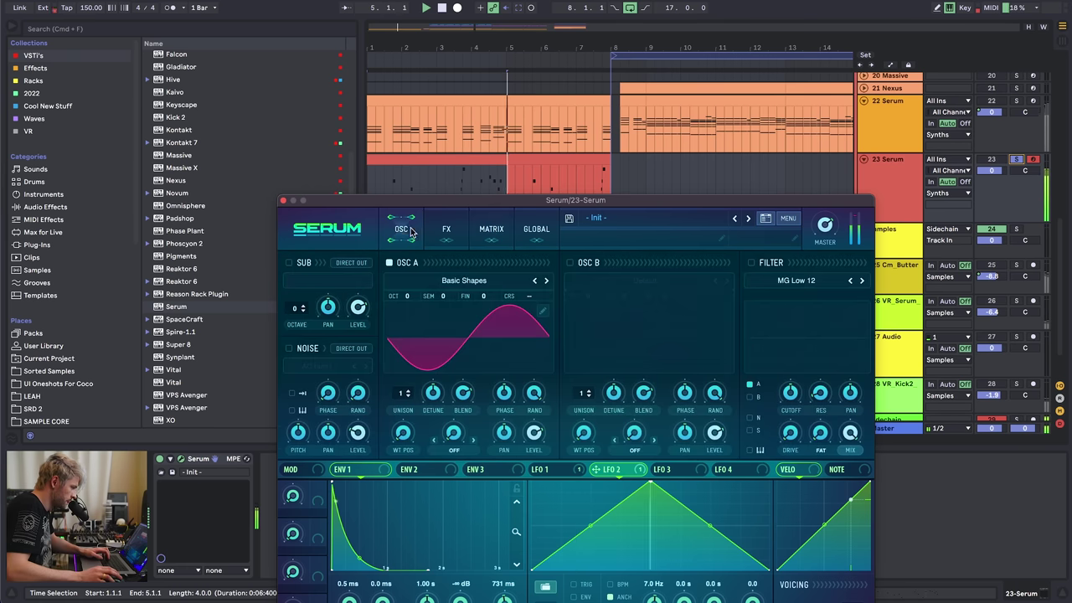
left_click(463, 280)
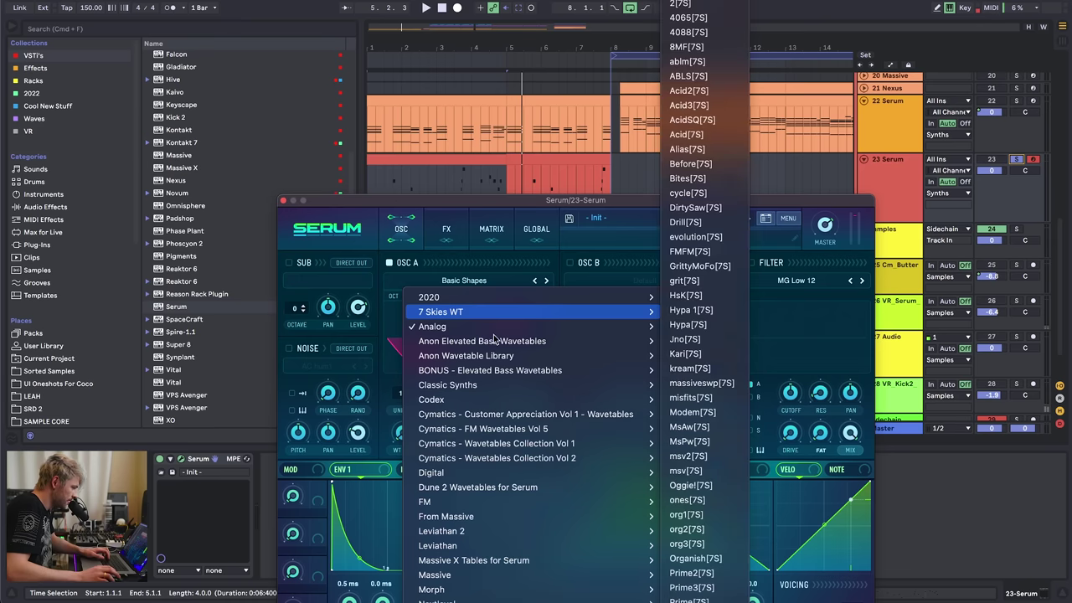
mouse_move(435, 325)
left_click(707, 110)
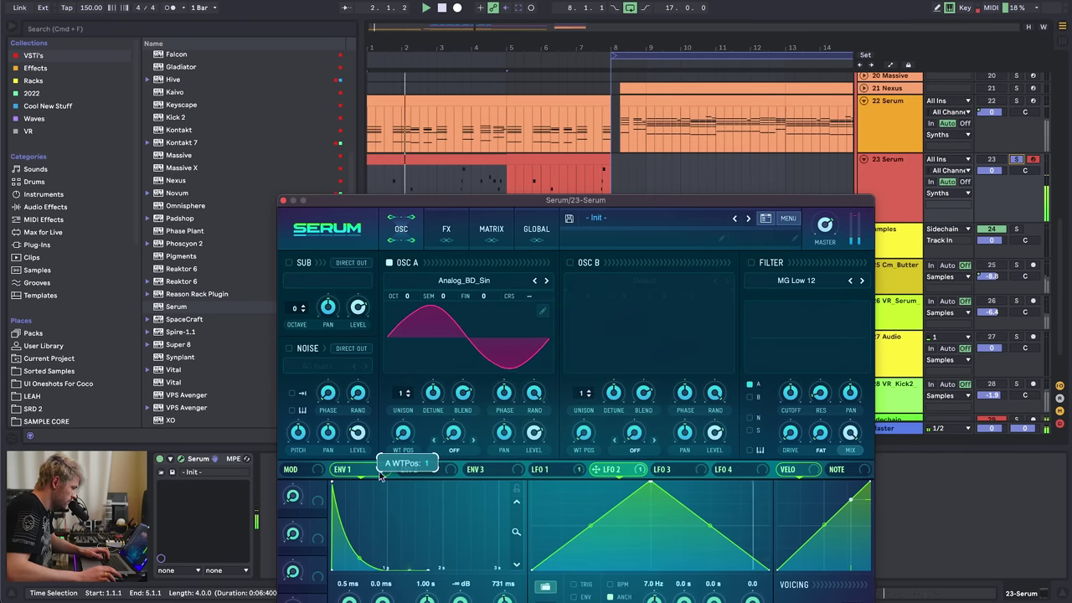
- Modulate OSC A's wavetable position with Env 2, setting 1.48 s decay, 0% sustain and 767 ms release, and adjust the modulation amount
left_click_drag(408, 469, 402, 431)
left_click_drag(386, 528, 387, 561)
key("space")
left_click_drag(426, 597, 426, 599)
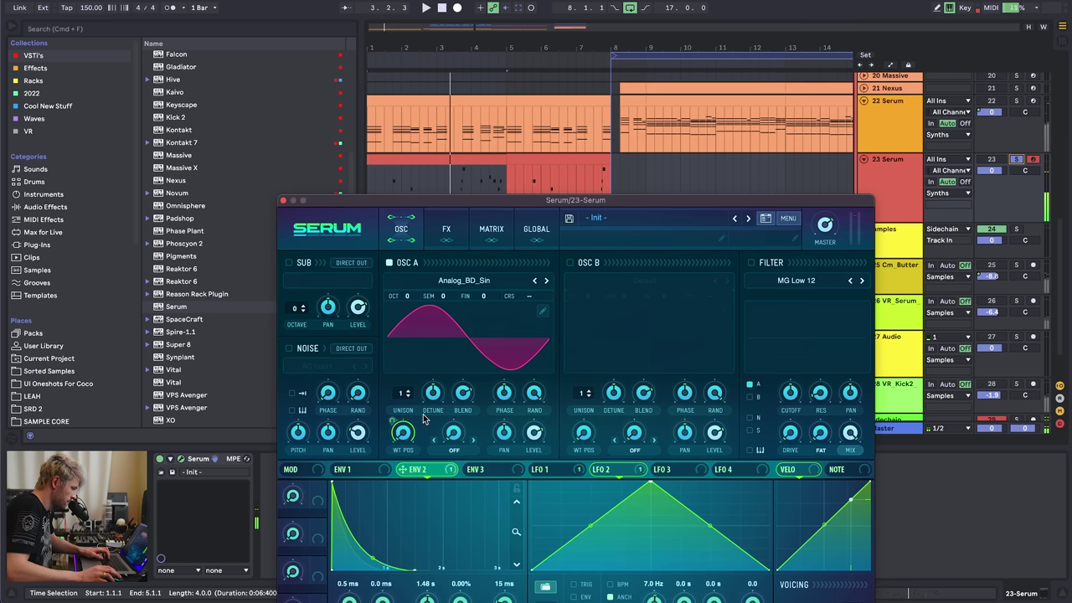
left_click_drag(509, 574, 508, 572)
key("space")
left_click_drag(392, 421, 380, 474)
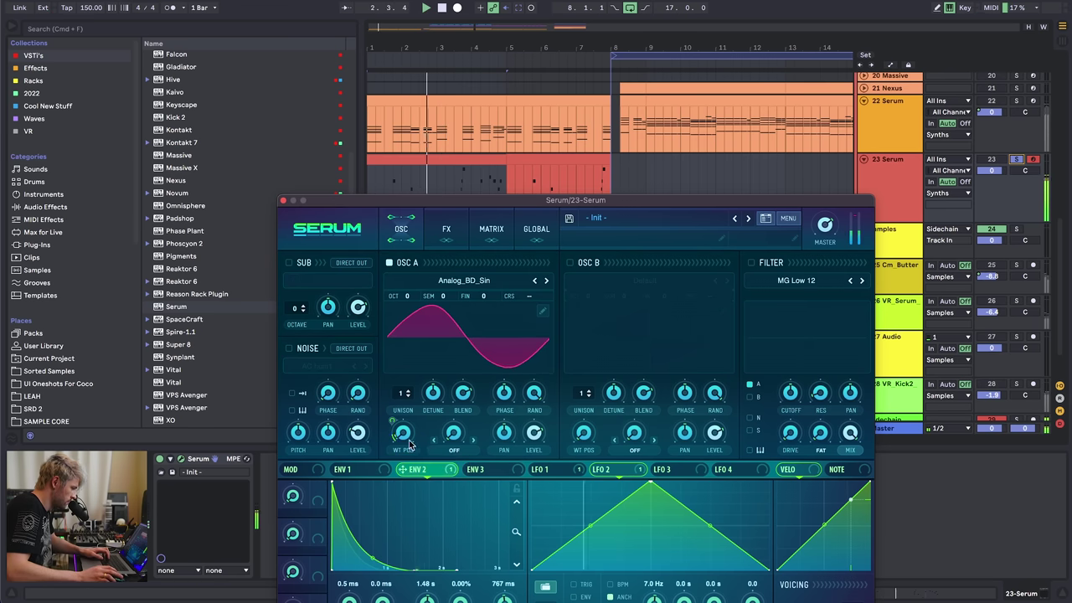
- Load the Basic_Cjw wavetable into OSC A and add a small bin 4 harmonic to its first frame in the table editor
left_click(502, 282)
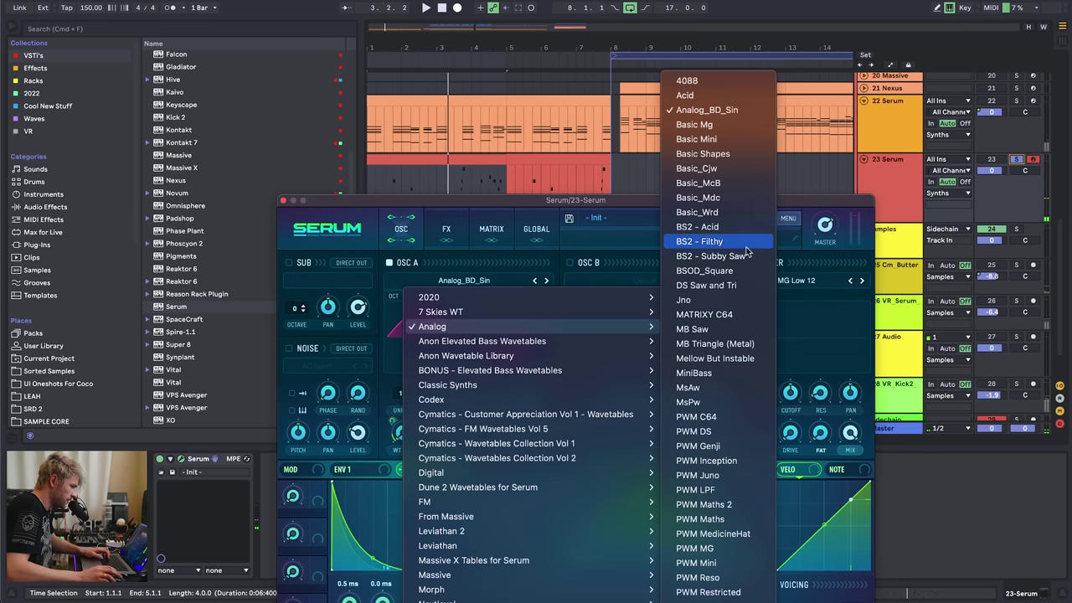
left_click(694, 169)
left_click(542, 313)
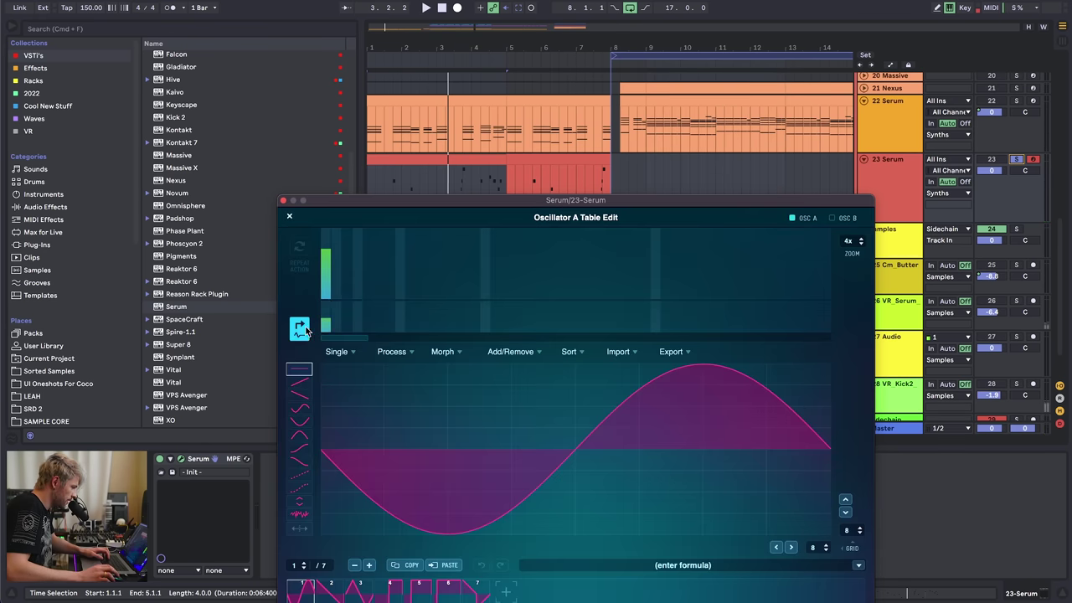
left_click(356, 273)
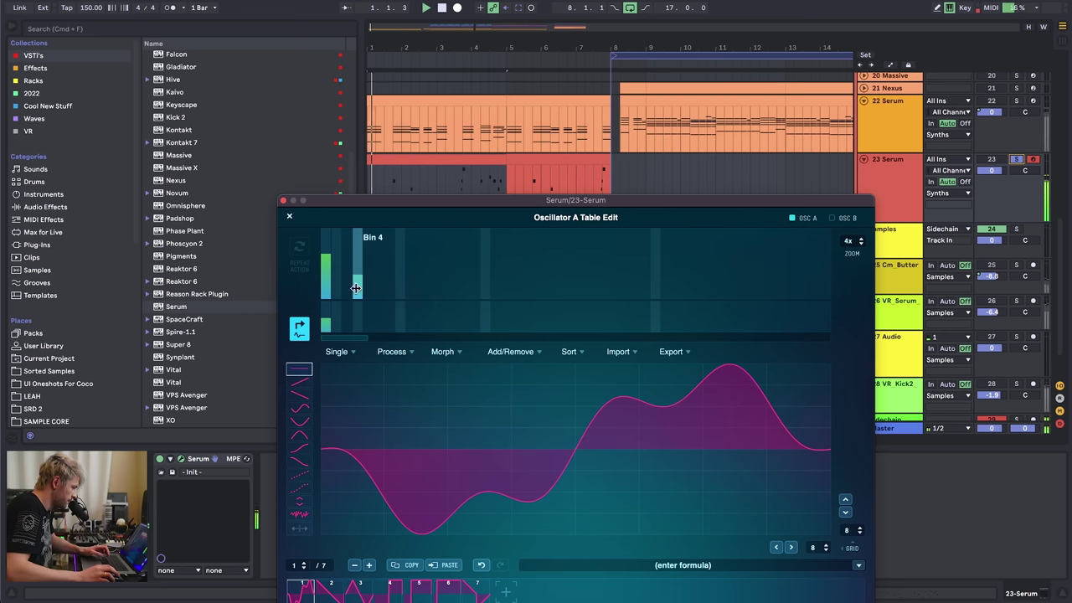
left_click(357, 288)
left_click(337, 283)
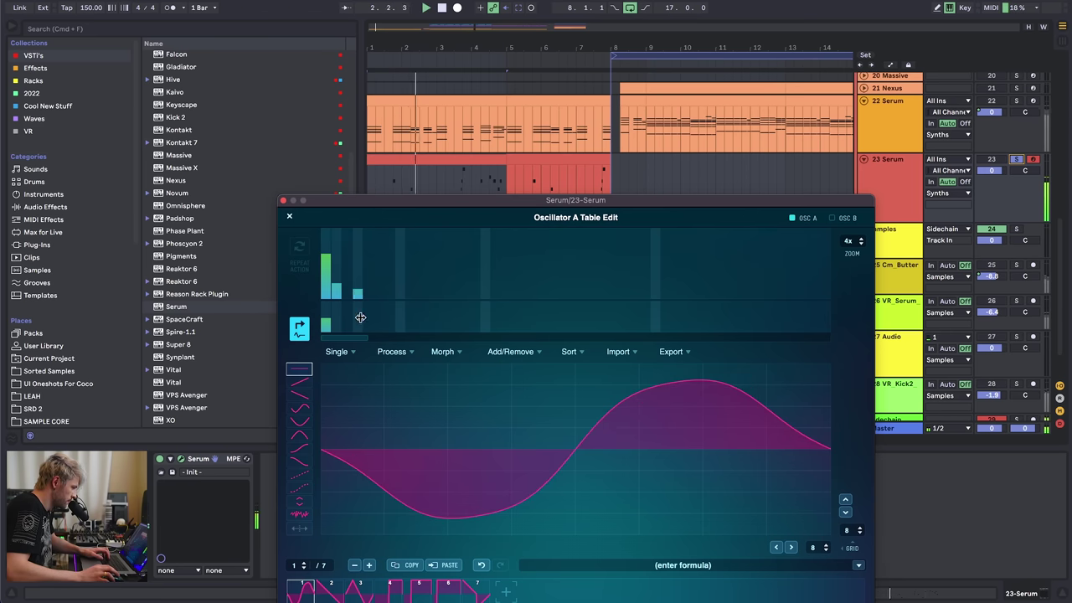
left_click(357, 298)
mouse_move(334, 278)
left_mouse_down()
mouse_move(337, 305)
mouse_move(352, 282)
mouse_move(337, 278)
mouse_move(351, 297)
mouse_move(359, 281)
mouse_move(402, 283)
mouse_move(398, 307)
mouse_move(358, 290)
left_mouse_up()
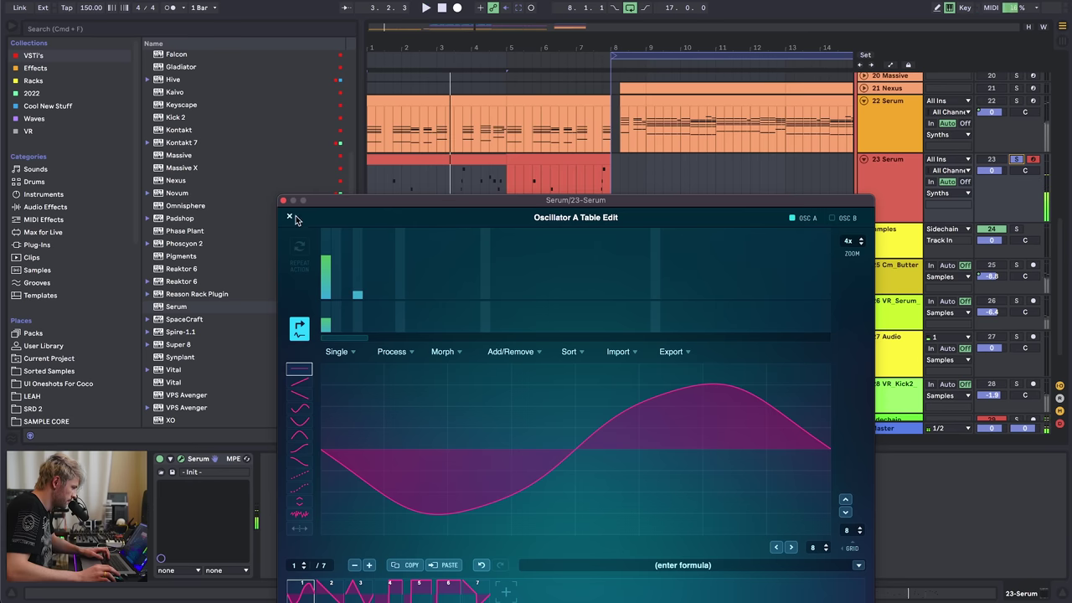
left_click(288, 216)
- Enable Serum's distortion effect and set its type to Downsample
left_click(458, 237)
left_click(322, 284)
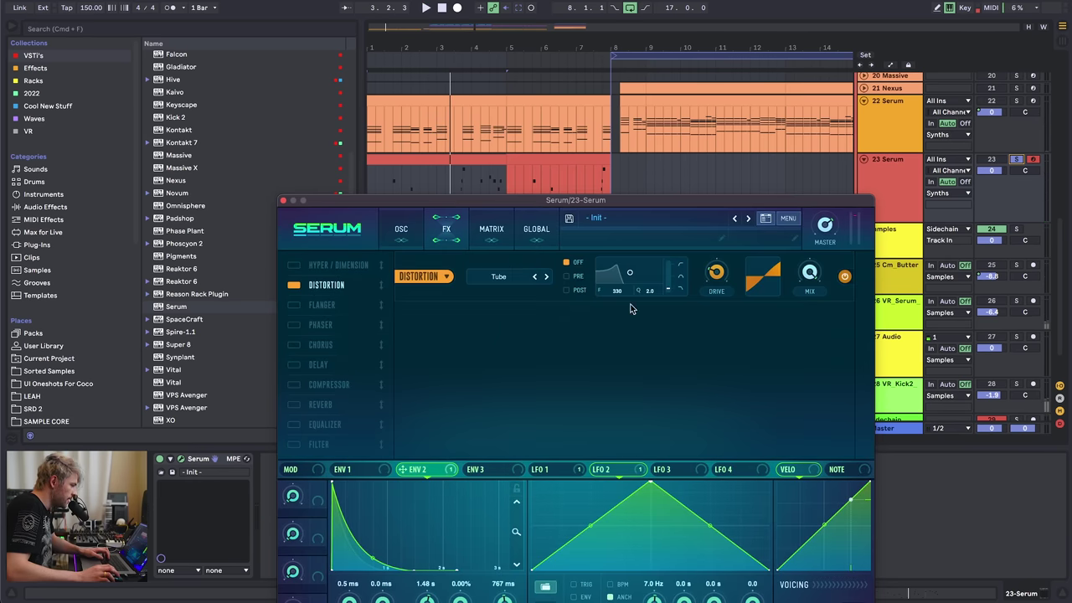
left_click(503, 276)
left_click(510, 410)
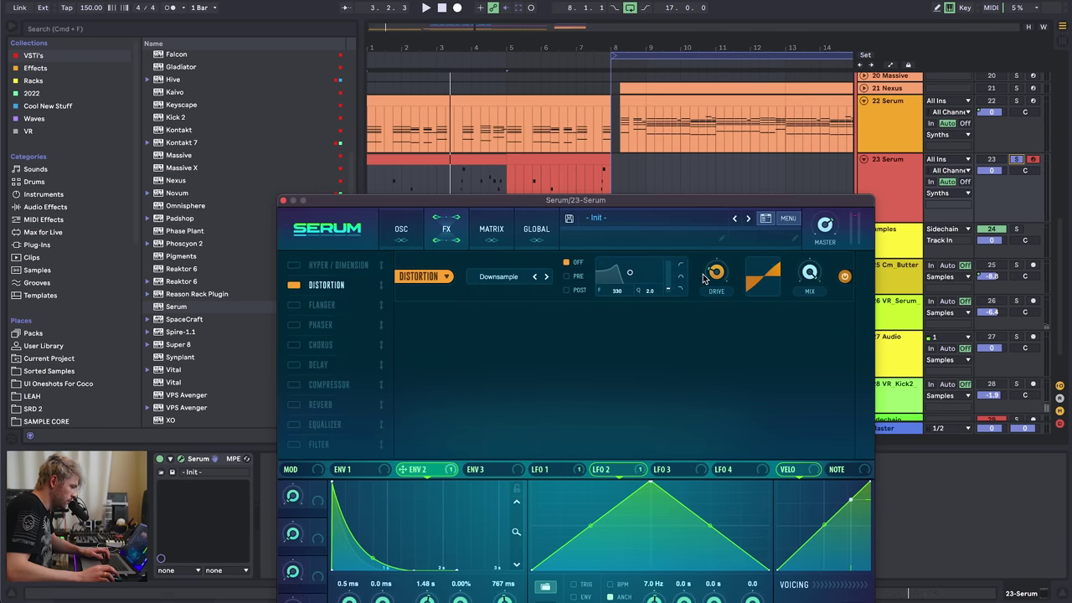
- Modulate the distortion mix with Env 3, using 0% sustain and a 68 ms decay, then close the Serum window
left_click_drag(469, 469, 802, 259)
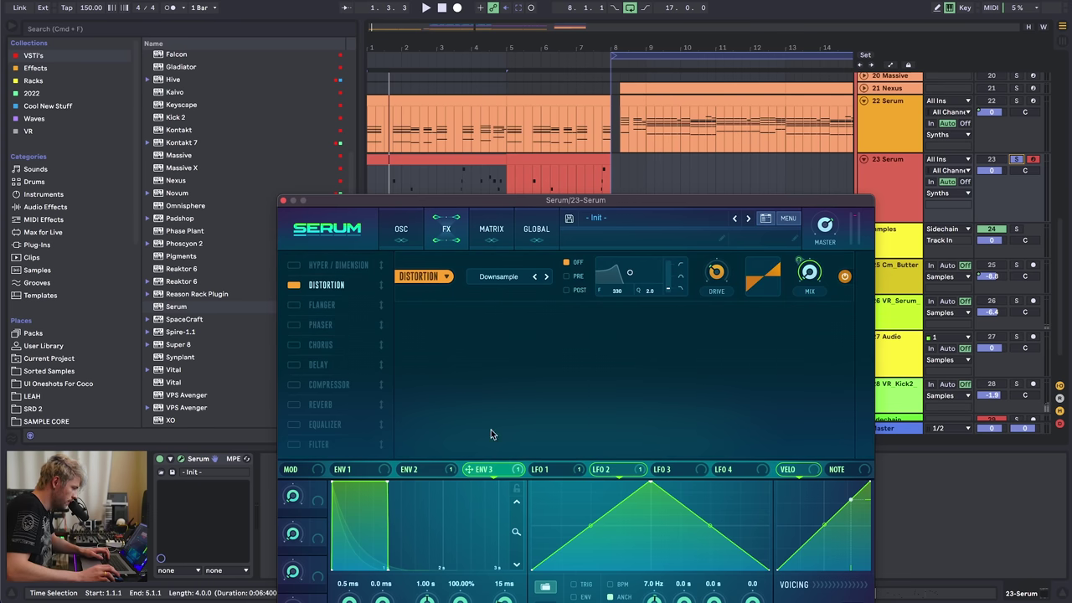
left_click_drag(387, 482, 336, 566)
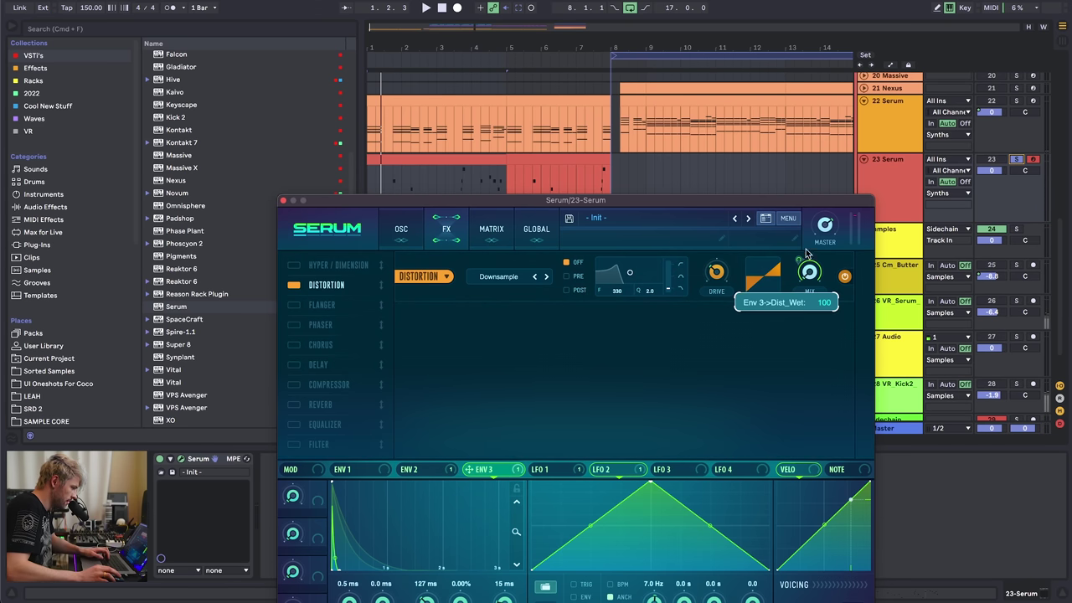
key("space")
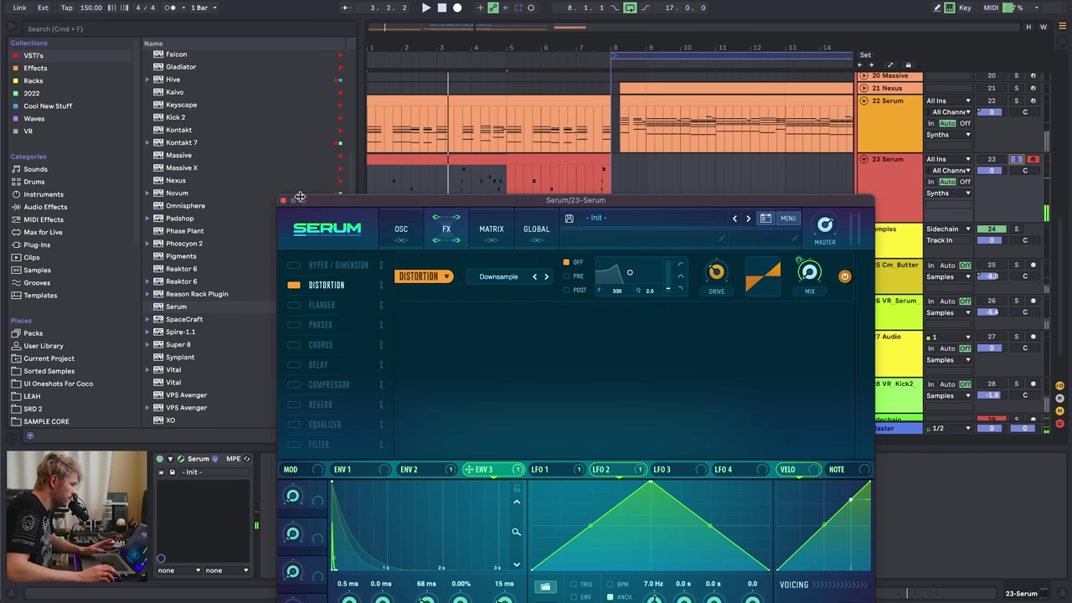
left_click_drag(319, 201, 425, 59)
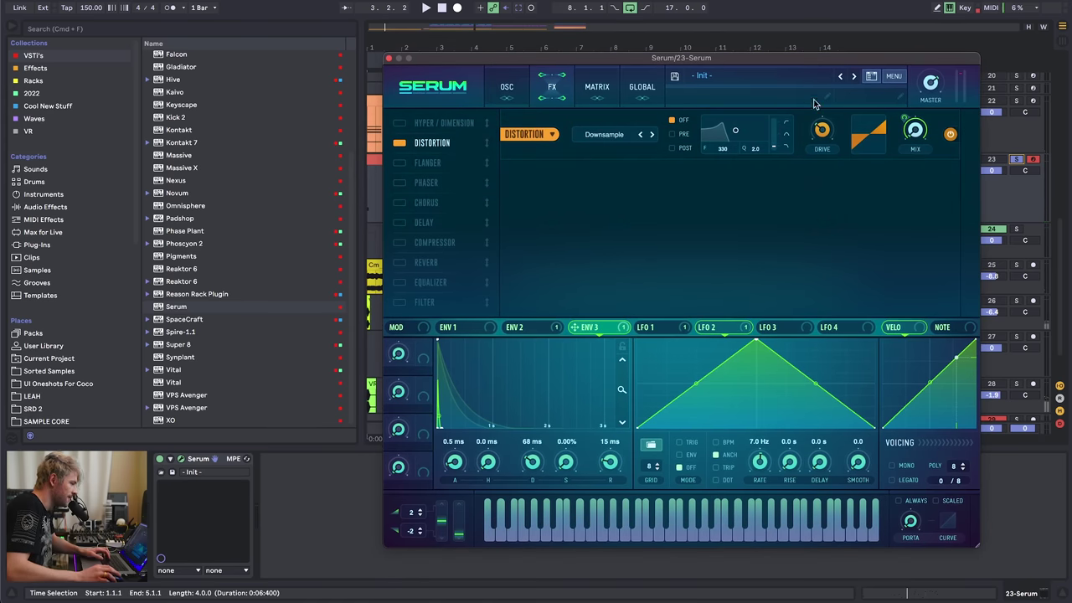
left_click_drag(810, 60, 690, 118)
mouse_move(701, 185)
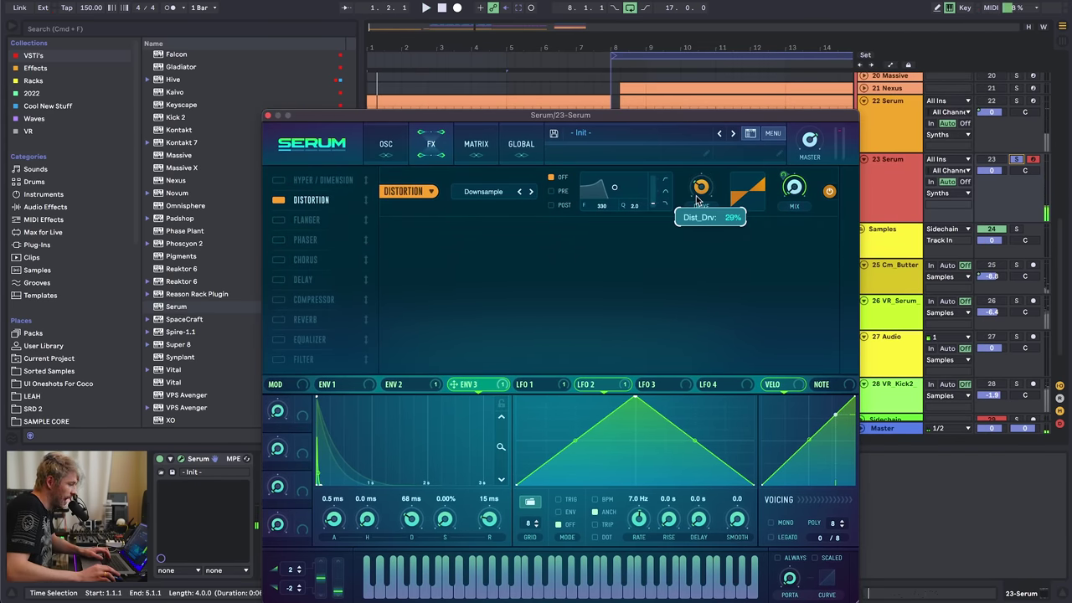
left_click(268, 115)
- Add the Nexus Delay and Reverb rack after Serum, set its Reverb to 23% and play the melody
left_click(45, 207)
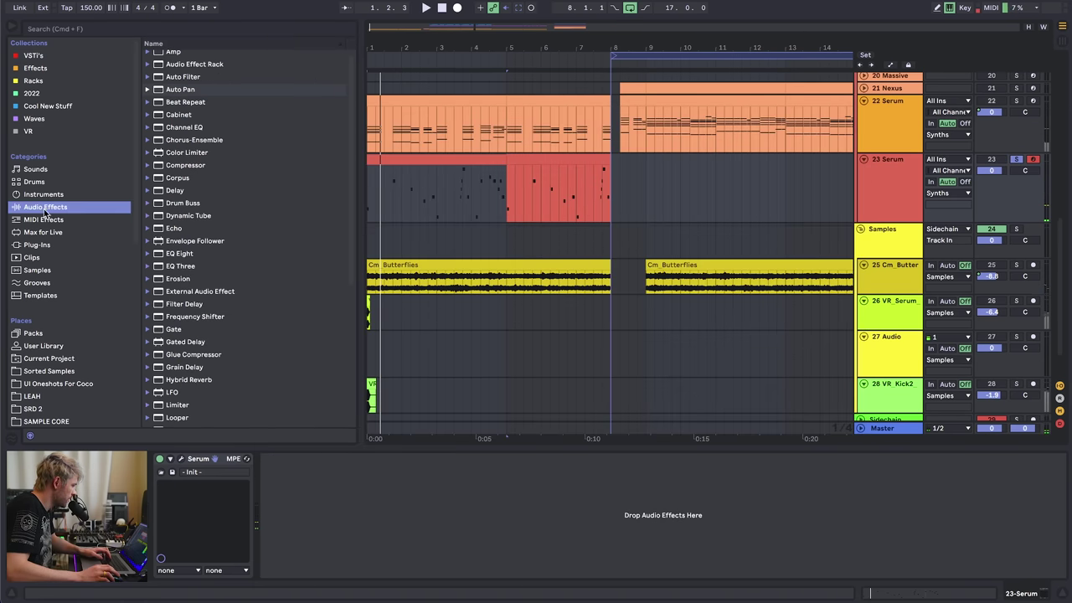
left_click(32, 81)
double_click(190, 93)
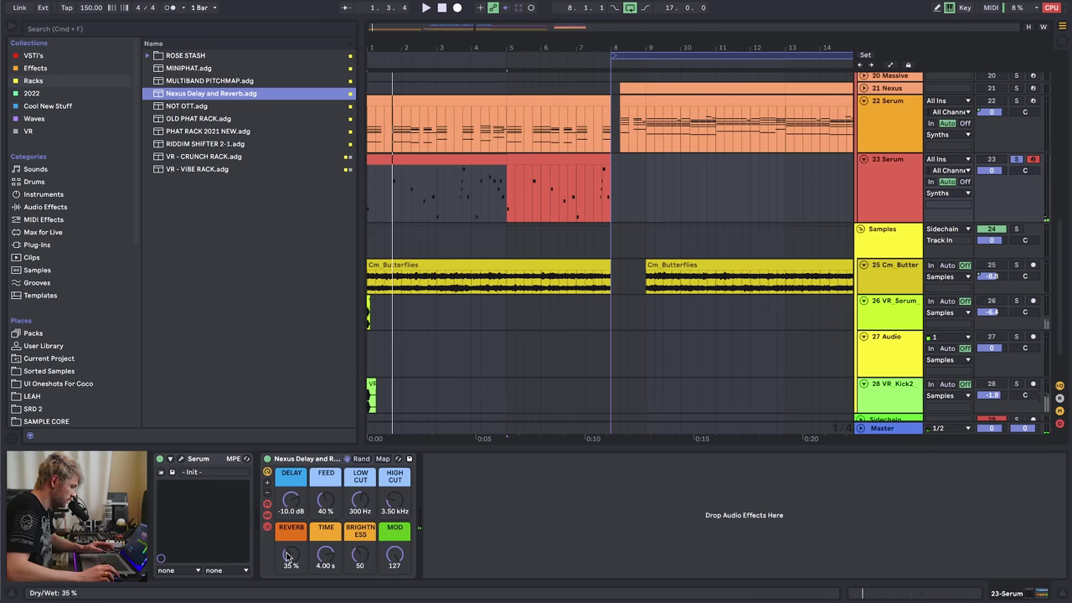
left_click_drag(290, 554, 291, 571)
key("space")
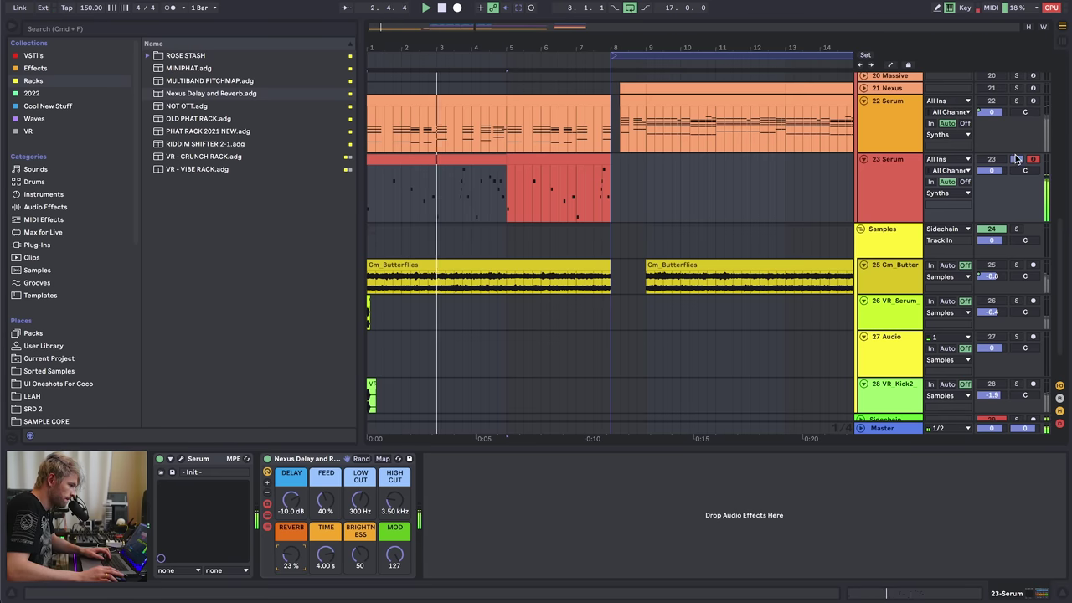
- Unsolo the 23 Serum track and shorten Env 3's decay to 19 ms while playing the full mix
left_click(899, 172)
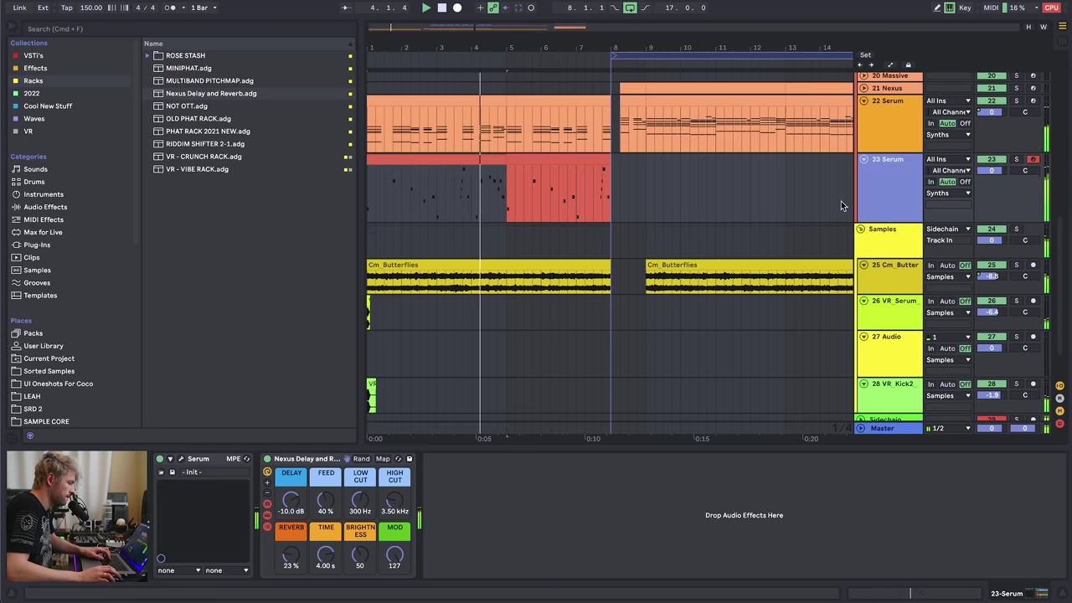
key("super+alt+p")
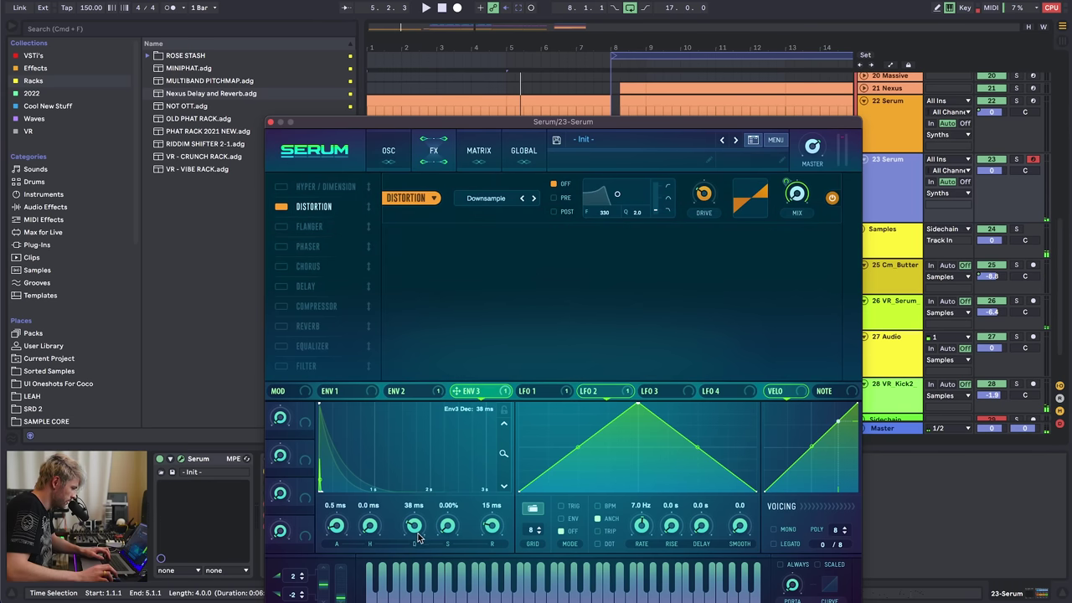
left_click_drag(418, 533, 417, 534)
key("space")
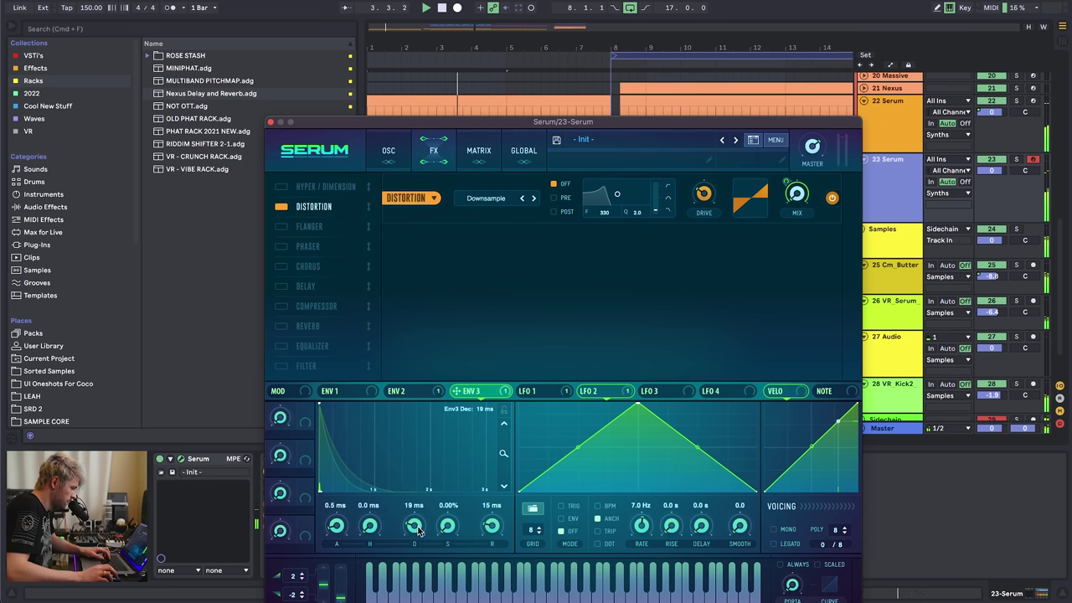
scroll(420, 531, "down", 3)
scroll(419, 532, "down", 1)
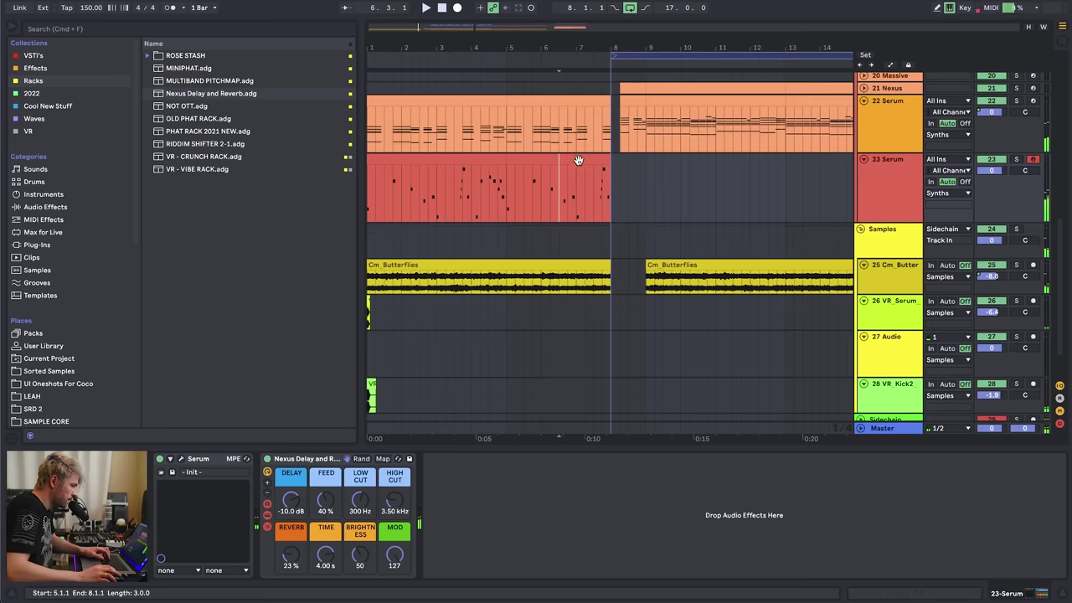
- Split the 23 Serum melody clip at bar 7 and open the last part in the note editor
left_click(582, 160)
left_click(577, 179)
key("super+e")
double_click(583, 159)
- Raise the first note of the split clip by one octave and play the passage
left_click(461, 467)
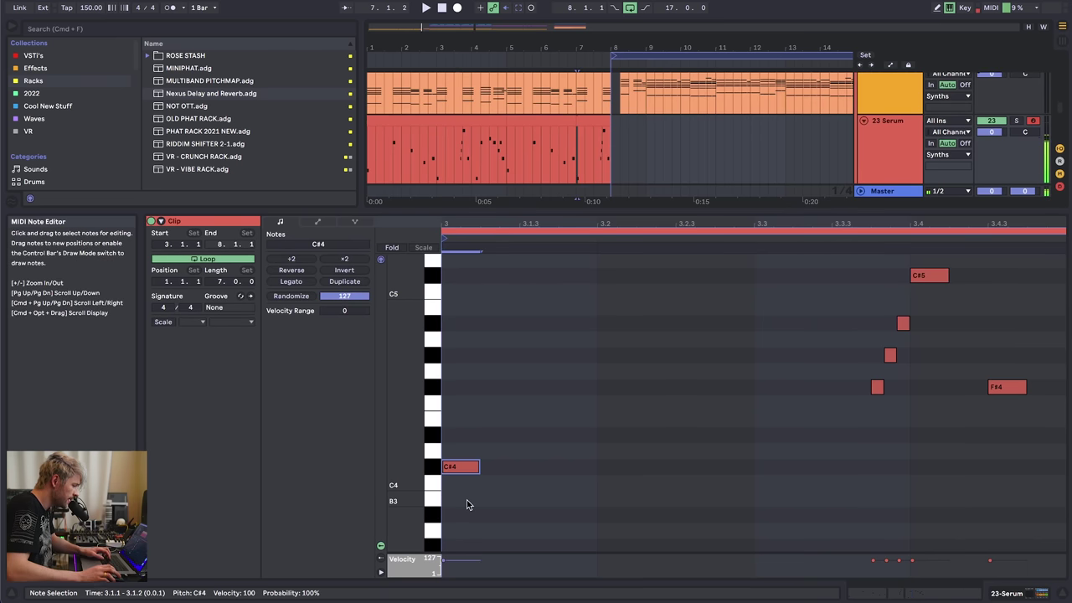
key("shift+Up")
key("space")
left_click_drag(880, 223, 740, 168)
scroll(736, 324, "up", 2)
key("space")
- Make the final notes of the melody climb through F#5, G#5 and A#5, and play the ending
left_click(708, 312)
left_click_drag(726, 341, 774, 498)
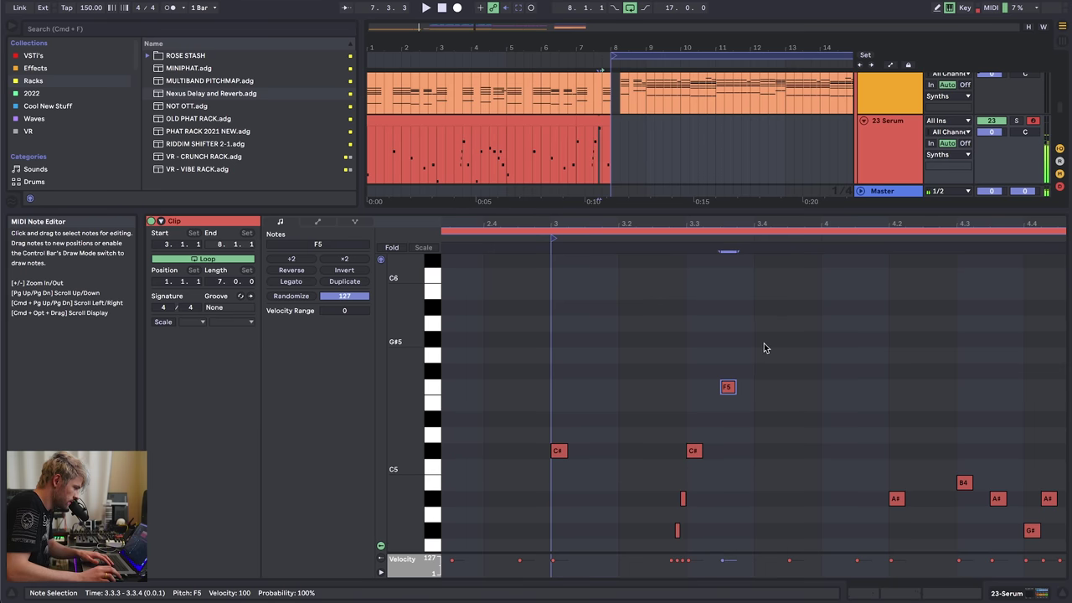
key("Up")
double_click(764, 346)
double_click(799, 308)
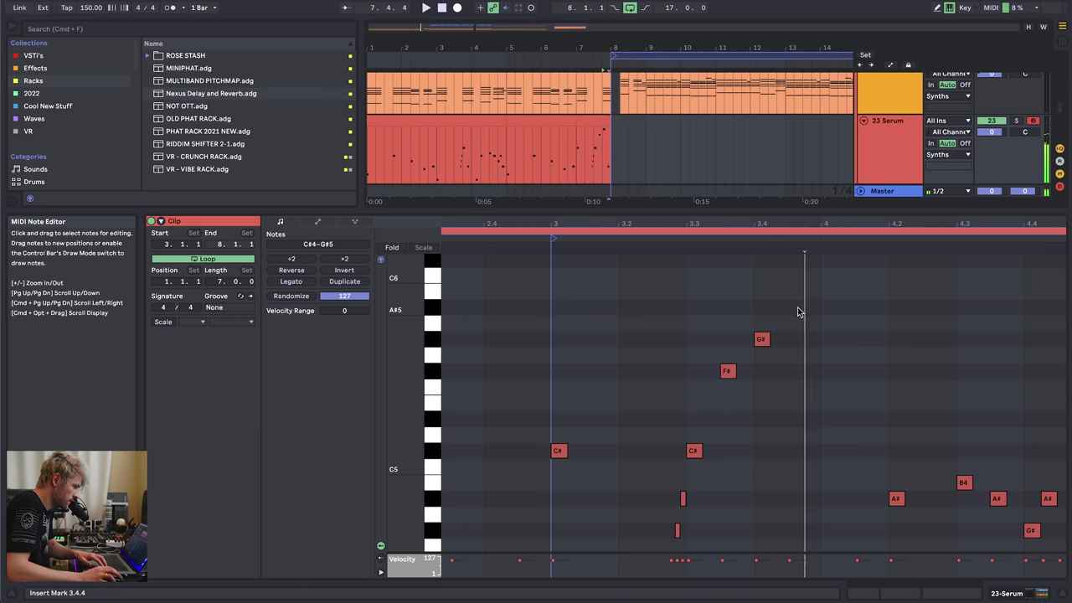
left_click(597, 155)
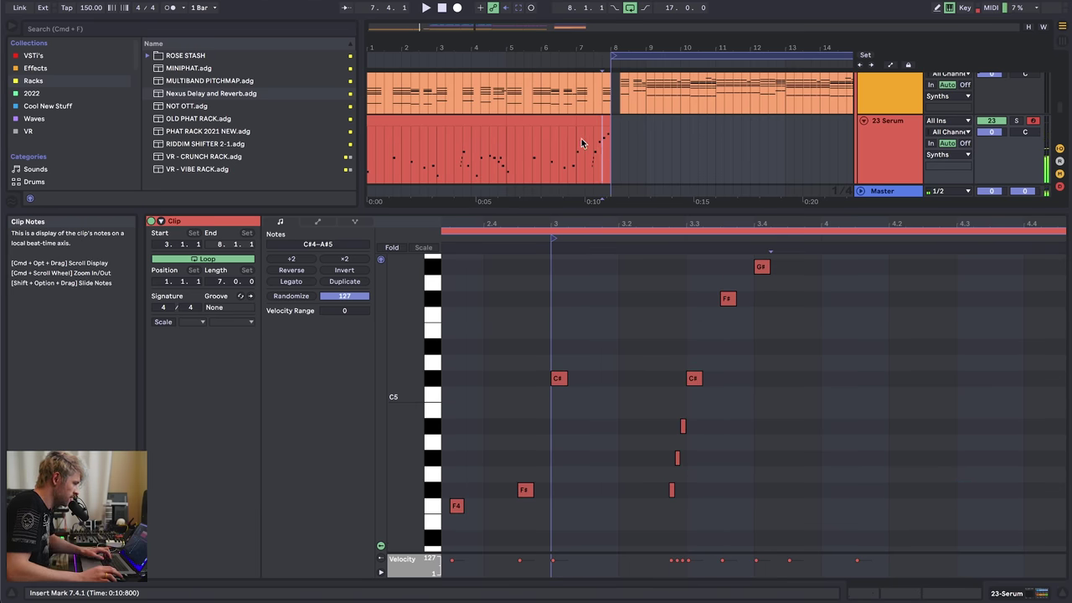
left_click(582, 144)
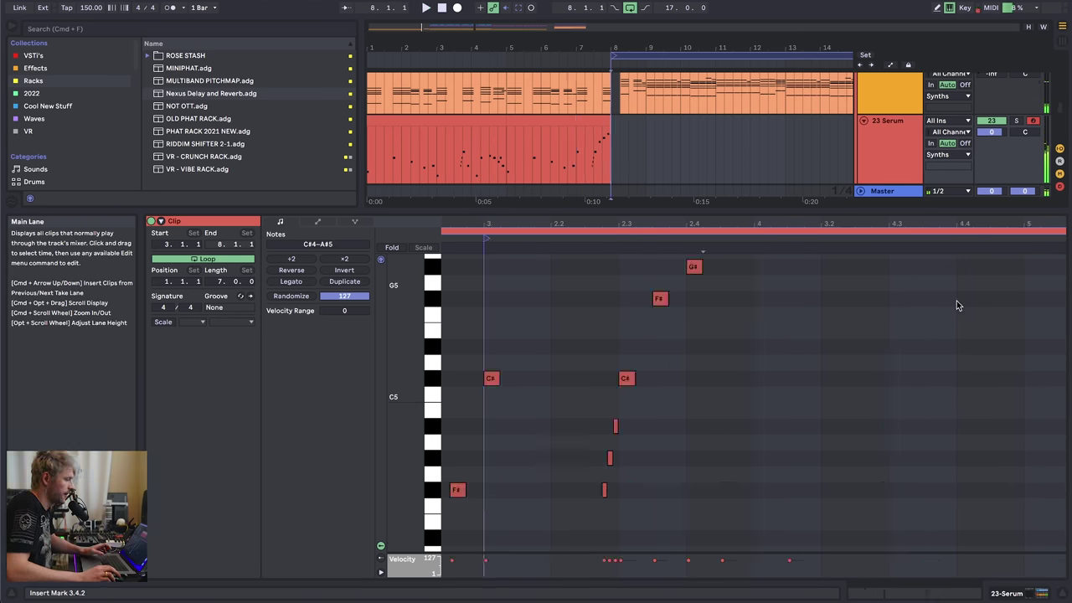
- Automate the 23 Serum track's volume to drop to -inf at bar 8
left_click(616, 130)
key("a")
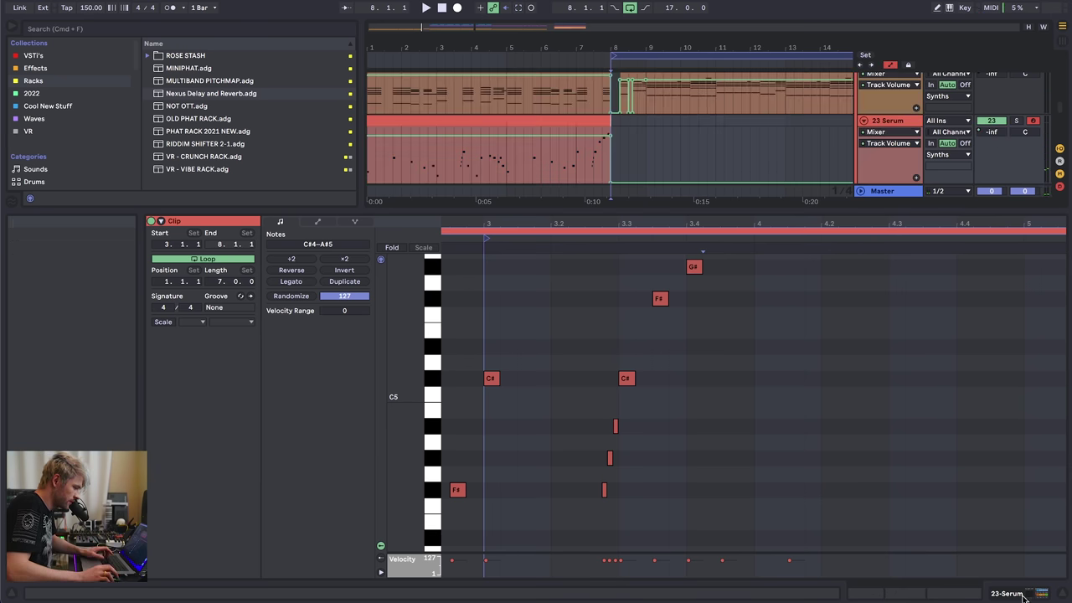
key("shift+Tab")
key("a")
- Place Lev_Fall_110_1_Cascade.wav from the VR Survival Pack's Up & Downlifter folder on the 27 Audio track at bar 8 and play it
left_click(871, 306)
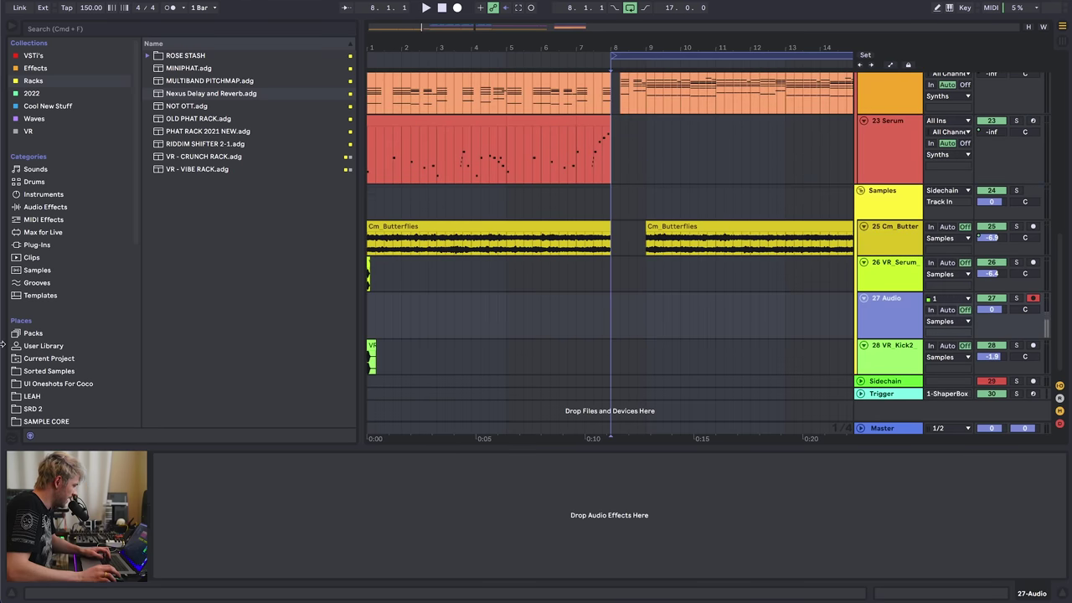
scroll(48, 387, "down", 3)
left_click(57, 401)
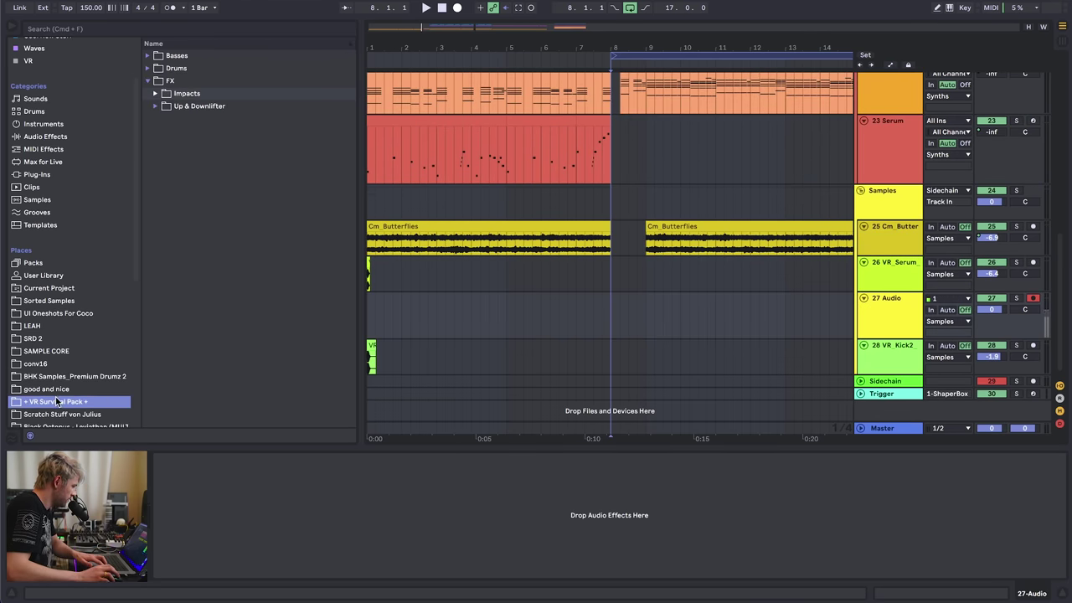
left_click(177, 95)
left_click(156, 106)
left_click(216, 158)
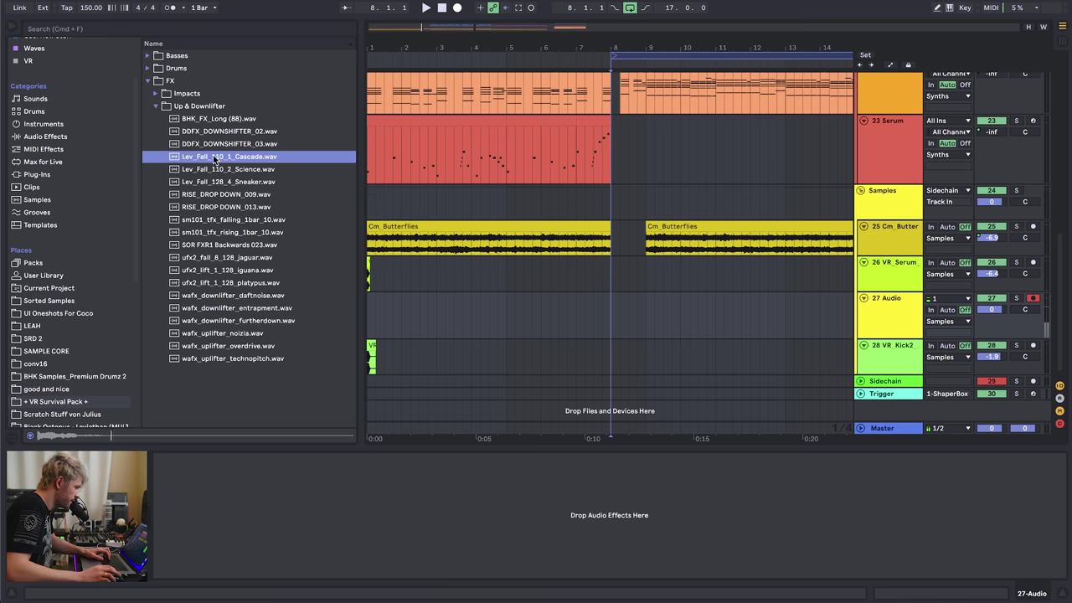
left_click_drag(217, 160, 636, 304)
key("space")
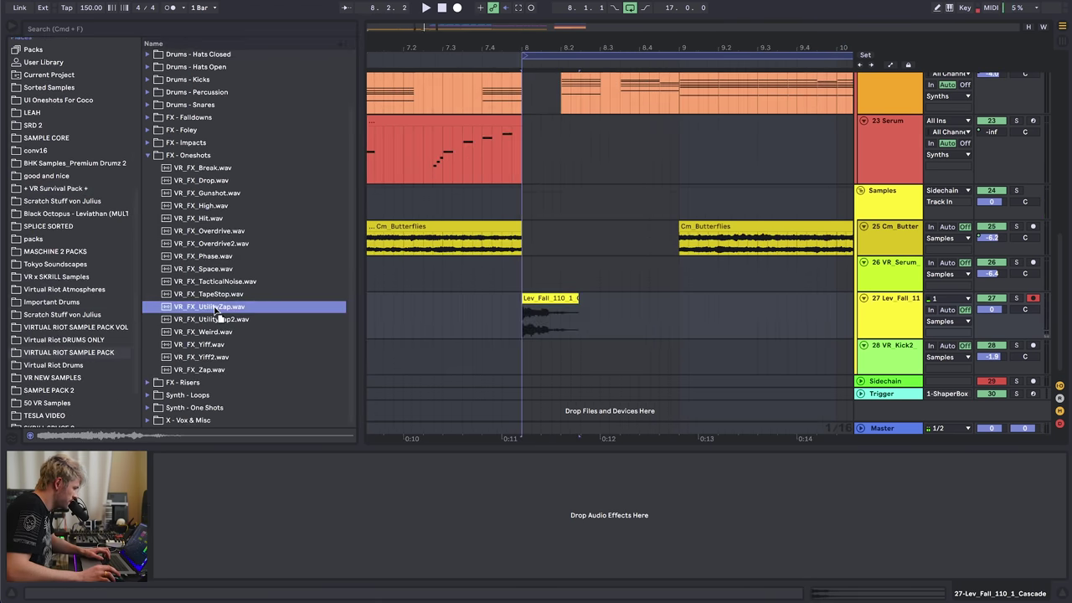
- Add VR_FX_UtilityZap.wav from the FX - Oneshots folder to track 27 so it ends at bar 9, and play it
left_click_drag(216, 311, 642, 360)
key("space")
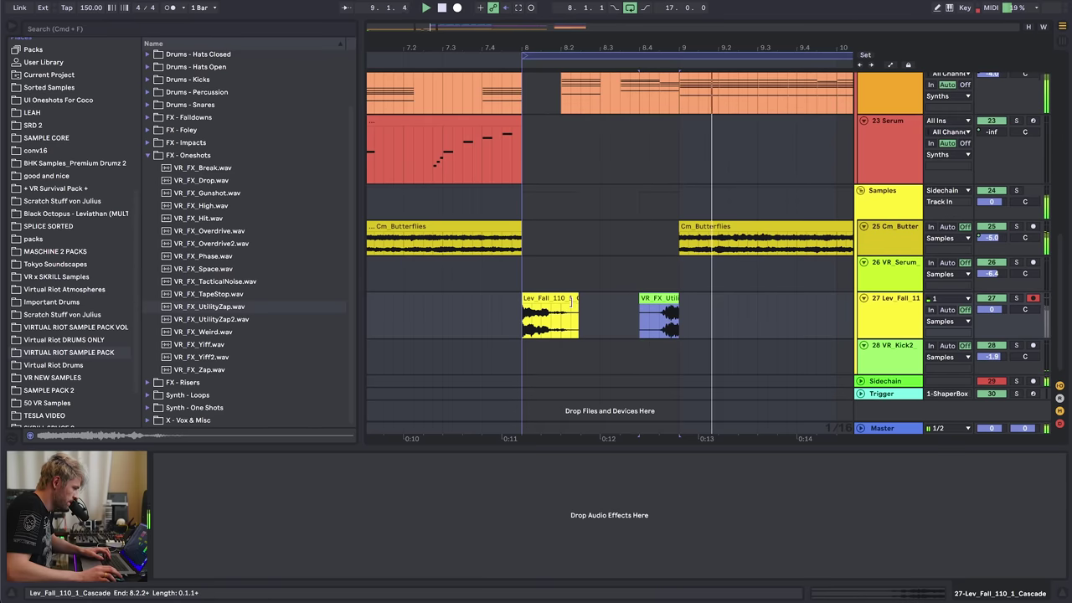
- Replace the UtilityZap clip on track 27 with a reversed copy of the Lev_Fall clip's opening ending at bar 9, and play it
left_click(659, 299)
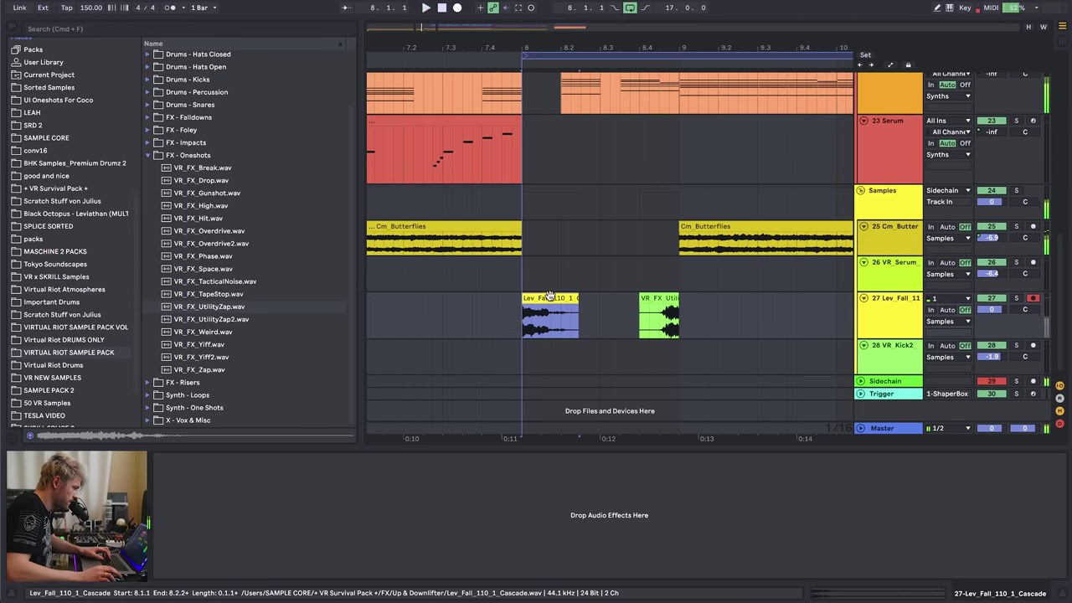
left_click(661, 298)
key("space")
key("super+z")
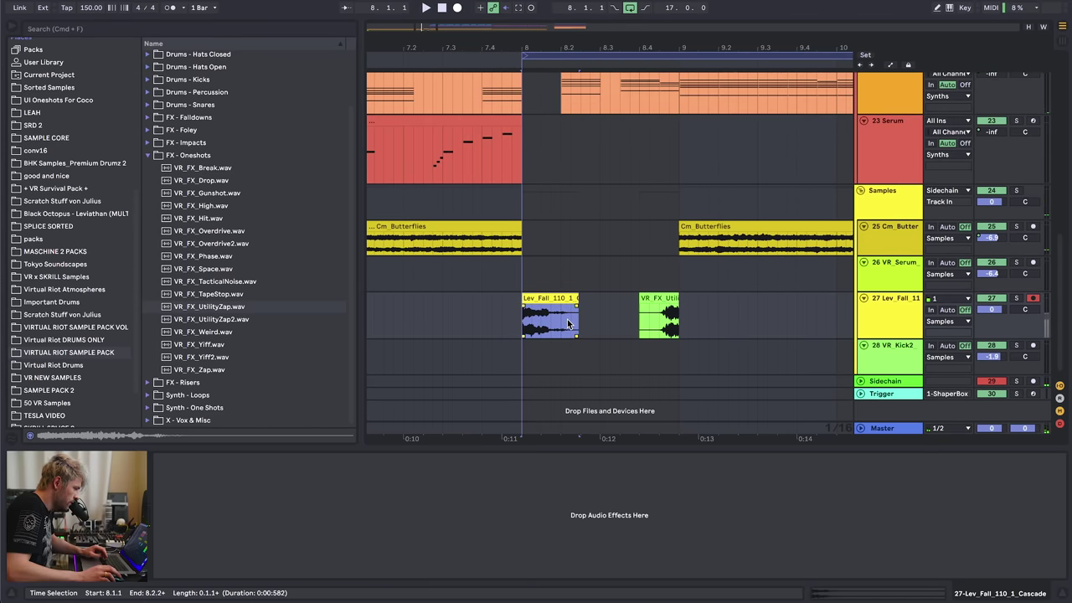
left_click_drag(568, 323, 529, 323)
left_click(633, 314)
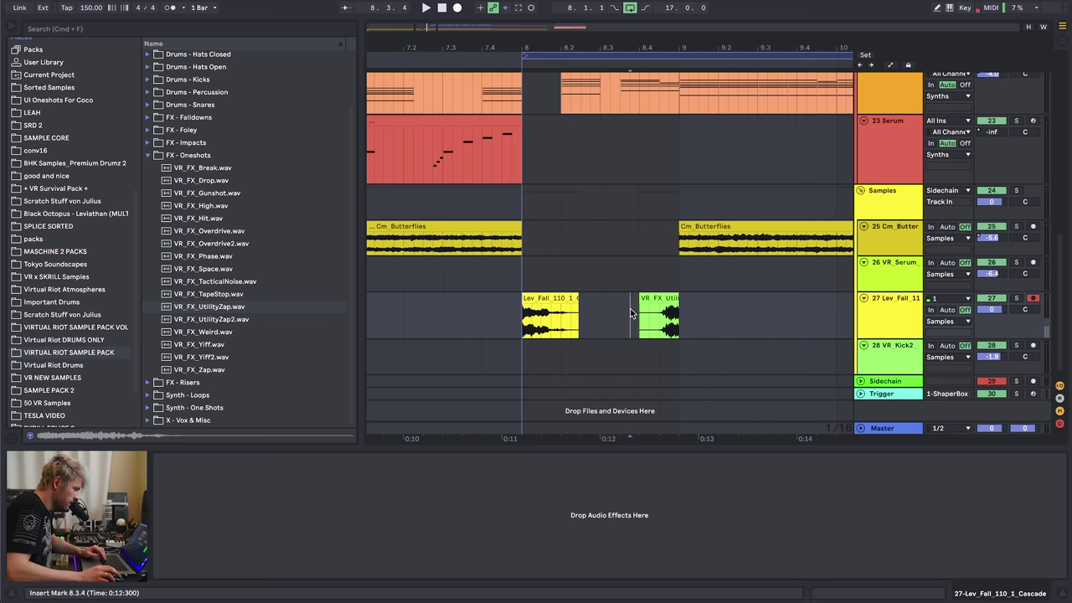
key("super+v")
left_click(652, 299)
key("r")
key("space")
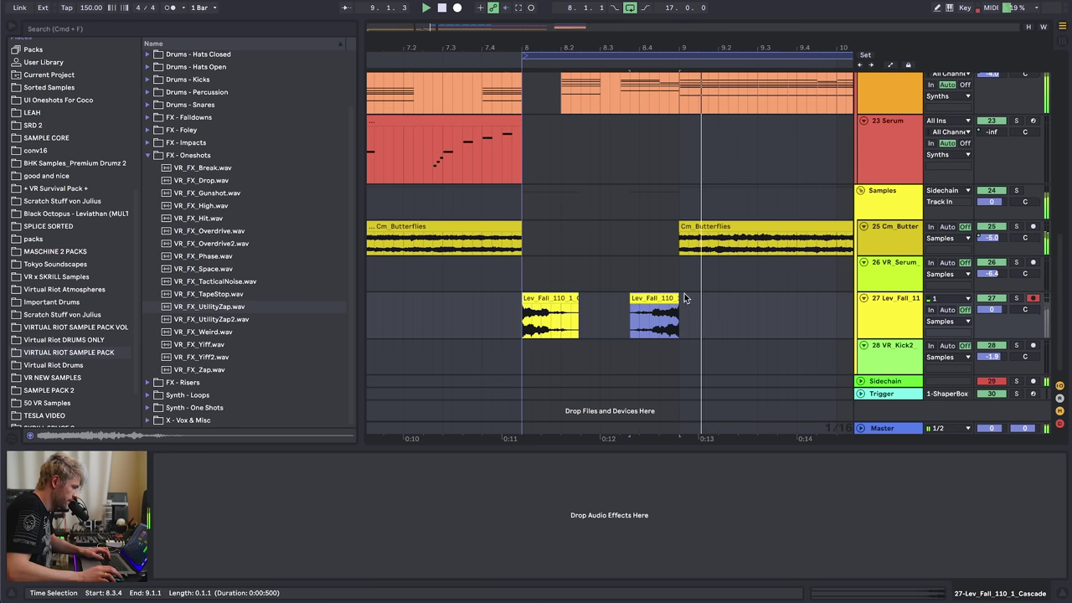
left_click(511, 316)
key("space")
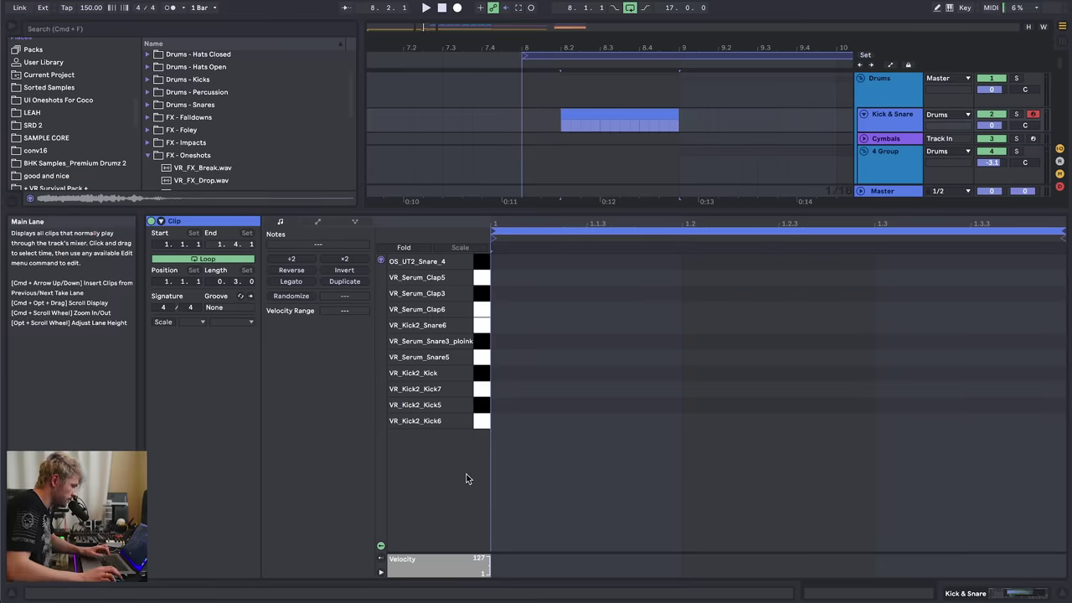
- Add VR_Kick2_Kick6 notes at 1.1.1 and 1.2.3 in the new Kick & Snare clip, and play them
double_click(519, 421)
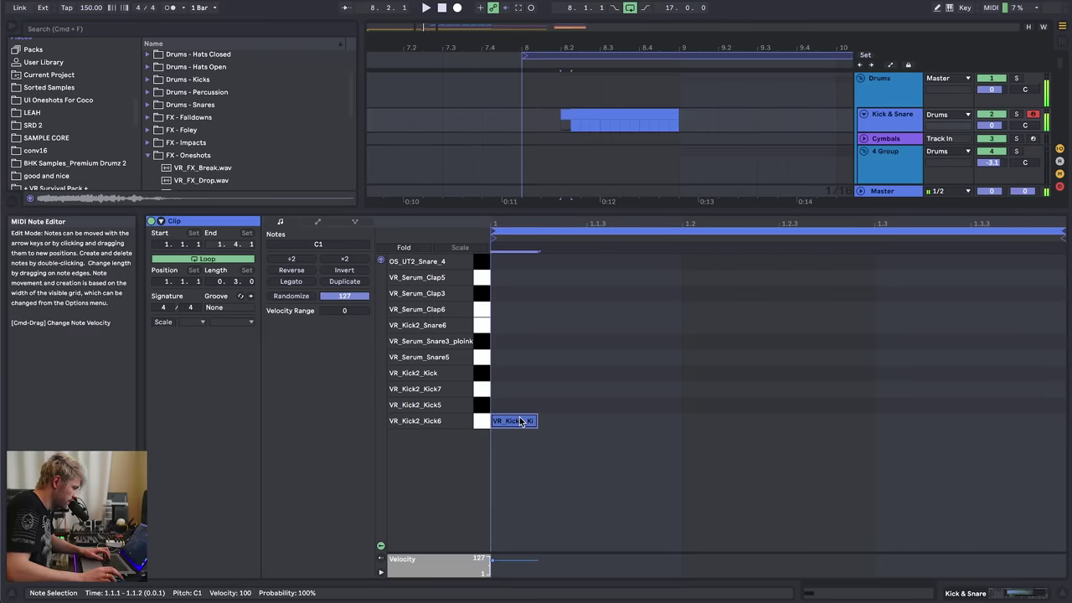
left_click(735, 423)
double_click(787, 420)
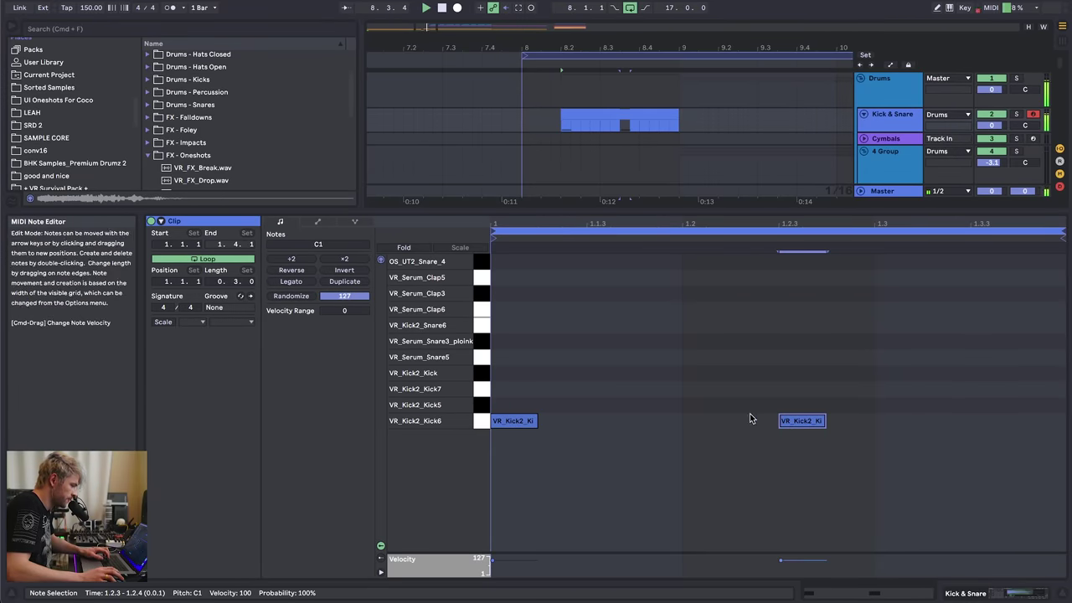
key("space")
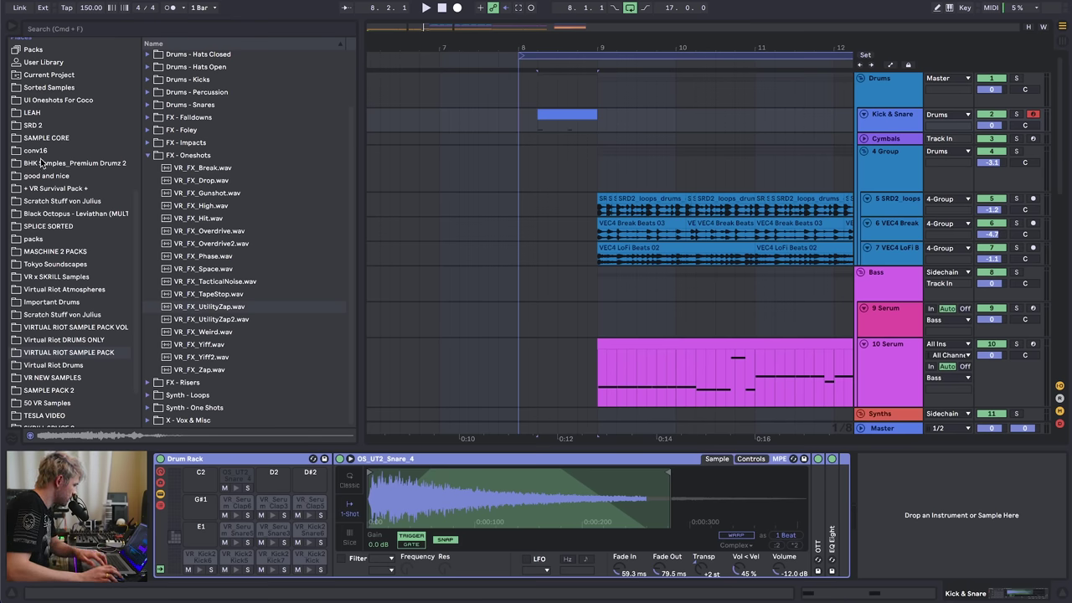
- Load DECAP_kick_one_shot_good_ol_classic.wav from the SPLICE SORTED one shots onto the Drum Rack's E1 pad
left_click(40, 302)
left_click(53, 227)
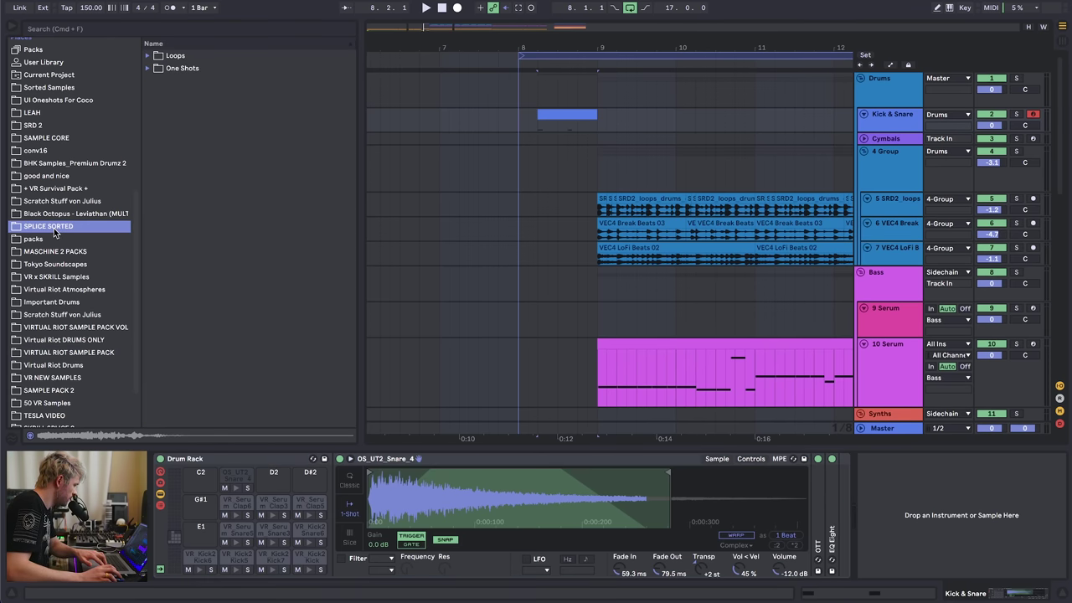
left_click(185, 68)
key("Right")
key("Down")
left_click(207, 122)
scroll(242, 268, "down", 5)
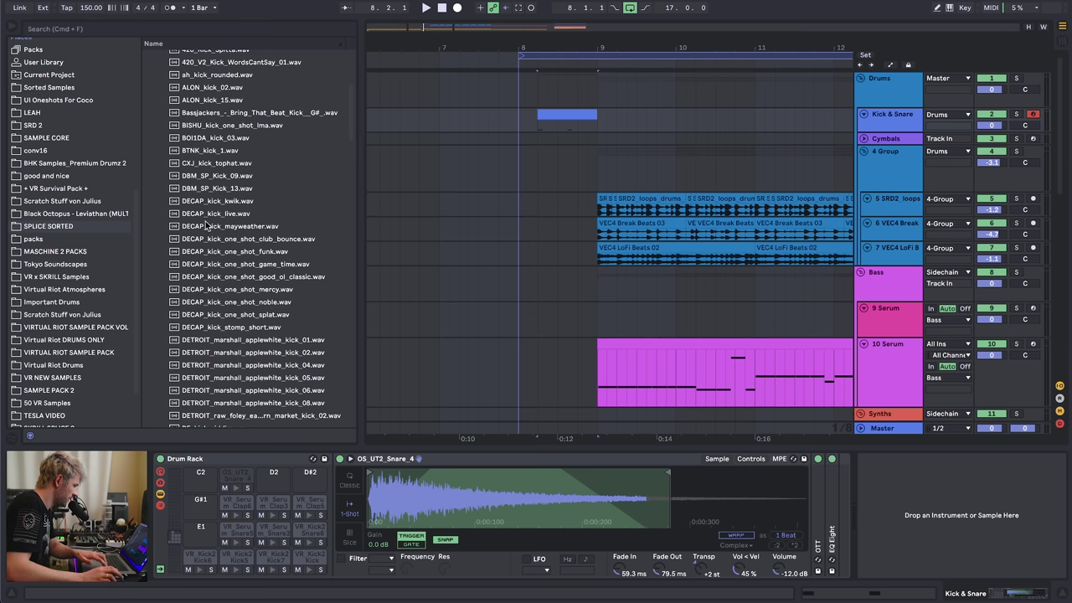
left_click(200, 191)
scroll(226, 293, "up", 2)
left_click(235, 337)
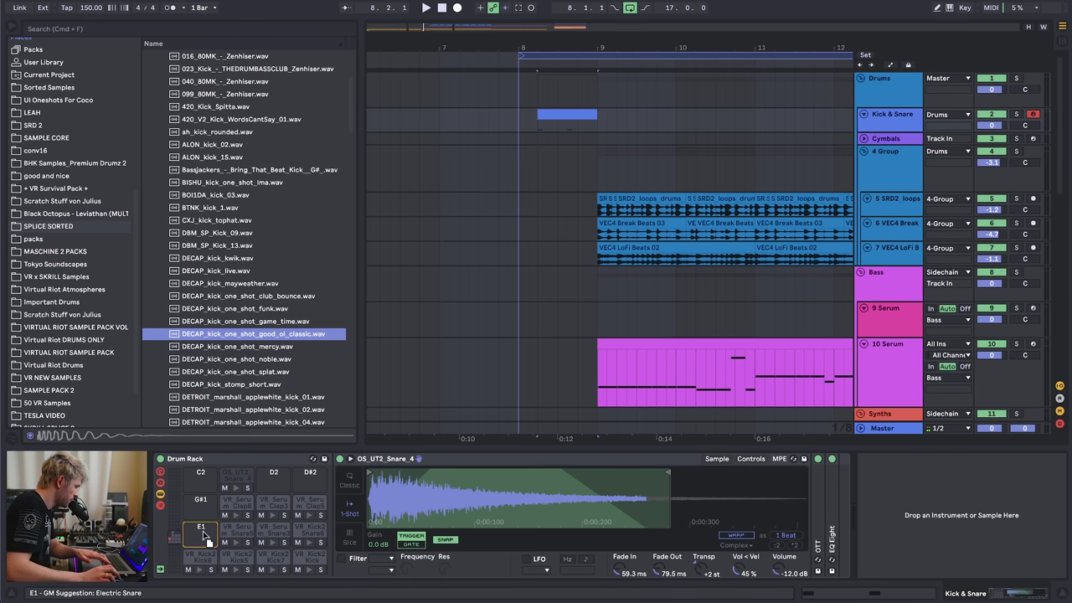
- Move both kick notes in the Kick & Snare clip up four semitones to the DECAP kick on E1, and play them
double_click(566, 113)
key("super+a")
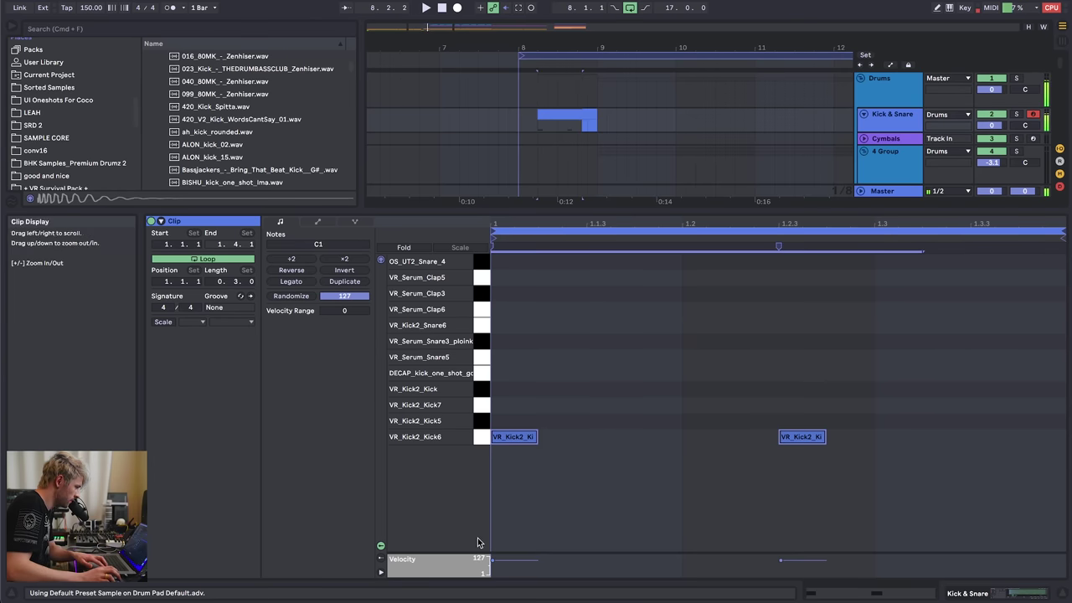
key("Up")
key("Up")
key("Up")
key("Up")
key("space")
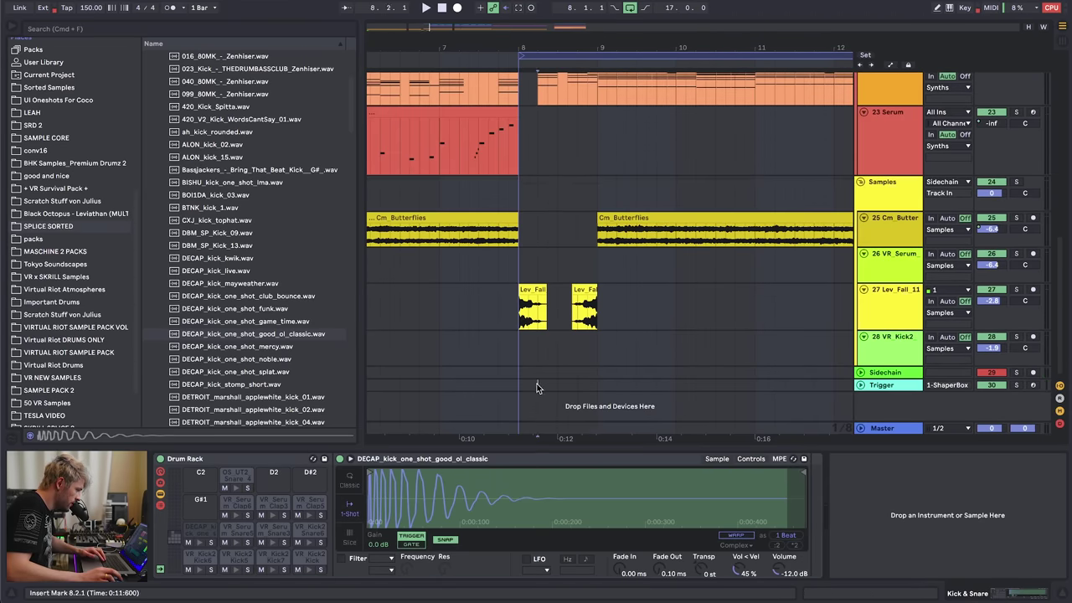
- Paste the kick clip onto the Trigger track at 8.2.1 and transpose its notes down four semitones to C1, checking it in playback
key("super+v")
double_click(557, 388)
left_click_drag(410, 455, 424, 476)
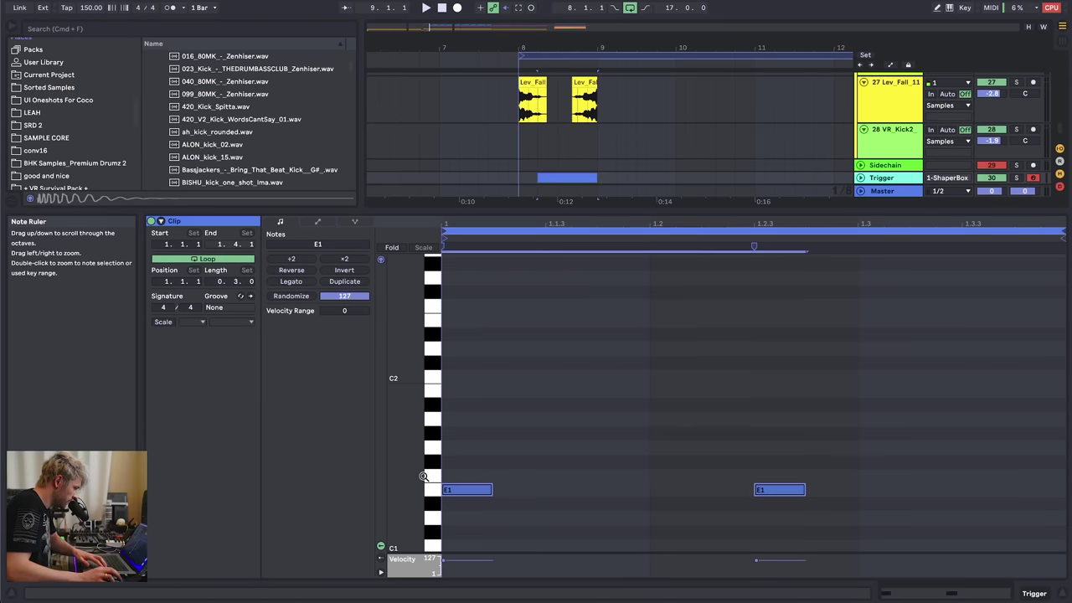
key("Down")
key("Down")
key("Down")
key("Down")
key("space")
left_click(1041, 594)
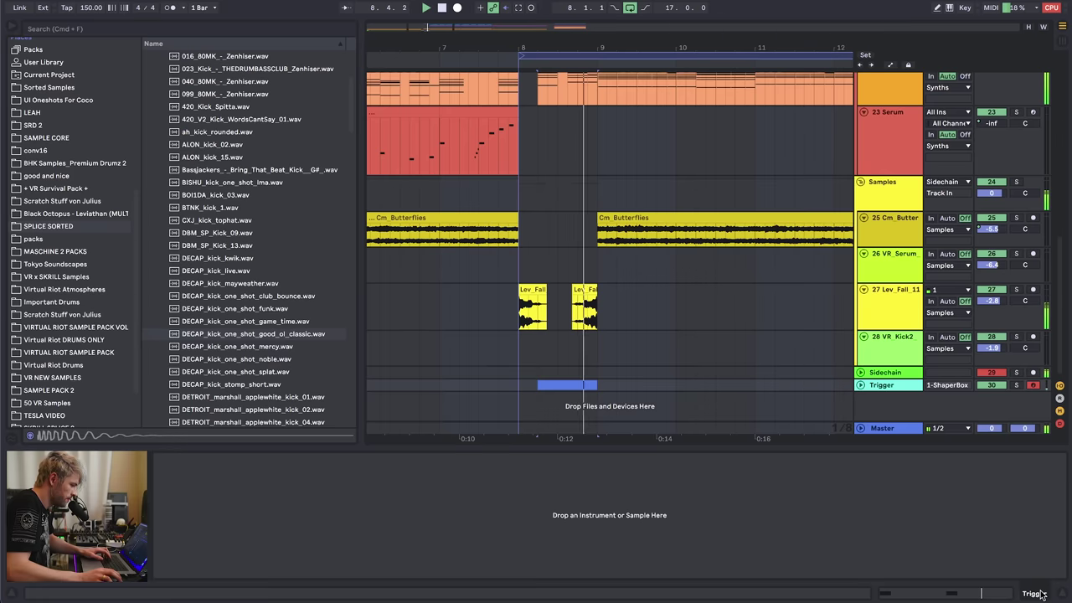
- Copy the chord section from 8.2.1 to bar 9 on 21 Nexus to the Chords track, and put its top-line notes on Lead
scroll(628, 169, "up", 8)
left_click(497, 251)
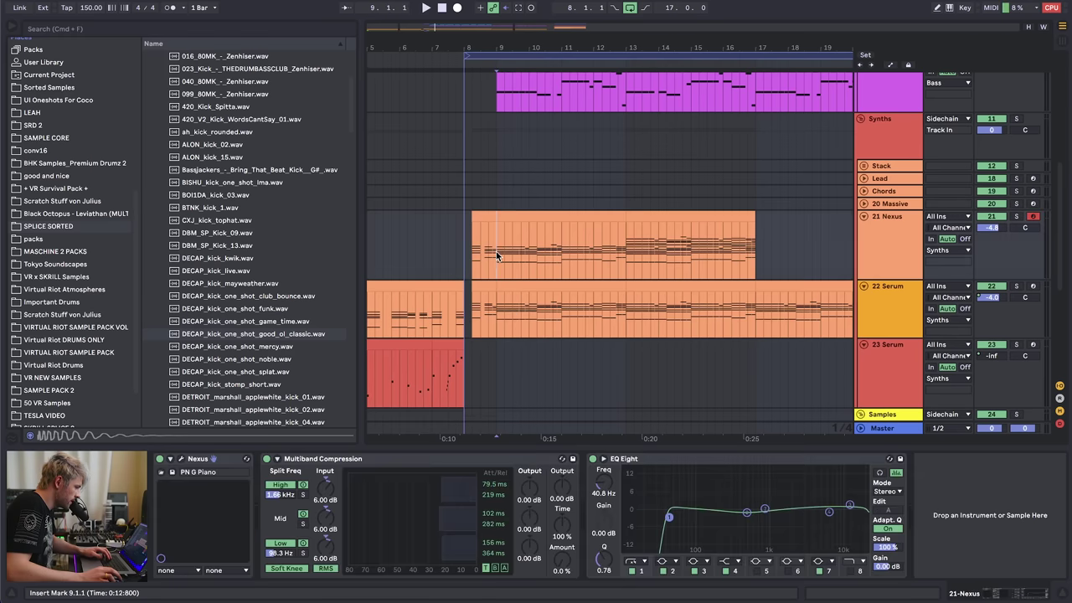
scroll(490, 183, "up", 3)
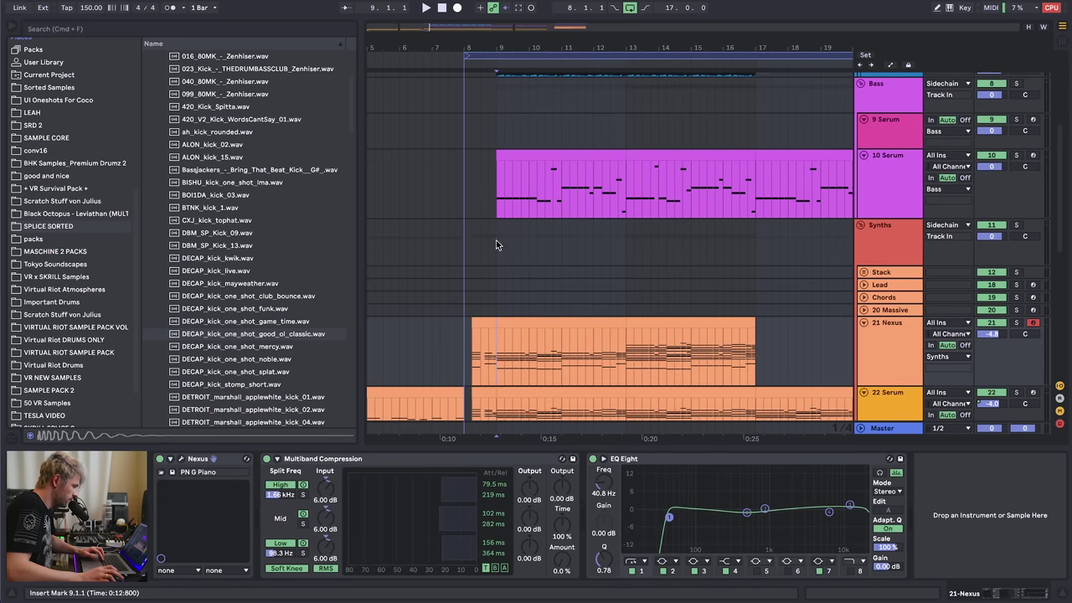
left_click_drag(496, 344, 487, 310)
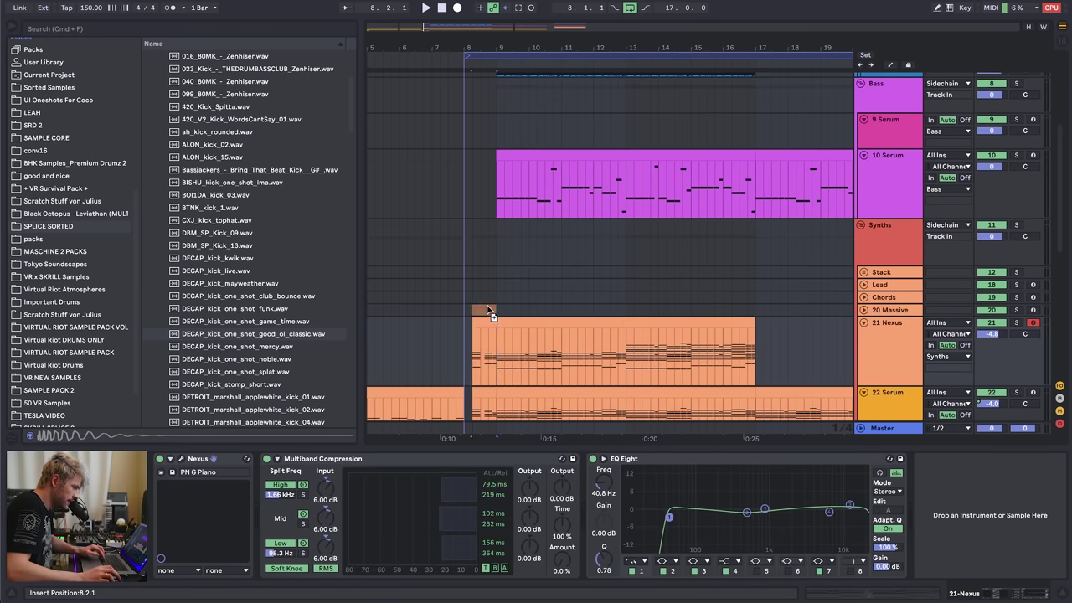
double_click(486, 298)
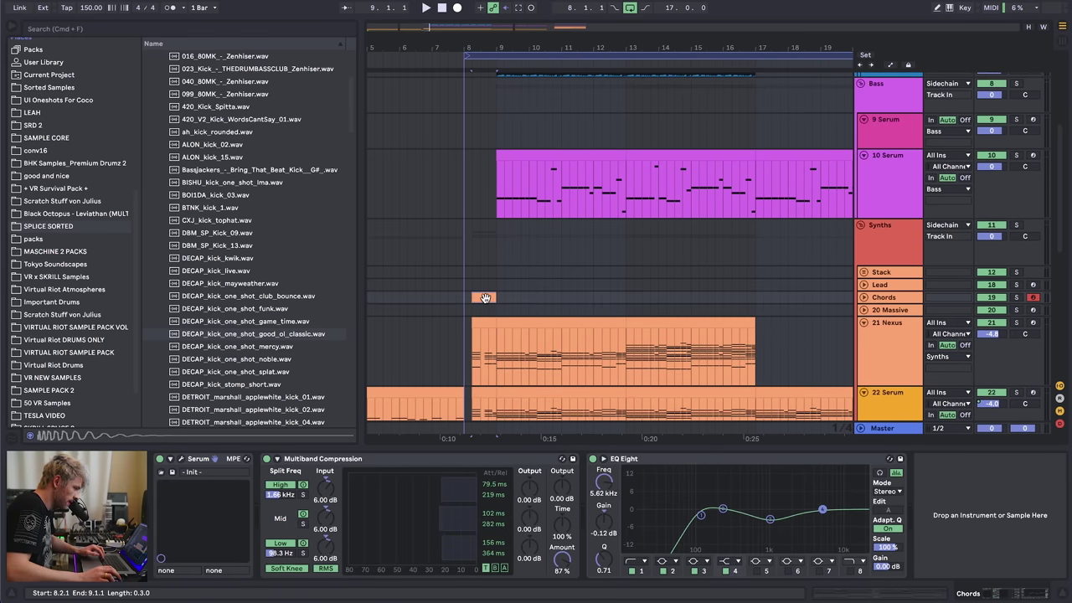
left_click(477, 294)
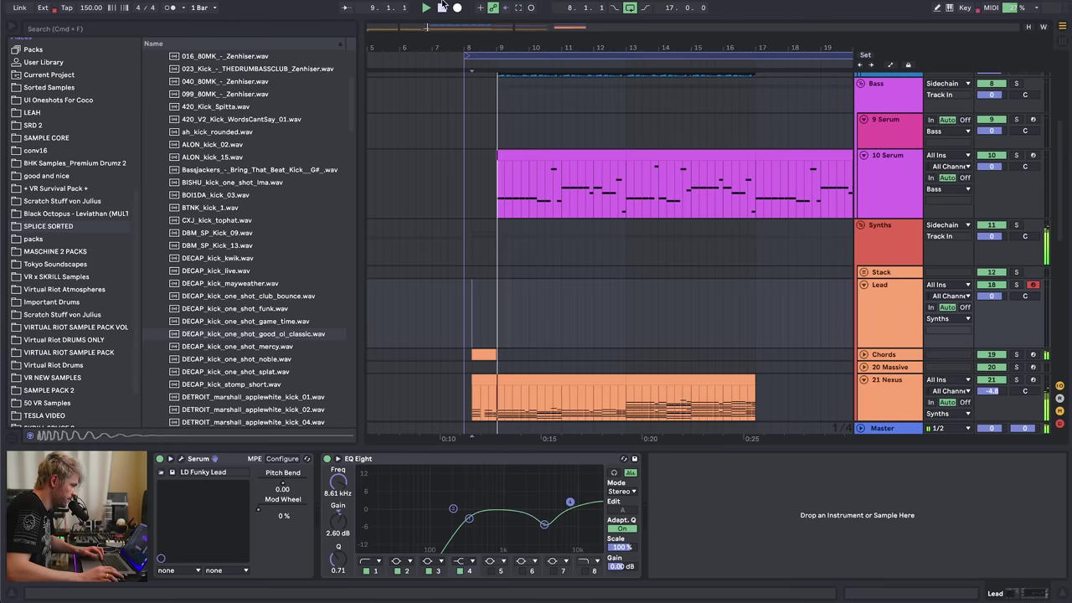
scroll(496, 314, "up", 3)
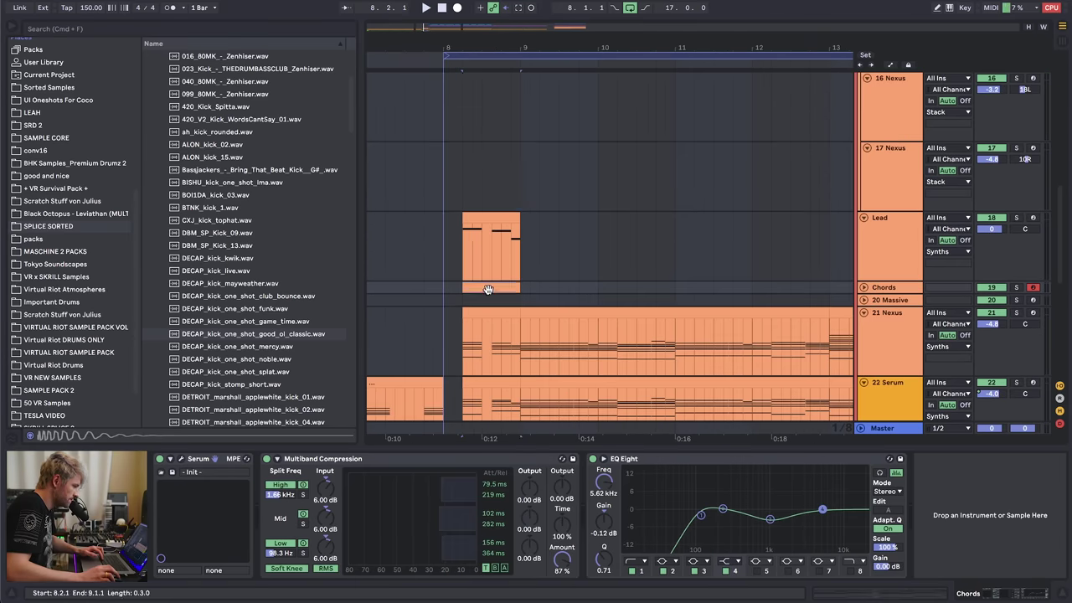
- Copy the short chord clip at 8.2.1 onto the 13 BLYNE vocal, 14 Nexus and 15 Nexus tracks, and listen to the layers
left_click_drag(488, 289, 491, 189)
scroll(502, 229, "up", 3)
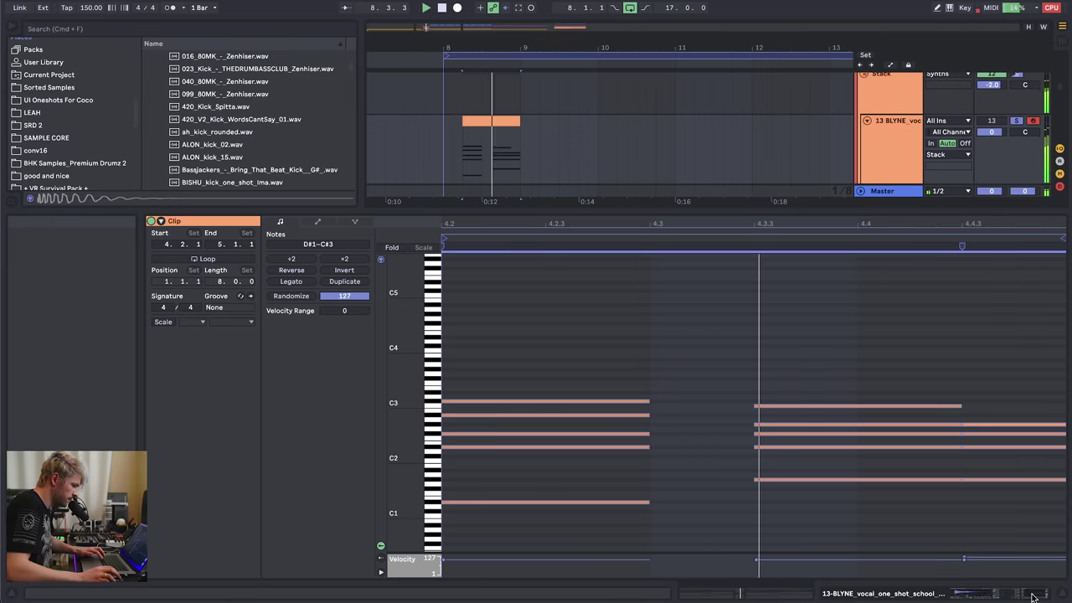
left_click(1032, 594)
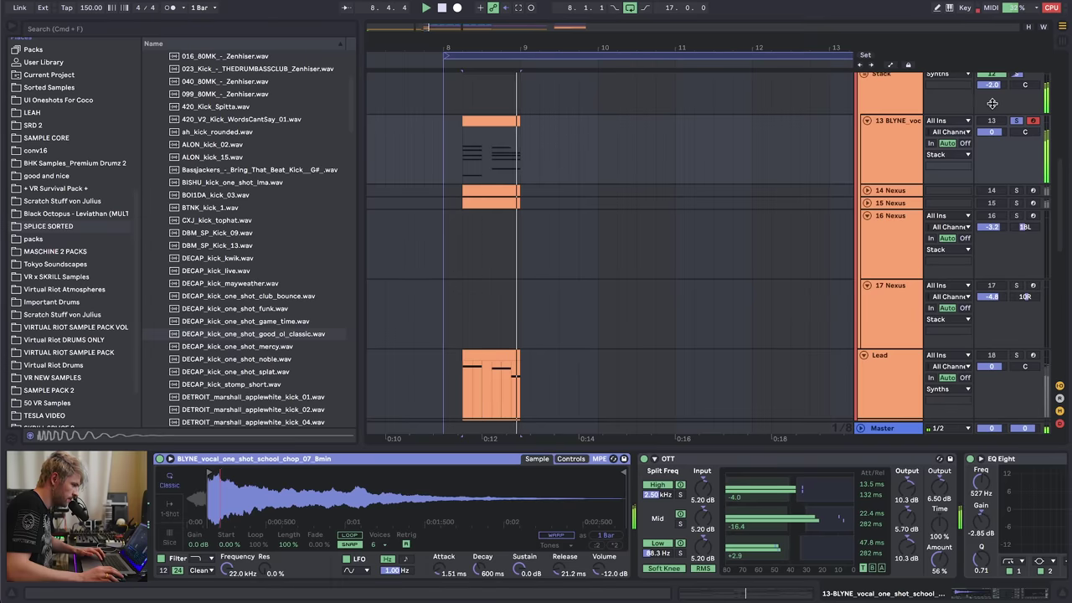
scroll(444, 174, "down", 5)
left_click(444, 174)
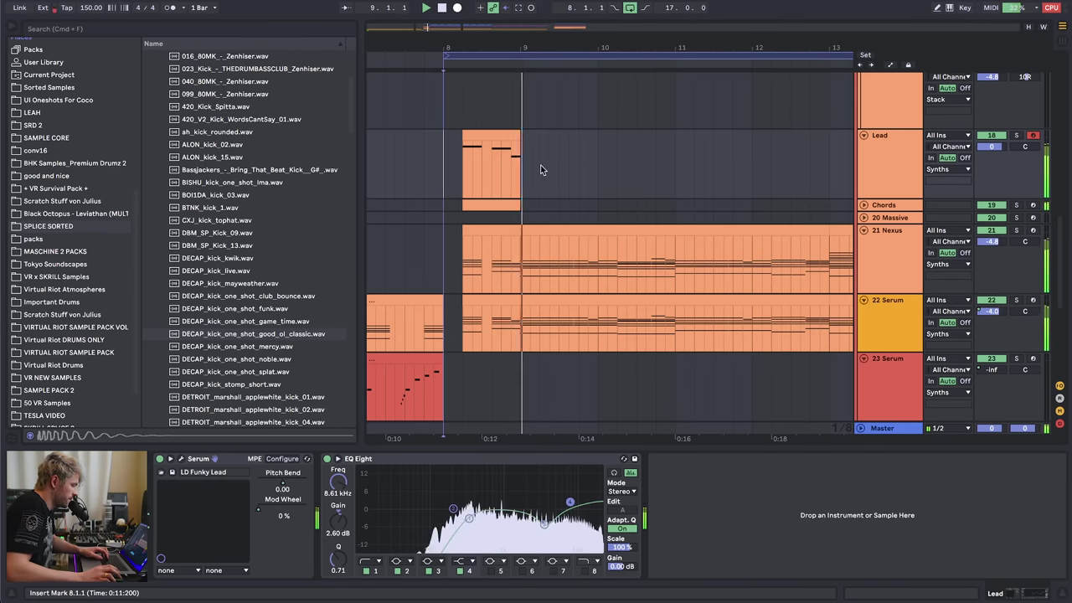
scroll(536, 177, "up", 3)
left_click(518, 259)
- Copy the chord clips between bars 9 and 17 from 21 Nexus onto 14 Nexus and 15 Nexus, and play them
scroll(536, 250, "down", 4)
scroll(528, 225, "up", 6)
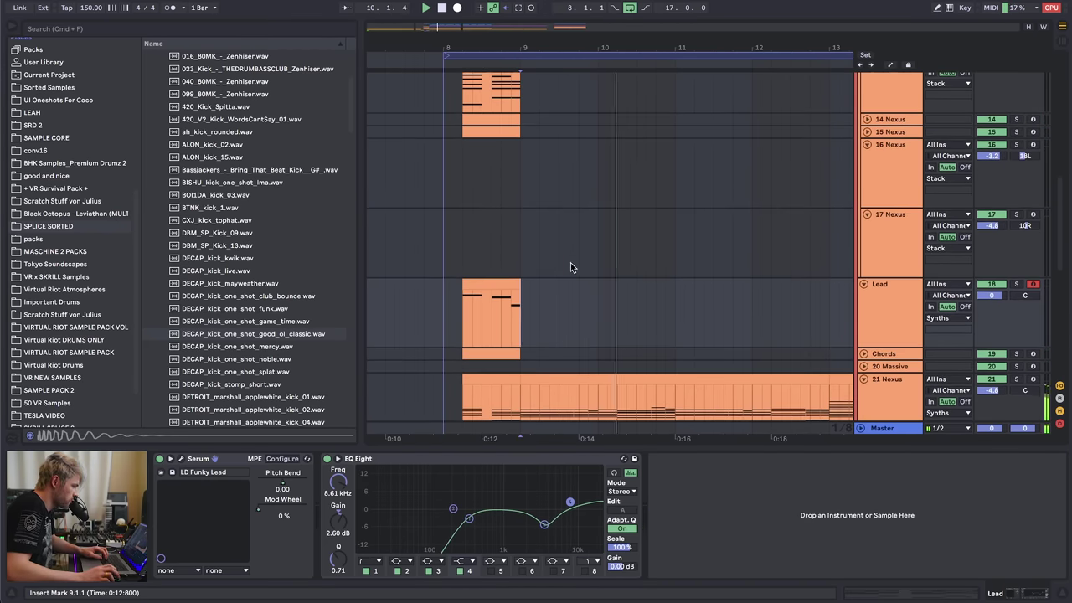
scroll(571, 266, "down", 3)
left_click_drag(547, 43, 474, 17)
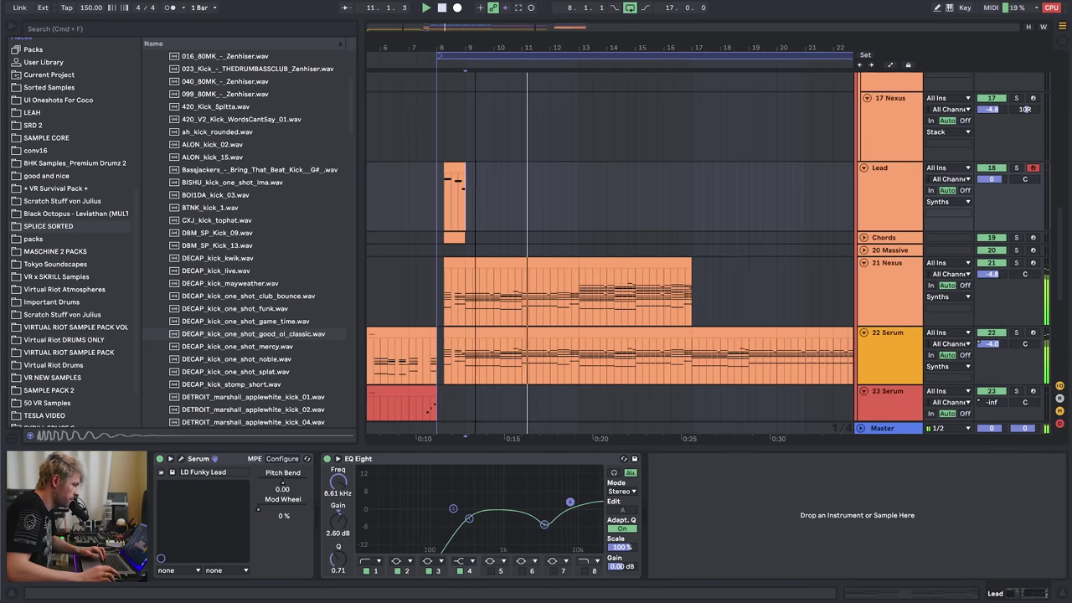
left_click(508, 263)
key("space")
left_click(653, 260, "shift")
key("super+z")
scroll(569, 218, "up", 6)
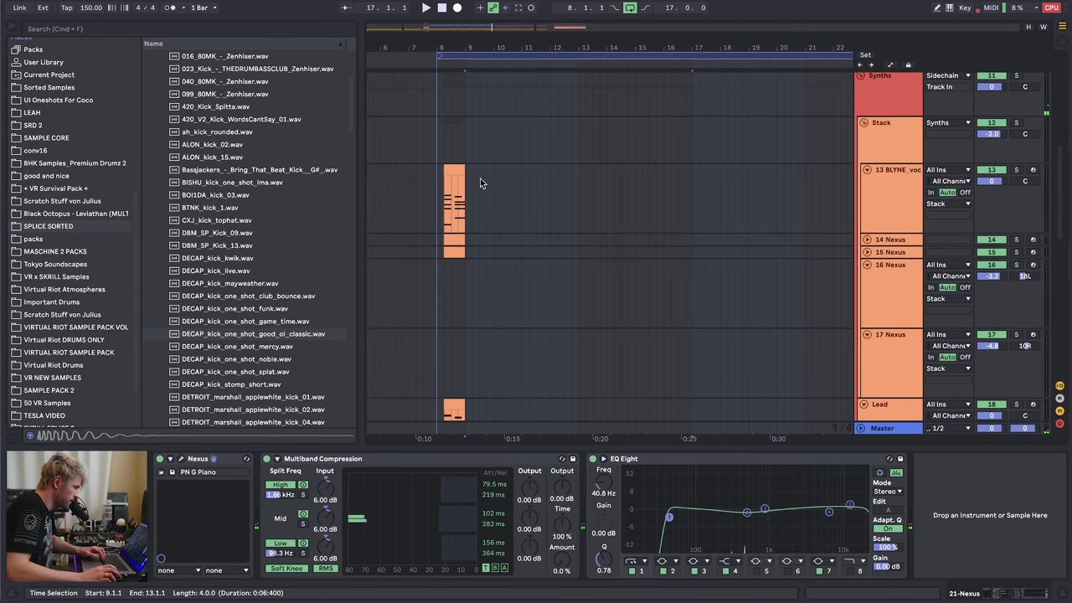
left_click(868, 252)
left_click(867, 240)
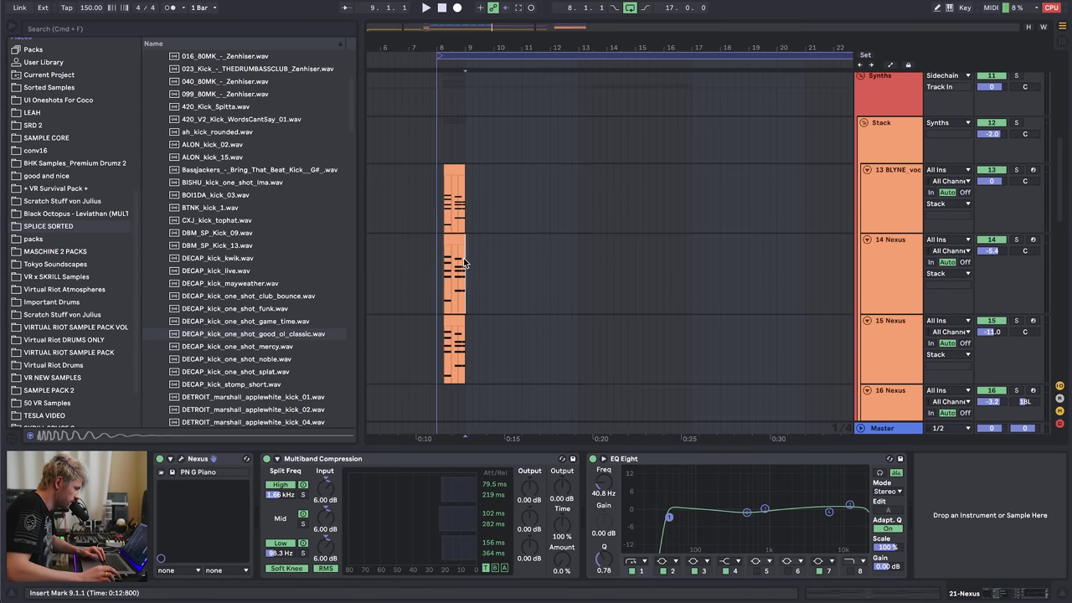
key("super+v")
left_click(466, 335)
key("super+v")
key("space")
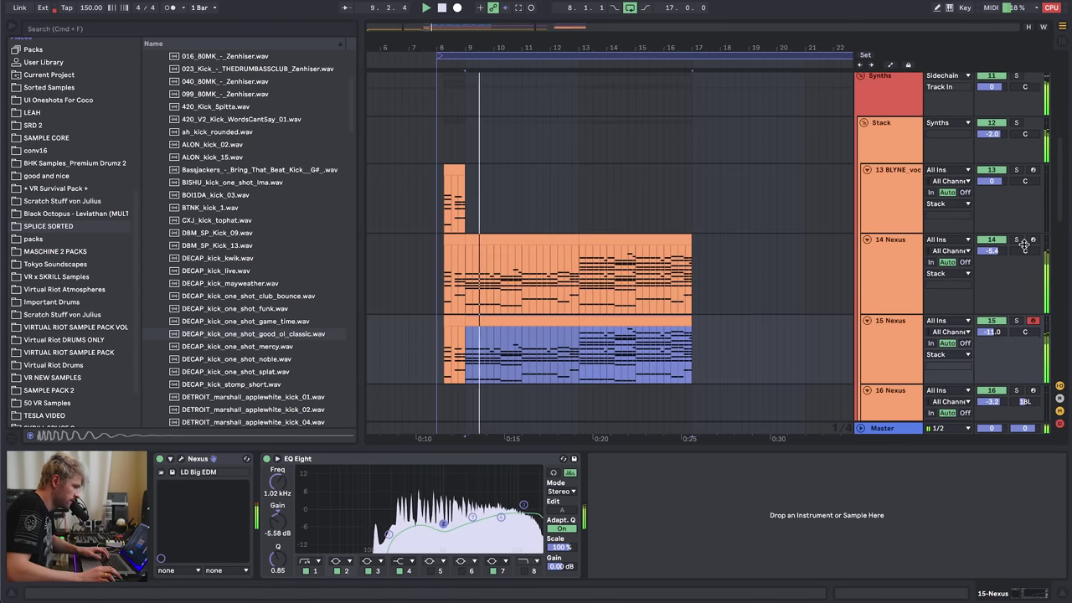
- Shorten all notes in the bar 9 to 13 clips on 14 Nexus and 15 Nexus, soloing each track to listen
left_click(1017, 241)
double_click(553, 241)
key("super+a")
key("shift+Left")
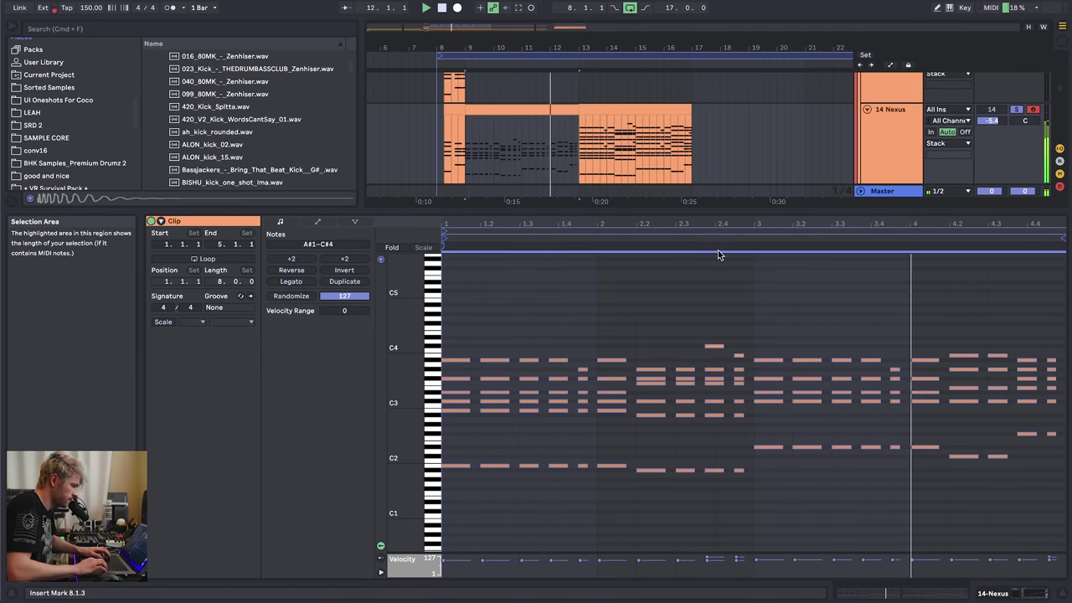
key("super+z")
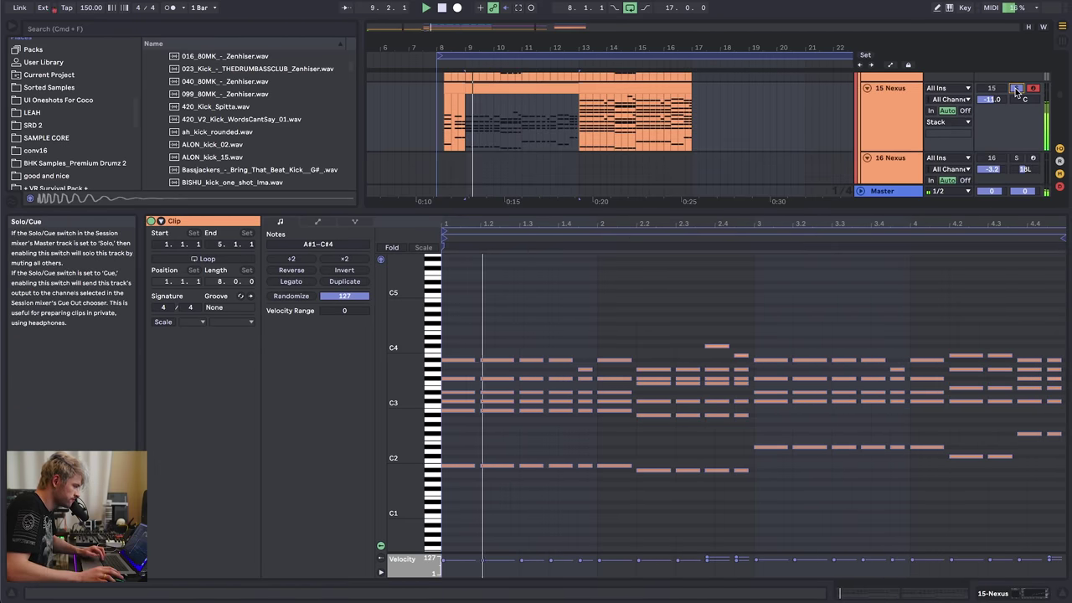
left_click(1016, 89)
left_click(1033, 592)
- Switch off the Corpus device on the Stack group, check its Device On automation, and play the chords
scroll(619, 267, "up", 8)
left_click(444, 241)
key("space")
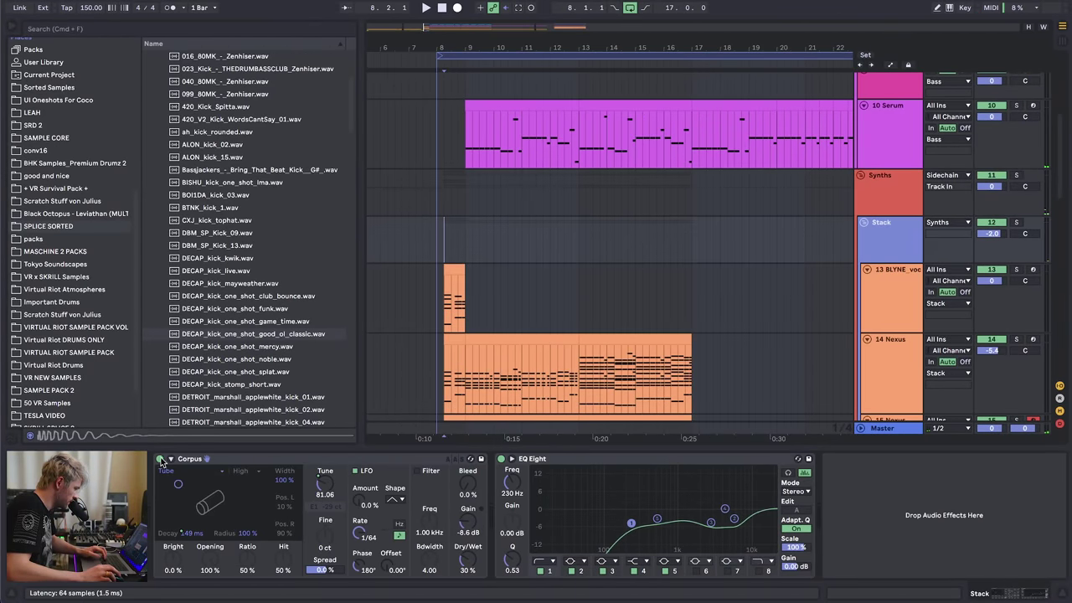
left_click(159, 459)
key("a")
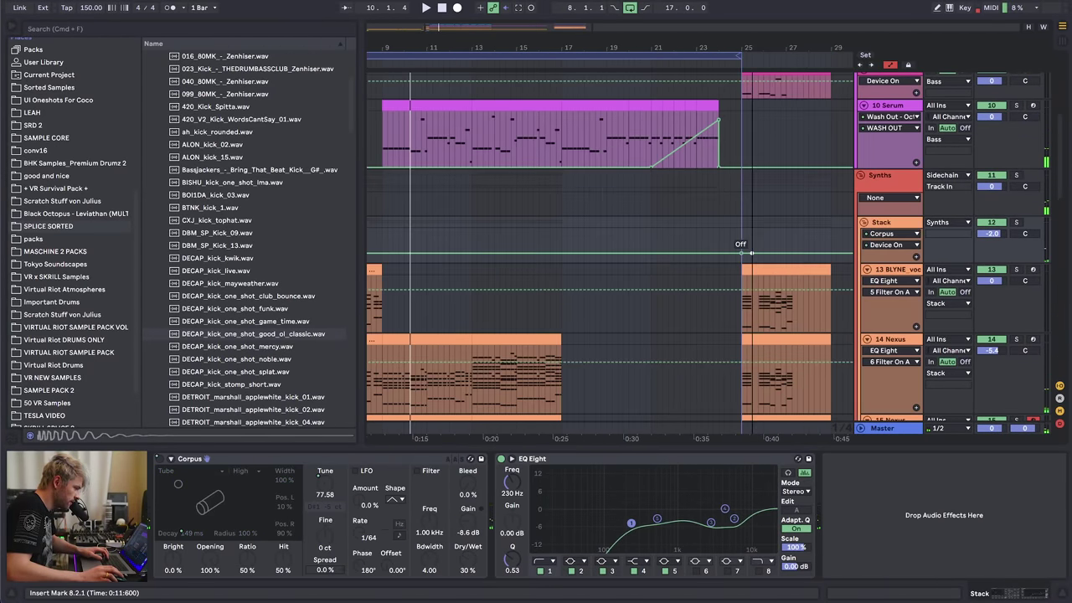
key("a")
key("space")
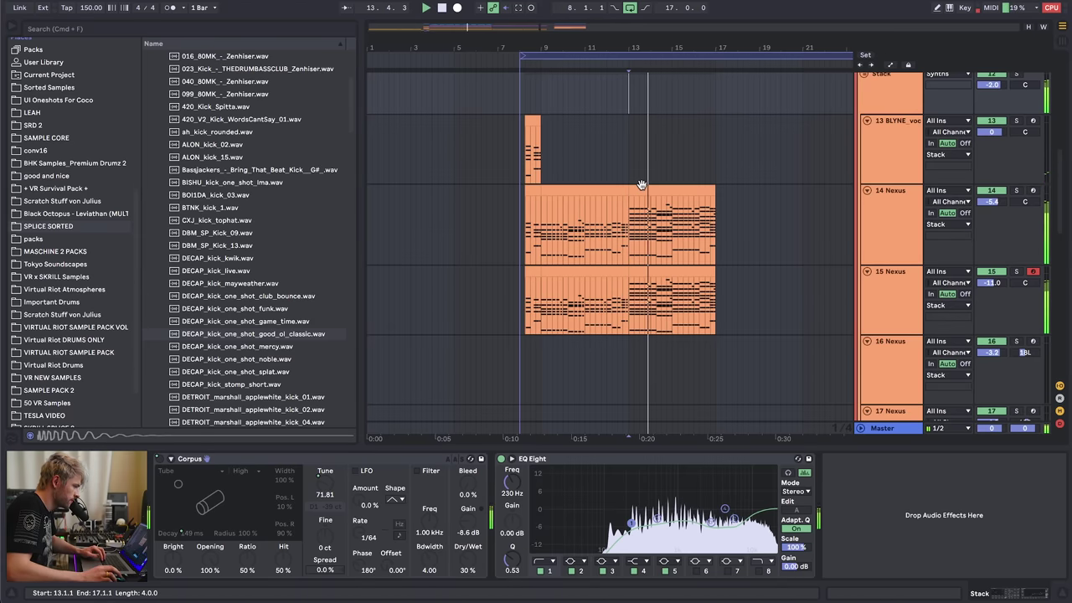
- Shorten all notes in the bar 13 to 17 clip on 15 Nexus, select the same bars on 14 Nexus and play the layers
left_click(643, 189)
left_click(684, 270, "shift")
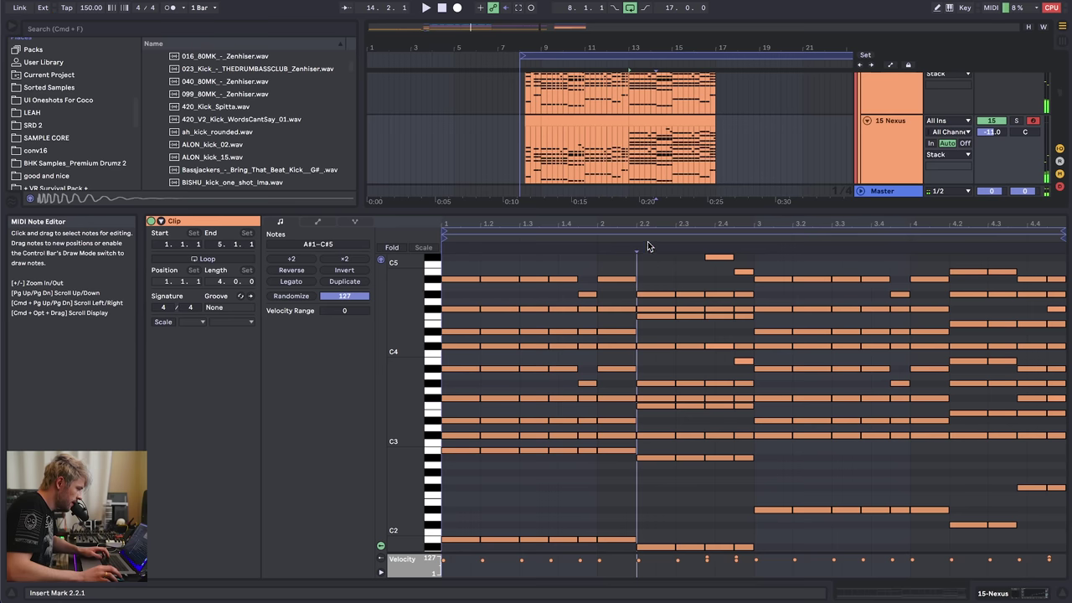
left_click_drag(654, 225, 654, 251)
key("super+a")
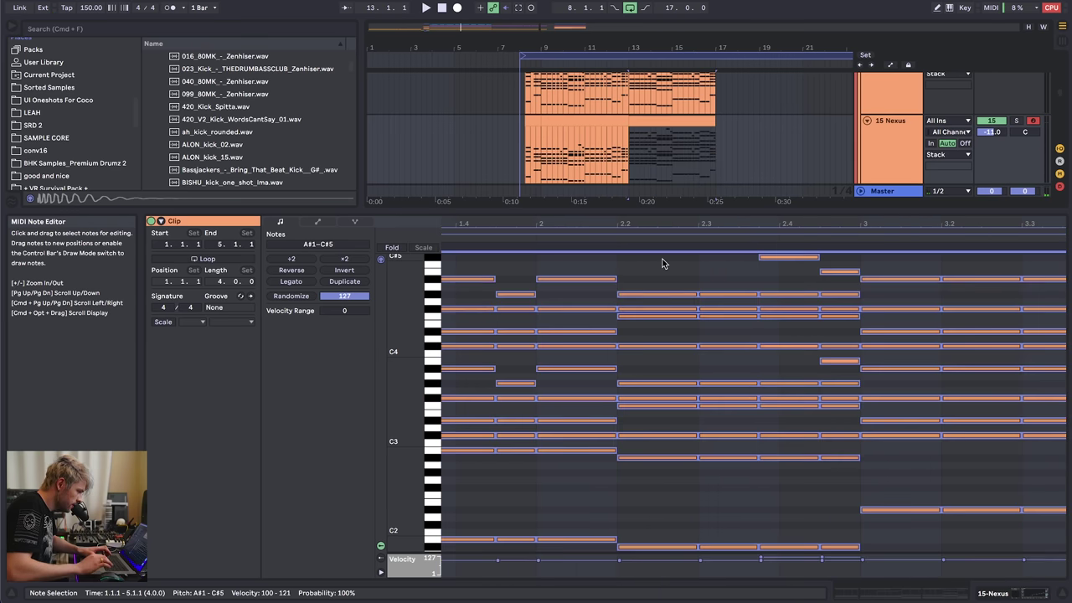
key("shift+Left")
left_click(663, 122)
scroll(665, 142, "up", 1)
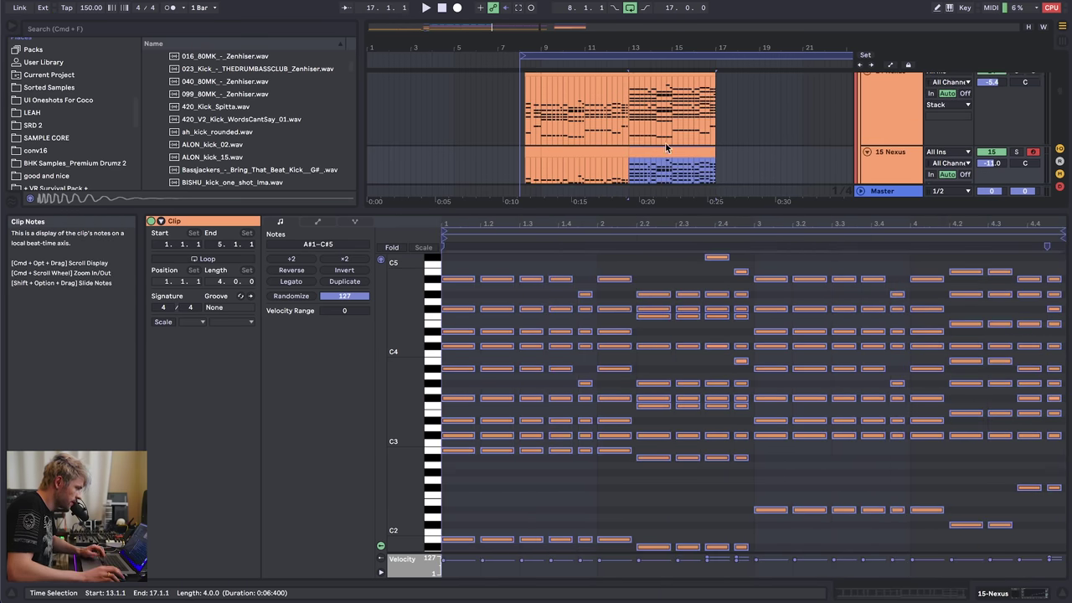
left_click(629, 118)
left_click_drag(629, 117, 741, 120)
key("space")
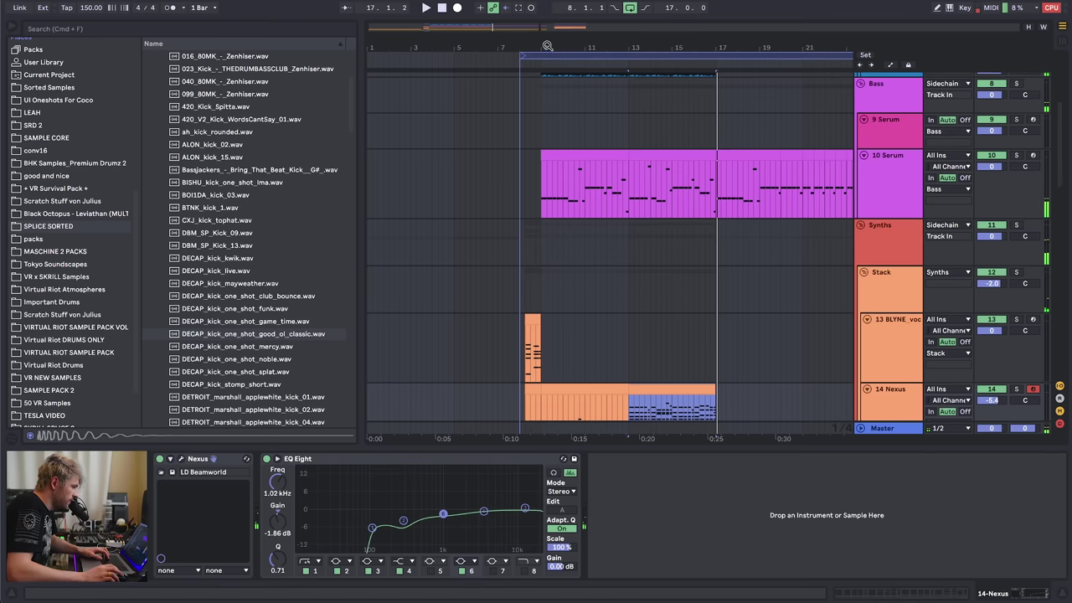
- Solo the 10 Serum bass track and play its clip from bar 9
left_click_drag(548, 44, 548, 60)
scroll(575, 314, "down", 1)
scroll(576, 312, "up", 2)
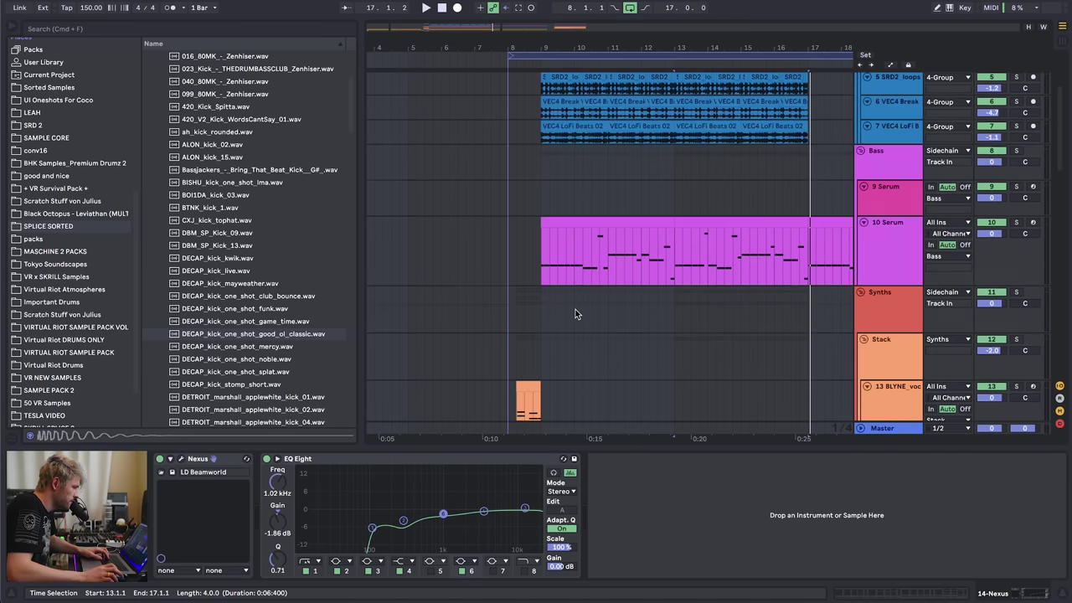
scroll(575, 310, "down", 6)
scroll(566, 297, "up", 6)
left_click(559, 283)
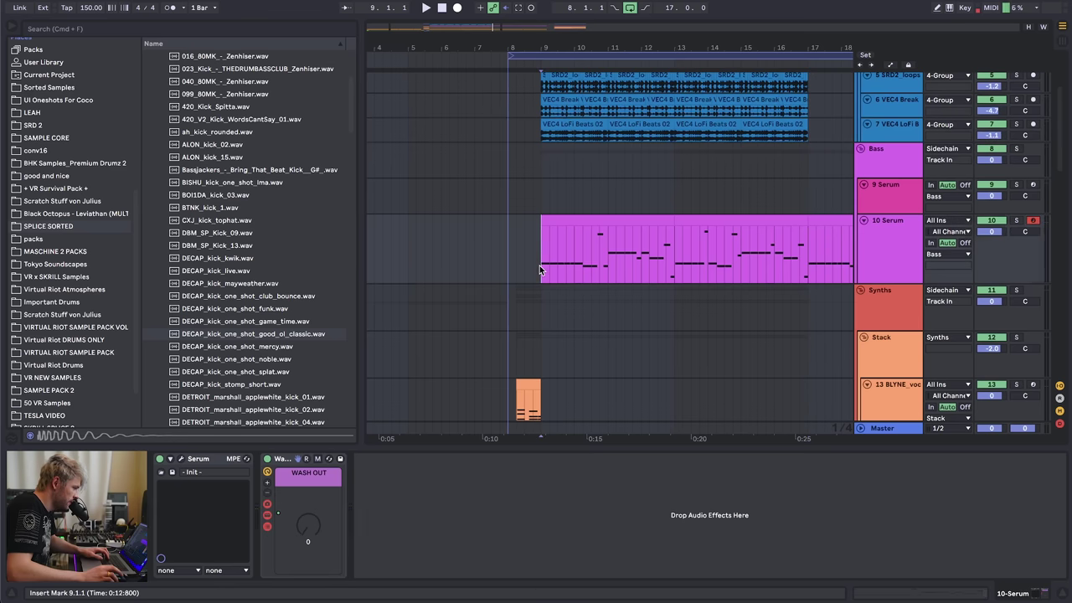
- Enable Tube distortion in the bass track's Serum and modulate its Drive with LFO 1 by about 48
scroll(80, 192, "up", 5)
scroll(67, 134, "up", 2)
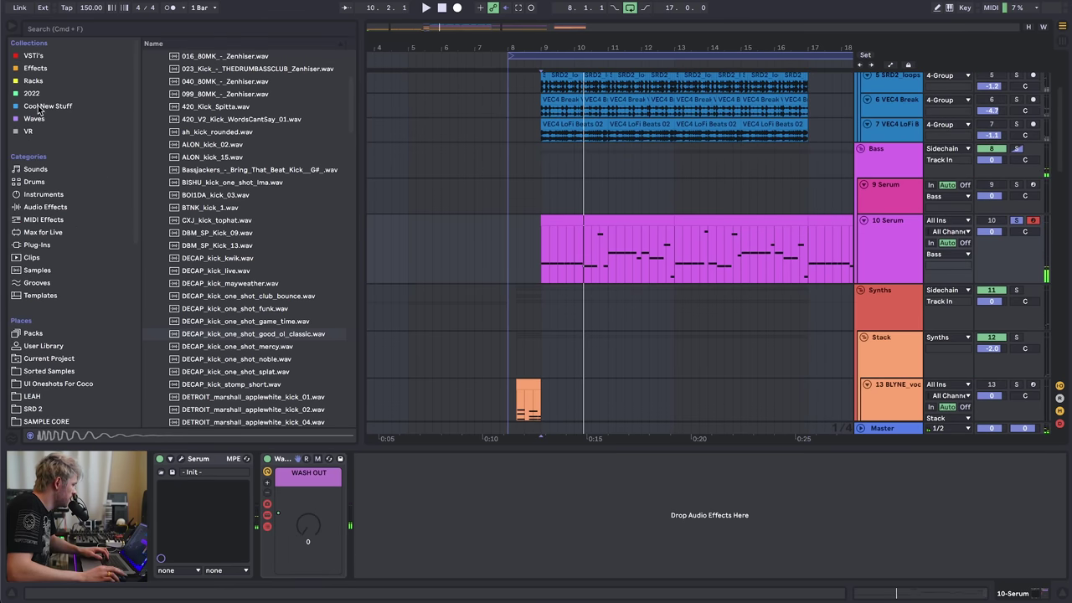
left_click(48, 72)
left_click(180, 460)
left_click(456, 233)
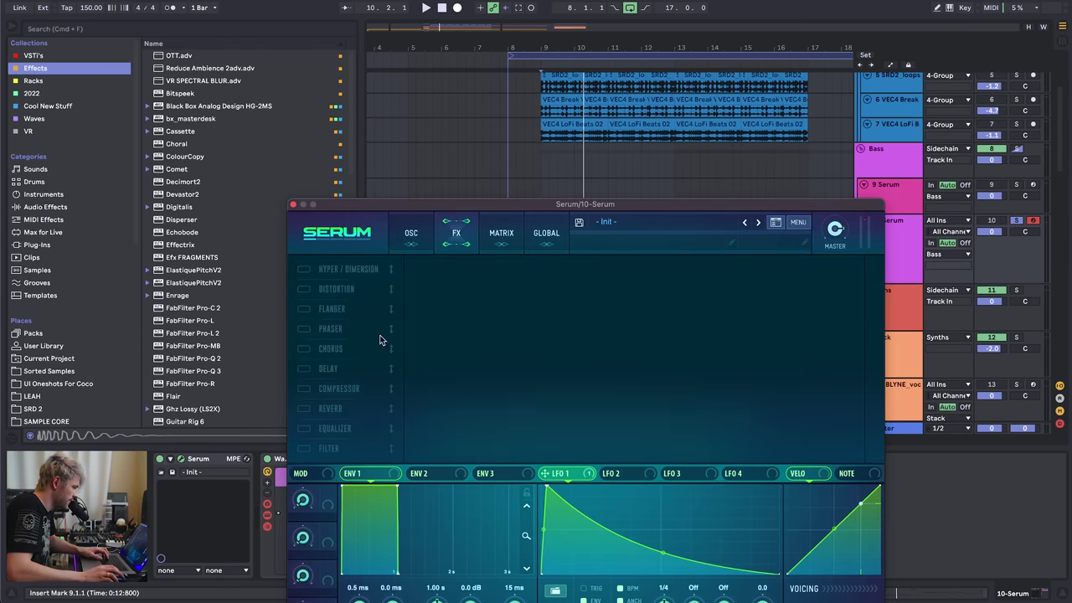
left_click(304, 289)
left_click_drag(764, 275, 750, 215)
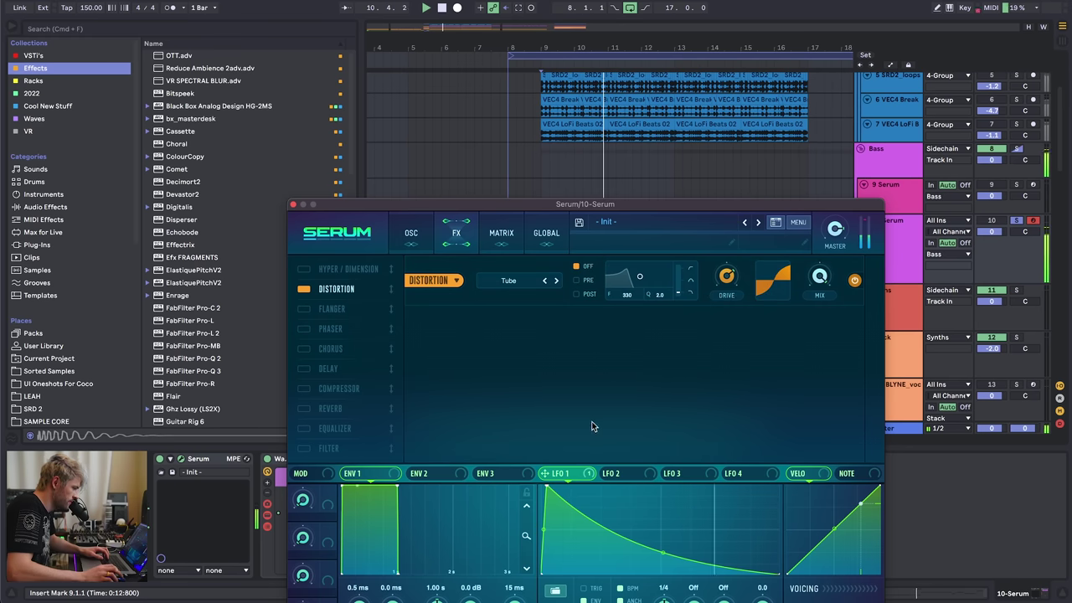
left_click_drag(723, 310, 725, 278)
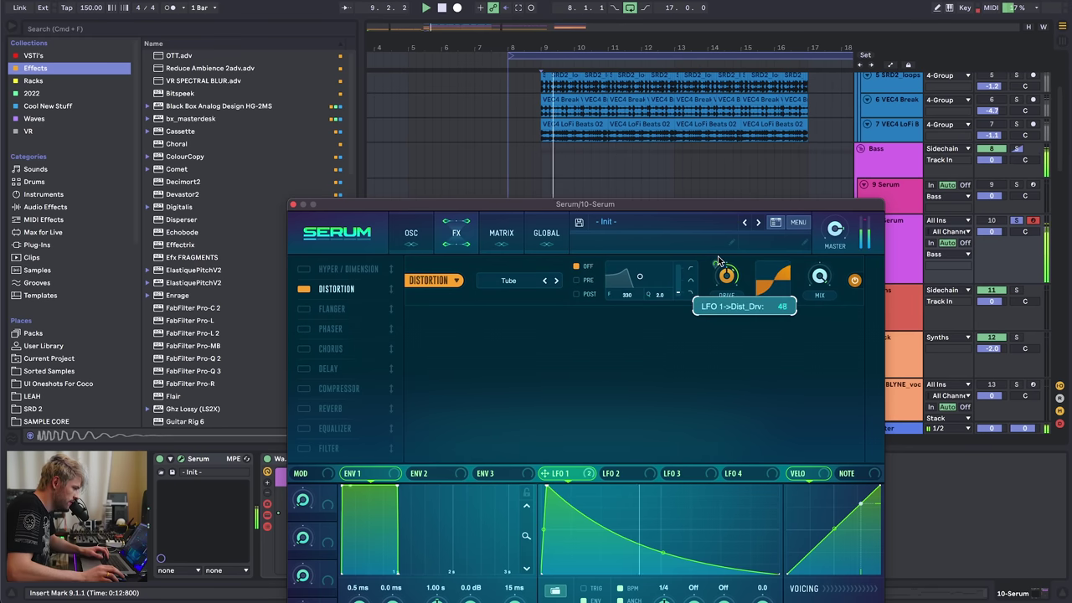
left_click(411, 233)
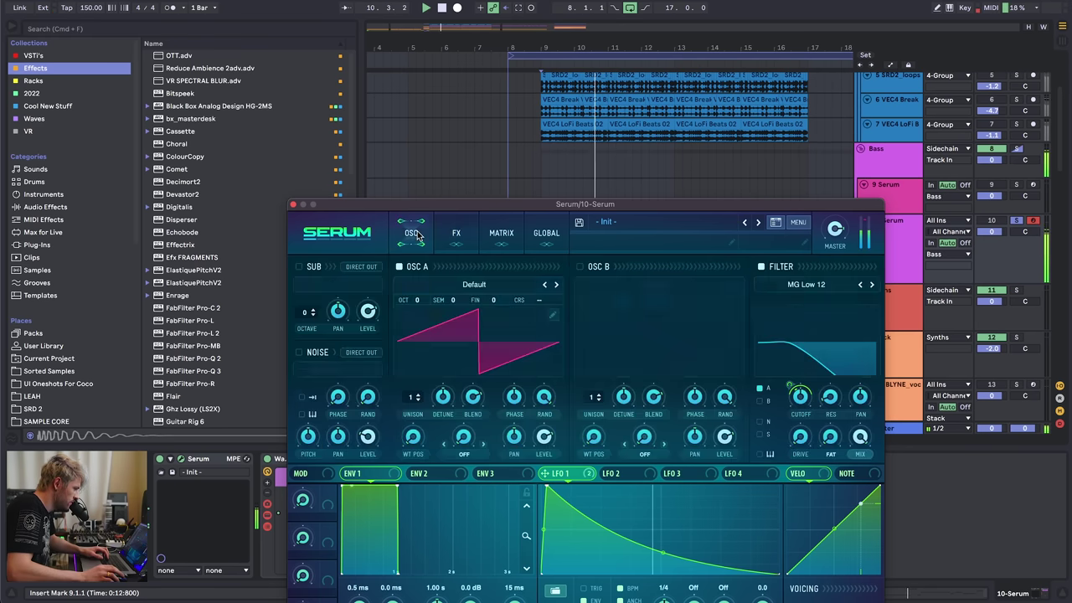
left_click(292, 204)
- Add the MINIPHAT.adg rack to the 10 Serum bass track and set its Macro 1 to 127
left_click(33, 81)
left_click(188, 68)
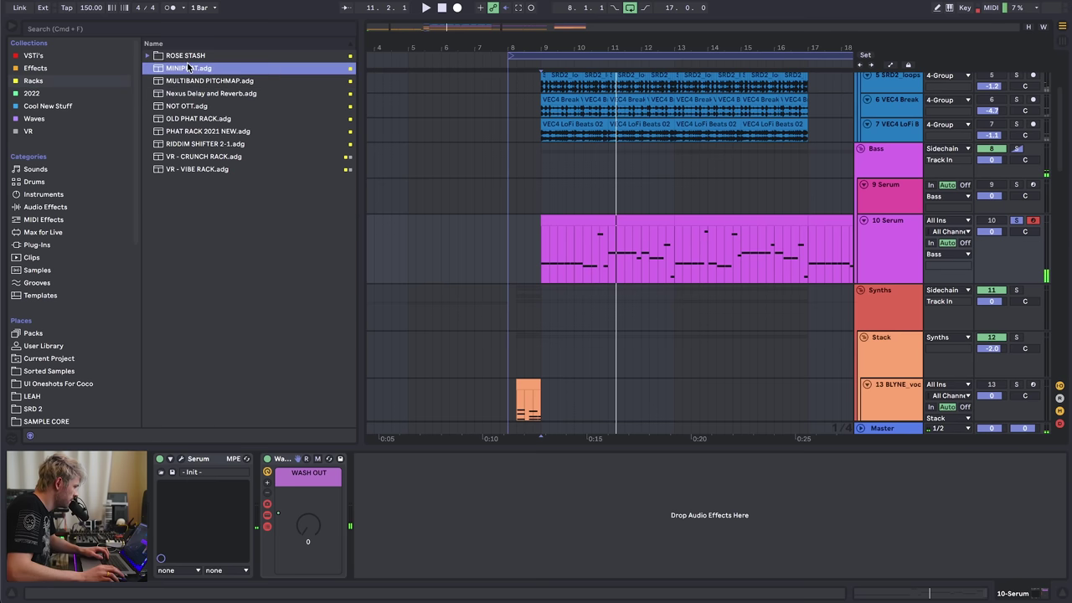
key("Return")
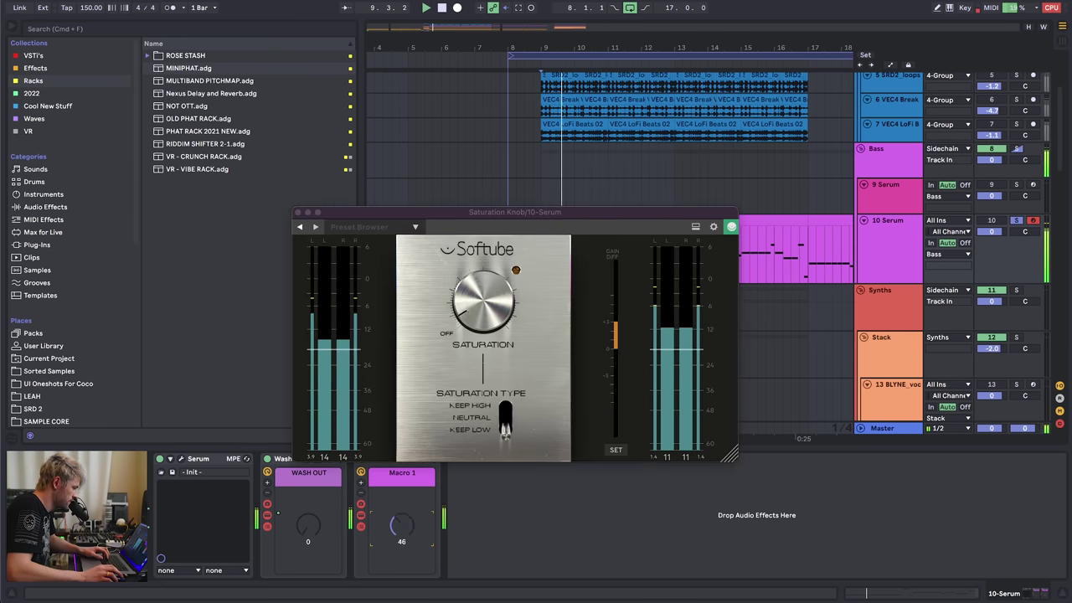
left_click(307, 212)
- Add an EQ Eight after the MINIPHAT rack and pull its middle band down above 1 kHz
left_click(103, 219)
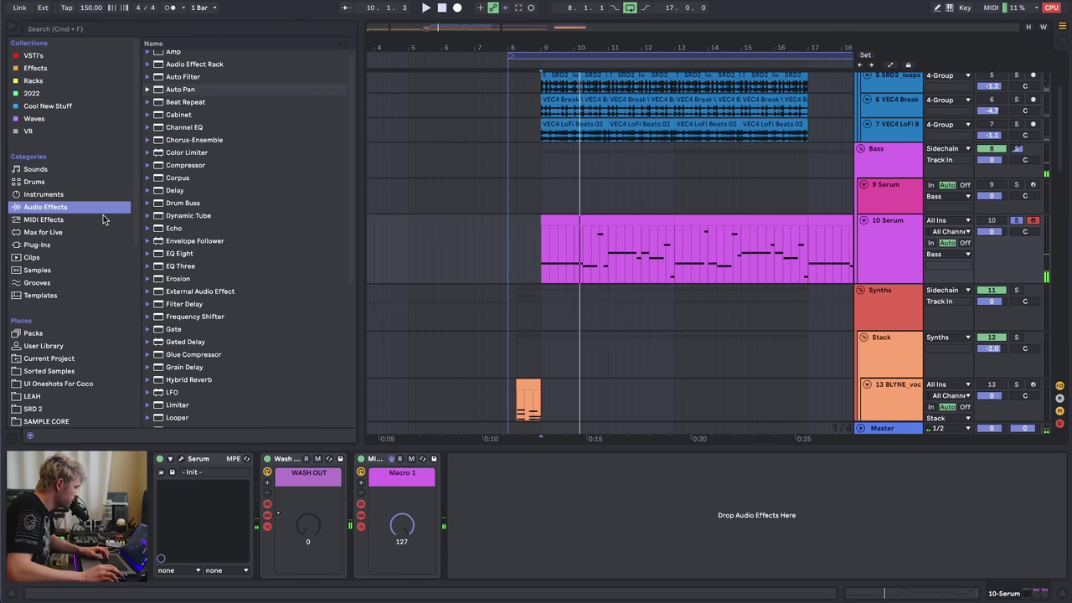
left_click_drag(179, 252, 433, 506)
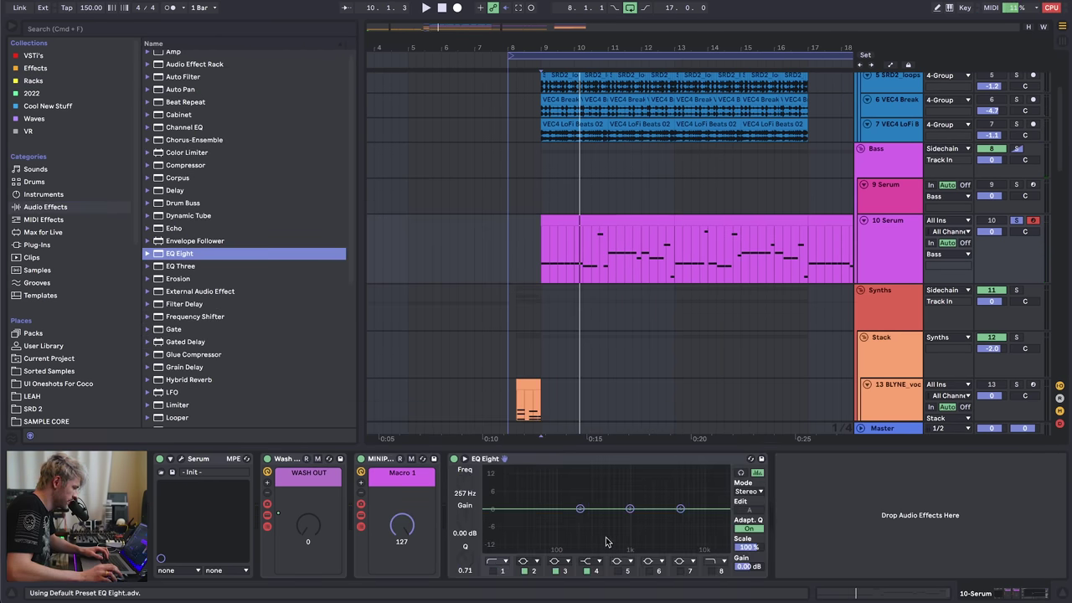
left_click_drag(630, 508, 674, 521)
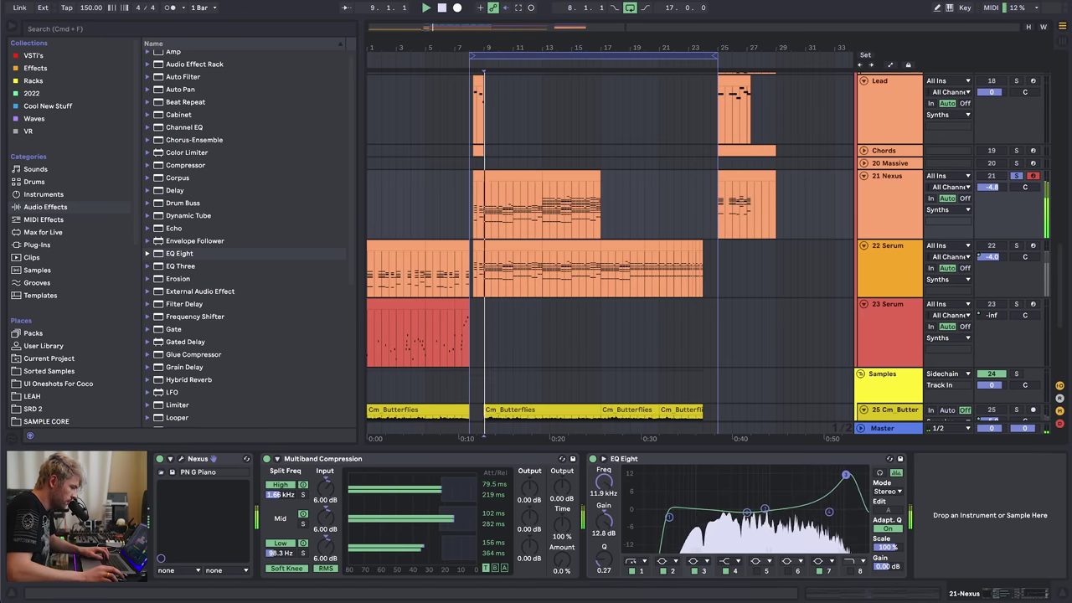
- Push up the high boost in the 21 Nexus EQ Eight, set its low cut to 102 Hz and play the result
mouse_move(845, 475)
left_mouse_down()
mouse_move(840, 483)
mouse_move(840, 469)
left_mouse_up()
left_click_drag(828, 512, 697, 522)
key("space")
key("space")
key("space")
- Drop the 21 Nexus volume automation to silence between 8.3.1 and 8.3.3, play the transition and hide the automation
scroll(438, 234, "up", 3)
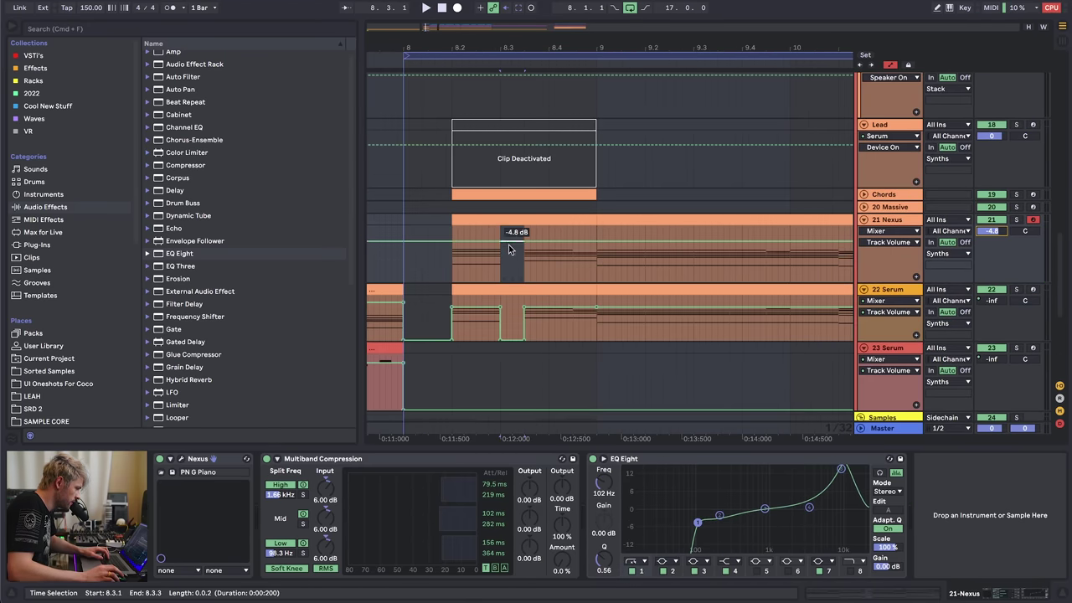
left_click_drag(508, 243, 509, 285)
left_click(446, 268)
key("space")
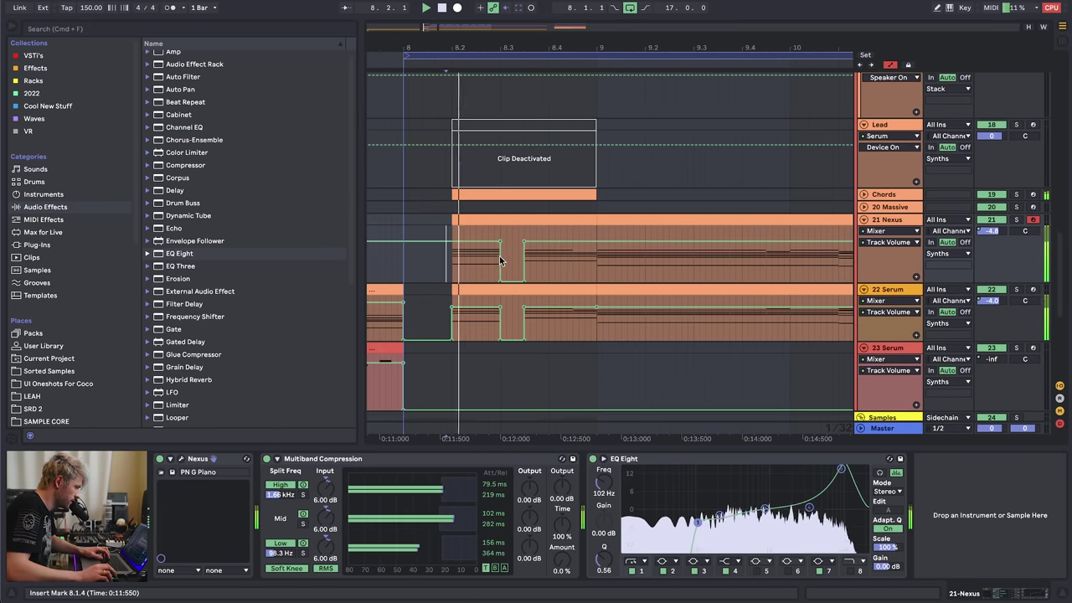
left_click_drag(480, 48, 491, 8)
key("a")
key("space")
- Place wafx_downlifter_daftnoise.wav from the VR Survival Pack at bar 9 on the 27 Lev_Fall track and play it
scroll(567, 208, "up", 5)
scroll(578, 215, "down", 10)
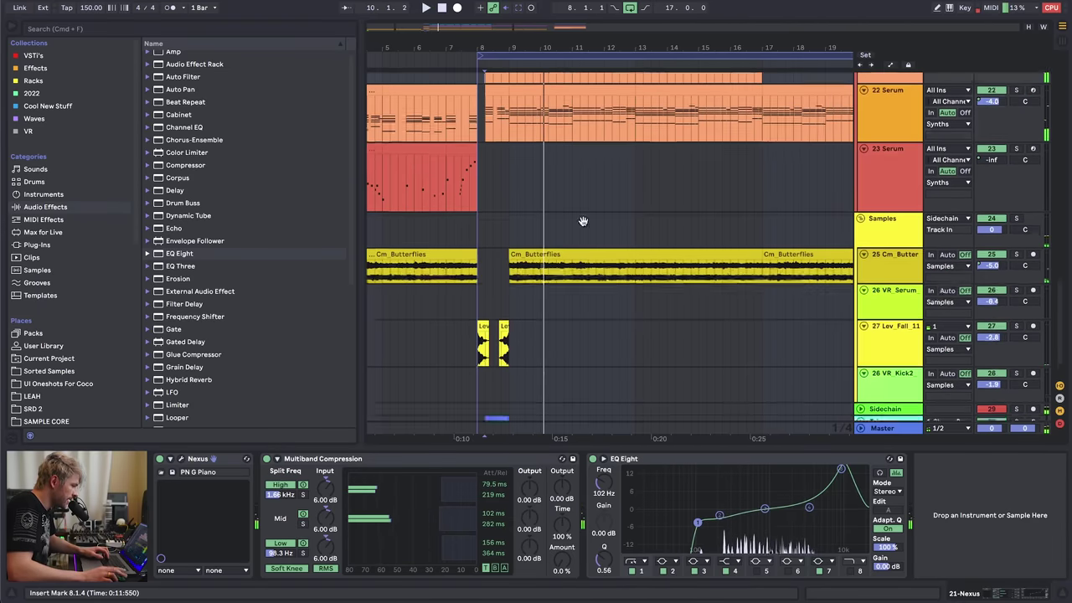
scroll(583, 221, "down", 2)
left_click(903, 290)
scroll(48, 375, "down", 3)
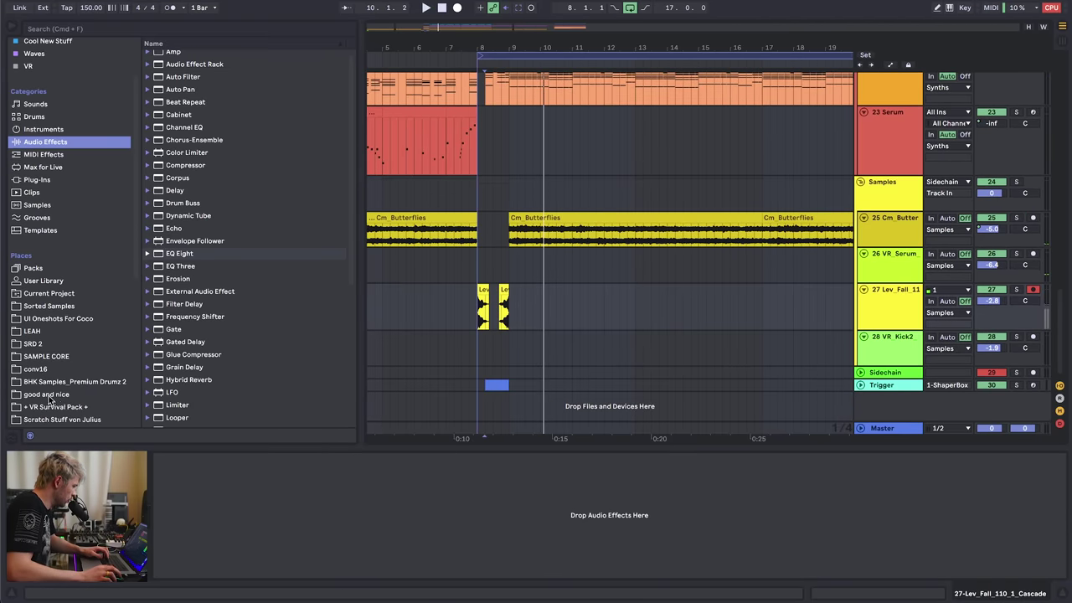
left_click(59, 407)
left_click_drag(237, 296, 513, 306)
left_click_drag(353, 255, 354, 291)
key("space")
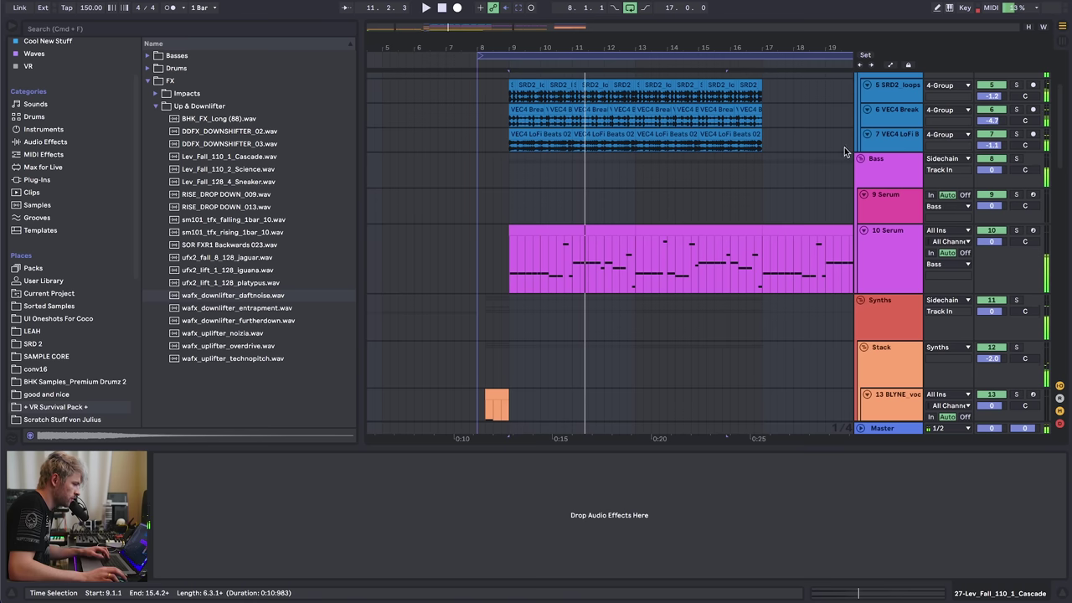
- Insert a new audio track below Cymbals in the Drums group
scroll(876, 140, "up", 4)
left_click(877, 140)
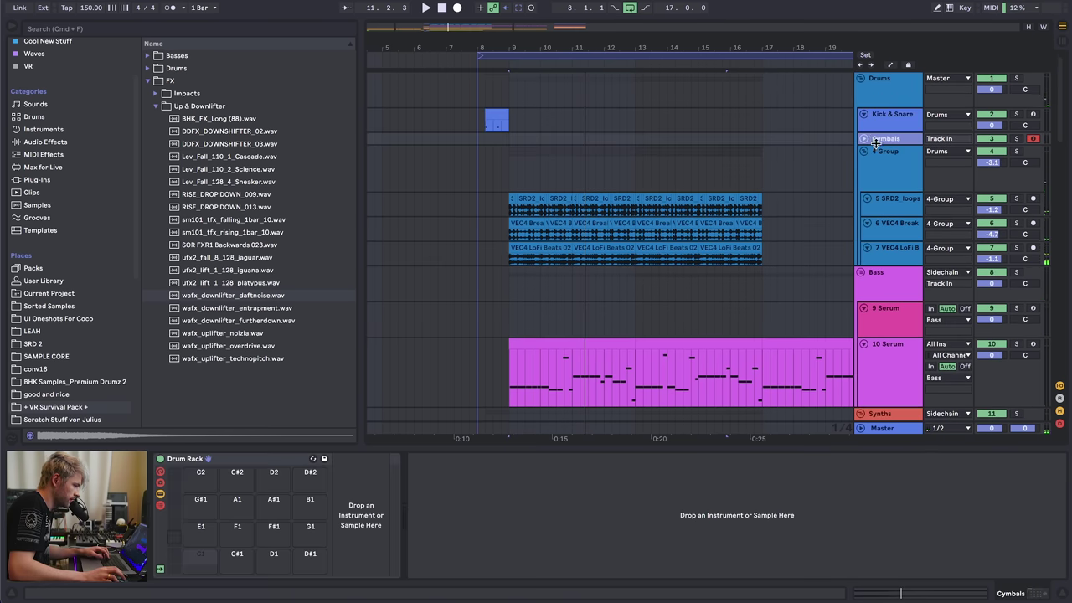
key("ctrl+t")
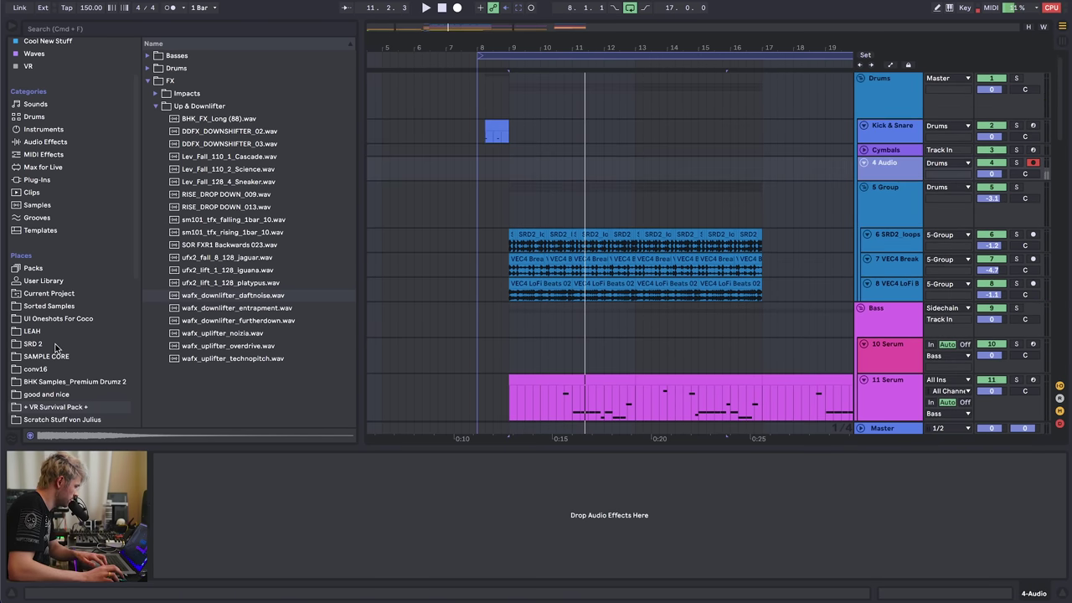
- Audition crash samples in SPLICE SORTED and place 06_DNB2_Crash.wav at bar 9 on the new audio track
scroll(55, 356, "down", 4)
left_click(50, 253)
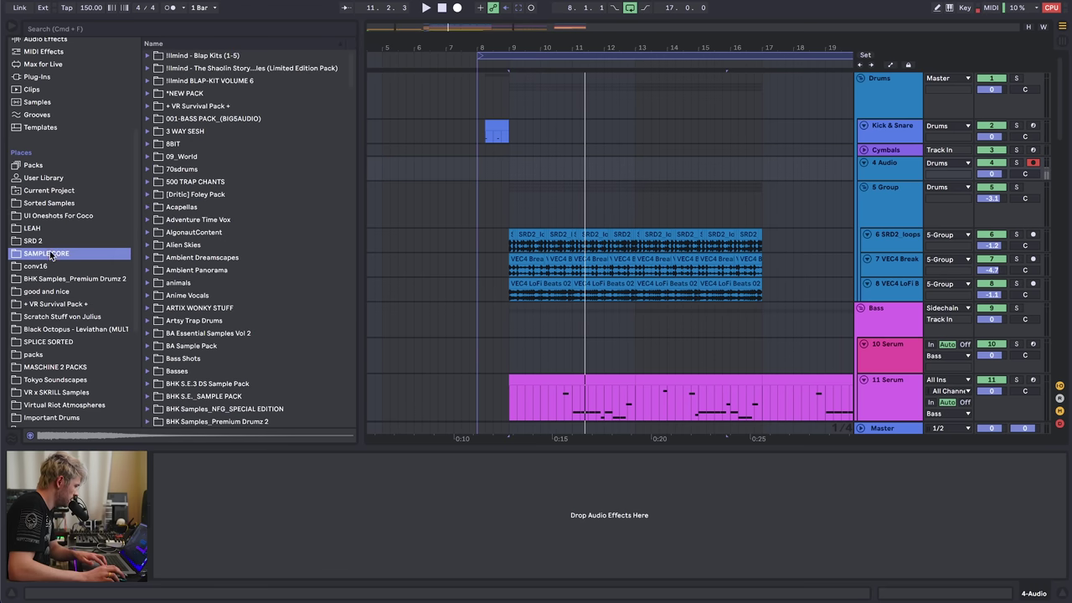
left_click(47, 332)
left_click(48, 341)
left_click(223, 183)
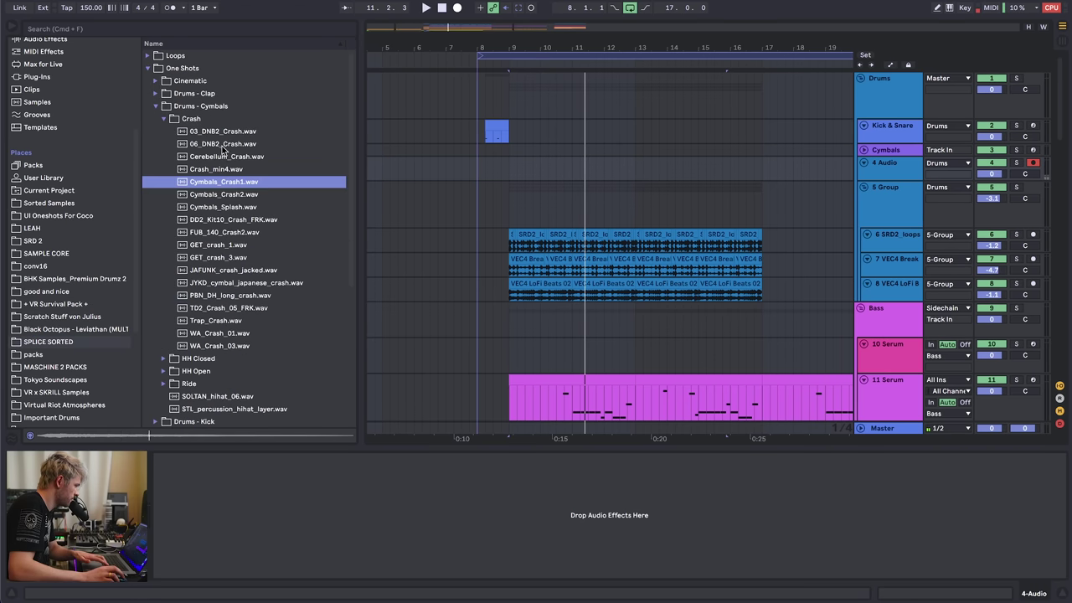
left_click(219, 145)
left_click_drag(206, 146, 509, 169)
- Enlarge the crash track and set its volume to -15.0 dB
left_click_drag(510, 41, 502, 96)
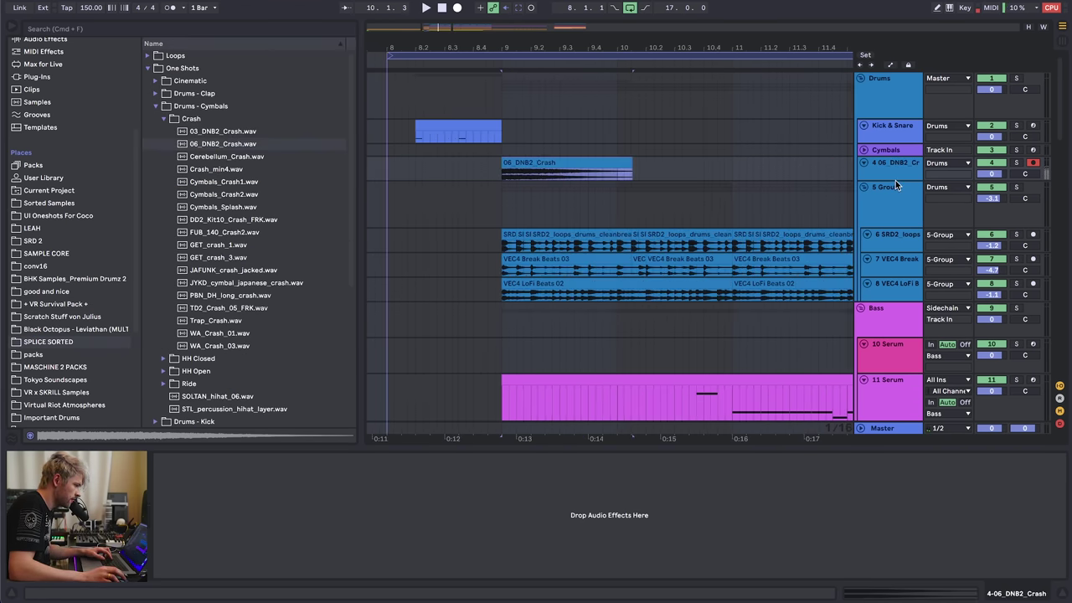
left_click_drag(895, 179, 892, 203)
left_click(508, 162)
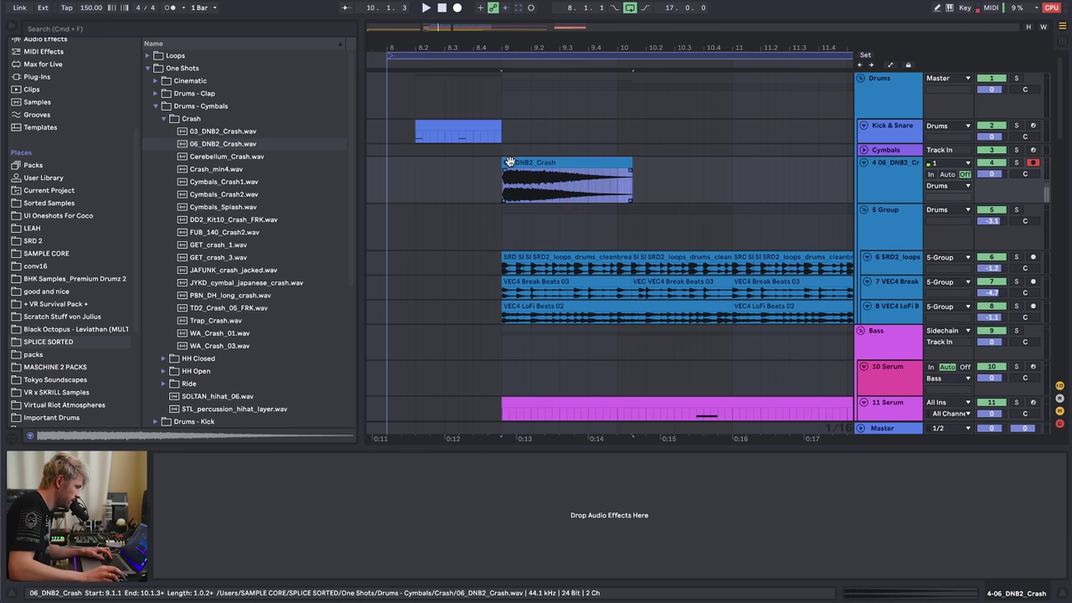
- Add a Reverb to the crash with its input filter at 2.53 kHz and a 14.1 s decay, and solo the track at -11.9 dB
scroll(53, 219, "up", 5)
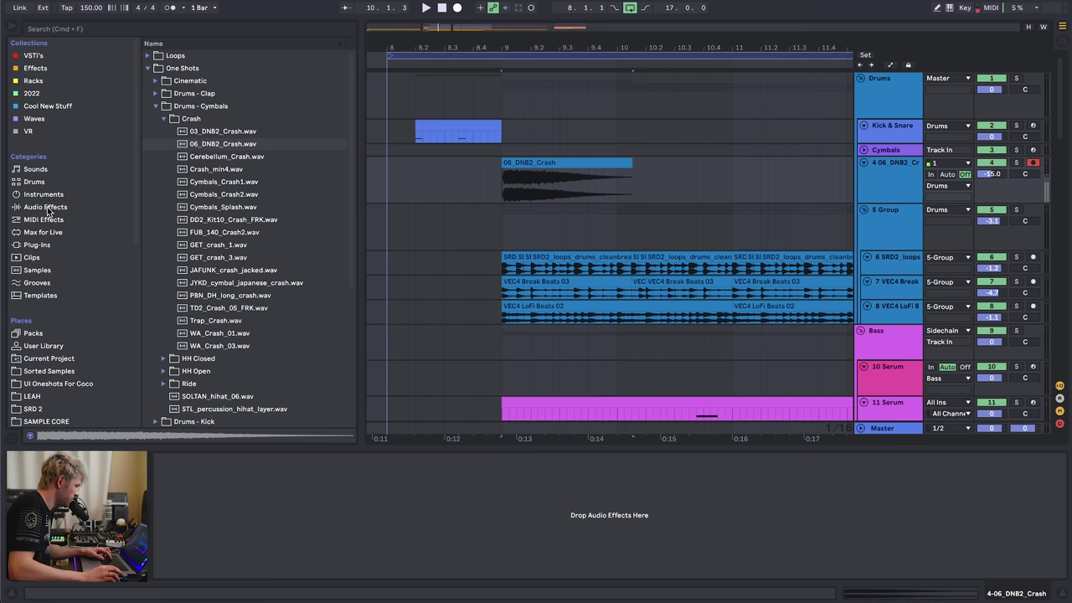
left_click(47, 207)
scroll(224, 368, "down", 6)
left_click_drag(186, 294, 381, 553)
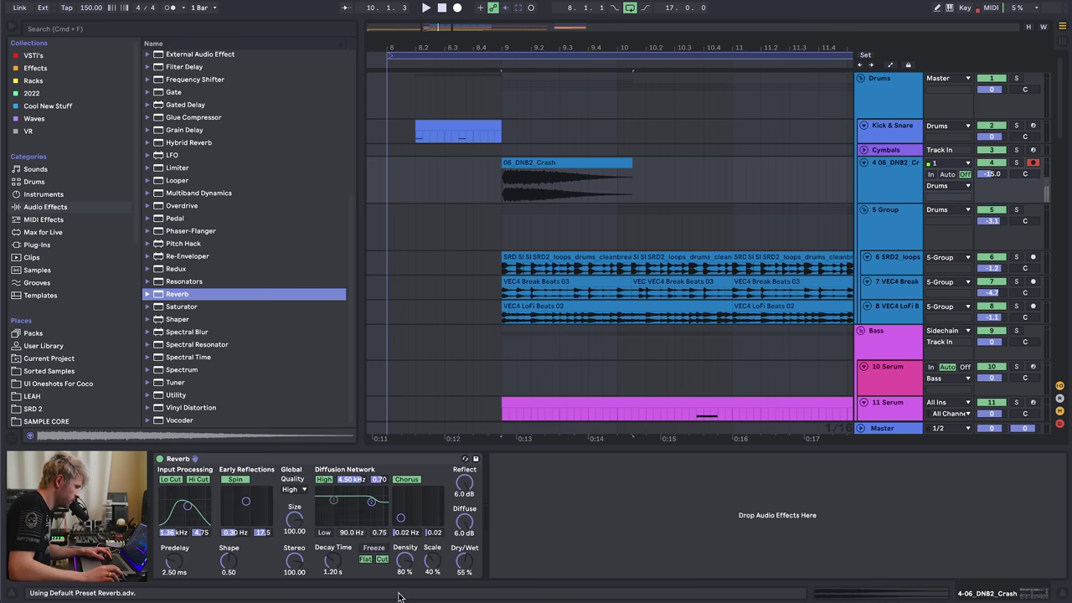
left_click_drag(185, 505, 185, 494)
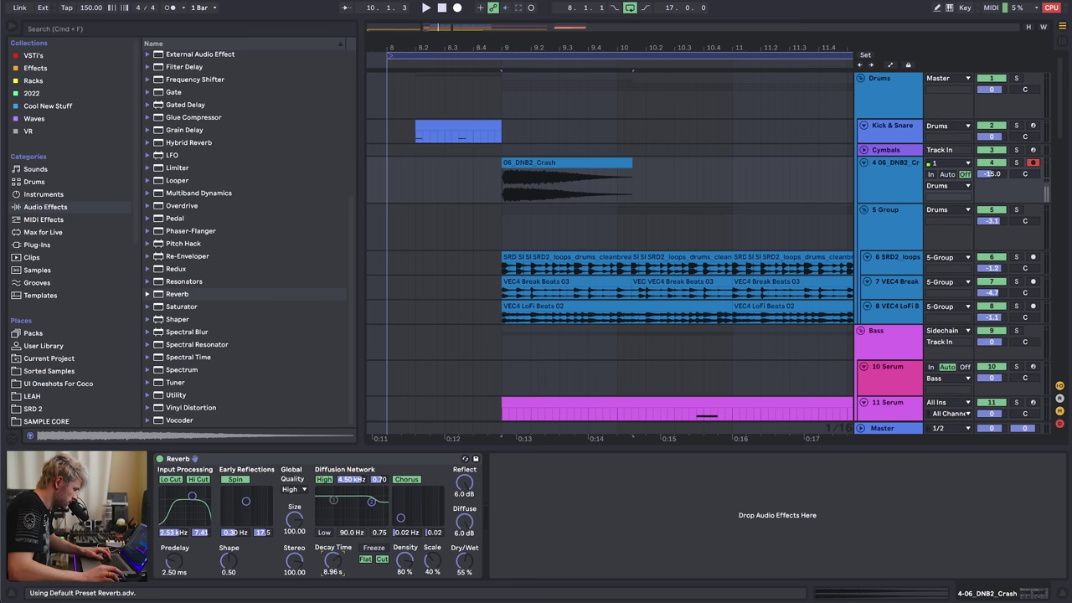
left_click(1015, 164)
- Add an EQ Eight after the crash's Reverb and cut 681 Hz by 8.31 dB
scroll(177, 215, "up", 5)
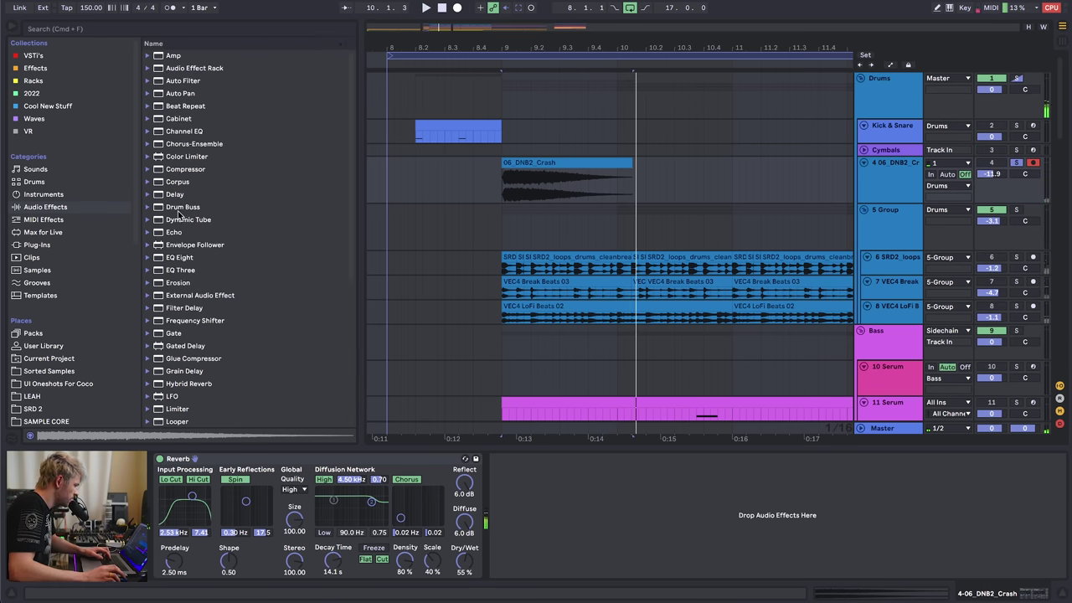
double_click(179, 257)
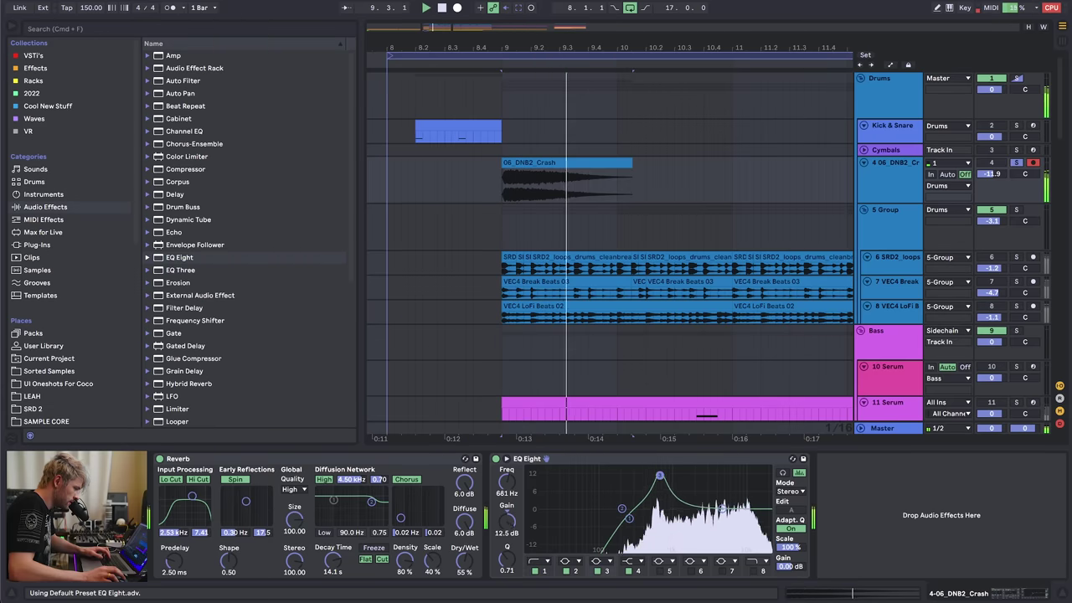
left_click_drag(660, 475, 660, 531)
- Unsolo the crash track, play it in the mix from bar 9 and lower its volume slightly
left_click(1014, 164)
key("space")
key("space")
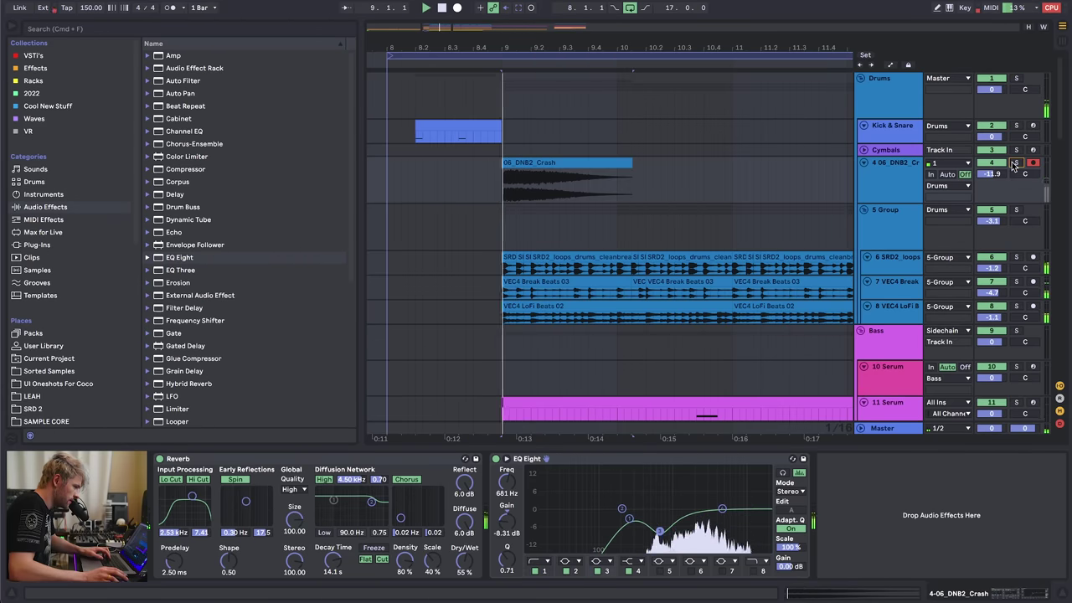
left_click_drag(519, 44, 511, 21)
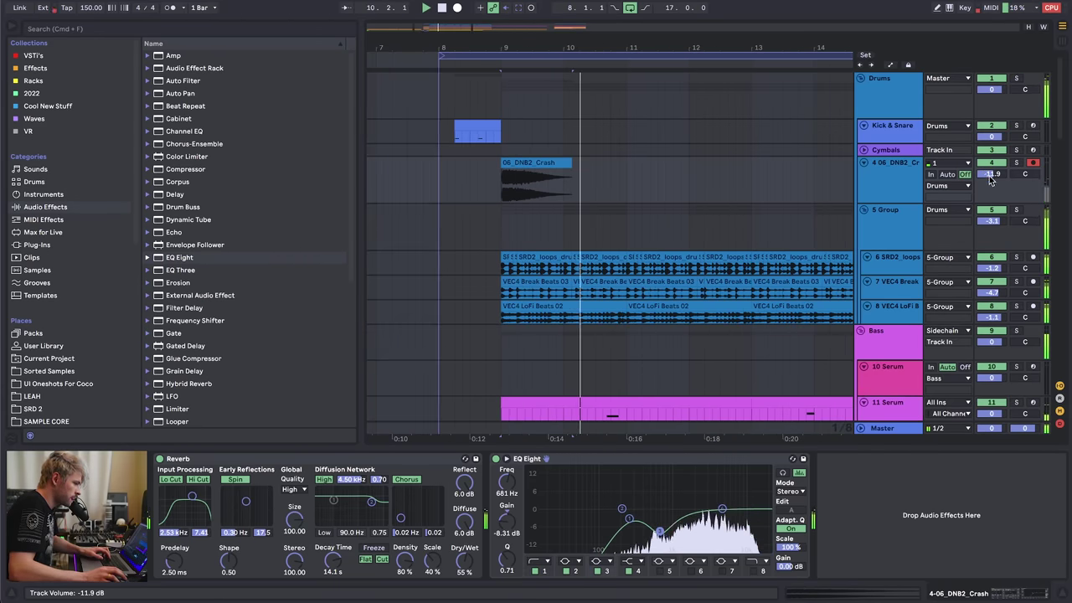
left_click_drag(990, 177, 989, 183)
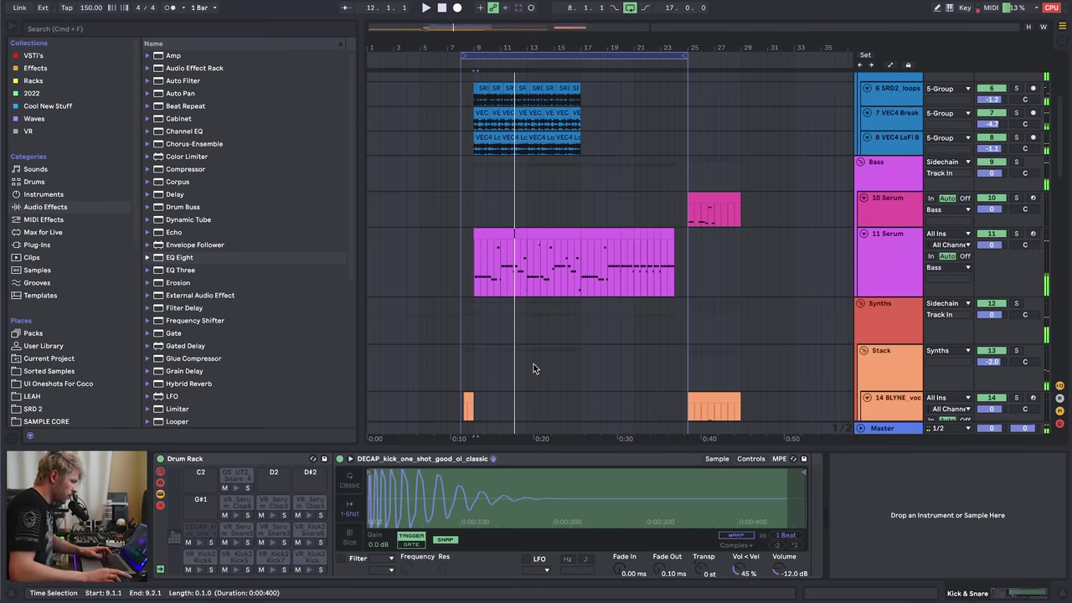
- Audition the G Piano layer on the 22 Nexus track from bar 9, soloed and in the full mix
scroll(533, 364, "down", 5)
scroll(516, 360, "down", 5)
left_click(912, 152)
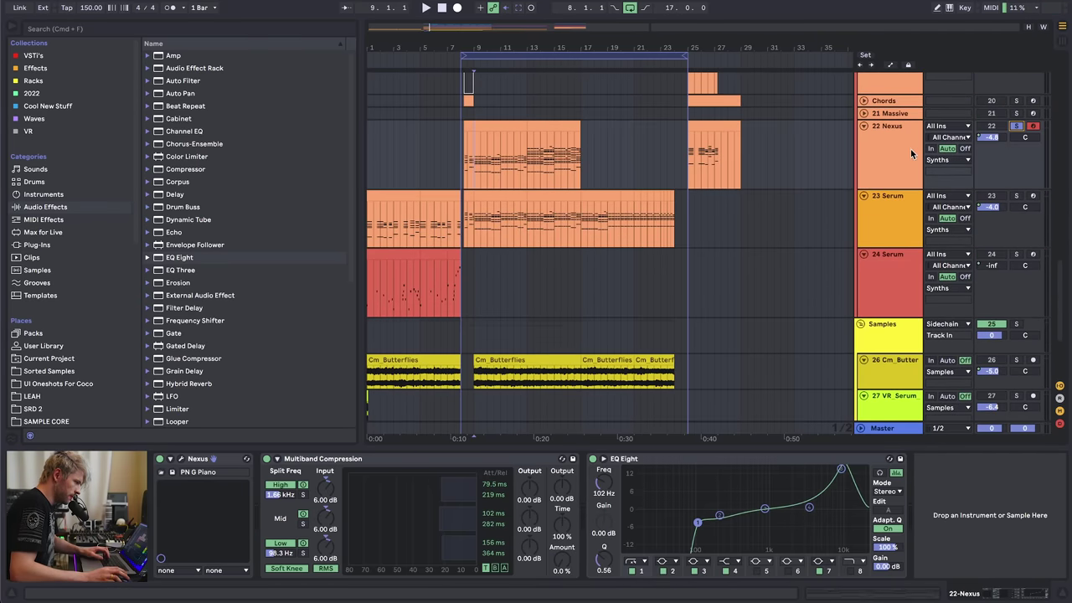
left_click(183, 459)
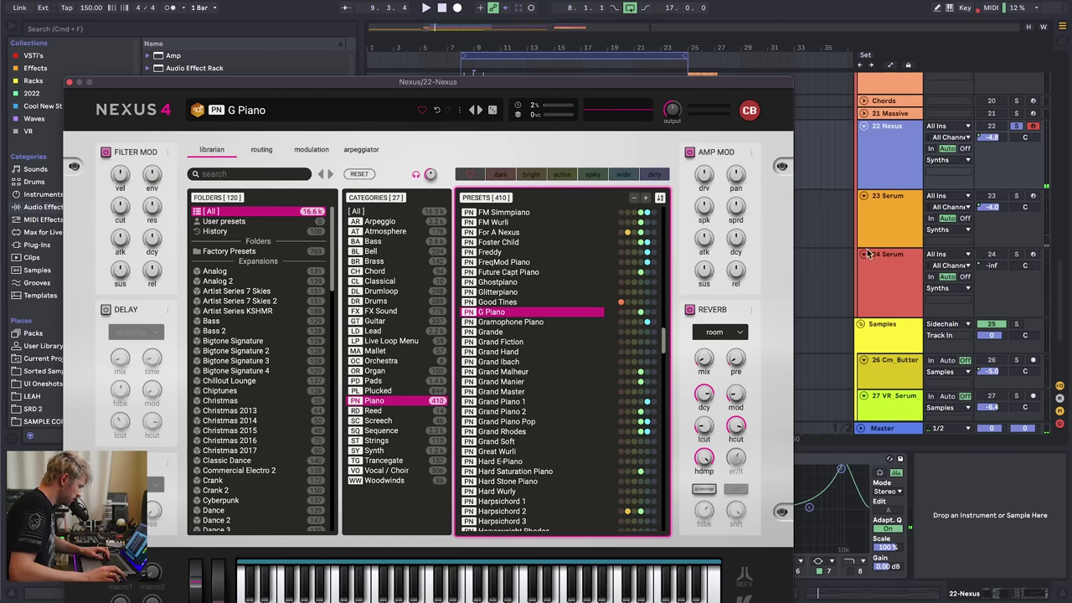
key("space")
left_click(1017, 126)
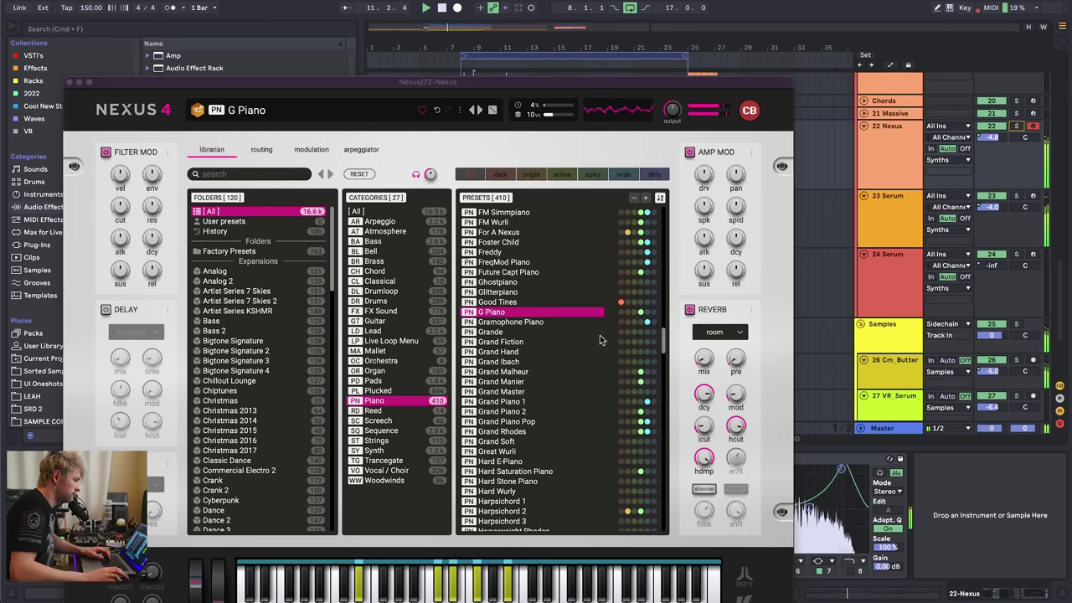
left_click(483, 274)
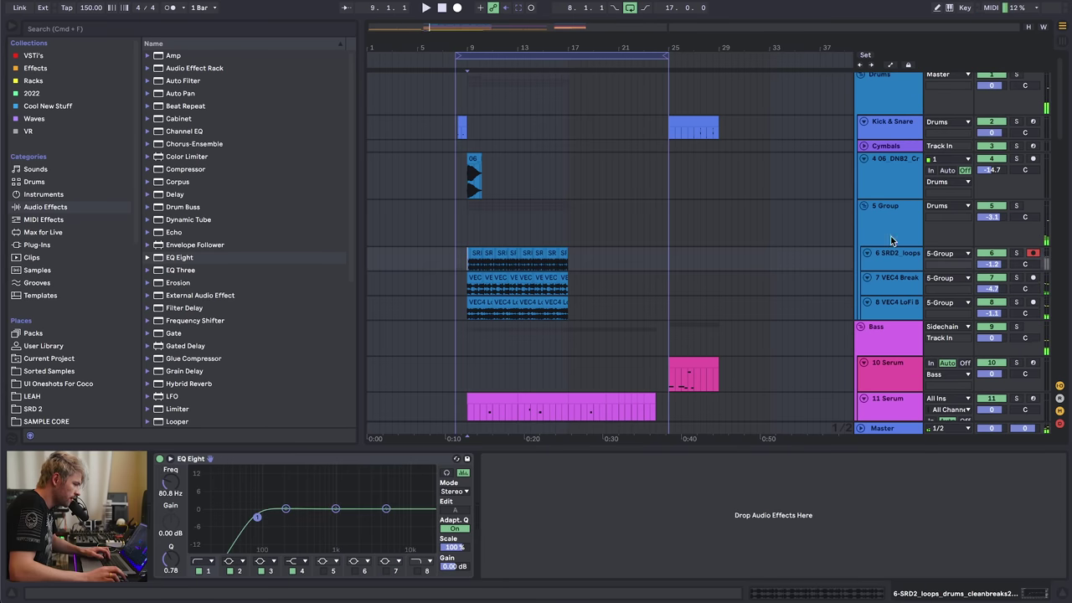
- Compare the drum loops group with and without ST4b during playback, and raise the group's volume to -0.2 dB
left_click(891, 241)
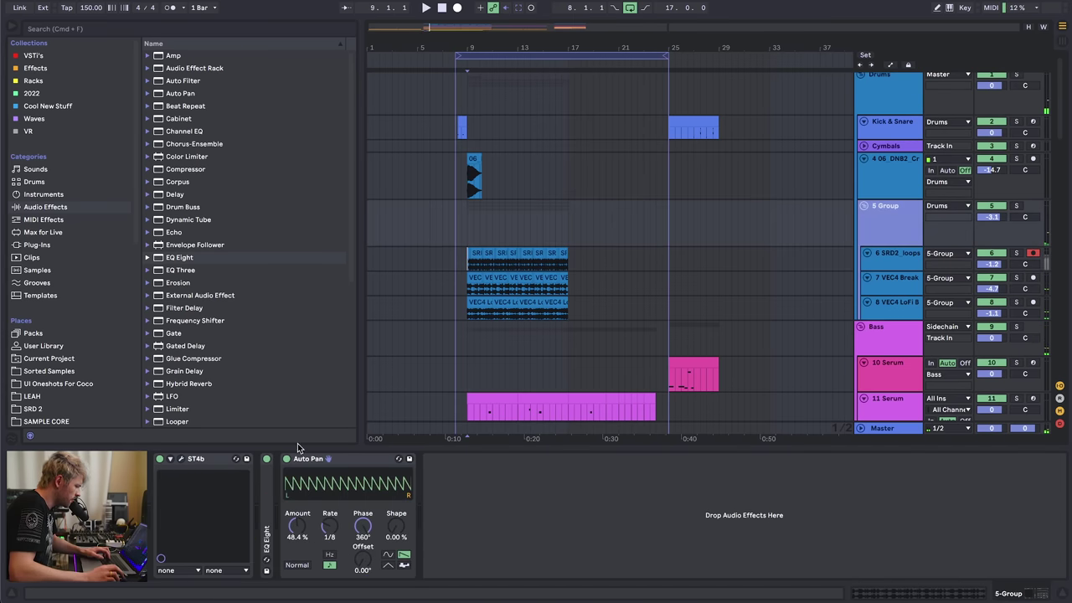
left_click(268, 522)
key("space")
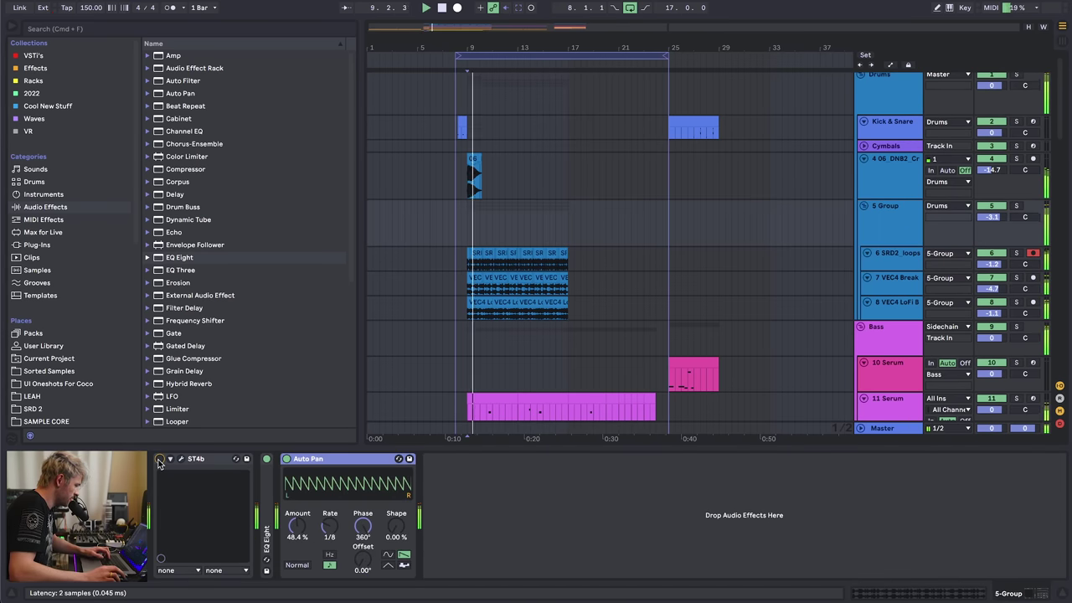
left_click(159, 458)
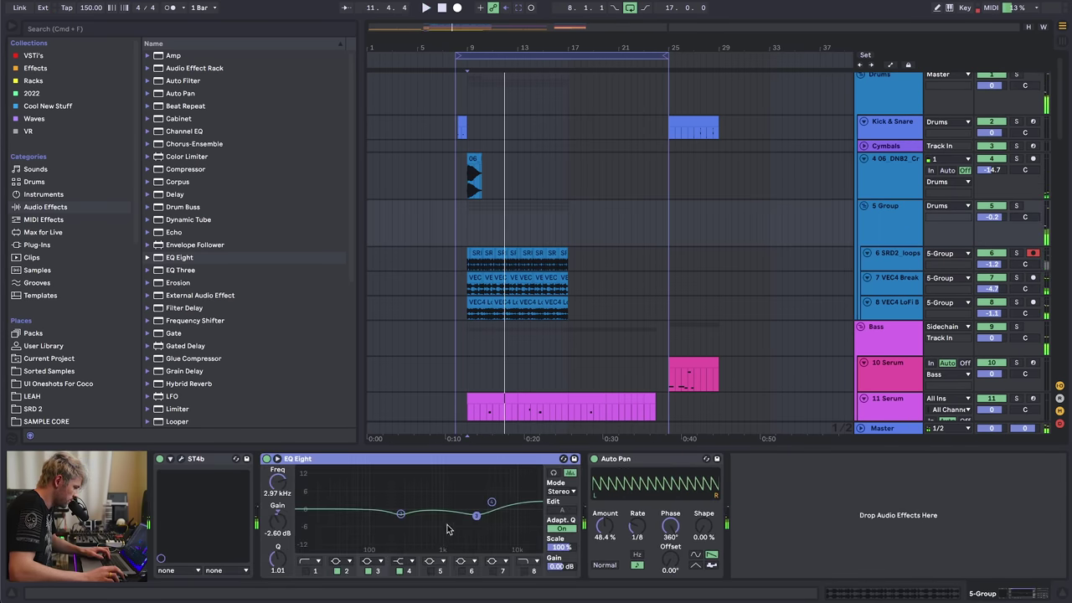
- Reshape the drum loops group's EQ Eight by moving the 2.97 kHz band above 4 kHz and cutting 484 Hz by 2.14 dB
left_click_drag(476, 516, 494, 494)
key("space")
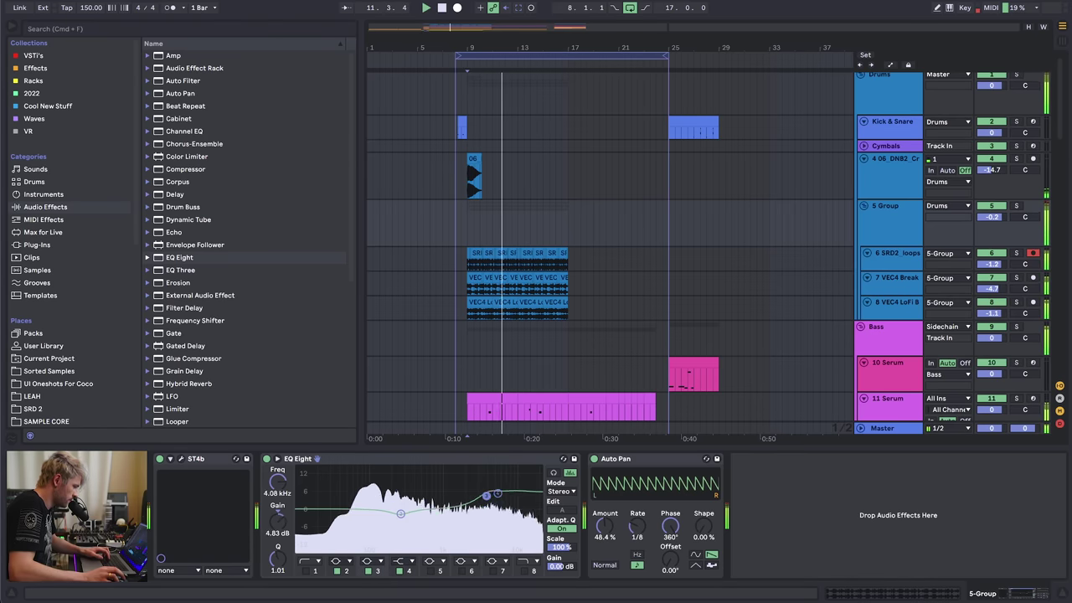
left_click_drag(486, 506, 489, 510)
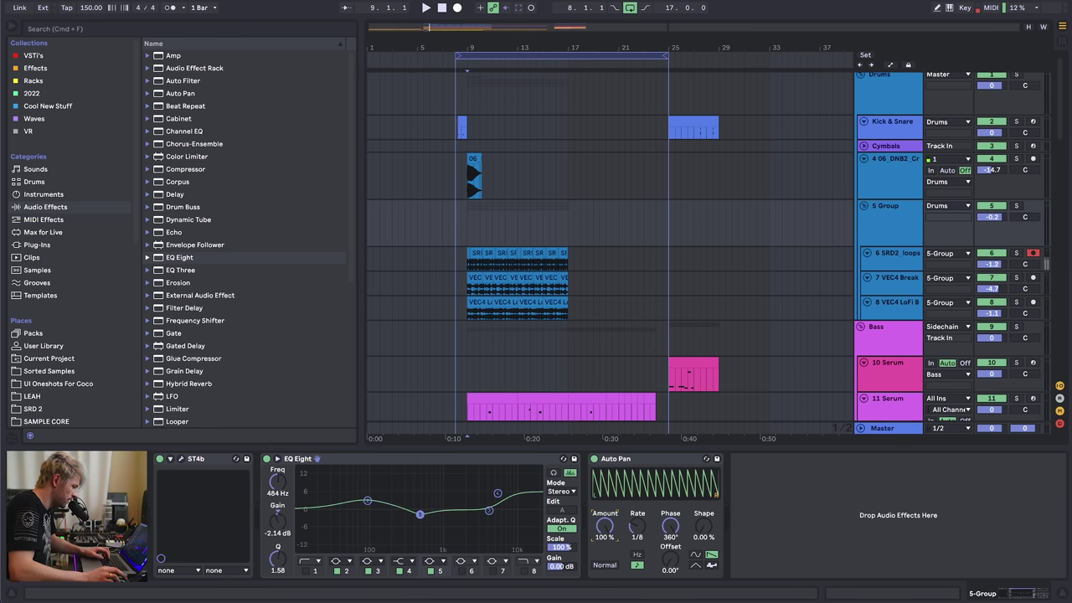
- Set the drum loops group's Auto Pan amount to 38.1% while playing the mix, and delete the group's EQ Eight
key("space")
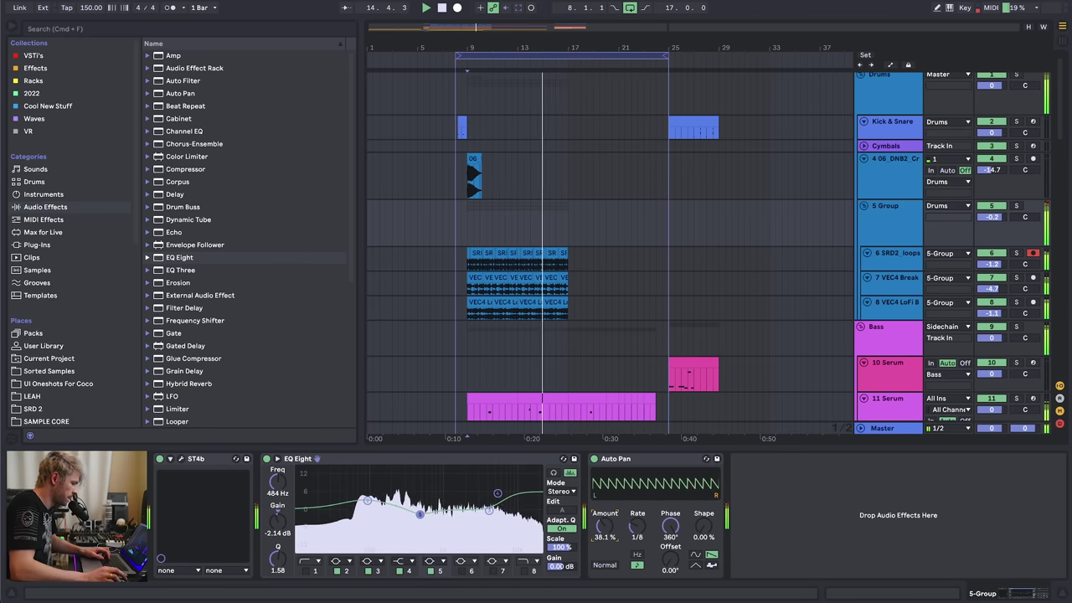
left_click(465, 458)
key("Delete")
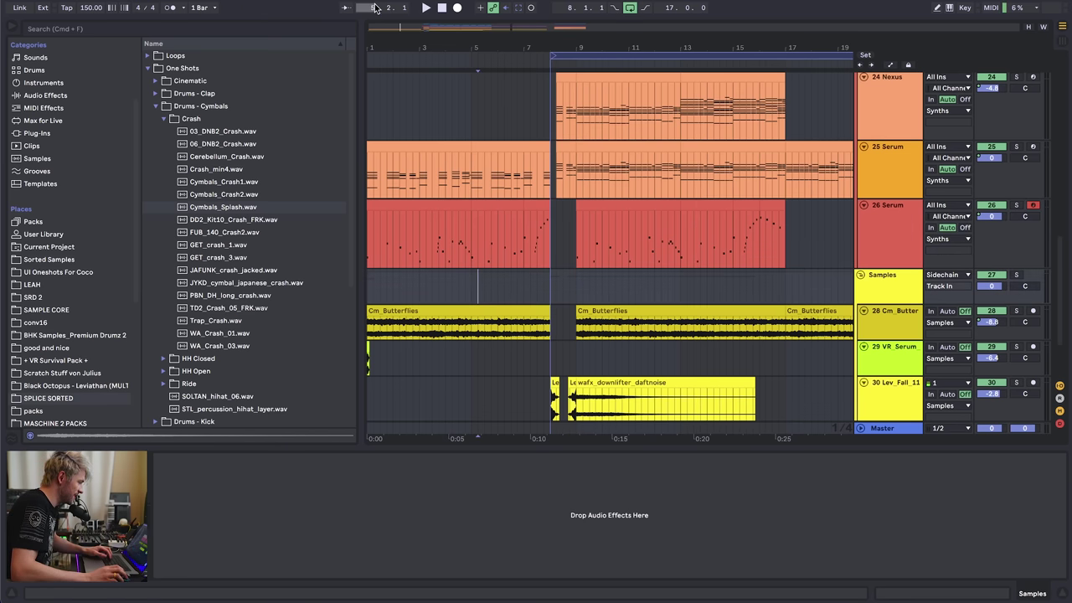
- Play the 26 Serum arpeggio from bar 3 in the mix and lower the track's volume to -2.0 dB
mouse_move(380, 48)
left_mouse_down()
mouse_move(380, 68)
mouse_move(380, 45)
left_mouse_up()
scroll(454, 142, "down", 3)
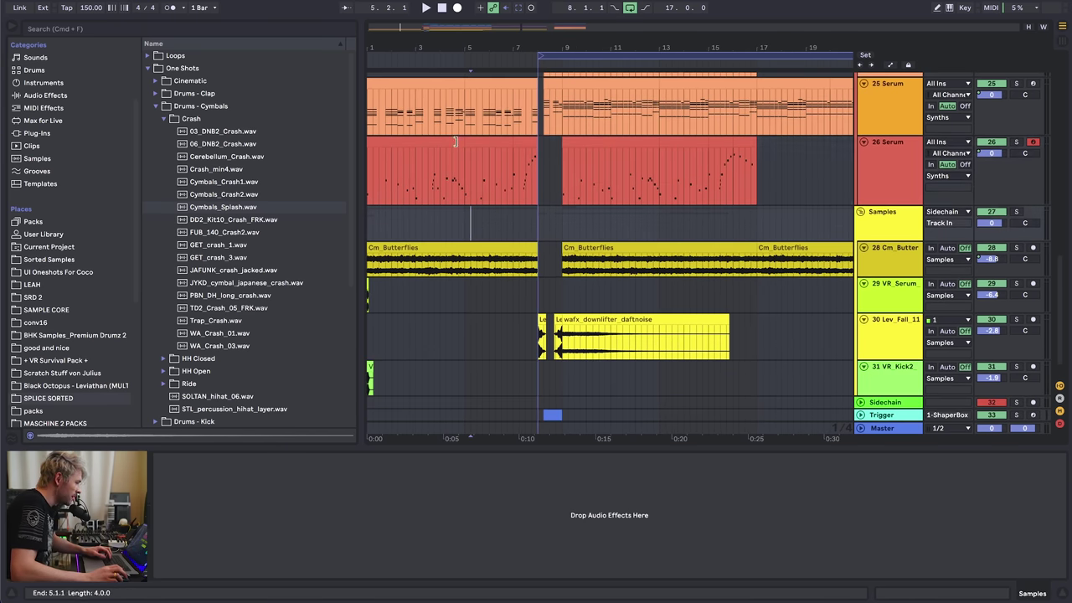
left_click(423, 174)
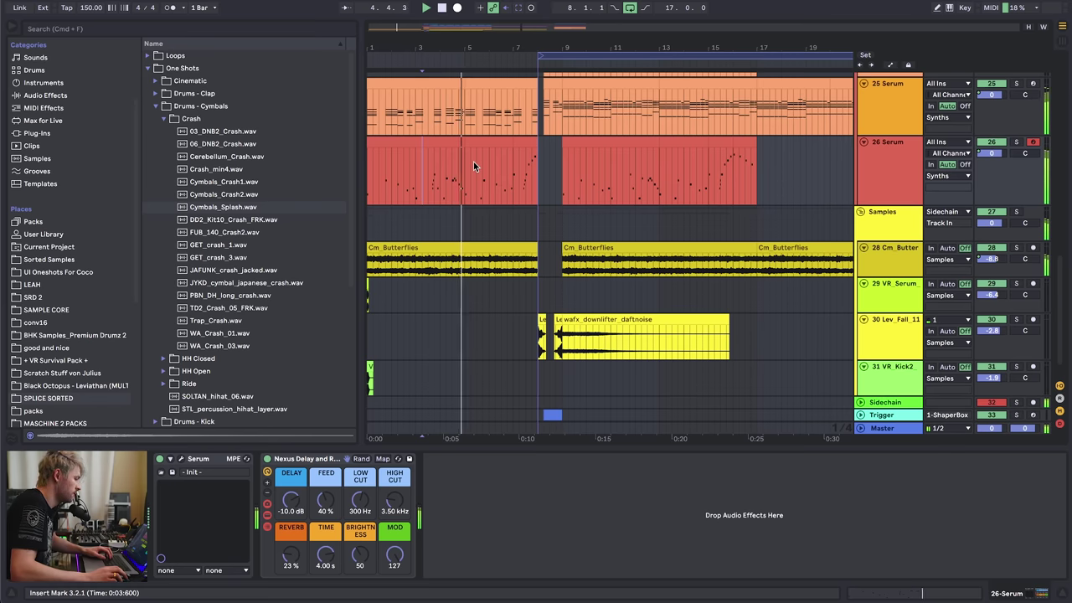
left_click(476, 168)
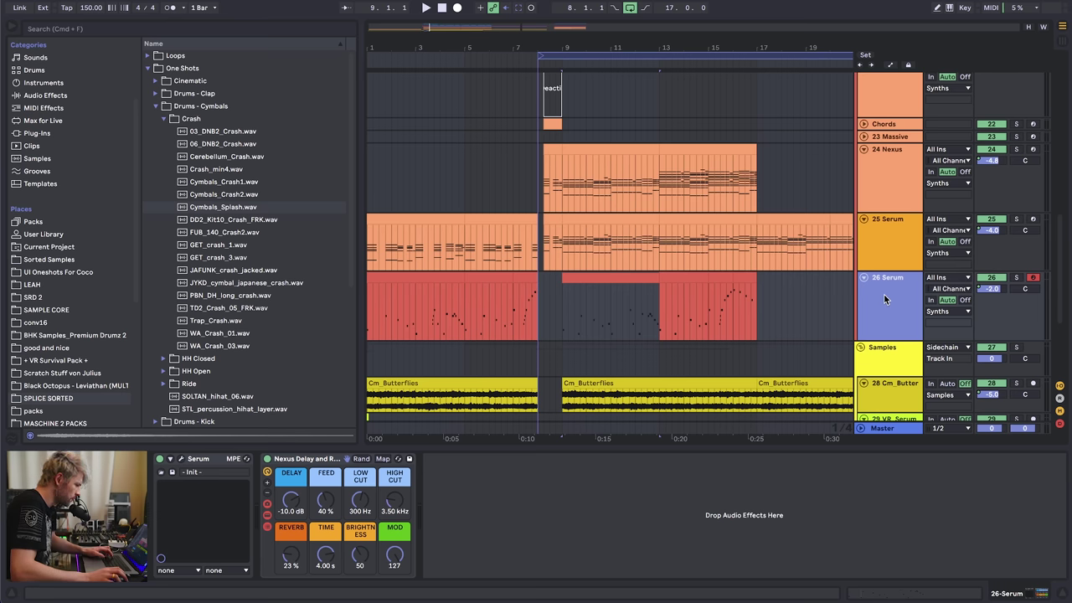
- Insert a new MIDI track below 26 Serum and load the Nexus instrument from the VSTi's collection onto it
key("super+shift+t")
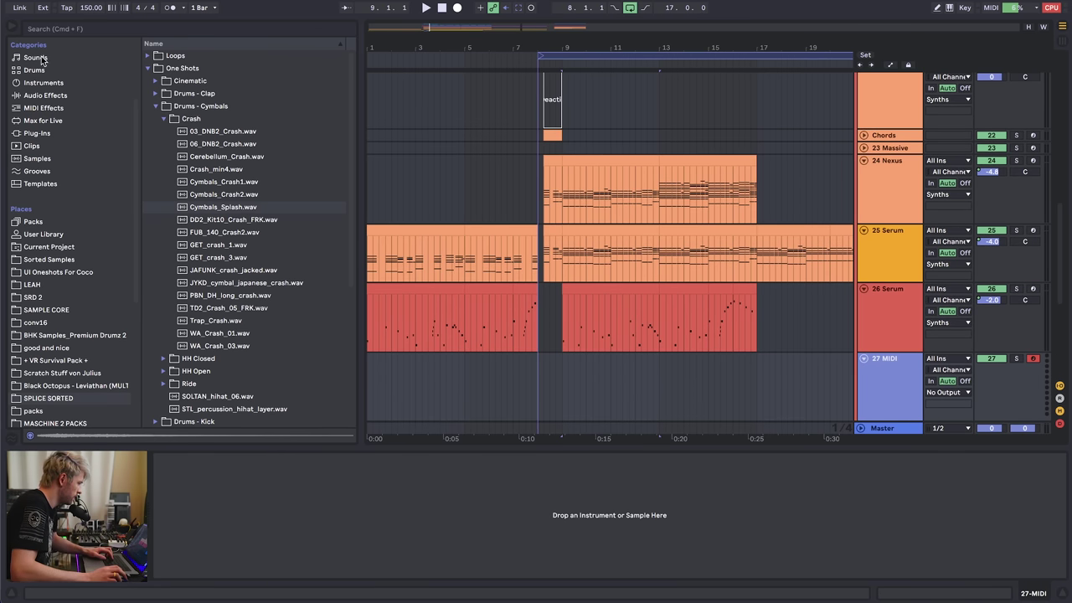
left_click(35, 57)
scroll(42, 63, "up", 3)
left_click(35, 56)
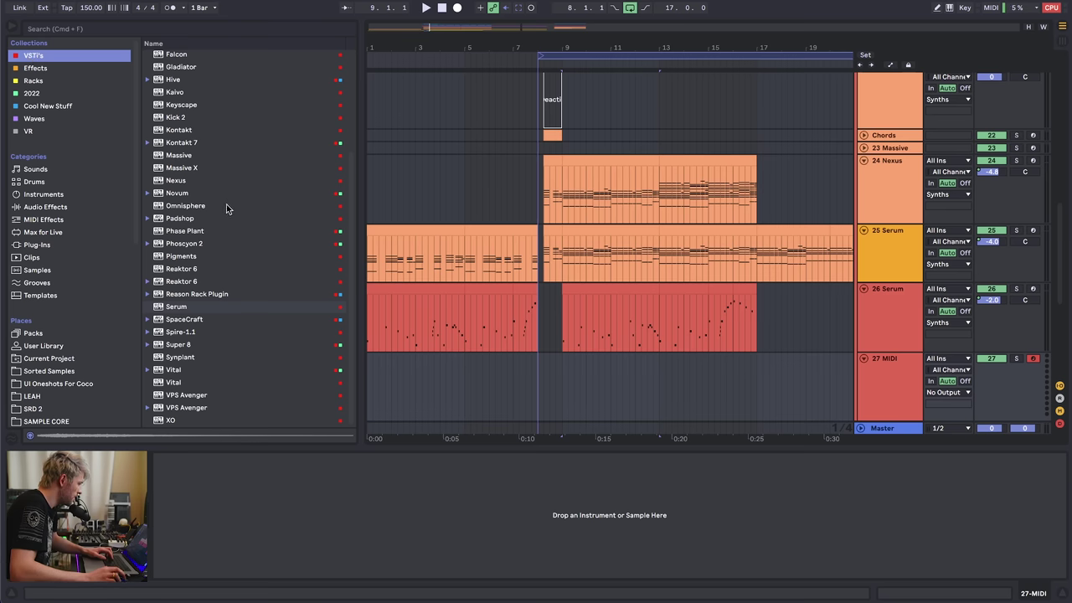
double_click(173, 182)
- Load the Amber preset from the Plucked category in the new Nexus and close its window
left_click(387, 401)
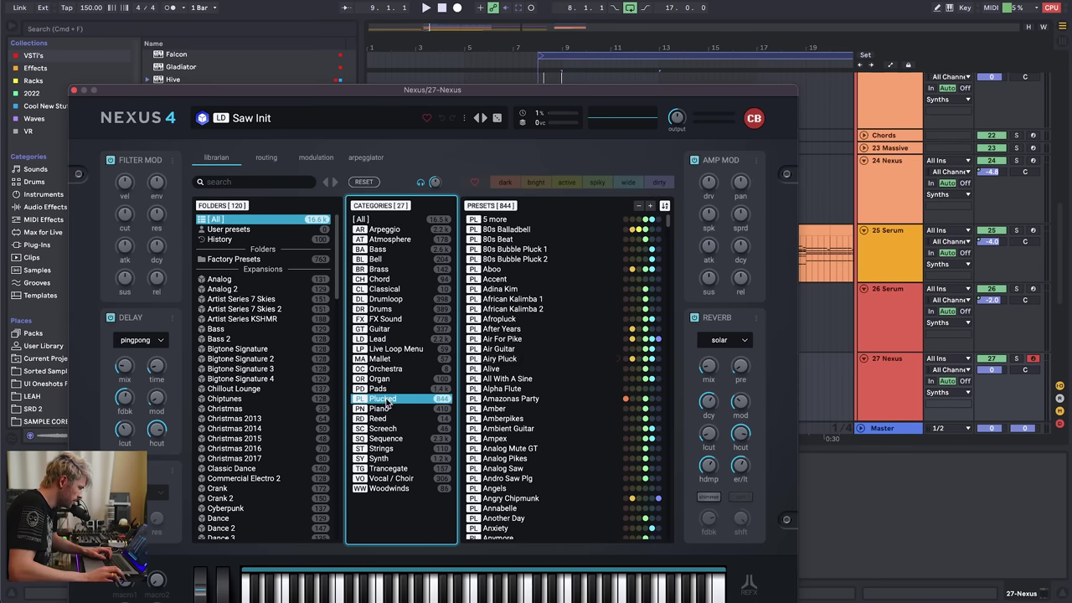
left_click(516, 410)
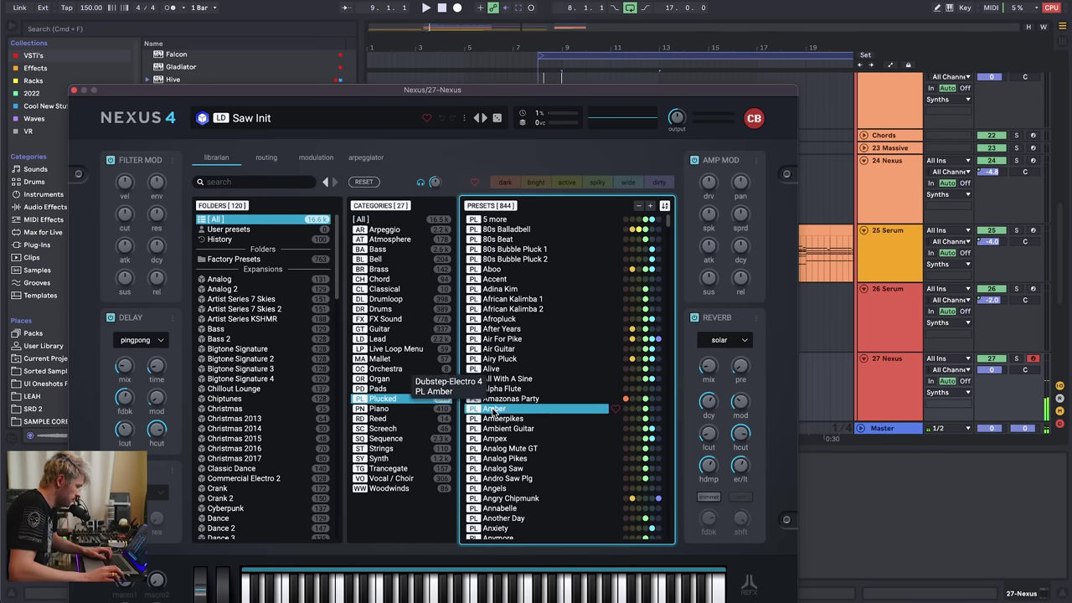
key("super+w")
- Copy the 26 Serum clip spanning bars 9 to 17 onto the 27 Nexus track, and play it soloed
scroll(627, 291, "down", 1)
left_click_drag(568, 275, 713, 258)
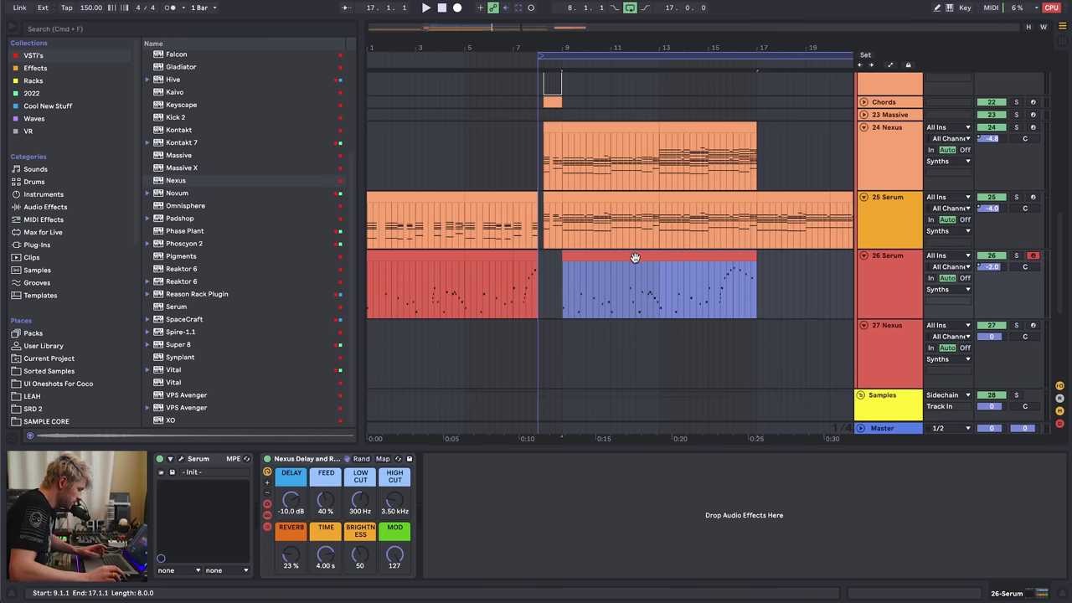
left_click_drag(634, 258, 638, 330)
left_click(1016, 325)
key("space")
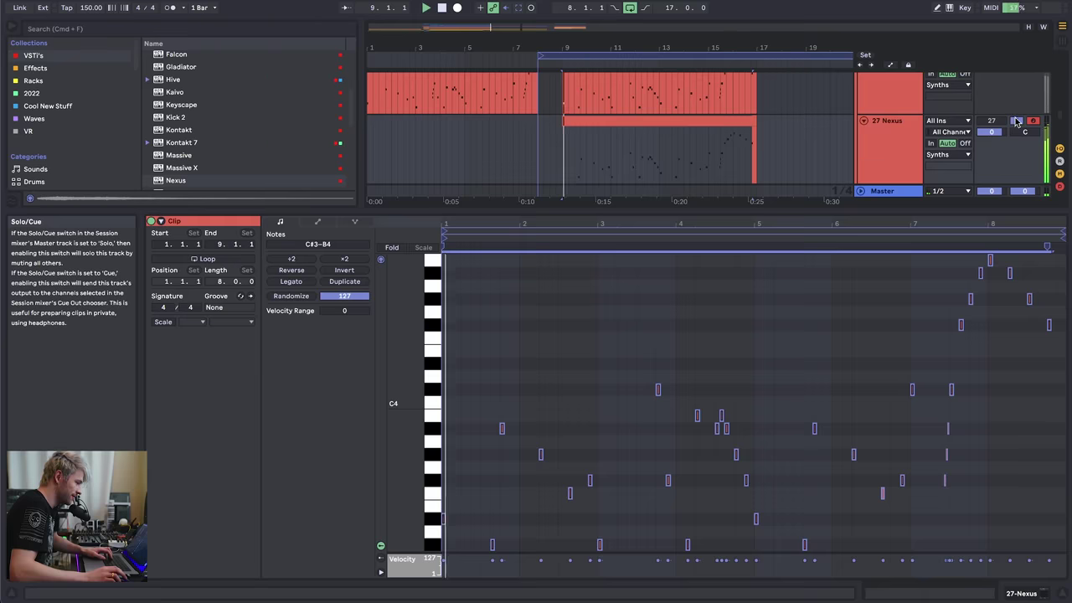
- Unsolo the 27 Nexus track, show its device chain and set the playback start to bar 9
left_click(1016, 121)
left_click(1022, 592)
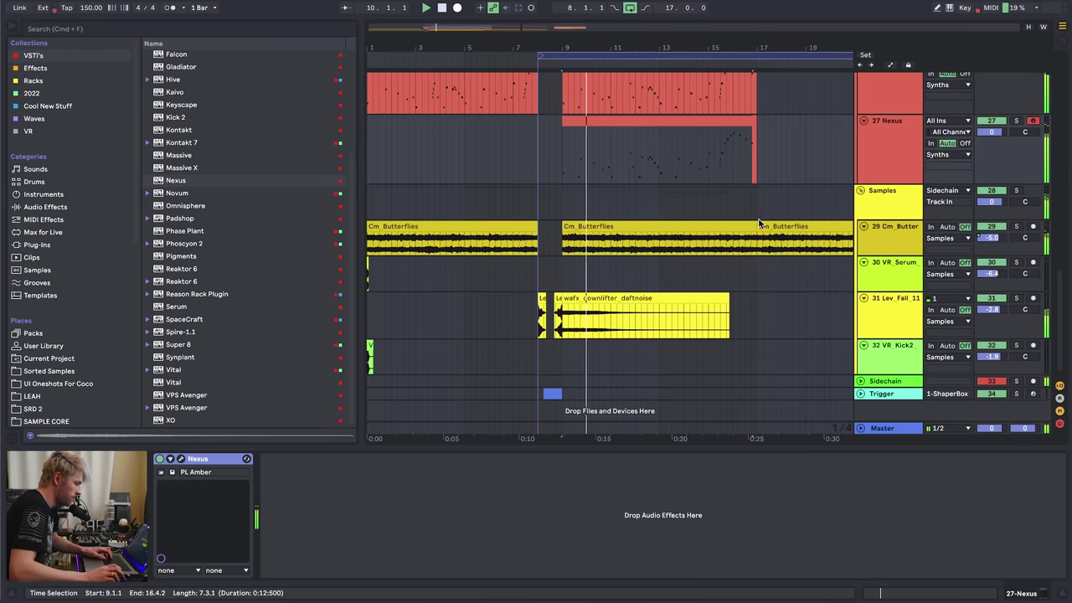
scroll(759, 224, "up", 4)
left_click(560, 252)
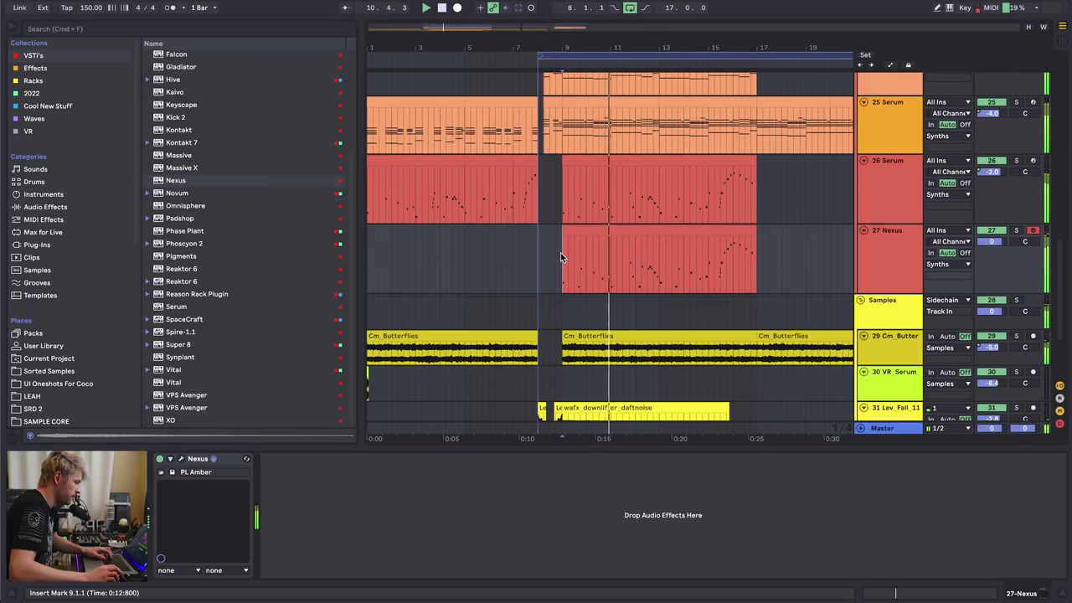
- Add an EQ Eight after Nexus with a low cut, and sweep a 12.3 dB boost up to 1.26 kHz
left_click(112, 207)
left_click_drag(179, 257, 442, 508)
key("space")
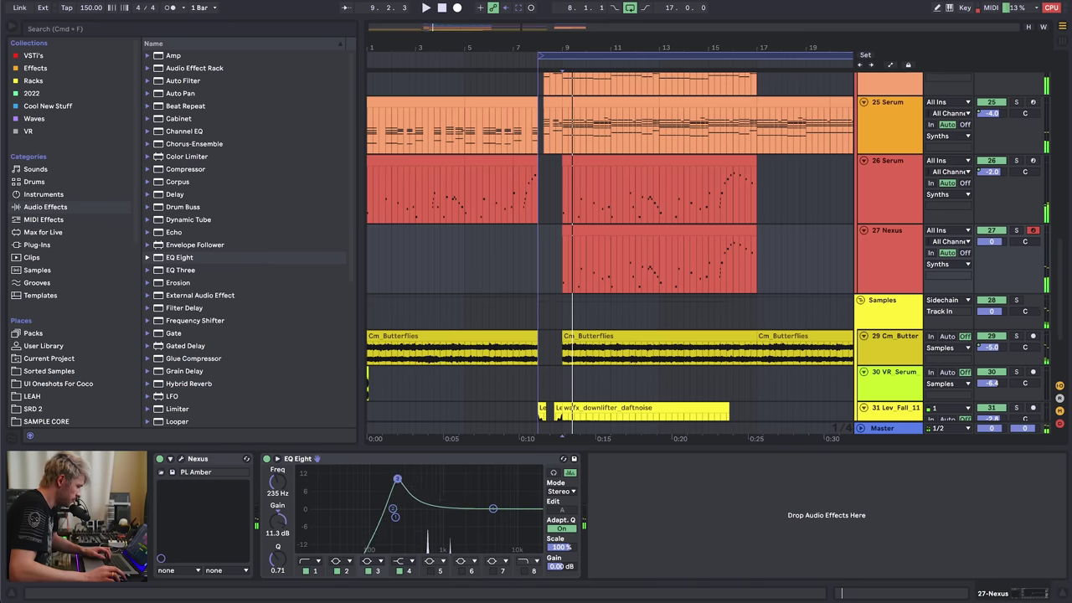
left_click_drag(397, 479, 418, 481)
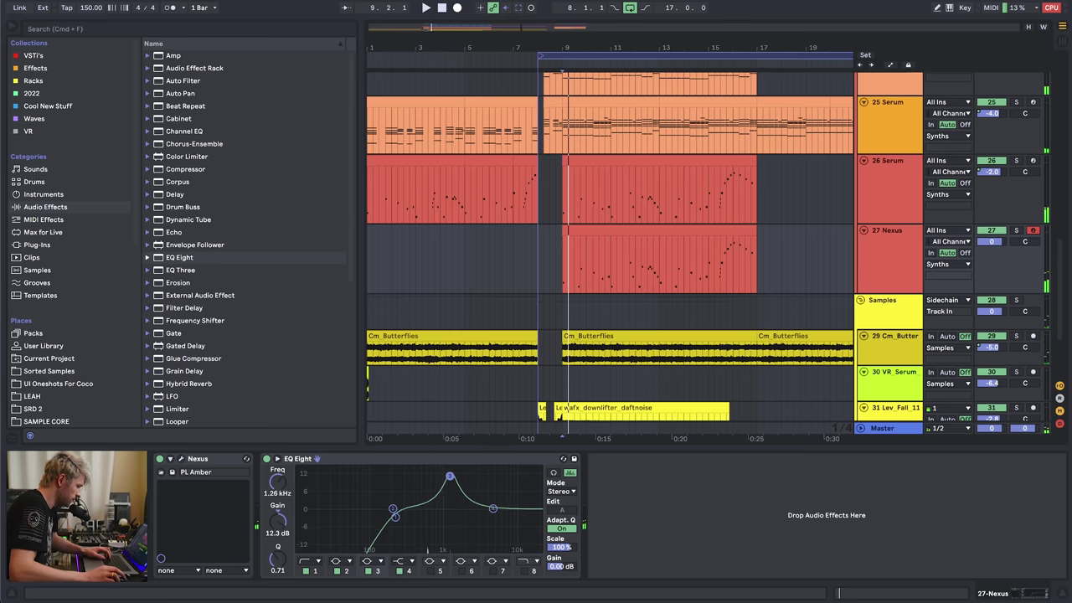
- Cut 880 Hz by 5.58 dB in the pluck's EQ Eight and fine-tune its low cut during playback
key("space")
left_click_drag(438, 522, 439, 524)
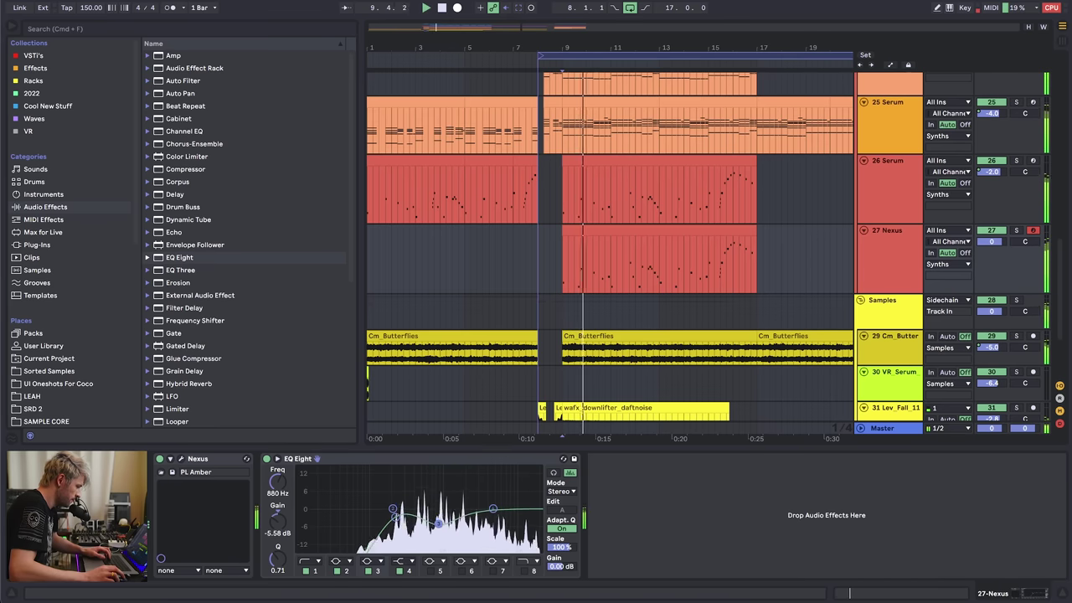
left_click(399, 517)
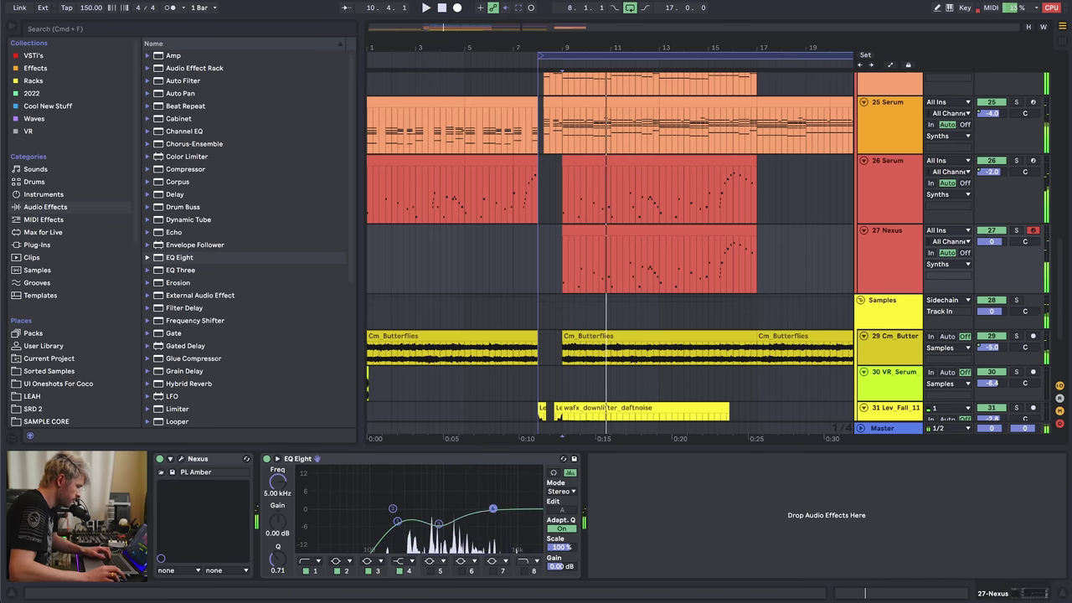
mouse_move(469, 496)
left_mouse_down()
mouse_move(451, 491)
mouse_move(459, 495)
left_mouse_up()
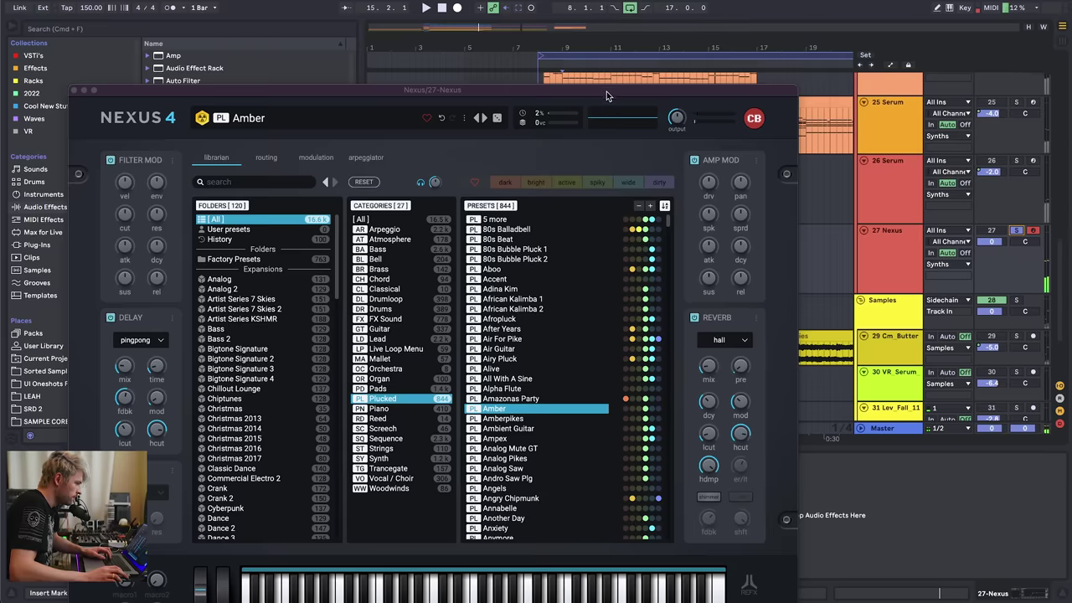
- Adjust the amp release of the Amber preset in Nexus while playing it soloed and in the mix, and close the window
mouse_move(606, 91)
left_mouse_down()
mouse_move(596, 320)
mouse_move(615, 224)
left_mouse_up()
left_click(643, 272)
key("space")
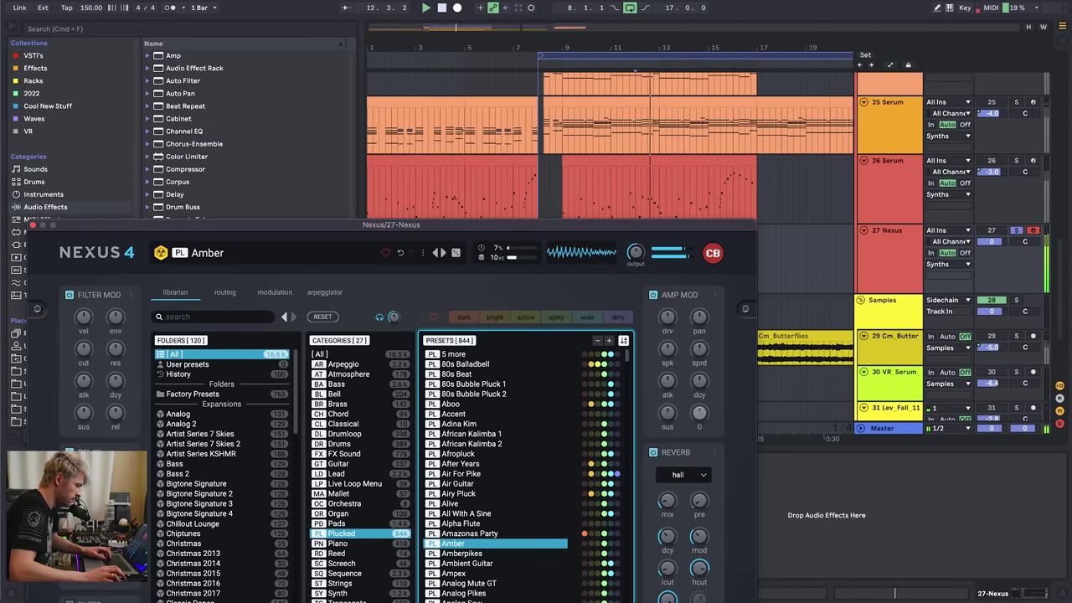
left_click_drag(576, 218, 546, 378)
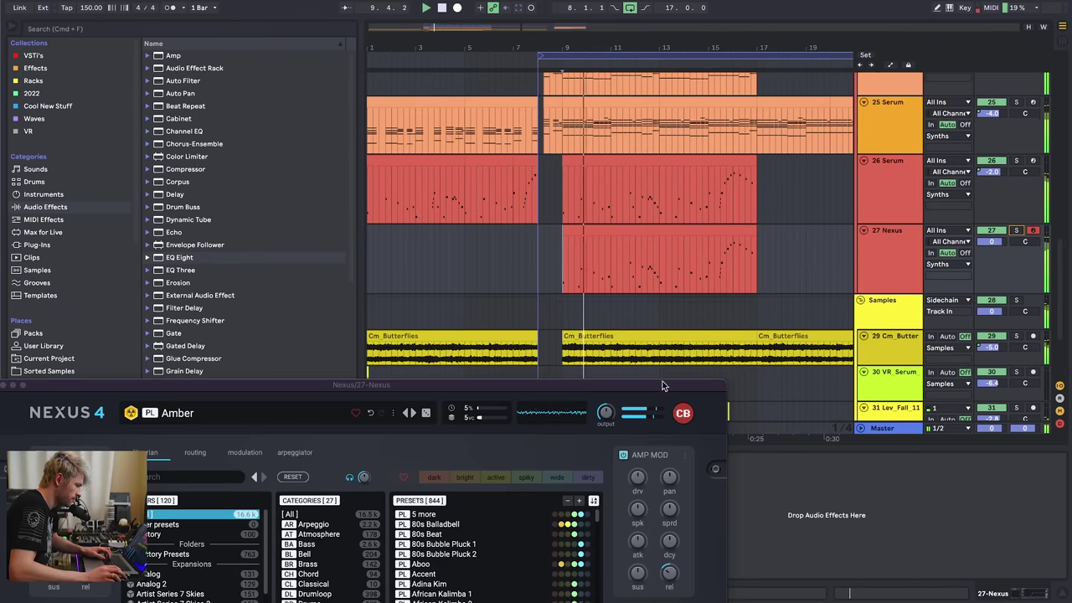
left_click_drag(659, 390, 643, 216)
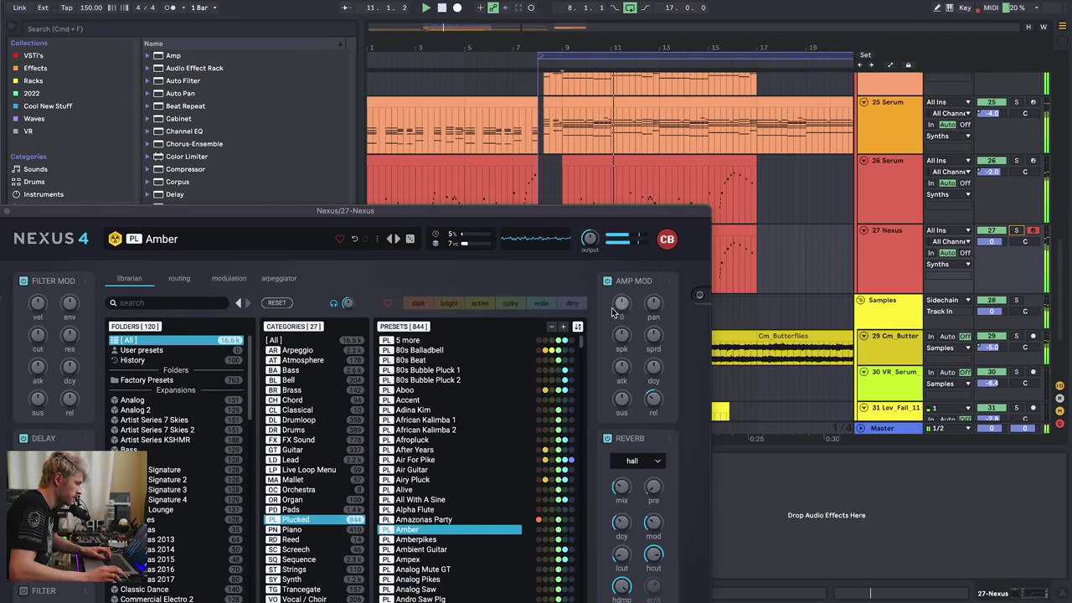
left_click_drag(24, 214, 152, 206)
left_click(128, 205)
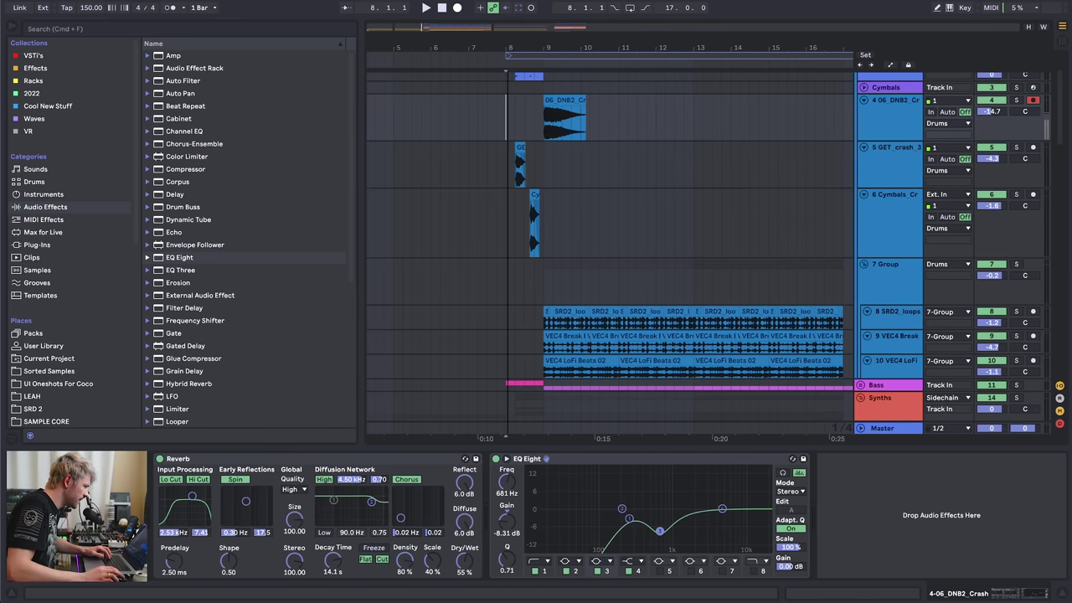
- Play the bar 8 transition from 8.2.1 to check the two short crash hits together with the kick and snare
scroll(550, 233, "down", 3)
scroll(519, 207, "up", 5)
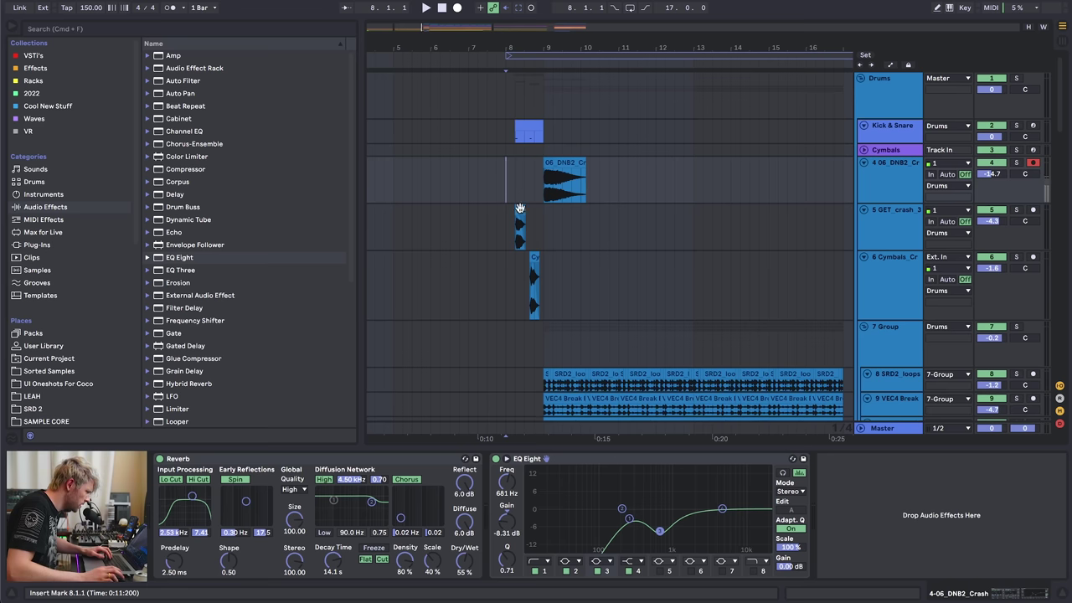
key("space")
left_click_drag(512, 45, 511, 244)
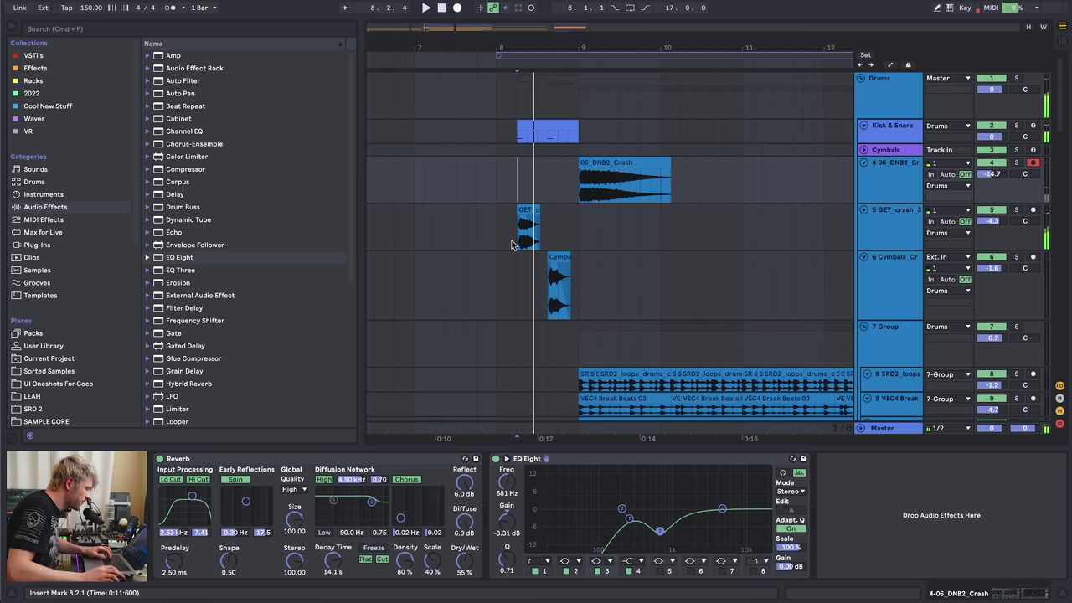
scroll(527, 261, "down", 8)
scroll(530, 243, "up", 6)
scroll(527, 235, "up", 3)
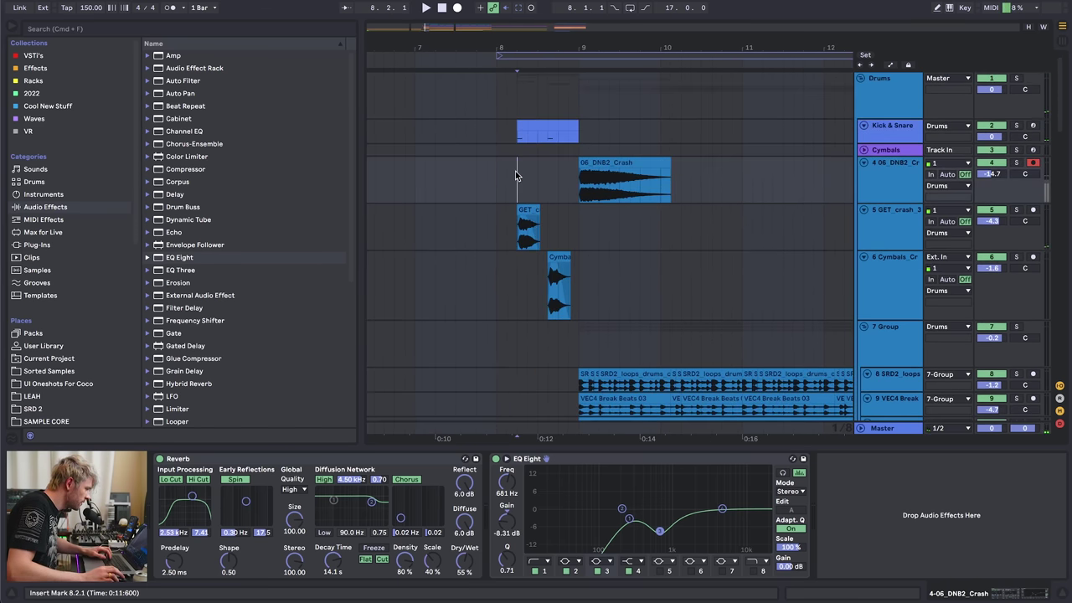
key("space")
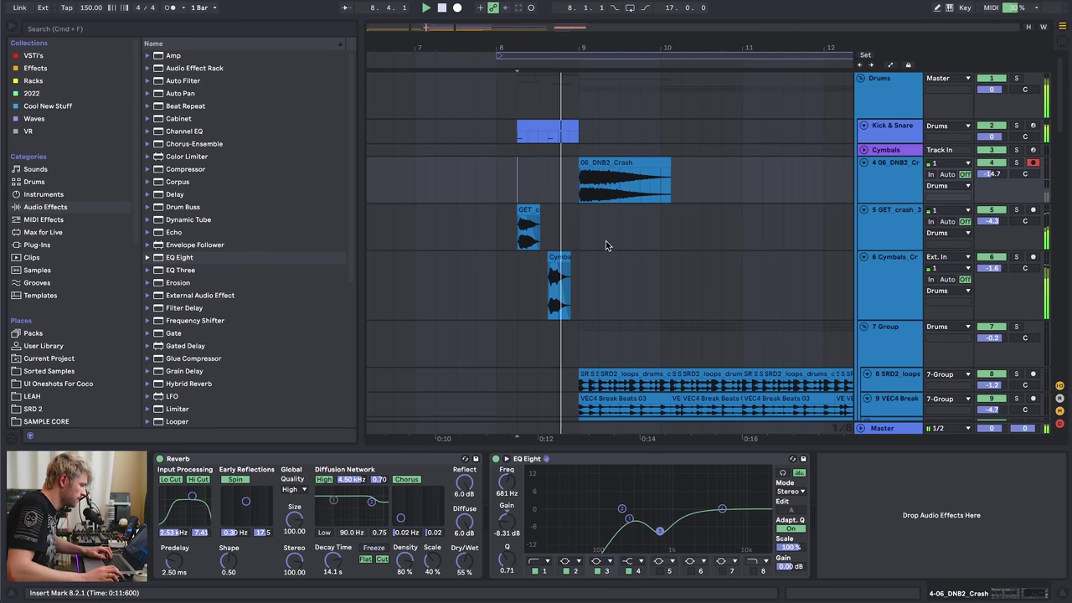
- Route the audio output of the GET_crash_3 and Cymbals_Crash1 tracks to Sidechain
key("space")
key("plus")
key("plus")
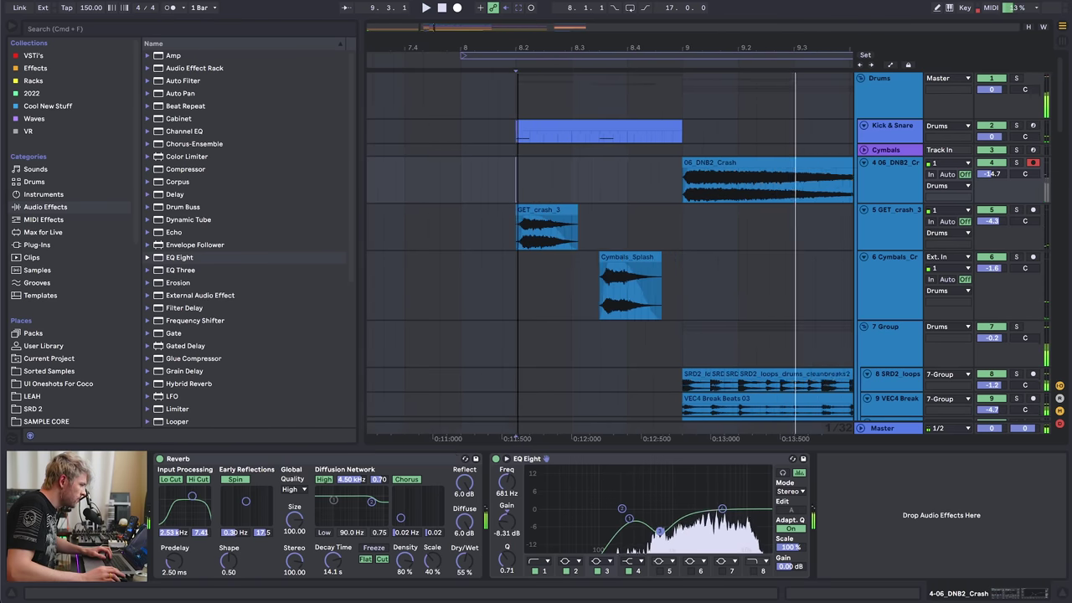
scroll(661, 312, "down", 10)
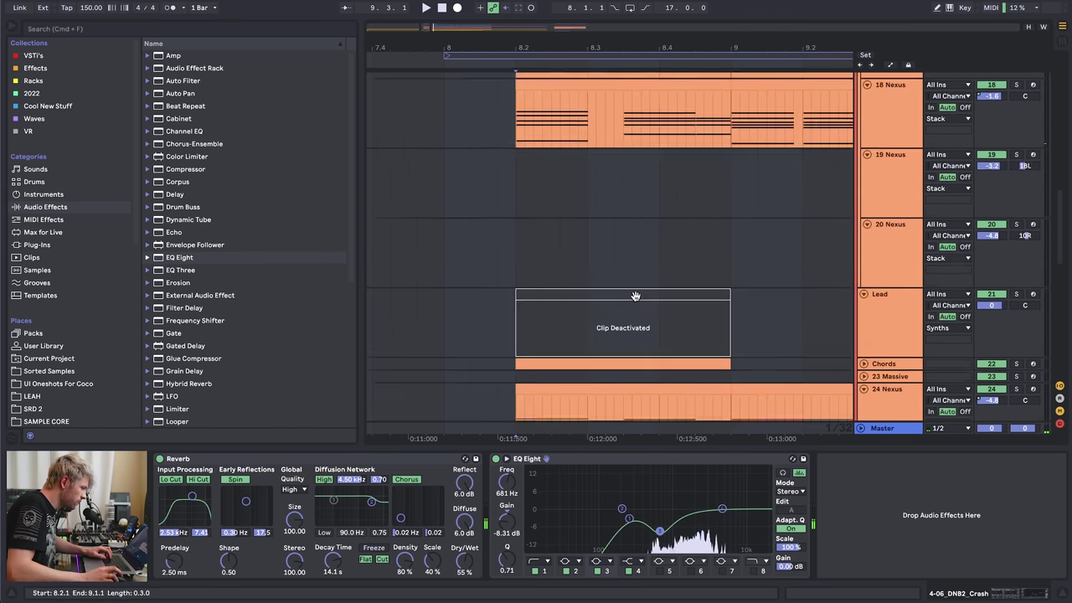
scroll(643, 311, "up", 10)
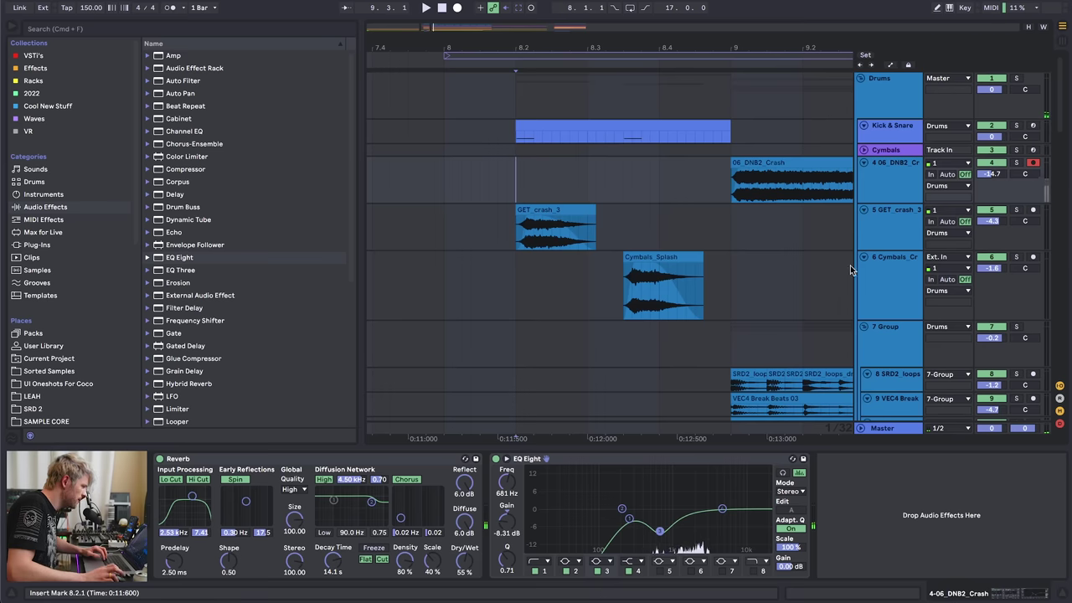
left_click(886, 264)
left_click(946, 231)
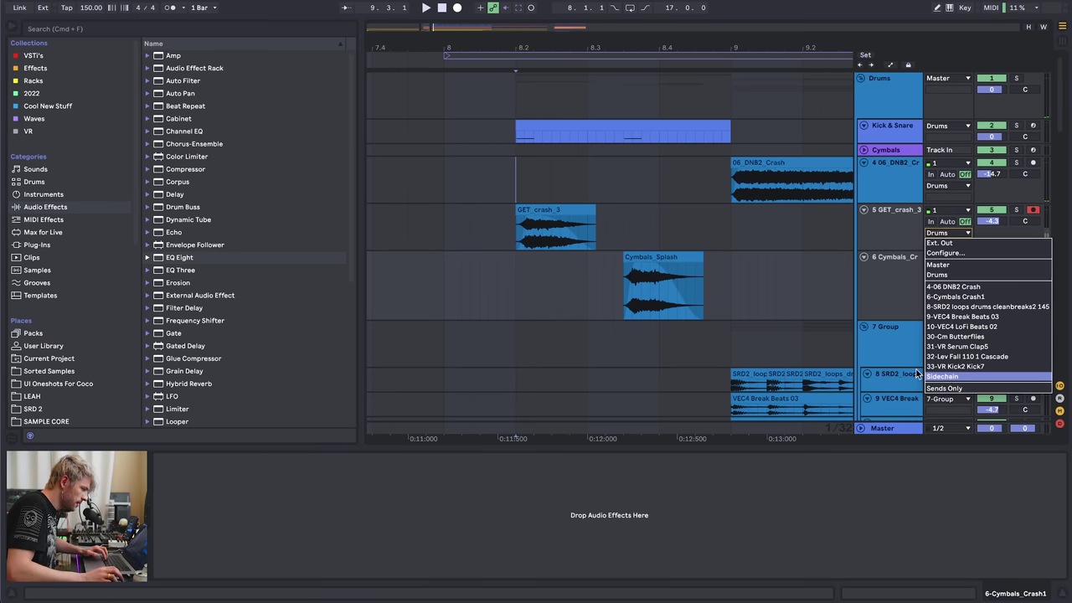
left_click(942, 376)
- Play the bar 8 transition from 8.2.1 and again from the Cymbals_Splash hit to check the crashes through the sidechain routing
key("space")
key("minus")
key("minus")
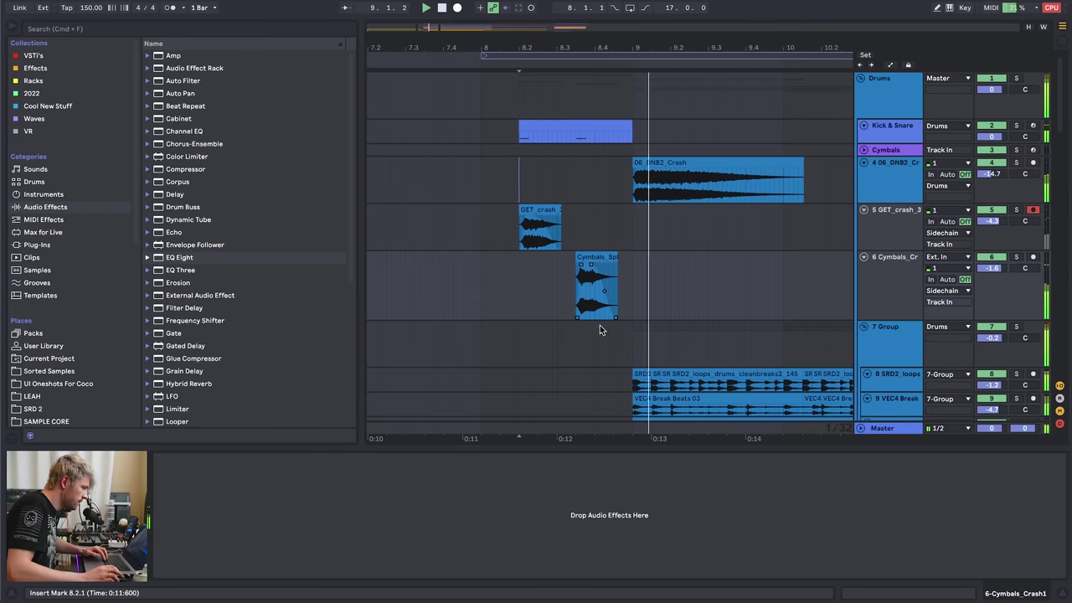
left_click(577, 255)
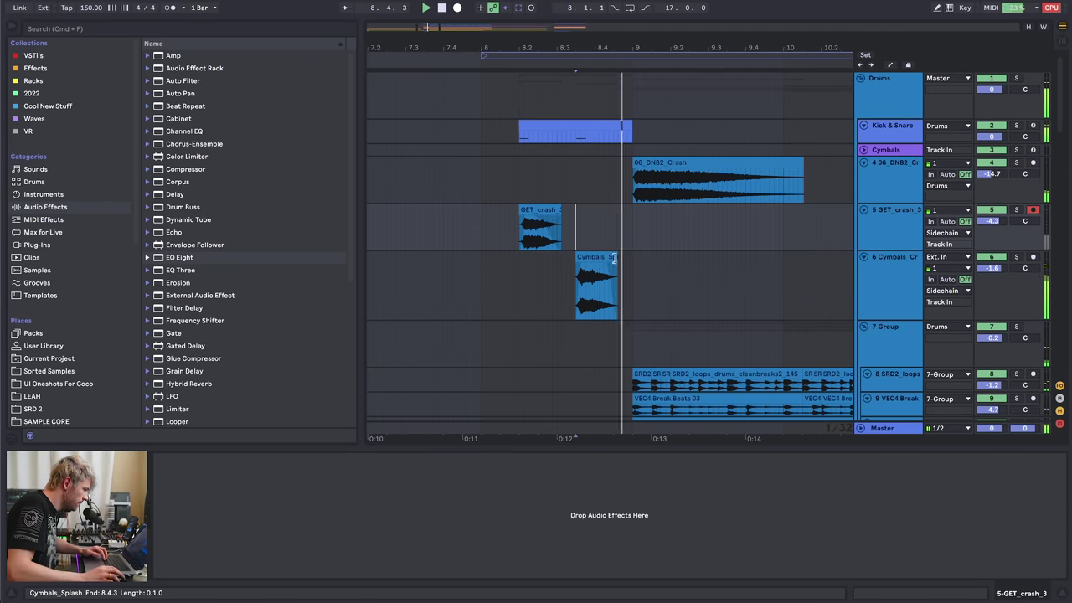
- Play 18 Nexus from 8.2.3, soloed and in the mix, and inspect its track volume automation across the drop
scroll(609, 287, "down", 15)
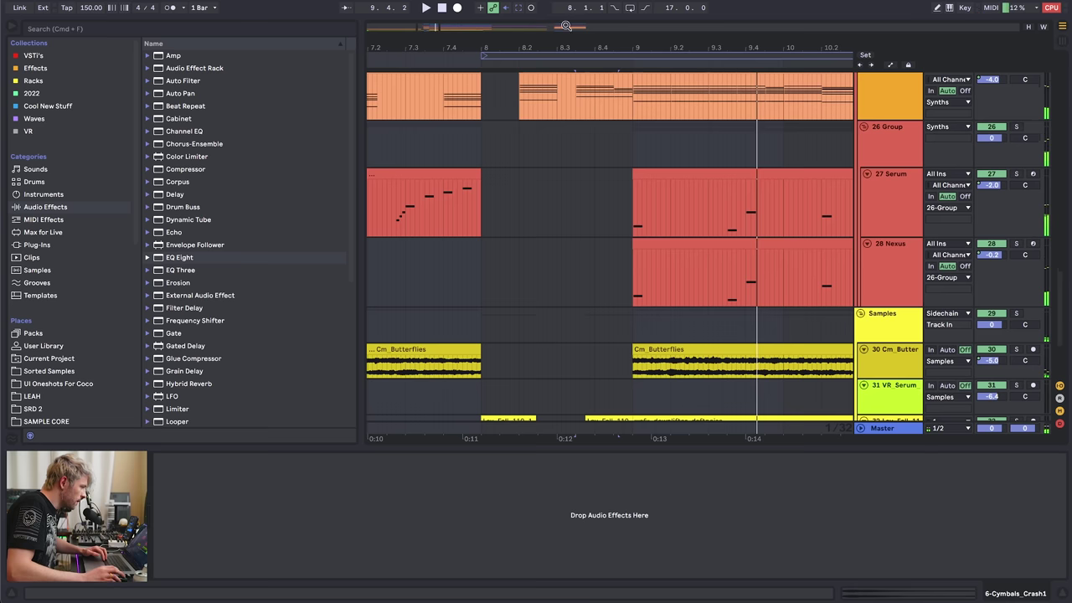
left_click_drag(562, 48, 549, 21)
scroll(601, 295, "up", 10)
left_click(538, 337)
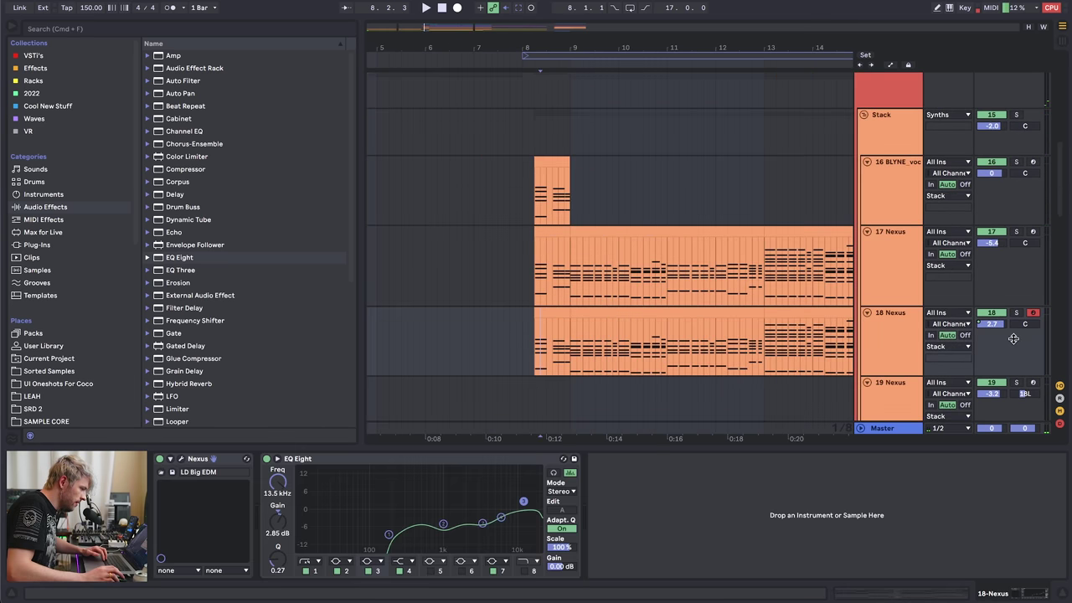
left_click(1016, 313)
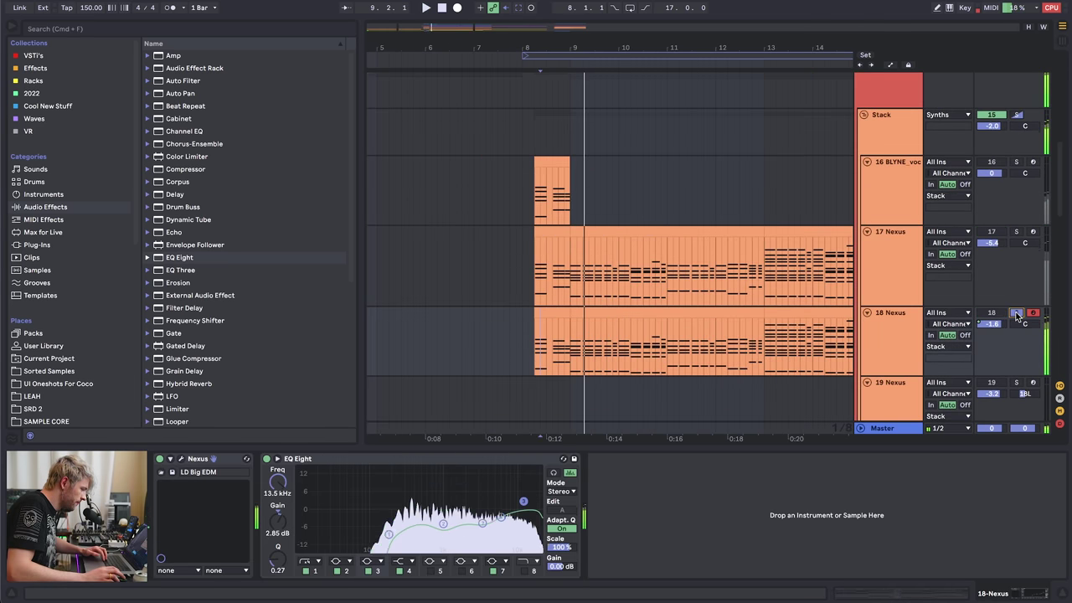
key("a")
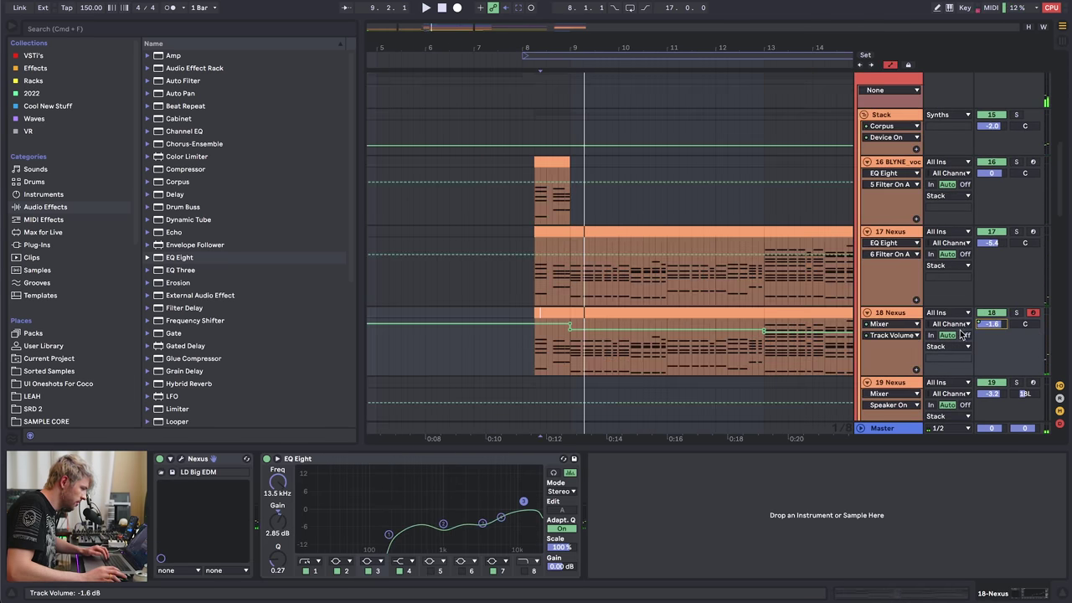
key("space")
left_click_drag(665, 48, 564, 51)
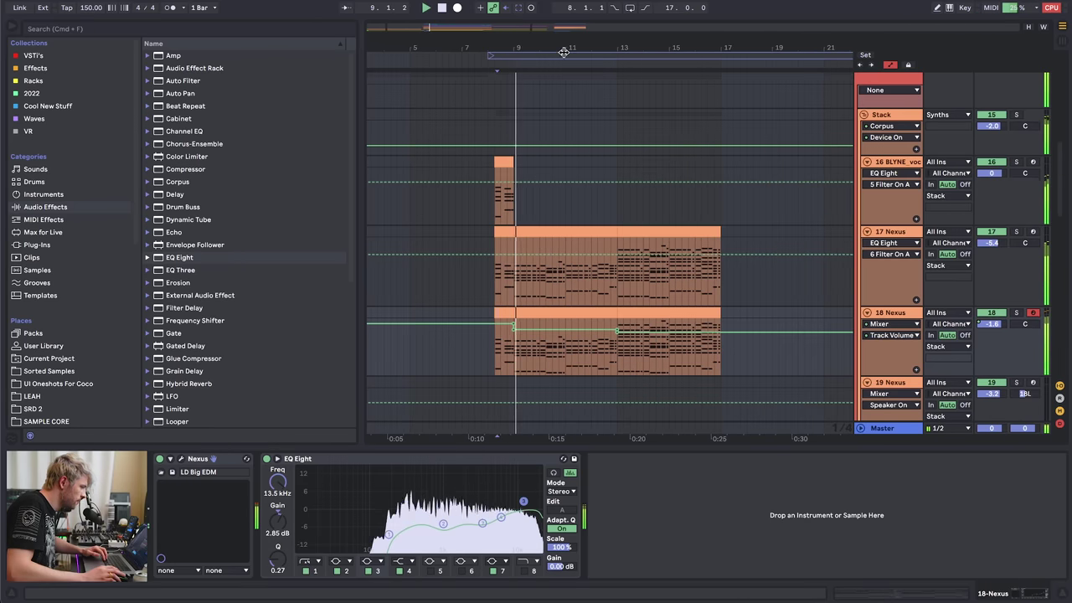
key("space")
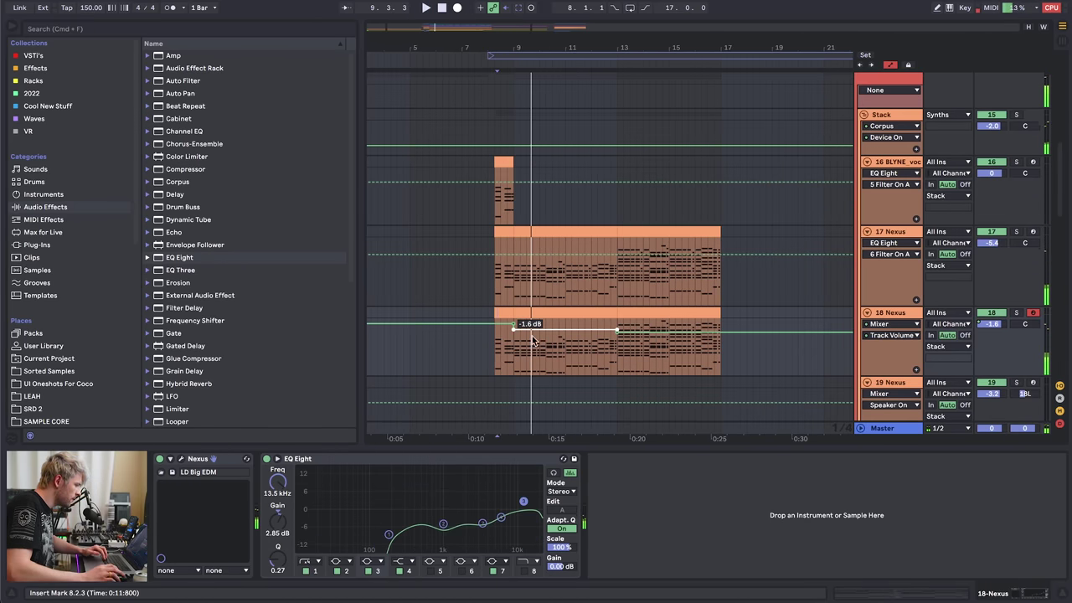
key("minus")
key("a")
key("minus")
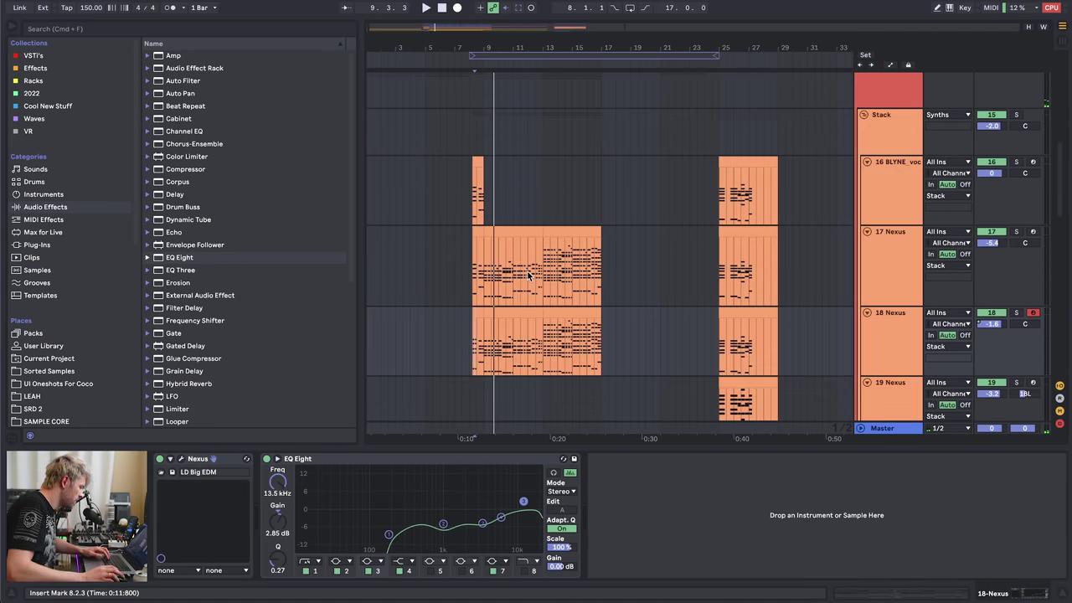
- Play the 27 Serum and 28 Nexus plucks from 14.1.1 and 14.3.1 to compare the two layers in the mix
scroll(530, 270, "down", 10)
left_click(549, 301)
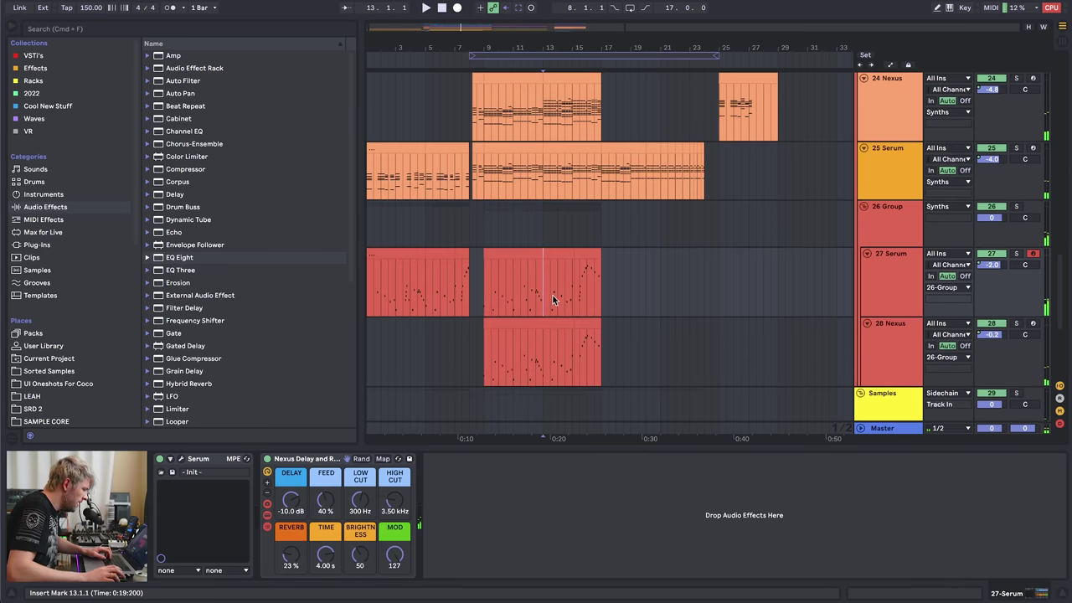
scroll(574, 313, "up", 3)
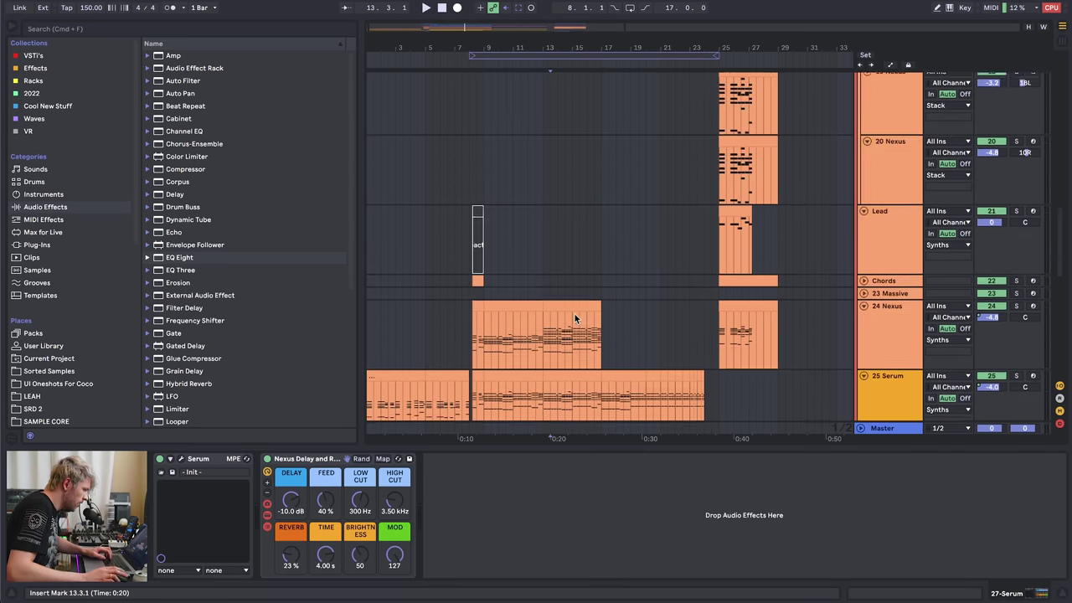
scroll(574, 314, "down", 3)
left_click(558, 315)
key("space")
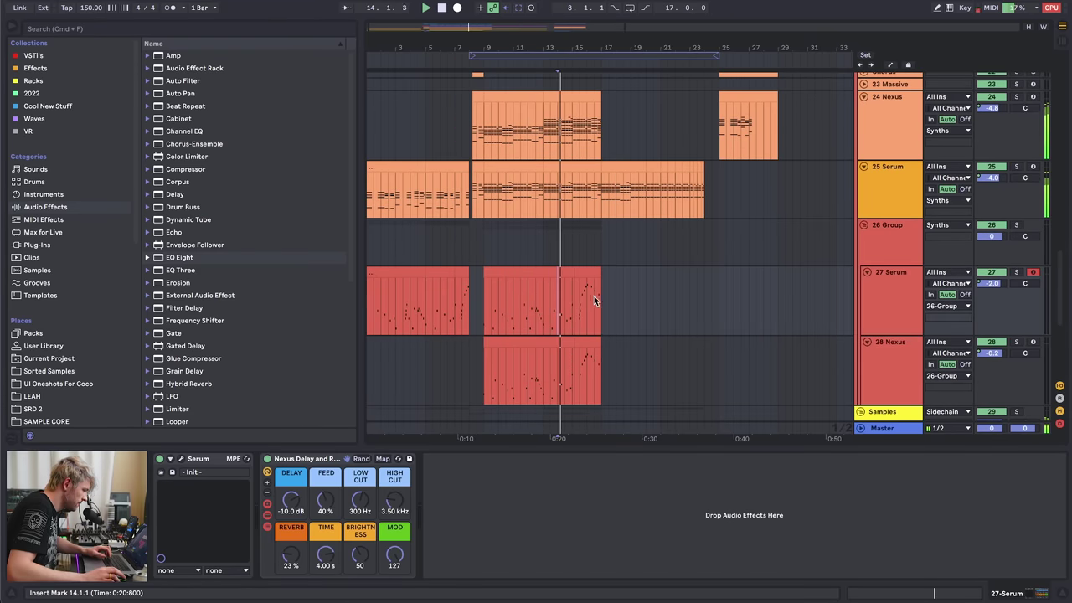
key("space")
left_click(557, 367)
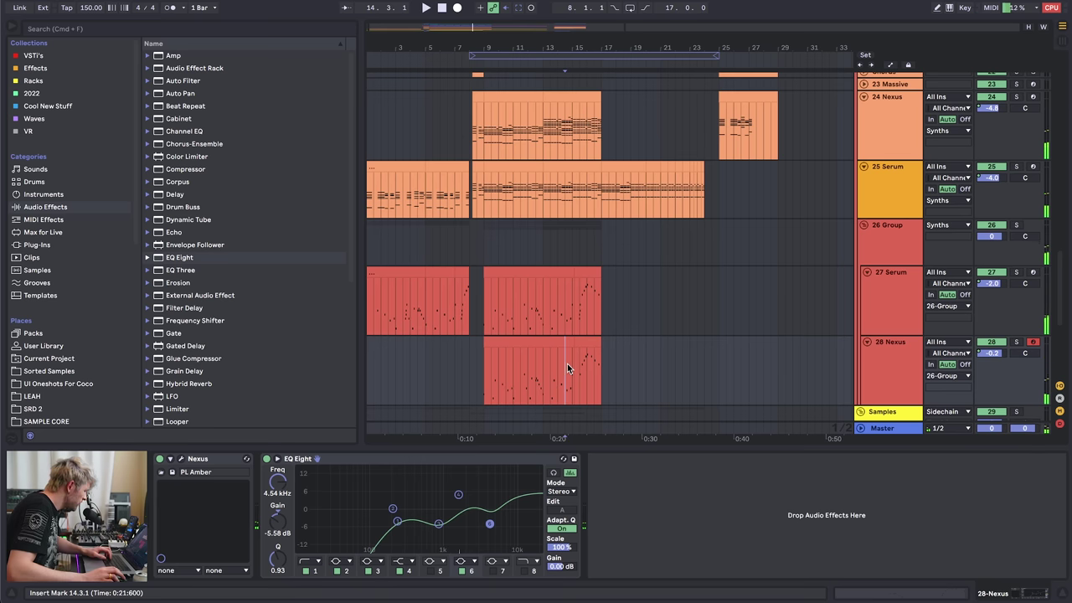
left_click(570, 304)
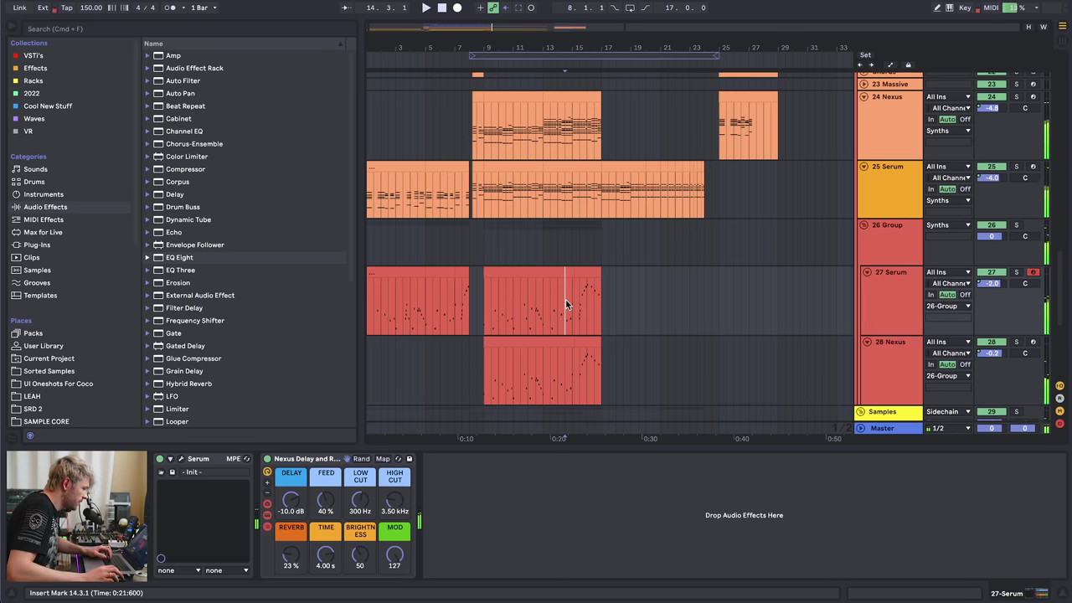
- Add an EQ Eight to 27 Serum with a 250 Hz low cut at Q 0.56 and a gentle low-mid dip, and play from 9.3.1
scroll(188, 191, "down", 5)
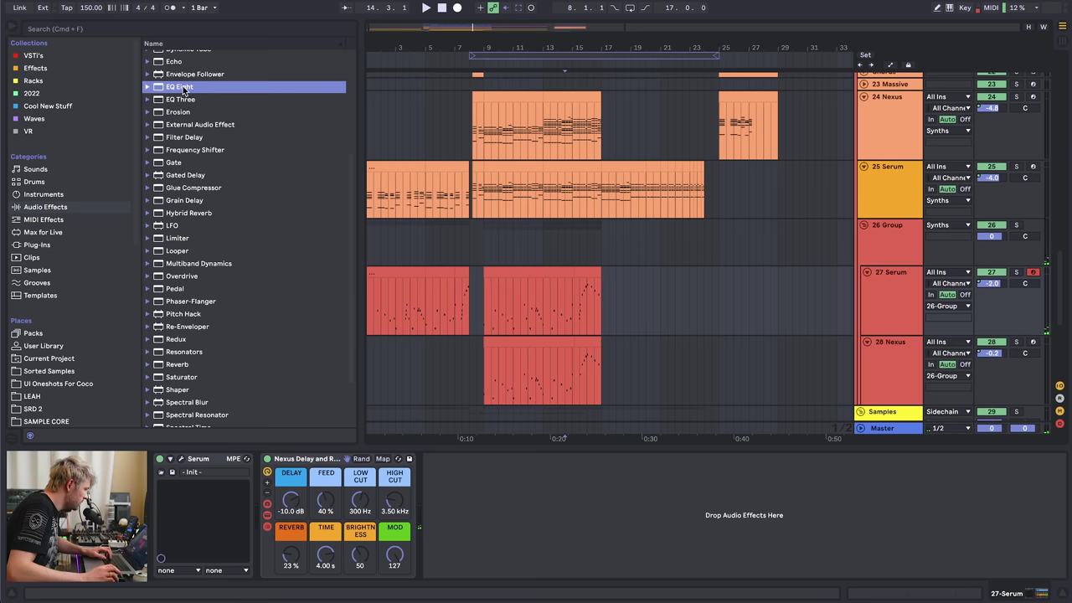
double_click(183, 90)
key("space")
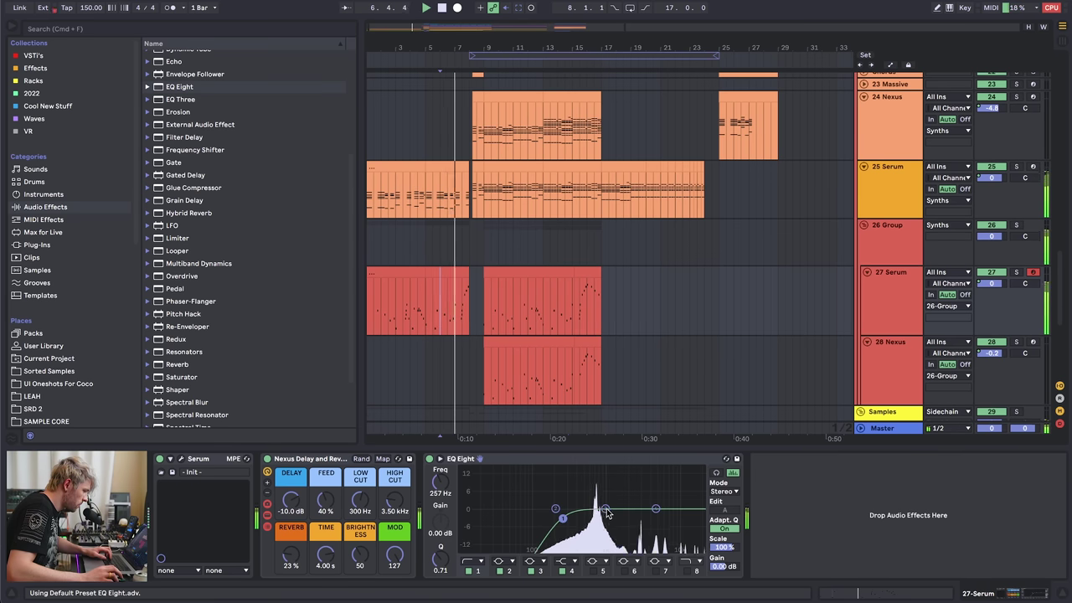
left_click_drag(606, 510, 562, 523)
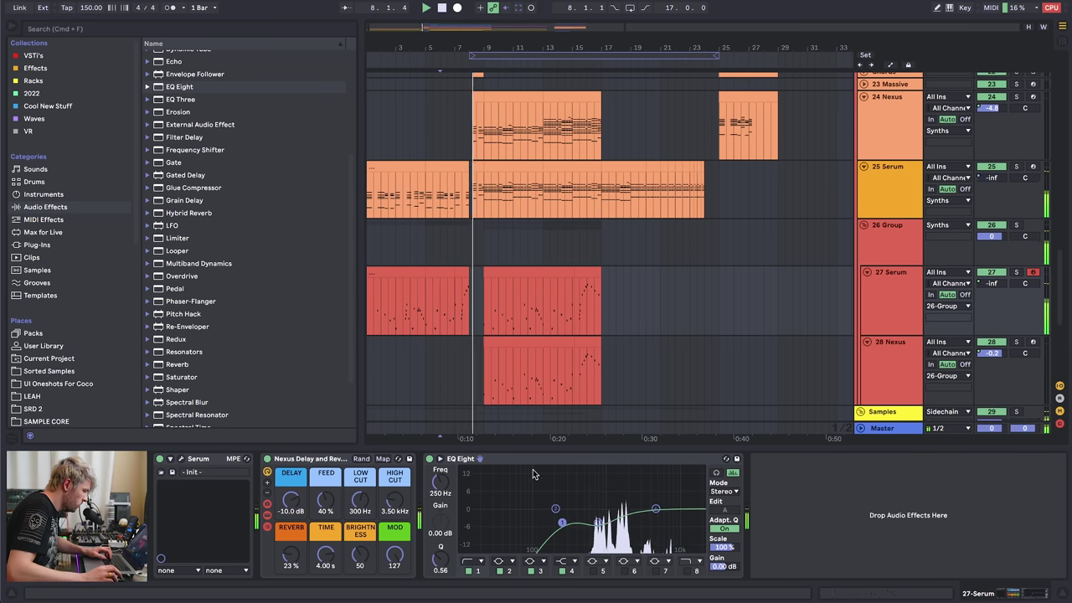
left_click(490, 308)
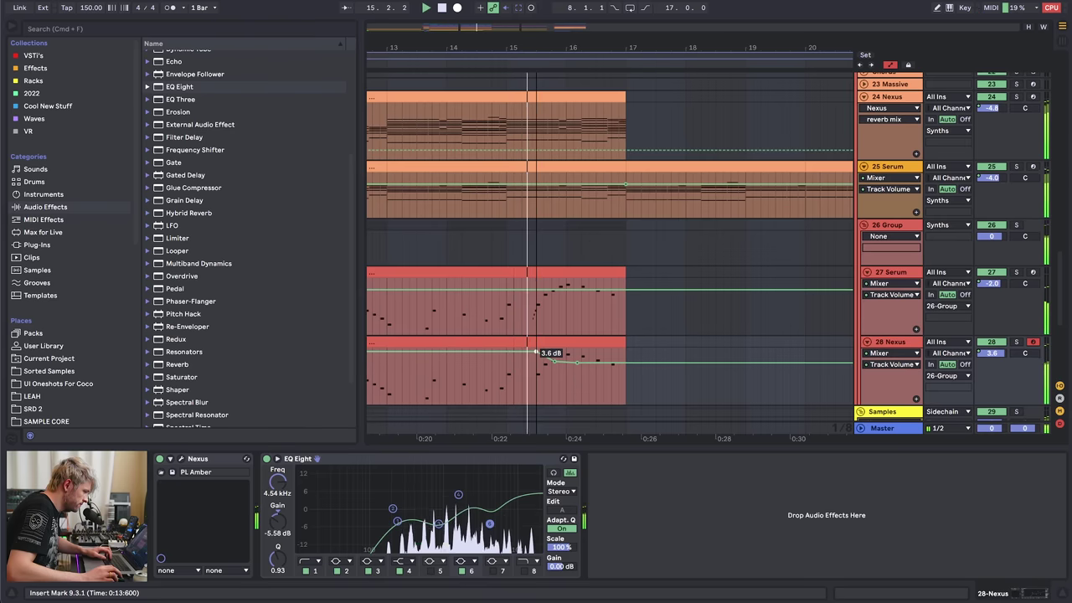
- Automate the 28 Nexus track volume to fall from 3.6 dB to -4.0 dB during the rising run in bar 15, and audition it
left_click_drag(537, 361, 593, 362)
left_click(538, 307)
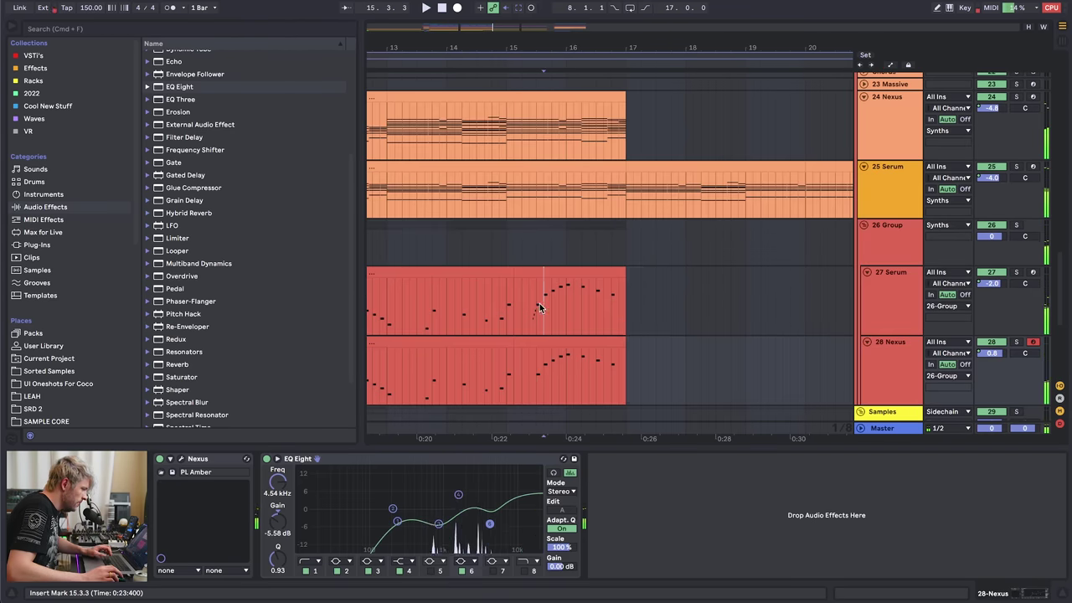
left_click(551, 371)
left_click_drag(530, 369, 641, 363)
left_click(564, 368)
left_click(531, 299)
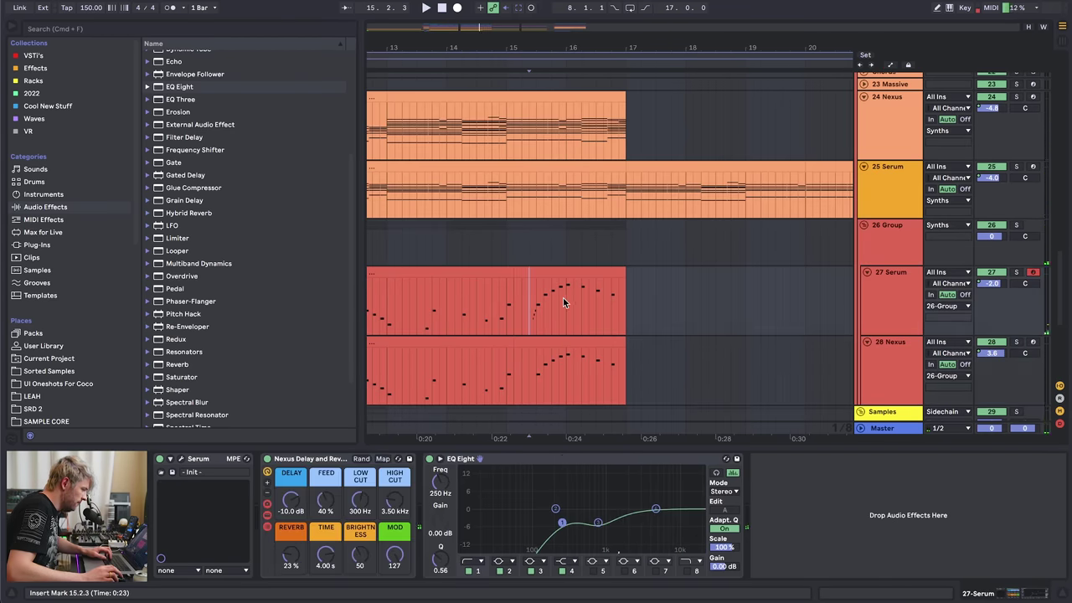
- Add an Echo to 26 Group, which holds the Serum and Nexus plucks
left_click(897, 241)
left_click(894, 308)
left_click(894, 384)
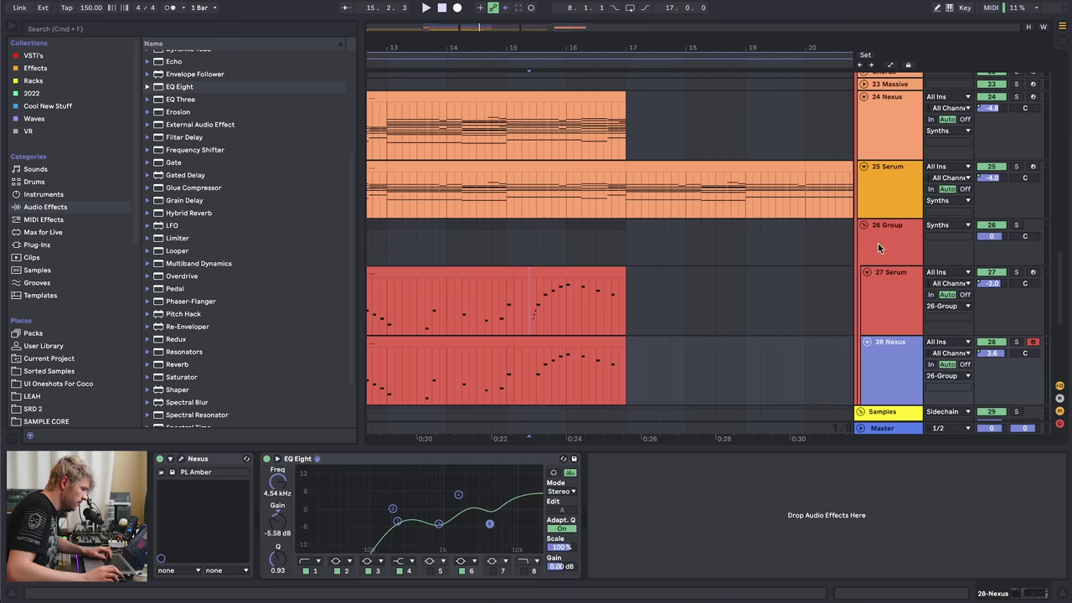
left_click(879, 246)
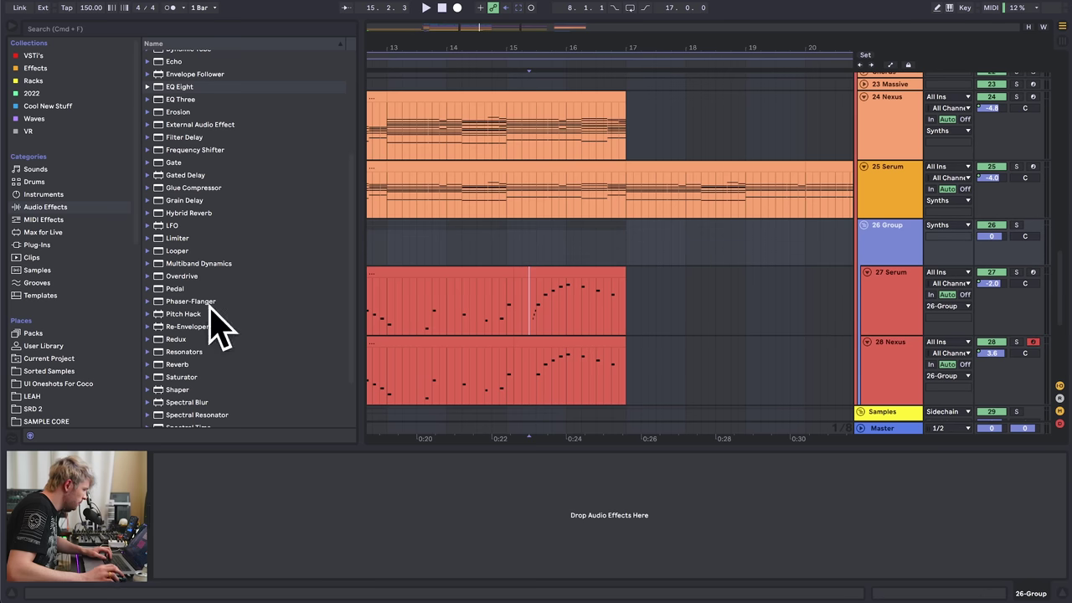
left_click(180, 114)
key("Up")
key("Up")
left_click_drag(173, 62, 163, 471)
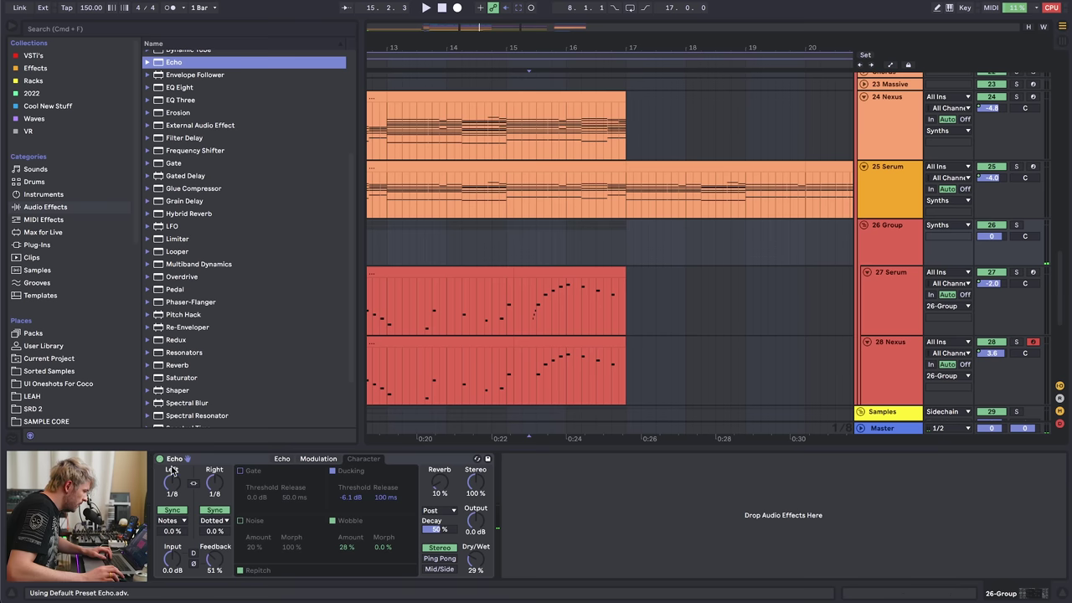
- Automate the Echo to stay off until it switches on in bar 15, and set its feedback to 86 %
left_click(159, 458)
key("a")
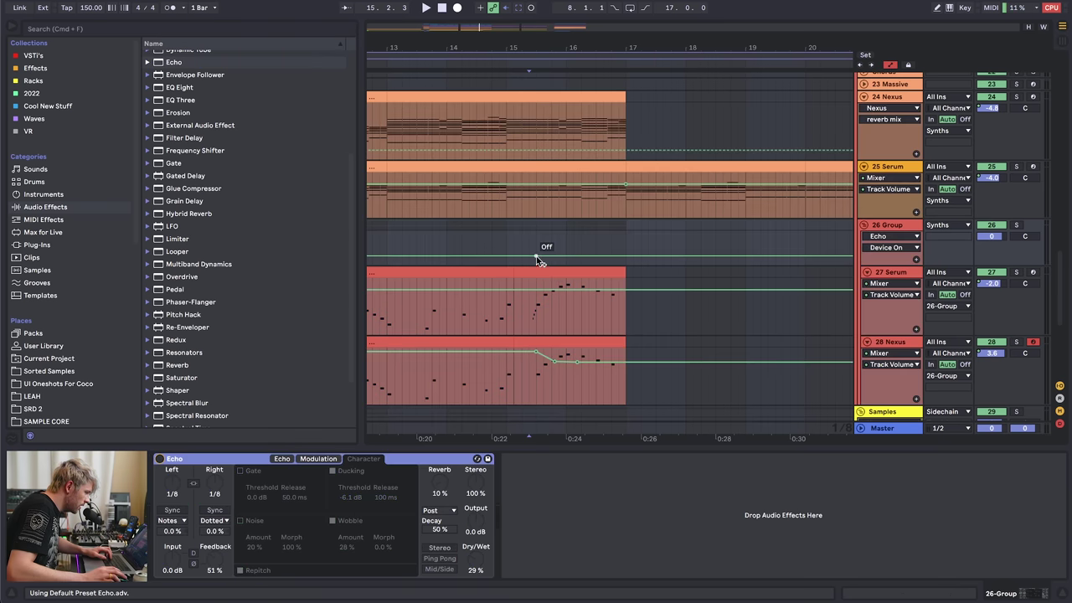
left_click(521, 241)
key("a")
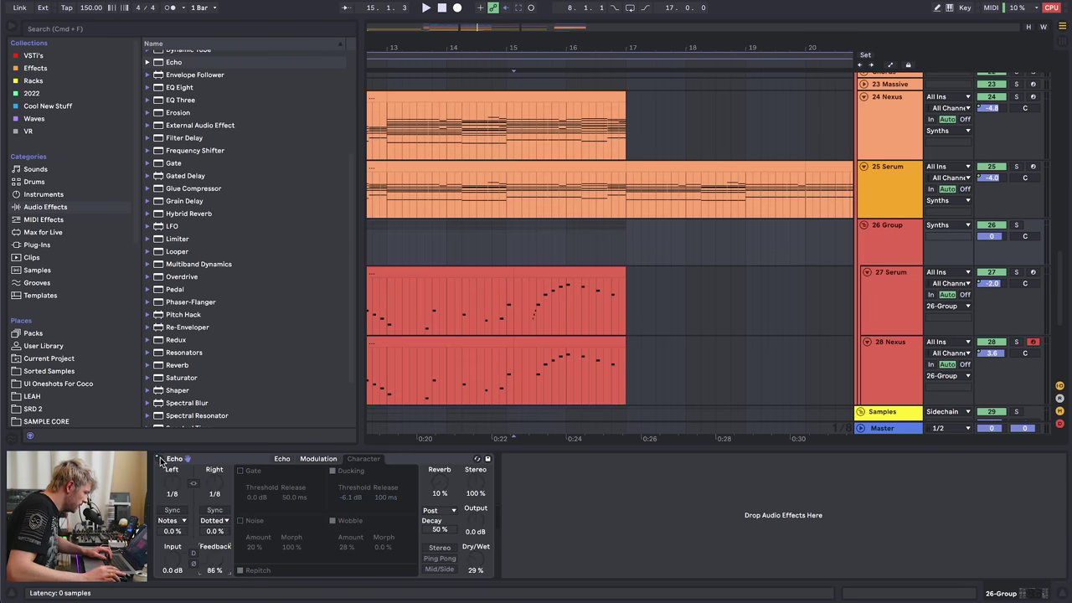
- Automate the Echo's Dry/Wet to stay at 0 % until bar 16 and ramp up to 50 % at bar 17
left_click(470, 562)
key("a")
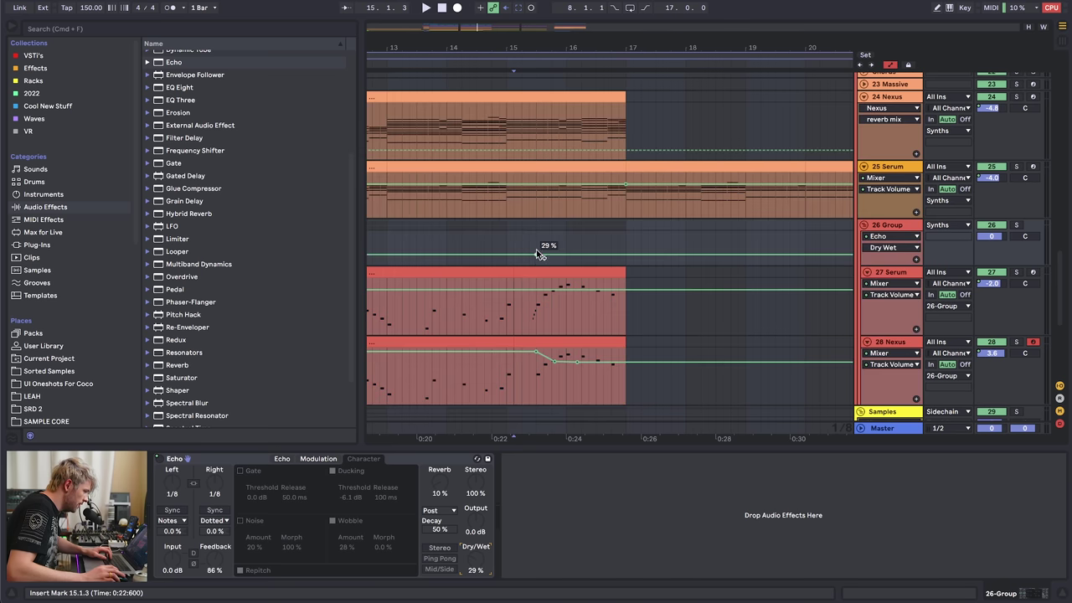
left_click_drag(540, 253, 538, 266)
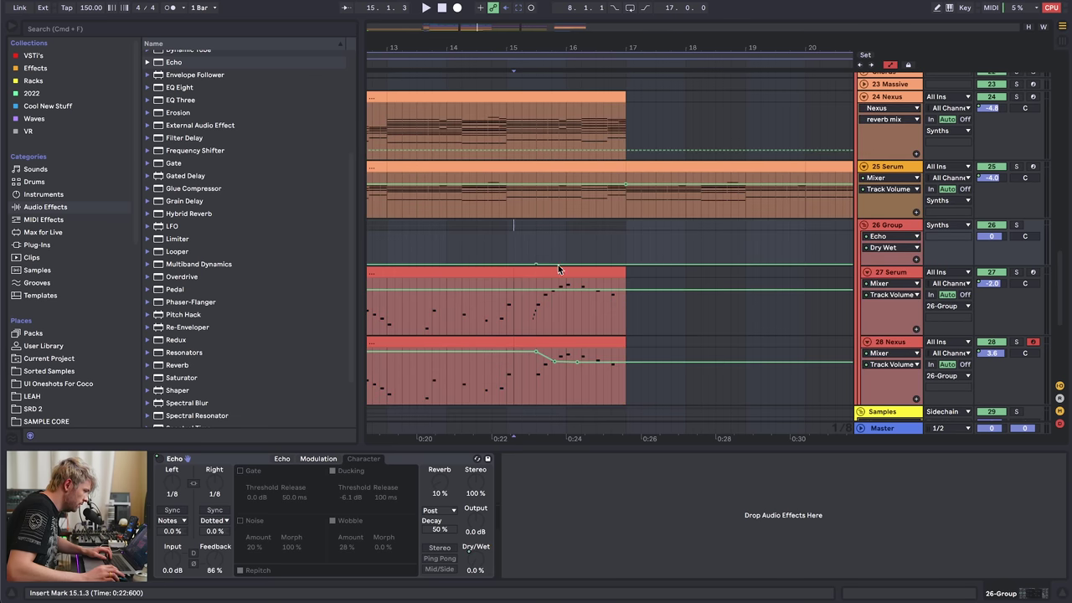
left_click_drag(606, 264, 602, 254)
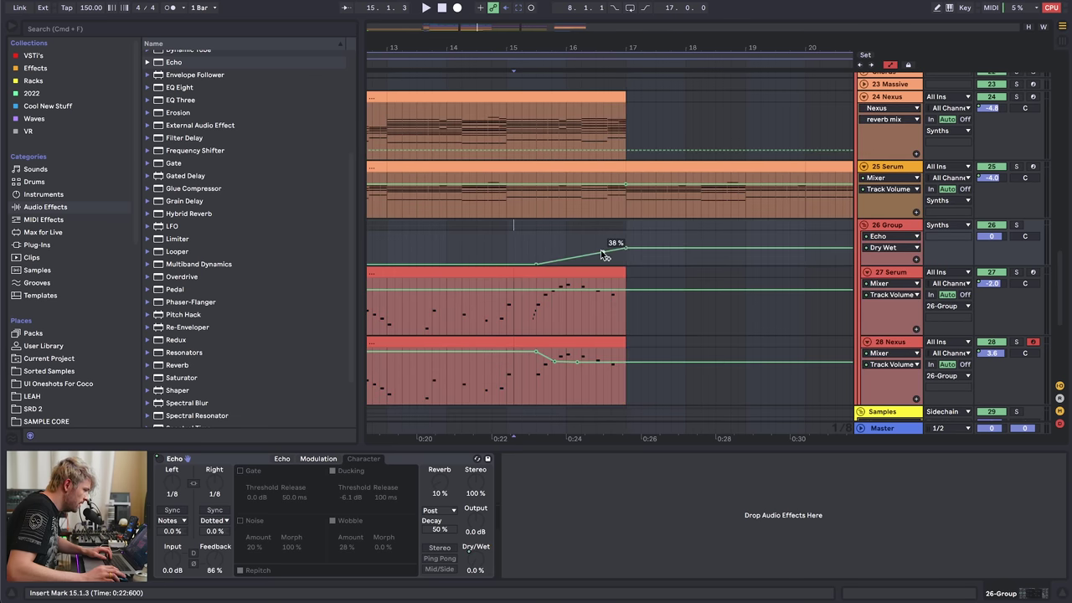
- Play from 15.2.1 and lower the end point of the Echo's Dry/Wet ramp to 36 %
left_click(520, 253)
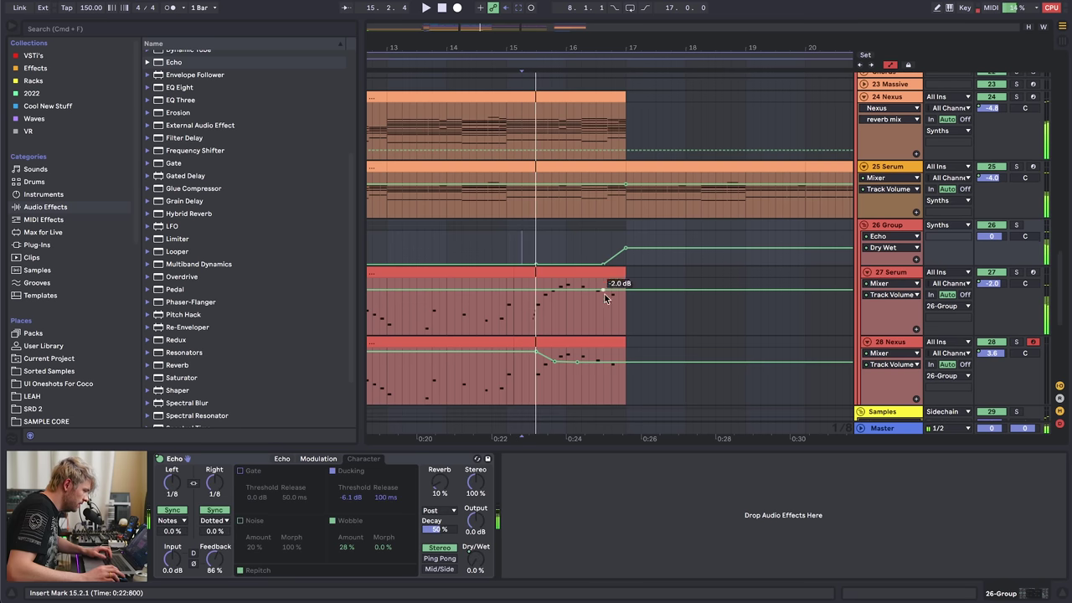
key("space")
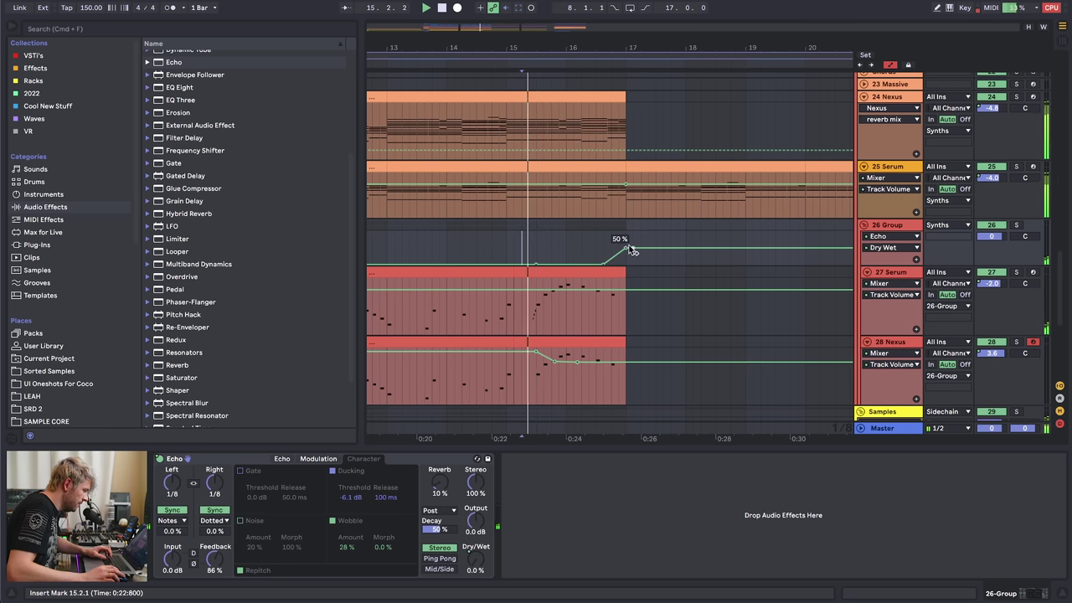
left_click(215, 558)
key("super+shift+z")
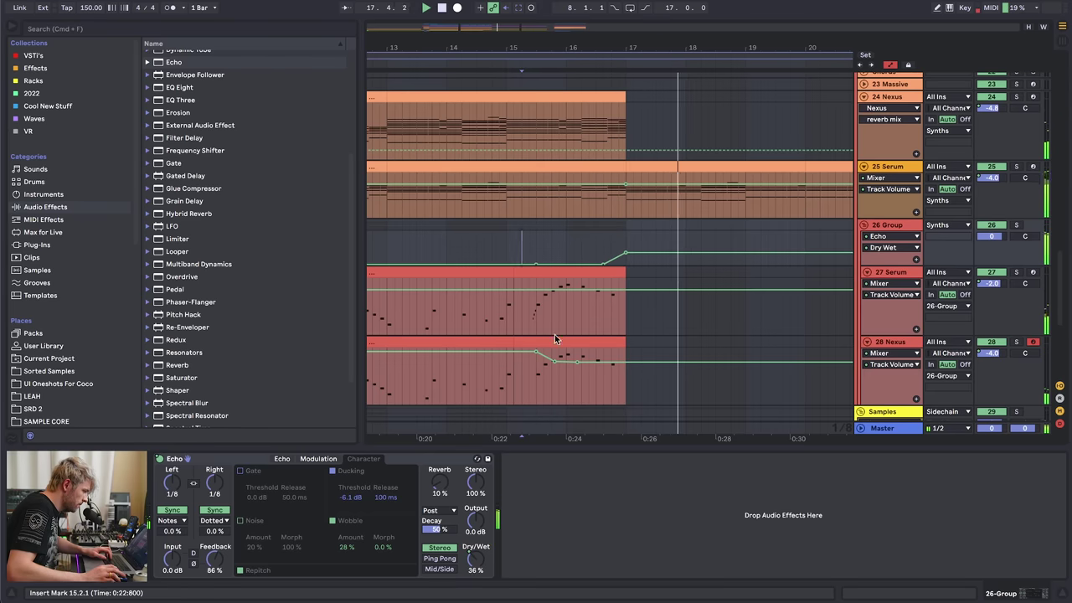
- Undo the Echo's Wobble change and set both its left and right delay times to 1/4
key("super+z")
key("space")
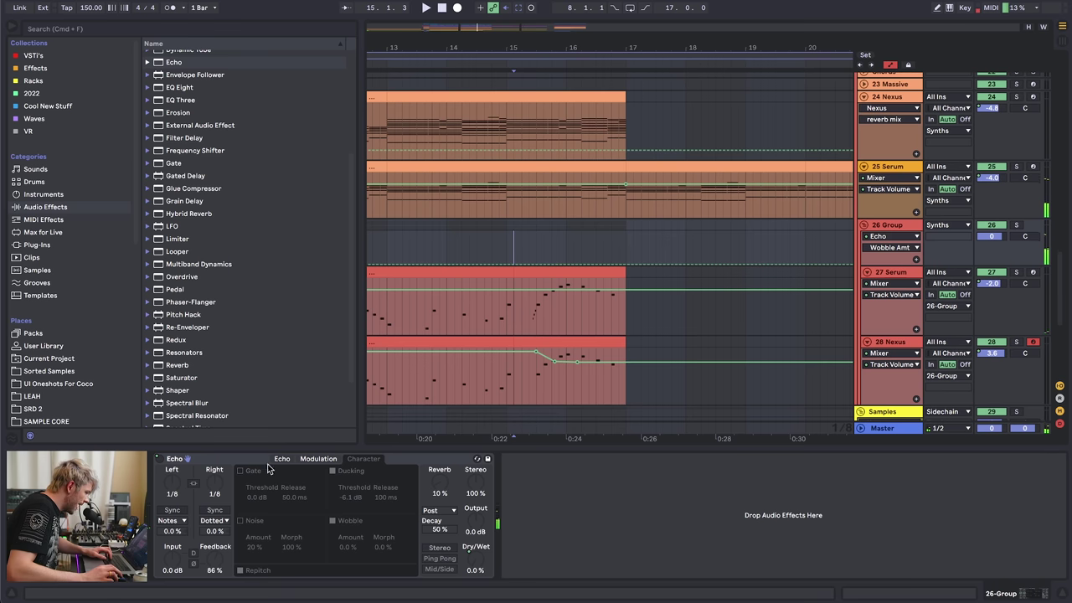
left_click(282, 458)
left_click(318, 458)
left_click(281, 458)
left_click(190, 485)
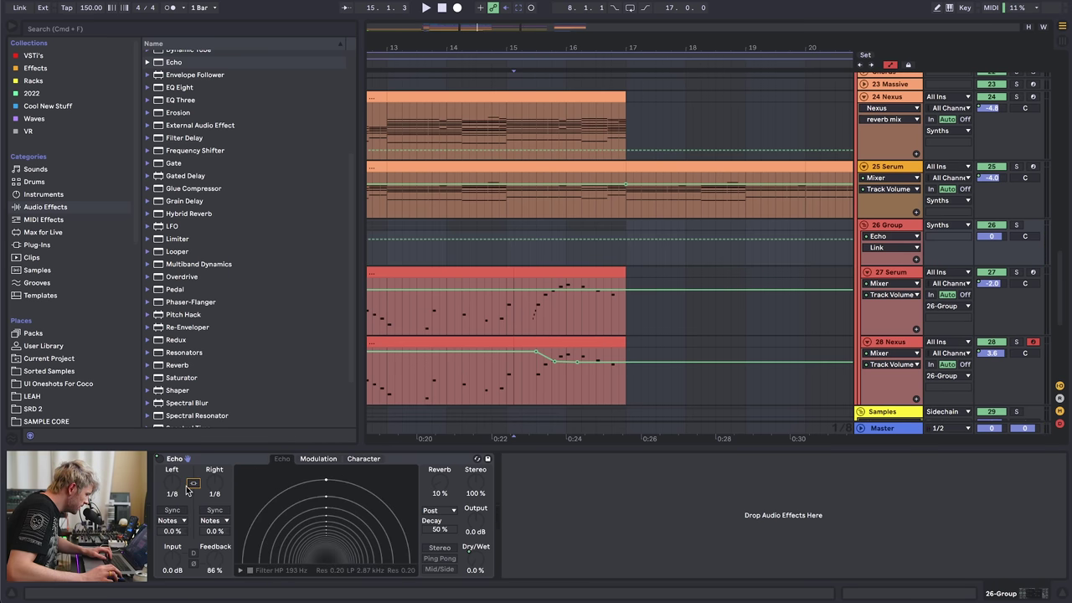
left_click(193, 484)
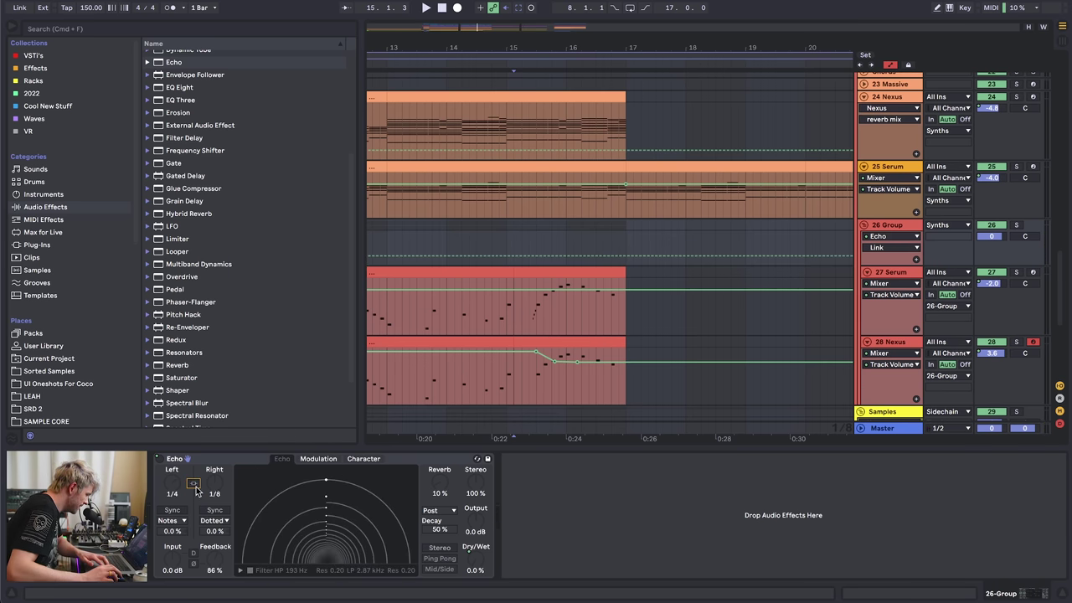
left_click_drag(219, 483, 223, 488)
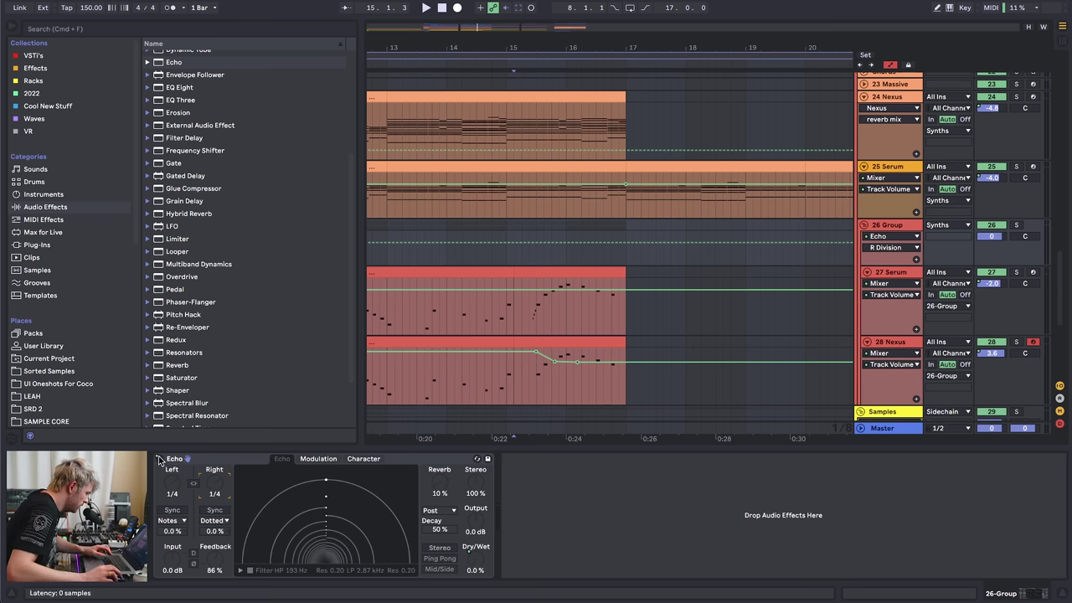
- Shift the Echo's Dry/Wet peak to just after bar 17 and let the automation fall to 16 % at bar 20
key("space")
left_click(474, 571)
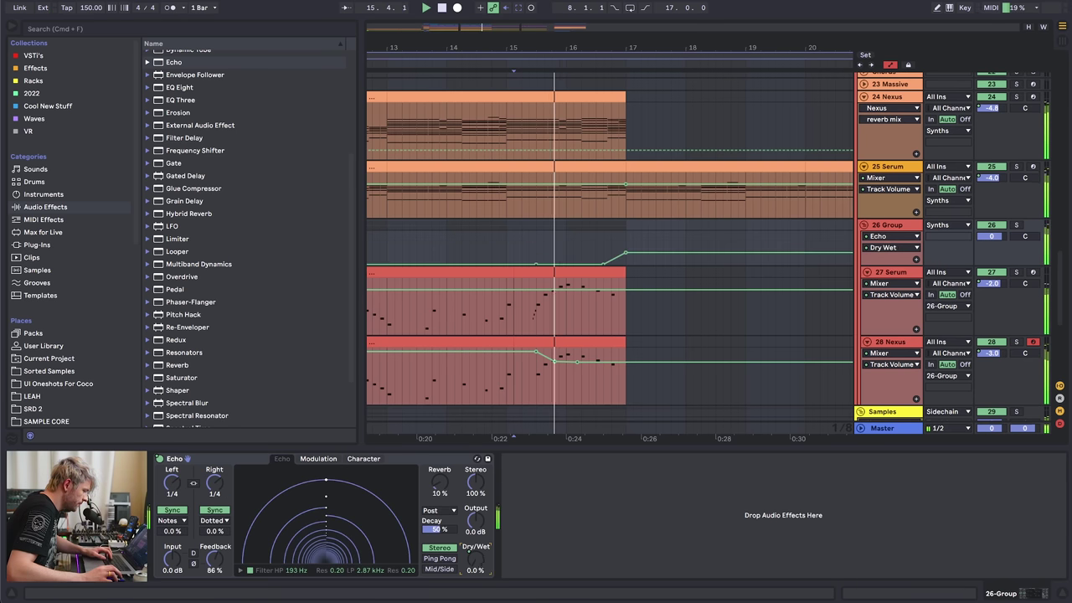
left_click_drag(626, 253, 691, 259)
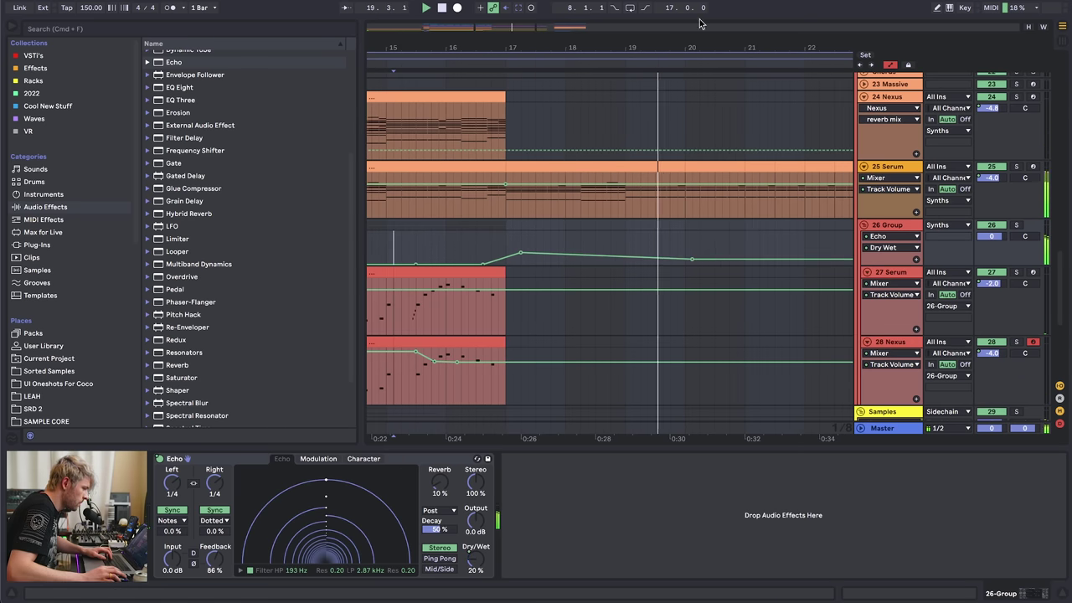
scroll(561, 254, "down", 1)
scroll(711, 269, "down", 1)
scroll(712, 270, "right", 2)
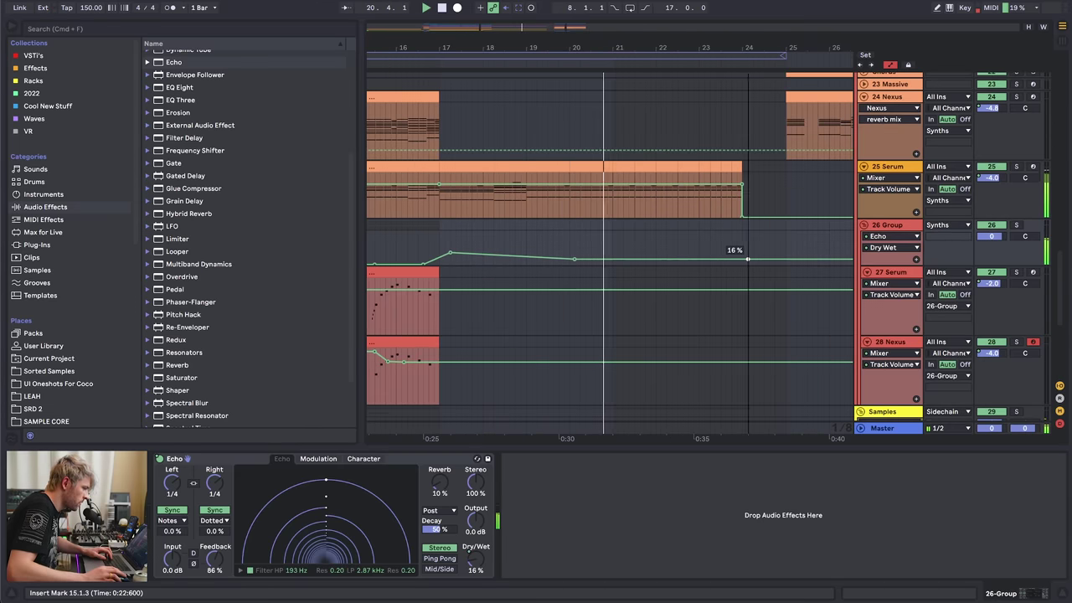
- Make the Echo's Dry/Wet automation rise slightly from bar 20 and drop to 0 % at bar 24
left_click(741, 259)
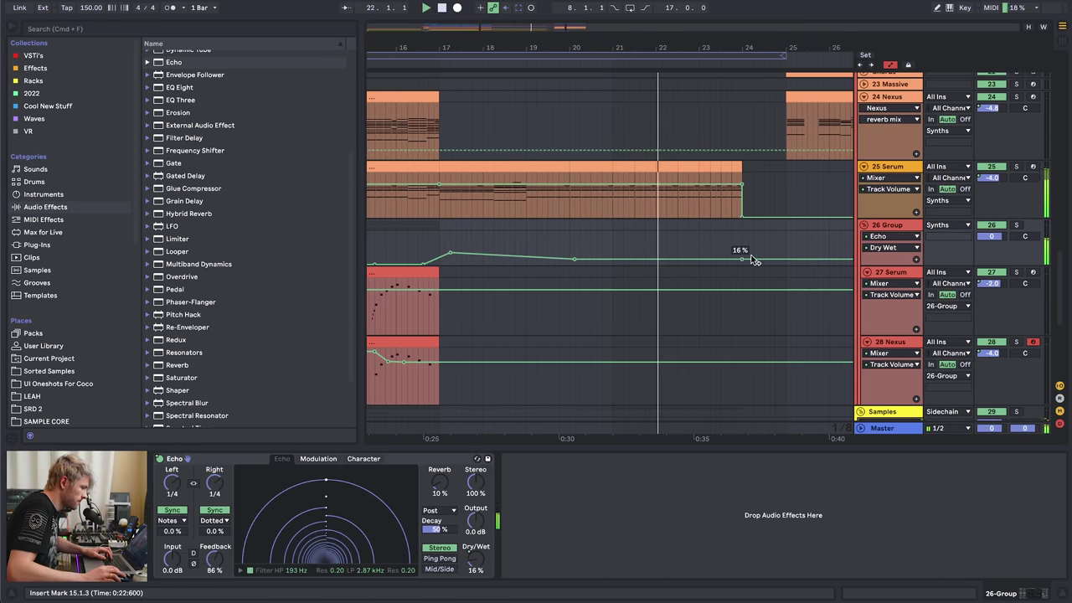
left_click_drag(741, 259, 742, 260)
key("space")
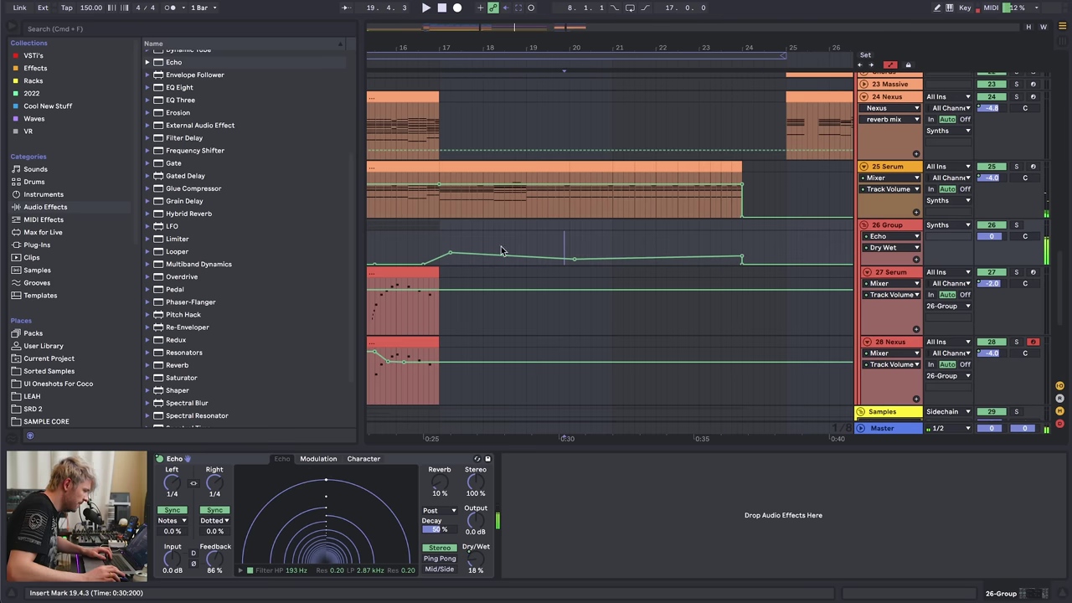
left_click(442, 244)
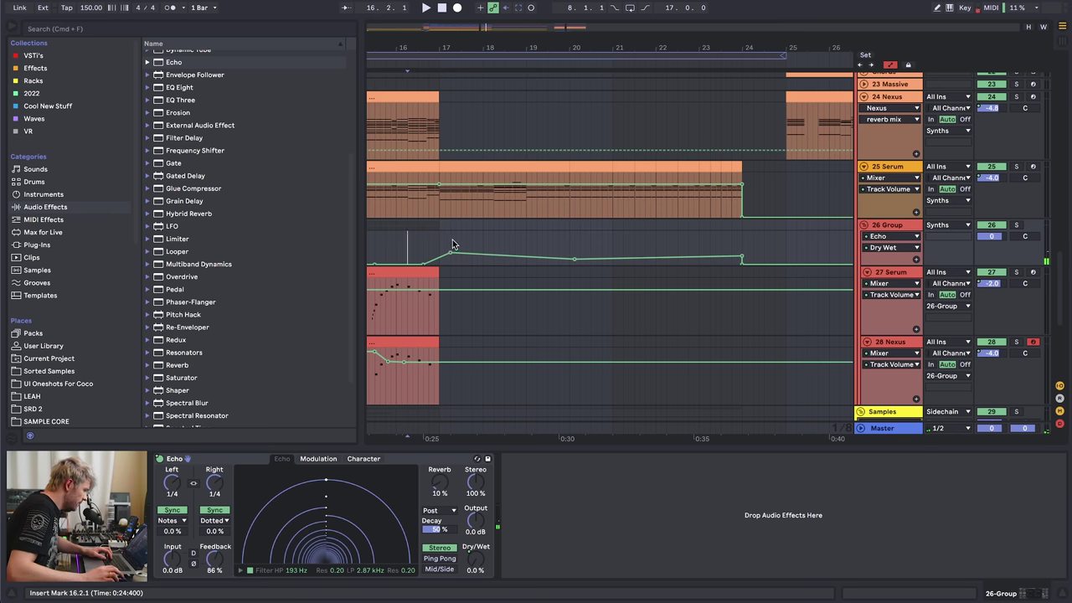
- Automate the Echo's Device On parameter to switch off at bar 24
scroll(403, 244, "left", 1)
scroll(403, 244, "down", 1)
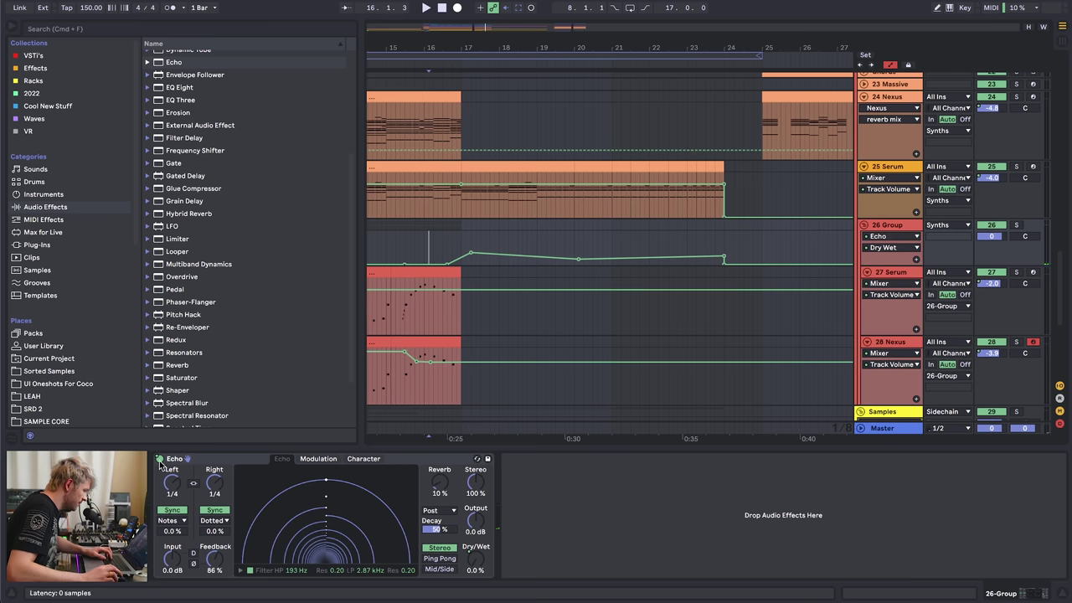
right_click(159, 459)
left_click(768, 231)
left_click_drag(728, 239, 725, 255)
left_click(743, 251)
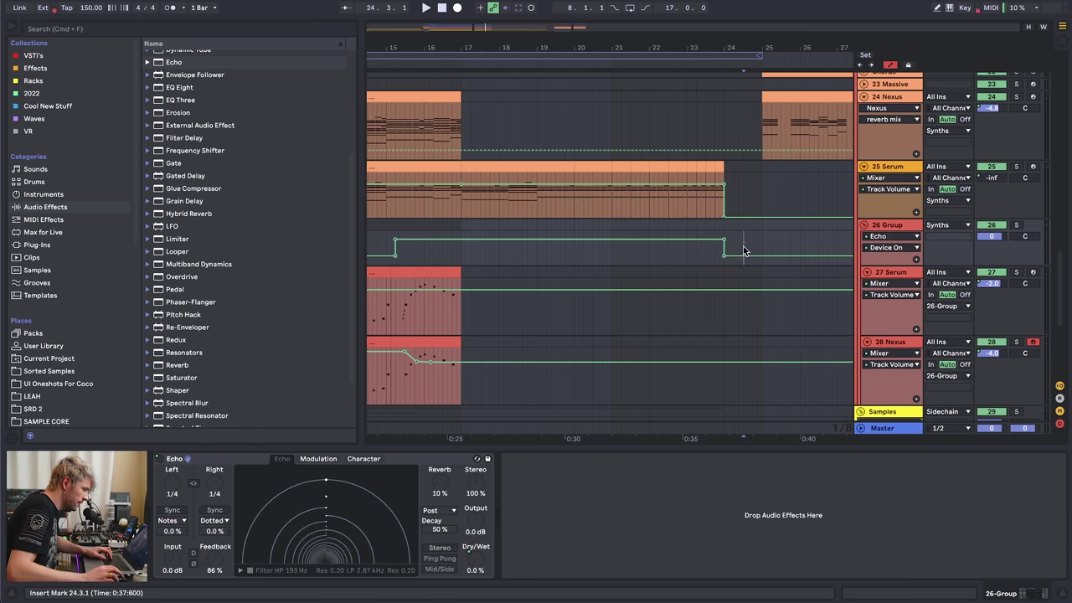
left_click(452, 256)
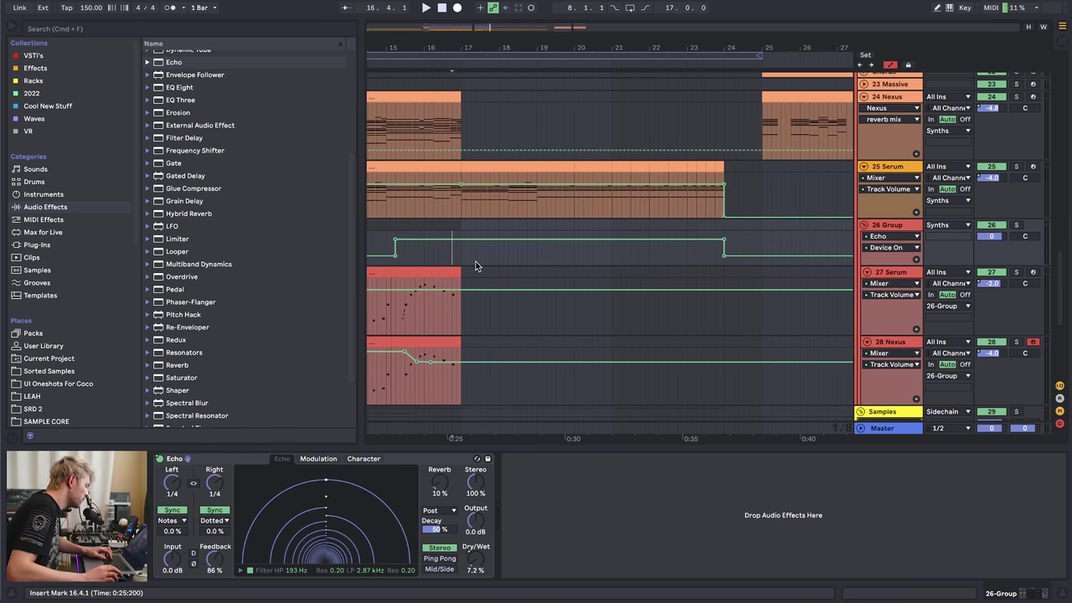
left_click(381, 251)
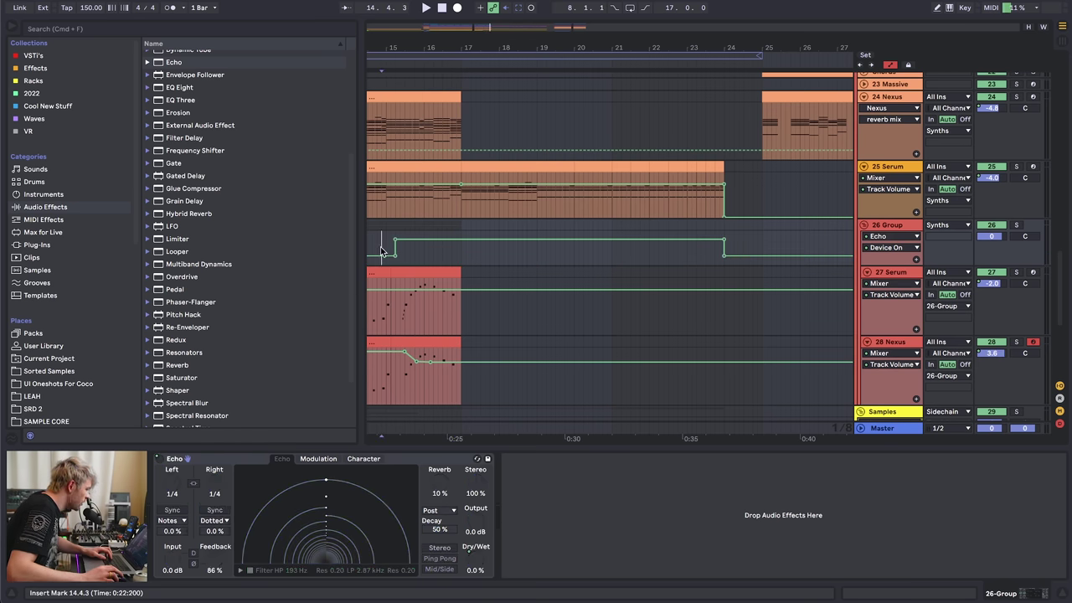
- Add a Frequency Shifter to 26 Group and automate its Fine shift to curve up from bar 21 to 500 Hz at bar 24
double_click(193, 150)
key("space")
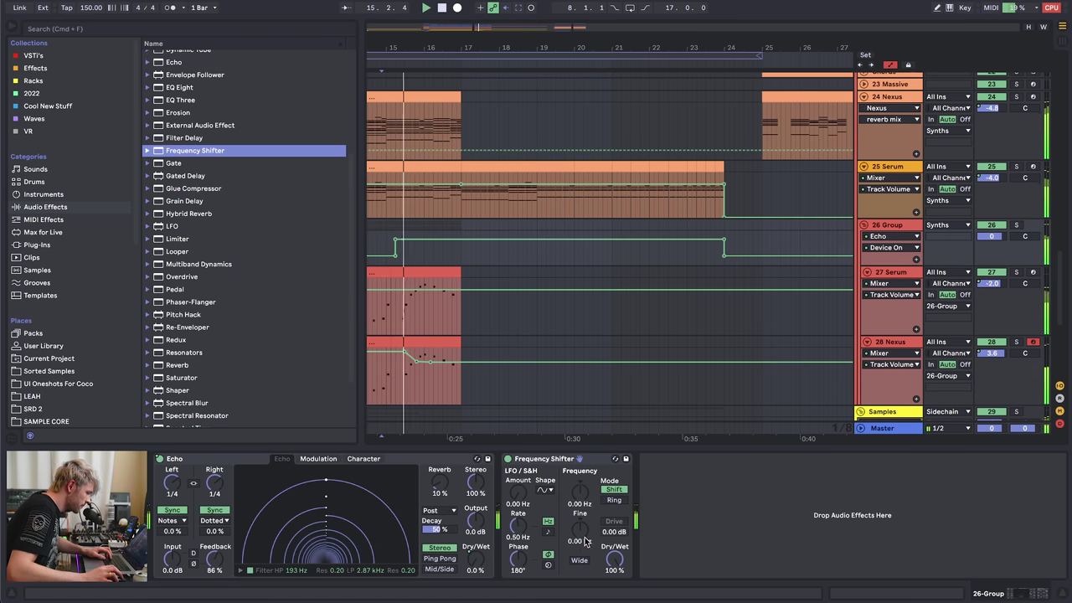
left_click(583, 536)
left_click(613, 248)
left_click_drag(724, 247, 724, 231)
key("space")
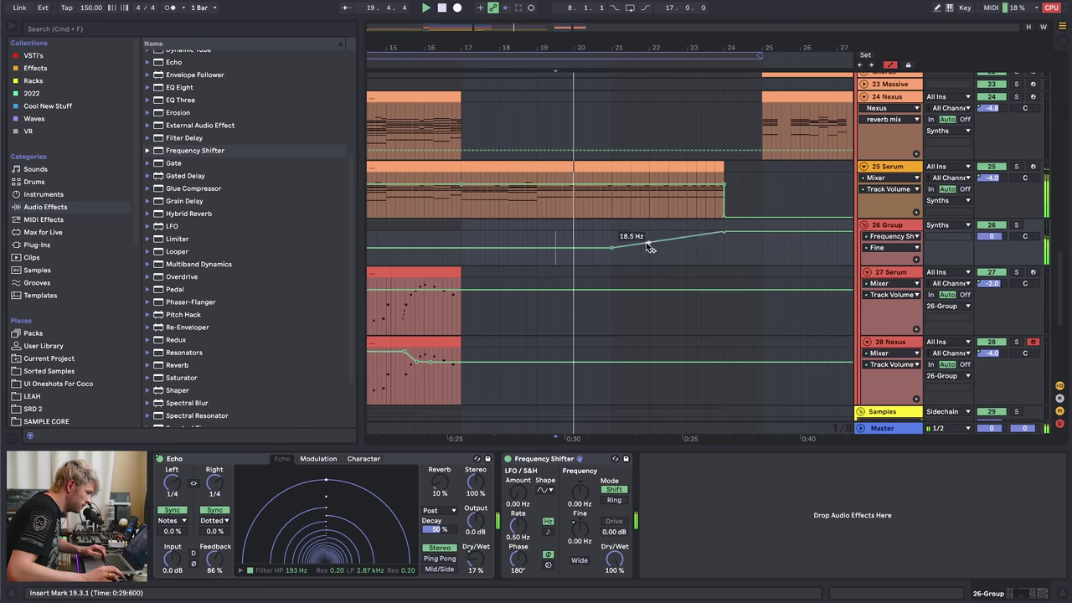
left_click_drag(639, 244, 639, 226)
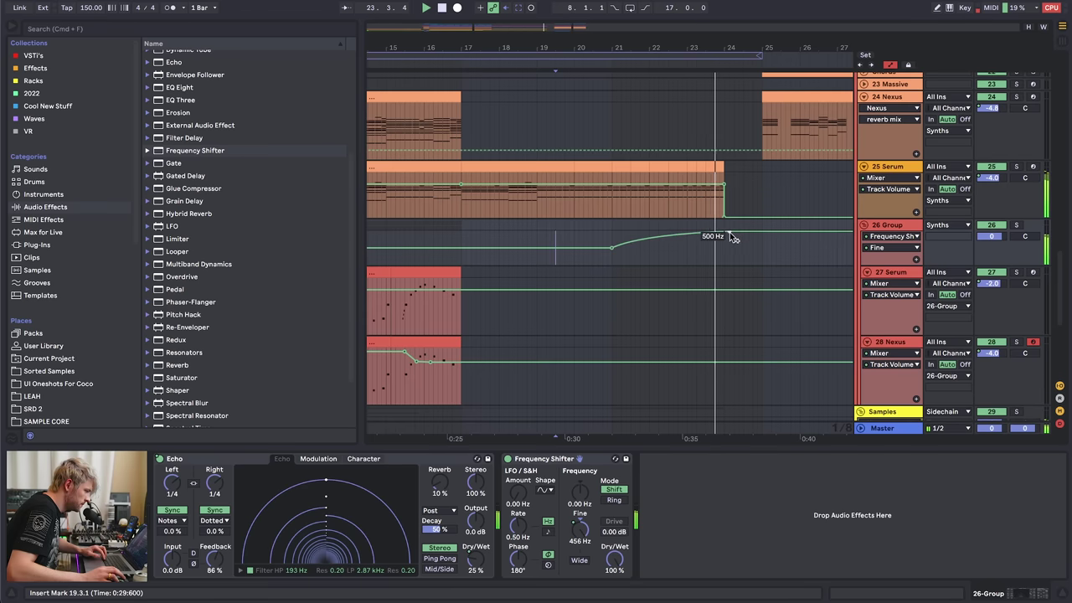
- Hide the automation lanes and insert two audio tracks below 31 VR_Serum in the Samples group
key("a")
key("minus")
key("minus")
key("minus")
scroll(588, 282, "down", 4)
key("space")
scroll(588, 282, "down", 3)
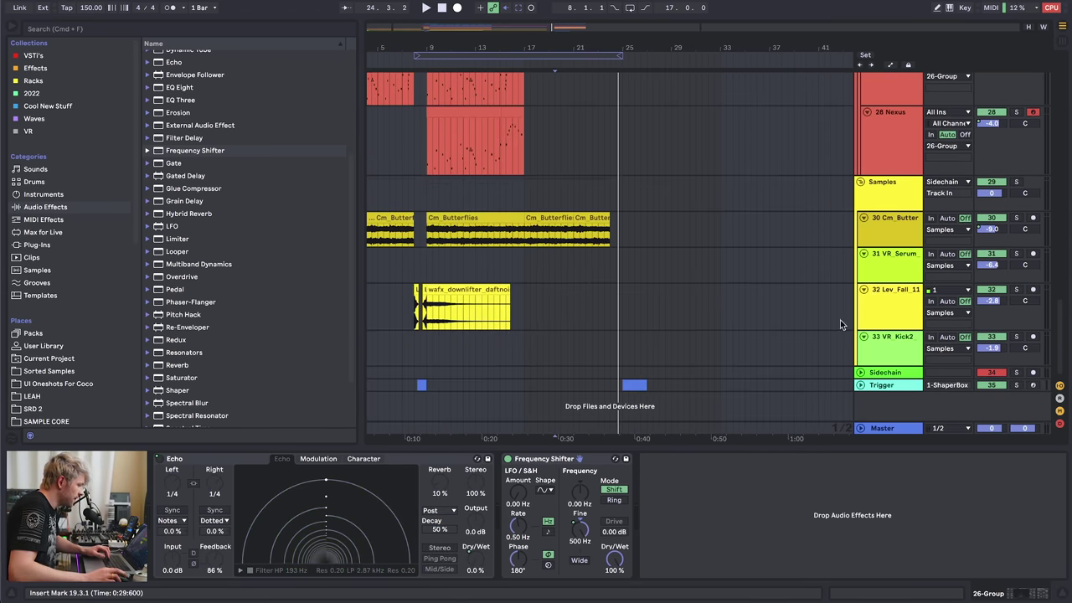
left_click(893, 265)
key("super+t")
key("super+t")
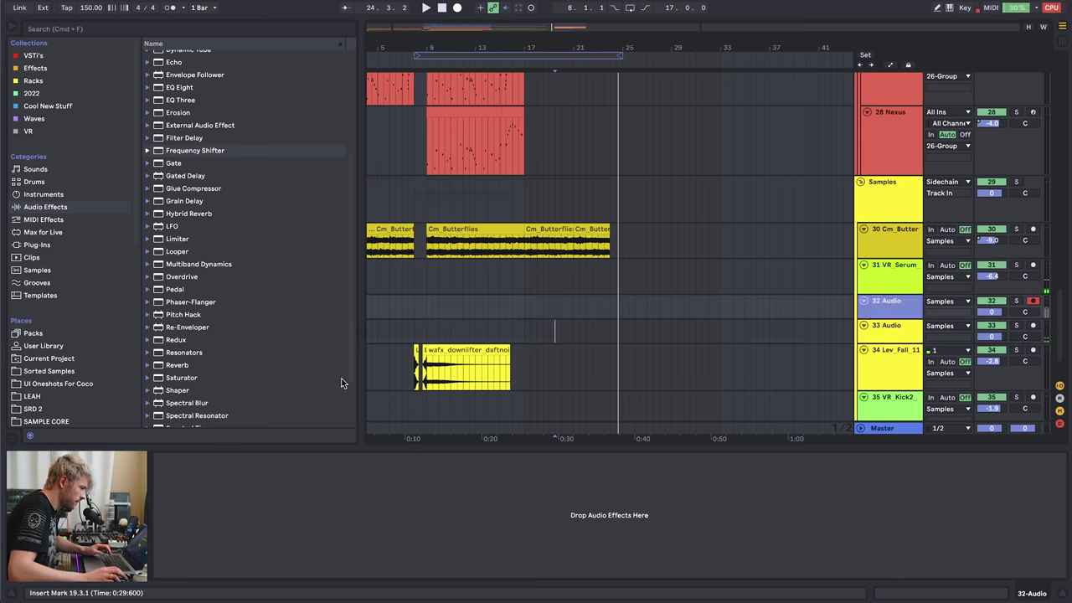
- Place VR_150_2Bar_Riser_Ascended.wav from the VIRTUAL RIOT SAMPLE PACK risers on track 32 at bar 22
scroll(58, 359, "down", 10)
left_click(75, 315)
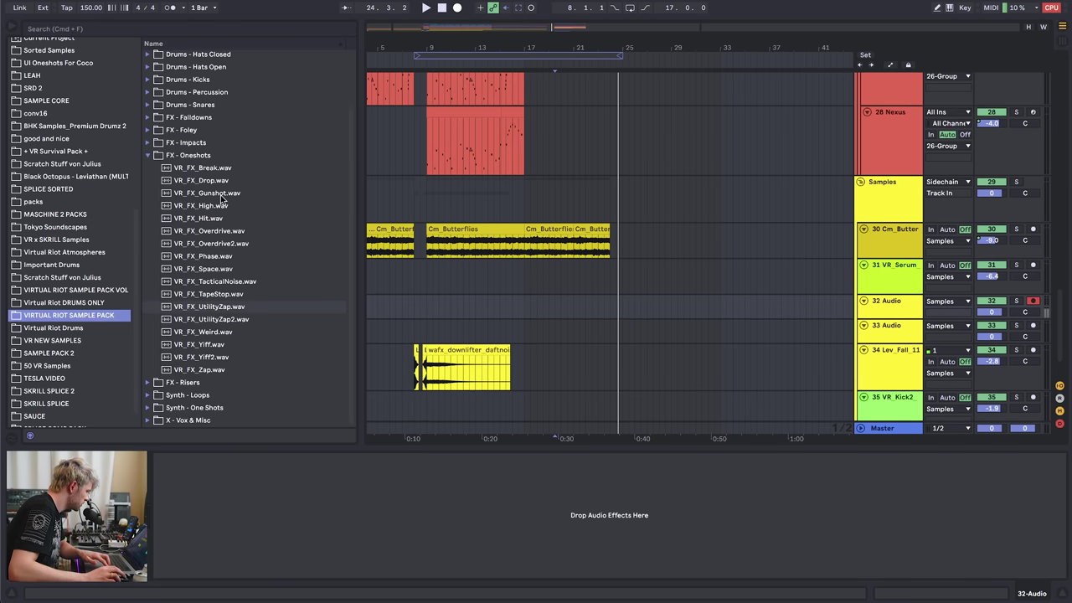
left_click(243, 279)
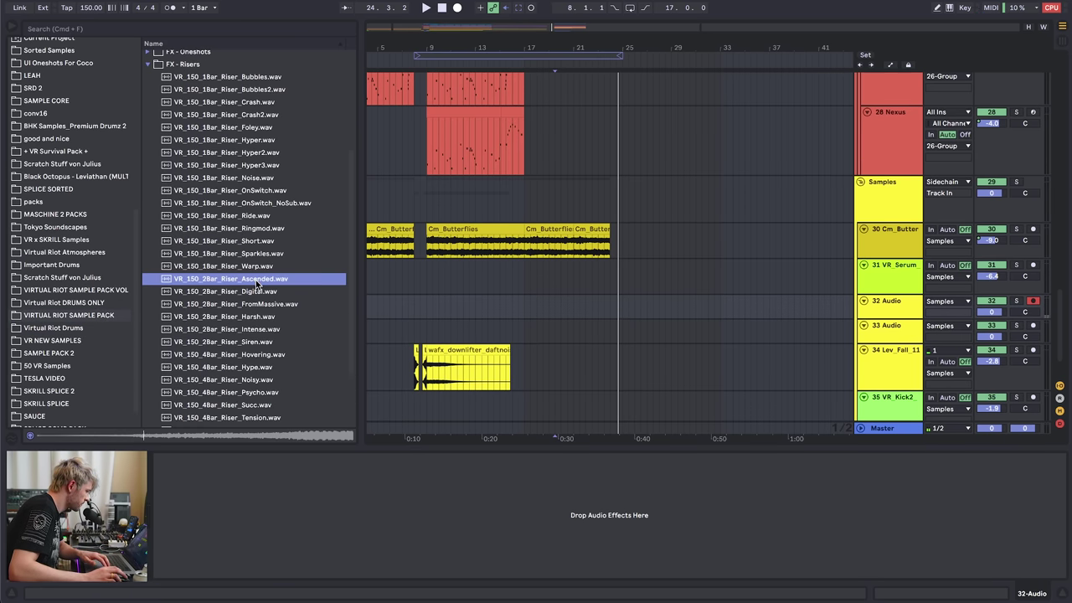
left_click_drag(247, 283, 589, 318)
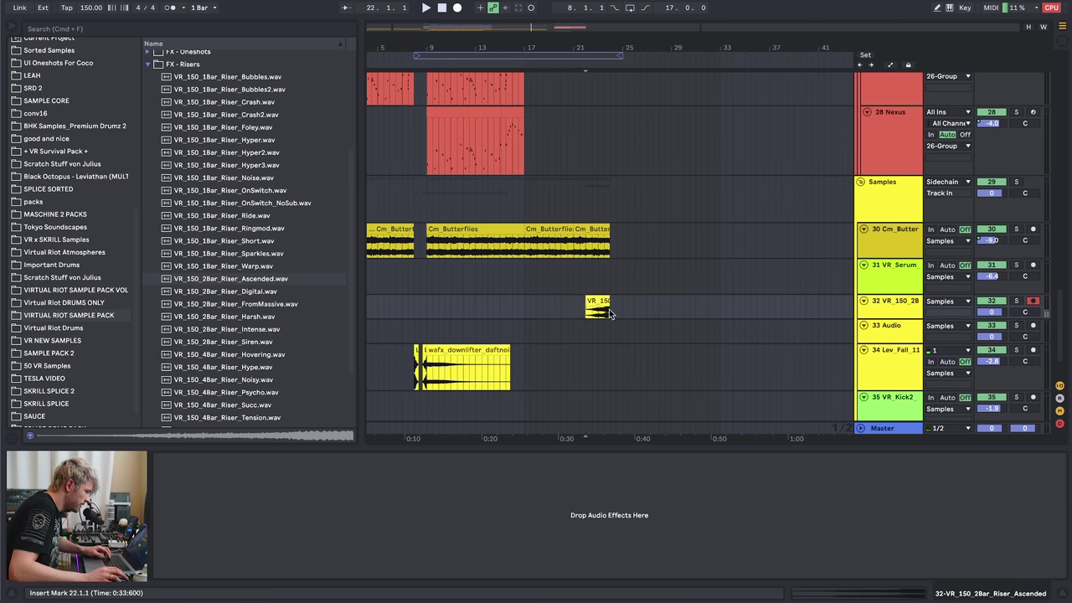
- Play the two-bar riser from bar 22 and lower track 32's volume to -11.9 dB
key("space")
left_click_drag(991, 312, 991, 315)
left_click(889, 326)
key("space")
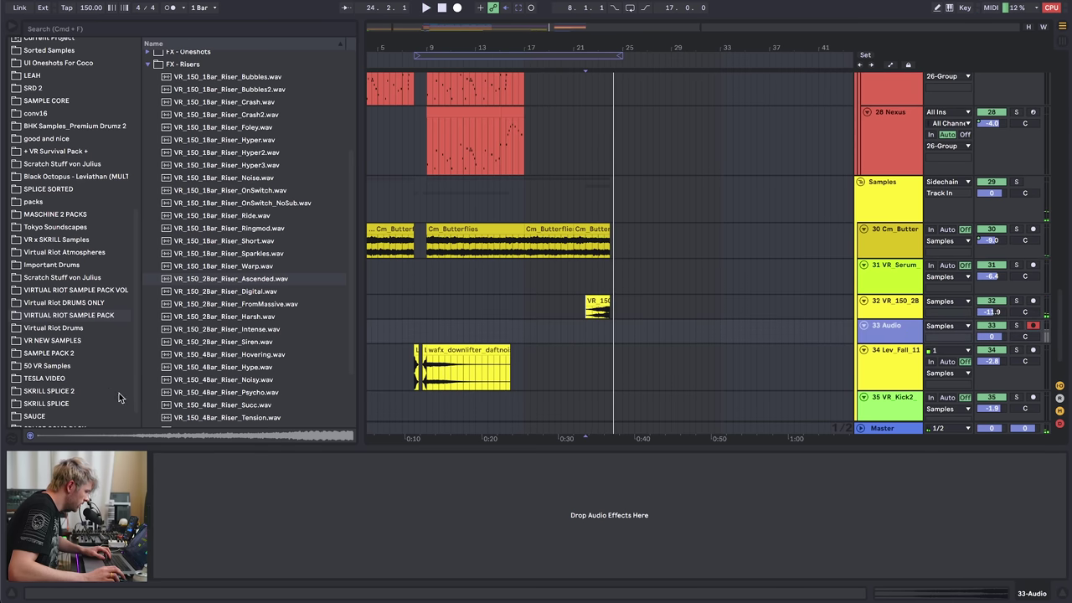
- Place VR_150_8Bar_Riser_Sustained.wav on the empty audio track 33 at bar 17
scroll(250, 407, "down", 3)
left_click(250, 408)
scroll(249, 409, "down", 3)
left_click_drag(224, 371, 526, 342)
- Warp the sustained riser with a segment BPM of 130.60 and trim the clip's end to bar 24
left_click(280, 253)
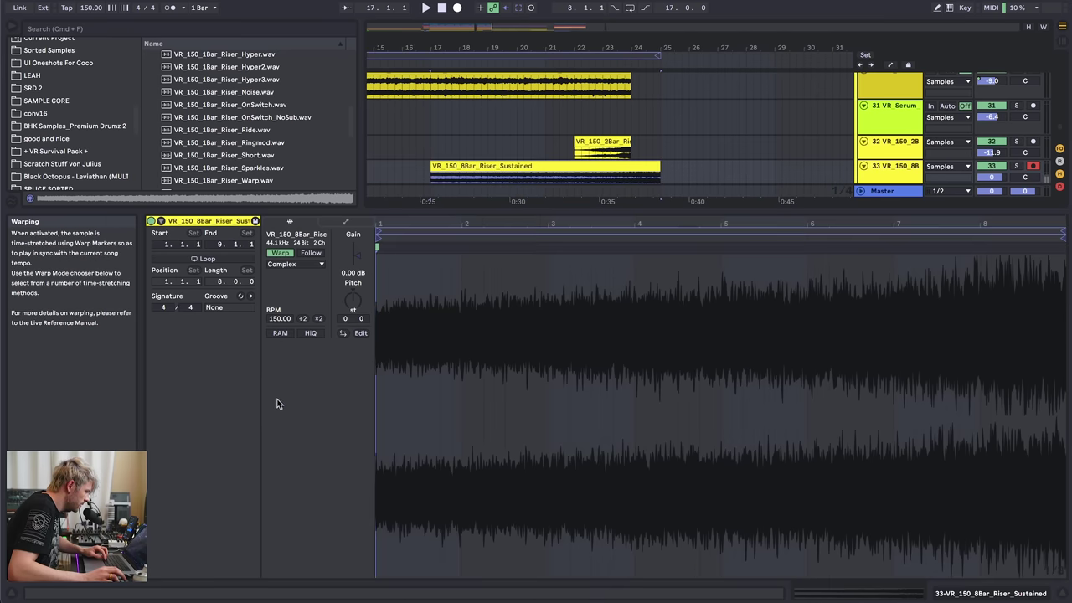
left_click_drag(280, 318, 280, 328)
key("space")
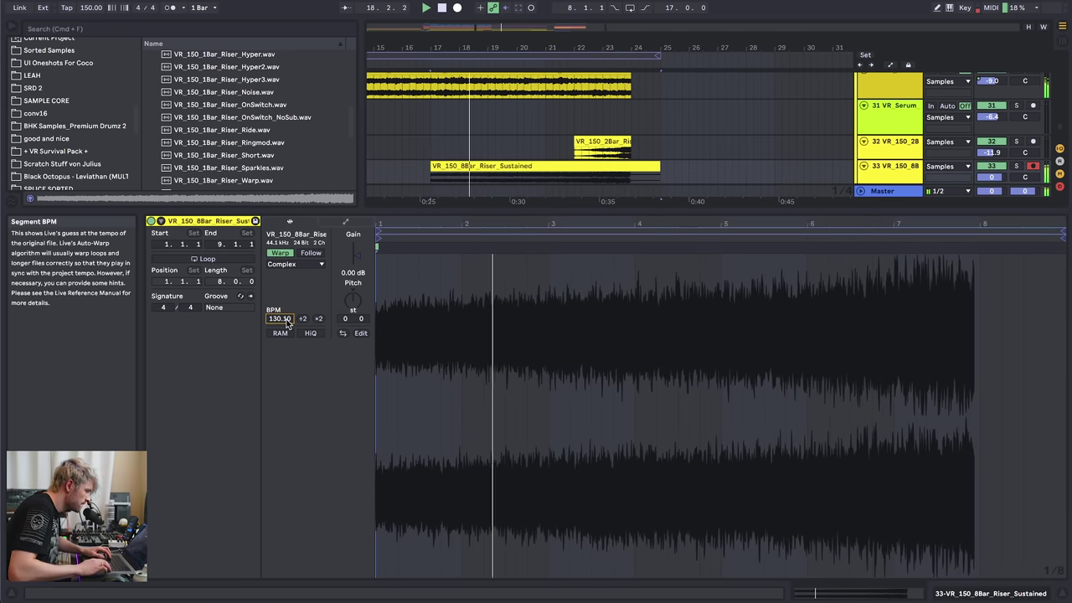
left_click_drag(287, 320, 286, 314)
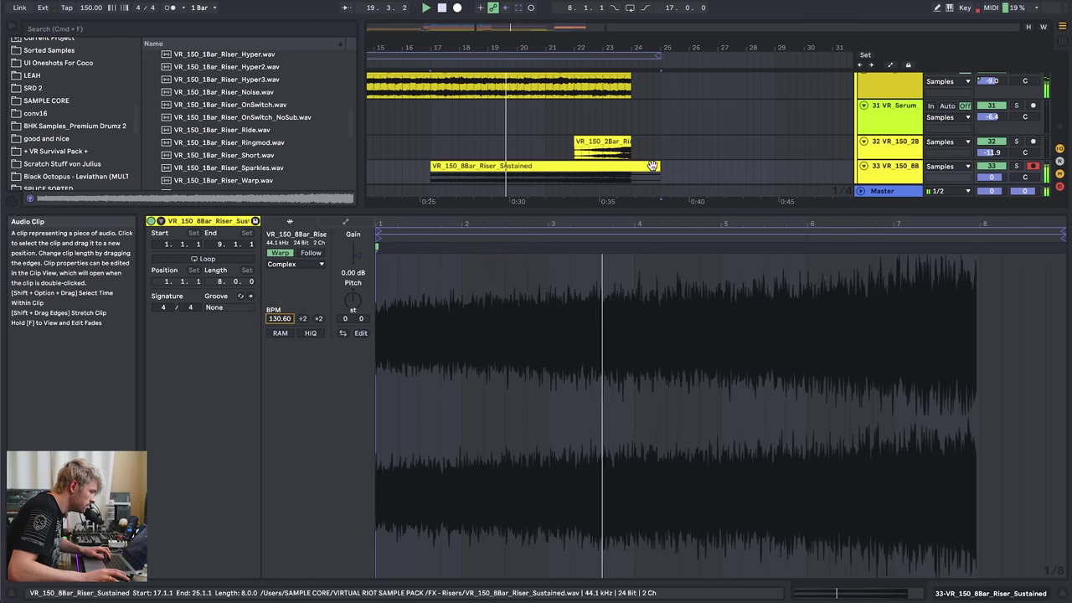
left_click_drag(659, 168, 628, 171)
- Lower the volume of track 33, which holds the sustained riser, to -7.0 dB
left_click(1044, 593)
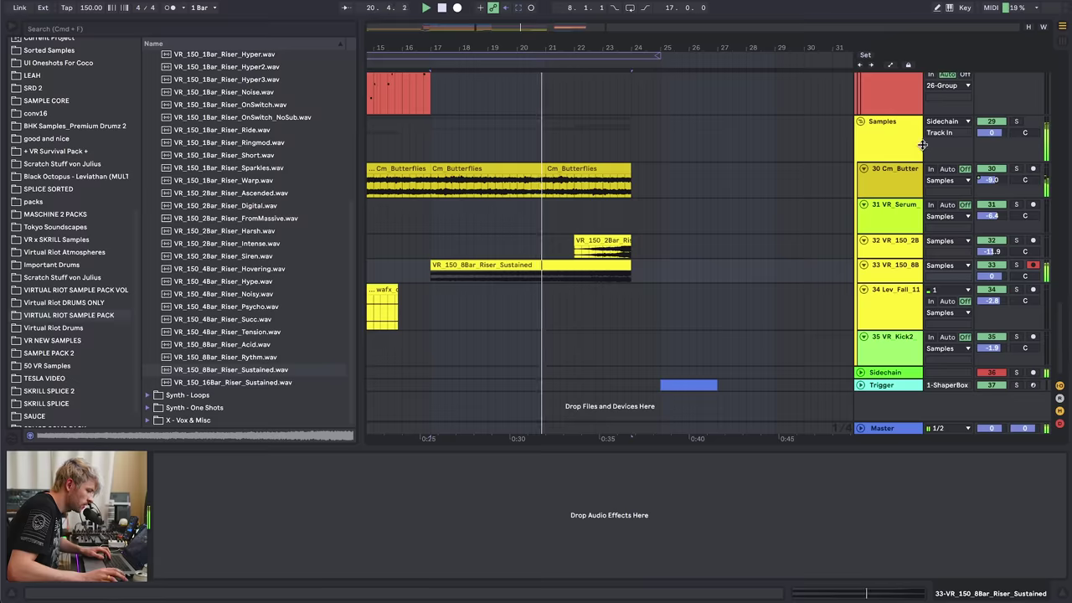
left_click(886, 267)
left_click_drag(990, 276, 990, 302)
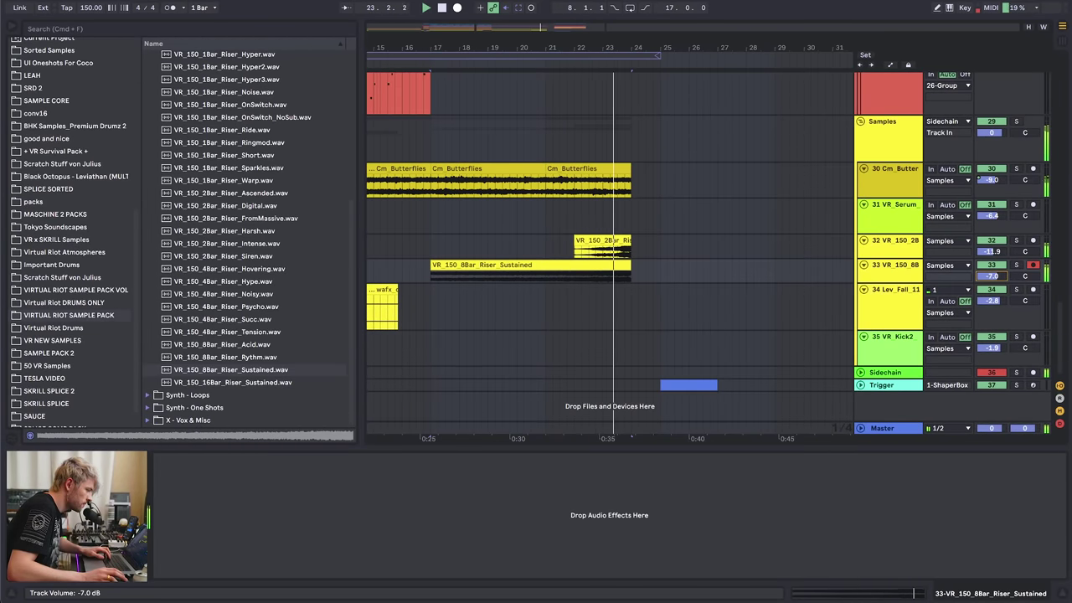
- Adjust the detune of the sustained riser clip
key("shift+Tab")
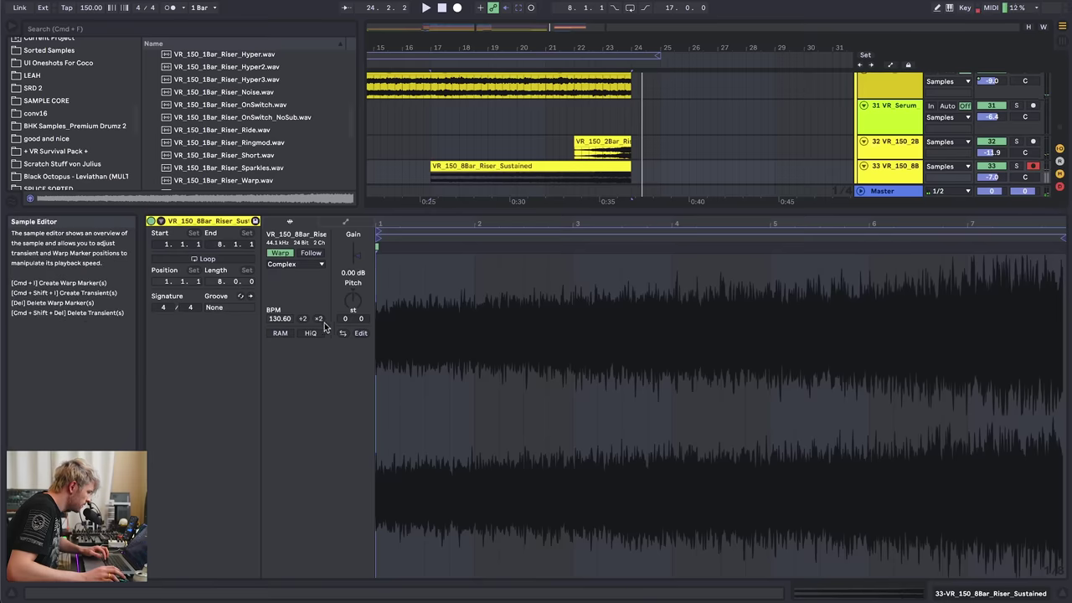
left_click_drag(360, 319, 361, 308)
left_click(624, 181)
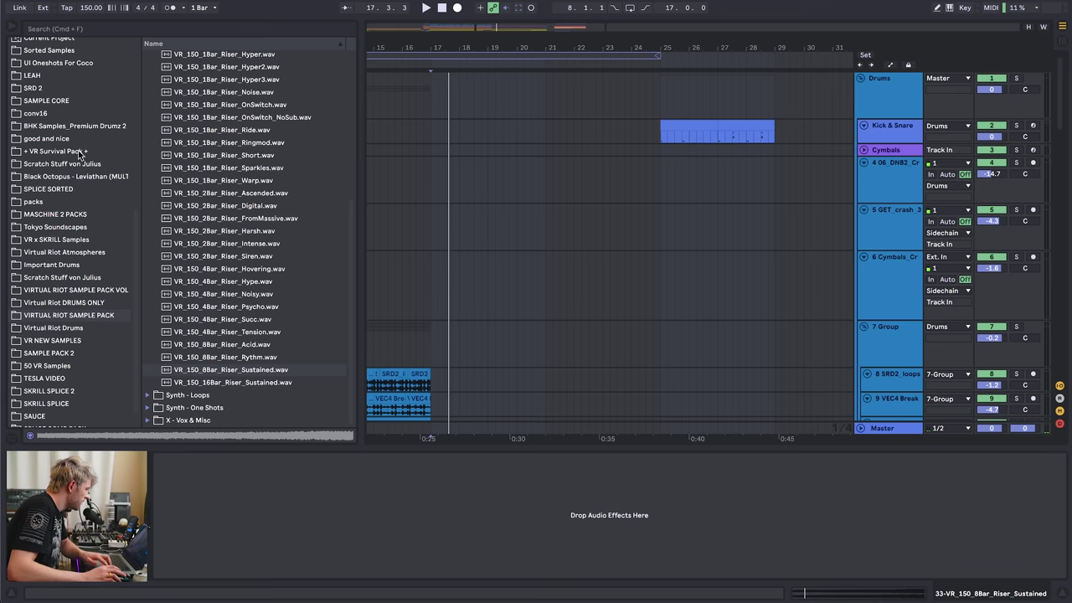
- Add an Auto Pan audio effect to track 33, which holds the sustained riser
scroll(74, 137, "up", 5)
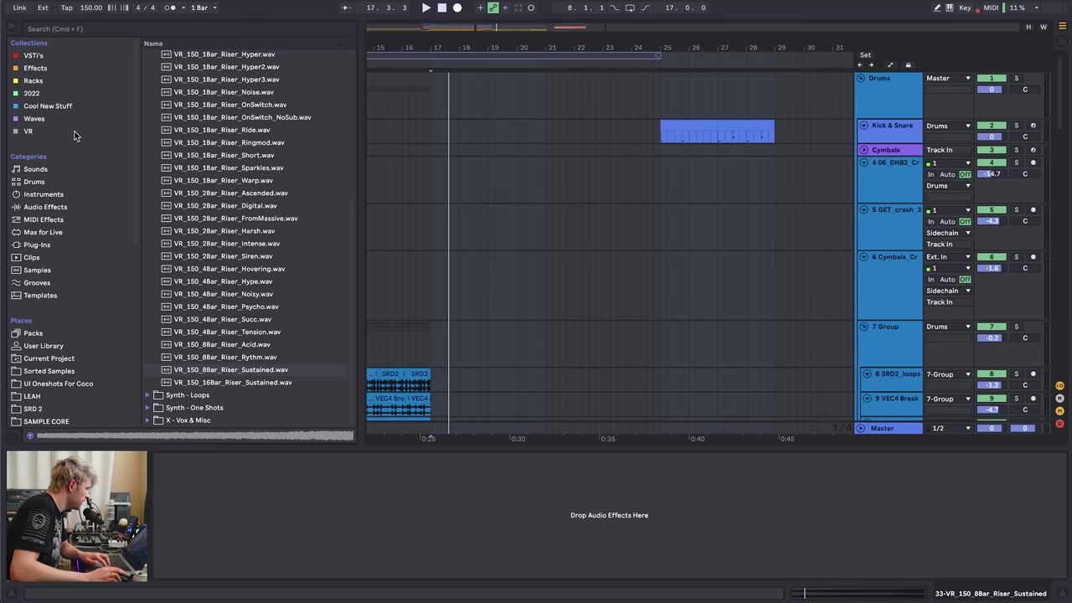
left_click(35, 68)
left_click(67, 207)
scroll(519, 248, "down", 10)
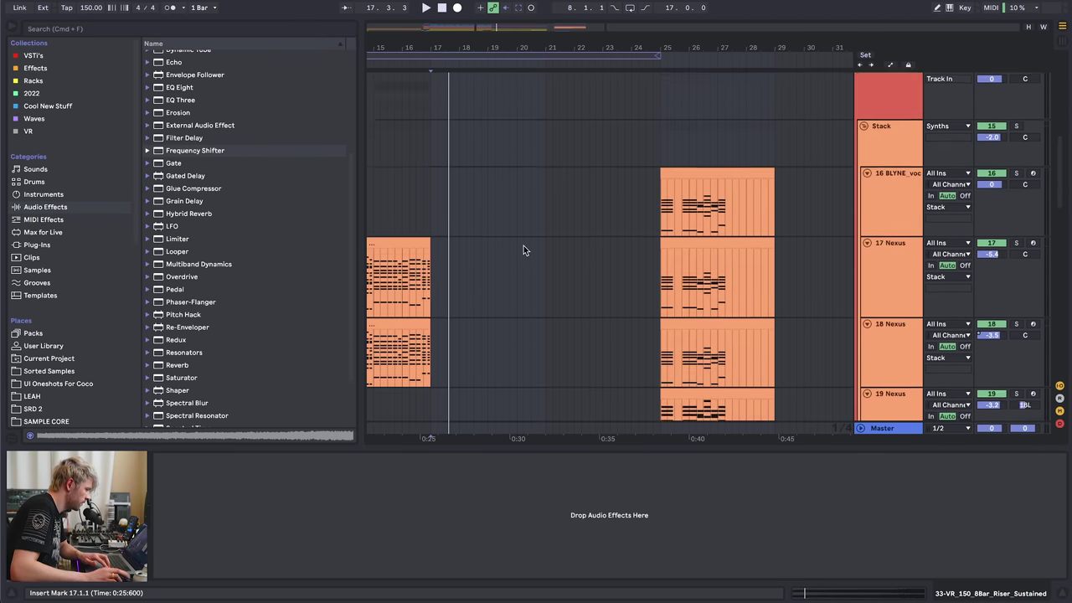
scroll(523, 253, "down", 3)
scroll(265, 141, "up", 5)
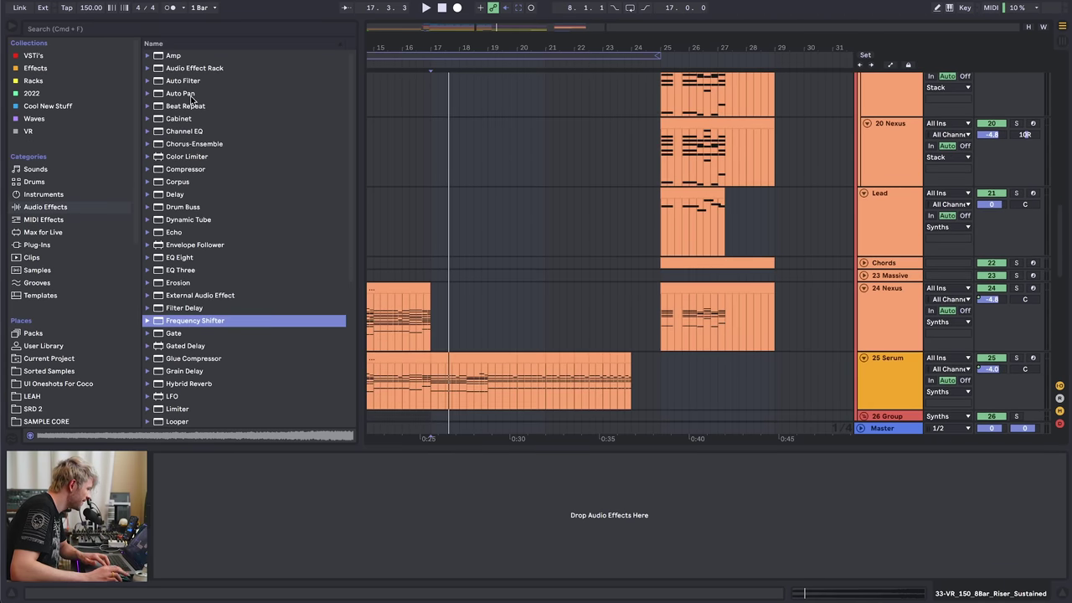
left_click_drag(180, 93, 546, 239)
left_click_drag(540, 474, 541, 477)
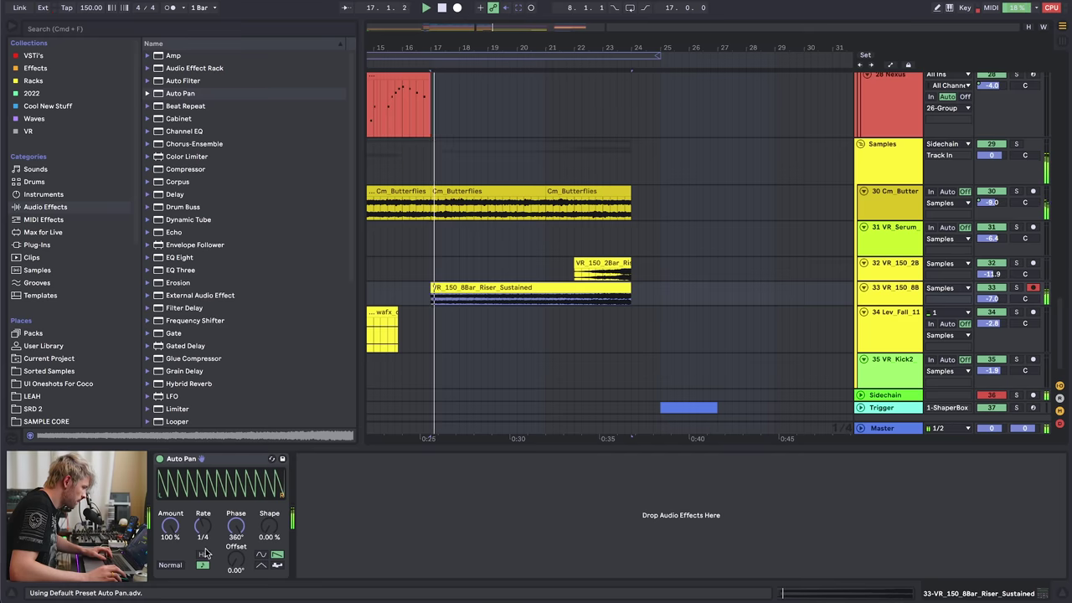
- Play the sustained riser from bar 17 and remove the Auto Pan effect from track 33
left_click_drag(436, 47, 433, 54)
key("space")
left_click(214, 458)
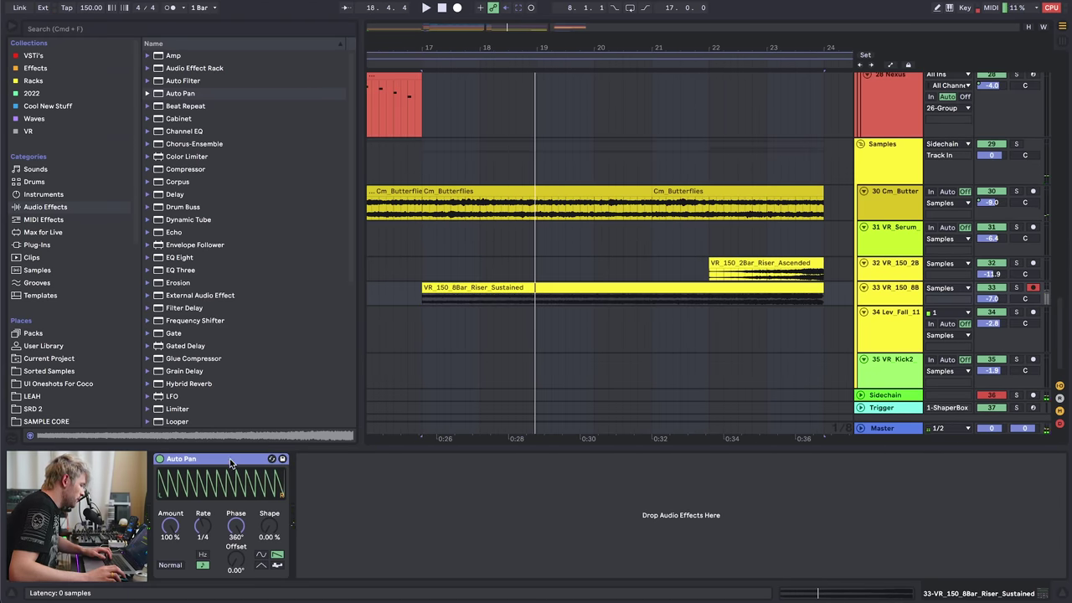
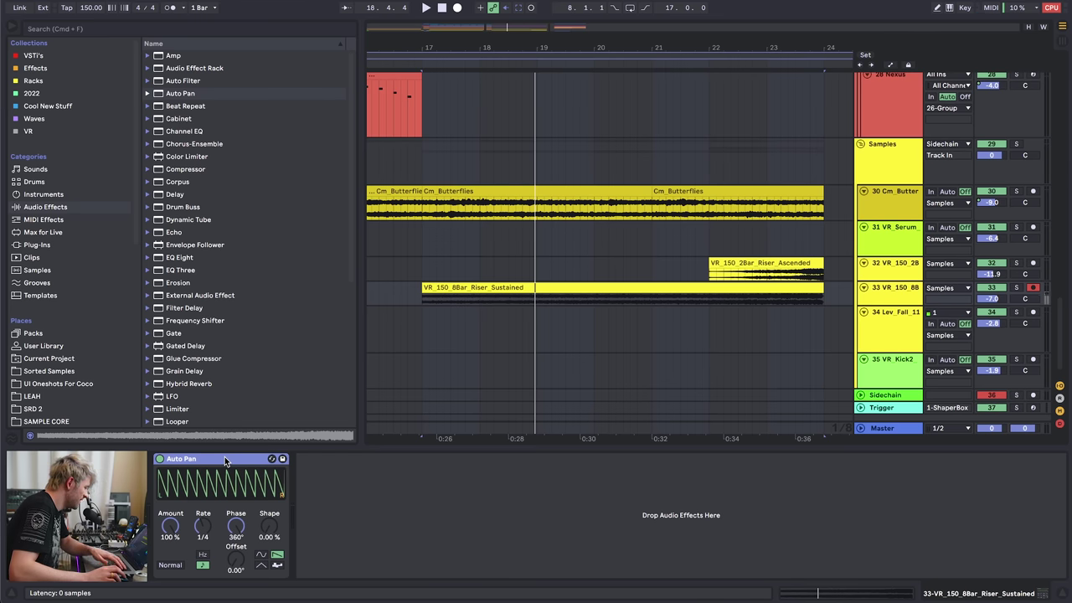
key("Delete")
- Find ShaperBox 2 in the Effects collection and load it onto track 33 with the sustained riser
left_click(40, 70)
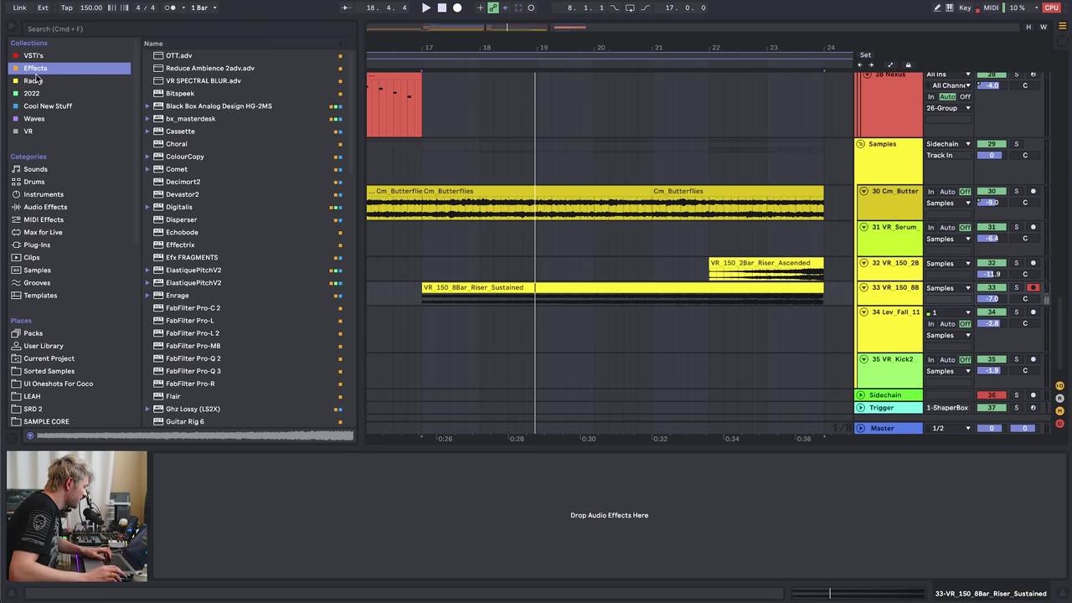
left_click(36, 82)
left_click(39, 70)
left_click_drag(357, 126, 351, 364)
scroll(224, 225, "up", 2)
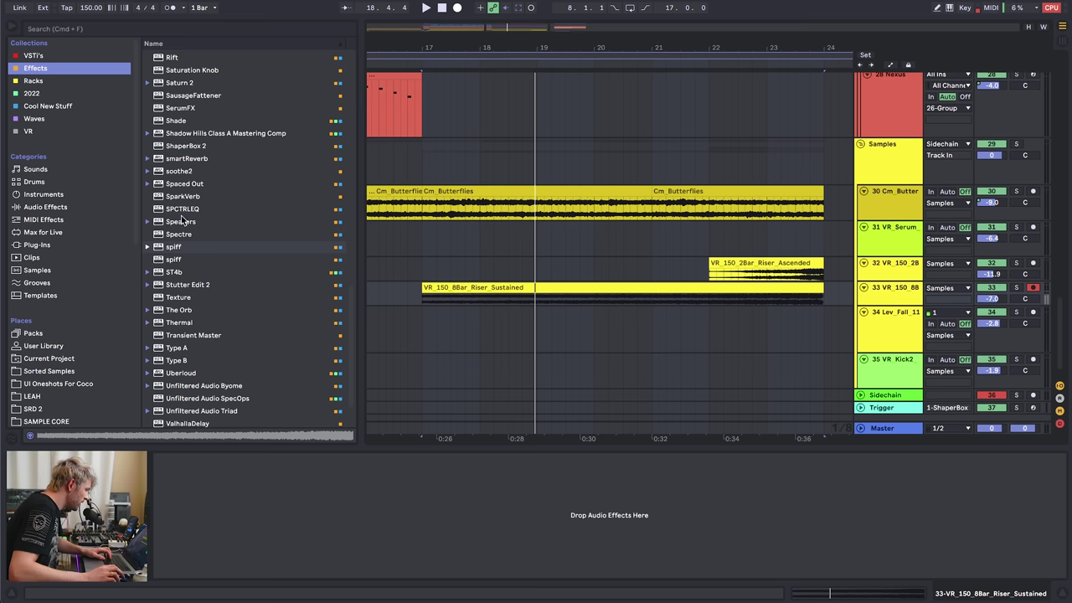
left_click_drag(186, 151, 428, 249)
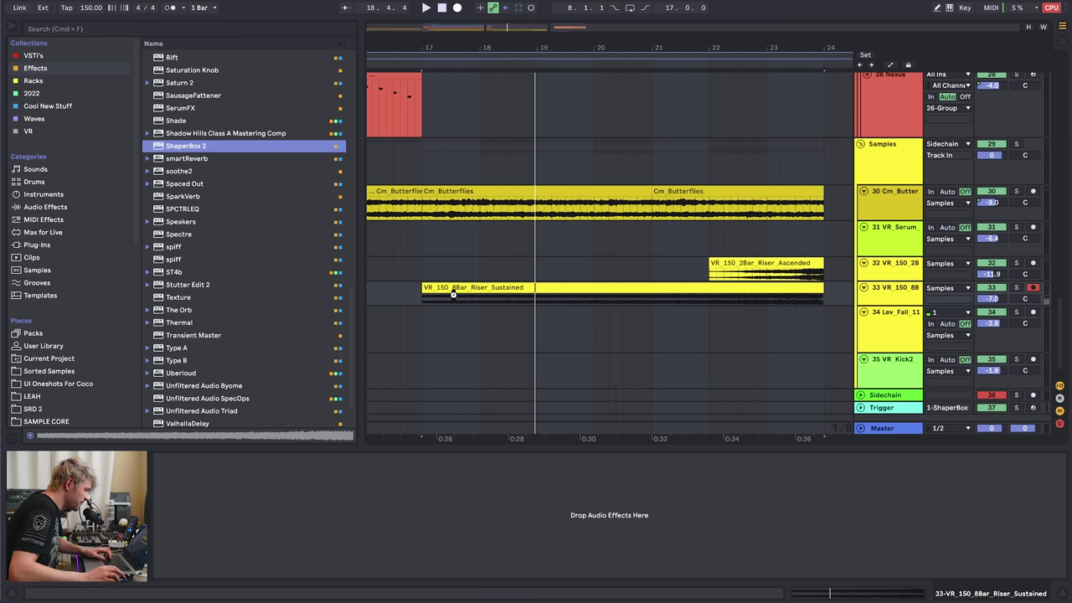
left_click_drag(445, 290, 446, 289)
- Give ShaperBox 2's volume shaper the Basic falling saw curve and choose its LFO length and MIDI trigger mode
left_click(209, 428)
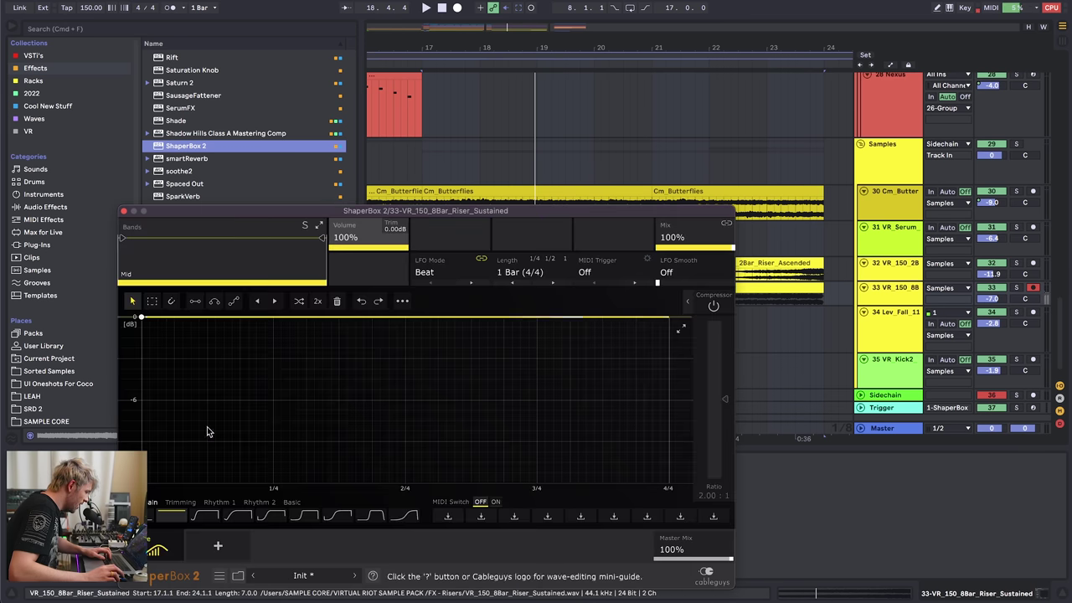
left_click(292, 502)
left_click(305, 515)
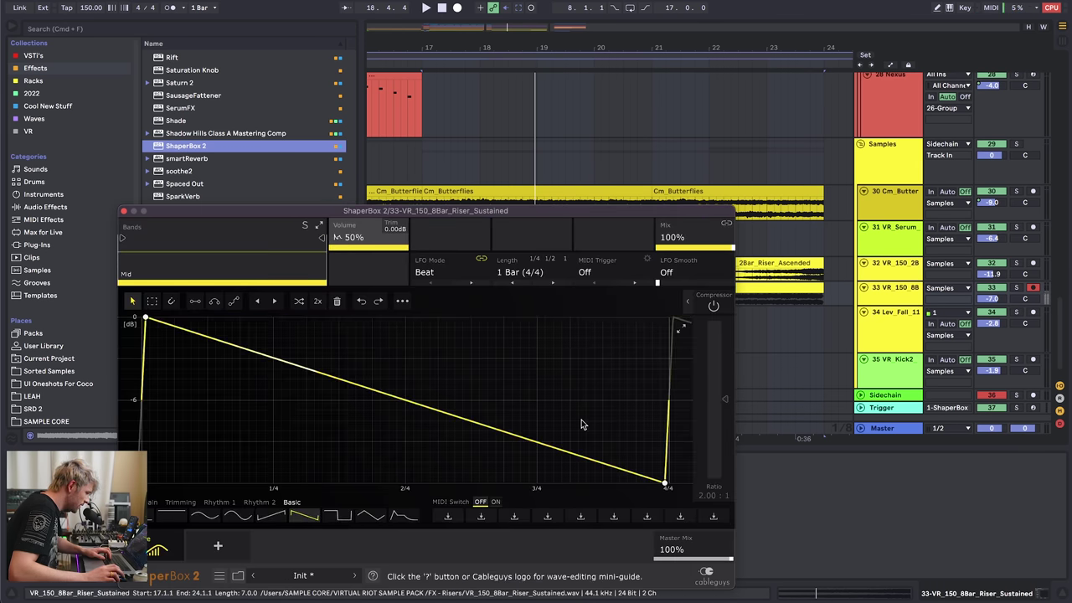
left_click(520, 272)
left_click(529, 412)
left_click(600, 276)
left_click(610, 304)
left_click(123, 210)
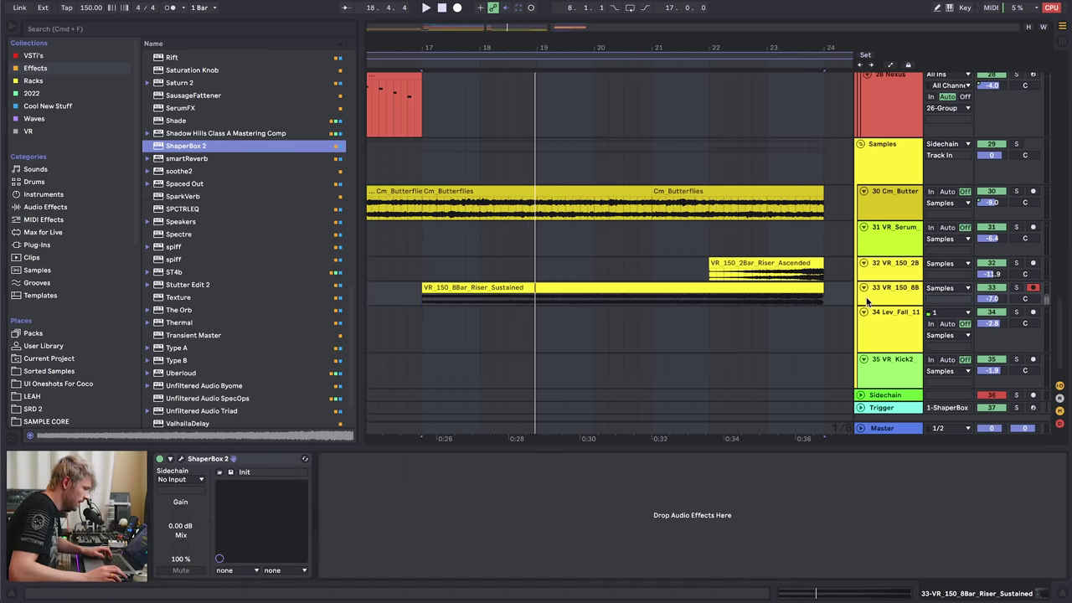
- Insert a MIDI track below track 33 and route its output to ShaperBox 2 on the sustained riser track
left_click(866, 301)
key("super+shift+t")
left_click(960, 349)
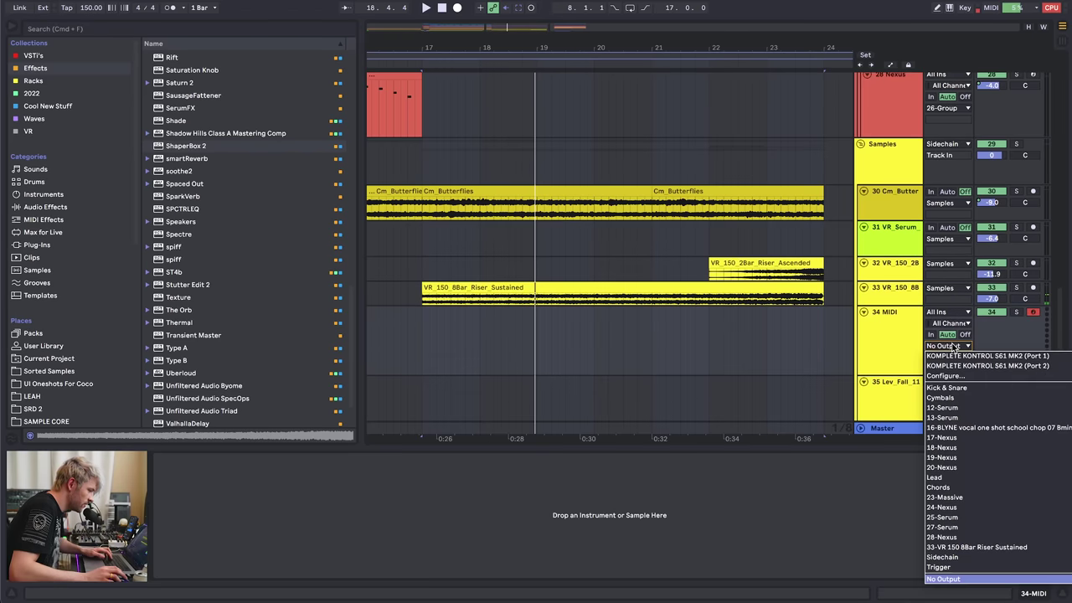
left_click(955, 549)
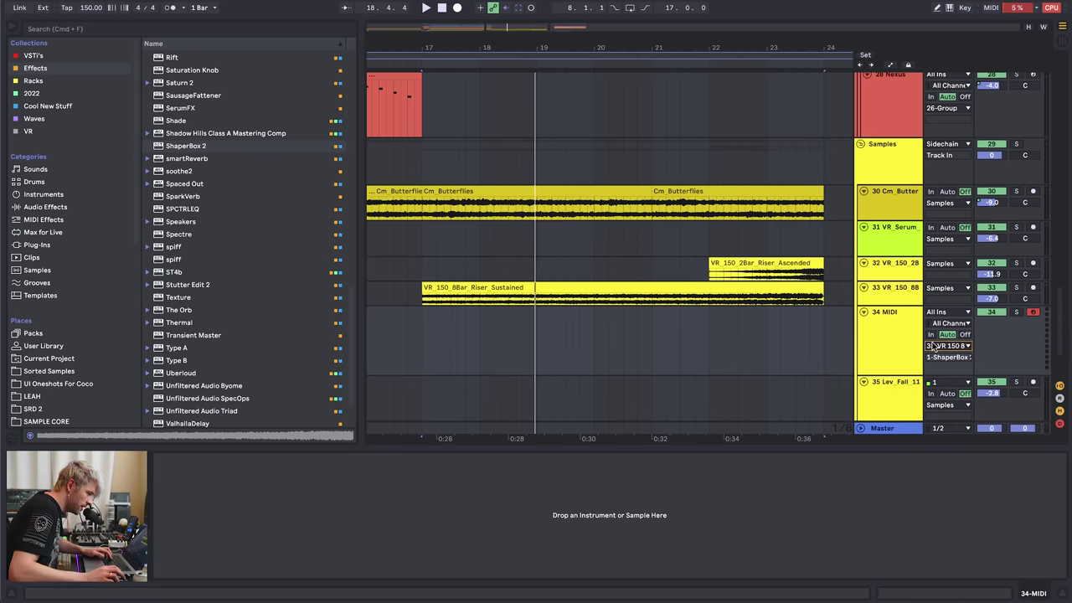
- Copy the 13 Serum bass notes from bars 17 to 24 into the new MIDI track 34
left_click_drag(427, 329, 787, 317)
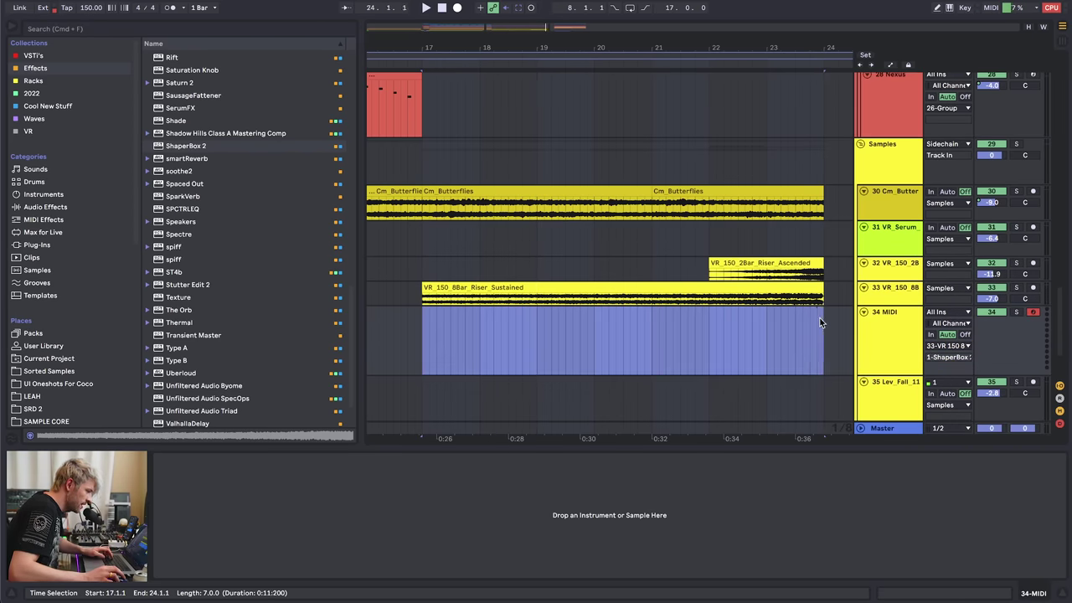
left_click_drag(1054, 285, 1059, 130)
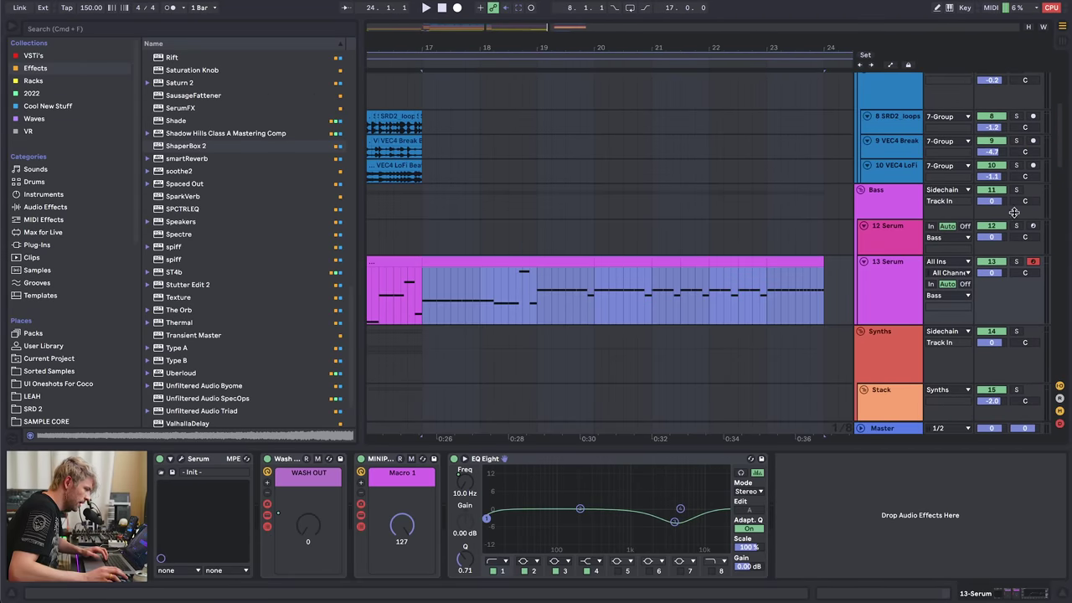
scroll(503, 251, "down", 15)
left_click(457, 257)
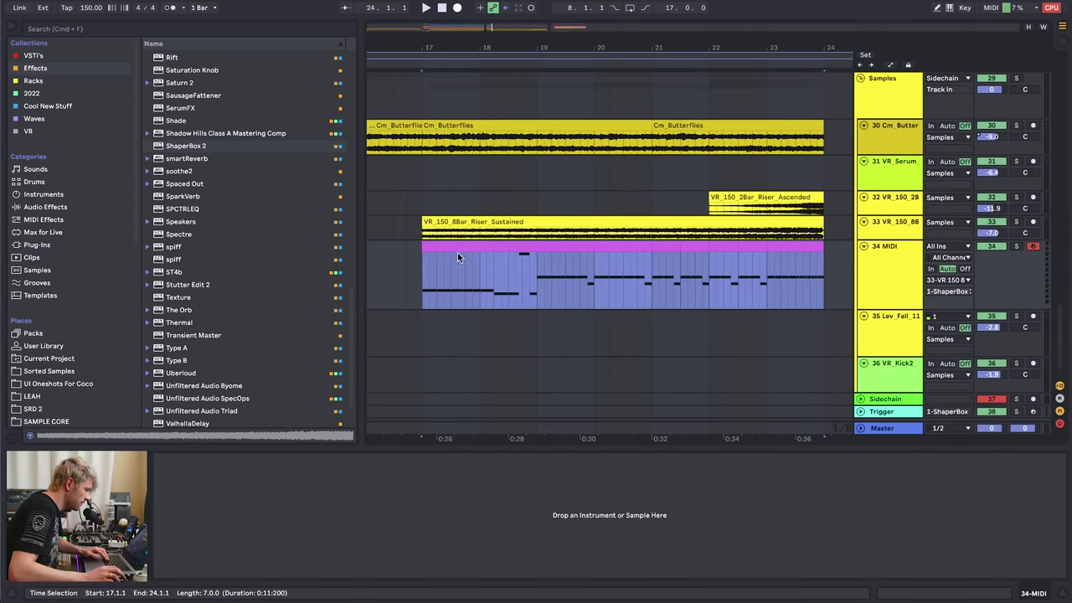
- Inspect the copied notes on track 34 and listen to how they gate the sustained riser, including from bar 21
double_click(469, 243)
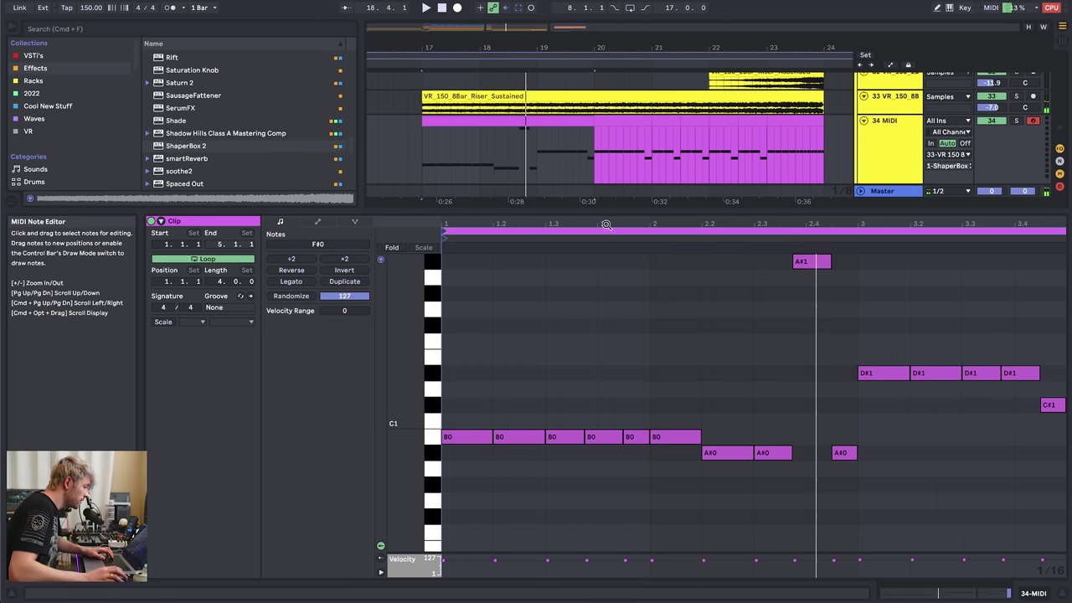
left_click(515, 151)
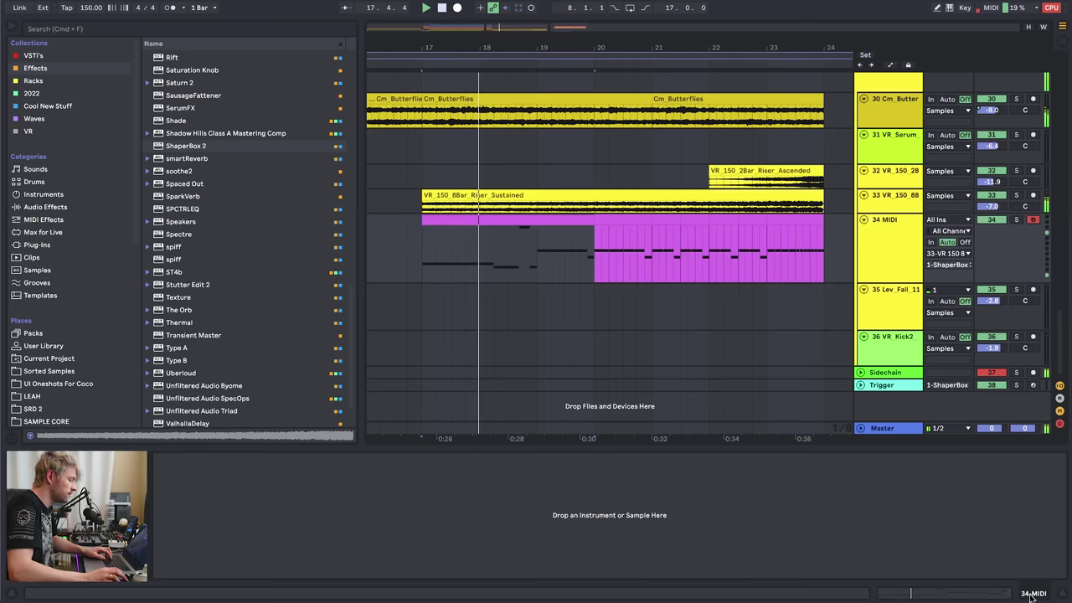
key("shift+Tab")
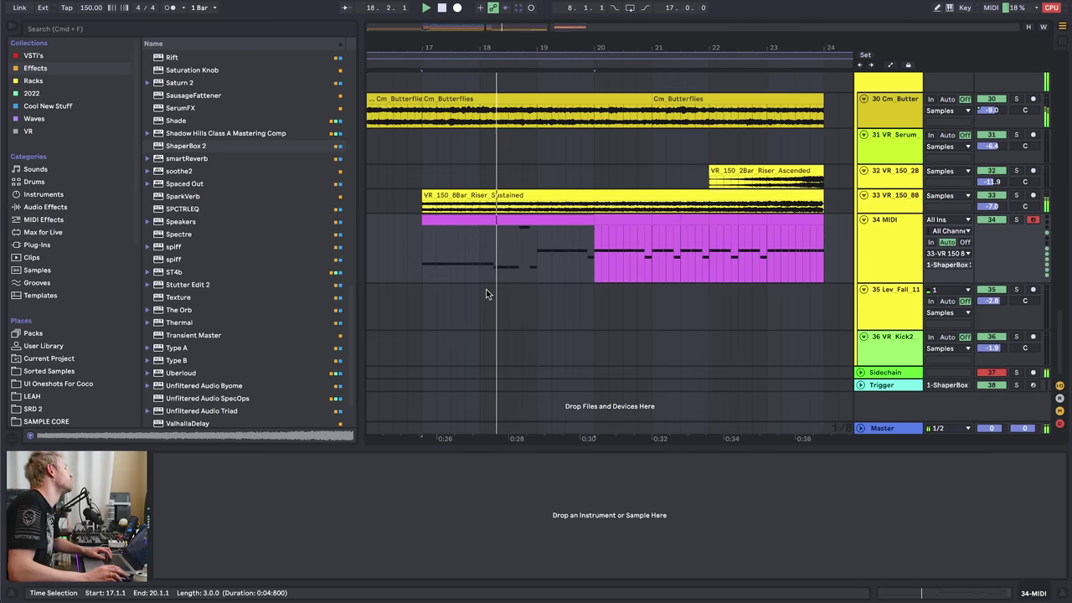
left_click(904, 195)
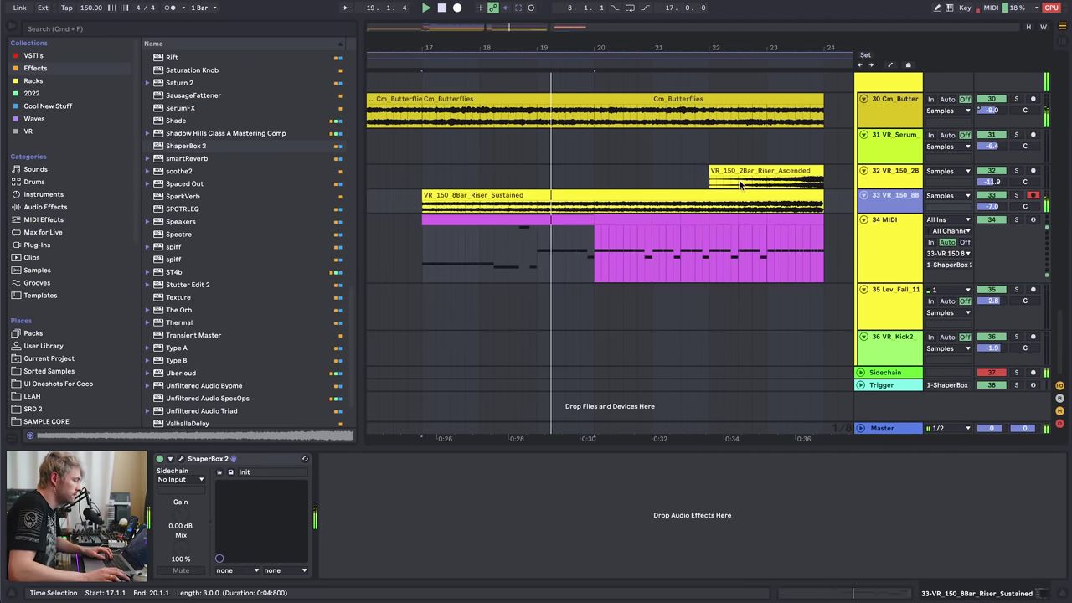
left_click(675, 205)
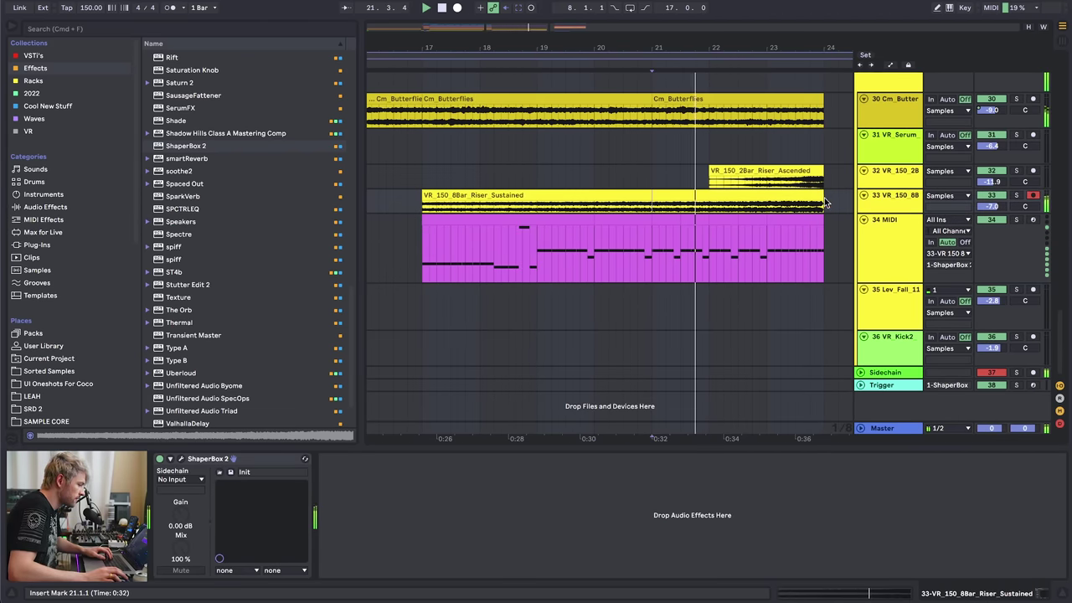
left_click(862, 196)
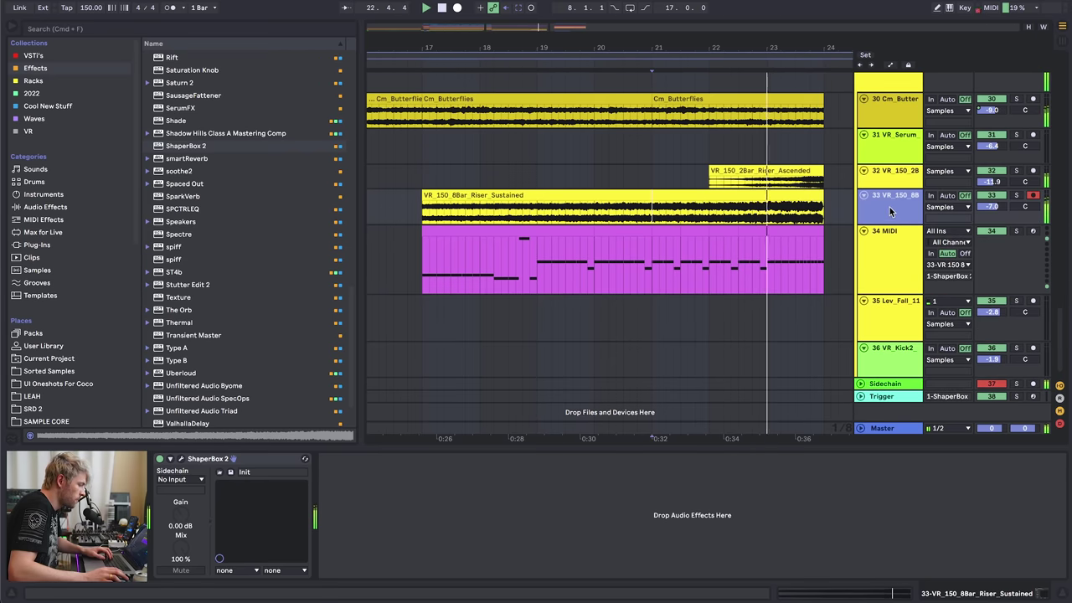
- Place wafx_downlifter_furtherdown reversed on a new audio track so it ends at bar 24, and lower the track to about -8.5 dB
left_click(767, 209)
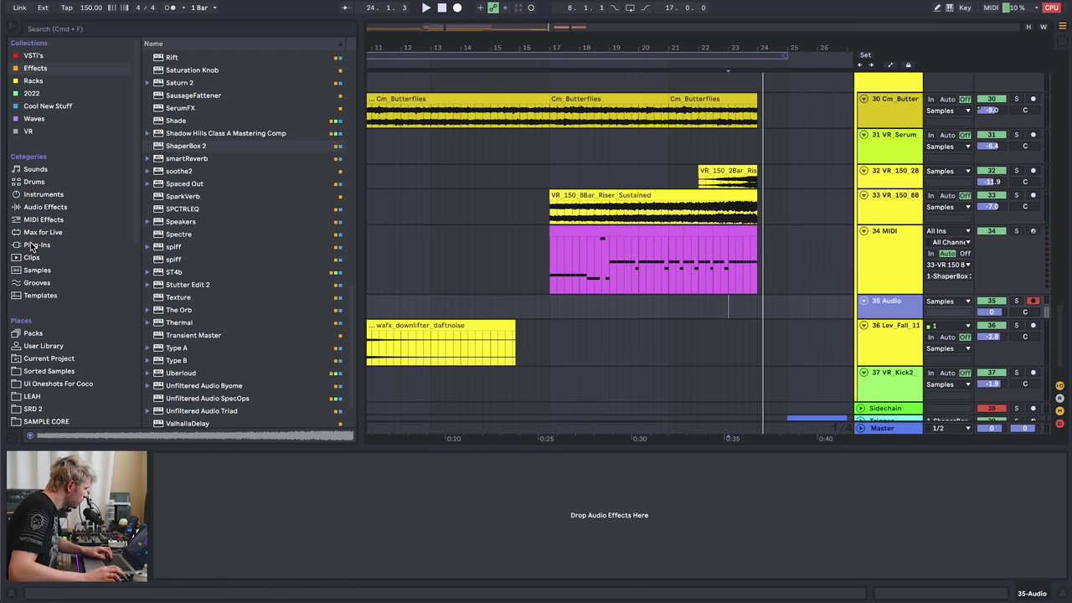
left_click(31, 245)
scroll(38, 201, "down", 3)
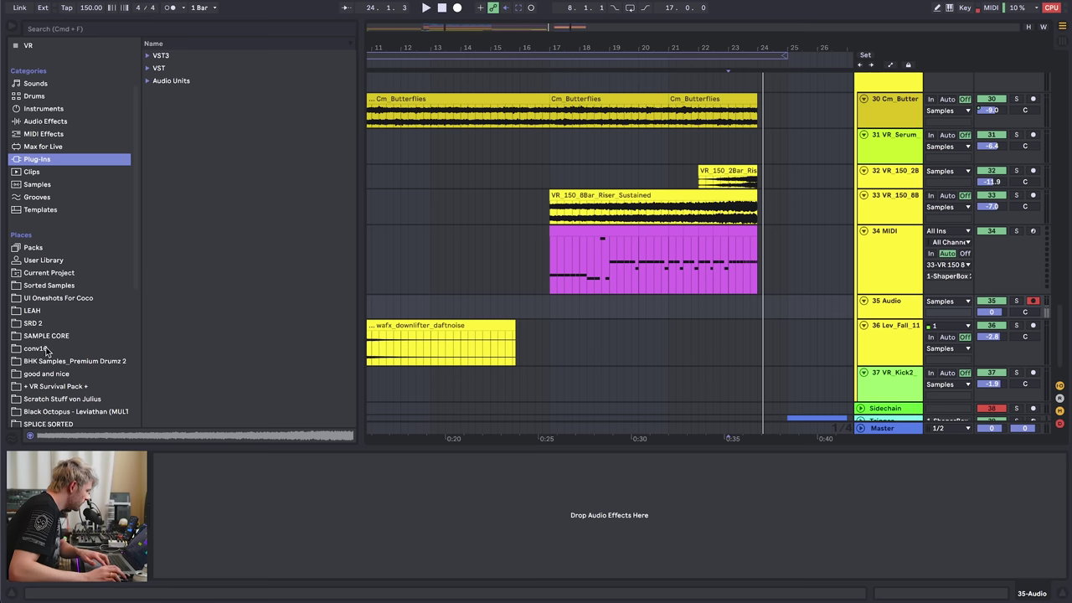
left_click(62, 387)
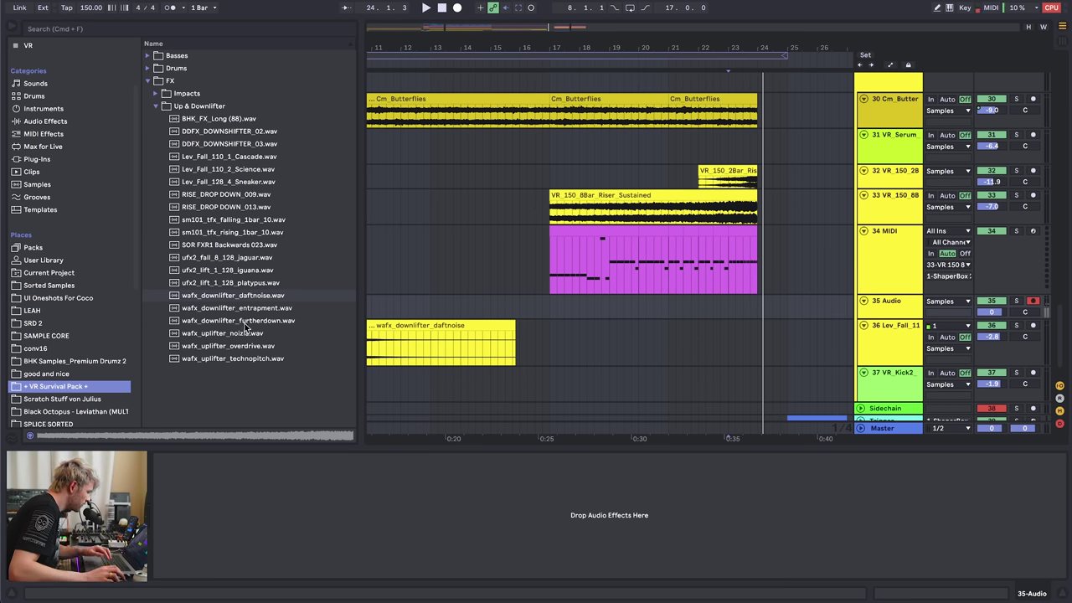
left_click_drag(243, 322, 658, 304)
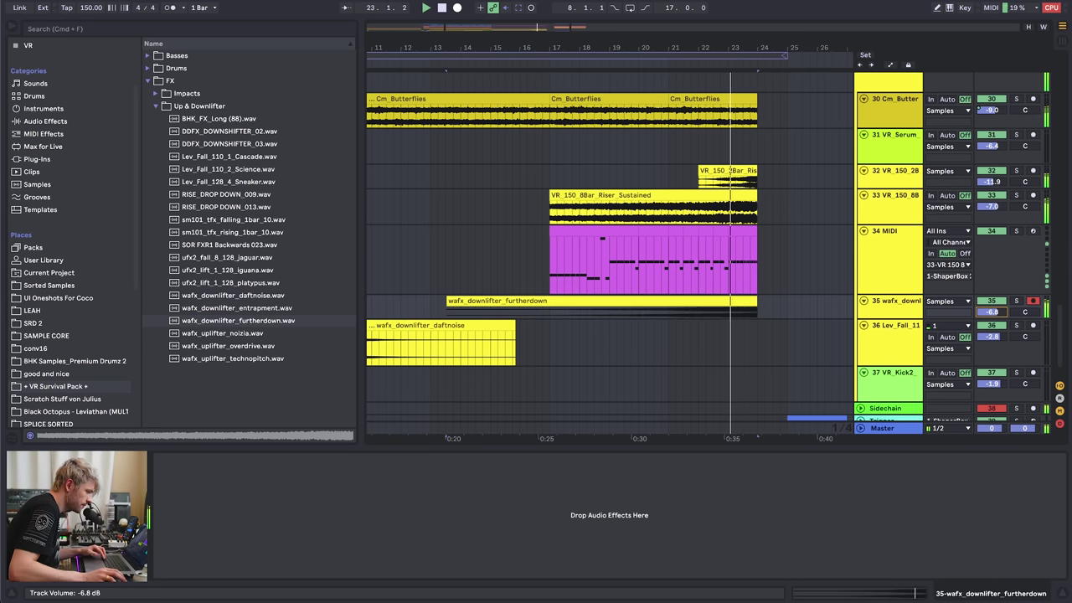
left_click_drag(991, 312, 991, 317)
- Insert an audio track below track 35 and preview the sm101 impact samples in the VR Survival Pack's 05 Crash folder
left_click(892, 310)
key("super+t")
key("space")
left_click(185, 84)
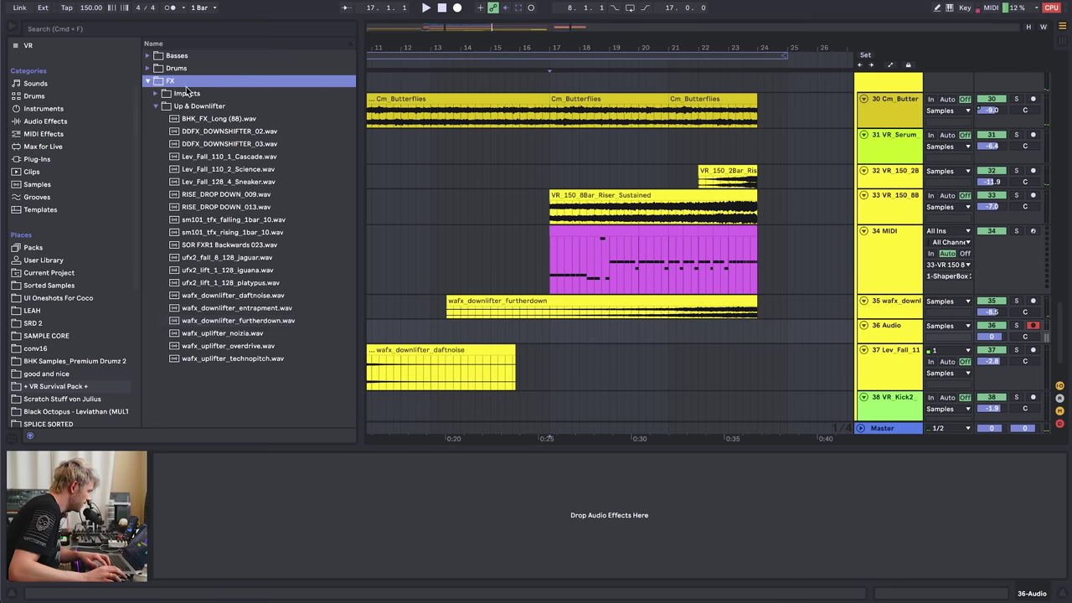
left_click(159, 93)
left_click(175, 69)
left_click(186, 81)
left_click(191, 121)
left_click(193, 131)
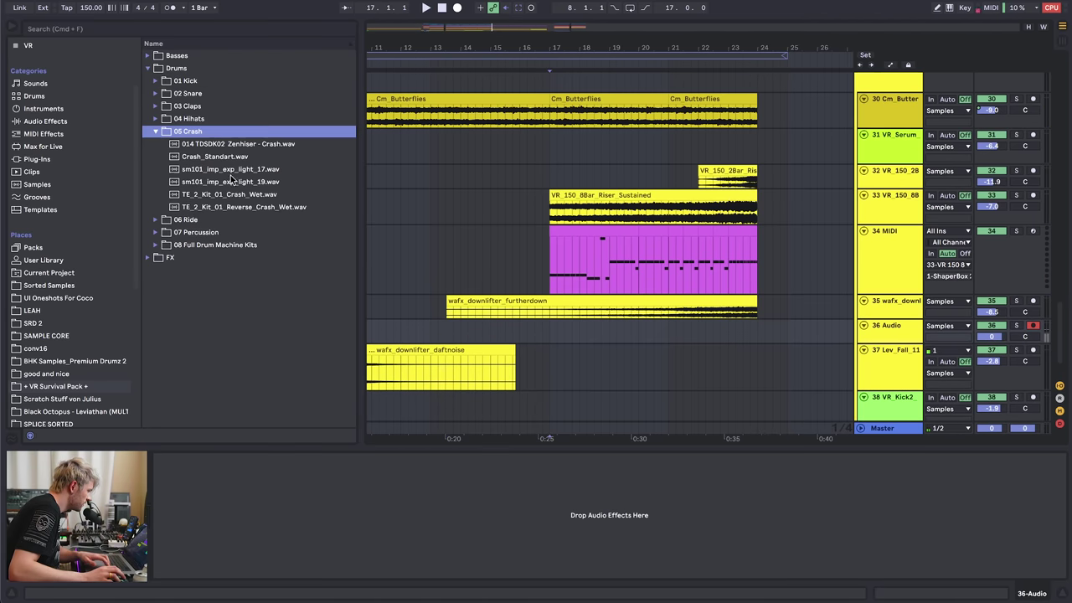
left_click(235, 181)
left_click(236, 171)
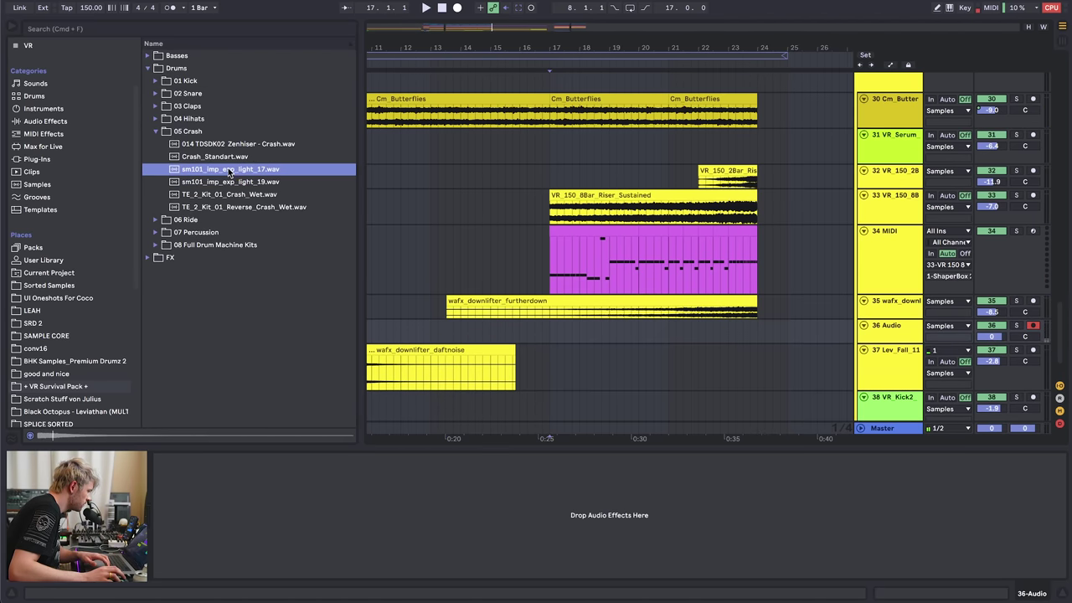
- Place sm101_imp_exp_light_17 at bar 17 on track 36, split it at bar 24, reverse the first part and delete the remainder
left_click_drag(227, 176, 552, 336)
left_click(756, 334)
key("super+e")
key("r")
left_click(794, 327)
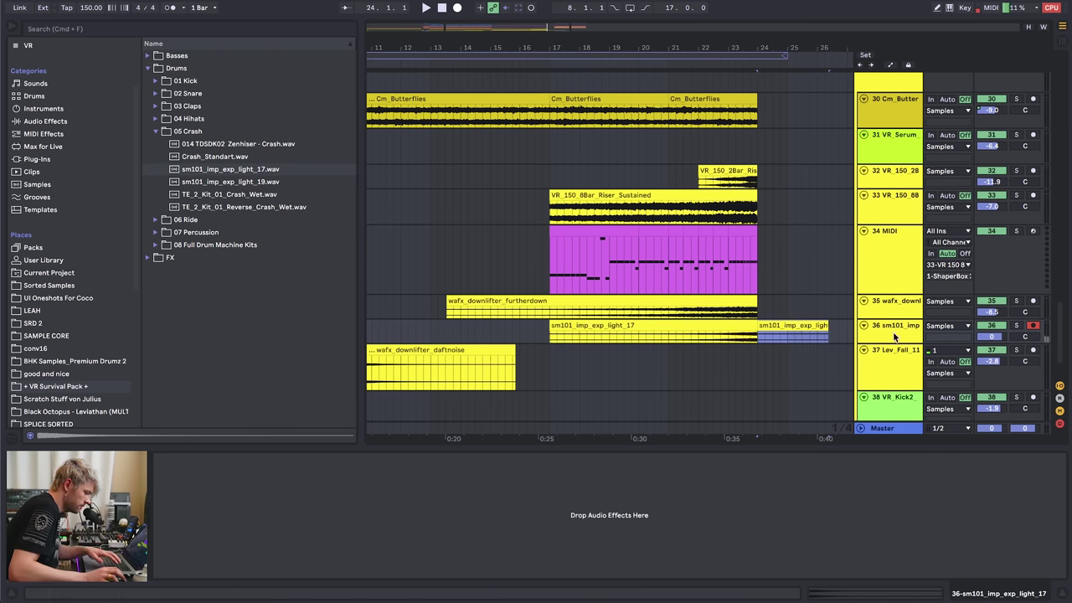
key("Delete")
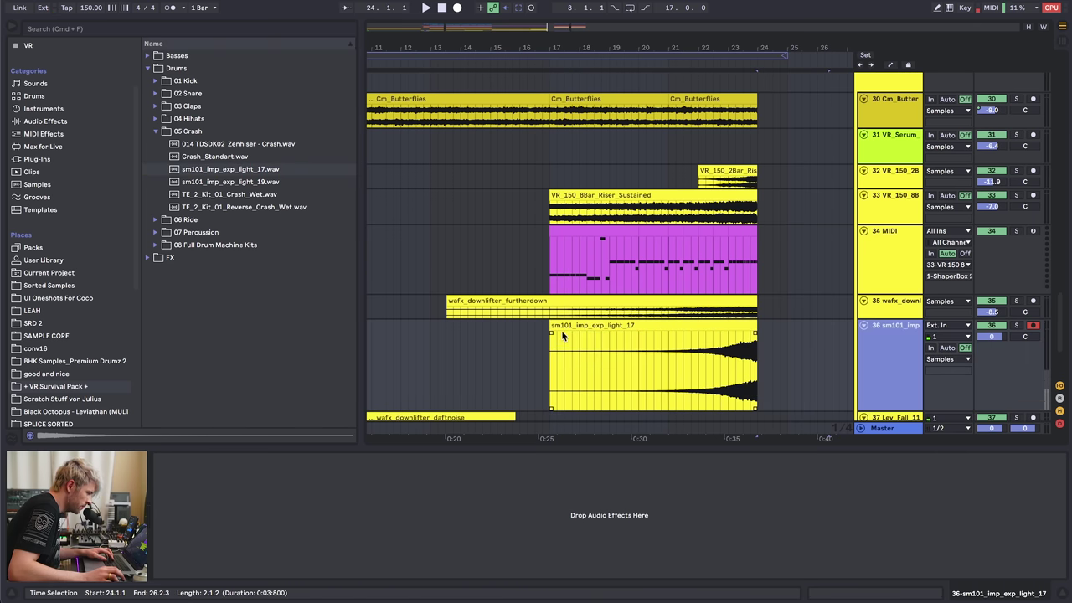
- Shorten the reversed impact to bars 20.4 to 24 with a fade-in, and lower track 36 to -4.3 dB
left_click_drag(550, 324, 775, 331)
key("space")
left_click_drag(991, 335, 992, 352)
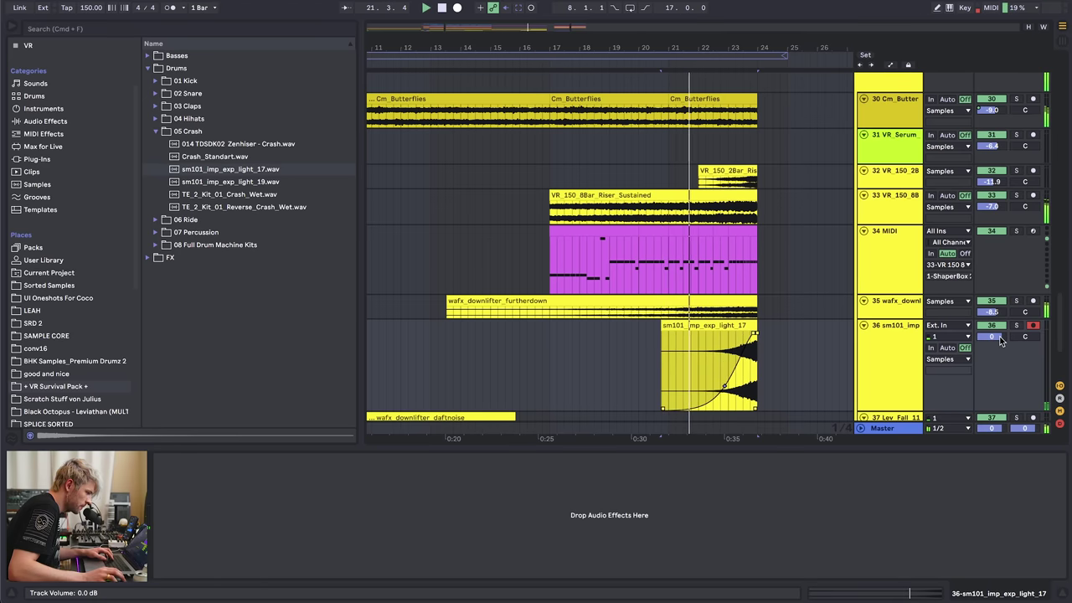
- Refine the reversed impact's fade-in curve and set the volume of track 36 to -3.2 dB
left_click(718, 385)
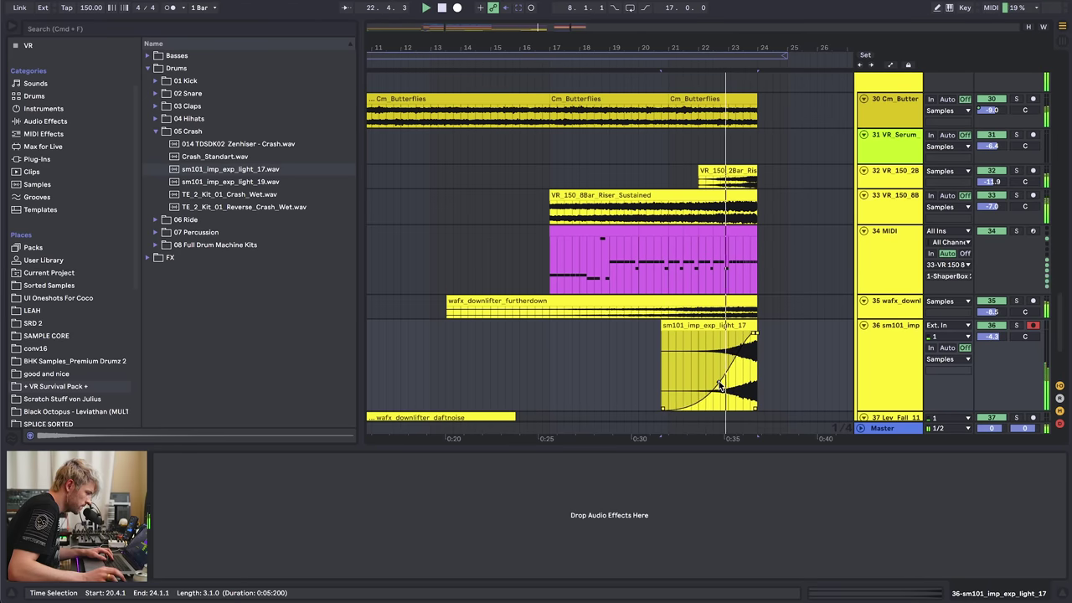
left_click_drag(722, 386, 728, 391)
left_click_drag(991, 337, 991, 331)
key("space")
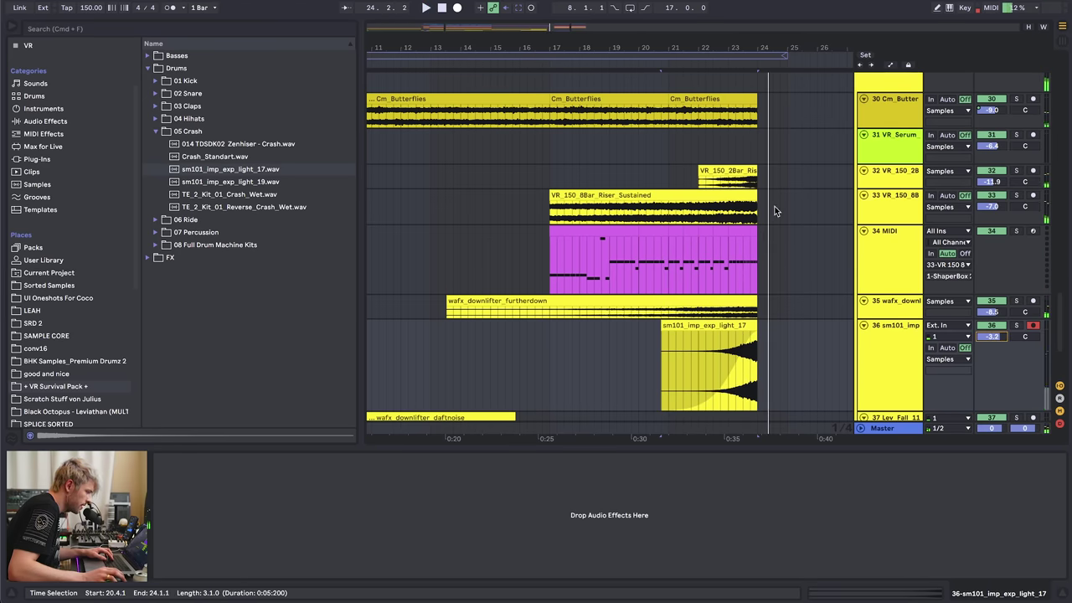
- Look over the tracks around the bar 24 transition and play the arrangement from bar 8.2
scroll(769, 237, "up", 20)
scroll(697, 161, "up", 3)
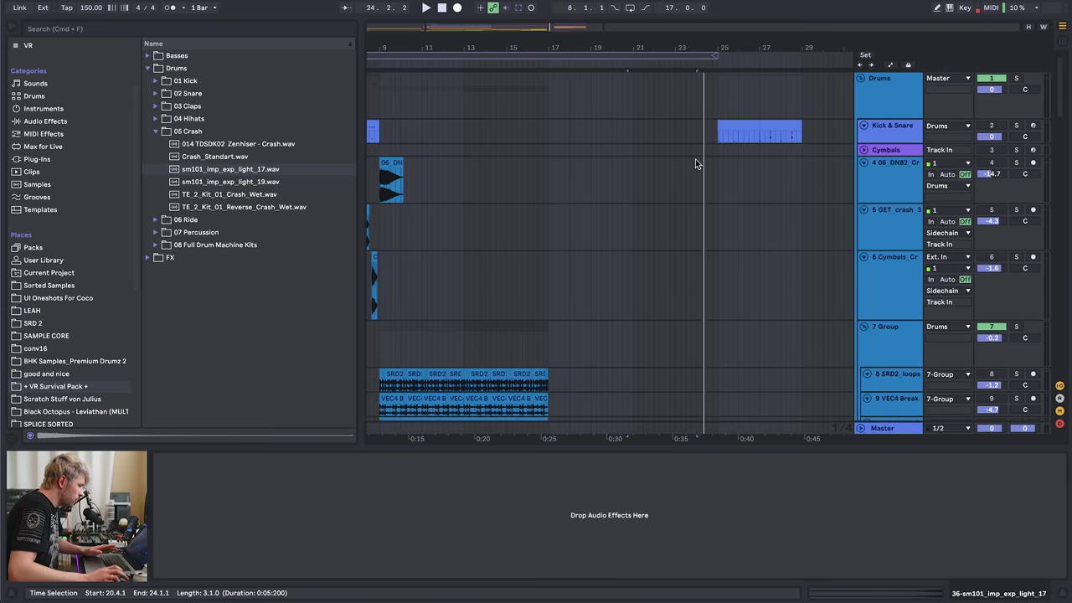
scroll(697, 201, "down", 10)
scroll(697, 201, "up", 8)
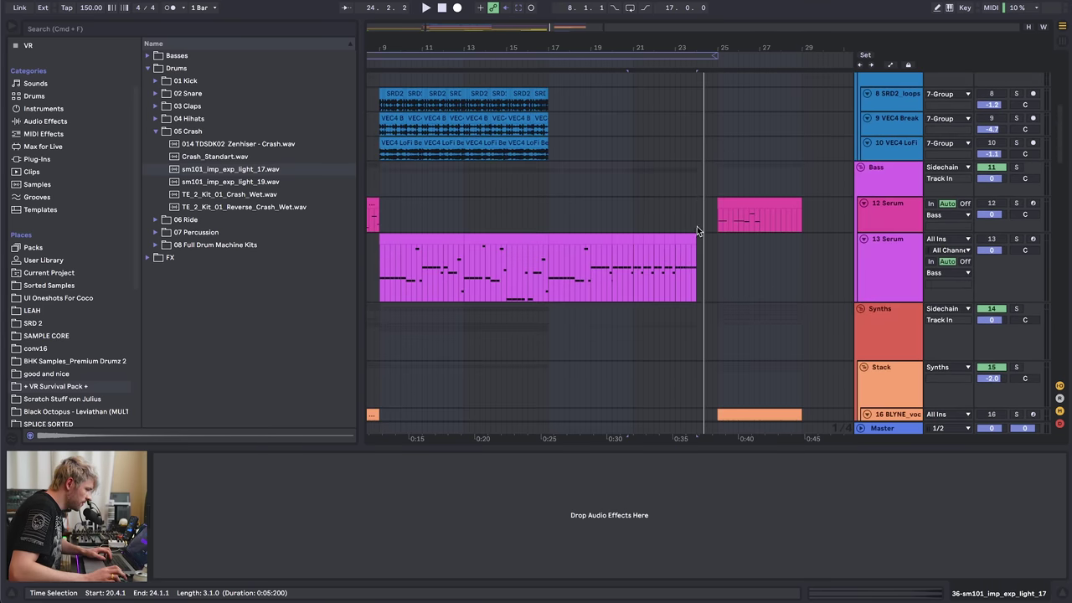
left_click(697, 242)
scroll(695, 217, "down", 5)
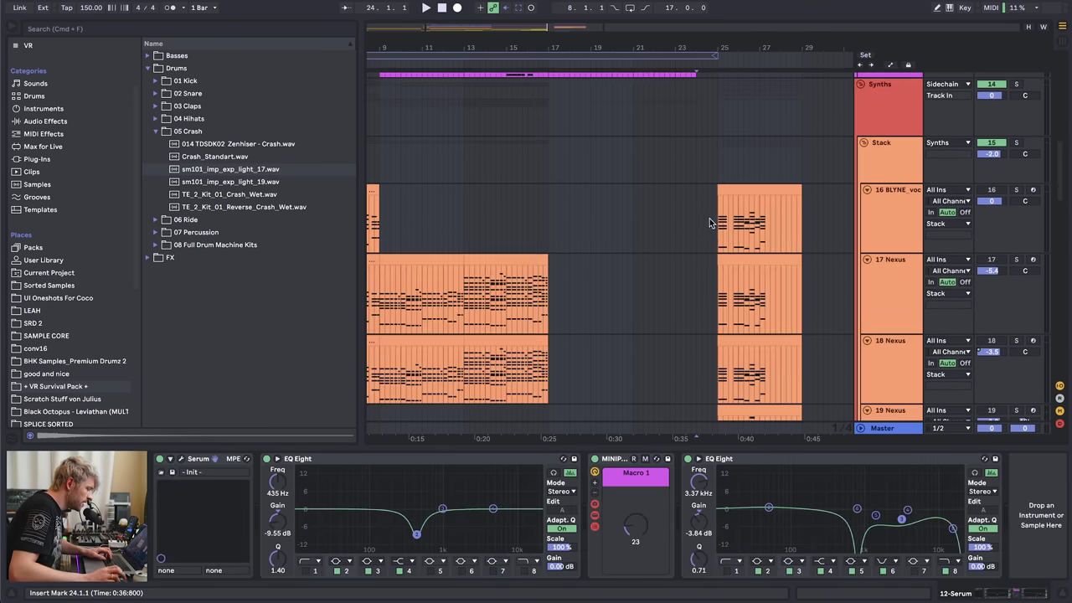
scroll(637, 236, "down", 10)
scroll(546, 239, "left", 5)
left_click(519, 138)
key("space")
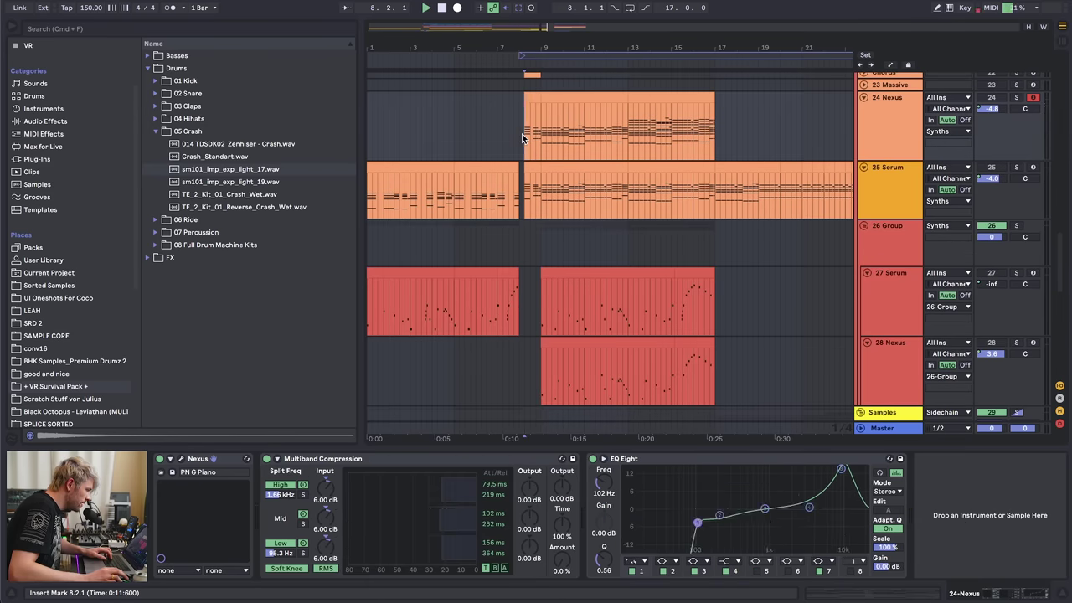
- Copy the bar 4 chord section of track 25 Serum and paste it at 24.1.3 on a new MIDI track below
left_click_drag(433, 47, 433, 52)
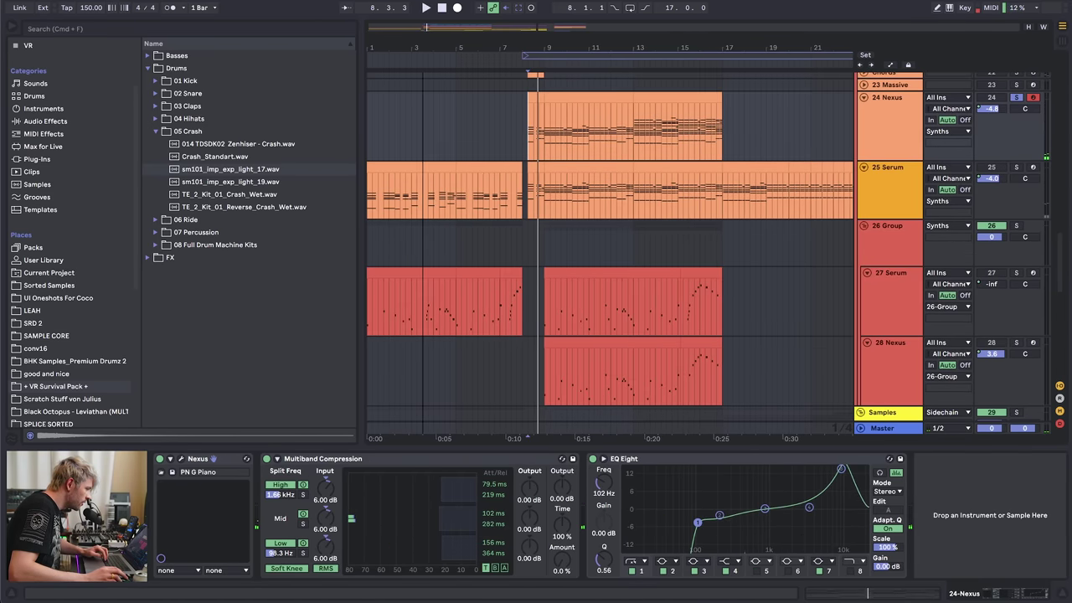
left_click(439, 189)
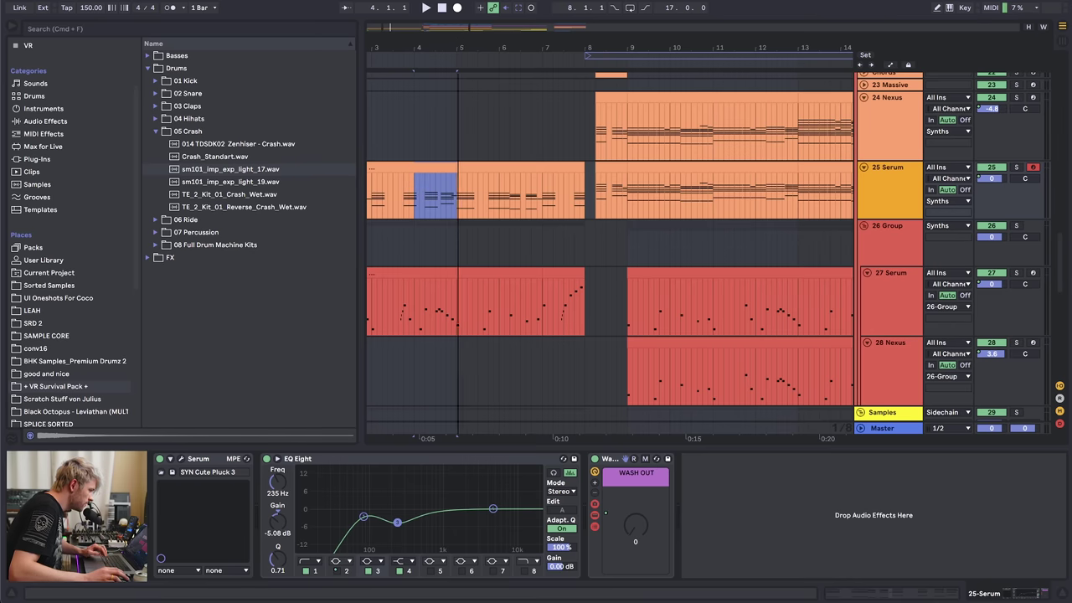
mouse_move(458, 48)
left_mouse_down()
mouse_move(289, 30)
mouse_move(314, 15)
left_mouse_up()
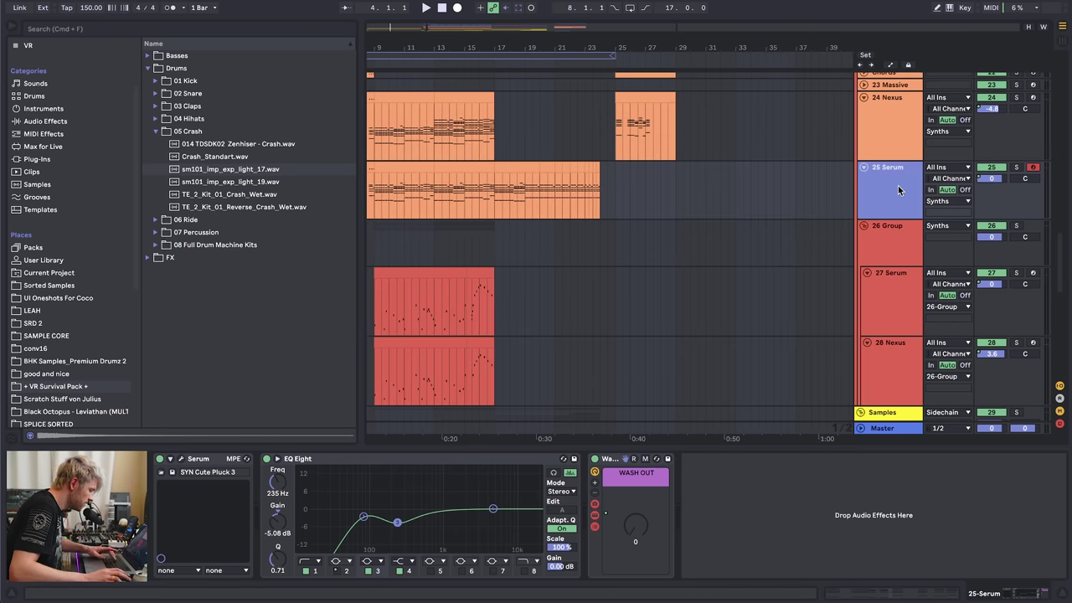
key("super+shift+t")
left_click(597, 252)
left_click_drag(594, 48, 593, 125)
key("super+v")
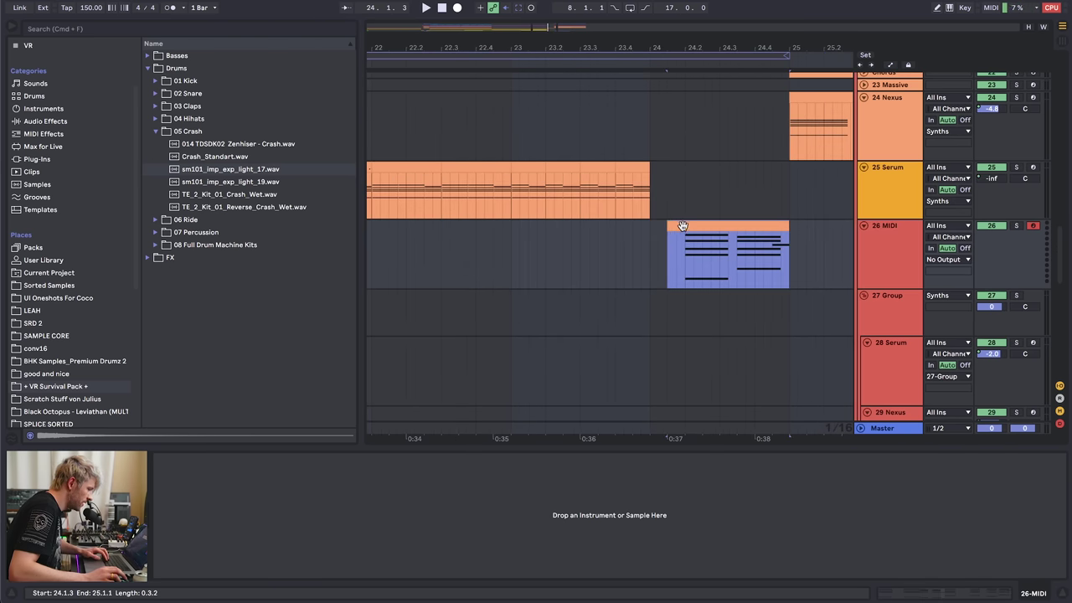
- Load Serum on the new MIDI track 26 and set the track volume to -2.3 dB while auditioning the chords
scroll(51, 99, "up", 3)
left_click(42, 56)
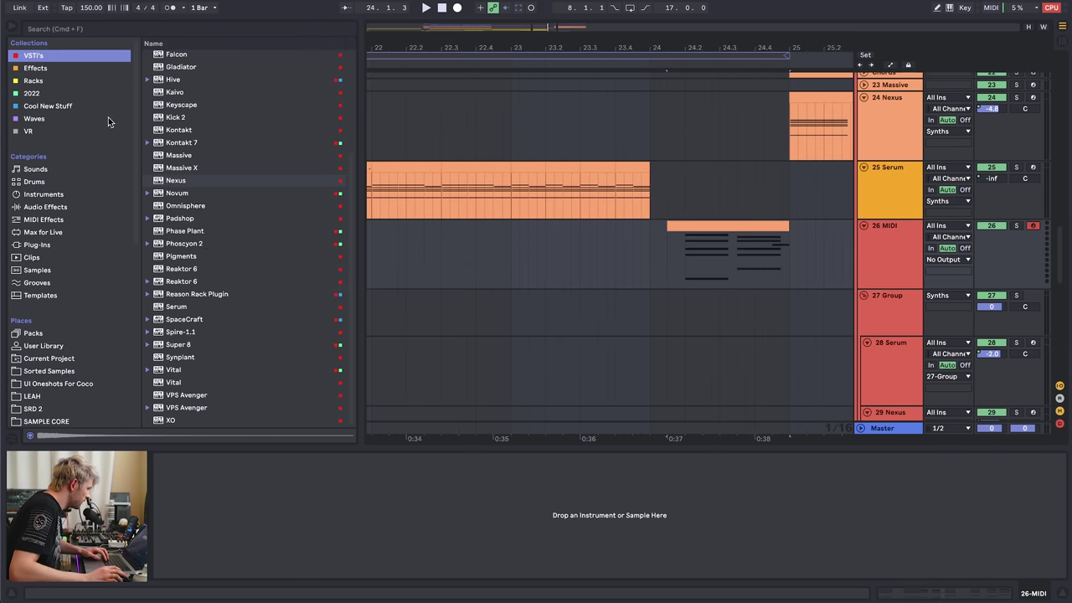
left_click(179, 307)
key("Return")
left_click(598, 256)
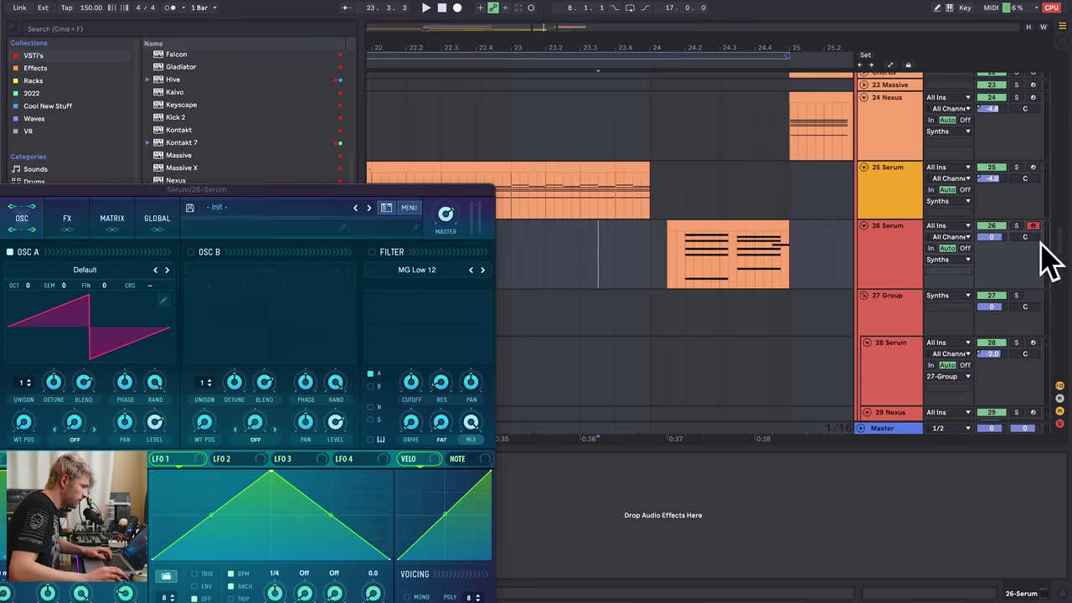
key("space")
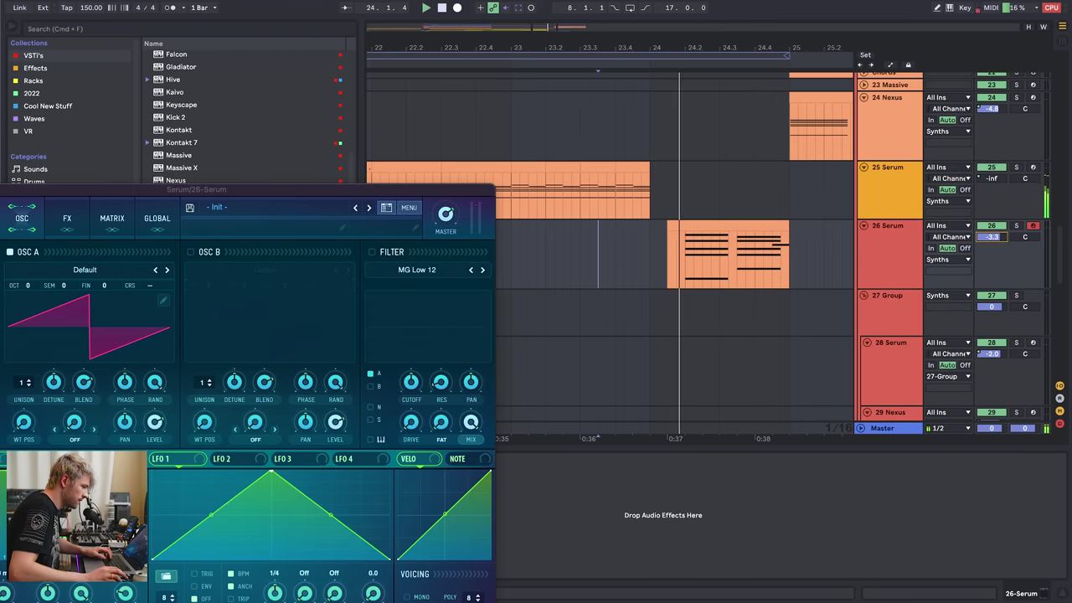
double_click(737, 255)
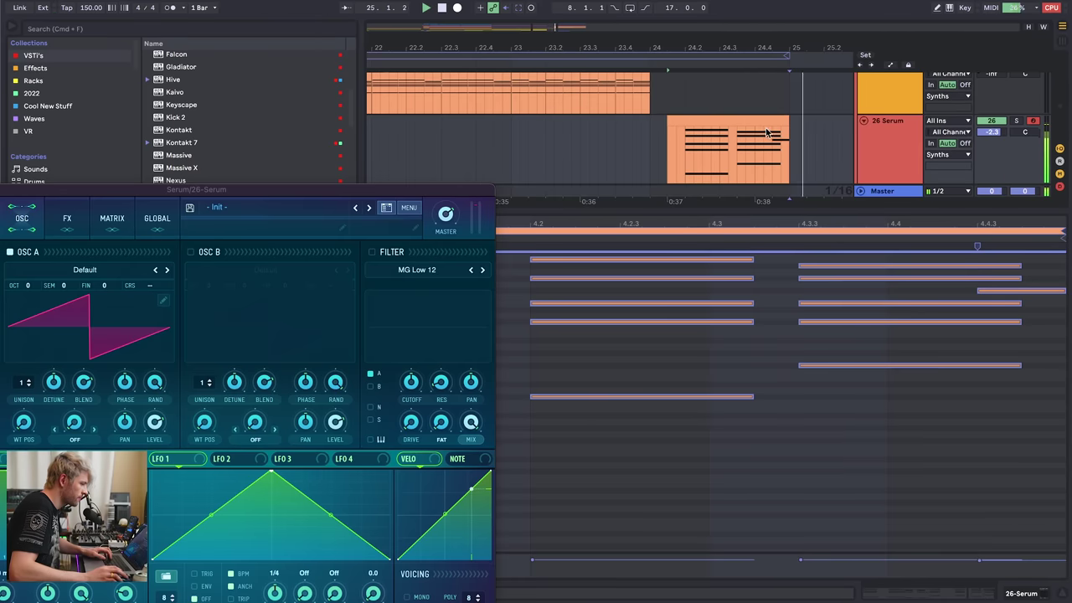
left_click(651, 153)
key("space")
- Set oscillator A to the Analog wavetable Basic Shapes and raise its wavetable position to a square wave
left_click_drag(248, 192, 462, 139)
left_click(299, 217)
mouse_move(275, 196)
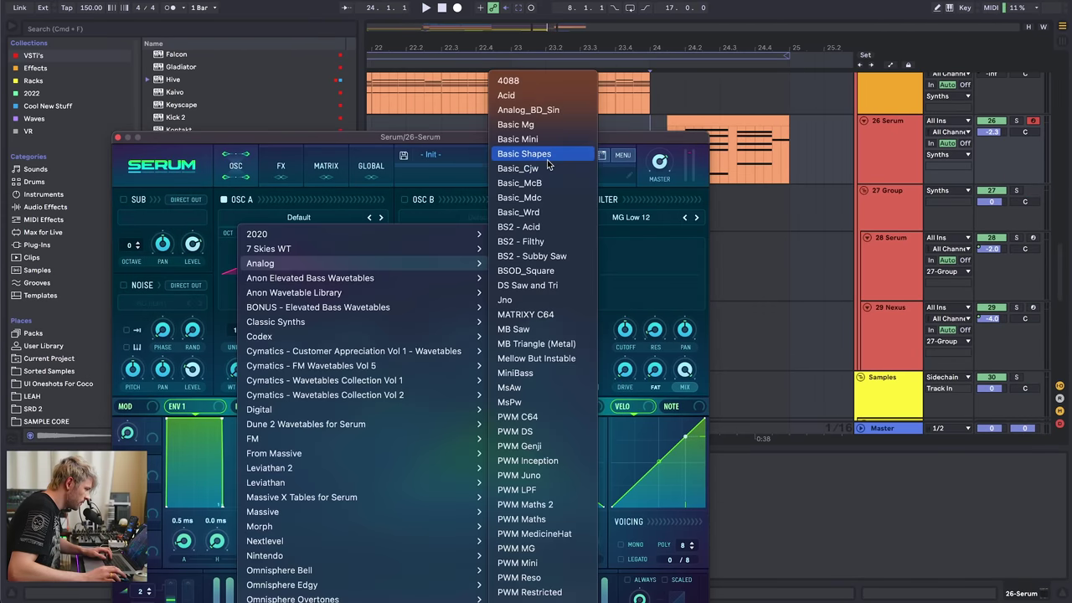
left_click(550, 148)
left_click_drag(237, 369, 248, 316)
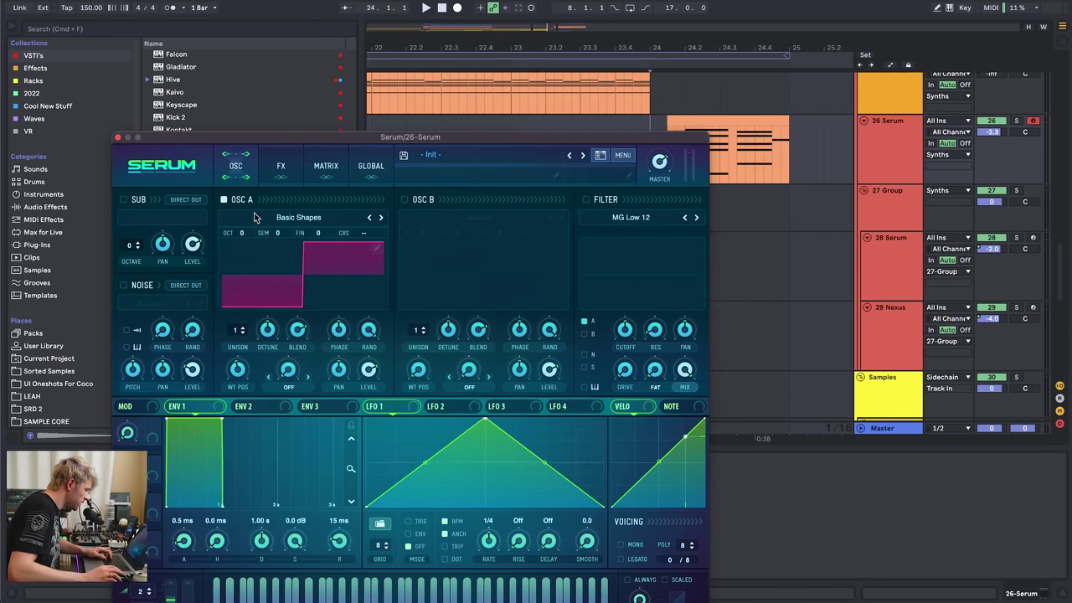
left_click(280, 166)
left_click(251, 167)
- Route LFO 1 to the global master tuning (Mast.Tun) in Serum's modulation matrix
left_click(324, 166)
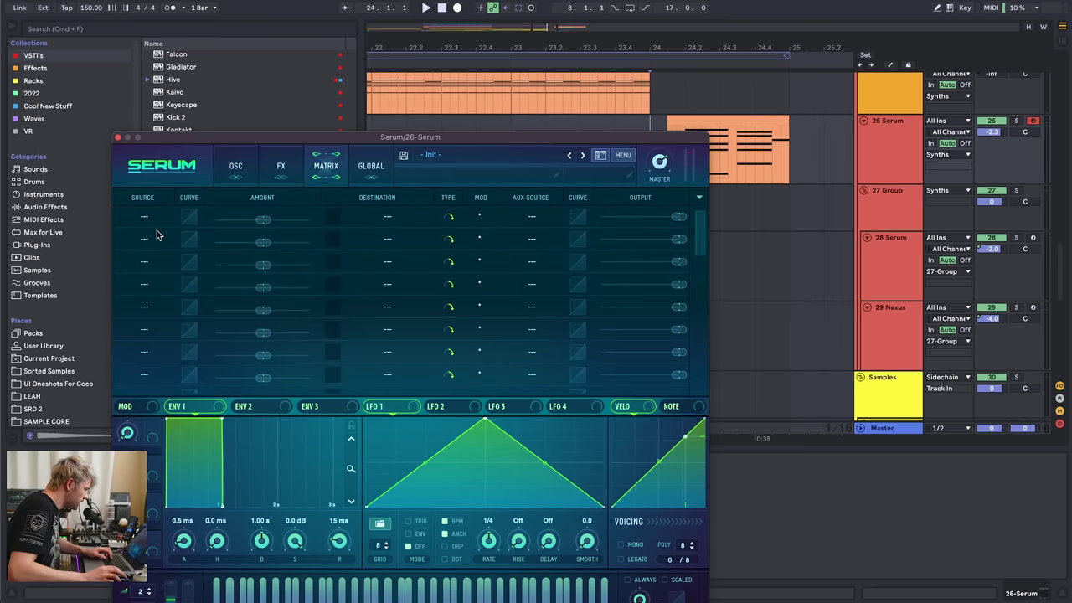
left_click(142, 218)
left_click(176, 306)
left_click(388, 216)
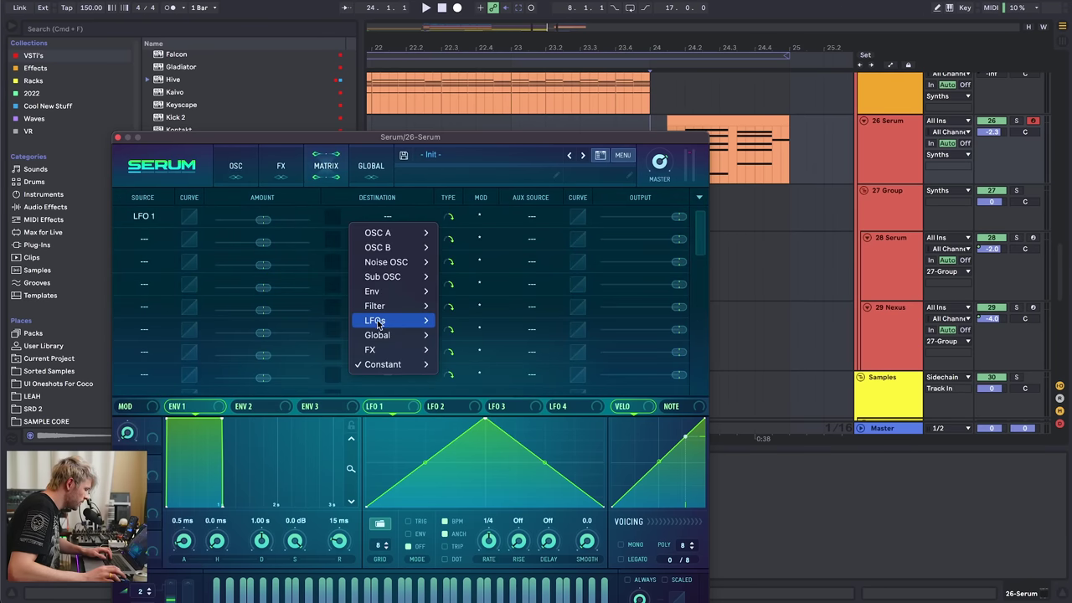
mouse_move(399, 343)
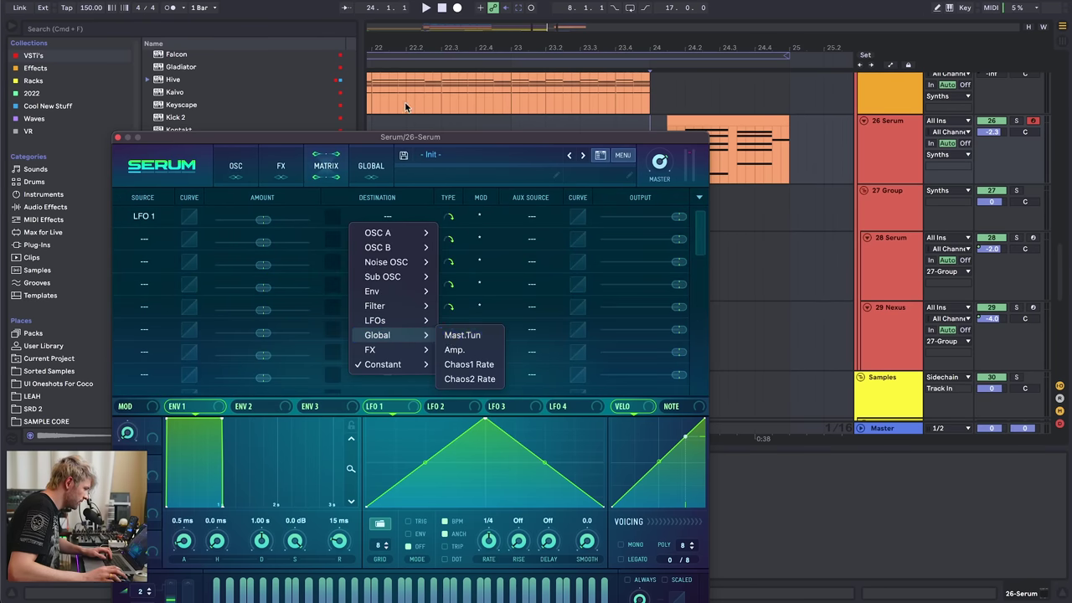
left_click(469, 336)
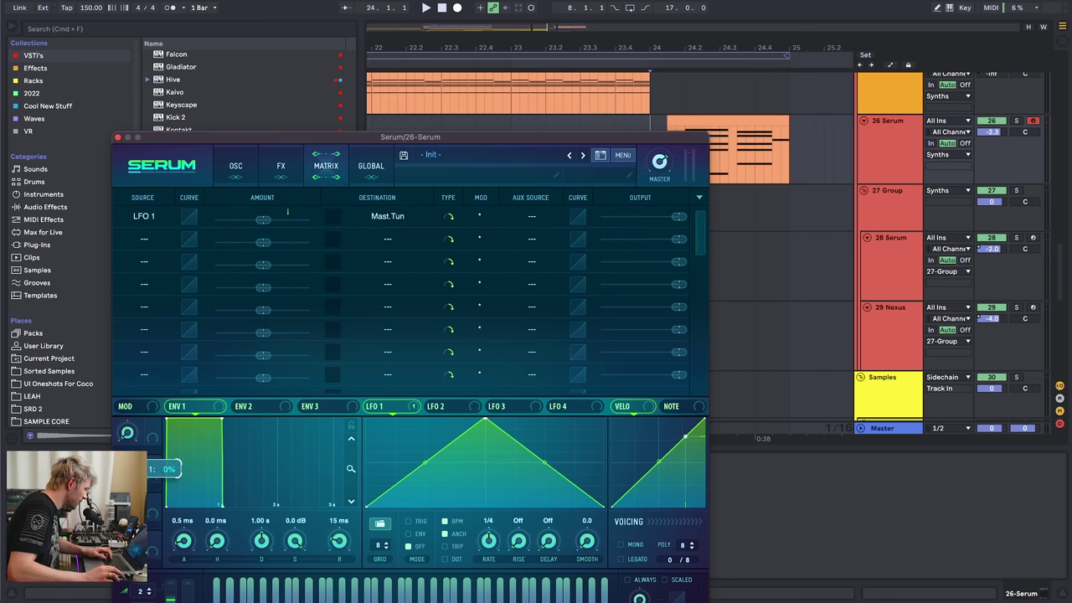
- Route LFO 2 to Mast.Tun in the second matrix row and make both LFO routings bidirectional
left_click(154, 245)
left_click(156, 363)
left_click(387, 239)
left_click(457, 353)
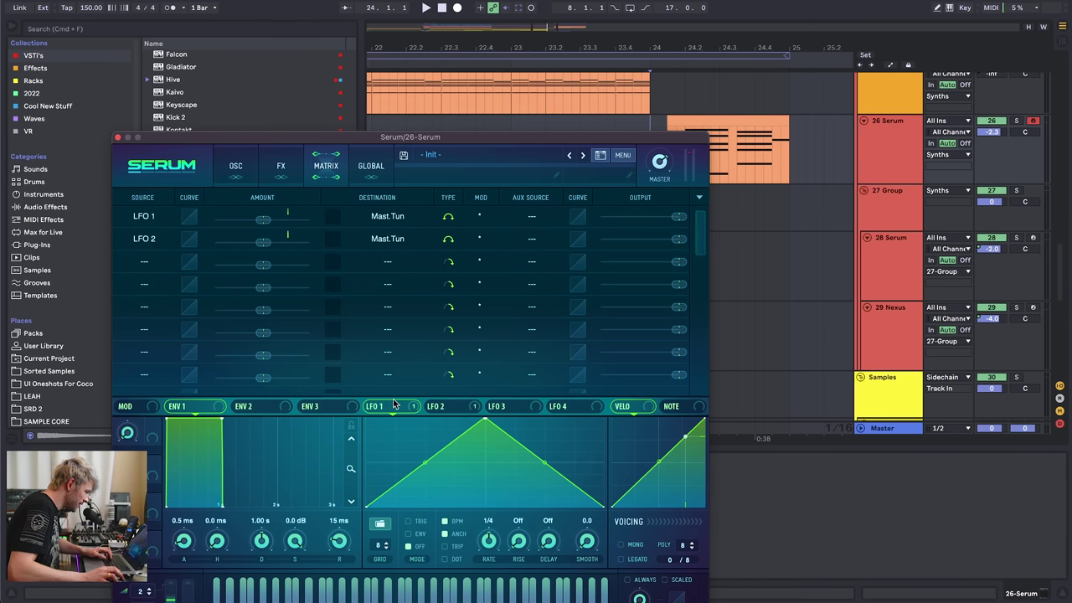
- Set LFO 2 to an unsynced 6.2 Hz rate and reduce both Mast.Tun routing outputs, with LFO 2's at 35
left_click(439, 406)
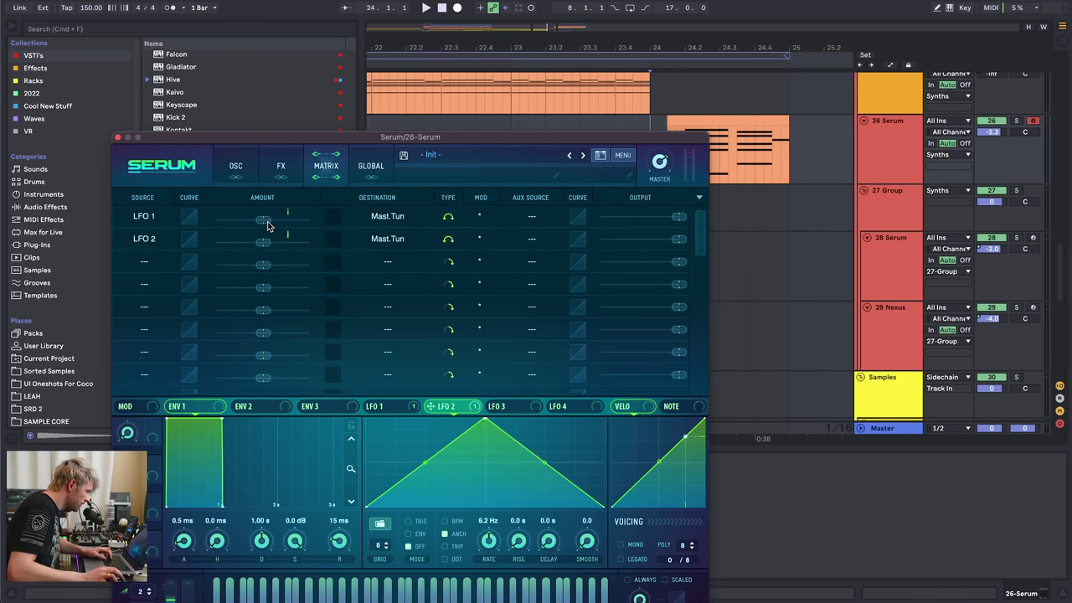
key("space")
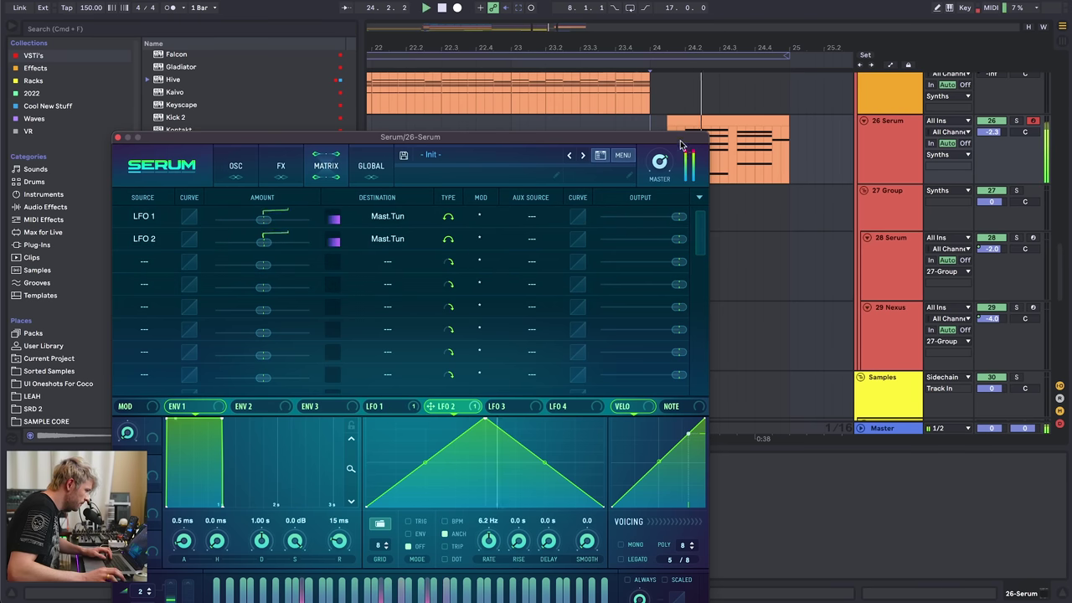
left_click_drag(678, 236, 622, 221)
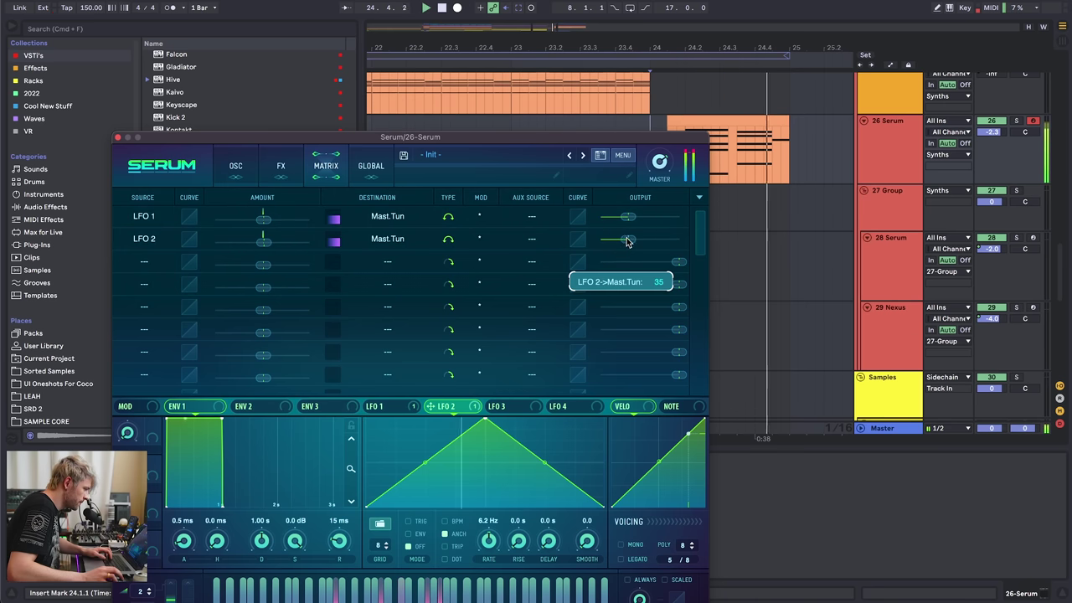
- Set oscillator A's warp mode to PWM and raise its amount to narrow the square's pulse
left_click(281, 167)
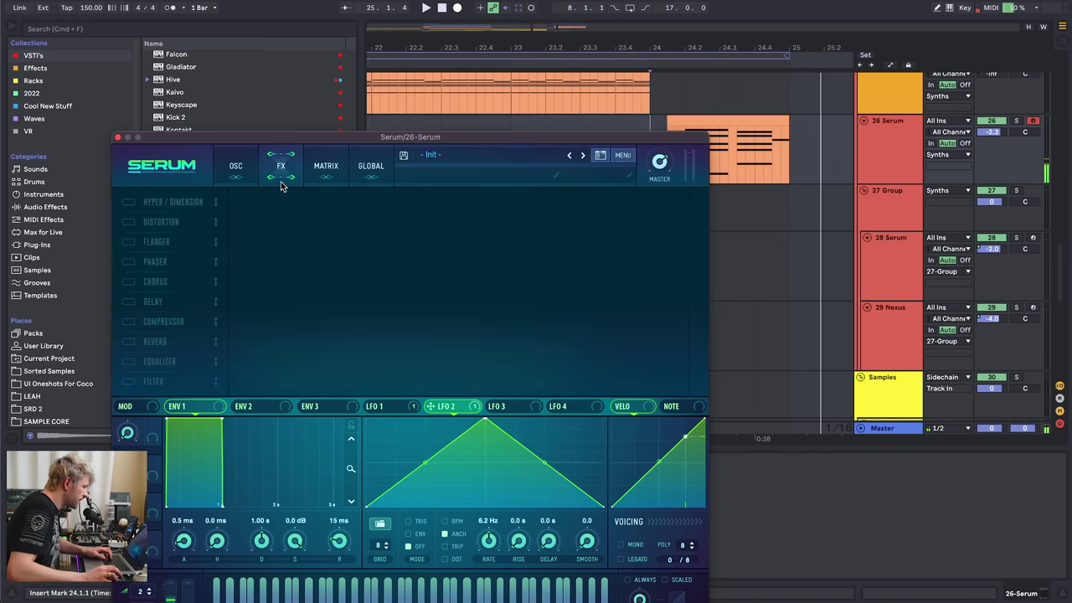
left_click(235, 167)
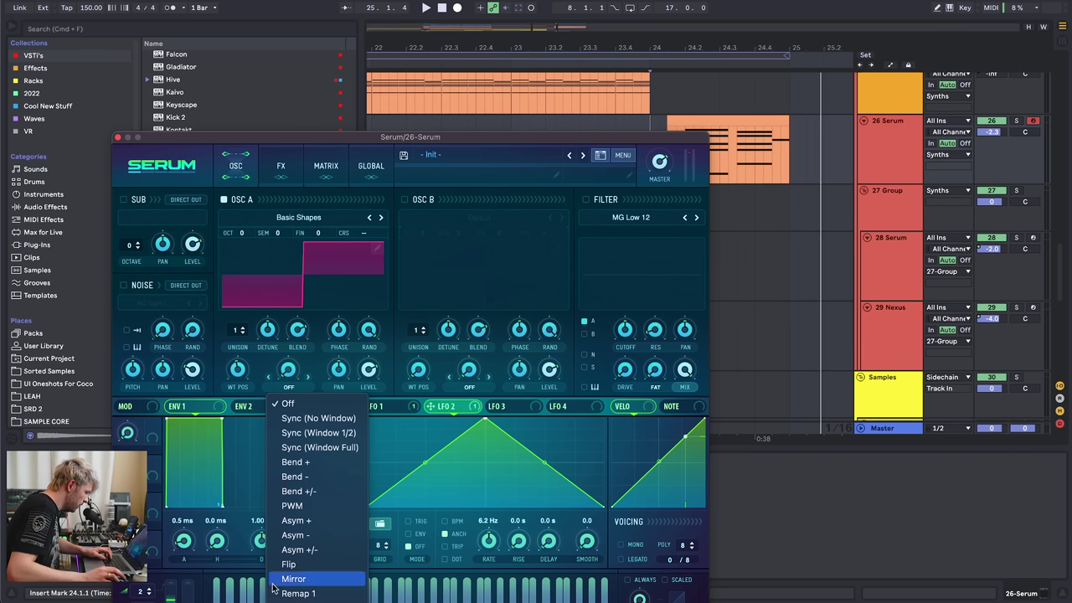
left_click(291, 504)
left_click_drag(299, 329, 304, 308)
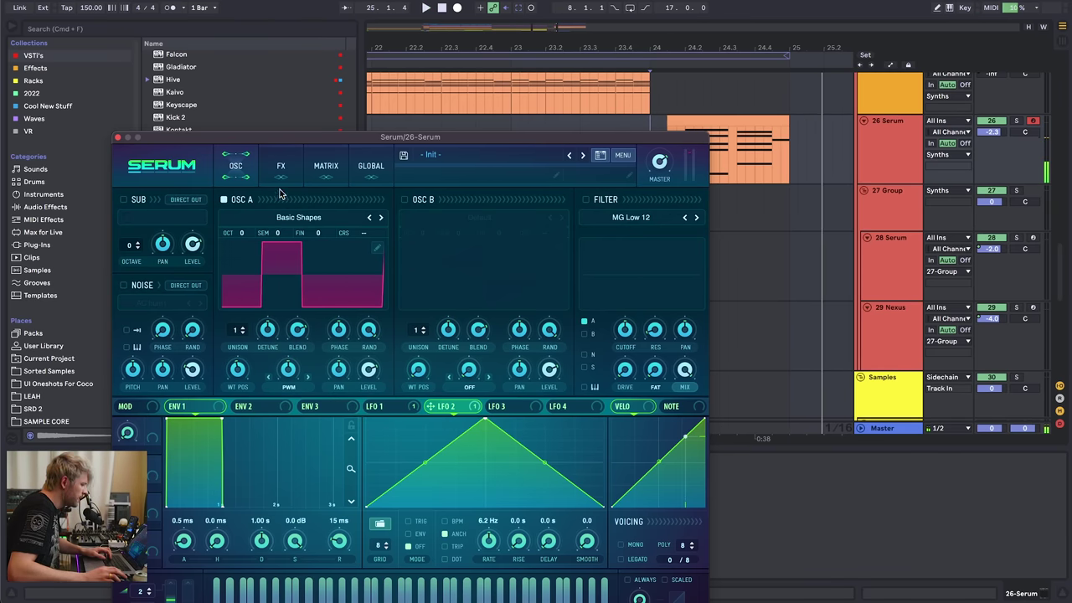
- Enable Serum's distortion effect with the Downsample type, adjust its drive and close the synth window
left_click(293, 164)
left_click(128, 223)
left_click(335, 214)
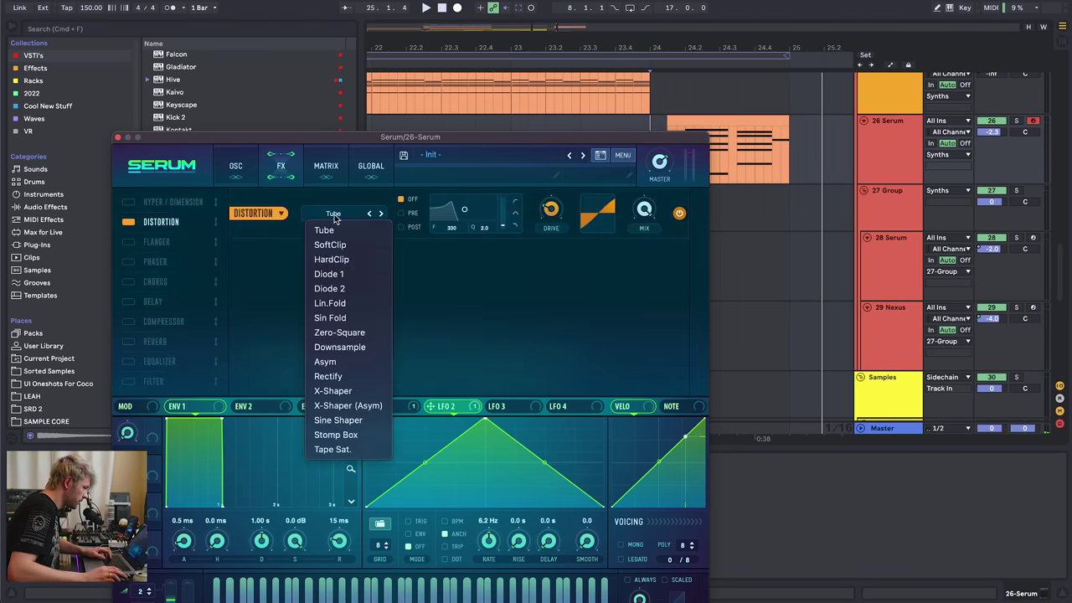
left_click(345, 349)
mouse_move(550, 209)
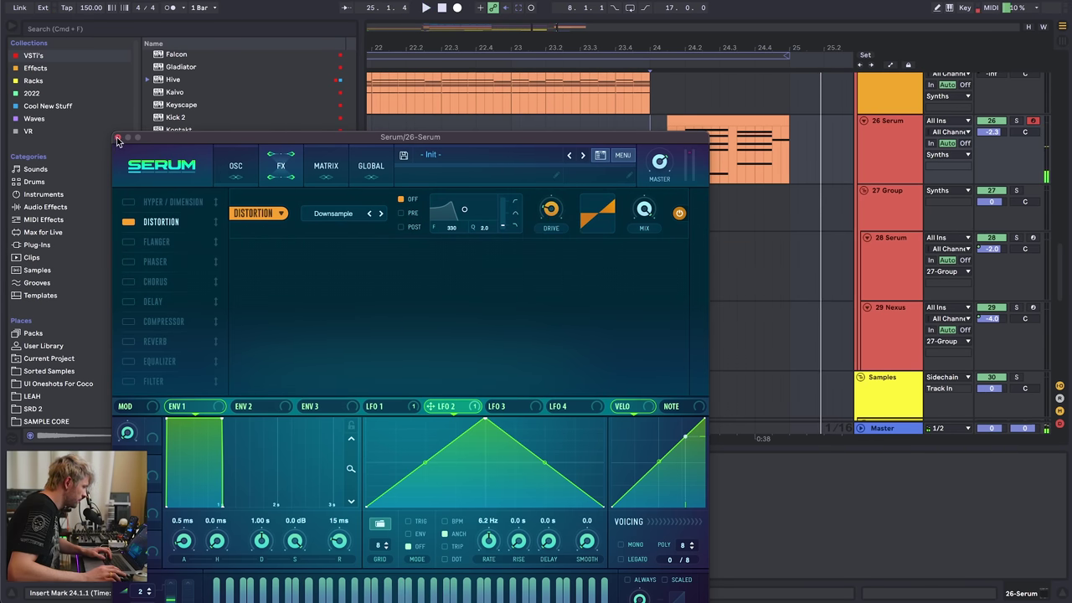
left_click(118, 137)
- Add EQ Eight after Serum on track 26, cut the lows and set a -3.35 dB band at 484 Hz
scroll(214, 252, "up", 5)
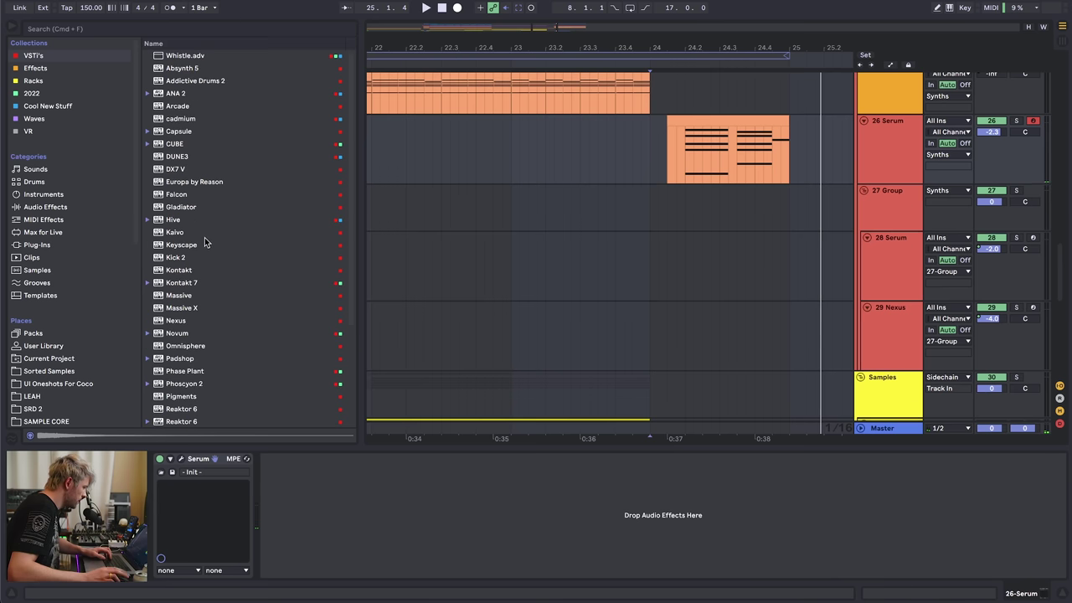
left_click(38, 207)
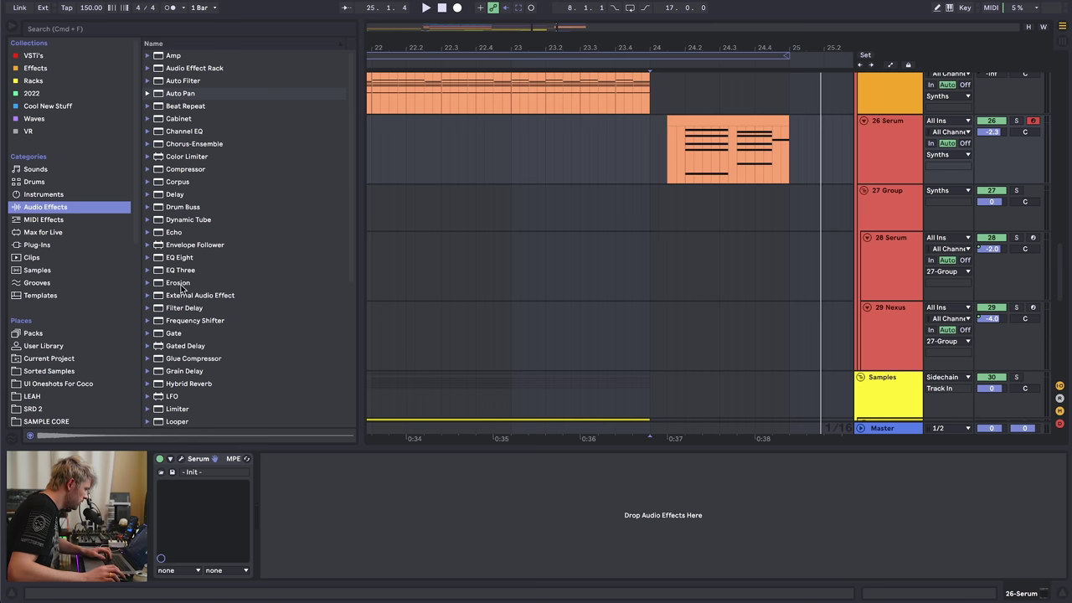
double_click(180, 257)
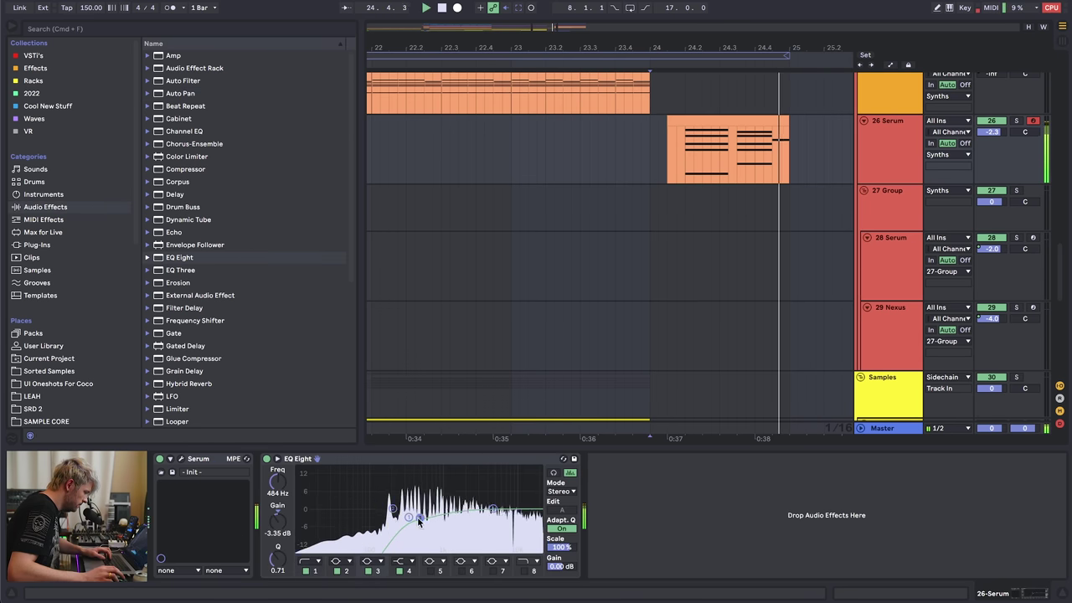
key("space")
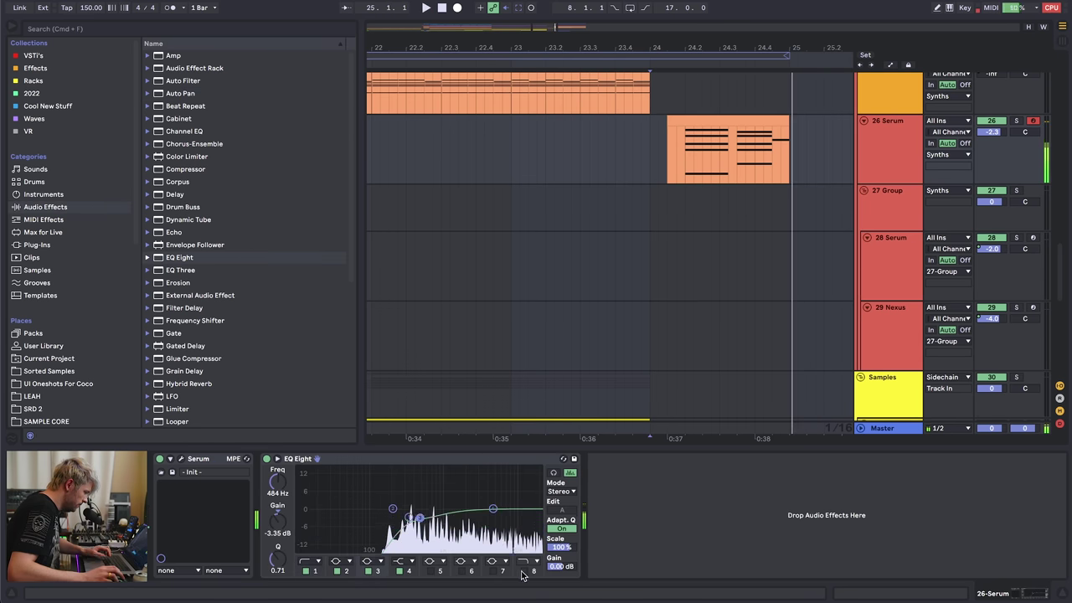
- Enable EQ Eight's band 8 high cut around 10 kHz and set the band 1 low cut to 330 Hz with Q 0.75
left_click(524, 571)
left_click_drag(514, 518, 510, 520)
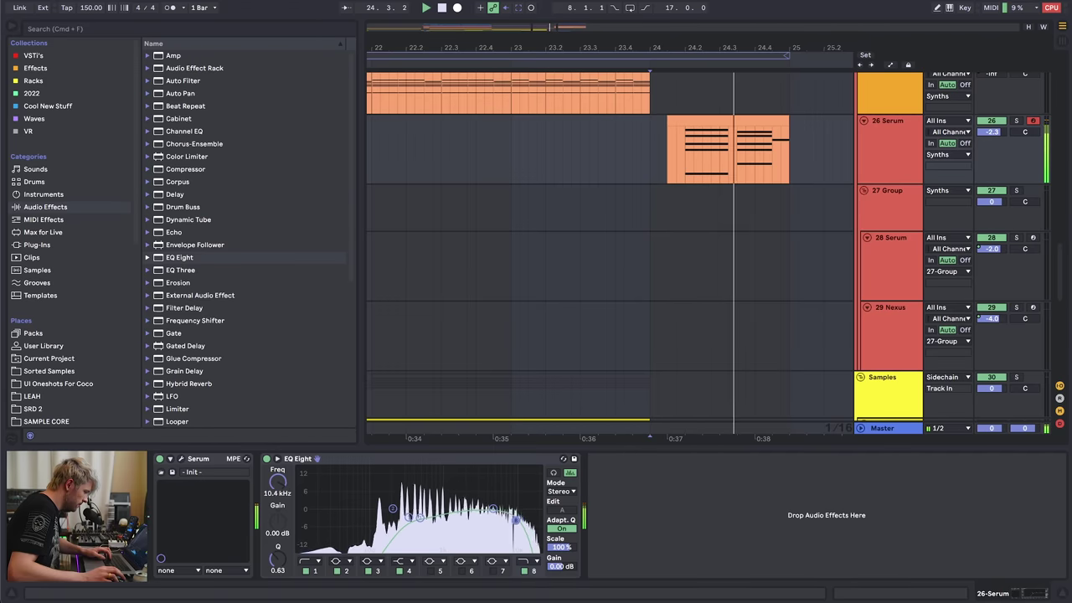
left_click(214, 260)
scroll(214, 268, "down", 2)
scroll(251, 285, "up", 2)
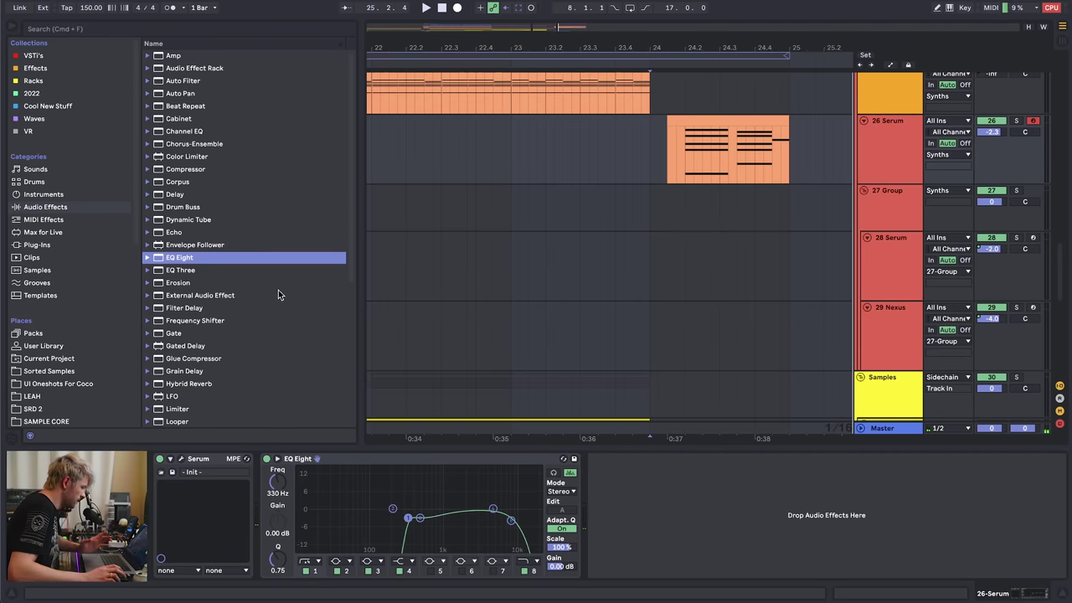
- Insert Multiband Dynamics with its default OTT preset between Serum and EQ Eight on track 26
left_click(685, 152)
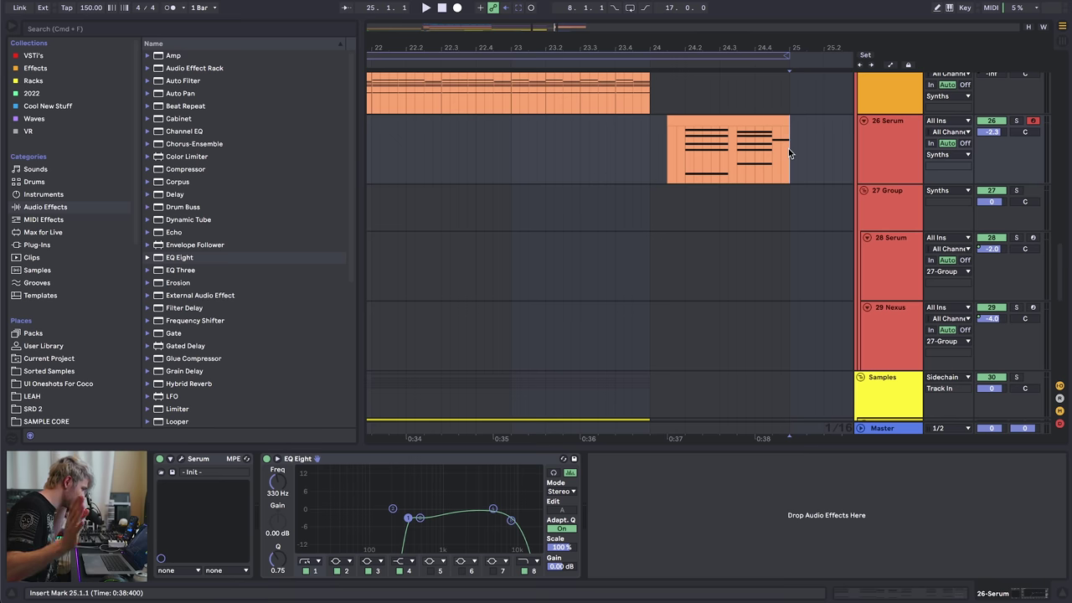
left_click(641, 154)
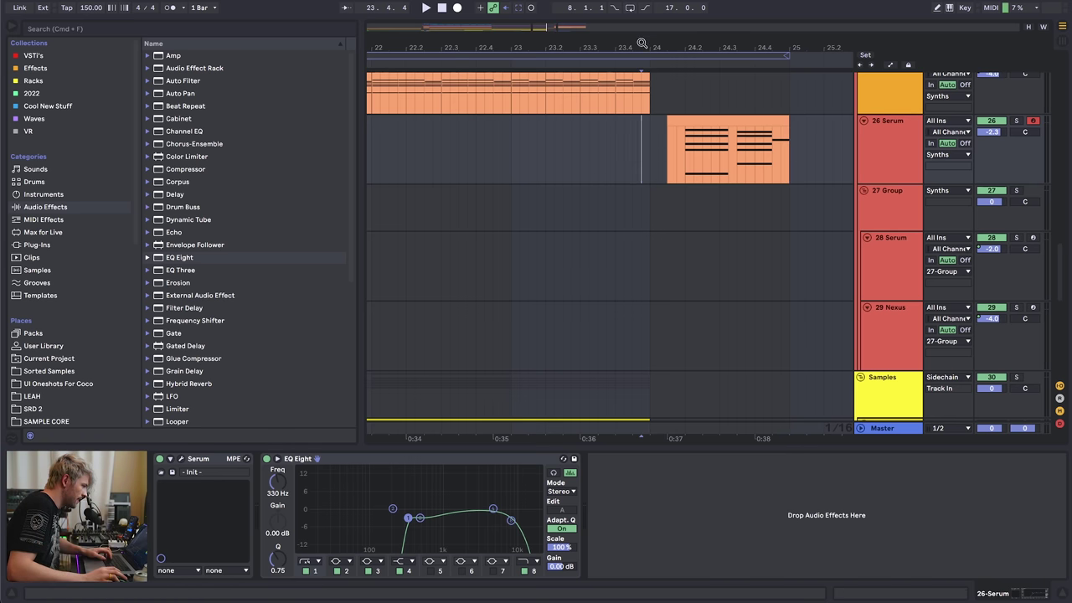
left_click_drag(642, 42, 512, 97)
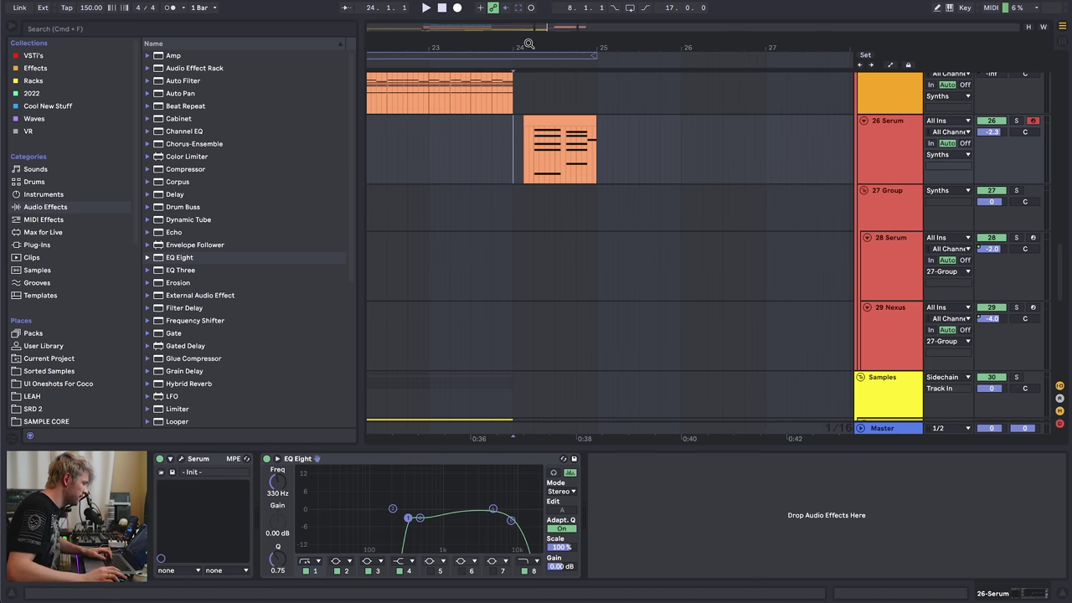
left_click_drag(529, 46, 529, 39)
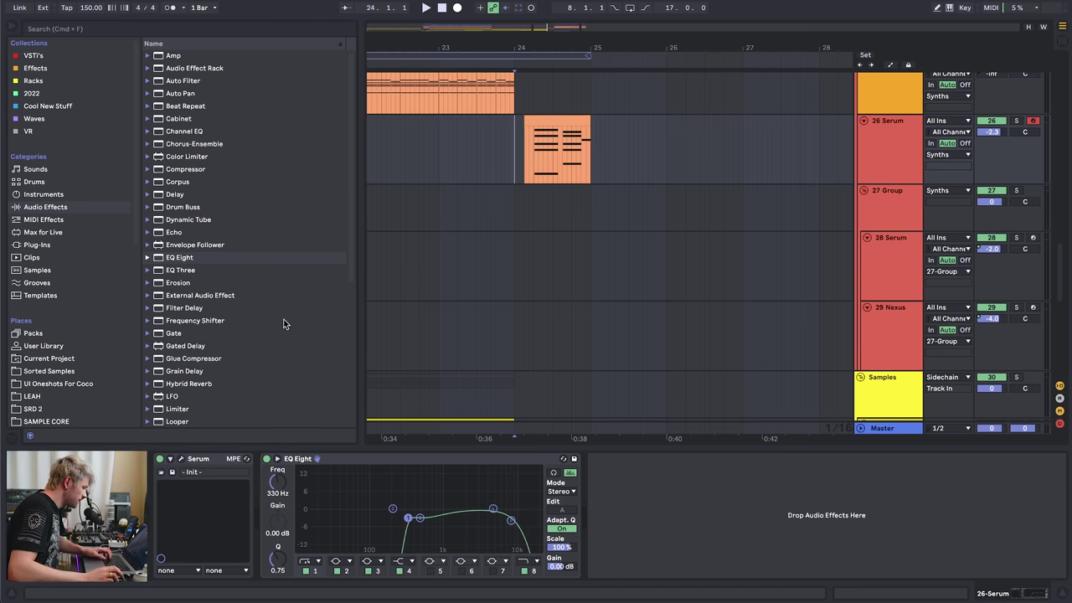
scroll(355, 262, "down", 6)
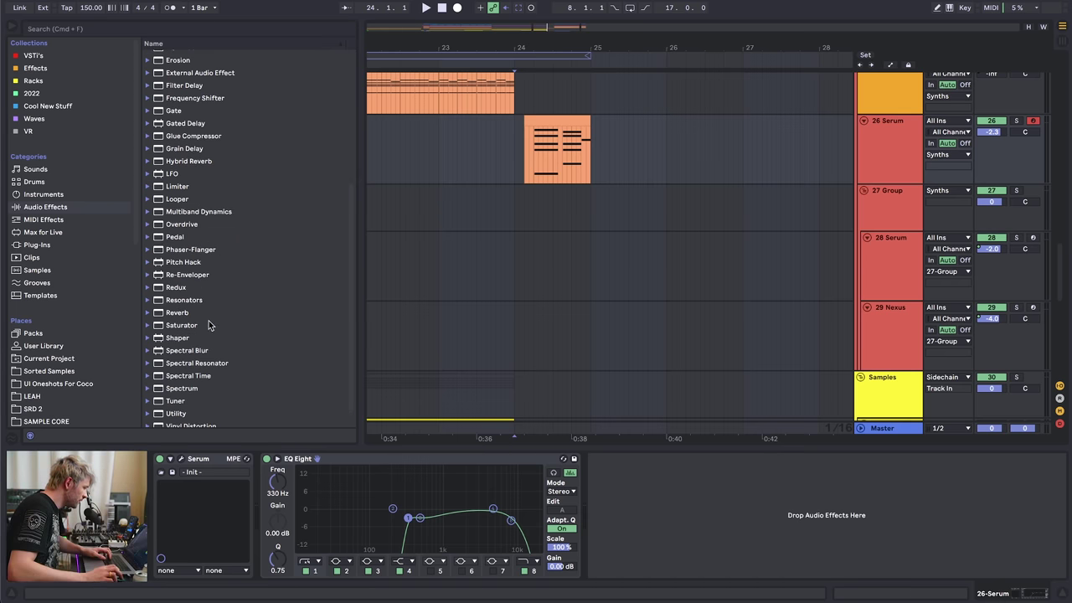
scroll(353, 297, "down", 1)
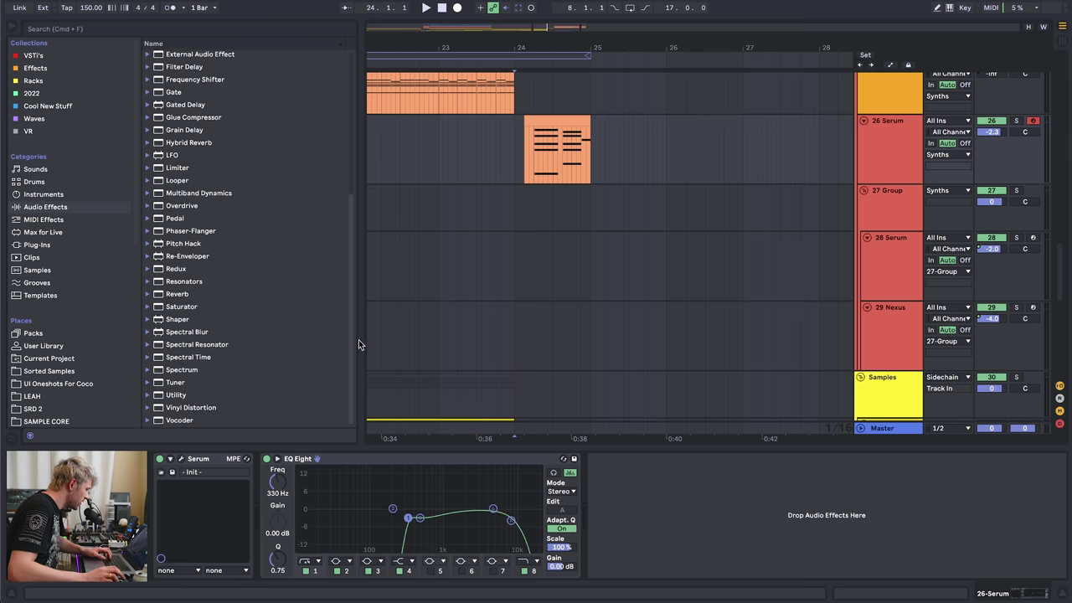
left_click_drag(199, 192, 285, 519)
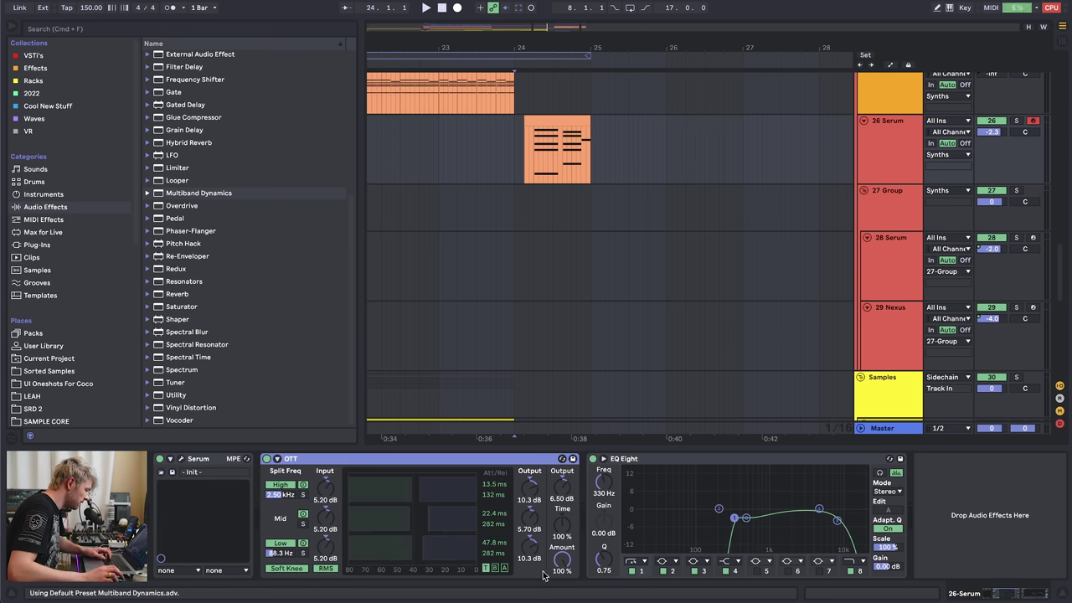
- Play the bar 24 chord fill, reducing OTT's amount to 53% and setting track 26's volume to 0 dB
left_click(513, 149)
key("space")
left_click_drag(561, 559, 562, 598)
left_click(432, 140)
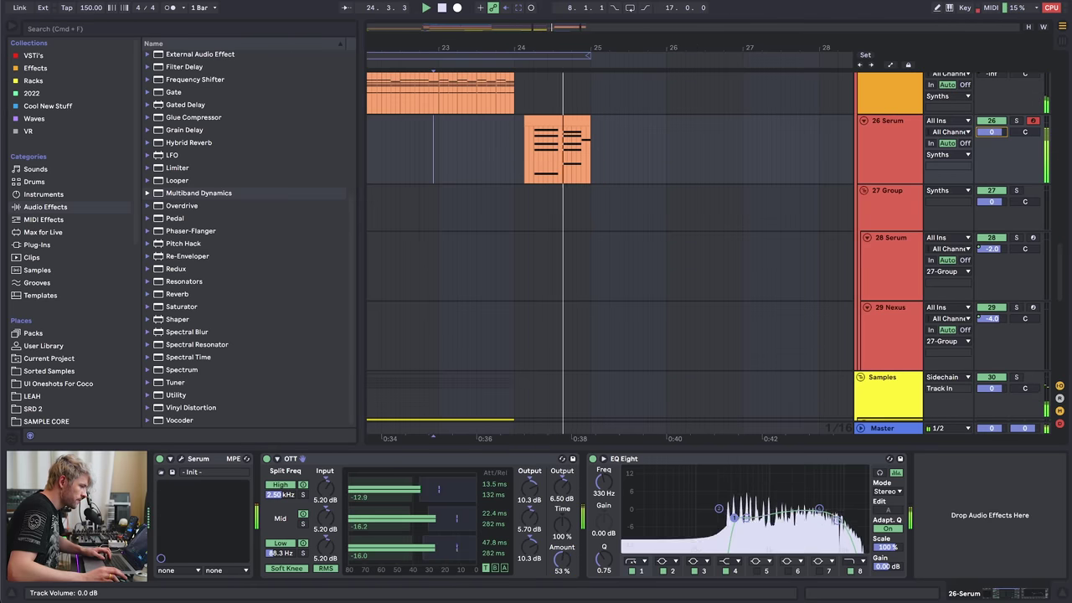
key("space")
- Insert a new MIDI track below track 26 and load Serum on it
left_click_drag(445, 44, 502, 48)
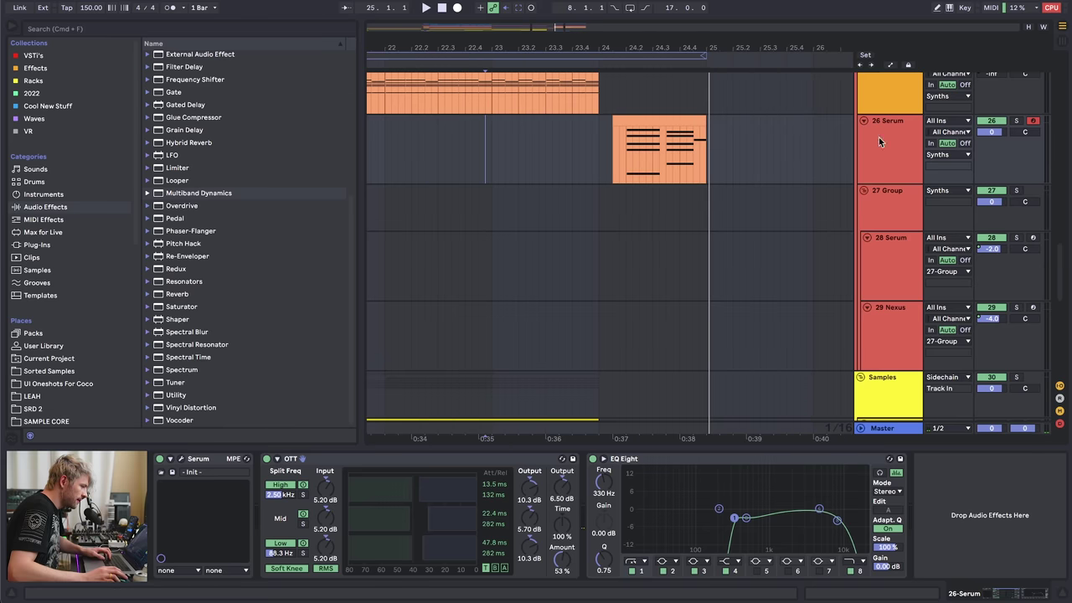
left_click(884, 142)
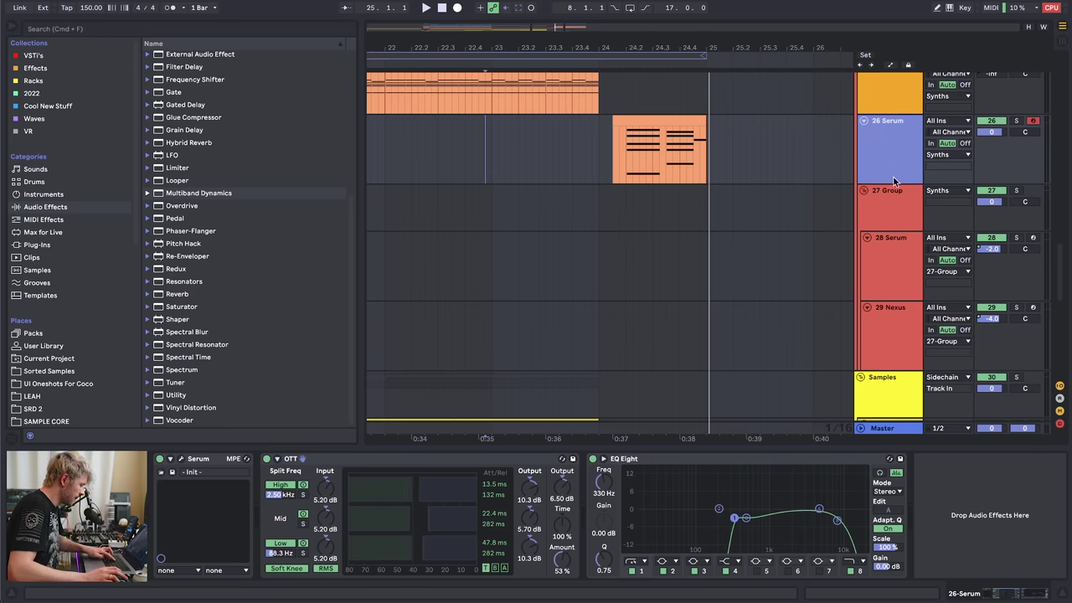
key("super+shift+t")
left_click(25, 57)
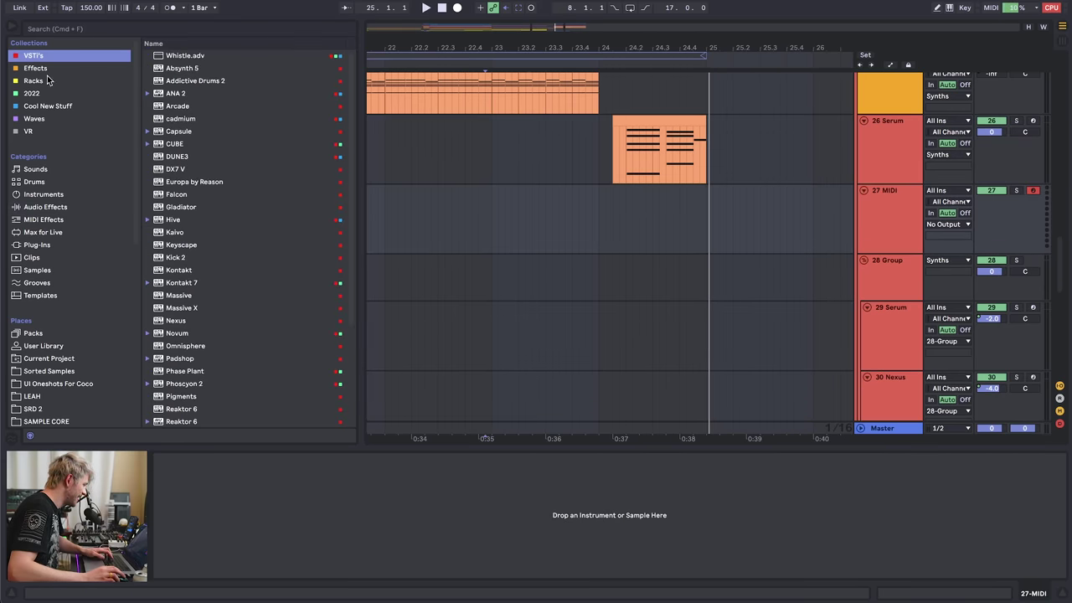
scroll(201, 371, "down", 5)
left_click(178, 306)
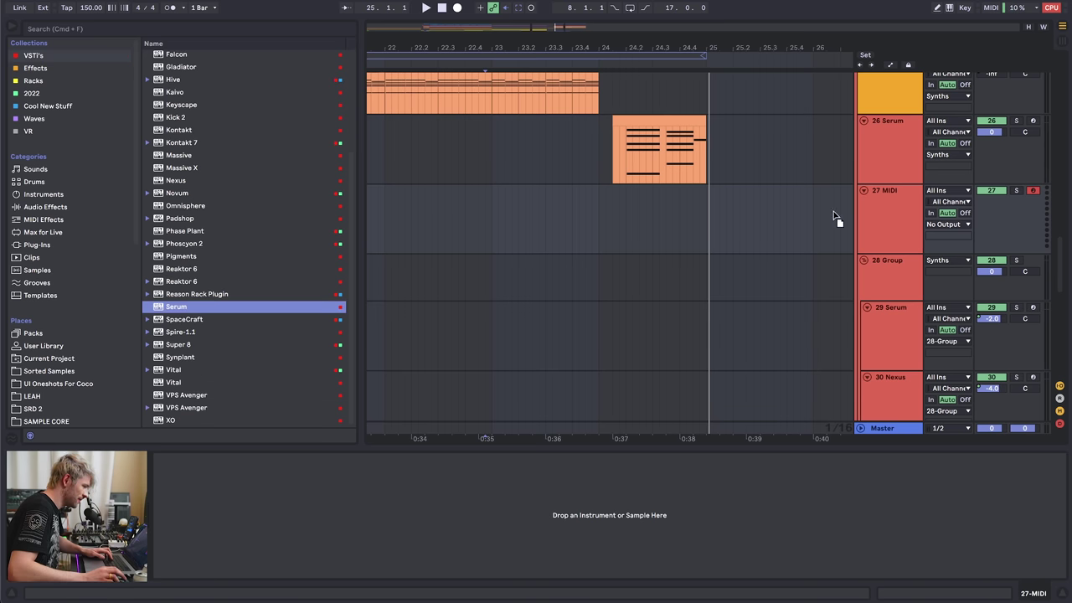
key("Return")
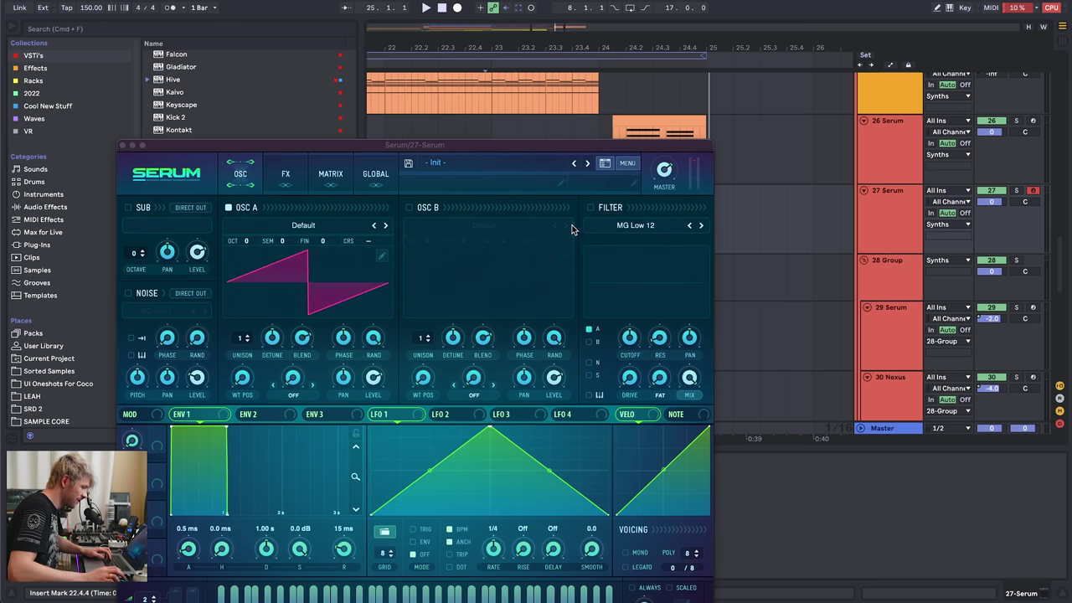
- Load Basic Shapes in oscillator A, modulate its coarse pitch with a triggered, descending LFO 1 ramp, and audition the sound
left_click(322, 225)
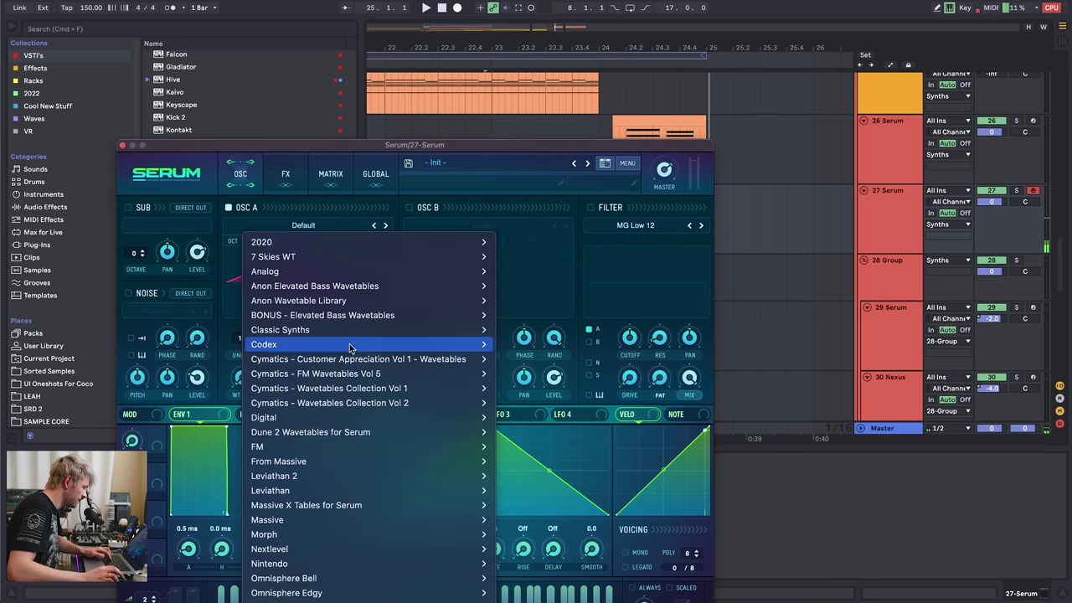
mouse_move(362, 286)
left_click(568, 152)
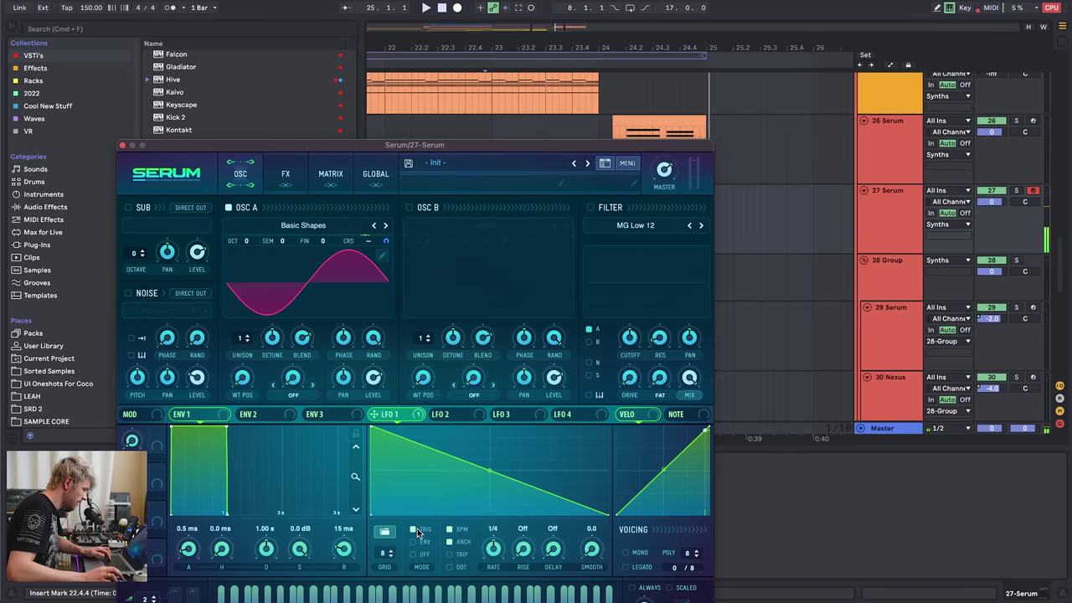
key("z")
key("a")
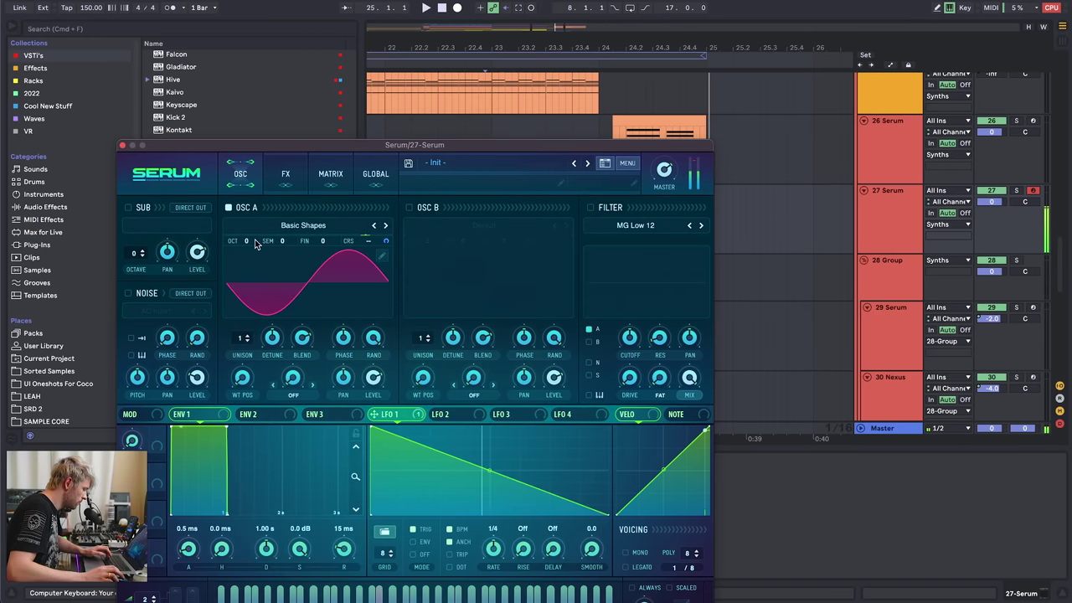
key("a")
left_click(122, 146)
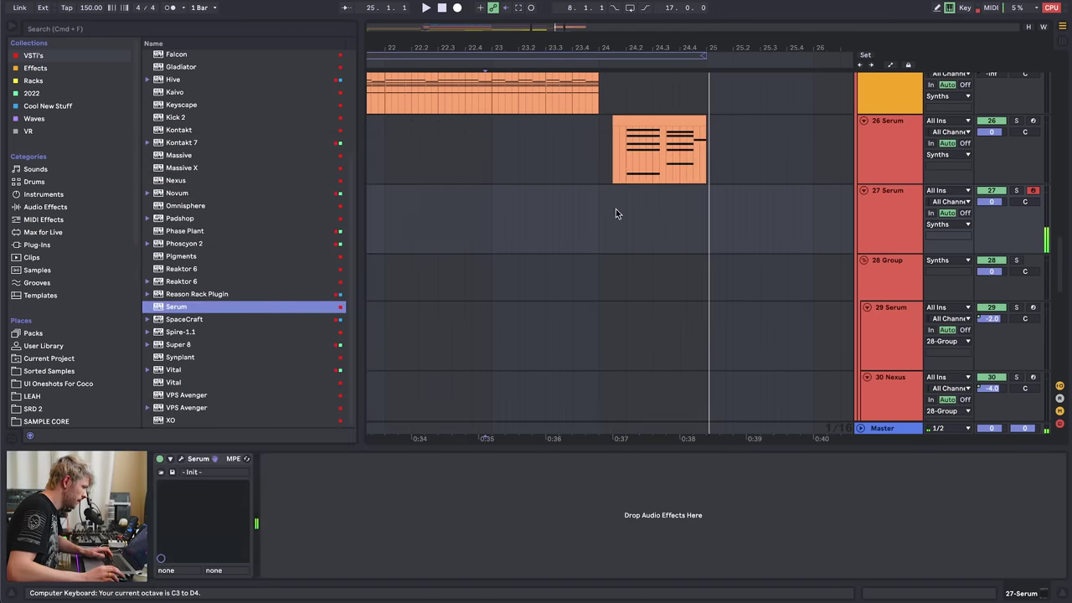
- Create a one-beat MIDI clip with a low note at bar 24 on track 27 and play the transition
double_click(615, 213)
left_click(539, 138)
key("space")
key("space")
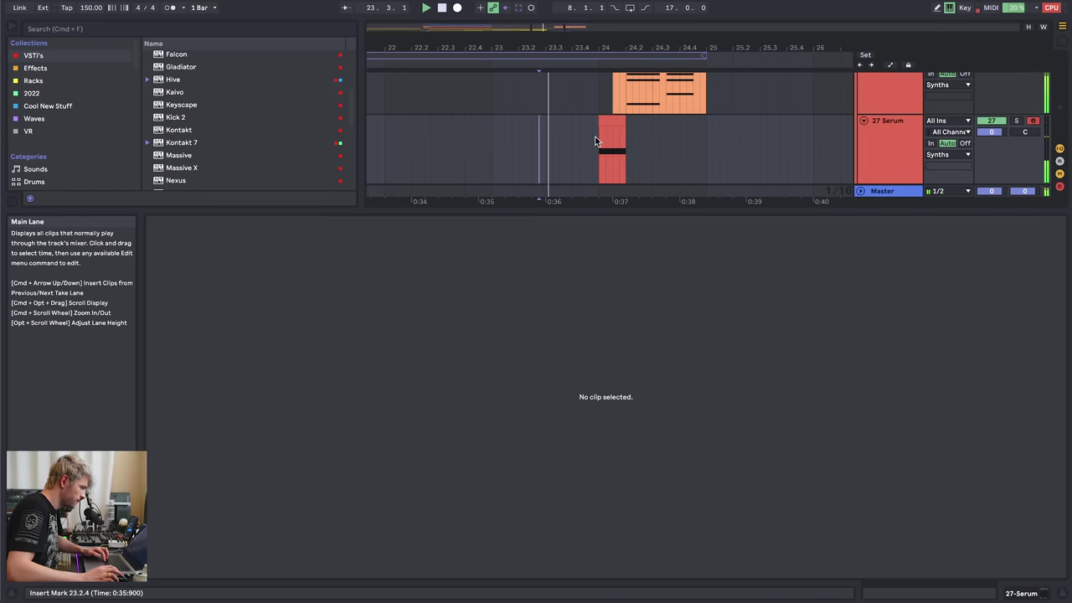
left_click(1023, 593)
scroll(609, 187, "down", 3)
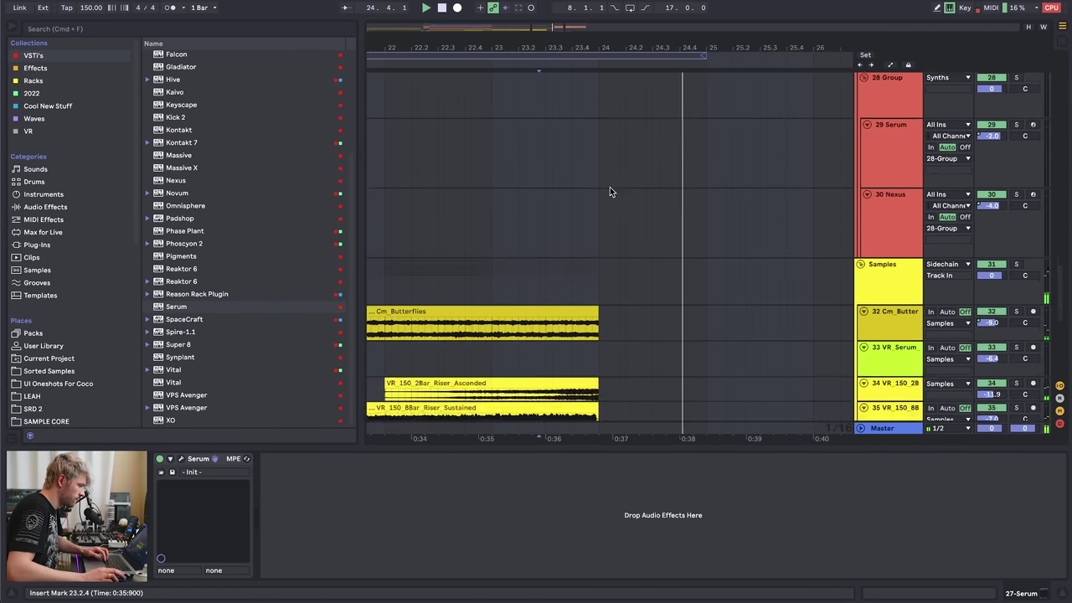
scroll(610, 186, "up", 8)
key("space")
- Play the intro from around bar 5 and examine the Serum and Nexus leads and the sample tracks
mouse_move(600, 42)
left_mouse_down()
mouse_move(600, 10)
mouse_move(524, 1)
mouse_move(631, 8)
left_mouse_up()
left_click(380, 296)
scroll(385, 302, "down", 7)
left_click(396, 312)
left_click(419, 265)
key("space")
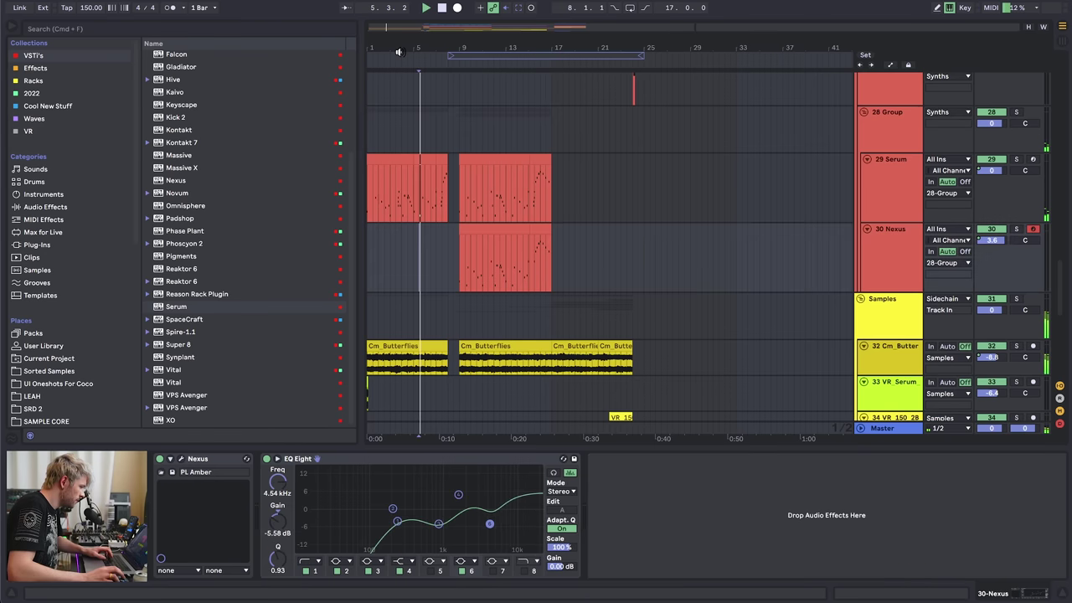
left_click_drag(415, 45, 456, 74)
scroll(455, 262, "down", 8)
scroll(455, 268, "up", 5)
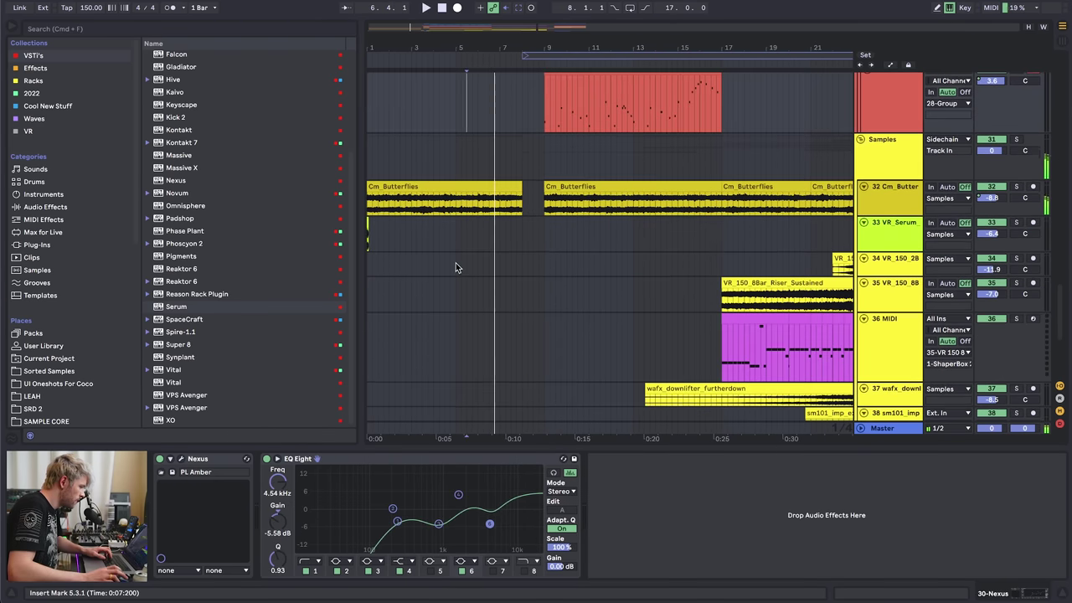
scroll(456, 268, "down", 5)
left_click(897, 149)
scroll(893, 201, "up", 5)
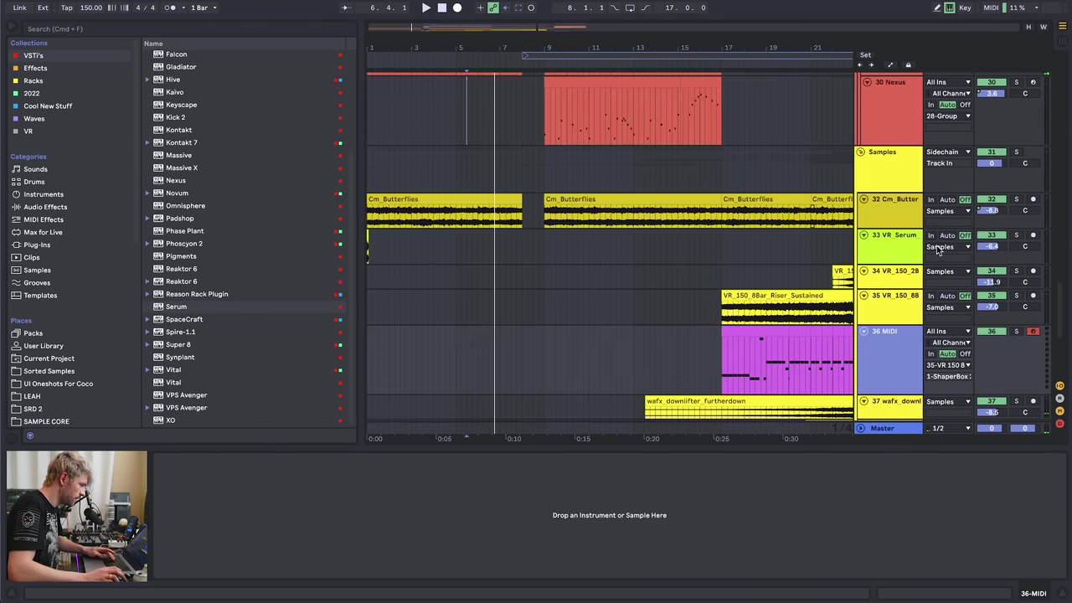
- Add an audio track below the Cm_Butterflies track and show the + VR Survival Pack + sample folder in the browser
left_click(892, 213)
key("super+t")
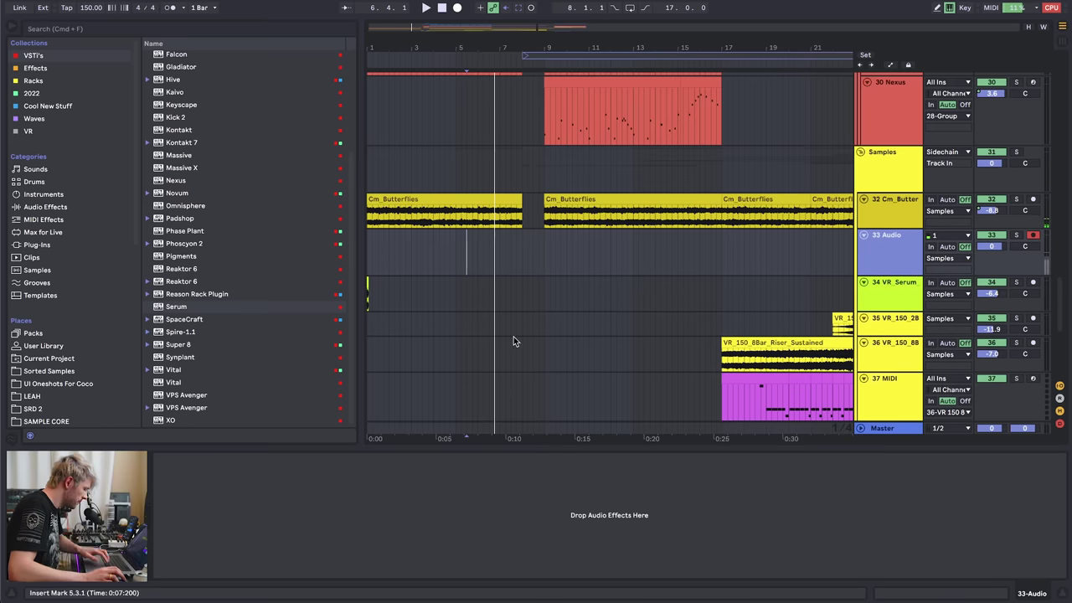
scroll(59, 410, "down", 5)
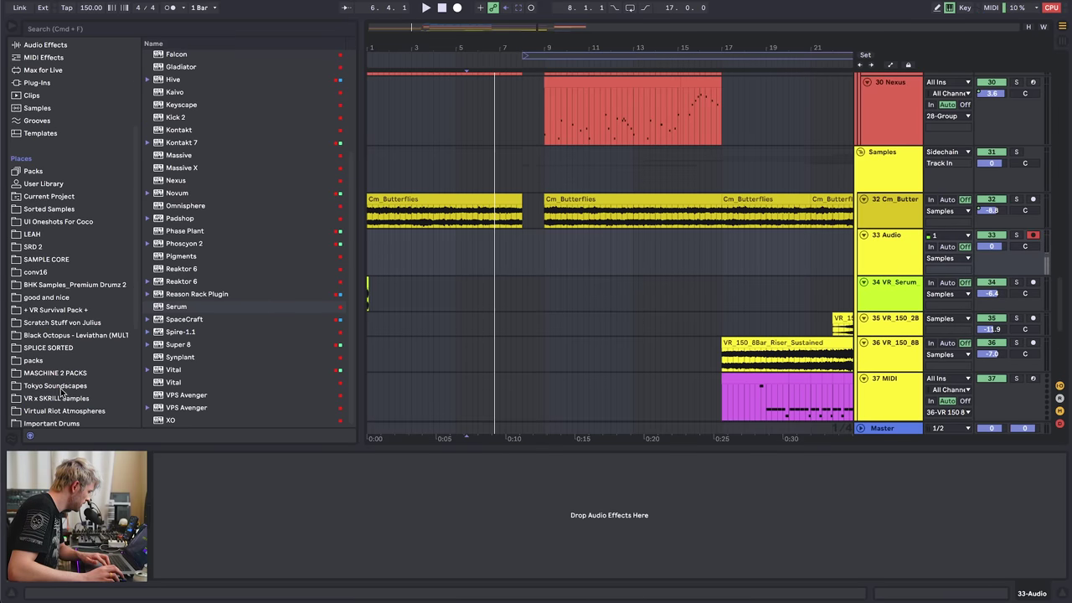
left_click(60, 387)
left_click(60, 374)
left_click(61, 349)
left_click(67, 386)
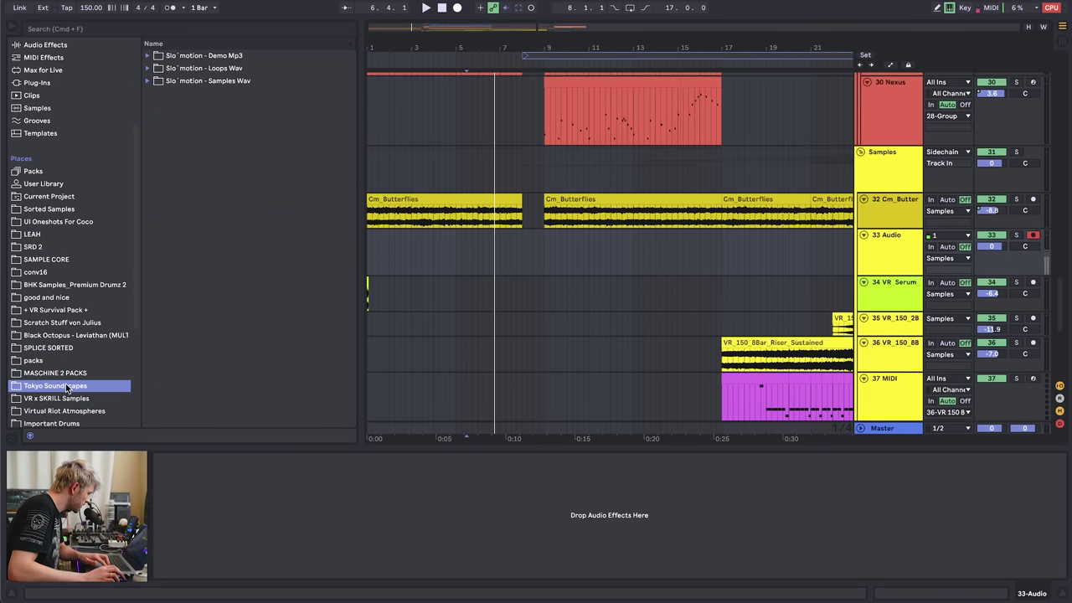
left_click(42, 247)
left_click(42, 259)
left_click(50, 310)
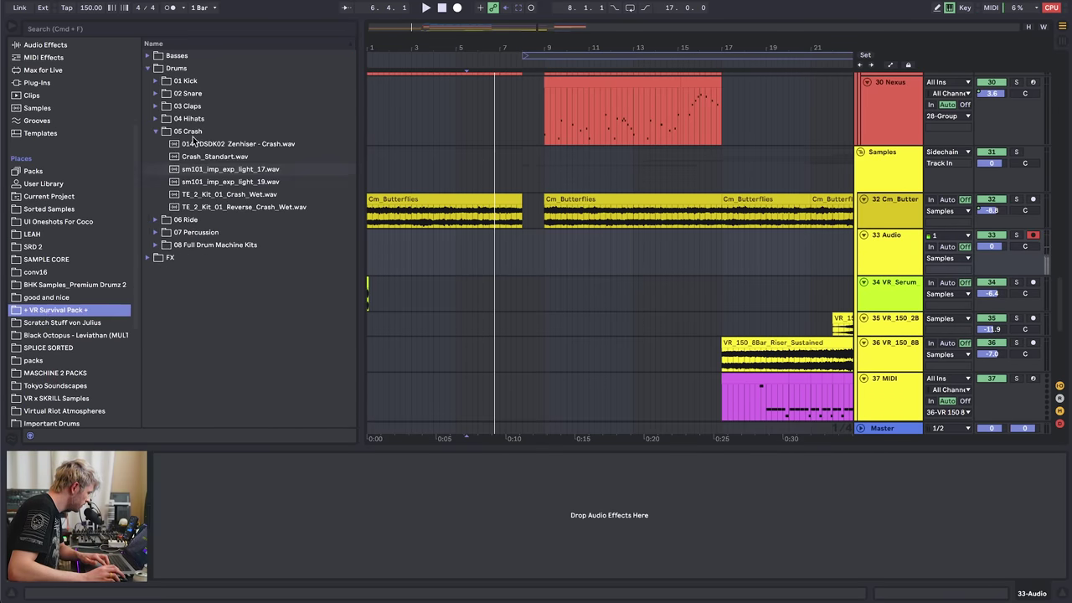
- Place SOR FXR1 Backwards 023.wav from FX > Up & Downlifter on the new track, ending at bar 8, and lower its volume to -4.9 dB
left_click(147, 257)
left_click(157, 232)
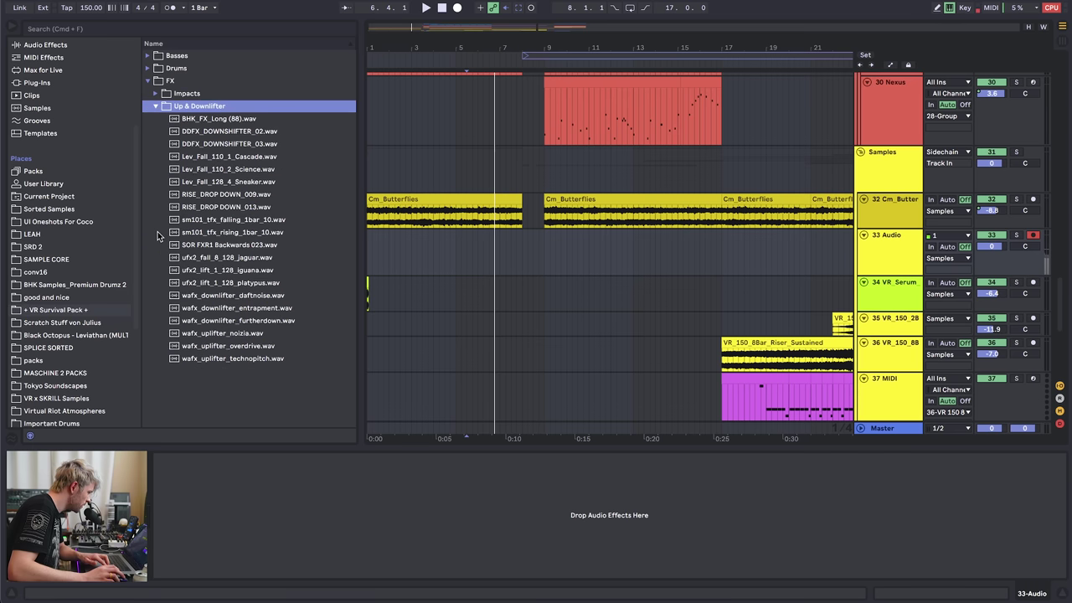
left_click(211, 246)
left_click_drag(212, 245, 489, 257)
key("space")
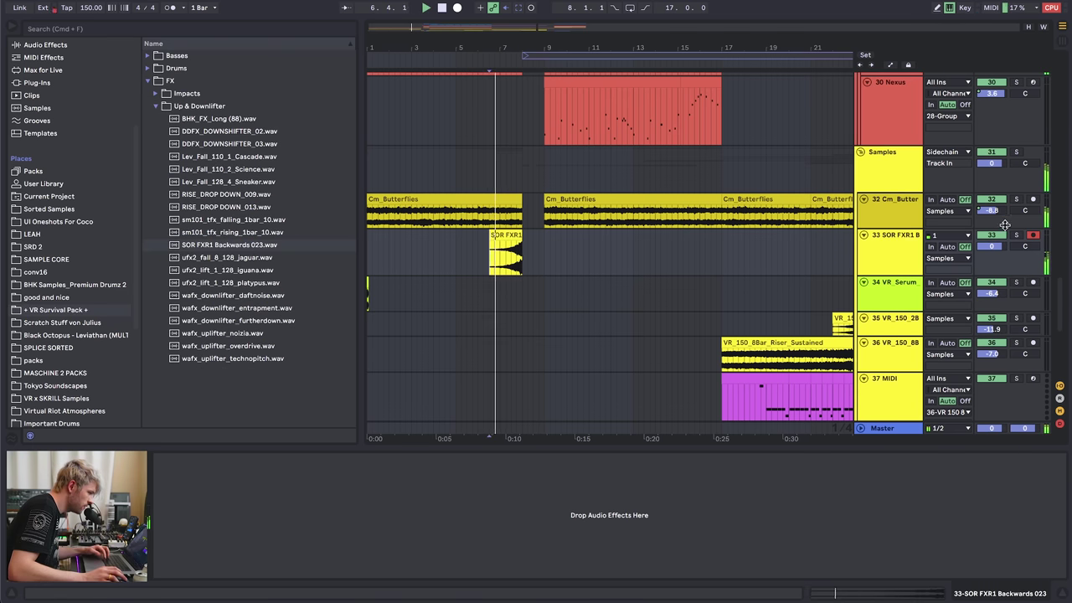
left_click_drag(991, 246, 990, 257)
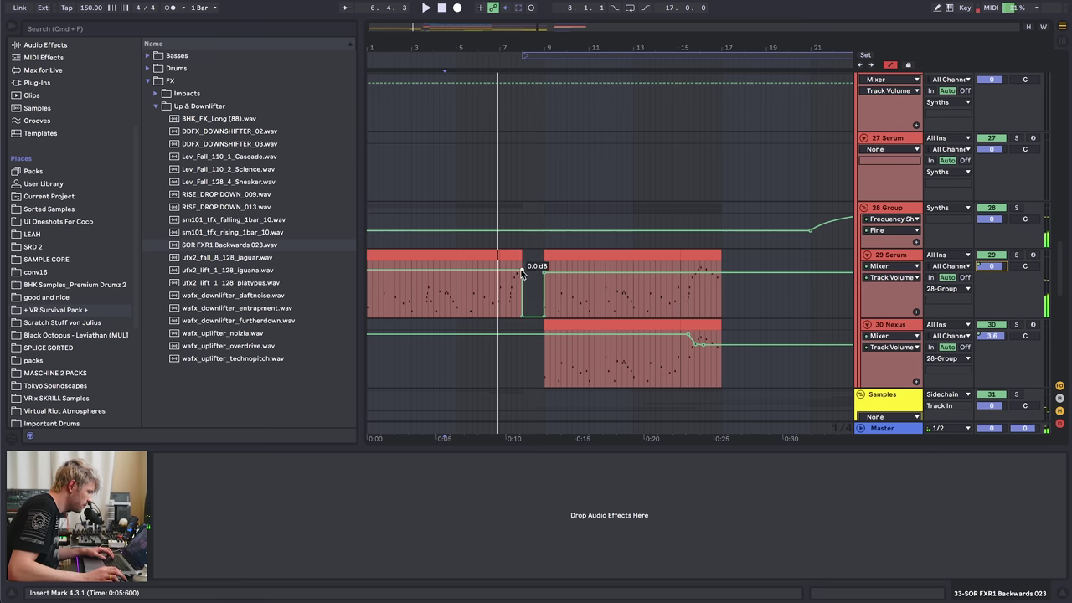
- Raise the 29 Serum track's volume automation slightly above 0 dB before bar 8 and audition the transition
left_click_drag(521, 271, 521, 266)
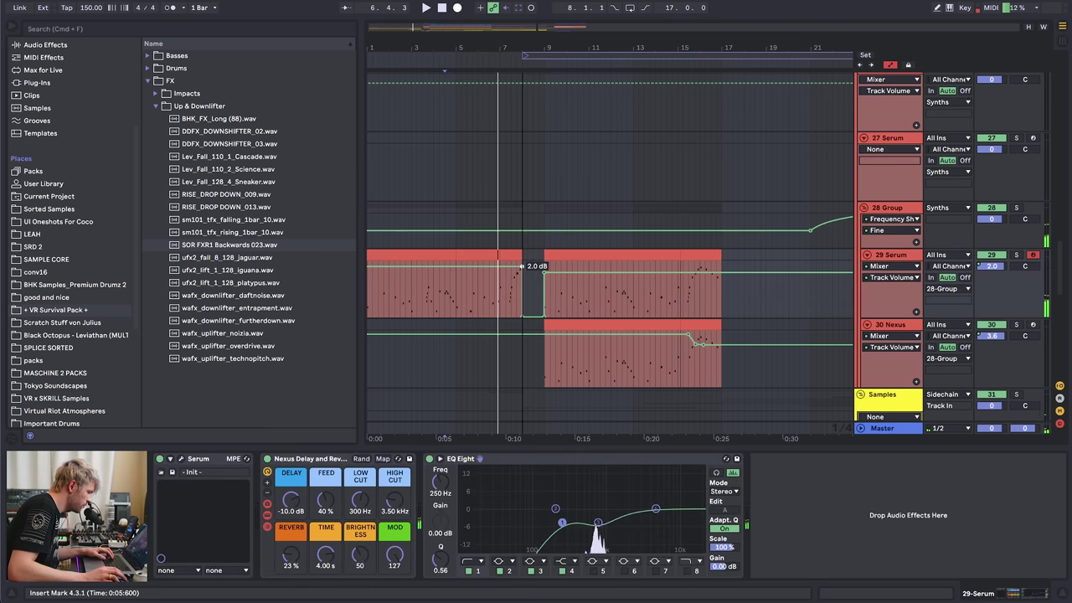
left_click(509, 289)
key("space")
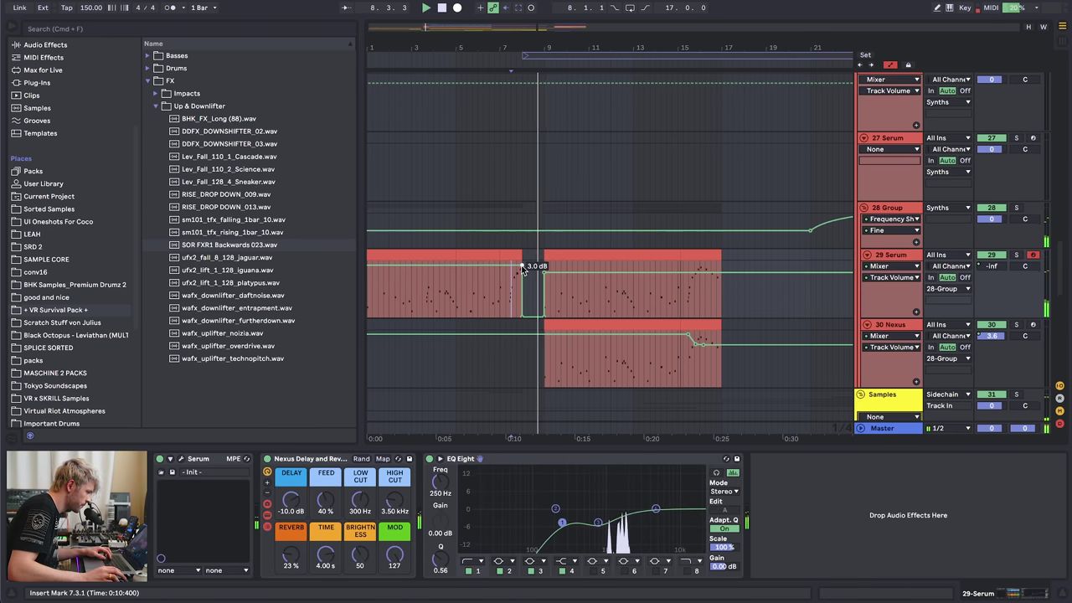
left_click_drag(522, 267, 522, 269)
key("space")
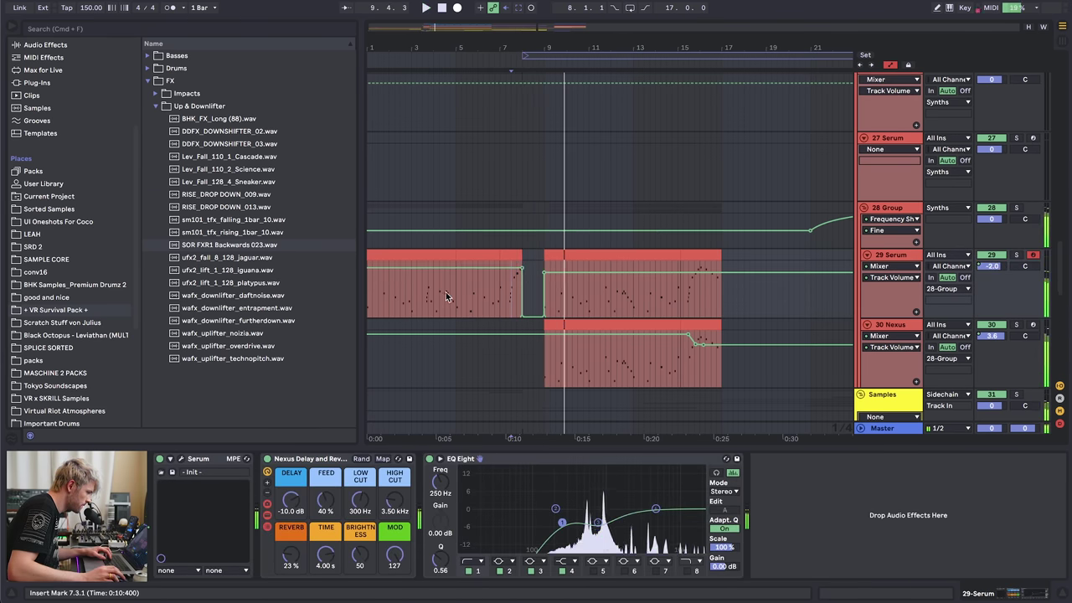
- Ramp the Cm_Butterflies volume automation up from about bar 5 to bar 8, return to -5.0 dB at bar 9, and play it back
scroll(931, 276, "down", 5)
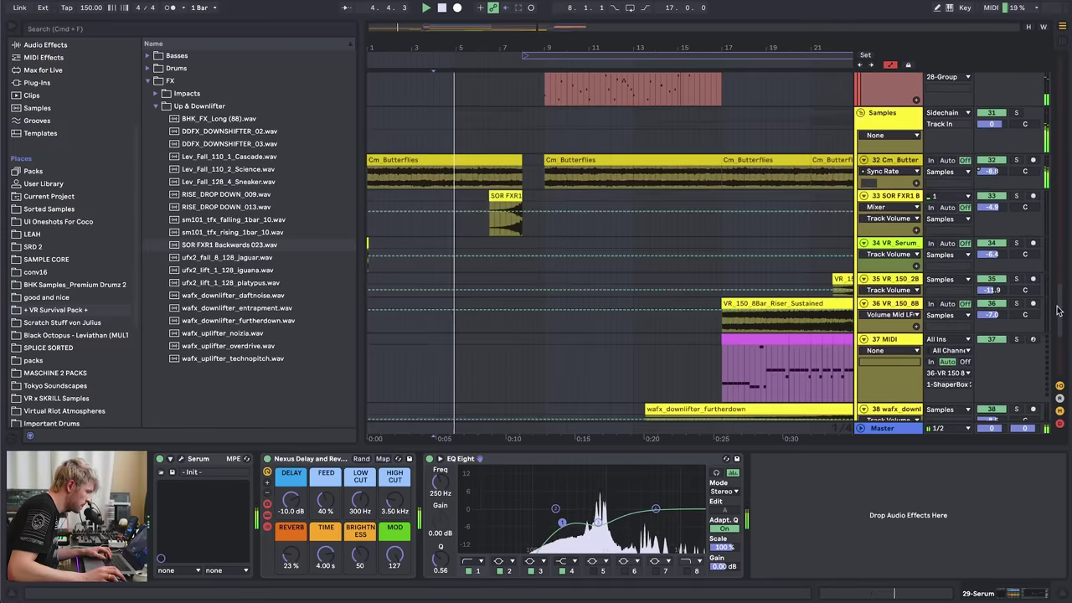
scroll(931, 277, "up", 1)
key("space")
key("a")
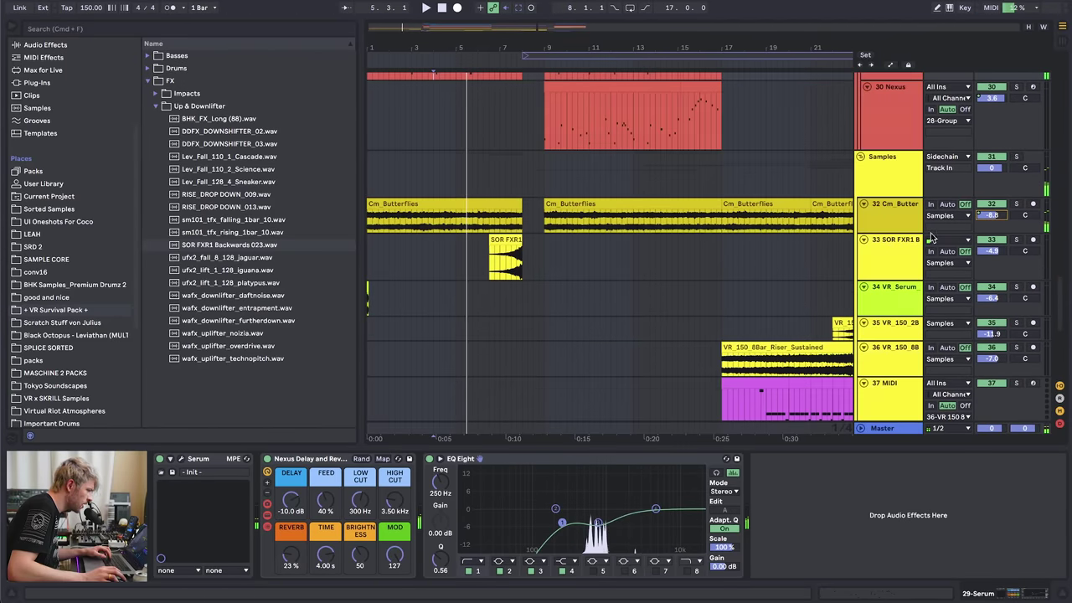
key("a")
left_click(448, 222)
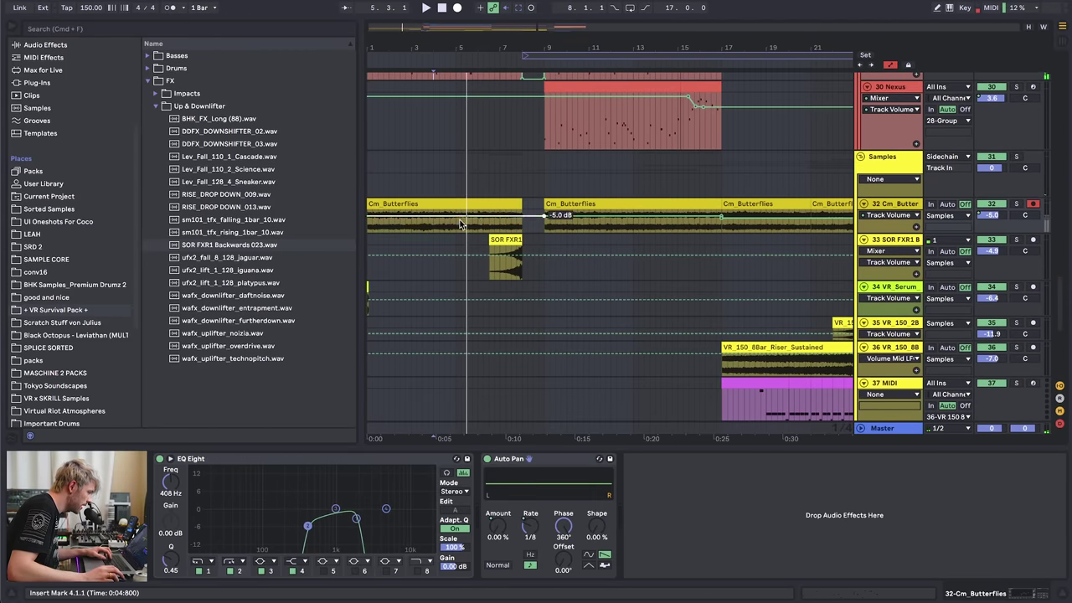
left_click(517, 215)
key("space")
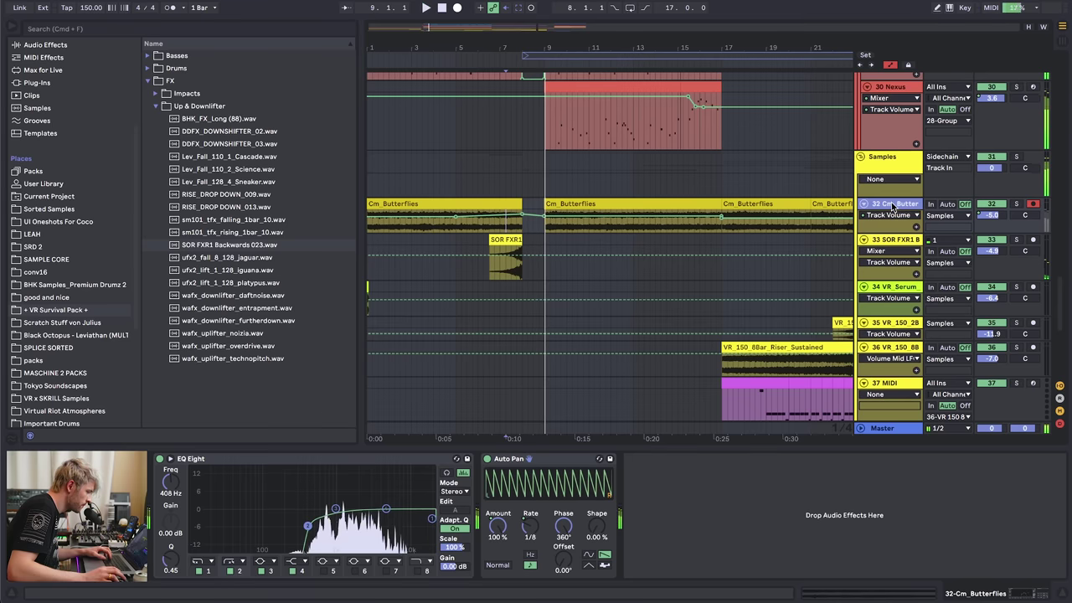
key("a")
key("space")
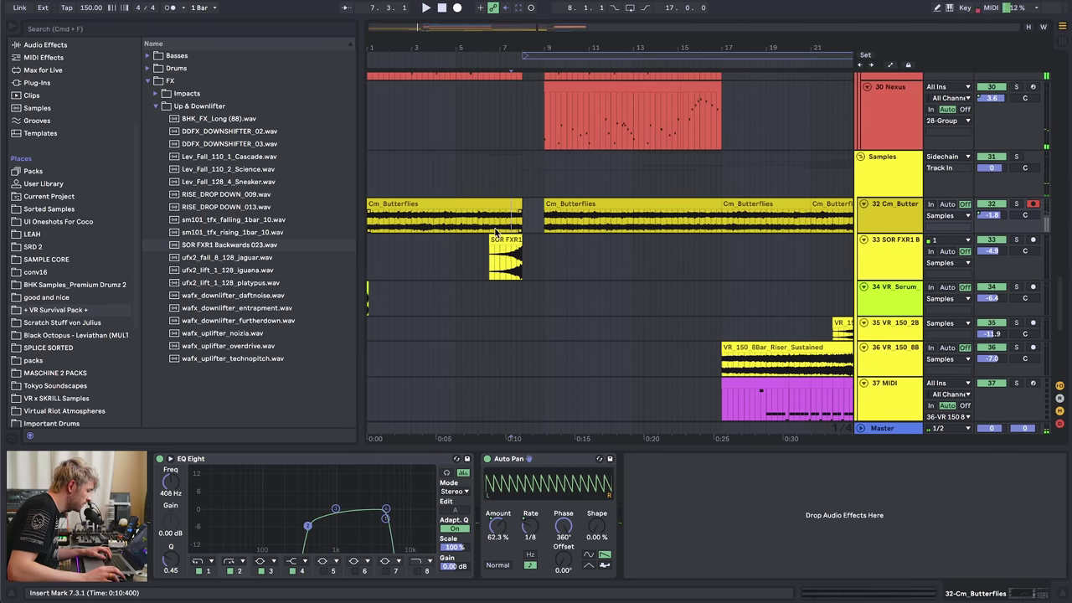
- Inspect the EQ Eight filter frequency automation on the Cm_Butterflies track just before bar 8
left_click(495, 232)
key("a")
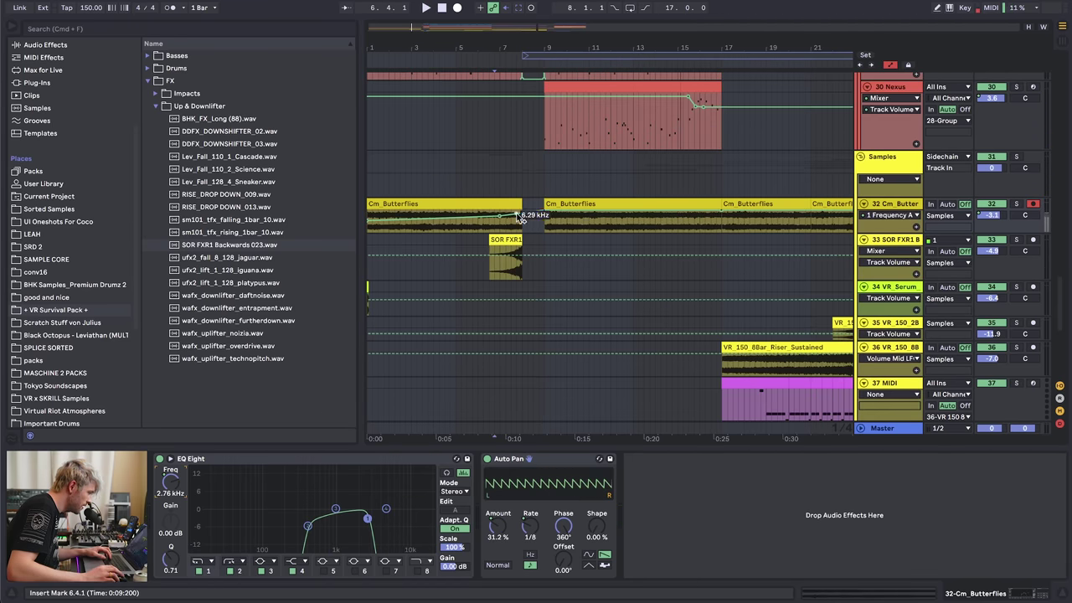
key("a")
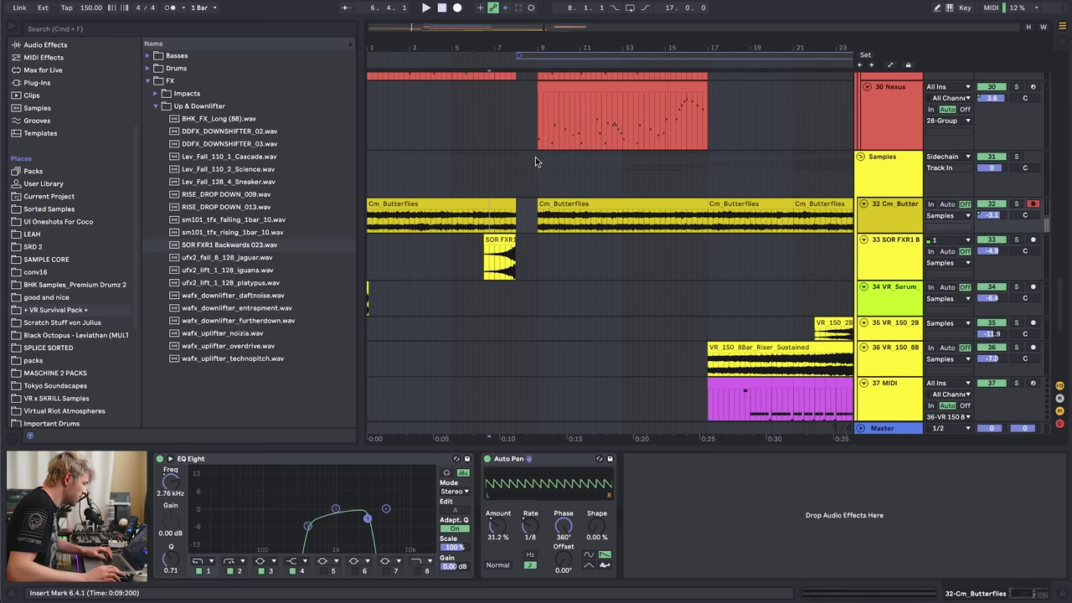
- Select the Master track's Utility device and show its automation lane
left_click(543, 161)
scroll(699, 335, "down", 5)
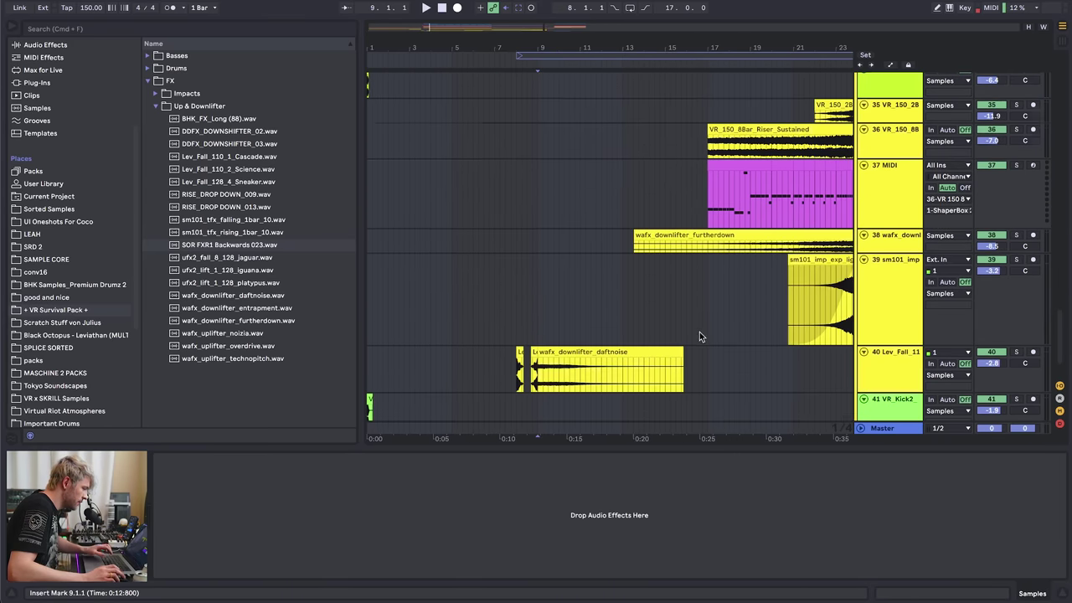
scroll(862, 430, "down", 5)
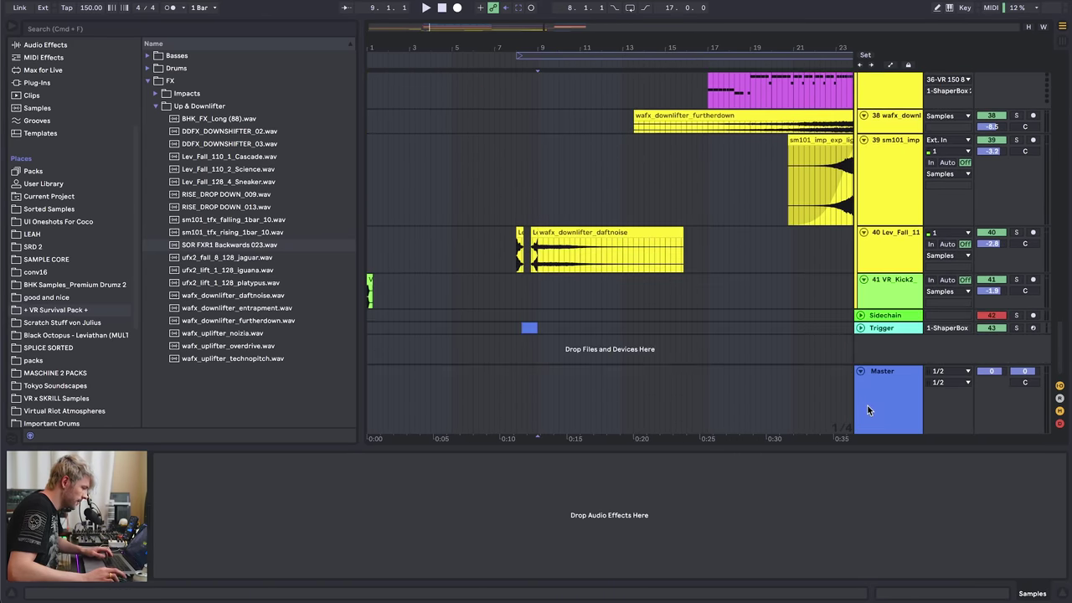
left_click(867, 405)
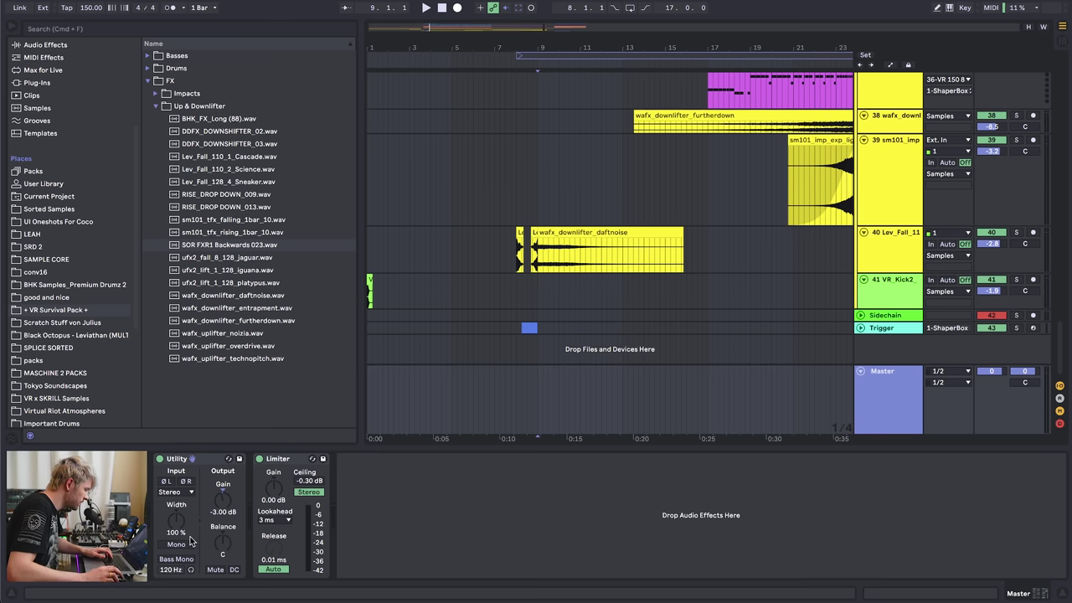
left_click(192, 462)
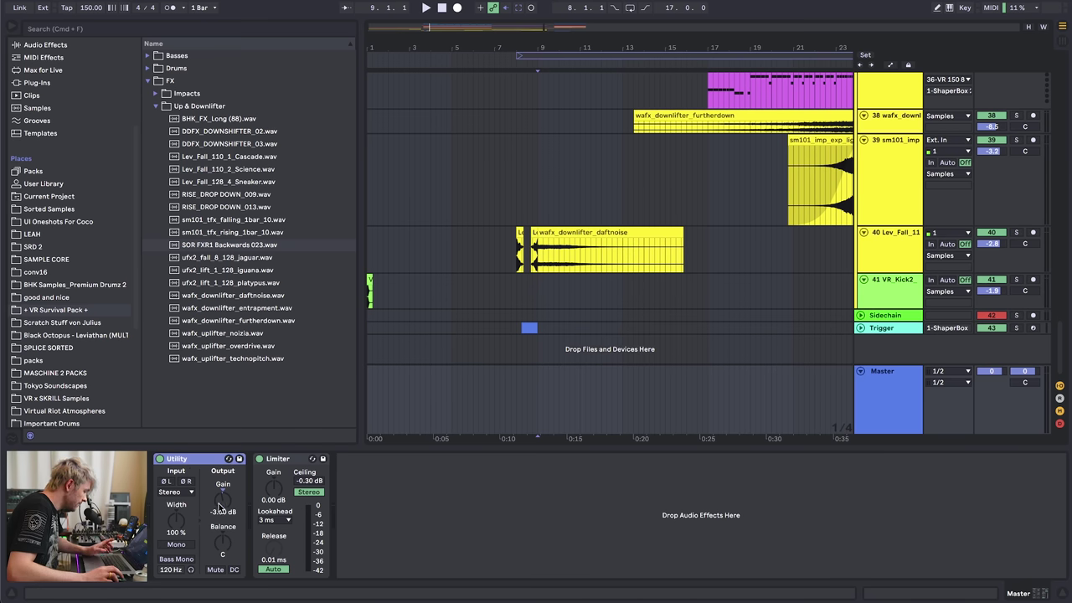
key("a")
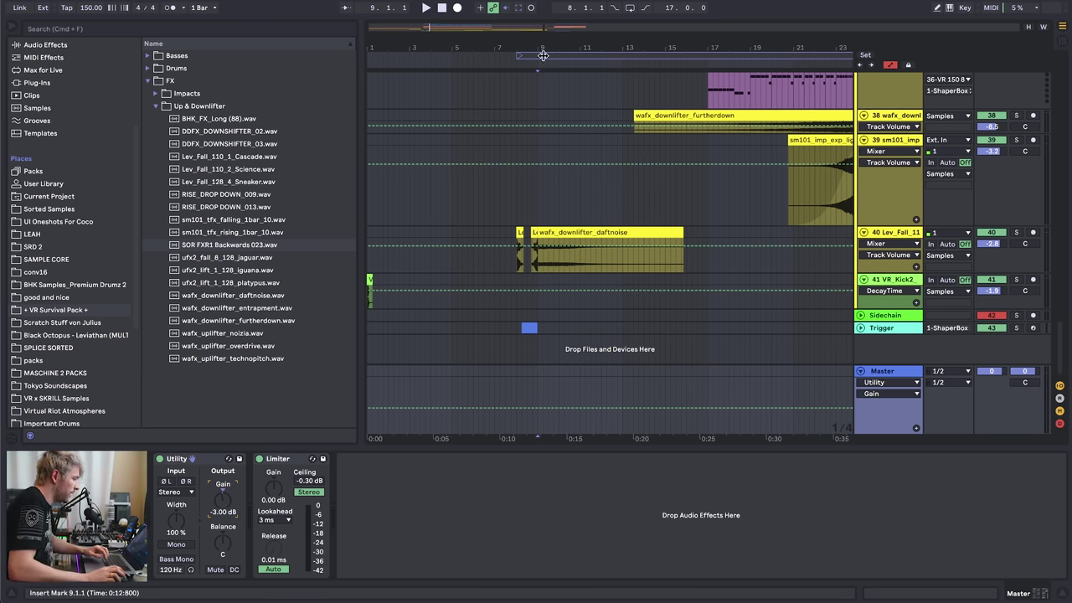
- Automate the Master Utility's stereo width from 100% at bar 17 down to 48% at bar 24, returning to 100% at bar 25
mouse_move(577, 45)
left_mouse_down()
mouse_move(413, 25)
mouse_move(393, 46)
left_mouse_up()
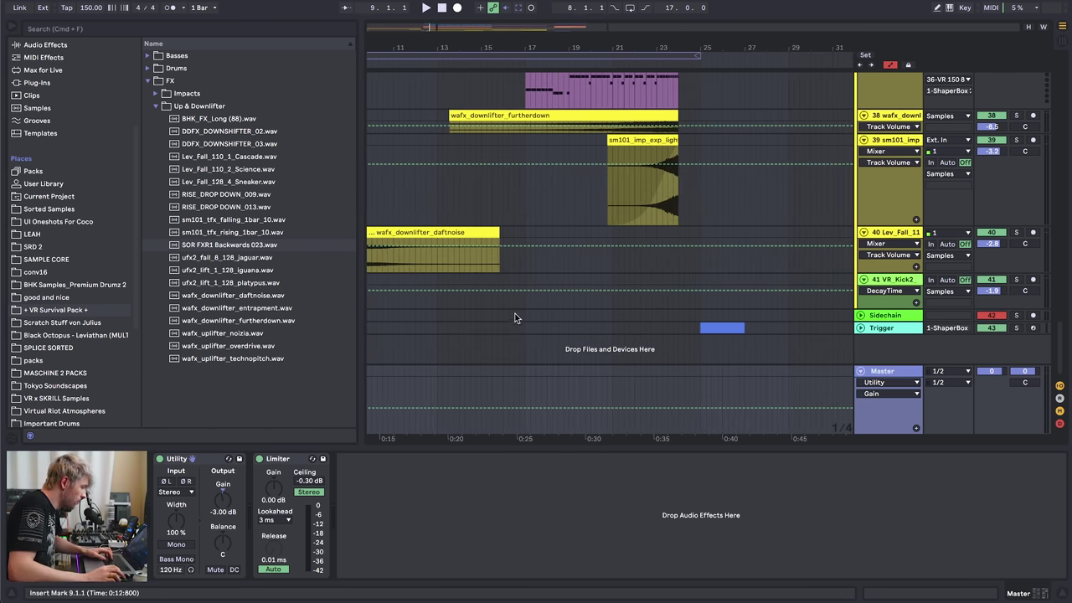
left_click(492, 383)
key("space")
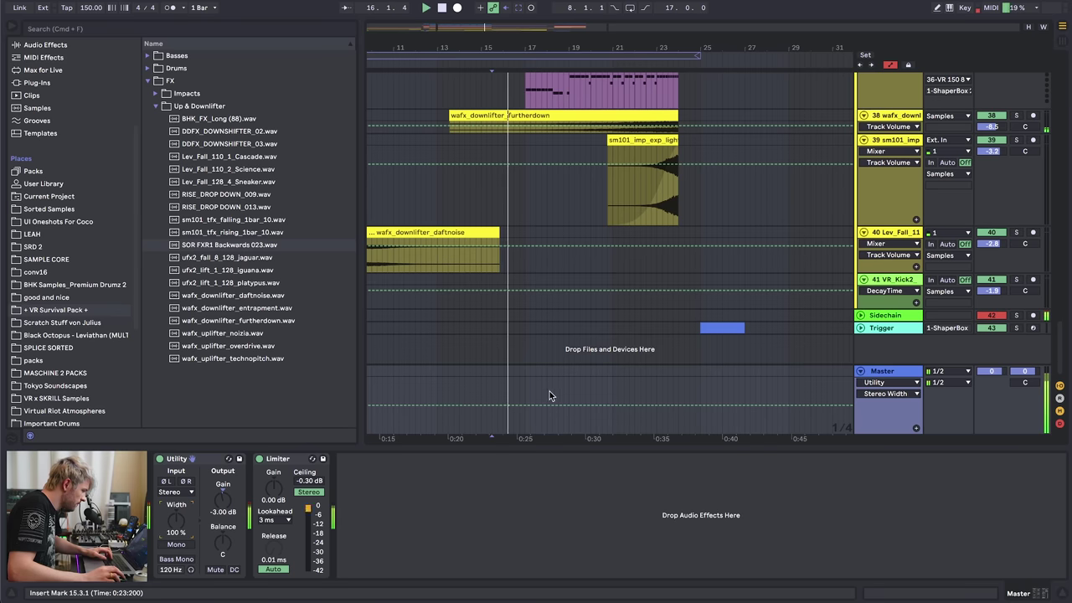
left_click(525, 406)
left_click(700, 406)
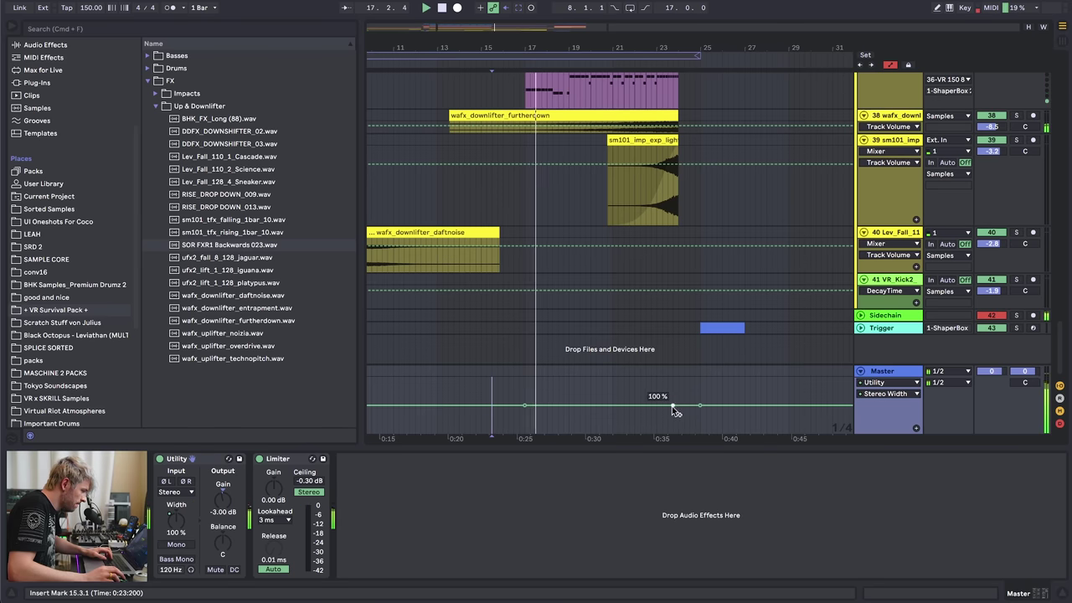
left_click_drag(678, 406, 678, 411)
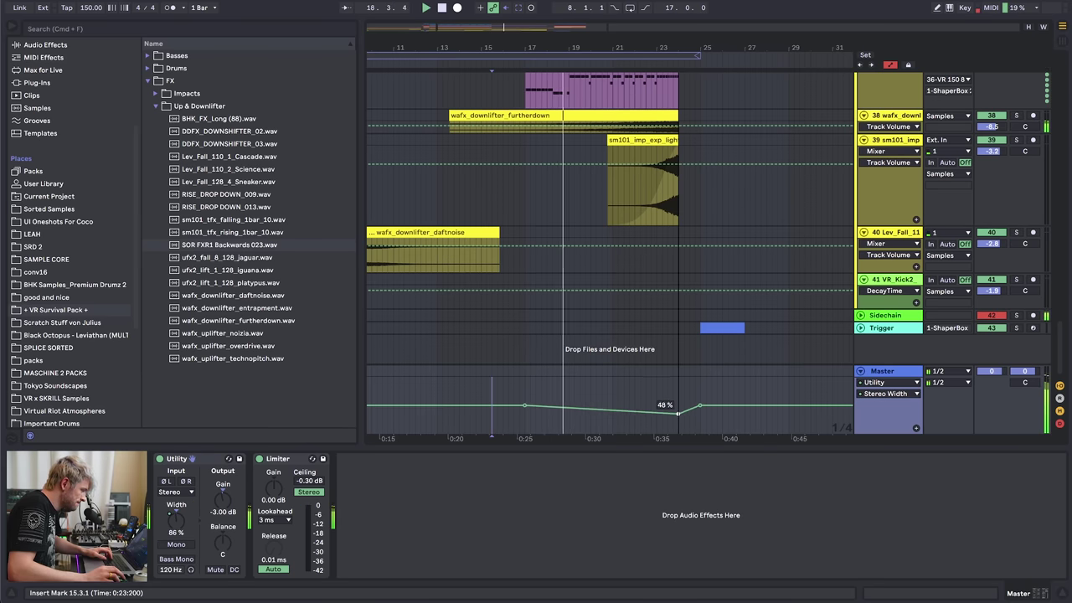
- Set the VR_150_8Bar riser track's volume to -3.7 dB and adjust the low point of the Master stereo width automation during playback
scroll(878, 119, "up", 5)
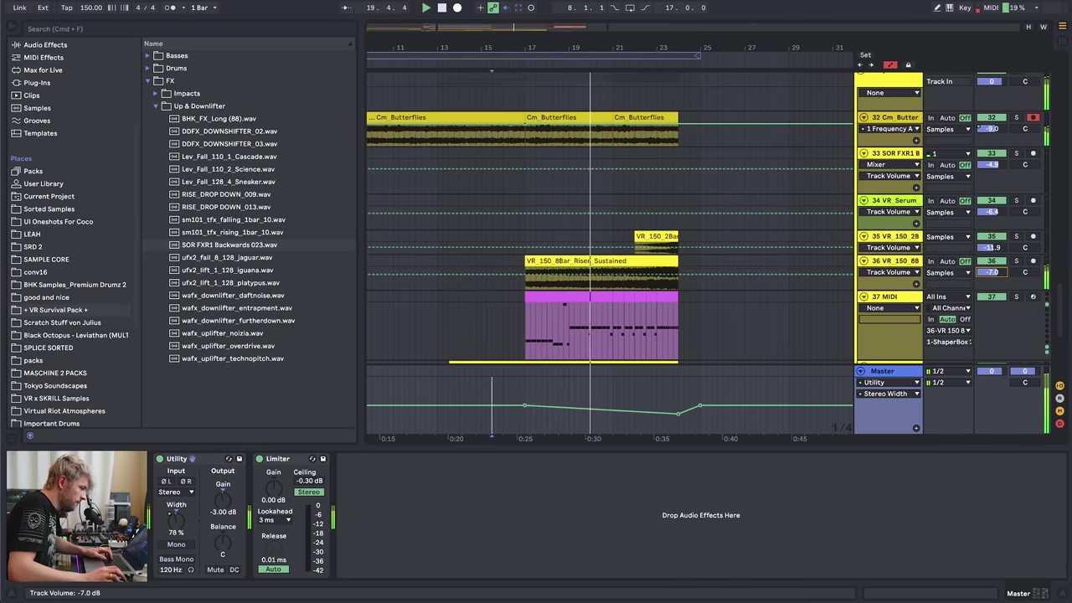
scroll(711, 304, "down", 5)
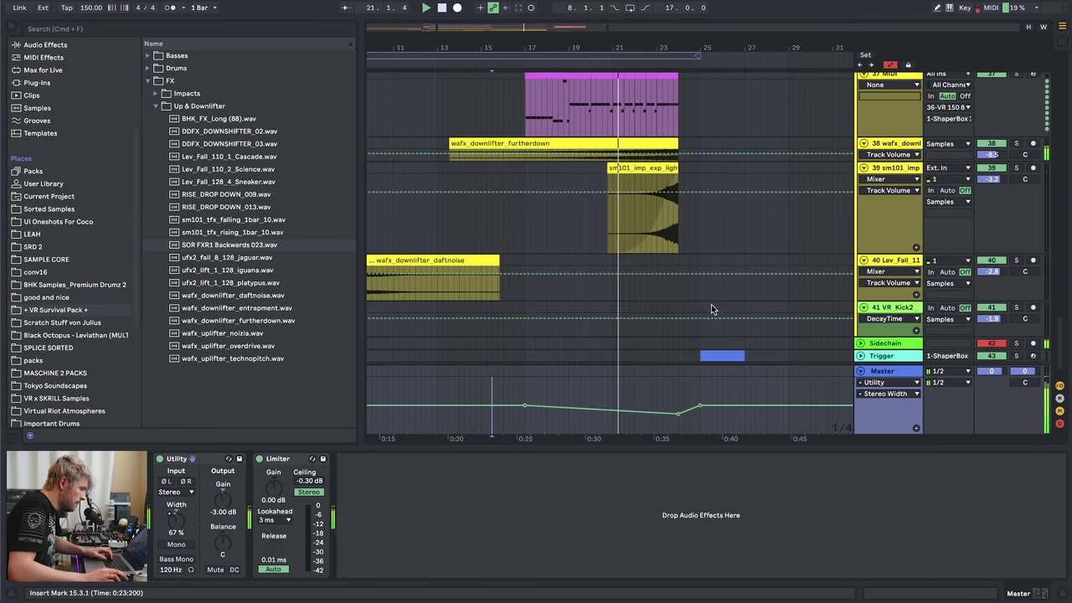
left_click_drag(678, 413, 655, 413)
key("space")
- Hide the automation lanes, place the insert marker at bar 1 and fold the Master track
left_click_drag(545, 46, 540, 10)
key("a")
left_click(211, 463)
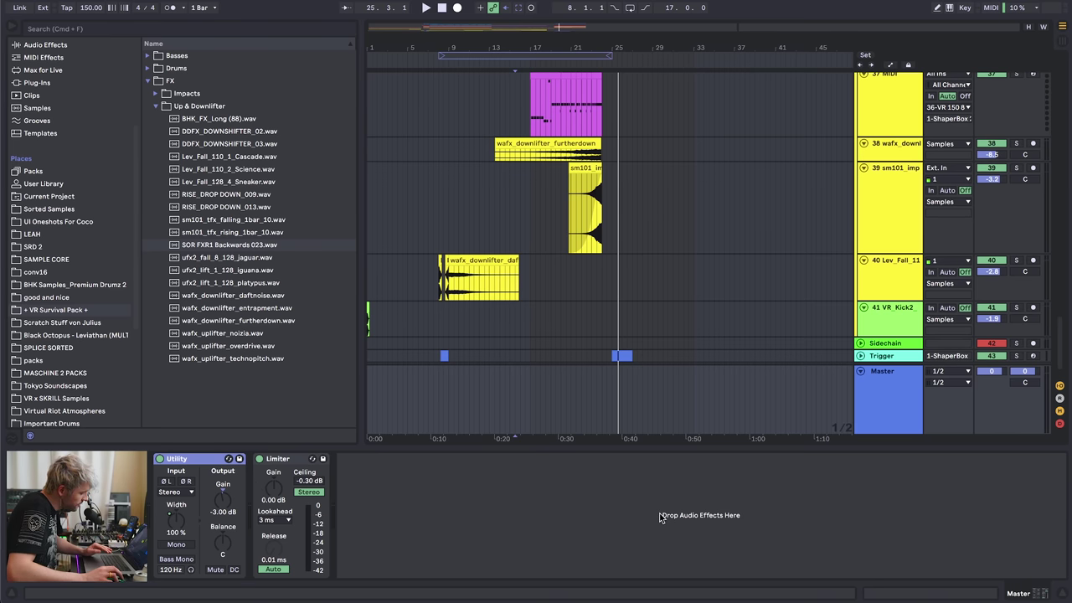
left_click(369, 96)
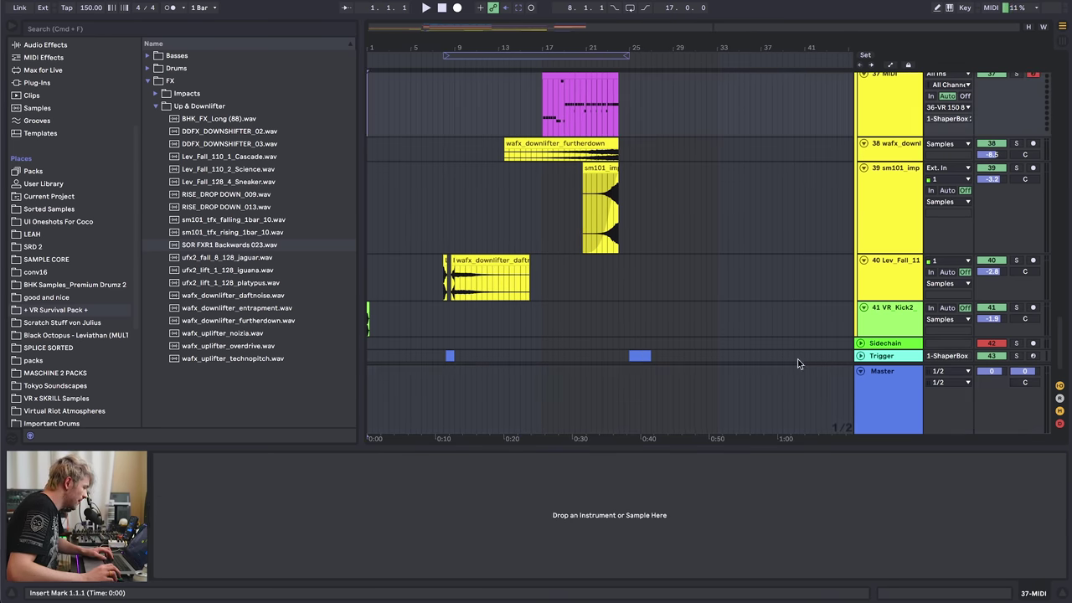
left_click(916, 380)
left_click(859, 370)
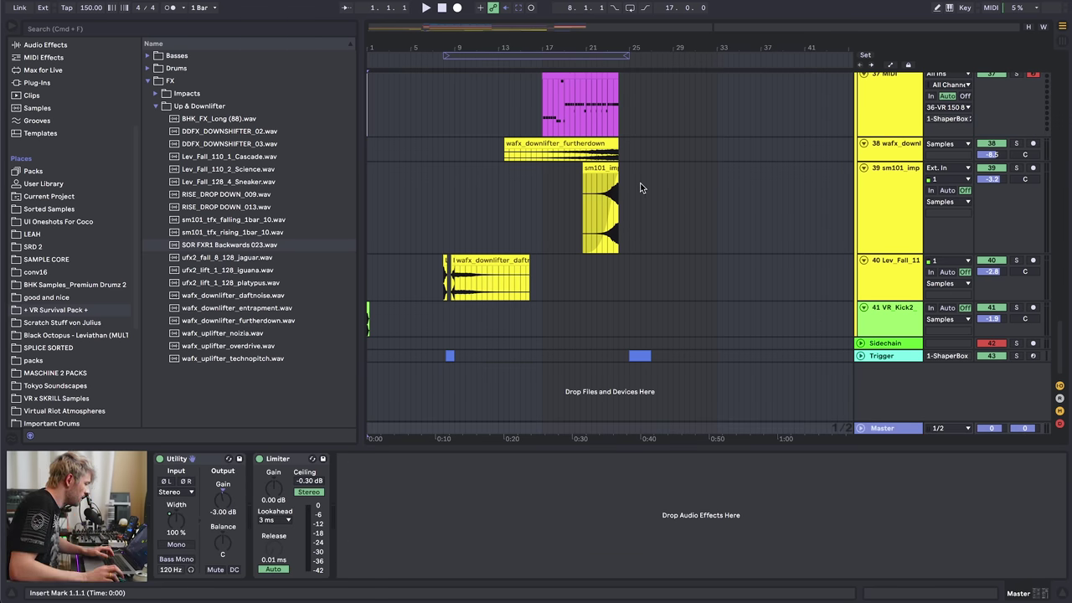
- Look over the sample and synth tracks in the section before bar 9
scroll(484, 134, "up", 10)
scroll(397, 79, "down", 2)
mouse_move(372, 49)
left_mouse_down()
mouse_move(372, 108)
mouse_move(367, 45)
left_mouse_up()
scroll(529, 150, "down", 2)
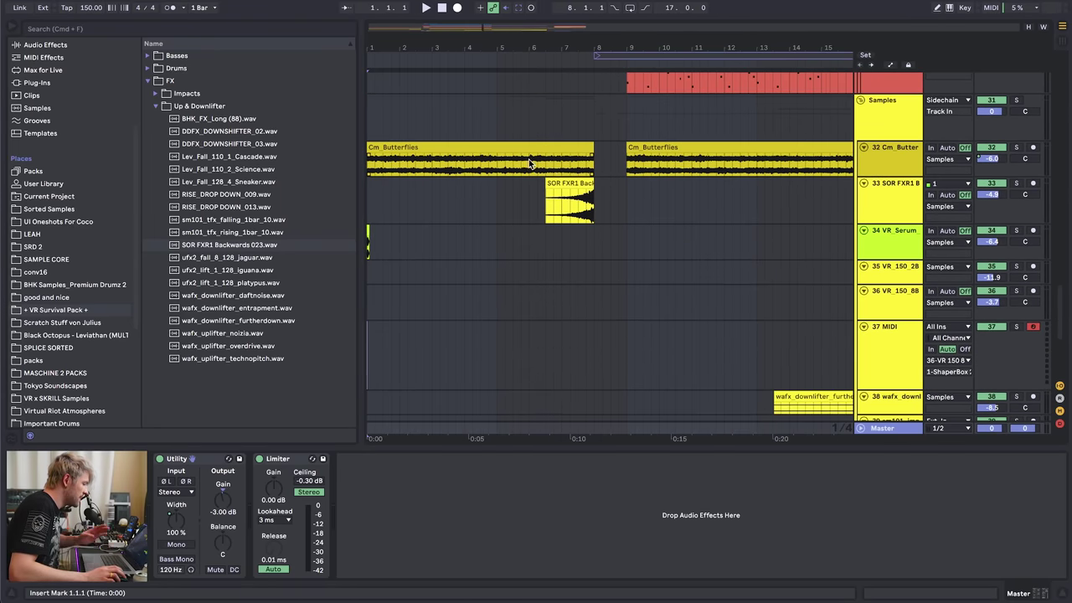
scroll(556, 174, "up", 6)
left_click_drag(482, 48, 482, 23)
left_click(448, 199)
left_click_drag(515, 197, 368, 201)
left_click(410, 282)
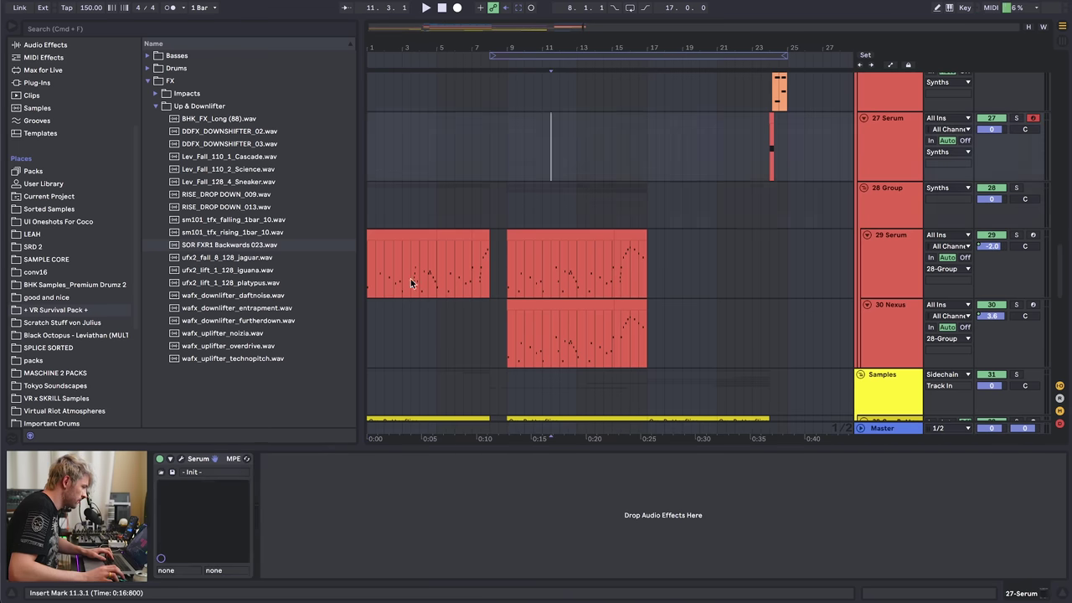
- Play the section from bar 9 and look over the synth and sample tracks, including the Stack group's Nexus layers
left_click(503, 207)
key("space")
scroll(573, 185, "down", 3)
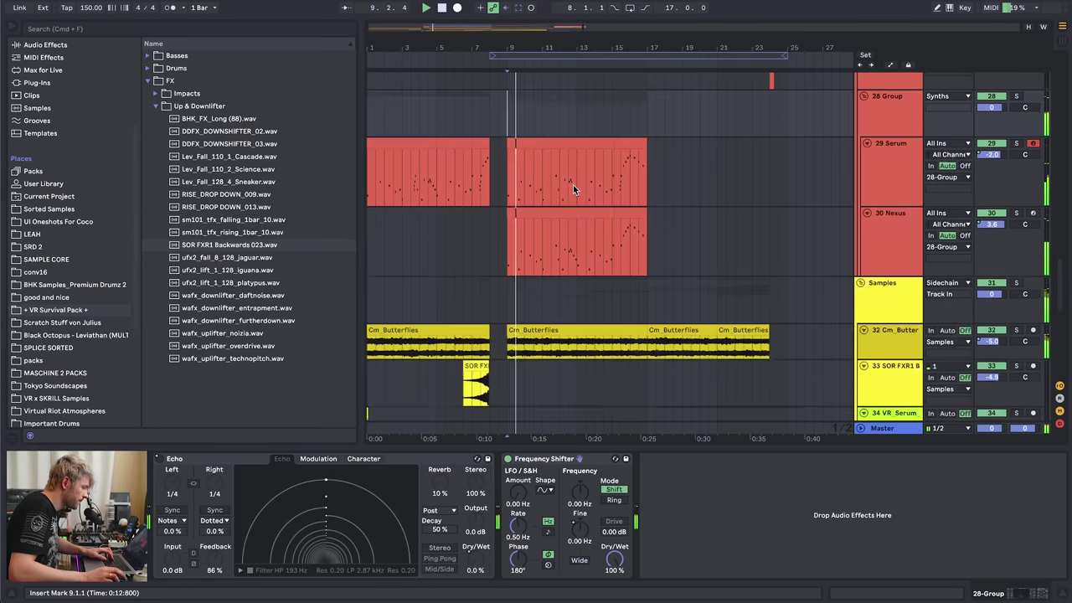
scroll(572, 184, "up", 10)
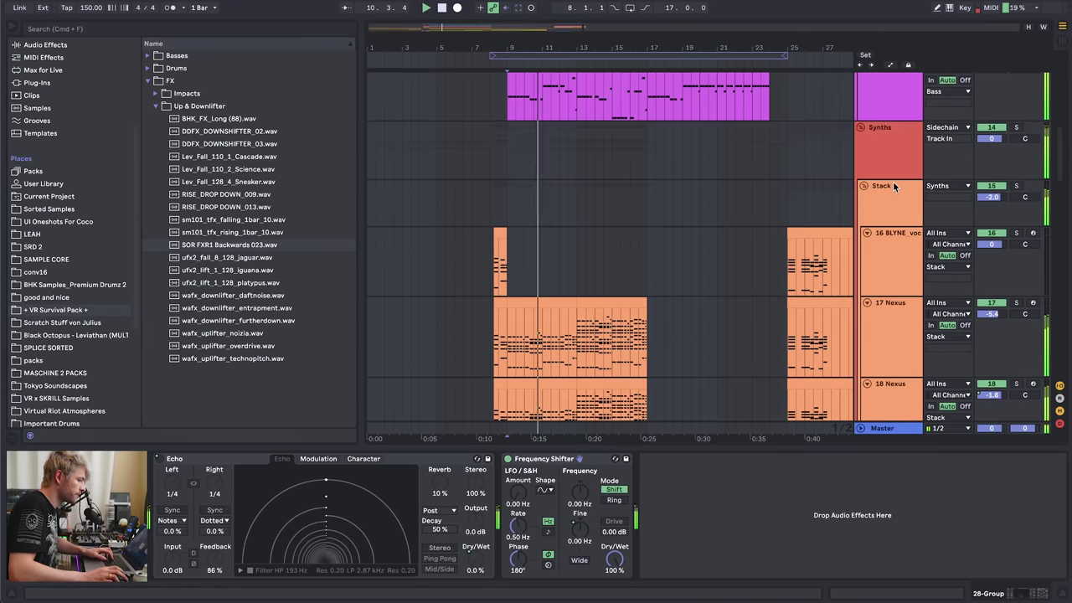
left_click(894, 186)
scroll(618, 201, "down", 3)
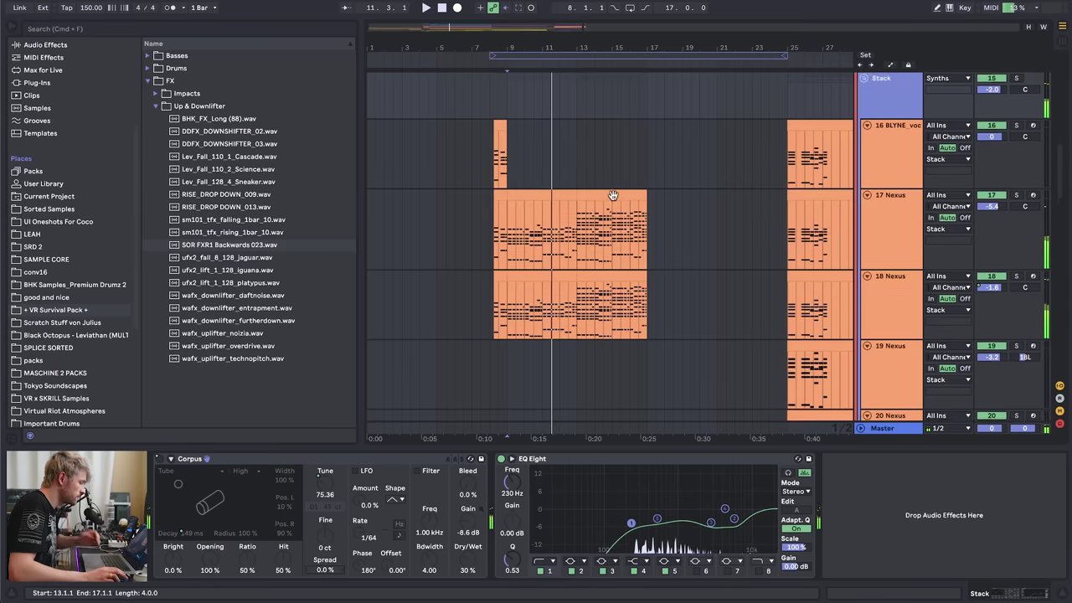
- Insert a new audio track below the SOR FXR1 Backwards track in the Samples group
scroll(612, 195, "down", 8)
left_click(901, 248)
key("ctrl+t")
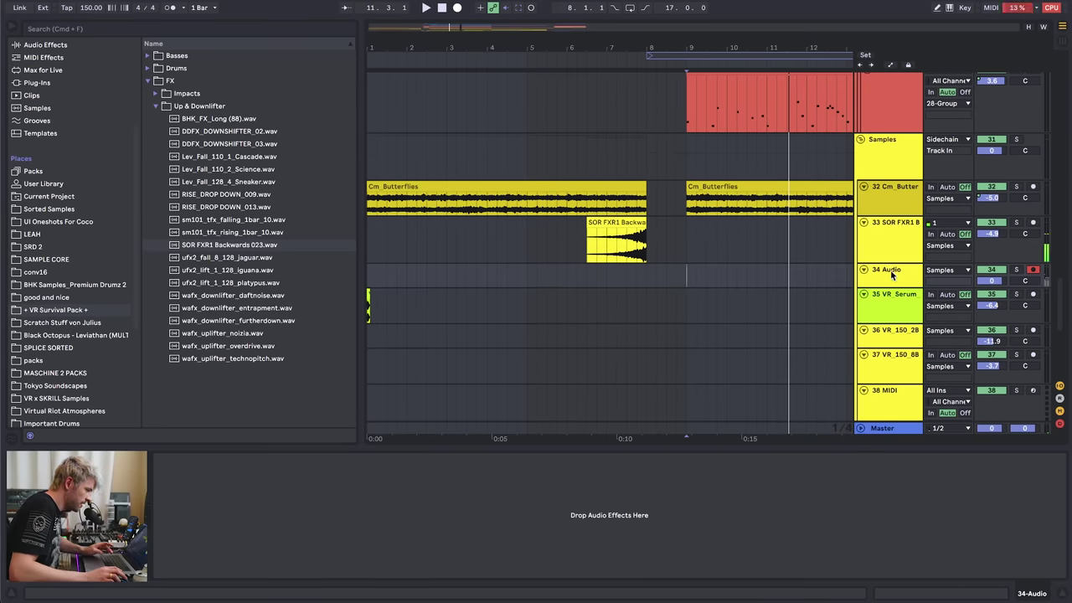
- Audition vocal hits from the Vocals folder of SAMPLE PACK 2, ending on VR_vox_hit_echo_Emin.wav
scroll(82, 325, "down", 5)
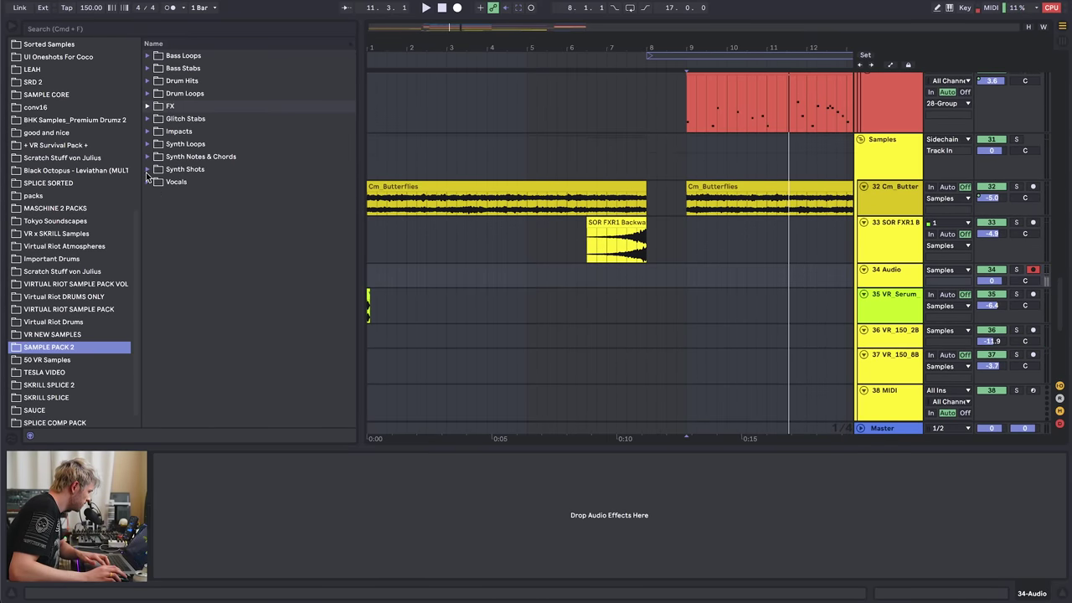
left_click(148, 182)
left_click(213, 333)
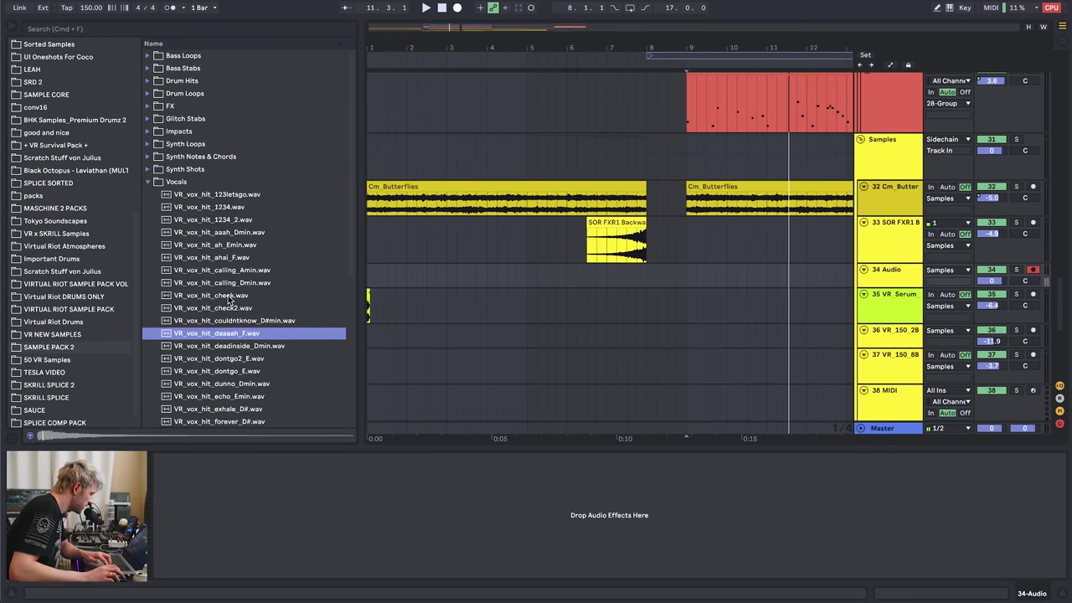
scroll(224, 297, "down", 3)
left_click(214, 288)
left_click(214, 300)
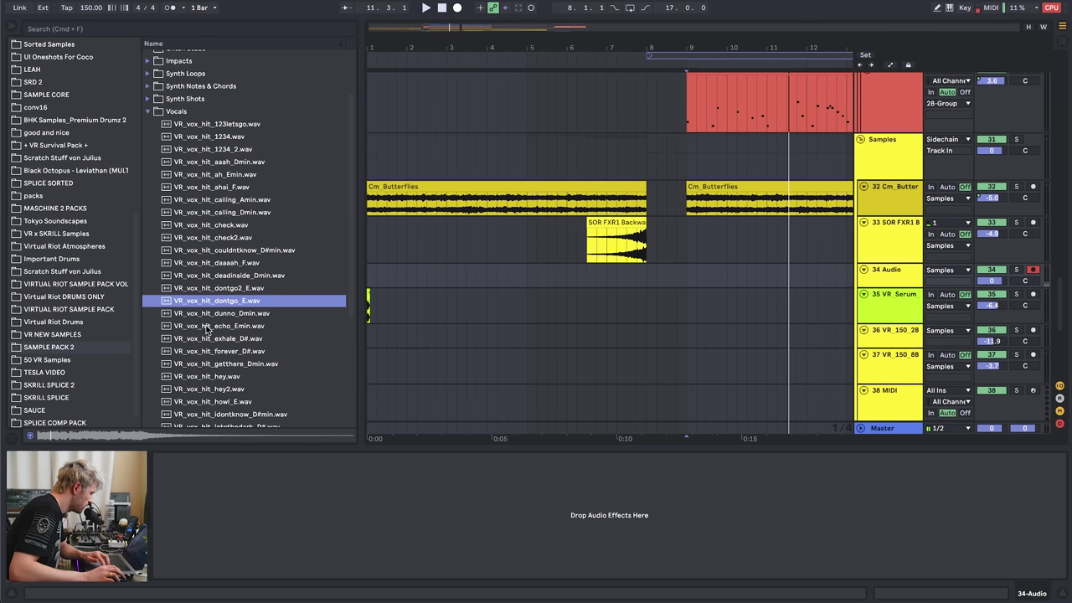
left_click(215, 327)
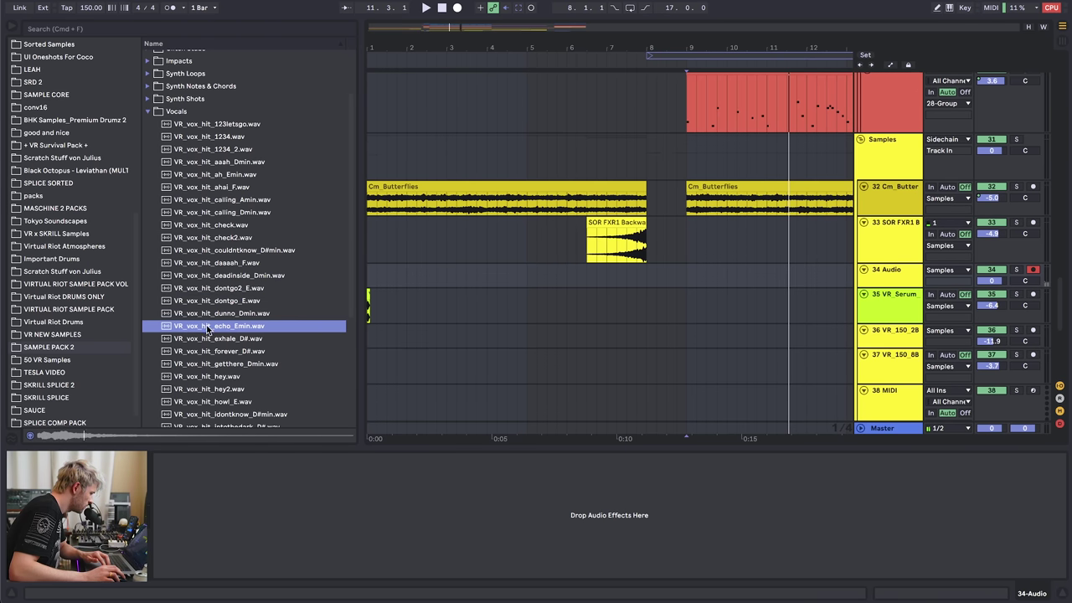
- Place VR_vox_hit_echo_Emin at bar 1 on the new track, unwarped at -1 semitone, and set the track volume to -5.1 dB
left_click_drag(365, 274, 377, 269)
double_click(377, 270)
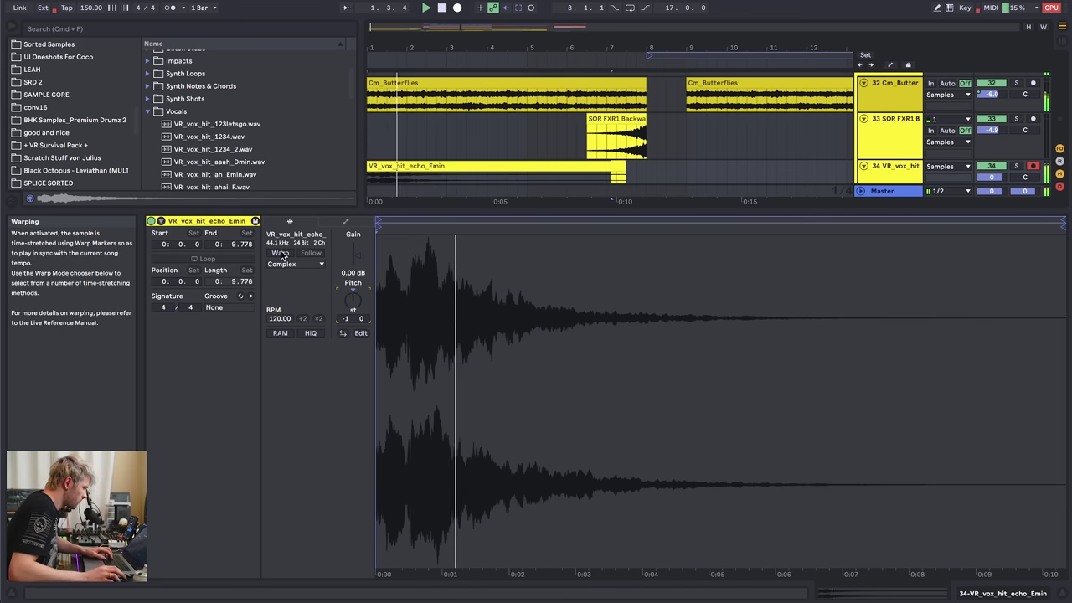
left_click_drag(996, 180, 996, 195)
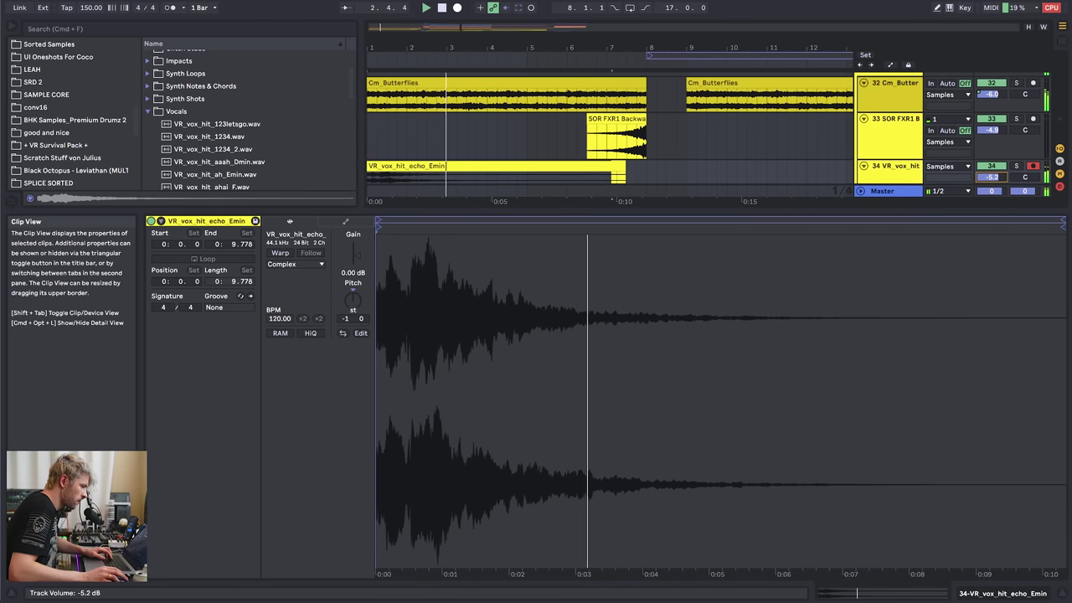
- Add a copy of the echo vocal clip around bar 4 on a second vocal track and transpose it up to +6 semitones
key("super+v")
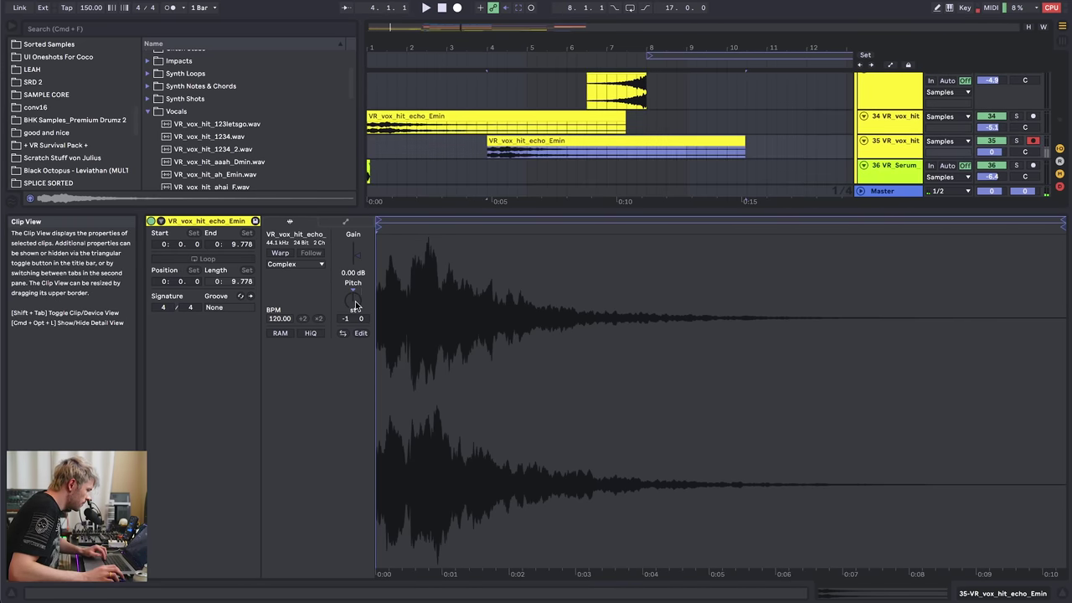
scroll(355, 306, "up", 6)
key("space")
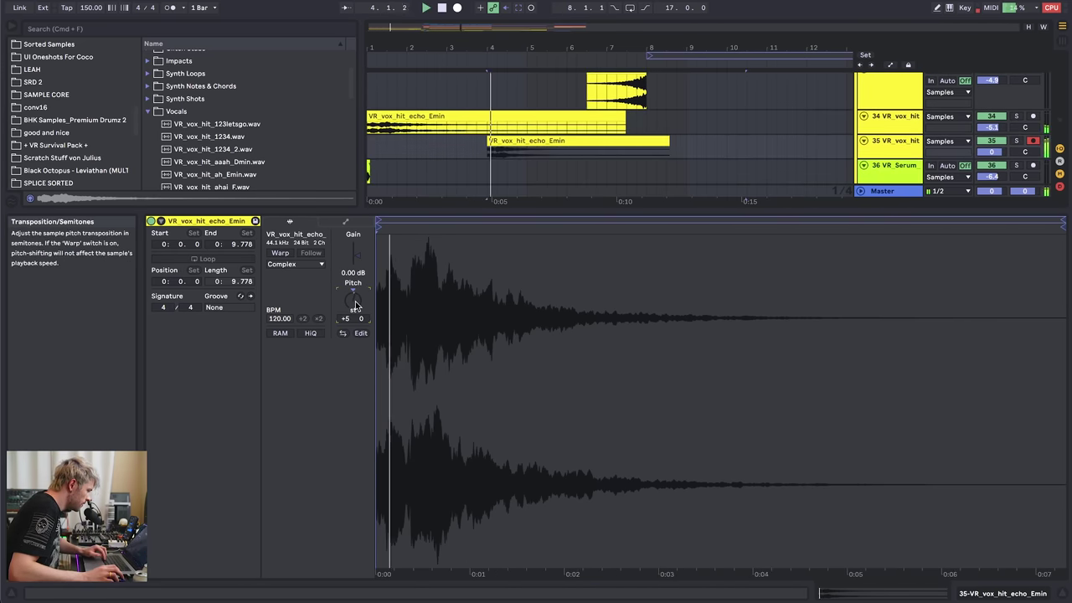
scroll(355, 306, "up", 2)
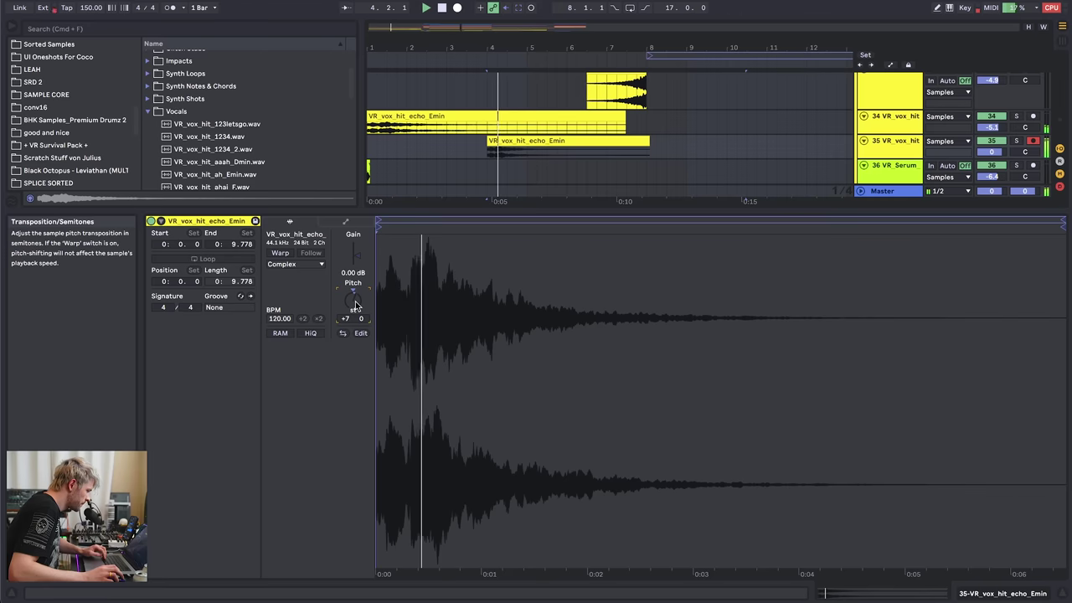
- Repeat the first vocal clip at bar 5, and warp the second track's clip in Complex mode with a segment BPM of 135
left_click(526, 131)
key("super+v")
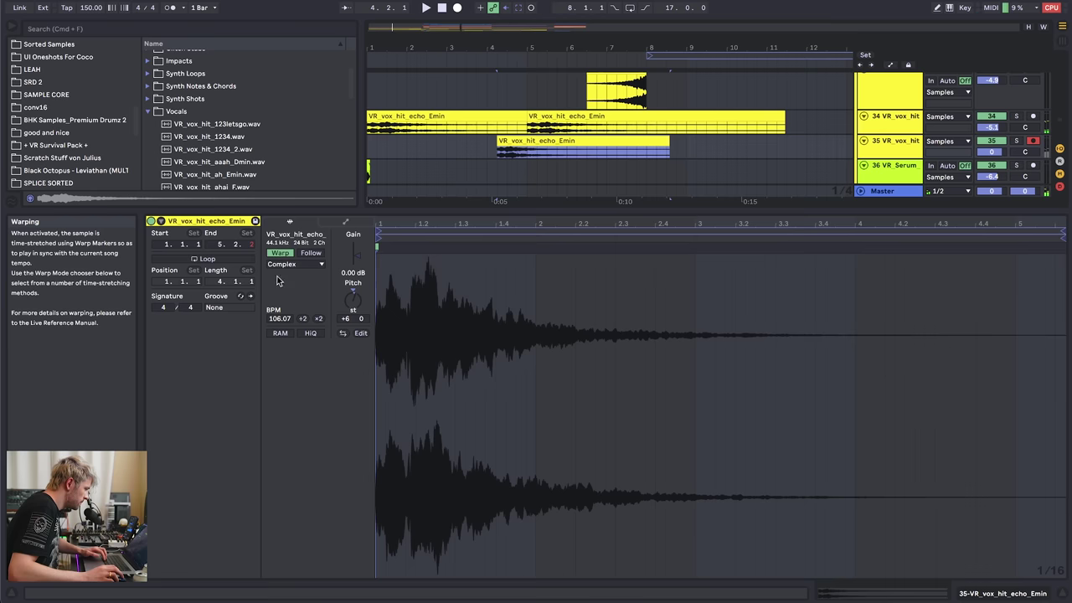
left_click_drag(280, 318, 279, 305)
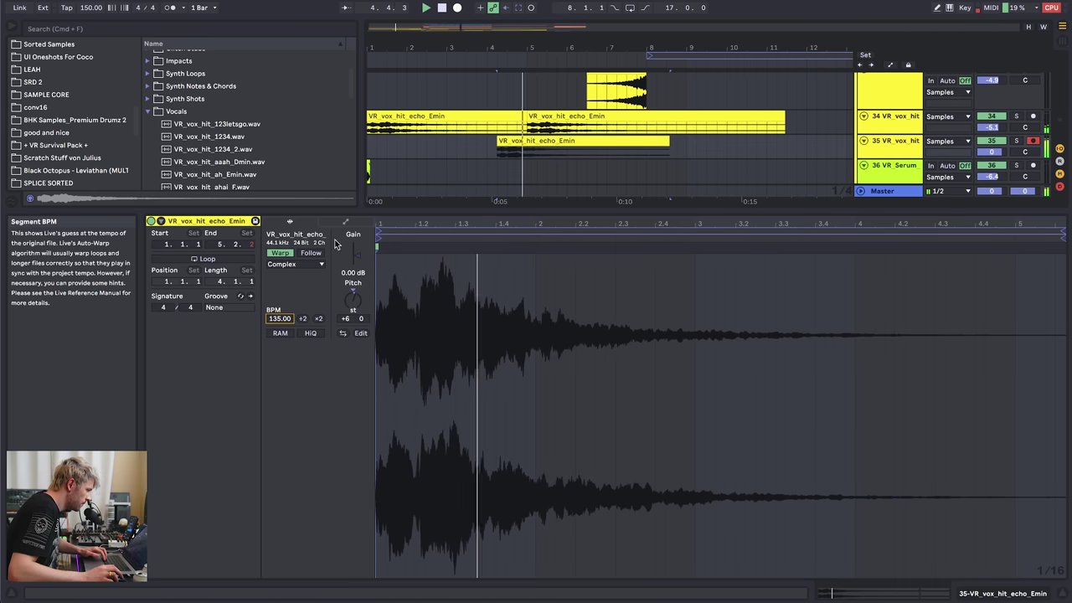
- Warp the vocal clip at bar 1 and set its segment BPM to 195, checking it in playback
left_click(502, 116)
key("space")
left_click(281, 253)
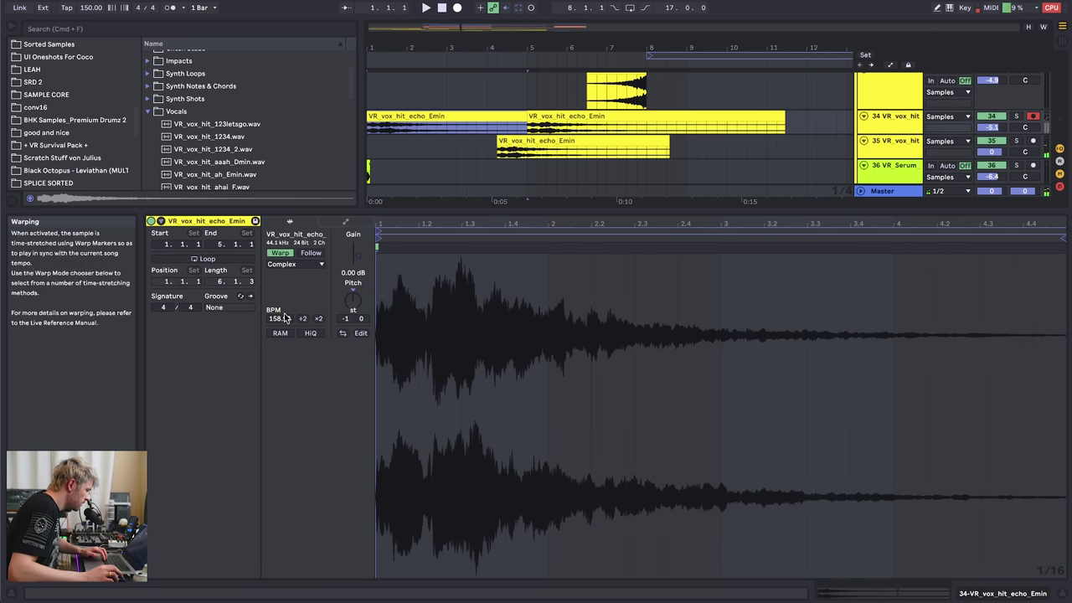
left_click_drag(285, 318, 285, 276)
key("space")
left_click_drag(280, 318, 279, 328)
key("space")
key("space")
- Duplicate the warped bar 1 vocal clip to bar 5 and the second track's clip to bar 8, beat 2
left_click(507, 117)
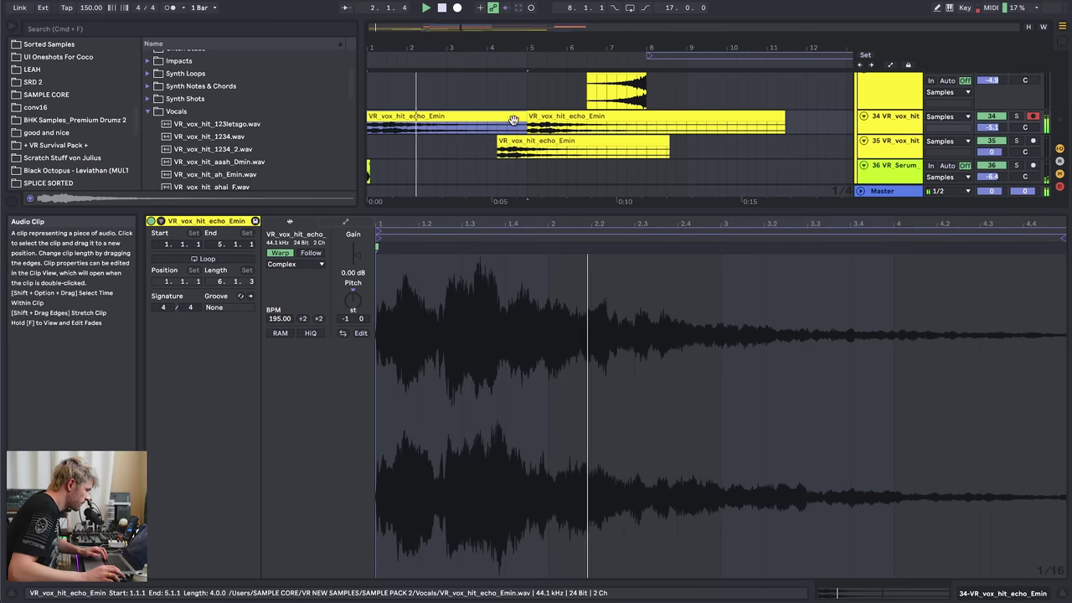
key("super+d")
left_click(573, 141)
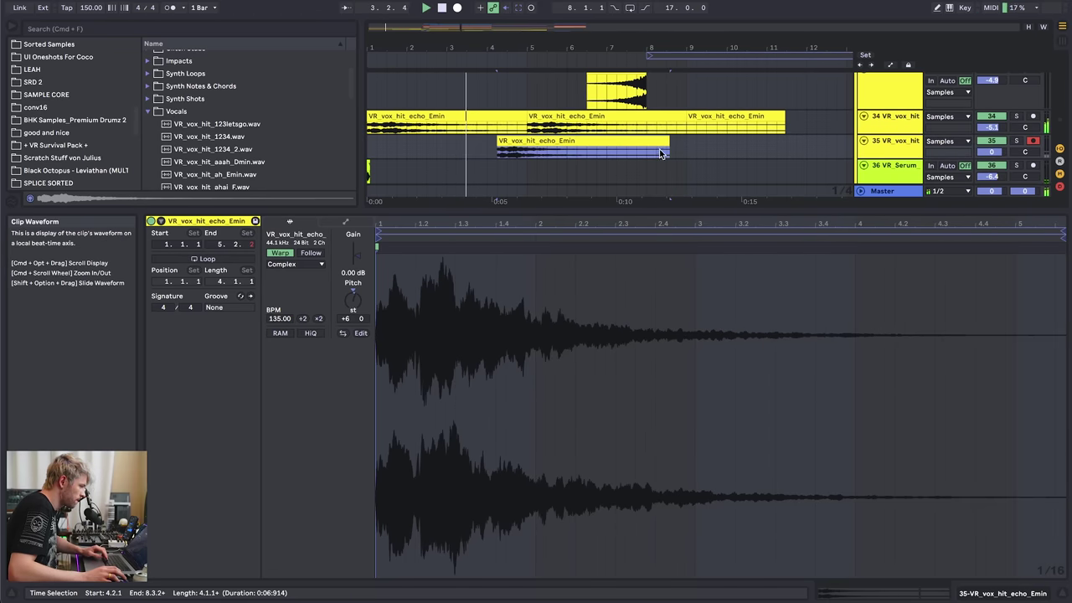
key("super+d")
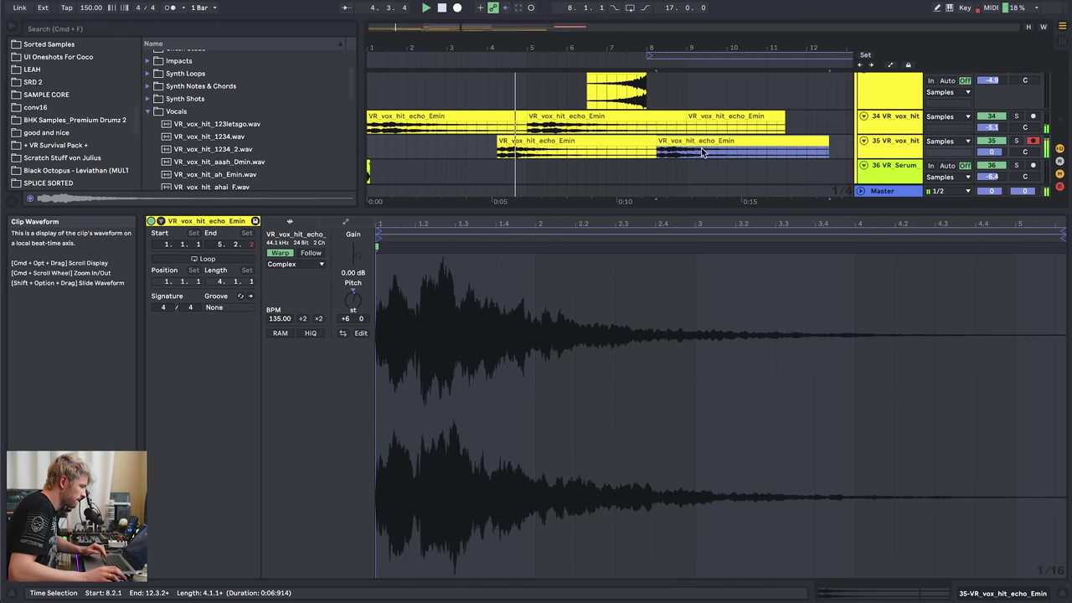
- Set the segment BPM of the second track's first vocal clip to 190 and duplicate it again to bar 8, beat 2
left_click_drag(280, 318, 279, 291)
key("space")
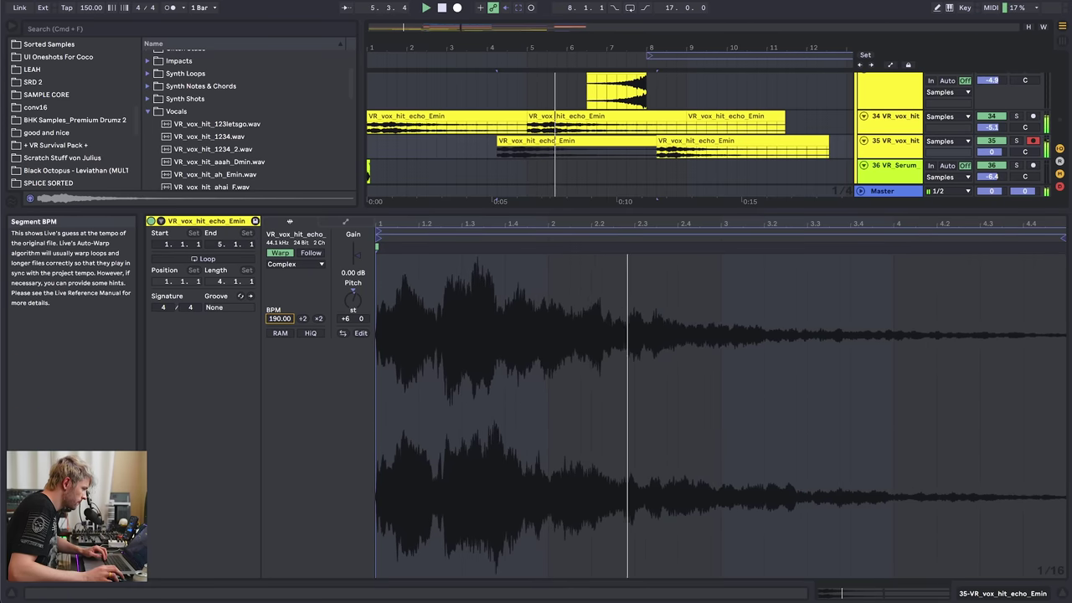
key("super+d")
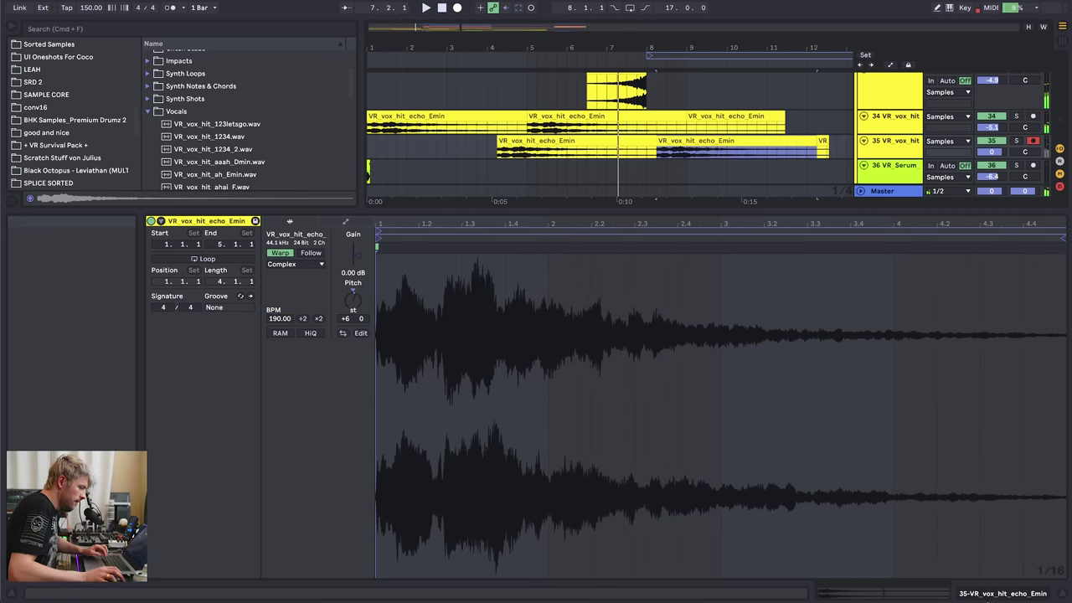
key("space")
- Group the two echo vocal tracks and add an EQ Eight to the group
key("shift+Tab")
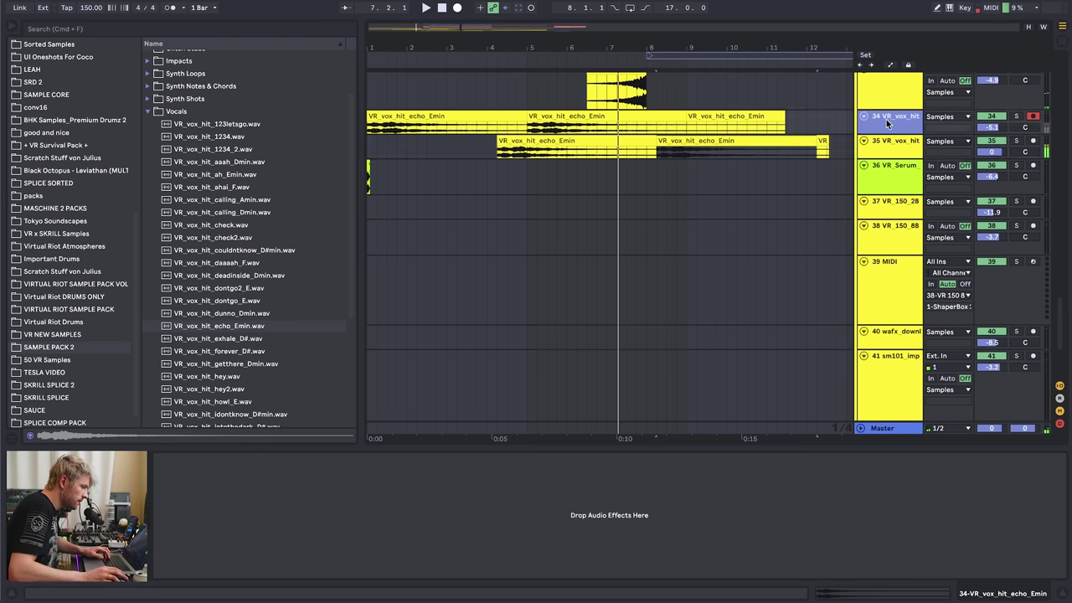
key("ctrl+g")
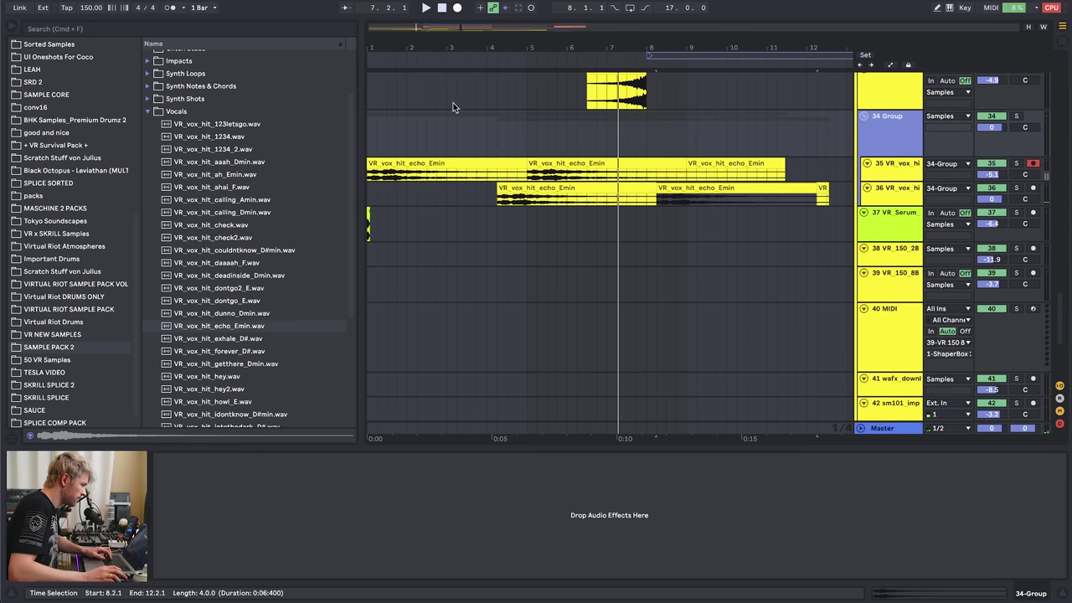
scroll(46, 173, "up", 10)
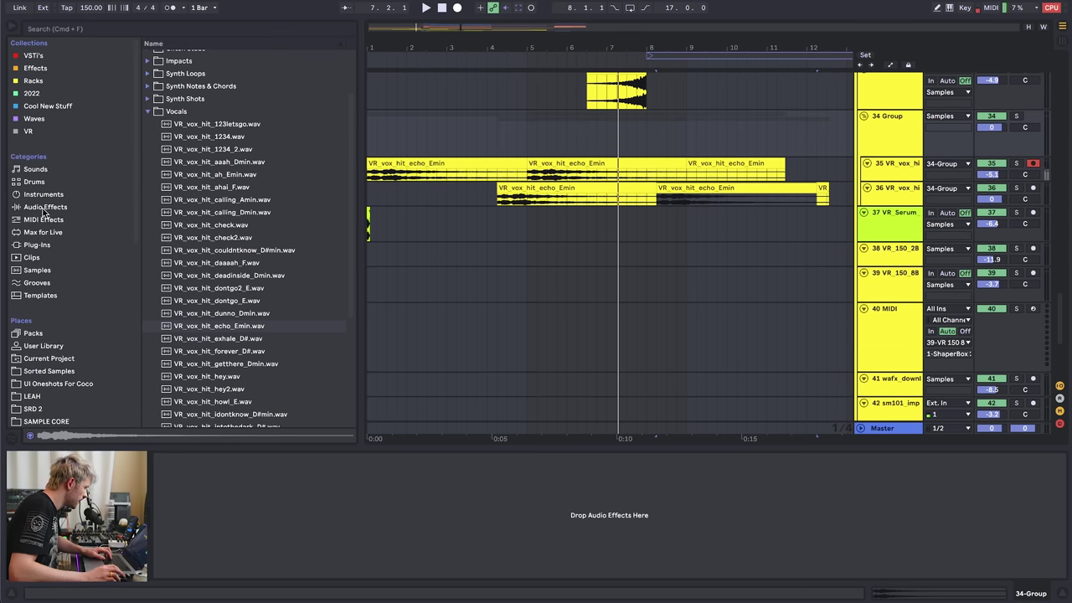
left_click(44, 208)
scroll(185, 268, "up", 6)
double_click(191, 241)
- Make band 1 of the group's EQ Eight a low-pass and set its frequency automation to 1.13 kHz from bar 1
left_click(211, 559)
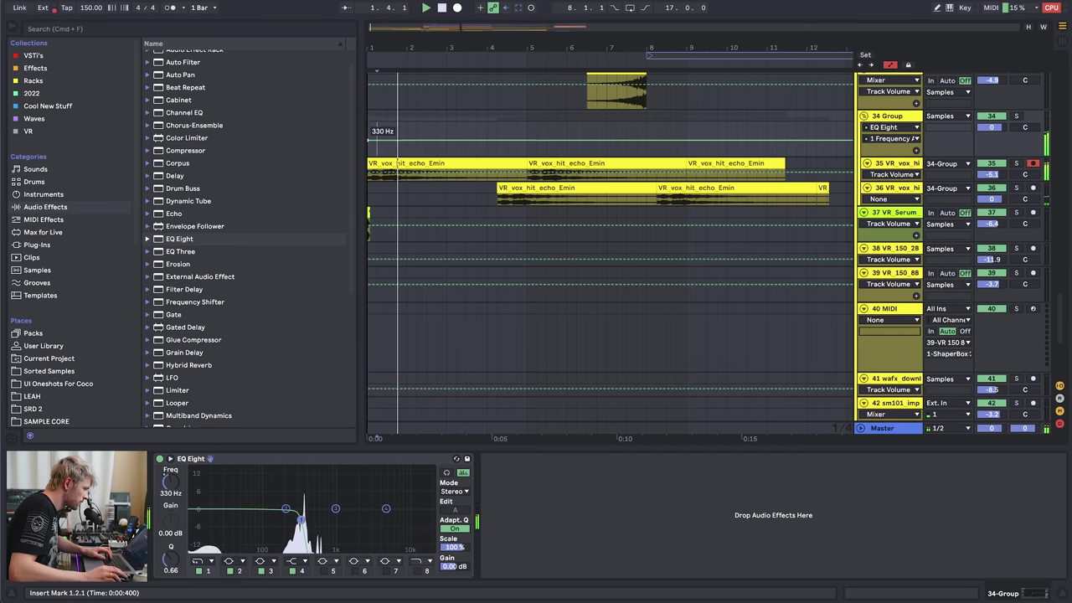
key("space")
key("space")
left_click_drag(378, 140, 379, 134)
left_click(369, 127)
key("space")
key("space")
- Enlarge the vocal group's lane and ramp the low-pass frequency from 1.13 kHz at bar 4 to about 4.90 kHz past bar 7
left_click_drag(889, 157, 889, 179)
scroll(496, 352, "up", 3)
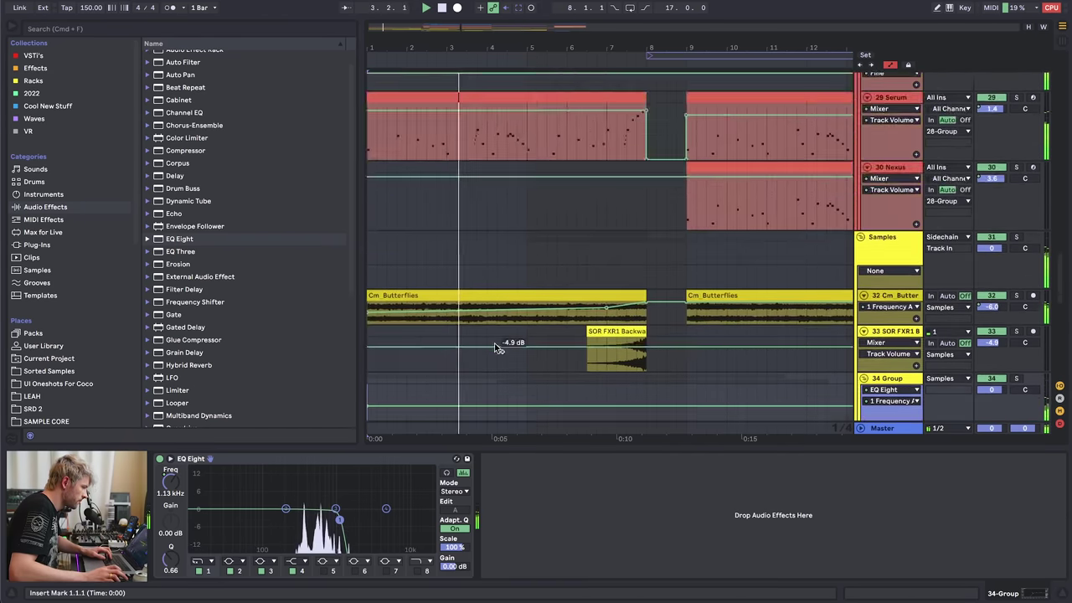
left_click(487, 238)
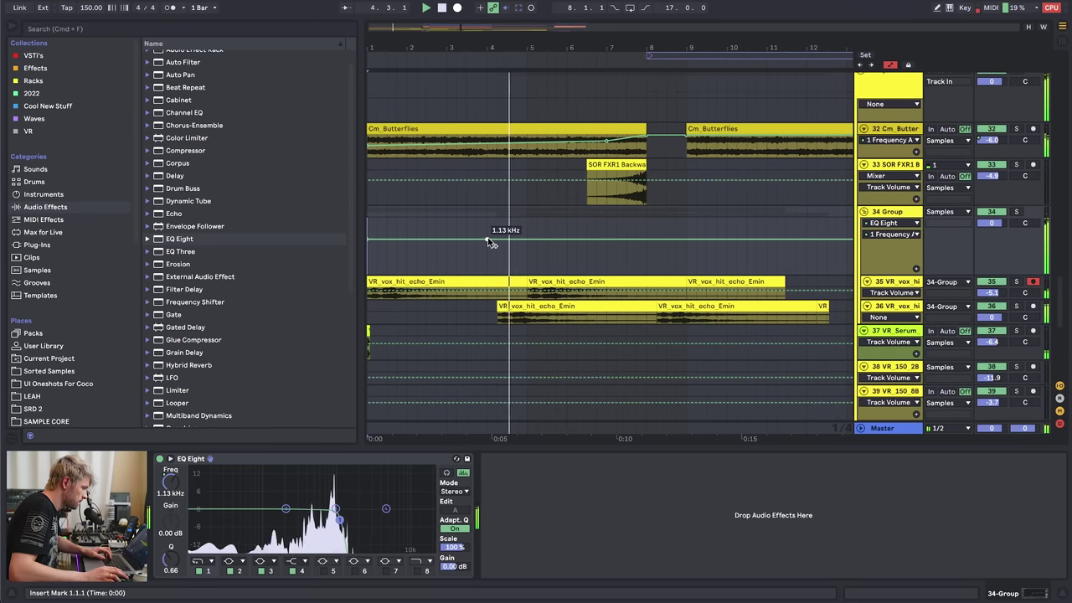
left_click_drag(545, 239, 616, 229)
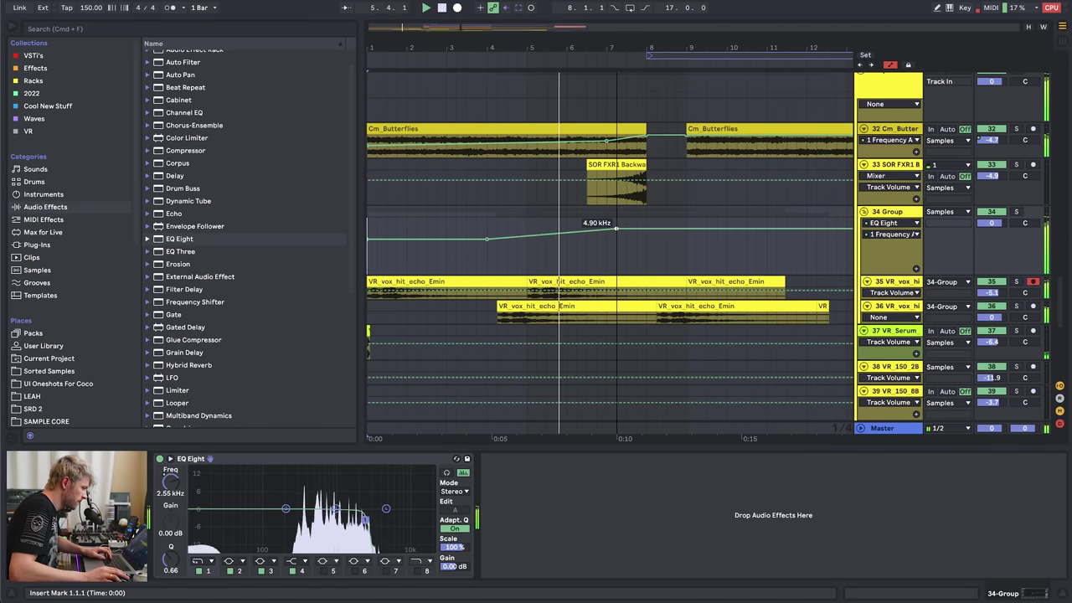
- Delete the second track's vocal repeat at bar 8, beat 2, and trim both vocal tracks' clips to end at bar 8
left_click(680, 306)
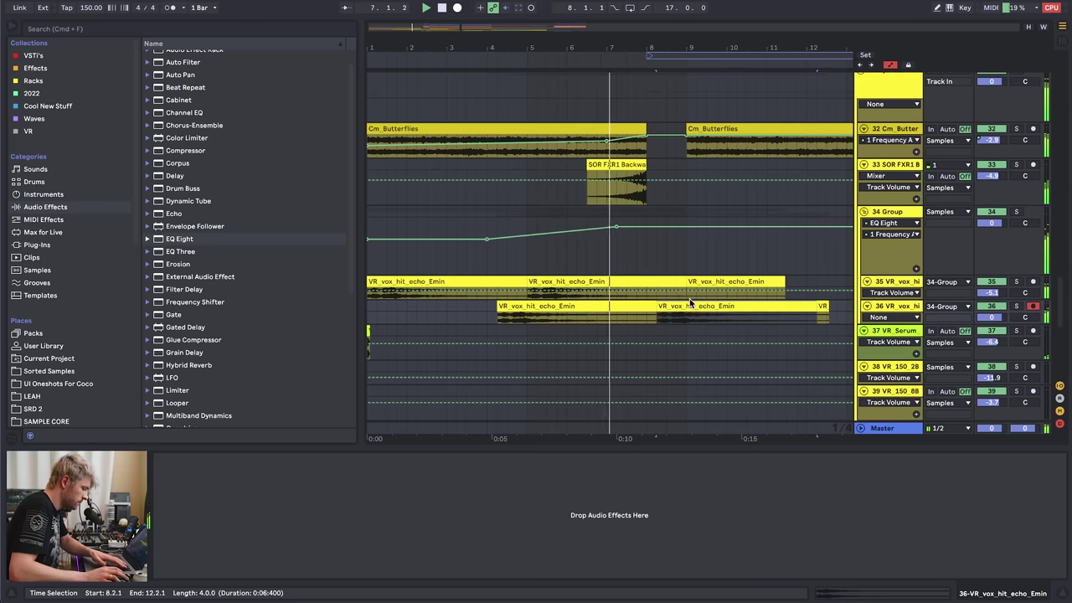
key("Delete")
left_click_drag(683, 281, 669, 281)
left_click_drag(669, 281, 641, 282)
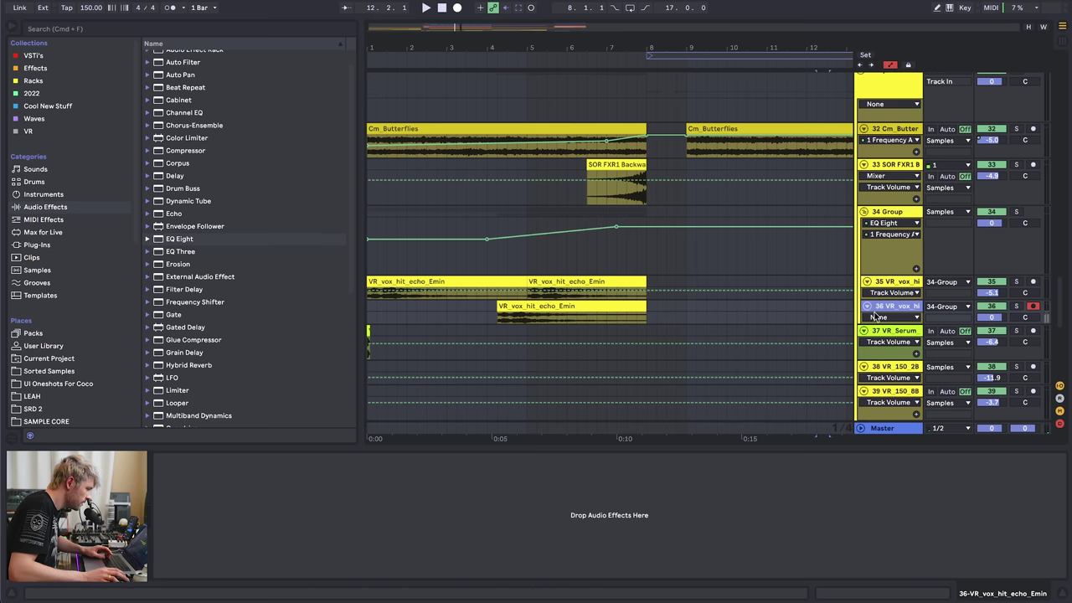
- Insert a third audio track in the vocal group and paste the second track's clip onto it at bar 4, beat 2
key("super+t")
left_click(592, 306)
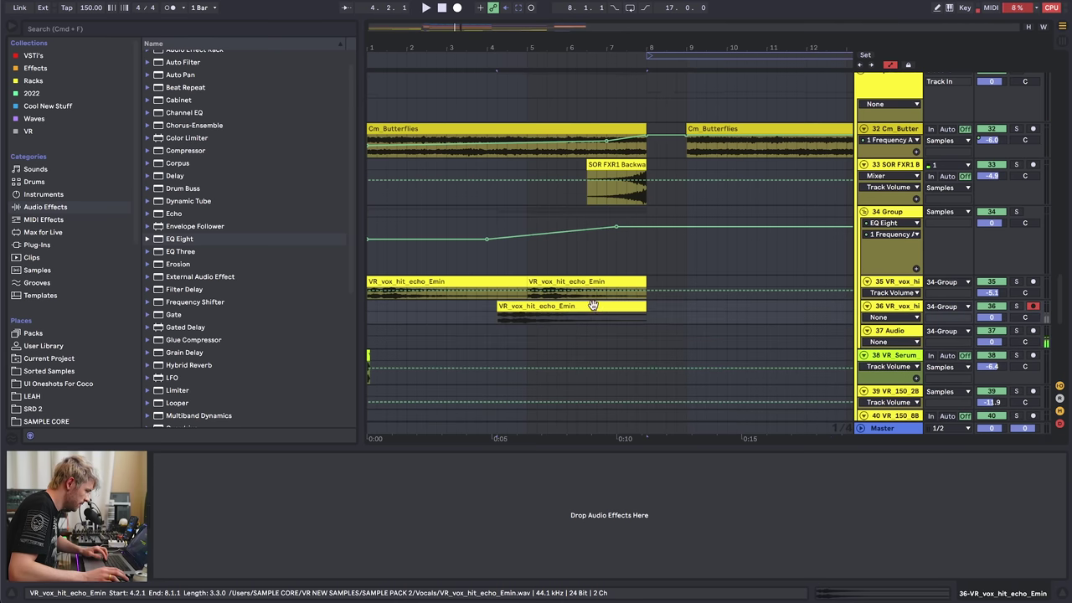
left_click(494, 330)
key("super+v")
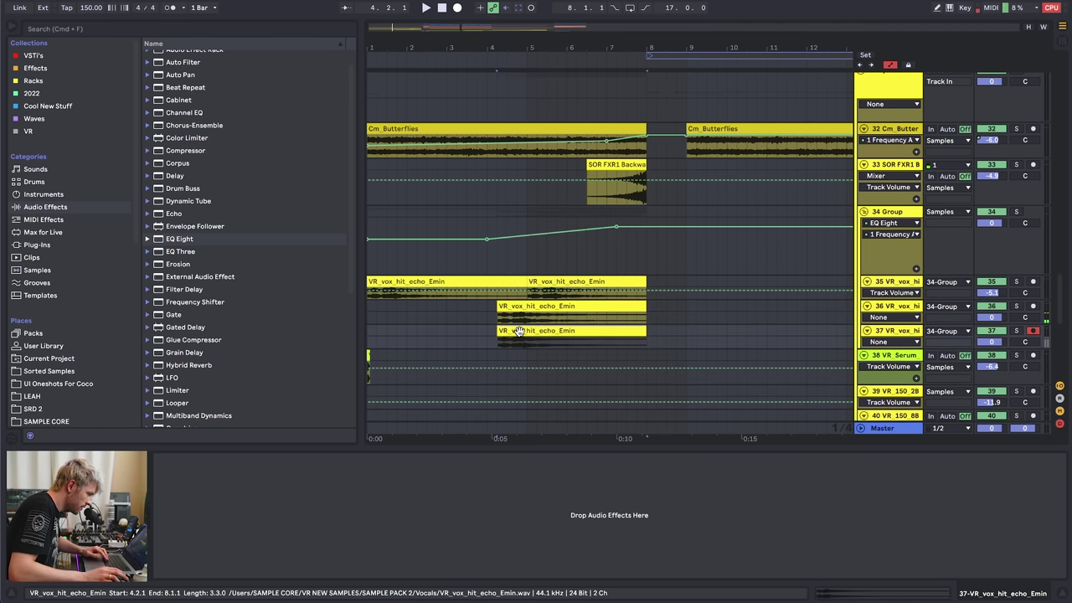
- Reverse the third vocal track's clip, fit it between bars 5 and 8, and enlarge its lane
left_click_drag(584, 333, 612, 335)
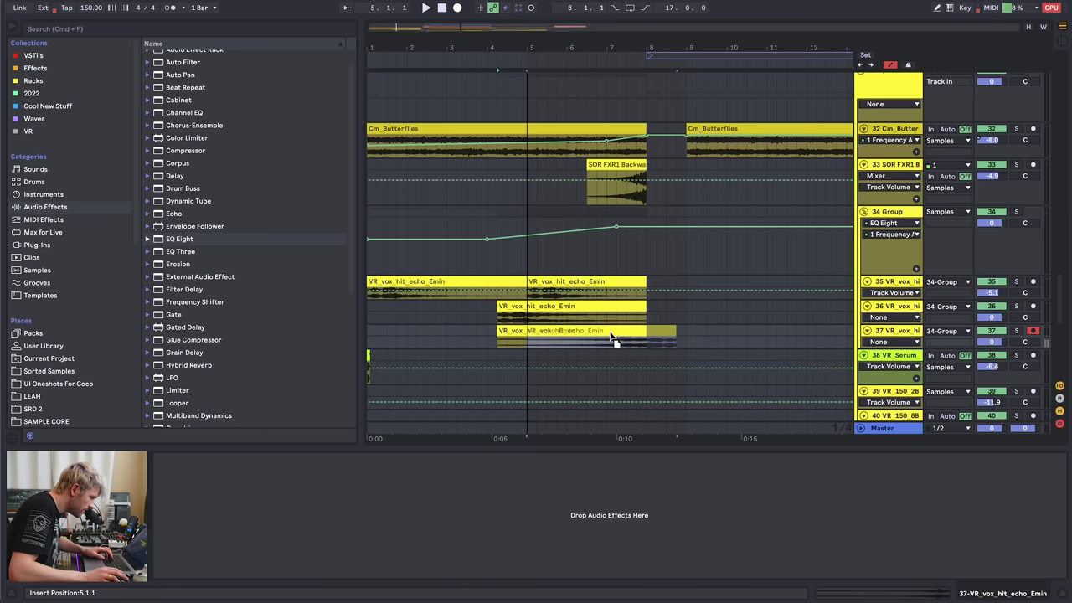
left_click_drag(677, 332, 645, 332)
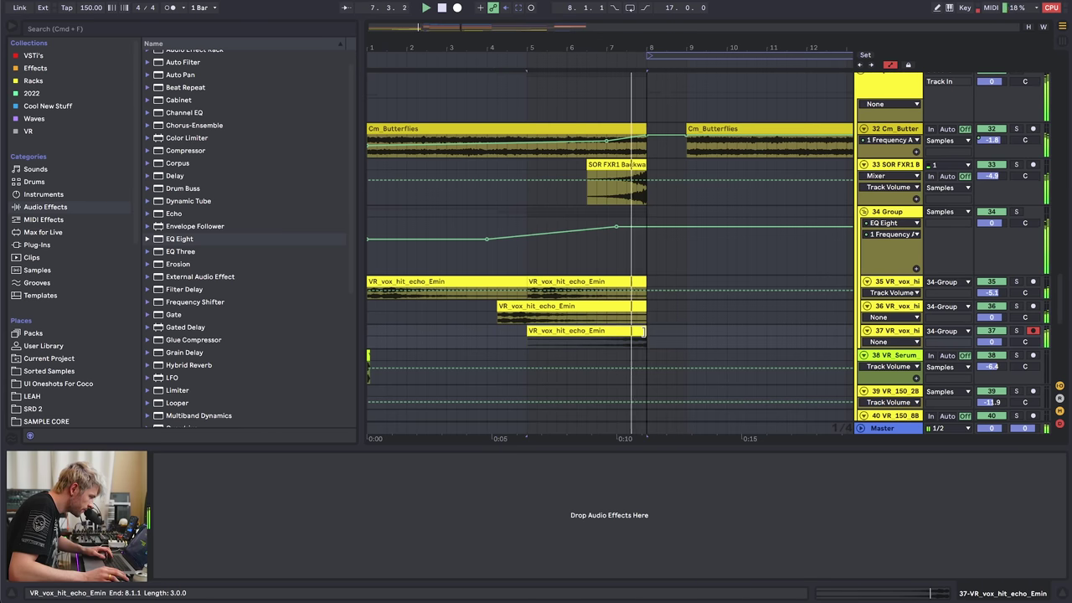
left_click_drag(896, 349, 843, 395)
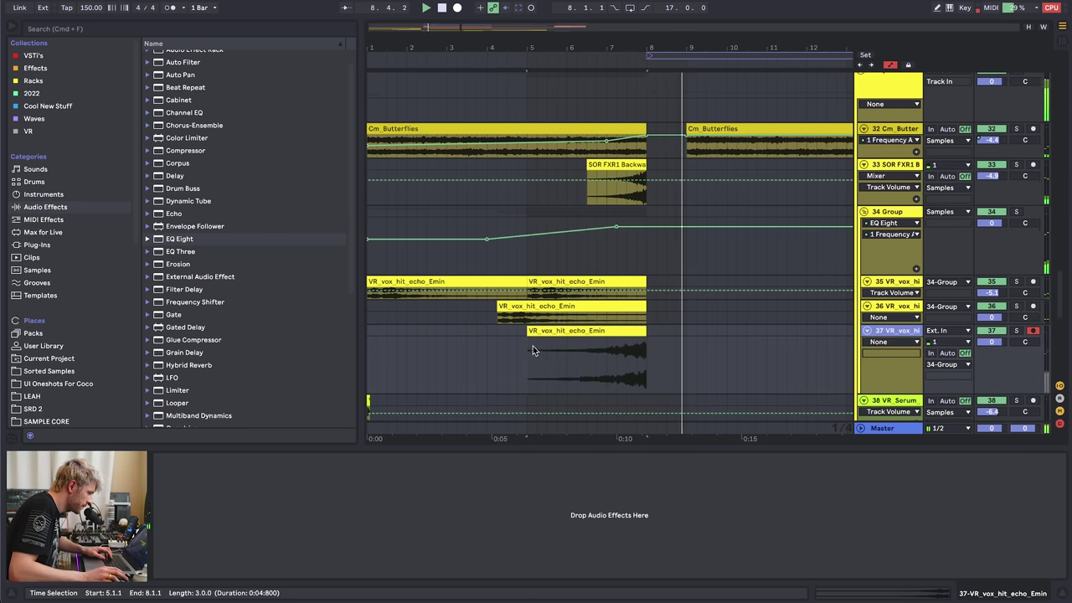
- Play the transition from bar 7, check the Nexus track below Massive in solo, and display its track volume automation
key("a")
left_click_drag(527, 337, 697, 330)
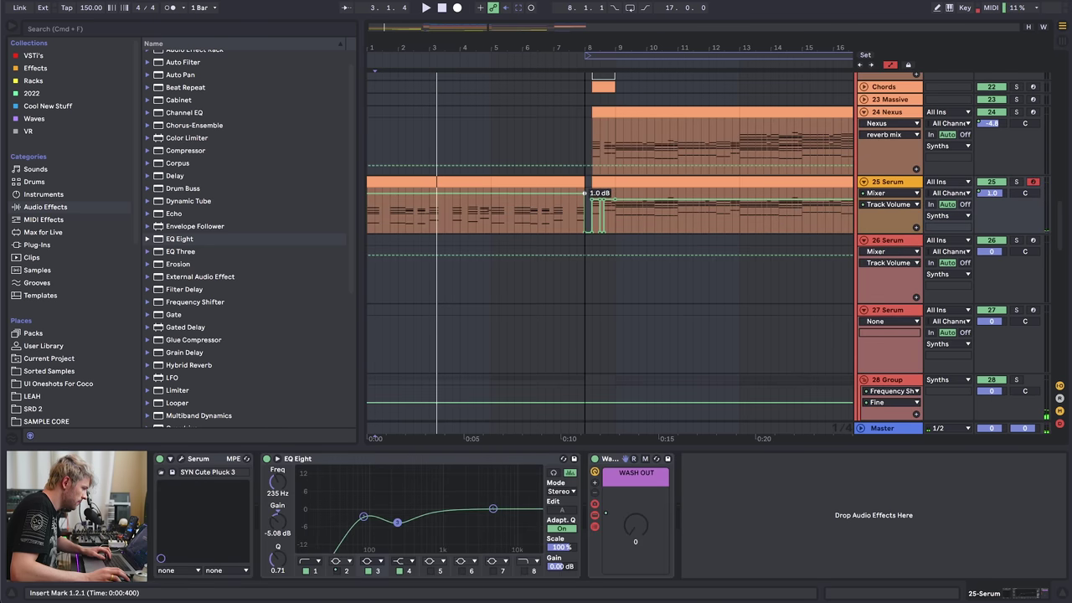
key("space")
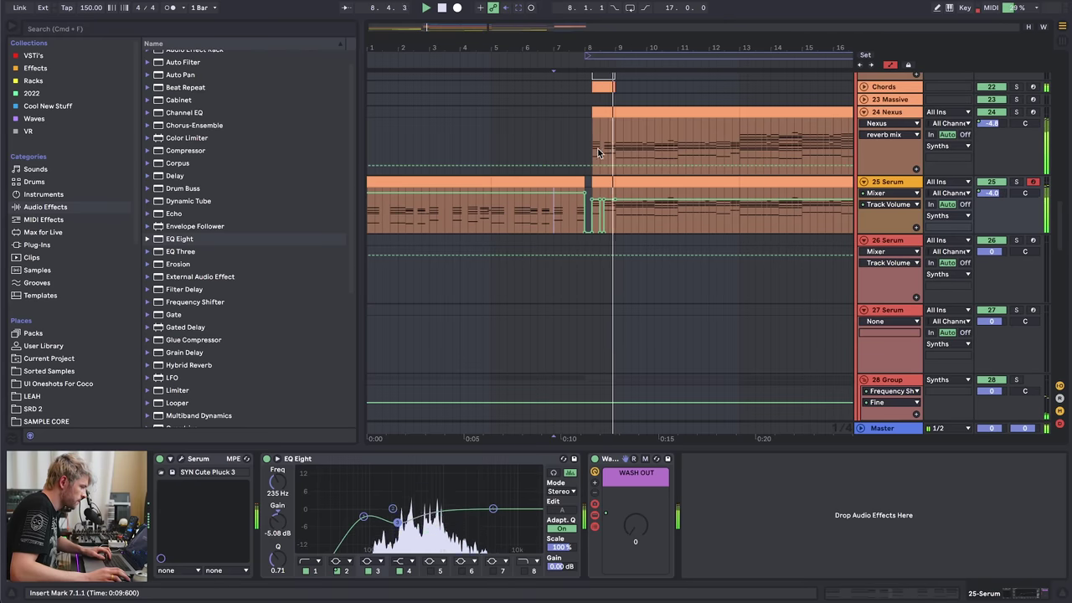
left_click_drag(607, 48, 494, 30)
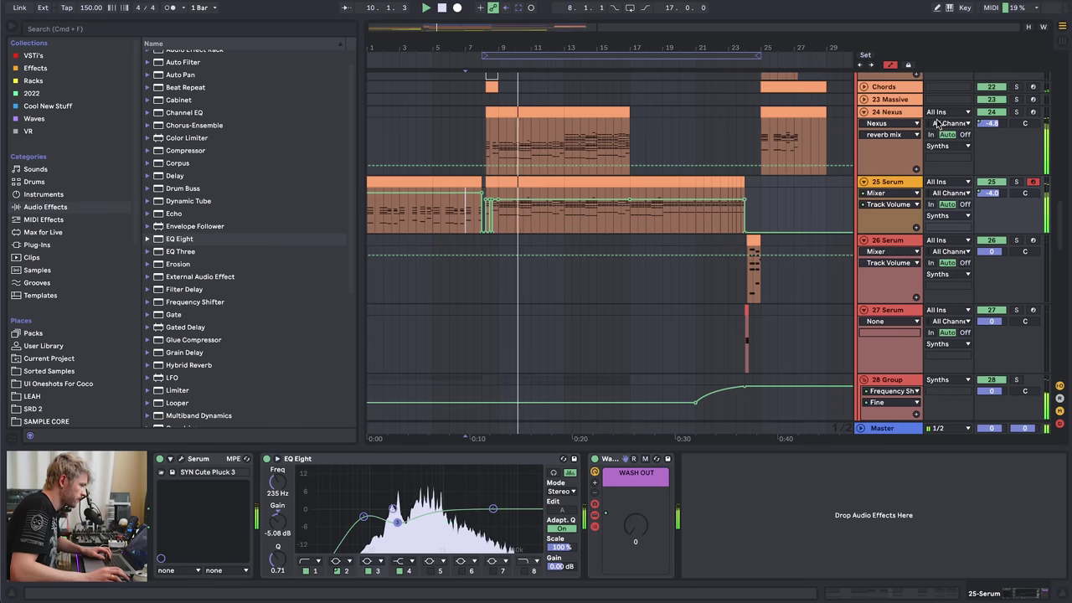
left_click(1019, 113)
left_click(1020, 114)
left_click(998, 124)
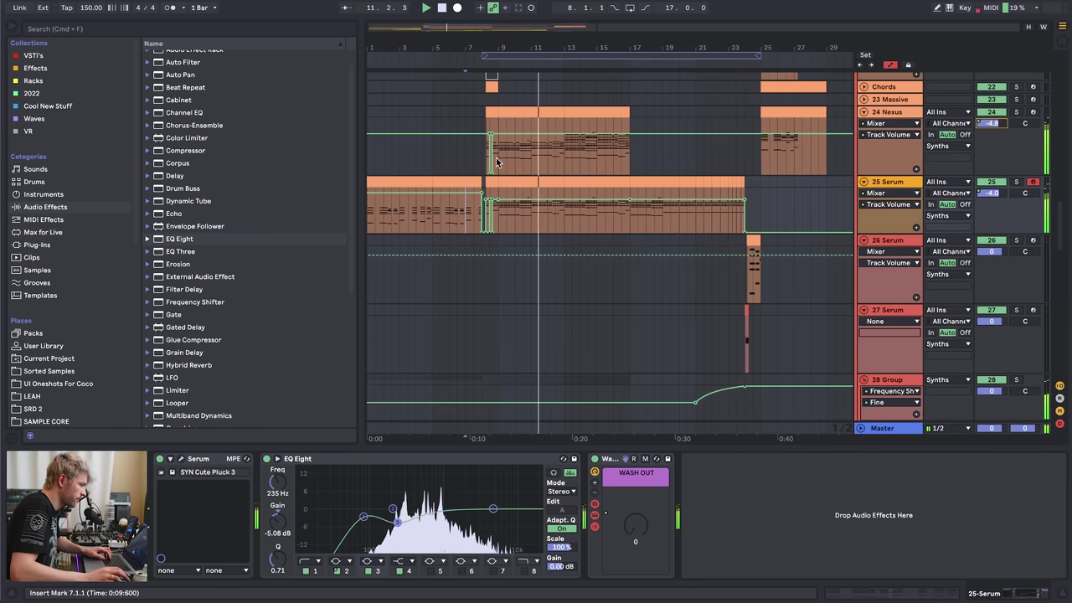
left_click(491, 135)
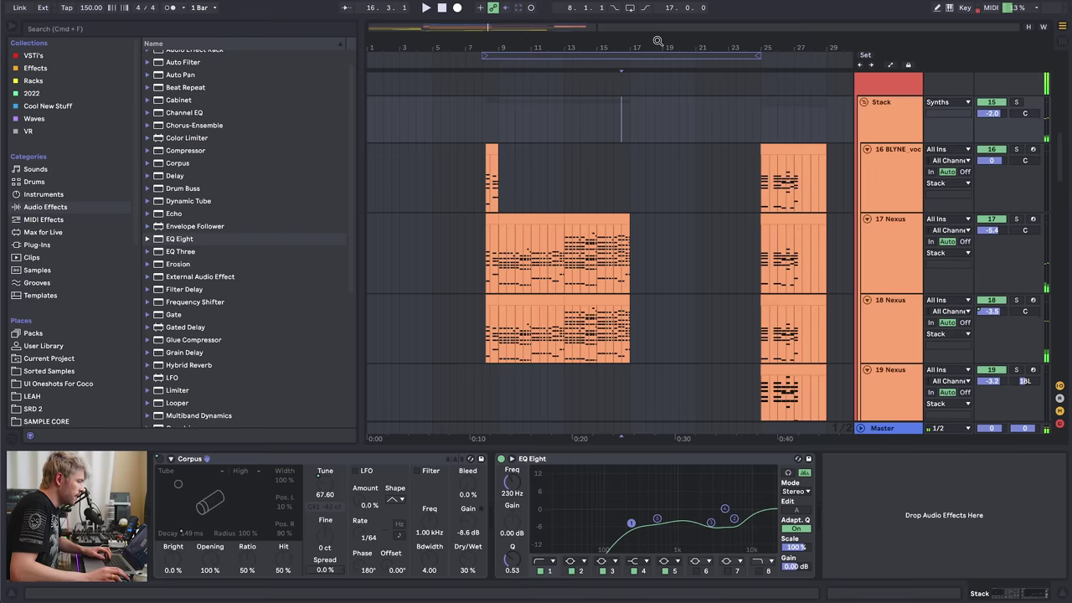
- Play the drop from bar 8 and review the synth stack, bass and drum tracks around it
left_click_drag(656, 36, 655, 63)
left_click_drag(595, 169, 653, 175)
left_click(577, 186)
scroll(525, 142, "left", 2)
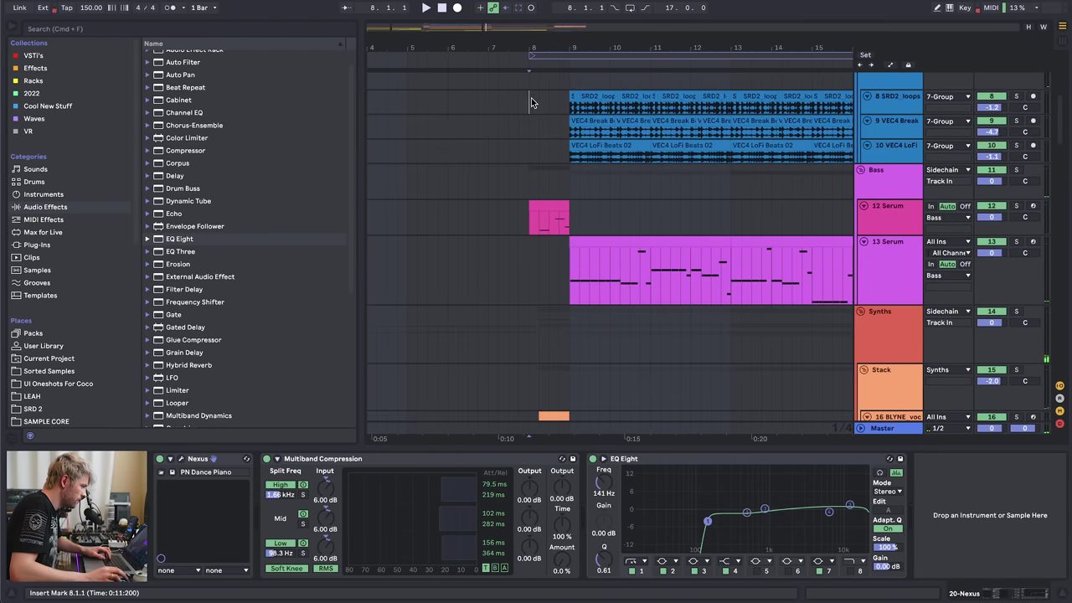
left_click(530, 102)
key("space")
scroll(669, 251, "up", 5)
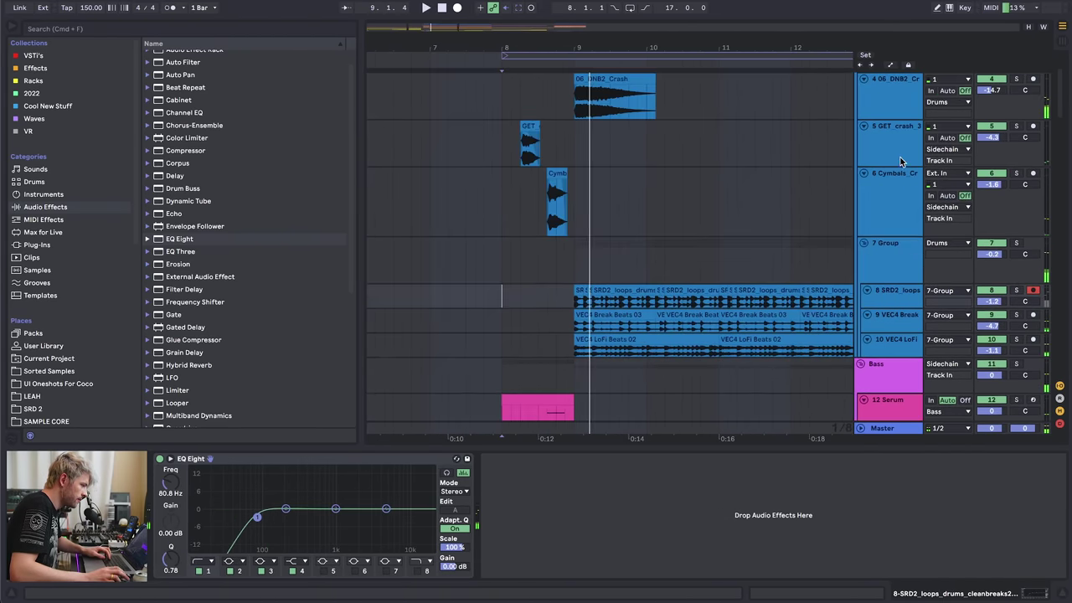
- Insert an audio track below the Cymbals track in the drums and enlarge its lane
left_click(896, 198)
key("super+t")
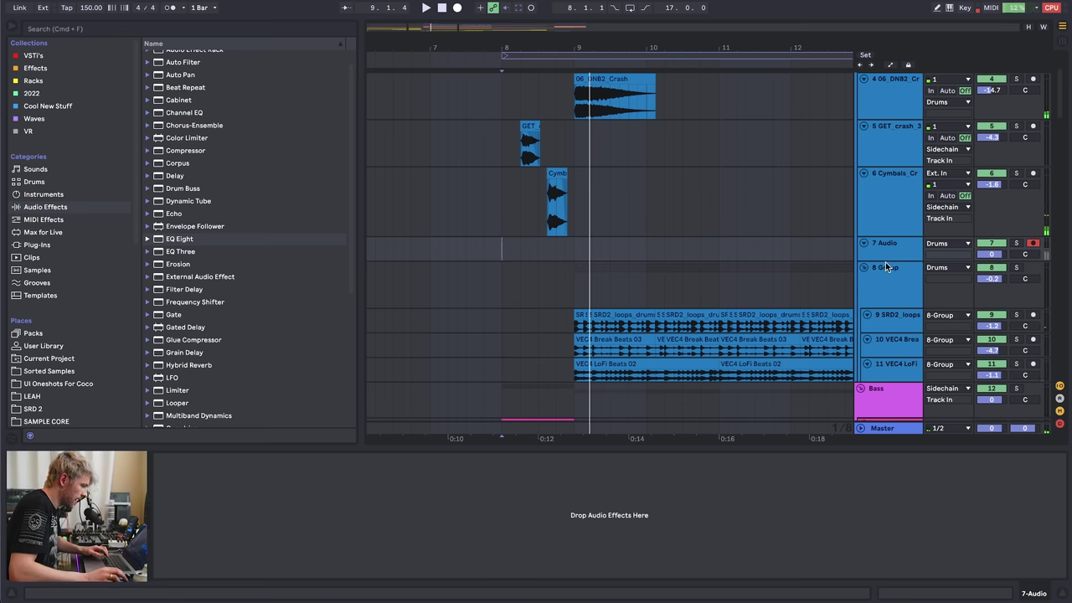
left_click_drag(886, 266, 887, 289)
- Place SRD2_fills_drums_echosnares2_140.wav from the SRD 2 Drums - Fills folder on the new audio track at bar 8, beat 3
left_click(32, 408)
left_click(182, 93)
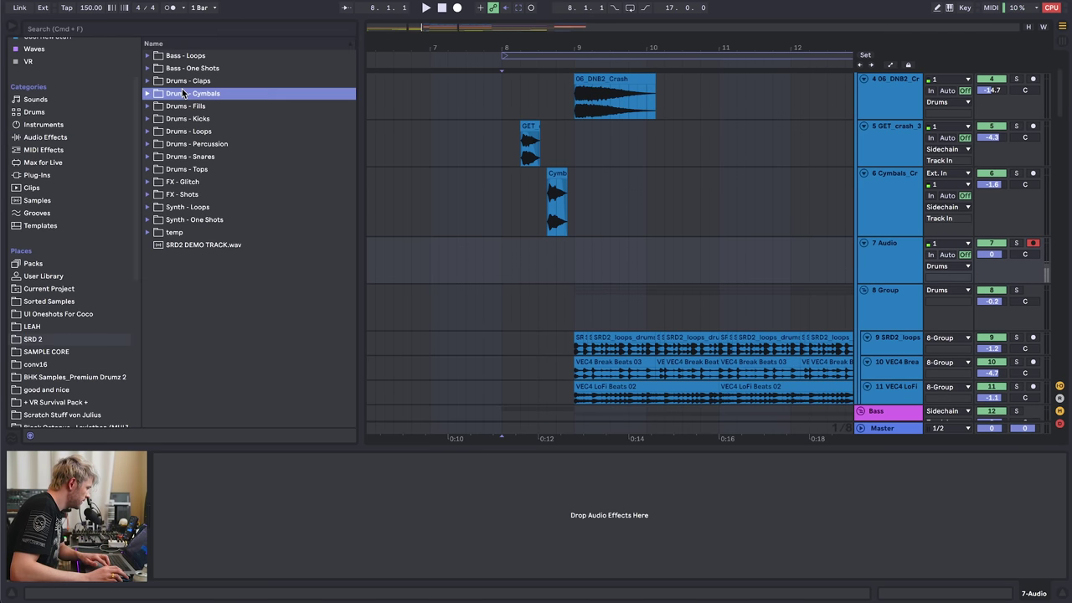
key("Up")
key("Up")
double_click(208, 106)
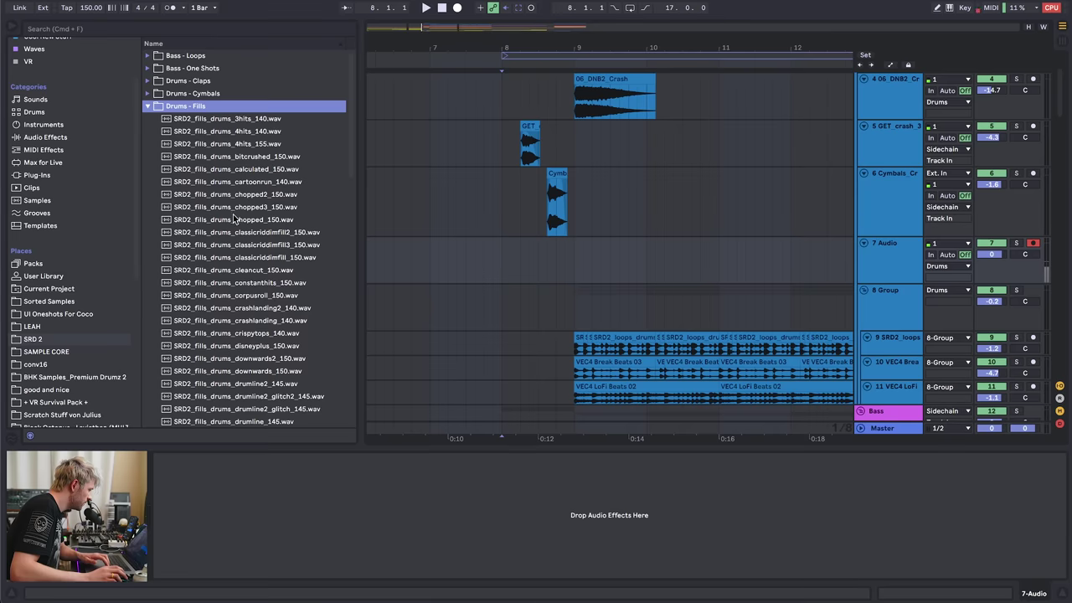
scroll(236, 224, "down", 4)
scroll(237, 224, "down", 4)
left_click(225, 221)
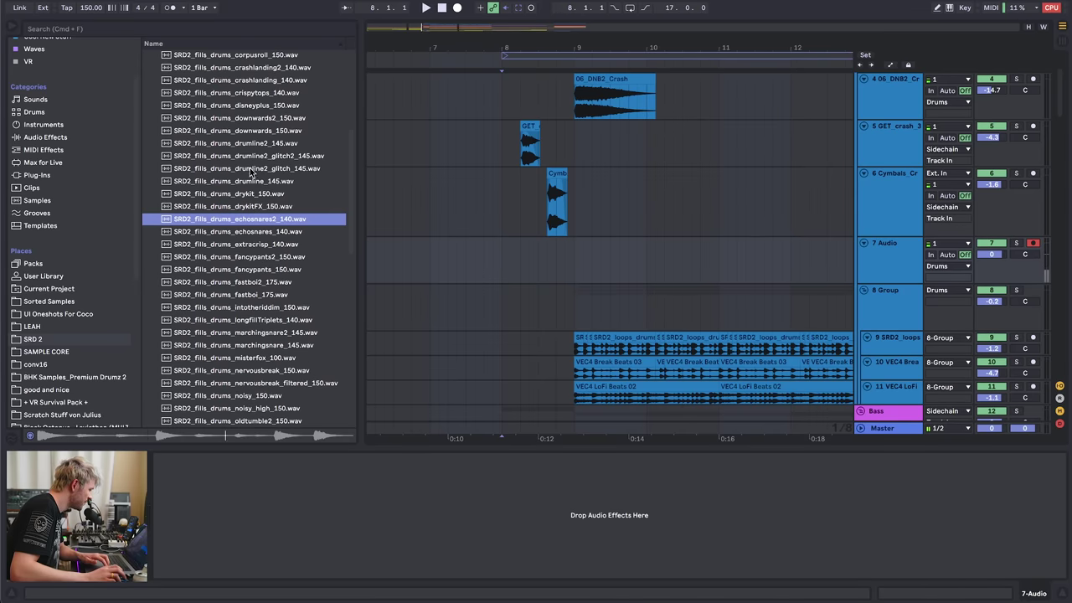
left_click_drag(544, 255, 546, 255)
- Warp the echo snares clip with a clip tempo of 140 BPM in Re-Pitch mode
double_click(554, 251)
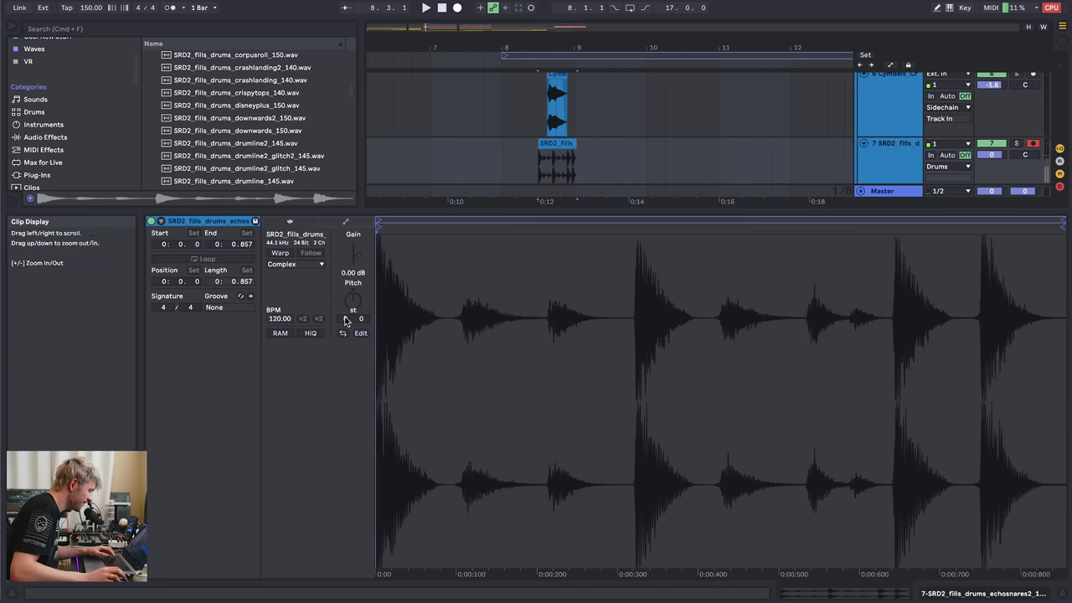
key("Return")
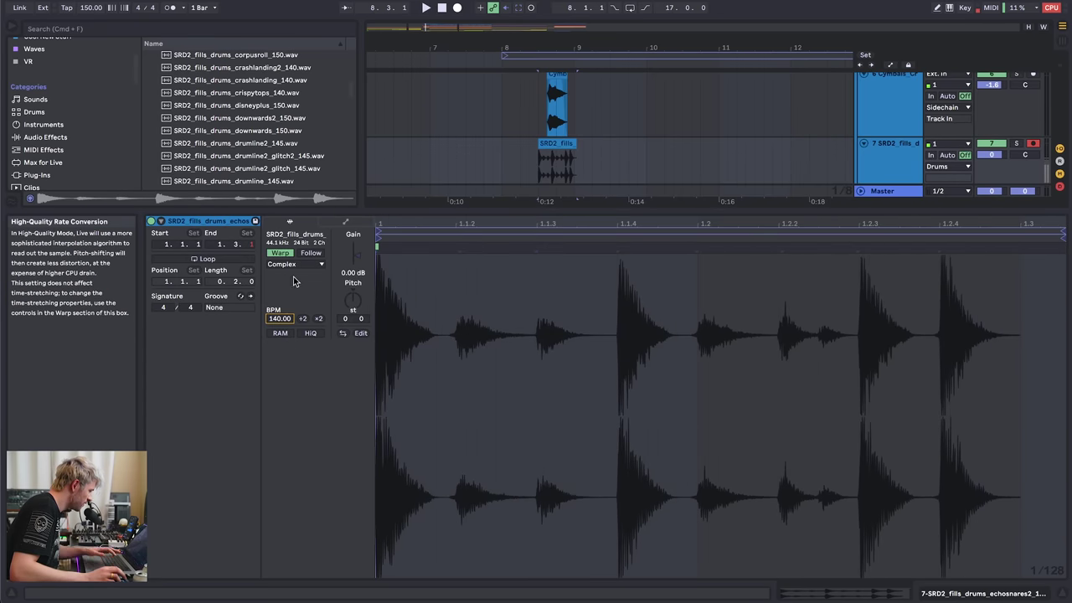
left_click(296, 263)
left_click(295, 304)
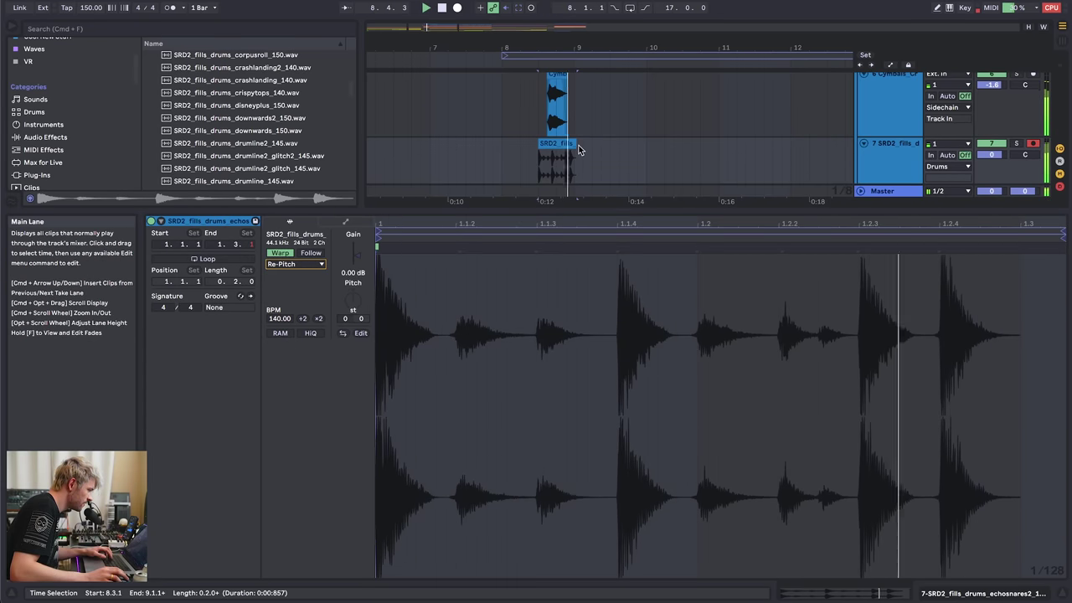
- Trim the start of the echo snares clip to 8.3.3 and give it a fade-in across its quieter hits
left_click(501, 156)
left_click_drag(553, 44, 552, 74)
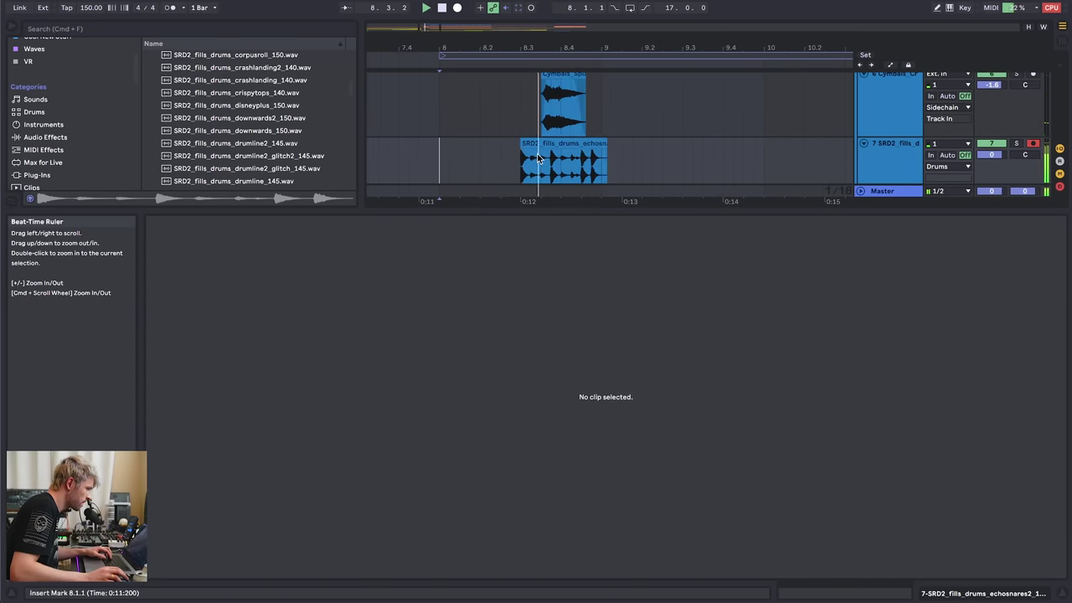
left_click_drag(533, 143, 554, 143)
key("space")
left_click(508, 154)
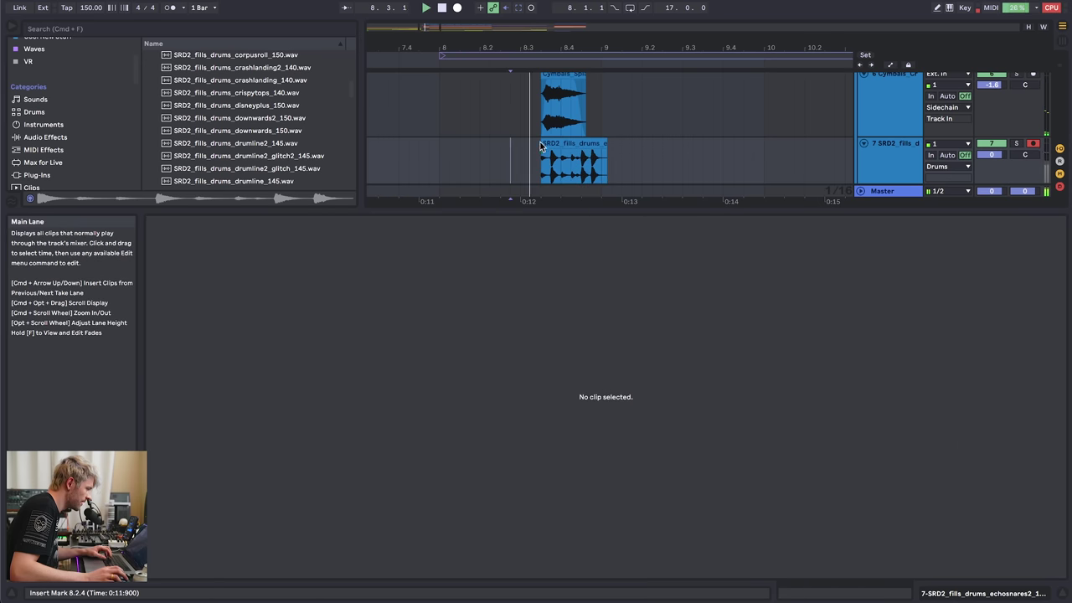
left_click(548, 154)
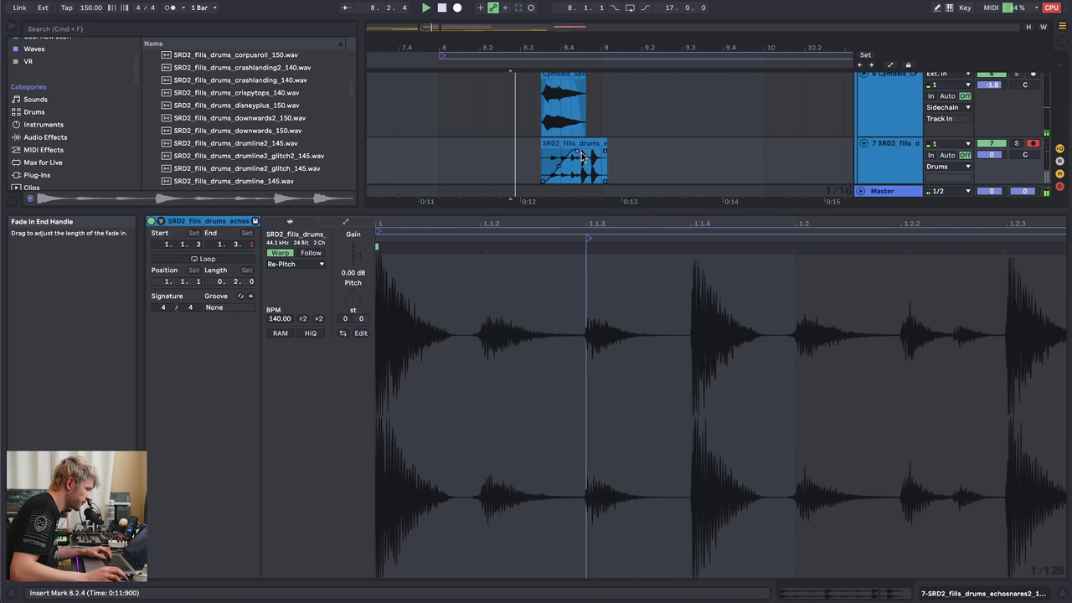
- Raise the echo snares track's volume to 2.2 dB
key("space")
left_click_drag(563, 48, 564, 34)
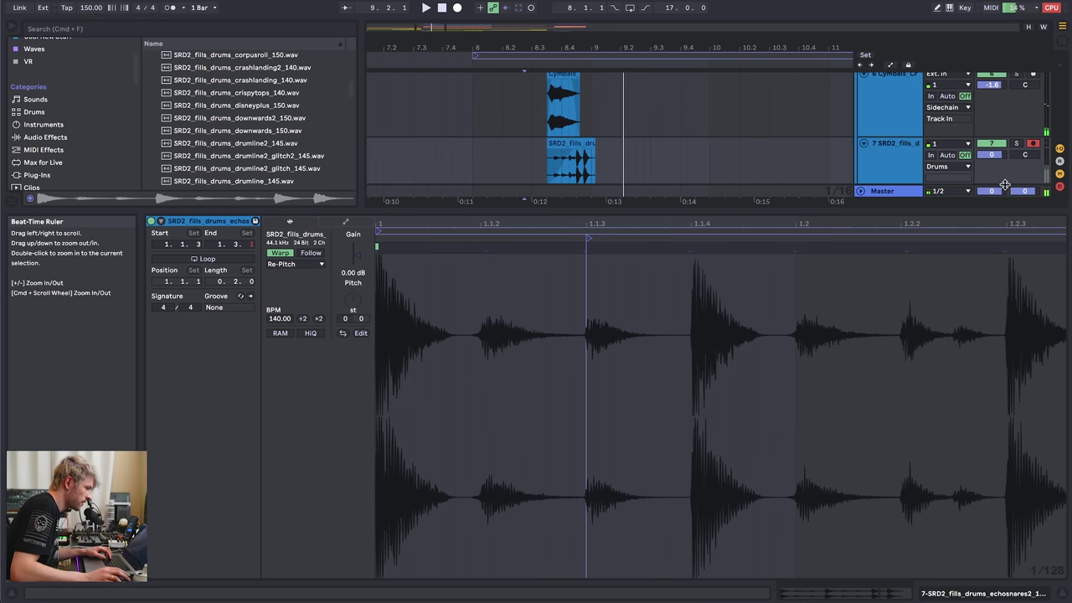
key("space")
left_click_drag(991, 155, 990, 151)
- Insert an enlarged audio track below the echo snares track and audition drum fills up to SRD2_fills_drums_marchingsnare2_145.wav
left_click(889, 166)
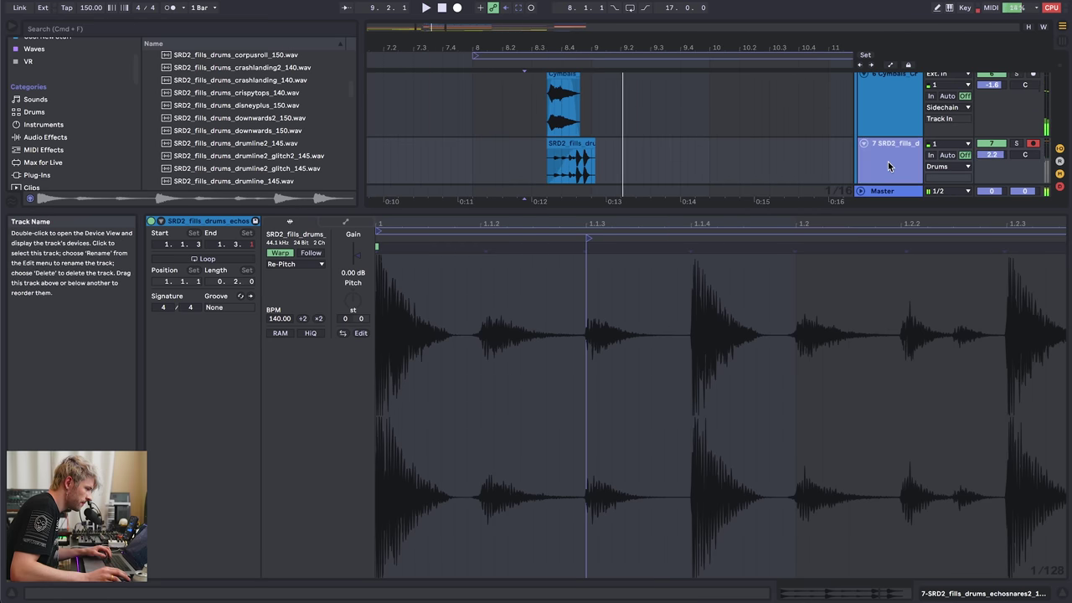
key("super+t")
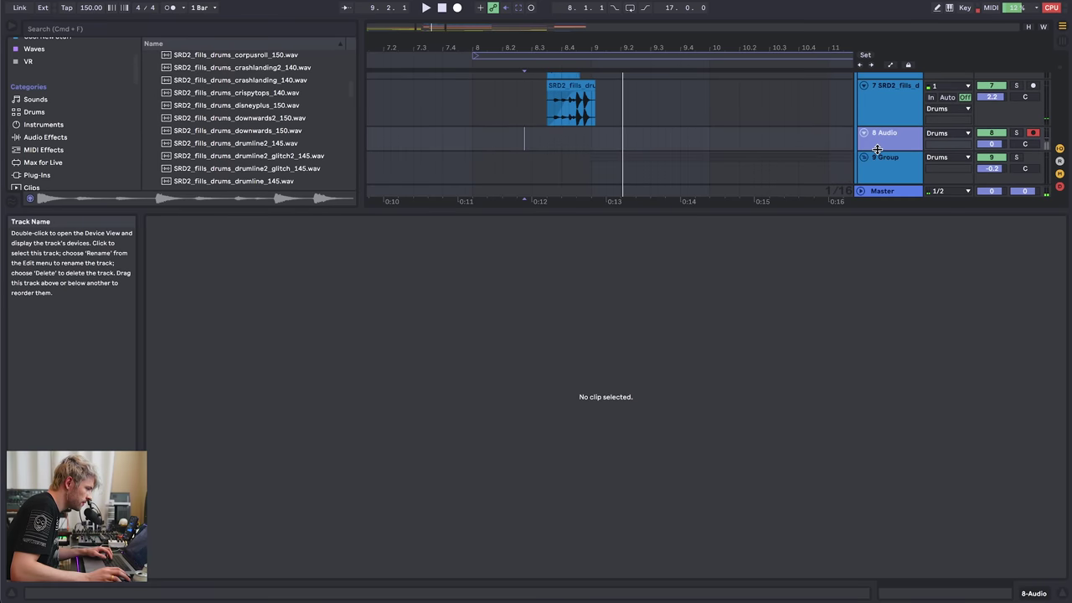
left_click(237, 144)
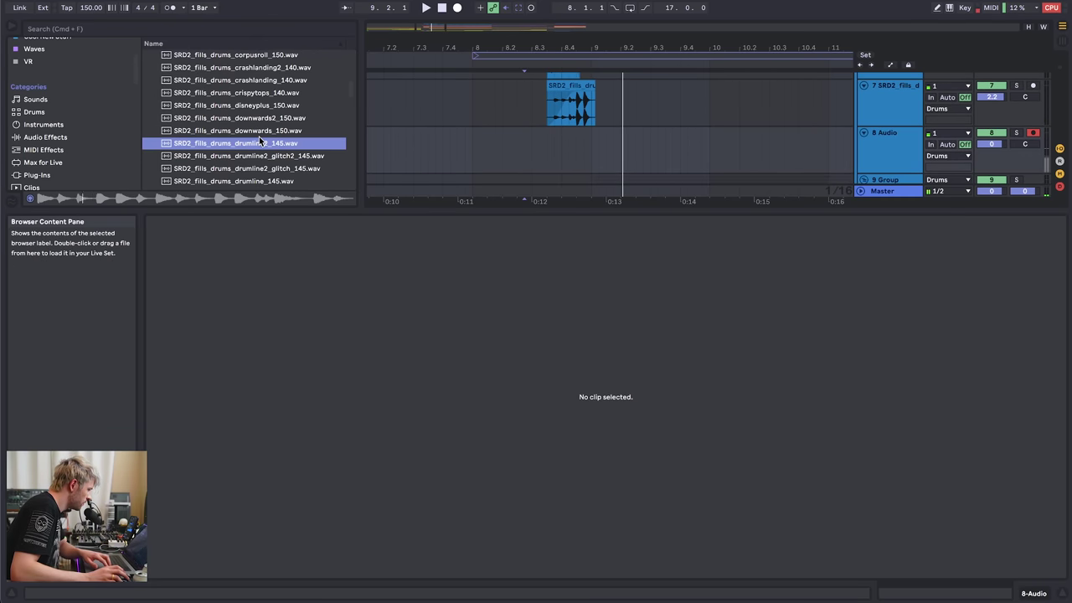
scroll(255, 141, "up", 2)
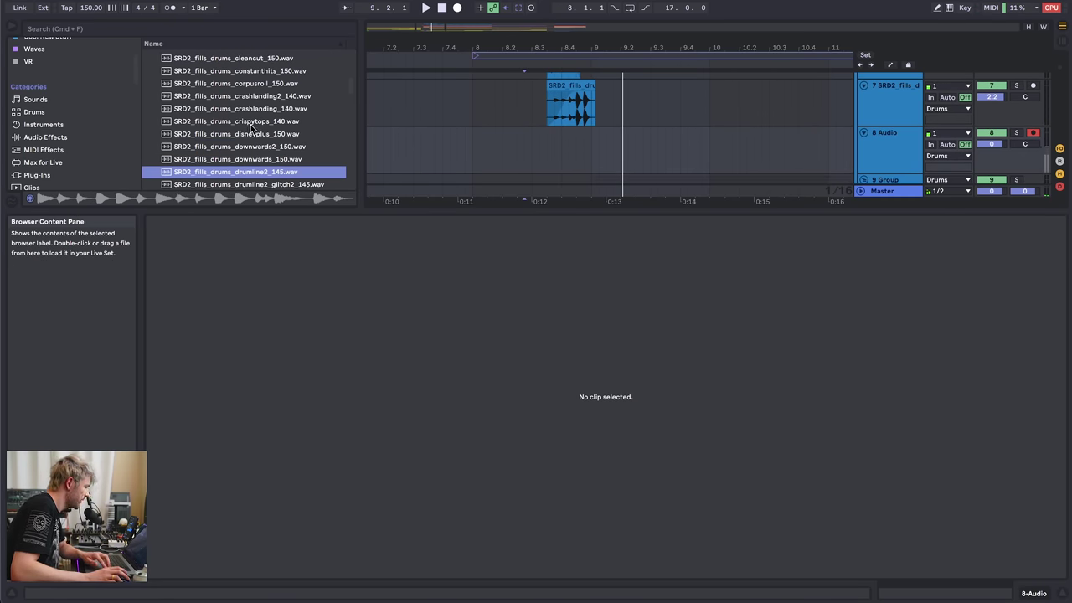
scroll(250, 126, "up", 2)
left_click(254, 116)
left_click(255, 103)
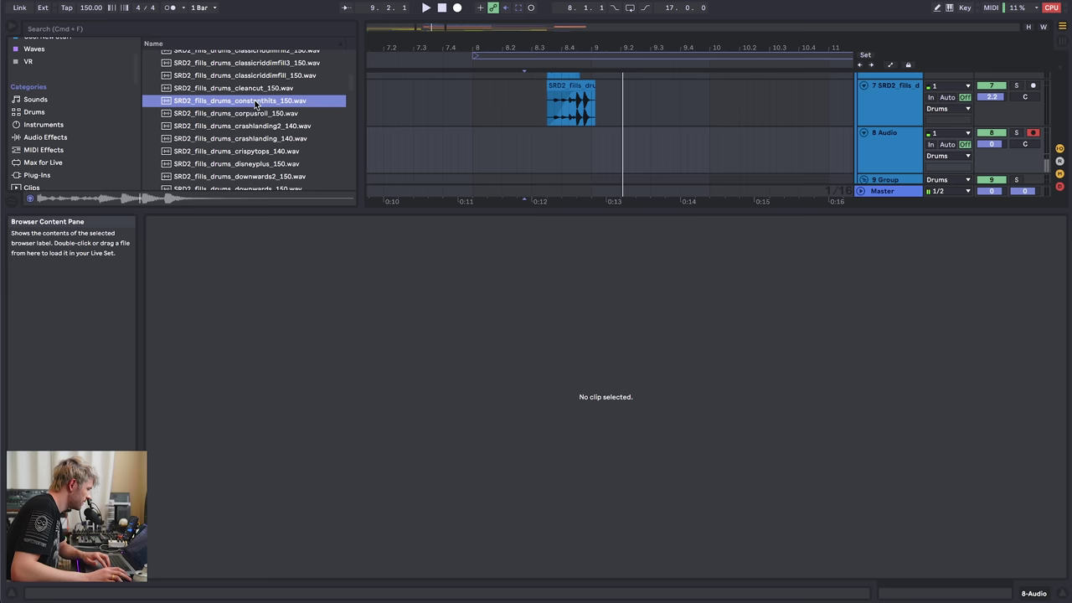
scroll(256, 119, "up", 5)
left_click(253, 154)
left_click(256, 139)
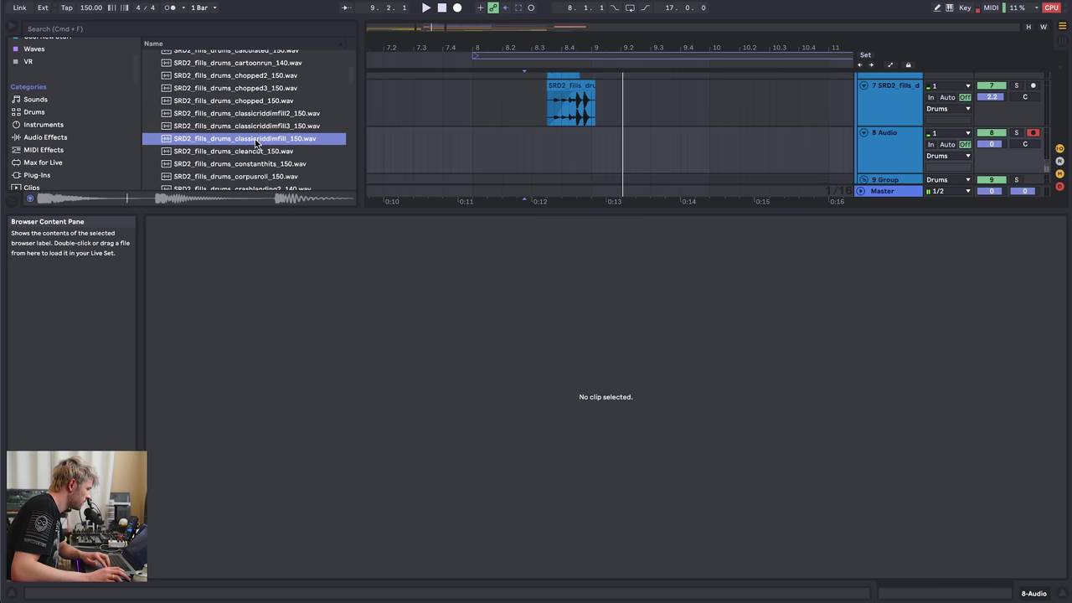
scroll(255, 125, "down", 10)
left_click(251, 140)
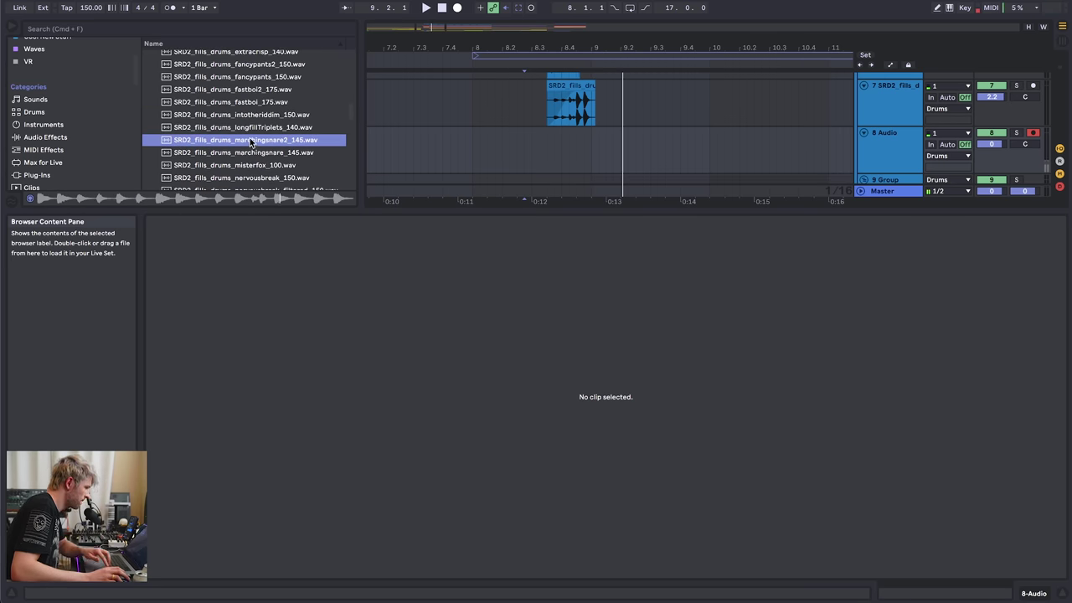
- Place the marchingsnare2_145 fill on the new track at bar 8 and warp it at 145 BPM in Re-Pitch mode
left_click_drag(251, 142, 488, 135)
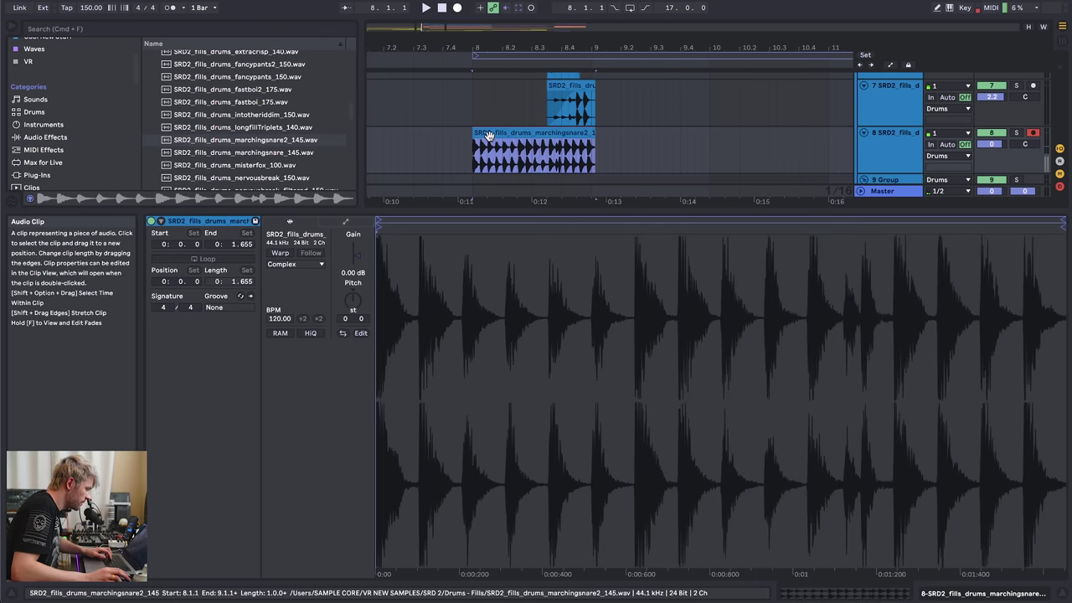
left_click(279, 254)
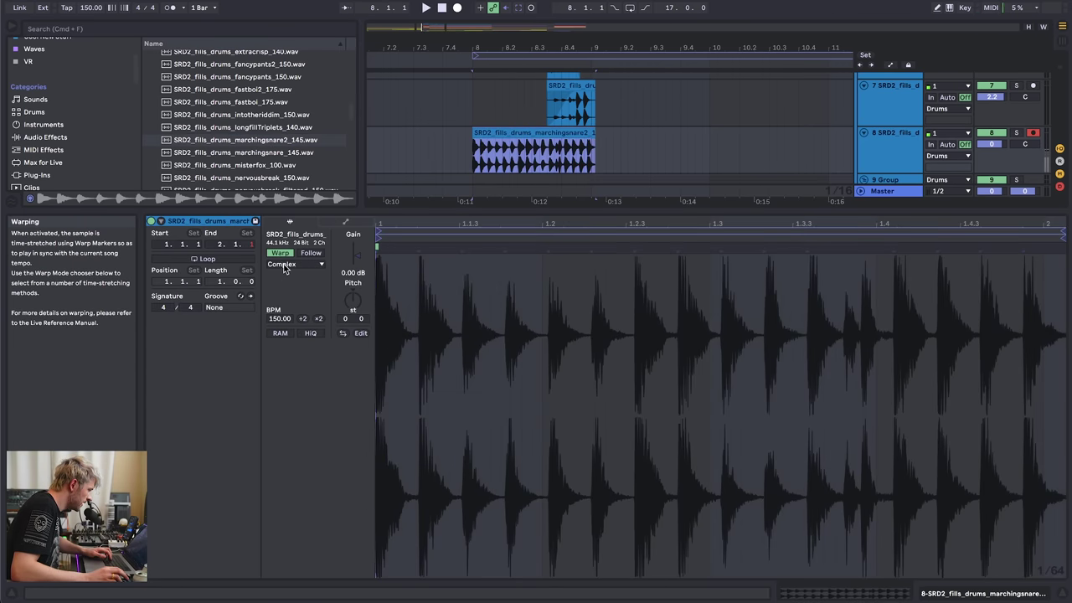
left_click(281, 319)
type("145")
key("Return")
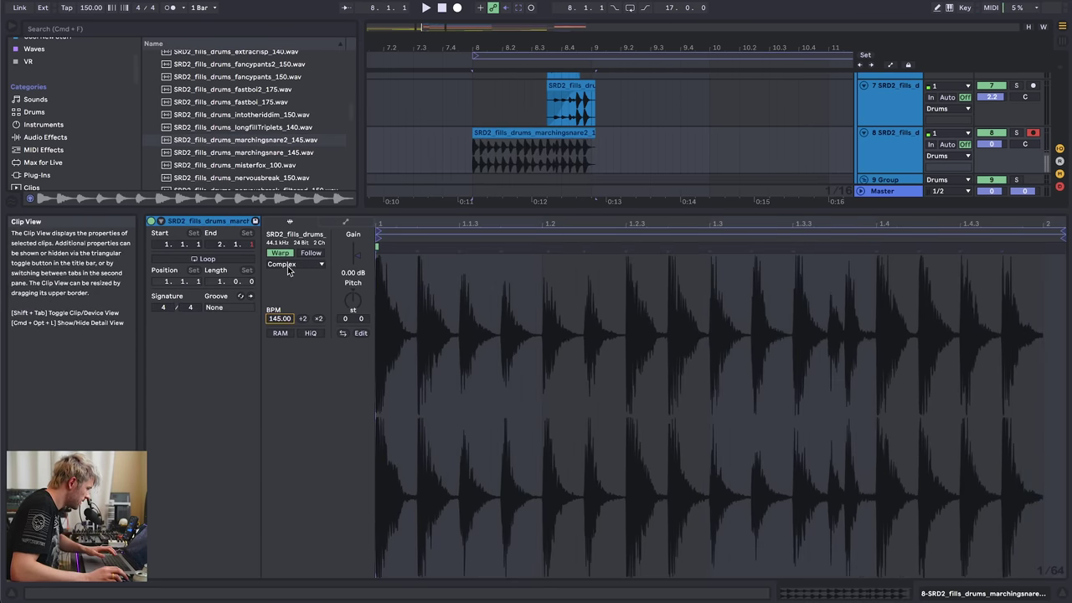
left_click(292, 266)
left_click(293, 306)
- Trim the start of the marching snare clip to 8.3.3
left_click(462, 144)
left_click_drag(473, 144, 547, 144)
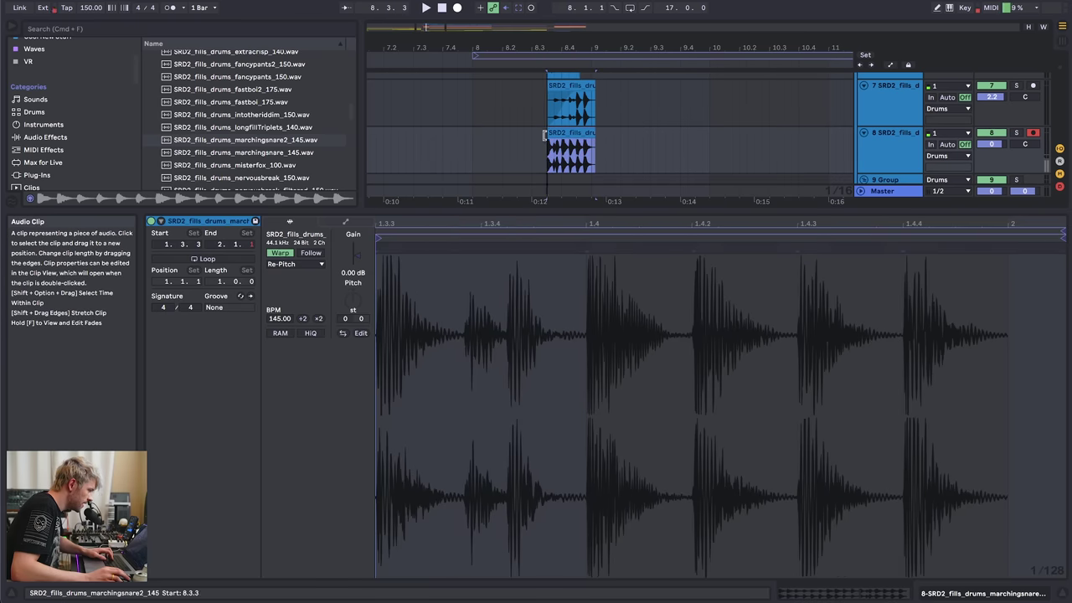
left_click(517, 149)
left_click(549, 144)
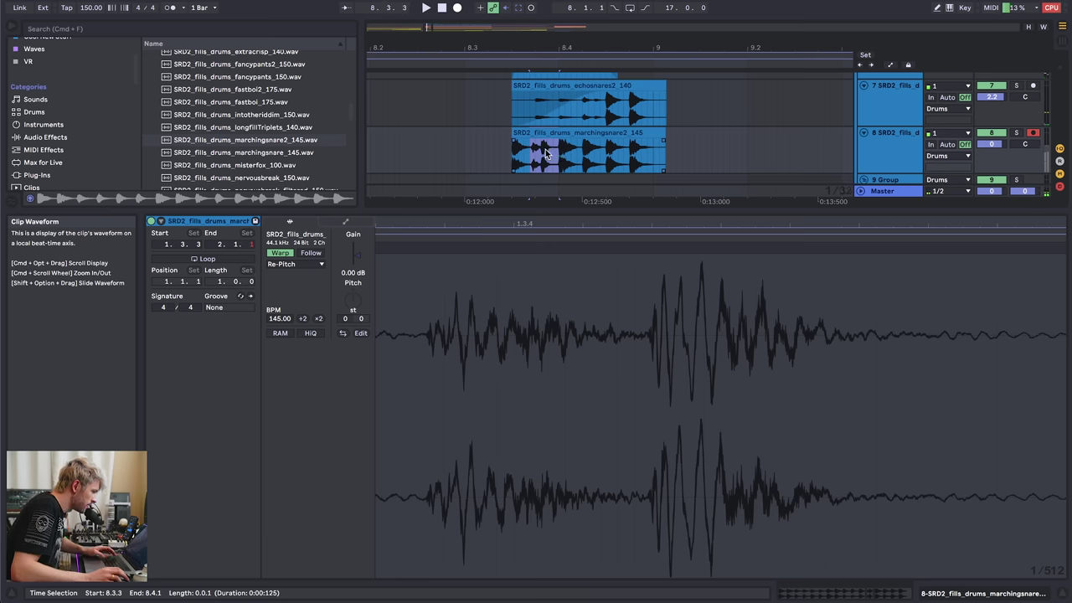
- Duplicate the marching snare section from 8.3.3 to 8.4.1, extend the copy back to 8.3.3, and check both fills in solo
left_click_drag(545, 154, 512, 157)
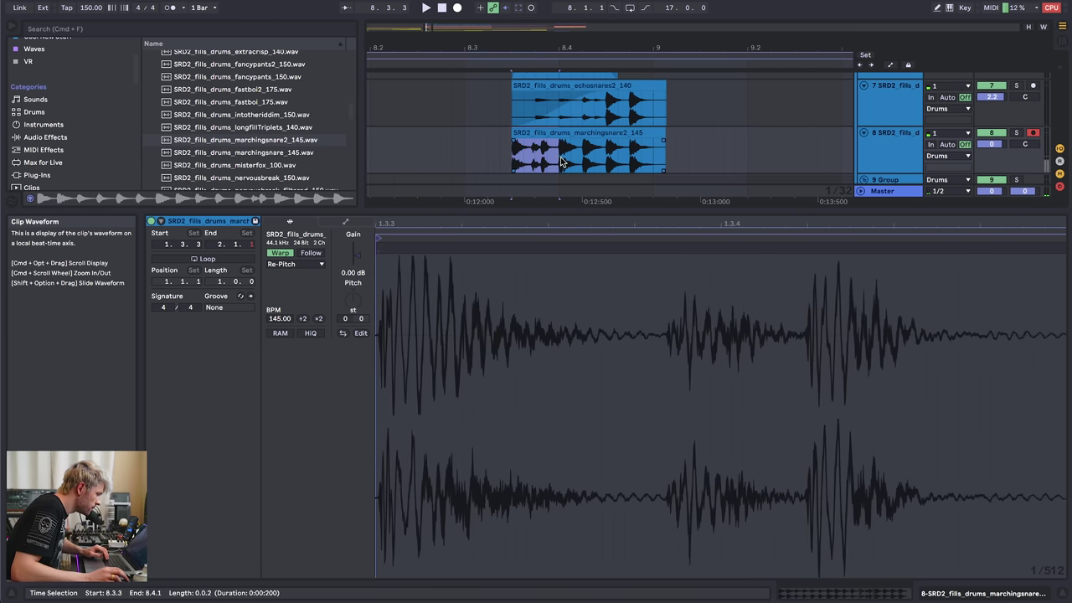
key("super+d")
left_click_drag(560, 133, 513, 134)
key("space")
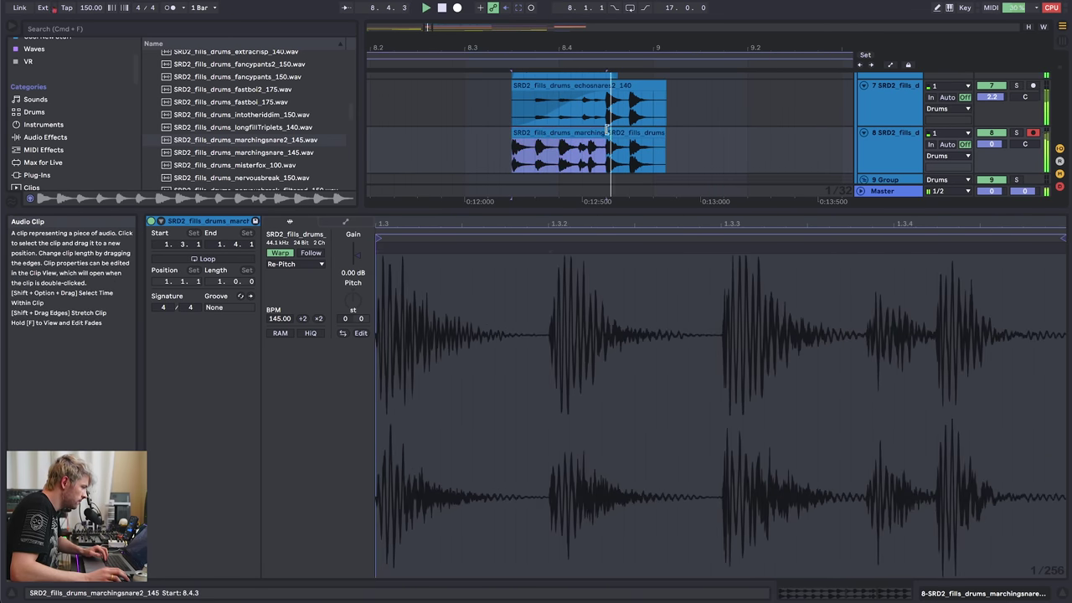
key("space")
key("space")
left_click(1015, 86)
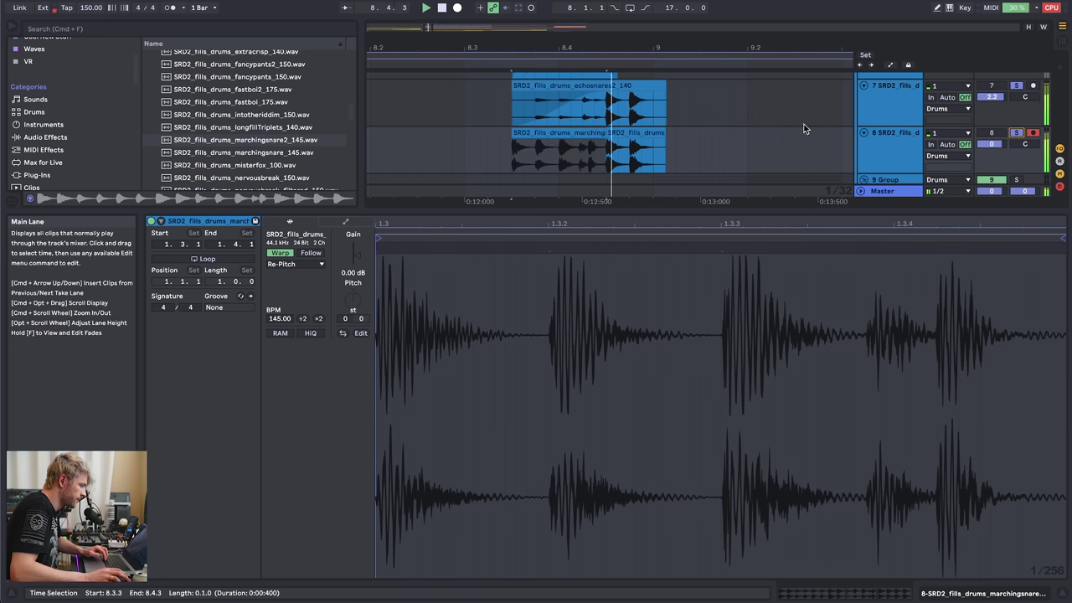
left_click(1015, 86)
- Group the echo snares and marching snare tracks, and shrink the detail area to enlarge the arrangement
left_click(896, 142)
left_click(893, 115, "shift")
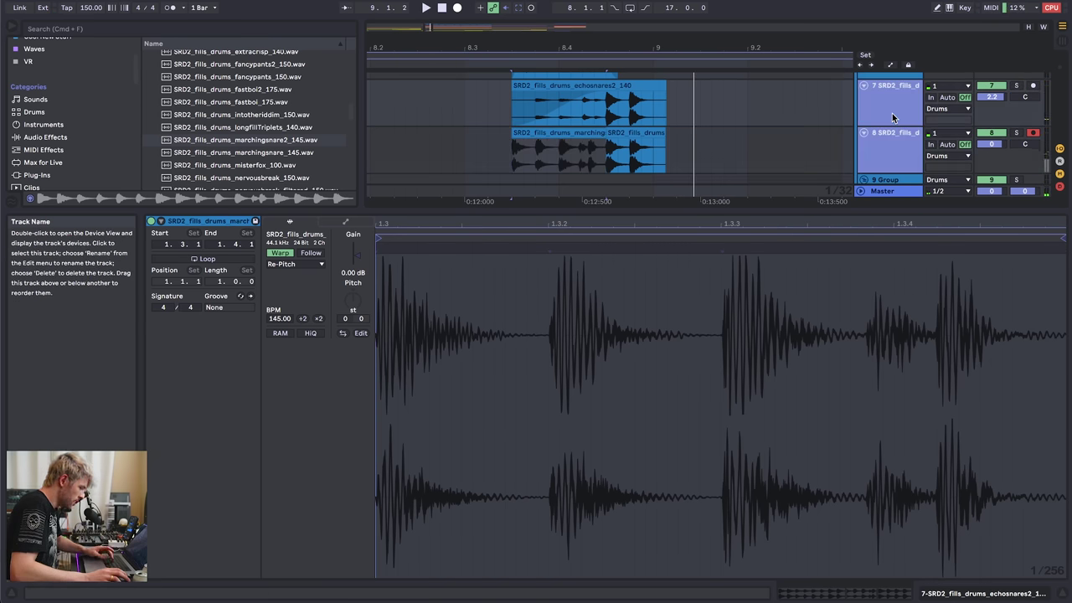
key("super+g")
left_click_drag(921, 210, 921, 439)
scroll(896, 149, "up", 1)
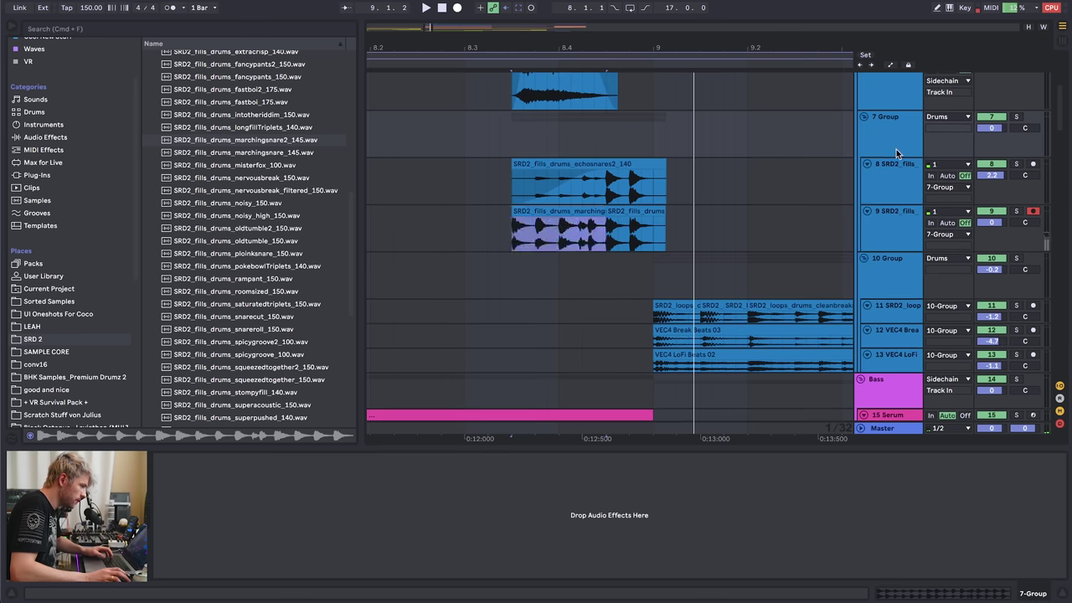
- Add EQ Eight to the drum fills group, boosting the highs by about 3.84 dB at 5.87 kHz and dipping the low mids
left_click(895, 149)
left_click(28, 138)
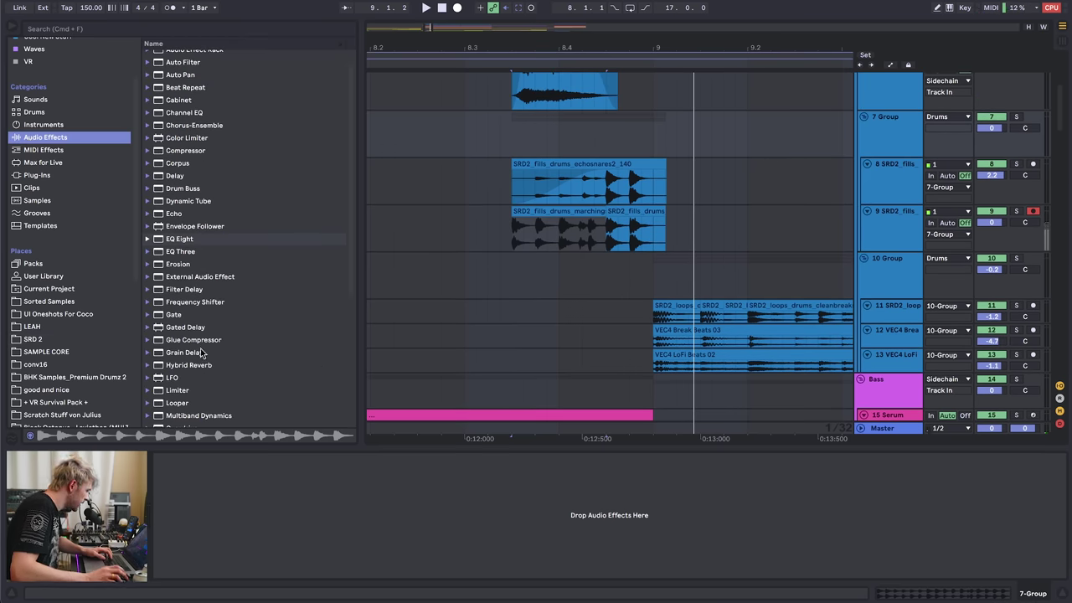
scroll(201, 352, "down", 6)
scroll(201, 343, "up", 8)
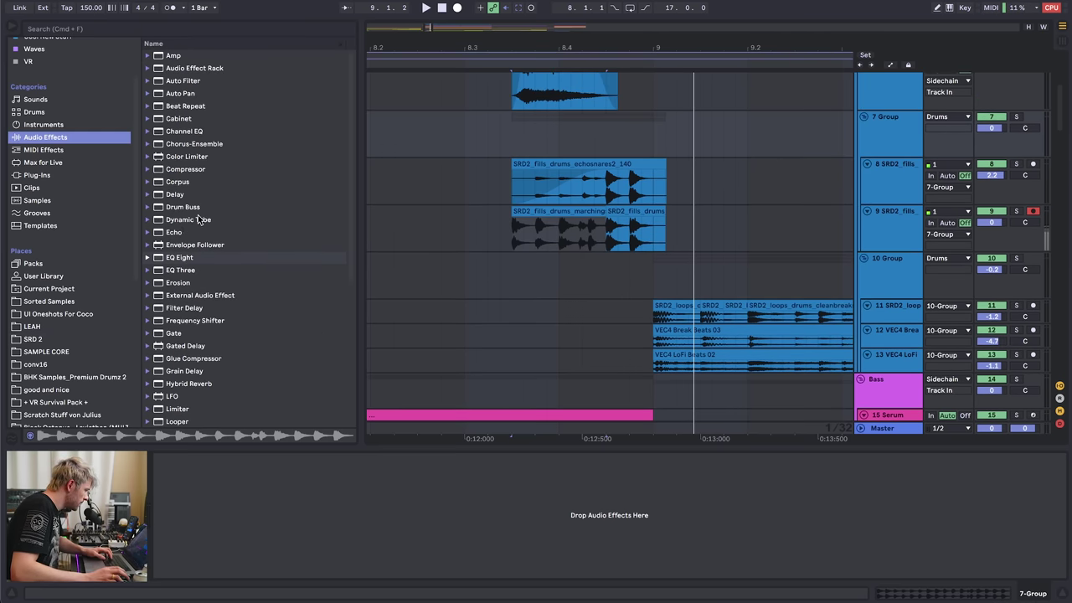
double_click(176, 258)
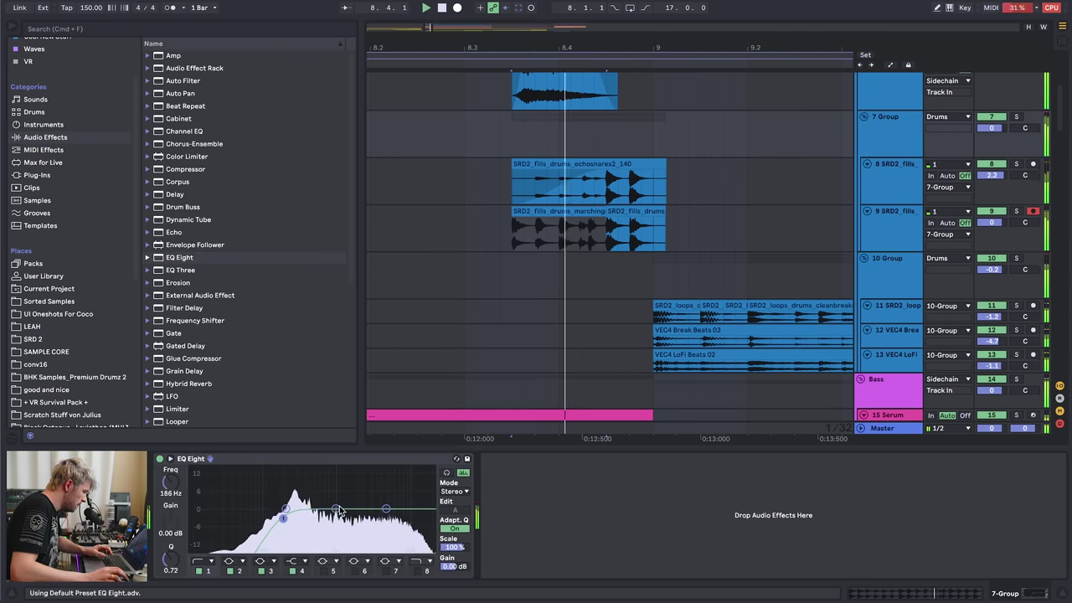
left_click_drag(338, 509, 390, 498)
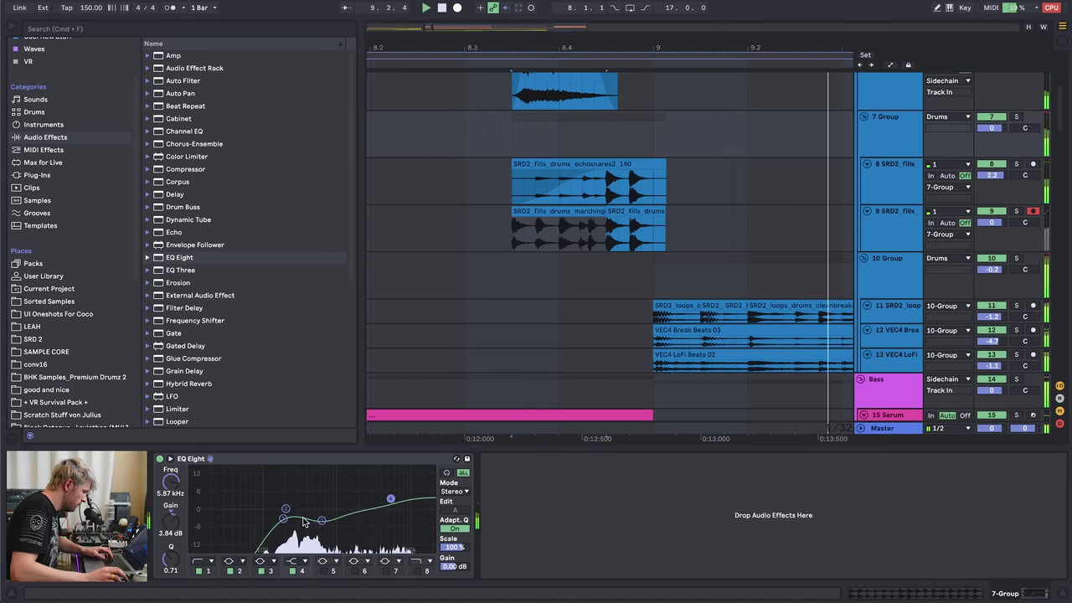
- Set the fills group EQ's low cut to about 129 Hz while auditioning the fill into bar 9
key("space")
key("space")
left_click_drag(283, 518, 271, 515)
key("space")
left_click(949, 134)
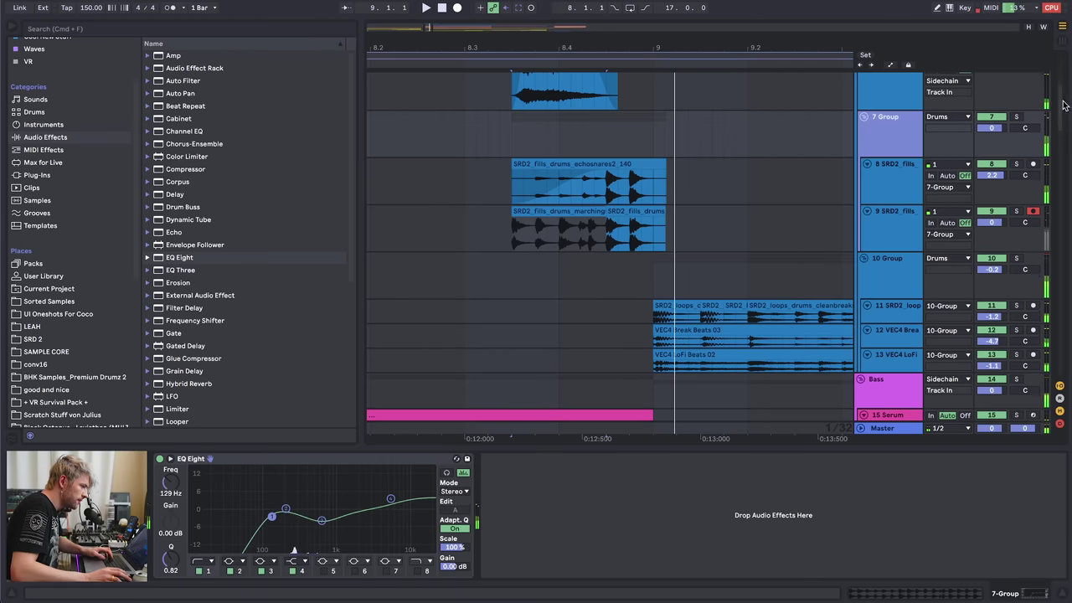
- Solo the drum fills group, add Auto Pan after its EQ with a 1/16 rate, and audition the panning
left_click(1018, 116)
key("space")
key("space")
key("super+f")
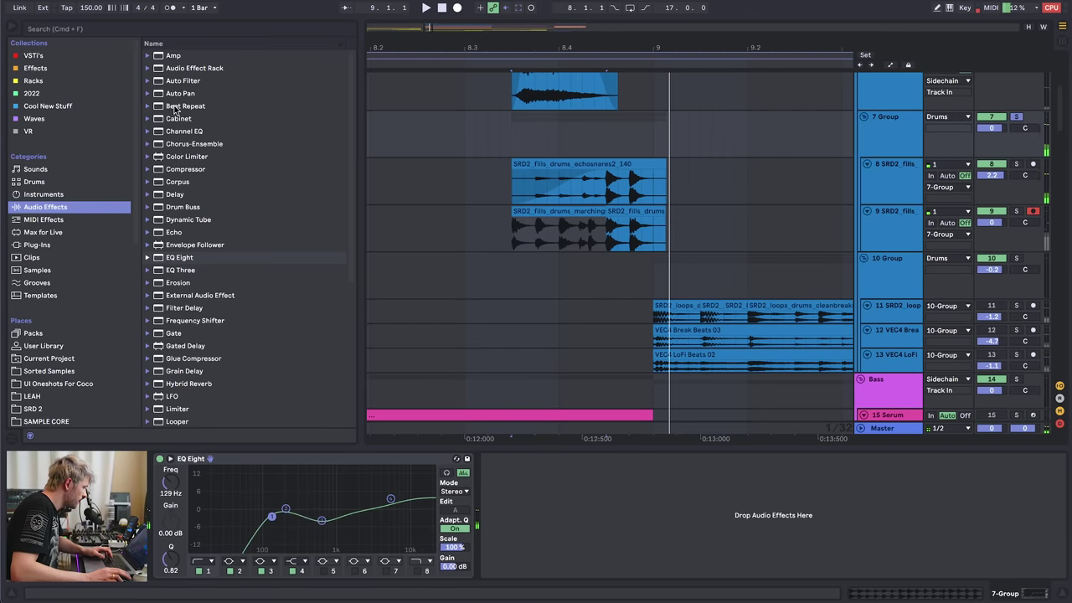
double_click(175, 93)
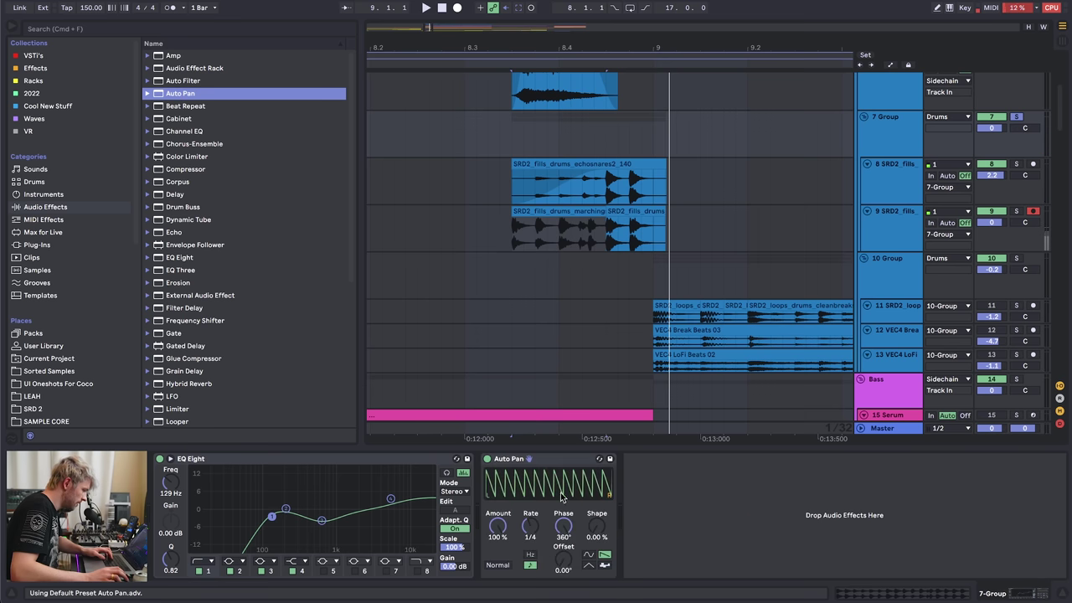
key("space")
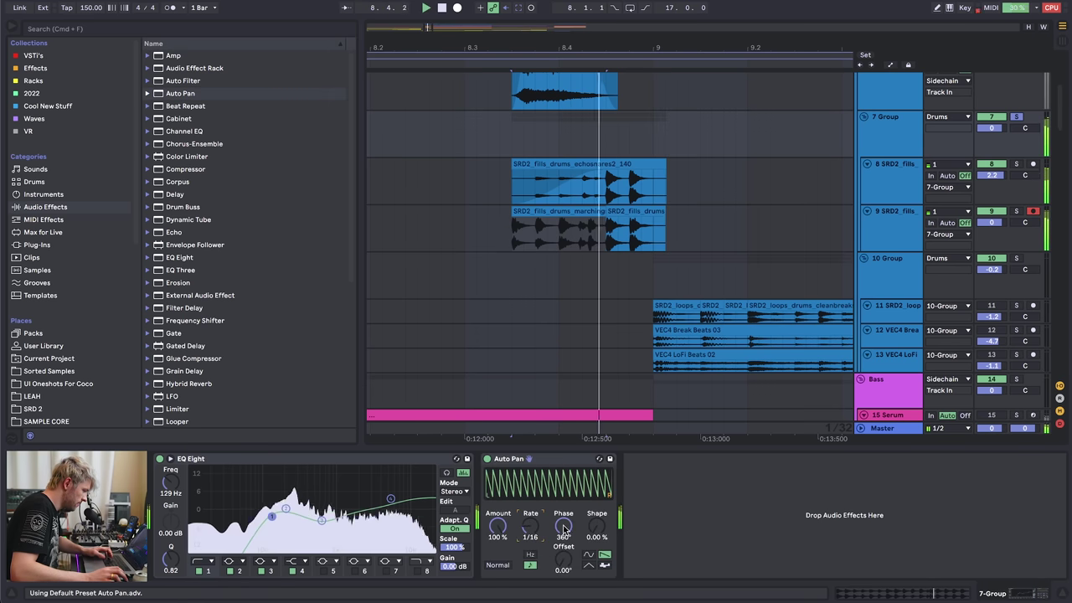
key("space")
key("space")
key("space")
- Set the drum fills group's volume to 0.2 dB, take it out of solo and check it in the mix
mouse_move(991, 128)
left_mouse_down()
mouse_move(991, 115)
mouse_move(996, 139)
mouse_move(992, 127)
left_mouse_up()
key("space")
left_click(1016, 117)
key("space")
key("space")
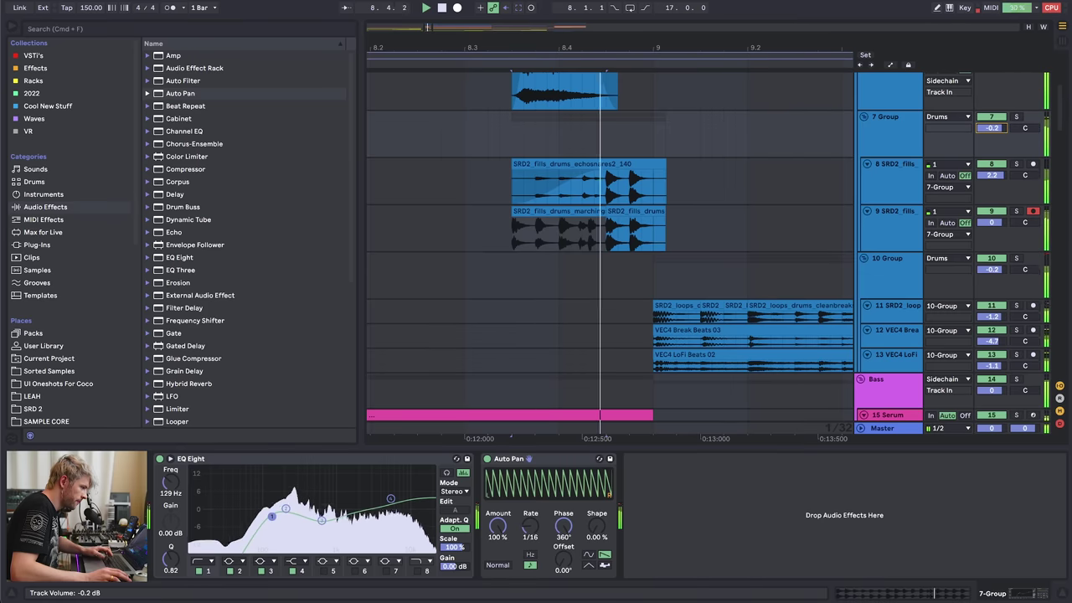
- Extend the track 38 vocal echo clip to bar 17, and duplicate it and the track 39 clip onward through the drop
left_click_drag(486, 47, 539, 46)
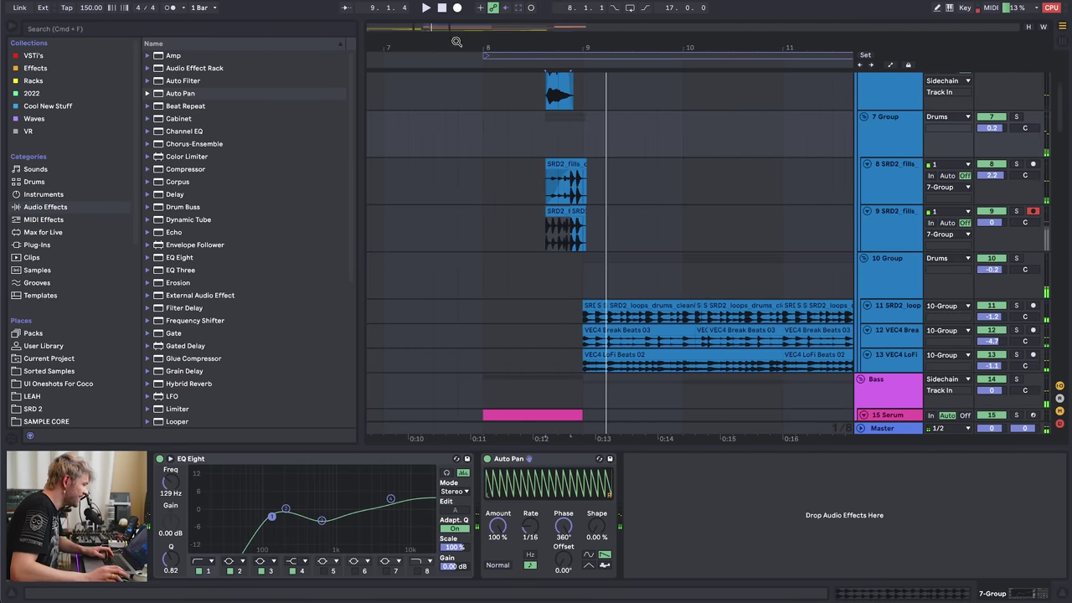
left_click_drag(458, 44, 499, 44)
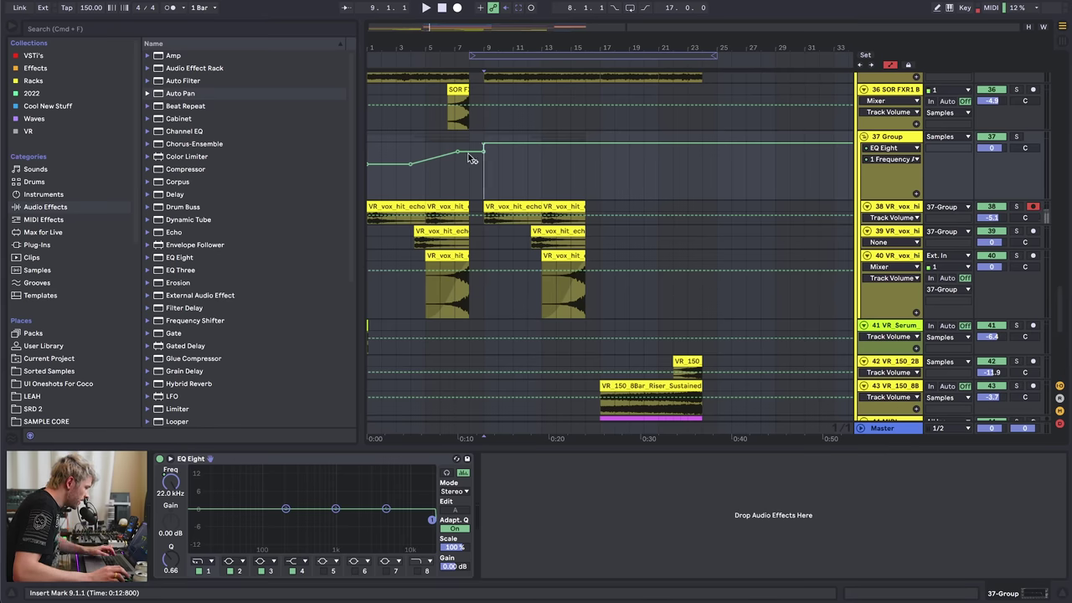
mouse_move(475, 46)
left_mouse_down()
mouse_move(558, 50)
mouse_move(457, 52)
left_mouse_up()
left_click(433, 206)
left_click(575, 205)
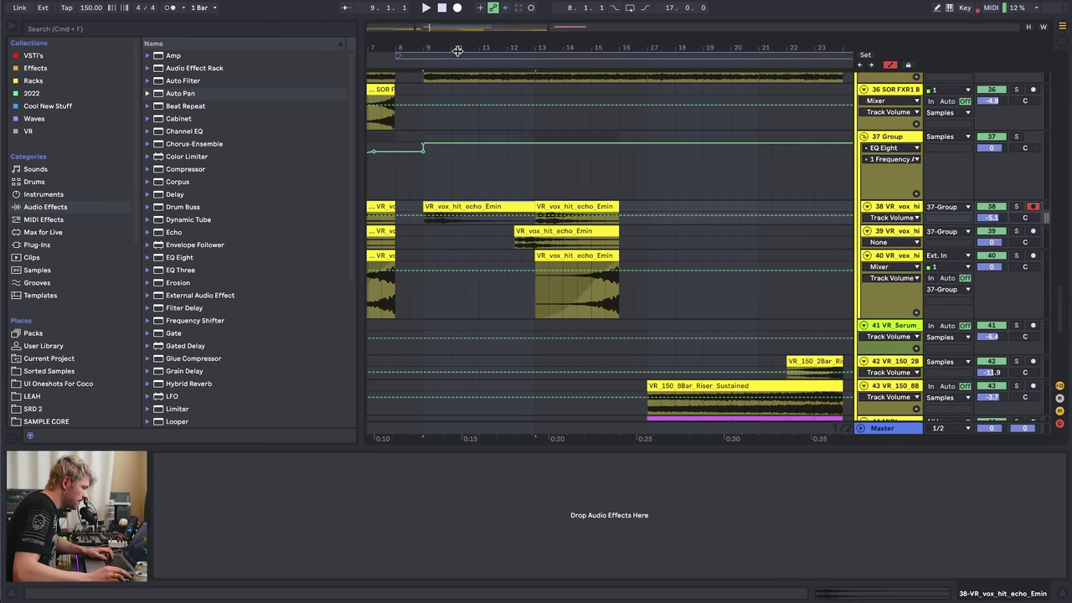
left_click(569, 230)
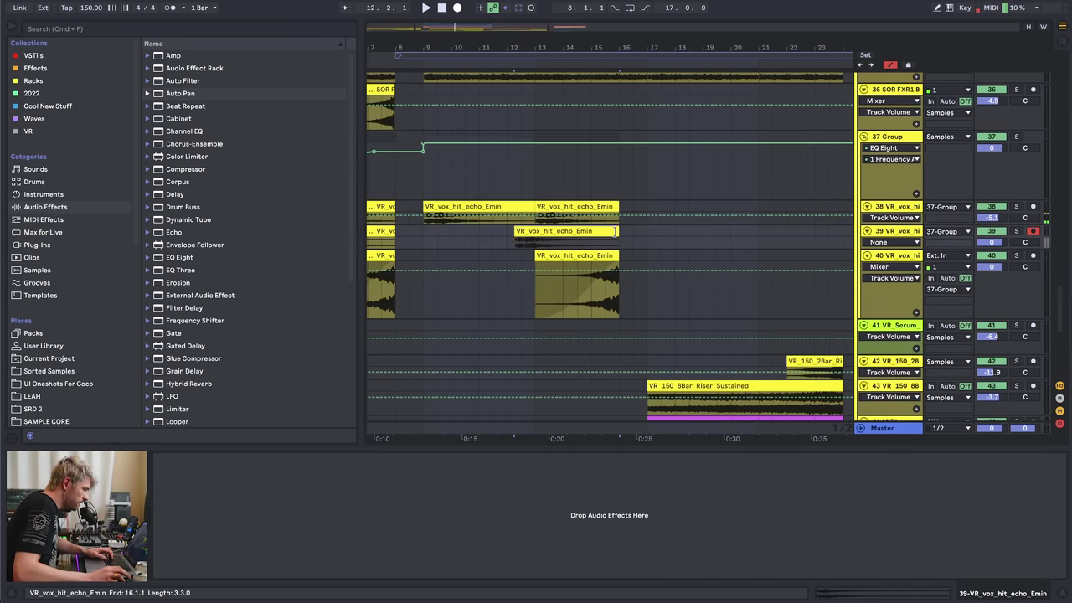
left_click_drag(616, 231, 730, 231)
left_click_drag(619, 206, 675, 206)
left_click(656, 216)
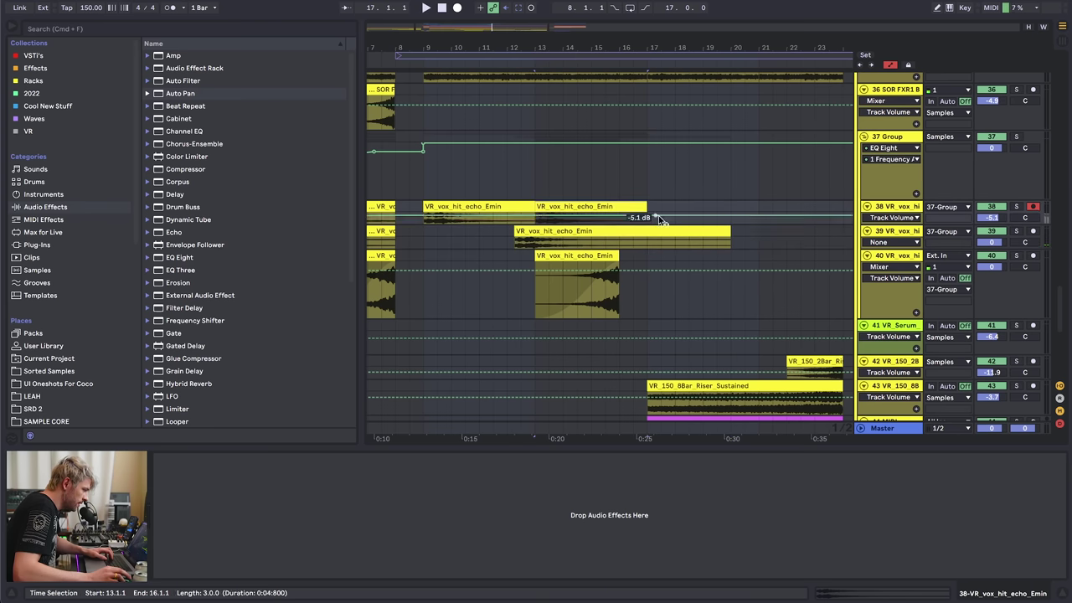
left_click(575, 205)
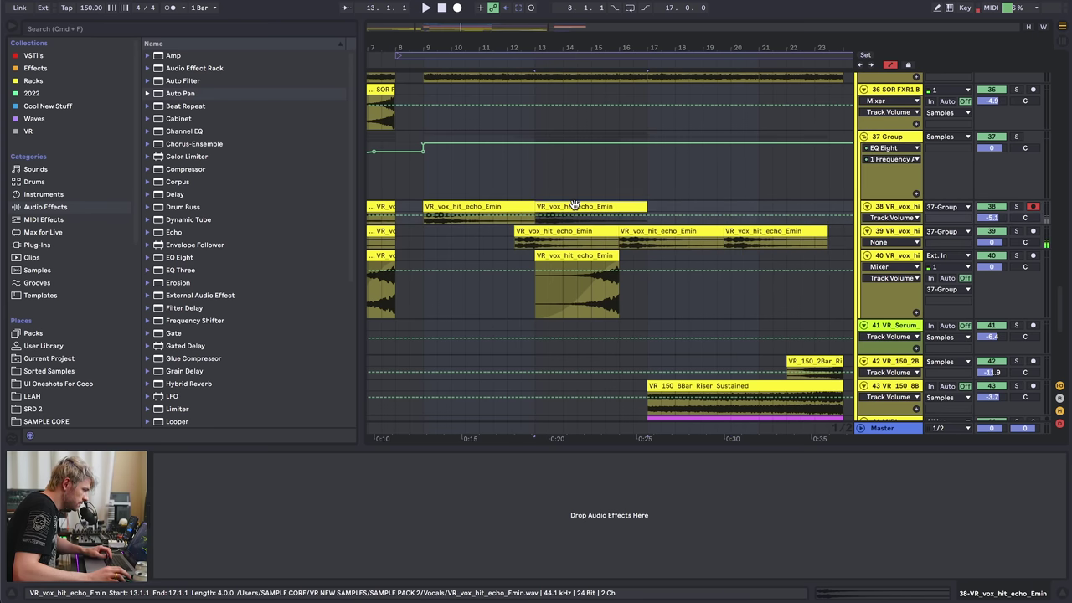
key("super+d")
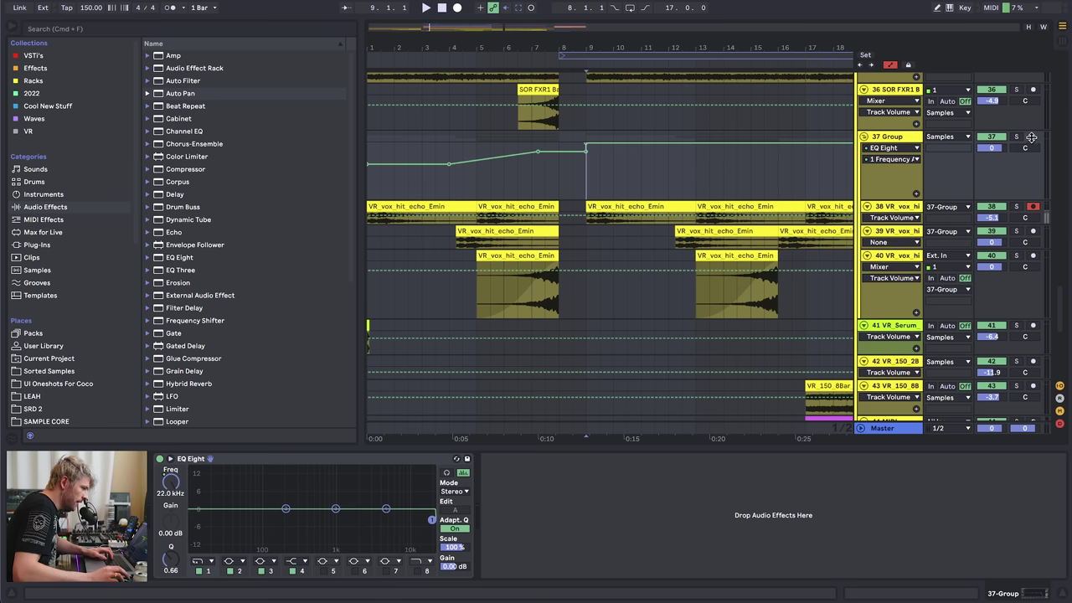
- Try a low cut on band 5 and a 4.83 dB dip at 464 Hz on the vocal group's EQ, and deactivate both bands
left_click(1016, 136)
key("space")
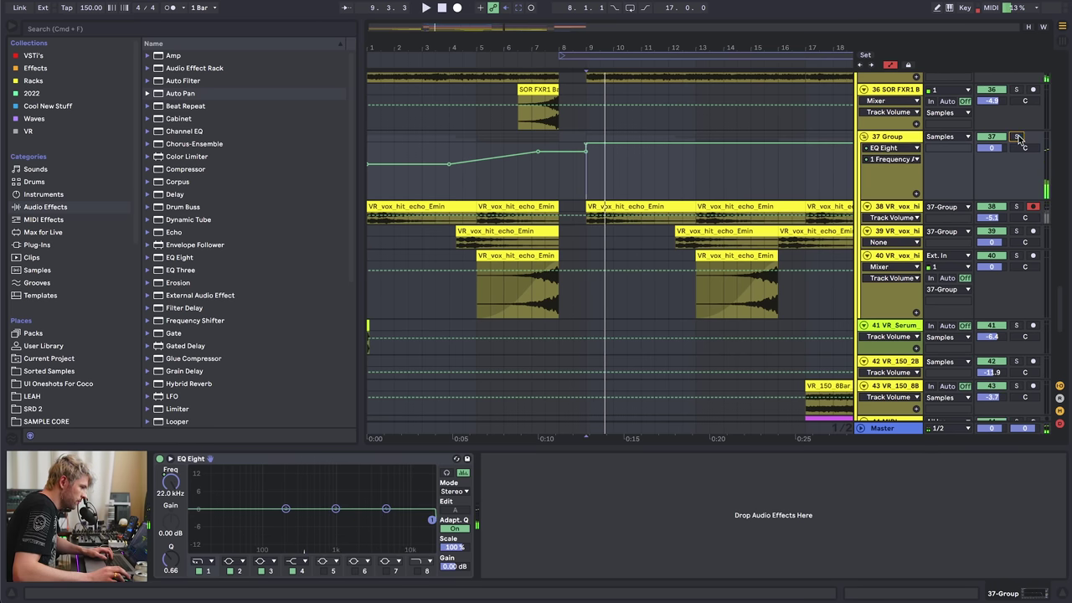
left_click(324, 570)
left_click(326, 561)
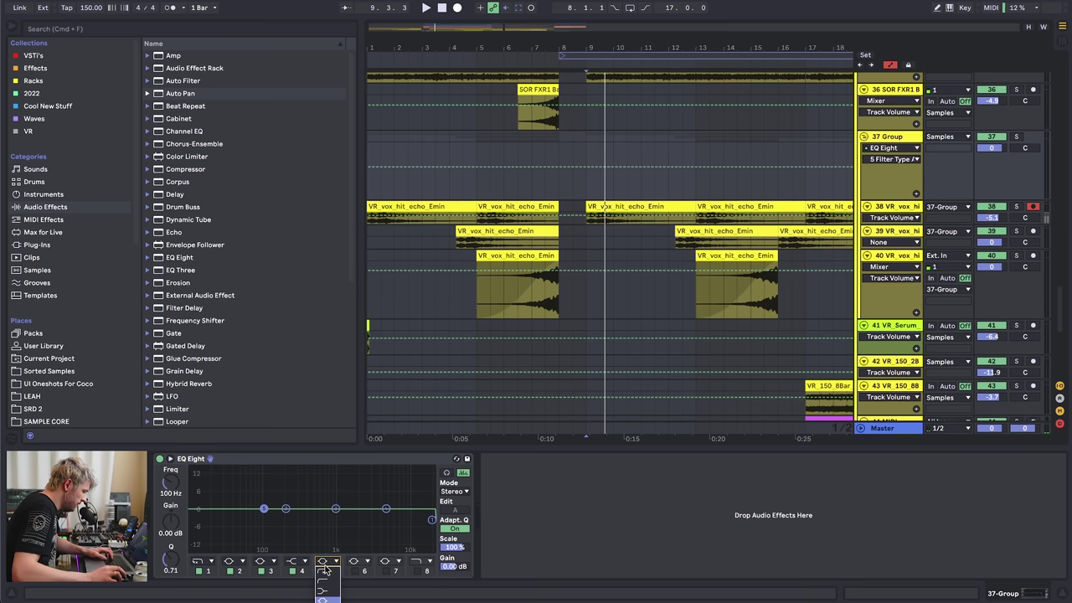
left_click(324, 579)
left_click_drag(264, 518, 311, 521)
key("space")
key("space")
key("space")
left_click(324, 571)
key("space")
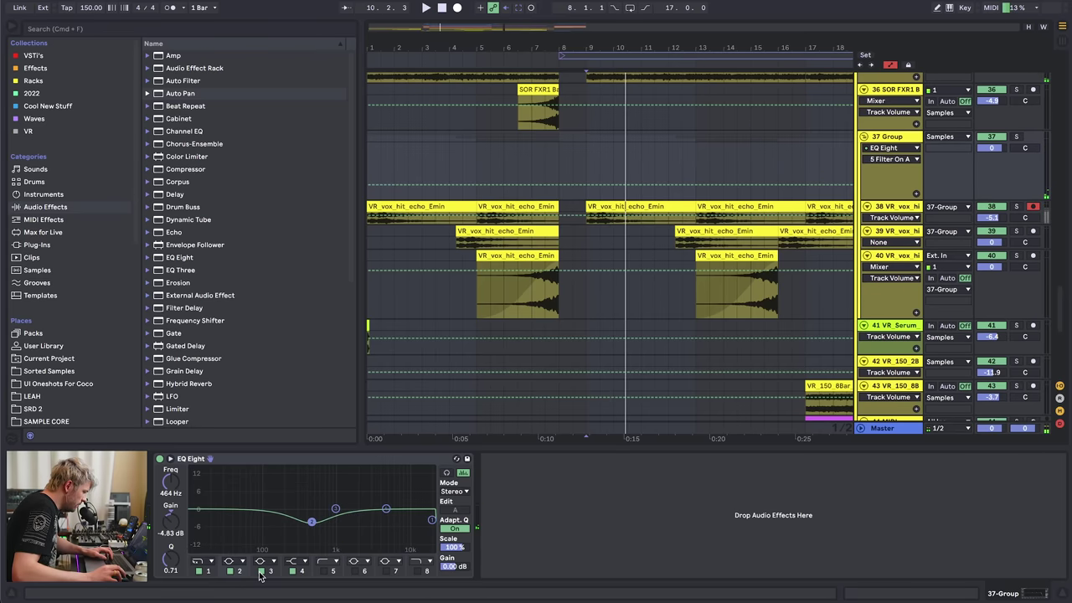
left_click(231, 571)
- Add Multiband Dynamics at 52% amount, followed by Auto Pan, to the vocal group's device chain
scroll(233, 330, "down", 6)
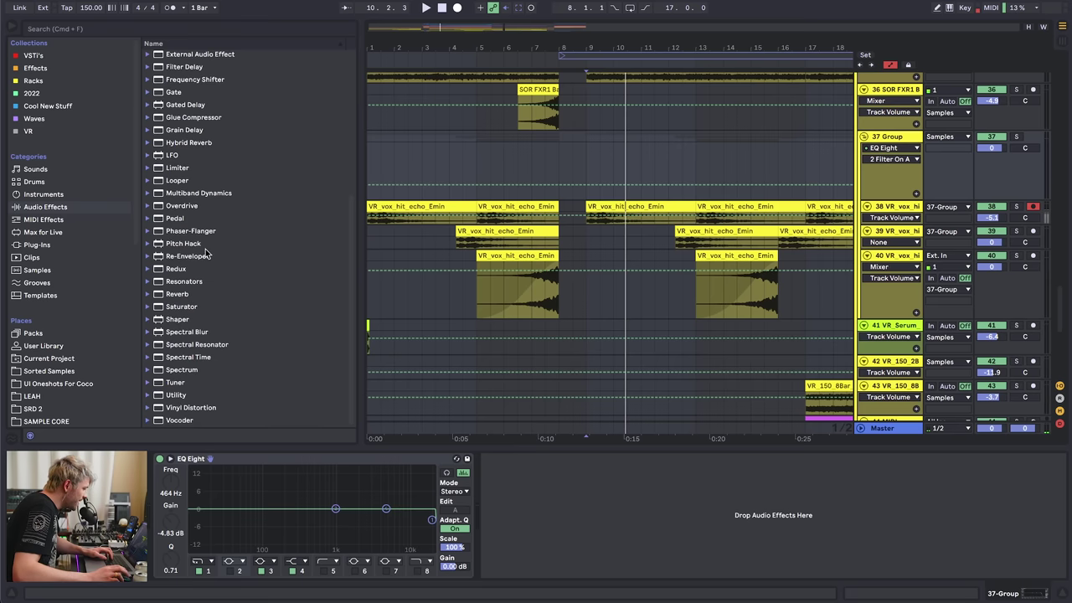
left_click_drag(209, 194, 743, 557)
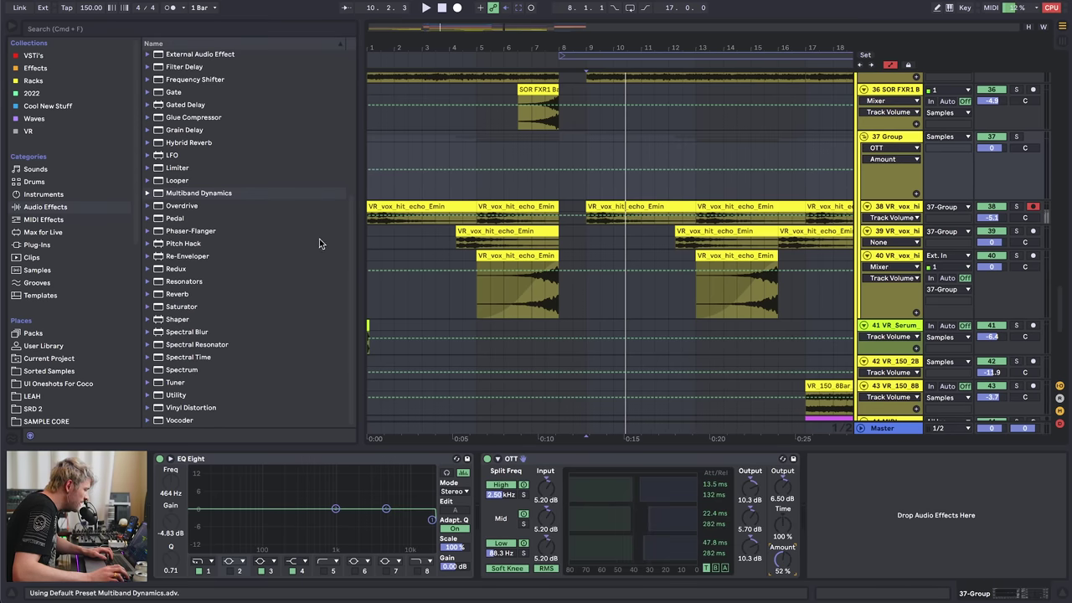
scroll(319, 239, "up", 8)
left_click(180, 92)
key("Return")
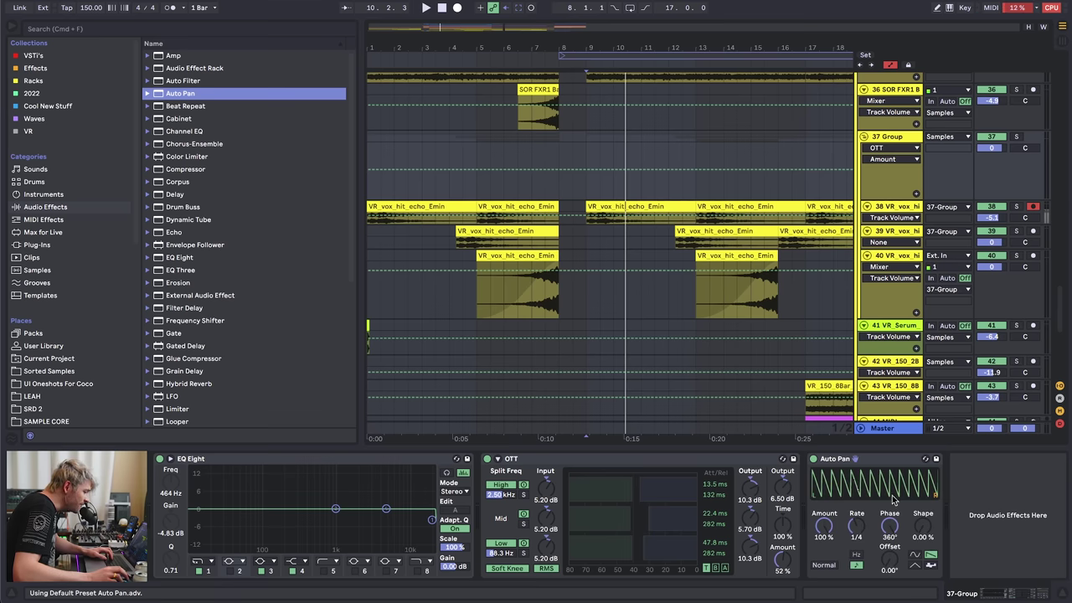
- Set the vocal group's Auto Pan to a sine wave with a 1/8 rate and 220° offset, and audition it
left_click_drag(889, 558, 856, 527)
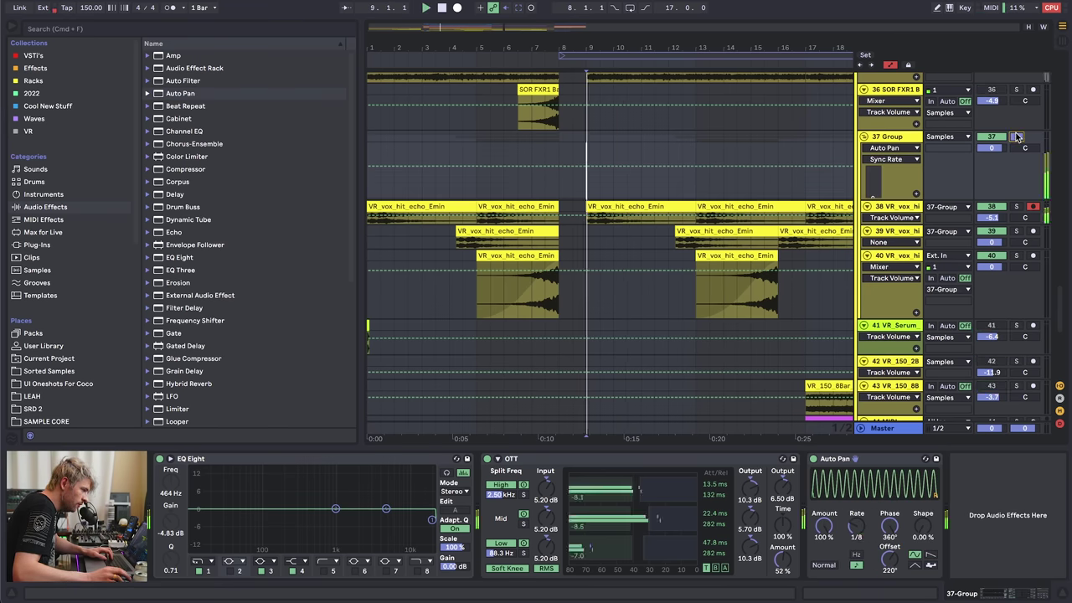
key("space")
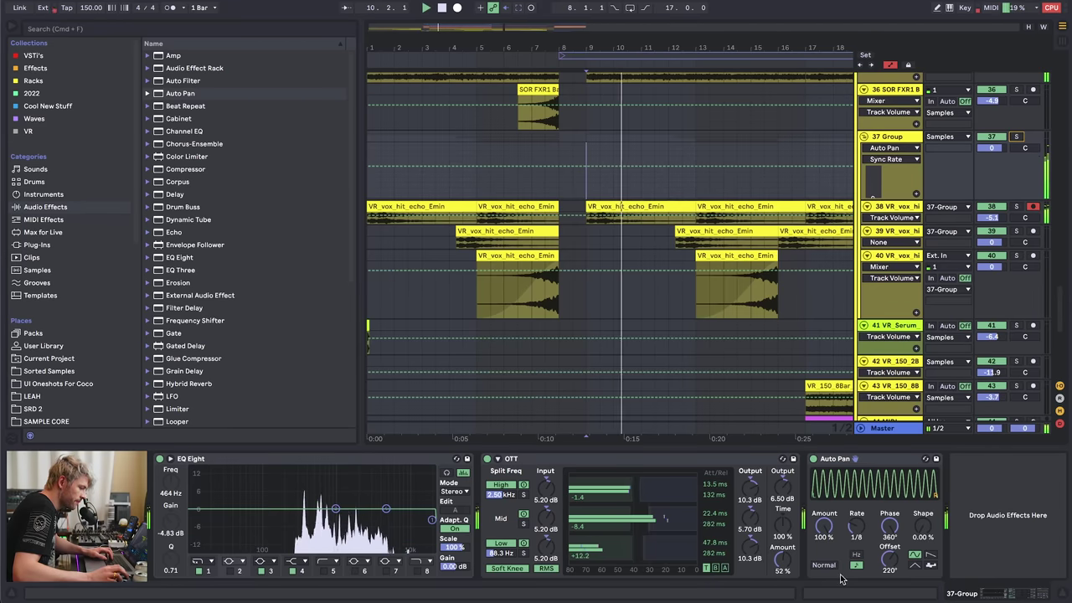
key("space")
key("space")
- Set the vocal group's Multiband Dynamics amount to 100% and its master output to 8.90 dB
left_click_drag(783, 565, 783, 481)
left_click_drag(653, 42, 569, 42)
key("space")
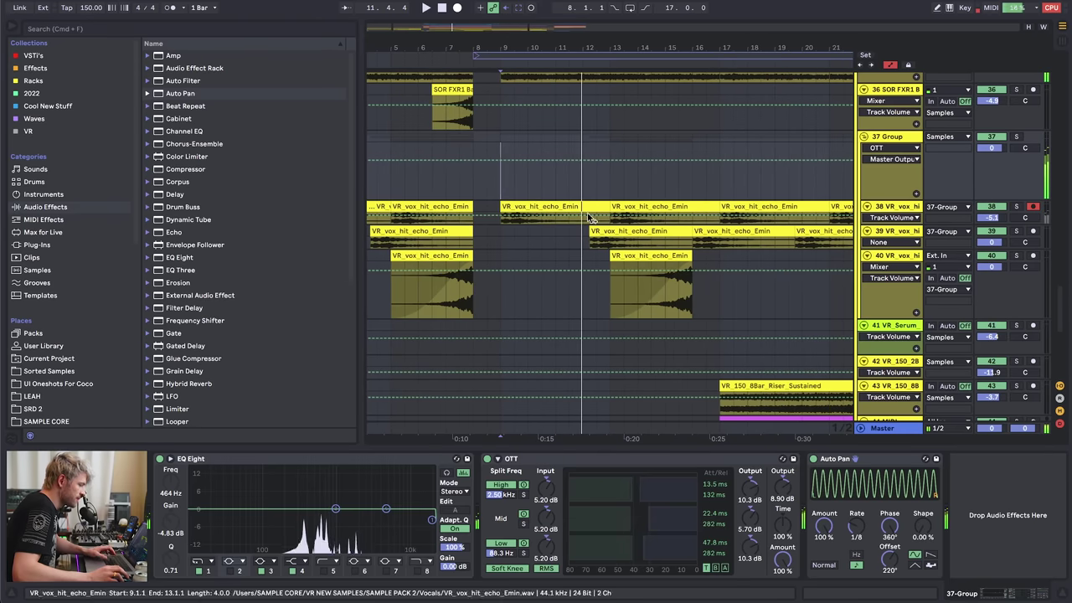
- Audition the vocal group from bar 11, and in solo from bar 12
left_click(556, 182)
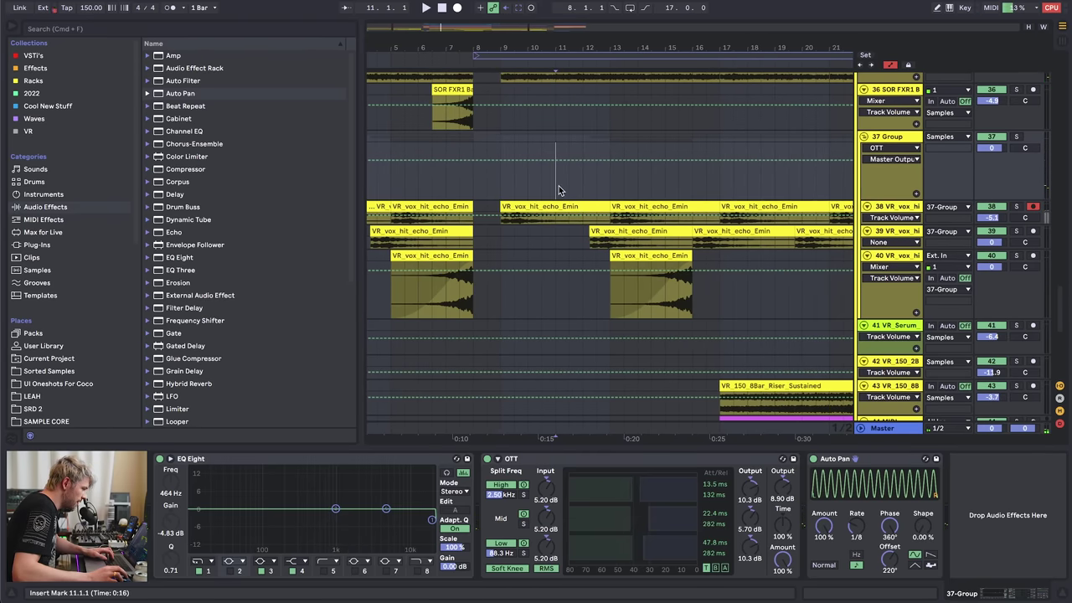
key("a")
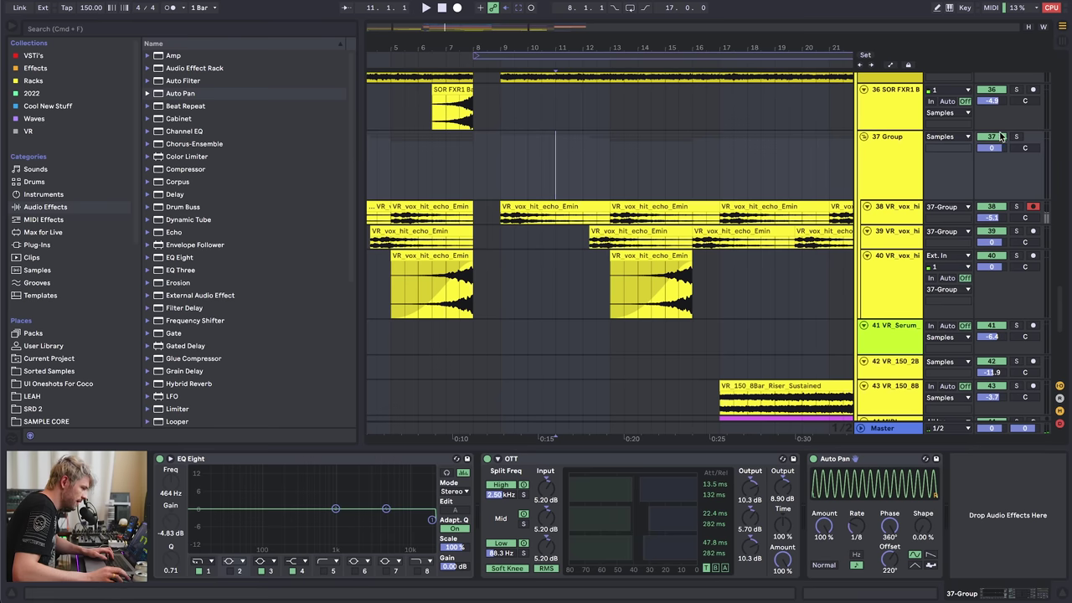
key("space")
key("space")
left_click(586, 193)
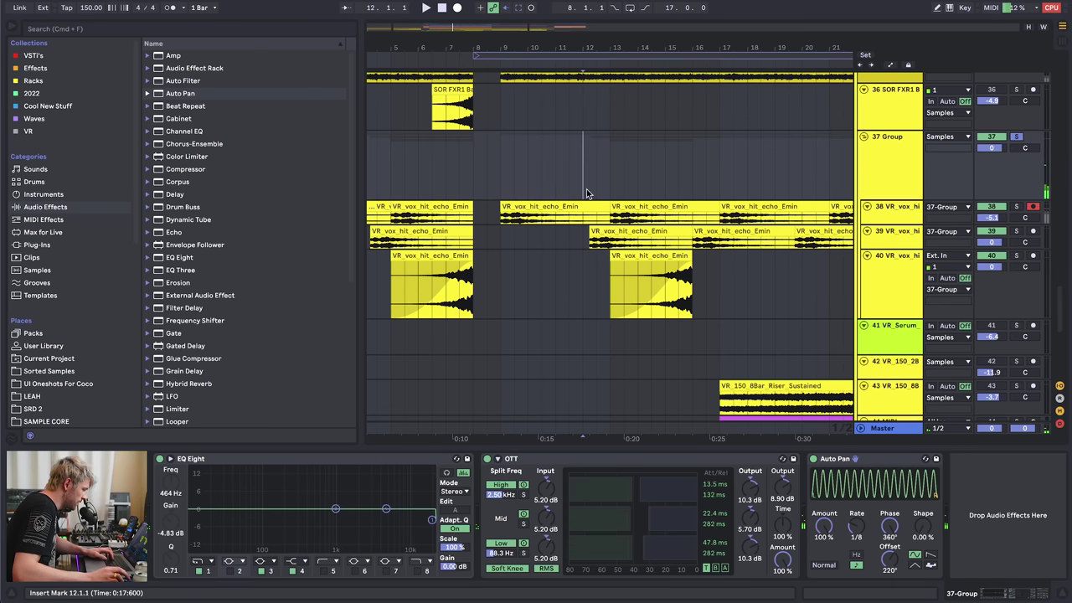
key("space")
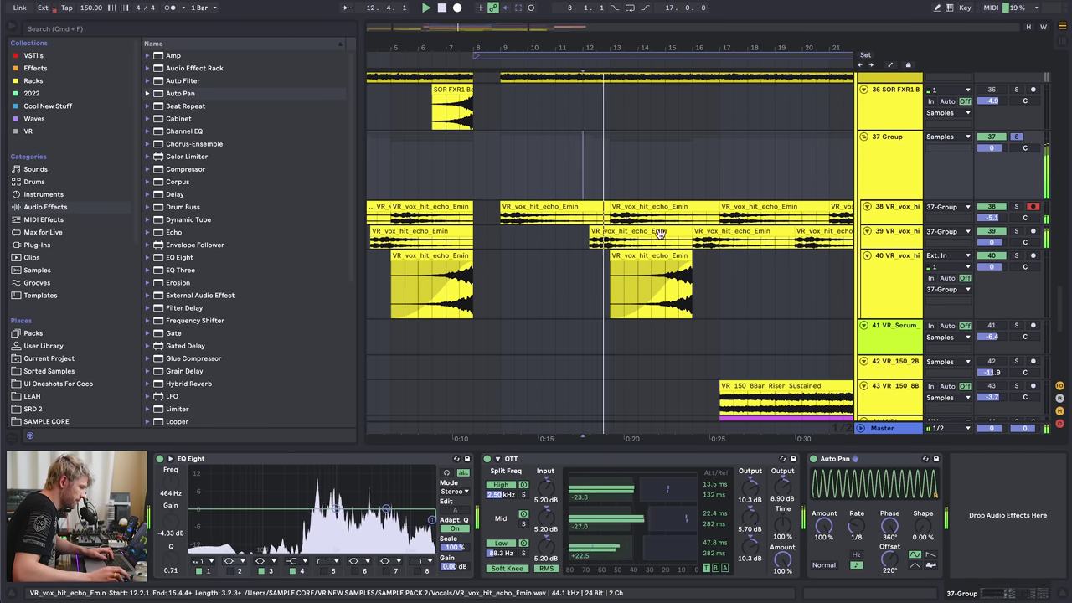
key("space")
- Automate the vocal group's Auto Pan to stay off until 9.1.1 and switch on from there
left_click(492, 181)
key("a")
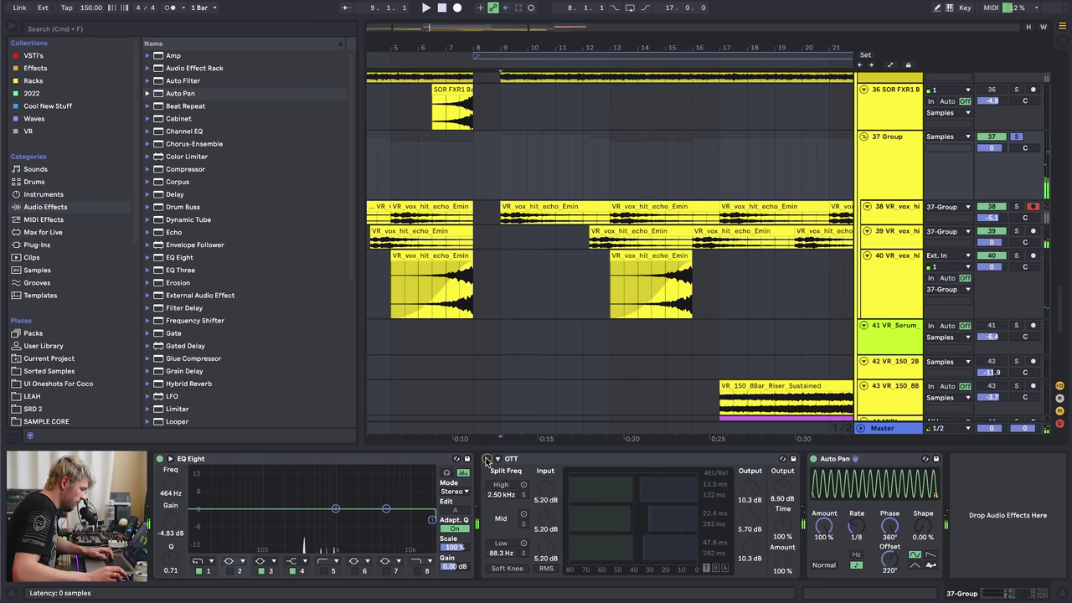
left_click(500, 184)
mouse_move(510, 184)
left_mouse_down()
mouse_move(500, 157)
mouse_move(500, 187)
left_mouse_up()
left_click(835, 459)
left_click(500, 156)
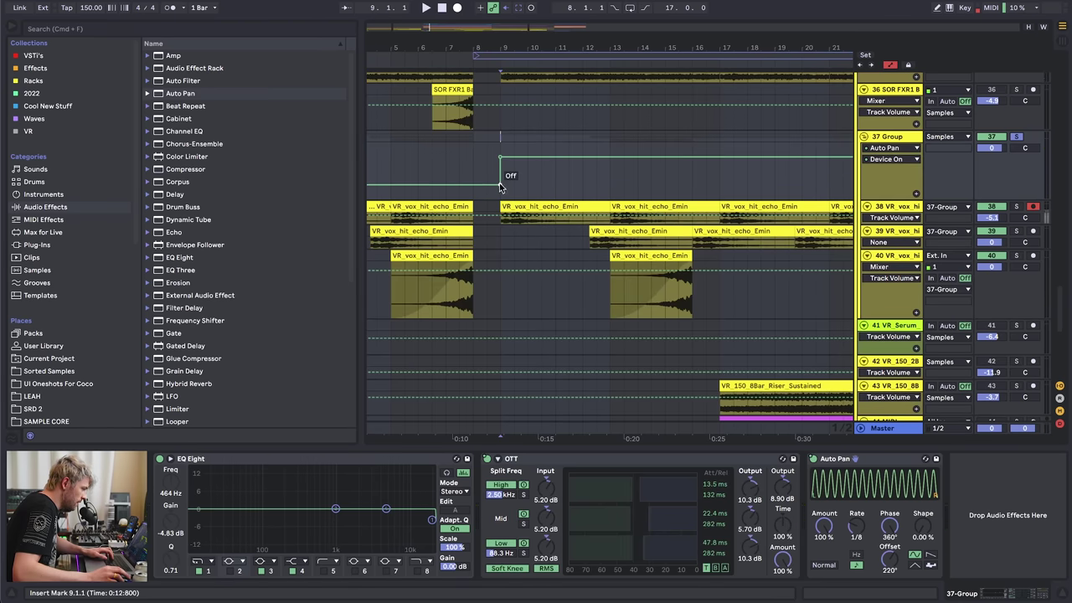
- Add a second EQ Eight after the vocal group's Auto Pan with a 257 Hz low cut and raised highs
double_click(166, 261)
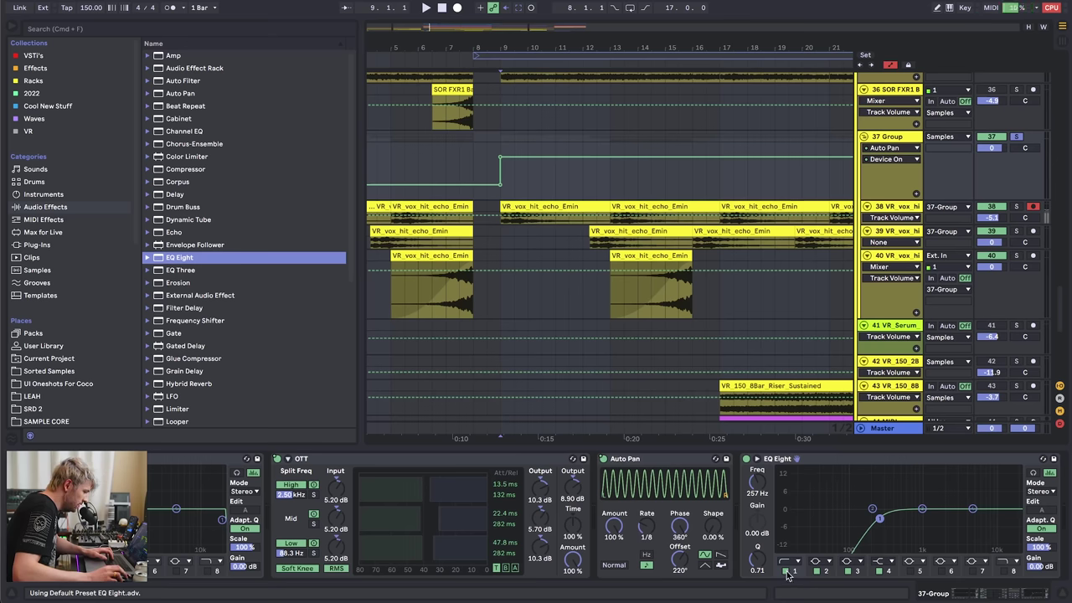
key("space")
key("space")
left_click(879, 519)
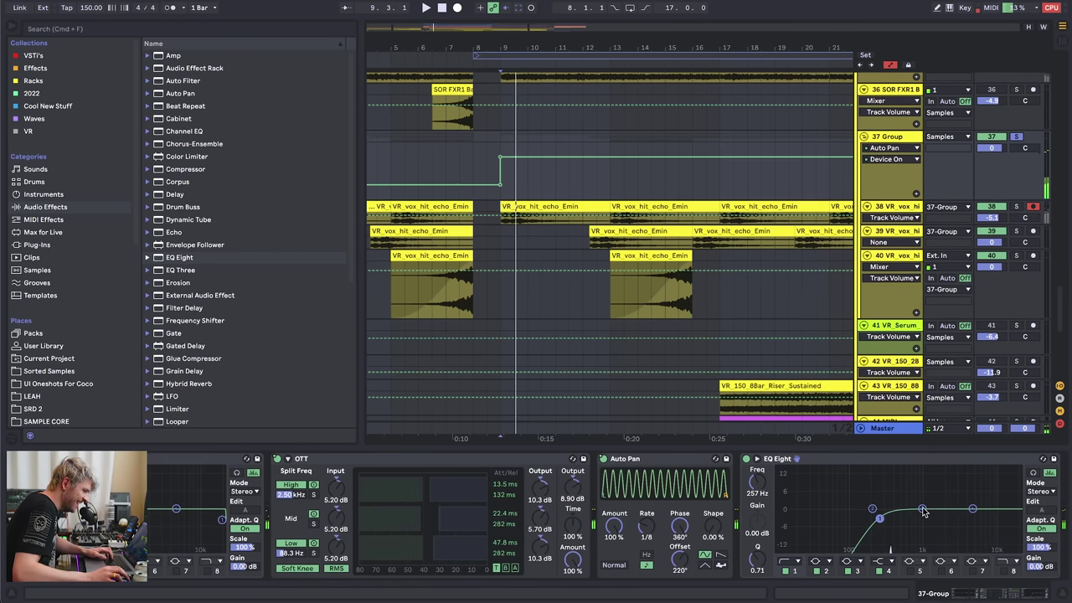
left_click_drag(922, 509, 1013, 471)
left_click_drag(874, 507, 970, 506)
key("space")
- Audition the soloed vocal echo clip at bar 9 and return the insert marker to 9.1.1
left_click(510, 203)
key("space")
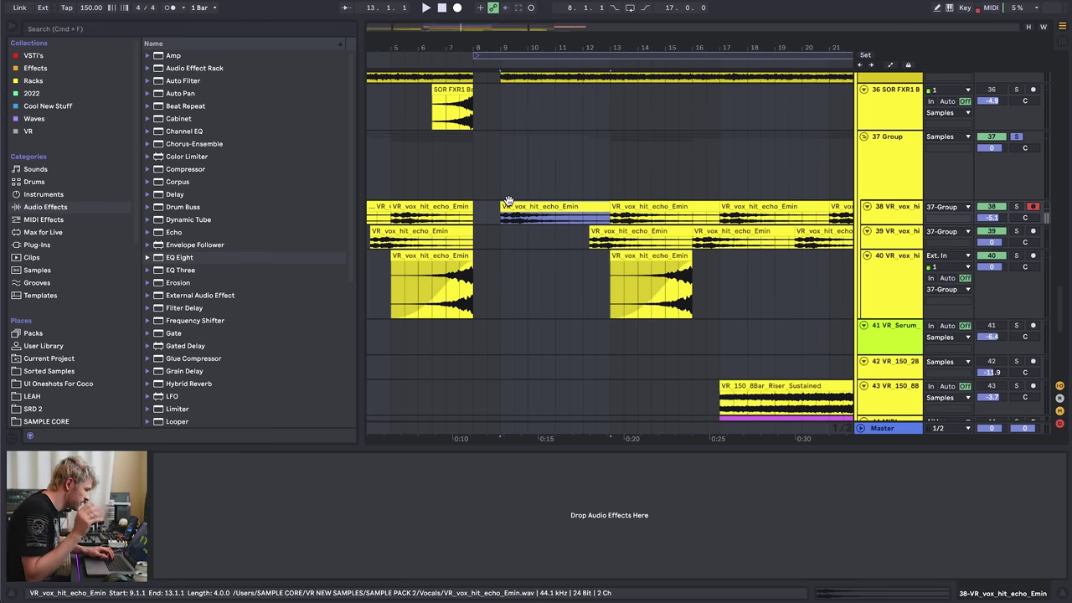
left_click(498, 222)
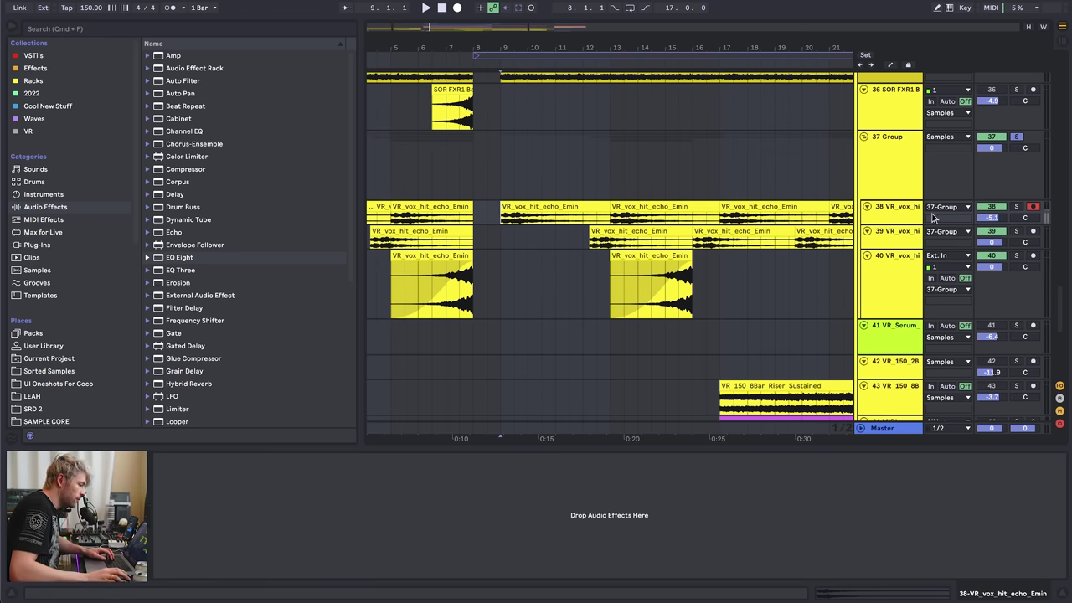
- Check the vocal group's effect chain and audition the soloed group from 9.1.1
left_click(895, 183)
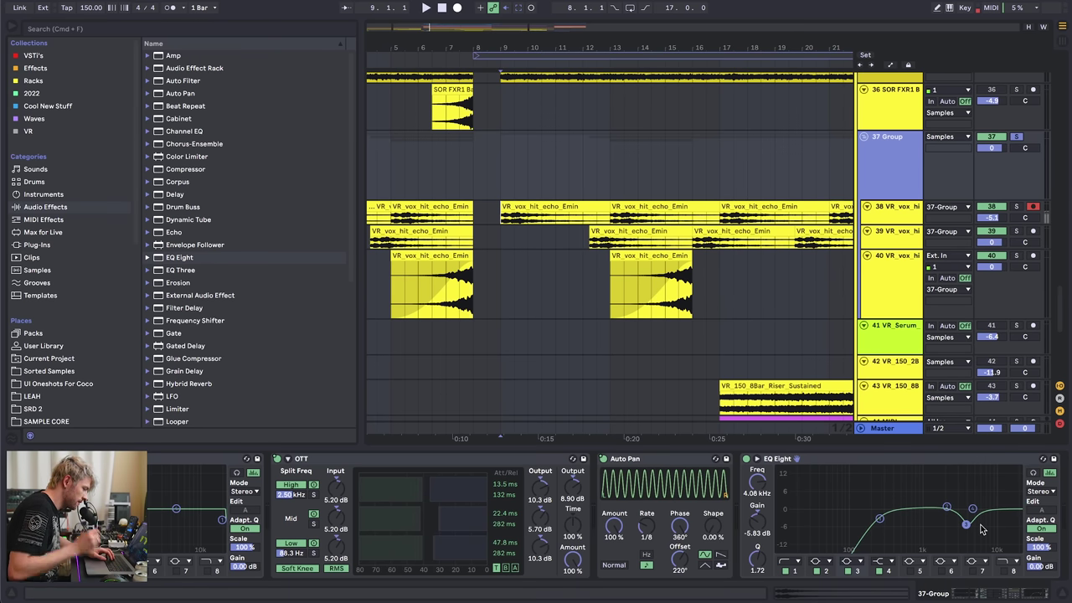
left_click(503, 220)
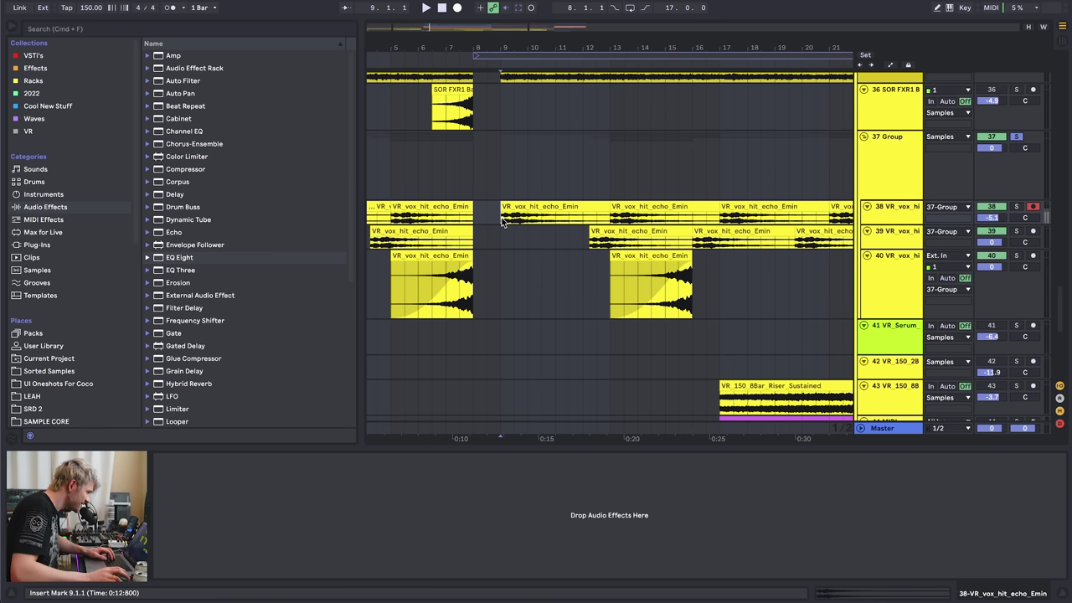
key("space")
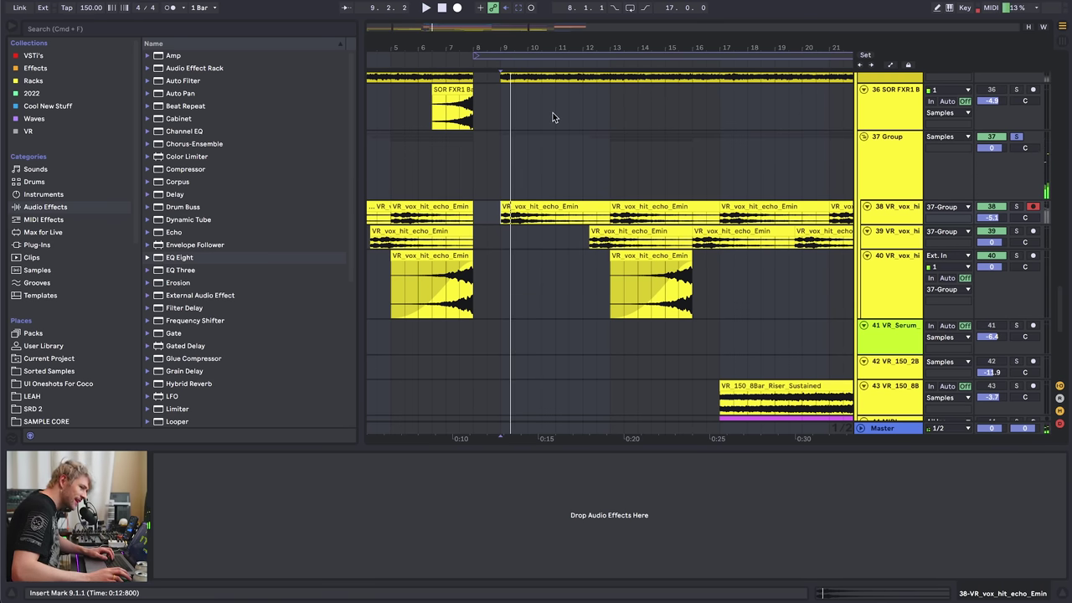
scroll(541, 109, "up", 4)
scroll(524, 91, "down", 3)
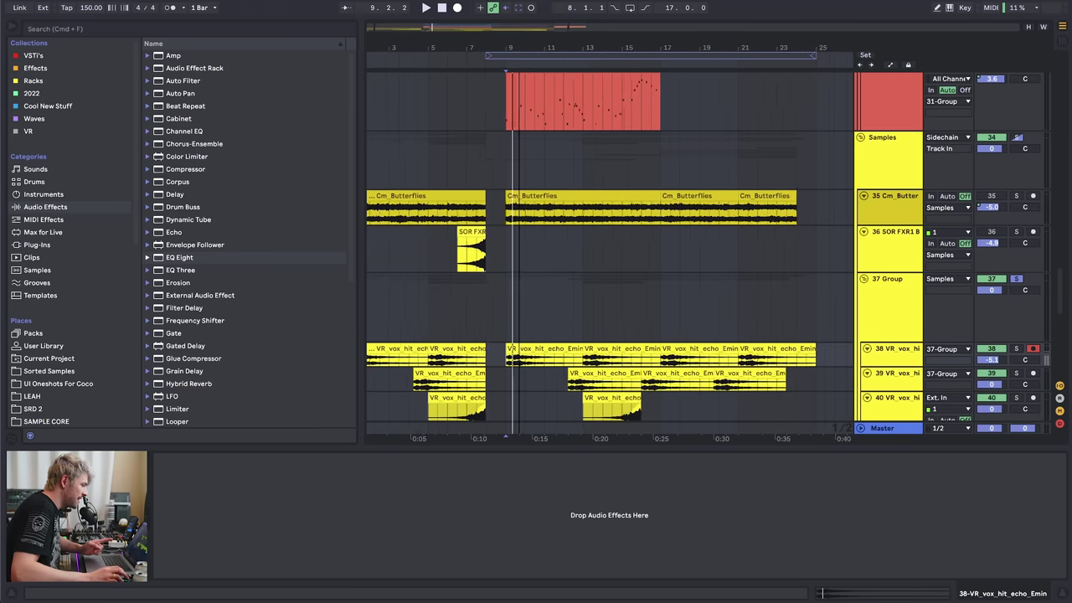
scroll(495, 172, "down", 2)
left_click_drag(430, 45, 476, 46)
- Review the synth, vocal and effects tracks from 8.1.1 onwards to find gaps in the arrangement up to bar 23
left_click(505, 111)
scroll(509, 148, "down", 3)
scroll(509, 148, "up", 8)
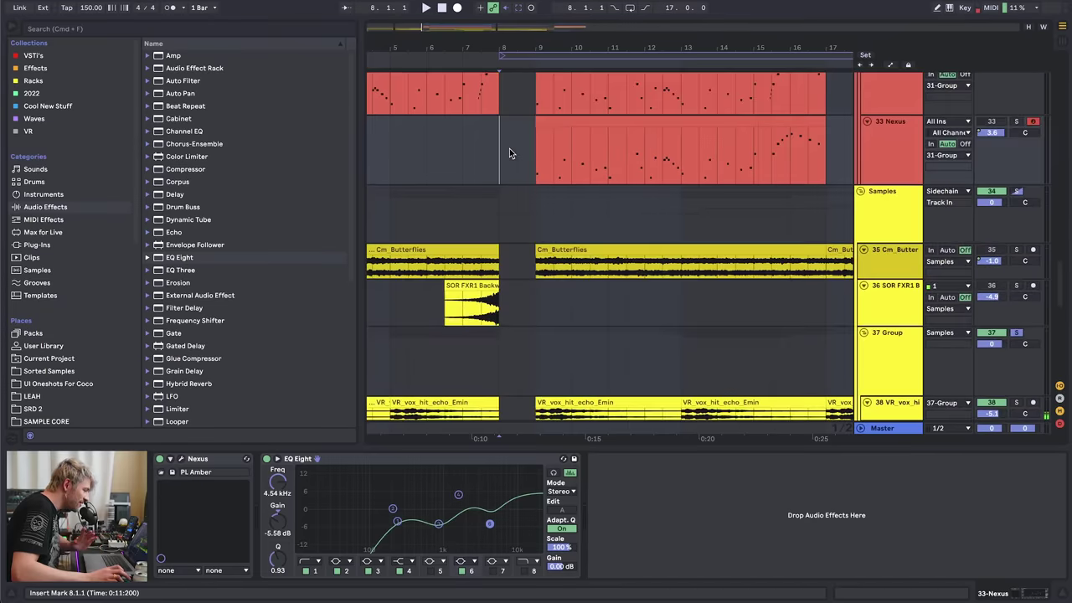
scroll(508, 150, "down", 7)
scroll(508, 154, "down", 6)
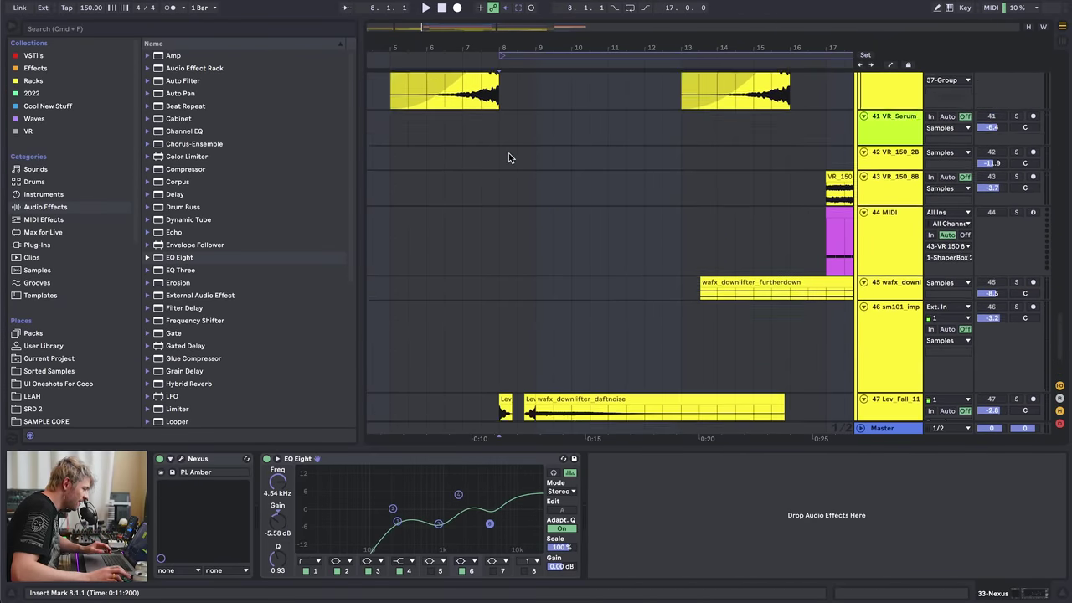
left_click(504, 190)
left_click_drag(519, 50, 523, 42)
scroll(528, 177, "up", 4)
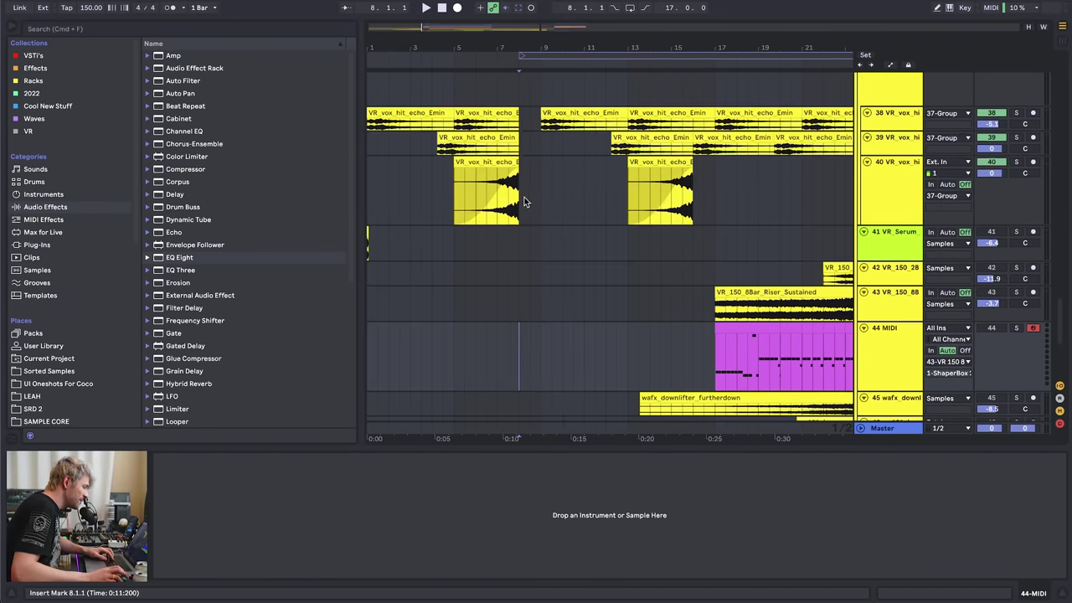
left_click(507, 253)
key("space")
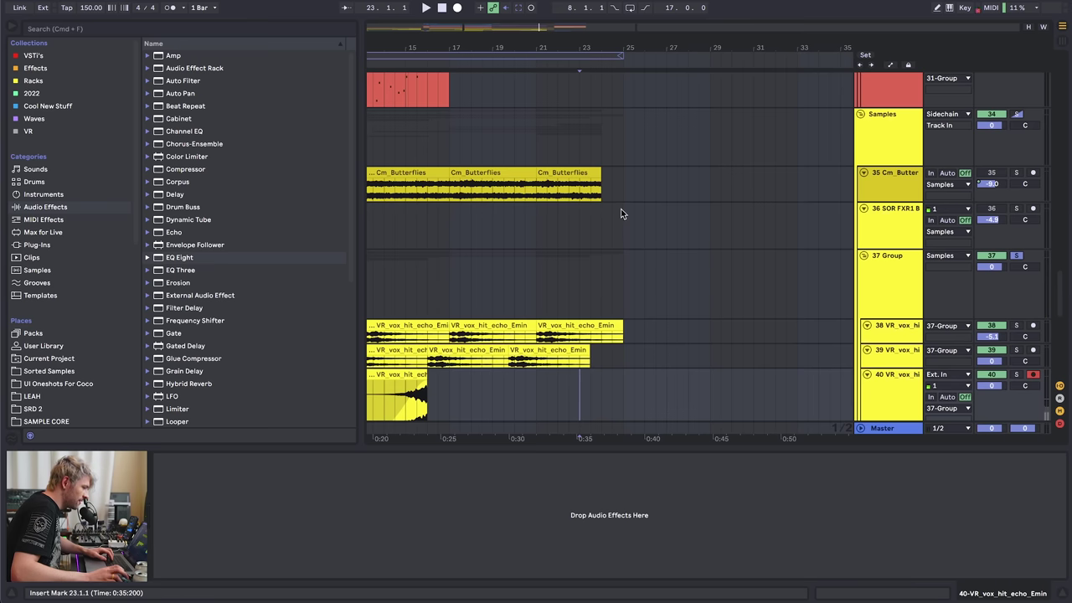
- Insert an audio track below the Cm_Butterflies track and open the vocal phrase samples in the SPLICE SORTED folder
left_click(891, 175)
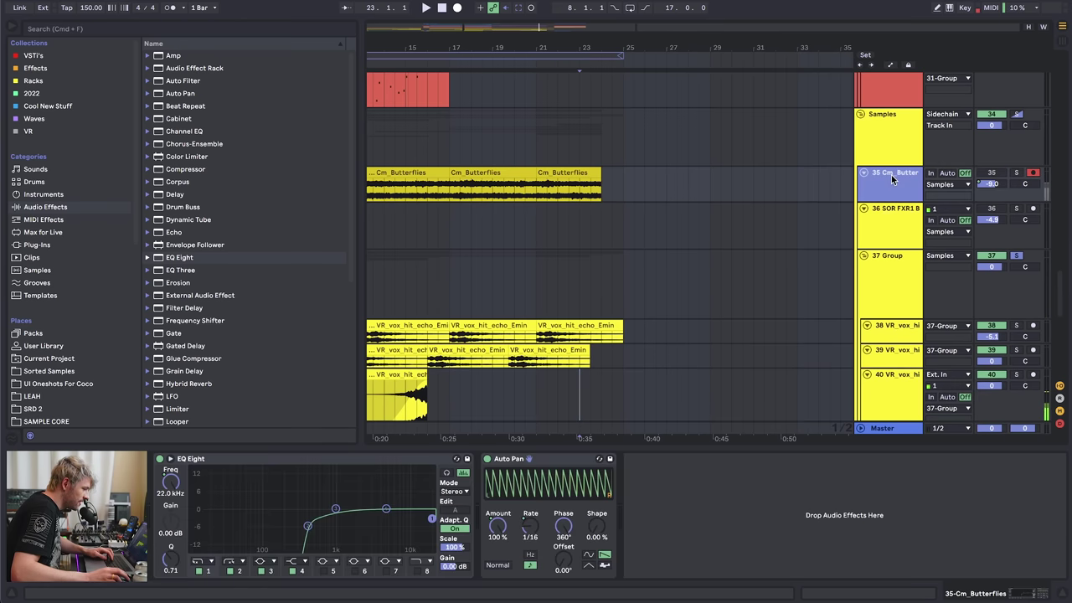
key("super+t")
scroll(86, 353, "down", 5)
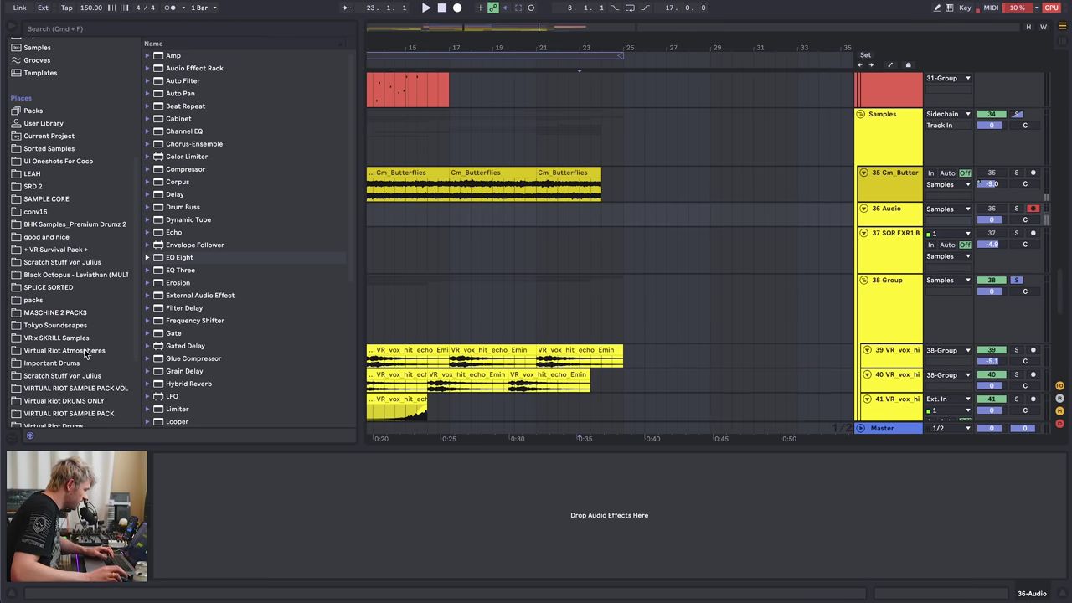
left_click(55, 288)
left_click(187, 334)
scroll(239, 350, "down", 10)
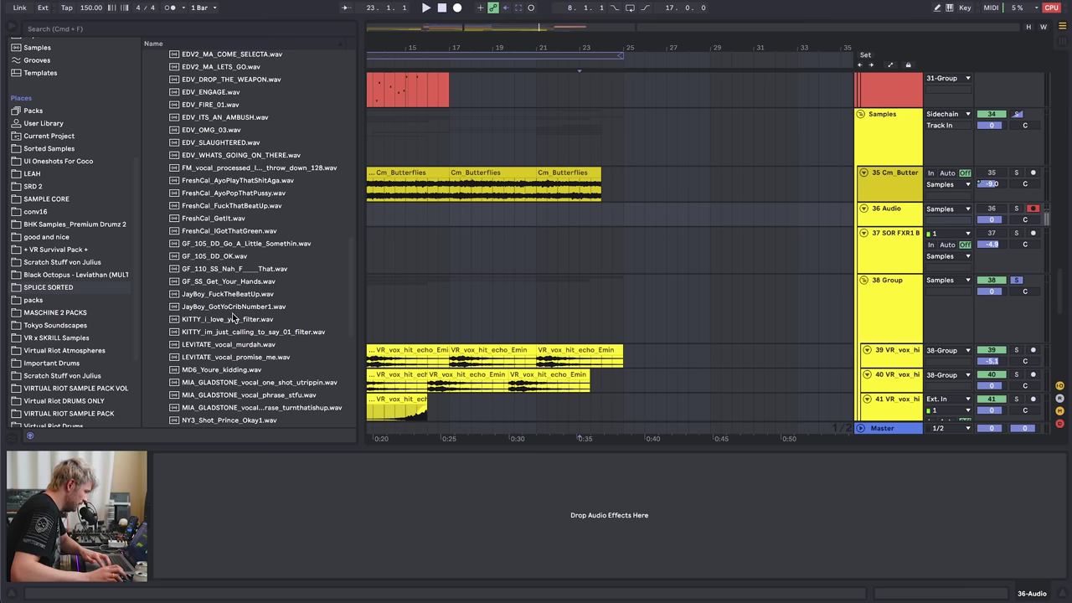
- Preview the samples KITTY_im_just_calling_to_say_01_filter.wav and KITTY_i_love_you_filter.wav
scroll(234, 318, "down", 10)
left_click(256, 82)
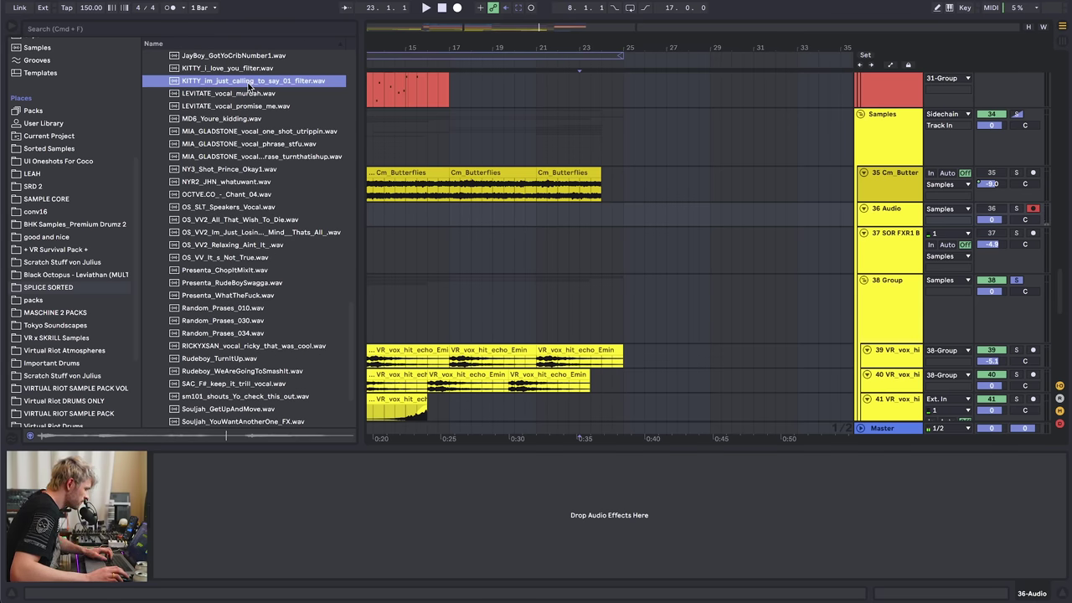
left_click(236, 69)
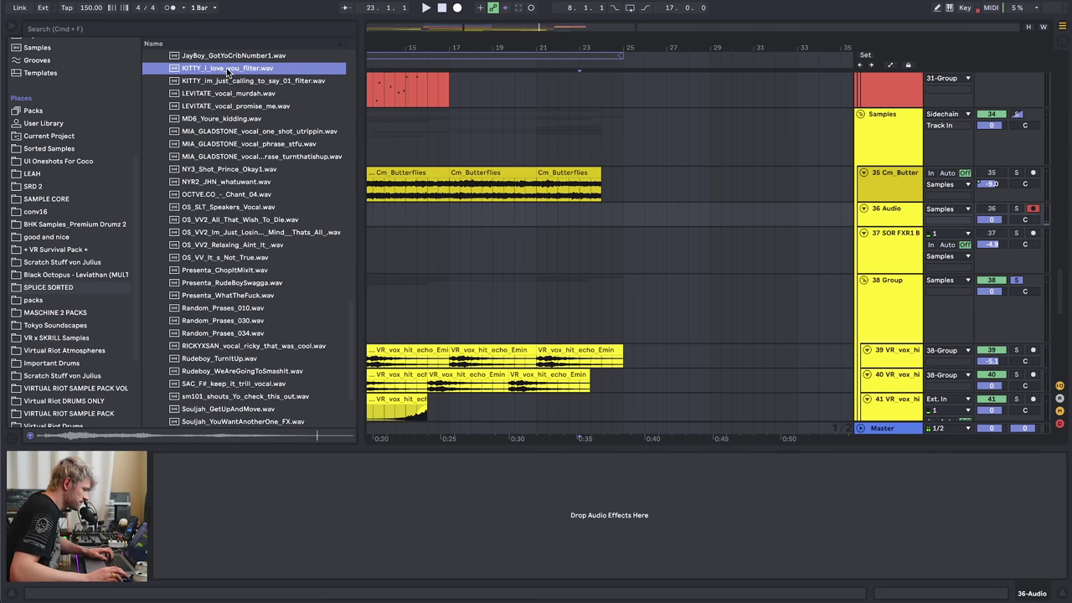
- Place KITTY_i_love_you_filter at 24.2.1 on the new track and KITTY_im_just_calling_to_say_01_filter in bar 23 before it
left_click_drag(227, 71, 605, 220)
left_click_drag(243, 81, 513, 218)
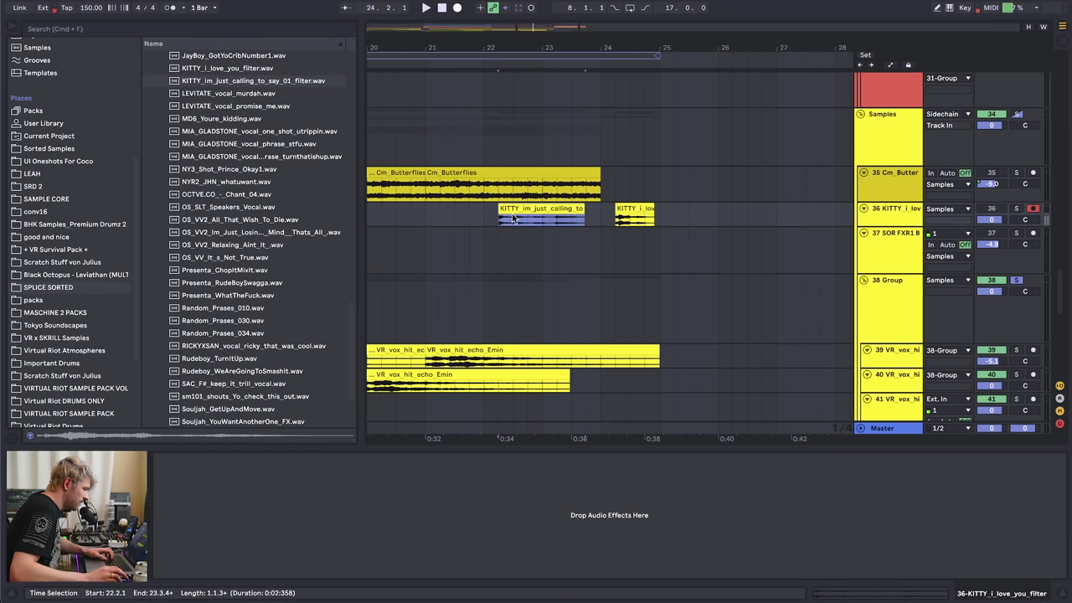
mouse_move(584, 209)
left_mouse_down()
mouse_move(550, 208)
mouse_move(589, 220)
left_mouse_up()
left_click(544, 220)
- Audition the new KITTY vocal phrases from bar 23 through the transition into bar 25
key("space")
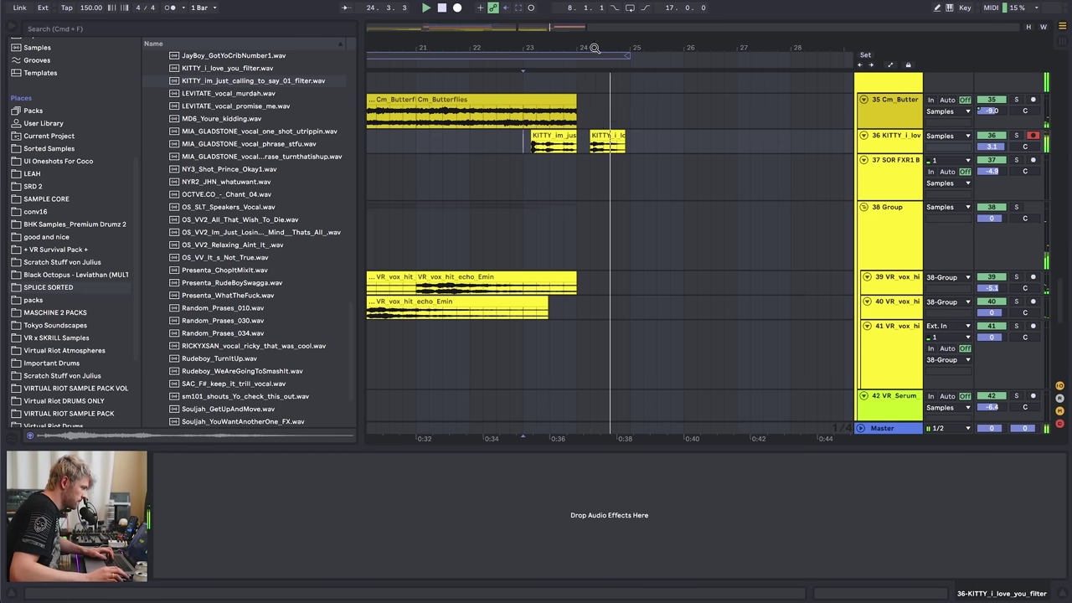
left_click_drag(595, 48, 595, 35)
key("space")
left_click_drag(1059, 285, 1022, 162)
left_click_drag(631, 48, 630, 47)
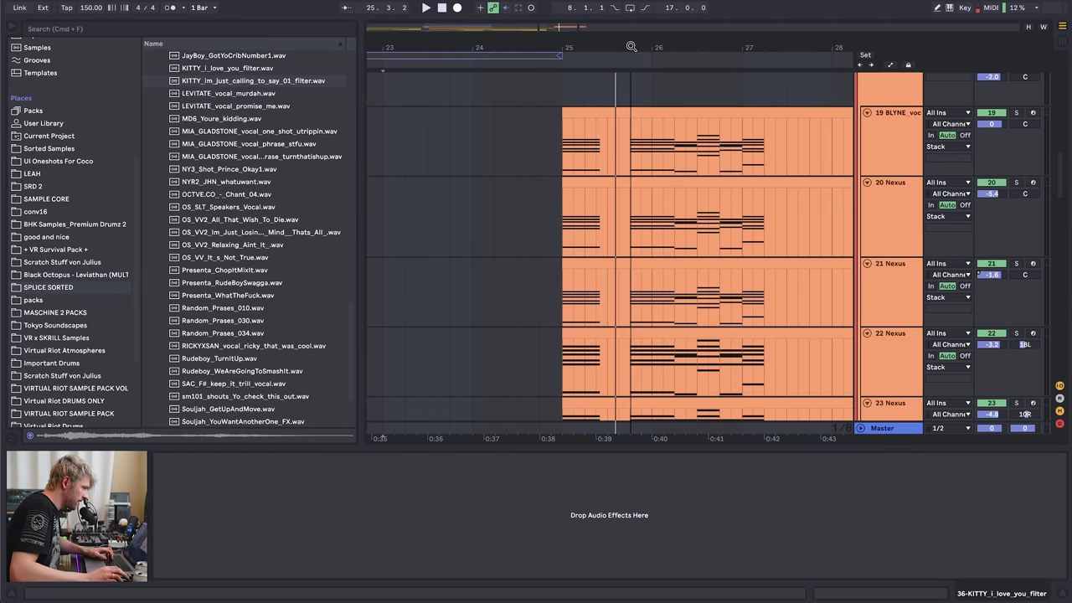
key("space")
- Look over the stack, bass and drum tracks around bar 25 and the drum fills around bar 16
left_click(551, 149)
scroll(837, 165, "up", 7)
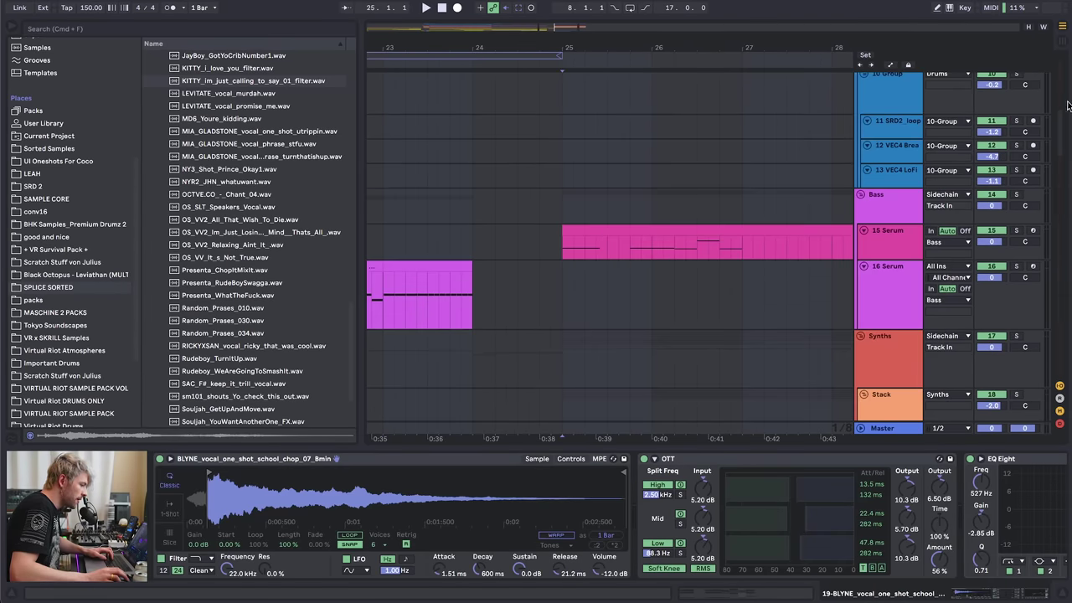
scroll(1059, 134, "up", 8)
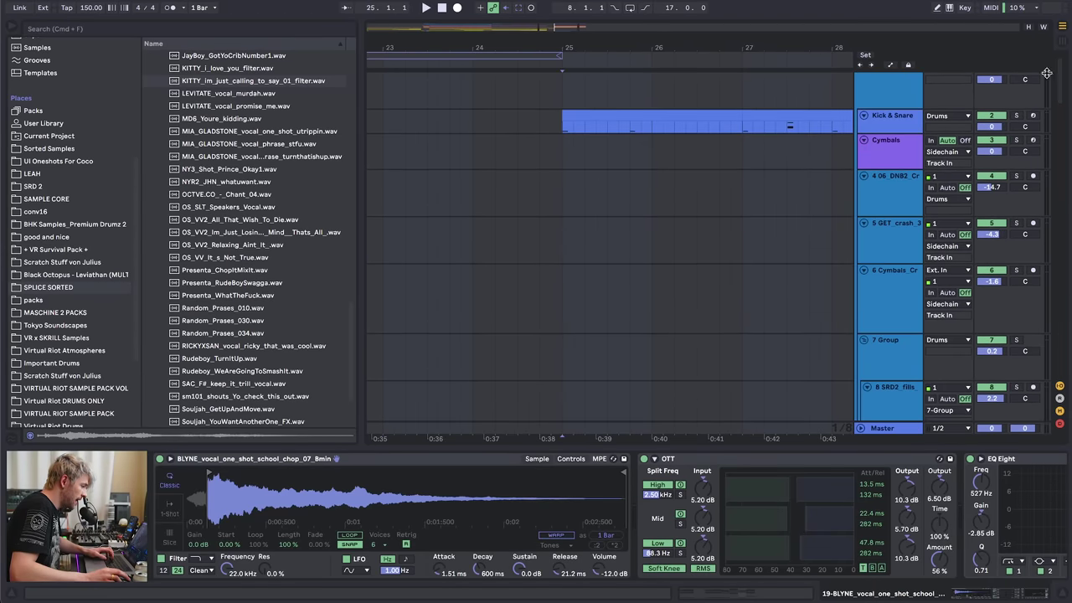
left_click(902, 141)
left_click_drag(596, 42, 763, 28)
left_click(525, 228)
scroll(525, 228, "up", 1)
scroll(526, 230, "down", 5)
scroll(528, 239, "down", 1)
left_click(533, 210)
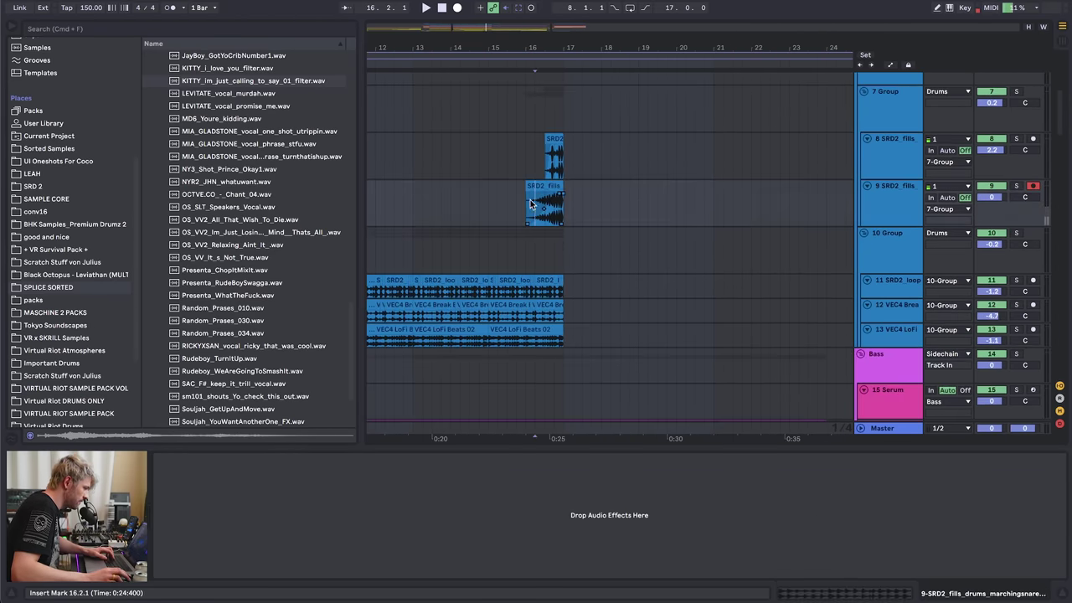
- Audition the drum fills leading into bar 9 and the fills from 16.1.1
left_click_drag(475, 48, 805, 52)
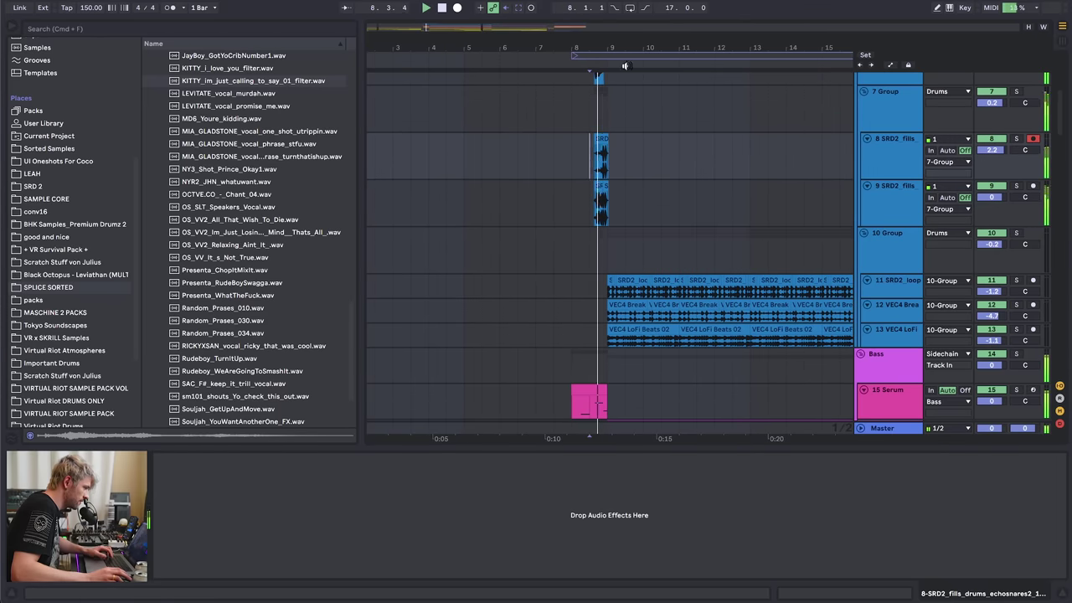
scroll(586, 167, "right", 8)
left_click(596, 161)
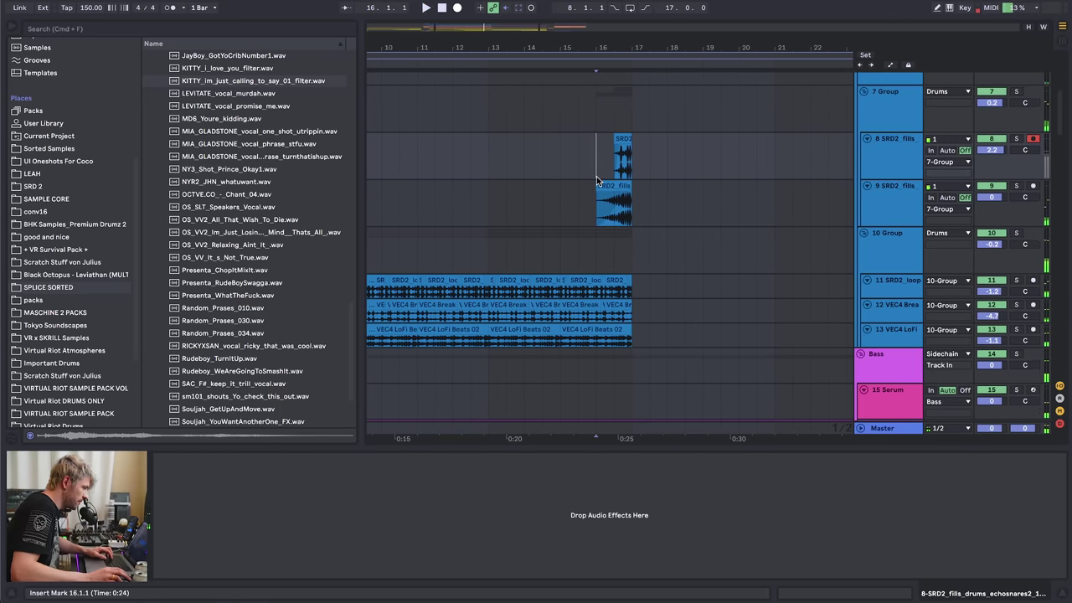
key("space")
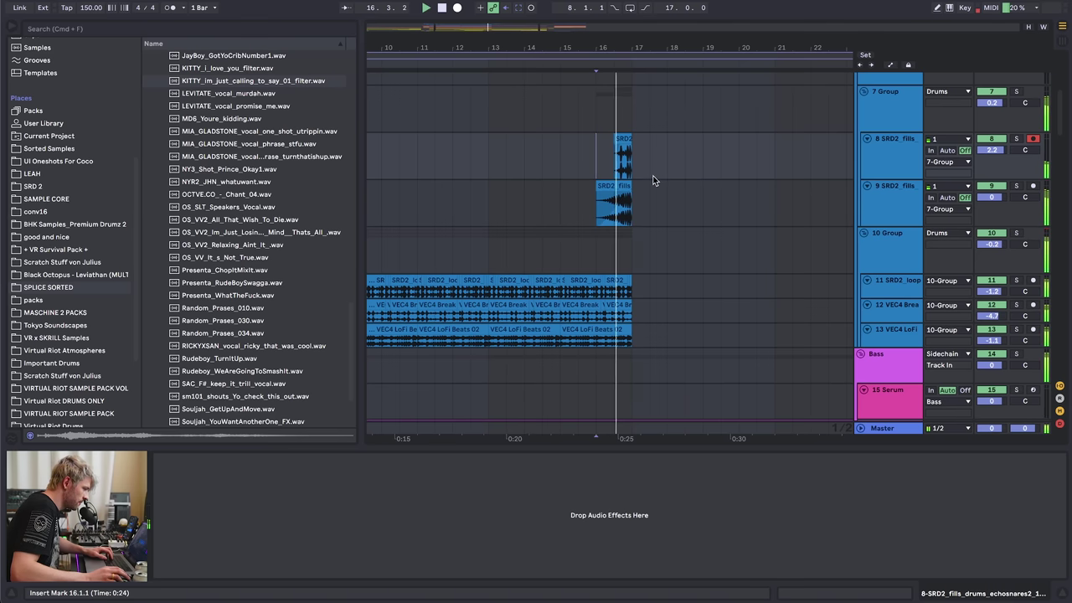
- Solo the drum loop group and play it from 14.3.1
left_click(537, 259)
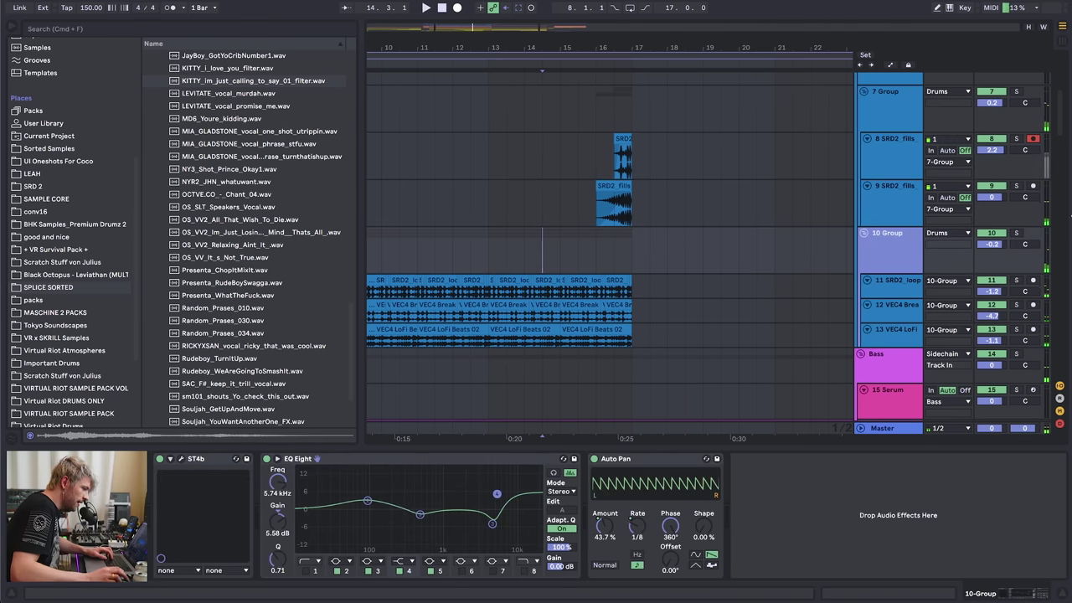
key("s")
key("space")
key("space")
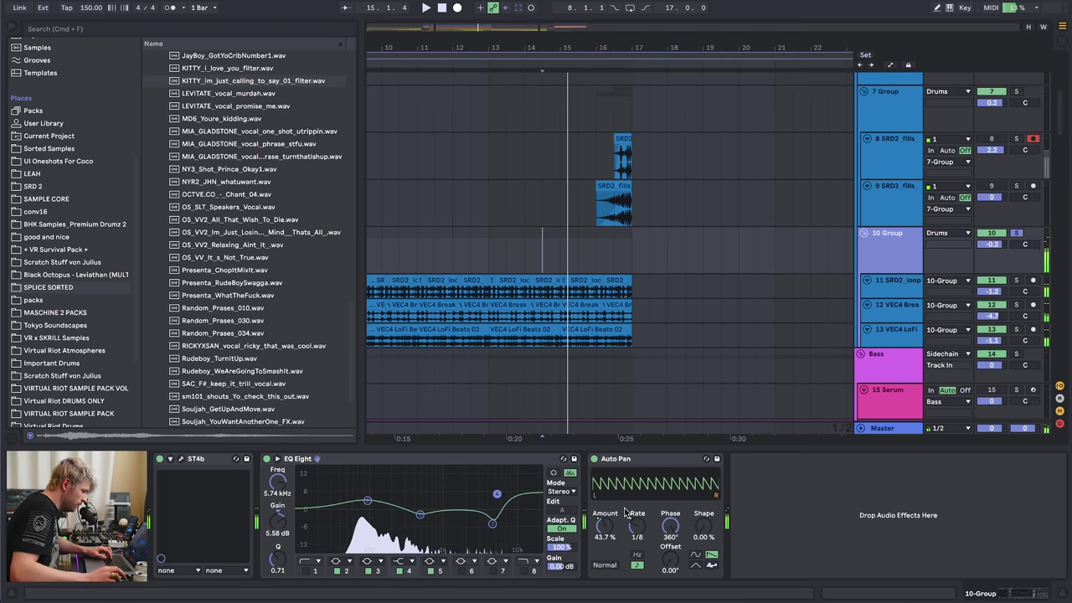
- Show the drum loop group's Auto Pan Amount automation and listen to it into bar 16
left_click(629, 458)
left_click(880, 265)
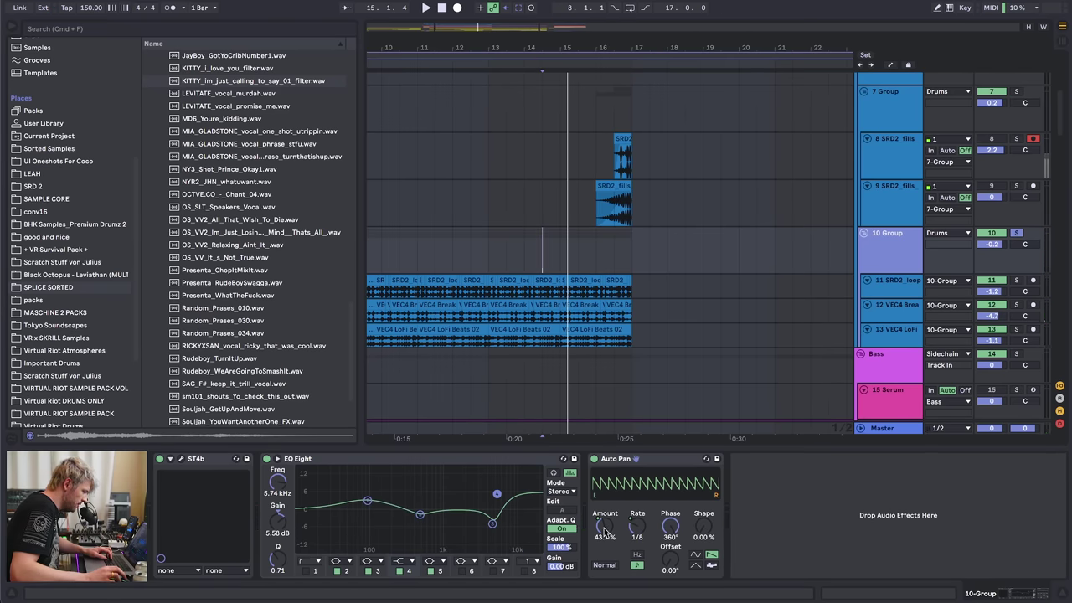
key("space")
key("a")
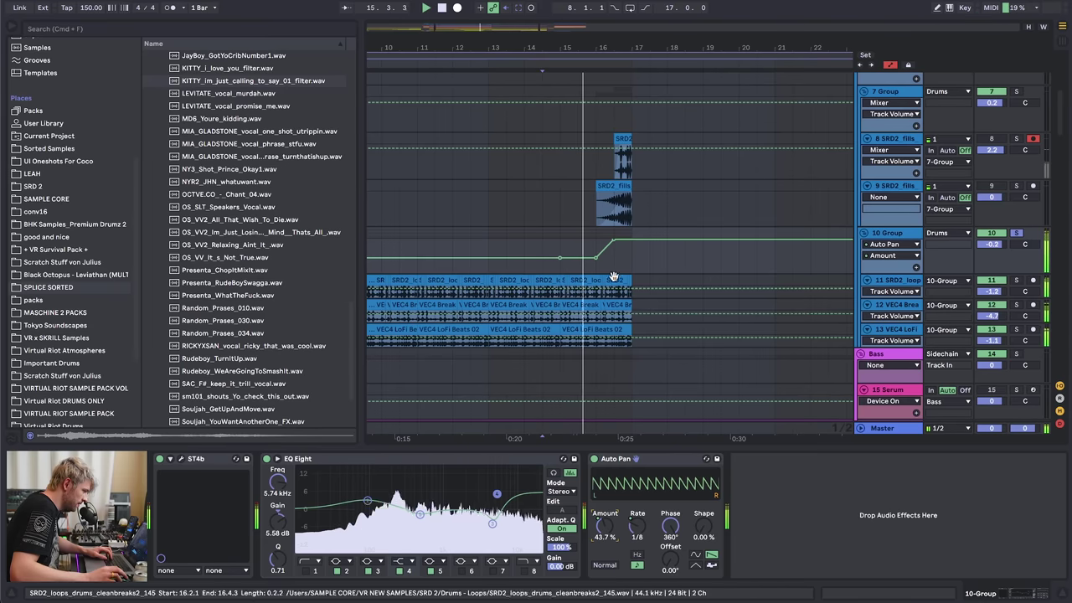
key("space")
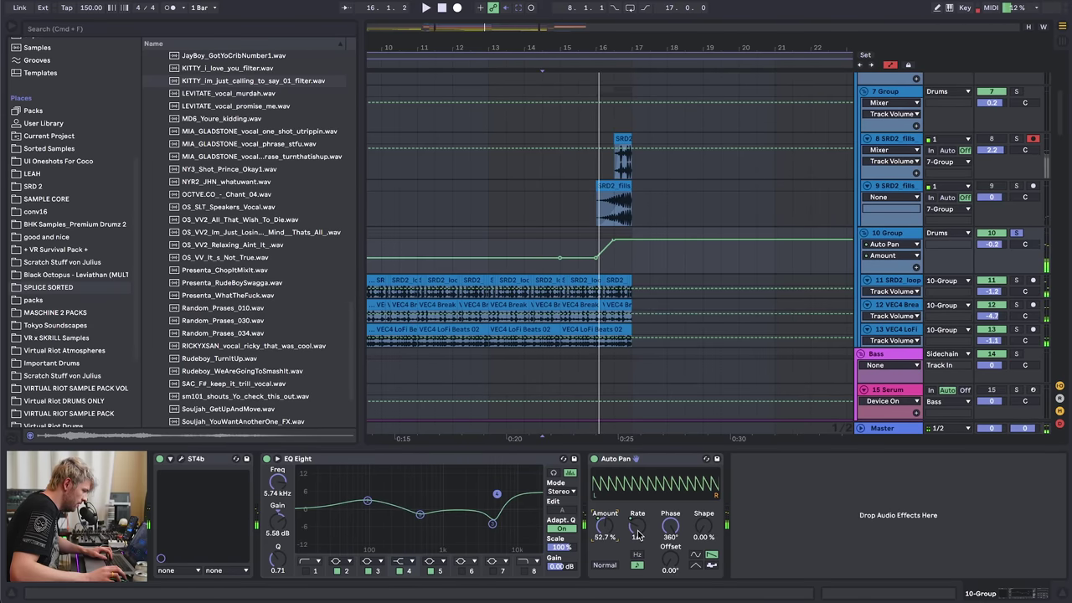
- Show the Auto Pan Sync Rate automation, play it from 16.1.1, and hide the automation lanes
left_click(636, 527)
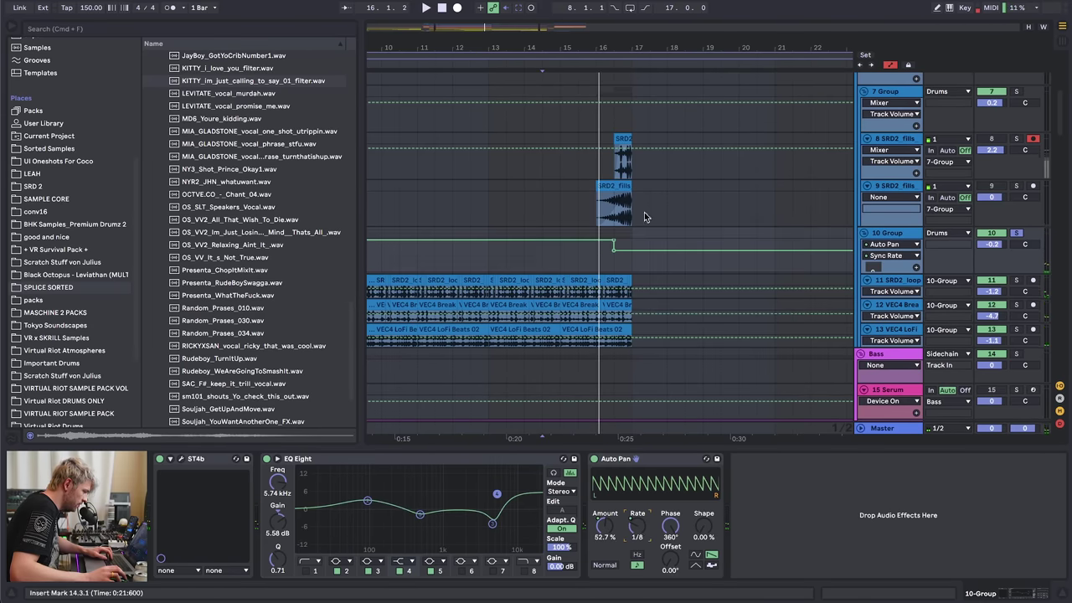
left_click(601, 259)
key("space")
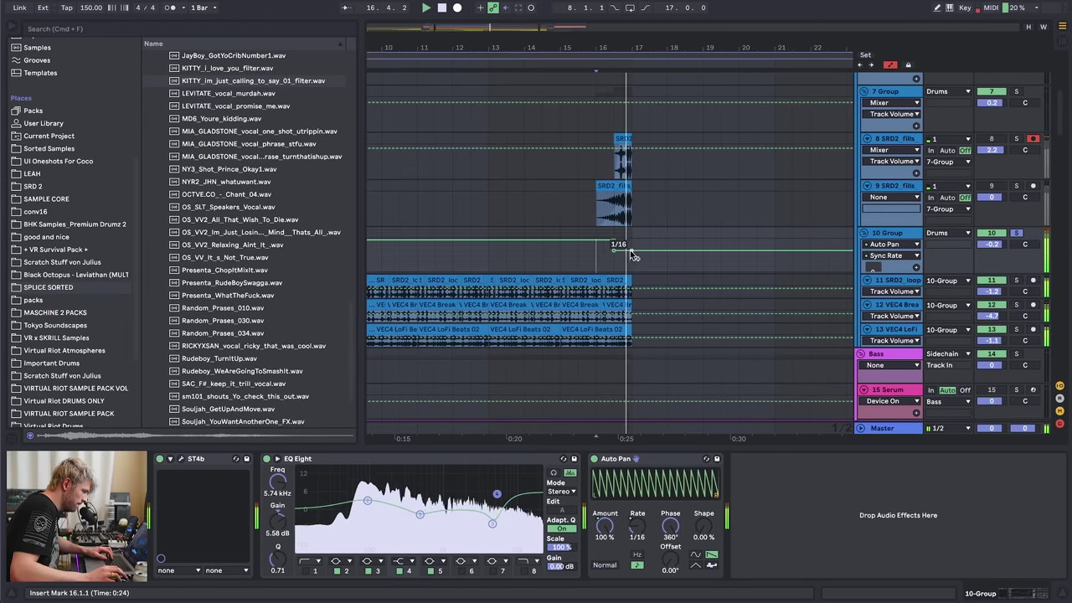
key("space")
key("a")
- Unsolo the drum loop group and play the full mix from 16.1.1 into bar 17
left_click(1014, 234)
key("space")
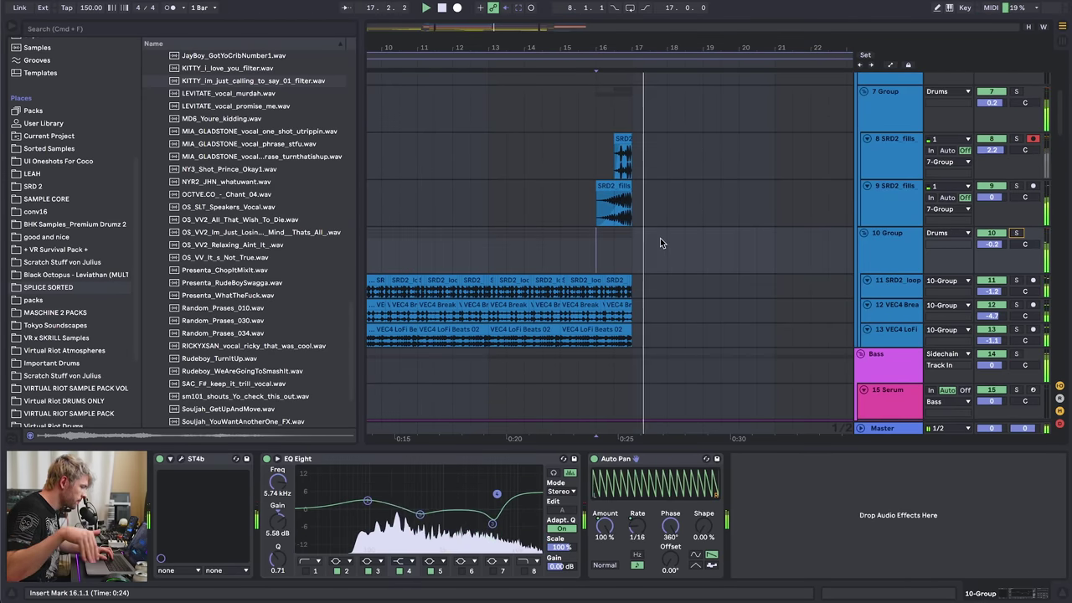
key("space")
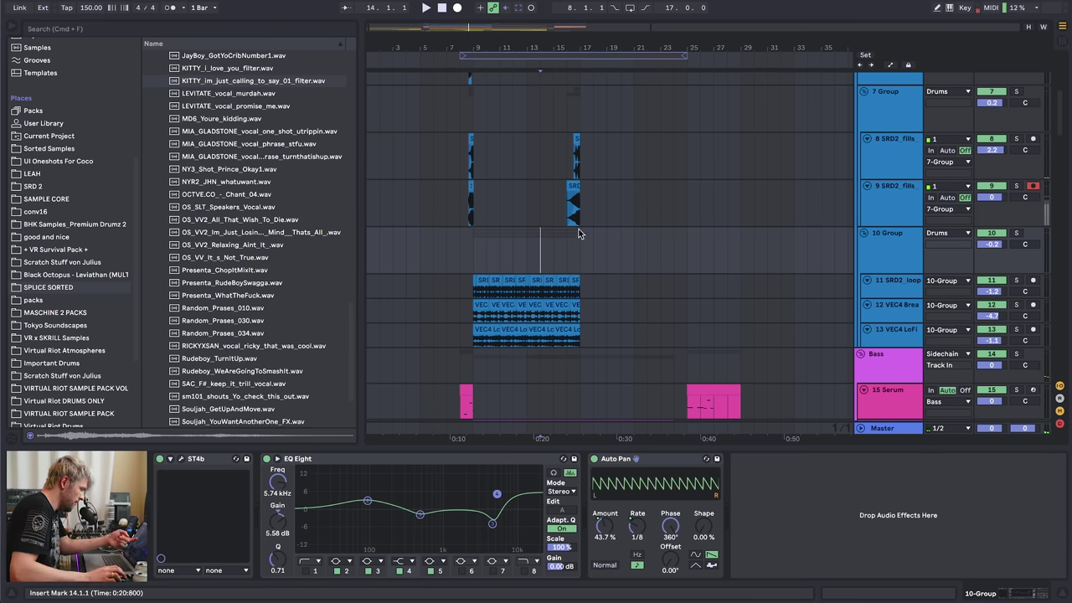
- Insert an audio track below the Lev_Fall_110 track and put the insert marker at 17.1.1 on it
scroll(612, 217, "down", 20)
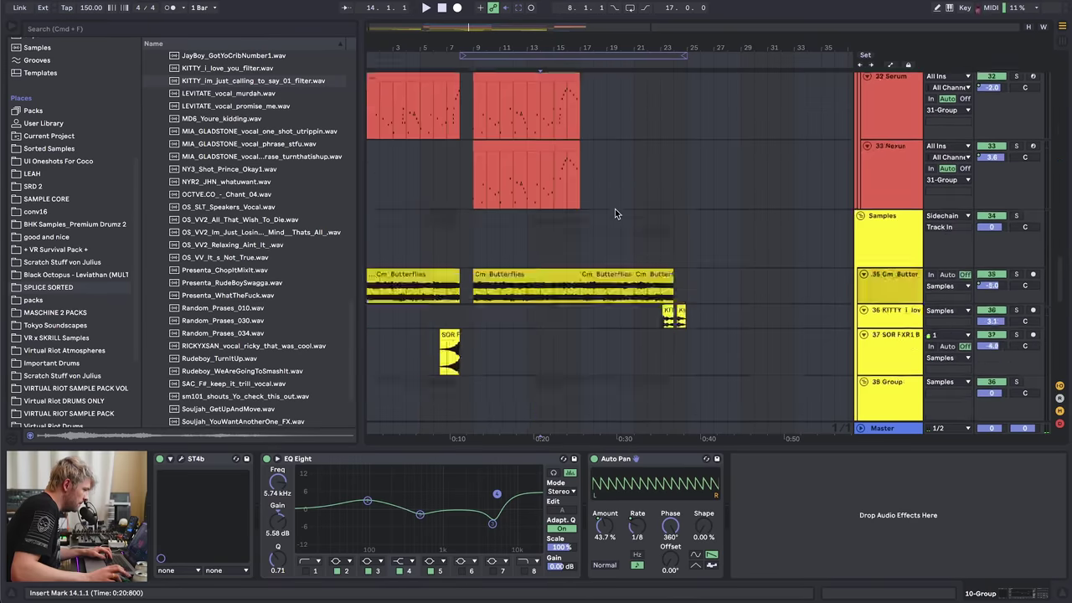
scroll(631, 216, "down", 6)
left_click(889, 303)
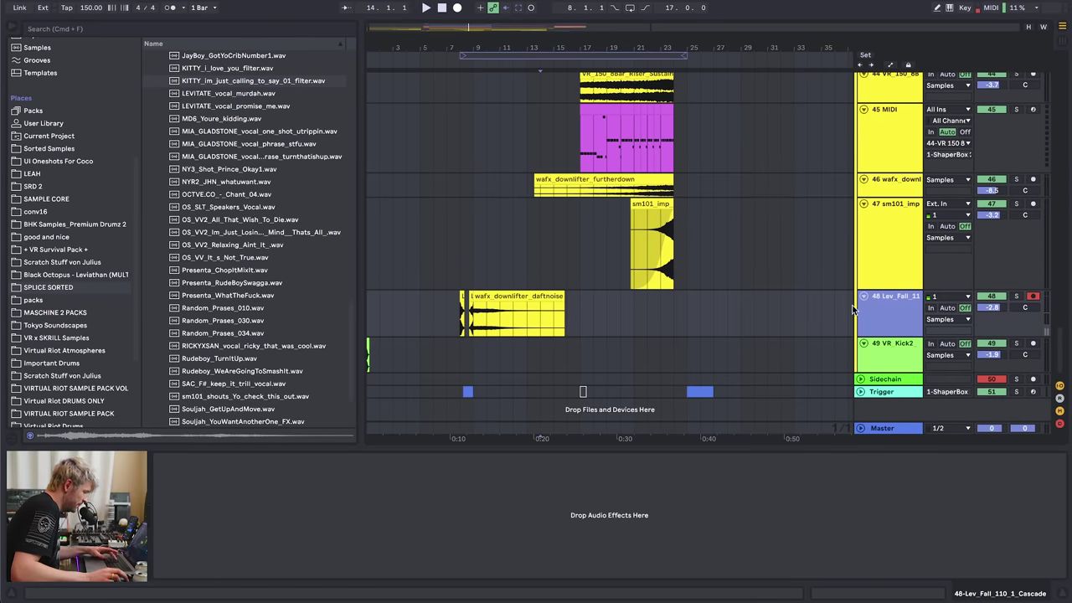
key("ctrl+t")
left_click(578, 364)
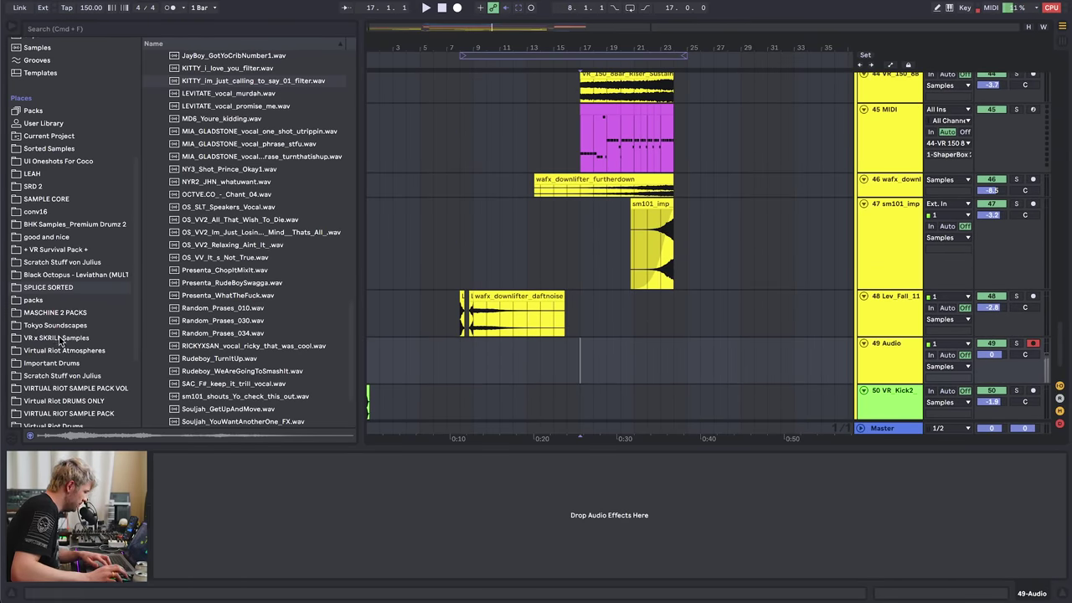
- Place VR_FX_impact_knock.wav from SAMPLE PACK 2's Impacts folder on the 49 Audio track, starting at 16.4.4
left_click(76, 387)
scroll(78, 386, "down", 1)
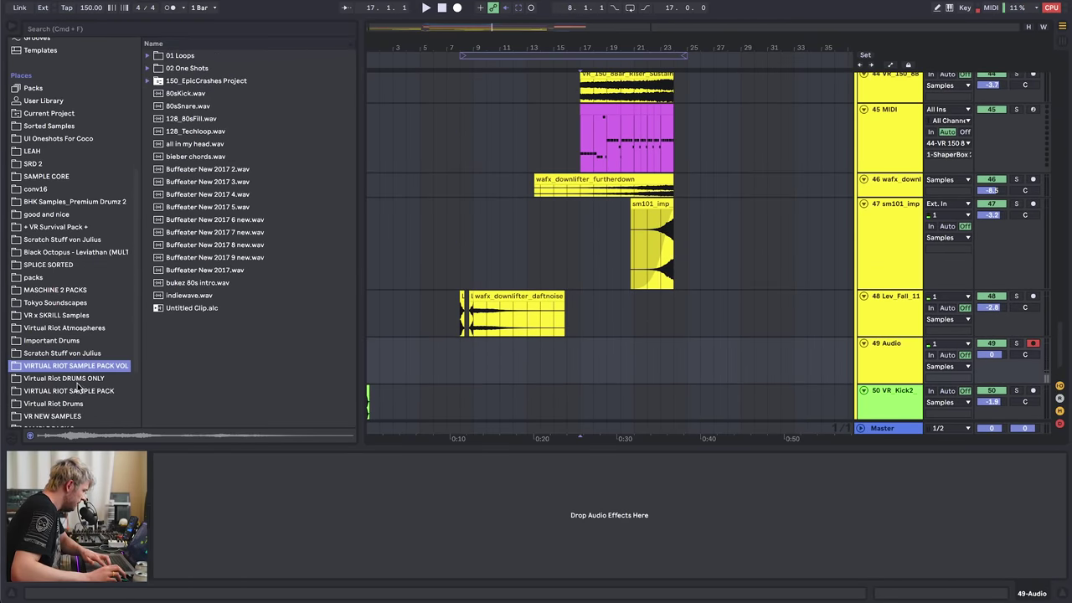
scroll(126, 326, "down", 3)
left_click(101, 333)
double_click(185, 113)
double_click(191, 132)
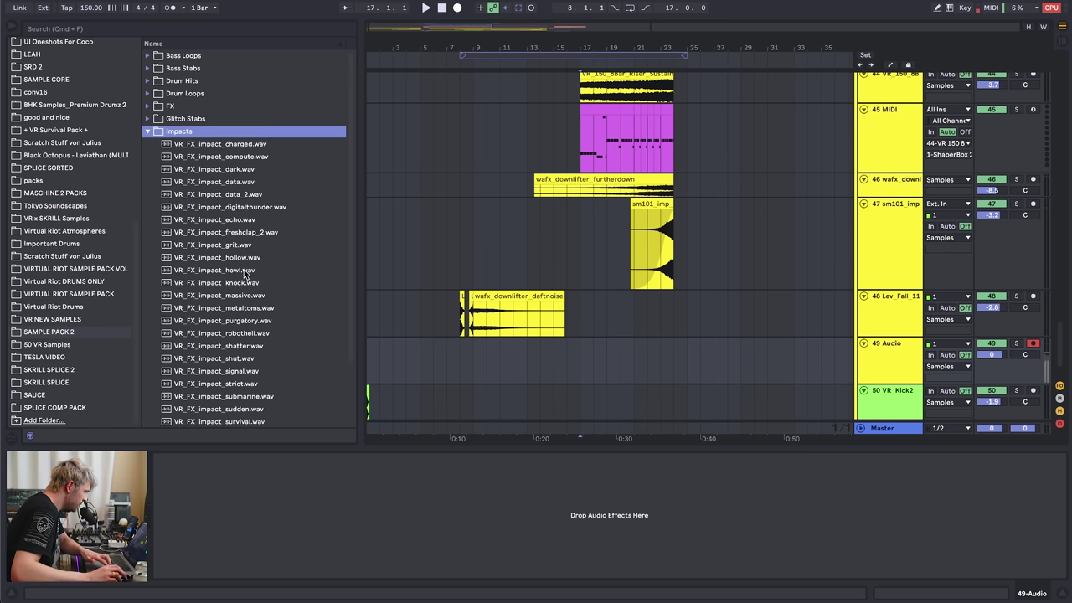
left_click_drag(216, 282, 689, 349)
- Play the knock impact from bar 16 and lower its track volume to -2.4 dB
left_click_drag(511, 60, 554, 54)
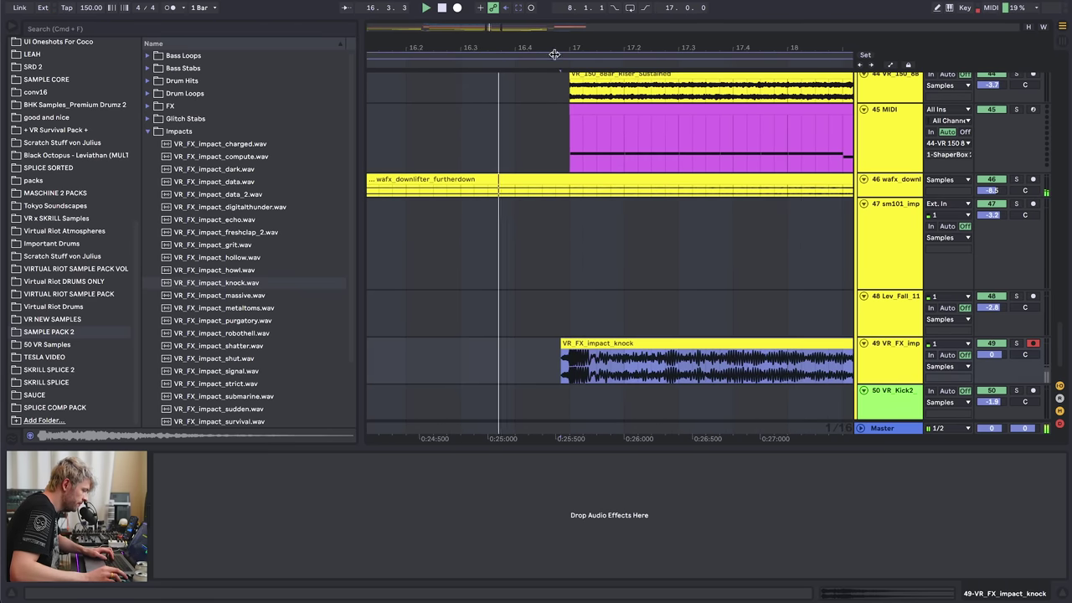
left_click_drag(988, 358, 989, 369)
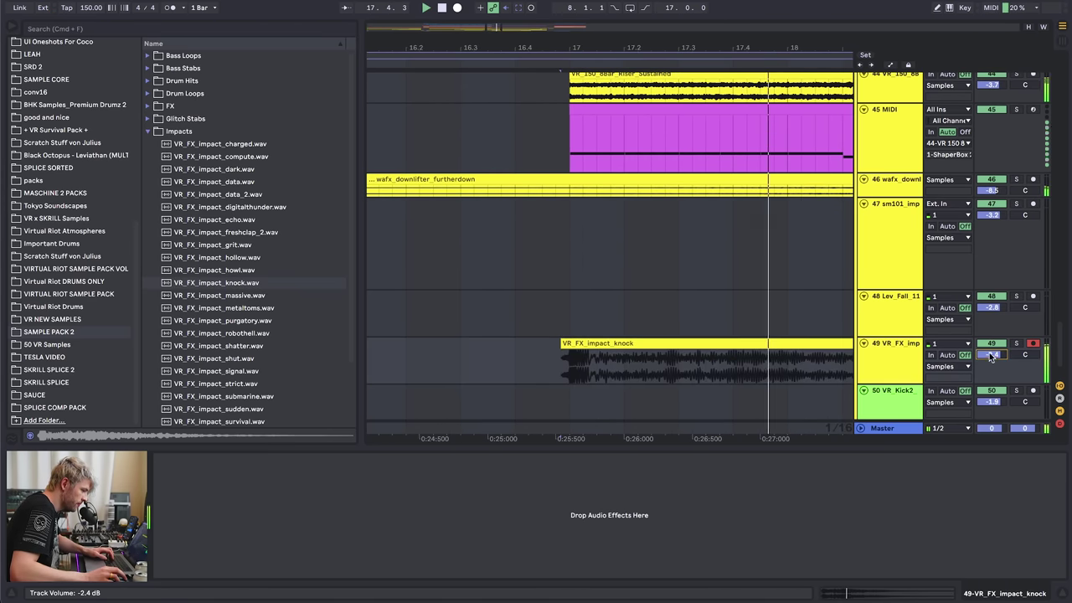
key("minus")
key("minus")
key("minus")
key("a")
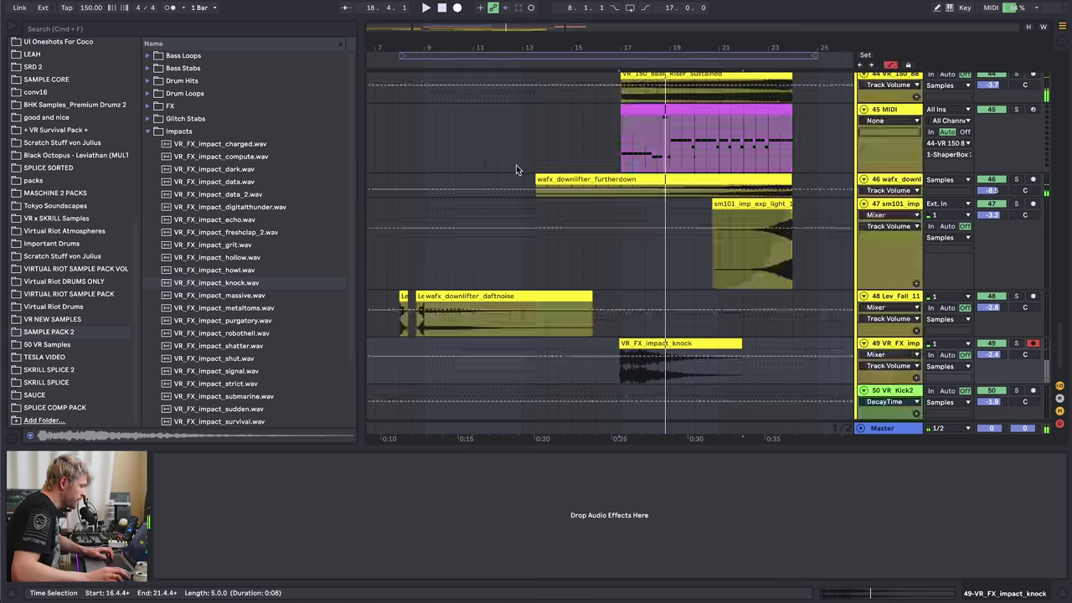
key("a")
- Try extending the VR_vox_hit_echo clip at 12.2.1 on track 40 to 15.1.1, and play the 38 Group soloed
scroll(506, 193, "up", 5)
left_click(507, 216)
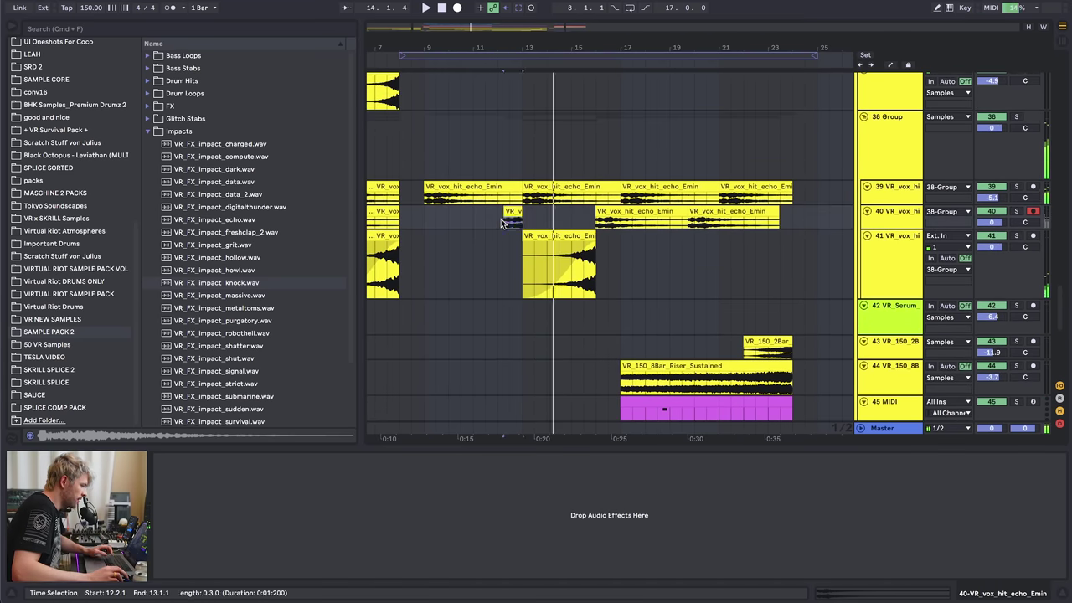
key("space")
left_click_drag(544, 212, 571, 212)
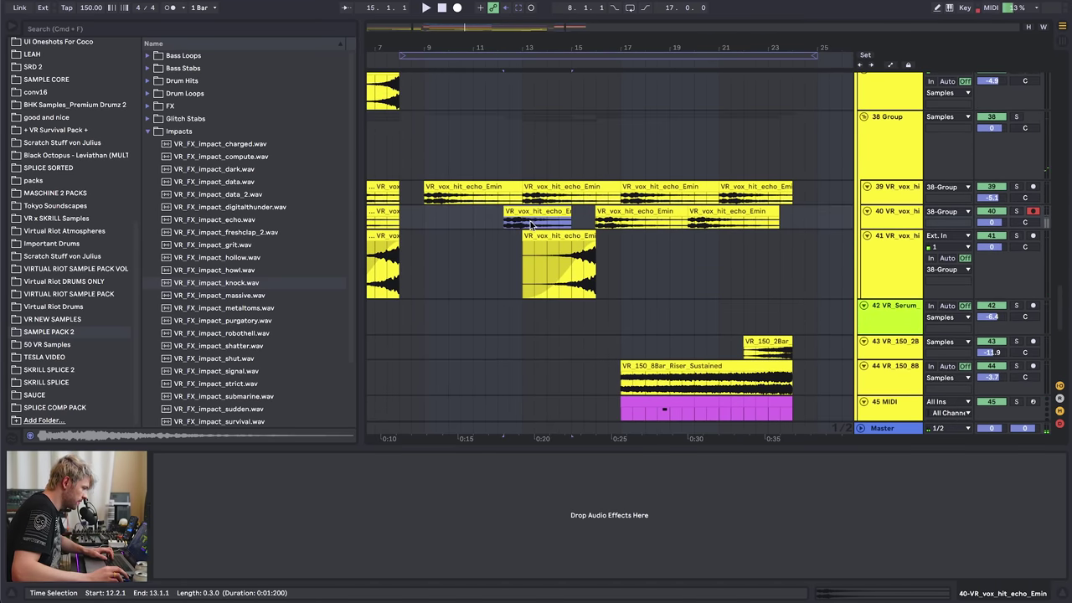
left_click(1016, 116)
key("space")
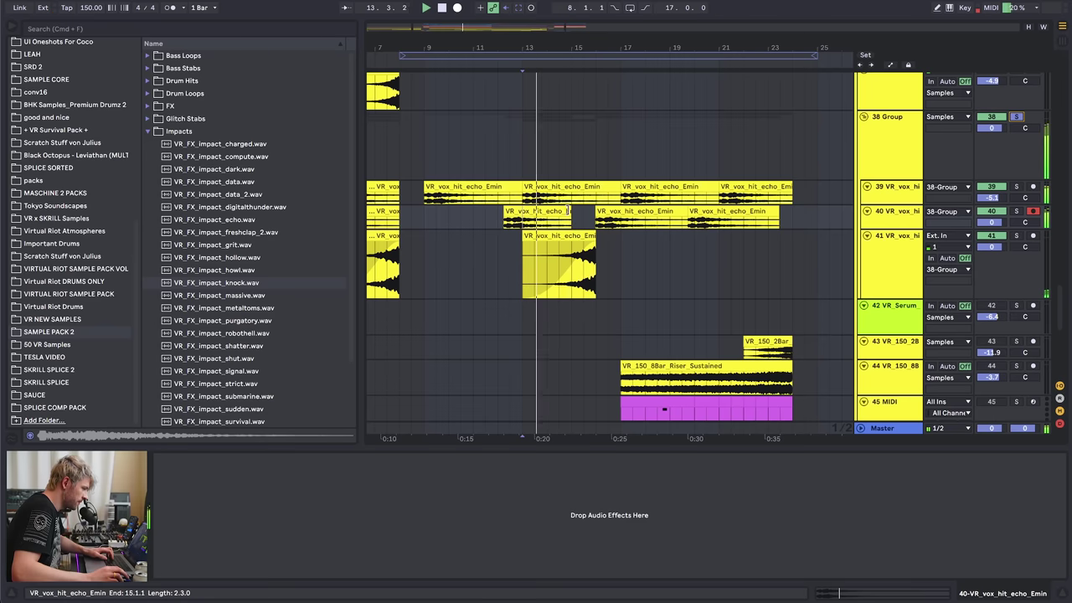
- Trim track 40's following echo clip to end at 17.1.1 and delete the reversed echo clip spanning 13.1.1 to 16.1.1 on track 41
left_click_drag(568, 211, 620, 211)
left_click(581, 234)
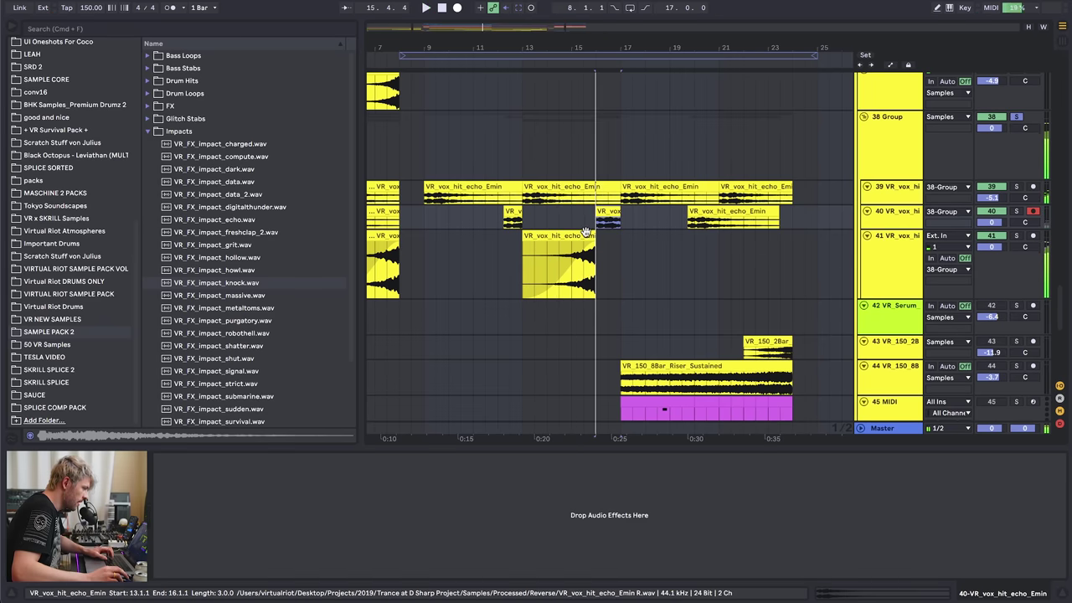
key("space")
key("Delete")
- Unsolo the 38 Group and replace track 40's echo clip before bar 17 with a duplicate of its 12.1.1 to 16.1.1 section
left_click(583, 219)
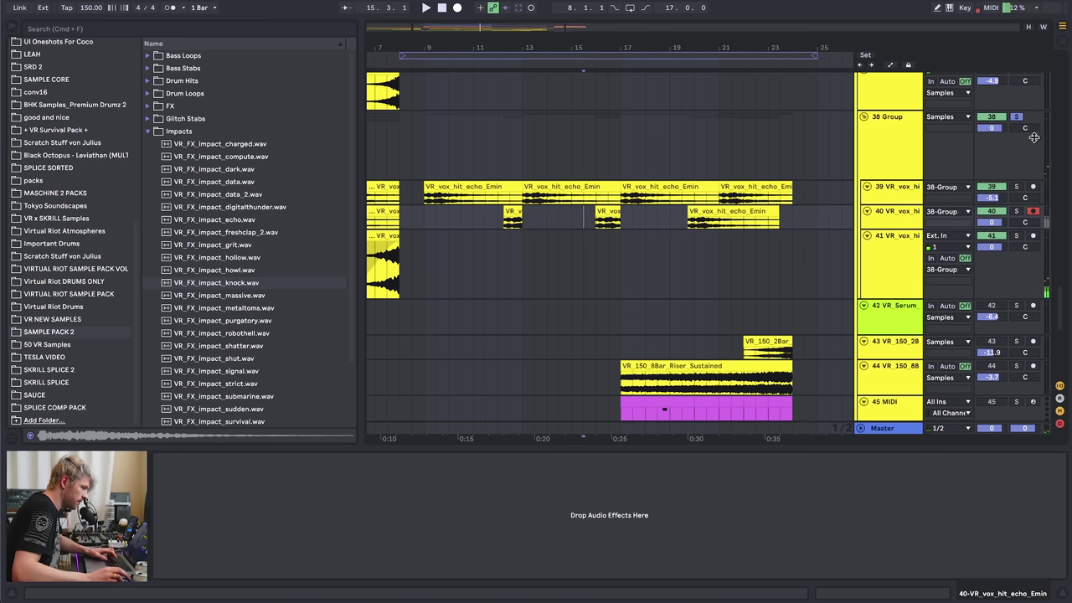
key("space")
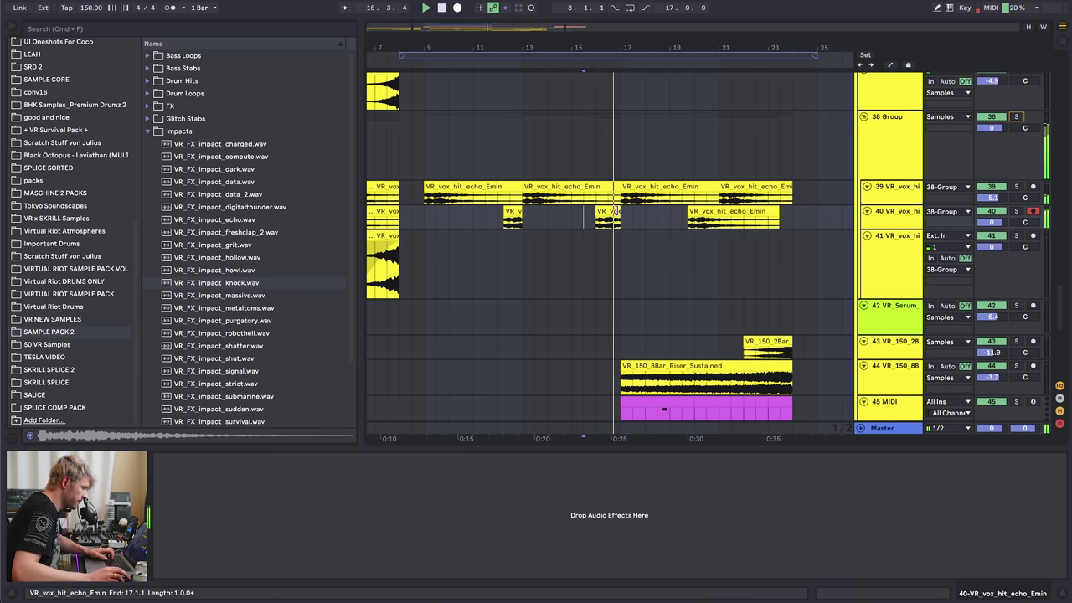
left_click(608, 216)
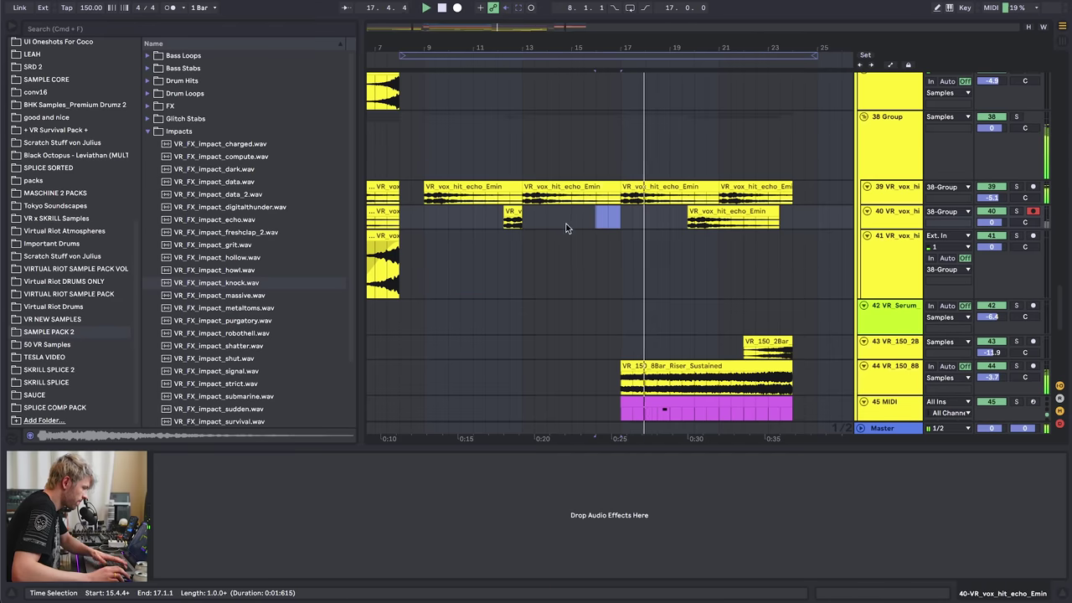
left_click_drag(510, 219, 552, 220)
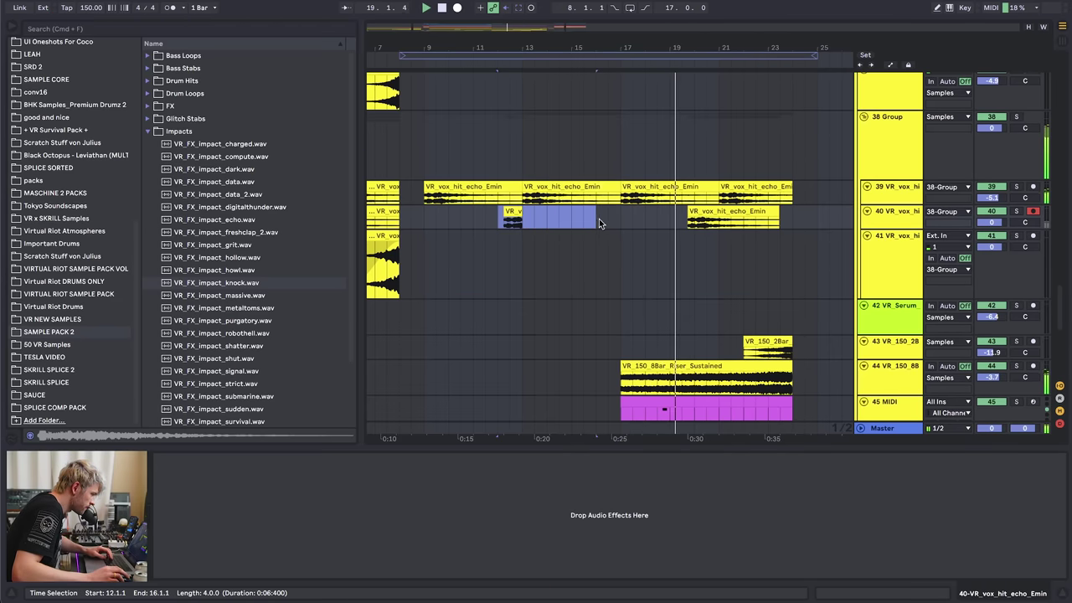
key("ctrl+d")
- Move the last VR_vox_hit_echo clip on track 40 to start at 20.2.1
left_click(713, 213)
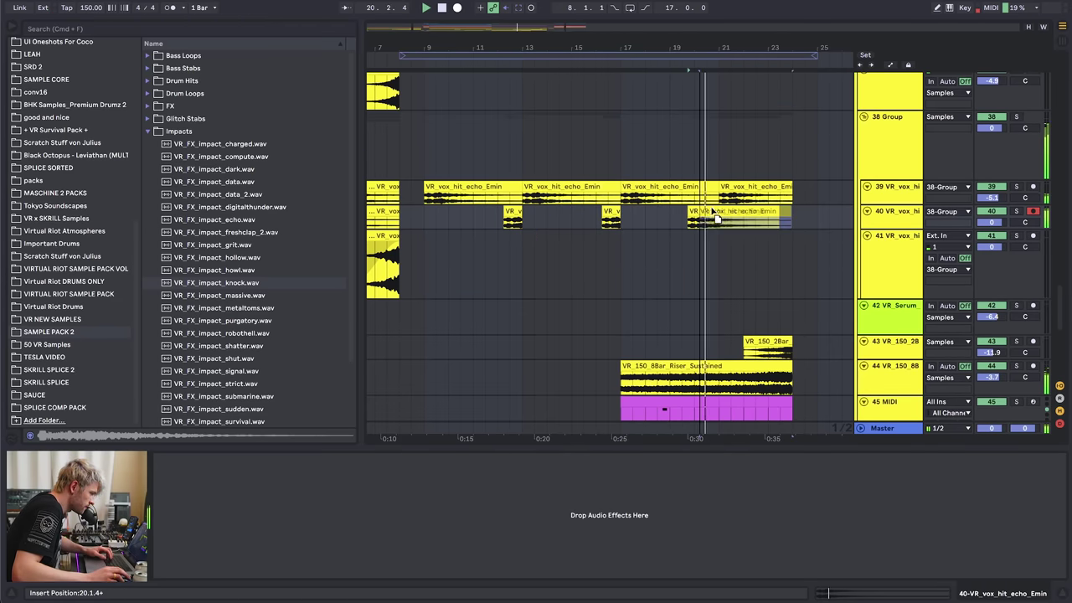
left_click_drag(713, 216, 711, 206)
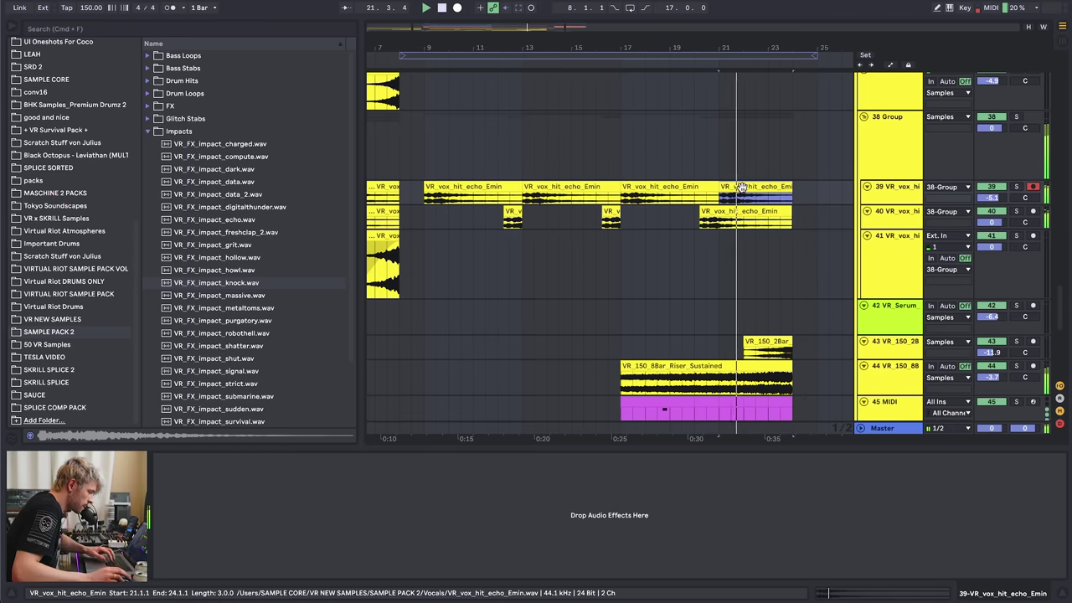
left_click(749, 203)
- Solo the 38 Group, play it from 22.1.1, and automate its Auto Pan Sync Rate to step to 1/16 at bar 23
left_click(883, 150)
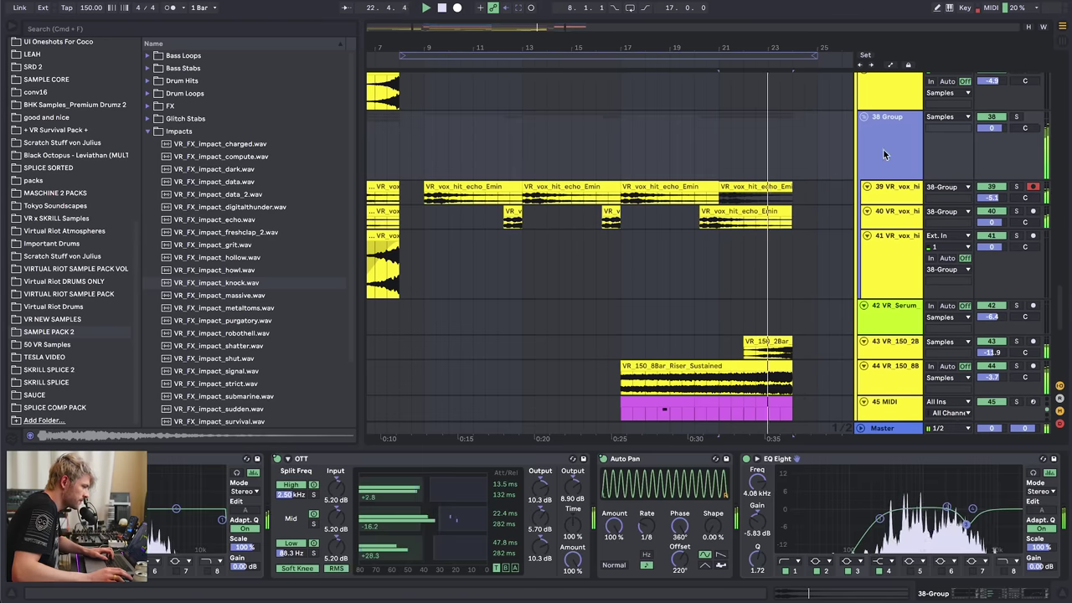
left_click(646, 526)
key("a")
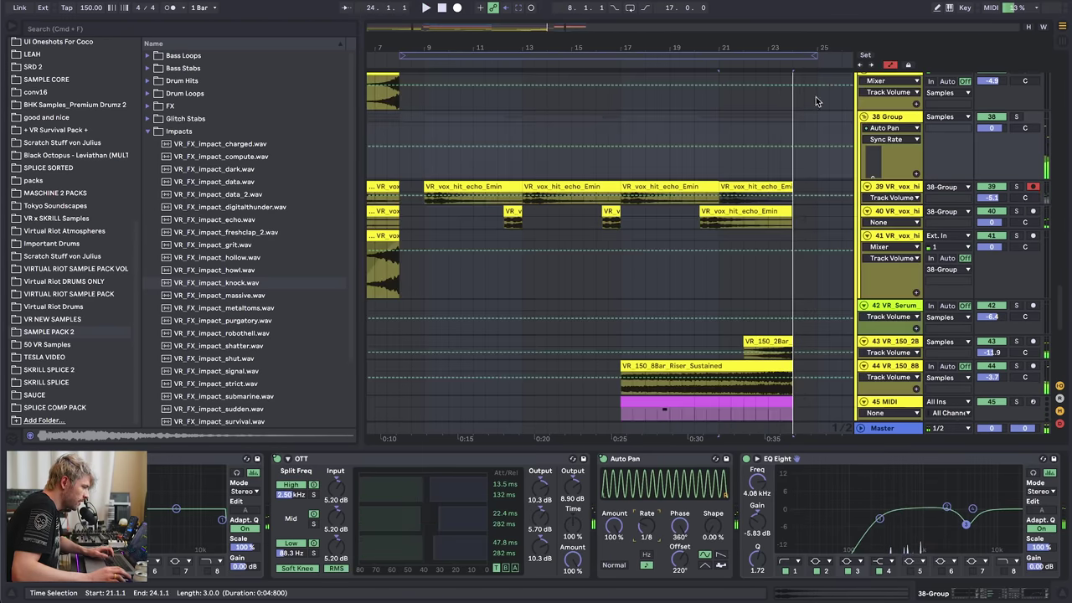
scroll(804, 126, "up", 5)
left_click(615, 165)
key("space")
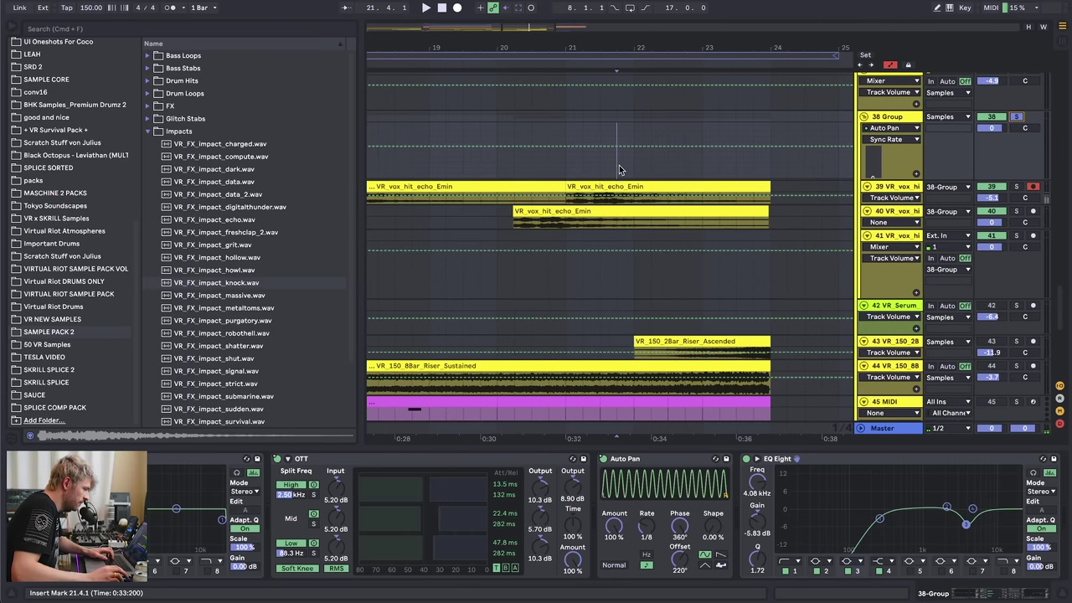
left_click(634, 166)
key("space")
left_click(702, 149)
left_click_drag(703, 148, 701, 158)
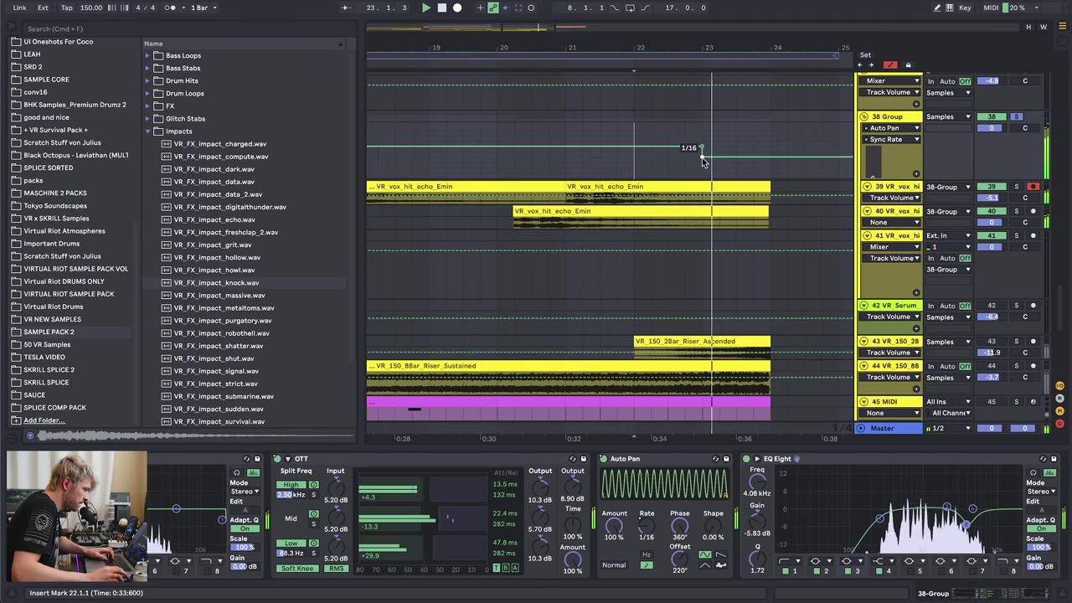
key("a")
- Examine the device chains of the sample and synth tracks for a Frequency Shifter to reuse
scroll(594, 183, "down", 5)
left_click(520, 164)
left_click(628, 379)
scroll(622, 311, "up", 5)
left_click(617, 280)
scroll(617, 284, "up", 8)
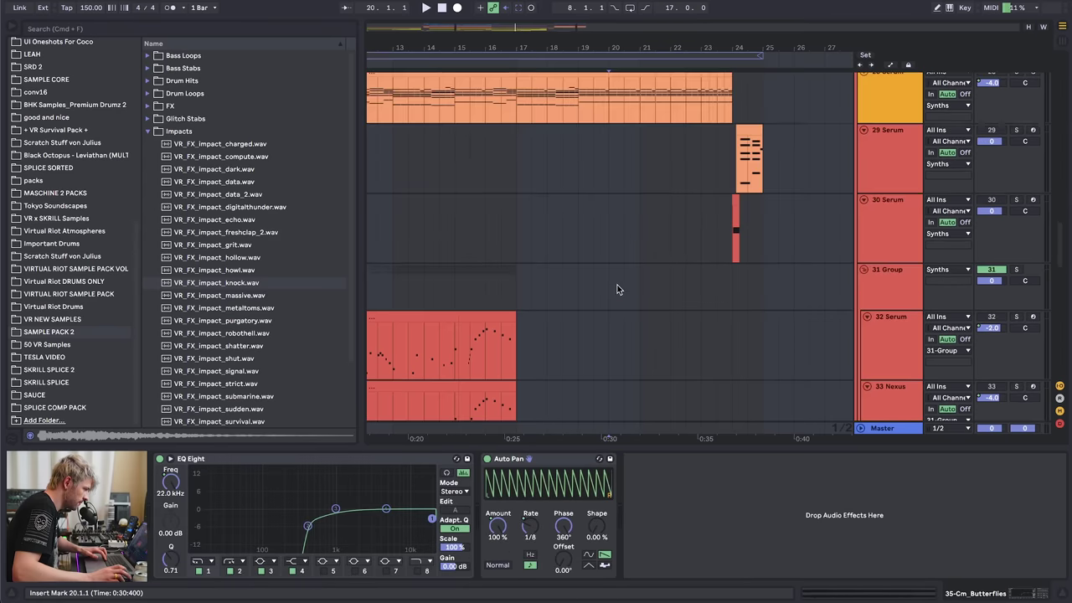
scroll(617, 289, "up", 3)
left_click(608, 292)
scroll(608, 292, "up", 6)
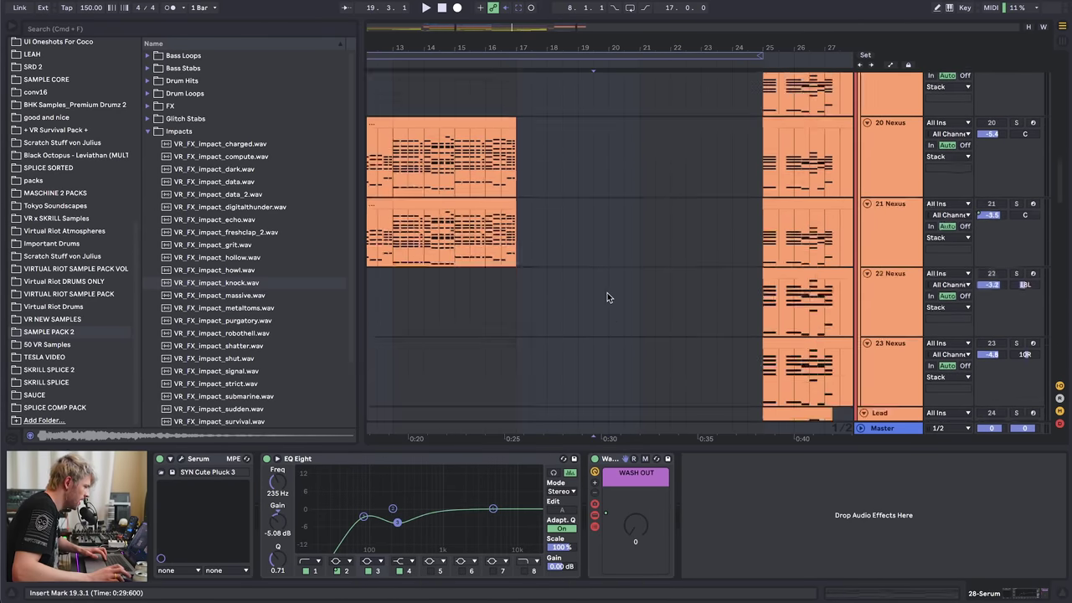
scroll(609, 290, "down", 10)
left_click(550, 180)
left_click(554, 55)
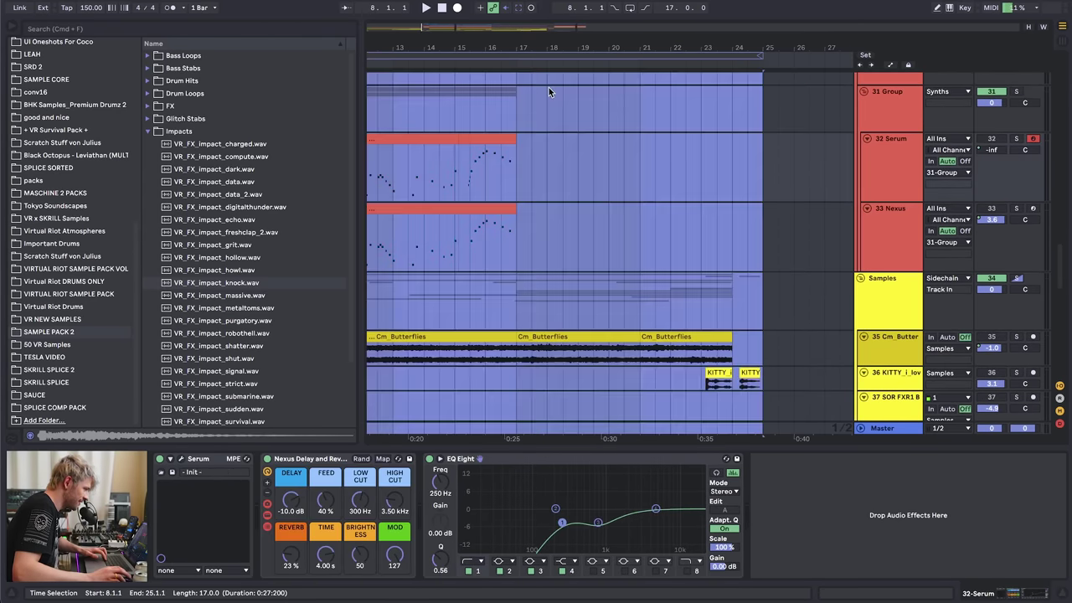
left_click(548, 90)
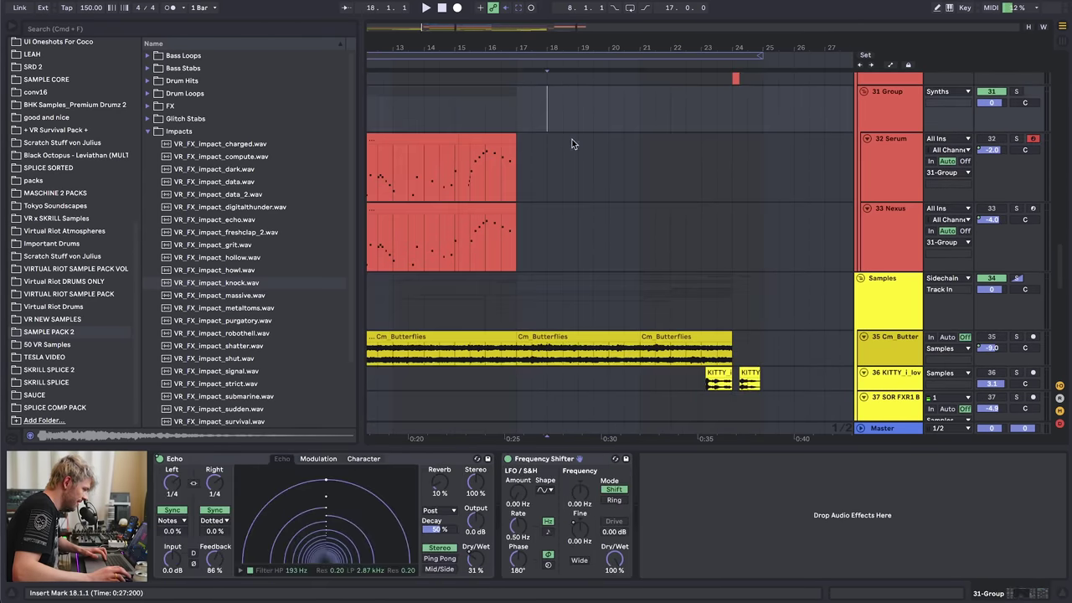
left_click(584, 357)
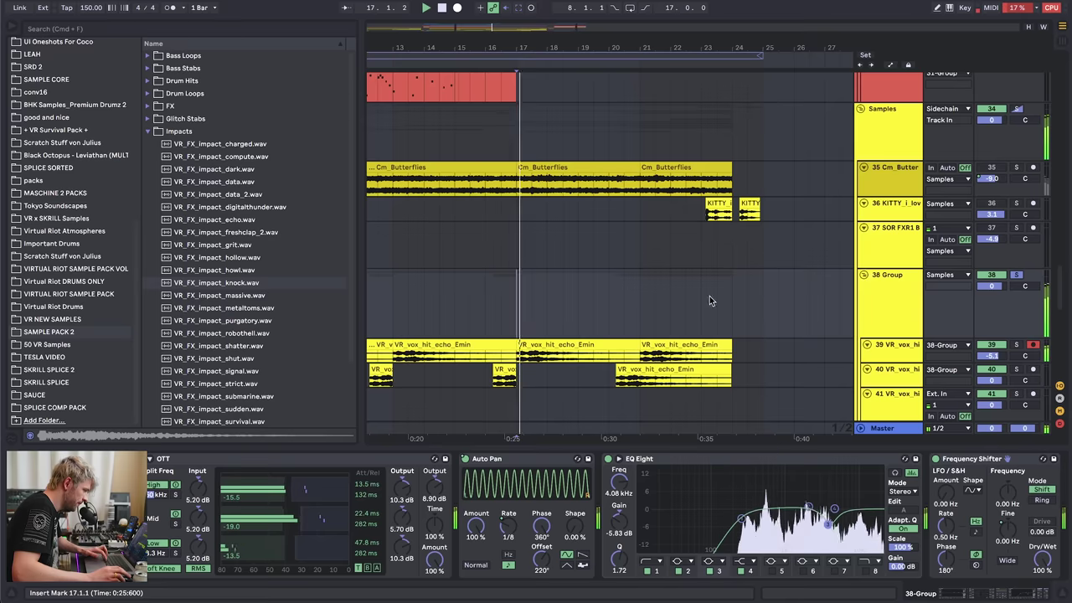
left_click(998, 596)
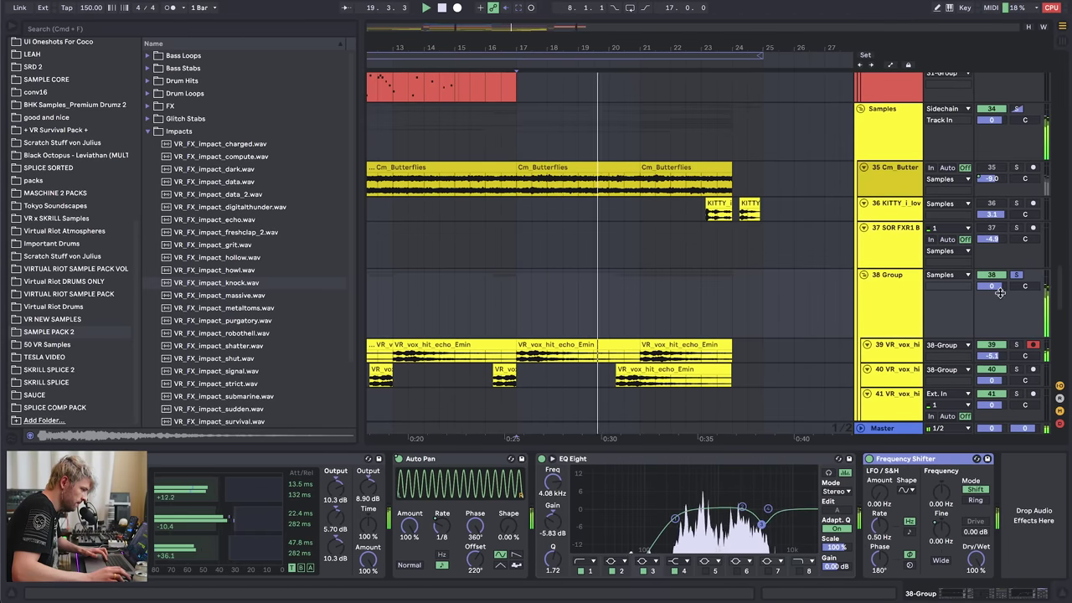
- Unsolo the 38 Group and automate its track volume to ramp from bar 22 up to 2.0 dB at bar 24, listening from 20.3.1
key("a")
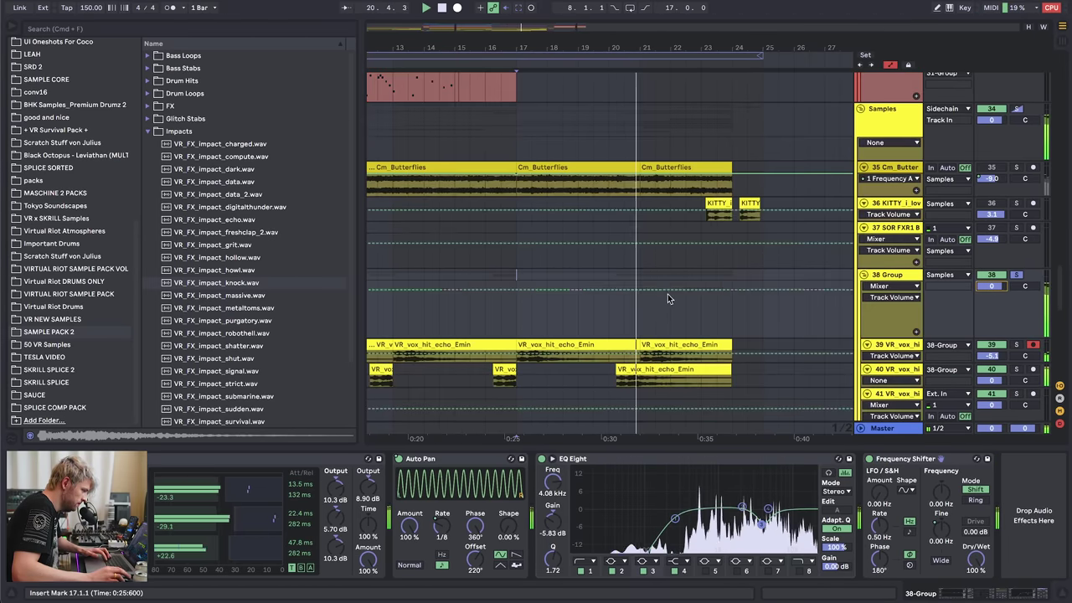
left_click(669, 291)
left_click_drag(734, 289, 732, 283)
left_click(630, 320)
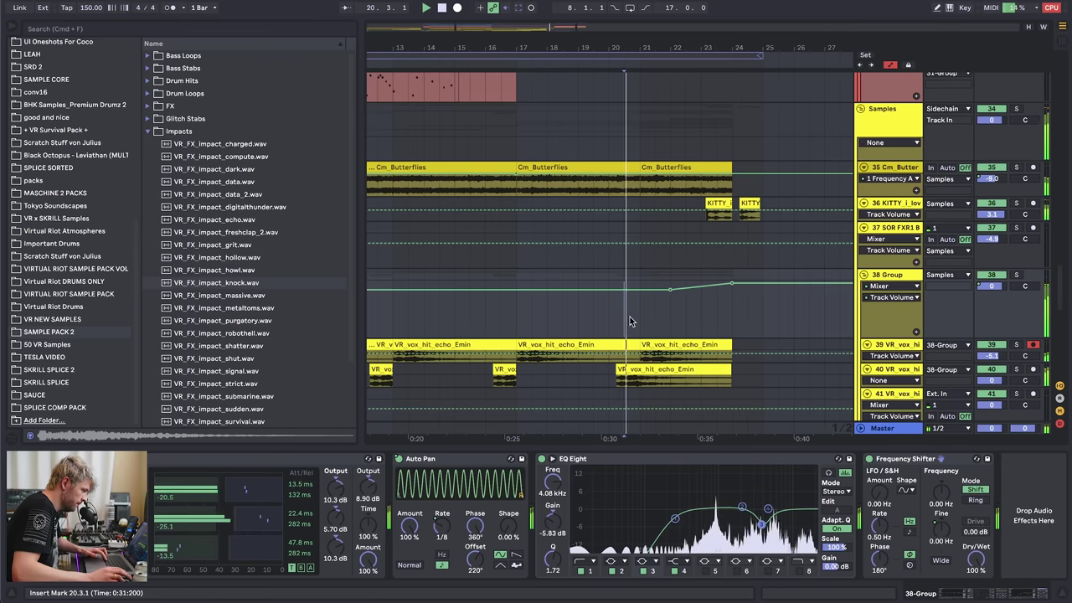
left_click_drag(731, 284, 732, 286)
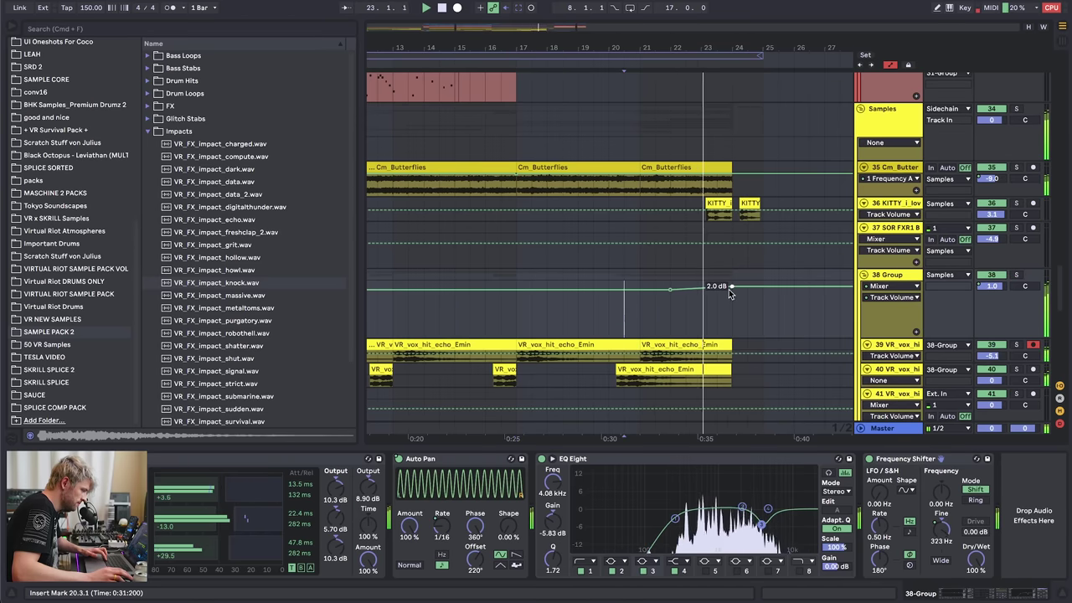
left_click(941, 527)
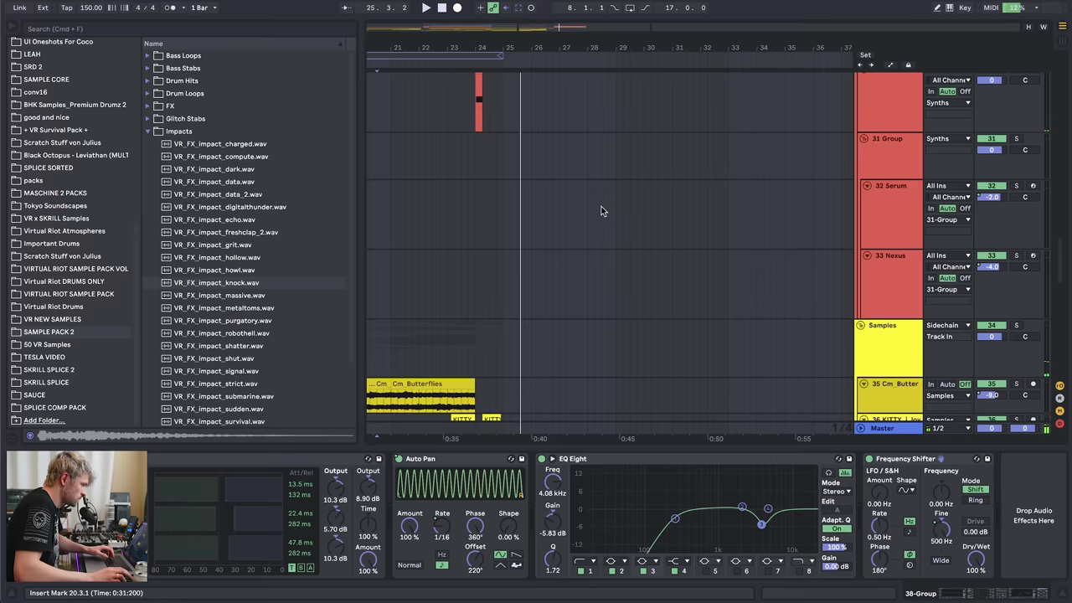
- Play the Stack group's Nexus tracks from 25.1.1, soloing them individually from 23 Nexus up to 21 Nexus
scroll(597, 211, "up", 6)
scroll(594, 210, "up", 3)
left_click(503, 218)
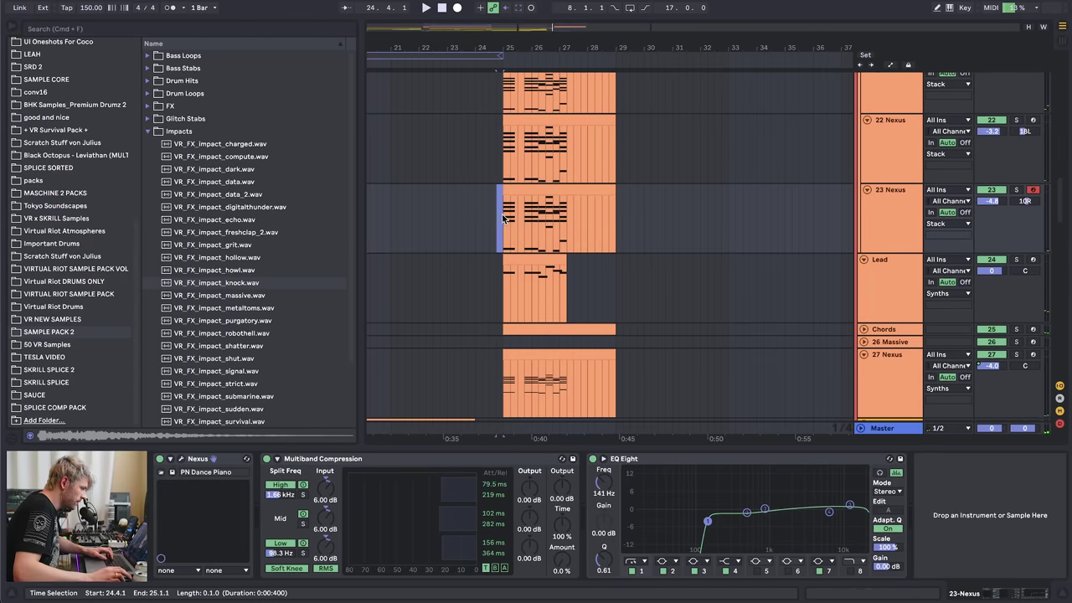
key("space")
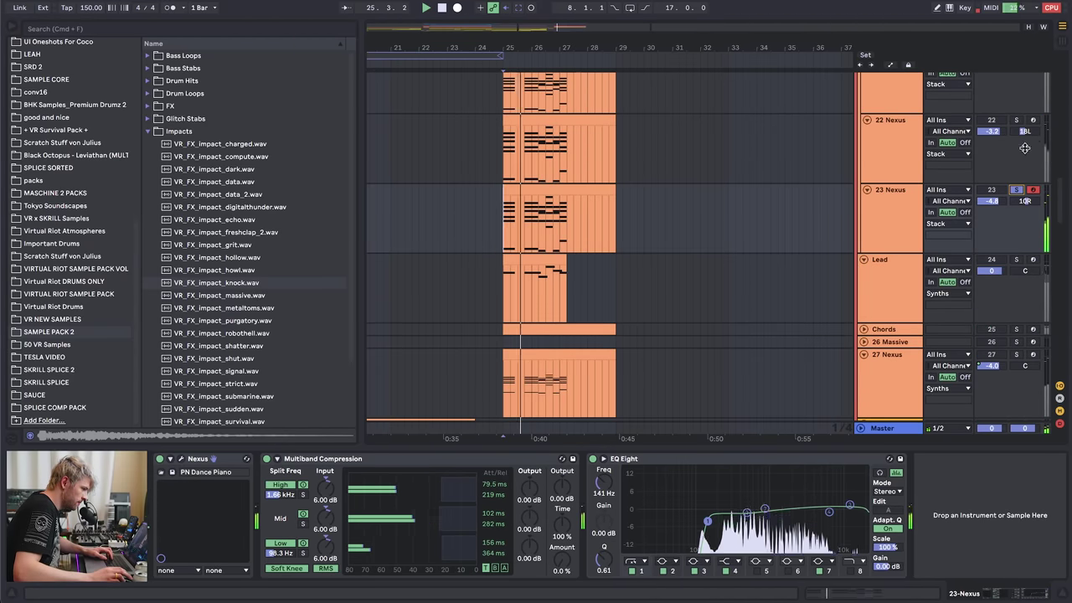
scroll(990, 213, "up", 3)
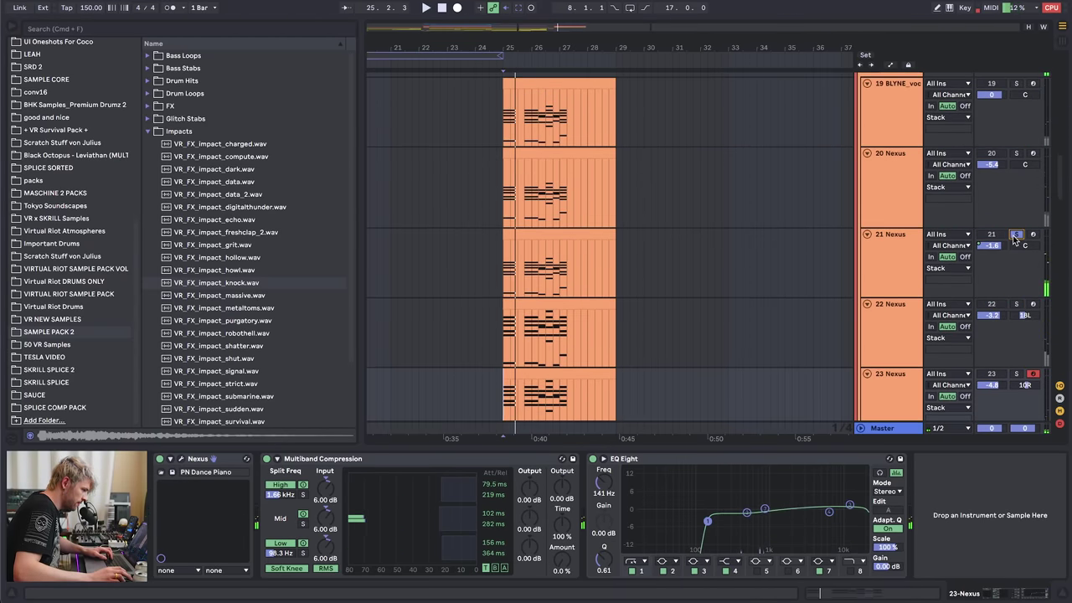
- Adjust the highest band of the 21 Nexus track's EQ Eight to reshape its top end
left_click(903, 250)
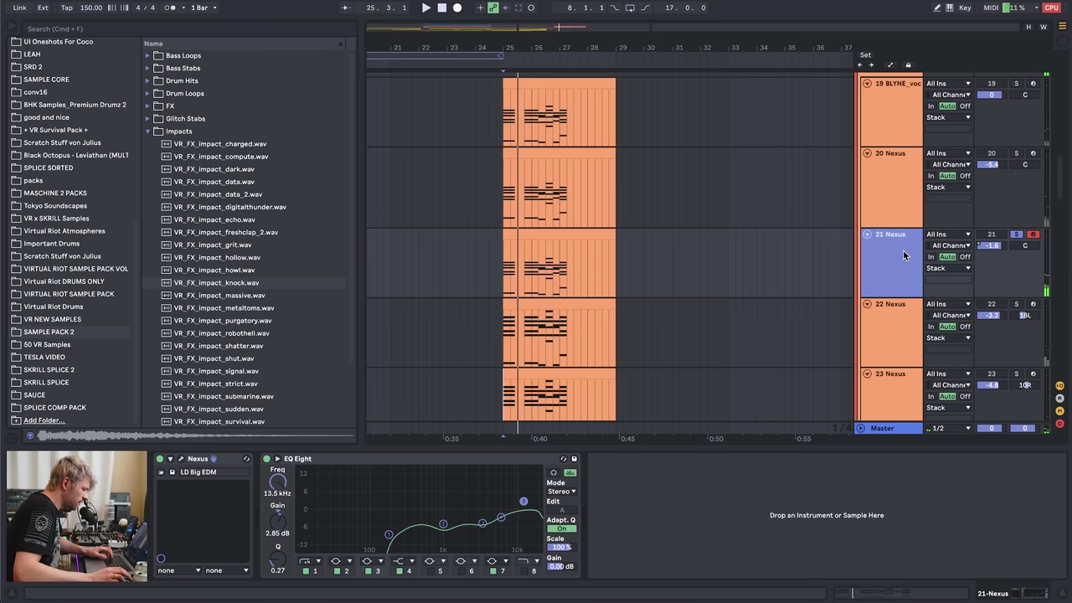
left_click_drag(523, 501, 521, 498)
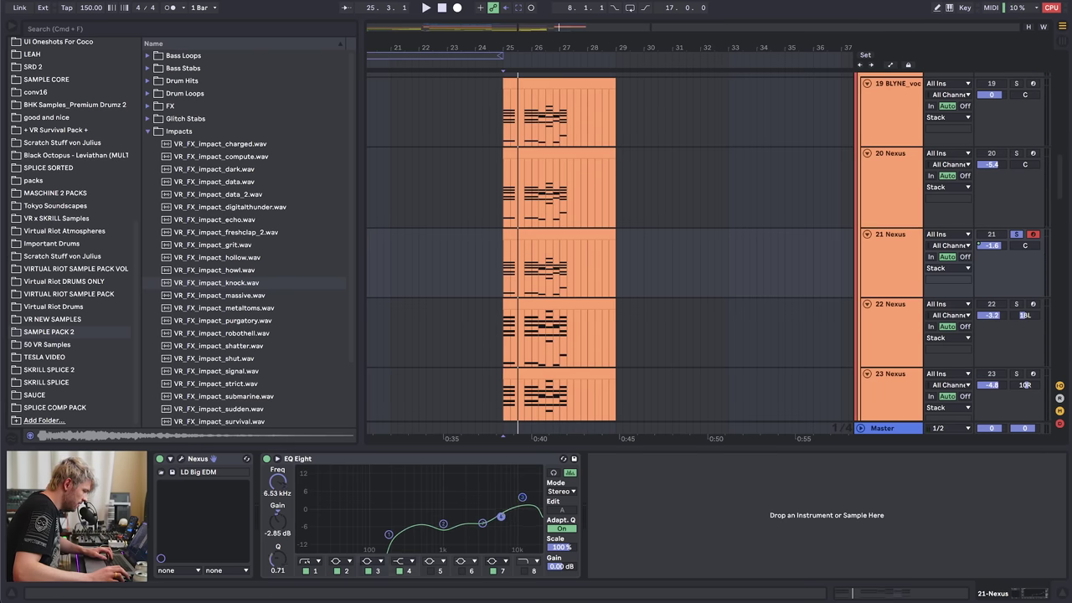
scroll(1047, 191, "up", 3)
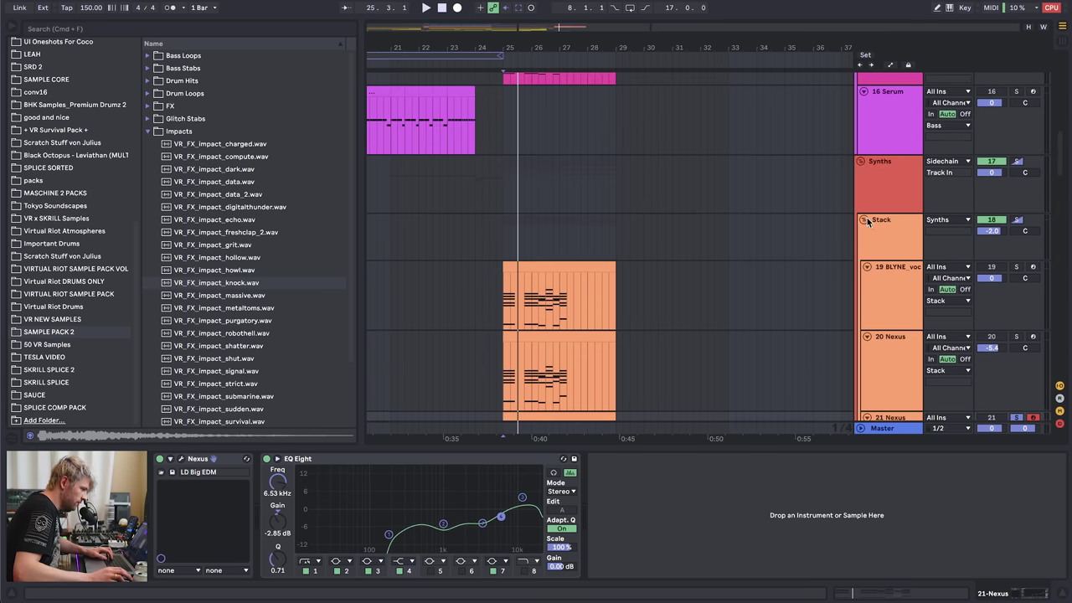
- Play the Stack group from bar 25 and raise the Dry/Wet of its Corpus to 37 %
left_click(888, 225)
key("space")
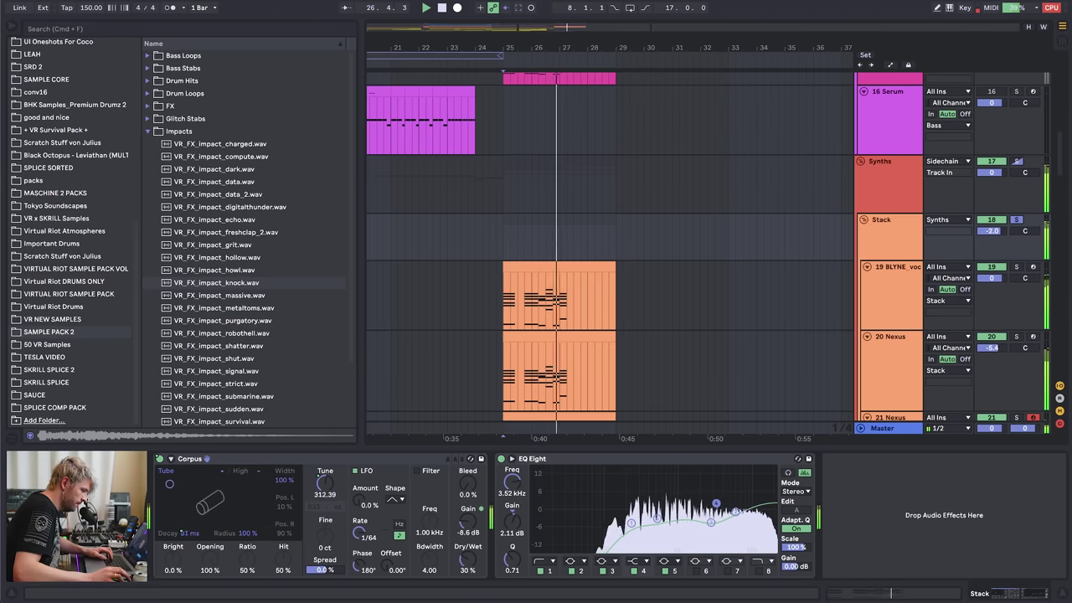
key("space")
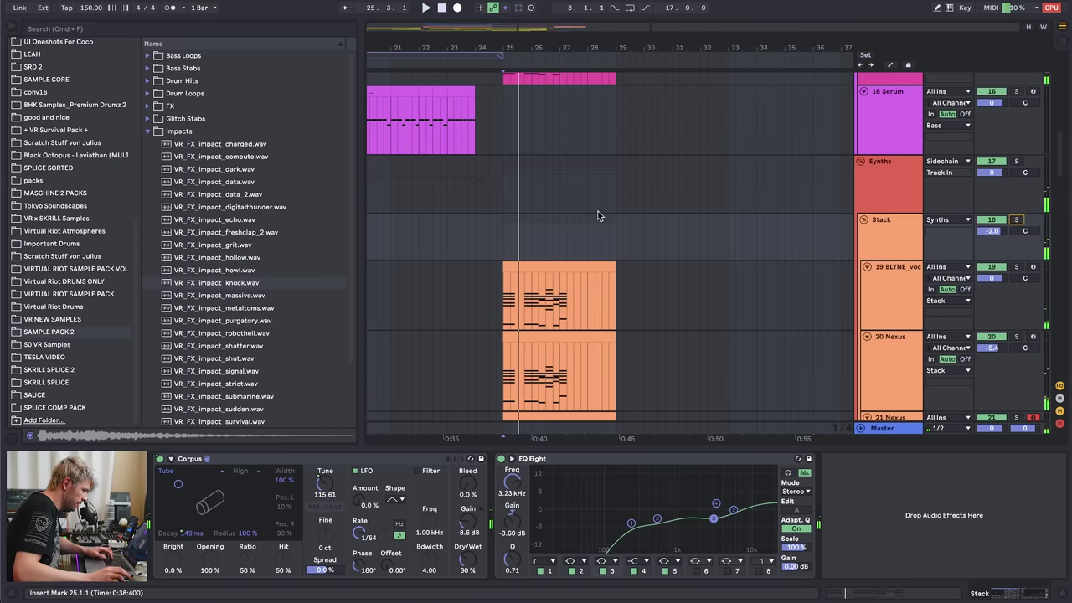
key("space")
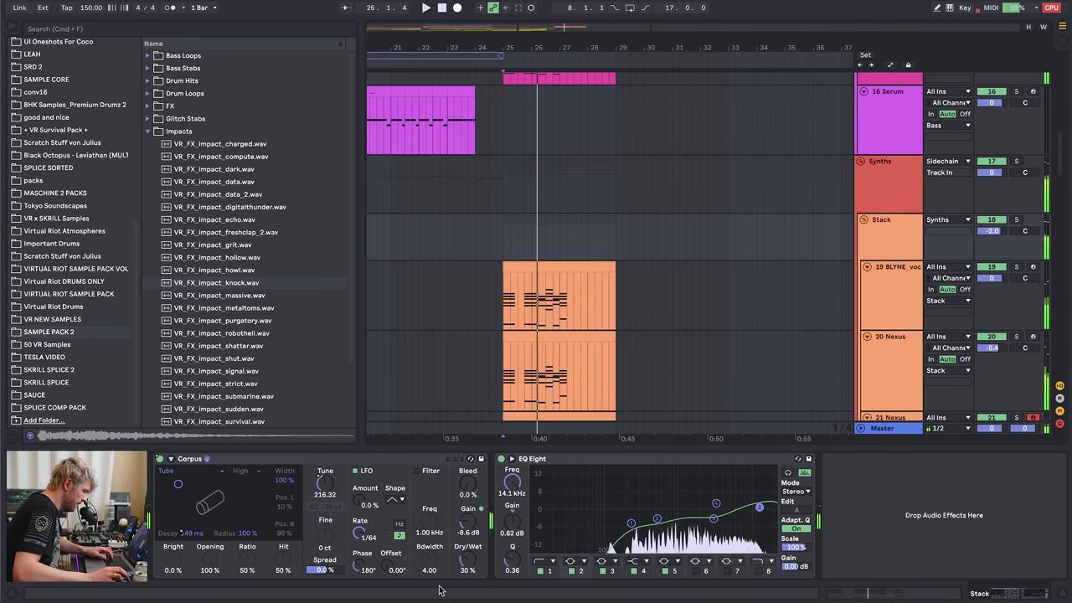
left_click_drag(469, 569, 469, 555)
- Automate the Stack group's Corpus Dry/Wet between bars 25 and 27, keeping it low before bar 25 and dipping it between chords
key("a")
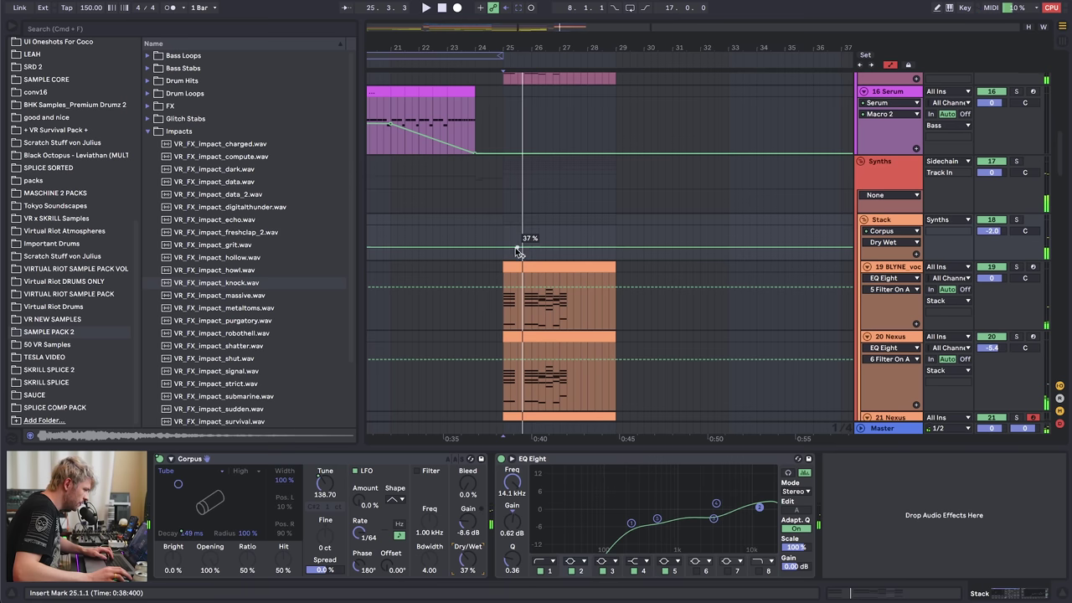
key("space")
mouse_move(503, 248)
left_mouse_down()
mouse_move(502, 260)
mouse_move(525, 259)
mouse_move(517, 247)
left_mouse_up()
key("space")
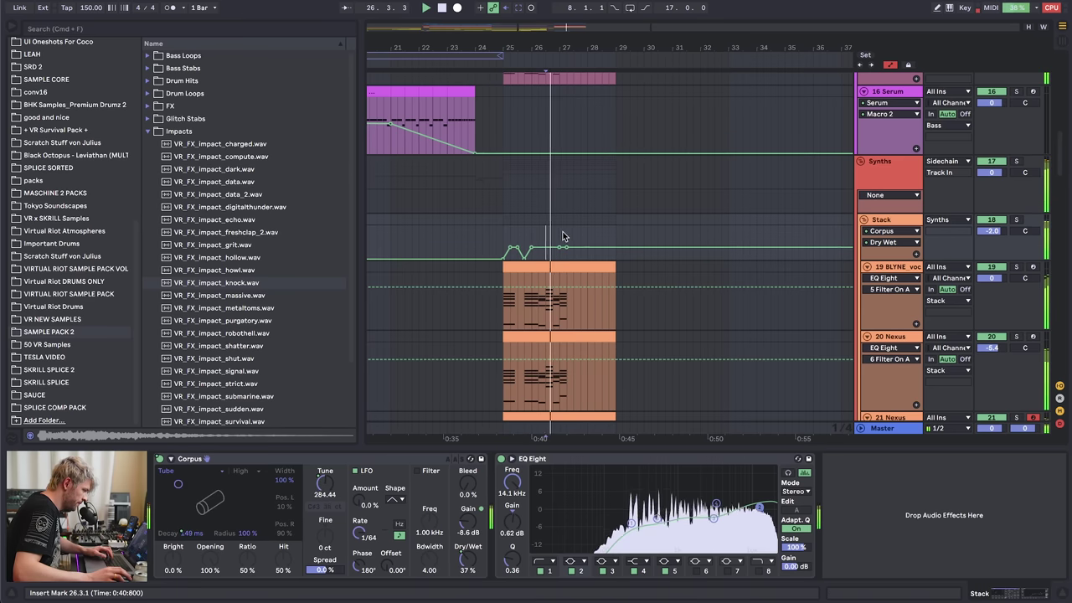
key("a")
- Play the 15 Serum bass soloed from 25.1.1 and raise its track volume to 3.1 dB
left_click_drag(507, 48, 514, 29)
scroll(537, 187, "up", 8)
scroll(558, 363, "down", 2)
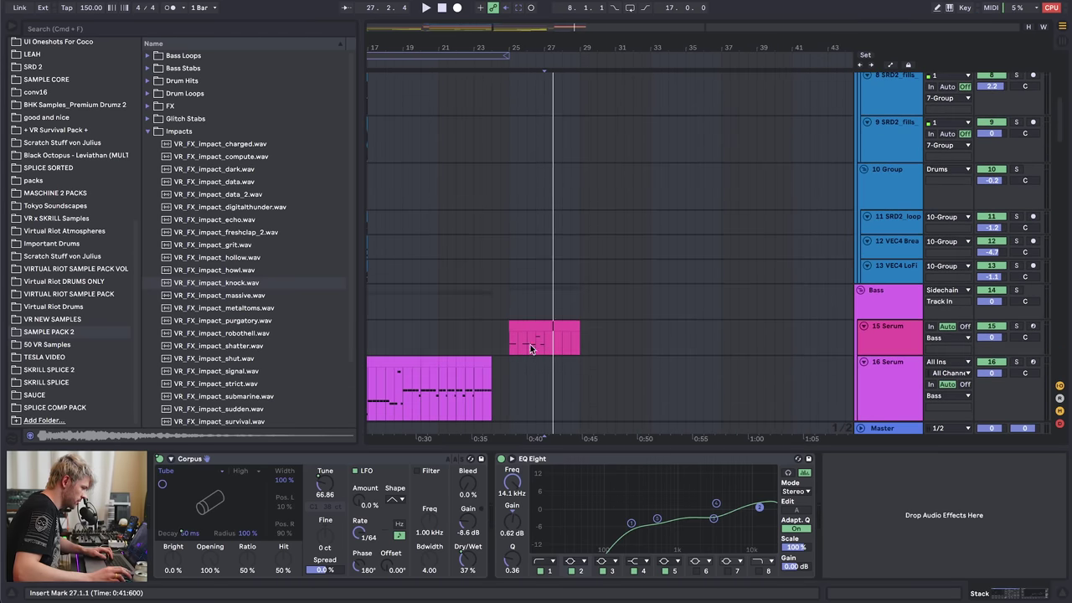
left_click(508, 343)
left_click(1013, 326)
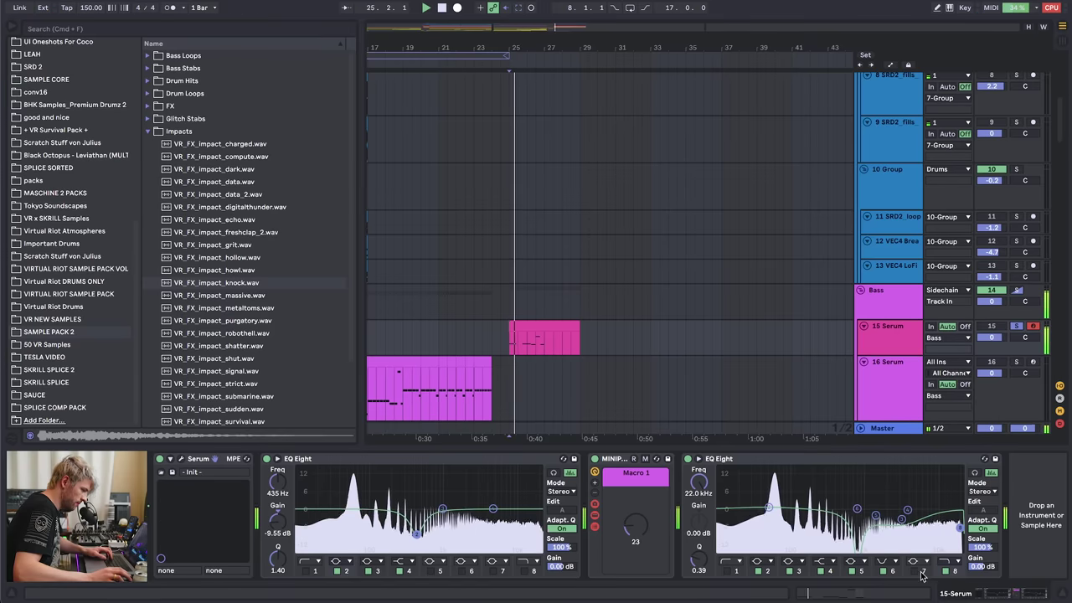
mouse_move(991, 338)
left_mouse_down()
mouse_move(991, 326)
mouse_move(991, 336)
left_mouse_up()
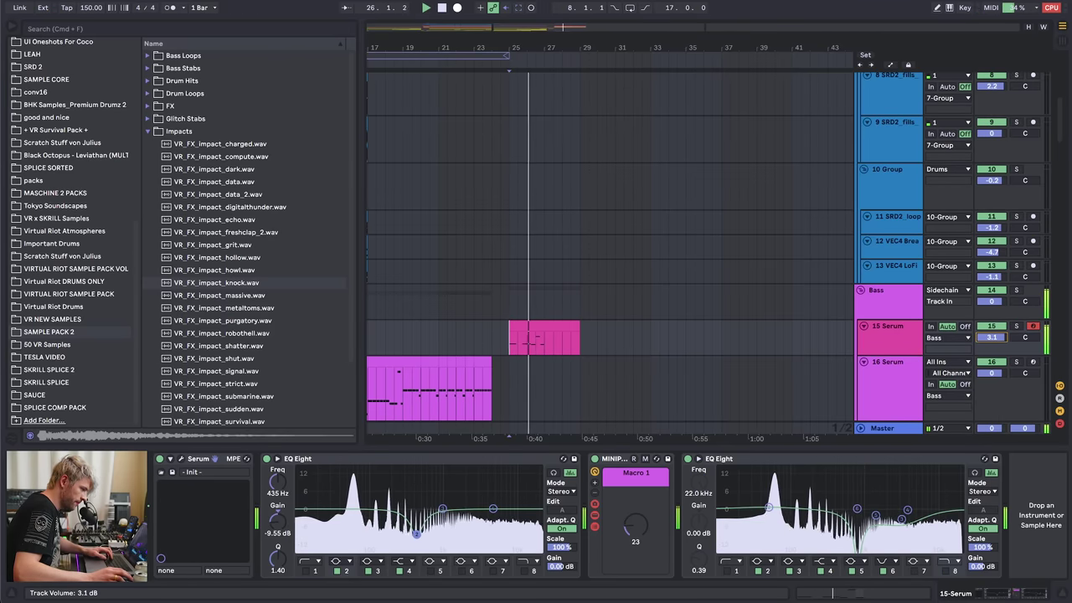
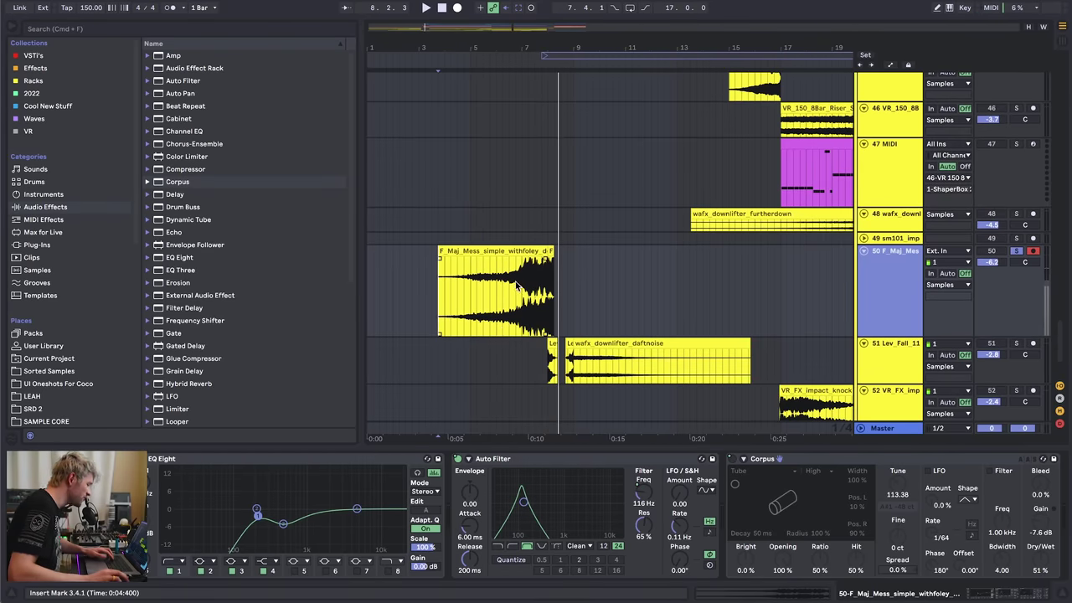
- Look through the sample pack folders in the browser and open VR NEW SAMPLES
scroll(534, 271, "up", 5)
scroll(535, 269, "down", 5)
scroll(66, 385, "down", 10)
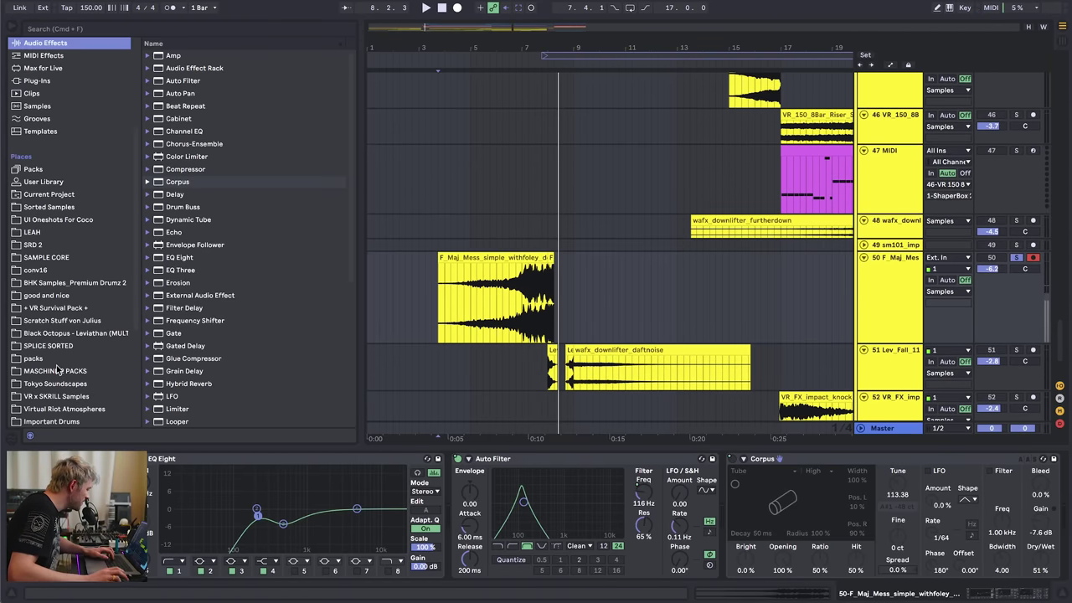
left_click(68, 363)
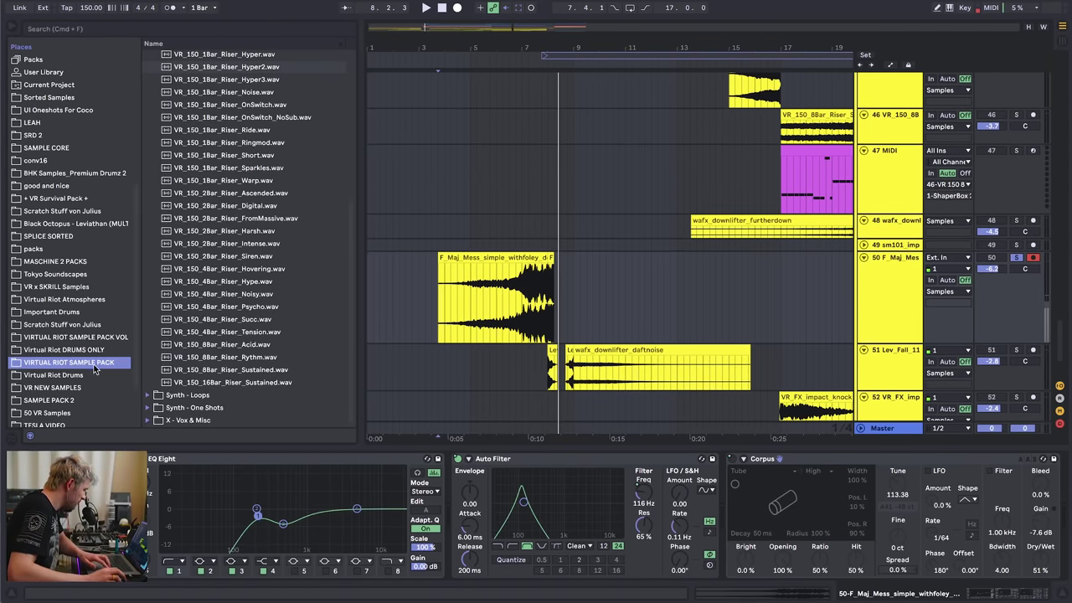
left_click(69, 402)
left_click(99, 388)
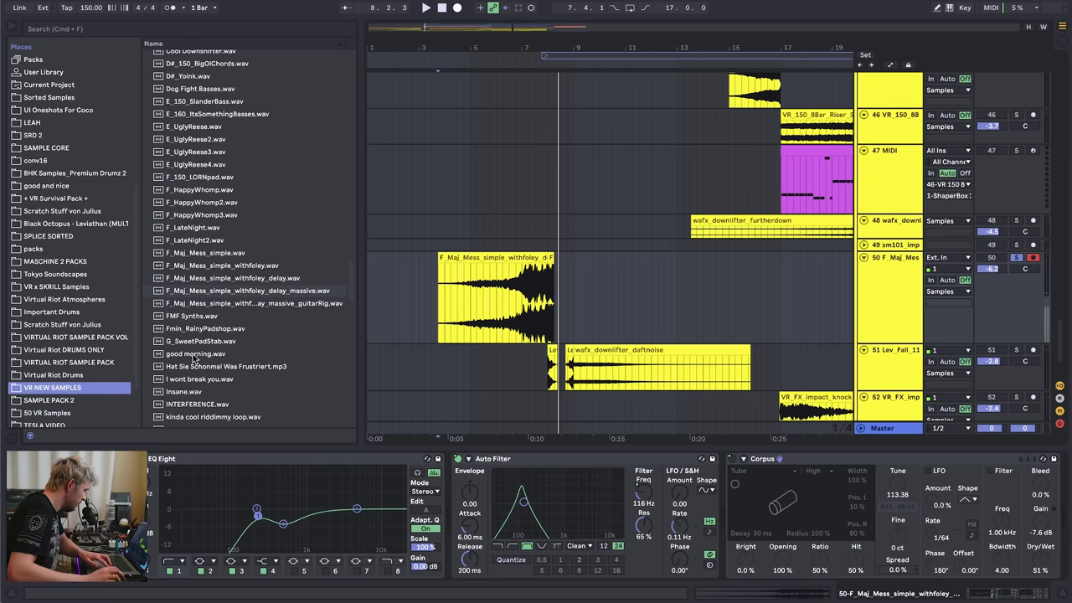
- Preview the F_Maj_Mess_simple sample and its withfoley, withfoley_delay and withfoley_delay_massive versions
left_click(233, 255)
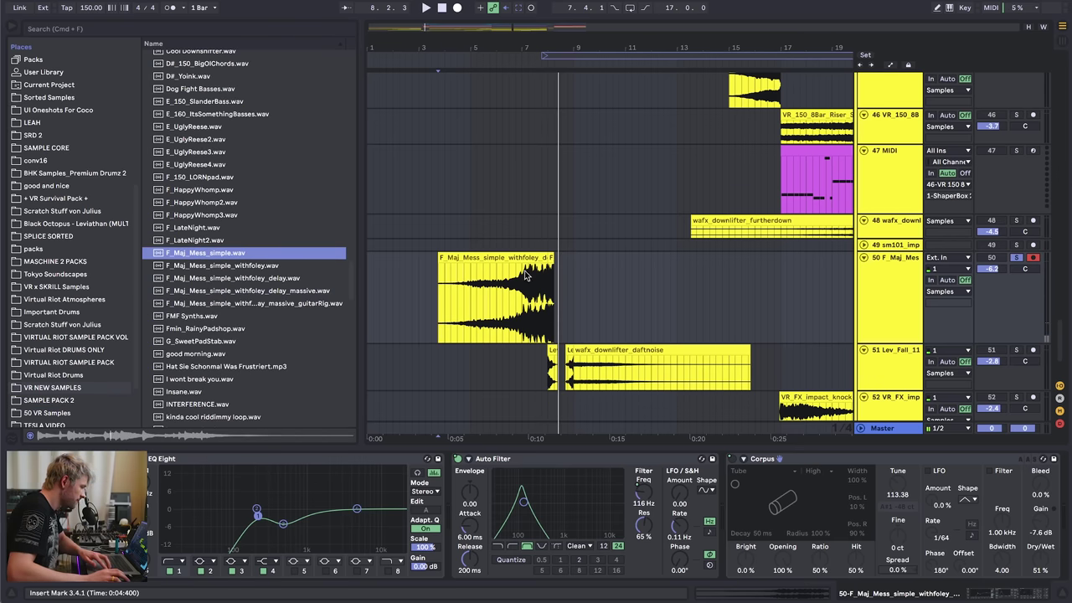
left_click(423, 277)
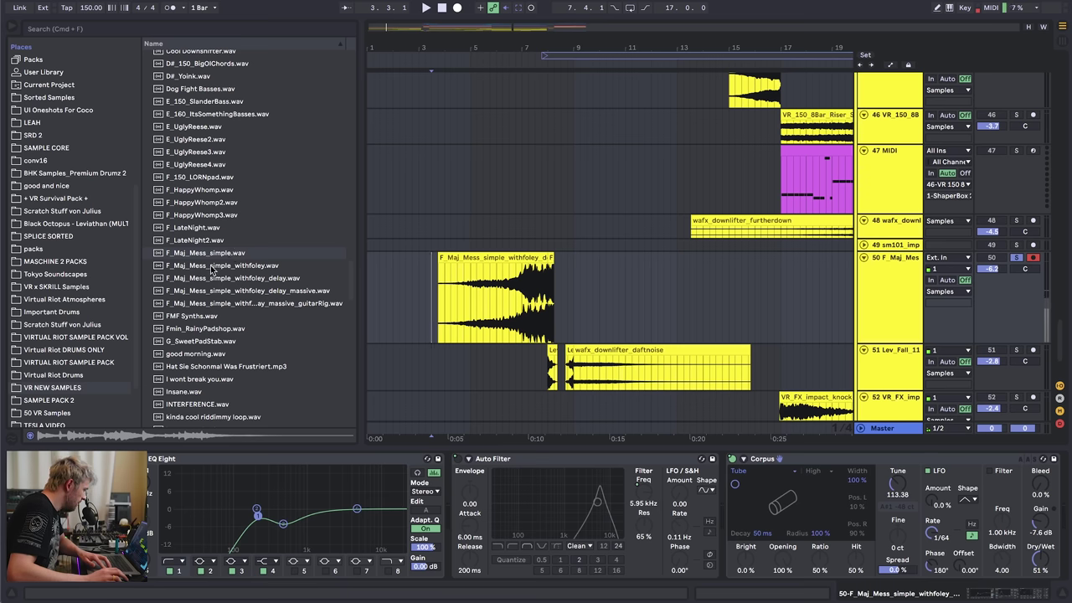
left_click(224, 266)
left_click(391, 299)
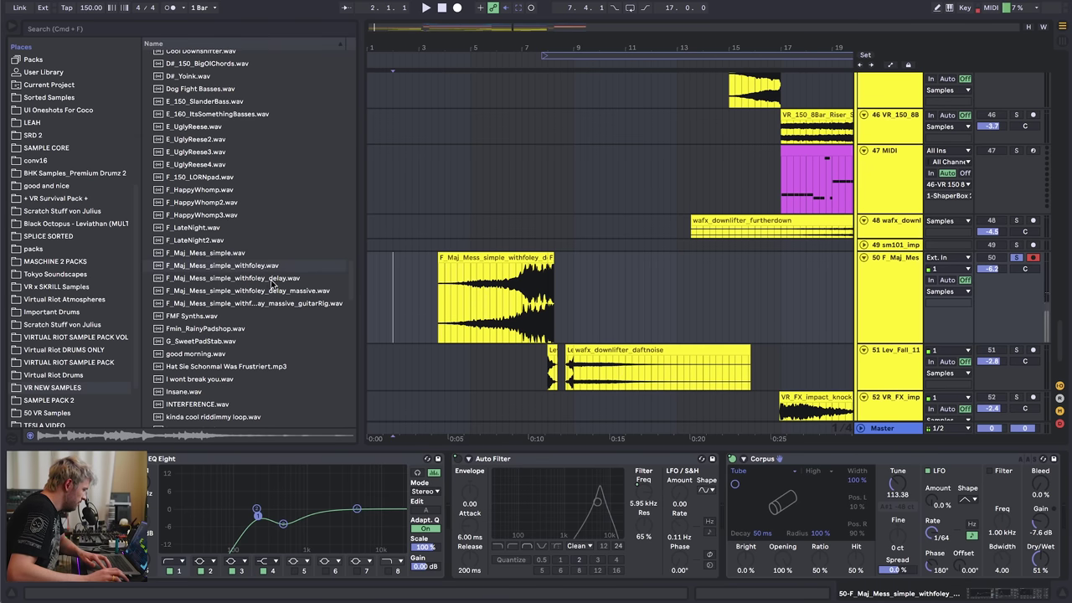
left_click(268, 279)
left_click(405, 310)
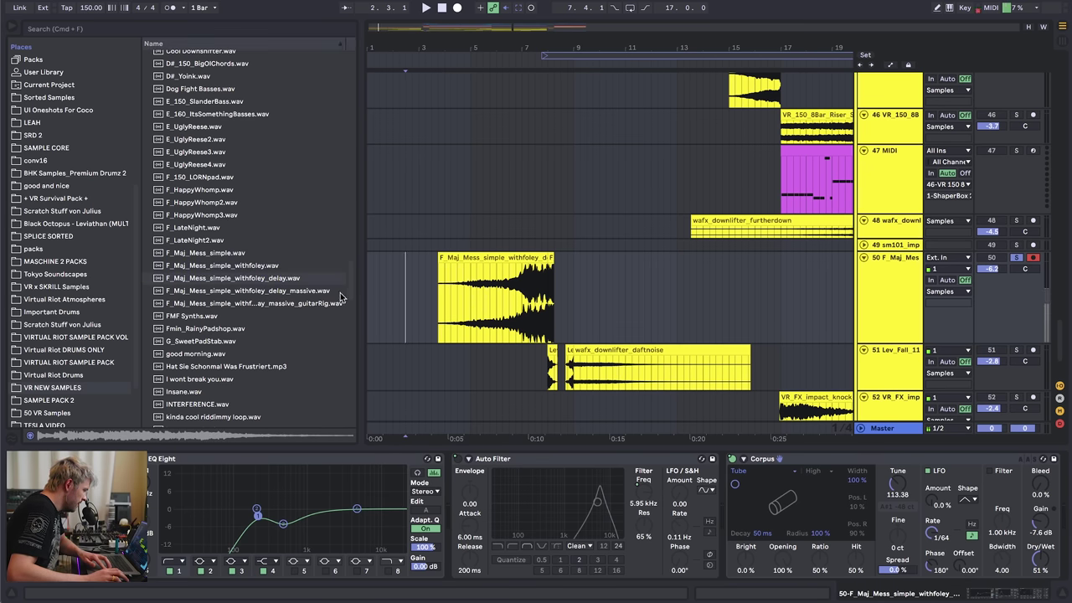
left_click(315, 291)
left_click(380, 299)
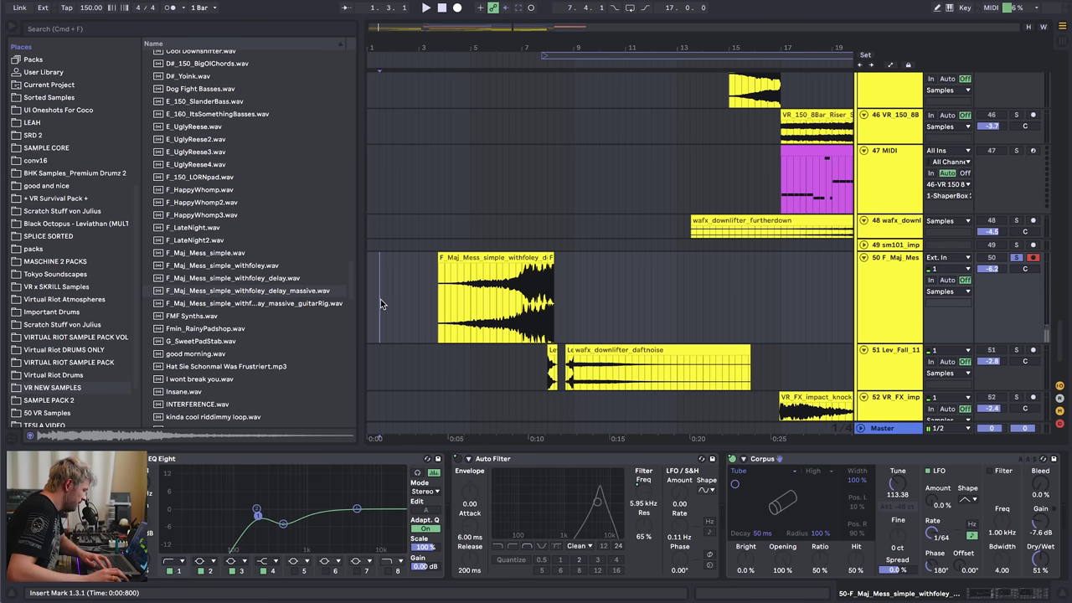
- Play the reversed F_Maj_Mess clip on track 50 from 5.3.1 and set the track volume to -6.0 dB
left_click(533, 257)
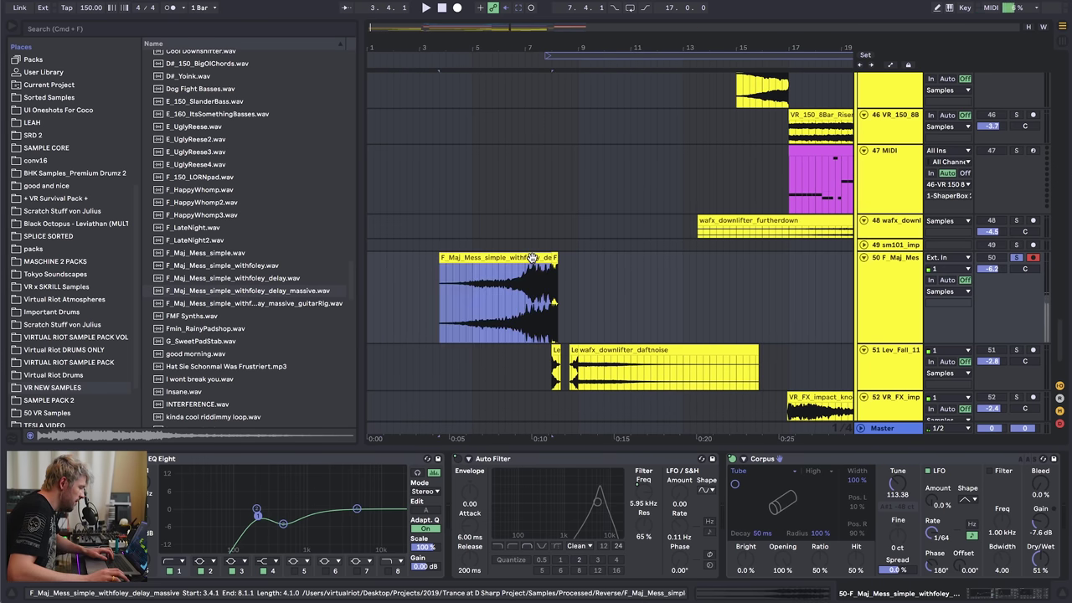
left_click(443, 290)
key("space")
left_click(485, 296)
key("space")
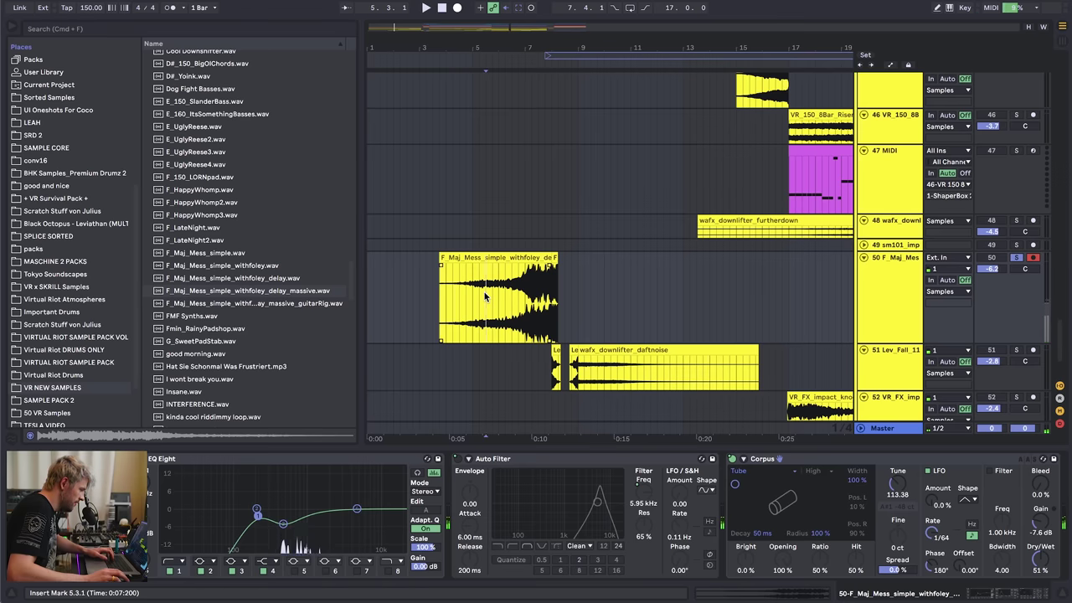
key("space")
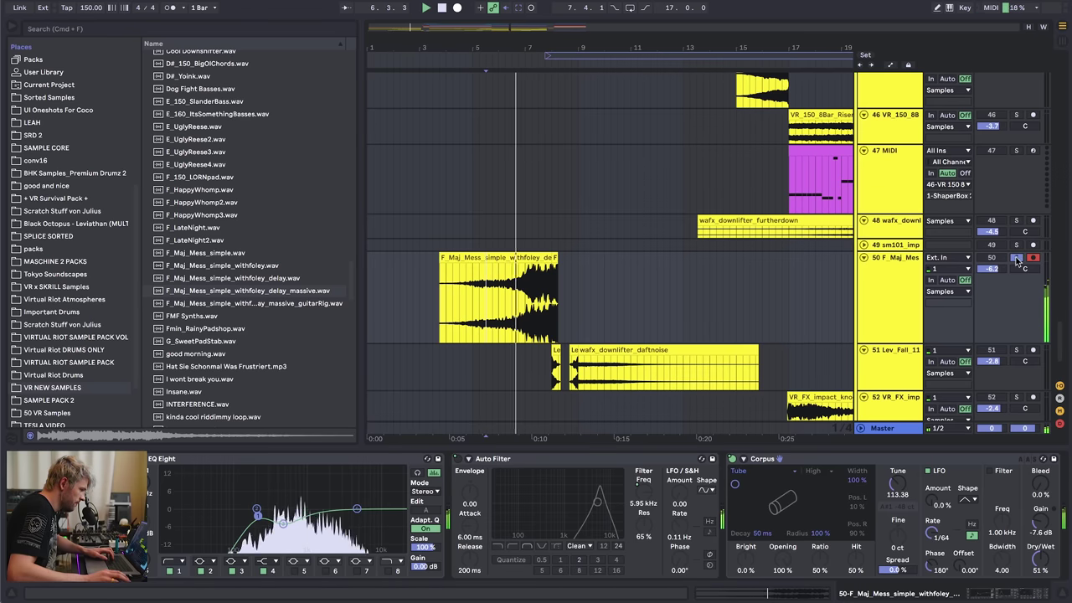
mouse_move(992, 269)
left_mouse_down()
mouse_move(992, 252)
mouse_move(992, 269)
left_mouse_up()
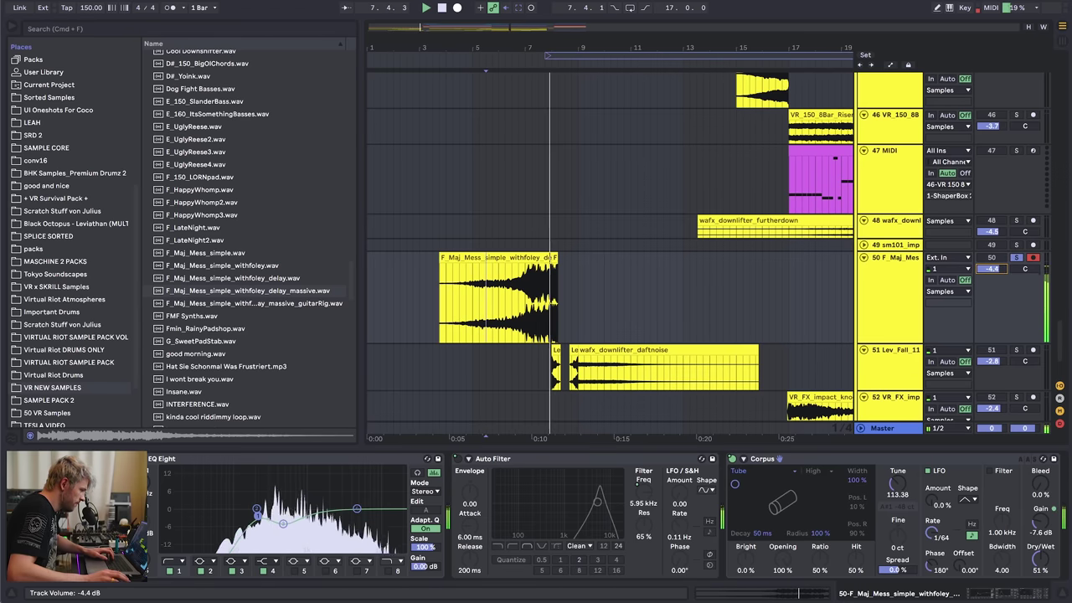
key("space")
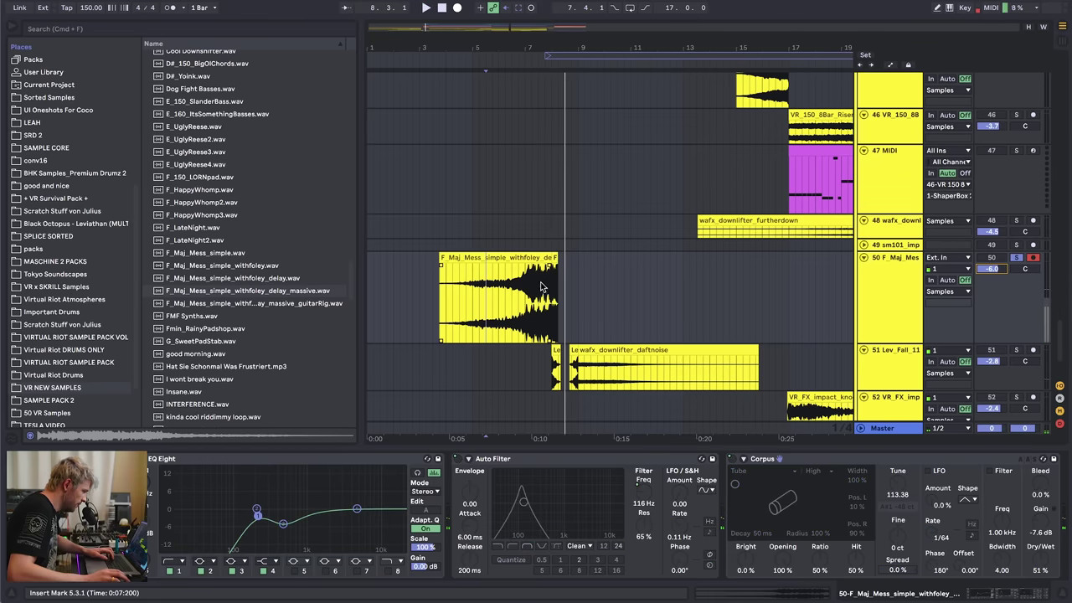
- Unsolo track 50 and listen to the end of its reversed clip leading into bar 8 with the full mix
left_click(540, 286)
key("space")
left_click(1016, 258)
left_click(511, 289)
key("space")
key("space")
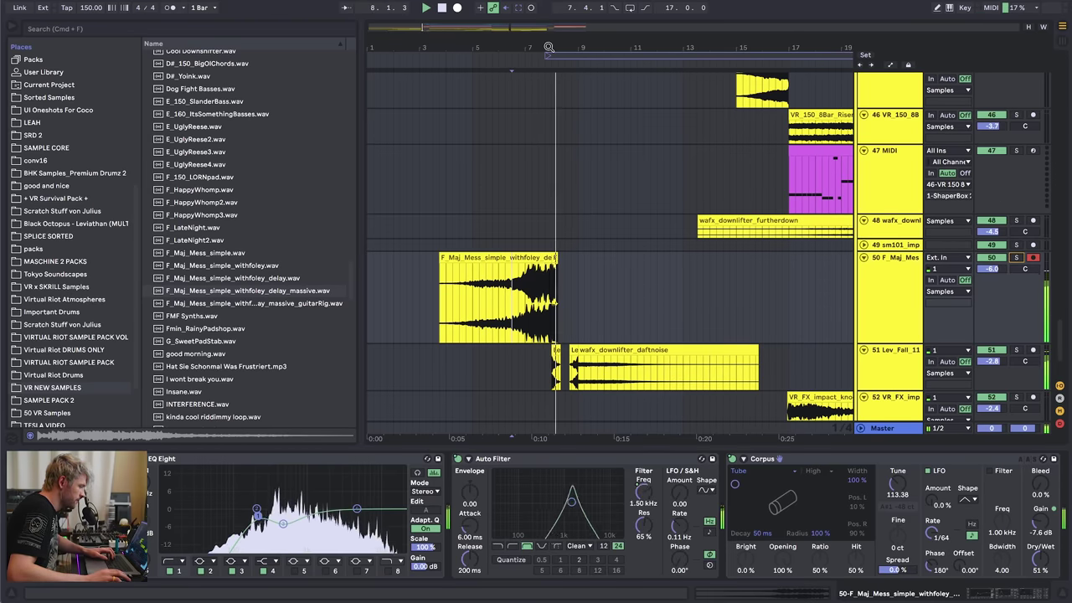
key("space")
left_click_drag(547, 48, 547, 49)
left_click(513, 293)
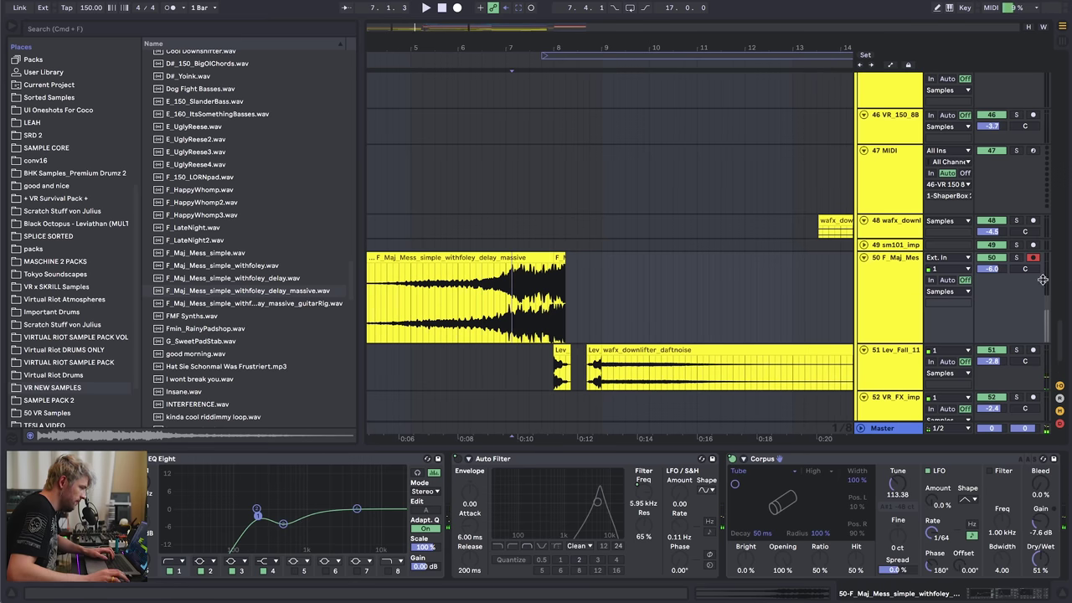
- Set track 50's volume to -6.5 dB and the Dry/Wet of its Corpus to 49 % while playing the clip soloed
left_click(436, 297)
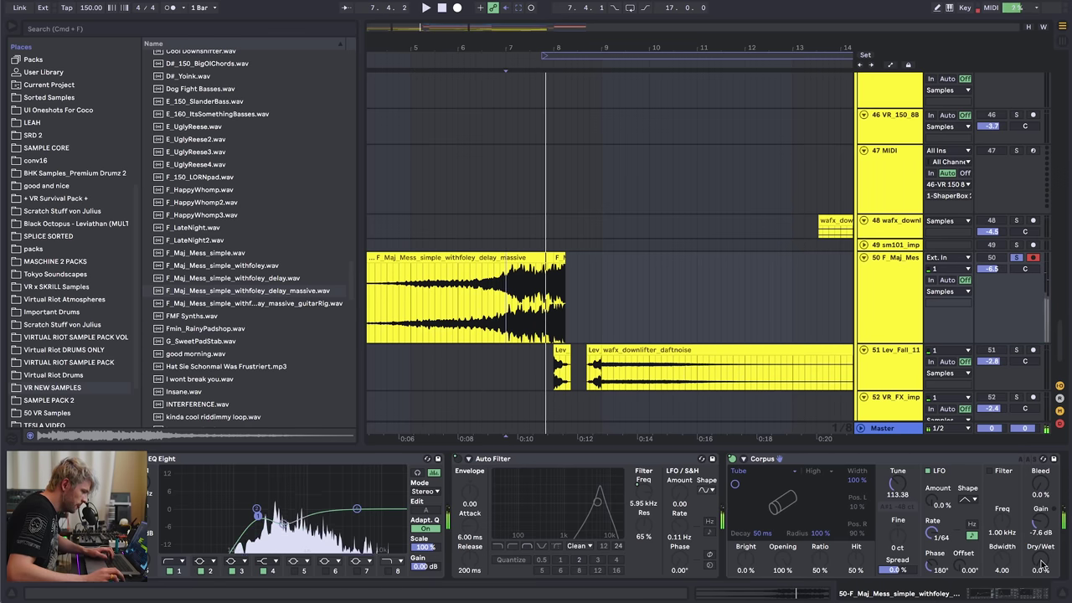
left_click_drag(1043, 567, 1038, 559)
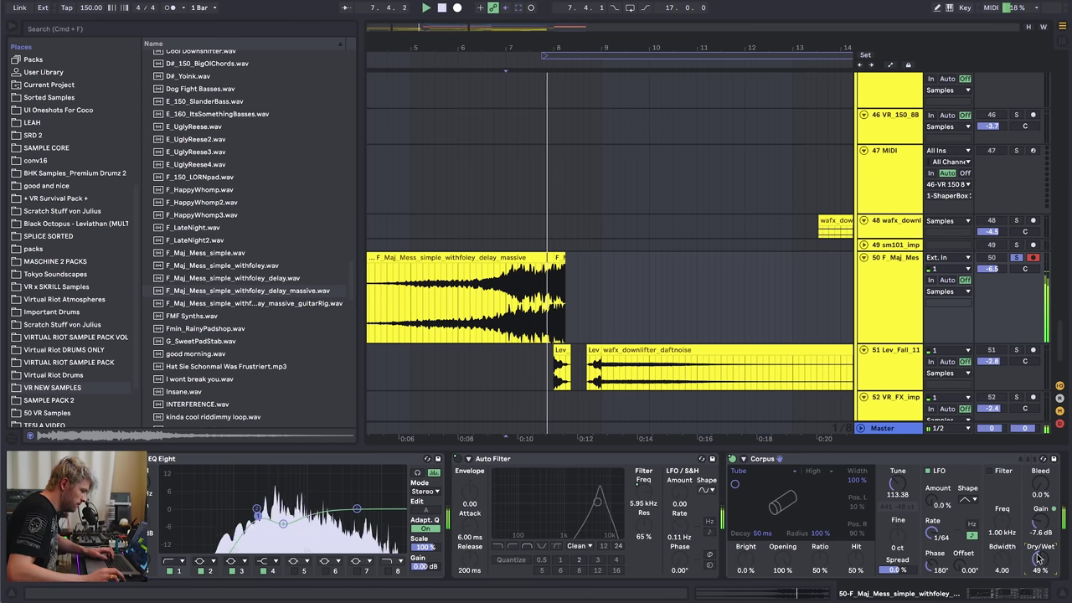
key("minus")
key("minus")
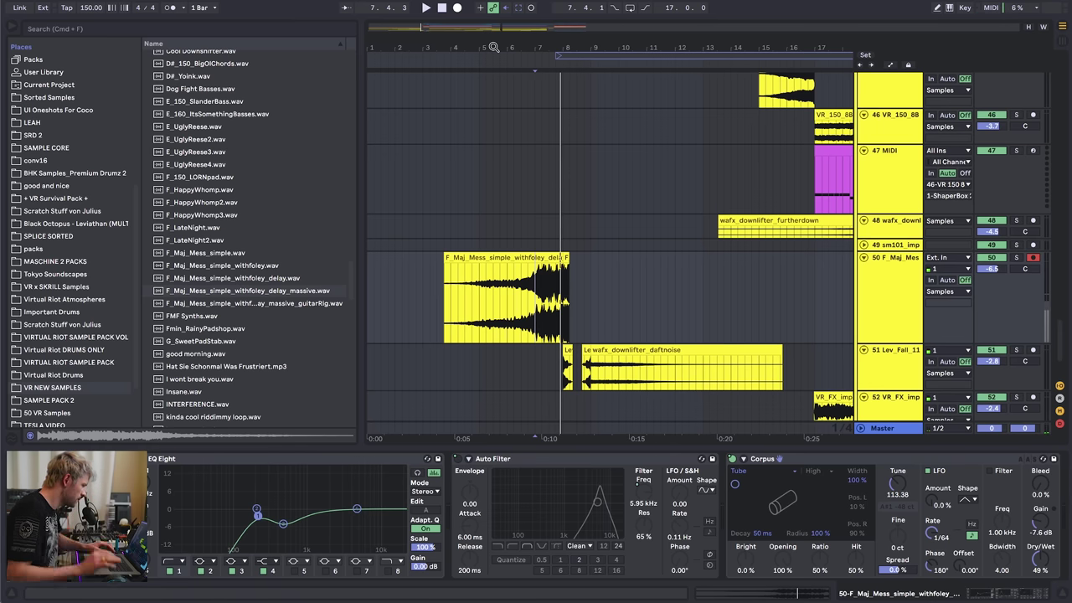
- Add Efx FRAGMENTS from the Effects collection to the end of track 50's device chain and move its window clear of the clip
left_click(926, 251)
scroll(47, 136, "up", 5)
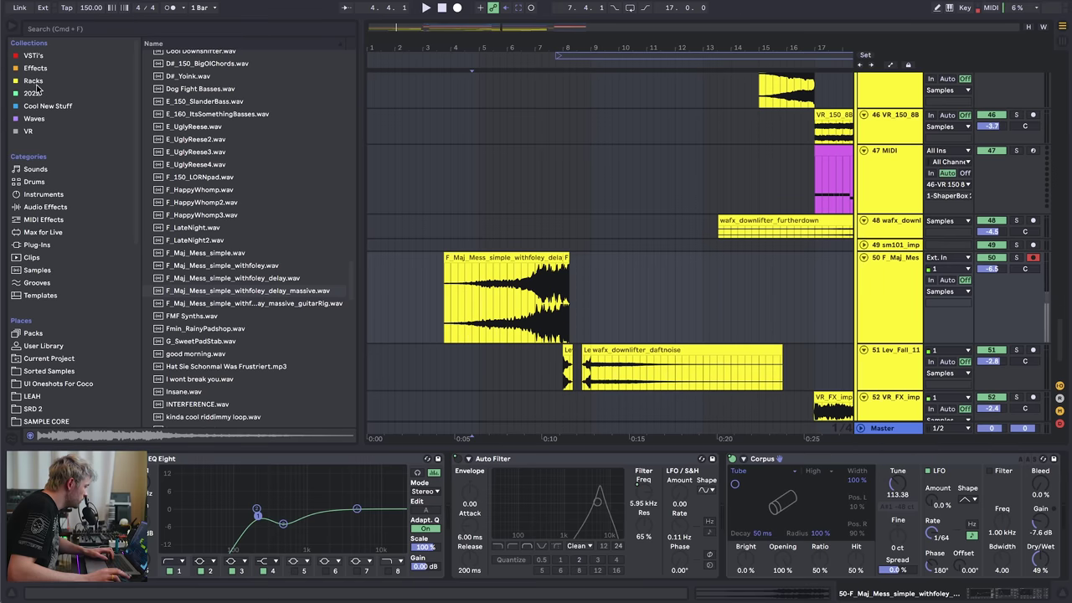
left_click(37, 69)
scroll(215, 225, "up", 15)
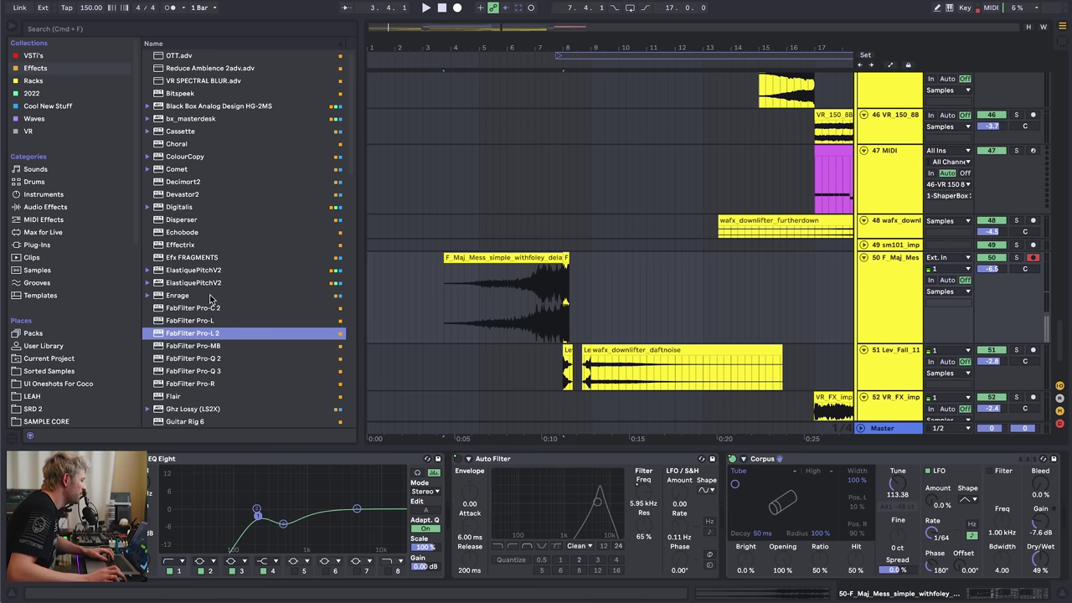
left_click(176, 257)
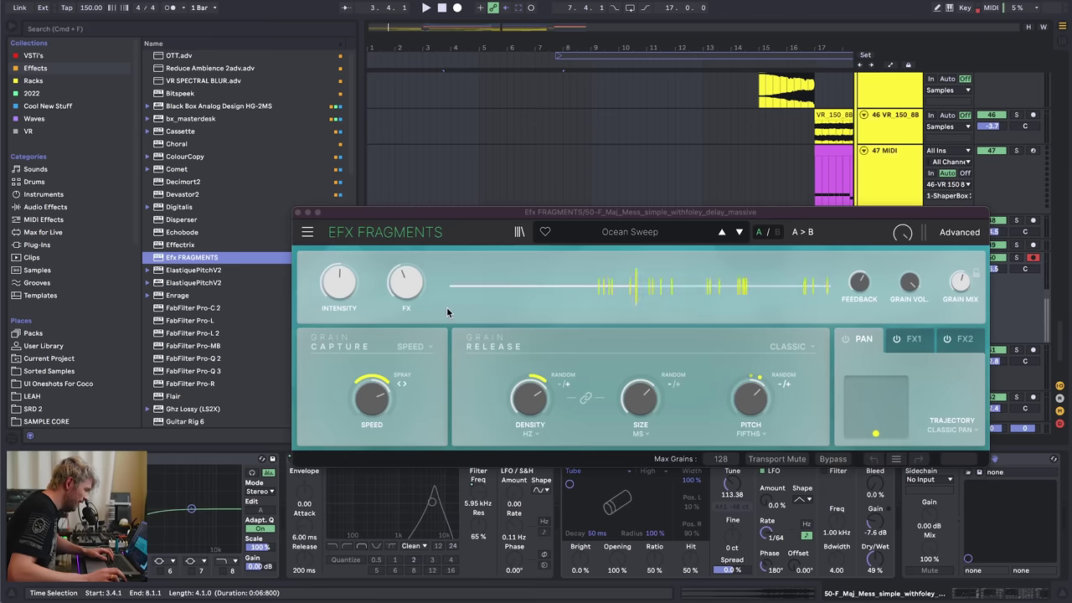
left_click_drag(472, 214, 416, 10)
- Change the Efx FRAGMENTS preset to Past Lives and play track 50's reversed clip soloed through it, including from 6.3.1
left_click(449, 315)
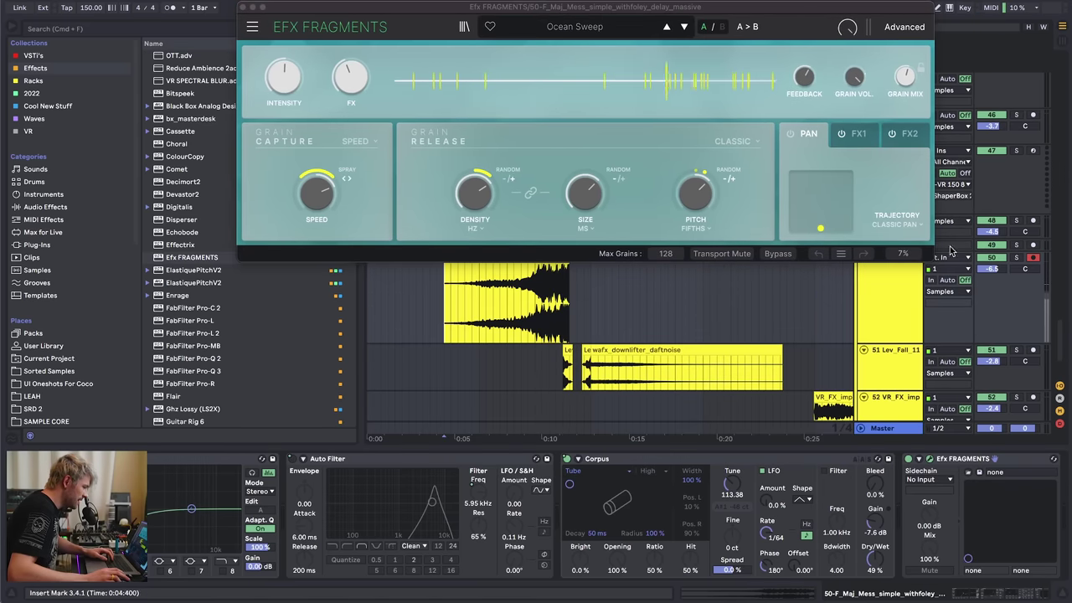
left_click(521, 298)
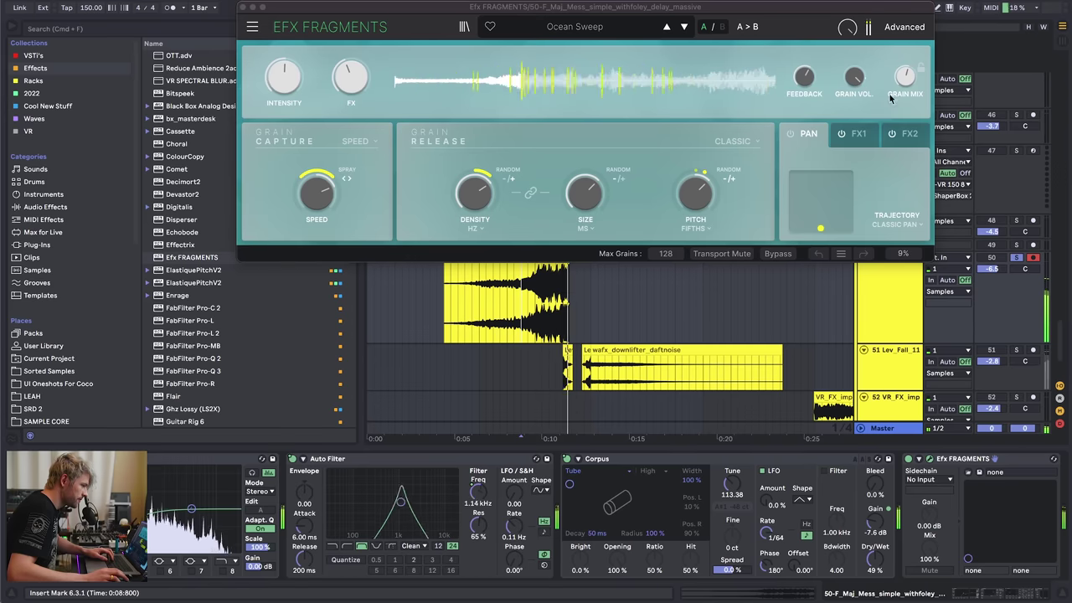
left_click(667, 27)
left_click(666, 28)
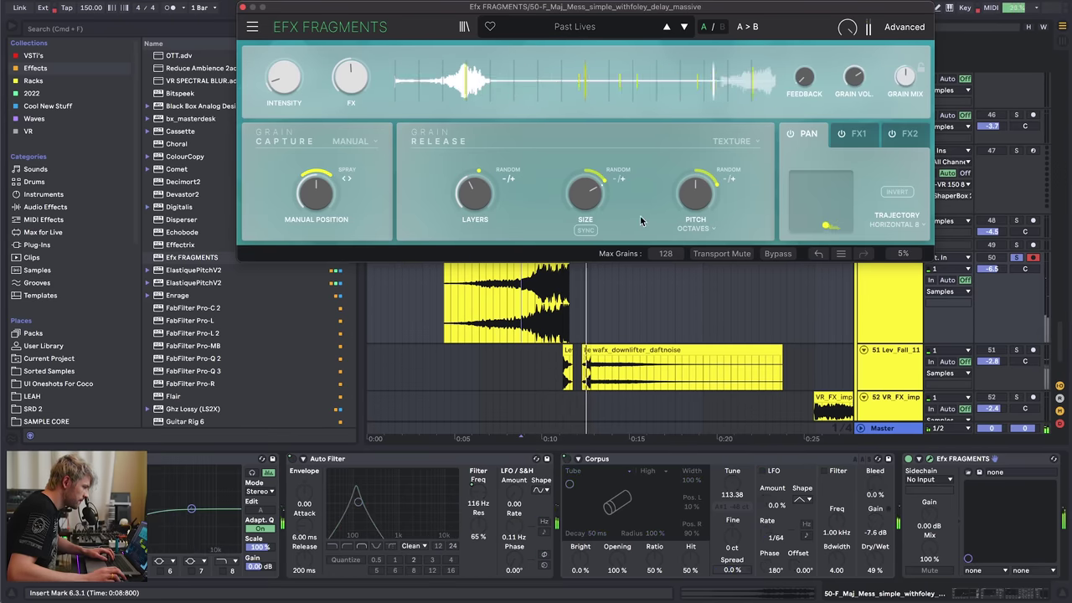
left_click(505, 298)
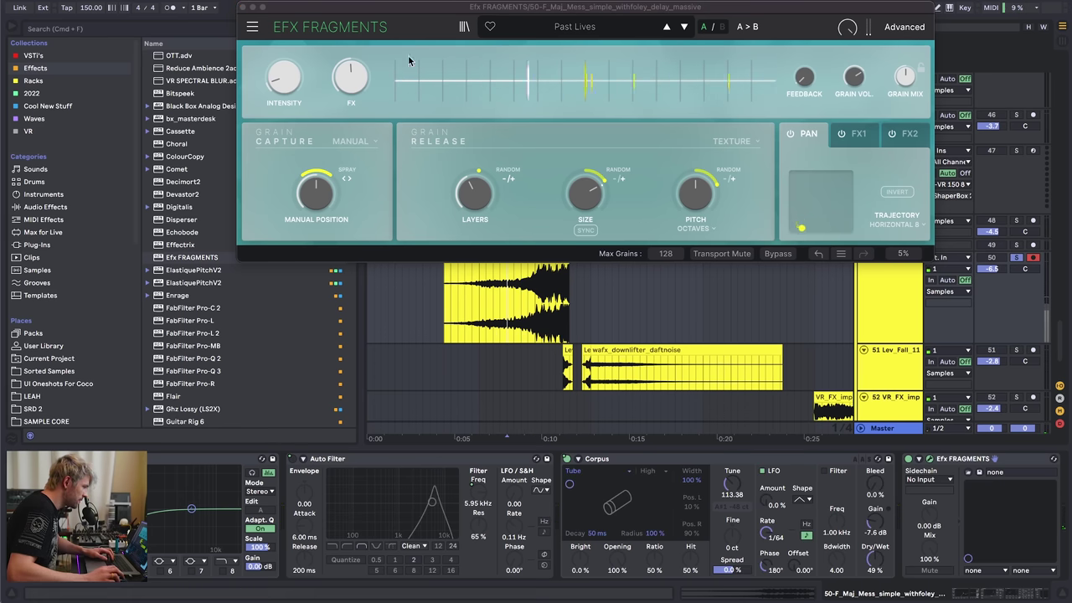
left_click(534, 301)
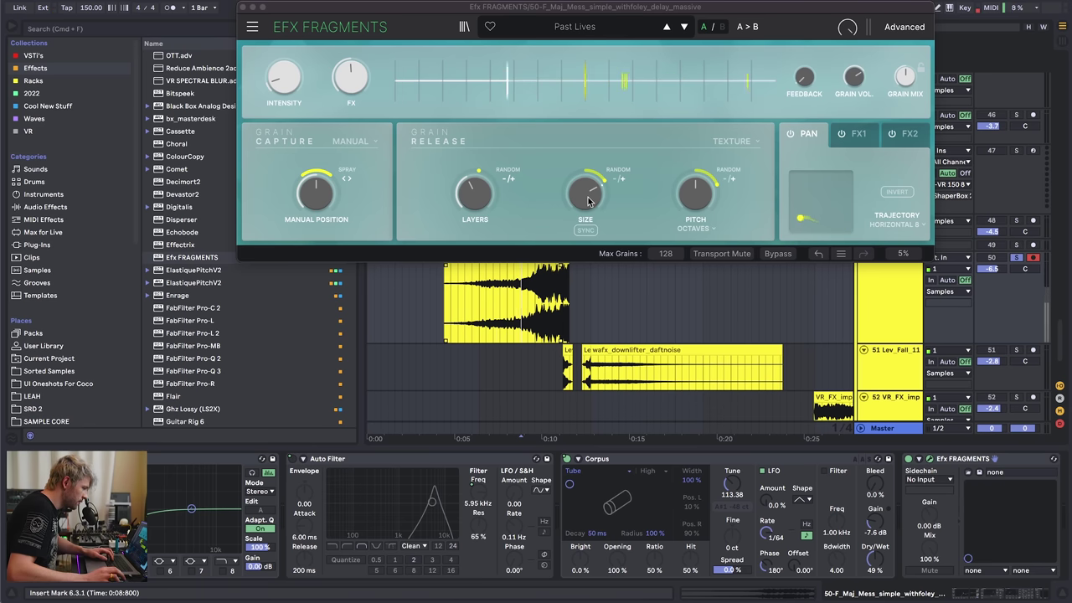
- Try more grain layers, no random pitch and a 12-semitone pitch in Efx FRAGMENTS while replaying track 50's reversed clip
left_click_drag(590, 200, 590, 202)
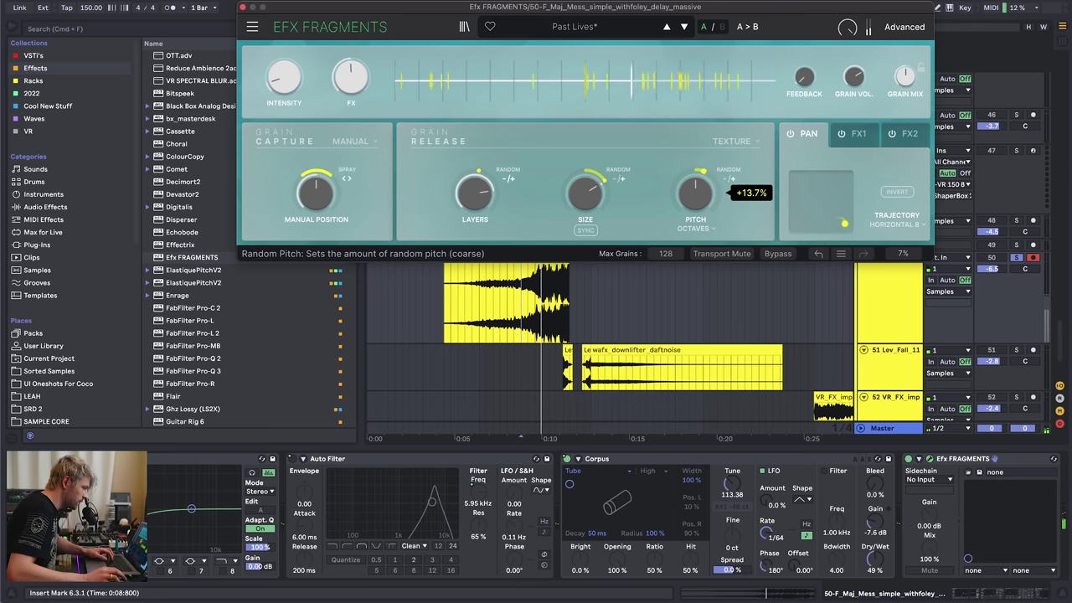
key("space")
left_click(550, 287)
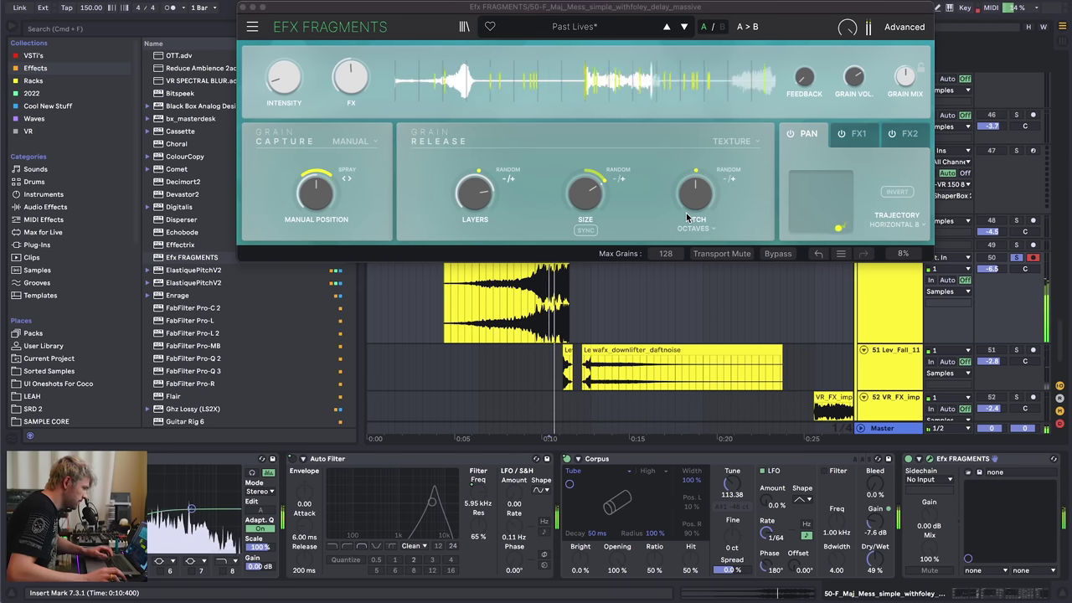
mouse_move(695, 194)
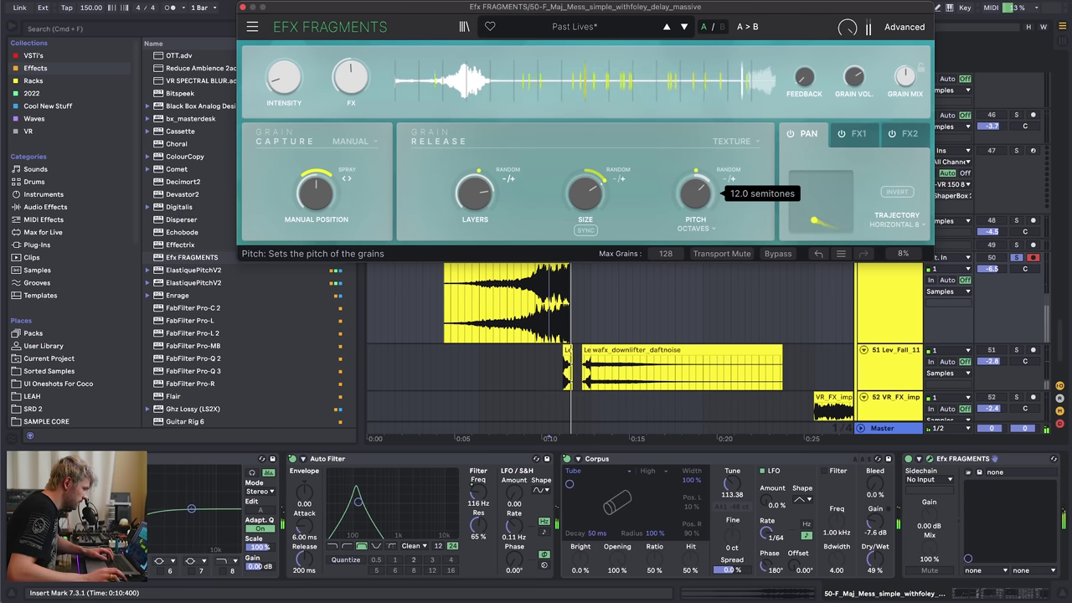
key("space")
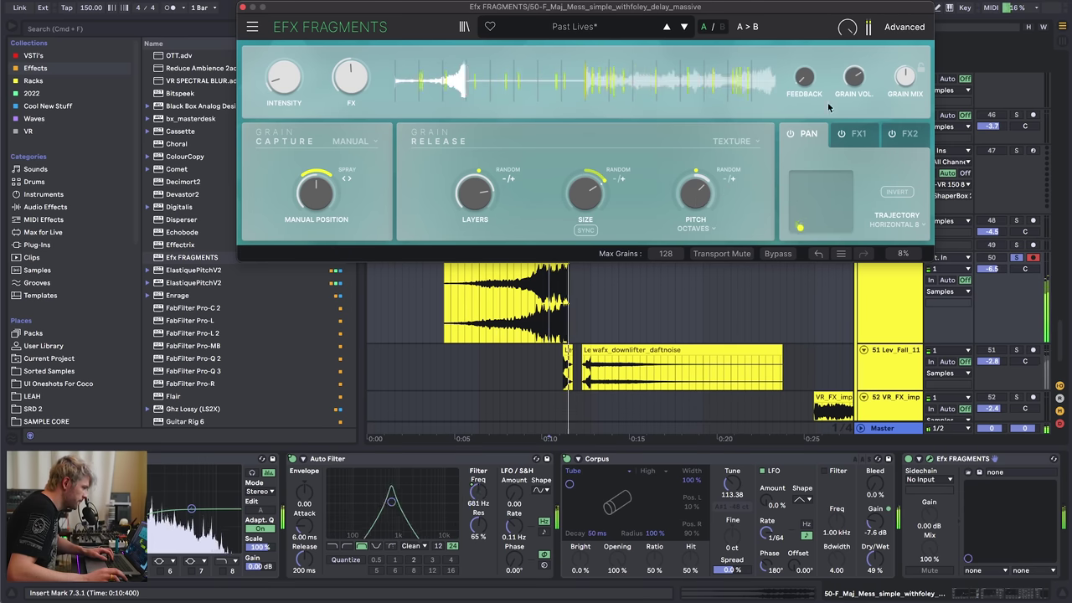
mouse_move(853, 77)
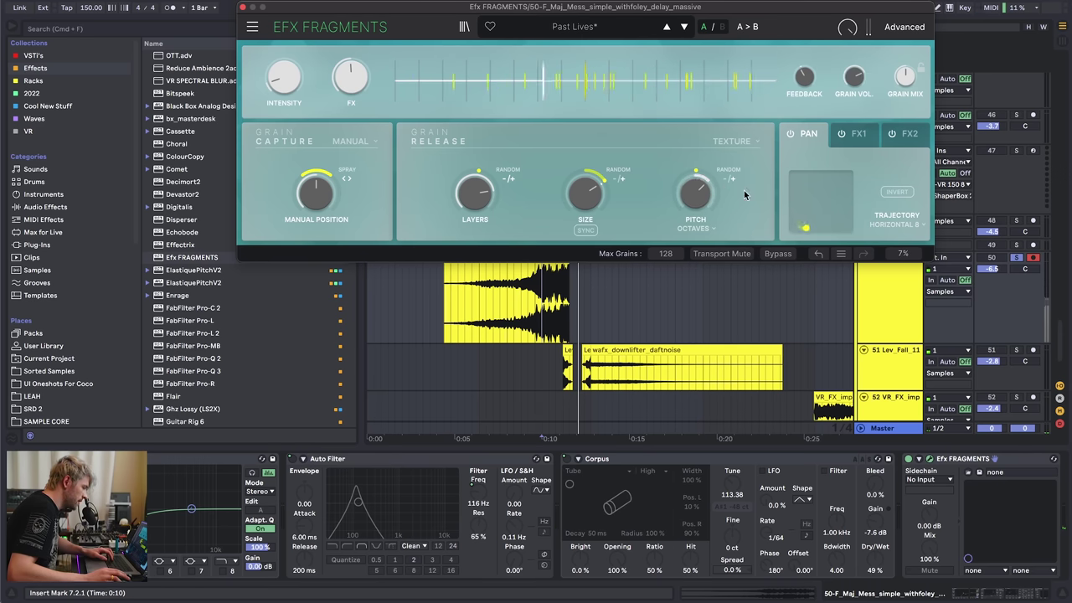
left_click(525, 298)
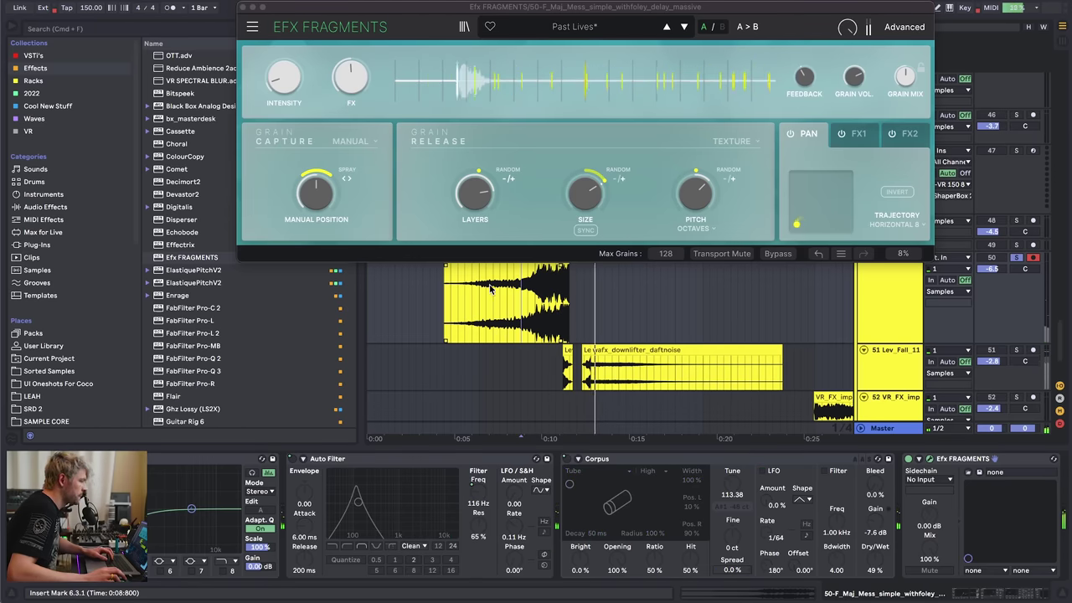
- Try the advanced Efx FRAGMENTS settings, with the FX2 reverb routed Wet Only and the Intensity raised during playback
left_click(860, 135)
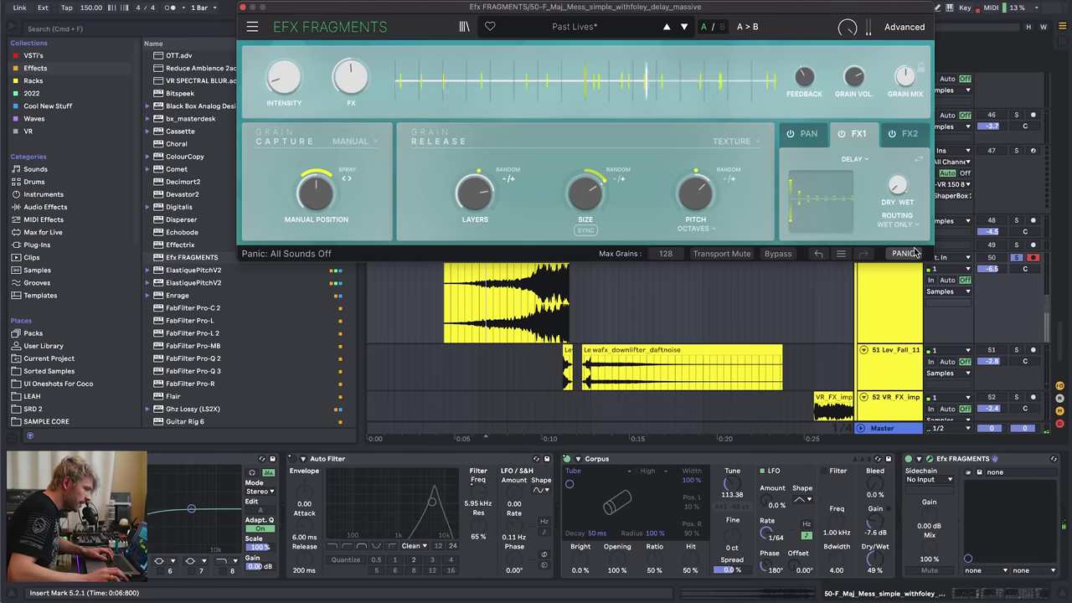
left_click(900, 23)
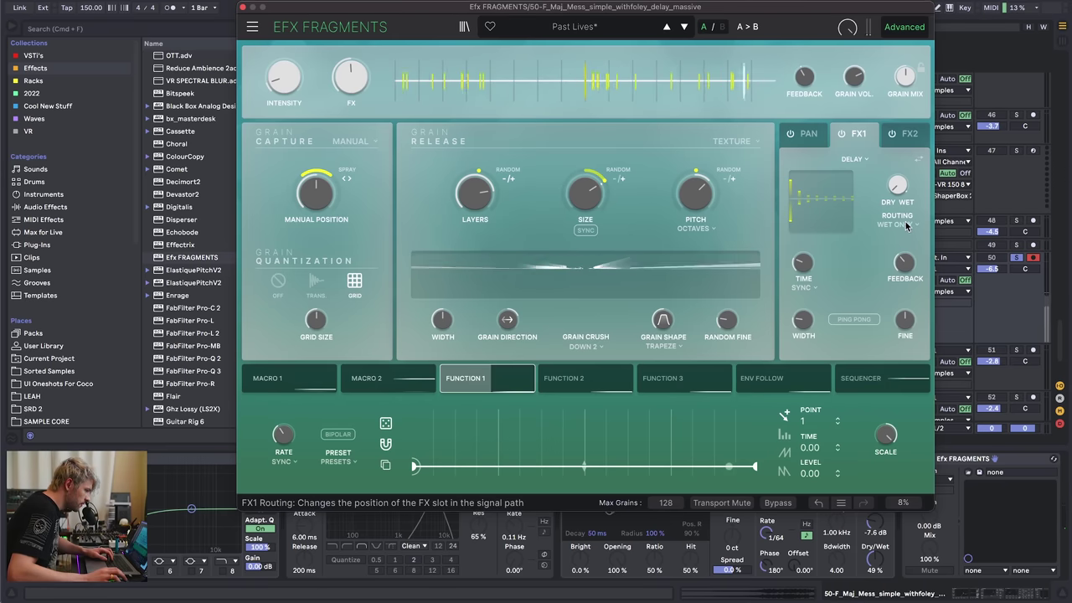
left_click(909, 135)
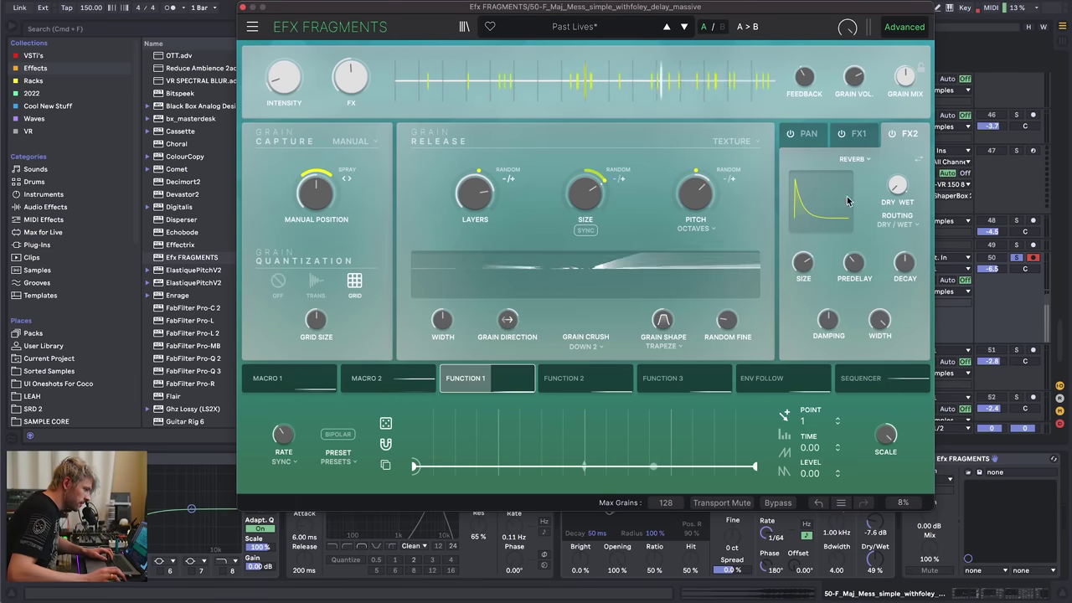
left_click(894, 222)
left_click(904, 270)
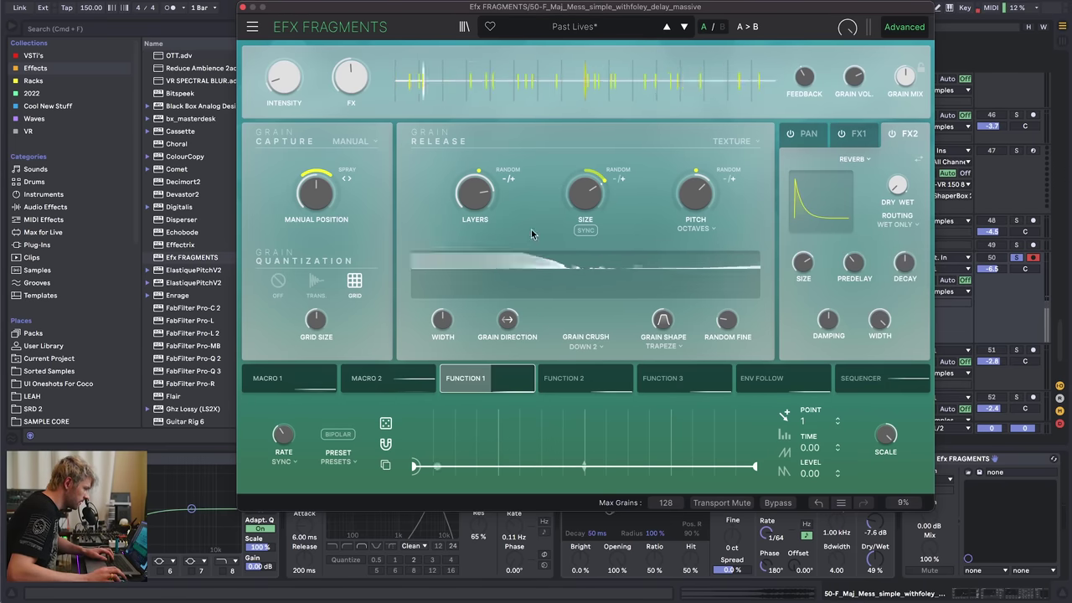
left_click_drag(524, 8, 519, 55)
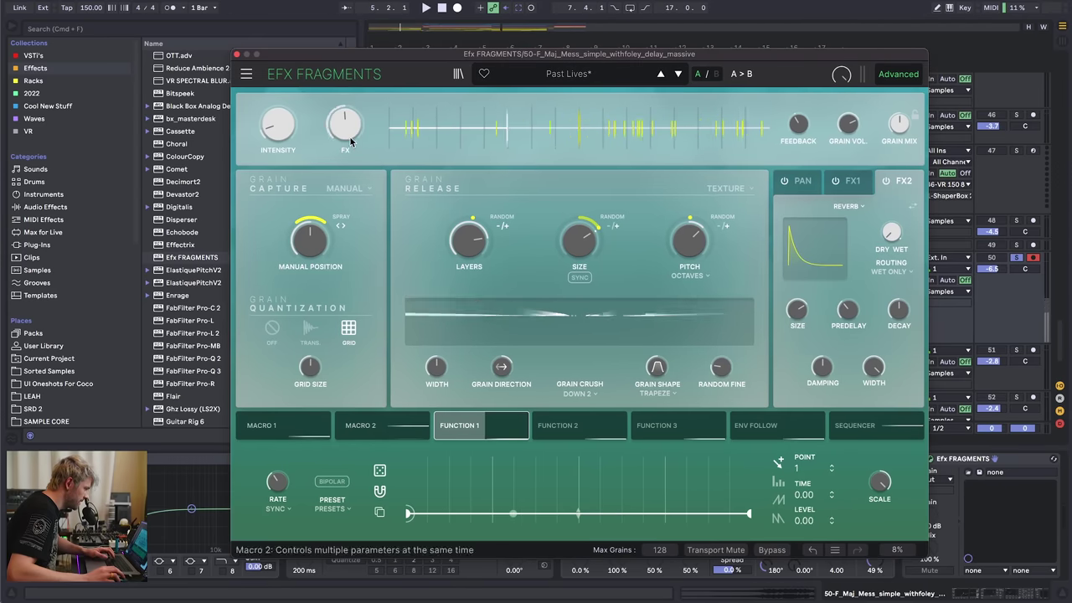
left_click_drag(283, 131, 283, 112)
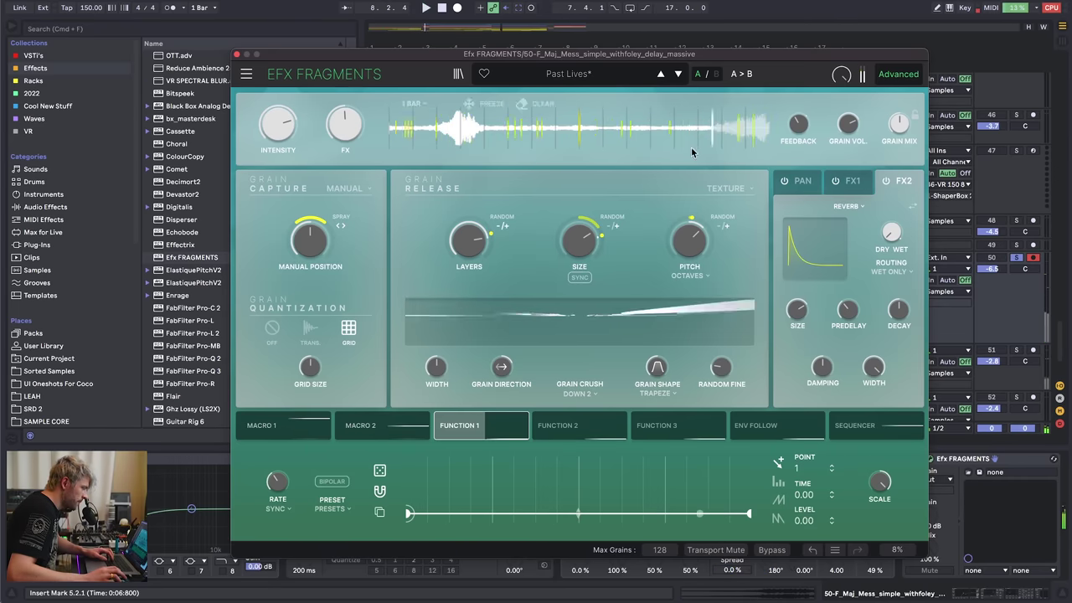
- Change the Efx FRAGMENTS preset to Cognition and remove its random pitch amount while listening to the clip
left_click(678, 76)
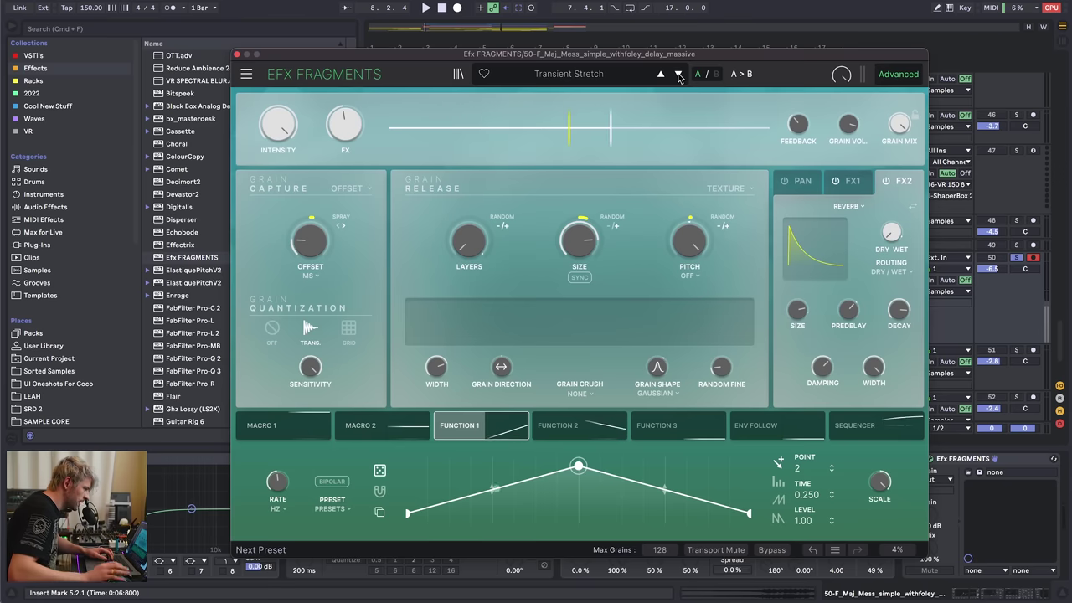
left_click(678, 76)
left_click(678, 76)
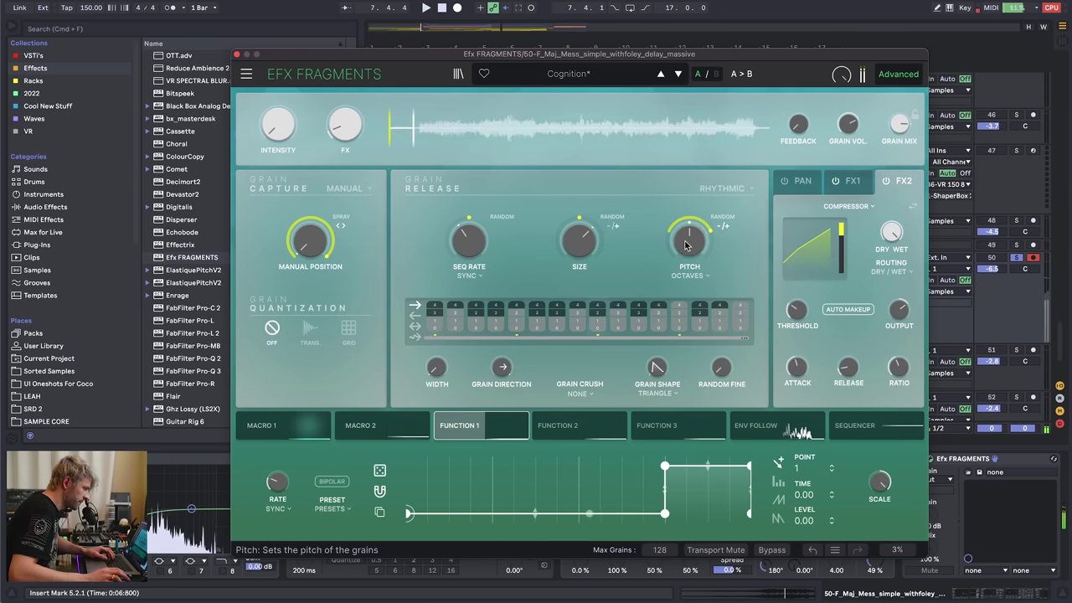
left_click_drag(711, 230, 689, 244)
key("space")
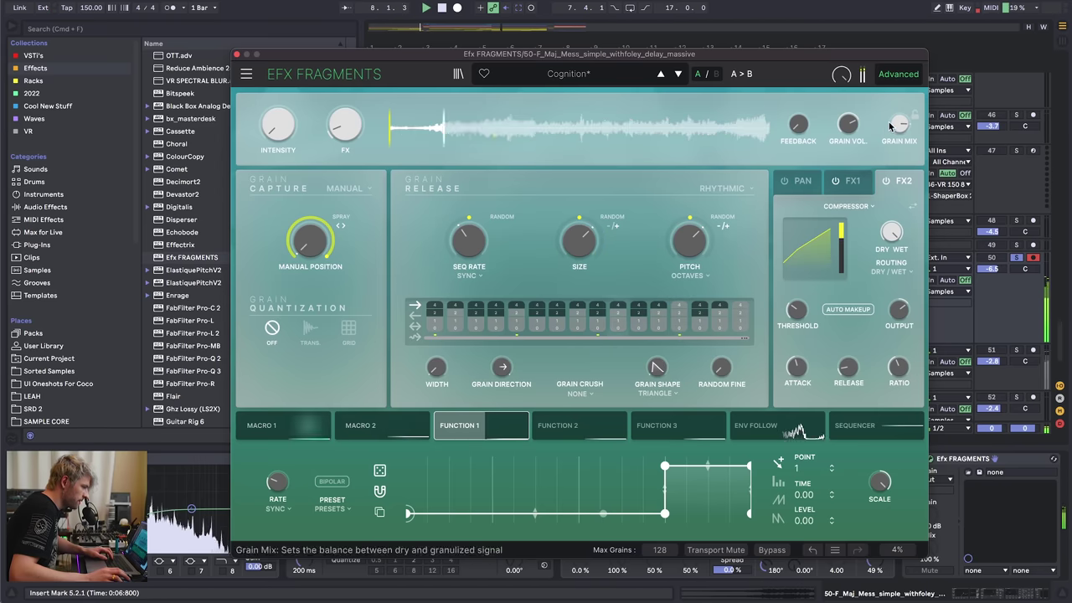
key("space")
- Unsolo track 50 and set its volume to -3.6 dB while playing the reversed clip from 4.4.1 with the full mix
left_click_drag(524, 56, 538, 421)
left_click(512, 320)
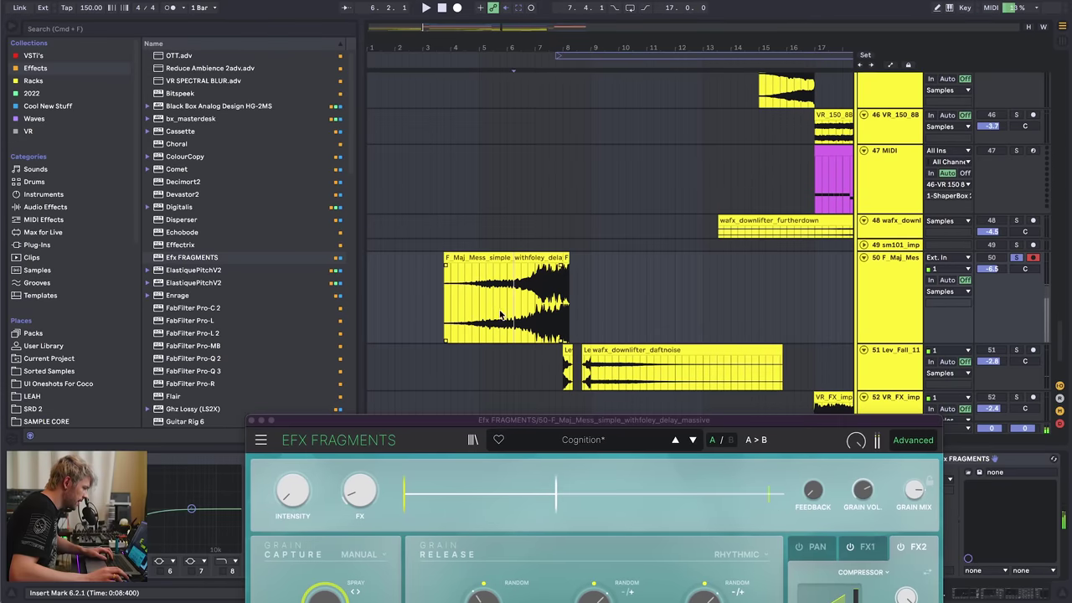
left_click(475, 313)
key("space")
left_click_drag(1015, 269, 1014, 252)
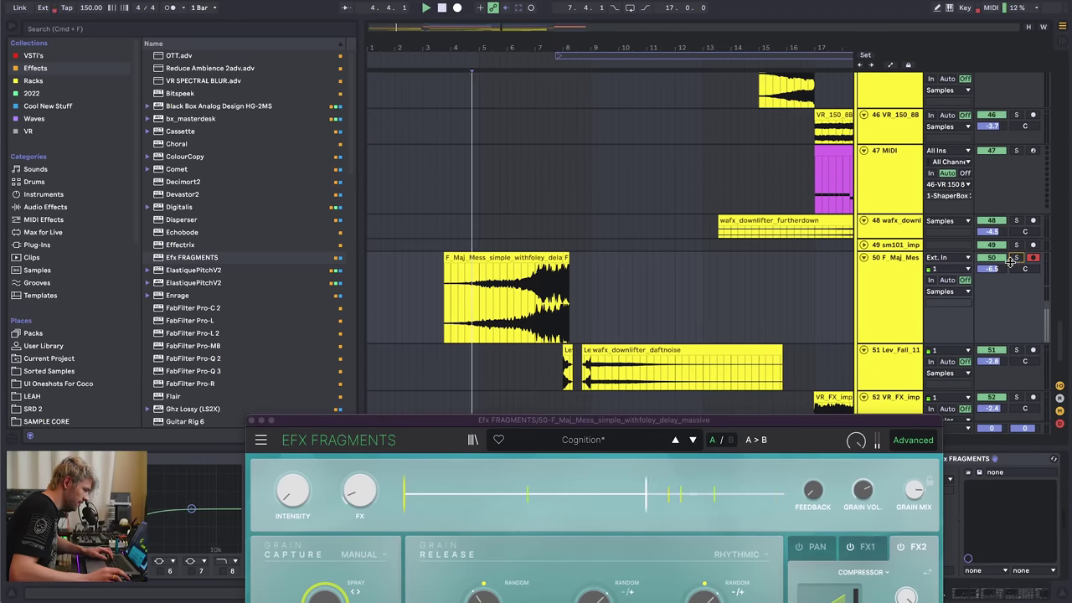
left_click_drag(743, 422, 690, 353)
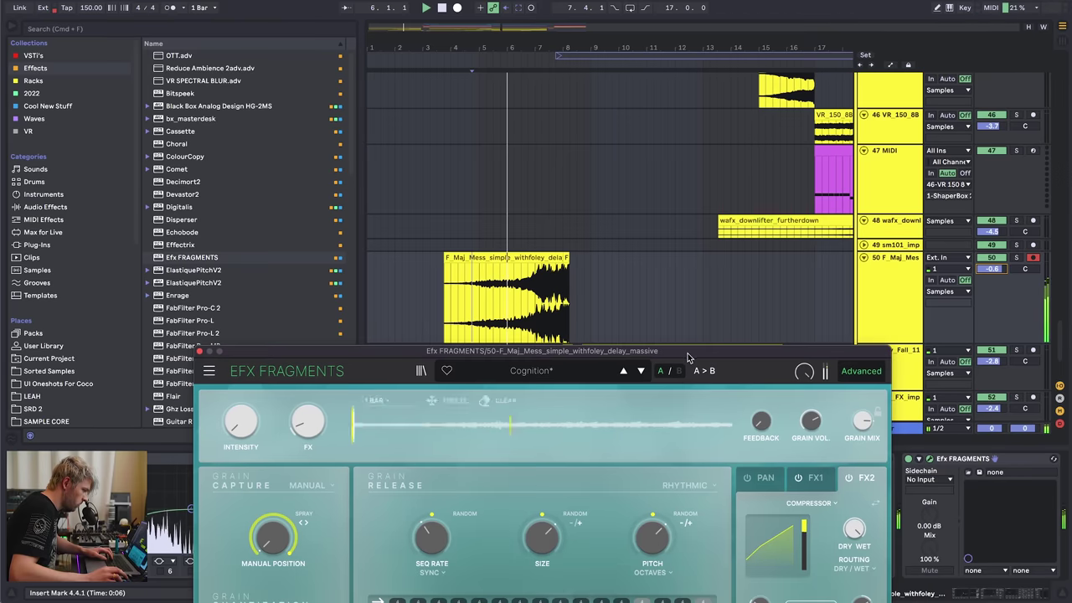
mouse_move(994, 270)
left_mouse_down()
mouse_move(995, 293)
mouse_move(995, 278)
left_mouse_up()
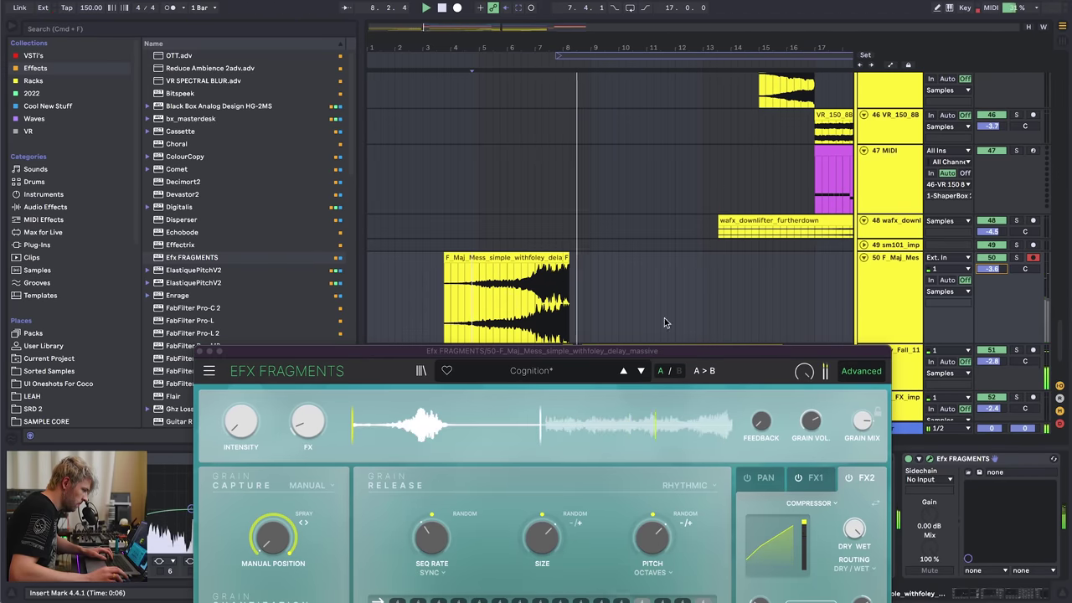
- Automate the Efx FRAGMENTS Grain Mix on track 50 to ramp up through the reversed clip to 0.84 near bar 8
left_click(512, 299)
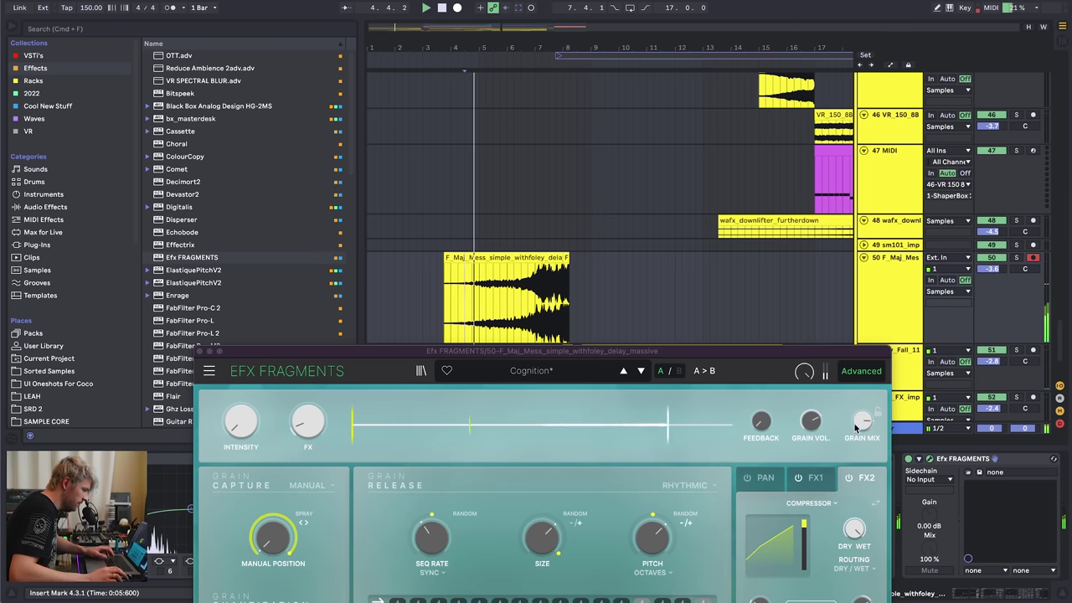
mouse_move(864, 420)
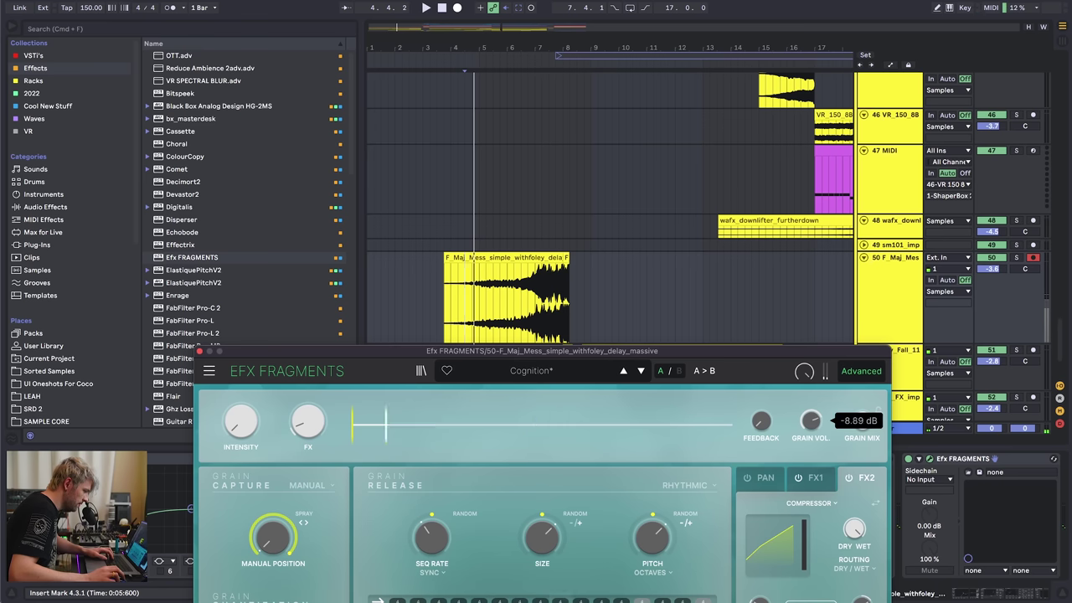
mouse_move(861, 420)
left_mouse_down()
mouse_move(876, 410)
mouse_move(862, 415)
left_mouse_up()
key("a")
left_click(492, 328)
left_click_drag(528, 329, 574, 281)
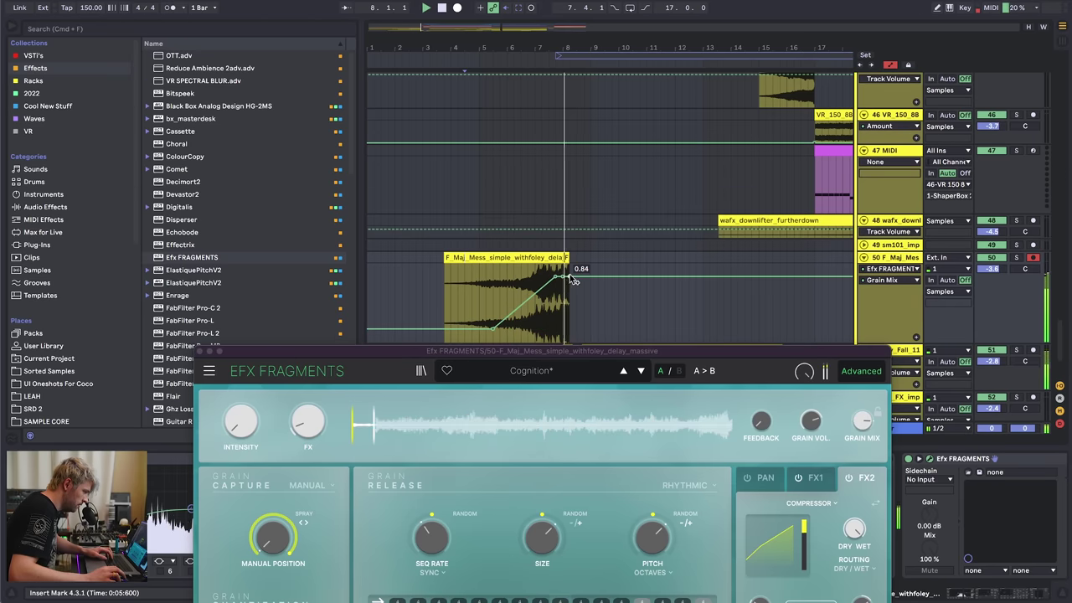
key("a")
key("space")
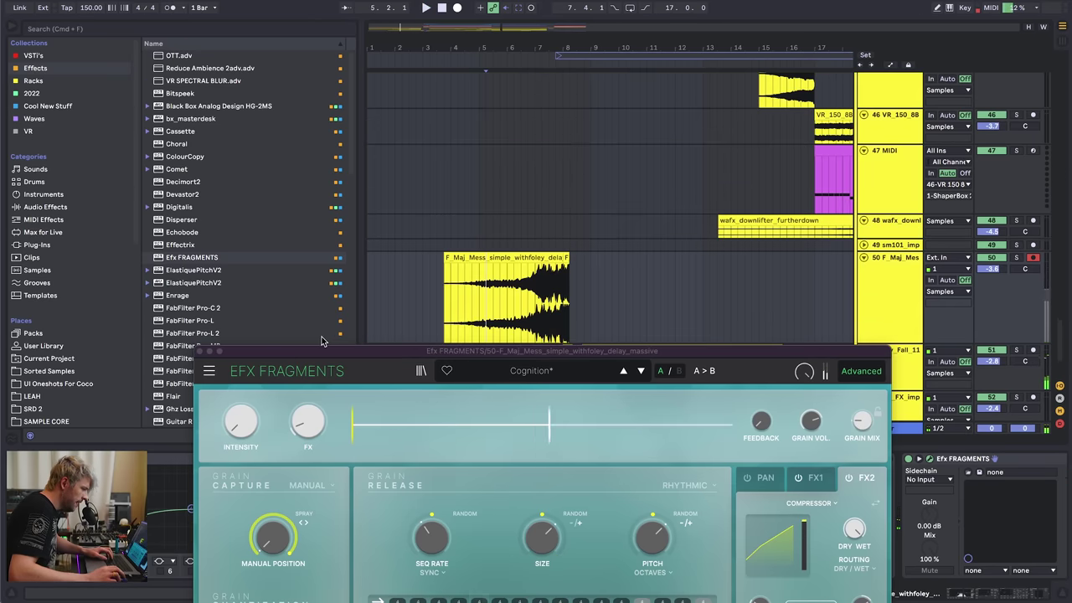
- Close the Efx FRAGMENTS window and listen to the full arrangement from 16.1.1 into bar 17
left_click(207, 350)
scroll(446, 296, "up", 15)
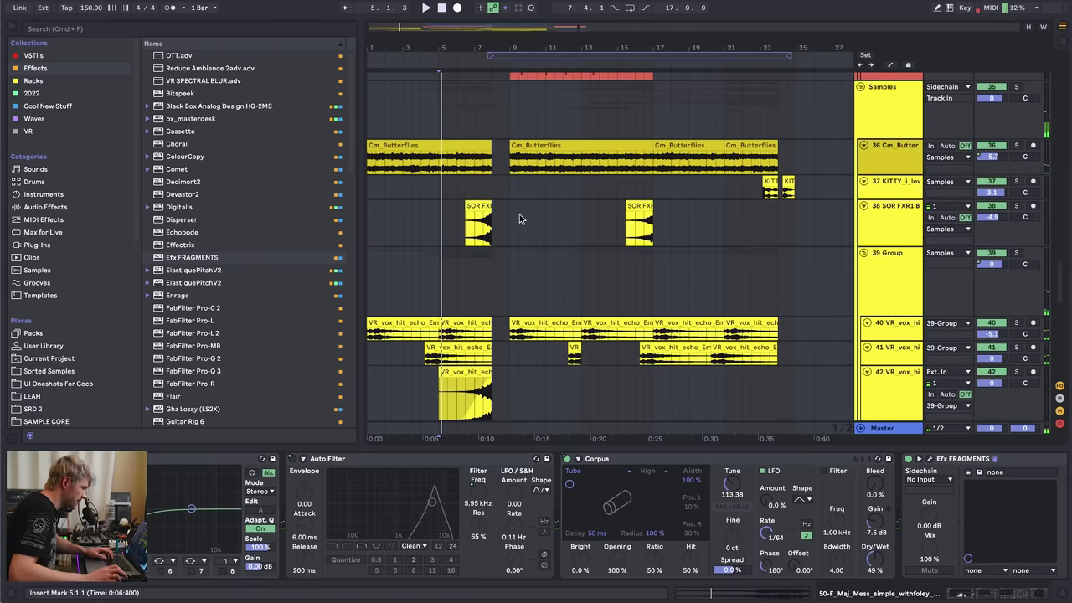
left_click(514, 208)
key("space")
scroll(582, 232, "up", 4)
left_click(637, 256)
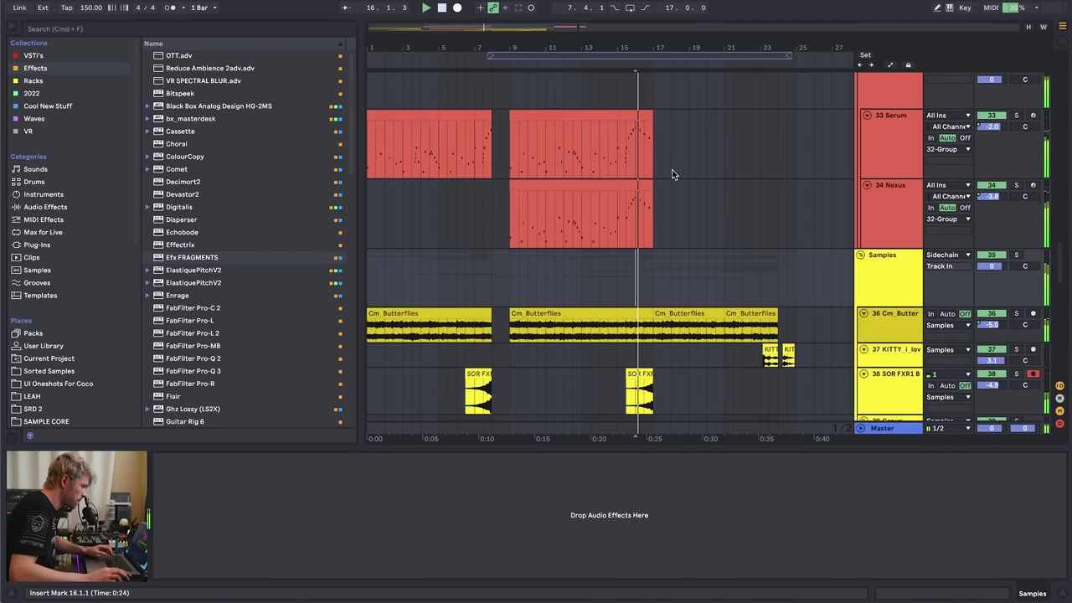
scroll(673, 172, "up", 20)
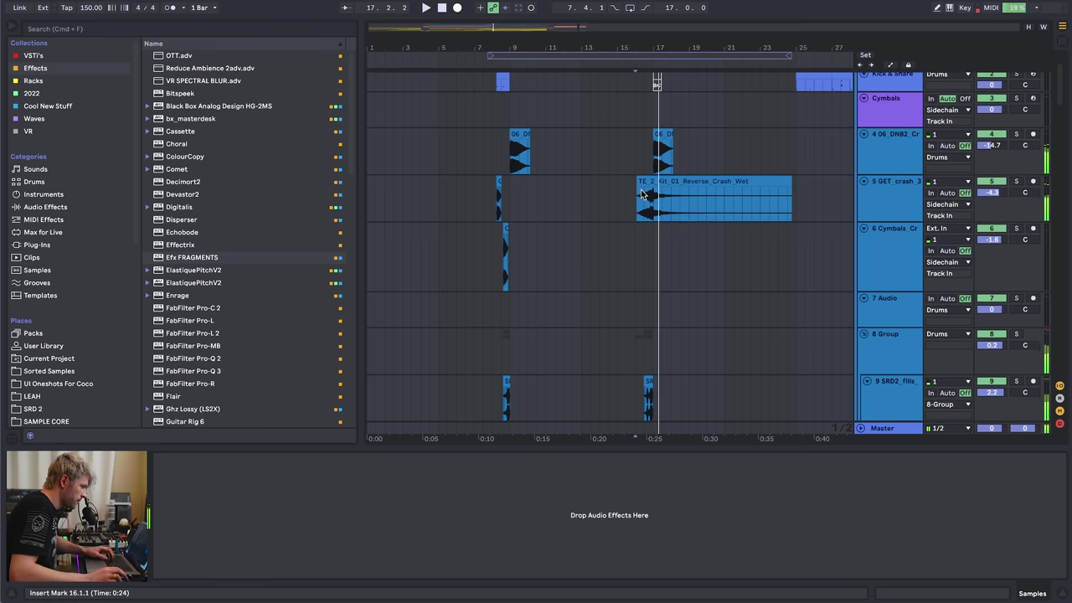
- Replay the transition from 16.1.1 to check the Reverse_Crash_Wet clip on track 5 in the mix
key("space")
left_click(641, 196)
left_click(649, 185)
left_click(639, 203)
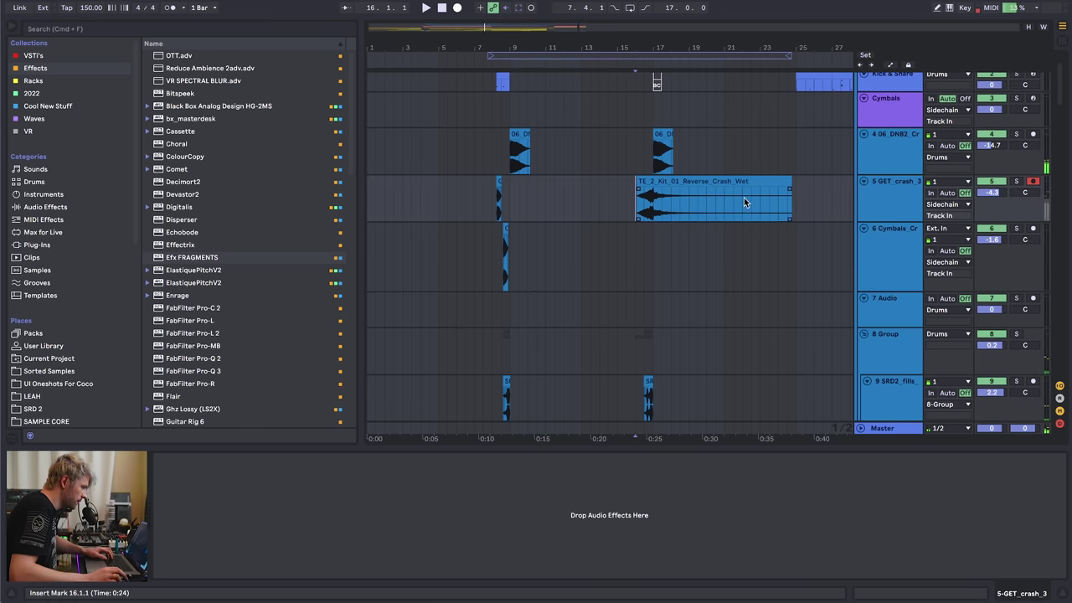
key("space")
left_click(1015, 182)
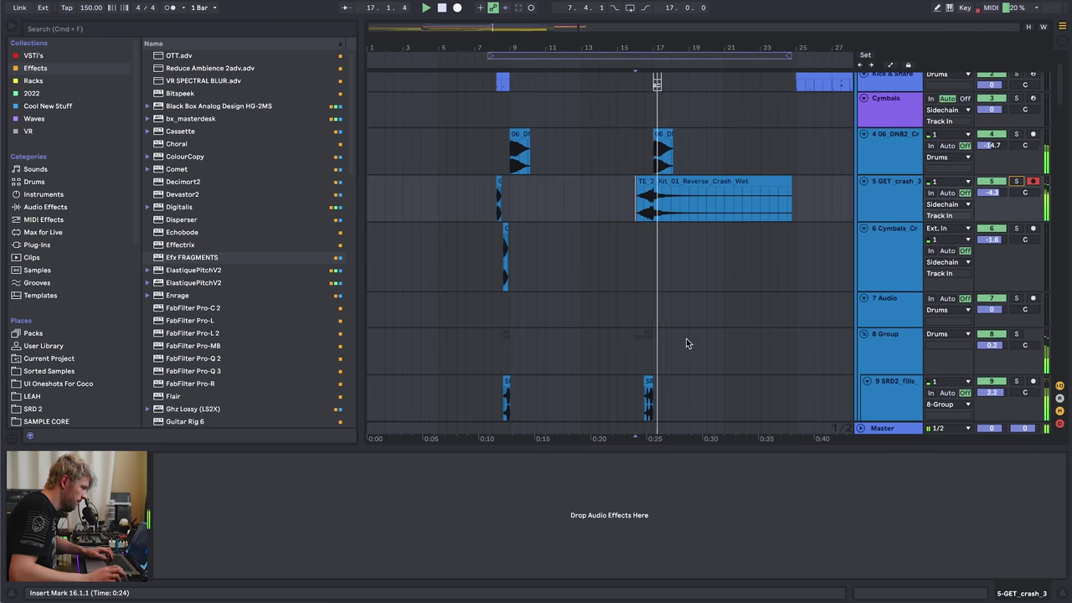
- Listen through the section from bar 17 to bar 24 while examining its vocal, riser and Samples group tracks
scroll(687, 336, "down", 20)
left_click_drag(736, 44, 725, 98)
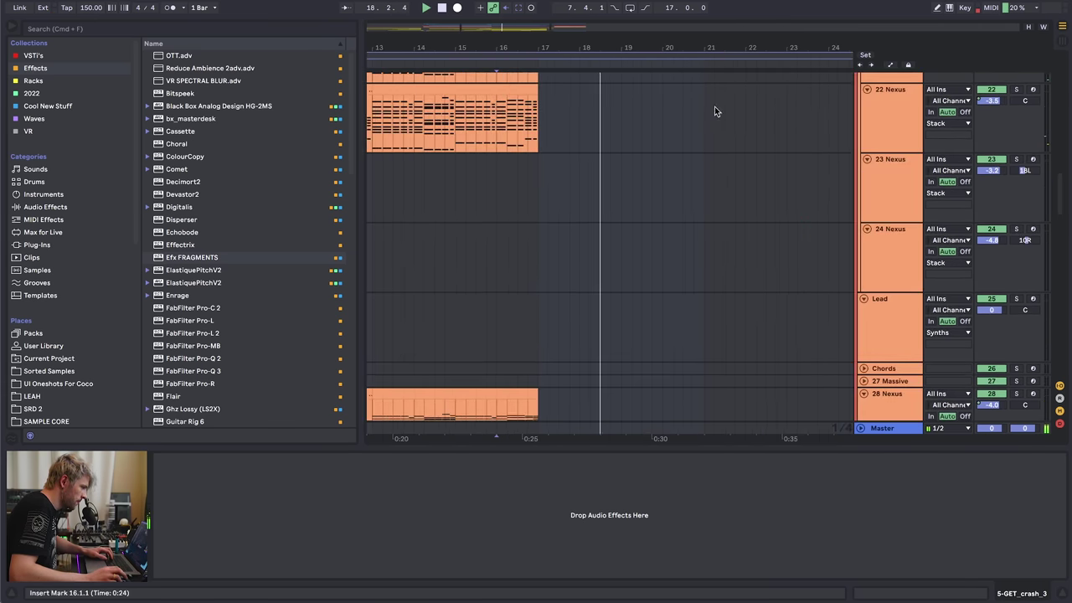
scroll(694, 180, "down", 15)
scroll(693, 173, "down", 6)
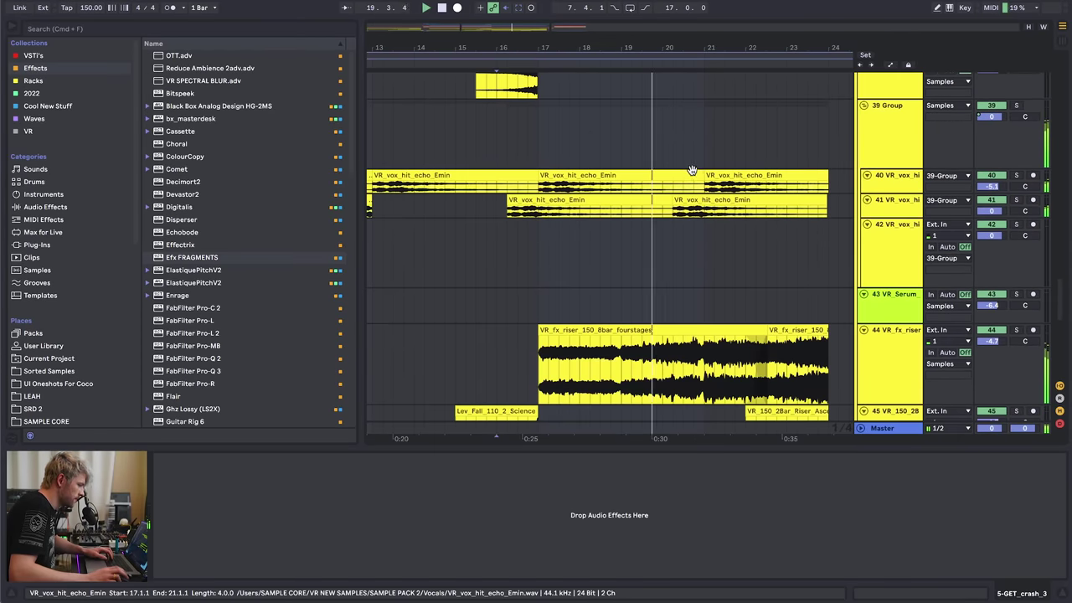
left_click_drag(699, 47, 504, 45)
scroll(591, 214, "down", 5)
scroll(596, 223, "up", 6)
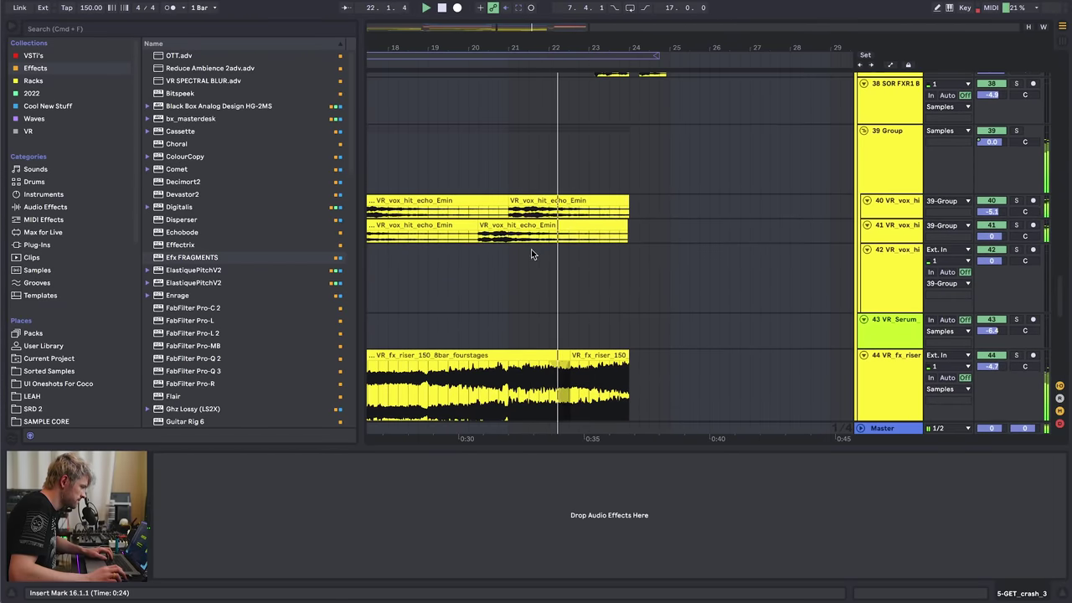
left_click(508, 233)
left_click(509, 183)
scroll(619, 191, "up", 5)
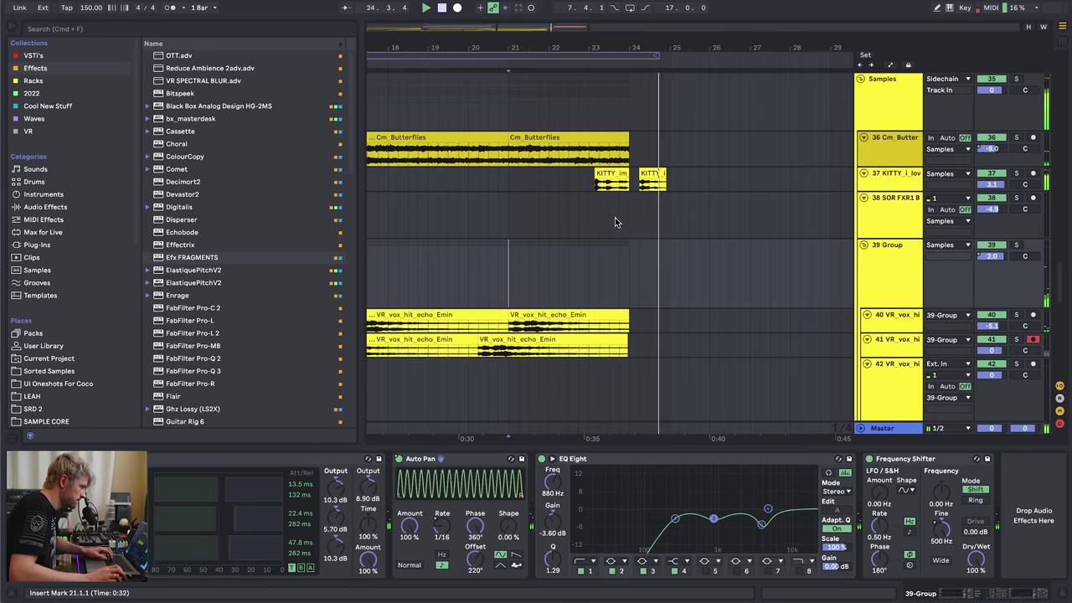
- Solo the VEC4 LoFi Beats track 14 and play it from 17.1.1
scroll(615, 216, "up", 15)
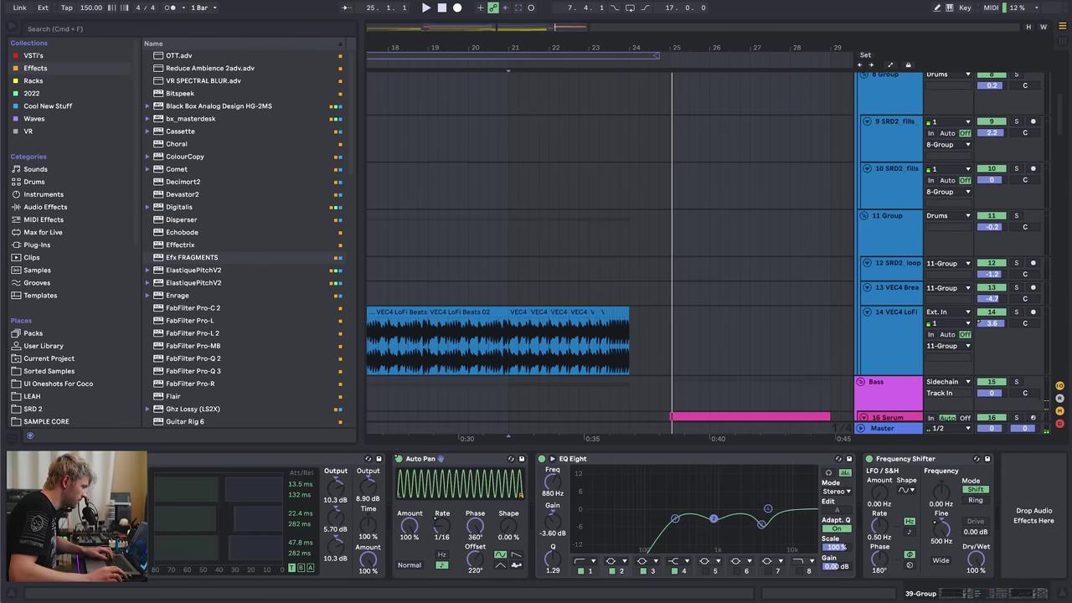
scroll(503, 134, "left", 10)
left_click(471, 351)
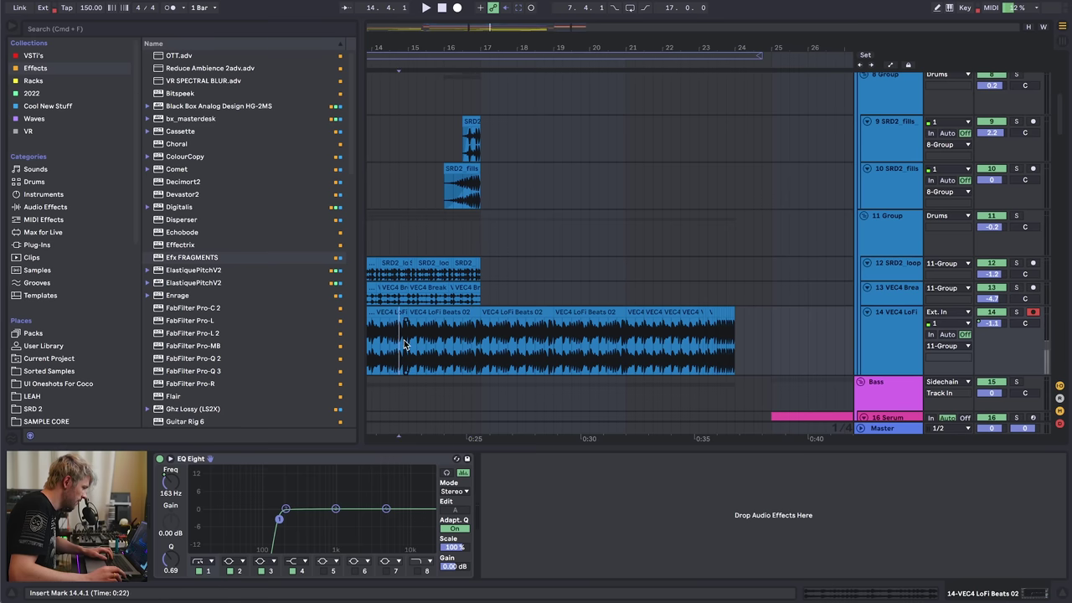
left_click_drag(404, 344, 473, 343)
left_click(481, 342)
key("space")
left_click(1016, 312)
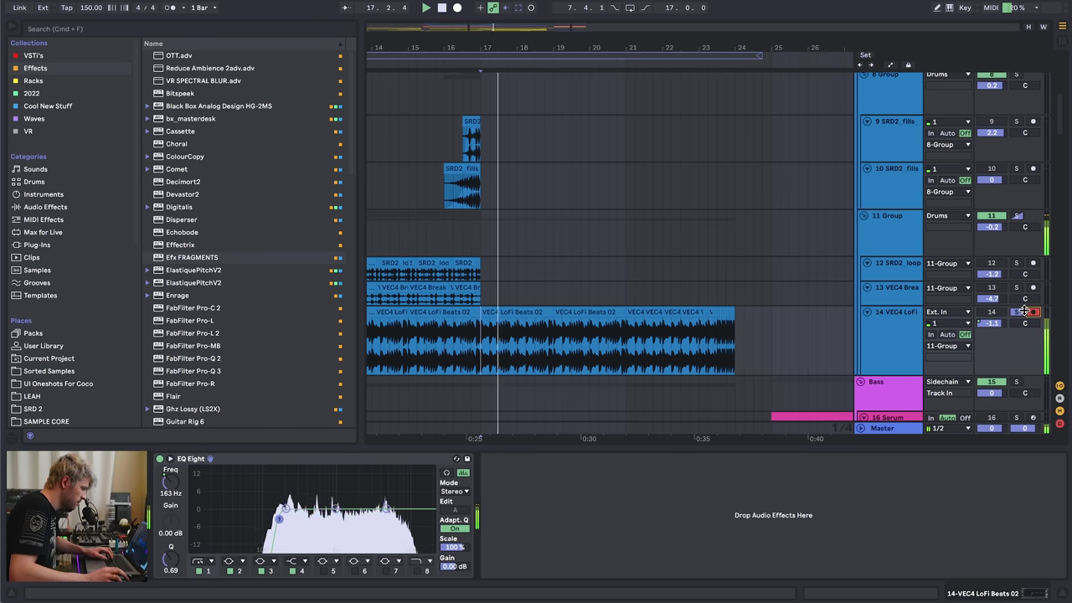
- Automate EQ Eight to switch on from 17.1.1 on the VEC4 LoFi Beats track and play the result
left_click(893, 237)
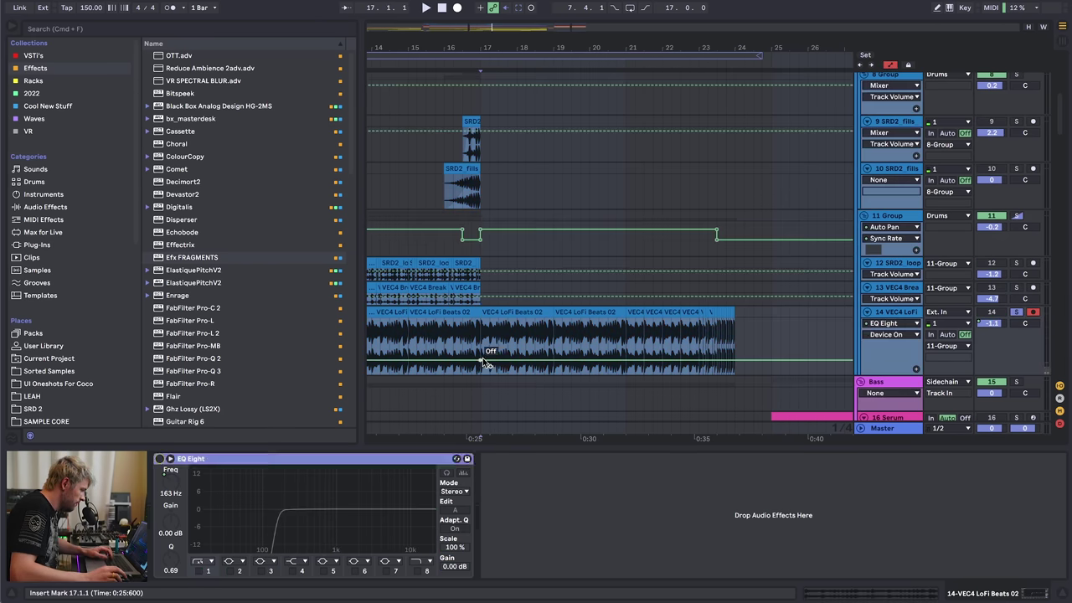
left_click_drag(482, 360, 481, 342)
key("a")
key("space")
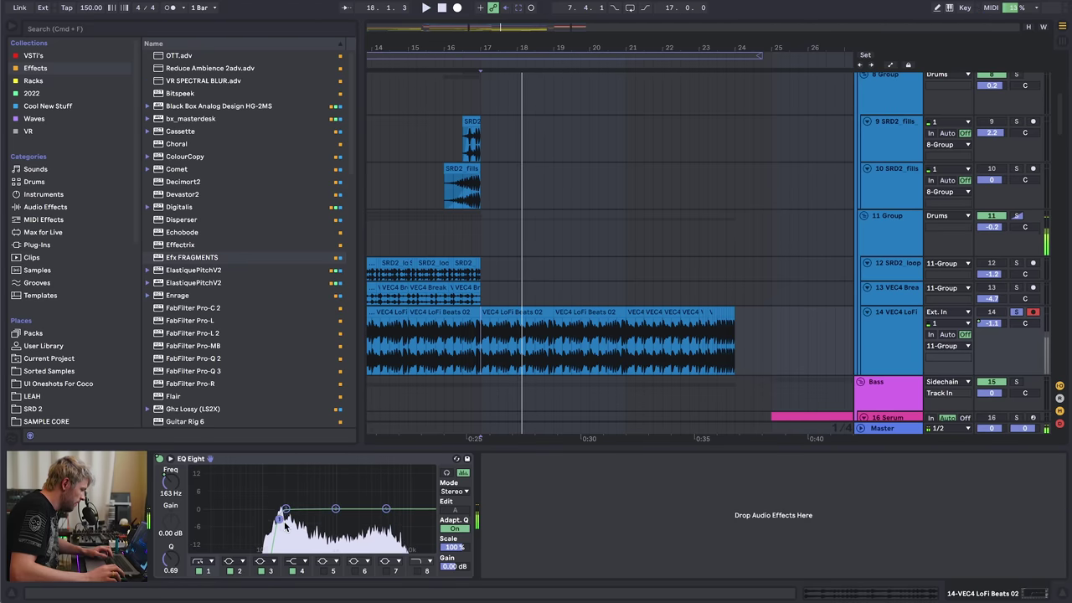
key("space")
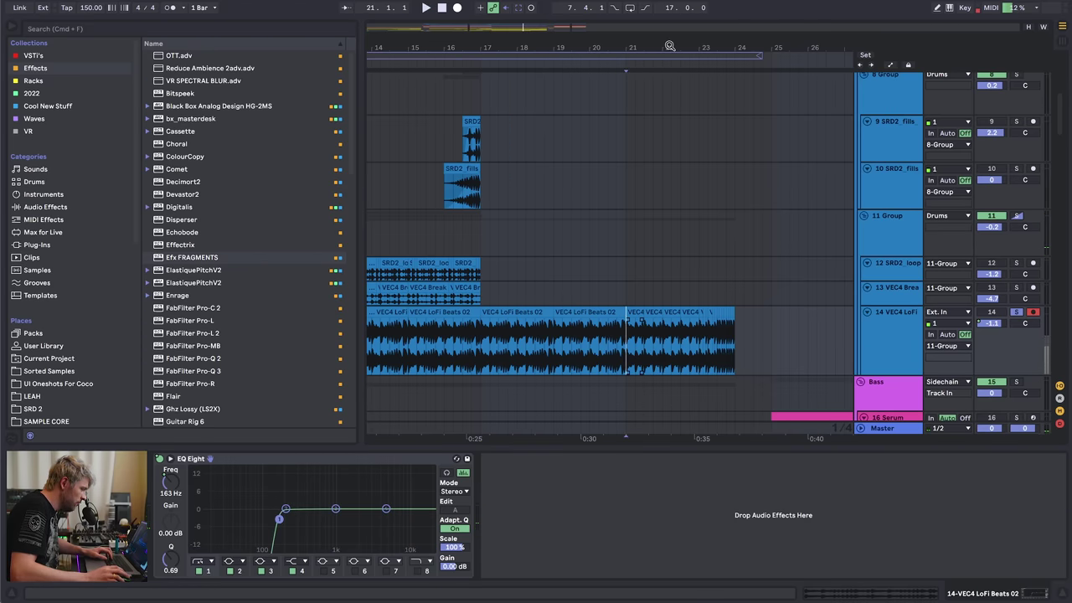
- Play the LoFi beats from 21.1.1, then unsolo track 14 and listen to the full mix from 22.1.1
left_click_drag(670, 46, 674, 209)
key("space")
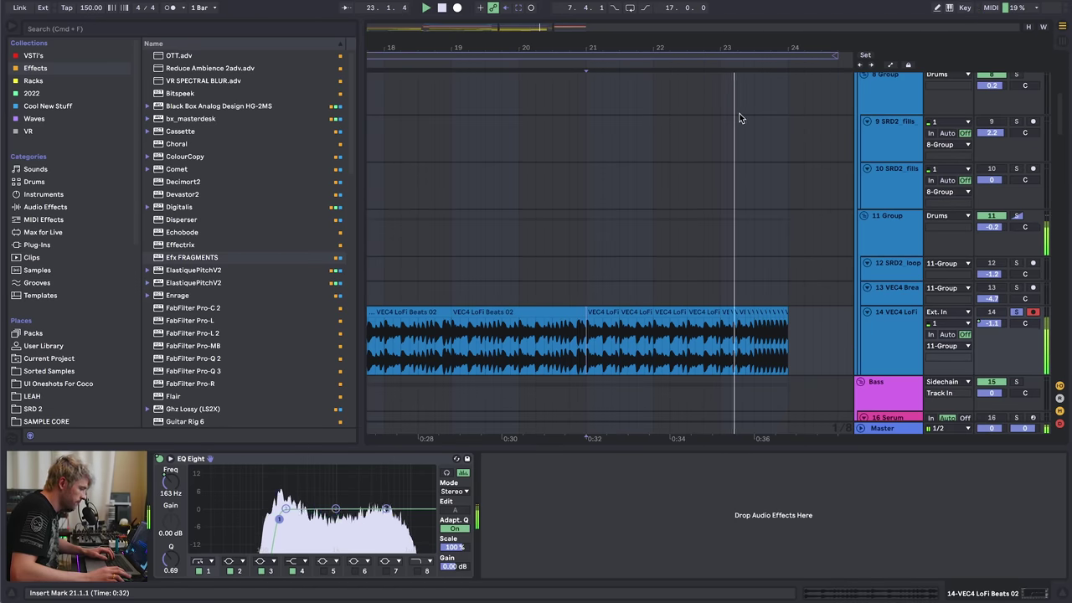
key("space")
left_click(753, 339)
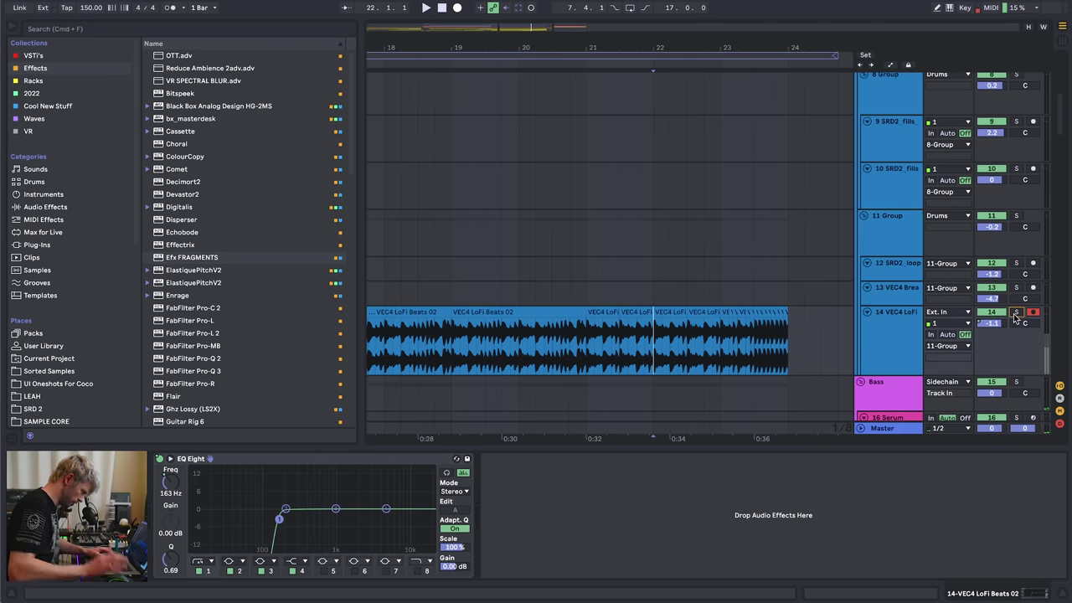
key("space")
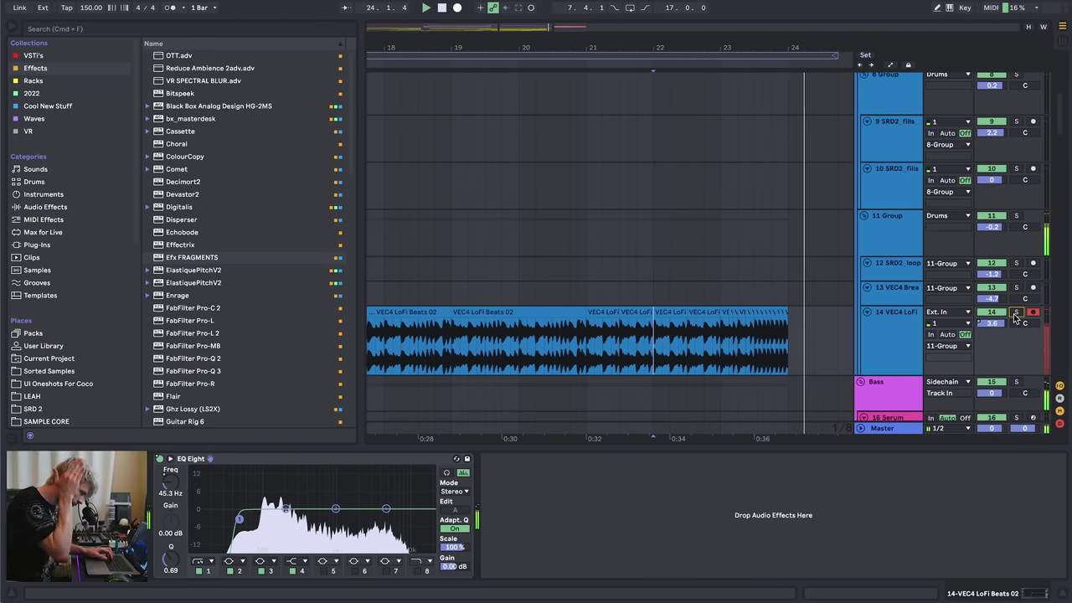
key("space")
- Examine the drum and bass tracks around bars 21 to 25, where the build-up leads into the drop
key("a")
scroll(697, 101, "down", 5)
key("a")
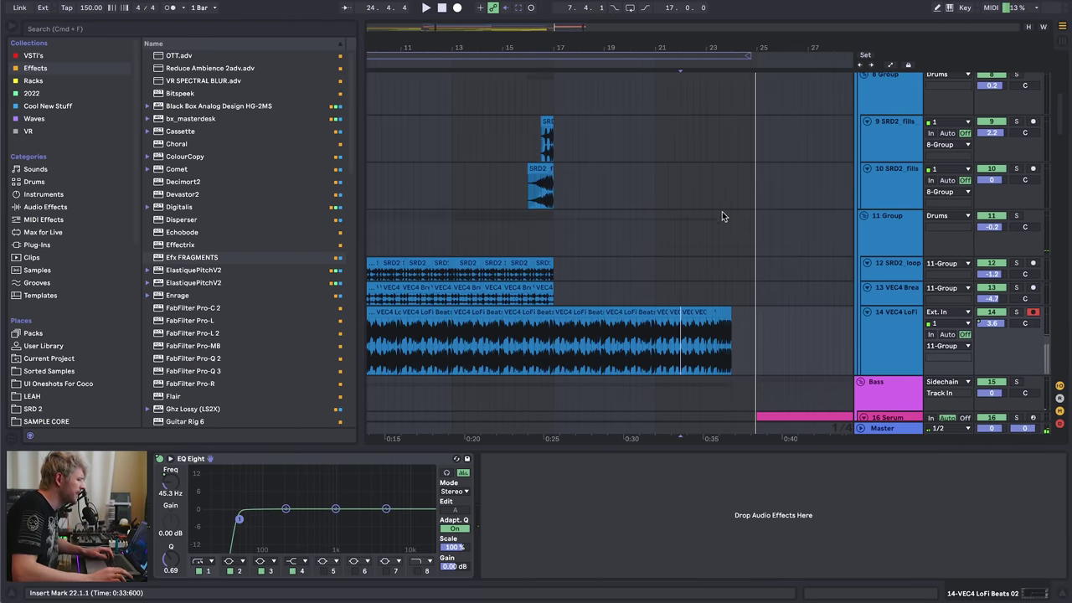
left_click(724, 214)
scroll(723, 175, "up", 6)
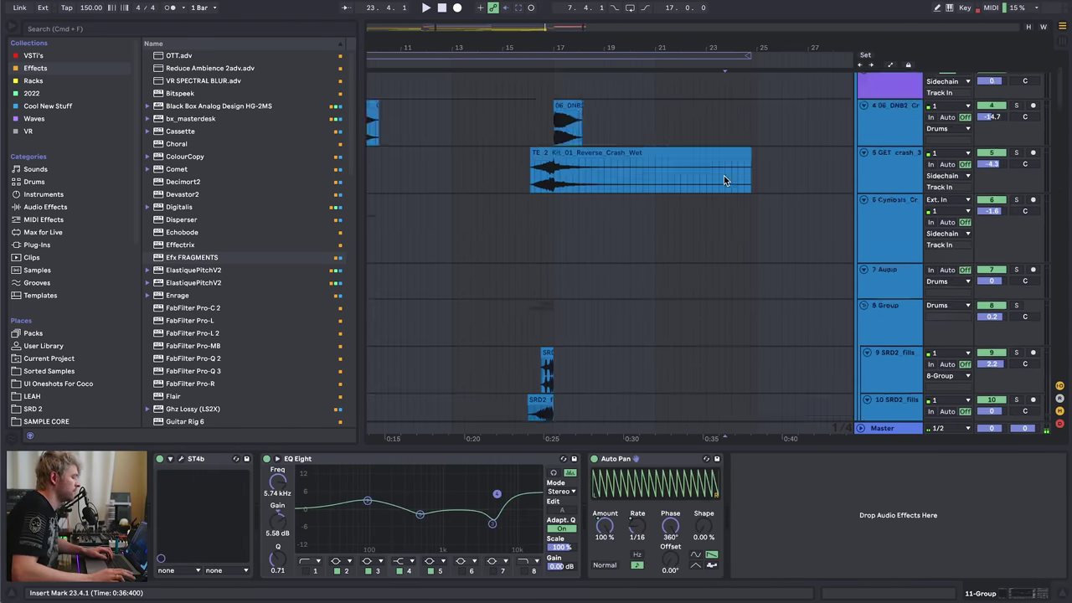
left_click_drag(758, 45, 578, 71)
left_click(563, 133)
scroll(559, 277, "down", 6)
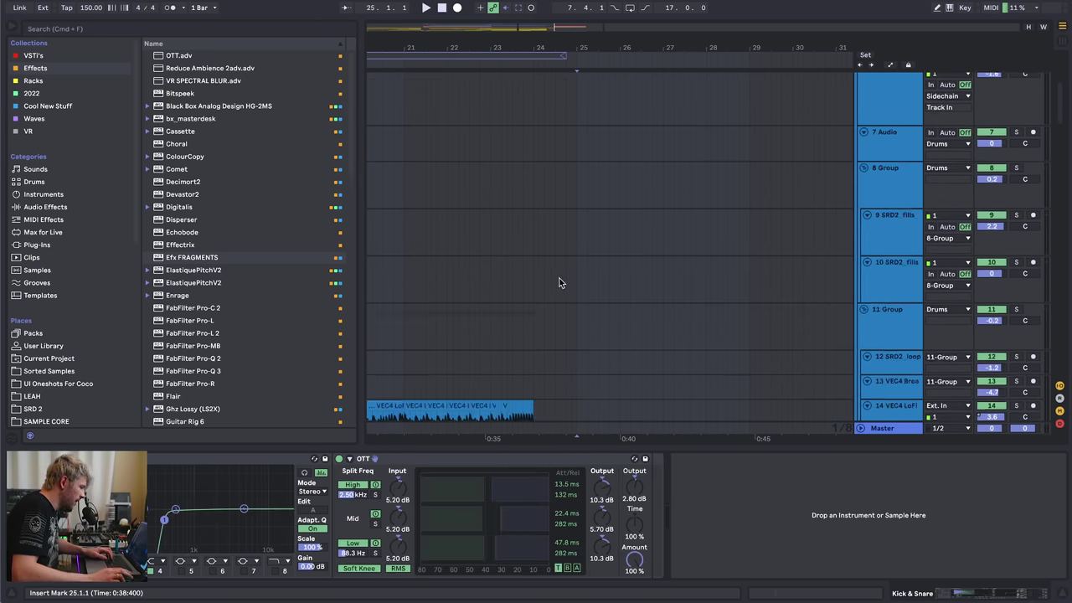
mouse_move(468, 53)
left_mouse_down()
mouse_move(487, 74)
mouse_move(470, 63)
left_mouse_up()
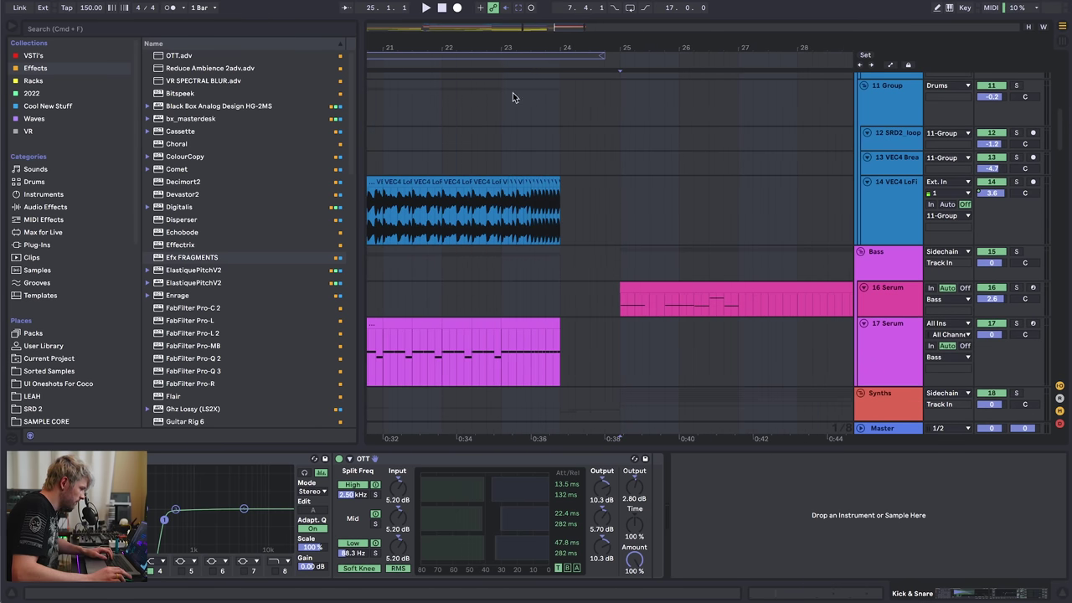
scroll(595, 251, "up", 6)
scroll(575, 234, "down", 8)
left_click(574, 233)
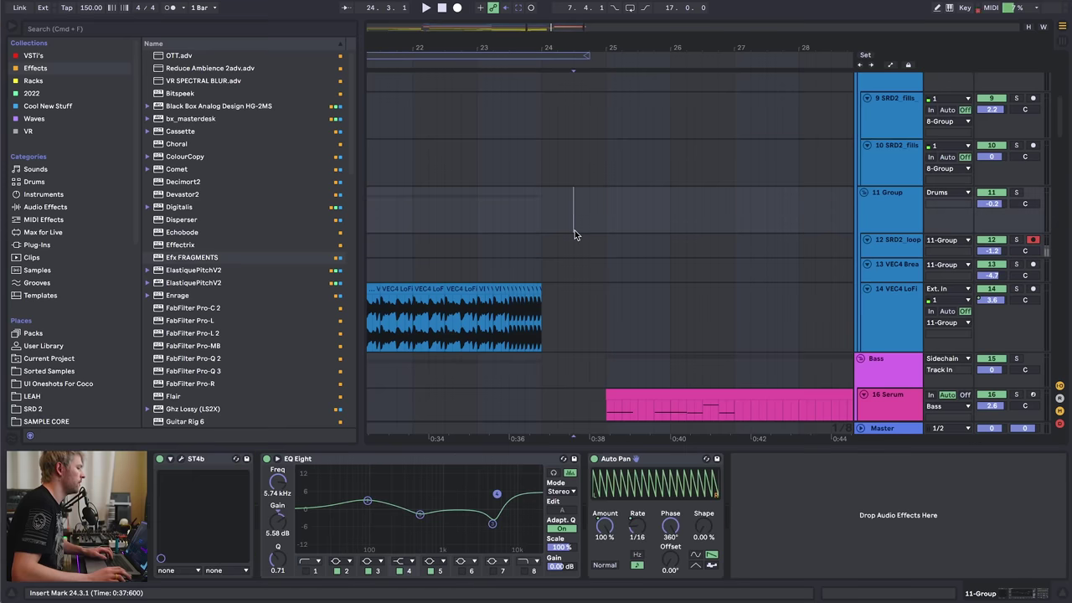
- Play the start of the drop from 25.1.1 while examining the drum and bass tracks
left_click_drag(582, 47, 526, 175)
scroll(583, 263, "down", 6)
key("space")
scroll(577, 186, "up", 4)
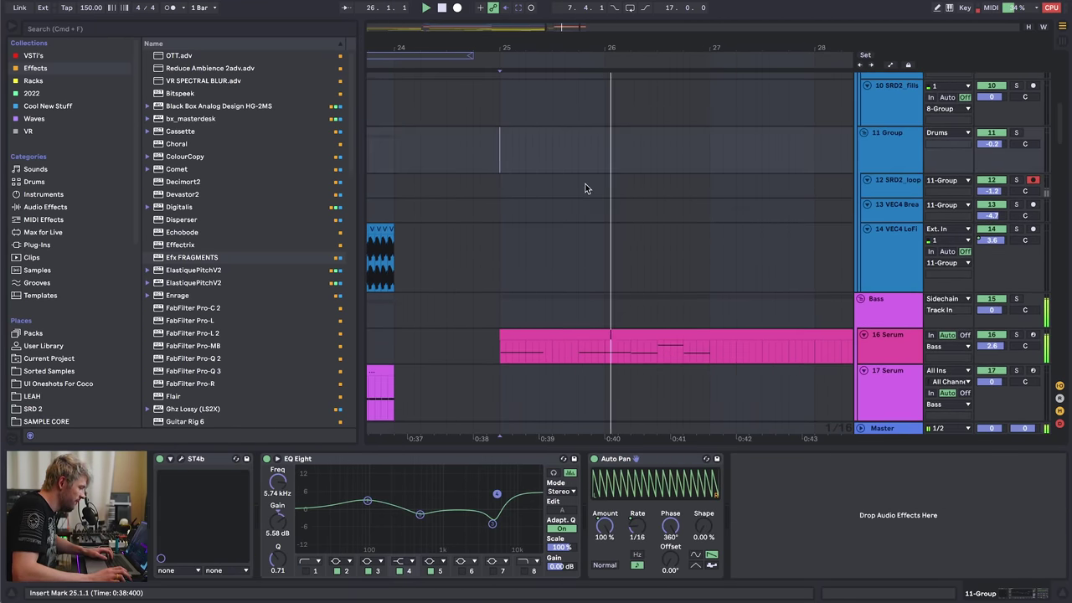
key("space")
- Shorten the first B0 note of the 16 Serum bass clip at bar 25 so it ends at 1.2.3
left_click_drag(544, 160, 576, 168)
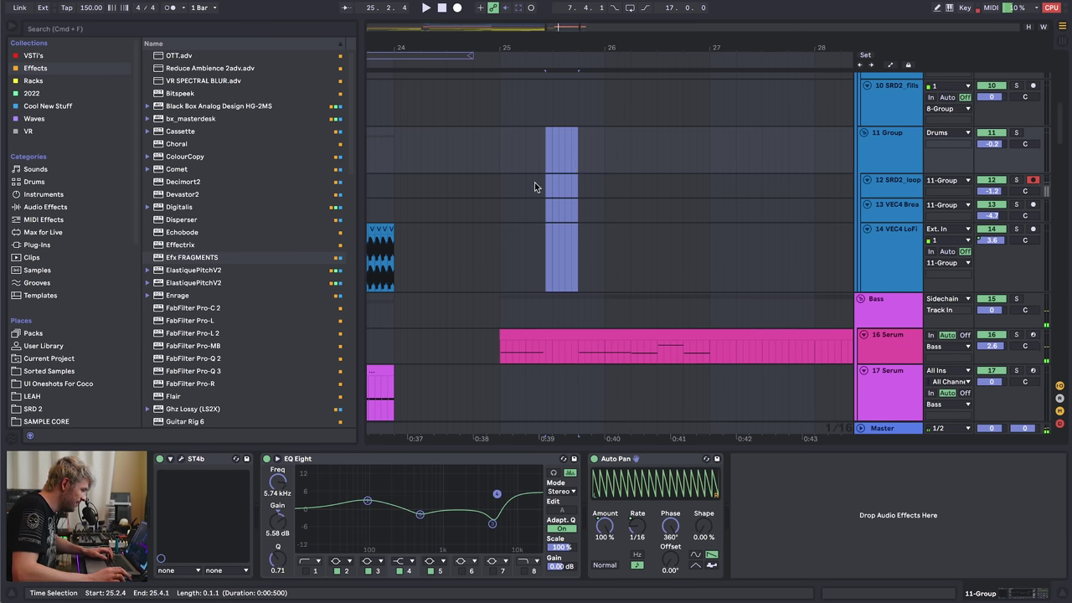
left_click(532, 185)
left_click_drag(557, 47, 557, 80)
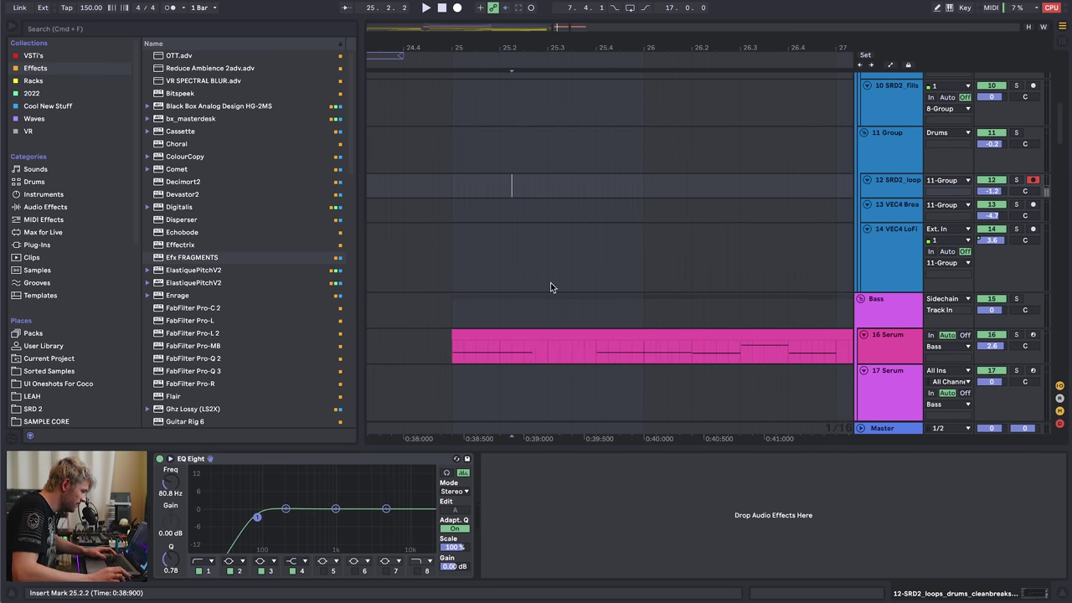
double_click(544, 334)
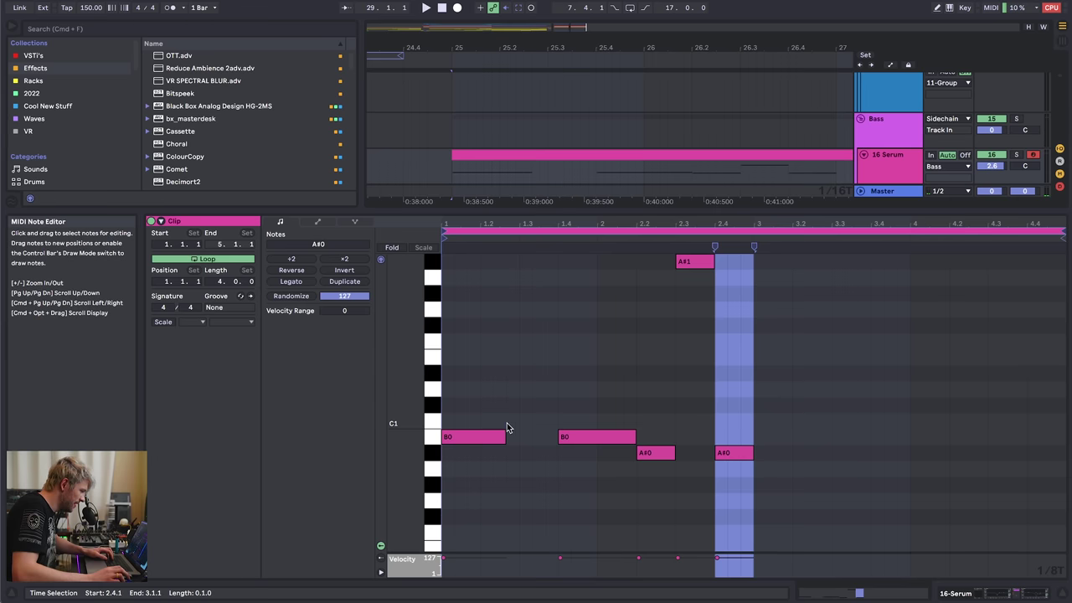
left_click(510, 424)
left_click(508, 436)
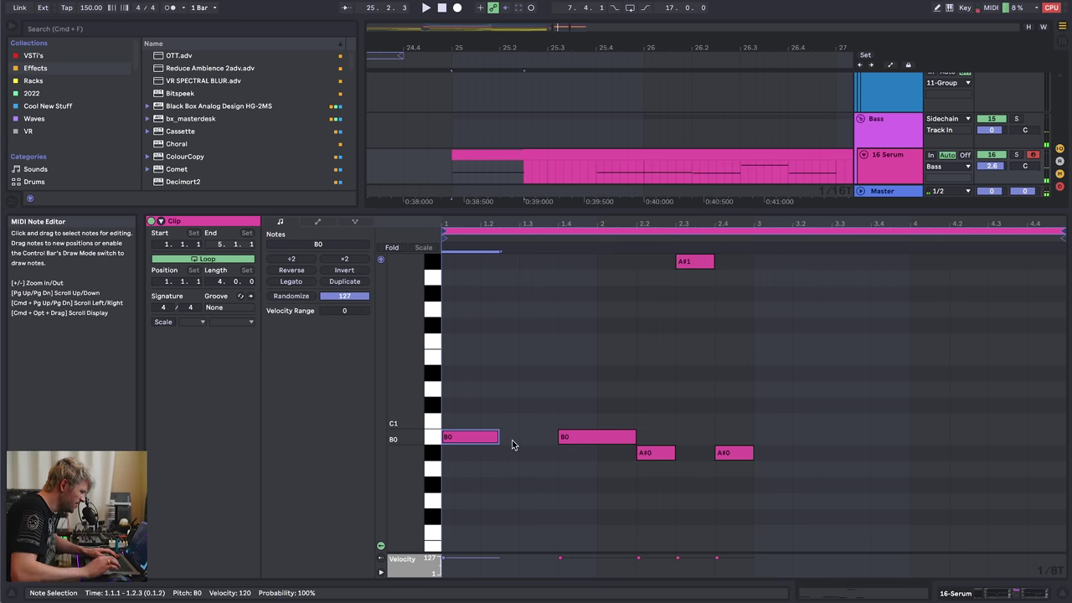
left_click(455, 175)
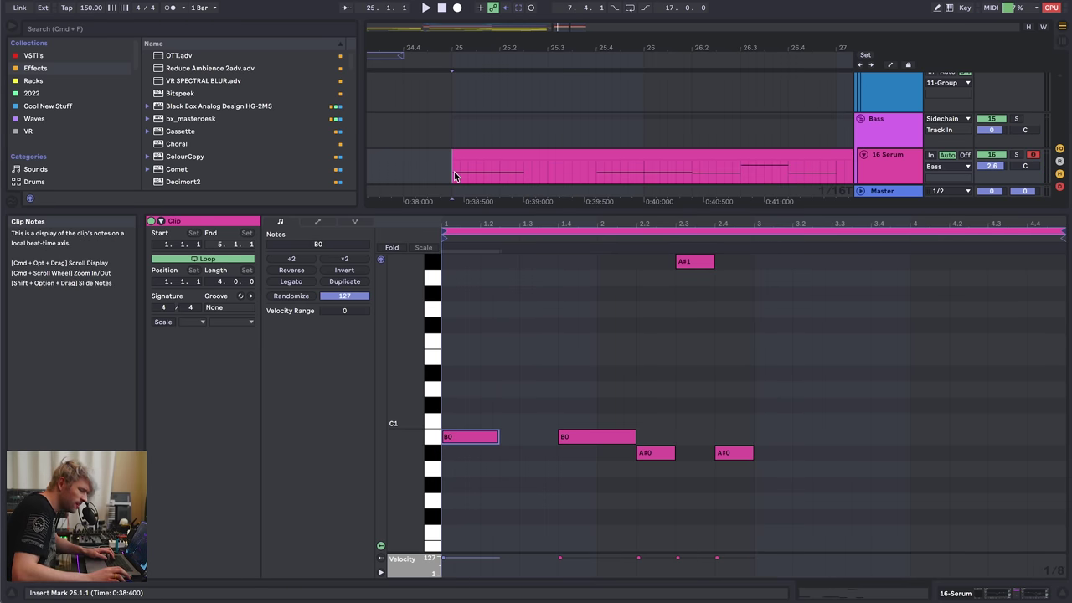
- Add a MIDI track below 17 Serum in the Bass group and replay the drop from 25.1.1
left_click_drag(456, 48, 458, 194)
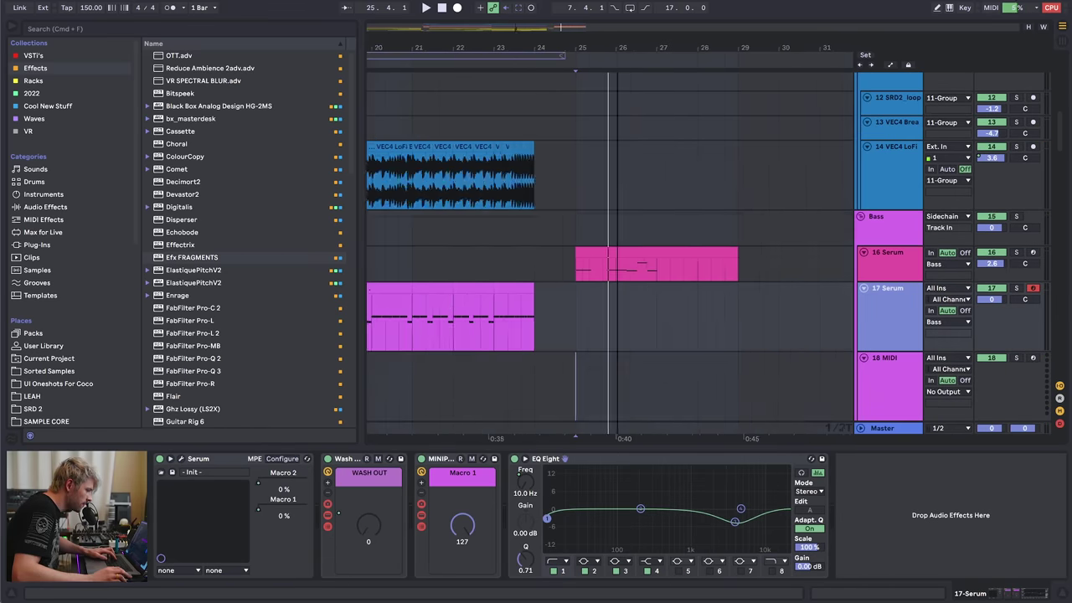
left_click_drag(617, 47, 558, 117)
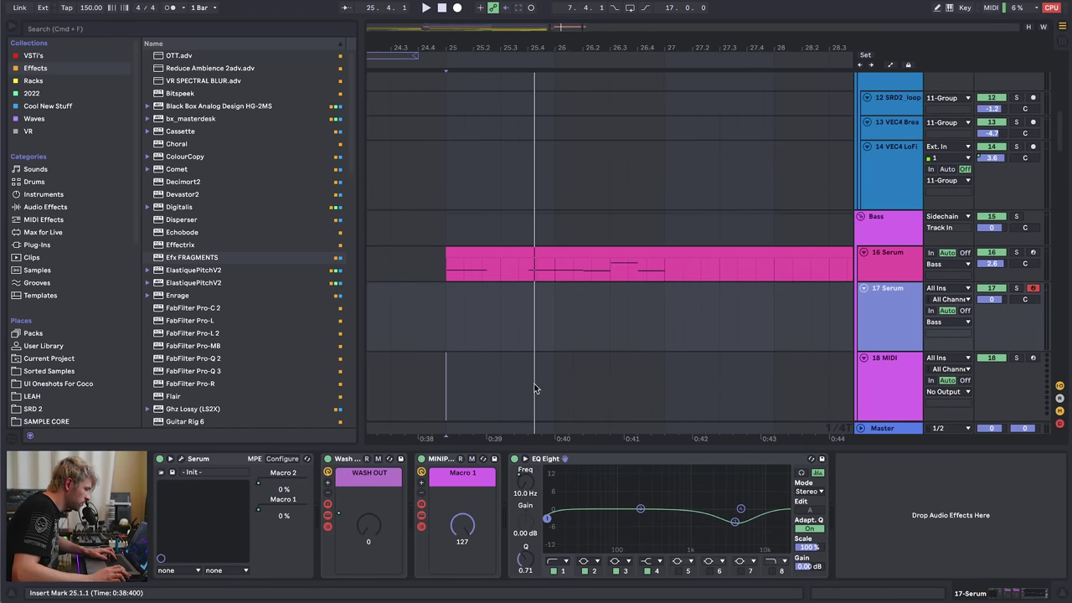
left_click(449, 363)
key("space")
key("space")
- Create an empty MIDI clip from 25.3.1 to 25.4.1 on the 18 MIDI track
left_click(487, 349)
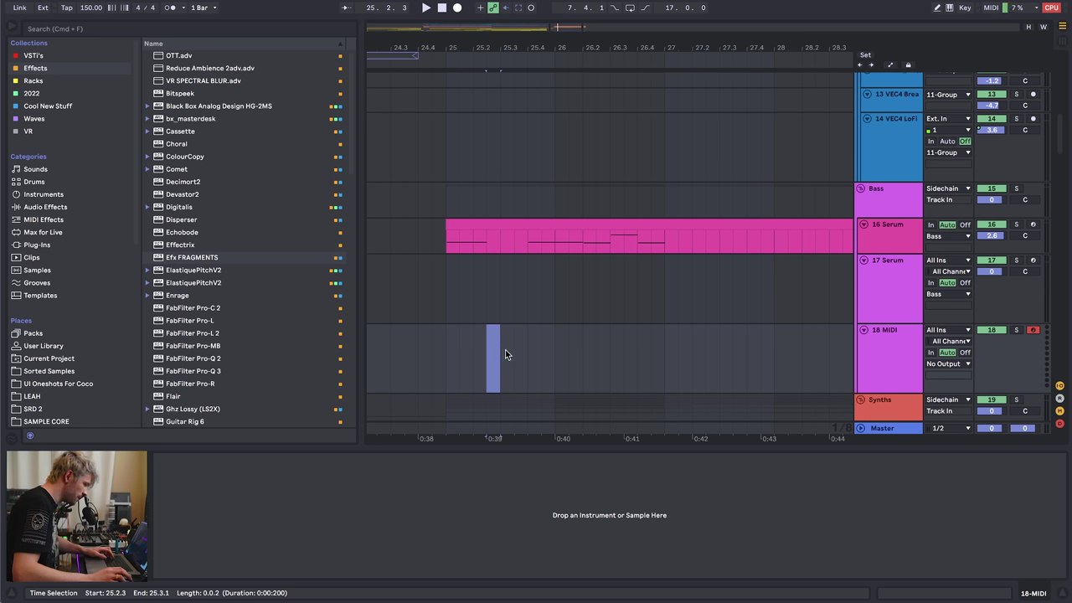
left_click_drag(503, 348, 526, 351)
key("super+shift+m")
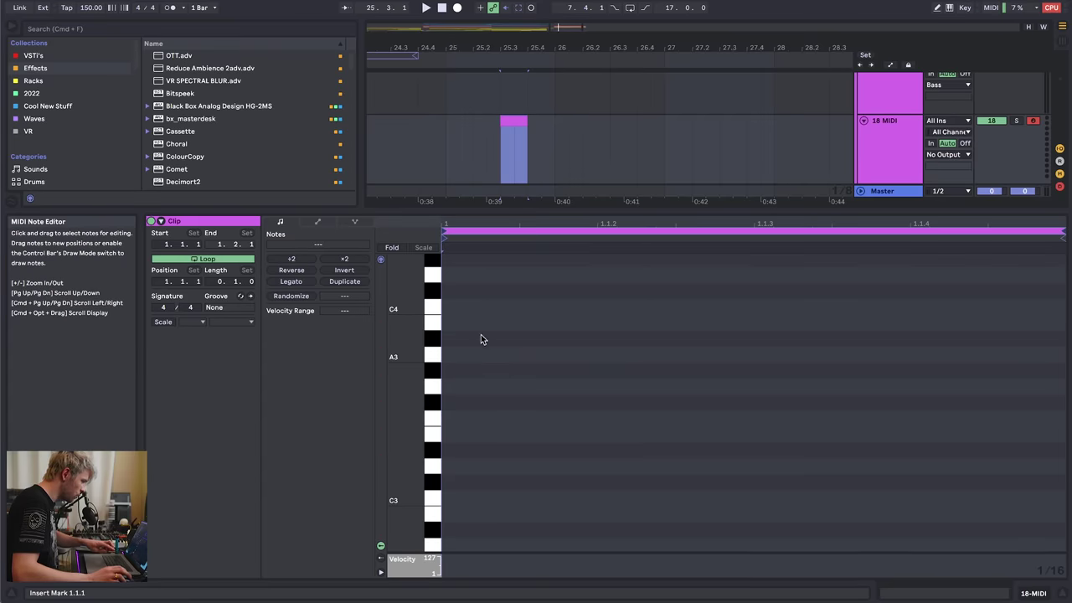
key("shift+Tab")
- Load Serum from the VSTi's collection onto the 18 MIDI track and close its plug-in window
left_click(34, 55)
left_click_drag(176, 307, 891, 145)
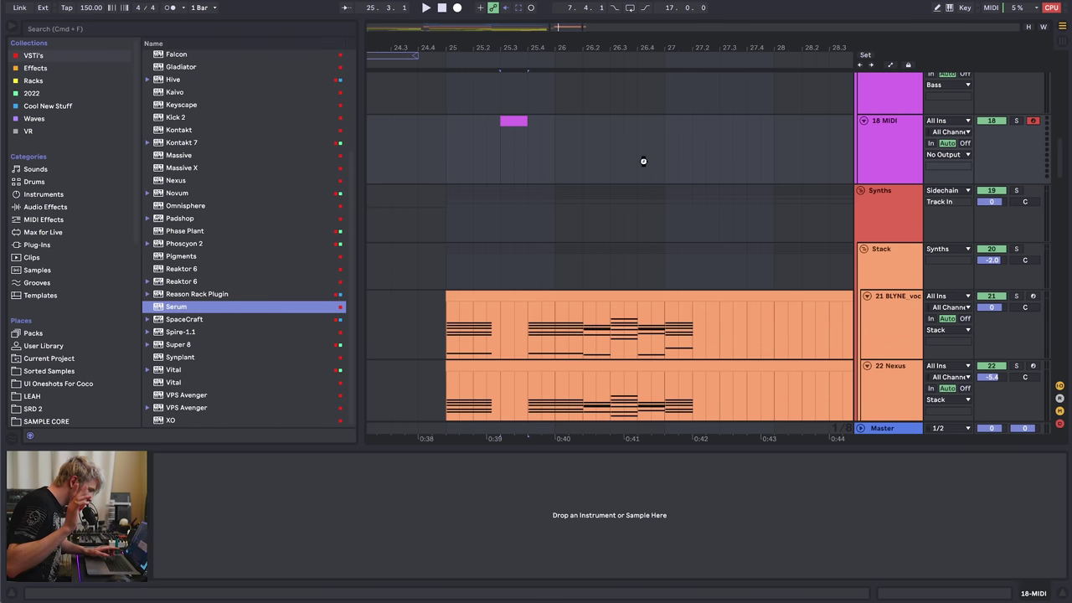
left_click_drag(643, 160, 692, 140)
left_click(213, 204)
double_click(804, 138)
left_click(692, 140)
left_click(810, 118)
left_click_drag(512, 49, 513, 44)
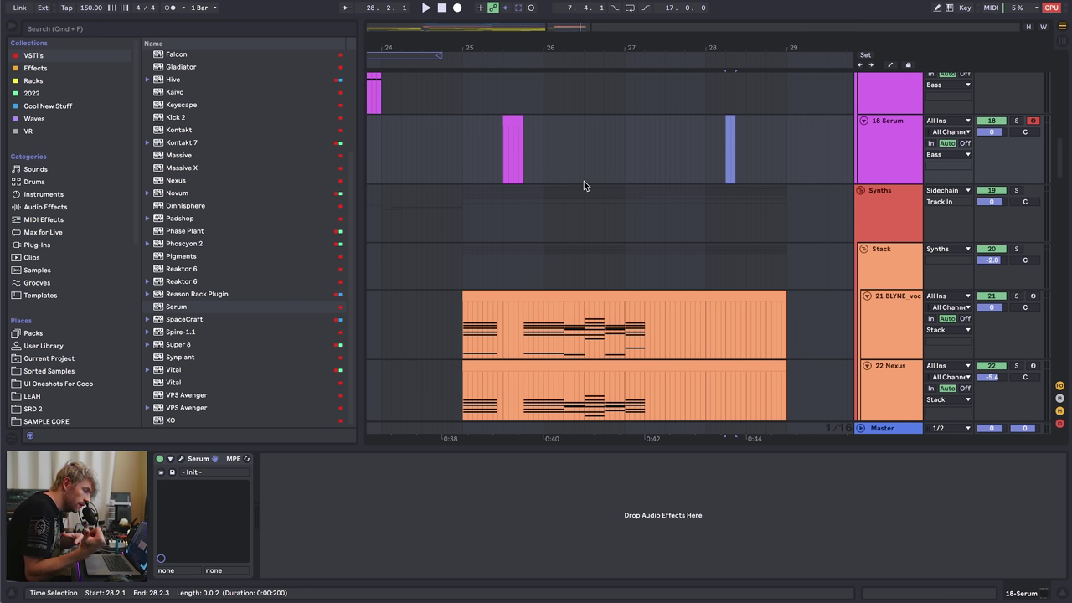
- Fill the 18 Serum clip with one sustained note and set Serum's downward pitch-bend range to -12
left_click(514, 121)
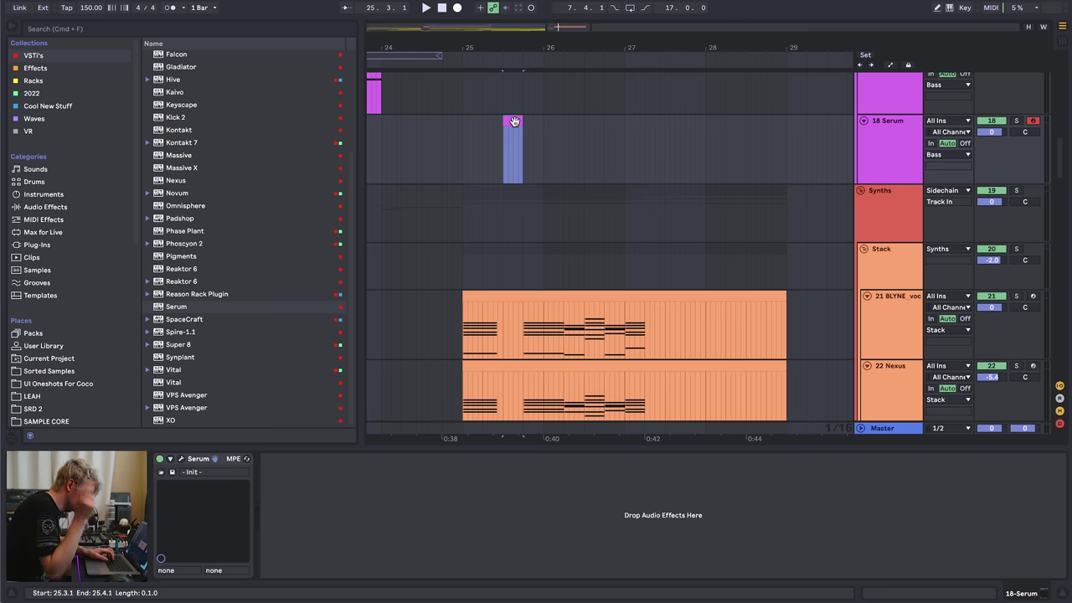
key("space")
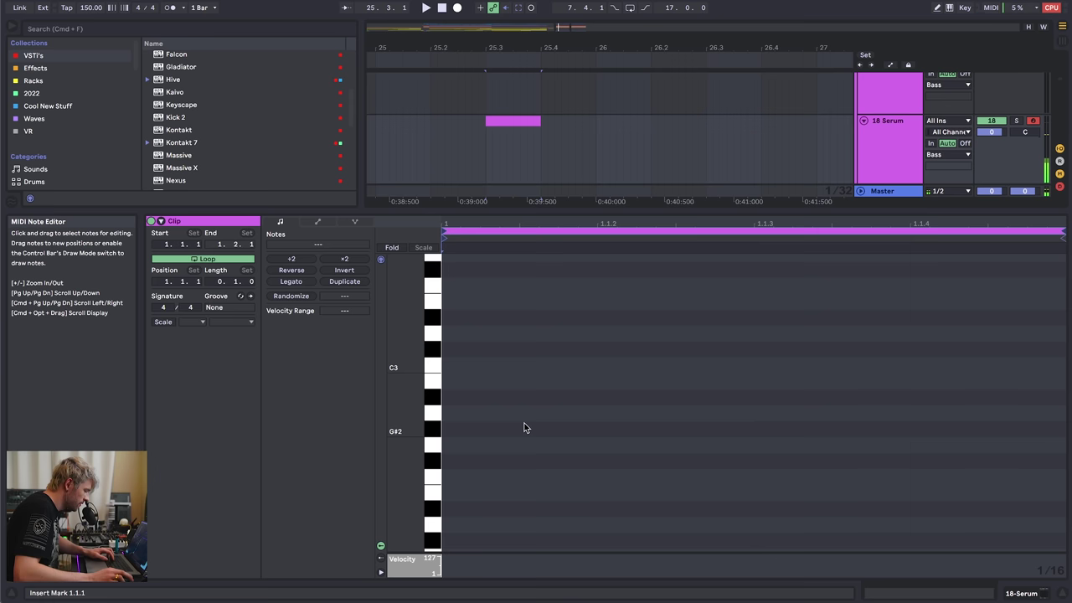
scroll(524, 423, "down", 3)
left_click(430, 505)
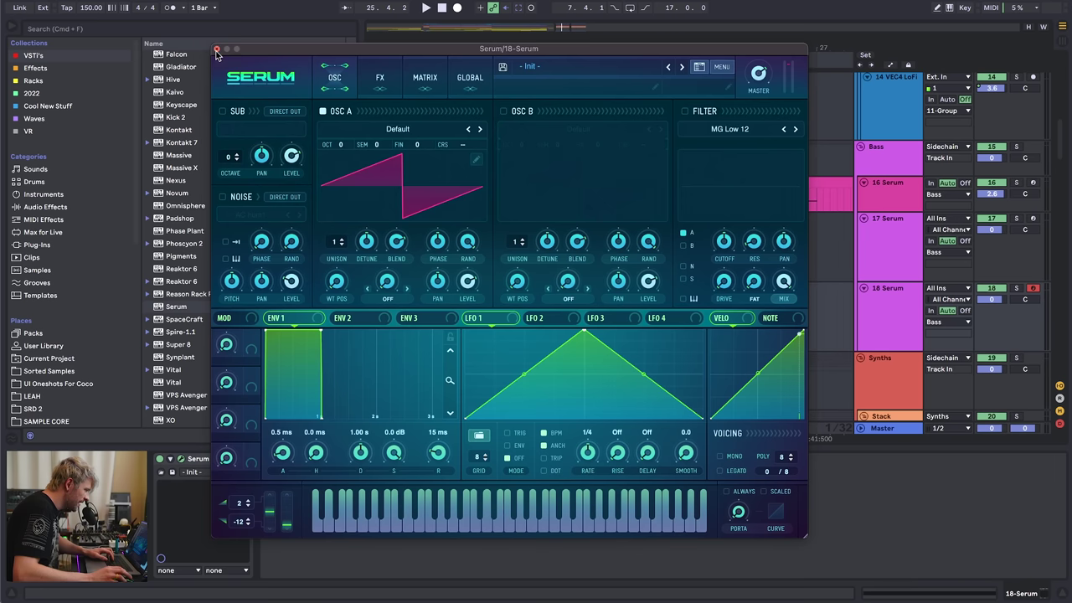
left_click(216, 49)
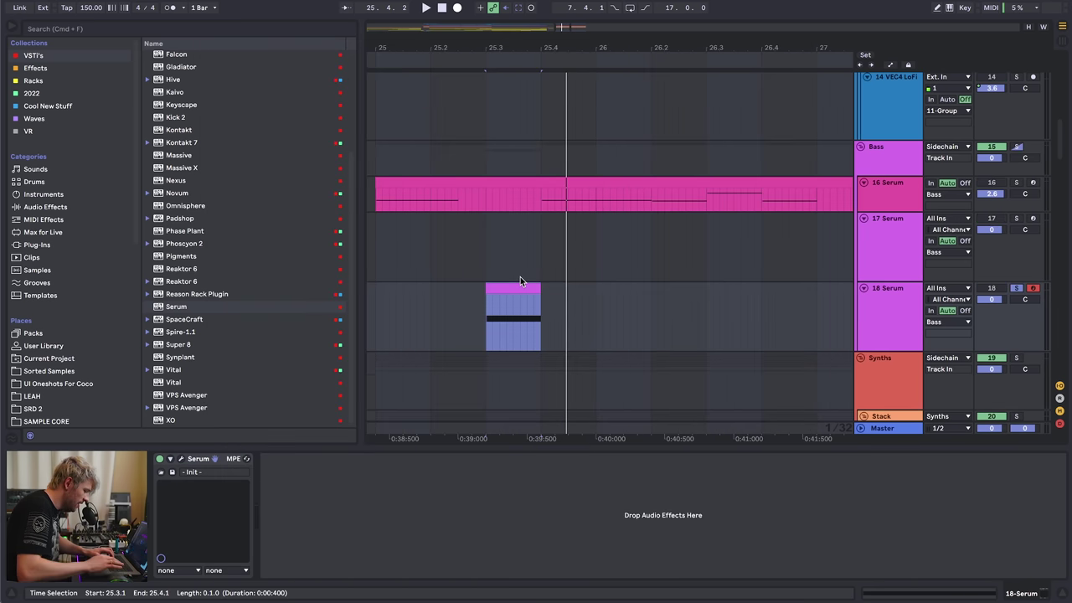
- Draw Serum Pitch Bend automation on track 18 that curves upward from 25.3.1 and drops back by 25.4.1
key("a")
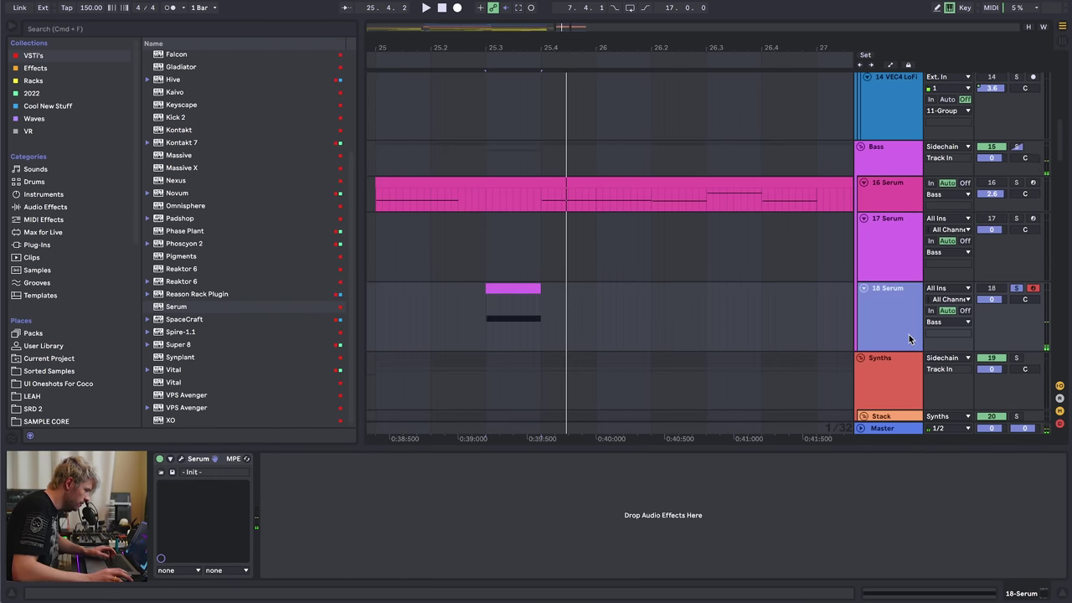
left_click(489, 304)
left_click(500, 322)
mouse_move(493, 322)
left_mouse_down()
mouse_move(485, 350)
mouse_move(533, 349)
mouse_move(507, 322)
left_mouse_up()
key("space")
key("space")
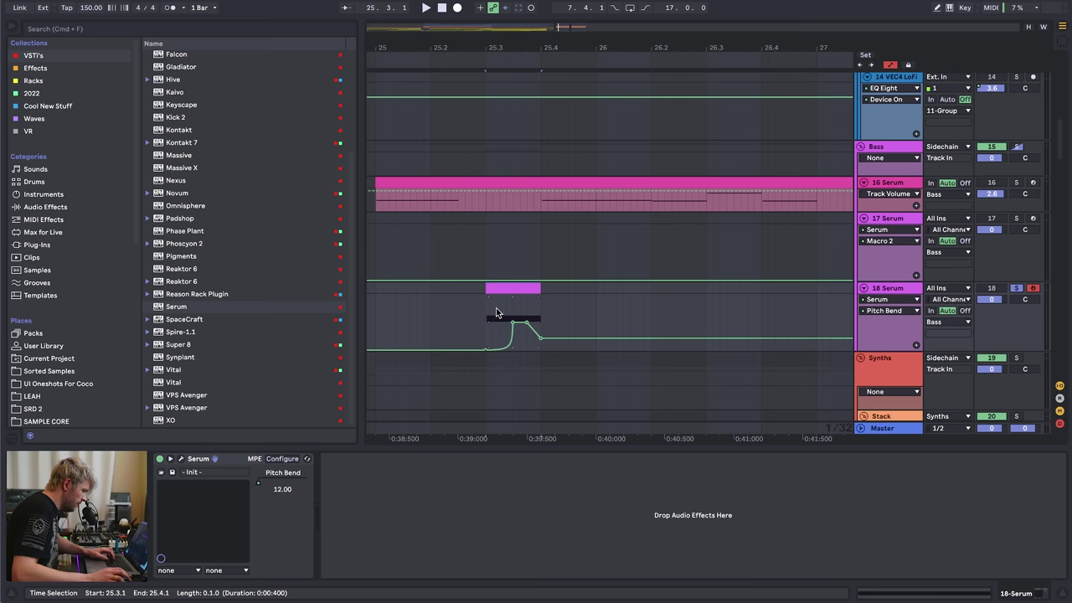
left_click(478, 312)
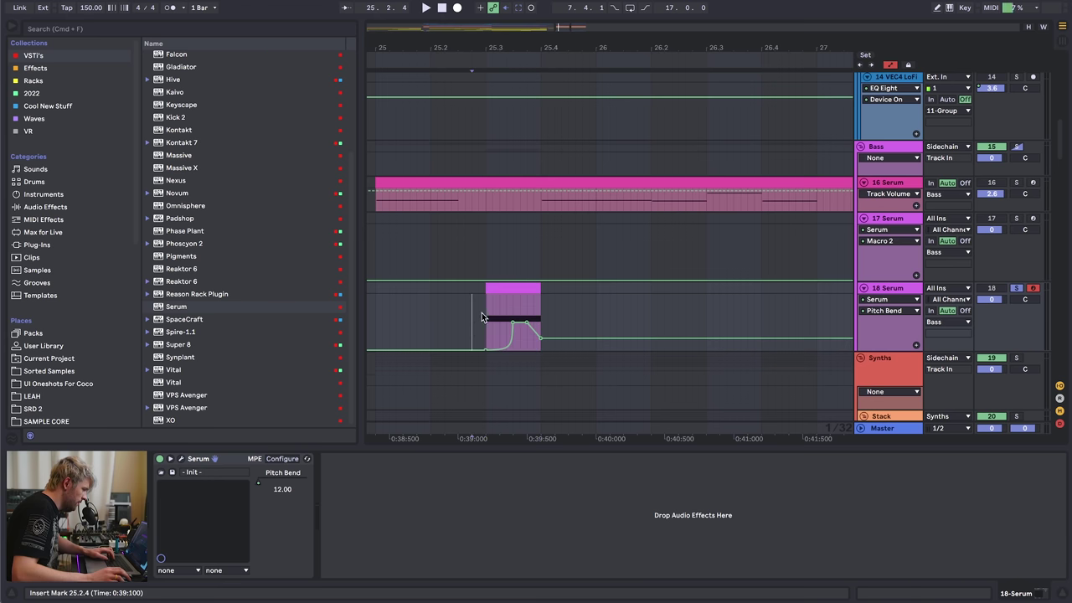
left_click(494, 287)
left_click_drag(493, 322, 500, 323)
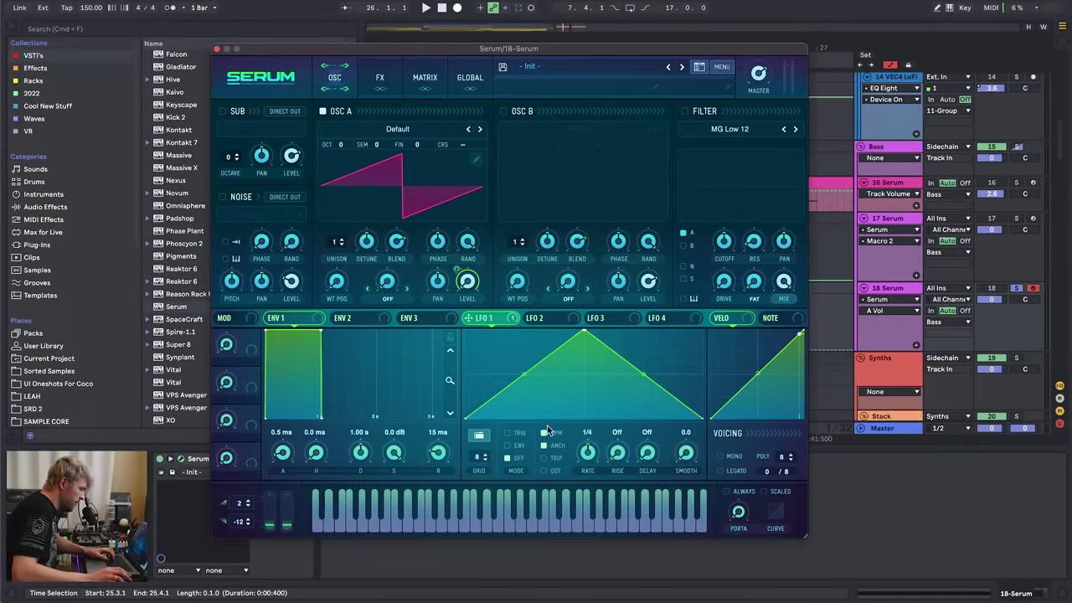
- Modulate Osc A's level with LFO 1 and bend both slopes of the LFO into a rounded shape
left_click_drag(524, 375, 528, 352)
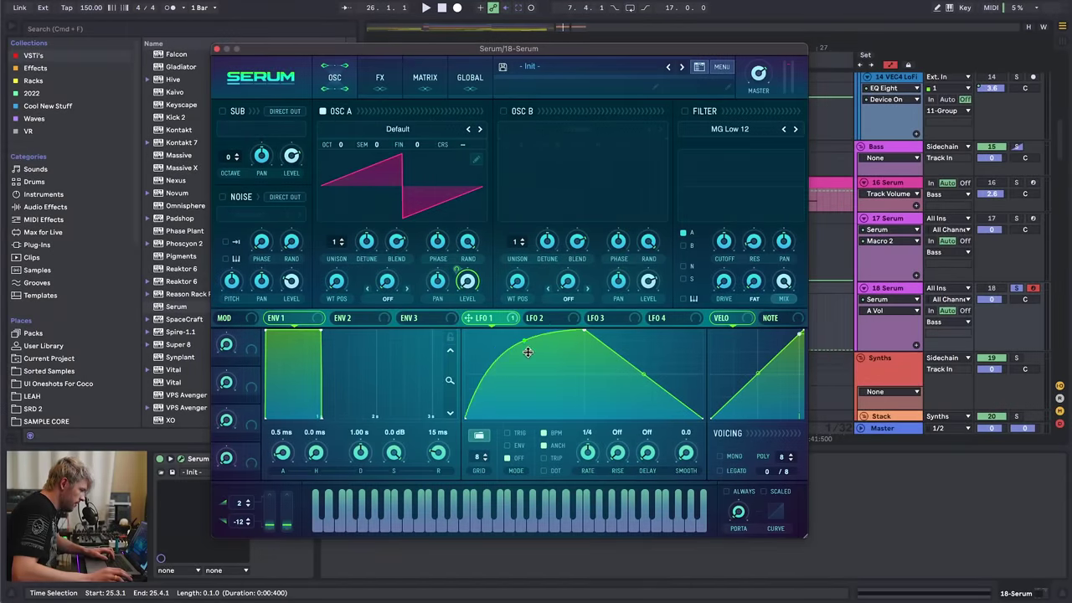
key("space")
left_click_drag(643, 374, 652, 336)
- Enable Serum's sub oscillator with Direct Out and modulate its level with LFO 1
left_click(223, 111)
left_click(285, 111)
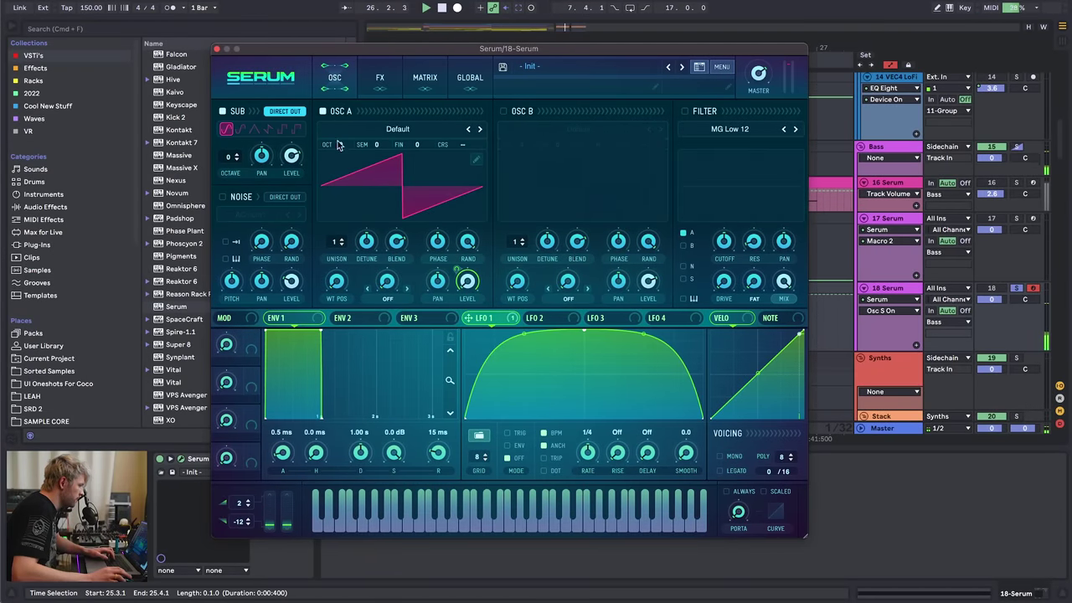
left_click_drag(483, 320, 290, 156)
- Enable Serum's Distortion effect, raise its drive and return to the oscillator page
left_click(379, 77)
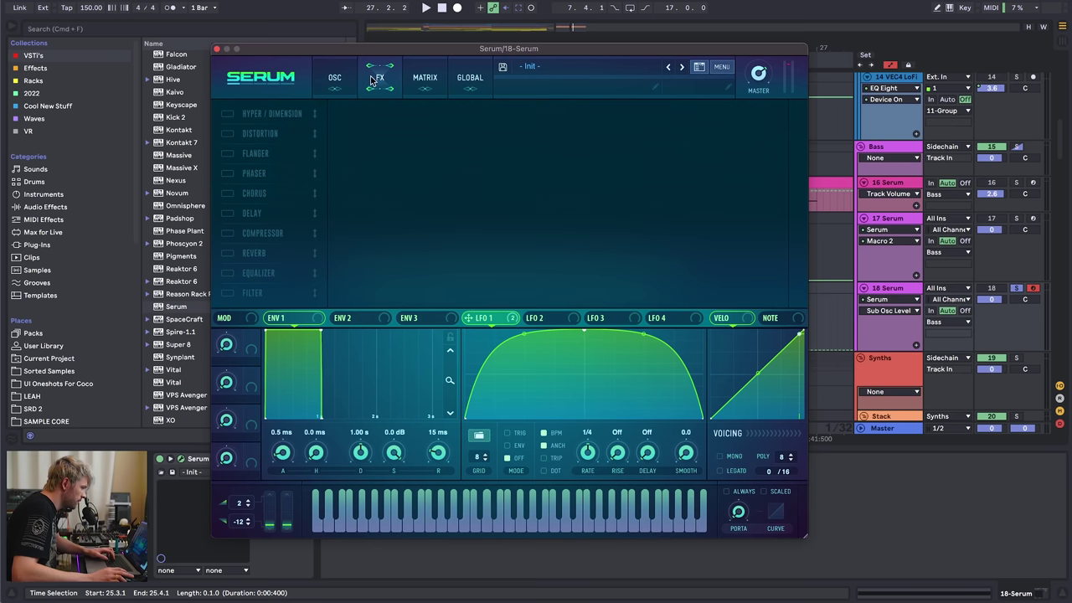
left_click(227, 133)
left_click_drag(650, 121, 673, 38)
left_click(334, 77)
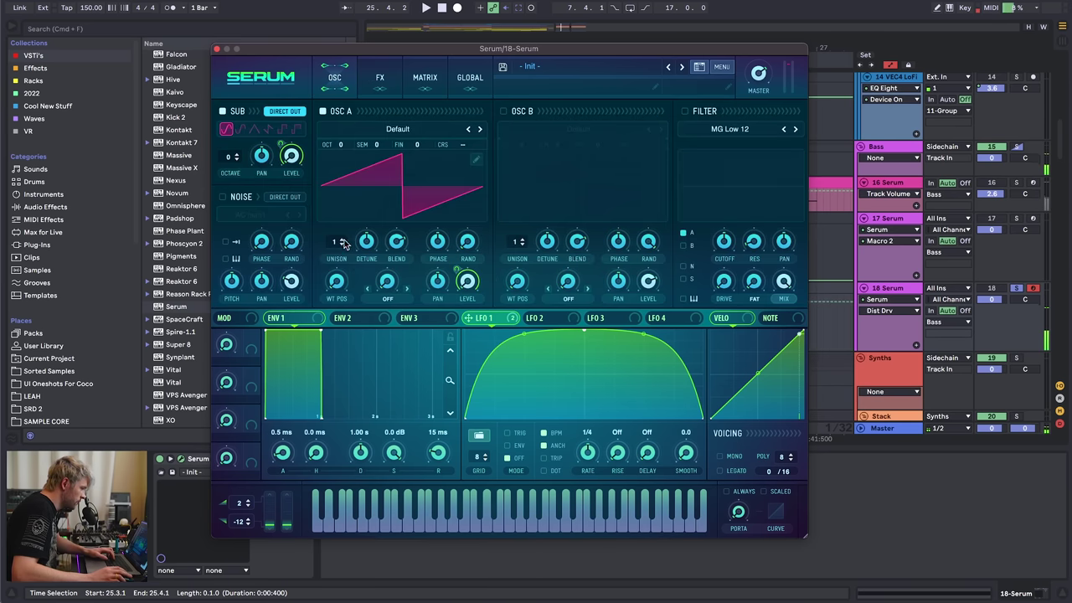
- Set Osc A's unison to 2 voices and adjust the drive of Serum's Distortion effect
left_click_drag(344, 242, 364, 270)
left_click(379, 77)
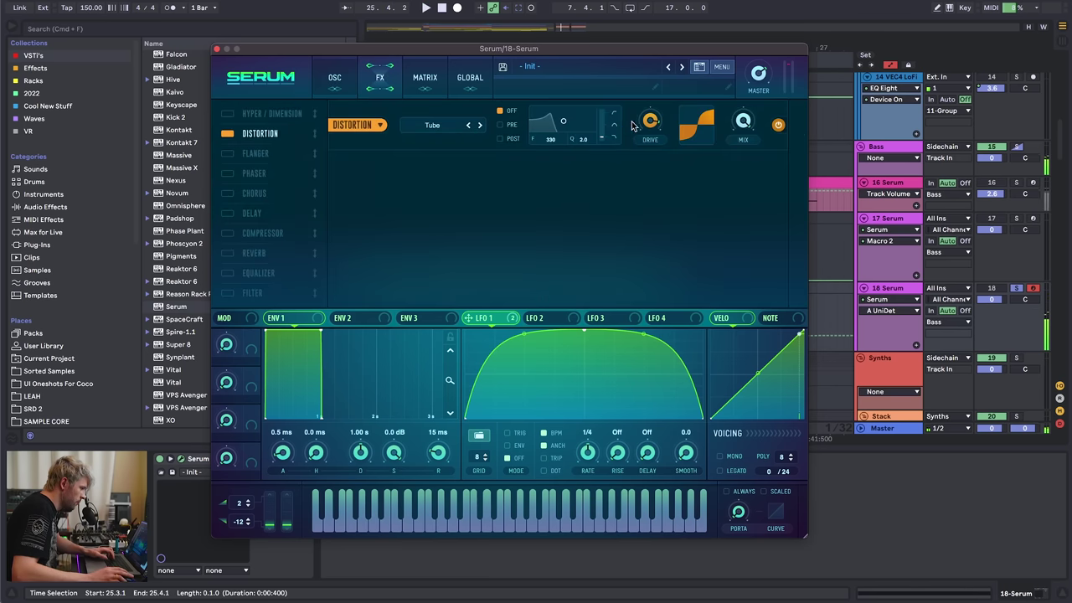
left_click(334, 77)
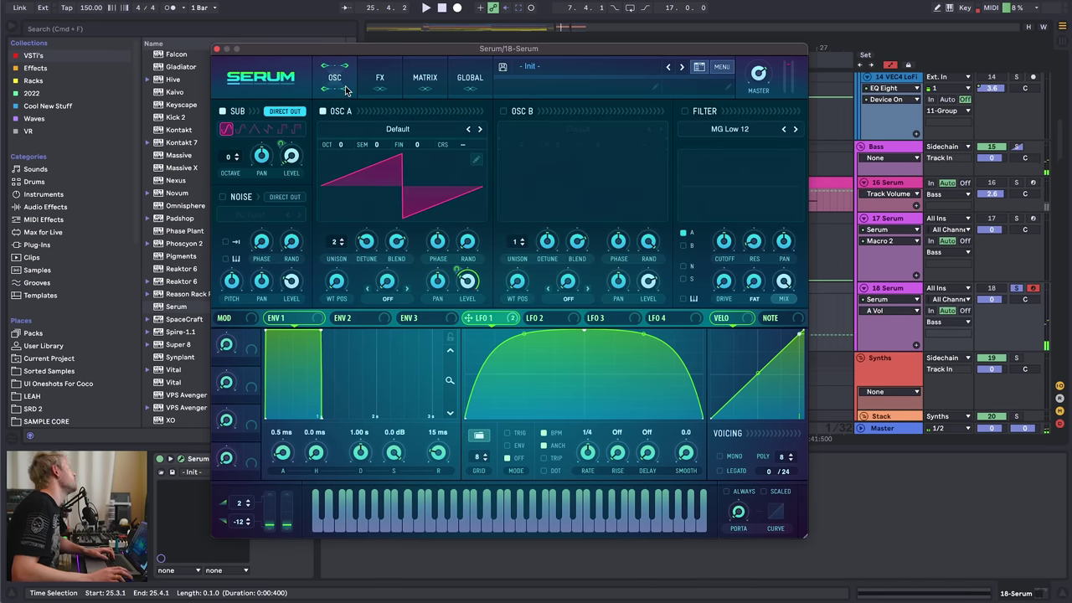
left_click(377, 78)
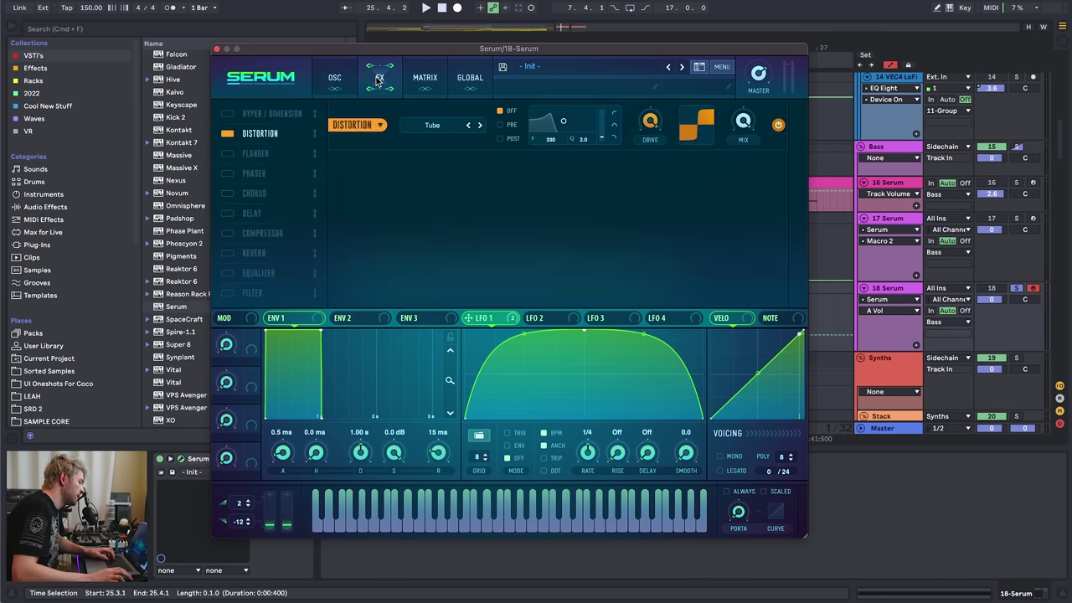
left_click(650, 124)
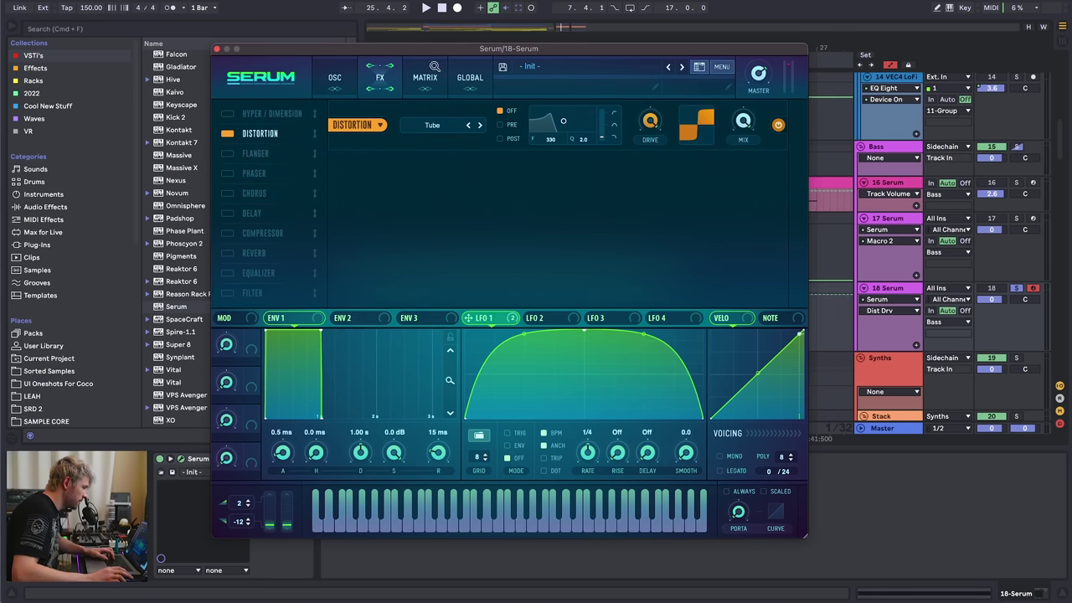
left_click(425, 77)
left_click(470, 78)
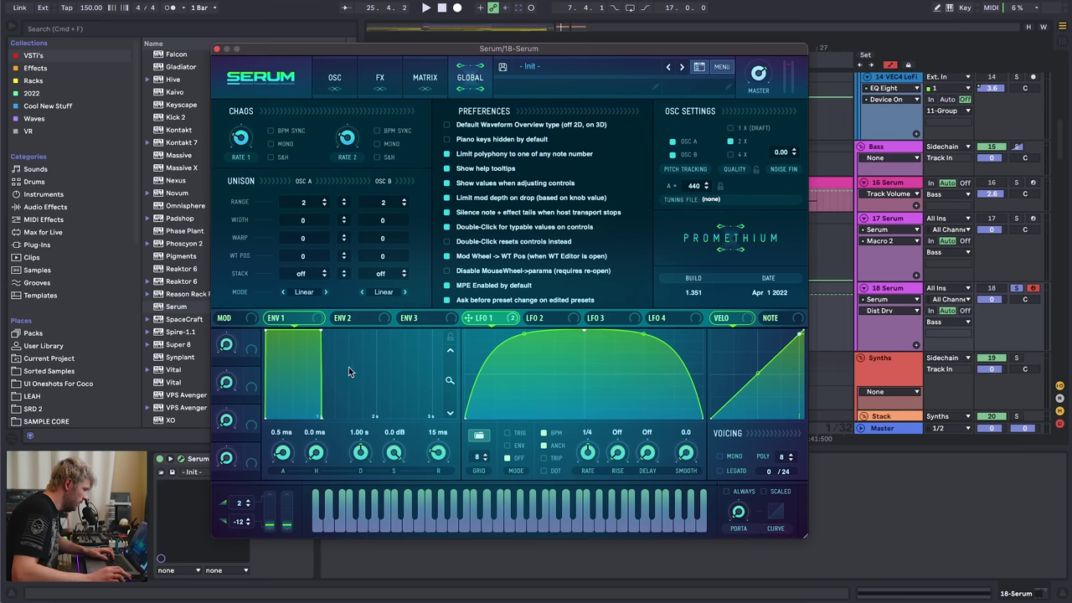
left_click(379, 77)
left_click(334, 77)
- Set Osc A's level to about 37% and modulate its unison detune with LFO 1 at an amount of about 41
left_click(467, 281)
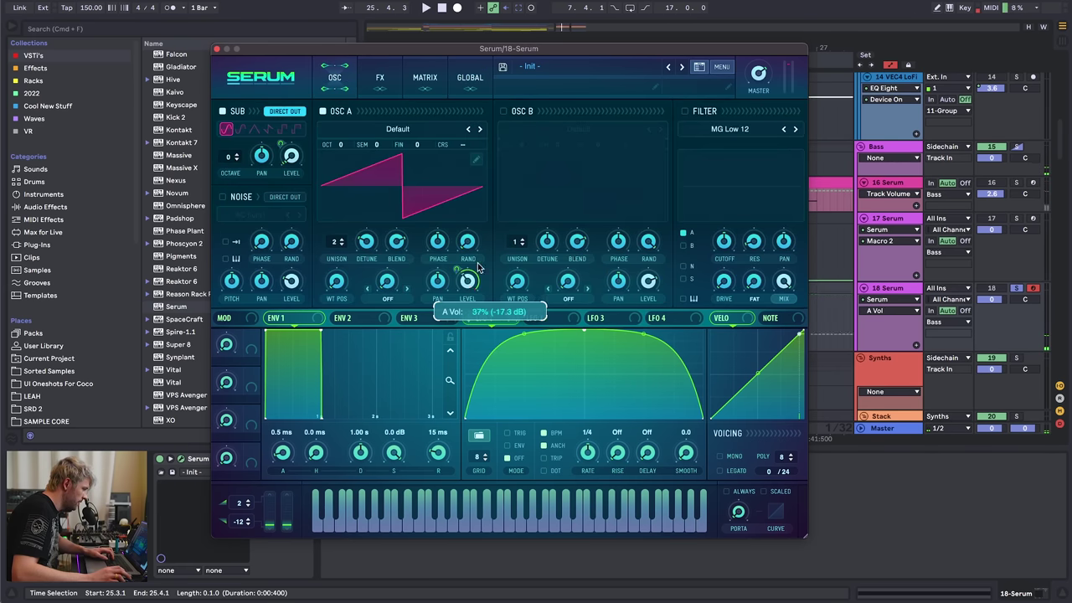
mouse_move(376, 241)
left_mouse_down()
mouse_move(376, 213)
mouse_move(369, 273)
mouse_move(366, 239)
left_mouse_up()
left_click_drag(470, 318, 357, 244)
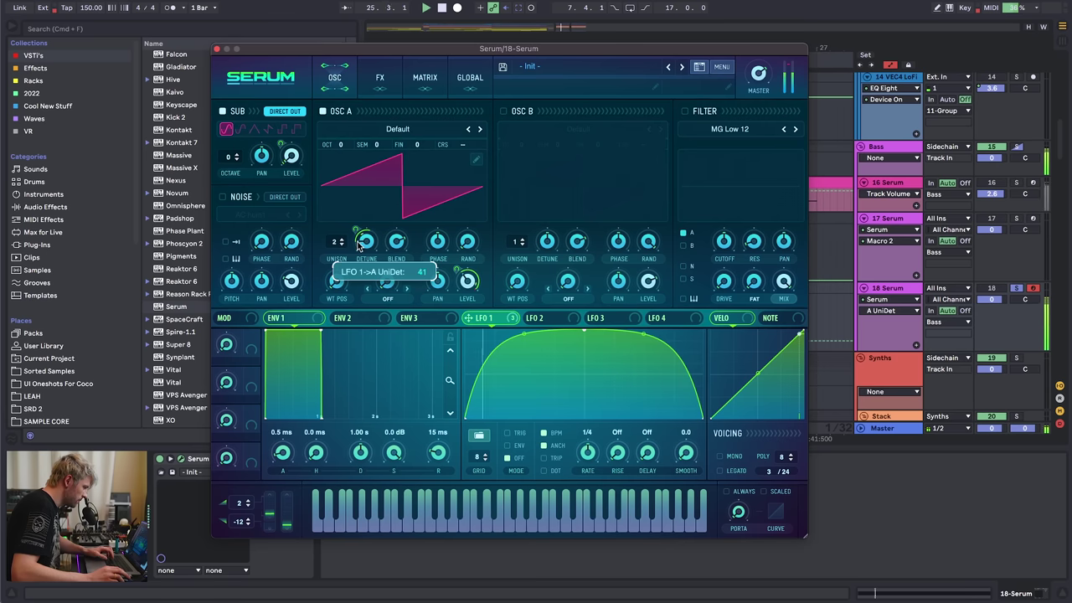
key("space")
- Adjust the sub level, and enable a BrightWhite noise layer with its level modulated by LFO 1
mouse_move(291, 156)
left_mouse_down()
mouse_move(288, 110)
mouse_move(285, 147)
left_mouse_up()
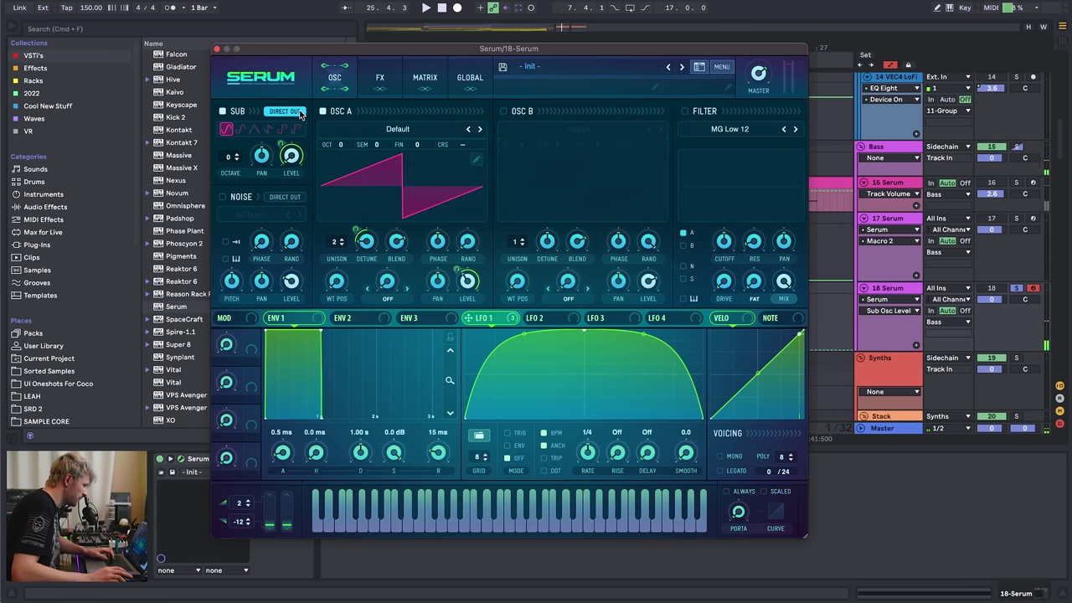
left_click(365, 87)
left_click(333, 87)
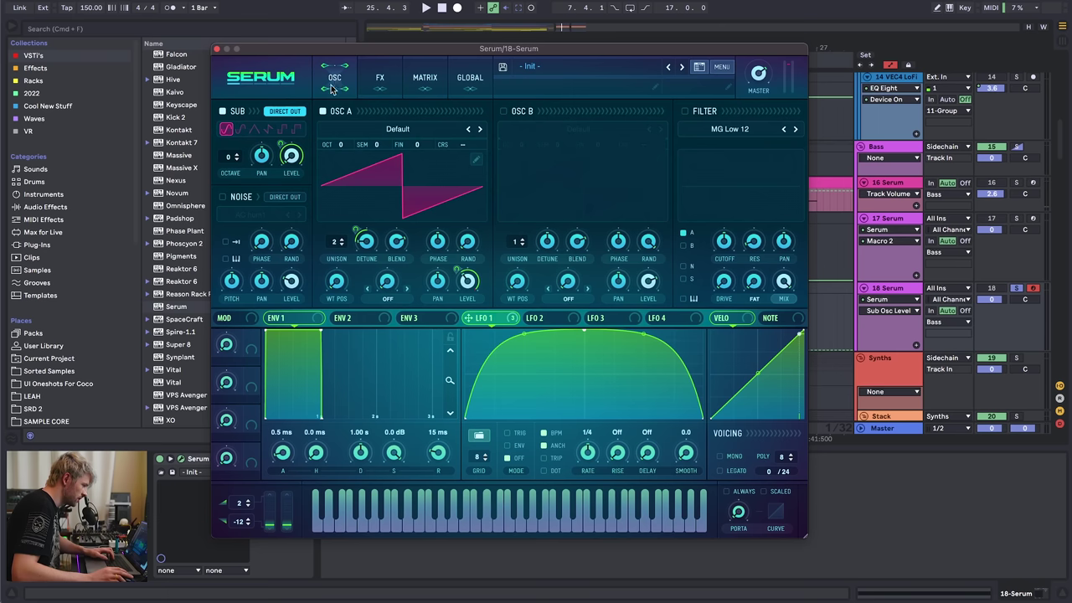
left_click(223, 196)
left_click(250, 214)
mouse_move(251, 232)
left_click(385, 289)
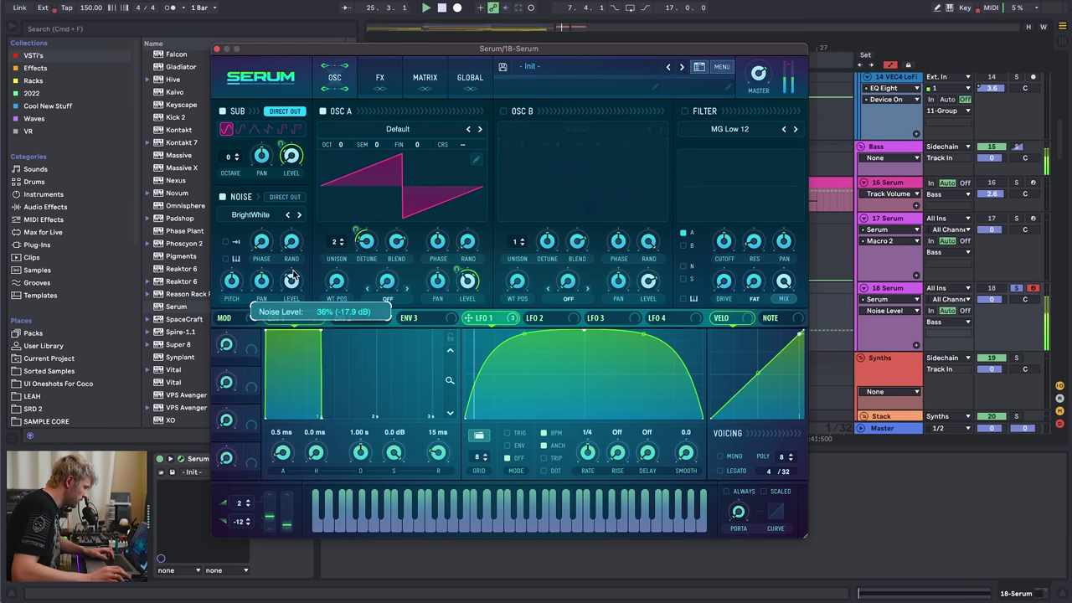
left_click_drag(482, 318, 283, 289)
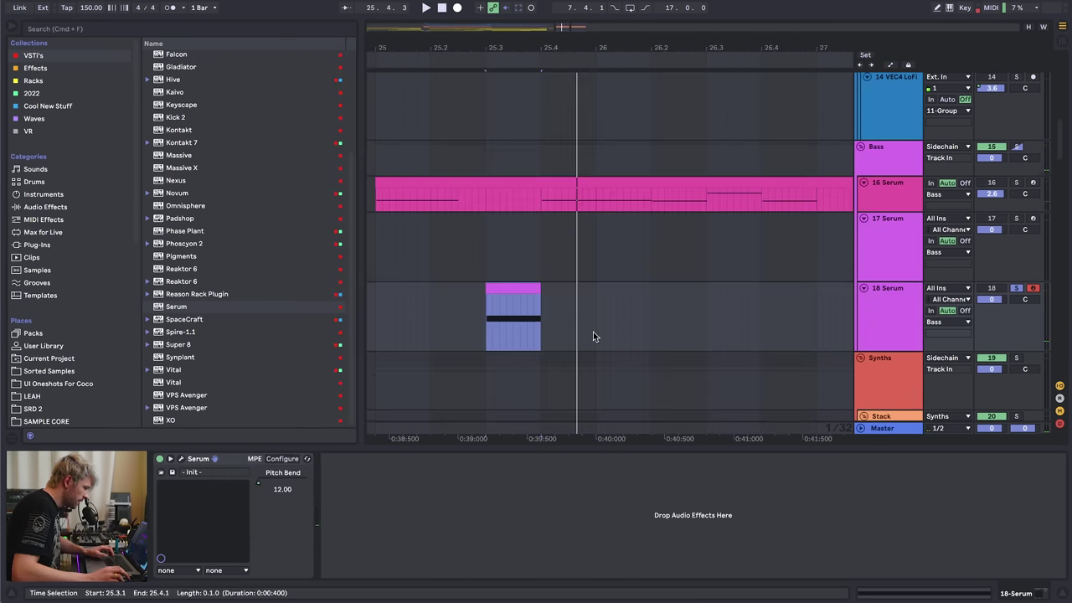
- Show track 18's Pitch Bend automation and extend its 0.50 plateau to 25.4.1 at the clip's end
left_click(888, 311)
key("a")
left_click(887, 312)
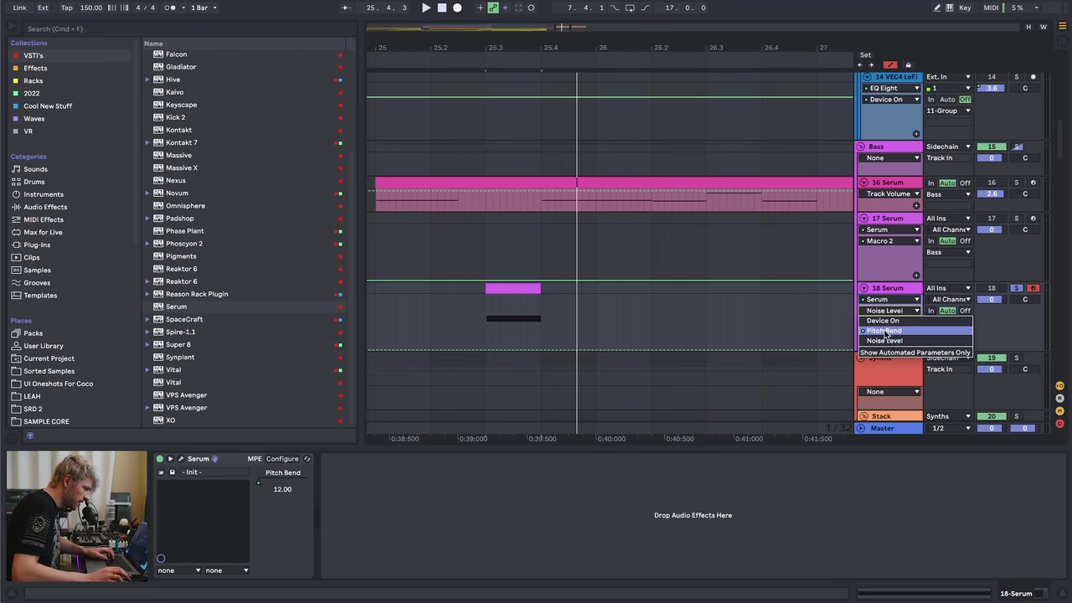
left_click(887, 331)
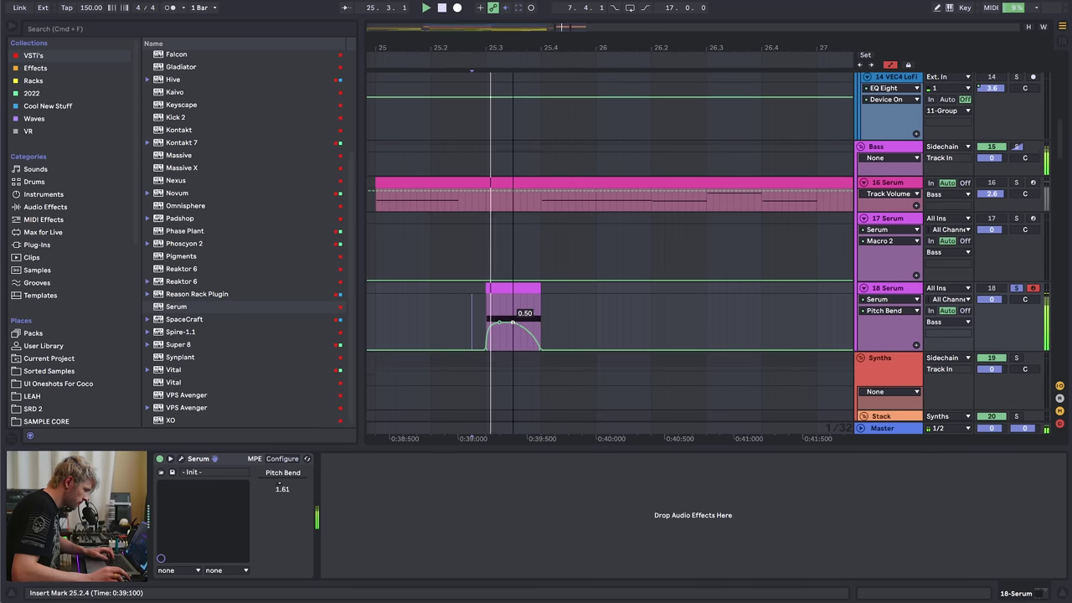
key("space")
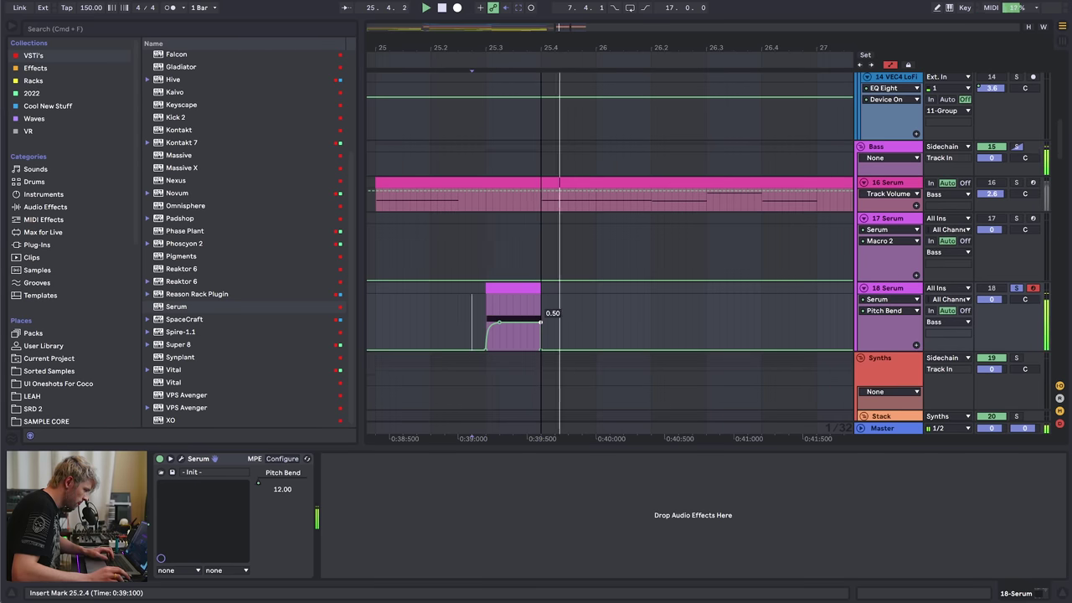
- Enable Serum's filter with the HP 12 type and modulate its cutoff with LFO 1
key("super+alt+p")
left_click(685, 110)
left_click(729, 128)
mouse_move(709, 159)
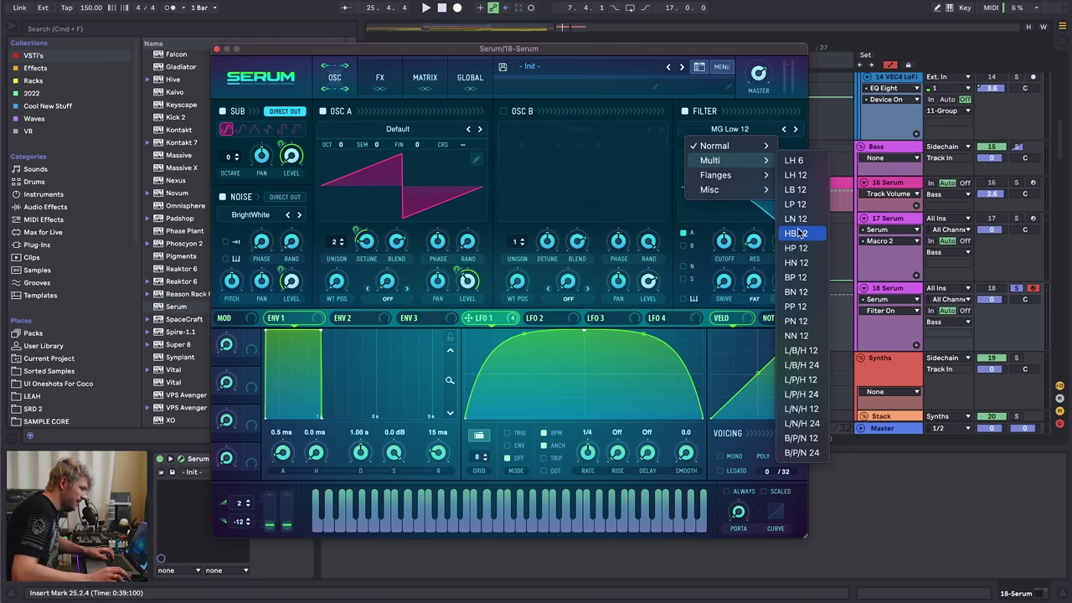
left_click(799, 247)
mouse_move(723, 243)
left_mouse_down()
mouse_move(733, 270)
mouse_move(725, 251)
left_mouse_up()
- Adjust the Distortion drive, and enable a multiband Compressor with its gain raised
left_click(372, 77)
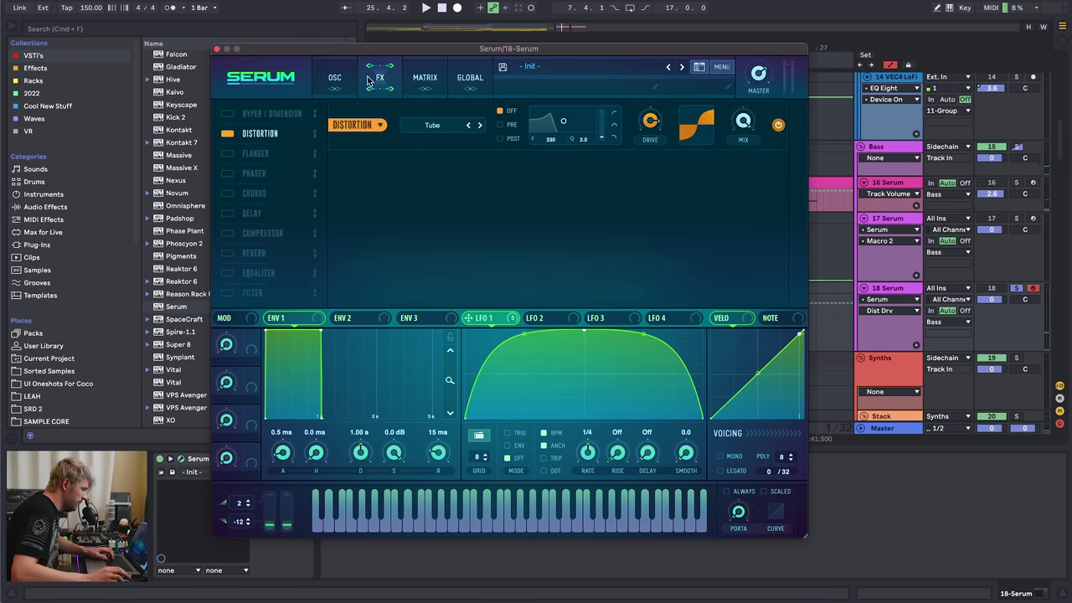
left_click_drag(650, 125, 655, 115)
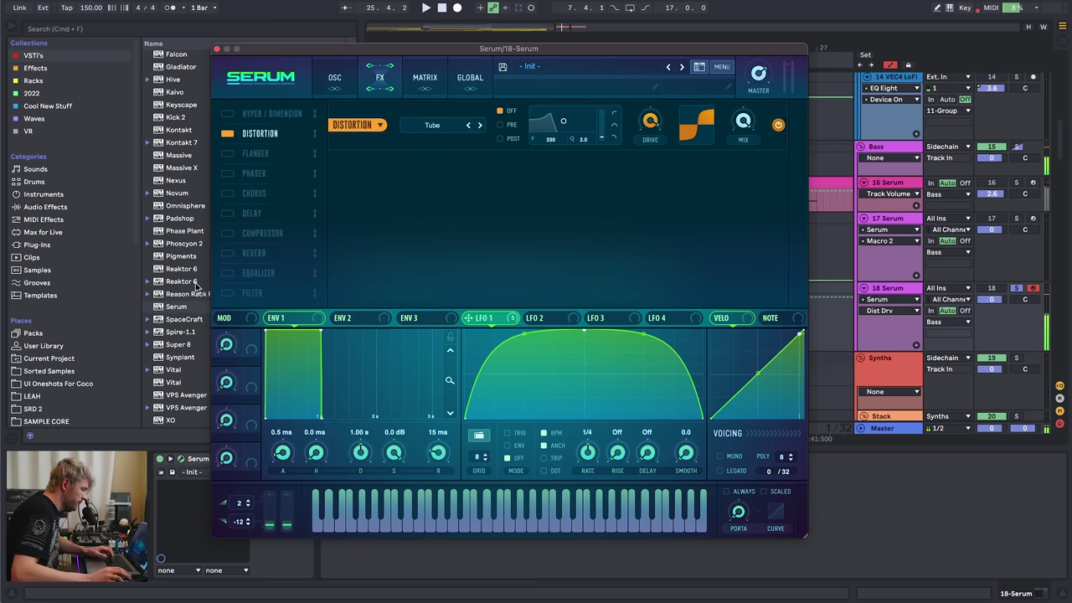
left_click(230, 233)
left_click(634, 196)
left_click_drag(576, 173, 634, 131)
key("space")
key("space")
key("space")
- Modulate the filter cutoff with LFO 2 and shape that LFO as a curved rise followed by a shallow, partial fall
left_click(334, 77)
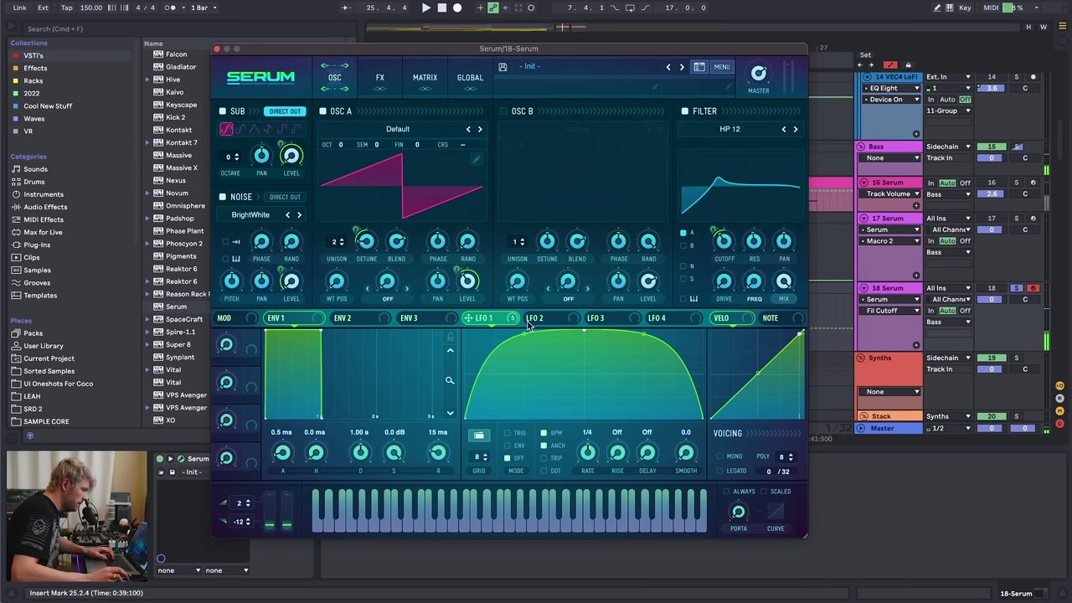
left_click_drag(536, 318, 715, 237)
key("space")
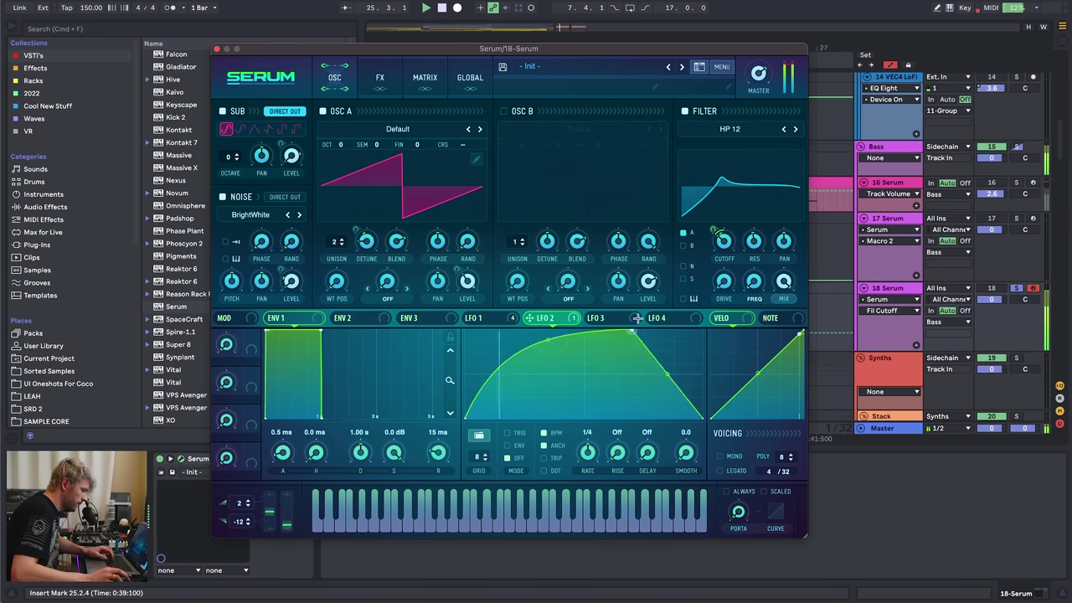
left_click_drag(634, 329, 660, 314)
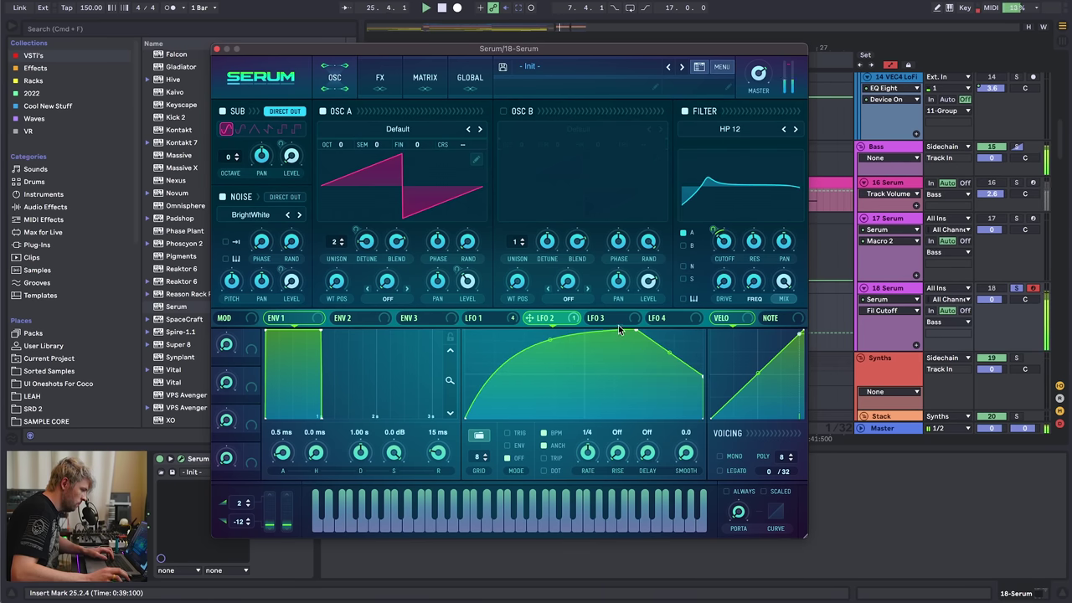
left_click_drag(618, 327, 597, 326)
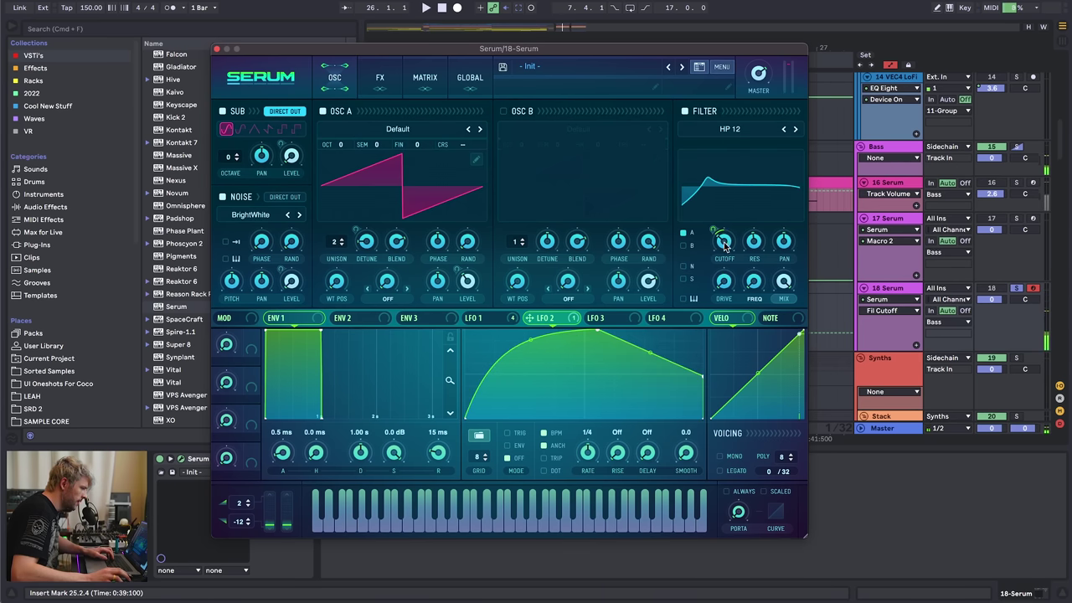
- Fine-tune the filter's cutoff modulation and mix, and adjust Osc A's level
left_click_drag(714, 230, 715, 227)
left_click_drag(785, 281, 784, 285)
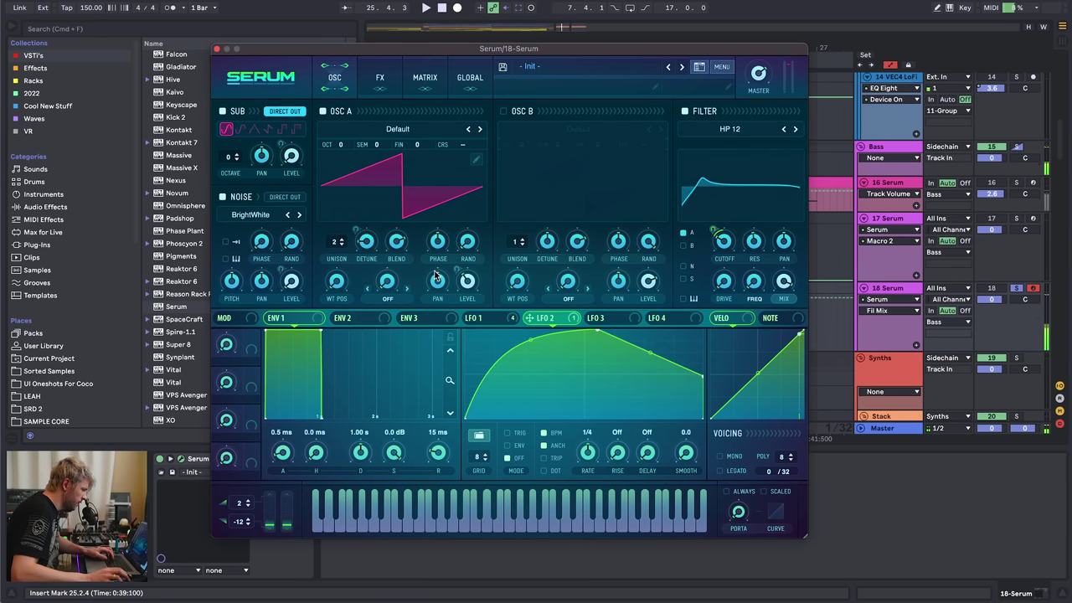
left_click_drag(467, 282, 485, 213)
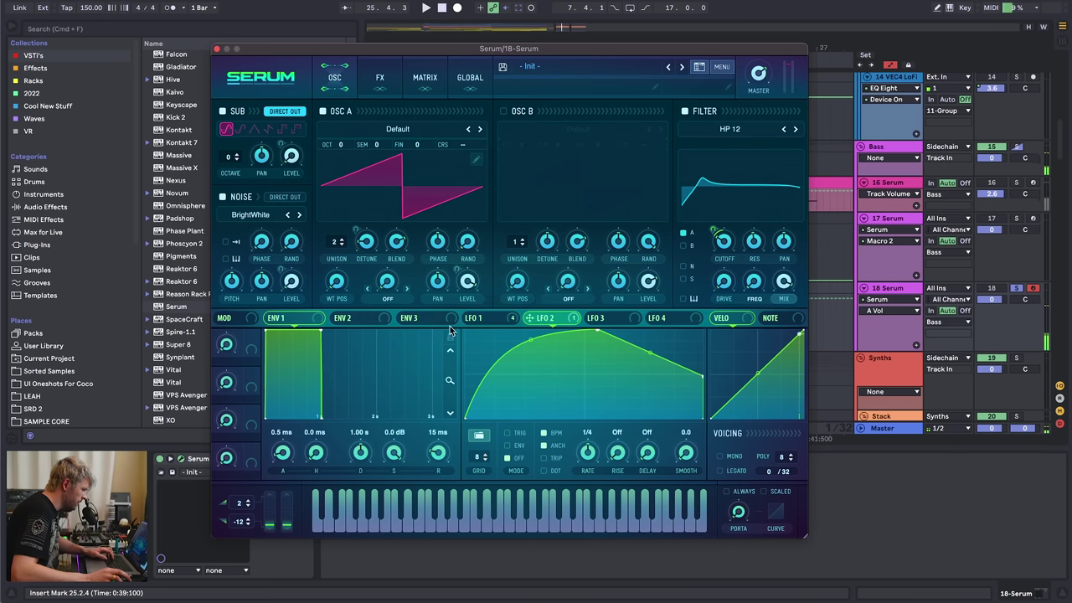
- Enable Osc B with the Evol Longreece wavetable from the Digital category and route it through the filter
left_click(503, 111)
left_click(521, 129)
mouse_move(629, 247)
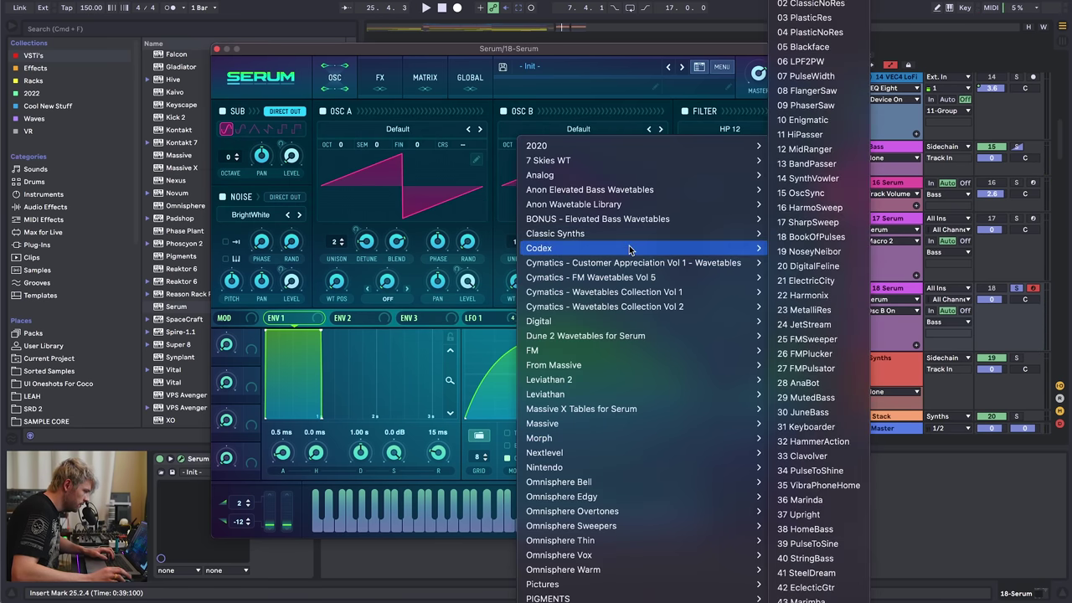
mouse_move(643, 323)
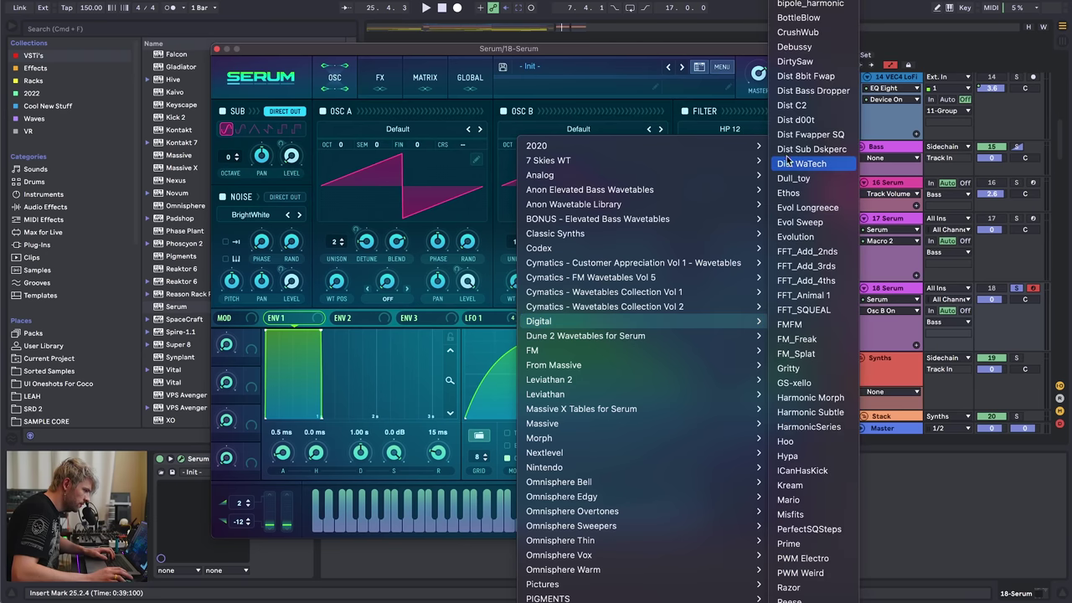
left_click(811, 207)
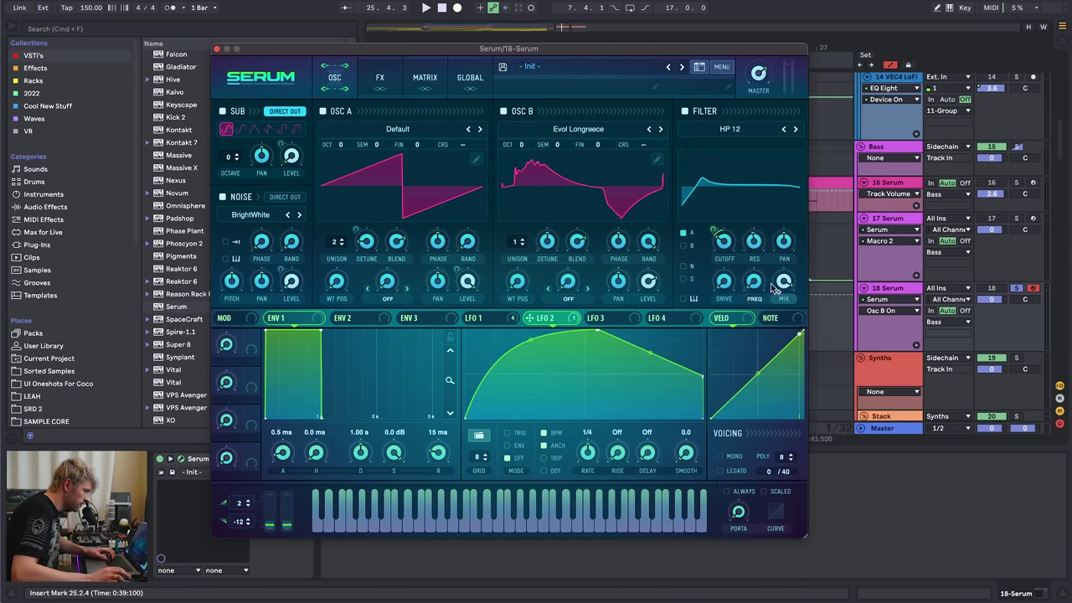
left_click(683, 246)
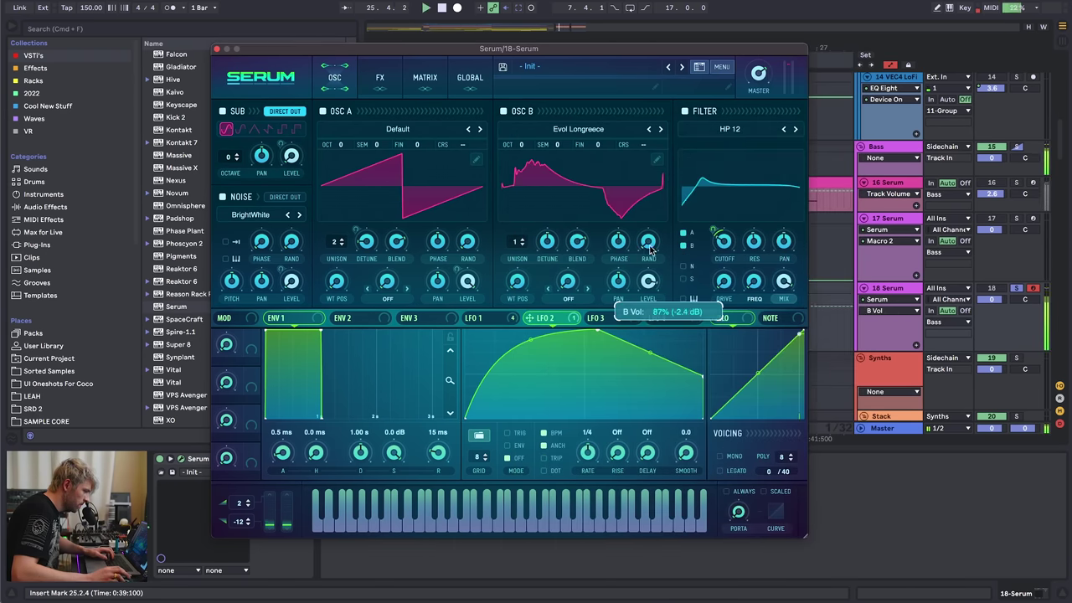
- Modulate Osc B's level with LFO 1 and adjust its wavetable position while auditioning the fill
key("space")
mouse_move(474, 318)
left_mouse_down()
mouse_move(649, 283)
mouse_move(639, 221)
left_mouse_up()
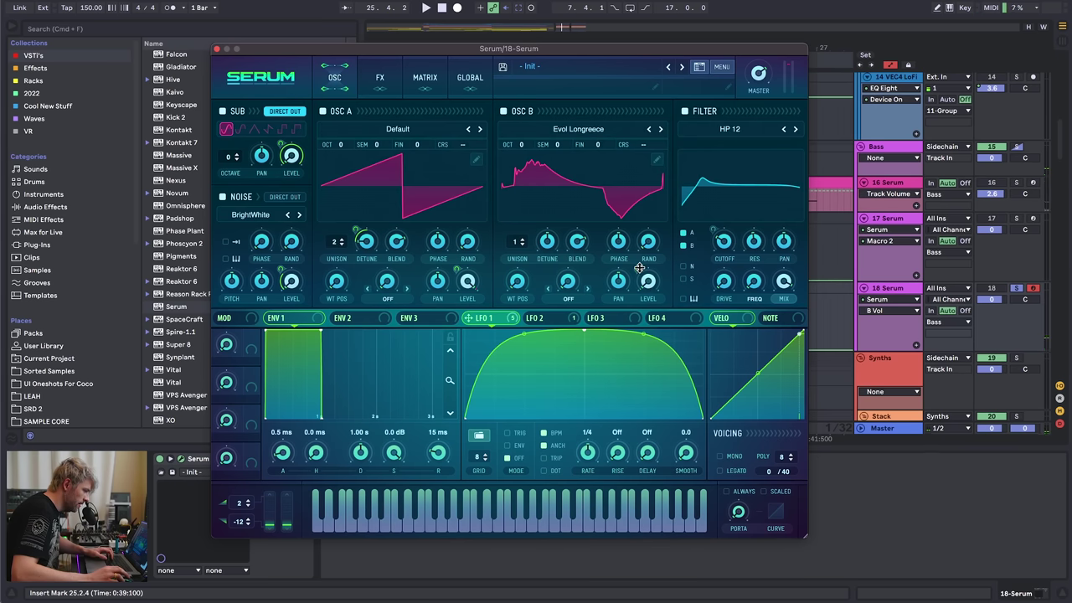
mouse_move(519, 244)
left_mouse_down()
mouse_move(547, 253)
mouse_move(521, 280)
mouse_move(525, 258)
left_mouse_up()
key("space")
key("space")
key("space")
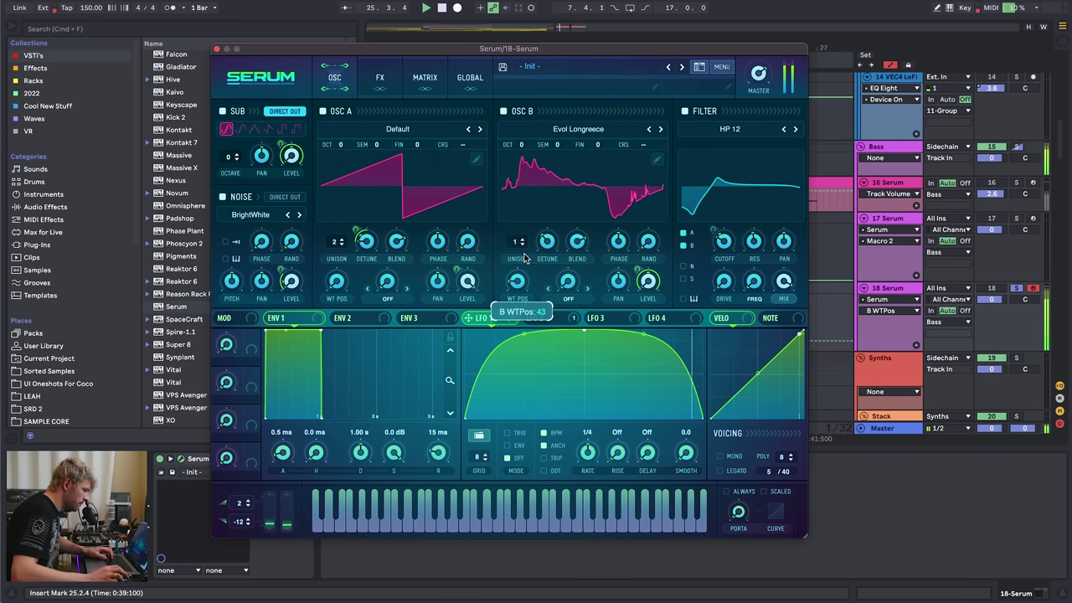
- Enable Hyper/Dimension ahead of Distortion with 7 unison voices, raised rate and detune, and its Hyper mix modulated by LFO 1
left_click(379, 77)
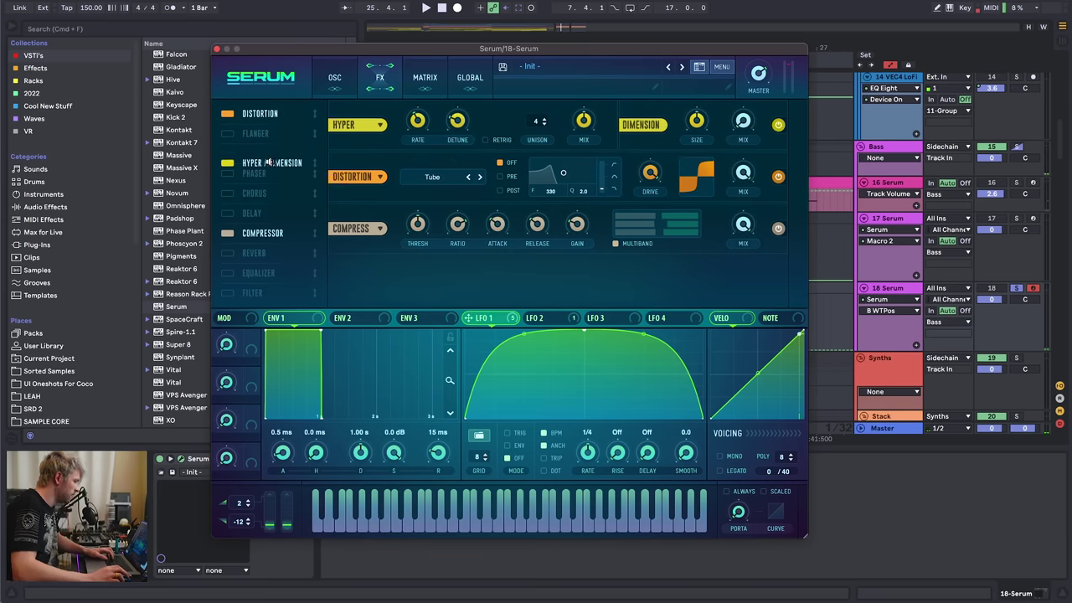
left_click_drag(270, 163, 270, 116)
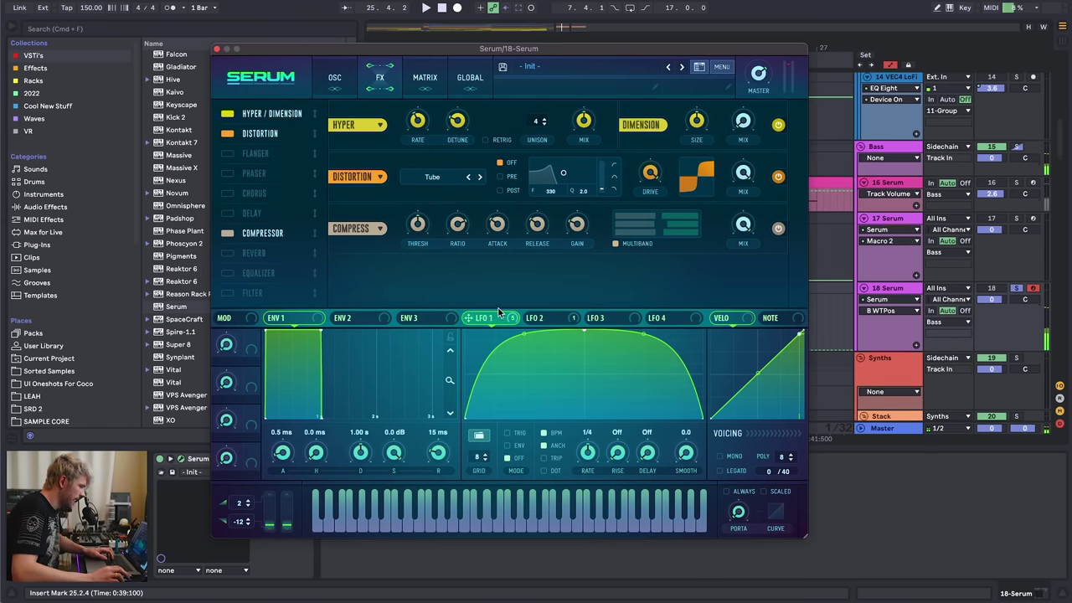
left_click_drag(499, 311, 536, 99)
left_click_drag(468, 119, 474, 83)
left_click_drag(422, 120, 425, 104)
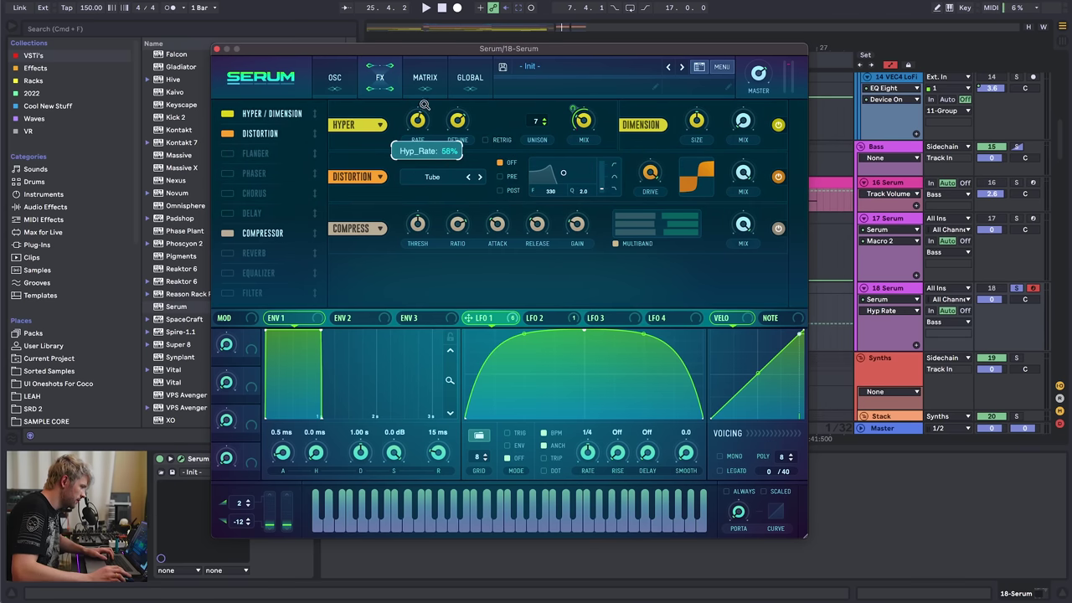
- Set the Hyper mix to 24% and move Hyper/Dimension after Distortion in the effects chain
left_click(343, 77)
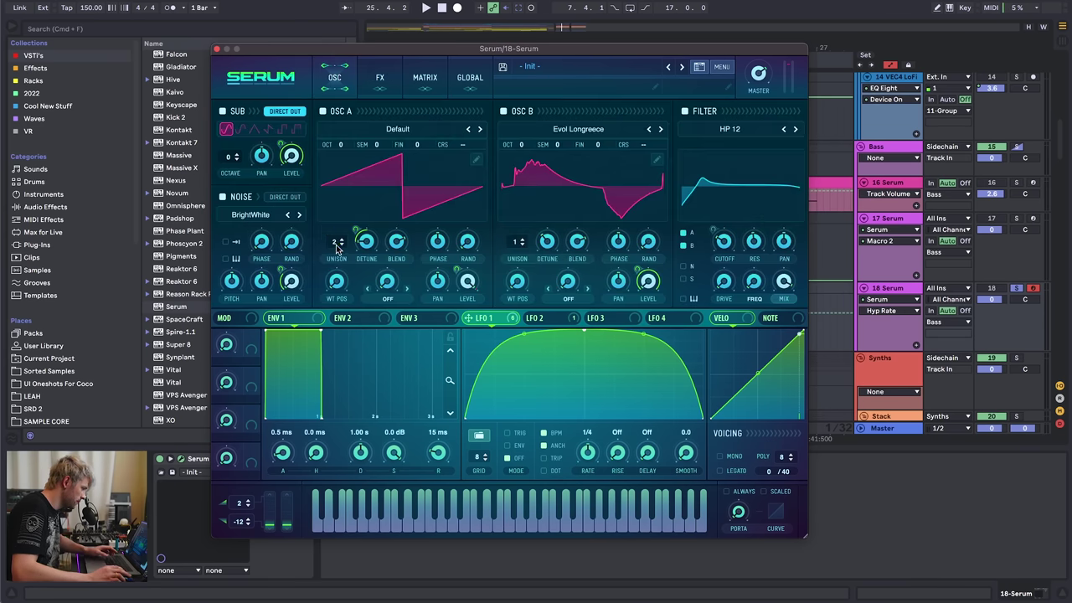
left_click(380, 77)
left_click(582, 120)
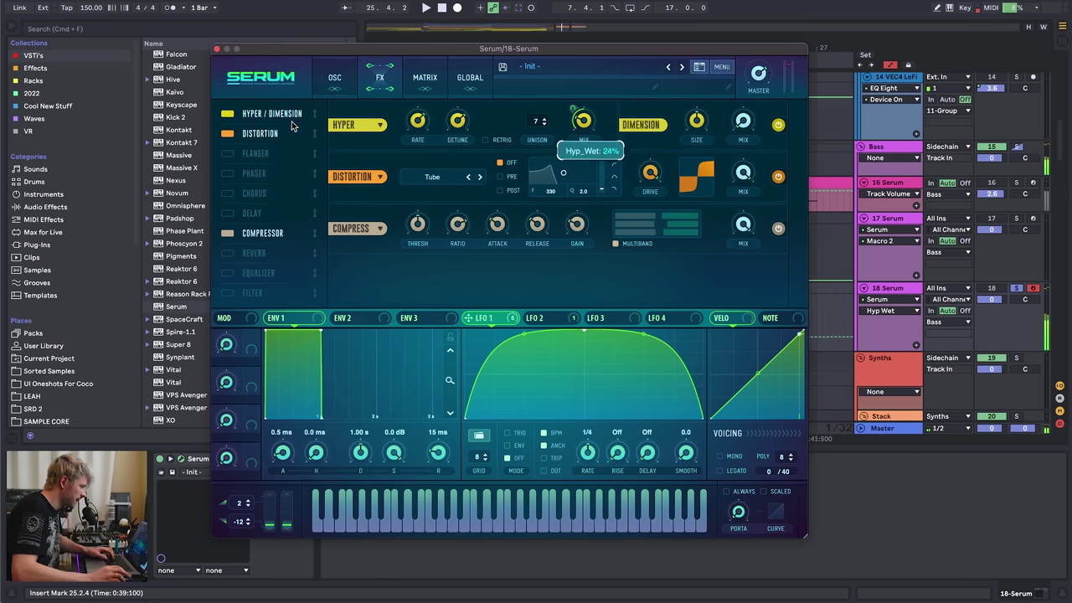
left_click_drag(284, 114, 288, 144)
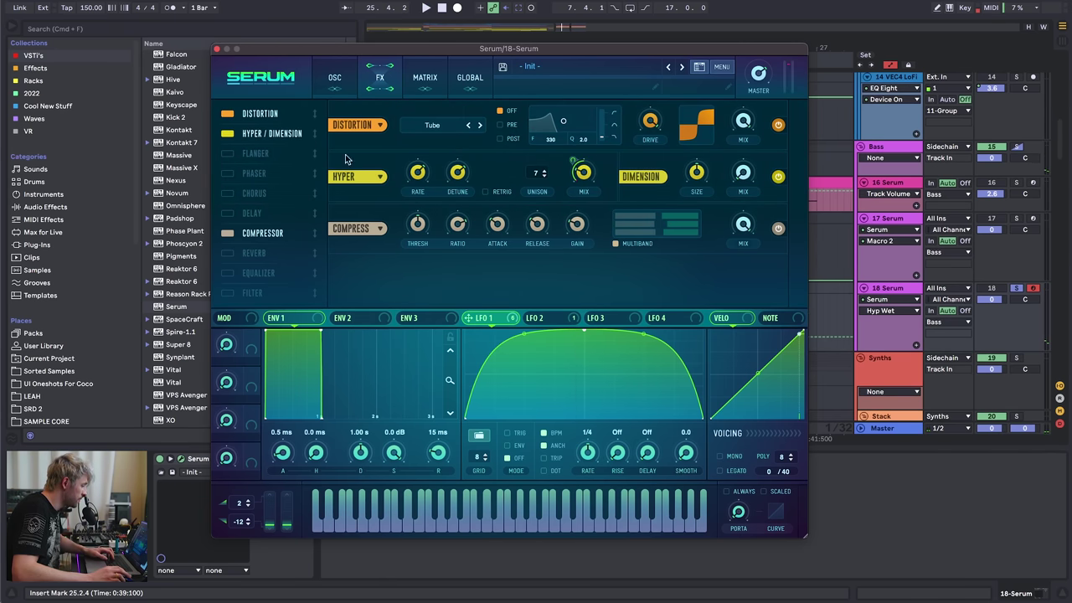
- Set LFO 1's modulation amount on the Hyper mix to 87 and modulate the Dimension mix with LFO 1
mouse_move(577, 177)
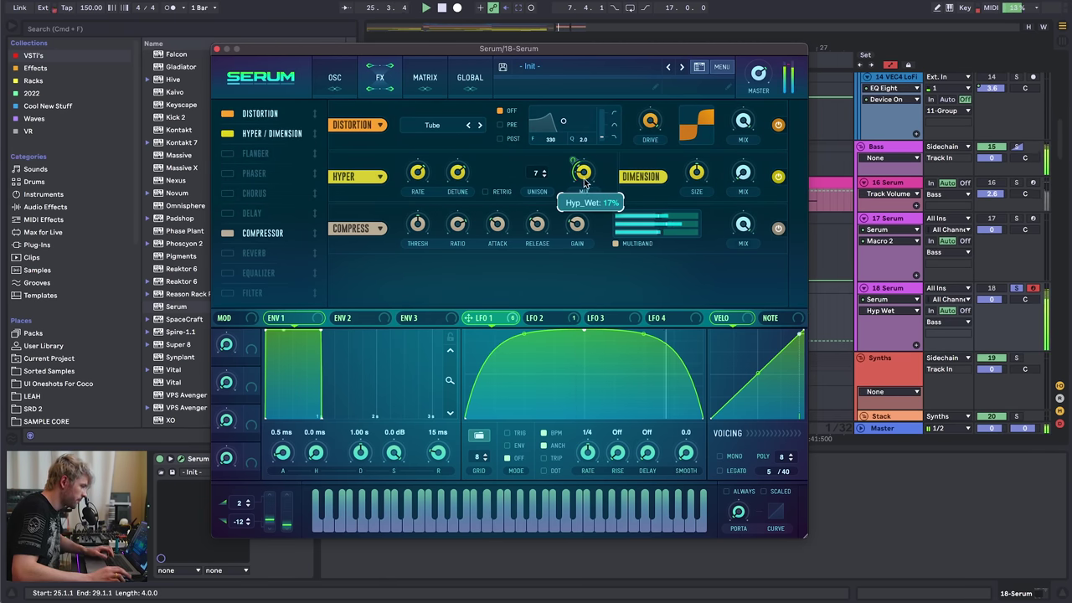
left_click_drag(576, 180, 581, 149)
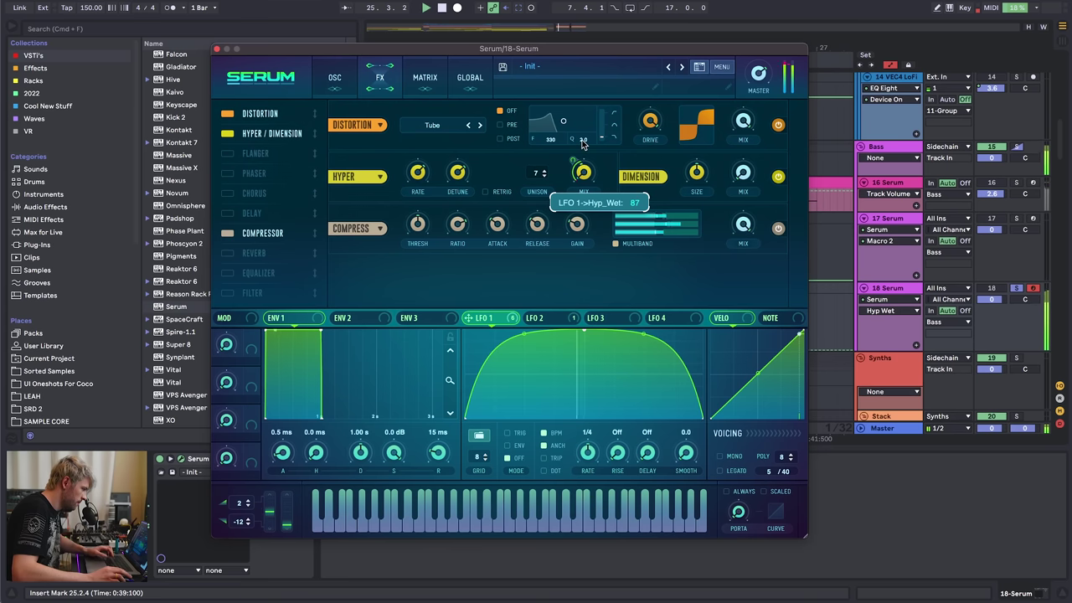
left_click_drag(469, 318, 730, 165)
left_click_drag(723, 214, 724, 219)
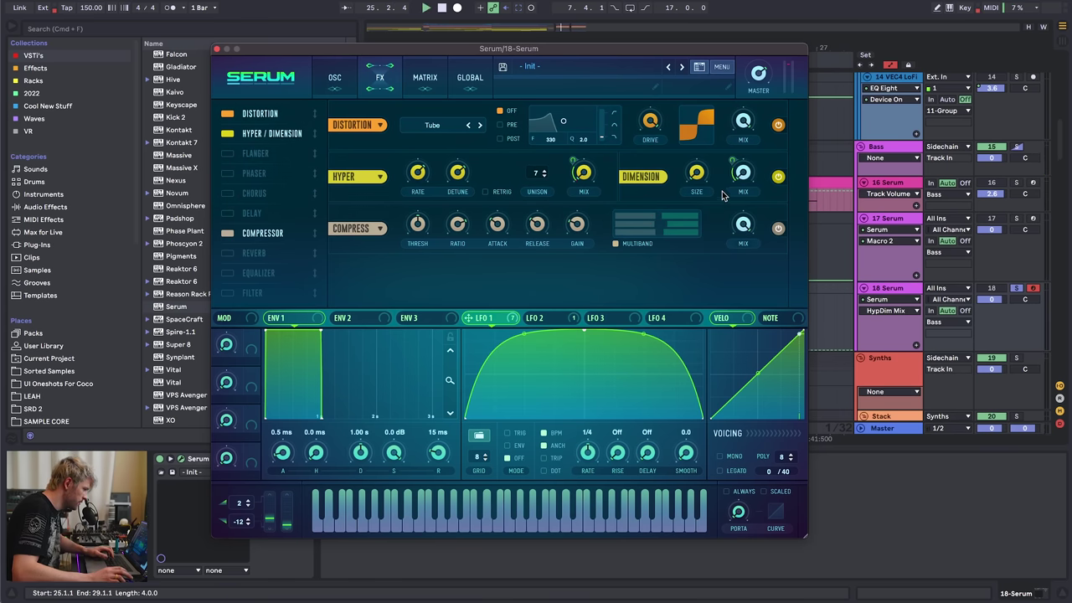
- Enable the Filter effect after Hyper/Dimension with the Cmb + type, then modulate its resonance with LFO 1 and adjust its cutoff
left_click(227, 292)
left_click_drag(252, 292, 282, 166)
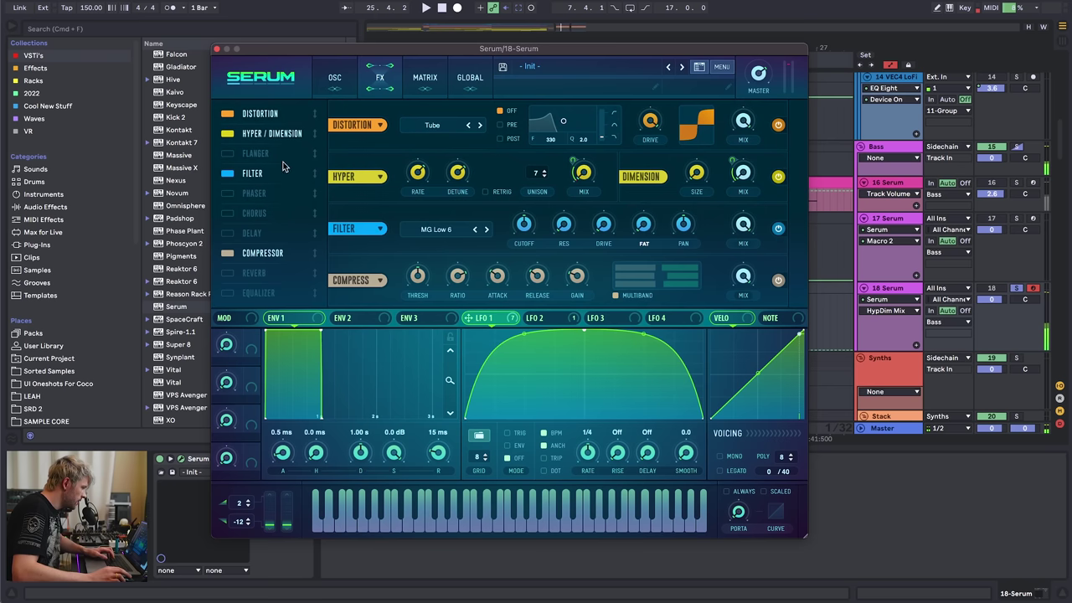
left_click(430, 223)
mouse_move(444, 272)
left_click(502, 225)
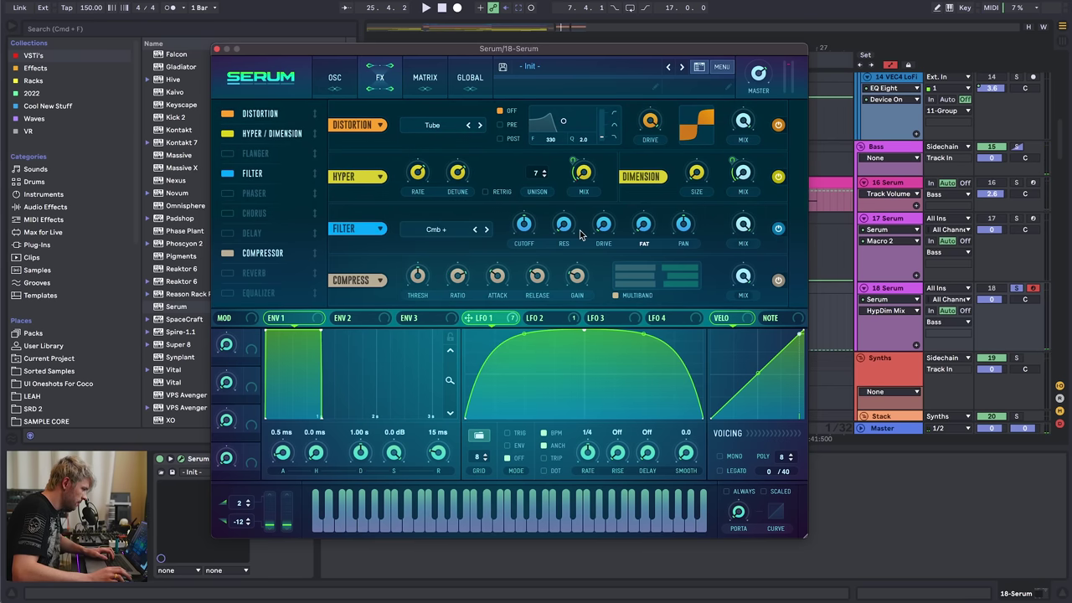
left_click_drag(564, 224, 572, 170)
left_click_drag(561, 213, 510, 242)
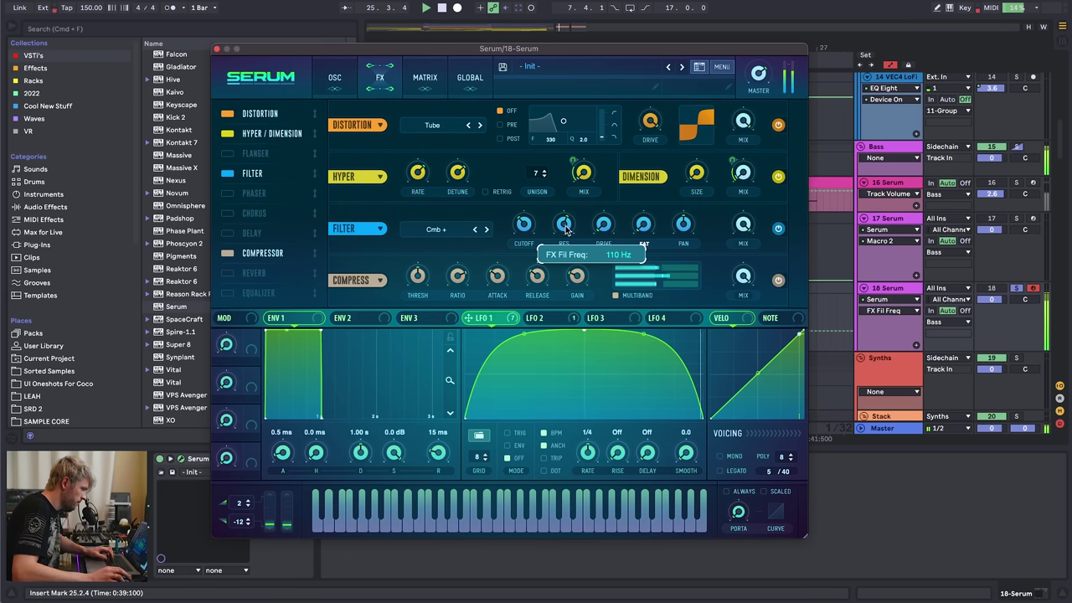
- Change the effects filter type to Phs 36+ from the Flanges category and audition different cutoff frequencies
left_click(435, 229)
mouse_move(437, 275)
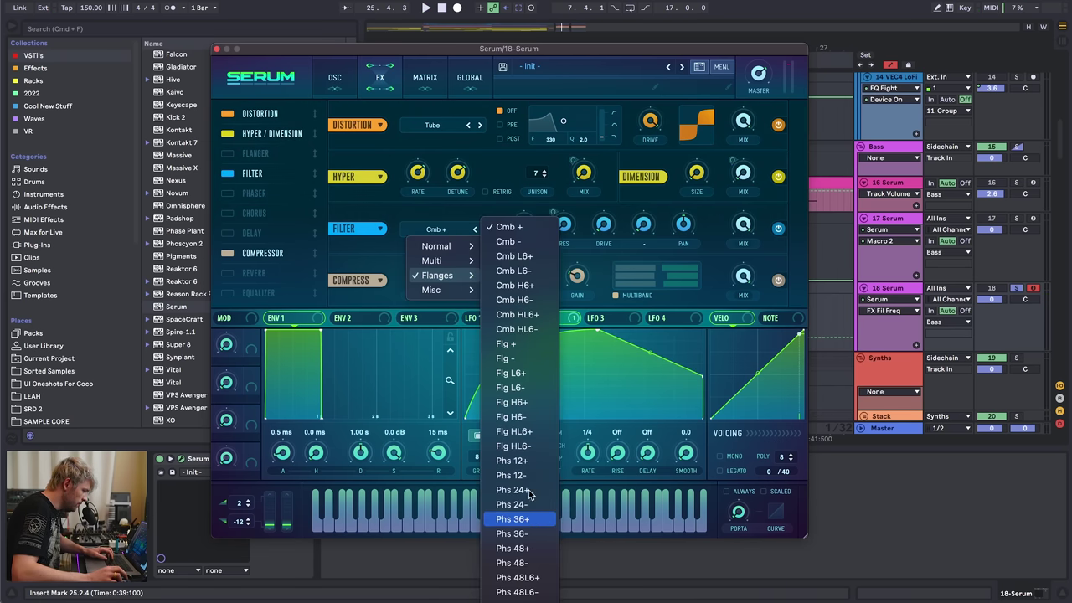
left_click(525, 519)
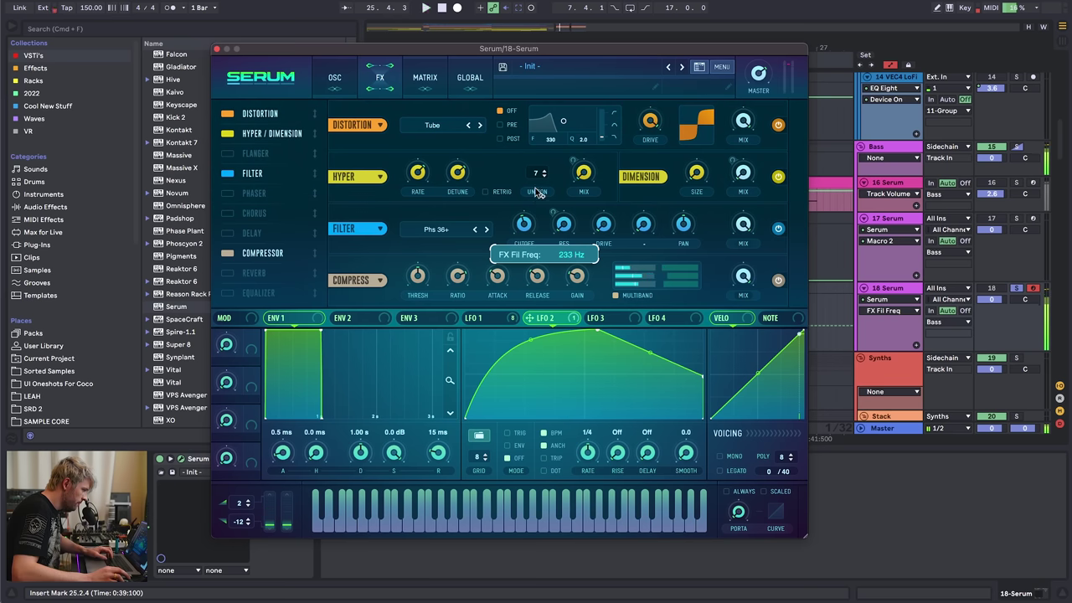
left_click_drag(536, 191, 536, 202)
- Modulate the effects filter cutoff with LFO 3, shape the LFO curve, set the cutoff to 220 Hz and close Serum's window
left_click_drag(593, 318, 510, 233)
left_click_drag(586, 332, 703, 331)
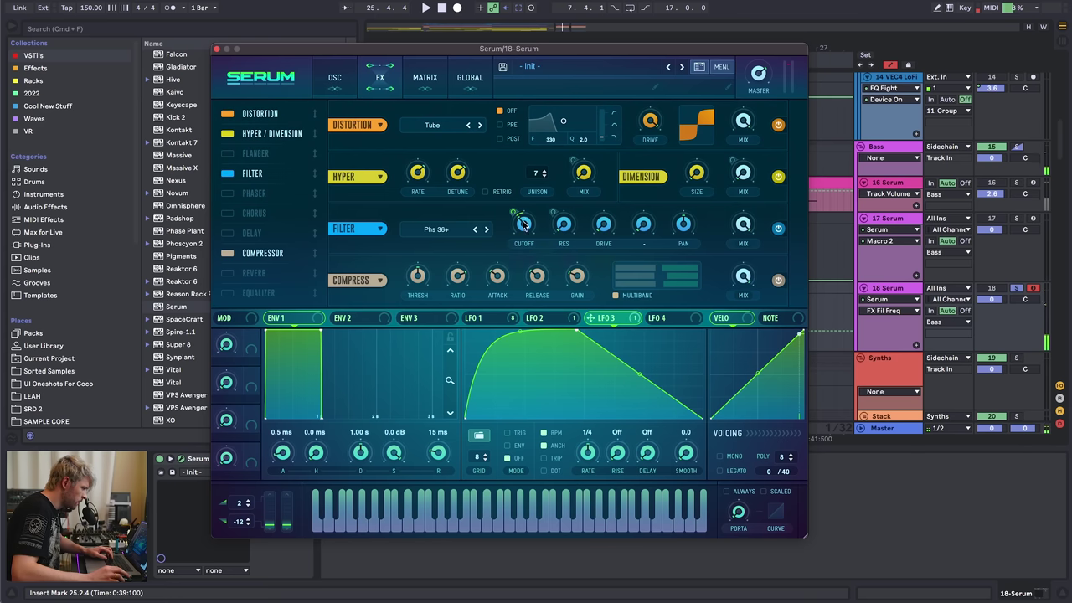
left_click_drag(525, 226, 530, 216)
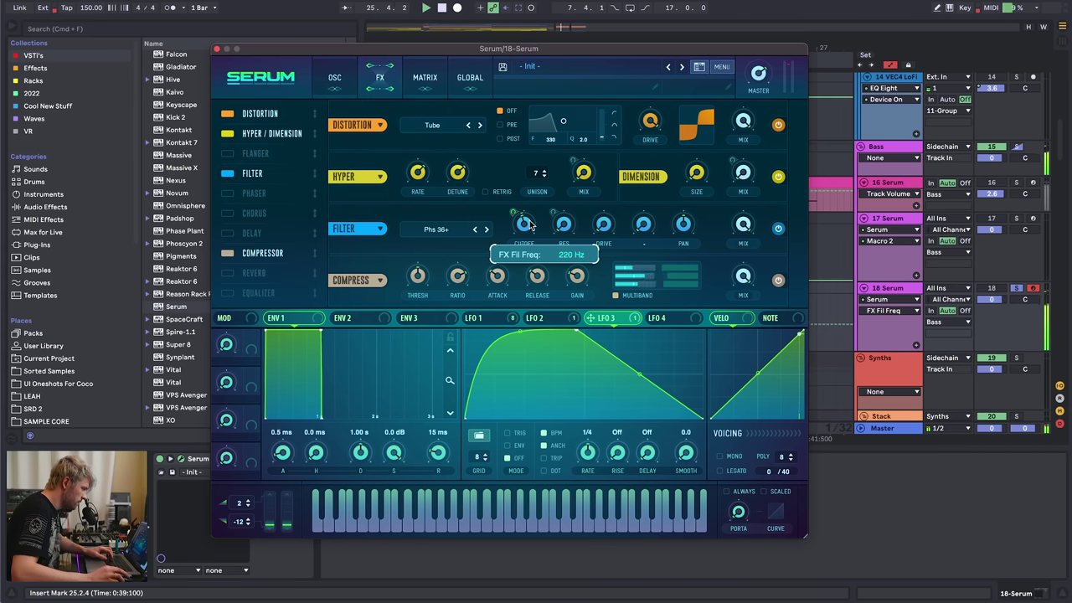
key("space")
mouse_move(657, 123)
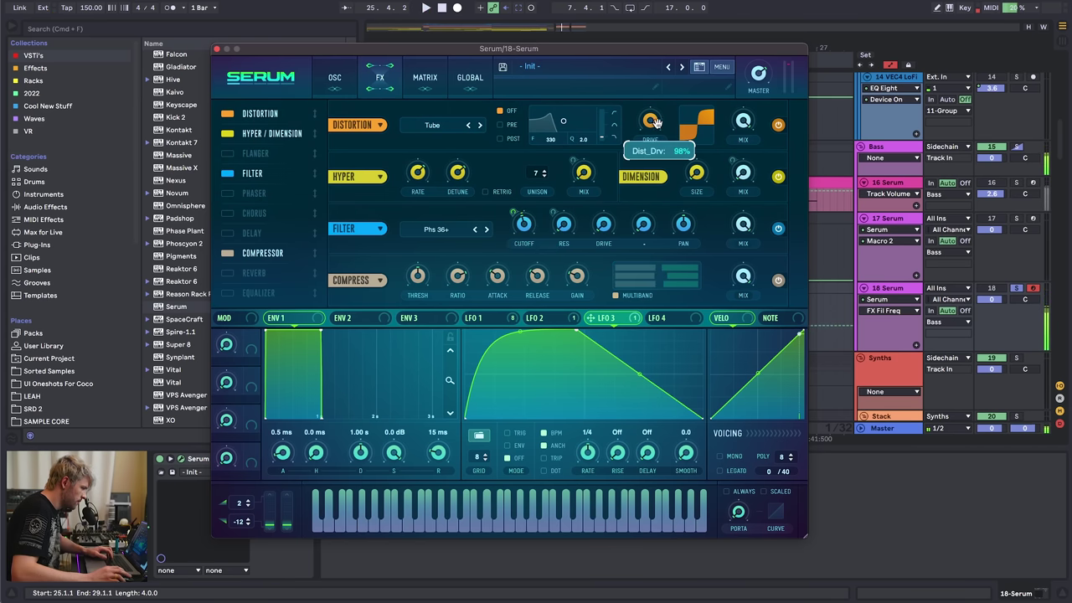
left_click(216, 48)
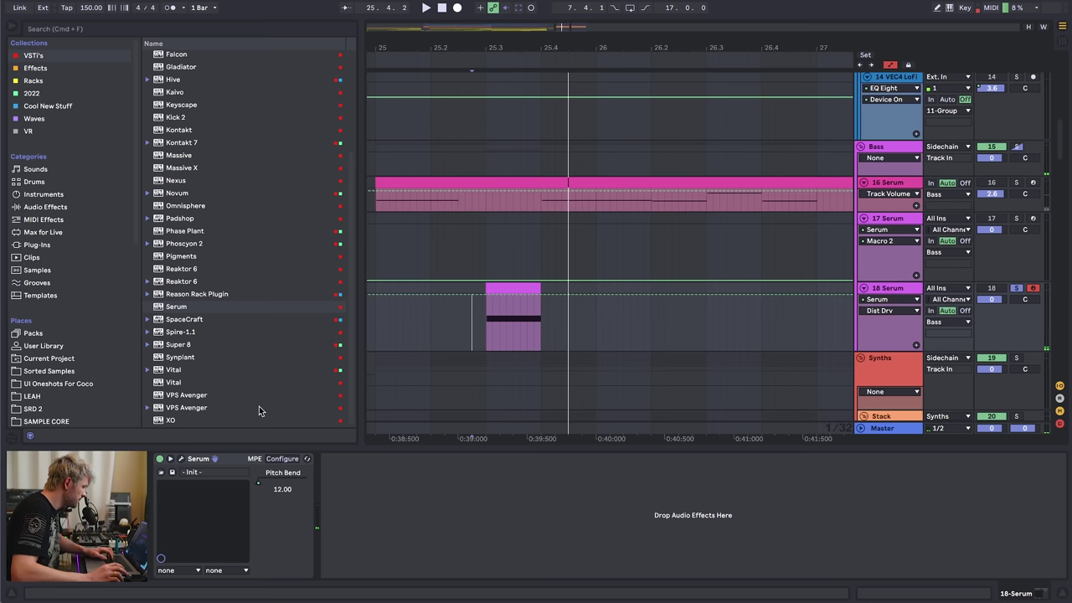
- Add a Saturator from the audio effects after Serum on track 18
left_click(37, 208)
scroll(219, 406, "down", 5)
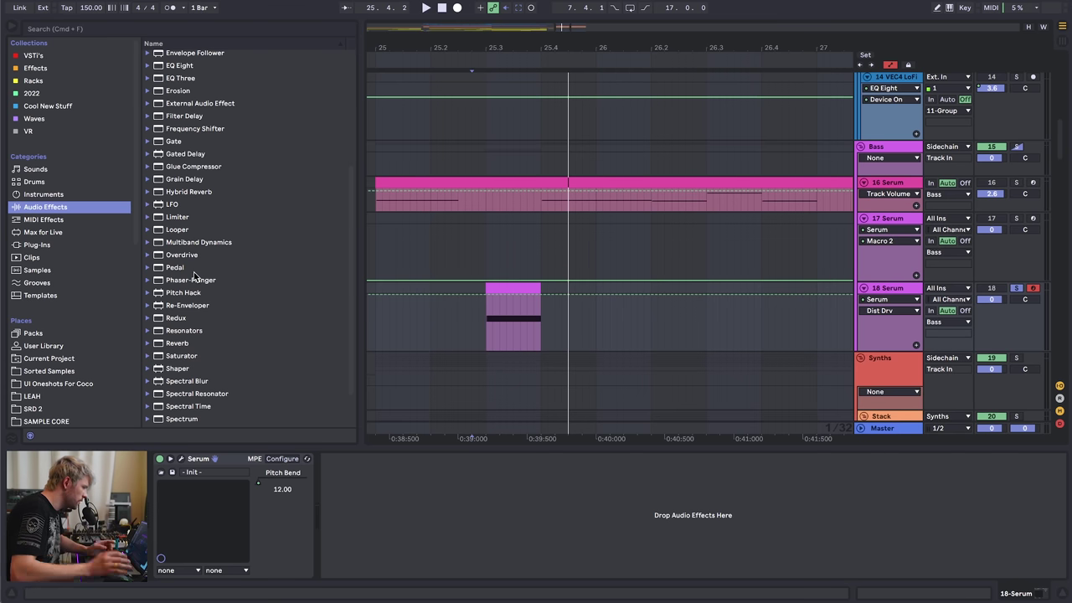
double_click(199, 359)
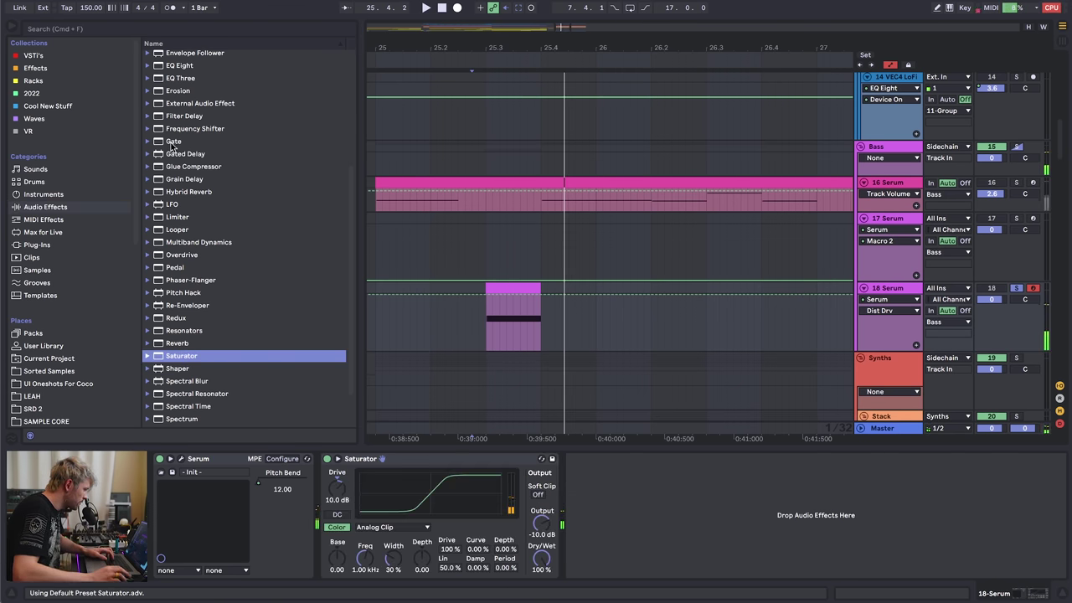
- Insert an EQ Eight between Serum and the Saturator and disable its band 1 low cut
scroll(179, 164, "up", 3)
left_click_drag(185, 138, 328, 546)
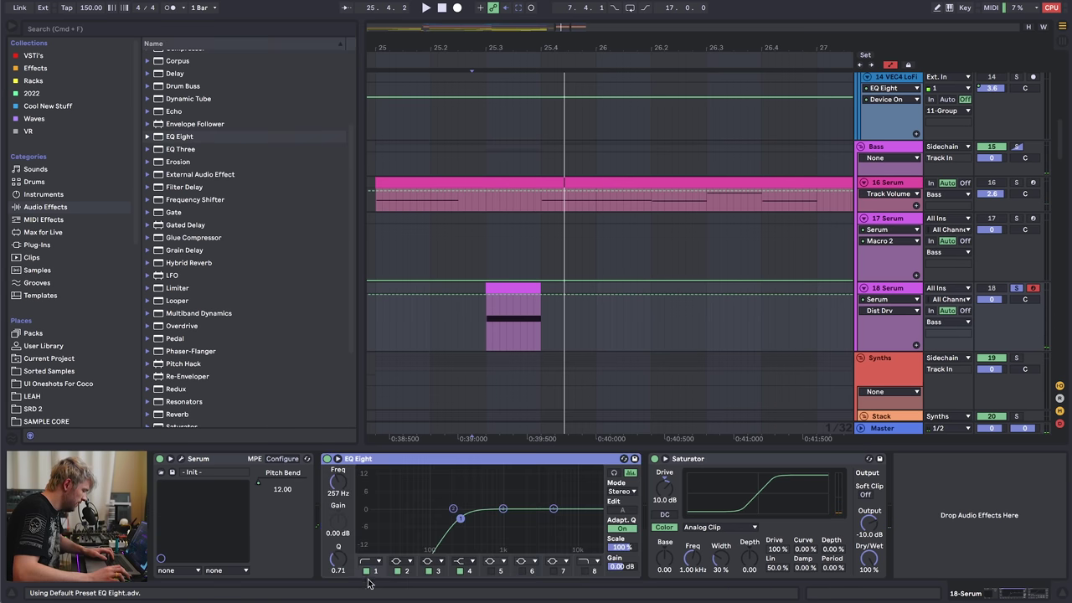
left_click(367, 571)
- Pull EQ Eight bands 2 and 3 down to -15 dB with raised Q as low-mid notches, placing band 3 at 495 Hz
left_click_drag(453, 508, 448, 549)
key("space")
key("space")
key("space")
key("space")
left_click_drag(338, 558, 339, 536)
left_click_drag(504, 508, 495, 529)
left_click_drag(337, 559, 337, 544)
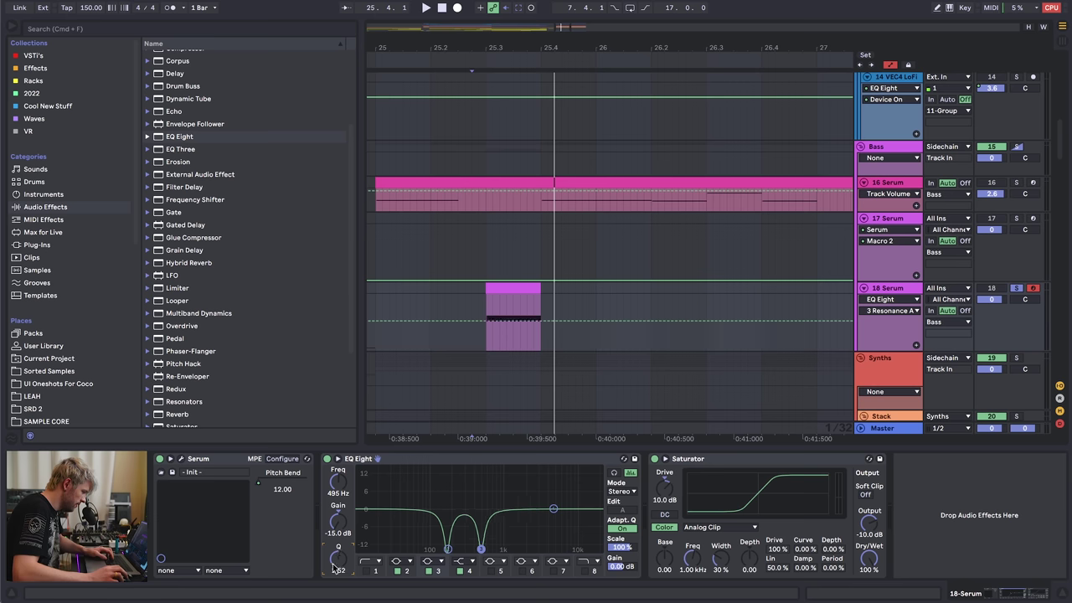
- In the EQ Eight, disable band 3, move the band 2 notch up in frequency, and enable band 5 at 2.11 kHz, -2.36 dB
left_click(428, 570)
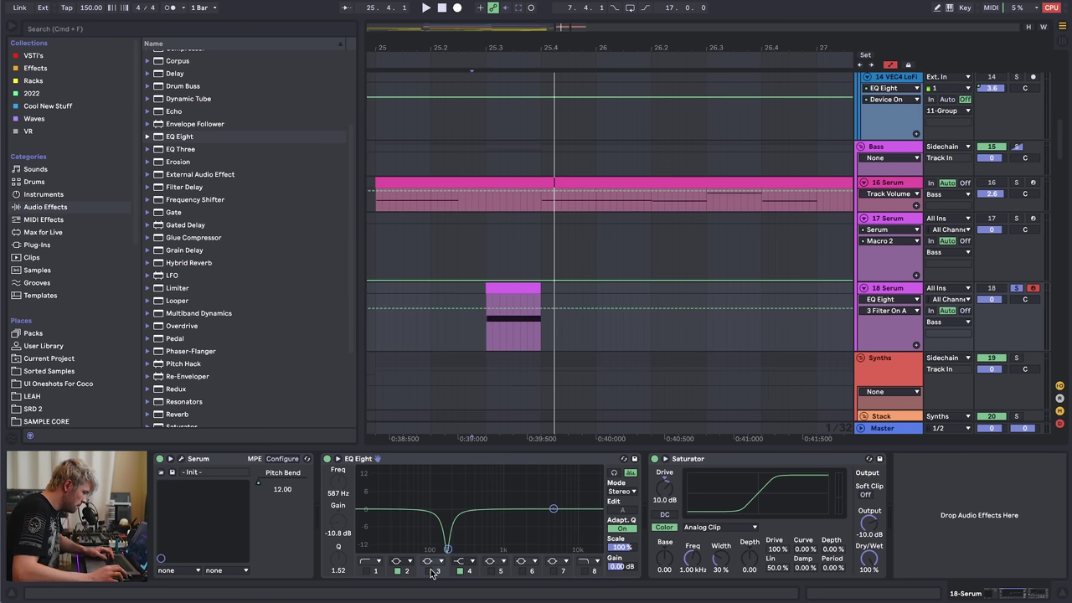
left_click_drag(448, 549, 467, 549)
key("space")
left_click(490, 570)
- Insert a Dynamic Tube before the EQ Eight, lower its Dry/Wet, and fold both devices
scroll(210, 176, "up", 3)
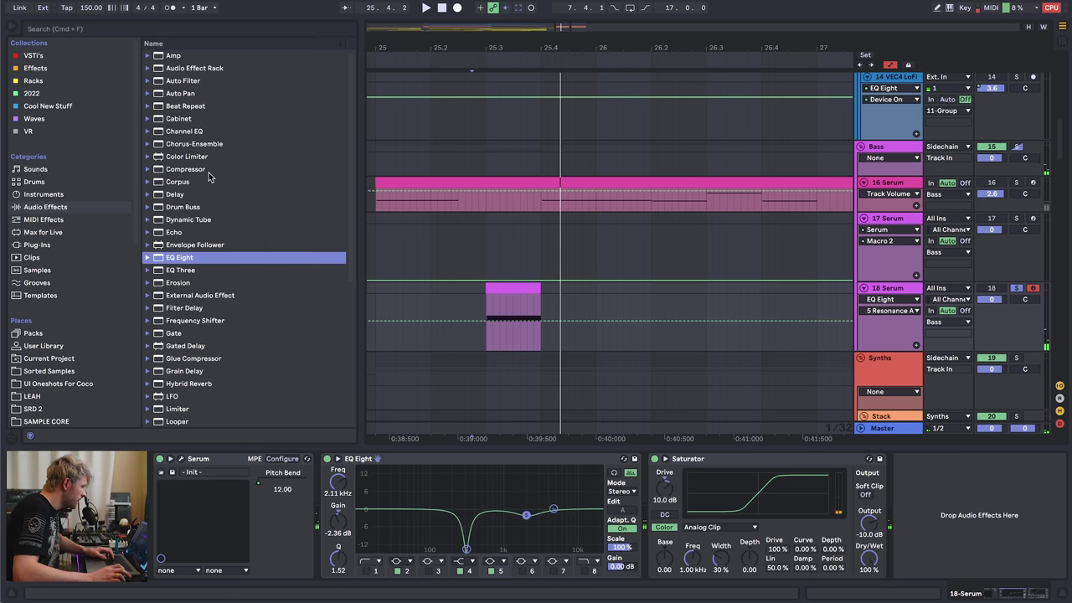
left_click_drag(183, 219, 322, 503)
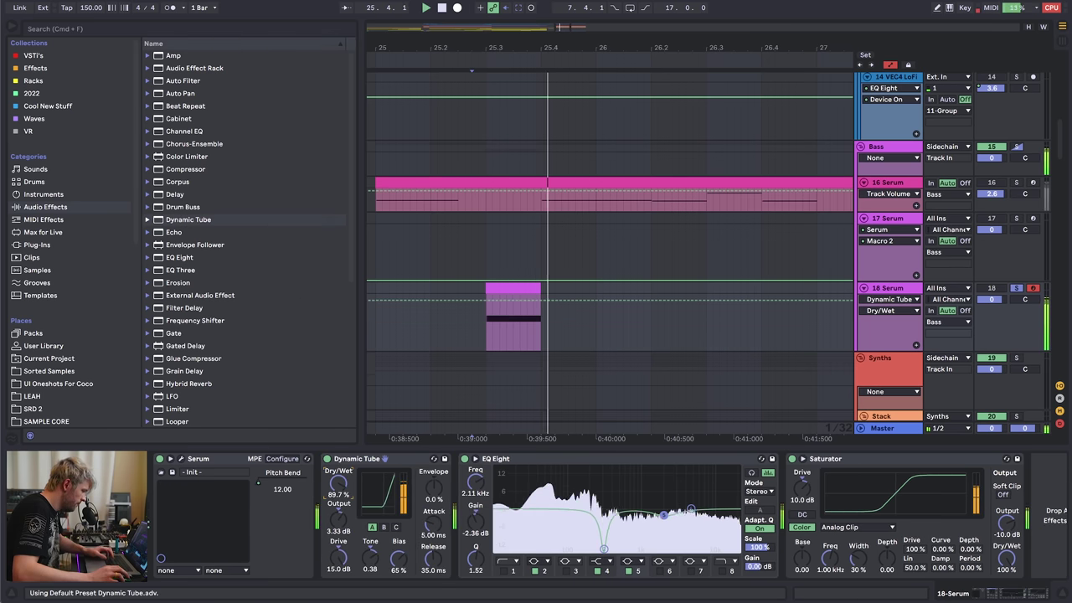
double_click(387, 458)
double_click(387, 459)
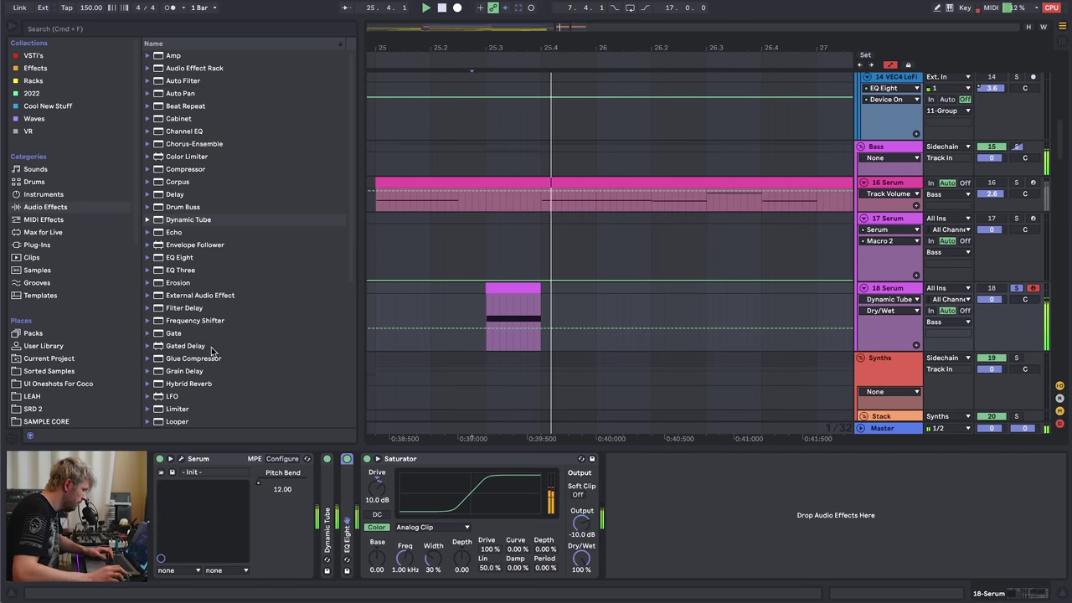
- Add the MINIP… rack from the Racks collection to the end of the 18 Serum device chain
left_click(34, 80)
double_click(187, 67)
left_click(224, 62)
- Add a Phaser-Flanger between the Saturator and the rack, keep it in Phaser mode, and set its Amount to 0%
left_click(50, 207)
scroll(183, 336, "down", 5)
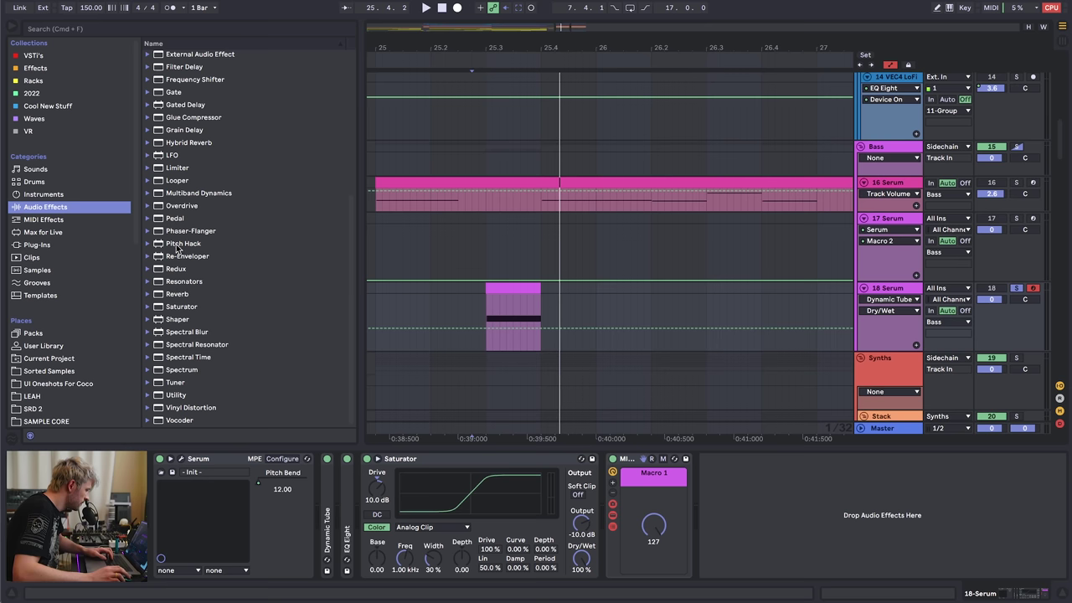
double_click(189, 231)
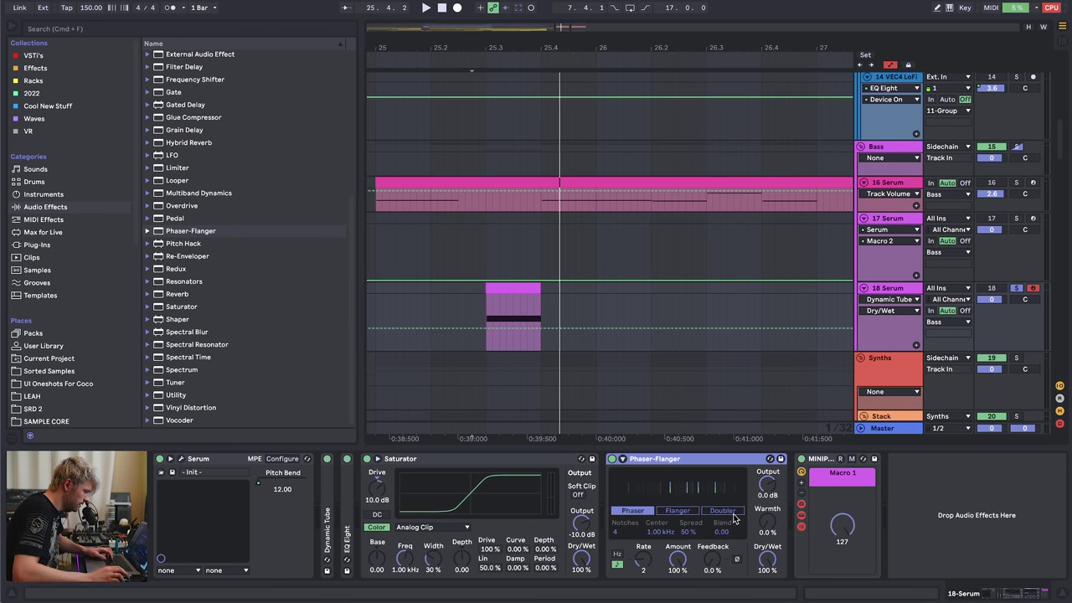
left_click(730, 512)
left_click(676, 512)
left_click(635, 510)
left_click_drag(679, 556, 679, 594)
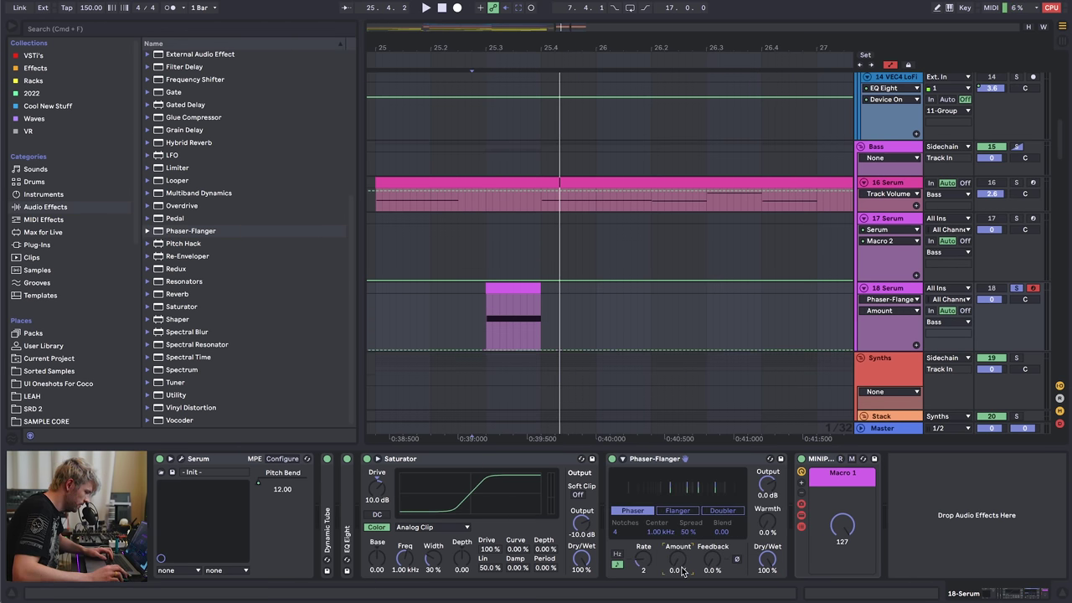
- Audition the clip and set the Phaser-Flanger's Center to about 543 Hz and Spread to 41%
key("space")
key("space")
key("space")
left_click_drag(688, 531, 659, 525)
key("space")
key("space")
key("space")
key("space")
key("space")
key("space")
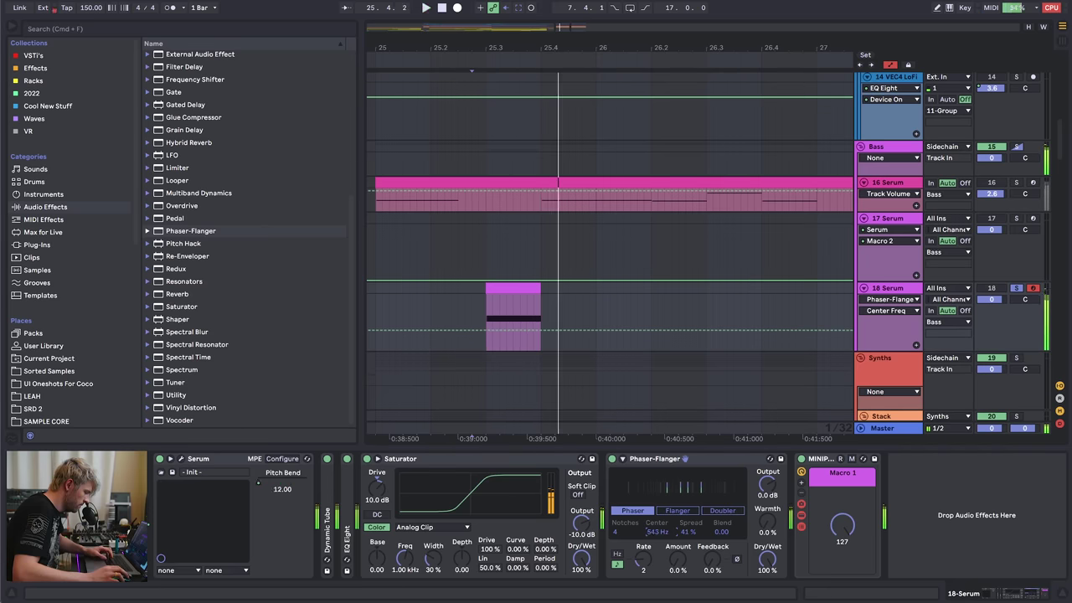
- While auditioning, set the Phaser-Flanger to Center 736 Hz, Spread 48%, Feedback 28% and Dry/Wet 48%
key("space")
key("space")
left_click_drag(766, 559, 766, 600)
key("space")
left_click_drag(712, 559, 766, 575)
key("space")
key("space")
key("space")
key("space")
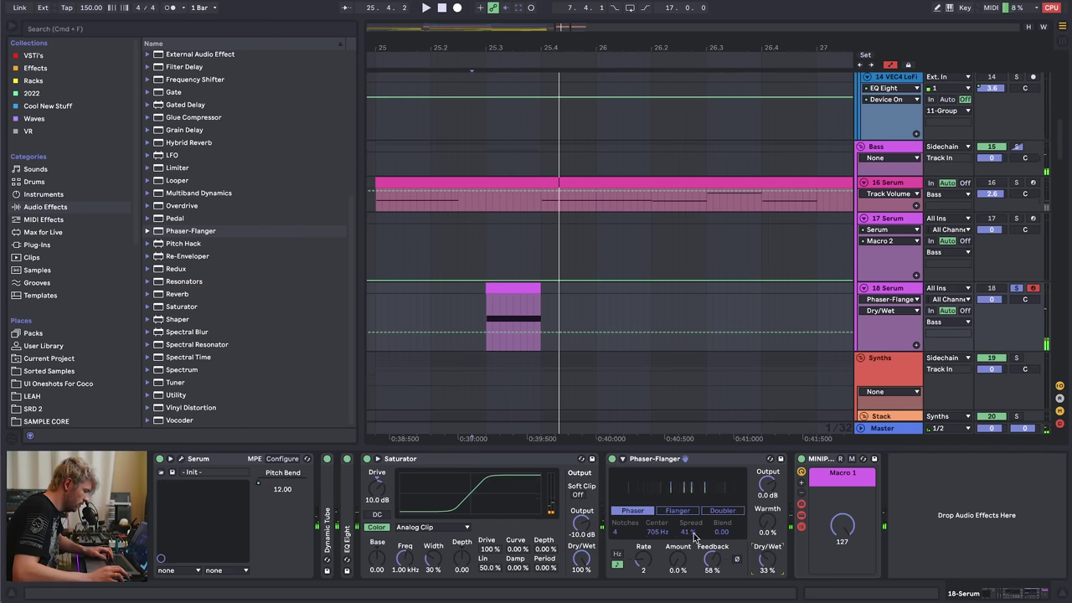
left_click_drag(693, 534, 694, 537)
key("space")
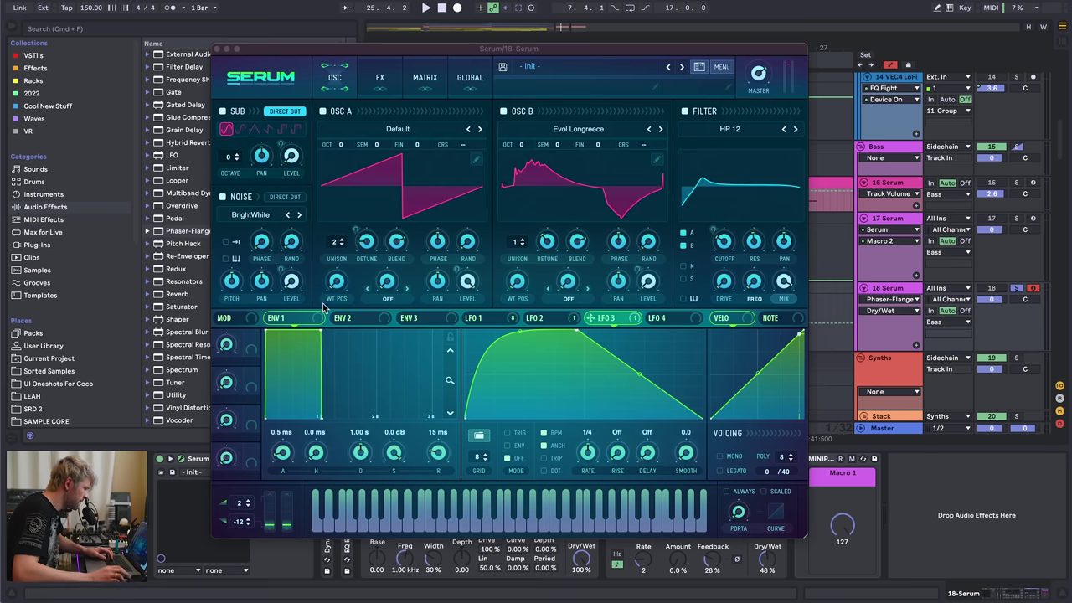
- In track 18's Serum, set oscillator B to 2 unison voices with a unison width of 5
left_click(519, 242)
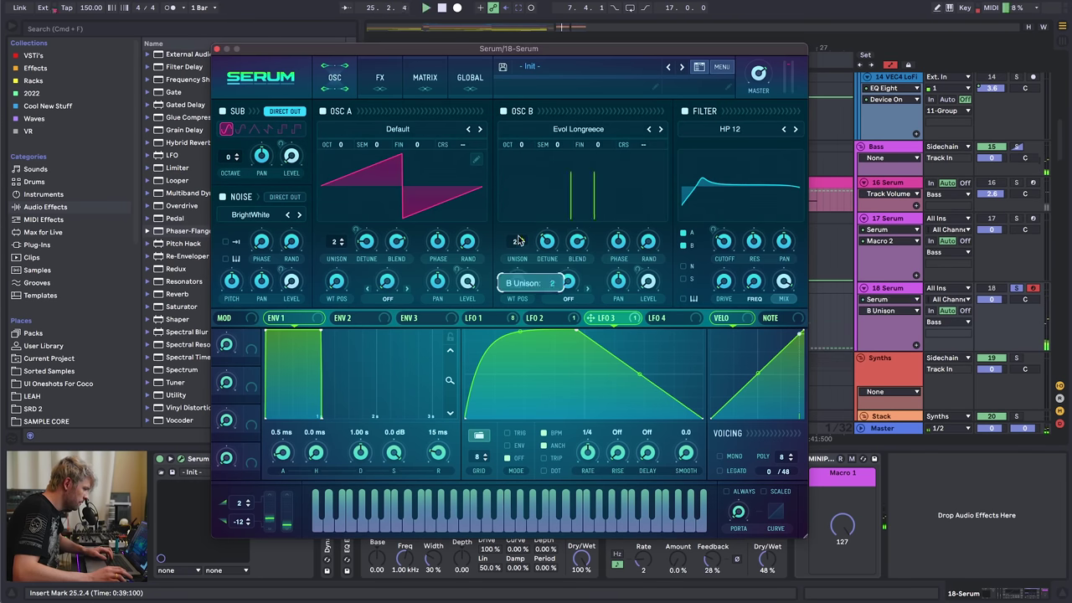
left_click(470, 78)
scroll(389, 216, "up", 5)
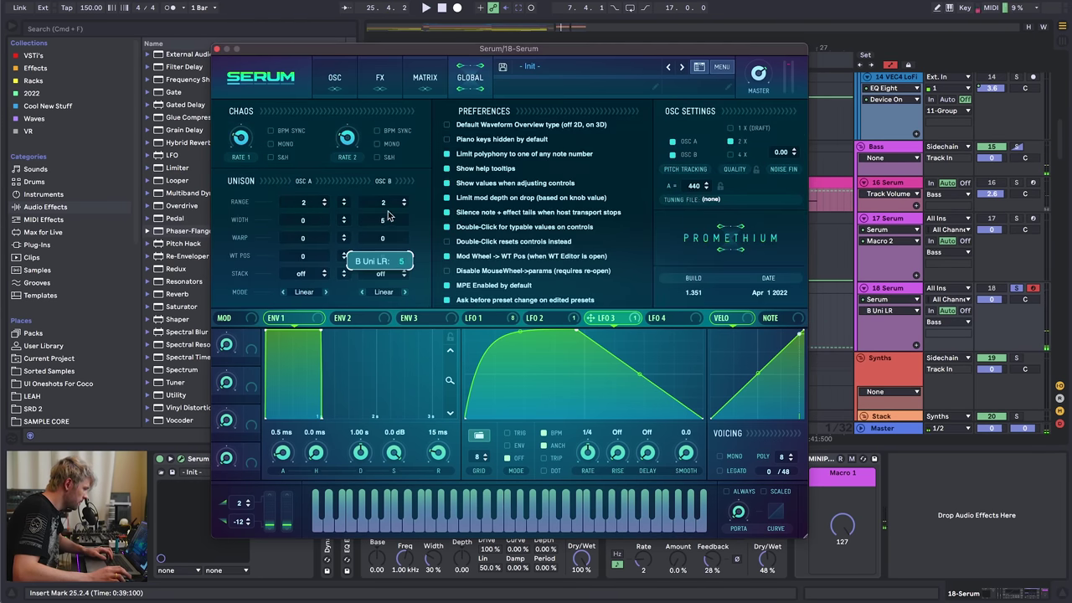
left_click(334, 77)
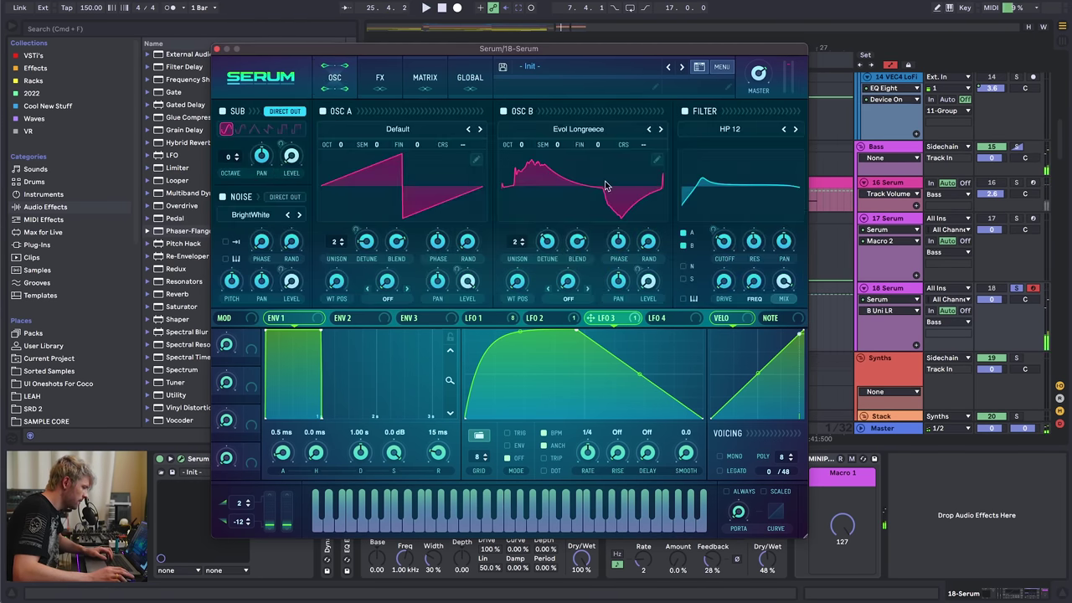
- Adjust LFO 1's modulation of oscillator B's level, raise oscillator B's wavetable position, and tweak the filter cutoff
left_click_drag(469, 317, 638, 281)
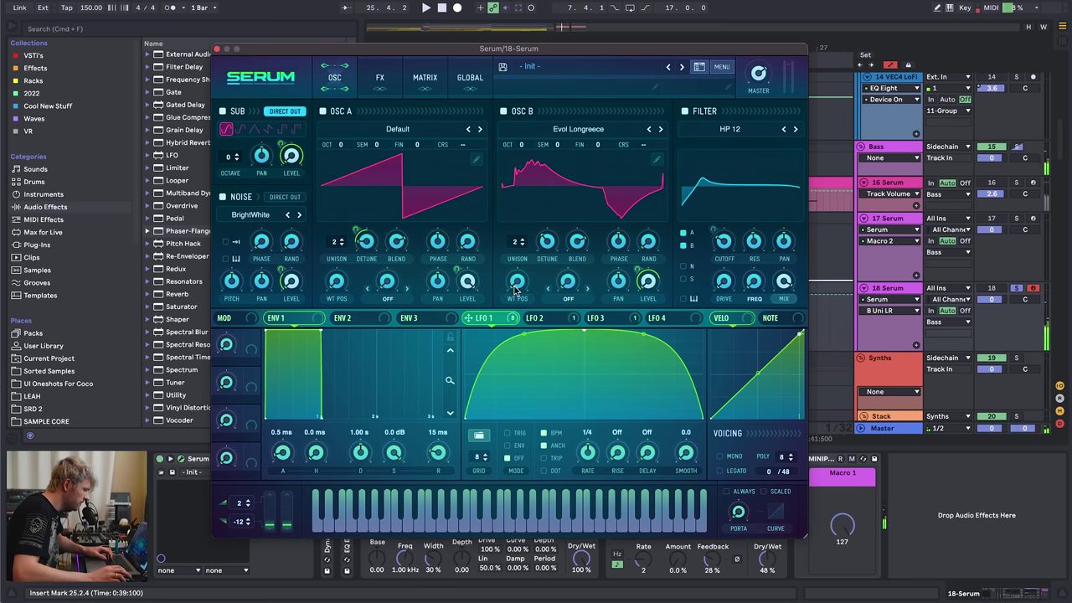
left_click_drag(514, 286, 514, 266)
left_click(724, 244)
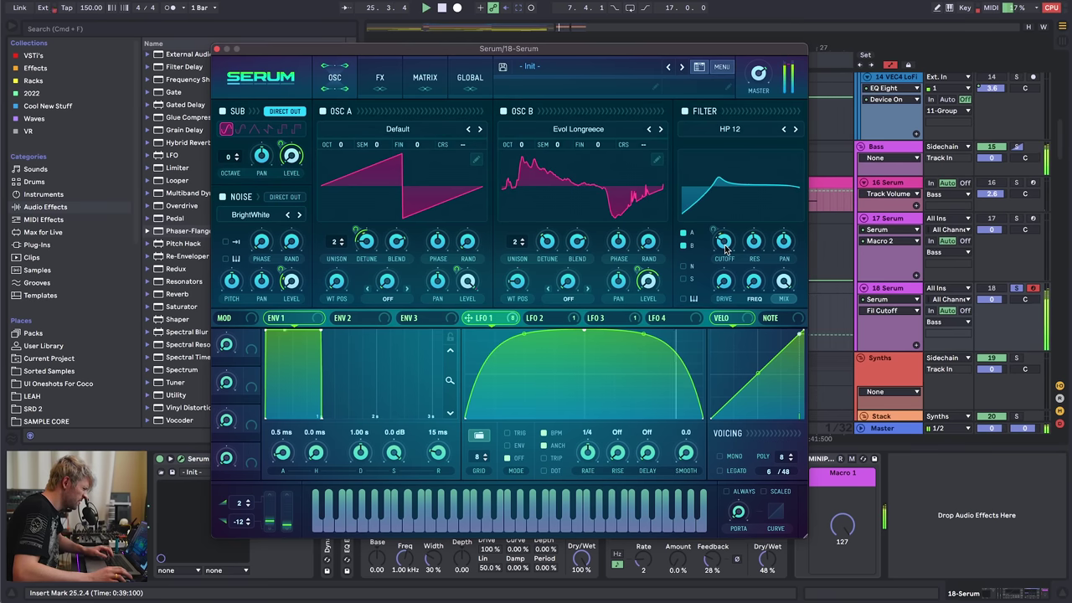
- Set LFO 1's modulation of the Hyper effect's mix to 30 and close the Serum window
left_click(381, 75)
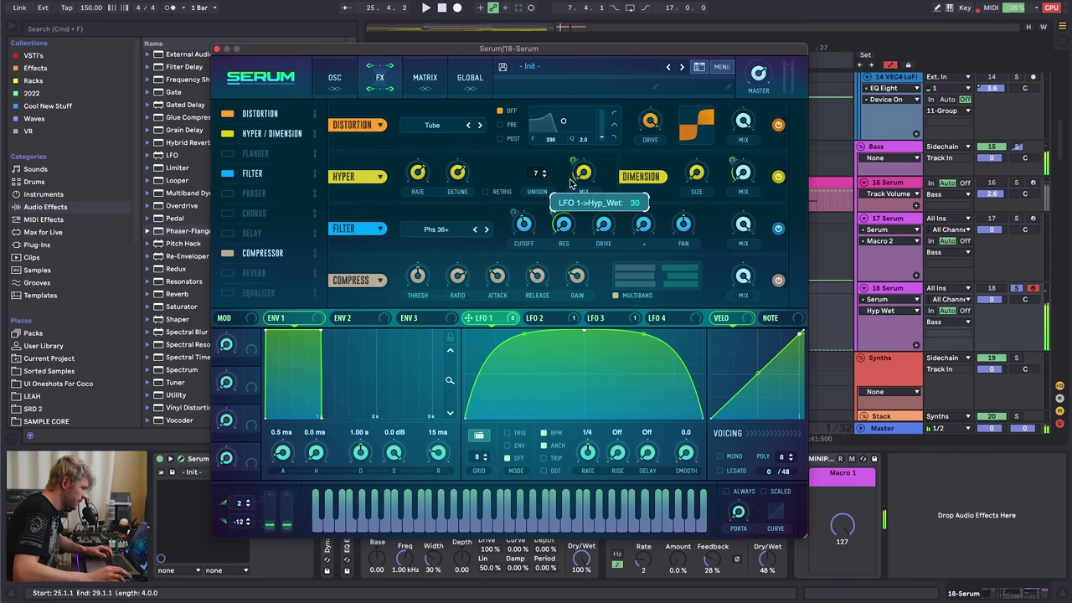
left_click(332, 77)
left_click(216, 51)
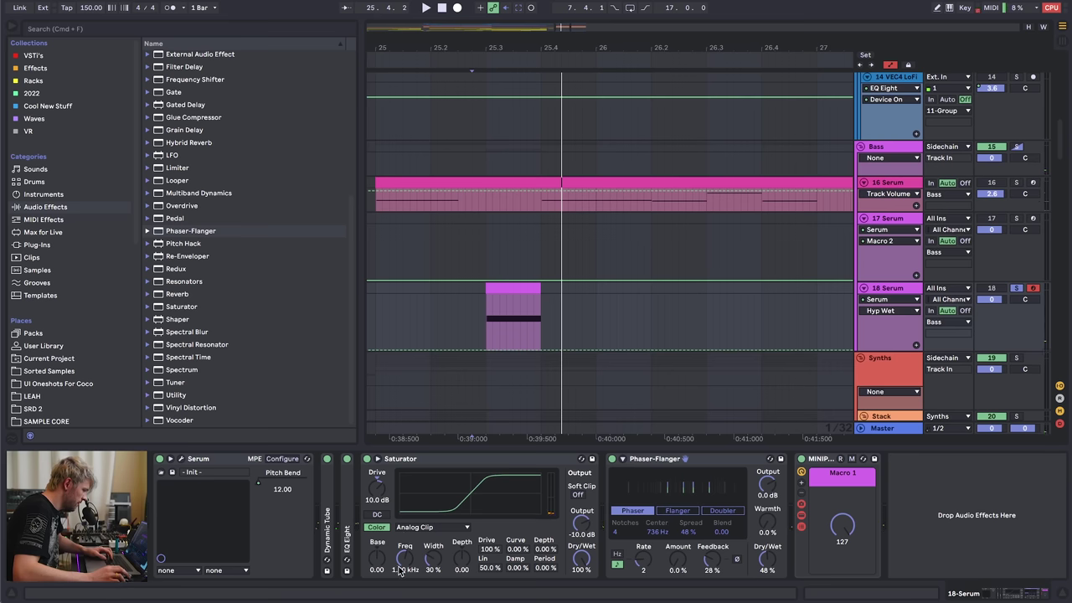
- Raise the Saturator's color Depth, adjust its Freq and Base while auditioning, and fold the device
left_click_drag(459, 562, 458, 527)
key("space")
mouse_move(405, 560)
left_mouse_down()
mouse_move(406, 540)
mouse_move(405, 569)
mouse_move(378, 535)
mouse_move(377, 585)
left_mouse_up()
key("space")
key("space")
key("space")
double_click(458, 459)
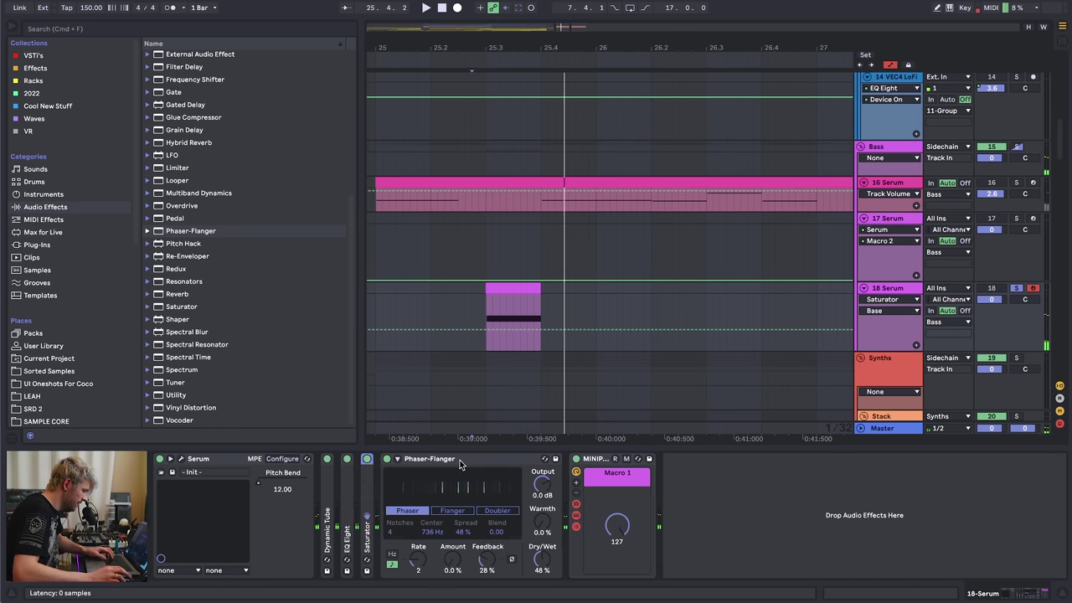
- Hide the automation lanes, play the arrangement from bar 25, and set track 18 Serum's volume to 2.4 dB
left_click(238, 309)
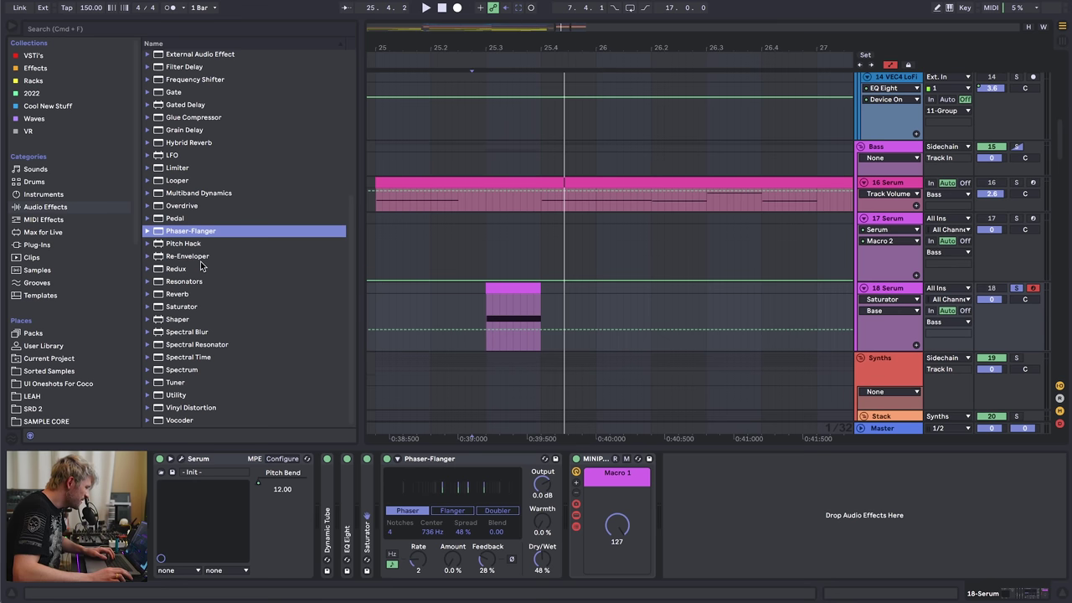
key("a")
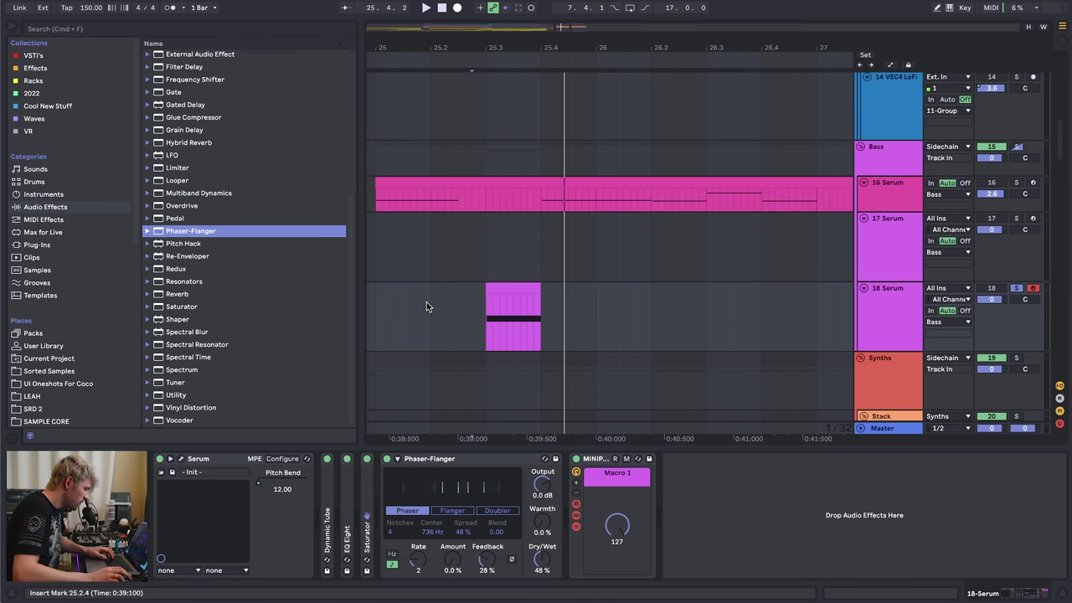
left_click(427, 303)
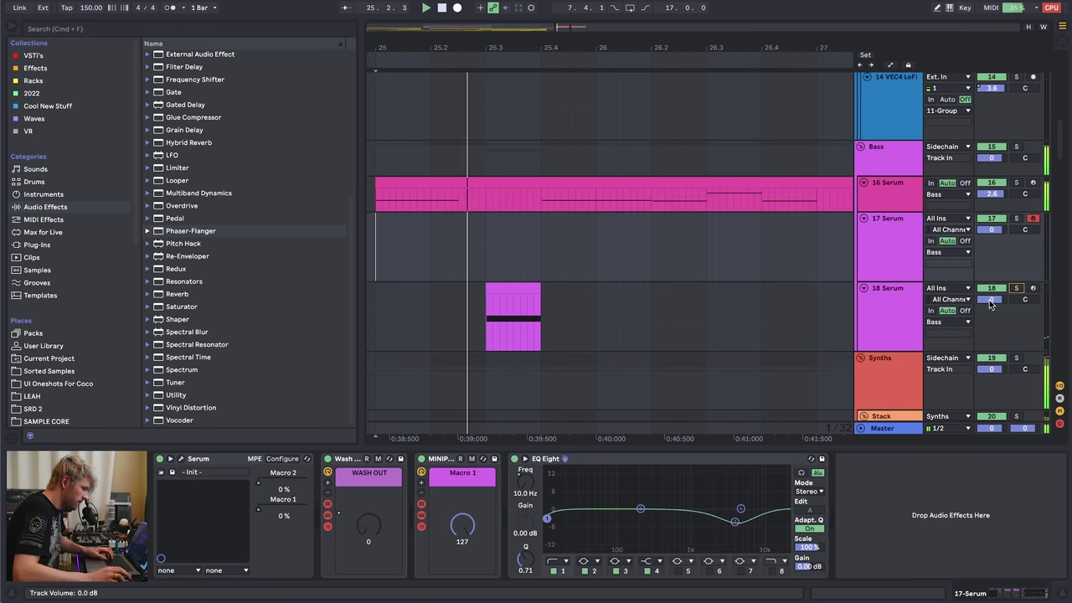
left_click_drag(991, 300, 991, 289)
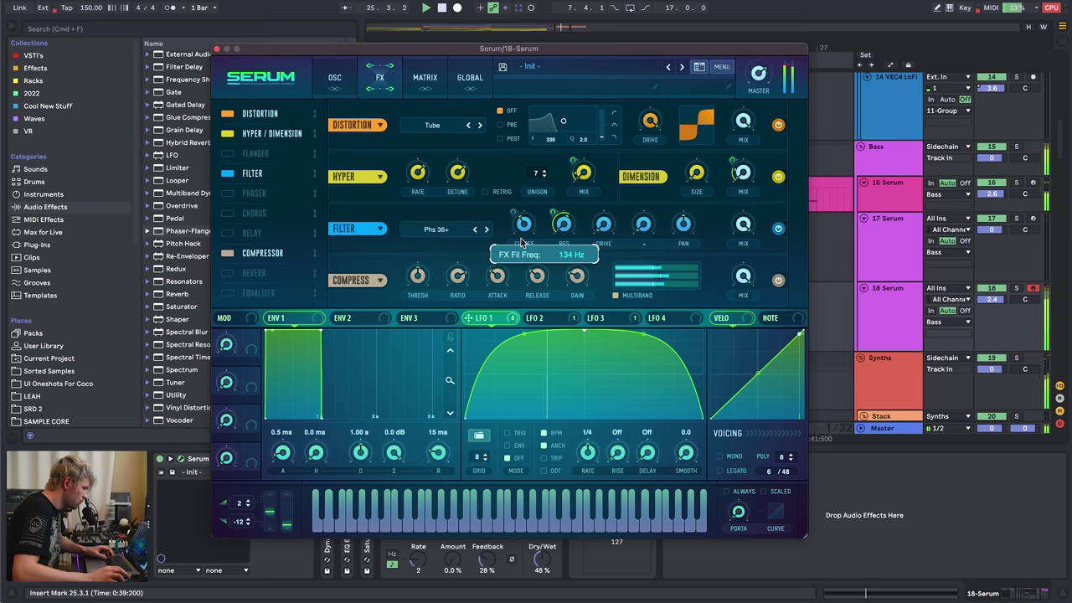
- In Serum's effects, lower the filter cutoff to about 101 Hz, set LFO 1's modulation of its resonance to 74, and audition
left_click_drag(520, 240, 520, 248)
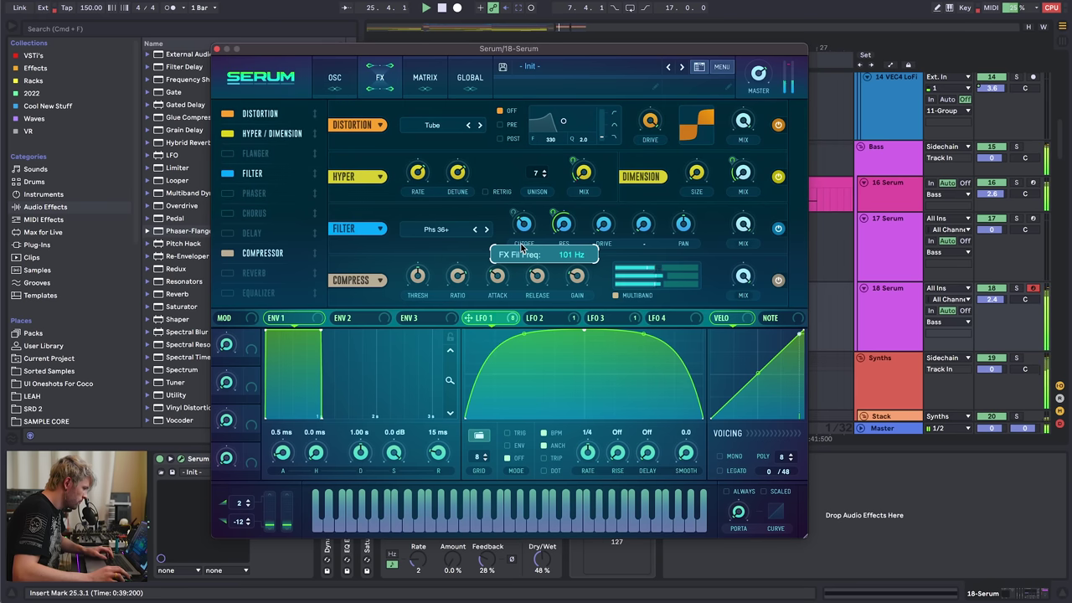
left_click(548, 318)
left_click(600, 317)
left_click_drag(514, 212, 554, 211)
left_click(477, 317)
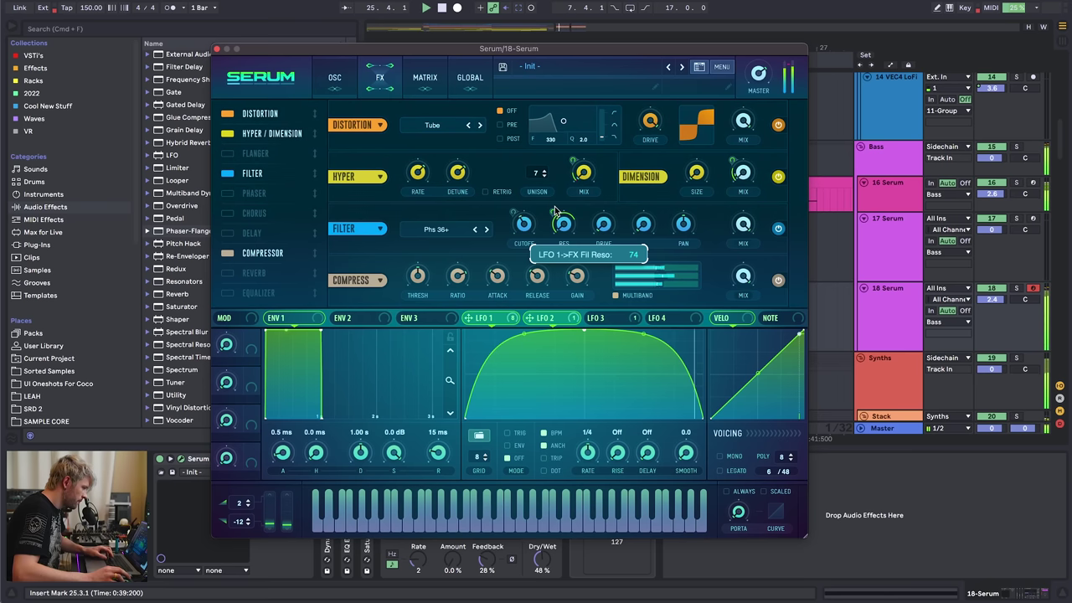
key("space")
key("space")
key("space")
- Try a Post filter at 100% on Serum's distortion with LFO 2 modulating its frequency, about 226 Hz and Q 1.4, and switch it off
left_click(500, 138)
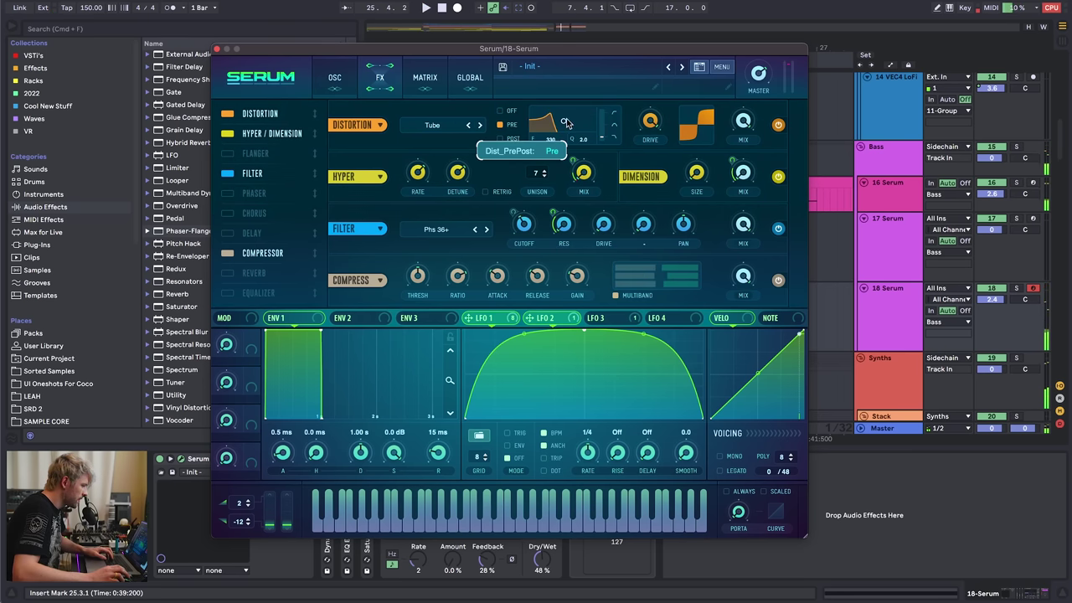
left_click_drag(607, 135, 607, 123)
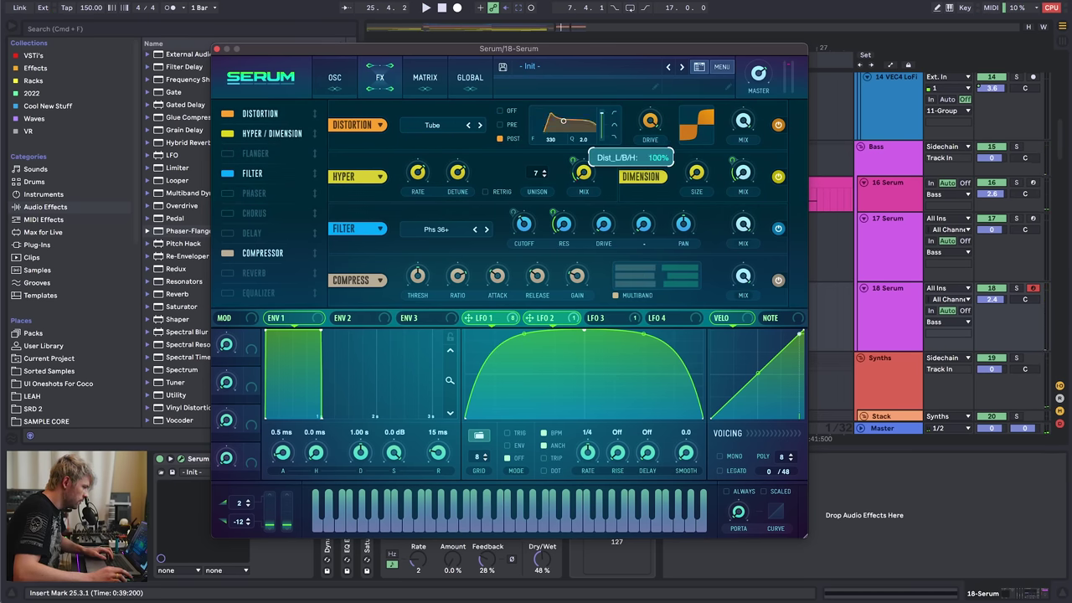
left_click(331, 83)
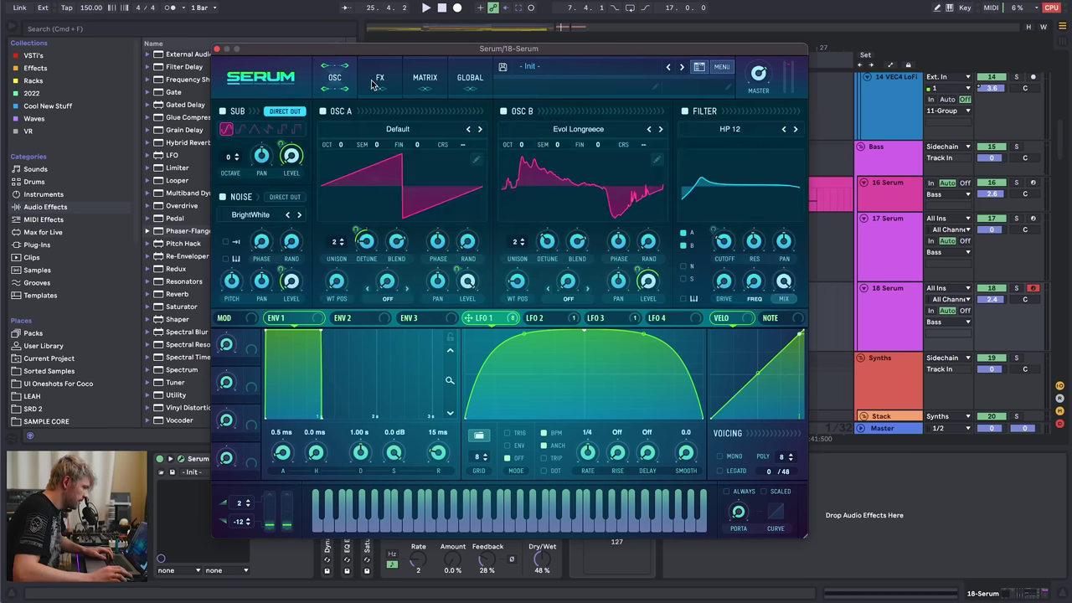
left_click(540, 318)
left_click(380, 77)
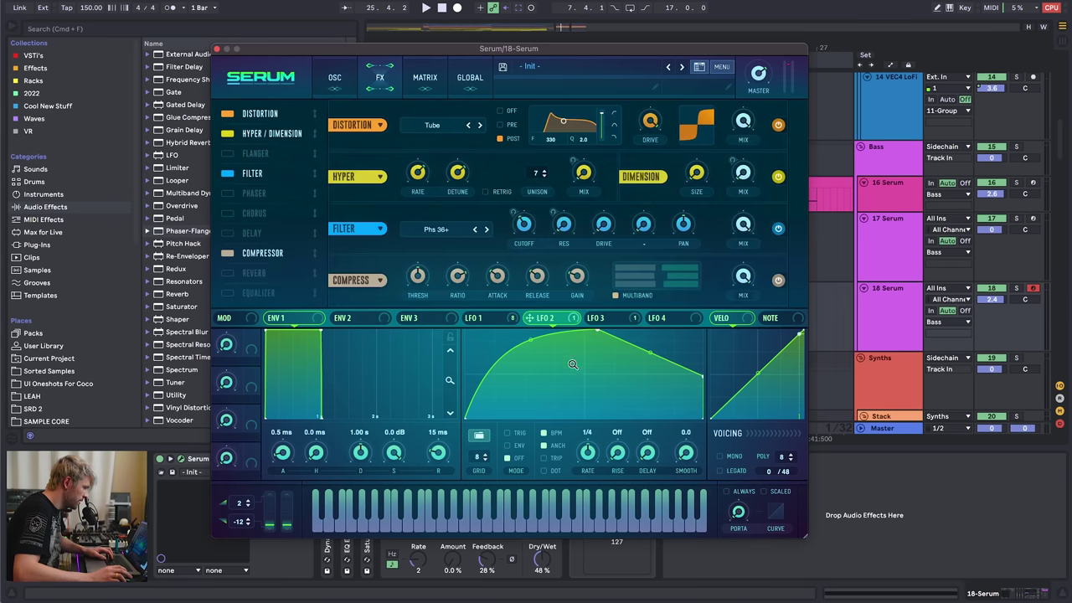
left_click_drag(550, 229, 580, 150)
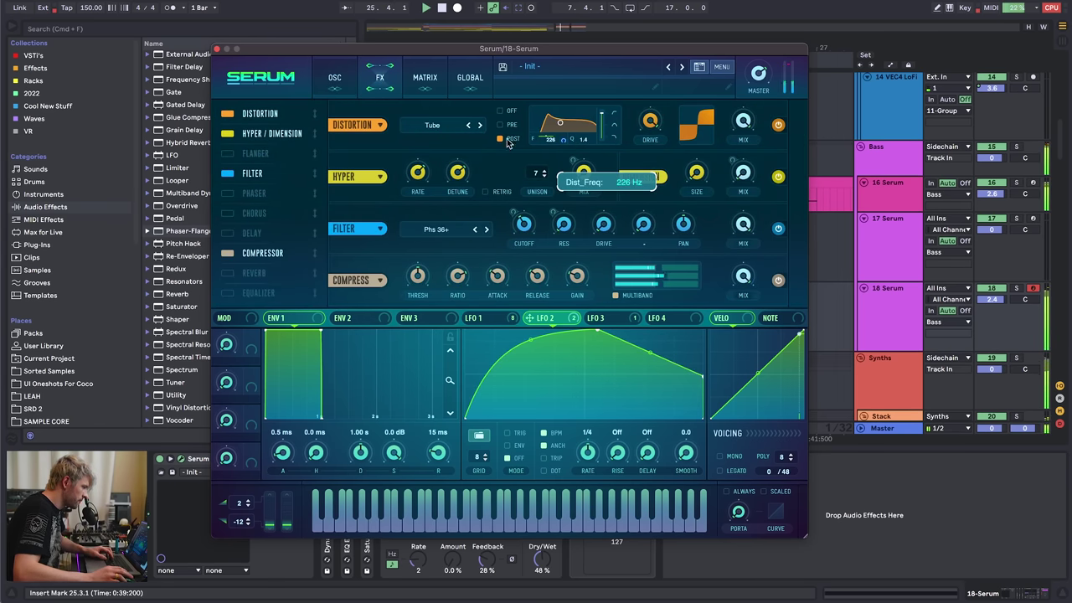
left_click(501, 110)
left_click(216, 49)
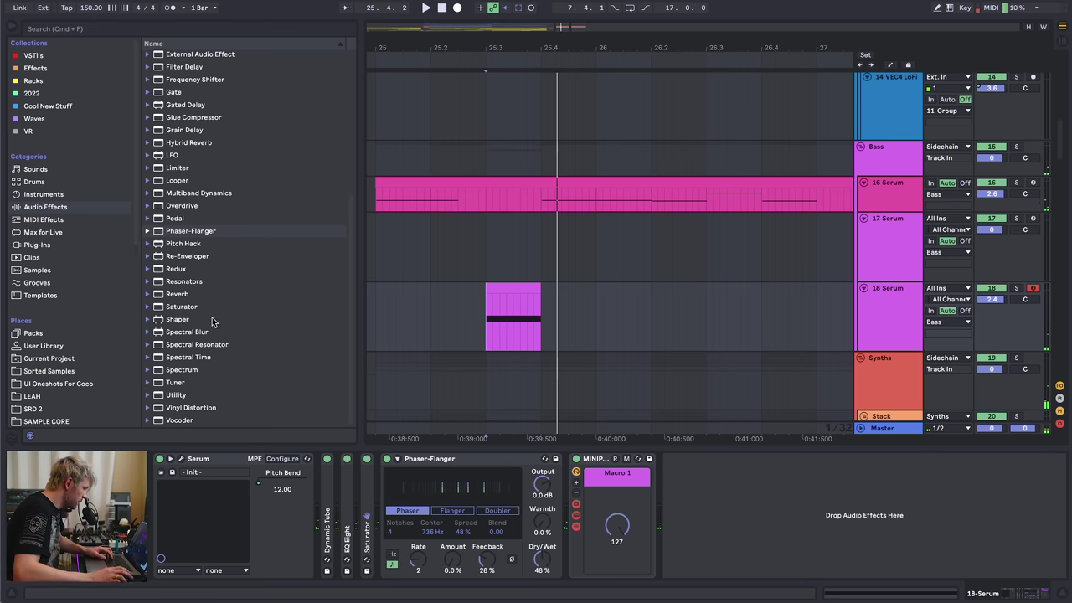
- Insert an Auto Filter before the Phaser-Flanger and set it to high-pass at 128 Hz with 48% resonance
scroll(209, 318, "up", 6)
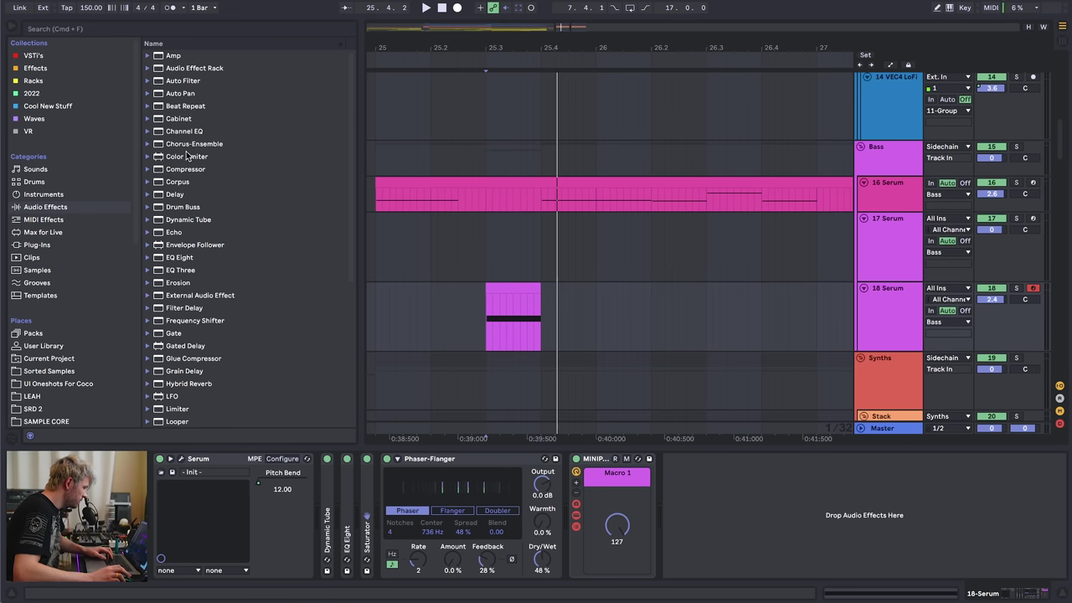
mouse_move(182, 81)
left_mouse_down()
mouse_move(570, 548)
mouse_move(387, 552)
left_mouse_up()
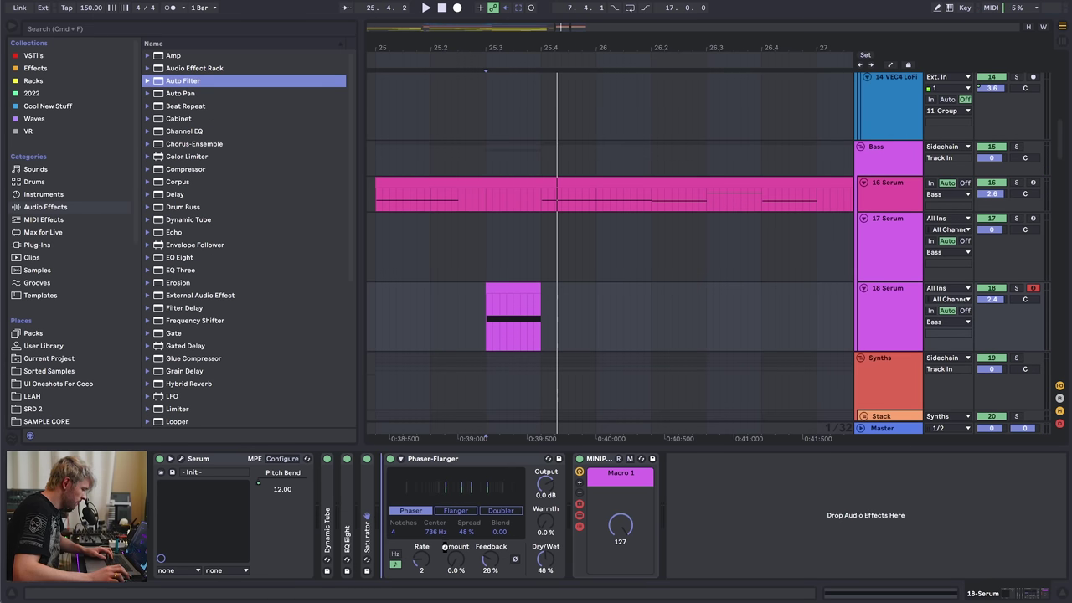
left_click_drag(366, 516, 373, 517)
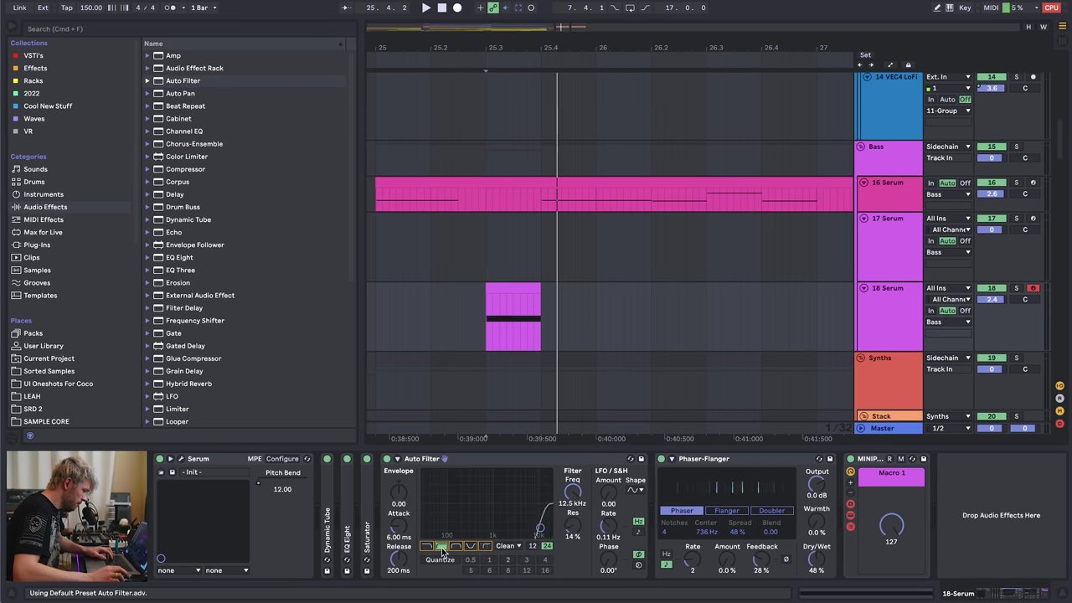
mouse_move(450, 517)
left_mouse_down()
mouse_move(440, 510)
mouse_move(486, 510)
mouse_move(454, 510)
left_mouse_up()
key("space")
key("space")
key("space")
key("space")
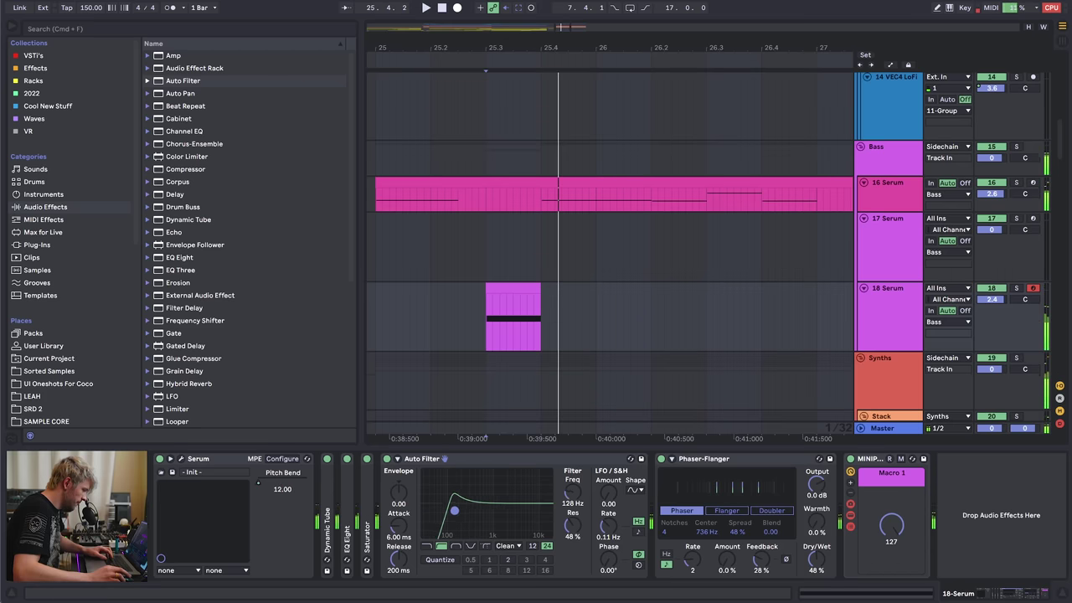
- Show automation and shape the Auto Filter frequency over the 18 Serum clip to rise to a peak, ending at about 85.1 Hz
key("a")
key("space")
left_click_drag(540, 336, 541, 338)
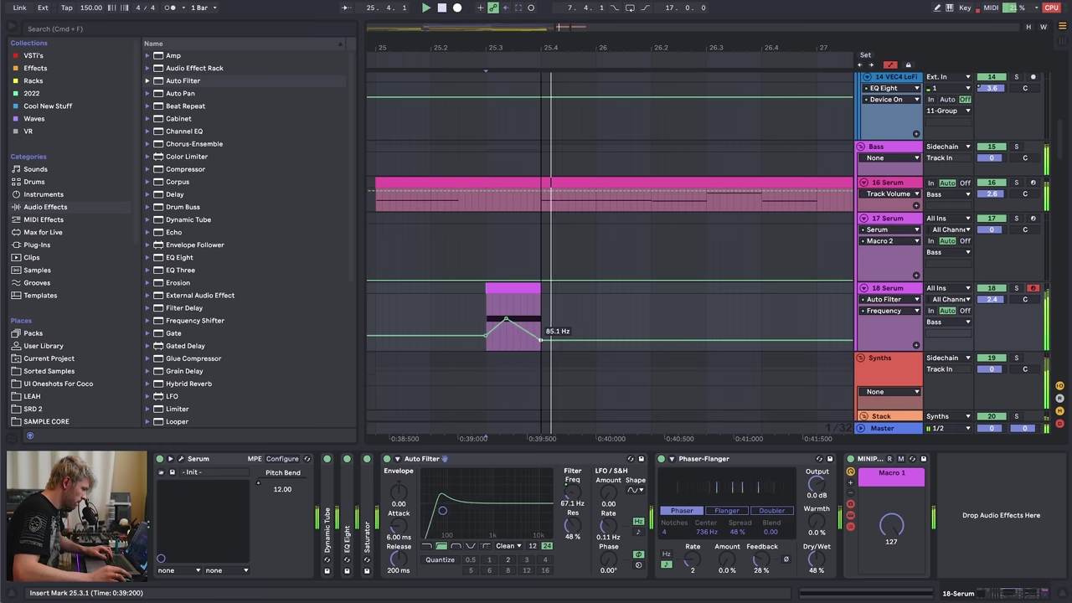
- Audition the automated filter sweep on track 18's fill and hide the automation
key("space")
key("space")
key("space")
key("space")
key("a")
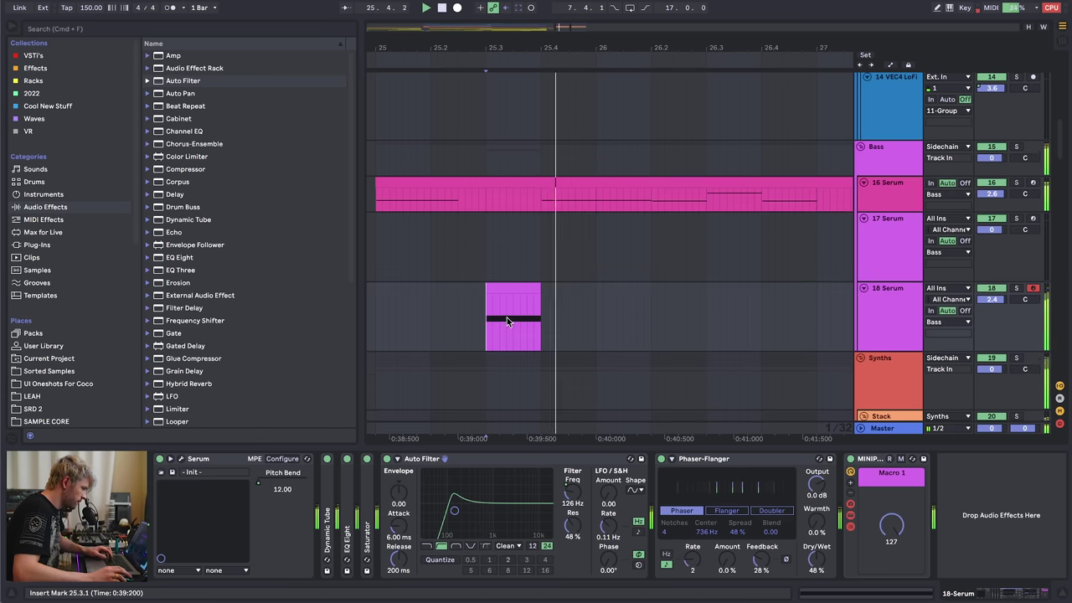
- In track 18's Serum global settings, set oscillator B's unison width to 49 while auditioning from beat 25.2.1, and close the plug-in
left_click(429, 330)
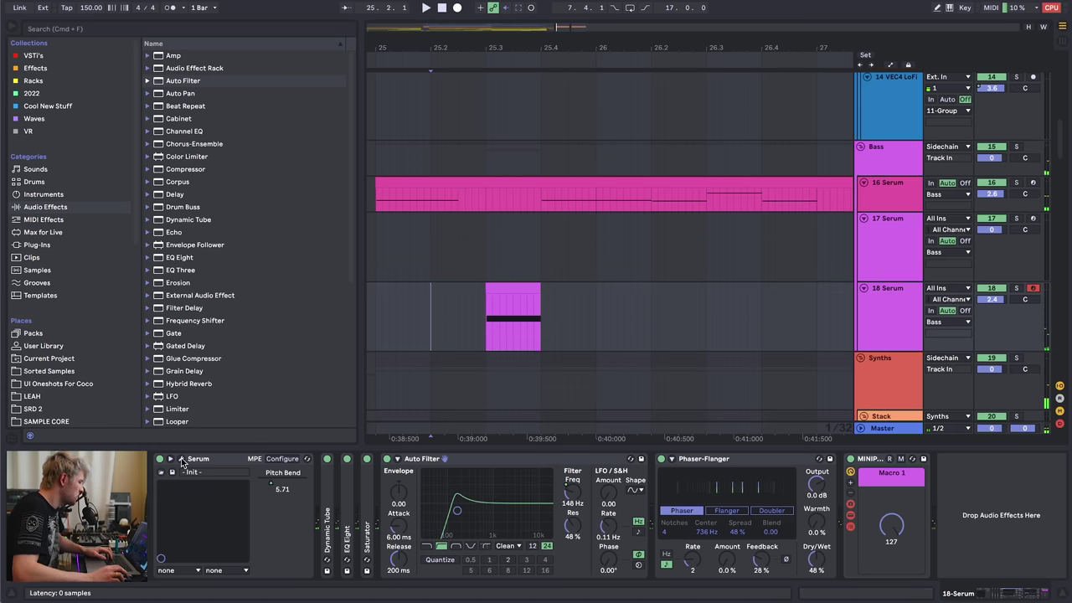
left_click(183, 463)
left_click(472, 81)
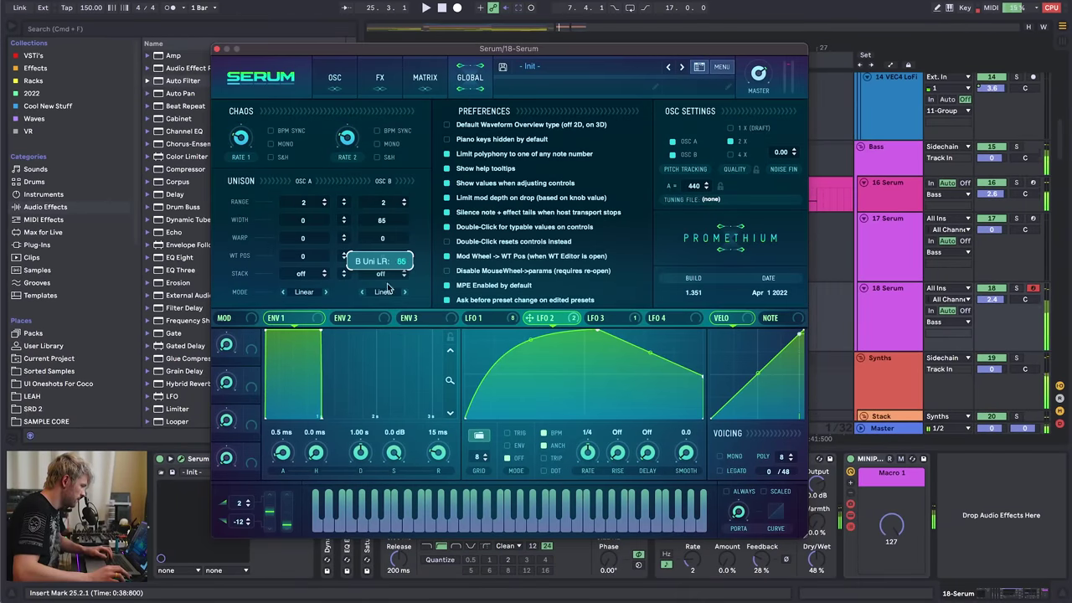
left_click(218, 51)
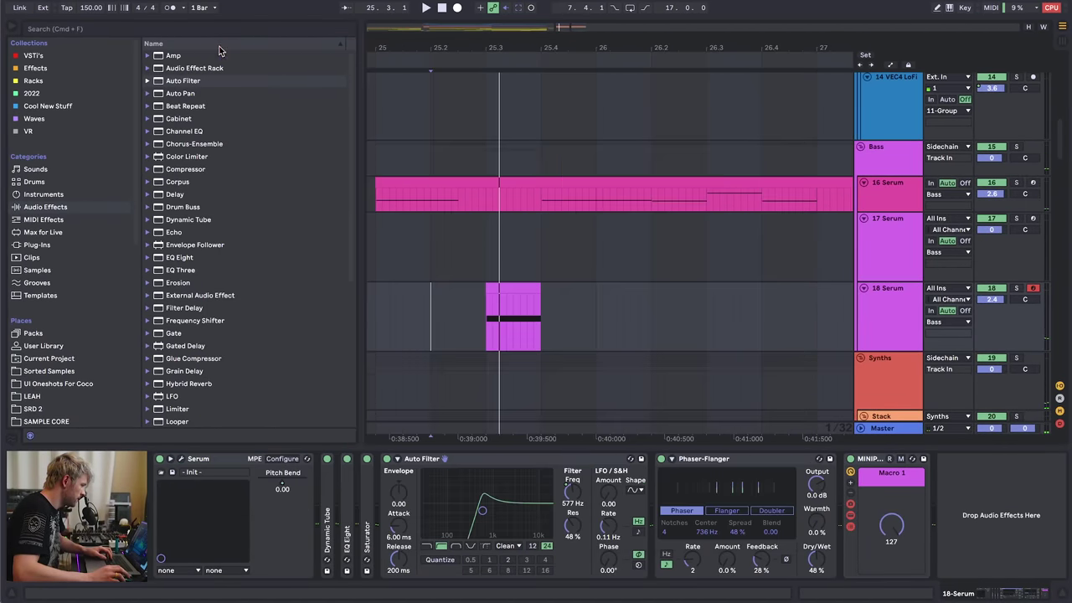
- Show automation again, nudge the peak of track 18's Auto Filter frequency curve slightly up, and audition it
left_click(489, 321)
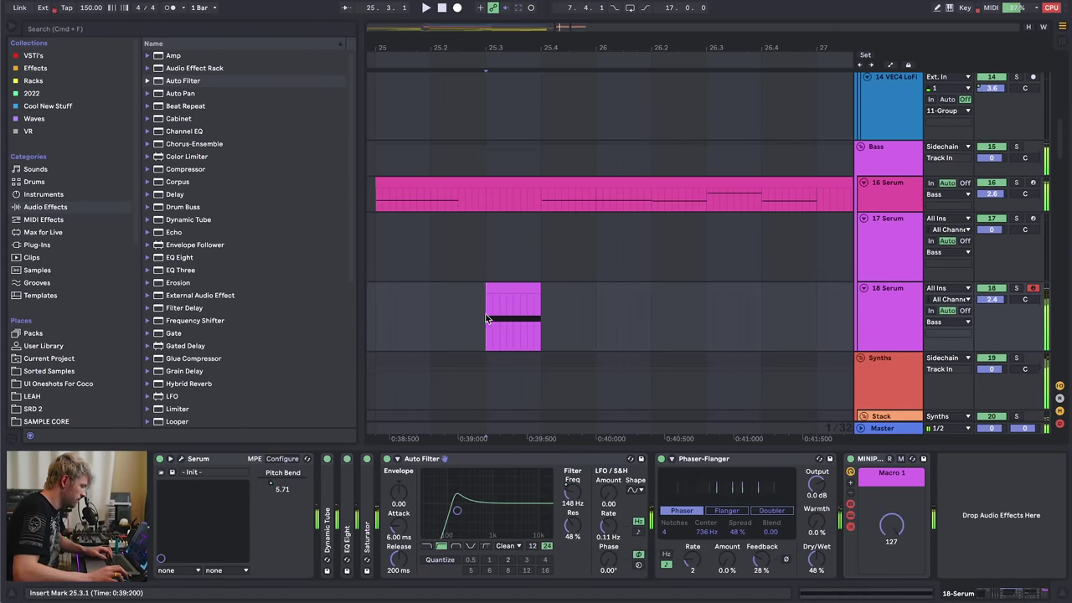
key("a")
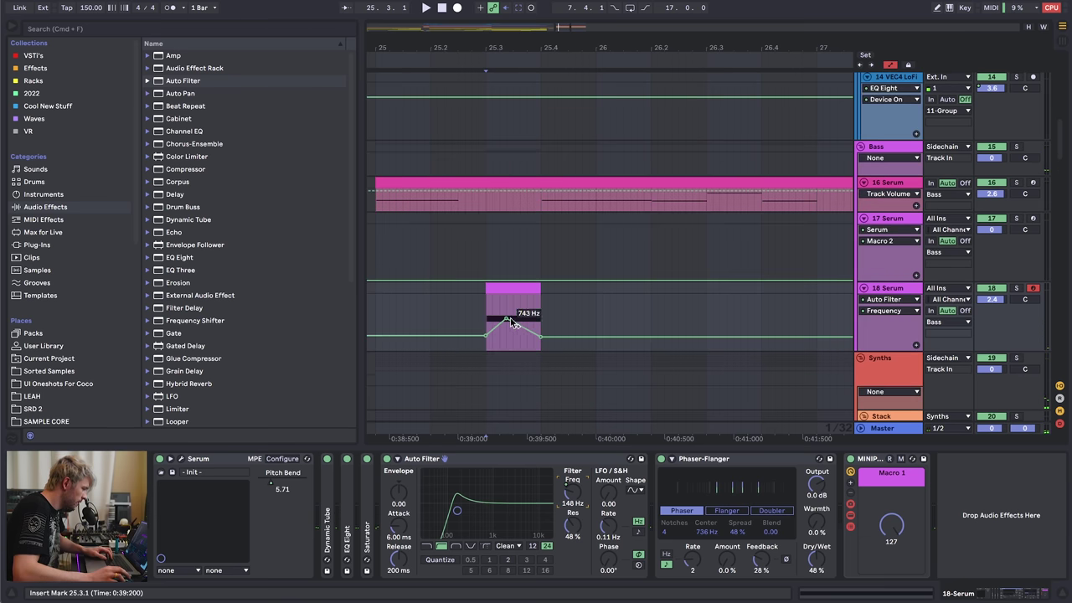
left_click_drag(506, 323, 509, 320)
key("space")
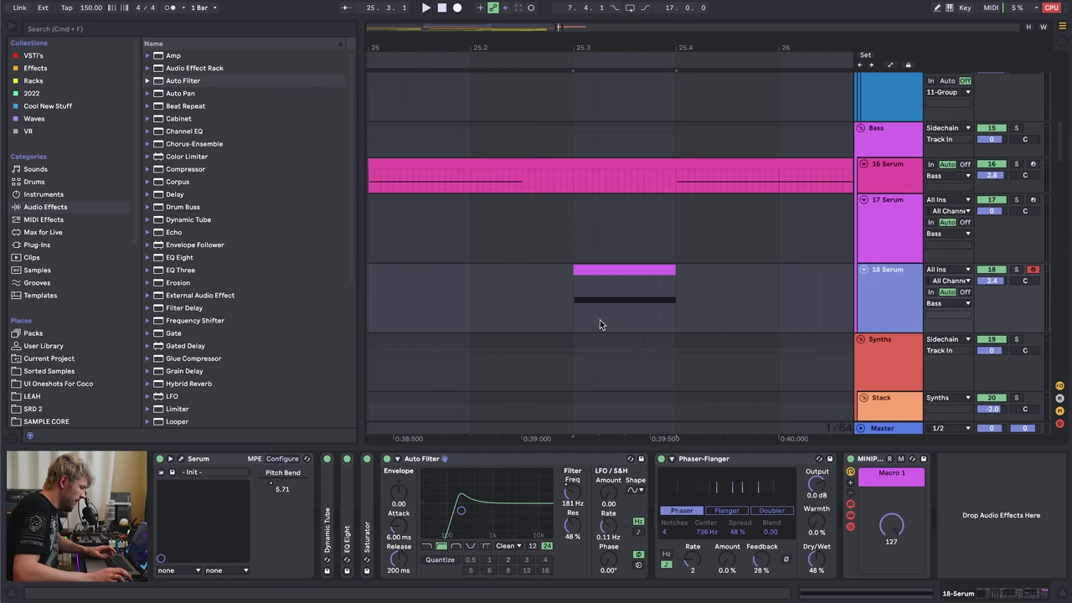
- Duplicate the 18 Serum track, place a 0.0.2-long clip at 25.2.3 on the copy, and solo that track
key("super+d")
mouse_move(605, 340)
left_mouse_down()
mouse_move(554, 351)
mouse_move(574, 344)
left_mouse_up()
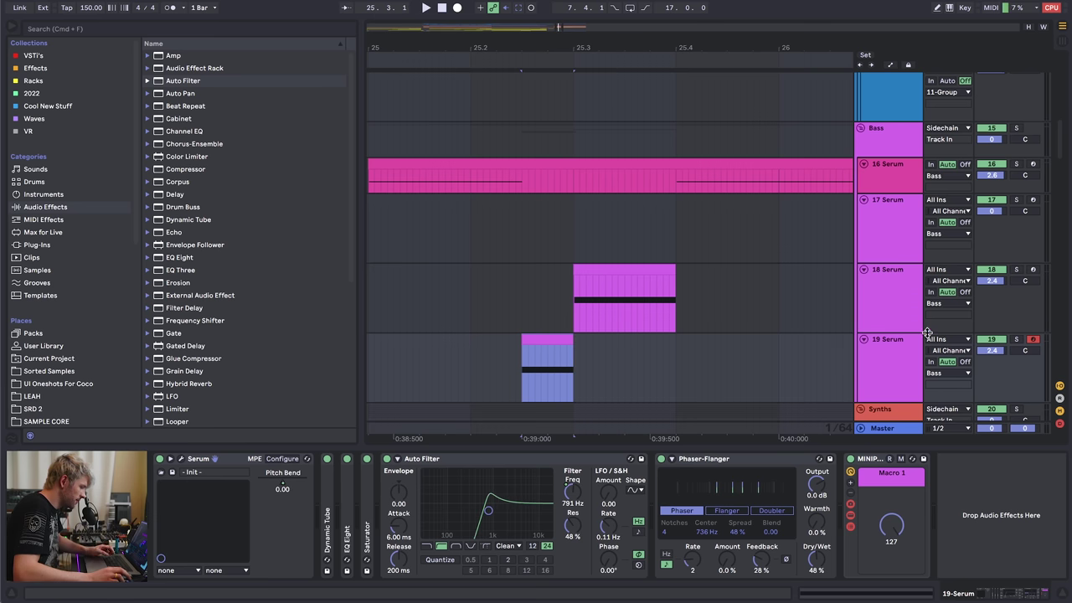
left_click(1017, 341)
- Open track 19's Serum, audition the short soloed clip, and show the synth's effects
left_click(181, 458)
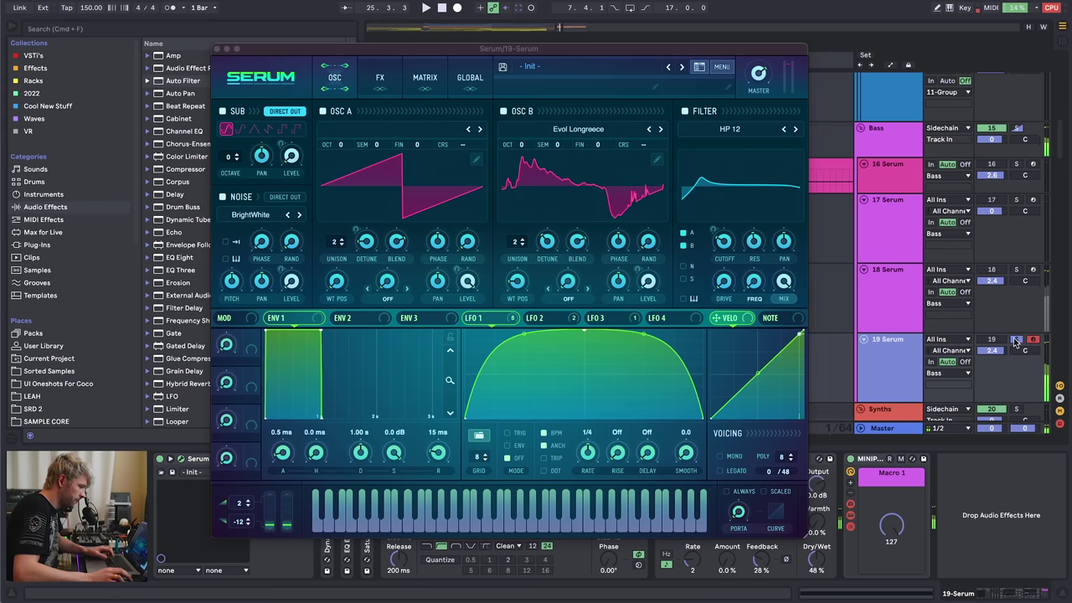
left_click_drag(530, 50, 923, 332)
left_click(545, 338)
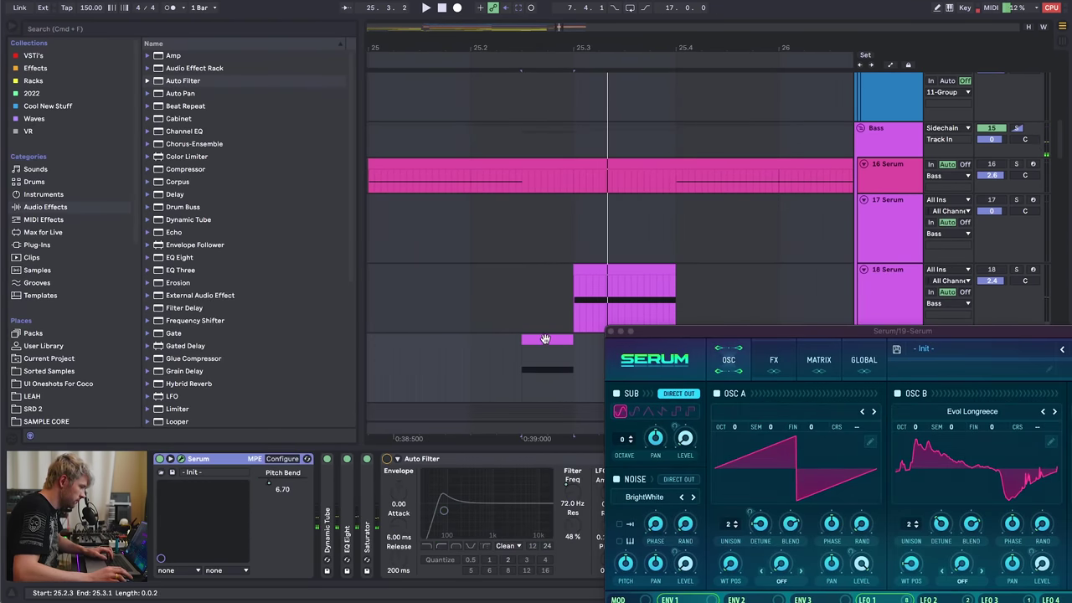
key("space")
left_click_drag(660, 334, 289, 66)
mouse_move(666, 350)
left_mouse_down()
mouse_move(662, 370)
mouse_move(667, 346)
left_mouse_up()
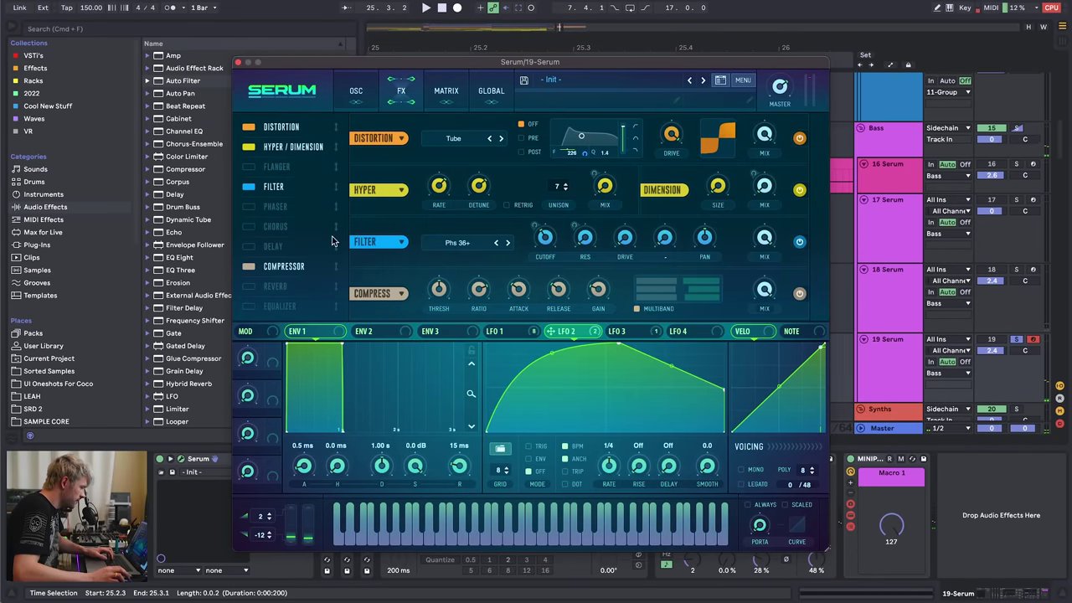
- Enable Serum's equalizer above the compressor, make its high band a low-pass, and modulate that band's frequency with LFO 4 in Trig mode
left_click_drag(273, 255, 274, 248)
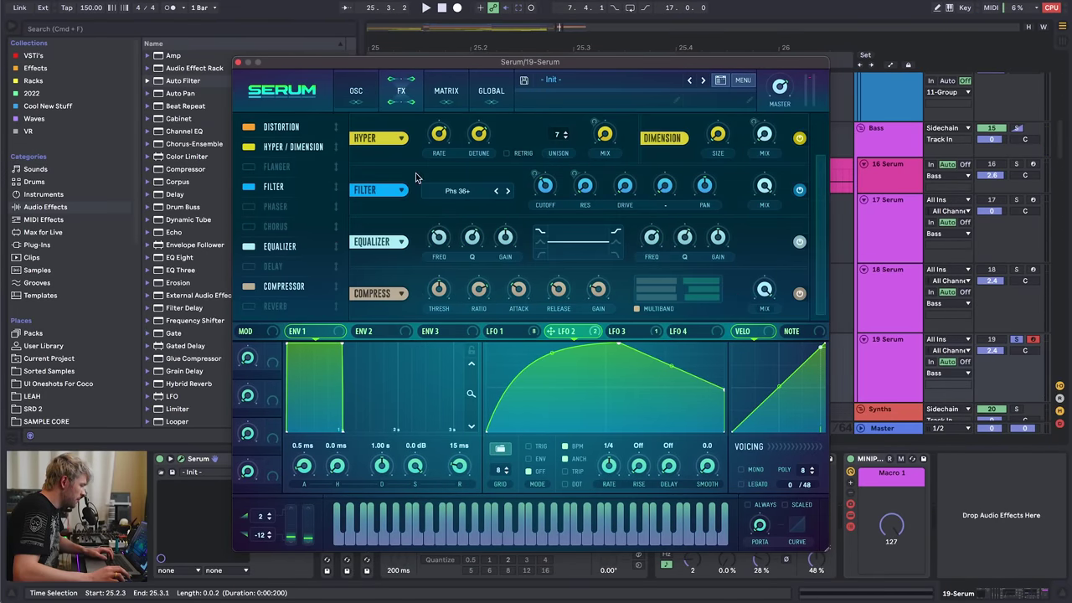
scroll(713, 175, "up", 2)
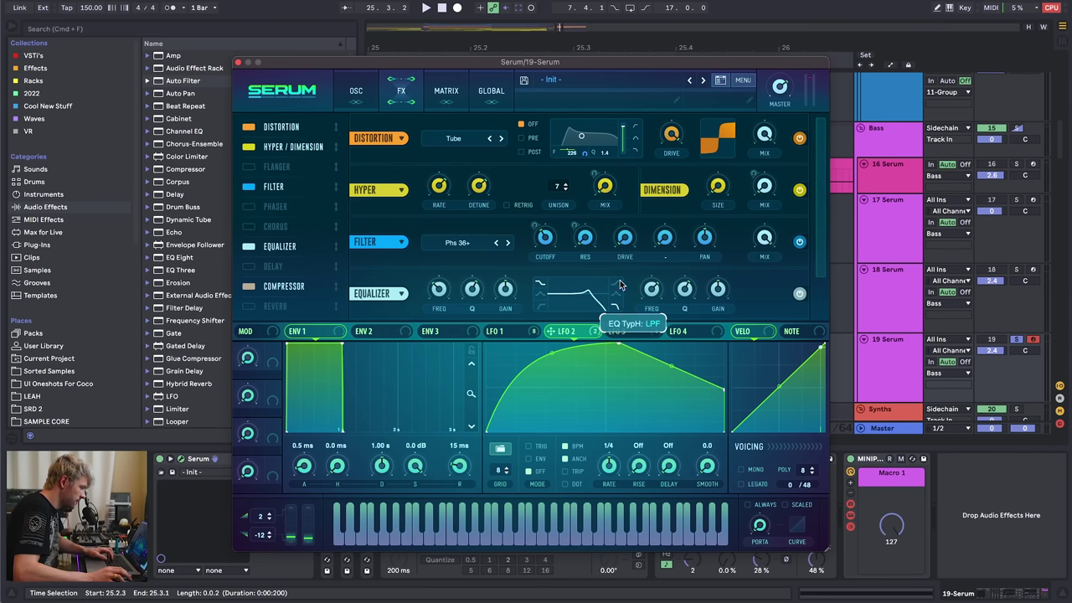
left_click(616, 306)
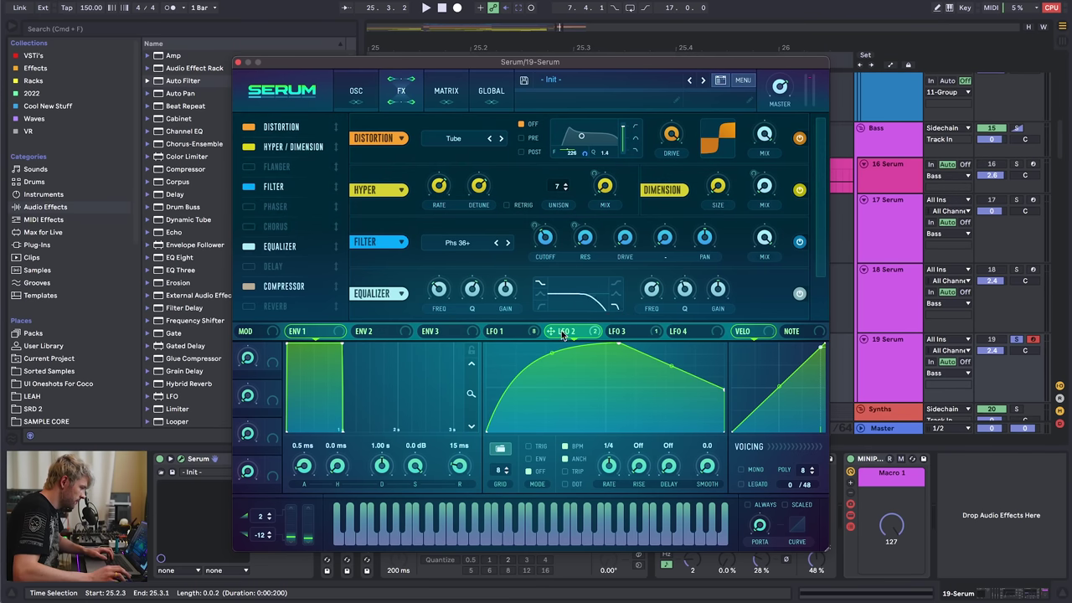
left_click(634, 332)
left_click_drag(690, 333, 652, 291)
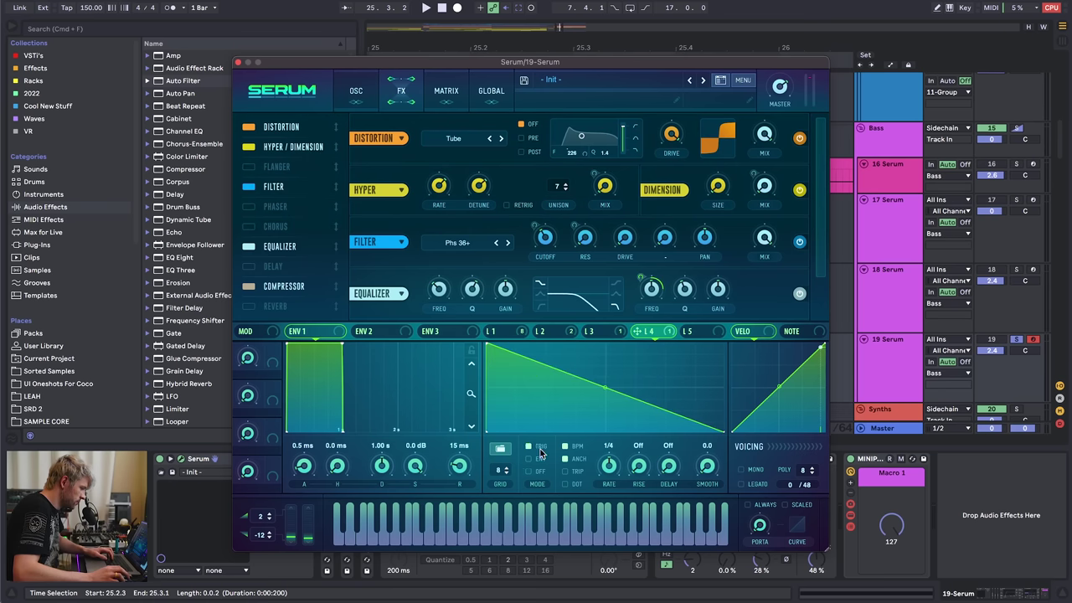
- Set LFO 4's modulation of the equalizer frequency to about 41 and bend its ramp into a steep decay while auditioning
key("space")
left_click_drag(650, 286, 647, 262)
key("space")
key("space")
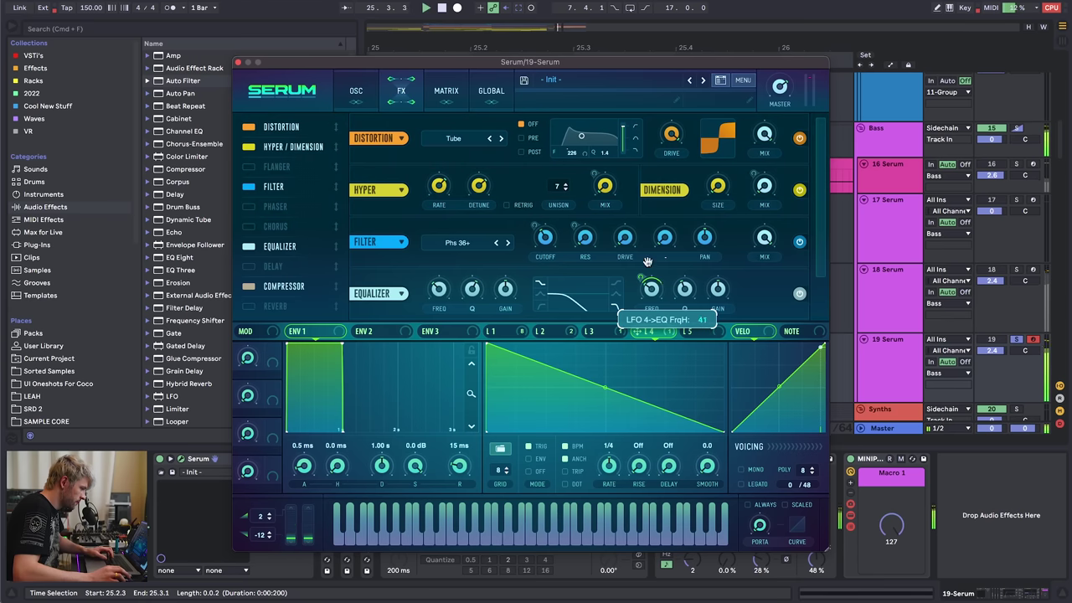
left_click_drag(604, 387, 603, 411)
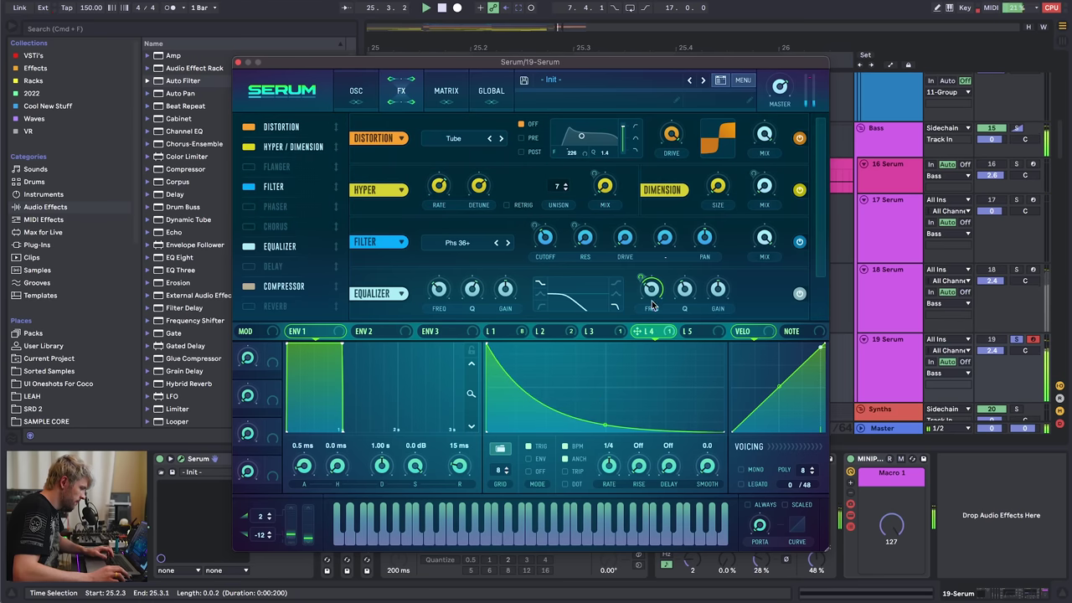
key("space")
- Set oscillator A's warp to FM (from B), raise oscillator B's octave, and modulate the warp amount with LFO 4
left_click(356, 90)
left_click(410, 312)
left_click(426, 589)
left_click_drag(409, 295, 412, 272)
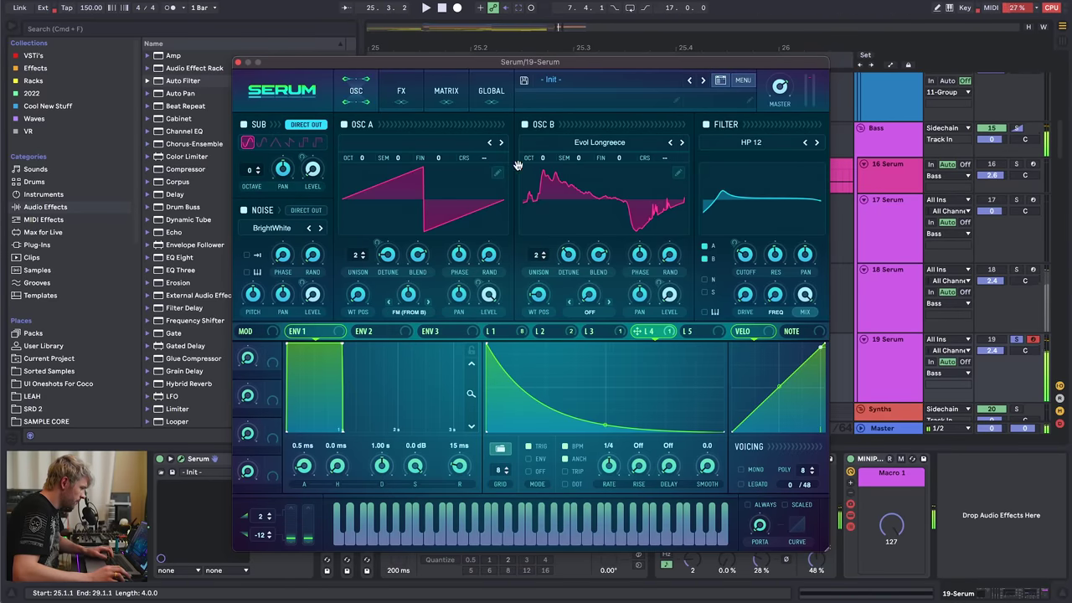
left_click_drag(541, 159, 554, 116)
left_click_drag(640, 332, 411, 302)
- Set the effects filter cutoff to about 191 Hz, unsolo track 19, and close Serum
left_click(401, 90)
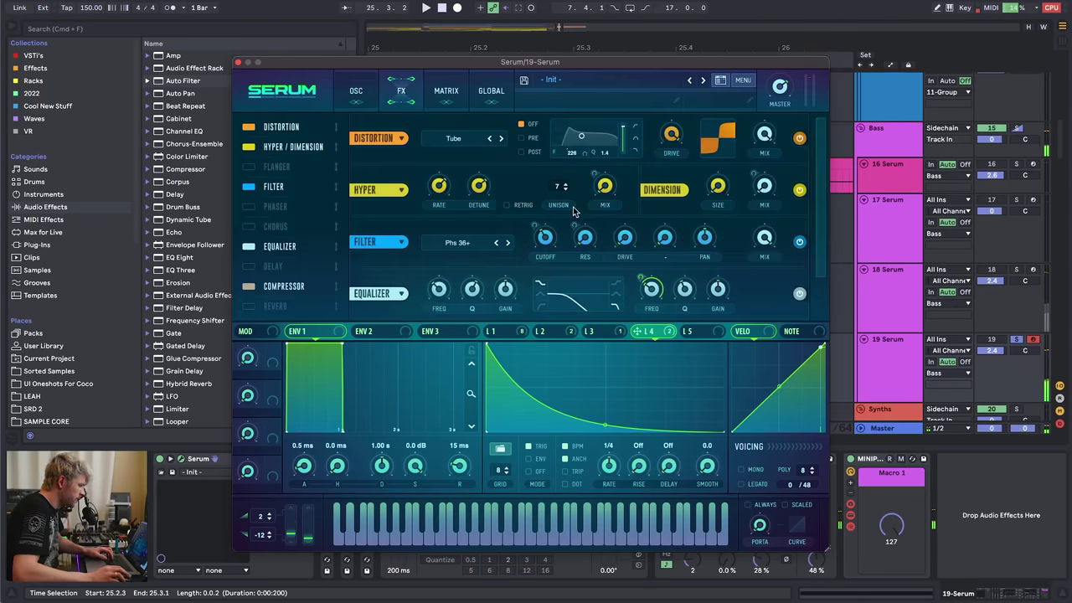
mouse_move(547, 241)
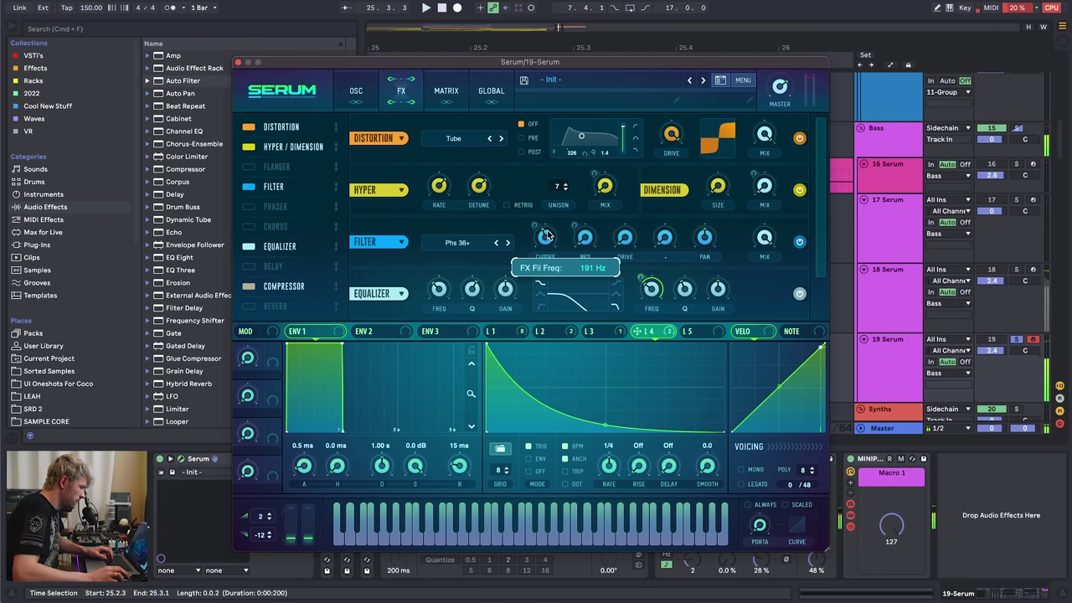
left_click(1016, 339)
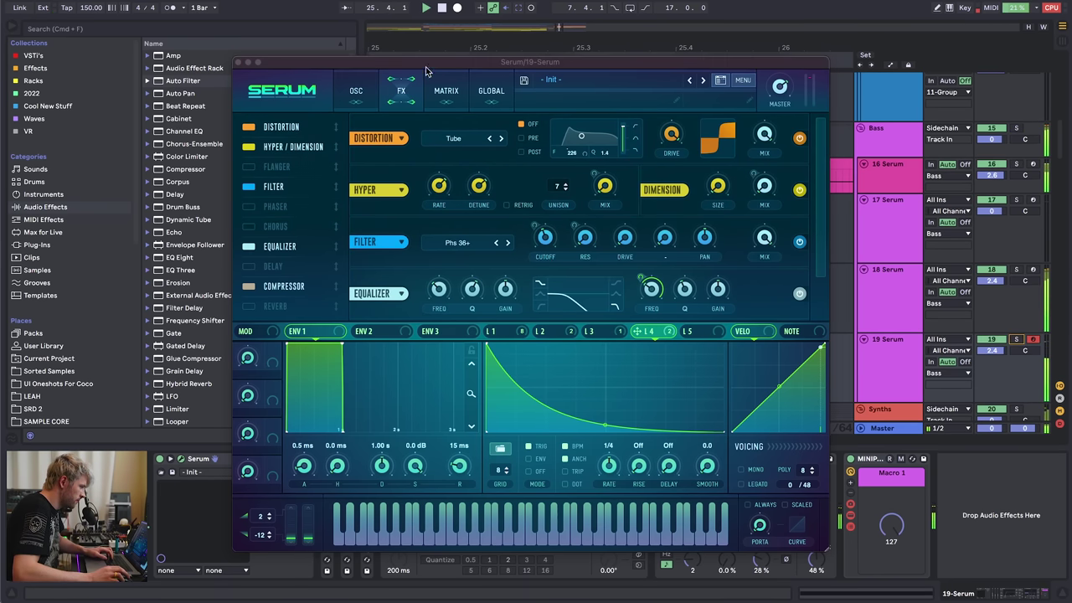
left_click(239, 63)
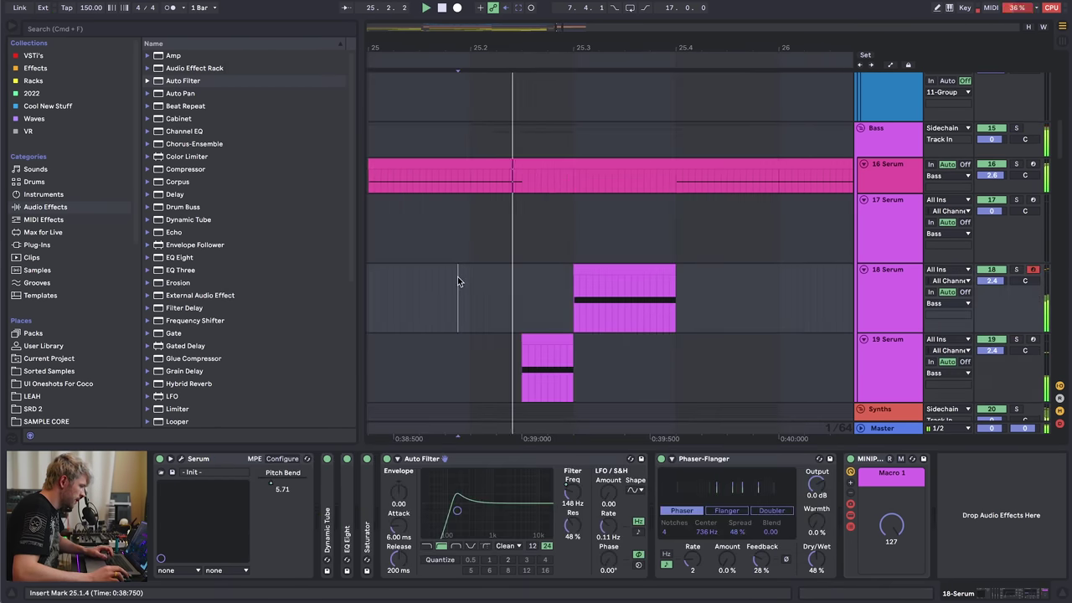
- Play the two fills with the full mix and raise the volume of tracks 18 and 19 to 4.2 dB
left_click(447, 223)
left_click(443, 221)
left_click_drag(992, 350, 991, 340)
key("space")
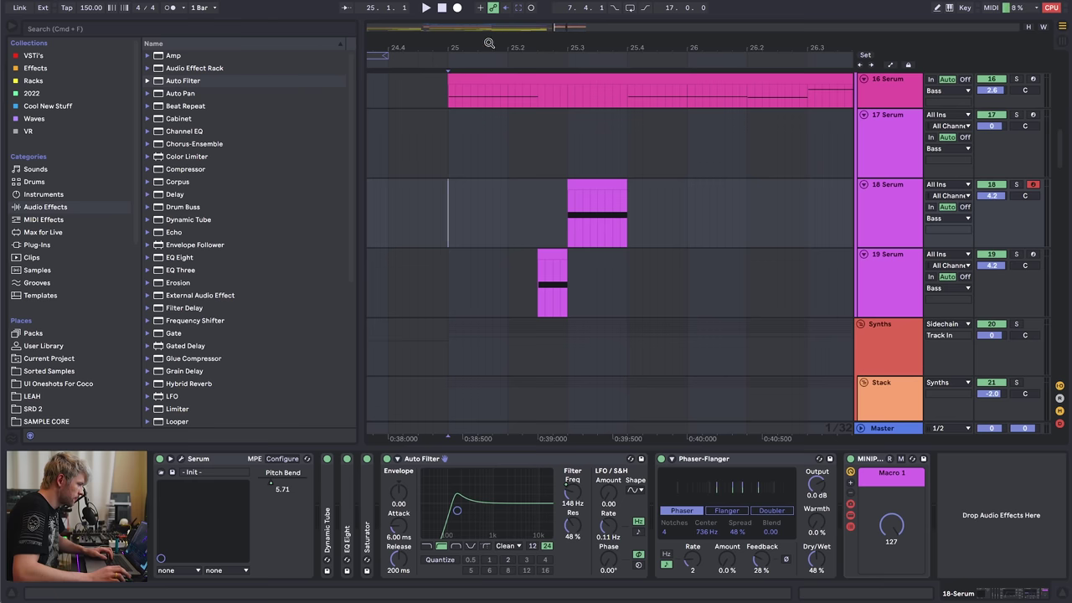
- Examine the fills on tracks 18 and 19 in a wider view of the arrangement around bar 25
left_click_drag(491, 41, 489, 22)
left_click_drag(511, 216, 590, 295)
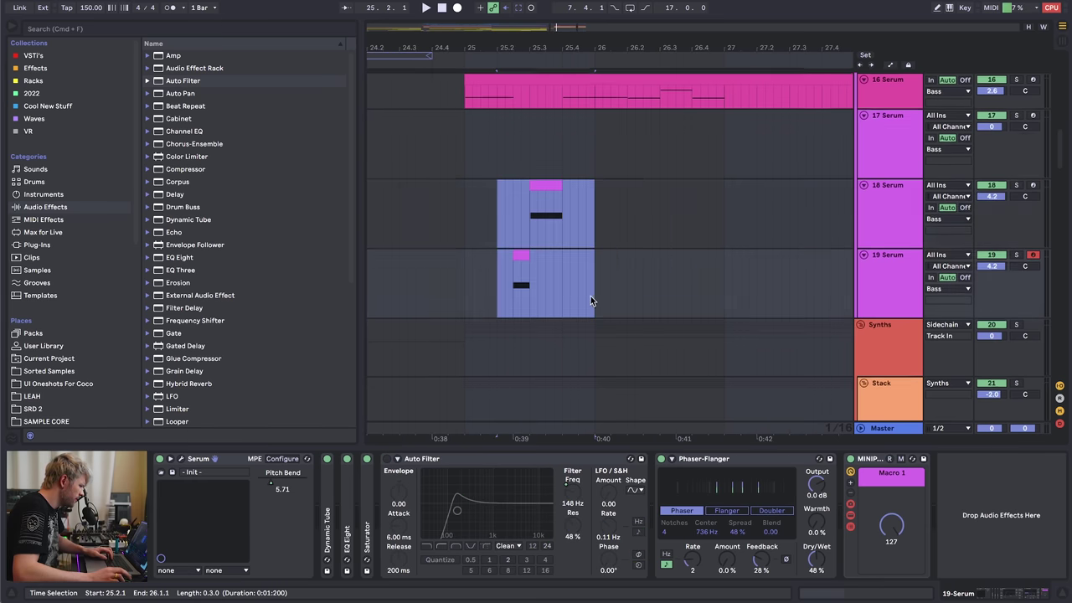
scroll(590, 295, "up", 10)
scroll(582, 288, "down", 5)
scroll(582, 288, "down", 5)
left_click_drag(517, 43, 516, 21)
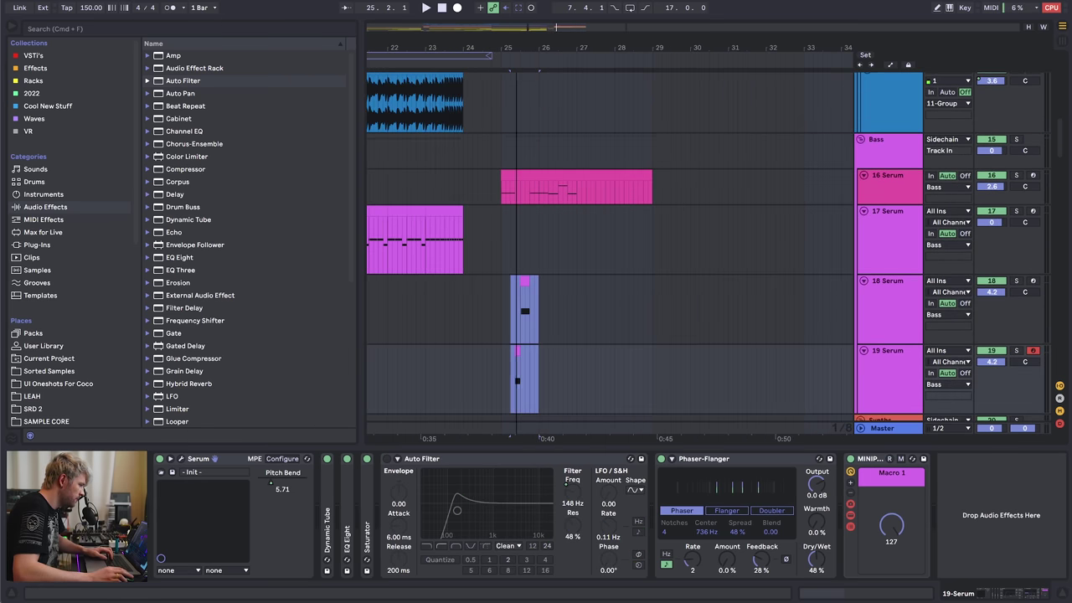
left_click(467, 142)
left_click(542, 144)
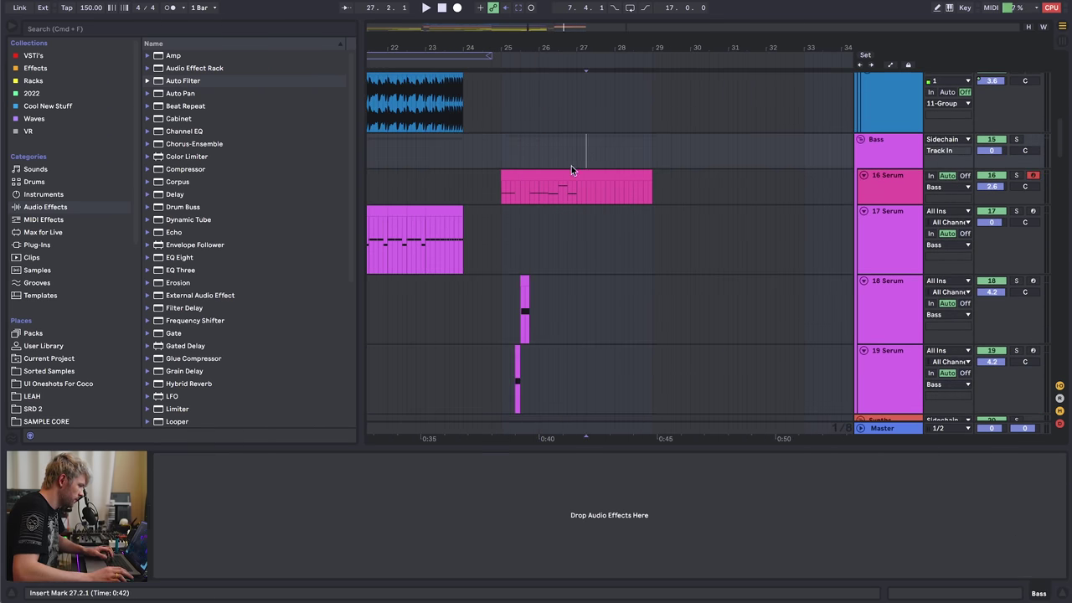
- Play the arrangement from 25.1.1 and listen to the fills on tracks 18 and 19
left_click(500, 197)
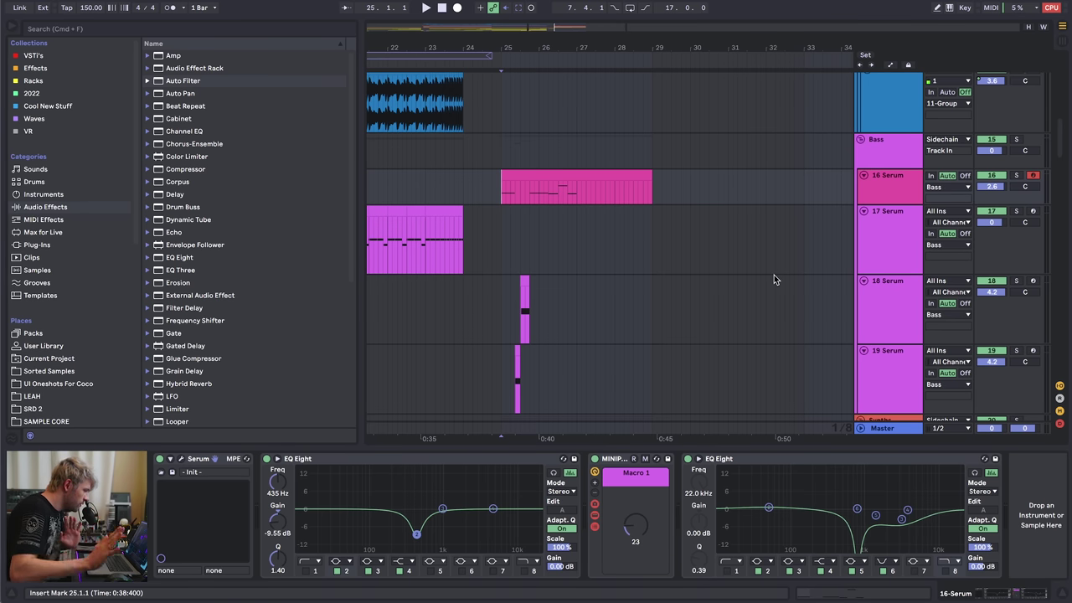
scroll(561, 192, "down", 4)
scroll(728, 187, "up", 3)
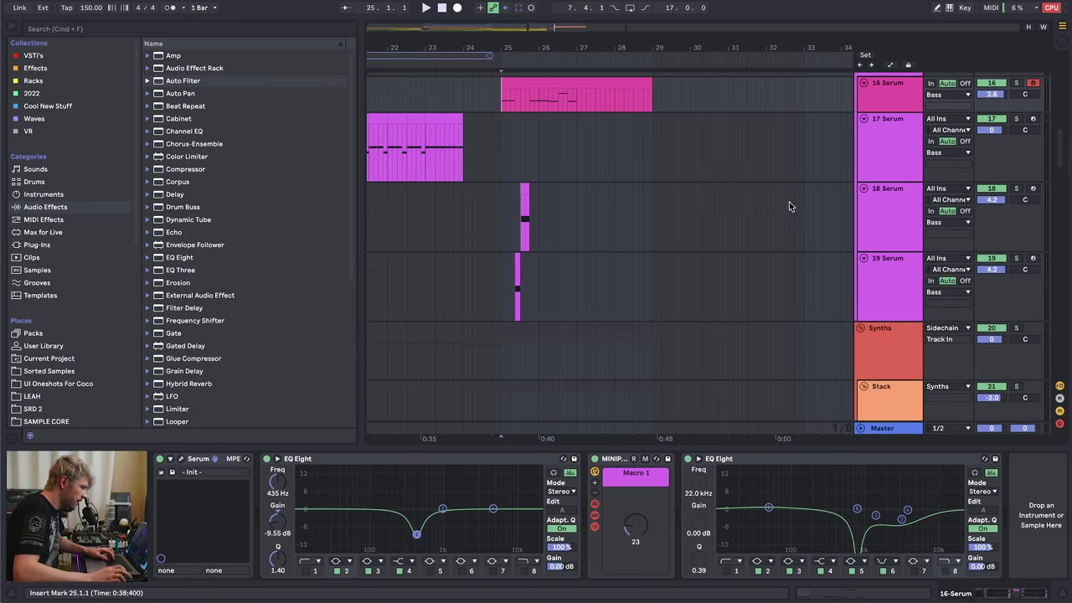
left_click(882, 205)
key("space")
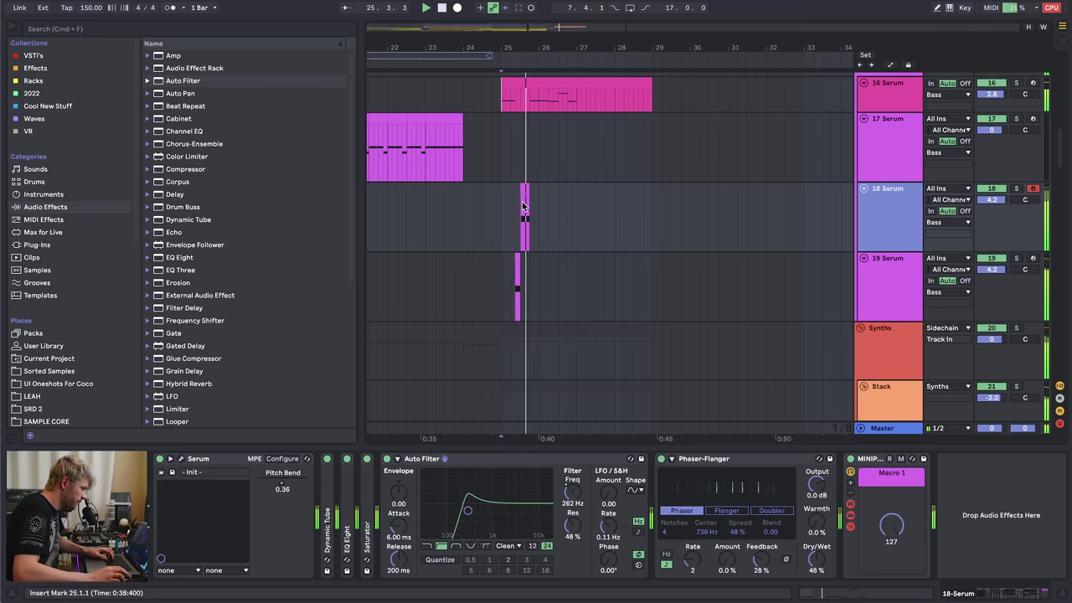
left_click(517, 259)
key("space")
- Open track 18's Serum, switch off its Hyper/Dimension effect, check the global unison settings, and close the plug-in
left_click(524, 189)
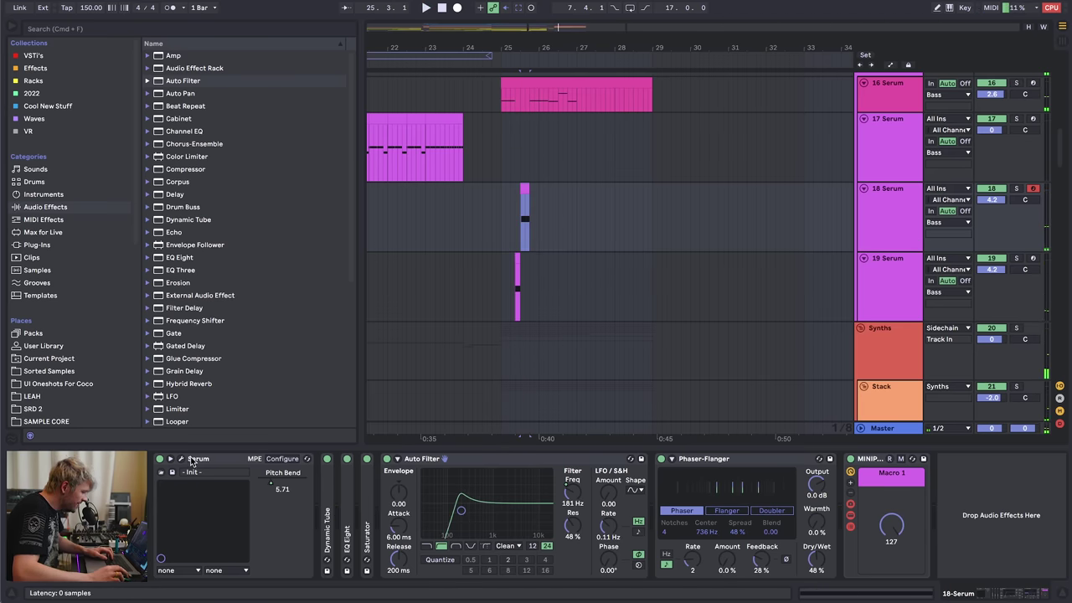
left_click(213, 458)
left_click(385, 82)
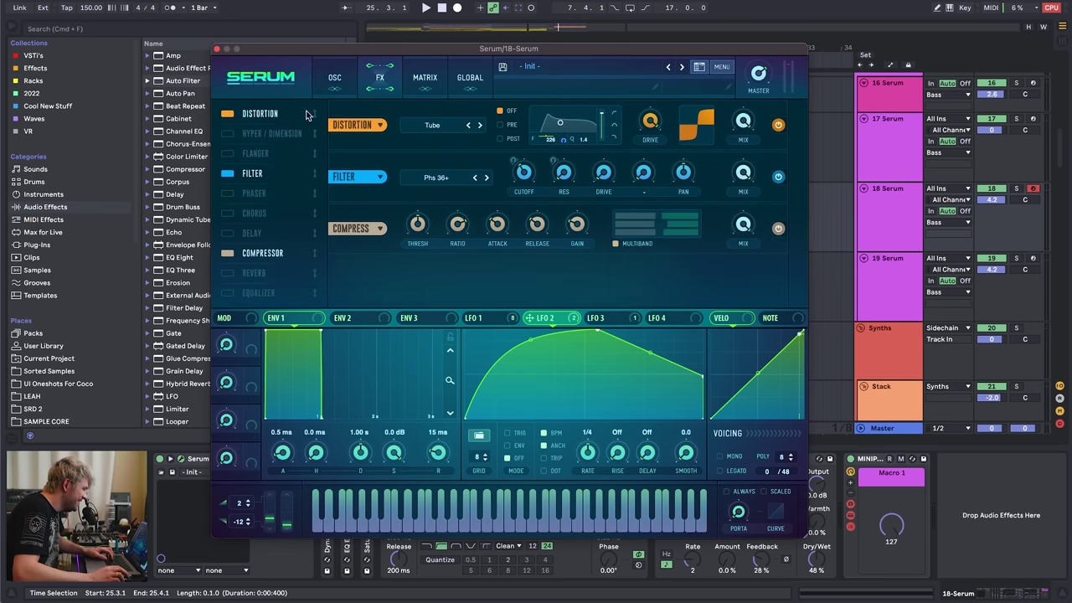
left_click(466, 80)
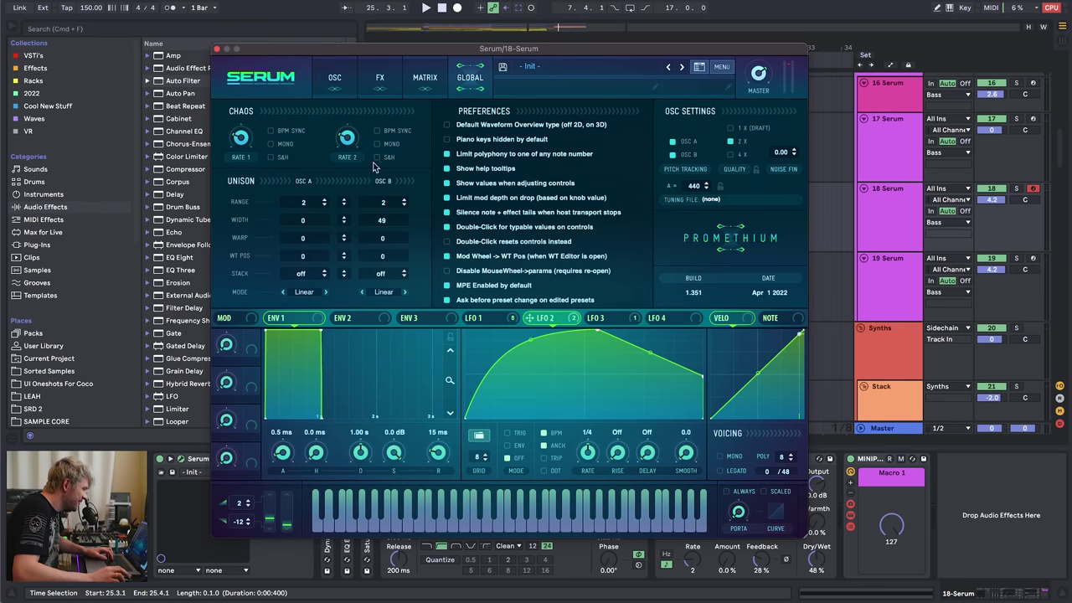
left_click(217, 50)
- Open track 19's Serum, switch off its Hyper/Dimension effect, check the global unison settings, and close the plug-in
left_click(518, 259)
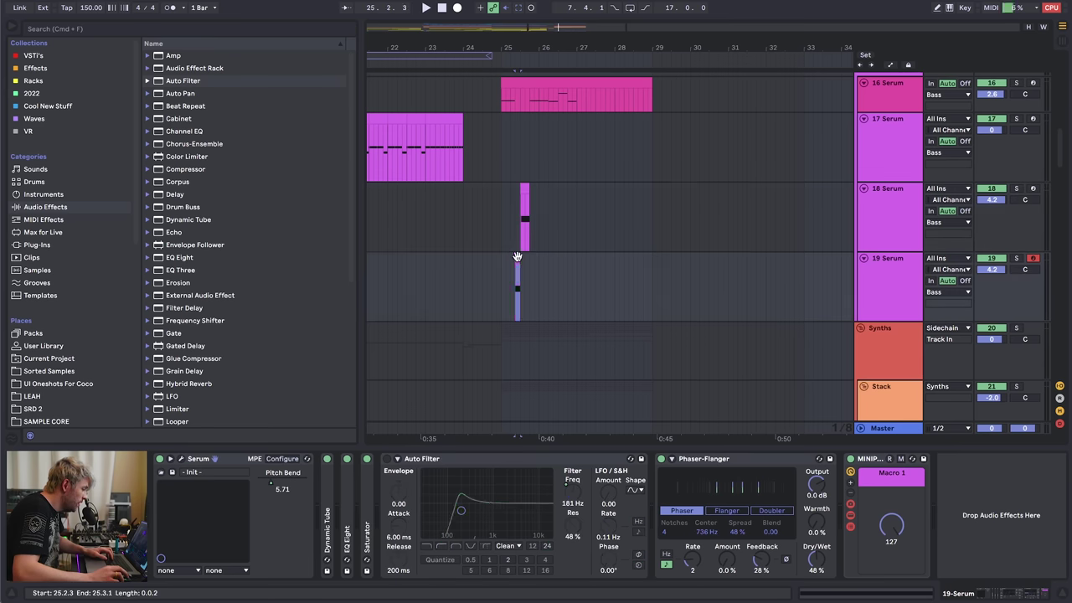
left_click(182, 459)
left_click(402, 91)
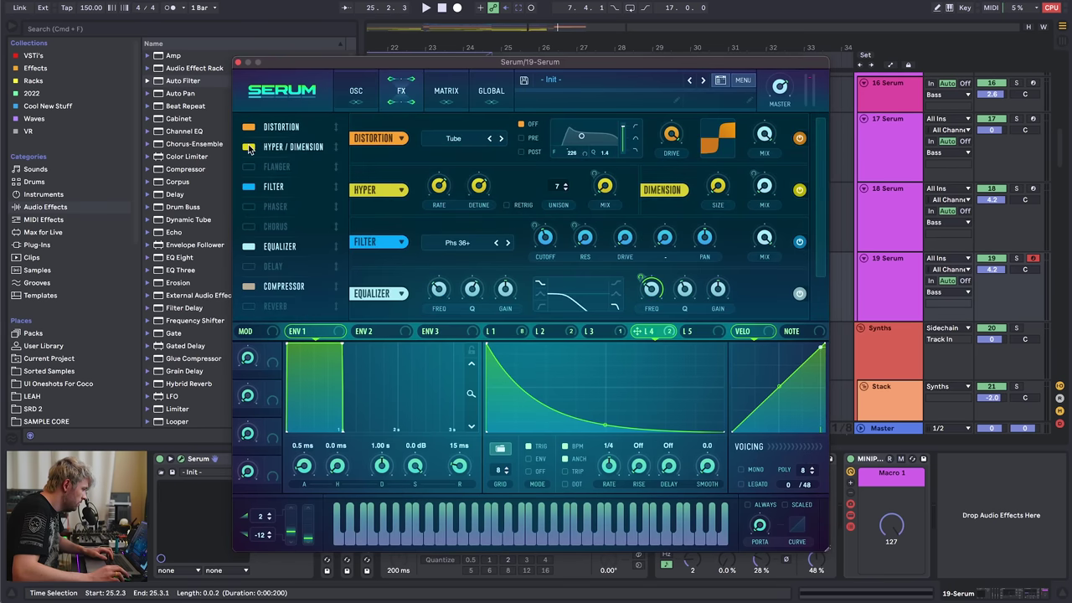
left_click(249, 148)
left_click(491, 91)
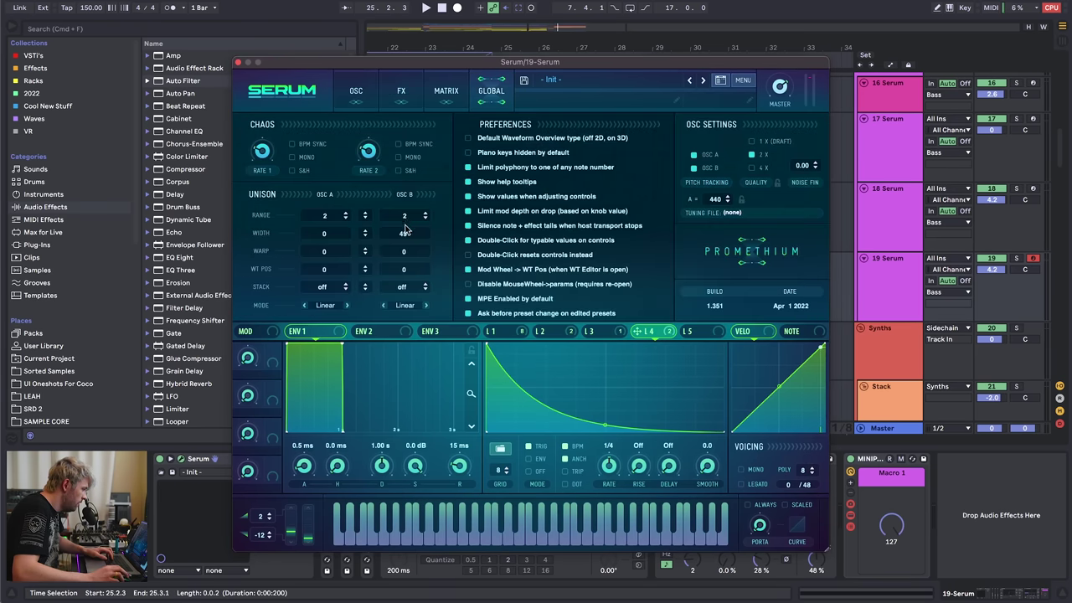
left_click(240, 64)
- Unfold Dynamic Tube on tracks 18 and 19 and listen to the fills in the full mix from bar 25
left_click(504, 152)
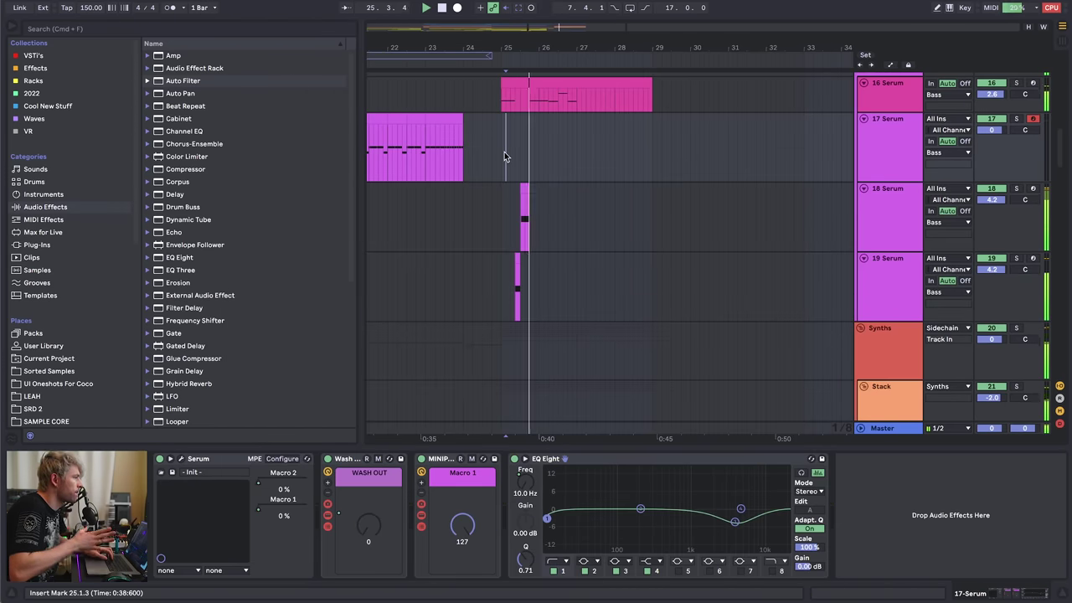
left_click(525, 186)
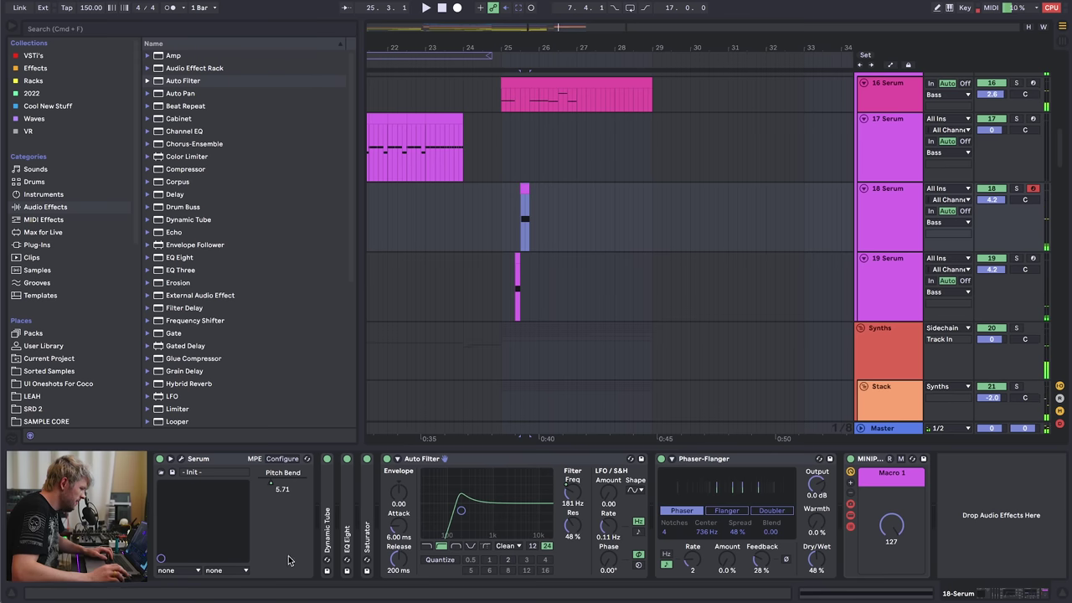
double_click(326, 523)
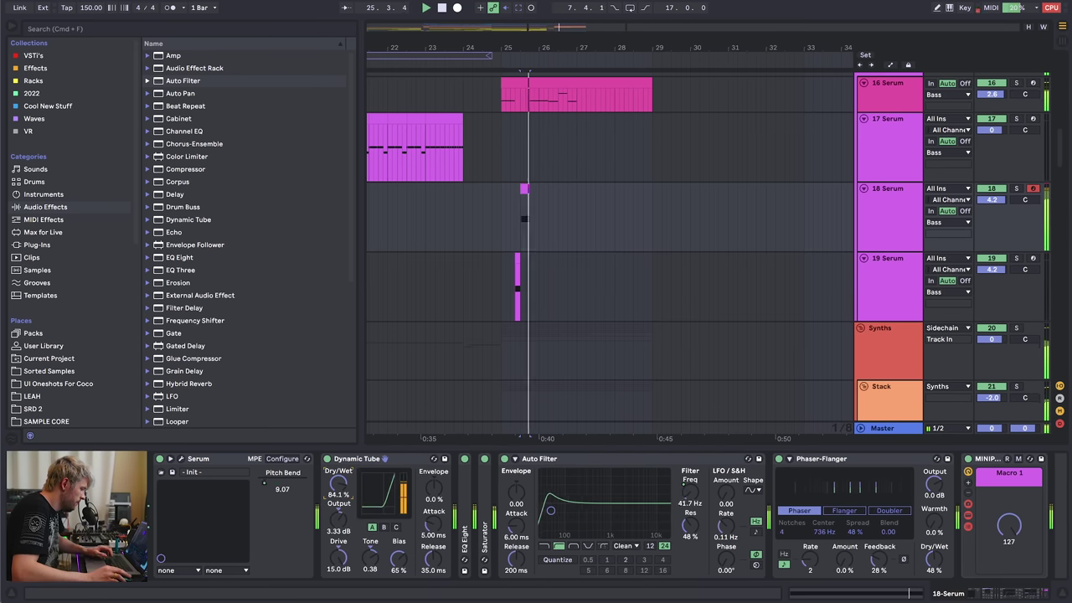
left_click(517, 258)
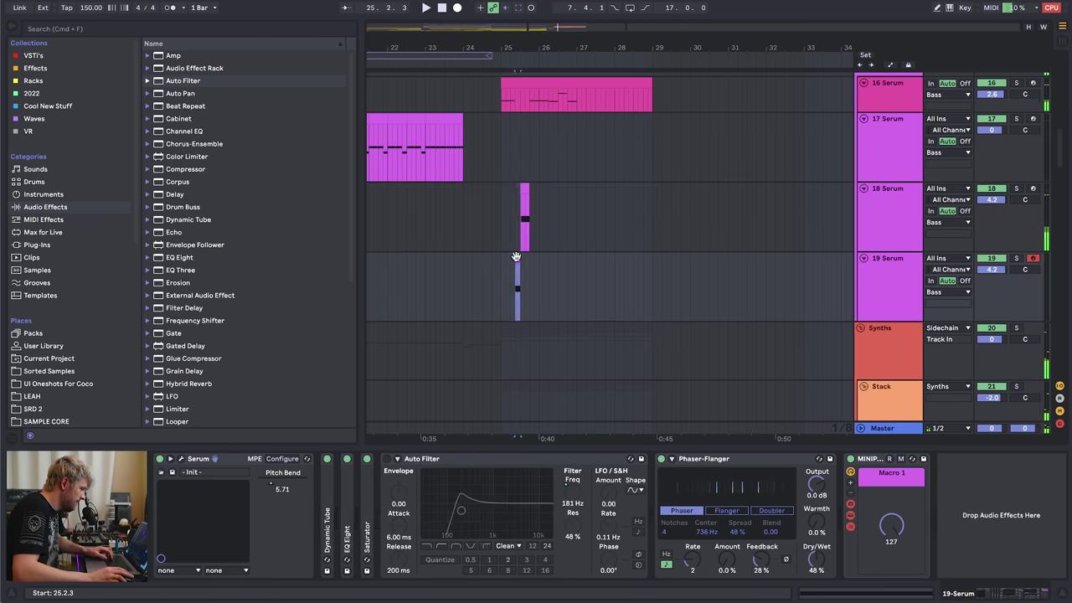
double_click(335, 488)
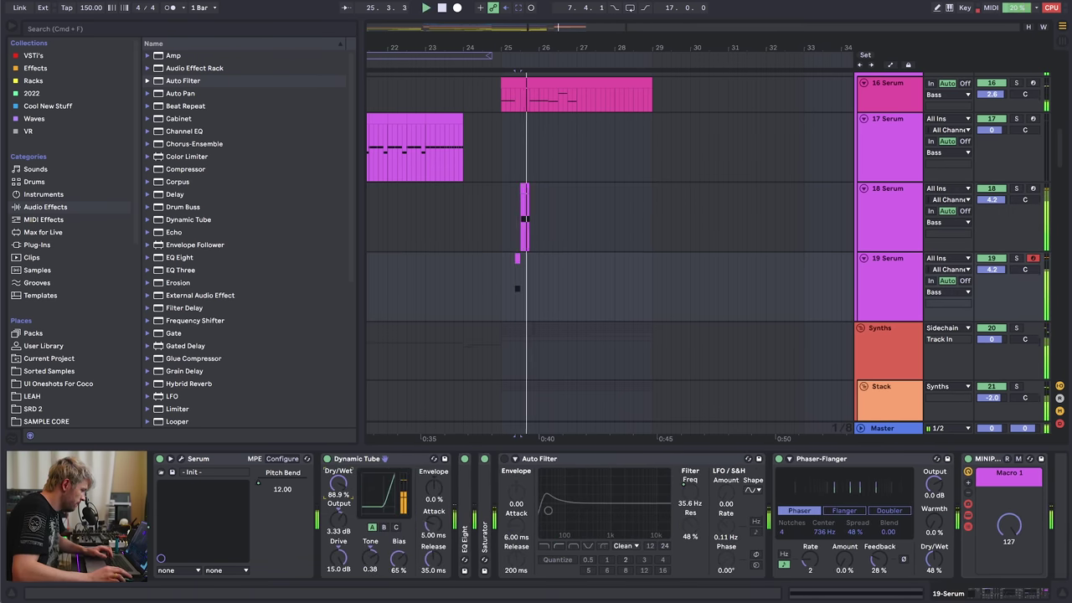
left_click(504, 275)
key("space")
key("space")
- Group the two Serum fill tracks 18 and 19
left_click(887, 206)
left_click(889, 274, "shift")
key("ctrl+g")
- Move the Macro 1 rack from 19 Serum onto the 18 Group track and delete its duplicate from 20 Serum
left_click(890, 322)
left_click(888, 243)
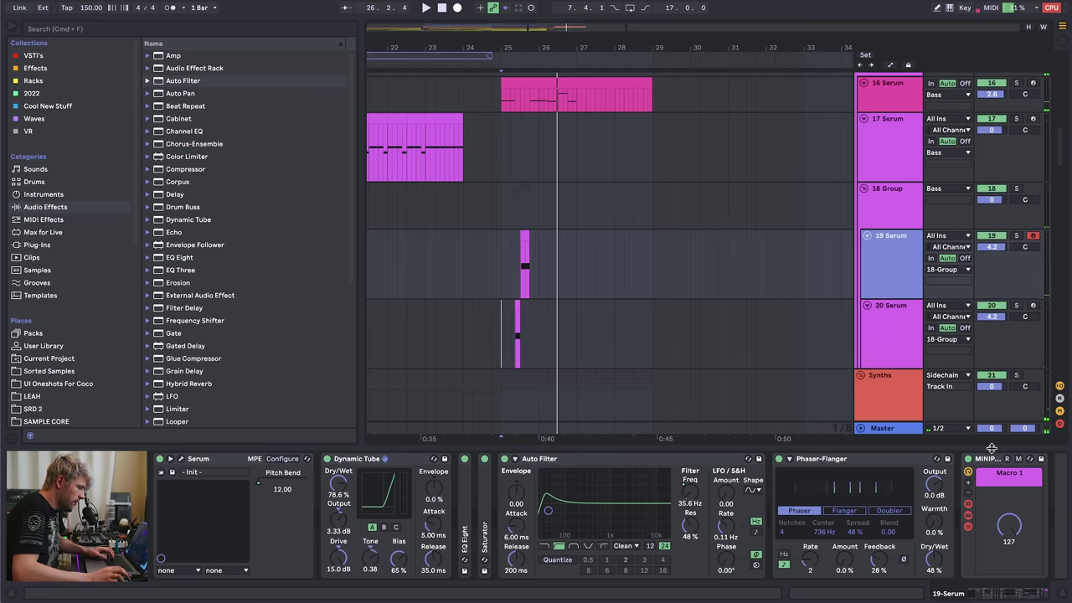
left_click(902, 334)
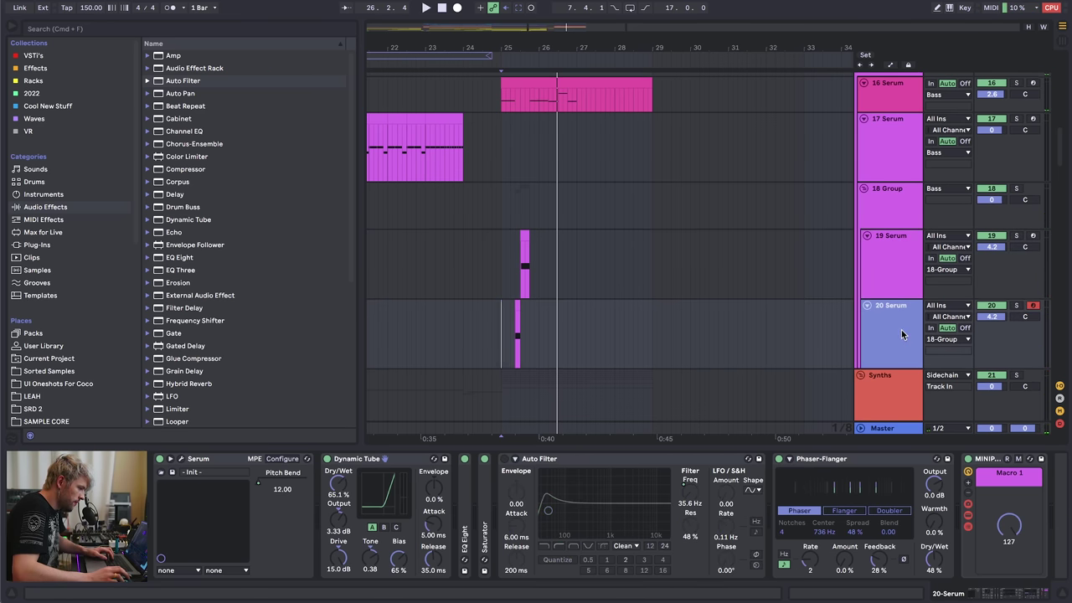
left_click(902, 243)
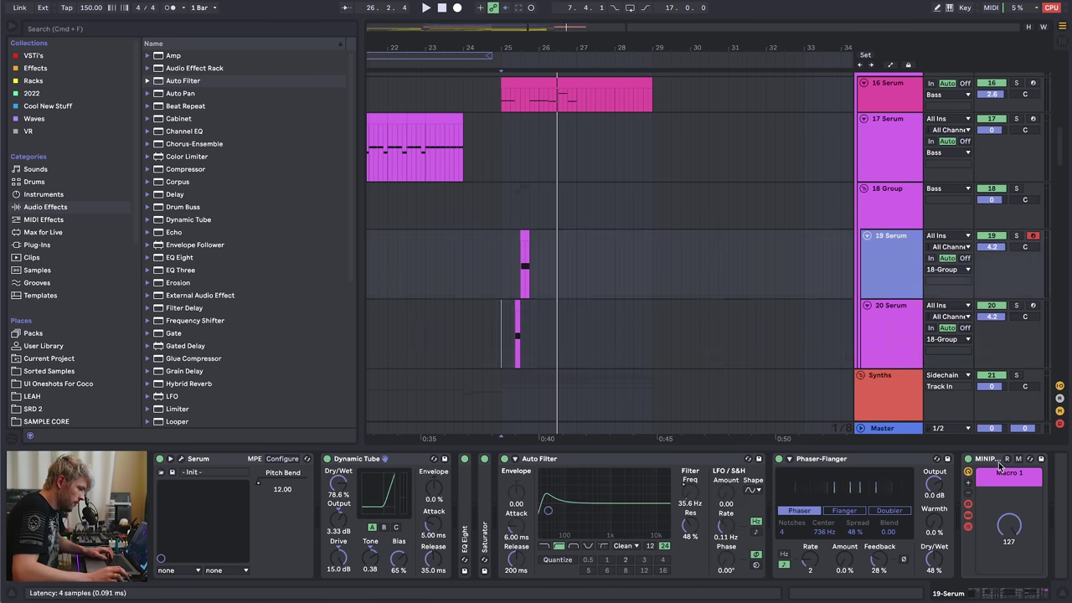
left_click(889, 211)
left_click(898, 323)
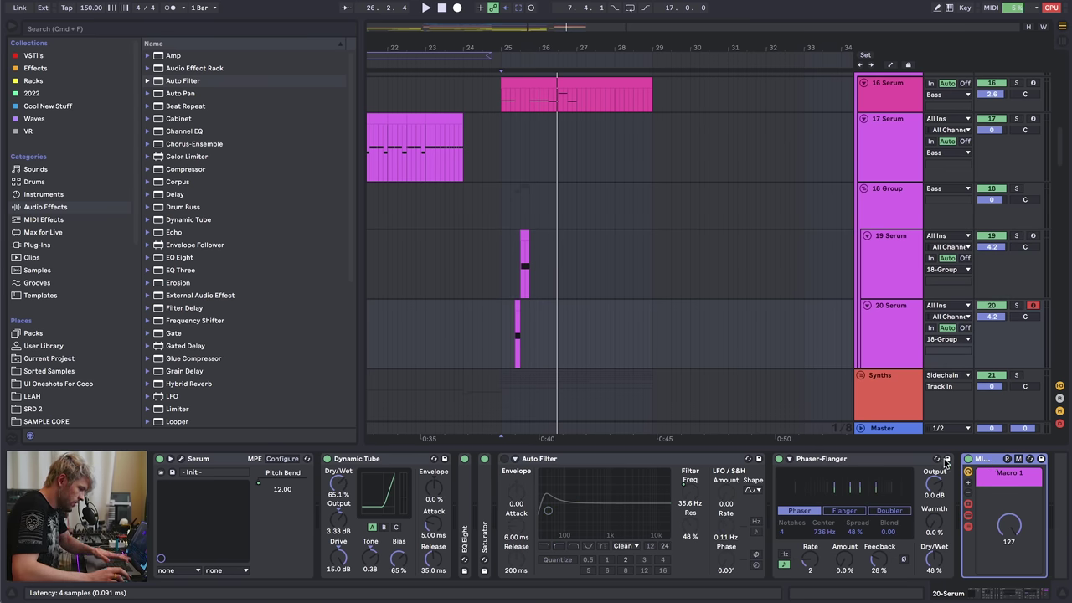
key("Delete")
- Play both fills soloed and move the Phaser-Flanger from 19 Serum to 18 Group, placing it before the Macro 1 rack
left_click(496, 321)
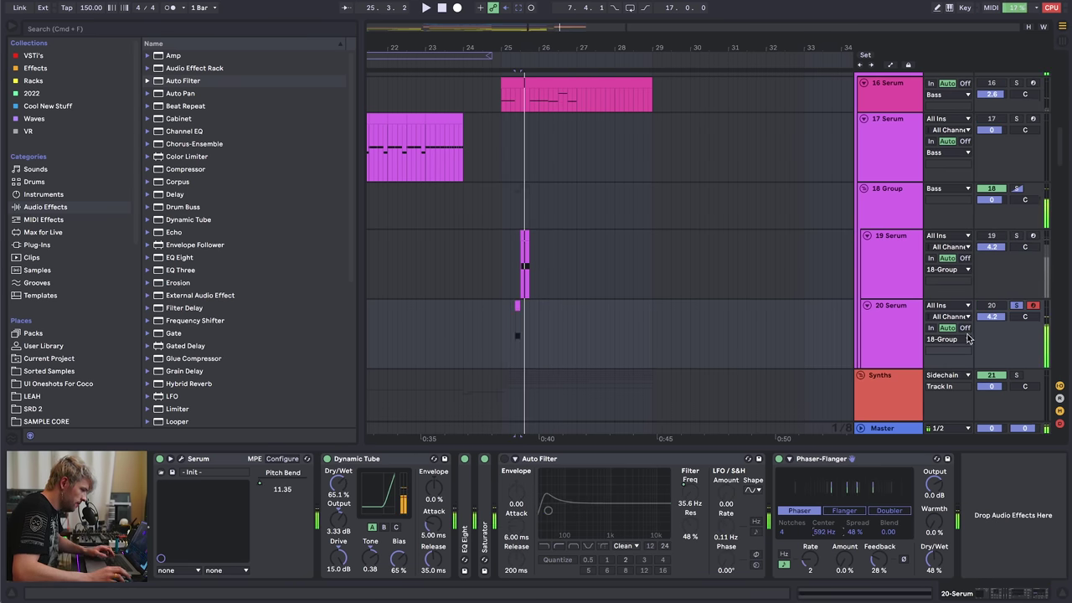
left_click_drag(835, 536, 831, 489)
left_click(827, 461)
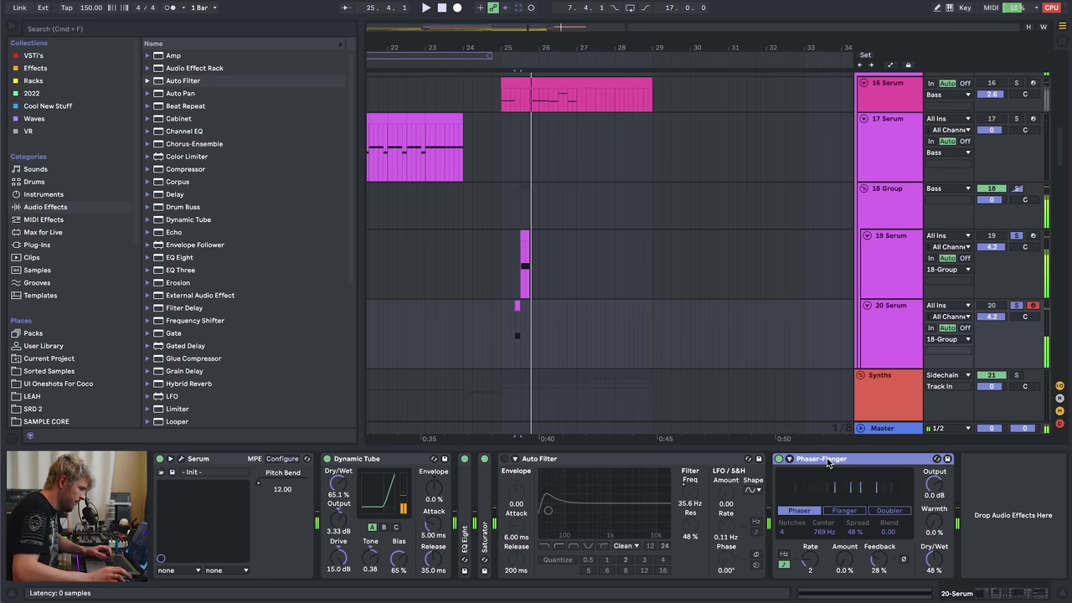
left_click(892, 273)
left_click(831, 456)
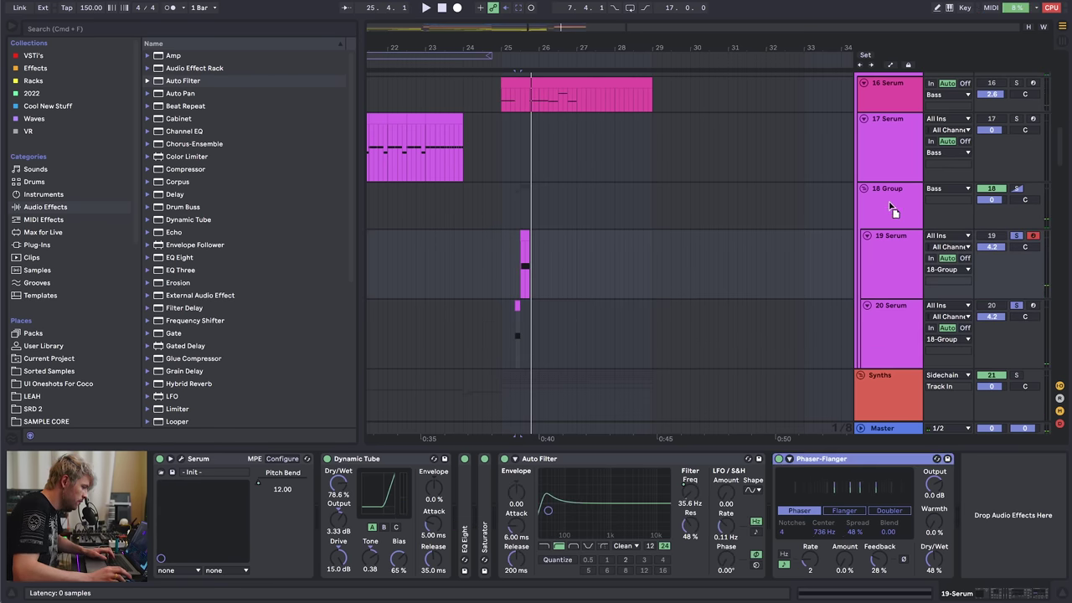
left_click_drag(885, 198, 888, 211)
left_click_drag(285, 458, 170, 484)
- Add an EQ Eight after 18 Group's rack, disable band 1, and boost the lows near 43.5 Hz, the upper mids, and the highs by about 3.1 dB
left_click_drag(178, 260, 433, 528)
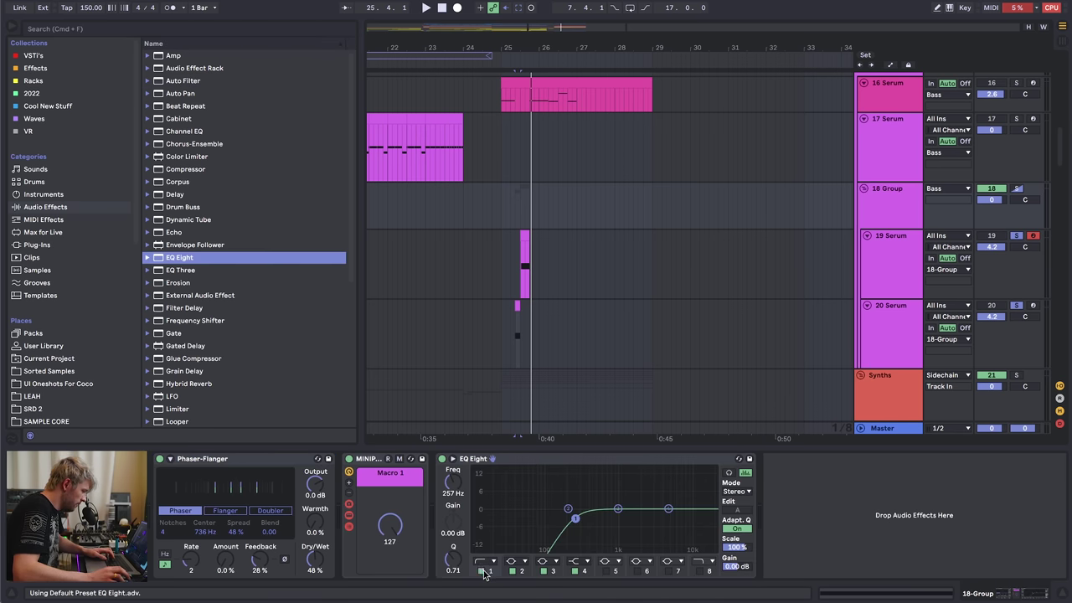
key("space")
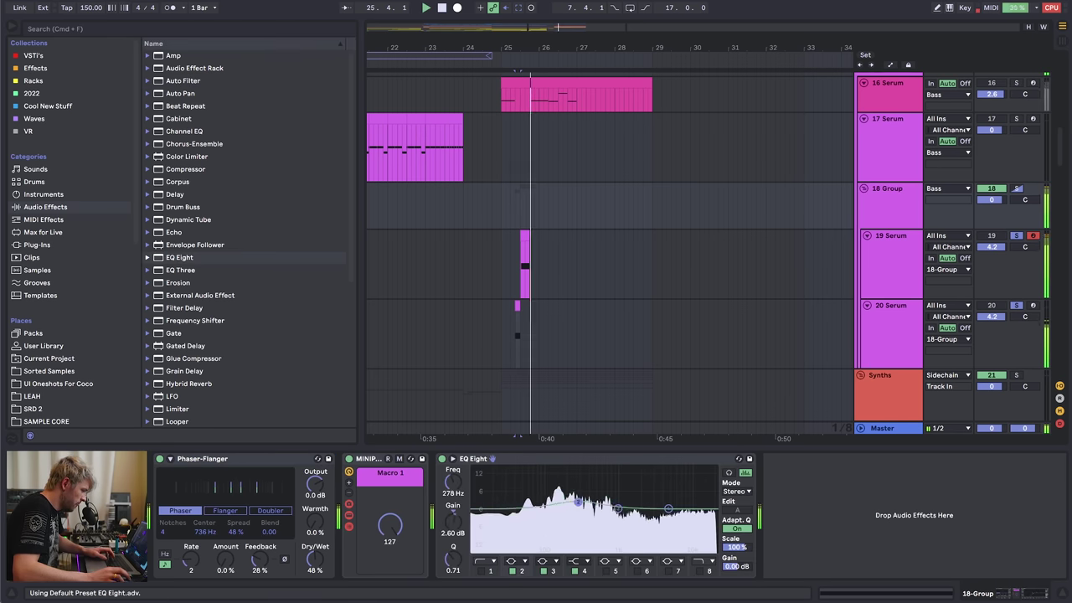
left_click_drag(528, 488, 522, 494)
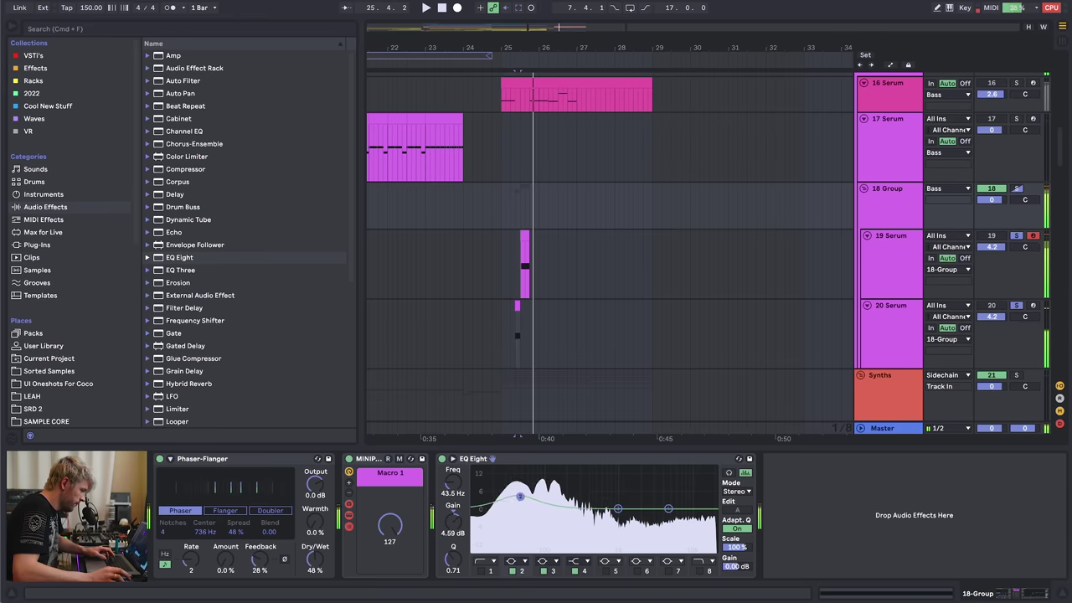
key("space")
left_click_drag(618, 508, 648, 499)
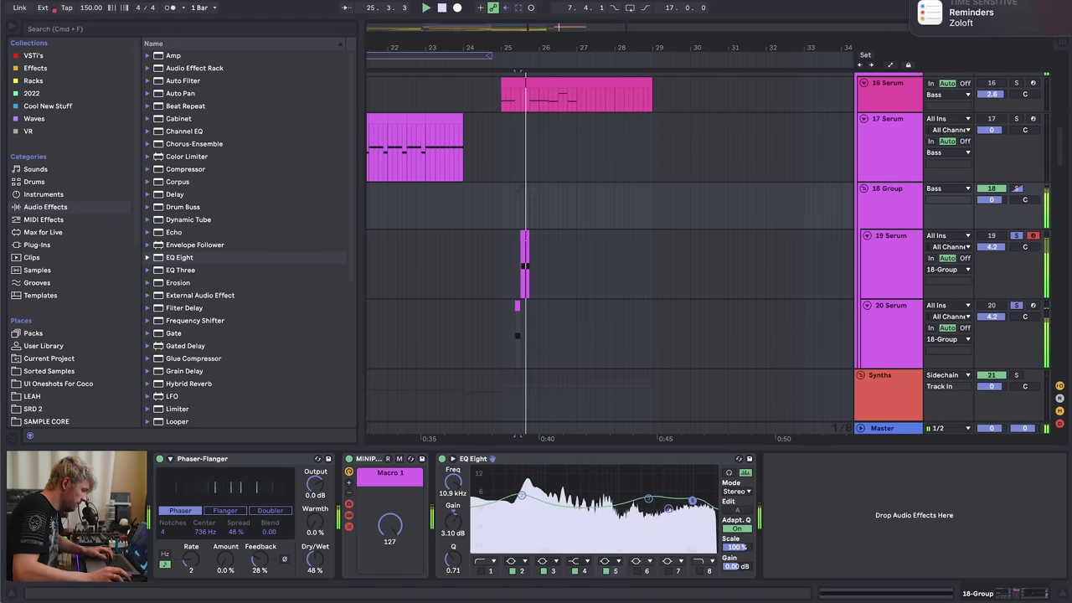
- Unsolo the fills, play them in the mix, and lower EQ Eight's high band to about -0.12 dB at 12.1 kHz
left_click(1017, 189)
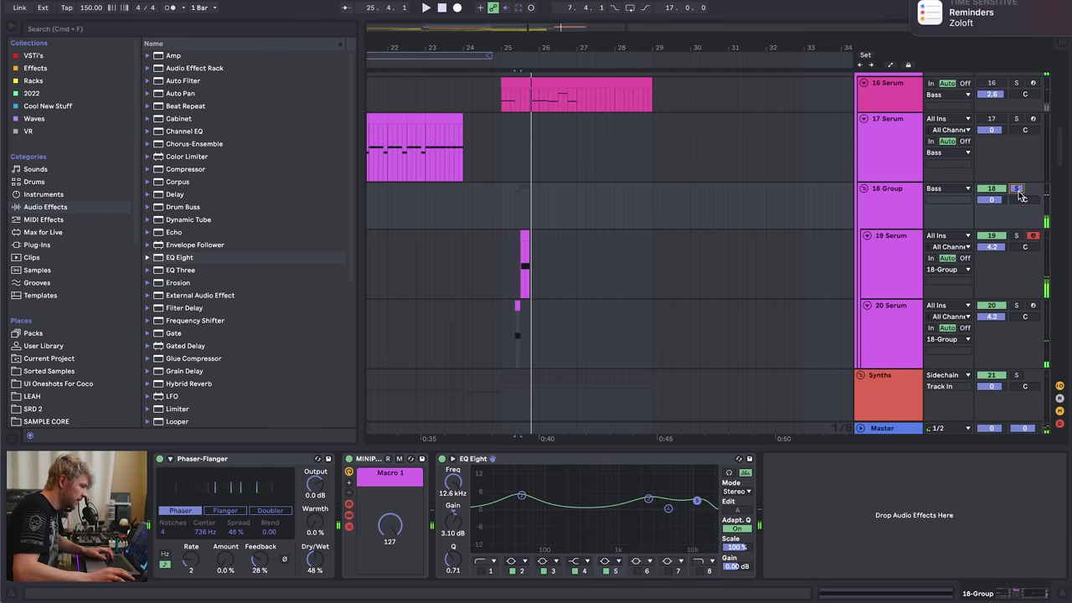
left_click(495, 204)
left_click(525, 246)
key("space")
key("Up")
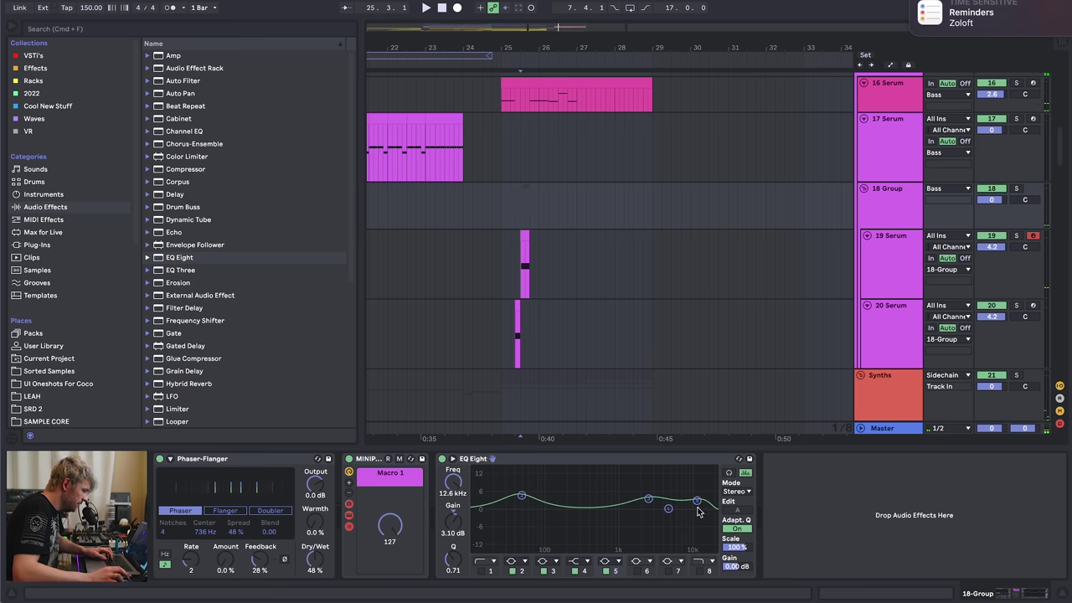
left_click_drag(696, 506, 696, 509)
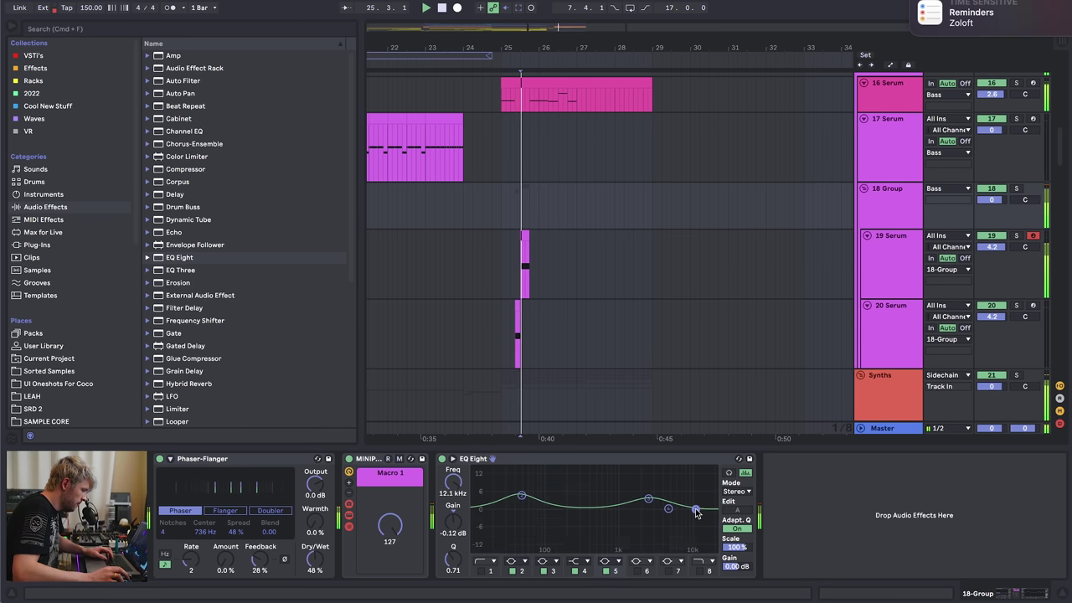
- Raise the volume of 18 Group to 2.3 dB and play the arrangement from 25.1.1
left_click(506, 206)
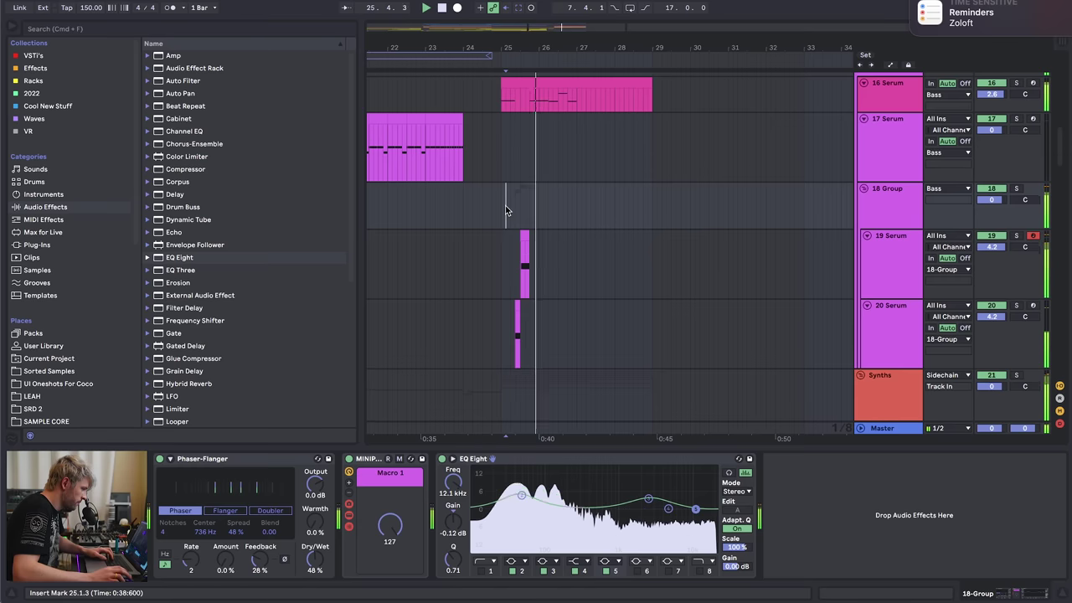
key("space")
key("Left")
left_click_drag(990, 200, 989, 196)
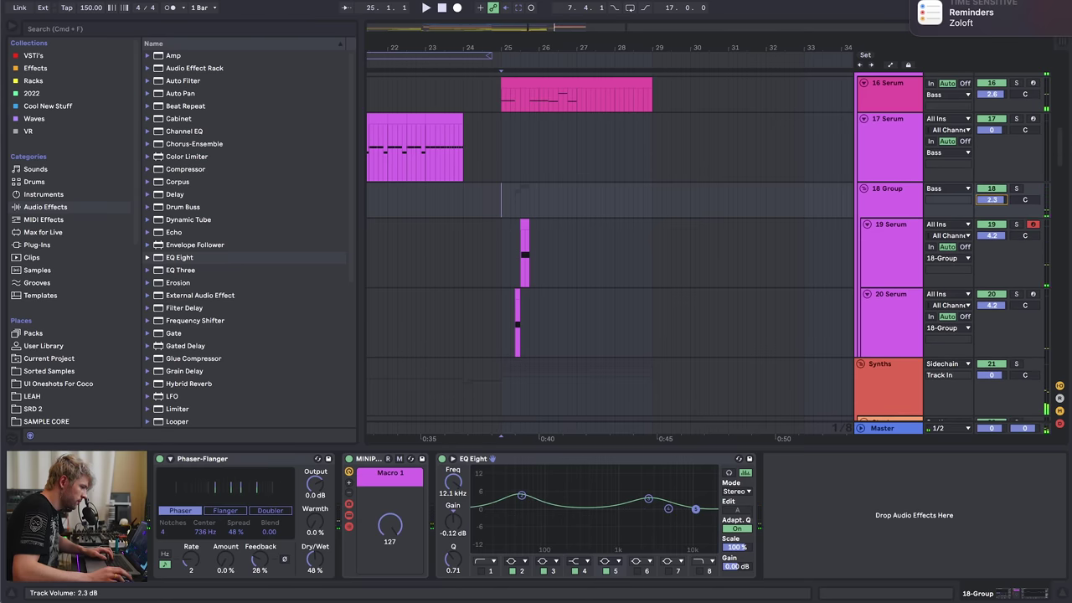
key("space")
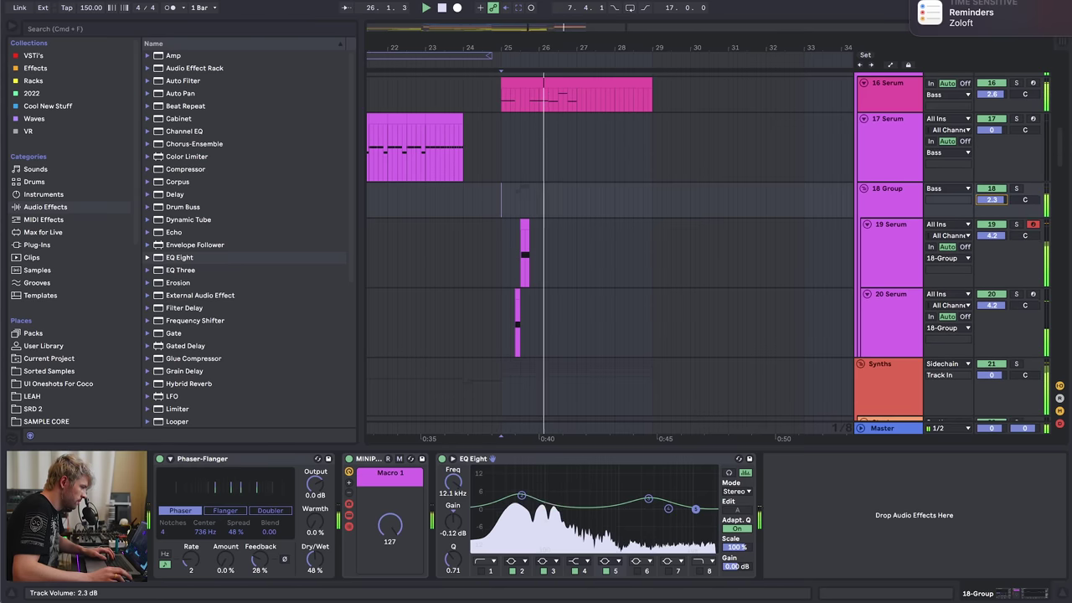
- Locate the SRD2 snare-cut fill on track 7 at bar 26, zoom in on it, and solo the track
scroll(587, 218, "up", 3)
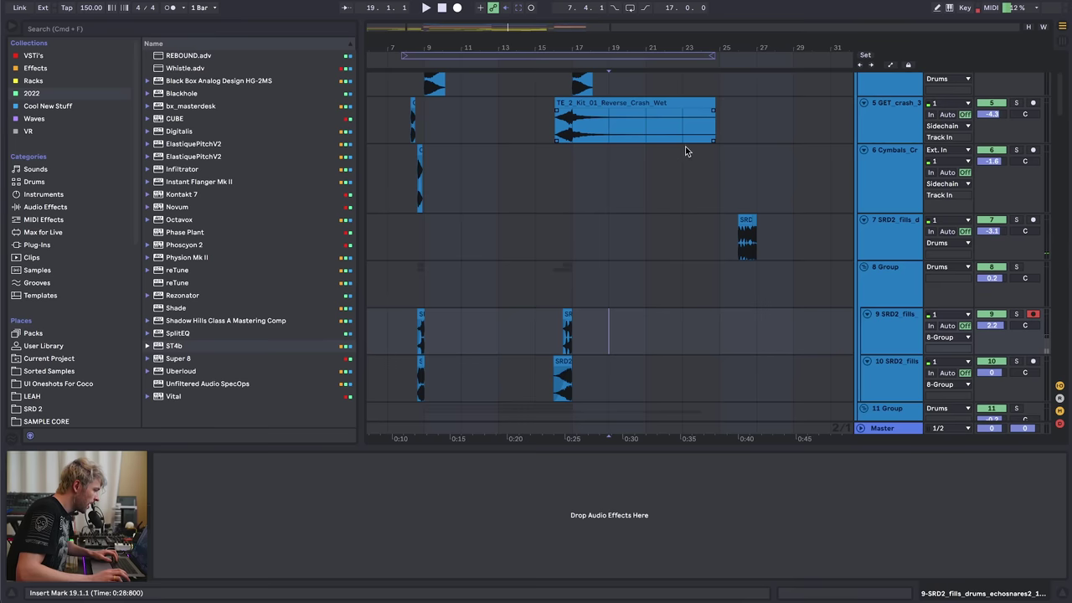
left_click_drag(709, 50, 536, 100)
scroll(589, 299, "down", 10)
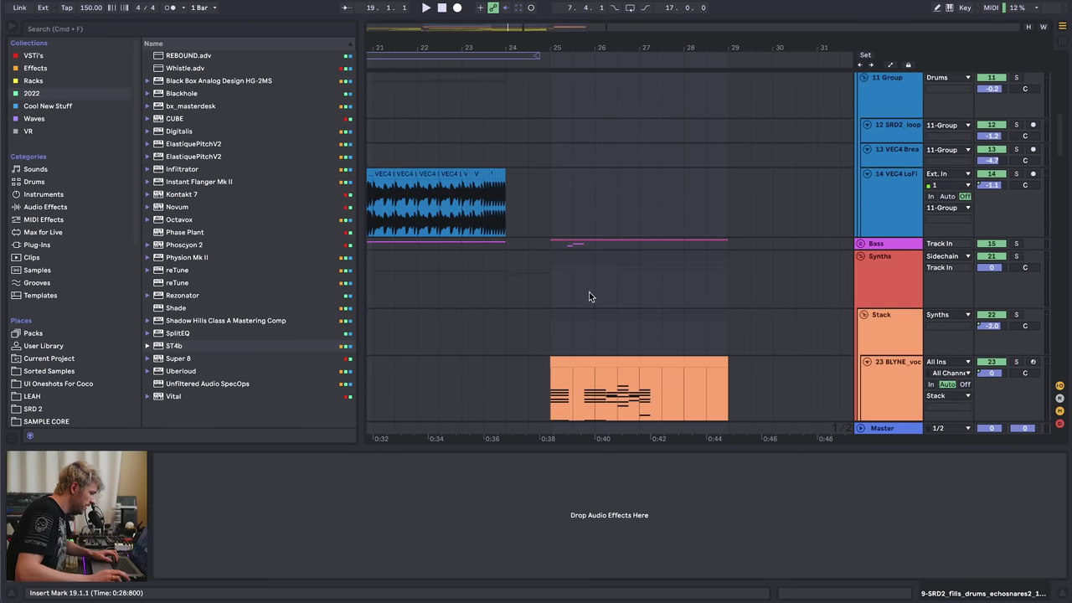
scroll(585, 270, "up", 10)
left_click(591, 246)
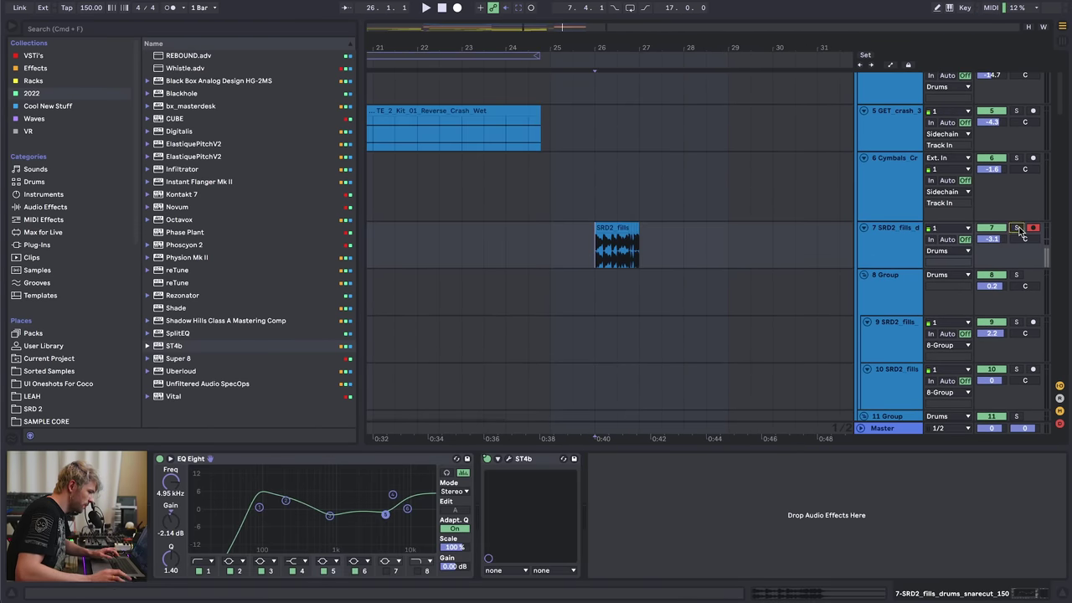
key("plus")
key("plus")
key("plus")
key("plus")
key("plus")
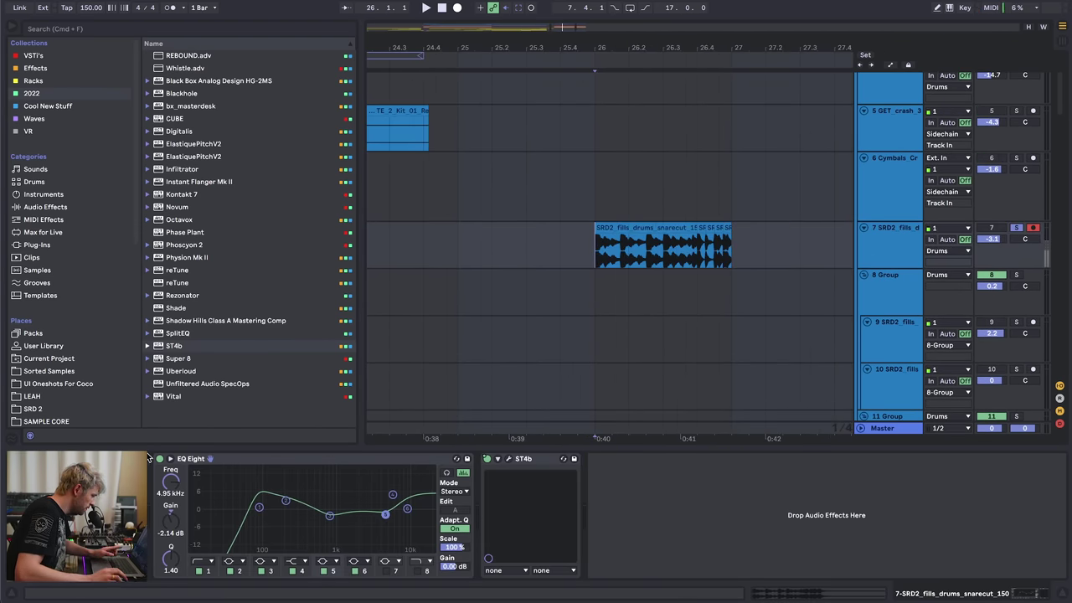
- Group track 7's EQ Eight and ST4b into an Audio Effect Rack, bypass the rack, and play the drum fill from bar 26
left_click(265, 463)
key("super+g")
key("space")
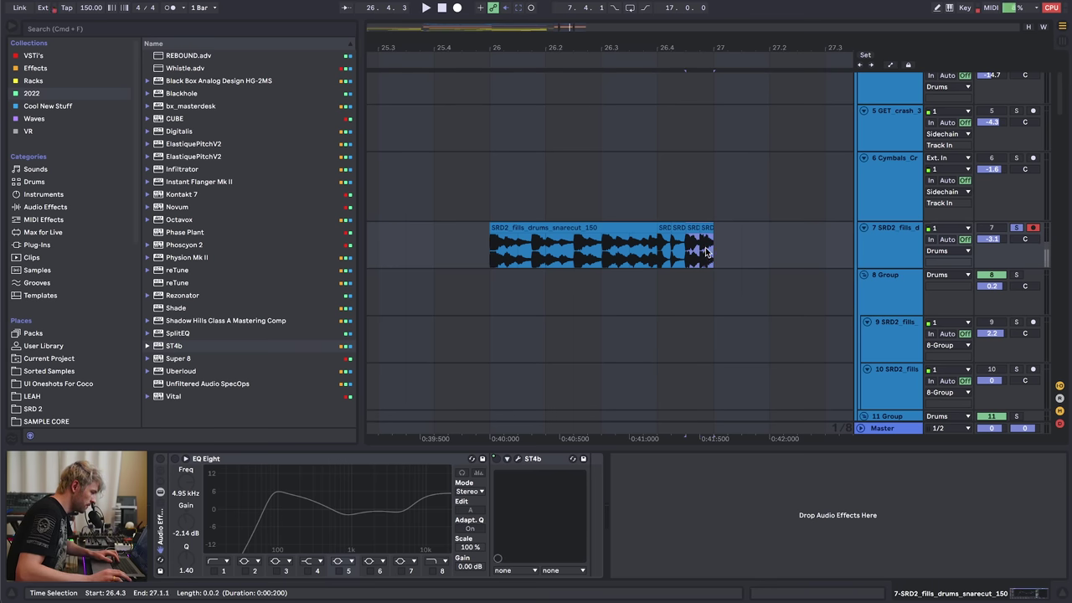
left_click(492, 251)
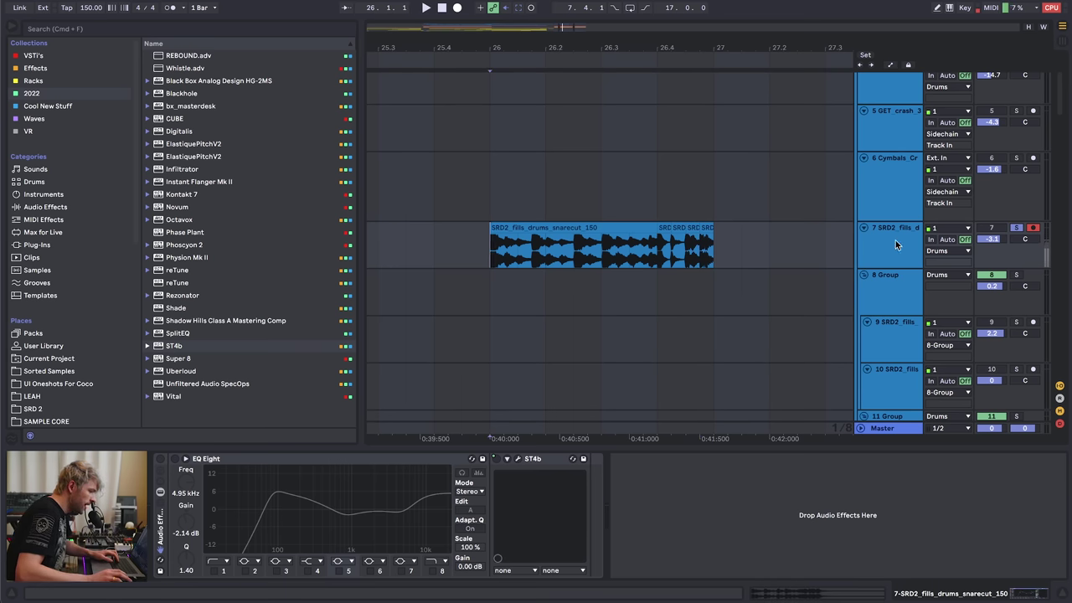
left_click(1018, 228)
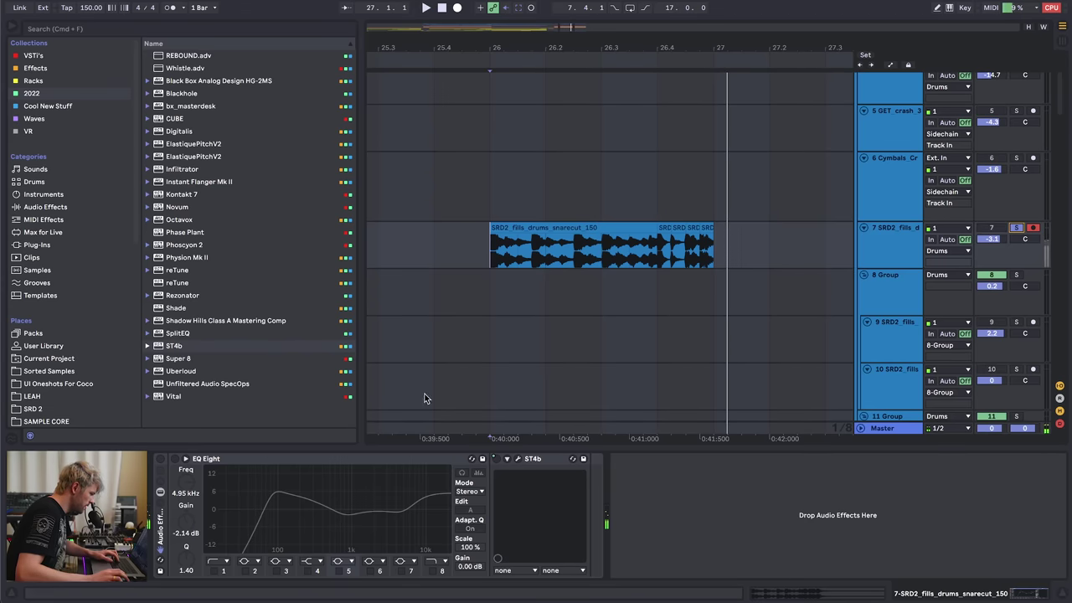
- Switch track 7's effect rack back on and play the processed fill with the ST4b window open
left_click(185, 460)
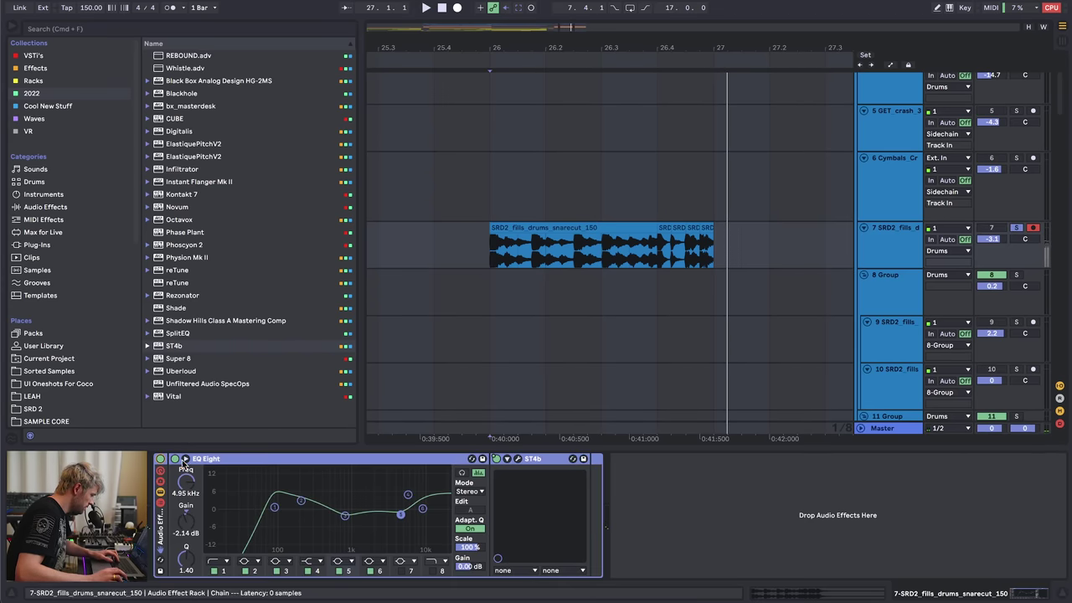
left_click(518, 459)
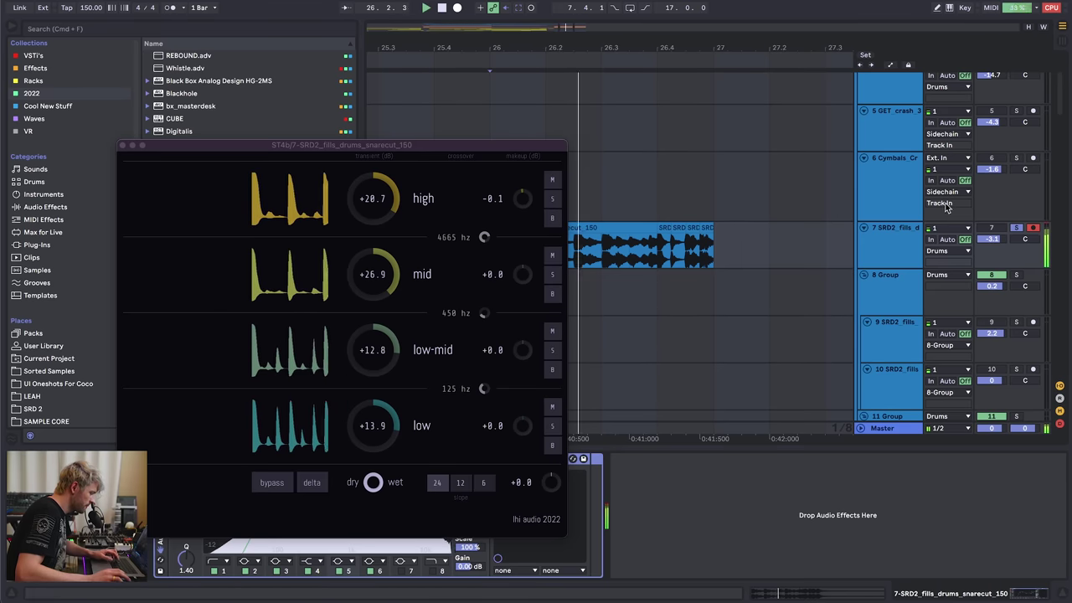
key("space")
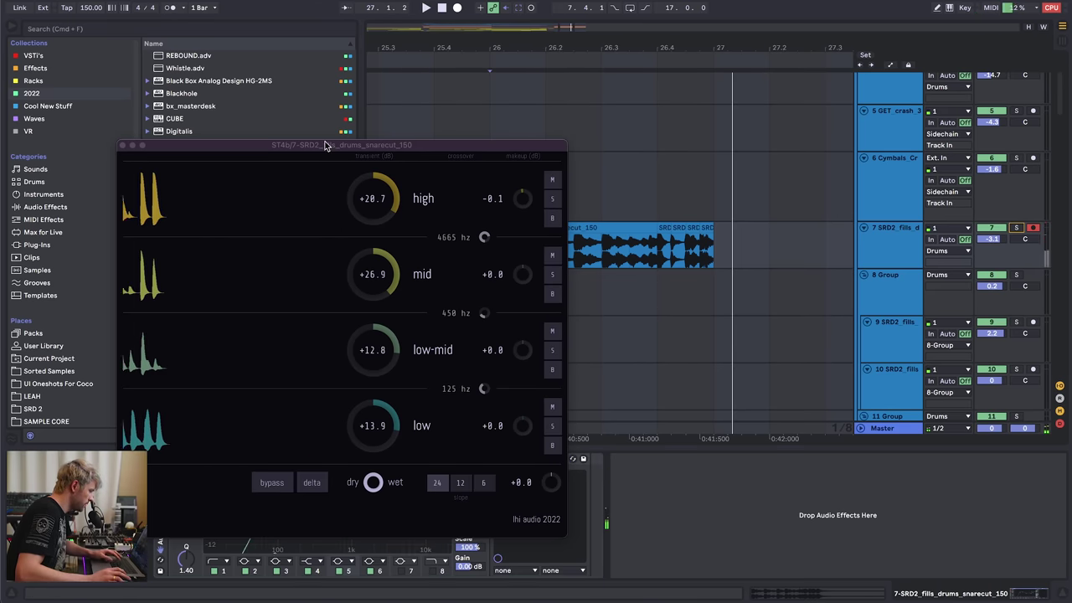
- Close the ST4b window and audition the track 7 drum fill, focusing on its last snare cuts from 26.4
left_click_drag(314, 148, 333, 143)
left_click(141, 141)
key("space")
key("space")
key("space")
left_click(661, 230)
key("space")
key("space")
left_click(631, 249)
key("space")
- Lower the clip gain of the last two snare cuts in the track 7 fill to -3.20 dB
left_click(689, 231)
key("space")
left_click(702, 230, "shift")
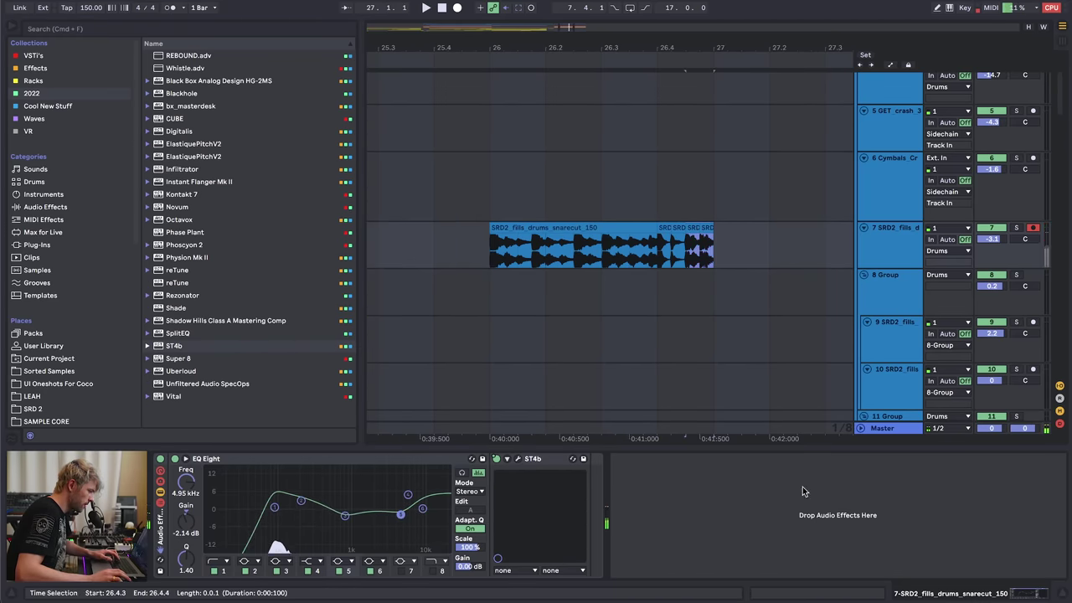
left_click(813, 595)
left_click_drag(356, 254, 357, 261)
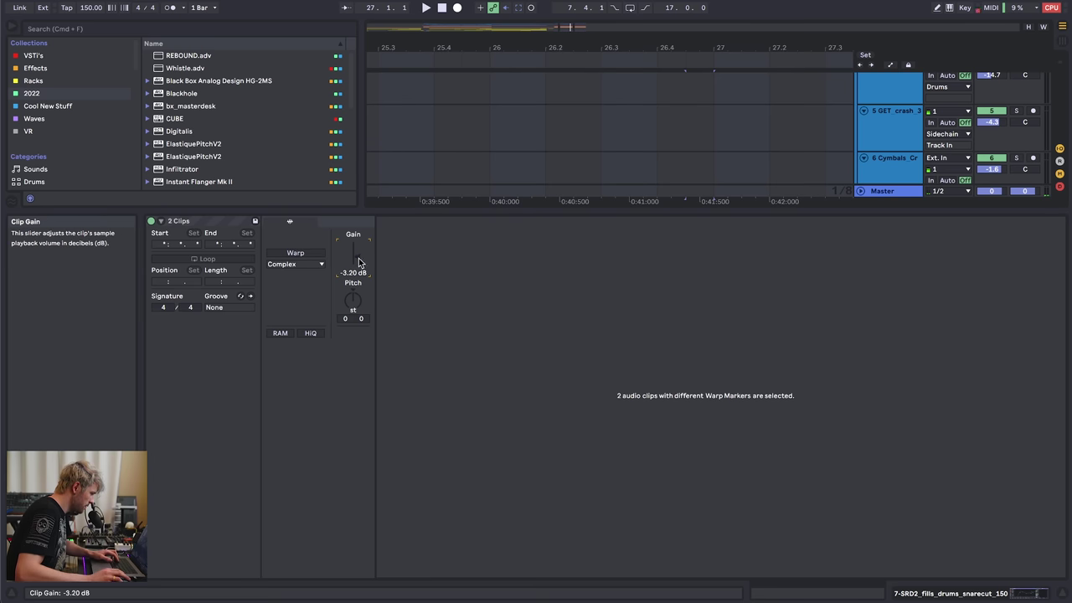
left_click(492, 167)
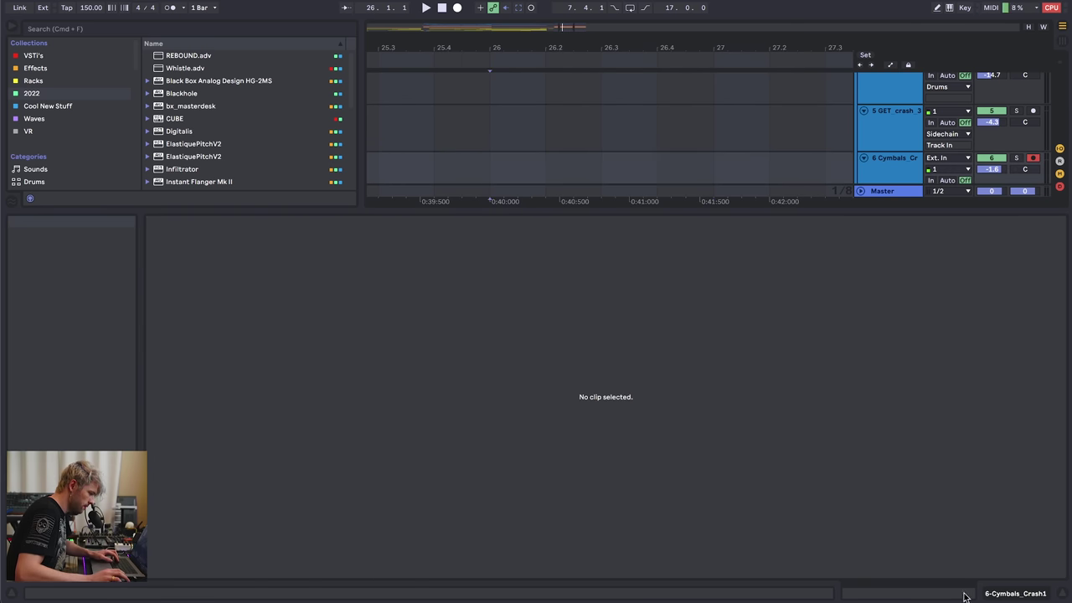
left_click(1002, 592)
- Play the fill from bar 26 and raise track 7's volume to -1.5 dB
left_click(484, 253)
key("space")
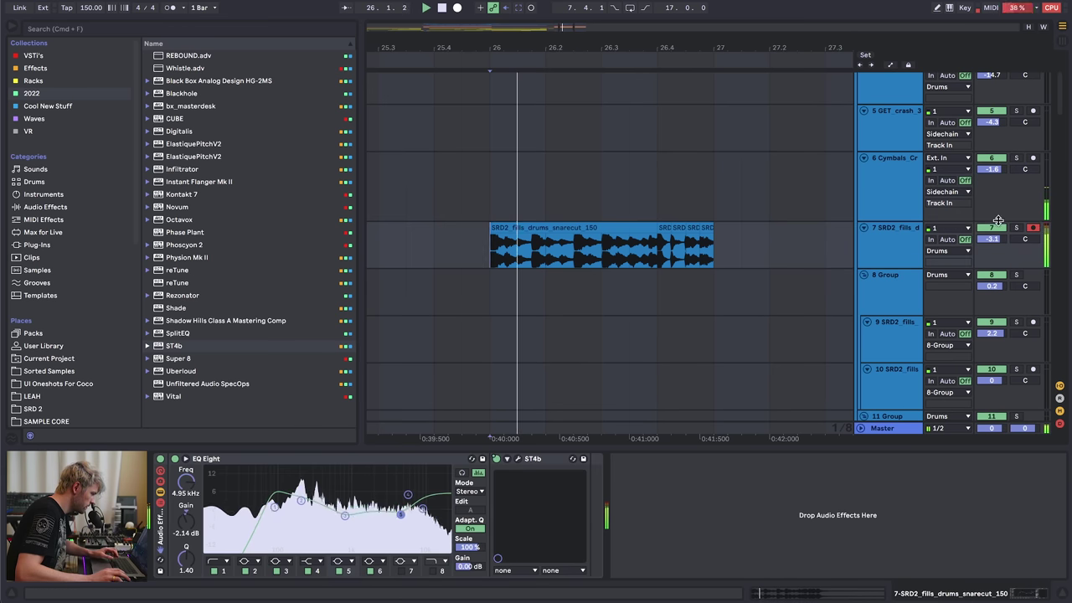
left_click_drag(994, 239, 994, 232)
key("space")
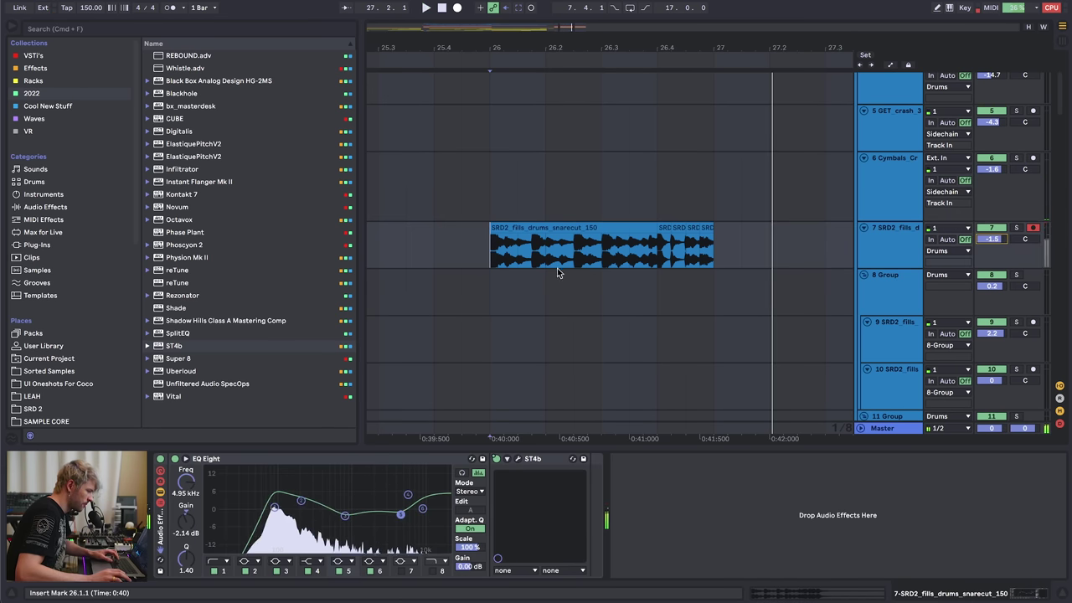
left_click(488, 252)
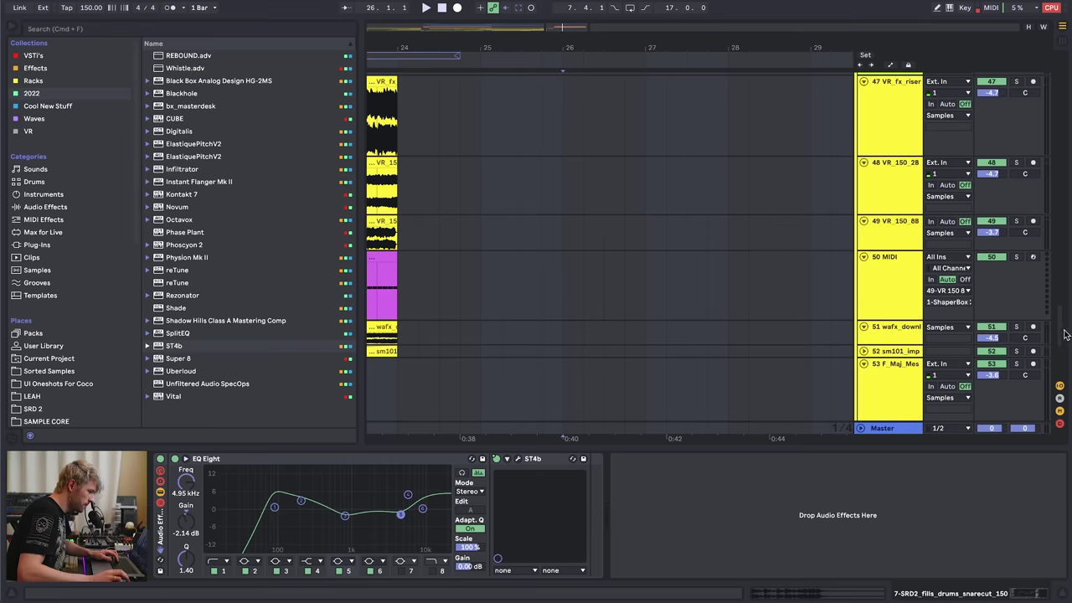
- Insert a new audio track directly below track 54 Lev_Fall_11
left_click_drag(1060, 332, 1059, 355)
scroll(1059, 358, "down", 1)
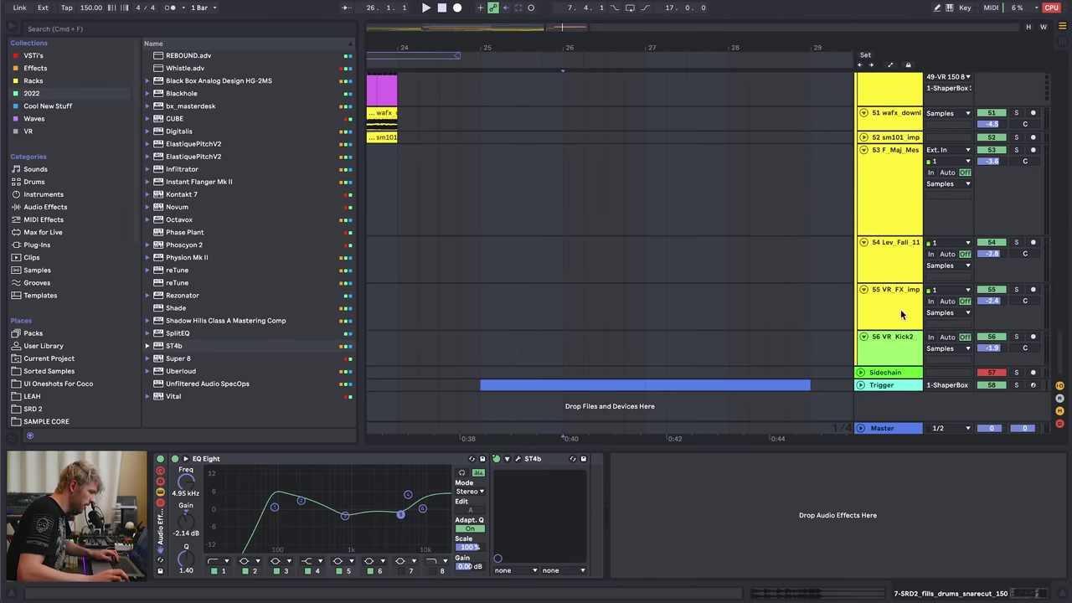
left_click(895, 261)
key("ctrl+t")
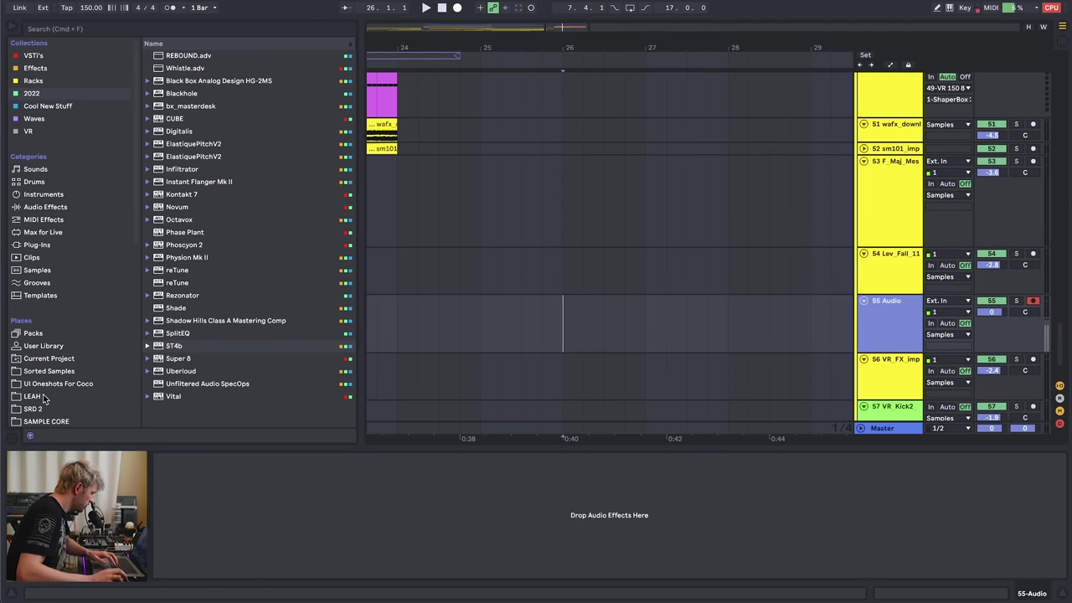
- Open the WAV SOUNDS folder of Push Button Bang - Robostep SFX in the SAMPLE CORE place
scroll(44, 400, "down", 5)
left_click(46, 315)
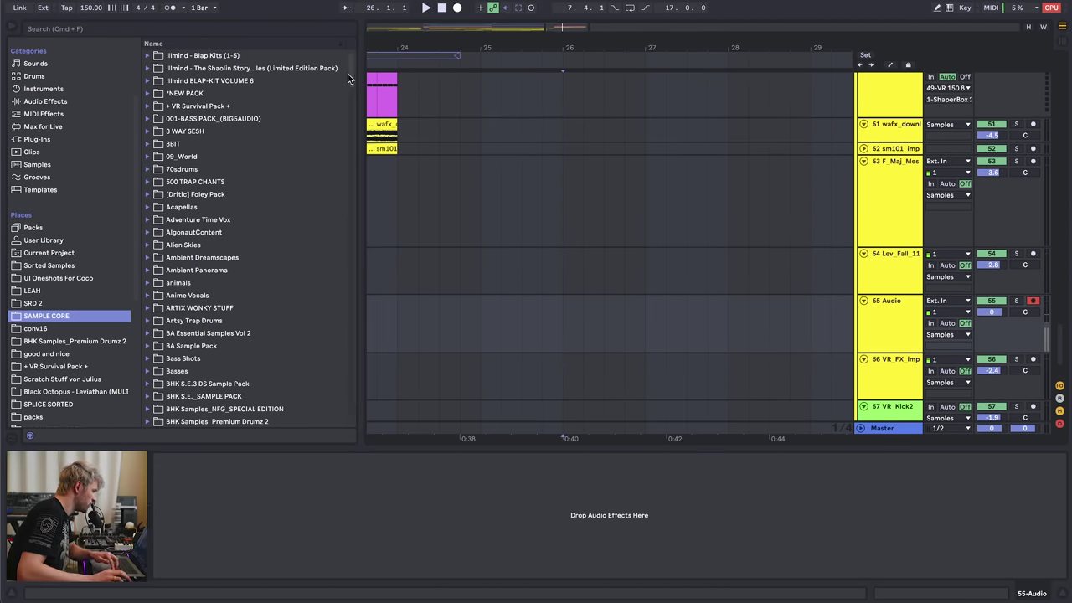
left_click_drag(348, 74, 357, 237)
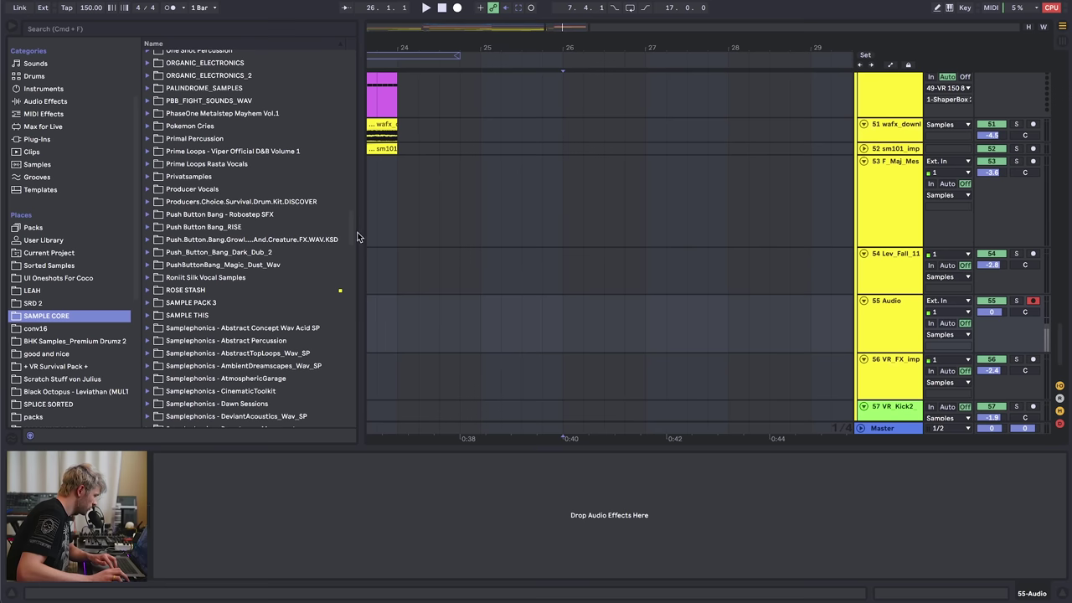
left_click(248, 242)
key("Up")
key("Up")
key("Down")
key("Up")
key("Right")
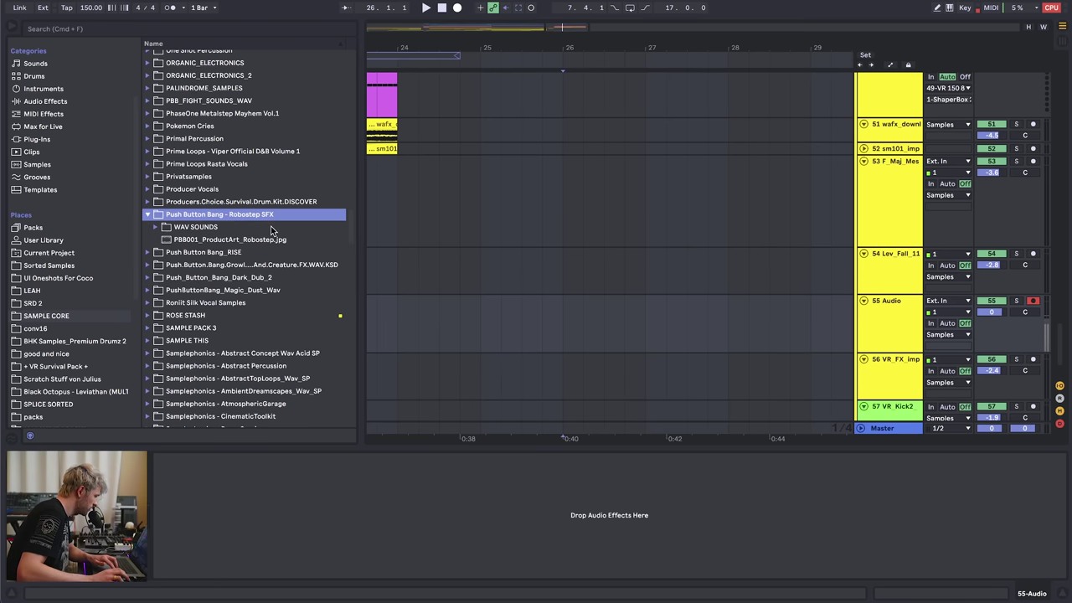
key("Down")
key("Right")
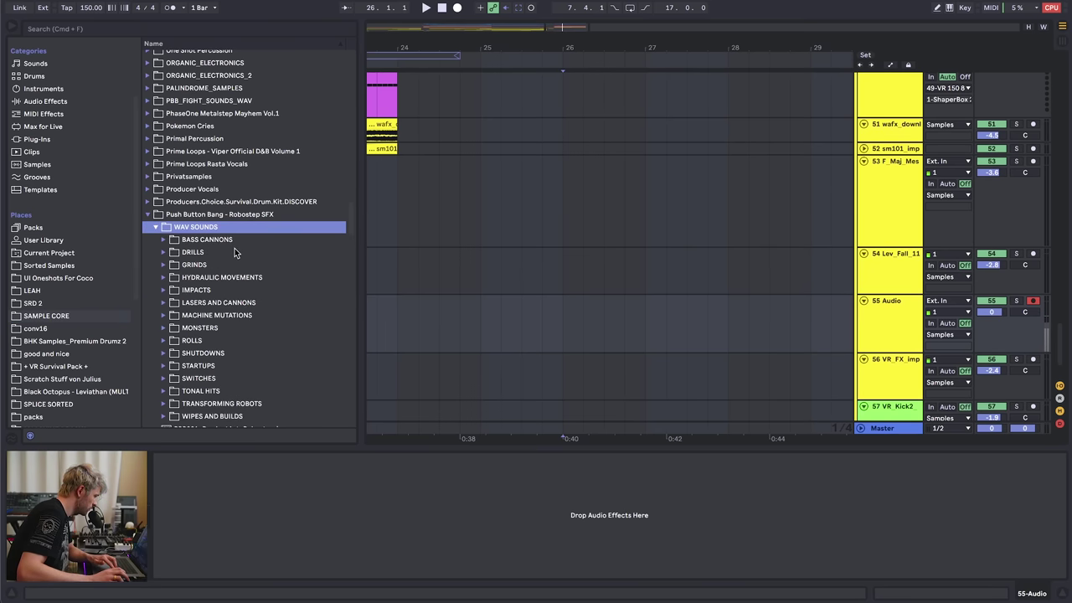
- Browse the Robostep sound categories and audition RSFX_STARTUP_009_A.wav from the STARTUPS folder
left_click(214, 243)
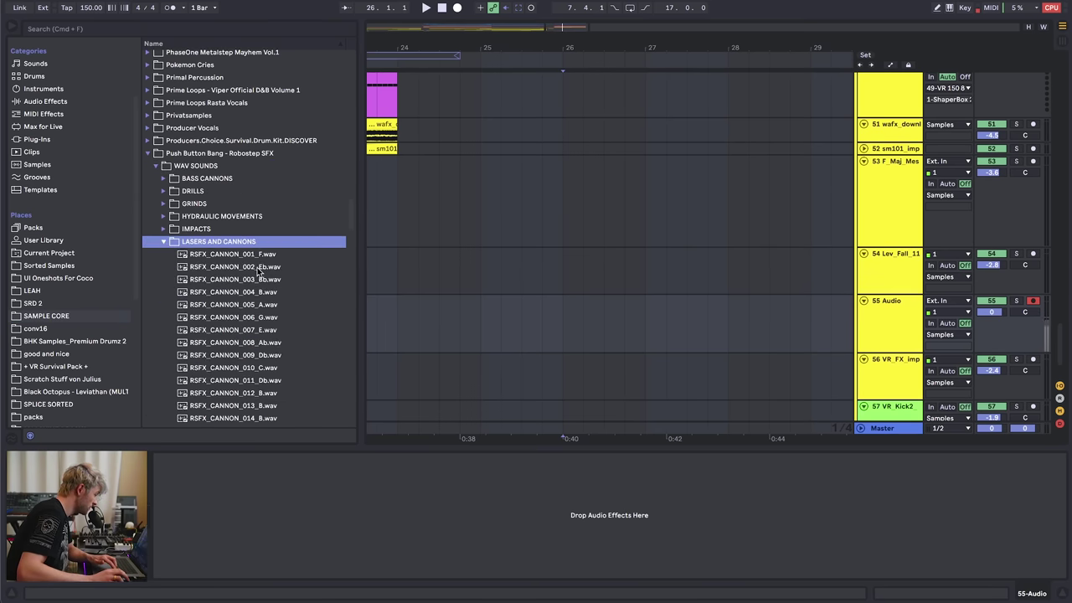
key("Down")
key("Down")
key("Down")
key("Down")
key("Down")
key("Down")
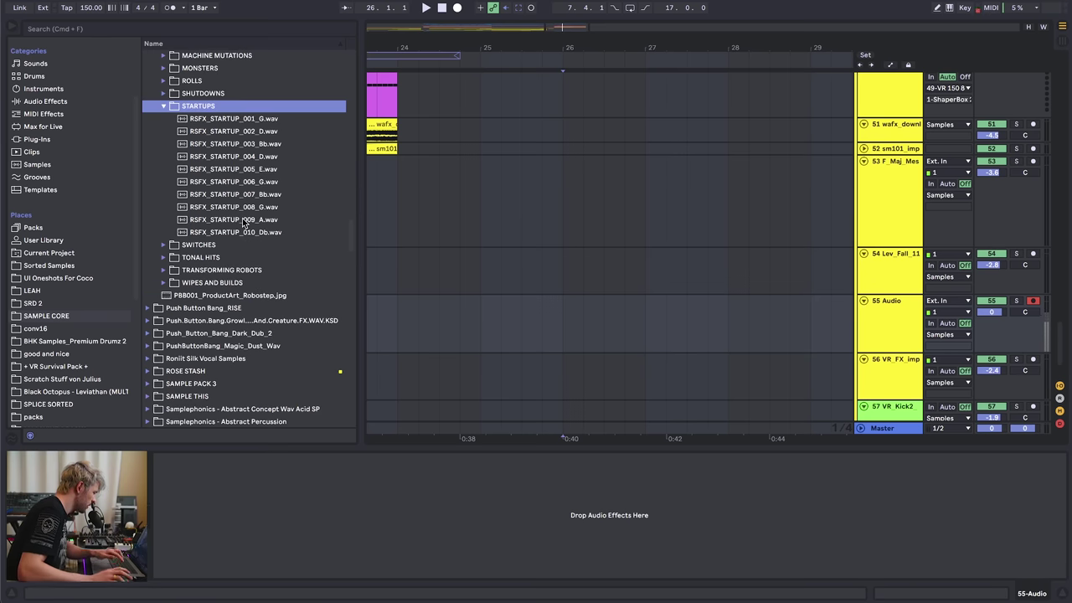
left_click(242, 221)
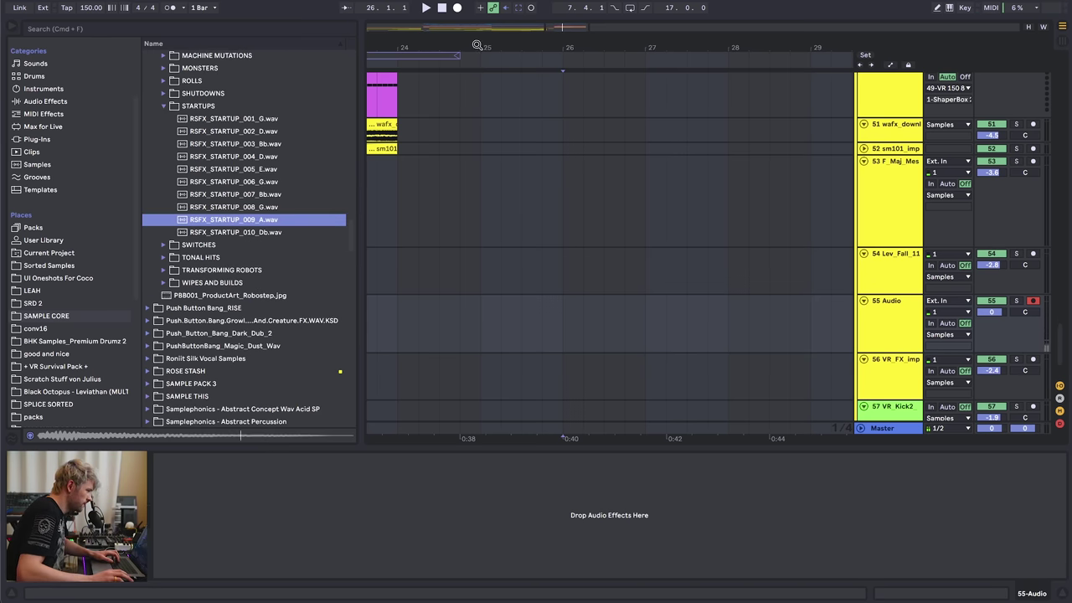
- Place RSFX_STARTUP_009_A.wav on the new track 55 near bar 26 and play it in the arrangement
left_click_drag(477, 45, 591, 17)
left_click_drag(249, 221, 574, 332)
left_click_drag(563, 46, 562, 87)
left_click(502, 309)
key("space")
- Move the RSFX_STARTUP_009_A clip out of the way to bar 31 and play the arrangement
left_click_drag(495, 48, 370, 49)
left_click_drag(474, 303, 779, 335)
left_click(662, 322)
key("space")
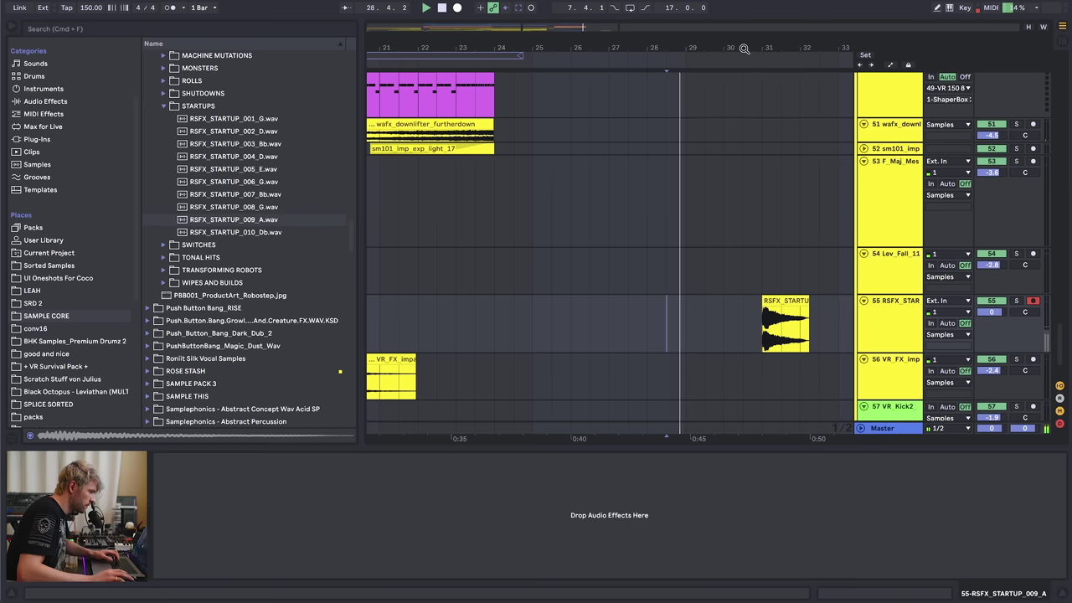
- Move the RSFX_STARTUP_009_A clip on track 55 to start at 26.1.1 and play it from there
left_click_drag(744, 48, 667, 48)
left_click_drag(718, 306, 523, 304)
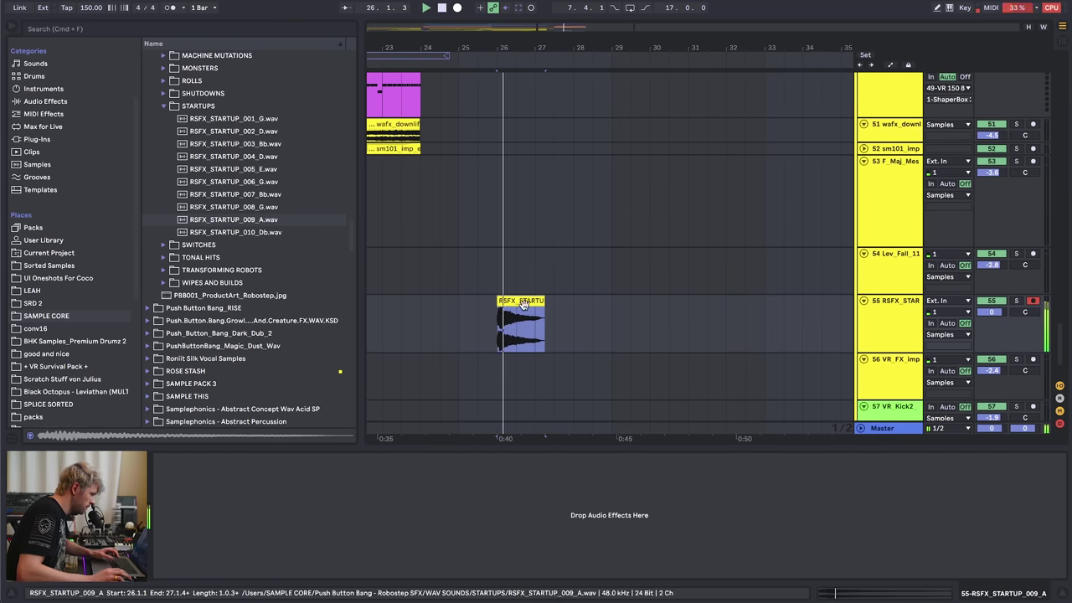
left_click_drag(497, 51, 495, 77)
left_click(491, 319)
key("space")
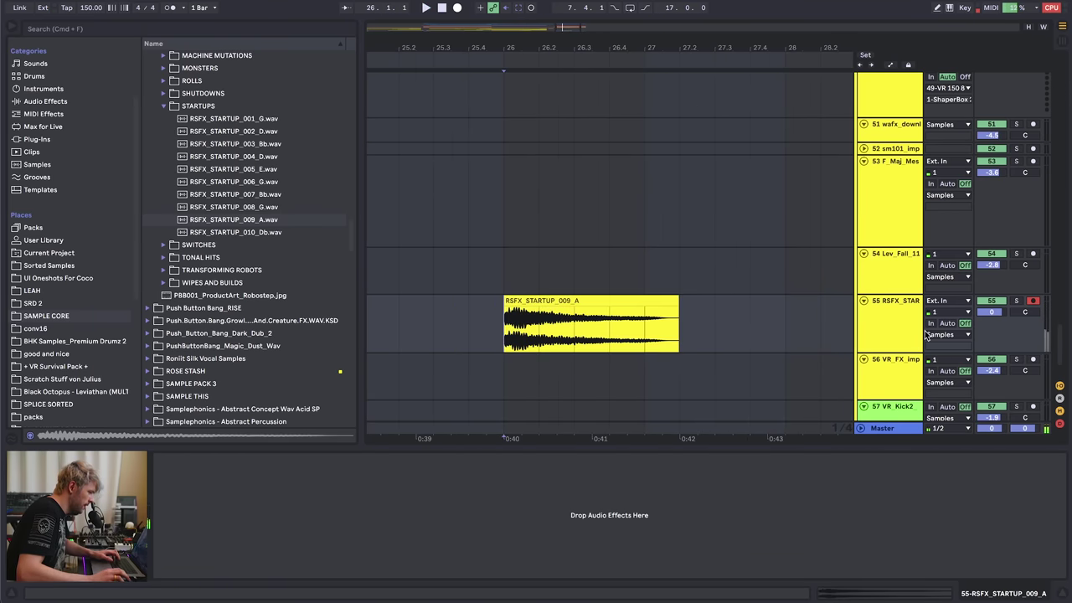
- Add EQ Eight to track 55 with a steep band 1 low cut at 257 Hz and play the filtered sample
left_click(918, 334)
left_click(38, 100)
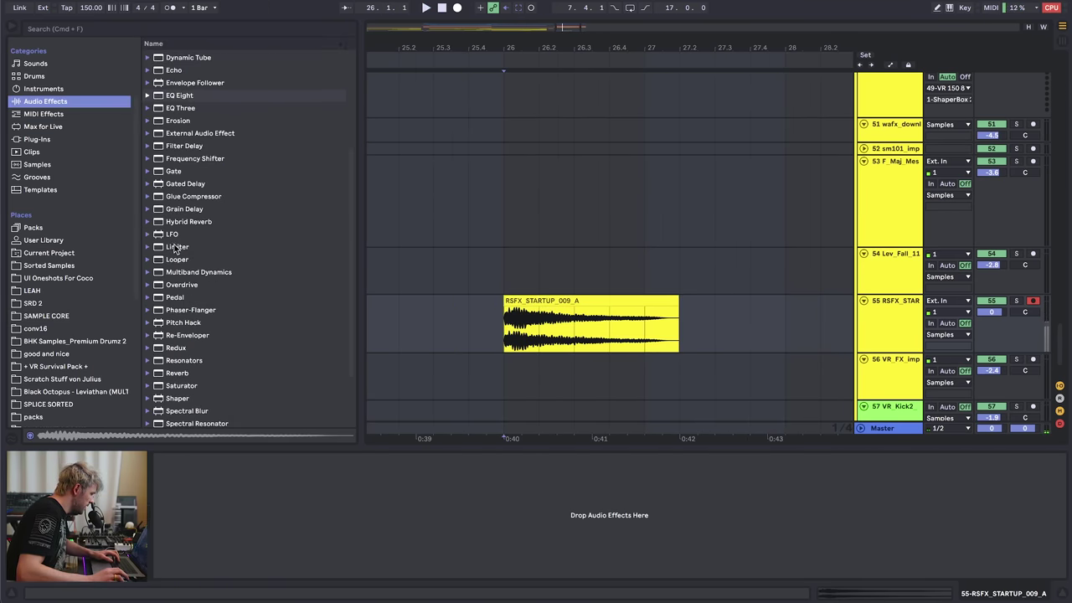
left_click_drag(179, 95, 226, 134)
left_click_drag(517, 323, 516, 323)
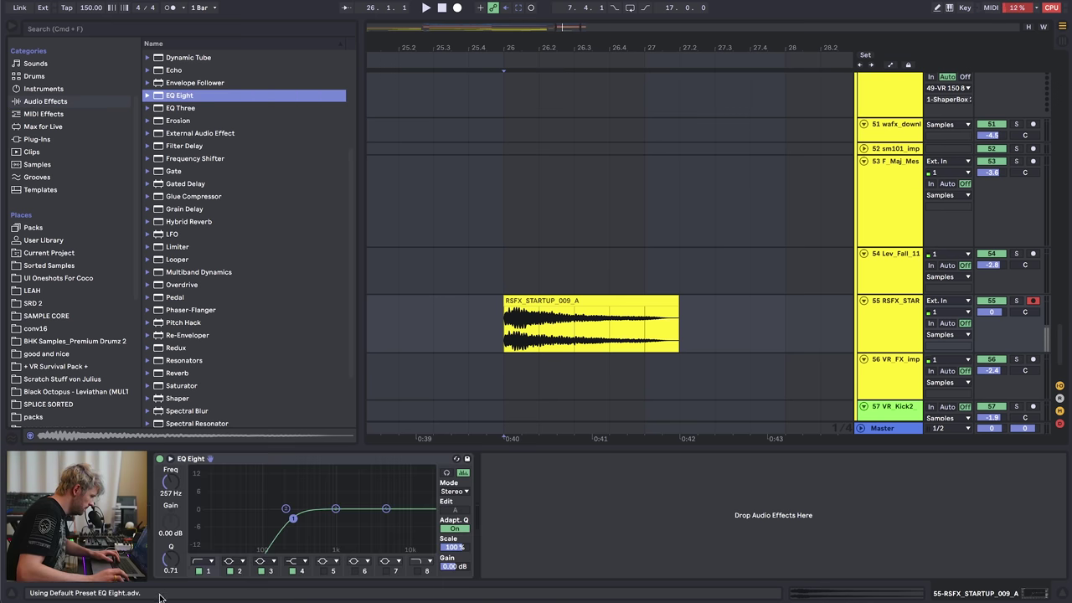
left_click(199, 570)
key("space")
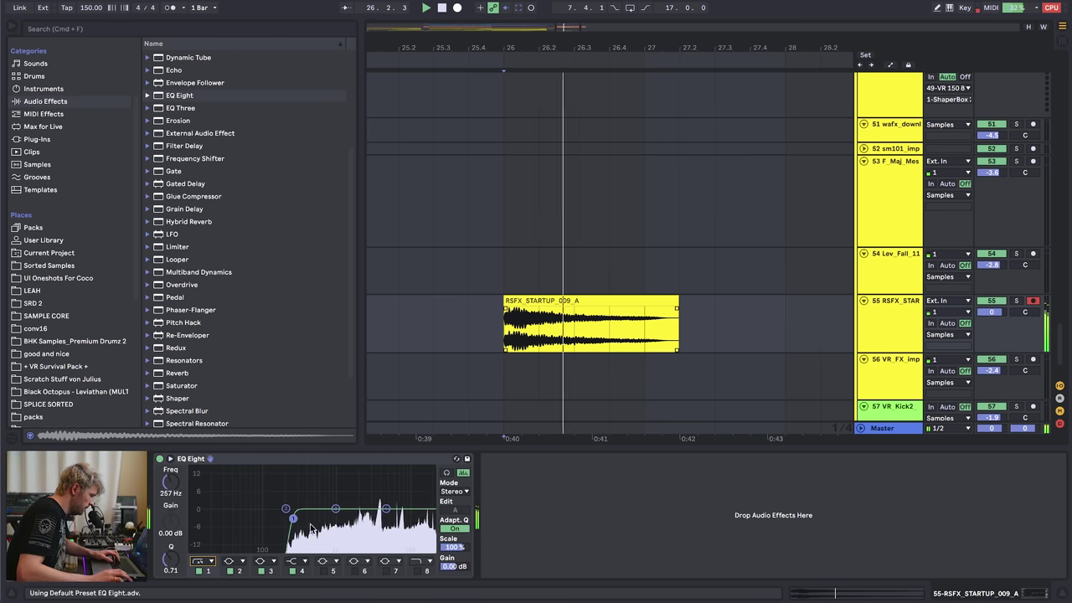
key("space")
- Trim the RSFX_STARTUP_009_A clip to end at 27.1.1 and automate track 55's volume to rise towards its end
left_click_drag(676, 304, 643, 299)
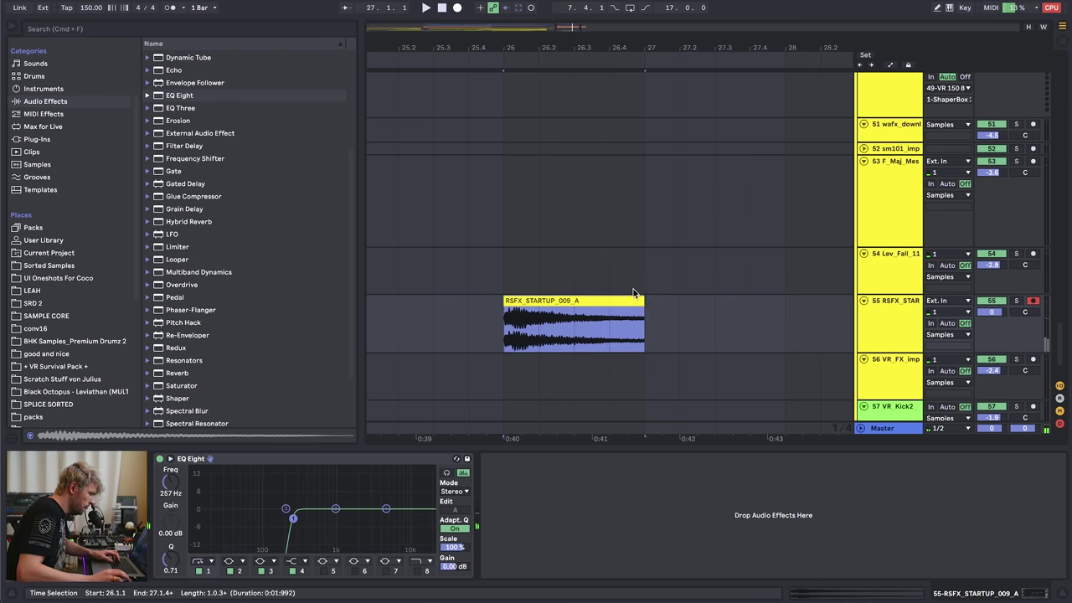
scroll(630, 298, "up", 3)
scroll(629, 299, "down", 4)
key("a")
left_click(503, 246)
left_click(559, 243)
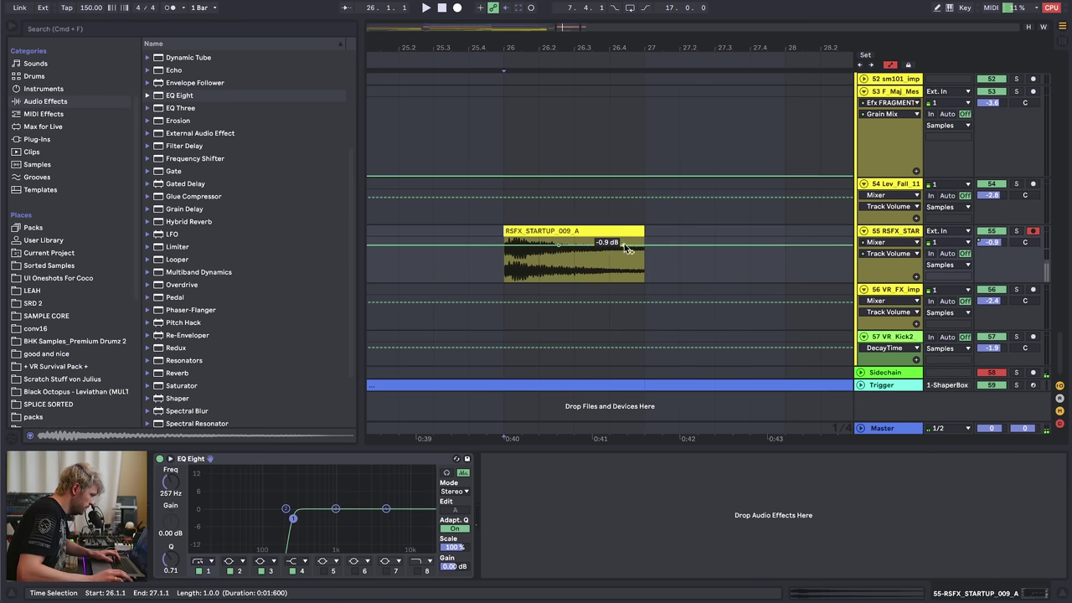
key("space")
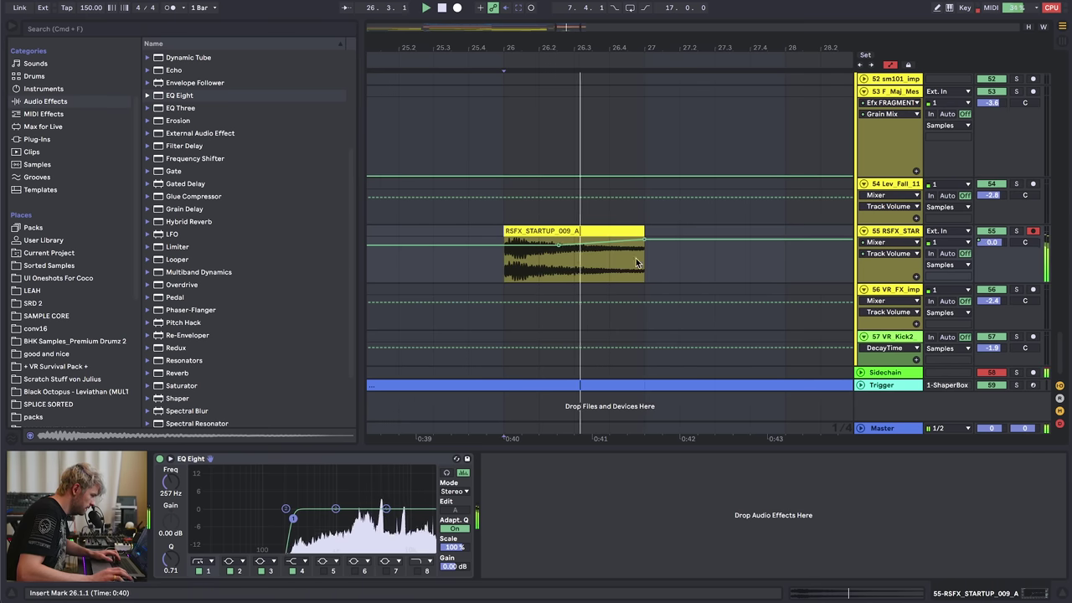
- Unfold the Bass group, play the arrangement from bar 25, and solo track 16 Serum
scroll(636, 251, "up", 5)
scroll(634, 238, "up", 15)
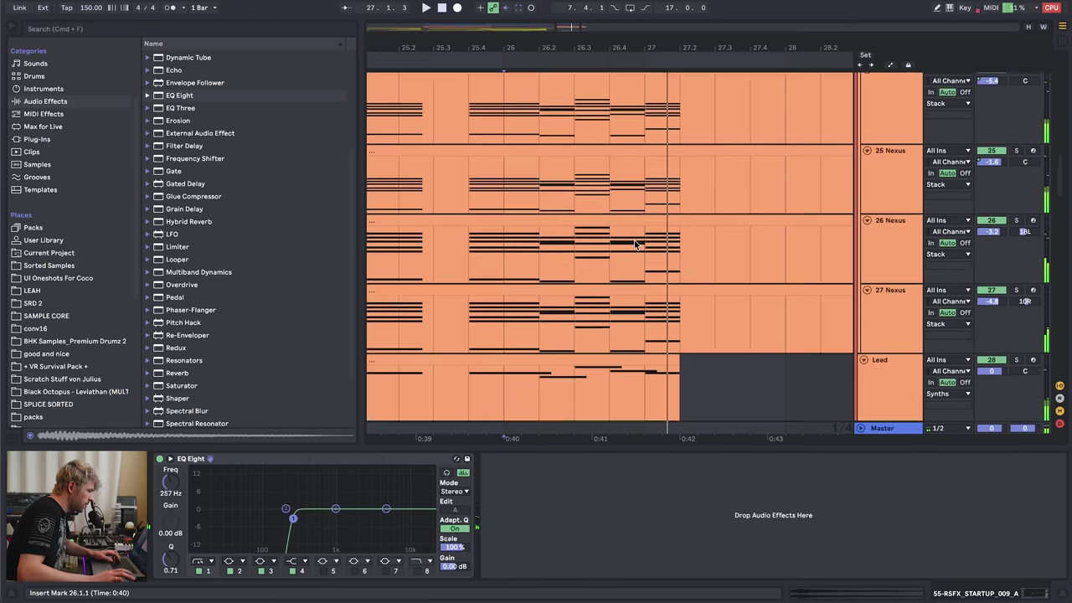
scroll(562, 281, "up", 8)
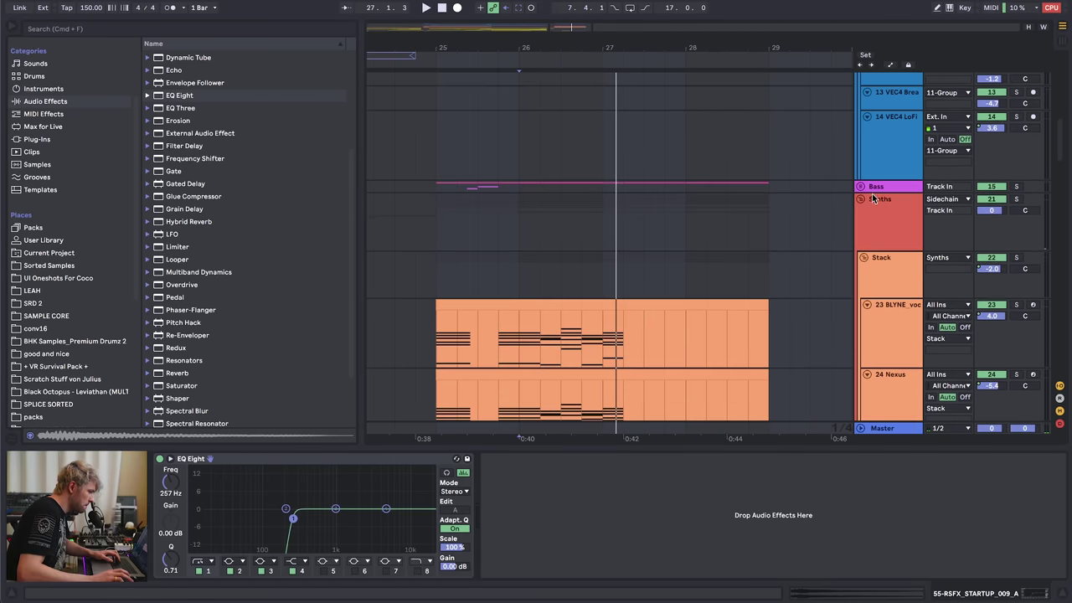
left_click(436, 243)
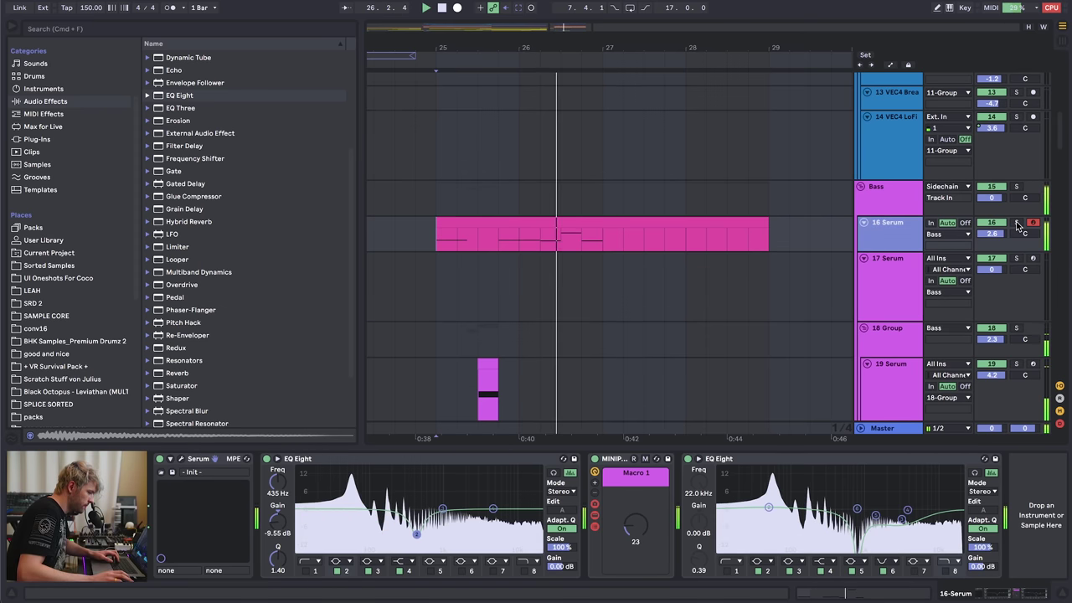
left_click(1017, 224)
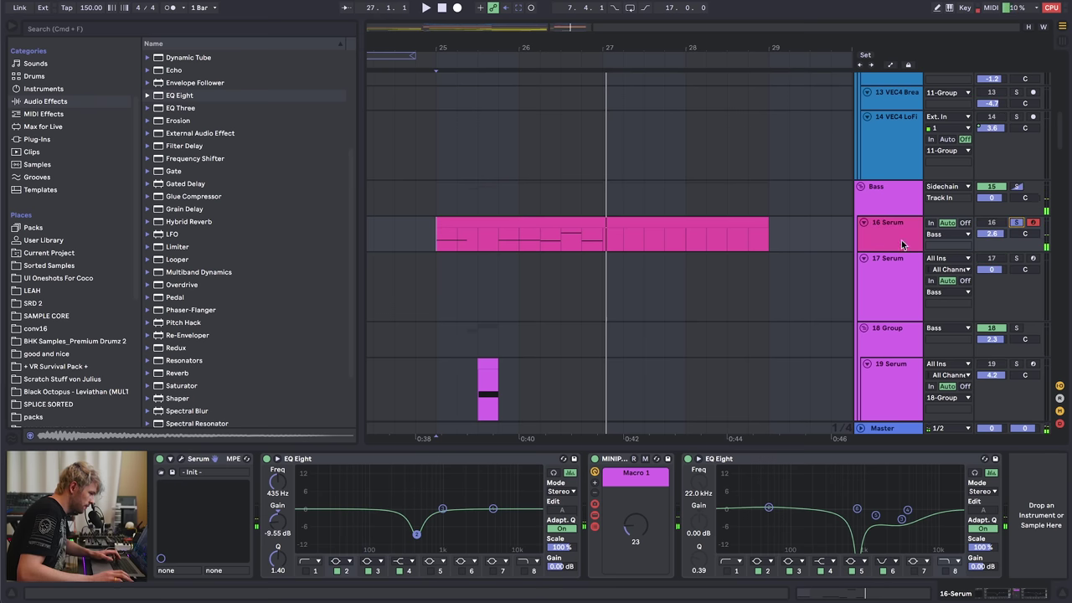
- Enable the band 1 low cut in 16 Serum's second EQ Eight and automate its frequency to rise from 26.2.1 to bar 27
left_click(728, 571)
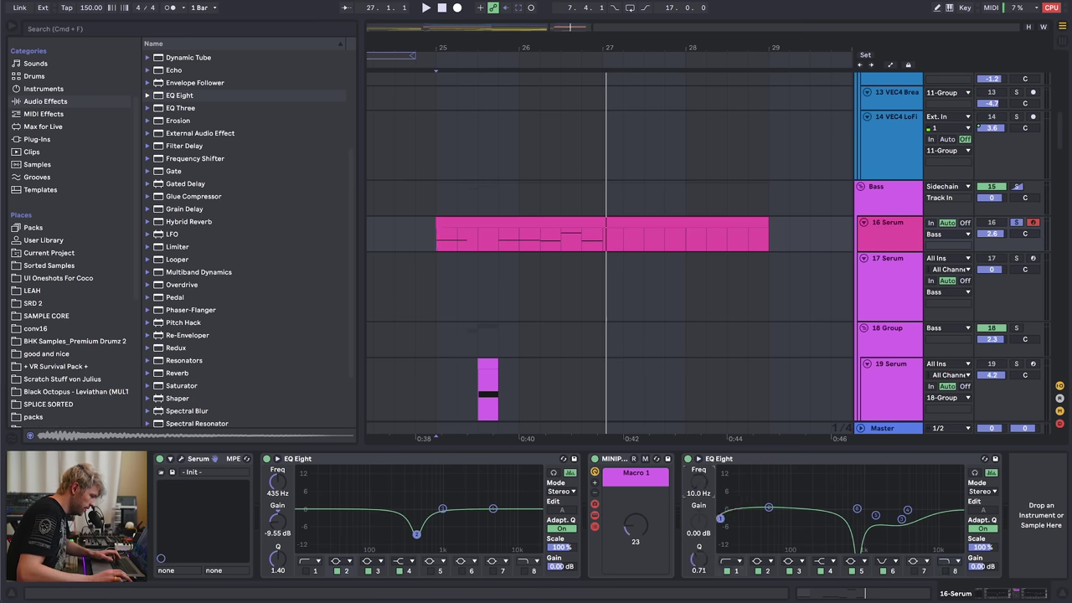
key("a")
left_click_drag(898, 249, 891, 317)
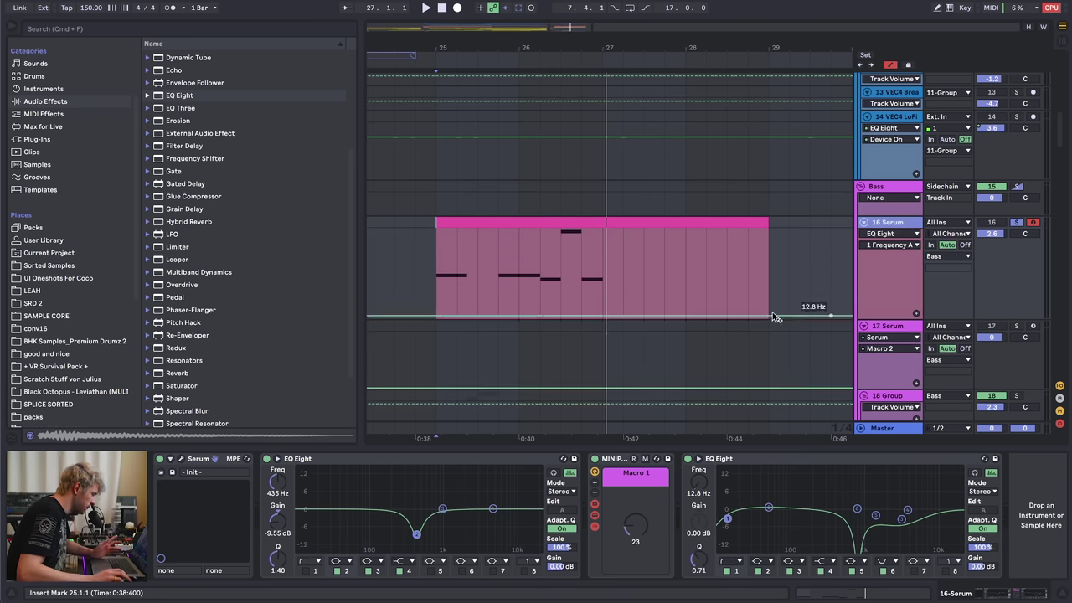
left_click(540, 316)
left_click_drag(602, 317, 602, 272)
key("space")
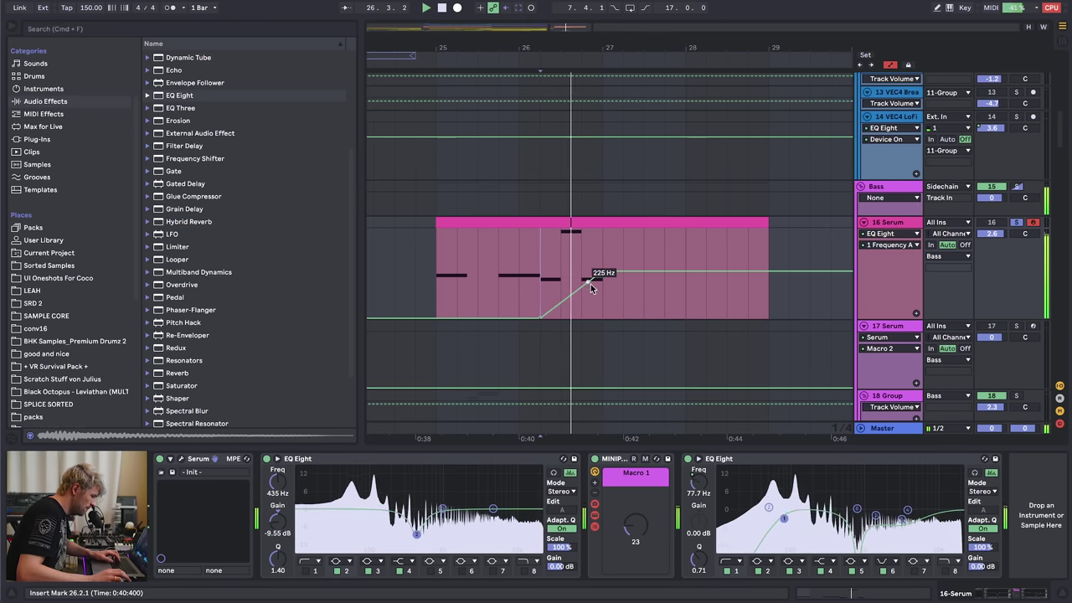
- Reshape the low-cut frequency automation with breakpoints at 26.3 and 26.4, levelling off at 343 Hz by bar 27
left_click(561, 283)
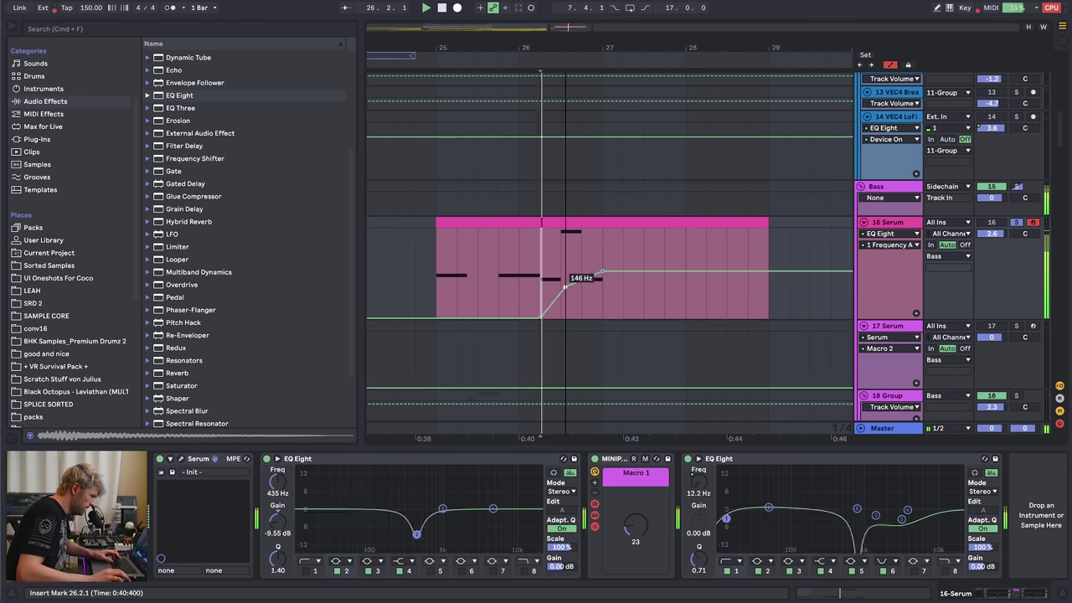
key("space")
key("space")
left_click_drag(561, 283, 602, 277)
left_click(581, 276)
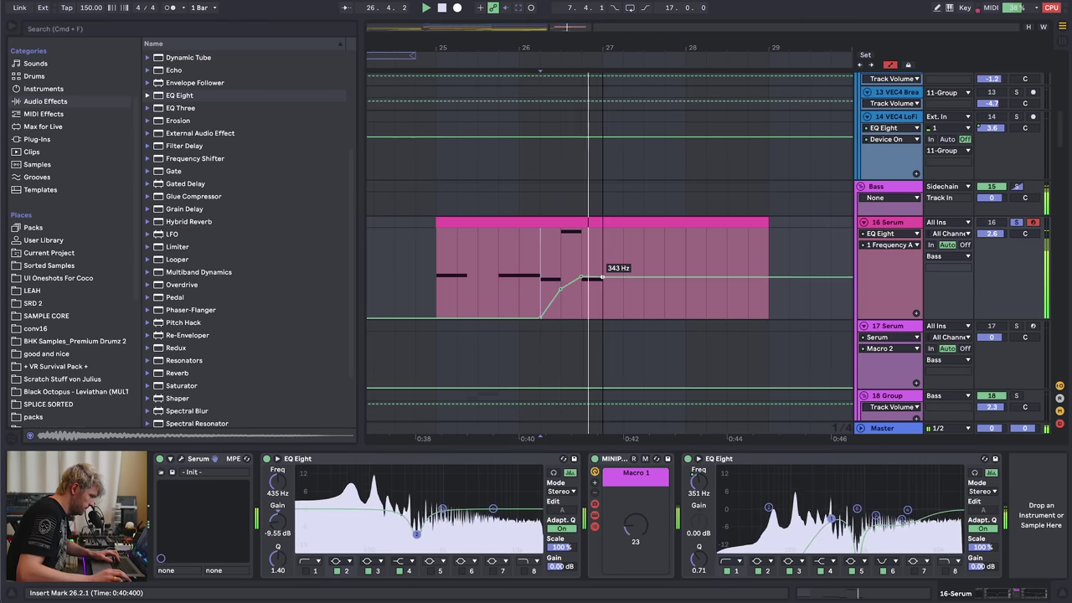
- Unsolo 16 Serum, play the filtered bass from 25.4.1 with the full mix, and hide the automation lanes
left_click(505, 270)
key("space")
key("space")
left_click(1016, 222)
key("space")
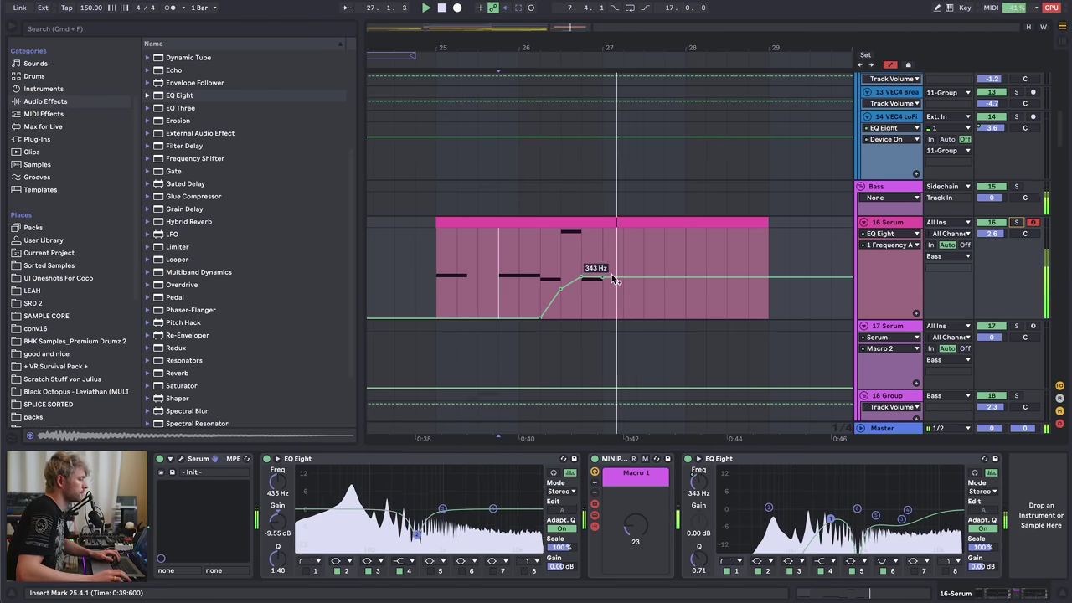
key("space")
key("a")
left_click(578, 258)
key("minus")
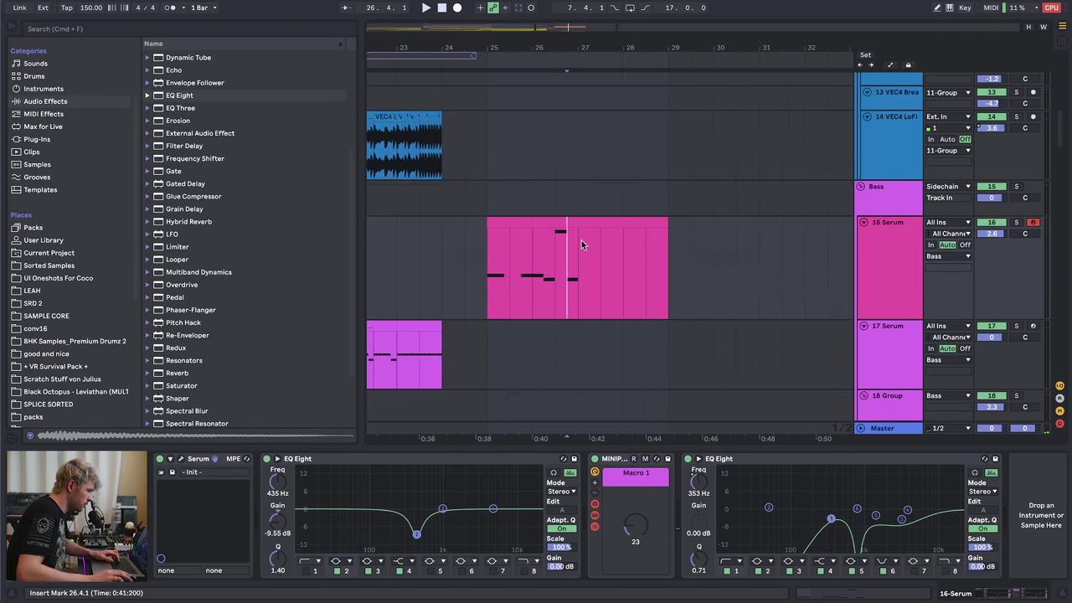
- Insert a MIDI track below track 17 Serum, with the insert mark at bar 27, and make the new track slightly taller
scroll(581, 241, "down", 10)
scroll(584, 251, "up", 12)
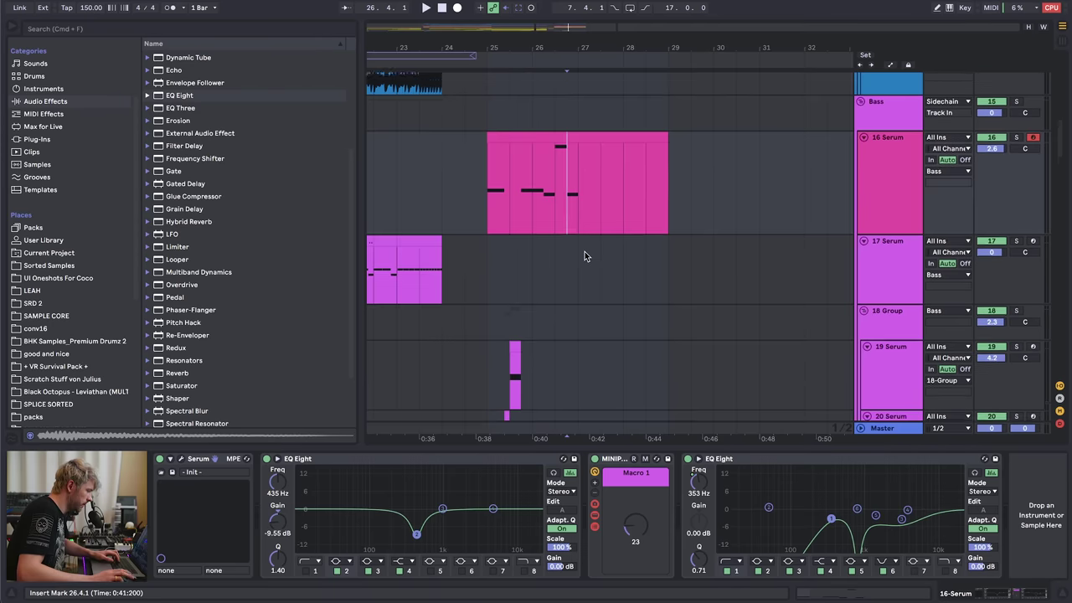
key("minus")
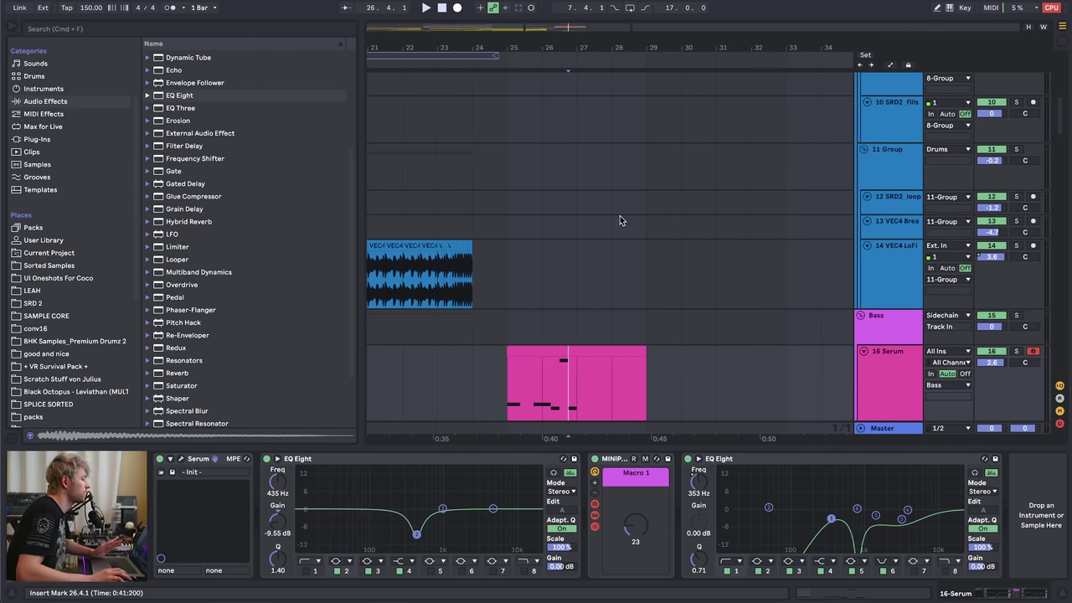
scroll(646, 200, "up", 5)
scroll(619, 203, "down", 10)
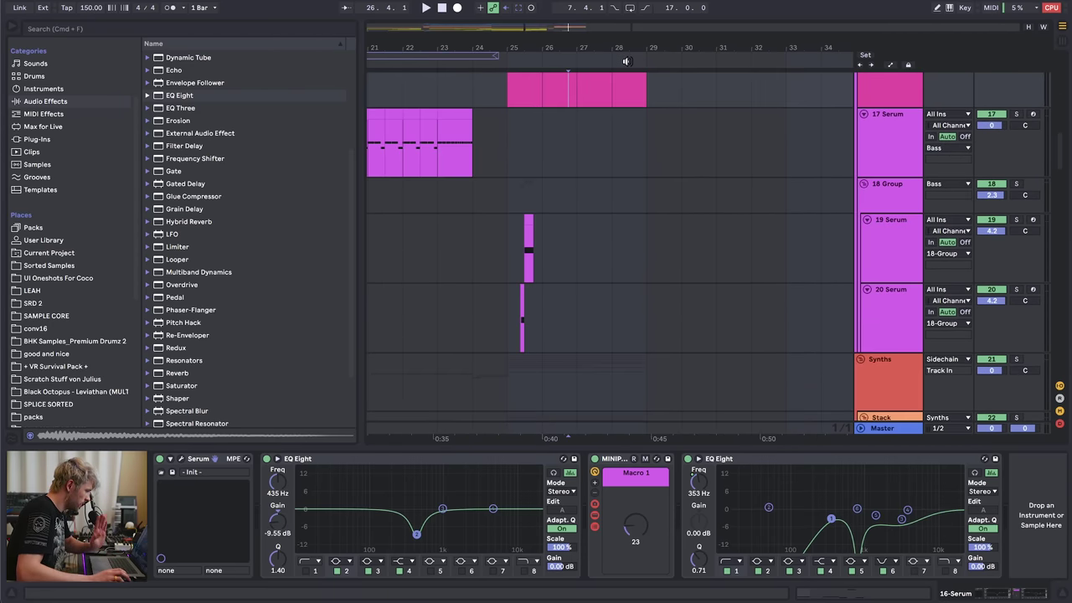
left_click(581, 155)
key("minus")
left_click_drag(575, 51, 585, 245)
scroll(587, 241, "up", 2)
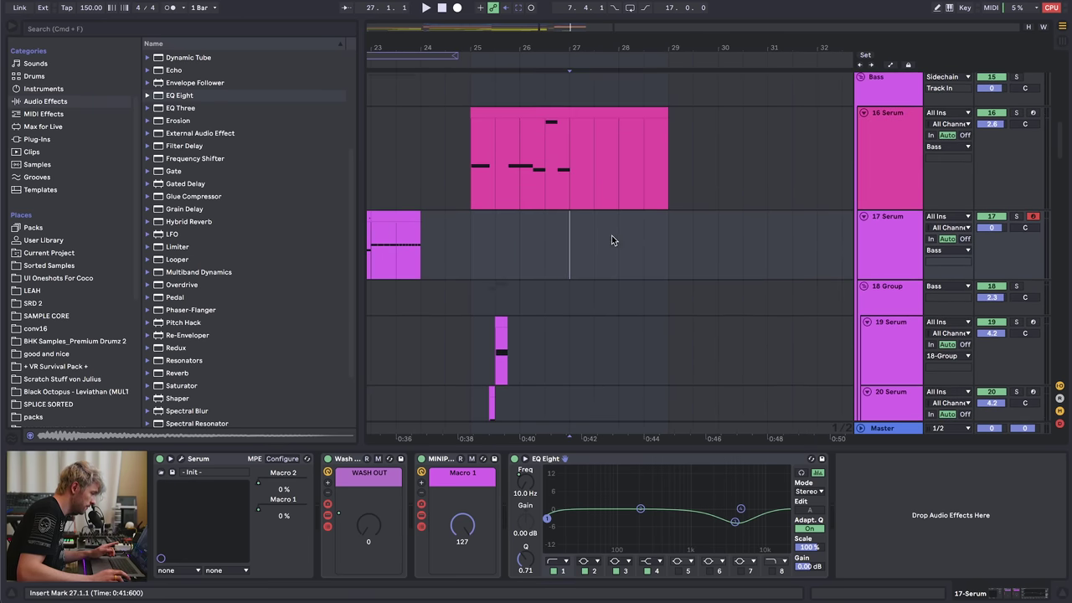
key("super+shift+t")
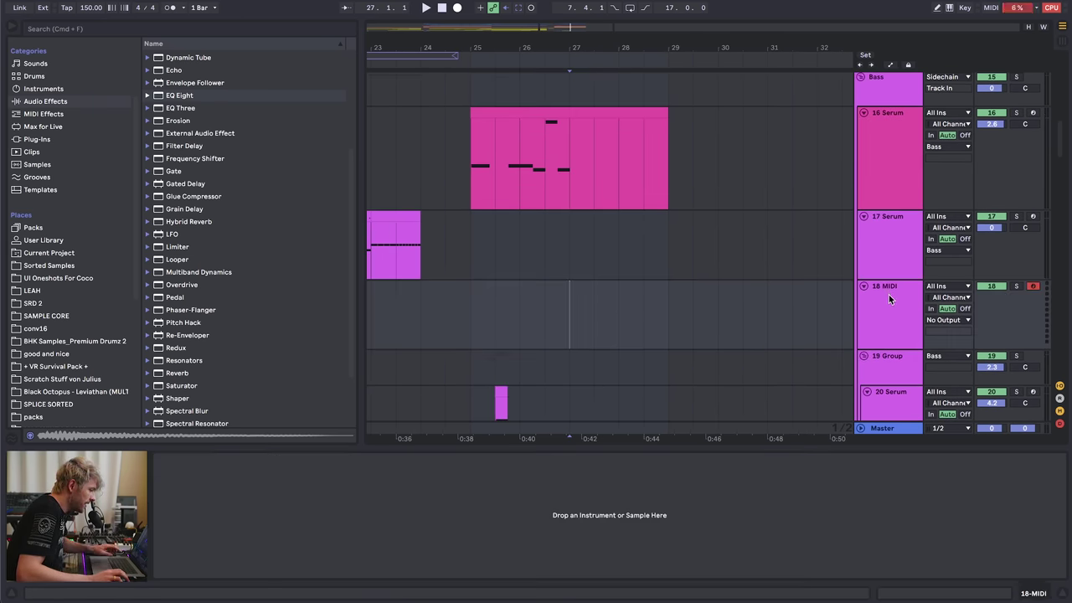
left_click_drag(890, 349, 889, 360)
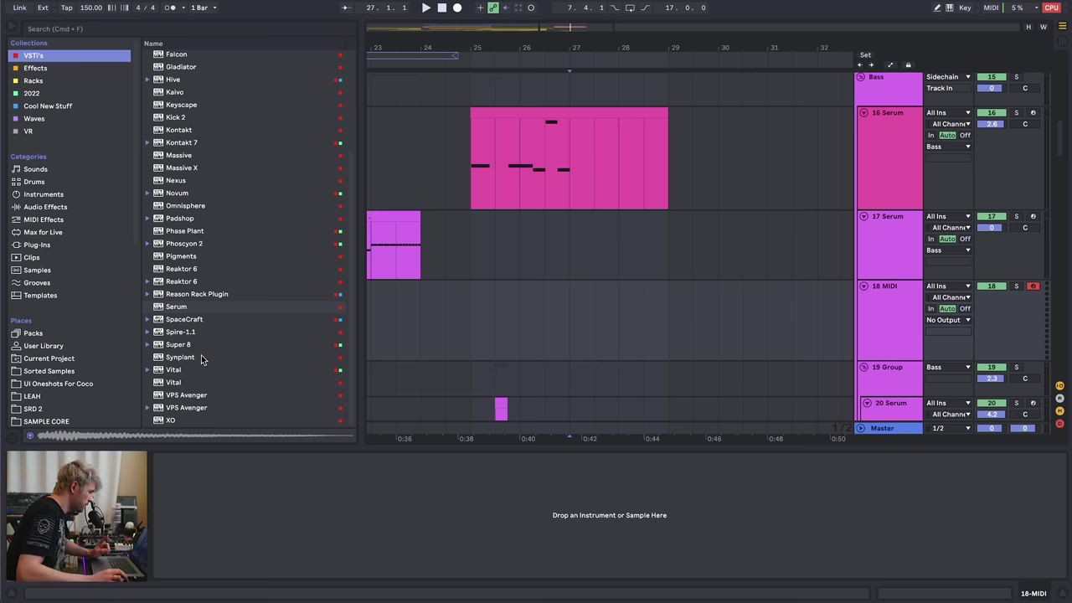
- Load the Vital synth onto the new MIDI track and look through its effects and matrix pages
left_click(173, 370)
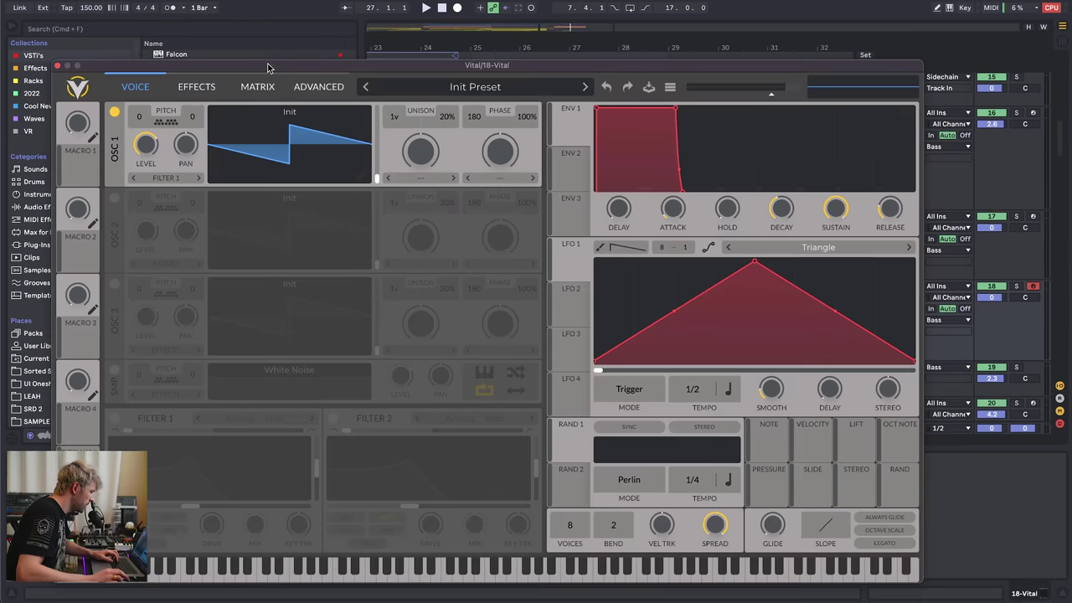
left_click_drag(268, 67, 275, 64)
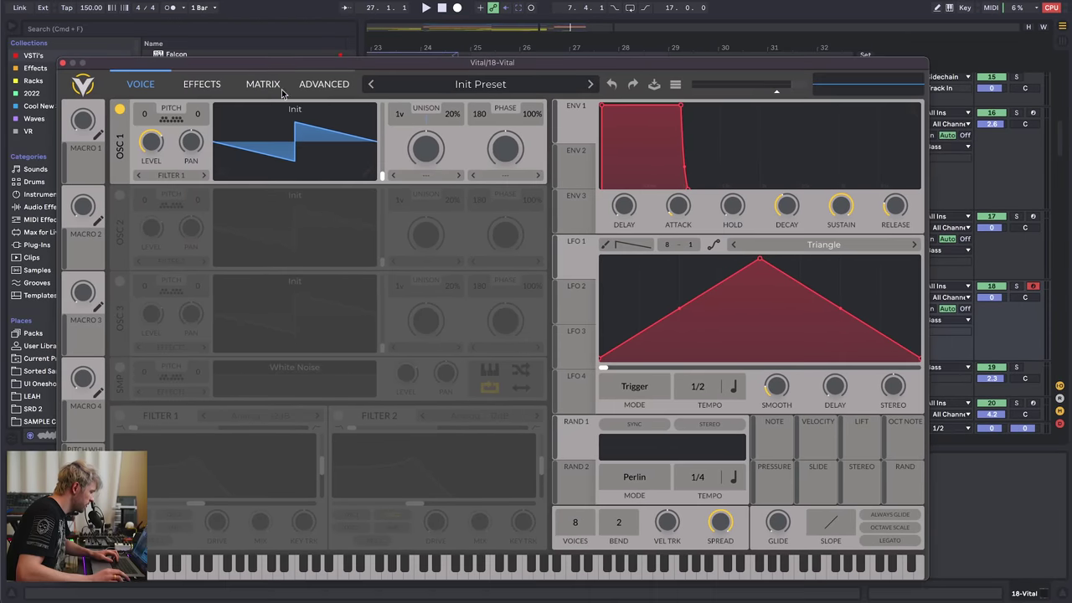
left_click(201, 84)
left_click(262, 85)
left_click(140, 86)
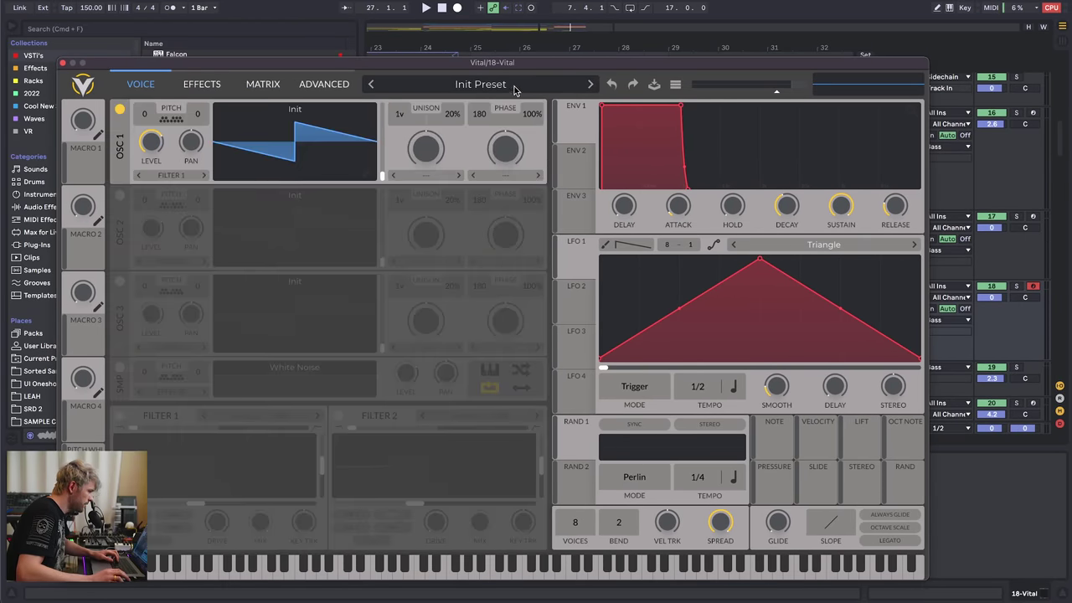
- Load the BS Glonk preset in Vital and set the volume of track 18 to 3.6 dB
left_click(514, 86)
left_click(463, 132)
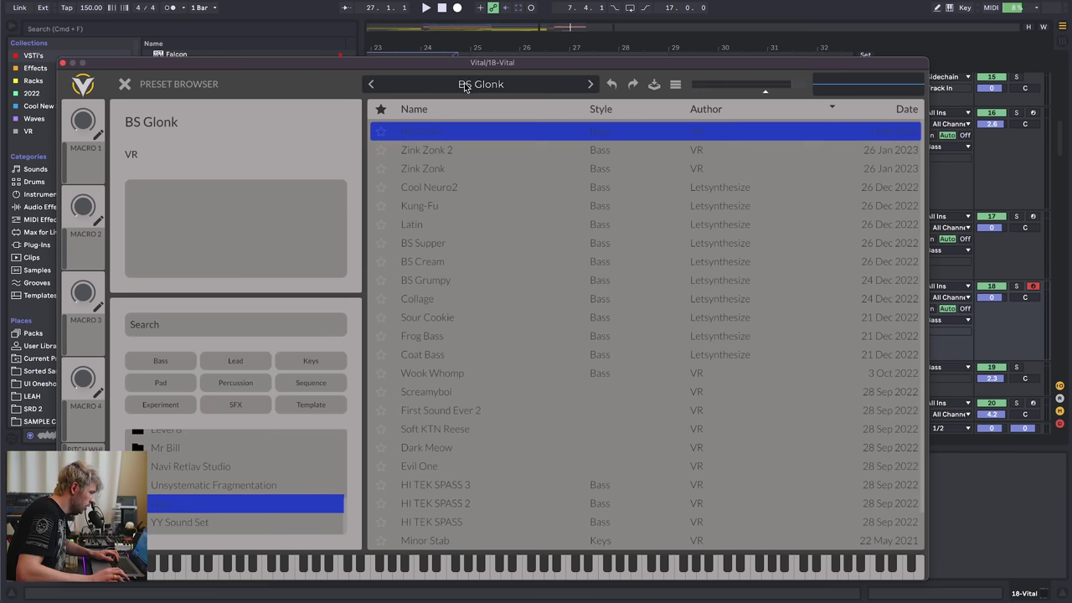
left_click(462, 87)
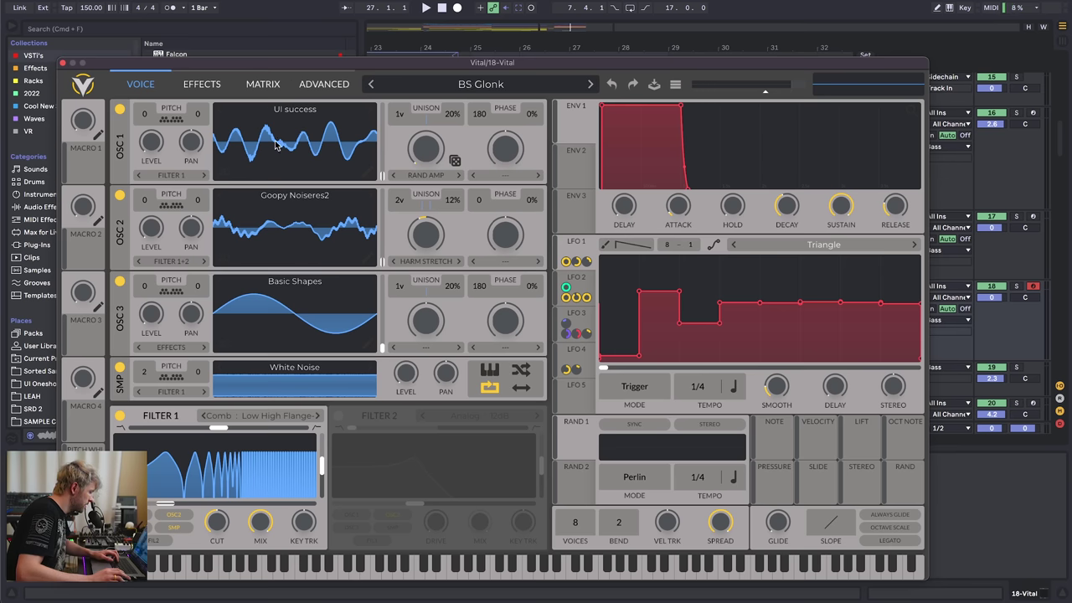
left_click_drag(113, 67, 158, 60)
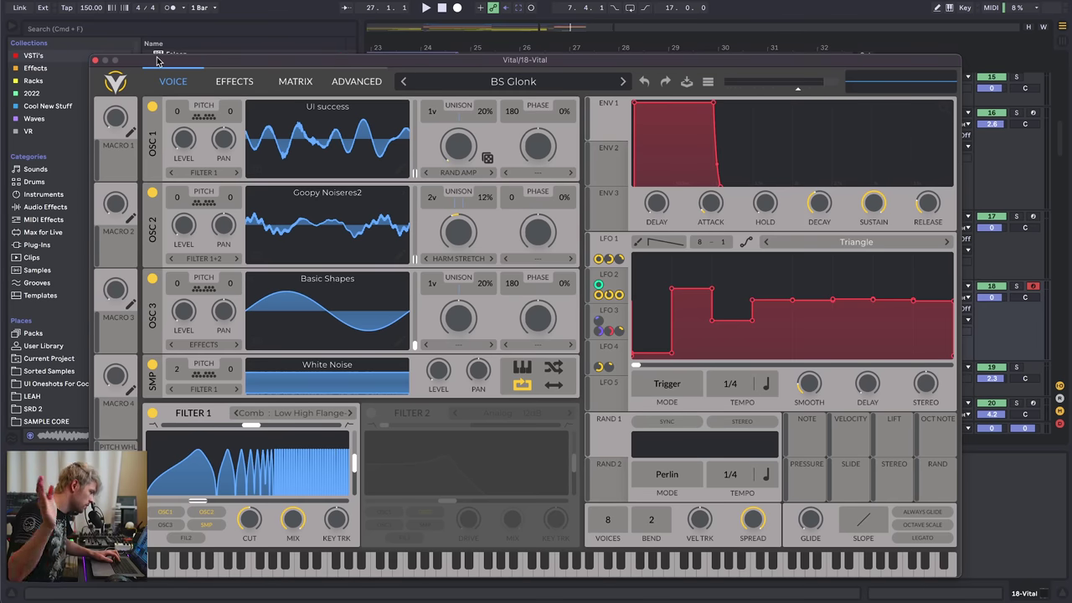
left_click_drag(337, 63, 323, 76)
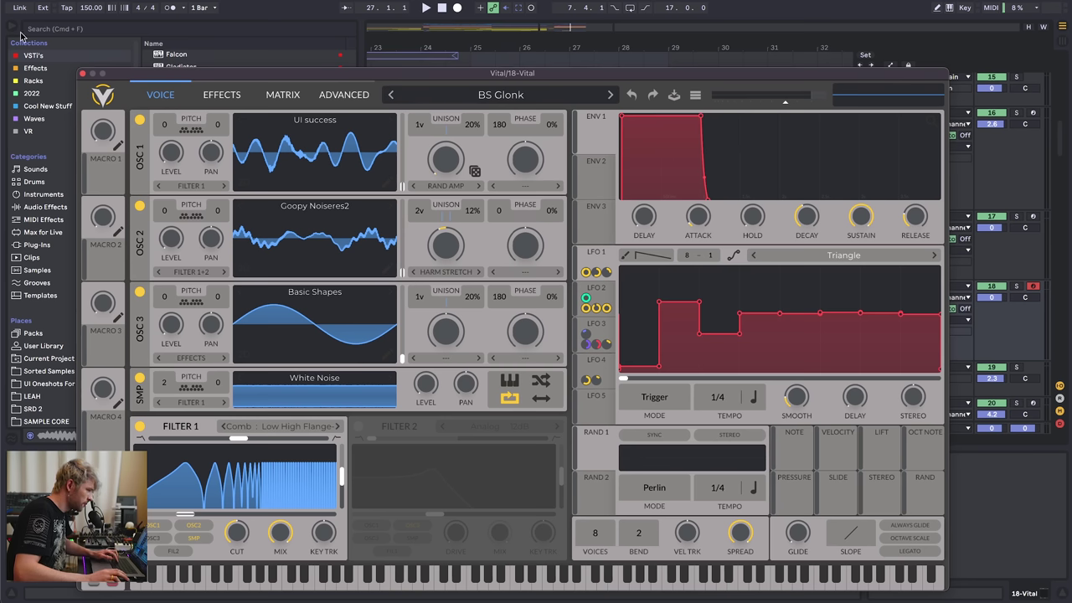
left_click(82, 76)
left_click(861, 303)
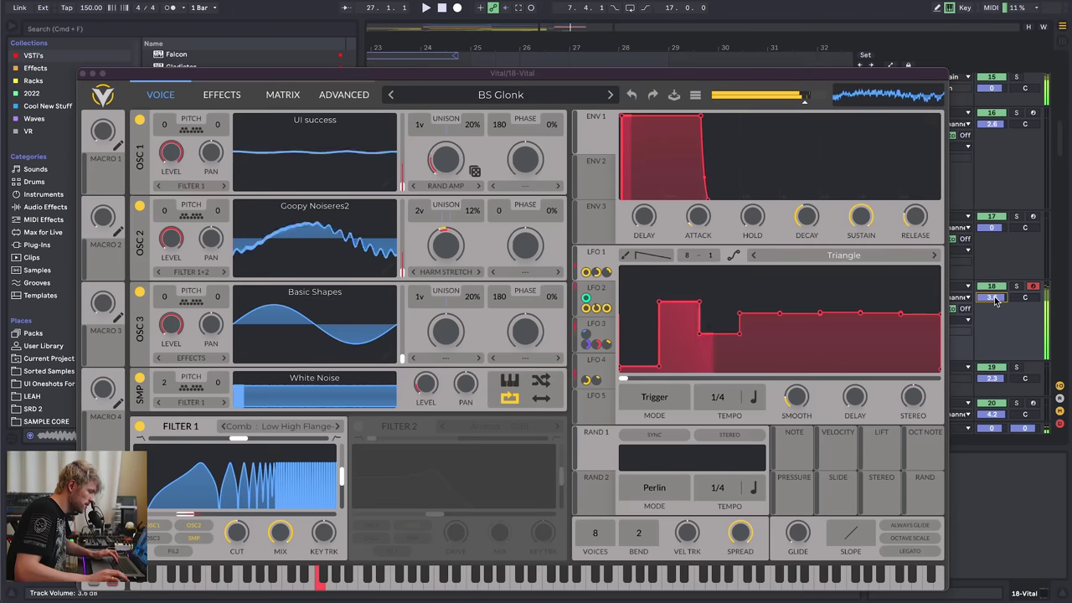
- Turn off Vital's distortion, chorus, reverb, compressor, filter 1, sampler, and oscillators 2 and 3 to audition oscillator 1 alone
left_click(221, 95)
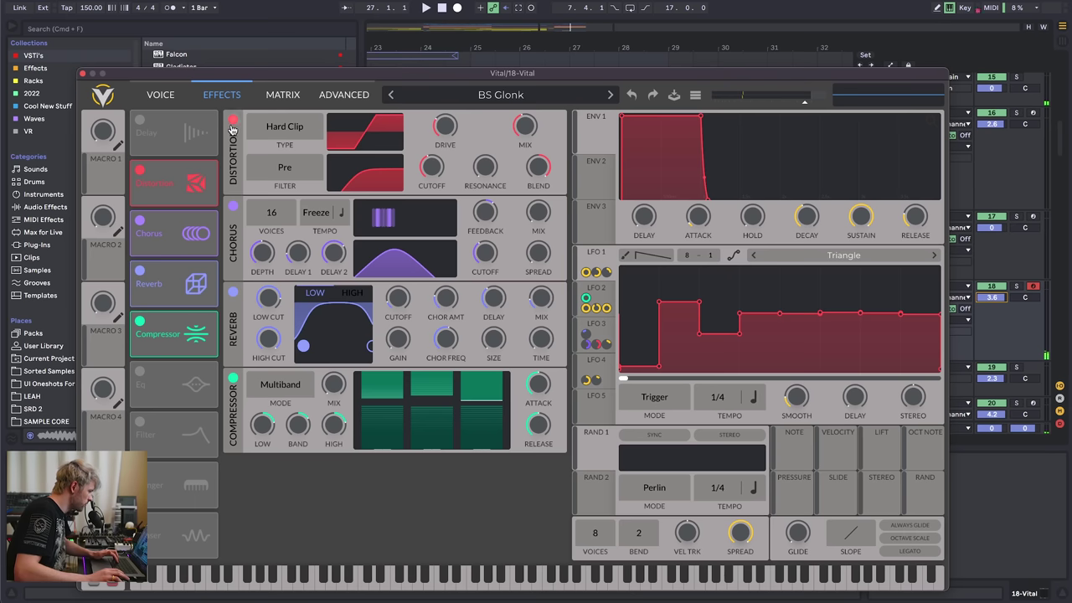
left_click(233, 206)
left_click(233, 293)
left_click(233, 377)
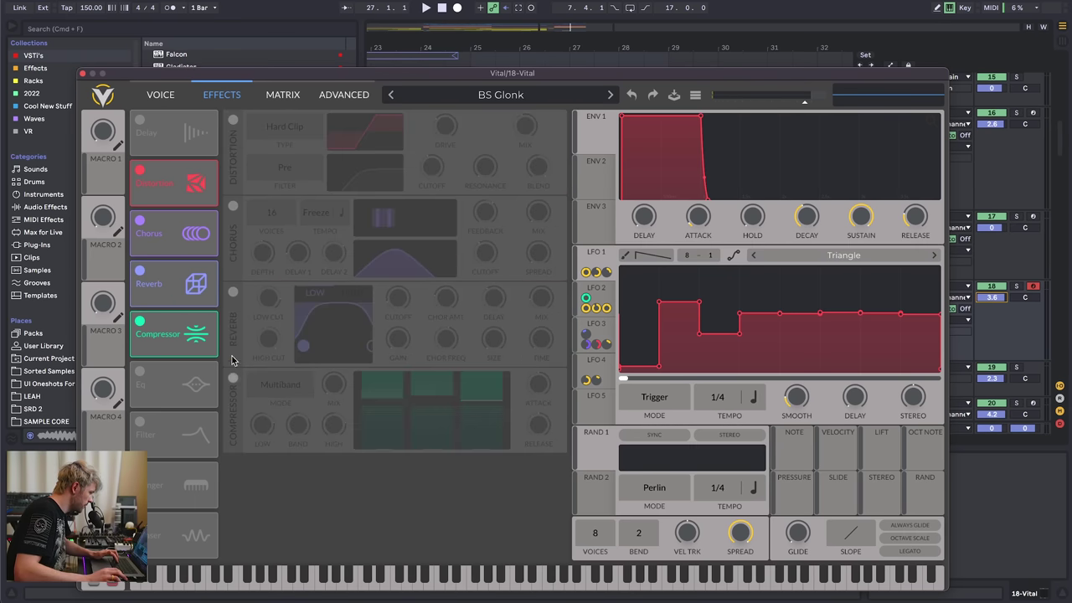
left_click(161, 95)
left_click(139, 291)
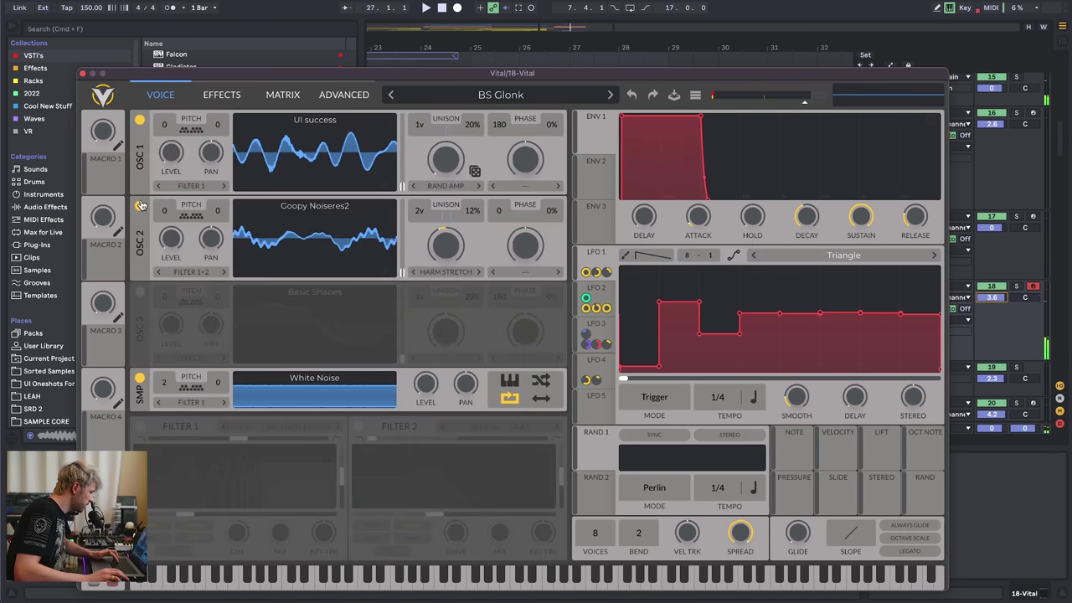
left_click(139, 206)
left_click(139, 378)
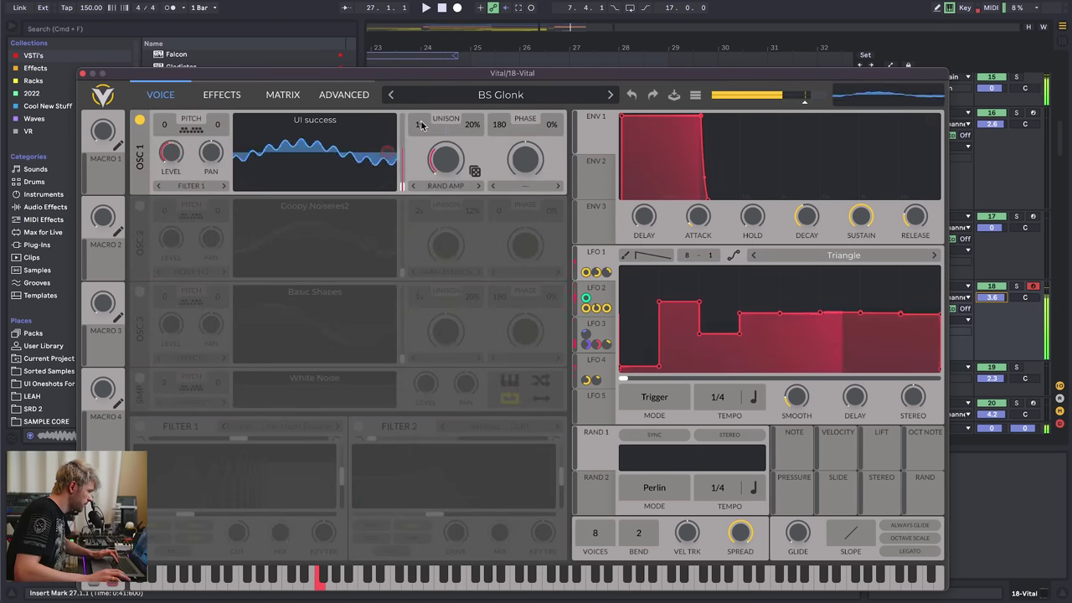
- Try removing the LFO 1 modulation from oscillator 1's spectral morph, inspect the UI success wavetable, and sweep the morph manually
key("f")
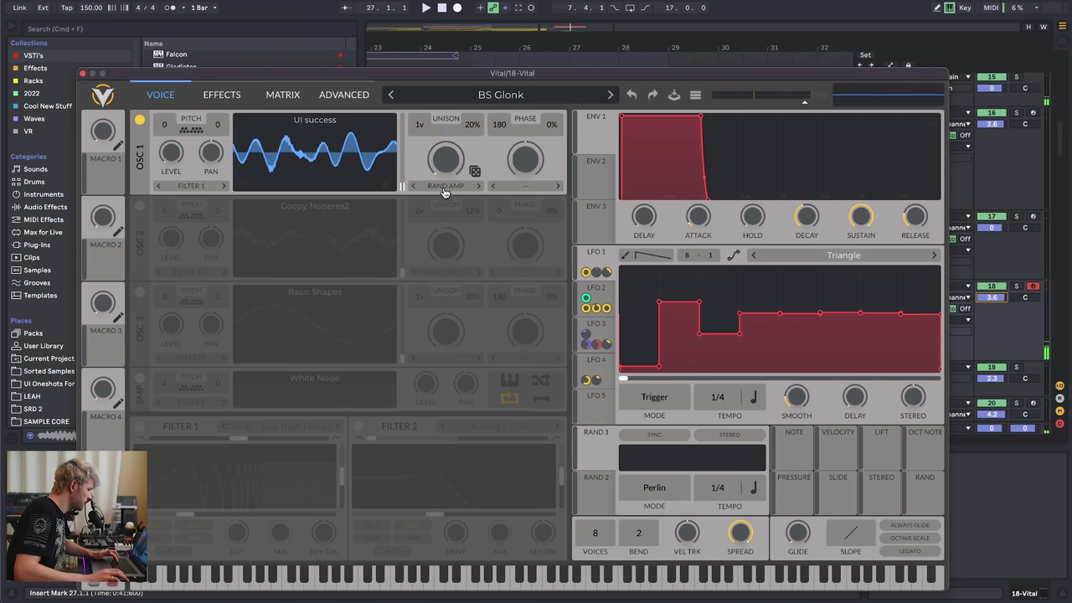
mouse_move(448, 198)
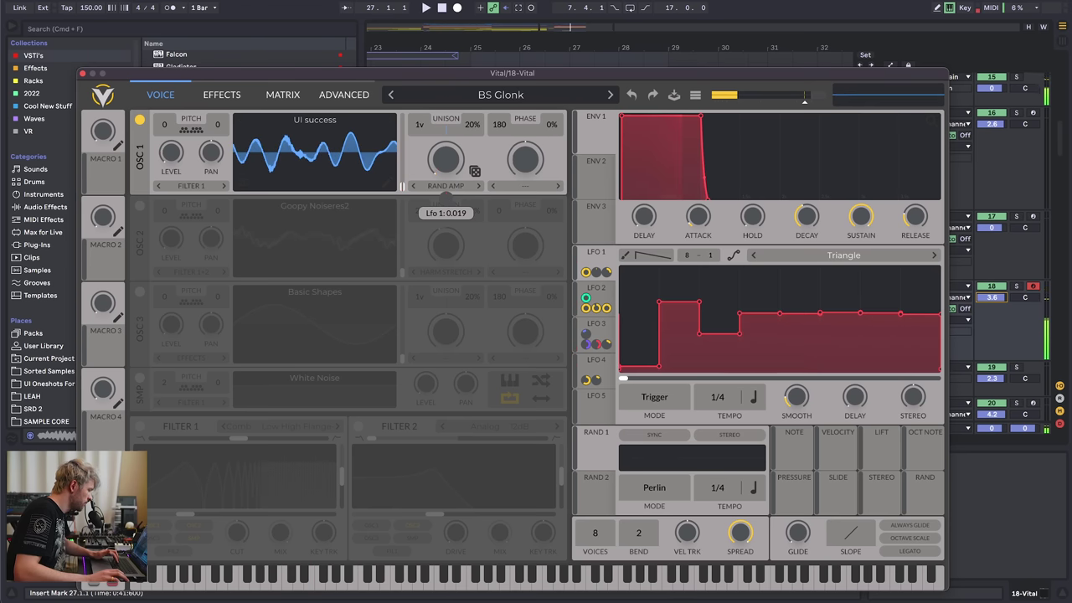
left_click_drag(448, 198, 448, 206)
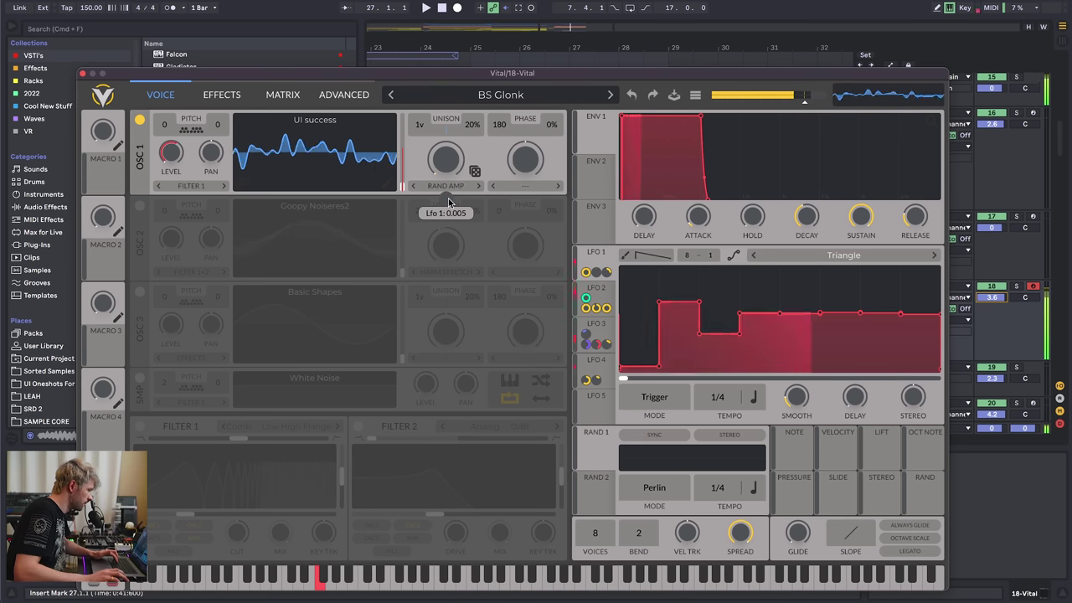
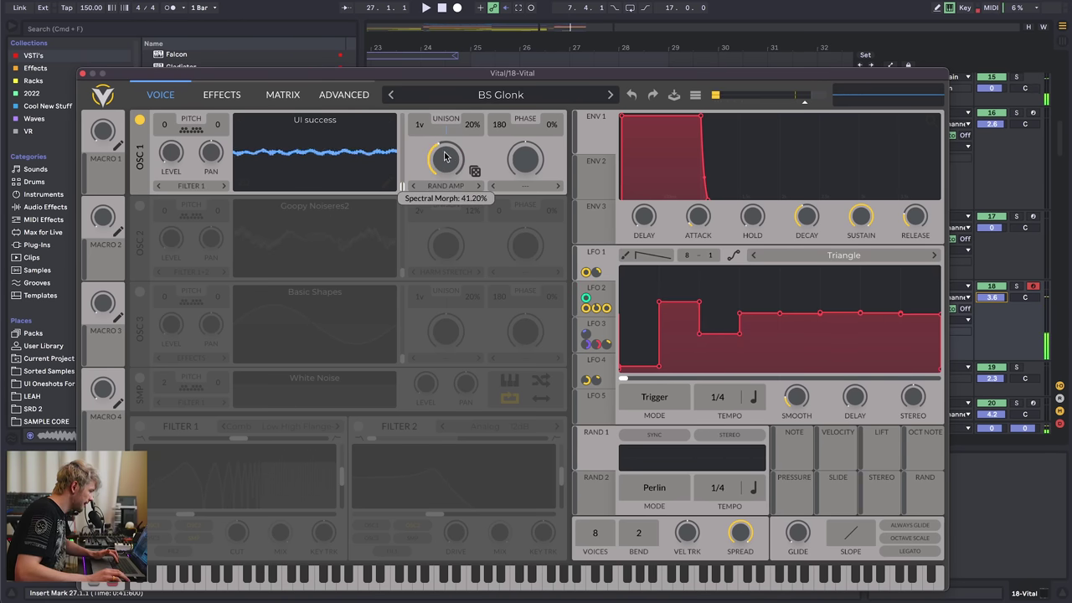
left_click(383, 182)
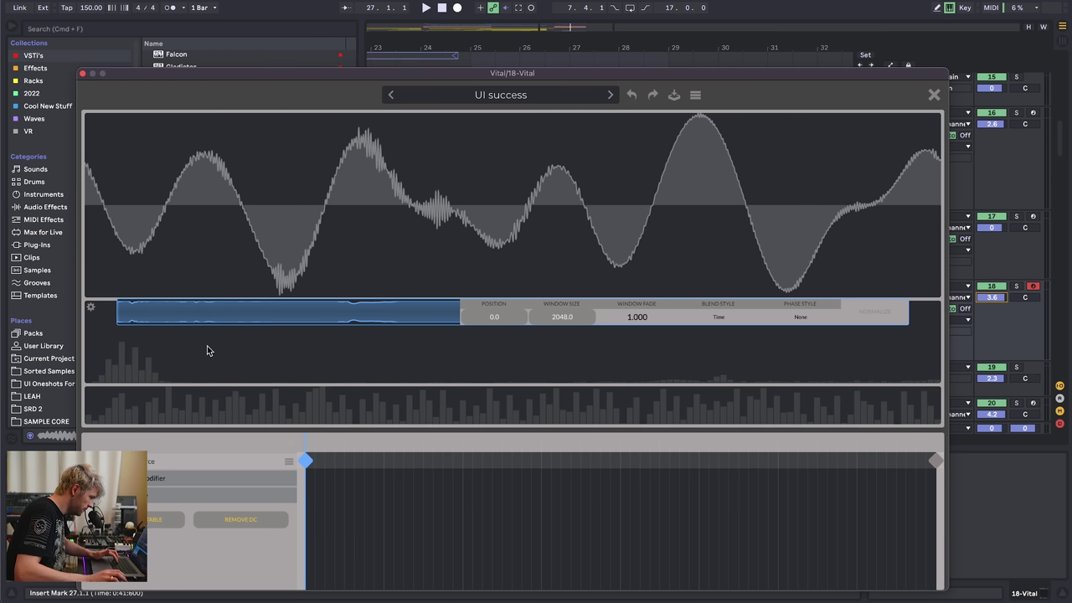
left_click(937, 97)
left_click_drag(444, 147, 458, 119)
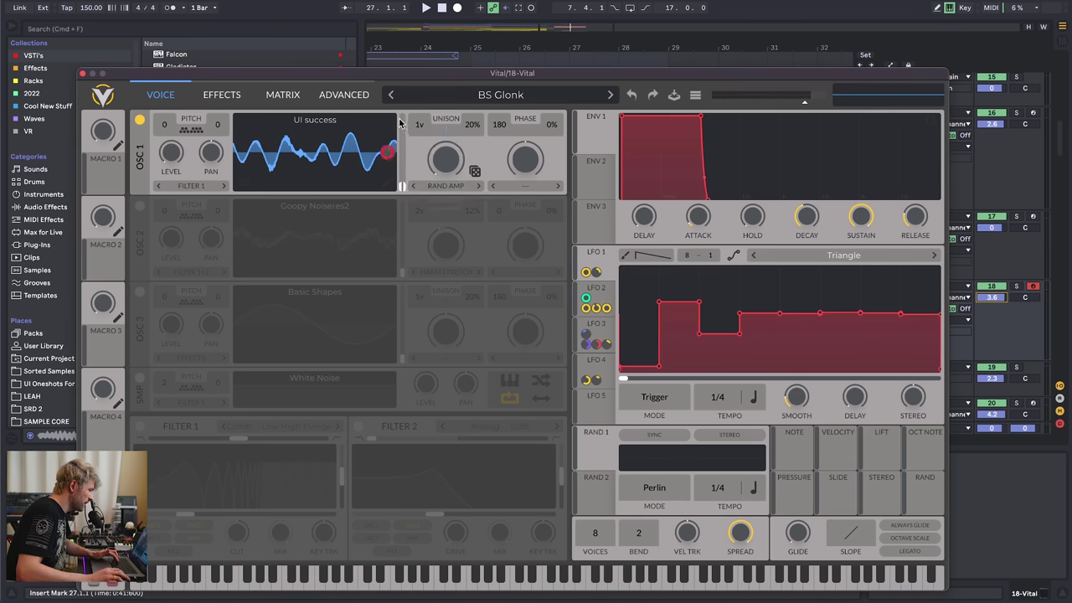
left_click_drag(448, 162, 449, 134)
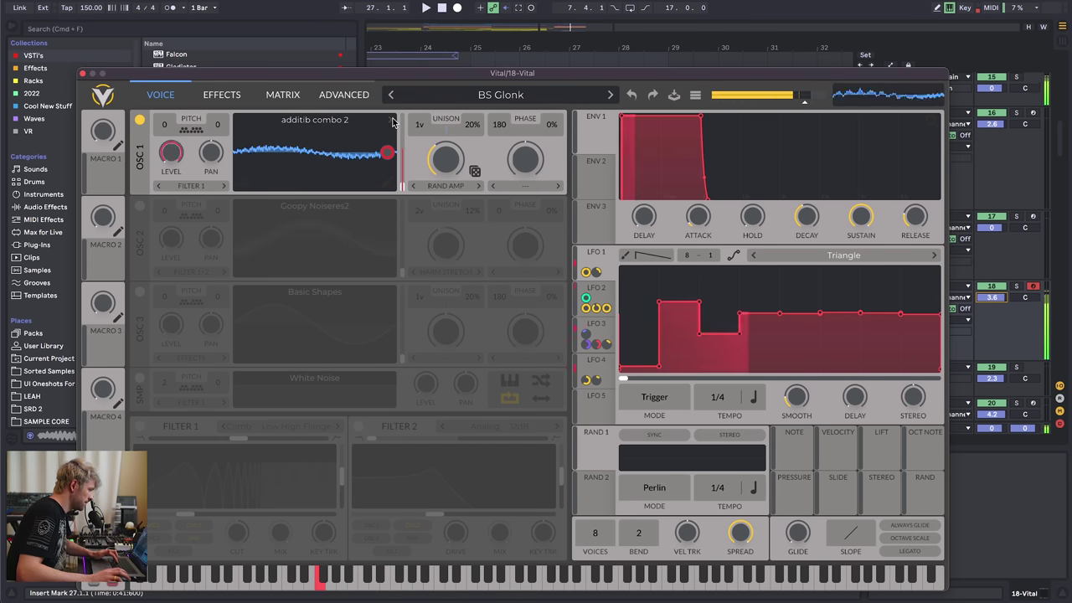
- Audition other wavetables on oscillator 1, including additive pew very normal, additive repeat 1 and Unwanted Resonance, while sweeping the spectral morph
left_click(393, 123)
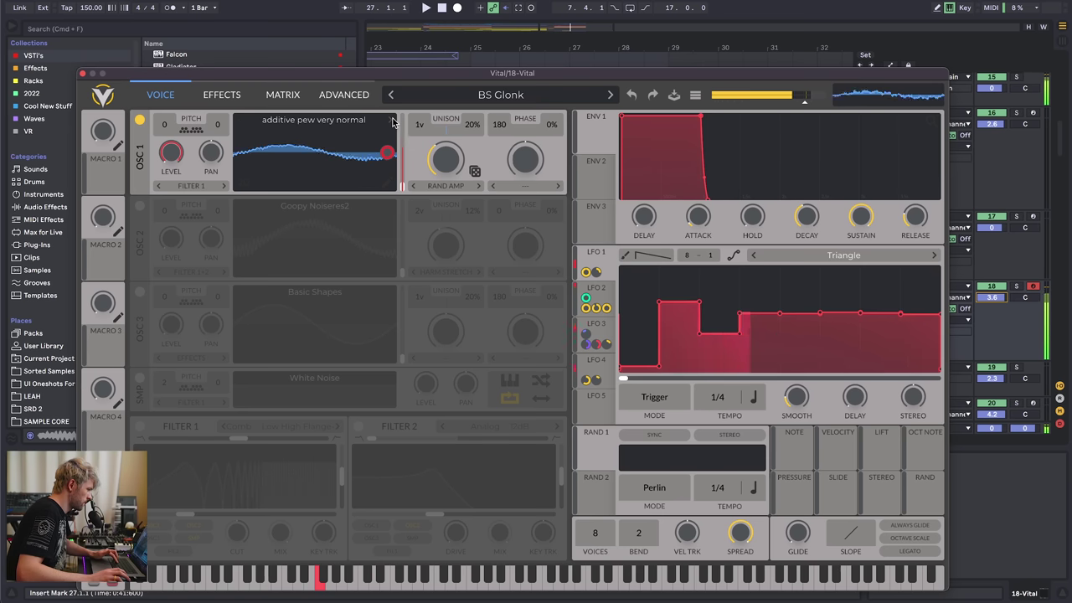
left_click(393, 123)
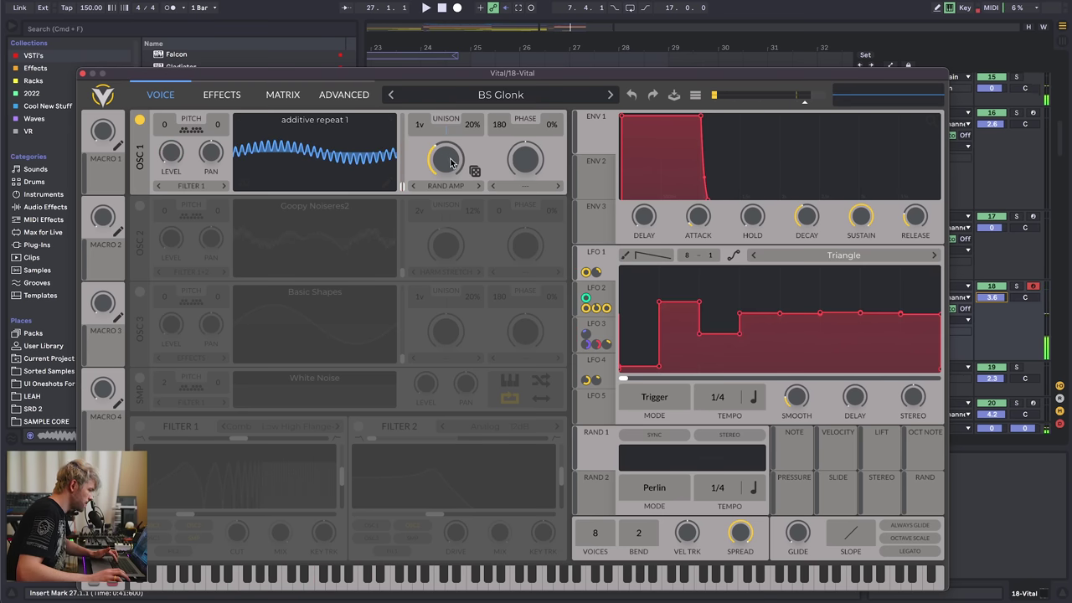
left_click_drag(444, 166, 448, 152)
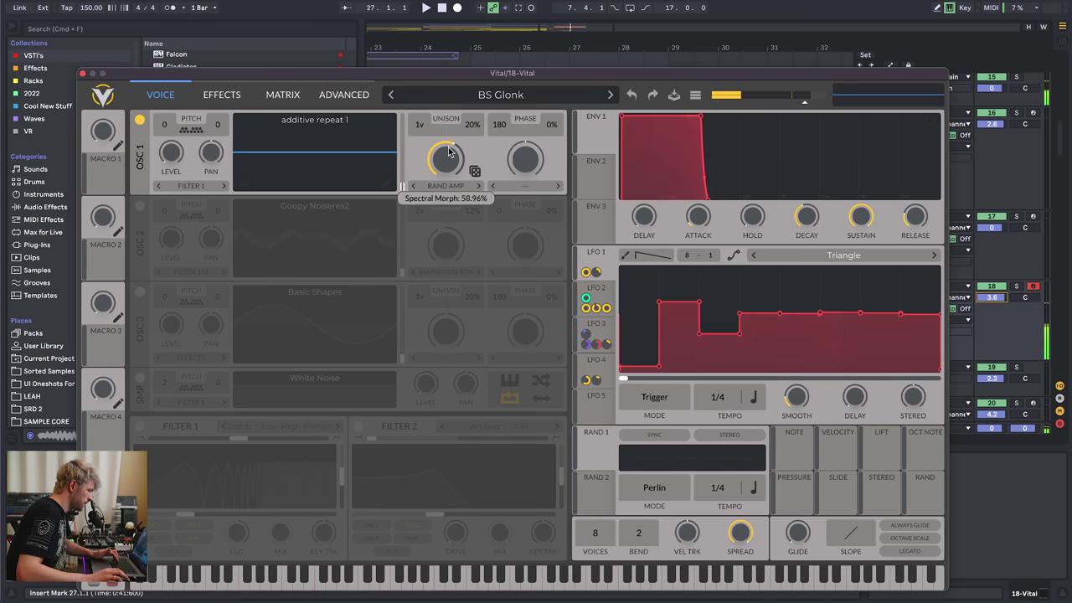
left_click(393, 123)
left_click(391, 124)
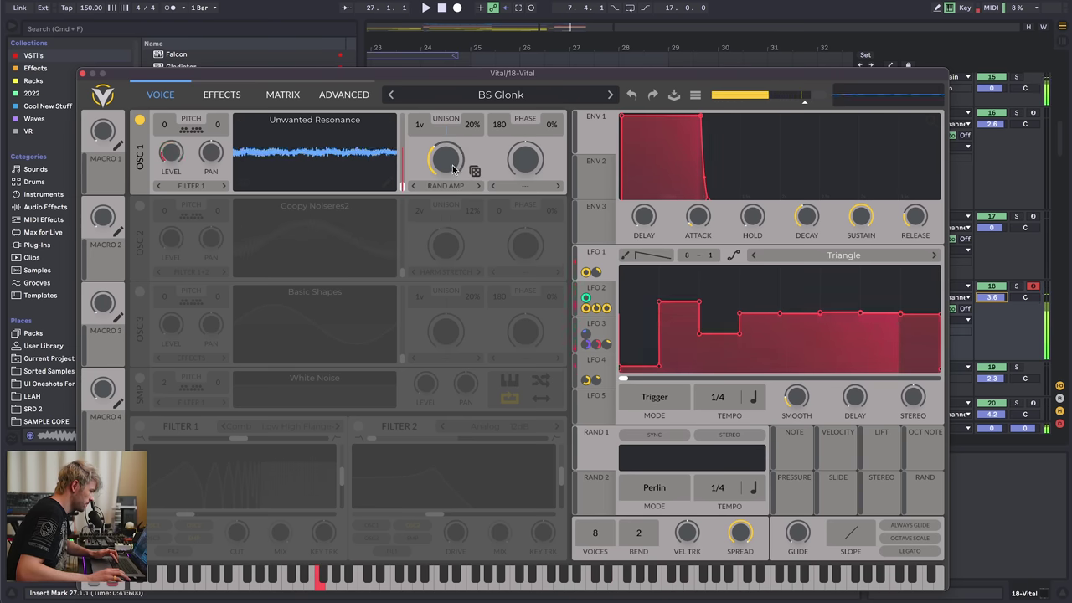
left_click_drag(460, 132, 452, 161)
- Reload the BS Glonk preset and turn off oscillators 2 and 3 and filter 1, leaving oscillator 1 and the sampler on
left_click(537, 93)
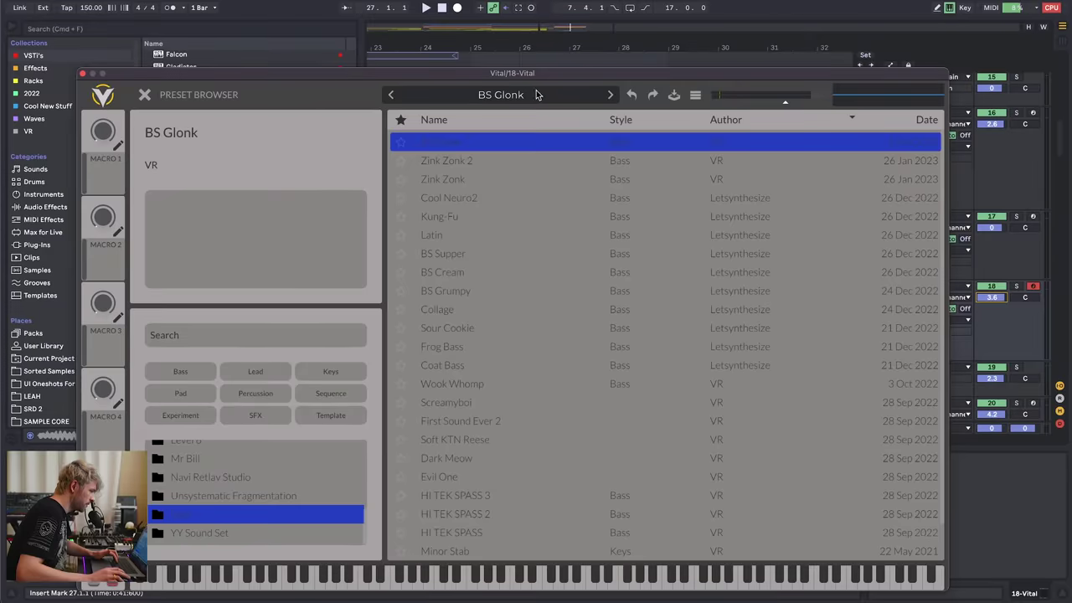
double_click(521, 139)
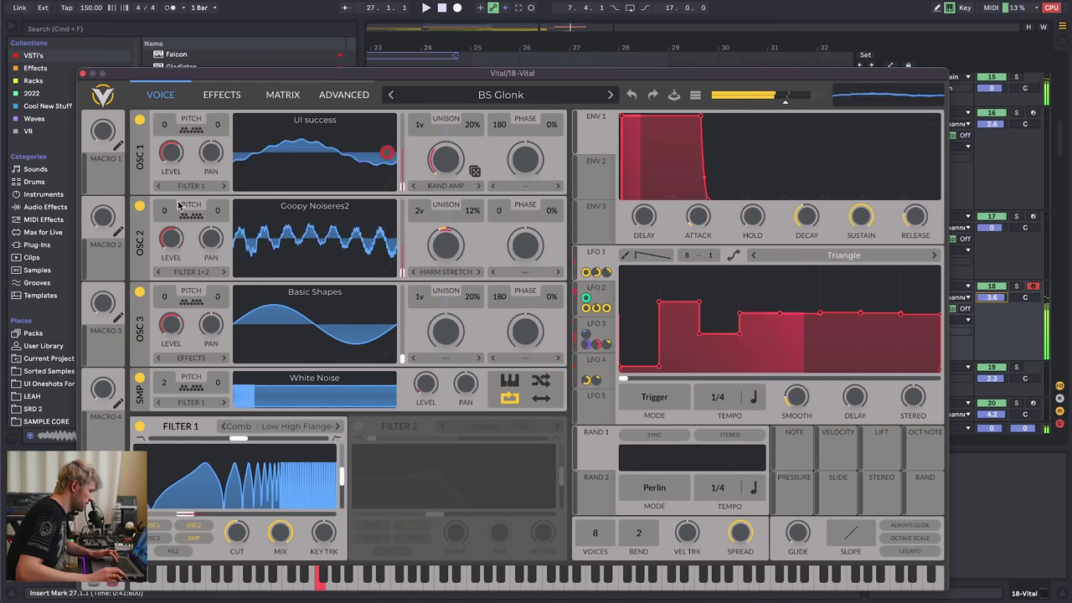
left_click(231, 91)
left_click(140, 170)
left_click(139, 170)
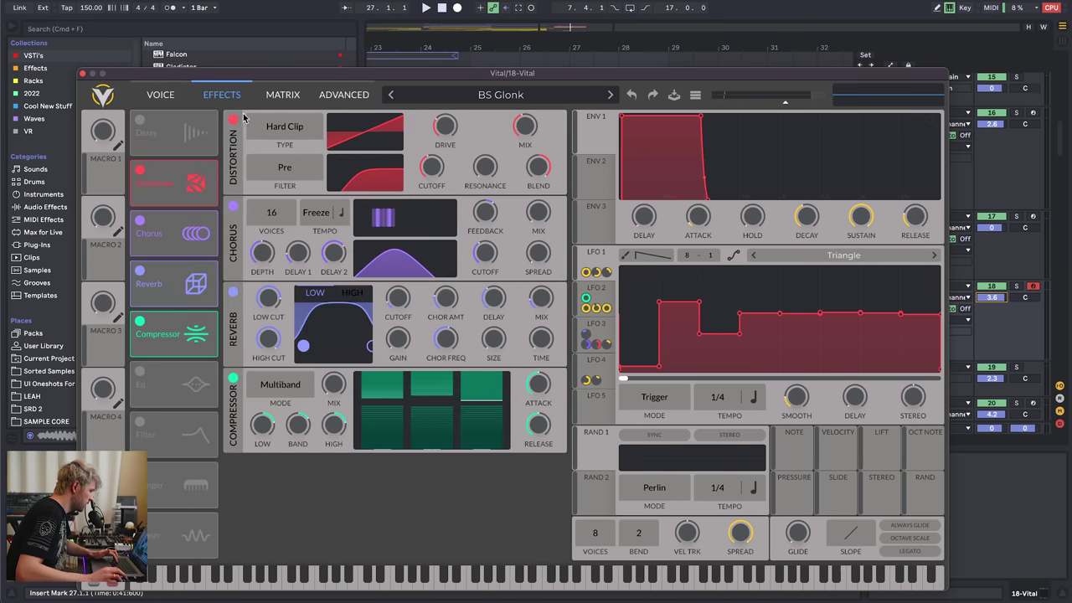
left_click(161, 95)
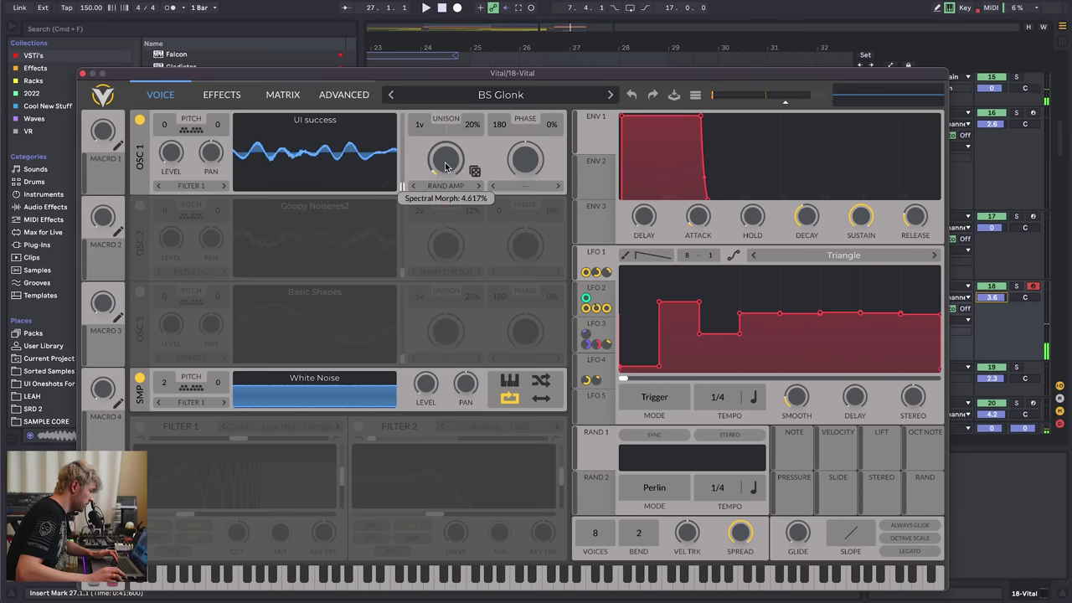
- Set oscillator 1's unison to 10 voices with 0% detune
left_click_drag(423, 128, 436, 83)
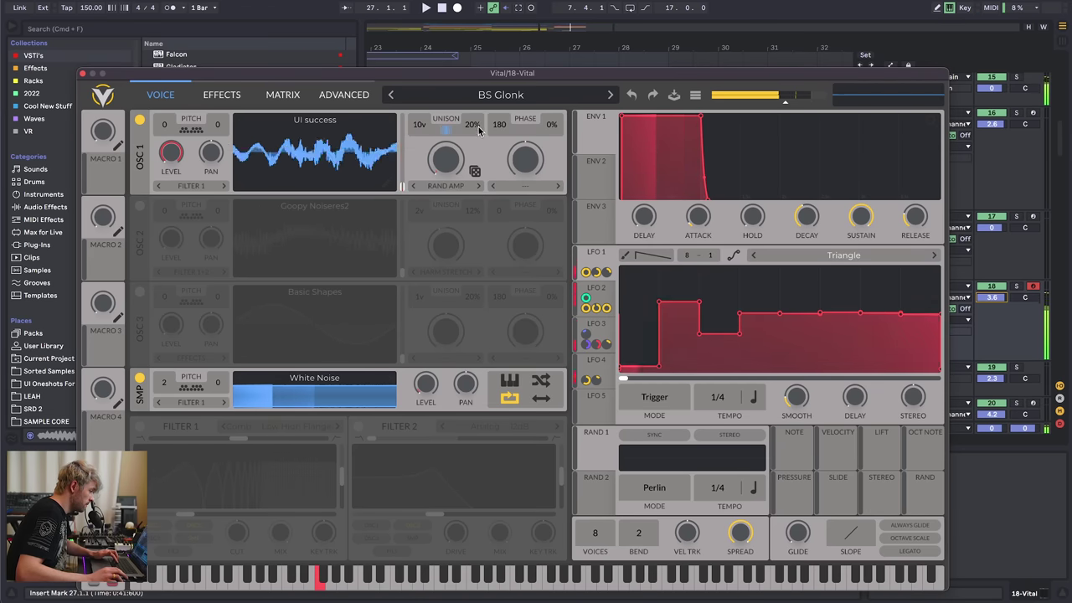
left_click_drag(473, 125, 419, 137)
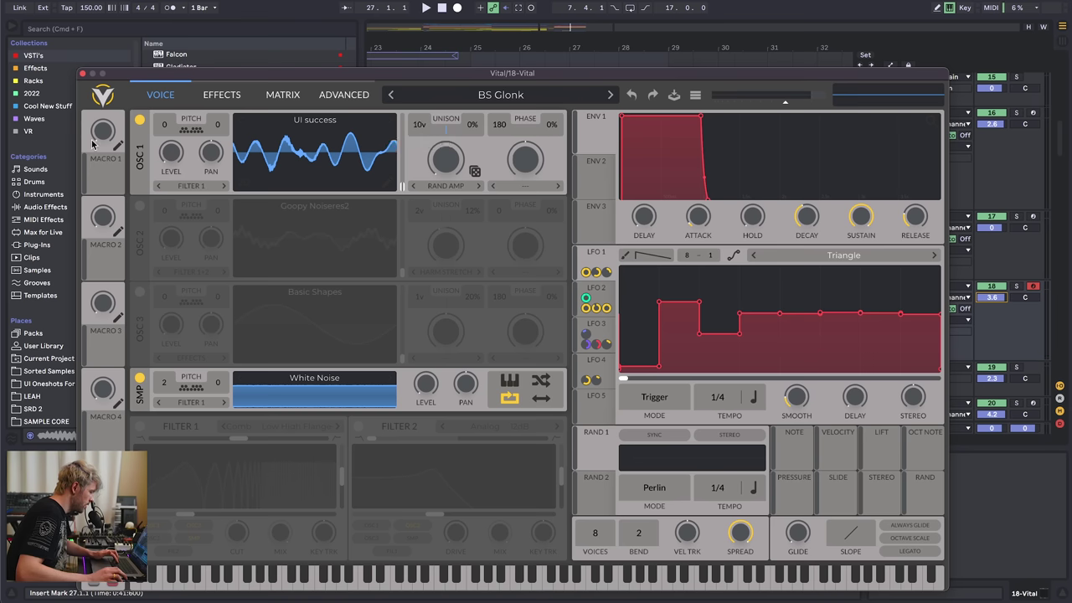
- Turn on oscillator 2 in place of oscillator 1 and compare its spectral morph at None and Harmonic Stretch, keeping Harmonic Stretch
left_click(139, 211)
left_click(139, 120)
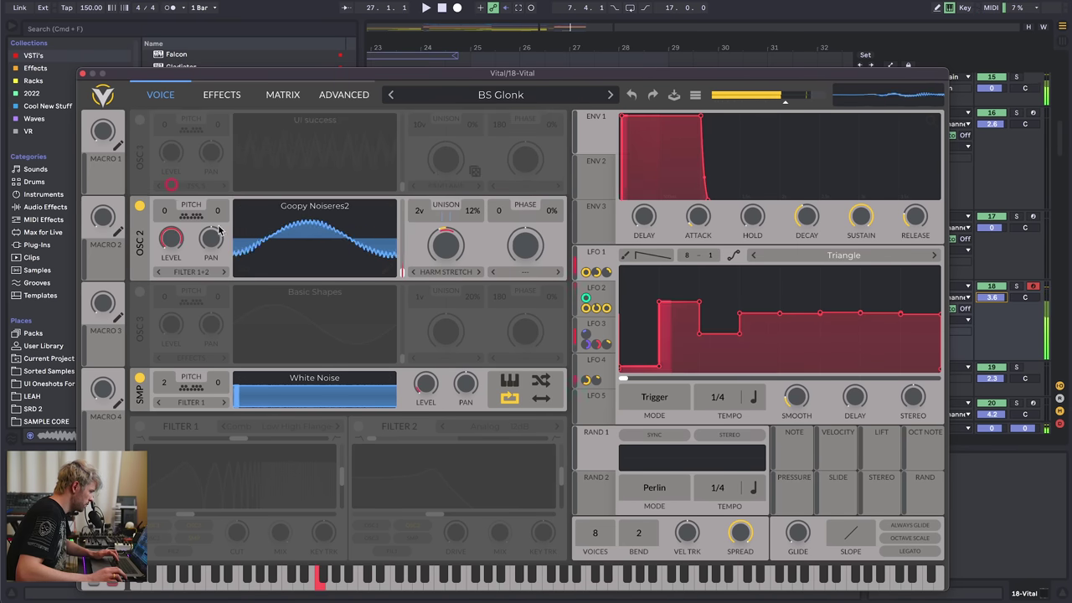
left_click(460, 276)
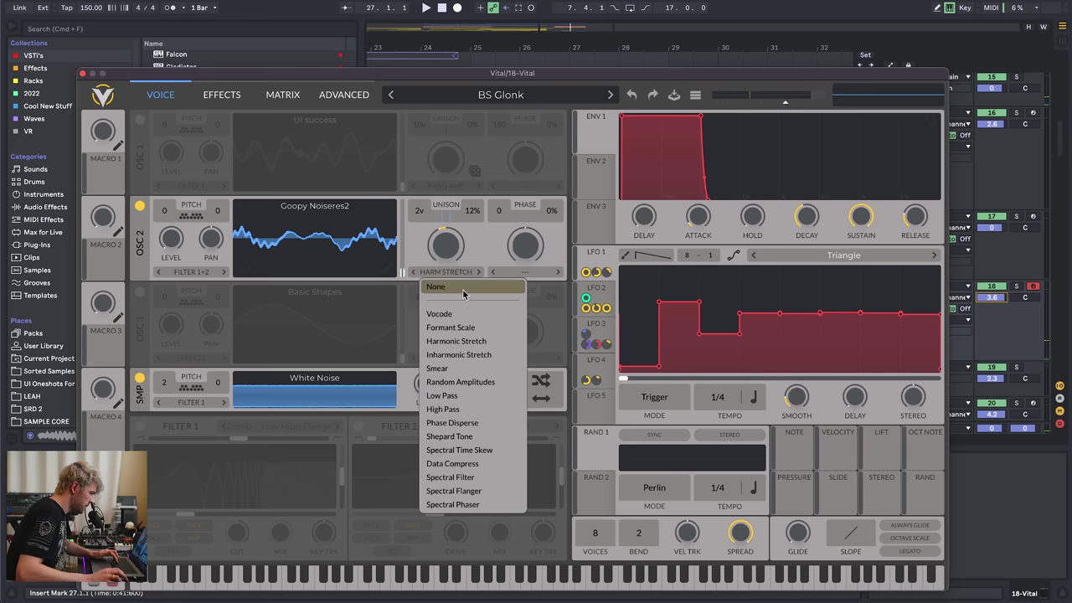
left_click(462, 289)
left_click(451, 276)
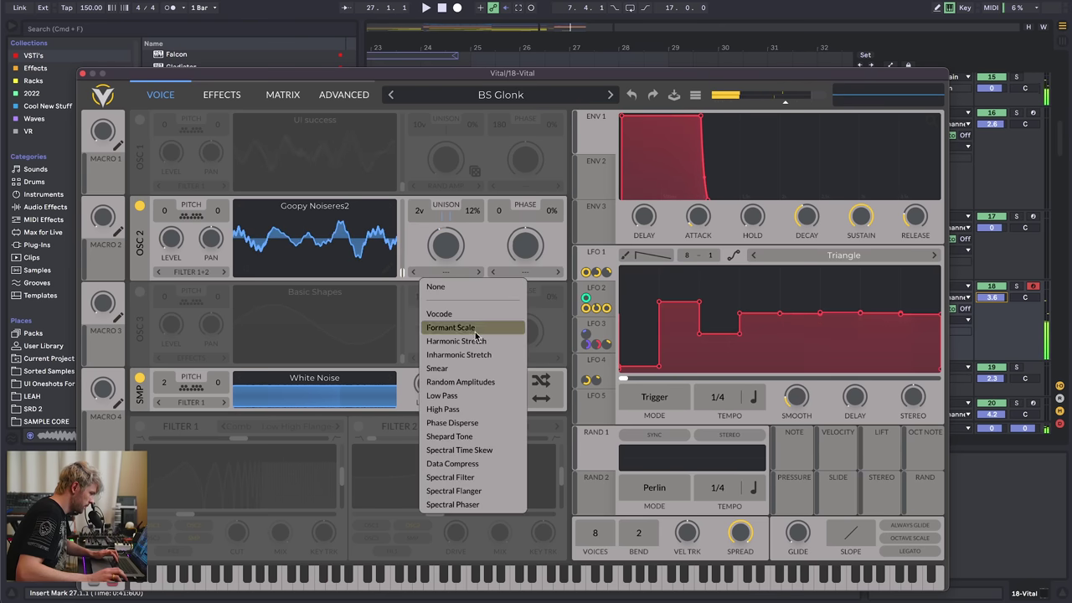
left_click(456, 342)
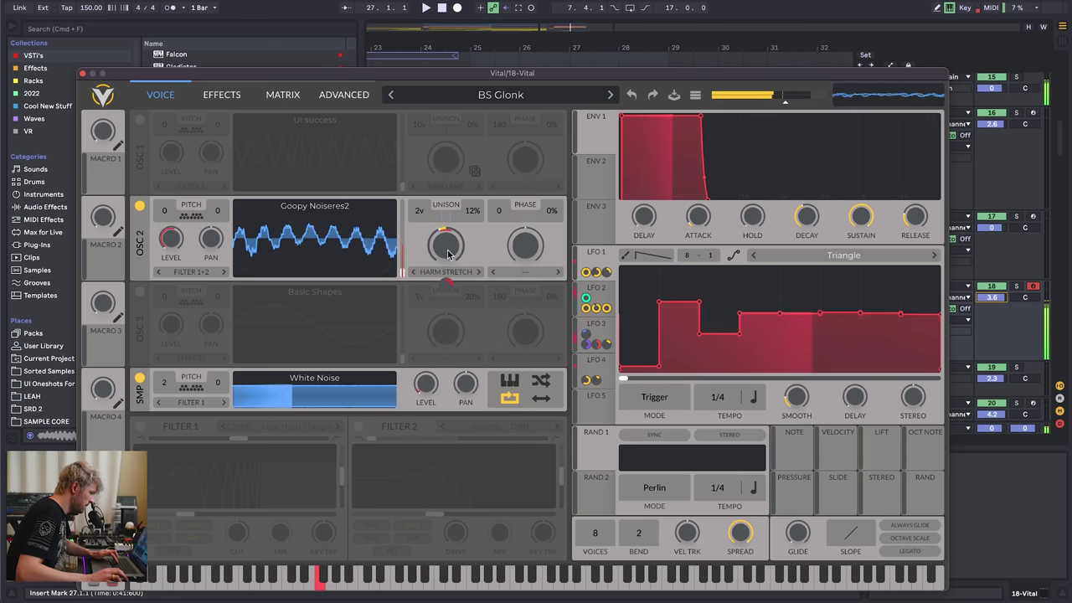
left_click_drag(457, 253, 456, 251)
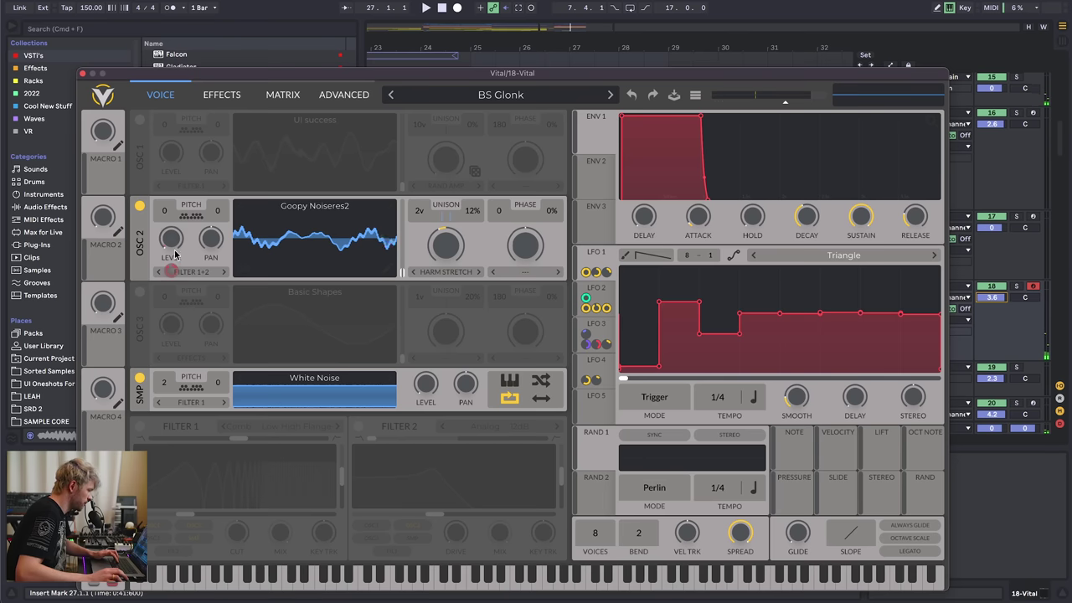
- Turn on oscillator 3, oscillator 1 and filter 1 alongside oscillator 2
left_click(139, 292)
left_click(140, 121)
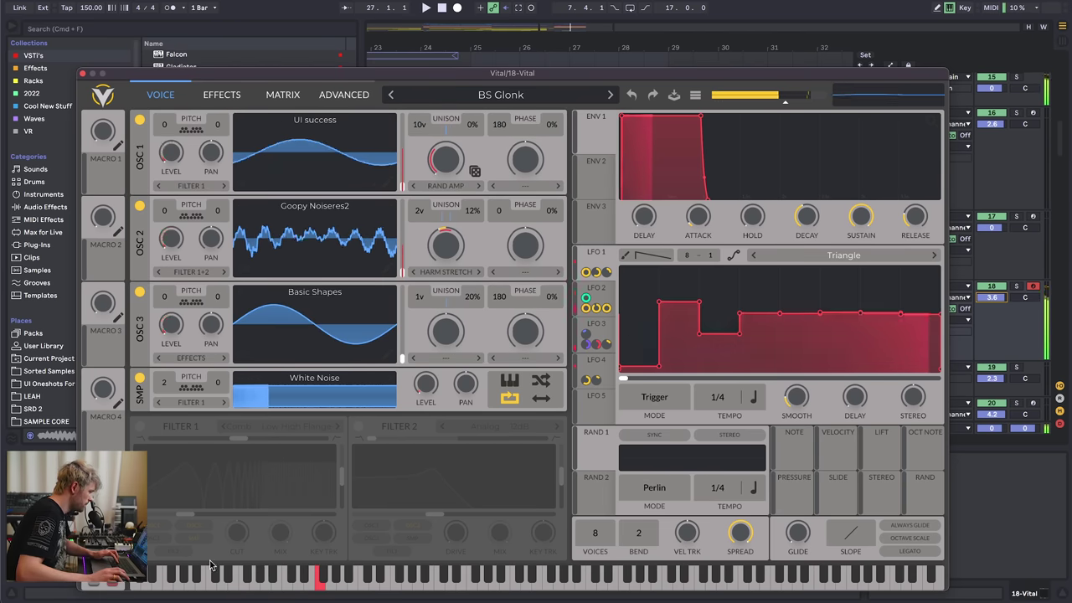
left_click(139, 425)
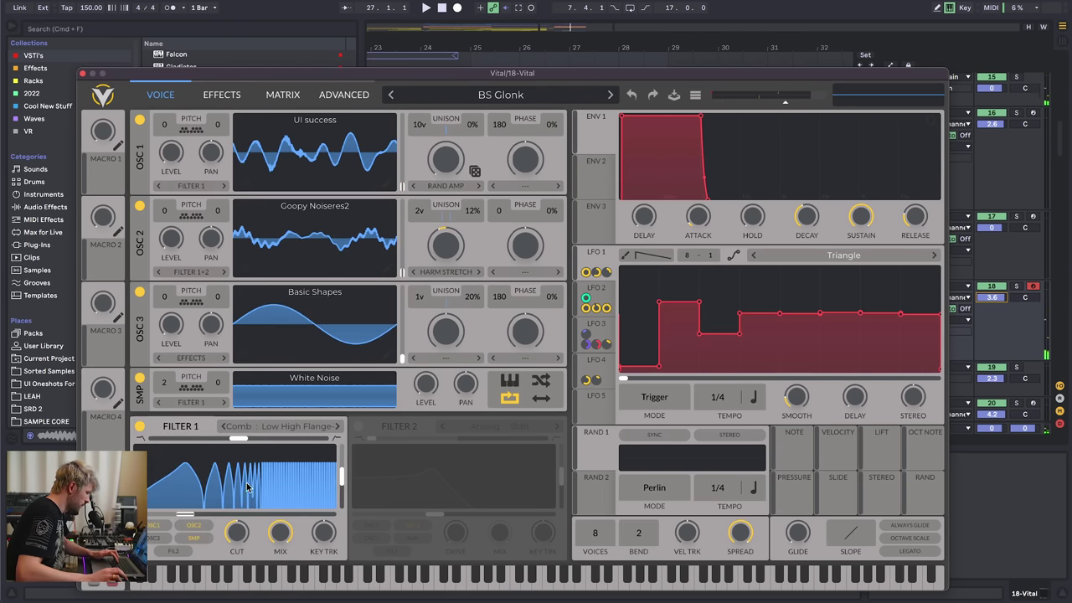
- Raise filter 1's resonance and shift its comb cutoff slightly higher
mouse_move(184, 514)
left_mouse_down()
mouse_move(206, 516)
mouse_move(174, 516)
left_mouse_up()
left_click_drag(342, 477, 343, 467)
left_click_drag(174, 515, 191, 515)
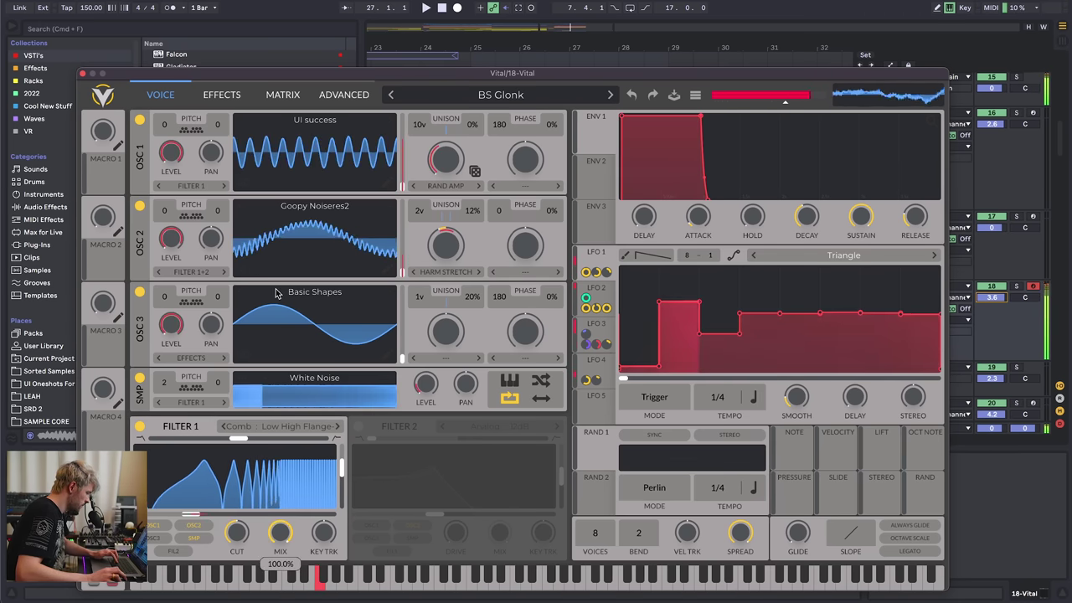
- Lower filter 1's mix to zero and assign LFO 3 to modulate it
left_click_drag(281, 535, 265, 597)
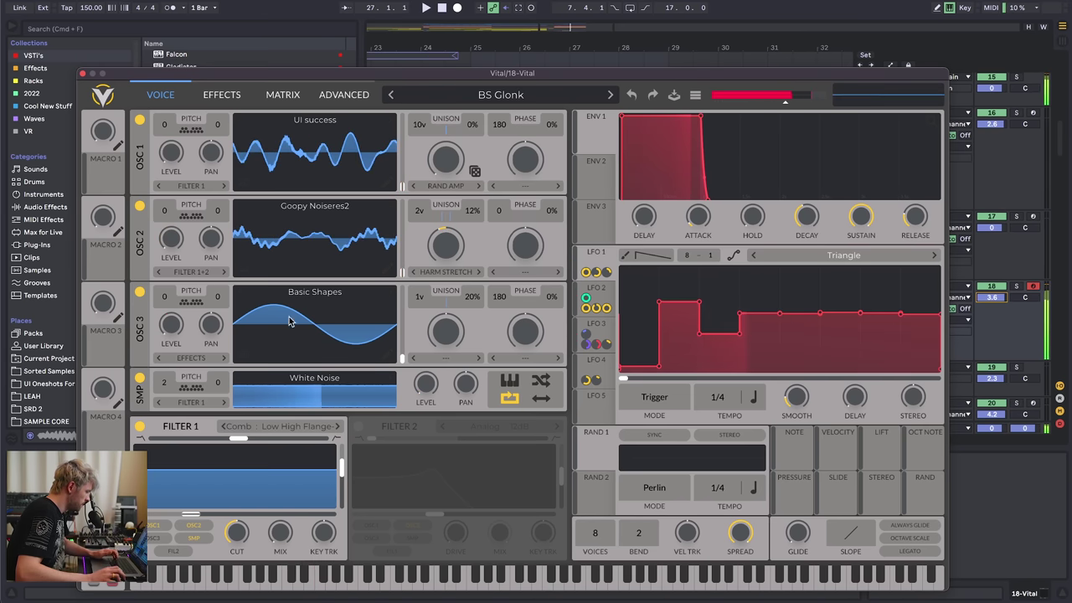
left_click(604, 293)
left_click(604, 333)
left_click_drag(514, 389, 281, 537)
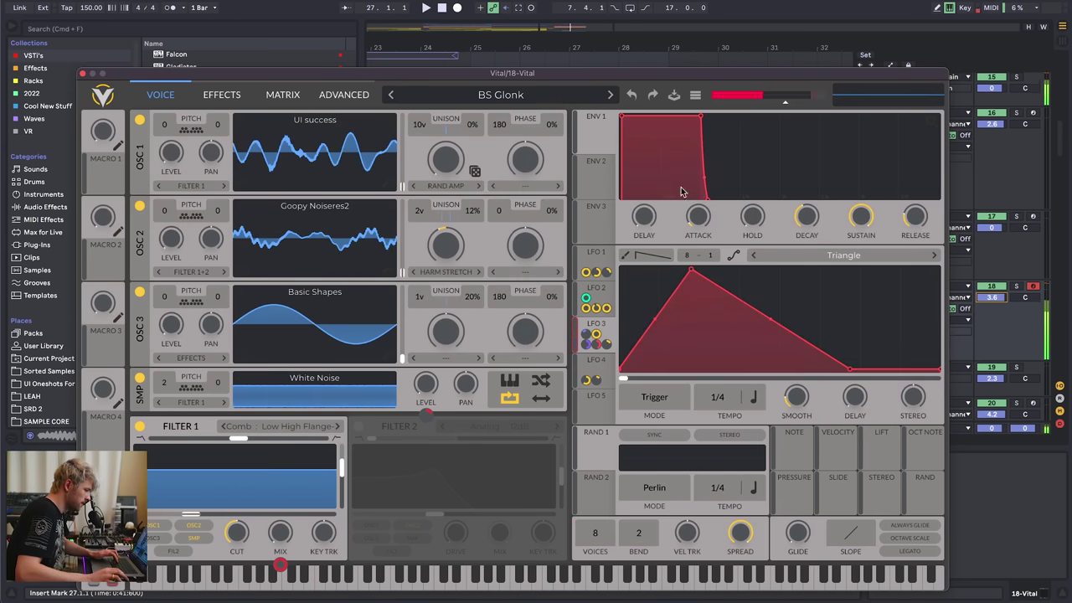
- Turn on the Hard Clip distortion effect and set its mix to about 0.349
left_click(221, 94)
left_click(234, 122)
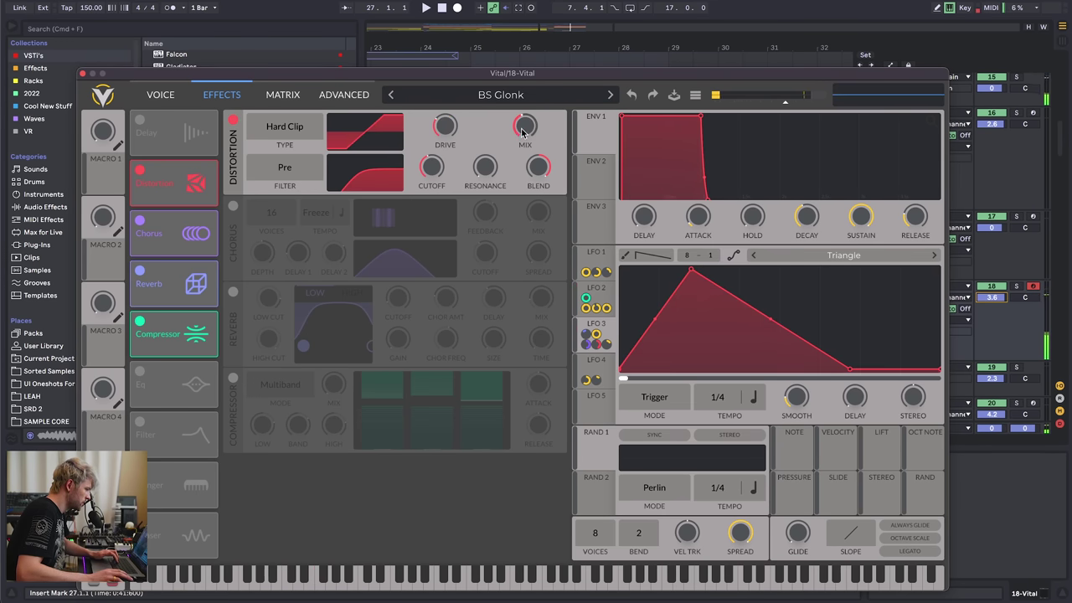
left_click_drag(524, 133, 513, 138)
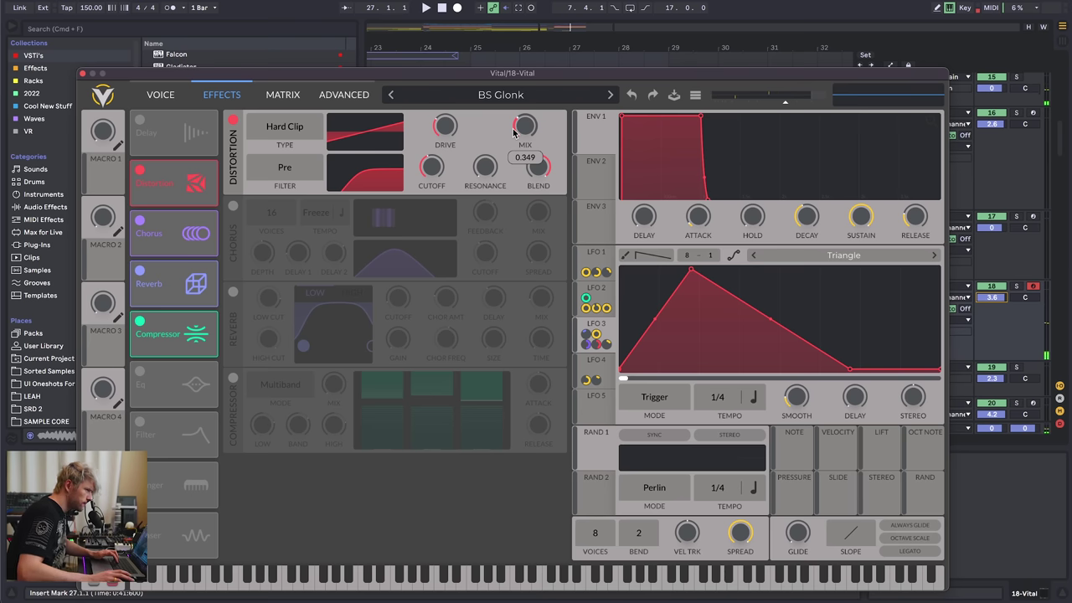
- Turn on the chorus, reverb and multiband compressor effects, and adjust the reverb mix
left_click(233, 207)
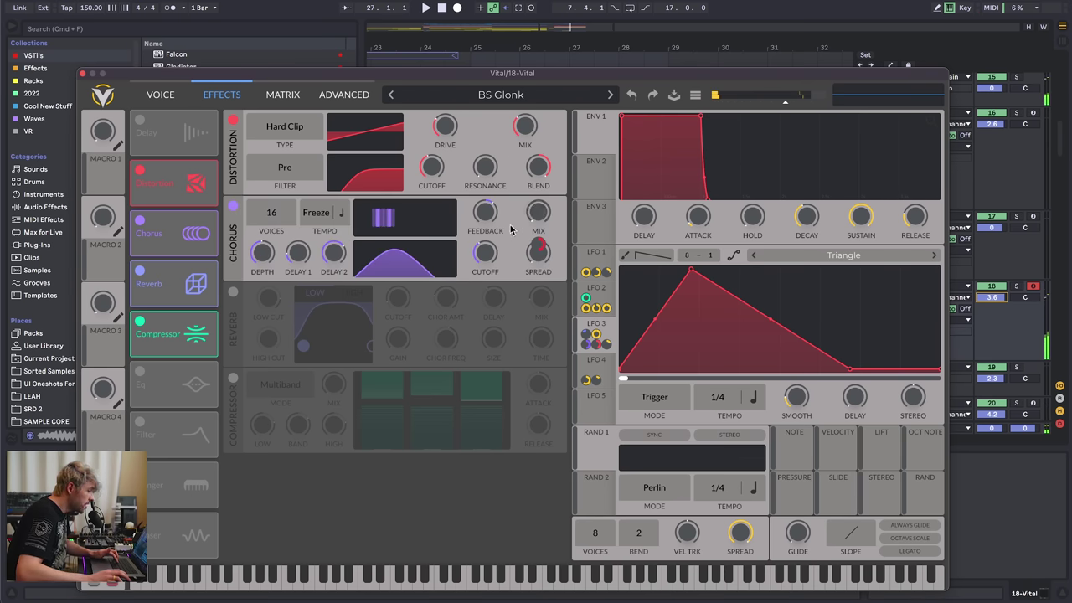
left_click(160, 95)
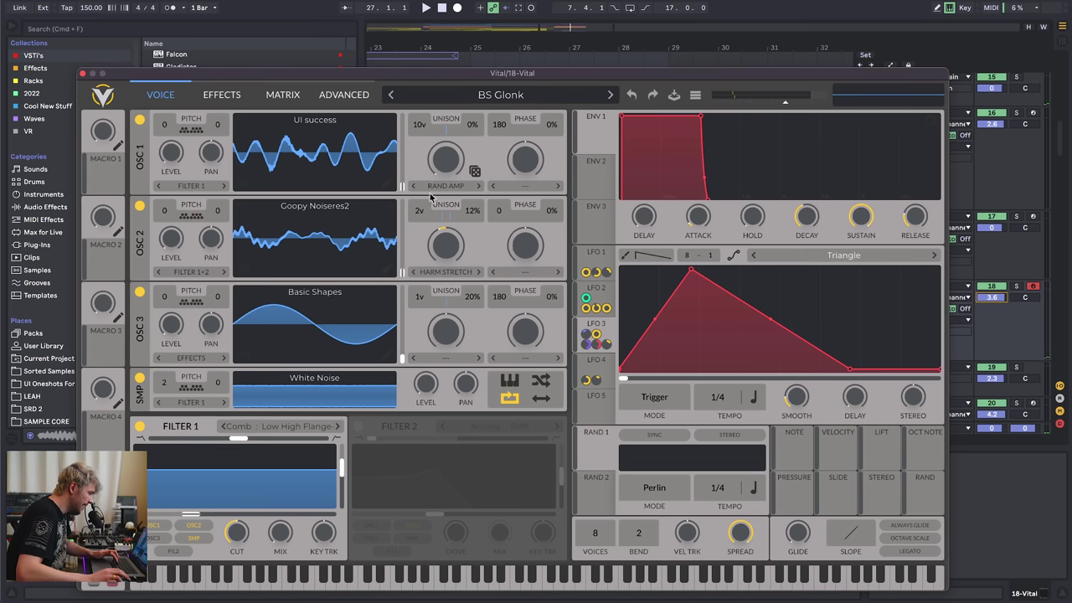
left_click(222, 96)
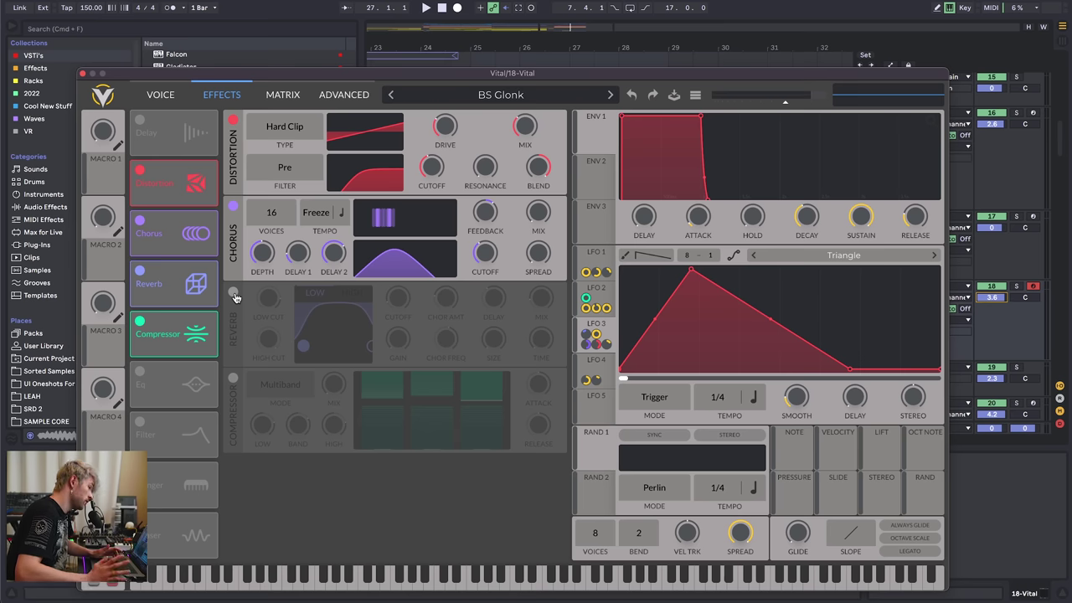
left_click(234, 293)
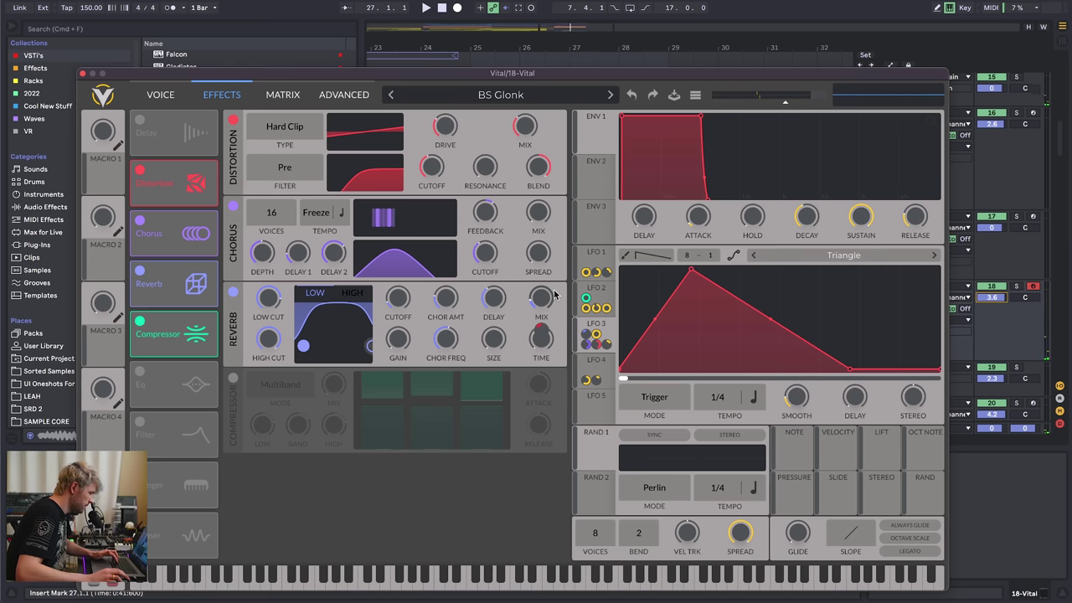
left_click(233, 378)
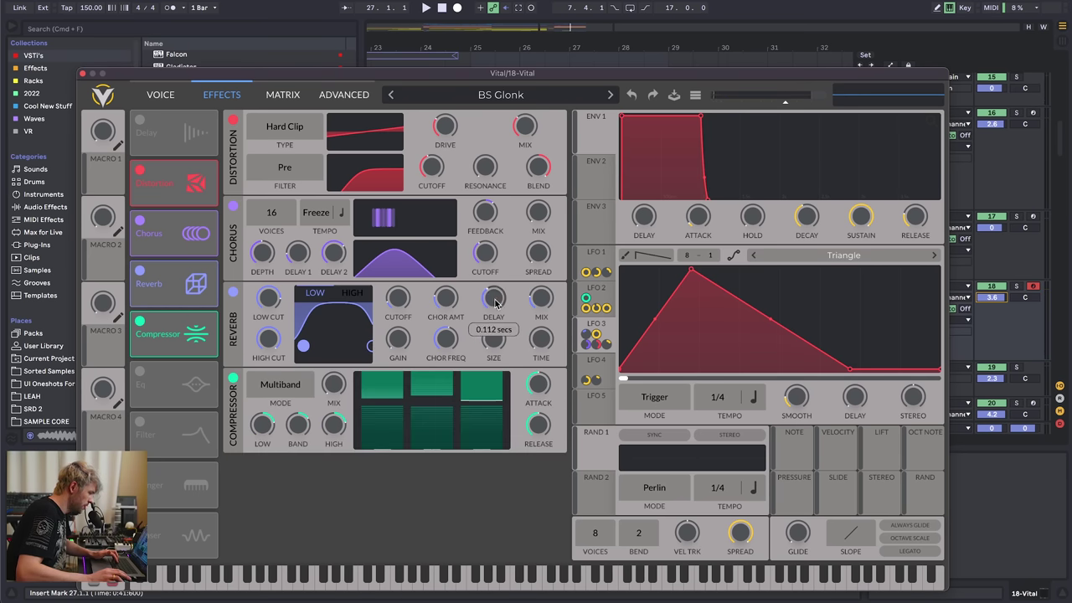
left_click_drag(550, 284, 540, 301)
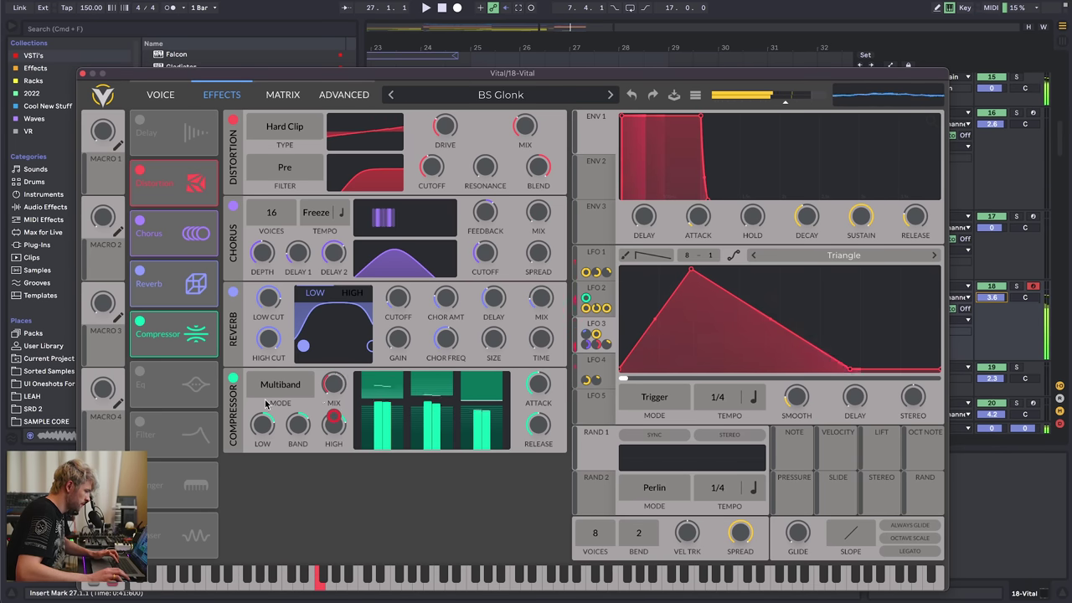
- Compare the sound with the compressor off and on, and check the LFO 2 and LFO 3 shapes while raising the output volume
left_click(233, 379)
left_click(233, 379)
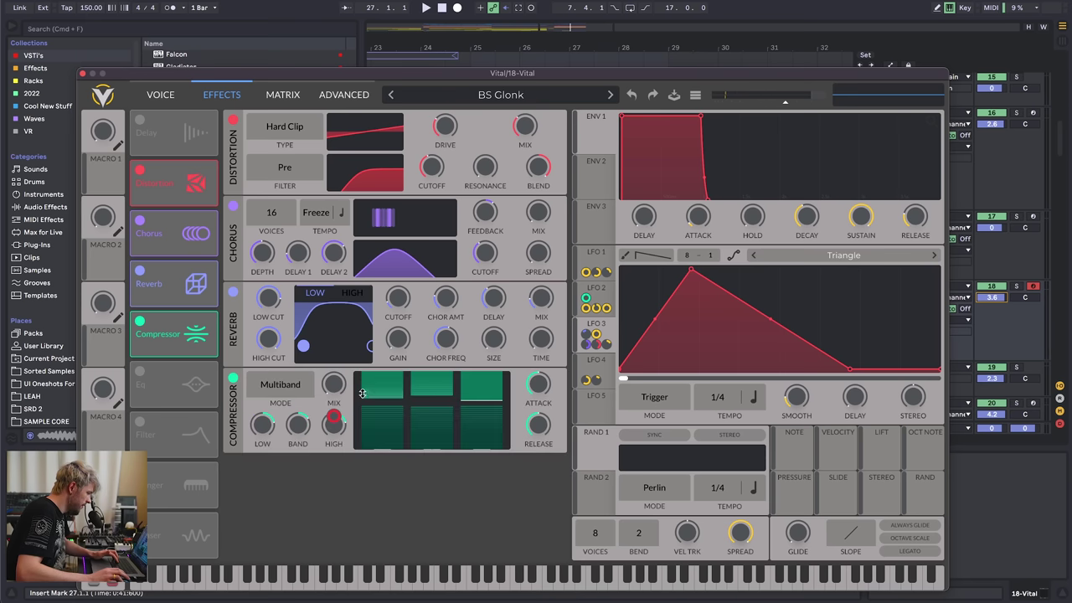
left_click(606, 297)
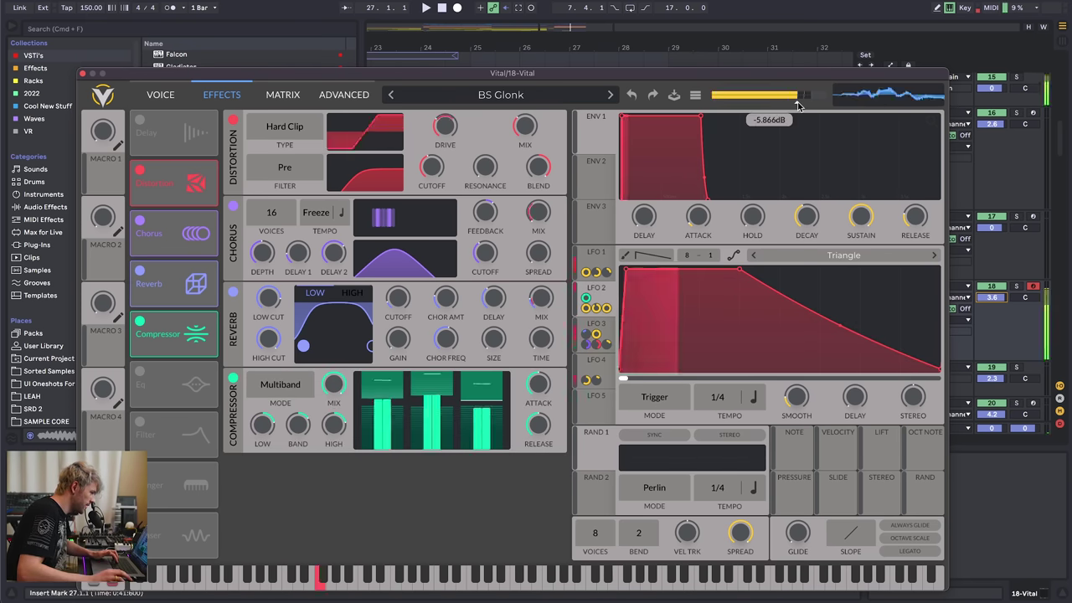
left_click(329, 404)
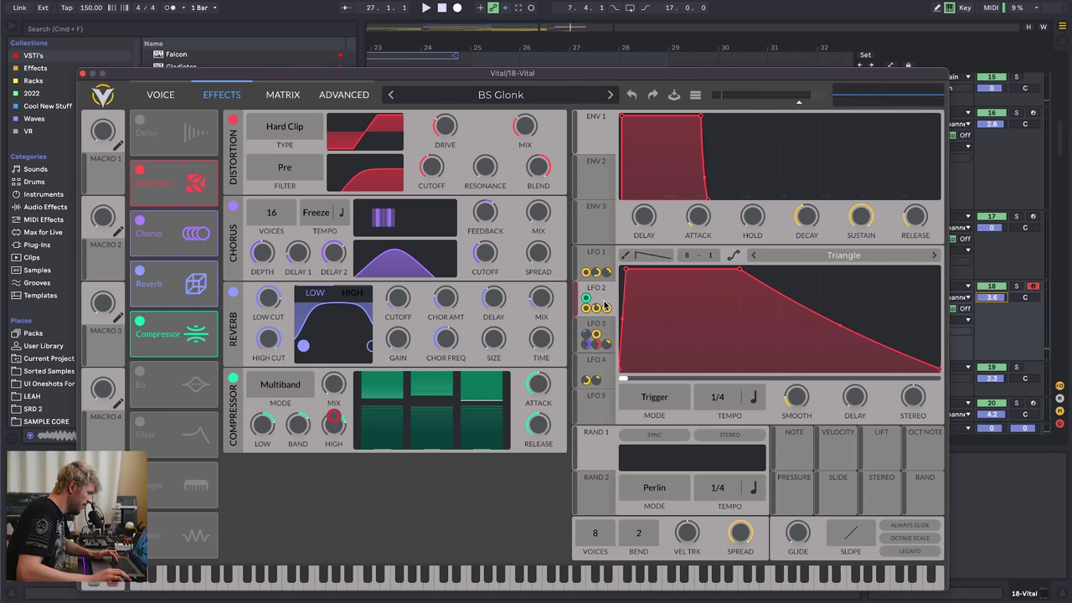
left_click(605, 334)
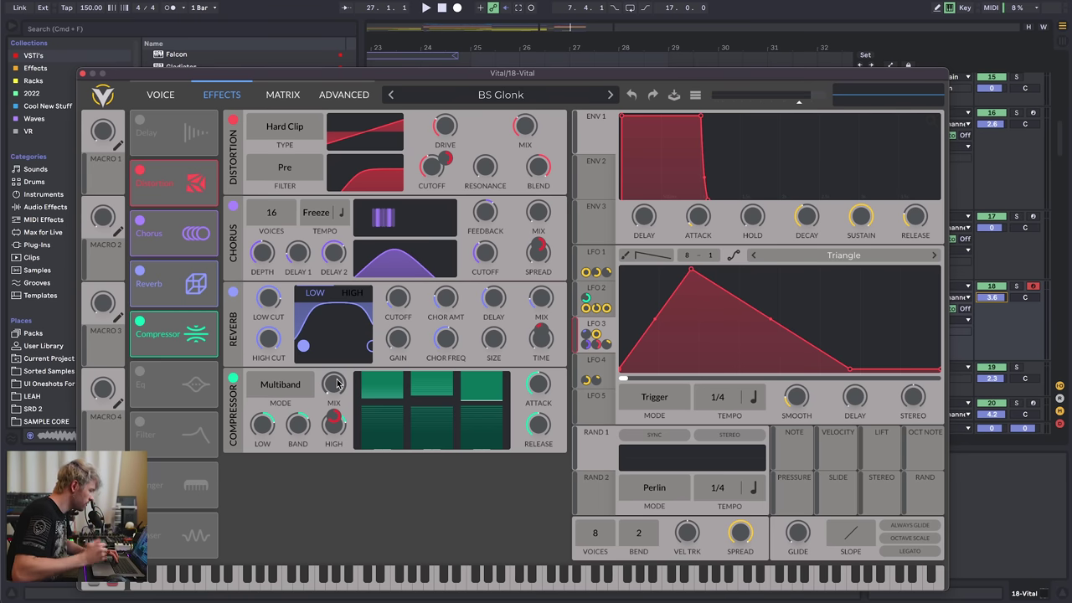
- Close the synth window and insert an empty two-bar MIDI clip on track 18 from 27.1.1 to 29.1.1
left_click(83, 74)
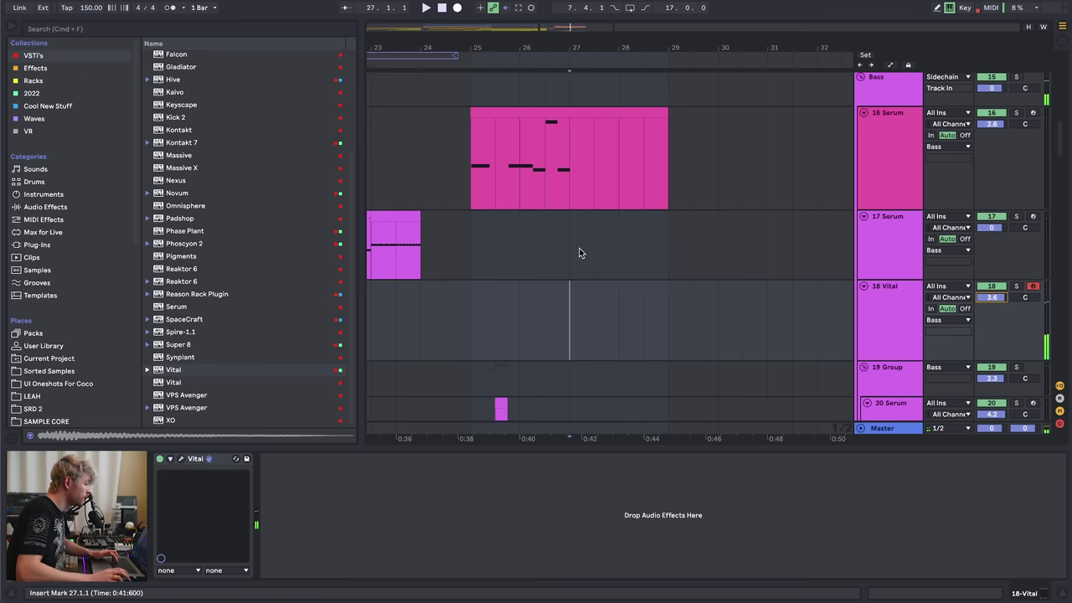
left_click_drag(568, 323, 668, 318)
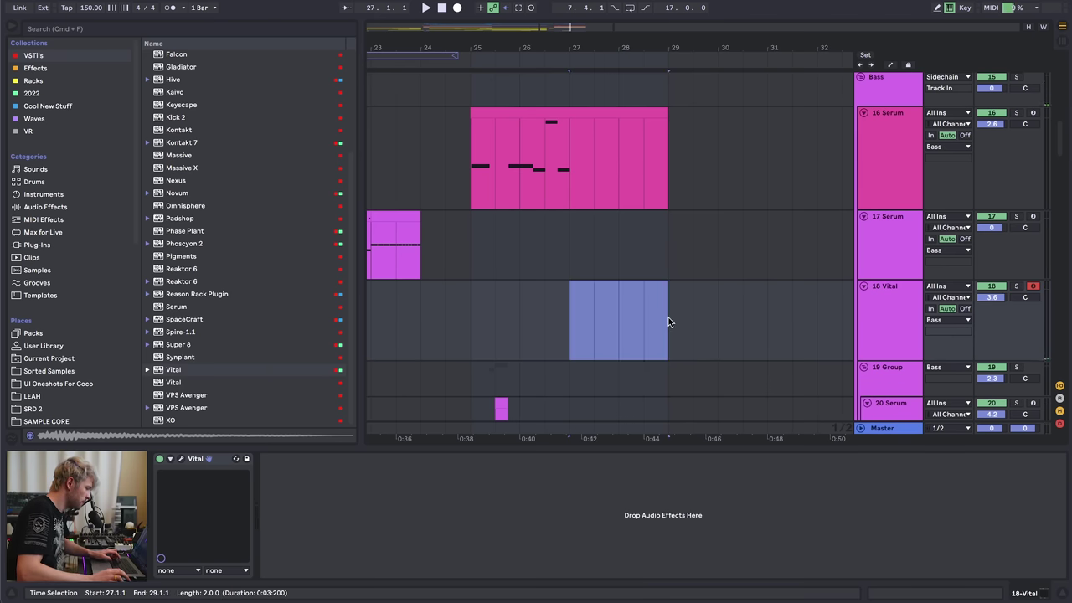
key("super+shift+m")
- Place a one-beat D#0 note at the start of the Vital clip and duplicate it twice to fill beats 1 to 3
scroll(505, 387, "down", 6)
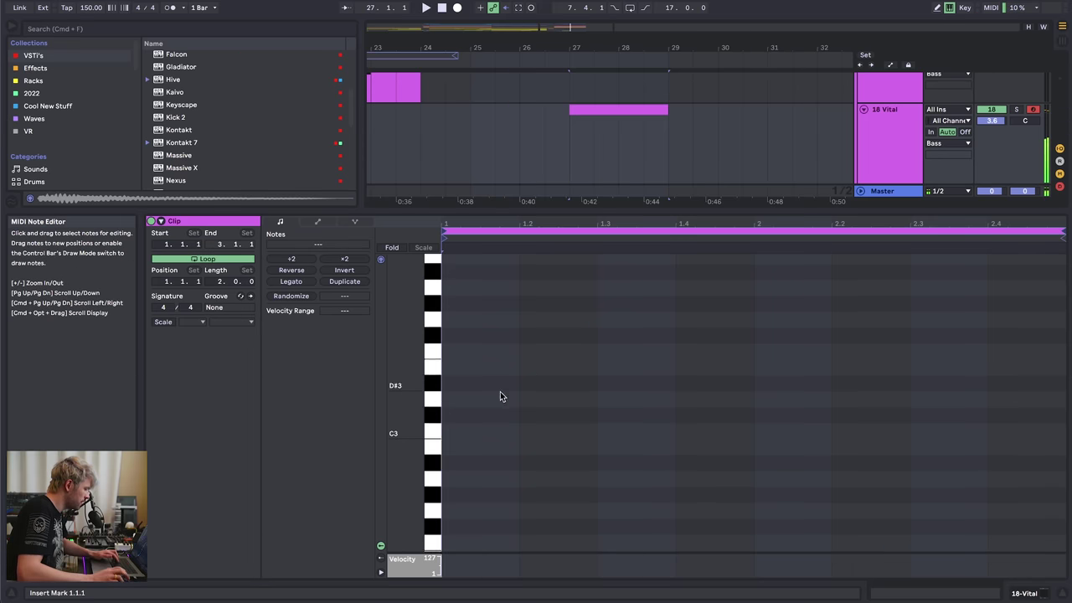
scroll(486, 398, "down", 4)
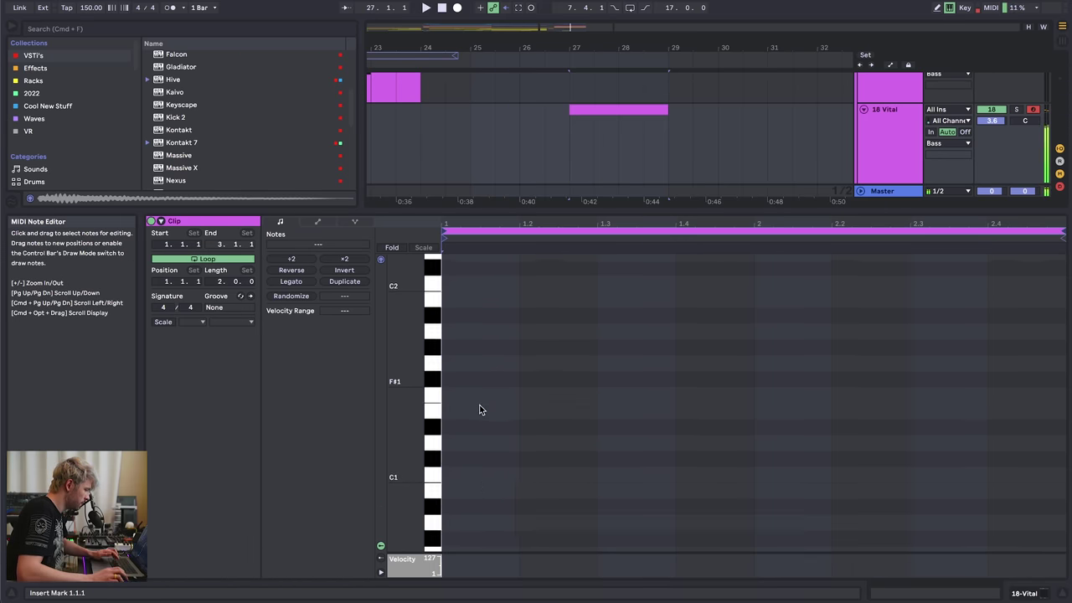
double_click(465, 395)
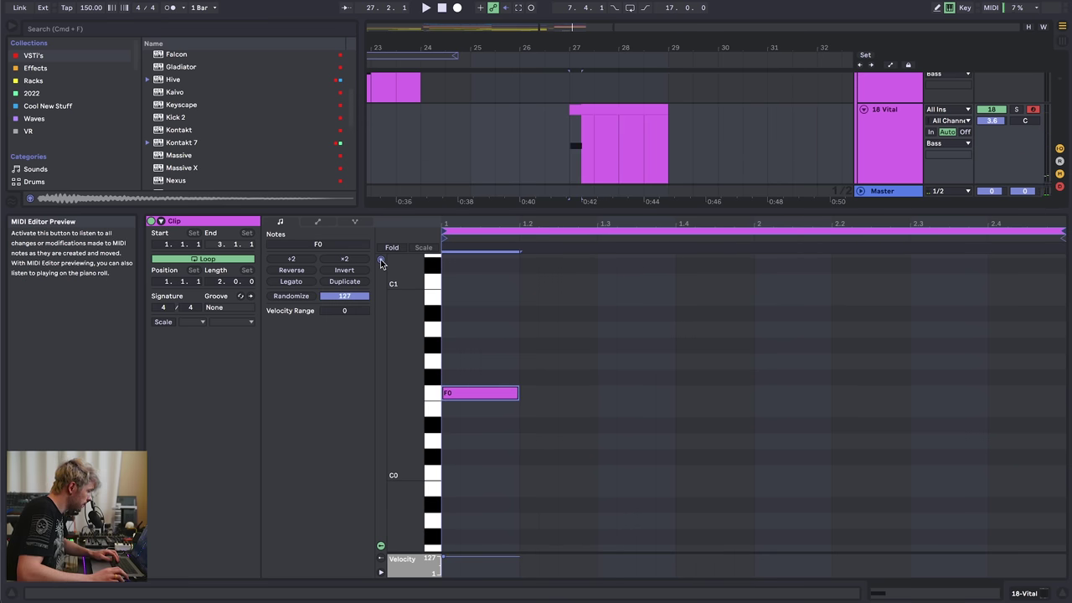
left_click_drag(491, 328, 479, 473)
key("super+d")
key("super+d")
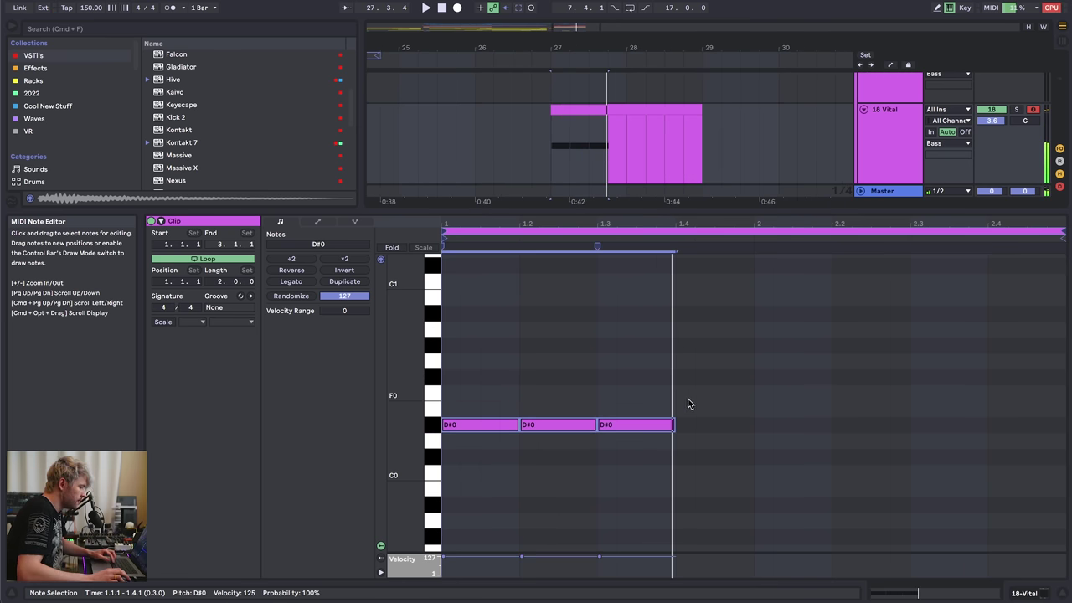
- Duplicate the three D#0 notes into the clip's second bar, leaving the fourth beat empty
left_click_drag(689, 419, 751, 408)
key("super+a")
key("super+d")
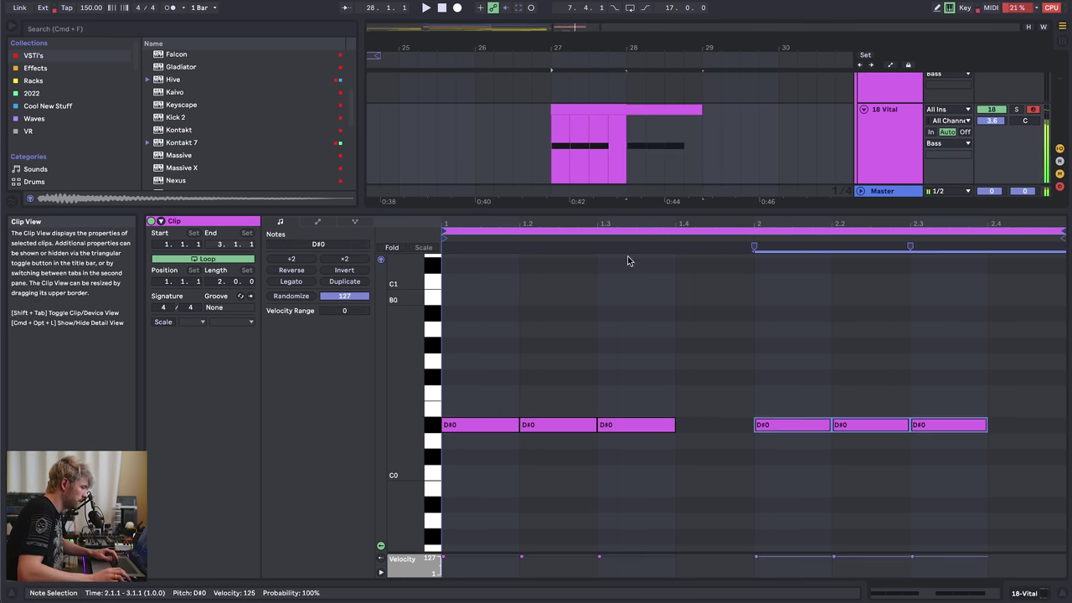
- Play back the track 16 Serum phrase from bar 25 and check it against the Vital clip on track 18 at bar 27
scroll(587, 138, "down", 5)
left_click(1023, 592)
scroll(696, 280, "up", 5)
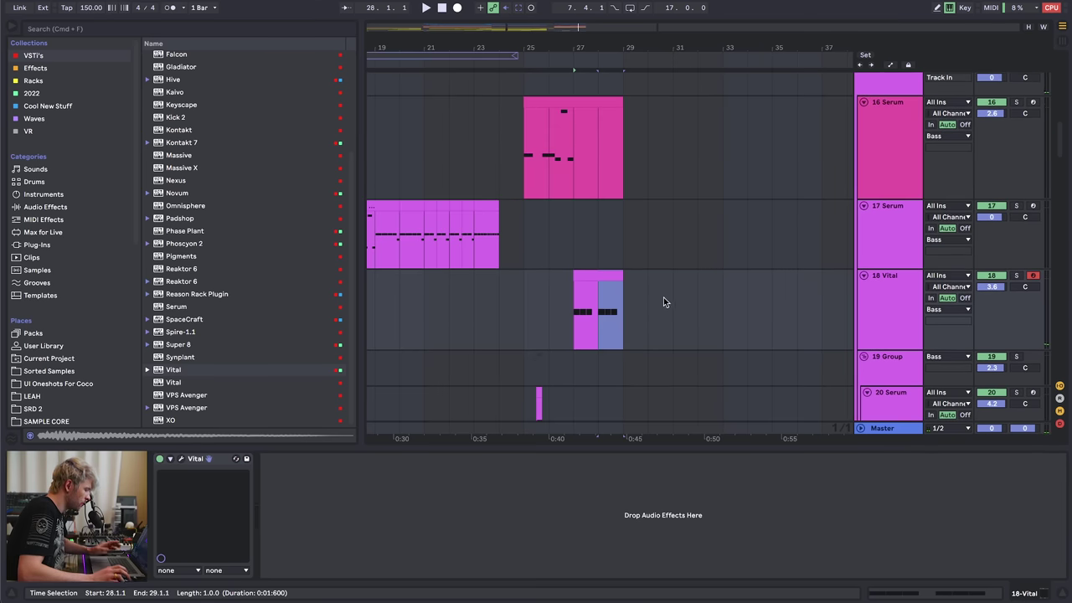
left_click_drag(594, 48, 475, 55)
left_click(400, 153)
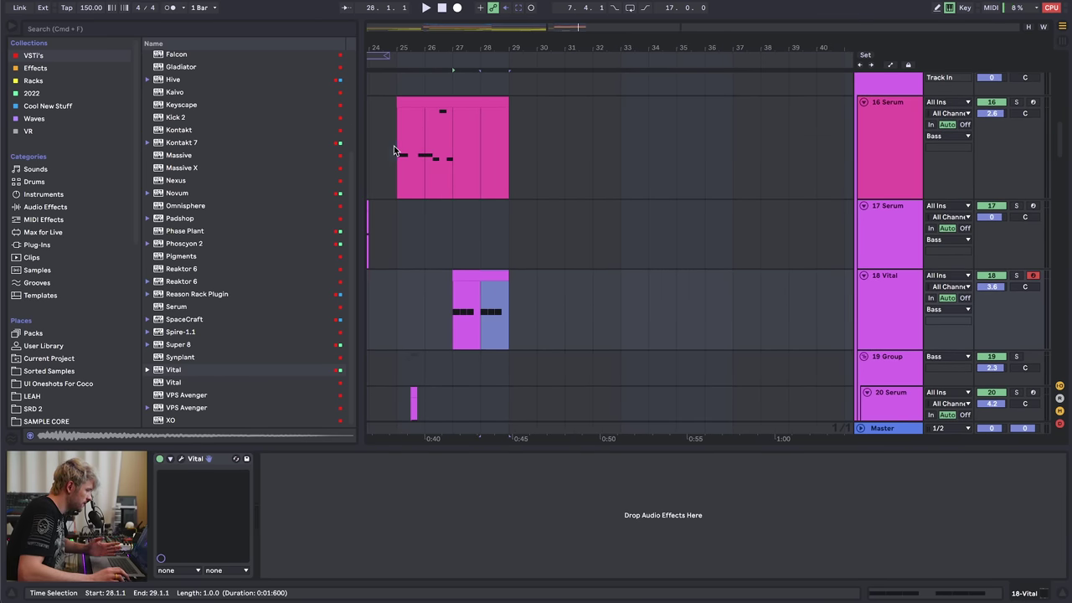
left_click_drag(410, 132, 457, 133)
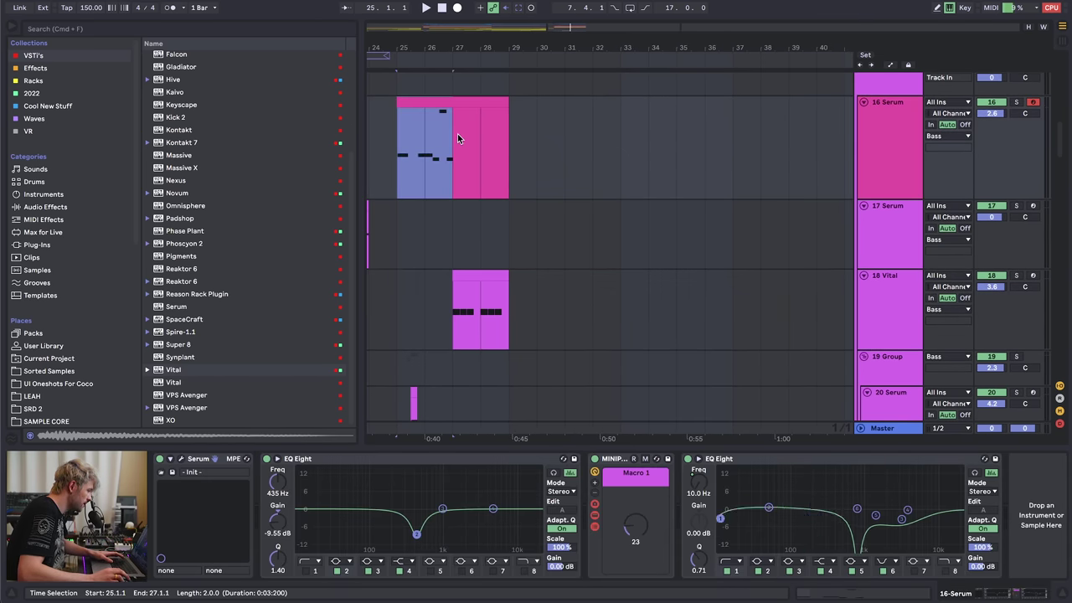
key("space")
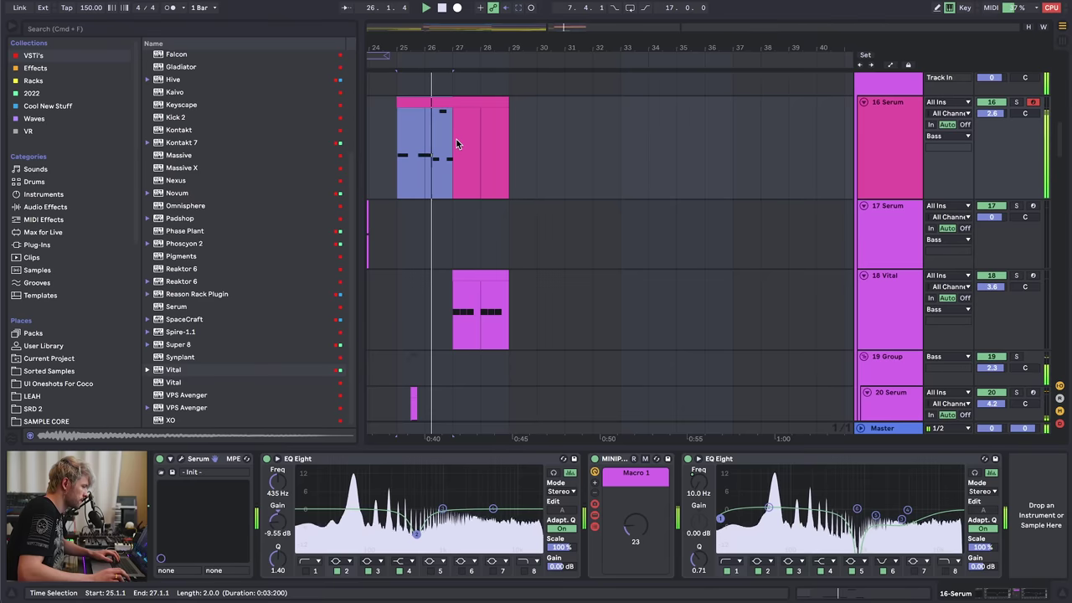
left_click(455, 140)
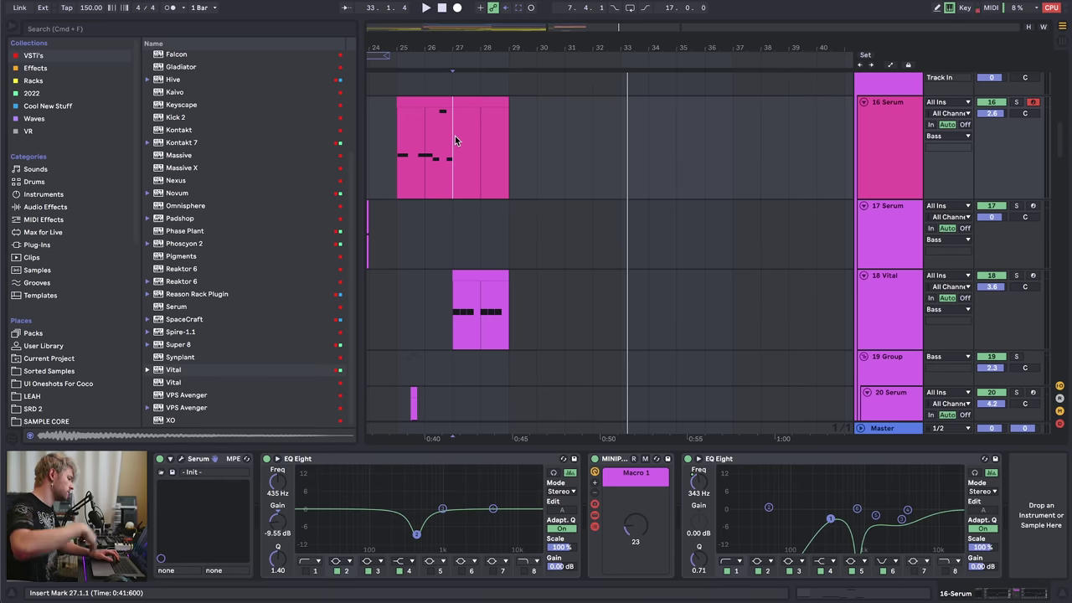
left_click(466, 310)
key("space")
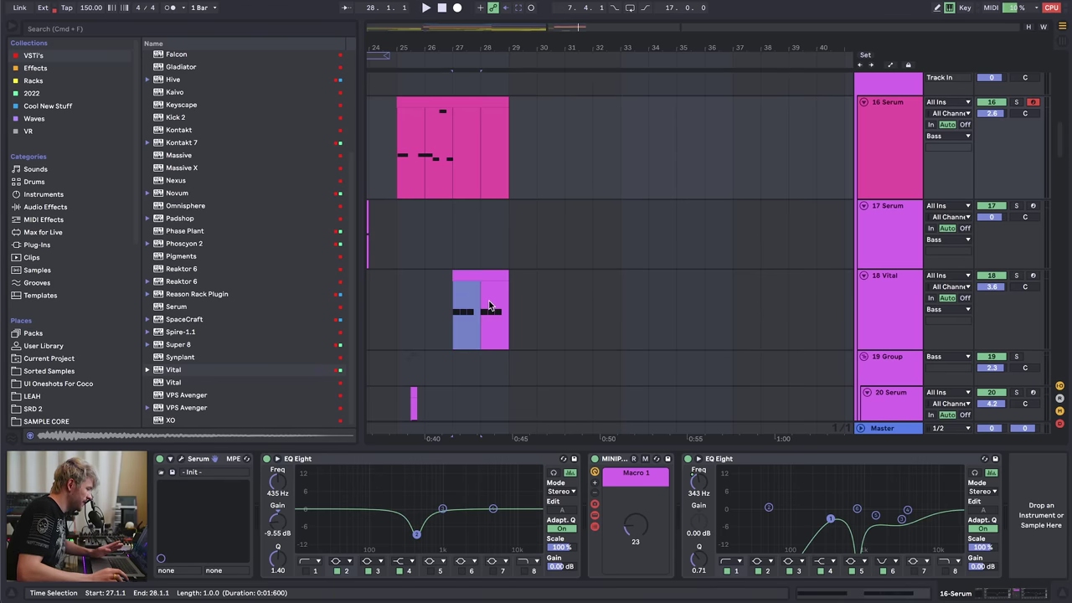
- Duplicate the two-bar Vital clip twice on track 18 so the pattern continues through bars 29 to 33
left_click_drag(514, 295, 567, 292)
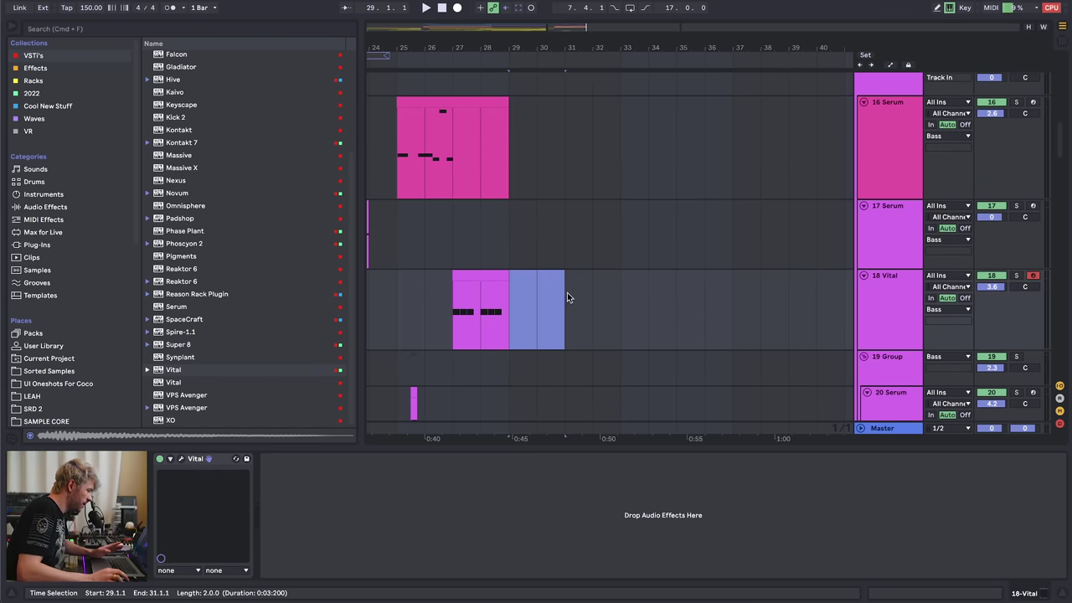
left_click(453, 303)
key("ctrl+d")
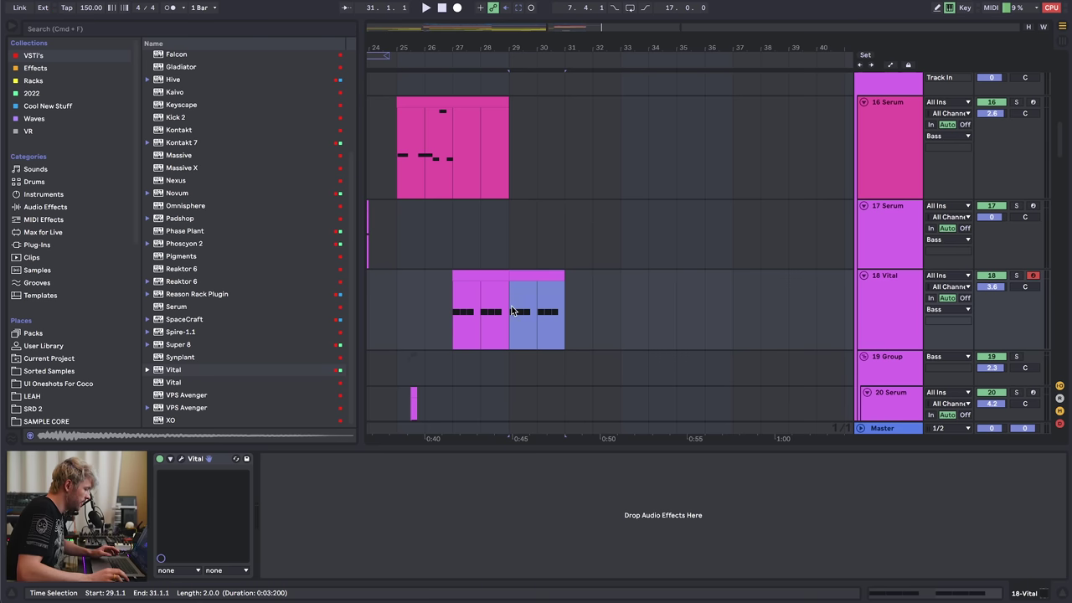
left_click(513, 311)
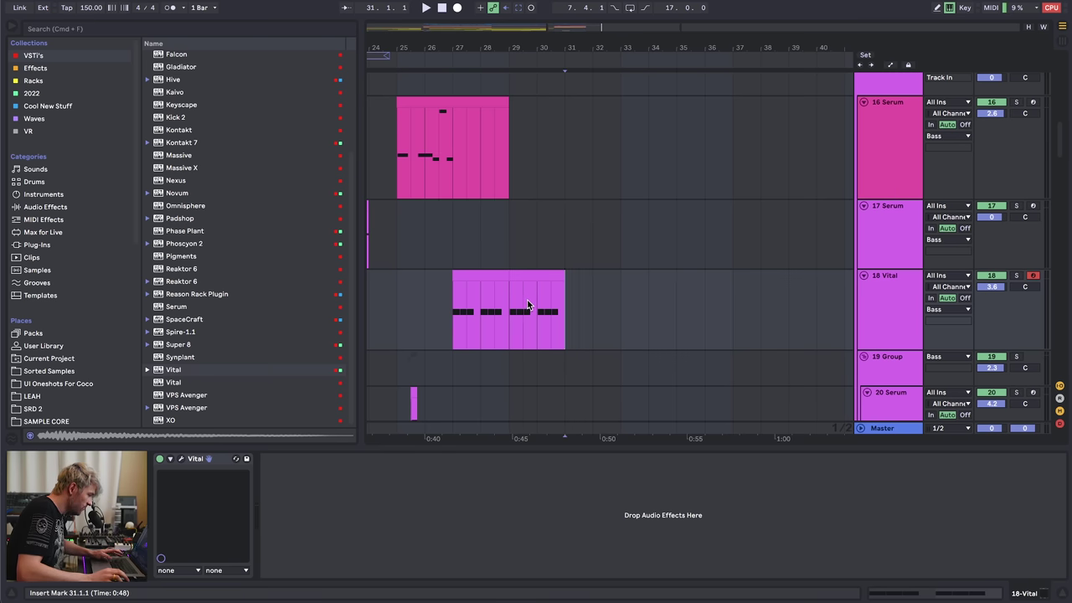
left_click(530, 297)
left_click_drag(528, 297, 591, 293)
left_click(552, 275)
key("super+d")
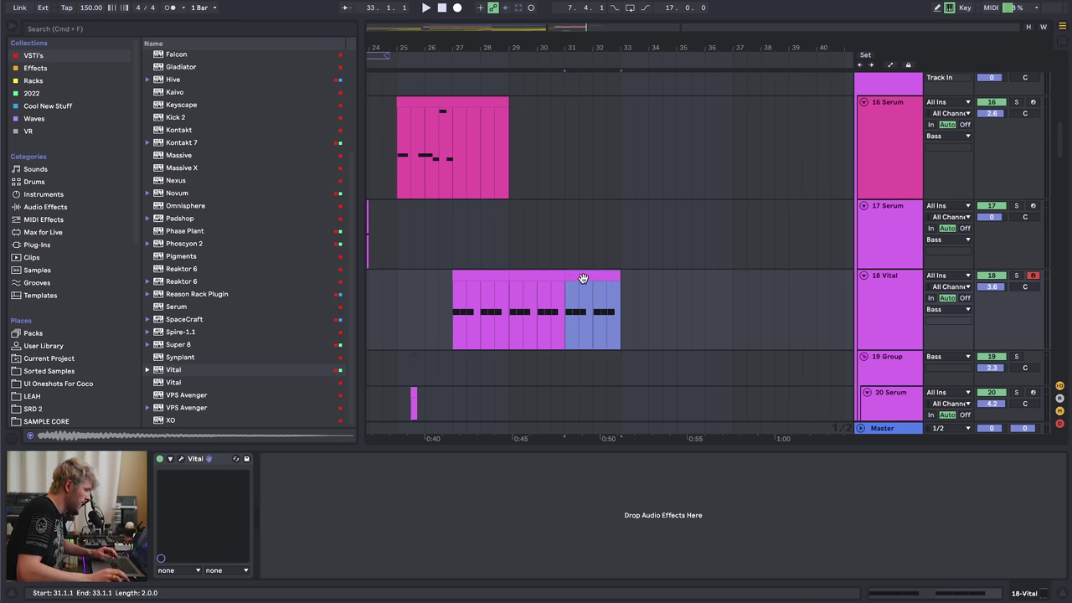
- Rework the notes in the bar 31 clip into six consecutive one-beat D#0 notes, leaving its last two beats empty
double_click(583, 277)
left_click(652, 424)
key("super+d")
left_click_drag(813, 363, 942, 448)
key("Delete")
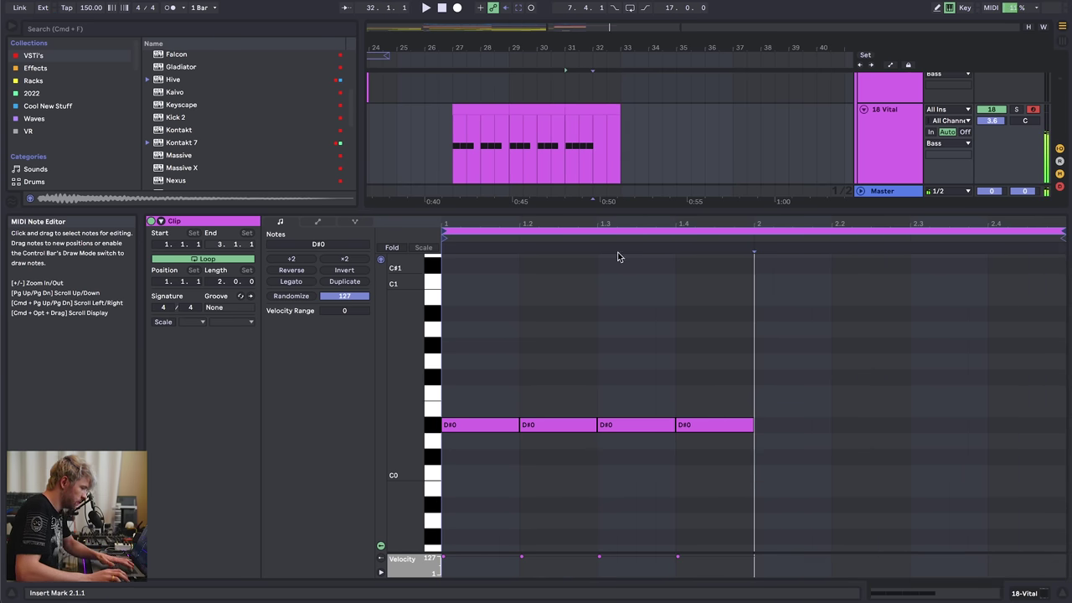
left_click_drag(650, 386, 721, 446)
key("ctrl+d")
left_click_drag(910, 364, 1030, 430)
- Duplicate the track 18 Vital and delete the copied clips before bar 31 on the new track
left_click_drag(571, 145, 600, 144)
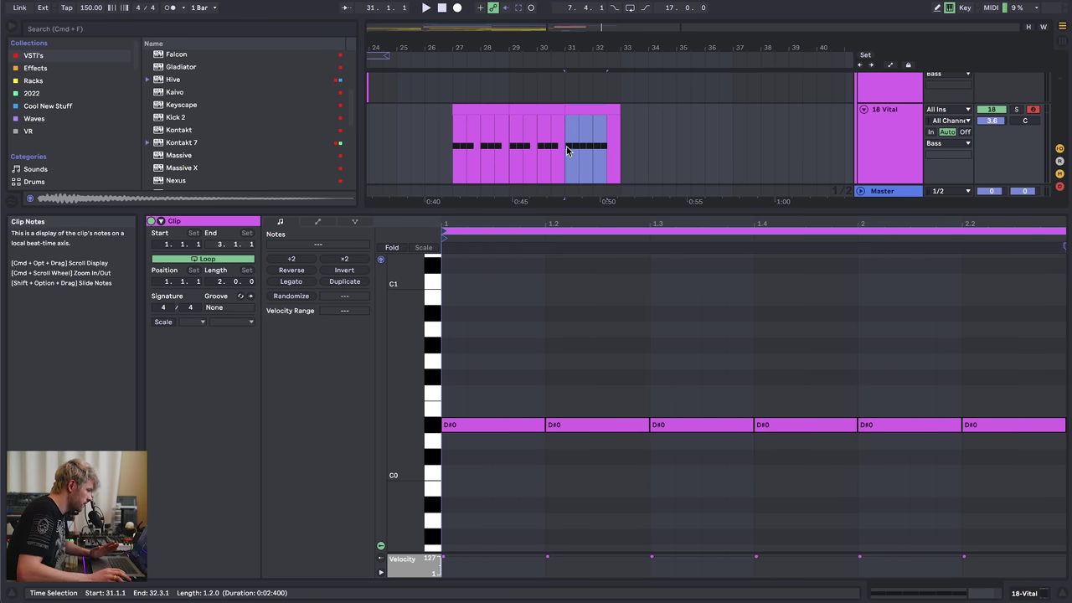
left_click_drag(533, 141, 566, 146)
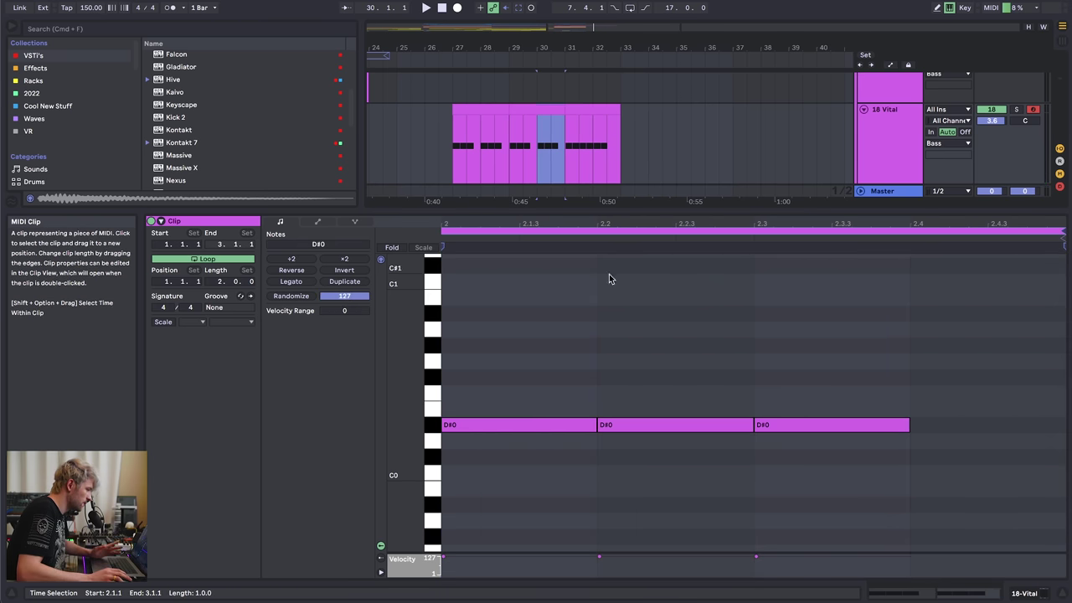
key("shift+Tab")
left_click(883, 146)
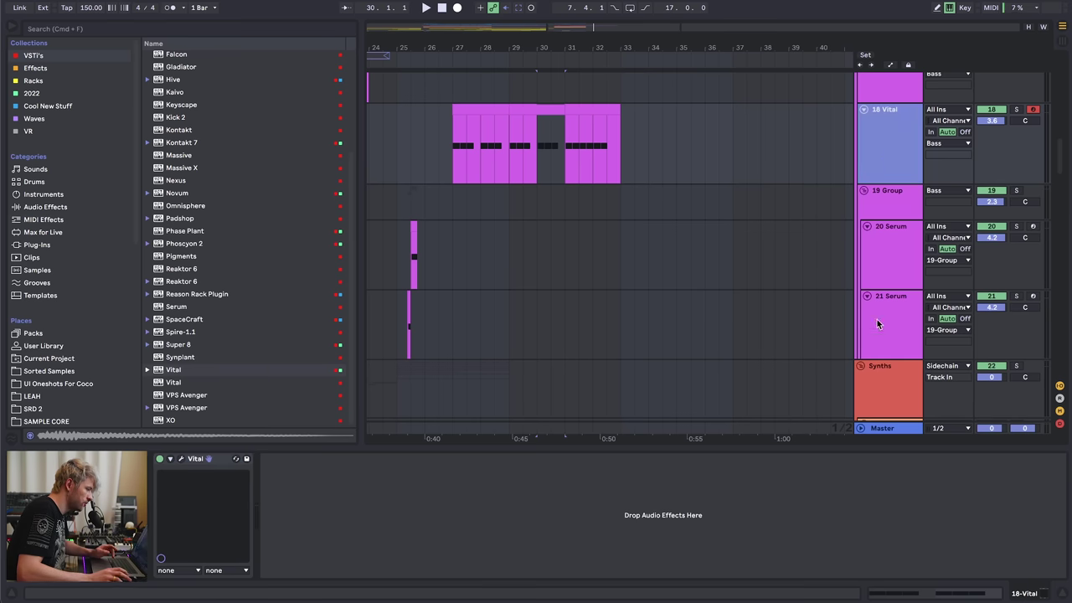
key("super+d")
key("Delete")
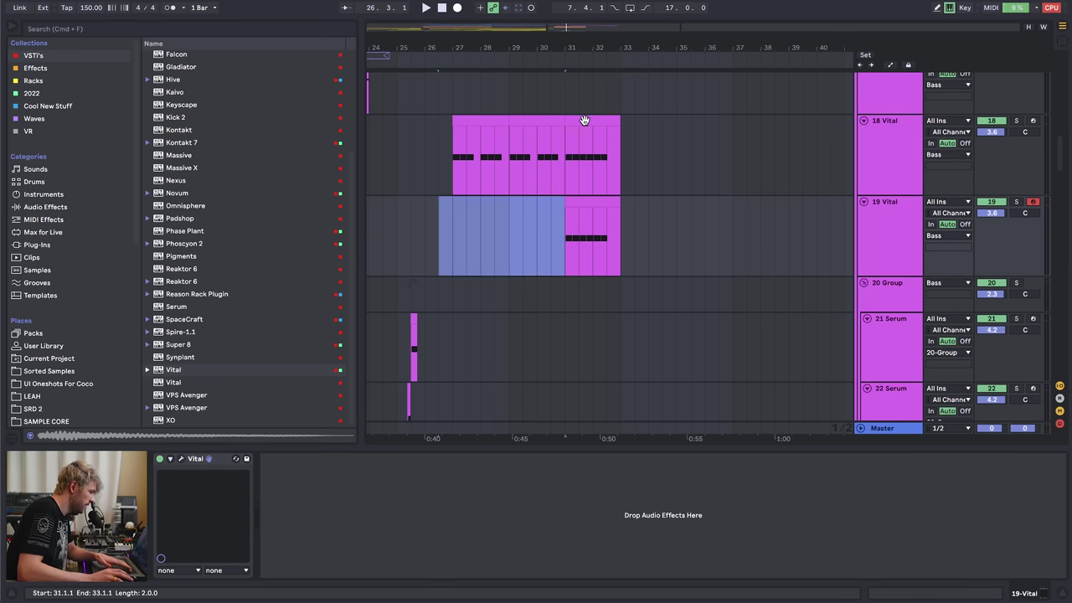
- Delete the bar 31 to 33 clip from the original Vital track, keeping it only on the duplicate
left_click(584, 120)
key("Delete")
left_click_drag(566, 220, 649, 218)
left_click(588, 200)
left_click(524, 158)
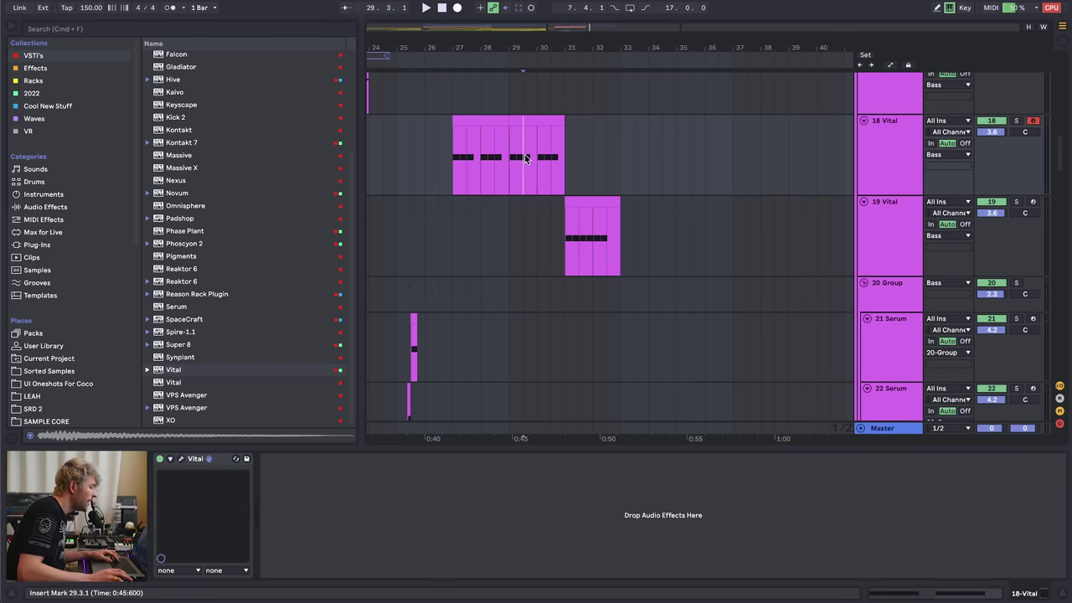
- Review the effects of track 18's BS Glonk patch and play back the Vital clips from bar 27
left_click(182, 459)
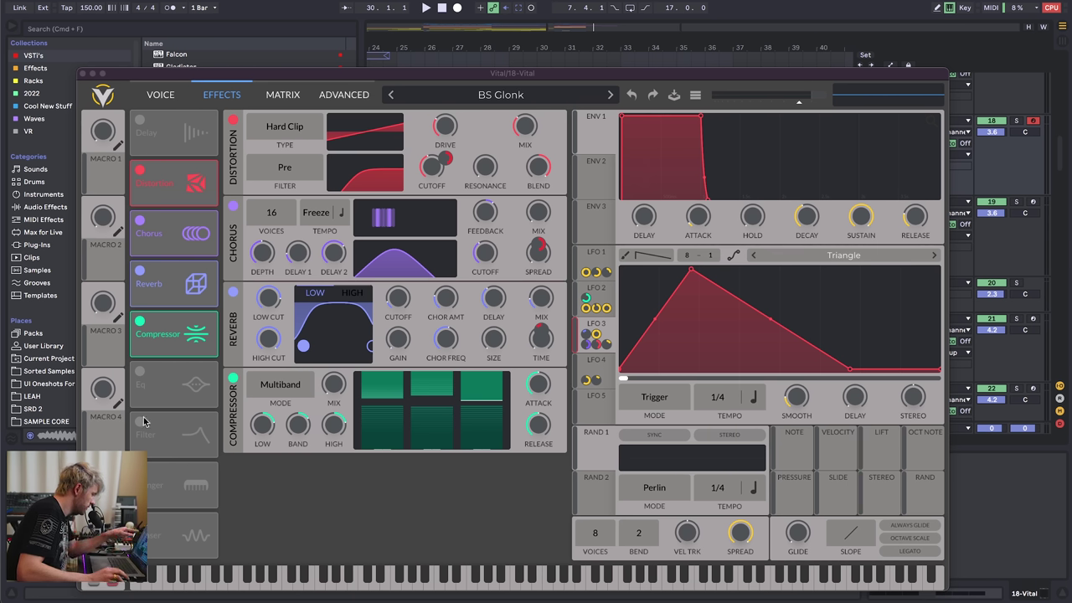
left_click(81, 74)
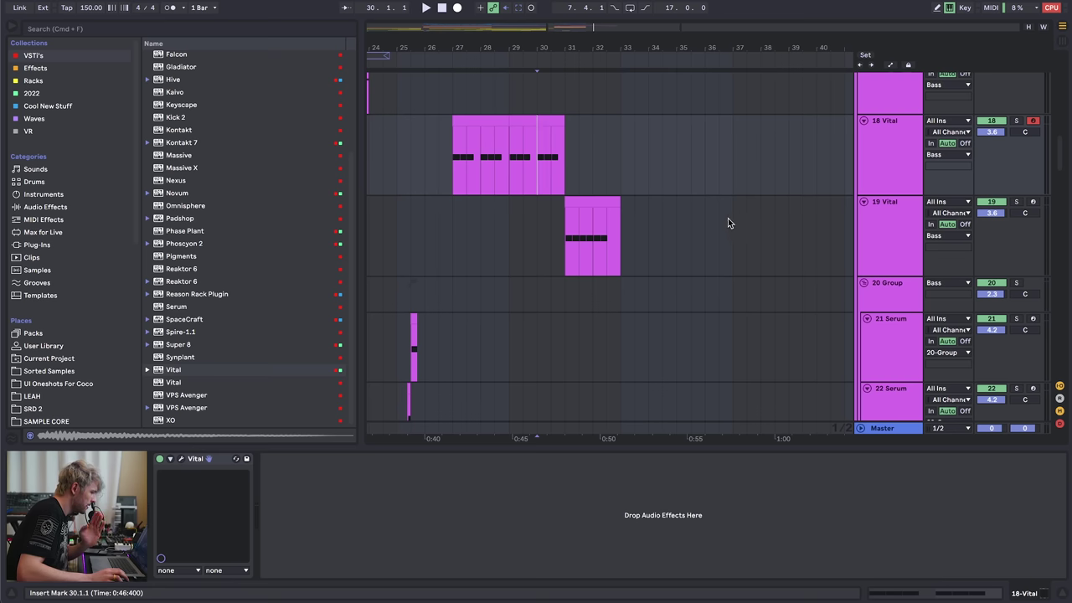
left_click(569, 238)
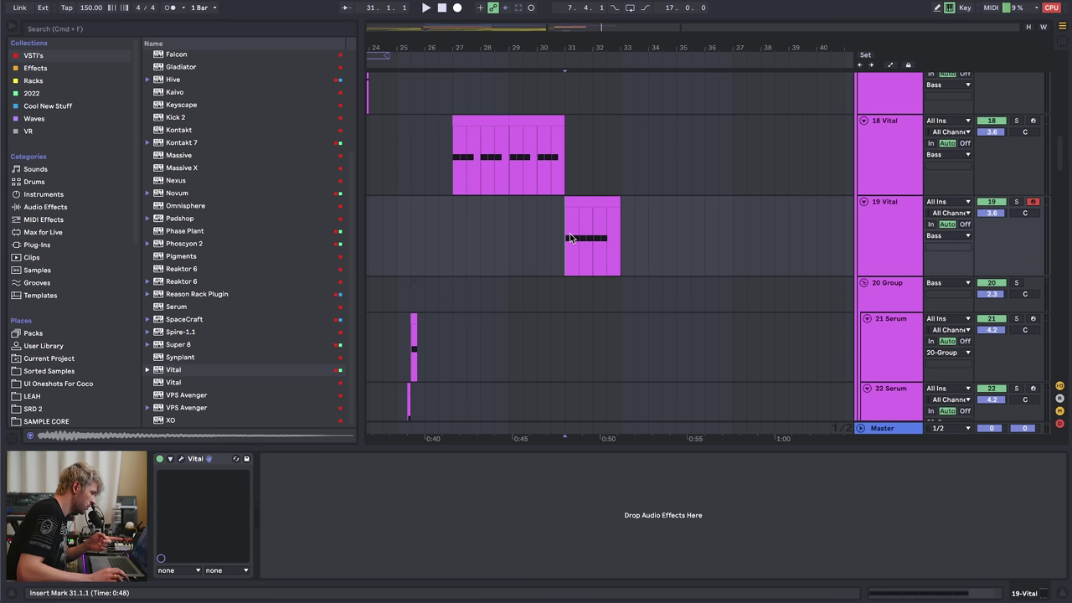
key("space")
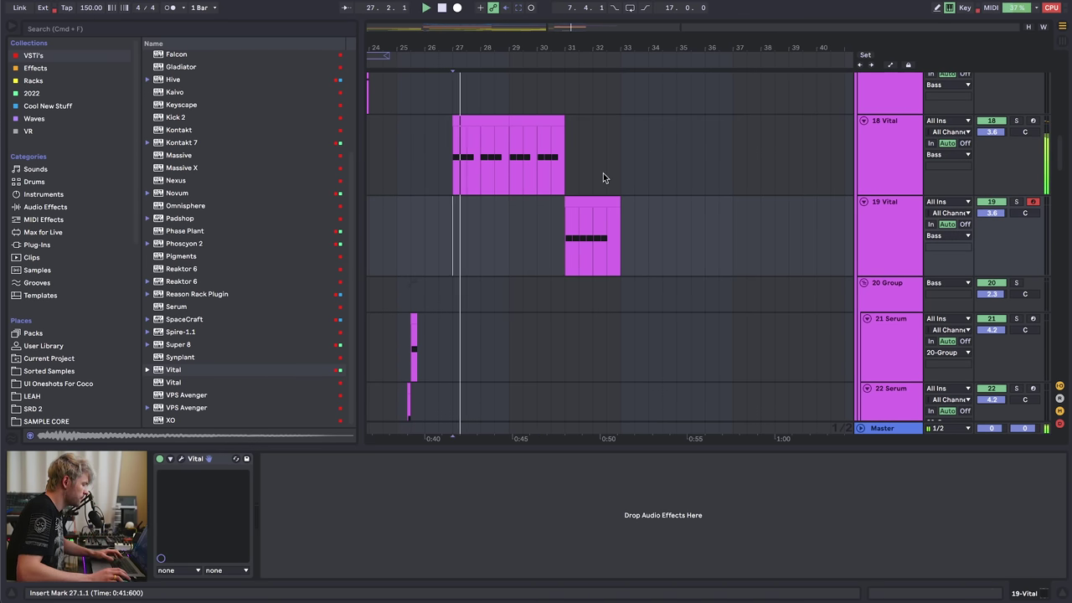
- Group the two Vital tracks 18 and 19 together
left_click(897, 154)
left_click(899, 227, "shift")
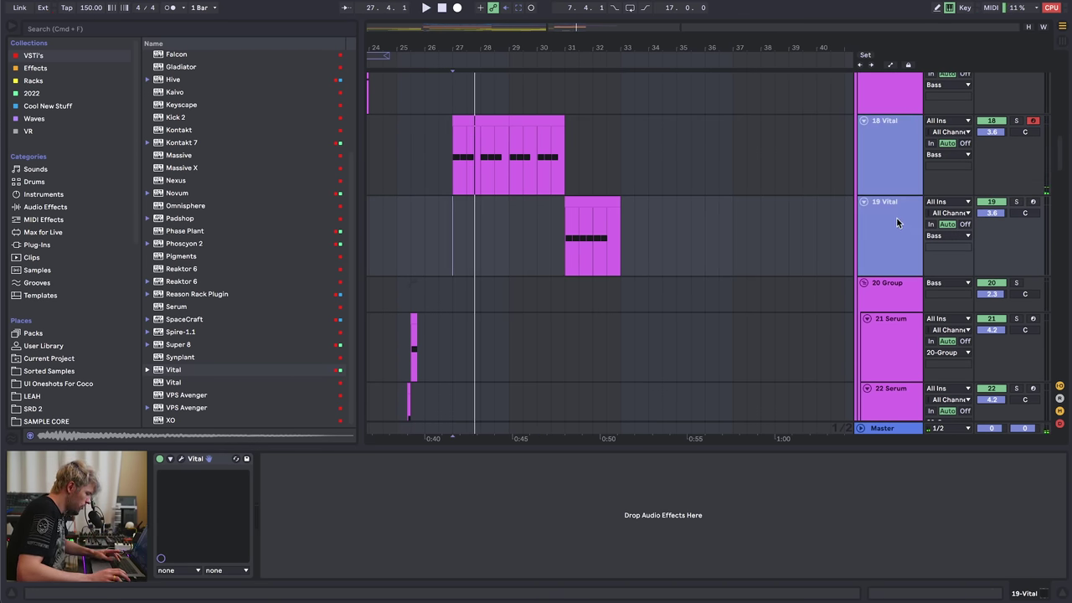
key("super+g")
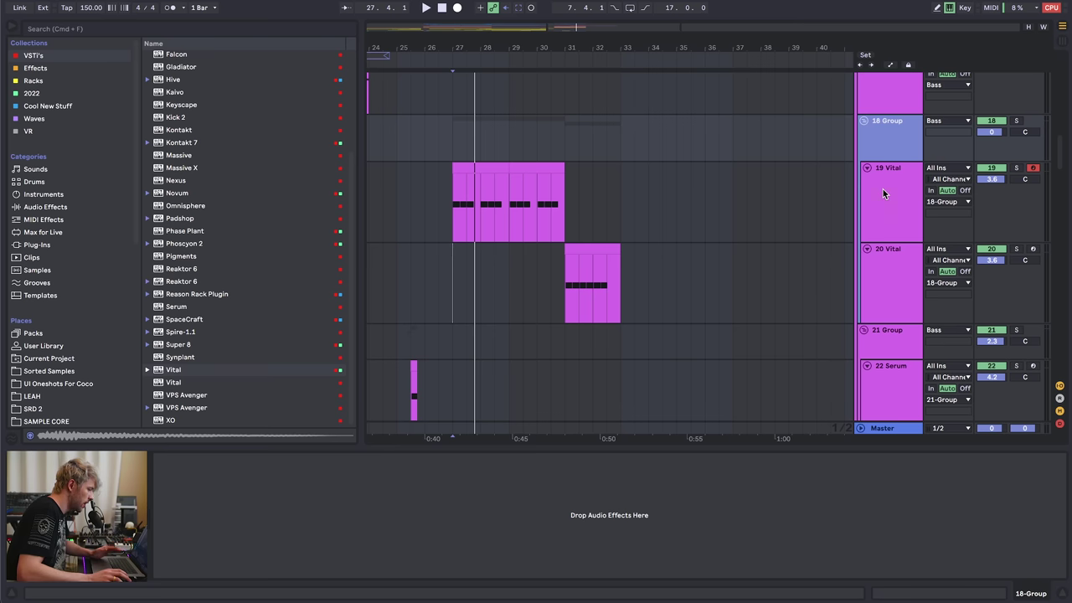
- Add the MINIPHAT rack to the new Vital group and audition the group soloed from bar 27
left_click(874, 265)
left_click(887, 148)
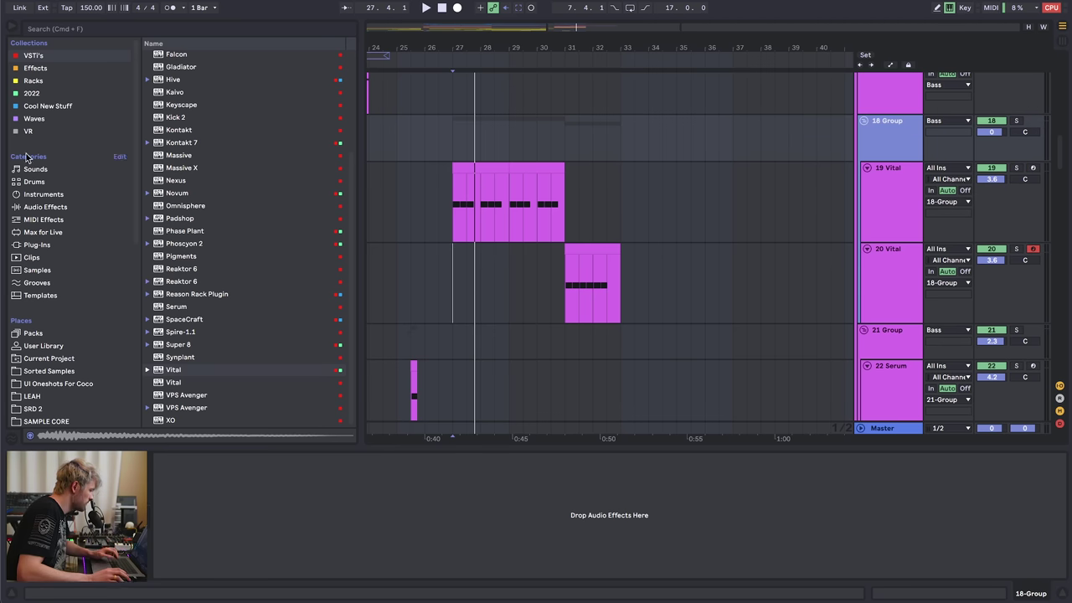
left_click(35, 68)
left_click(33, 80)
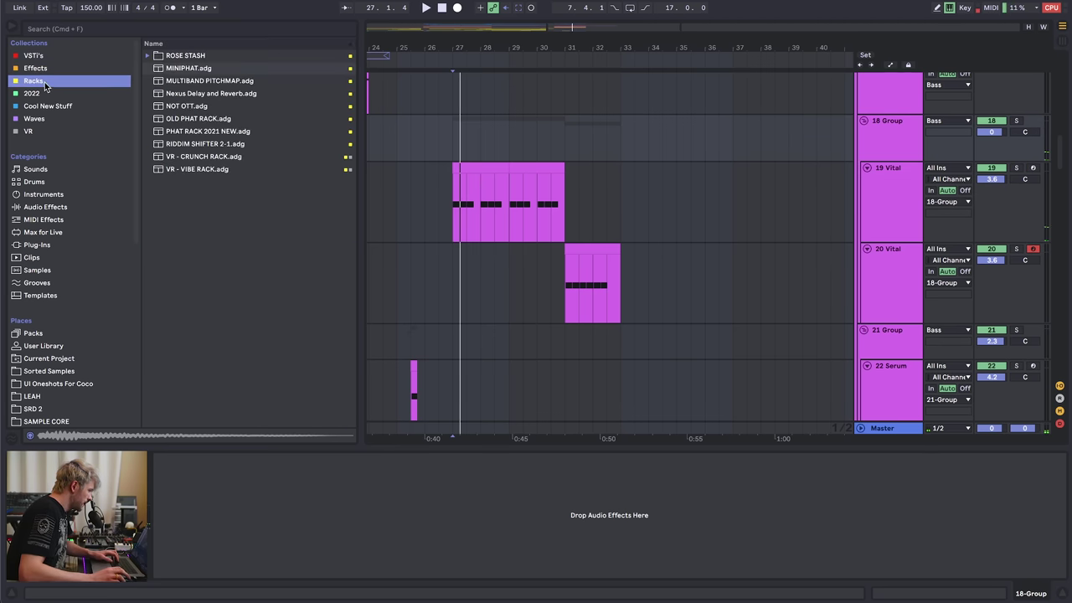
double_click(185, 69)
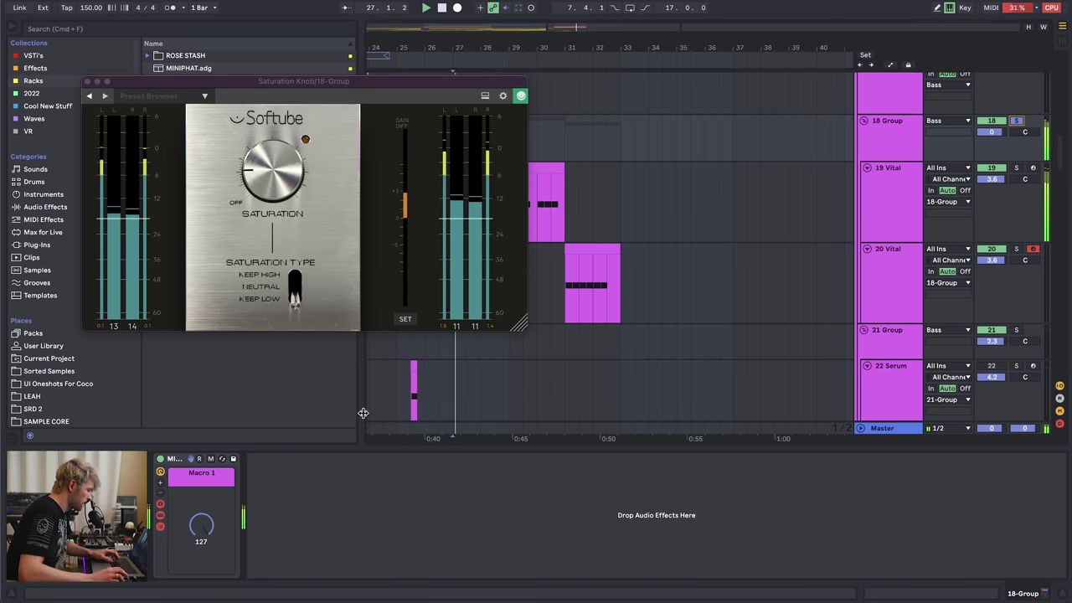
key("space")
- Set the reverb mix of track 19's Vital patch to 8% and play it back
left_click(890, 209)
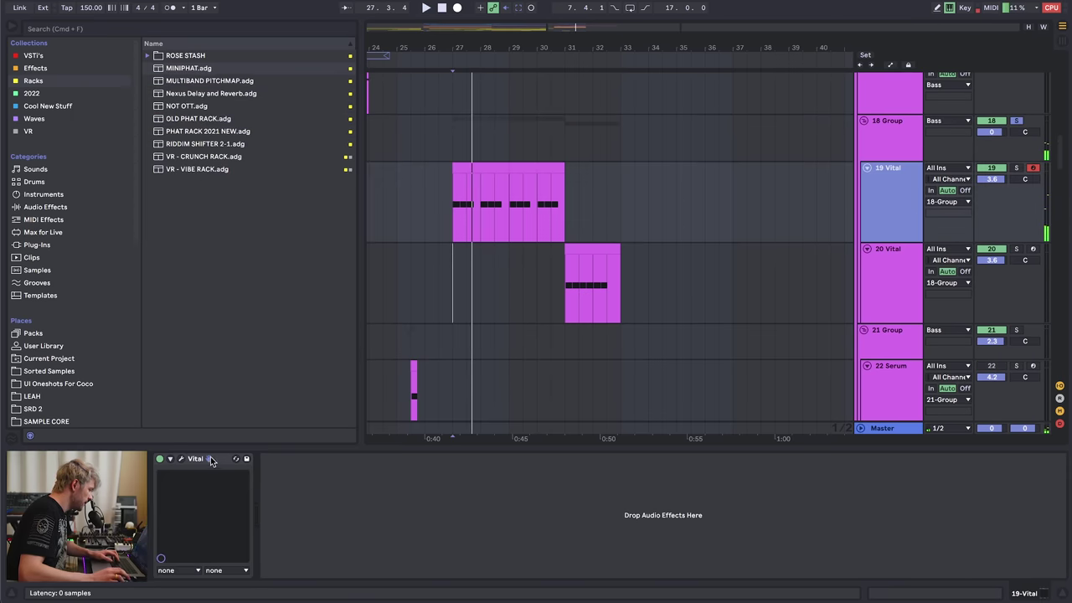
left_click(181, 459)
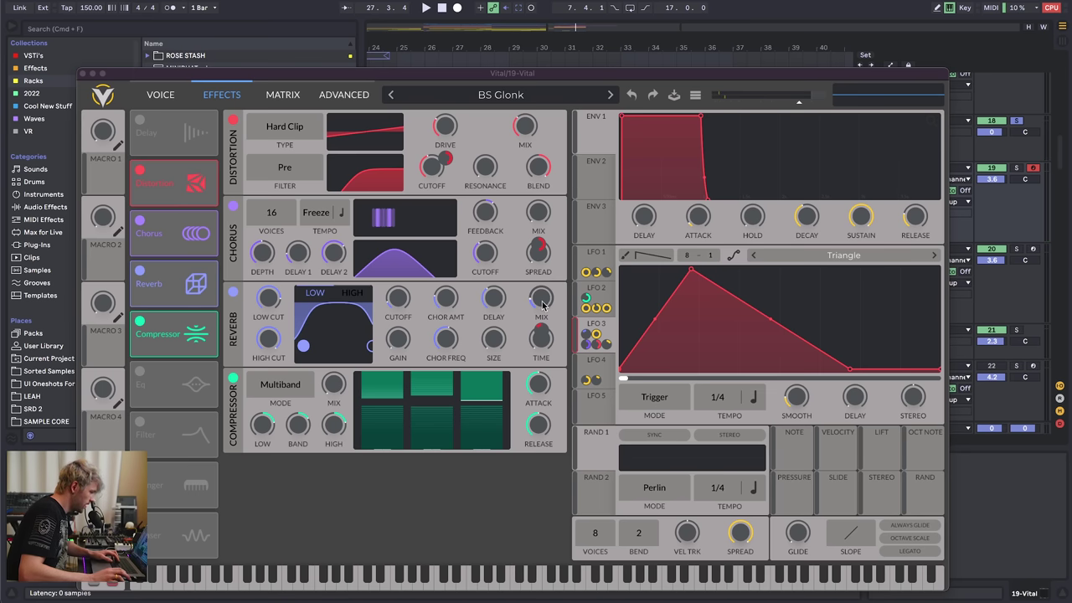
left_click_drag(543, 304, 546, 315)
key("space")
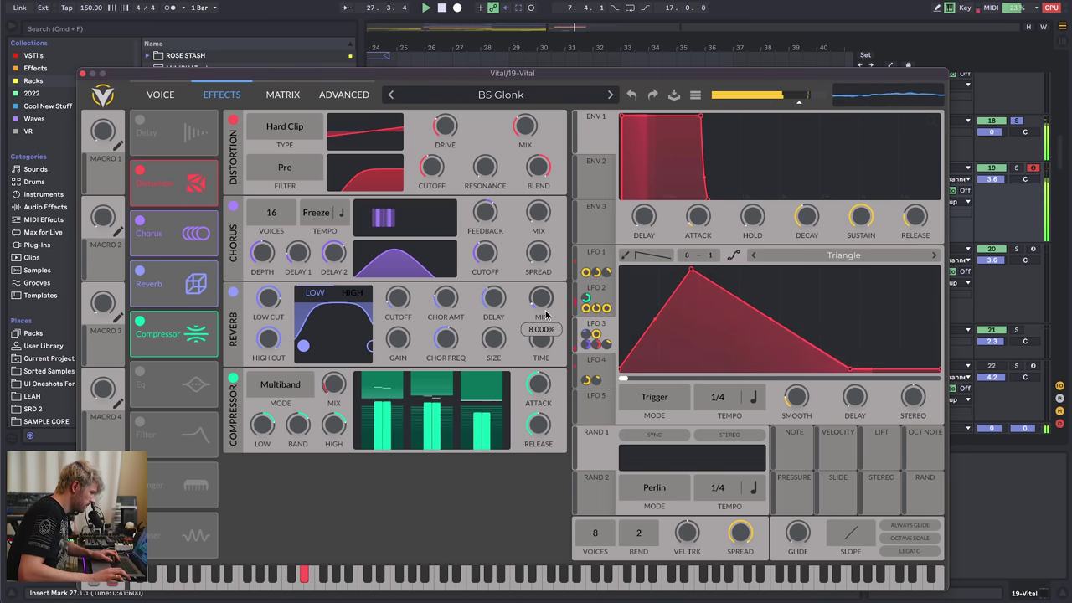
- Insert a Reverb ahead of the MINIPHAT rack on the Vital group, with size 0.22 and decay time 200 ms
left_click(47, 207)
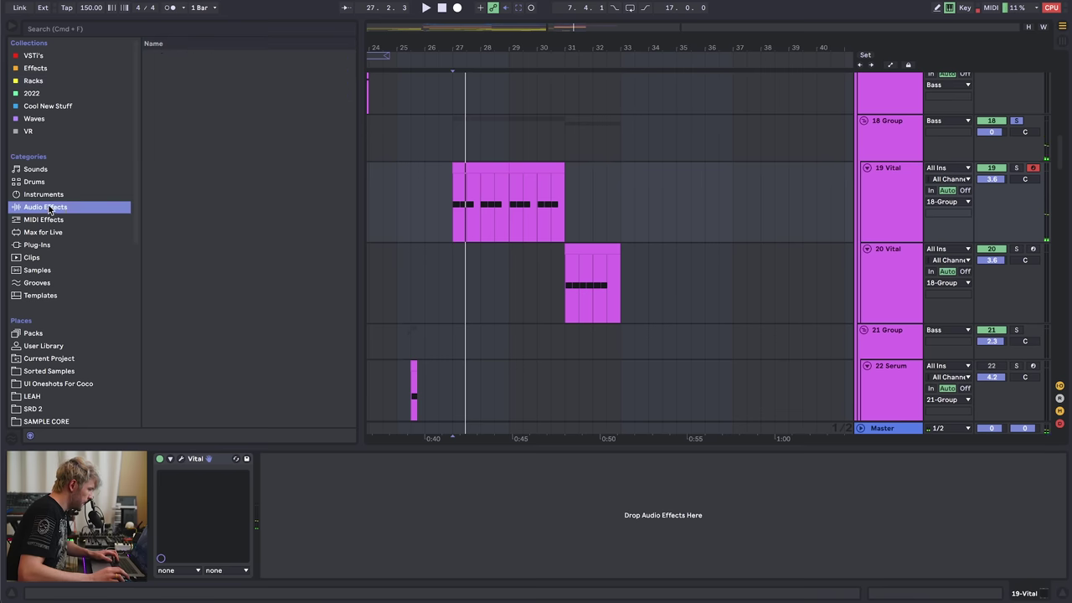
scroll(203, 365, "down", 7)
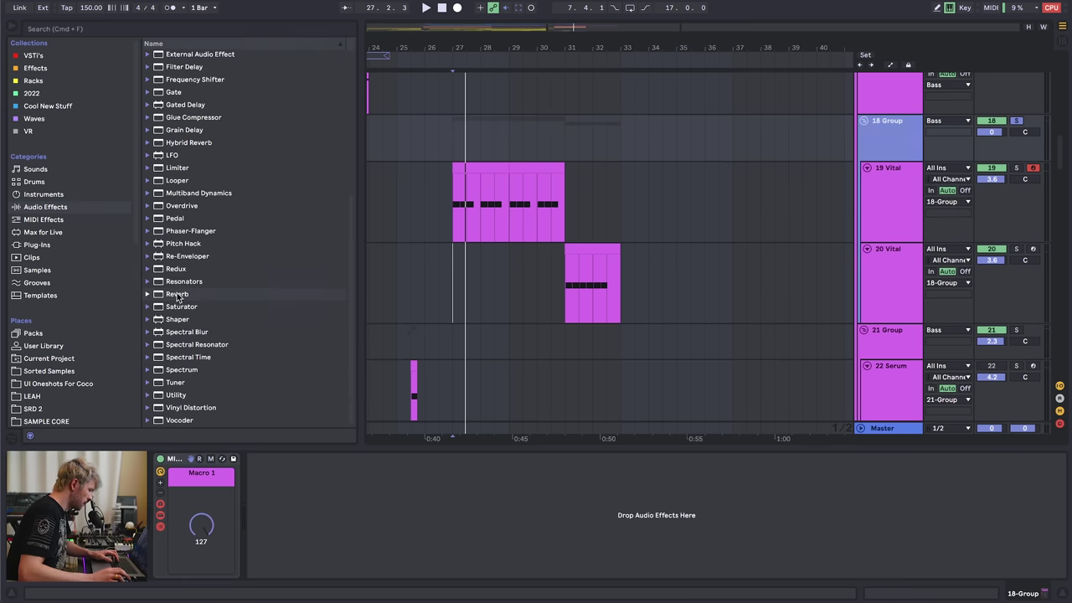
left_click_drag(175, 294, 216, 543)
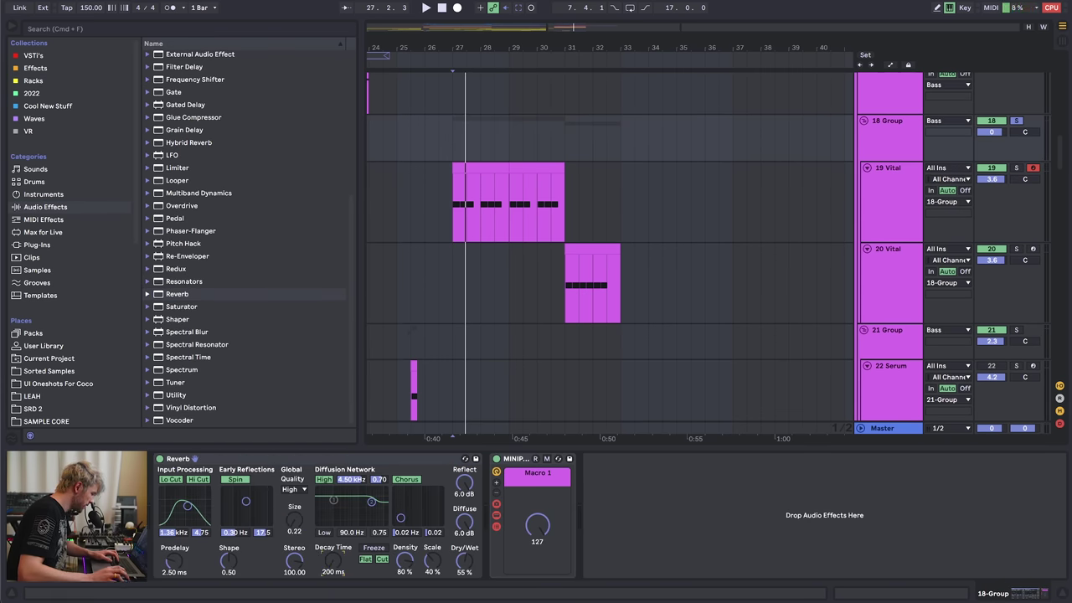
- Set the group Reverb's predelay to 168 ms, shape to 0.00 and dry/wet to 58% while auditioning from bar 27
key("space")
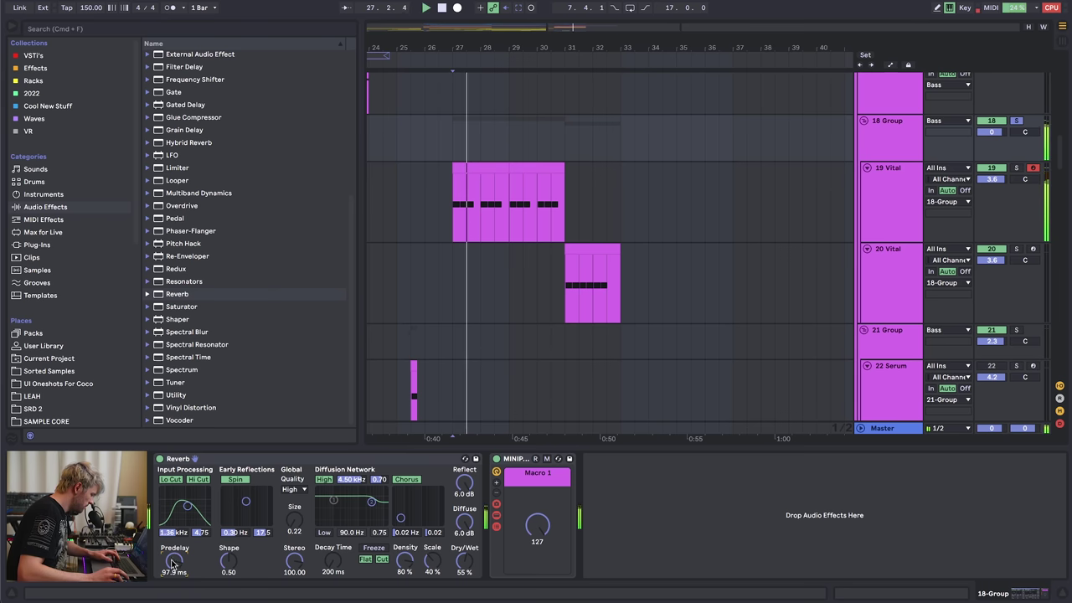
left_click(509, 488)
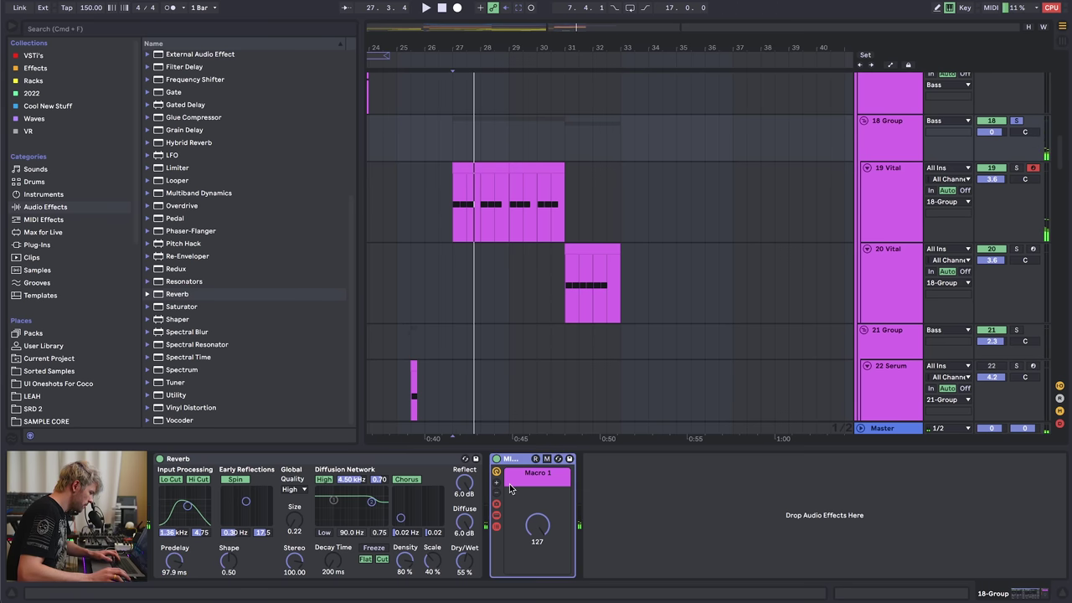
left_click_drag(463, 559, 463, 561)
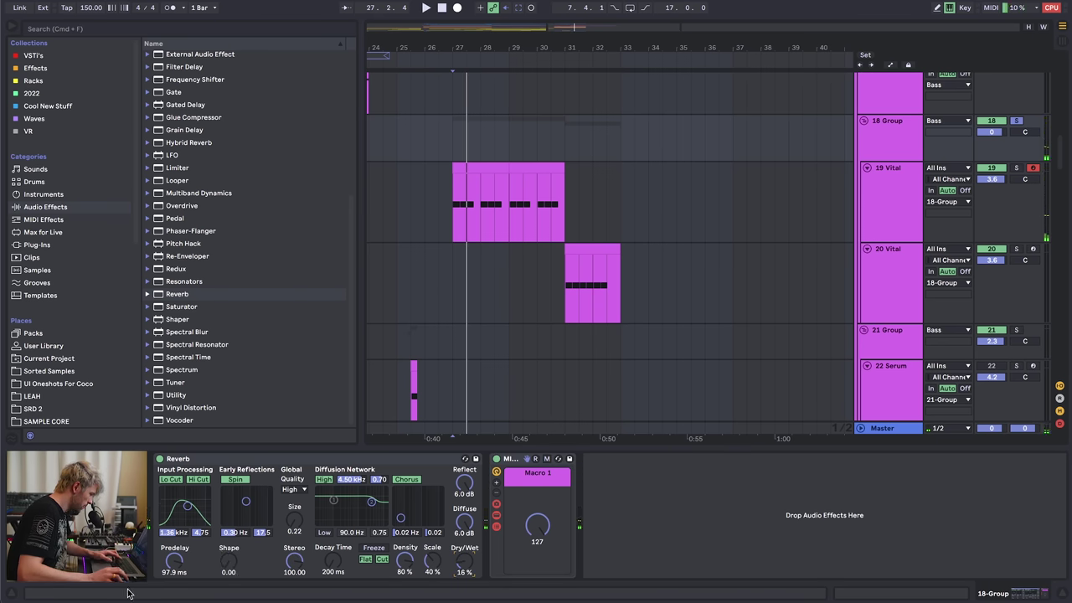
left_click_drag(182, 569, 183, 552)
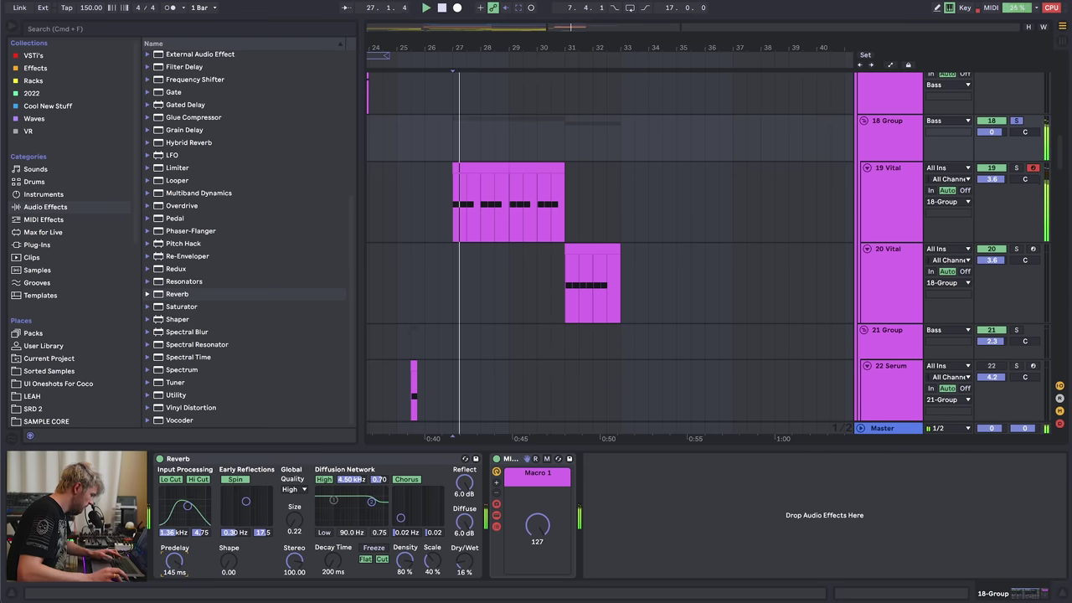
left_click_drag(458, 572, 463, 568)
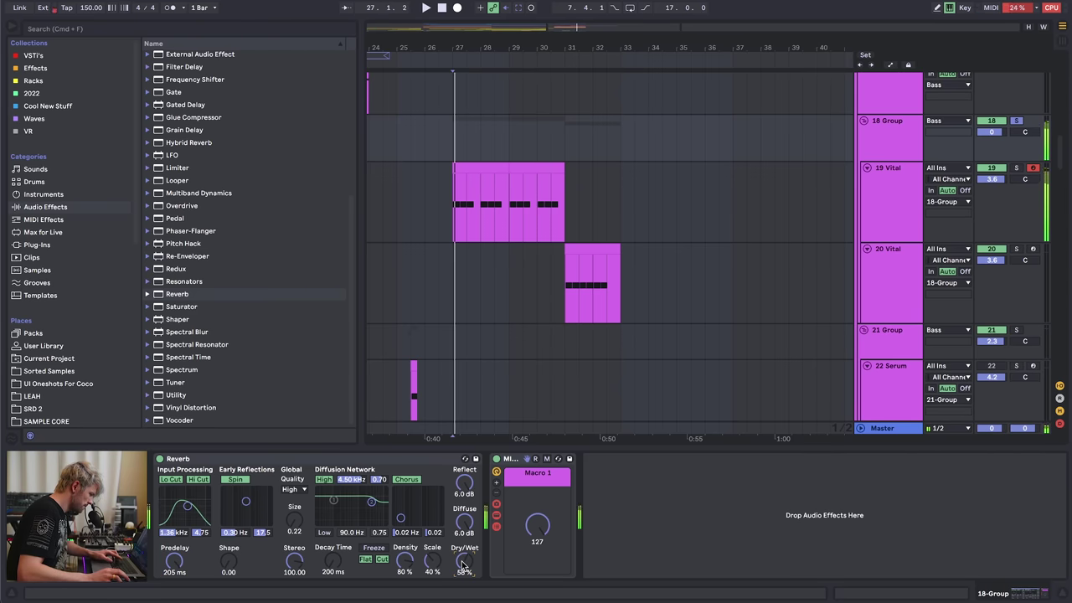
left_click_drag(451, 40, 430, 177)
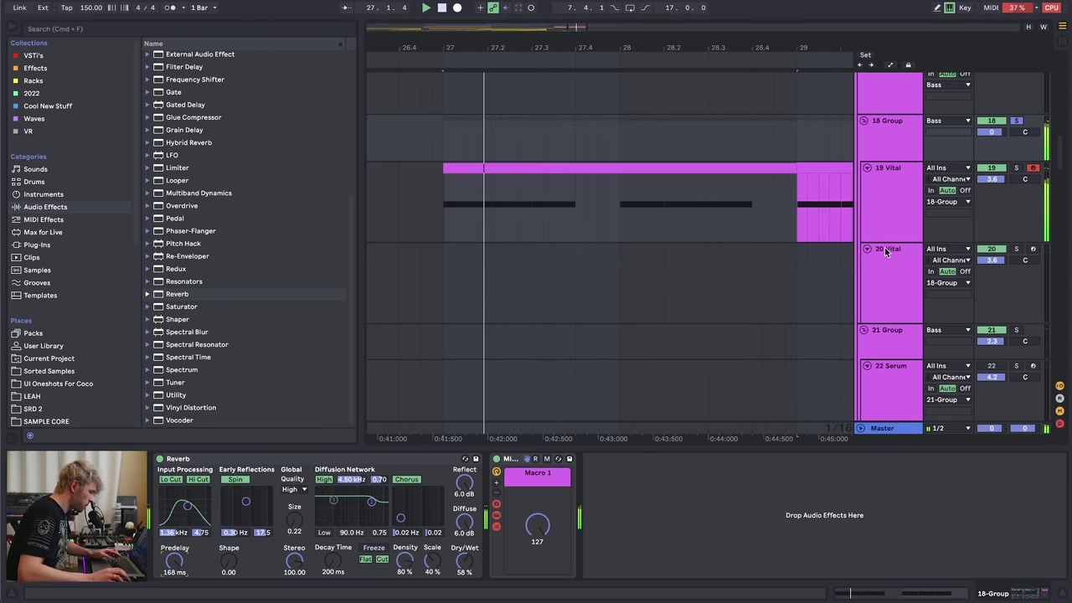
- Show the track delay controls and insert an EQ Eight between the Reverb and MINIPHAT rack, dipping around 3.9 kHz
key("space")
left_click(1059, 424)
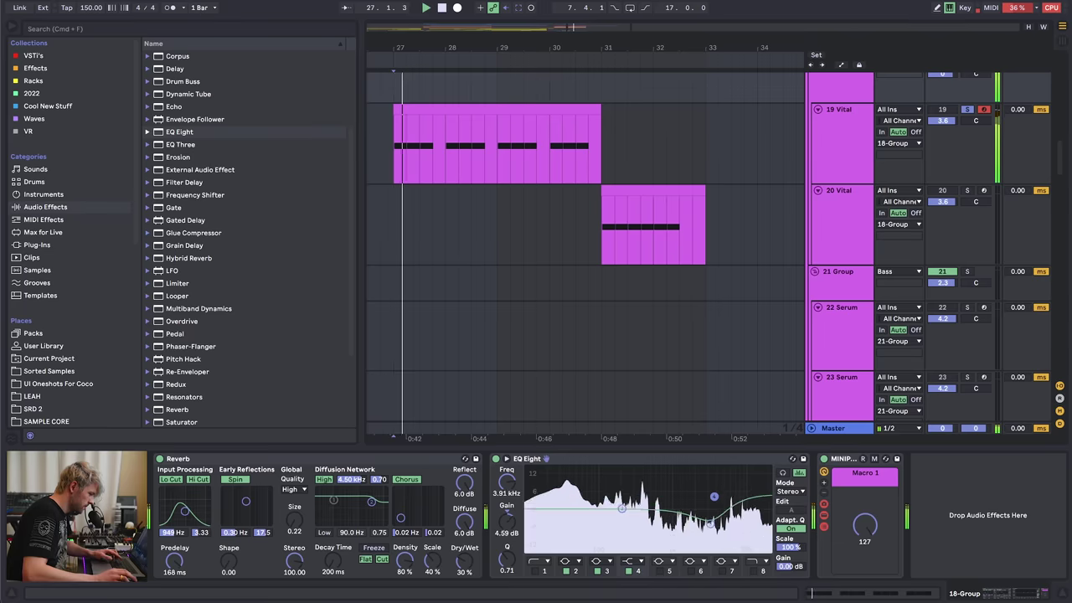
- Insert a Saturator before the group's Reverb and set its color frequency to 384 Hz and depth to 16.4 while auditioning
scroll(195, 384, "down", 3)
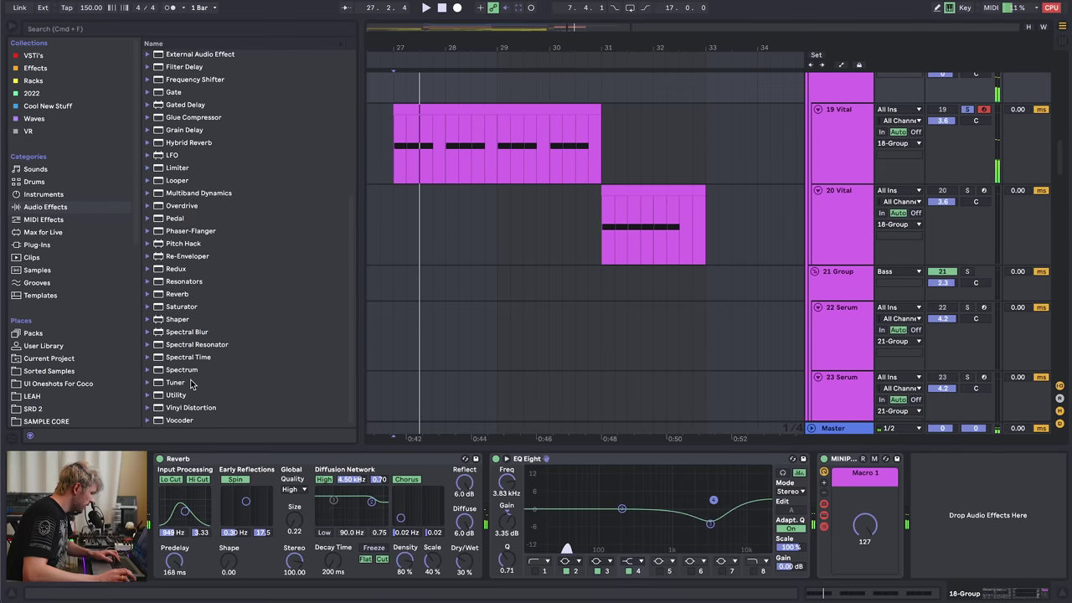
double_click(181, 307)
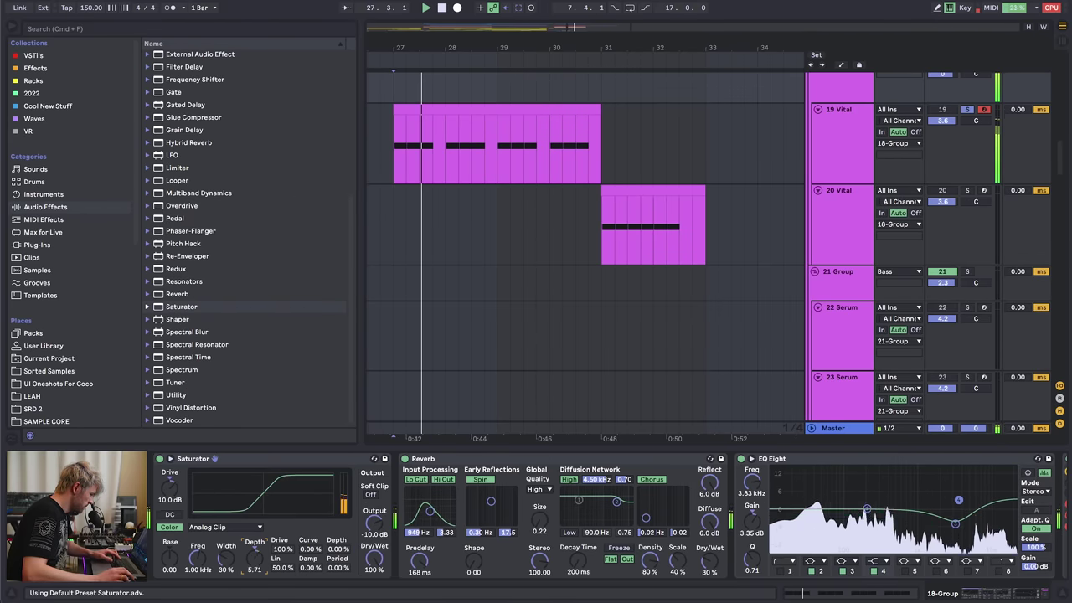
key("space")
key("space")
left_click_drag(254, 558, 198, 577)
key("space")
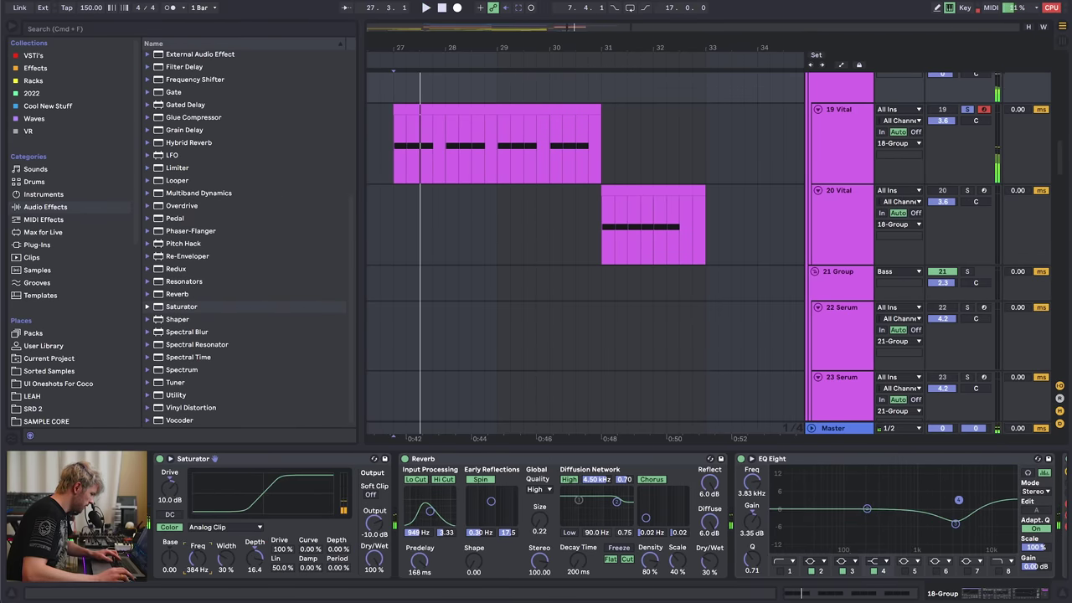
- Set the group Saturator's drive to 2.86 dB and output to -4.00 dB, and the Reverb's dry/wet to 40%, while auditioning
key("space")
key("space")
left_click_drag(170, 487, 170, 502)
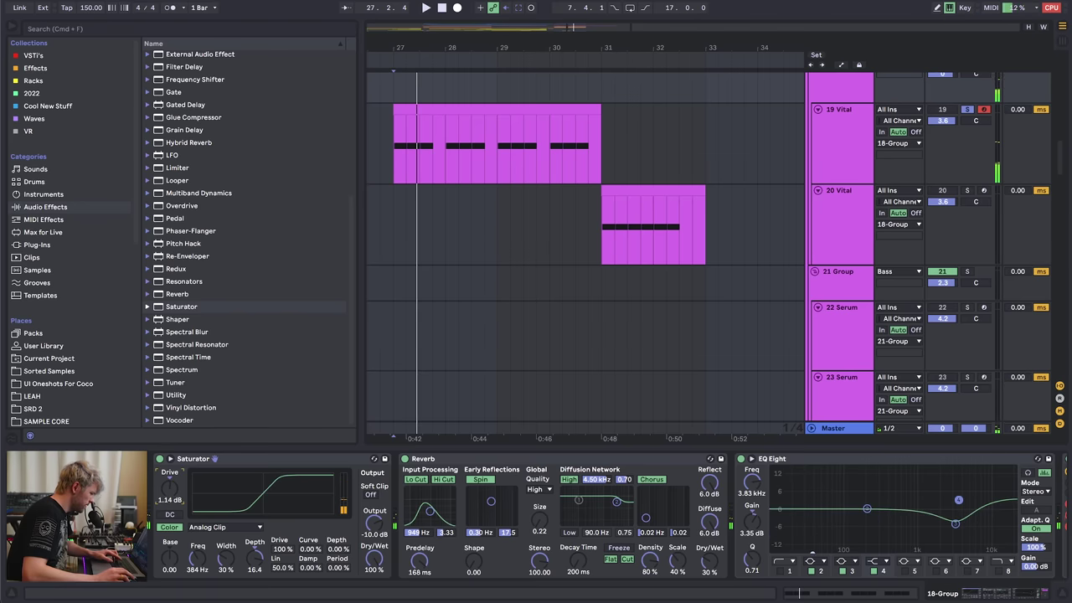
key("space")
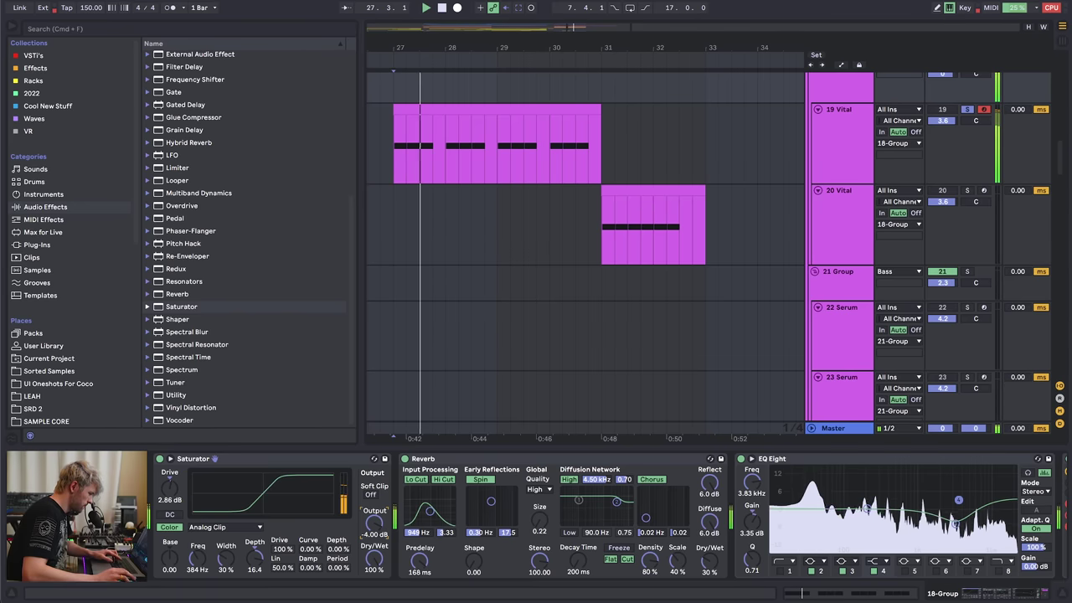
key("space")
left_click_drag(709, 558, 709, 565)
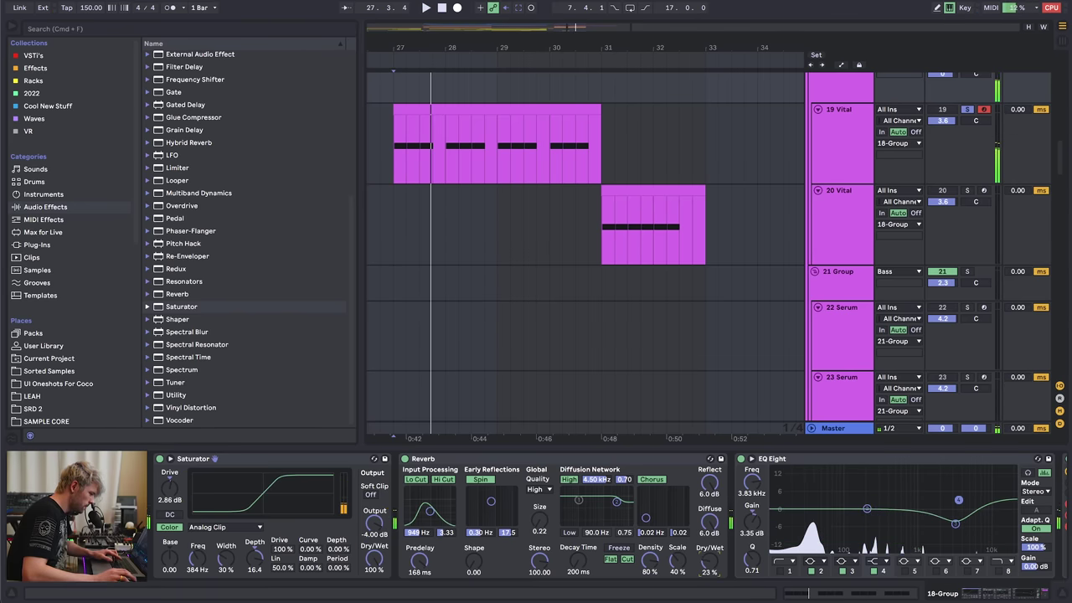
- Insert Unfiltered Audio SpecOps from the Effects collection between the group's Saturator and Reverb
left_click(46, 69)
scroll(200, 352, "down", 15)
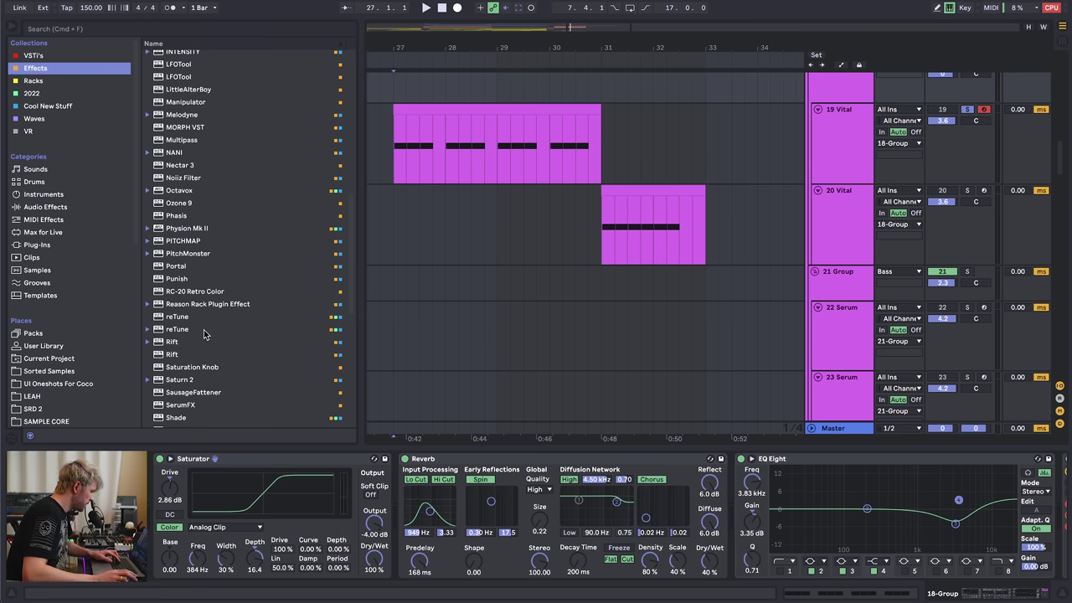
scroll(204, 335, "down", 10)
left_click(201, 332)
left_click(203, 345)
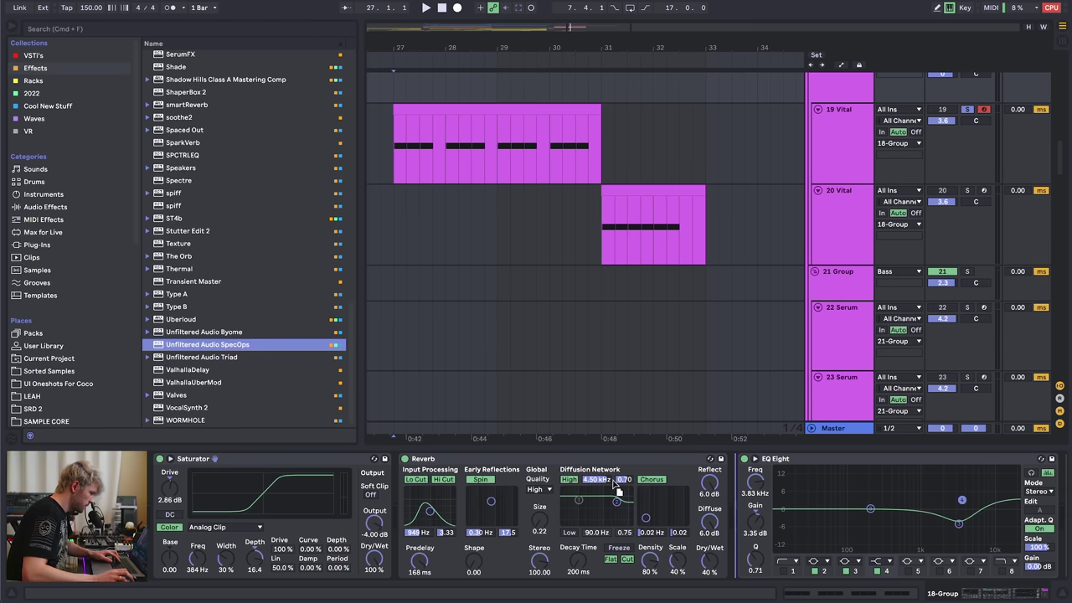
key("Return")
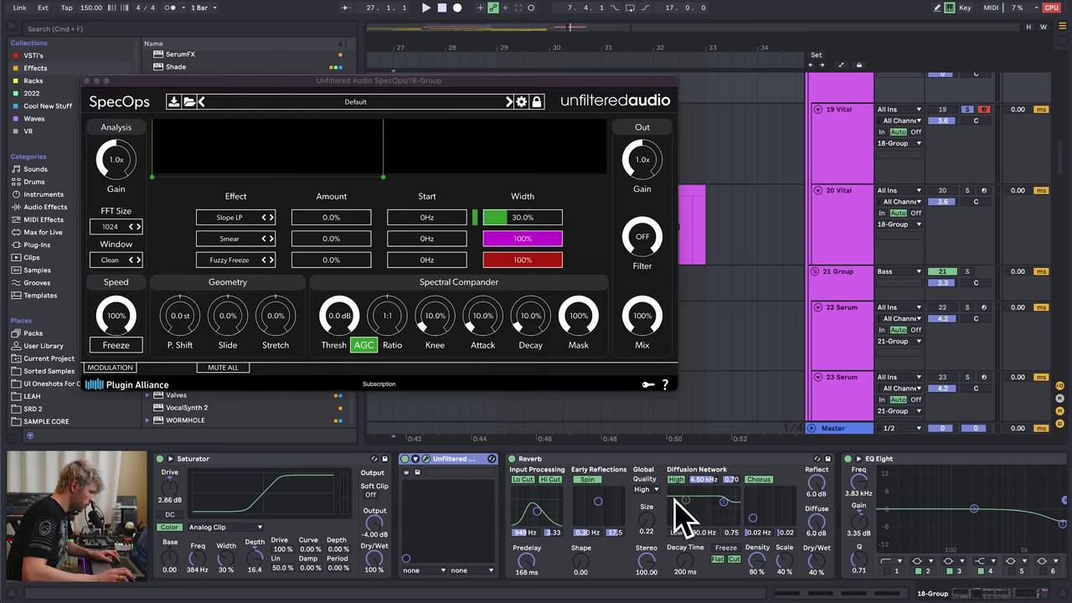
- Adjust the ratio of SpecOps' Spectral Compander, audition the bass from bar 27 and hide the plug-in window
left_click_drag(384, 318, 339, 408)
key("space")
key("space")
key("space")
key("space")
key("super+alt+p")
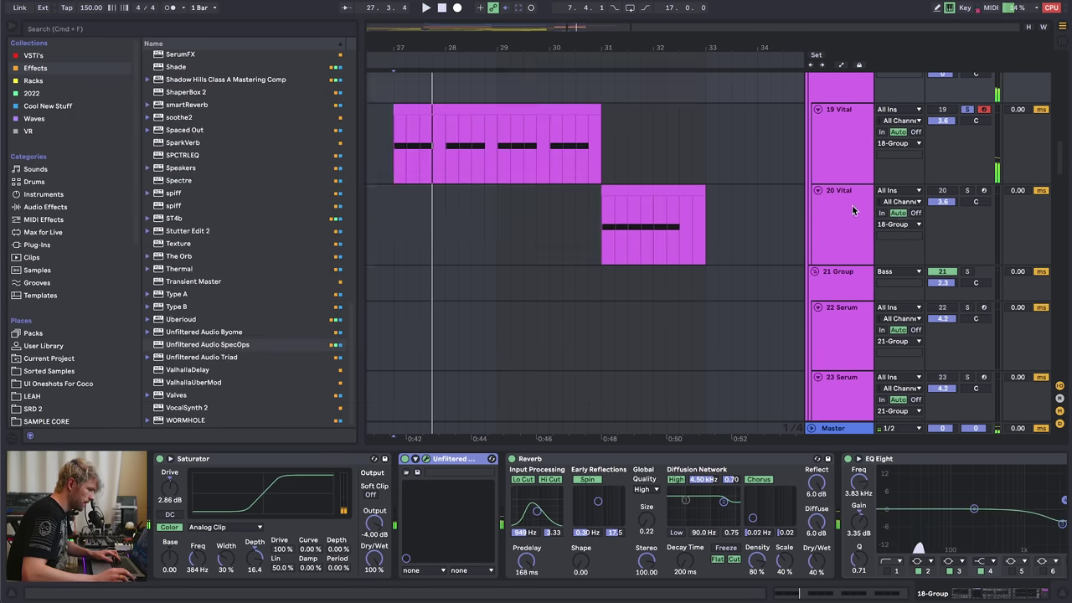
- Review the BS Glonk effects in track 19's Vital and add an LFO curve point so it falls to zero at about 60% of its length
left_click(850, 110)
left_click(181, 459)
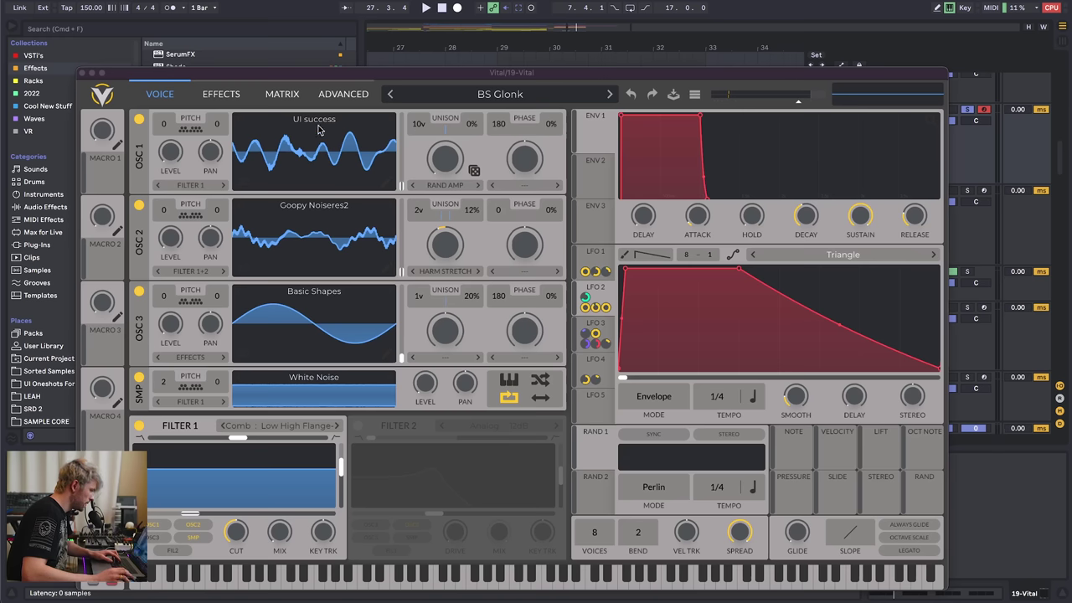
left_click(222, 94)
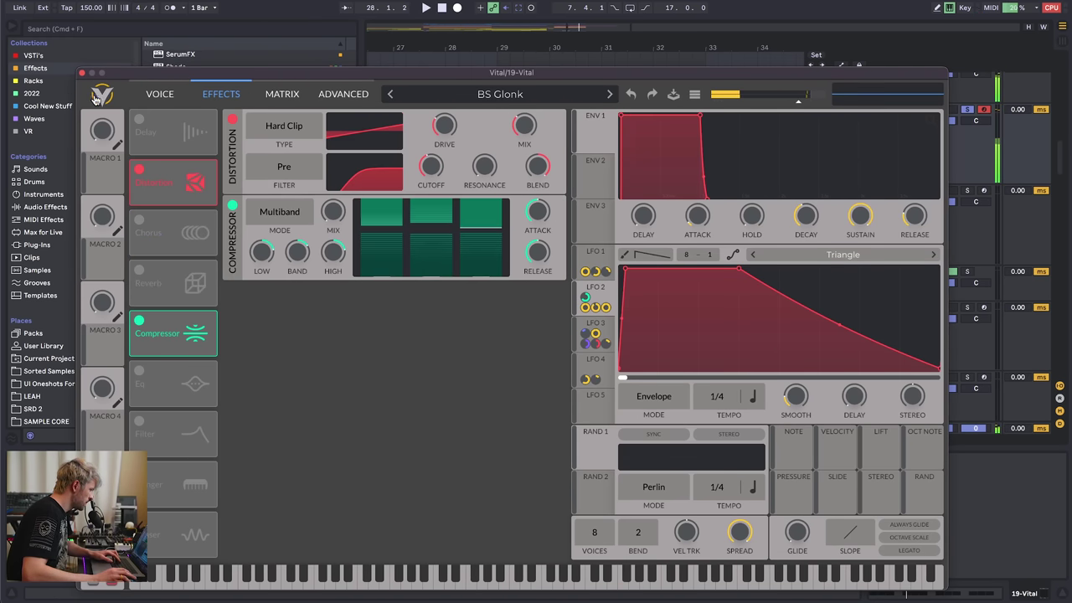
left_click(83, 74)
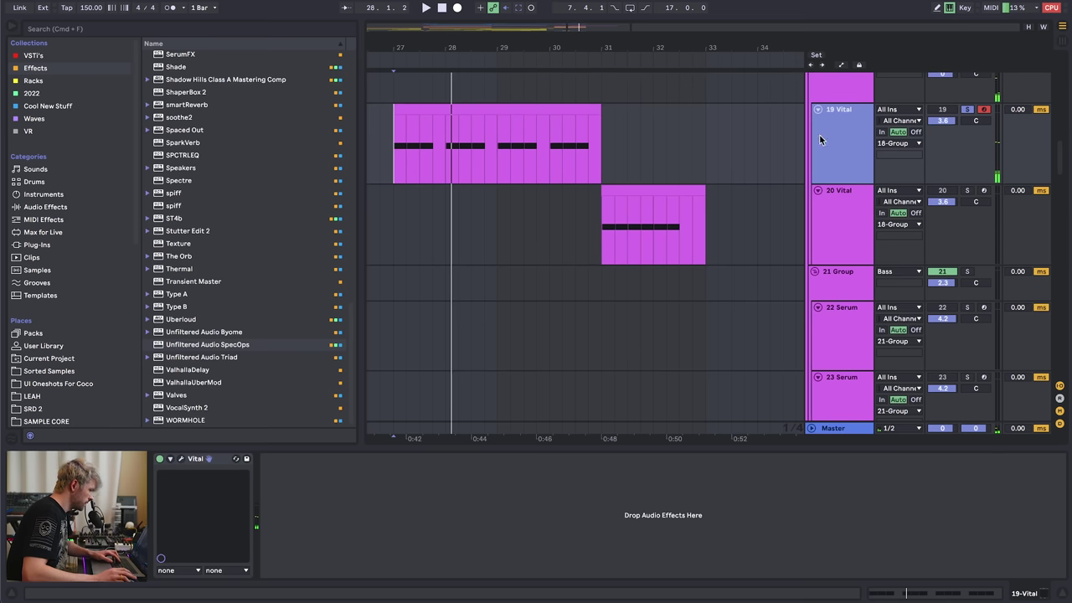
left_click(182, 459)
left_click(178, 95)
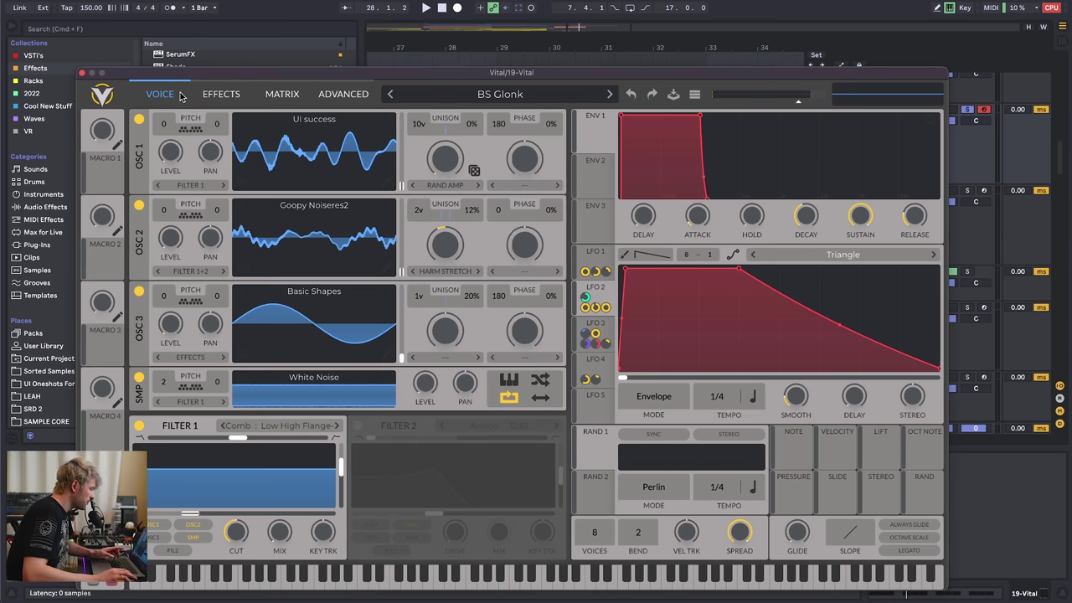
double_click(880, 360)
left_click_drag(880, 359, 799, 382)
key("space")
left_click(82, 75)
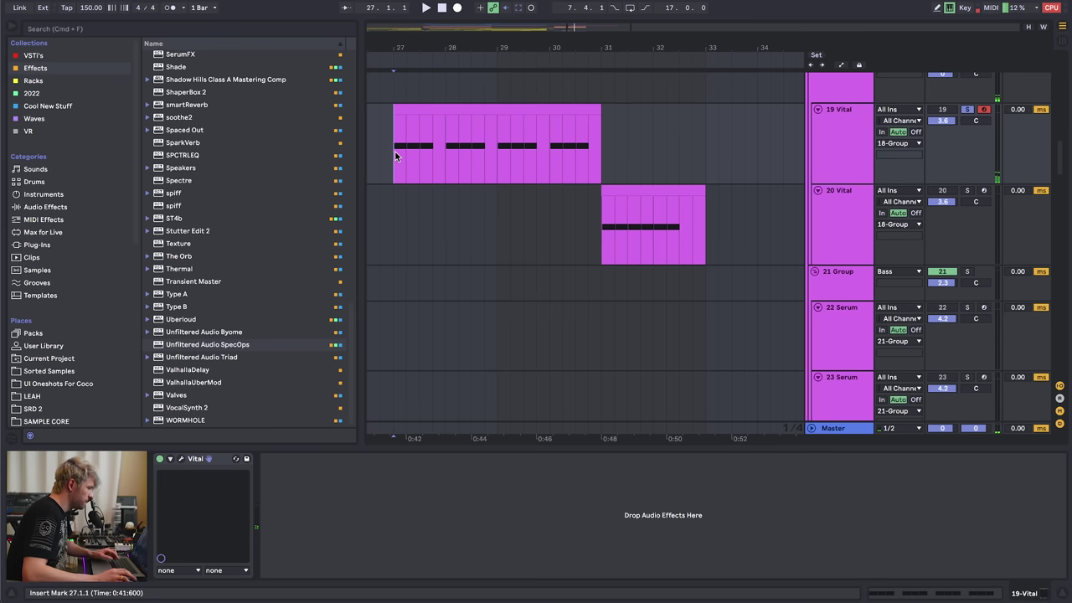
- Adjust OSC 3's level in track 19's Vital and set its LFO 2 modulation amount to 0.893 while auditioning
left_click(837, 134)
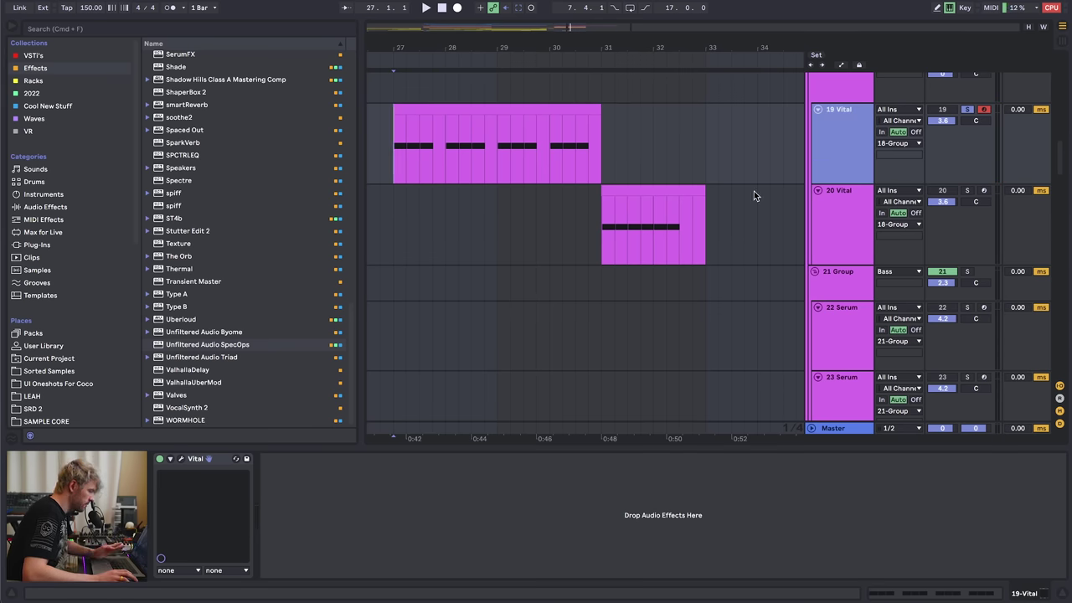
left_click(180, 459)
left_click_drag(175, 324, 194, 250)
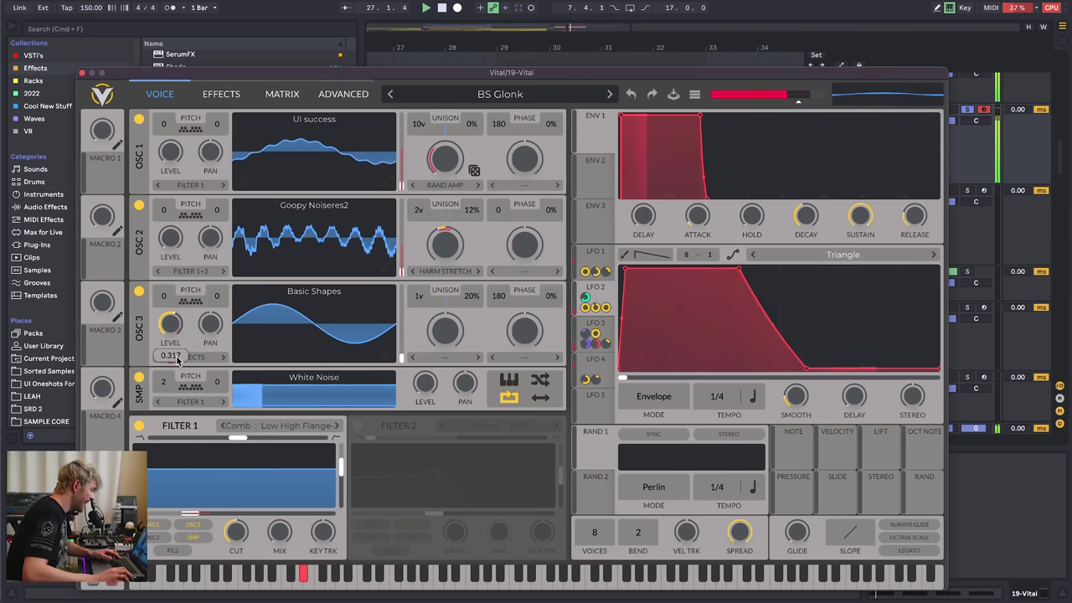
mouse_move(170, 356)
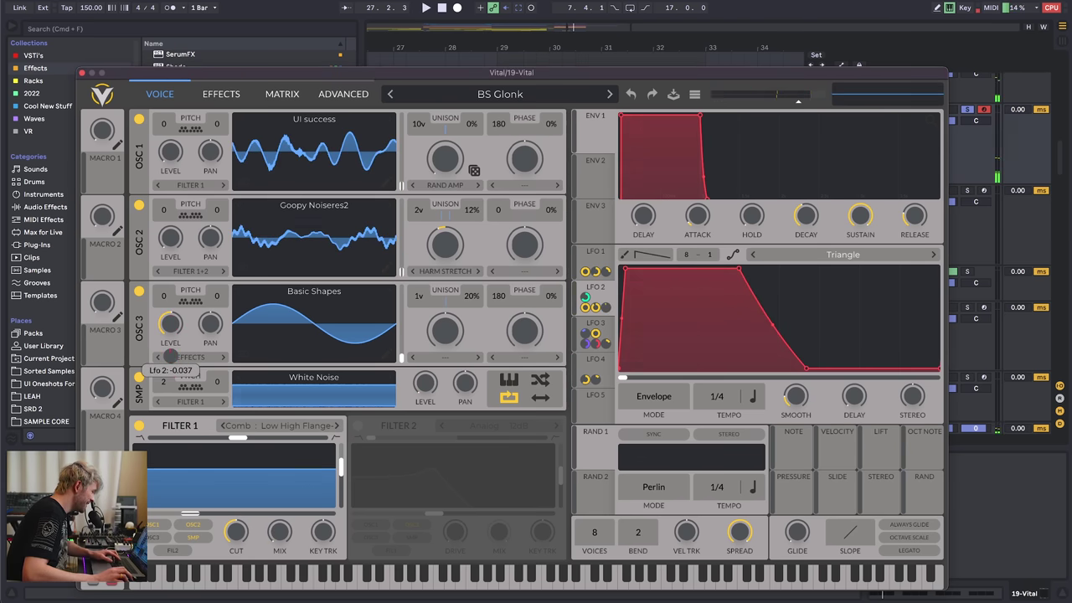
left_click_drag(173, 337, 178, 327)
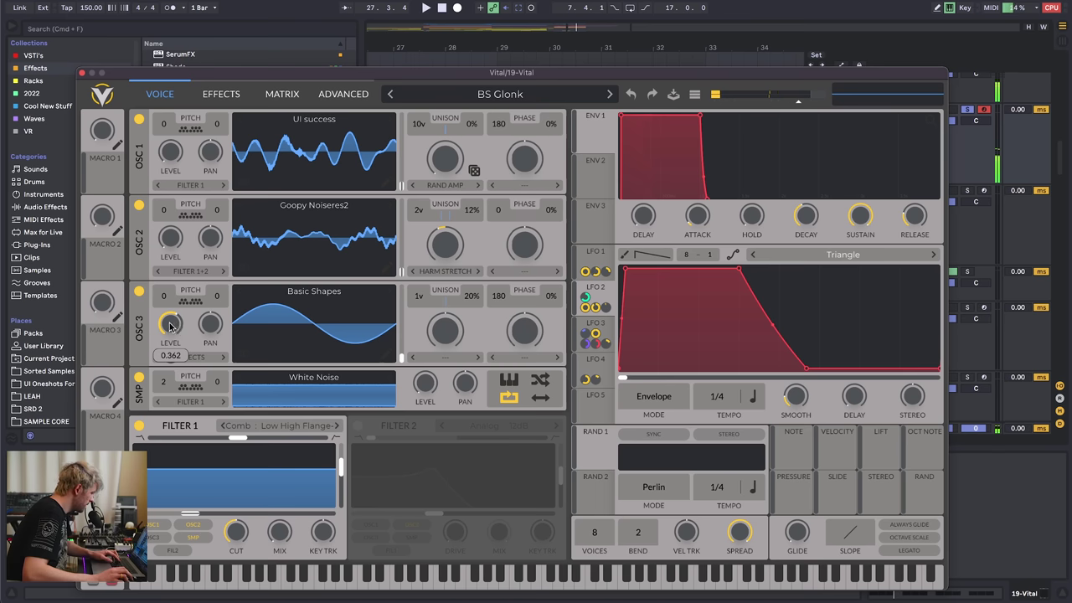
mouse_move(170, 356)
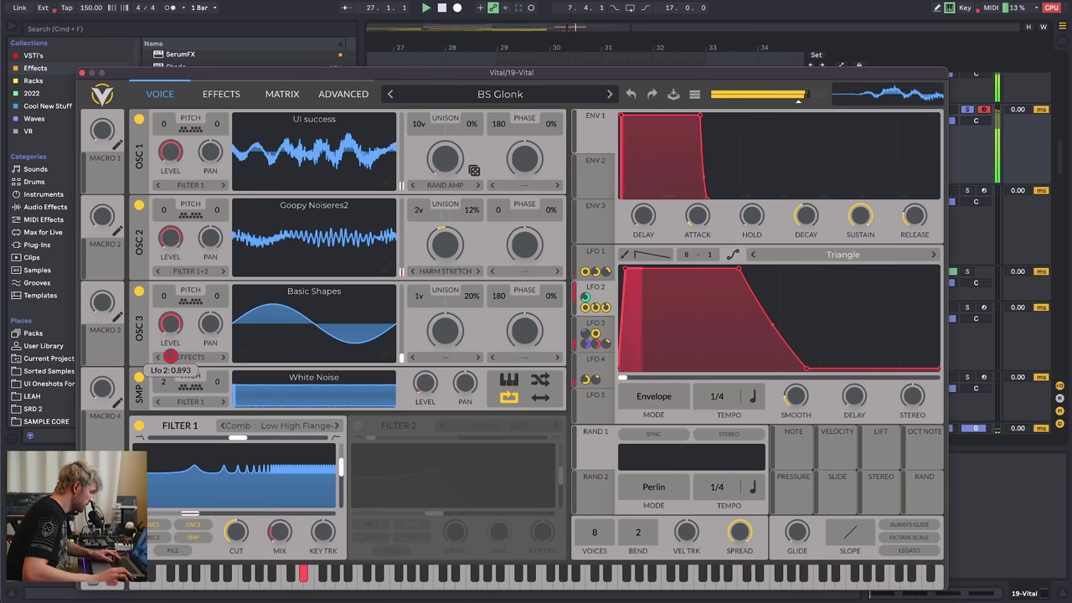
left_click(139, 425)
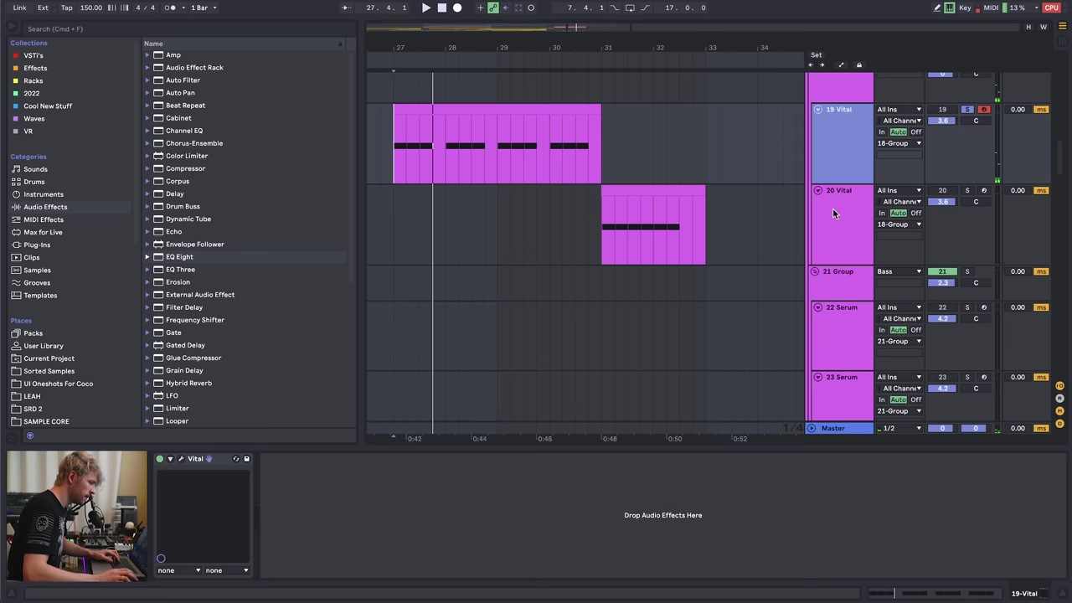
- Insert a new MIDI track below 17 Serum and load SUB.adg from the User Library onto it
scroll(833, 207, "up", 3)
left_click(839, 159)
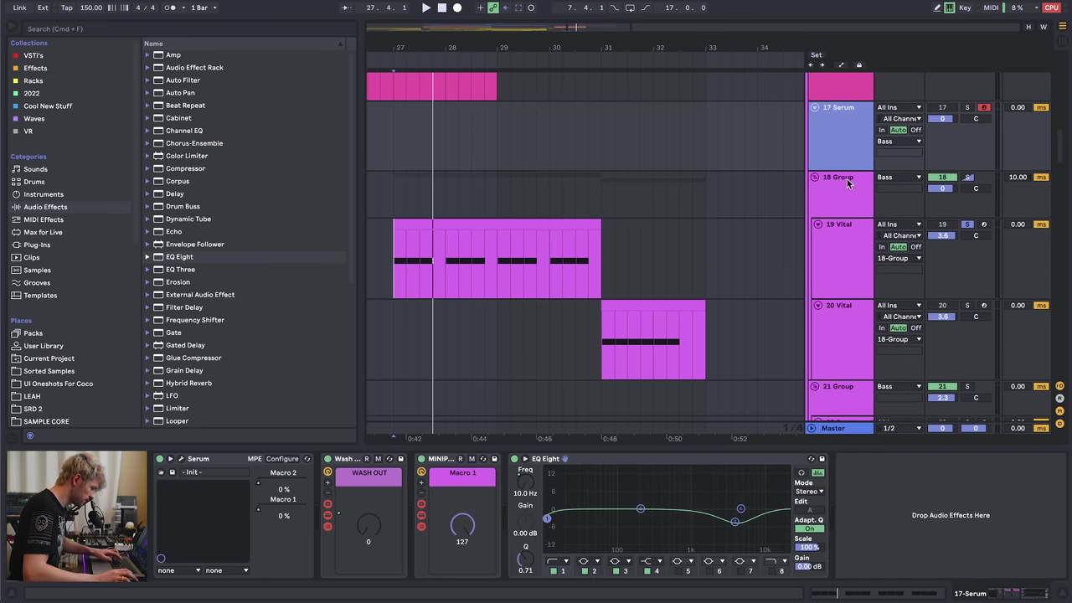
key("super+shift+t")
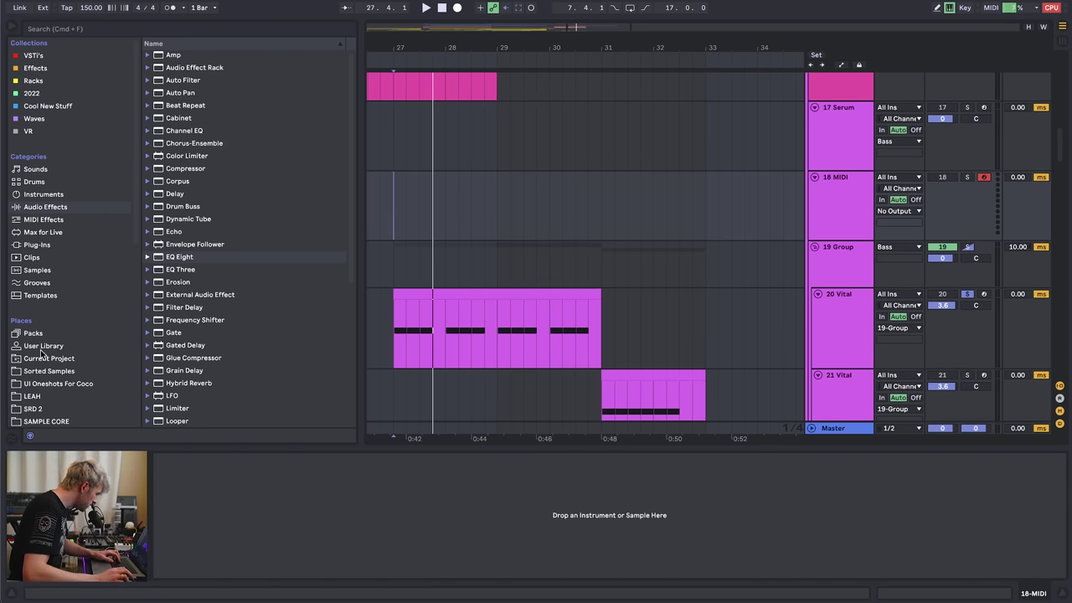
left_click(40, 350)
left_click_drag(353, 71, 352, 368)
- Copy the bar 27-31 clip from the first Vital track onto the SUB track and audition it
left_click(454, 293)
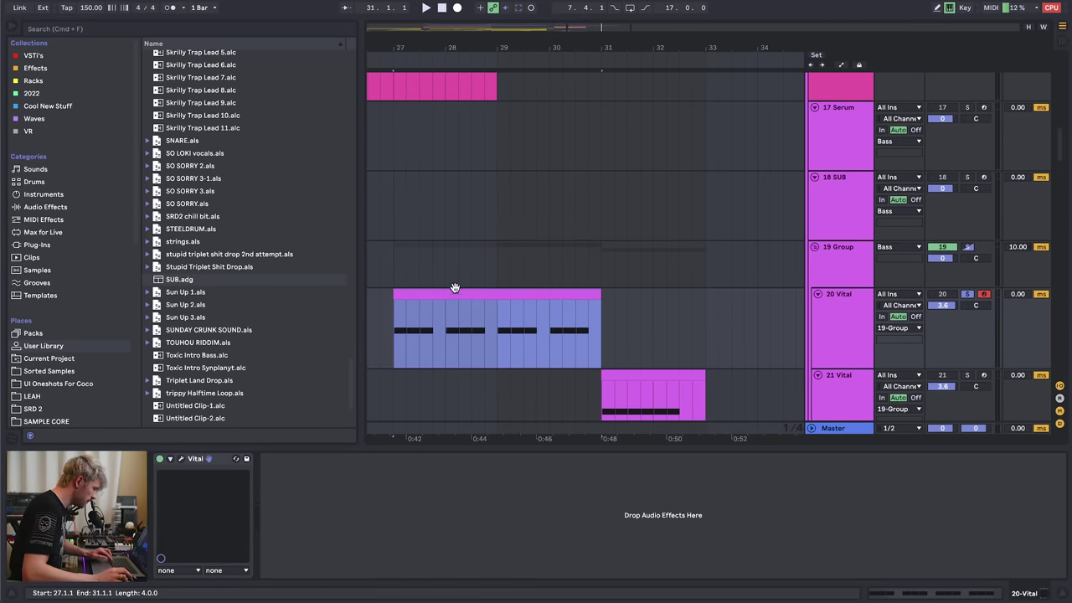
left_click_drag(455, 288, 457, 178)
key("space")
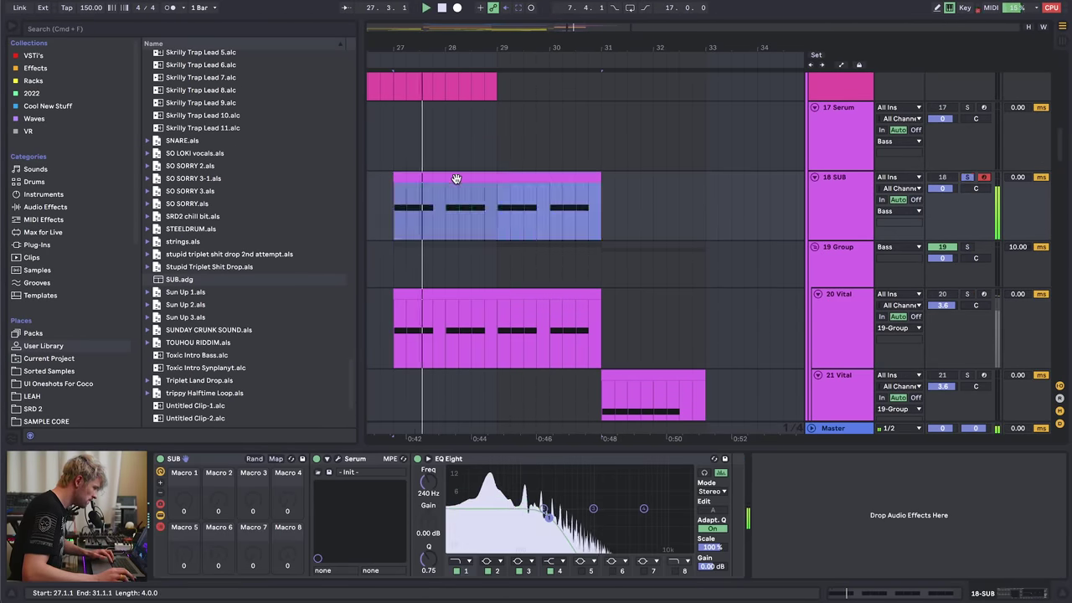
- Shorten all the D#0 notes slightly in the SUB track's clip
double_click(456, 178)
key("space")
left_click_drag(461, 355, 1013, 566)
key("shift+Left")
key("space")
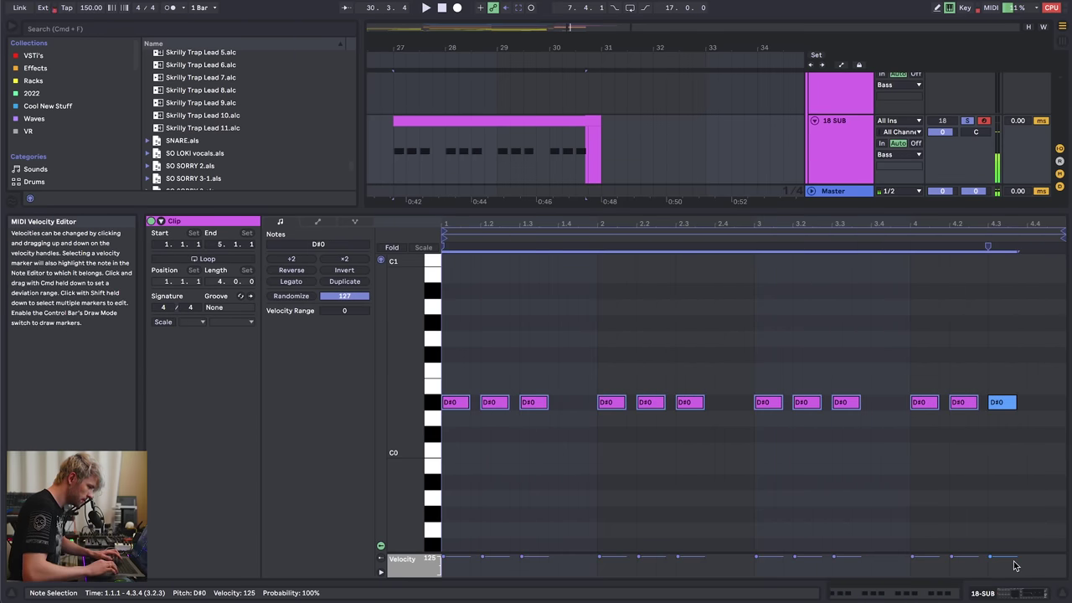
- Unsolo the SUB track and raise its volume to 4.4 while auditioning it against the Vital group
key("space")
left_click(968, 121)
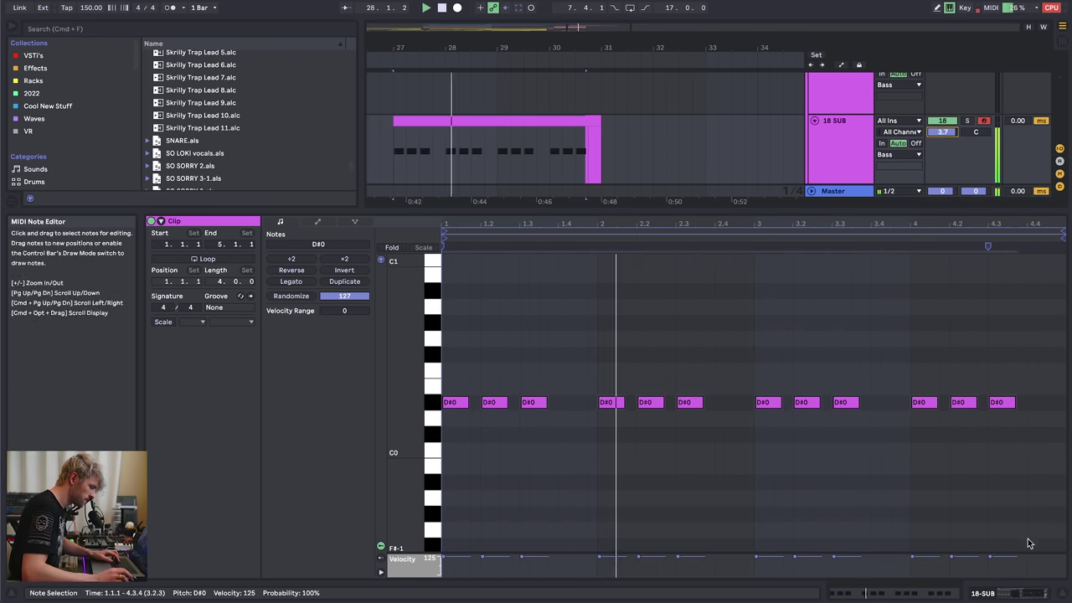
key("shift+Tab")
left_click(848, 427)
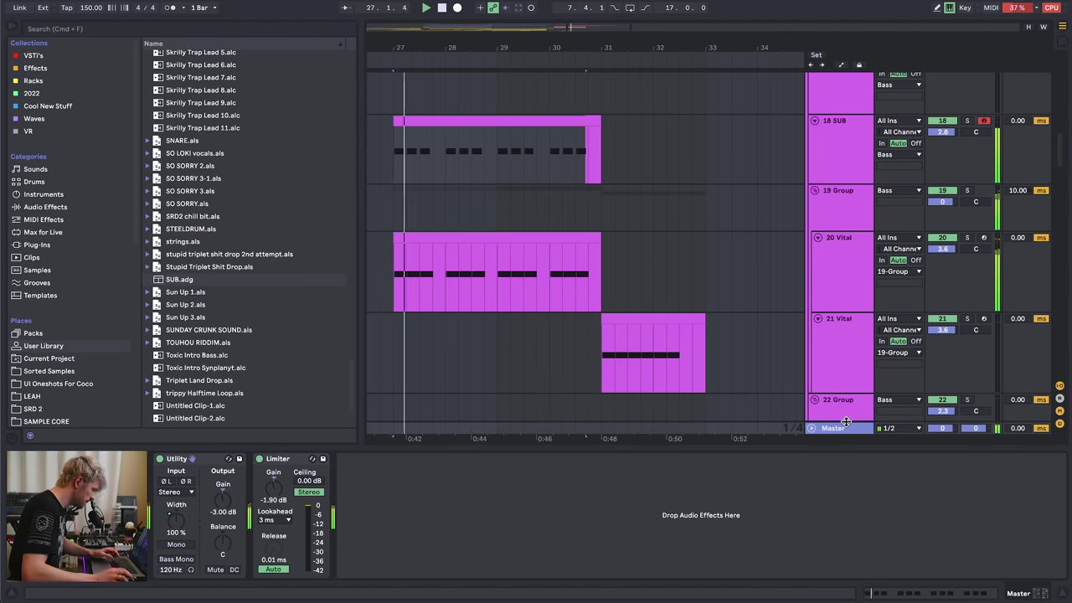
key("space")
left_click_drag(940, 132, 940, 123)
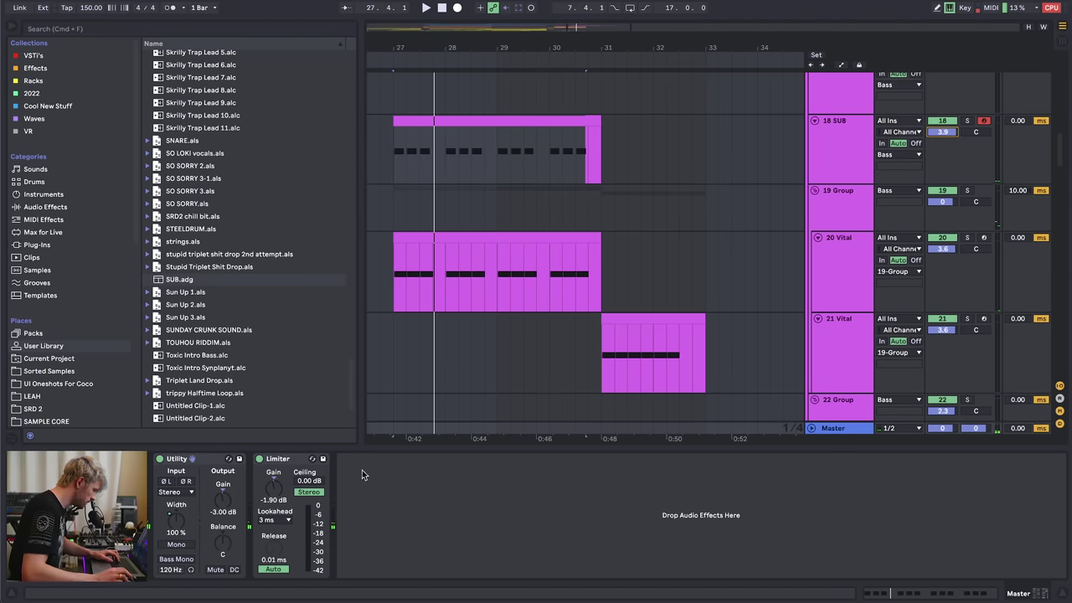
- Retune the Vital group's Reverb to input filter 4.32 kHz, predelay 30.0 ms, decay 275 ms and dry/wet 11% in solo, and save the set
left_click(837, 263)
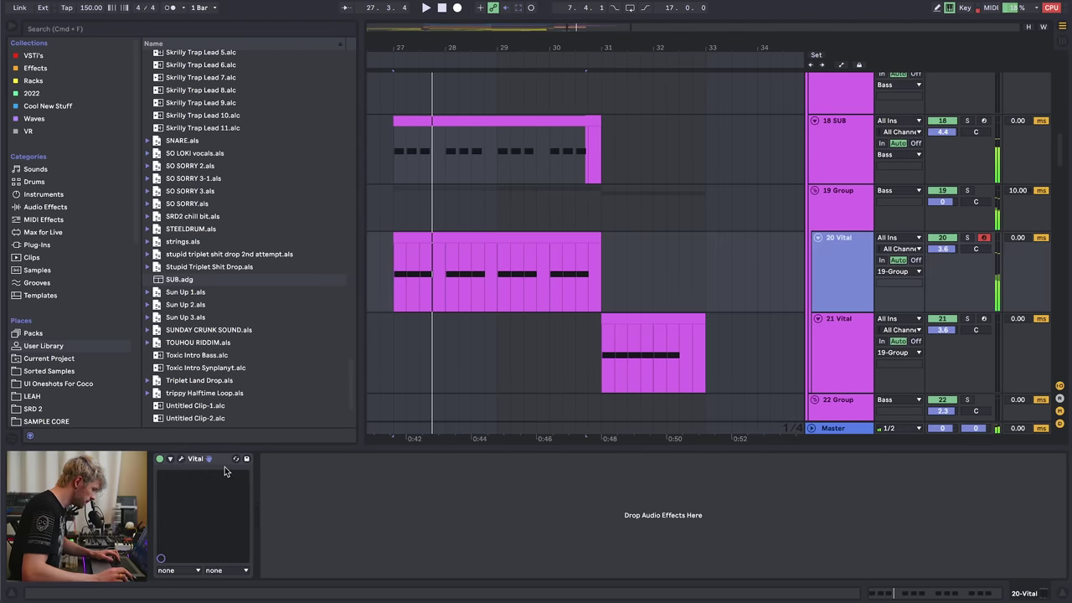
left_click(843, 218)
left_click_drag(996, 595, 952, 593)
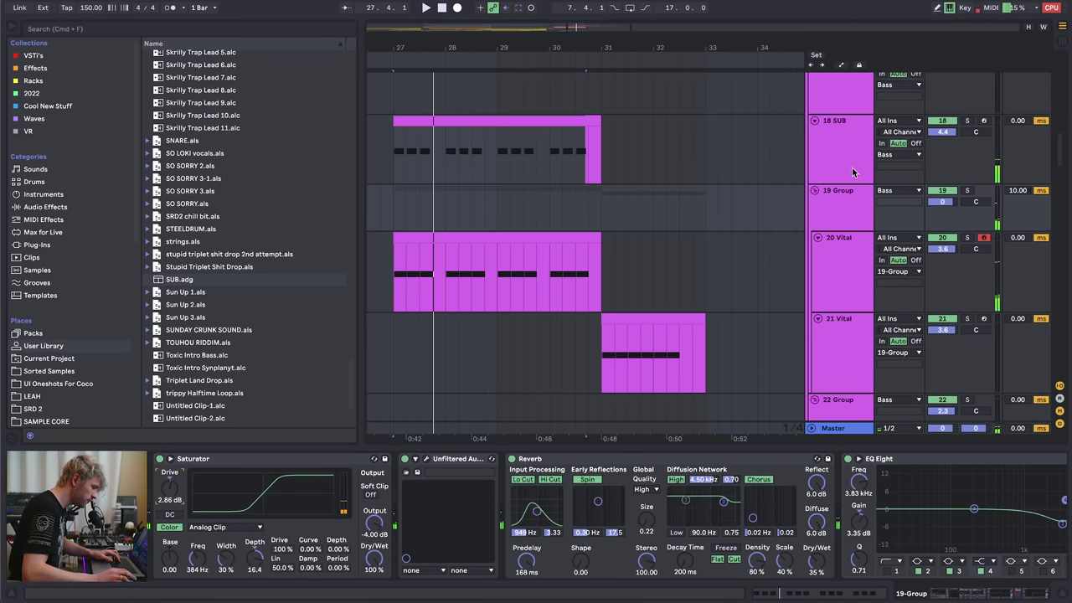
left_click(833, 284)
left_click(838, 200)
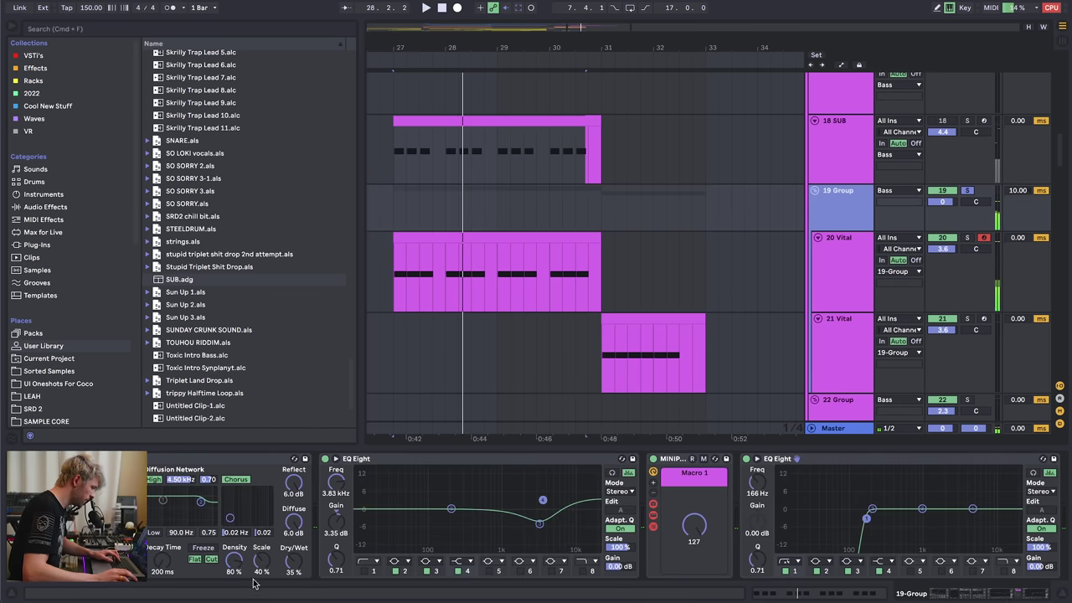
key("space")
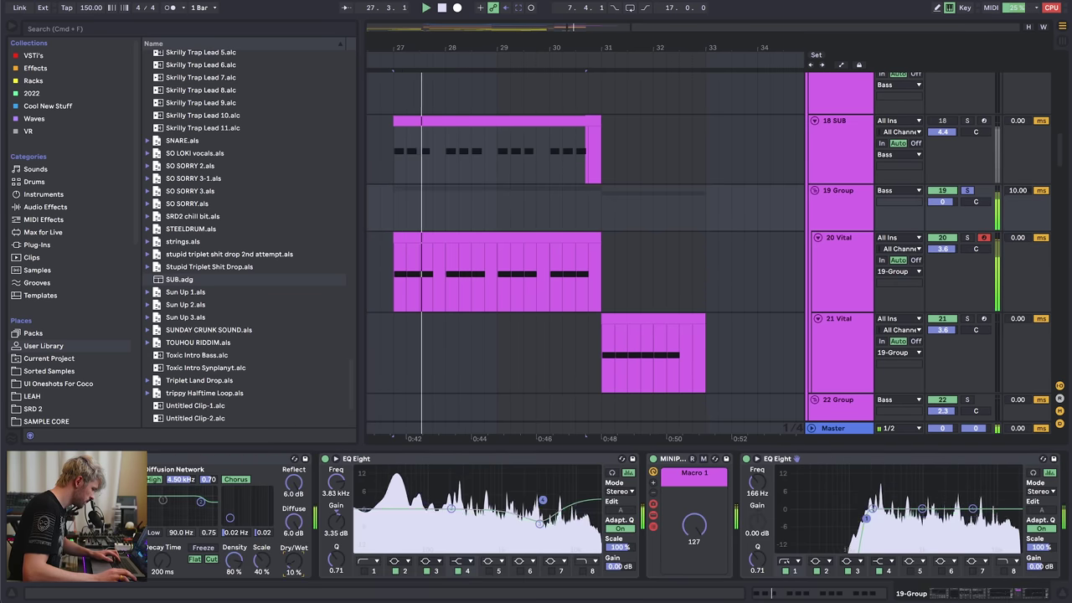
scroll(456, 576, "left", 5)
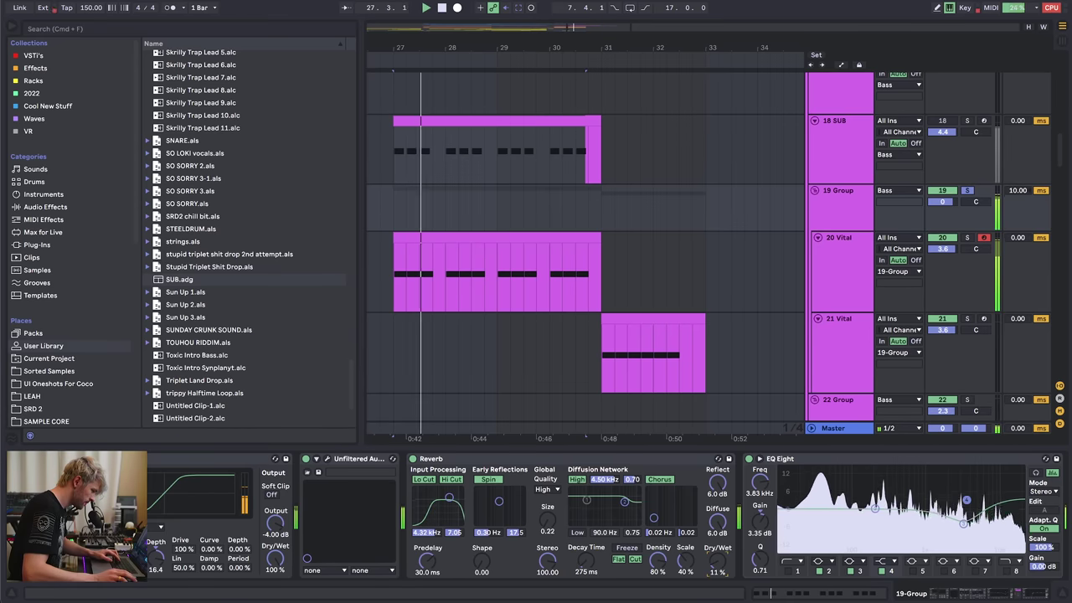
key("space")
key("super+s")
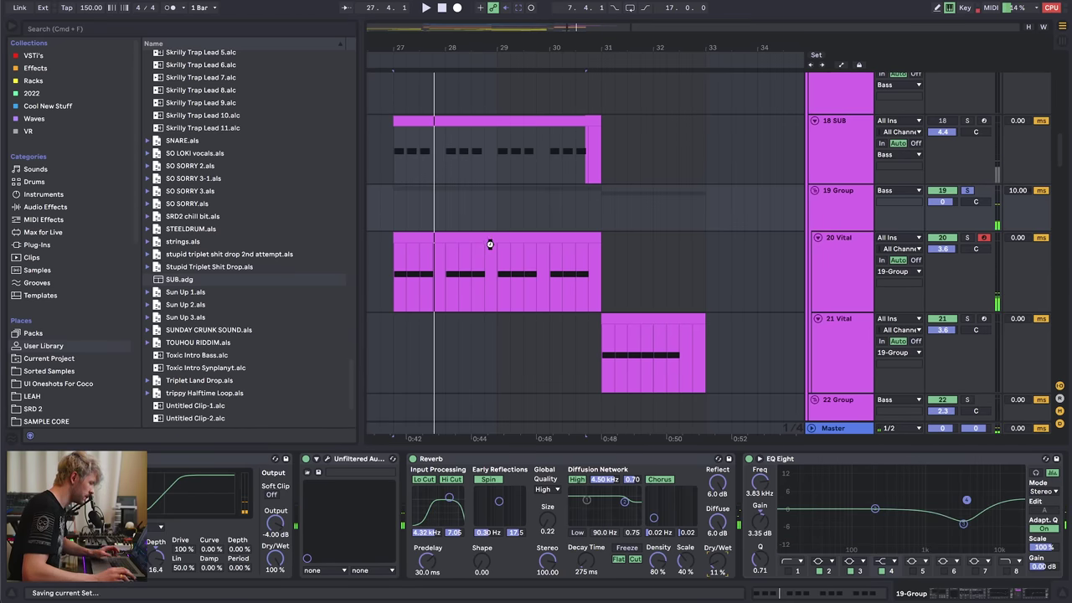
- Unsolo the Vital group, audition from bar 27 and set the SUB track's volume to 4.2
left_click_drag(397, 47, 428, 38)
left_click(421, 216)
left_click(969, 190)
key("space")
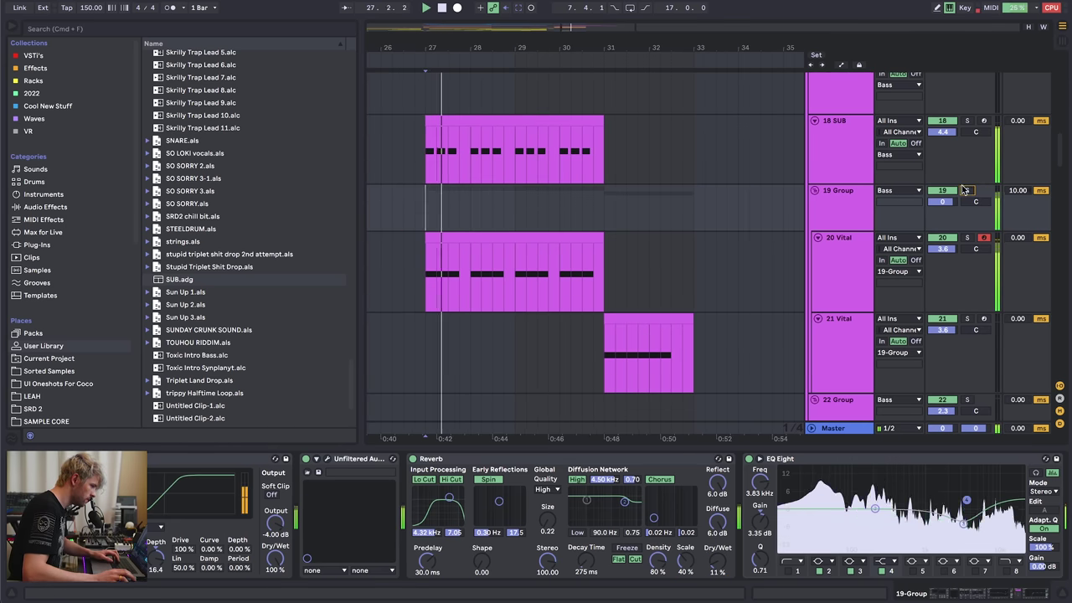
left_click_drag(943, 132, 944, 137)
key("space")
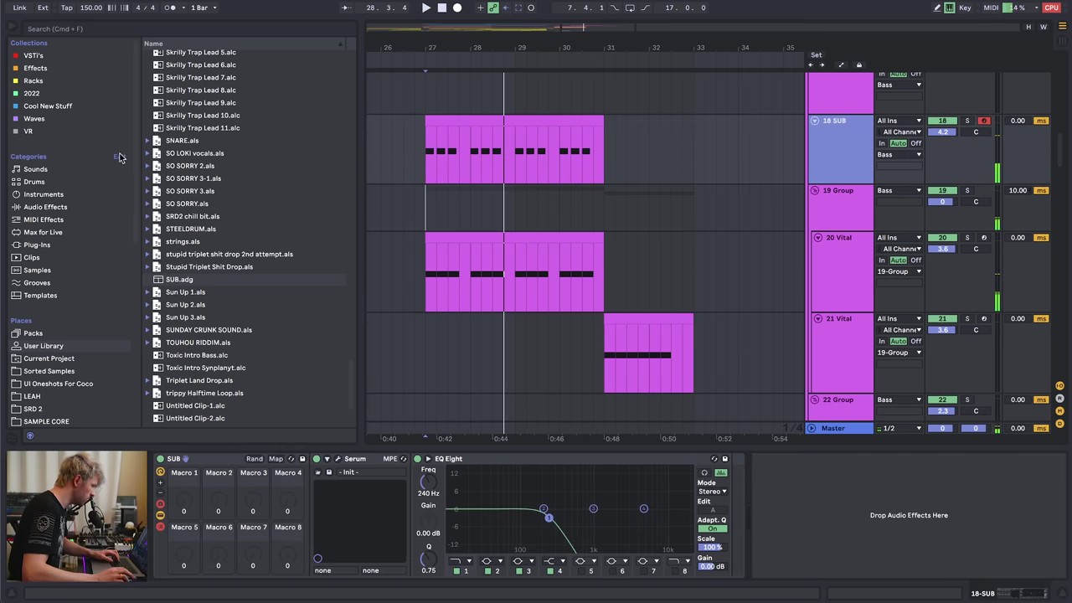
- Load Texture from the Effects collection into the 19 Group chain, between the 3.83 kHz EQ Eight and the MINIP rack
left_click(43, 68)
scroll(220, 294, "up", 5)
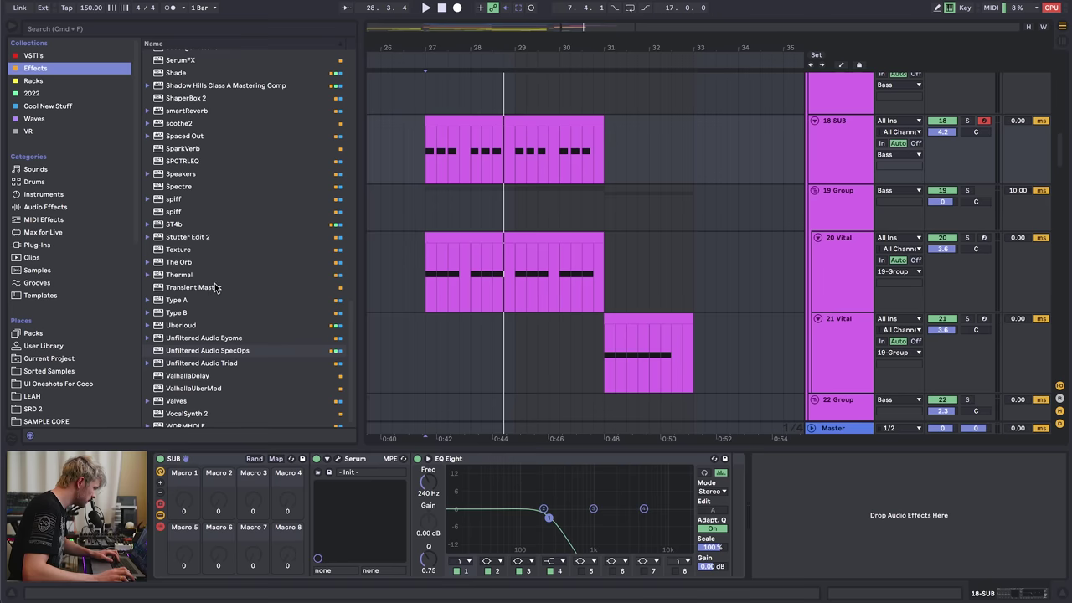
scroll(209, 338, "down", 2)
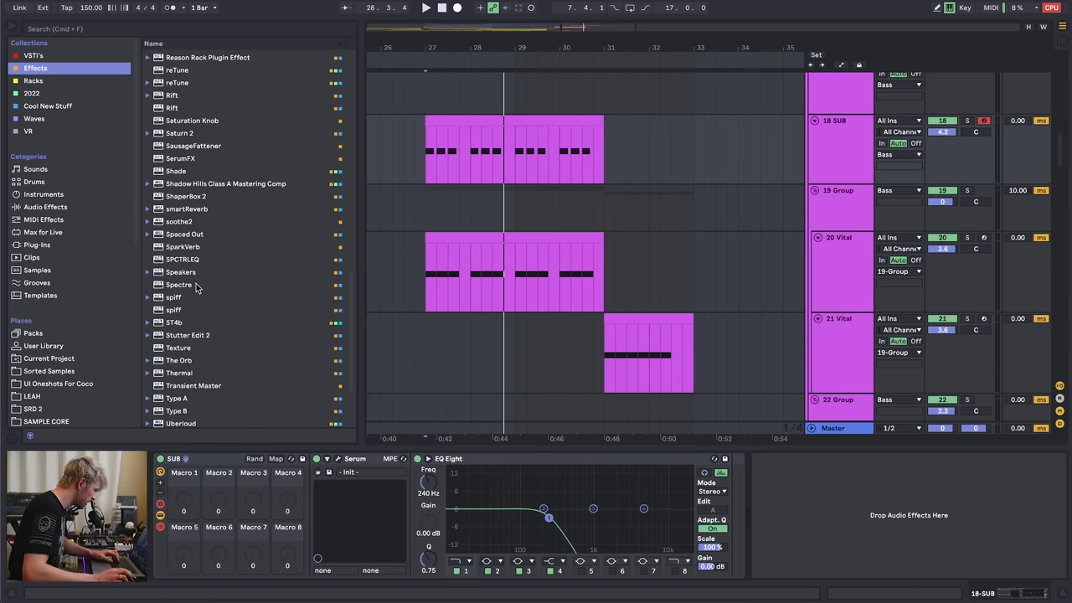
left_click(839, 212)
scroll(201, 360, "down", 2)
left_click(199, 384)
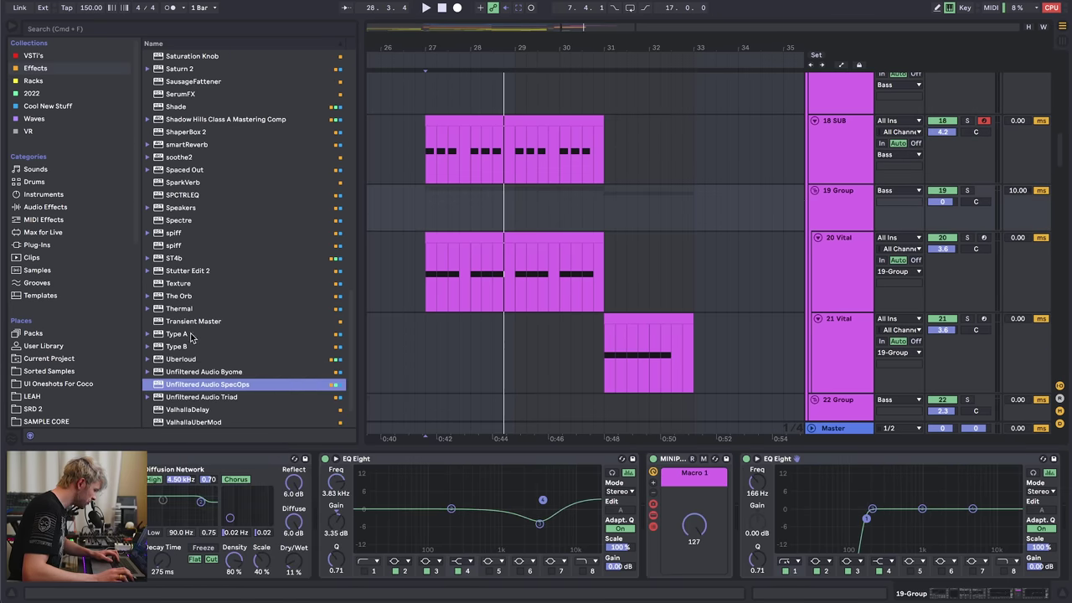
double_click(178, 283)
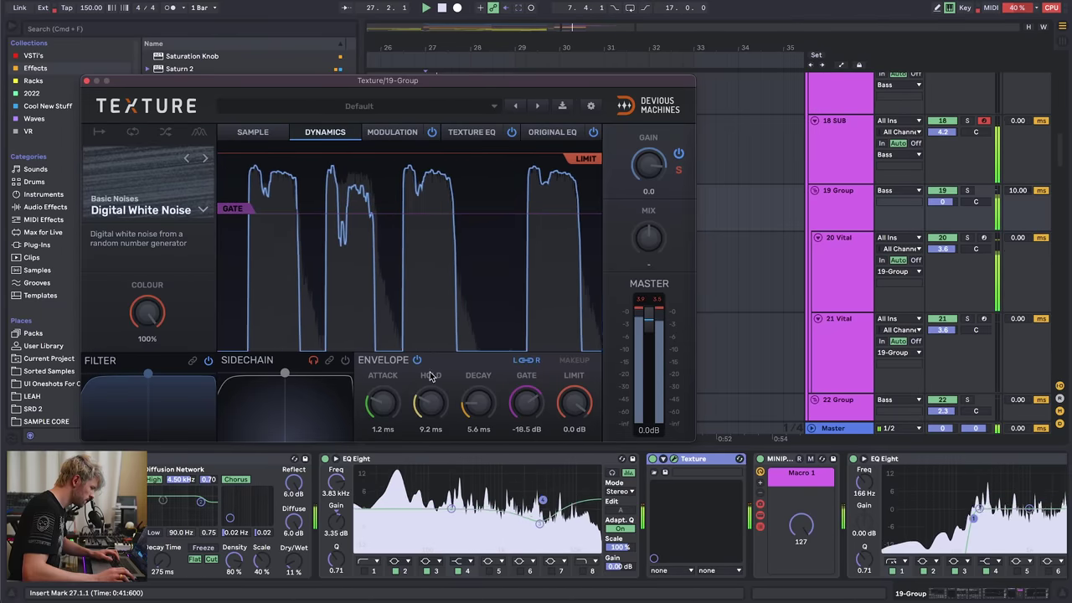
- Shape Texture with 0.10 ms attack, hold off, 1.0 ms decay, -12.5 dB gate, a raised filter, 12.0 gain and a 42 wet mix
left_click_drag(648, 164, 648, 148)
left_click_drag(147, 373, 209, 405)
key("space")
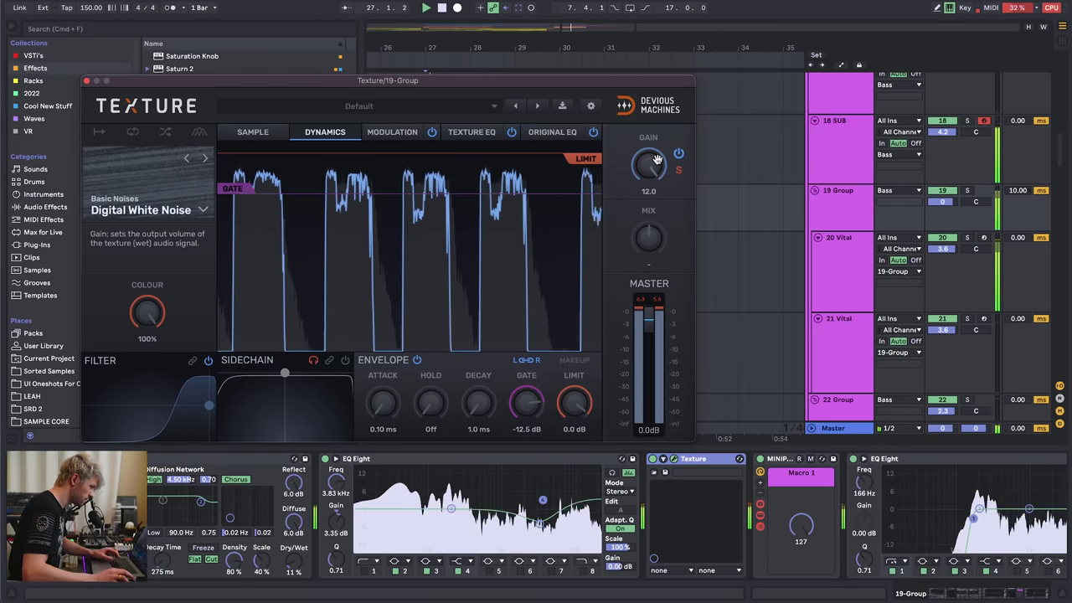
left_click_drag(650, 173, 651, 158)
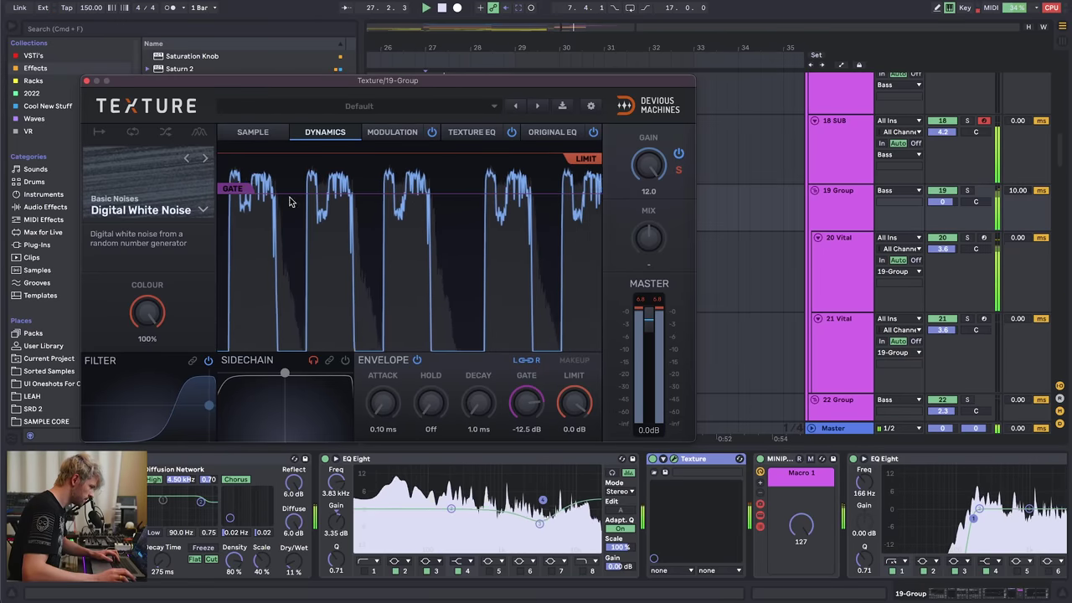
left_click_drag(651, 236, 651, 212)
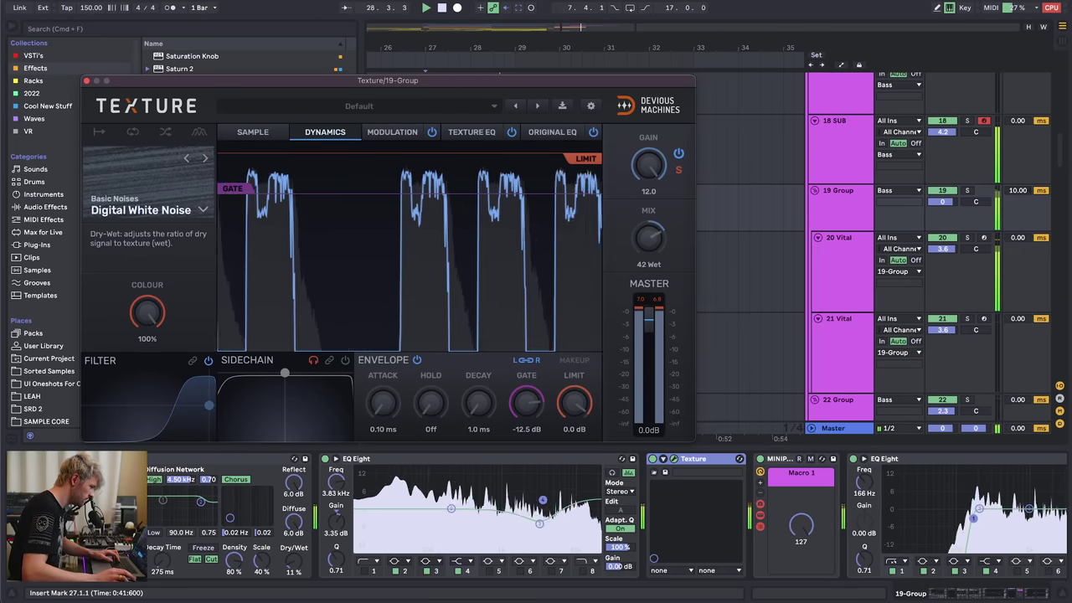
key("space")
left_click(86, 81)
- Boost 4.45 kHz by 2.60 dB in the last EQ Eight of the 19 Group chain while auditioning
left_click_drag(998, 593, 1055, 592)
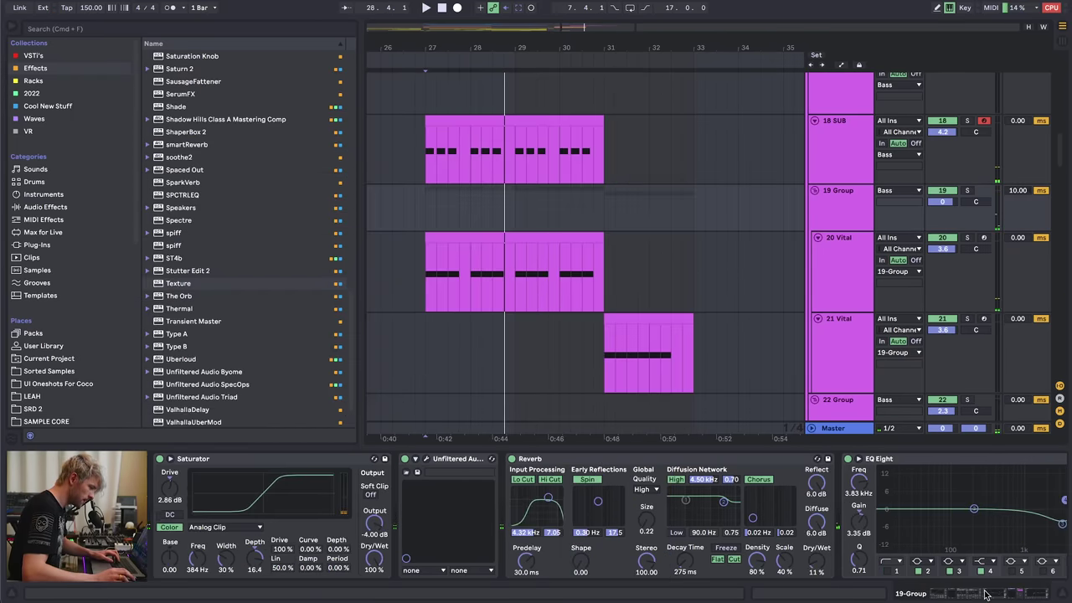
scroll(986, 592, "right", 5)
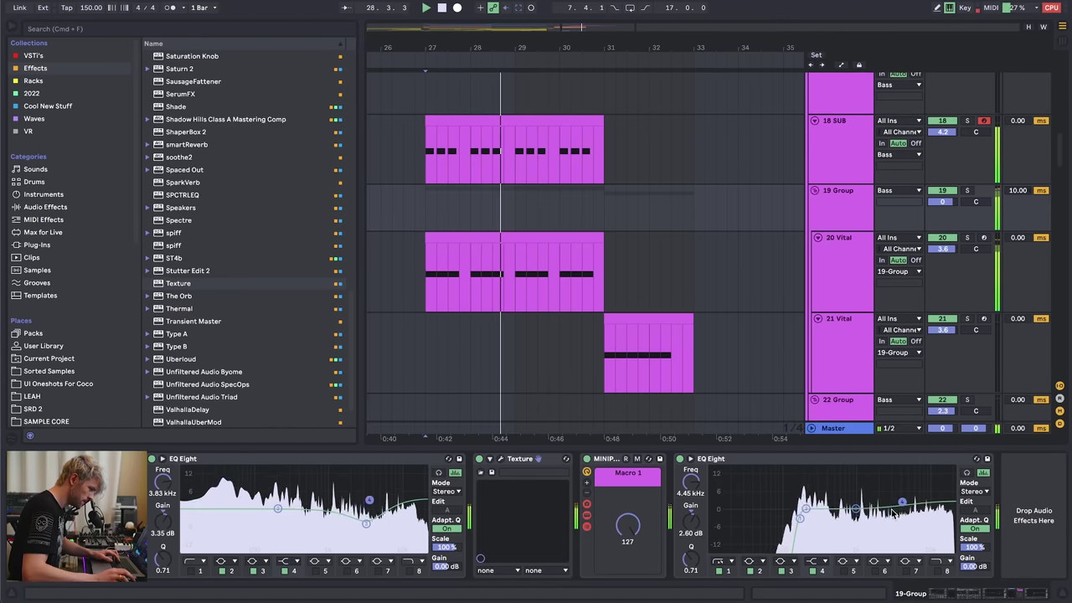
- Try Tube distortion in the SUB track's Serum, adjusting its drive while auditioning
left_click(833, 151)
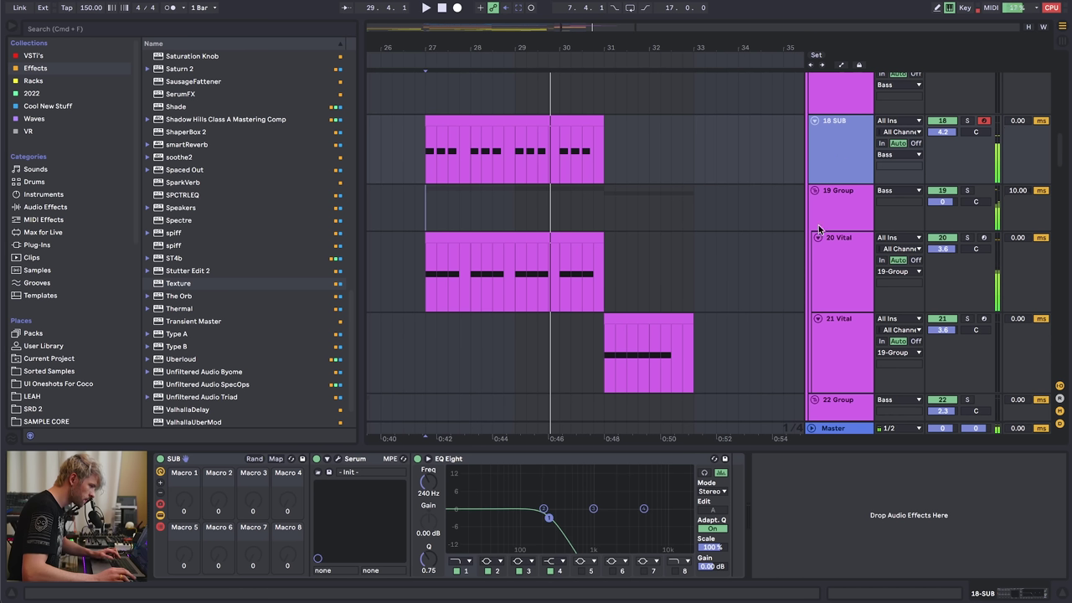
left_click(335, 462)
left_click(243, 107)
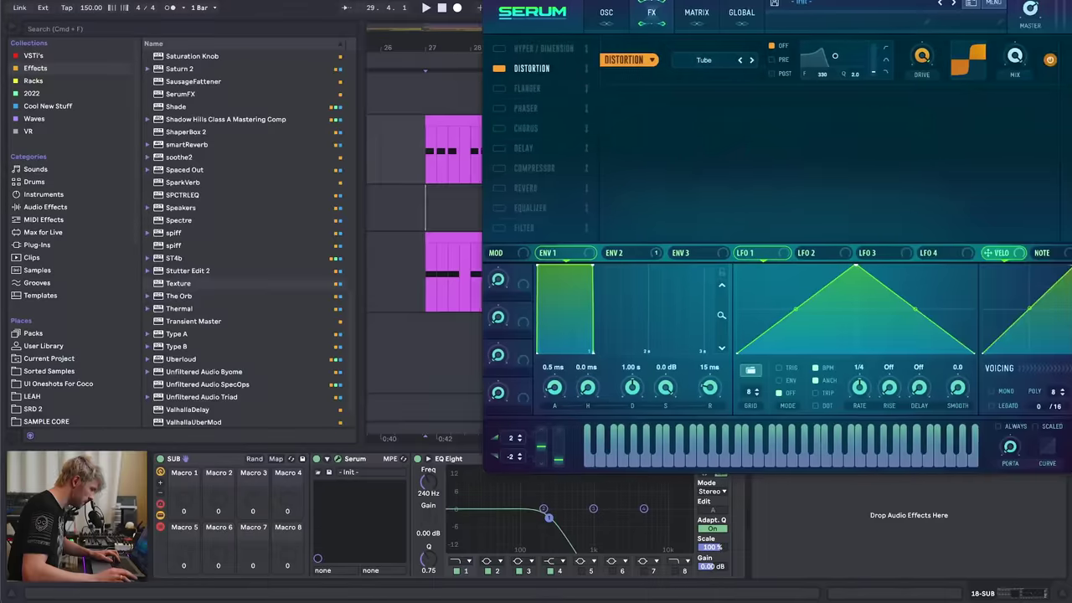
left_click_drag(653, 0, 732, 8)
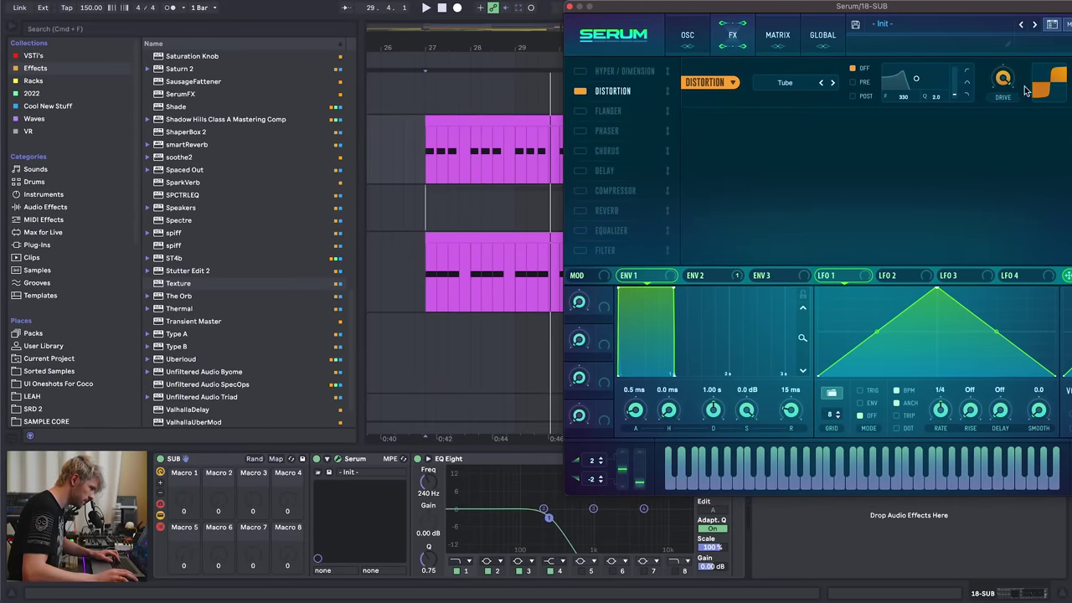
key("space")
left_click_drag(1002, 78, 1003, 116)
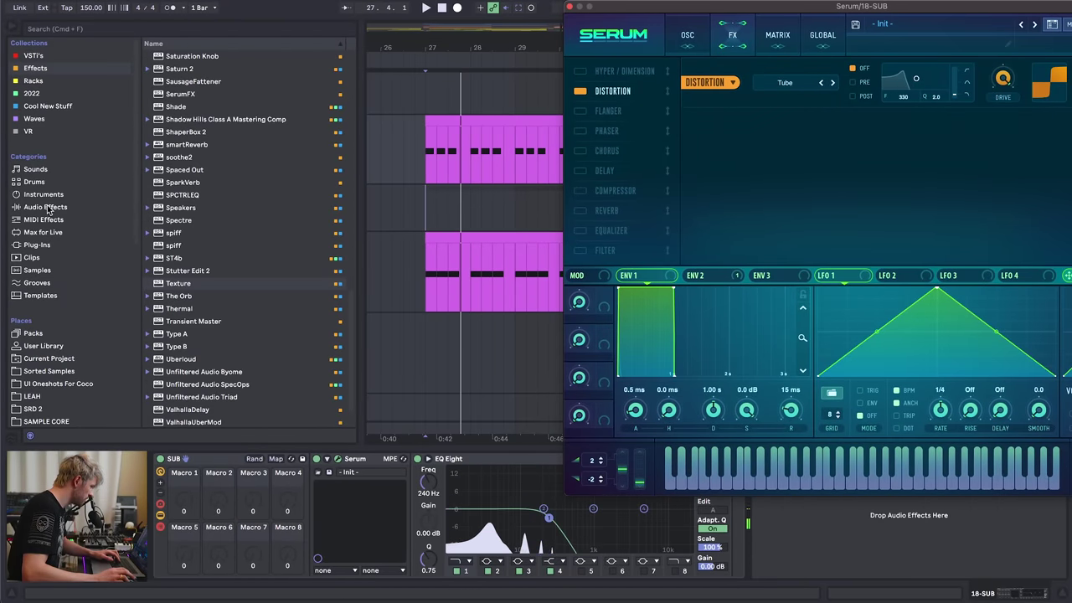
- Insert a Saturator between Serum and EQ Eight on the SUB track, using the Soft Sine curve with 14.9 dB drive
left_click(48, 208)
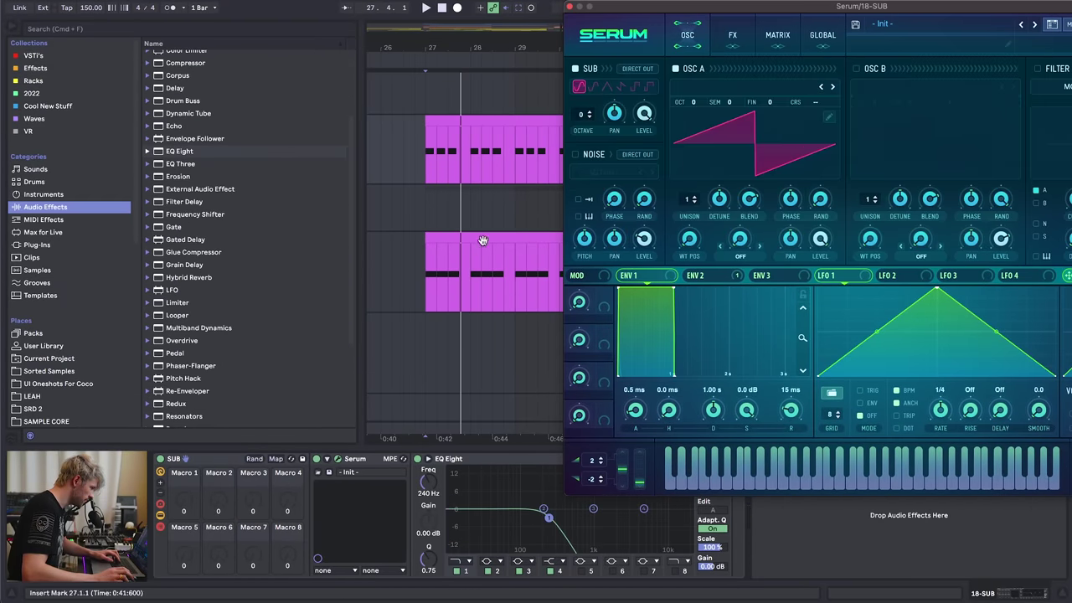
scroll(195, 353, "down", 5)
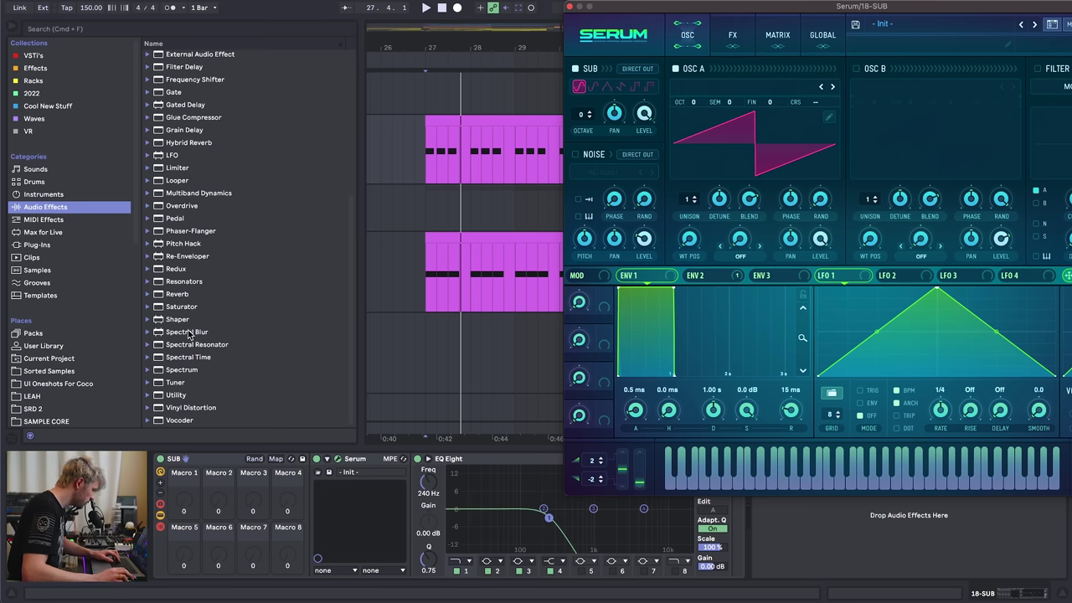
left_click_drag(178, 308, 441, 516)
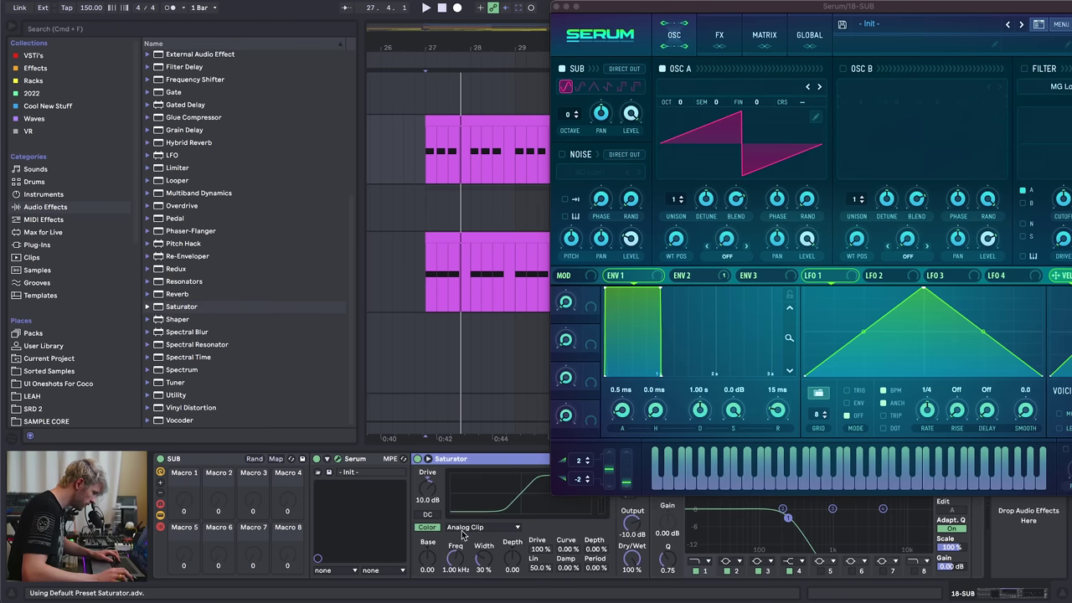
left_click(483, 527)
left_click(469, 479)
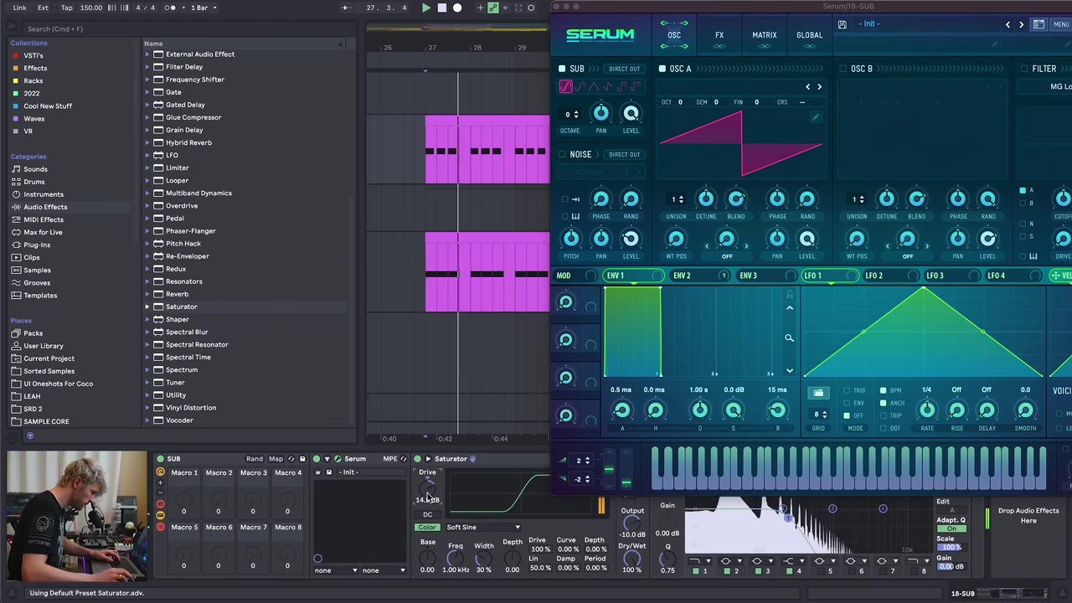
left_click(557, 7)
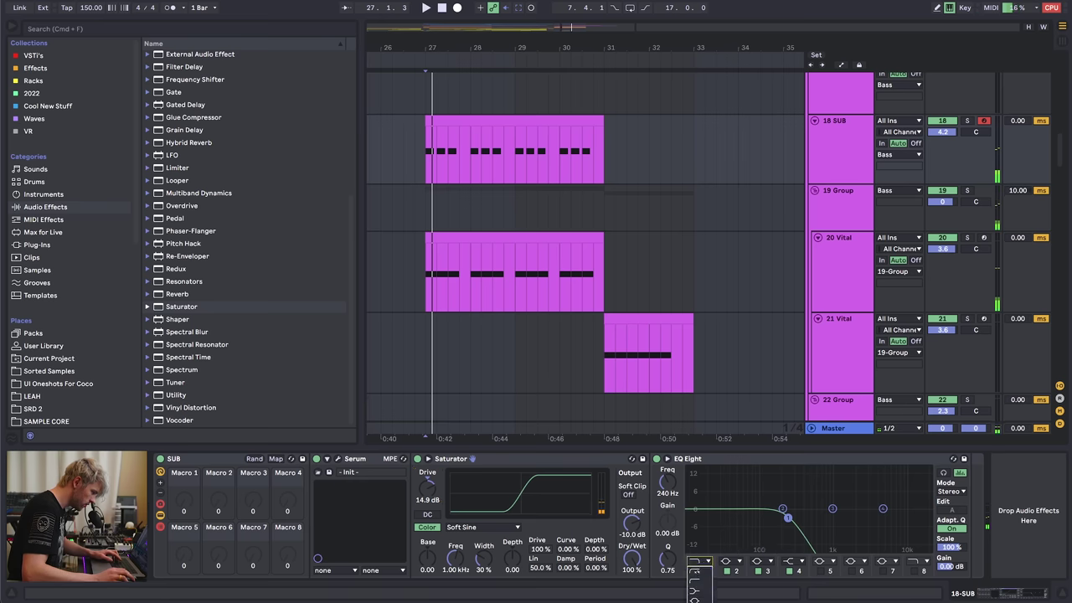
- Change band 1 of the SUB track's EQ Eight to a steeper low-pass at 167 Hz with Q 0.66
left_click(698, 601)
left_click_drag(788, 518, 777, 520)
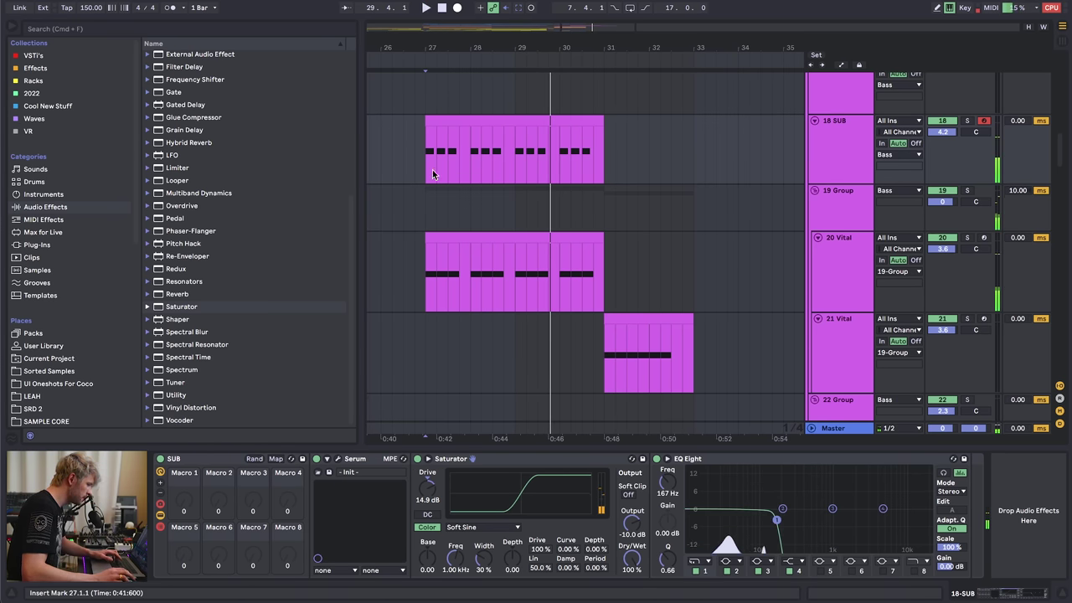
left_click(432, 174)
- Solo the 20 Vital track and reshape the 19 Group's last EQ Eight with a 375 Hz band at -0.37 dB and Q 1.24
left_click(840, 291)
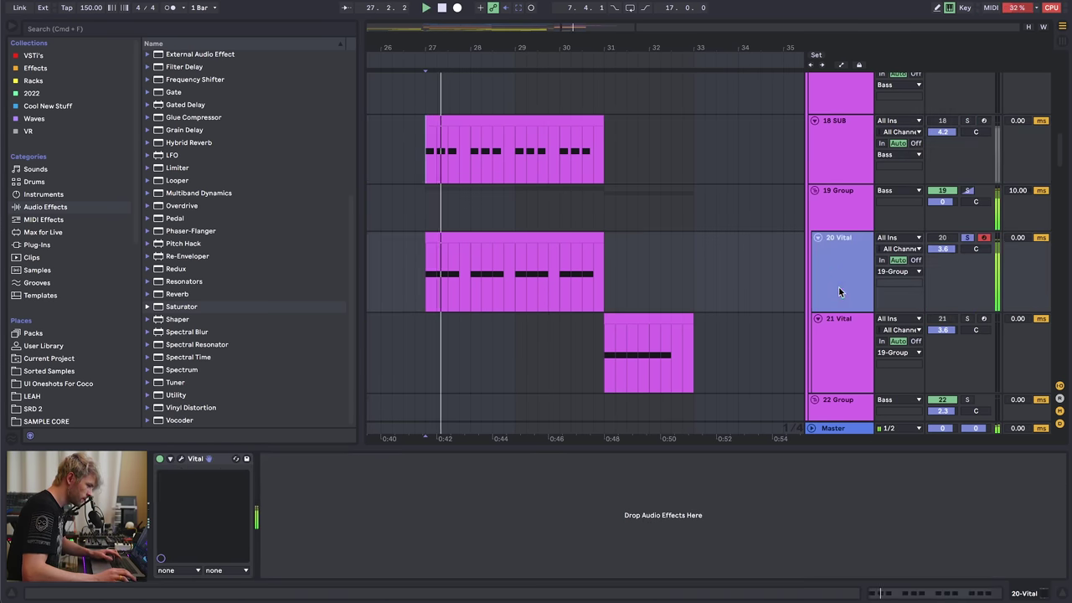
left_click(843, 196)
key("space")
left_click_drag(794, 520, 801, 498)
key("space")
key("space")
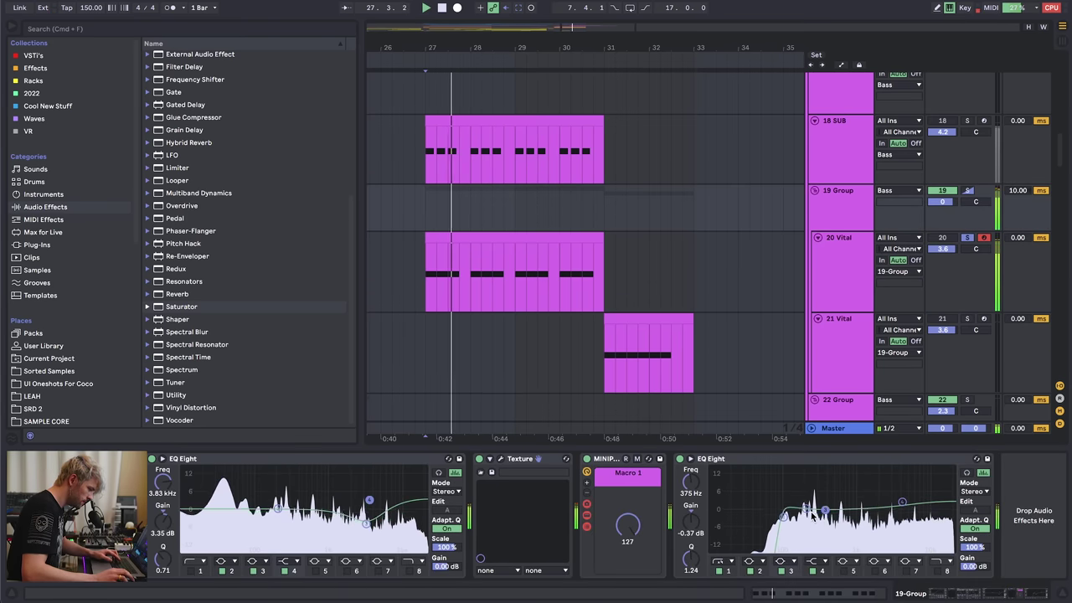
key("space")
- Unsolo the Vital track, adjust the EQ Eight's boost near 182 Hz against the SUB and set its 375 Hz band to 0.62 dB
left_click(969, 239)
key("space")
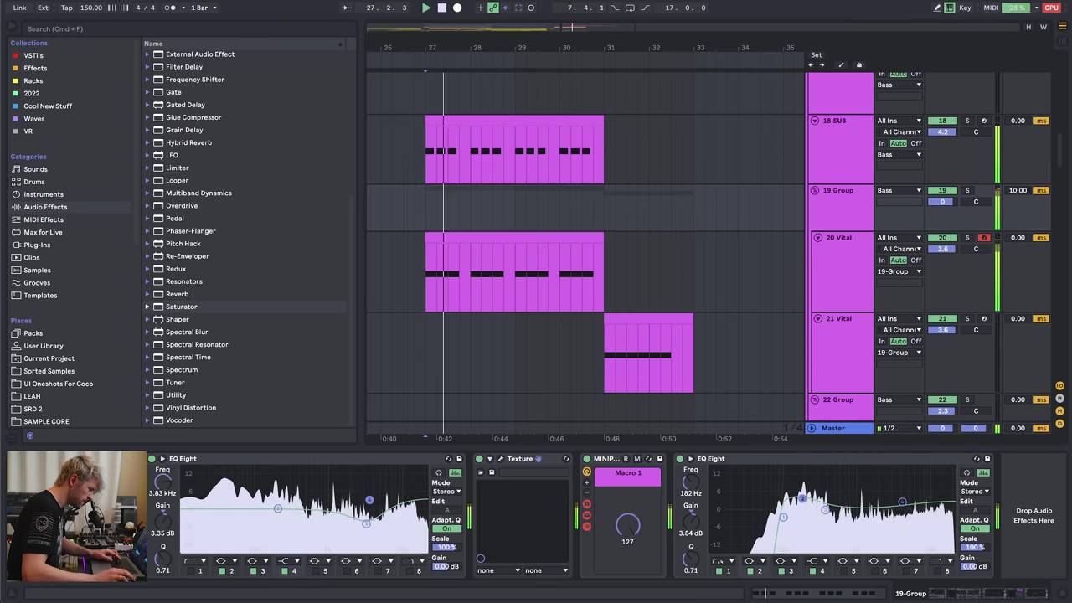
left_click_drag(801, 498, 824, 506)
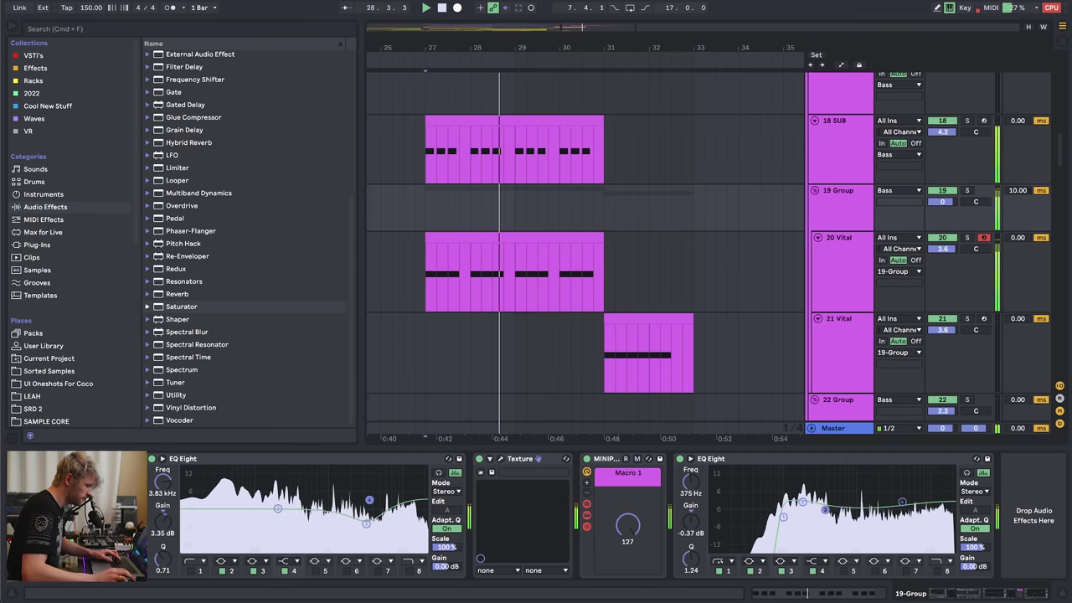
key("space")
- Insert a new audio track below the 21 Vital track, with the insert mark at bar 27
left_click(429, 204)
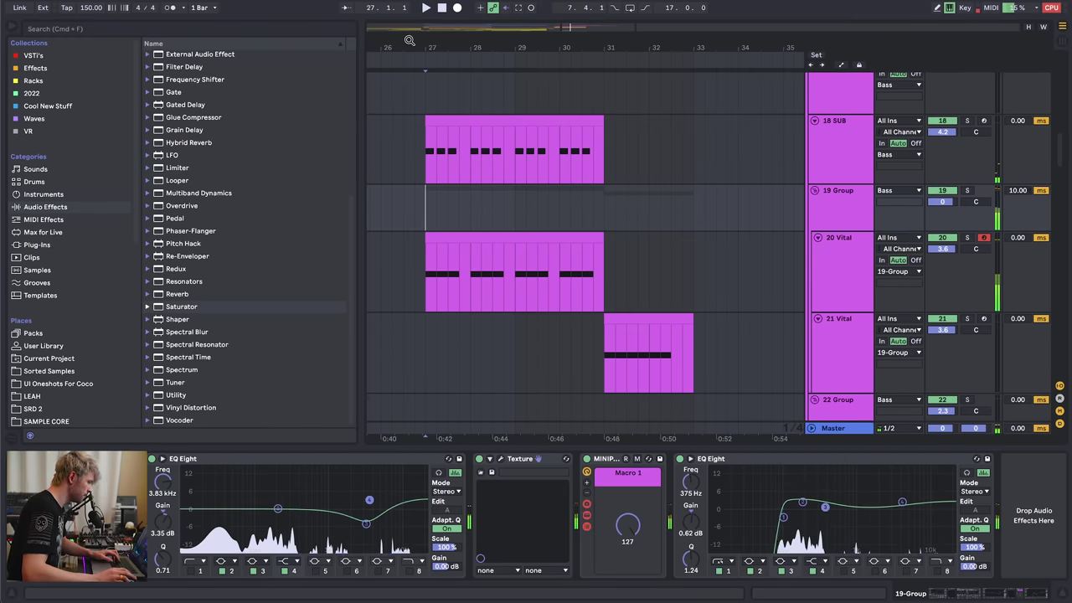
left_click_drag(410, 39, 458, 40)
key("ctrl+t")
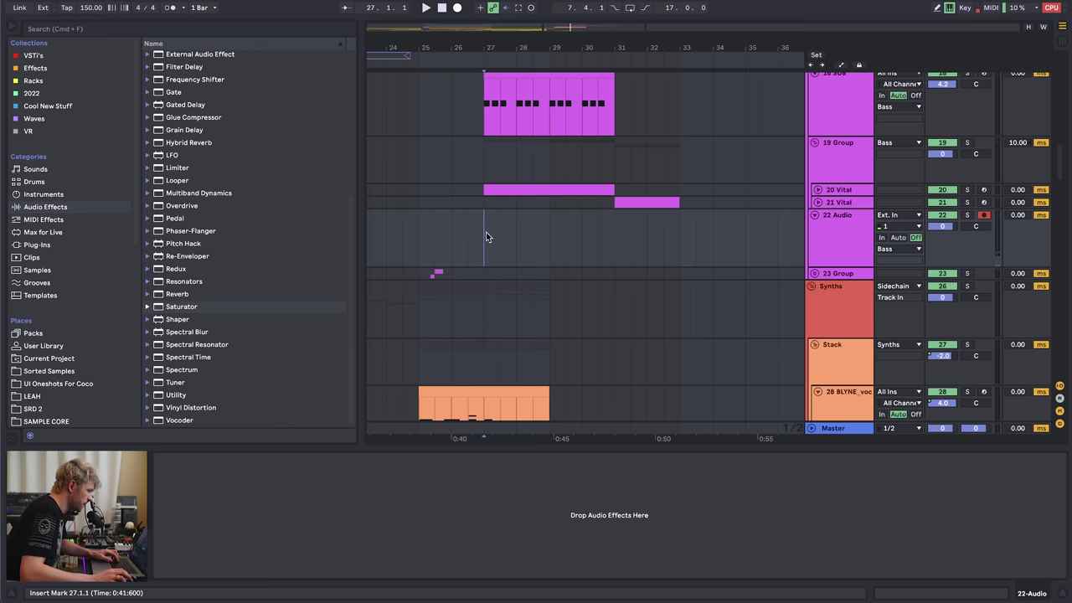
- Open the VR NEW SAMPLES folder in the browser and find its list of subfolders
scroll(74, 315, "down", 8)
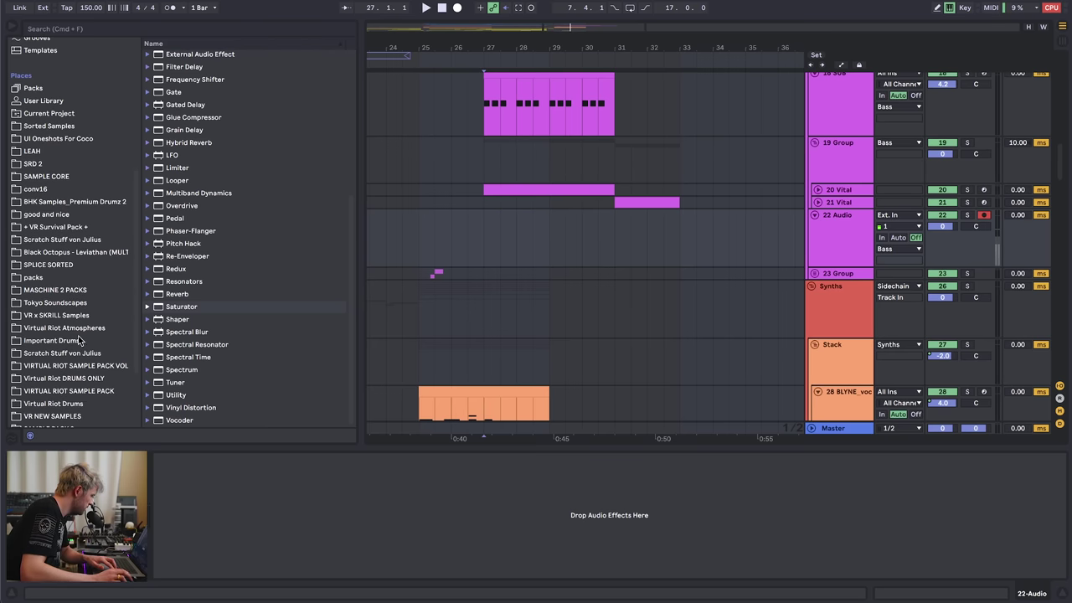
left_click(71, 417)
scroll(220, 245, "up", 15)
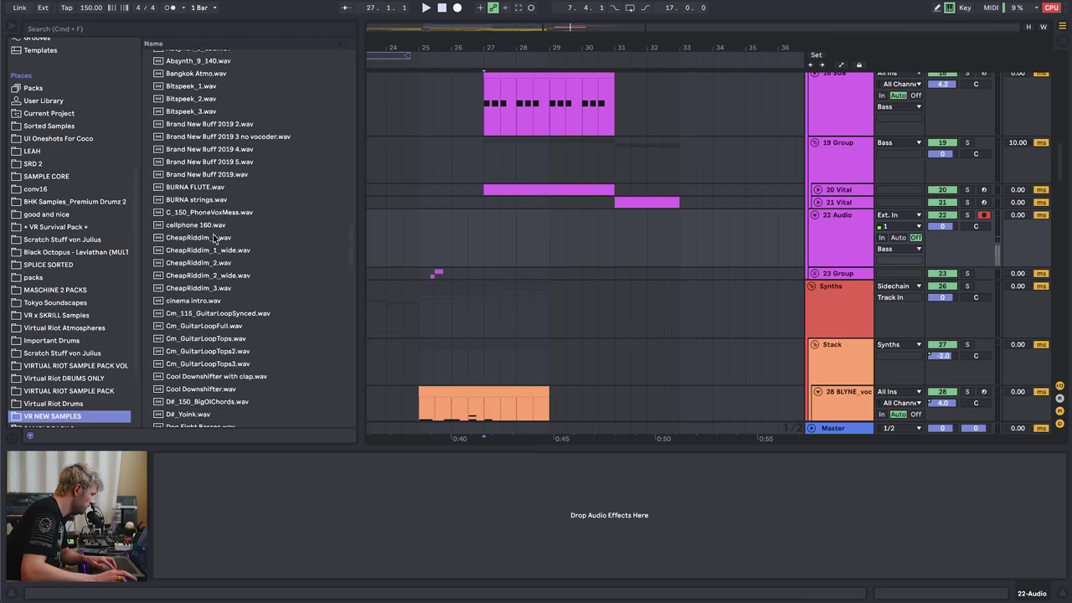
scroll(339, 153, "up", 15)
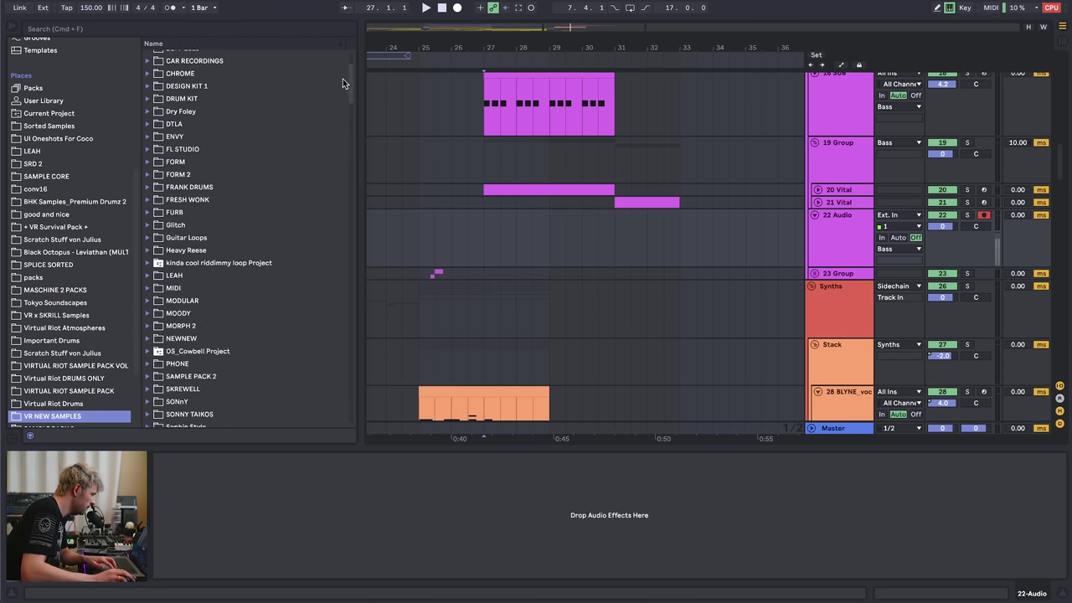
- Audition the samples in DESIGN KIT 1's Acid 303 folder and collapse the folder
left_click(176, 130)
left_click(200, 193)
key("Right")
key("Down")
key("Right")
key("Down")
key("Down")
key("Down")
key("Down")
key("Down")
key("Down")
key("Down")
key("Down")
key("Down")
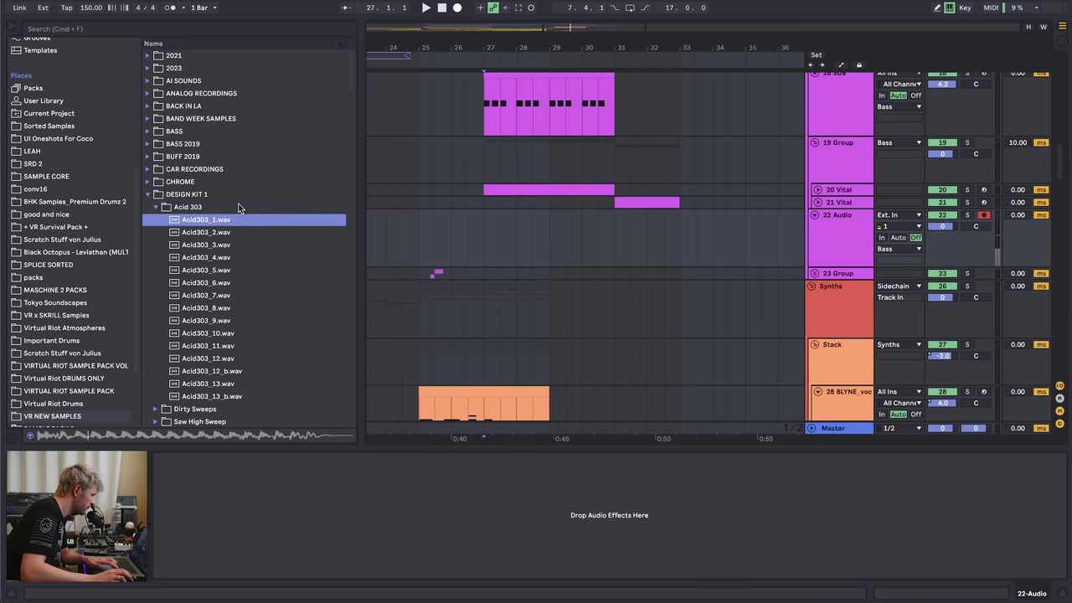
key("Left")
key("Left")
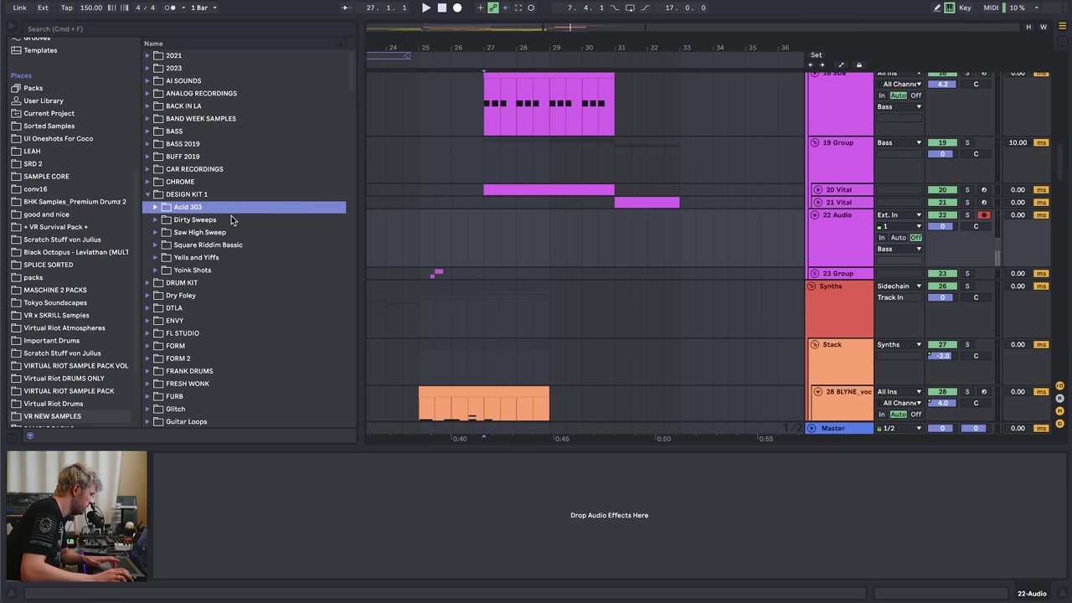
- Audition the samples in the Dirty Sweeps folder and collapse it
scroll(229, 213, "down", 1)
key("Down")
key("Right")
key("Down")
key("Down")
key("Down")
key("Down")
key("Down")
key("Down")
key("Down")
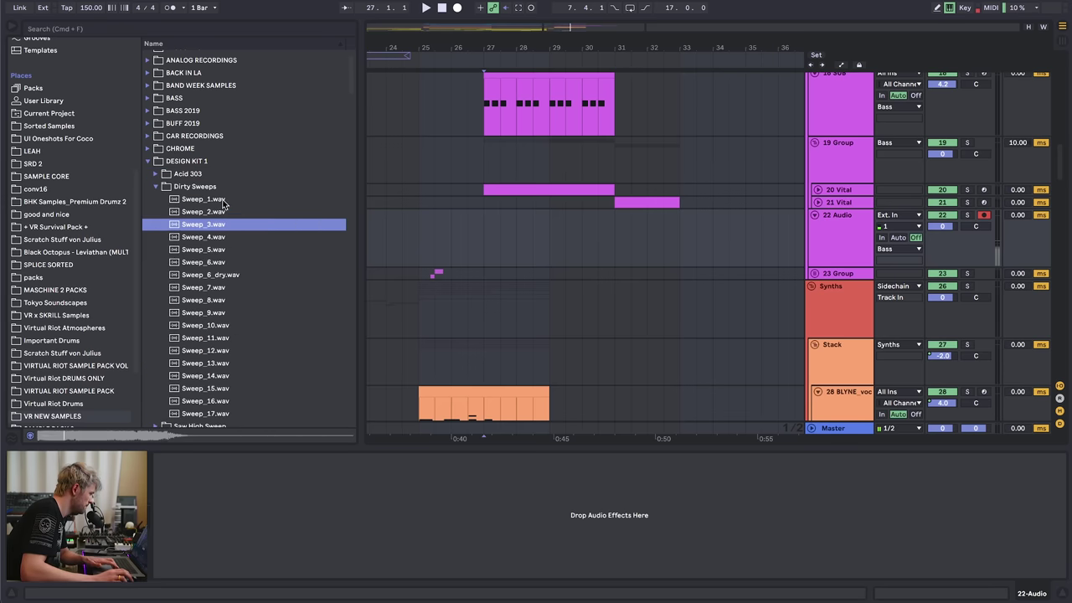
key("Left")
- Audition the samples in the Saw High Sweep folder and move on to Square Riddim Bassic
key("Down")
key("Down")
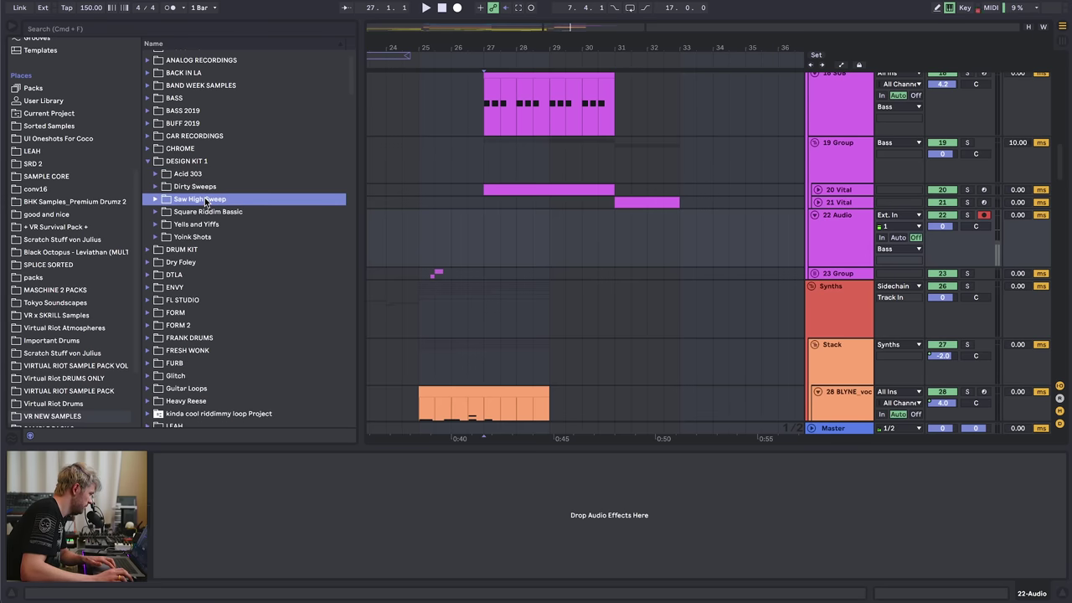
key("Right")
key("Down")
key("Down")
key("Down")
key("Down")
key("Down")
key("Down")
key("Down")
key("Down")
key("Left")
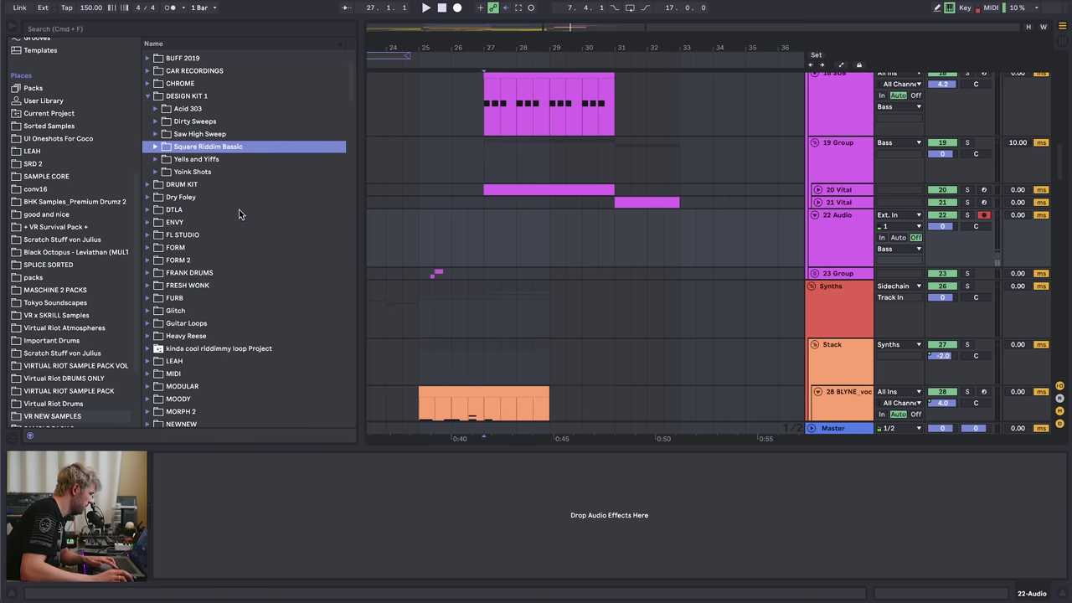
- Open DESIGN KIT 1's Yoink Shots folder and audition the samples from Yoink_1 to Yoink_4_b
key("Down")
key("Down")
key("Right")
key("Down")
scroll(251, 207, "down", 2)
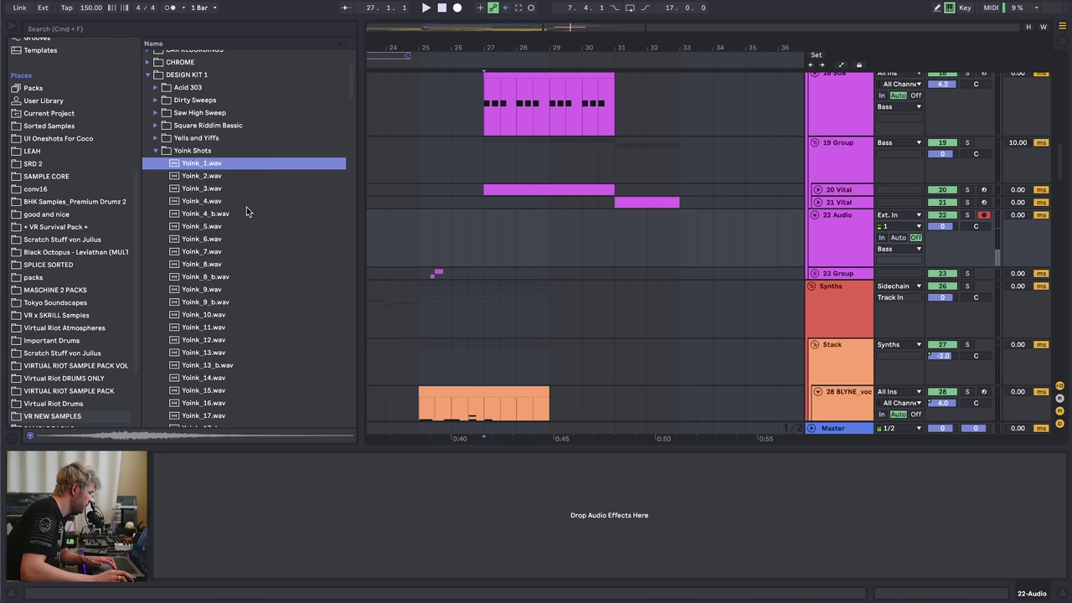
left_click(198, 188)
left_click(218, 202)
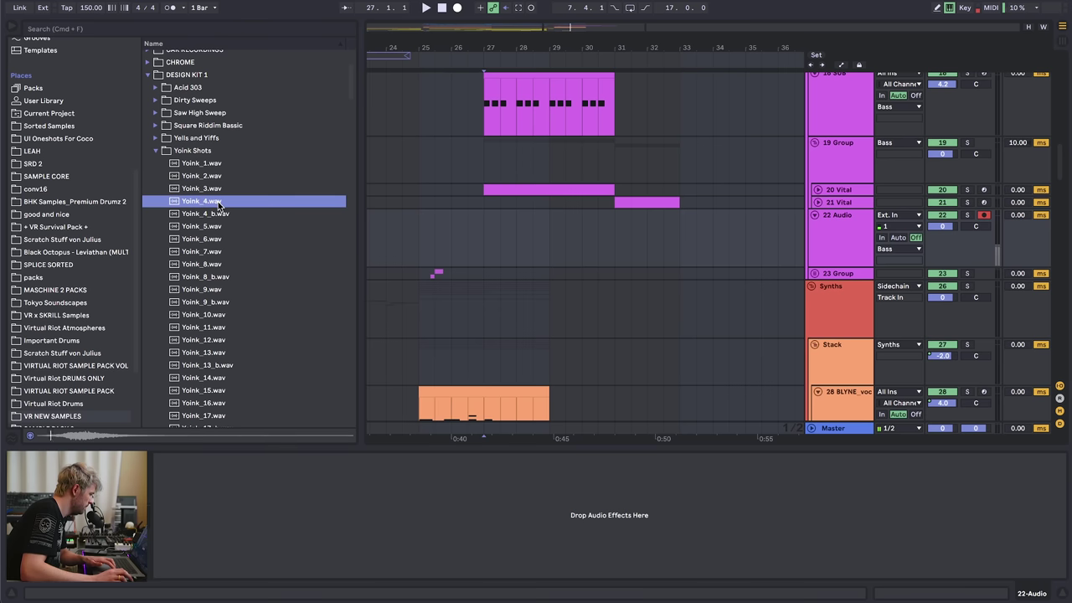
left_click(212, 189)
left_click(207, 176)
left_click(211, 216)
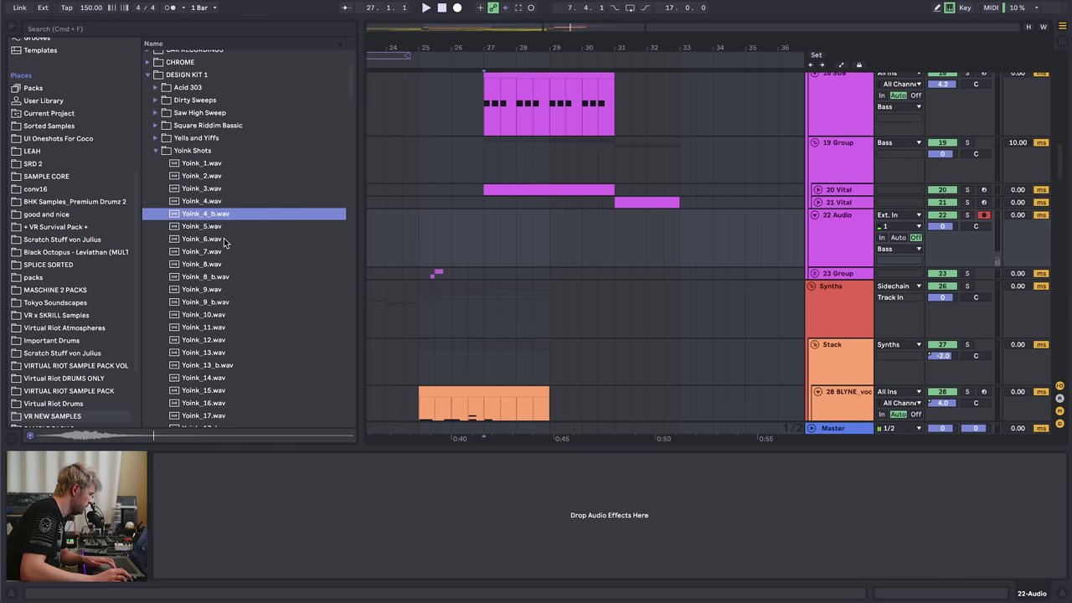
- Audition the Yoink samples from Yoink_5 to Yoink_10 to choose a bass hit
key("Down")
key("Down")
key("Down")
key("Down")
scroll(225, 239, "down", 3)
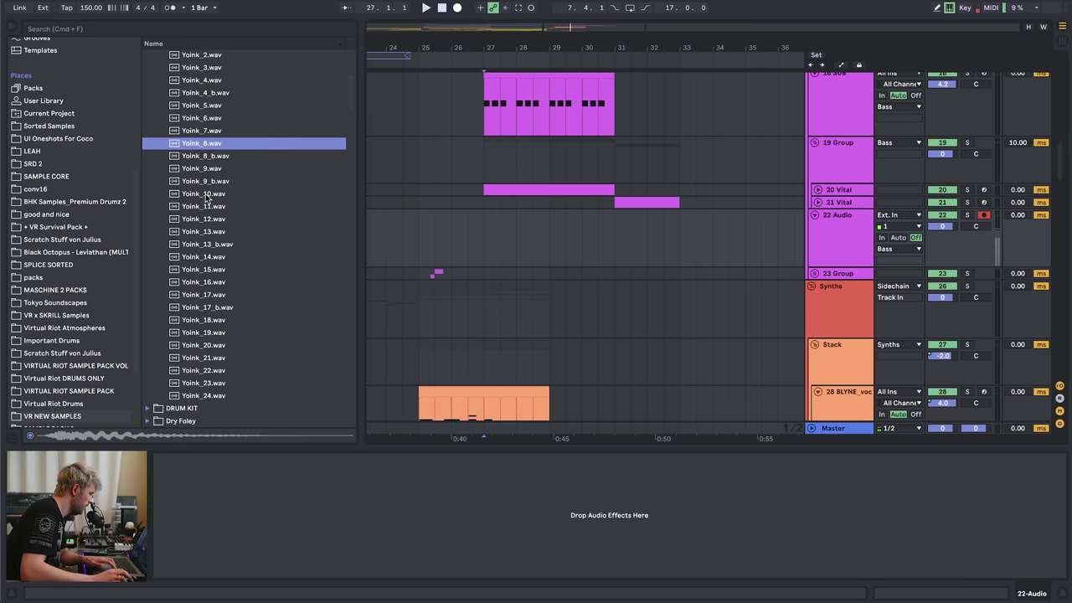
left_click(185, 196)
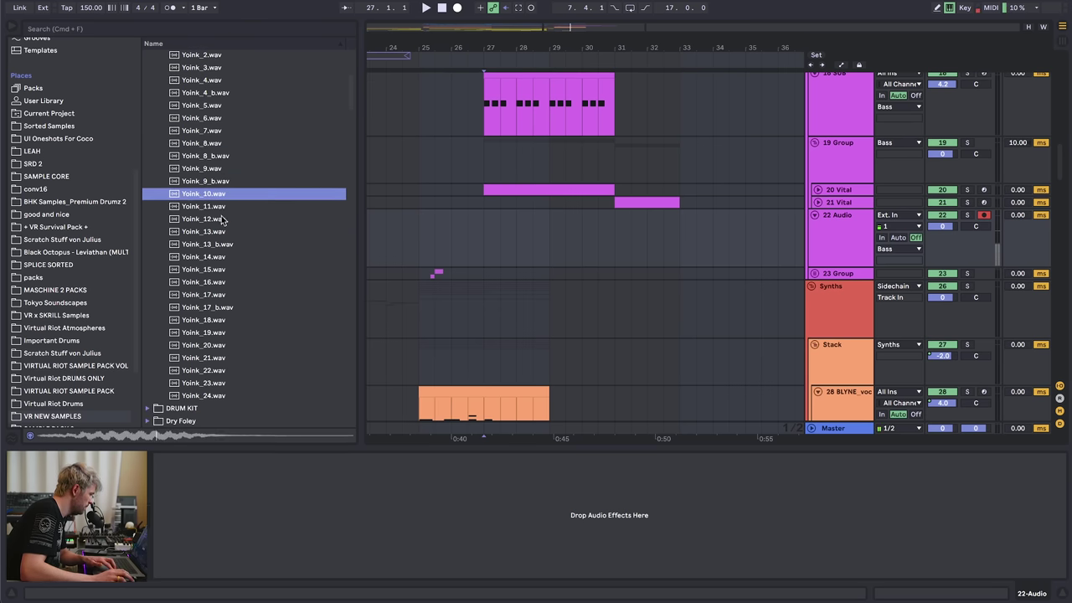
key("Up")
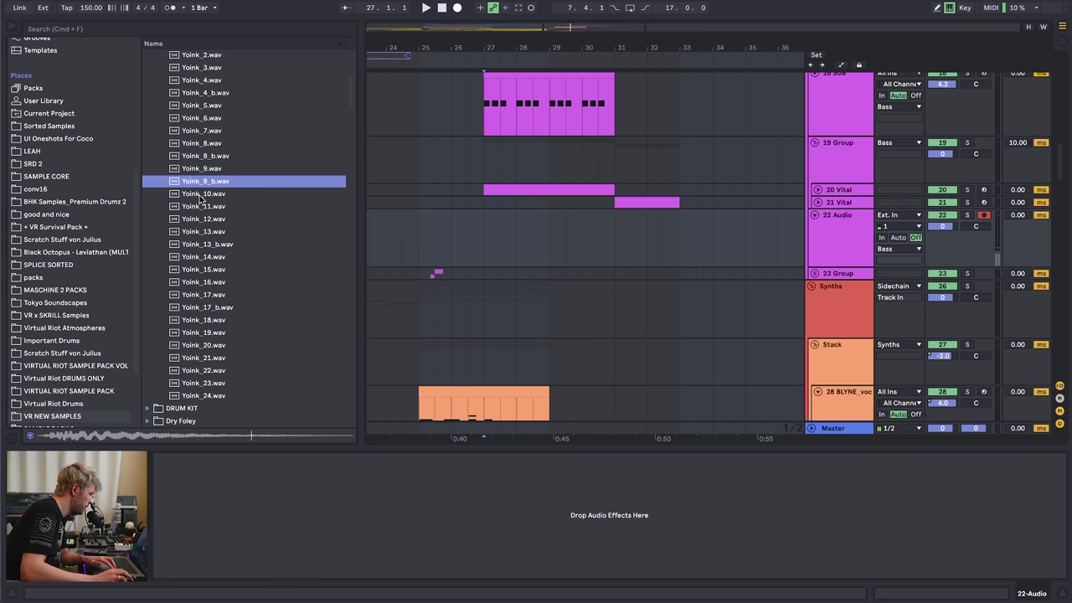
- Place Yoink_10.wav at bar 27 on the empty audio track 22 and trim the beginning of the clip
key("Down")
left_click_drag(489, 240, 489, 240)
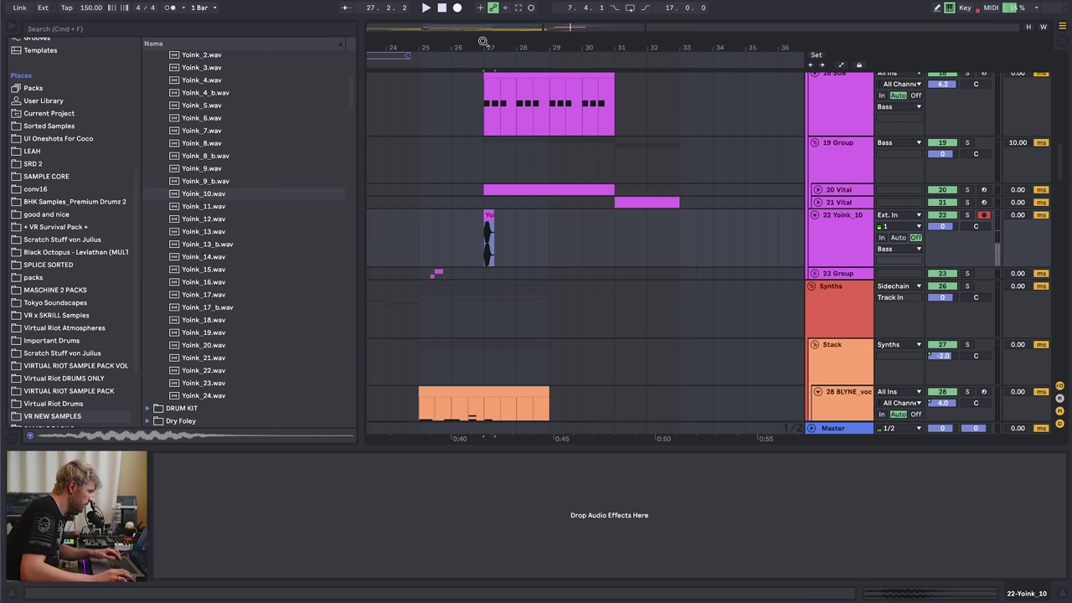
key("plus")
key("plus")
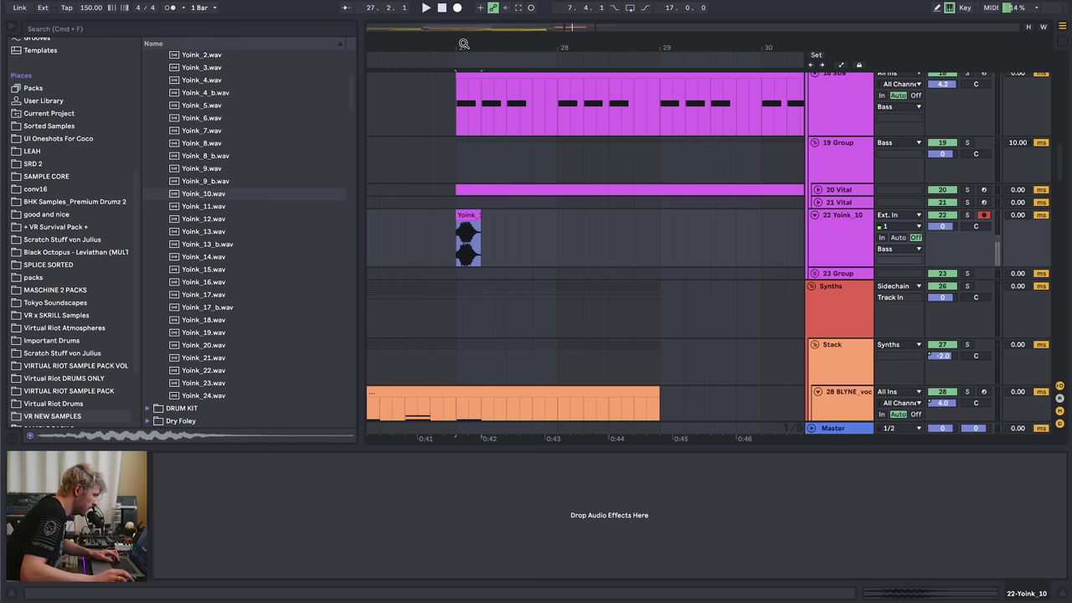
left_click_drag(461, 51, 461, 57)
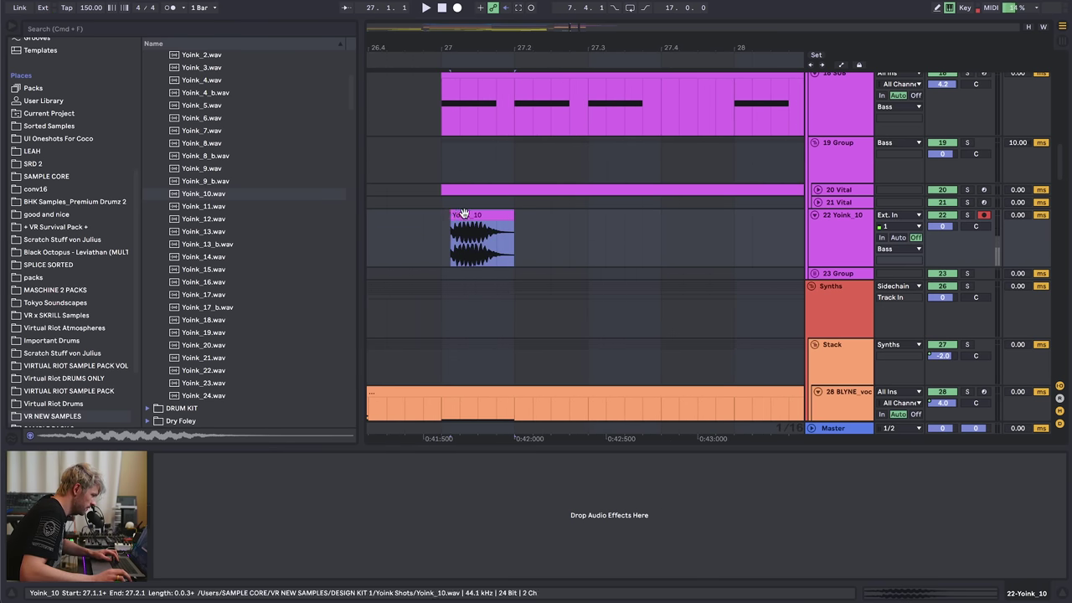
left_click(422, 226)
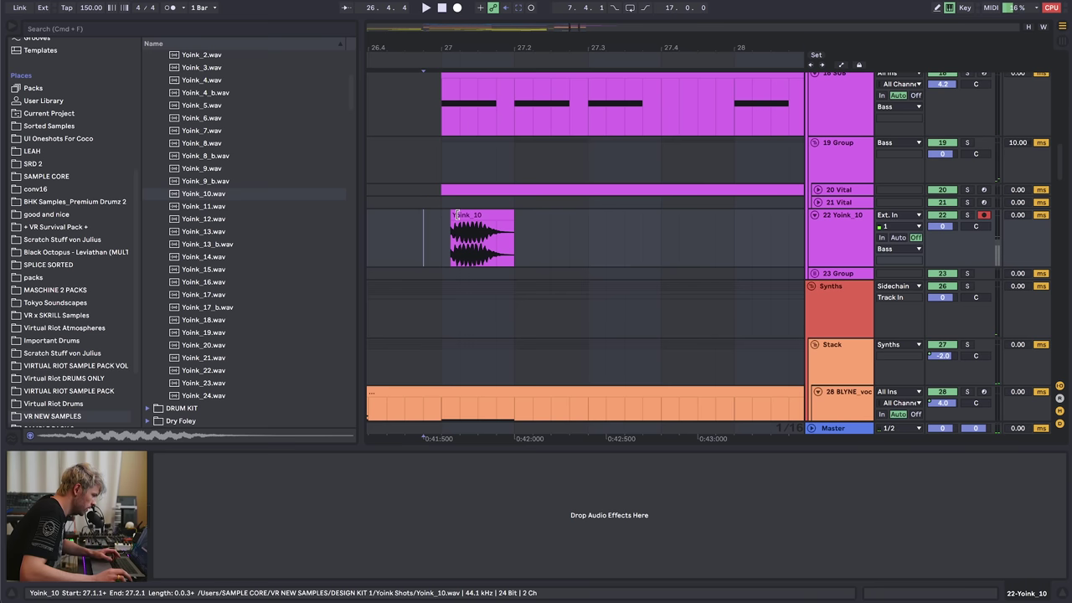
- Start the trimmed Yoink_10 clip exactly on bar 27, duplicate it onto all four beats and play the bar
key("super+d")
key("super+d")
key("super+d")
left_click(433, 242)
key("space")
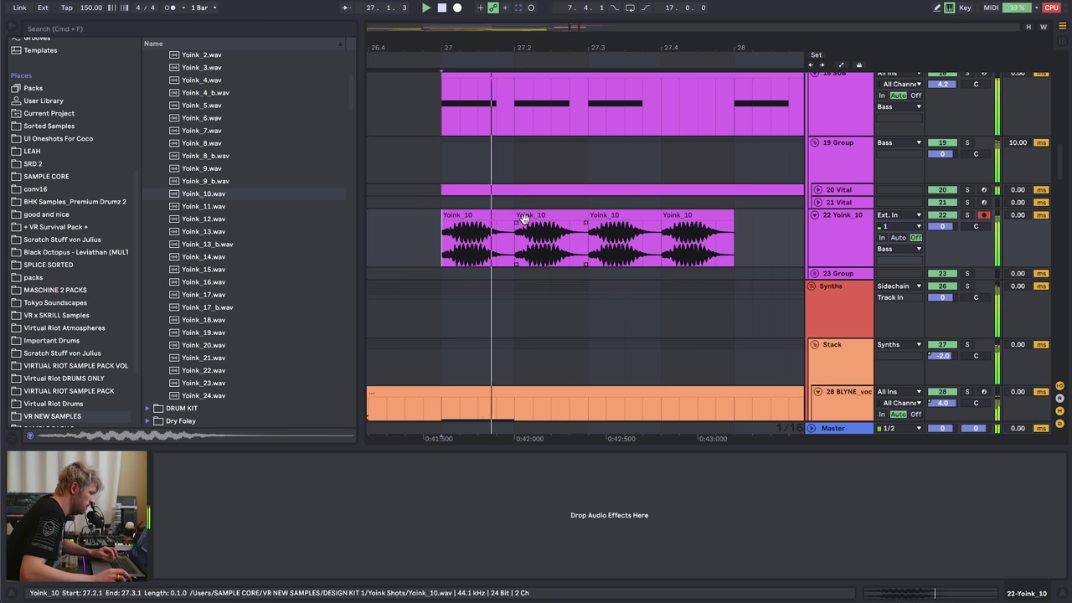
left_click_drag(602, 52, 594, 35)
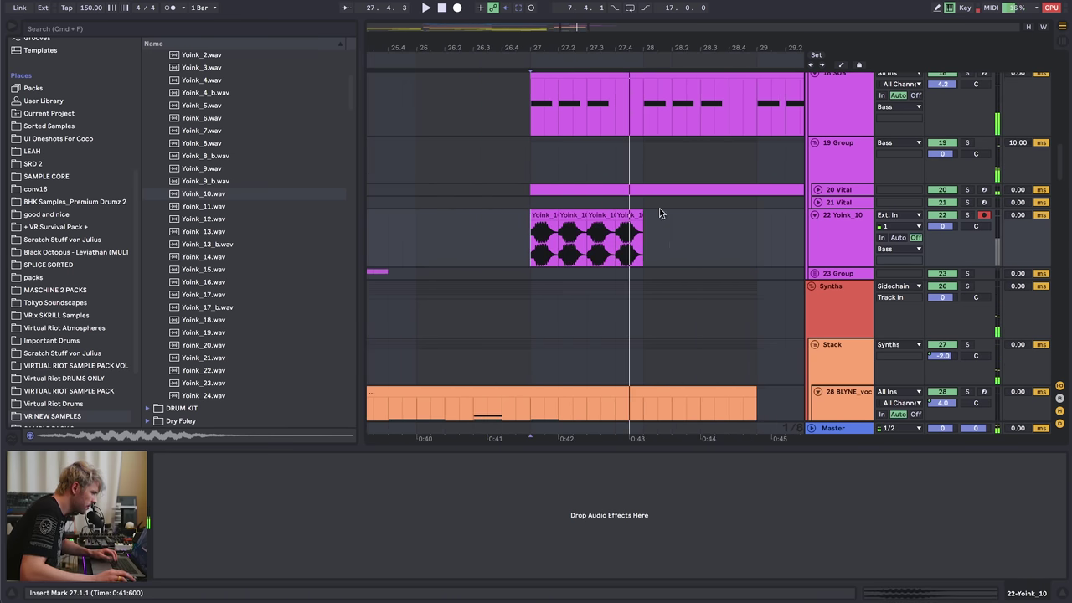
- Delete the Yoink_10 clip on beat 4 of bar 27 and duplicate the resulting one-bar pattern to bar 28
key("space")
left_click(632, 213)
key("Delete")
left_click(645, 237)
key("super+d")
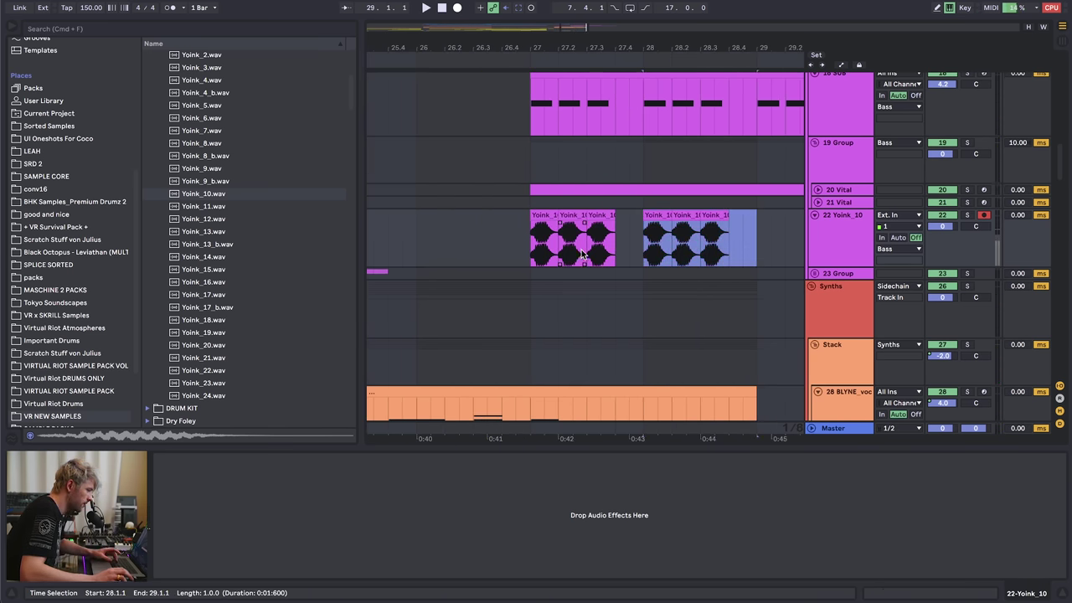
- Duplicate the three-hit Yoink_10 pattern through bar 31, then repeat the last hits without a gap up to 32.3
key("super+d")
key("minus")
key("super+d")
key("super+d")
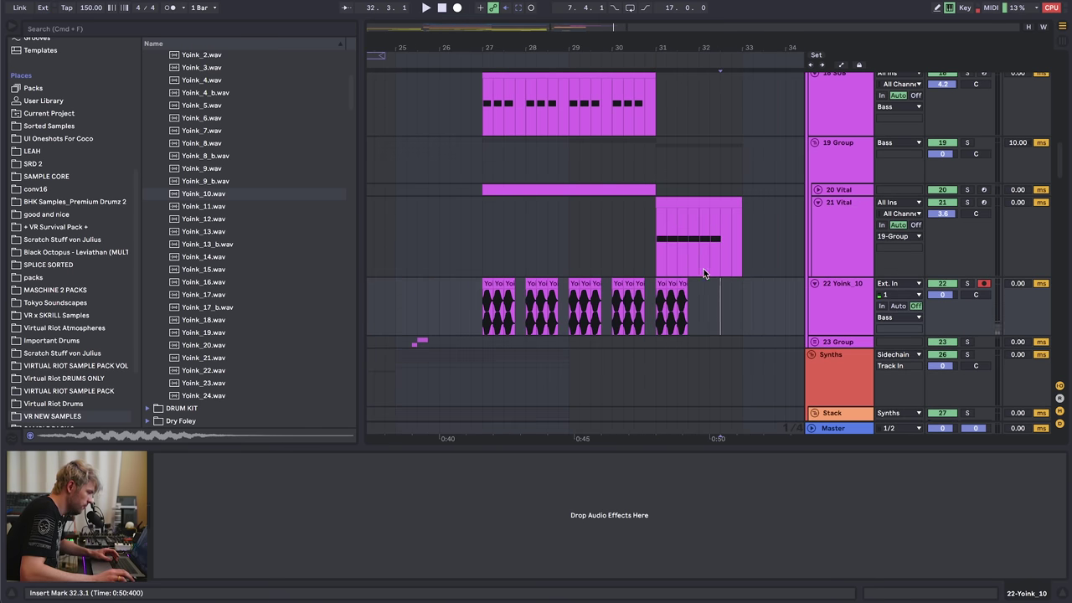
left_click_drag(690, 291, 658, 293)
key("super+d")
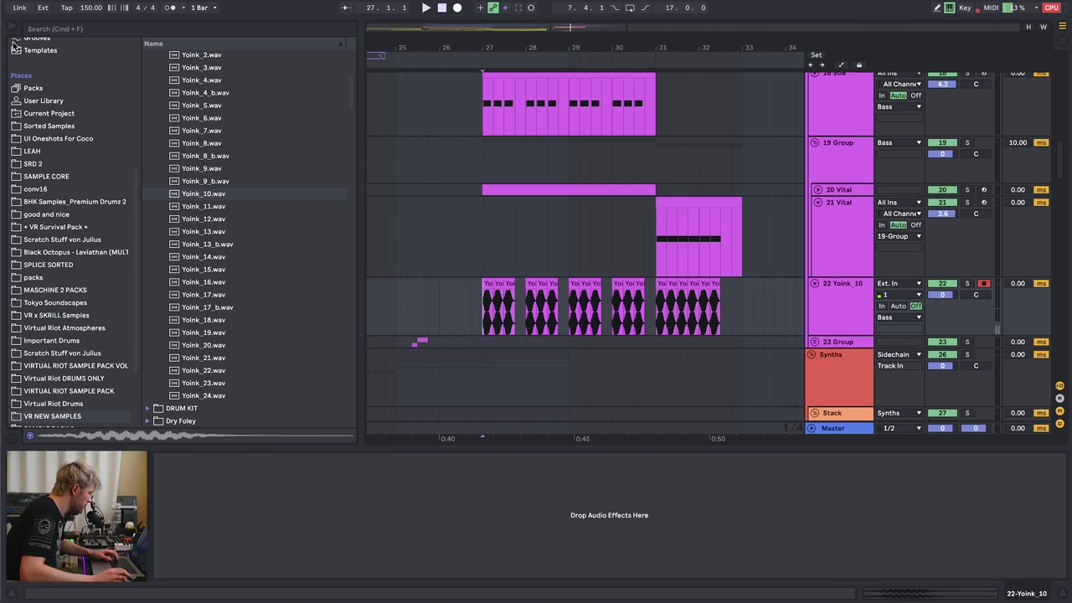
- Add an EQ Eight to the Yoink_10 track, switch its first band to the steeper low cut and play it
scroll(43, 141, "up", 5)
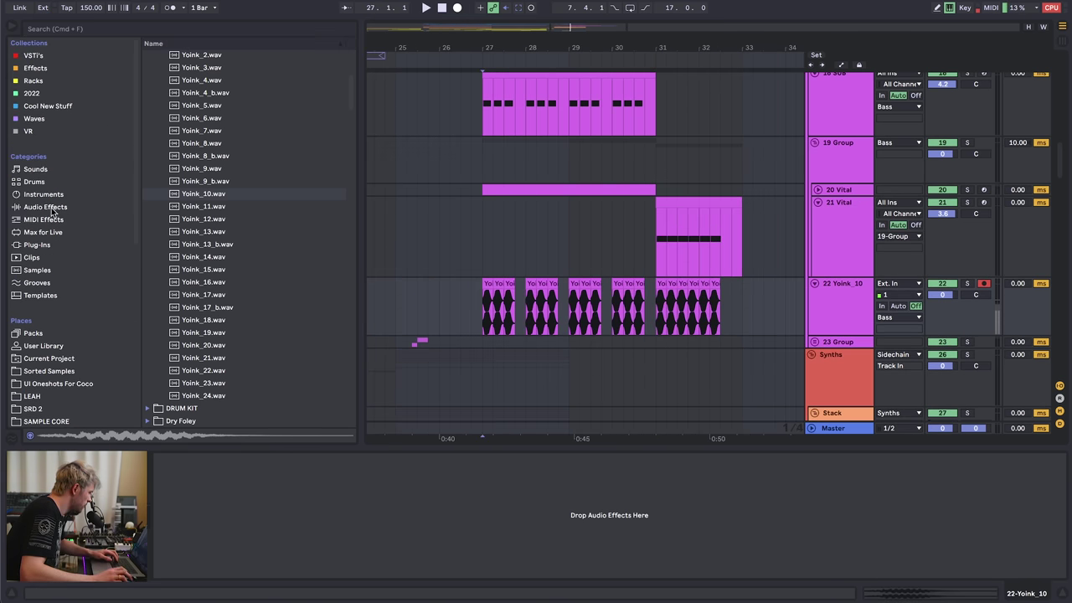
left_click(52, 208)
scroll(202, 303, "up", 5)
left_click_drag(201, 241, 200, 572)
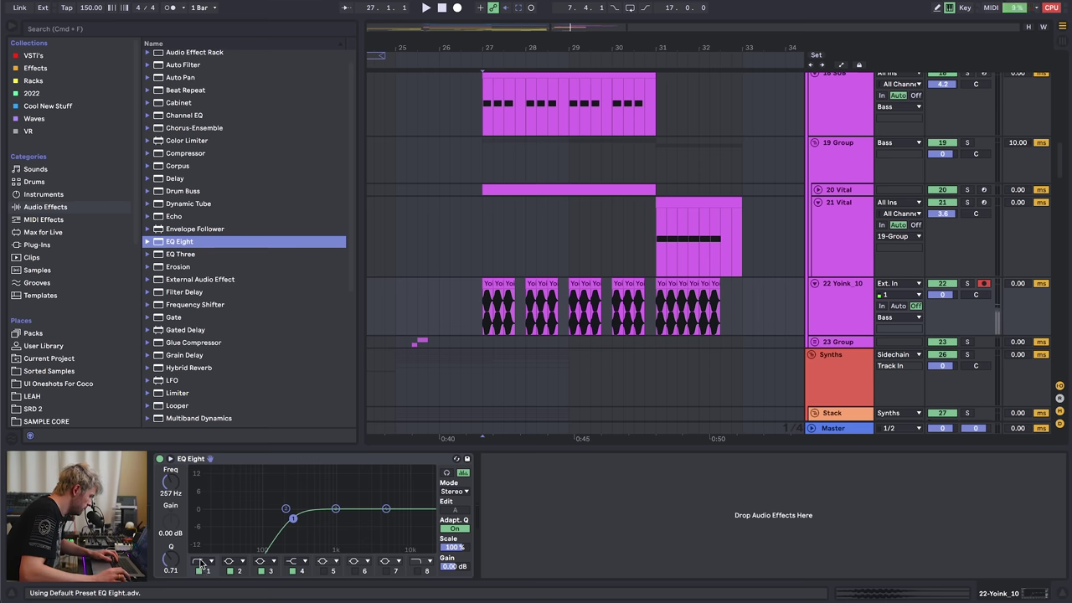
left_click(201, 566)
key("space")
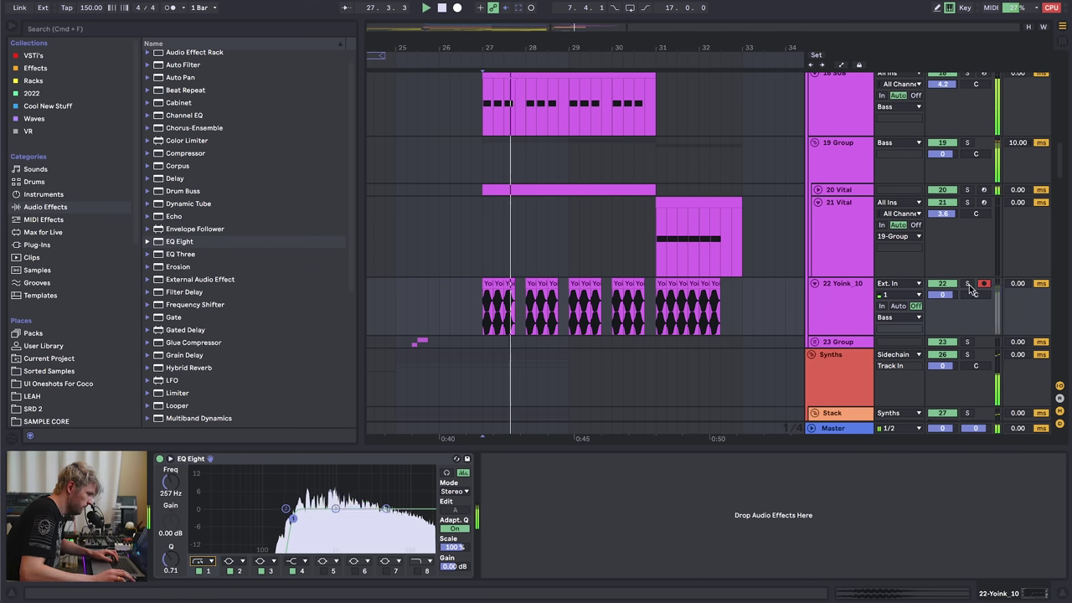
- Add a Frequency Shifter after the EQ Eight and set its Fine frequency to 84.7 Hz with the Yoink_10 track soloed
left_click_drag(201, 304, 596, 512)
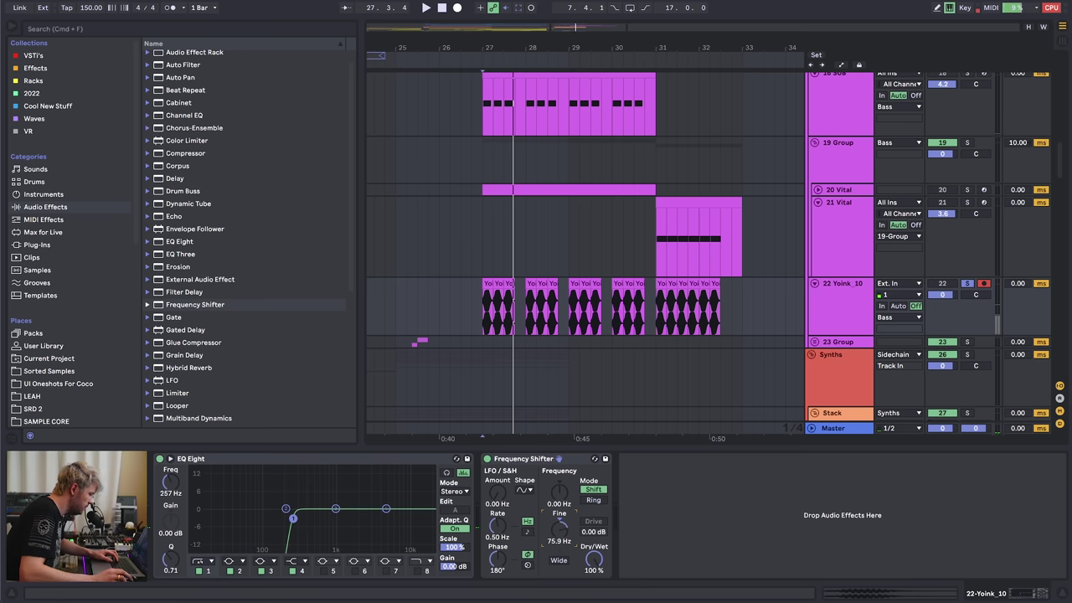
key("space")
left_click_drag(559, 529, 558, 522)
key("space")
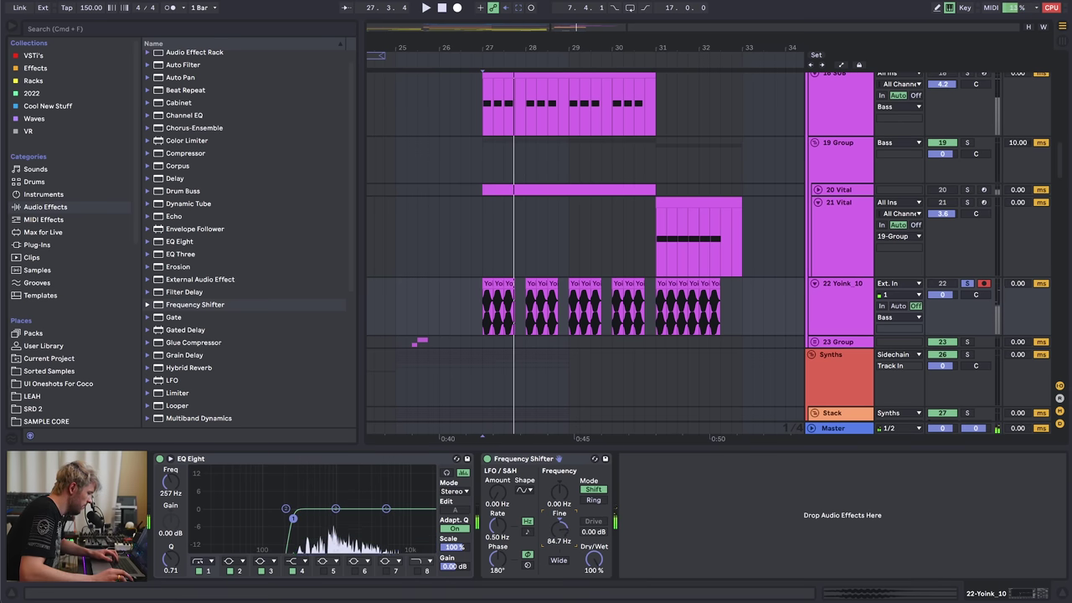
key("space")
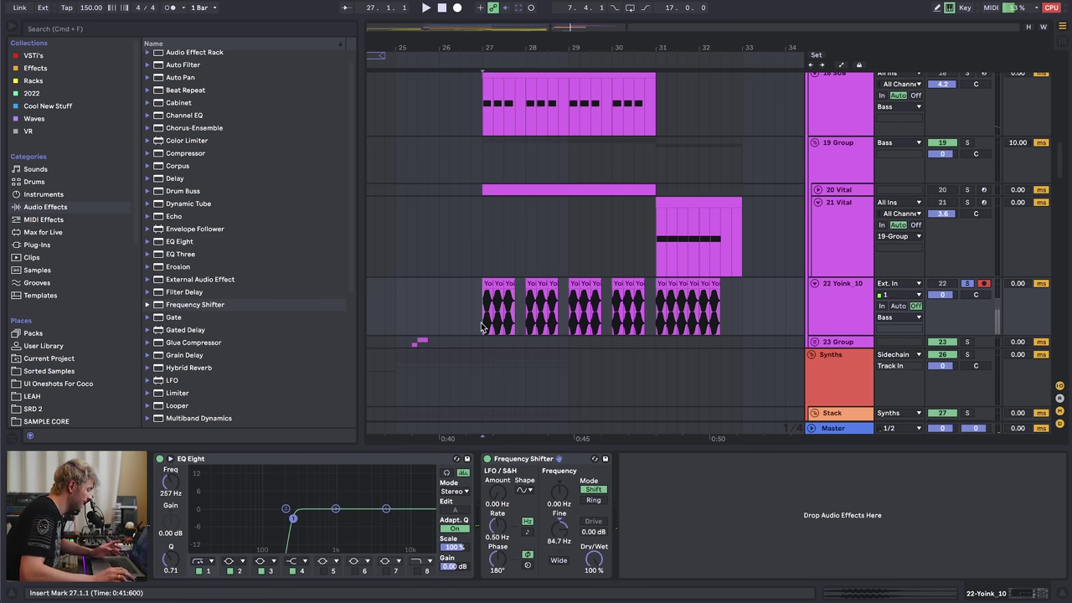
- Compare the pitch with the SUB track and set the Yoink_10 Frequency Shifter's Fine frequency to 203 Hz
scroll(490, 210, "up", 3)
left_click(919, 153)
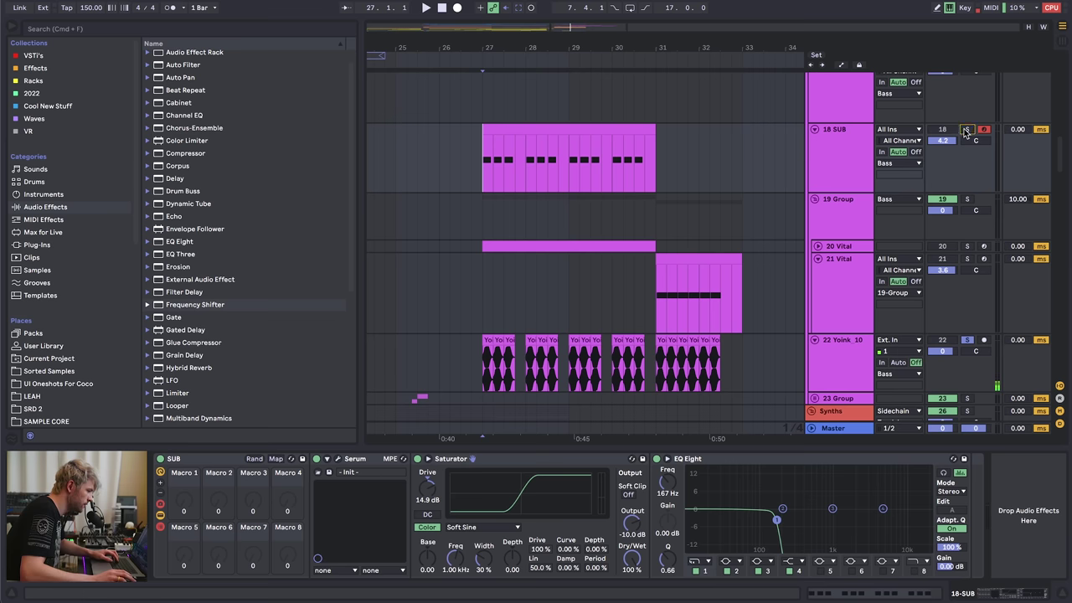
key("space")
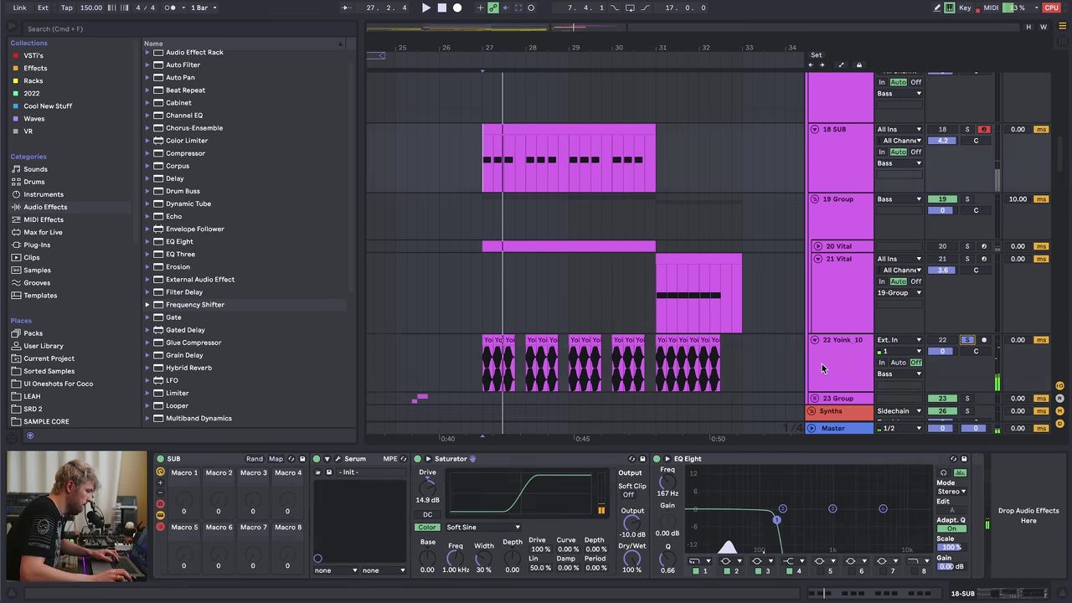
left_click(821, 368)
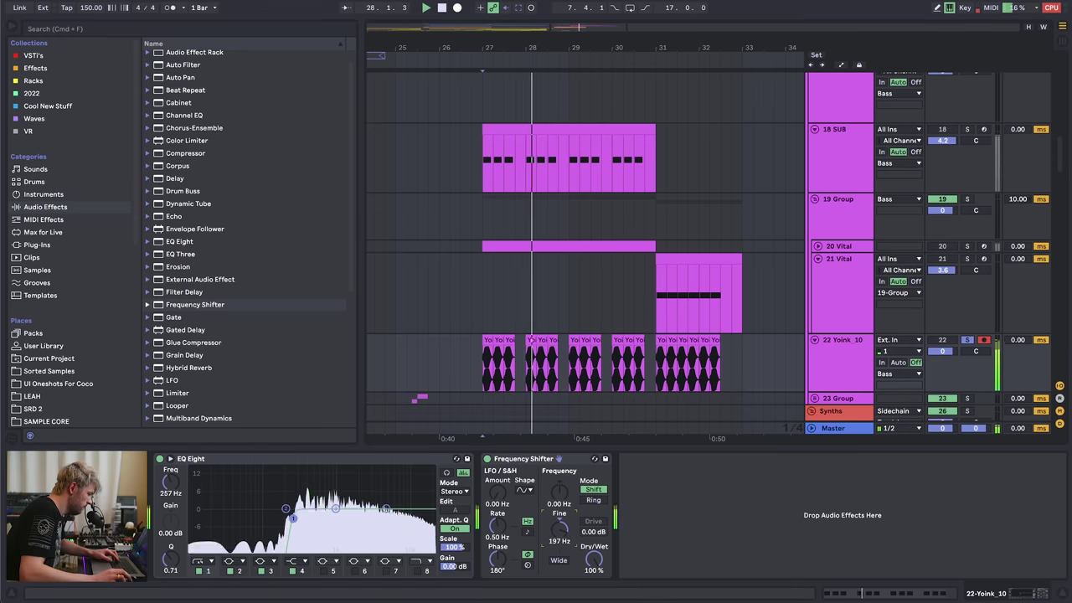
key("space")
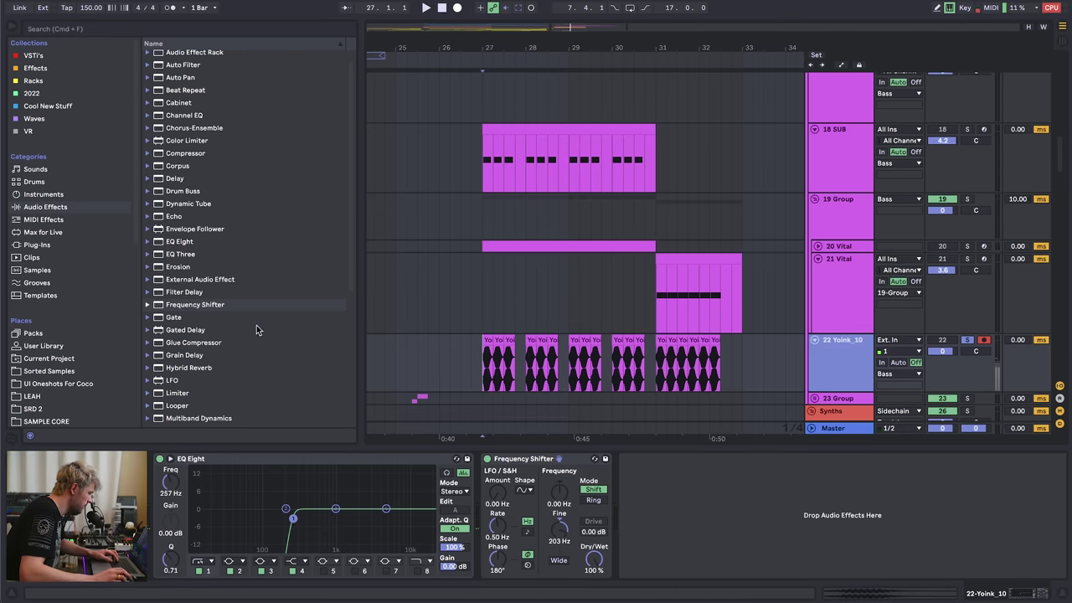
- Add a second EQ Eight after the Frequency Shifter, dip the mids and set band 4 to 2.11 dB at 4.45 kHz
left_click_drag(179, 241, 674, 577)
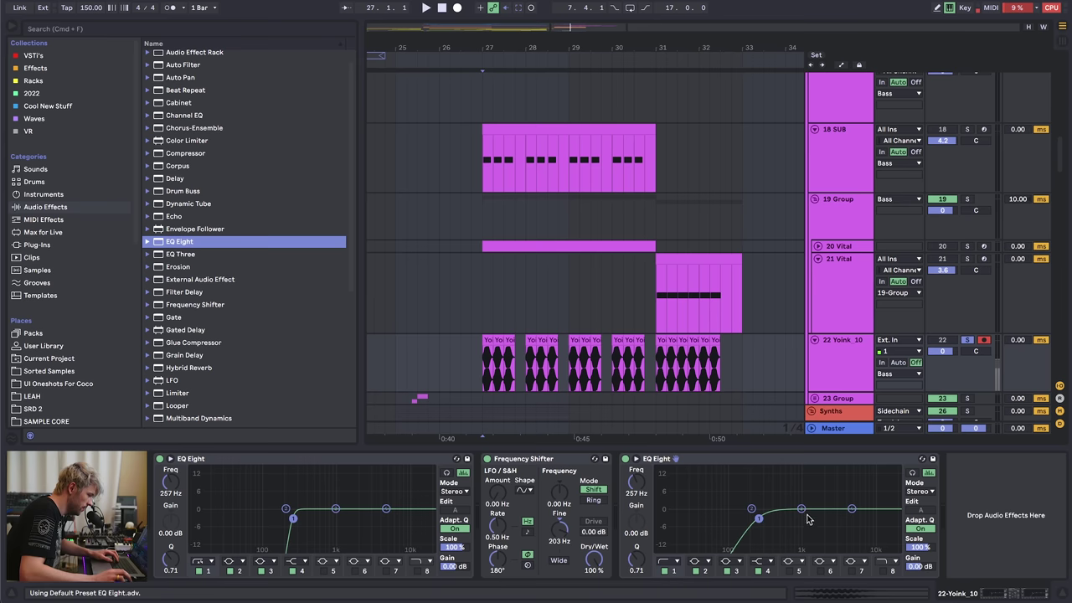
key("space")
key("space")
key("space")
left_click_drag(802, 508, 847, 503)
key("space")
key("space")
- Add a Utility at the end of the Yoink_10 chain, switch Width to Mid/Side mode and set it to 46S
scroll(189, 402, "down", 6)
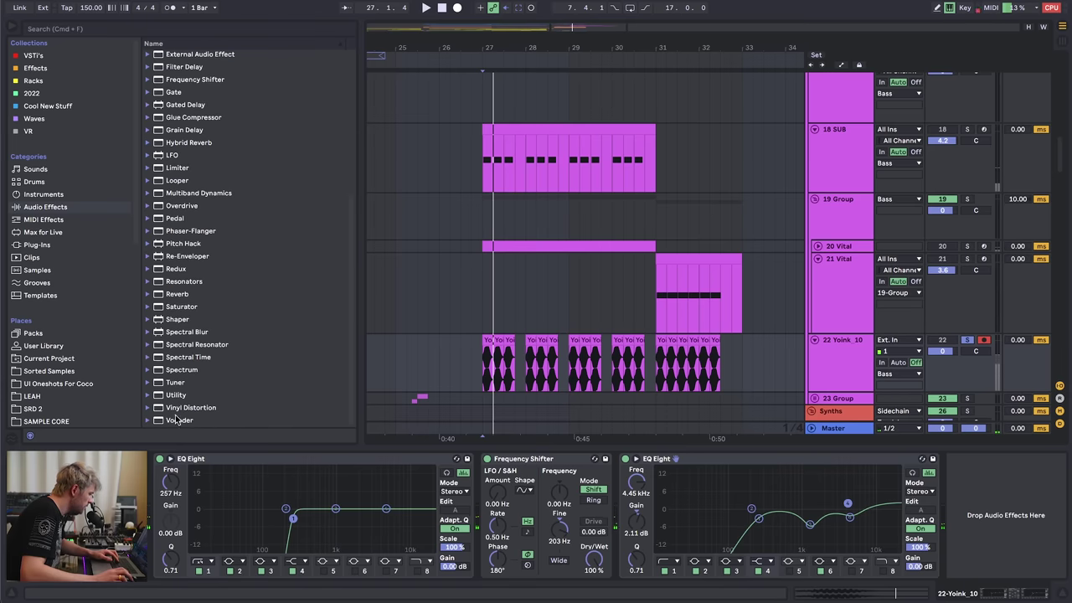
double_click(177, 398)
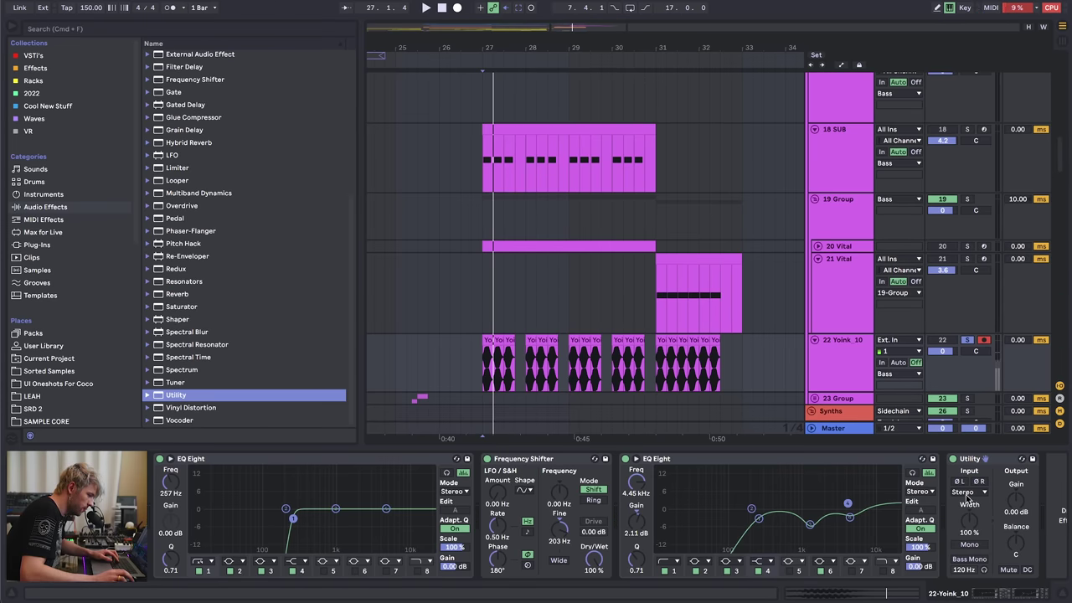
right_click(969, 520)
left_click(999, 526)
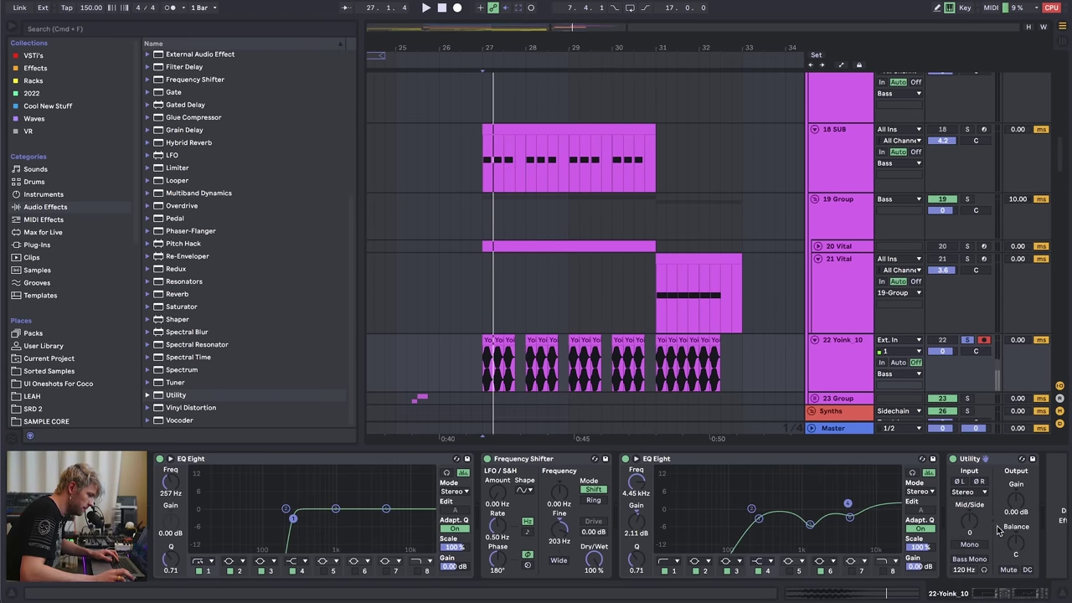
key("space")
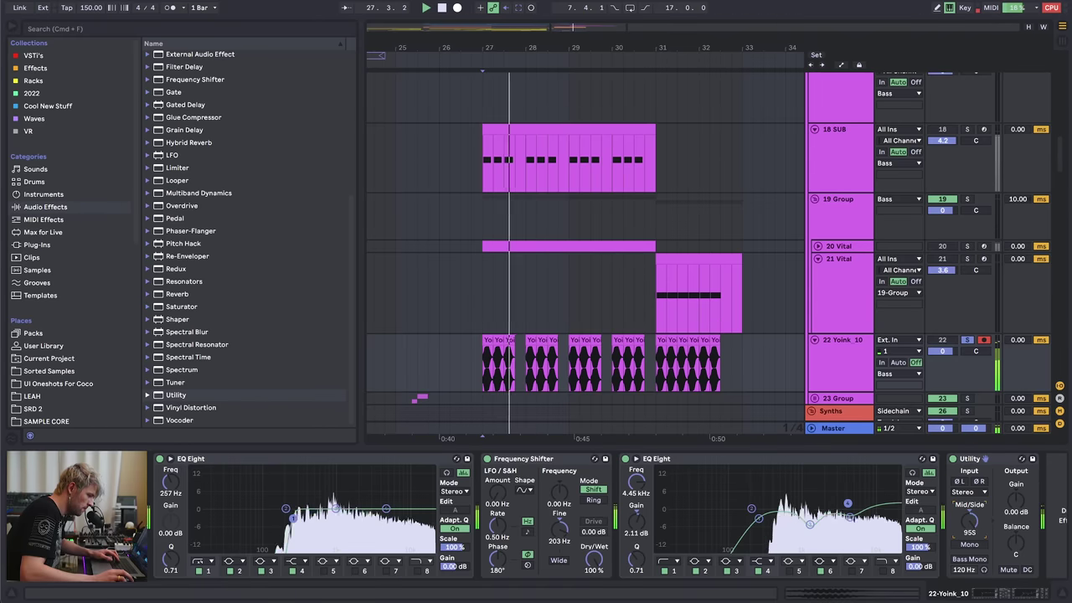
key("space")
key("space")
left_click_drag(971, 527, 972, 506)
key("space")
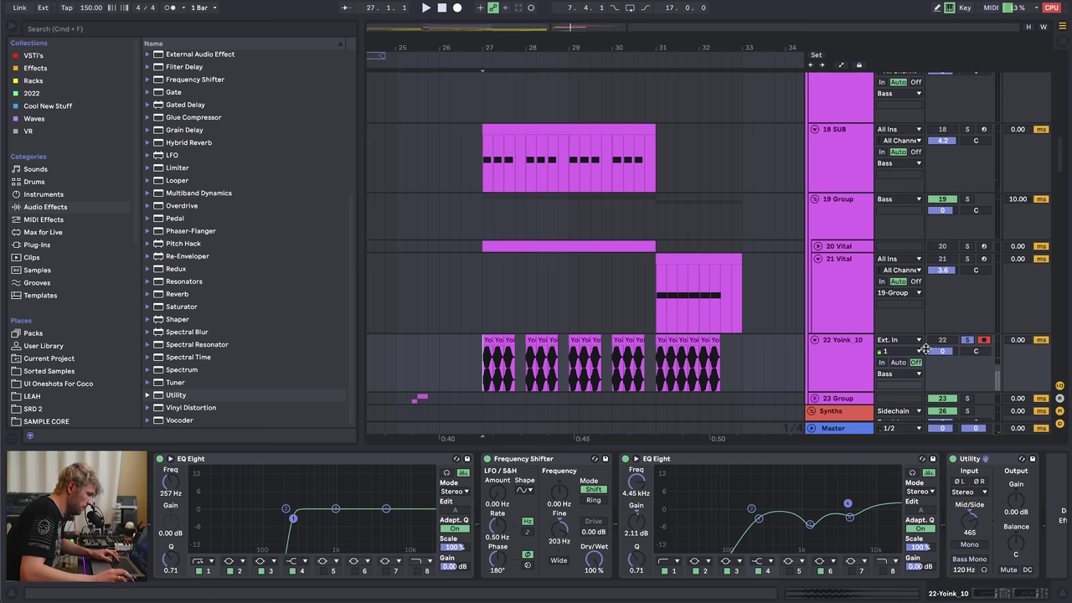
- Unsolo the Yoink_10 track and set its Utility gain to 6.11 dB while playing it with the other basses
key("space")
left_click(968, 341)
mouse_move(1016, 495)
left_mouse_down()
mouse_move(1015, 472)
mouse_move(1016, 508)
left_mouse_up()
key("space")
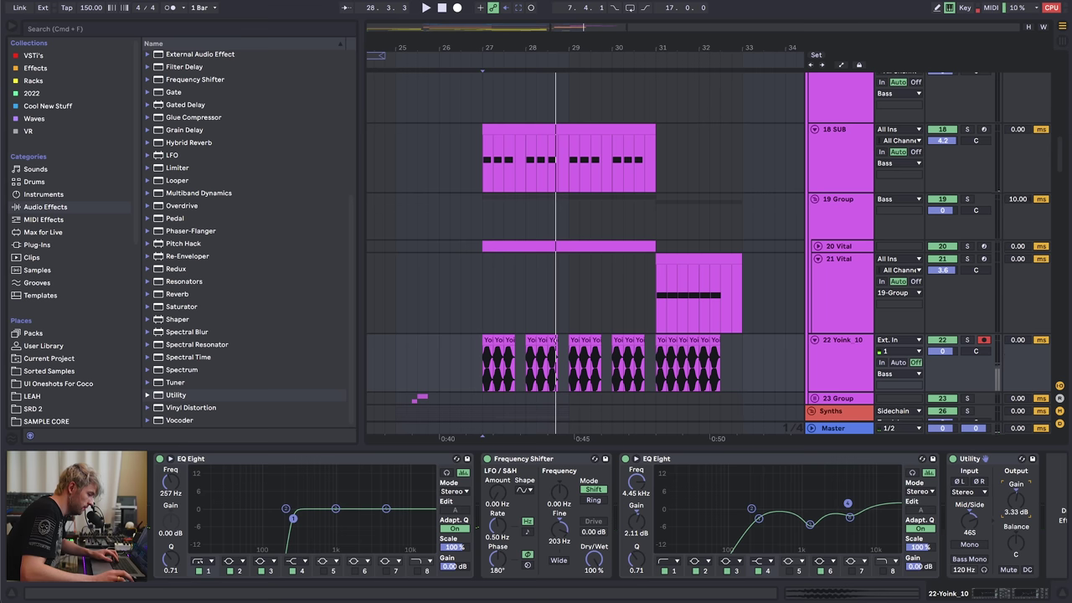
key("space")
left_click_drag(1015, 496, 1015, 491)
key("space")
- Automate the Yoink_10 Frequency Shifter's Fine frequency to drop to -66.6 Hz at bar 31 and play the result
left_click_drag(608, 48, 562, 60)
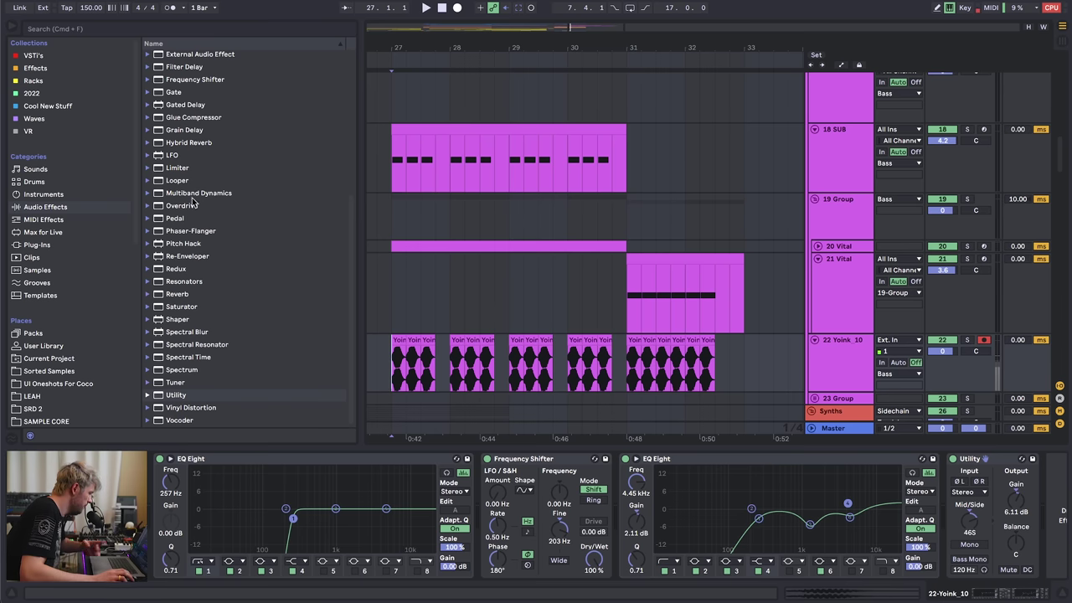
scroll(180, 168, "up", 10)
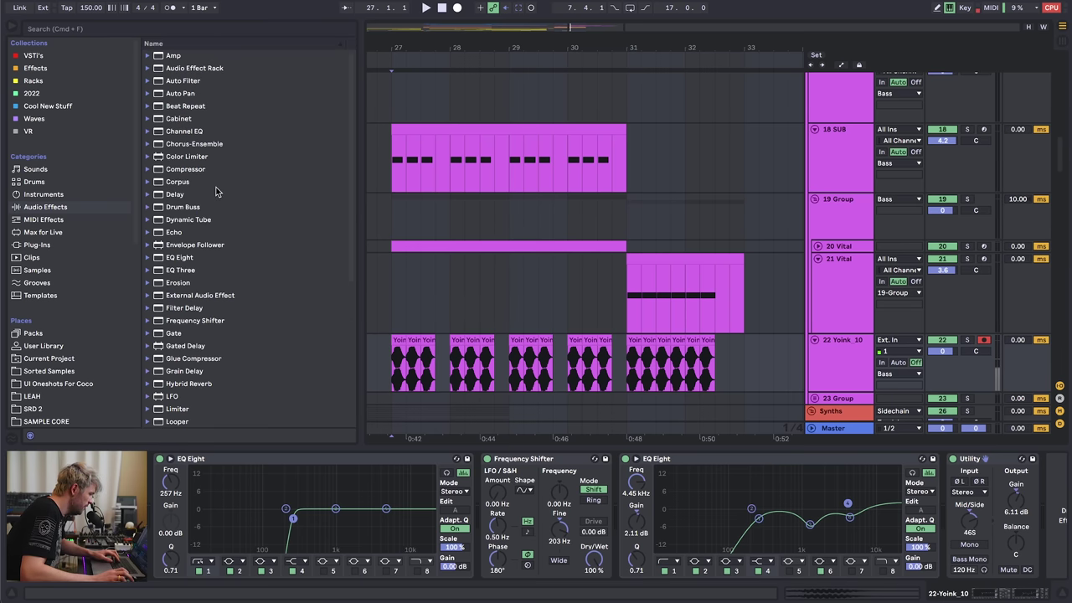
scroll(236, 250, "down", 5)
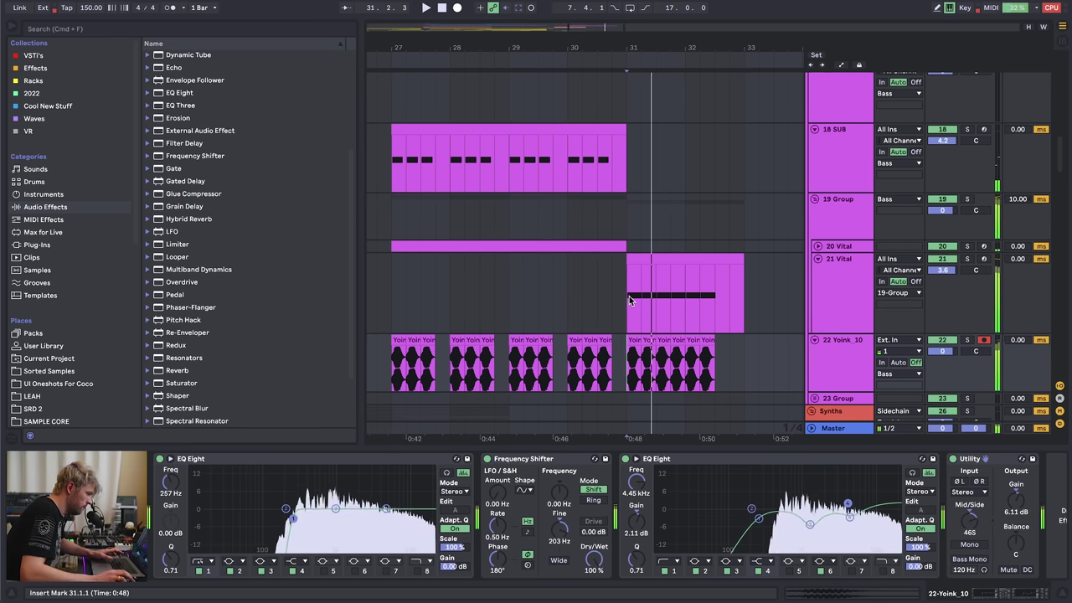
left_click(690, 291)
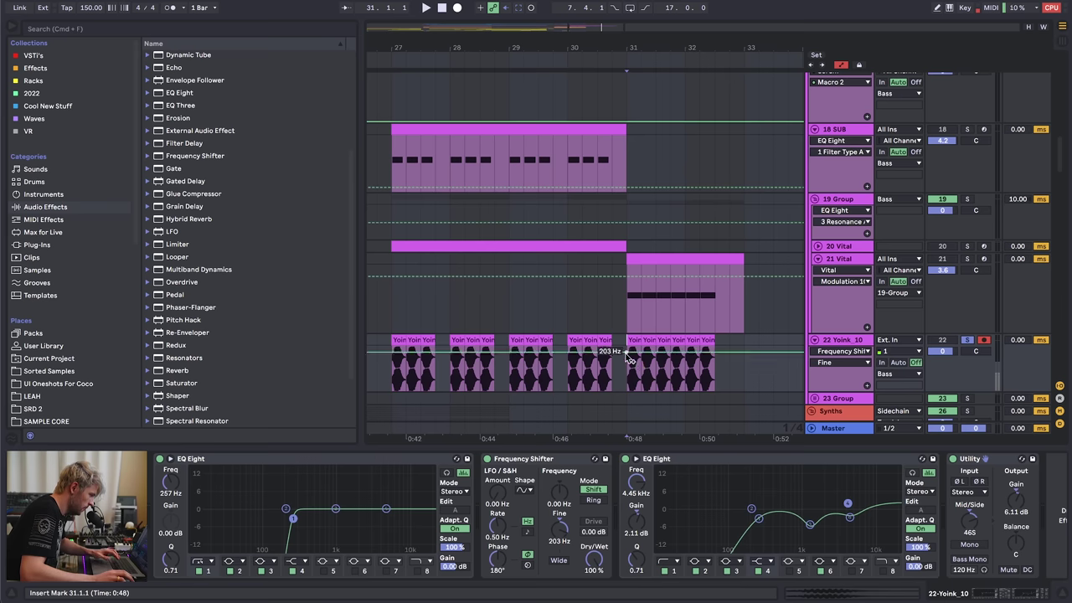
left_click_drag(635, 354, 612, 358)
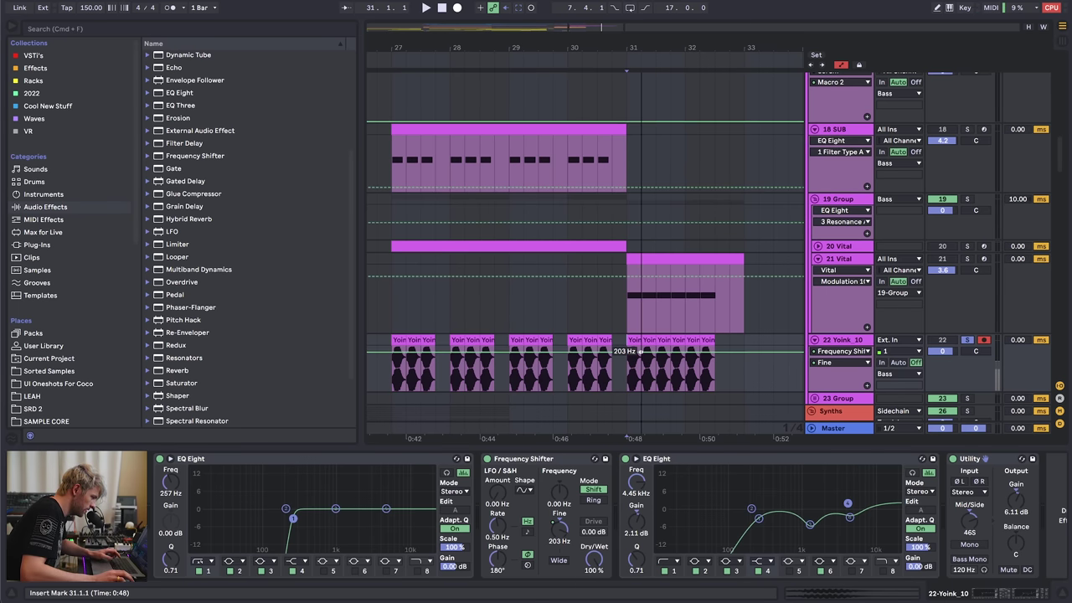
key("space")
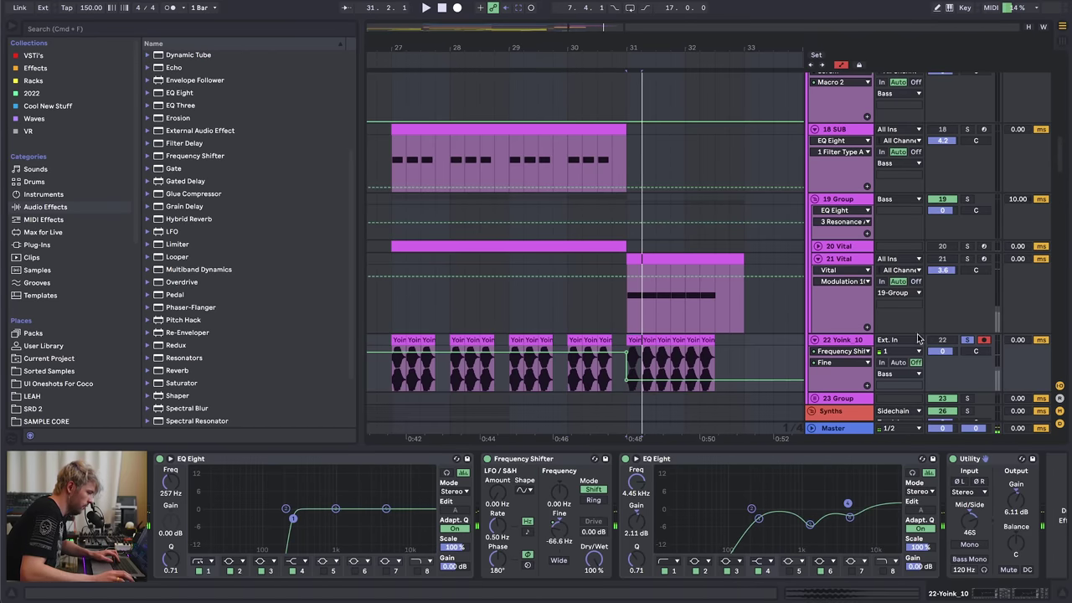
- Open the Vital synth on track 21 and turn off its Filter 1 while playing from bar 31
left_click(627, 302)
key("space")
left_click(171, 460)
left_click(171, 459)
left_click(181, 459)
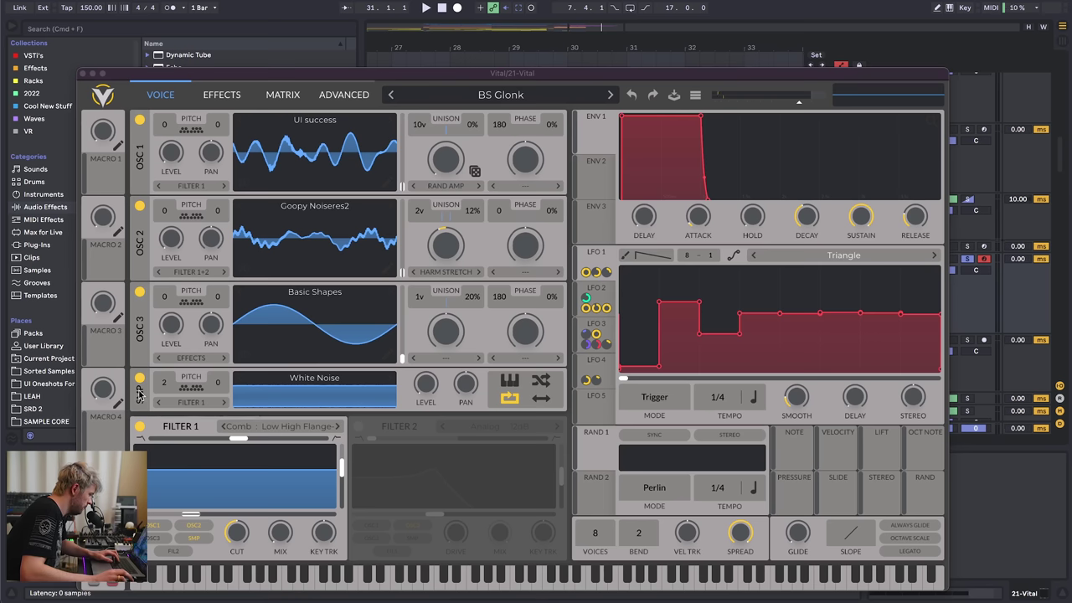
left_click(139, 428)
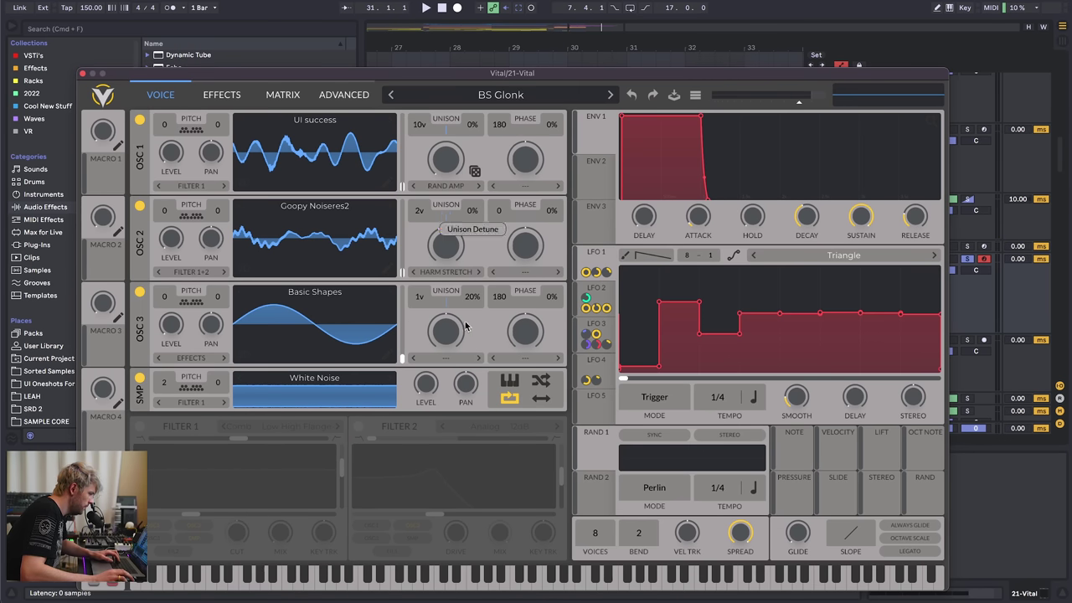
key("space")
- Switch off the Chorus and Reverb effects in the track 21 Vital patch
left_click(221, 94)
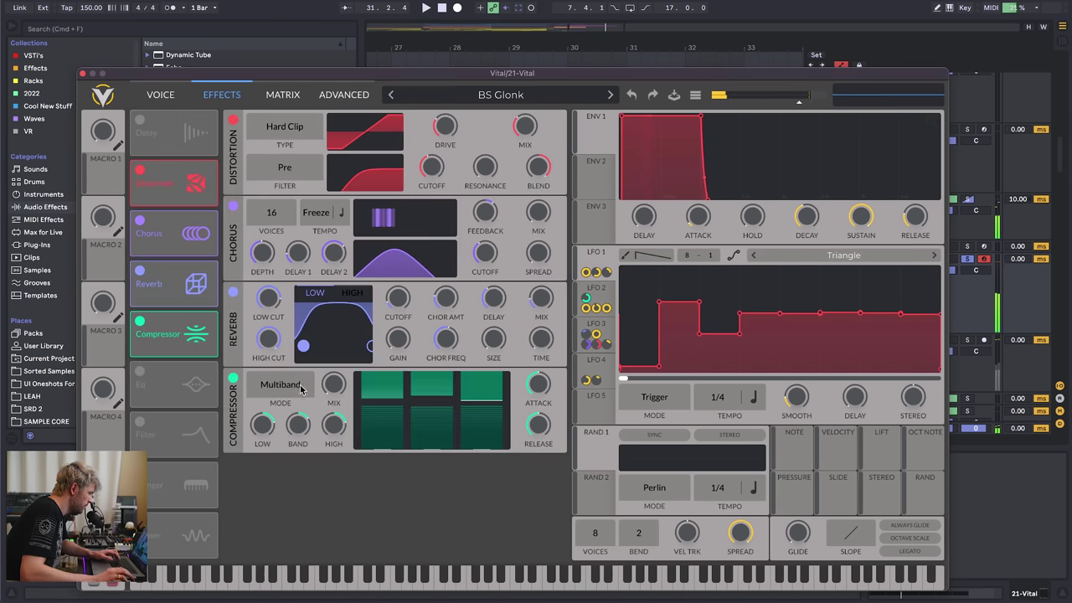
left_click(139, 223)
left_click(139, 270)
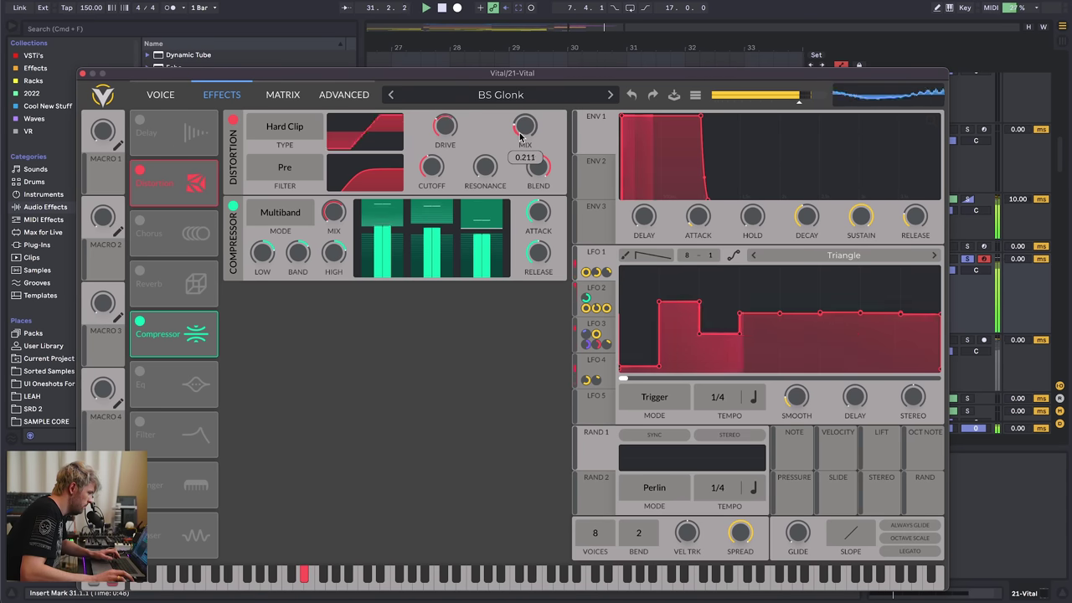
- Adjust oscillator 2's Spectral Morph and move the end point of the LFO's falling slope later in its cycle
left_click(166, 96)
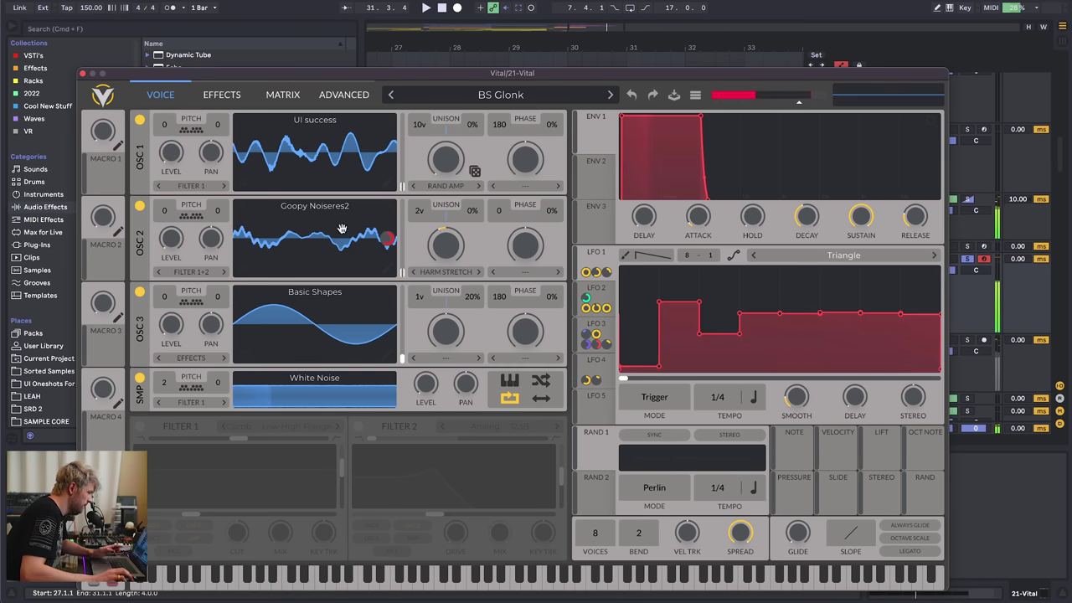
left_click_drag(448, 252, 449, 242)
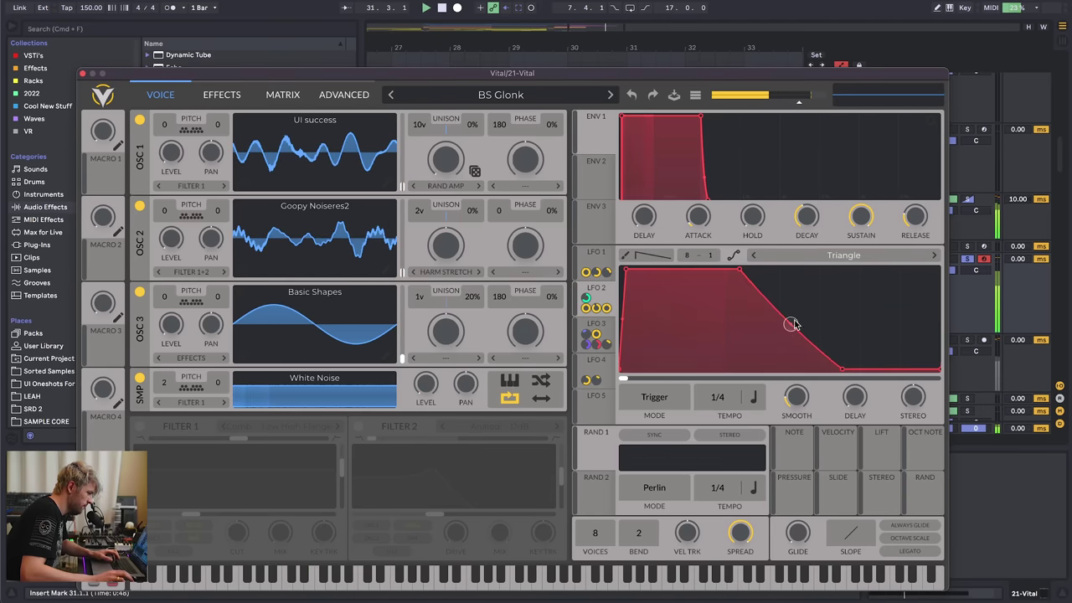
left_click_drag(792, 324, 827, 275)
left_click_drag(844, 371, 864, 374)
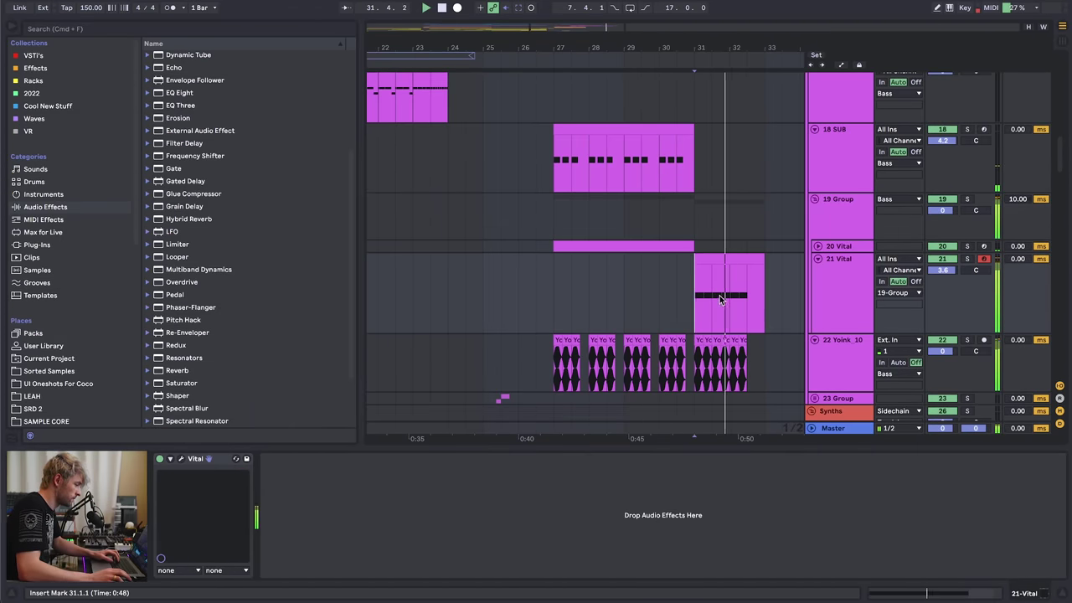
- Reopen the track 21 Vital and modulate the Spectral Morph of oscillators 2 and 1 with the rising LFO, playing from bar 31
left_click_drag(743, 50, 743, 125)
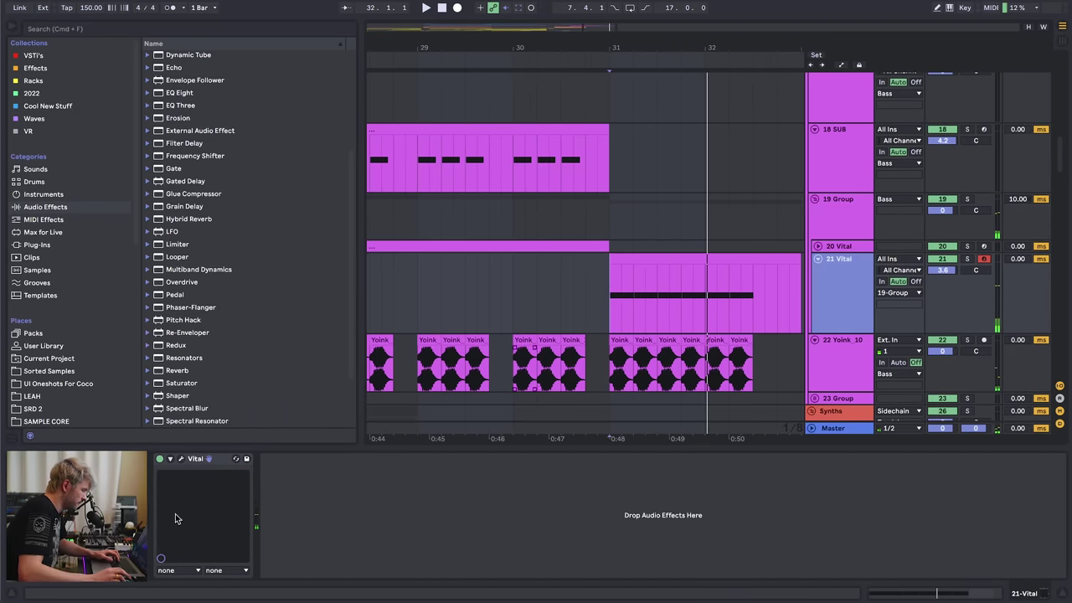
left_click(179, 460)
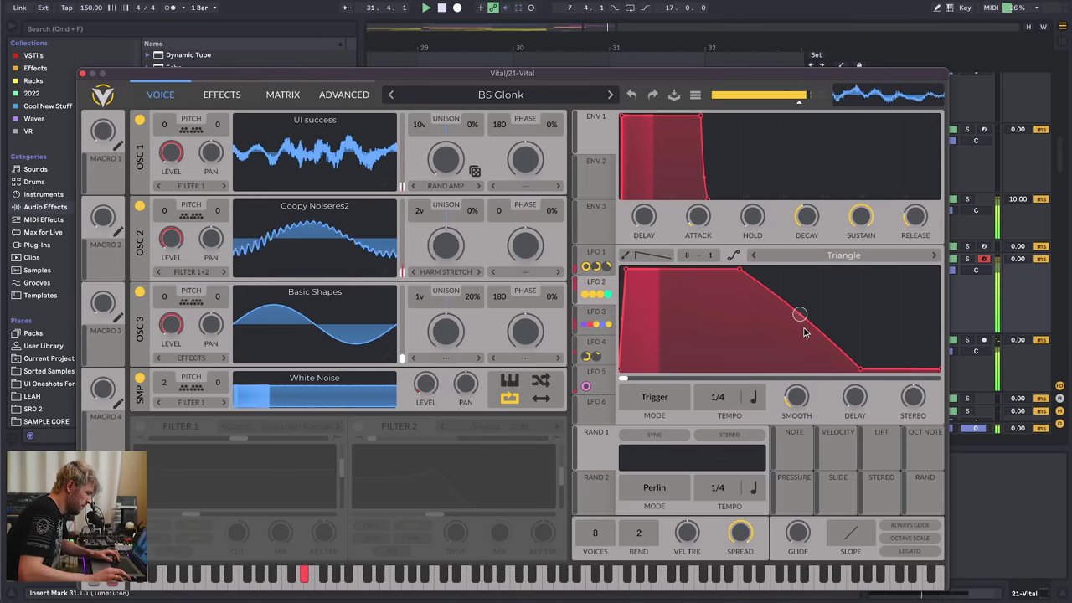
left_click(592, 284)
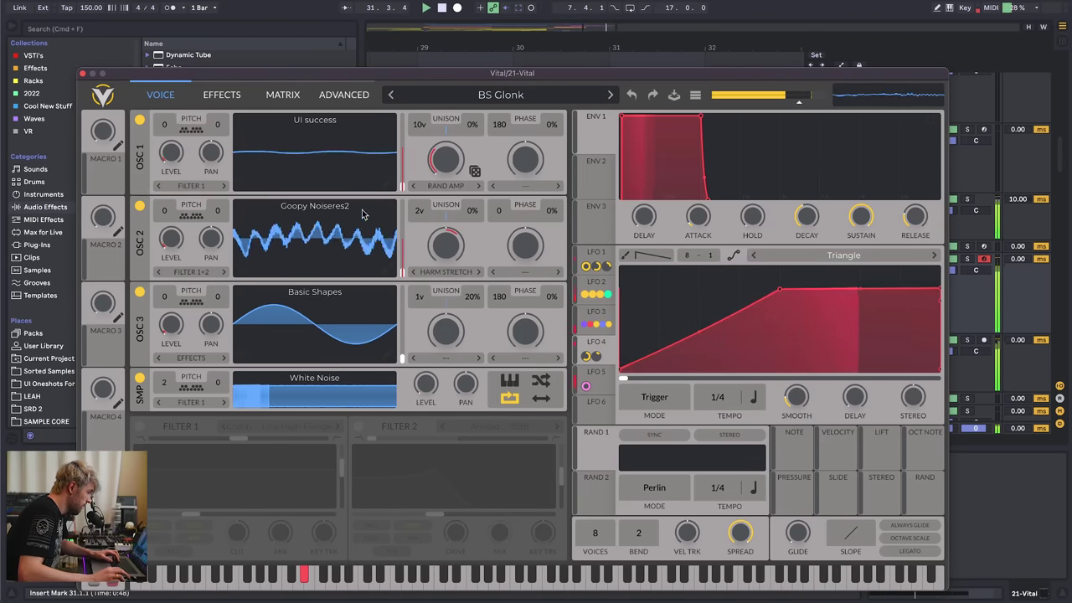
left_click_drag(454, 256, 456, 235)
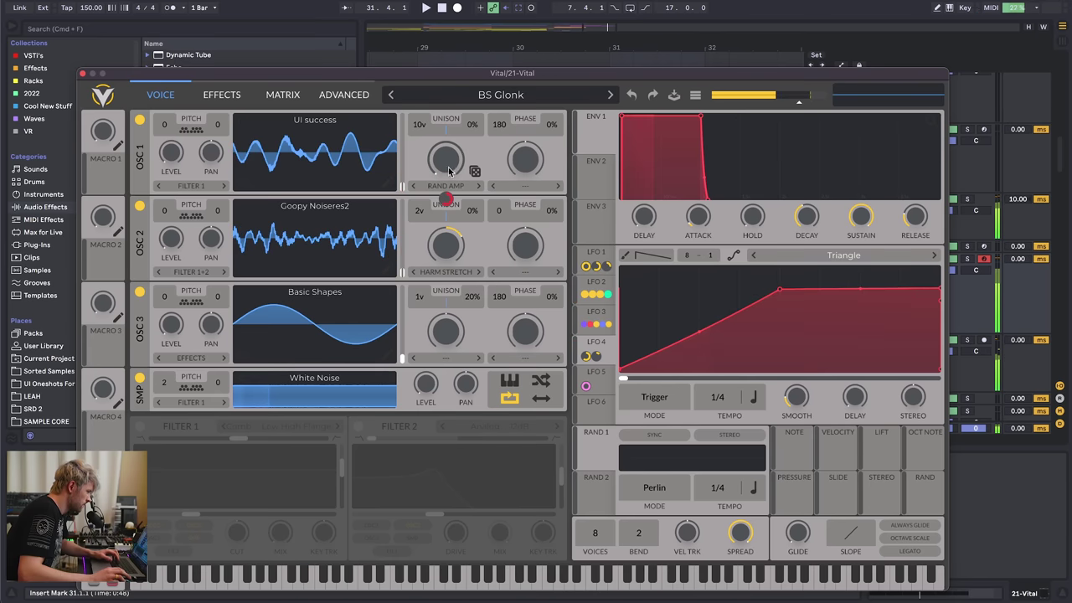
left_click_drag(448, 166, 453, 156)
key("space")
key("space")
key("space")
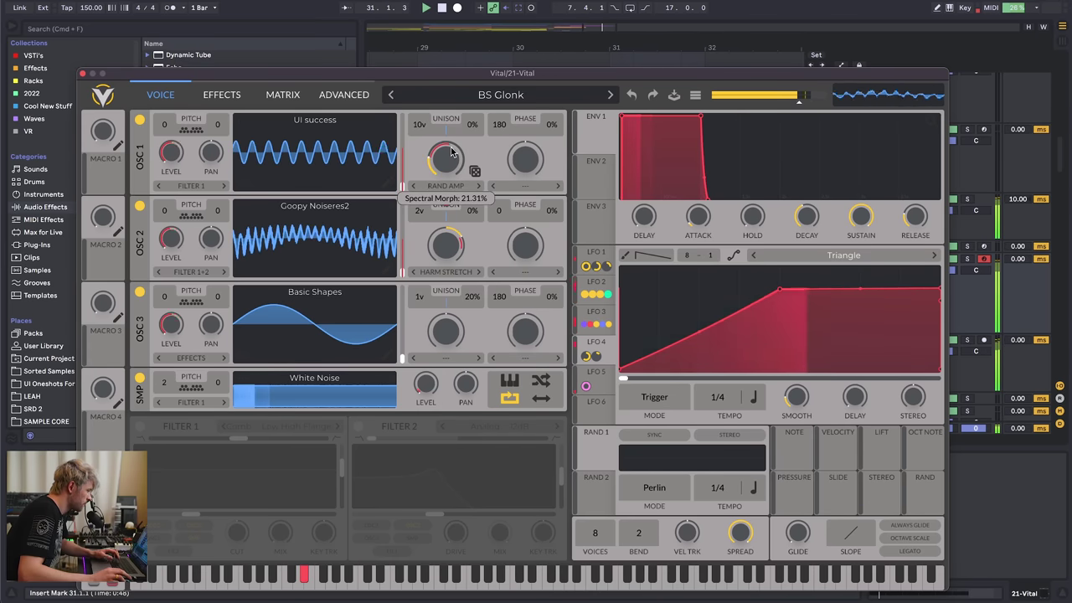
- Turn Vital's Chorus back on directly before the Compressor and modulate its Mix with the rising LFO
left_click(224, 95)
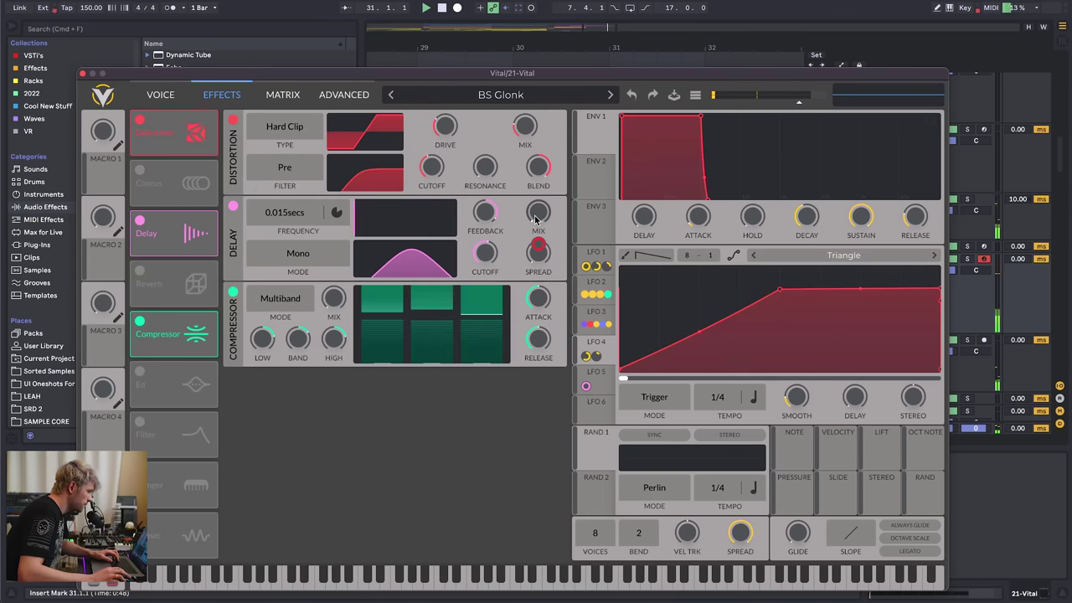
left_click(140, 170)
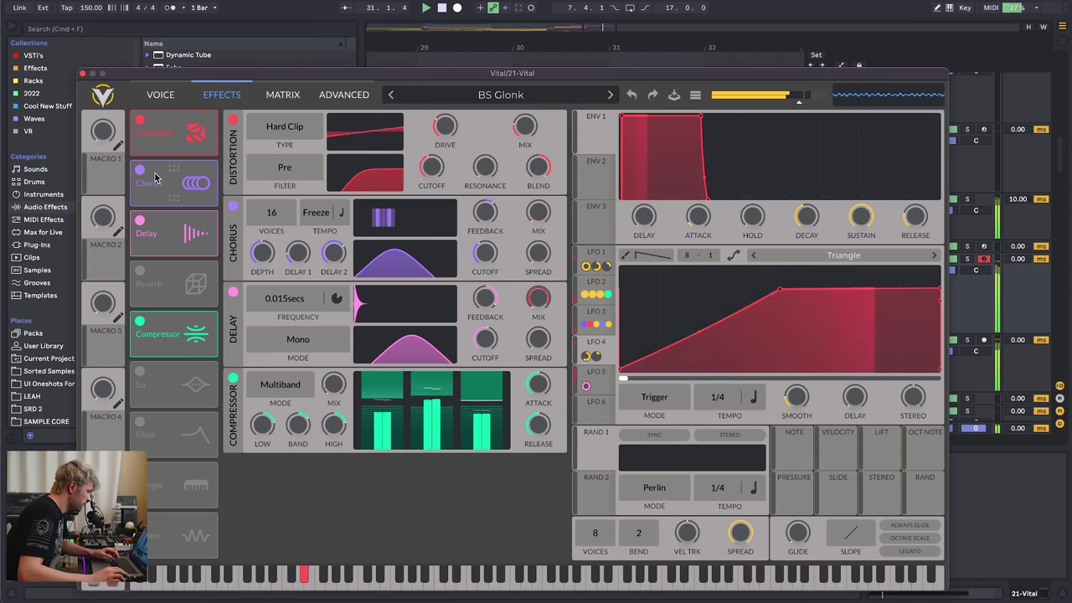
left_click_drag(154, 177, 167, 282)
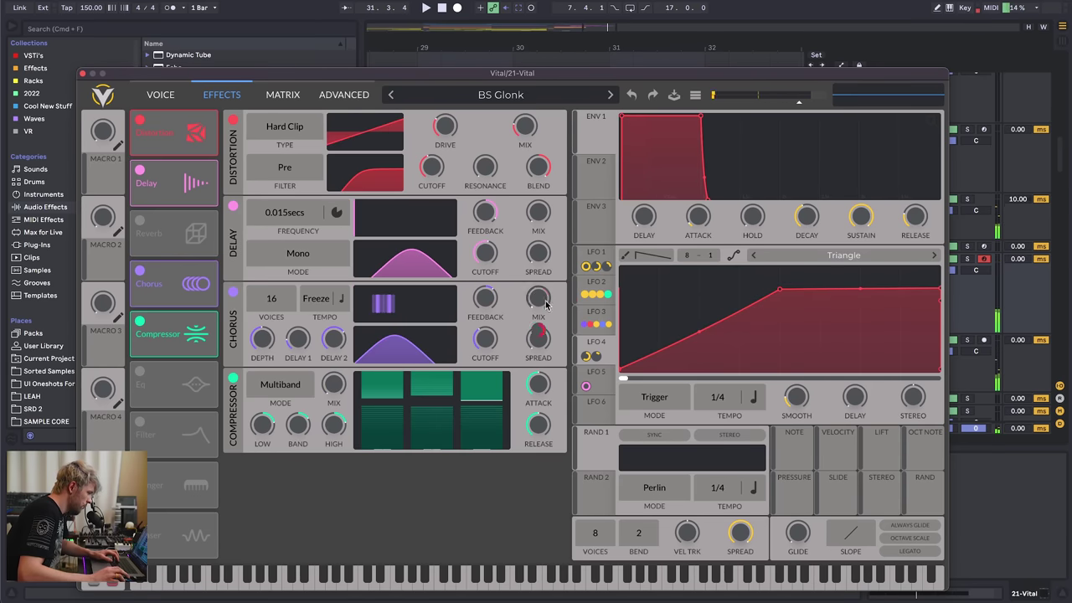
key("space")
mouse_move(546, 305)
left_mouse_down()
mouse_move(549, 266)
mouse_move(549, 302)
left_mouse_up()
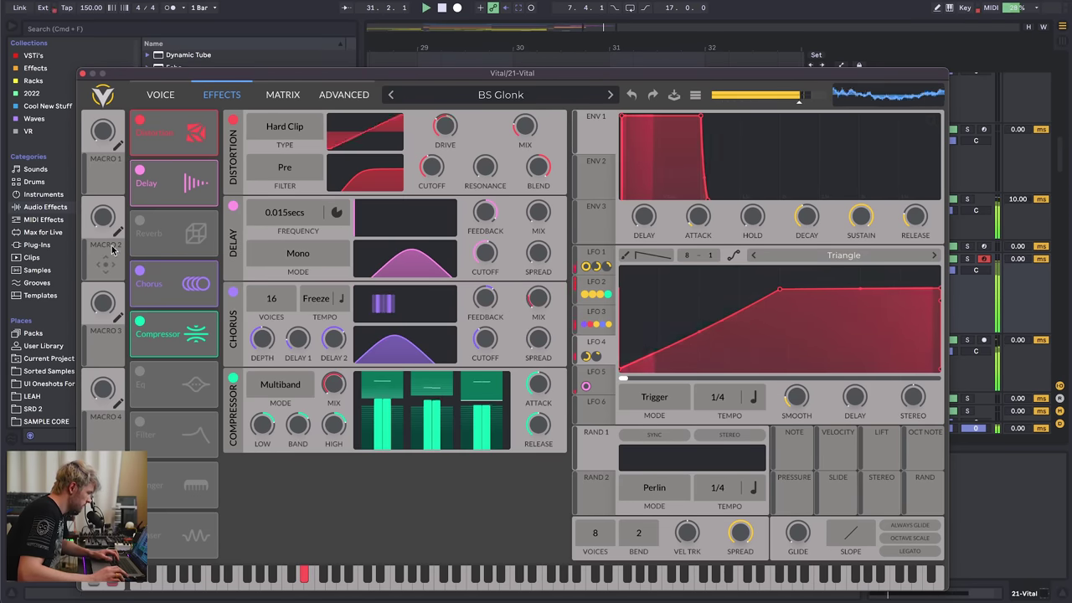
- Turn off the Chorus effect in Vital on track 21 and close the Vital and Texture plugin windows
left_click(139, 270)
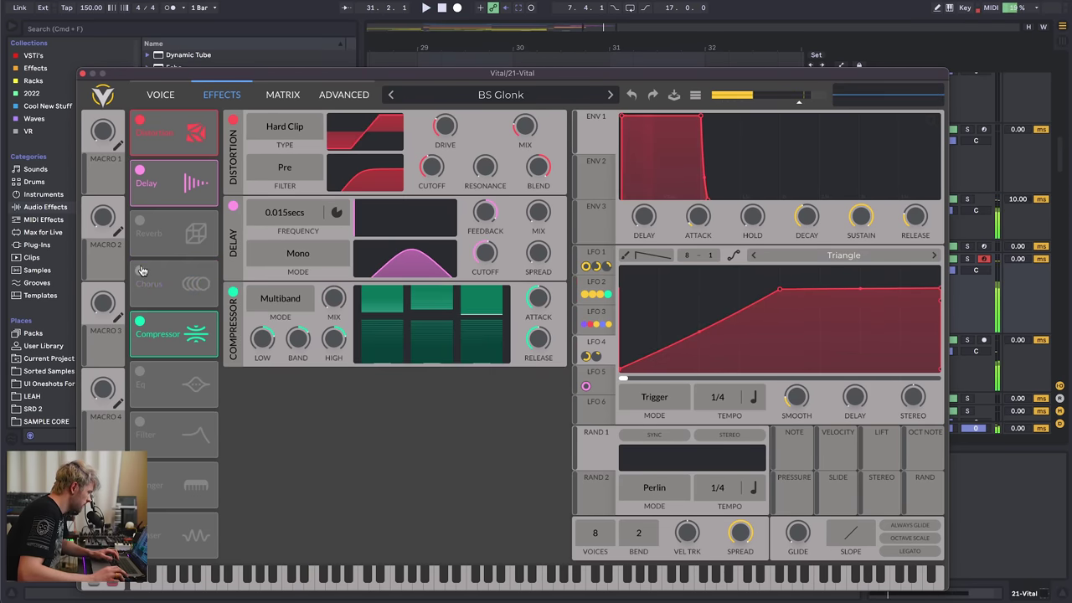
left_click(82, 74)
left_click(843, 220)
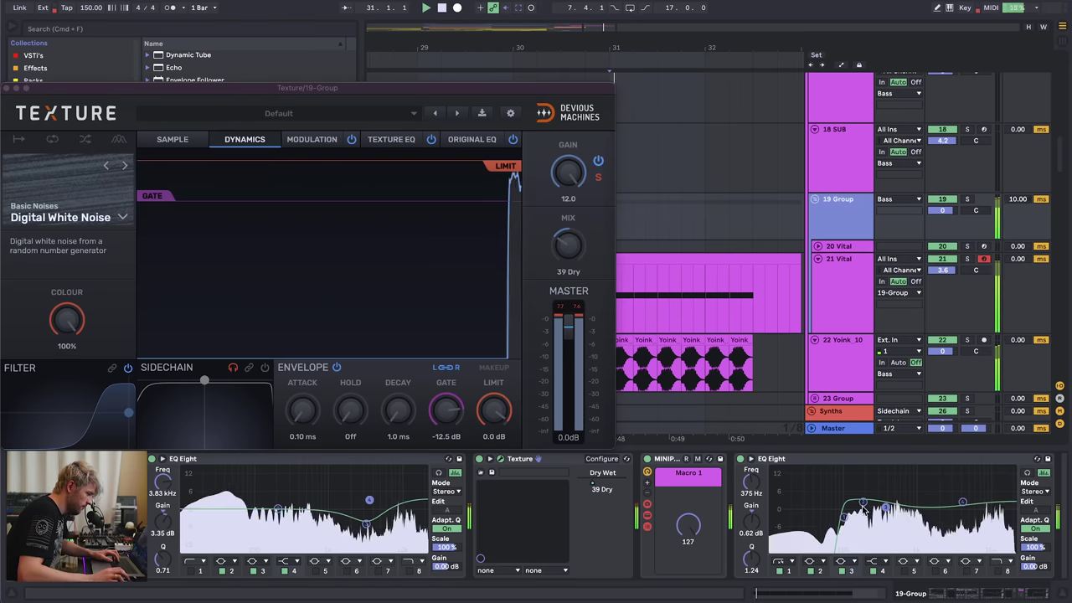
key("space")
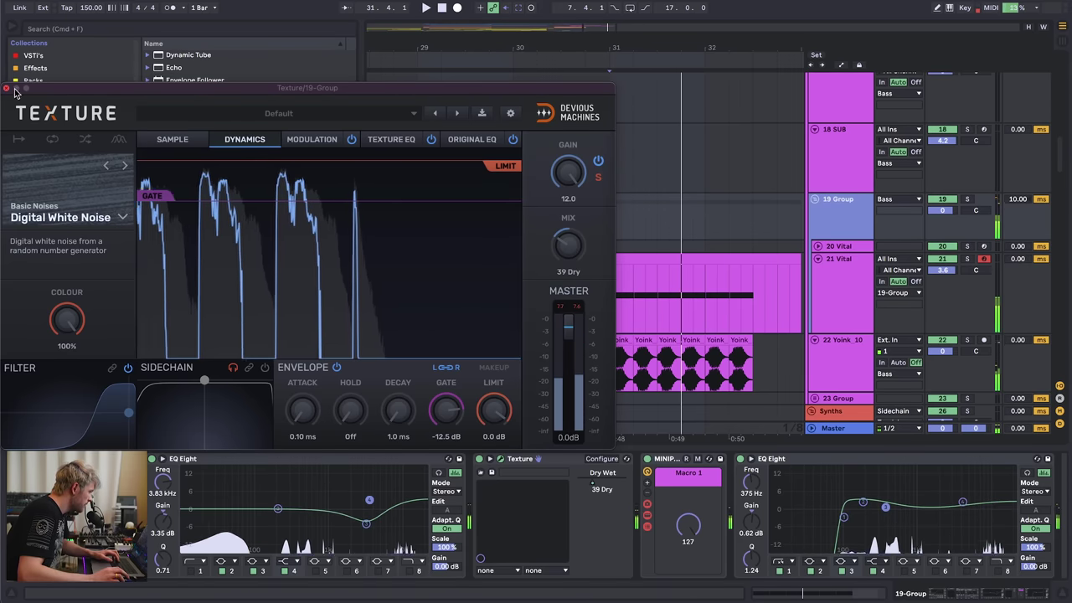
left_click(7, 88)
- Add an EQ Eight after Vital on track 21 and turn off its low-cut band
left_click(840, 291)
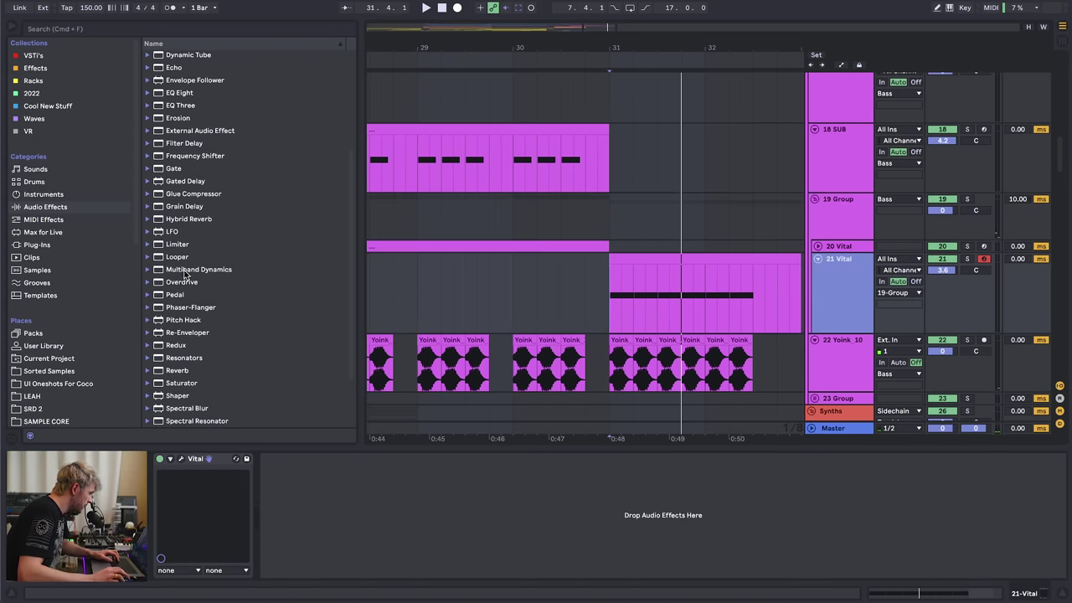
left_click(183, 94)
left_click_drag(346, 530, 346, 530)
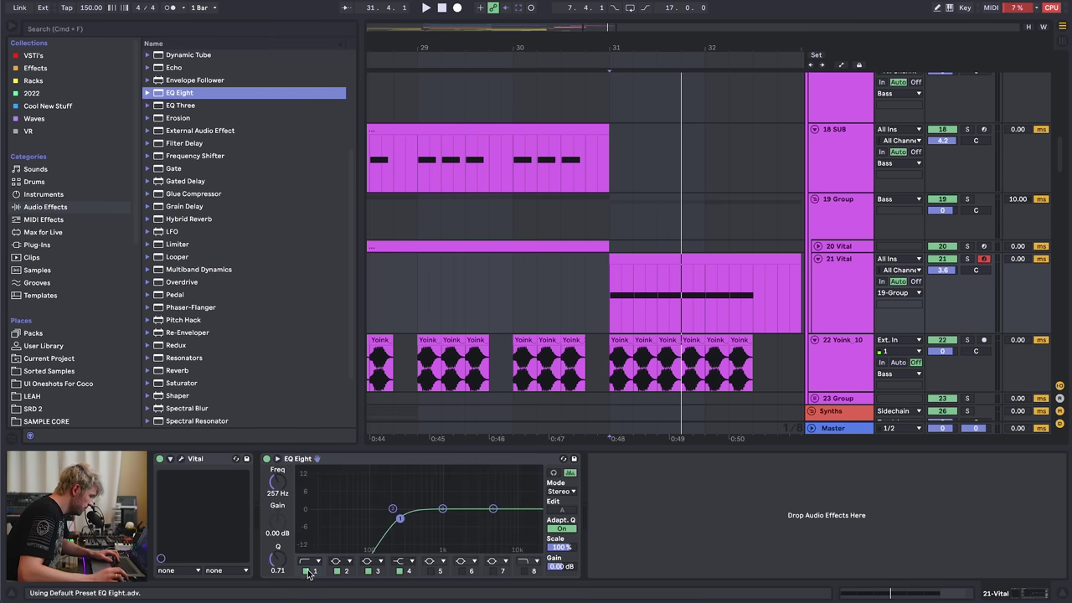
key("space")
key("space")
- Shape a high-frequency dip of -5.08 dB at 5.39 kHz with a Q of 1.09 in track 21's EQ Eight
left_click_drag(491, 481, 495, 522)
key("space")
key("space")
left_click_drag(277, 560, 277, 547)
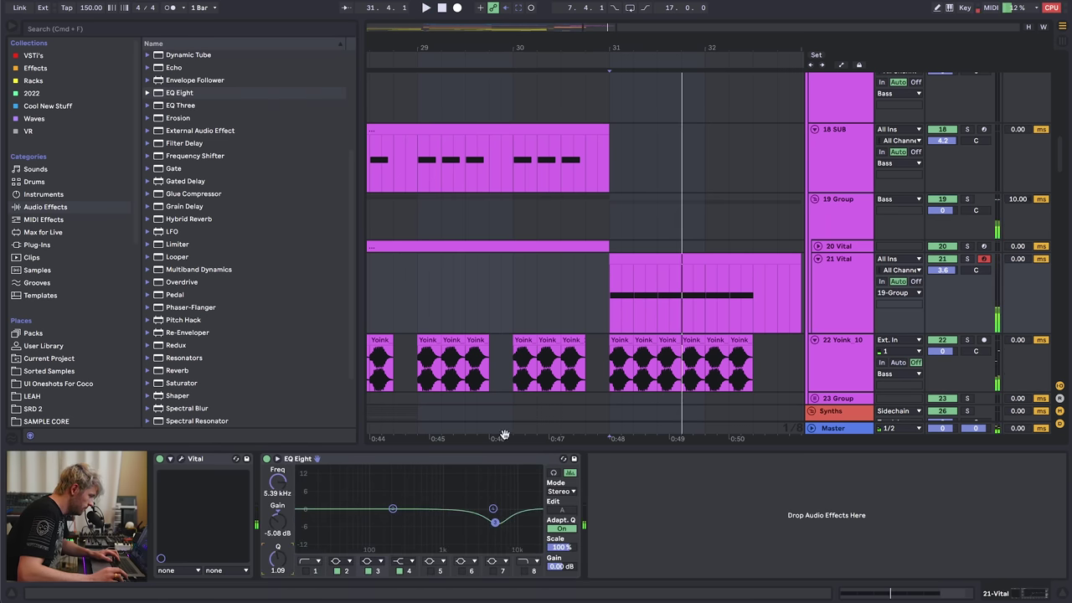
- Automate the Reverb's Device On on 19 Group so it switches off from bar 31
left_click(836, 231)
left_click_drag(1011, 593, 934, 597)
left_click(511, 459)
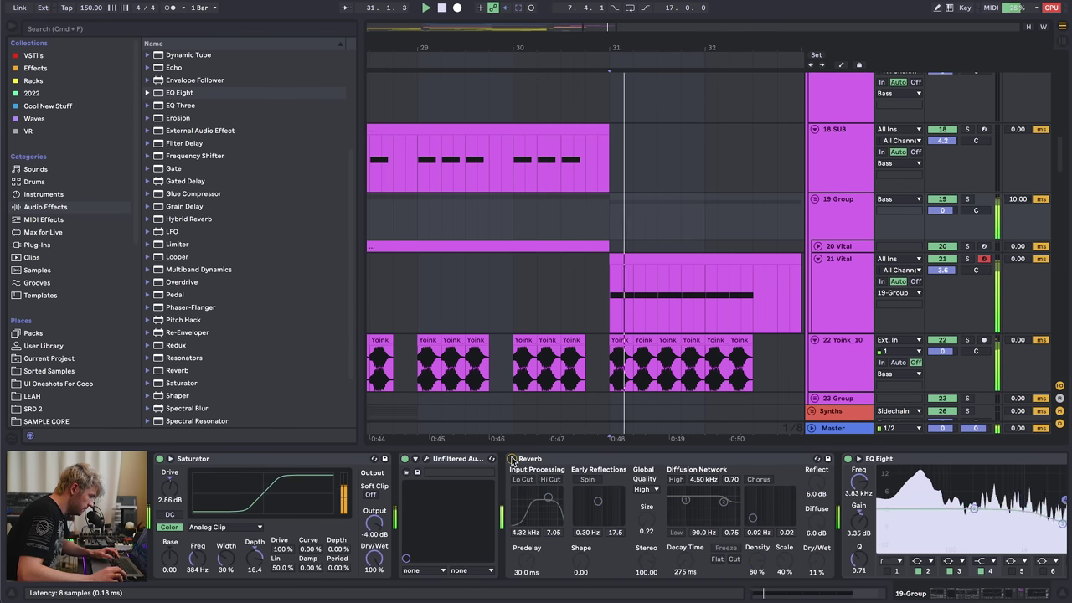
left_click(511, 458)
key("a")
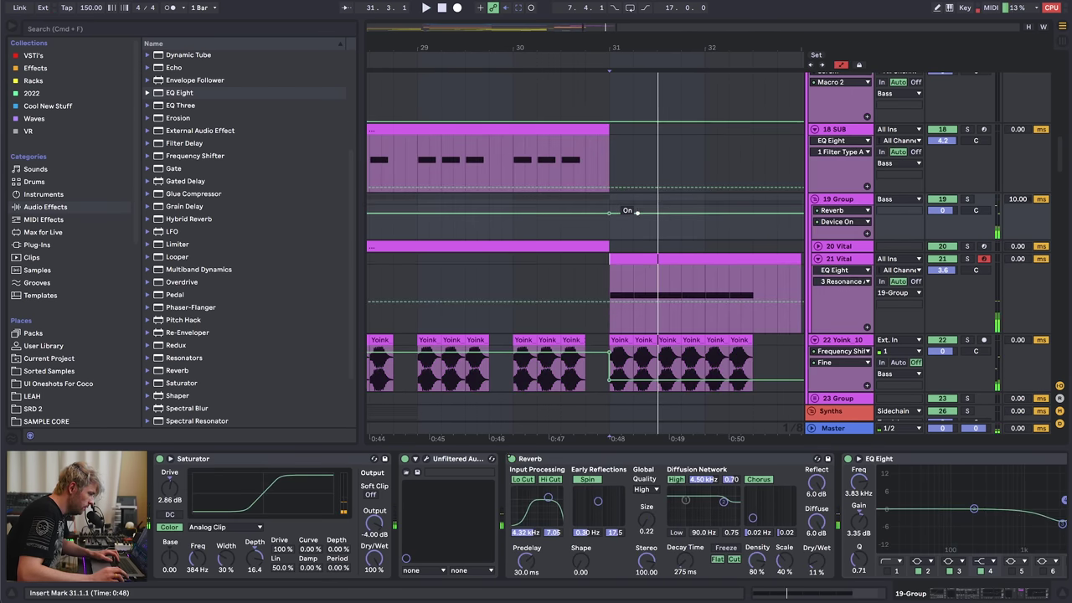
left_click_drag(637, 212, 609, 224)
- Audition the 21 Vital and 22 Yoink_10 clips around bars 30 and 31
left_click(649, 261)
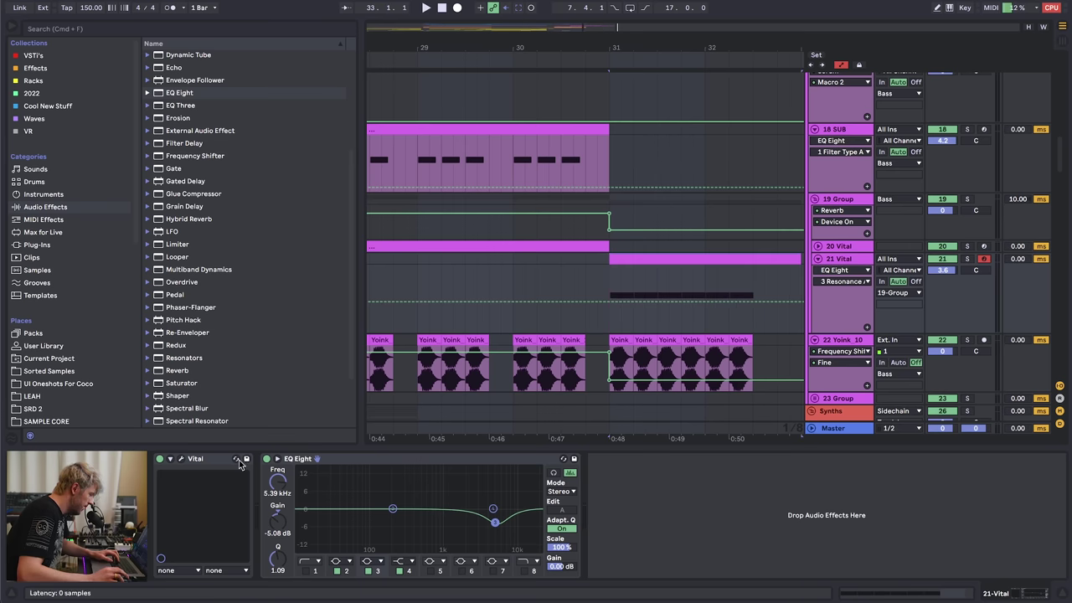
key("space")
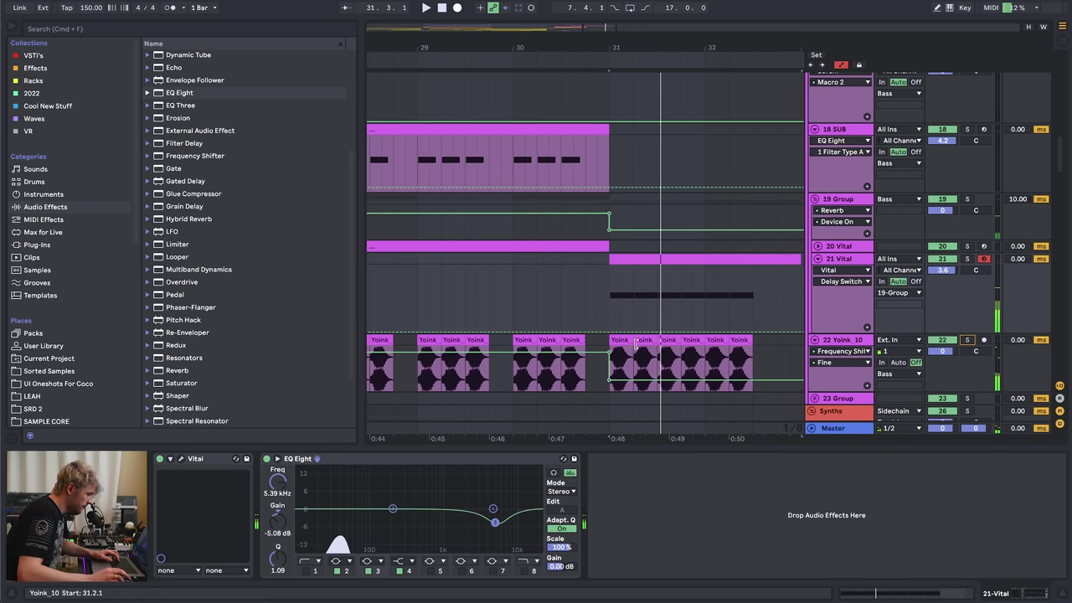
left_click(617, 340)
key("space")
key("space")
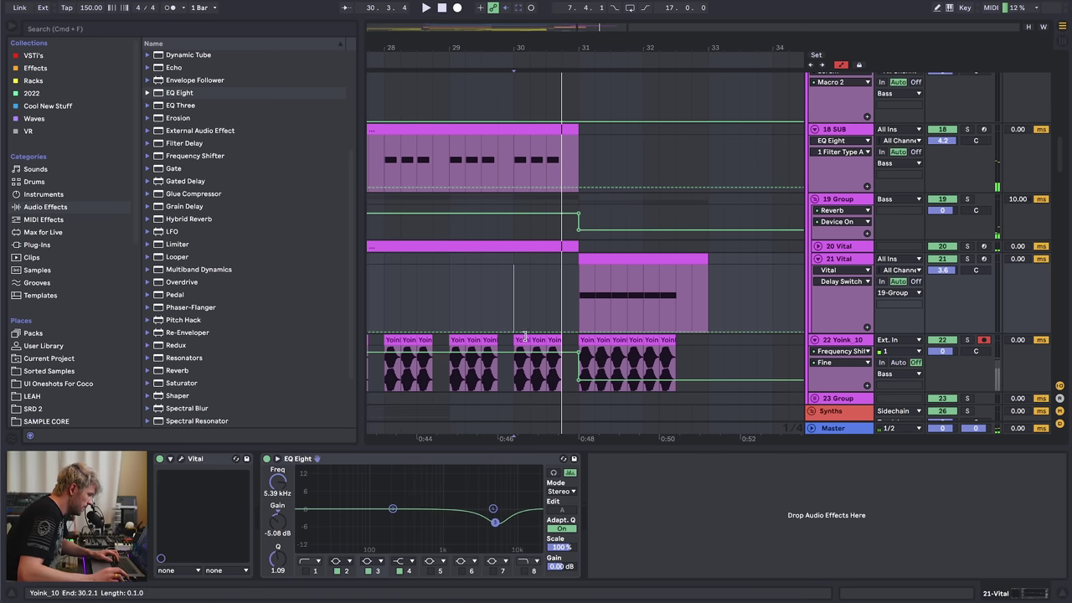
- Solo track 22 Yoink_10 and add an Auto Pan to it with Shape set to 27%
left_click(524, 336)
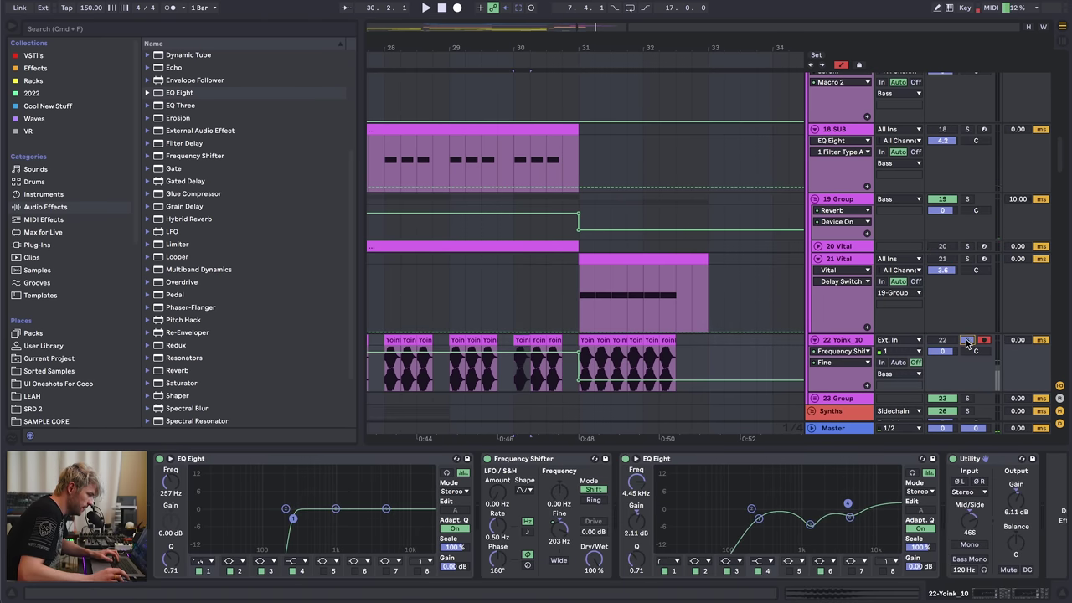
left_click(966, 339)
scroll(180, 100, "up", 4)
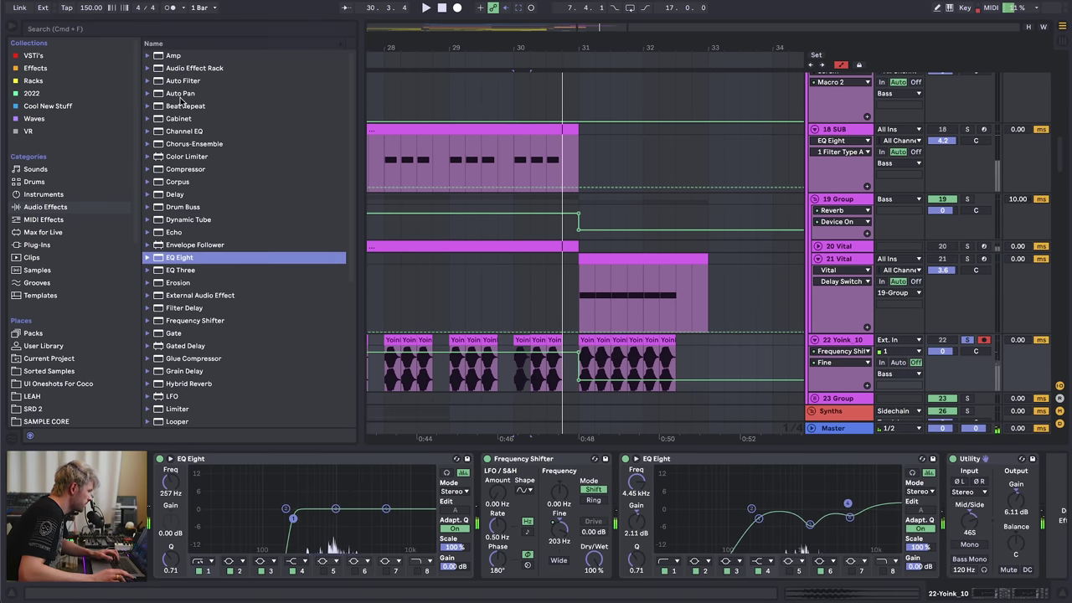
double_click(180, 94)
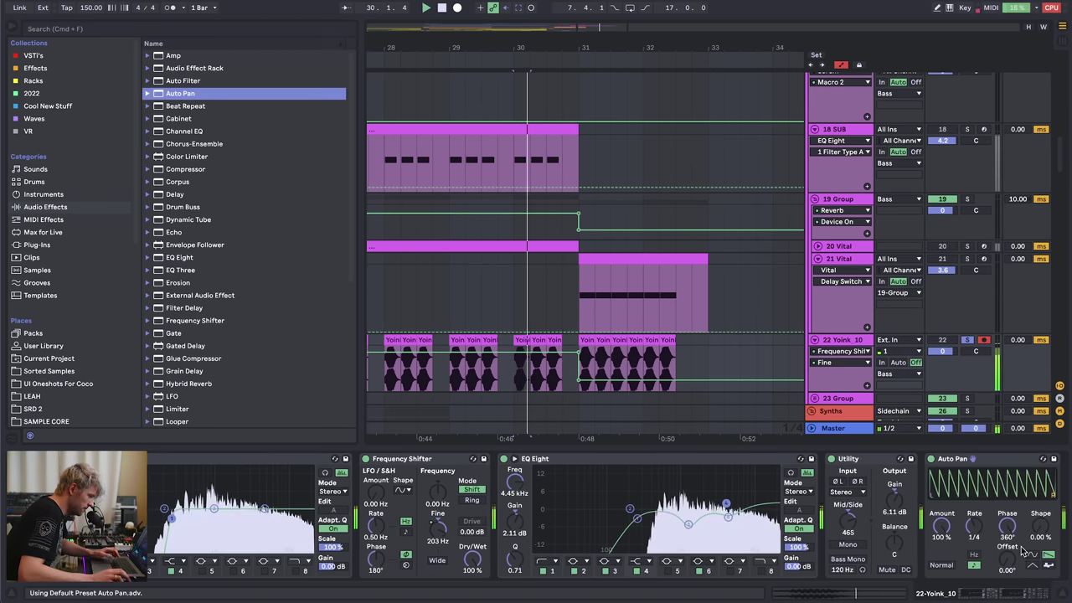
left_click_drag(1040, 526, 1040, 502)
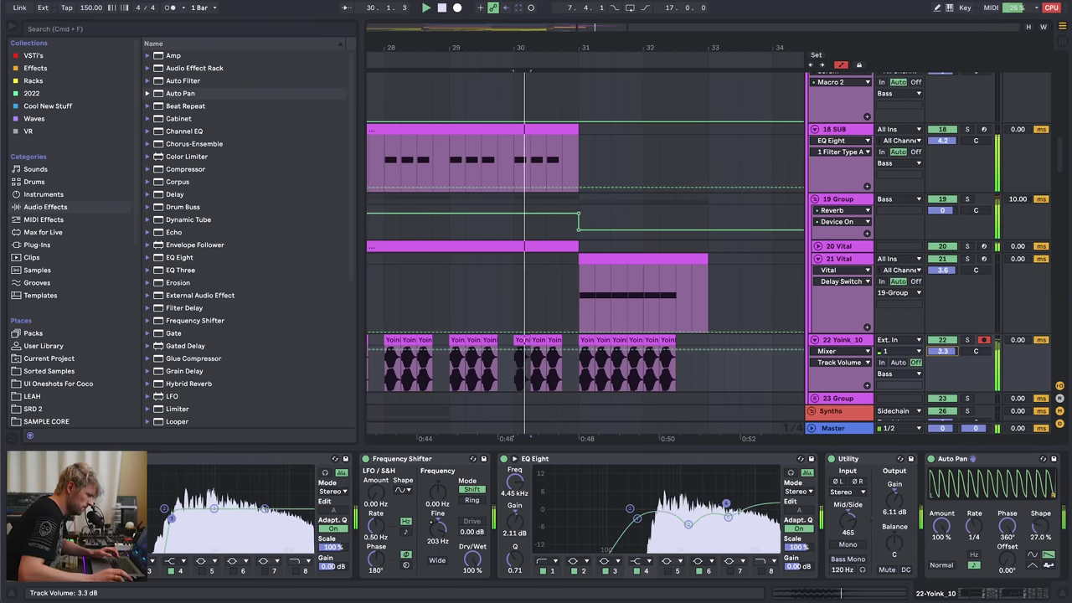
- Set the 22 Yoink_10 track volume to 3.1 dB while auditioning the bass section
left_click_drag(943, 351, 944, 350)
key("space")
key("space")
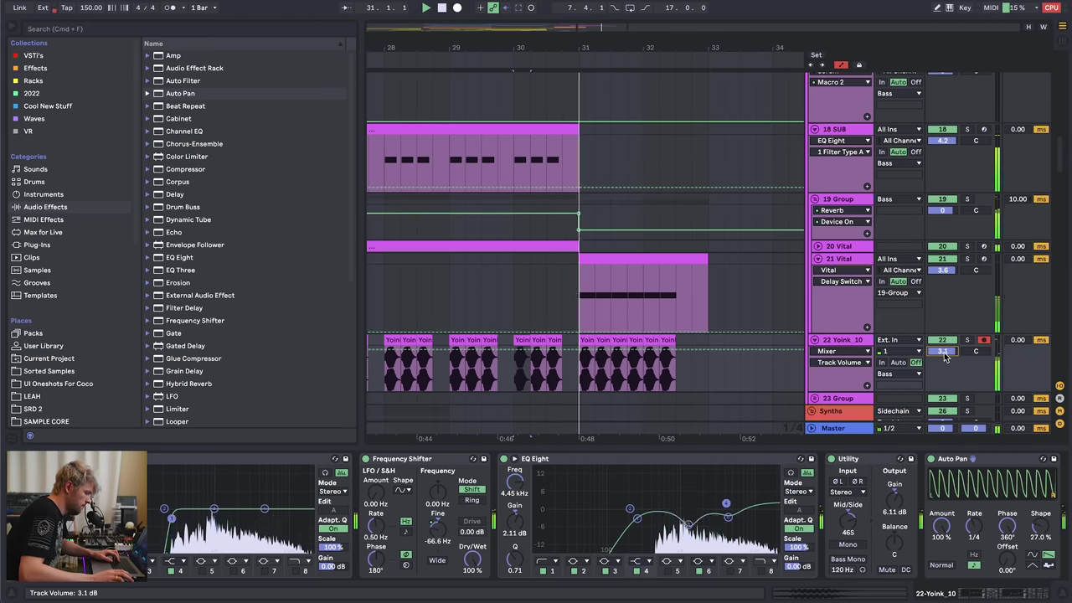
- Open Vital on track 21, show its oscillators and audition the patch from bar 31
left_click(829, 260)
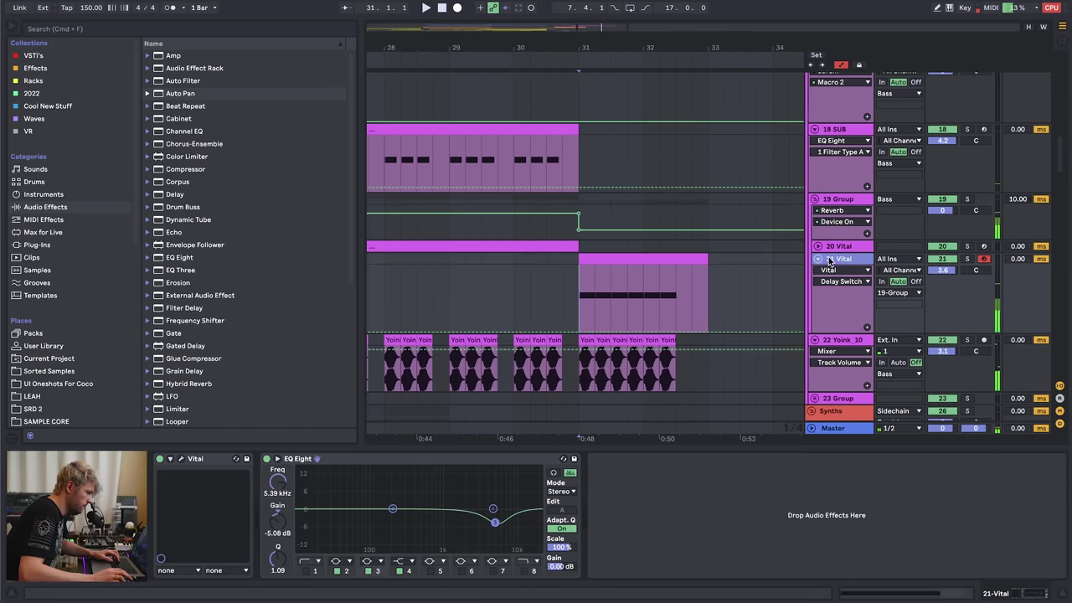
left_click(181, 459)
left_click(176, 94)
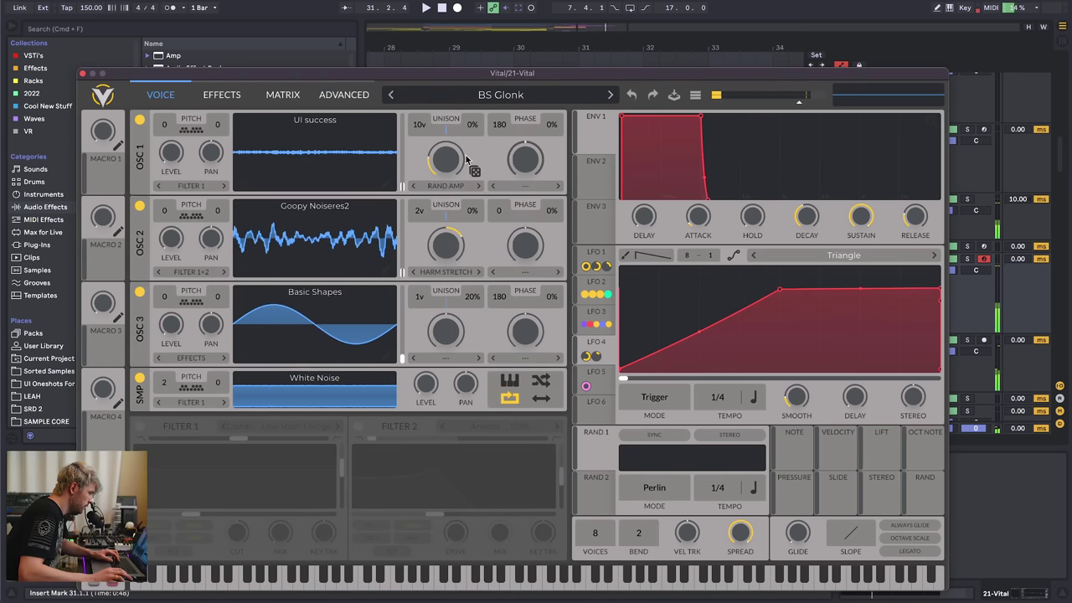
key("space")
key("space")
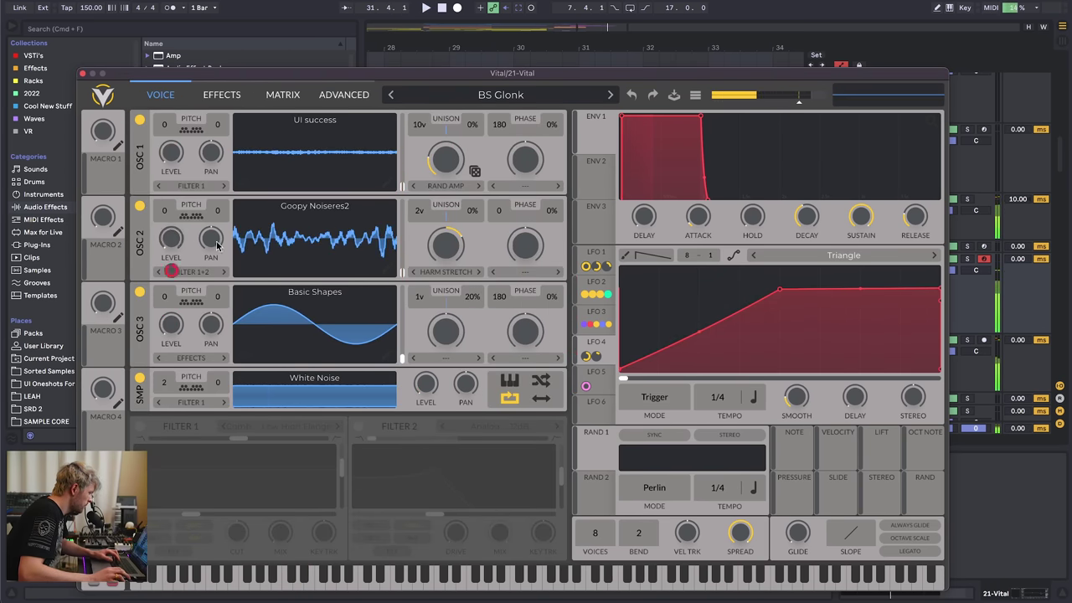
key("space")
- Try a lower Spectral Morph amount on Vital's OSC 2 while replaying the phrase
left_click_drag(434, 252, 434, 301)
key("space")
key("space")
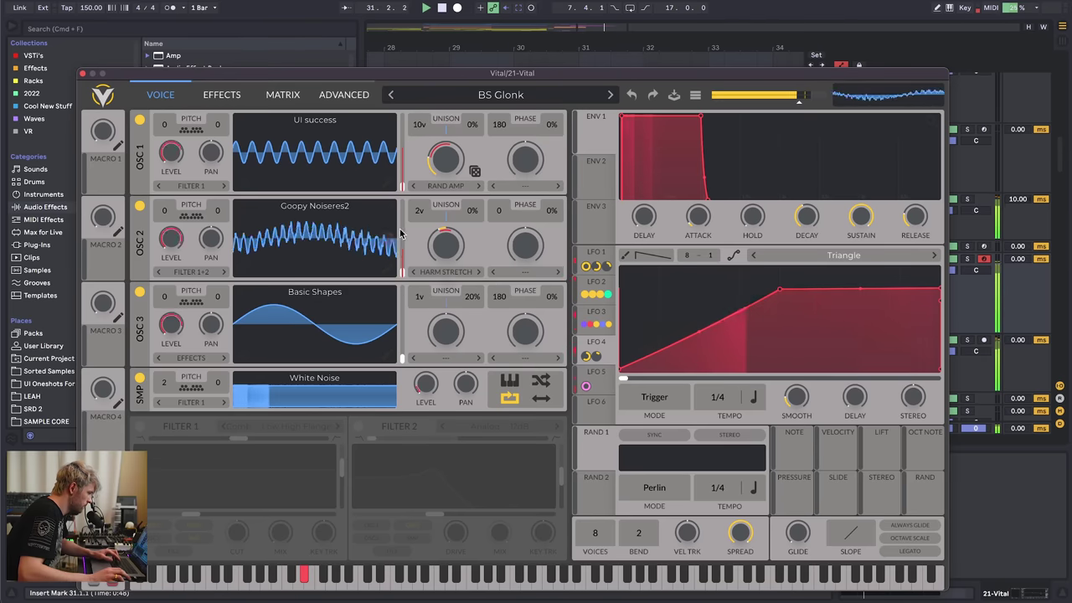
key("space")
key("space")
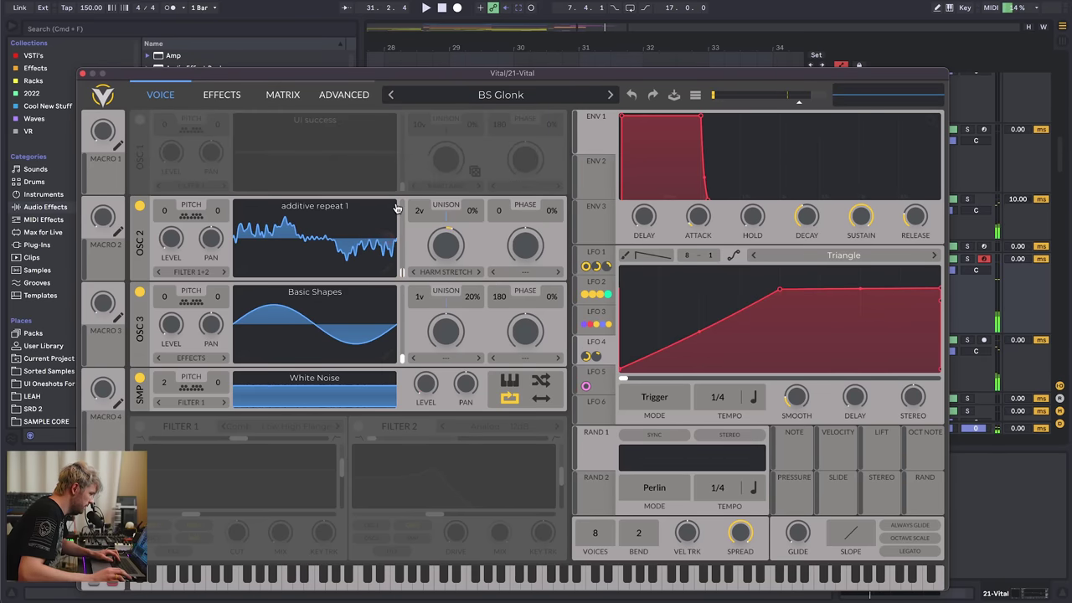
- Give OSC 2 the additive repeat 2 prephase wavetable, 71.04% Spectral Morph and 7% unison detune, with OSC 1 switched back on
left_click(395, 207)
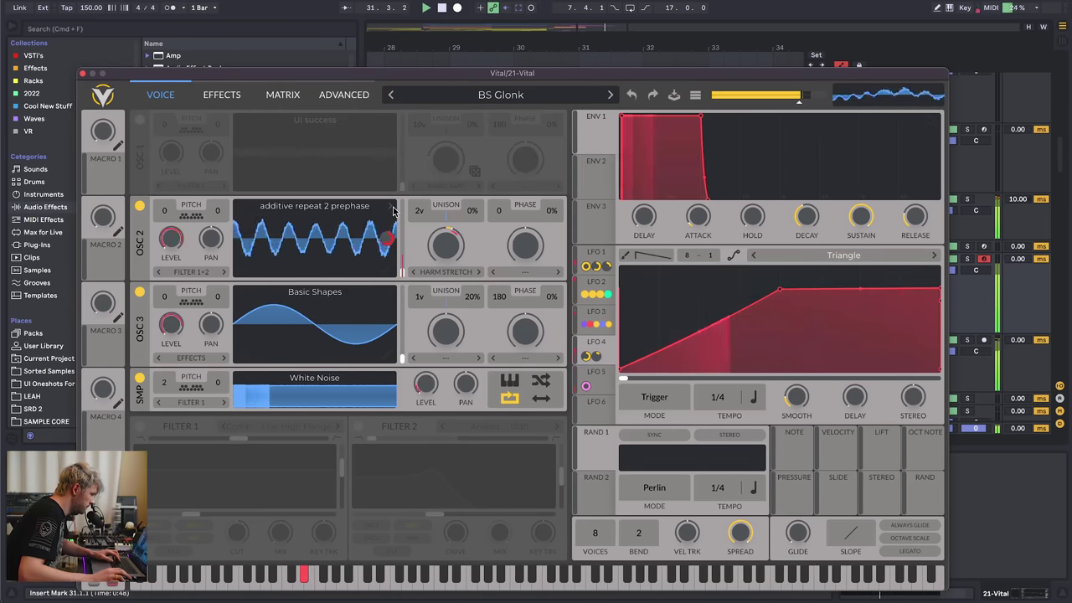
left_click_drag(446, 251, 448, 243)
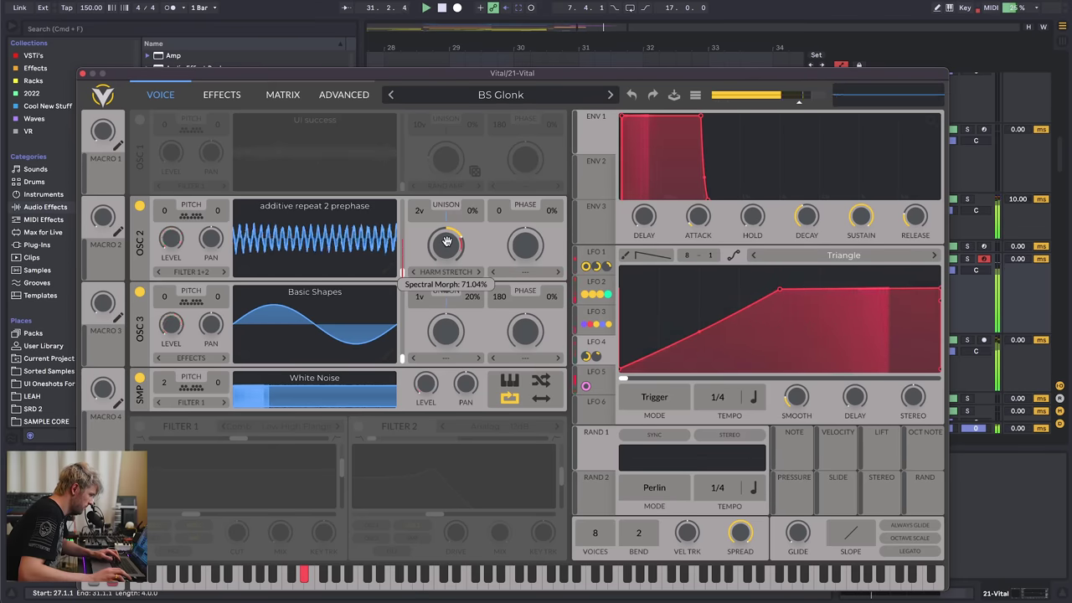
left_click(139, 119)
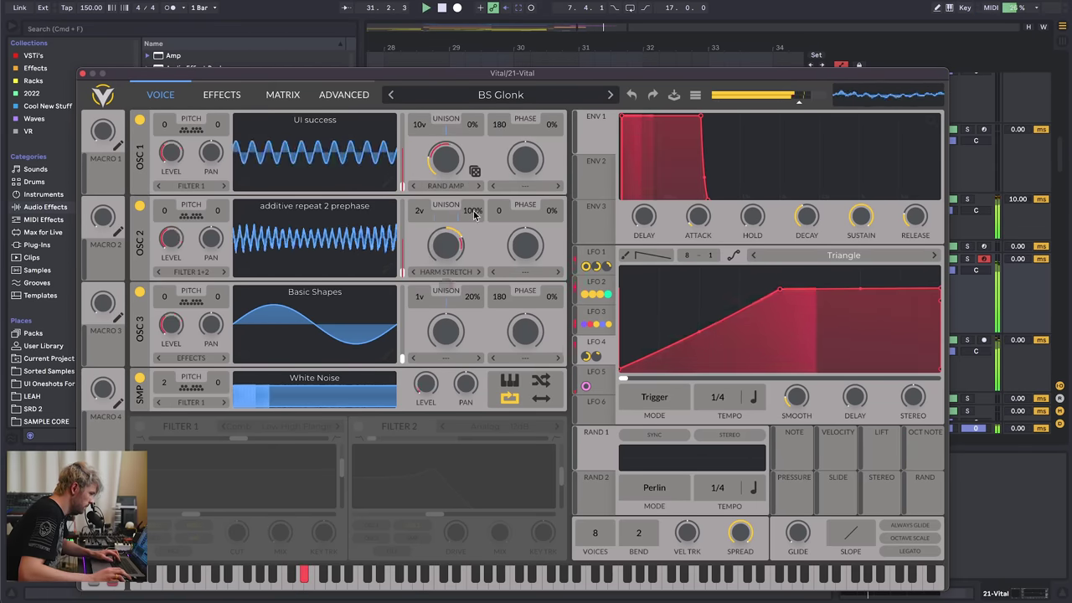
left_click_drag(473, 213, 475, 280)
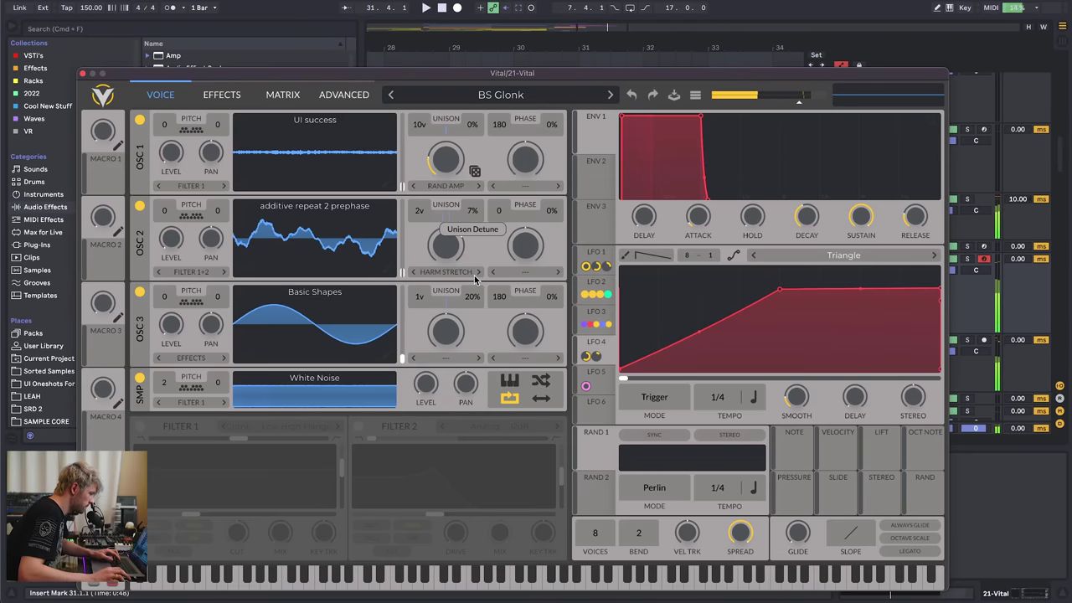
left_click(81, 73)
- Add the Shade plugin from the Effects collection to the 20 Vital track
left_click(513, 260)
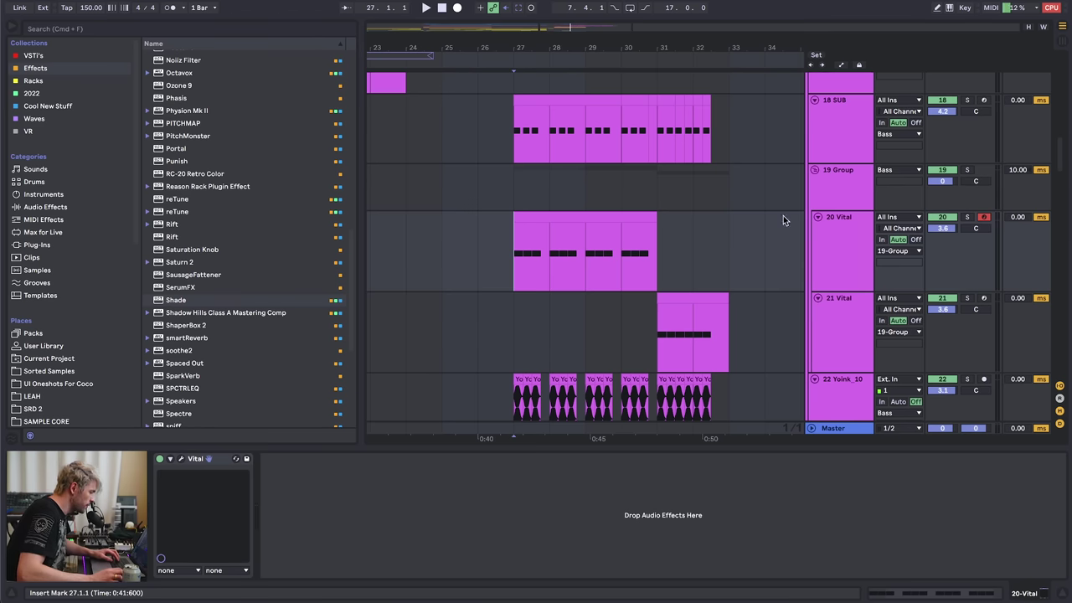
left_click(845, 197)
left_click(850, 239)
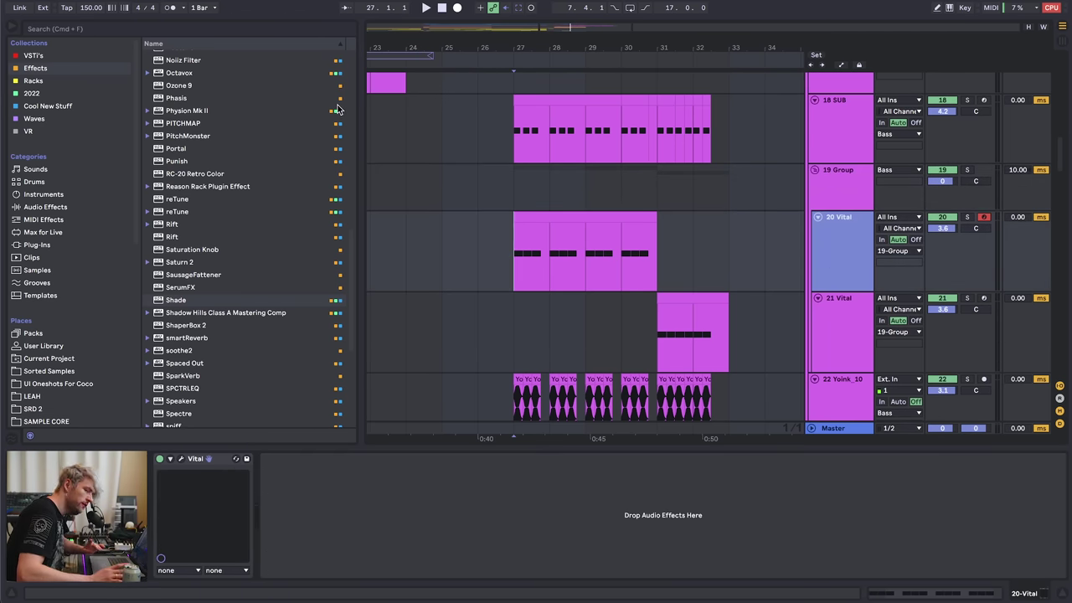
left_click(195, 299)
scroll(195, 339, "up", 3)
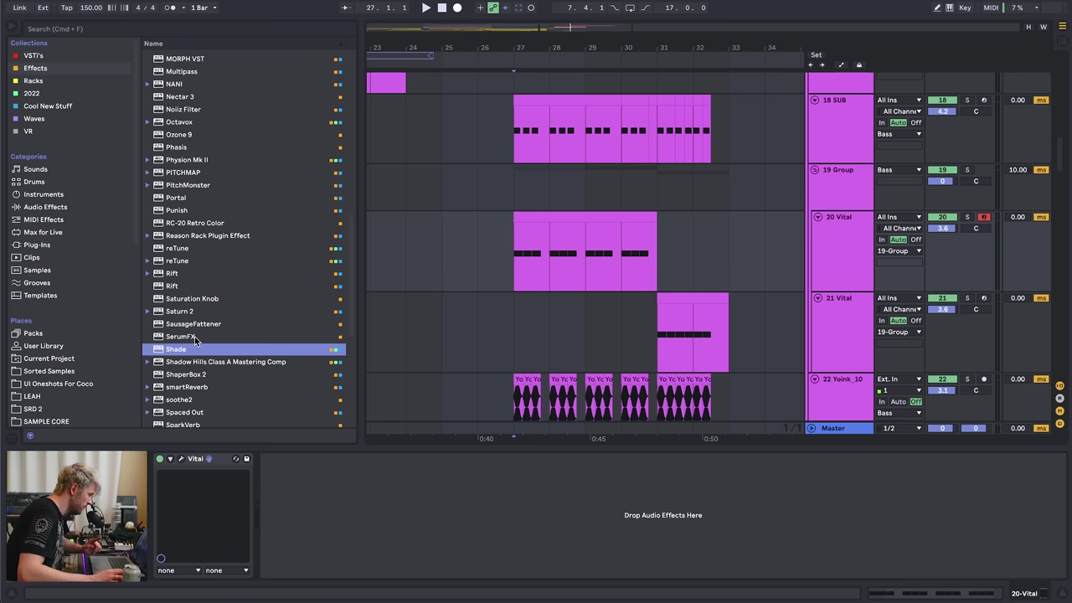
double_click(176, 350)
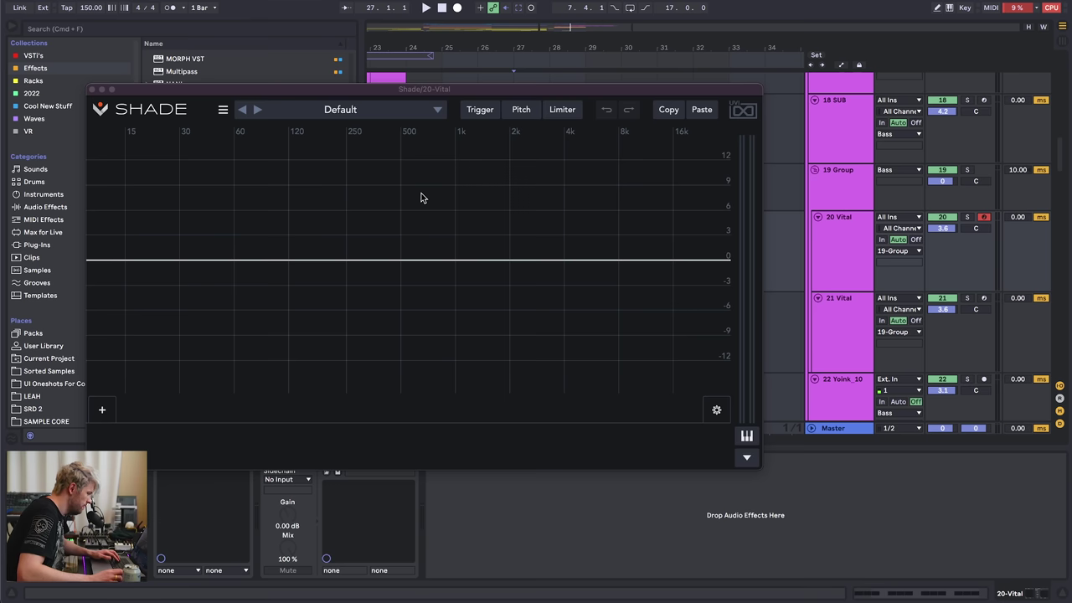
- Move the Shade window clear of the mixer controls and solo the 20 Vital track
left_click(102, 411)
left_click(103, 410)
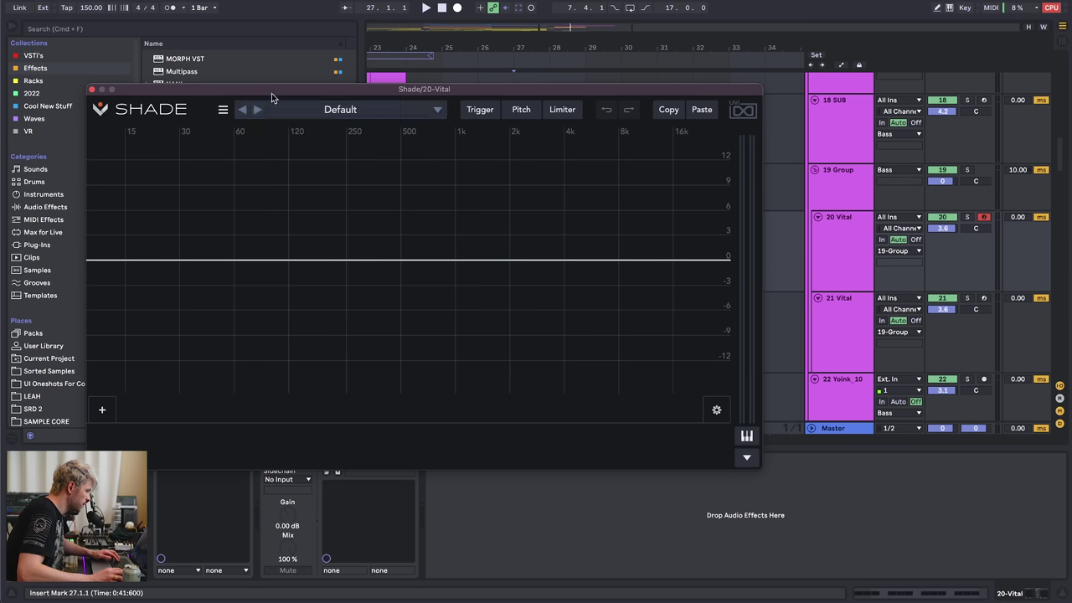
left_click_drag(271, 92, 334, 172)
left_click(966, 217)
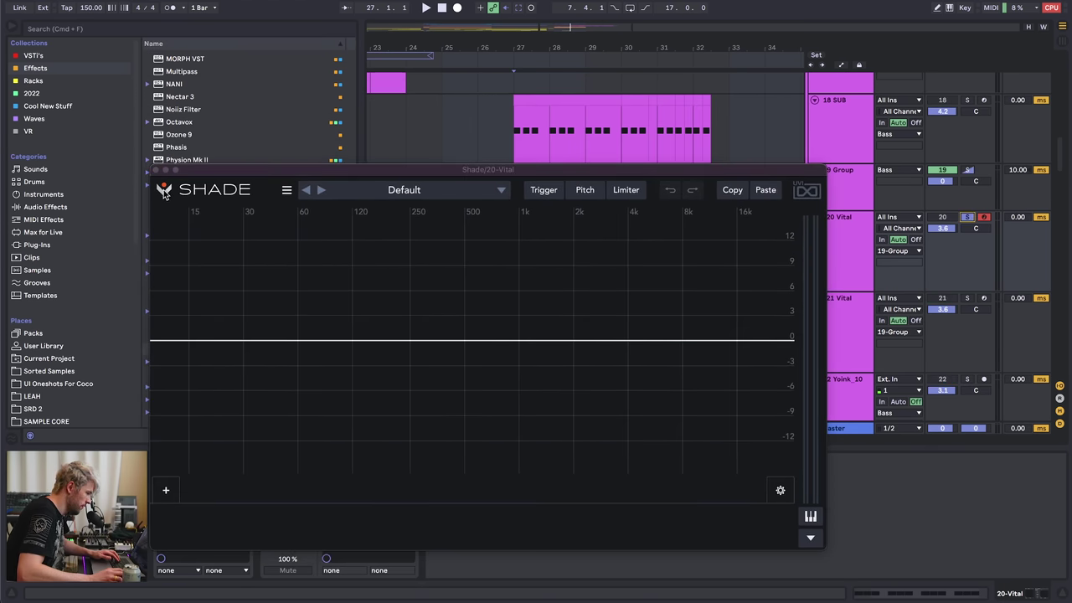
- Step through Shade's presets while auditioning them, and load Hypnosis with its modulators in view
left_click(321, 190)
left_click(209, 178)
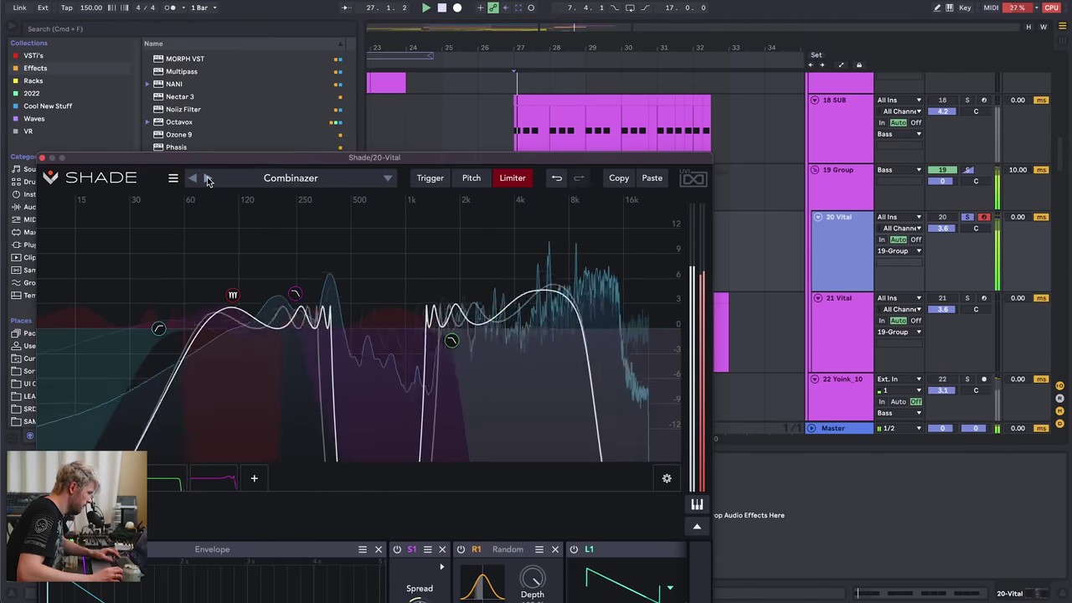
left_click(208, 180)
left_click(208, 180)
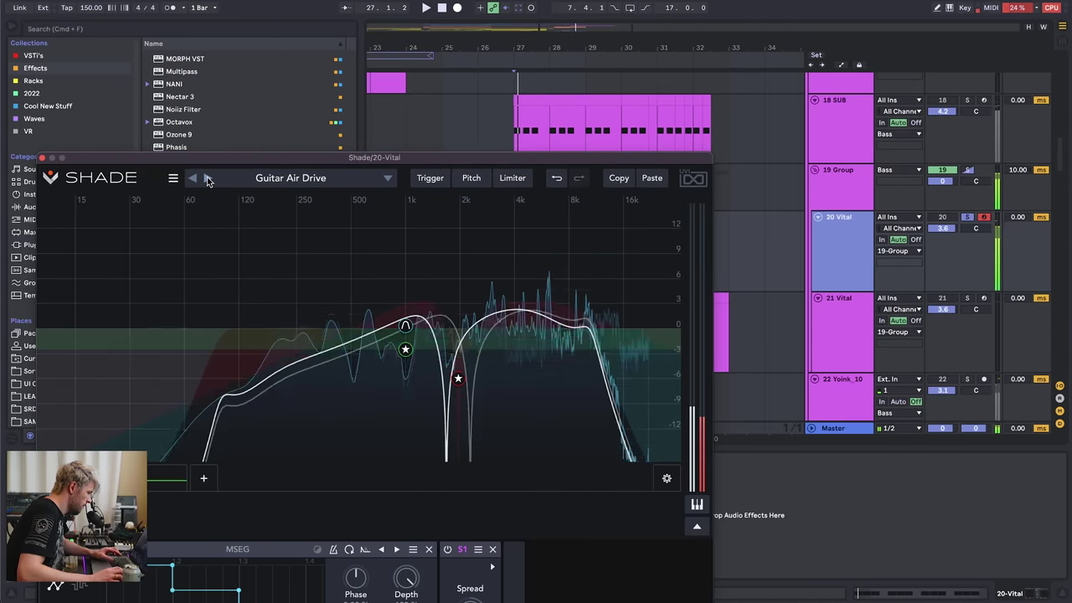
left_click(208, 179)
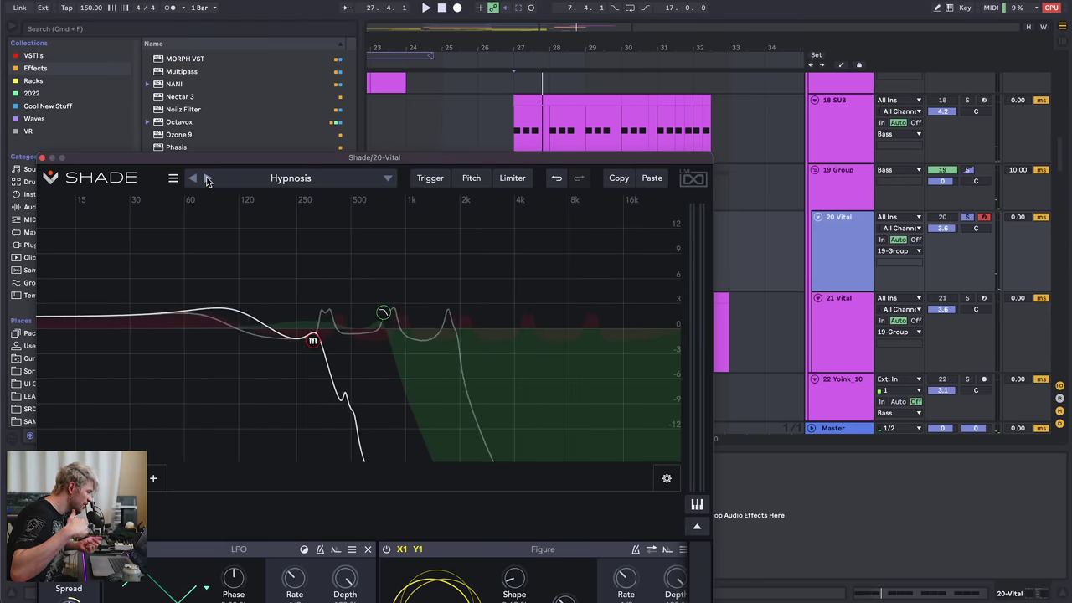
left_click(696, 525)
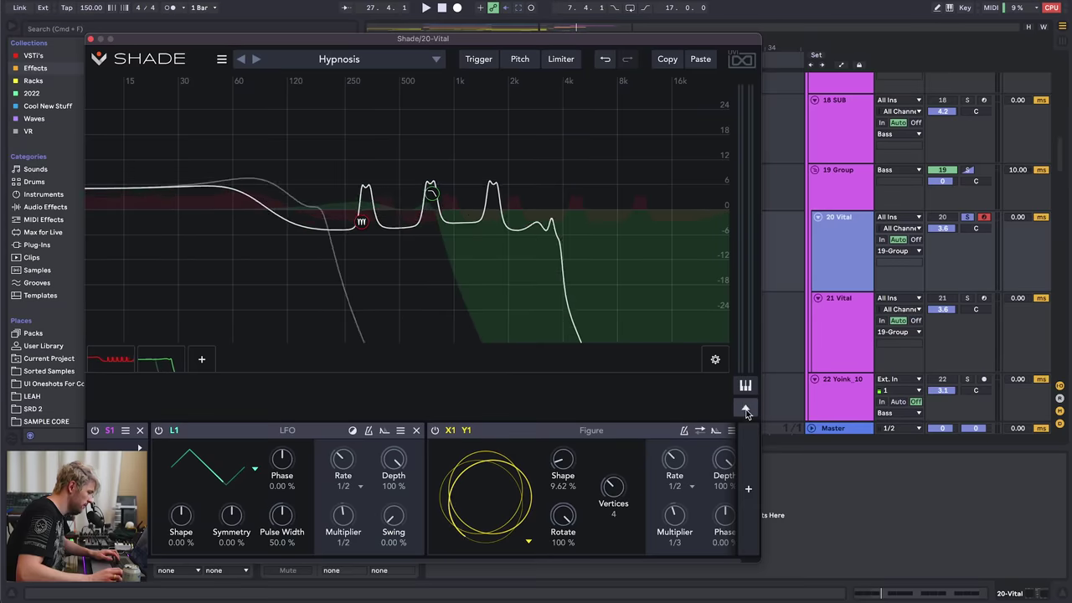
- Hide Shade's modulators, reposition its window on the 20 Vital track, and clear the loaded preset
left_click(746, 407)
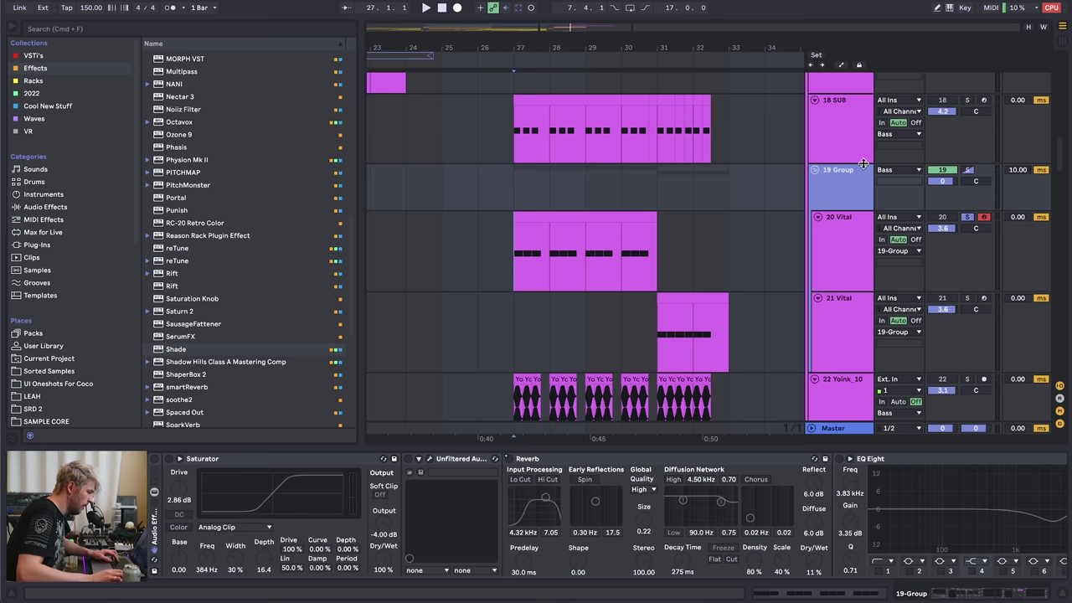
left_click(156, 458)
left_click(827, 255)
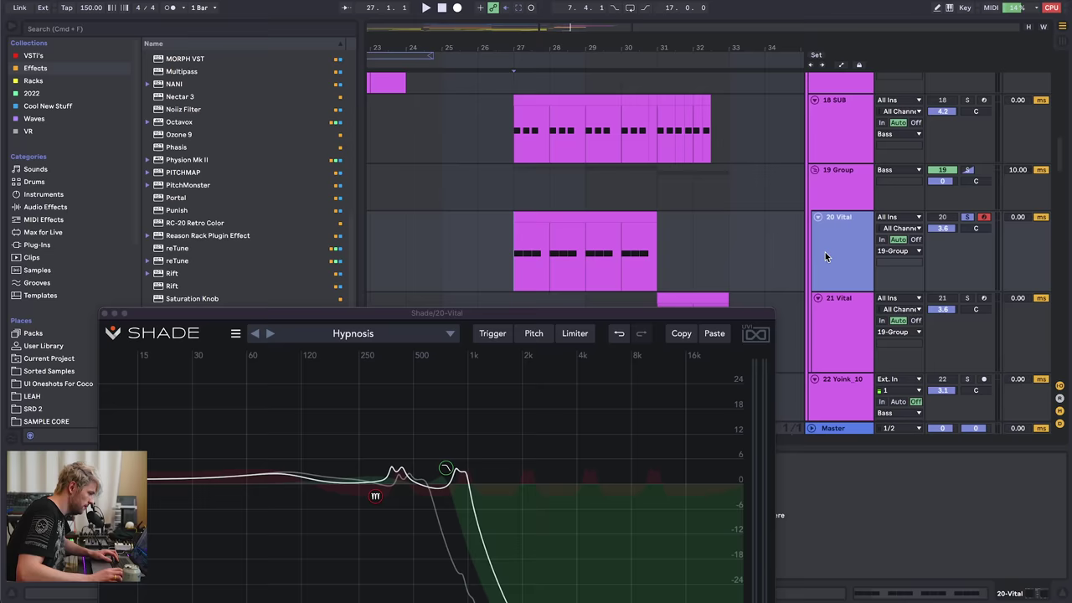
left_click_drag(355, 313, 395, 237)
left_click(280, 246)
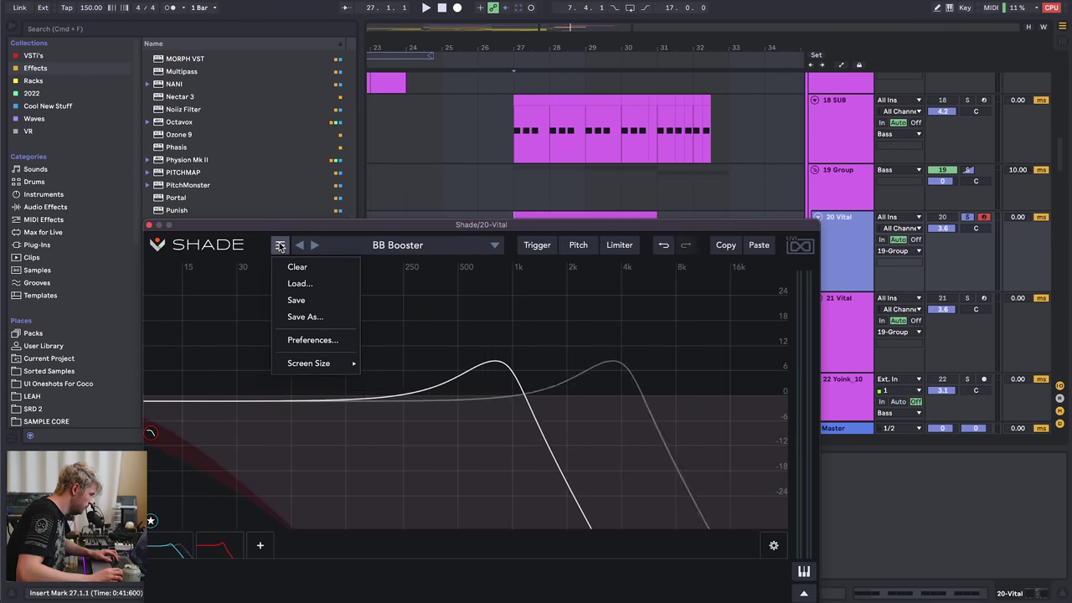
left_click(299, 266)
- Add a Comb/Flanger Notch Resonant filter to Shade with frequency about 230 Hz, Q-Width about 1.31 and Q about 0.90
left_click(159, 545)
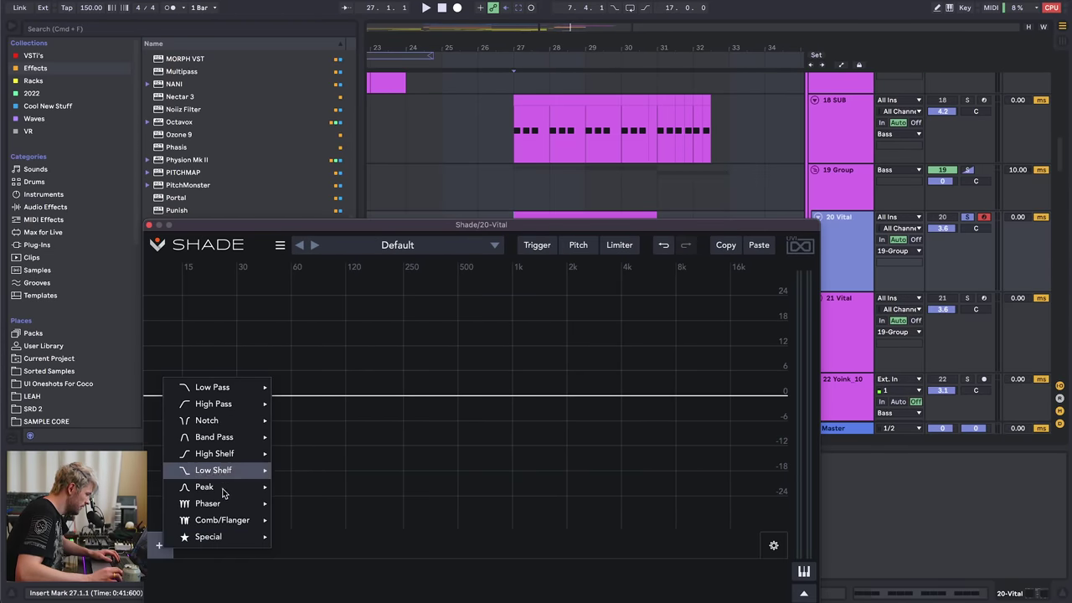
mouse_move(237, 520)
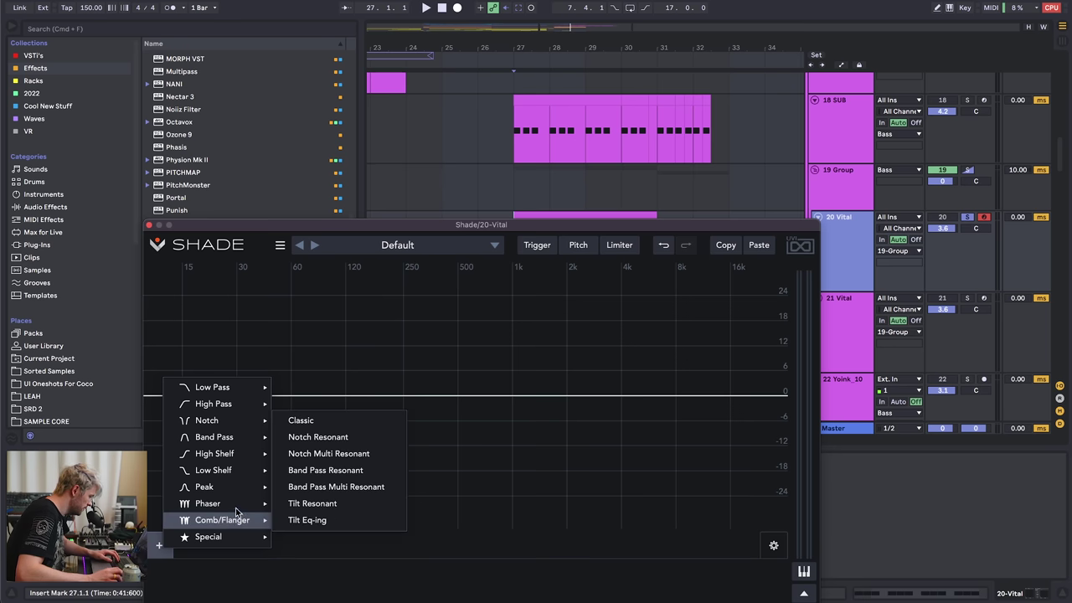
left_click(336, 436)
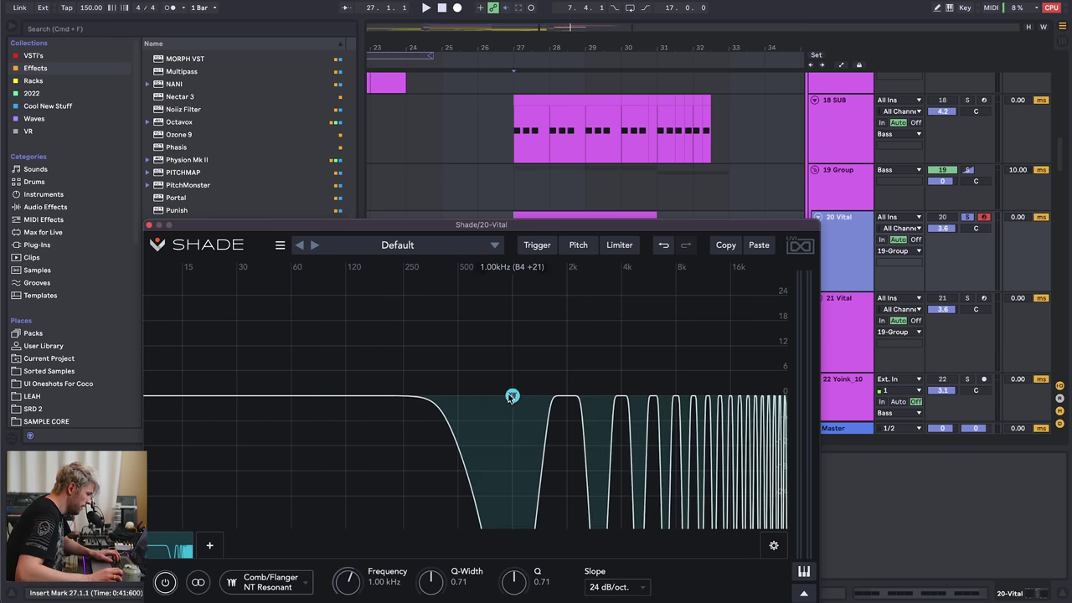
left_click_drag(509, 390, 405, 395)
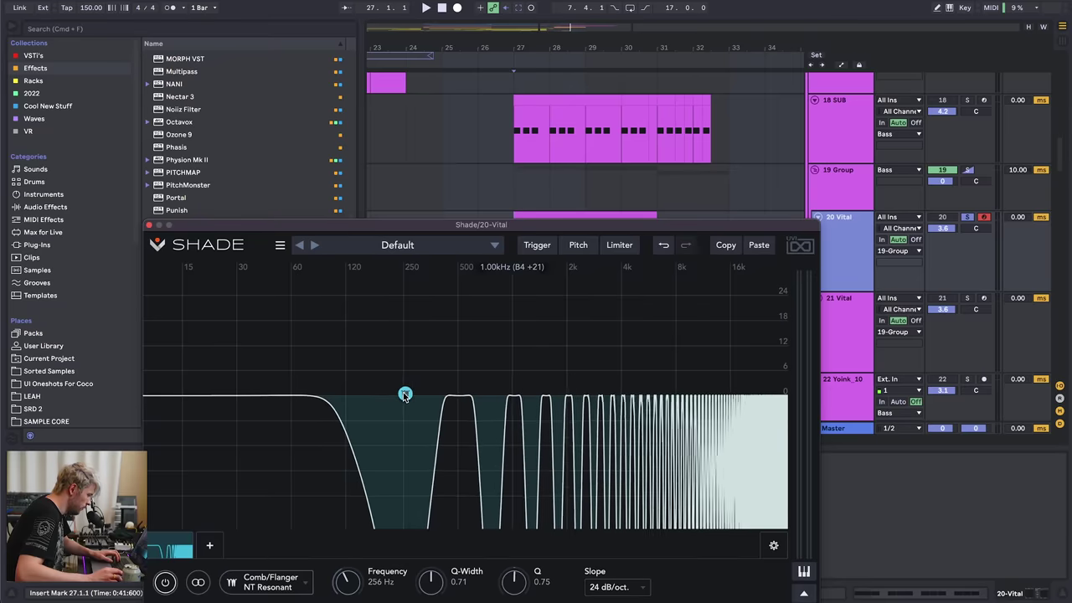
left_click_drag(436, 602, 440, 552)
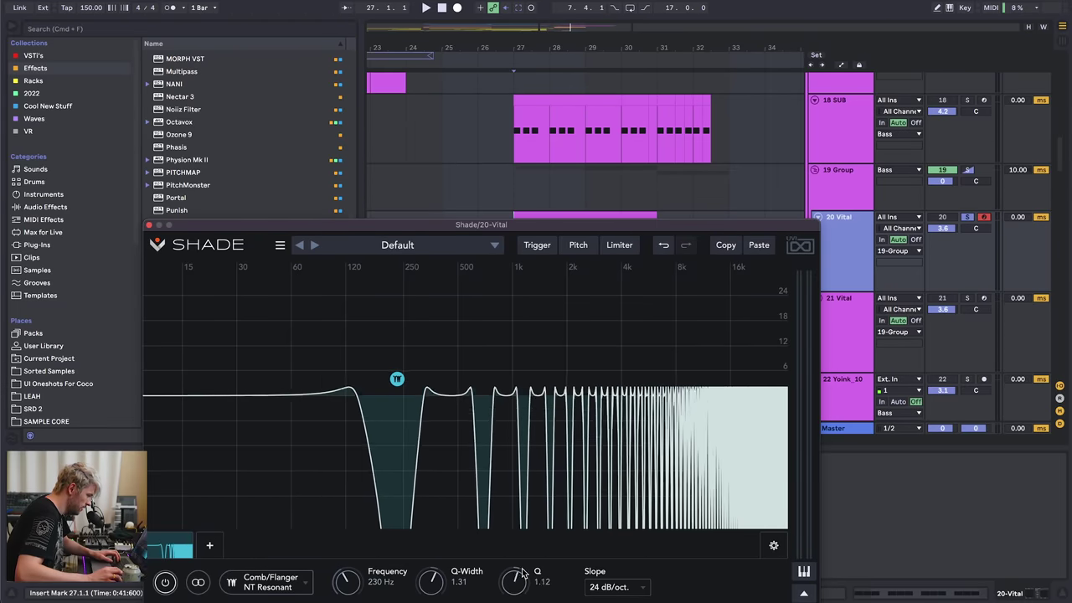
left_click_drag(543, 529, 529, 577)
- Try the comb filter at about 646 Hz with Q-Width about 2.81 and Q about 3.85 while auditioning the bass
key("space")
key("space")
key("space")
left_click_drag(359, 585, 368, 551)
key("space")
key("space")
left_click_drag(434, 578, 446, 554)
key("space")
key("space")
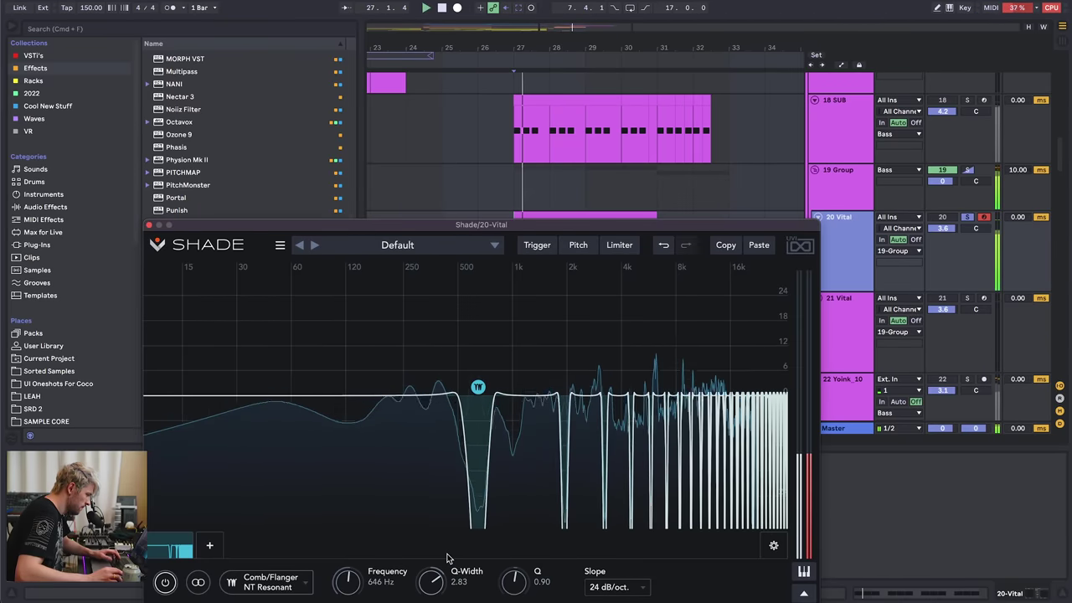
left_click_drag(514, 581, 525, 536)
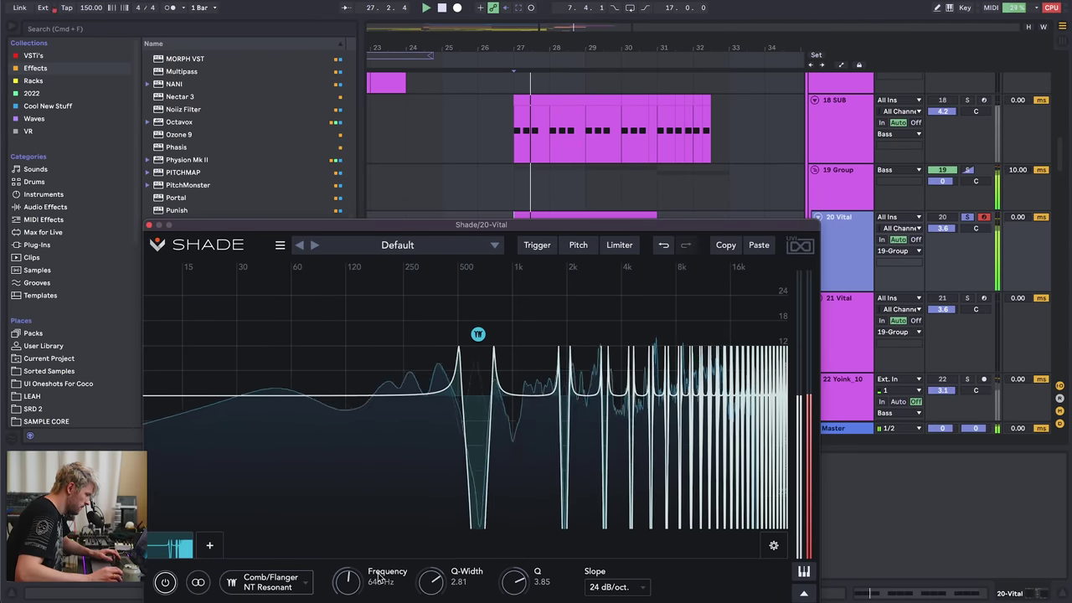
- Set the comb filter to about 172 Hz with Q about 1.94, audition a 72 dB/oct. slope, and settle on 18 dB/oct
left_click_drag(378, 576, 378, 602)
key("space")
key("space")
left_click_drag(516, 582, 519, 601)
left_click(624, 588)
left_click(617, 540)
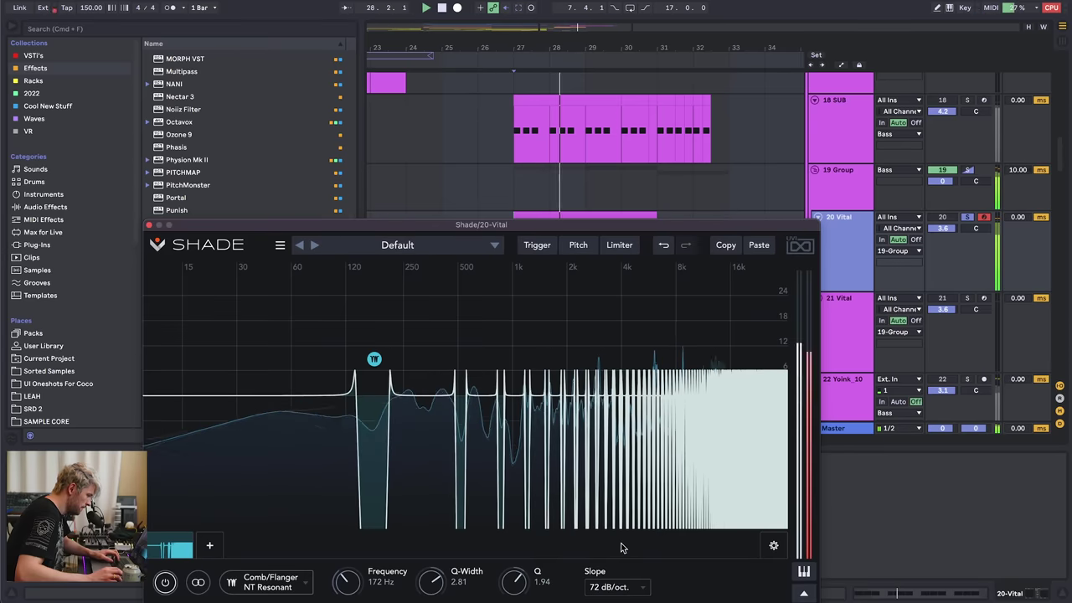
left_click(620, 451)
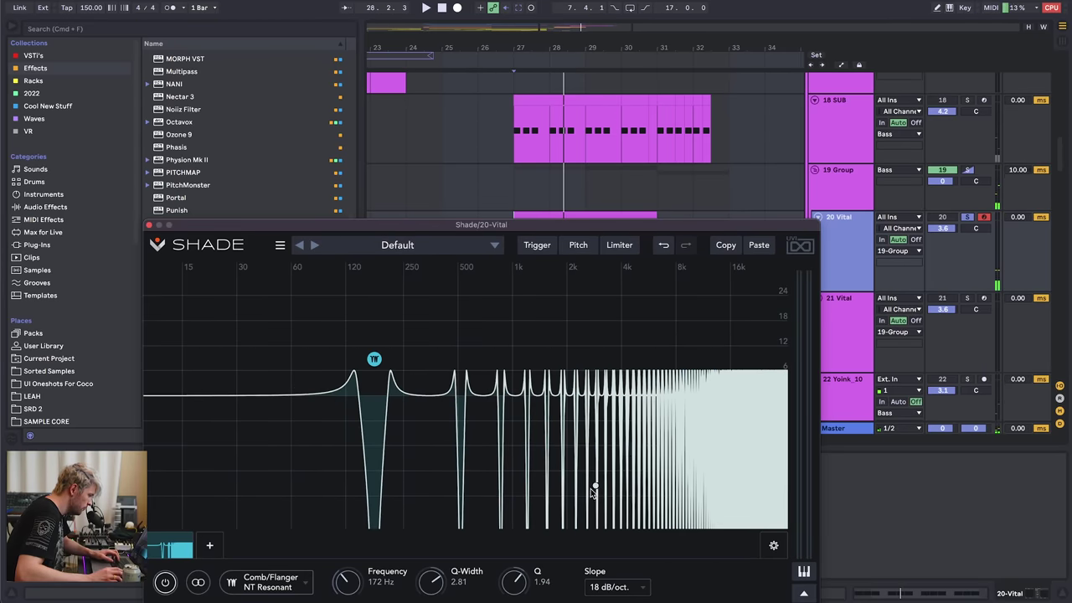
- Set the comb filter's frequency to about 193 Hz and Q-Width to about 0.63, then reposition the Shade window below the clips
left_click_drag(346, 580, 363, 561)
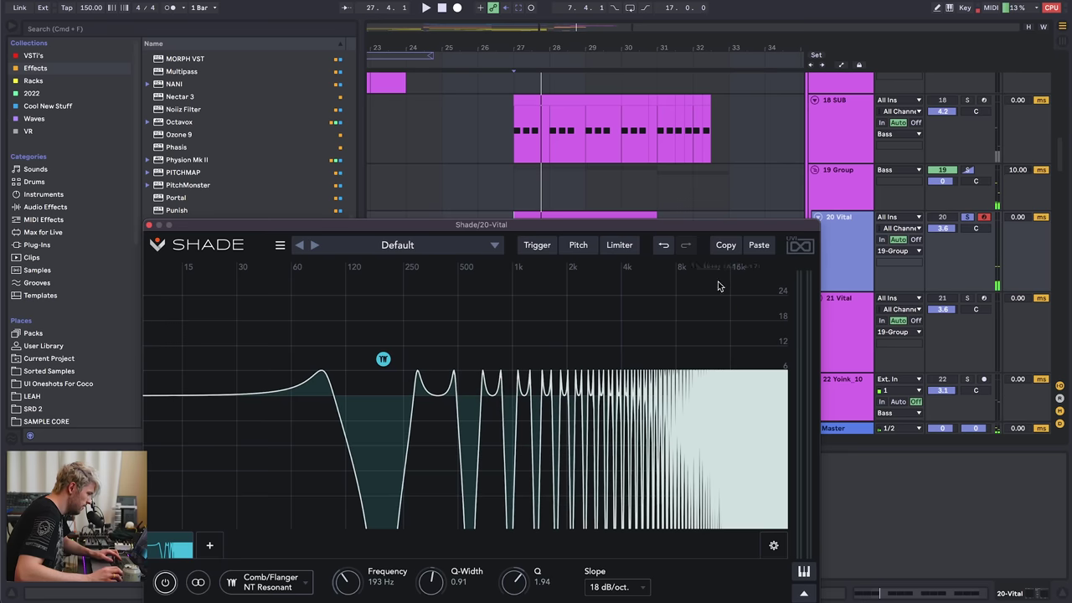
left_click_drag(431, 583, 442, 598)
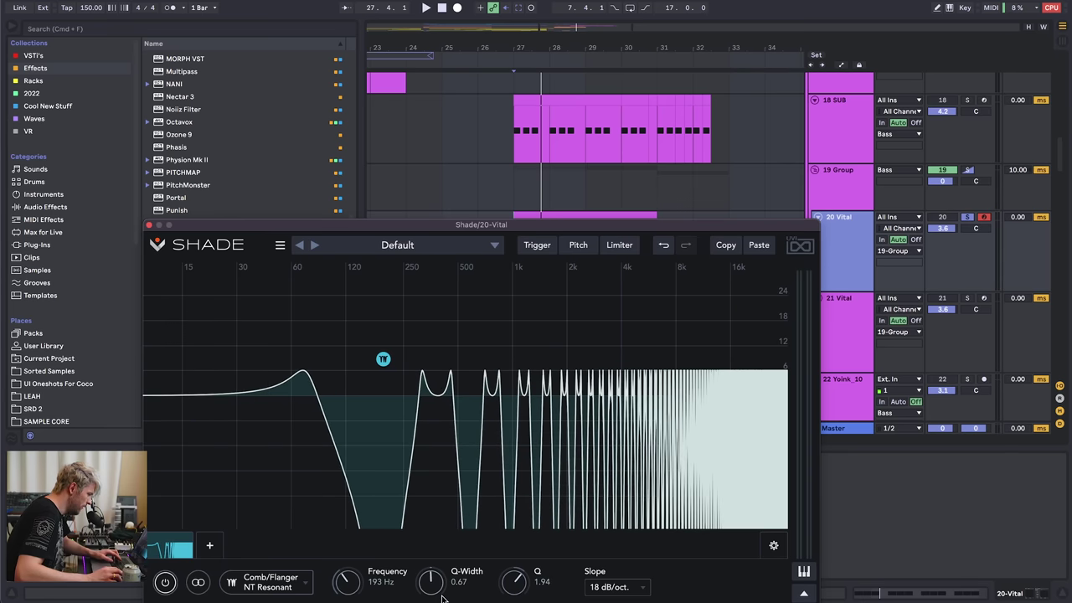
left_click(516, 151)
left_click(847, 219)
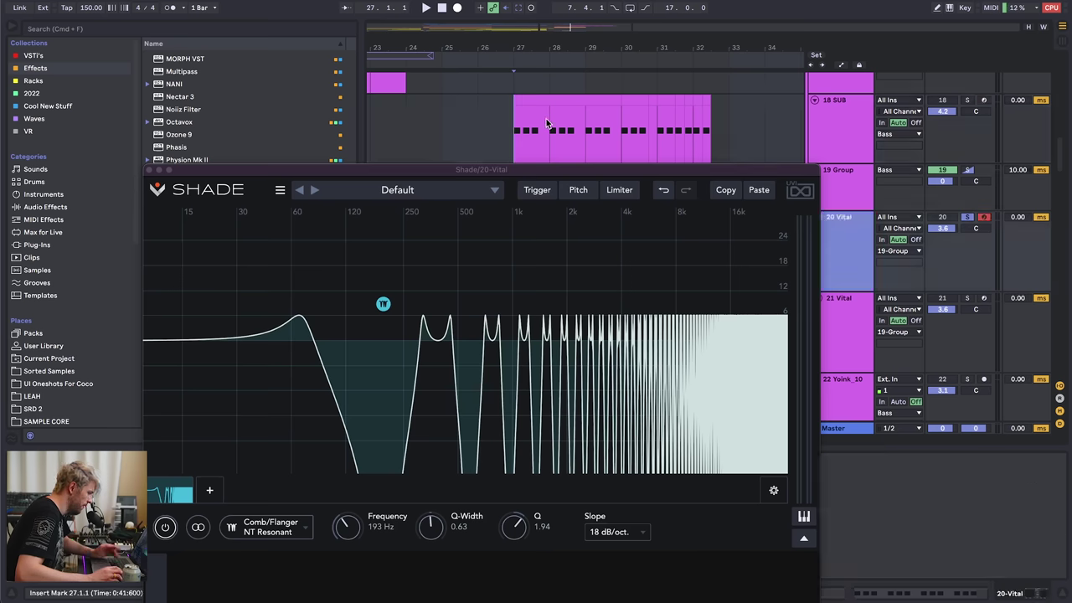
left_click(526, 126)
left_click(825, 250)
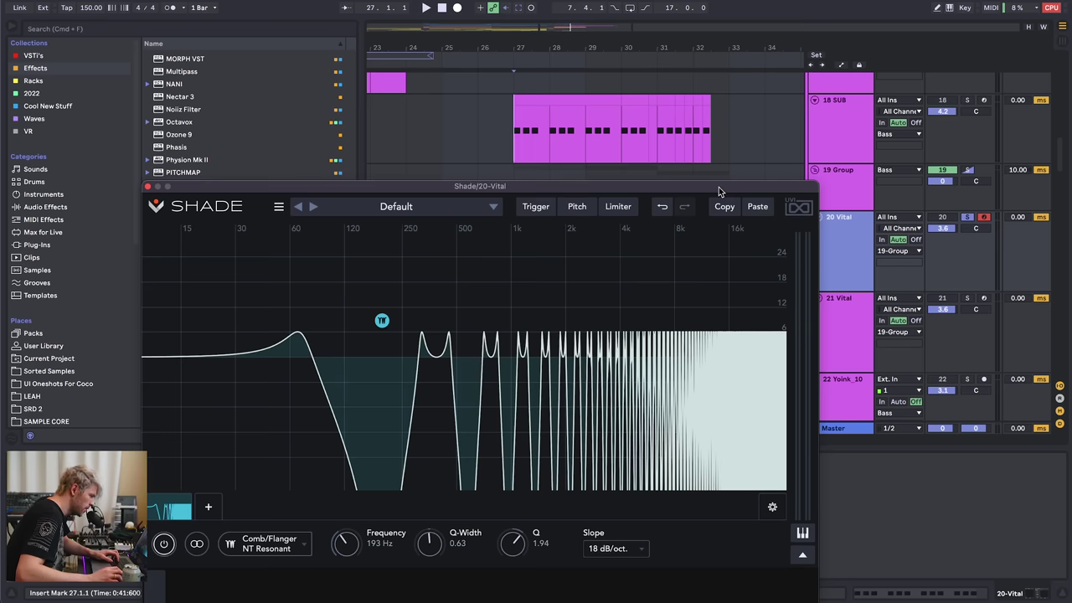
left_click_drag(718, 187, 750, 208)
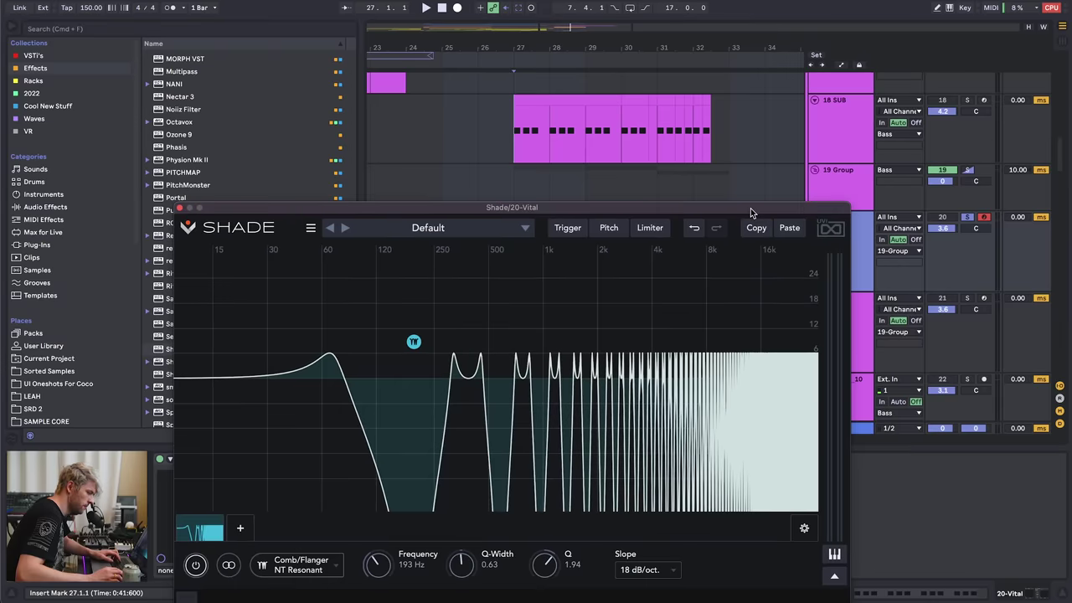
- Set the comb filter's frequency to about 267 Hz during playback, close Shade, and reselect the 20 Vital track
key("space")
mouse_move(377, 569)
left_mouse_down()
mouse_move(386, 548)
mouse_move(380, 586)
left_mouse_up()
mouse_move(473, 570)
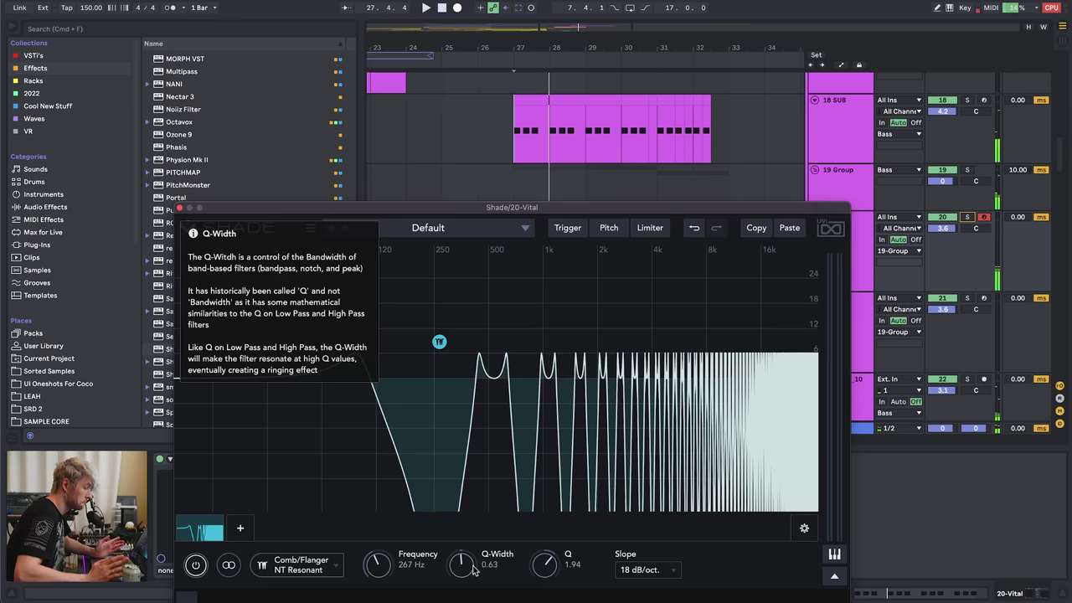
left_click(179, 206)
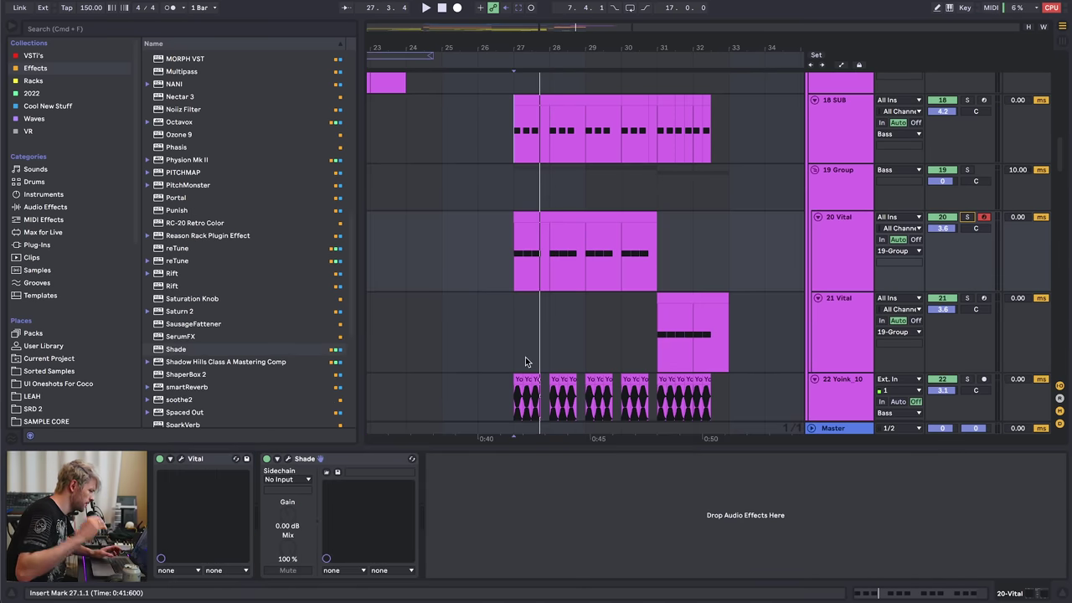
left_click(833, 173)
left_click(838, 245)
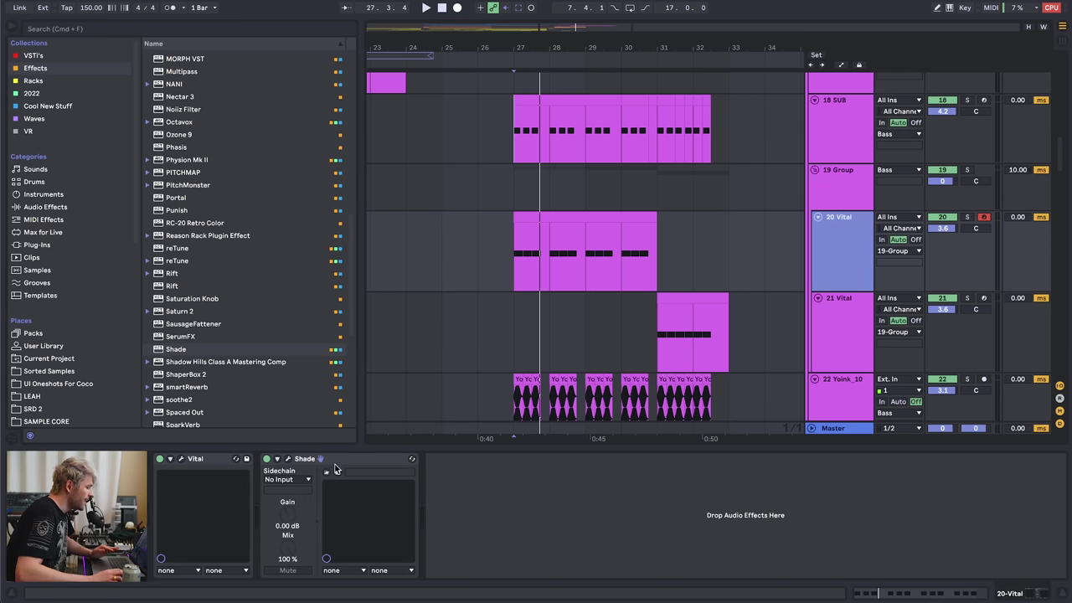
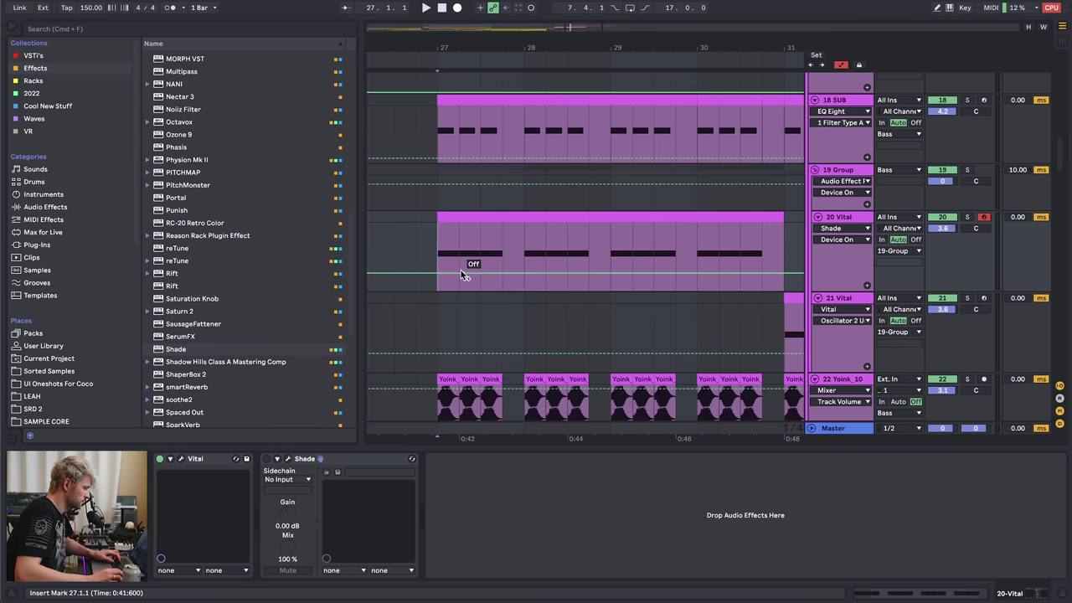
- Repeat bar 27 of the 20 Vital track, with its Shade Device On automation, across bars 28 to 30
left_click_drag(439, 240, 520, 240)
key("super+d")
key("super+d")
key("super+d")
key("minus")
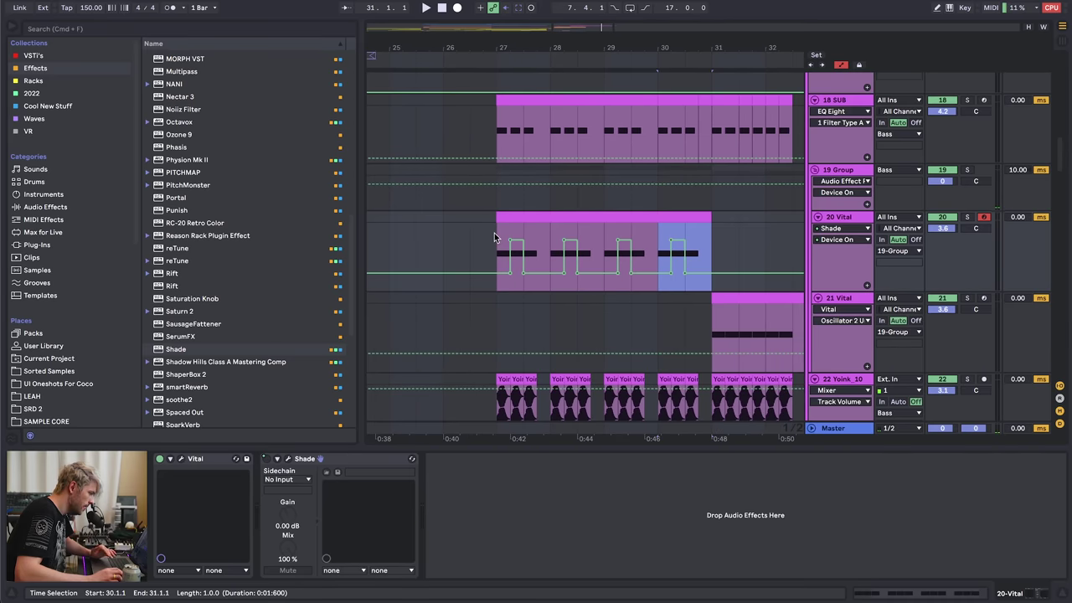
- Set Shade's comb filter to about 236 Hz, Q-Width 0.68 and Q 4.00, enable its Limiter, and close the window
left_click(287, 459)
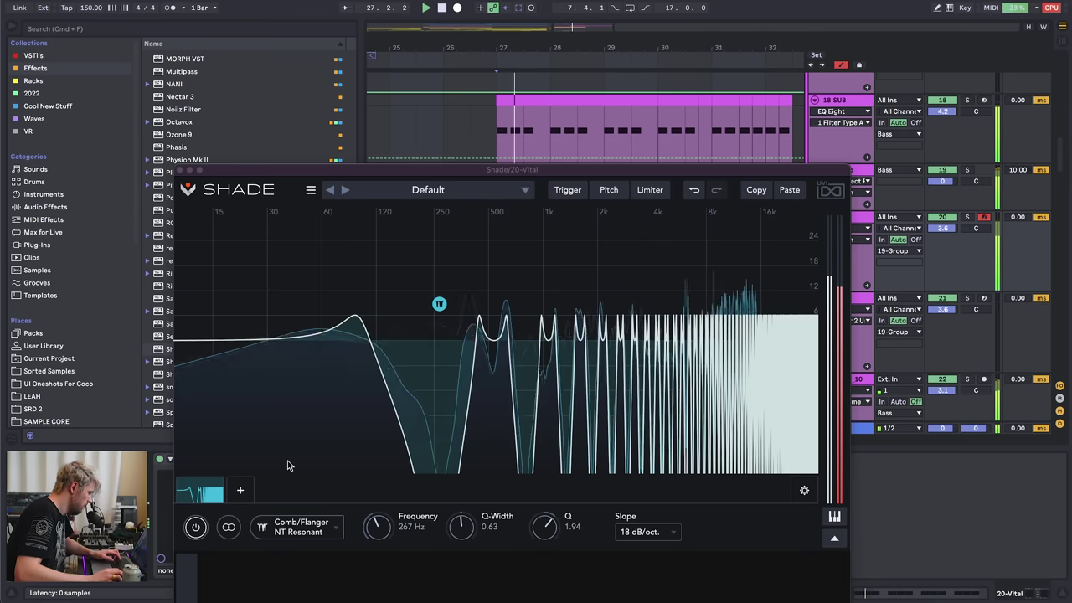
left_click_drag(460, 531, 545, 510)
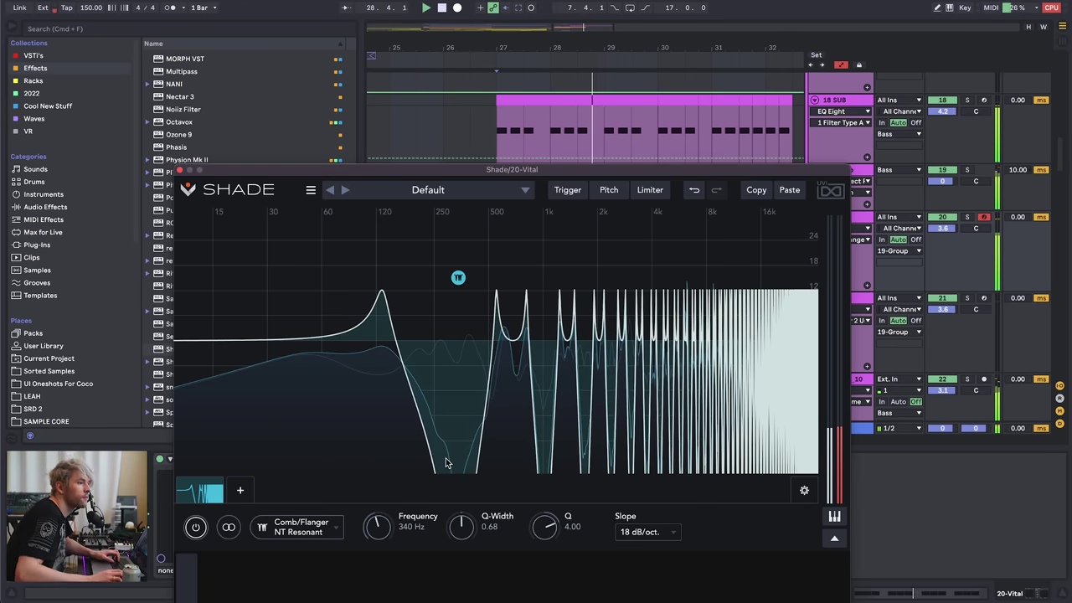
left_click_drag(382, 527, 379, 541)
key("space")
key("space")
key("space")
key("space")
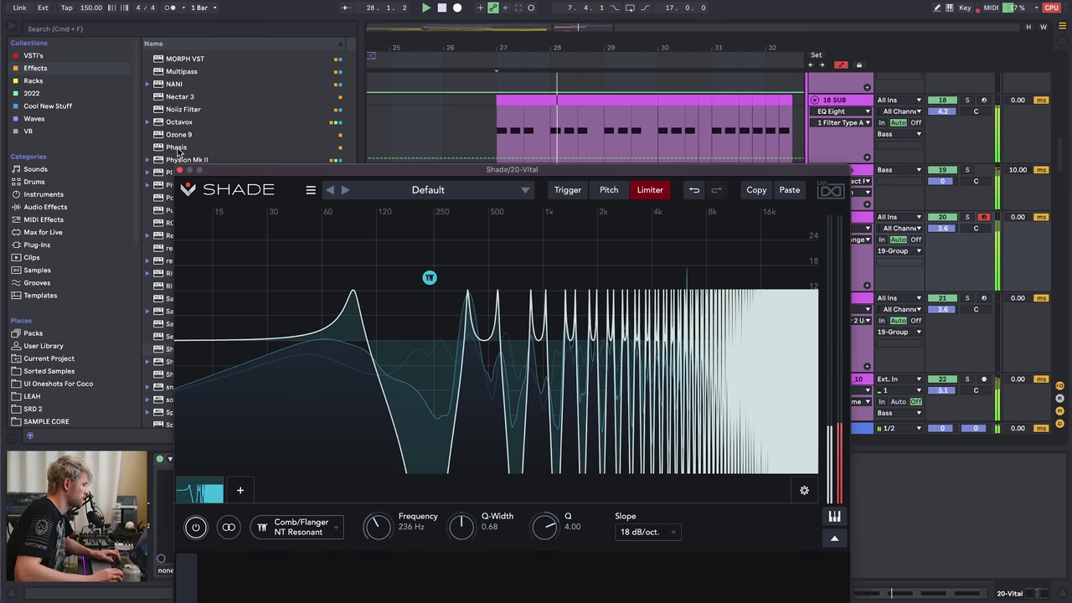
left_click(179, 169)
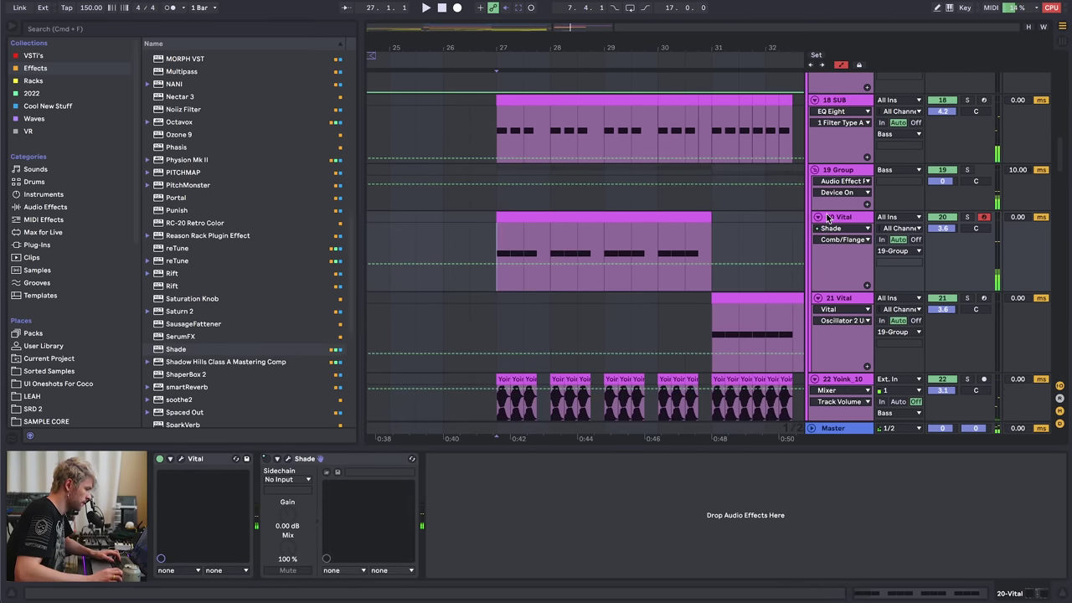
- Check the 20 Vital patch briefly, and play the arrangement from bar 26 to hear the bass with the drums
left_click(182, 460)
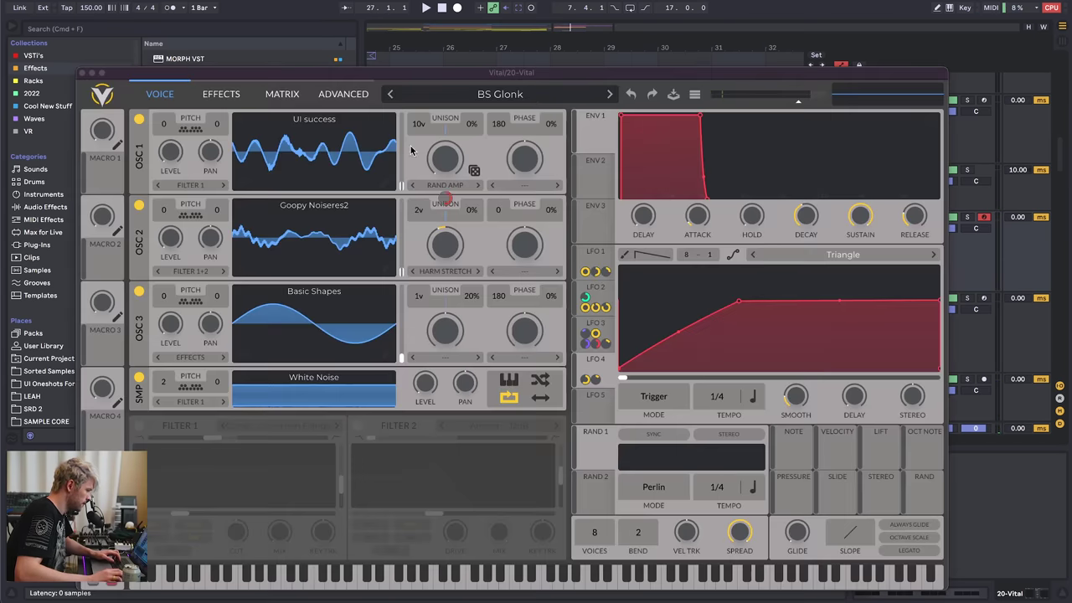
left_click(80, 74)
left_click(831, 180)
key("space")
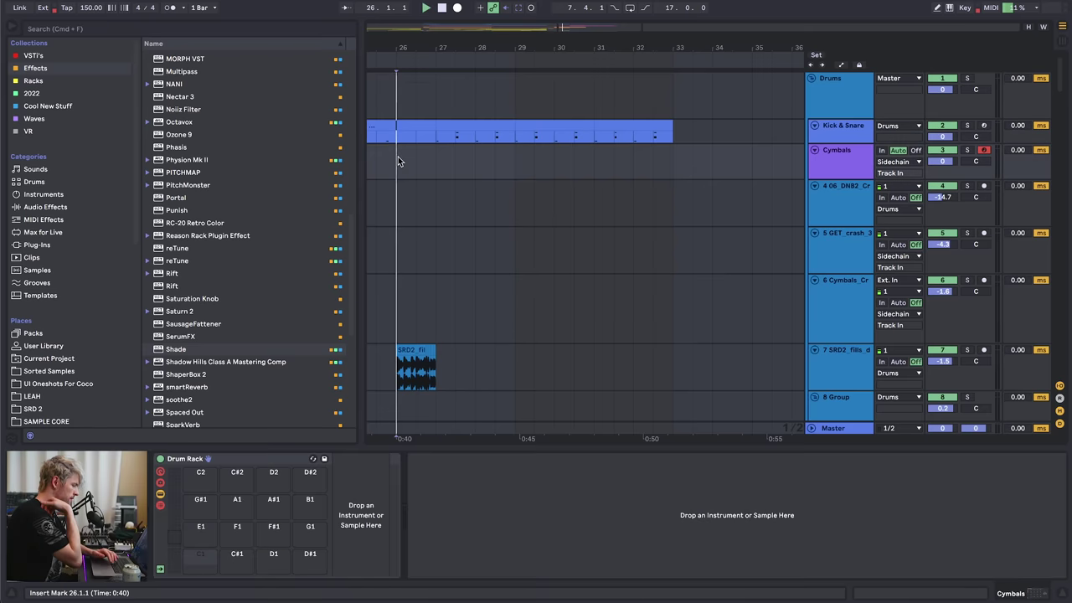
scroll(463, 210, "down", 10)
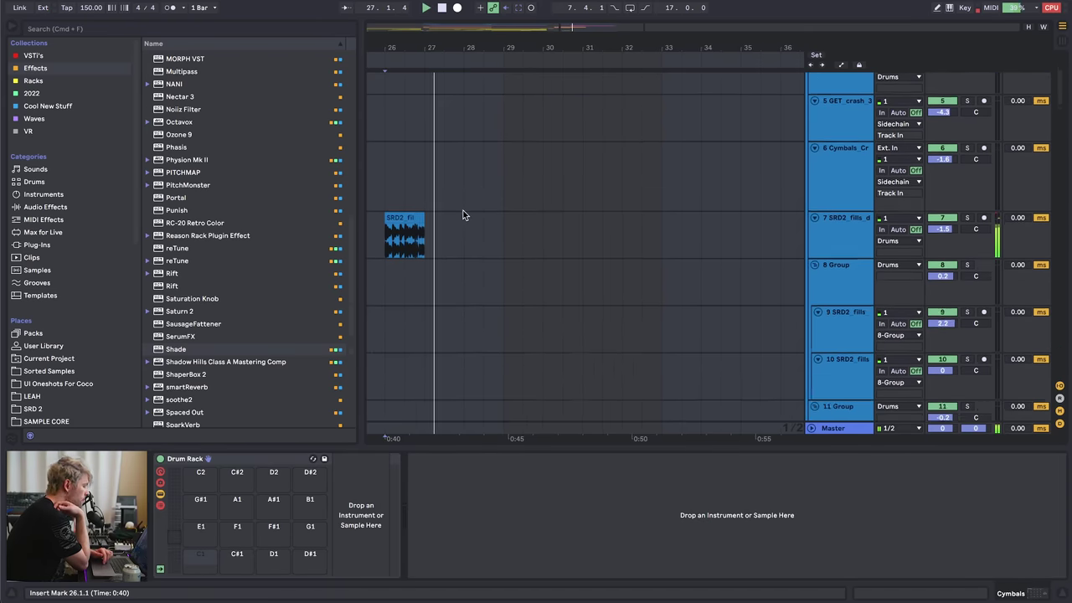
scroll(462, 216, "down", 5)
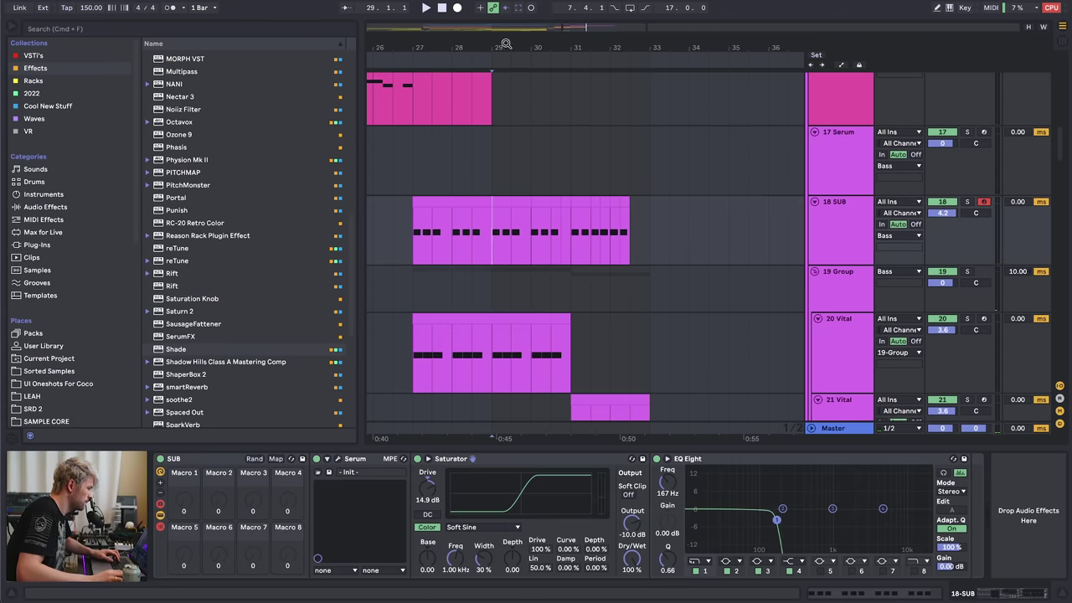
- In the 20 Vital clip, shorten the D#0 note at 3.3 and duplicate it into alternating long and short notes up to beat 4
left_click_drag(505, 43, 563, 191)
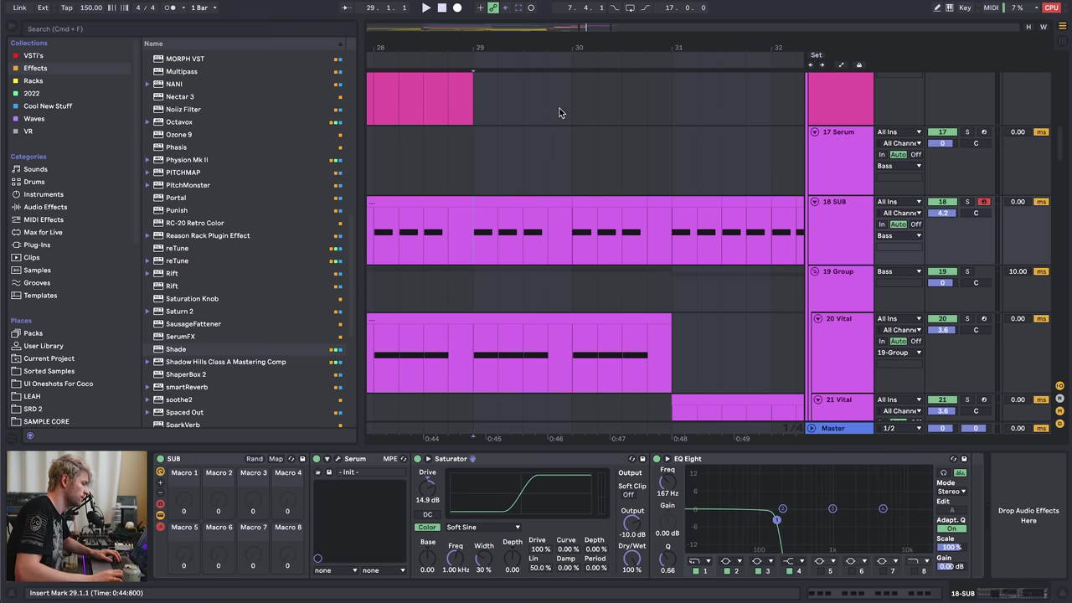
left_click_drag(647, 42, 628, 47)
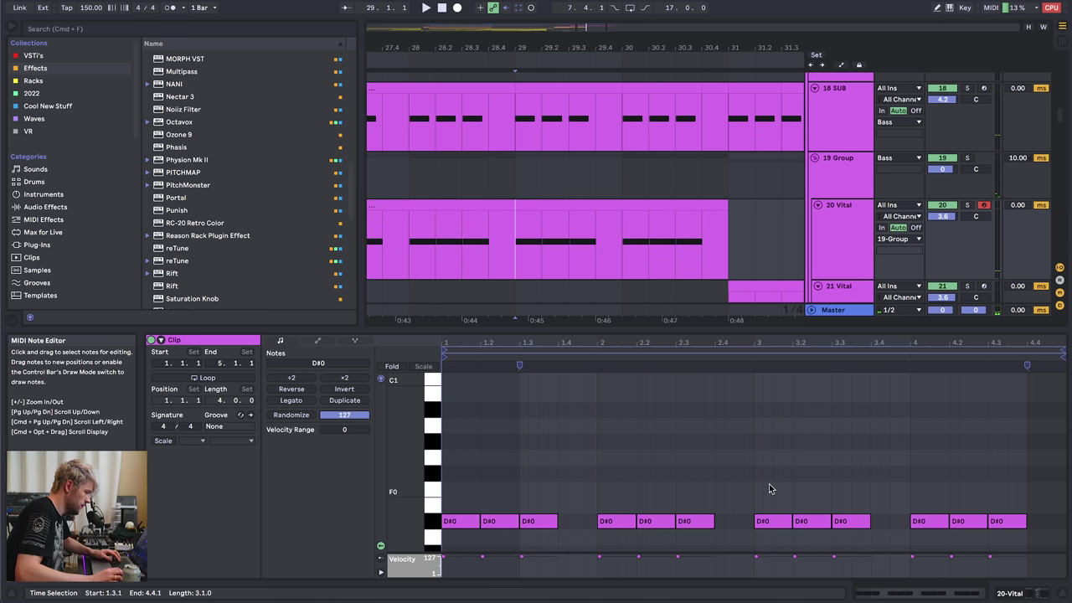
left_click(779, 522)
left_click_drag(867, 523, 852, 527)
key("super+d")
key("shift+Left")
key("super+d")
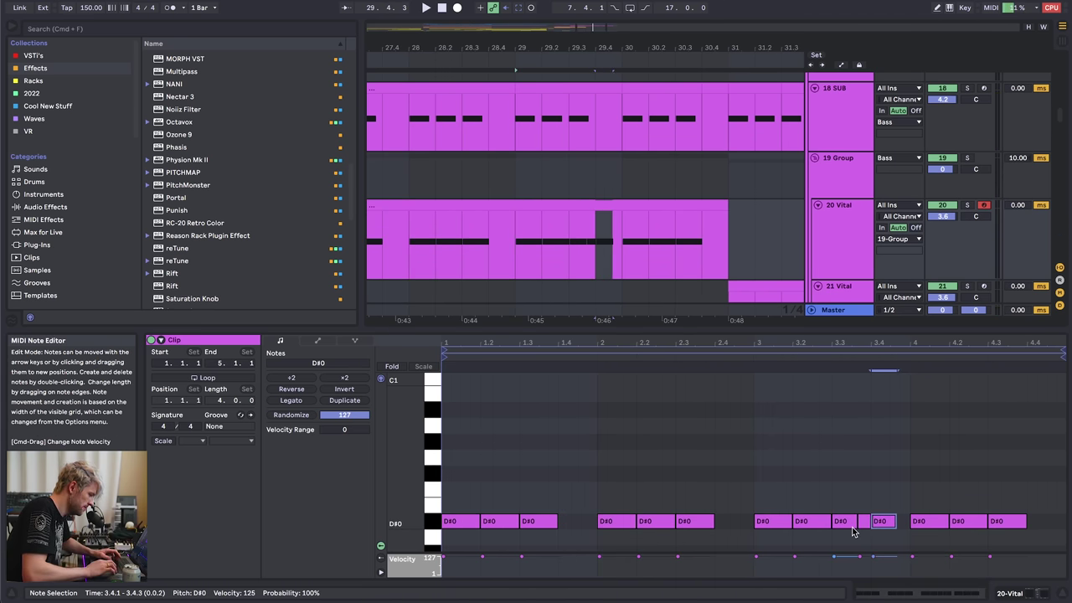
key("super+d")
- Audition the new rhythm and shorten the four D#0 notes between 3.3 and 4 together, leaving gaps between them
key("space")
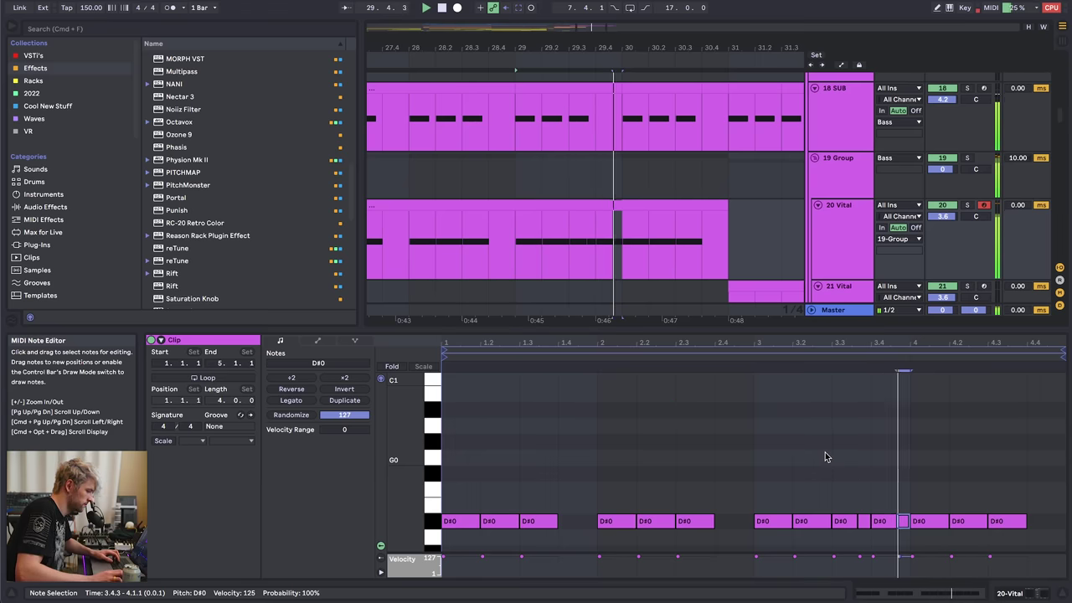
left_click_drag(824, 456, 919, 534)
key("plus")
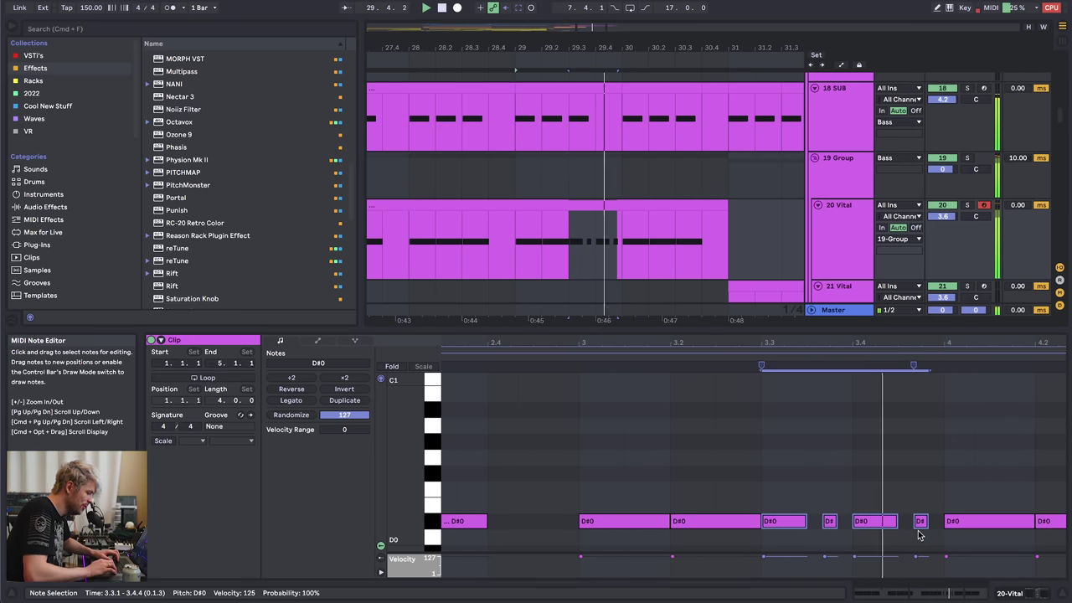
- Replace the four short D#0 notes between 3.3 and 4 with one duplicate of the D#0 note at 3.2
left_click_drag(782, 475, 940, 540)
key("Delete")
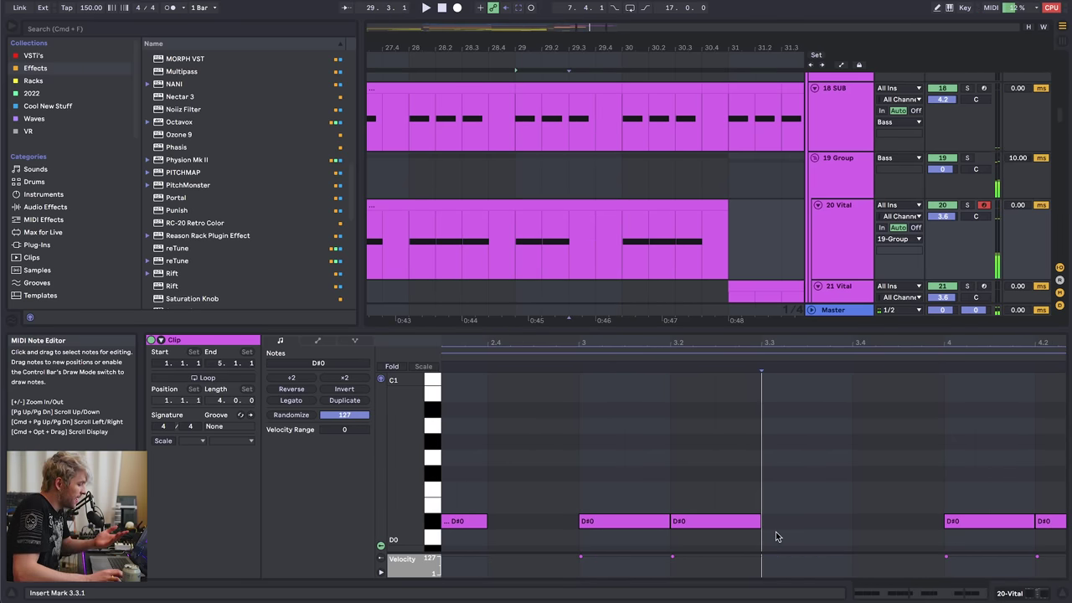
left_click_drag(736, 494, 744, 537)
key("super+d")
key("shift+Tab")
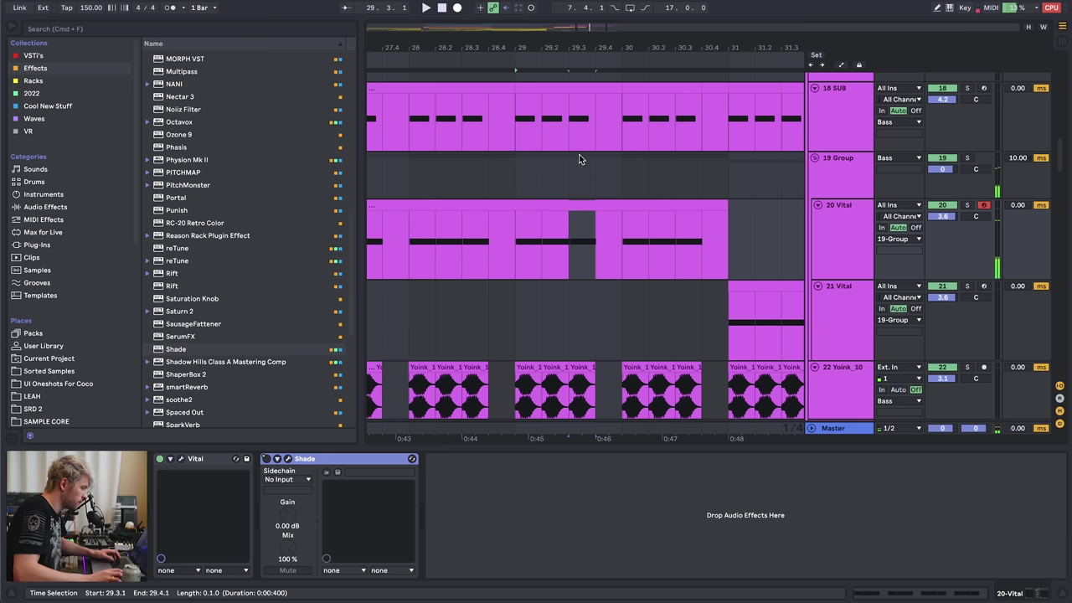
- Insert an audio track below 18 SUB in the Bass group and set its input to Resampling
left_click_drag(495, 47, 575, 20)
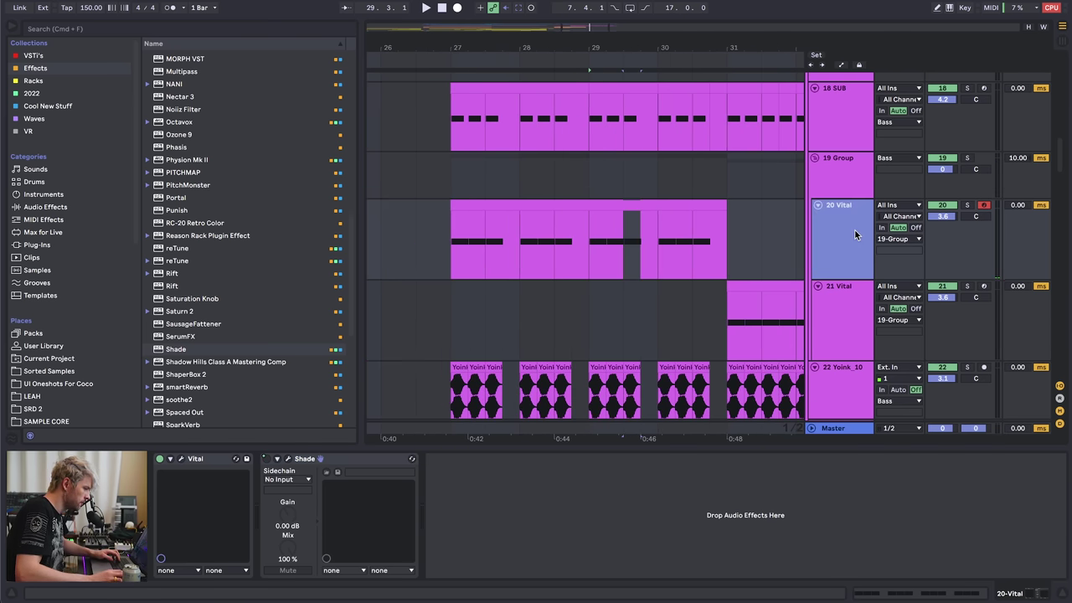
left_click(841, 177)
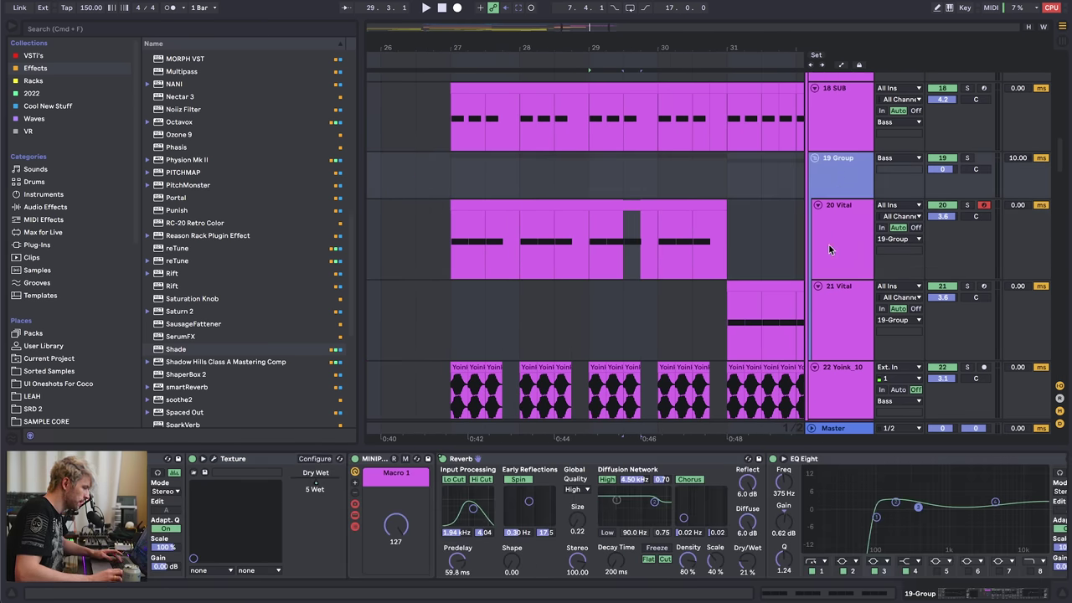
left_click(841, 205)
left_click(840, 168)
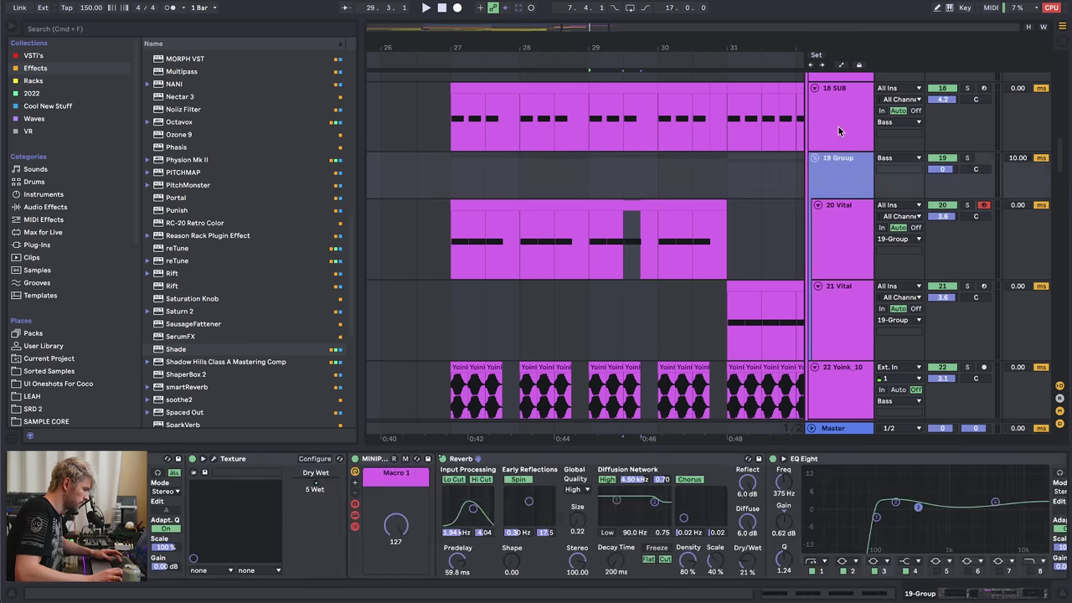
left_click(838, 134)
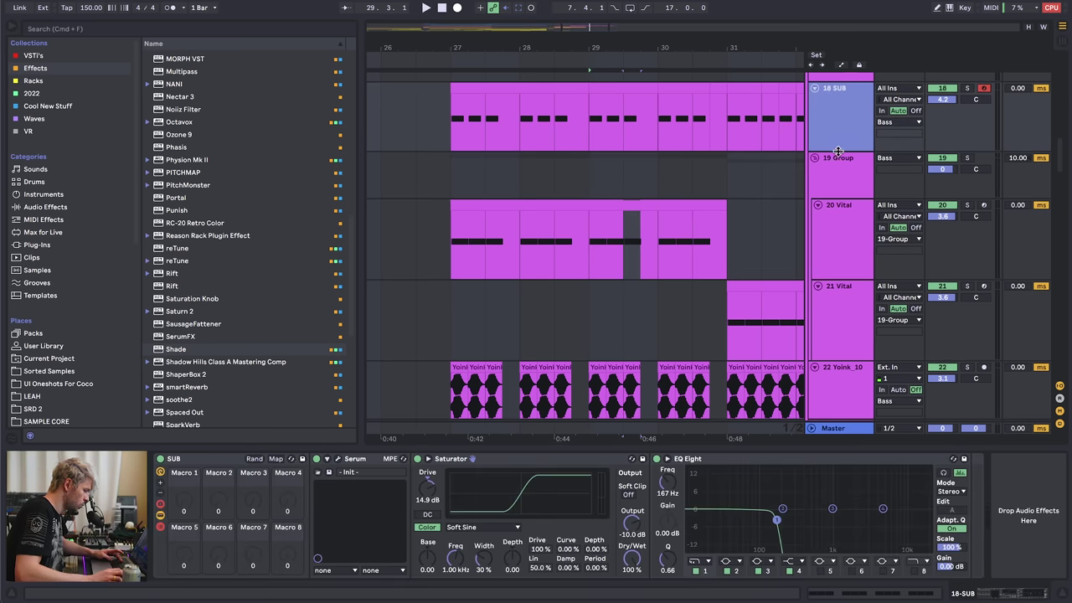
left_click(836, 194)
left_click(841, 132)
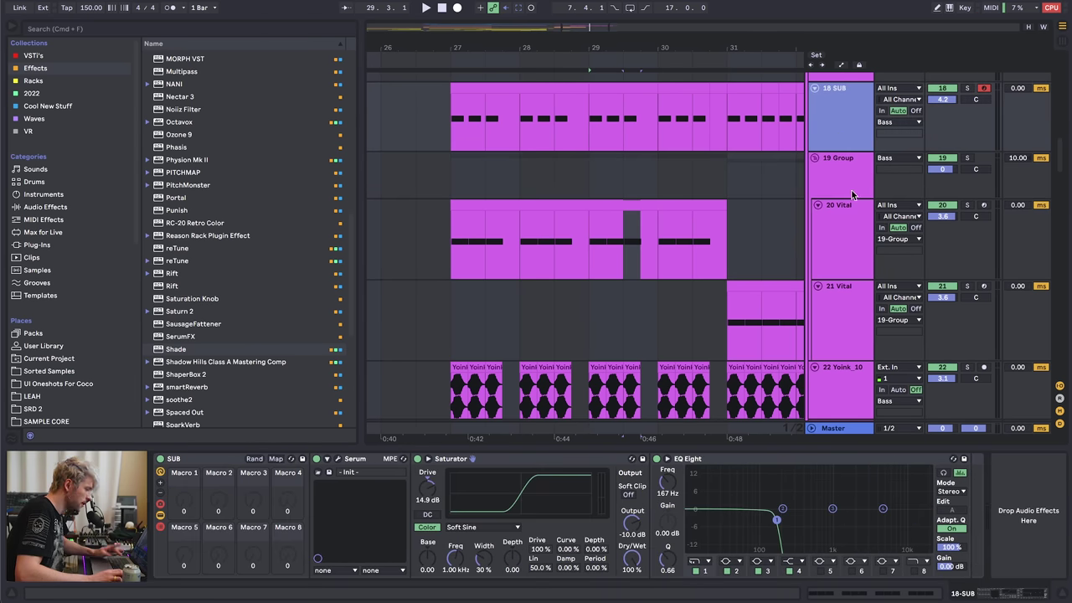
key("super+t")
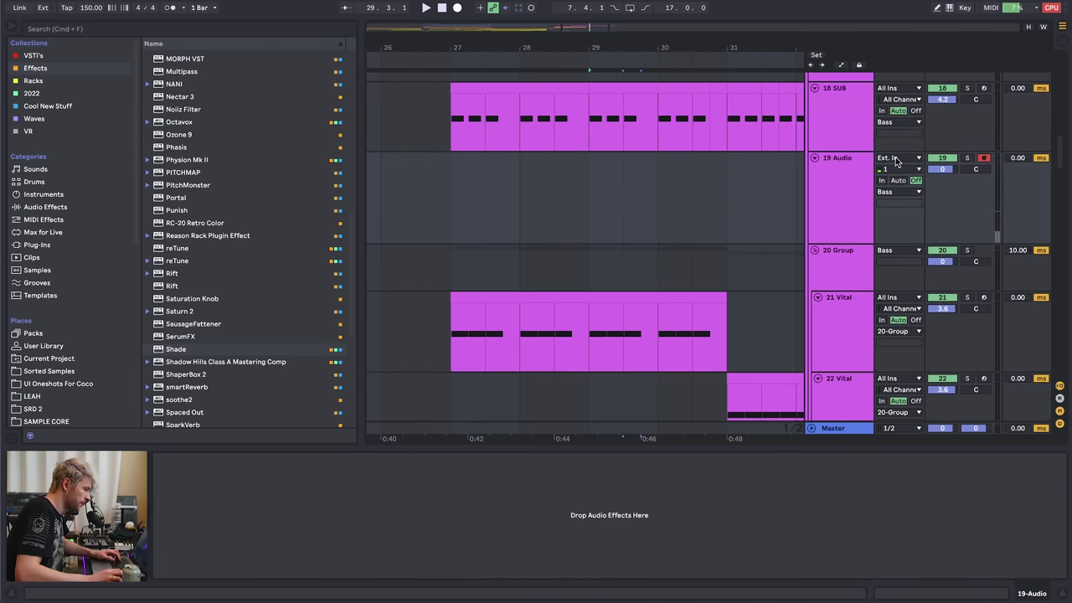
left_click(894, 158)
left_click(902, 190)
- Solo the 20 Group and record its output onto 19 Audio from bar 29 to just before bar 31
left_click(597, 197)
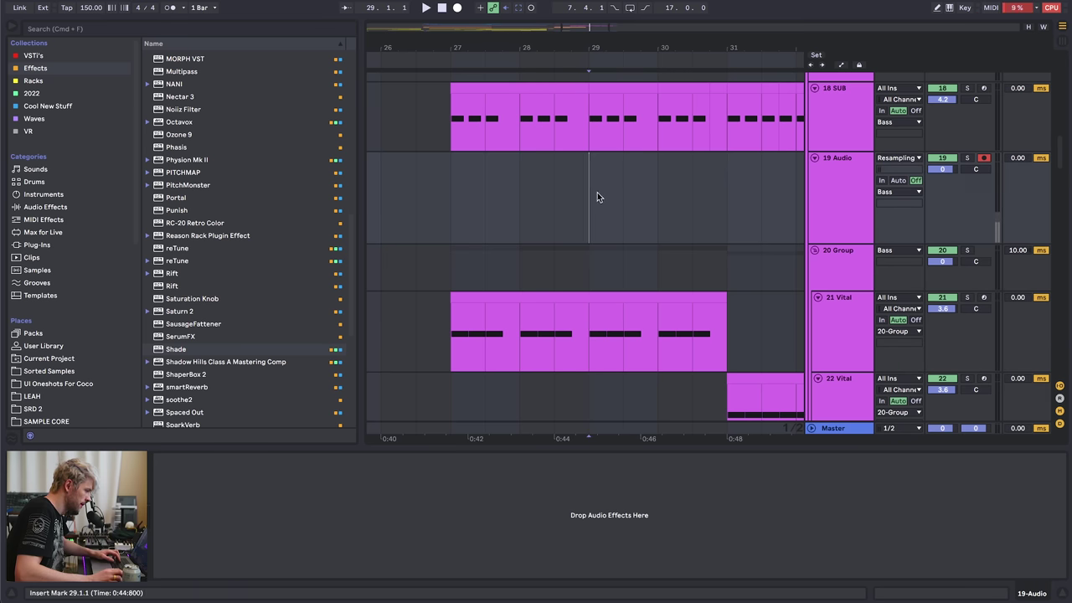
left_click(967, 251)
key("space")
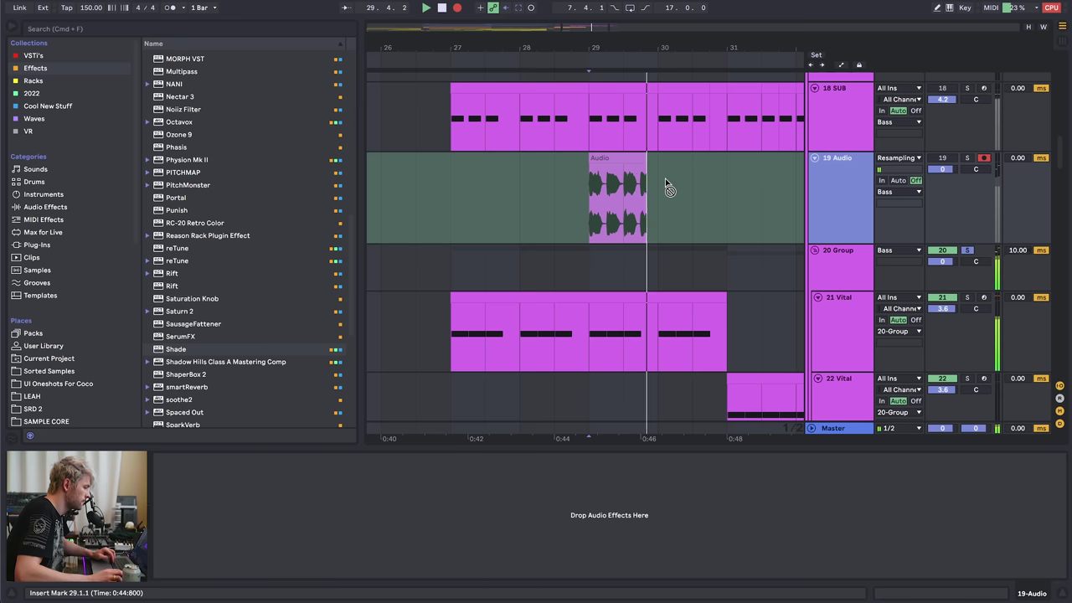
key("space")
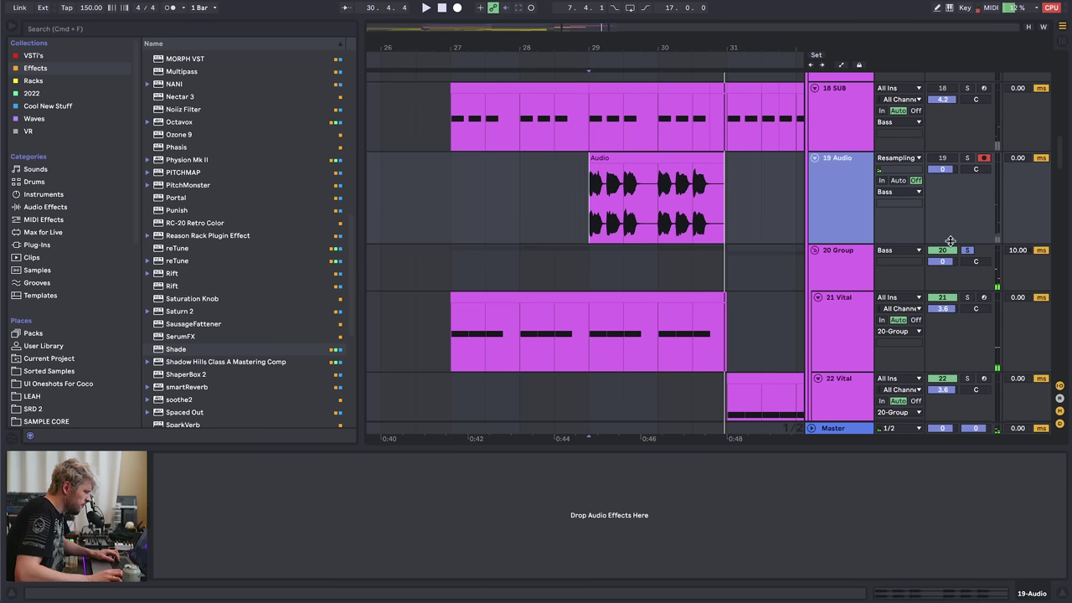
- Keep only bar 29 of the recorded 19 Audio clip and move it to start at 29.3
left_click_drag(624, 28, 572, 124)
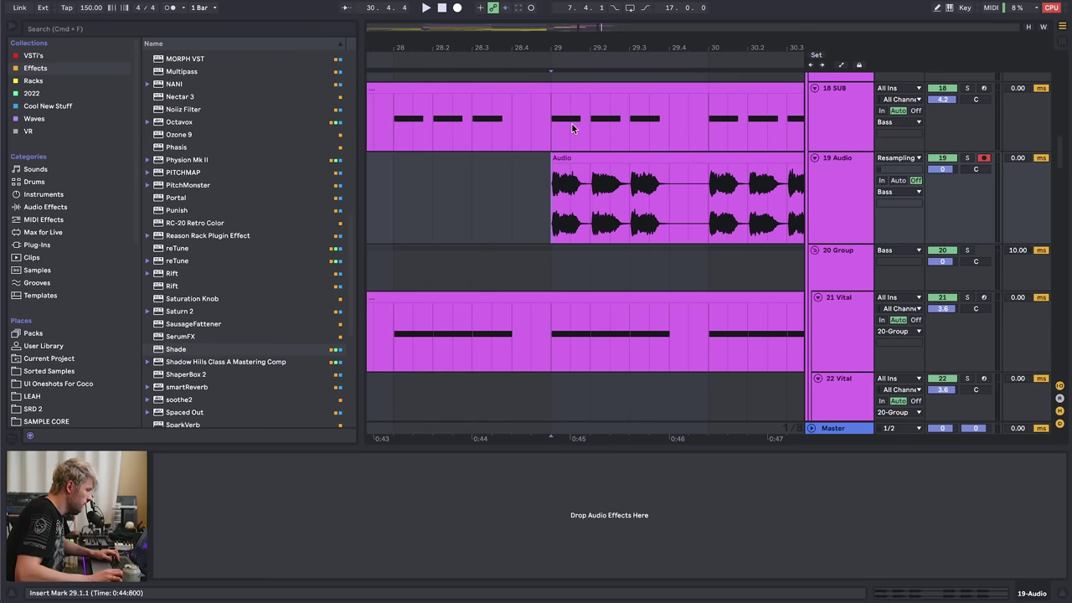
left_click_drag(616, 48, 589, 9)
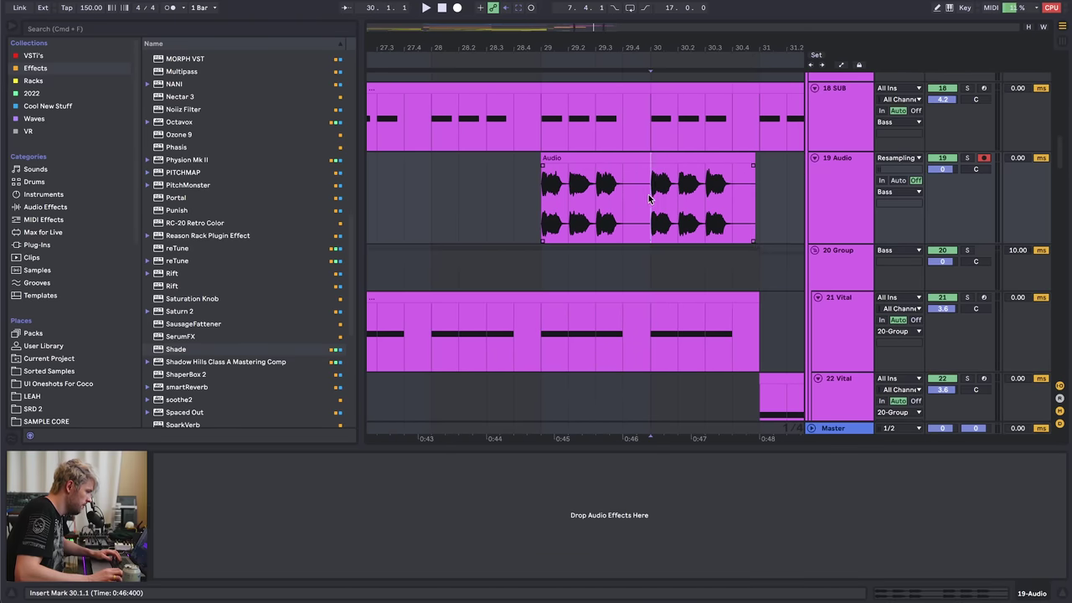
left_click(702, 157)
key("Delete")
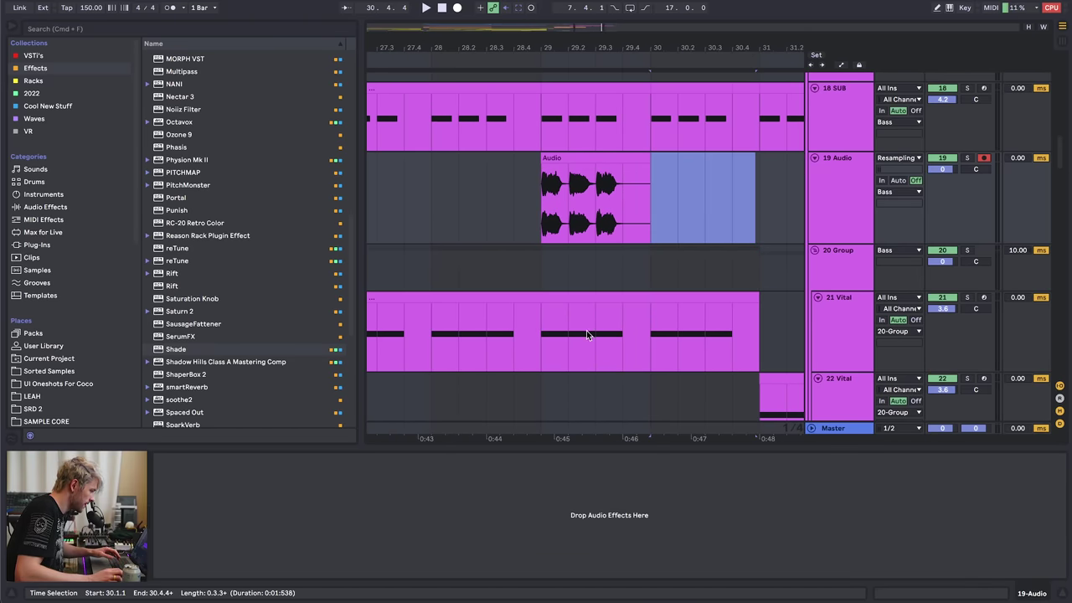
left_click_drag(582, 156, 640, 166)
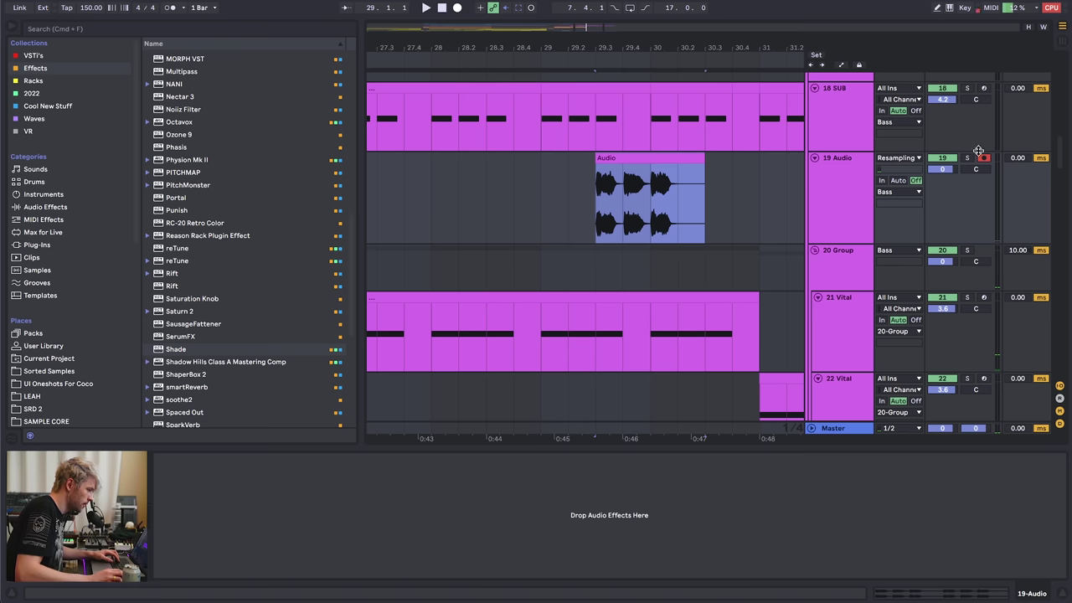
- Audition 19 Audio soloed and shorten the D#0 note at 3.3 in the 21 Vital clip
left_click(969, 159)
key("space")
left_click(969, 160)
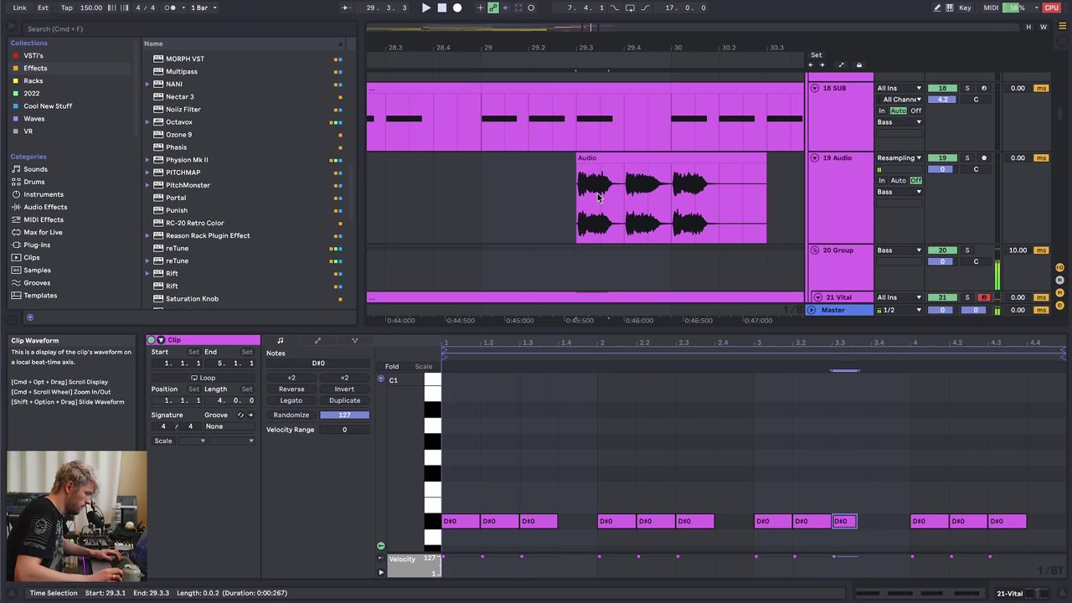
- Split the 19 Audio clip at 29.4 and set the first slice's warp tempo to 63 BPM
left_click(558, 201)
scroll(578, 172, "down", 3)
scroll(597, 139, "up", 1)
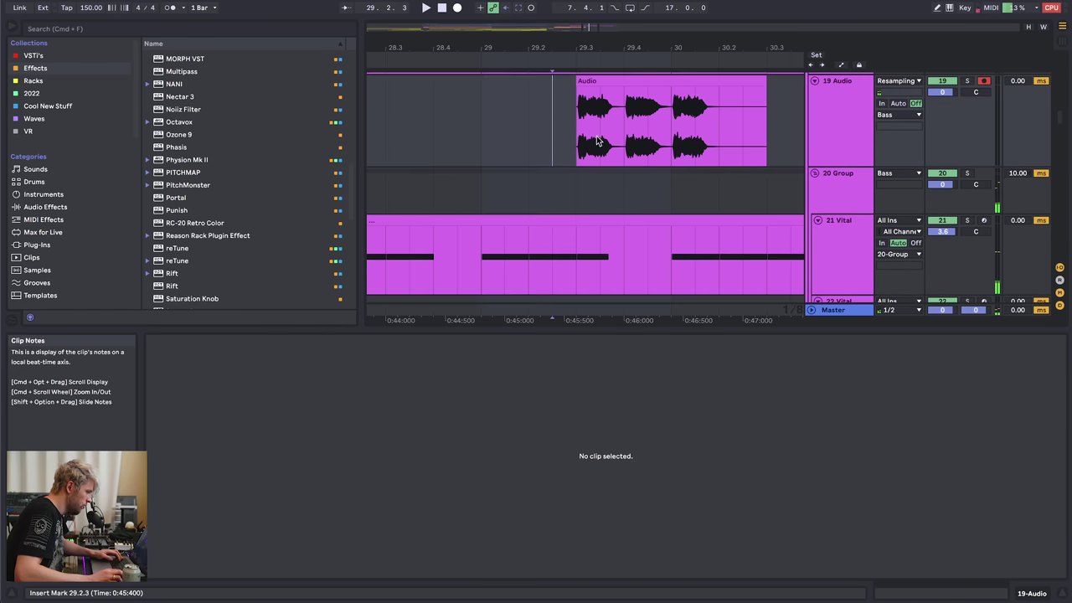
left_click(624, 109)
key("super+e")
left_click(597, 81)
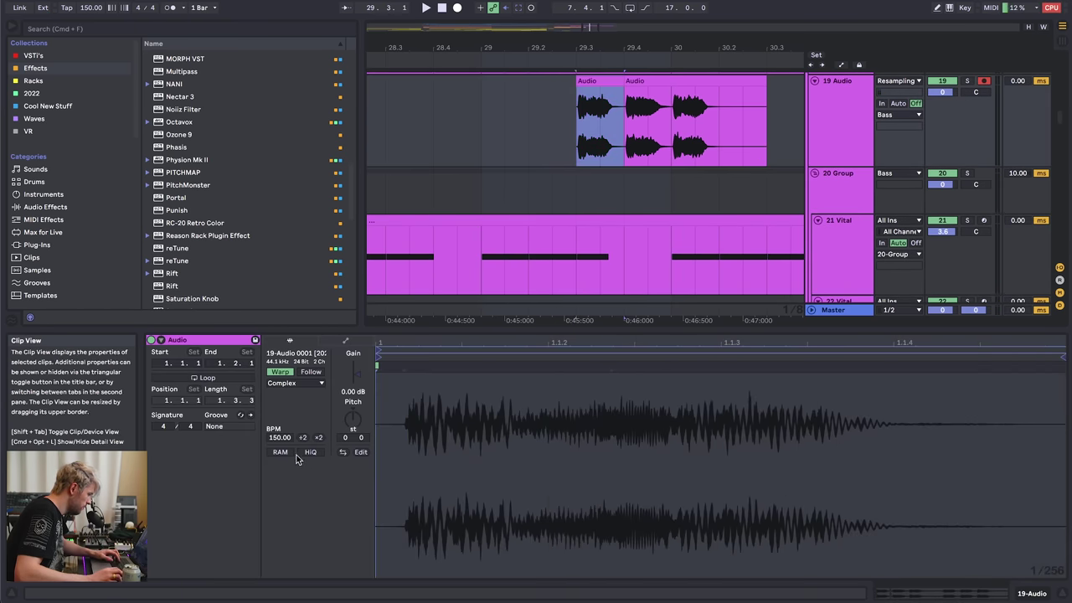
left_click_drag(280, 438, 280, 510)
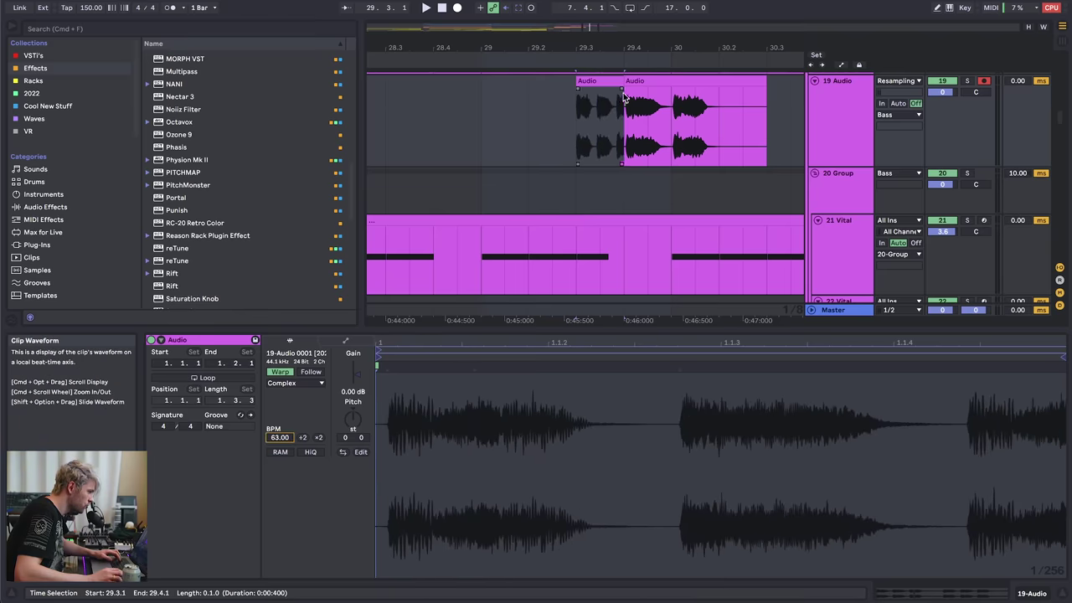
- Move the later slice to just after bar 30 and the 63 BPM slice to the end of bar 29's Vital notes
left_click_drag(643, 83, 715, 90)
mouse_move(597, 89)
left_mouse_down()
mouse_move(634, 93)
mouse_move(618, 93)
left_mouse_up()
left_click(581, 107)
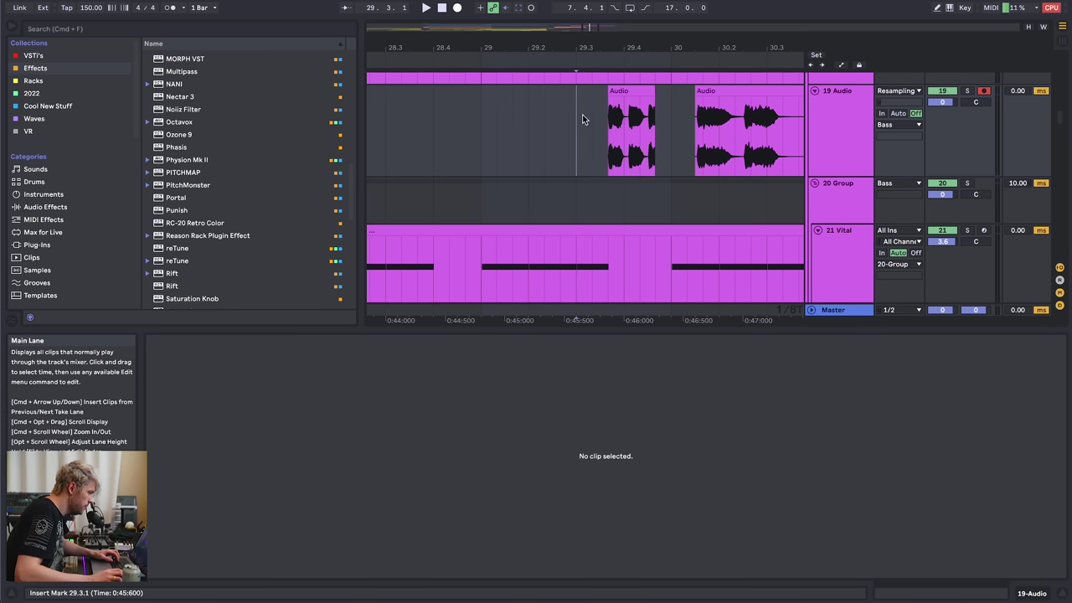
- Audition the slices from 29.3 and raise the 19 Audio track volume to 6.0 dB
key("space")
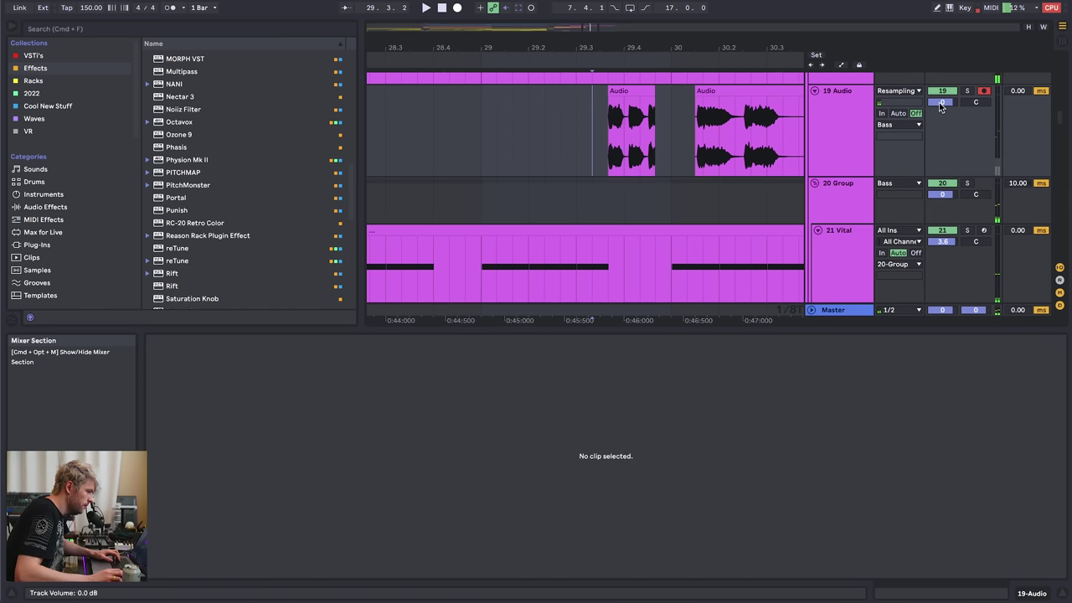
left_click_drag(941, 103, 941, 72)
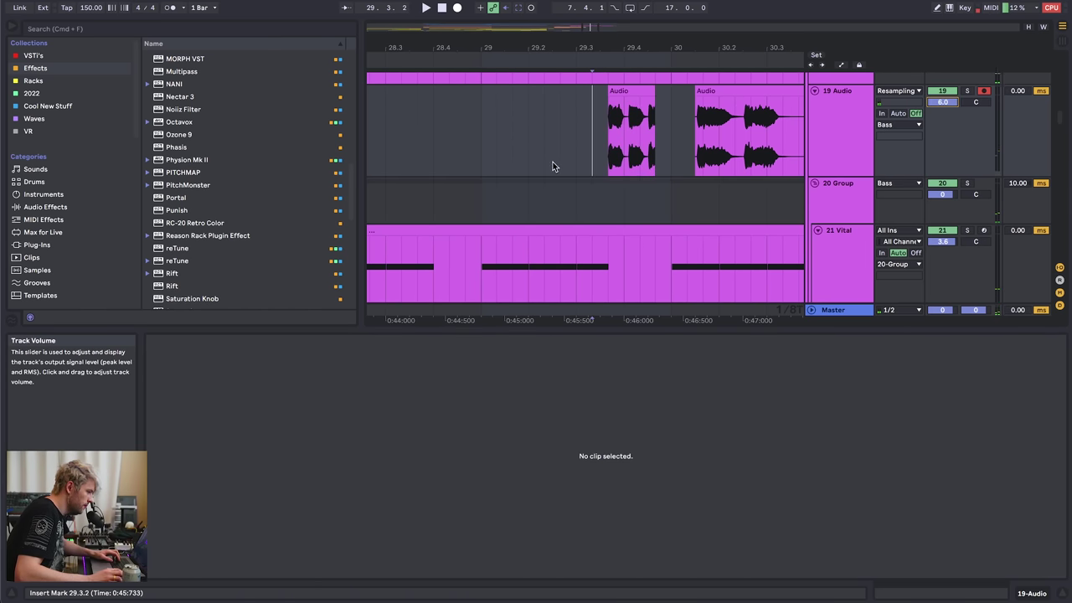
left_click(576, 126)
key("space")
key("space")
- Split the 63 BPM slice at 29.4 and set its second part's warp tempo to 158 BPM
left_click(624, 117)
key("super+e")
left_click(635, 91)
left_click_drag(639, 55, 633, 75)
left_click_drag(604, 91, 610, 92)
left_click_drag(655, 92, 694, 92)
left_click_drag(279, 437, 279, 357)
left_click_drag(604, 91, 664, 91)
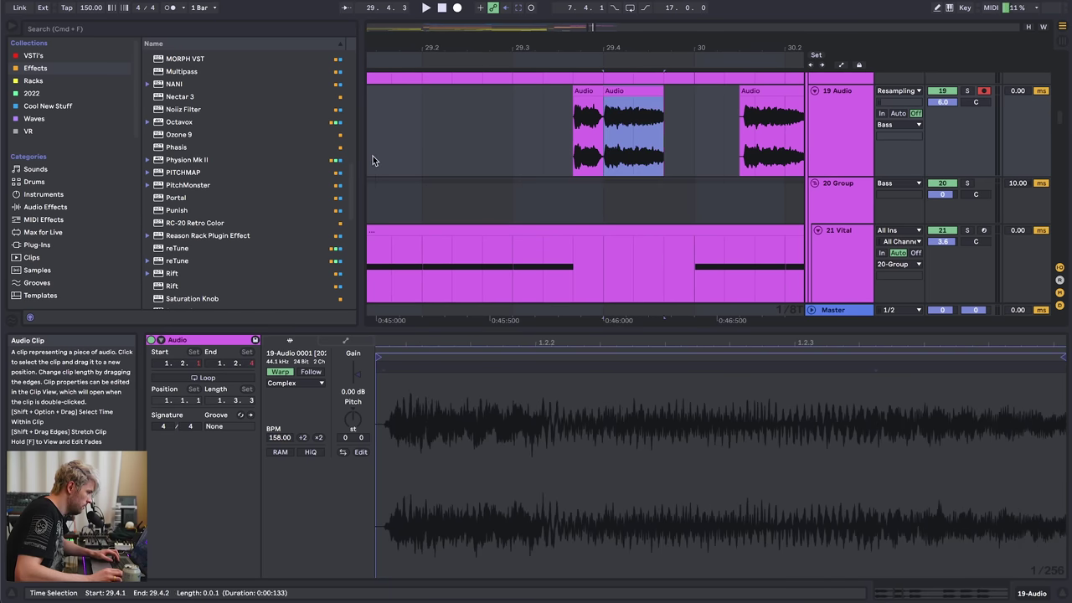
- Play bar 29, then split the later slice after its first hit and move the second part against the 29.4 slice
left_click(374, 155)
key("space")
scroll(690, 111, "down", 2)
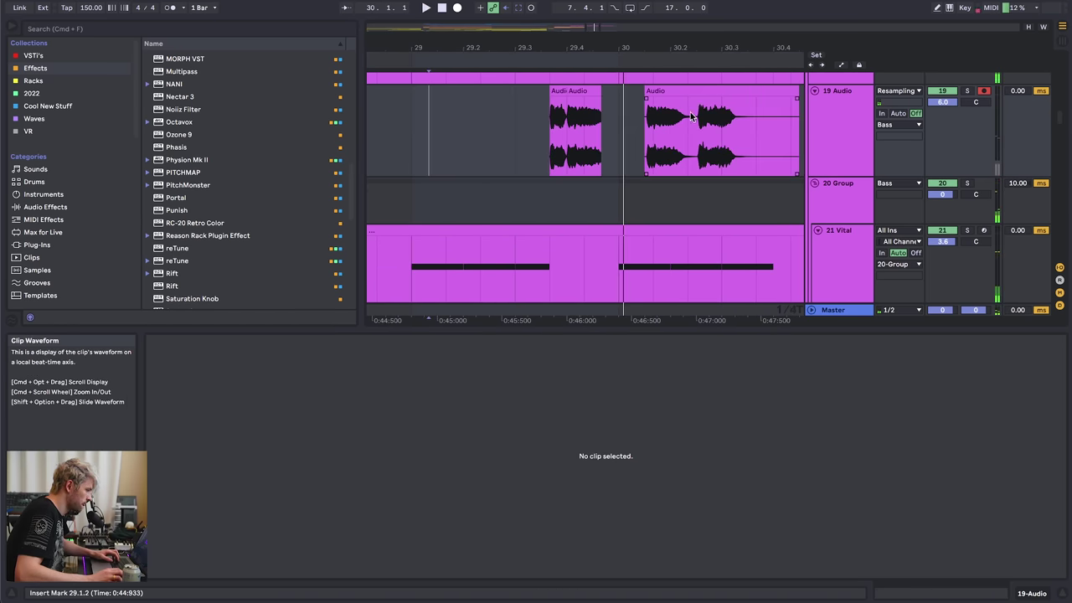
left_click(690, 115)
key("super+e")
left_click_drag(707, 92, 643, 98)
- Split the moved slice at bar 30 and add fade-outs to the two slices before the cut
left_click(567, 124)
scroll(566, 124, "up", 3)
left_click(632, 124)
key("super+e")
key("space")
left_click(400, 139)
key("space")
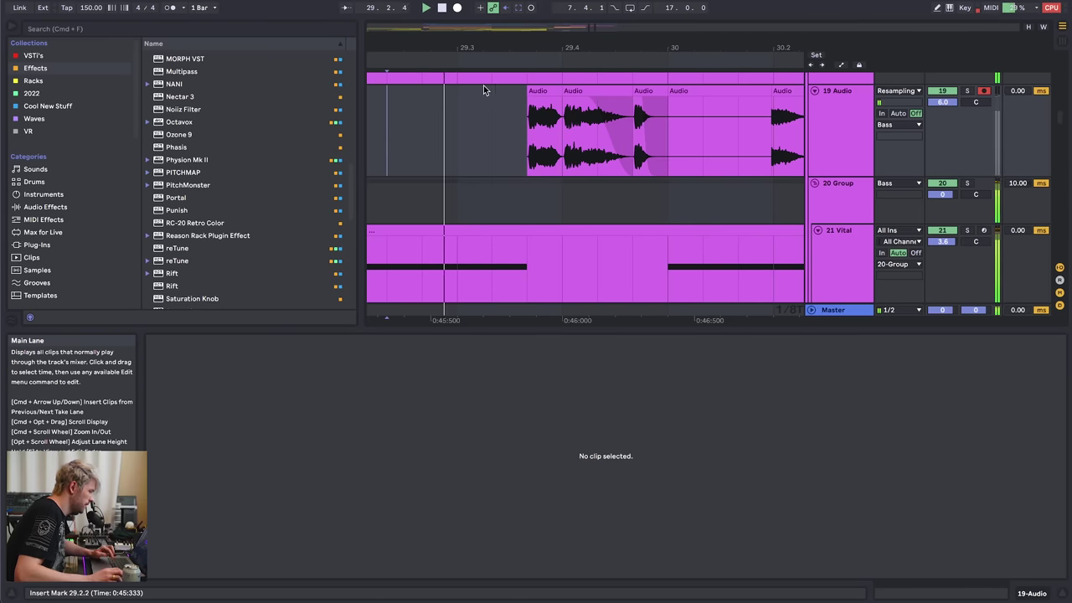
- Start the fade-out of the slice at 29.4 closer to its end and make the curve steeper
left_click_drag(508, 44, 508, 38)
key("space")
key("space")
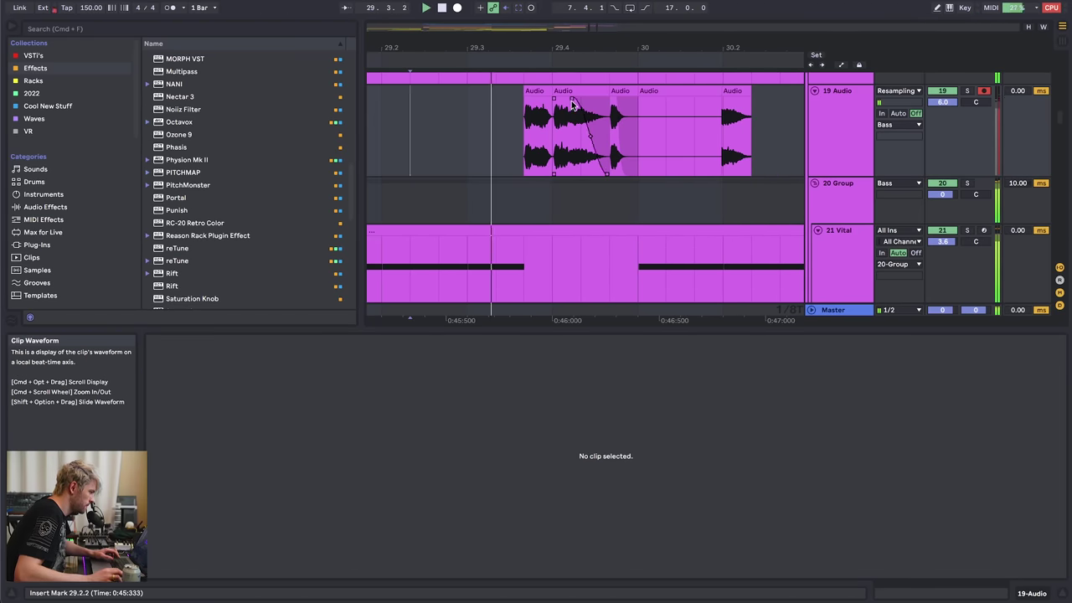
left_click_drag(572, 99, 593, 98)
left_click_drag(599, 136, 596, 154)
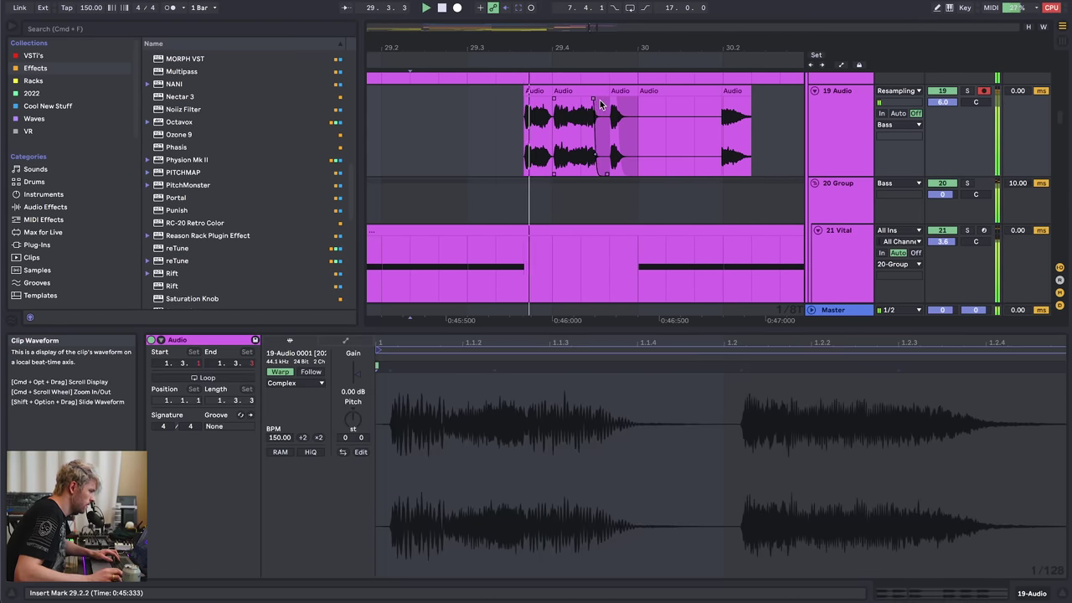
- Delete the two leftover 19 Audio pieces after bar 30
left_click(735, 92)
key("Delete")
left_click(682, 92)
key("Delete")
key("space")
- Play the arrangement from bar 24 to hear the resampled bass slices in context
mouse_move(595, 47)
left_mouse_down()
mouse_move(594, 18)
mouse_move(594, 30)
left_mouse_up()
scroll(470, 219, "up", 5)
left_click_drag(420, 44, 476, 39)
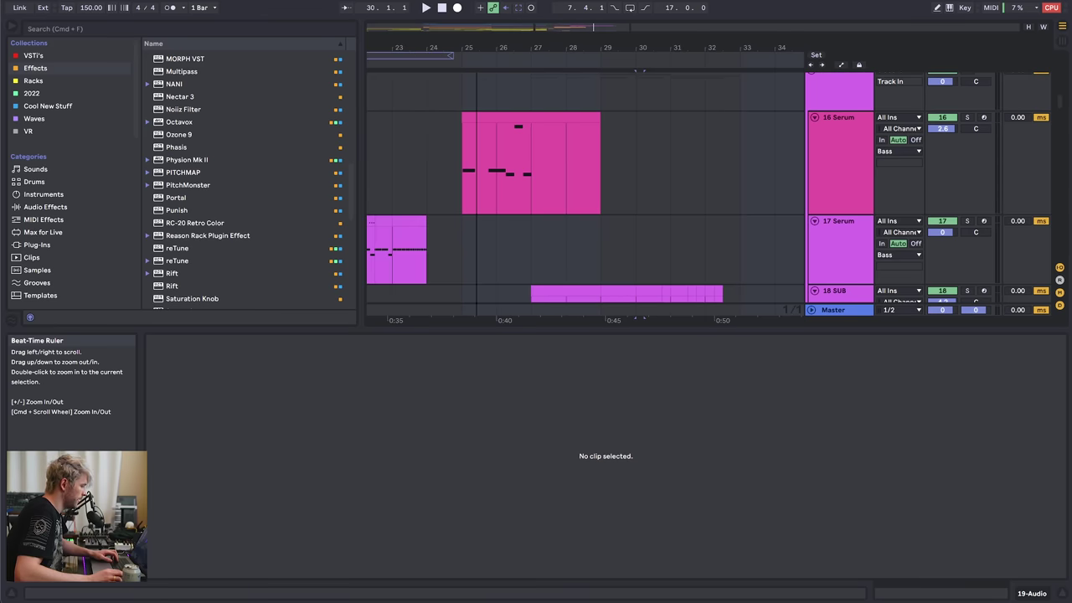
scroll(485, 148, "down", 5)
left_click(430, 101)
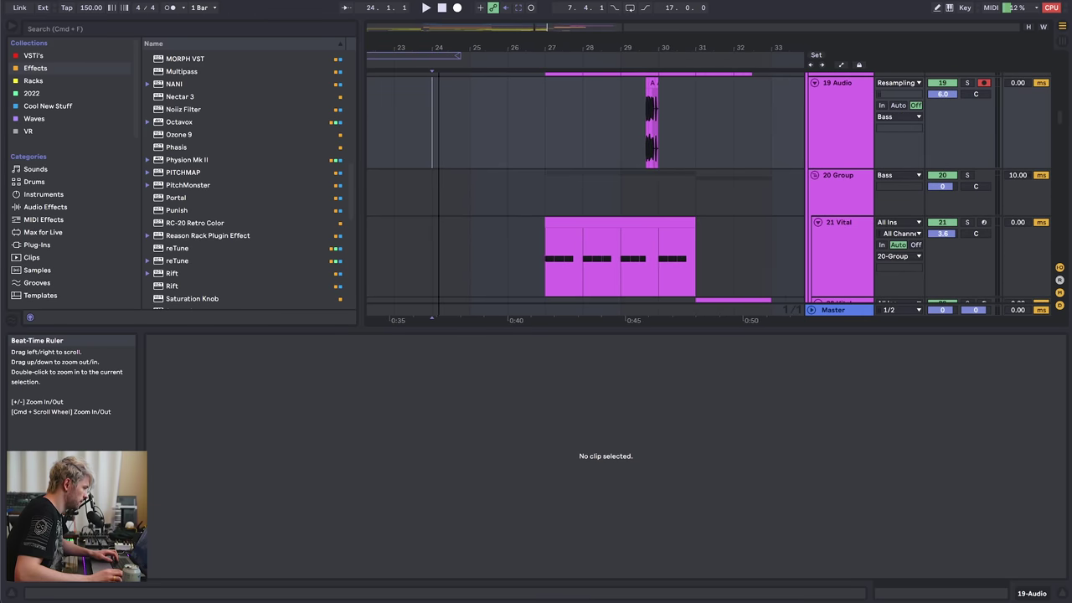
key("plus")
scroll(553, 178, "up", 4)
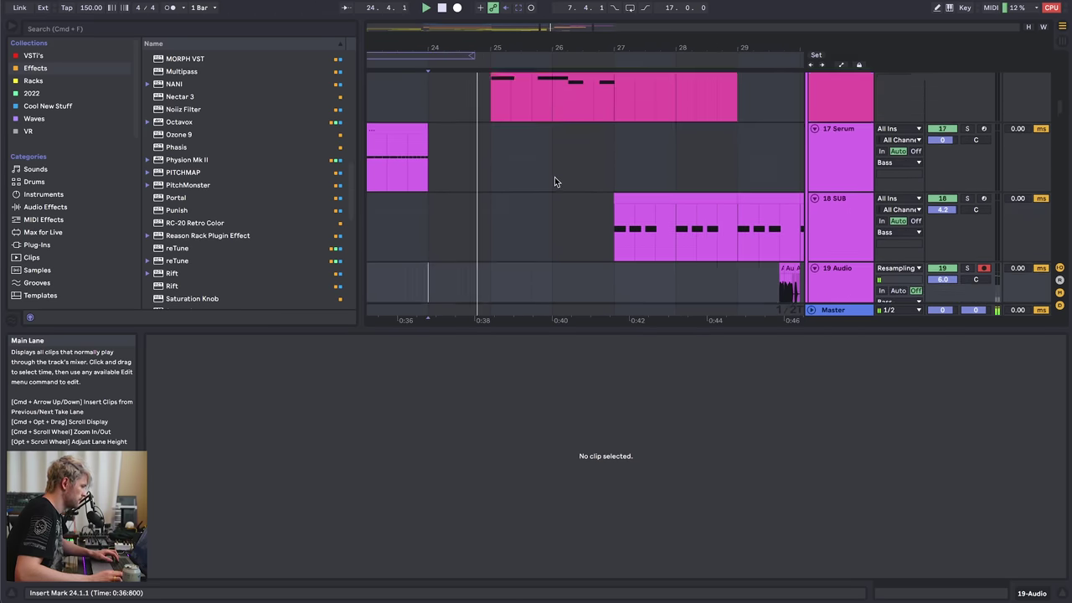
scroll(550, 178, "up", 3)
scroll(549, 175, "down", 5)
left_click(1062, 593)
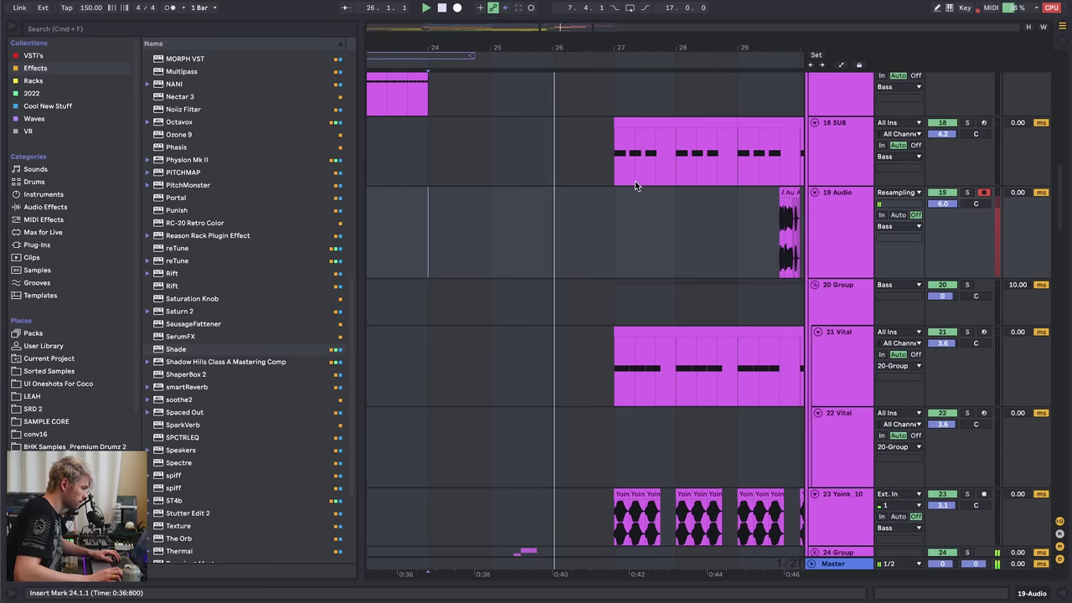
scroll(640, 193, "right", 5)
scroll(653, 209, "down", 1)
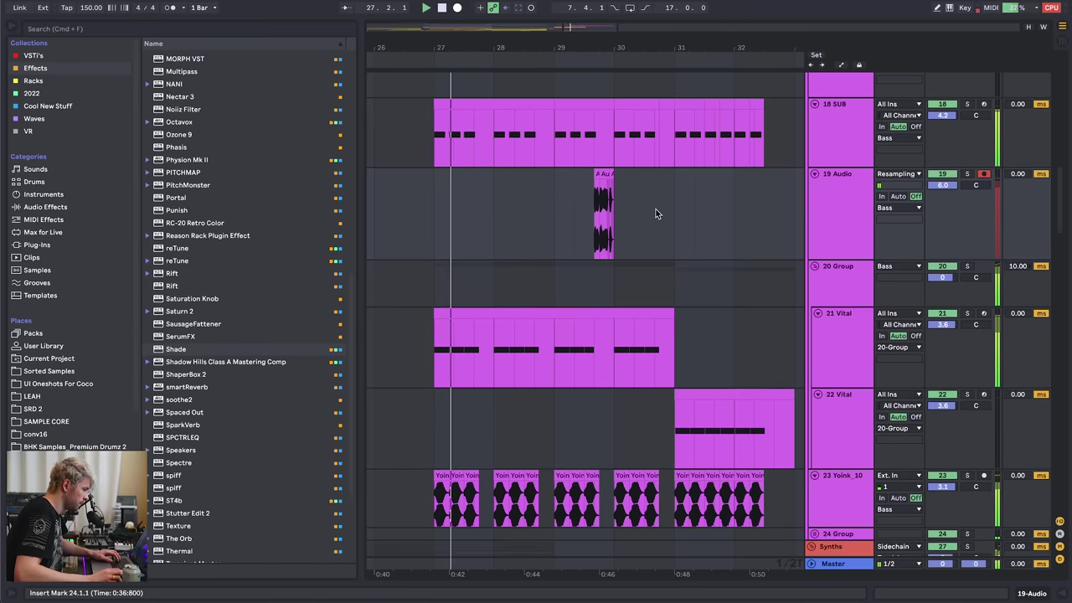
scroll(657, 214, "down", 1)
mouse_move(590, 44)
left_mouse_down()
mouse_move(589, 71)
mouse_move(602, 43)
left_mouse_up()
- Replay the arrangement from bar 28 to check the chopped fill at the end of bar 29
key("space")
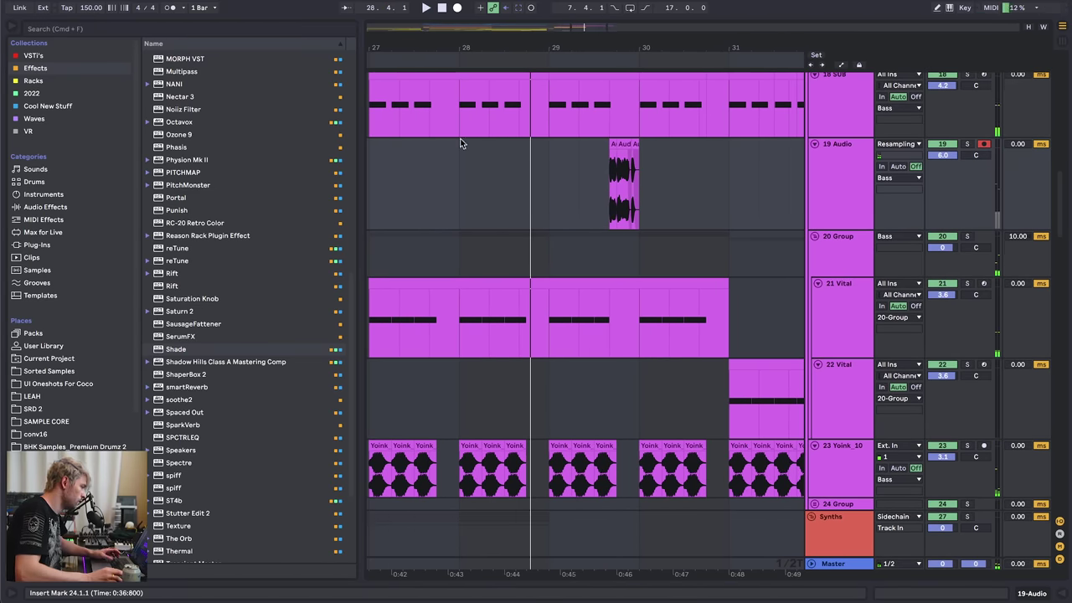
left_click(459, 144)
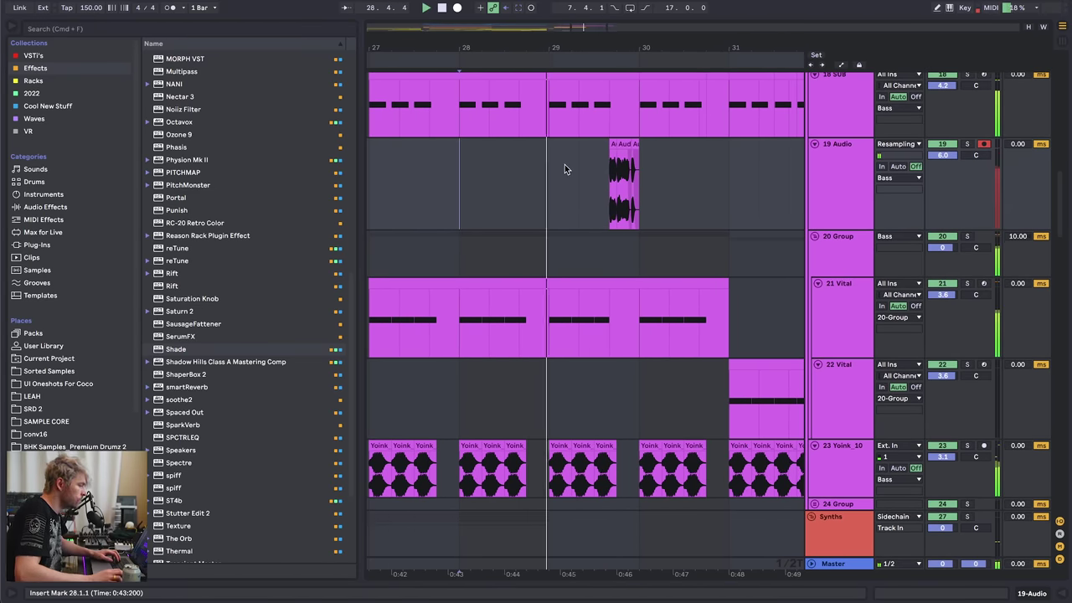
left_click(608, 183)
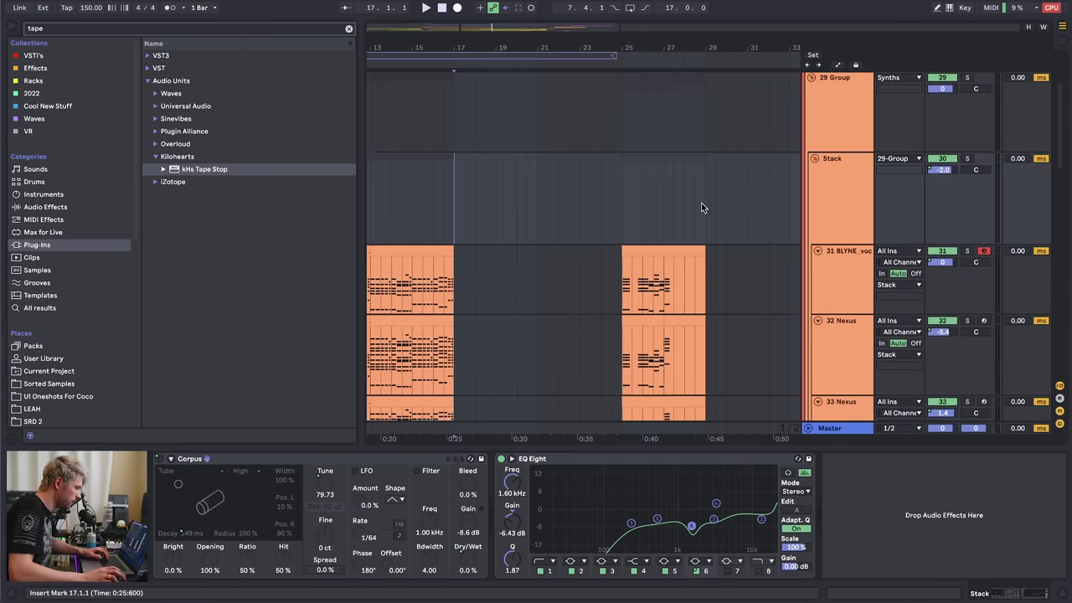
- Look over the synth stack and the tracks below it around bars 25 to 29
scroll(702, 211, "up", 3)
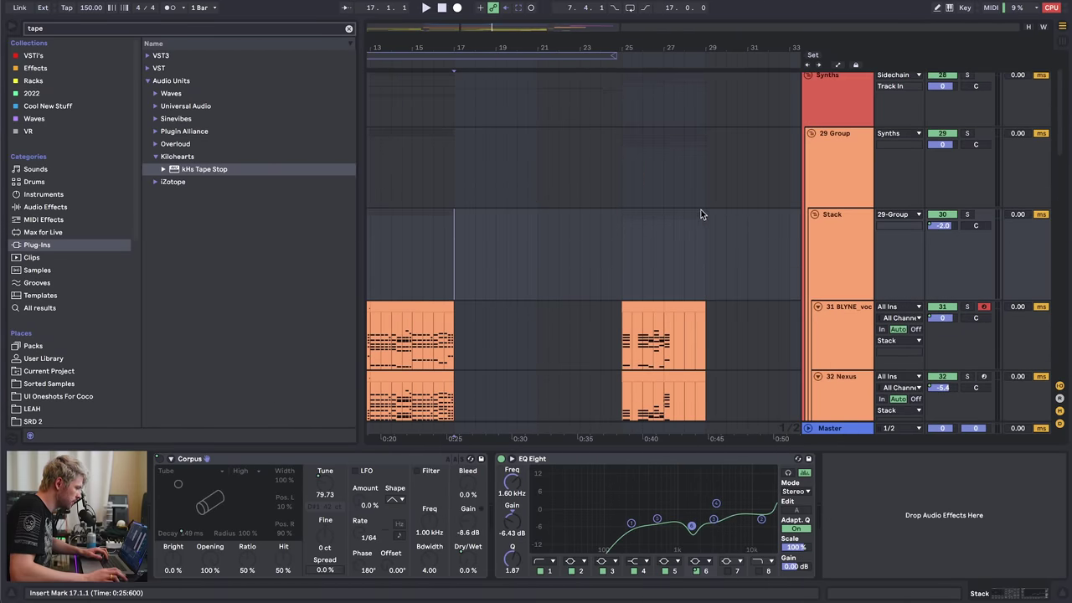
scroll(702, 211, "up", 5)
scroll(655, 166, "down", 3)
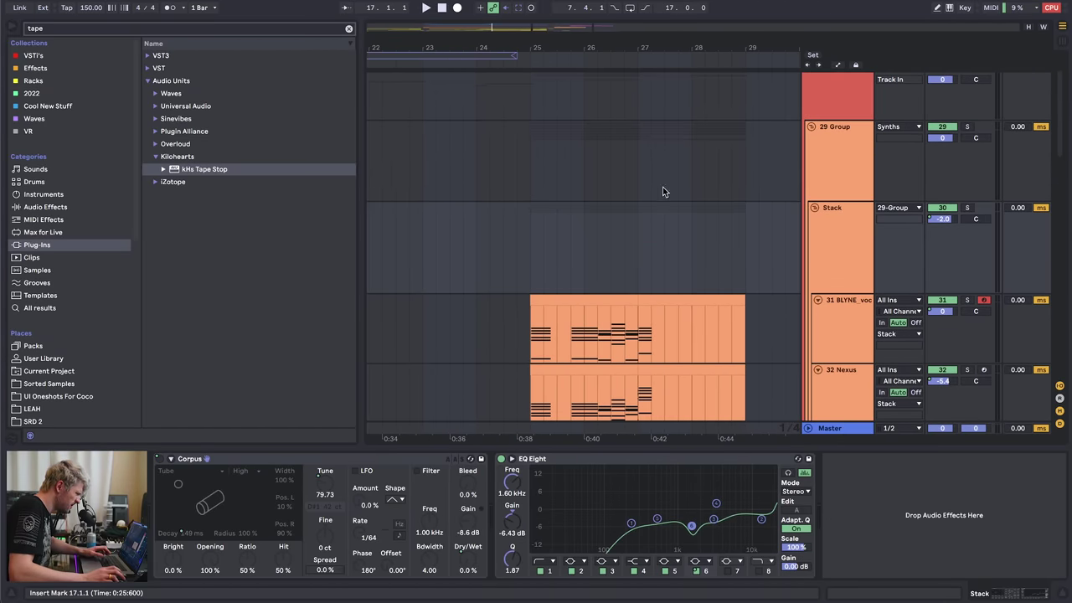
scroll(671, 217, "down", 5)
scroll(589, 152, "up", 3)
left_click_drag(556, 29, 631, 9)
scroll(574, 185, "right", 3)
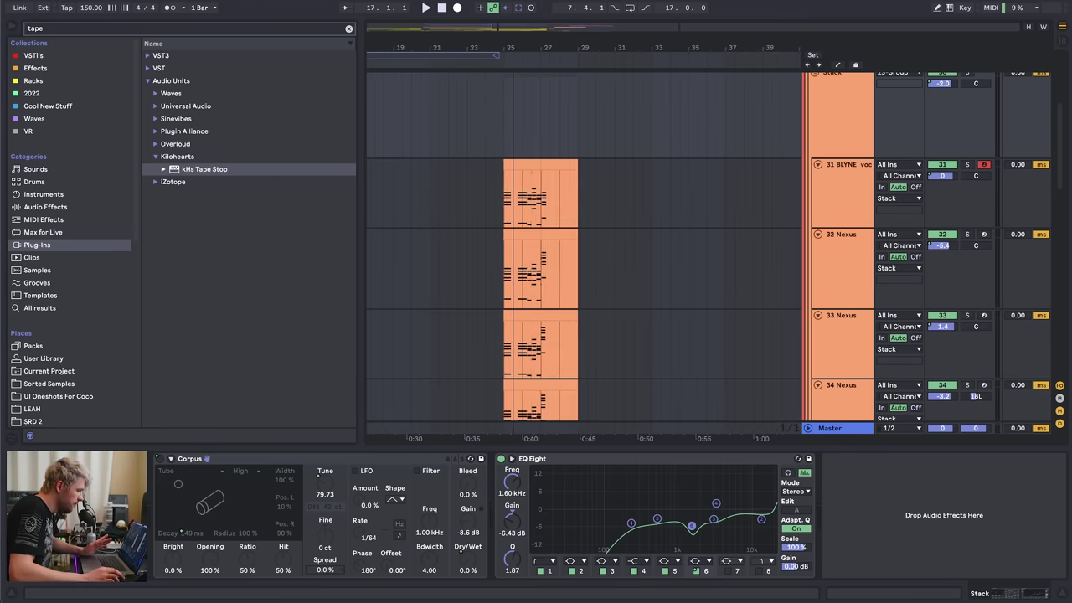
scroll(575, 186, "down", 10)
scroll(574, 181, "up", 15)
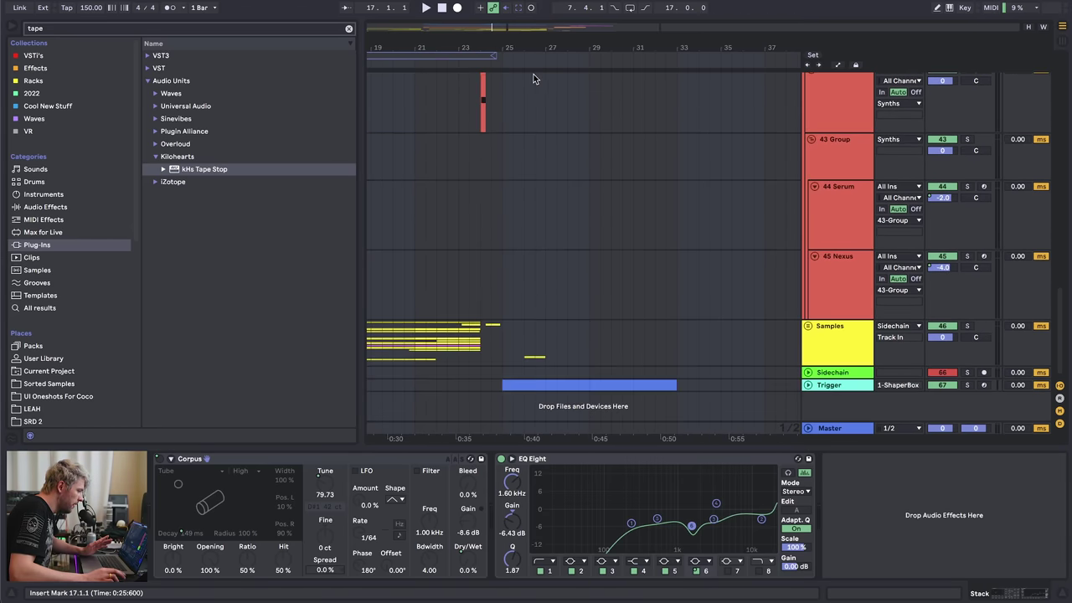
- Play the bass section from bar 27 and again from the chopped fill at 29.3.3
left_click(843, 251)
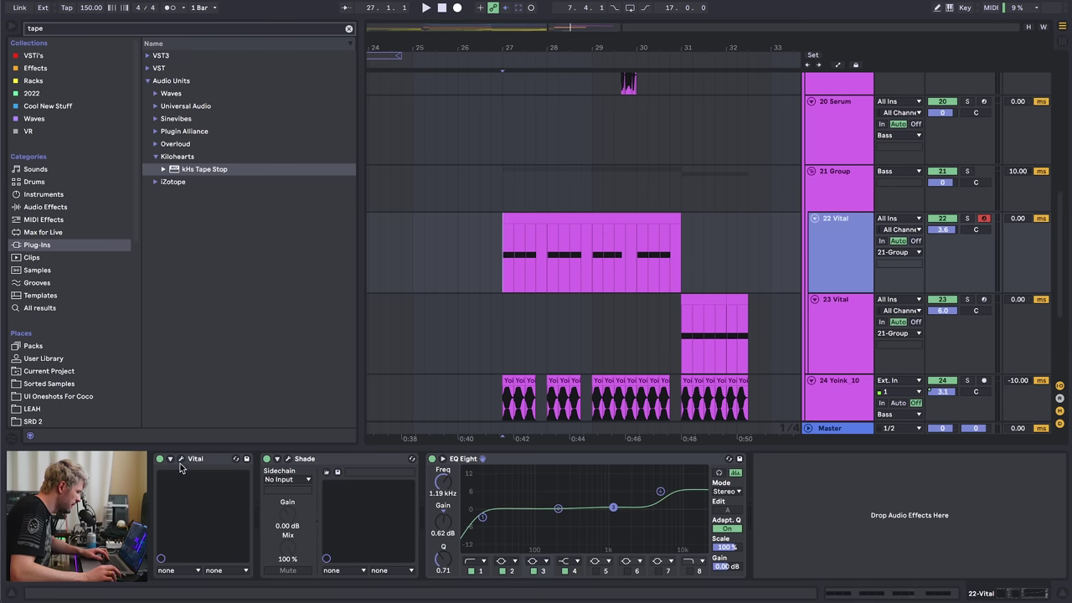
key("space")
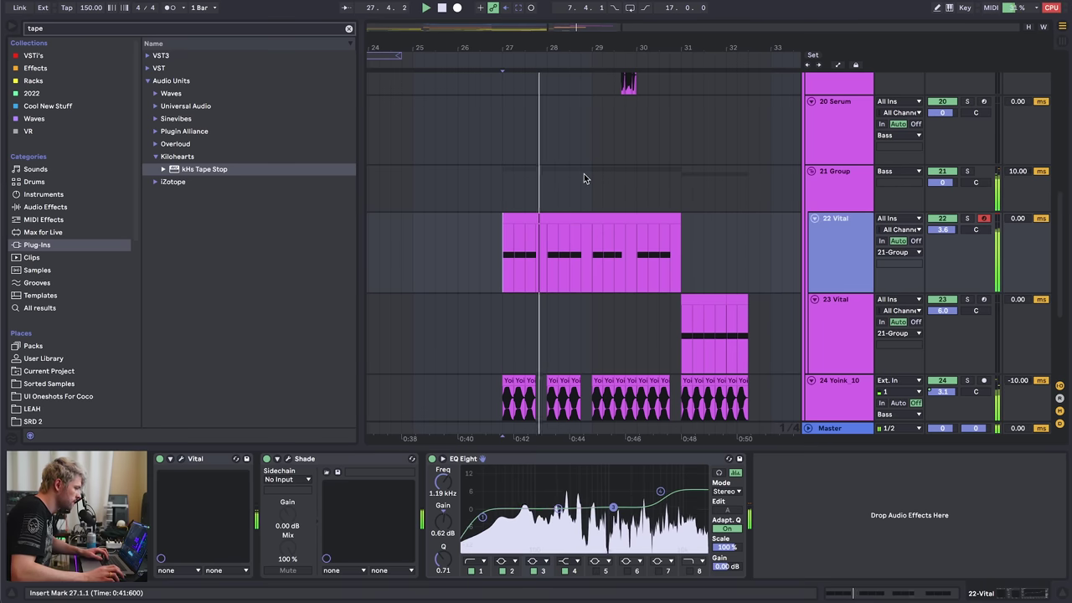
scroll(584, 173, "up", 5)
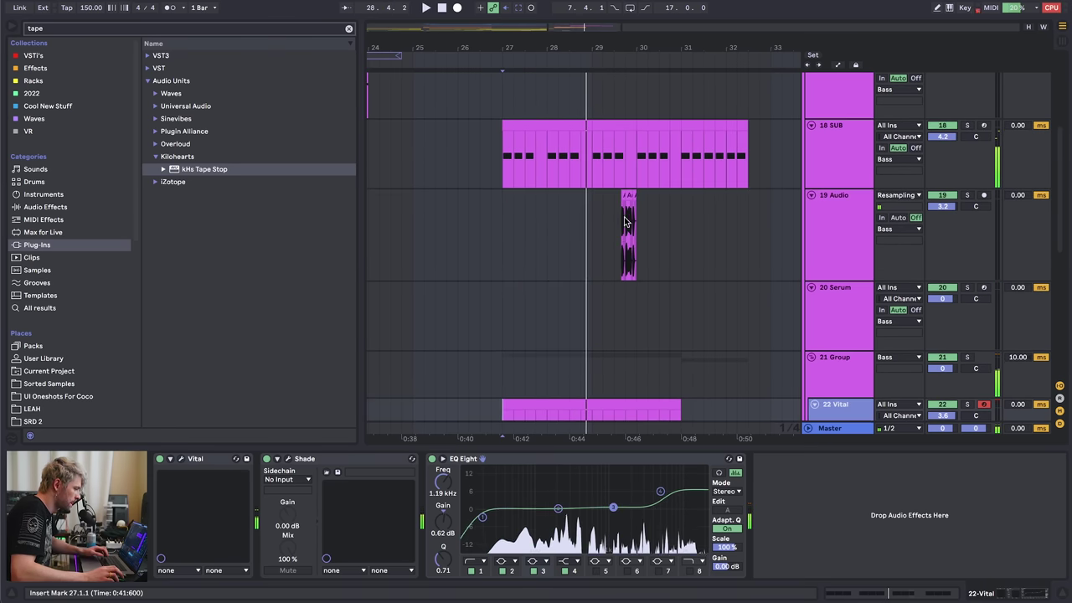
left_click(620, 221)
scroll(691, 209, "down", 4)
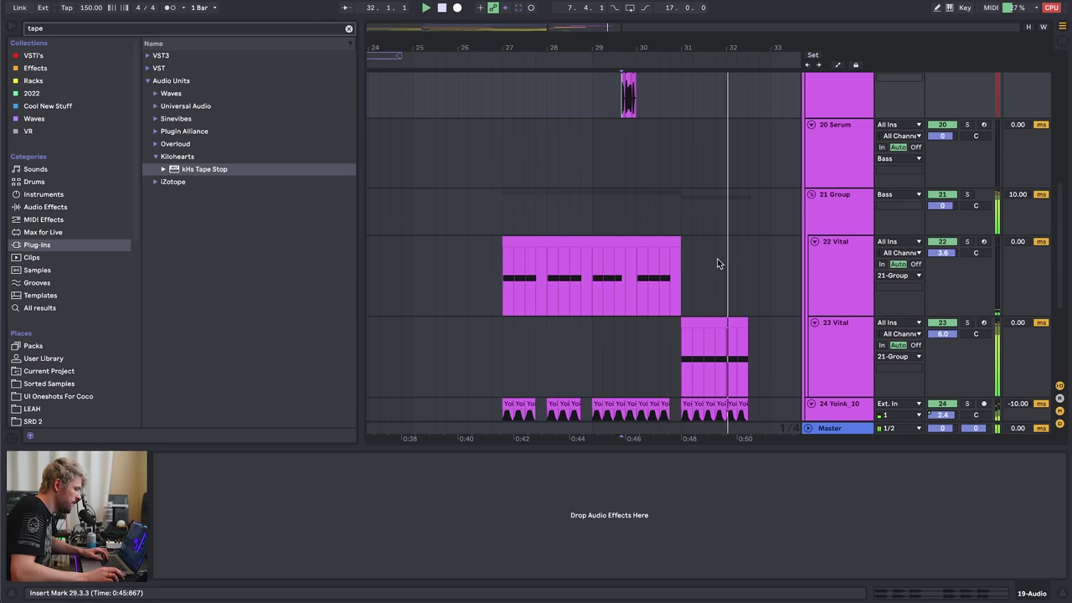
scroll(697, 190, "down", 5)
- Solo the 24 Yoink_10 track and play its slices around bar 30 and from bar 31
left_click(695, 222)
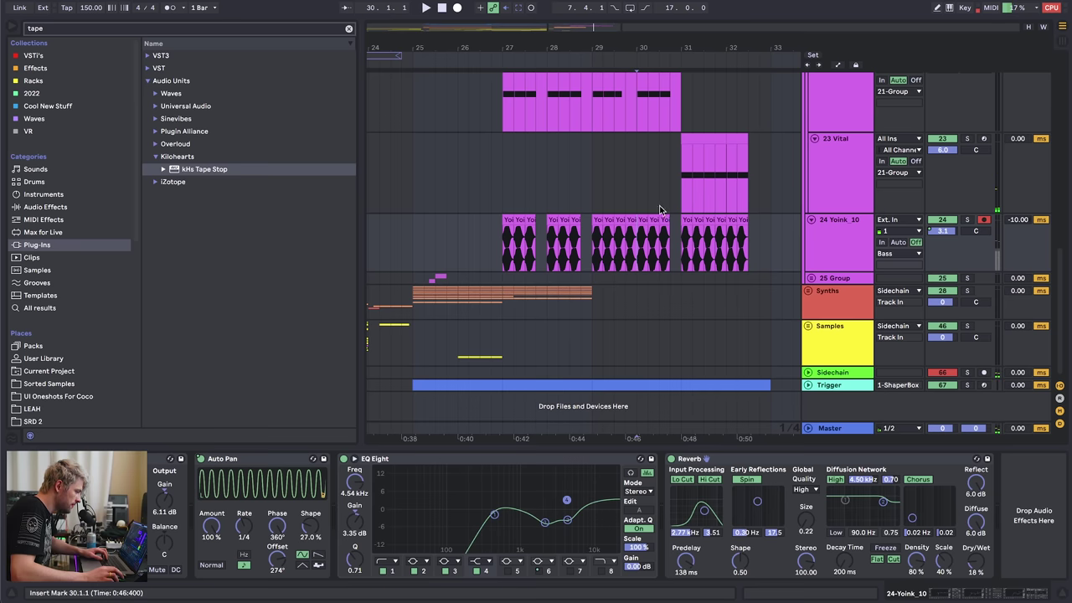
scroll(697, 221, "up", 3)
left_click(634, 221)
left_click(699, 221)
left_click(613, 218)
left_click(966, 220)
key("space")
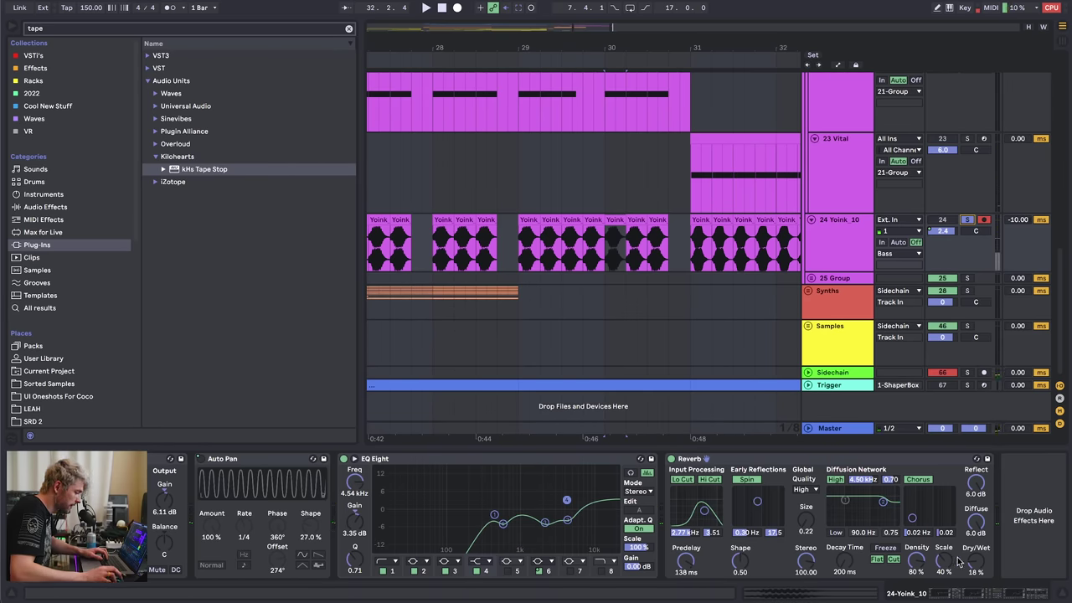
left_click(686, 257)
key("space")
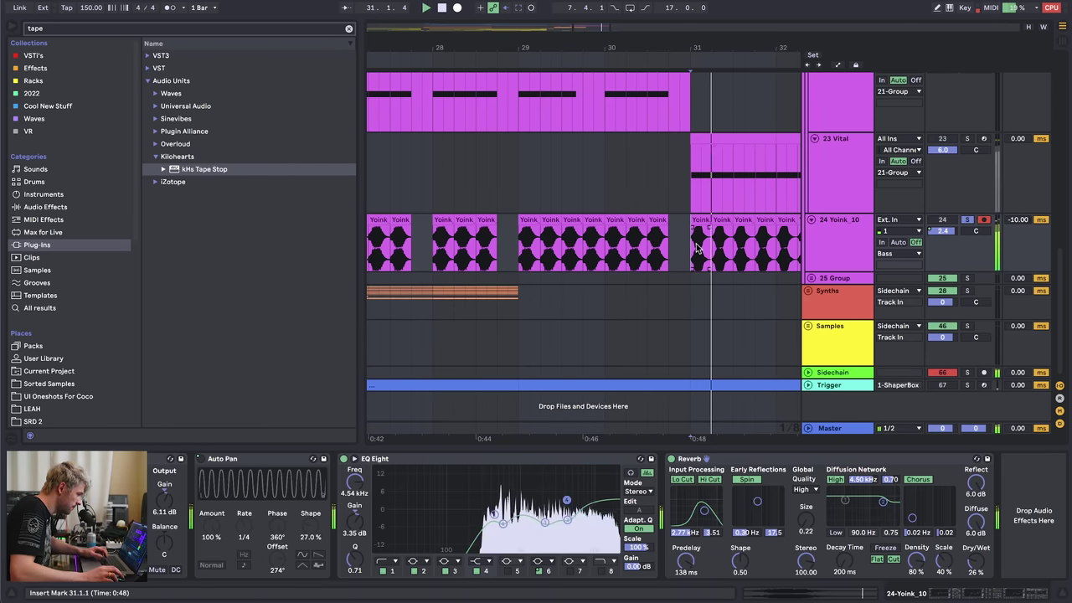
- Return to the start of bar 27, unfold the Synths group and select 29 Group inside it
left_click_drag(629, 49, 625, 25)
scroll(572, 178, "up", 10)
key("a")
key("a")
left_click(467, 142)
left_click_drag(531, 49, 530, 92)
scroll(521, 150, "down", 5)
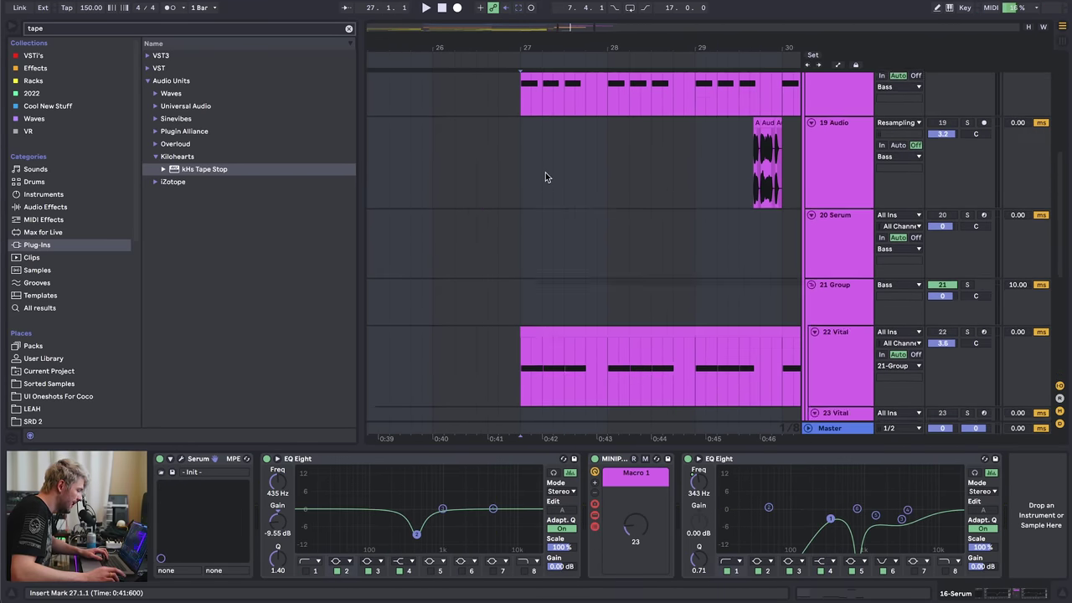
left_click(838, 298)
key("u")
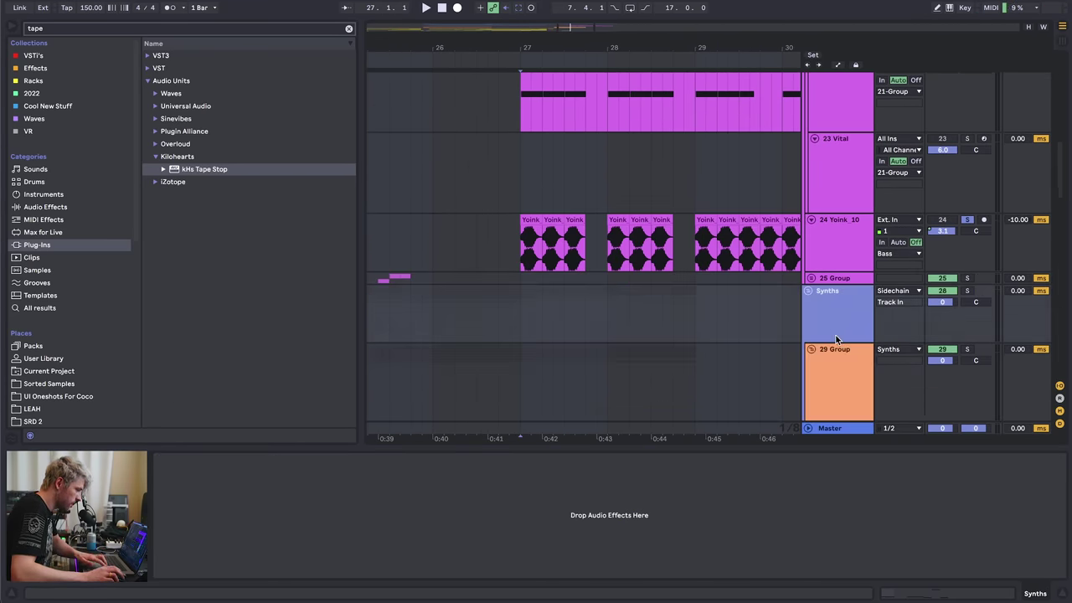
scroll(833, 322, "down", 5)
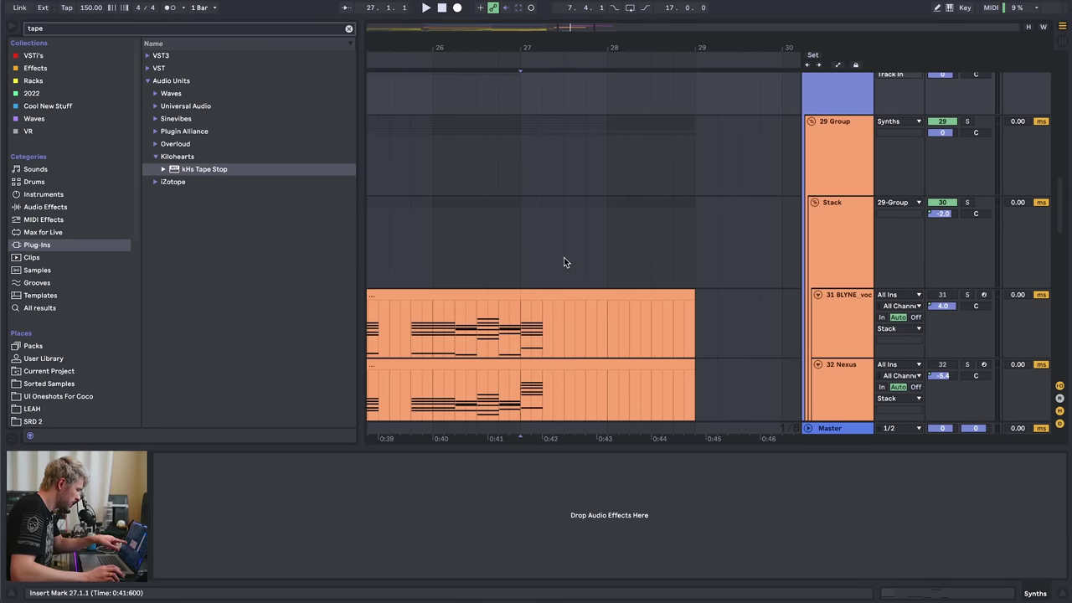
left_click(525, 255)
left_click(848, 170)
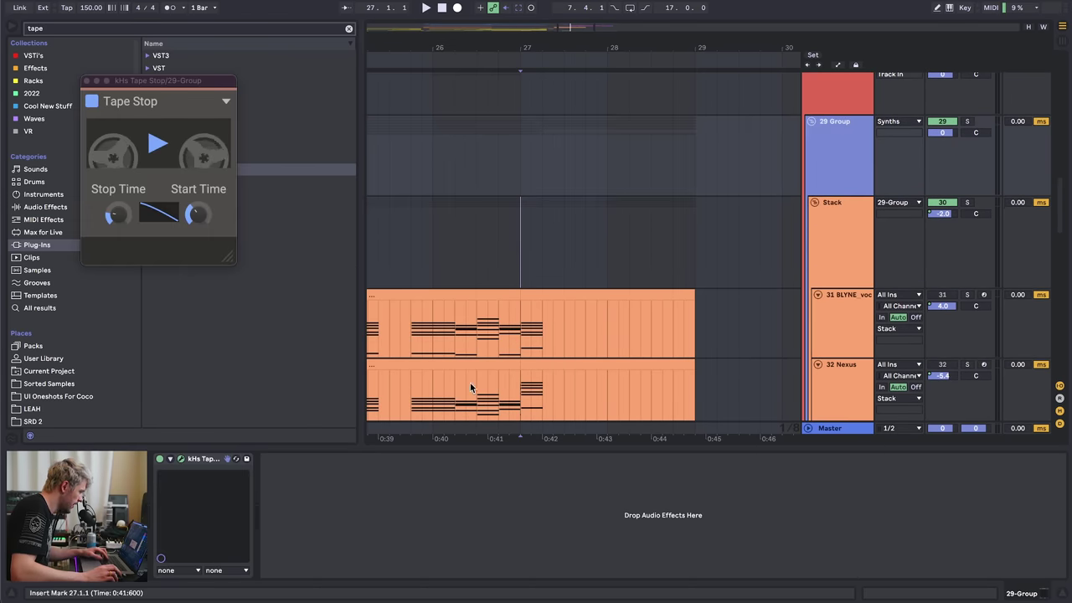
- Solo 29 Group and play the synth stack around bar 27
left_click(966, 122)
left_click(468, 174)
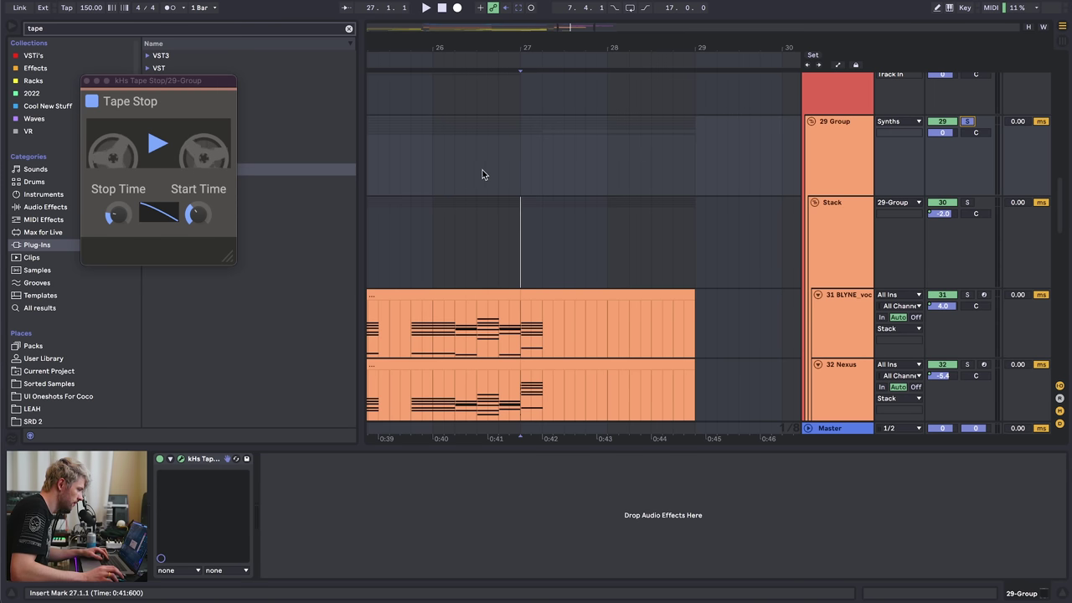
key("space")
key("space")
left_click(520, 159)
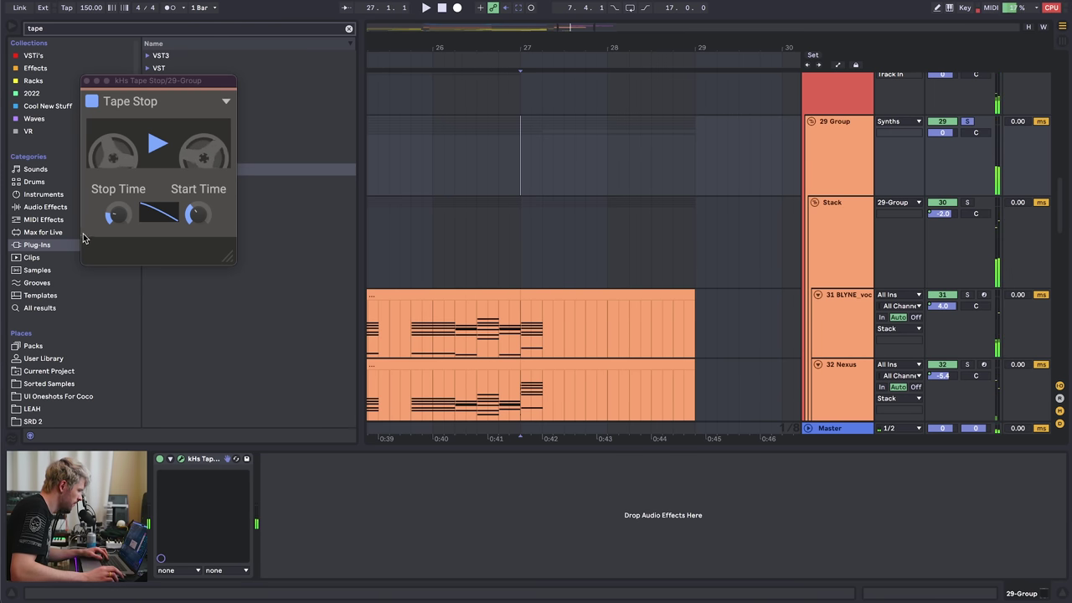
- Compare the synth chord from 27.1 to 27.2 with the 18 SUB notes at the same spot
key("plus")
key("plus")
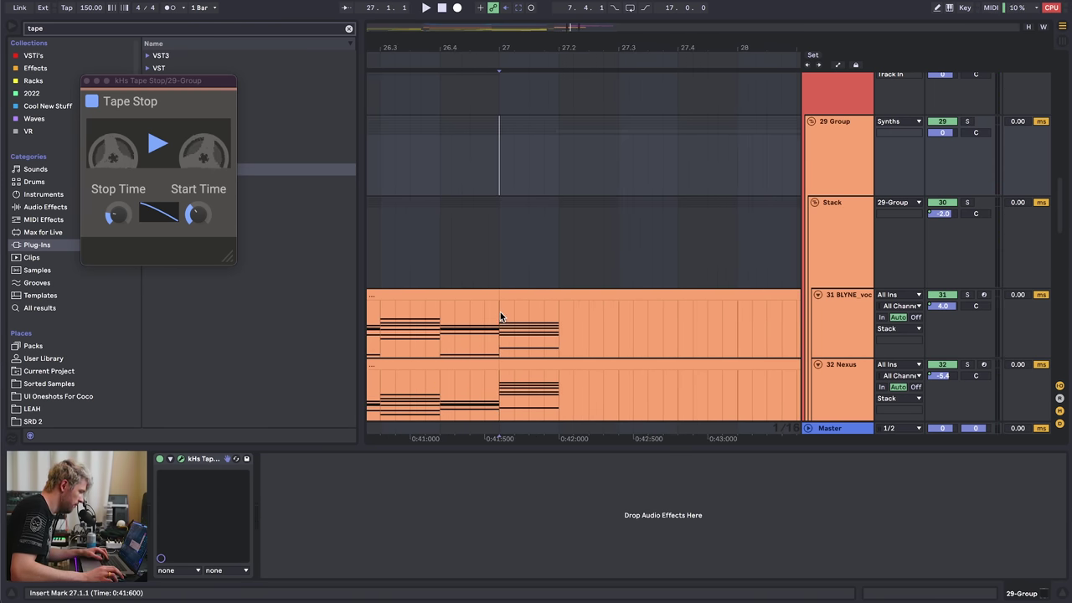
left_click_drag(500, 310, 558, 308)
scroll(505, 312, "up", 15)
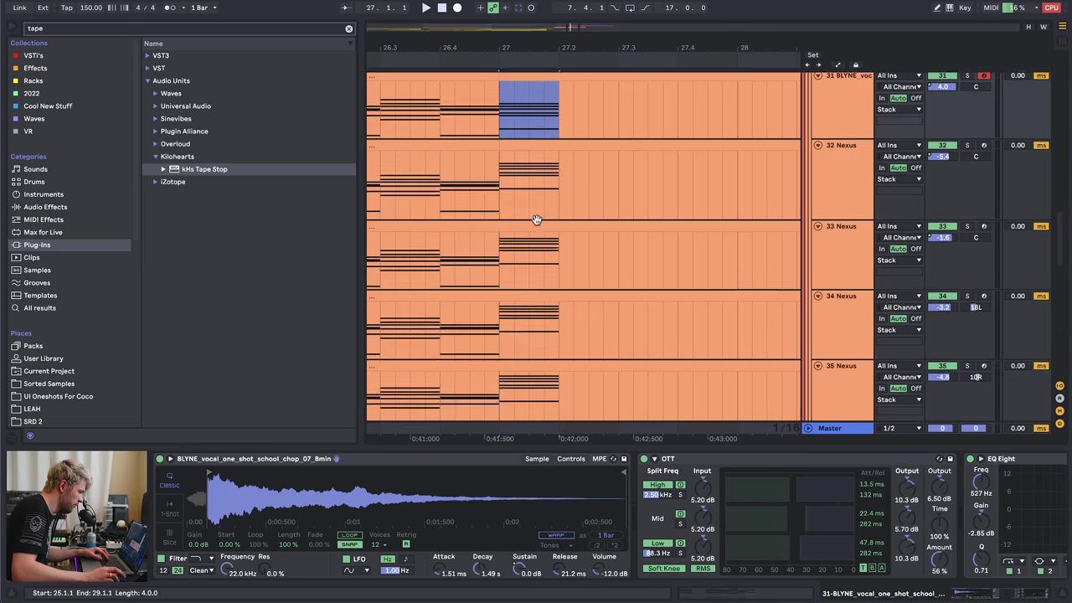
left_click(544, 95)
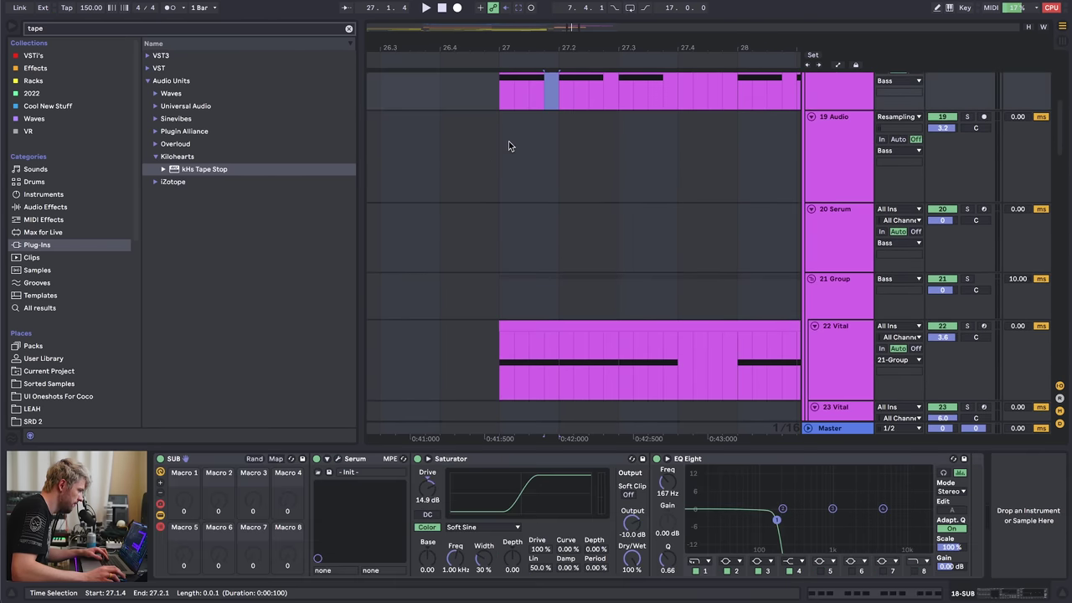
- Play the arrangement from 26.4.1 to hear the transition into bar 27
left_click(432, 168)
left_click(968, 118)
key("space")
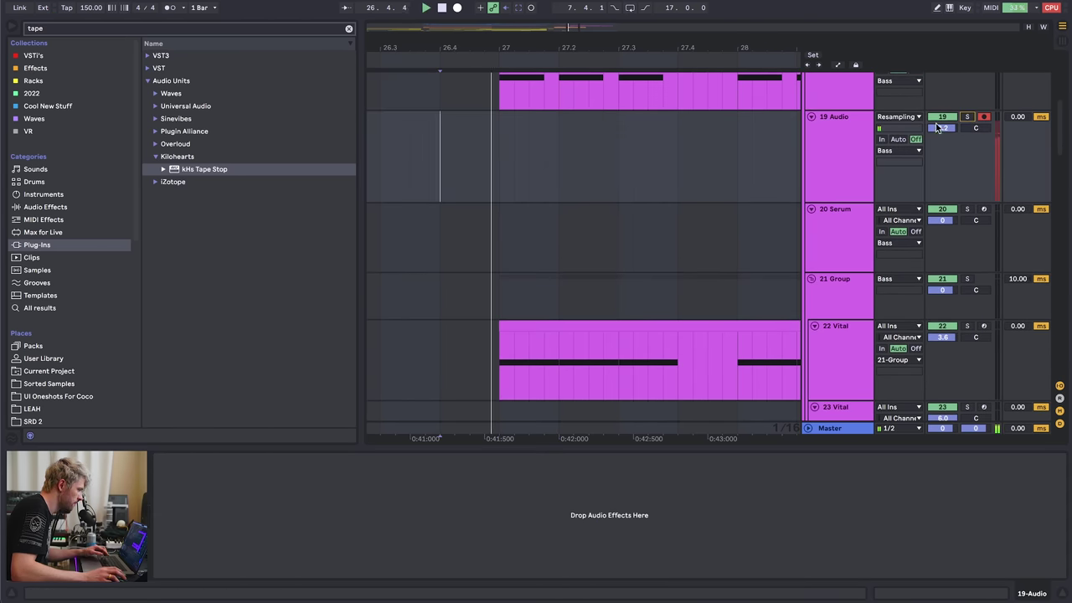
key("space")
- Unfold the Samples group and look through its tracks
left_click_drag(483, 48, 481, 19)
scroll(498, 235, "down", 13)
scroll(498, 235, "down", 10)
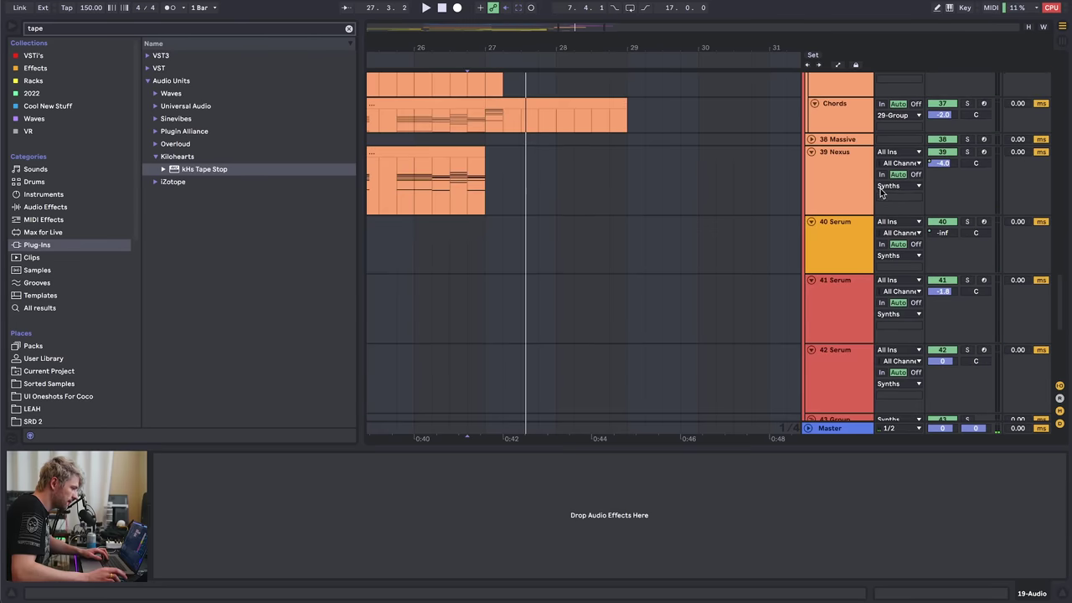
double_click(848, 335)
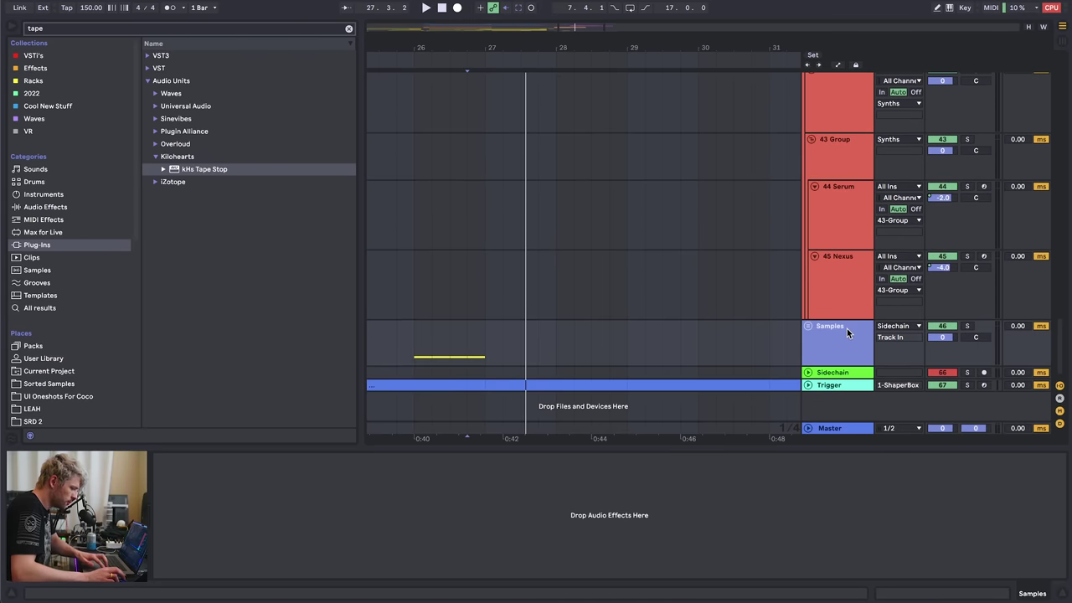
scroll(845, 325, "down", 12)
scroll(829, 209, "up", 5)
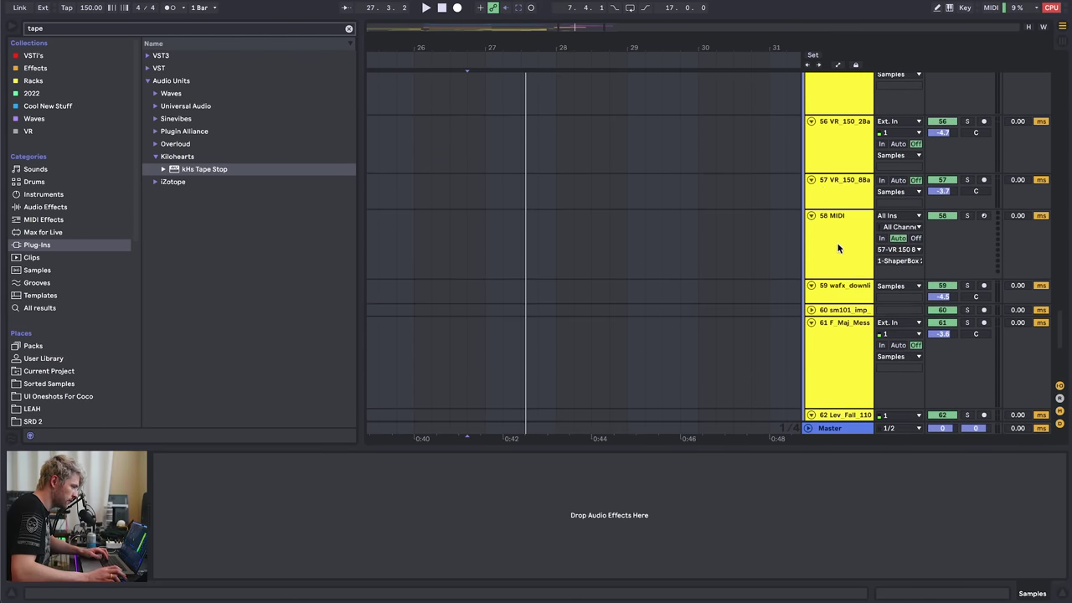
- Insert a new audio track in the Samples group directly below the 49 SOR FXR1 track
left_click(837, 242)
left_click_drag(515, 48, 658, 47)
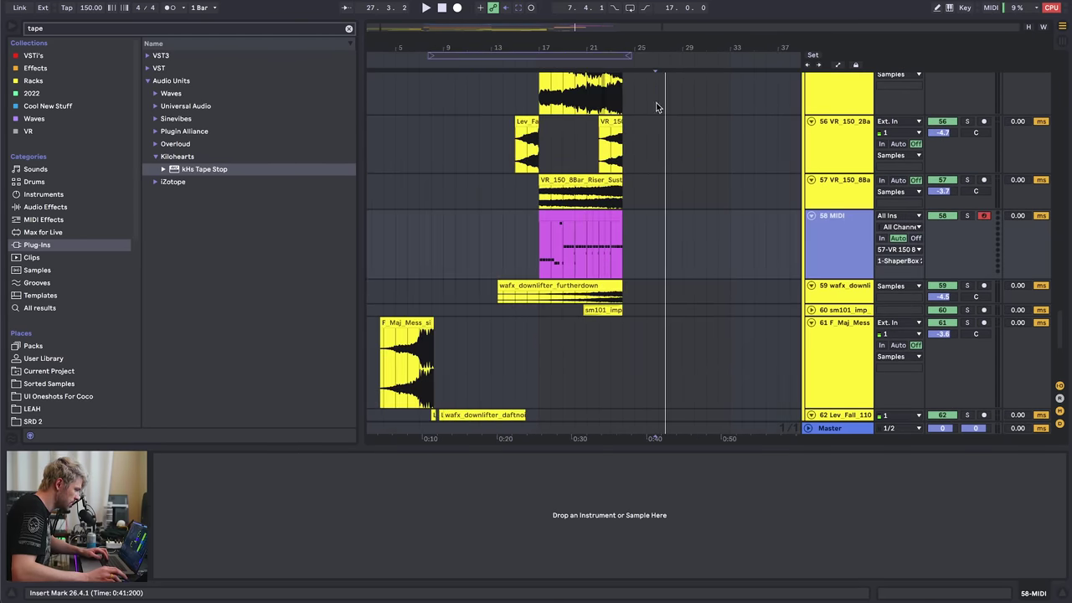
scroll(682, 231, "up", 8)
scroll(718, 214, "up", 1)
left_click(817, 210)
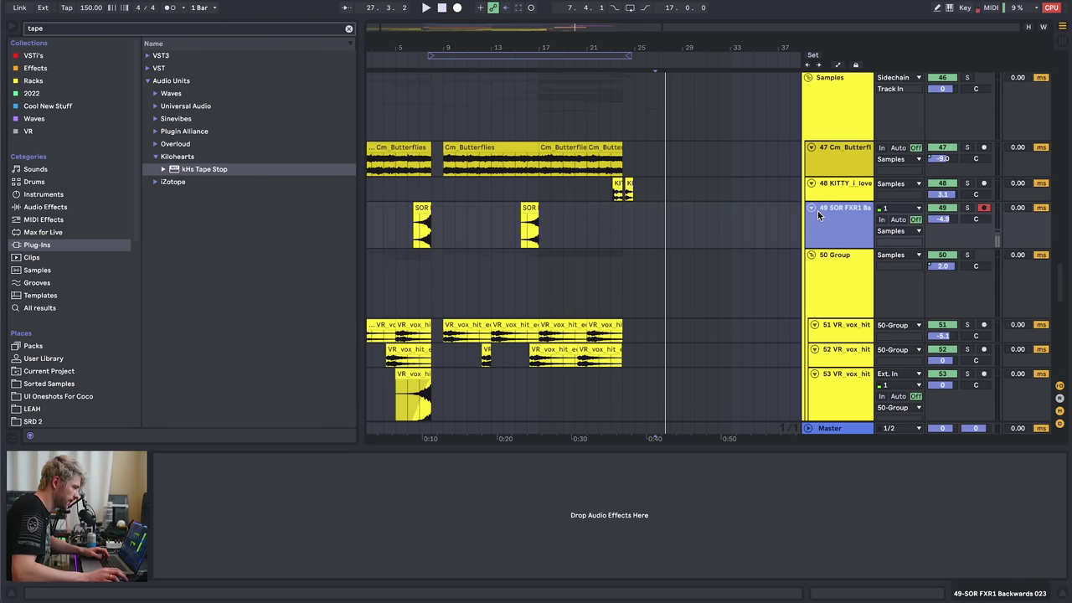
key("ctrl+t")
- Open the VR NEW SAMPLES folder in the sample browser
scroll(45, 385, "down", 10)
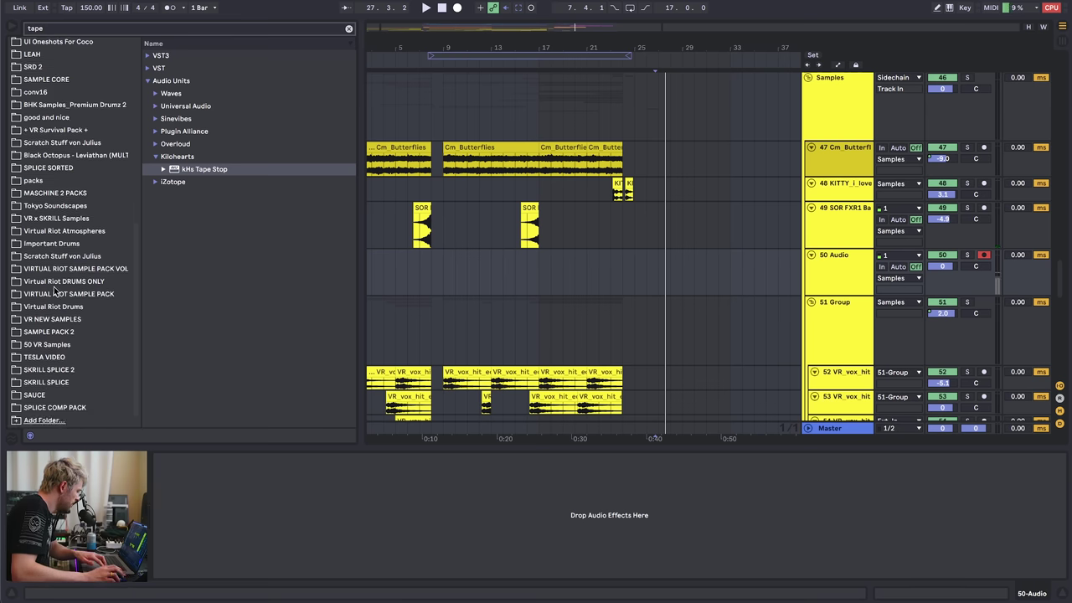
left_click(58, 370)
left_click(57, 344)
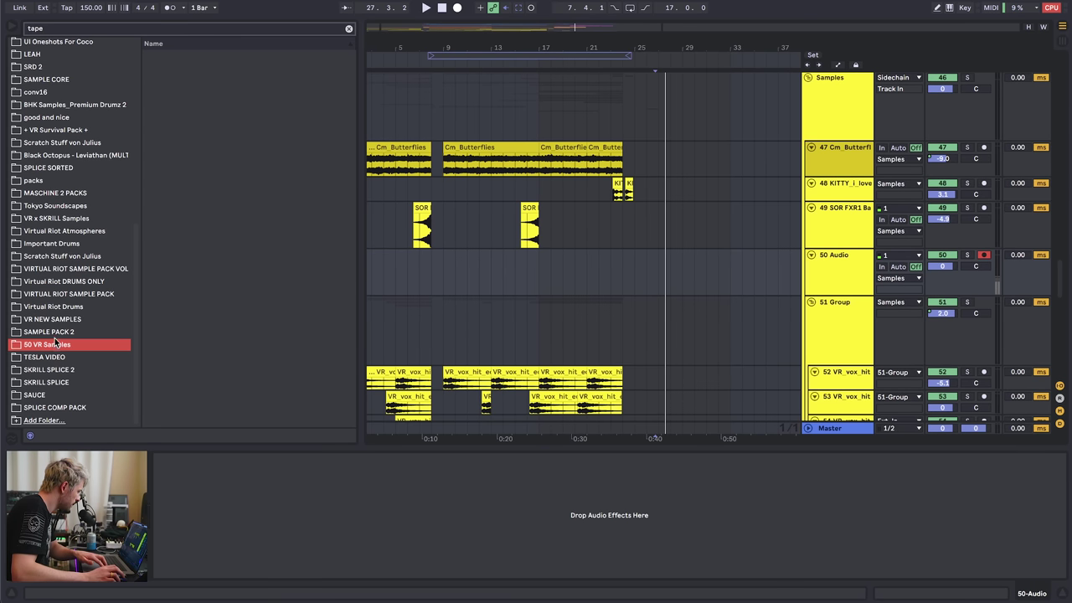
left_click(59, 332)
scroll(14, 384, "down", 3)
left_click(55, 319)
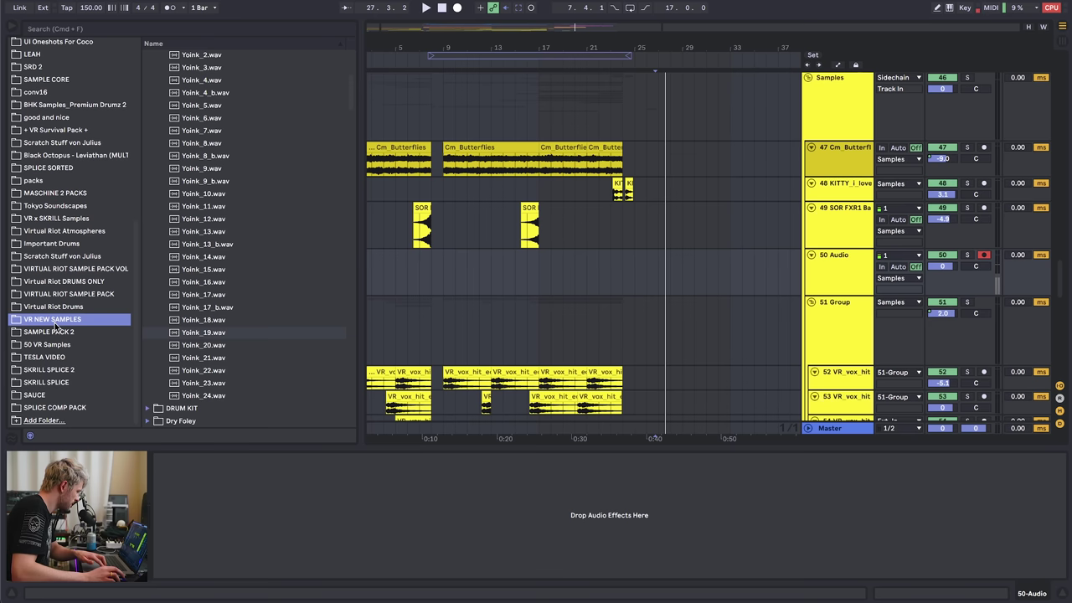
- Preview samples in the Yells and Yiffs and Square Riddim Bassic folders of DESIGN KIT 1
left_click(219, 271)
left_click(195, 257)
key("Right")
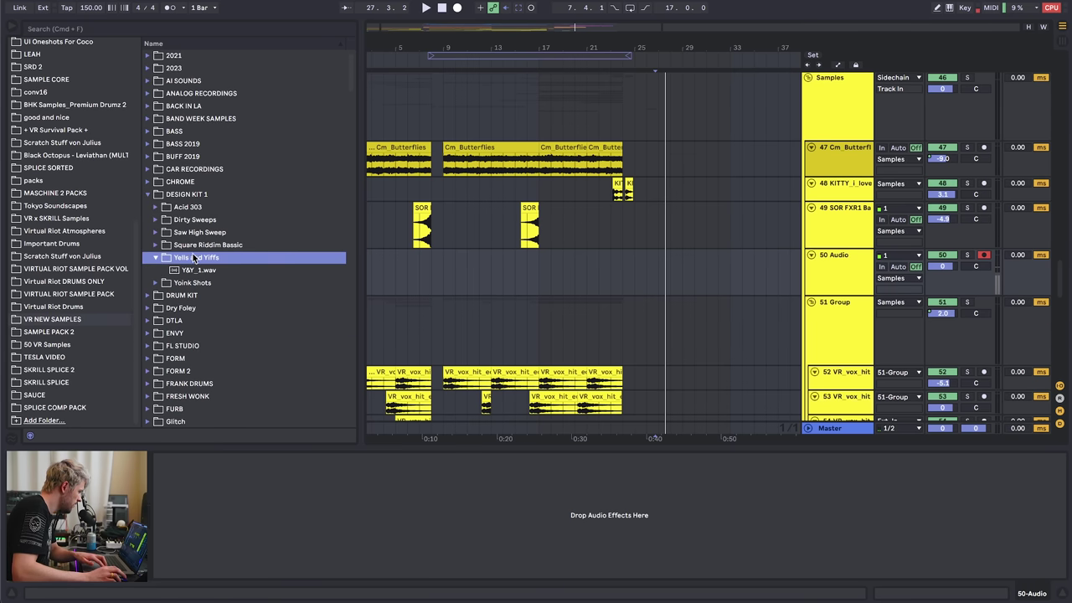
key("Down")
left_click(202, 246)
key("Right")
key("Down")
key("Down")
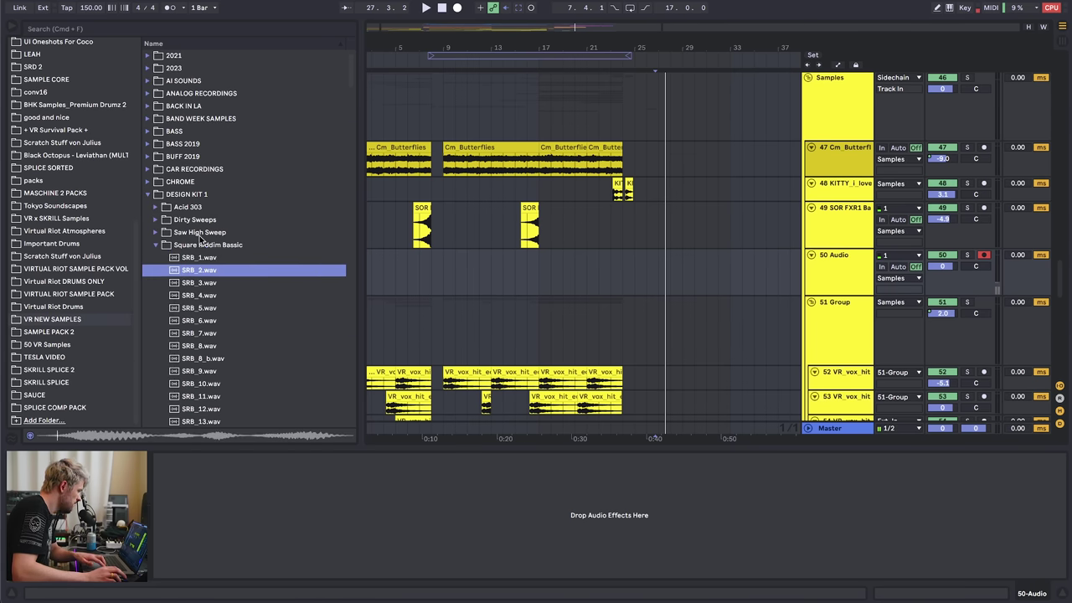
- Preview the first samples in the Saw High Sweep folder and Sweep_1.wav in the Dirty Sweeps folder
left_click(199, 235)
key("Right")
key("Down")
key("Down")
left_click(194, 223)
key("Right")
key("Down")
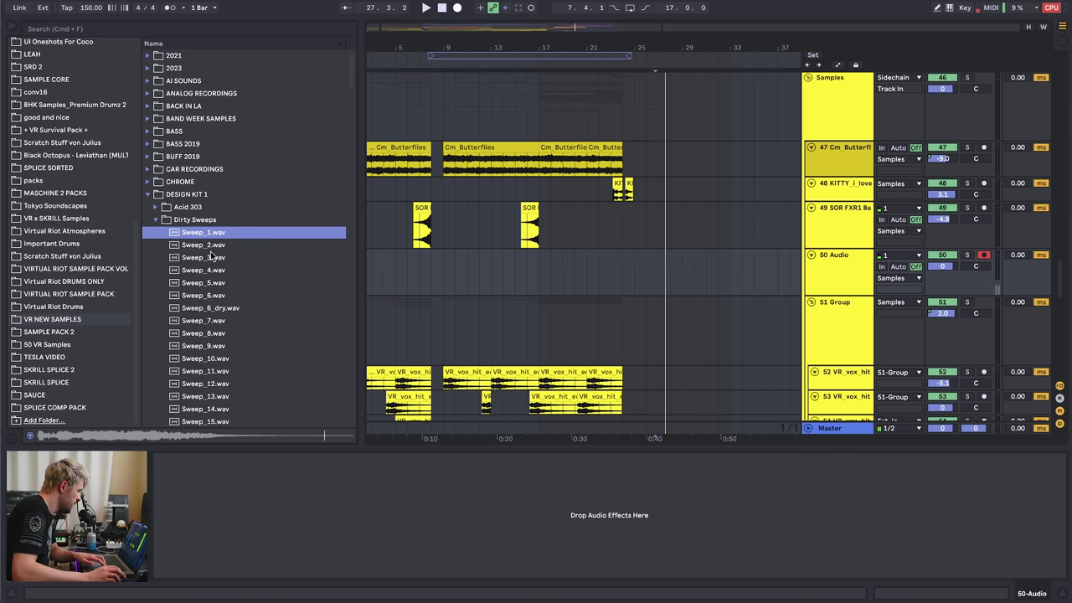
- Return to the Saw High Sweep folder and audition its samples, ending on SawHighSweep_9.wav
key("Left")
key("Left")
key("Right")
key("Left")
key("Down")
key("Right")
scroll(203, 322, "down", 3)
left_click(202, 269)
key("Up")
key("Up")
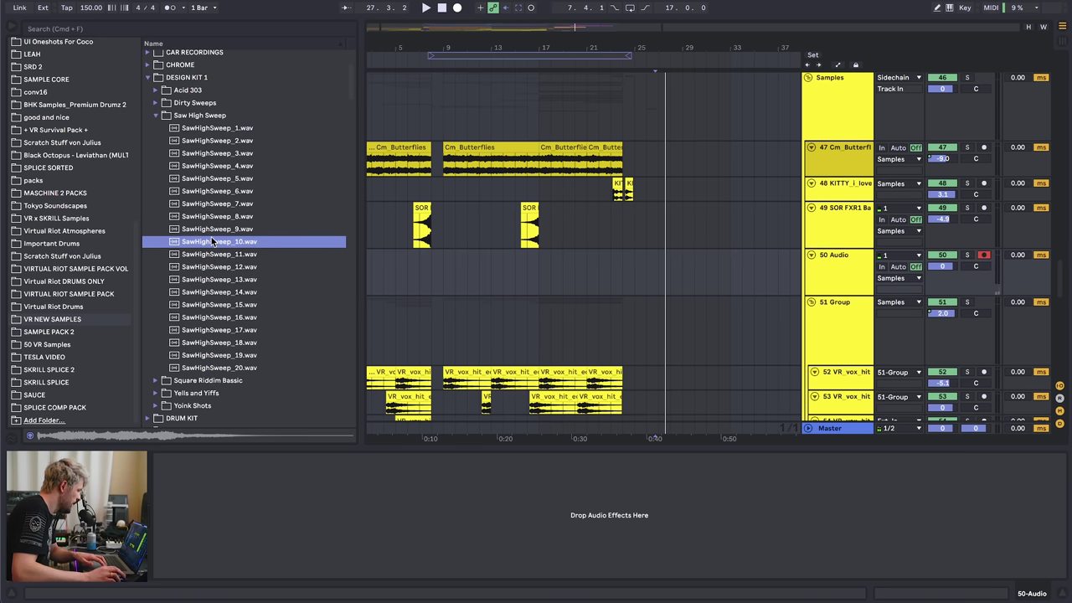
key("Up")
key("Up")
- Add SawHighSweep_9.wav to the new audio track, move it to start at 27.1.1 and play it in context
left_click_drag(210, 231, 620, 272)
left_click(622, 282)
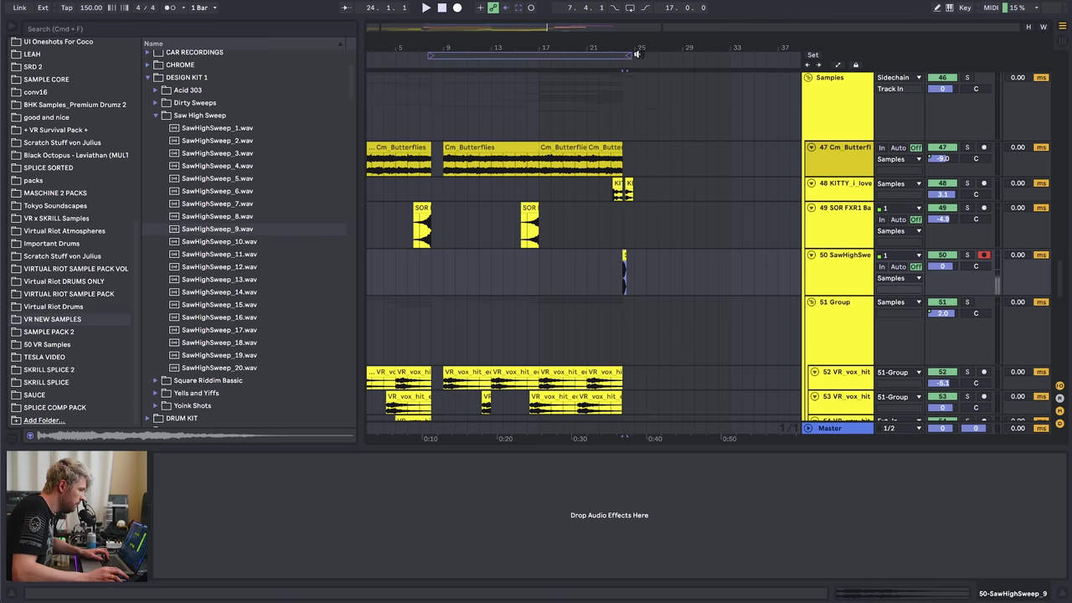
left_click_drag(635, 51, 624, 74)
left_click_drag(582, 253, 727, 257)
key("space")
key("space")
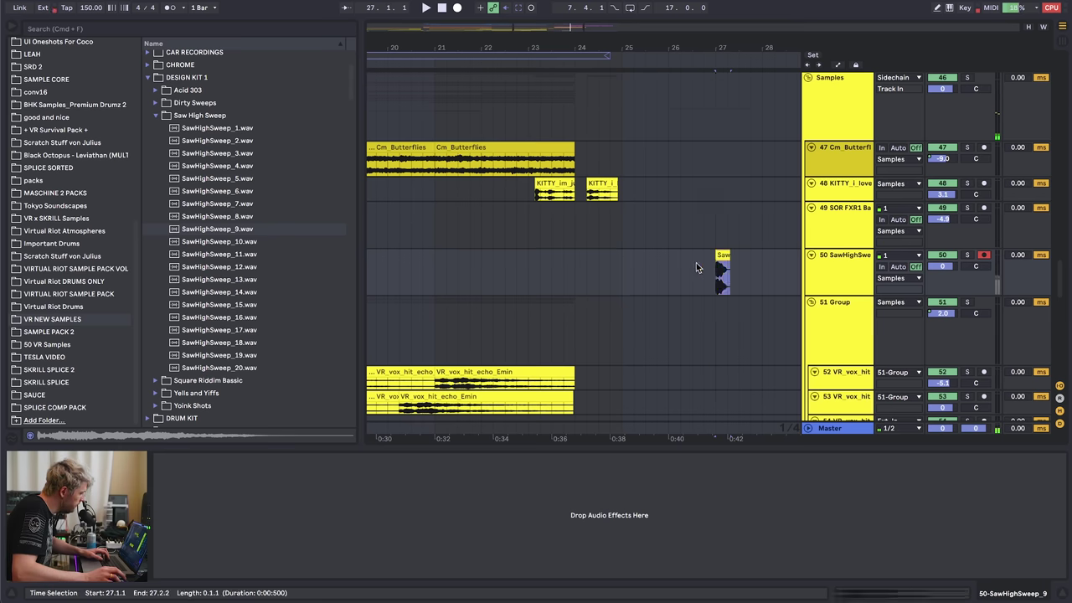
- Play the SawHighSweep clip at bar 27 in context and add an EQ Eight to its track
left_click(683, 272)
key("space")
left_click_drag(728, 50, 707, 101)
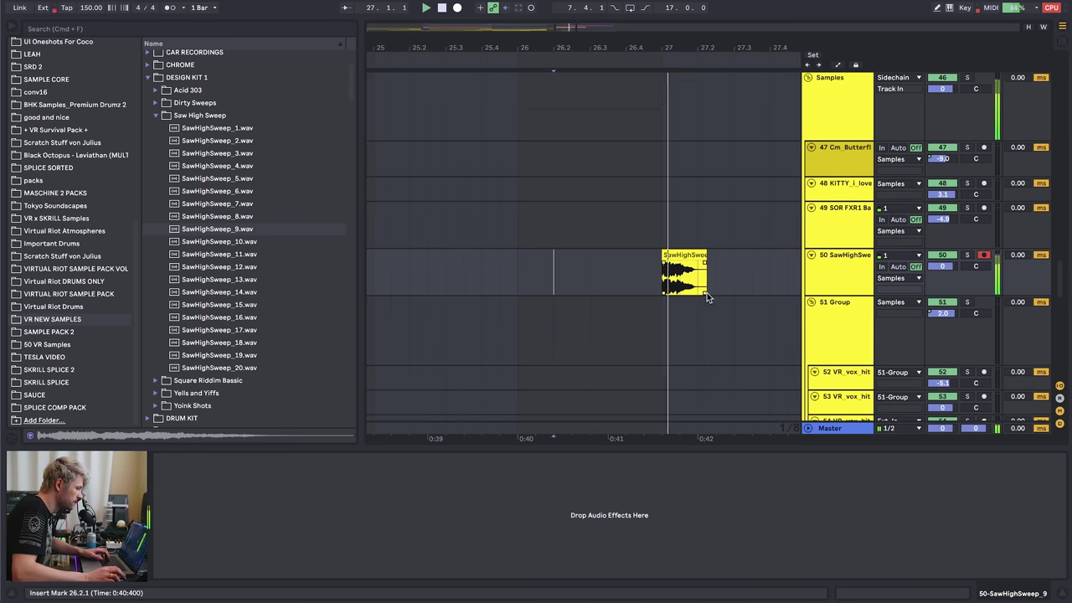
left_click(677, 255)
key("space")
scroll(52, 192, "up", 10)
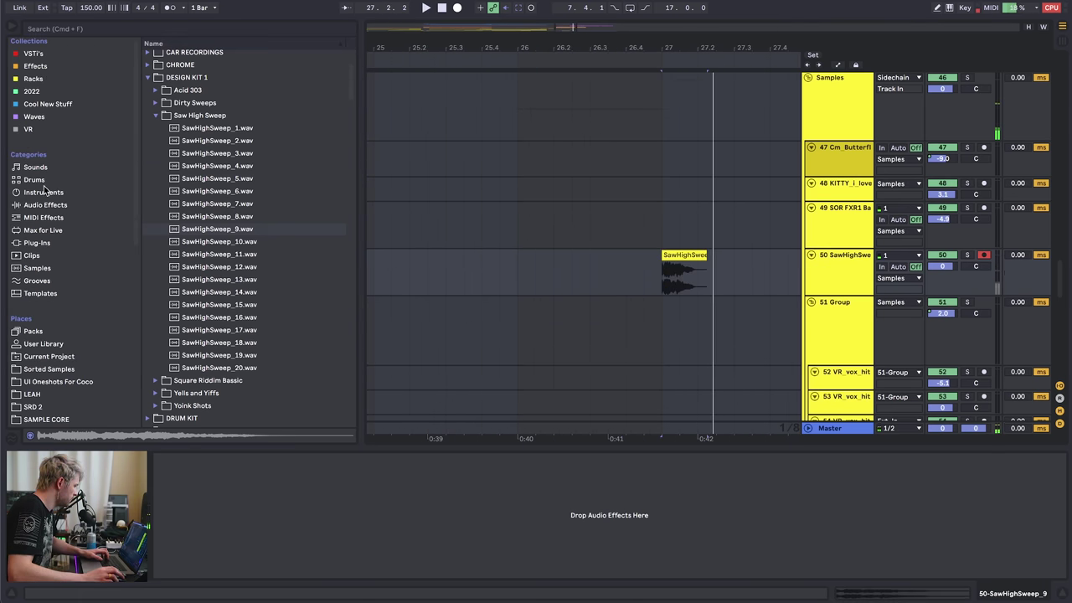
left_click(49, 206)
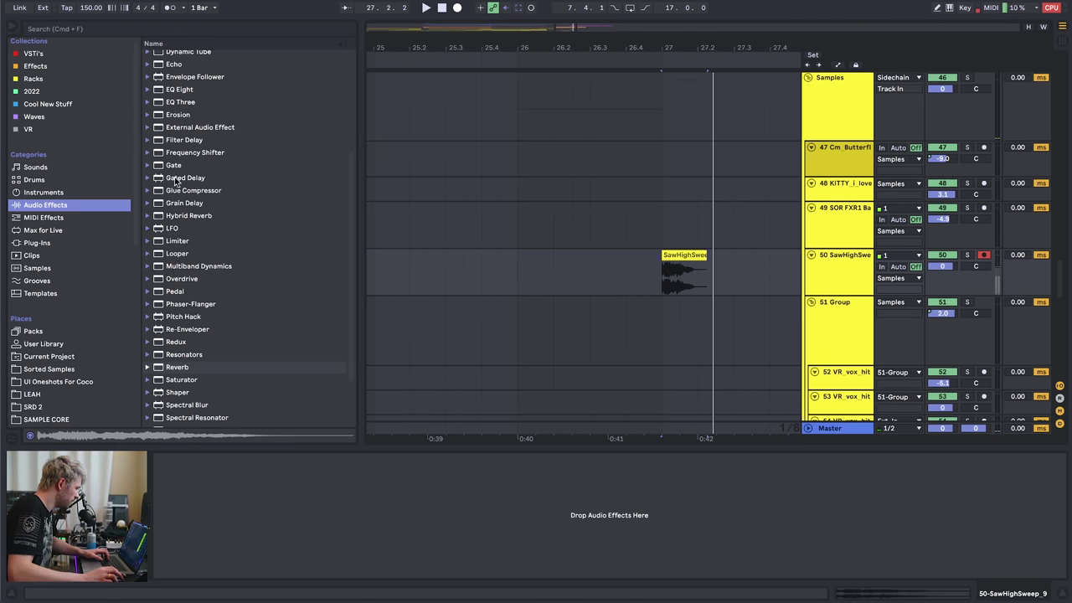
double_click(178, 88)
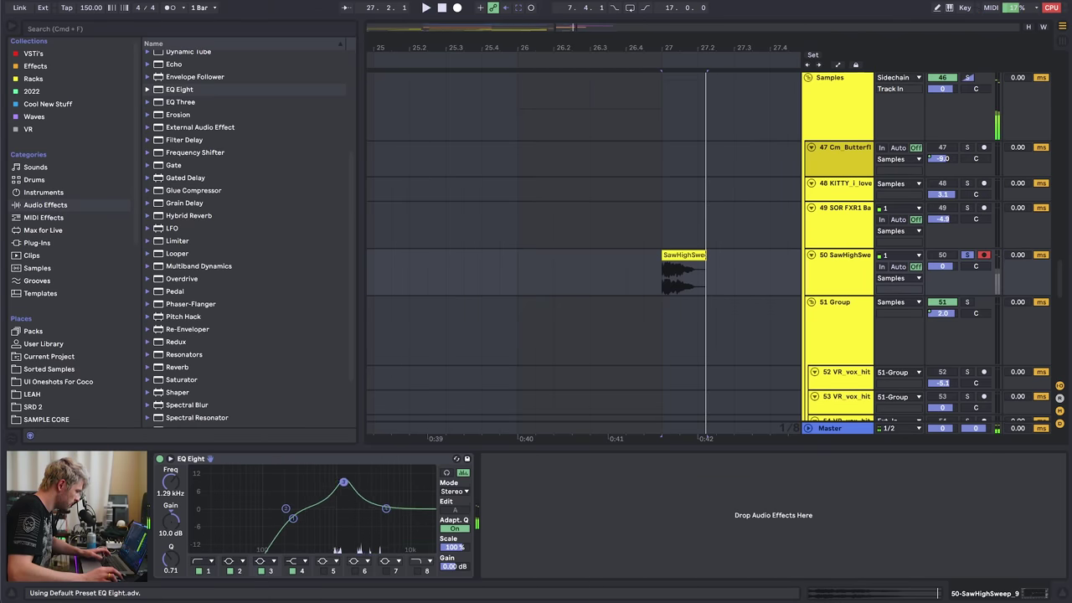
- Shape the sweep's EQ Eight with a 3.84 dB high boost at 5.74 kHz and a -2.11 dB dip at 2.55 kHz, ending its solo
left_click_drag(340, 476, 390, 498)
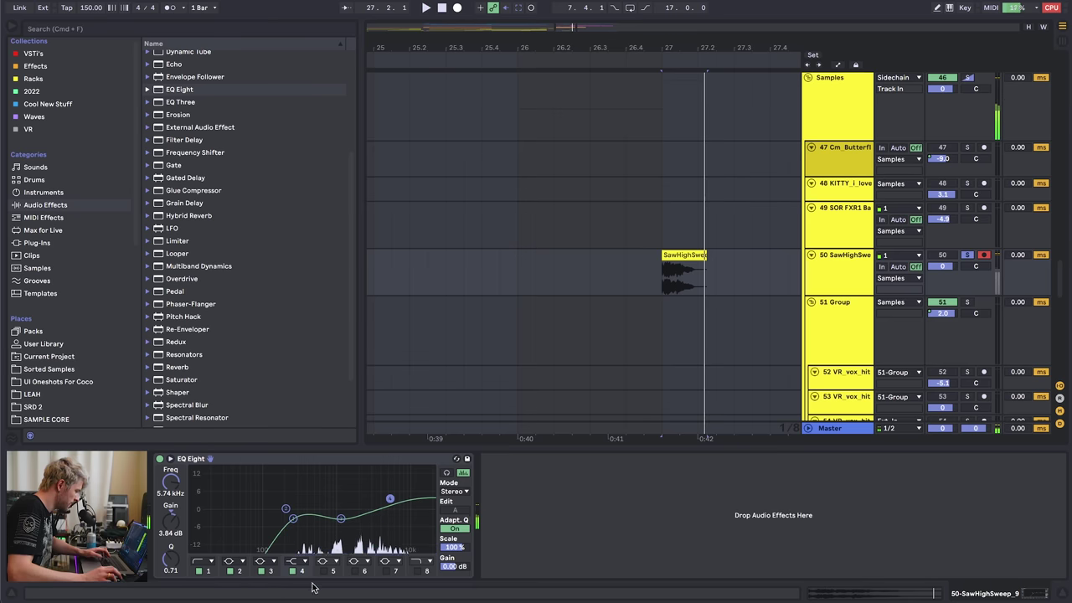
left_click_drag(296, 505, 365, 514)
left_click(966, 256)
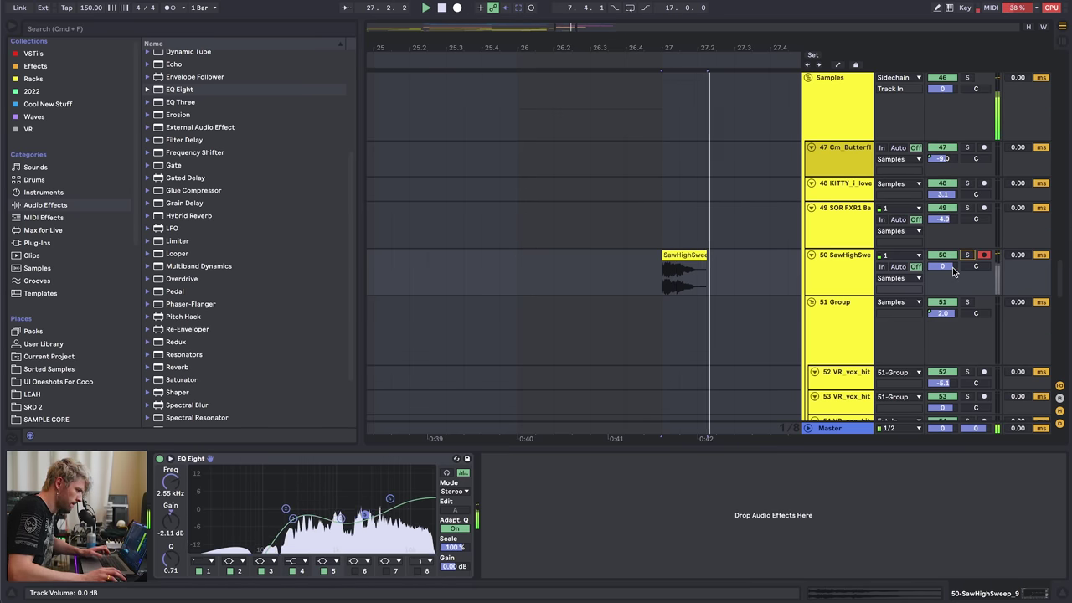
- Raise the sweep track's volume to 2.0 dB and its EQ high boost to 7.31 dB at 6.81 kHz, and play it
left_click_drag(941, 267, 941, 254)
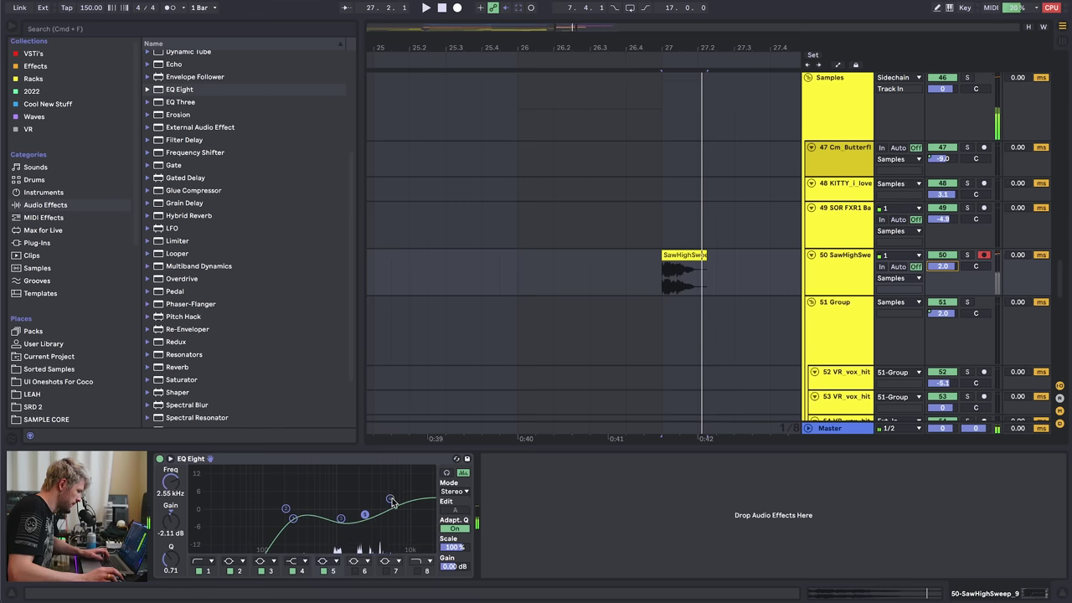
left_click_drag(390, 499, 395, 489)
key("space")
key("space")
key("space")
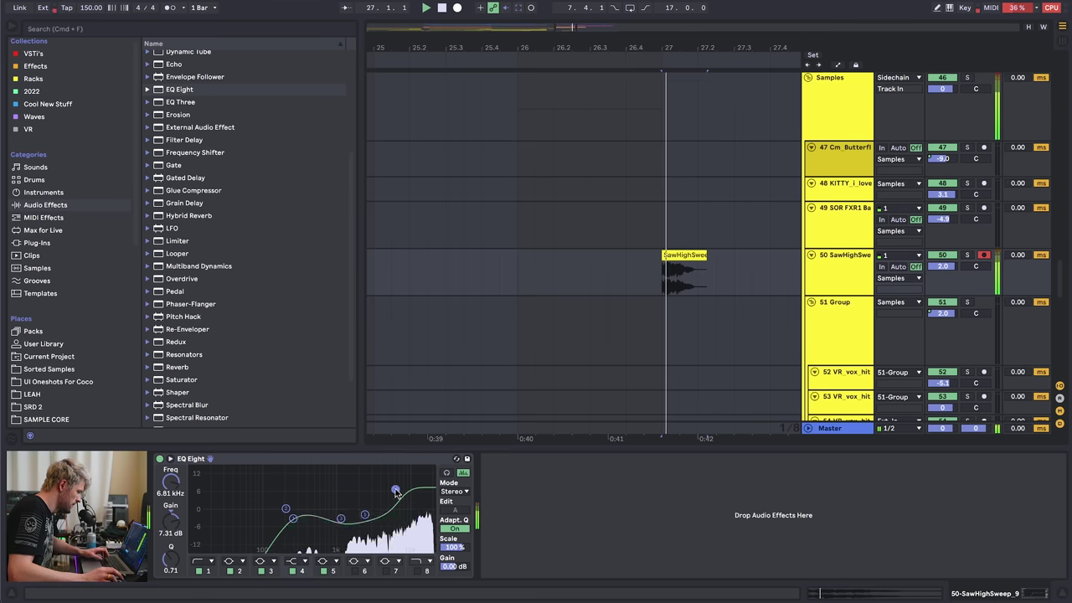
- Set the sweep track's volume to 1.2 dB and replay bar 27 to check the level
mouse_move(943, 266)
left_mouse_down()
mouse_move(943, 254)
mouse_move(942, 272)
left_mouse_up()
key("space")
key("space")
key("space")
key("space")
key("space")
- Review the Master devices and the 29 Group with its synth clips at bars 8 and 25
left_click(843, 433)
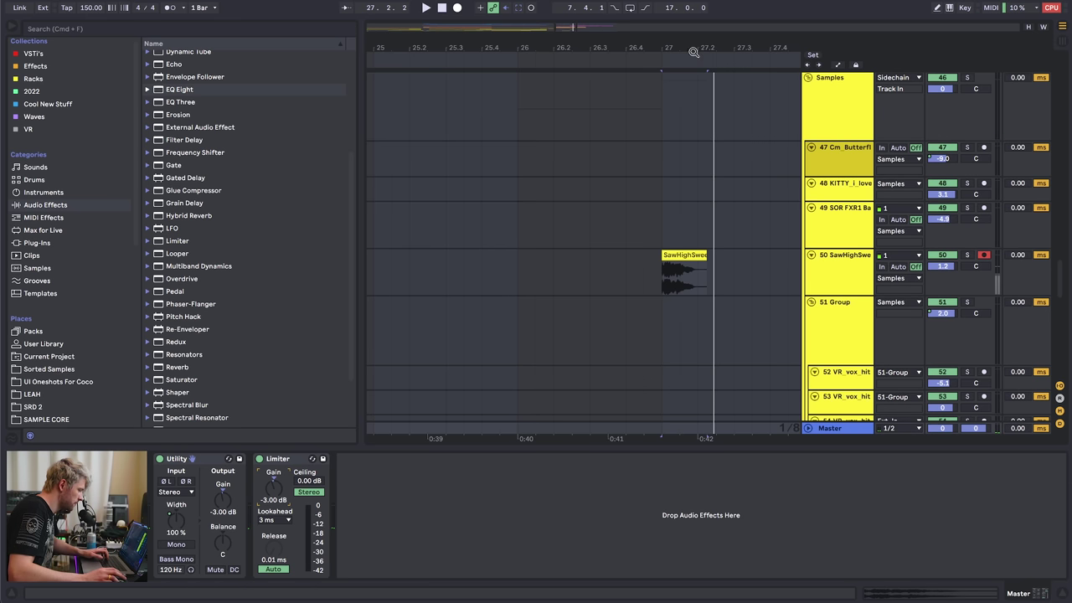
left_click_drag(694, 51, 612, 49)
key("a")
key("a")
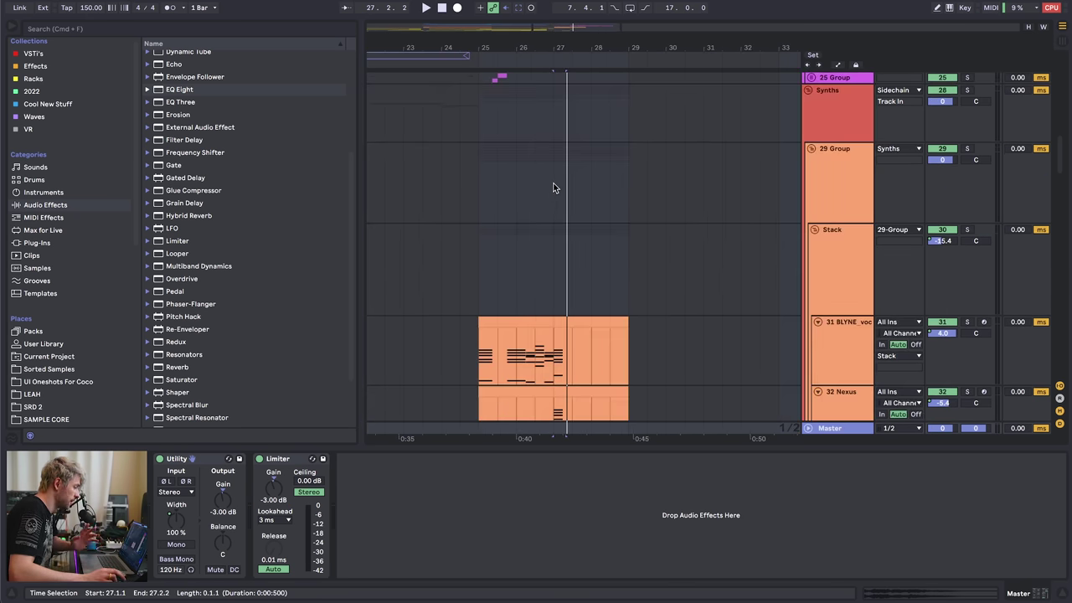
left_click(495, 175)
left_click(830, 428)
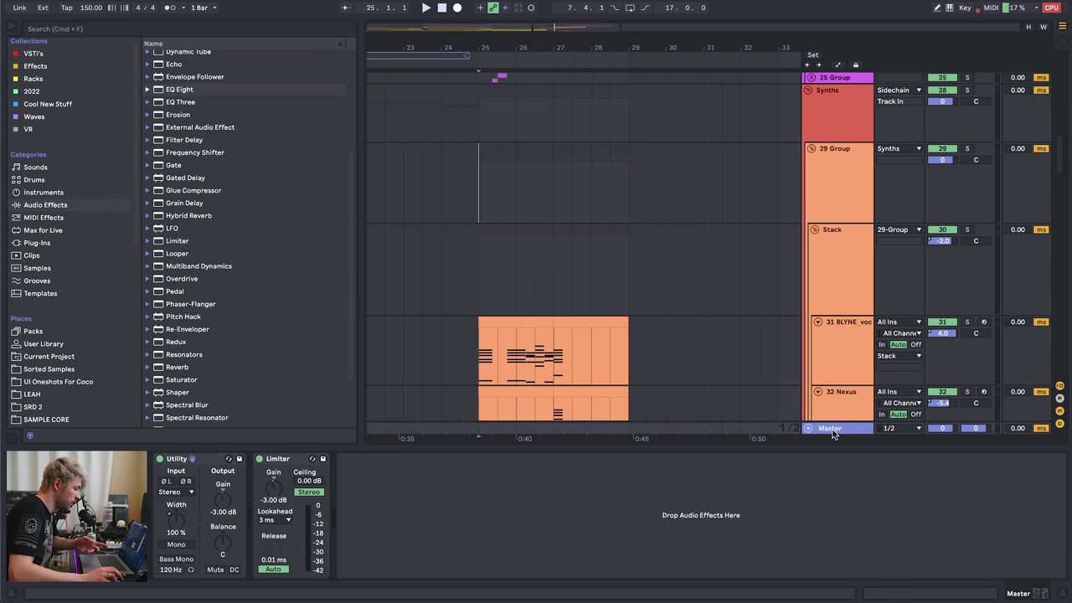
left_click_drag(536, 49, 610, 9)
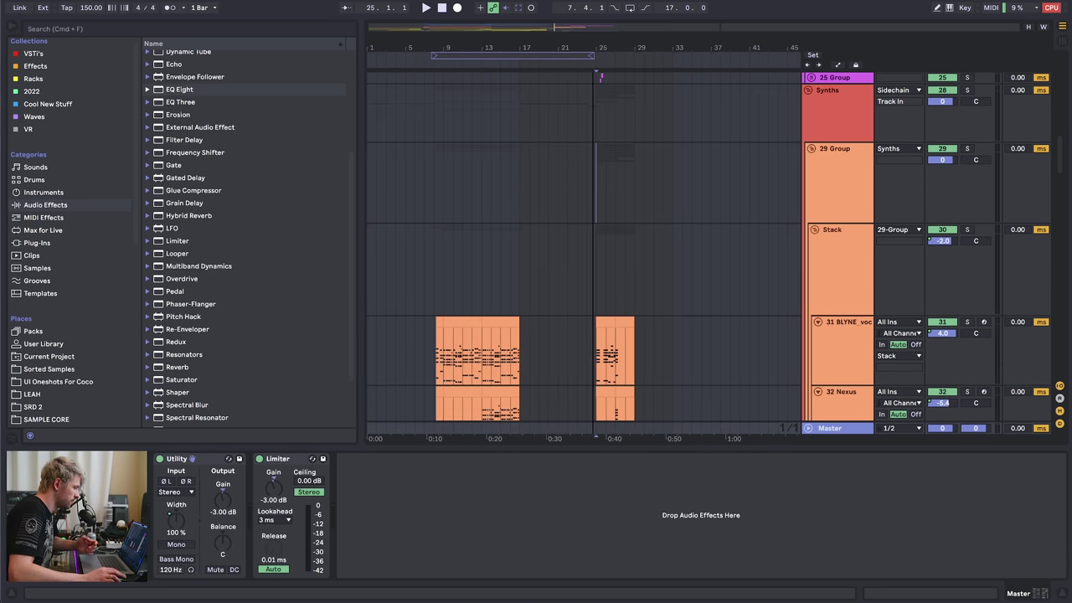
left_click(435, 178)
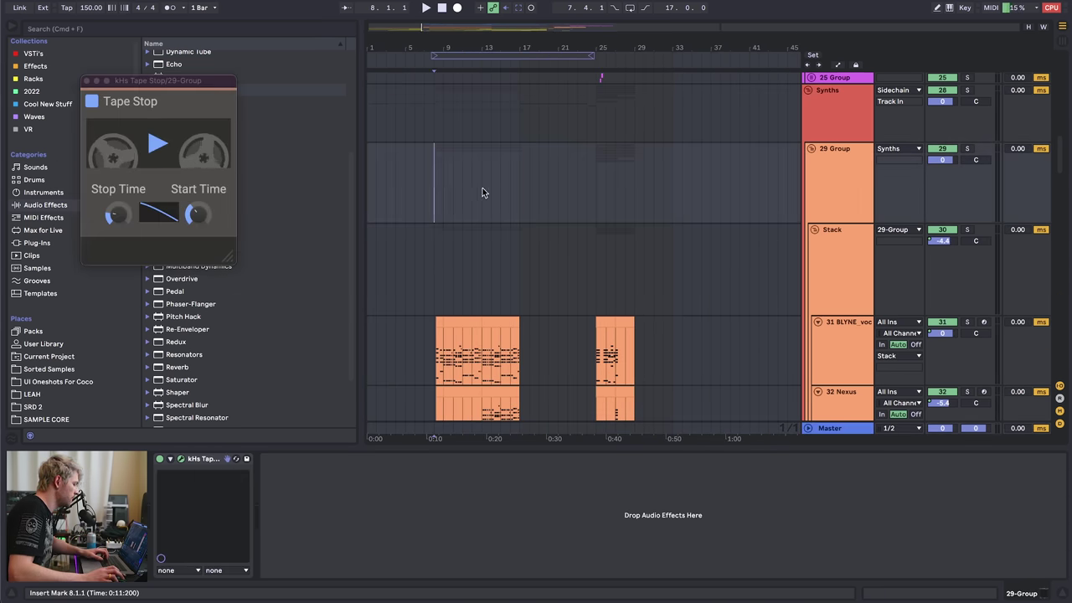
scroll(482, 188, "down", 5)
scroll(517, 264, "down", 5)
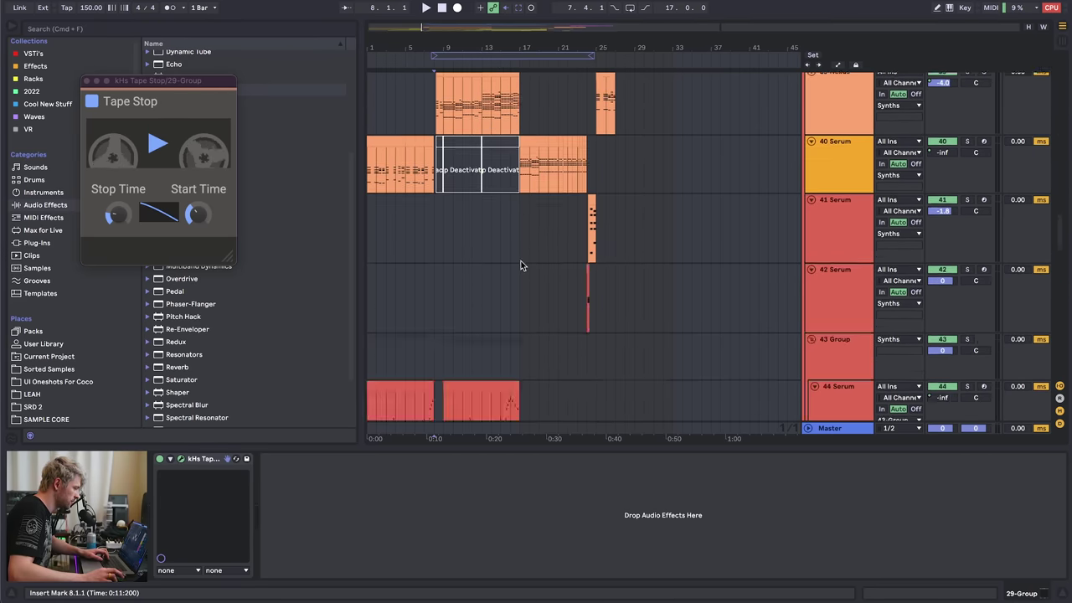
- Place the insert marker on the Stack group at 25.1.1 and extend the loop region from 7.4.1 to a length of 115.1.0
scroll(517, 260, "up", 6)
left_click(552, 163)
left_click(591, 154)
left_click_drag(619, 44, 616, 51)
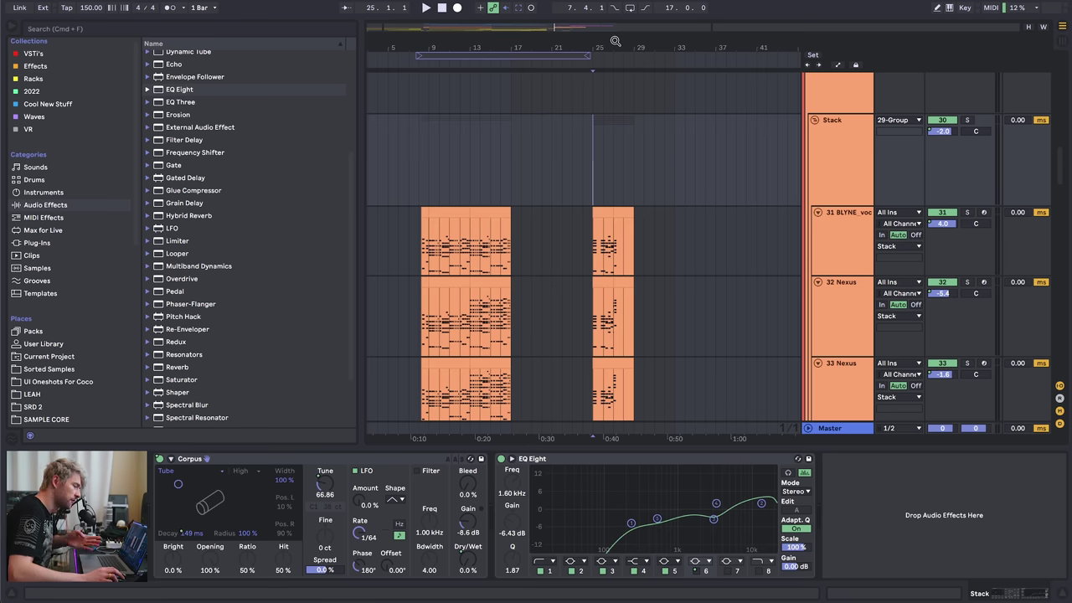
left_click_drag(612, 49, 502, 40)
left_click_drag(490, 55, 548, 48)
scroll(511, 193, "up", 5)
scroll(511, 166, "down", 5)
scroll(510, 167, "up", 5)
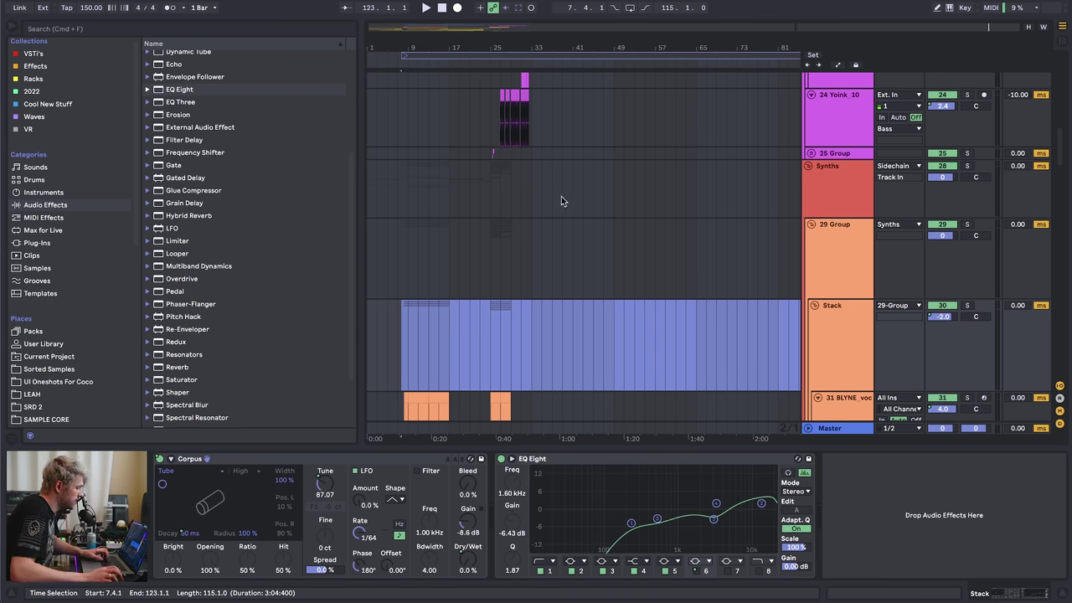
- Examine the Yoink_10 track at bar 27 and the SUB track at bar 31 together with their device chains
left_click(504, 118)
left_click_drag(525, 61, 525, 98)
scroll(587, 136, "down", 1)
scroll(583, 145, "up", 6)
scroll(584, 147, "up", 8)
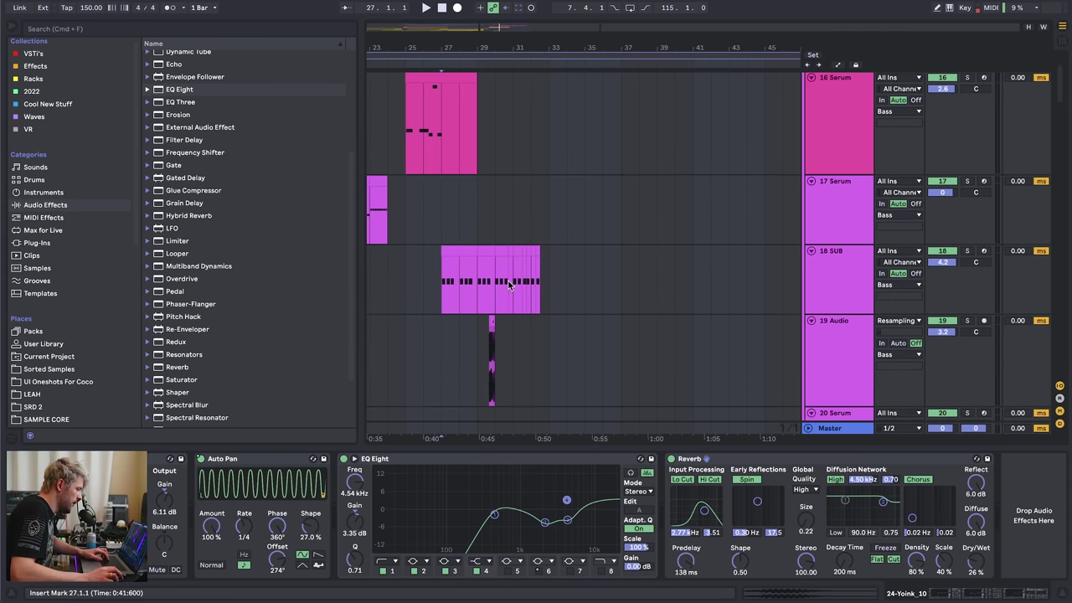
left_click(511, 288)
left_click_drag(513, 40, 513, 77)
- Audition the 41 Serum synth track around bar 24 and solo it
scroll(560, 184, "down", 15)
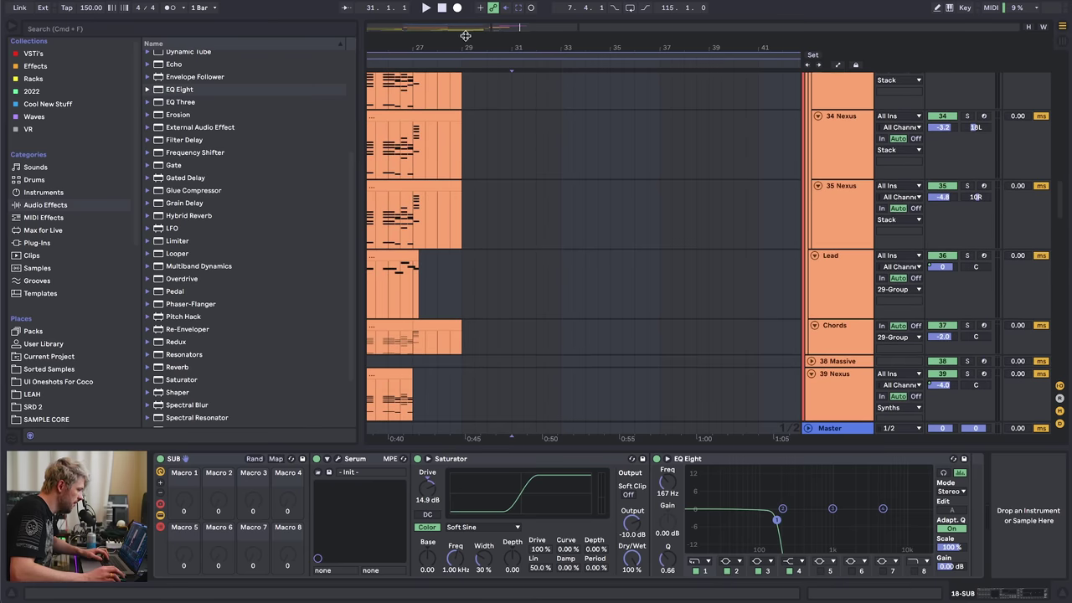
scroll(558, 188, "left", 3)
scroll(599, 330, "down", 8)
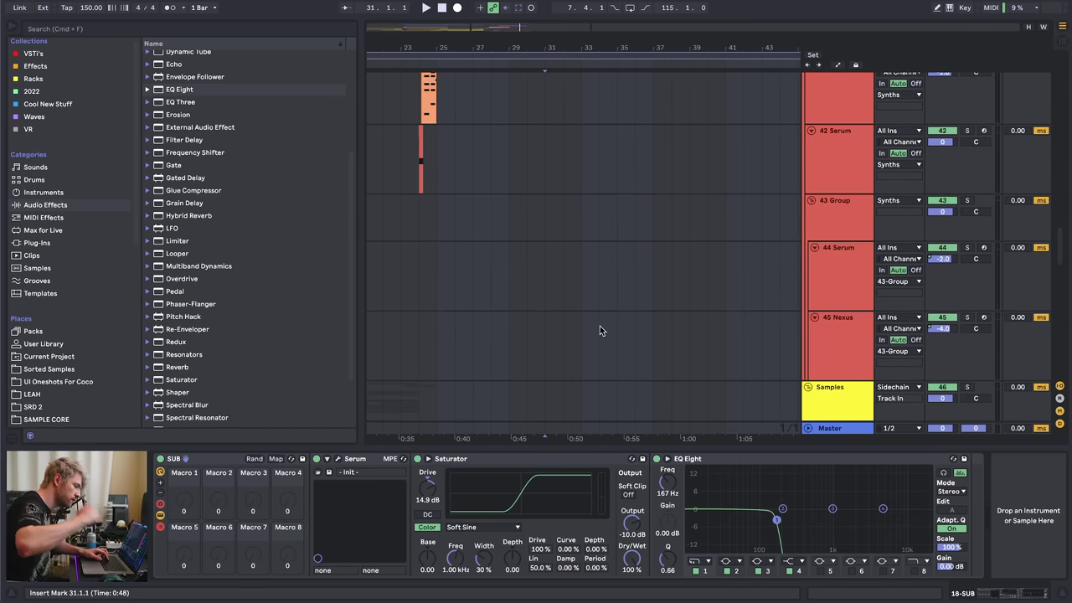
key("space")
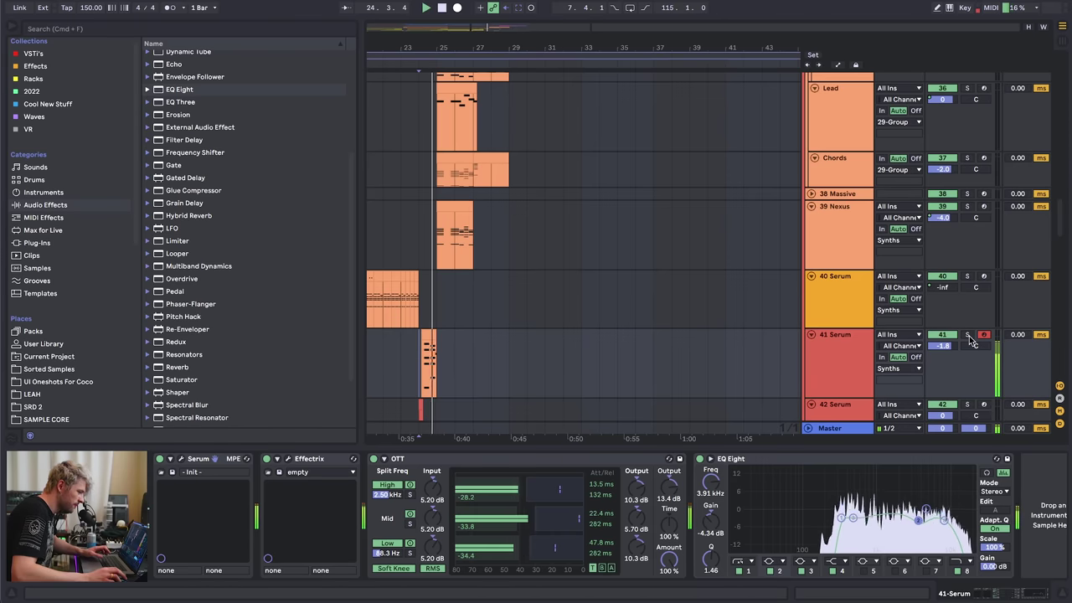
left_click(968, 336)
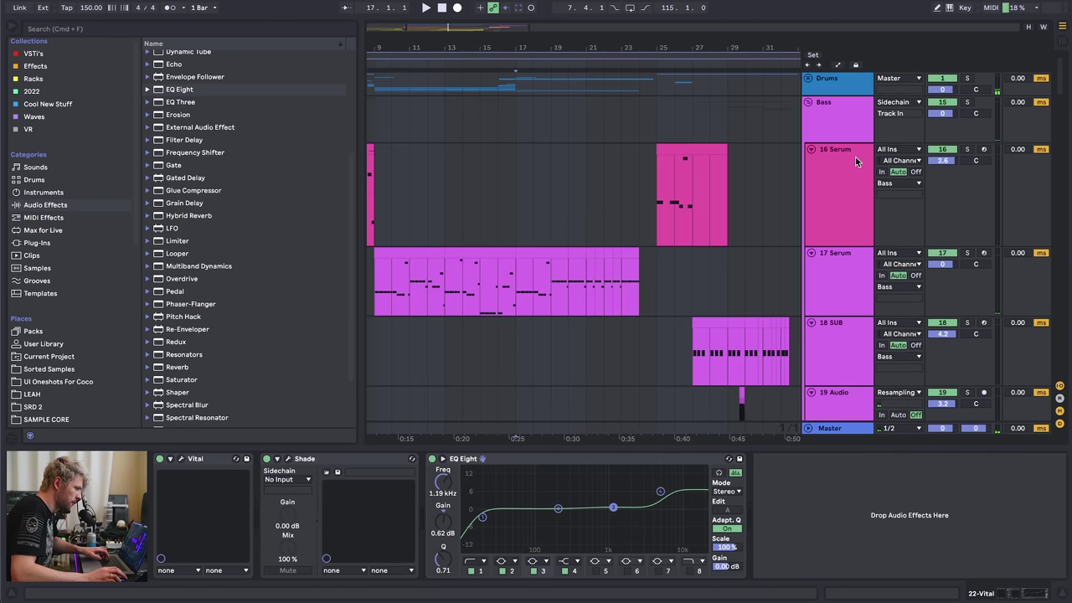
- Fold the 29 Group and the 39 Nexus, 40 Serum and 41 Serum tracks in the Synths group
scroll(833, 258, "down", 10)
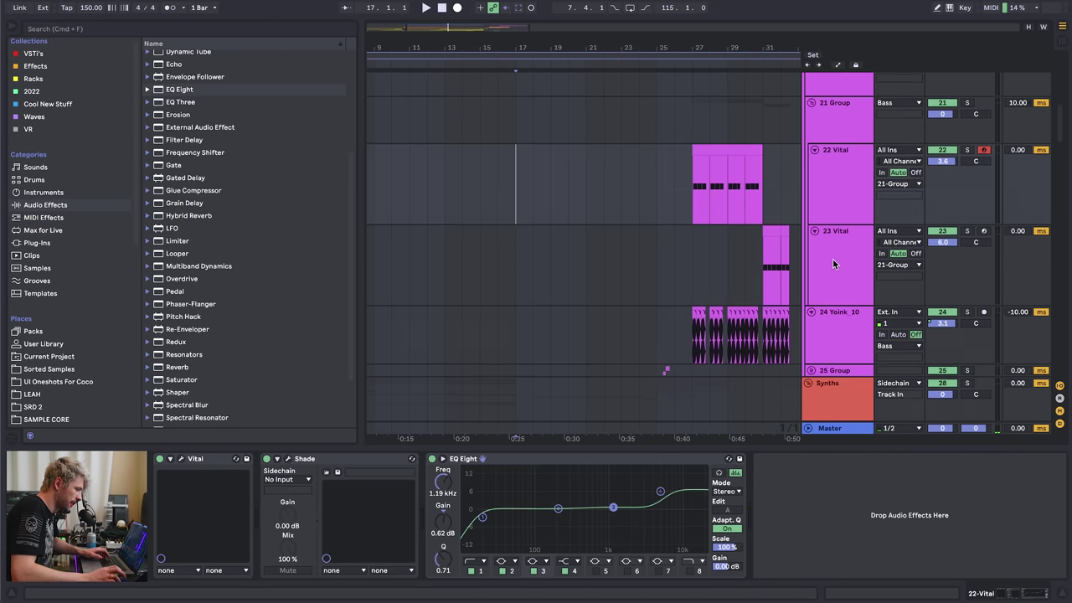
scroll(833, 259, "down", 2)
left_click(829, 191)
left_click(810, 157)
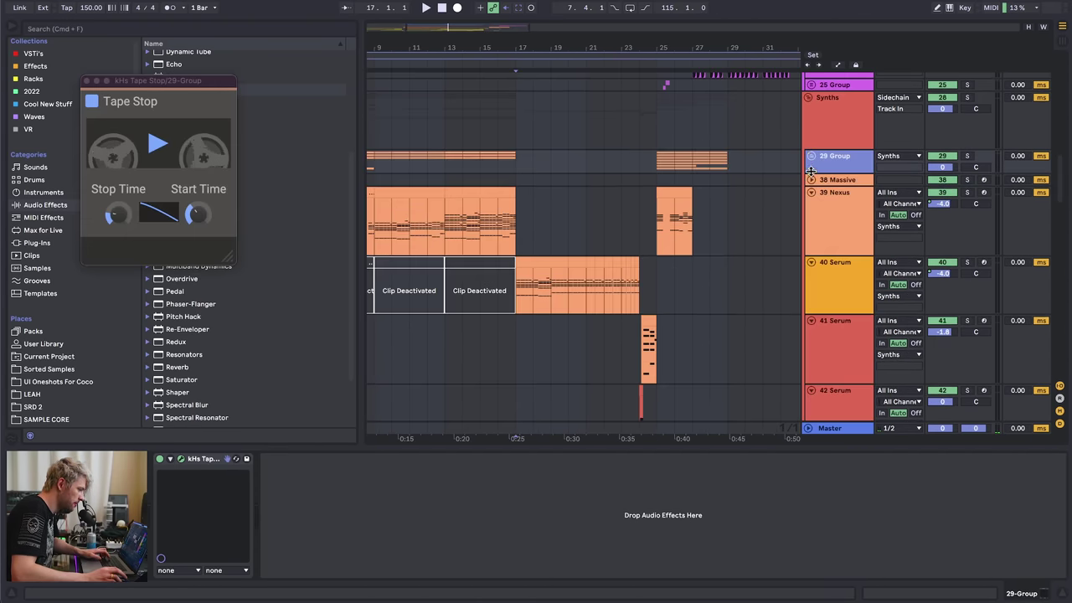
left_click(811, 194)
left_click(835, 211)
key("Left")
key("Down")
key("Left")
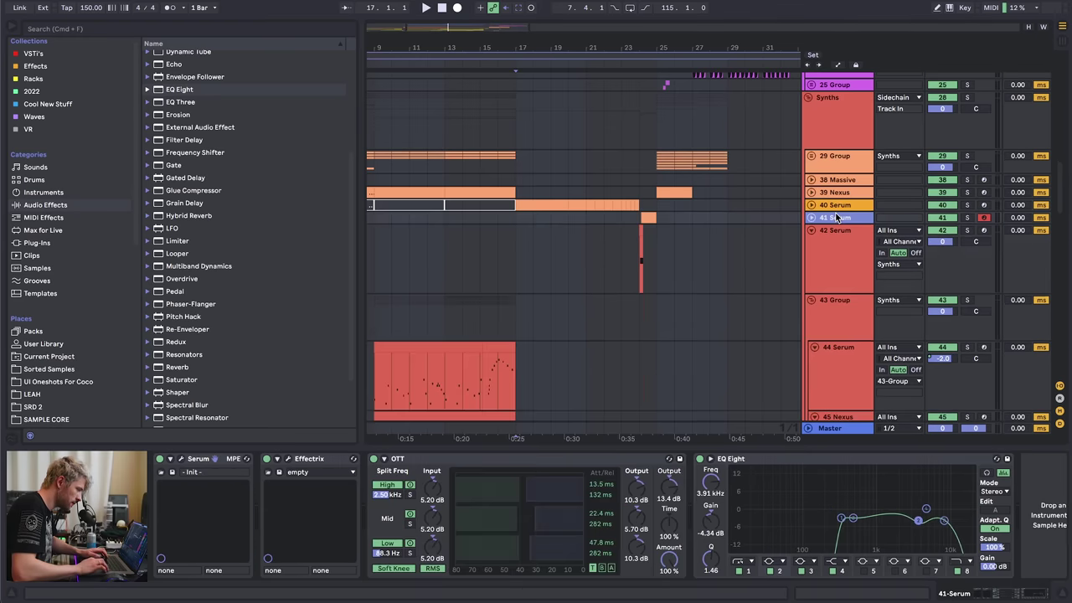
- Fold the 43 Group below the Serum tracks, leaving the 42 Serum track unfolded
key("Down")
key("Left")
key("Down")
key("Left")
key("Down")
key("Up")
key("Right")
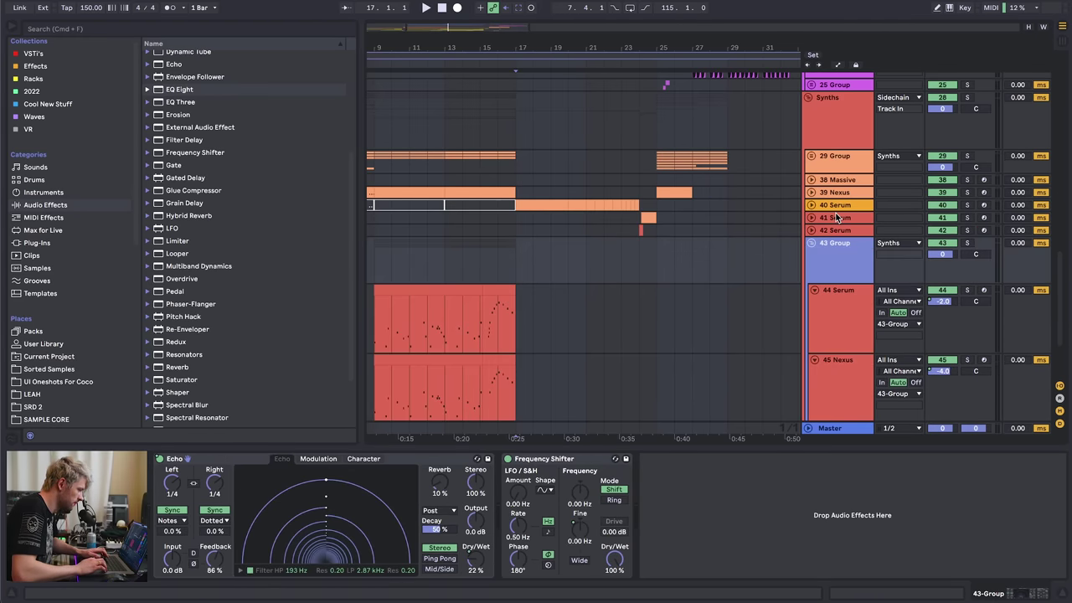
key("Left")
key("Up")
key("Right")
- Insert a new MIDI track below 42 Serum and load the Serum instrument on it
key("super+shift+t")
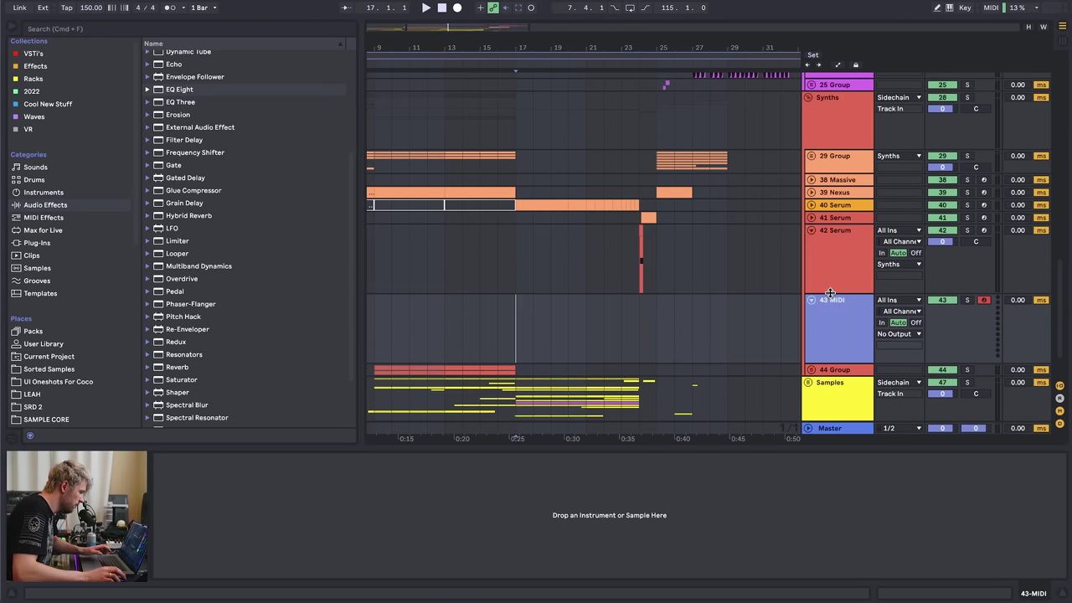
left_click(34, 53)
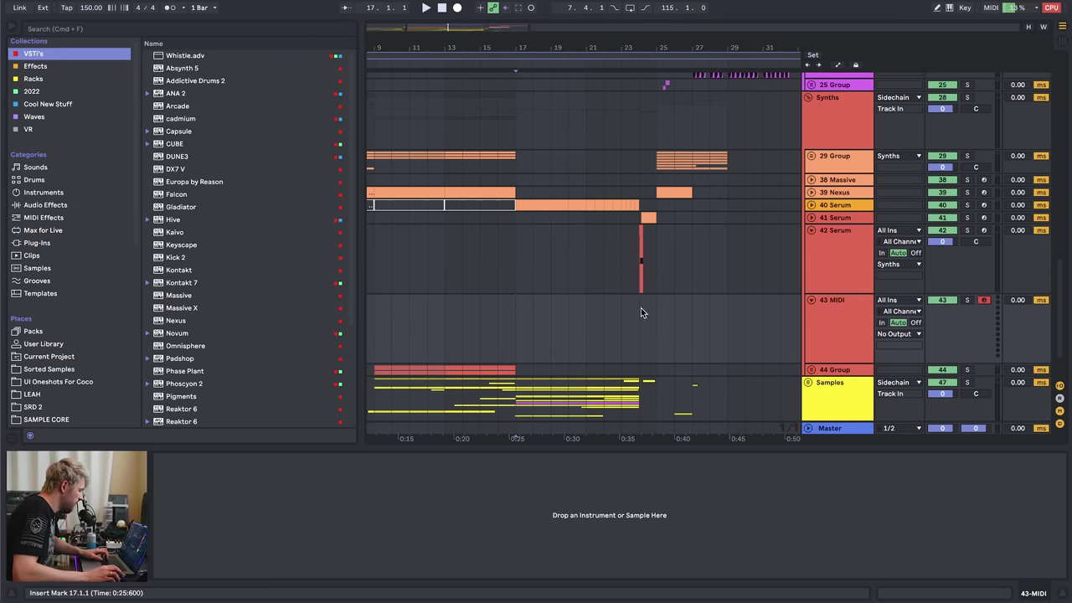
left_click(515, 322)
scroll(193, 334, "down", 5)
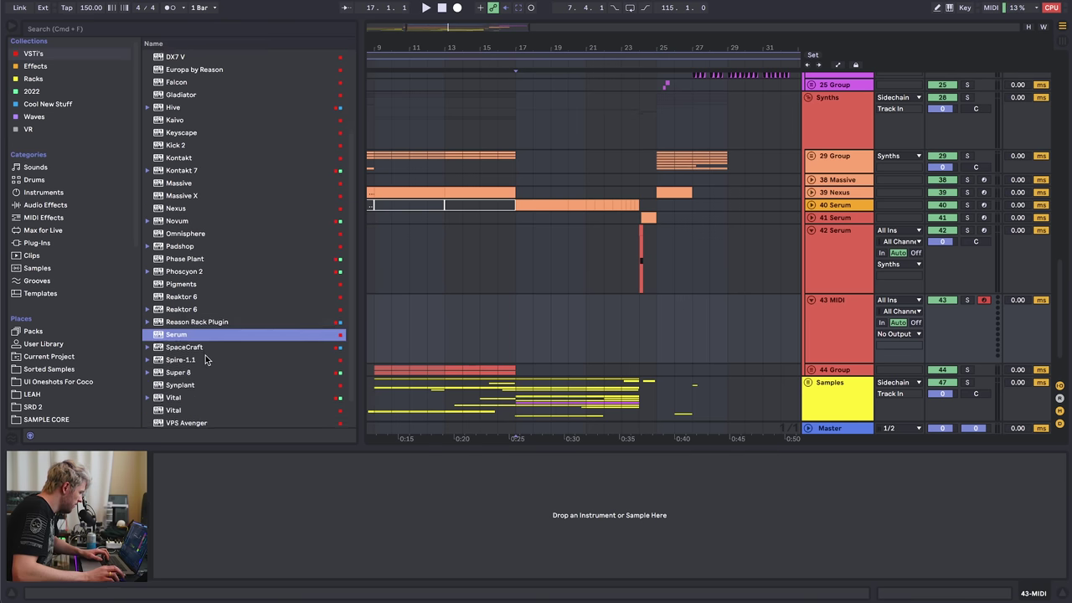
left_click(180, 307)
key("Return")
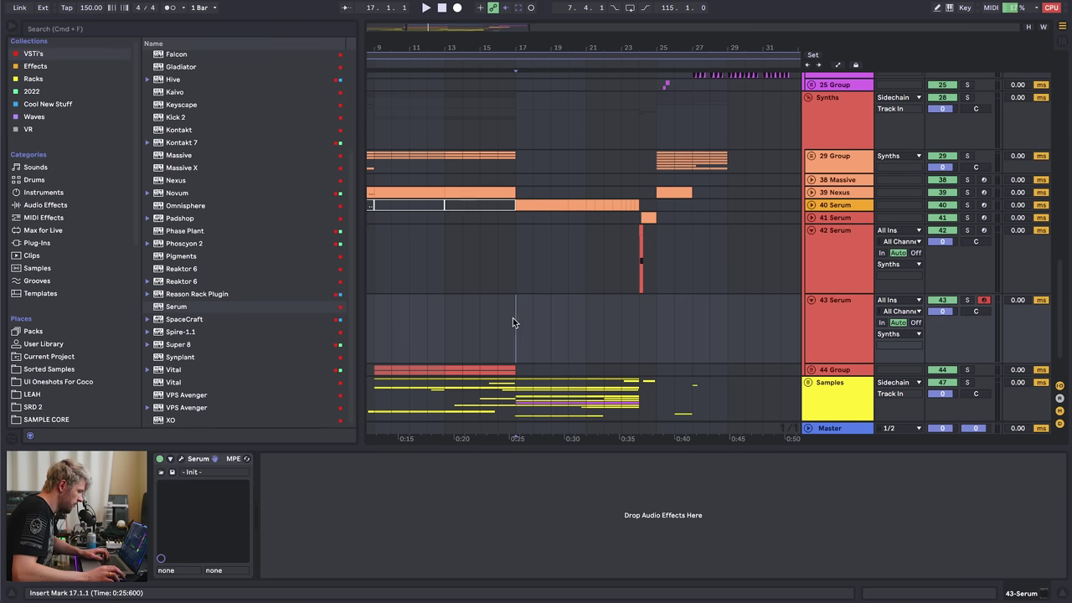
- Create an eight-bar MIDI clip on the new Serum track from bar 17 to bar 25
key("space")
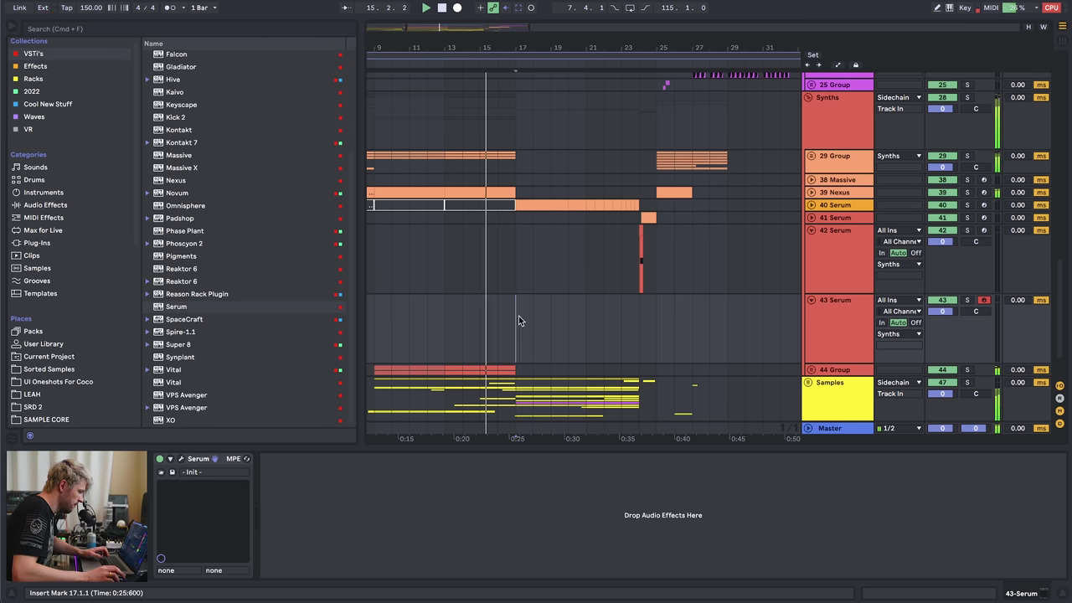
left_click_drag(517, 319, 654, 320)
key("super+shift+m")
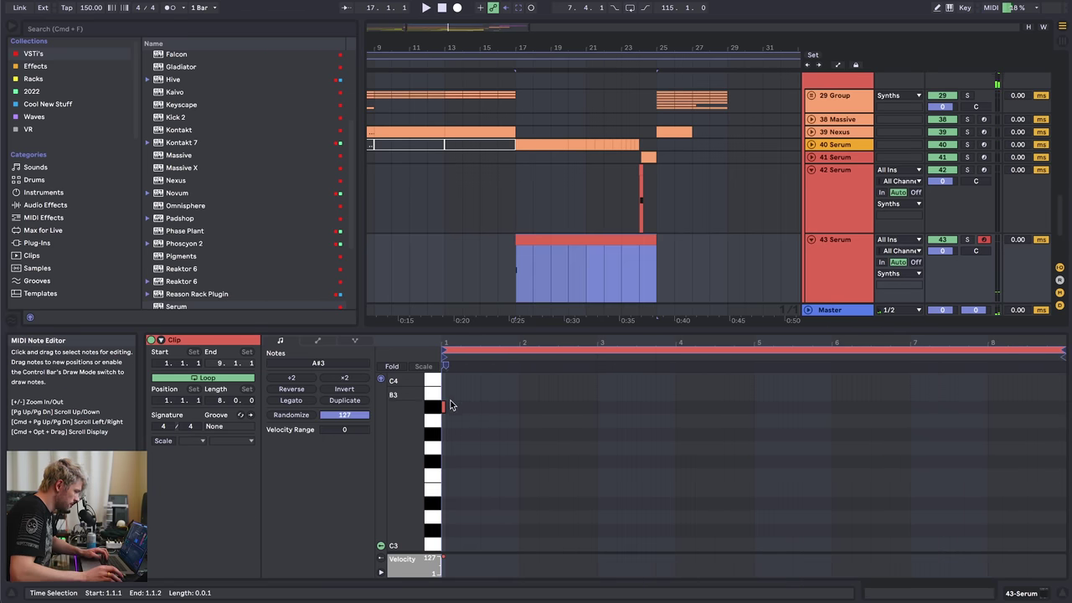
- Enter short notes A#3, F#3, F3 and C#3 half a beat apart at the clip's start and play them back
double_click(448, 406)
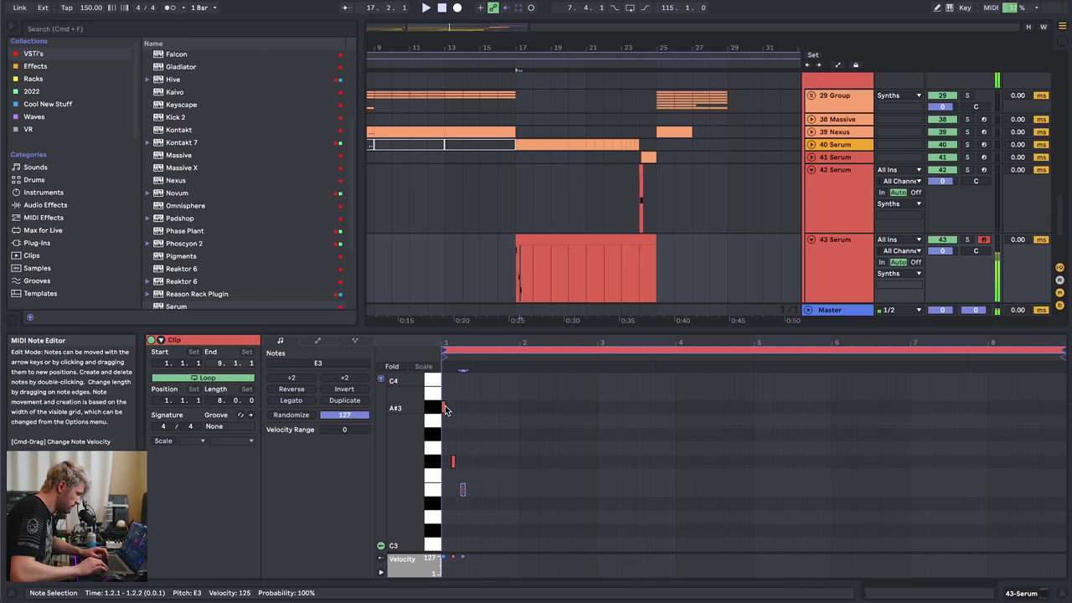
key("Down")
key("Down")
key("Down")
key("Right")
double_click(463, 477)
key("space")
left_click_drag(469, 342, 544, 410)
key("space")
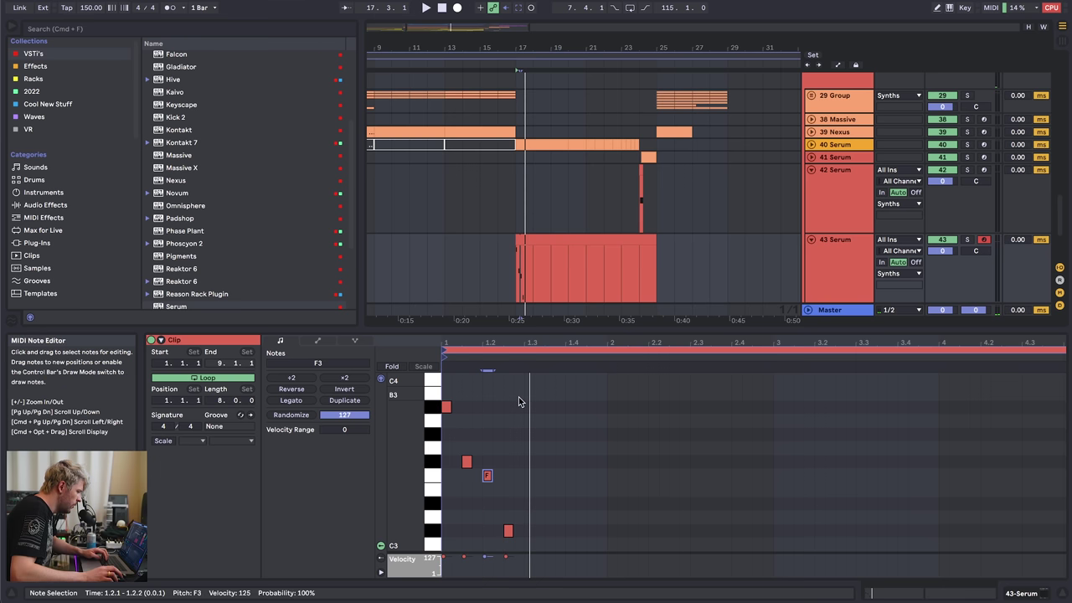
- Build a one-bar sixteenth pattern alternating C#3 with D#3, F3, F#3 and A#3, and play the Serum track soloed
left_click_drag(469, 342, 490, 373)
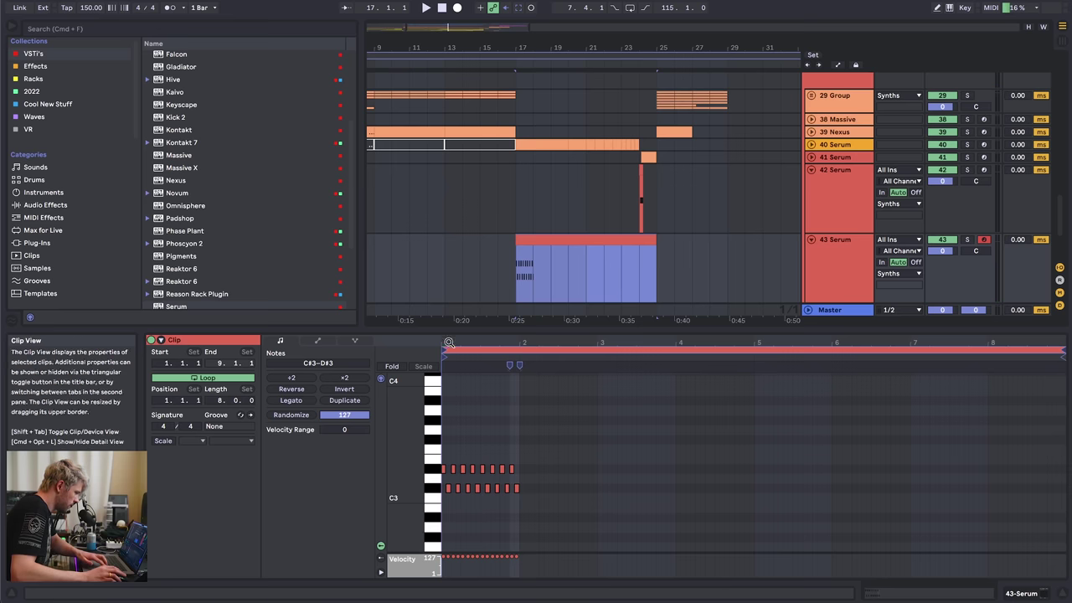
left_click_drag(463, 342, 654, 400)
key("Up")
left_click(967, 240)
key("space")
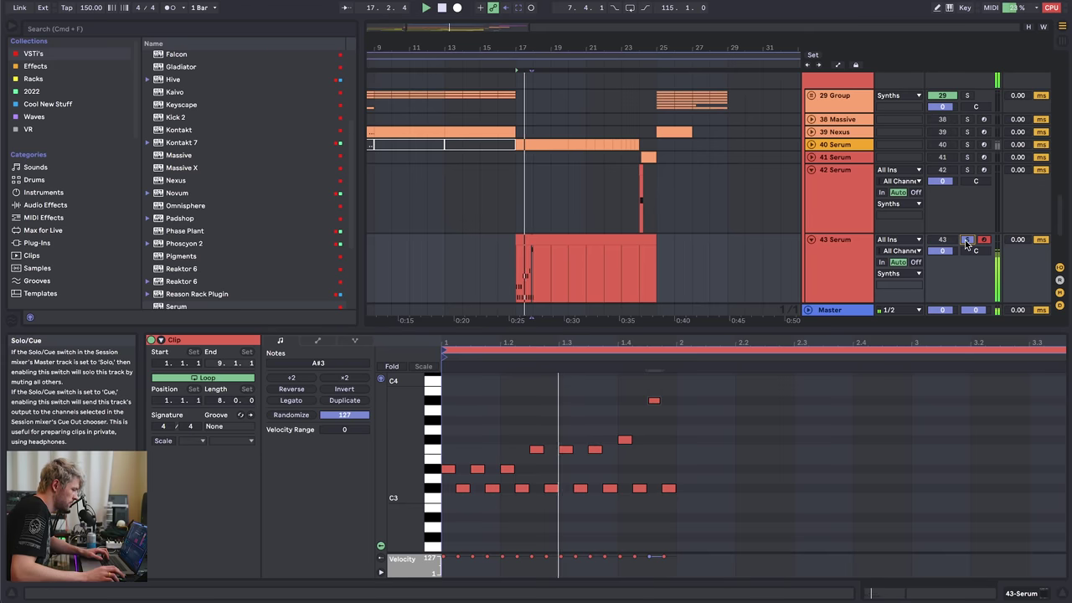
- Unsolo the 43 Serum track, raise its synth's OSC A unison to 16 voices and play the part with the mix
left_click(966, 242)
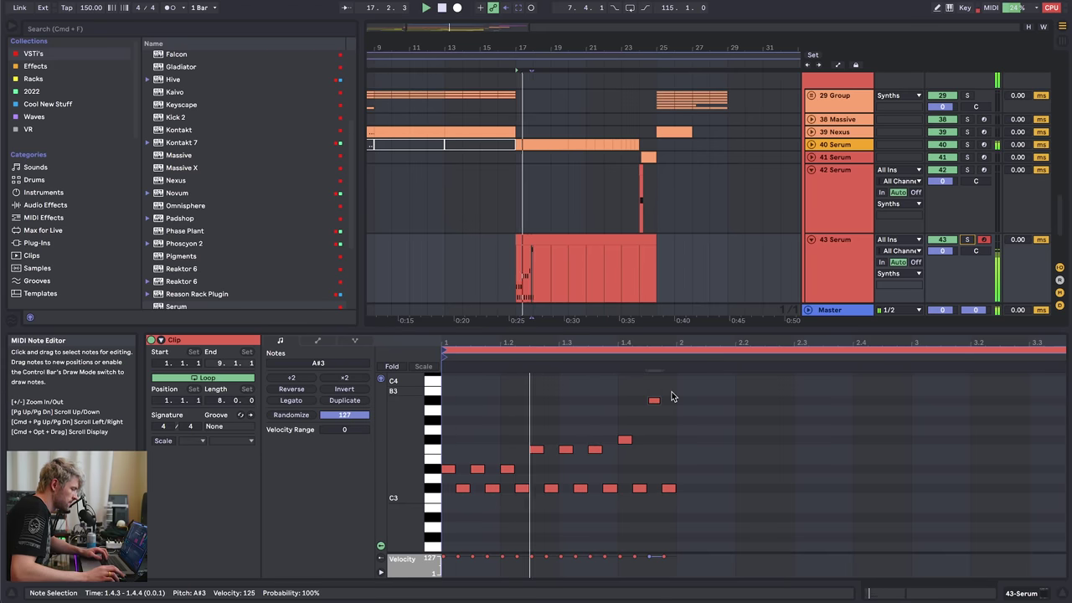
left_click(846, 269)
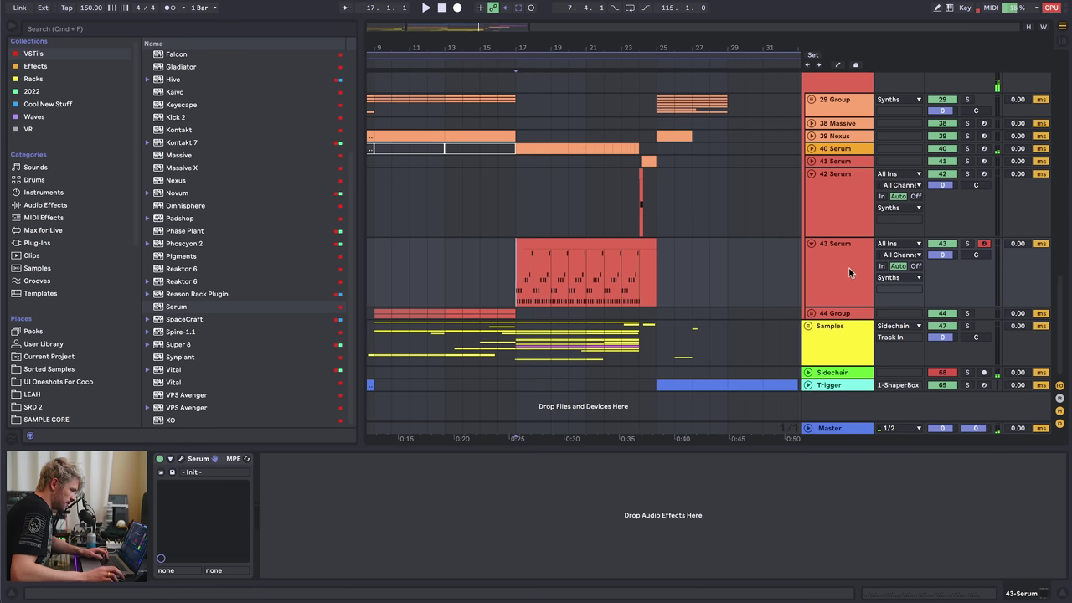
left_click(181, 459)
left_click_drag(205, 274, 242, 175)
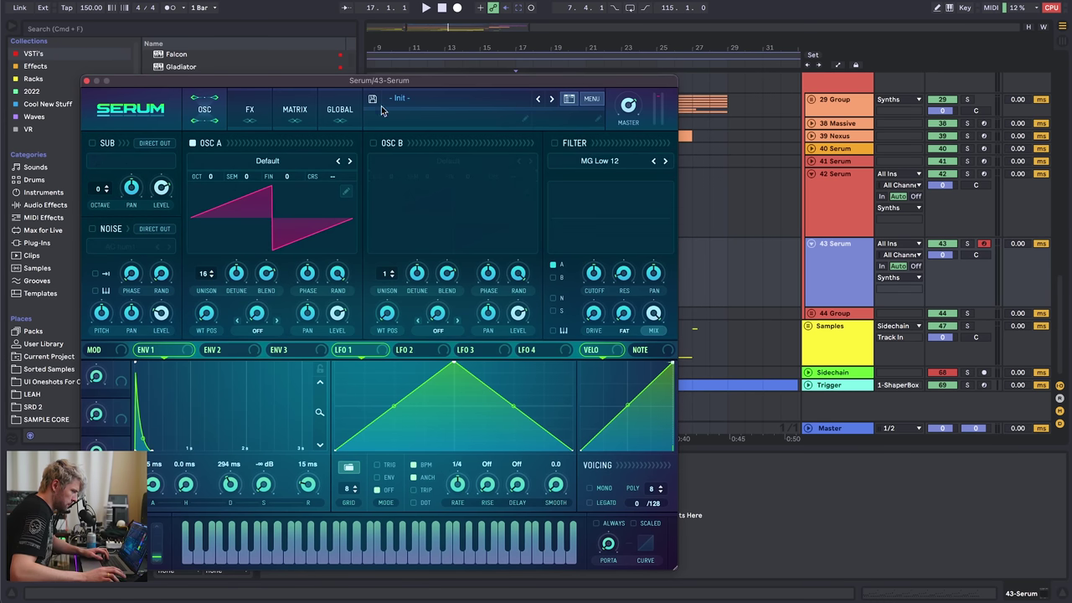
key("space")
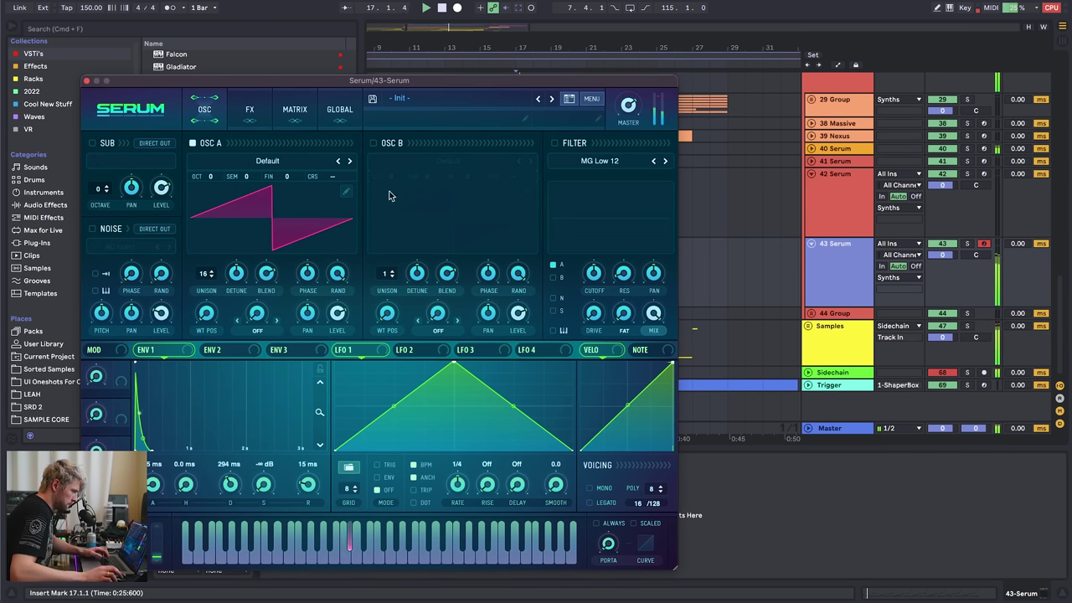
- Raise the 43 Serum track's volume to 2.0 and set the playback start to bar 17
left_click_drag(941, 258, 941, 251)
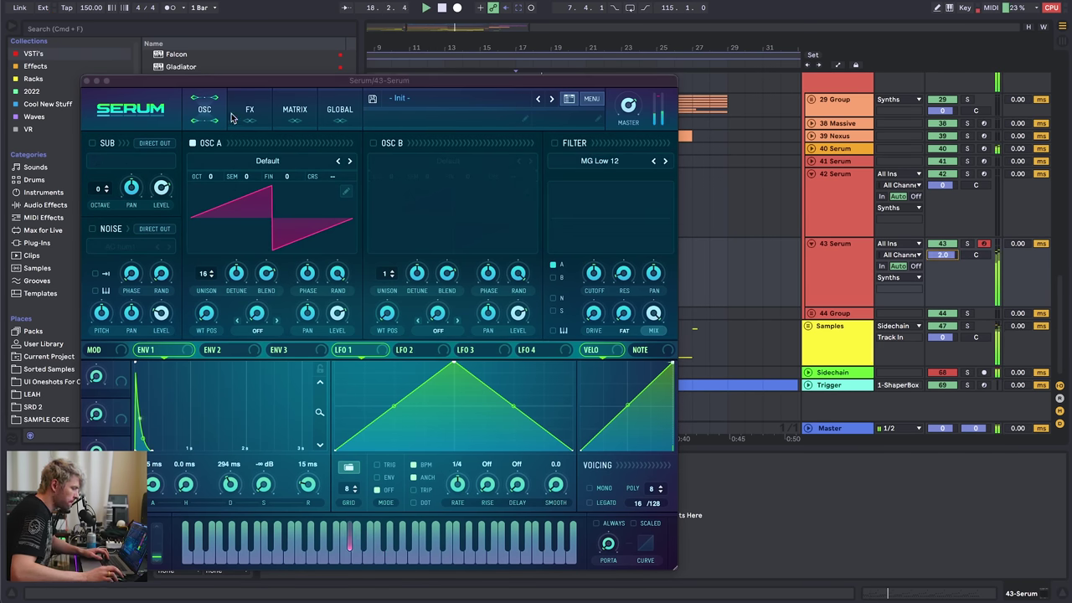
left_click(86, 81)
left_click(455, 279)
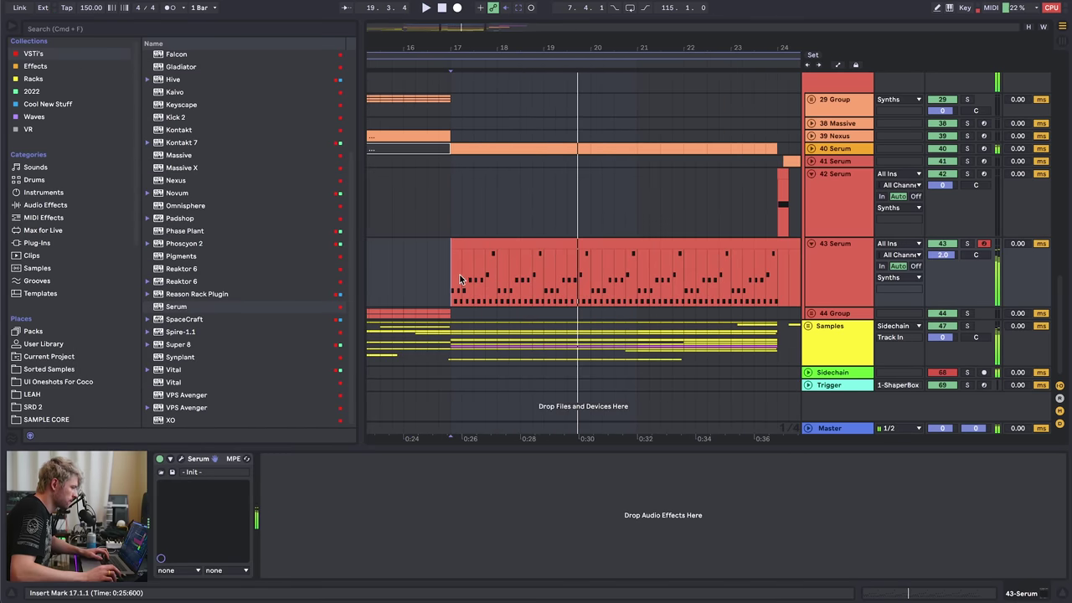
- Solo 43 Serum, set Env 1's sustain to 0.0 dB and assign LFO 1 to the cutoff of the enabled MG Low 12 filter
left_click(182, 460)
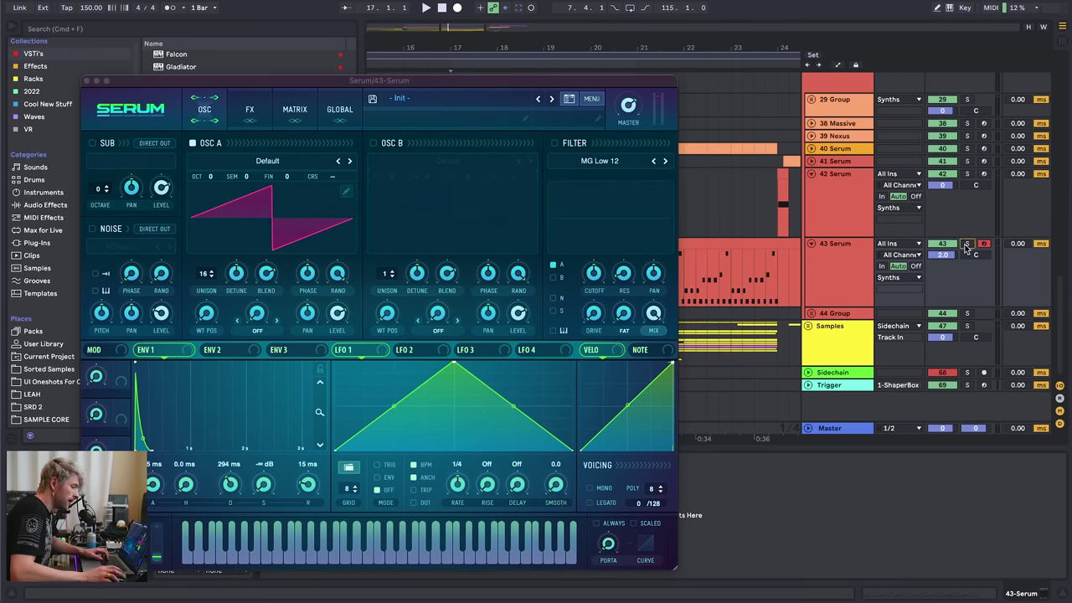
left_click(967, 244)
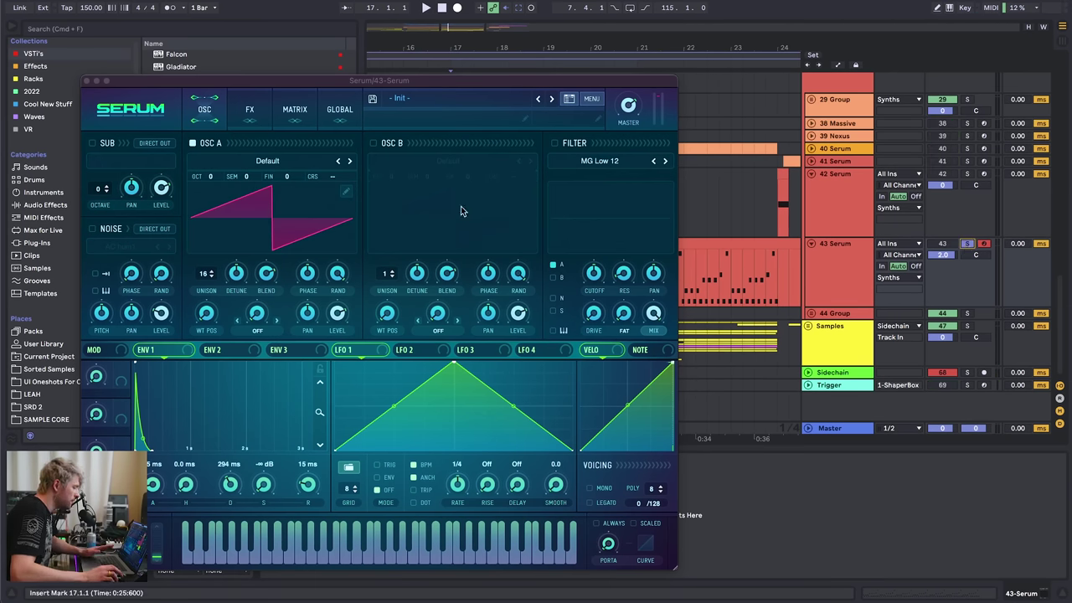
left_click_drag(260, 483, 266, 352)
left_click(555, 144)
left_click_drag(343, 350, 594, 273)
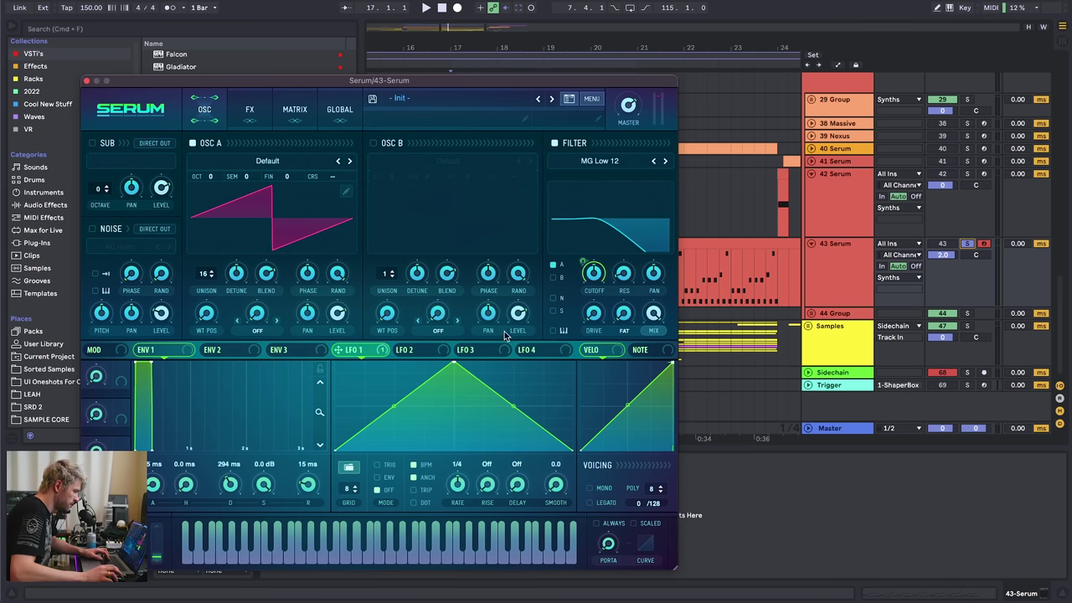
- Shape LFO 1 into a steep falling curve in ENV mode and try it on the filter cutoff with the MG Low 6 type
left_click_drag(454, 363, 339, 348)
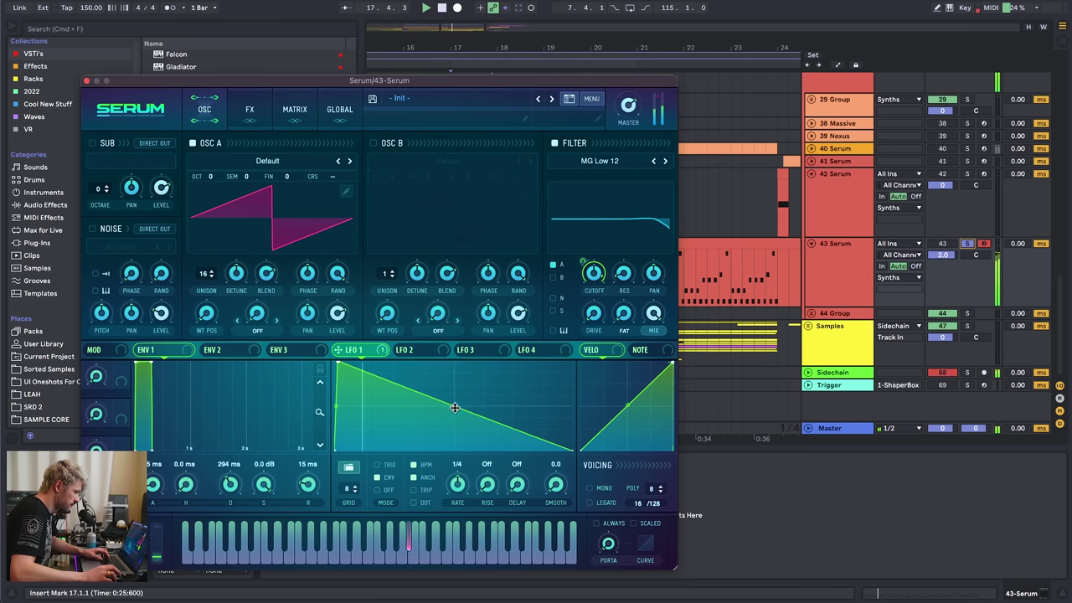
left_click_drag(455, 407, 452, 425)
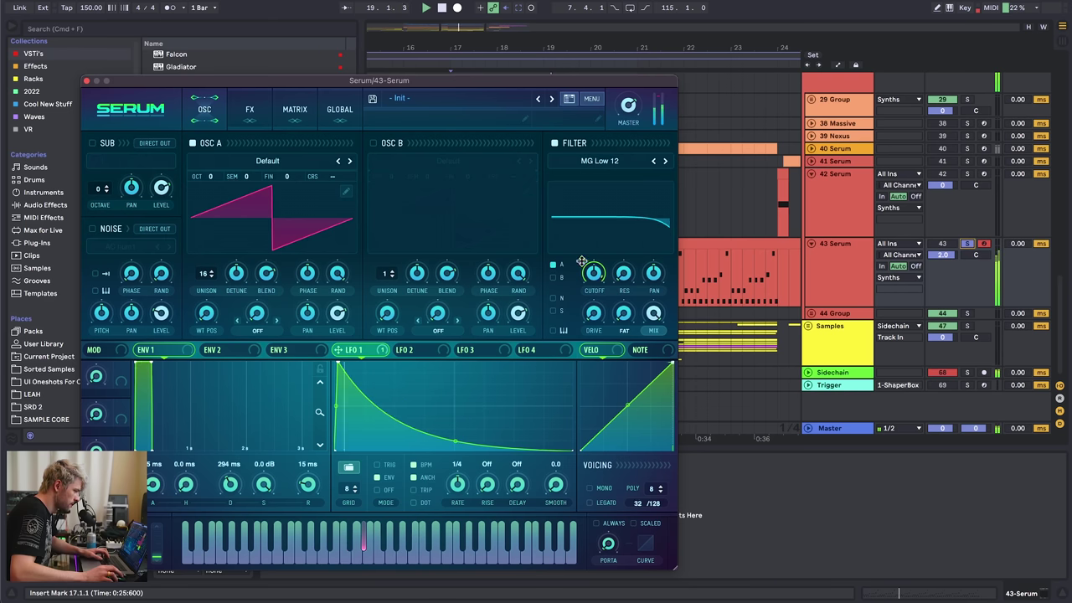
left_click_drag(591, 276, 606, 248)
left_click(653, 162)
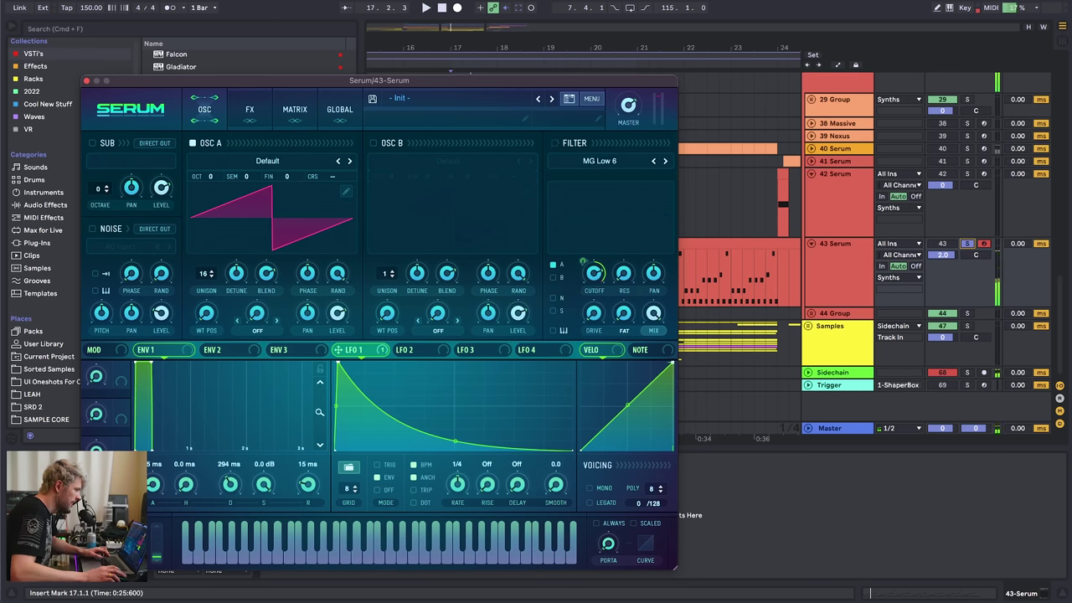
- Pull Env 1's sustain down to minimum and shorten its decay to 211 ms with the filter switched off
key("space")
left_click(165, 356)
left_click_drag(264, 485, 265, 544)
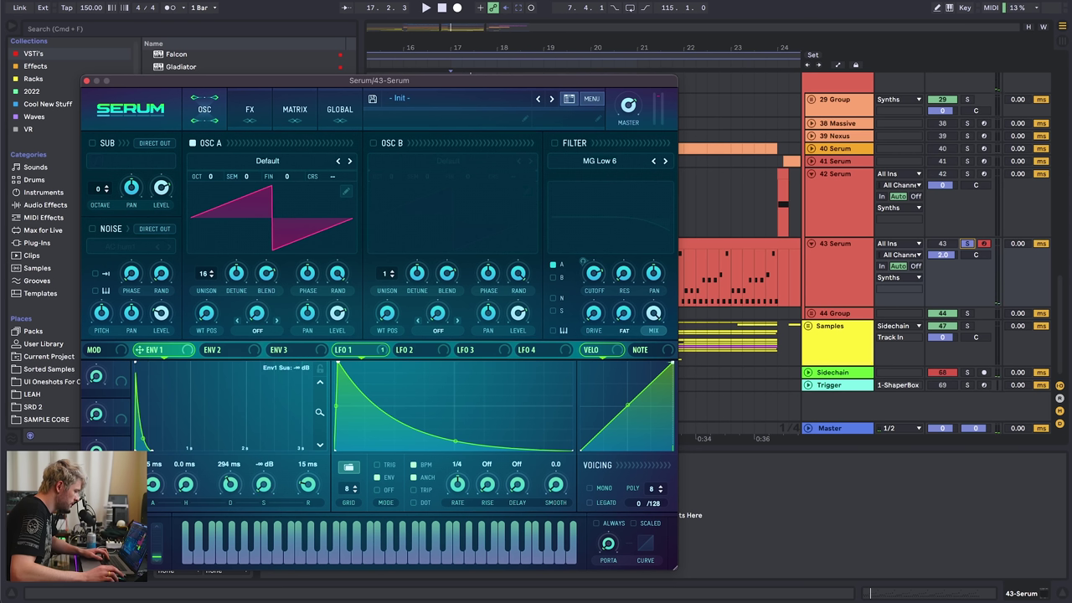
left_click_drag(237, 484, 237, 496)
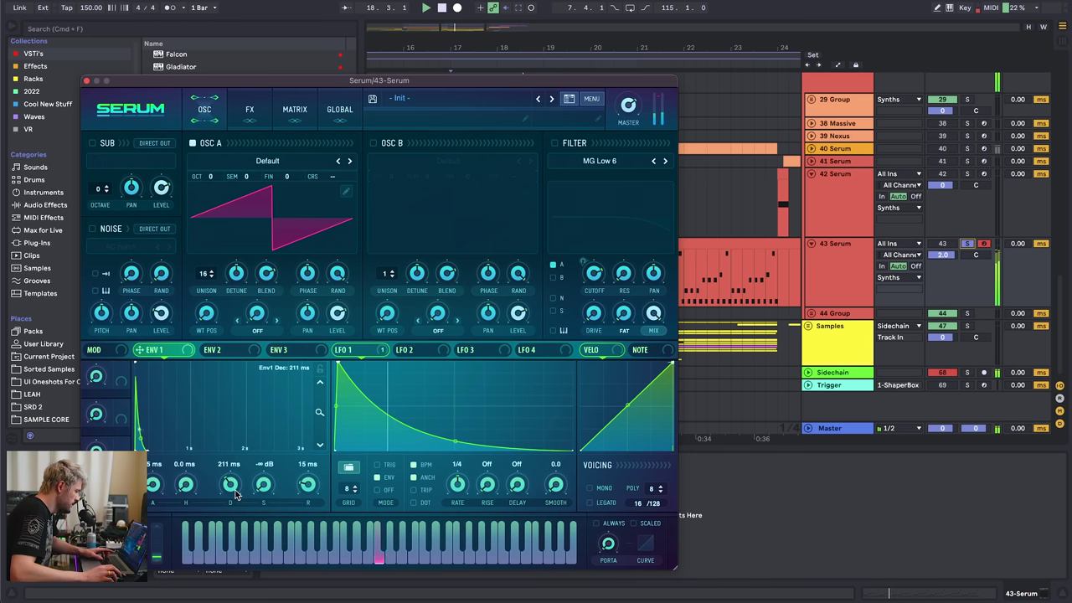
- Enable OSC B one octave up with 16 unison voices and adjust its detune
left_click(373, 143)
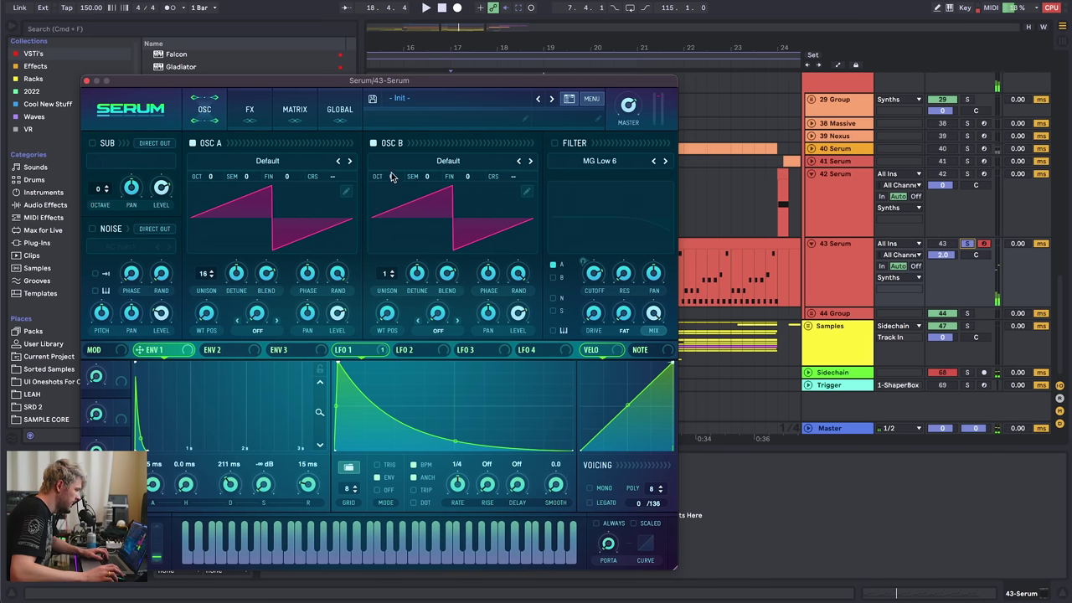
left_click_drag(381, 176, 381, 171)
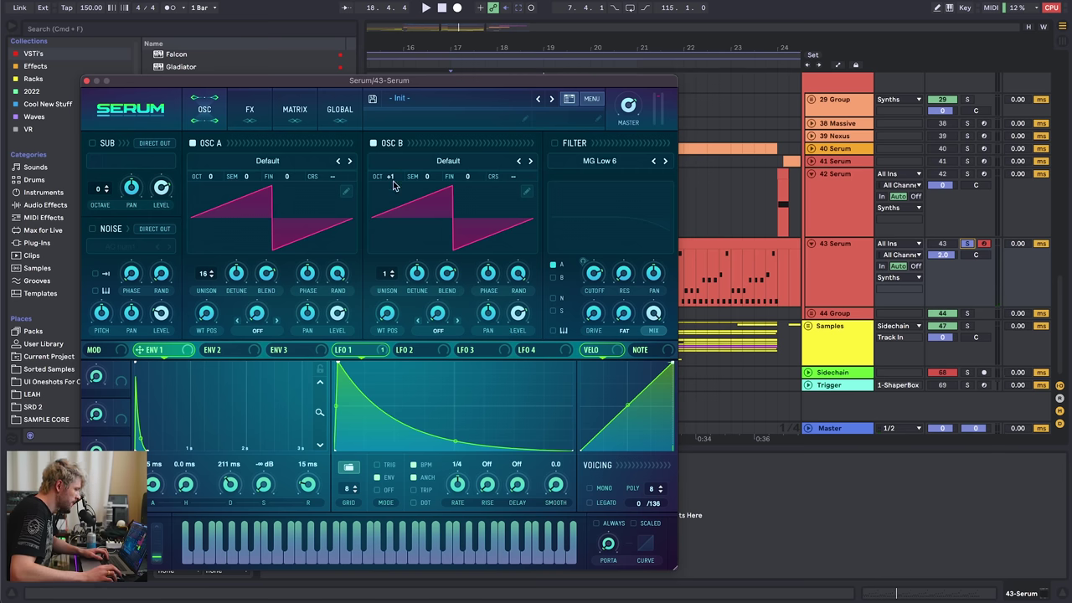
left_click_drag(392, 270, 388, 189)
left_click_drag(417, 288, 425, 253)
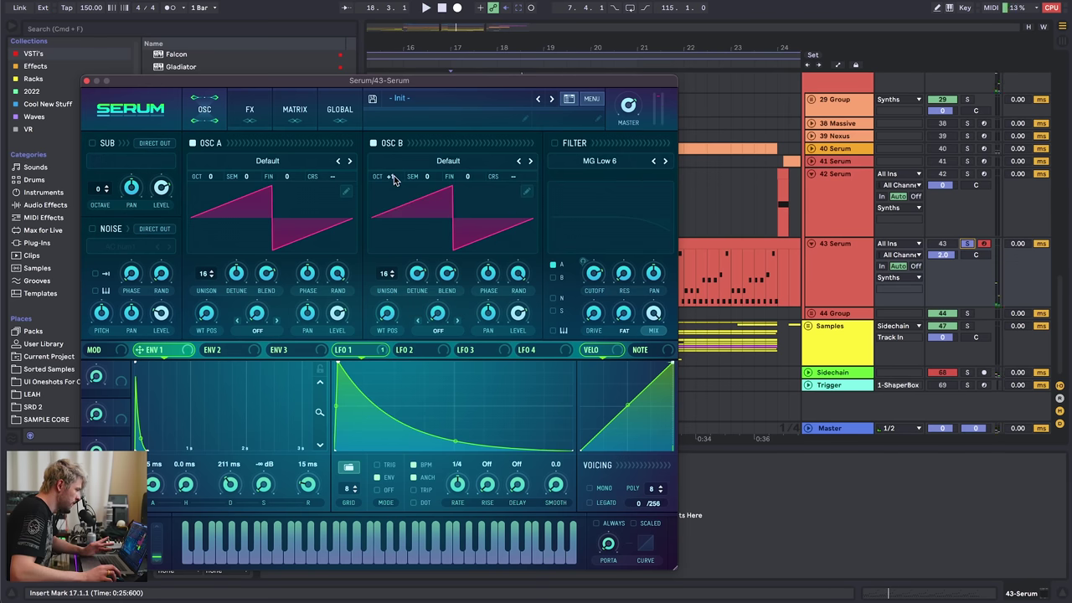
left_click_drag(393, 175, 398, 163)
left_click_drag(417, 277, 419, 270)
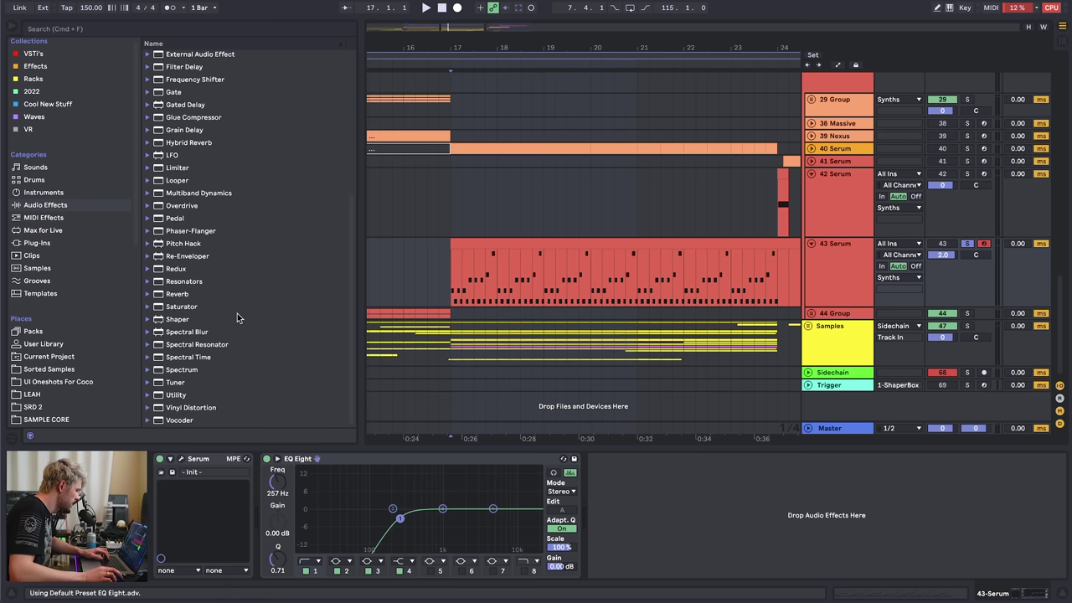
- Add Multiband Dynamics with the OTT settings and a 1/16-rate Auto Pan after EQ Eight on the 43 Serum track
double_click(200, 193)
scroll(214, 184, "up", 5)
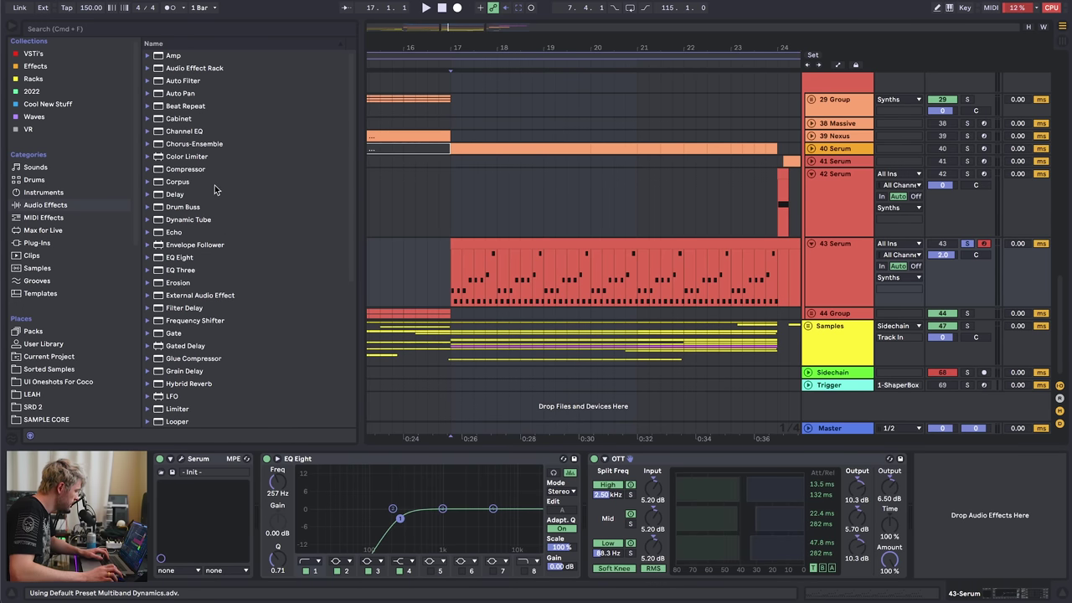
key("space")
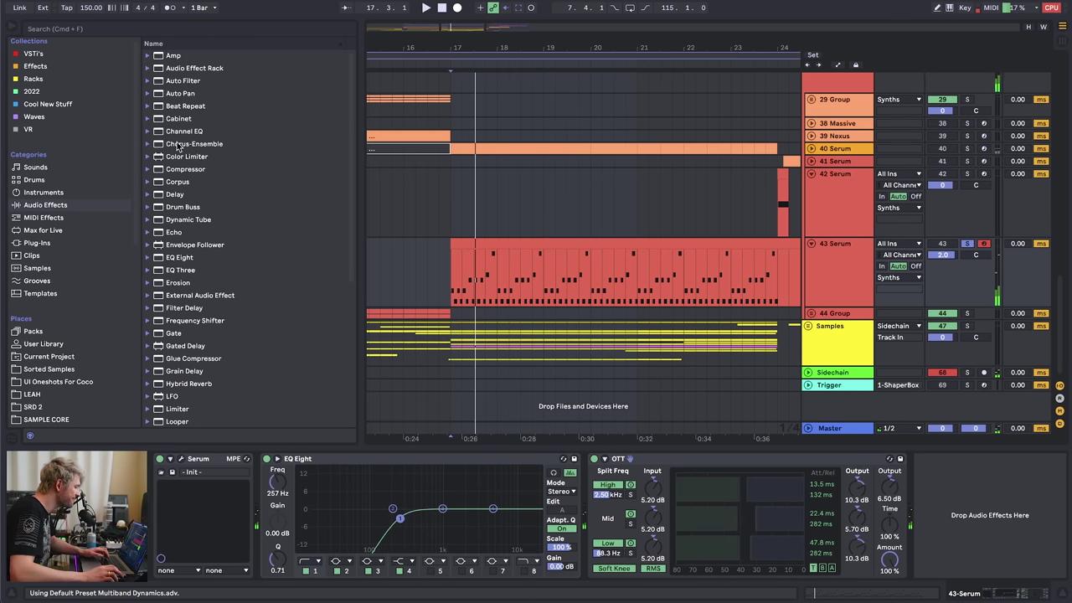
double_click(186, 94)
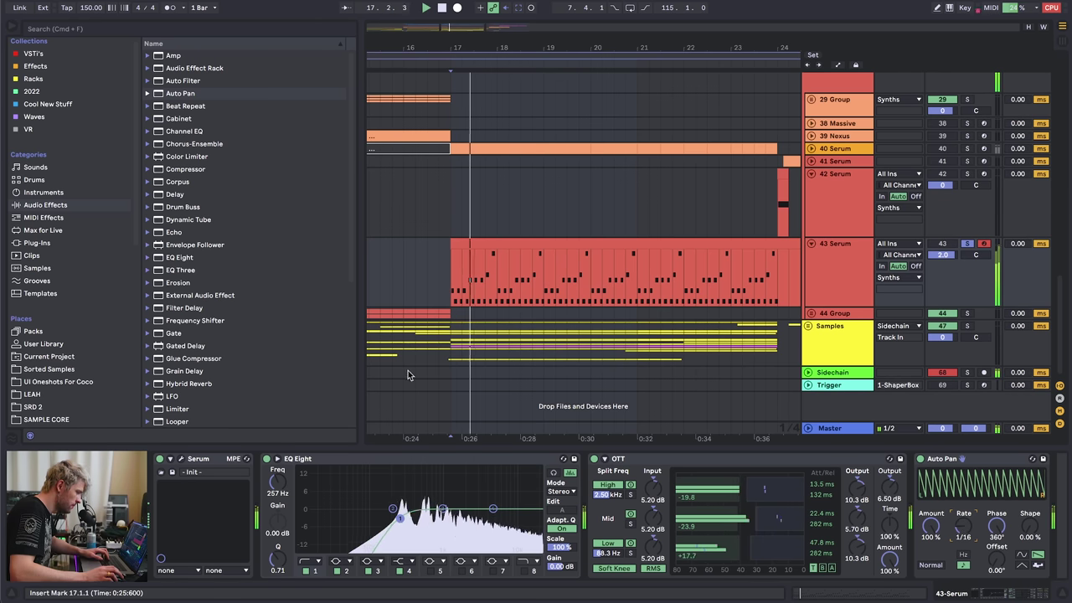
- Reopen the Serum instrument on track 43 and lengthen Env 1's attack slightly
left_click(180, 458)
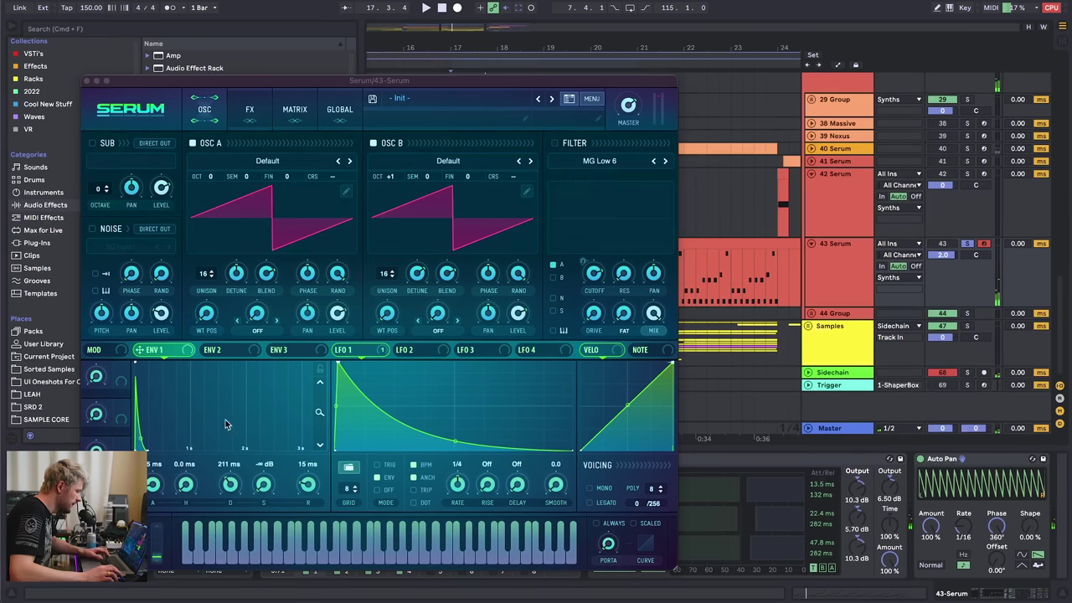
left_click(156, 488)
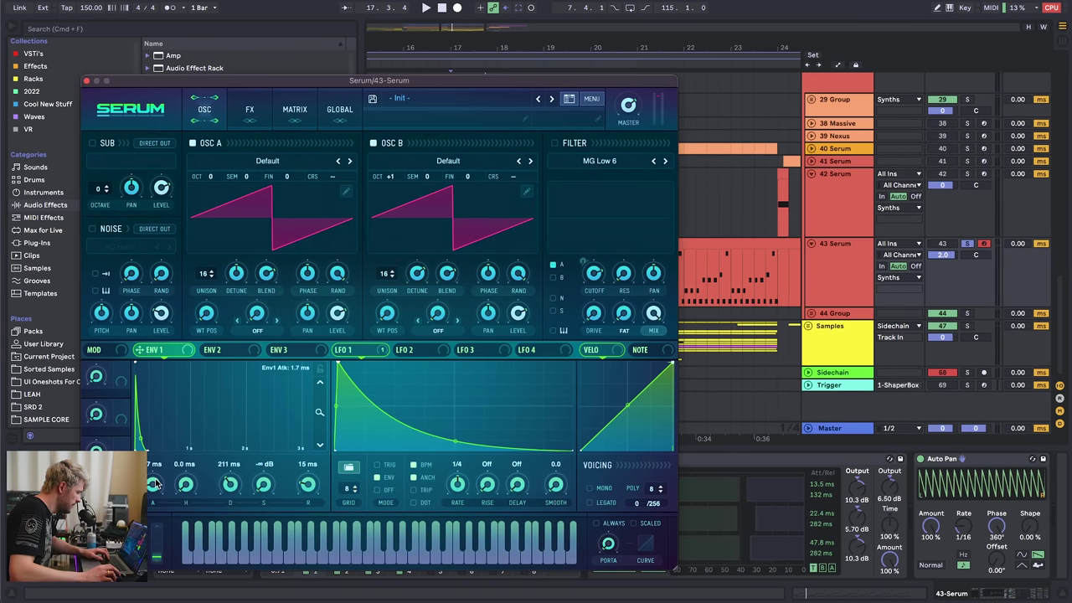
left_click_drag(155, 483, 158, 476)
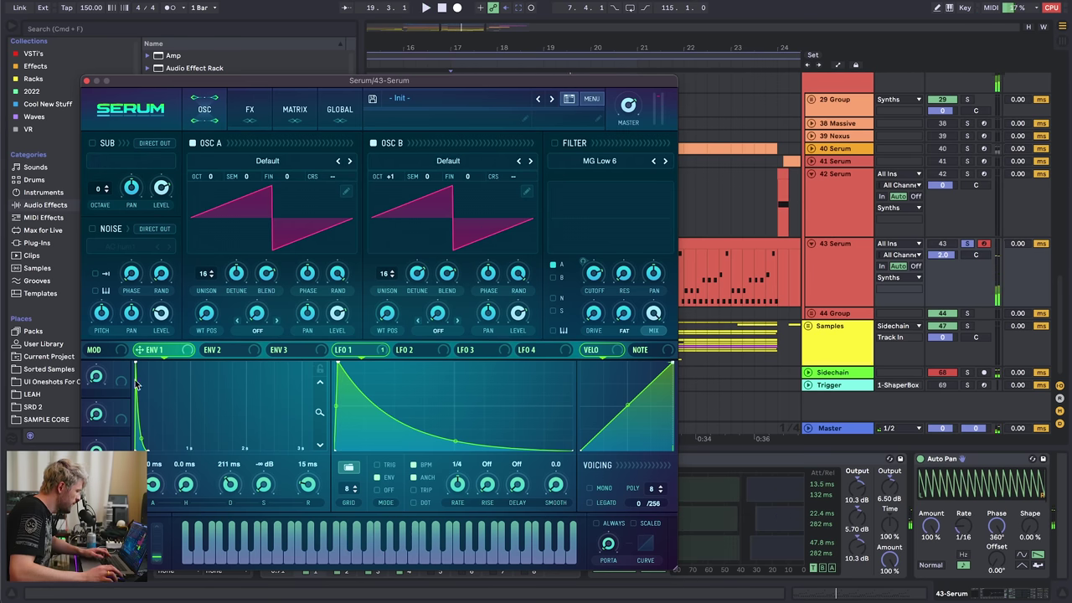
- Enable the noise oscillator with the Analog sample BrightWhite and raise its level
left_click(121, 252)
mouse_move(128, 259)
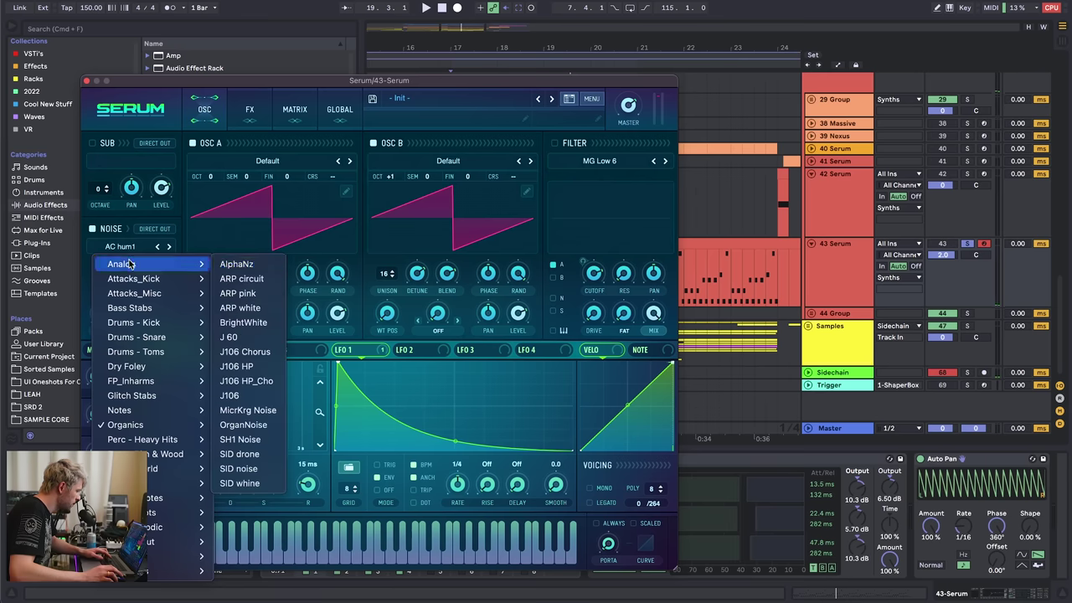
left_click(252, 326)
left_click_drag(160, 313, 176, 268)
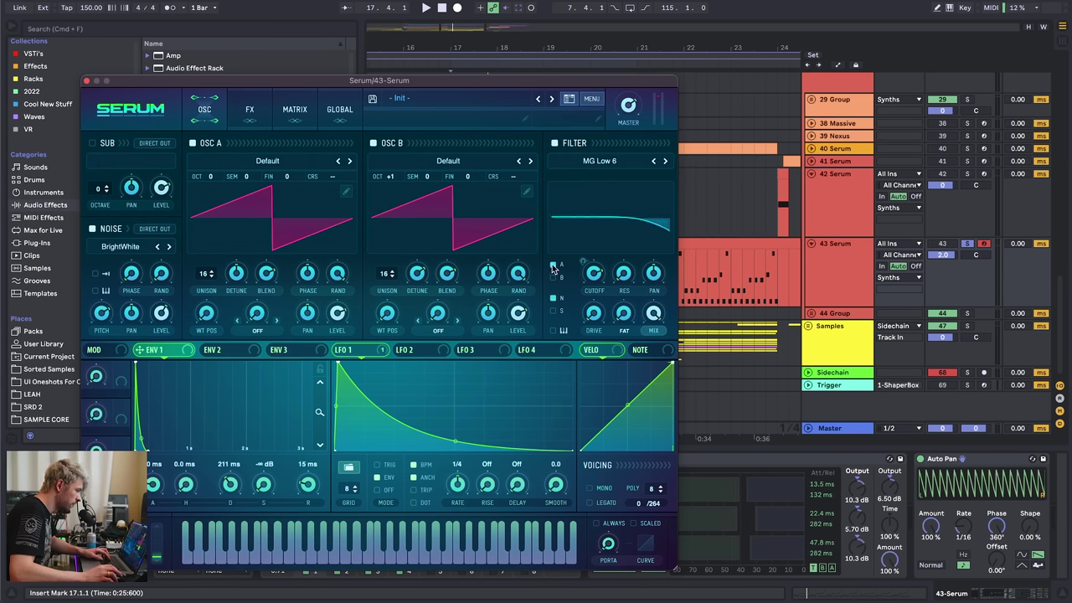
- Filter only the noise with High 24, remove all modulators from the cutoff and raise the cutoff during playback
left_click(604, 175)
mouse_move(604, 177)
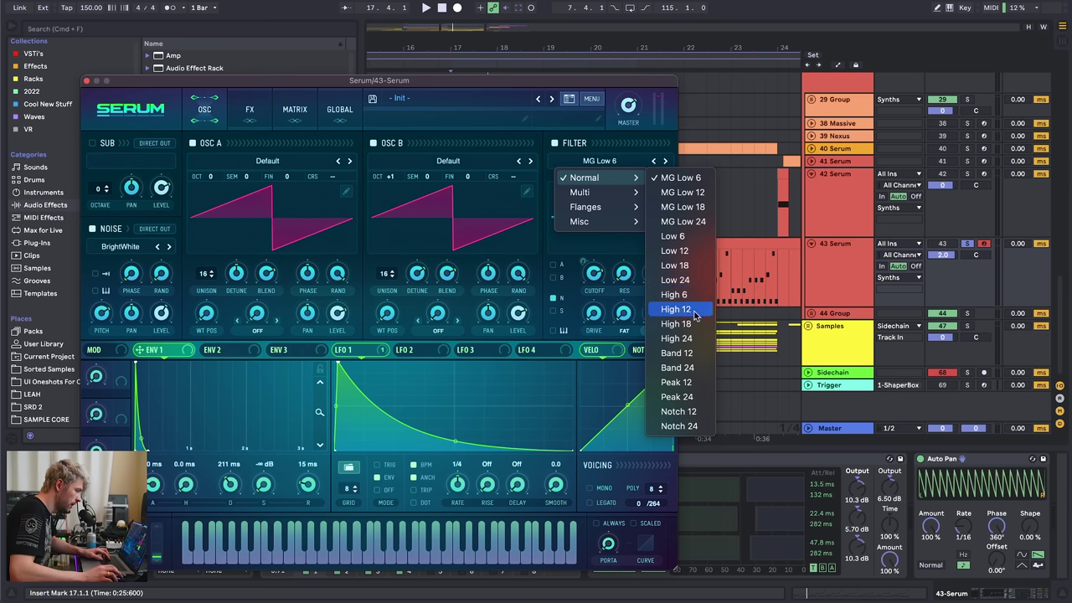
left_click(693, 338)
right_click(598, 268)
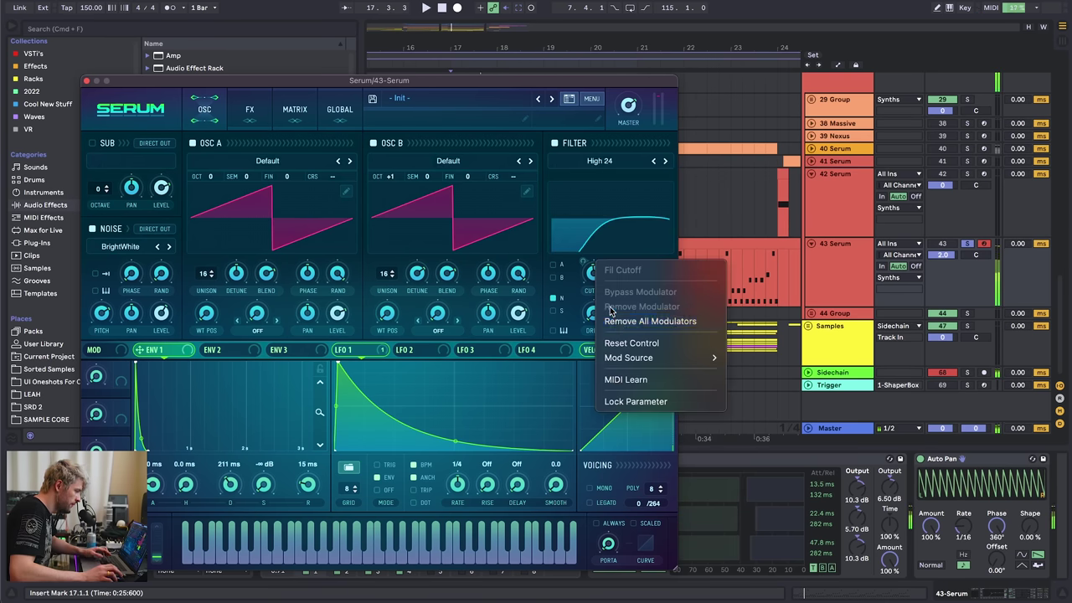
left_click(640, 321)
key("space")
left_click_drag(594, 273, 595, 265)
key("space")
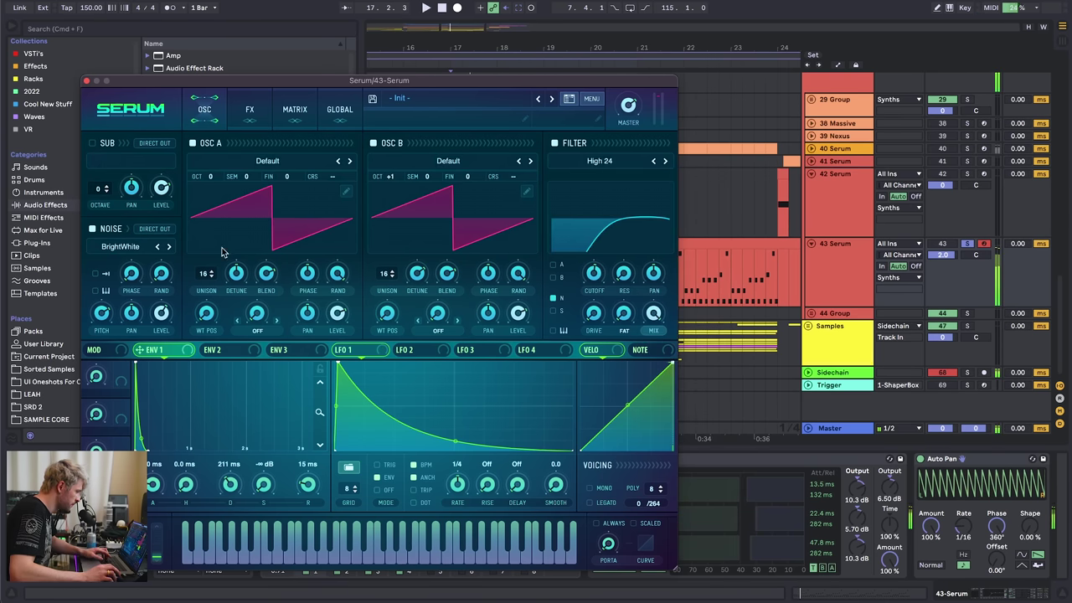
- Mute OSC A and OSC B to hear the noise alone and raise its high-pass cutoff further
left_click(193, 143)
left_click(374, 143)
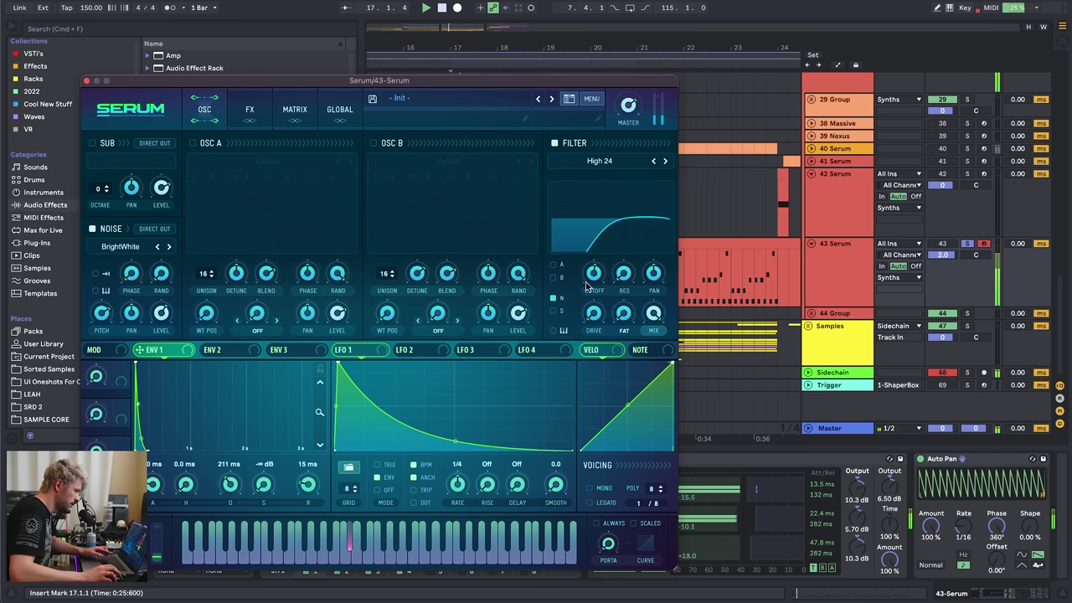
left_click_drag(594, 271, 598, 262)
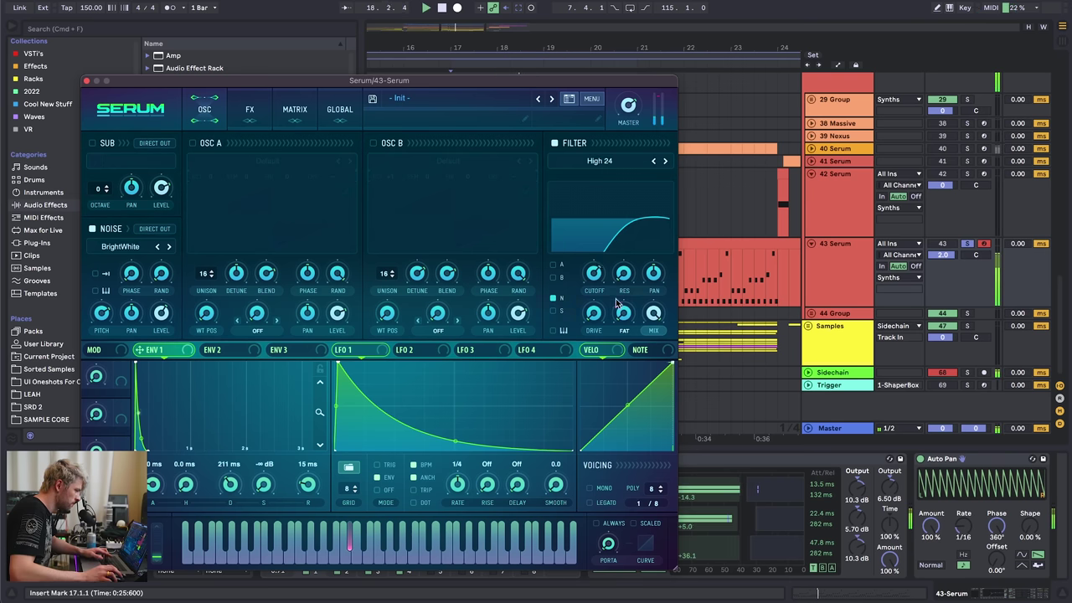
- Turn on key tracking for the noise oscillator, modulate its level with Env 1 and balance the level against both oscillators
left_click(97, 291)
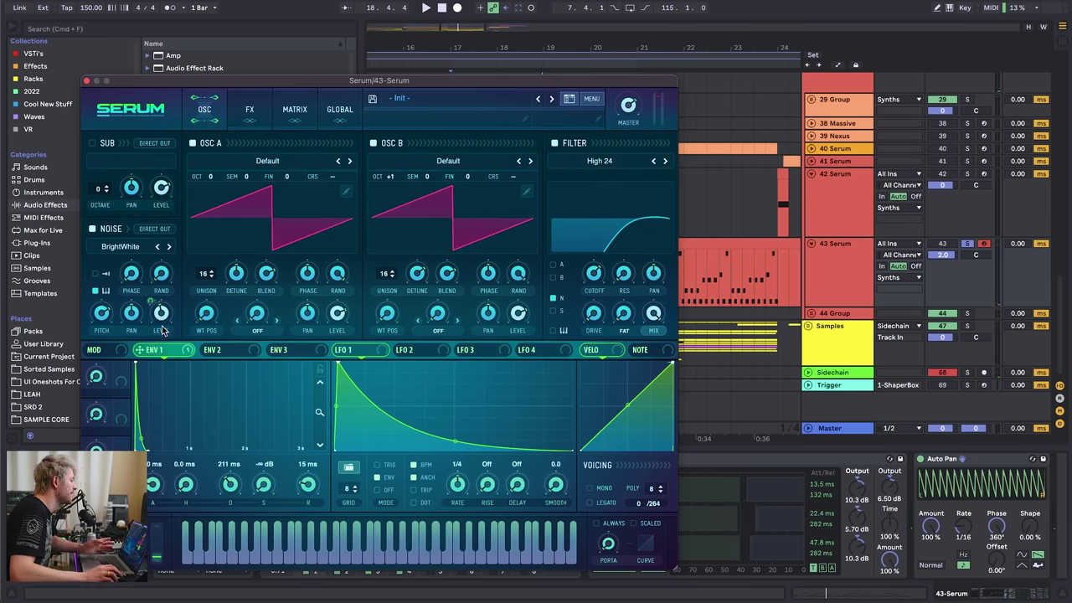
mouse_move(166, 360)
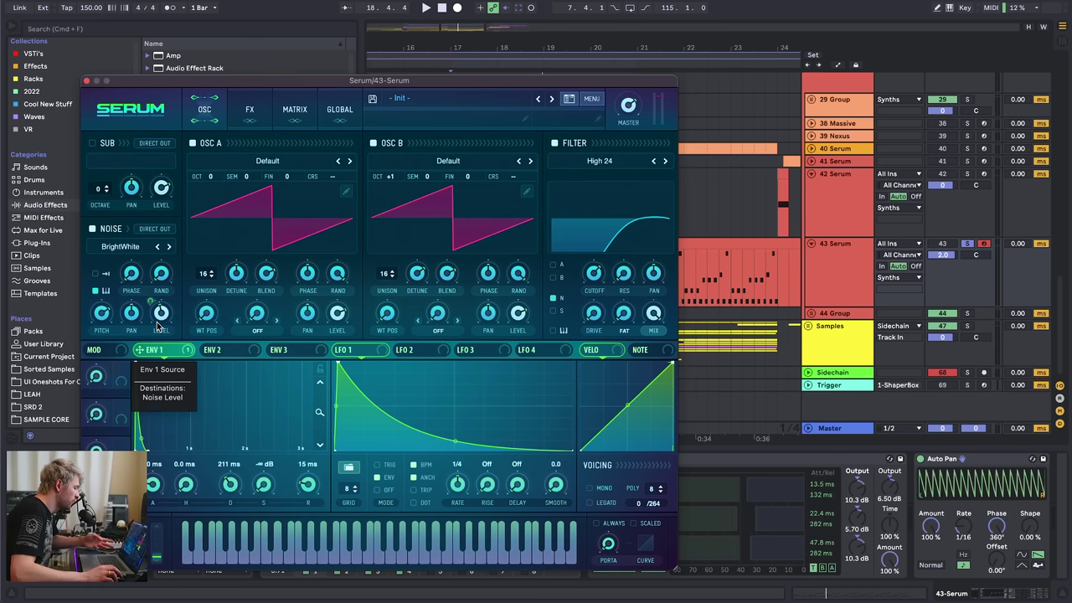
left_click_drag(162, 315, 162, 364)
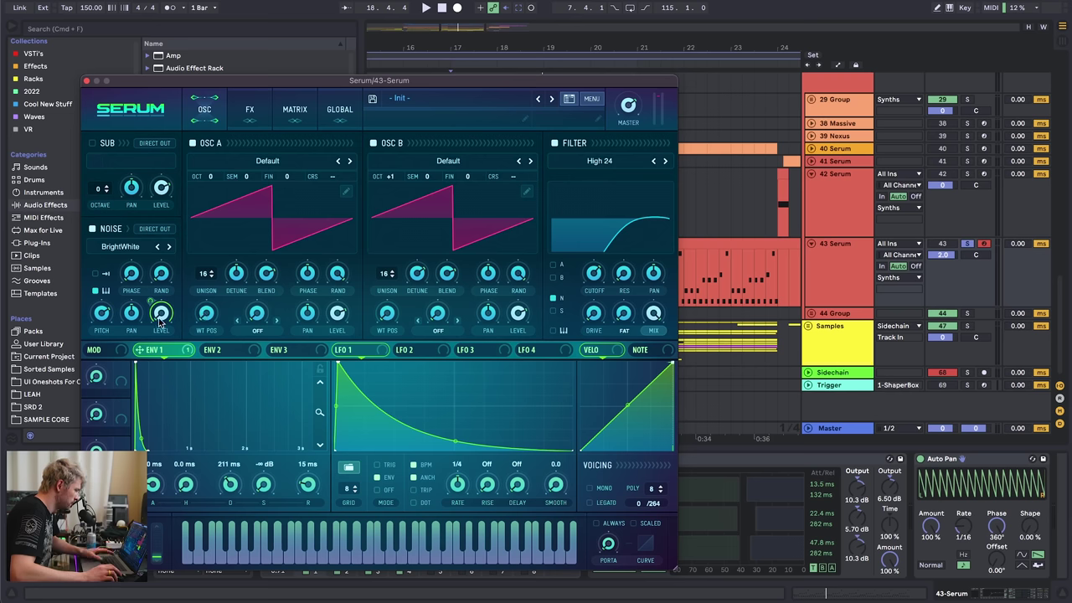
left_click_drag(166, 316, 272, 31)
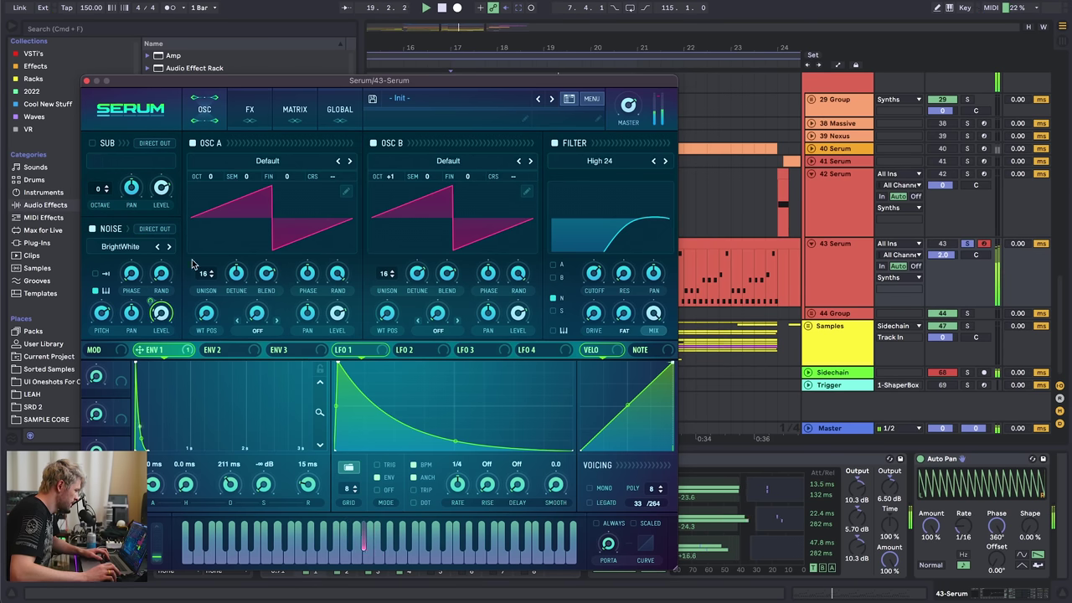
- Enable Serum's delay effect with both sides at dotted 1/8 and switch it to ping-pong mode
right_click(164, 312)
left_click(249, 109)
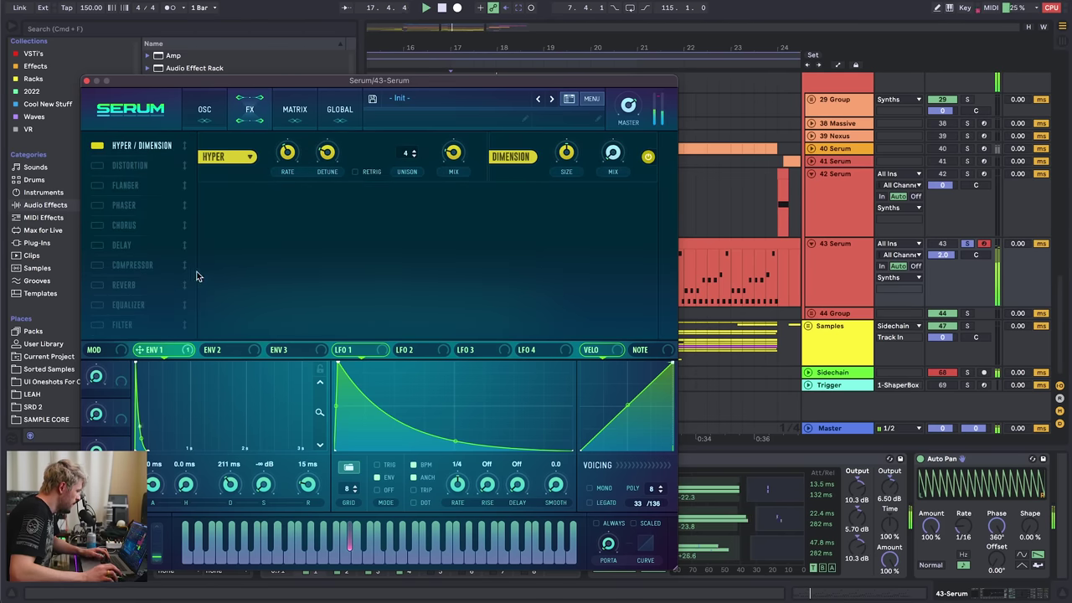
left_click(100, 245)
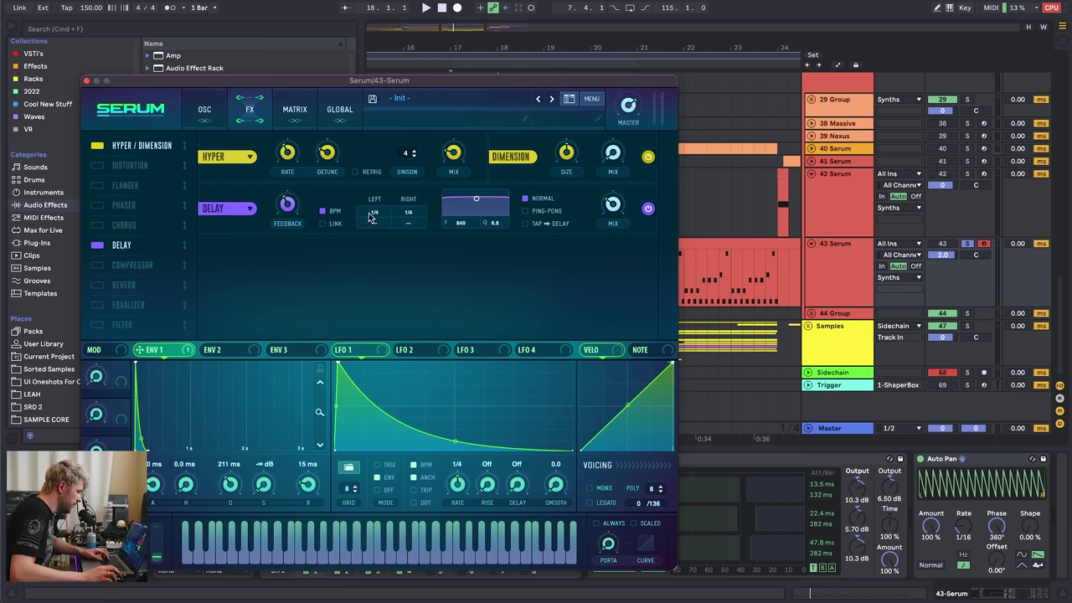
left_click_drag(370, 216, 410, 236)
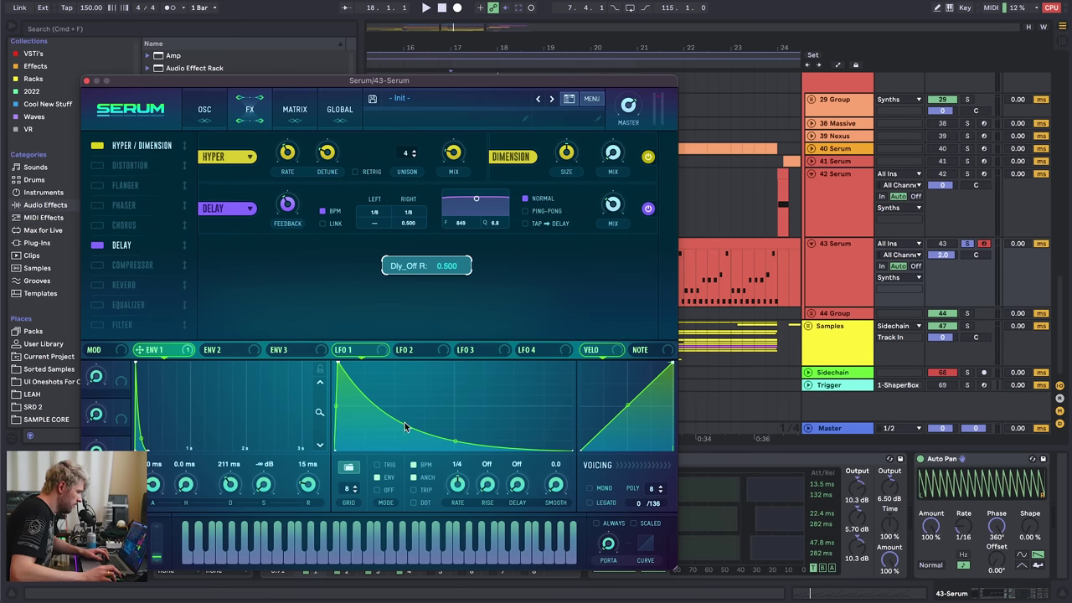
left_click(524, 211)
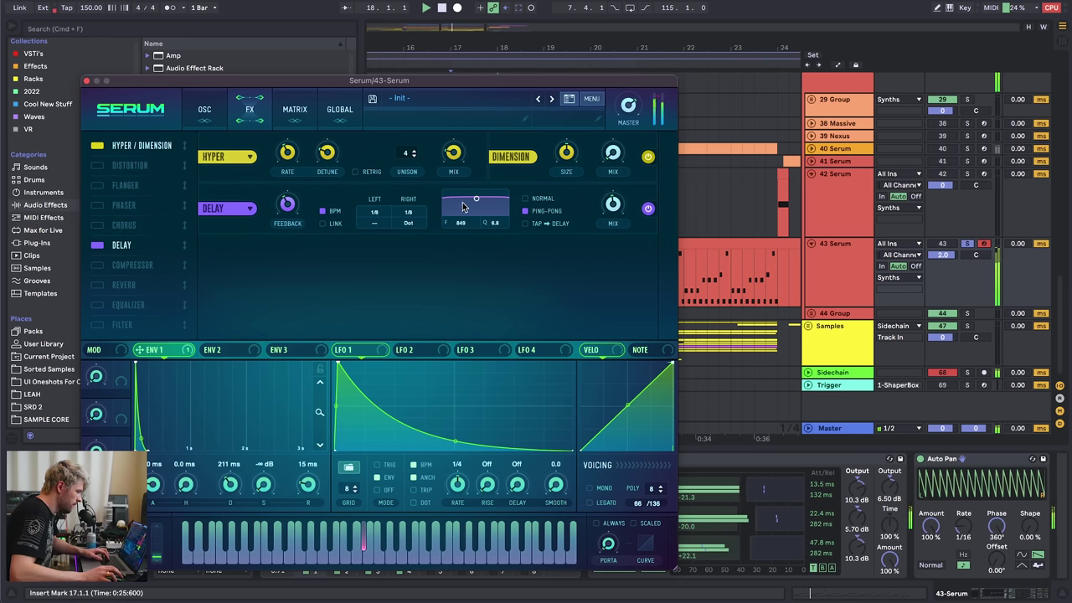
- Adjust the delay's wet mix and shape its filter curve by ear while the part plays
left_click_drag(611, 206, 613, 171)
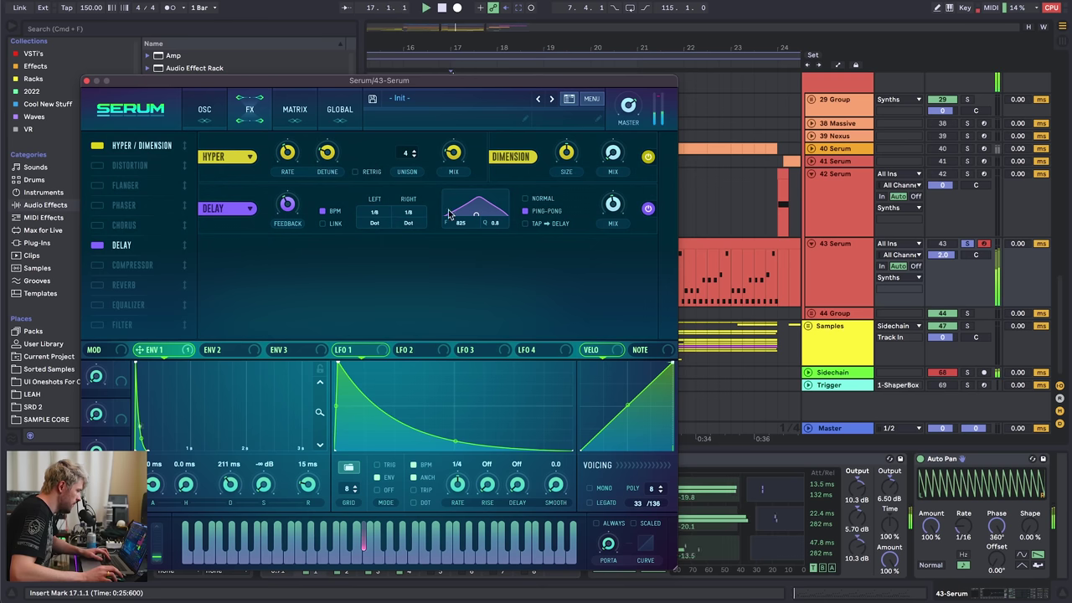
mouse_move(292, 201)
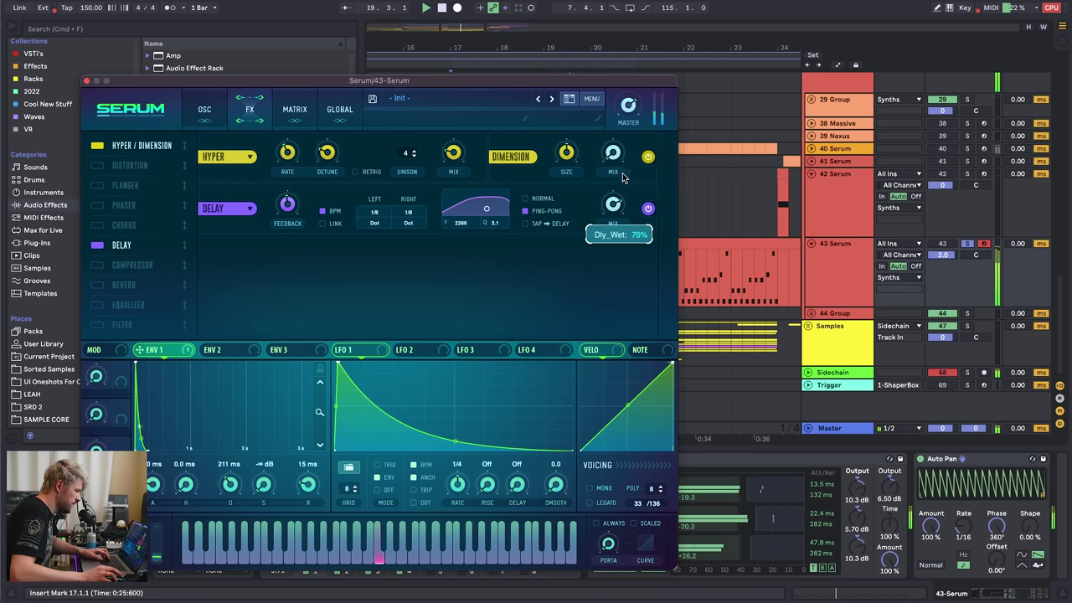
left_click_drag(497, 214, 477, 218)
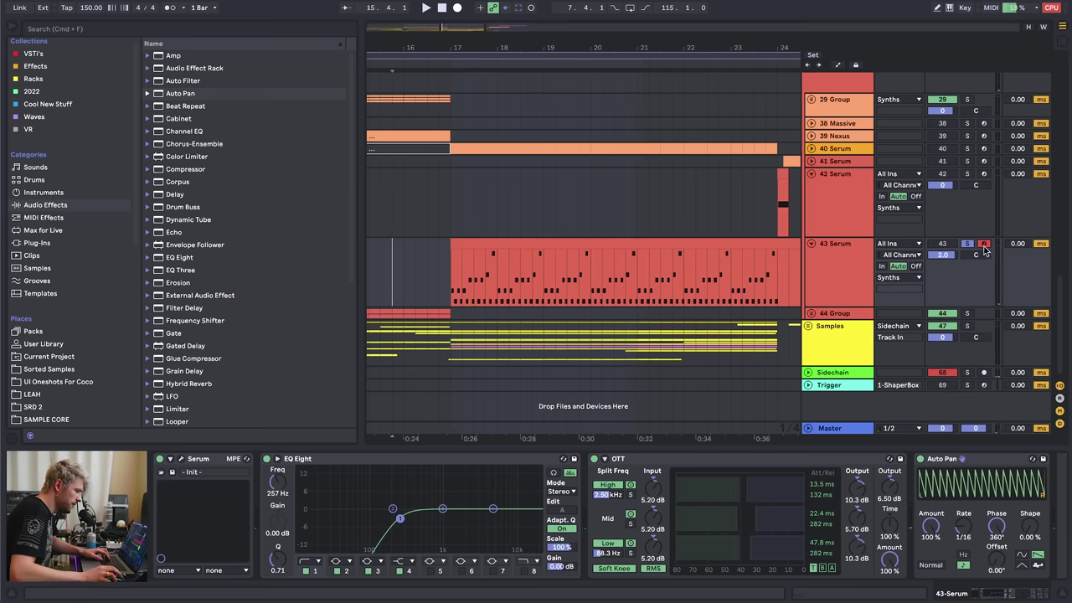
- Add a second EQ Eight at the end of track 43's device chain and raise its low cut to 330 Hz
key("space")
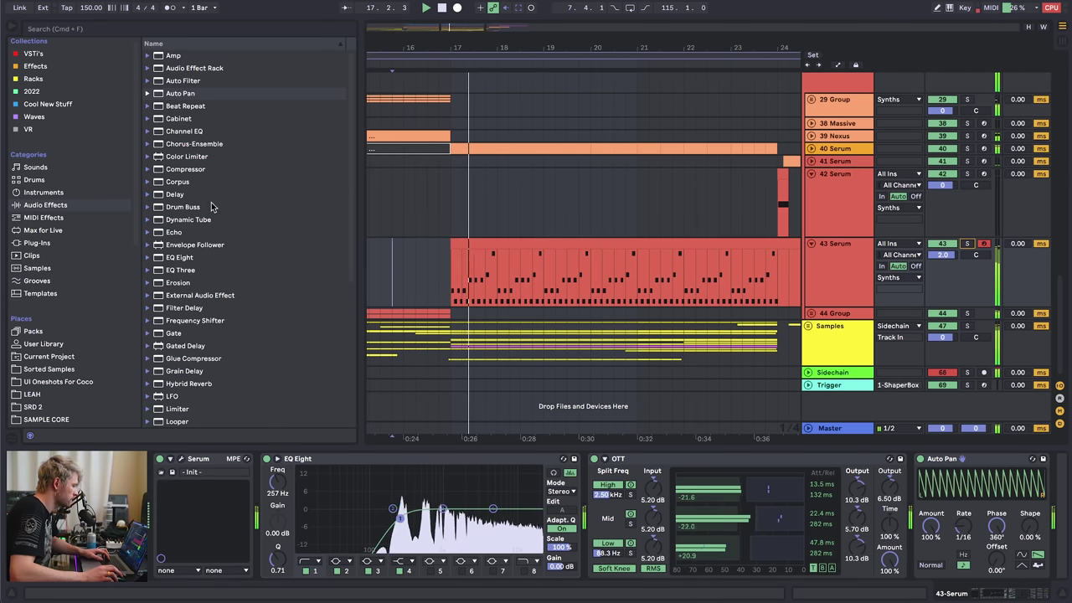
double_click(180, 258)
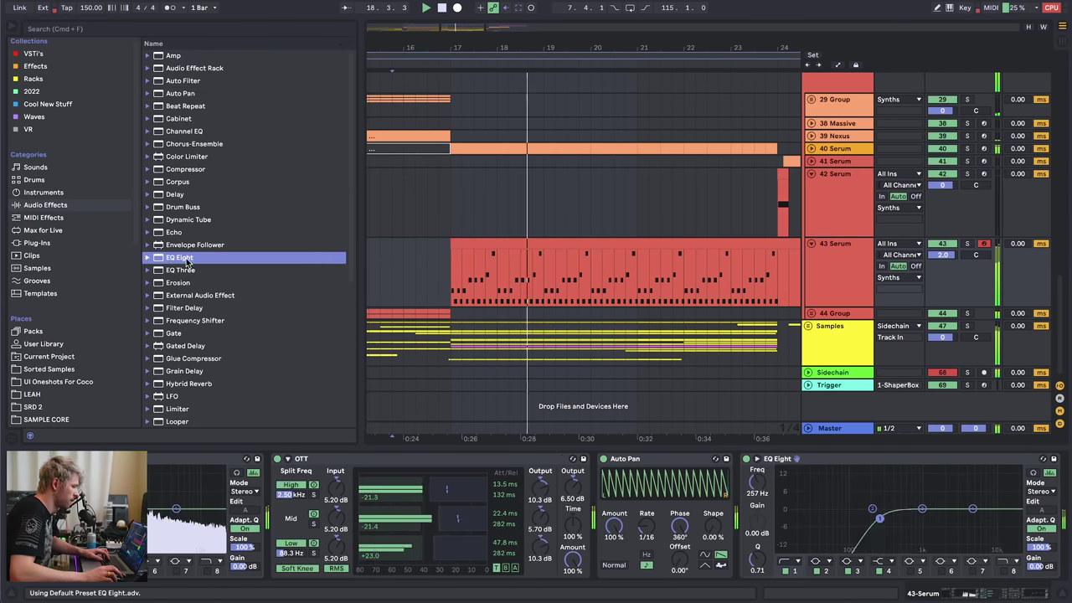
left_click_drag(880, 519, 887, 519)
left_click_drag(651, 41, 611, 40)
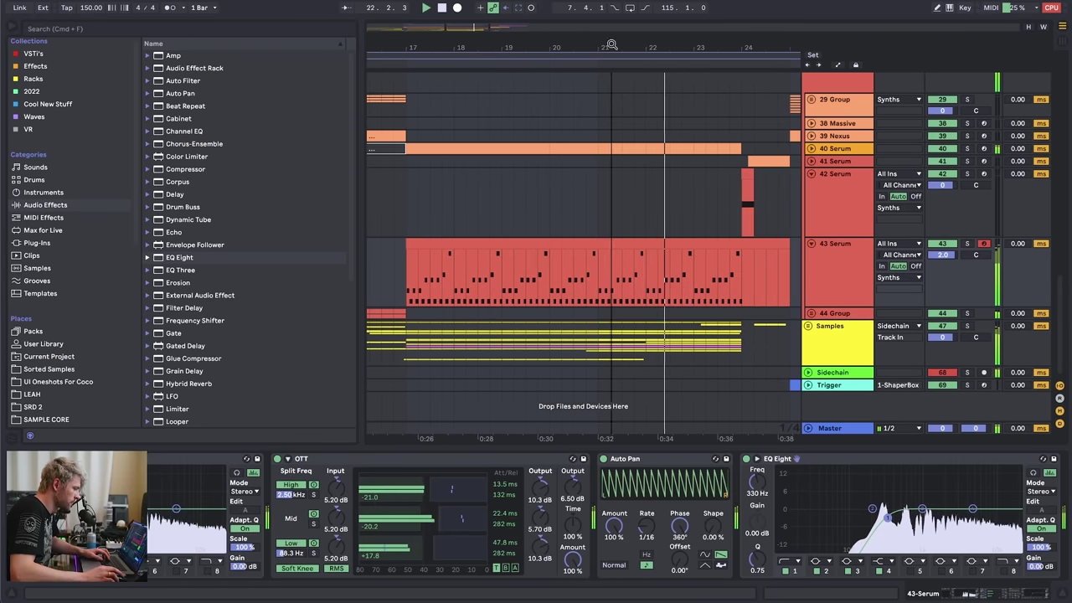
- Open track 43's Serum, assign Macro 2 to Env 1 decay and sustain, and set the decay to 133 ms
key("space")
left_click(402, 289)
scroll(402, 289, "left", 4)
left_click(530, 288)
left_click(834, 277)
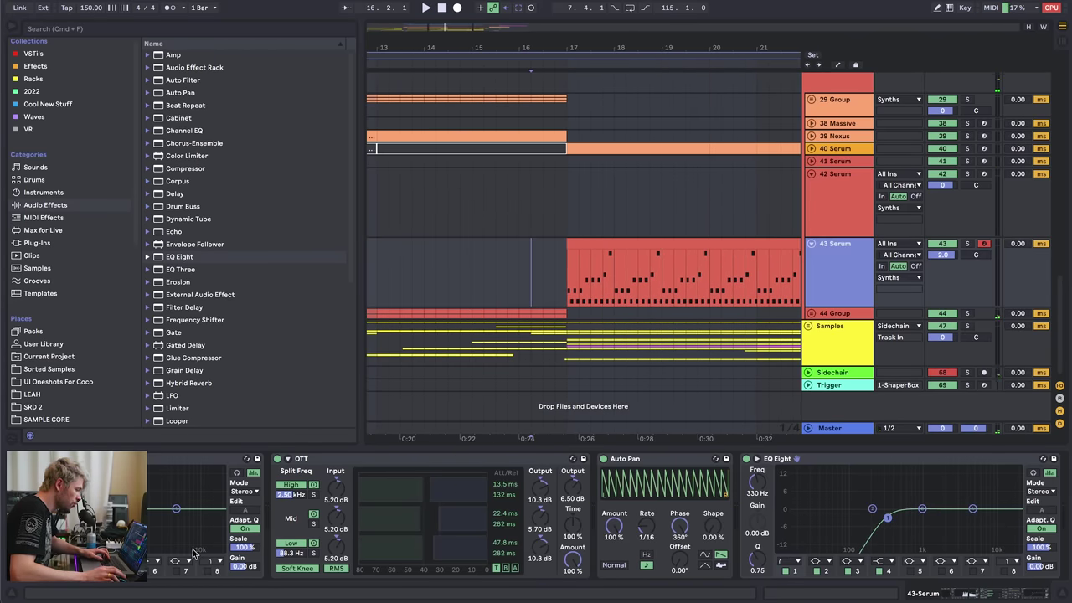
left_click(970, 593)
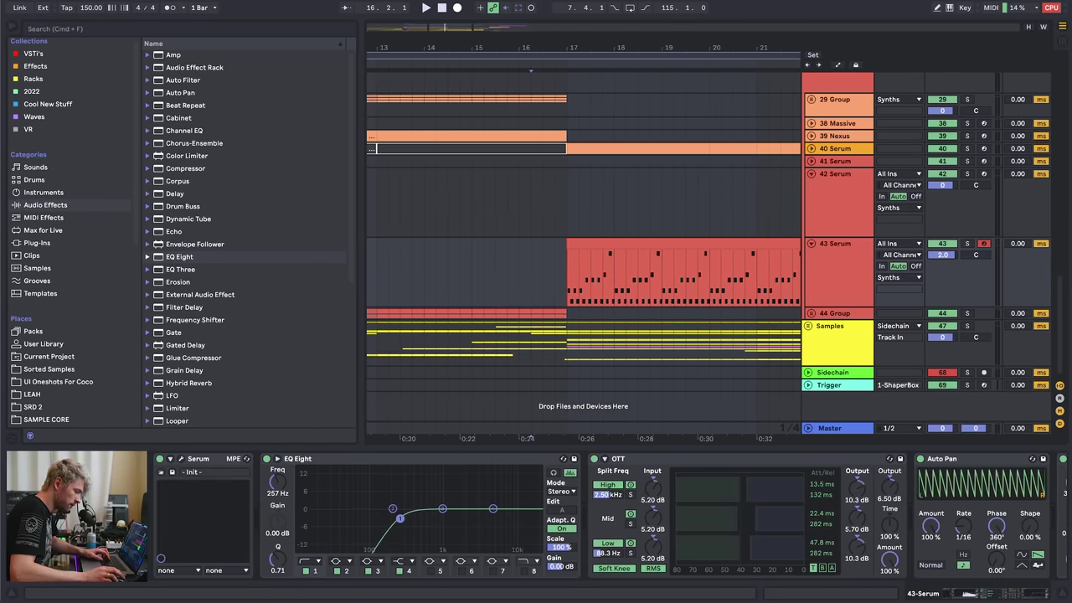
left_click(181, 460)
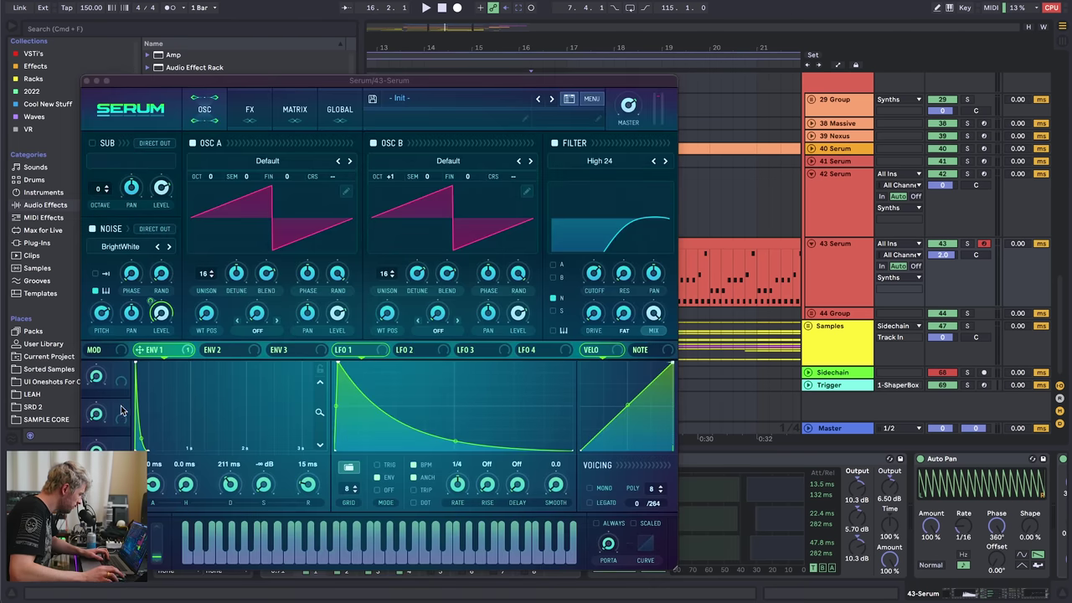
left_click_drag(120, 409, 230, 485)
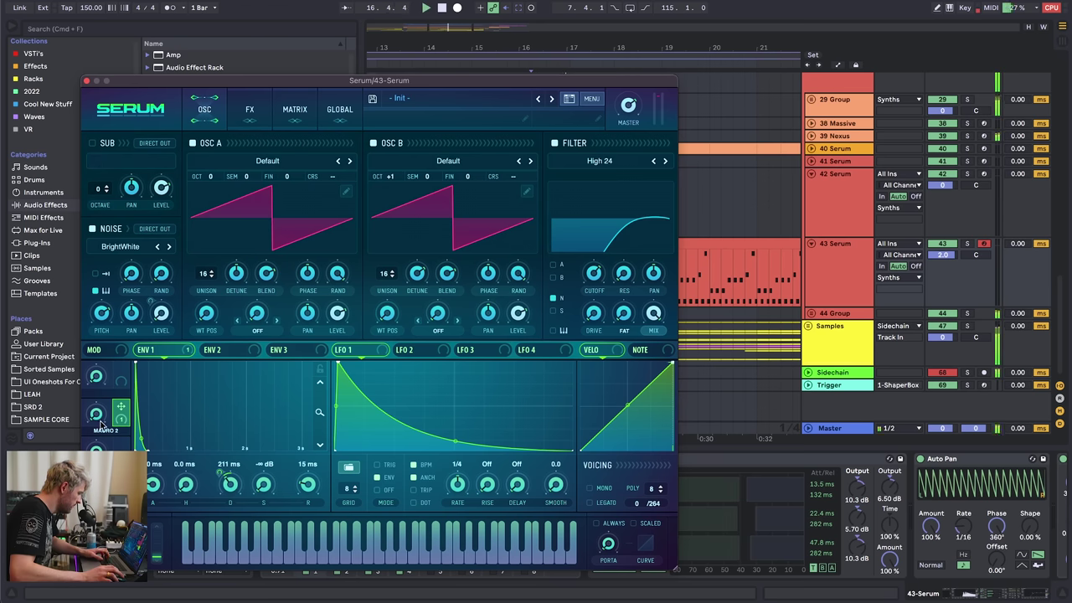
left_click_drag(97, 416, 97, 414)
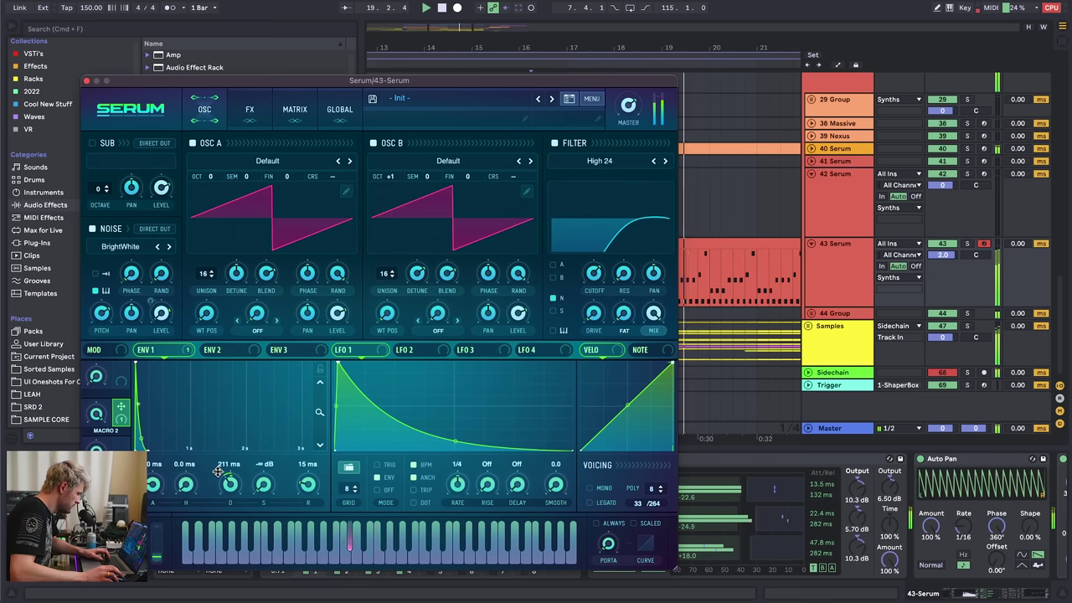
mouse_move(216, 473)
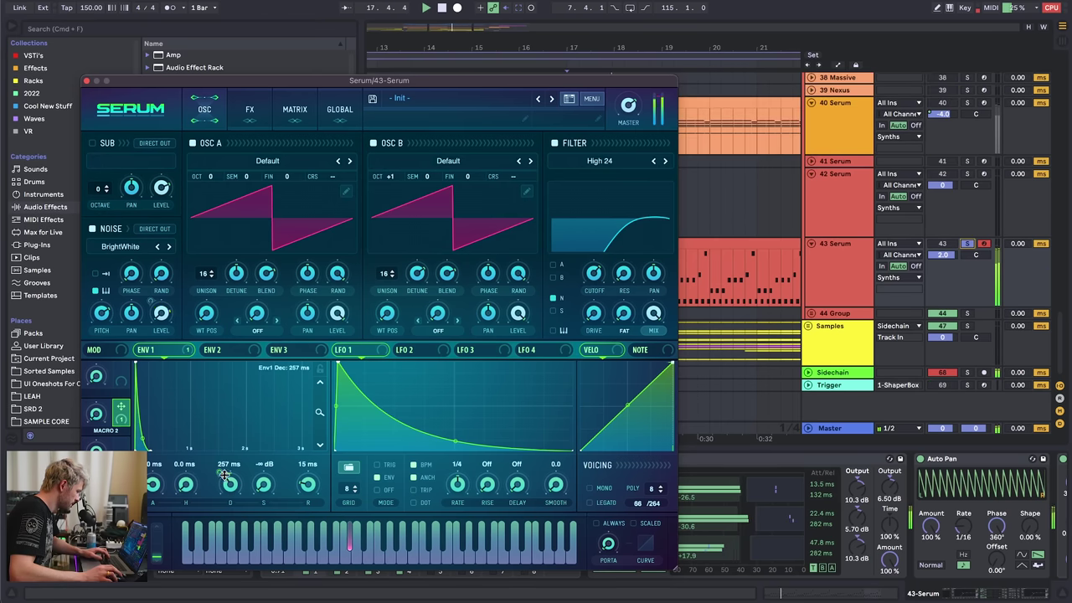
left_click_drag(225, 475, 229, 496)
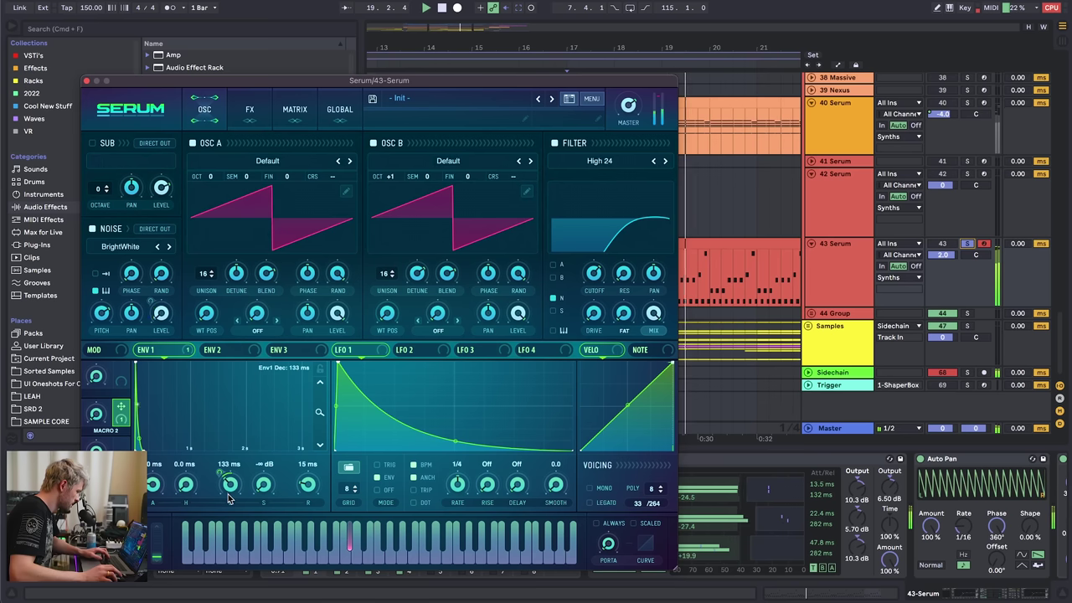
- Compare the soloed synth part with Auto Pan bypassed and re-enabled during playback
key("space")
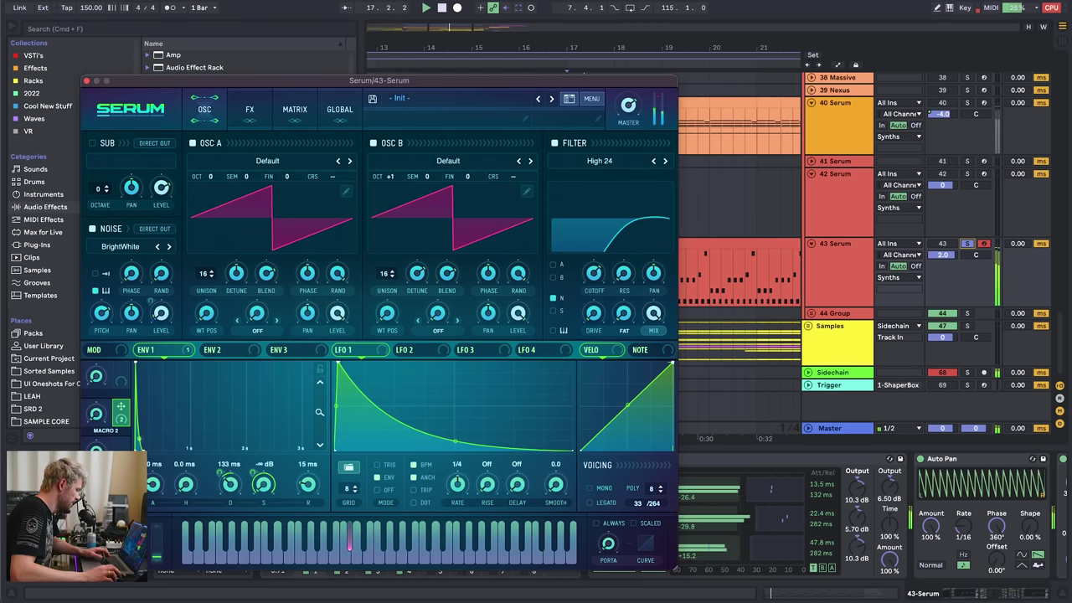
left_click(921, 460)
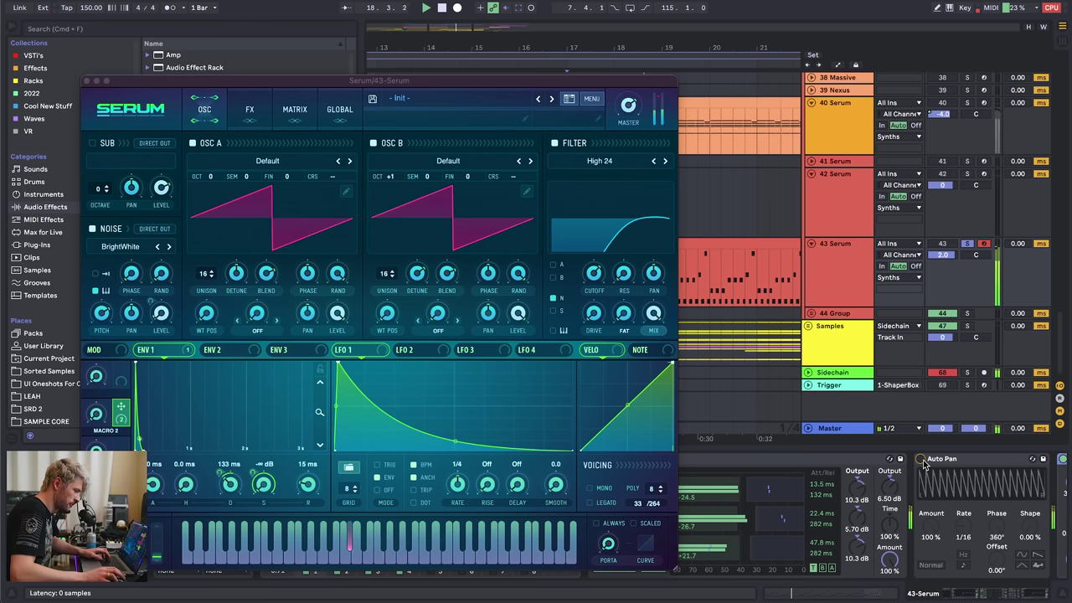
left_click(921, 460)
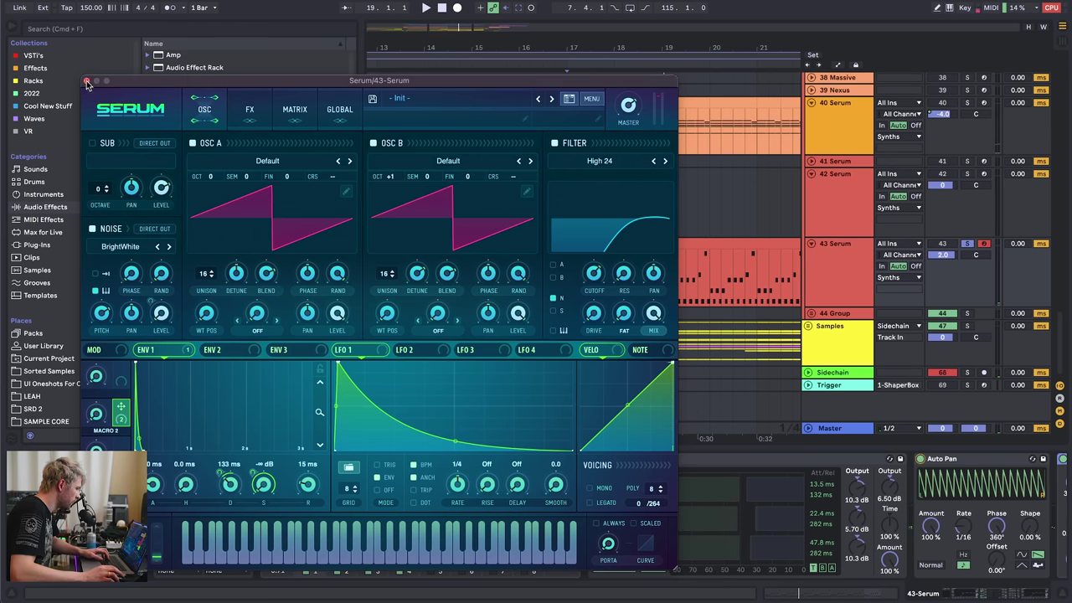
- Automate Serum's Macro 2 on track 43 to rise from 0 % at bar 19 to 100 % at bar 24
left_click(87, 81)
key("a")
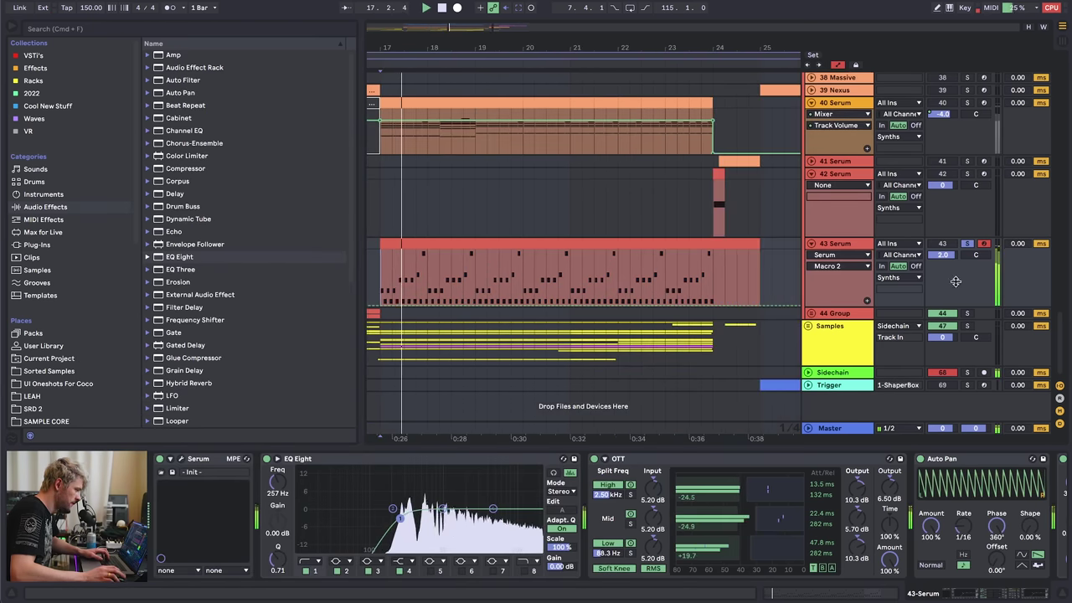
left_click(967, 244)
left_click(478, 304)
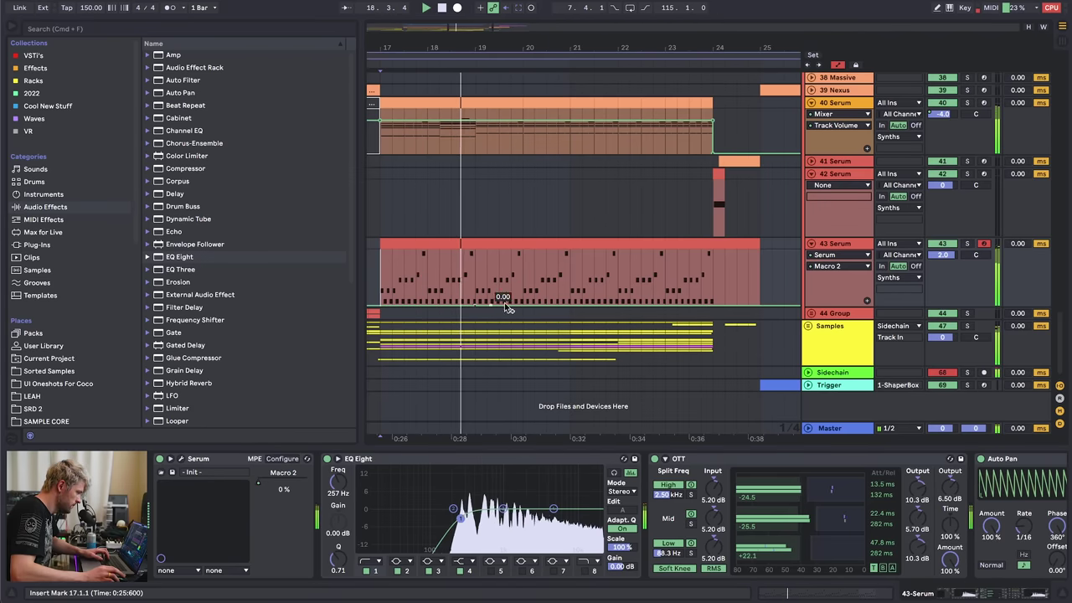
left_click_drag(712, 305, 712, 251)
- Automate the Auto Pan Amount on track 43 to fall from 100 % at bar 20 to 0 % midway through bar 22
left_click(990, 525)
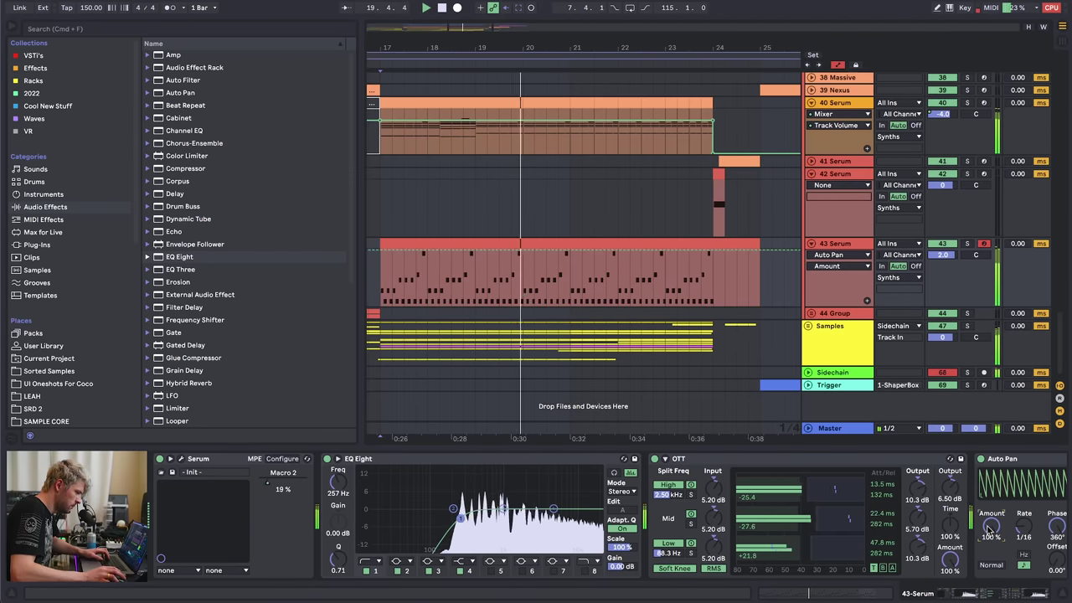
left_click(570, 250)
left_click_drag(713, 250, 639, 299)
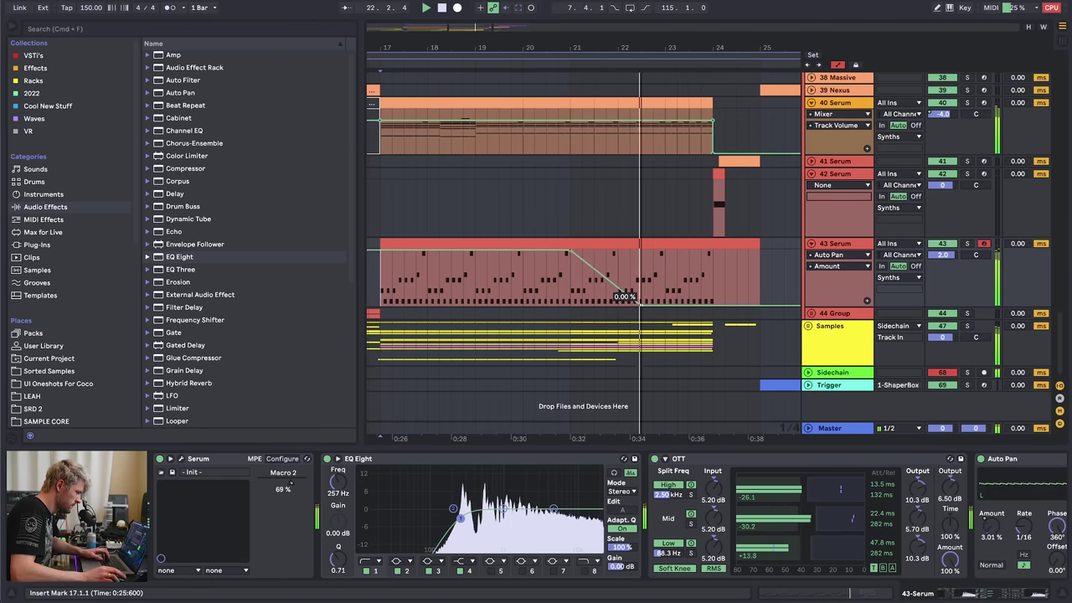
left_click_drag(570, 249, 519, 249)
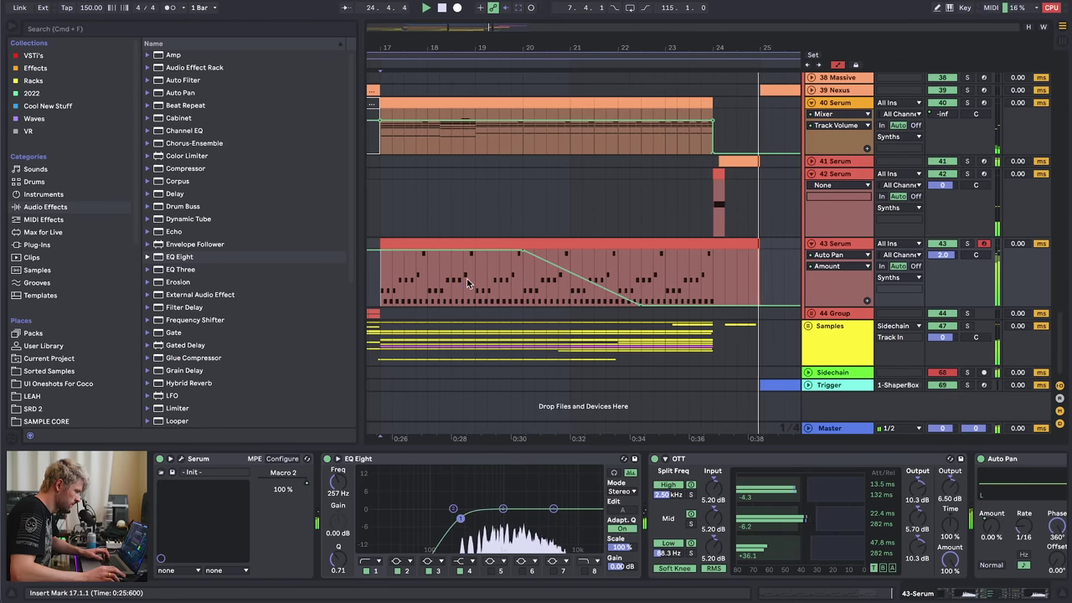
- Move the start of the Auto Pan Amount fall to bar 19 and play the part from there
key("space")
left_click(664, 280)
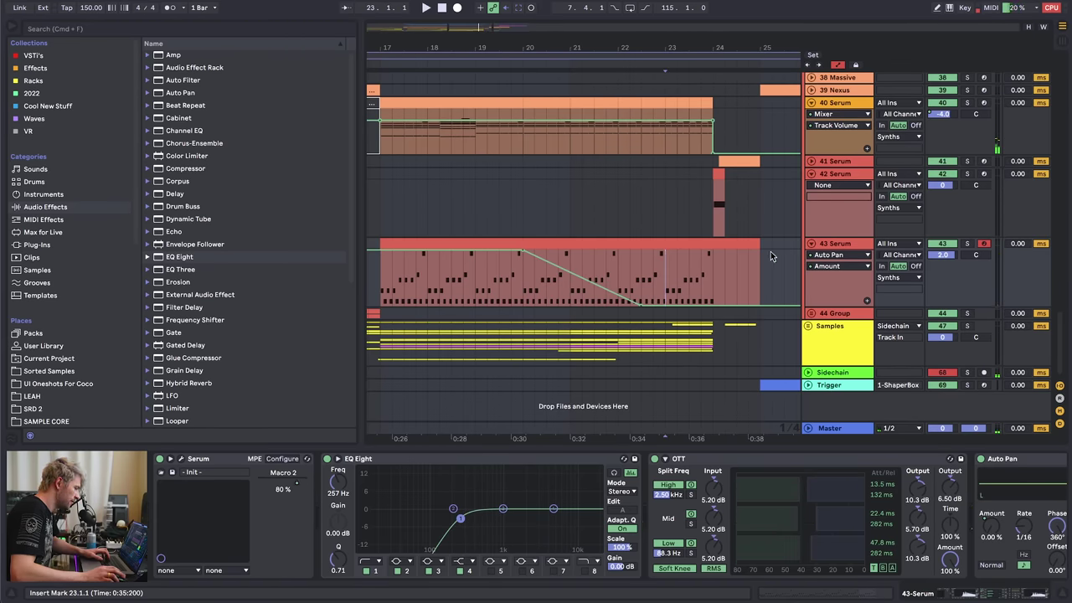
left_click(474, 295)
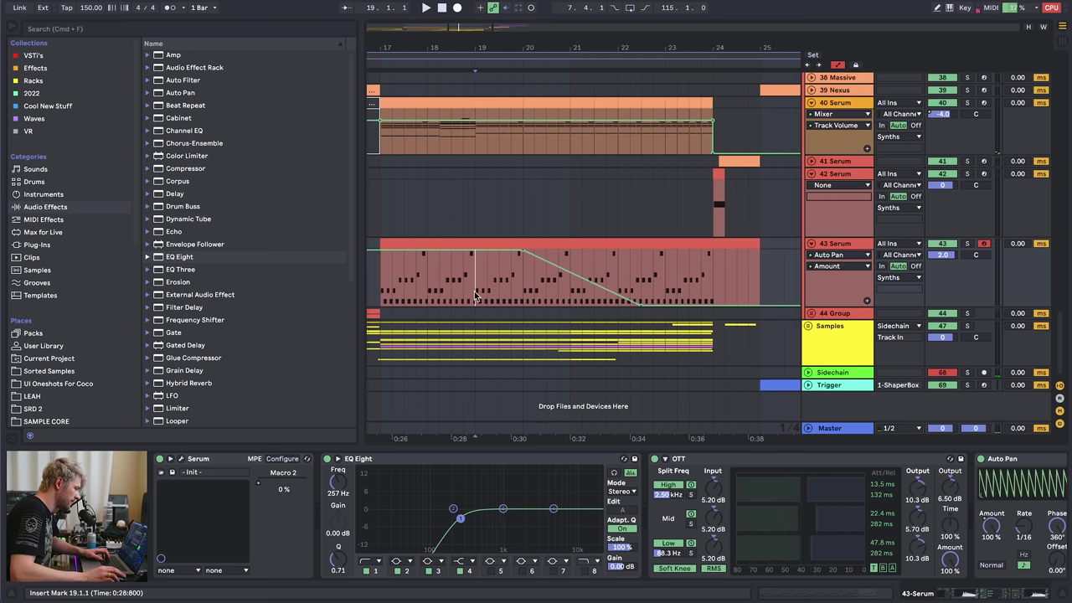
key("space")
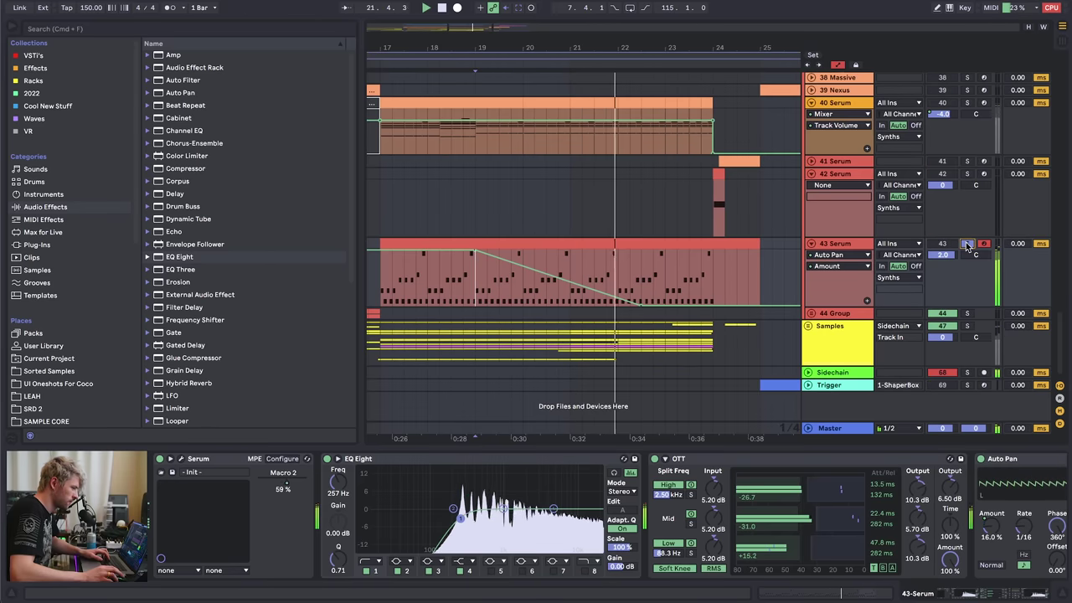
- Examine the build into bar 24, replaying it with track 43 soloed and within the full mix
left_click(854, 244)
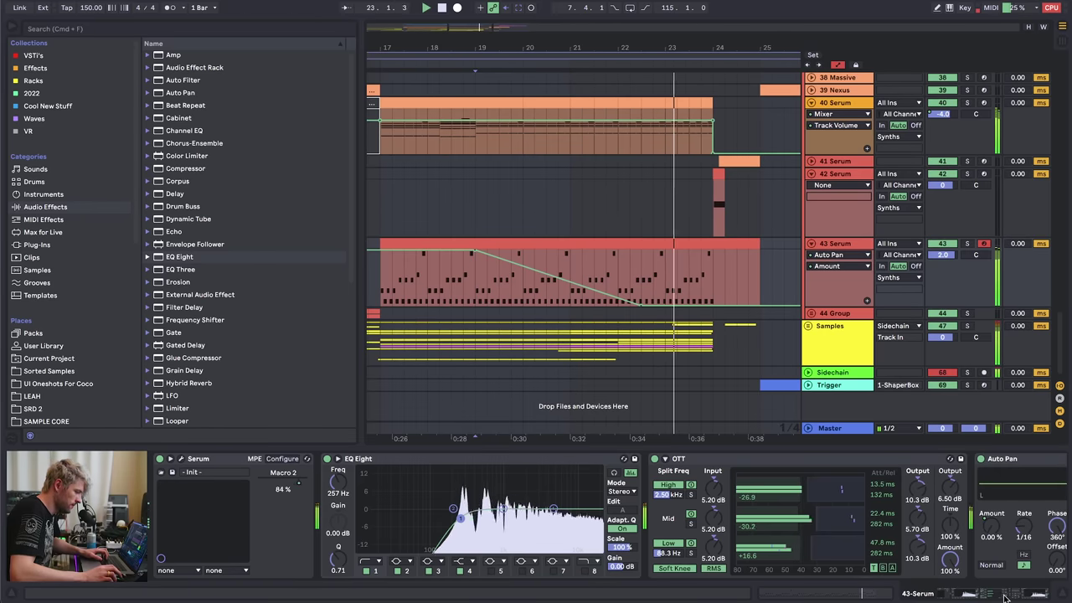
scroll(753, 519, "right", 10)
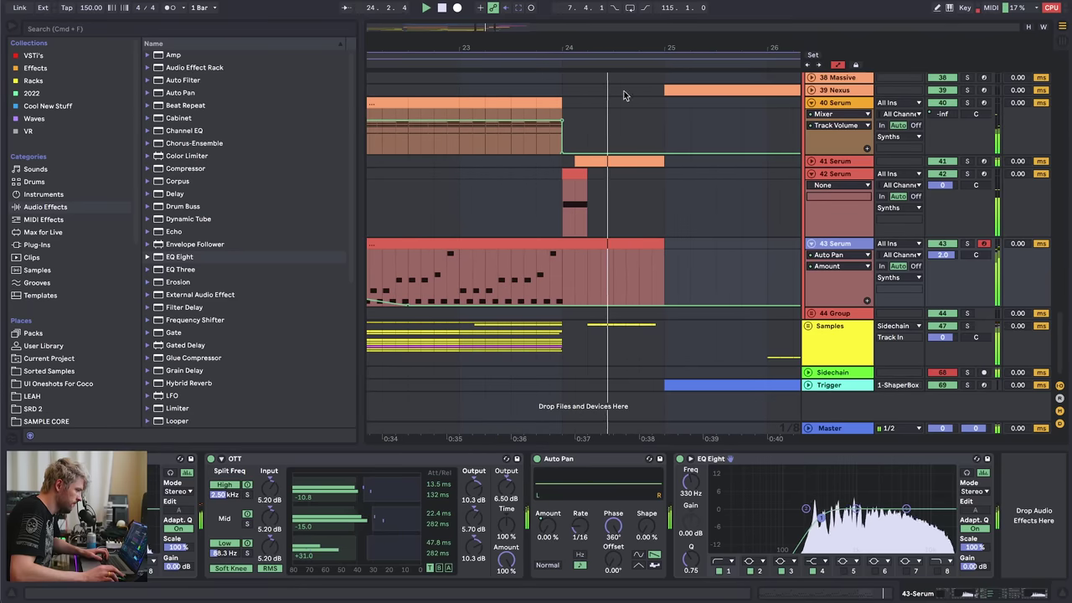
left_click(563, 274)
key("space")
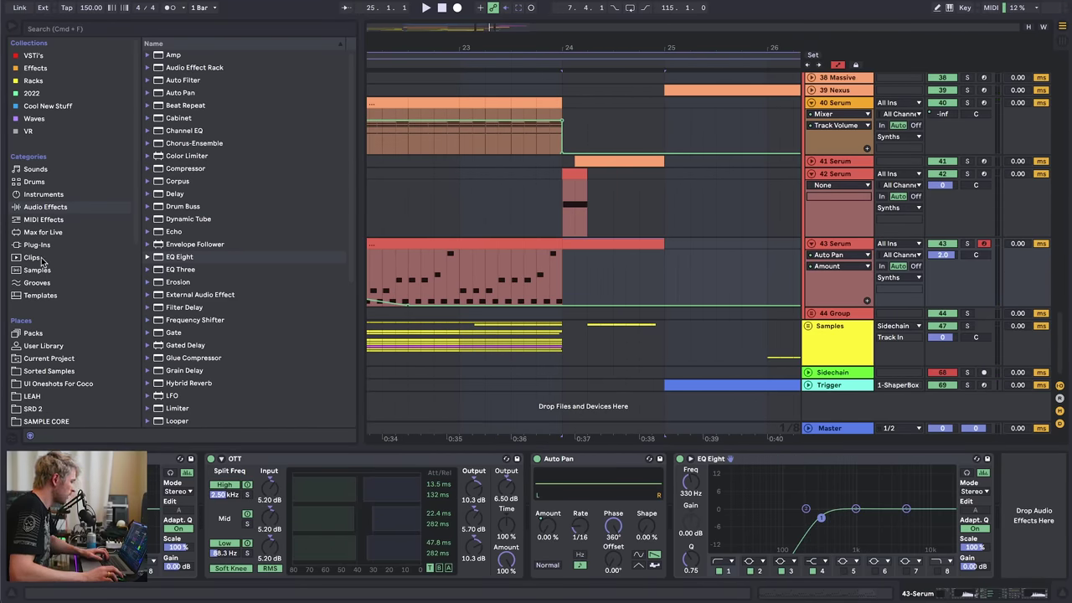
left_click_drag(534, 48, 563, 10)
left_click_drag(564, 52, 561, 81)
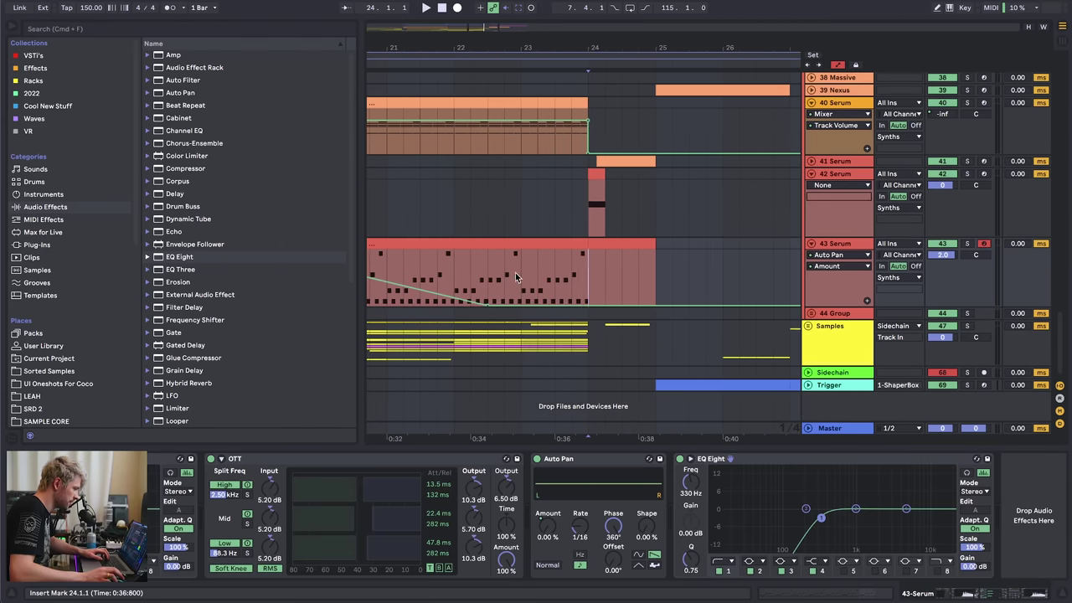
left_click(437, 272)
key("space")
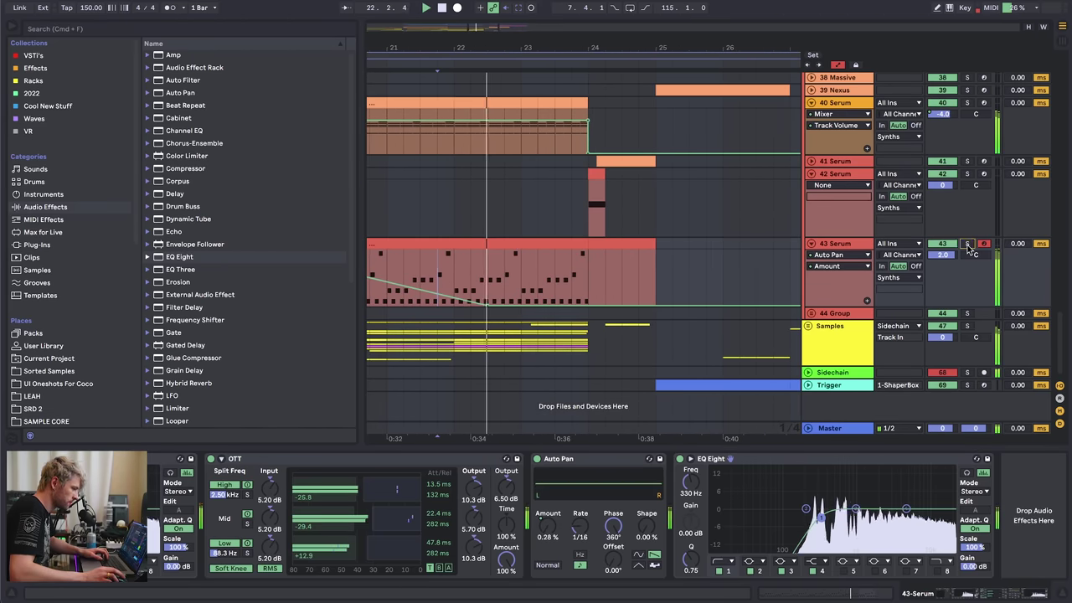
left_click(966, 244)
left_click(967, 245)
key("minus")
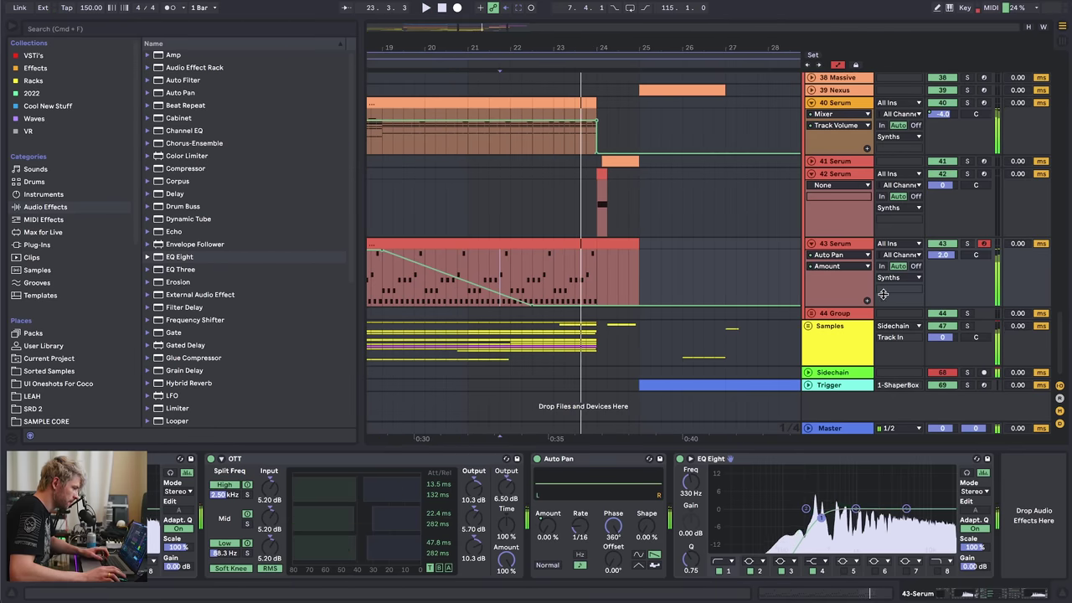
left_click(420, 293)
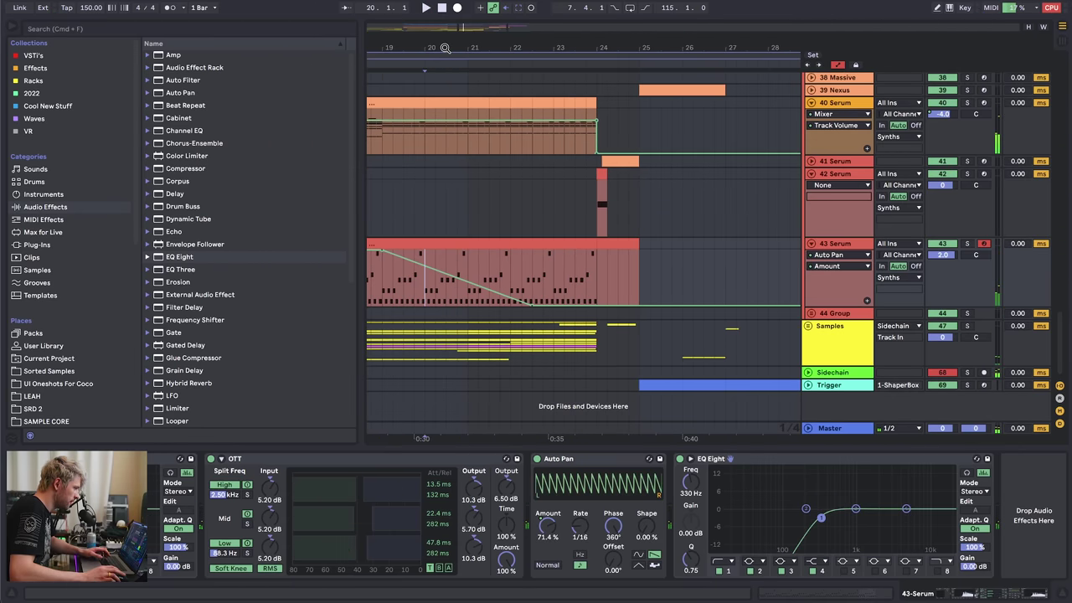
- Freeze track 43, move its bar 24 section onto a new audio track below, and solo that track
key("minus")
right_click(842, 248)
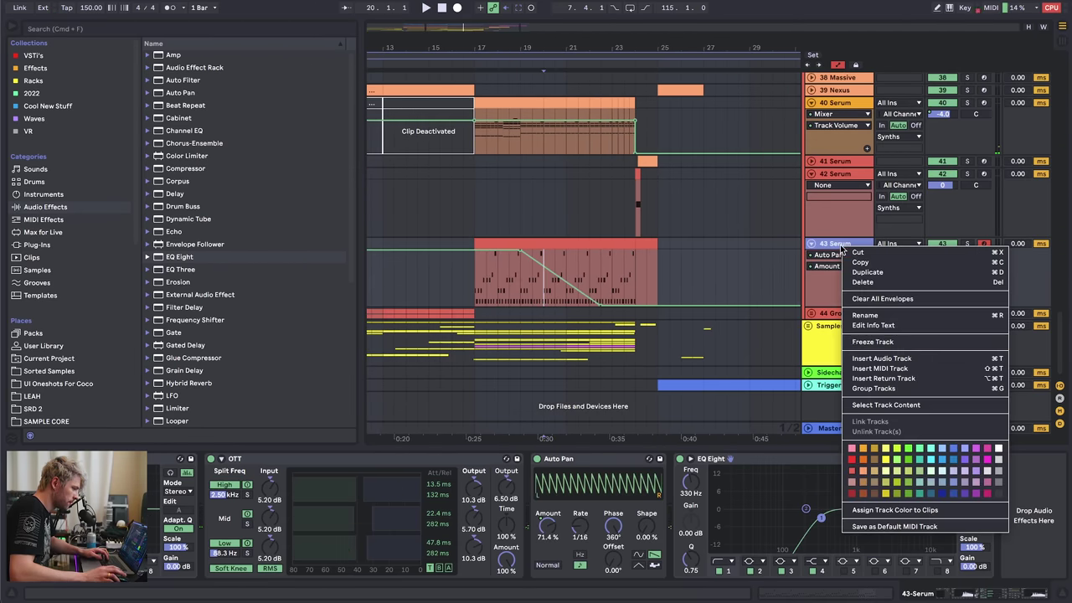
left_click(872, 342)
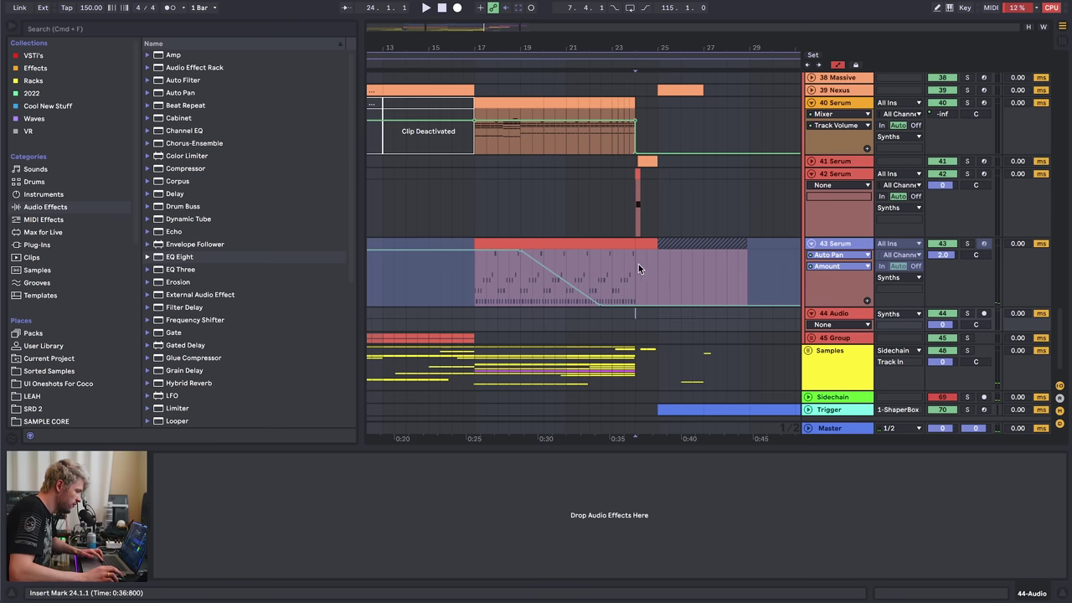
left_click_drag(638, 268, 647, 316)
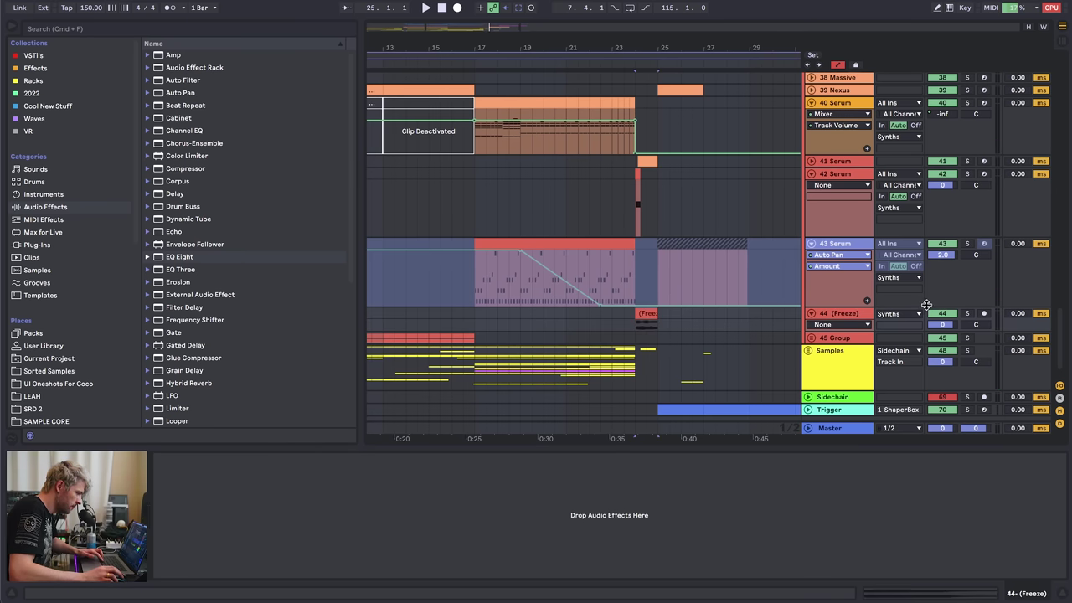
left_click(966, 313)
left_click_drag(684, 58, 705, 221)
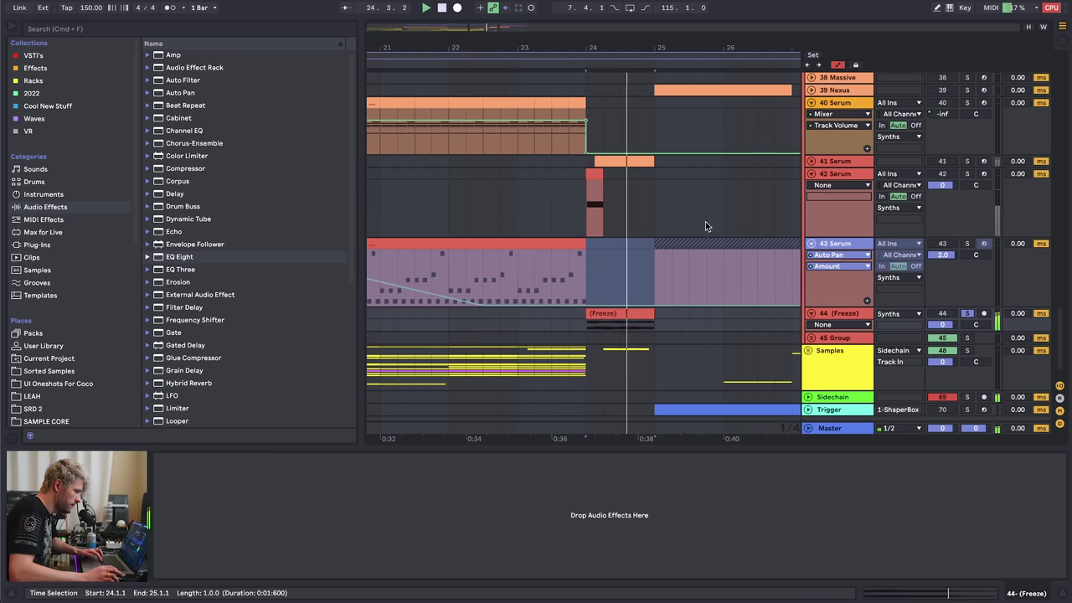
- Set the frozen bar 24 clip's warp mode to Pro, transpose it +12 semitones with Formants at 0, and play it
left_click(619, 326)
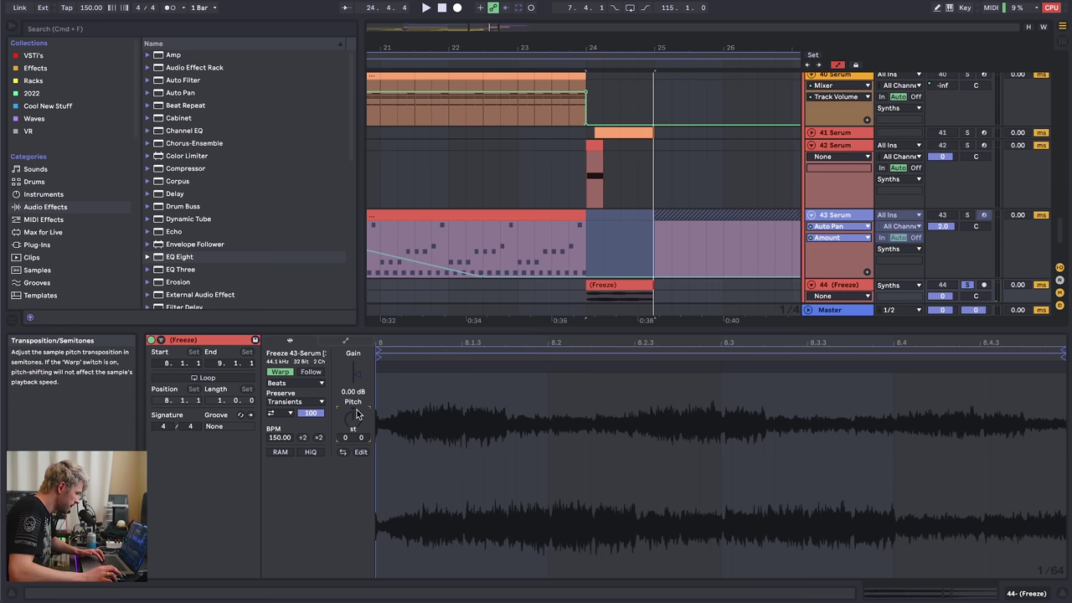
left_click(296, 383)
left_click(293, 446)
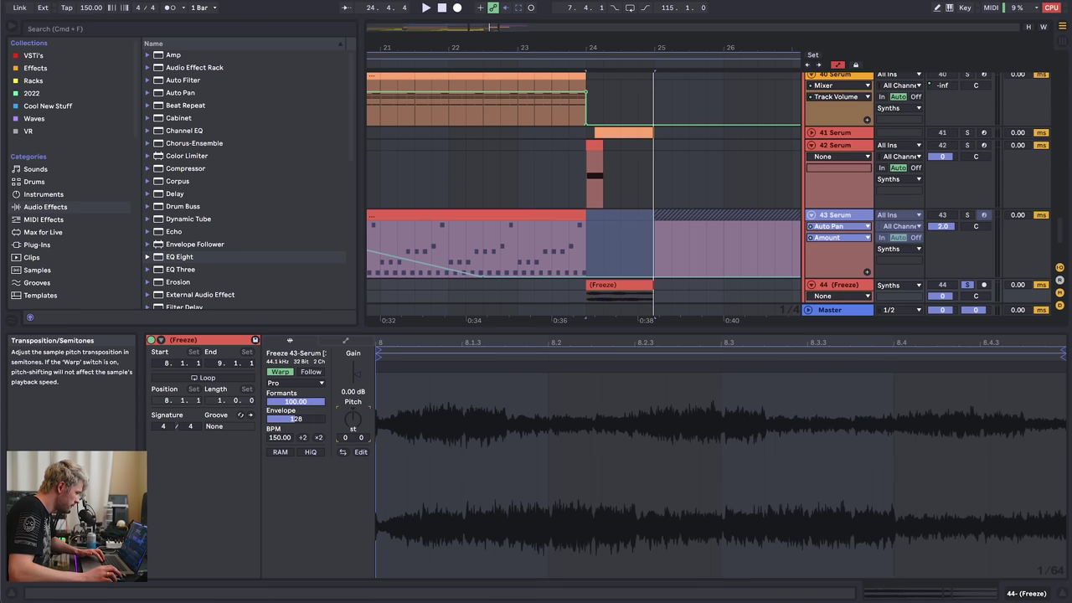
type("12")
key("Return")
key("space")
left_click_drag(296, 402, 297, 485)
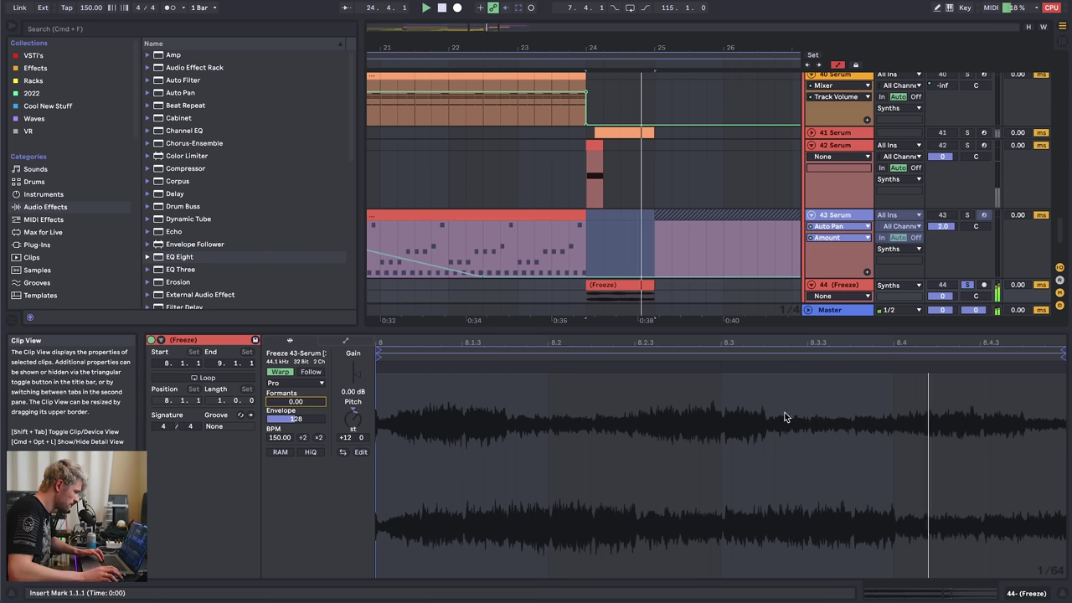
key("space")
left_click(1028, 596)
key("space")
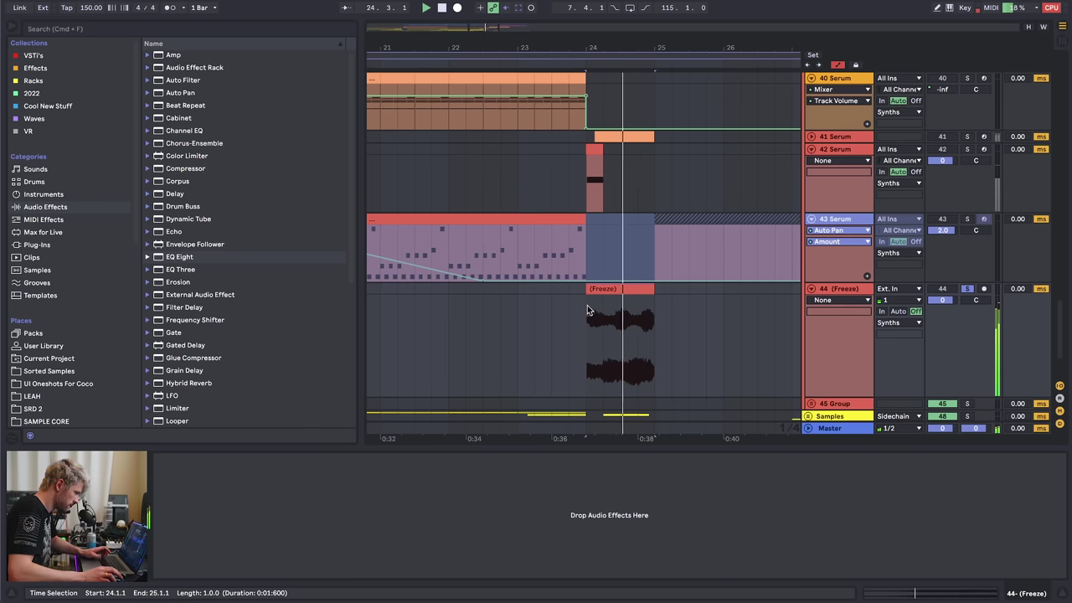
- Add a fade-in spanning the full length of the frozen clip at bar 24 on track 44
left_click(596, 302)
key("a")
key("space")
left_click_drag(588, 296, 690, 285)
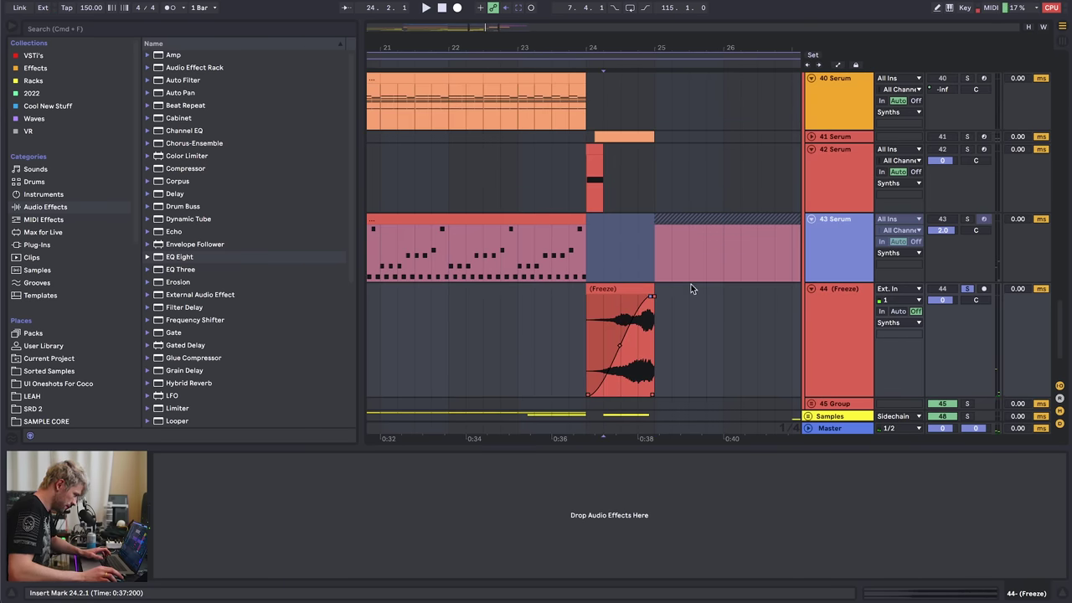
key("space")
- Play the build into bar 25 in the full mix and shorten the bar 24 clip's fade-in slightly
left_click(967, 219)
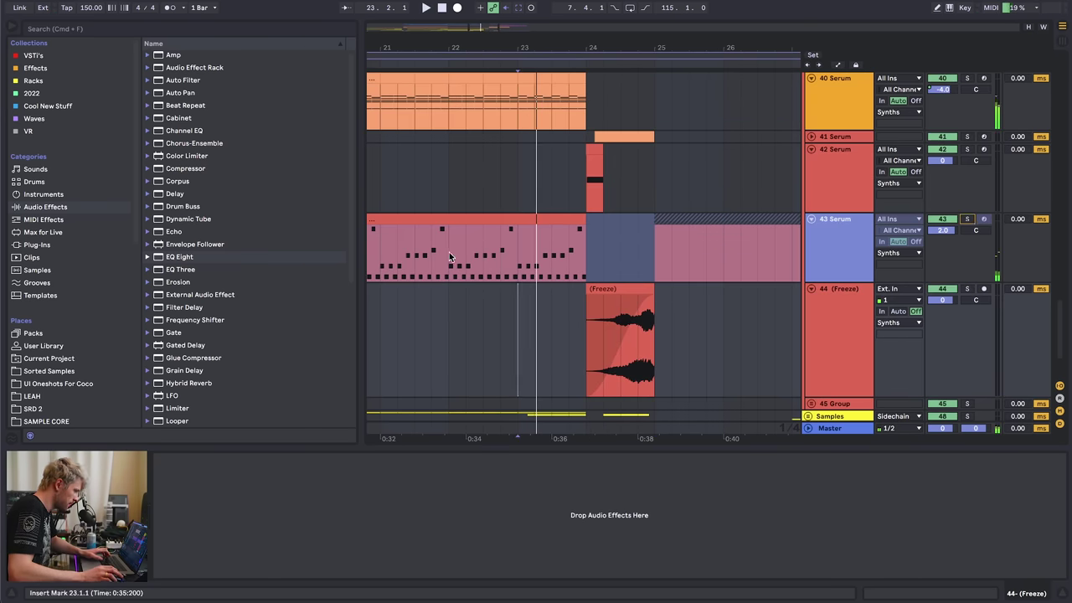
left_click(413, 255)
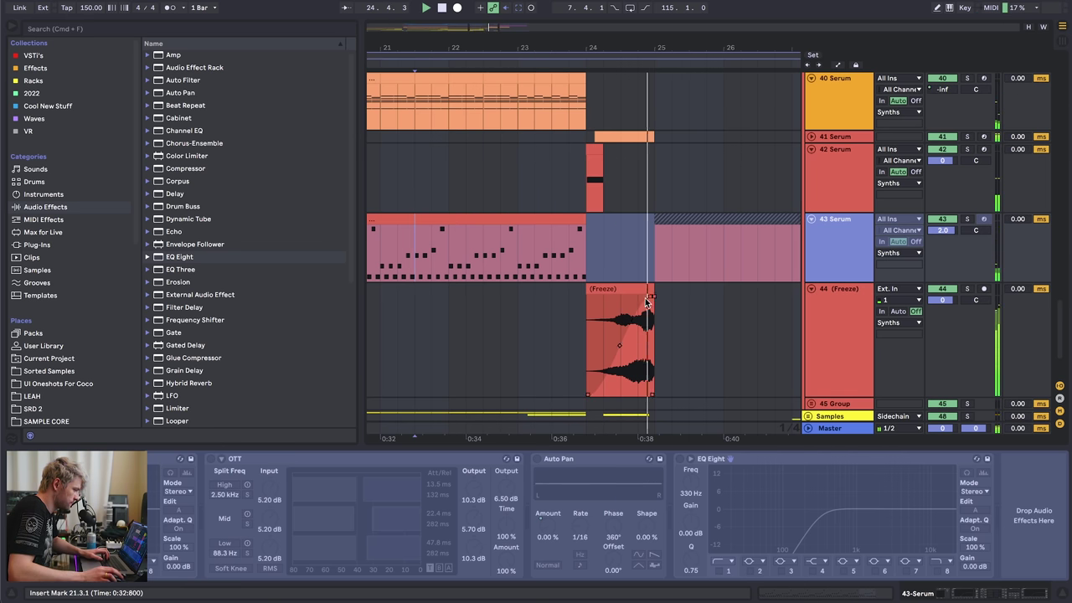
left_click_drag(647, 299, 632, 299)
key("space")
- Listen to the frozen tail of track 43 from bar 25
left_click(653, 248)
key("space")
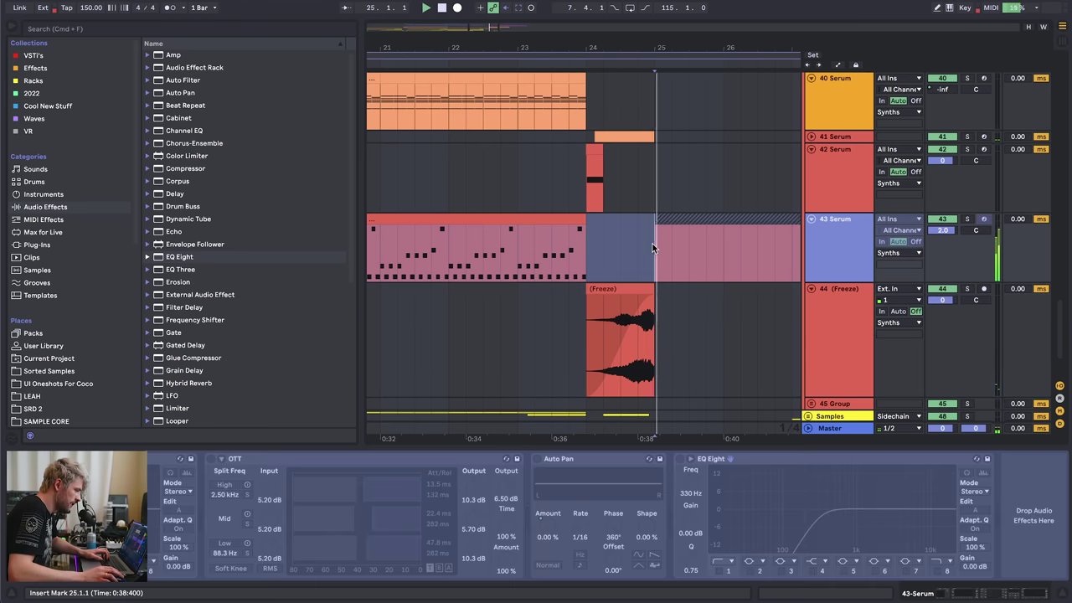
left_click_drag(651, 49, 544, 46)
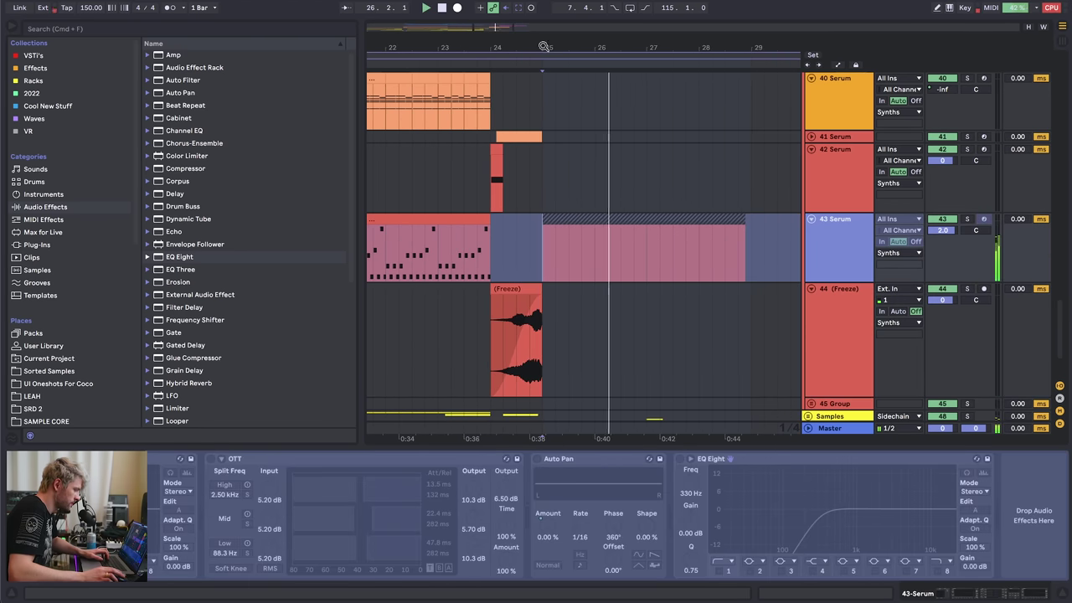
key("space")
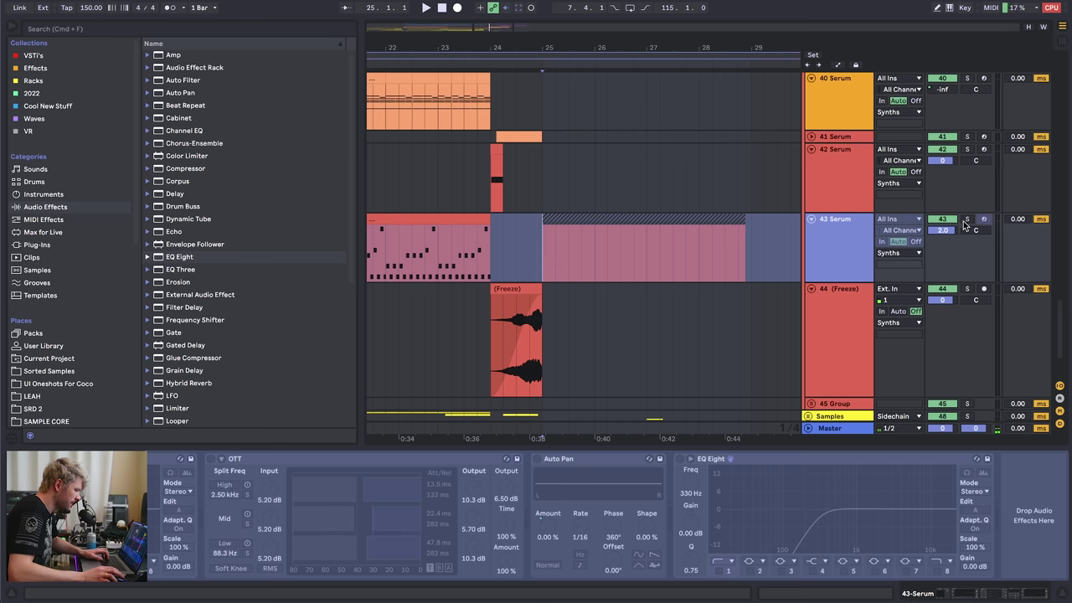
left_click_drag(558, 48, 556, 64)
key("space")
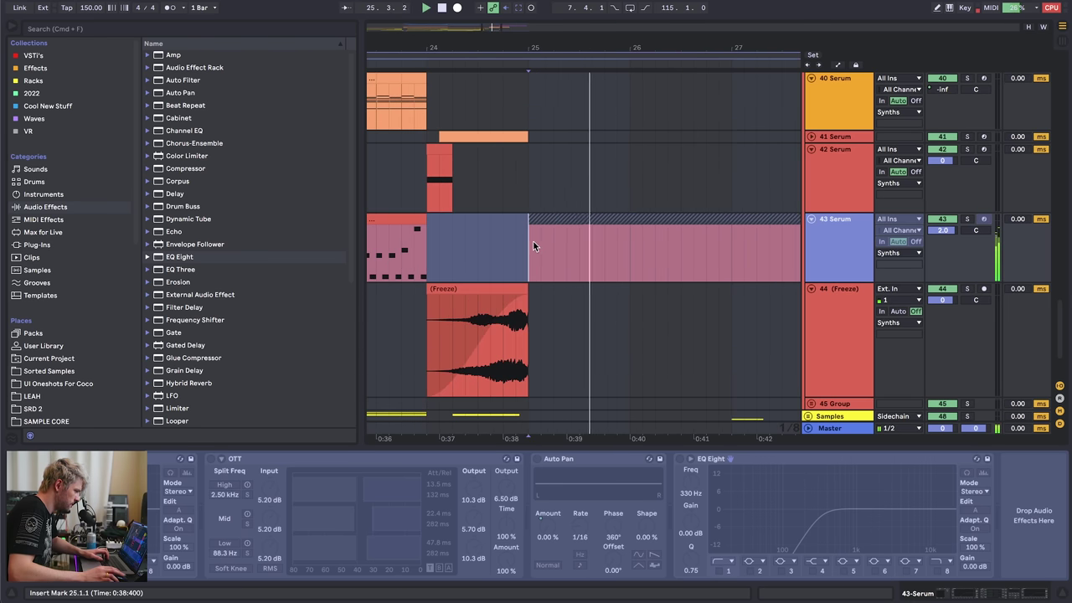
key("space")
- Cut a short piece of the frozen tail from 25.2.3 to 25.4.1 and move it onto track 44
mouse_move(530, 239)
left_mouse_down()
mouse_move(575, 237)
mouse_move(546, 226)
mouse_move(566, 234)
left_mouse_up()
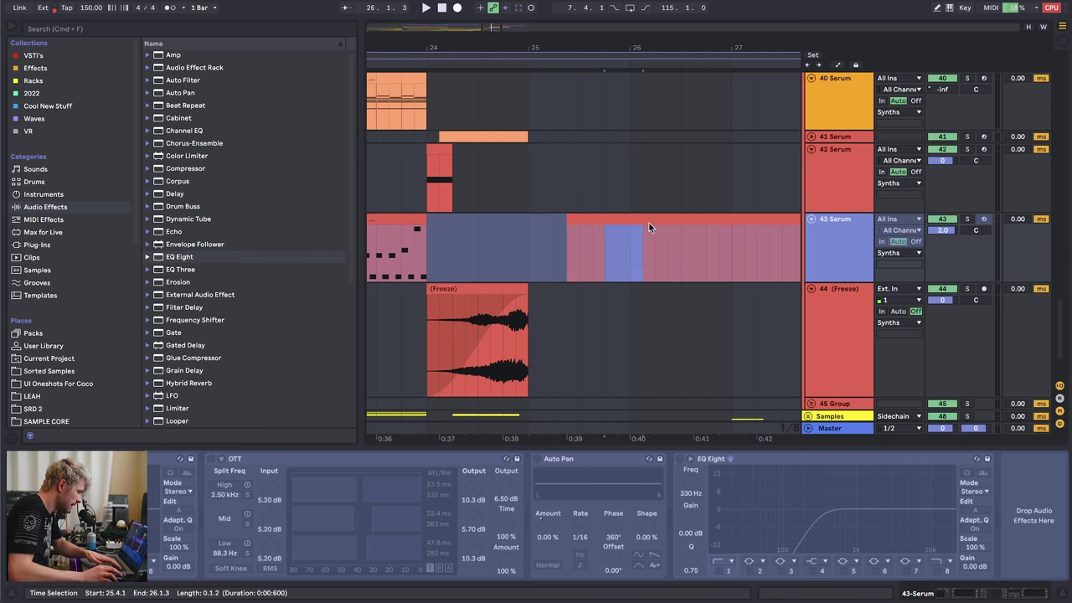
left_click(523, 233)
key("space")
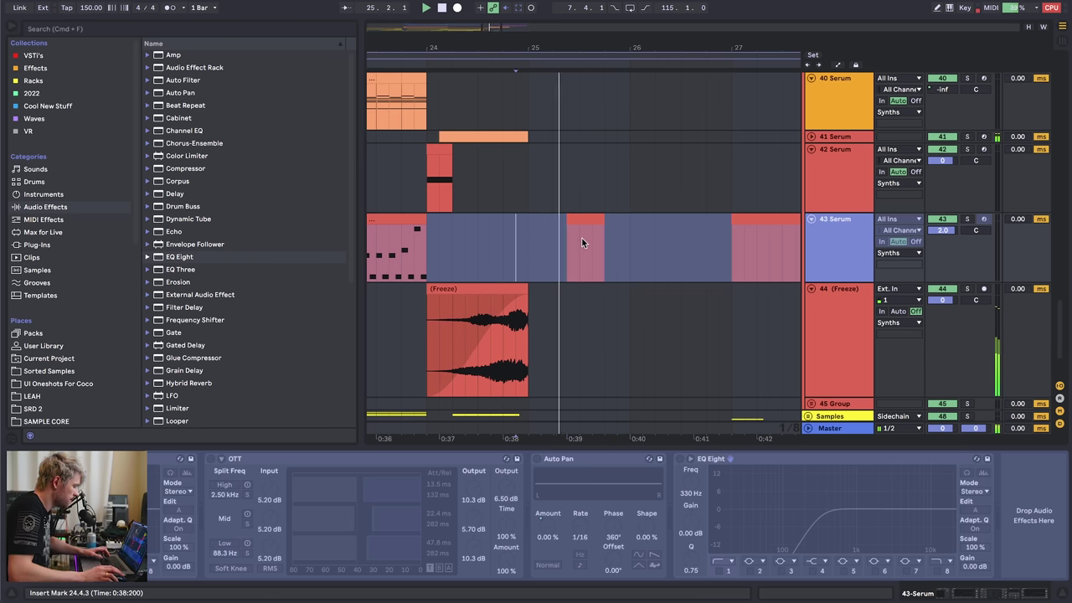
key("space")
left_click_drag(575, 214, 577, 308)
- Add Multiband Dynamics to track 44 with its master output at 0 dB and play from bar 24
left_click(858, 322)
scroll(198, 342, "down", 4)
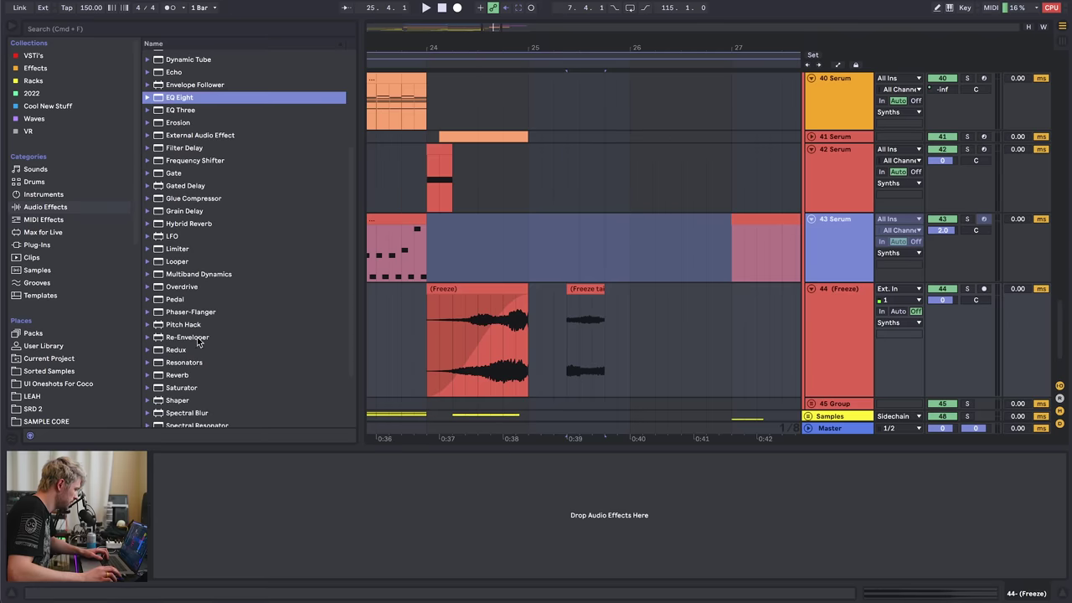
mouse_move(190, 269)
left_mouse_down()
mouse_move(526, 301)
mouse_move(467, 343)
left_mouse_up()
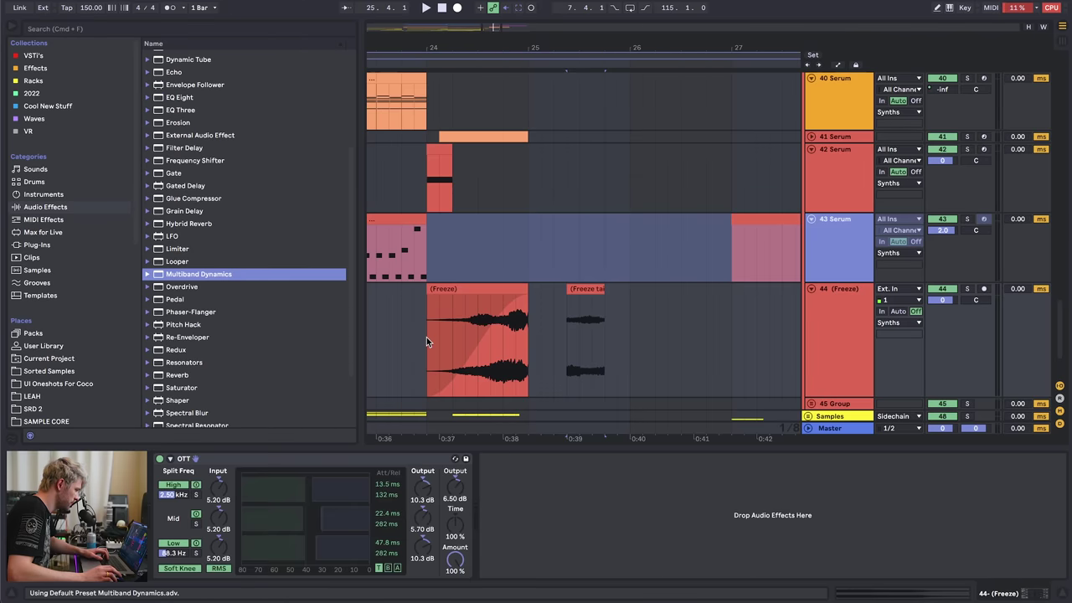
left_click(429, 342)
key("space")
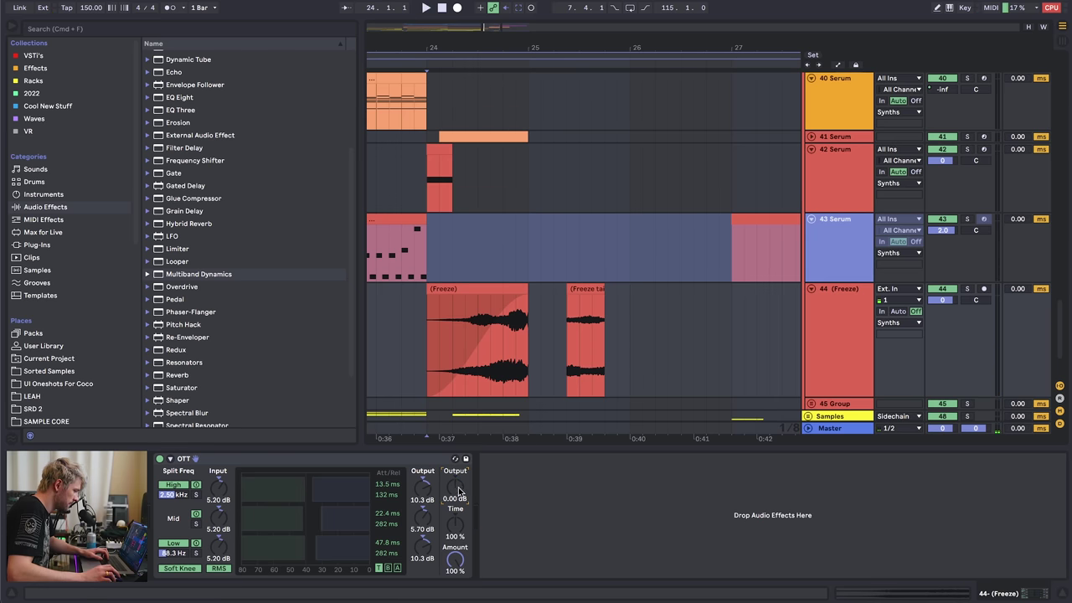
- Automate the OTT master output on track 44 from -8.53 dB at bar 24 to 12 dB at bar 25, dropping to 8.21 dB at 25.2.3
key("a")
left_click(428, 345)
key("space")
left_click_drag(531, 345, 528, 321)
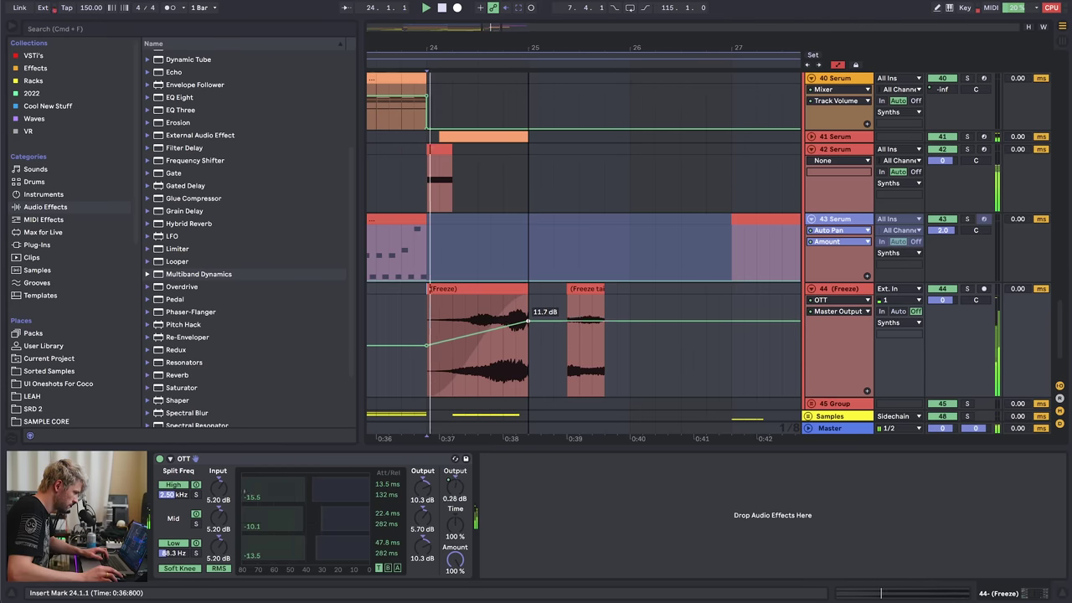
left_click_drag(426, 344, 427, 362)
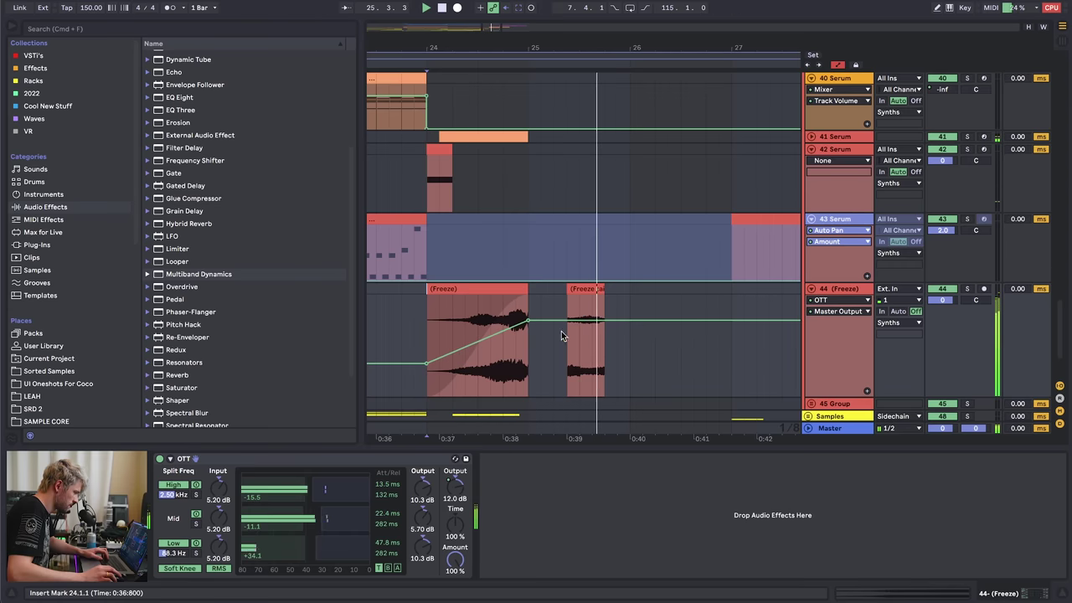
left_click_drag(586, 325, 586, 331)
- Add EQ Eight after OTT on track 44 and cut band 3 by 7.07 dB at 2.35 kHz
left_click(176, 98)
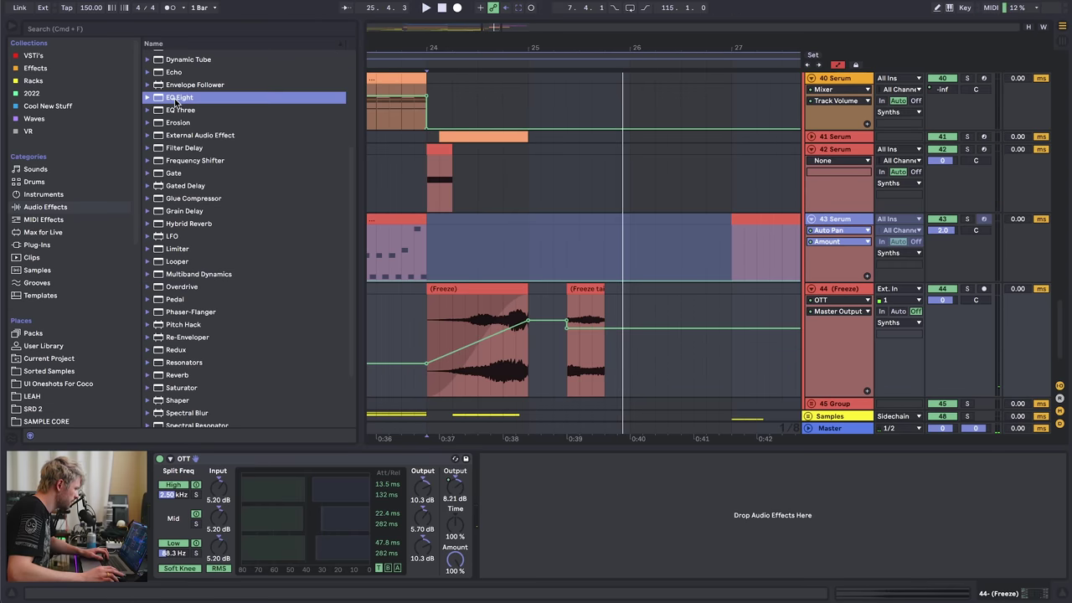
key("Return")
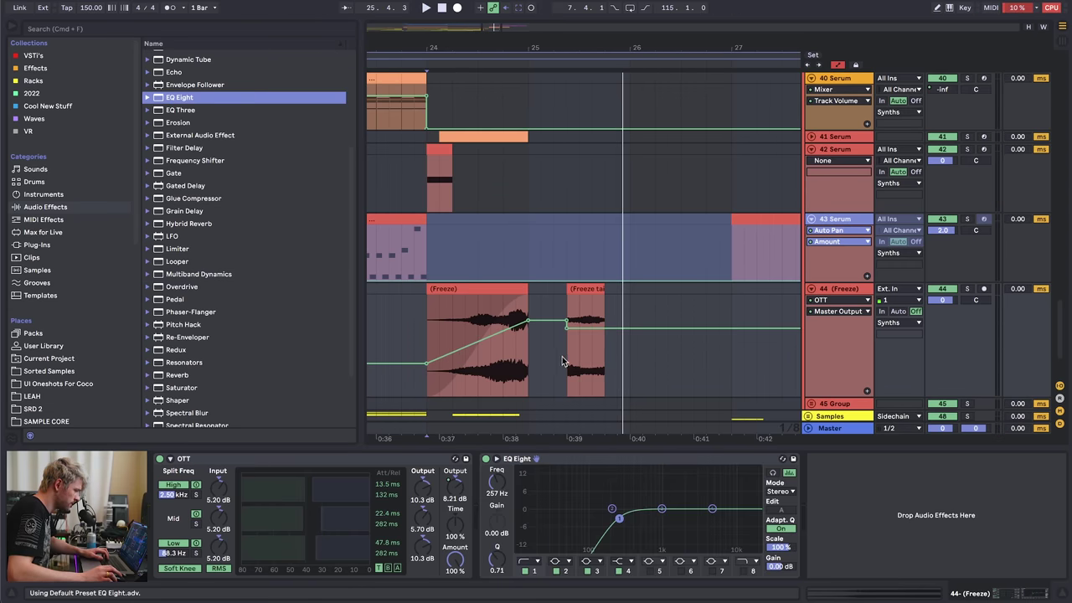
left_click(563, 358)
key("space")
key("space")
mouse_move(662, 509)
left_mouse_down()
mouse_move(682, 499)
mouse_move(692, 472)
mouse_move(687, 527)
left_mouse_up()
key("space")
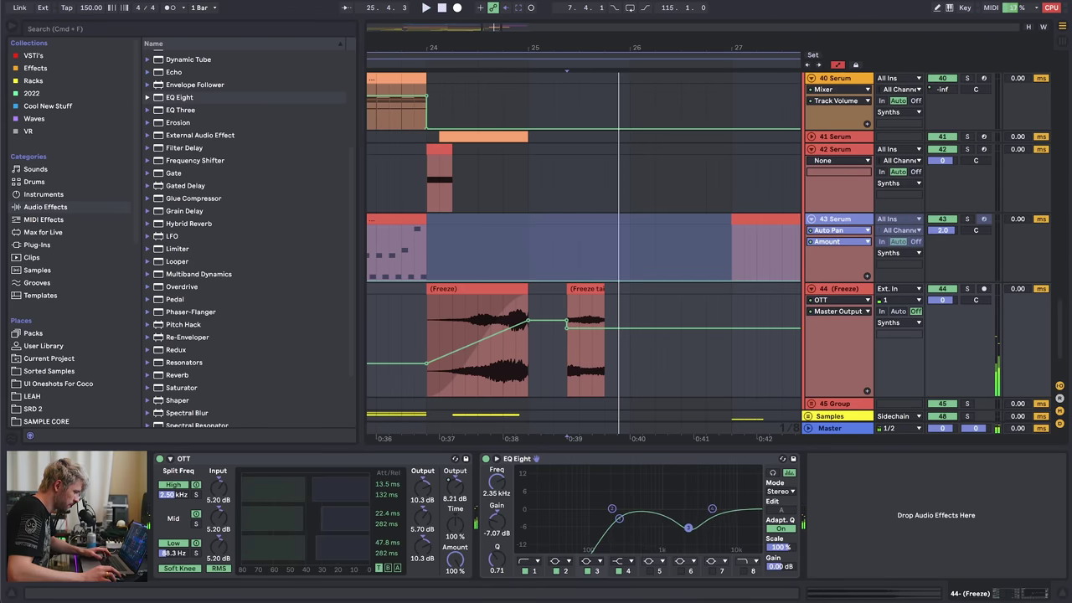
- Refine EQ Eight band 3 to 3.37 kHz, -6.57 dB and Q 1.34, and boost the high shelf on band 4
left_click_drag(501, 559, 500, 546)
key("space")
mouse_move(713, 509)
left_mouse_down()
mouse_move(716, 481)
mouse_move(737, 483)
mouse_move(728, 486)
left_mouse_up()
key("space")
left_click_drag(688, 527, 700, 527)
key("space")
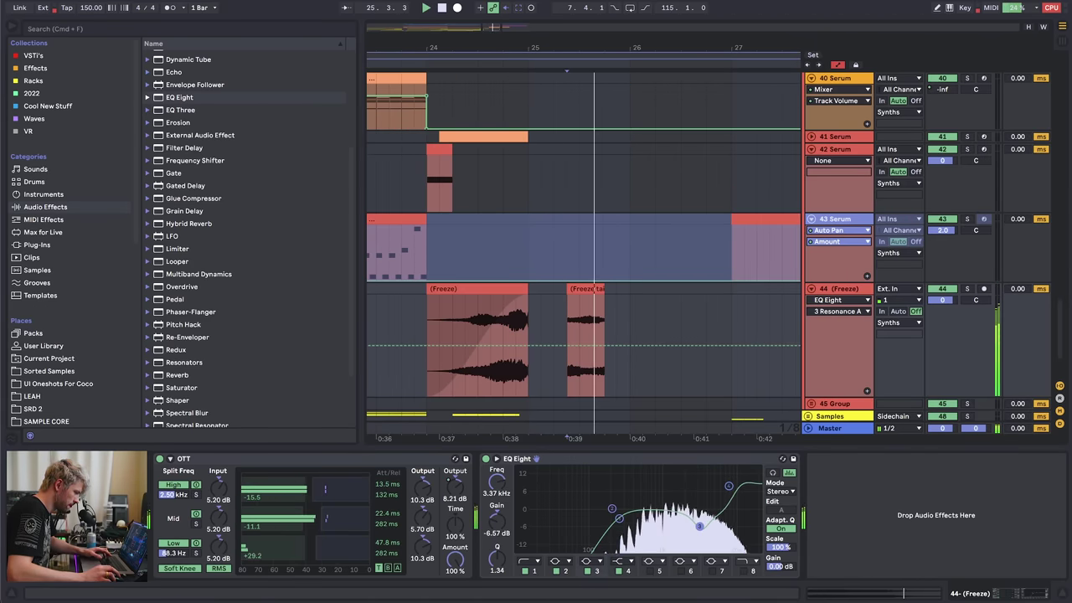
key("space")
key("space")
- Set the short frozen tail clip's warp mode to Pro with +12 semitones pitch and Formants at 0
left_click(572, 290)
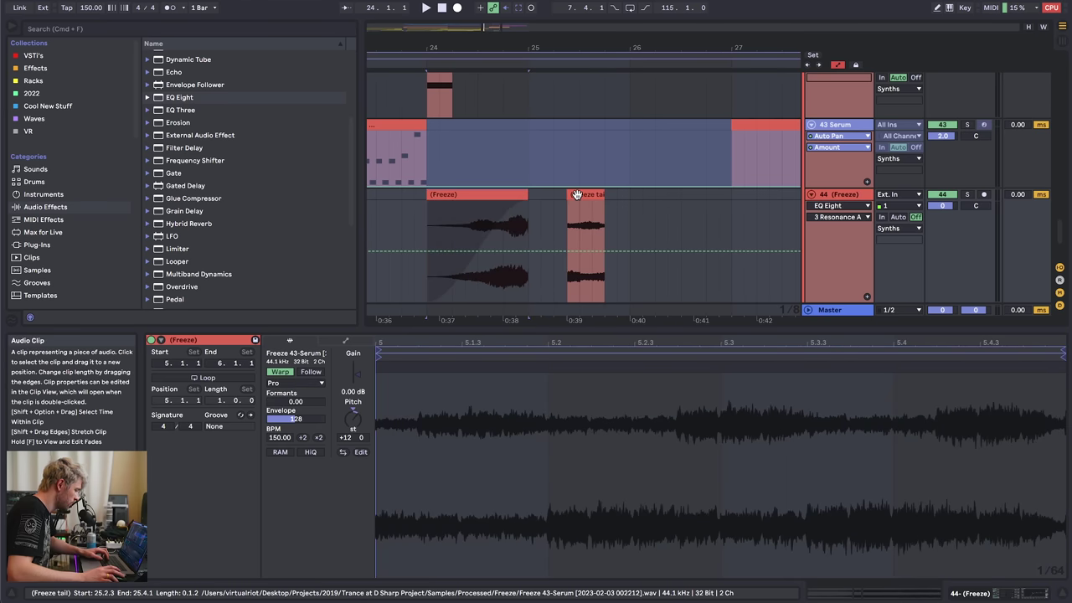
left_click(296, 383)
left_click(296, 428)
left_click_drag(297, 402, 335, 423)
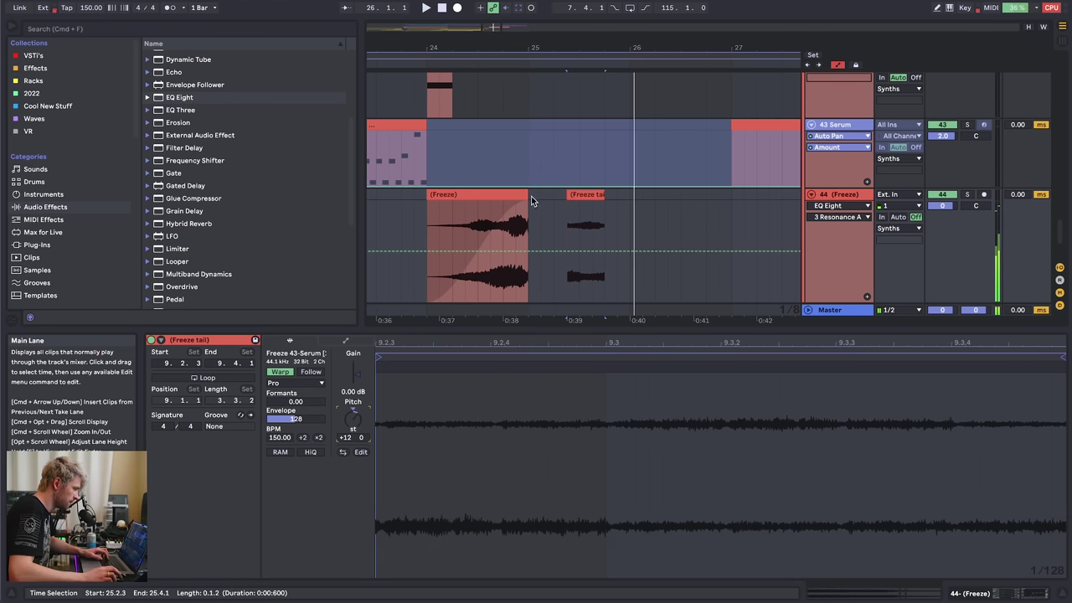
- Play the processed frozen clips on track 44 through the transition from bar 24
left_click(466, 225)
left_click(477, 224)
key("space")
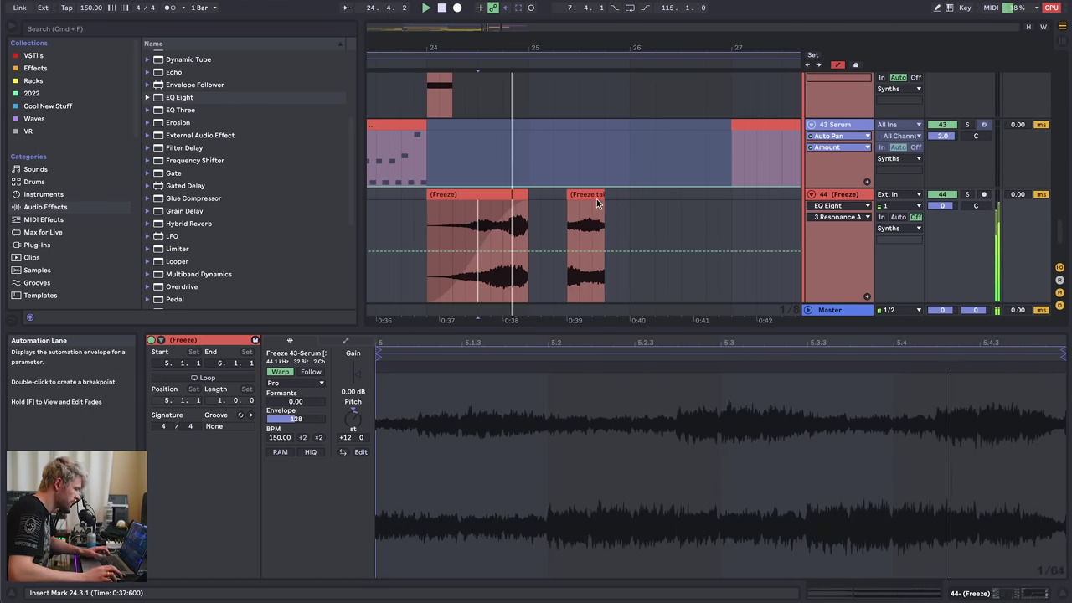
left_click(430, 219)
left_click_drag(503, 42, 586, 42)
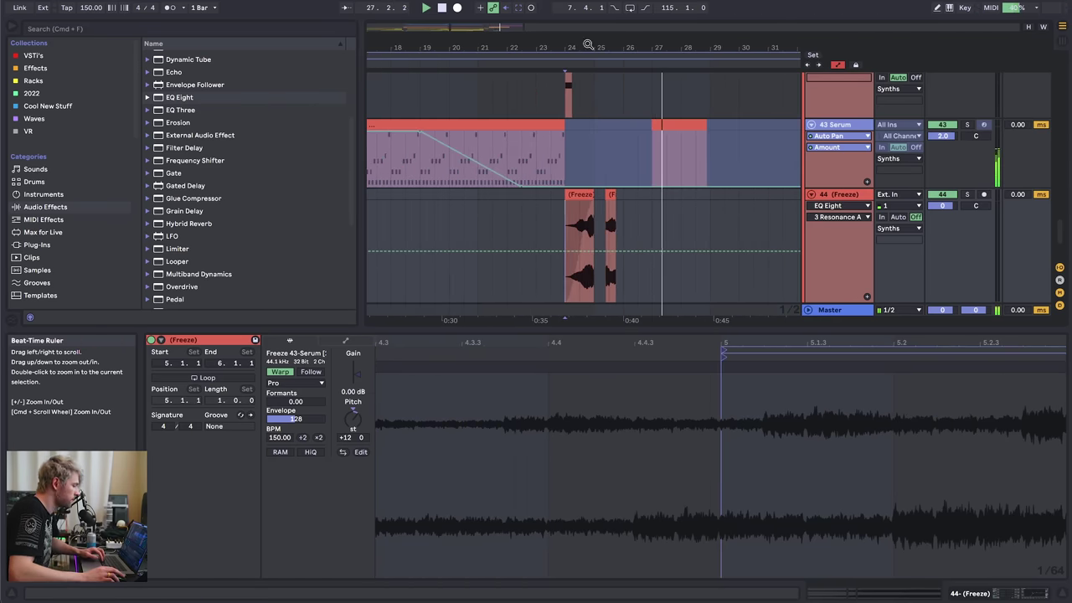
key("space")
- Delete the leftover frozen tail of track 43 at bar 27
left_click(675, 125)
key("Delete")
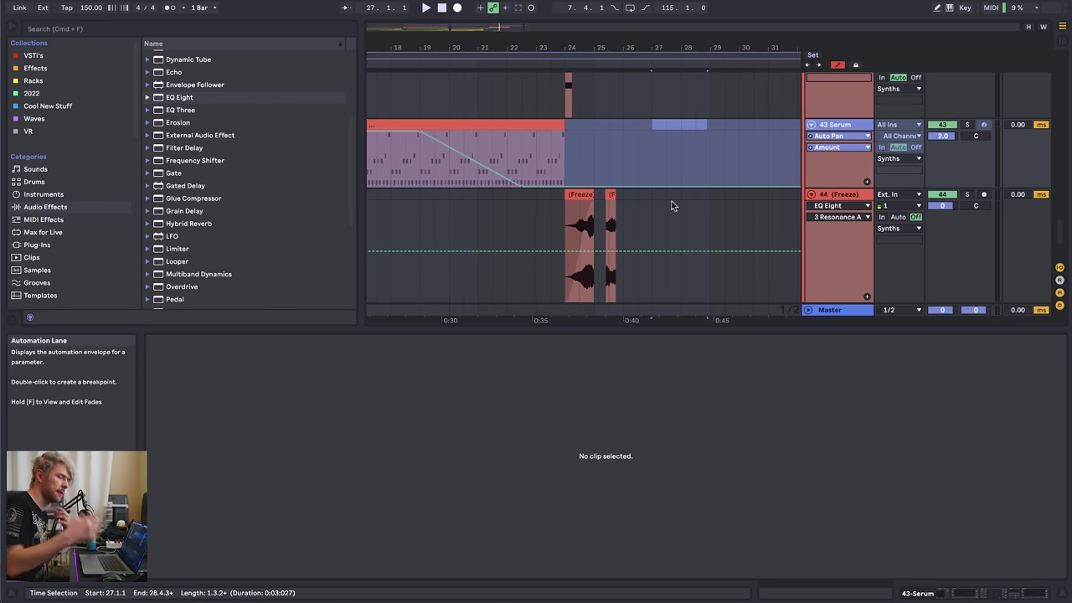
left_click(1014, 593)
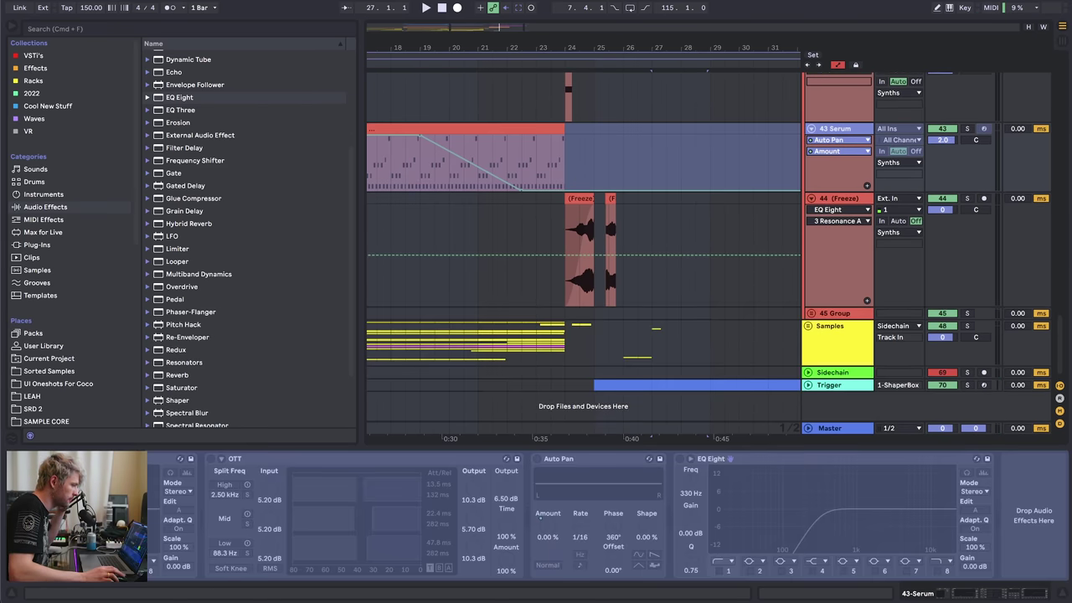
- Play the arrangement from bar 17 to check the build and the new frozen clips
mouse_move(568, 42)
left_mouse_down()
mouse_move(567, 31)
mouse_move(568, 52)
left_mouse_up()
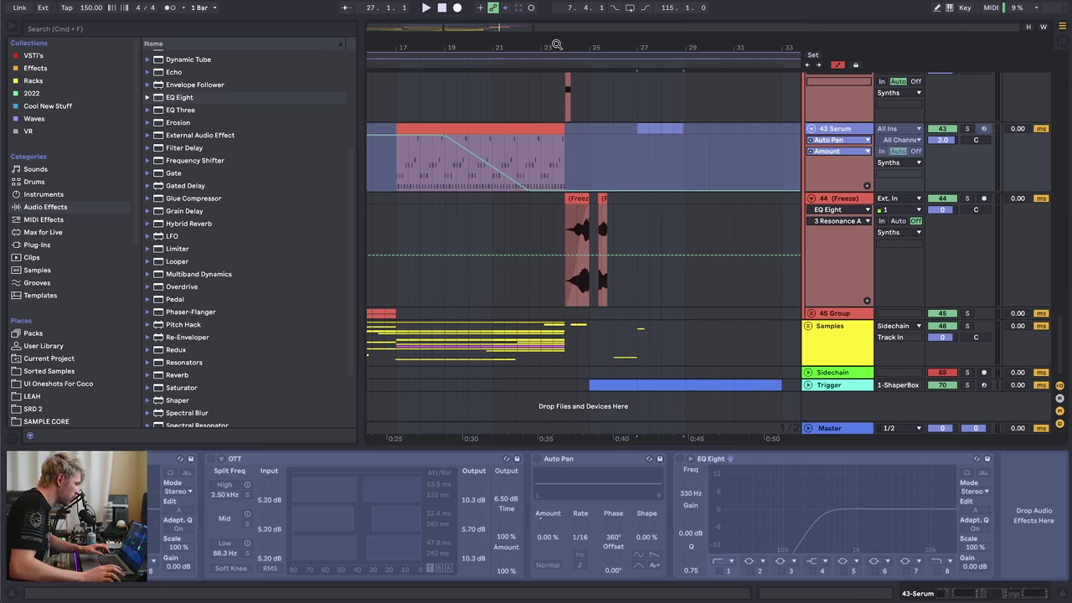
left_click(393, 201)
left_click_drag(406, 42, 480, 42)
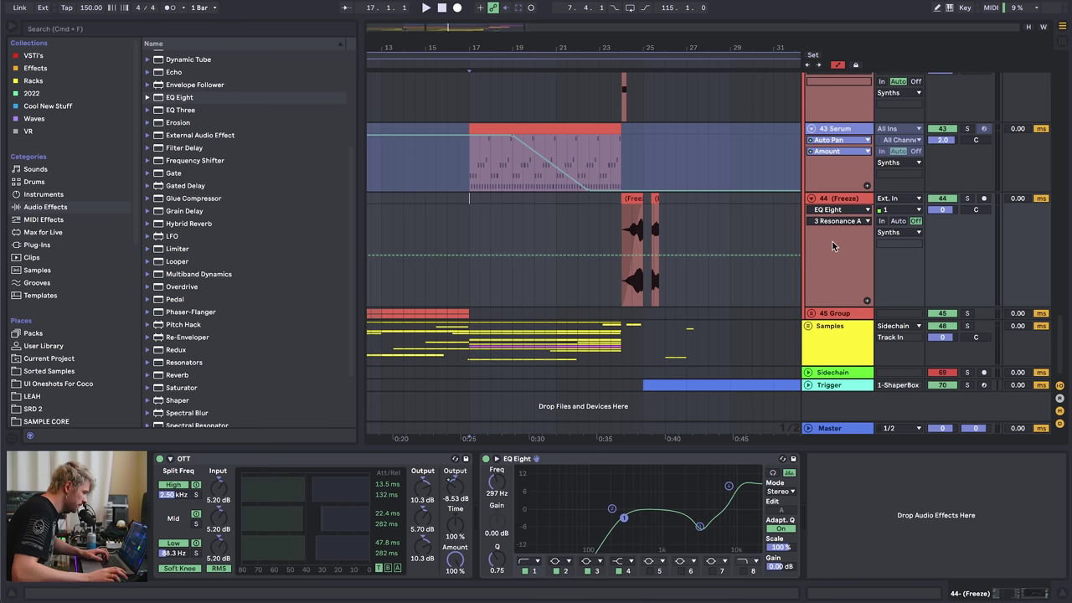
key("space")
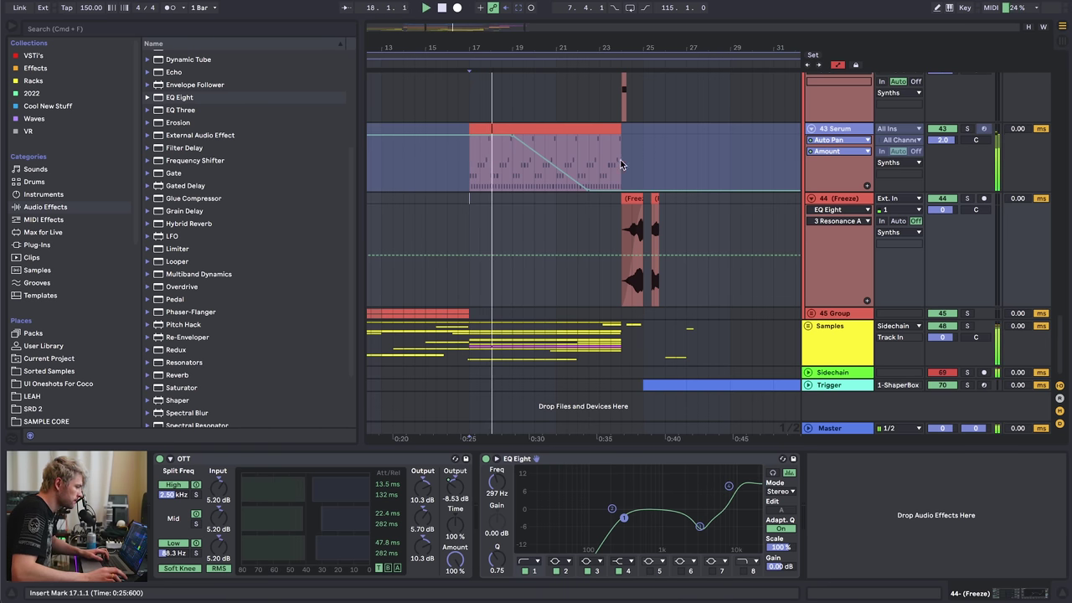
- Unfreeze track 43 Serum and play it from bar 19
left_click(856, 130)
right_click(855, 130)
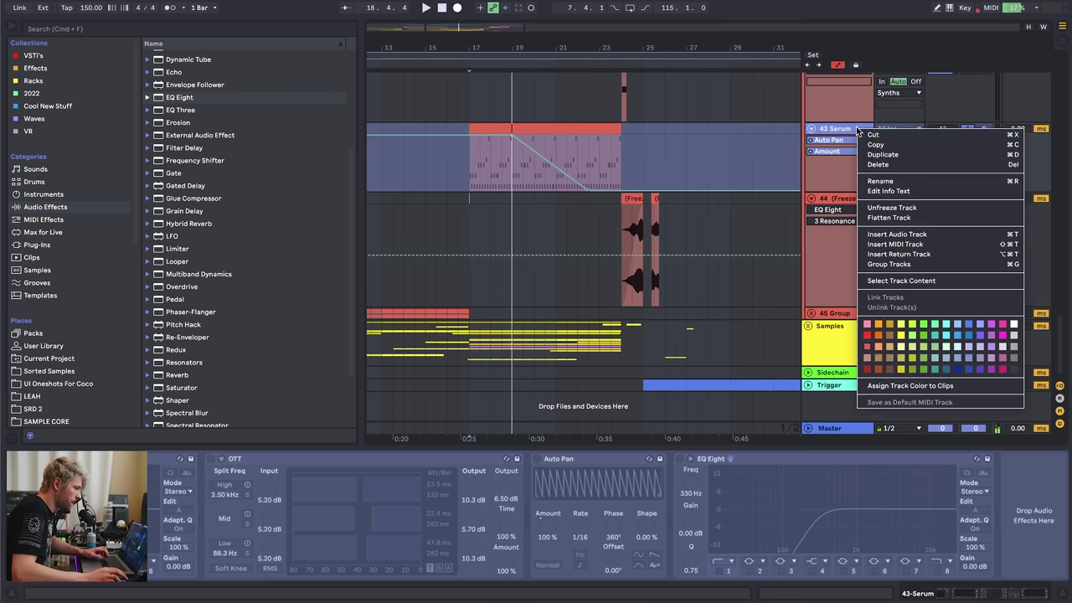
left_click(891, 208)
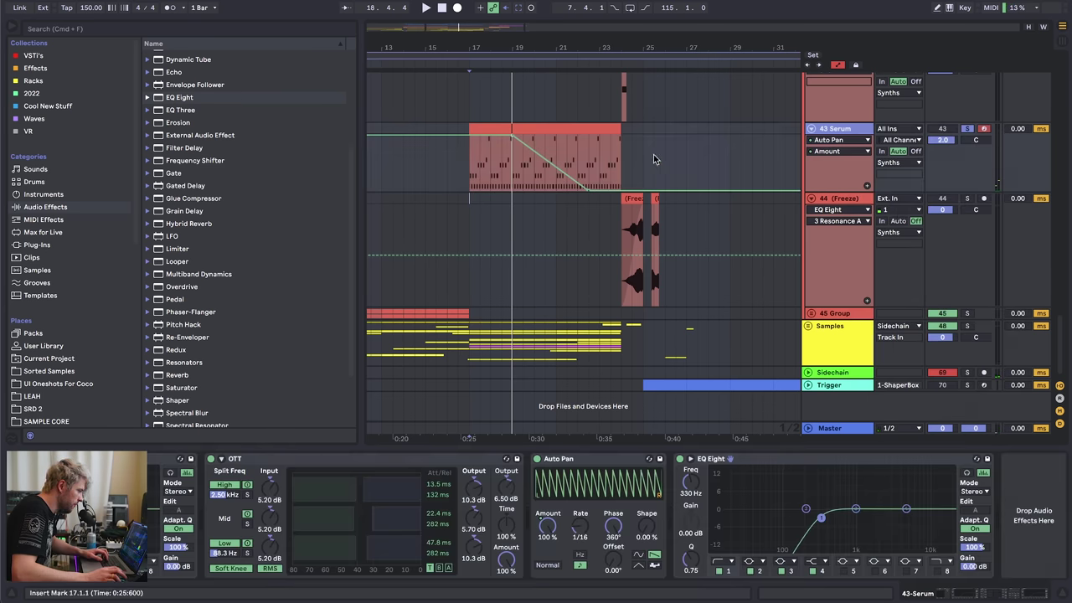
left_click(511, 182)
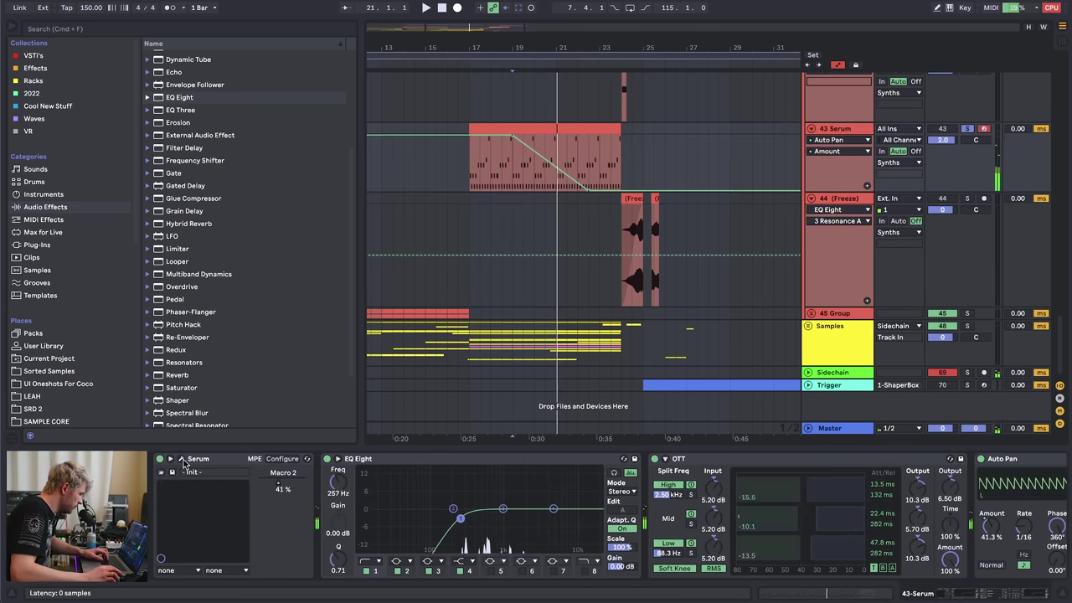
- Automate Serum's A Octave on track 43 to step from 0 to +1 at bar 21, with a 0.59 point at bar 23
left_click(183, 459)
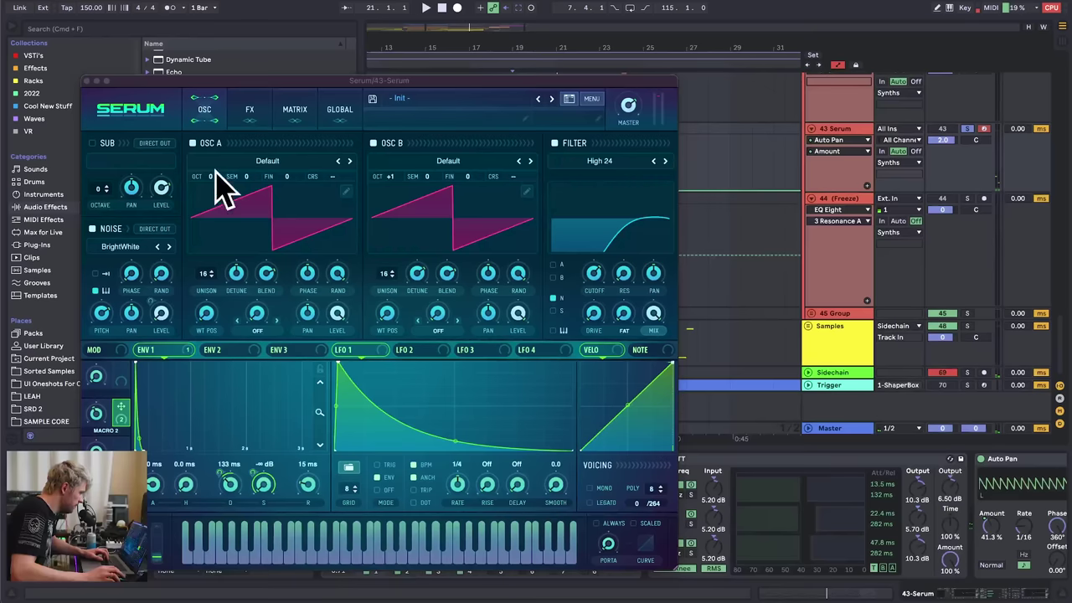
left_click_drag(256, 81, 424, 296)
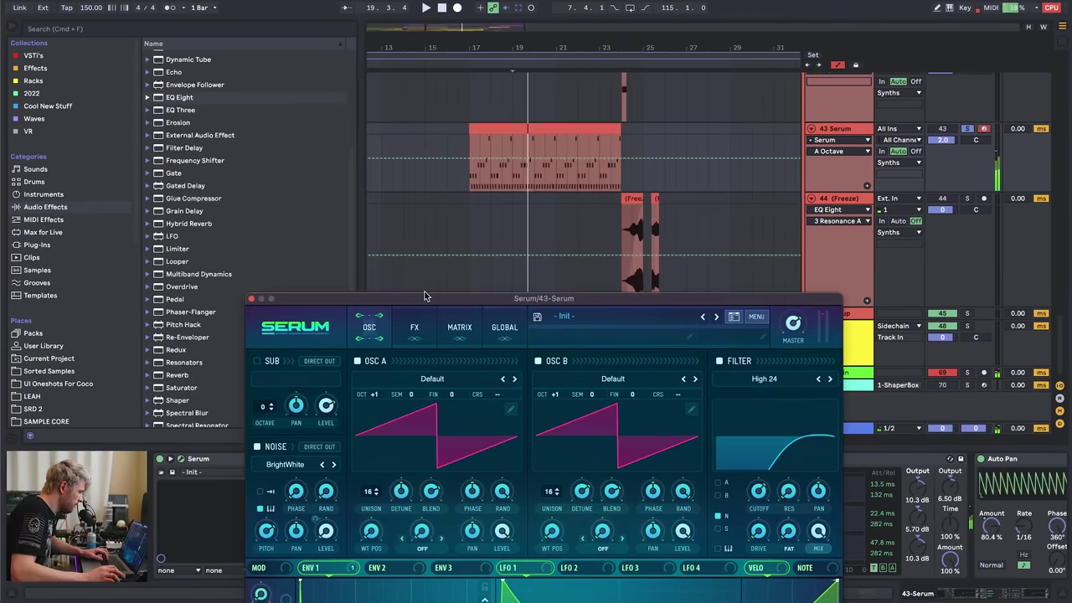
left_click(555, 158)
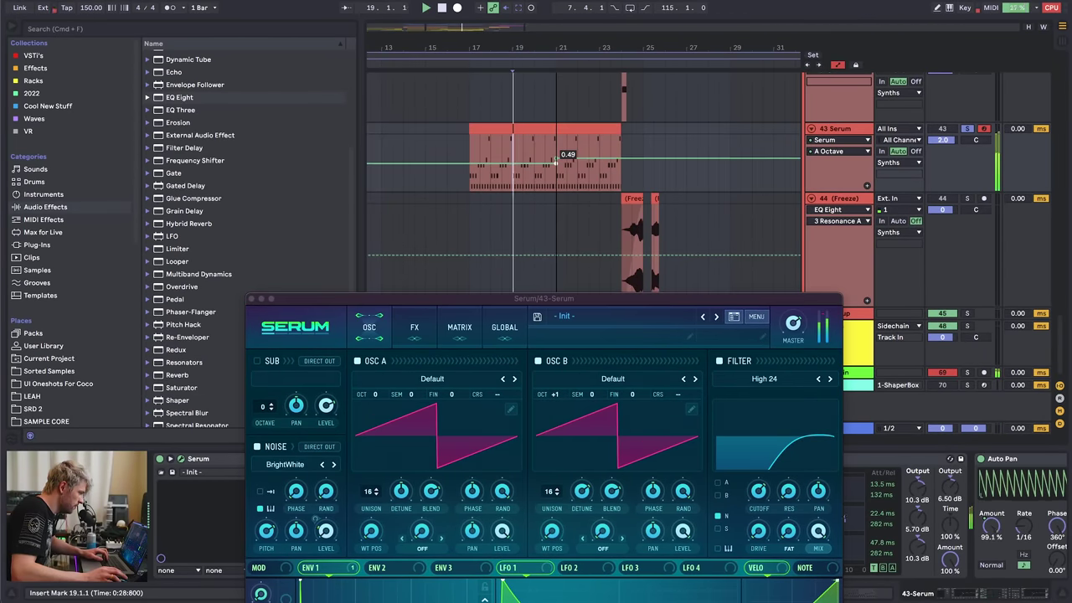
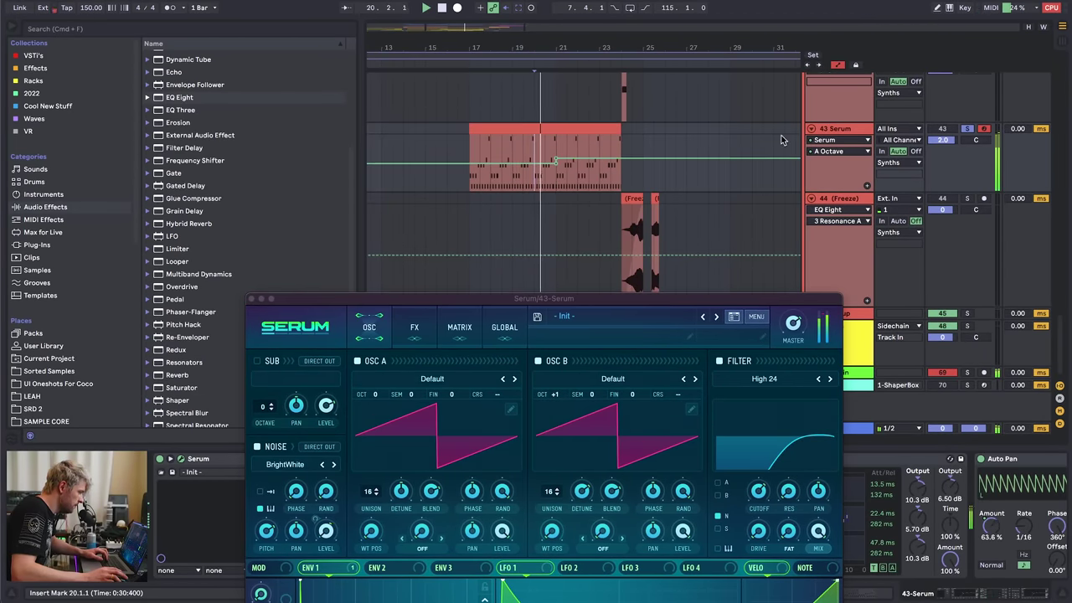
left_click(968, 129)
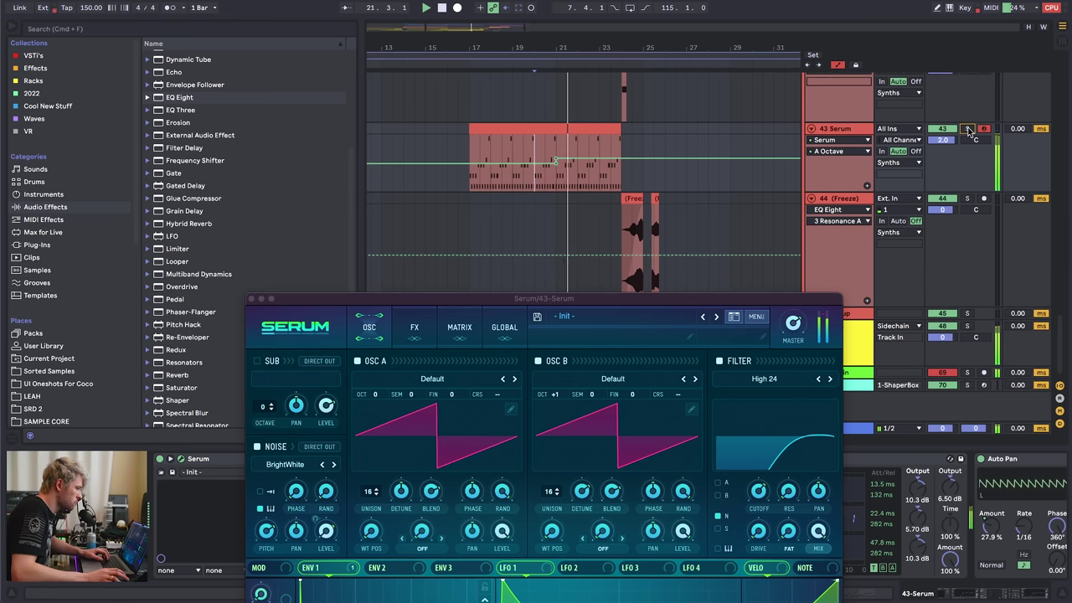
left_click_drag(604, 164, 599, 155)
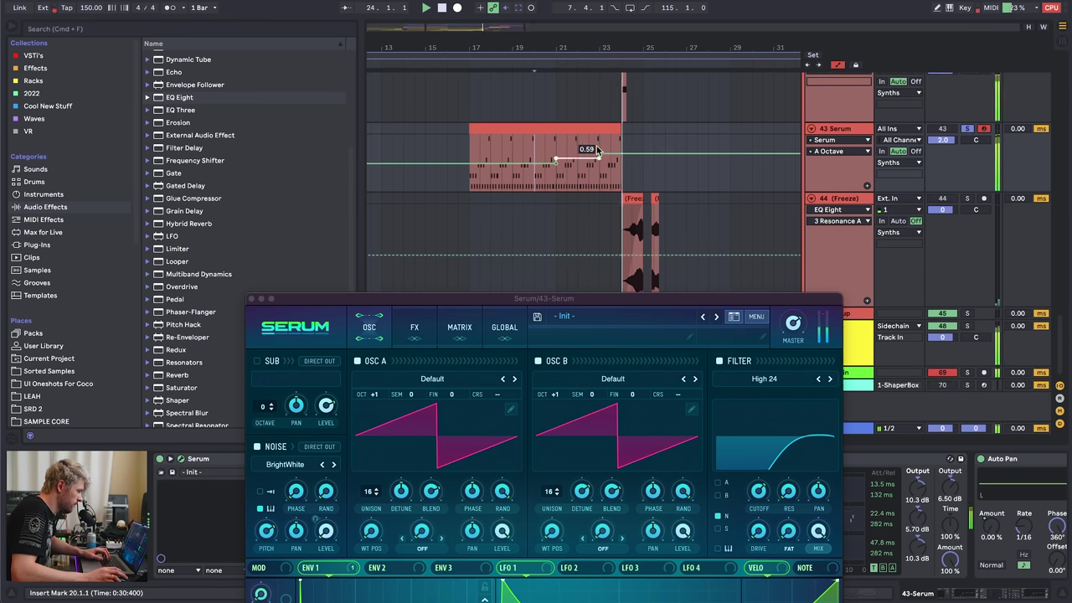
- Freeze track 43 Serum again and close the Serum window
left_click(854, 132)
right_click(853, 132)
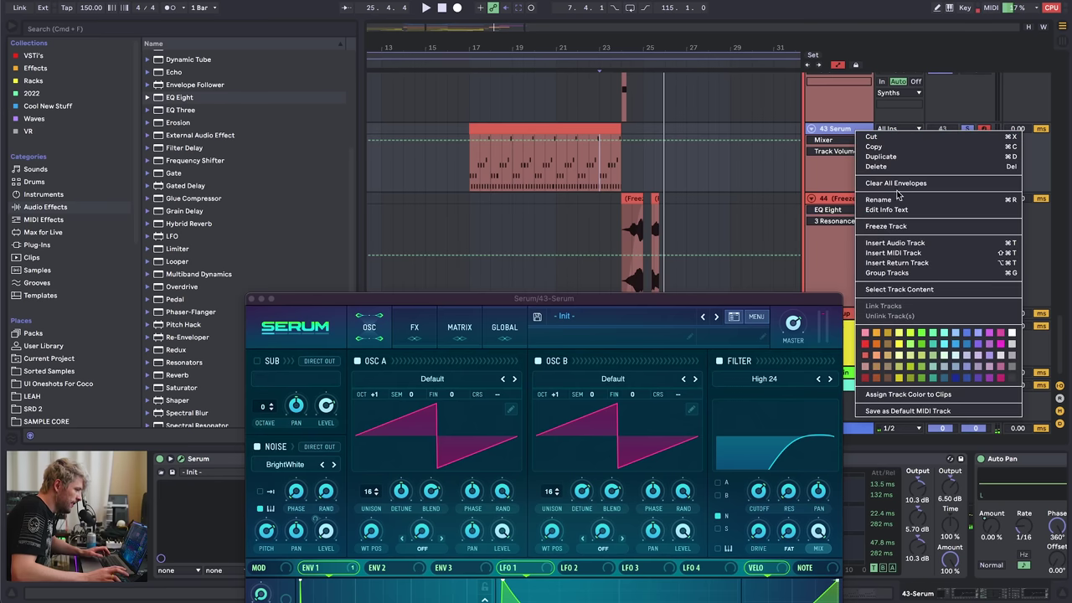
left_click(889, 228)
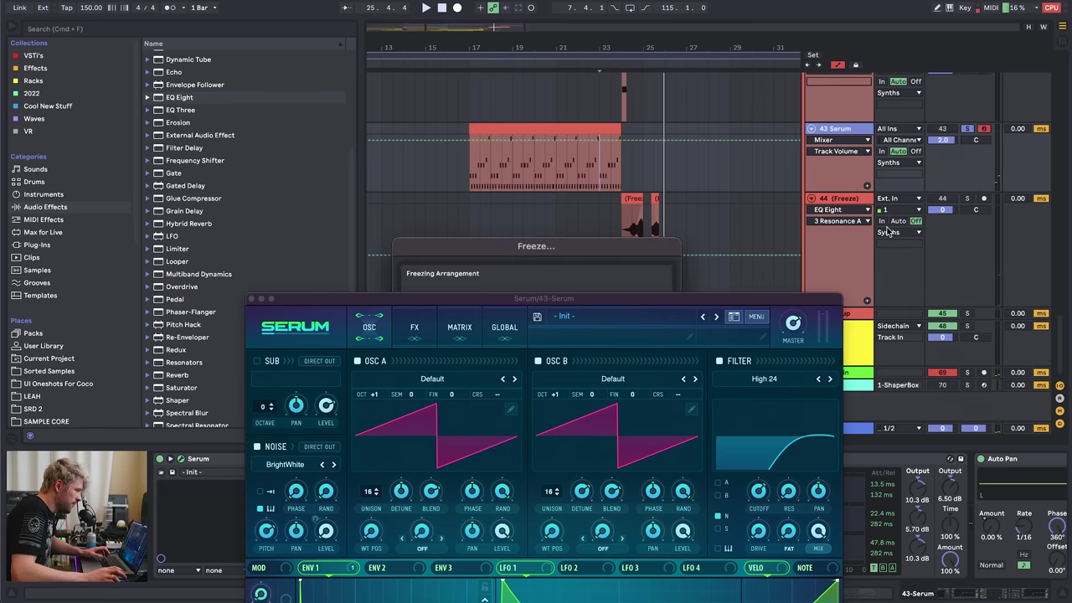
left_click(251, 299)
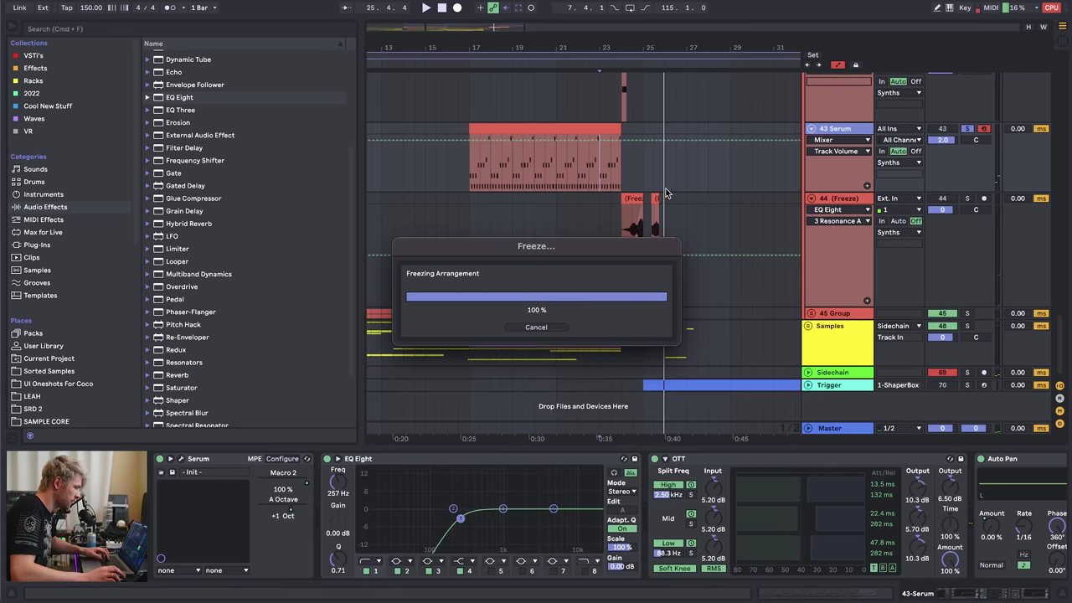
- Place track 43's frozen tail on track 44 at bar 26, deactivate that clip, and play from bar 22
left_click_drag(645, 42, 598, 42)
left_click_drag(704, 190, 638, 219)
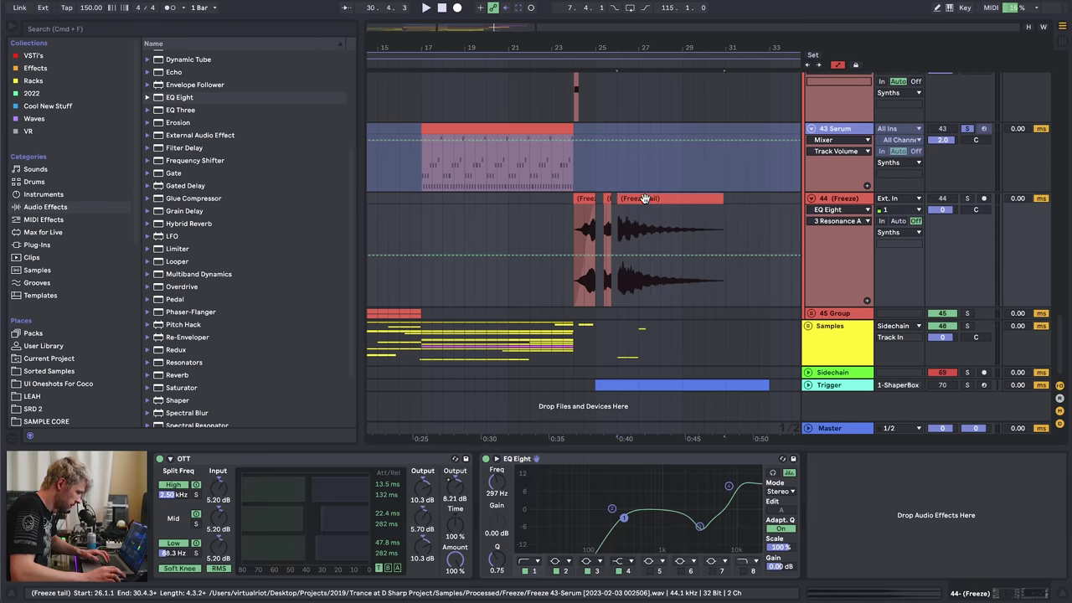
key("0")
left_click(540, 167)
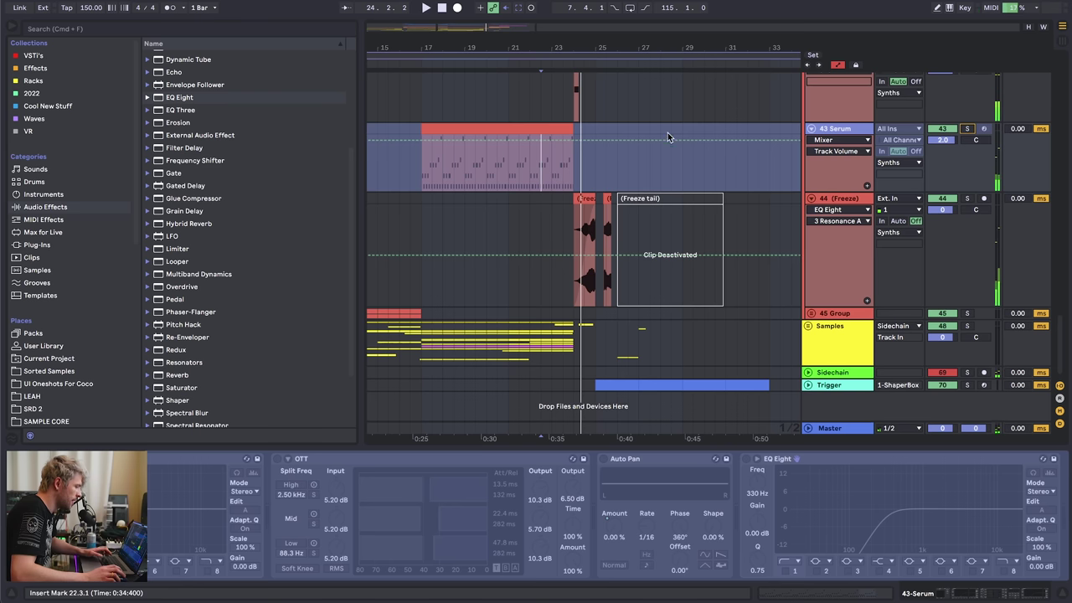
- Put track 43 Serum into a track group of its own
left_click(459, 131)
left_click_drag(477, 57, 480, 158)
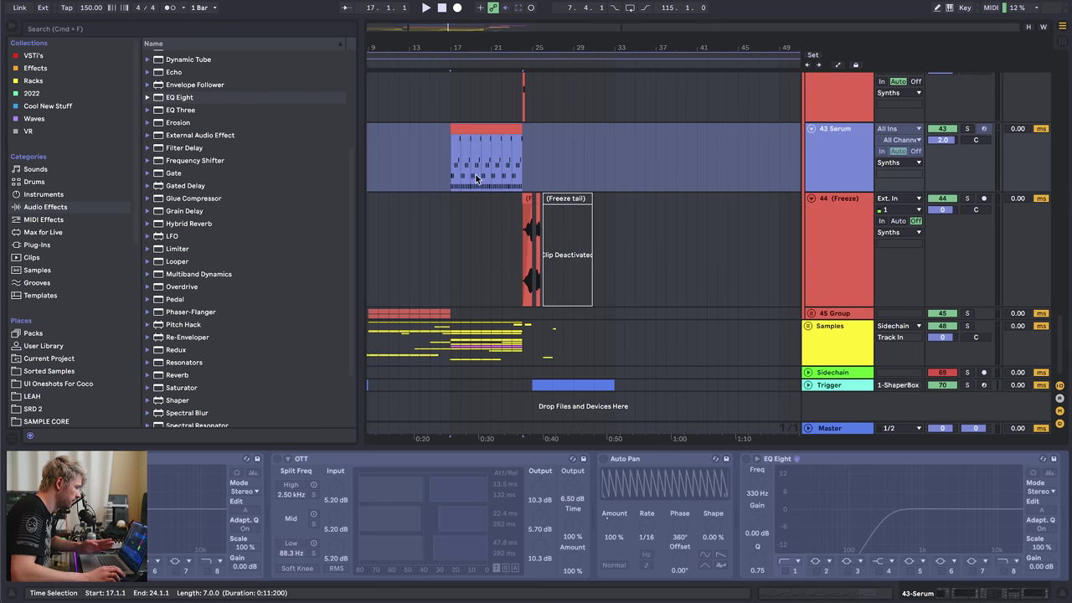
scroll(609, 187, "up", 5)
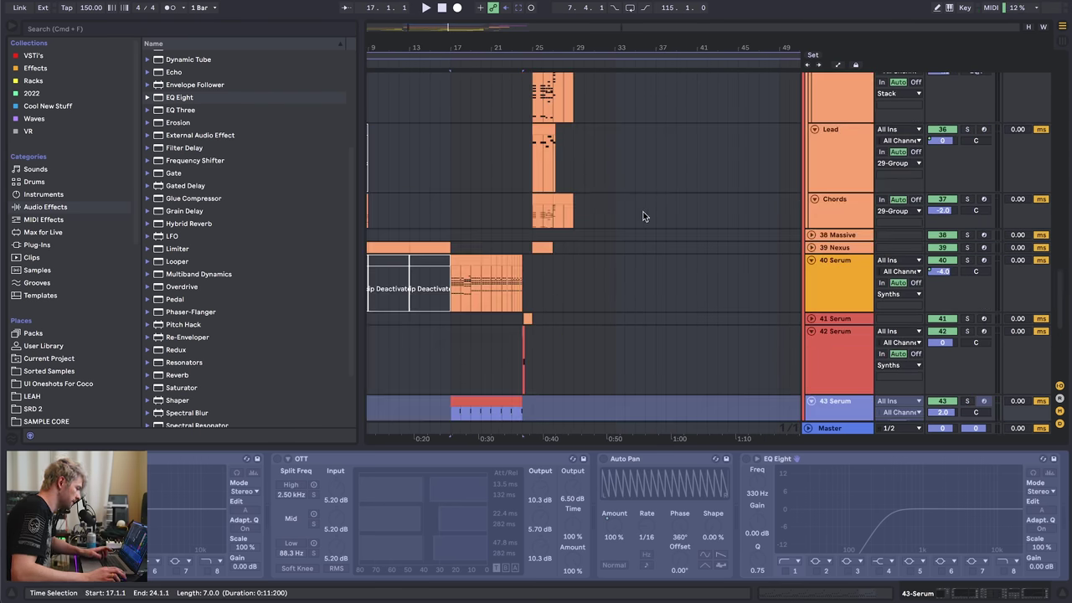
scroll(643, 216, "up", 3)
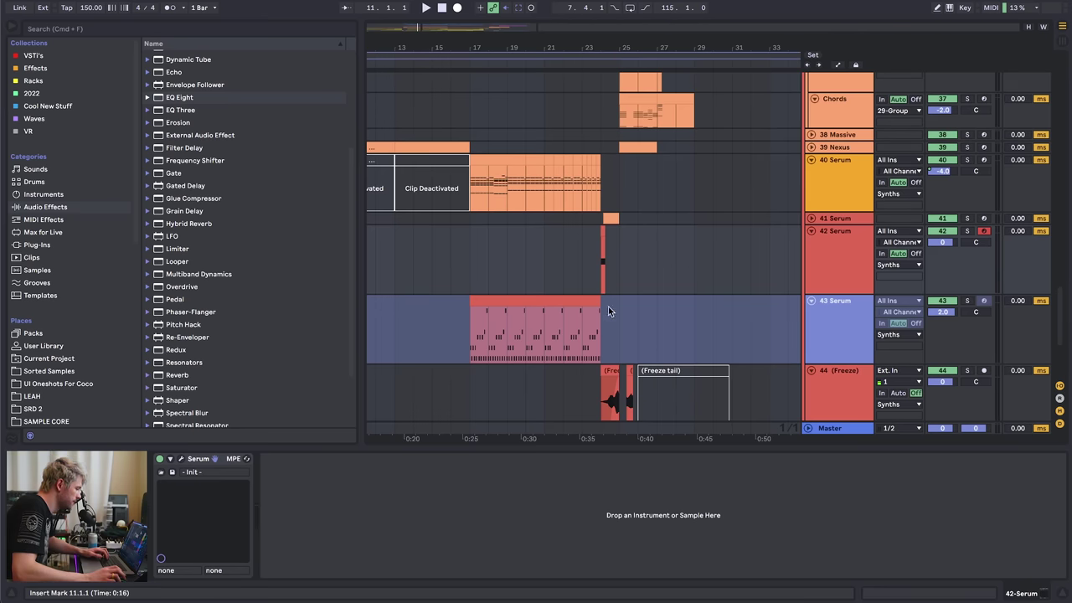
scroll(607, 311, "down", 3)
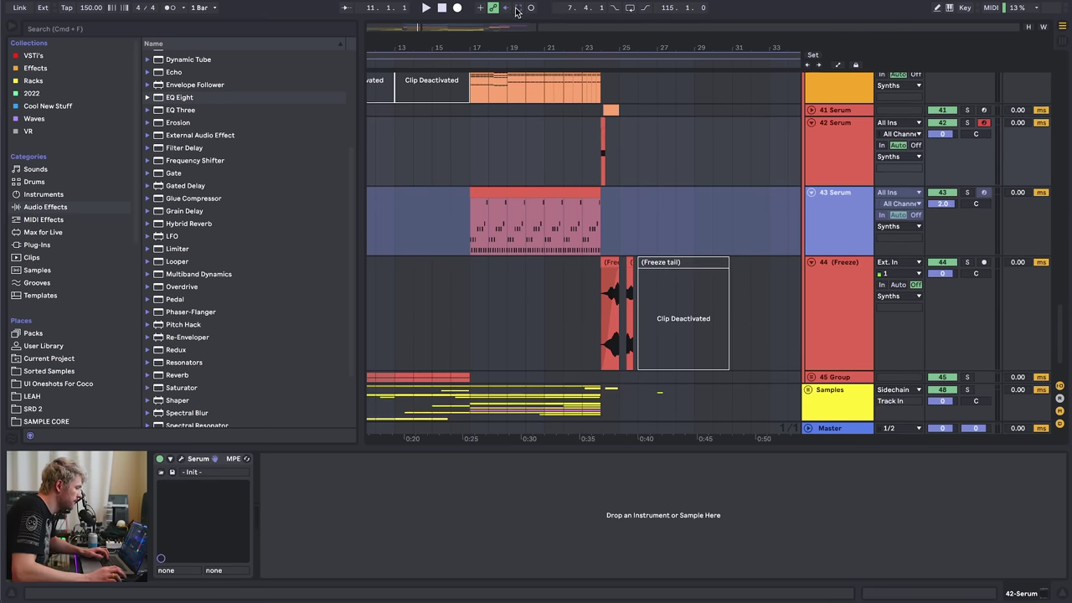
left_click_drag(519, 48, 518, 92)
left_click(873, 212)
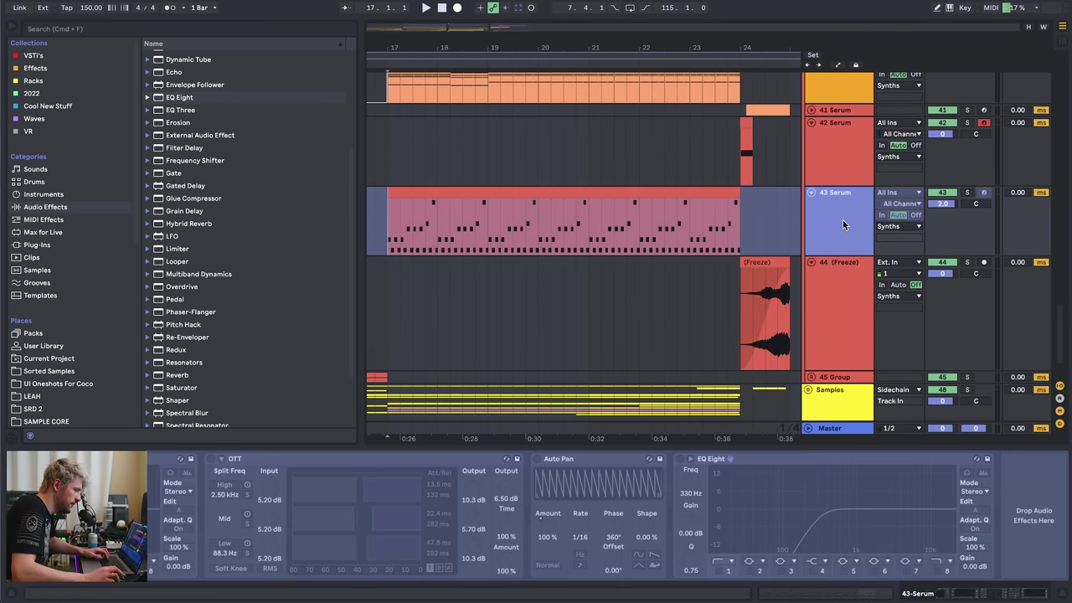
left_click_drag(572, 57, 567, 30)
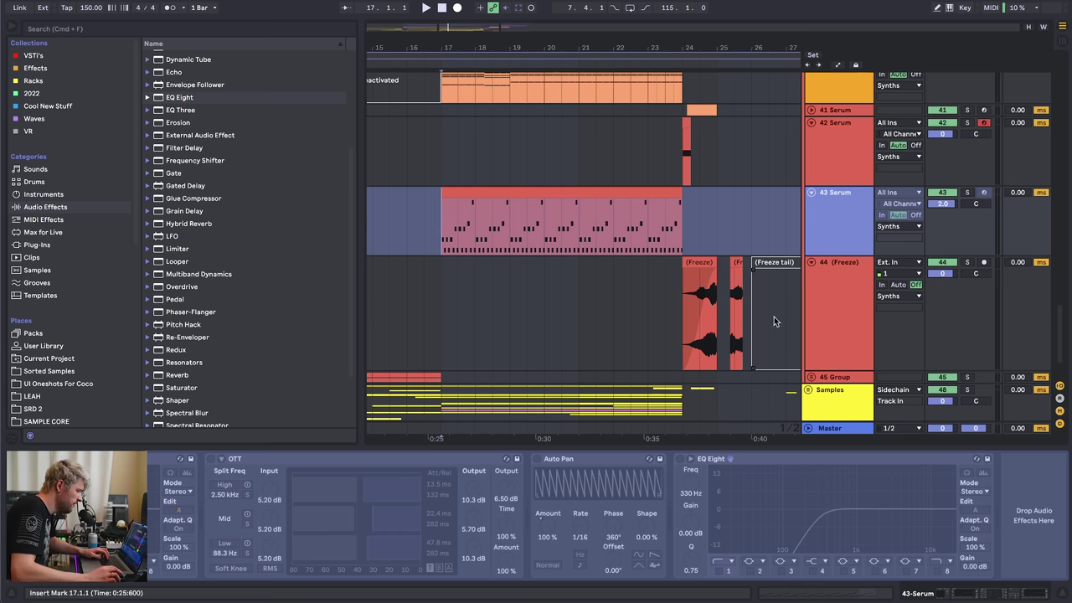
left_click_drag(1014, 600, 920, 595)
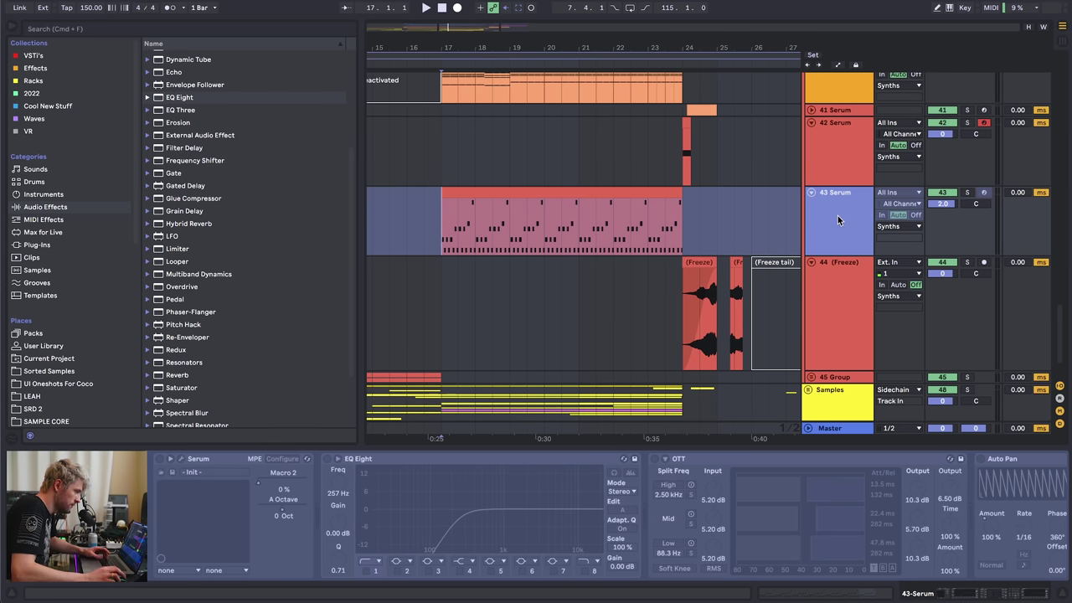
key("super+g")
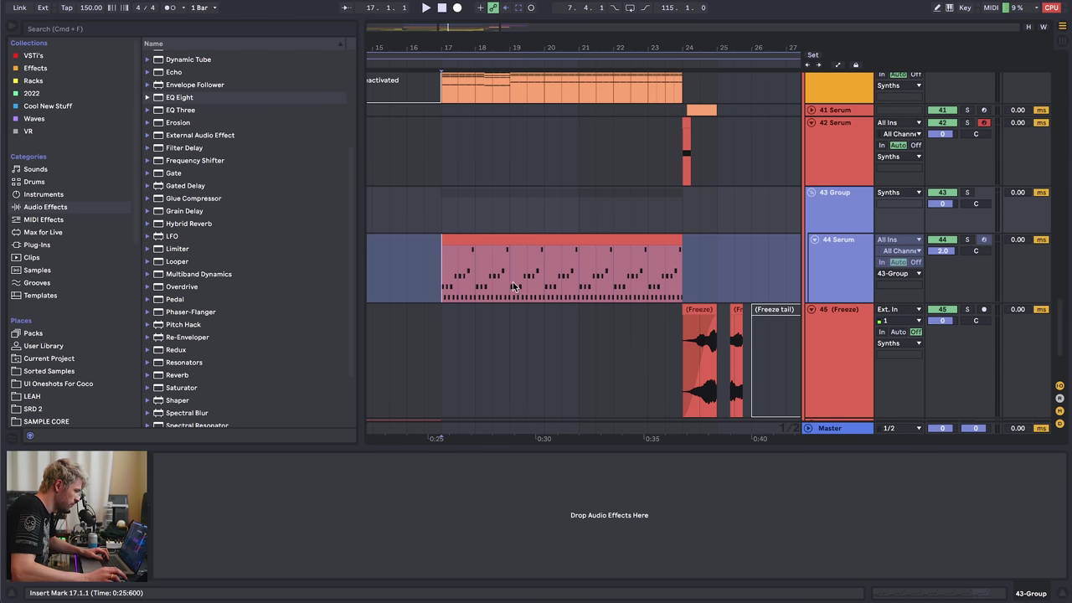
- Solo the new 43 Group and listen to the build from bars 19 and 22
left_click(527, 290)
left_click(966, 193)
key("space")
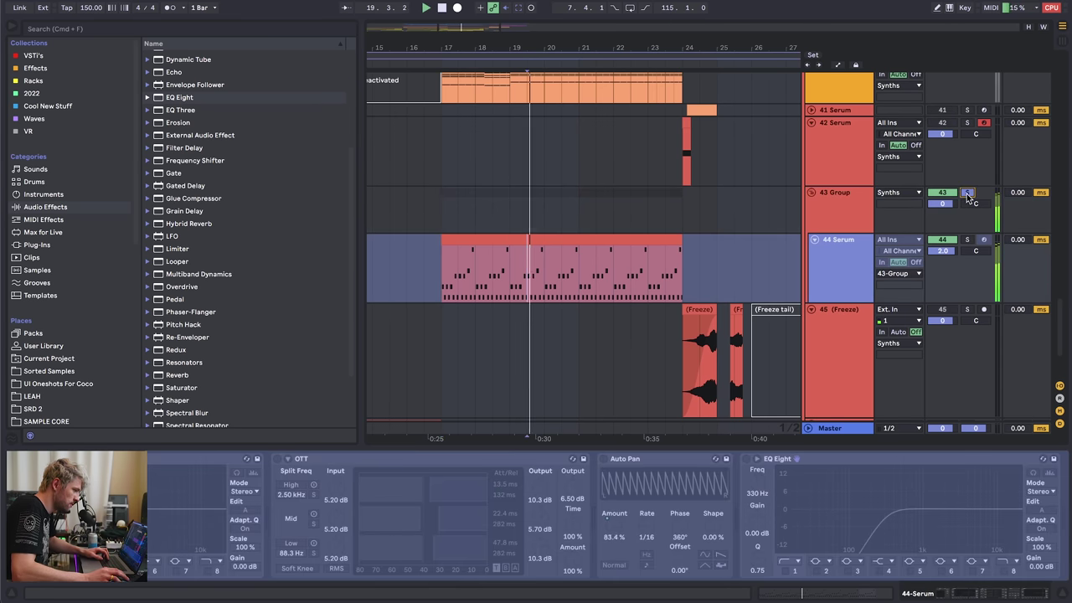
left_click(620, 285)
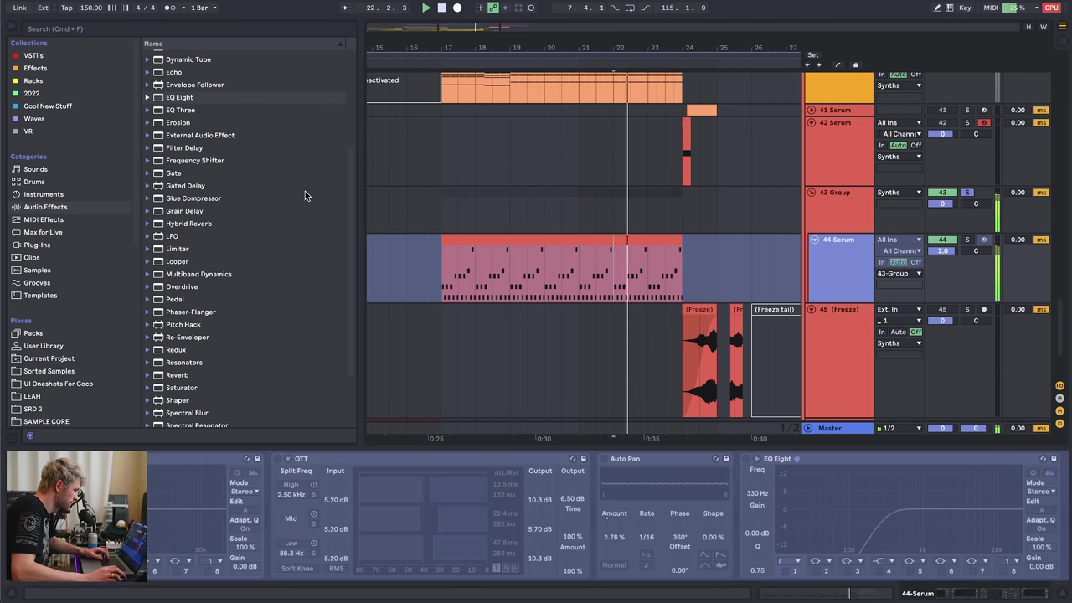
key("space")
- Add EQ Eight to 43 Group with band 1 off, the upper mids cut, and the highs boosted 3.35 dB at 6.25 kHz
left_click_drag(186, 98, 596, 211)
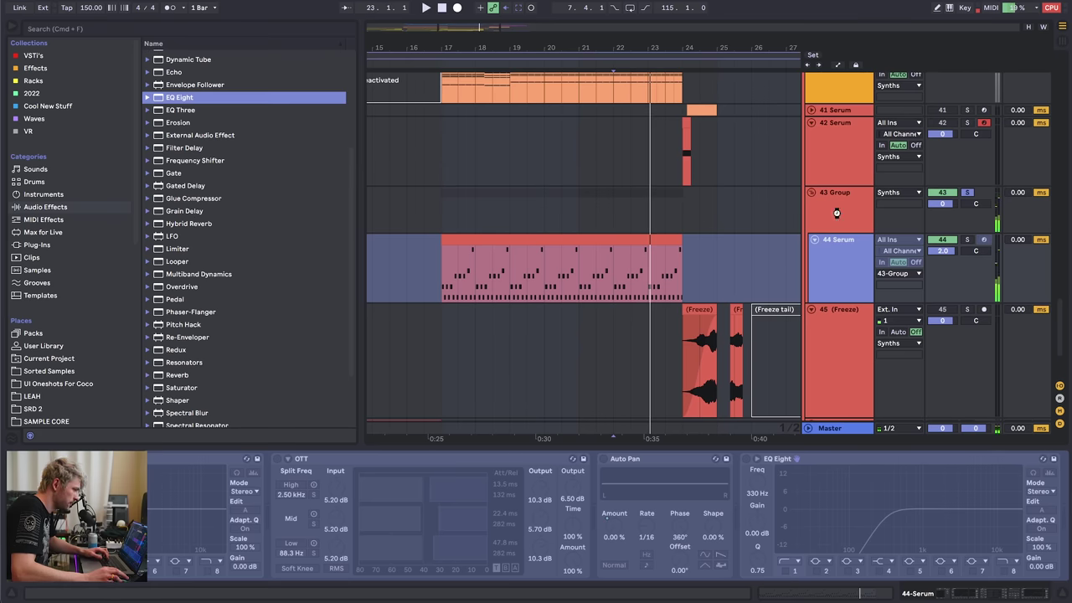
left_click(837, 222)
left_click(198, 570)
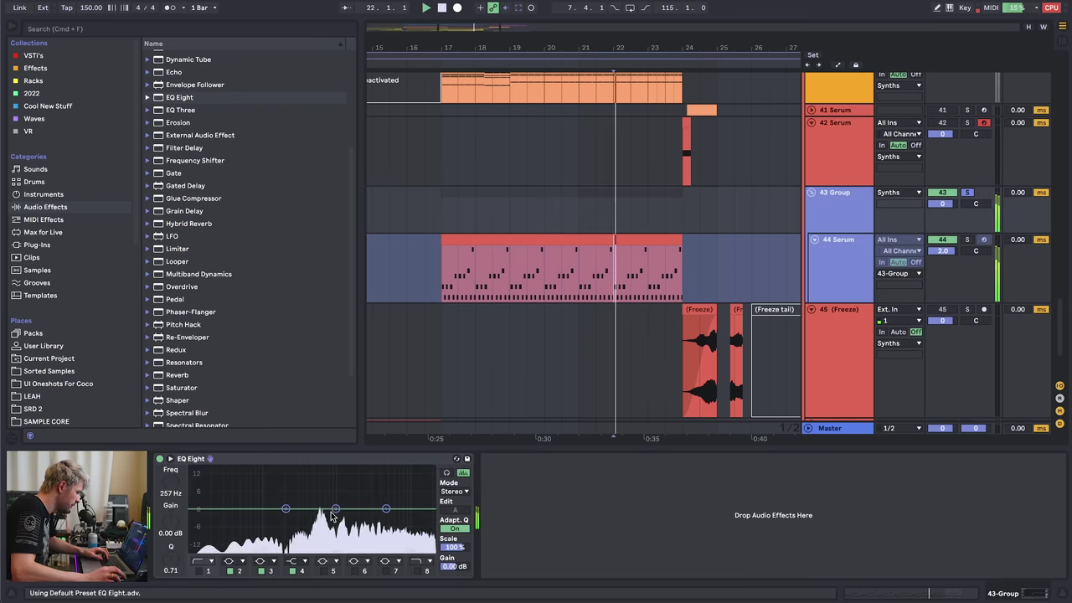
left_click_drag(335, 509, 392, 498)
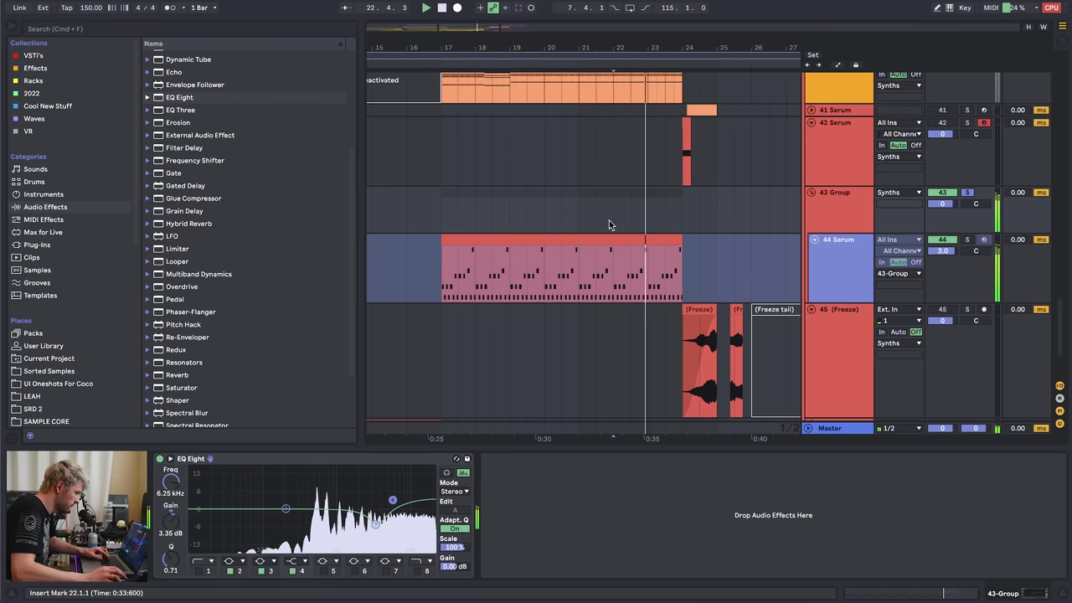
- Play the equalized Serum build from bar 17, and its ending from bar 23 into the transition
left_click(964, 244)
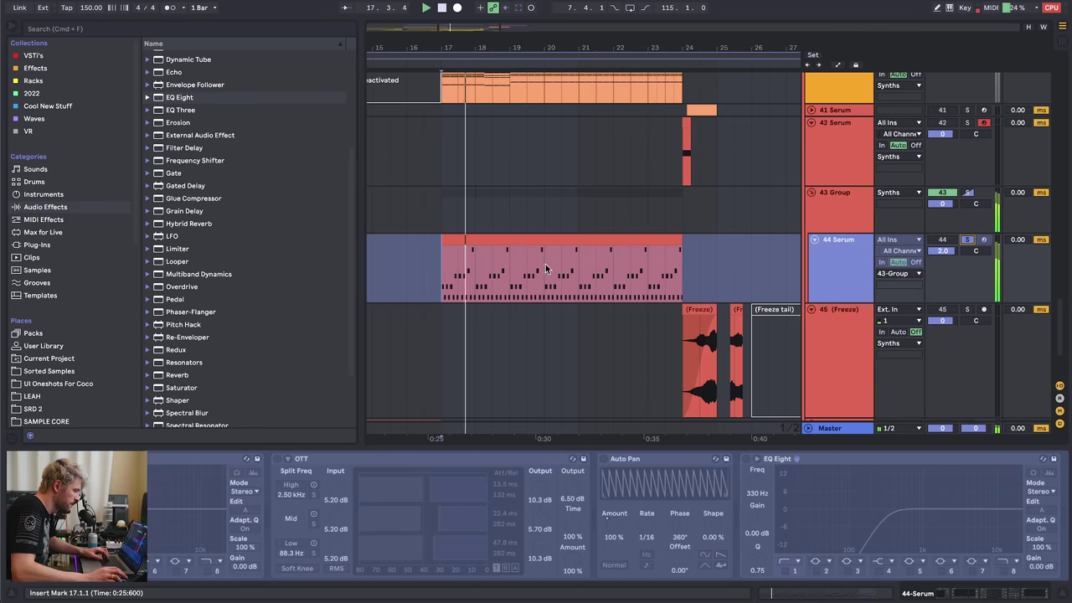
left_click(645, 288)
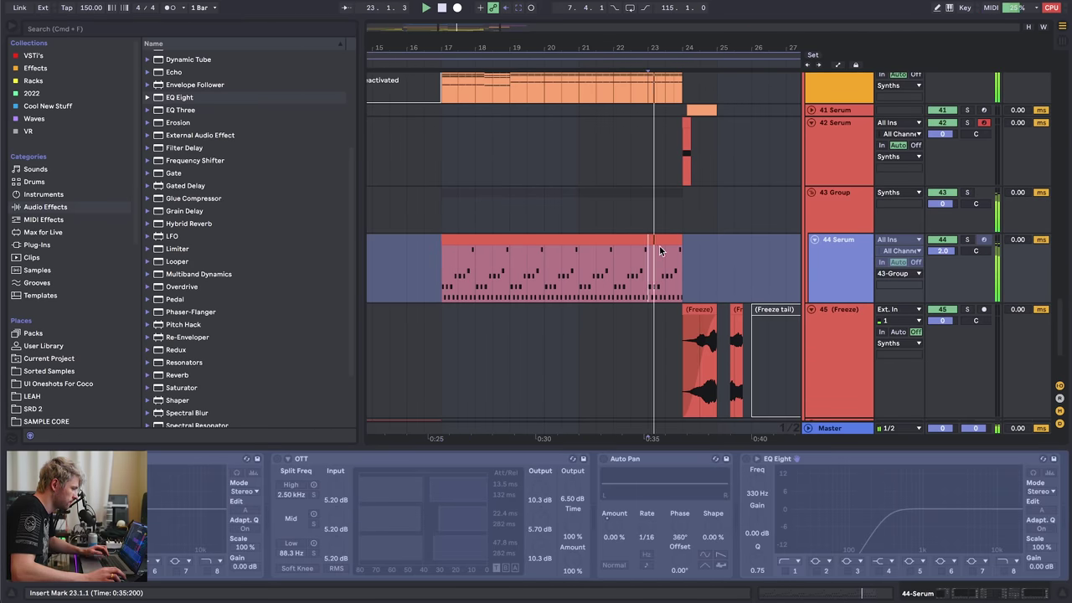
scroll(698, 177, "up", 3)
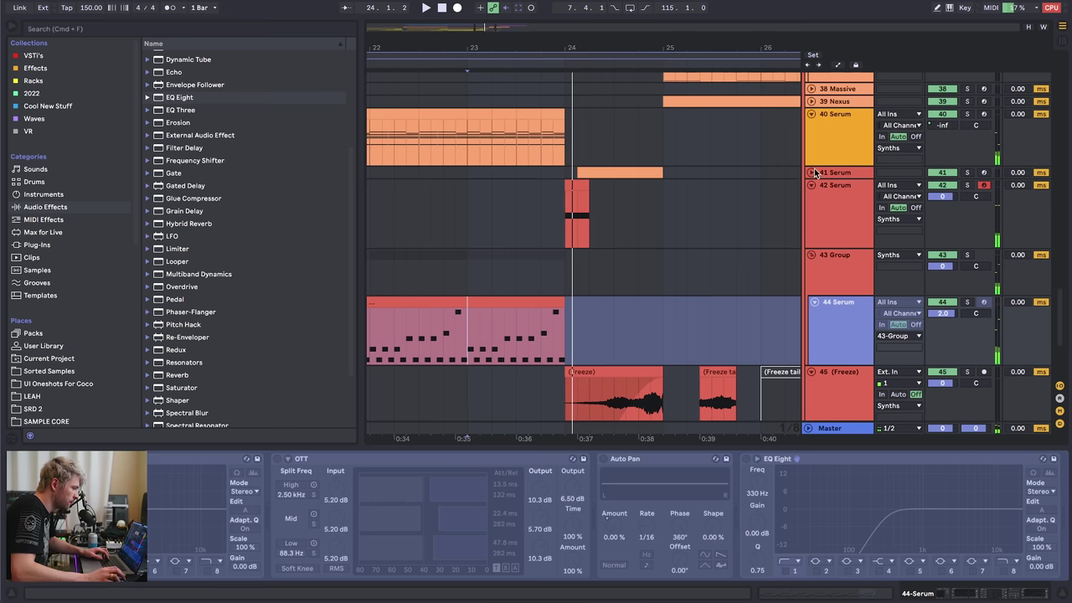
- Solo track 41 Serum, open its Effectrix, and compare the fill at bar 24 with the effect off and on
left_click(592, 227)
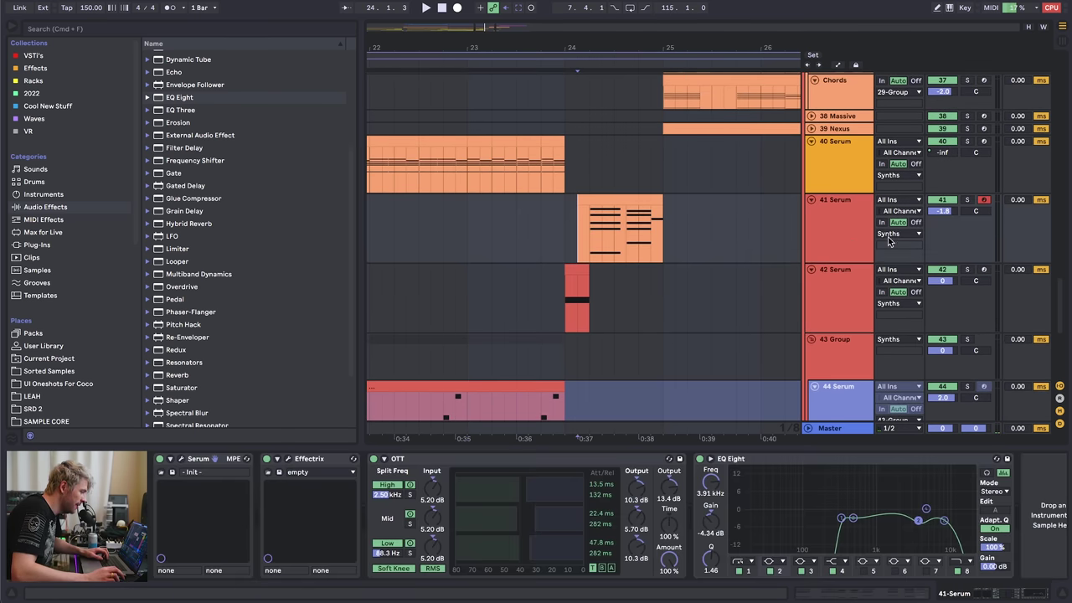
left_click(967, 200)
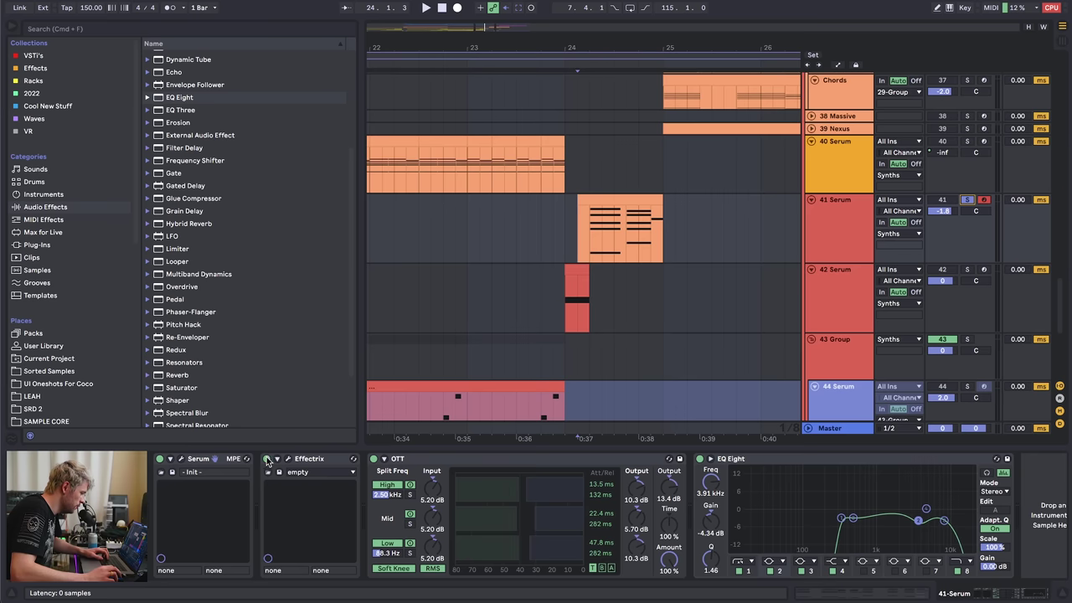
left_click(287, 459)
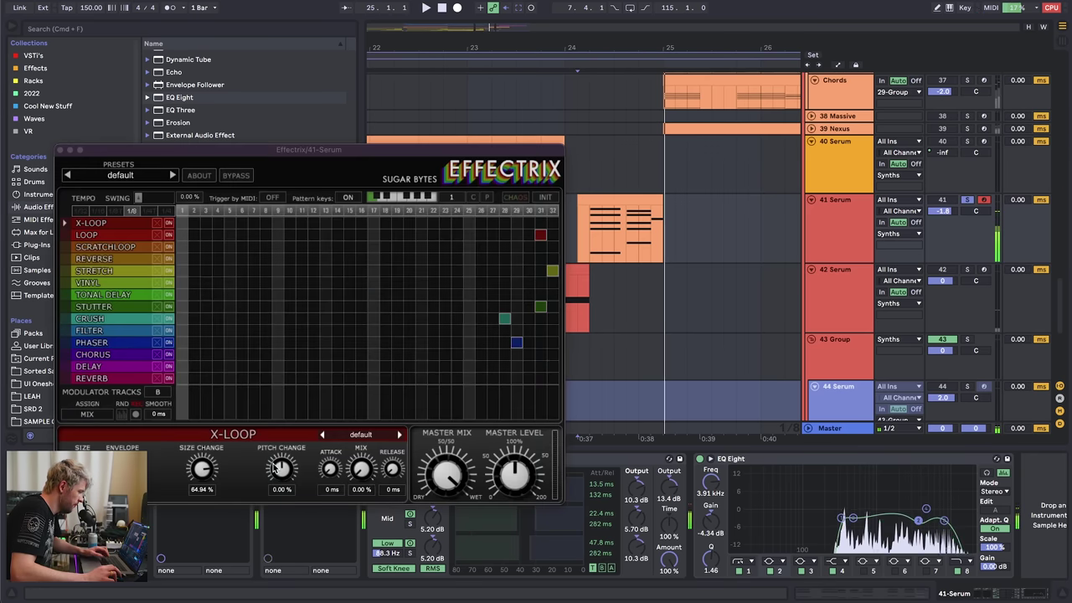
left_click_drag(371, 149, 448, 38)
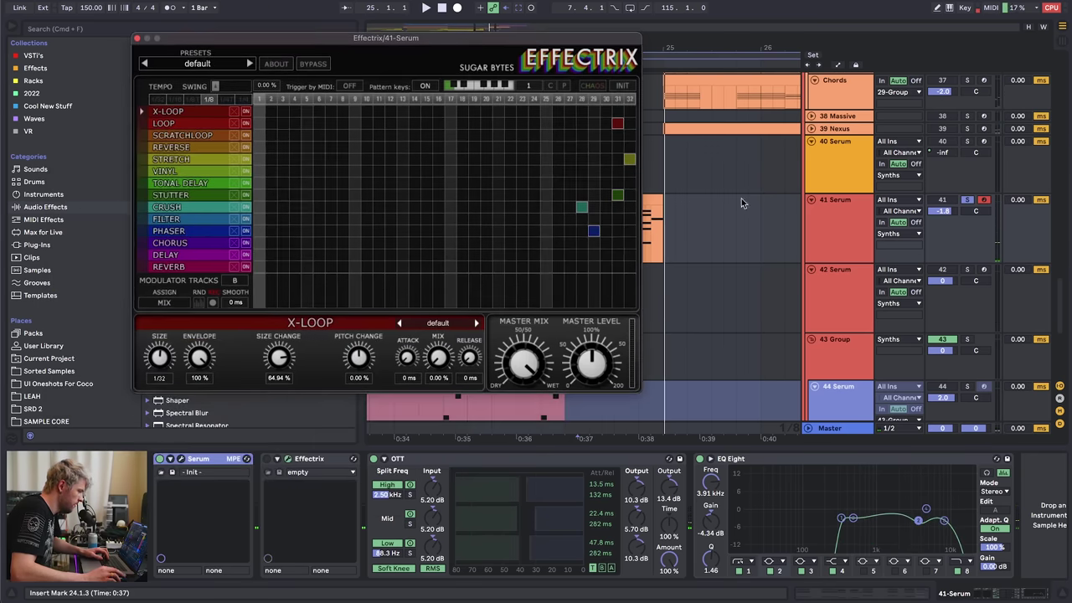
left_click(268, 459)
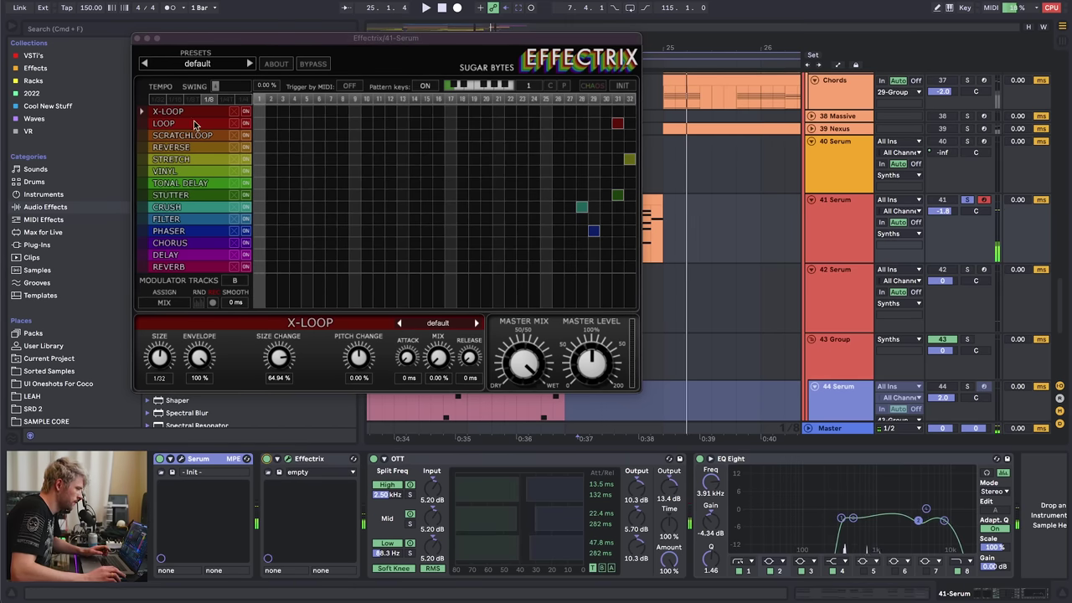
- Close Effectrix, unsolo track 41 Serum, and play the transition from bar 24 into the drop
left_click(138, 39)
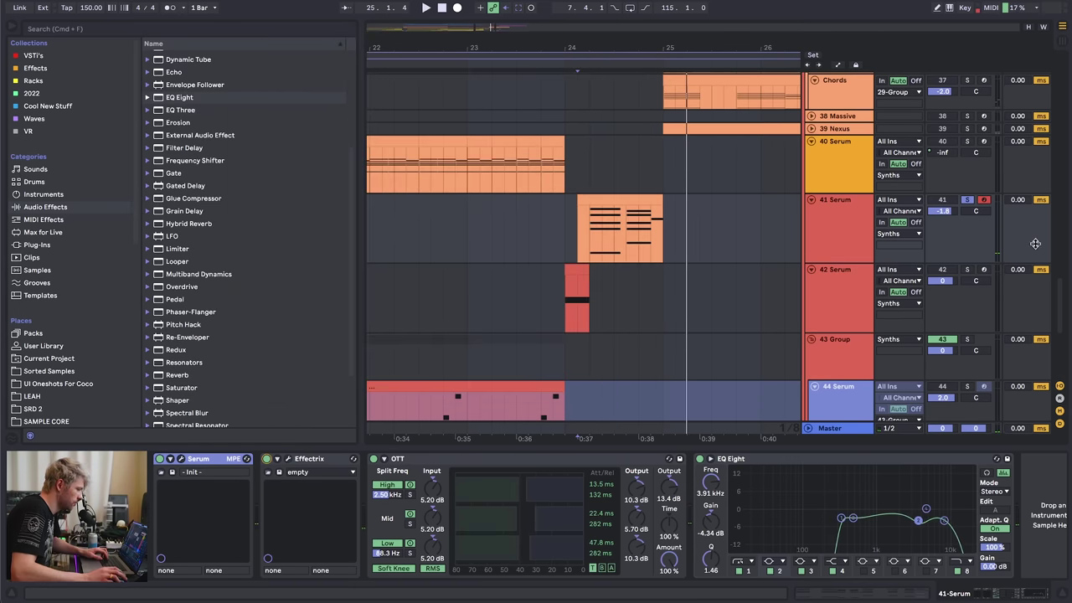
left_click(971, 202)
key("space")
left_click_drag(572, 30, 436, 20)
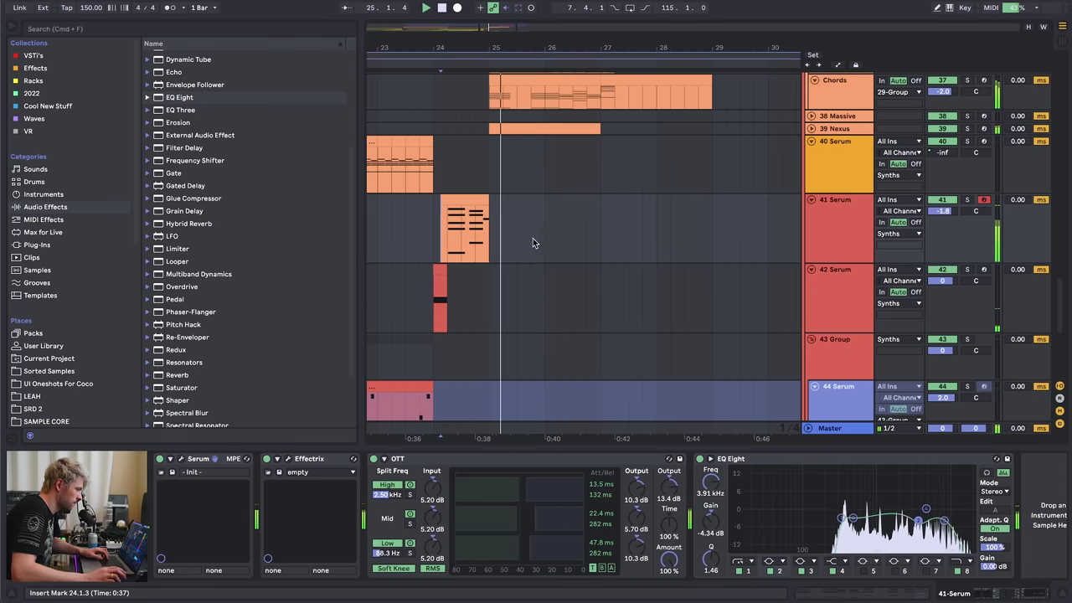
- Reactivate the deactivated freeze tail clip on track 45 and duplicate the track
scroll(529, 237, "down", 4)
scroll(529, 238, "down", 2)
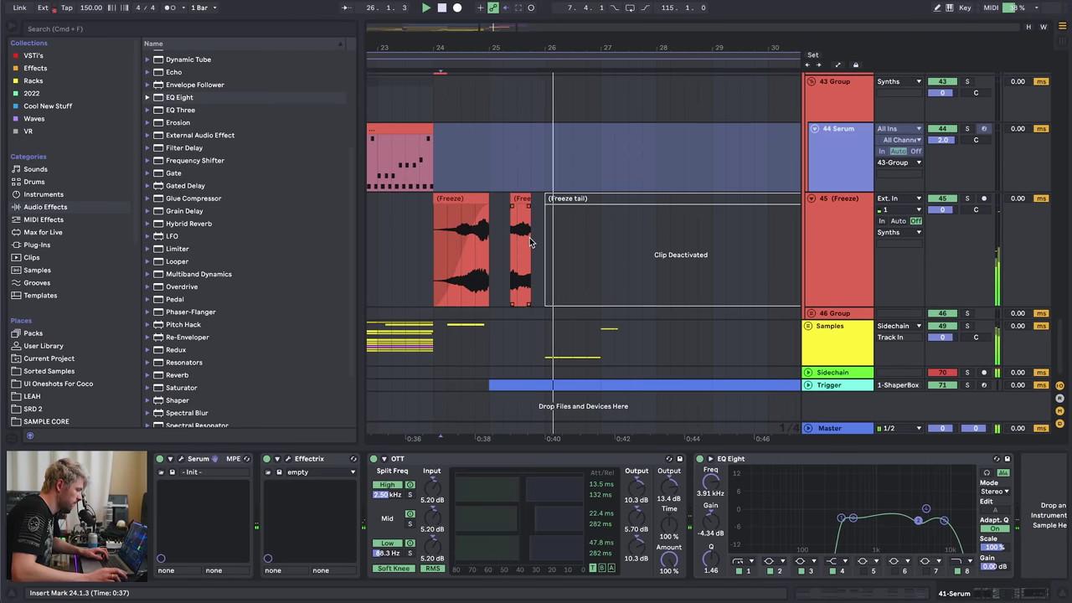
left_click(654, 196)
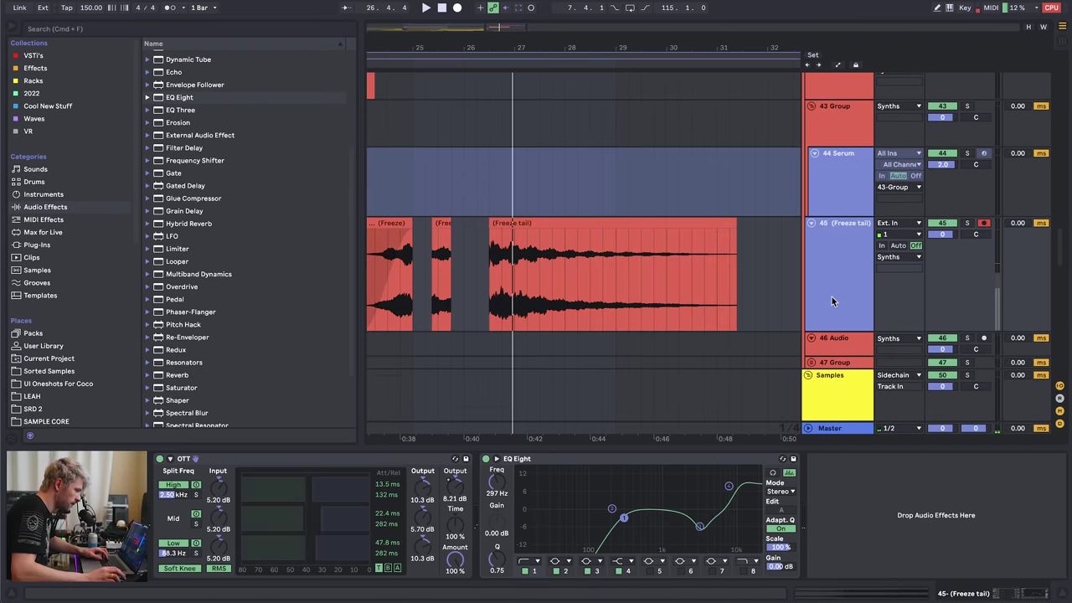
key("super+d")
left_click_drag(501, 42, 546, 35)
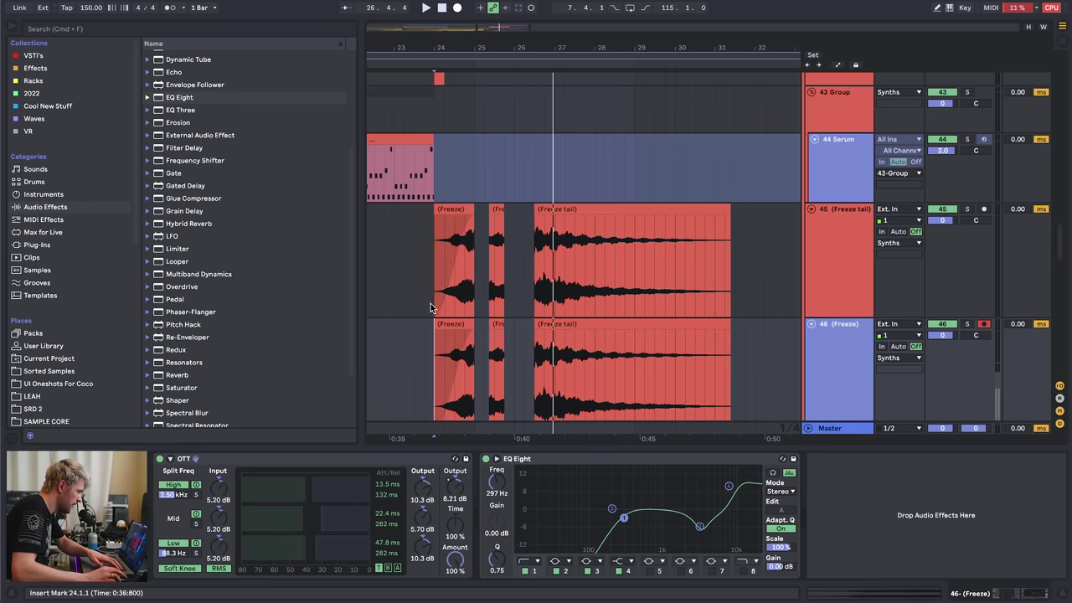
- Delete the two earlier freeze clips from the duplicated track 46 and the freeze tail clip from track 45
left_click_drag(403, 331, 489, 329)
key("Delete")
left_click(550, 210)
key("Delete")
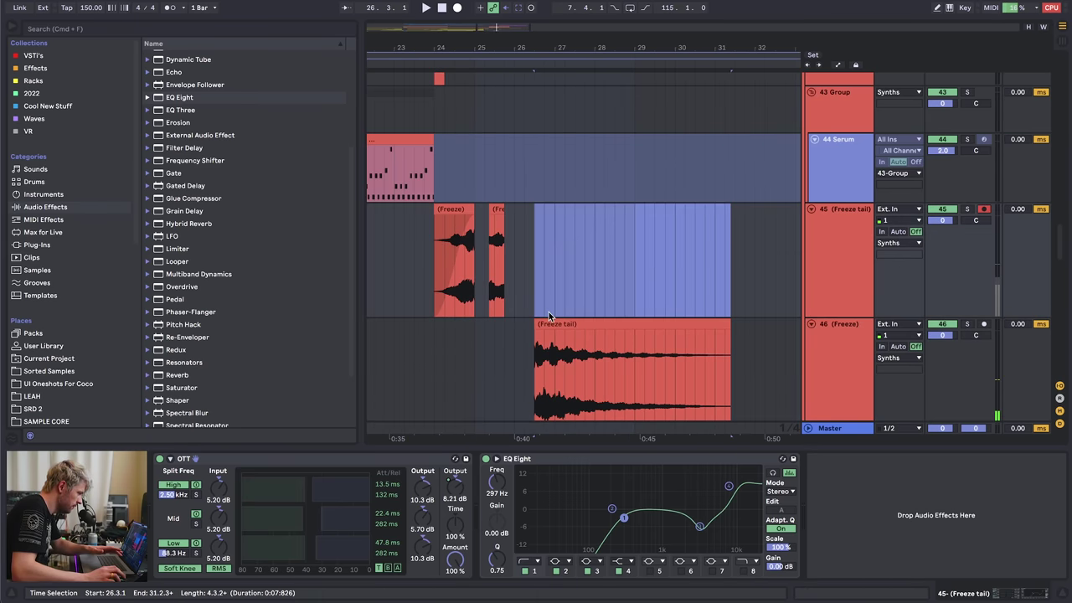
- Move the freeze tail clip on track 46 so it starts at bar 27
mouse_move(566, 325)
left_mouse_down()
mouse_move(605, 333)
mouse_move(623, 323)
mouse_move(574, 323)
left_mouse_up()
left_click(518, 345)
key("space")
key("space")
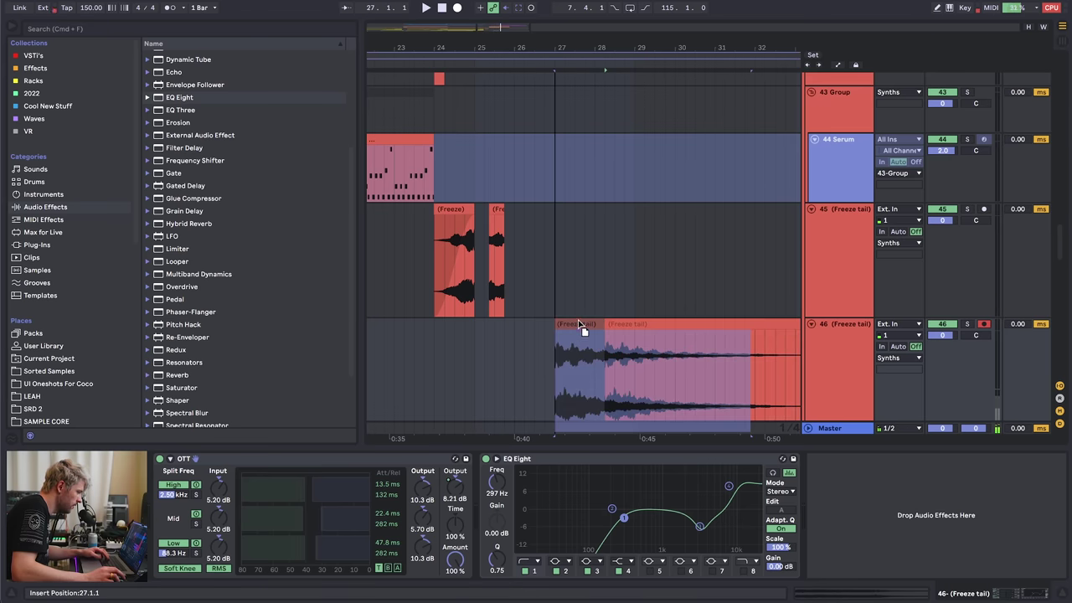
scroll(574, 323, "down", 3)
left_click_drag(612, 52, 612, 80)
- Solo track 46, warp its freeze tail clip in Pro mode, and transpose it up 12 semitones during playback
key("space")
double_click(598, 207)
left_click(277, 382)
left_click(278, 444)
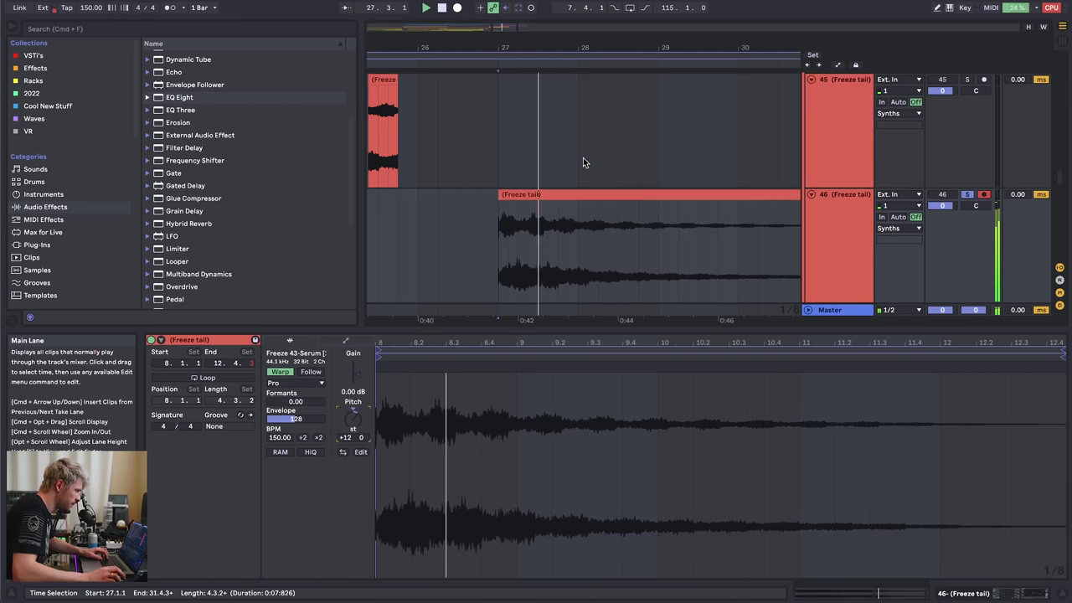
- Shorten the freeze tail clip to half a bar and repeat it from bar 27 up to bar 33
key("super+d")
key("super+d")
key("super+d")
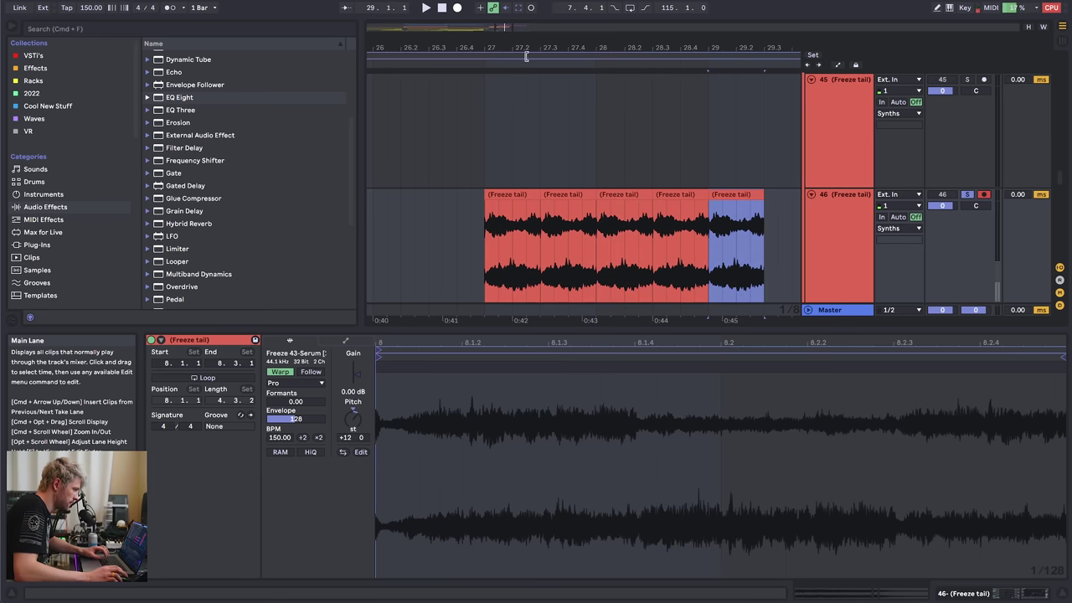
left_click_drag(528, 43, 477, 28)
key("super+d")
key("super+d")
key("super+d")
key("super+d")
key("super+d")
key("super+d")
key("super+d")
- Lower track 46 to -11.8 dB, unsolo it, and play the repeated clips from bar 27 in the mix
left_click(461, 266)
left_click(982, 592)
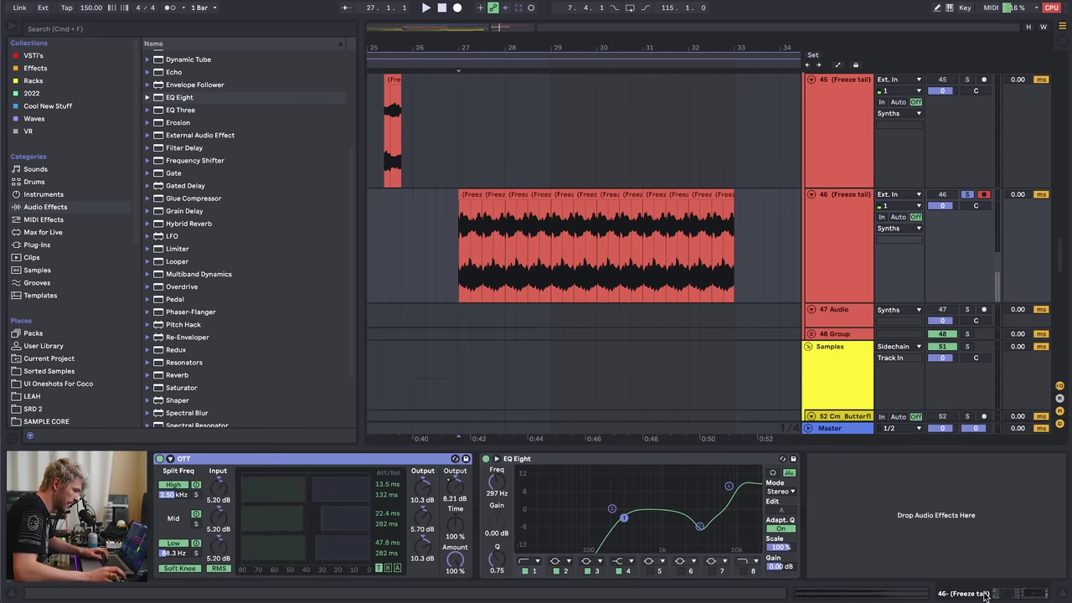
left_click(838, 265)
mouse_move(941, 206)
left_mouse_down()
mouse_move(941, 228)
mouse_move(940, 207)
left_mouse_up()
left_click(967, 195)
key("space")
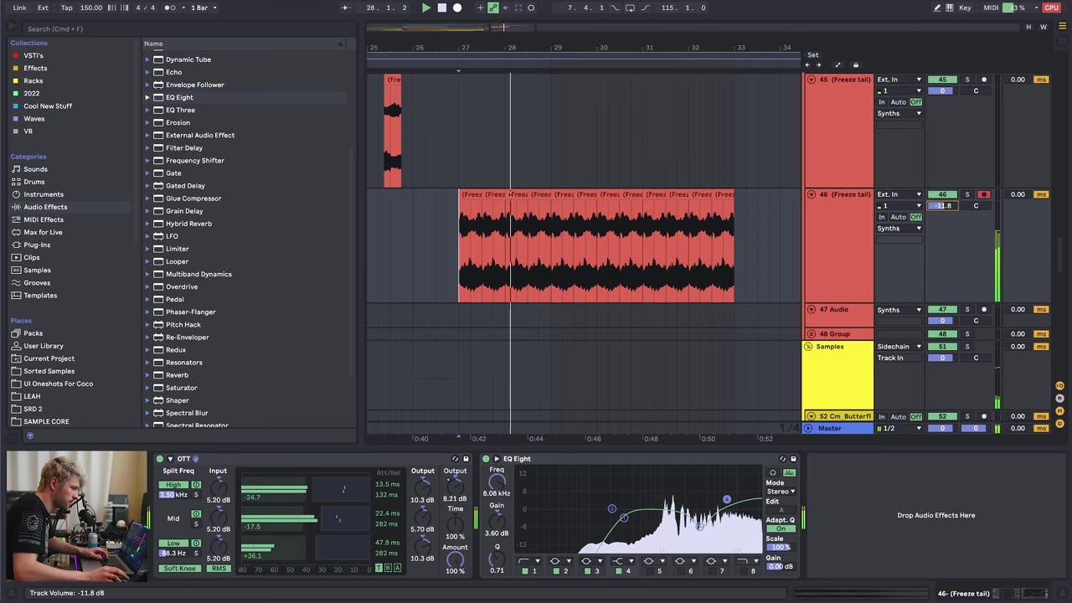
- Add an inverted Auto Pan after EQ Eight on track 46 with a 1/2 rate and 28.6% shape
left_click(840, 228)
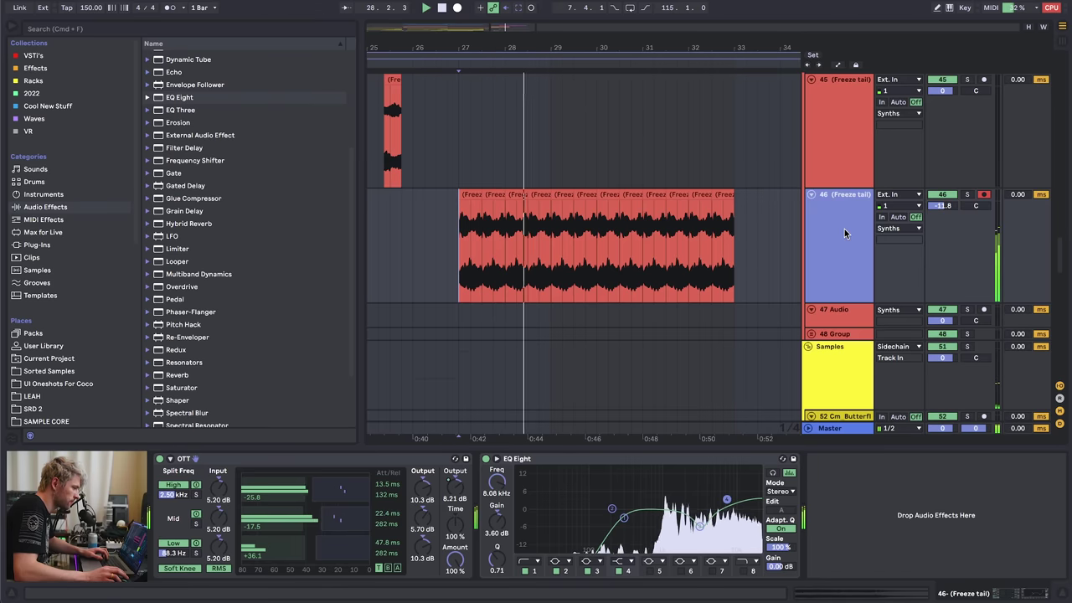
left_click(207, 98)
scroll(197, 118, "up", 5)
left_click_drag(175, 97, 940, 568)
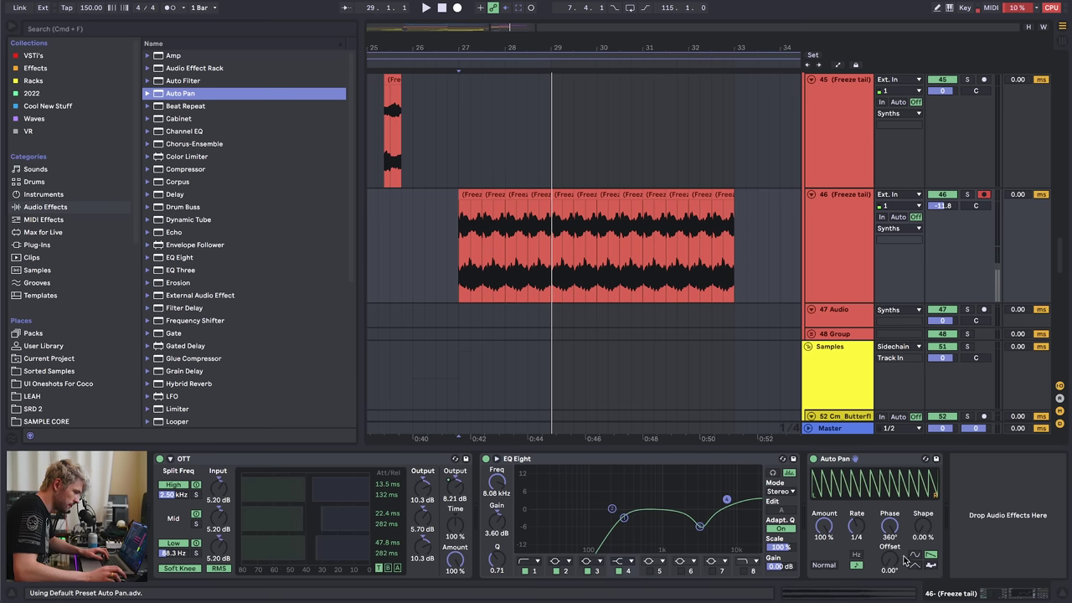
left_click(825, 565)
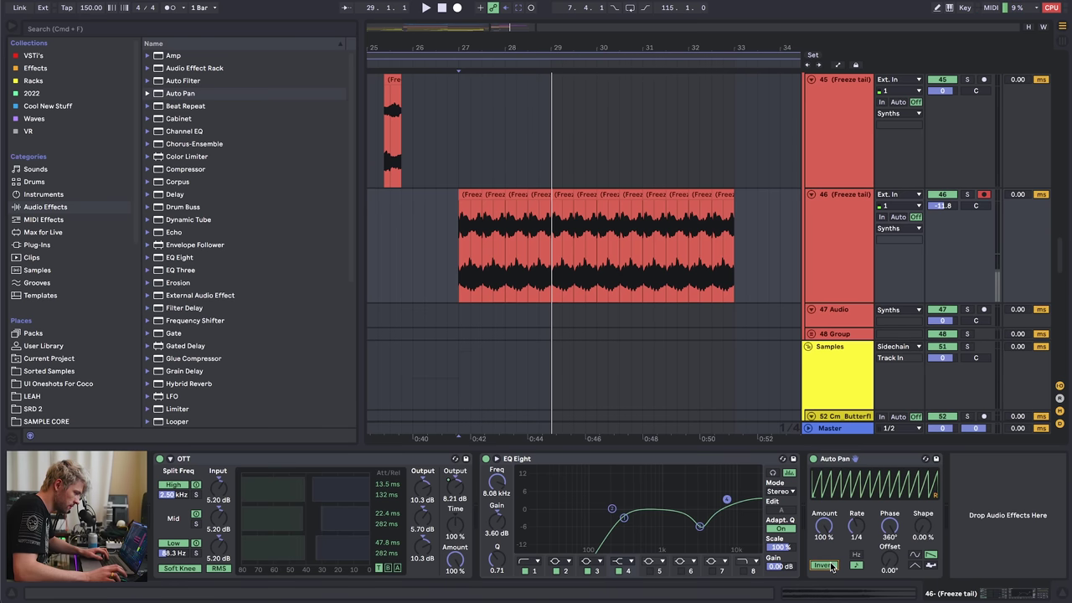
left_click_drag(857, 524, 857, 512)
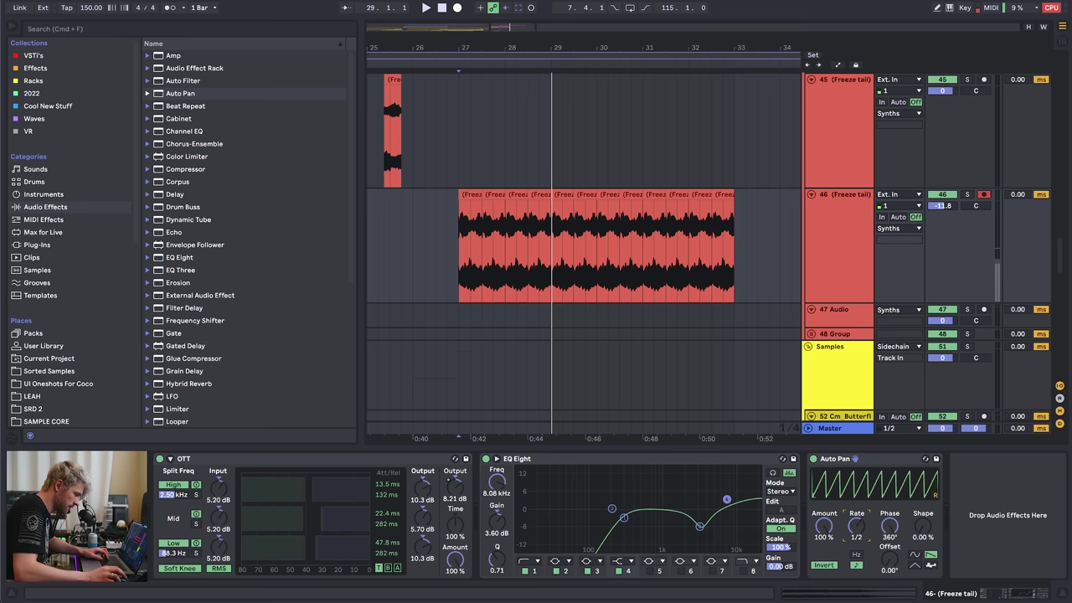
left_click_drag(922, 526, 923, 509)
- Reset the pitch of all twelve track 46 clips to 0 semitones and listen with the track at -15 dB
key("space")
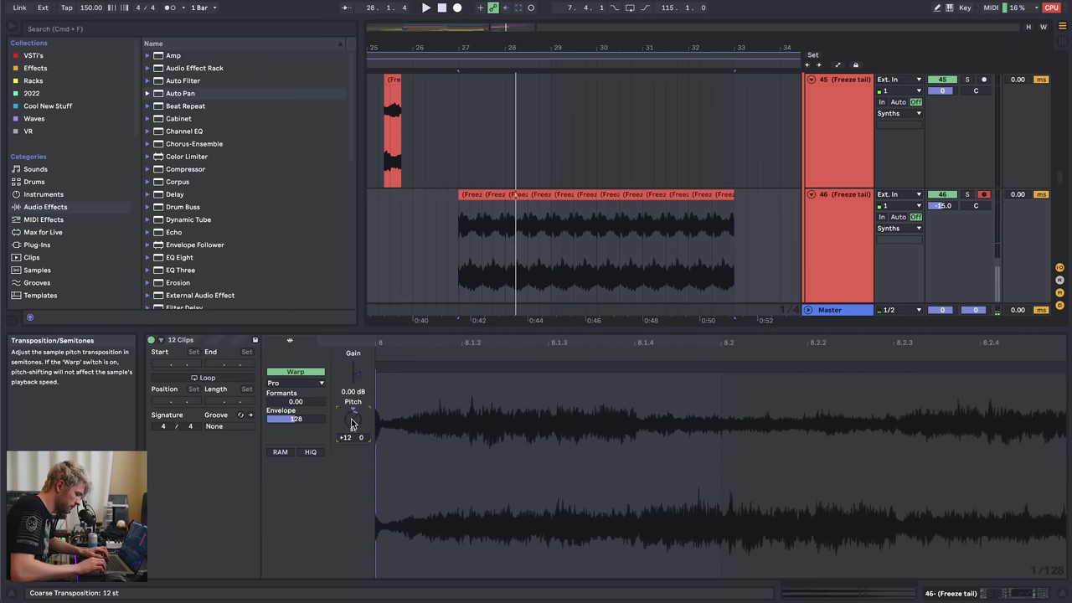
double_click(353, 423)
key("space")
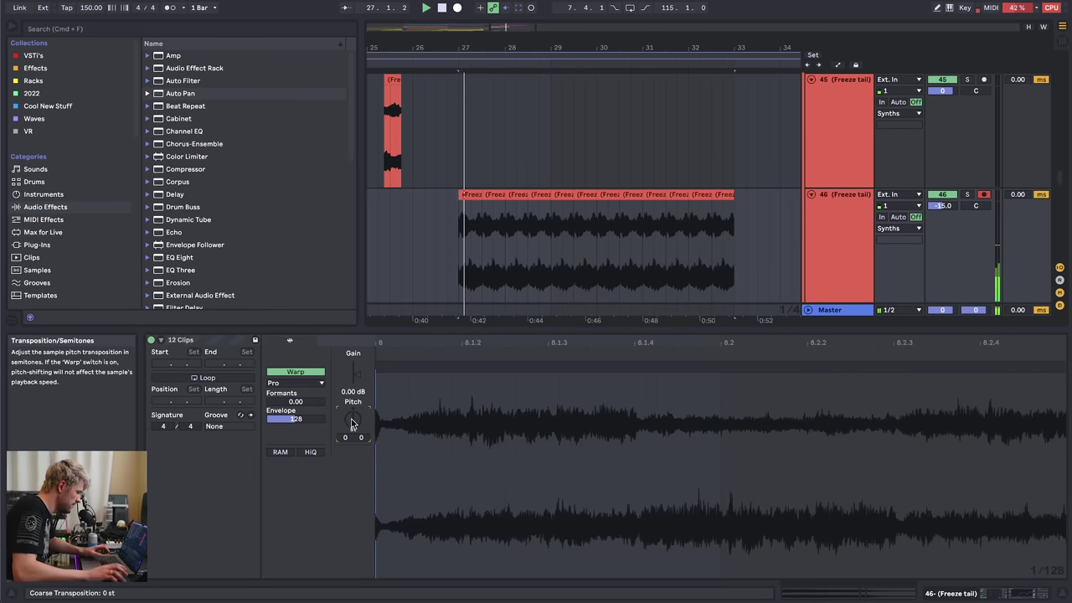
left_click(991, 594)
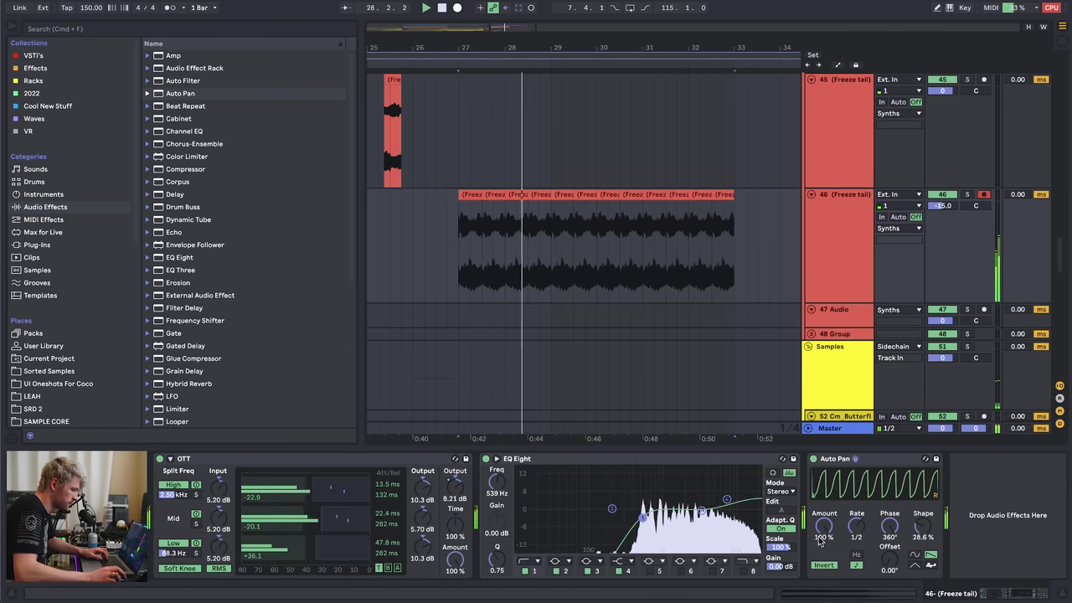
- Solo track 46, duplicate its Auto Pan, and set the second one's offset to 289°
left_click(841, 459)
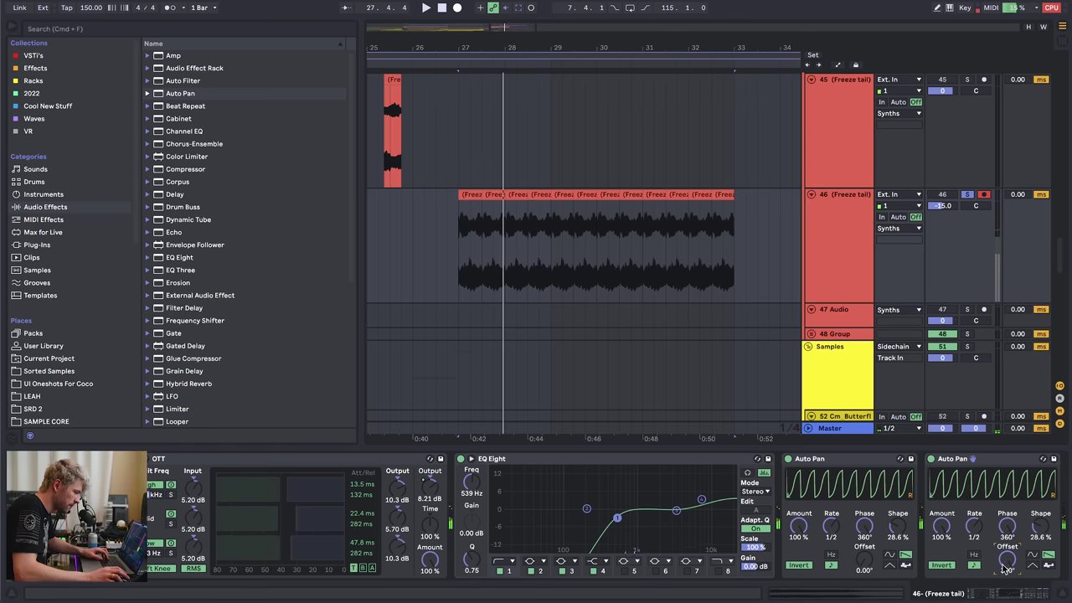
left_click(852, 459)
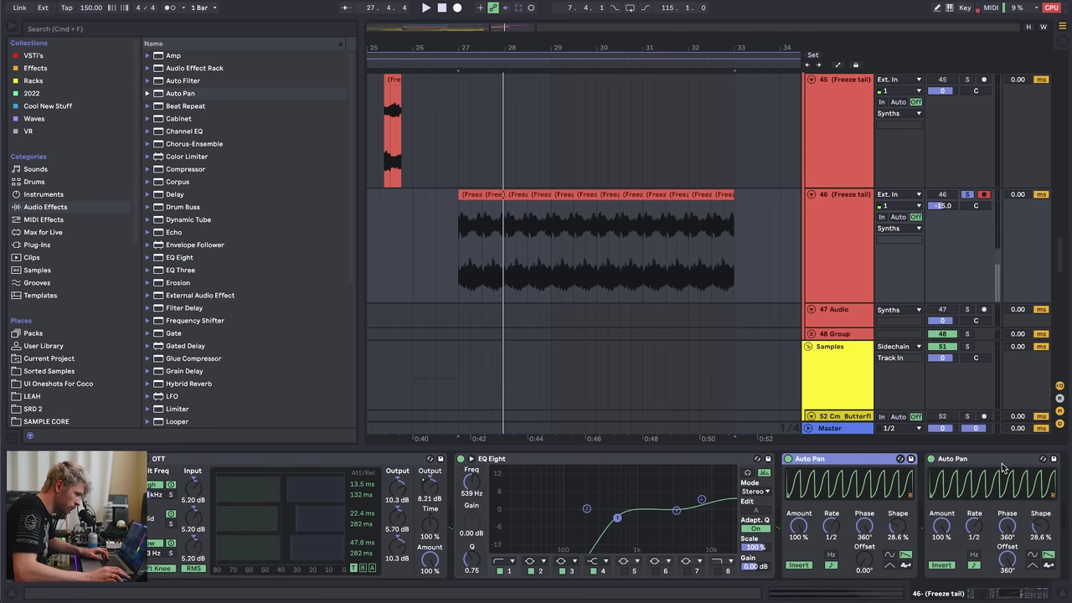
left_click(960, 460)
left_click_drag(1009, 567, 1010, 569)
key("space")
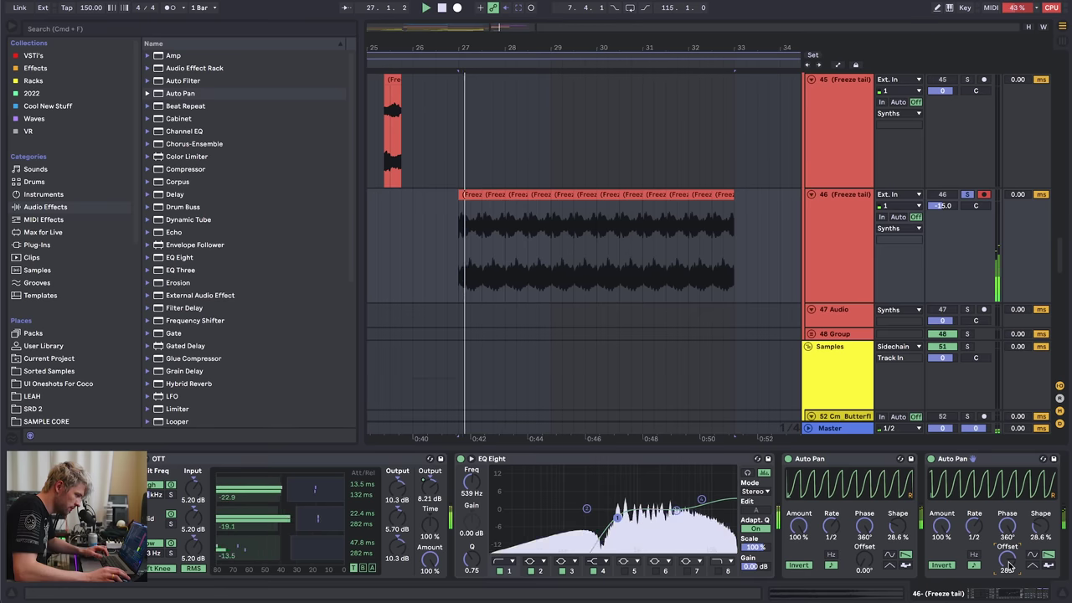
- Unsolo track 46, cut 7.81 dB at 2.67 kHz, lower the volume to -19.7 dB, and play from bar 31
left_click(968, 195)
key("space")
key("space")
mouse_move(944, 206)
left_mouse_down()
mouse_move(944, 193)
mouse_move(945, 206)
left_mouse_up()
key("a")
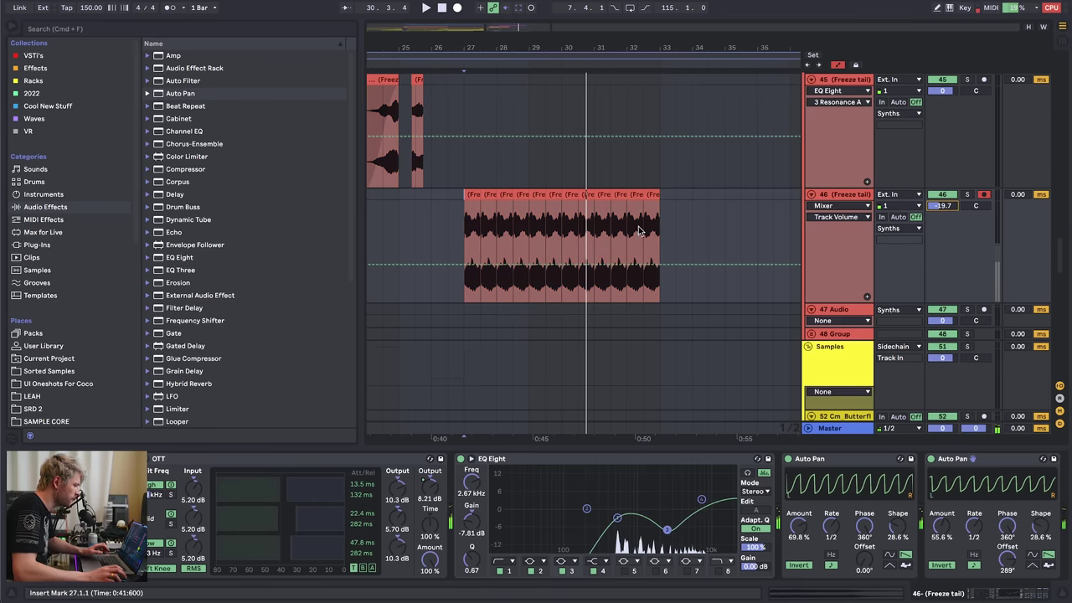
left_click(593, 226)
key("space")
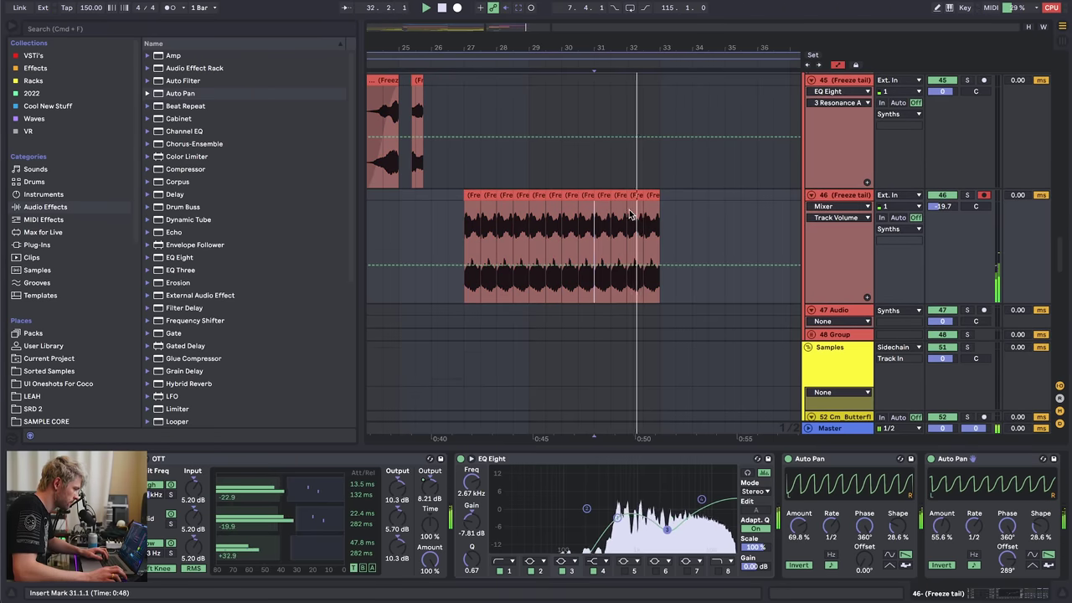
- Unfold the Drums group and insert an audio track below Cymbals, with the insert mark at bar 27
scroll(829, 125, "up", 15)
left_click(834, 86)
key("Right")
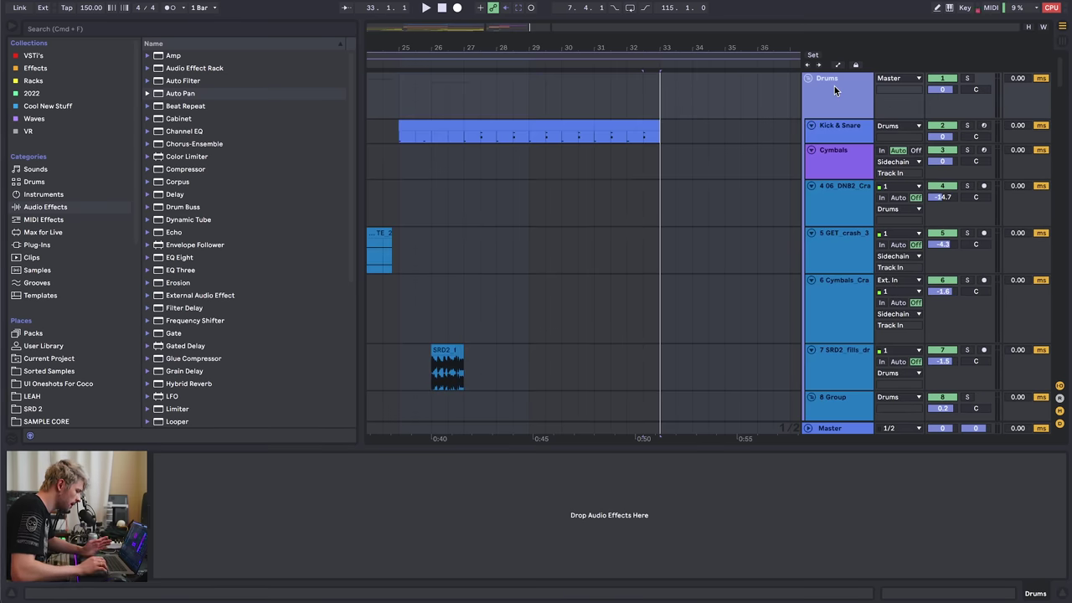
left_click(481, 171)
key("space")
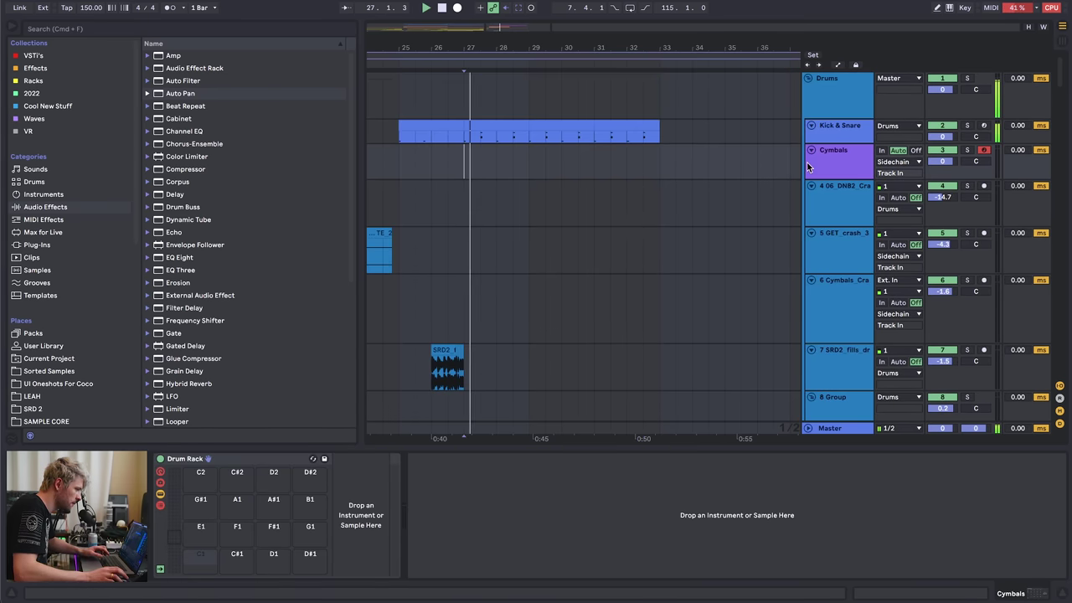
key("super+t")
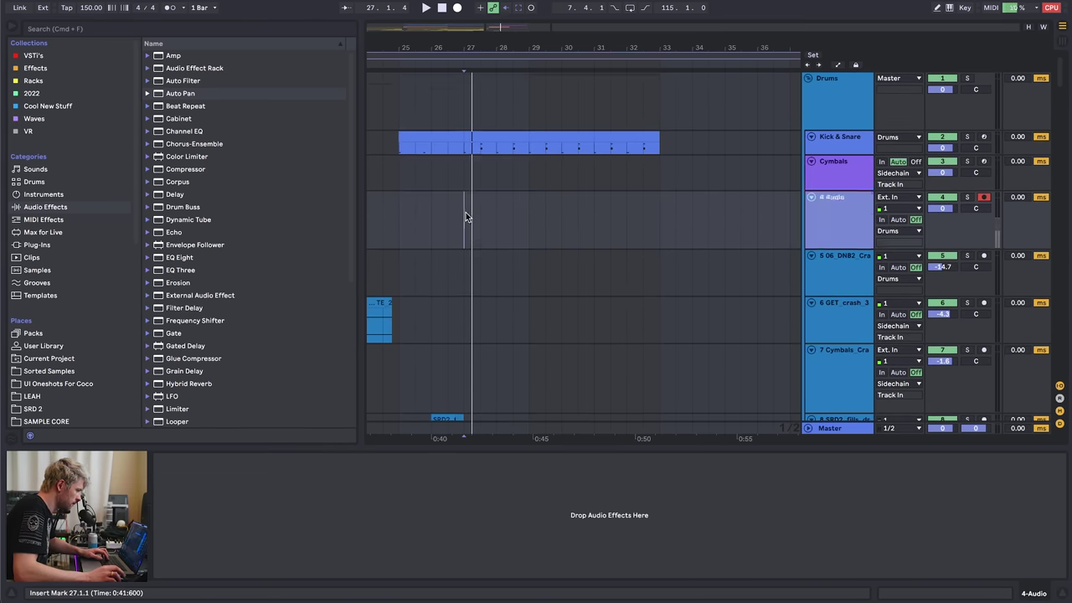
key("space")
- Place 150_AddictiveCymbals_Open.wav from the Virtual Riot sample pack's drum loops on the new audio track, filling bars 27 up to 33
scroll(74, 251, "down", 10)
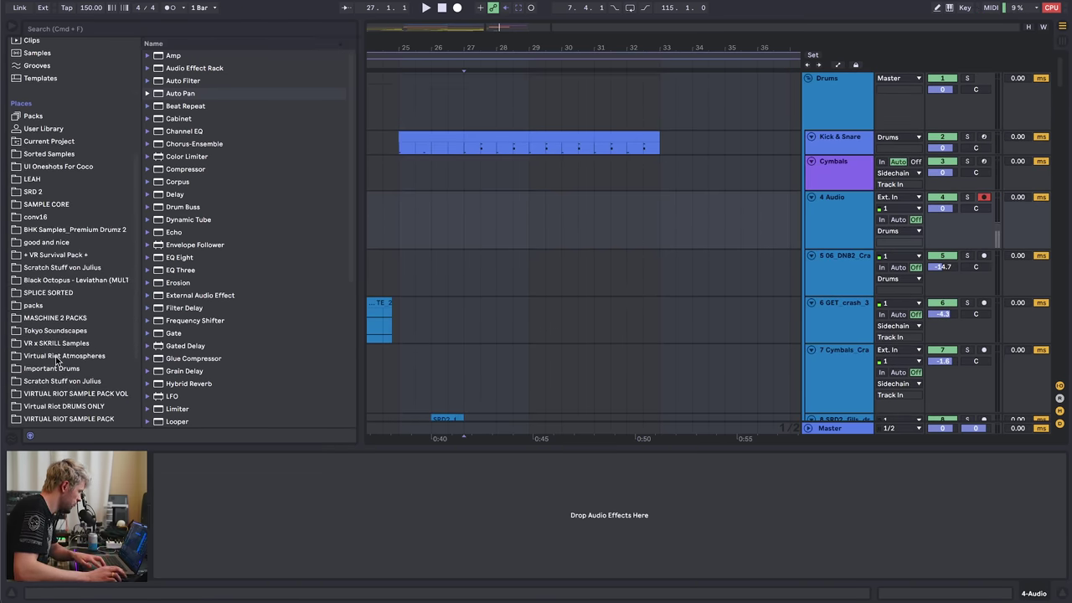
left_click(74, 269)
left_click(192, 55)
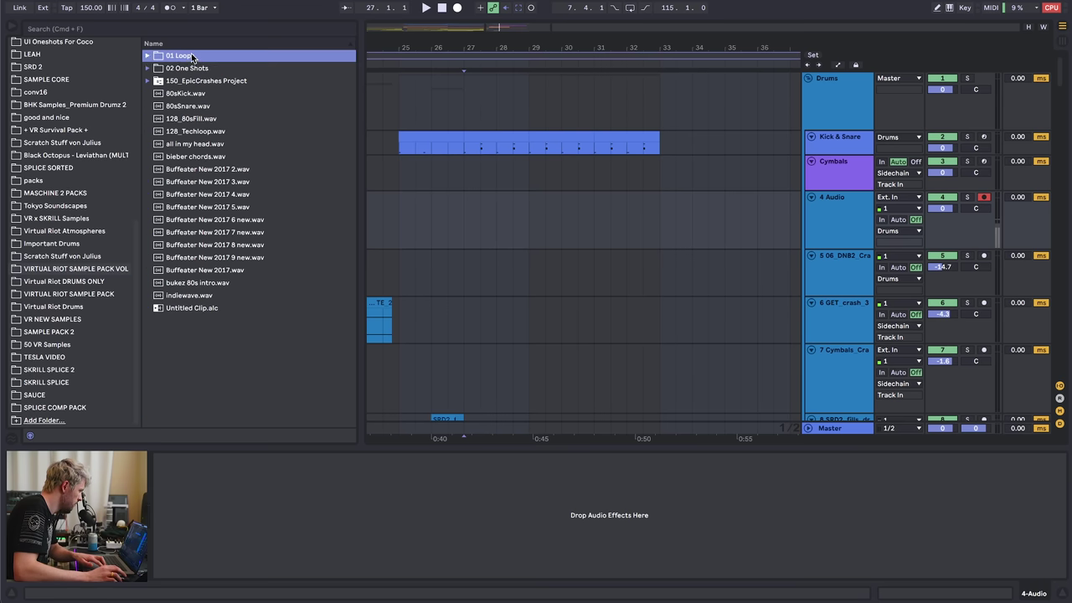
key("Right")
key("Down")
key("Down")
key("Down")
key("Right")
left_click_drag(236, 169, 500, 205)
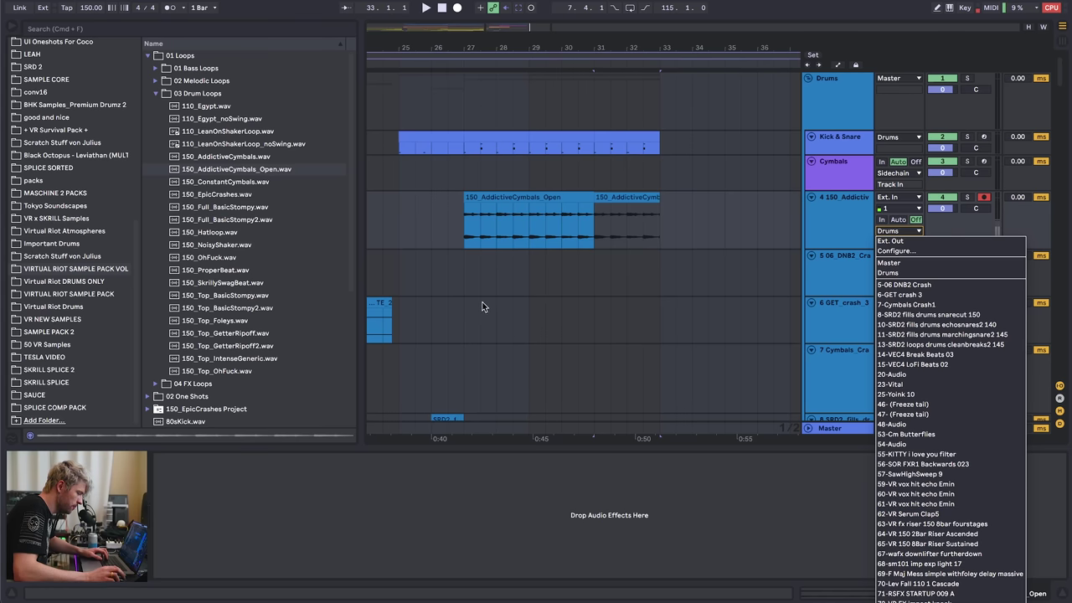
- Route the cymbal loop track to Sidechain and raise its volume to 6 dB and its clip gain to 13.9 dB
left_click(463, 226)
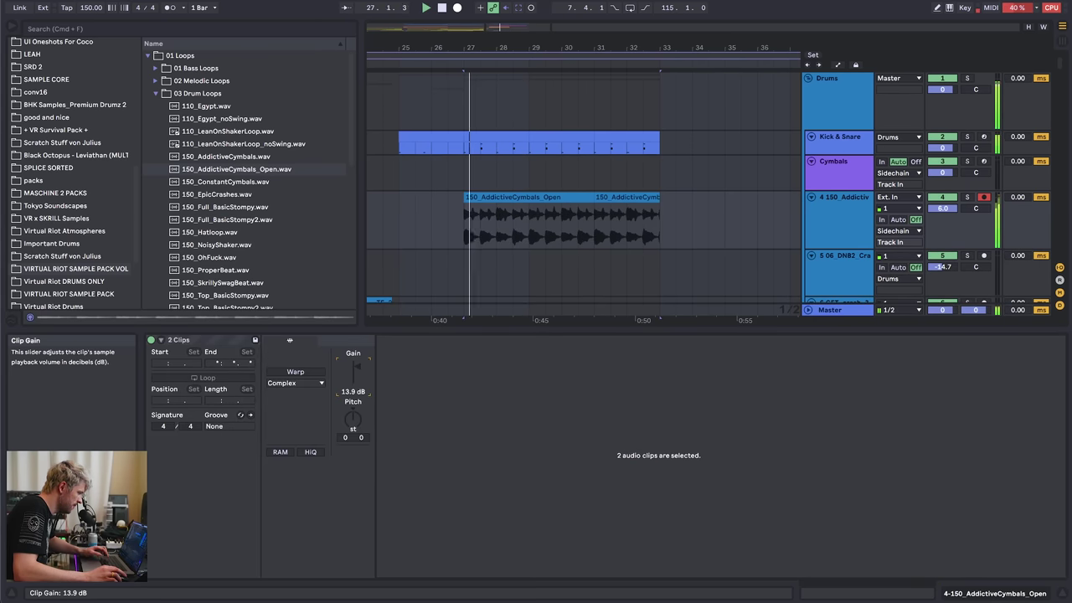
key("shift+Tab")
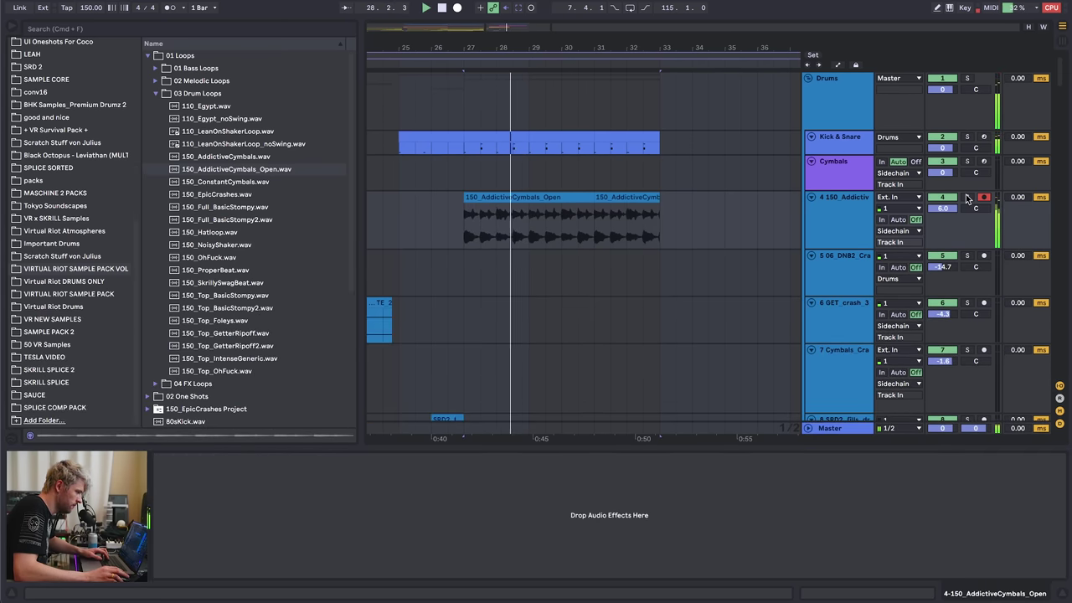
- Add Auto Pan with a 38.9% shape to the soloed cymbal loop track and compare the loop with it off and on
left_click(967, 197)
scroll(64, 120, "up", 10)
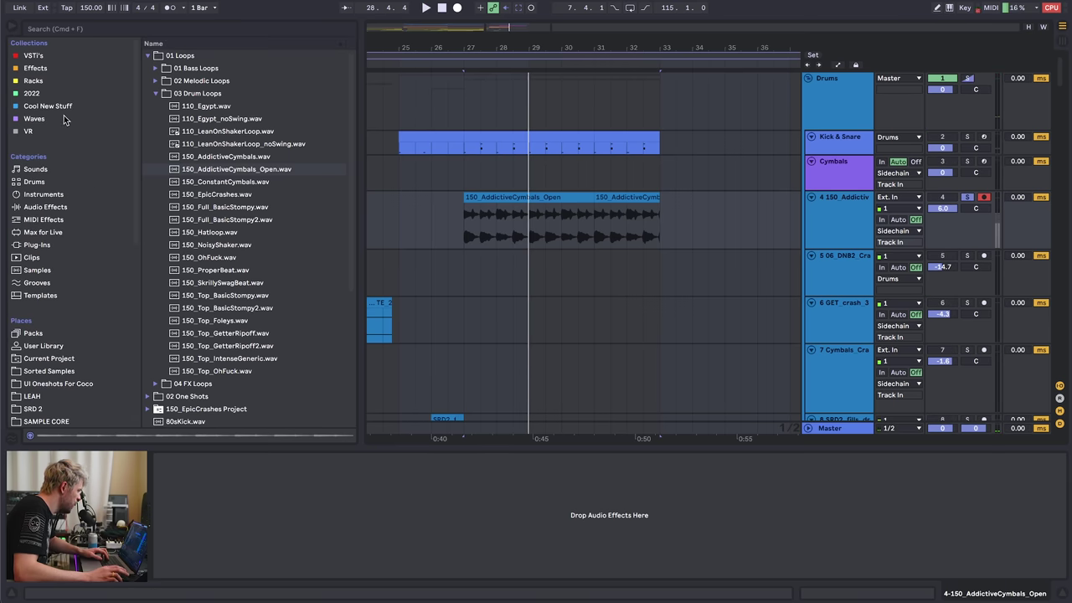
left_click(48, 207)
left_click_drag(185, 94, 470, 236)
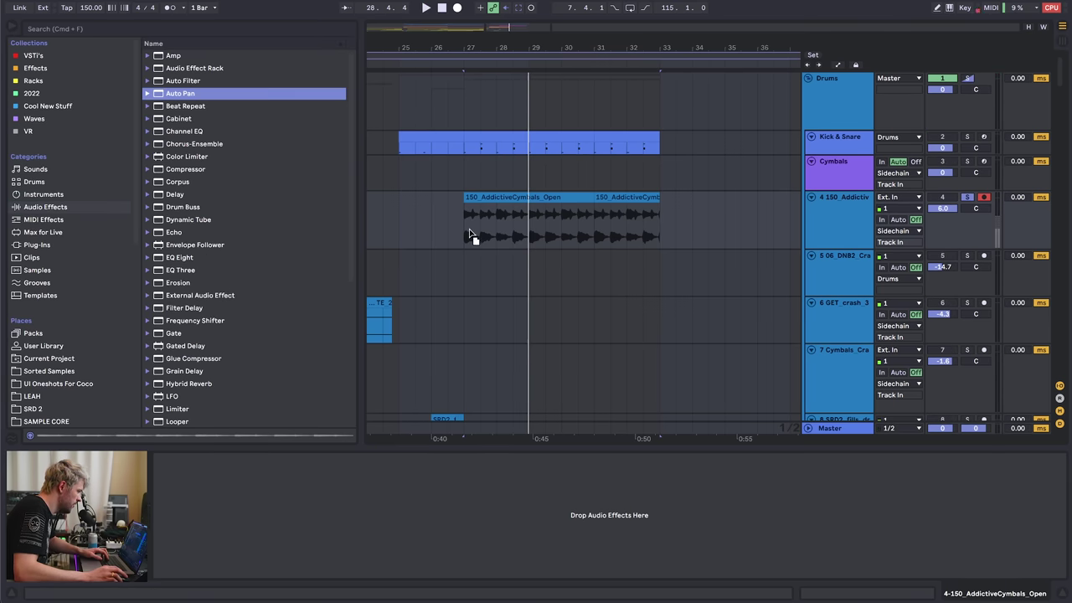
key("space")
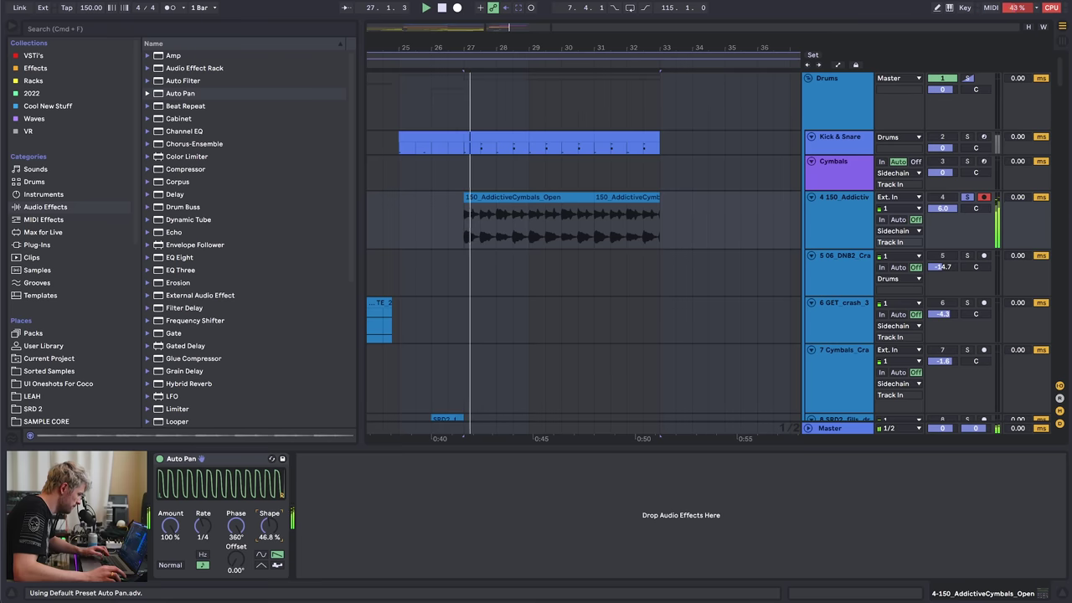
left_click(160, 458)
left_click(160, 459)
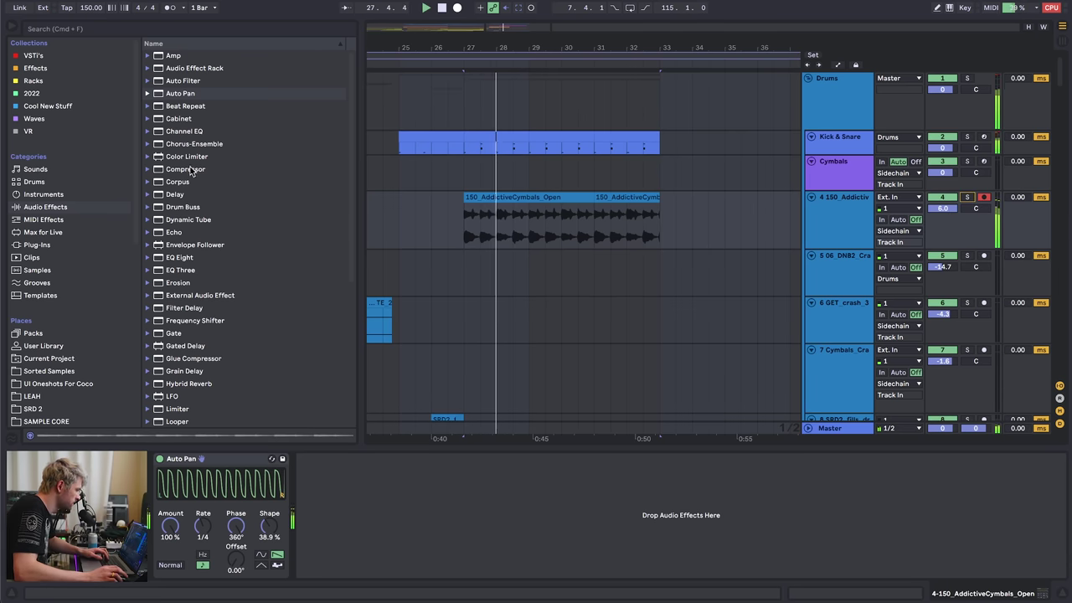
- Add EQ Eight after Auto Pan on the cymbal loop track, with a low cut and a -2.36 dB dip at 3.83 kHz, Q 1.24
left_click_drag(181, 259, 308, 510)
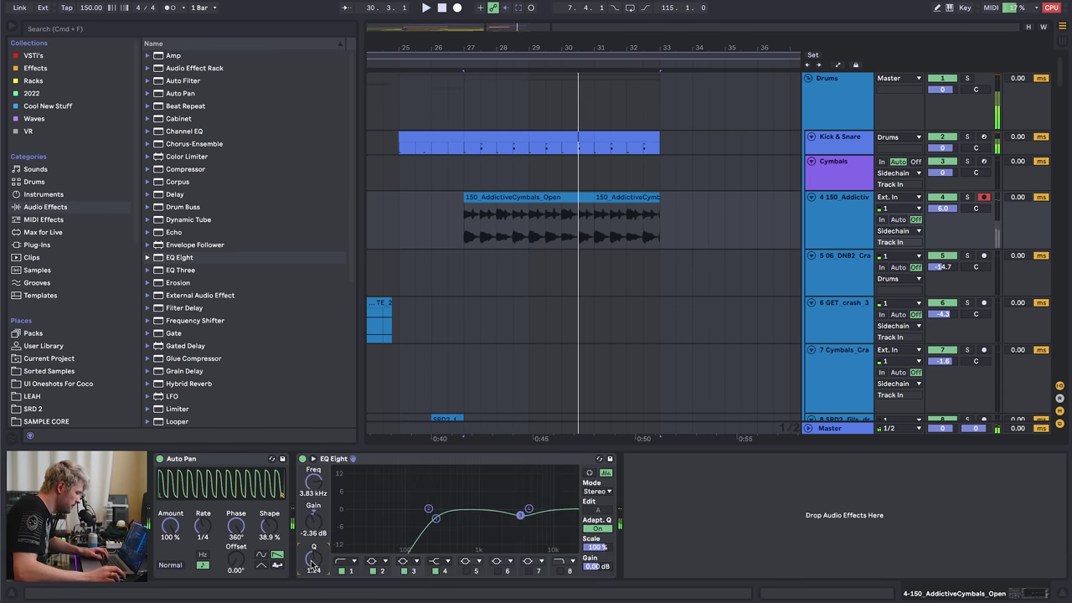
- Duplicate the 150_AddictiveCymbals_Open track with its effects and clear the clips from the copy
left_click(809, 229)
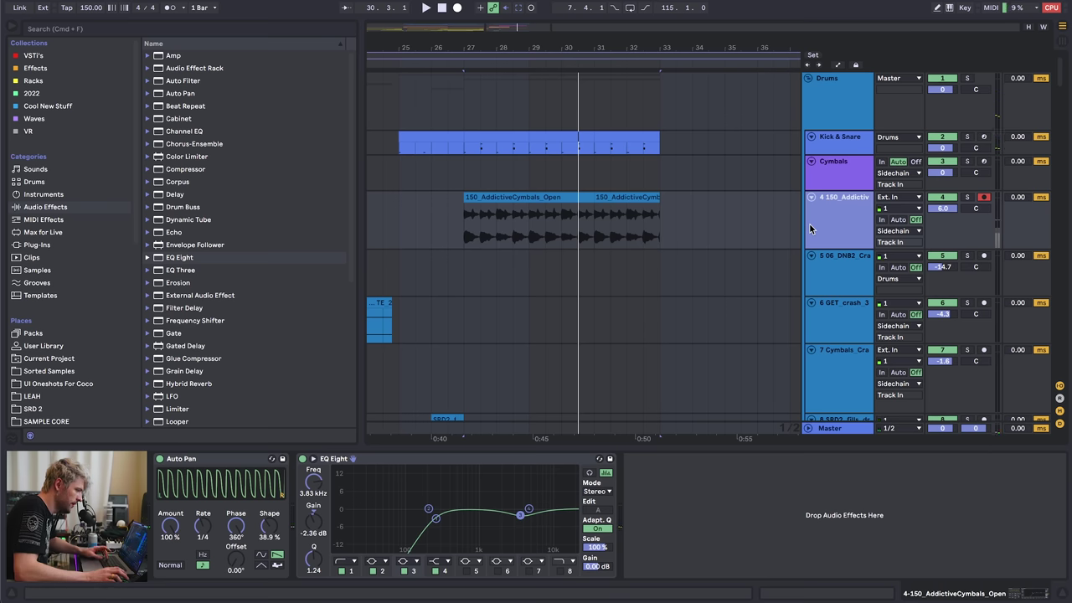
key("super+d")
left_click_drag(670, 269, 437, 282)
key("Delete")
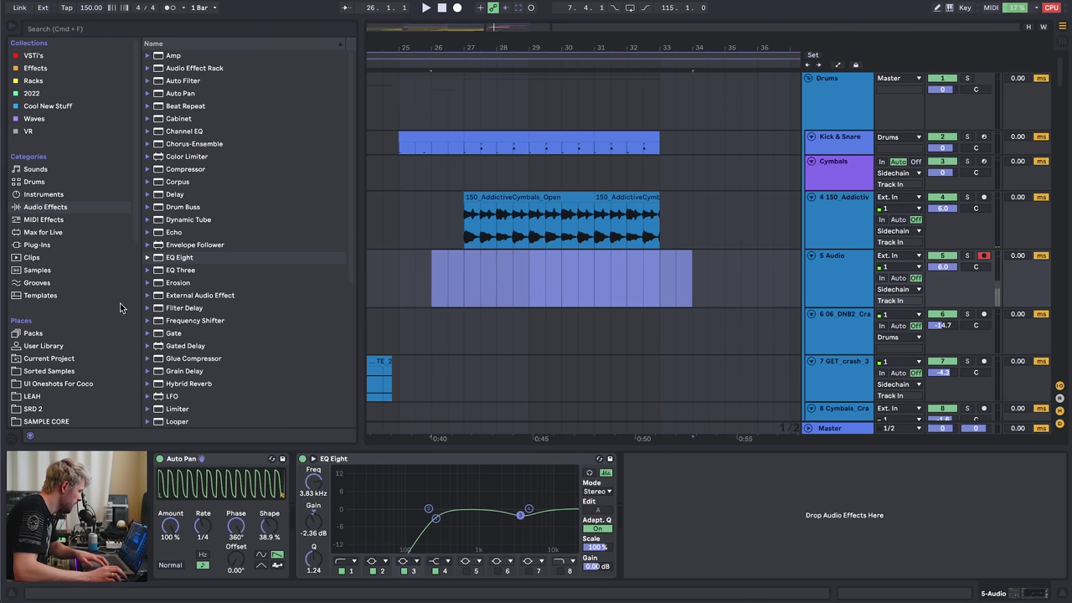
- Place 150_EpicCrashes.wav from the Virtual Riot sample pack's drum loops on the duplicated track, filling bars 27 up to 33
scroll(75, 376, "down", 10)
left_click(87, 331)
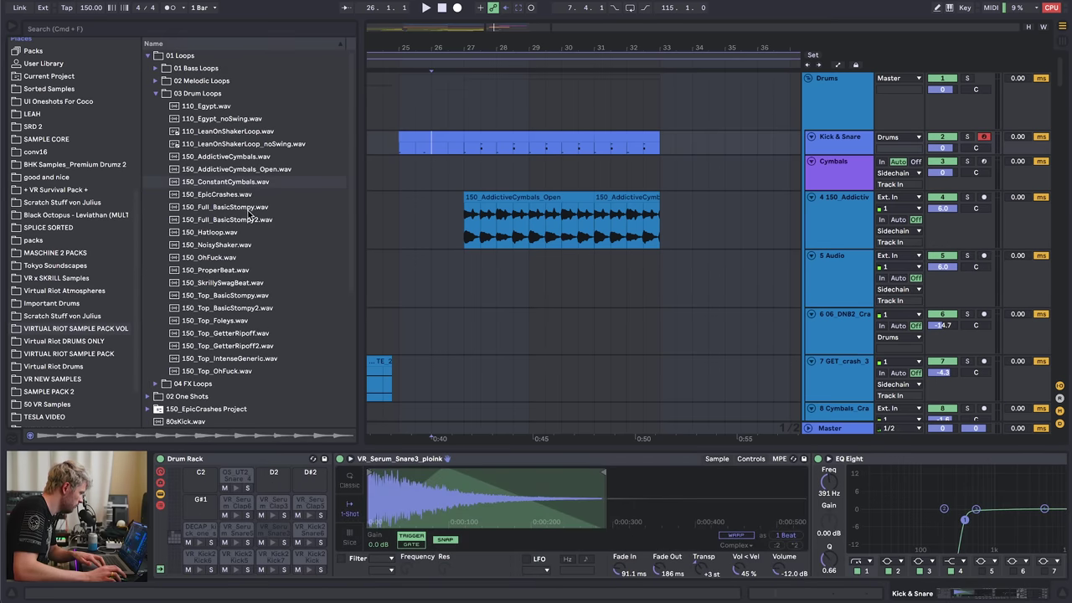
left_click(249, 208)
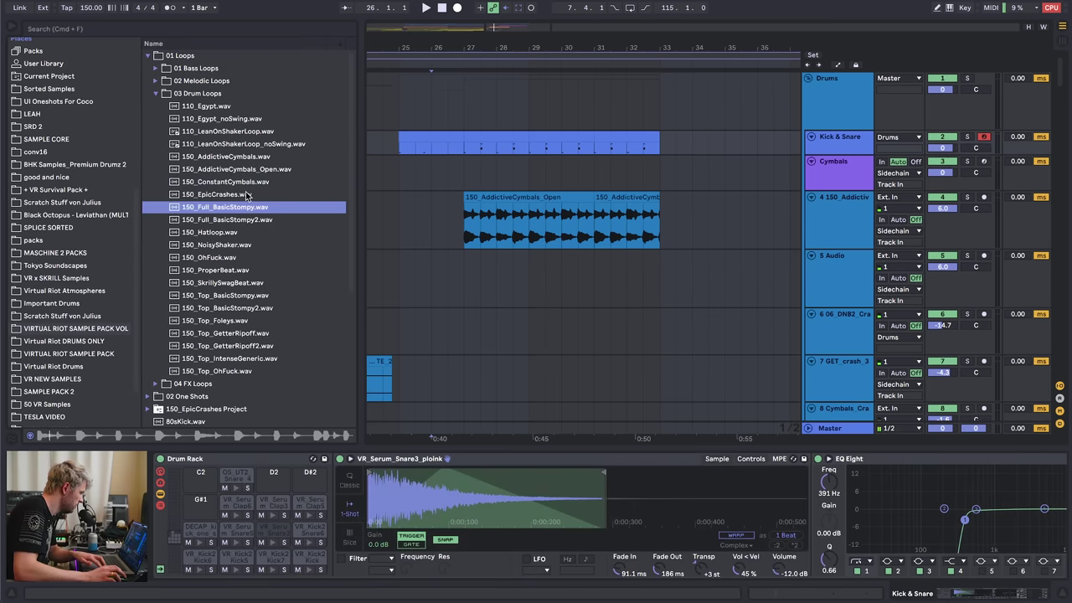
left_click(247, 195)
left_click_drag(223, 200, 467, 276)
- Set the Auto Pan amount to 59.5% on the 150_EpicCrashes track and to 67.5% on the 150_AddictiveCymbals_Open track
left_click_drag(171, 528, 172, 542)
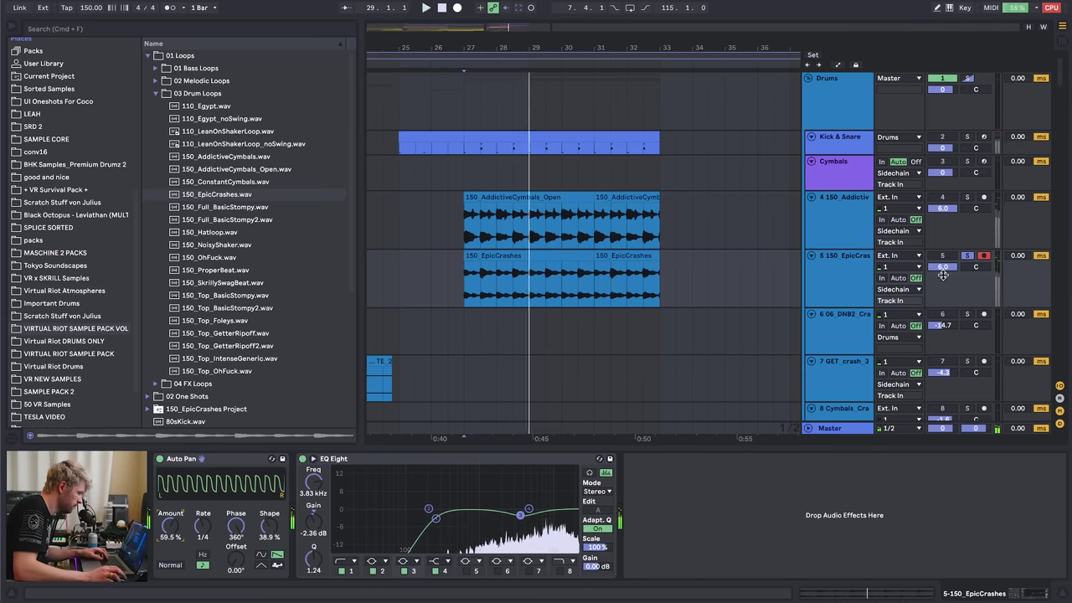
key("Up")
left_click_drag(171, 525, 171, 535)
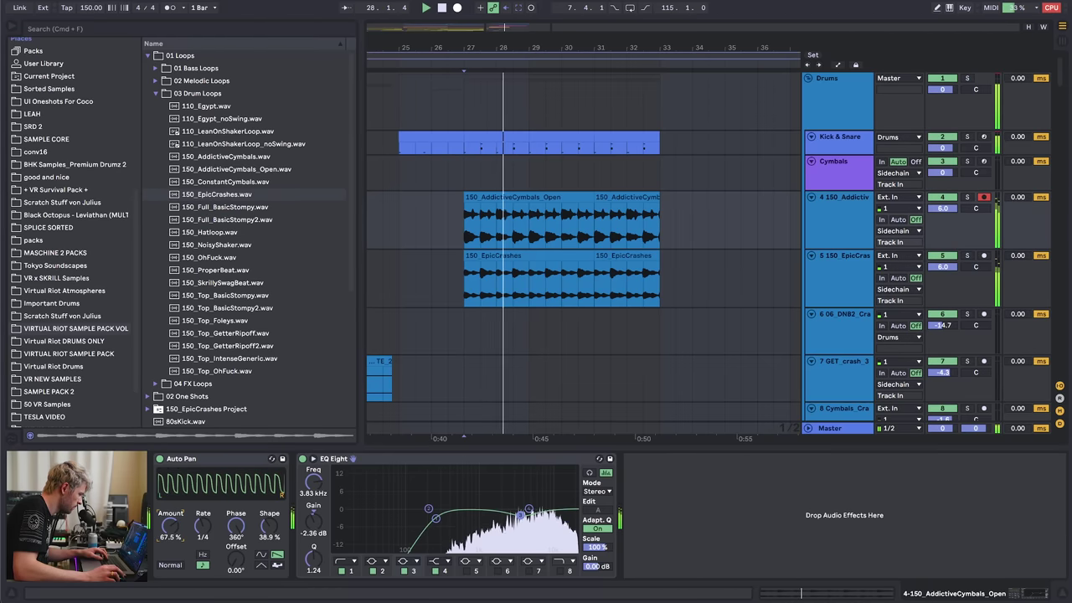
- Create an empty MIDI clip on the Cymbals track from bar 27 to bar 33 and show the track's Drum Rack
left_click_drag(451, 173, 652, 173)
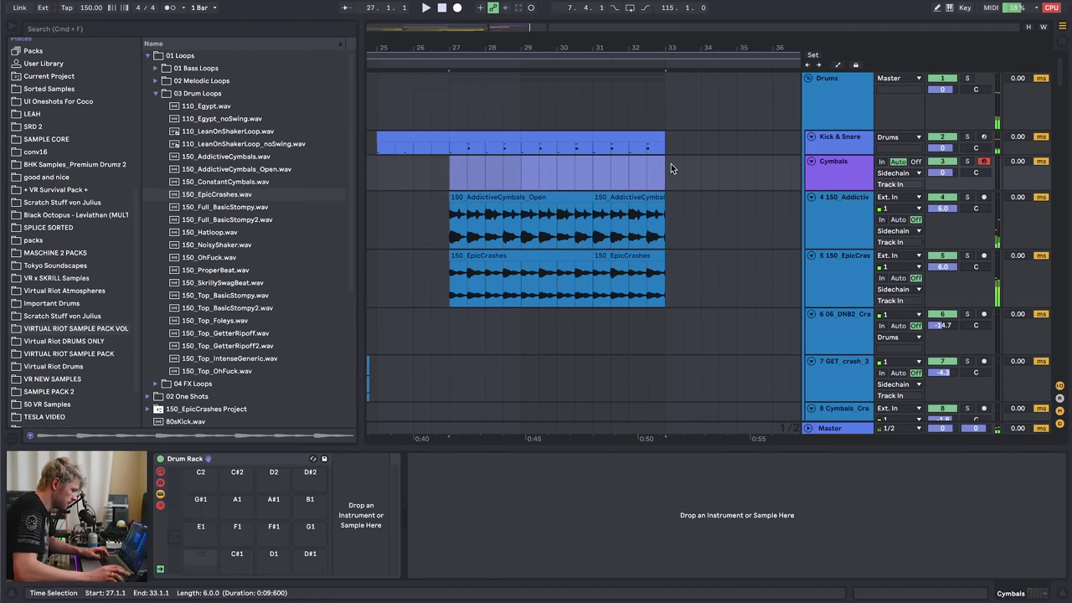
key("super+shift+m")
double_click(843, 163)
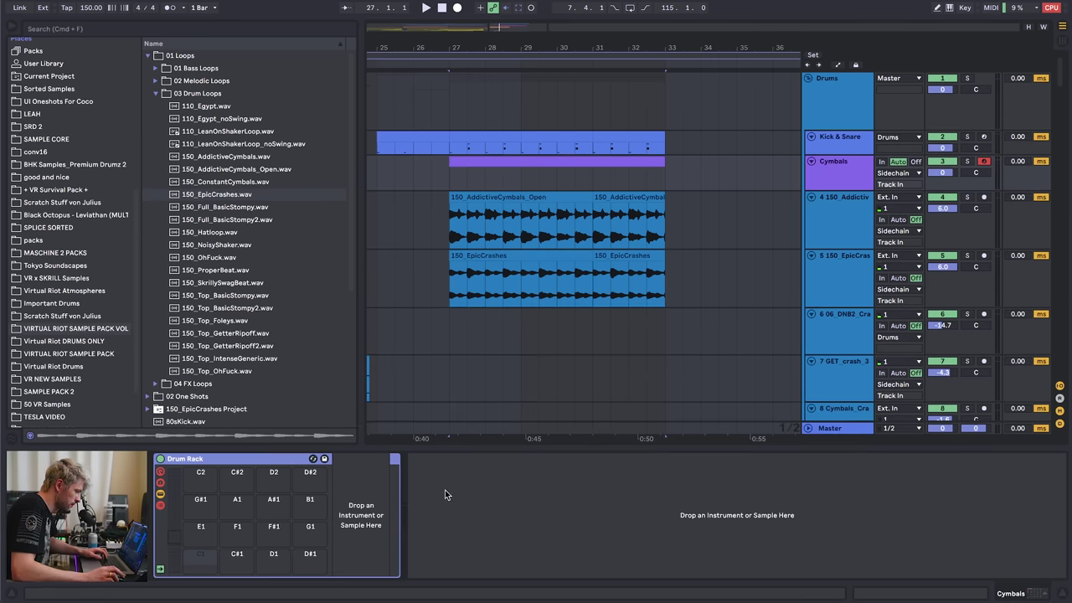
- Audition the one-shots in SRD 2's Drums - Cymbals folder and load SRD2_one_shot_cymbal_WeirdChina.wav onto the Drum Rack's C1 pad
scroll(52, 216, "up", 2)
left_click(33, 190)
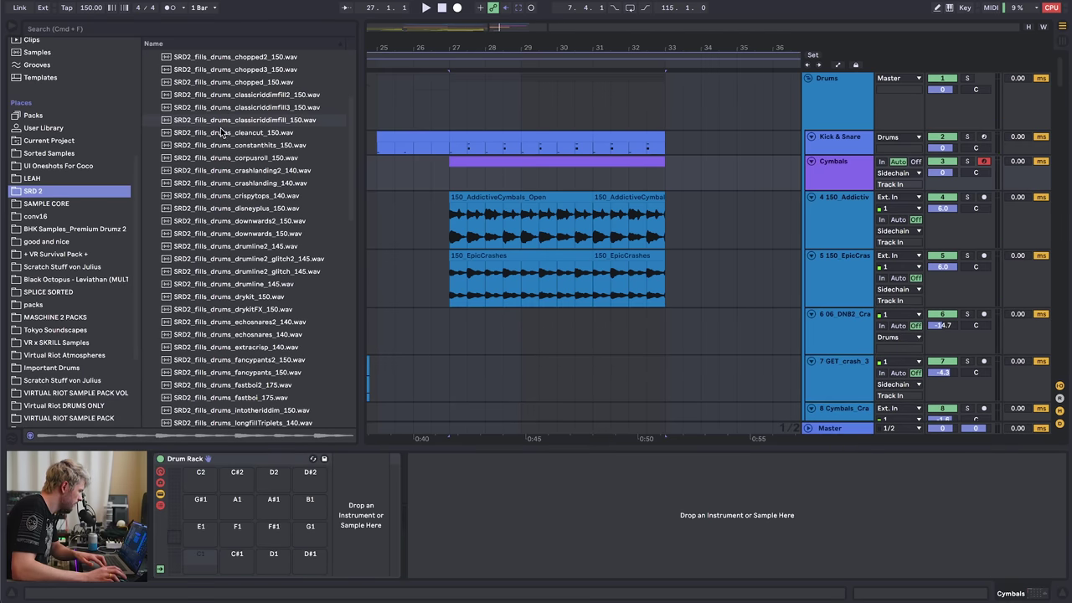
scroll(222, 130, "up", 5)
left_click(206, 107)
left_click(212, 95)
key("Down")
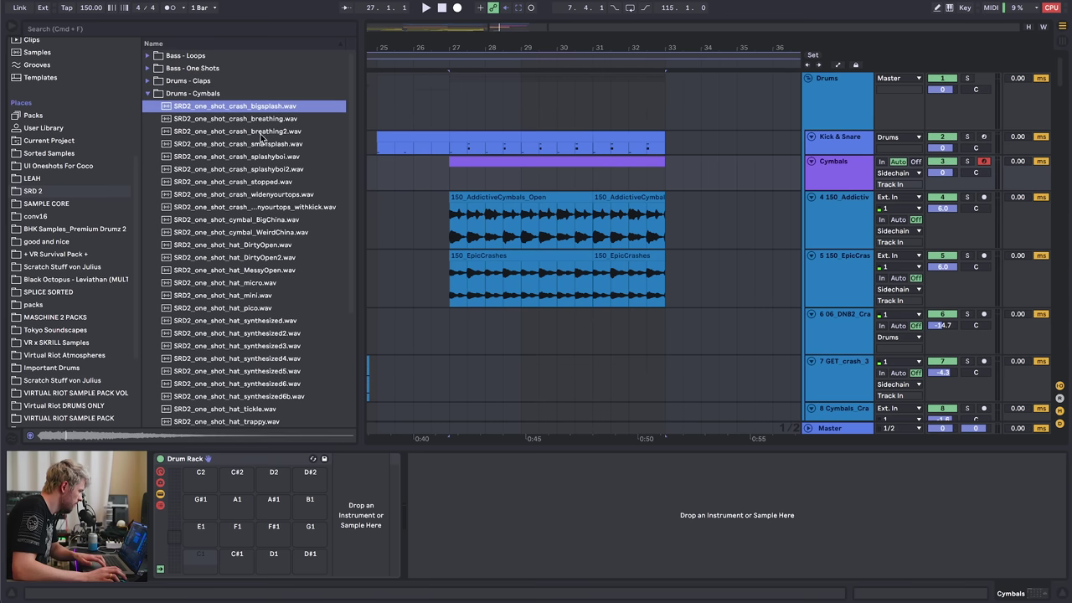
left_click(267, 219)
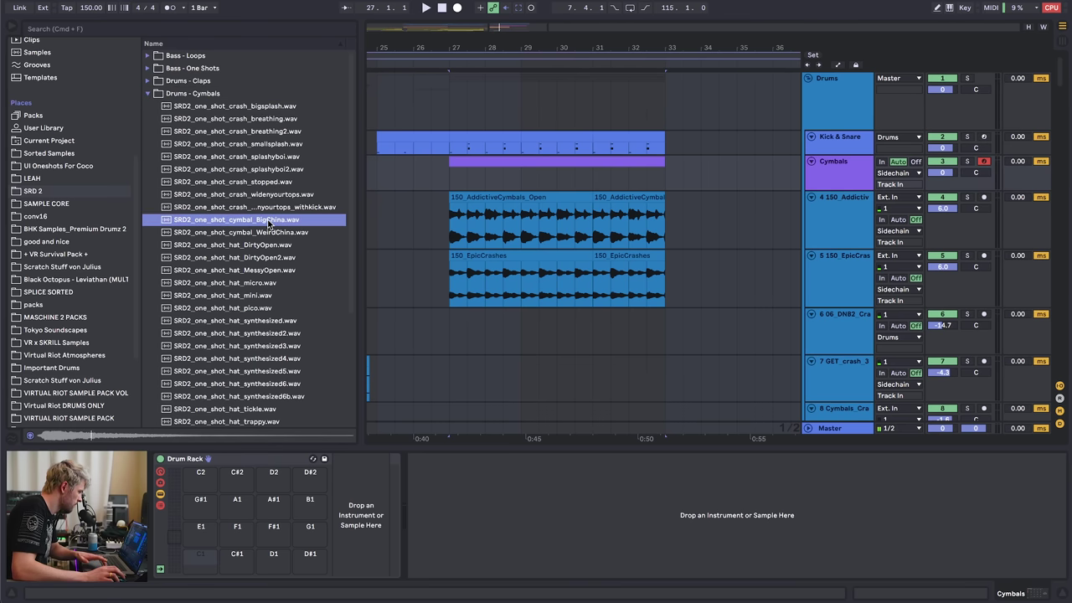
left_click_drag(267, 231, 191, 577)
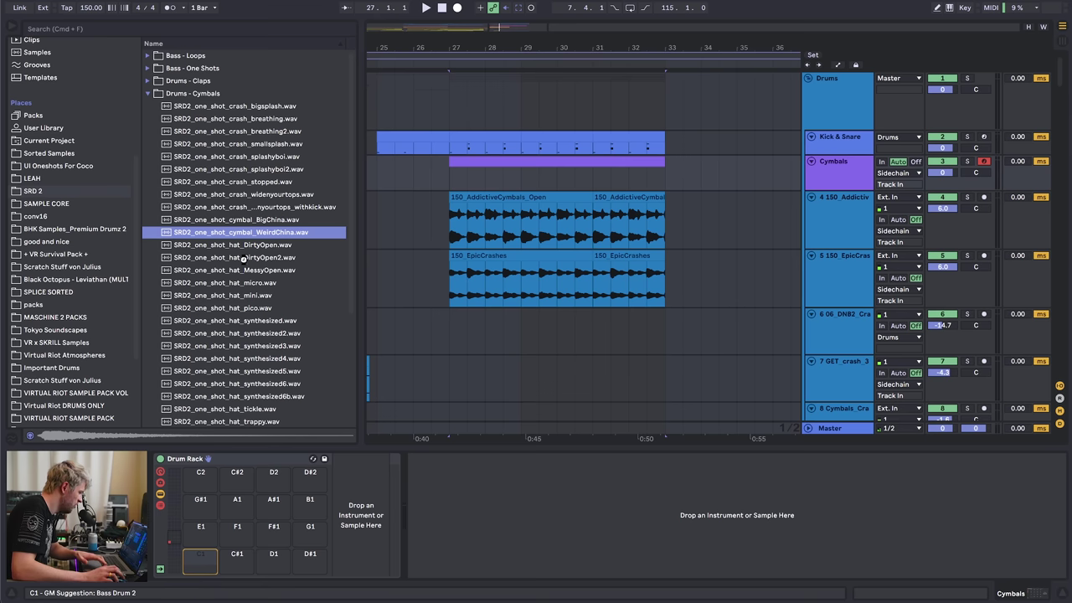
- Load SRD2_one_shot_hat_MessyOpen.wav onto Drum Rack pad C#1 and SRD2_one_shot_hat_WideOpen.wav onto pad D1
key("Down")
key("Down")
key("Down")
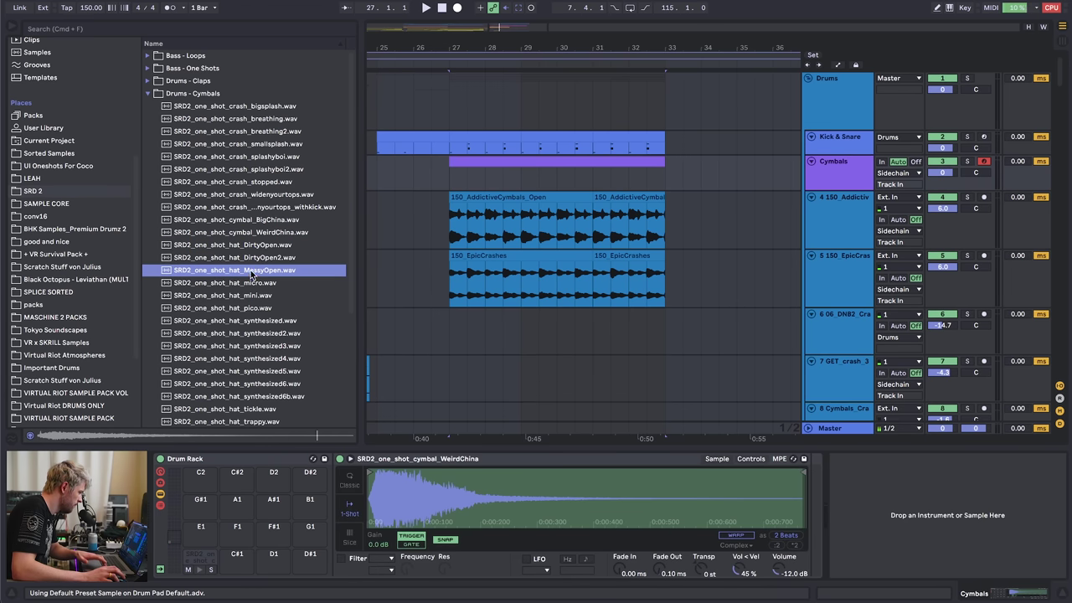
left_click_drag(251, 275, 231, 562)
left_click(253, 383)
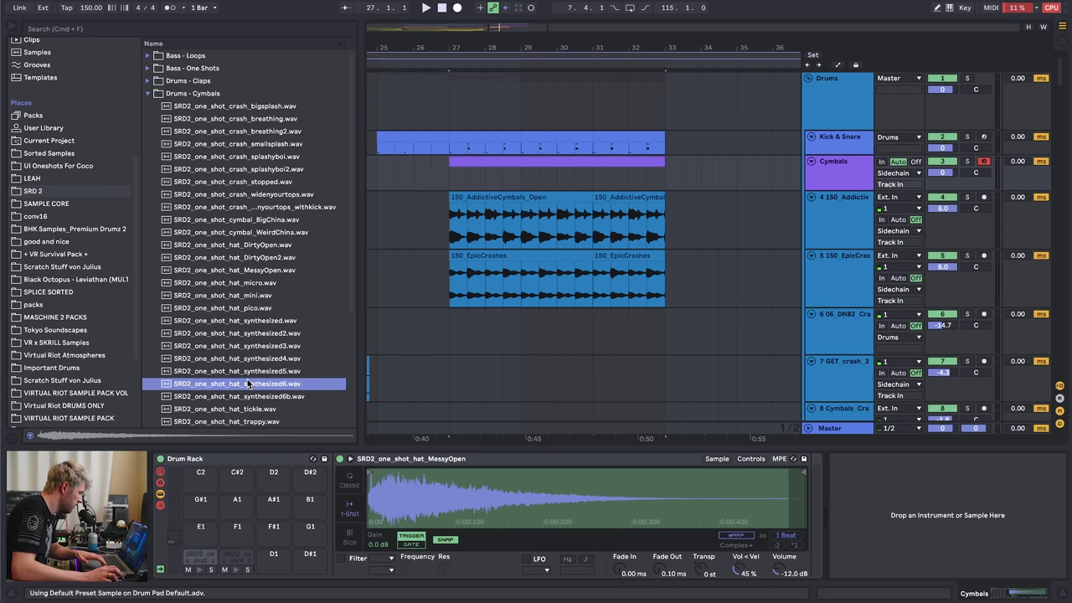
key("Down")
scroll(248, 362, "down", 4)
left_click(242, 282)
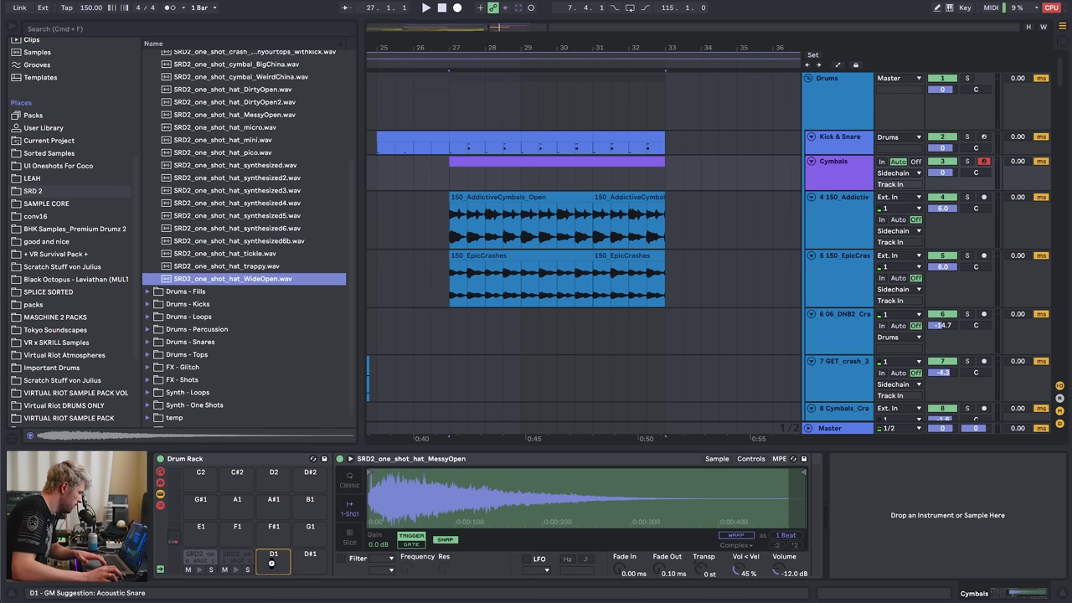
- Audition the crash samples in Drums - Cymbals and load SRD2_one_shot_crash_bigsplash.wav onto pad D#1
scroll(225, 198, "up", 4)
left_click(238, 170)
key("Up")
key("Up")
key("Up")
key("Up")
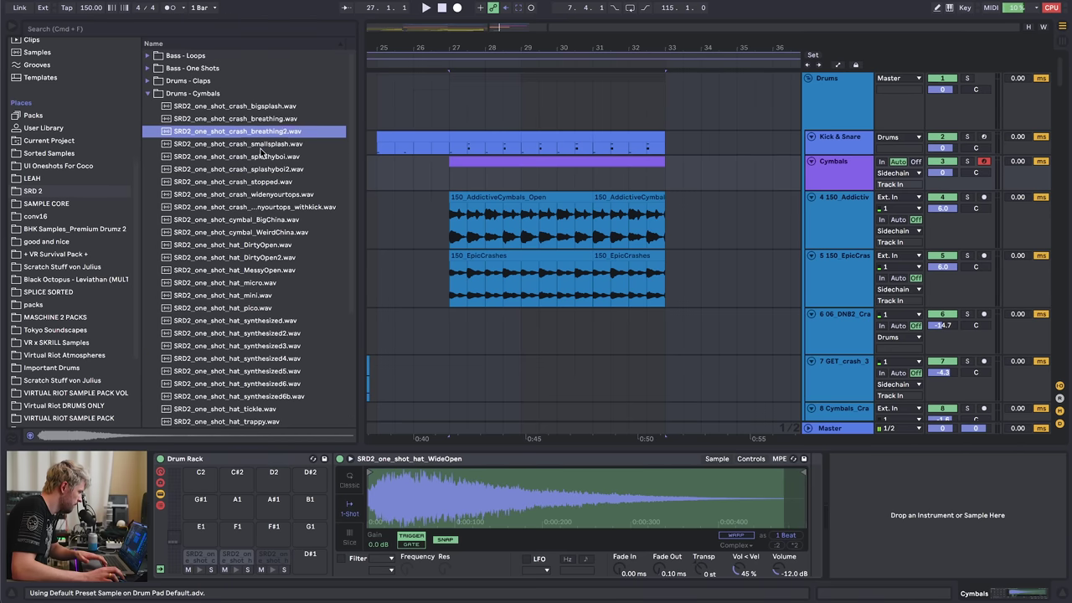
left_click(260, 107)
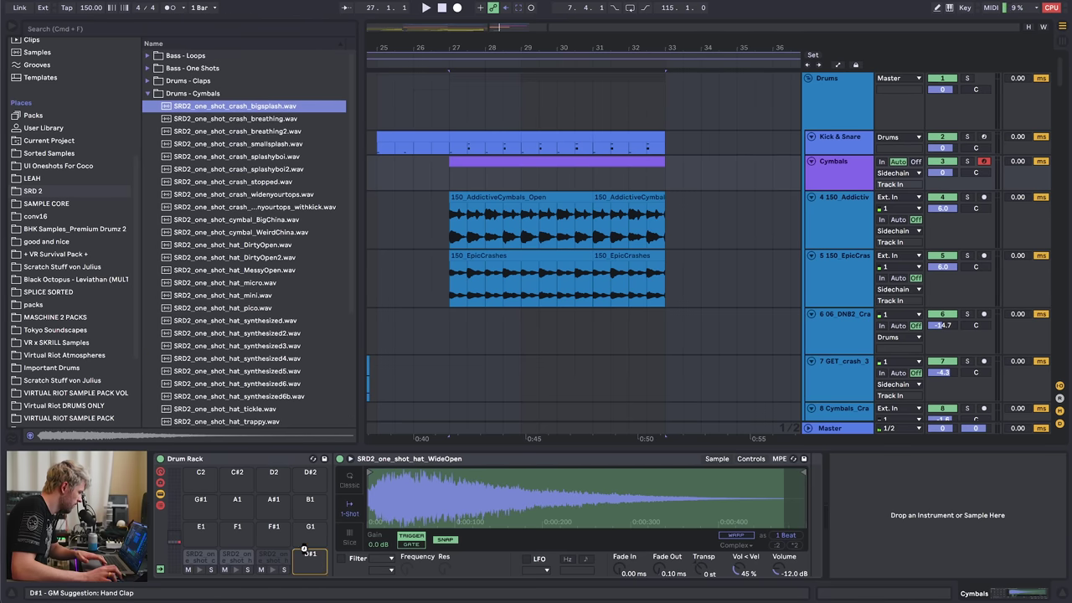
key("Return")
- Find SOLTAN_ride_01.wav in the SPLICE SORTED folder and load it onto Drum Rack pad E1
left_click(50, 291)
scroll(206, 191, "down", 5)
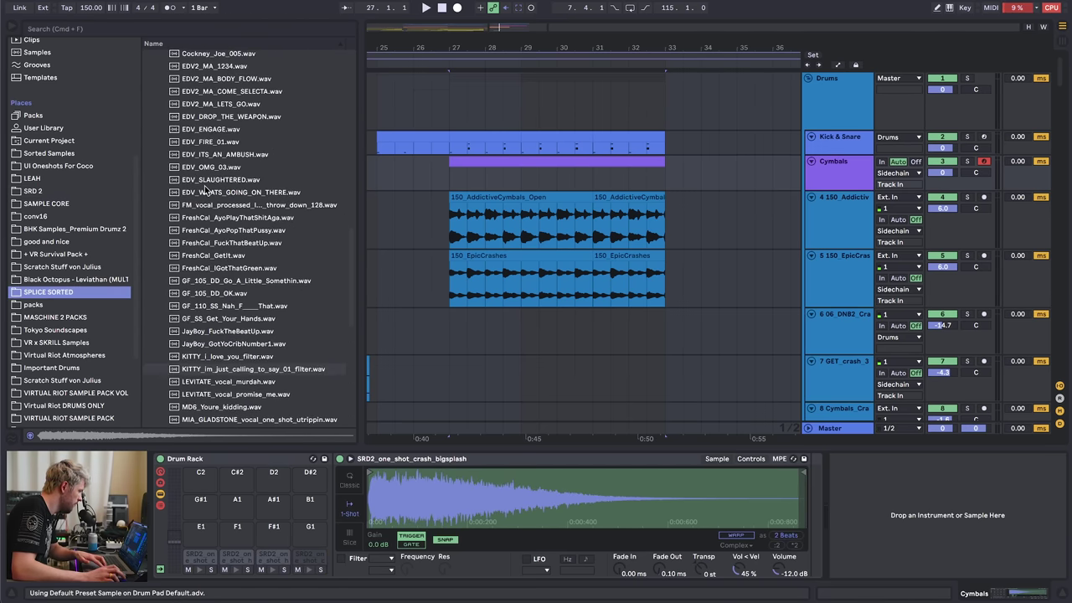
scroll(205, 218, "up", 15)
left_click(205, 265)
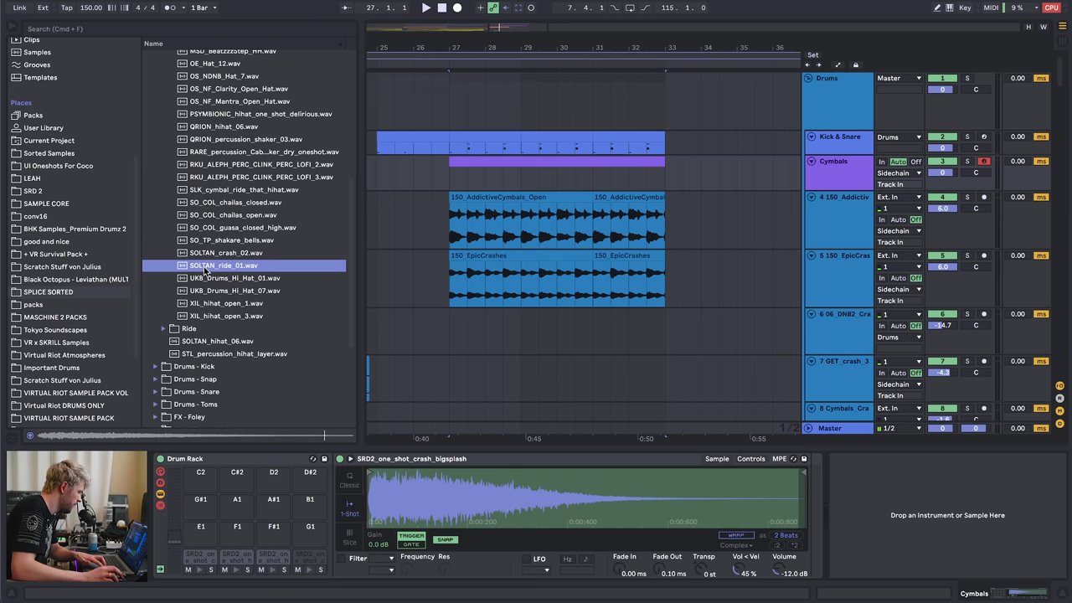
key("Return")
- Load XIL_hihat_open_3.wav onto pad F1 and set its sampler pan to 30R
left_click(224, 291)
key("Down")
key("Down")
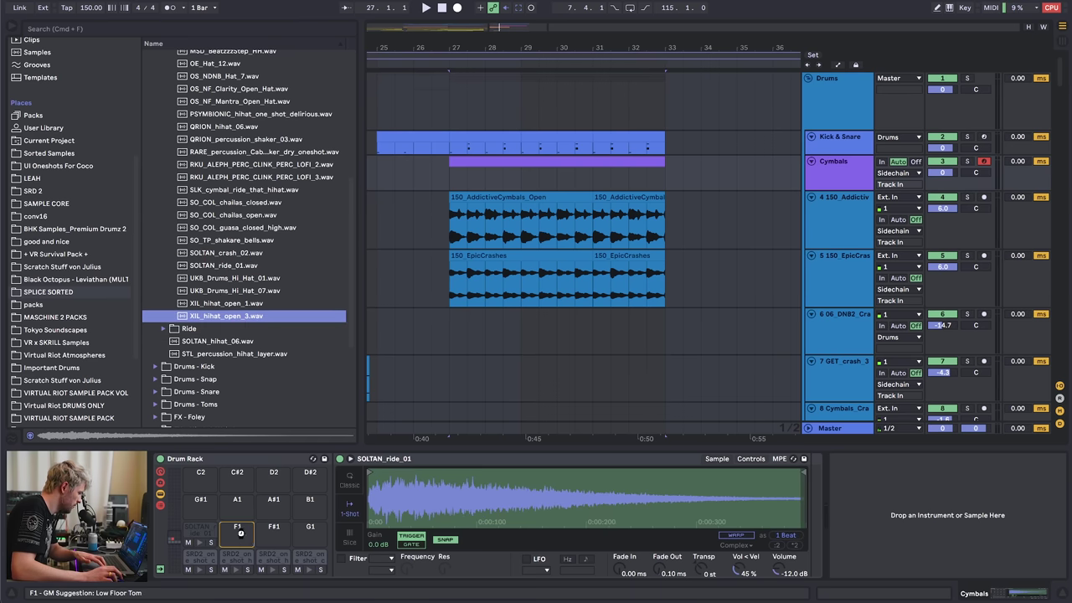
key("Return")
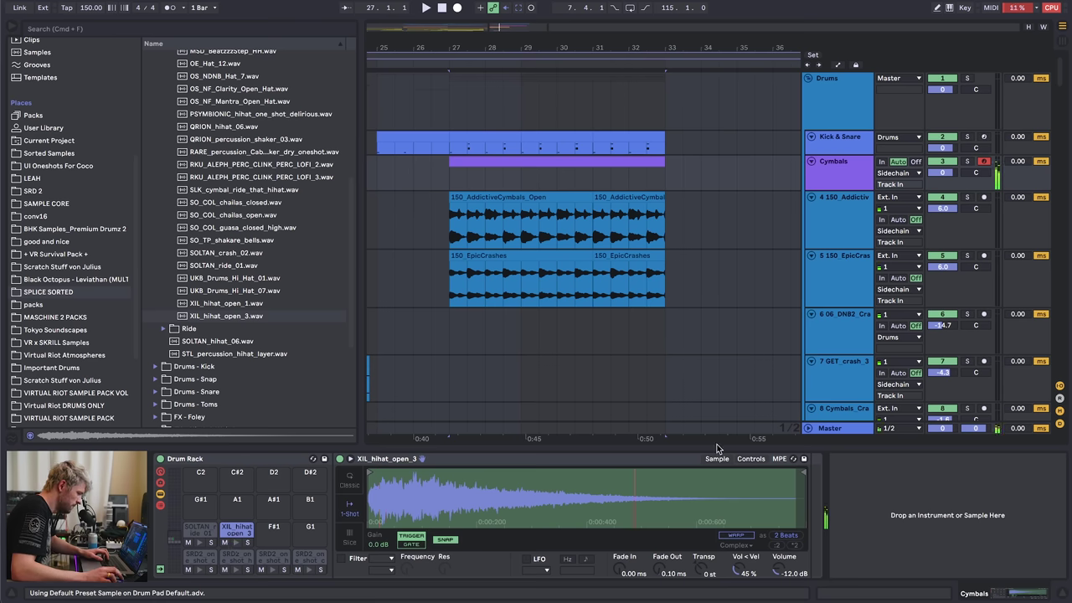
left_click(748, 459)
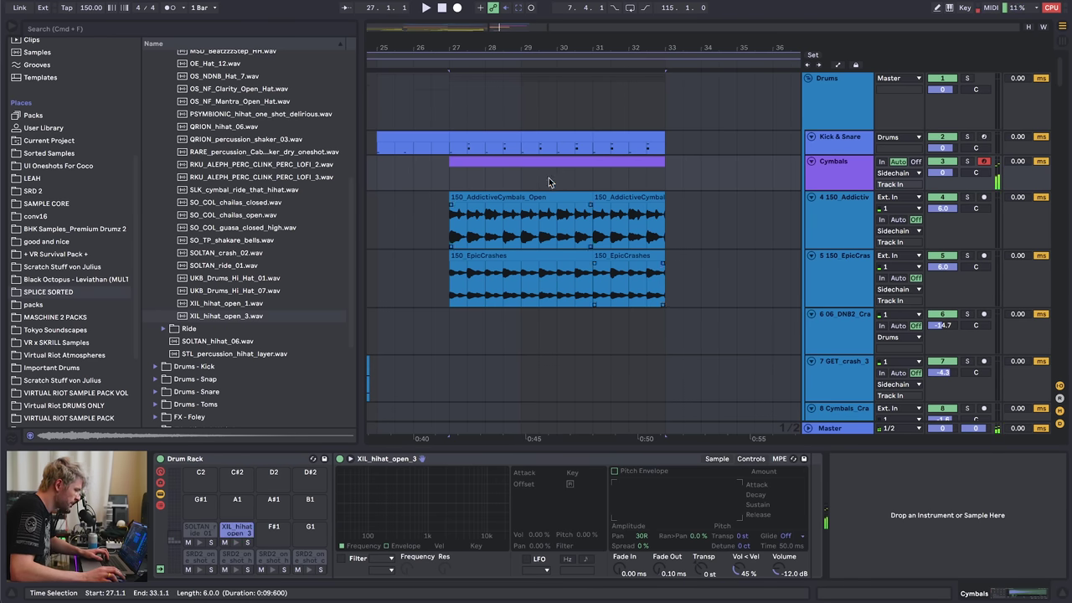
- Open the Cymbals MIDI clip and place an XIL_hihat_open_3 note at 1.3 and a WeirdChina cymbal note at 1.2
double_click(478, 163)
double_click(495, 380)
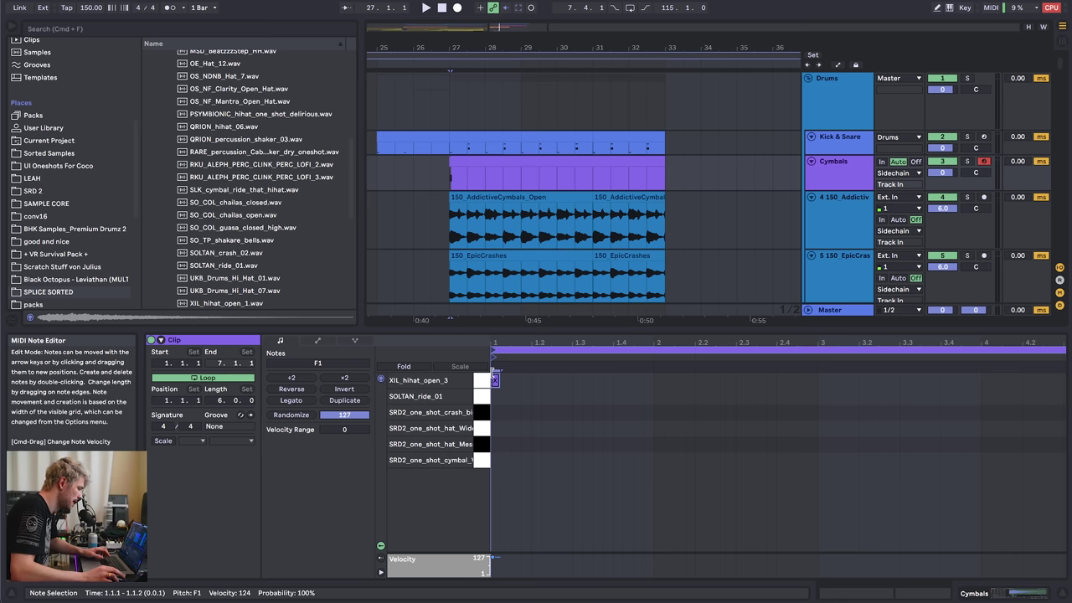
left_click_drag(495, 381, 584, 381)
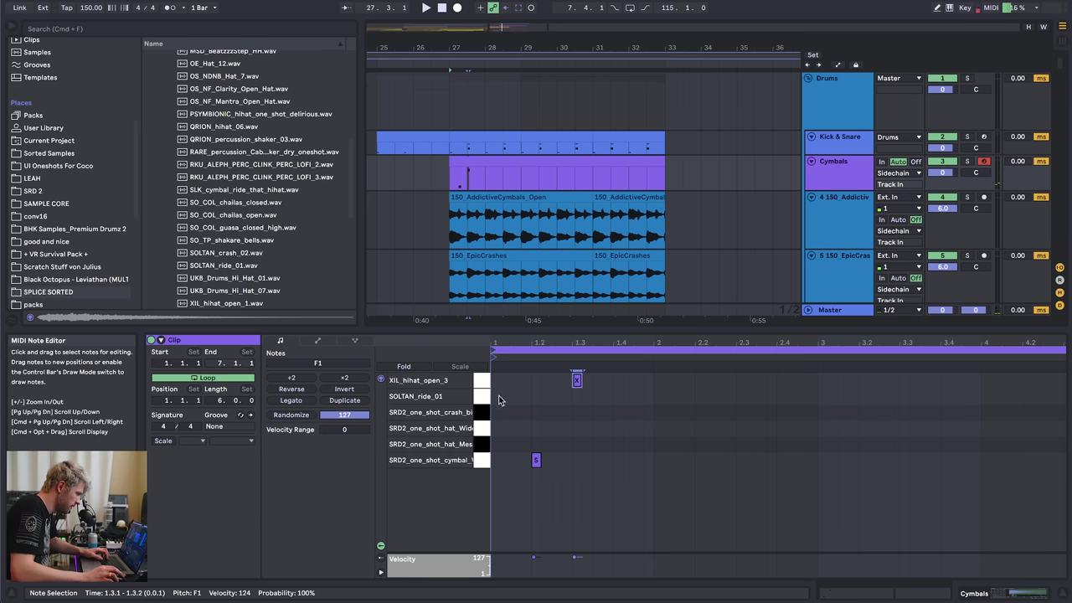
- Add a bigsplash crash note on the first beat and SOLTAN_ride_01 notes on all four beats of bar 1
double_click(494, 396)
left_click_drag(495, 396, 498, 428)
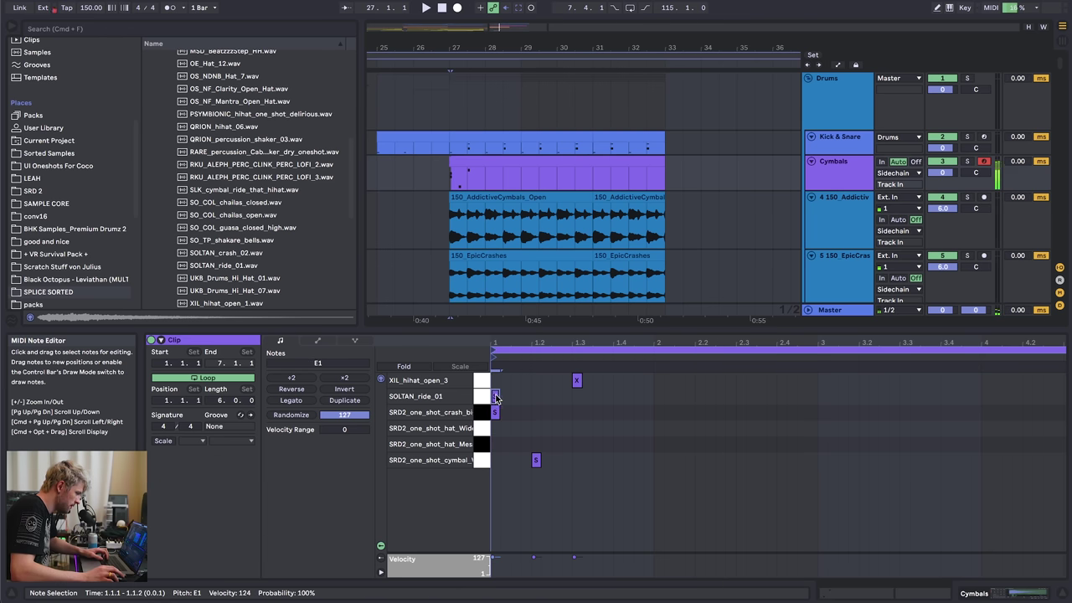
double_click(536, 396)
double_click(576, 396)
double_click(617, 396)
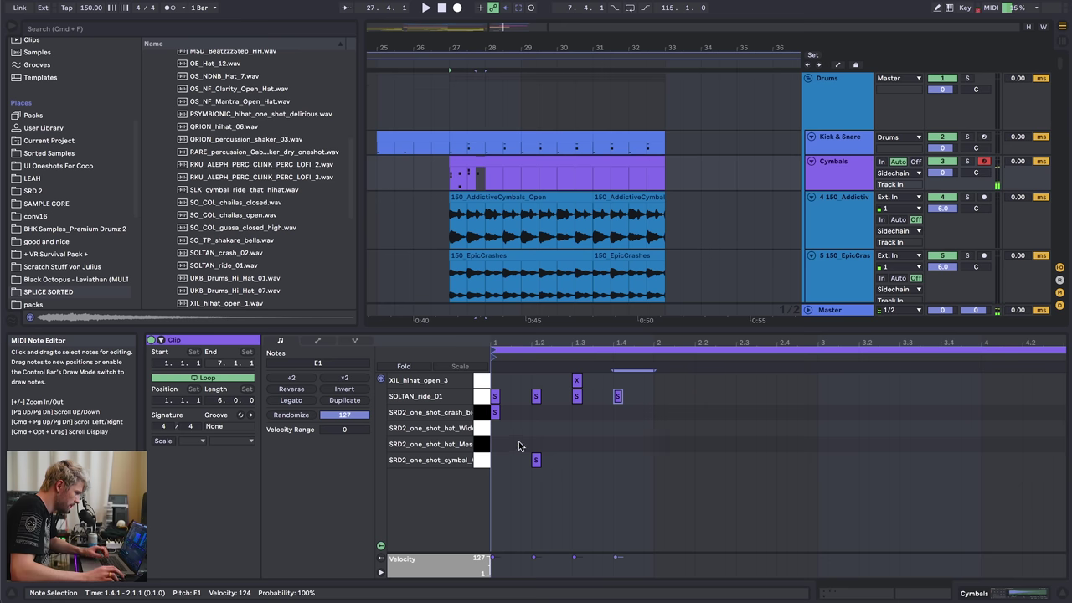
- Copy the four ride notes to the MessyOpen hat row and play back the pattern
left_click(482, 397)
left_click_drag(495, 399, 496, 421)
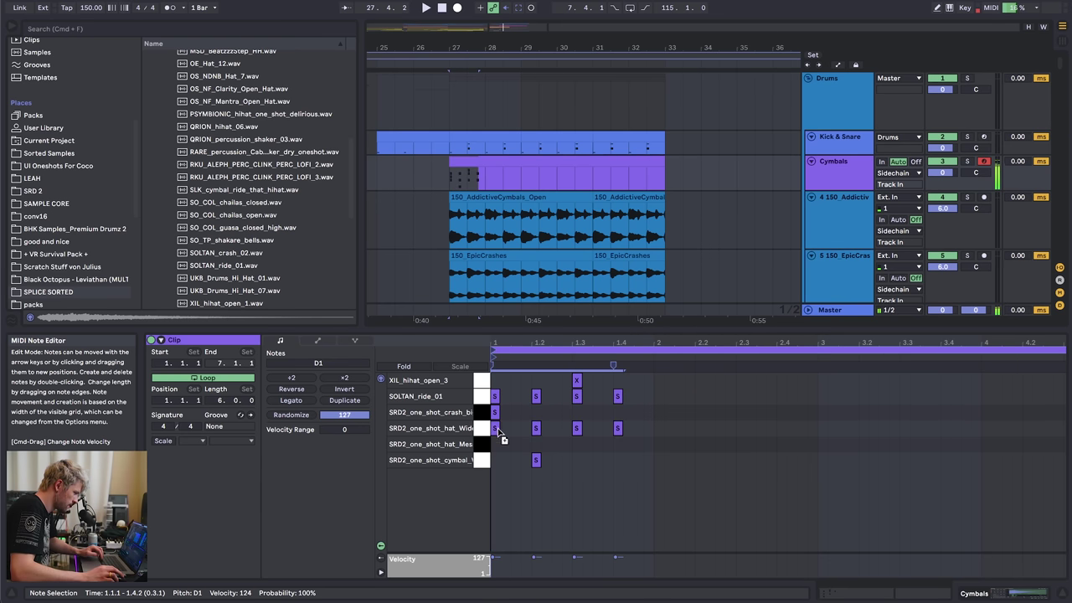
key("space")
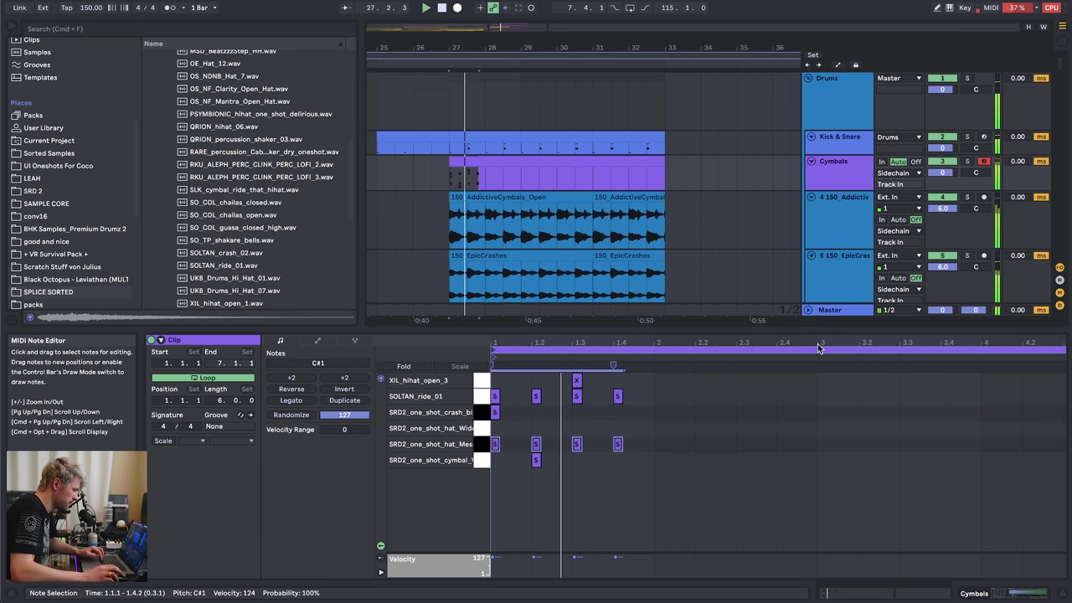
- Solo the Cymbals track and add a WeirdChina cymbal note at 1.4 and a WideOpen hat note at 1.3
left_click(967, 162)
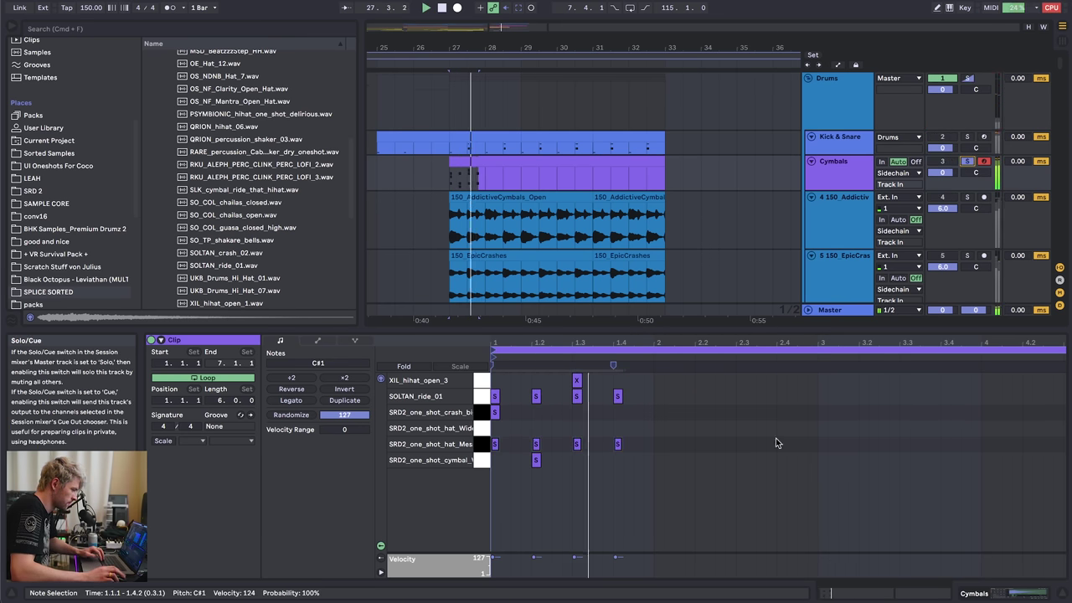
left_click(621, 460)
double_click(622, 460)
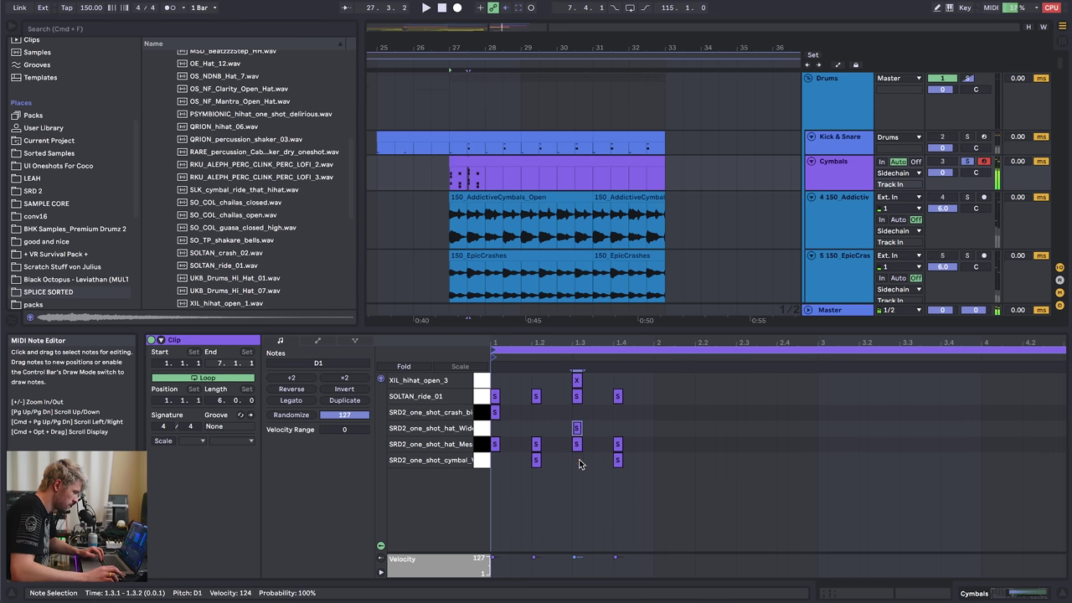
double_click(579, 460)
double_click(579, 459)
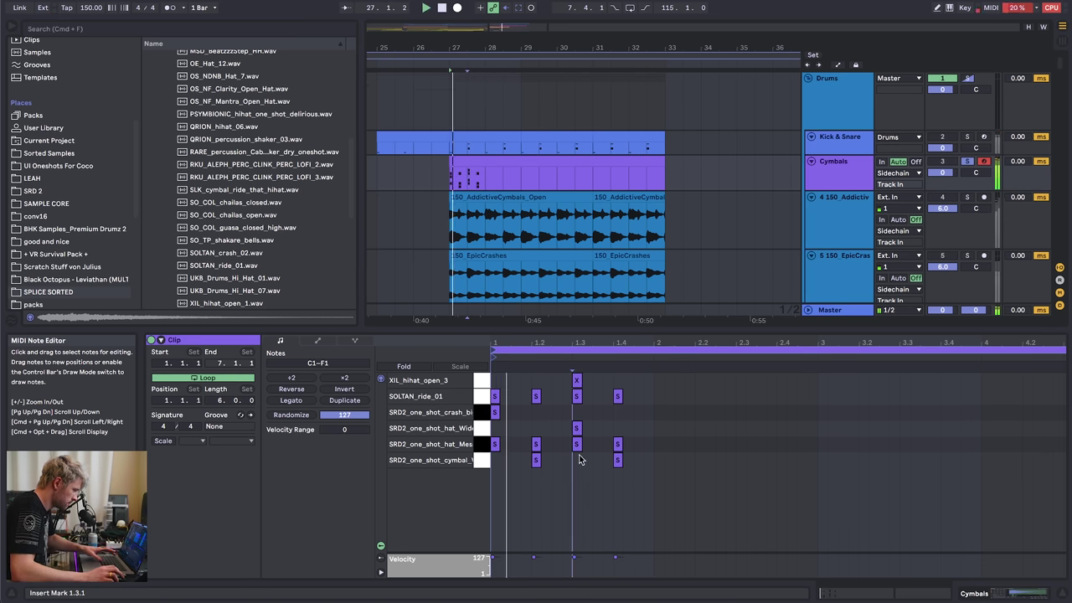
- Transpose the WideOpen hat sample by +6 st and repeat the one-bar Cymbals pattern from bar 27 up to bar 33
left_click(1027, 591)
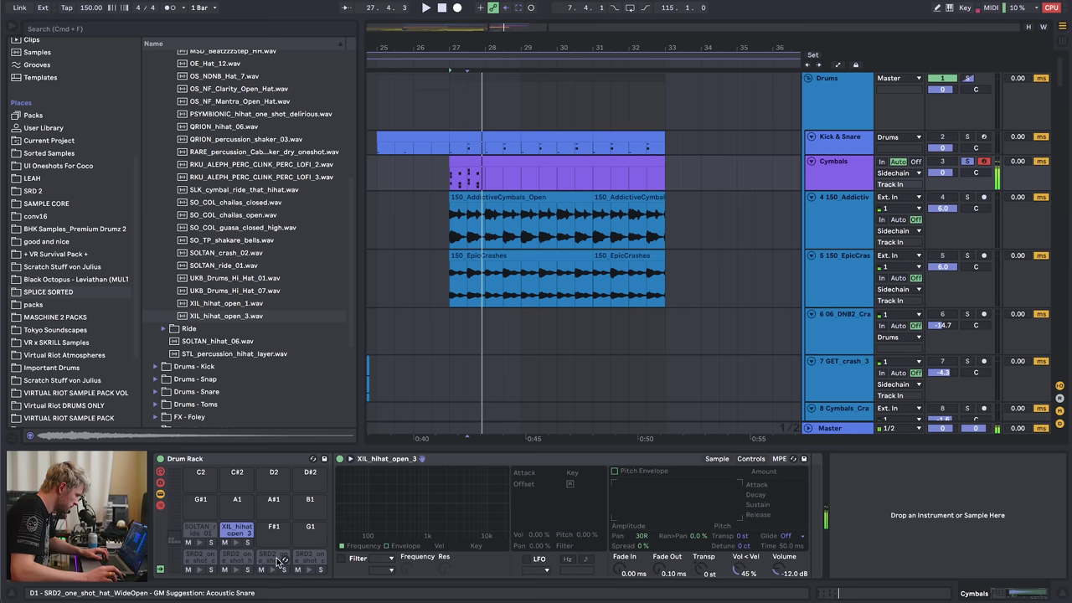
left_click(718, 459)
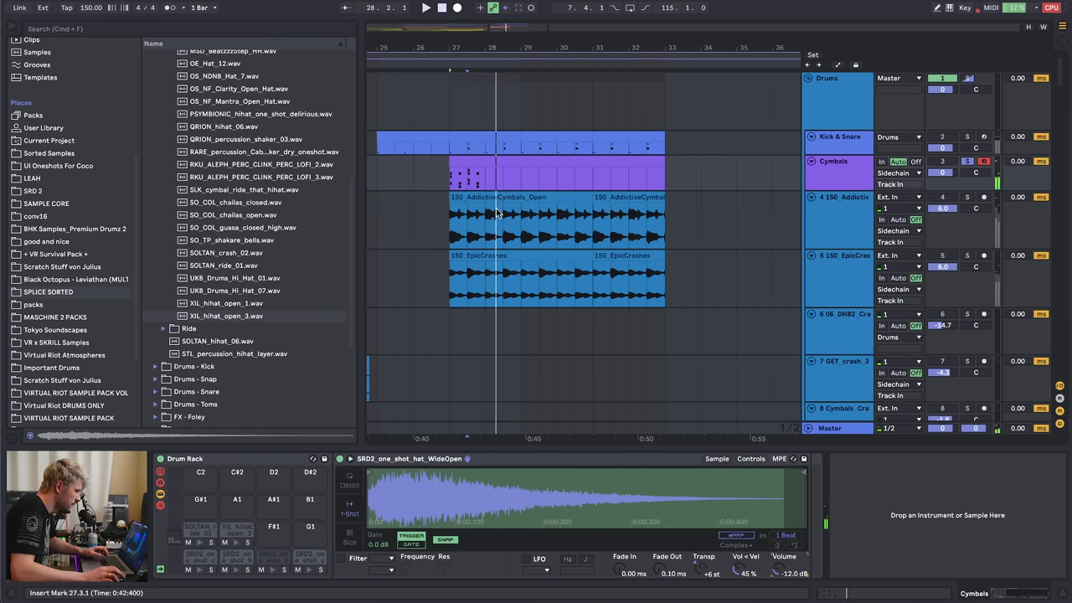
left_click(466, 163)
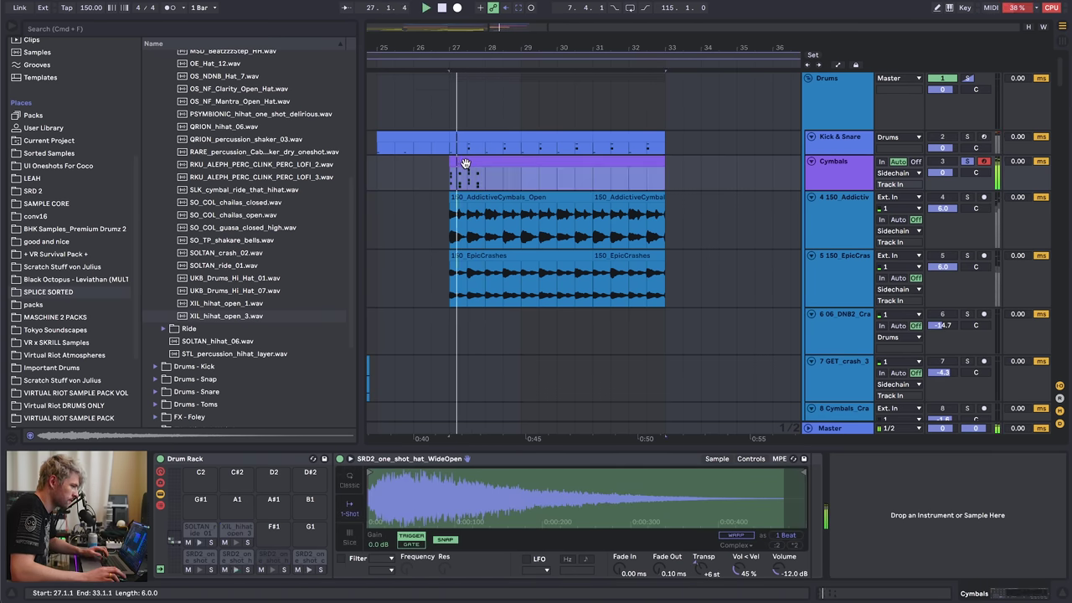
left_click(469, 170)
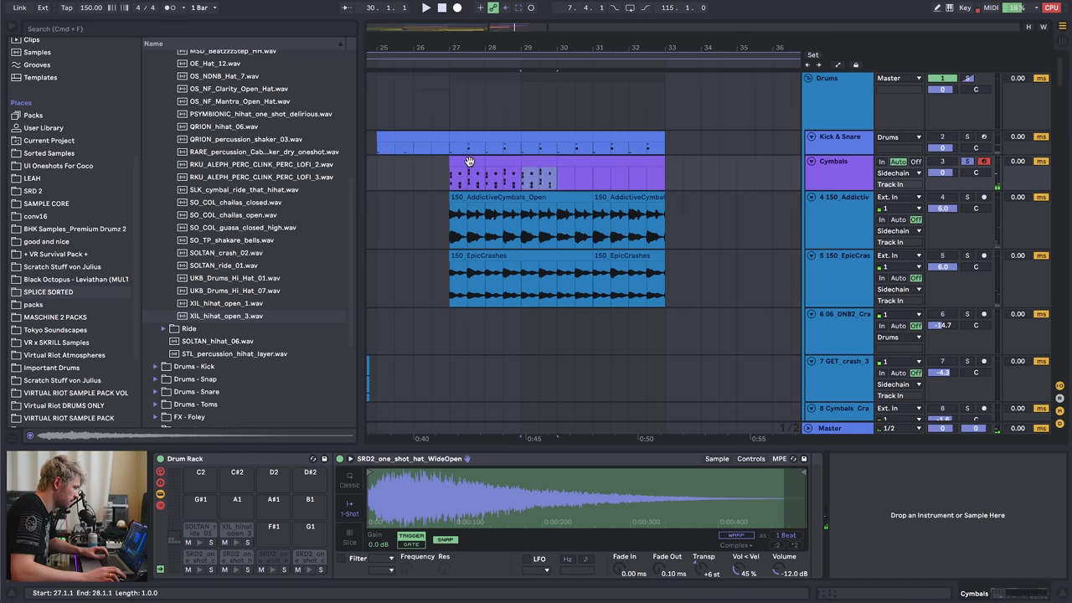
- Add EQ Eight and Auto Pan to the Cymbals track, with a 257 Hz low cut and a -4.34 dB dip at 3.09 kHz
scroll(71, 155, "up", 5)
left_click(55, 209)
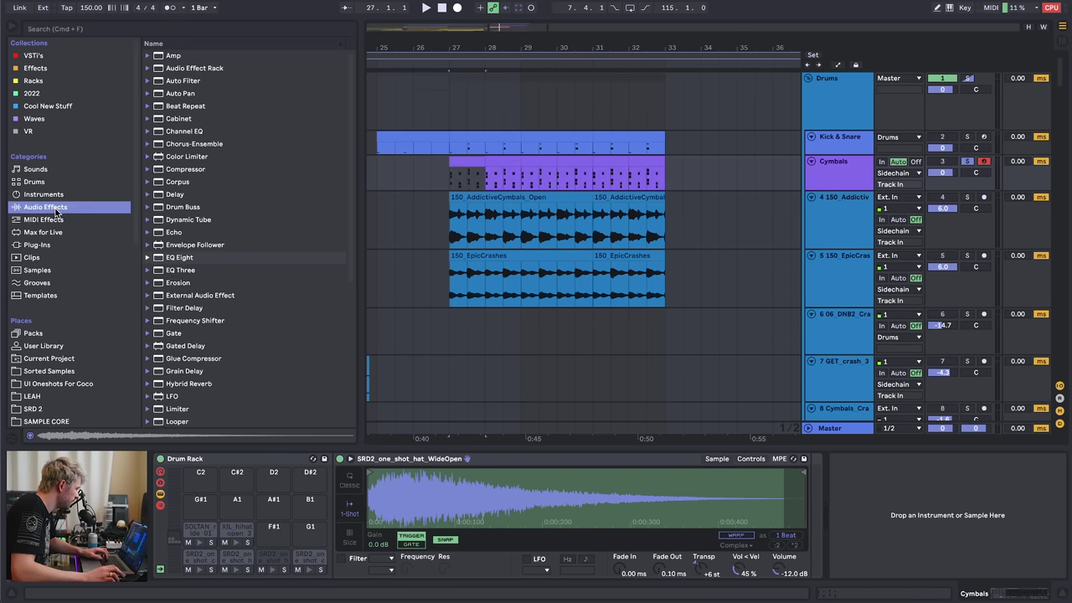
double_click(180, 258)
double_click(180, 93)
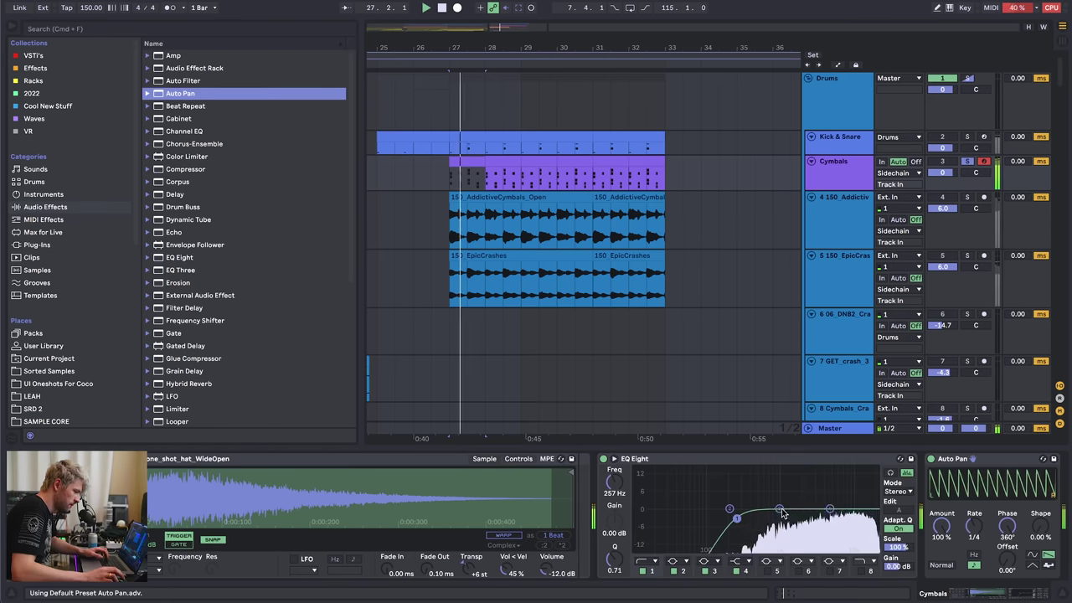
left_click_drag(796, 481, 817, 519)
- Unsolo the Cymbals track and set its Auto Pan to 90.5% Amount and 31.7% Shape
left_click(967, 162)
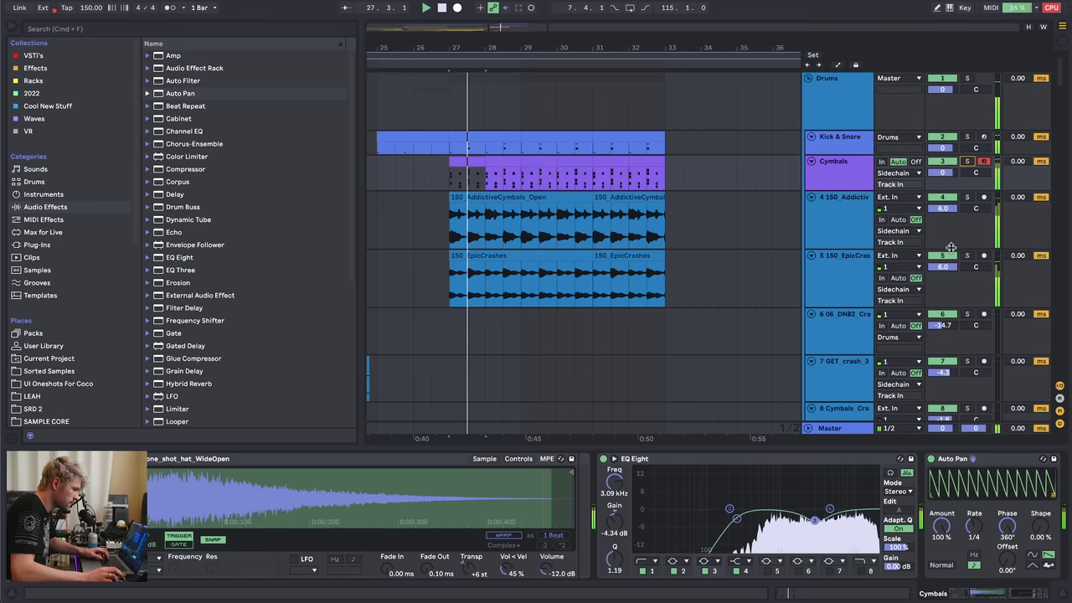
left_click_drag(944, 525, 945, 531)
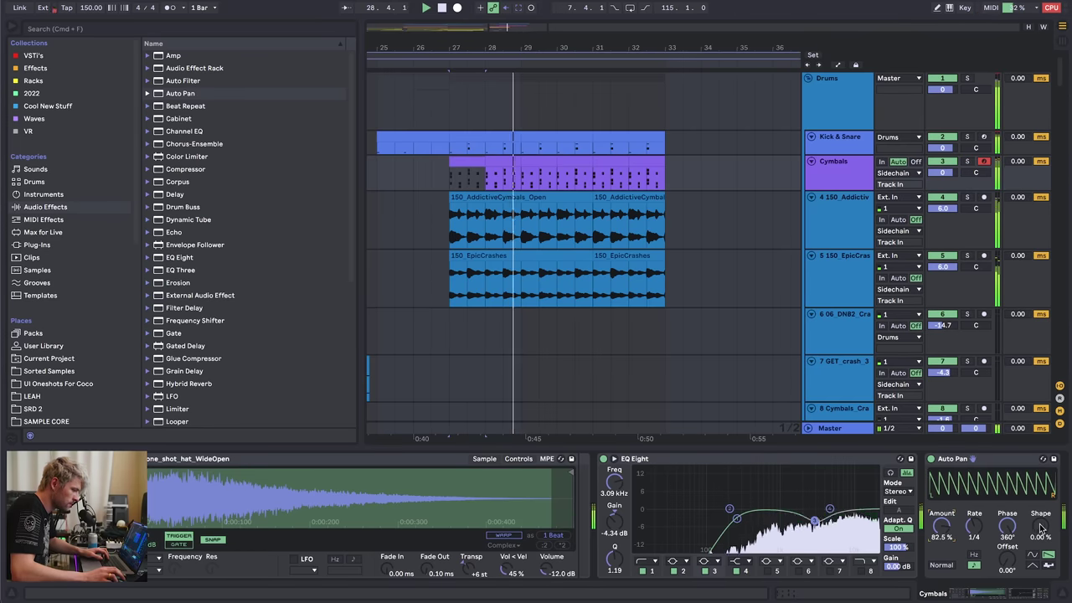
left_click_drag(1041, 528, 1041, 507)
left_click_drag(941, 527, 942, 520)
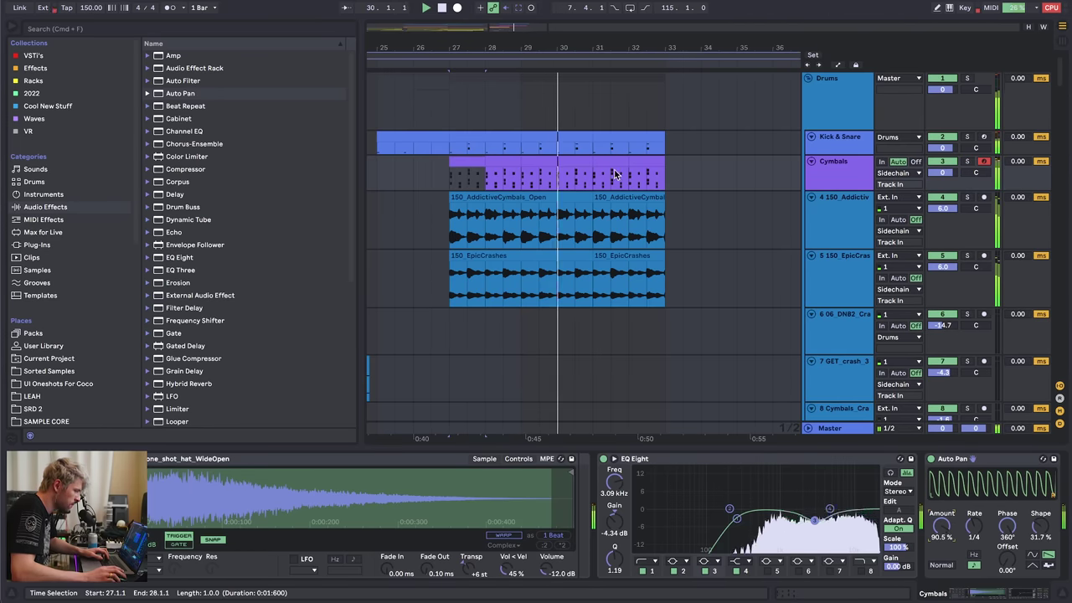
- Flatten the EQ Eight dip on track 48 (Freeze tail), setting an upper band to -0.62 dB at 6.81 kHz
scroll(701, 209, "down", 20)
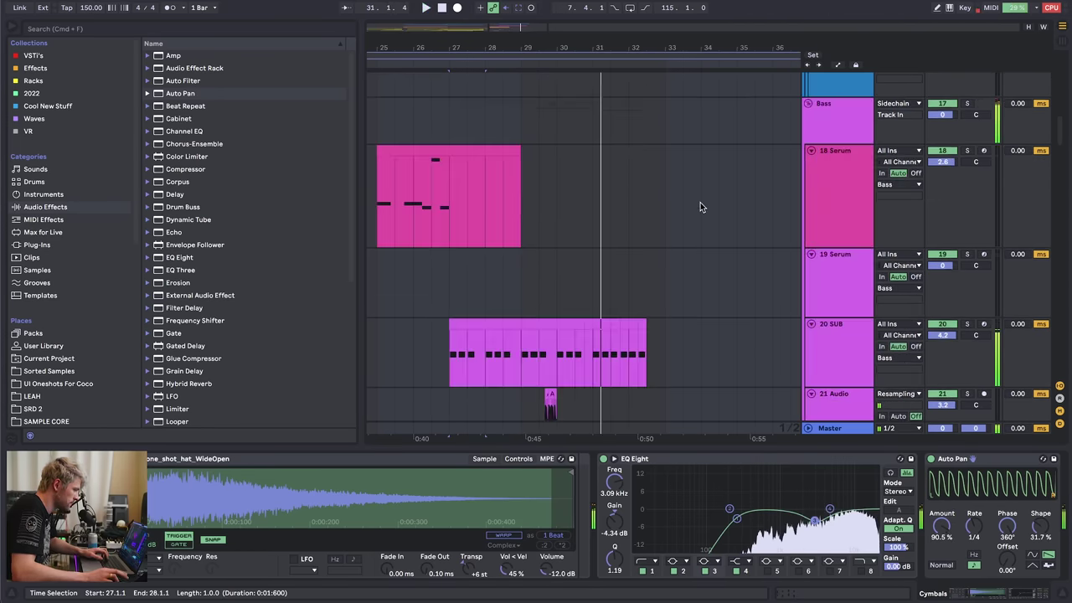
key("space")
left_click(451, 197)
left_click(815, 166)
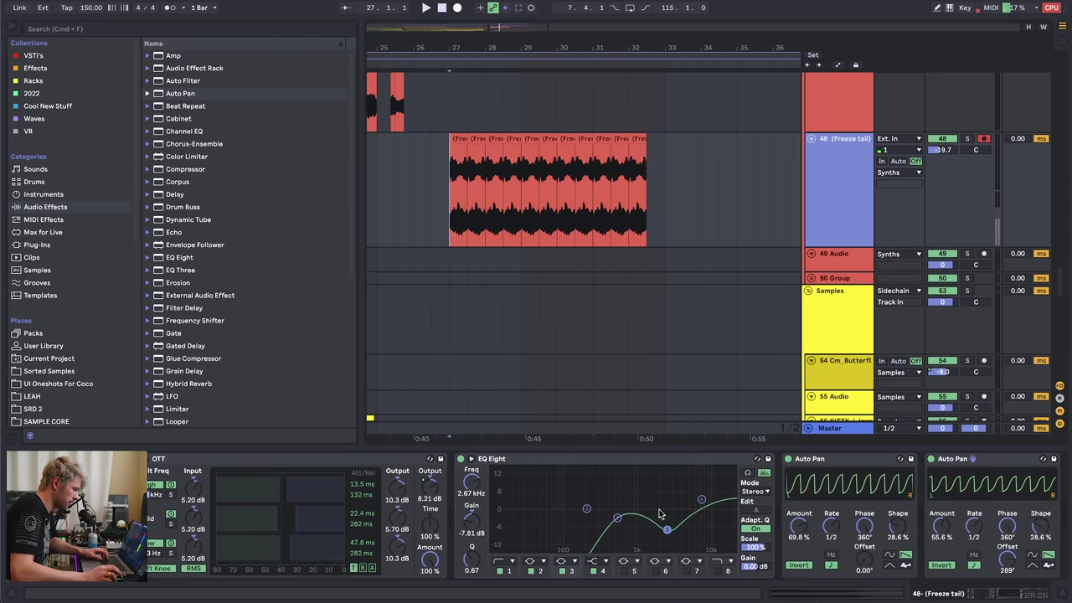
key("space")
left_click_drag(695, 518, 677, 511)
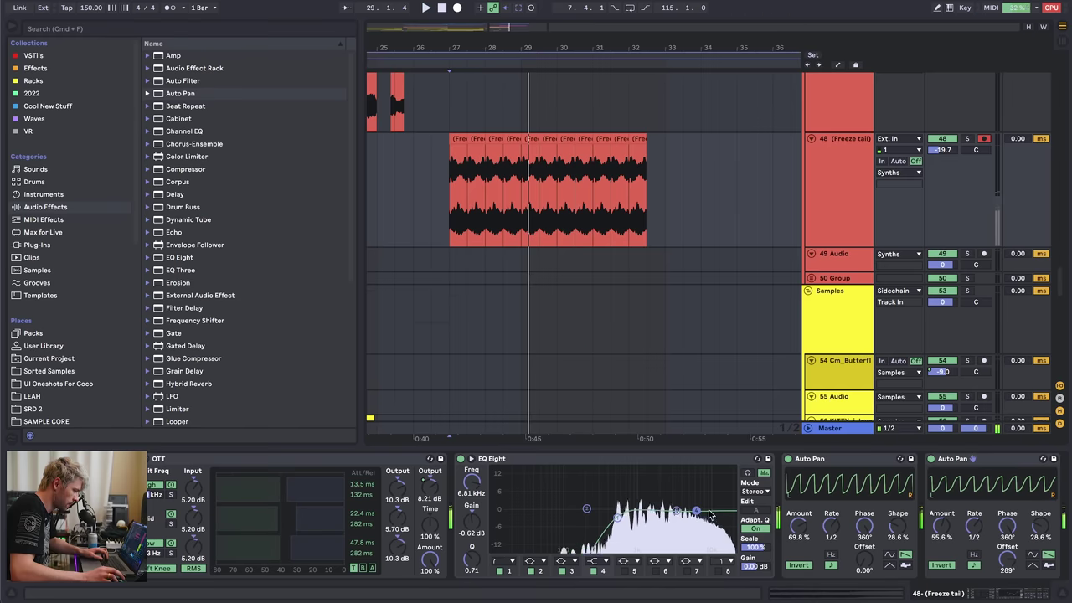
- Delete the track's second Auto Pan and set the remaining one to a sine wave, Amount 100%, Rate 1/4, Shape 32.5% and Offset 240°
left_click(974, 458)
key("Delete")
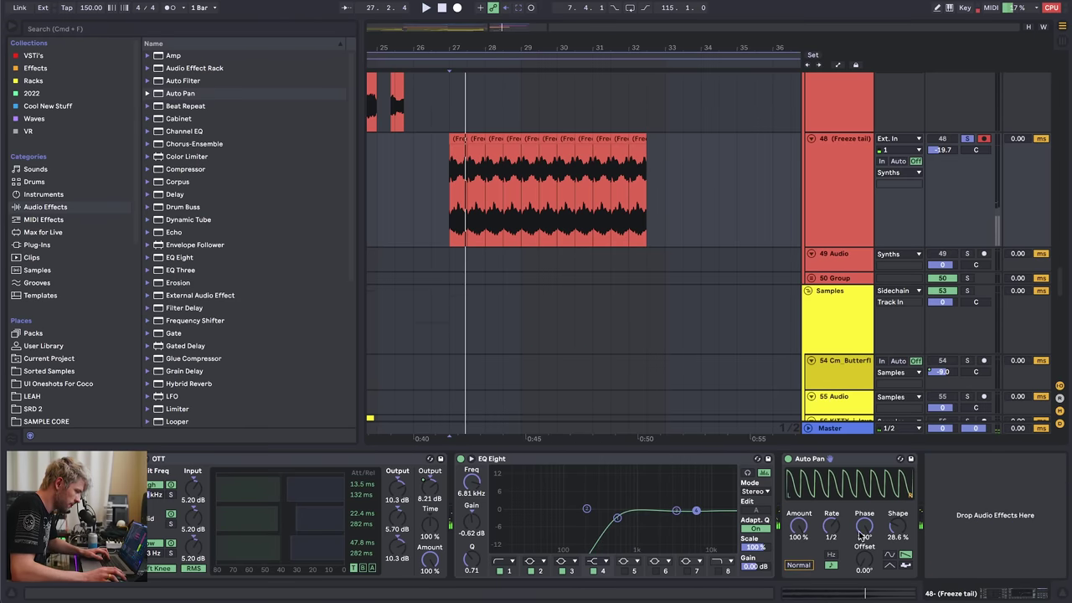
left_click(891, 554)
left_click_drag(866, 561, 830, 506)
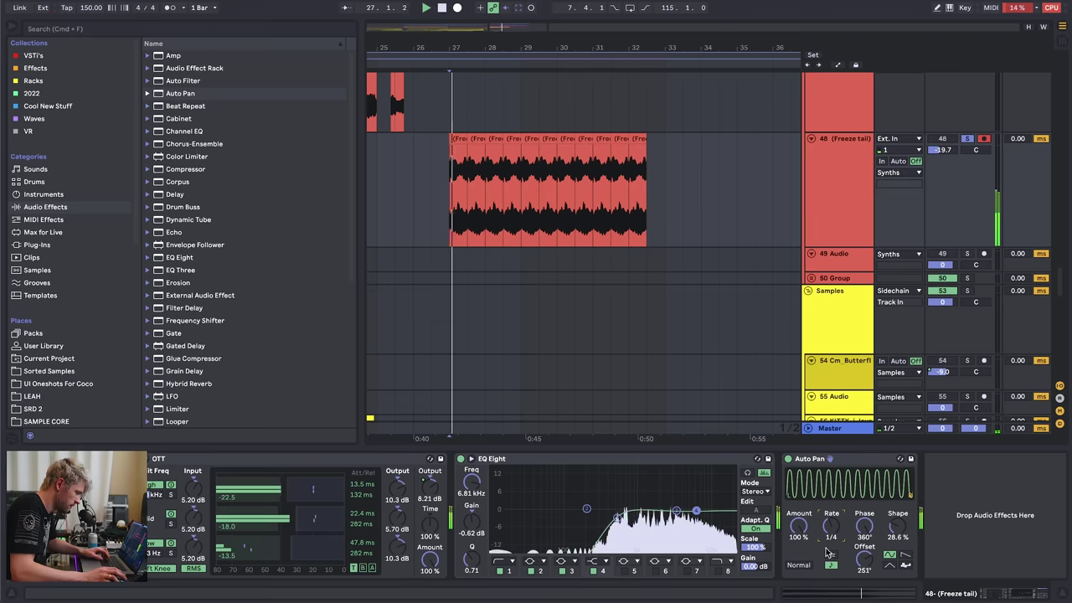
key("space")
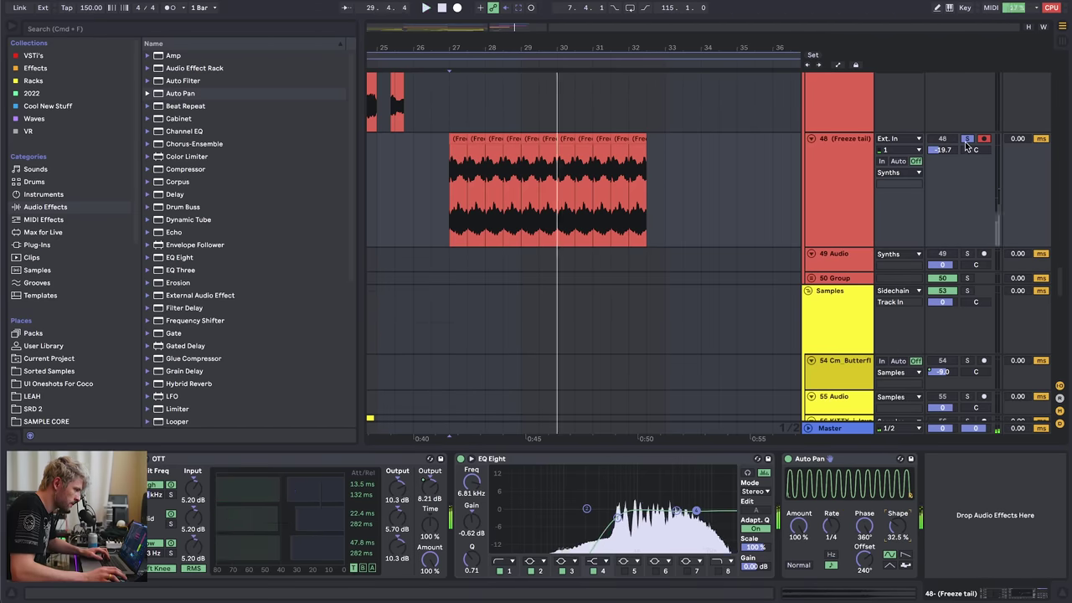
- Unsolo the Freeze tail track and raise its volume to -7.3 dB during playback
left_click(966, 140)
key("space")
mouse_move(944, 151)
left_mouse_down()
mouse_move(944, 116)
mouse_move(948, 154)
left_mouse_up()
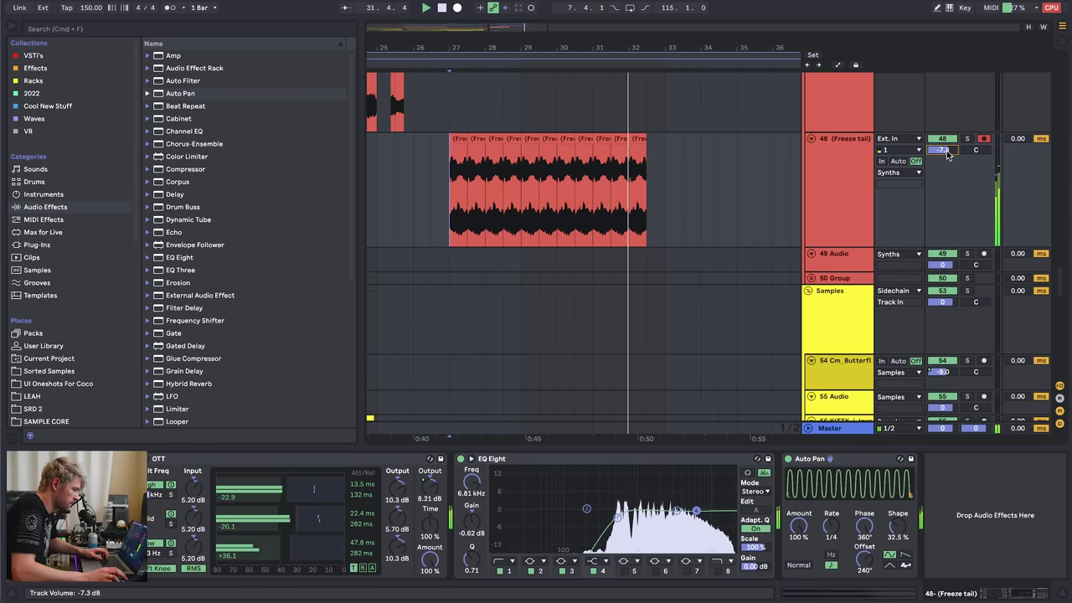
- Stop playback and insert an empty four-bar MIDI clip on track 22 Serum, spanning bars 27 to 31
key("space")
left_click_drag(557, 51, 558, 27)
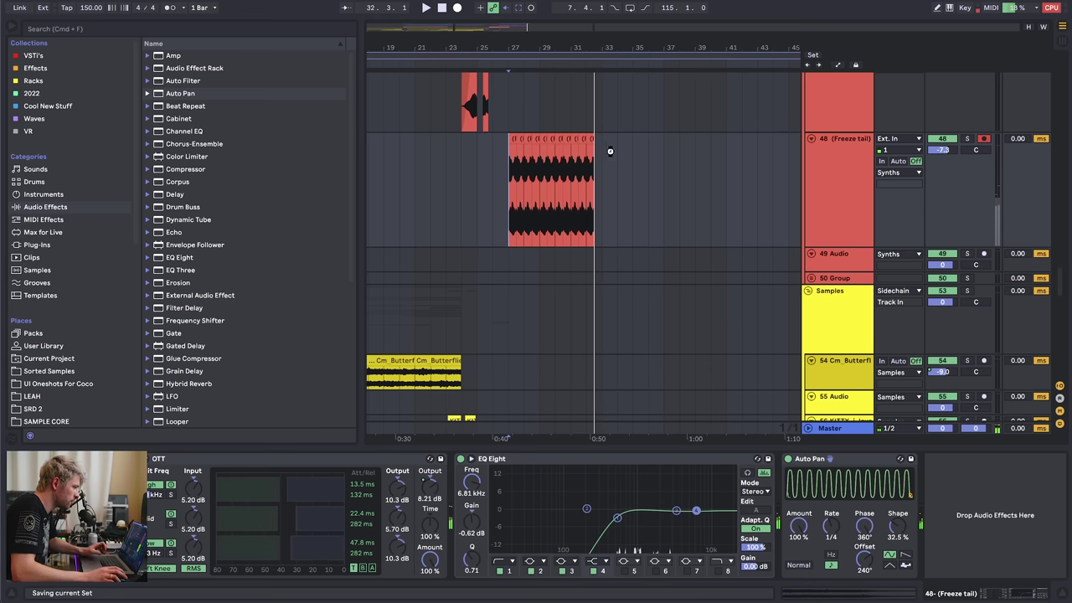
scroll(607, 214, "up", 15)
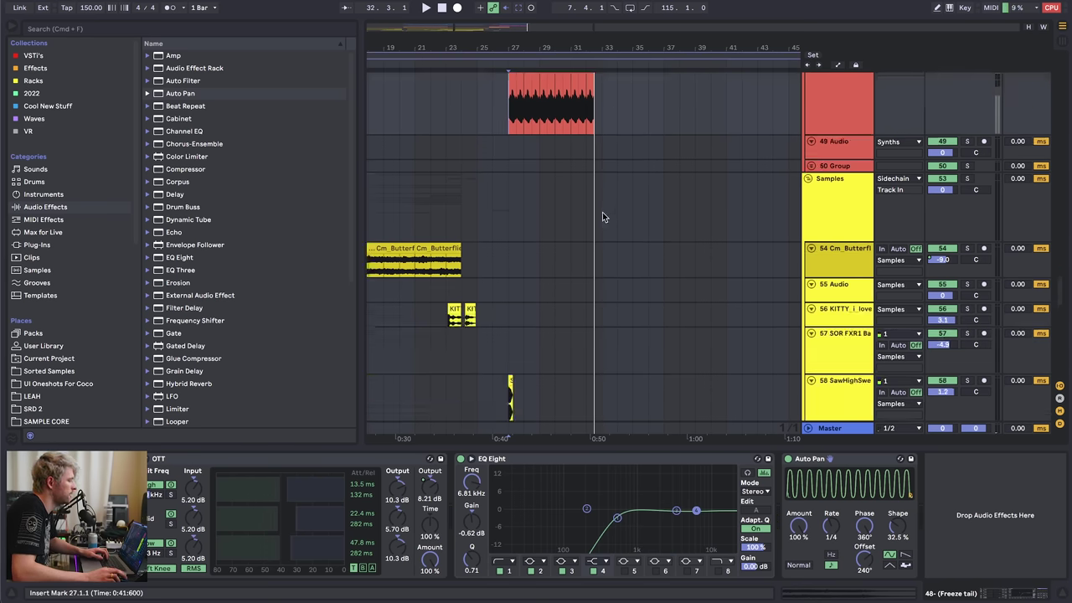
scroll(540, 185, "up", 4)
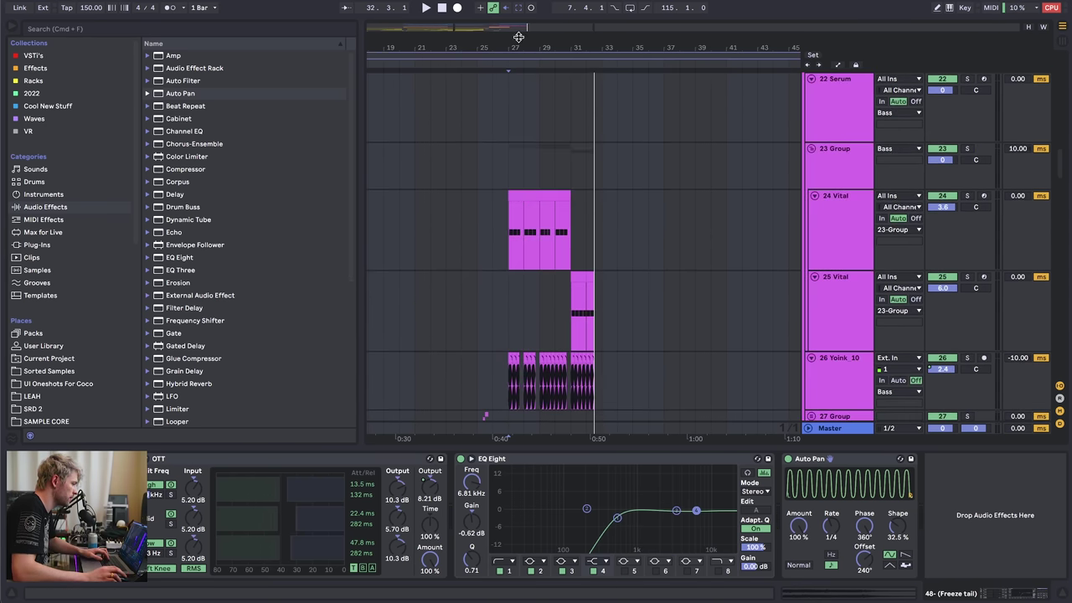
scroll(536, 176, "up", 5)
scroll(755, 203, "up", 5)
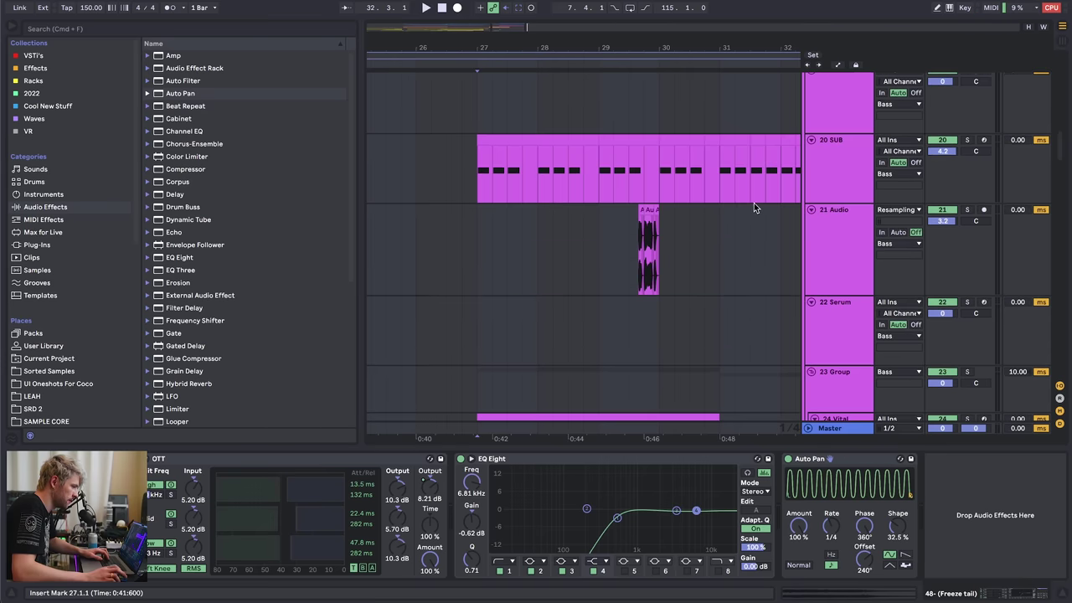
scroll(754, 202, "down", 1)
left_click(823, 304)
left_click_drag(537, 50, 472, 46)
left_click_drag(422, 283, 622, 298)
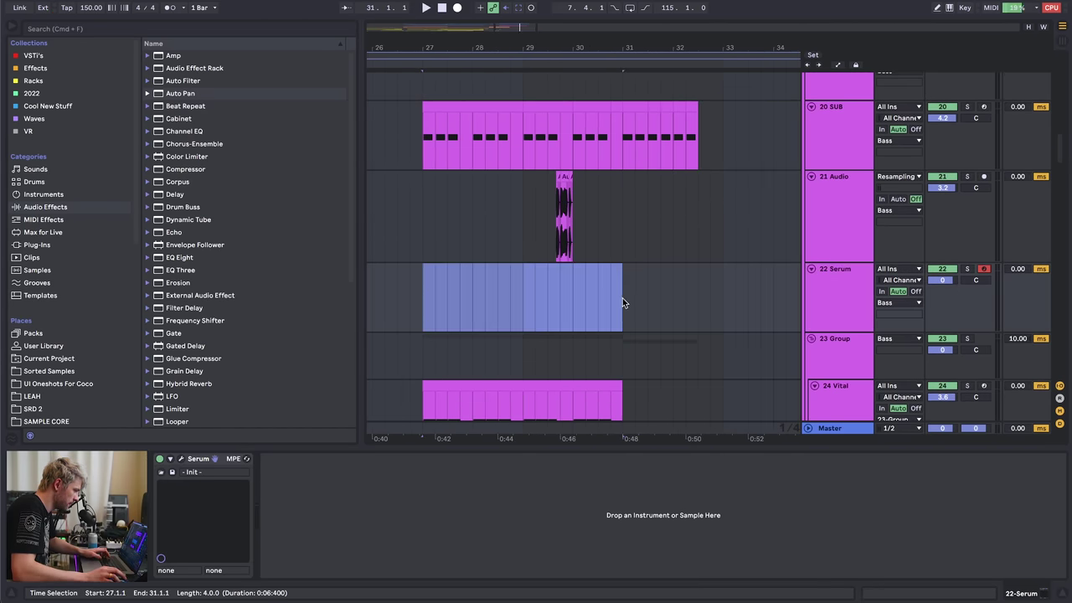
key("super+shift+m")
- Add a one-beat D# note on beat 1.4 of the clip, lower it to D#0 and duplicate it into every bar
double_click(588, 418)
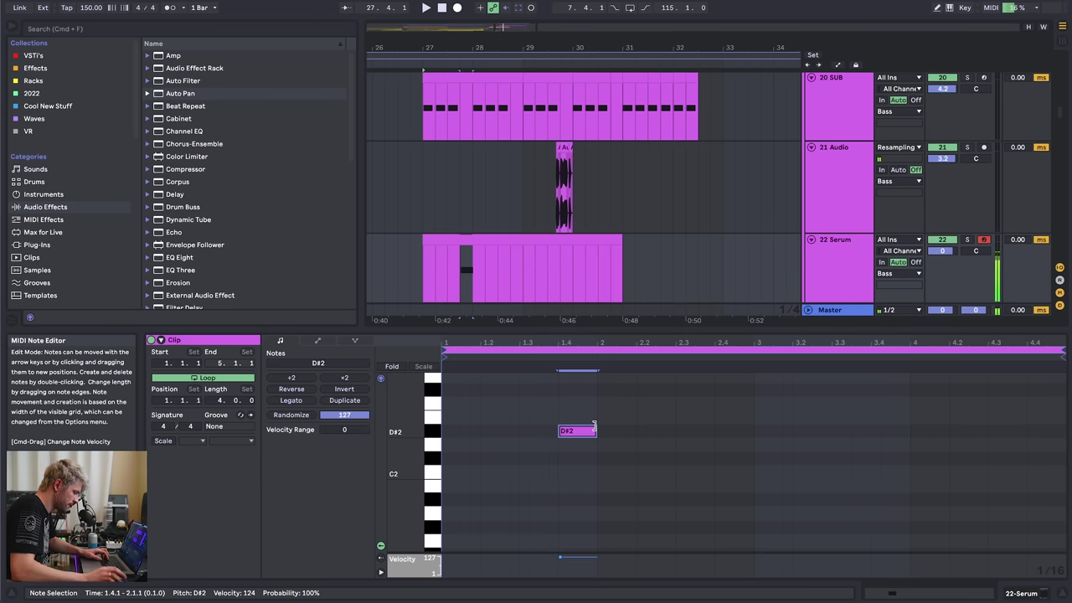
key("shift+Down")
key("shift+Down")
left_click_drag(596, 425, 330, 556)
key("super+d")
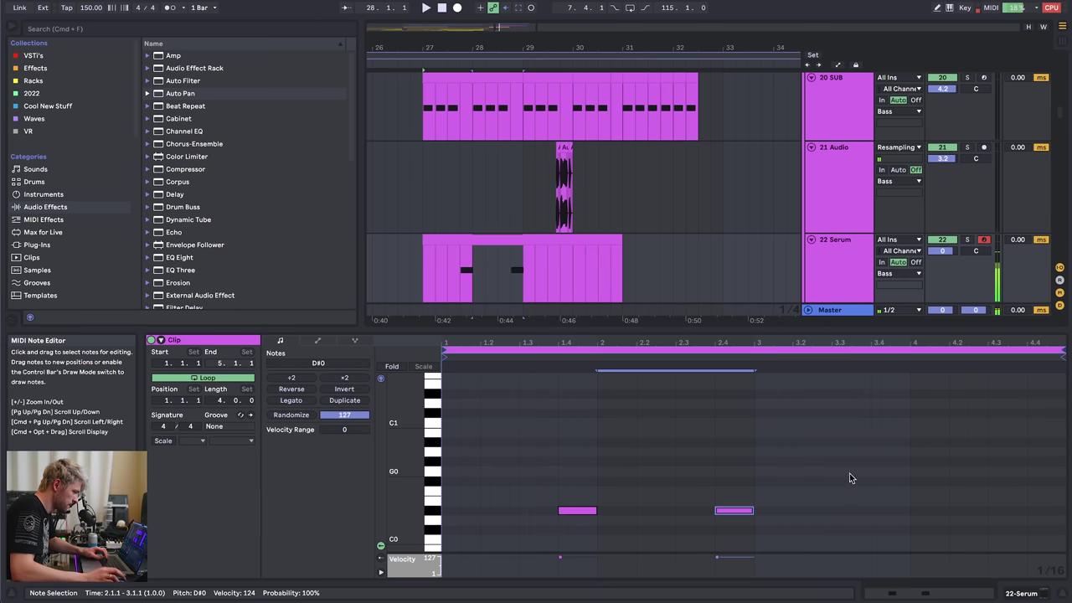
key("super+d")
key("super+d")
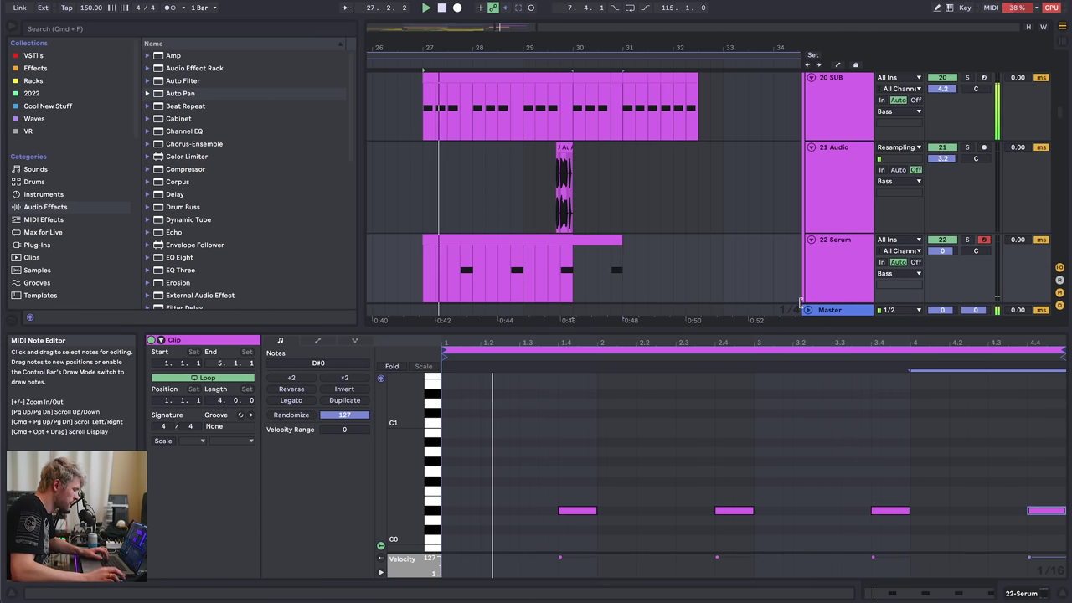
- Set the Serum track's volume to 0.2 dB, trim its clip to end at 29.3.1 and audition the result
left_click_drag(942, 252, 943, 249)
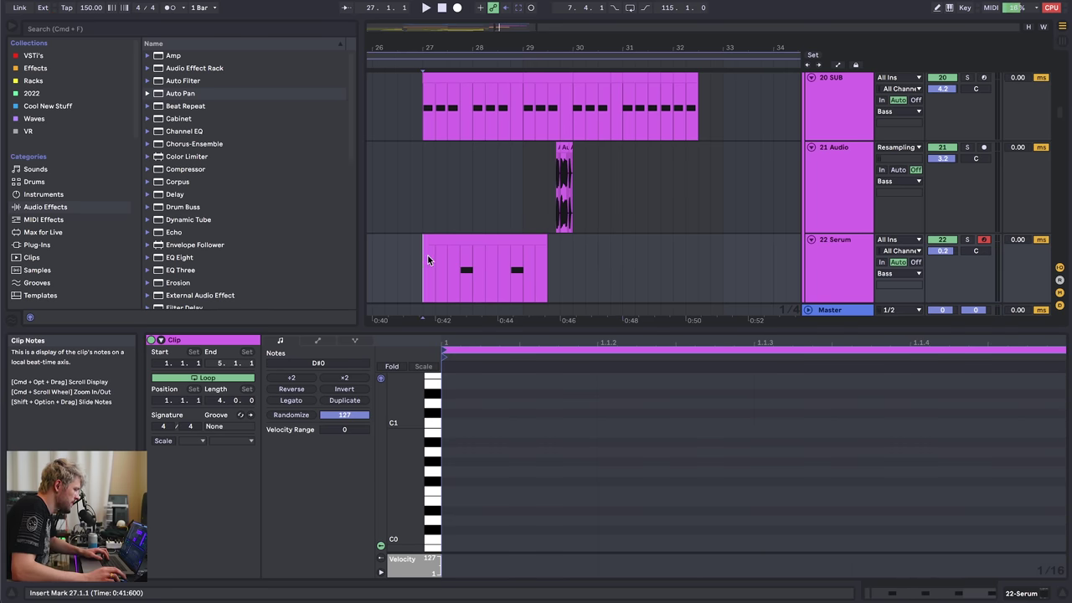
left_click_drag(421, 258, 533, 256)
left_click(460, 254)
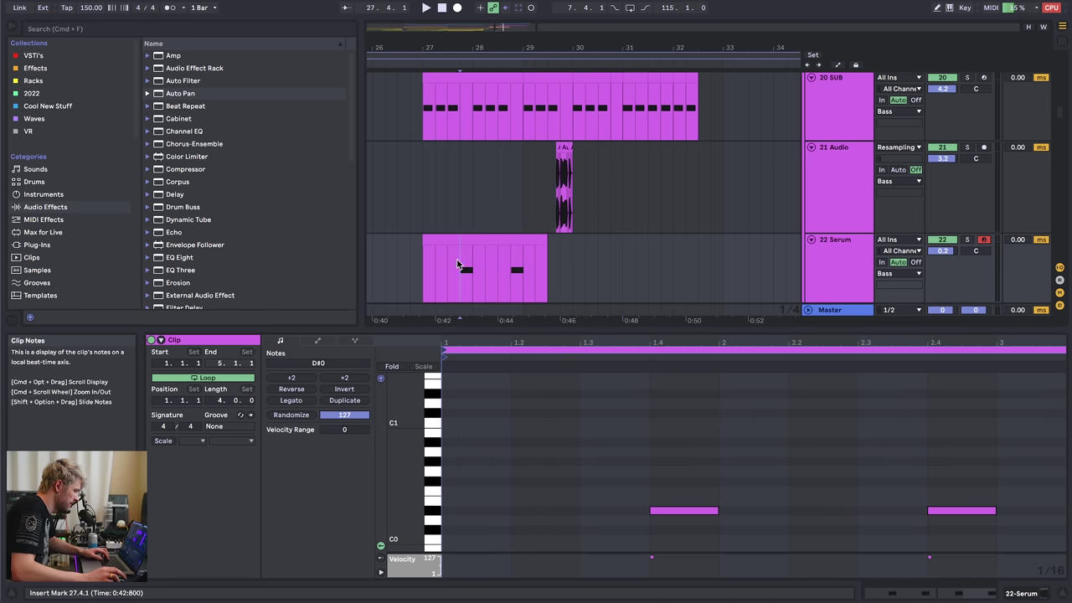
key("space")
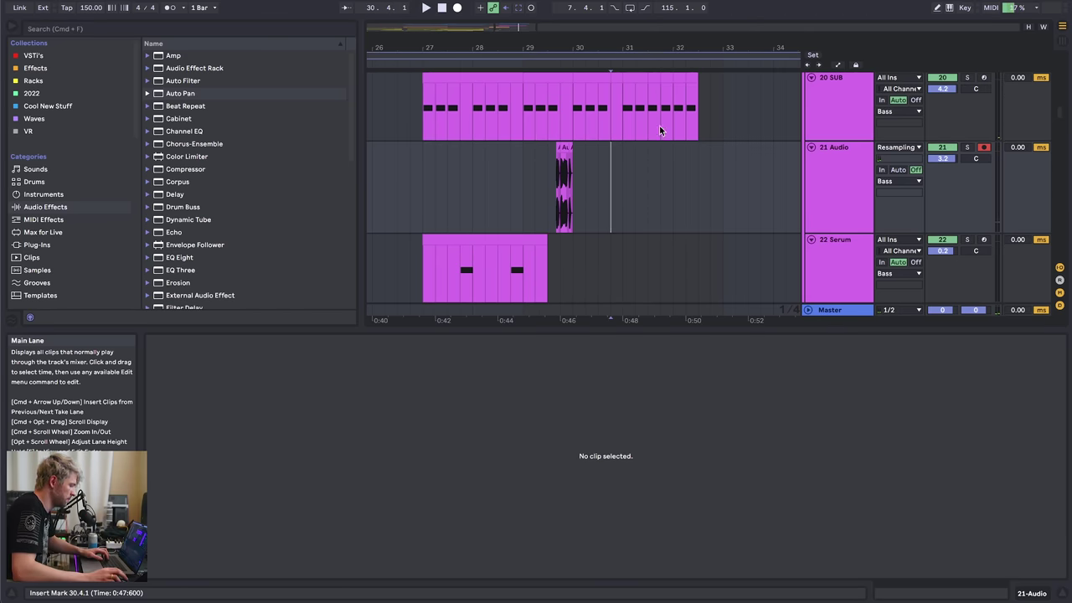
- Open the Serum instrument on track 22, load the Basic Shapes sine in Osc A and enable Osc B
left_click(485, 269)
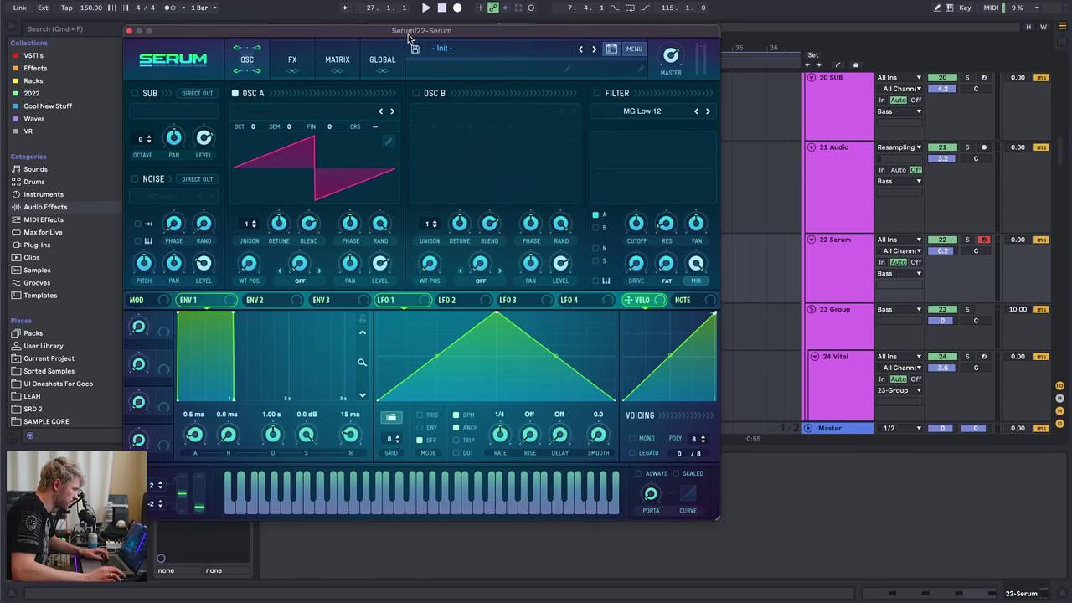
left_click_drag(406, 34, 645, 164)
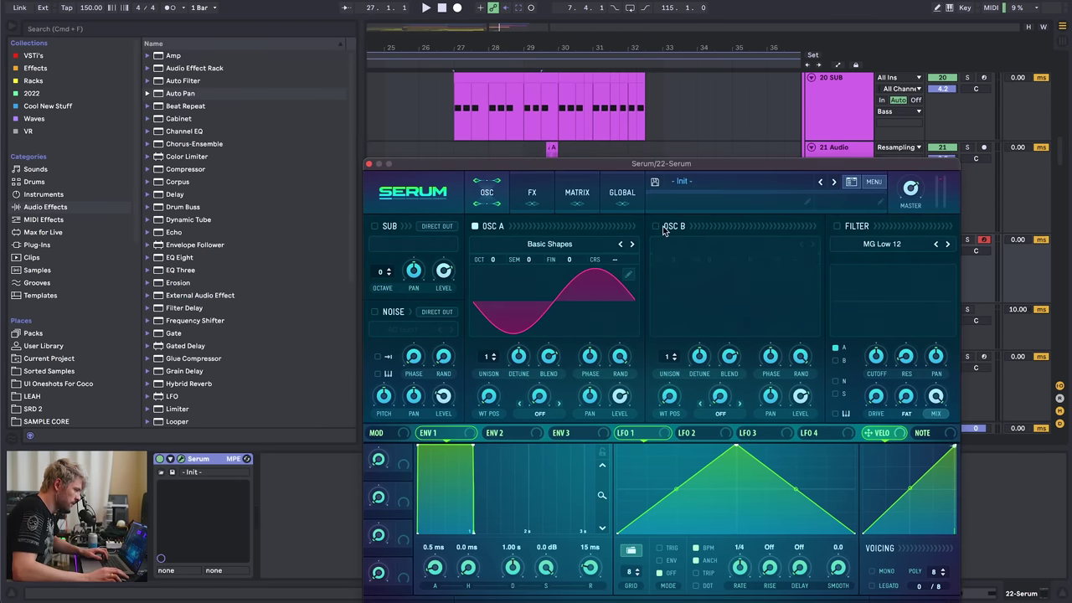
left_click(655, 226)
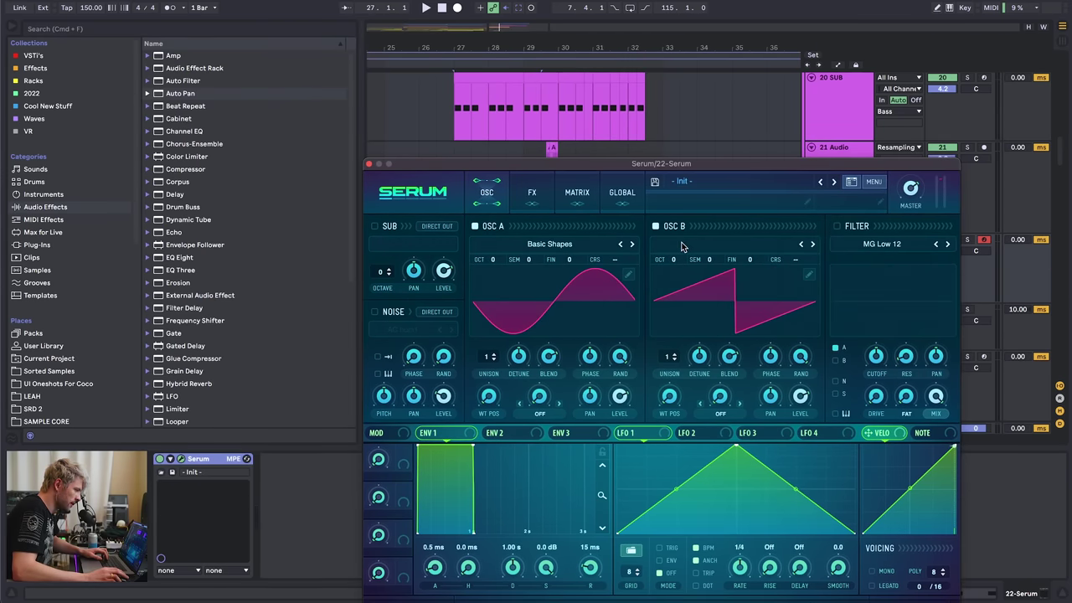
left_click(682, 243)
mouse_move(712, 289)
left_click(955, 154)
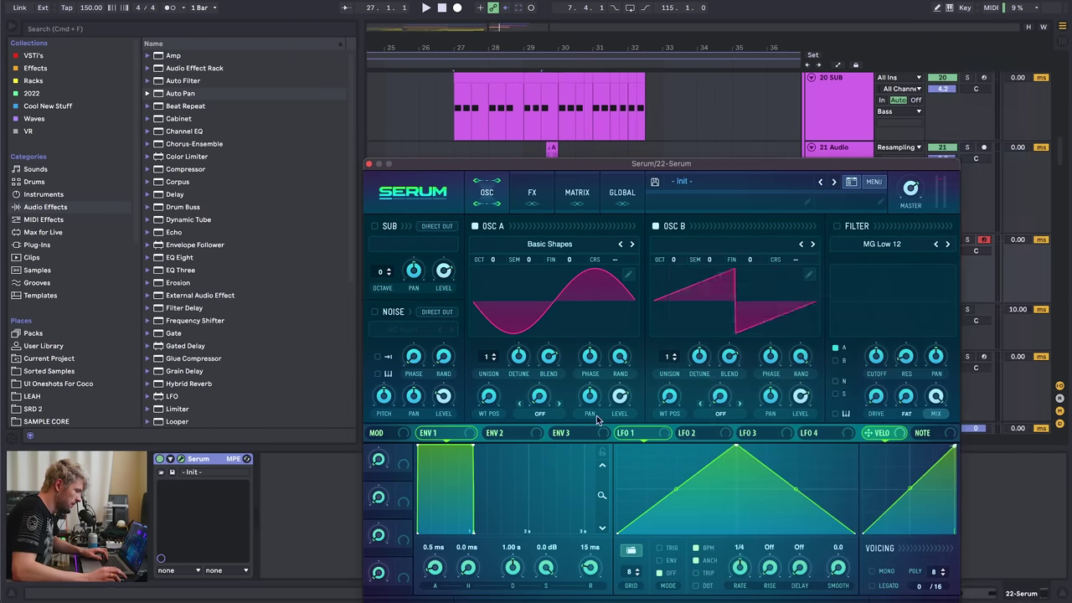
- Load a Basic Shapes triangle in Osc B at +2 octaves and set Osc A to FM (From B) with LFO 1 modulating its level
left_click(575, 245)
left_click(694, 245)
left_click(696, 244)
left_click(697, 225)
left_click_drag(538, 393, 538, 357)
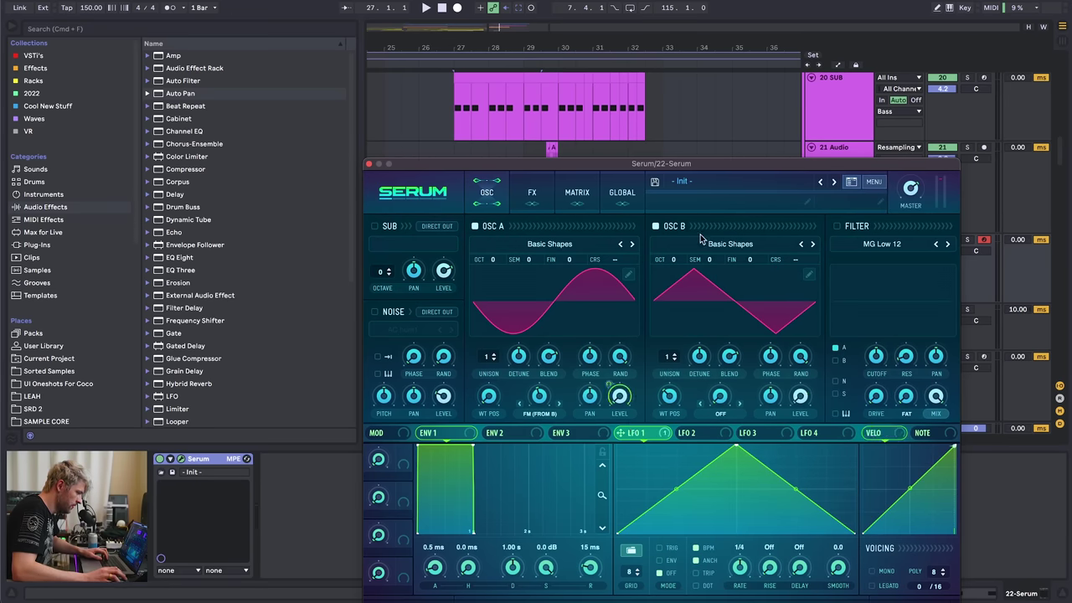
left_click_drag(675, 262, 679, 243)
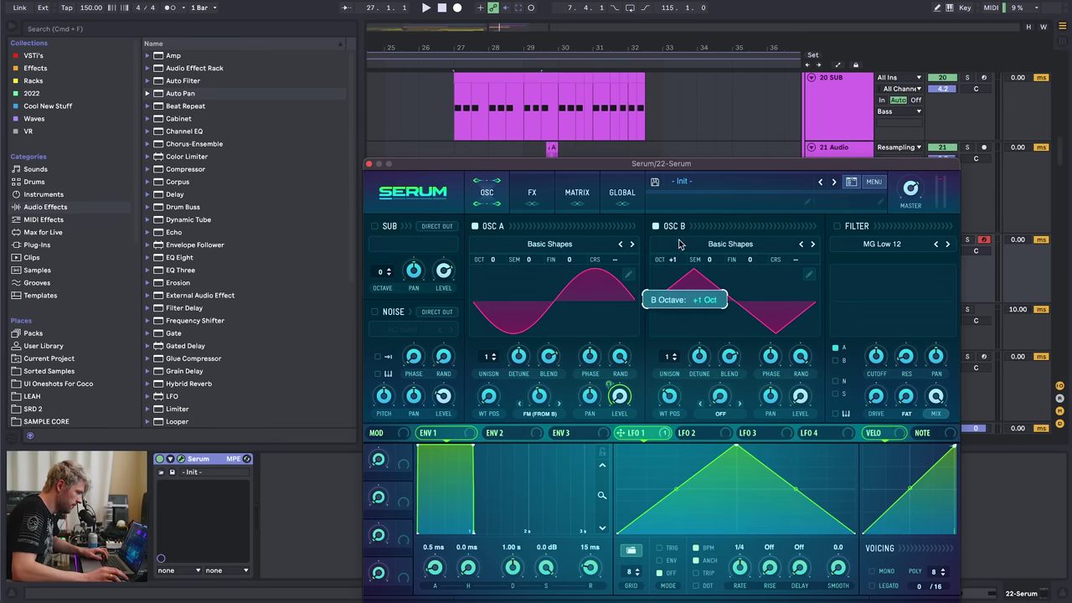
- Enable Serum's main filter as Multi HP 12 and assign LFO 1 to its cutoff
left_click(837, 226)
left_click(873, 244)
mouse_move(891, 275)
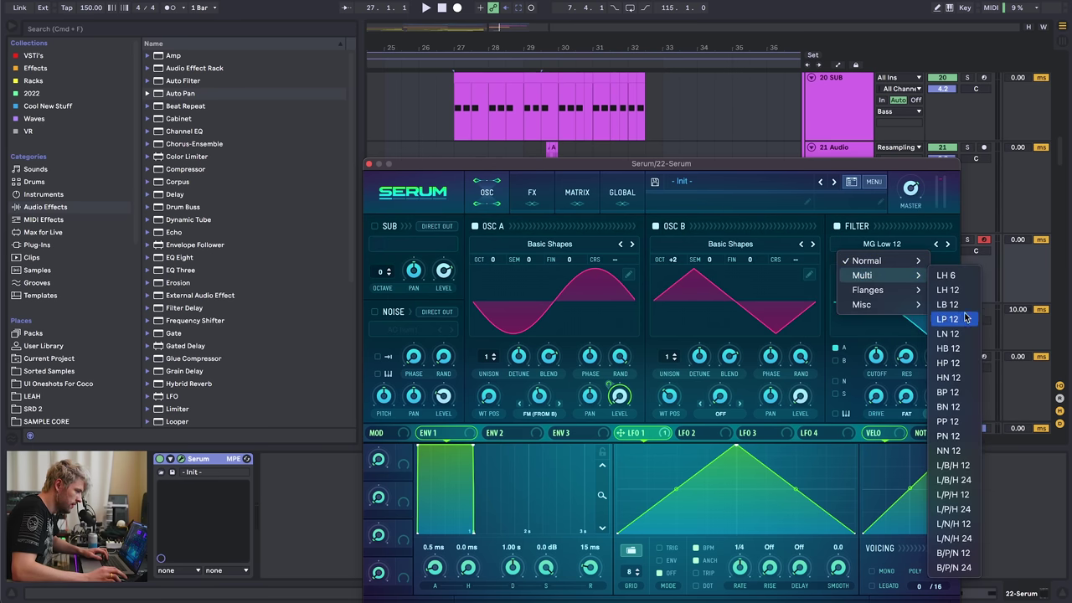
left_click(948, 363)
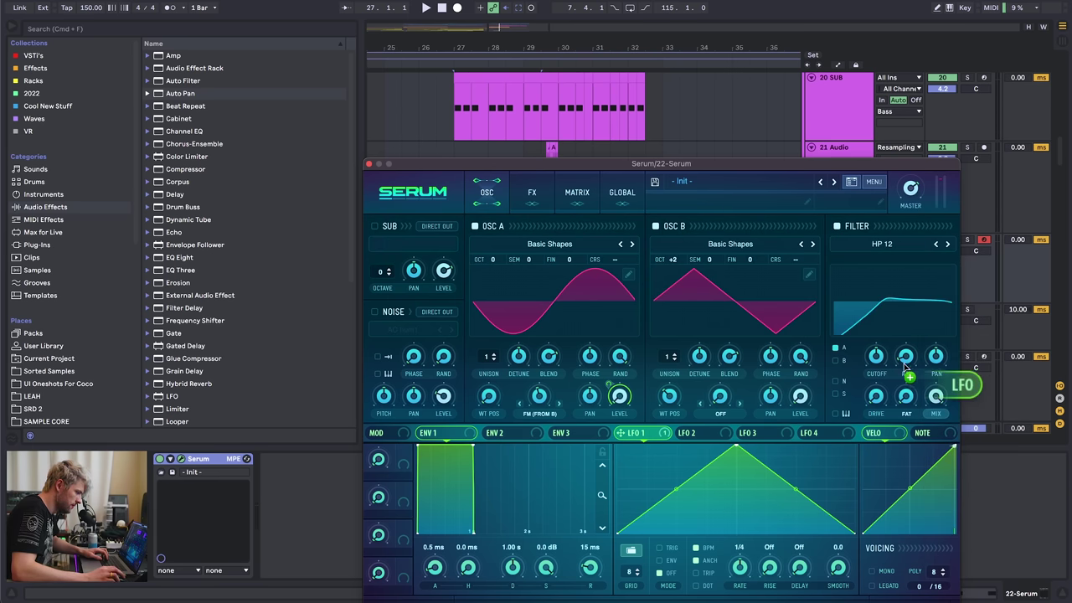
left_click_drag(905, 366, 906, 362)
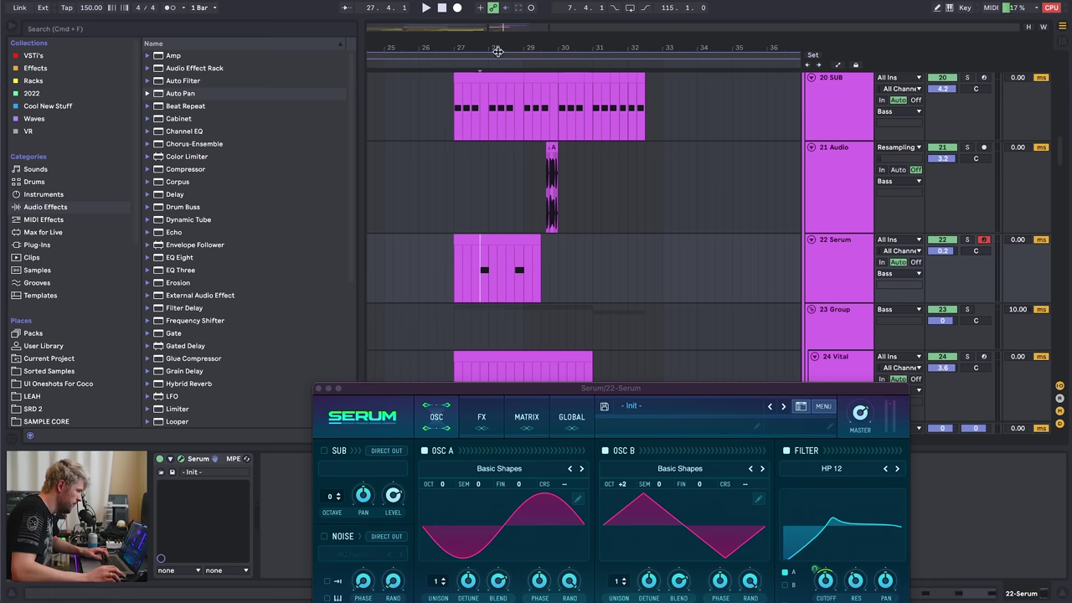
- Solo the Serum track and audition it from 27.4.1, trying Osc B at -5 semitones
left_click_drag(498, 52, 506, 109)
key("space")
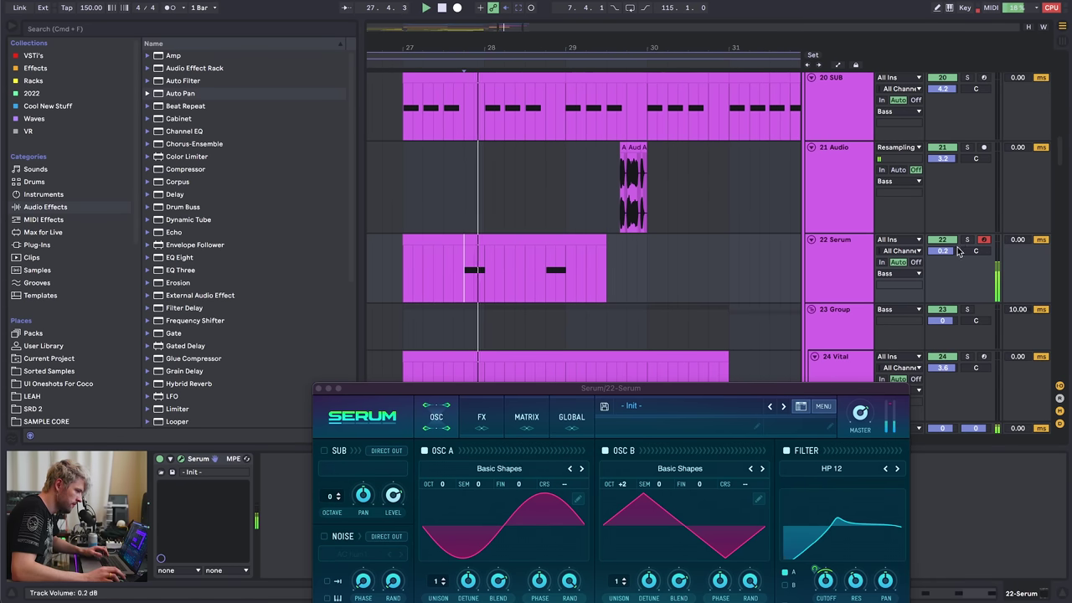
left_click(967, 239)
key("space")
key("space")
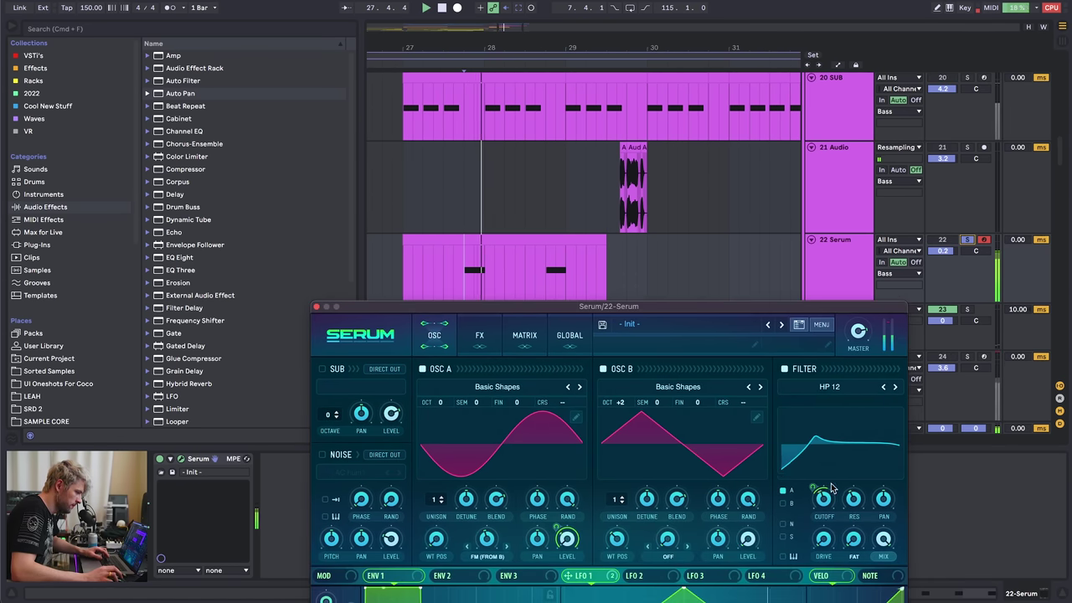
mouse_move(661, 407)
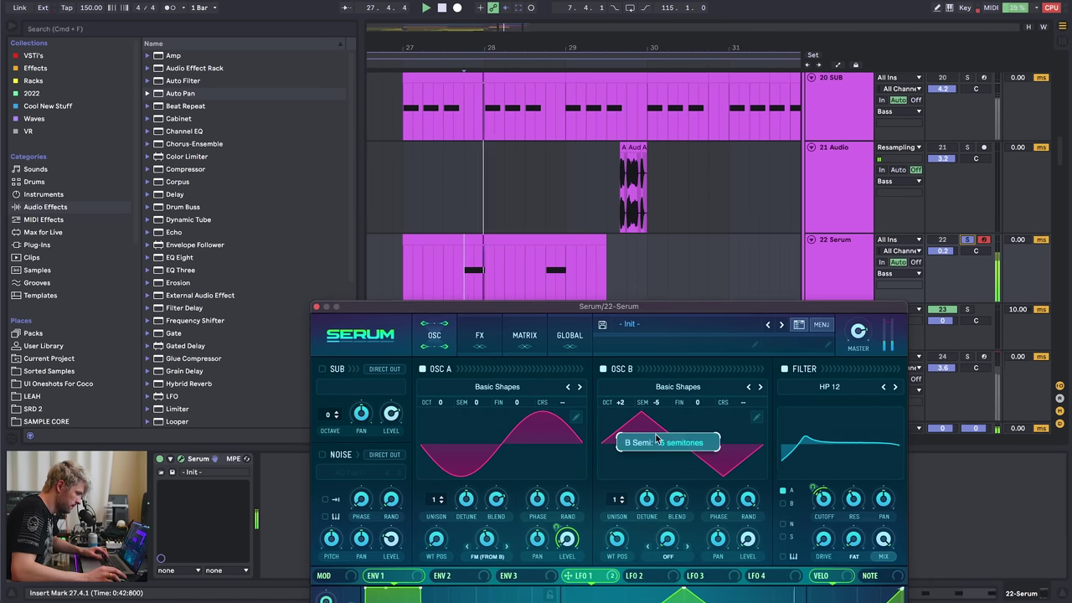
- Add the RIDDIM SHIFTER 2-1 rack to the Serum track and try out Echobode's frequency shift amount
left_click_drag(377, 310, 573, 95)
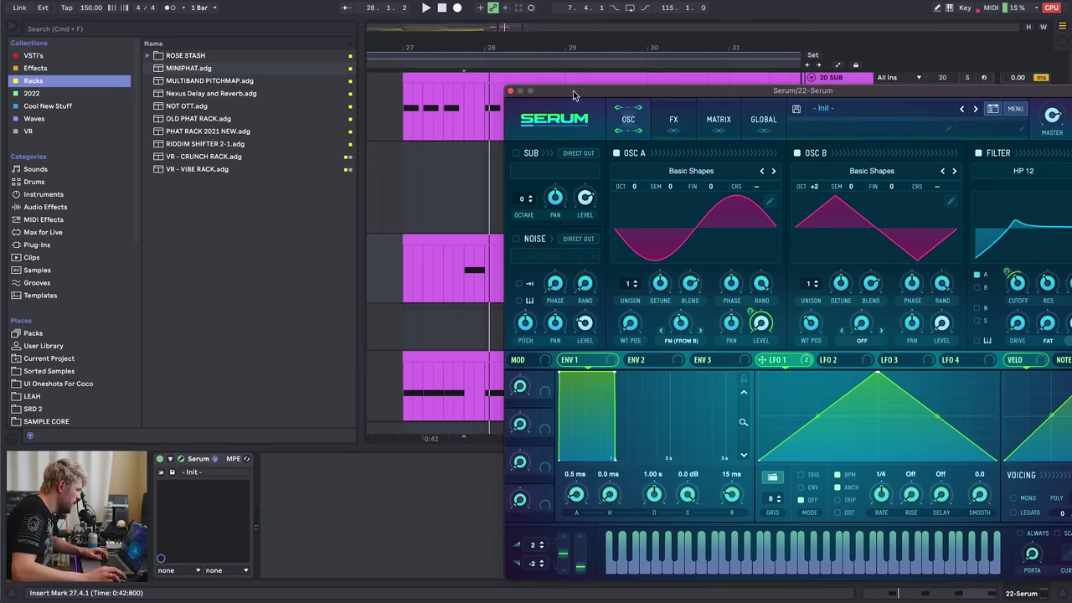
double_click(209, 144)
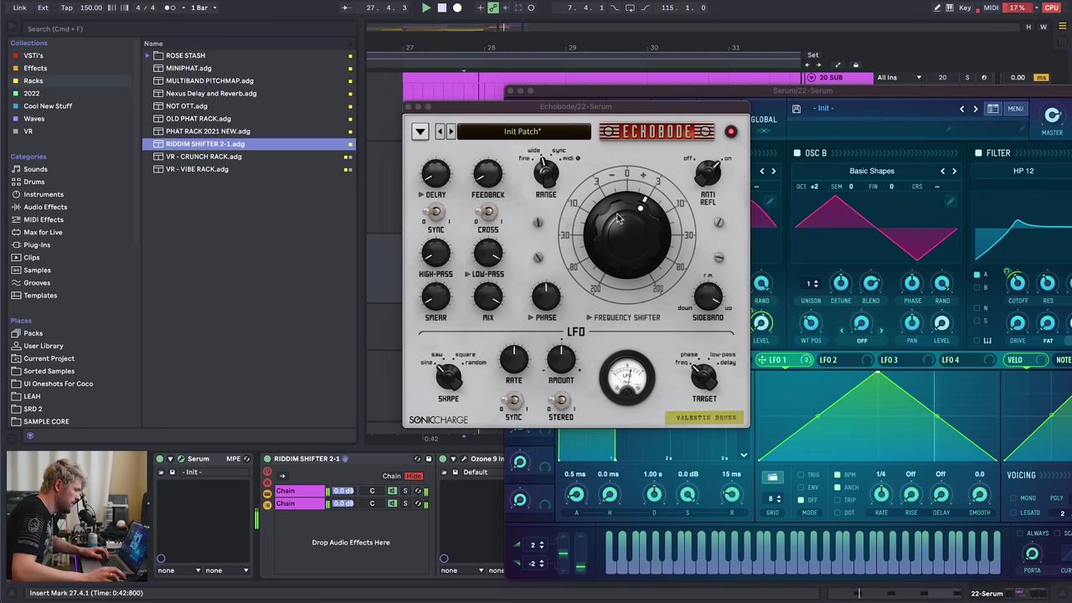
left_click_drag(614, 247, 616, 250)
scroll(615, 254, "down", 2)
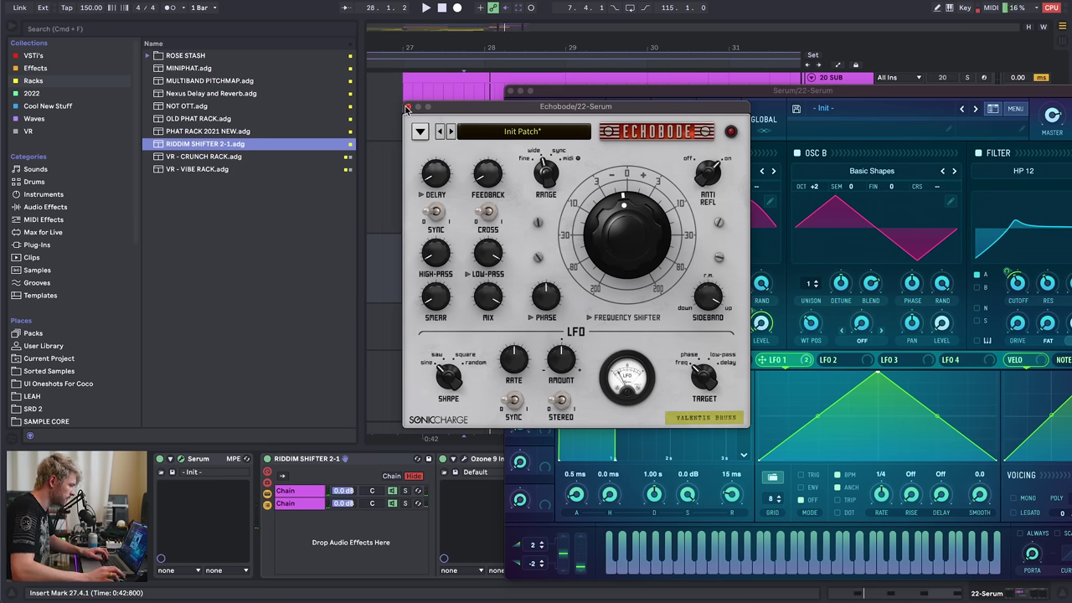
left_click(407, 108)
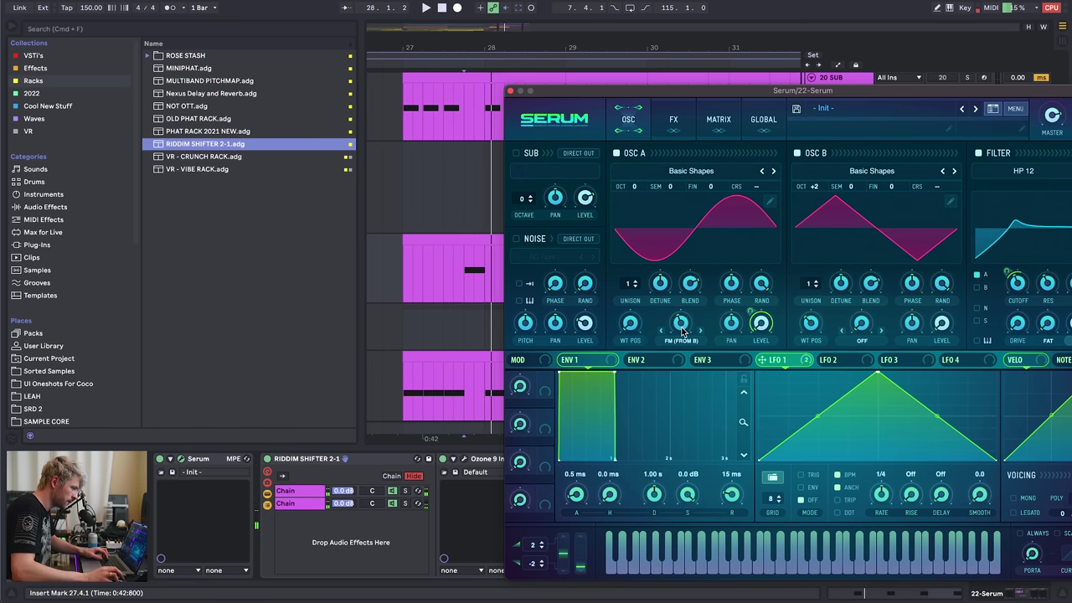
- Enable the Filter and Compressor effects in Serum, turning on Multiband compression and setting the filter to Cmb -
left_click(672, 117)
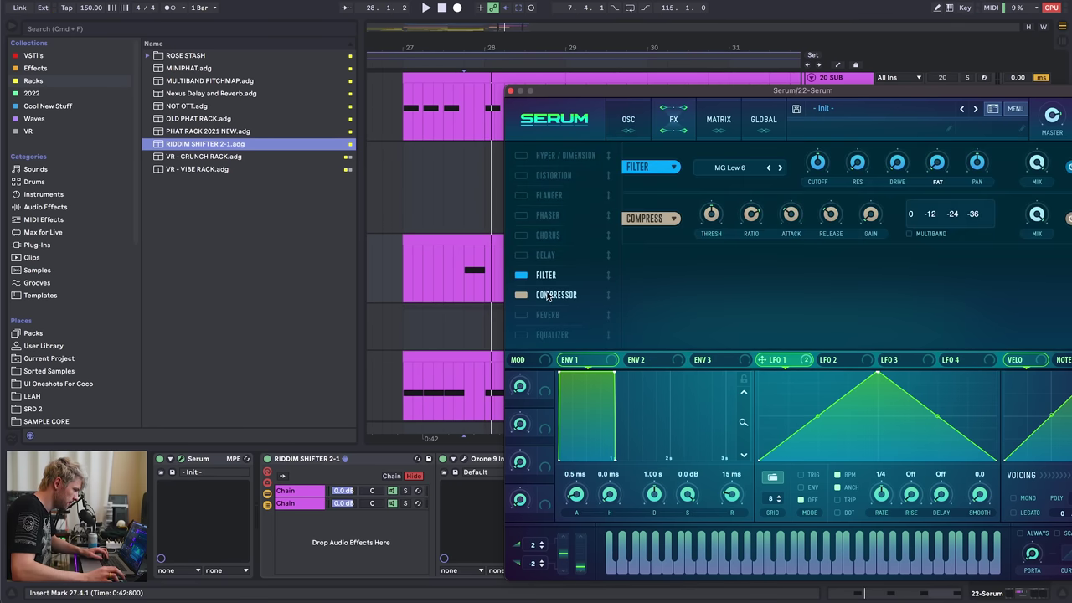
left_click(919, 239)
left_click(729, 167)
mouse_move(763, 211)
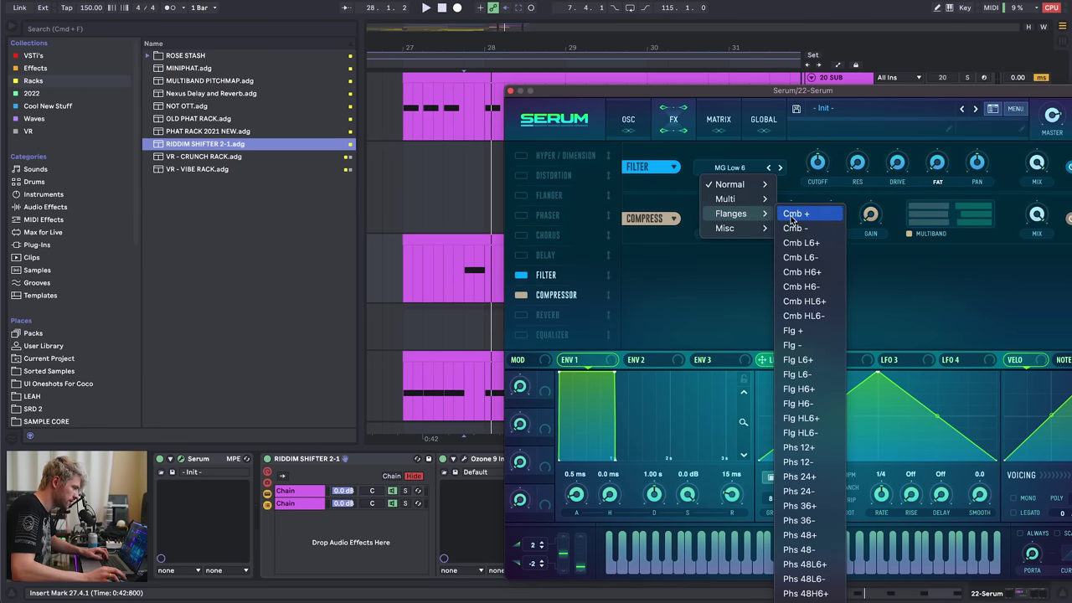
left_click(803, 228)
- Adjust the comb filter effect's cutoff and resonance while auditioning the Serum note
key("space")
key("space")
key("space")
left_click_drag(856, 171, 819, 177)
key("space")
key("space")
key("space")
key("space")
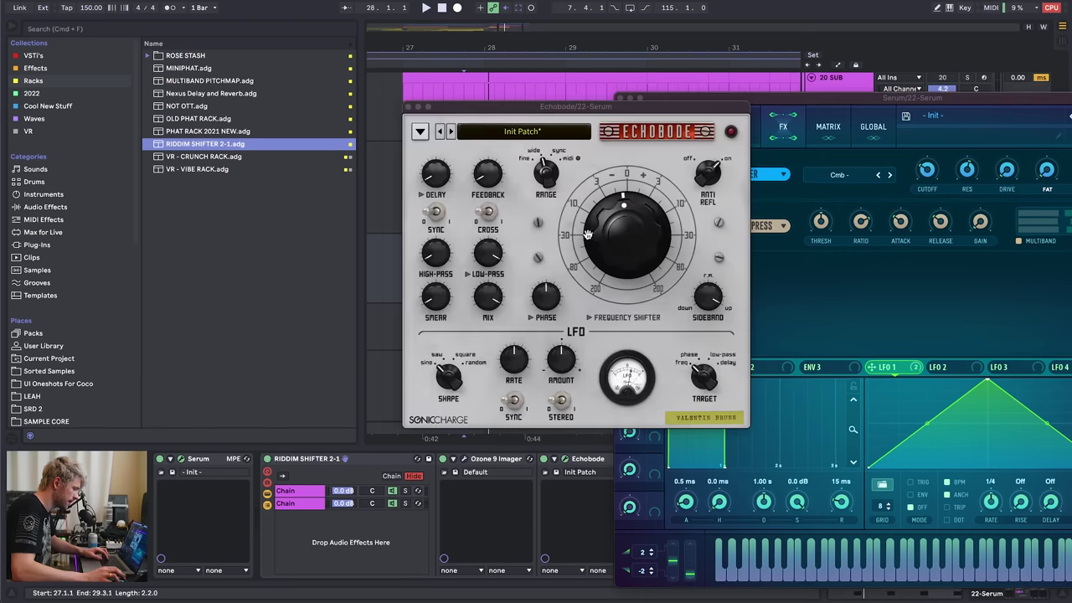
- Set Echobode's frequency shift amount to 46.16 Hz while auditioning the note, and close its window
left_click(607, 241)
key("space")
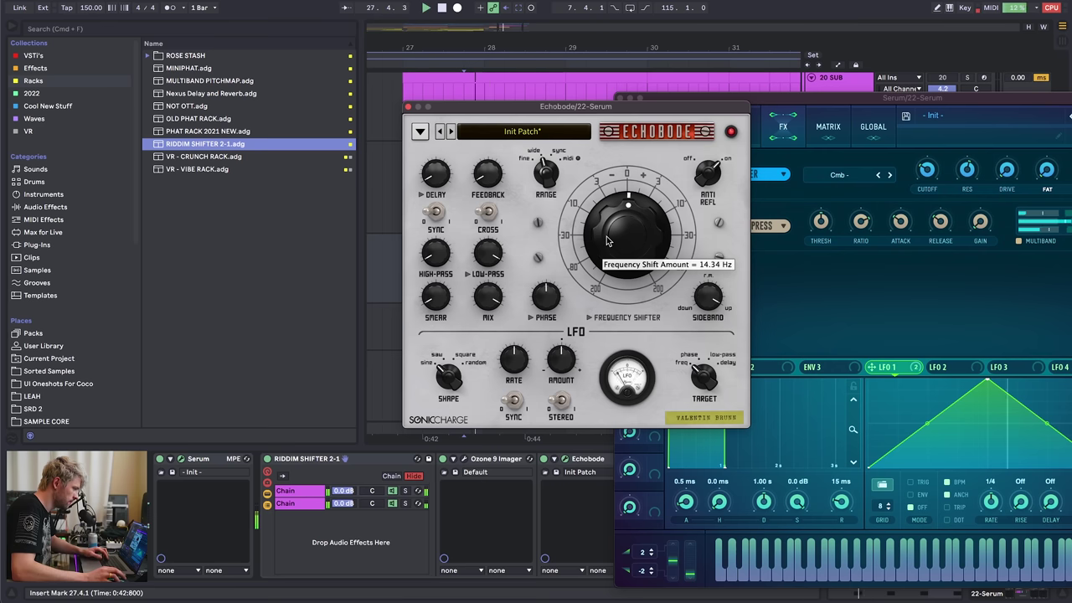
left_click_drag(606, 244, 609, 239)
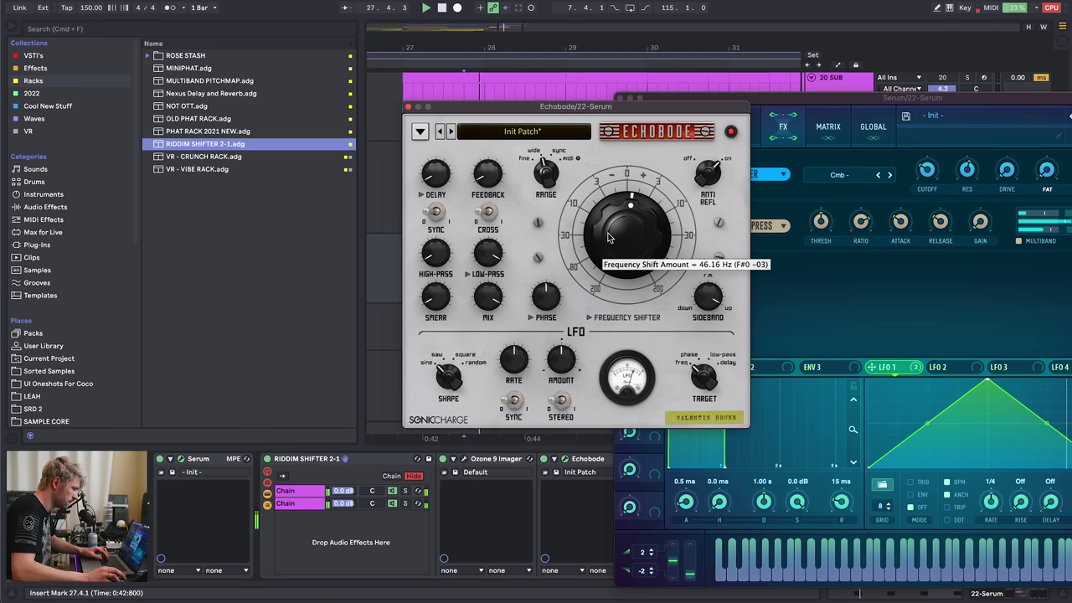
left_click(408, 106)
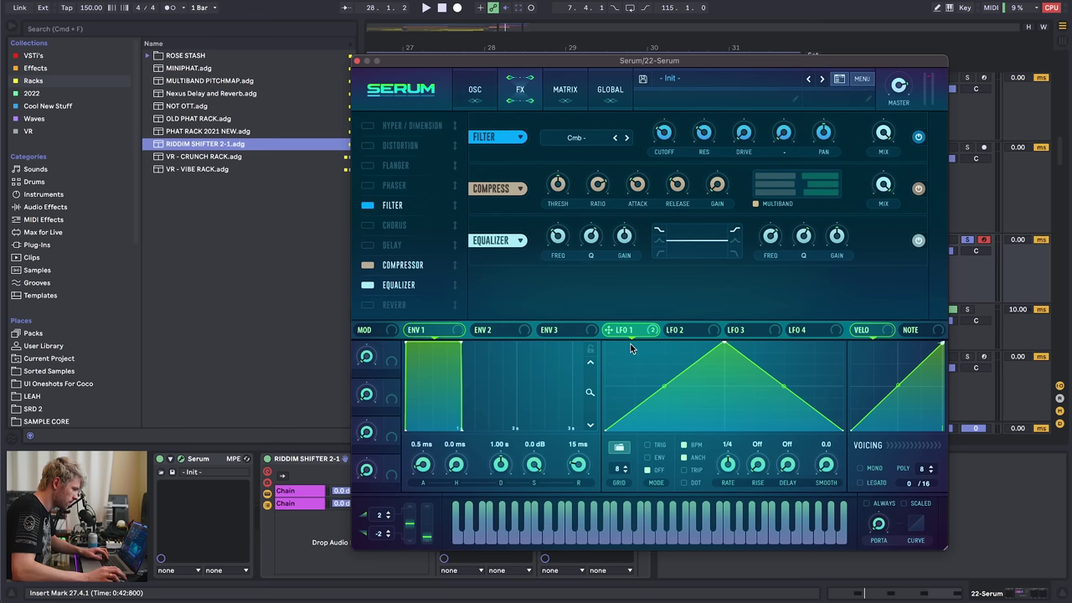
- Make the equalizer's high band a low-pass with LFO 1 on its frequency, and enable Tube distortion at 92% drive
left_click_drag(635, 329, 767, 242)
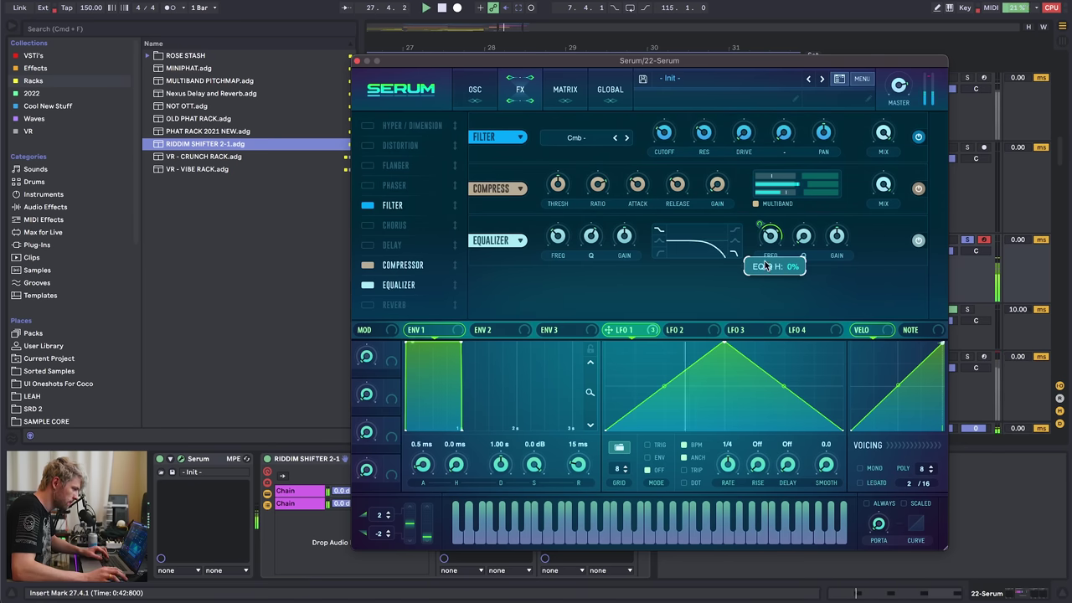
left_click(367, 145)
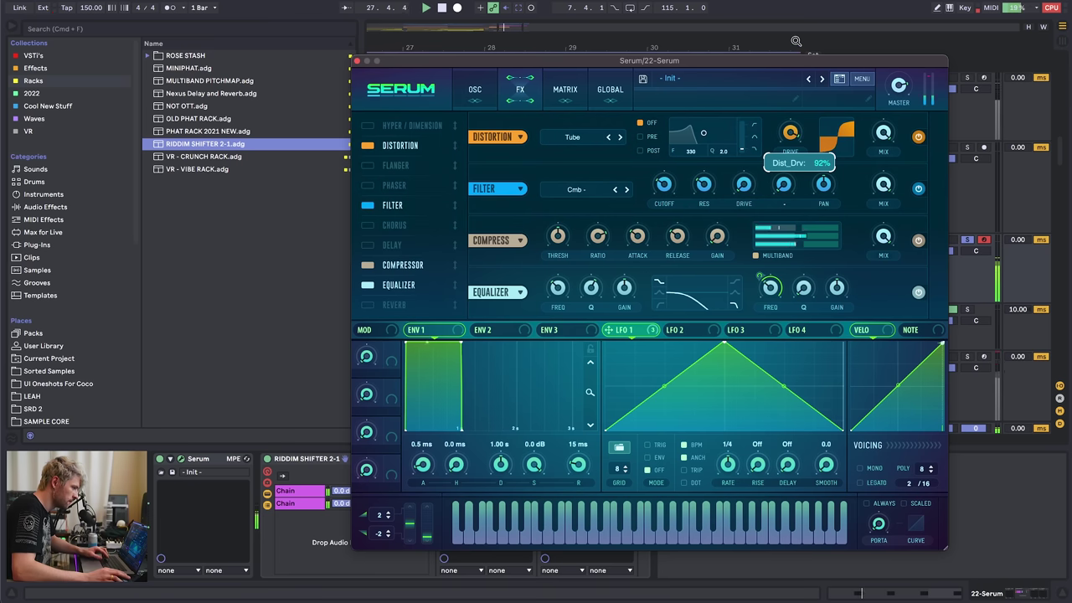
- Enable Serum's sine sub with direct out and the AC hum1 noise, modulating both levels with LFO 1
left_click(471, 90)
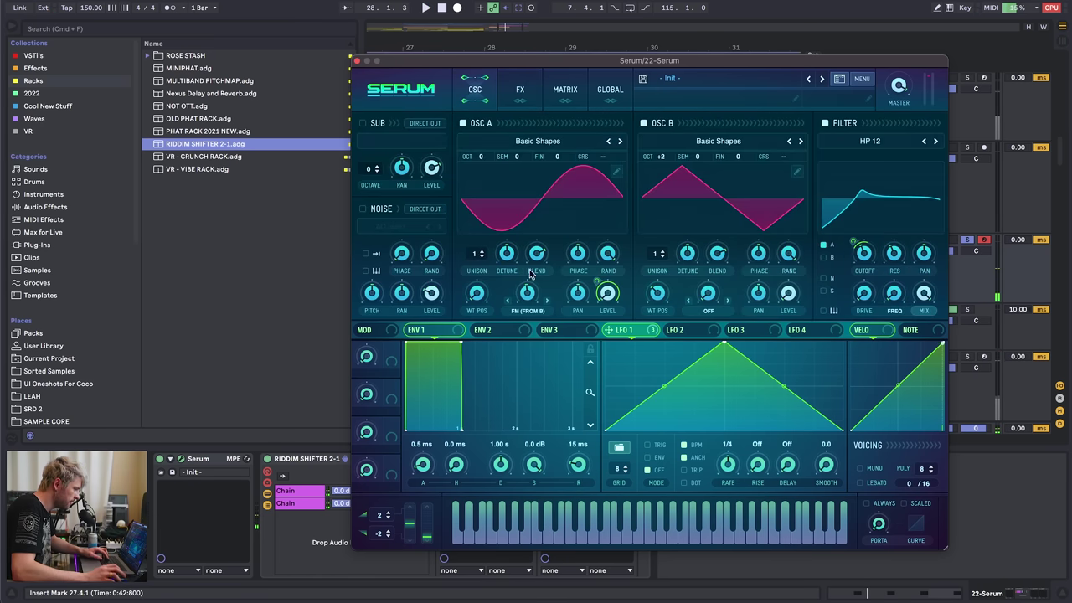
left_click_drag(616, 329, 431, 168)
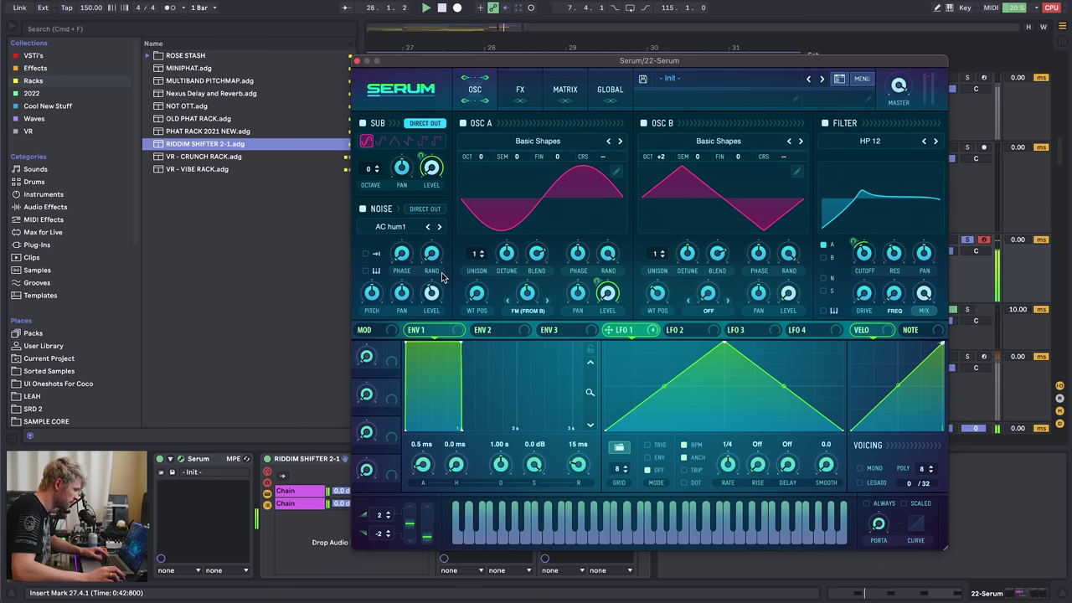
left_click_drag(624, 333, 430, 293)
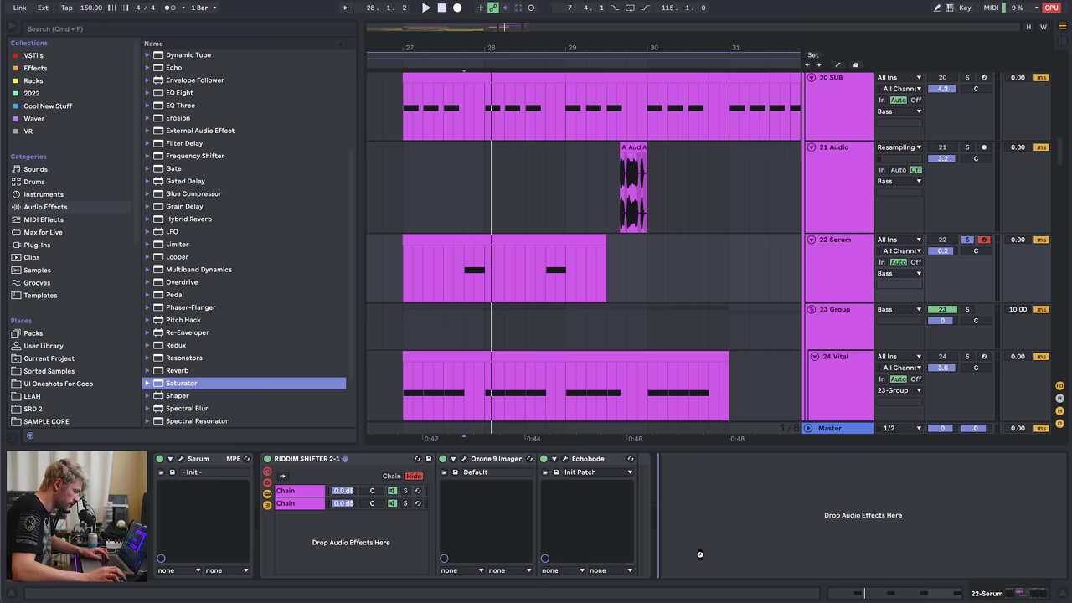
- Add a Saturator after Echobode and set its color base to -9.14, frequency to 425 Hz and depth to 6.10 while auditioning
left_click_drag(700, 554, 702, 554)
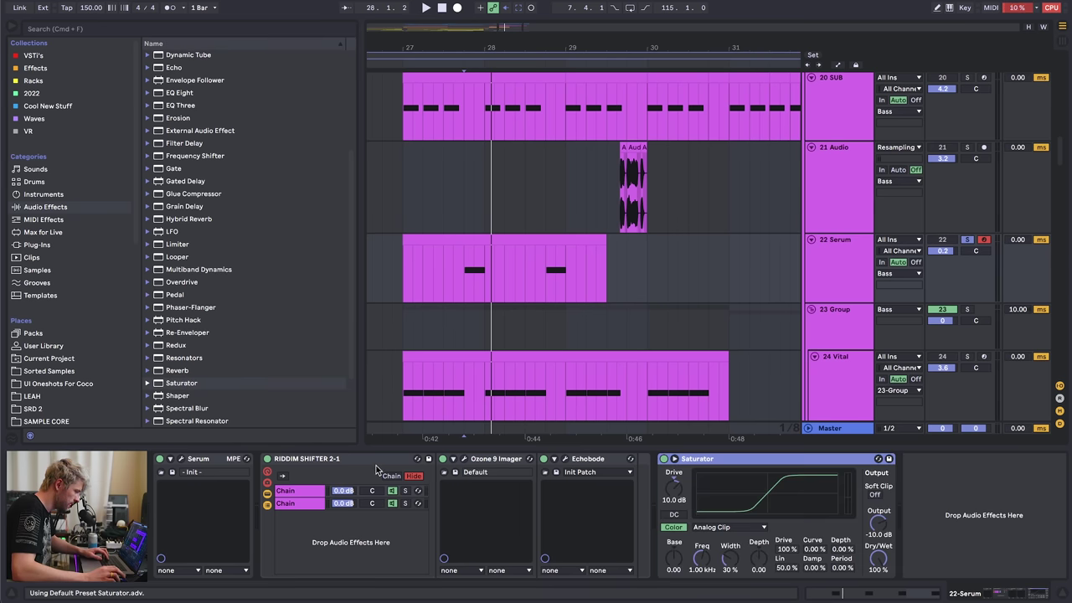
key("space")
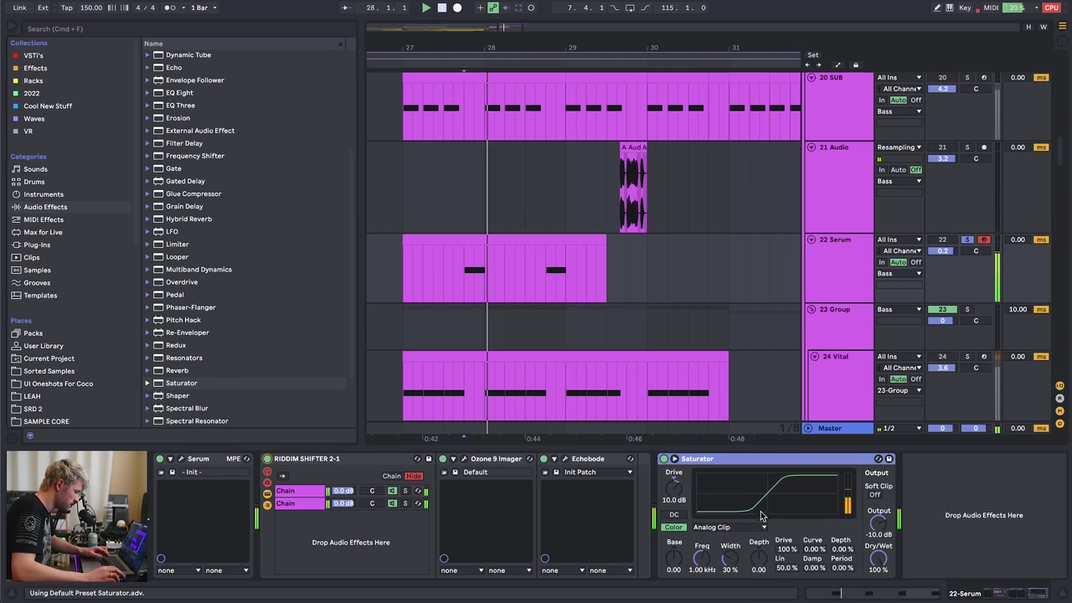
left_click_drag(673, 556, 673, 578)
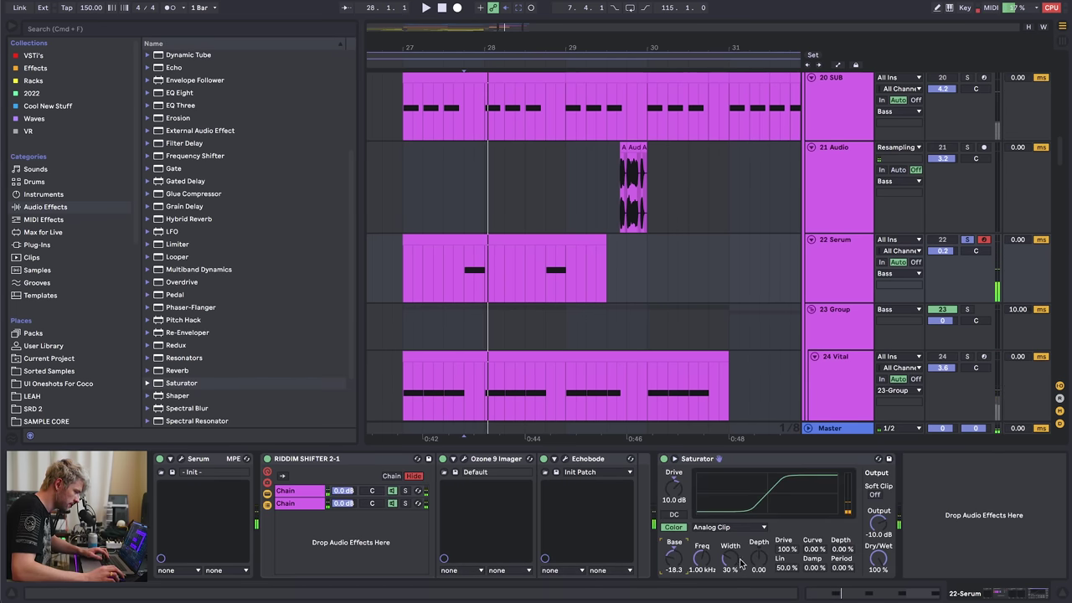
key("space")
left_click_drag(759, 559, 758, 543)
key("space")
key("space")
- Set the Saturator's drive to 10.3 dB while auditioning the Serum note
left_click_drag(673, 486, 673, 489)
key("space")
key("space")
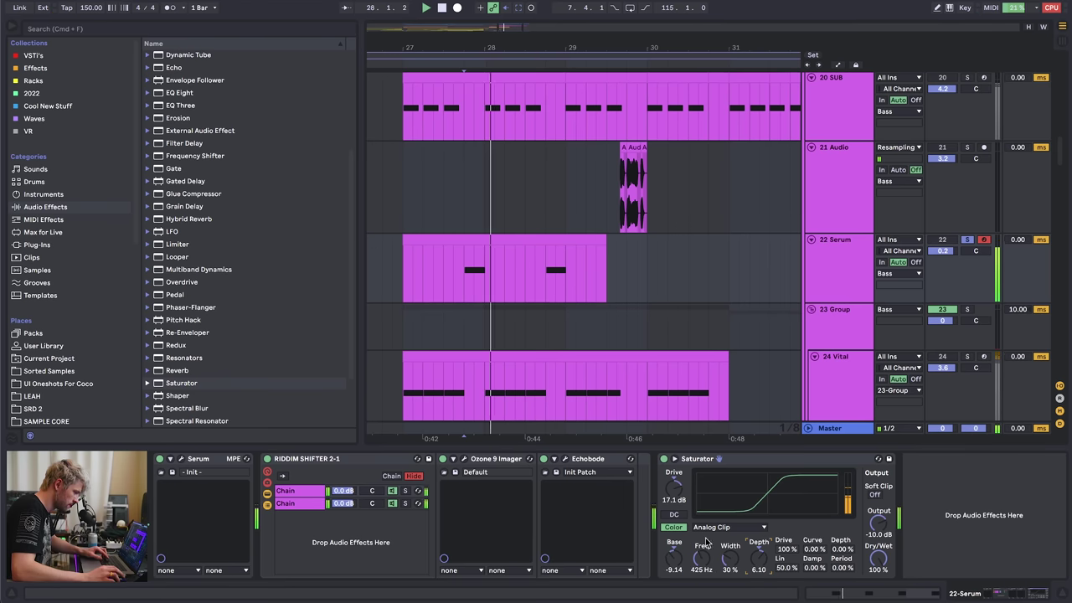
key("space")
key("space")
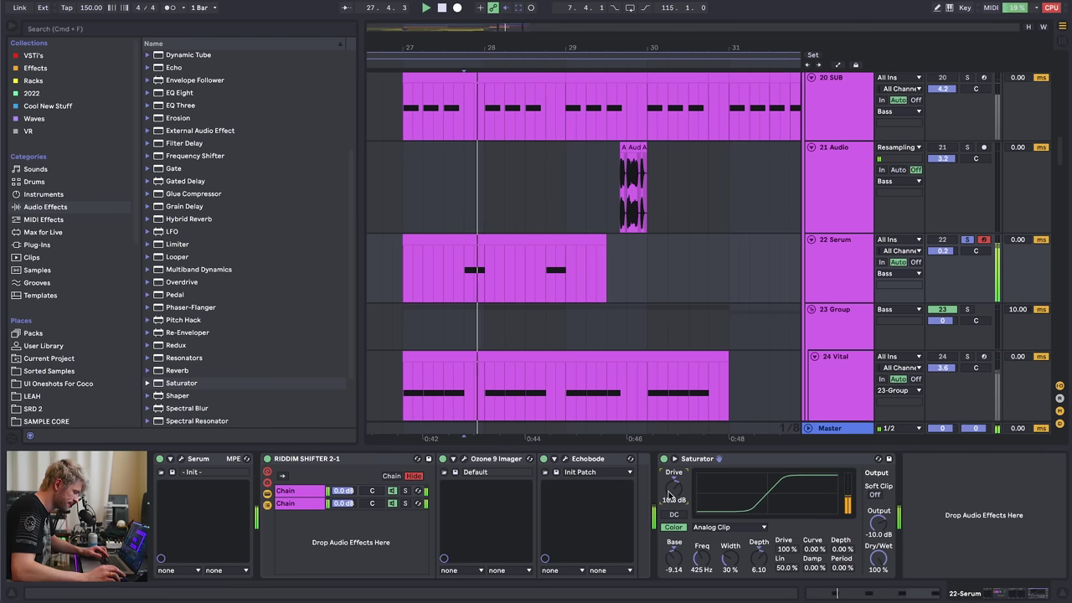
- Reopen Serum and assign LFO 1 to oscillator A's FM warp amount, auditioning the note
left_click(181, 459)
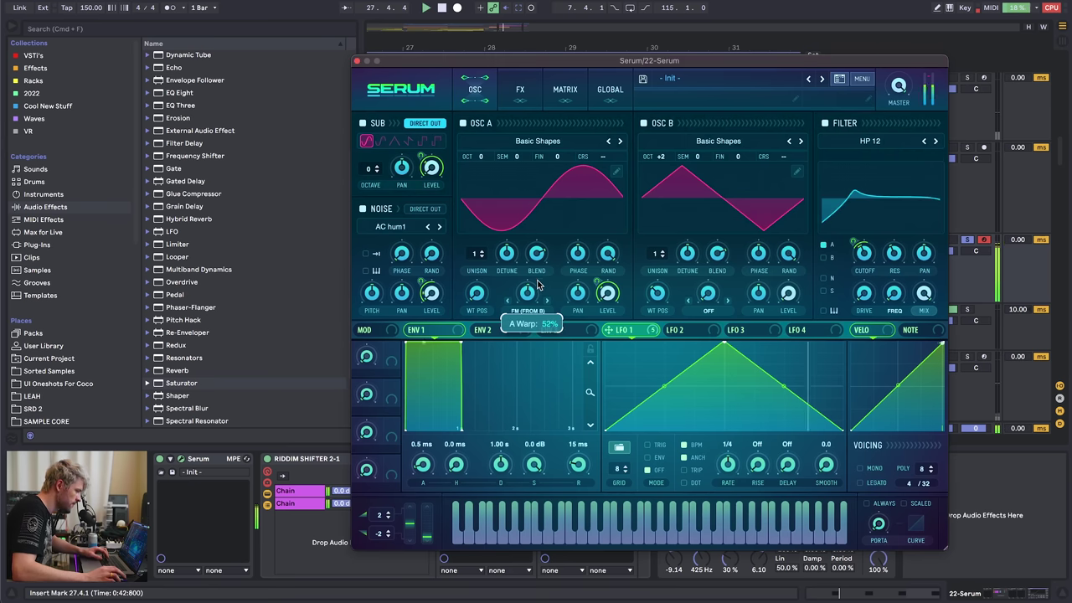
left_click_drag(609, 329, 517, 279)
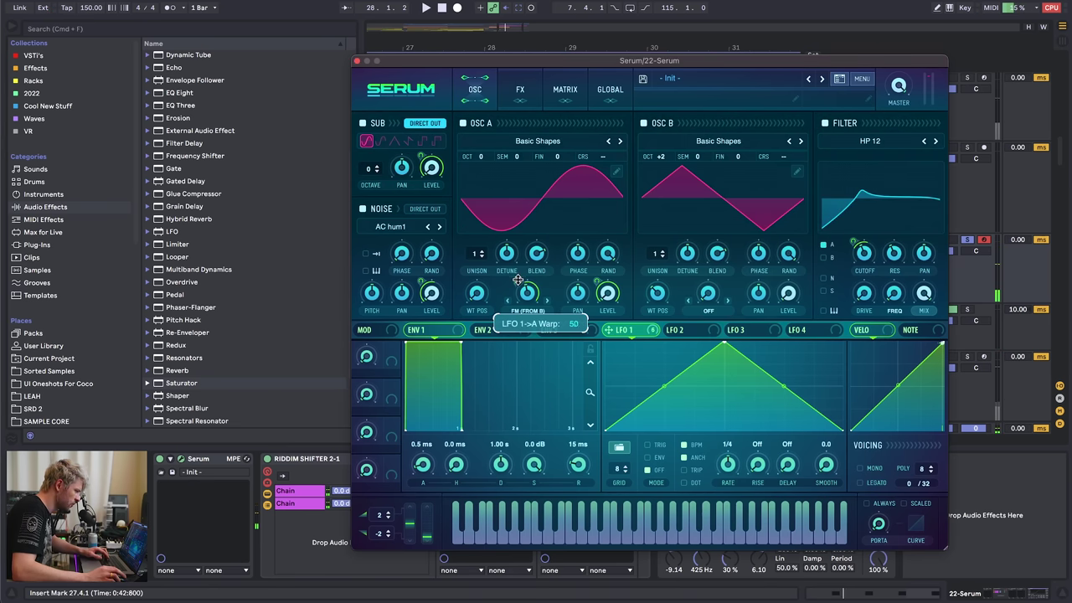
key("space")
key("space")
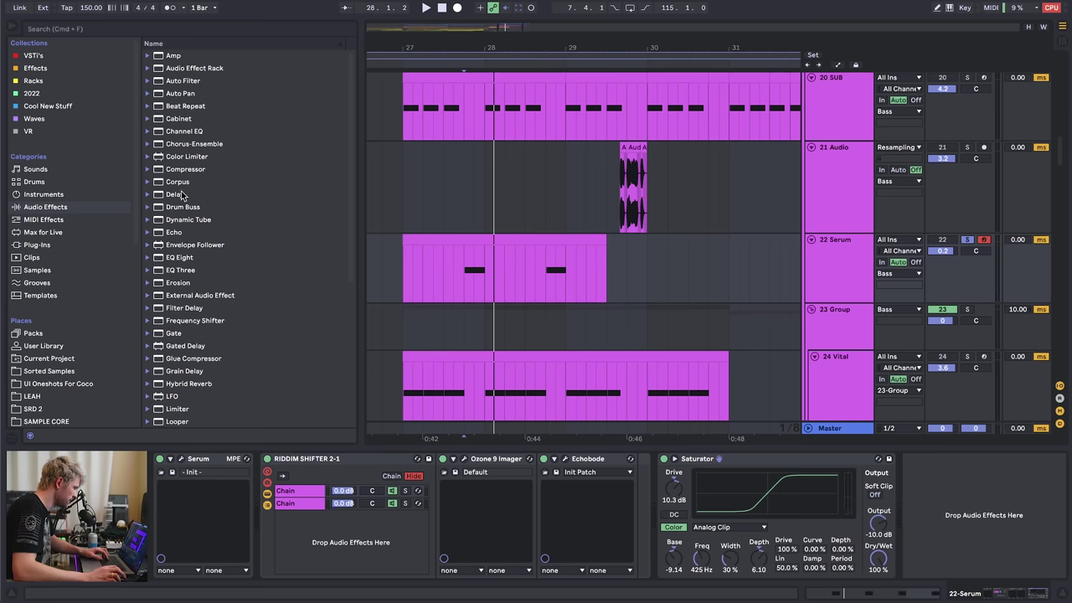
- Add Corpus after the Saturator with tune 76.30 and dry/wet 18%, and load the MINIPHAT.adg rack behind it
left_click_drag(177, 182, 265, 546)
left_click_drag(365, 551, 395, 552)
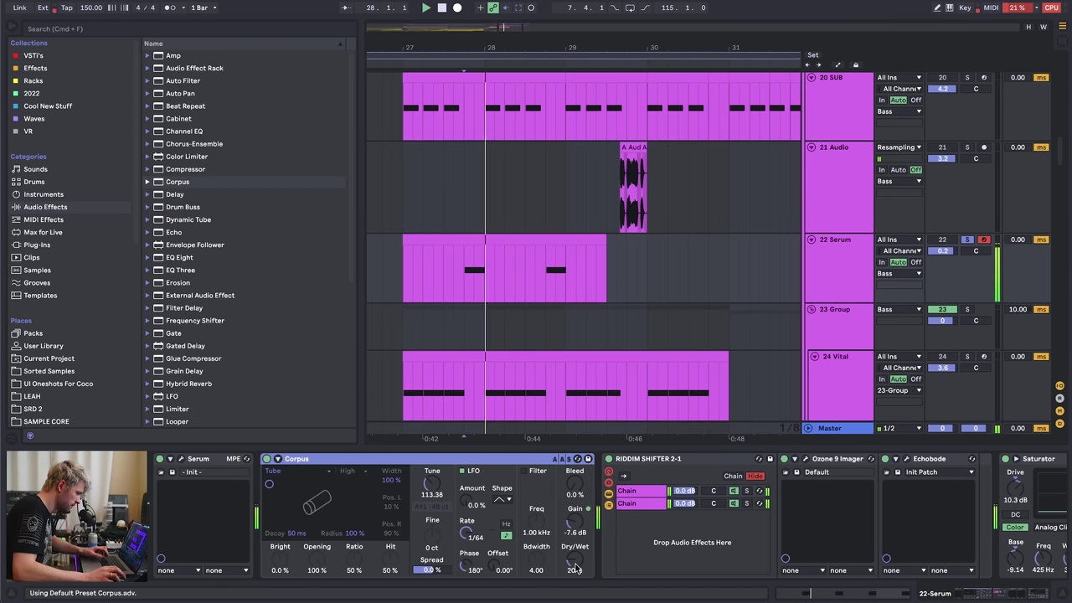
left_click_drag(427, 460, 992, 502)
left_click_drag(866, 459, 1004, 517)
left_click_drag(829, 484, 830, 500)
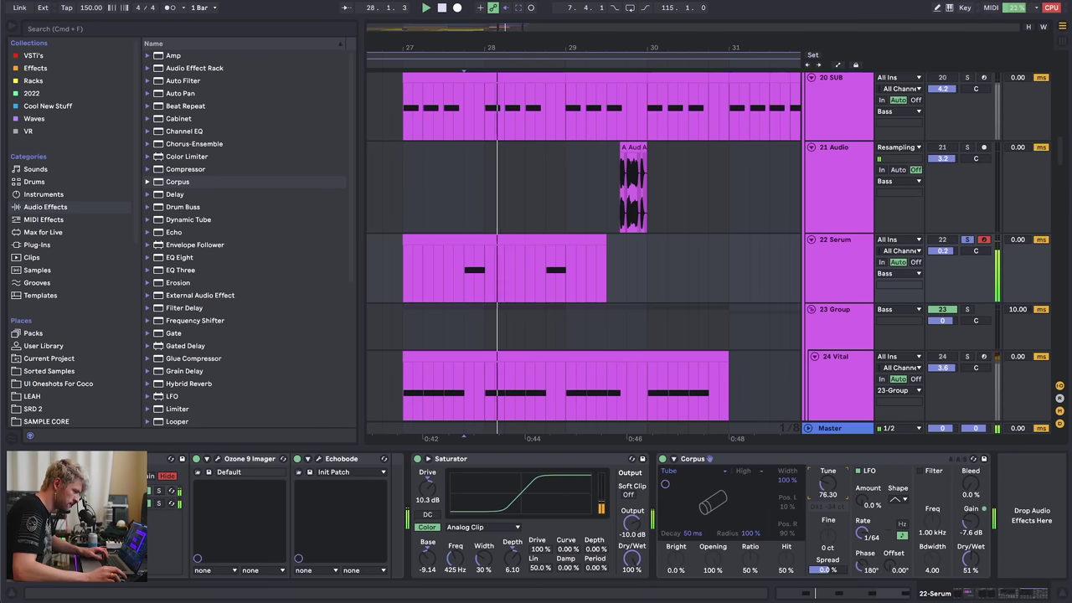
left_click(34, 80)
left_click(179, 68)
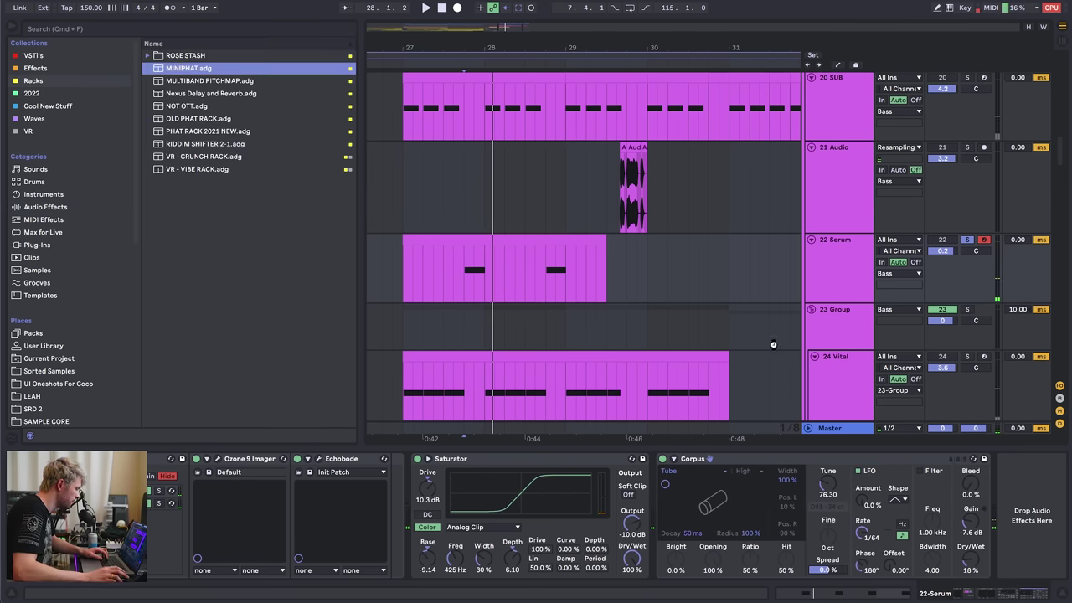
- Turn off direct out for Serum's sub oscillator and set the Tube distortion's drive to 93%
left_click_drag(1013, 594, 822, 598)
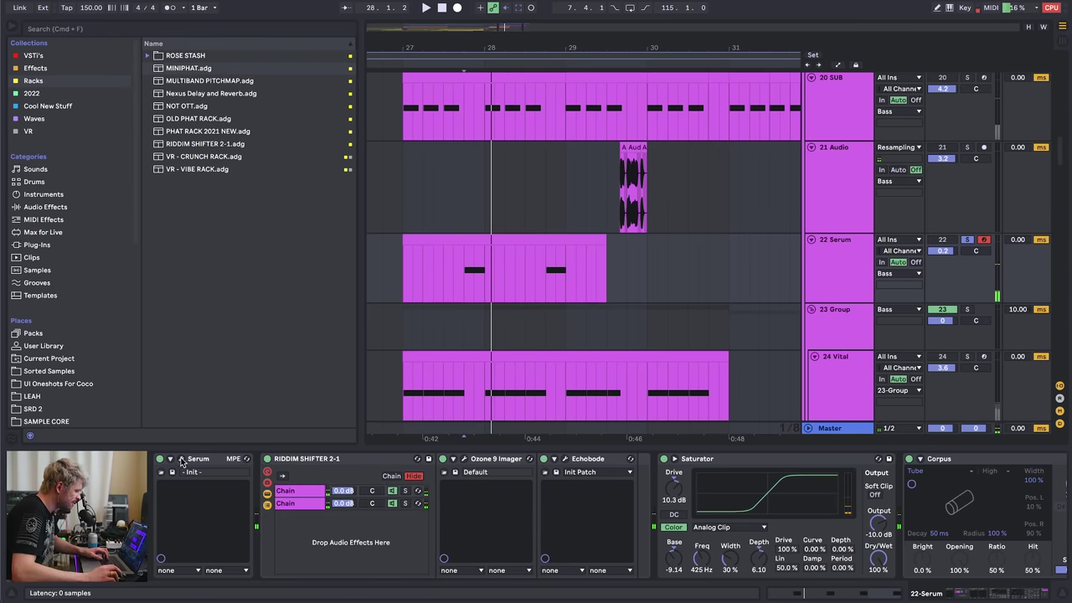
left_click(181, 460)
left_click(520, 89)
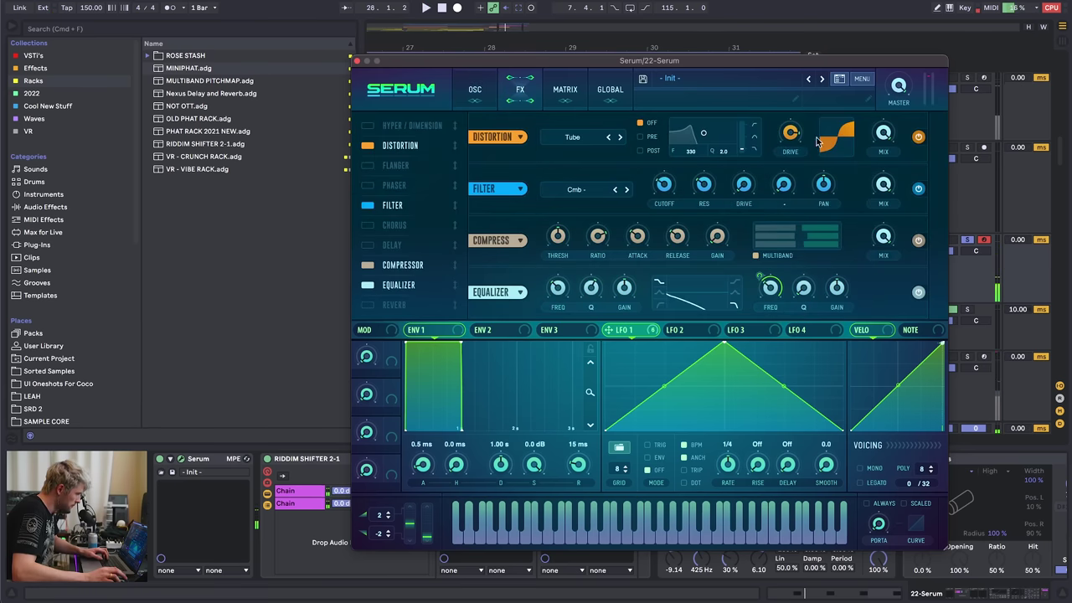
left_click(475, 89)
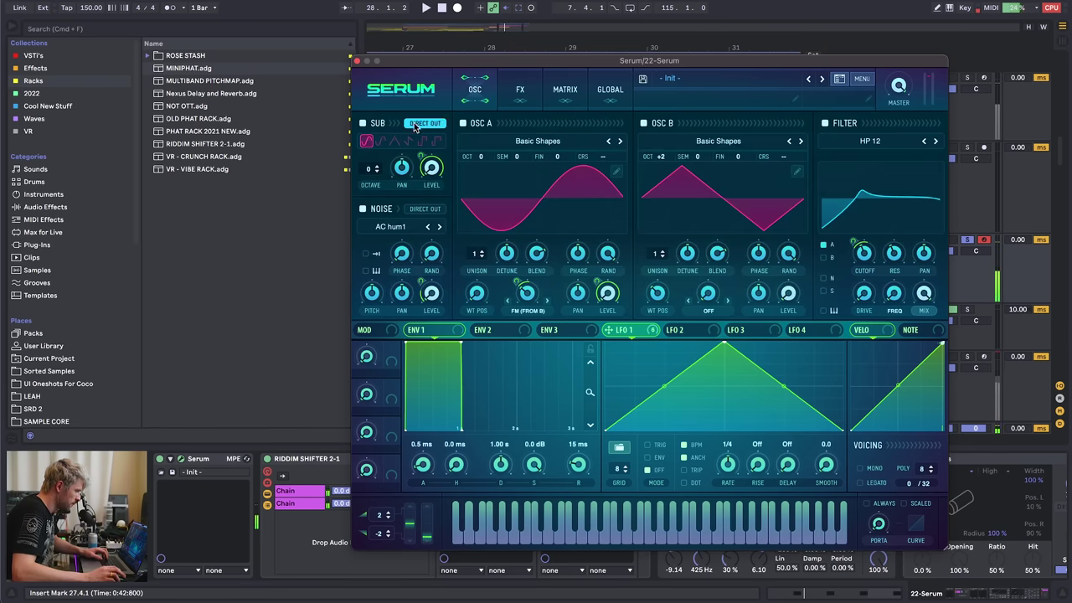
left_click(520, 89)
mouse_move(791, 131)
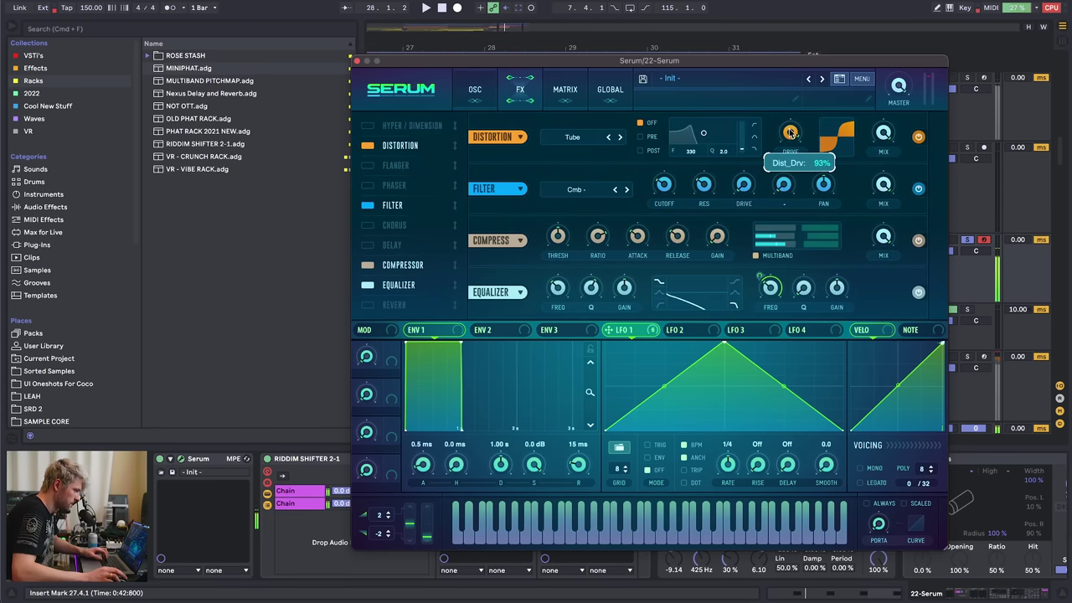
- Enable the Hyper/Dimension effect and move it to the end of Serum's effects order
left_click_drag(620, 64, 581, 0)
left_click(366, 57)
left_click_drag(365, 58, 370, 239)
- Set the Hyper rate to 71% and unison to 7, adjust detune and mix, and modulate the mix with LFO 1
left_click_drag(524, 215, 529, 174)
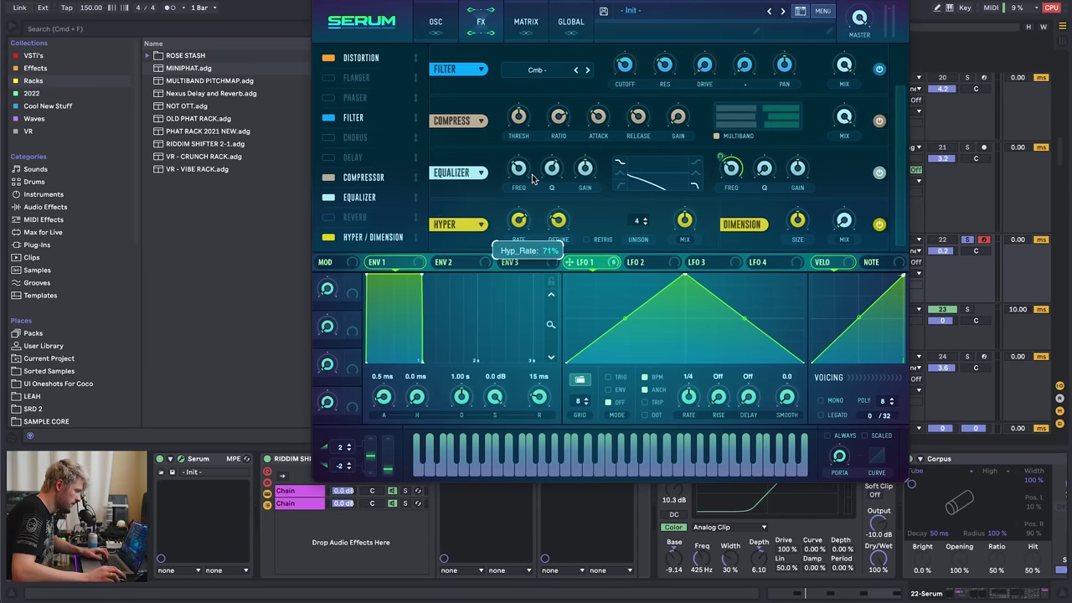
left_click_drag(562, 218, 576, 178)
left_click_drag(682, 221, 681, 240)
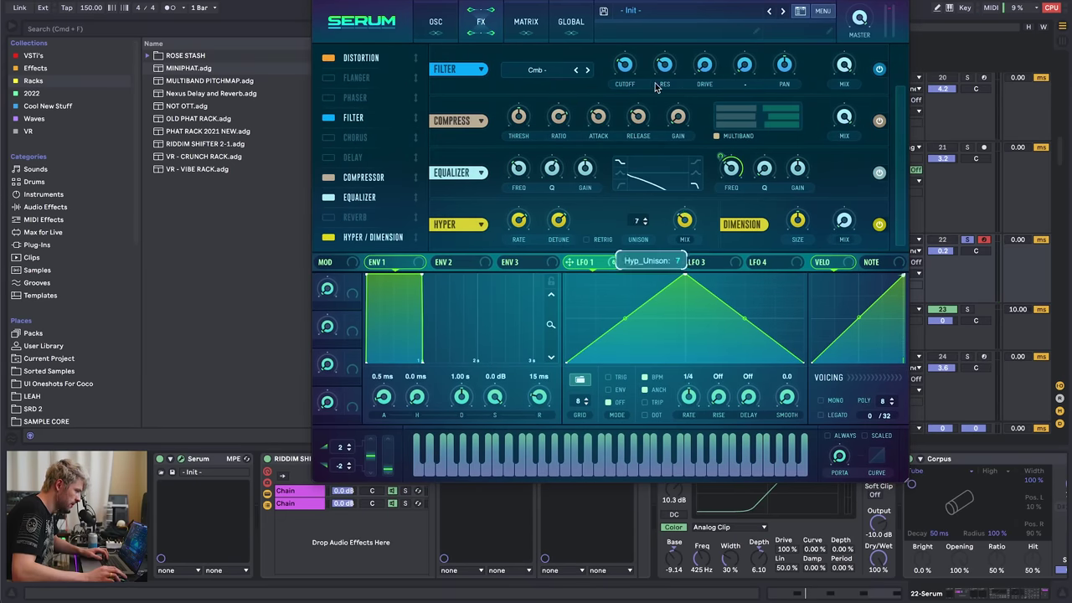
left_click_drag(591, 266, 674, 218)
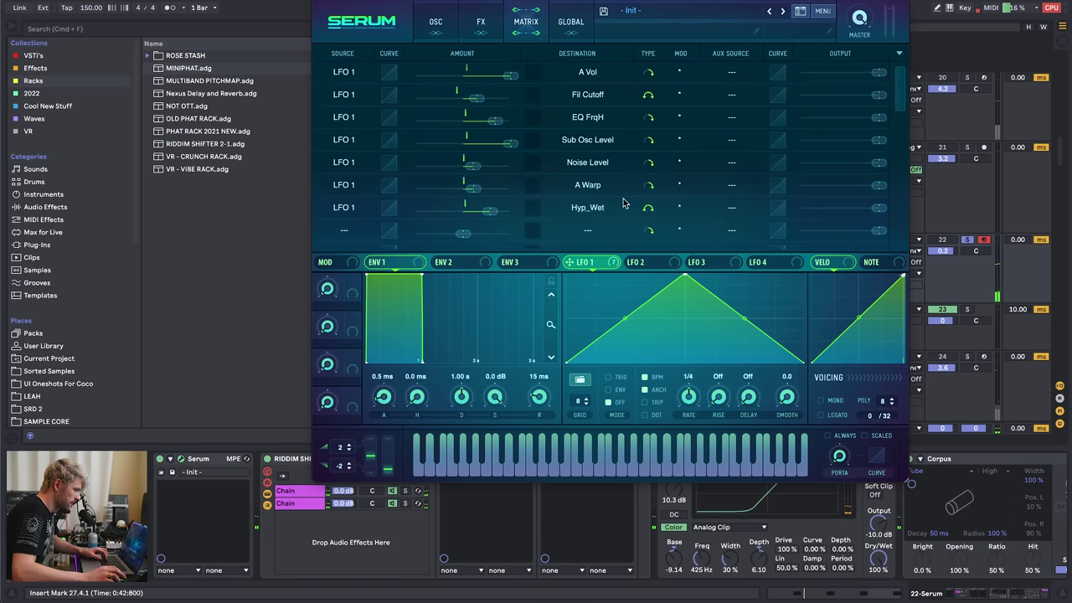
- Add an unsynced, linked Delay after the filter with time 27.59, filter 1140 at Q 0.8 and LFO 1 on its mix, and close Serum
left_click(480, 33)
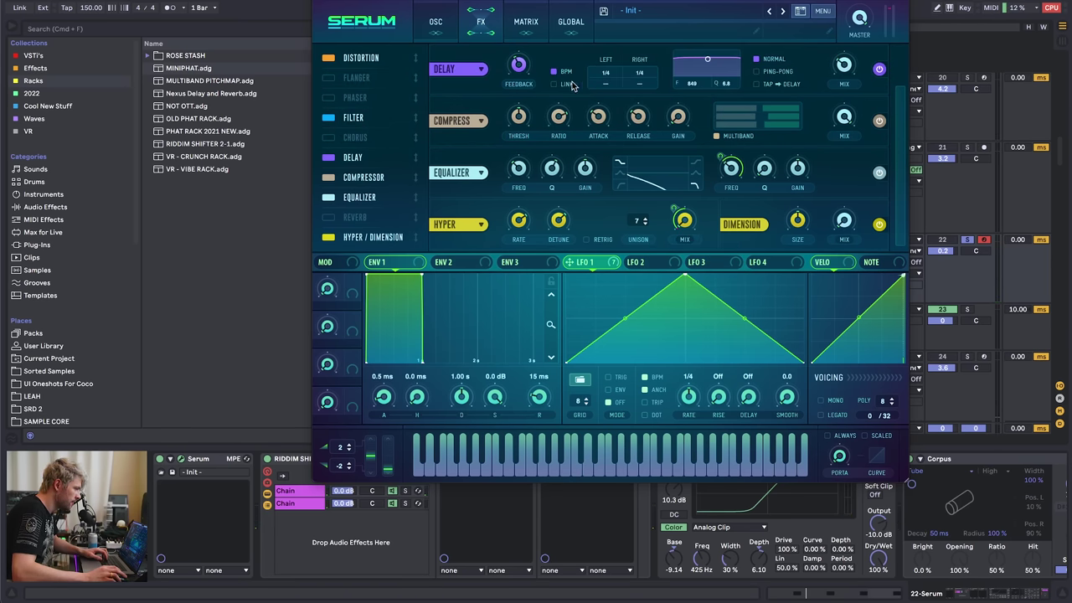
left_click(570, 84)
left_click(561, 71)
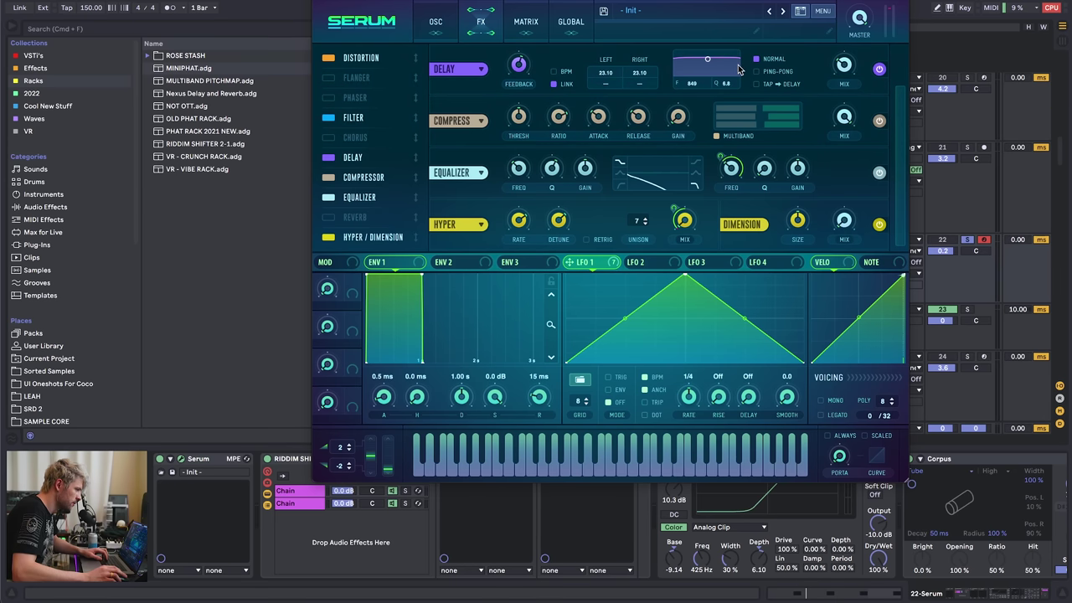
left_click_drag(709, 71, 756, 59)
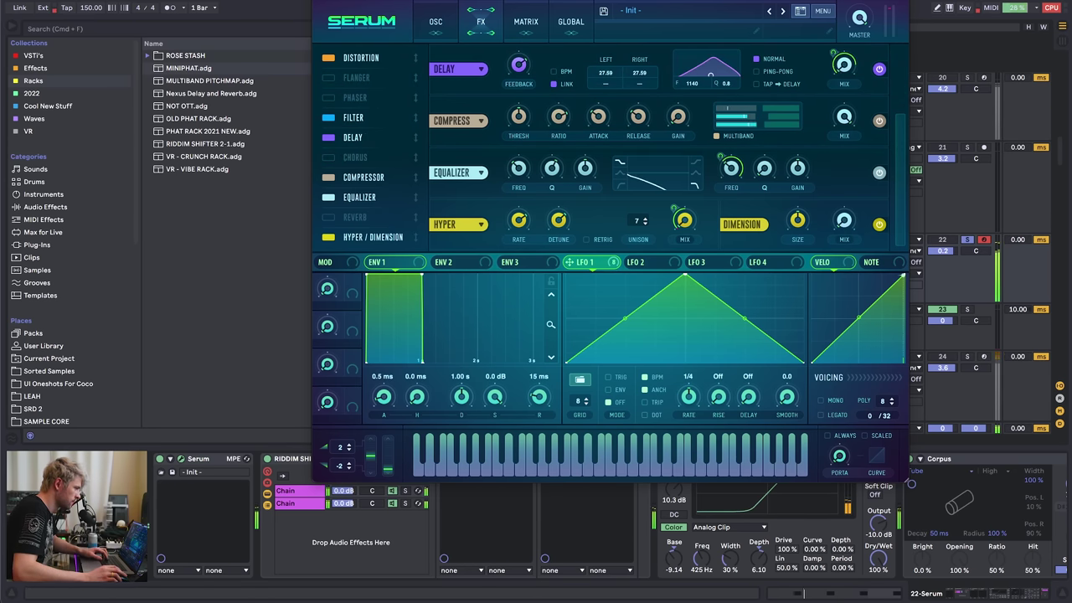
left_click(319, 2)
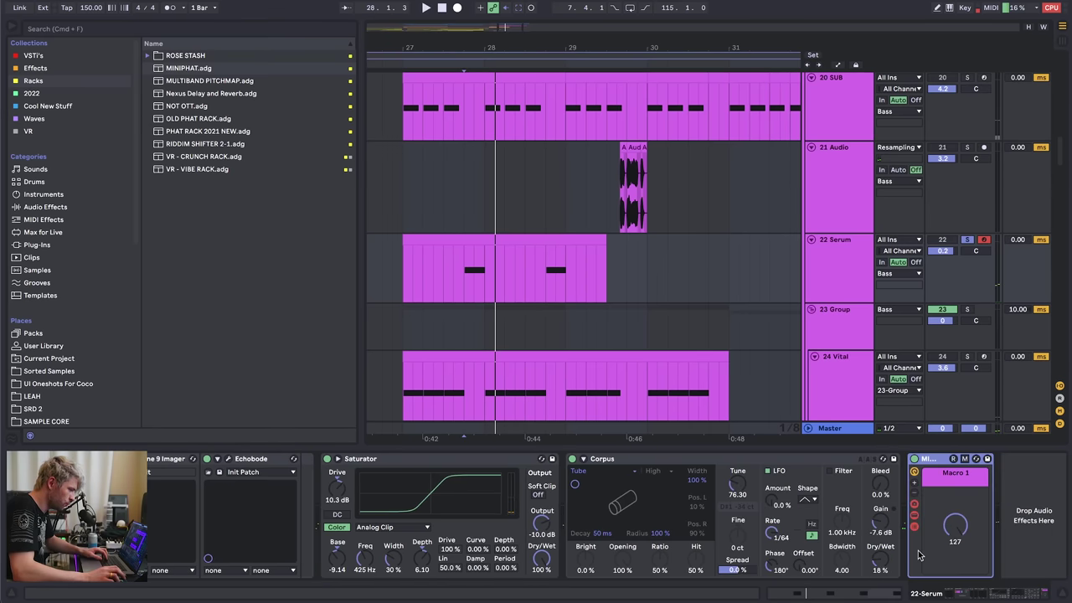
- Add EQ Eight after MINIPHAT, boosting the lows and highs, dipping the low mids and cutting 5.33 dB at 3.52 kHz
left_click(187, 259)
key("Return")
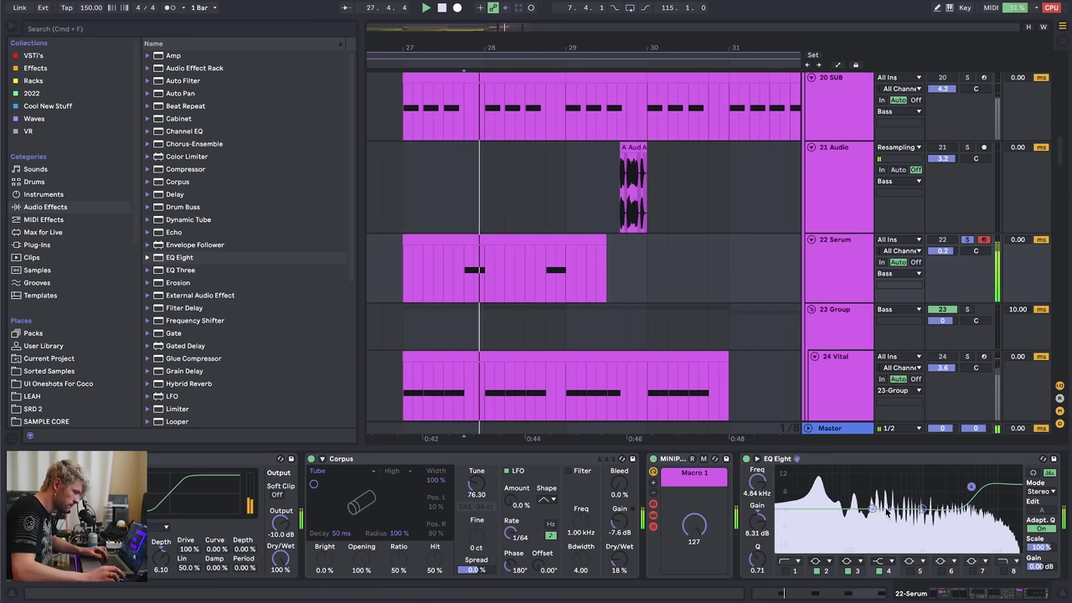
left_click_drag(872, 509, 855, 484)
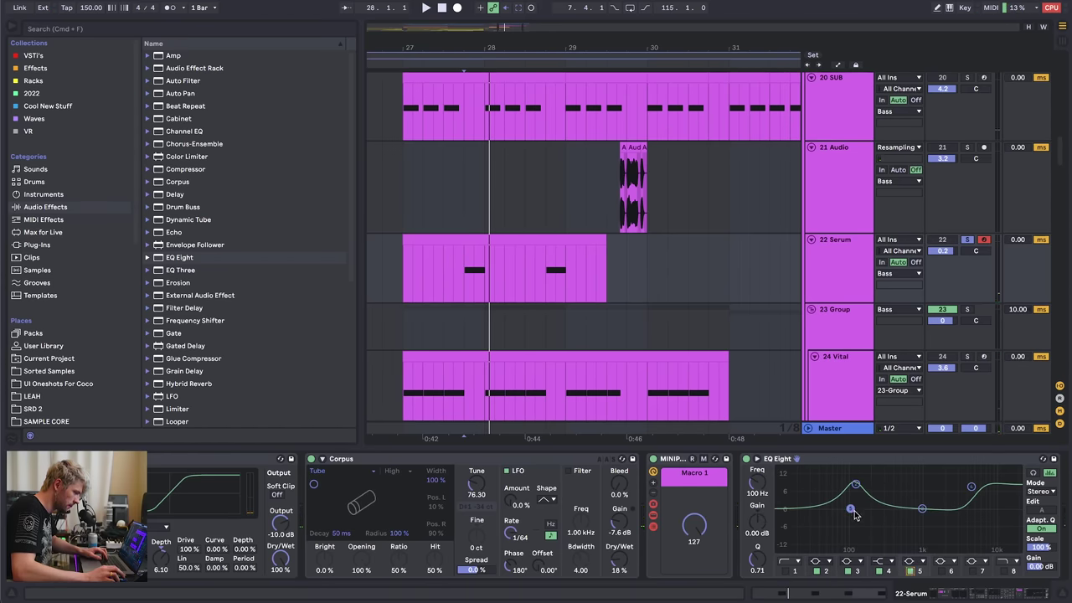
key("space")
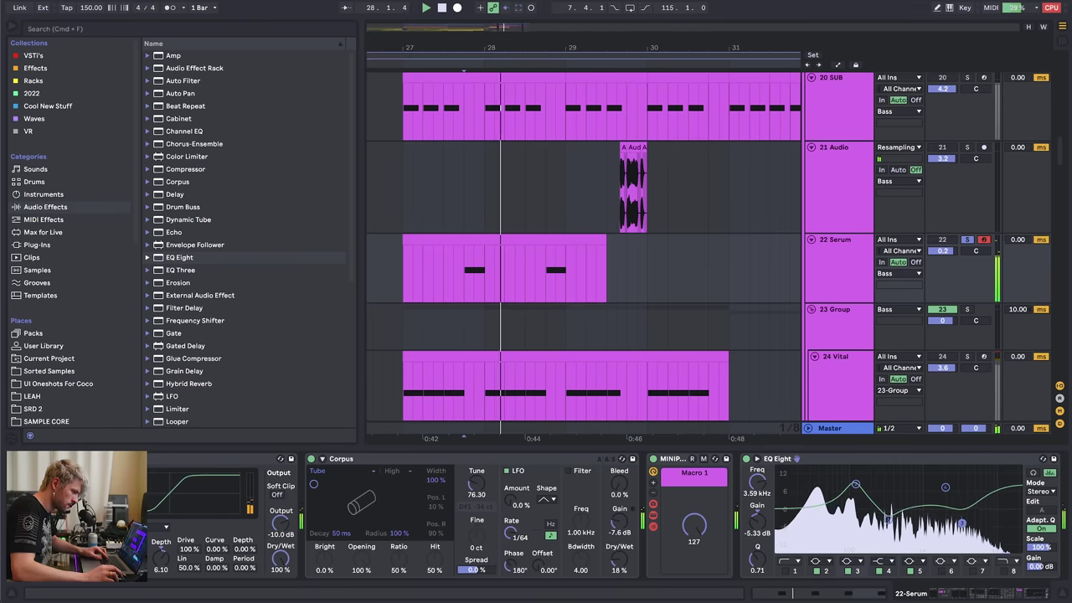
key("space")
key("space")
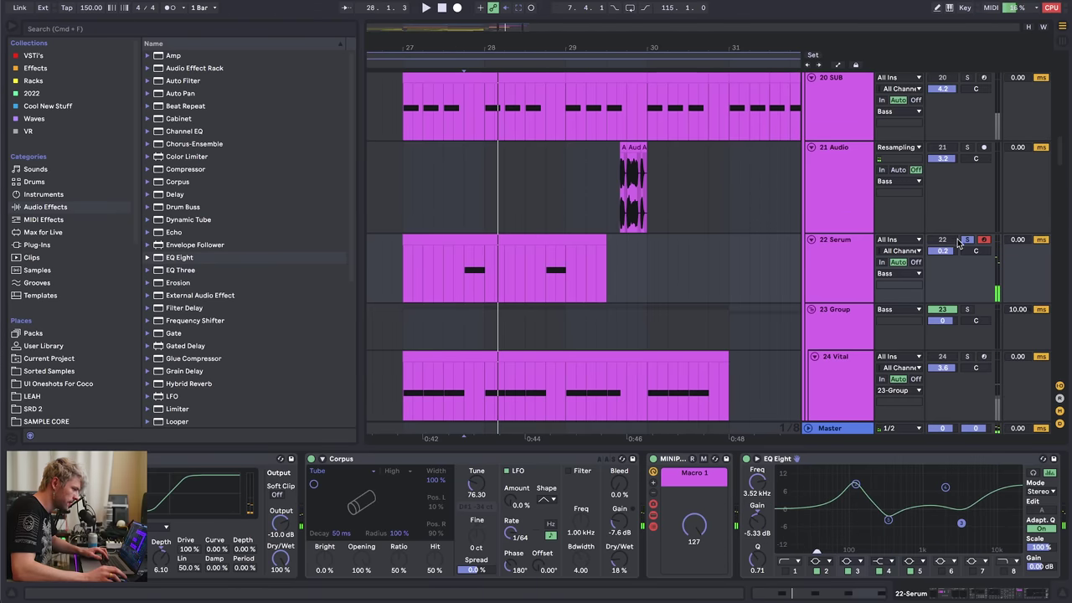
- Unsolo the Serum track, play the drop from bar 27 and raise the track's volume to 6.0 dB
key("space")
key("space")
left_click(404, 269)
key("space")
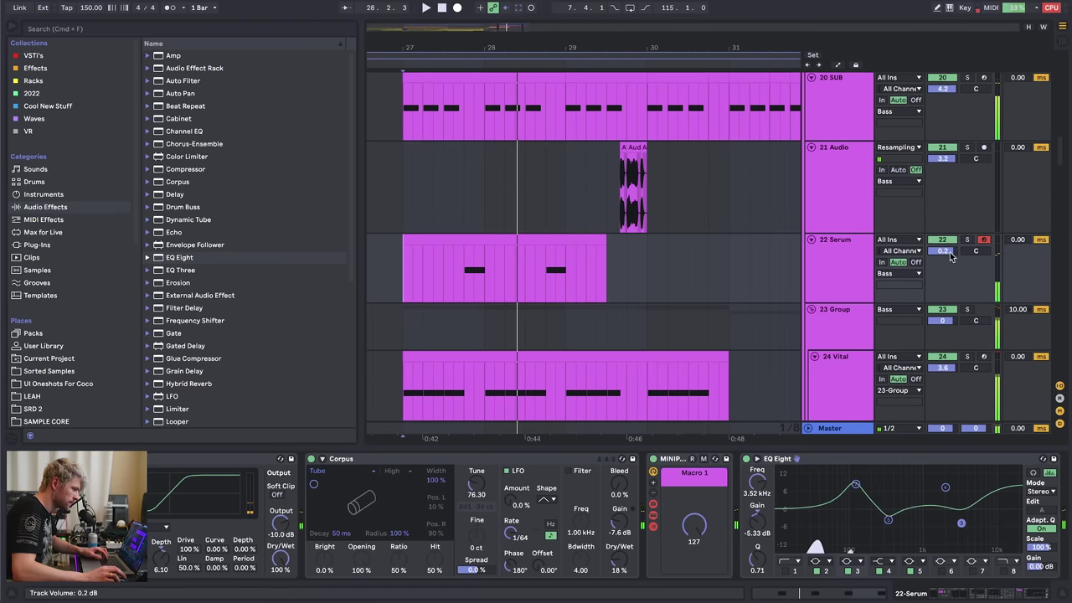
left_click_drag(949, 251, 949, 226)
key("space")
key("space")
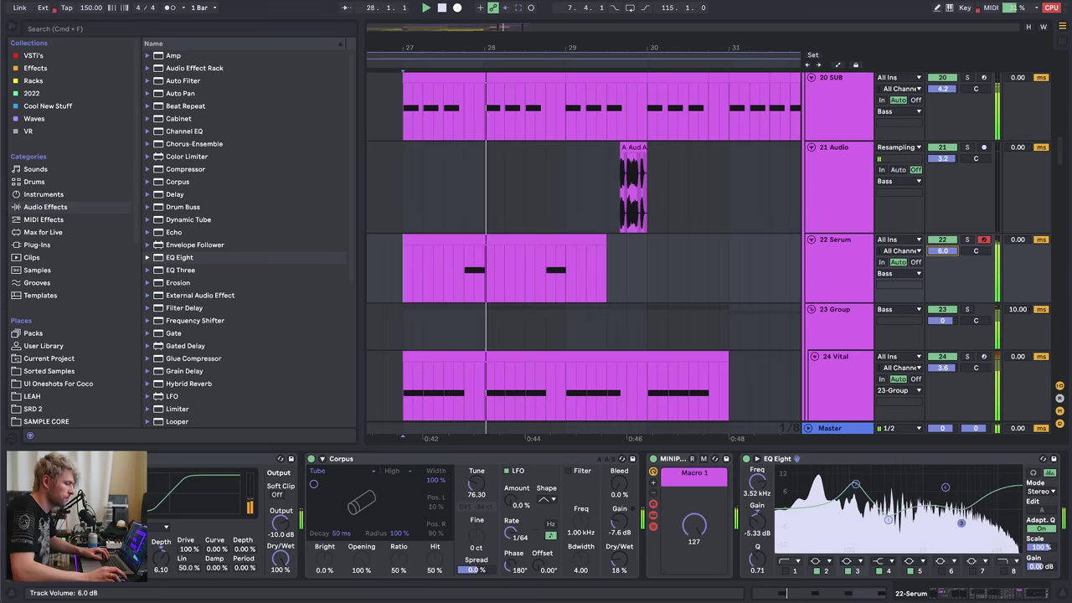
- Audition from the first Serum note and bend LFO 1's rising segment upward and its falling segment downward
left_click(466, 277)
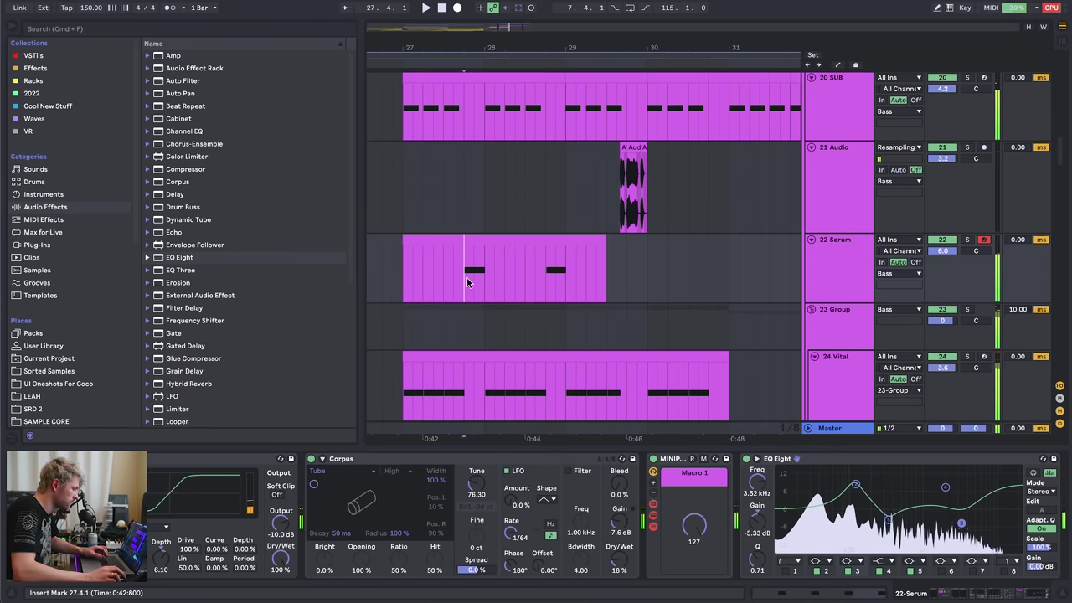
key("space")
scroll(191, 460, "left", 7)
left_click(179, 461)
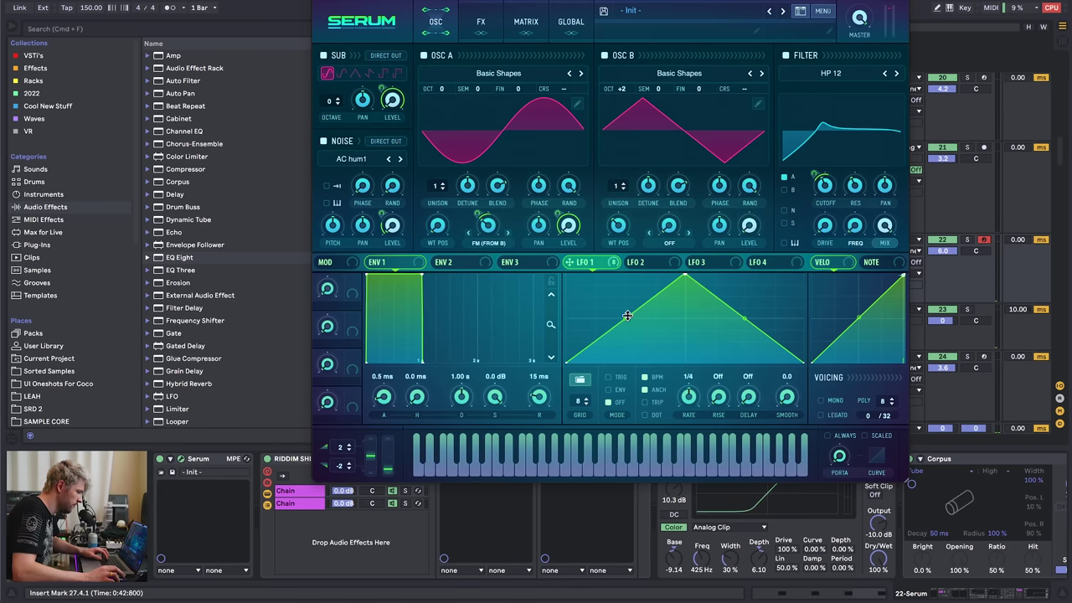
left_click_drag(627, 315, 629, 298)
left_click_drag(744, 319, 750, 326)
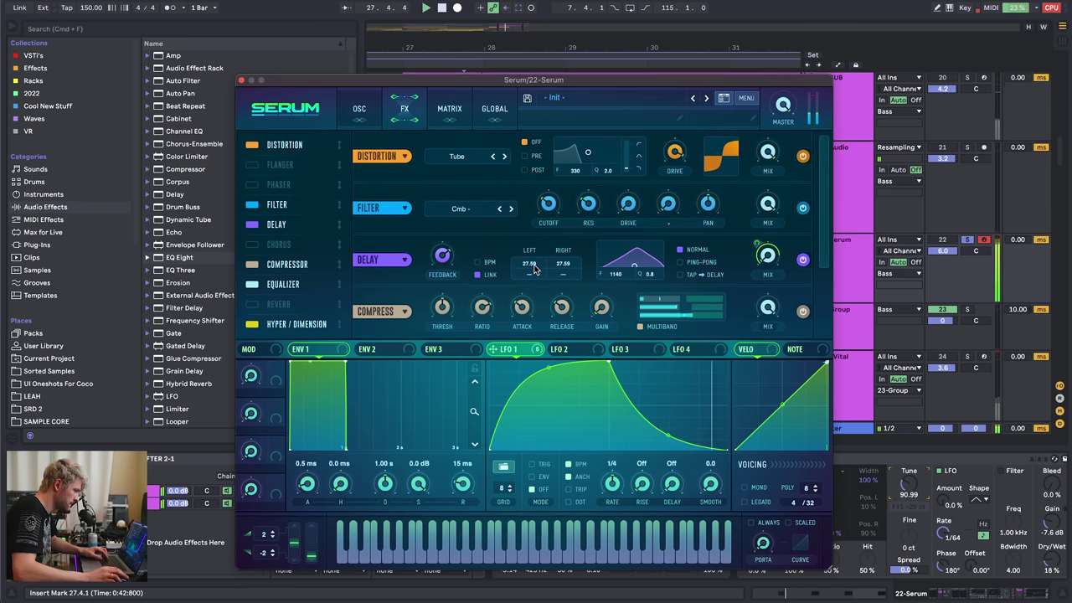
- Lower the linked delay time in Serum to about 23.64 ms and close the plug-in window
scroll(534, 268, "down", 3)
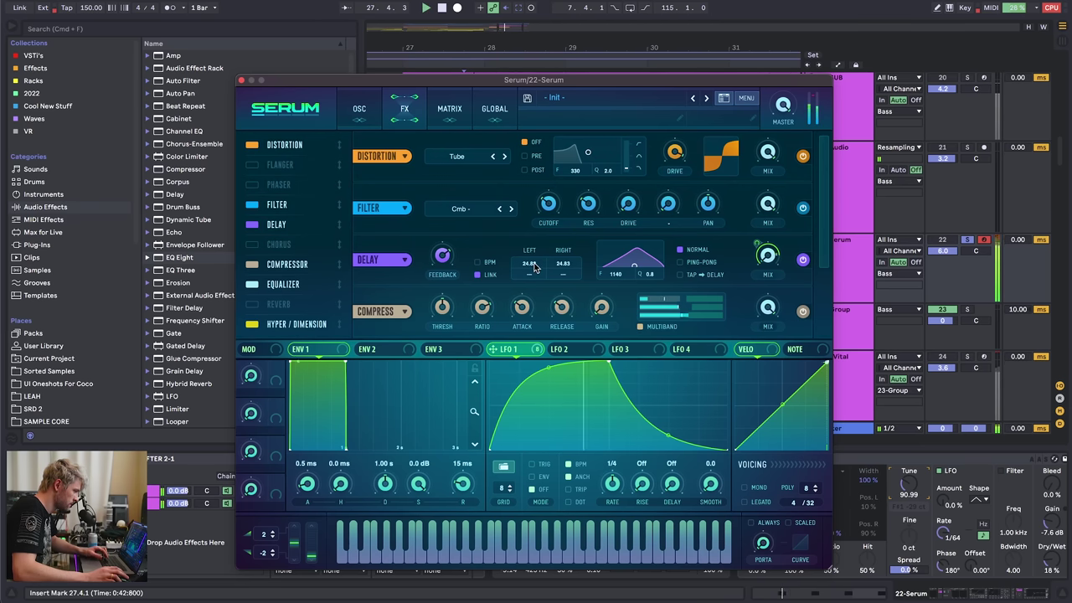
scroll(534, 268, "down", 1)
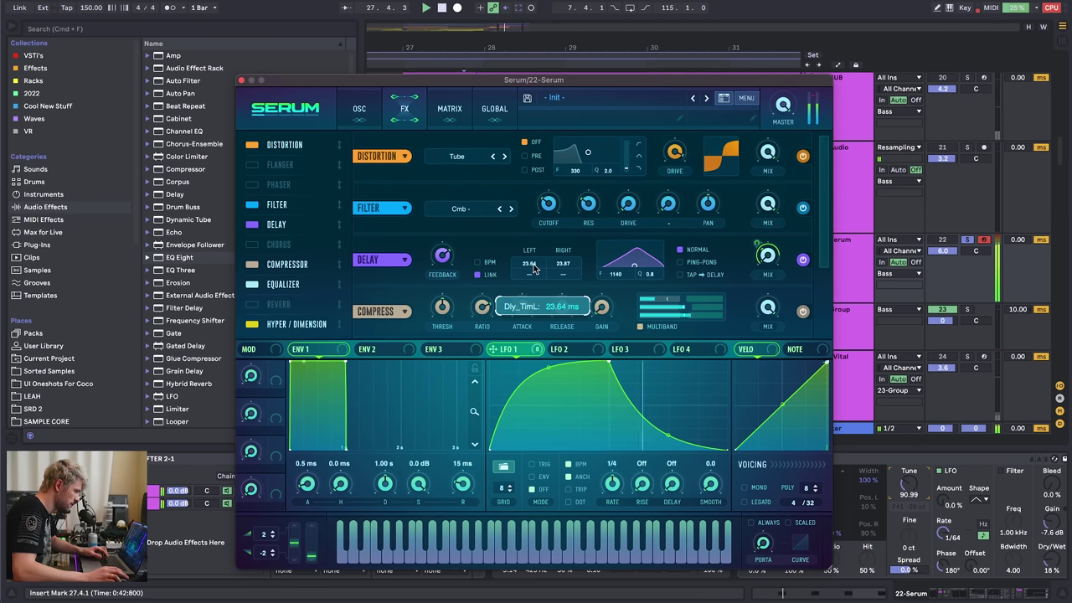
left_click(241, 79)
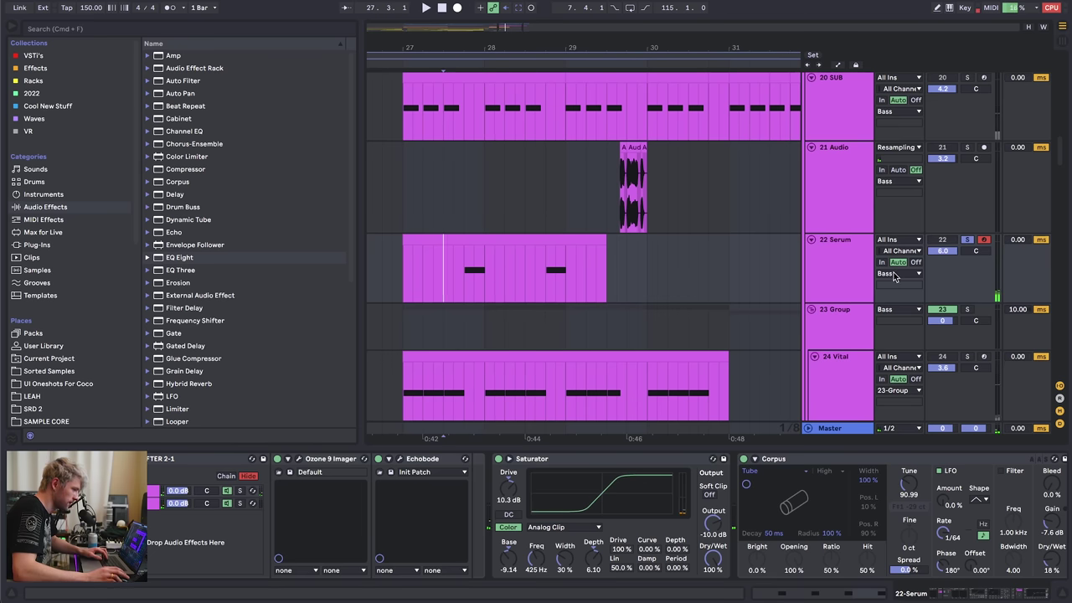
key("space")
- Unsolo the Serum track and, while playing the drop, set Corpus to Tune 141.29 and Dry/Wet 25 %, then fold the device
left_click(967, 240)
key("space")
key("space")
left_click_drag(1051, 557, 1050, 527)
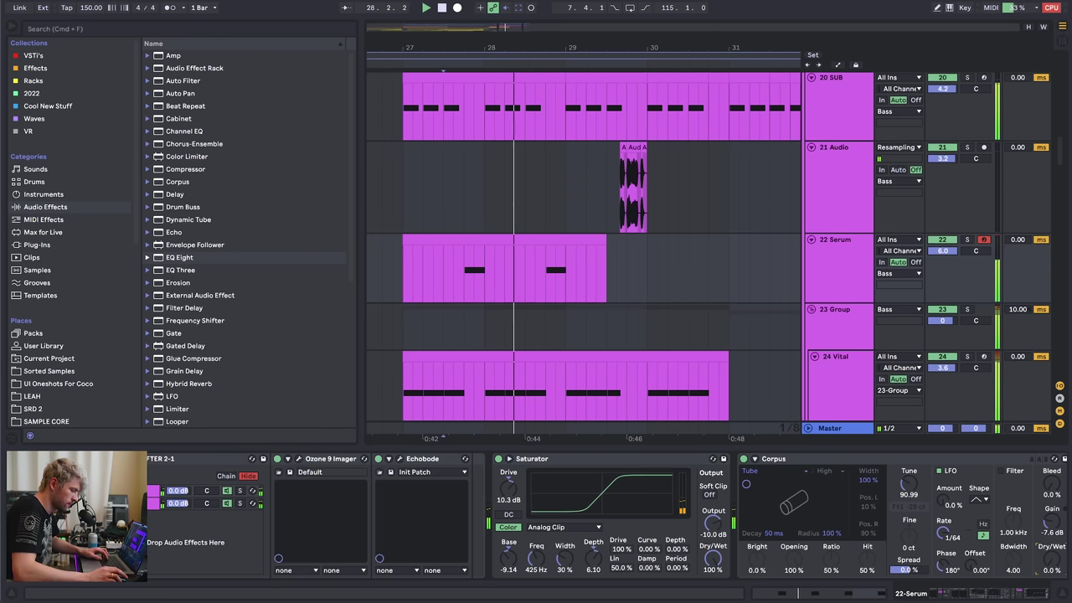
key("space")
key("space")
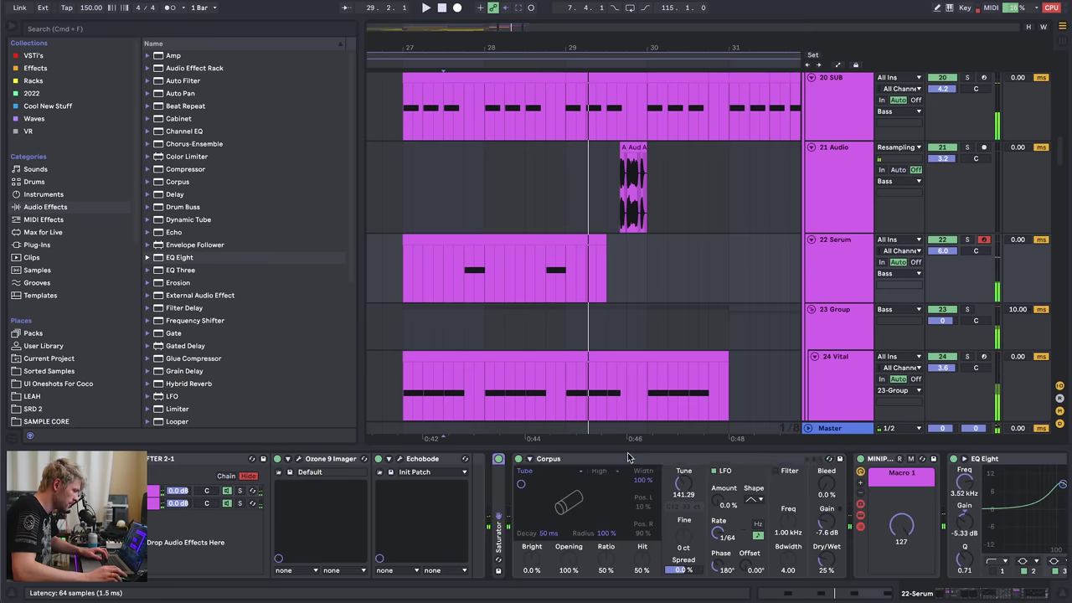
double_click(624, 458)
key("space")
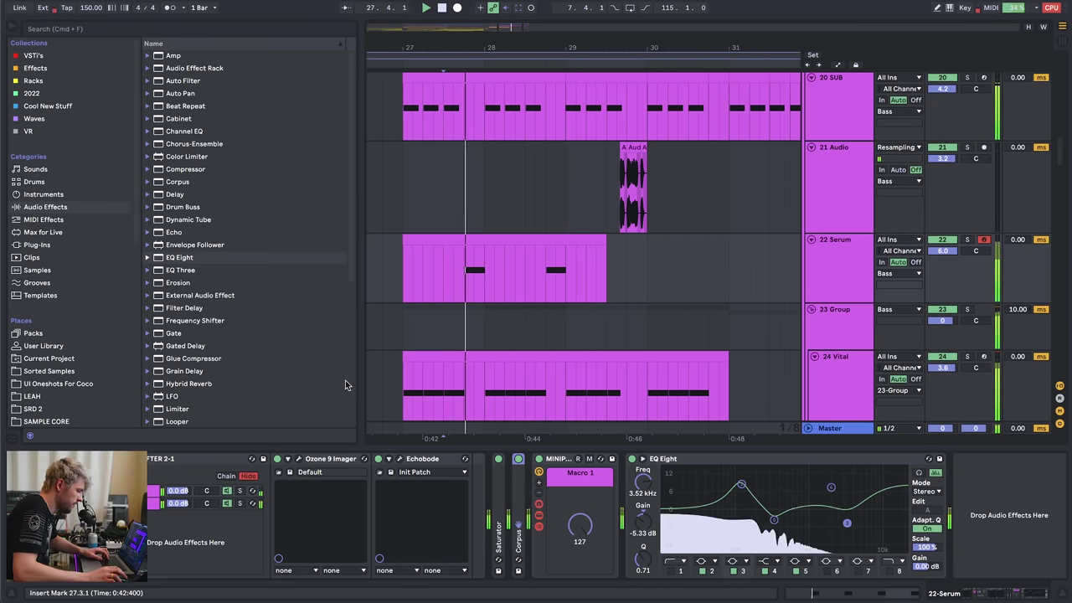
key("space")
- Add Texture after EQ Eight with attack 0.10 ms, hold off, decay 1.0 ms, gate -17.9 dB and a high-pass filter, raising its gain
left_click(35, 68)
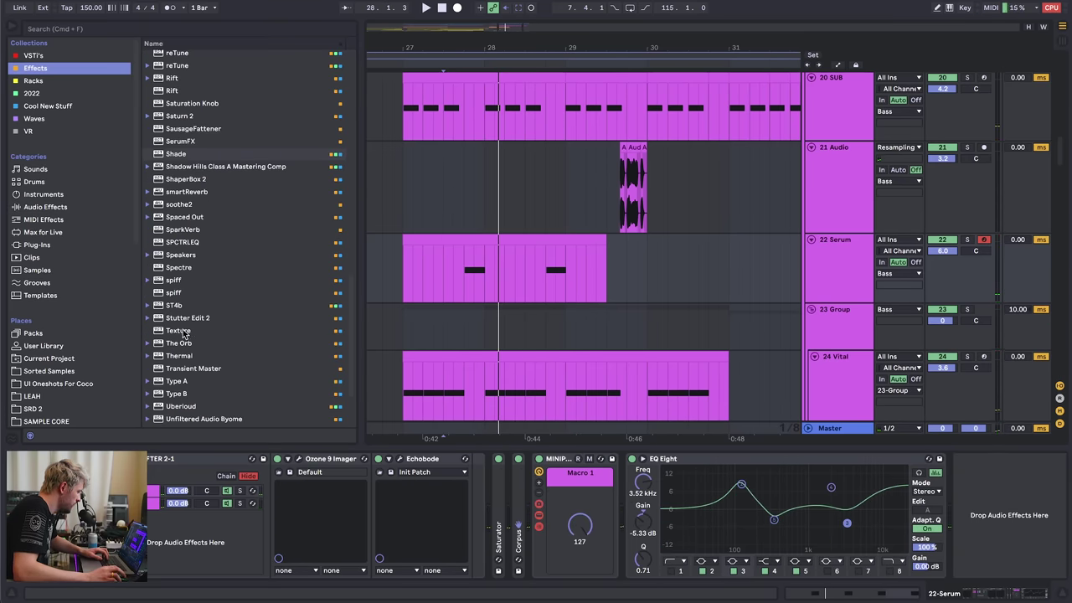
left_click_drag(183, 332, 987, 538)
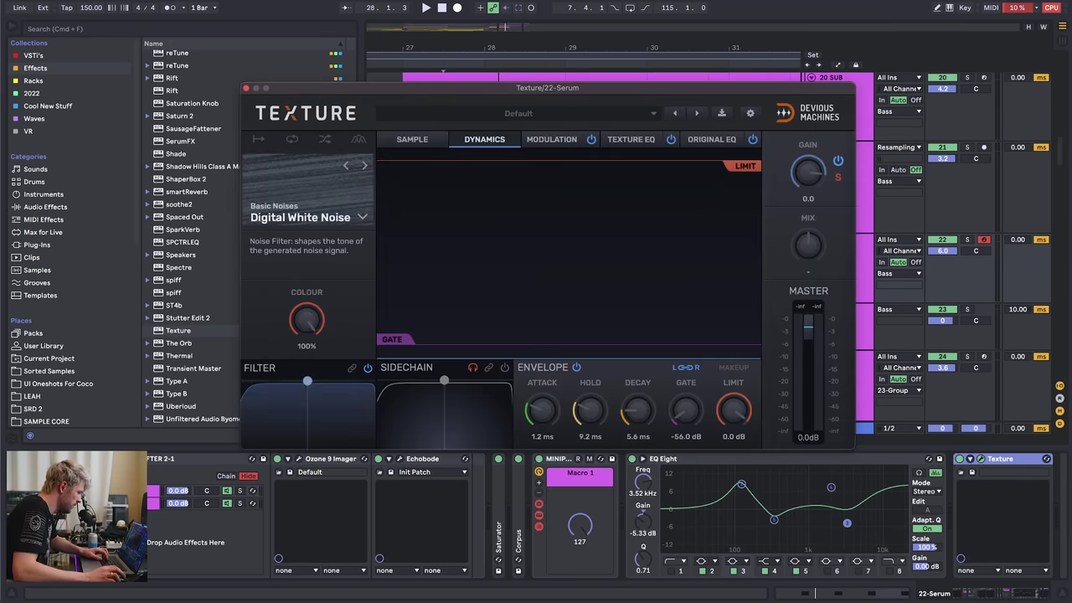
left_click_drag(632, 402, 629, 433)
key("space")
left_click_drag(403, 204, 402, 218)
key("space")
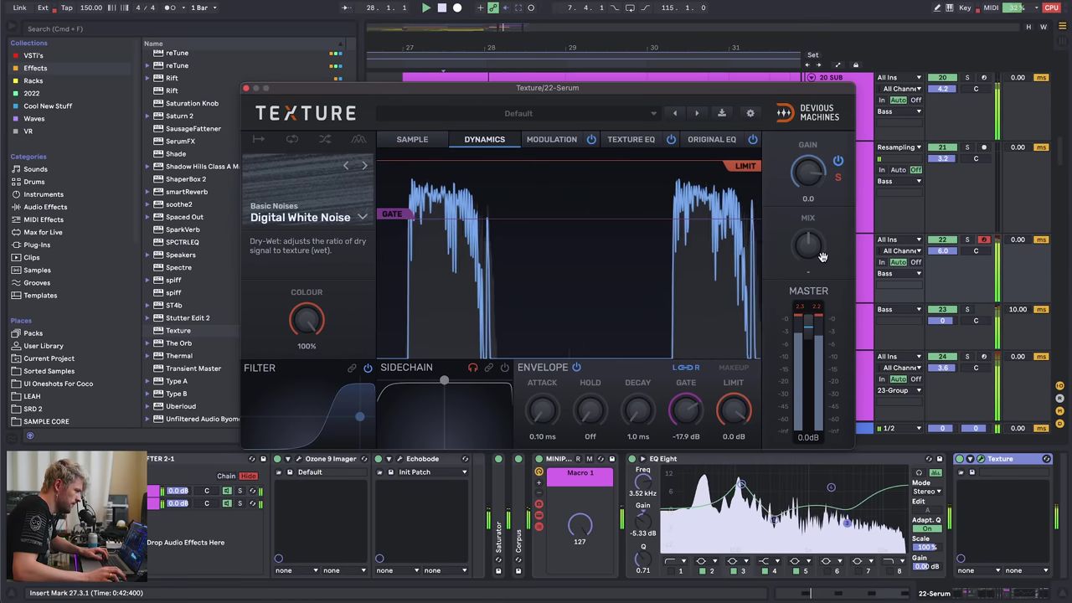
left_click_drag(807, 172, 807, 142)
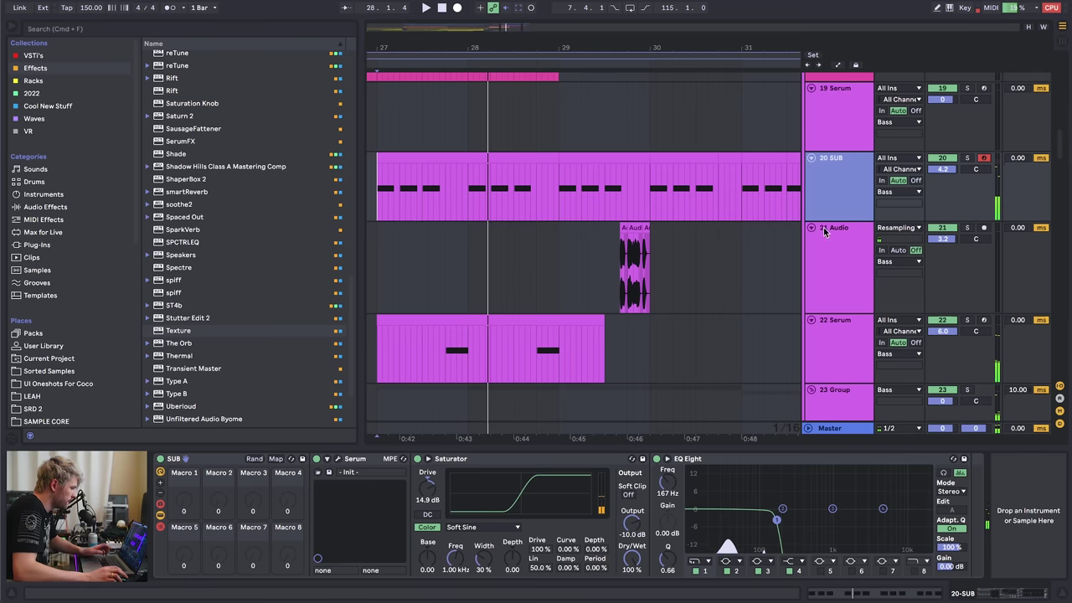
- Enable a fifth band in the EQ Eight on 24 Vital and boost the lows, with 6.82 dB at 198 Hz and Q 2.20
scroll(827, 233, "down", 4)
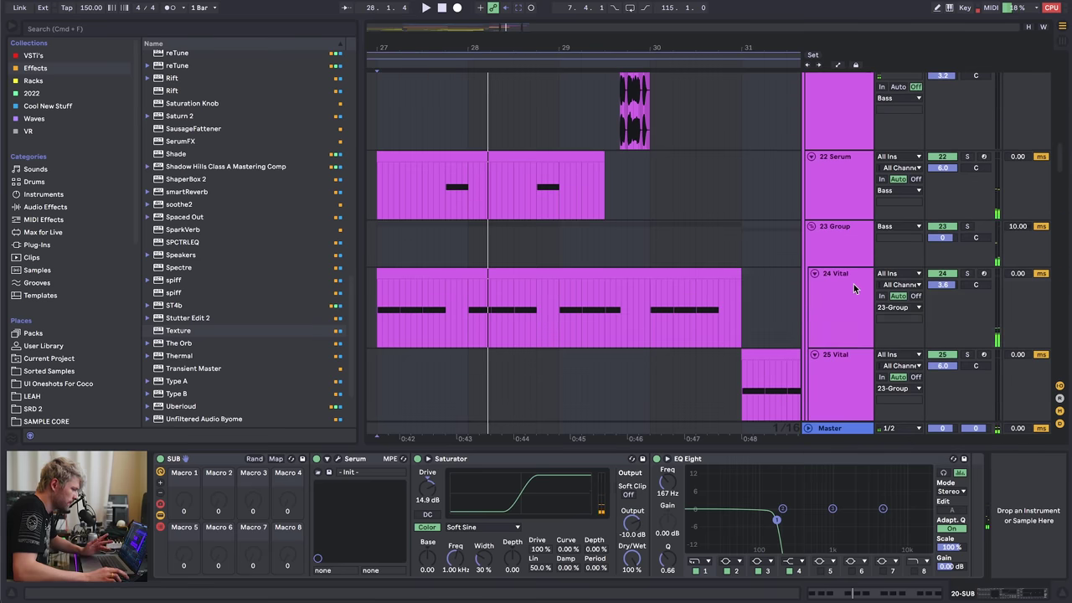
left_click(838, 288)
left_click(842, 253)
left_click(839, 285)
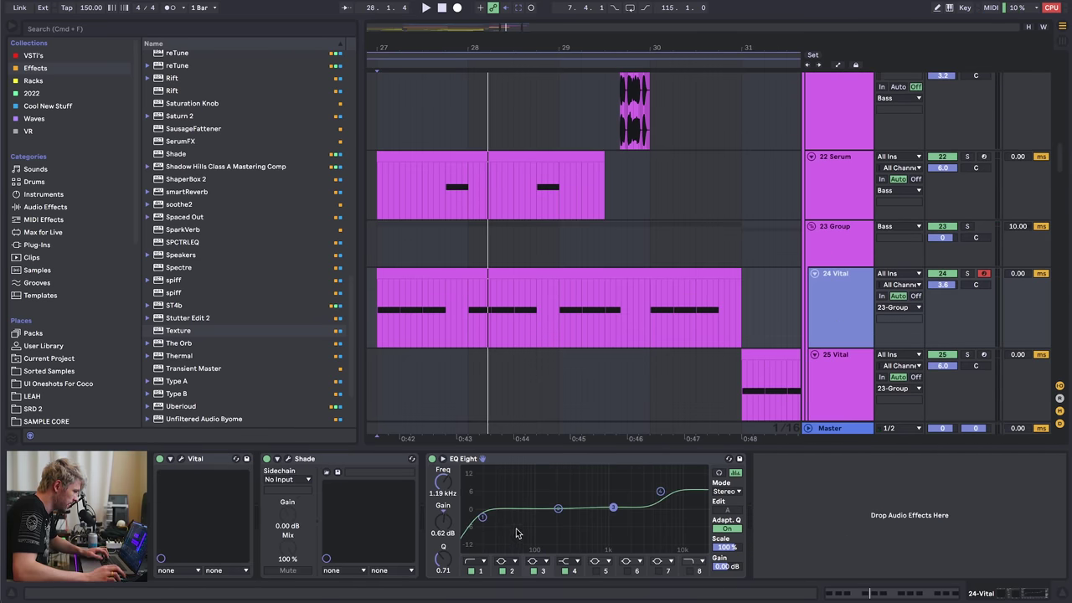
key("space")
left_click_drag(558, 509, 529, 485)
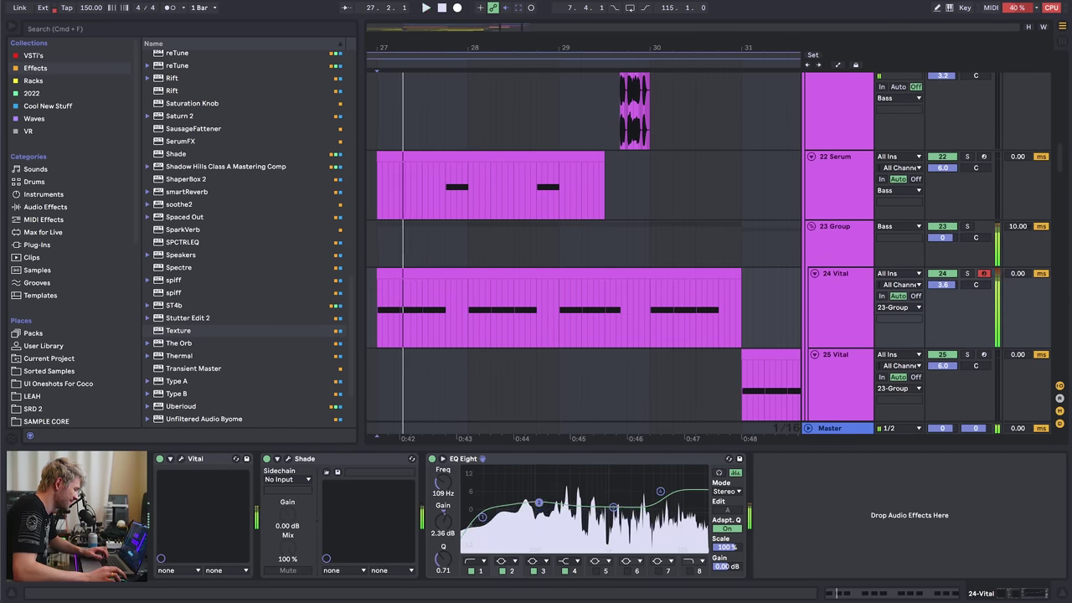
left_click_drag(548, 473, 594, 472)
key("space")
key("space")
left_click(596, 570)
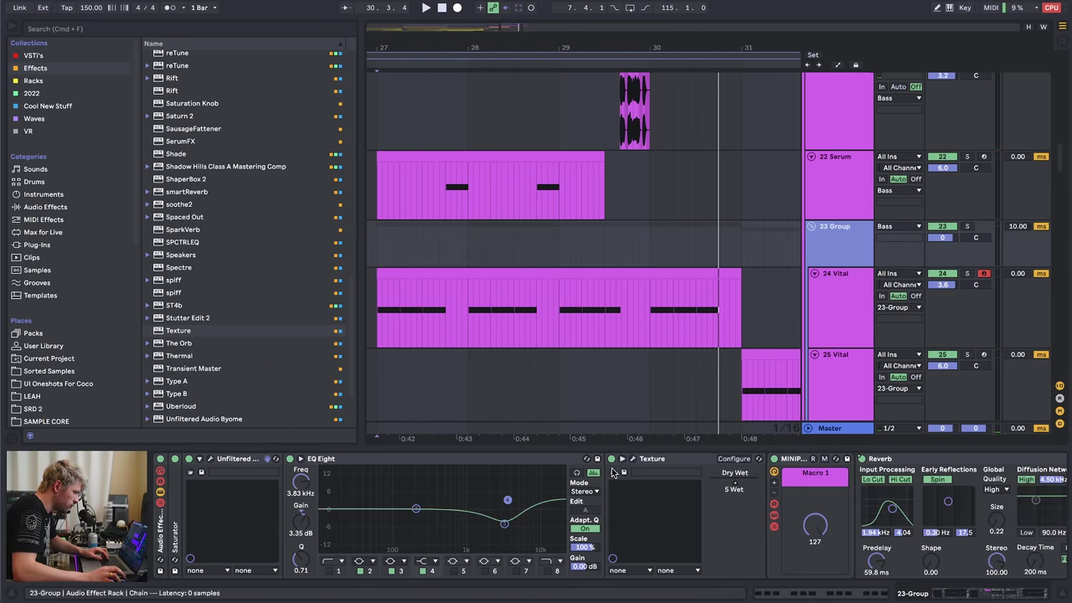
- Check the Smear amount in the group's SpecOps and raise 24 Vital's volume to 6.0 dB and 23 Group's to 1.4 dB
left_click(211, 458)
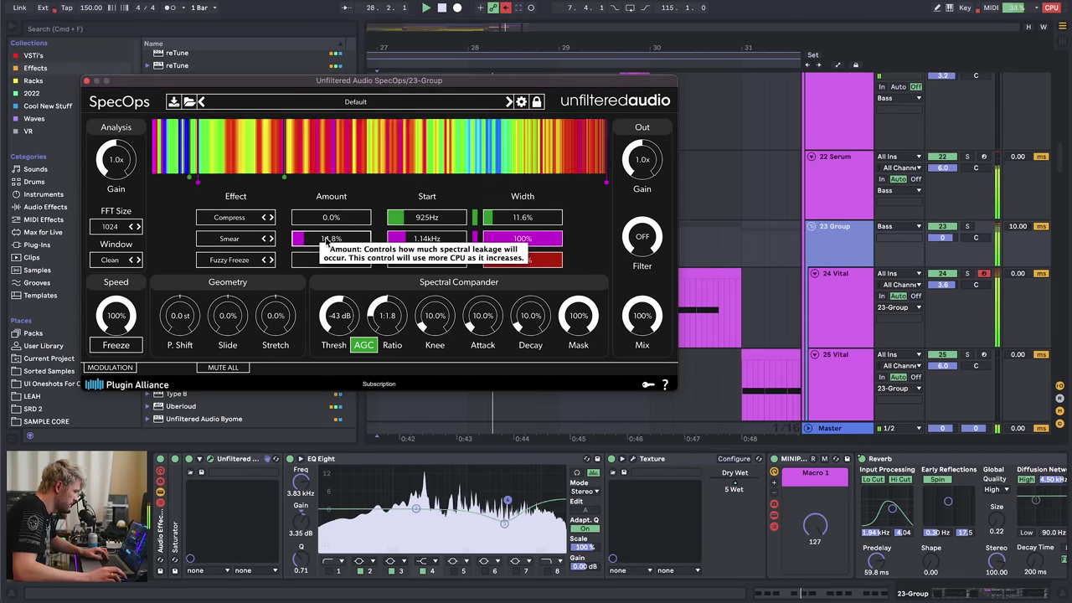
left_click(86, 81)
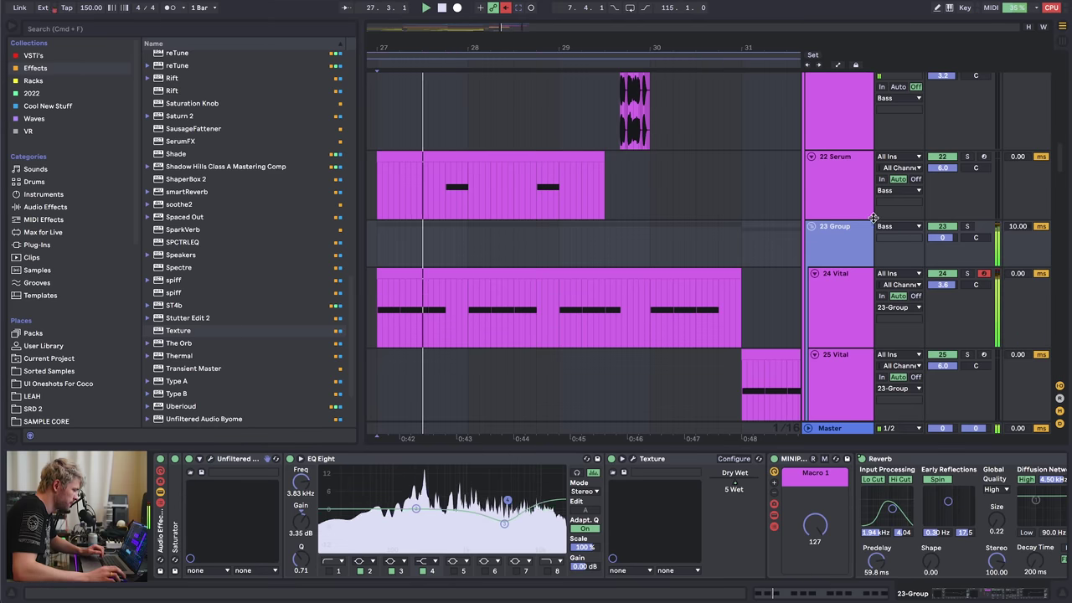
left_click(960, 289)
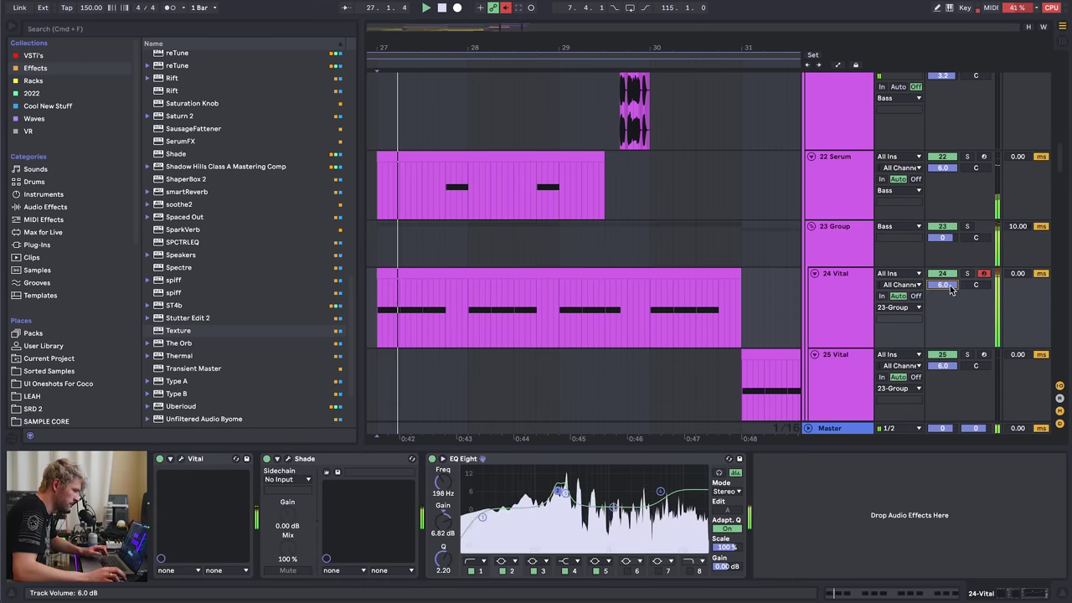
- Replace the audio fill clips on track 21 before bar 30 with slices of stream idea.wav
left_click(892, 131)
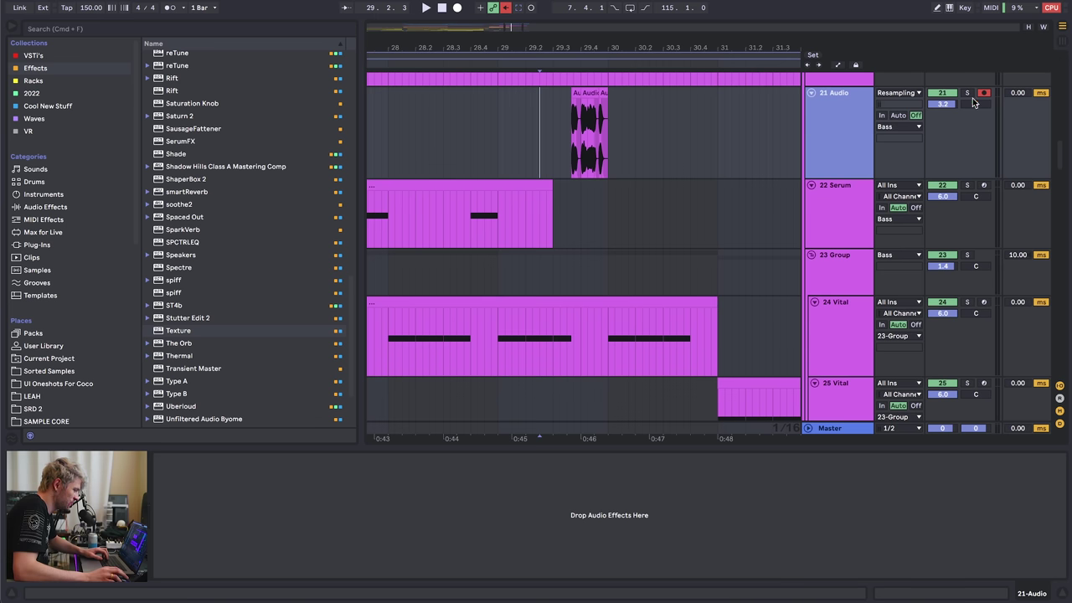
left_click(649, 170, "shift")
key("Delete")
left_click(498, 138)
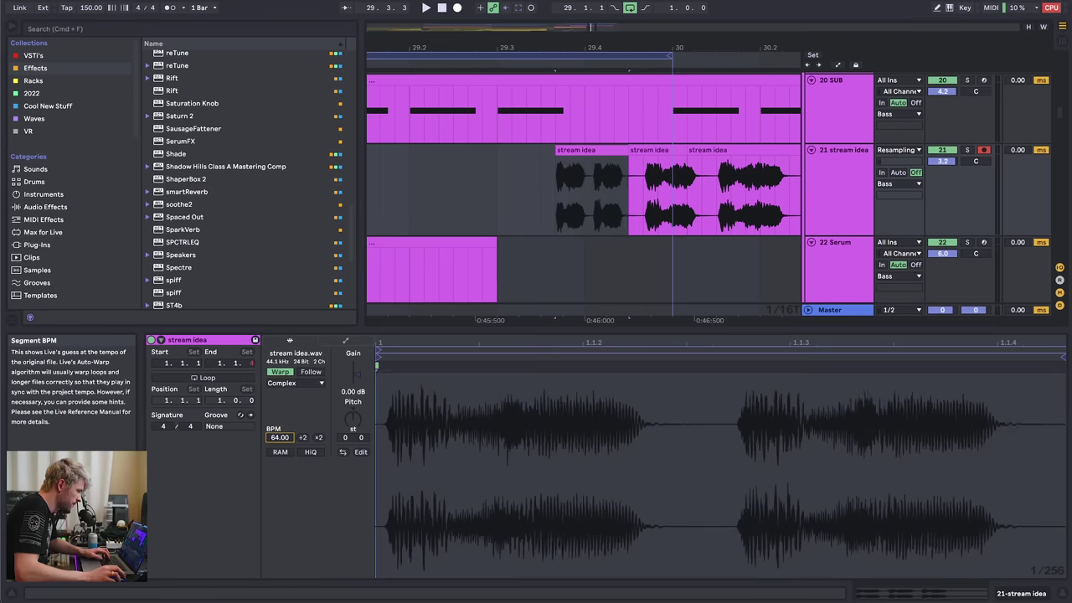
- Delete and trim stream idea slices to form a short fill ending at bar 30, with the track's volume at 6.0 dB
left_click(593, 152)
key("Delete")
left_click_drag(629, 153, 643, 154)
mouse_move(663, 153)
left_mouse_down()
mouse_move(606, 159)
mouse_move(643, 153)
left_mouse_up()
left_click(569, 154)
left_click(710, 150)
key("Delete")
mouse_move(569, 153)
left_mouse_down()
mouse_move(657, 153)
mouse_move(564, 158)
left_mouse_up()
left_click(557, 182)
key("space")
left_click_drag(574, 194, 570, 201)
left_click_drag(670, 158, 656, 157)
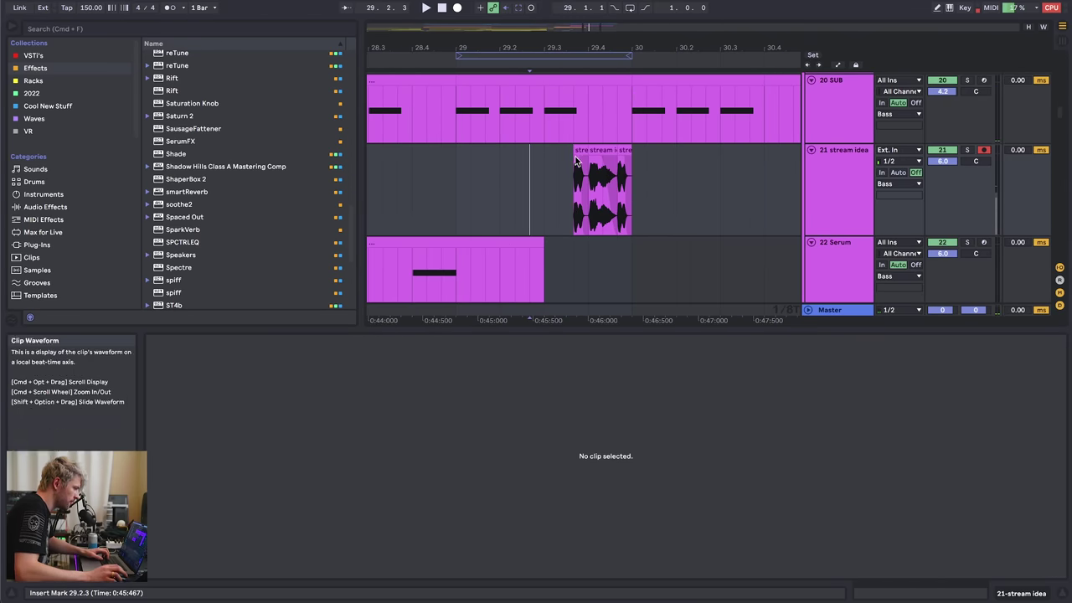
- Audition the stream idea fill and raise the gain of all its slices
left_click(543, 174)
key("space")
key("space")
left_click_drag(630, 180, 575, 188)
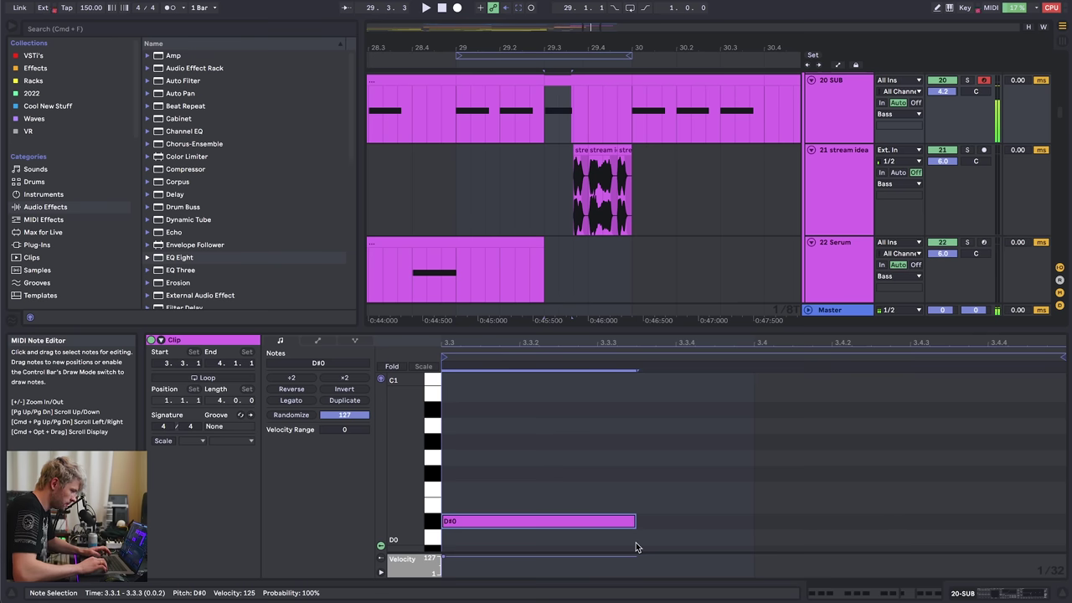
- Add sub notes on E0 at 3.3.4, 3.4 and 3.4.4 to follow the fill, shortening the middle one to end before 3.4.3
key("shift+Left")
key("shift+Right")
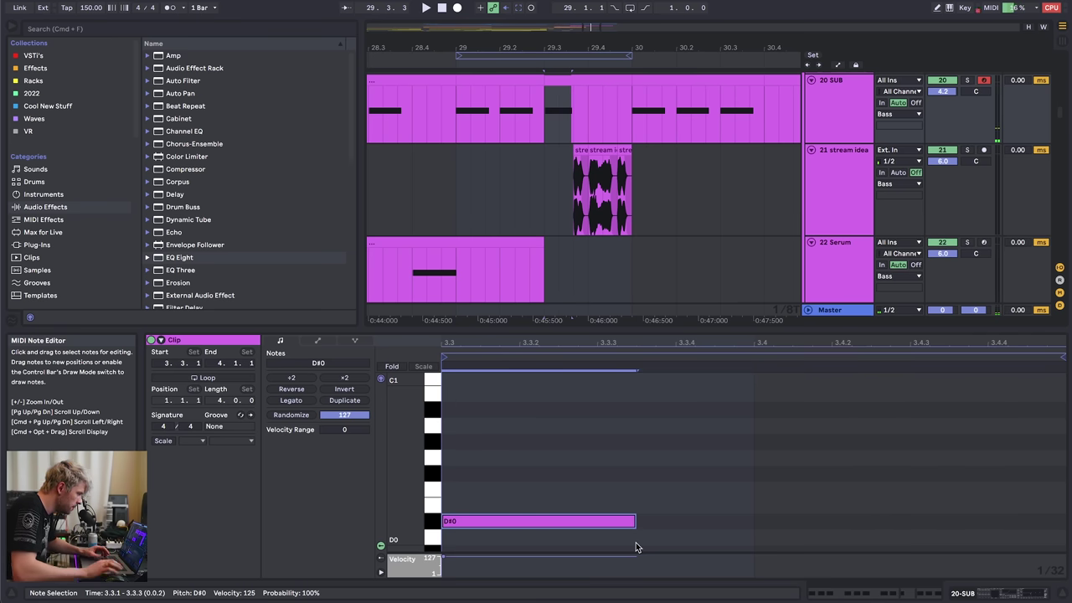
double_click(687, 505)
left_click_drag(832, 505, 874, 505)
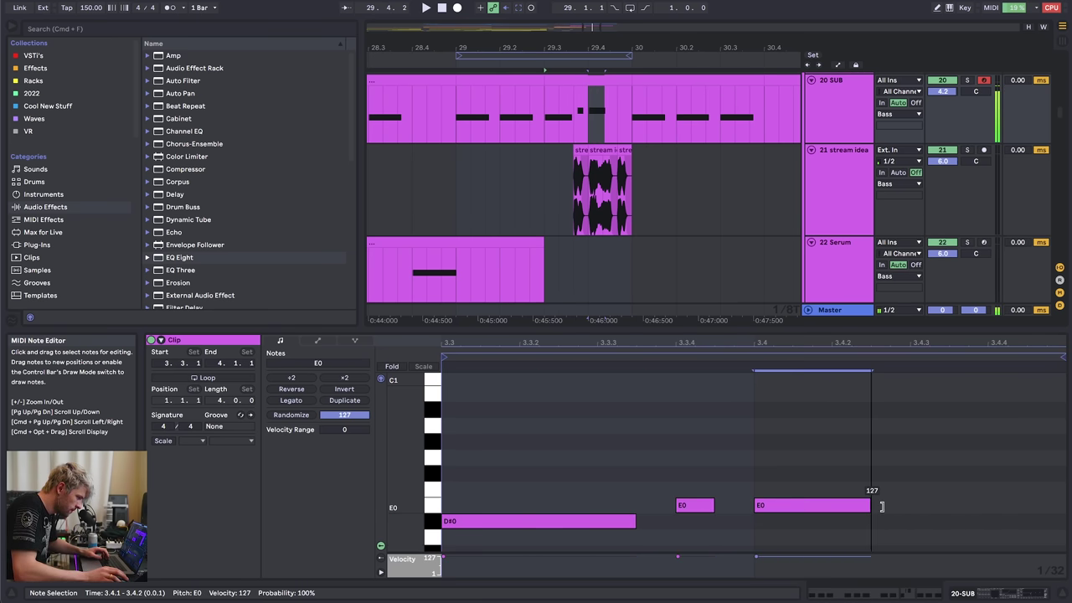
key("space")
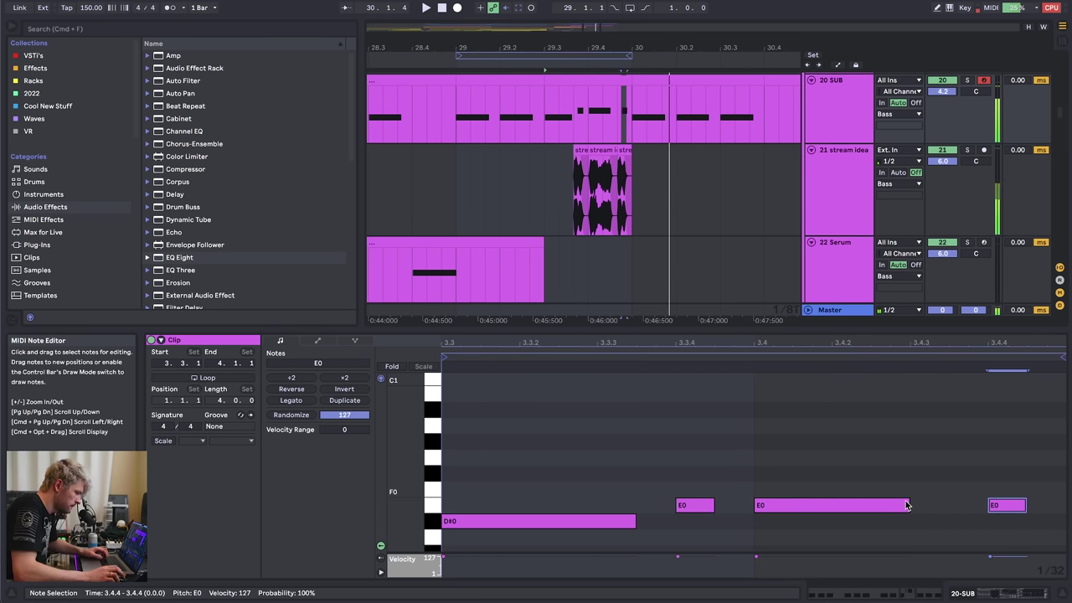
left_click_drag(907, 505, 898, 505)
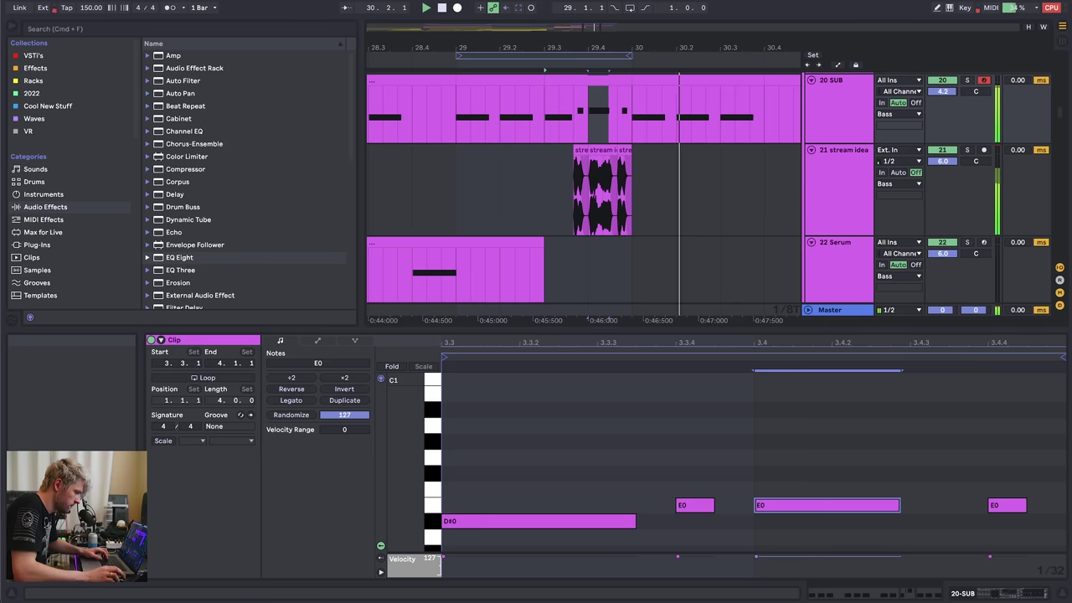
left_click(1024, 593)
key("space")
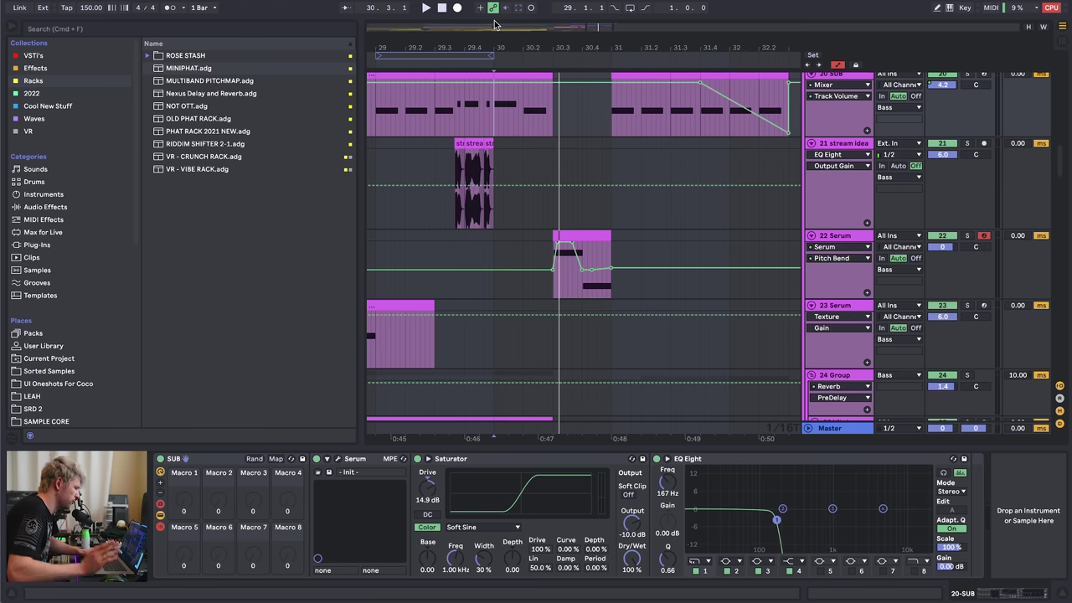
- Hide the automation lanes and play the arrangement from bar 29 to hear the fill and the Serum clip at bar 30.3
key("a")
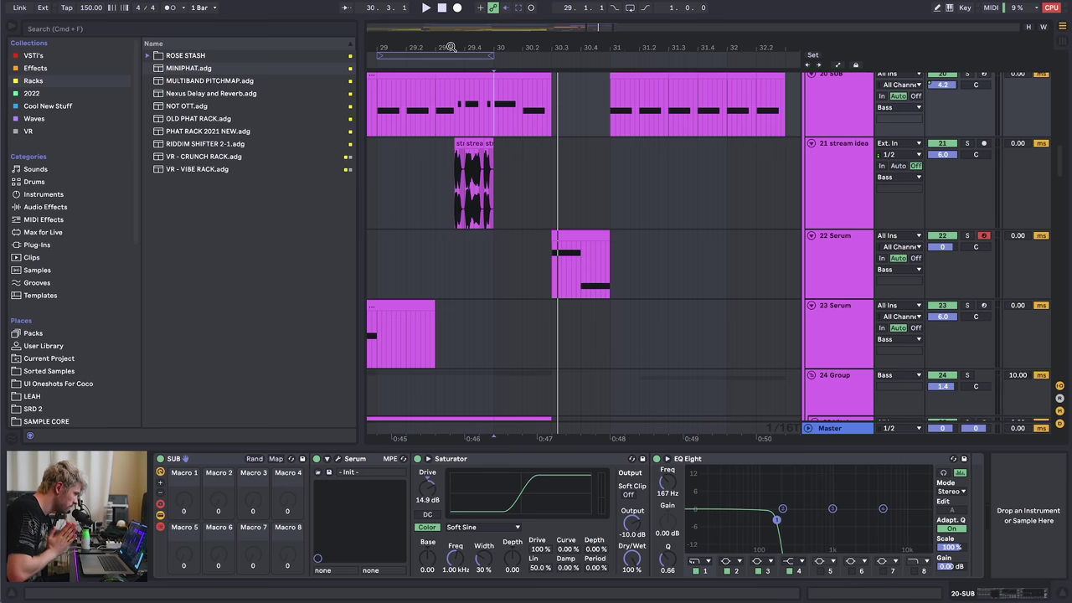
left_click_drag(450, 47, 560, 17)
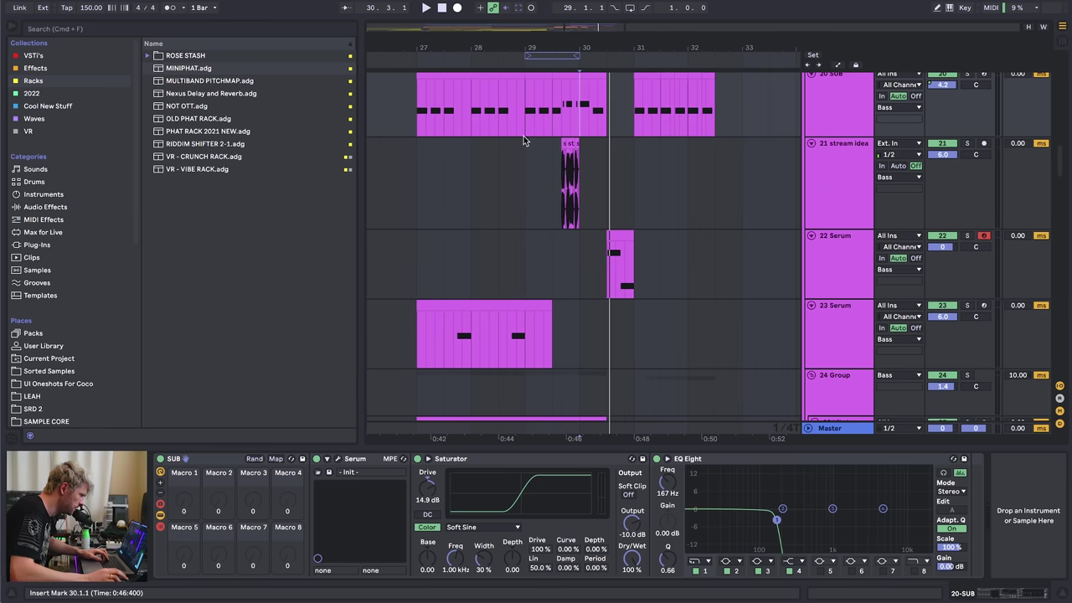
left_click(530, 175)
scroll(530, 195, "up", 5)
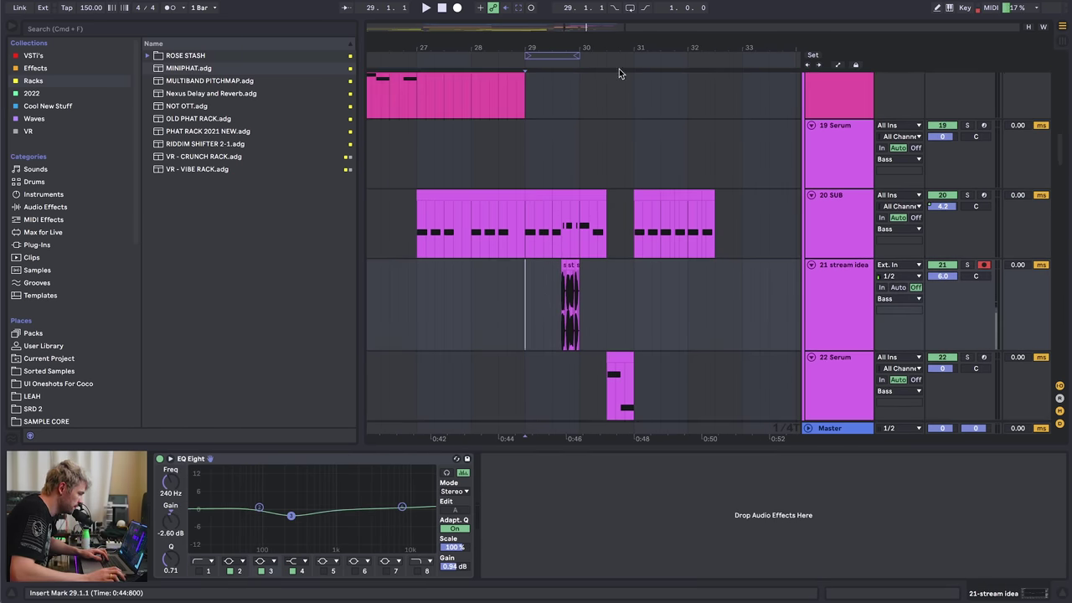
left_click_drag(576, 43, 575, 105)
key("Left")
key("minus")
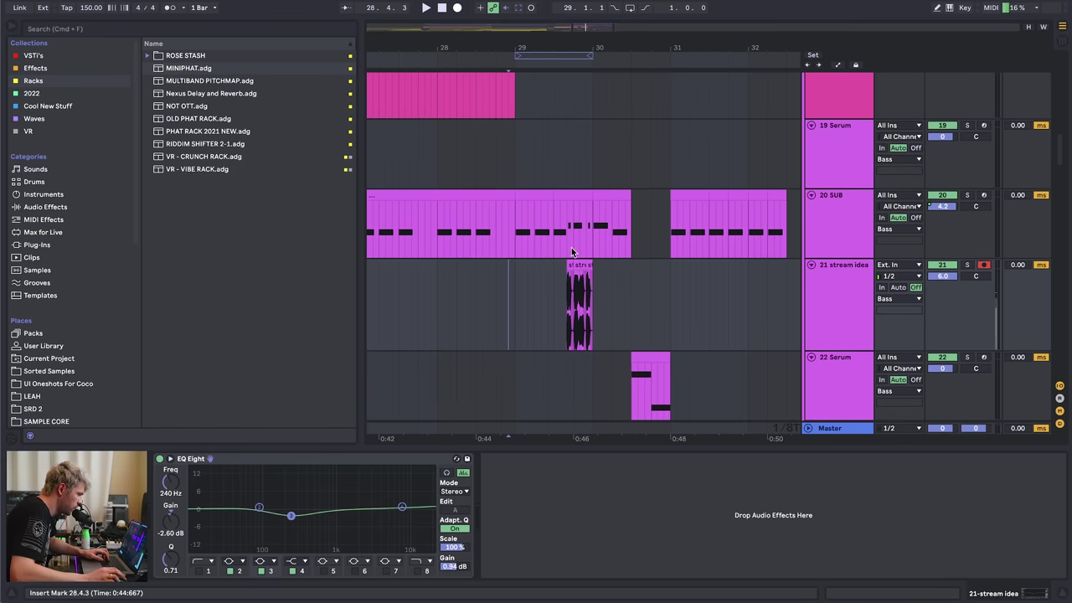
scroll(643, 293, "down", 3)
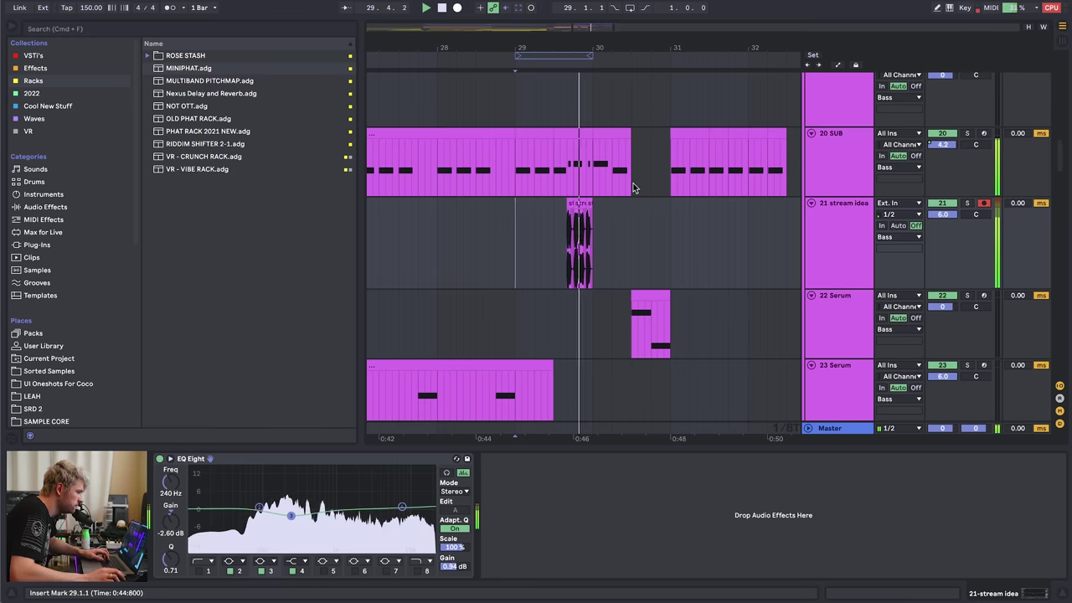
key("space")
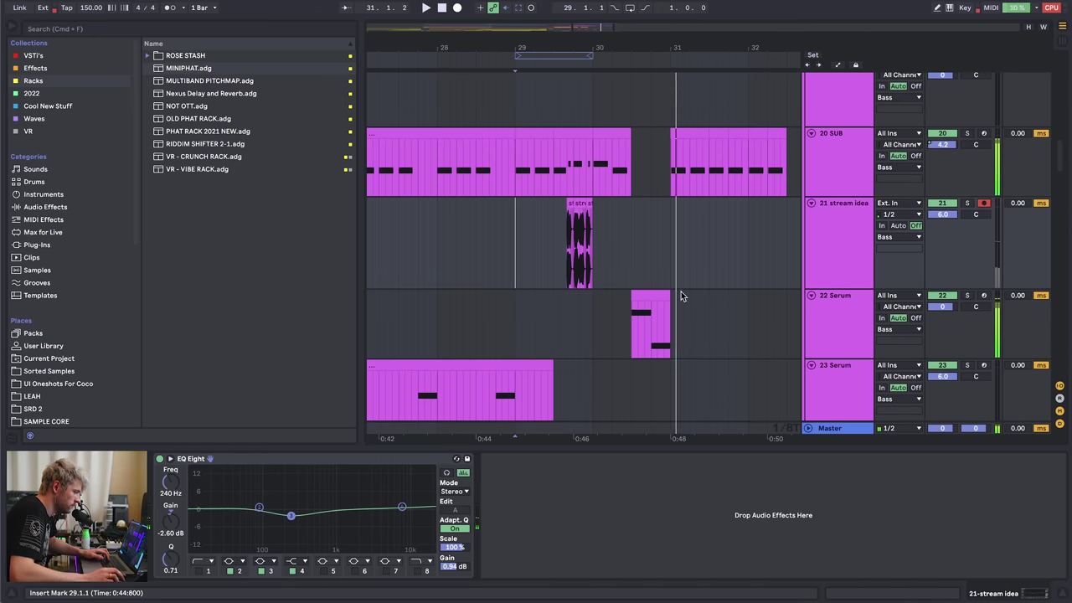
- Play the arrangement from bar 25 to hear the lead-in and the whole drop
left_click_drag(669, 307, 677, 307)
left_click_drag(627, 46, 627, 14)
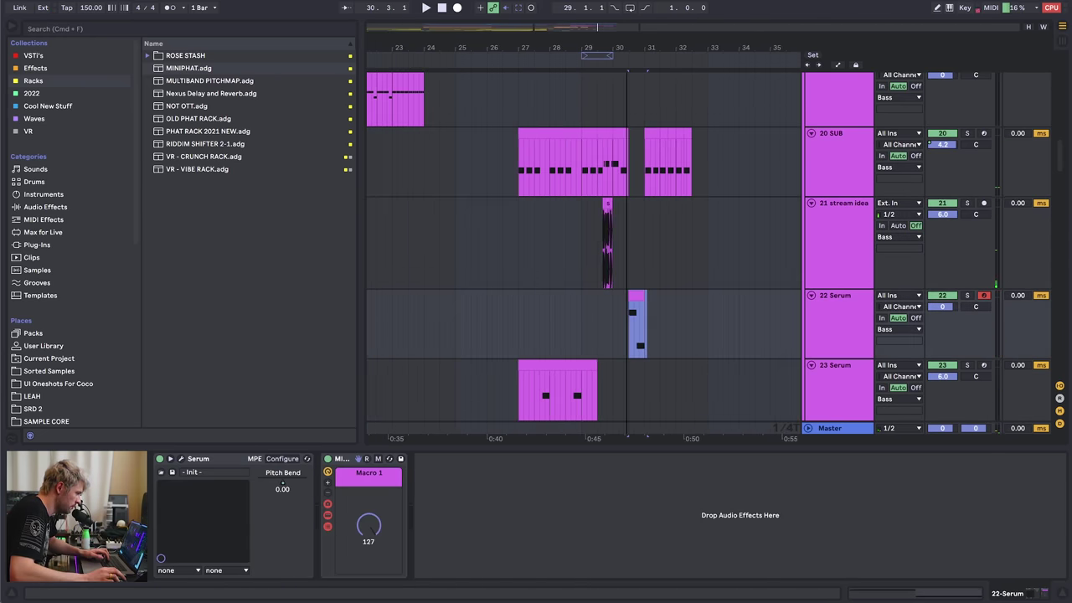
left_click(515, 166)
left_click(461, 164)
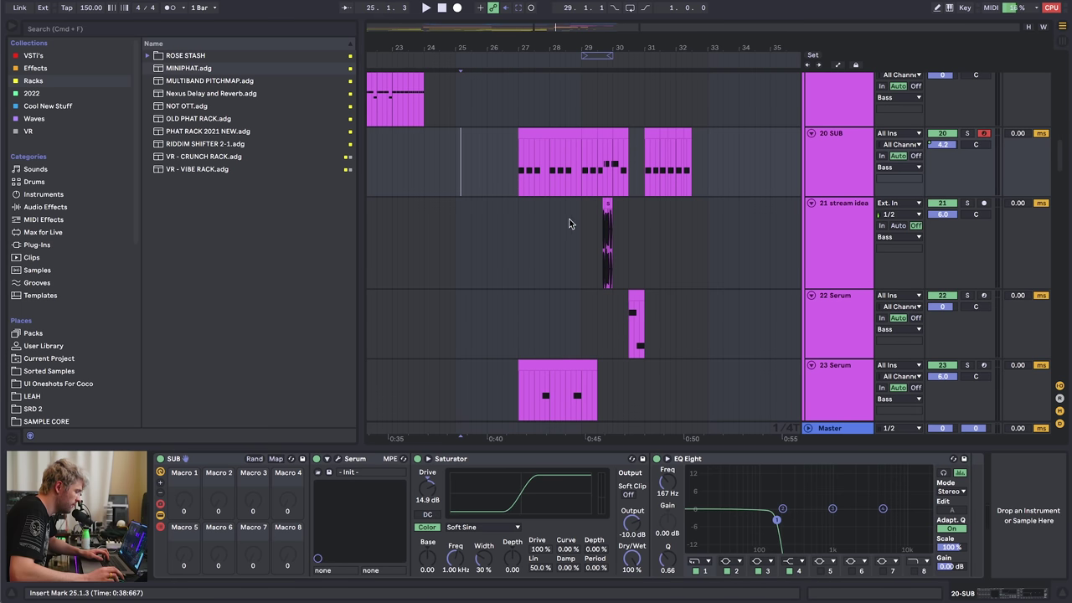
key("space")
key("XF86AudioRaiseVolume")
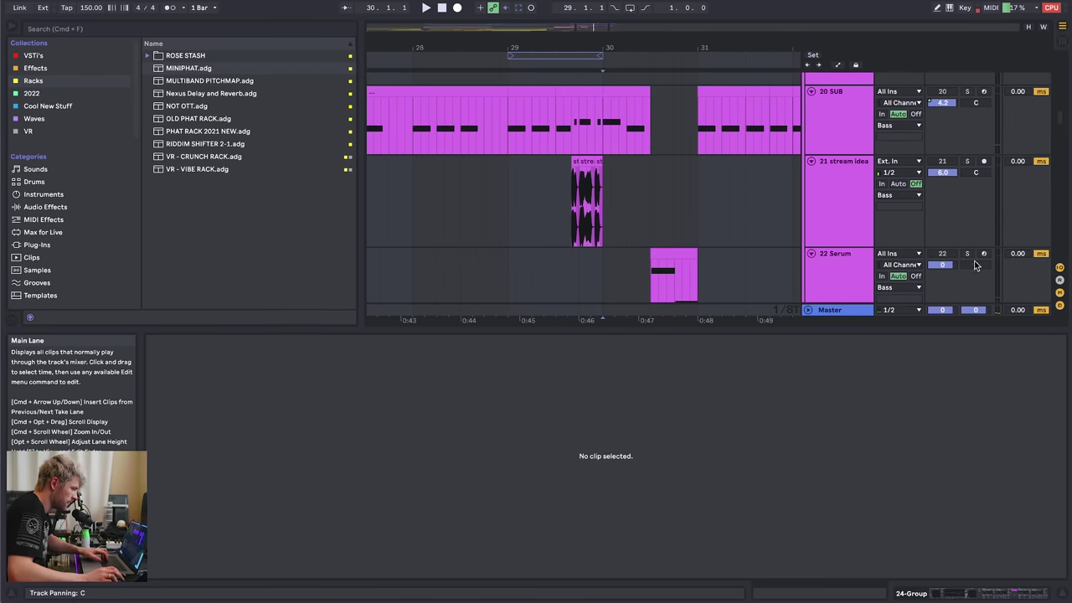
- Solo the 22 Serum track and add an Analog Clip Saturator before its MINIPHAT rack, with Color on, drive 22.3 dB and output -10 dB
scroll(763, 226, "down", 4)
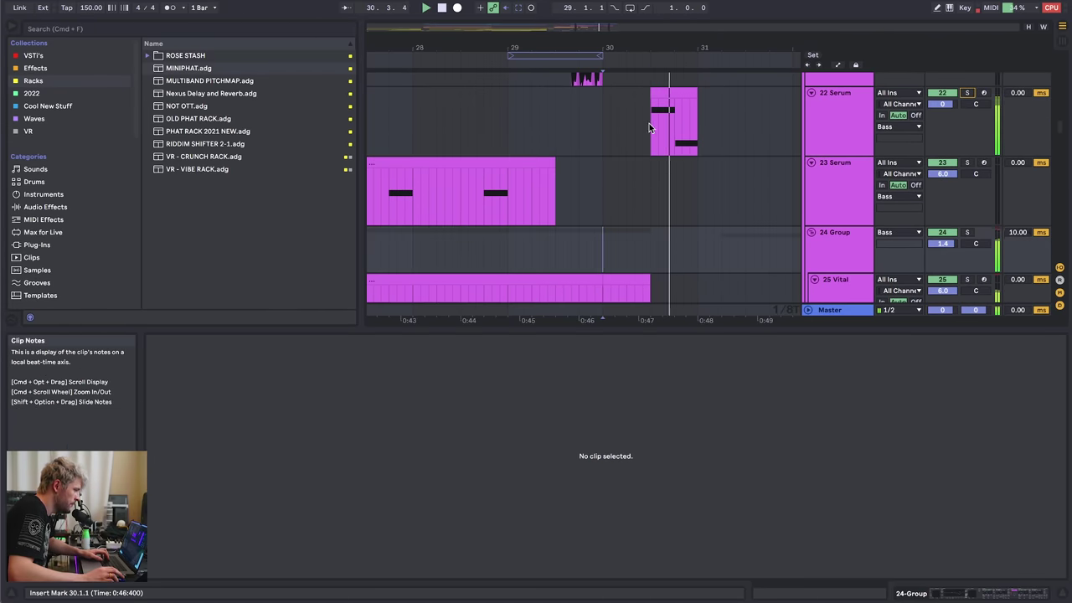
left_click(657, 93)
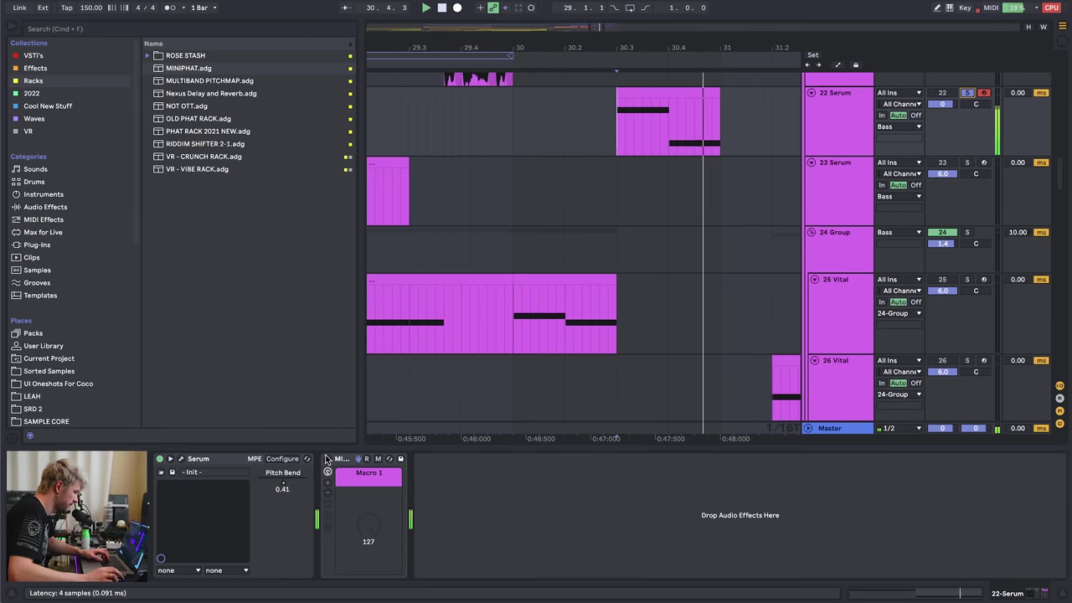
left_click(326, 459)
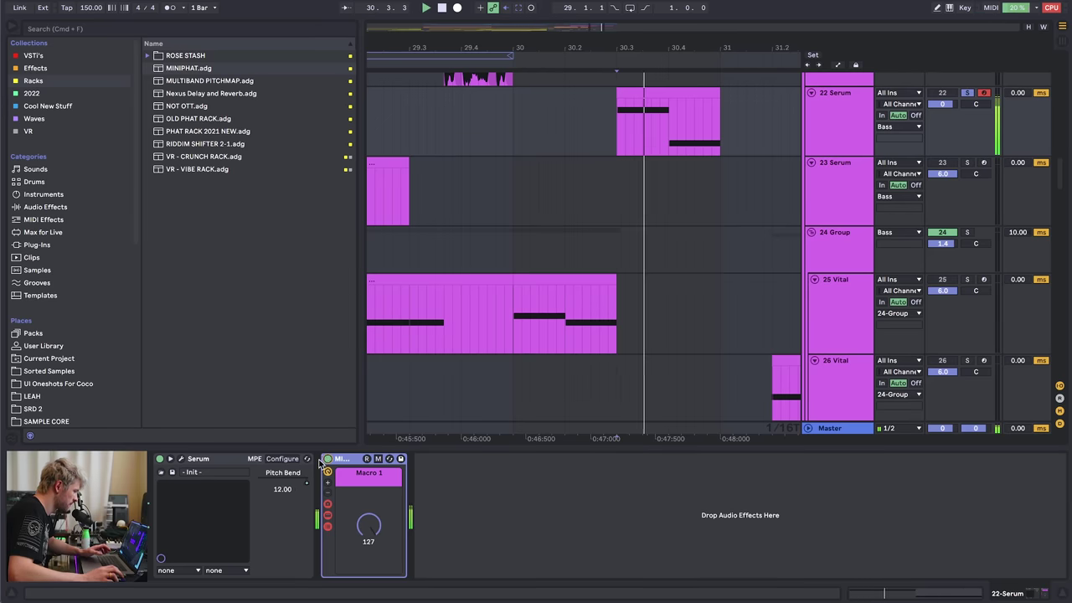
left_click(42, 206)
scroll(202, 390, "down", 5)
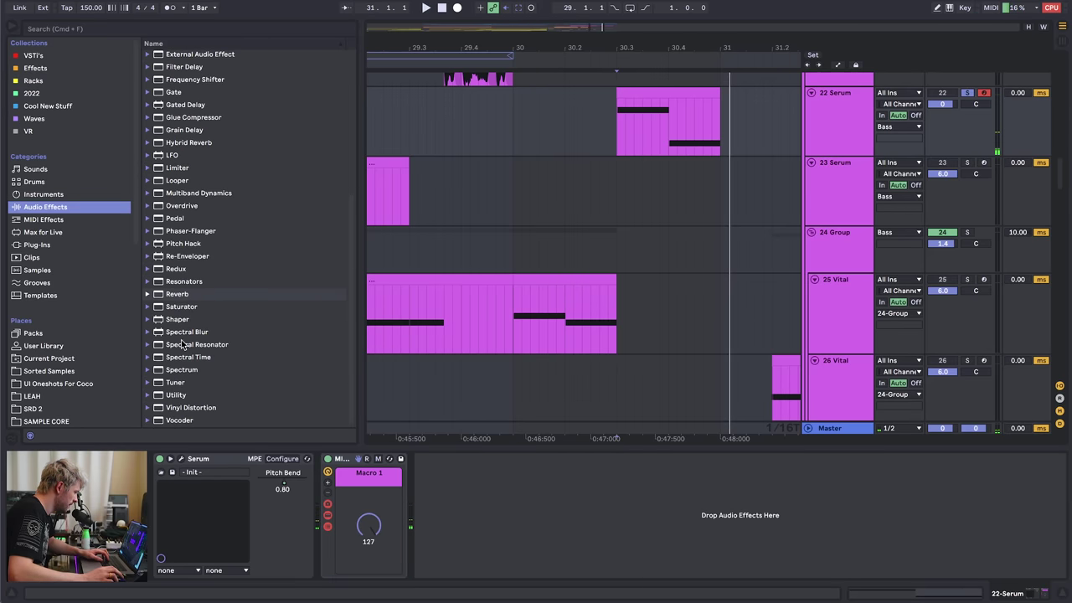
double_click(181, 307)
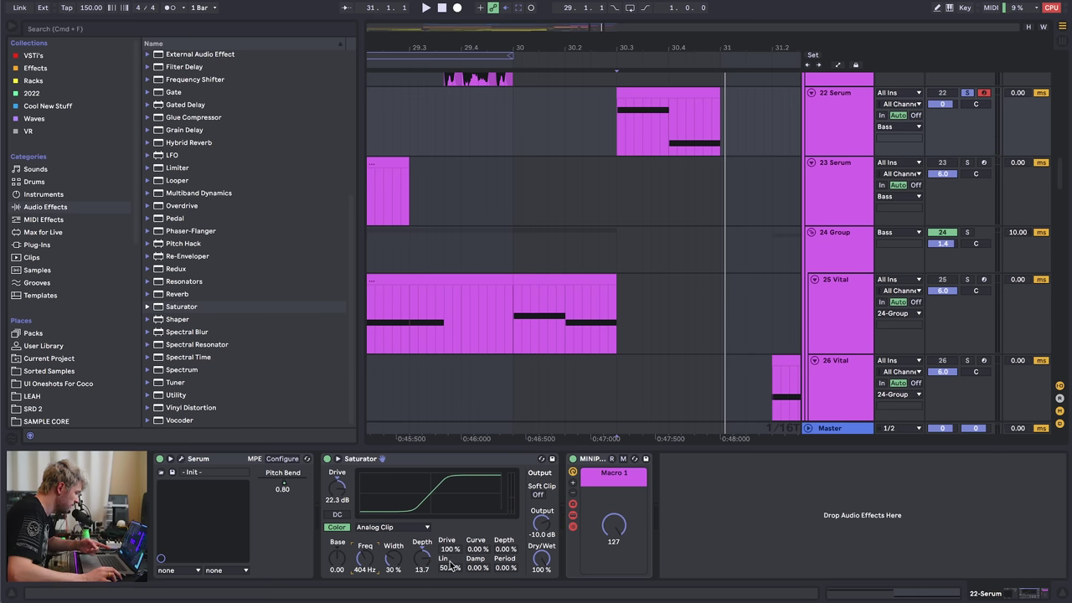
- Insert an EQ Eight before the Saturator, disable its low cut and dip 359 Hz by 13.8 dB while auditioning the clip
scroll(203, 186, "up", 5)
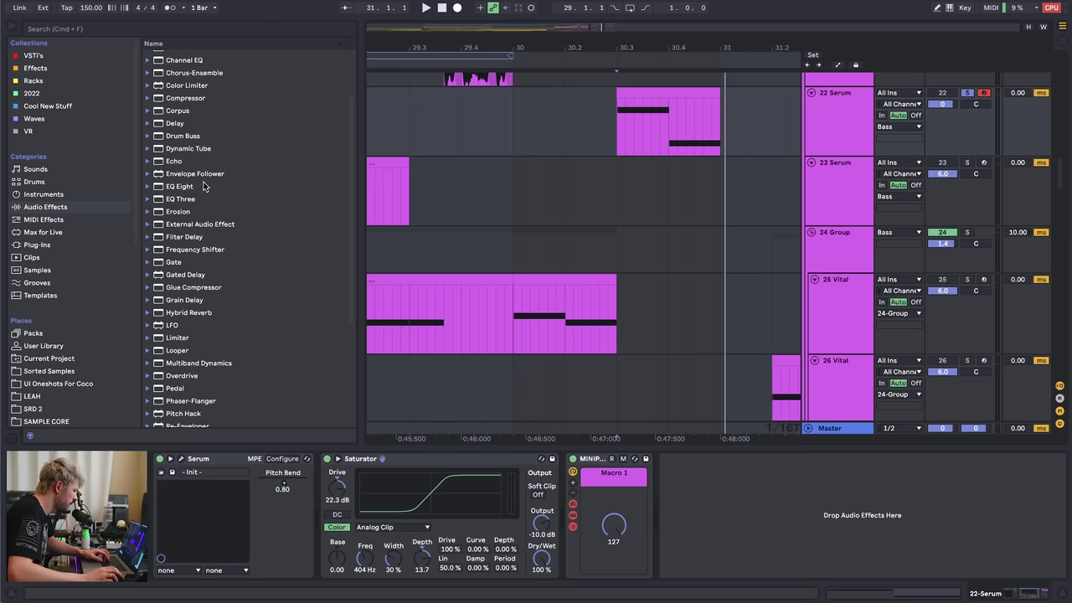
left_click_drag(183, 189, 346, 578)
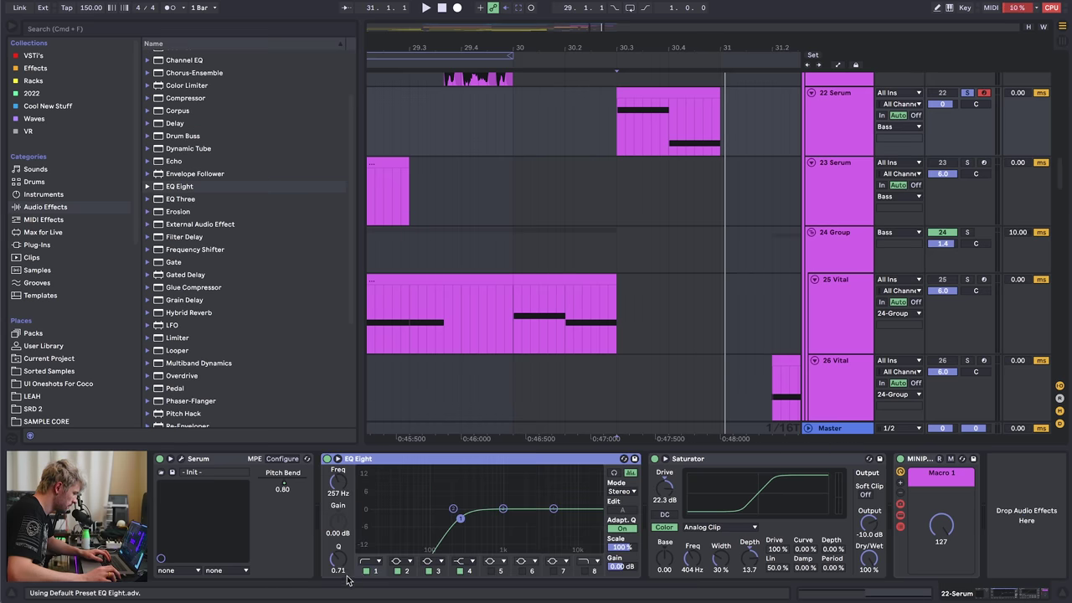
left_click(367, 571)
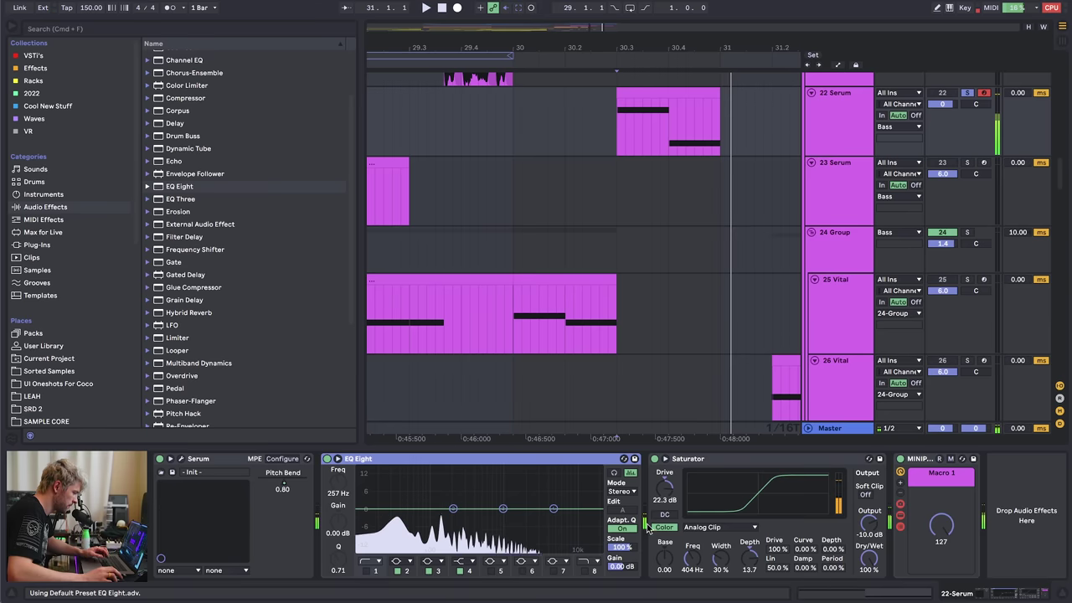
left_click_drag(452, 511, 452, 497)
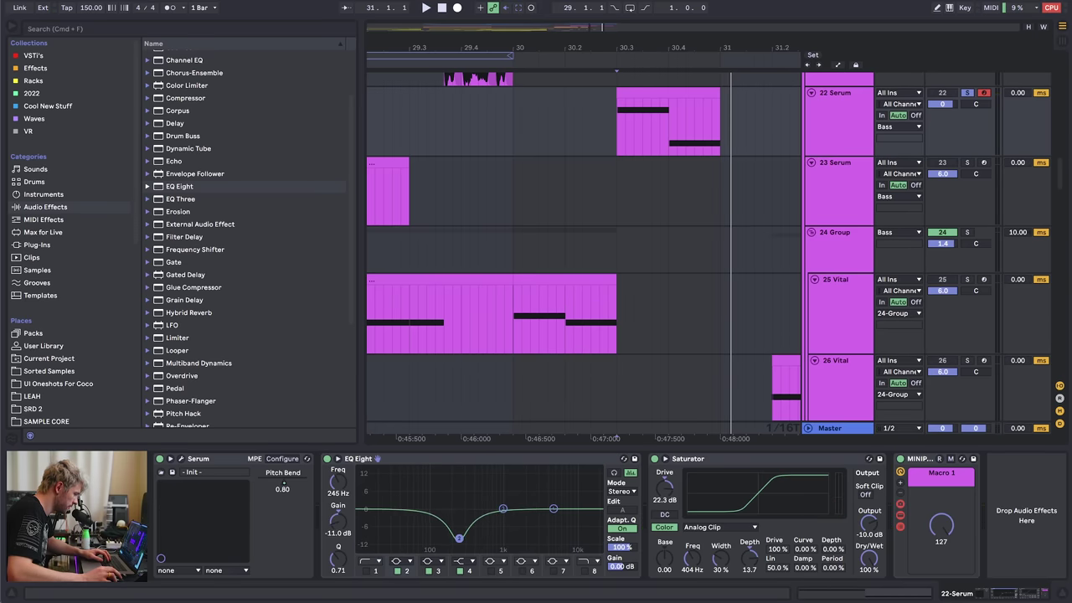
mouse_move(459, 538)
left_mouse_down()
mouse_move(423, 545)
mouse_move(497, 546)
mouse_move(475, 546)
left_mouse_up()
key("space")
key("space")
key("space")
key("space")
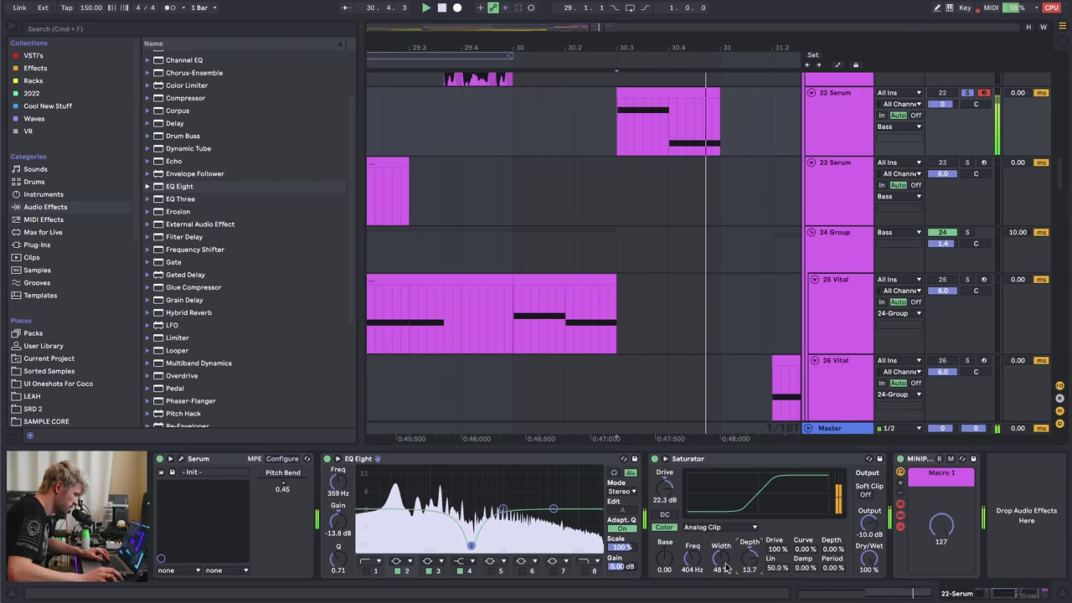
- Set the Saturator's color frequency to 347 Hz, width to 48 % and drive to 18.3 dB, and fold both effects
left_click_drag(691, 559, 692, 568)
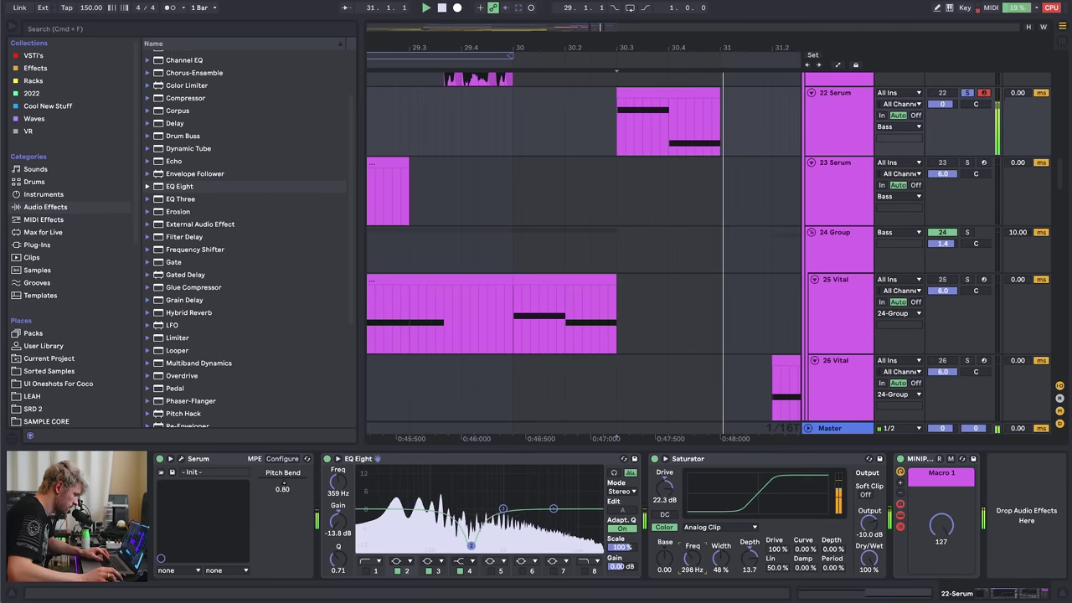
double_click(415, 457)
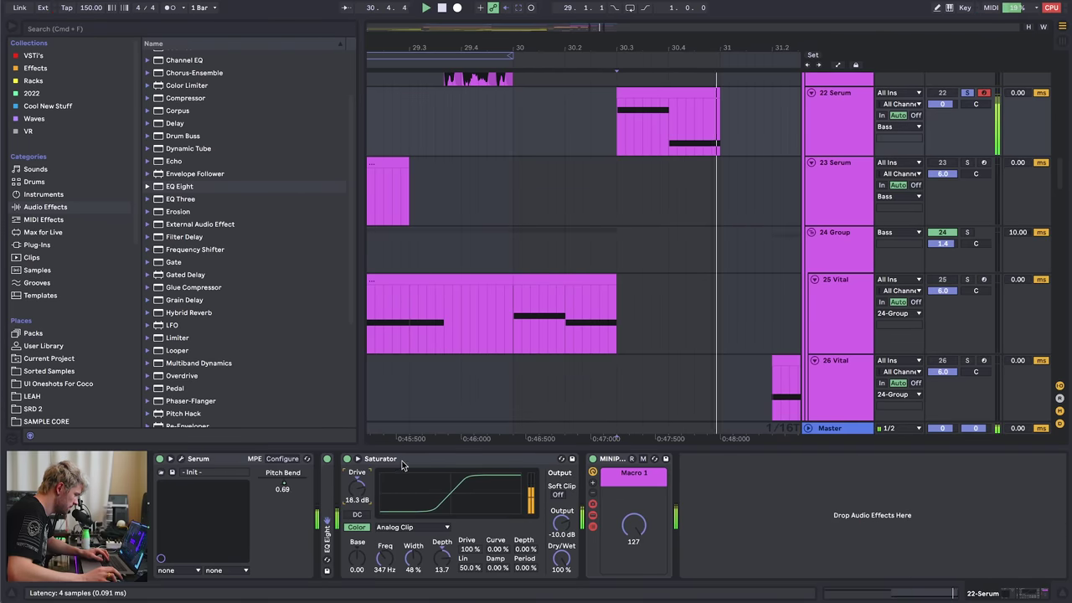
double_click(402, 460)
- In Serum, adjust oscillator A's detune to about 0.17 and octave to +1, compare with oscillator B off and on, and lower B's level
left_click(181, 463)
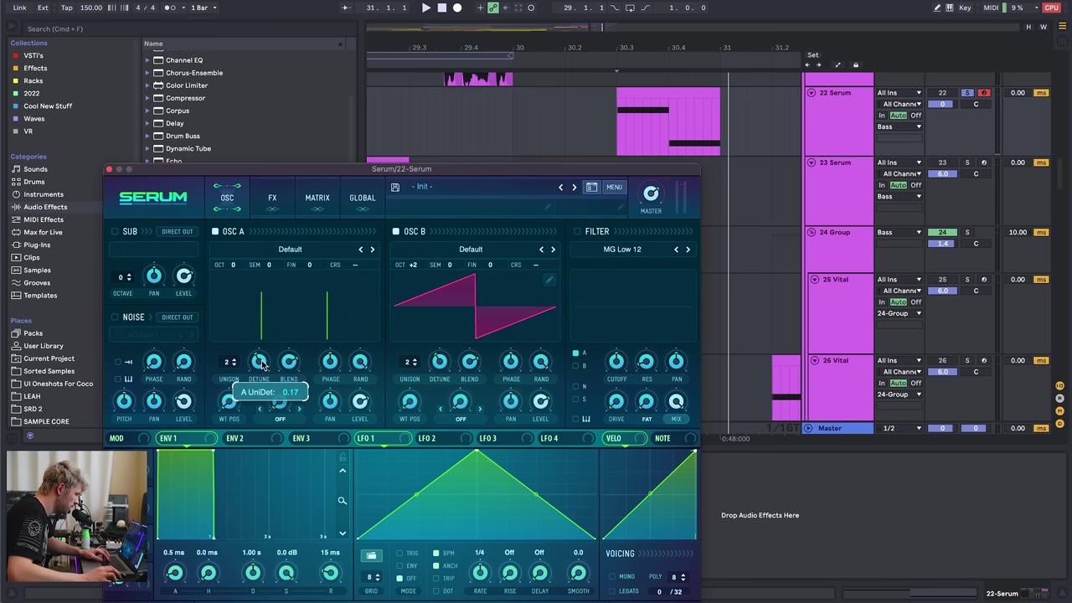
left_click_drag(260, 362, 262, 359)
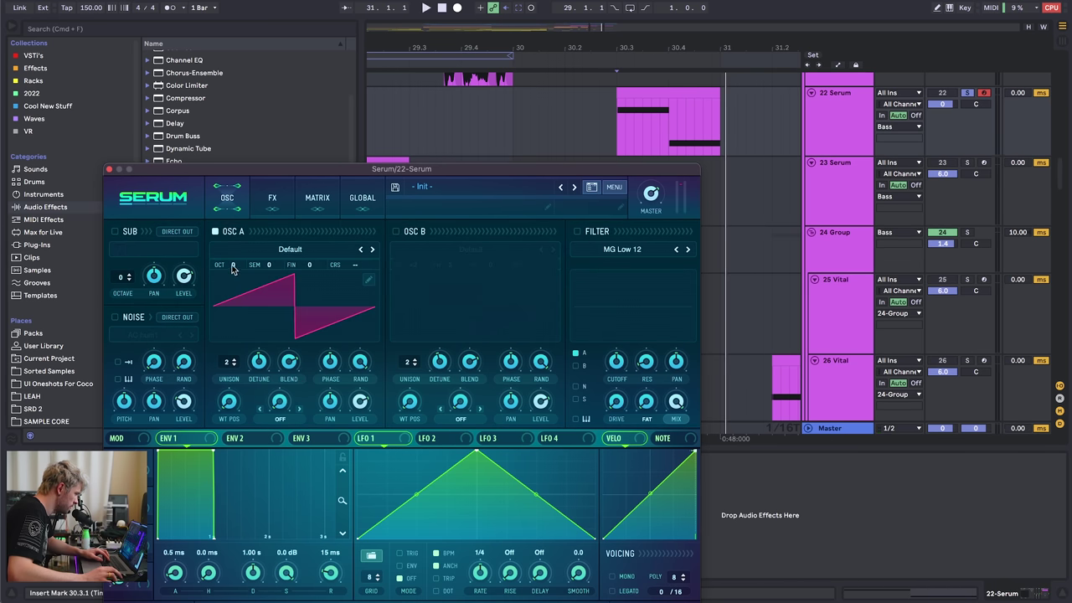
left_click_drag(233, 268, 236, 255)
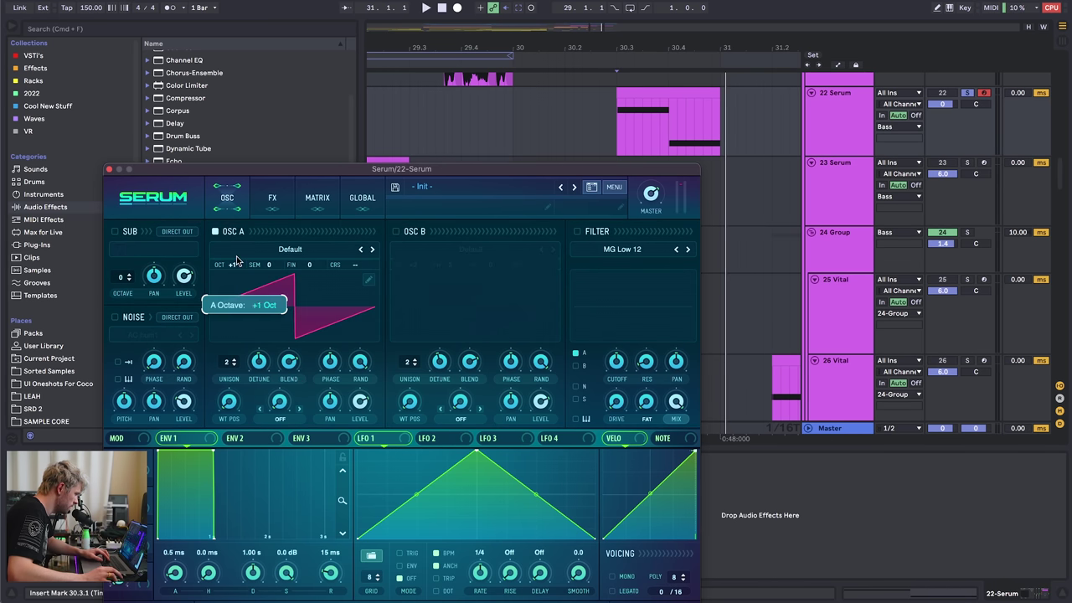
left_click(396, 232)
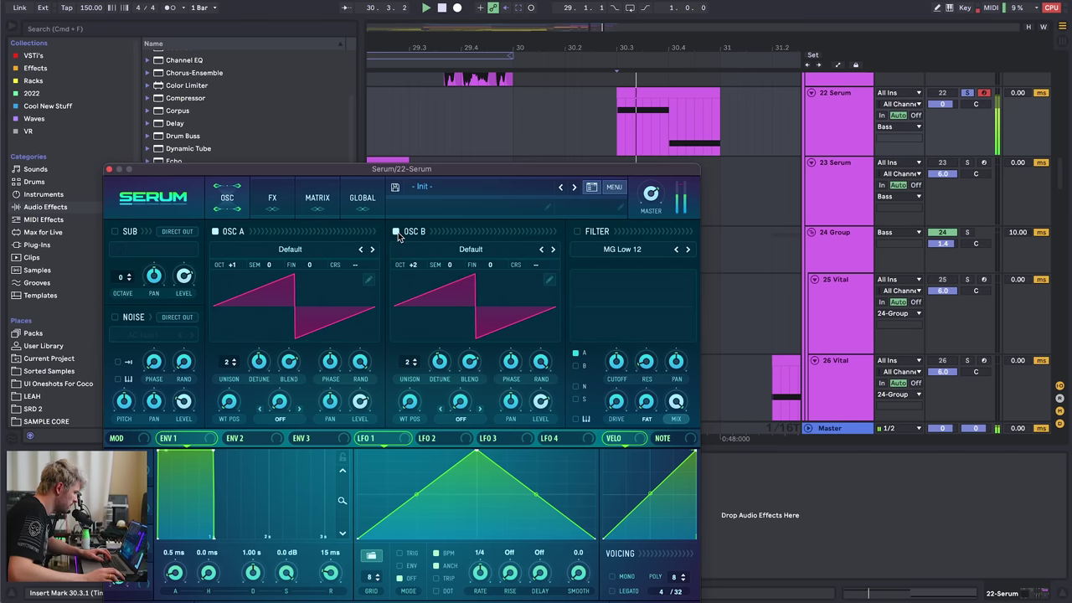
left_click(397, 232)
left_click(397, 232)
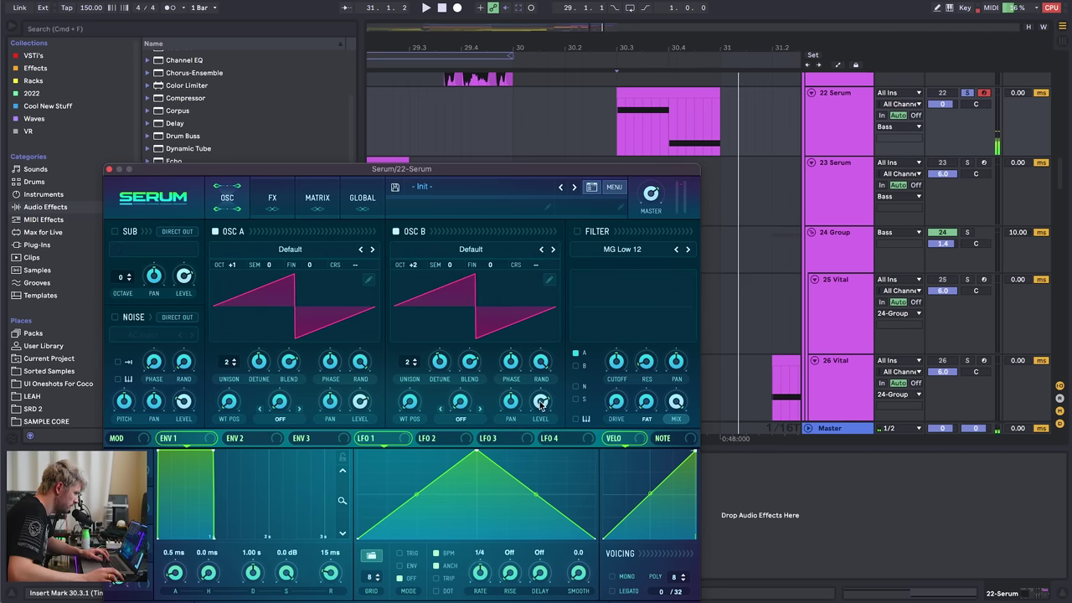
mouse_move(541, 429)
left_click_drag(541, 429, 537, 450)
key("space")
key("space")
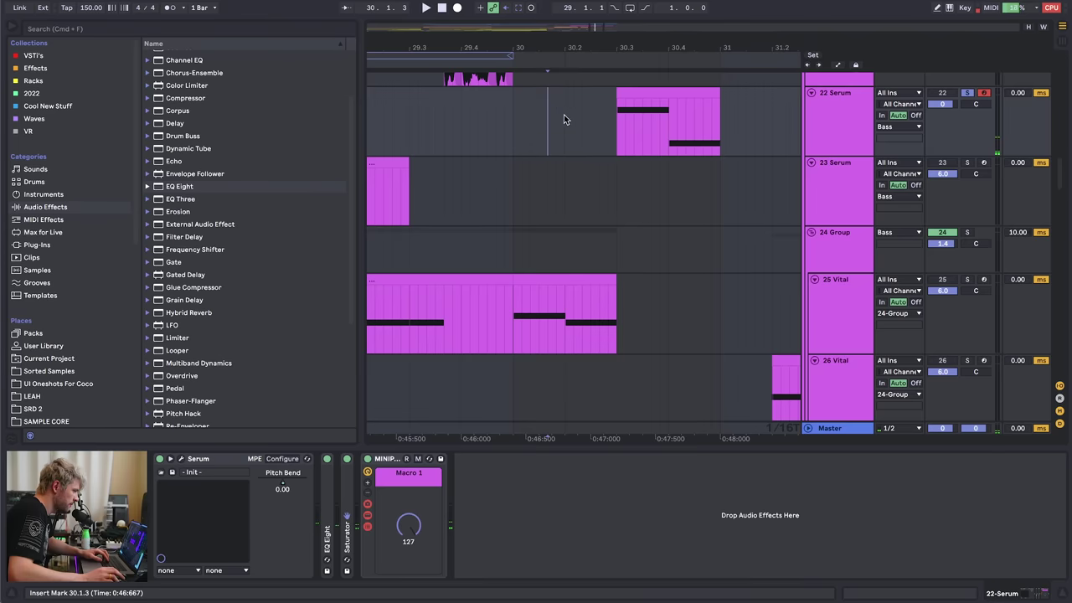
- Unsolo the 22 Serum track and play the section around 30.3 in the full mix
scroll(565, 118, "up", 3)
left_click(618, 286)
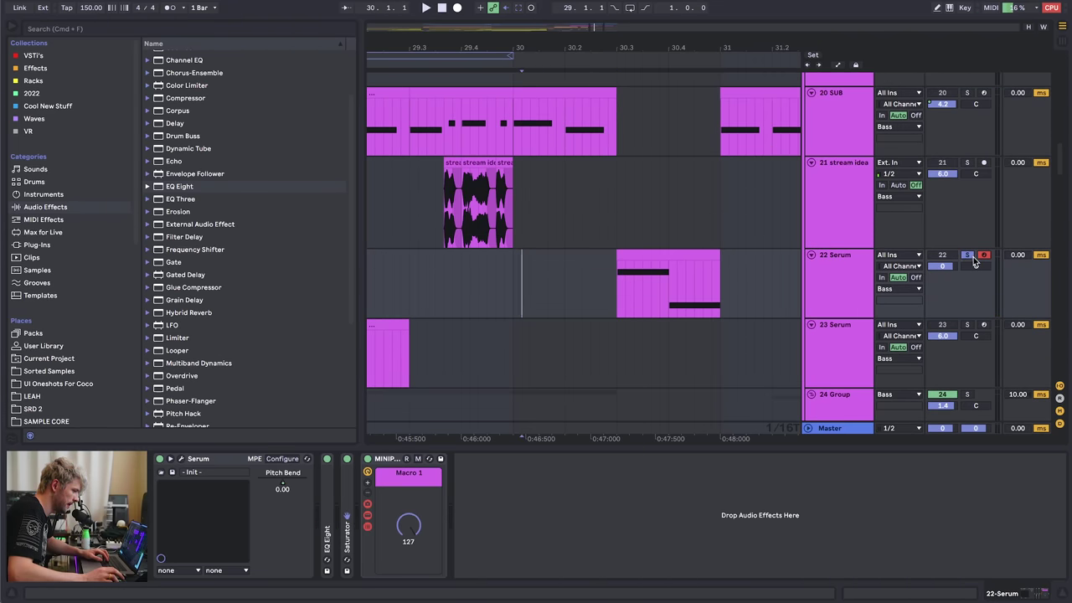
key("space")
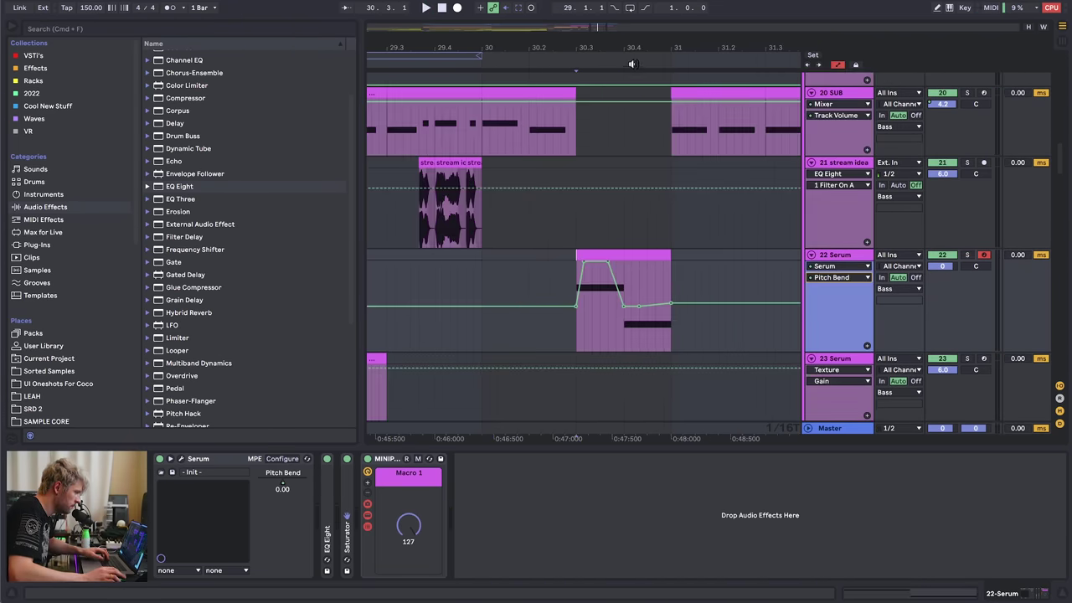
- Raise the end point of the 22 Serum pitch bend automation at bar 31 to about 1.81, auditioning from 30.4
left_click_drag(651, 48, 649, 100)
left_click_drag(707, 303, 706, 303)
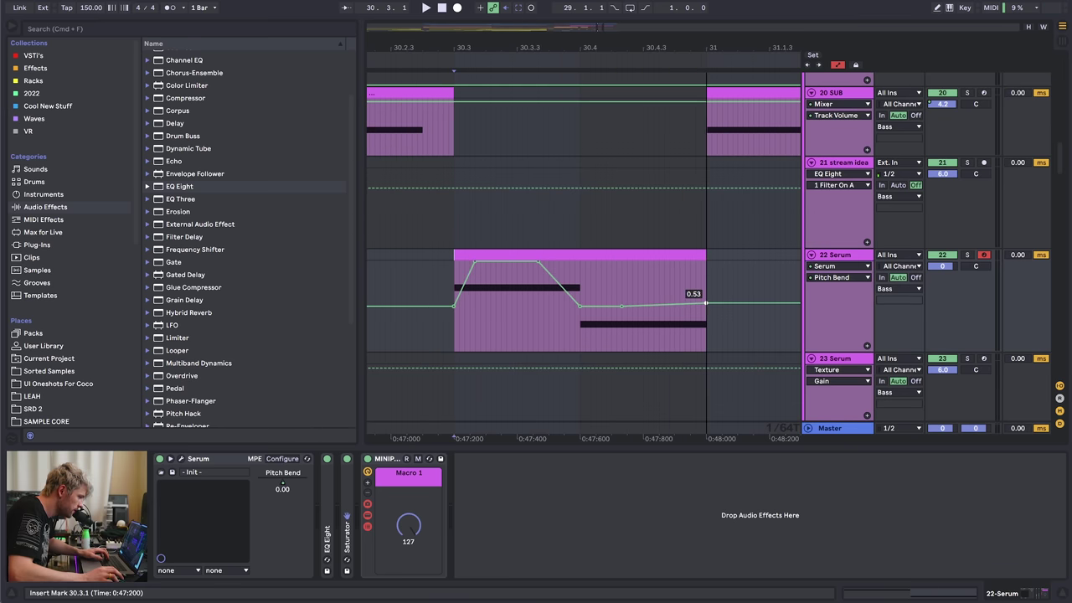
key("space")
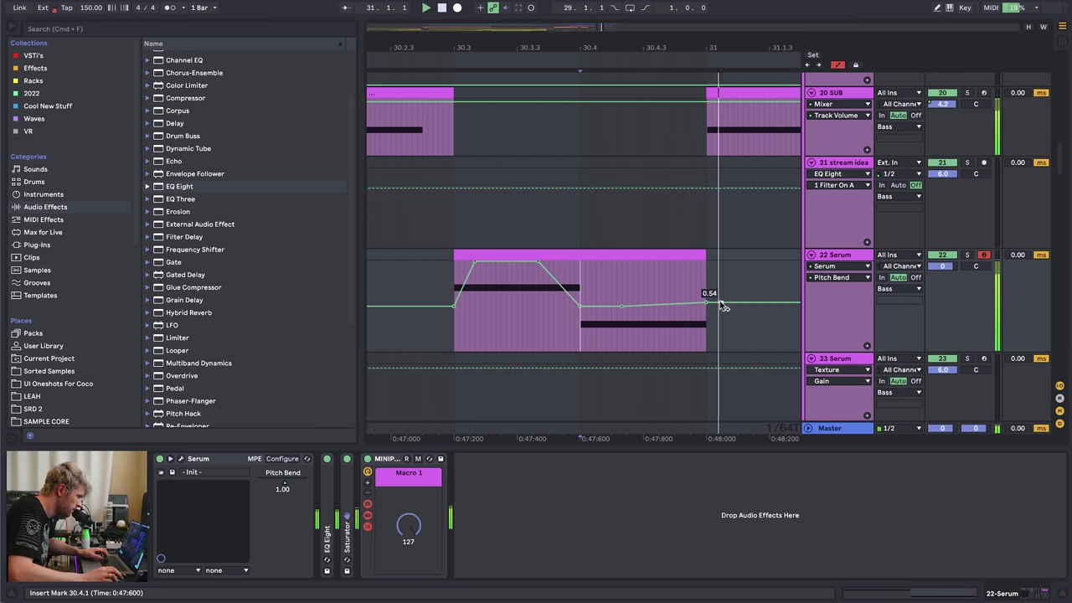
key("space")
key("space")
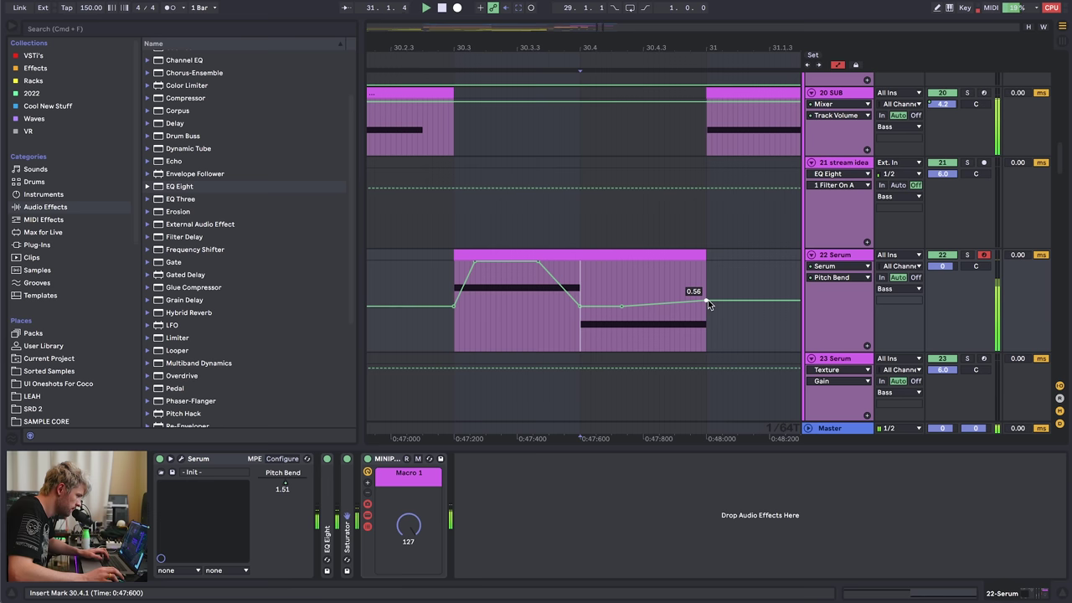
left_click_drag(707, 300, 707, 299)
key("space")
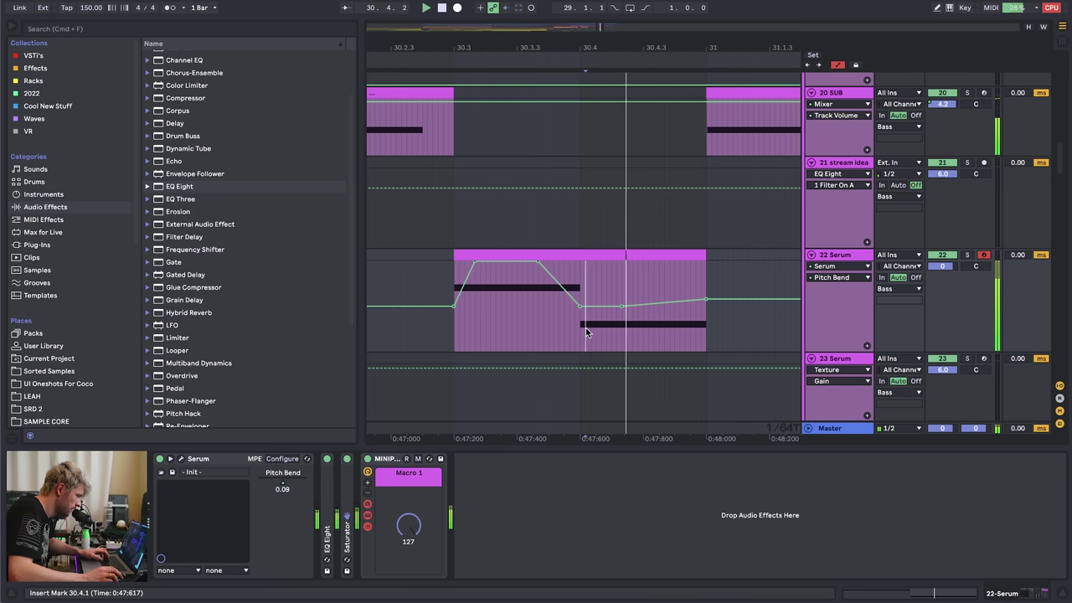
key("space")
key("space")
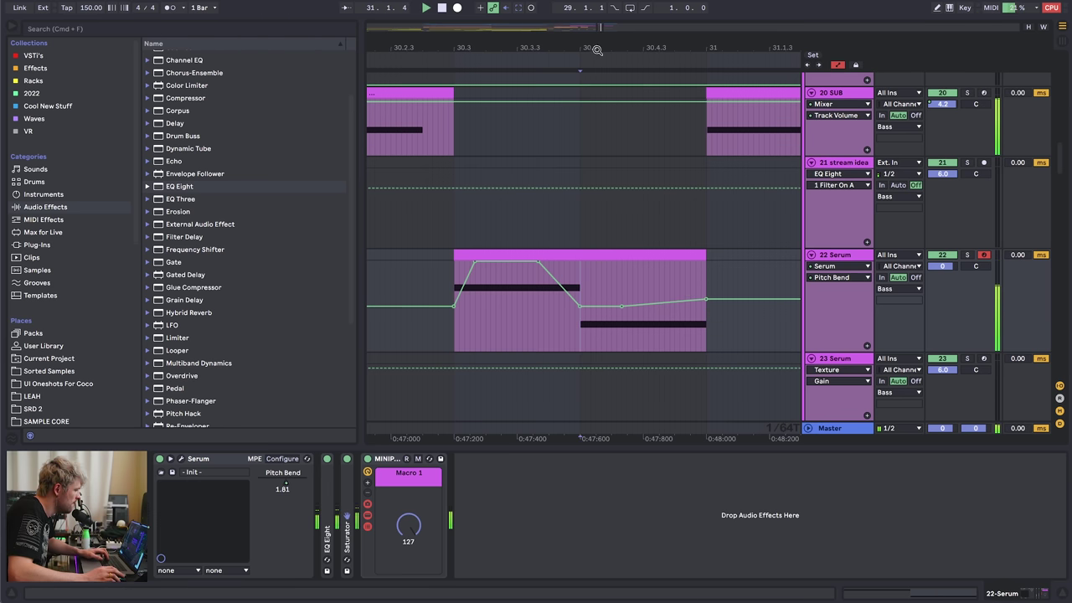
key("space")
- Solo the 22 Serum track, enable Hyper/Dimension in Serum, move it after Distortion and set the Hyper mix to about 37%
key("a")
left_click_drag(598, 48, 596, 14)
left_click(556, 254)
key("s")
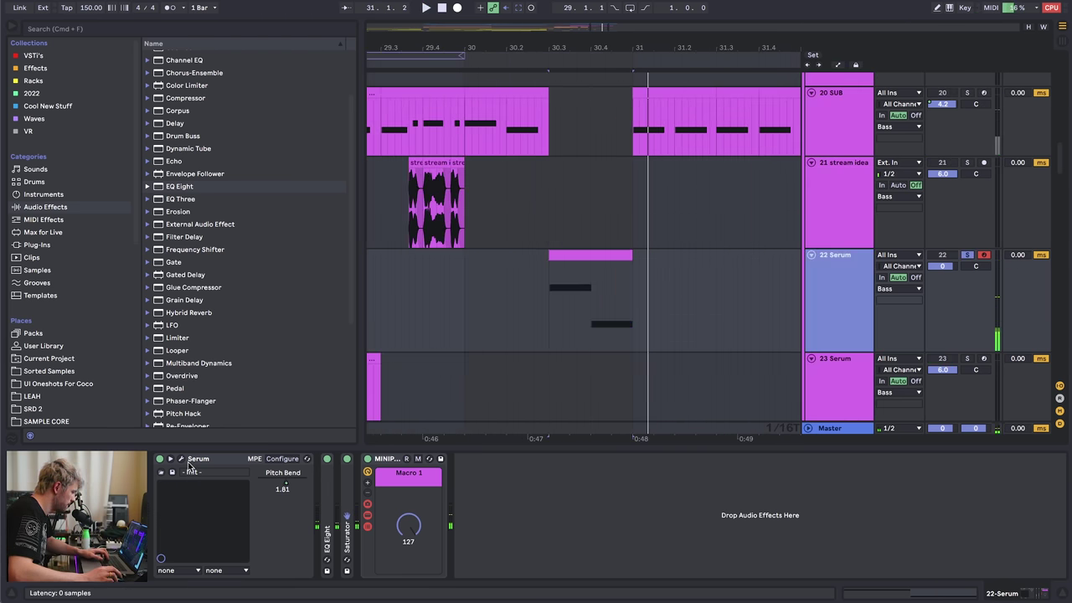
left_click(181, 459)
left_click(275, 202)
left_click(122, 238)
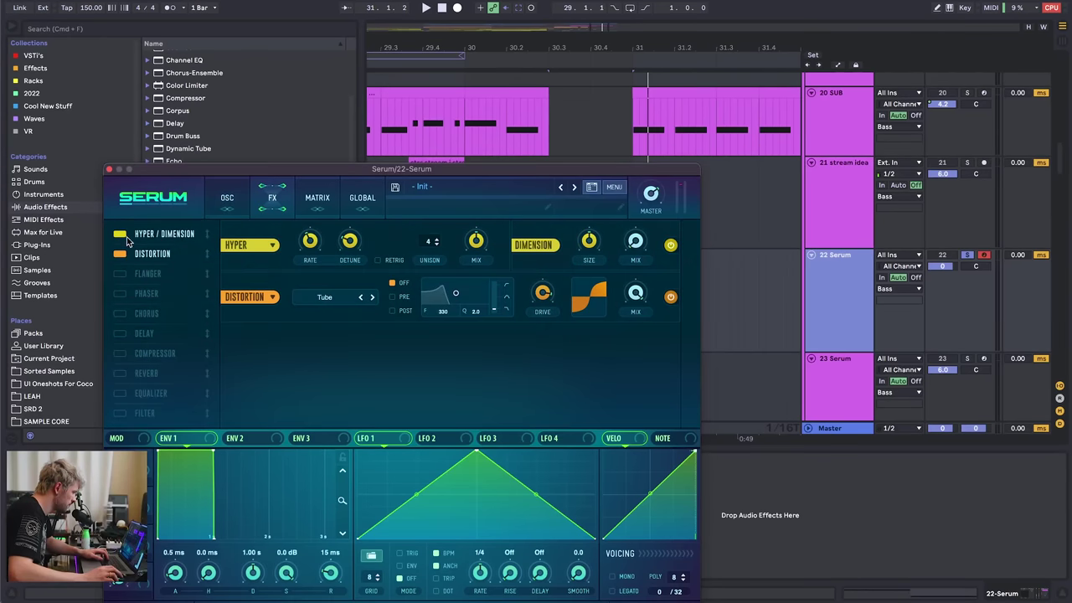
left_click_drag(176, 239, 172, 272)
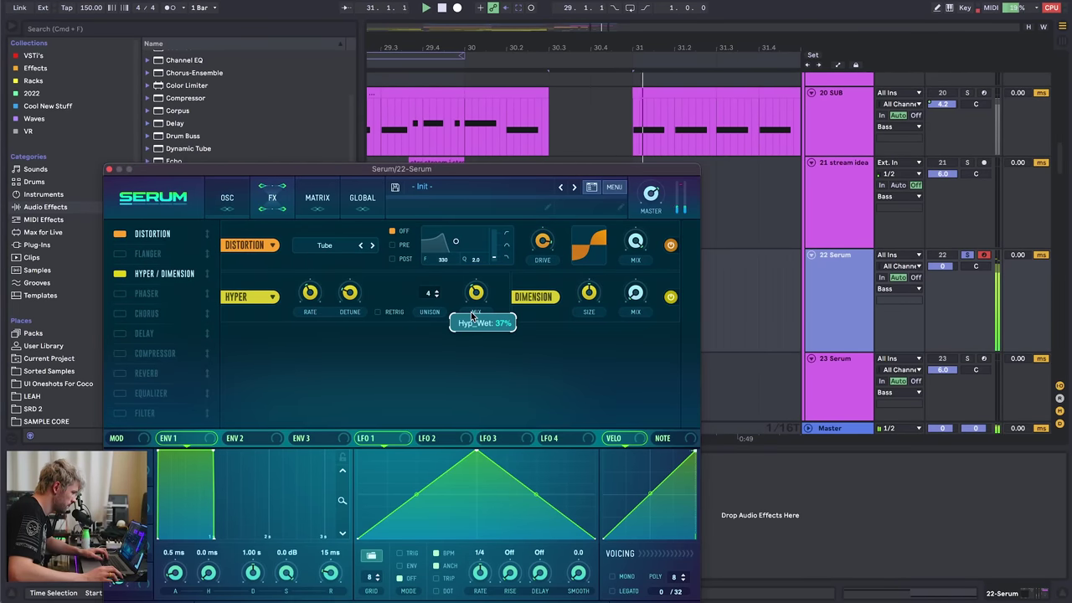
left_click(109, 169)
- Add a Phaser-Flanger after the MINIPHAT rack and set it to Flanger mode with the amount at 0 %
scroll(266, 402, "down", 4)
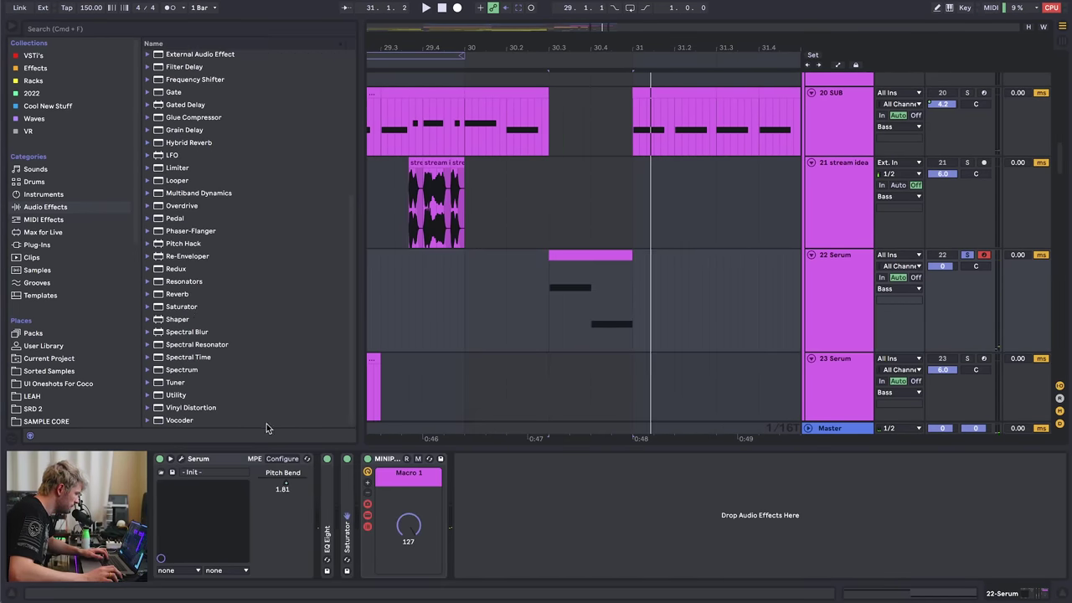
left_click(203, 231)
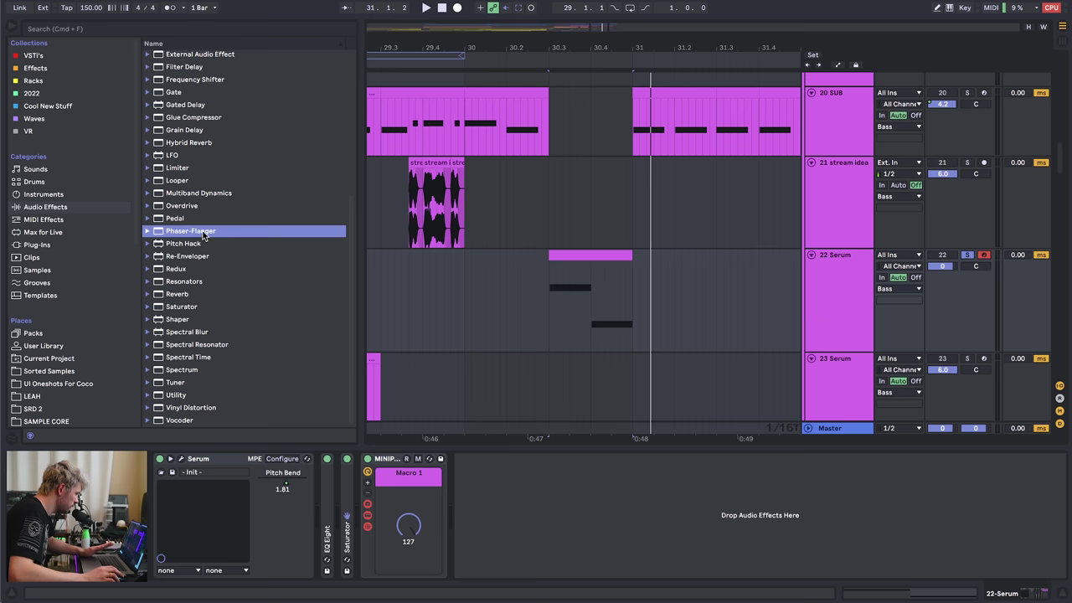
left_click_drag(481, 567, 517, 569)
left_click(526, 511)
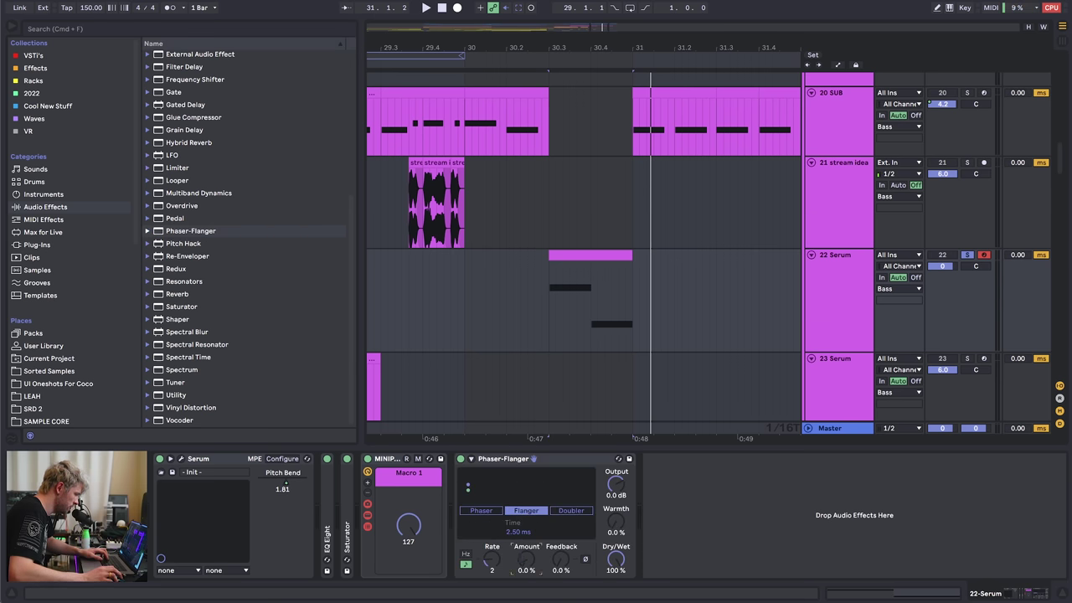
- Sweep the flanger's time while playing the Serum clip and bring it down to 0.70 ms
key("space")
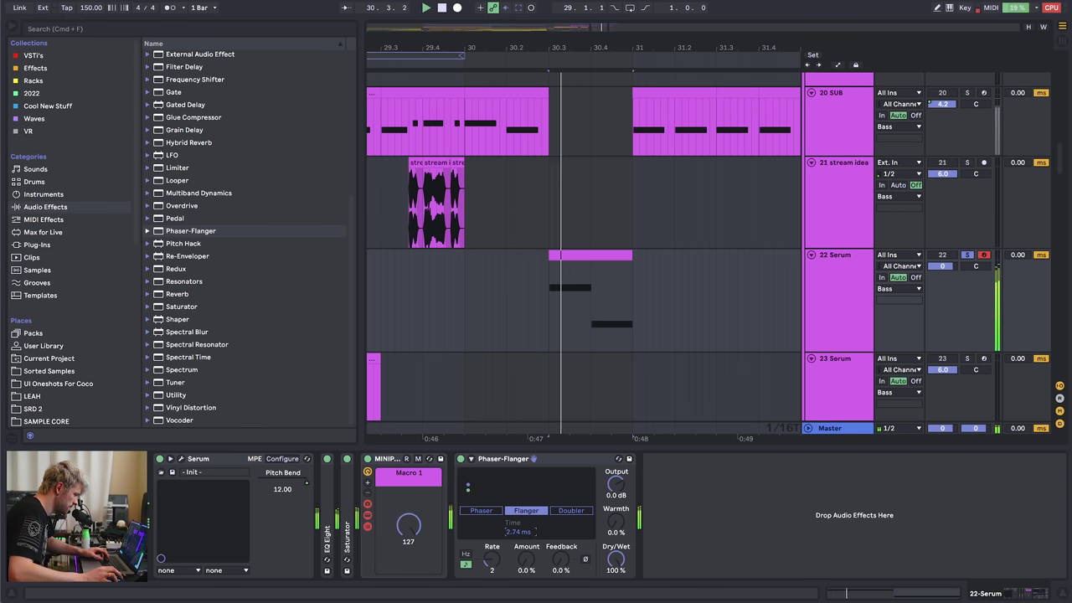
key("space")
key("space")
left_click_drag(519, 531, 519, 523)
key("space")
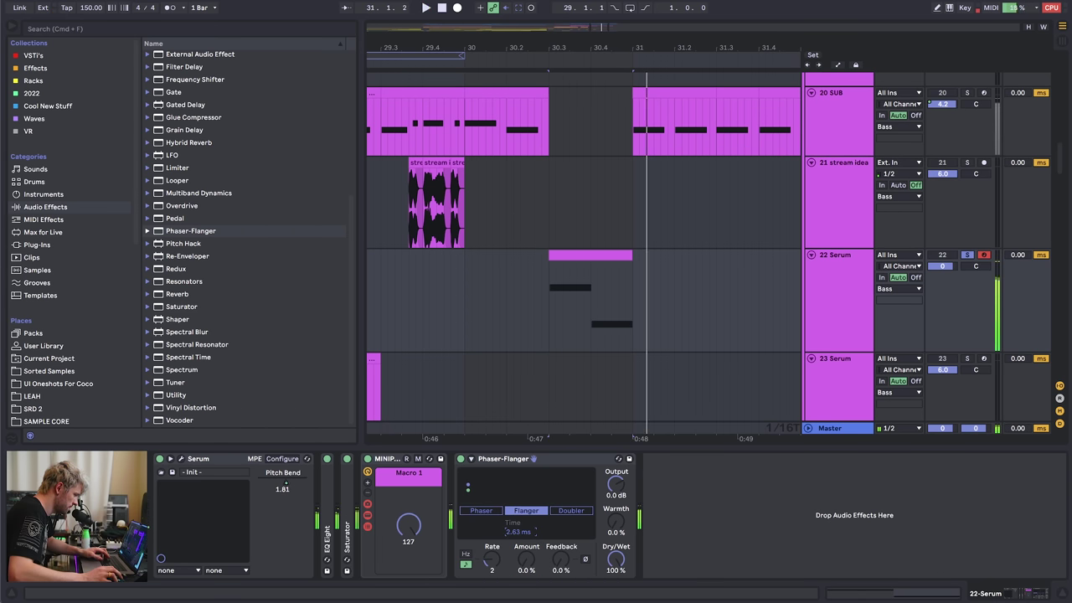
- Automate the flange time over the Serum clip, rising from 0.70 ms at 30.3 to a peak at 30.4 and falling to a low at bar 31
key("a")
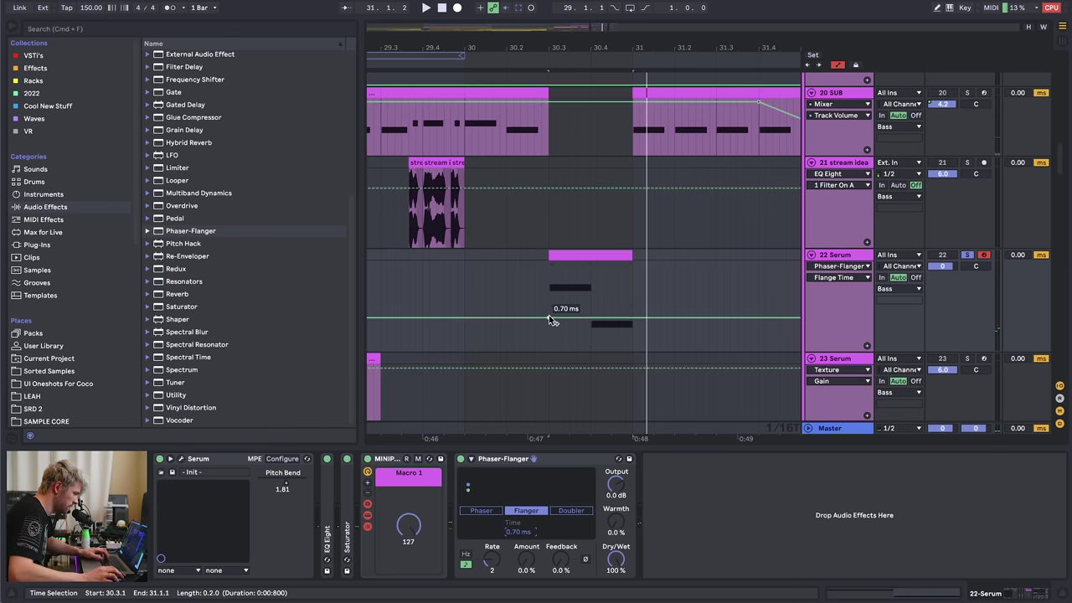
left_click(549, 318)
key("space")
key("space")
key("space")
mouse_move(632, 318)
left_mouse_down()
mouse_move(632, 295)
mouse_move(590, 292)
mouse_move(615, 310)
mouse_move(596, 316)
mouse_move(632, 339)
left_mouse_up()
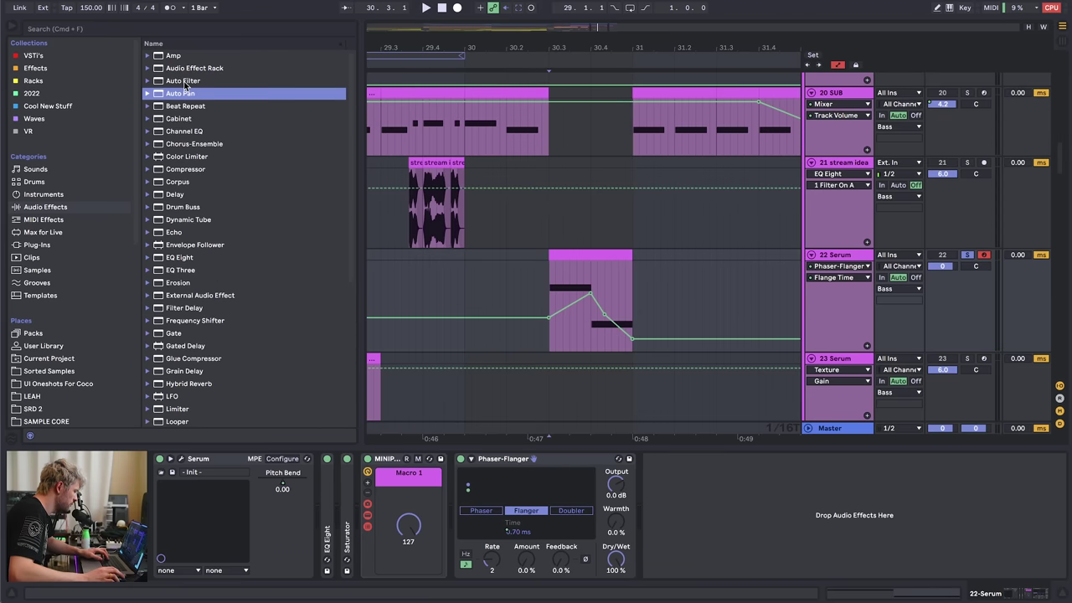
- Add an Auto Filter directly after Serum on the 22 Serum track and set it to high-pass at 115 Hz with 53 % resonance
left_click(179, 81)
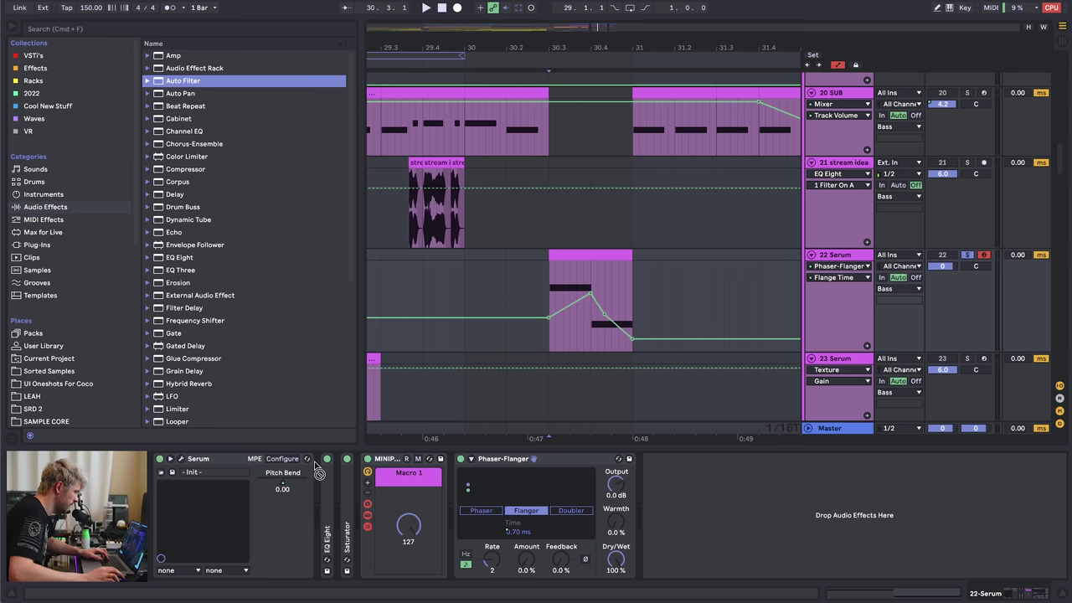
left_click_drag(246, 247, 320, 546)
left_click_drag(362, 579, 368, 570)
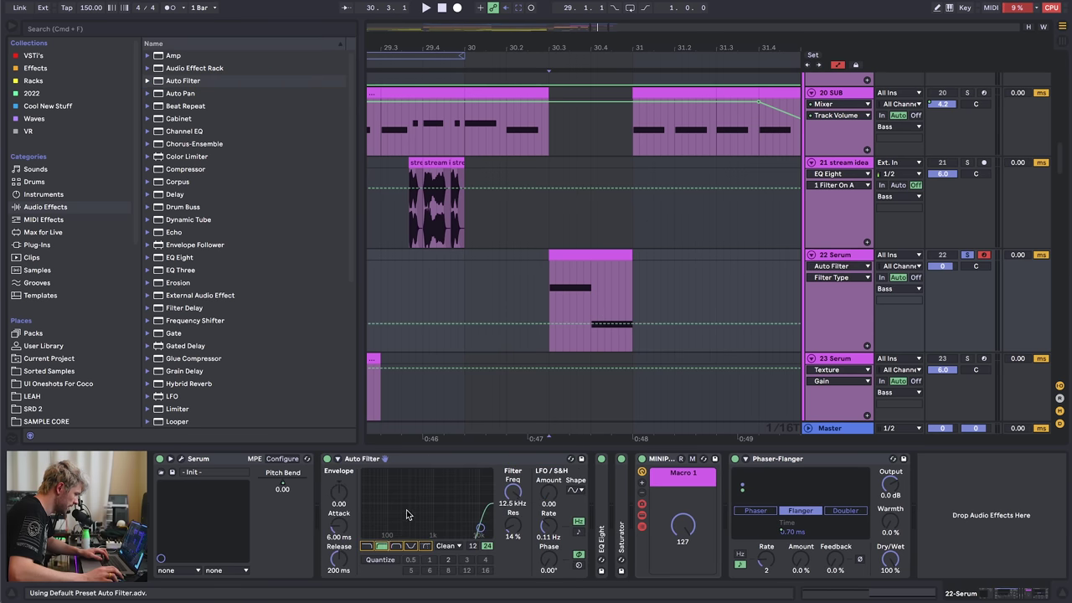
key("space")
mouse_move(390, 508)
left_mouse_down()
mouse_move(421, 502)
mouse_move(398, 504)
left_mouse_up()
key("space")
key("space")
key("space")
key("space")
left_click(513, 498)
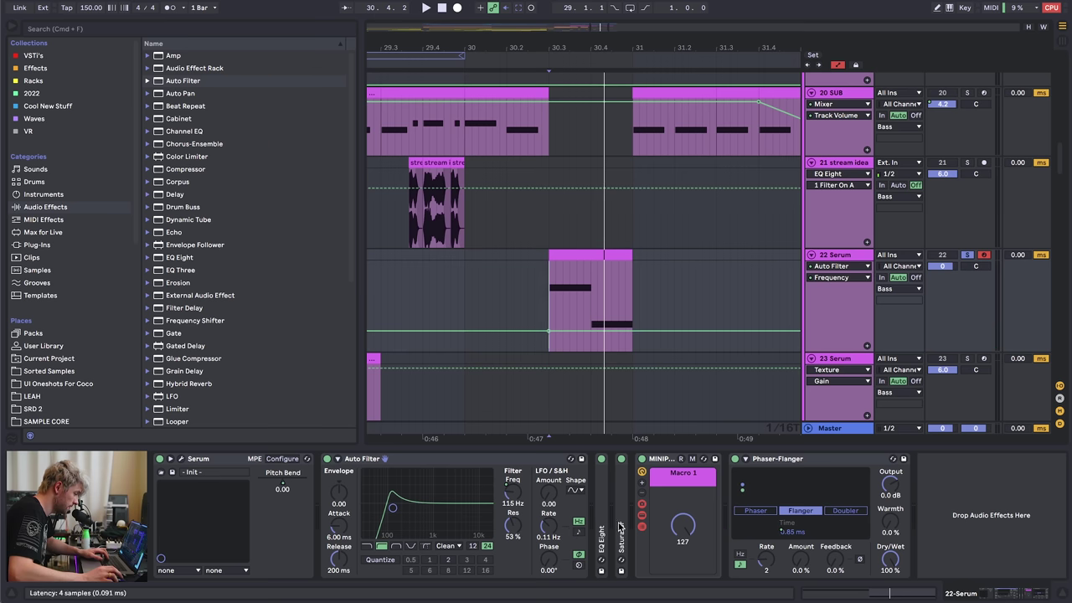
- Automate the Auto Filter frequency over the Serum clip, rising and dipping from 115 Hz by 30.4, then curving up to 749 Hz at bar 31
mouse_move(555, 329)
left_mouse_down()
mouse_move(561, 284)
mouse_move(562, 310)
left_mouse_up()
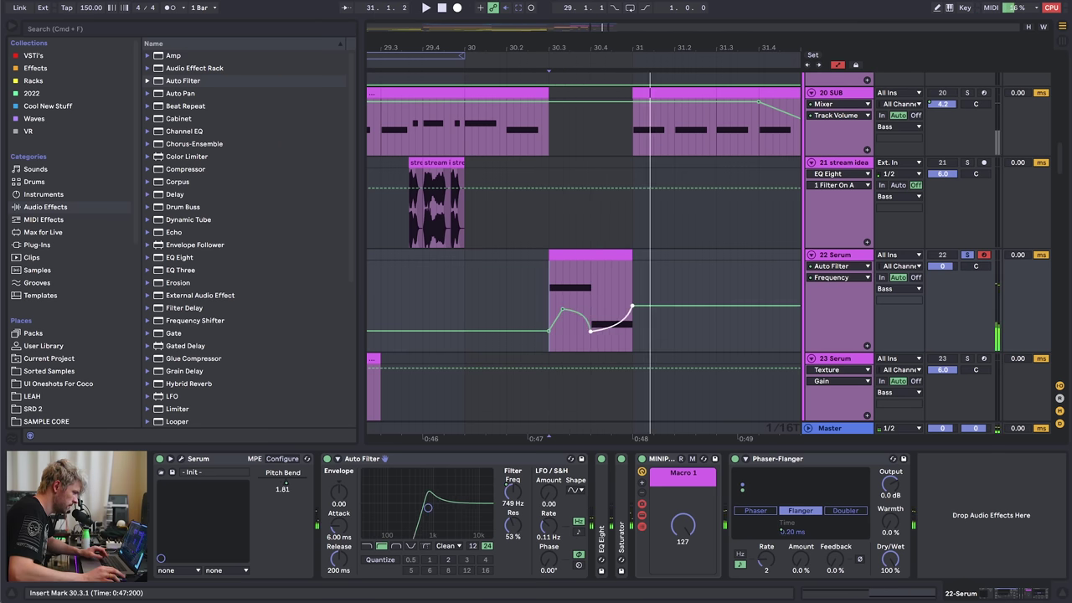
key("space")
key("space")
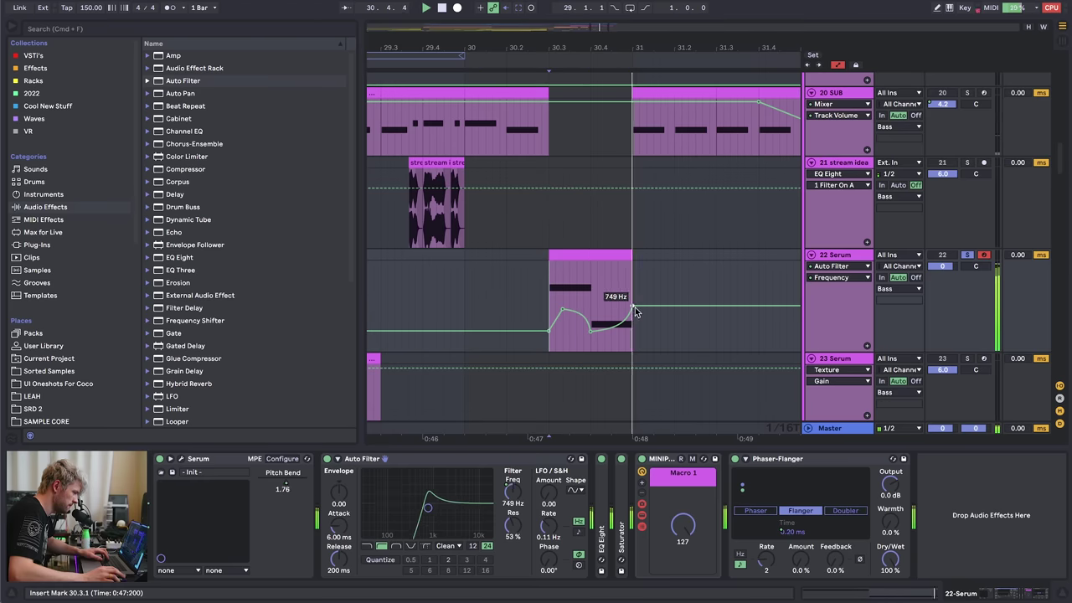
key("space")
key("space")
key("space")
left_click_drag(540, 49, 537, 30)
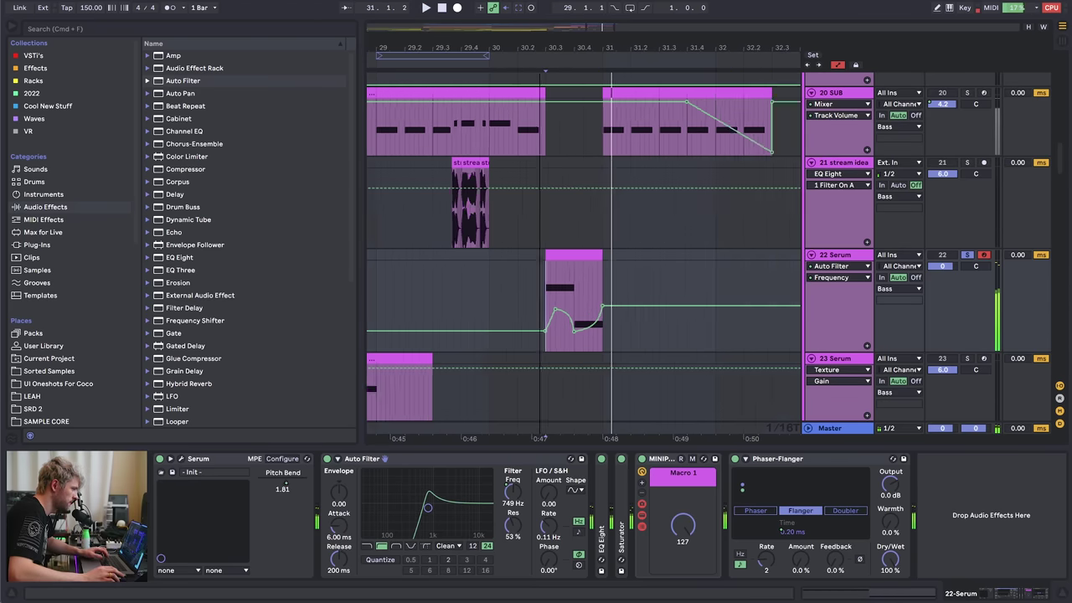
- Hide the automation and add an EQ Eight at the chain's end with a 58.8 Hz low cut and a band 2 boost of about 4 dB
key("a")
left_click(174, 260)
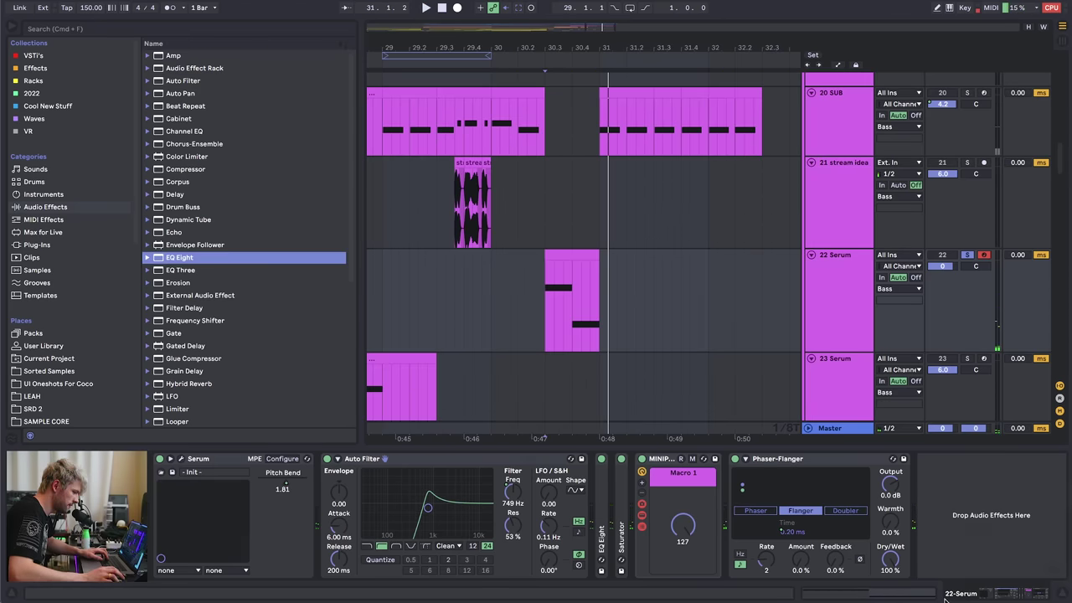
key("space")
left_click_drag(873, 508, 844, 496)
key("space")
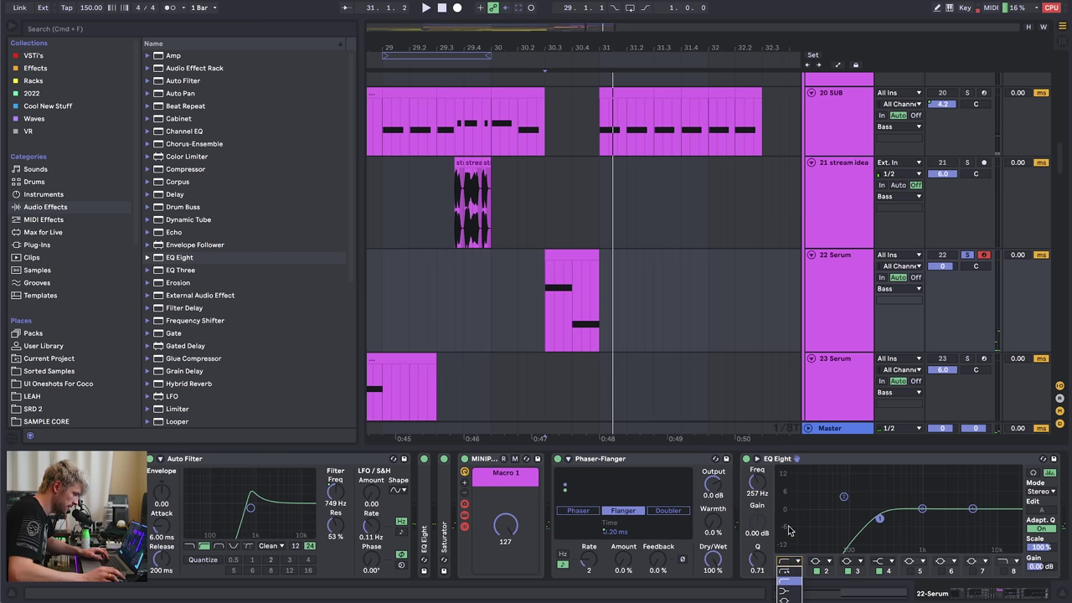
key("space")
left_click_drag(879, 518, 834, 518)
key("space")
key("space")
key("space")
key("space")
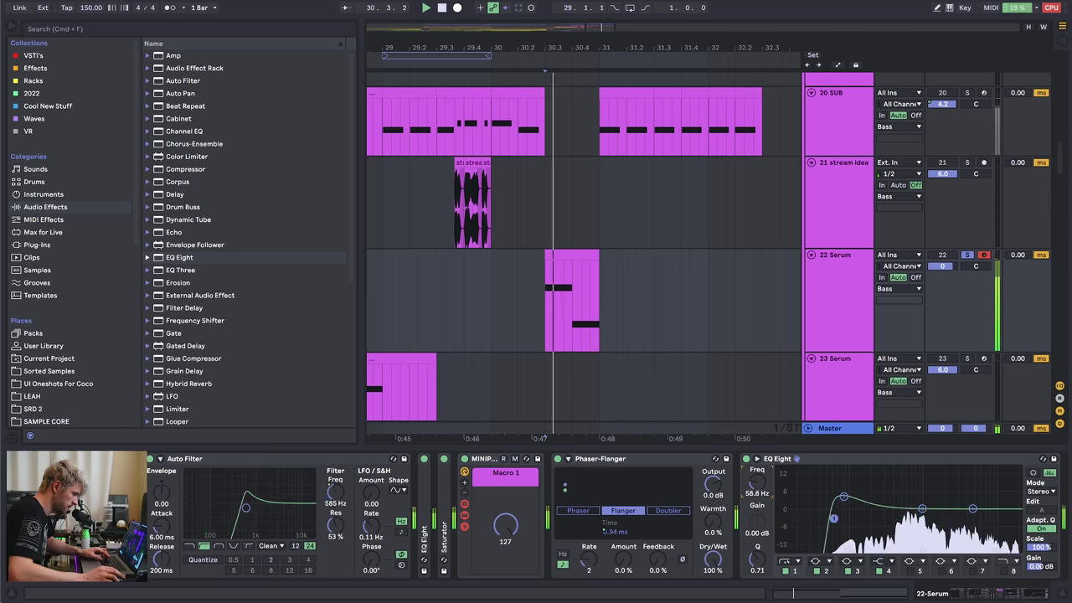
key("space")
- Unsolo the 22 Serum track and play the full mix from bar 29 to check its balance
right_click(890, 459)
left_click(904, 560)
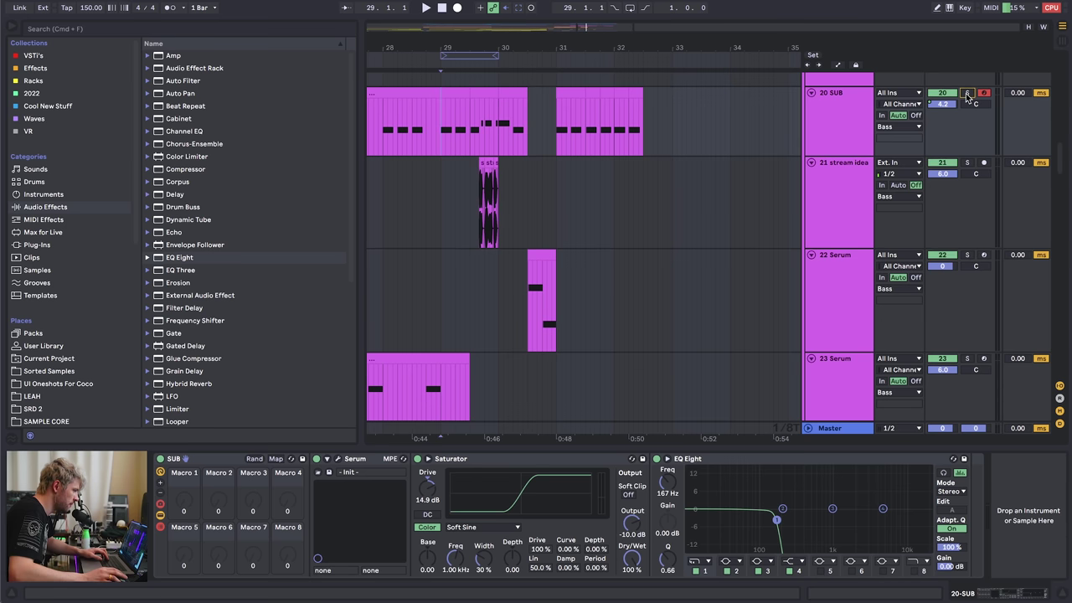
left_click(843, 423)
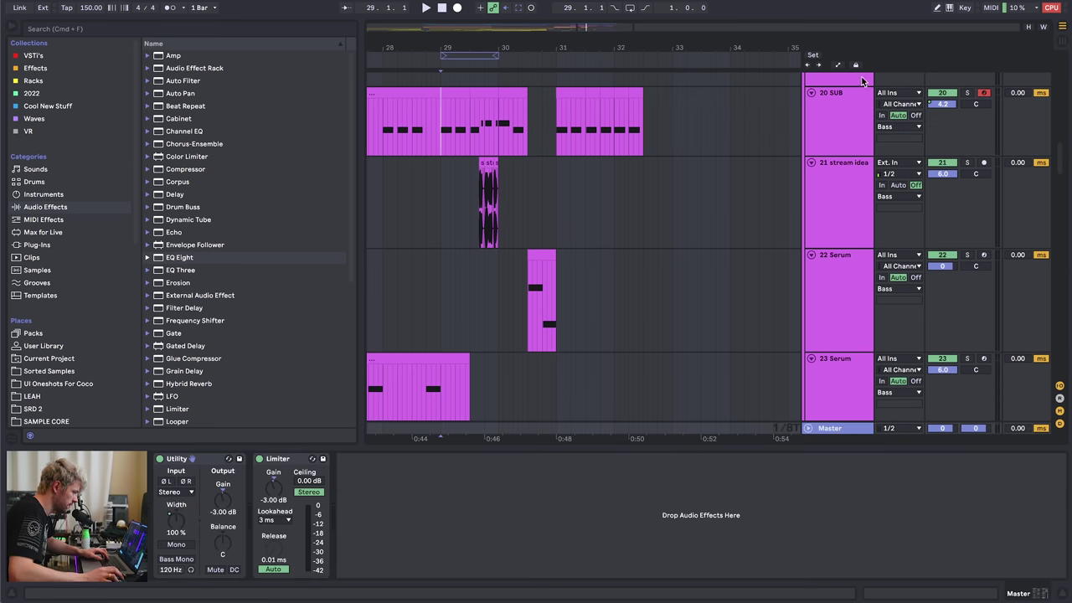
left_click(855, 105)
key("space")
scroll(654, 202, "up", 1)
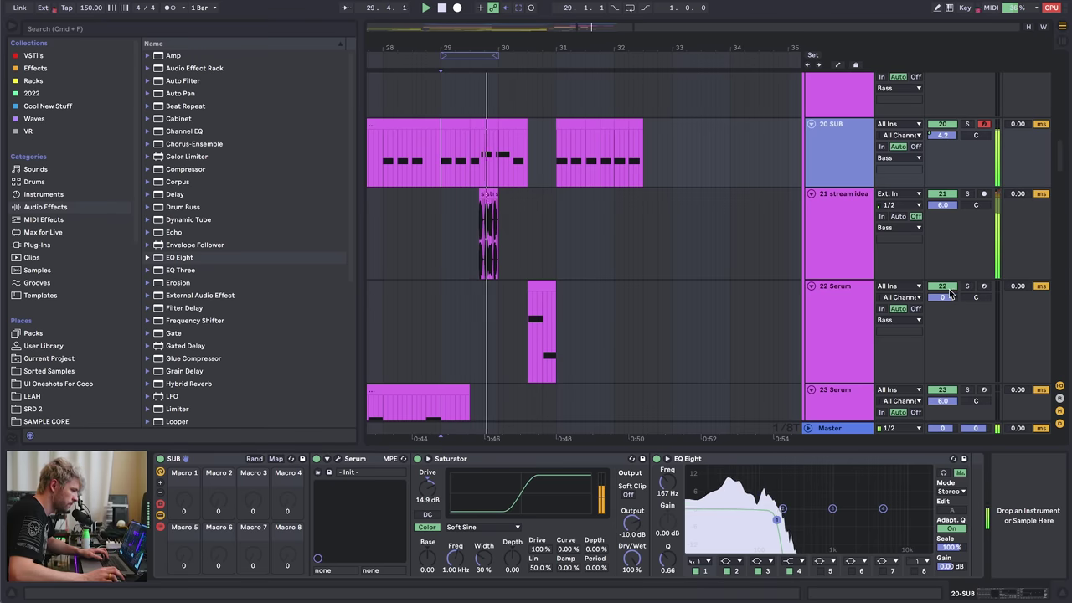
- Raise the 22 Serum volume to 5.8 dB and shape its EQ with a high-shelf lift and a 2.85 dB dip at 774 Hz
left_click_drag(945, 297, 945, 272)
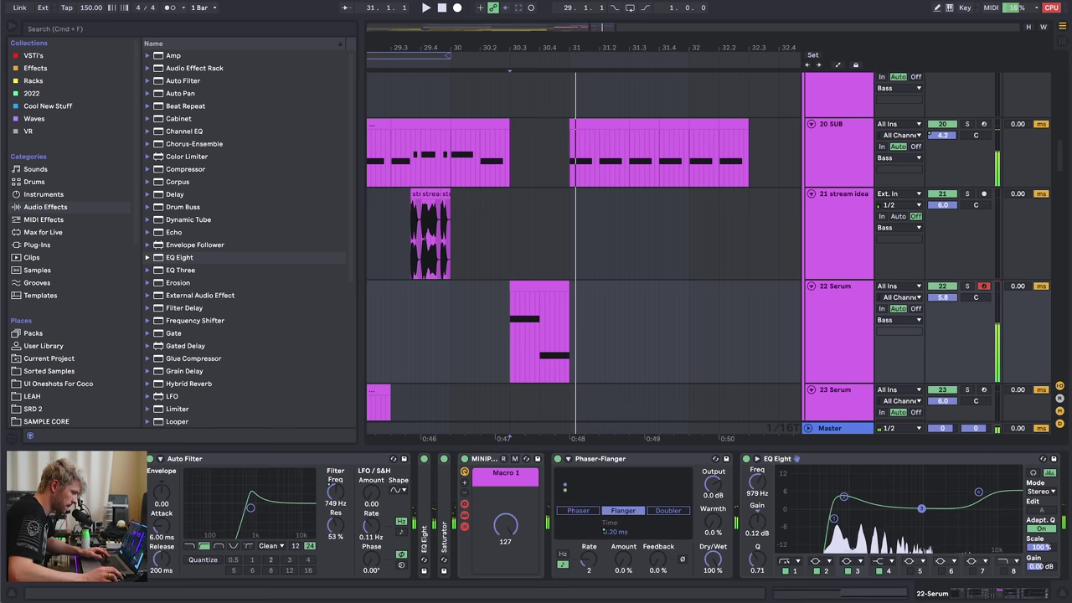
left_click_drag(918, 509, 907, 517)
key("space")
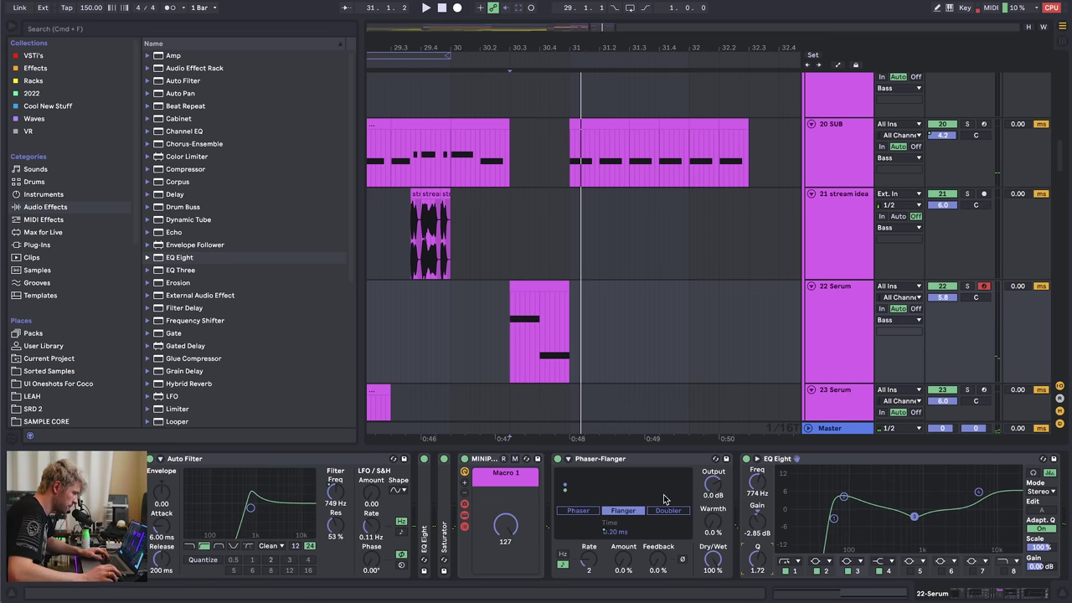
- Play the mix from bar 30 to check the Serum bass and fold the 22 Serum track
left_click(451, 332)
key("space")
key("space")
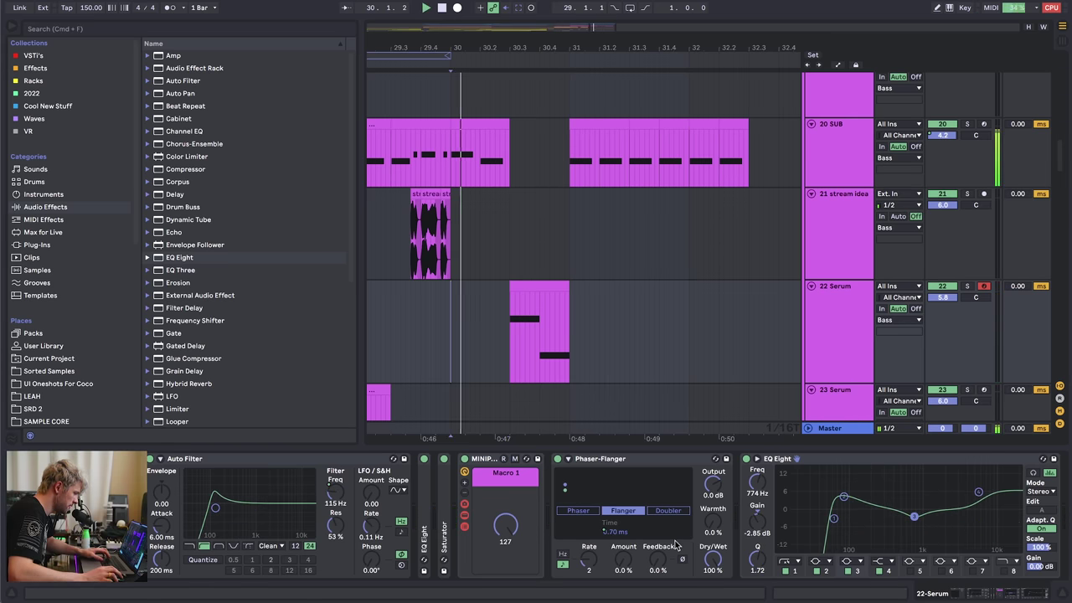
left_click(811, 286)
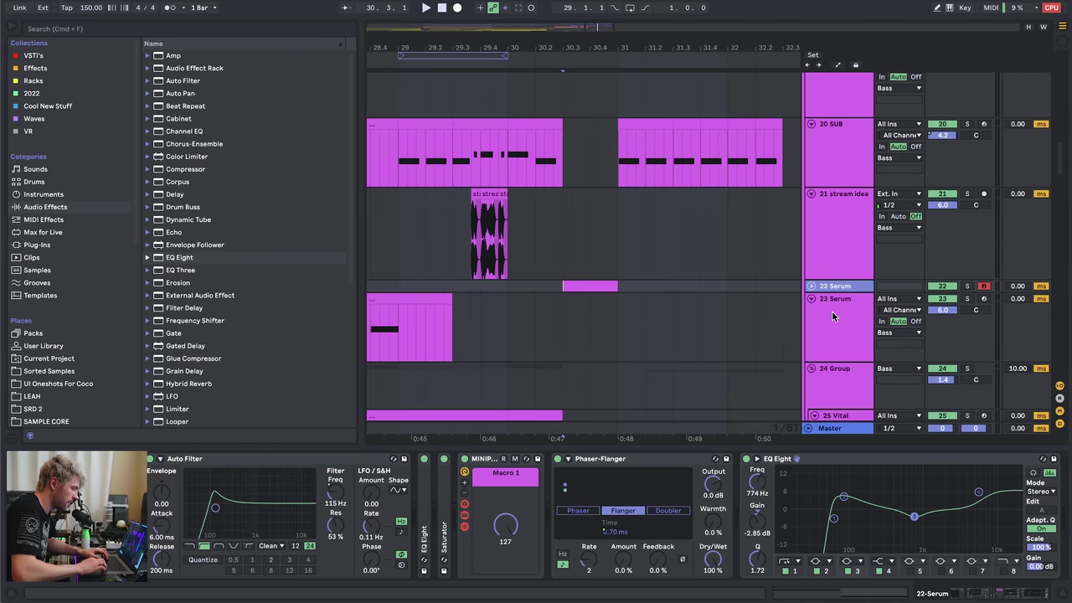
- Unfold the Stack group in the Synths and listen to its chord clips around bars 27 to 29
key("Up")
key("Left")
key("Down")
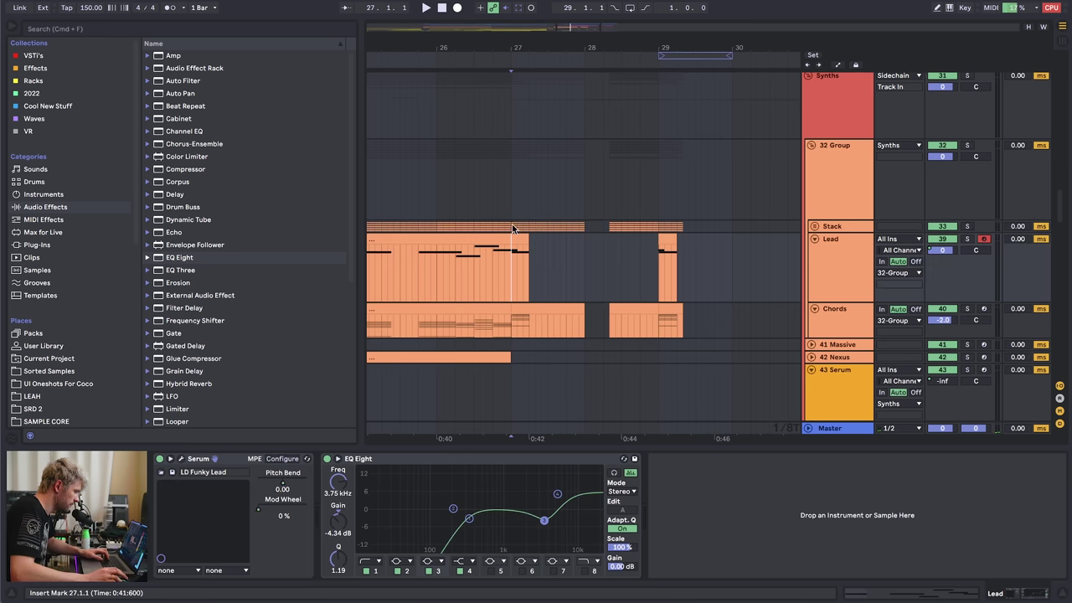
key("Down")
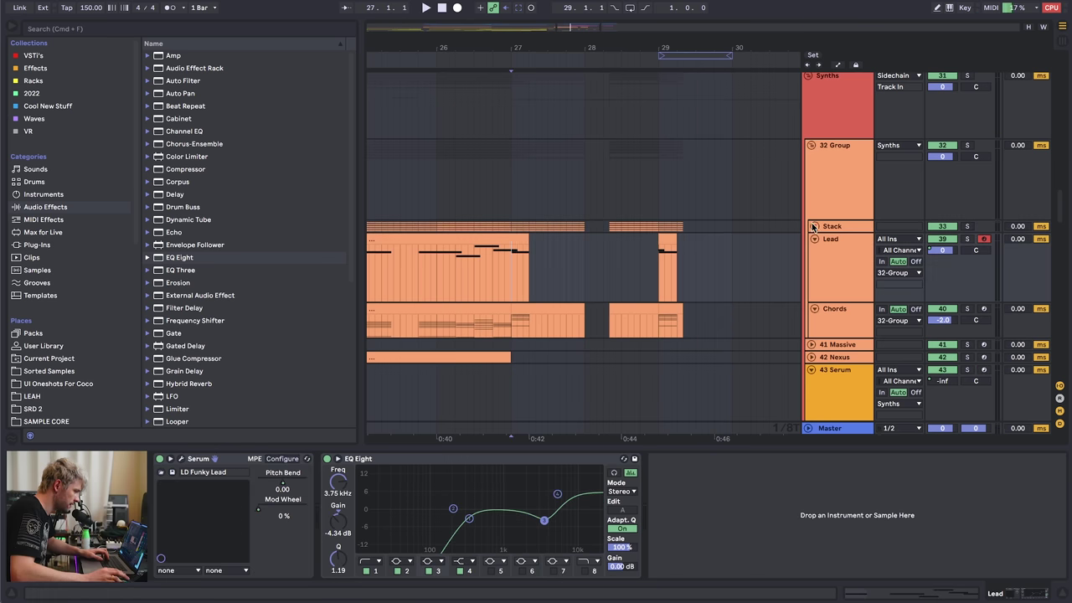
left_click(811, 226)
scroll(517, 197, "down", 4)
left_click(516, 216)
key("space")
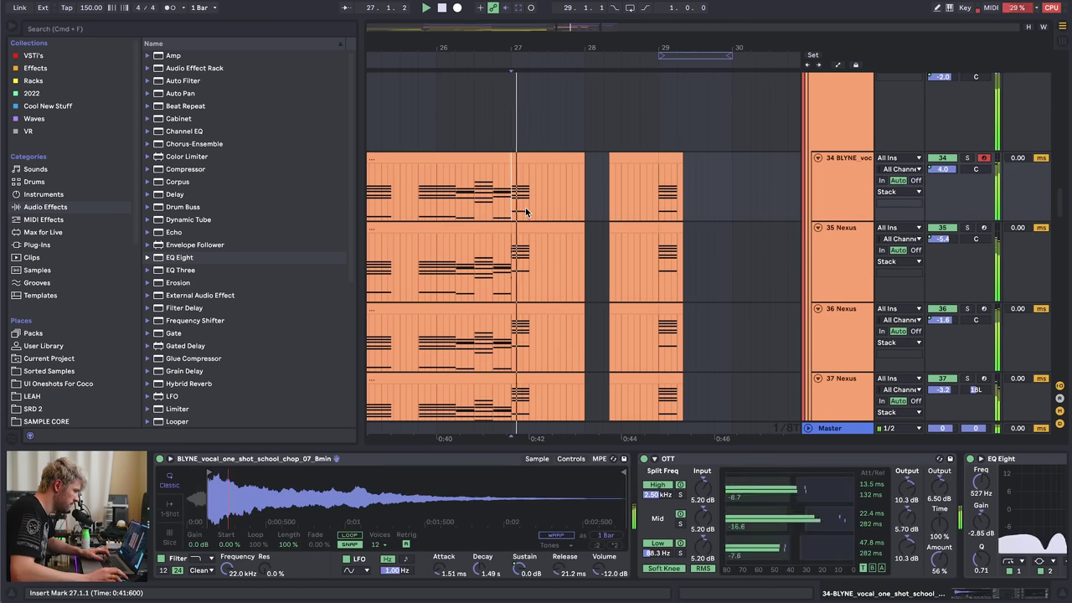
scroll(552, 208, "down", 3)
key("space")
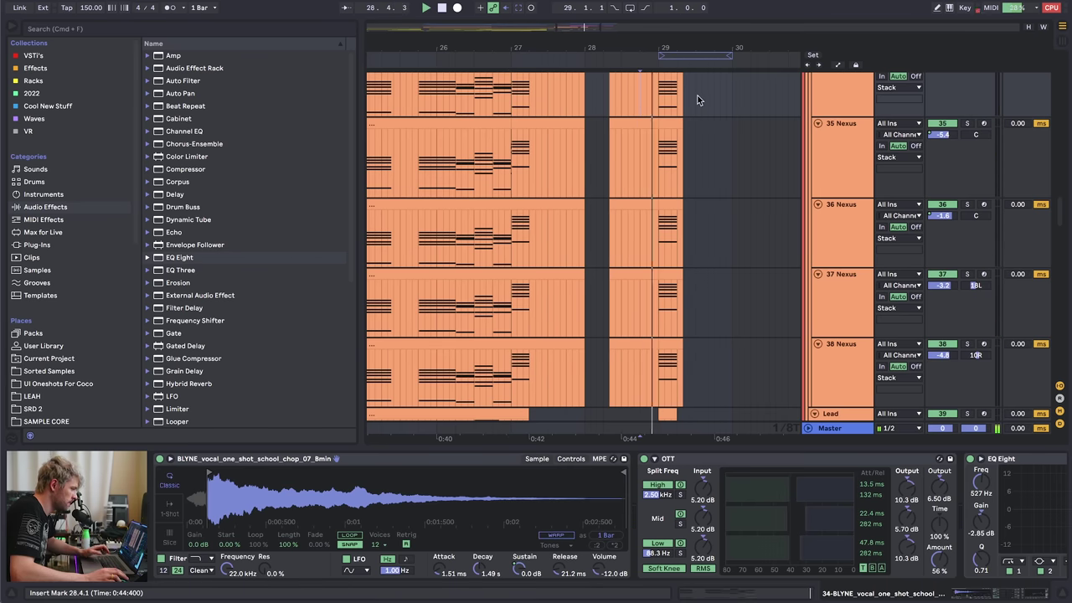
- Insert an empty MIDI clip on the 35 Nexus track from 30.3 to bar 31
scroll(647, 159, "up", 3)
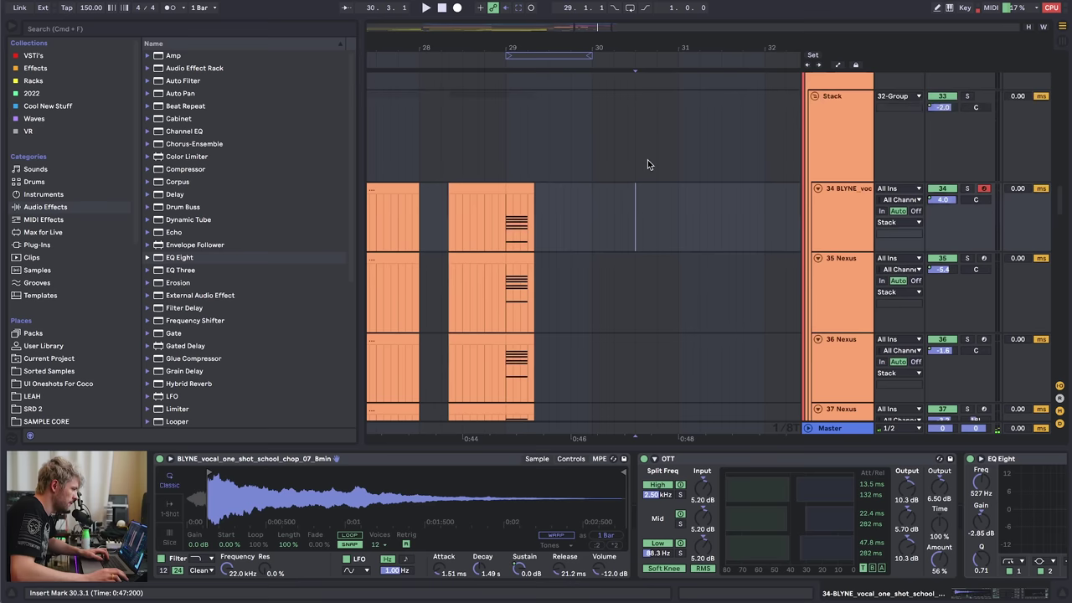
scroll(624, 252, "up", 1)
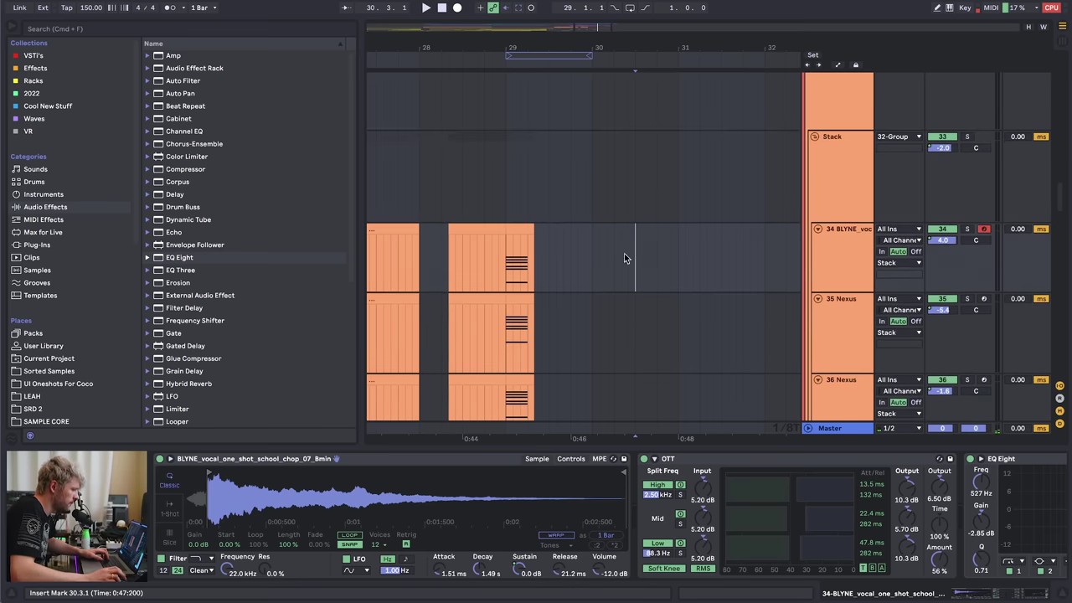
scroll(632, 209, "down", 3)
left_click_drag(638, 166, 676, 155)
left_click_drag(636, 205, 666, 210)
key("super+shift+m")
- Fill the clip's first three sixteenths with an F# major chord of F#3, A#3, C#4, F#4, A#4 and C#5
left_click(432, 466)
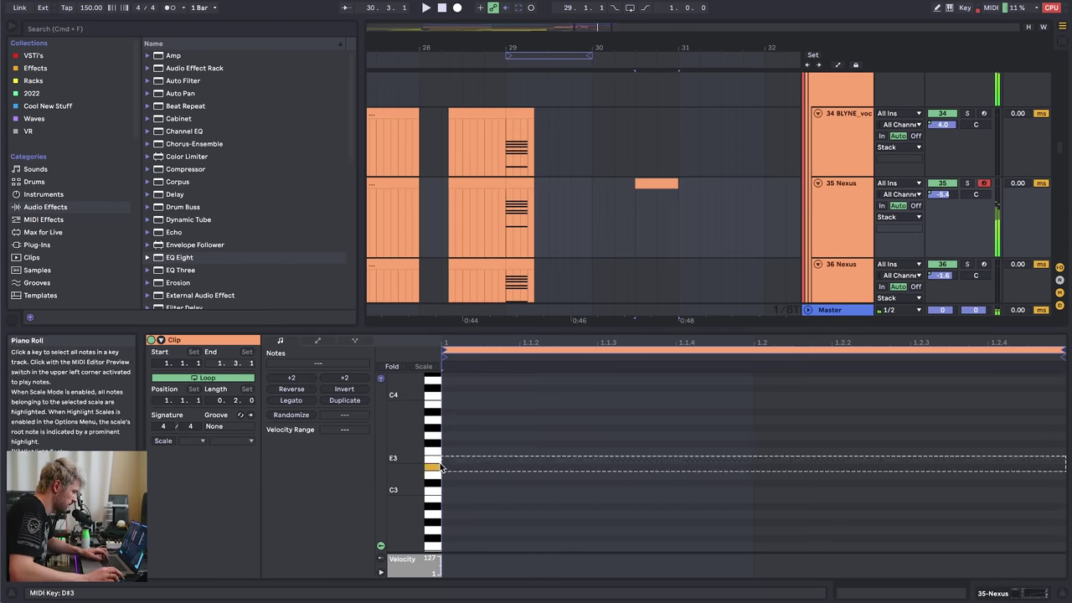
mouse_move(460, 443)
left_mouse_down()
mouse_move(673, 447)
mouse_move(660, 411)
left_mouse_up()
left_click_drag(659, 410, 657, 388)
scroll(657, 392, "up", 3)
left_click_drag(661, 459, 600, 581)
left_click_drag(658, 537, 658, 446)
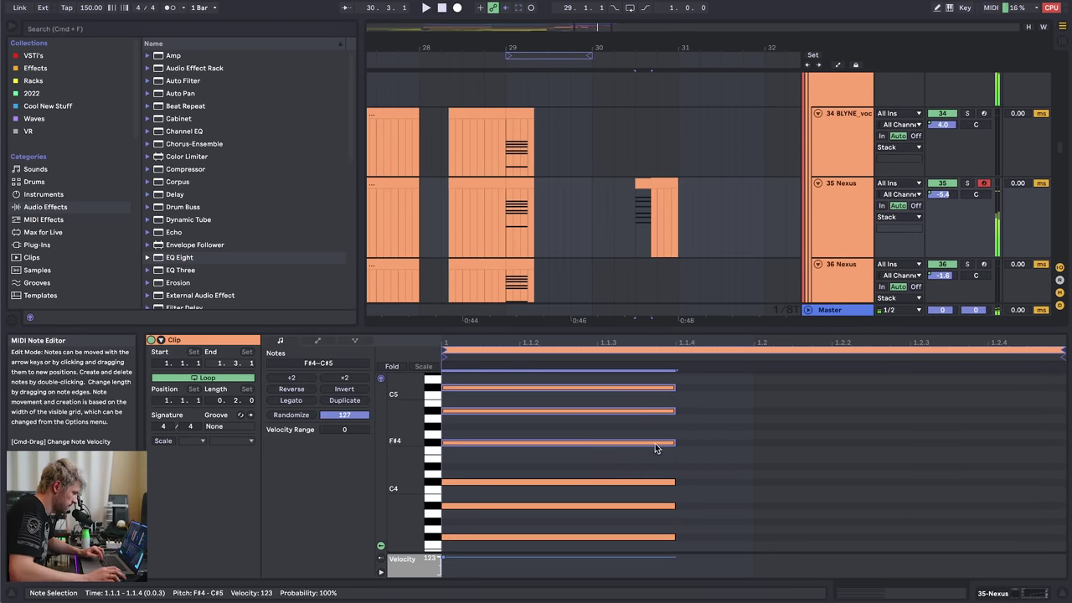
- Copy the chord to beat 1.2 of the clip and transpose the copy down five semitones to span C#3 to G#4
key("super+a")
key("super+c")
left_click(760, 416)
key("super+v")
key("Down")
key("Down")
key("Down")
key("Down")
key("Down")
- Duplicate the two-chord clip at 30.3 from 35 Nexus onto the 36, 37 and 38 Nexus tracks
scroll(759, 229, "down", 3)
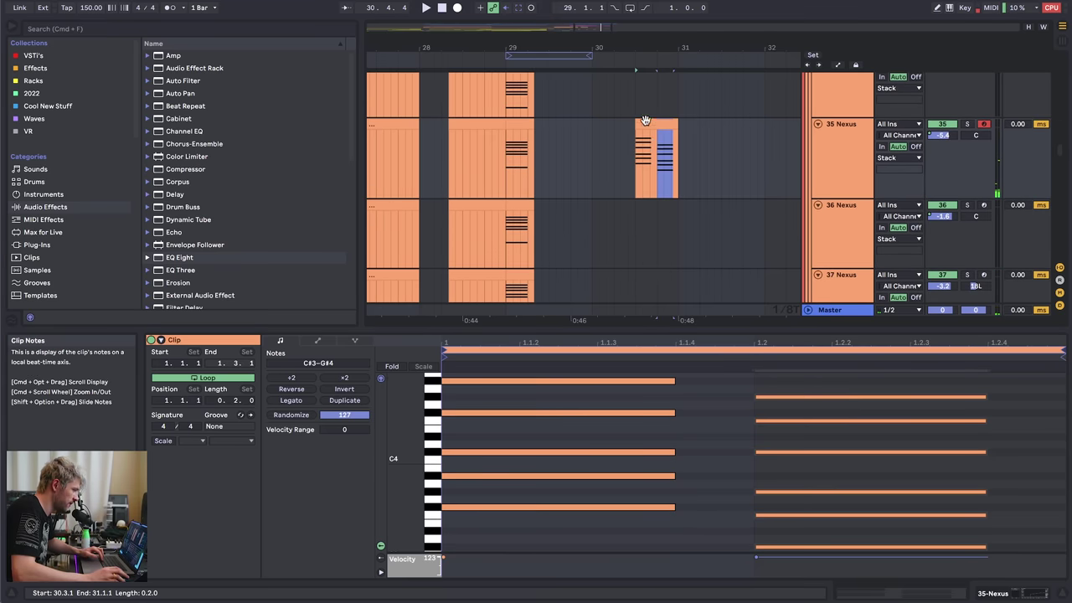
left_click_drag(646, 122, 656, 206)
key("space")
scroll(704, 197, "down", 2)
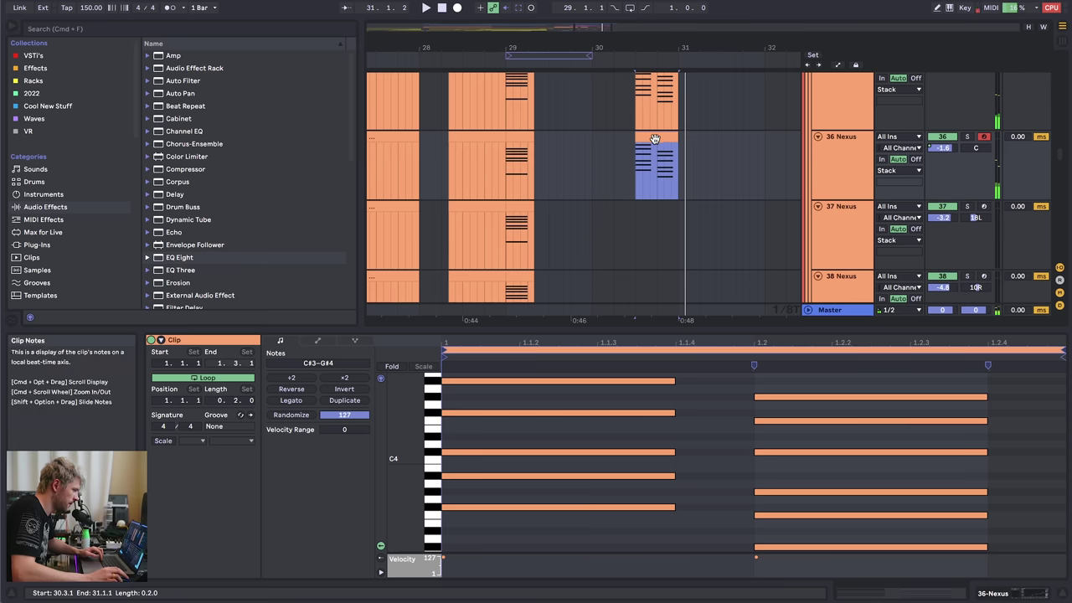
left_click_drag(649, 159, 645, 228)
scroll(716, 224, "down", 2)
left_click_drag(653, 172, 658, 227)
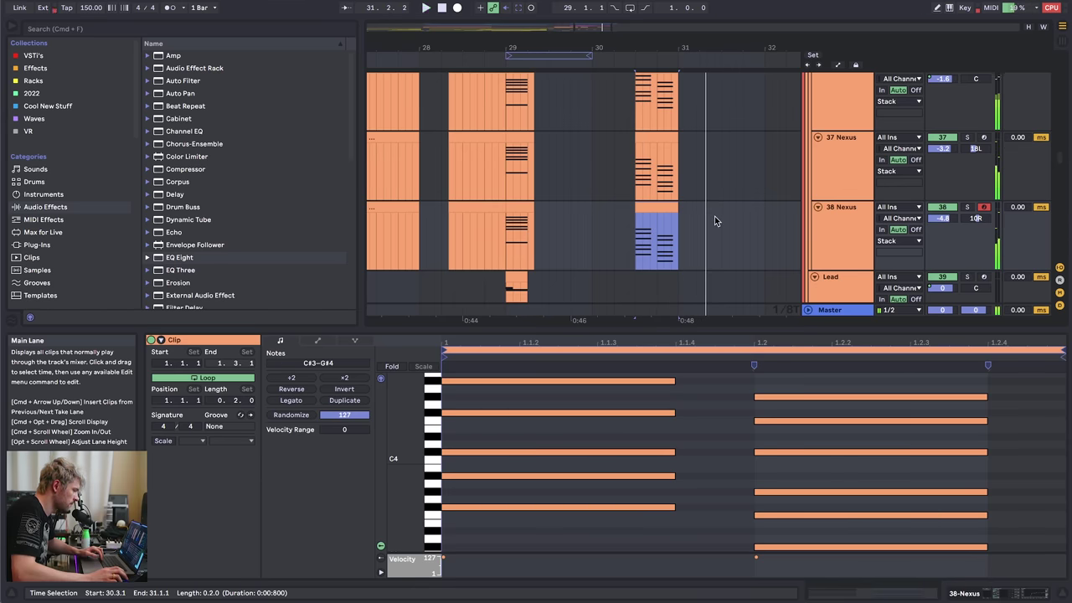
- Copy the chord clip onto the Chords and 34 BLYNE vocal tracks and audition the BLYNE clip soloed
scroll(714, 216, "down", 3)
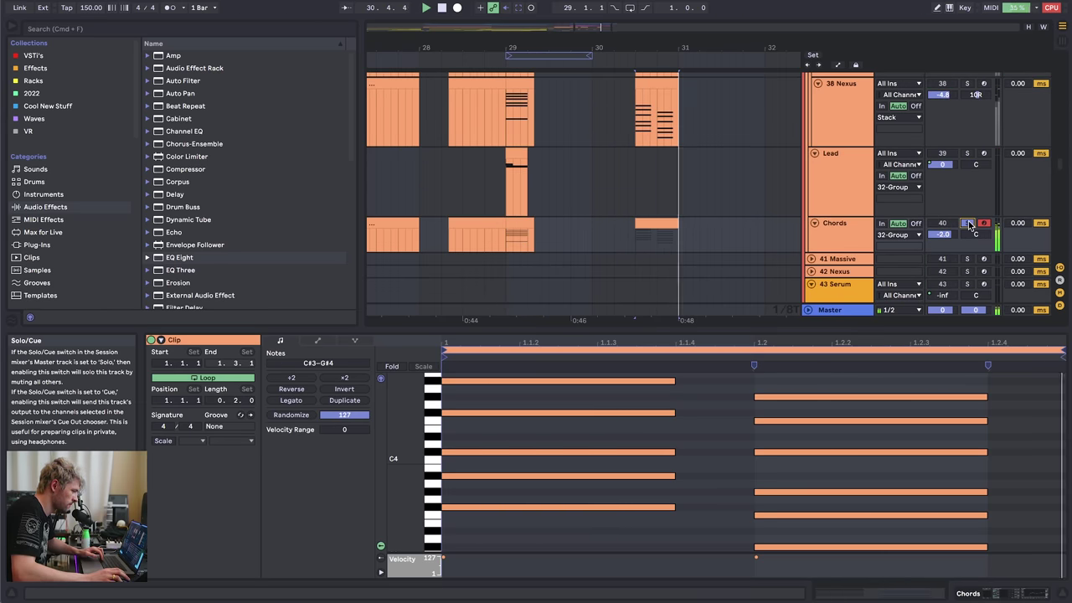
left_click(837, 232)
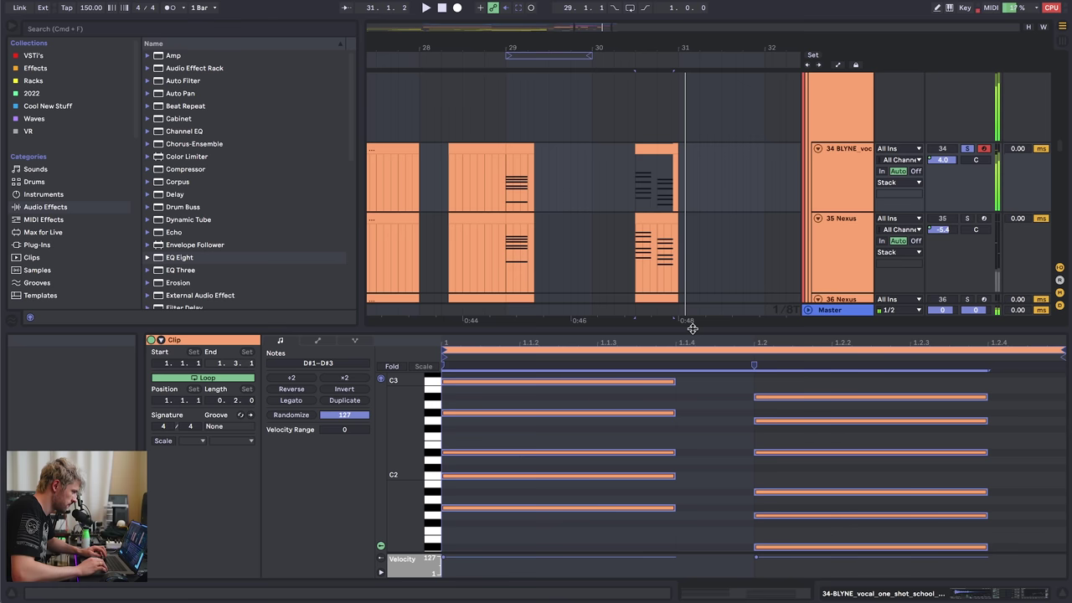
key("space")
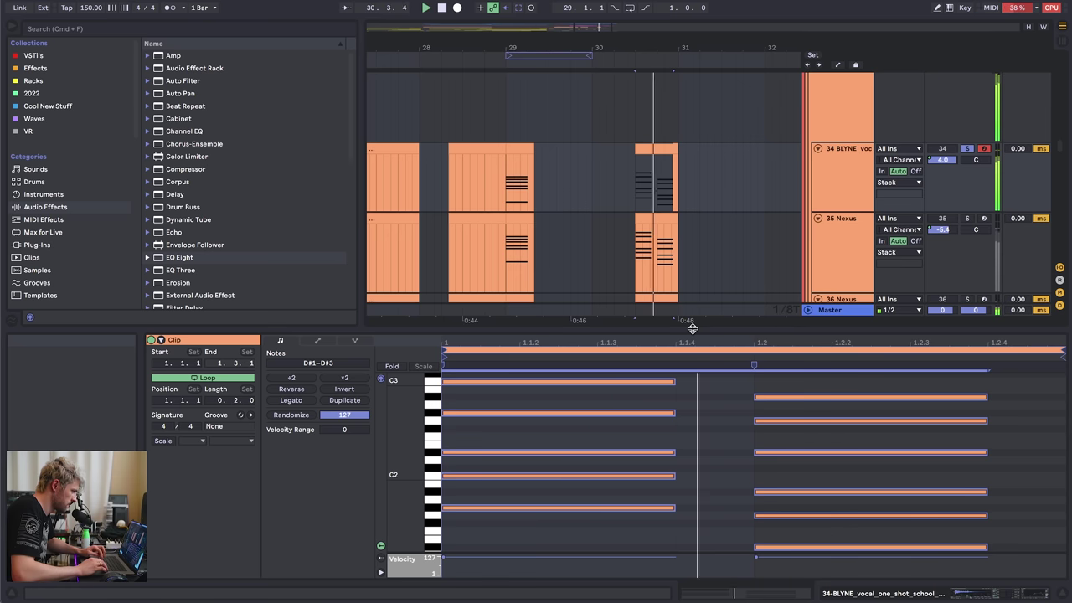
key("space")
- Compare the BLYNE vocal chords soloed and in the mix, and transpose all of their notes up one octave to D#2–D#4
left_click(969, 154)
key("space")
left_click(968, 150)
key("space")
key("space")
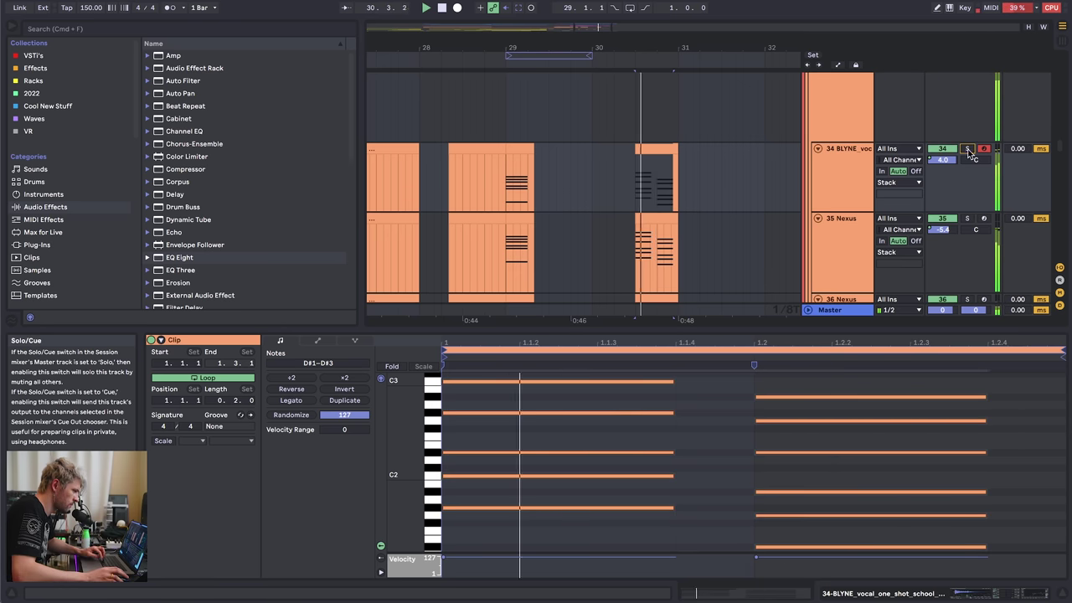
key("space")
key("super+a")
key("shift+Up")
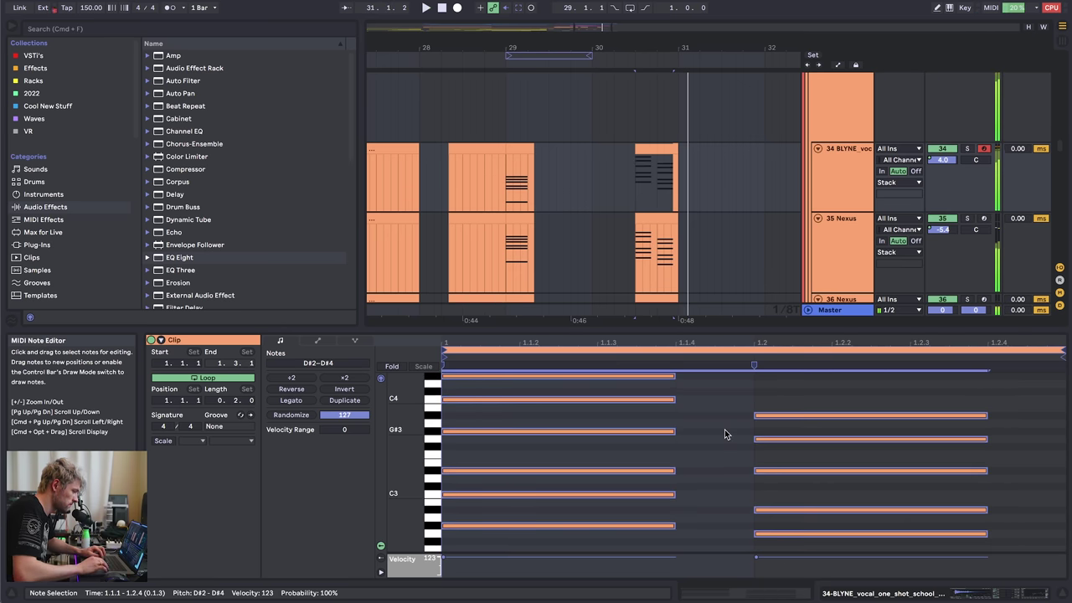
key("shift+Tab")
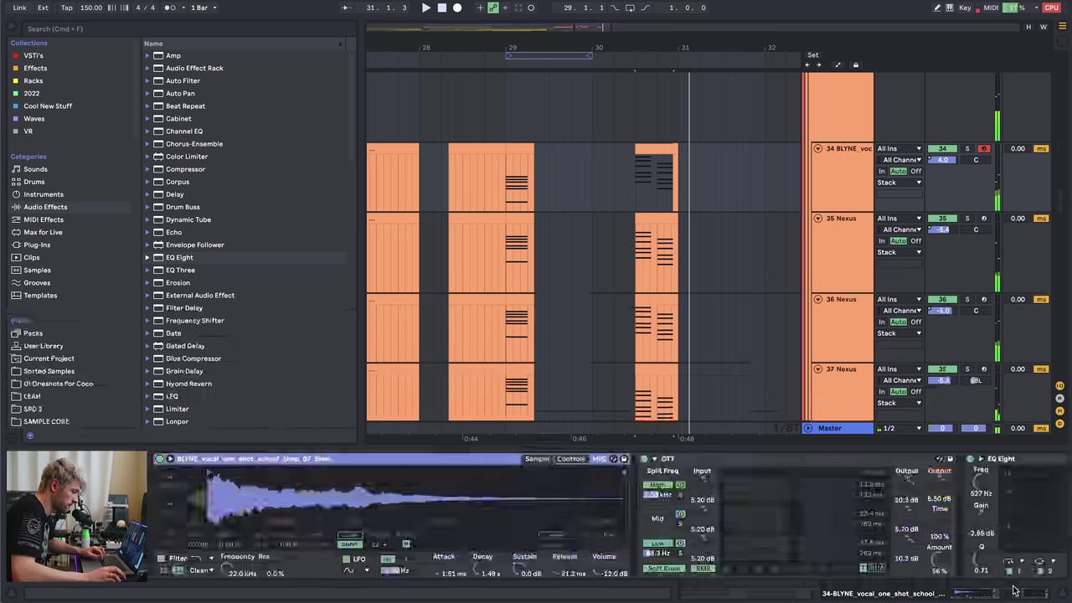
- Audition the Nexus layers from 30.3 and lower the 36 Nexus volume to -5.4 dB
left_click(968, 220)
key("space")
key("space")
key("space")
left_click_drag(953, 310, 956, 318)
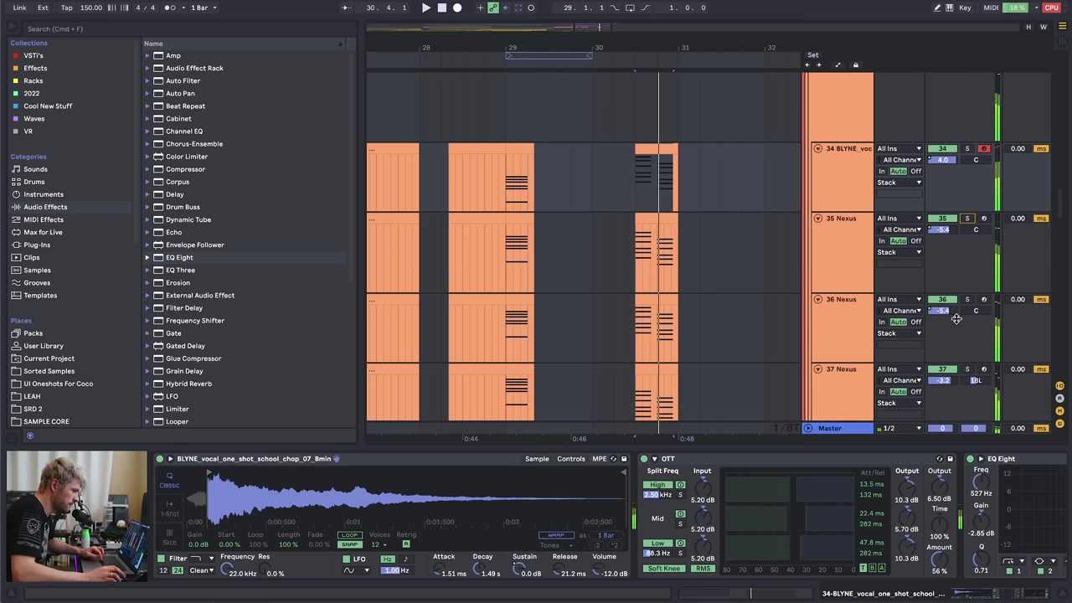
left_click(966, 302)
key("space")
key("space")
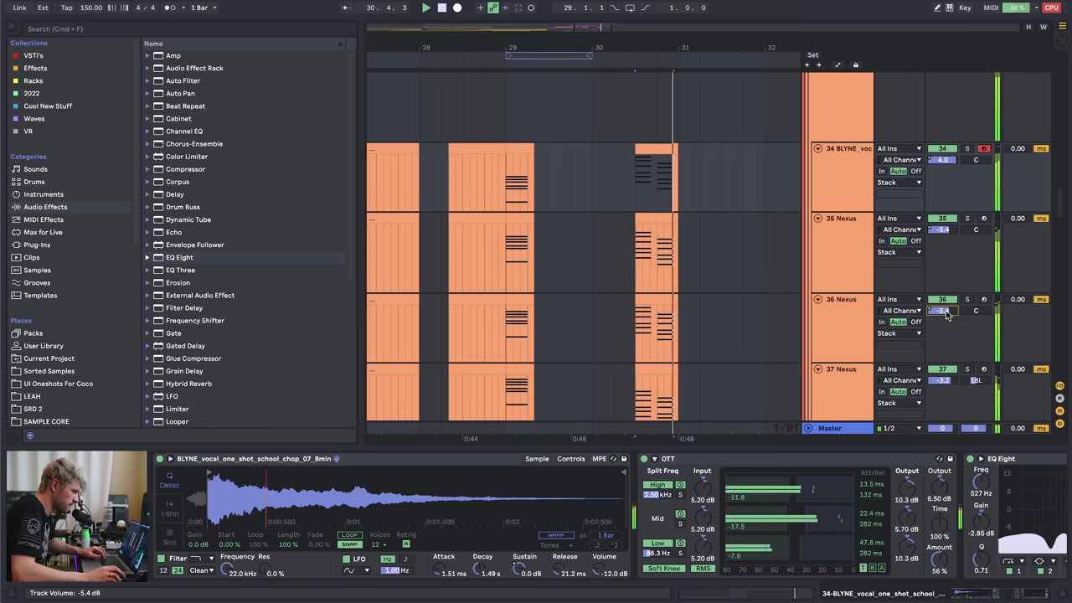
- Automate the 36 Nexus track volume up to 0.9 dB across the chords at 30.3 and audition the neighbouring Nexus layers soloed
key("a")
left_click_drag(655, 322, 656, 317)
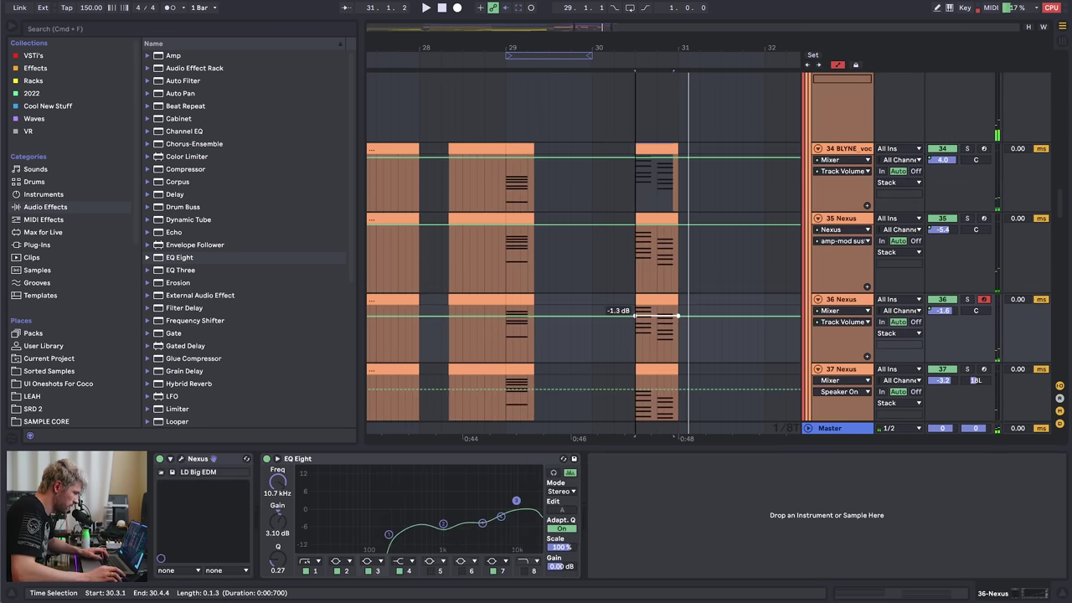
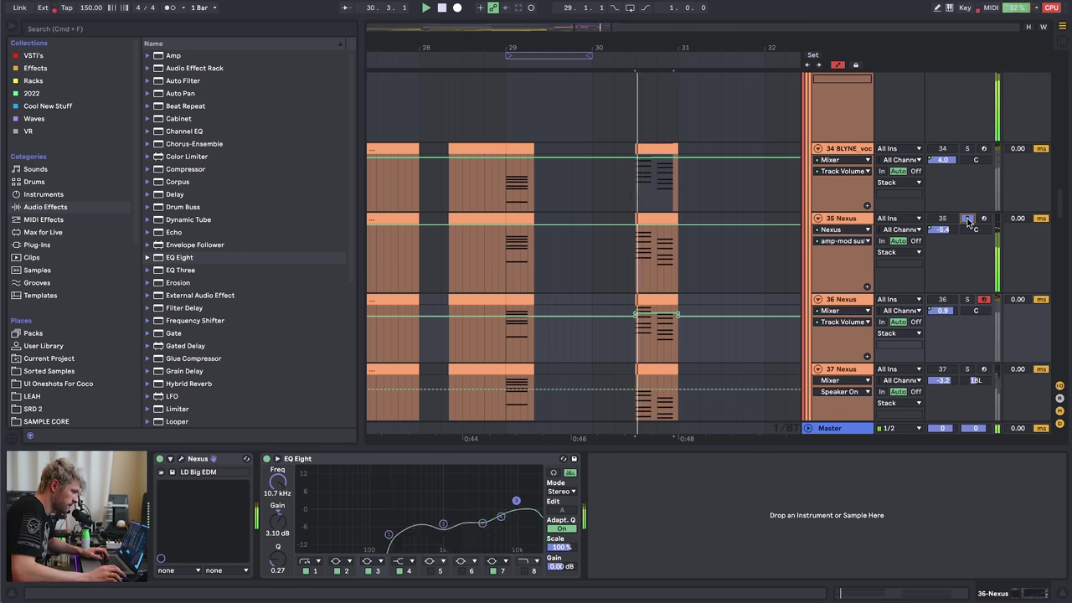
left_click(957, 373)
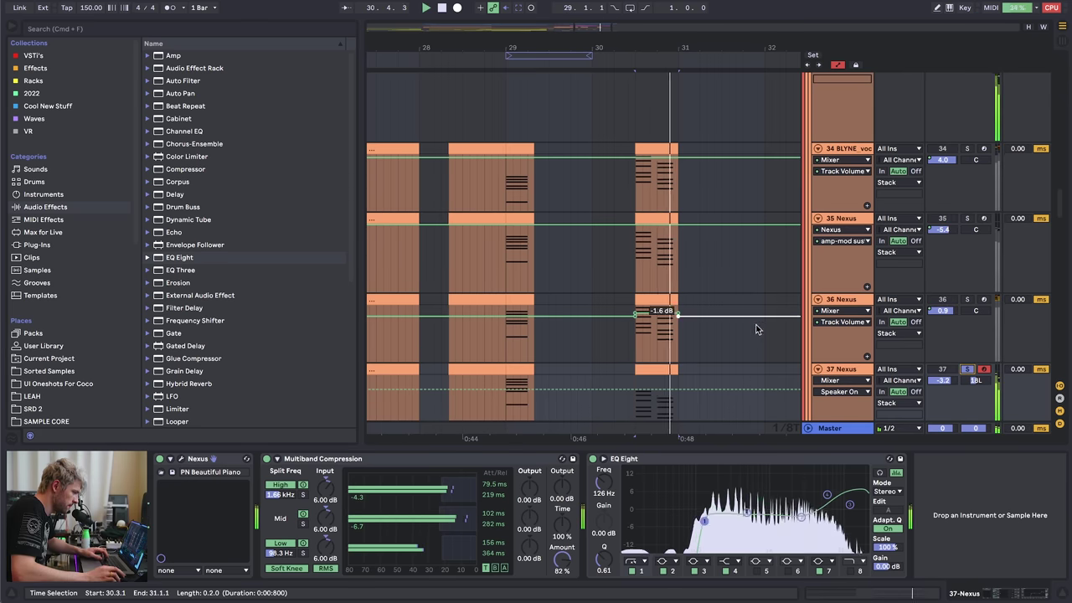
key("space")
- Transpose all notes of the 37 Nexus chord clip at 30.3 up one octave to C#4–C#6
scroll(662, 226, "down", 5)
double_click(659, 224)
key("shift+Up")
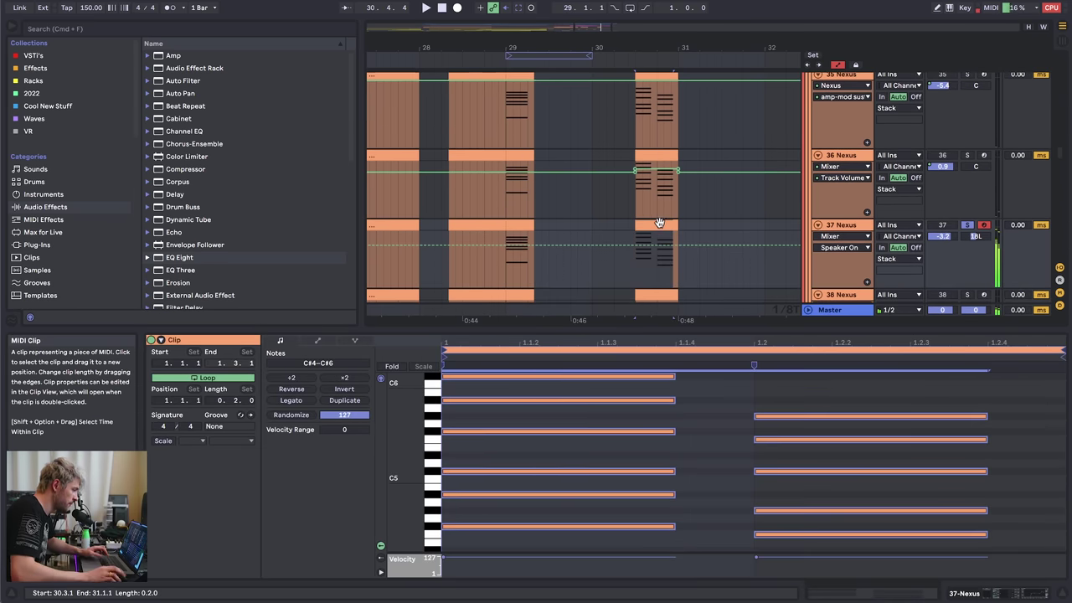
- Transpose all notes of the 38 Nexus chord clip up one octave to C#4–C#6 and audition it soloed and in the mix
scroll(660, 222, "down", 4)
left_click(660, 206)
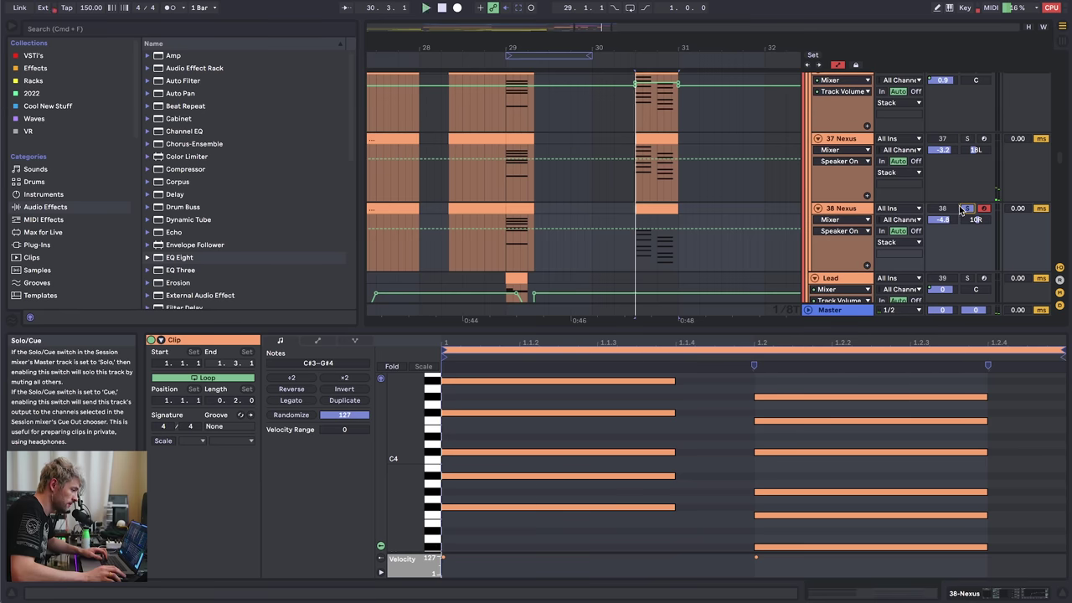
left_click(703, 471)
key("super+a")
key("shift+Up")
key("space")
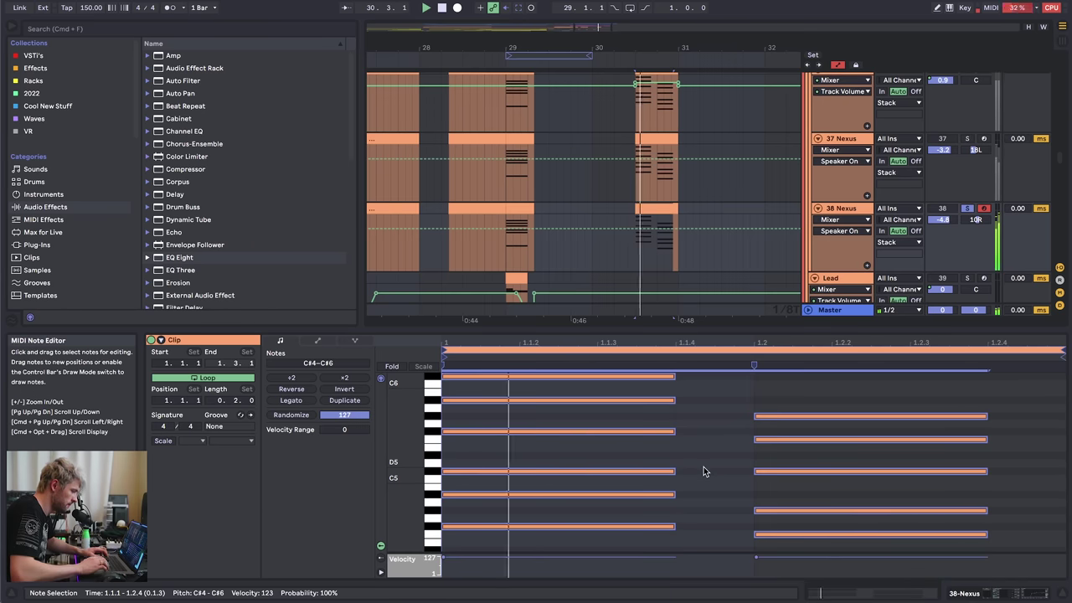
key("space")
left_click(968, 209)
key("space")
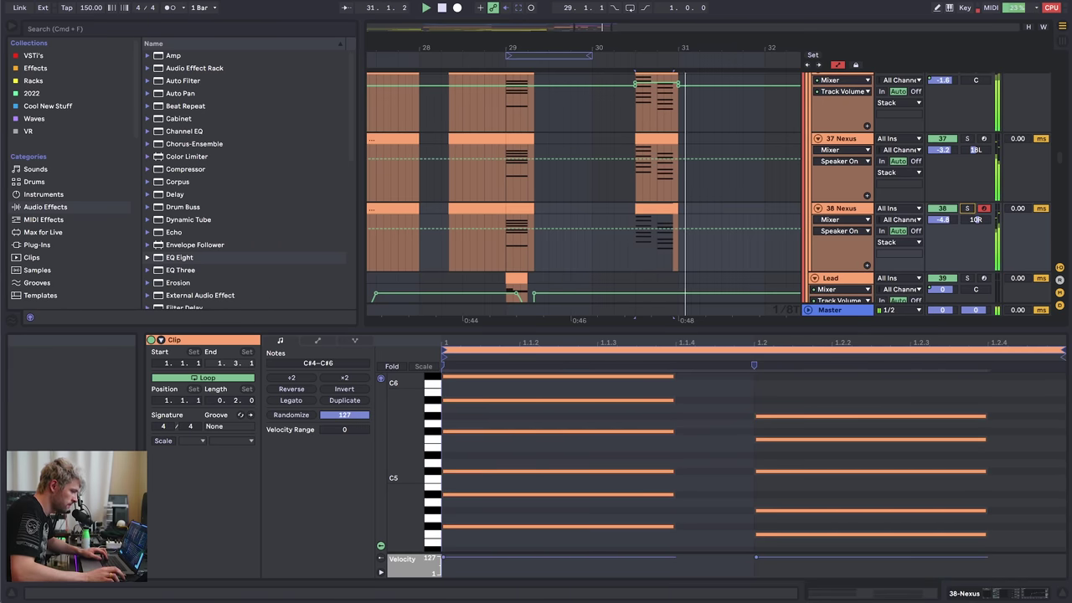
- Play the bass fill from 31.1 to judge the transition out of the new chords
key("shift+Tab")
key("space")
scroll(595, 267, "up", 5)
scroll(595, 268, "down", 2)
left_click_drag(536, 47, 532, 32)
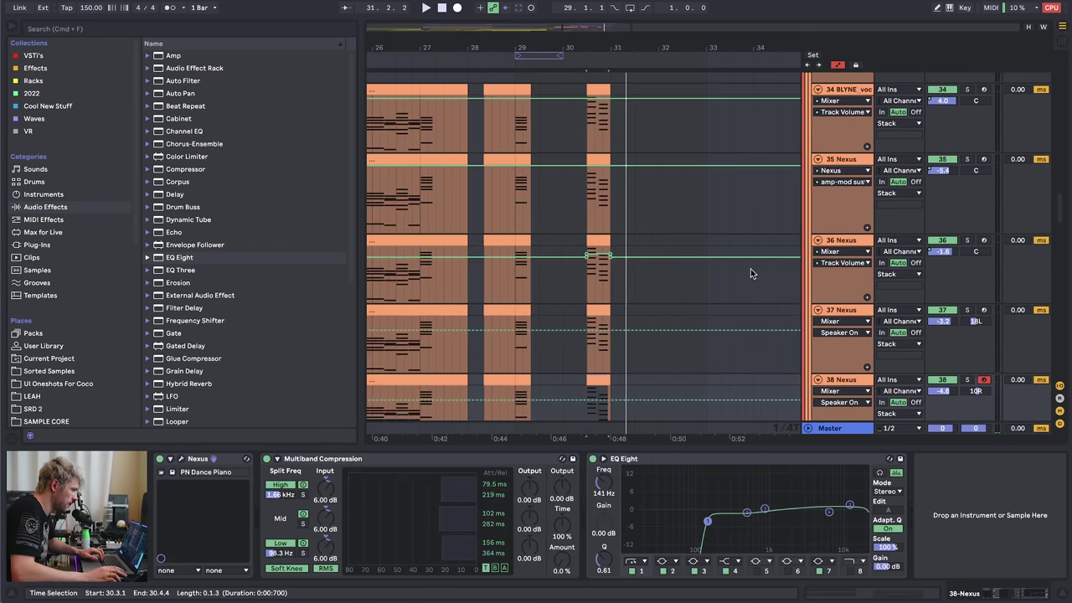
scroll(682, 274, "up", 10)
scroll(677, 274, "down", 1)
left_click(609, 232)
key("space")
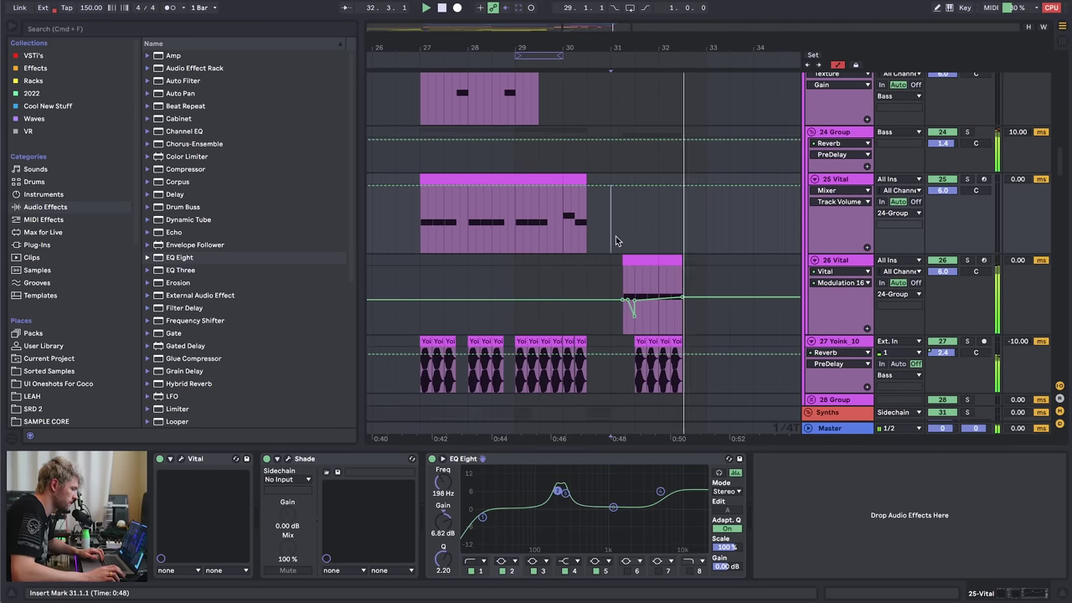
scroll(619, 230, "down", 5)
key("space")
scroll(540, 159, "up", 2)
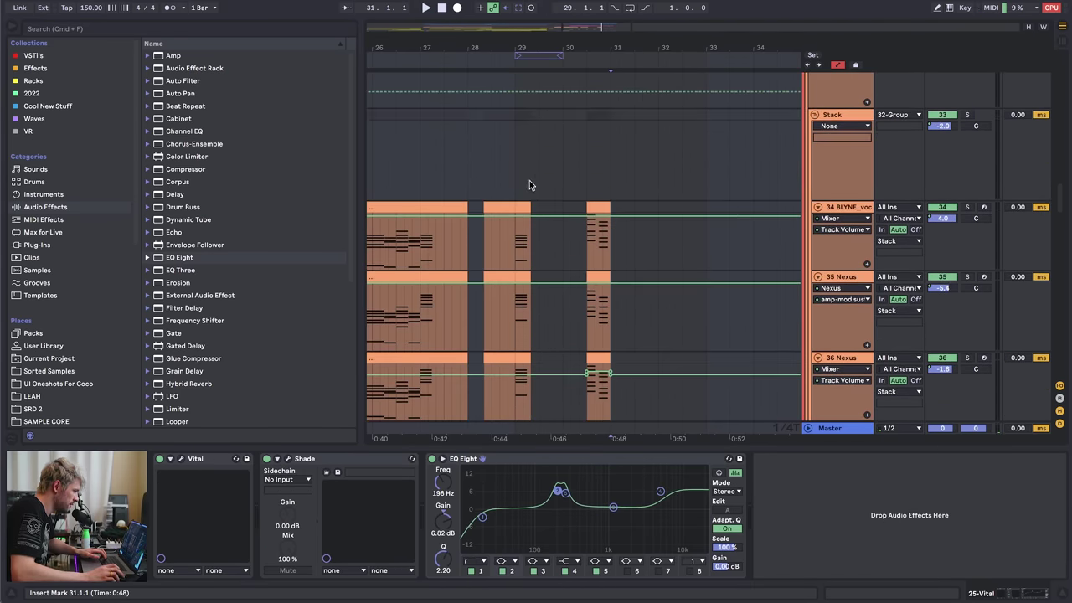
- Copy the Stack group's chord hit from 29.1.1–29.3.1 to 31.1.1 and audition it
left_click_drag(515, 115, 526, 115)
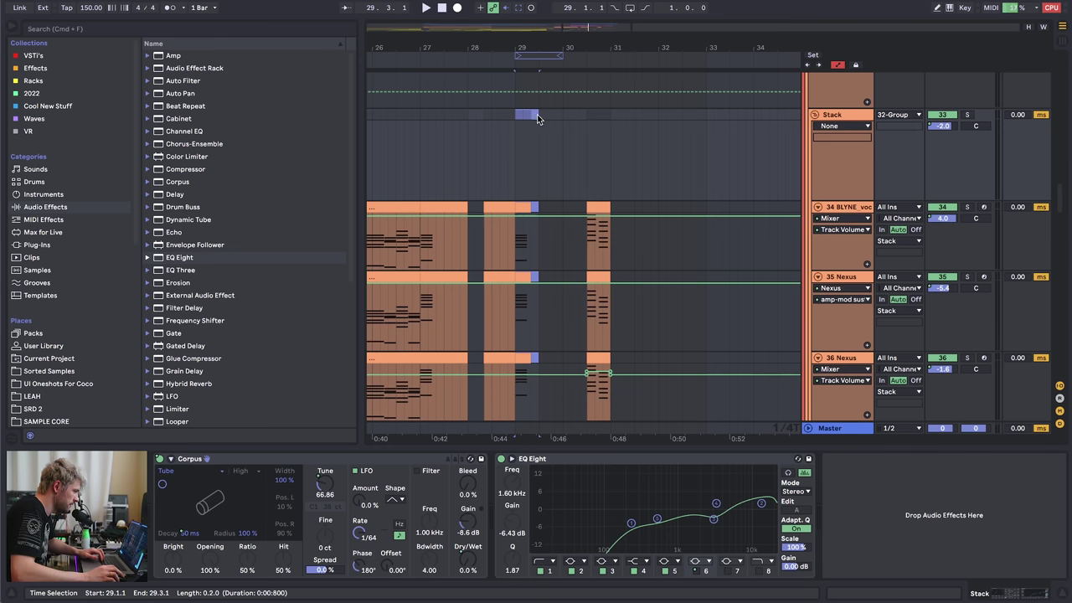
left_click(612, 114)
key("ctrl+v")
key("space")
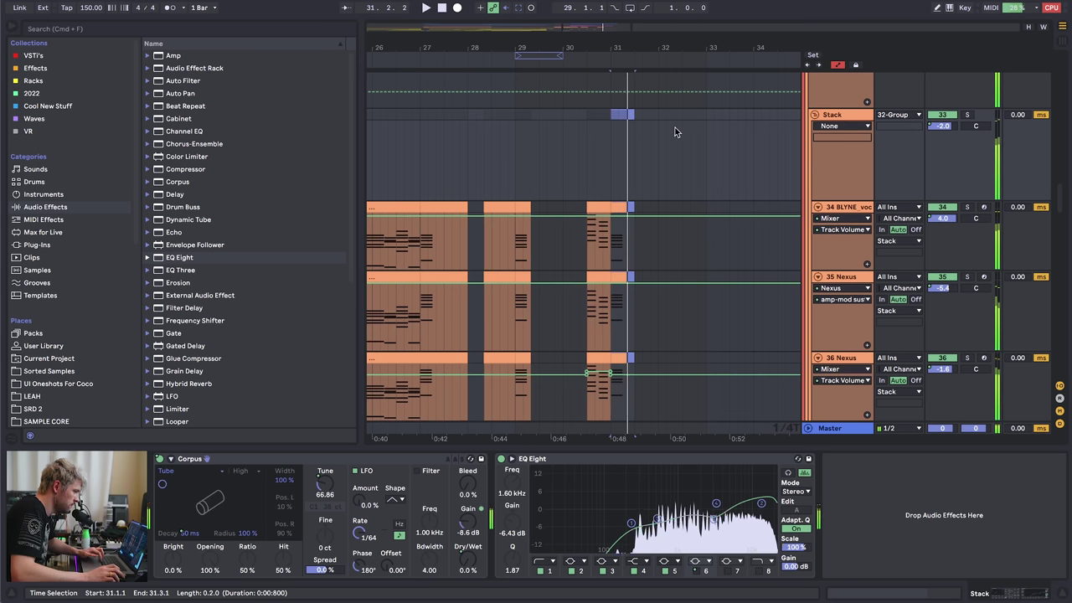
left_click(613, 114)
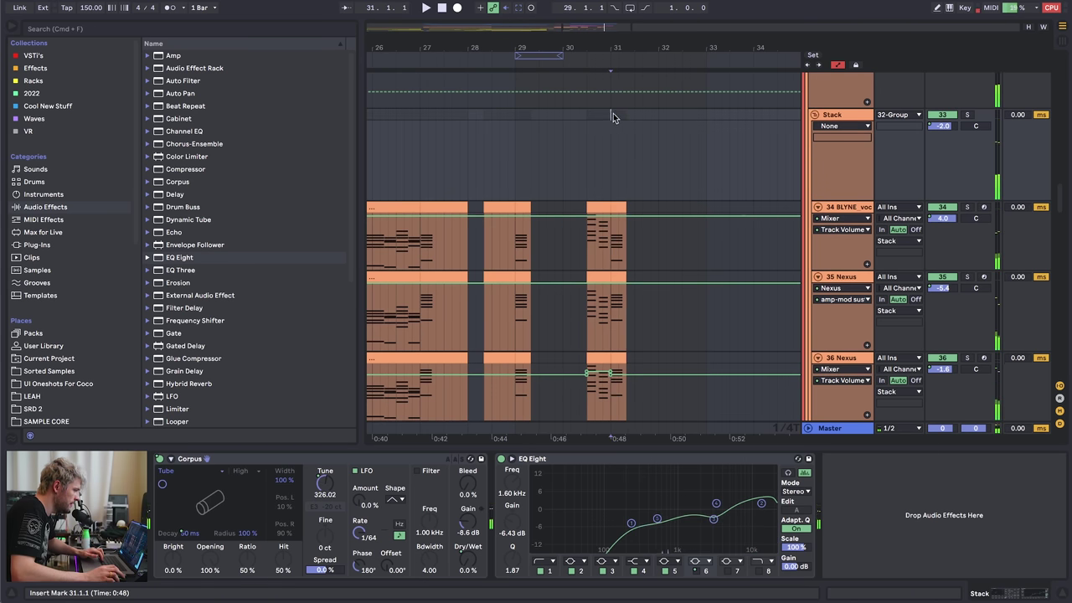
- Compare the original chord hit at 29.1 with the Stack group soloed and in the full mix
left_click(498, 116)
left_click(516, 113)
left_click(967, 116)
left_click(851, 114)
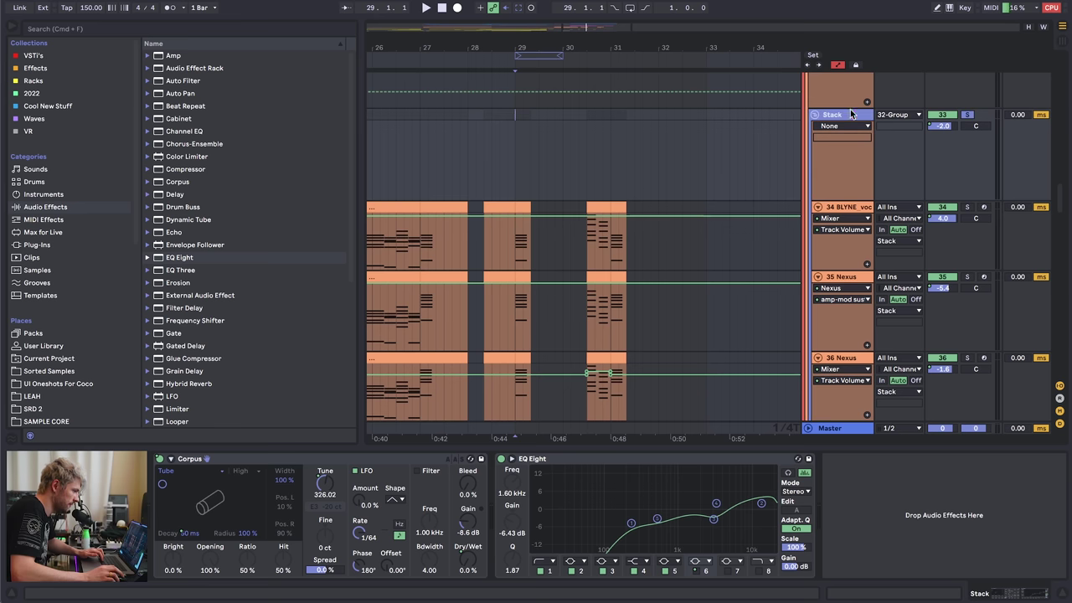
left_click(968, 115)
key("space")
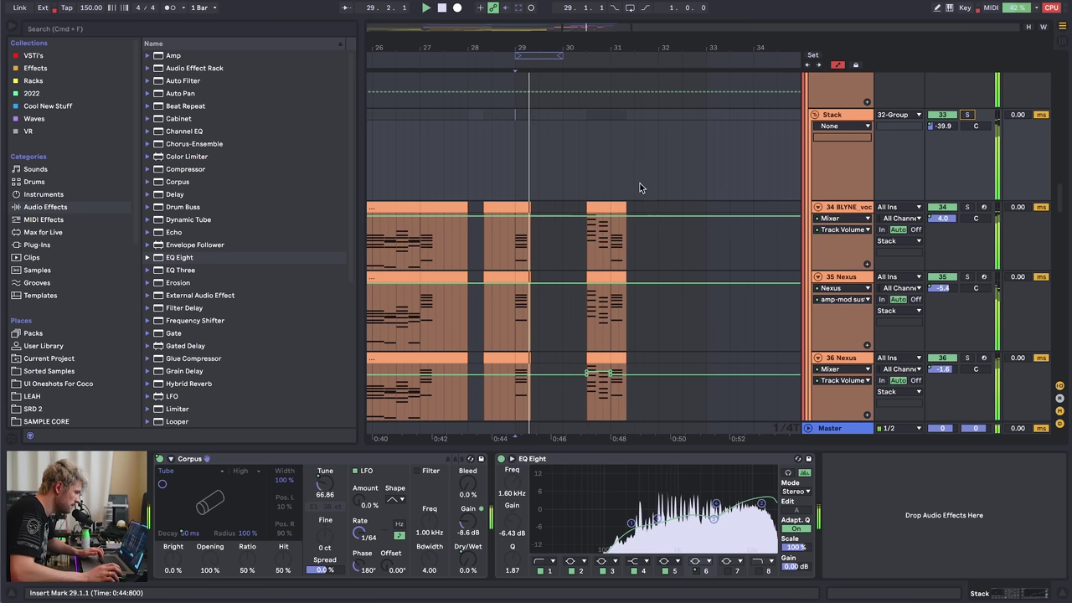
scroll(640, 181, "down", 5)
scroll(640, 179, "up", 5)
key("space")
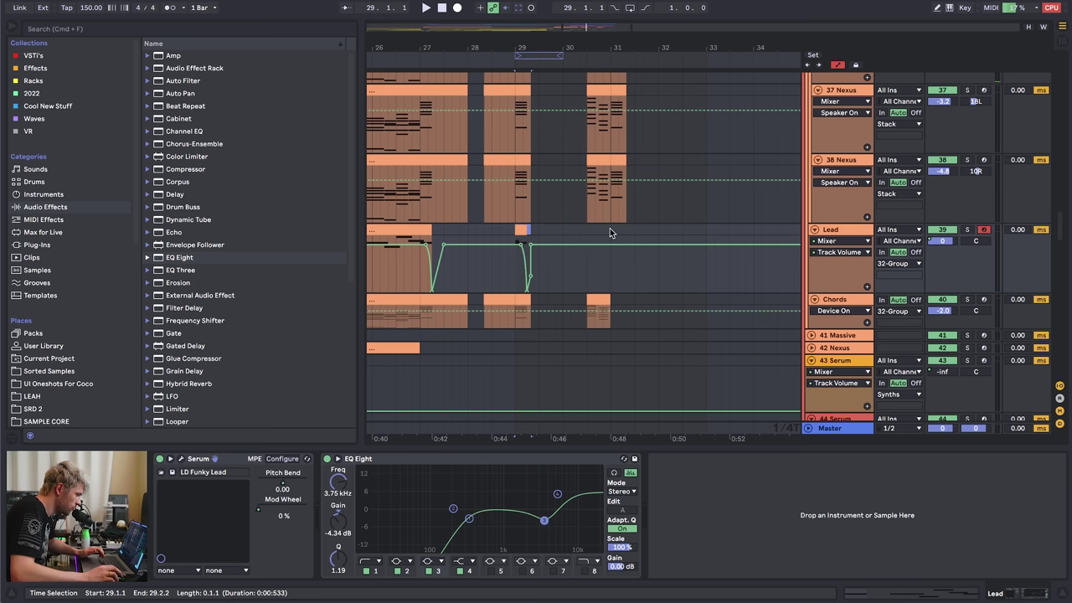
- Copy the Lead clip with its automation and the Chords clip from 29.1.1 to 31.1.1
left_click(609, 228)
key("super+v")
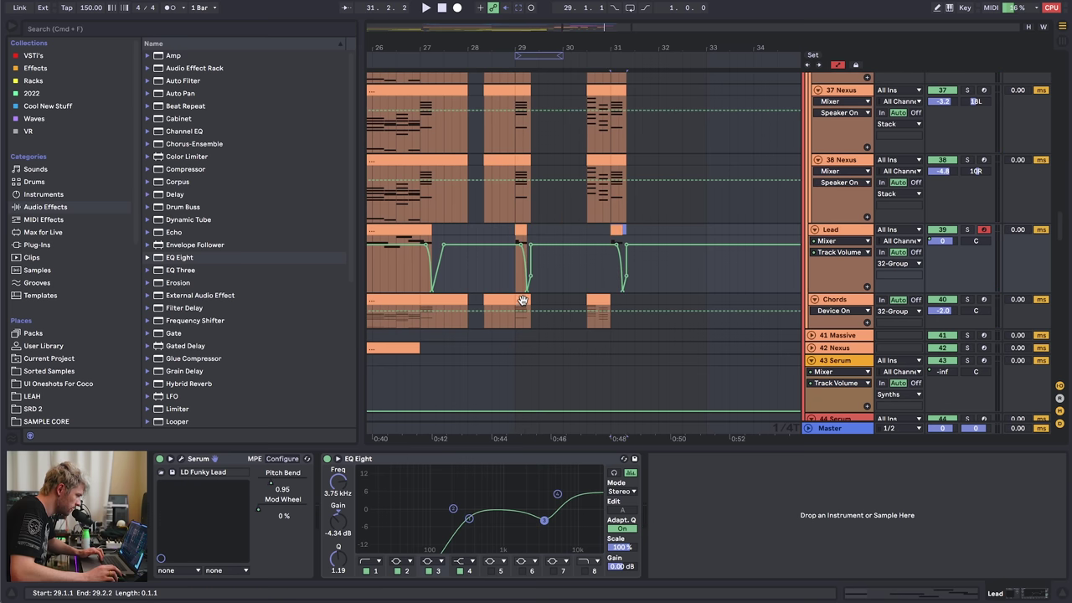
left_click(523, 301)
scroll(670, 285, "up", 2)
- Insert an empty MIDI clip on the Lead track from 30.3.1 to 31.1.1
left_click(589, 299)
left_click_drag(591, 303, 617, 303)
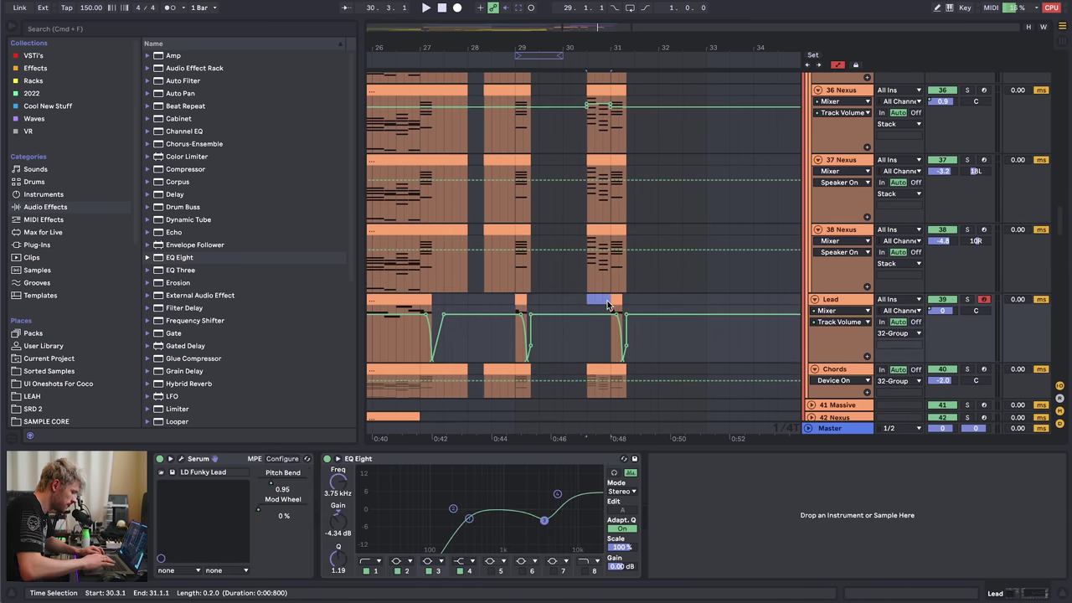
key("super+shift+m")
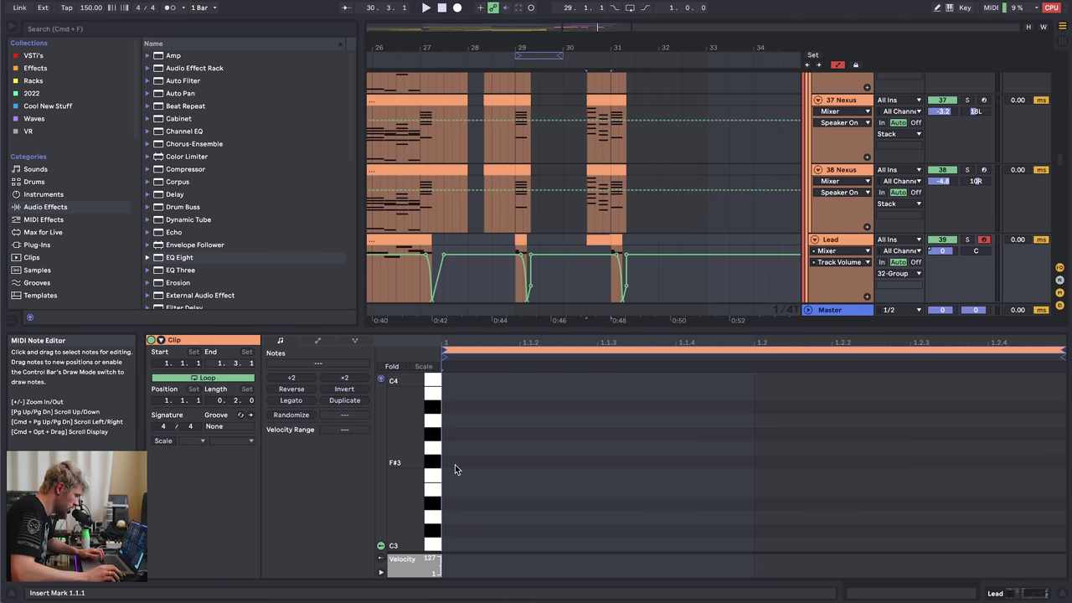
- Write a two-note lead melody in the new Lead clip, with one note for each of the two chords
double_click(455, 462)
key("Down")
key("Down")
key("Down")
key("Down")
key("Down")
key("shift+Left")
key("shift+Up")
double_click(776, 443)
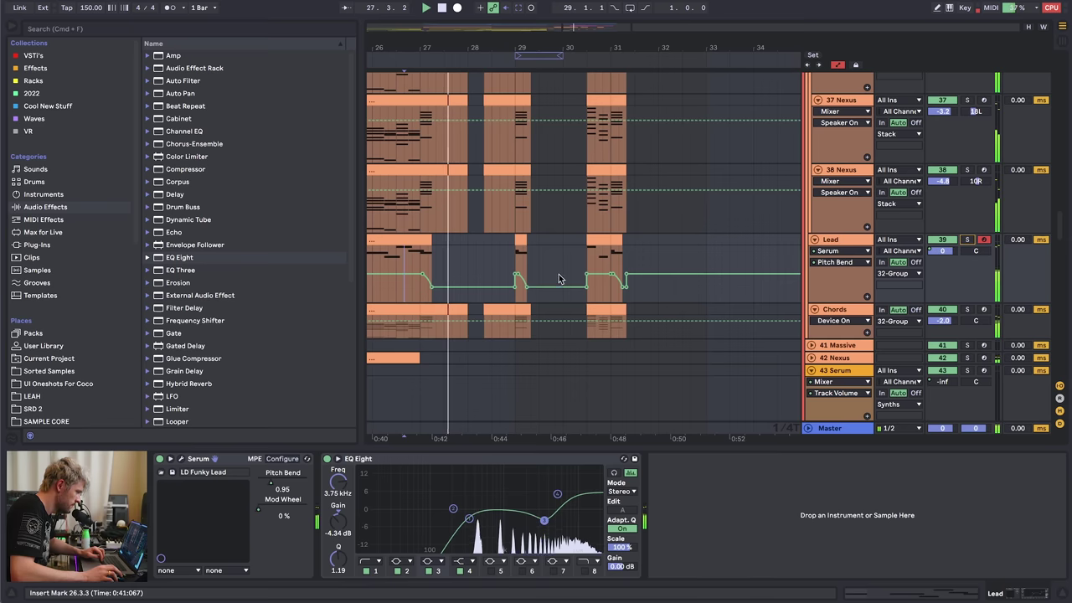
- Audition the new Lead notes around 30.3 in the full mix and soloed
key("space")
left_click(580, 256)
key("space")
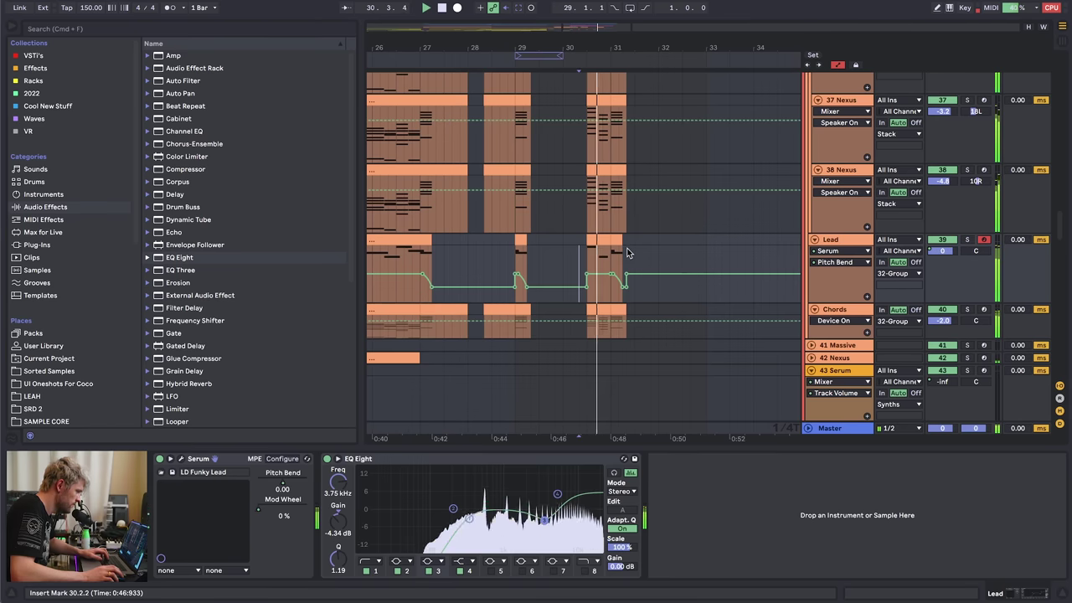
key("space")
key("space")
left_click(601, 240)
key("space")
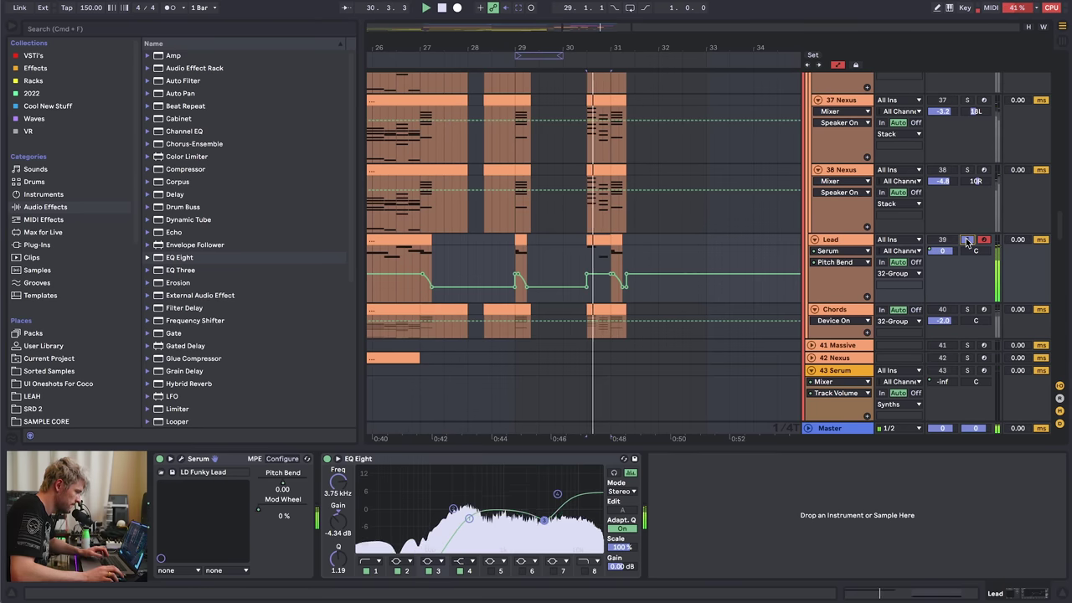
key("space")
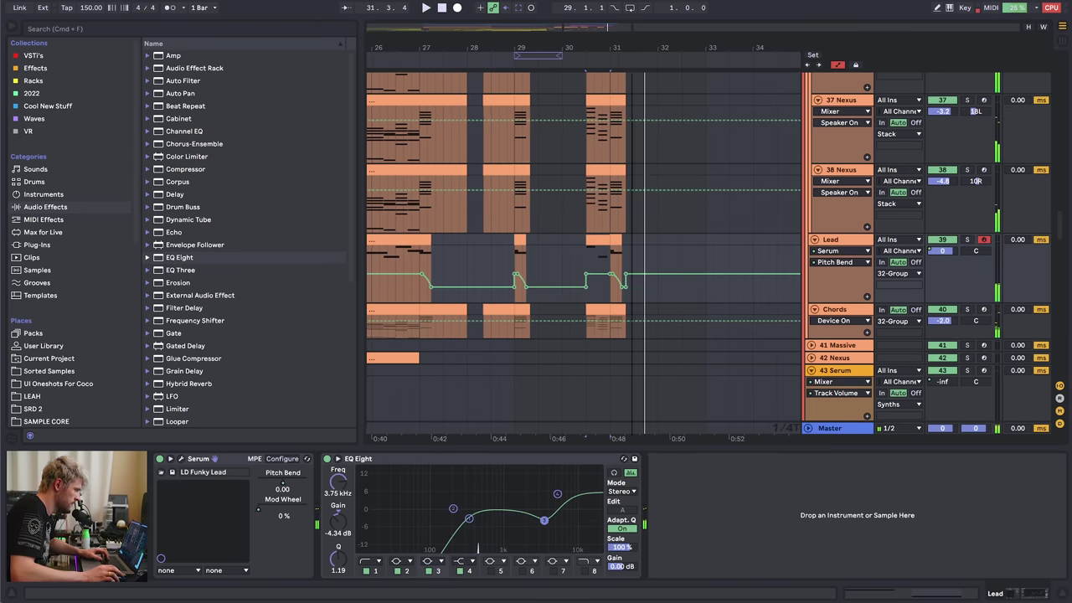
- Play the 26 Vital bass fill from 31.2.1 in the full mix
left_click_drag(632, 48, 632, 27)
key("a")
scroll(660, 135, "up", 5)
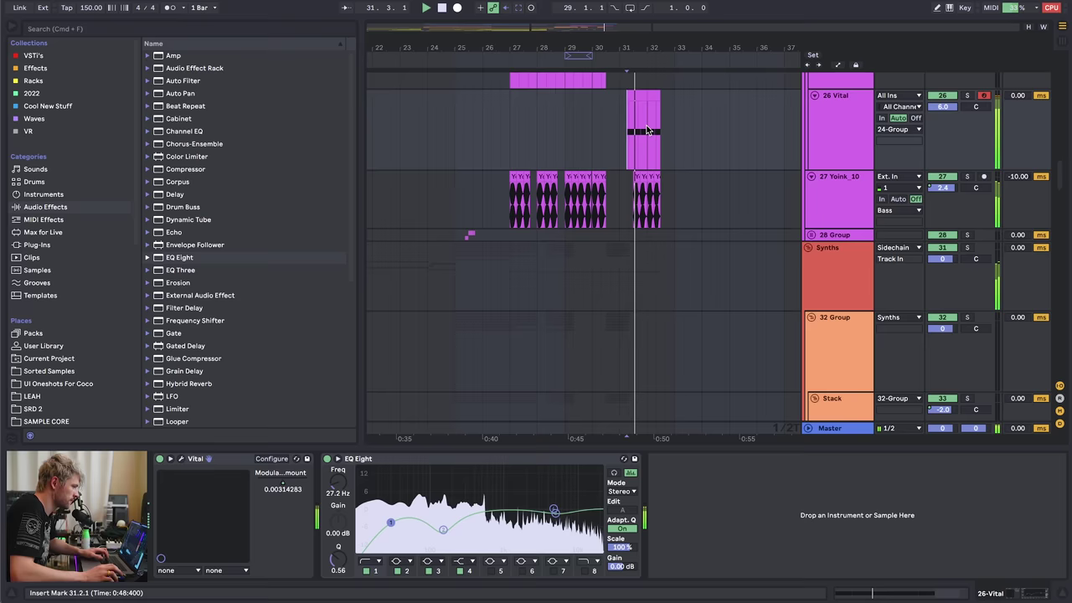
scroll(639, 119, "up", 5)
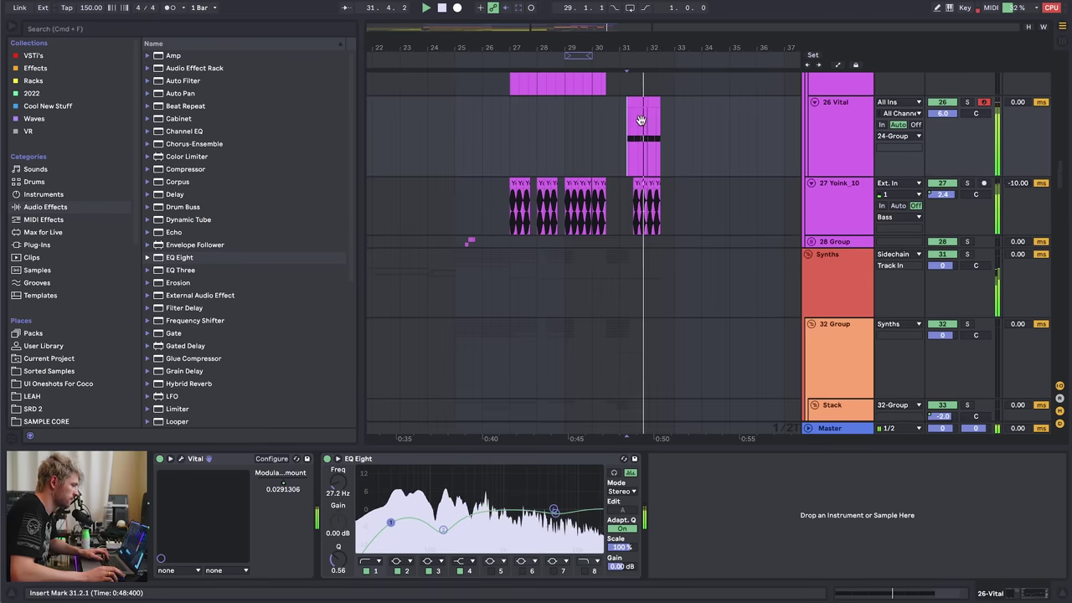
- Set the 27 Yoink_10 track volume to 3.1 dB and save the project
key("space")
key("space")
left_click_drag(619, 47, 618, 34)
left_click(507, 221)
key("super+s")
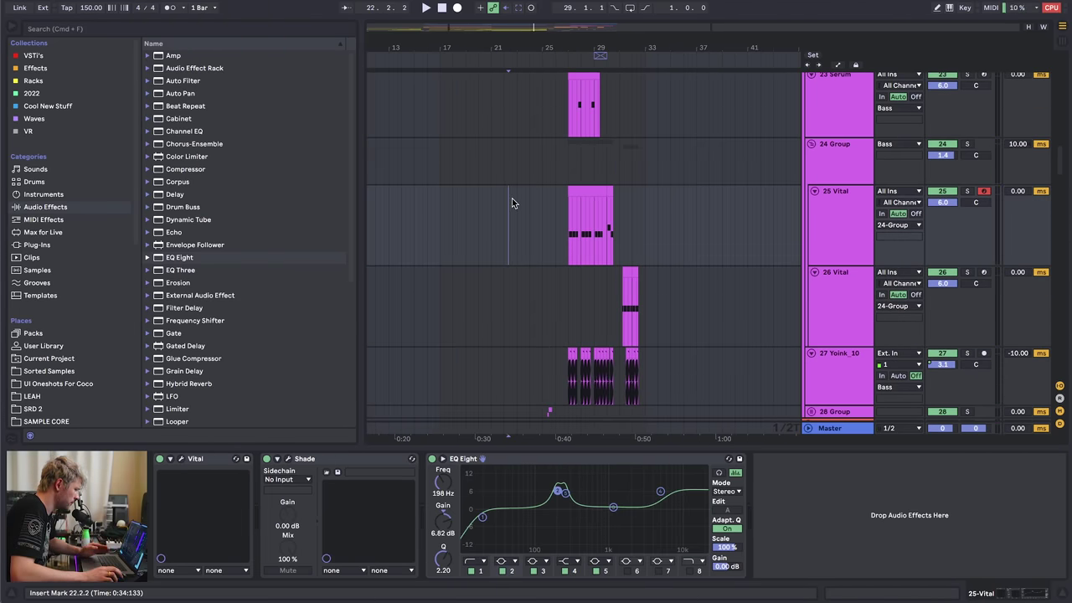
- Review the overall arrangement and play the earlier section from 9.1.1
scroll(511, 197, "up", 5)
left_click_drag(477, 46, 518, 32)
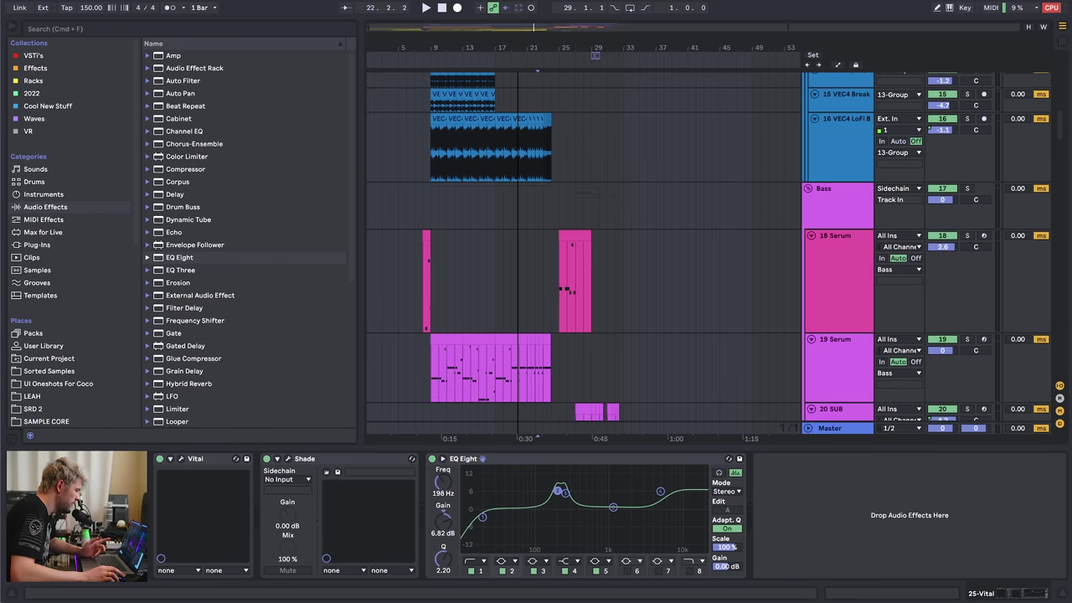
left_click(495, 201)
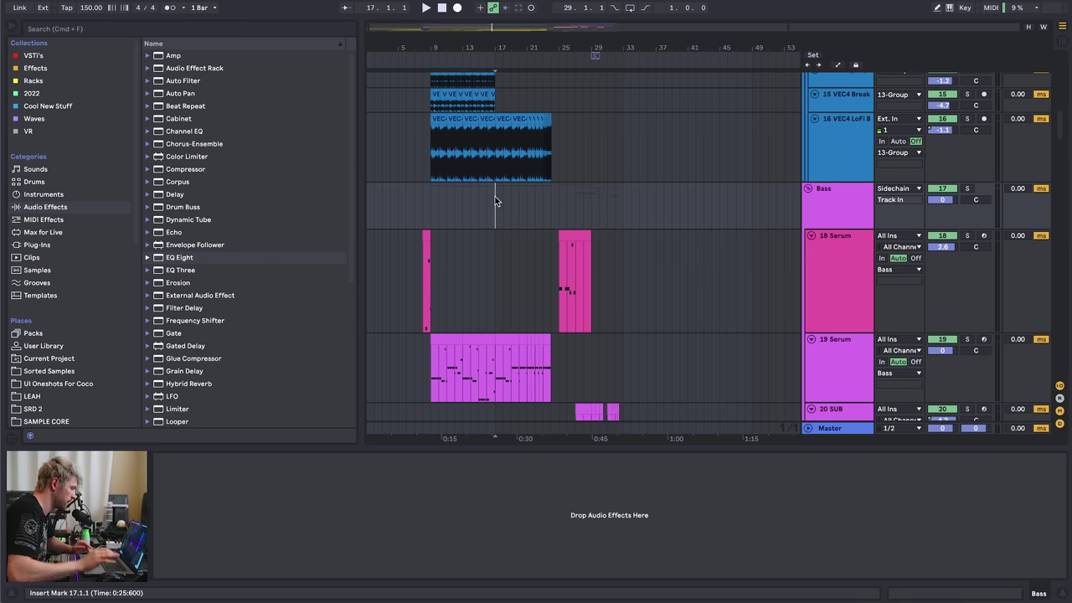
left_click(431, 200)
left_click_drag(452, 26, 476, 46)
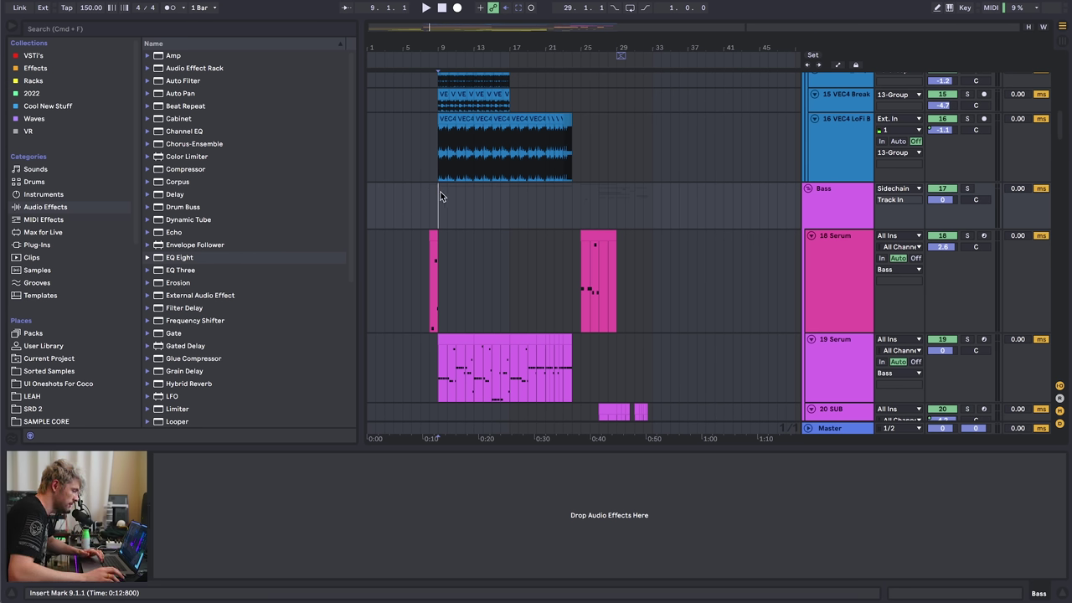
key("space")
scroll(452, 168, "down", 2)
left_click(440, 147)
key("space")
scroll(446, 155, "up", 2)
scroll(770, 175, "up", 10)
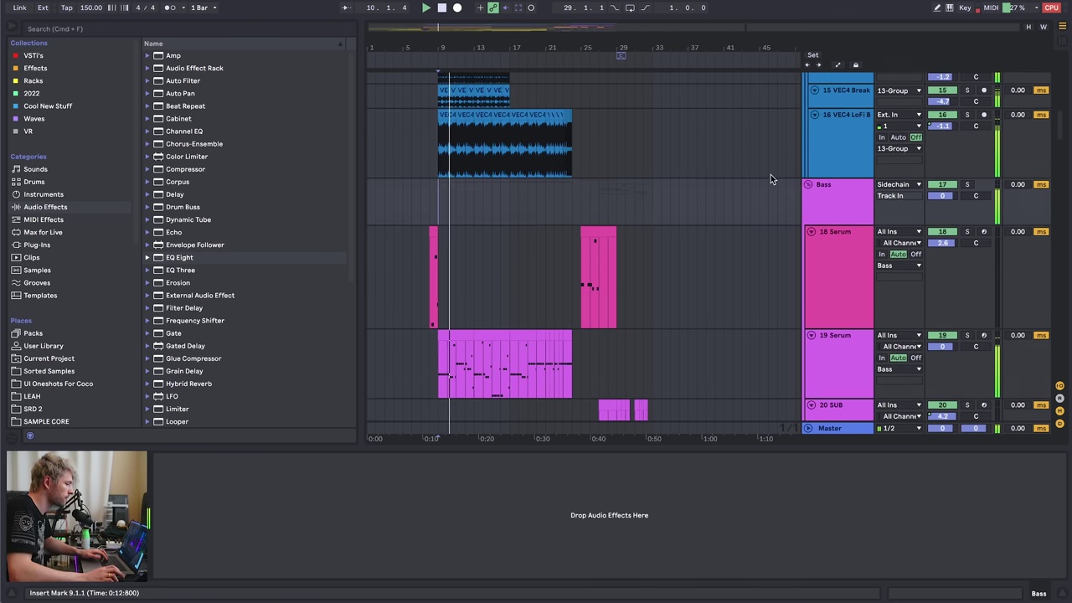
- Fold the Drums, Bass, Synths and Samples groups for a compact overview of the arrangement
left_click(809, 117)
key("Left")
key("Down")
key("Left")
key("Down")
key("Left")
key("Down")
key("Left")
key("Down")
key("Down")
left_click_drag(483, 48, 483, 72)
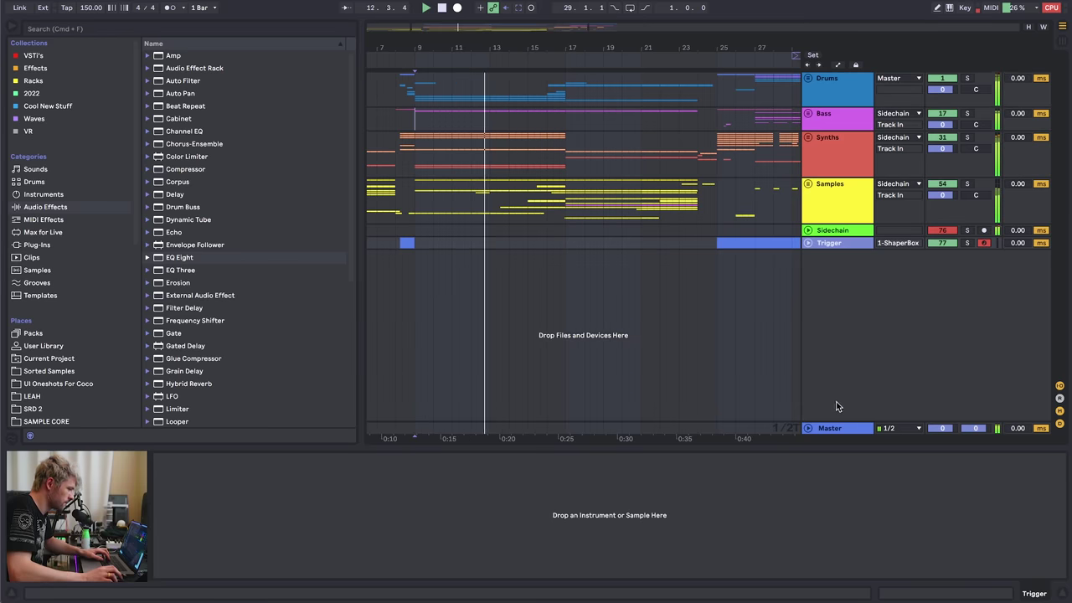
- Insert the Multiband Compression preset between Utility and Limiter on the Master track with Amount at 15 %
left_click(833, 428)
scroll(212, 333, "down", 5)
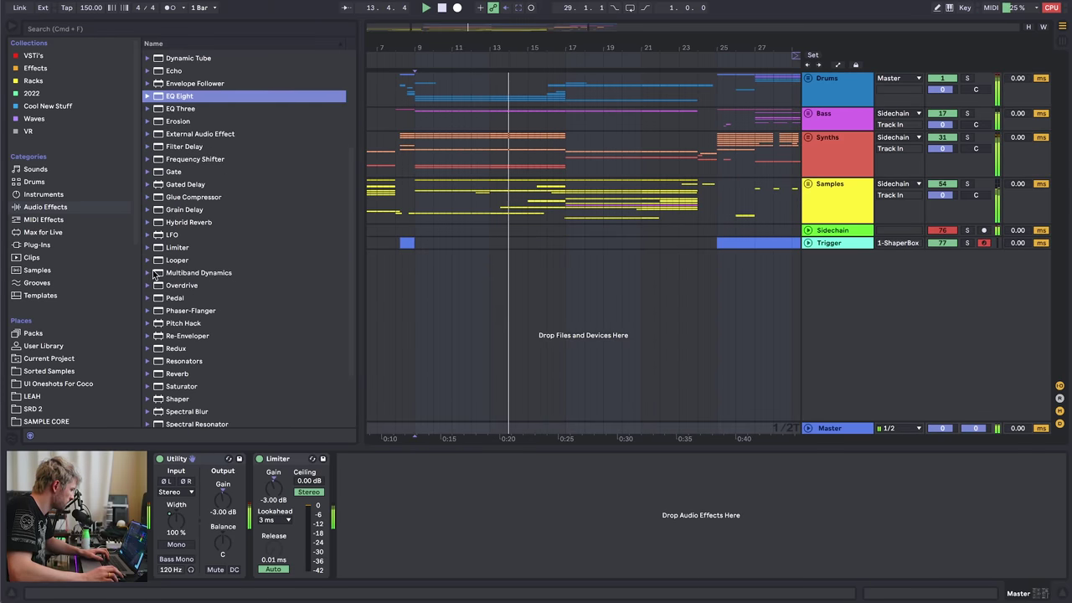
left_click(198, 272)
left_click_drag(219, 348, 373, 547)
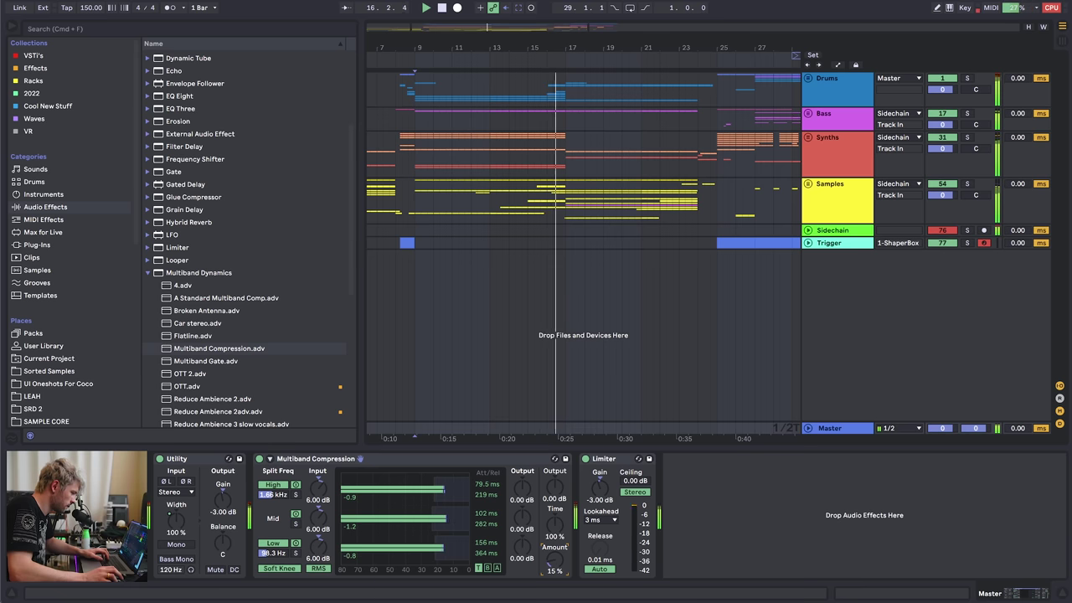
- Play the arrangement from 17.1.1 and unfold the Synths group
left_click(582, 201)
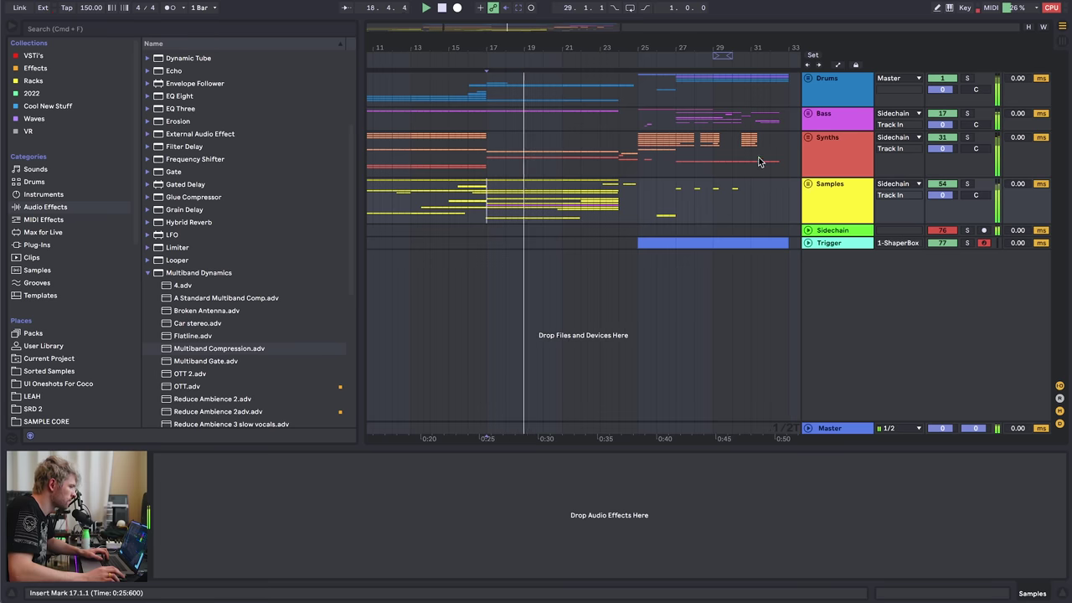
left_click(808, 149)
left_click(808, 145)
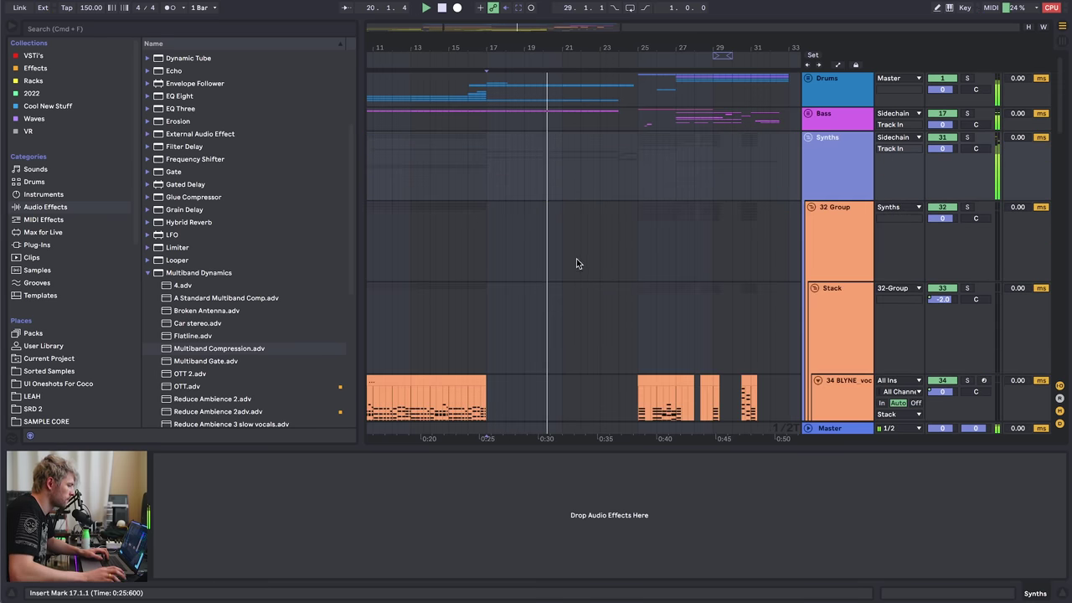
- Enlarge the 47 Serum track and set its track volume automation to 2.1 dB around bar 21
scroll(576, 261, "down", 10)
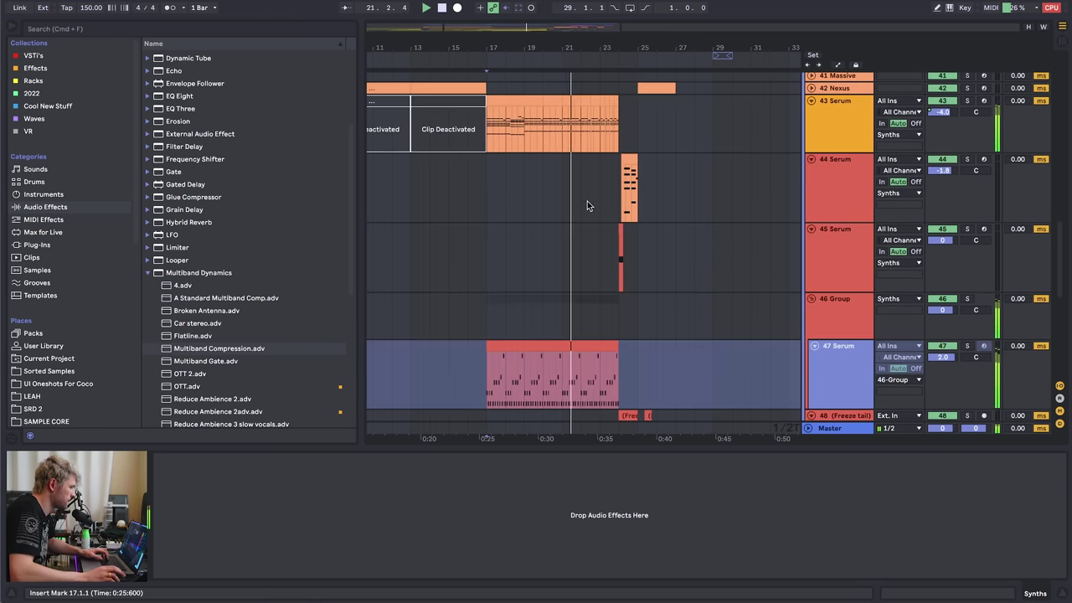
scroll(587, 201, "down", 5)
left_click(1004, 126)
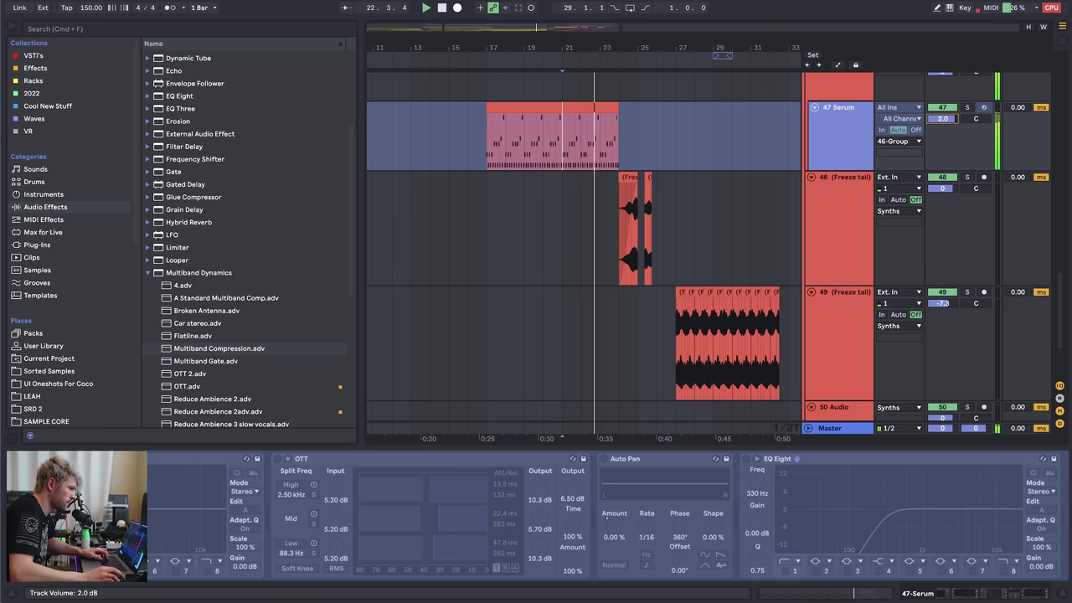
key("a")
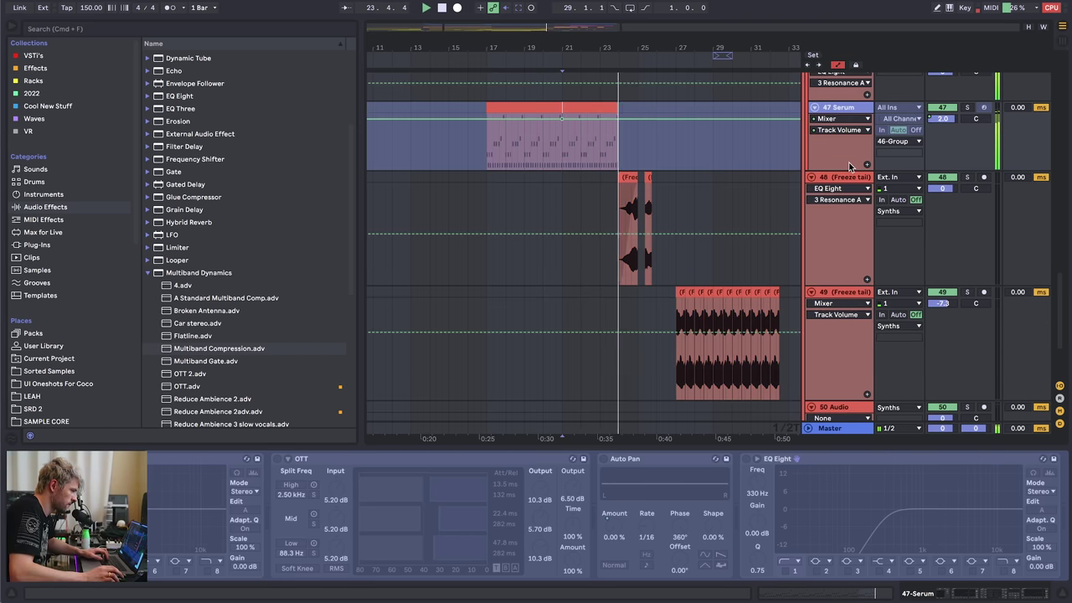
left_click_drag(849, 171, 845, 238)
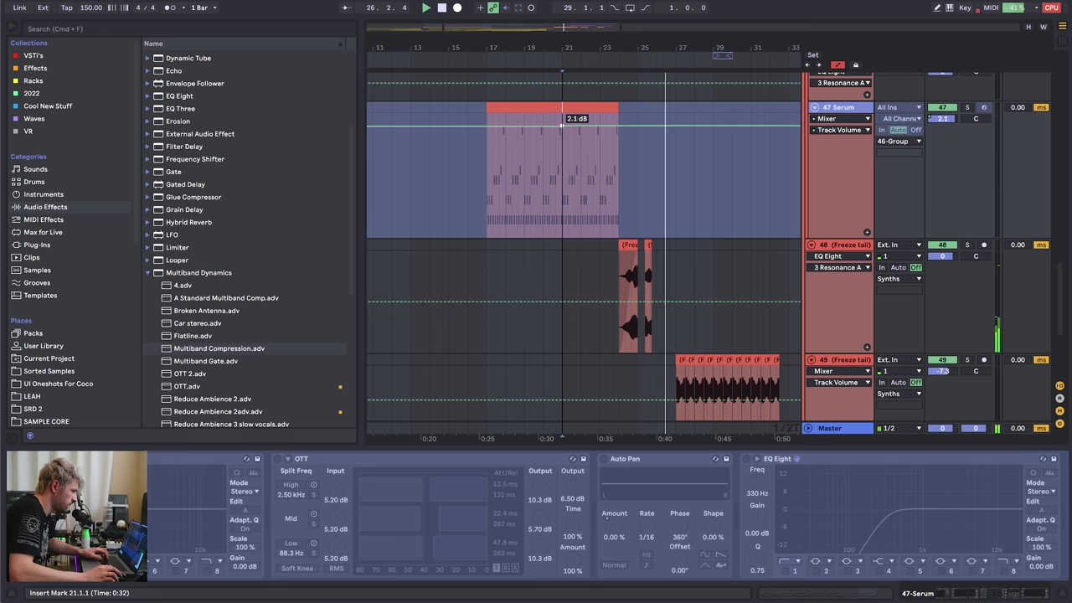
left_click_drag(596, 126, 618, 126)
key("a")
- Review the playing synth stack around bars 29–32 and unfold the Drums group
scroll(715, 179, "up", 10)
scroll(655, 196, "up", 5)
scroll(656, 196, "right", 3)
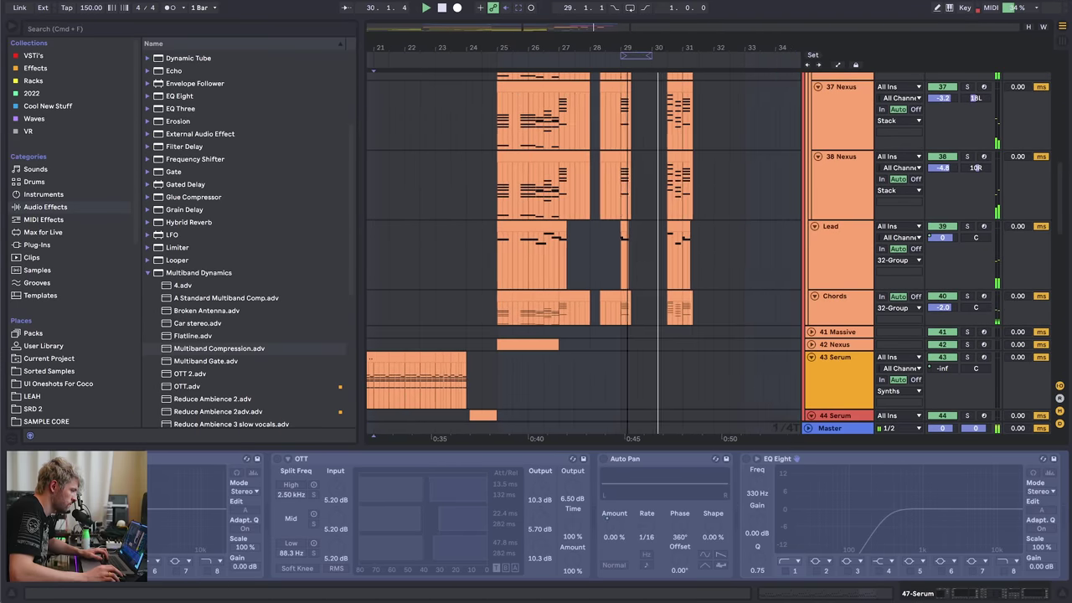
scroll(656, 196, "down", 4)
scroll(643, 180, "up", 12)
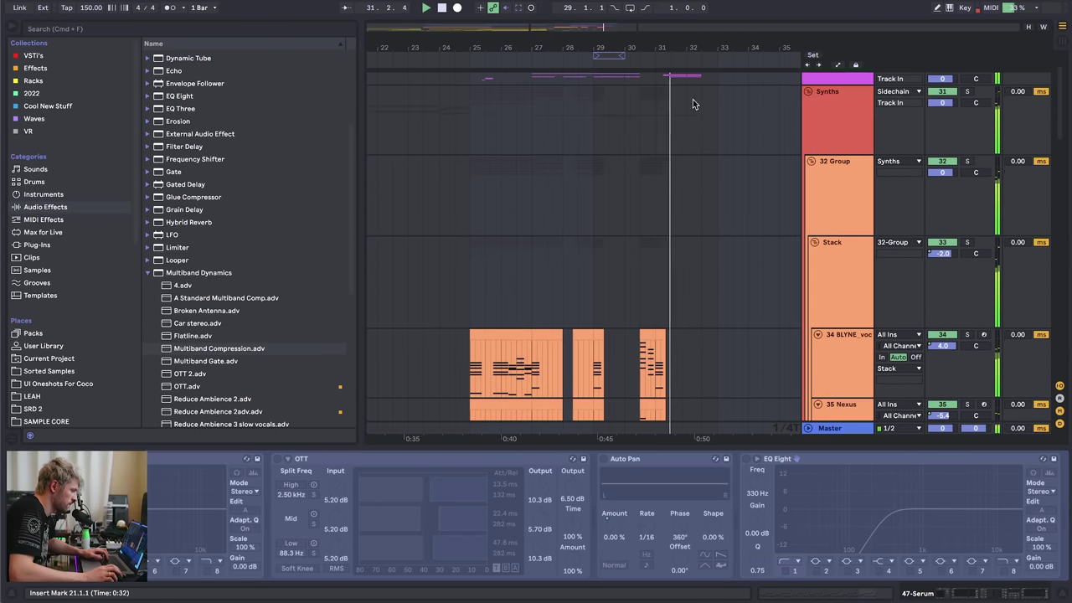
left_click_drag(707, 67, 659, 107)
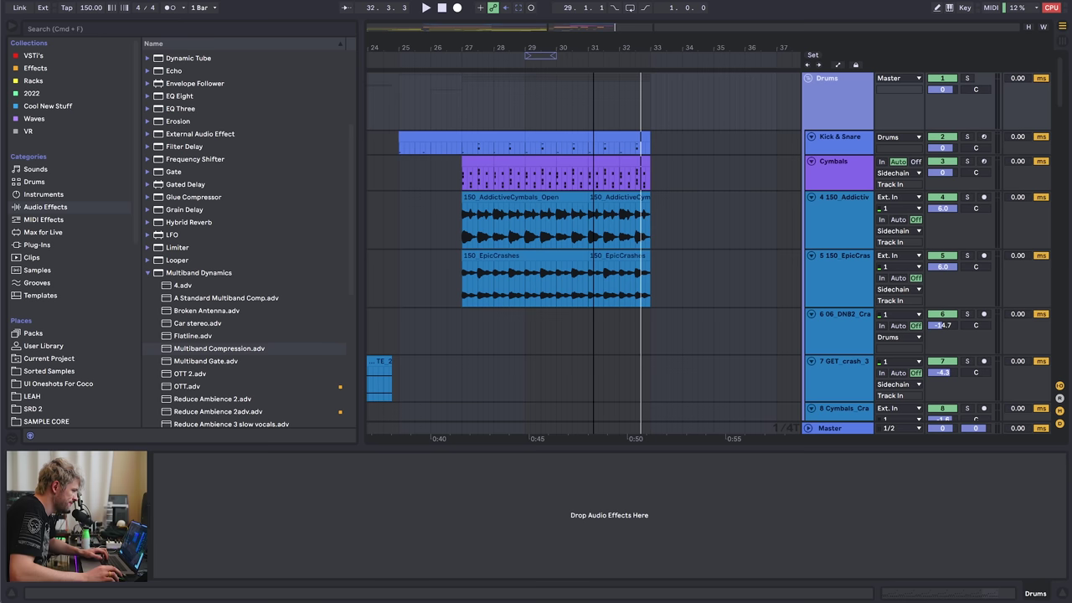
scroll(658, 150, "left", 1)
- Examine the drum clips in the spans from 27.1.1 to 31.1.1, 31.1.1 to bar 33 and 25.1.1 to 27.1.1
left_click(658, 151)
left_click_drag(659, 149, 405, 140)
left_click(521, 149)
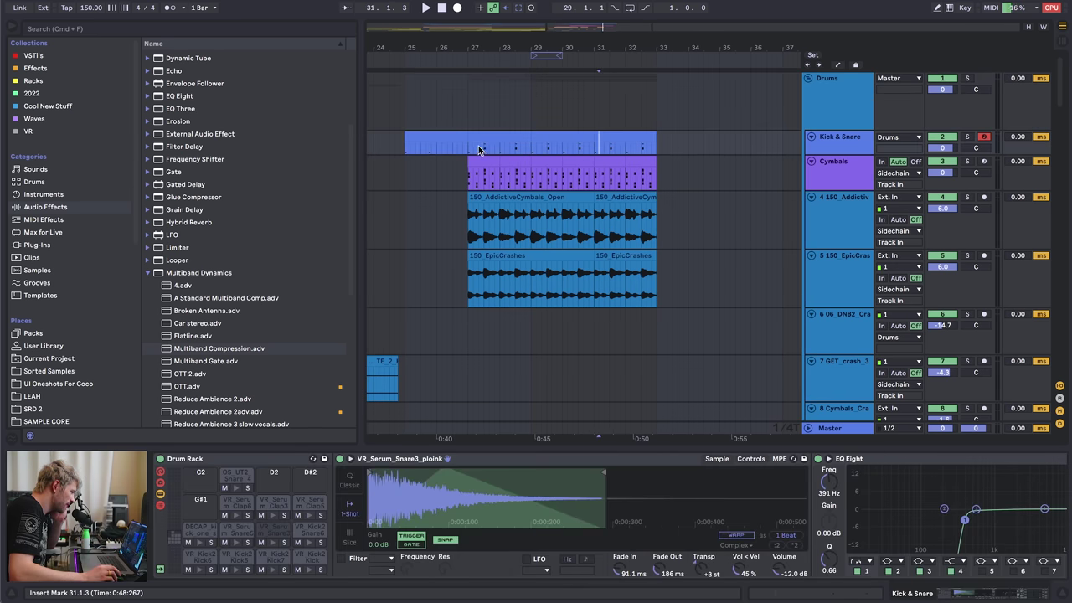
left_click_drag(470, 148, 596, 283)
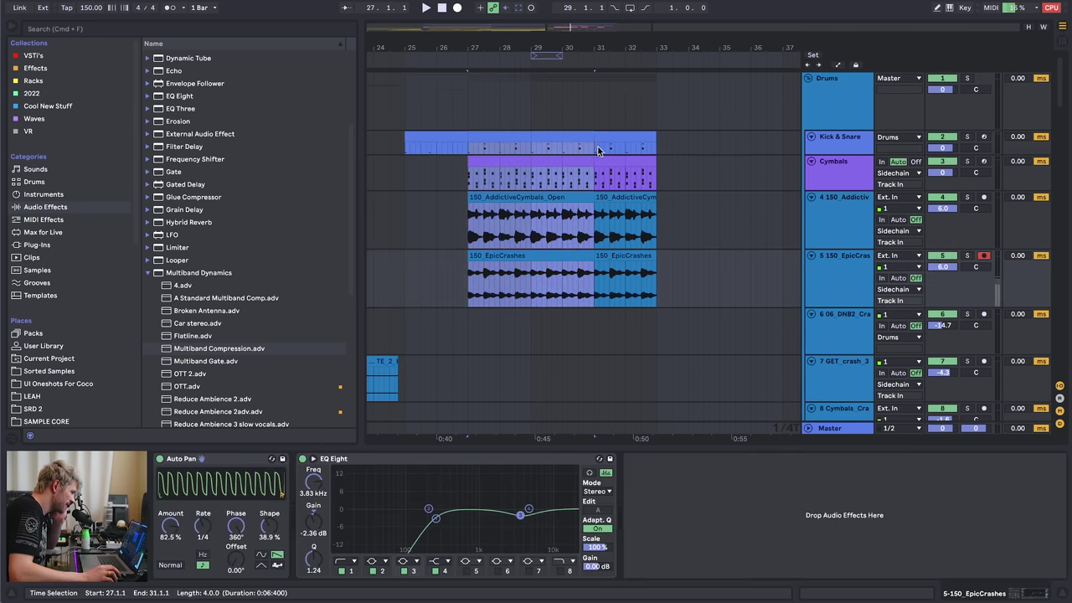
mouse_move(598, 148)
left_mouse_down()
mouse_move(661, 270)
mouse_move(614, 209)
mouse_move(596, 148)
left_mouse_up()
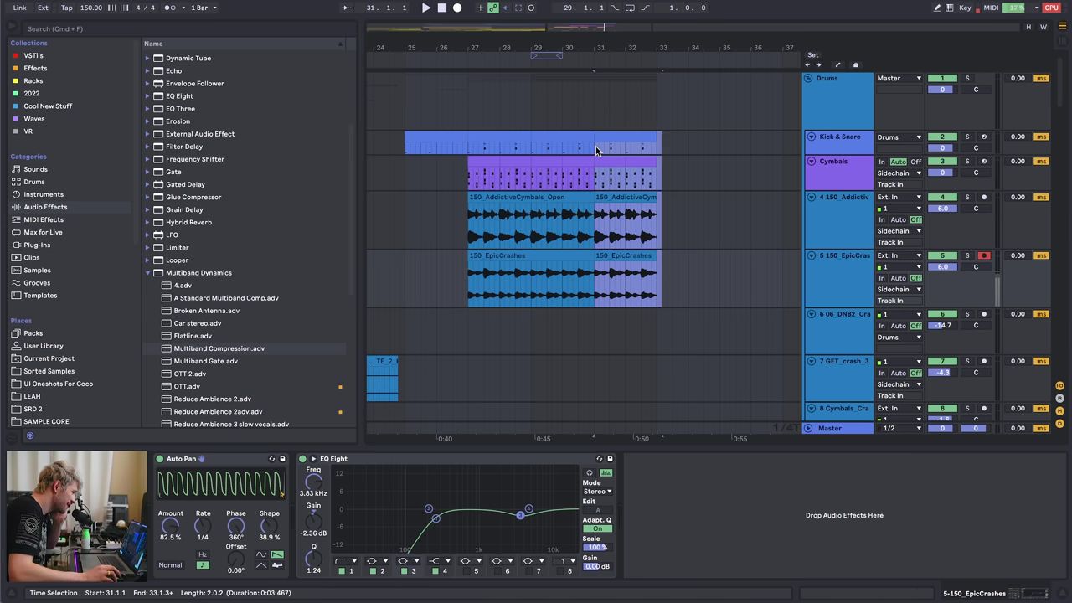
left_click(459, 137)
left_click_drag(484, 46, 447, 48)
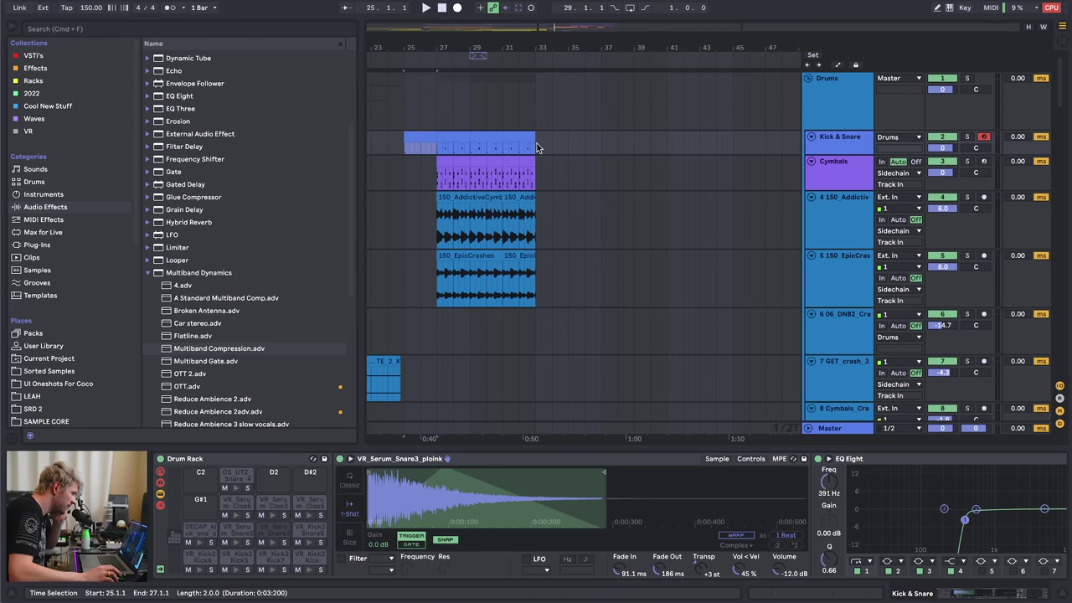
- Compare the drum pattern from 27.1.1 to 35.1.1 with the opening two bars, then play from bar 33
left_click_drag(536, 171, 436, 287)
left_click_drag(568, 143, 447, 273)
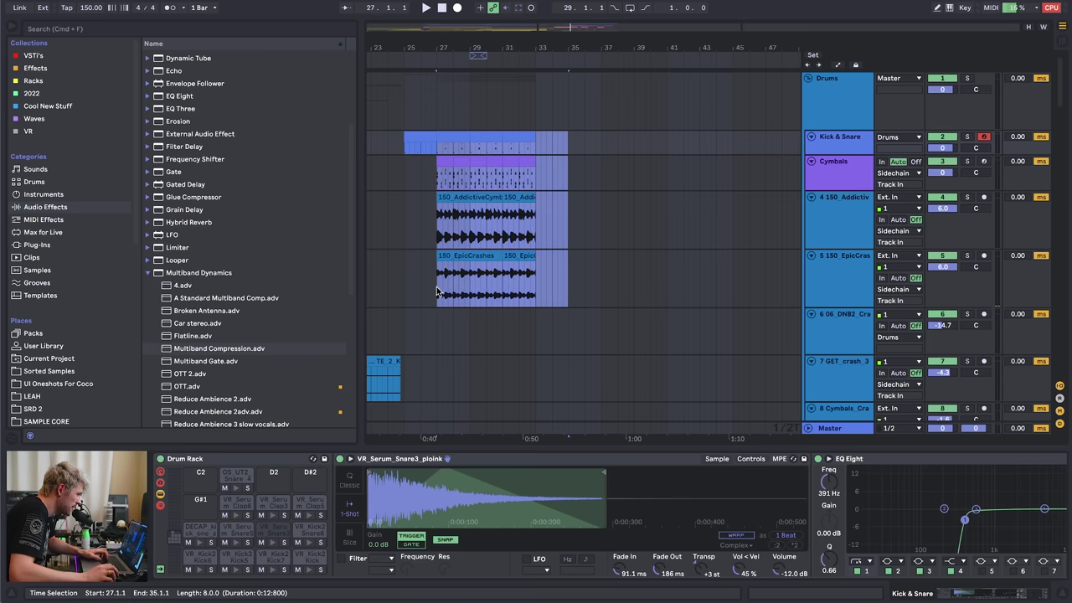
left_click(415, 138)
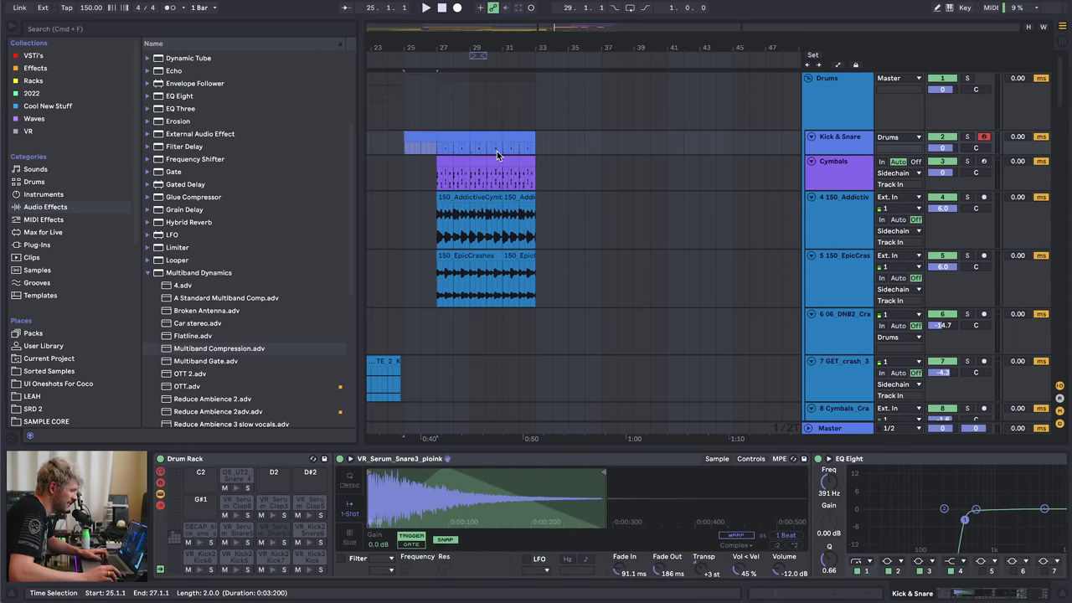
left_click(529, 98)
left_click_drag(533, 44, 543, 80)
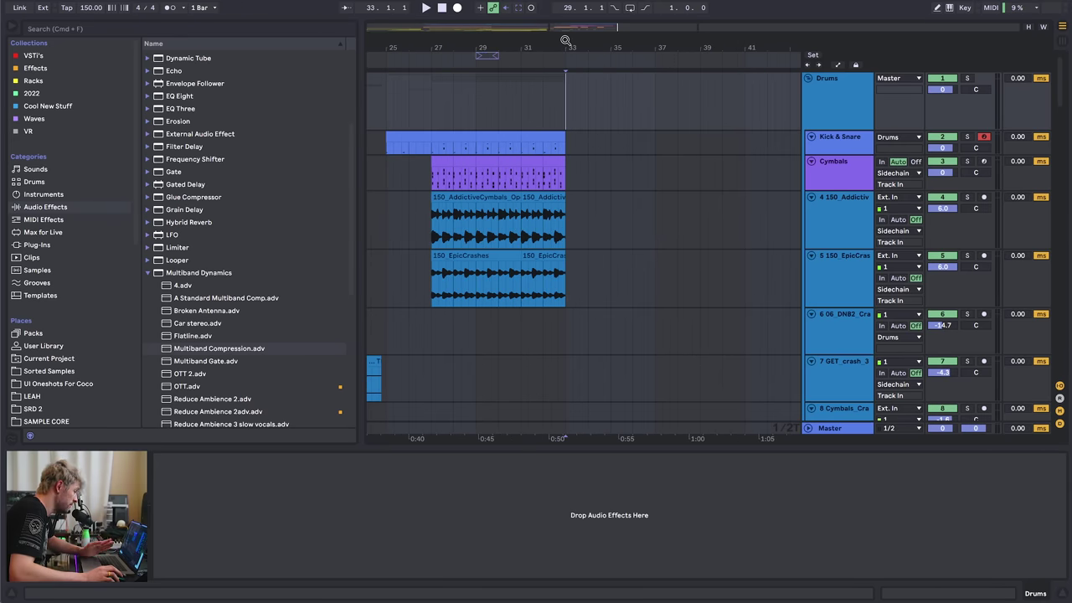
mouse_move(565, 39)
left_mouse_down()
mouse_move(567, 50)
mouse_move(581, 39)
left_mouse_up()
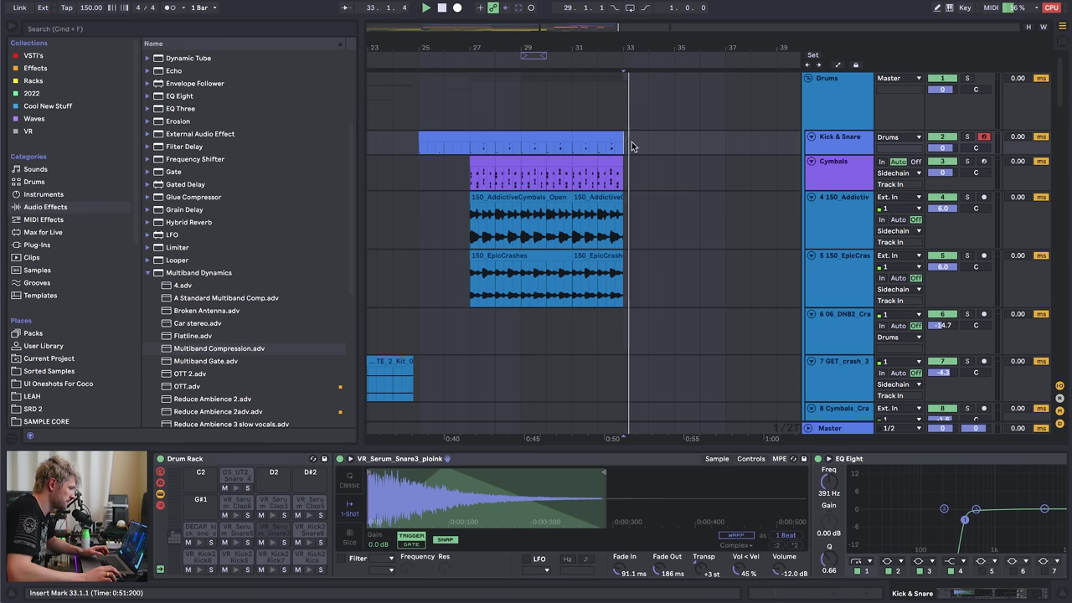
left_click(674, 146)
key("space")
- Set the loop from 25.1.1 to 33.1.1 and duplicate that time span across all tracks
left_click(457, 134)
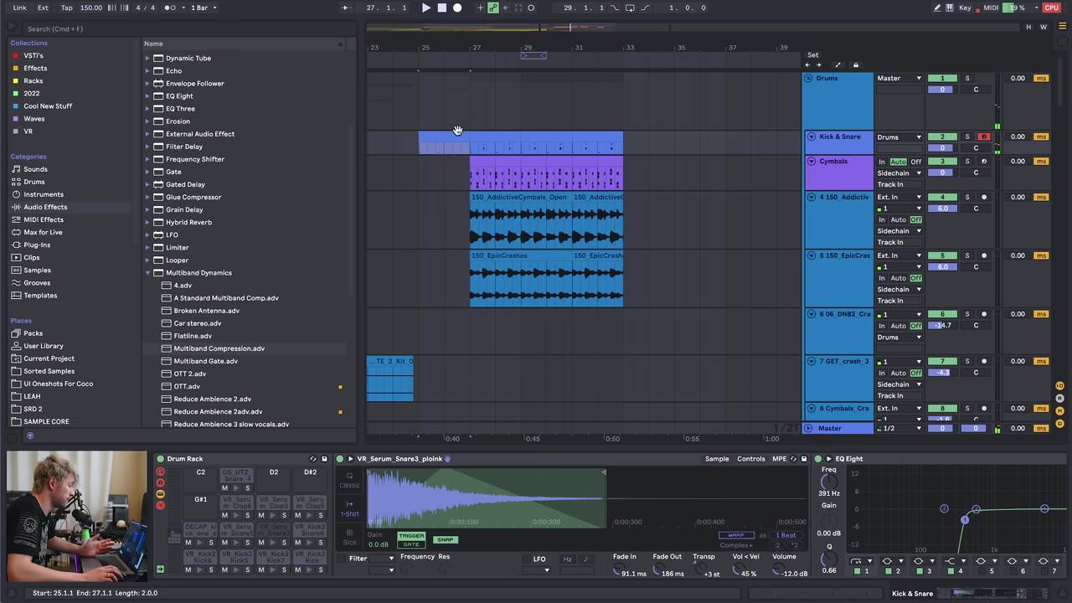
left_click(612, 137, "shift")
key("super+l")
left_click(566, 56)
right_click(557, 58)
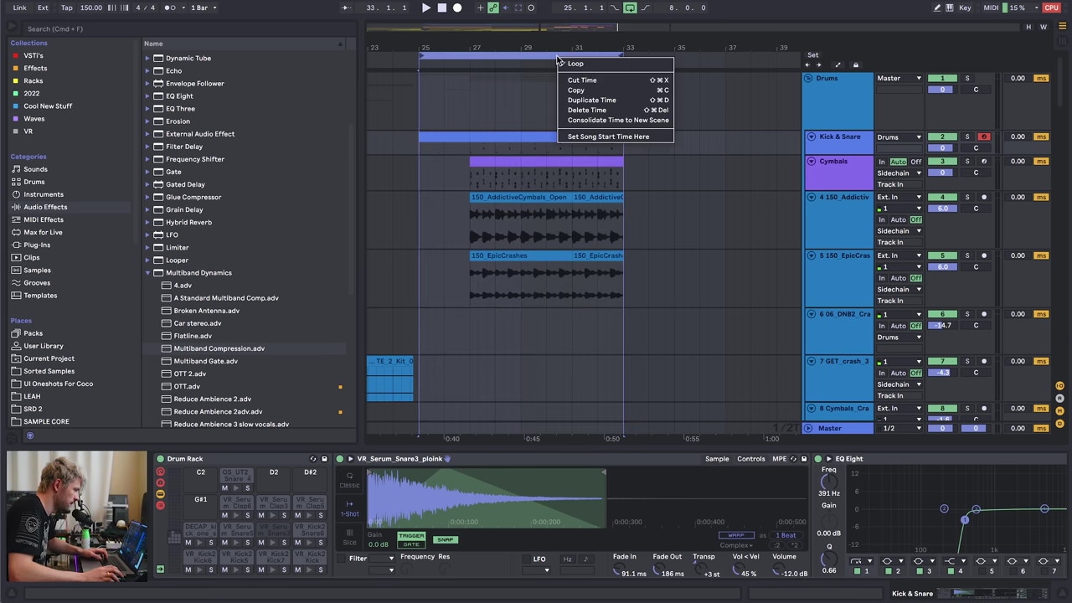
left_click(592, 100)
- Unfold the Bass group and delete the duplicated 20 SUB clips from about bar 34 to 41.1.1
scroll(611, 242, "down", 10)
scroll(611, 234, "up", 6)
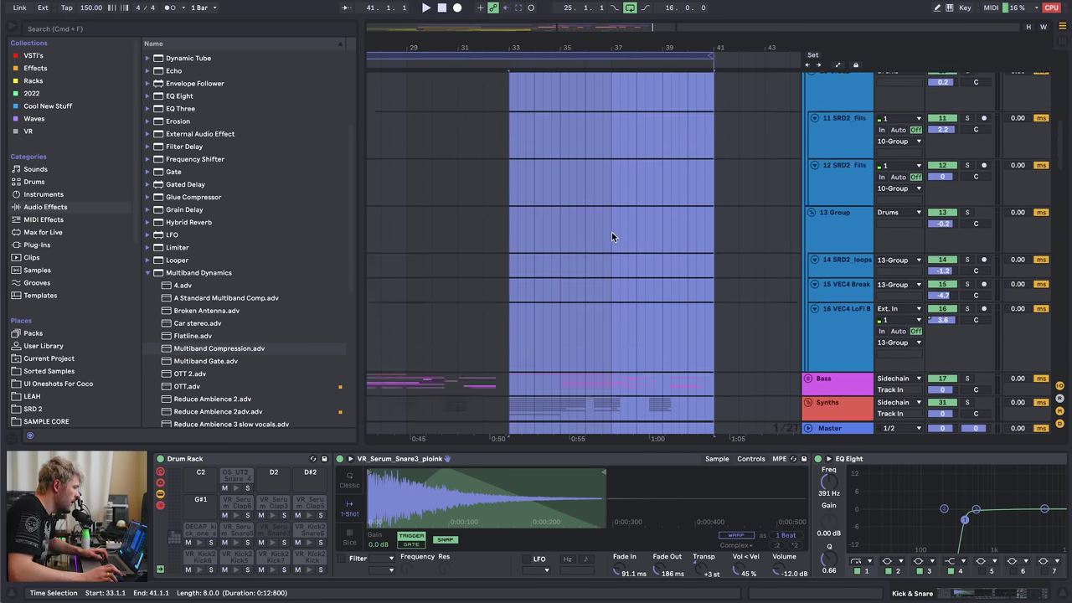
scroll(624, 234, "down", 8)
left_click(809, 97)
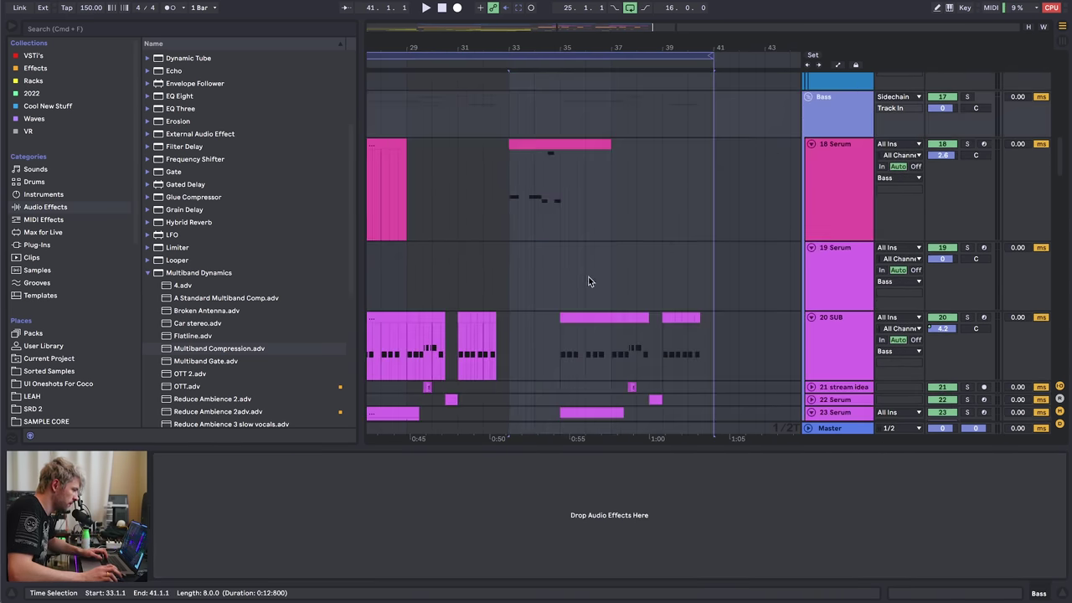
scroll(582, 268, "down", 3)
left_click(555, 254)
left_click_drag(543, 259, 713, 265)
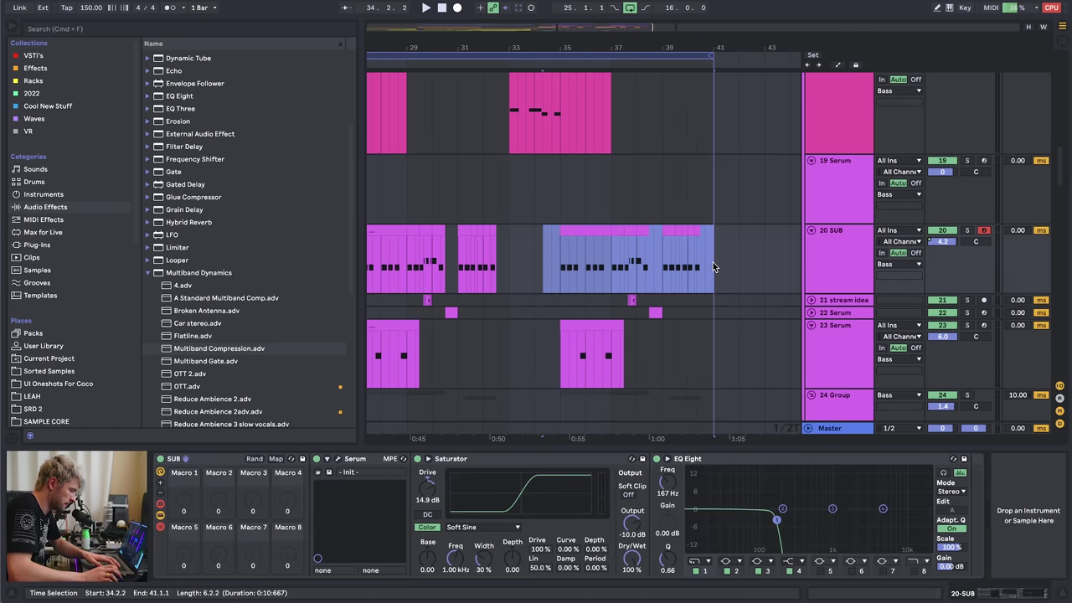
key("Delete")
- Delete the duplicated clips on the remaining bass tracks down to 27 Yoink_10 after bar 34
scroll(653, 261, "down", 3)
left_click_drag(544, 284, 696, 286)
key("Delete")
left_click_drag(626, 235, 681, 258)
key("Delete")
scroll(668, 320, "down", 4)
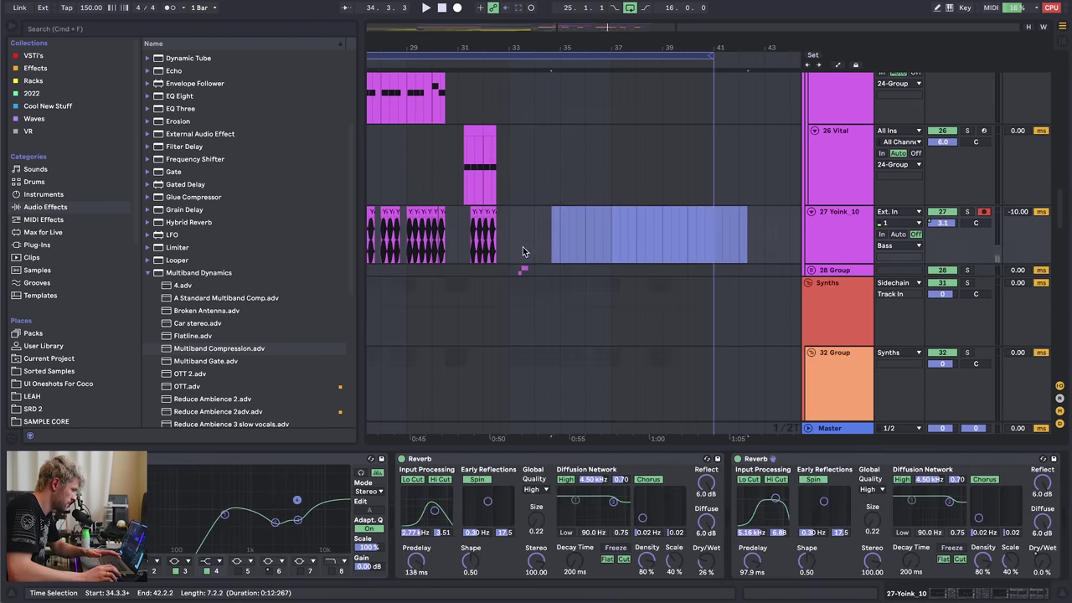
- Automate Serum's B Octave on the Lead track from +1 to +2 Oct at 33.1.1 and check it in solo
left_click(510, 242)
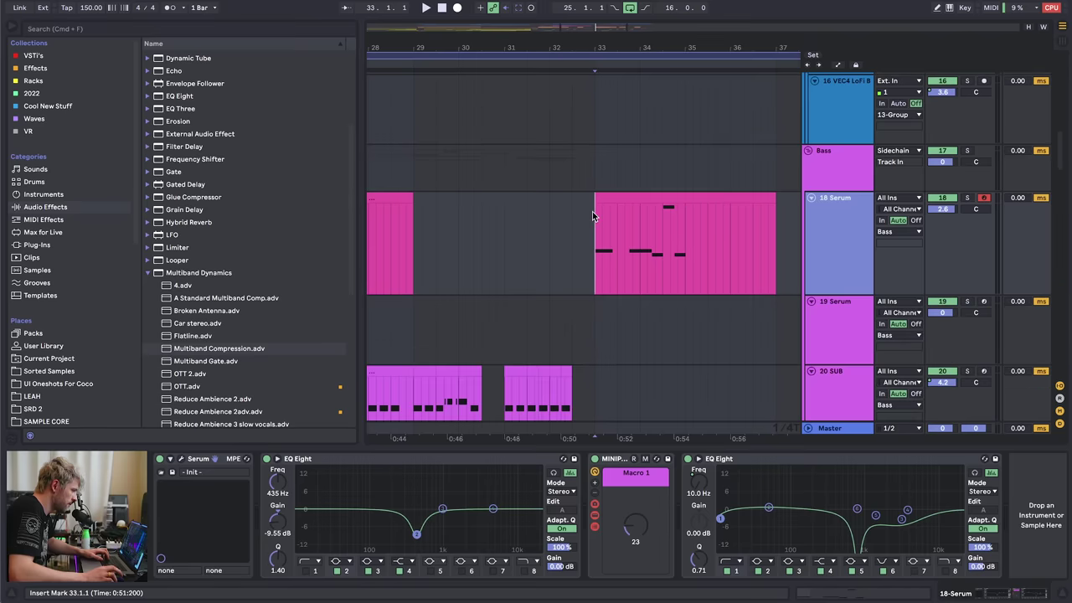
scroll(592, 212, "down", 10)
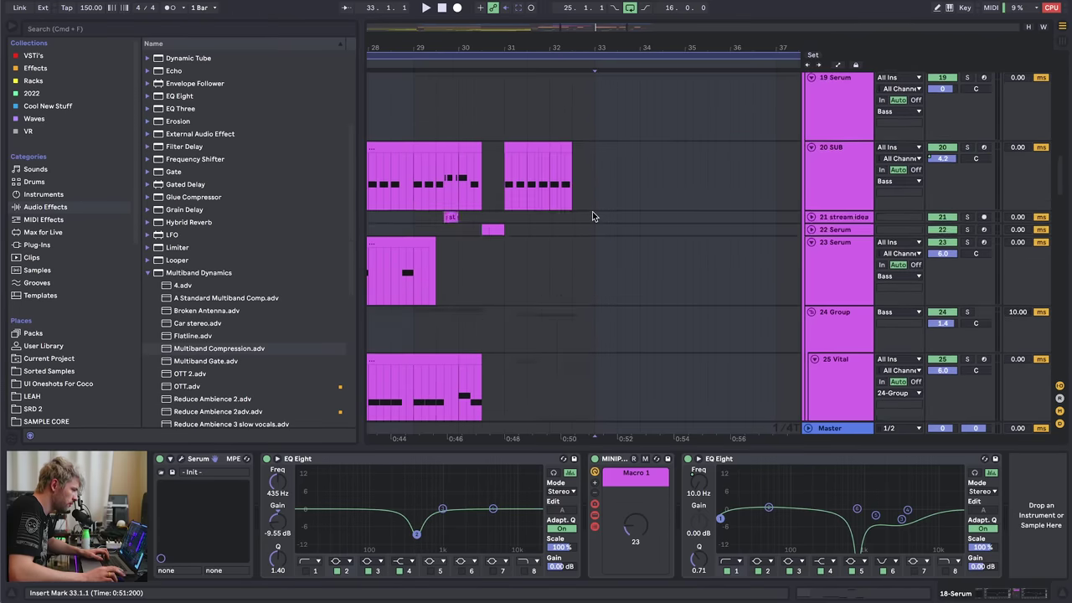
scroll(592, 213, "down", 5)
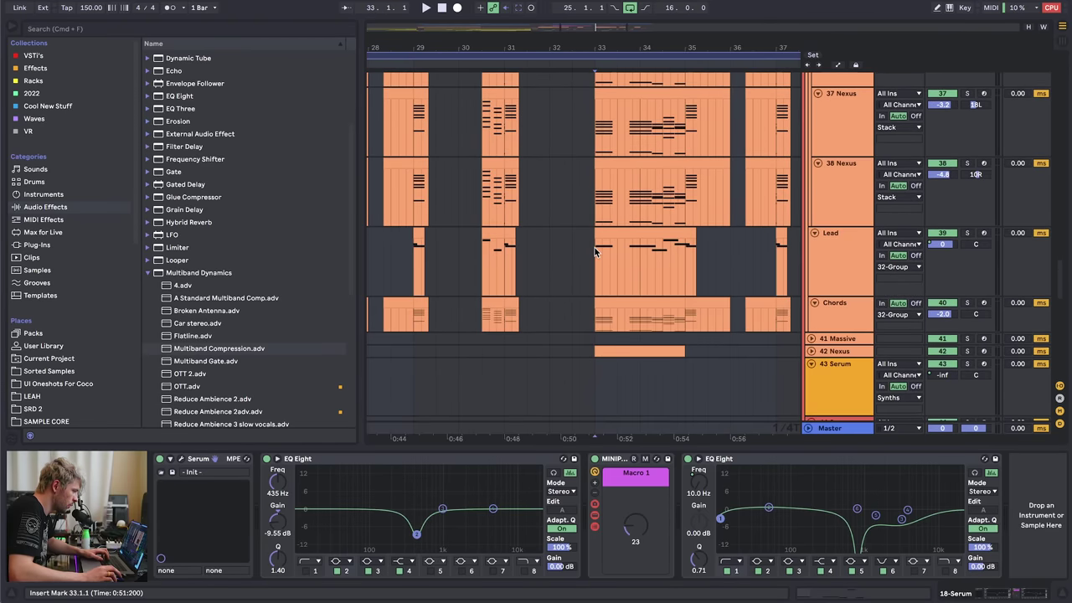
left_click(595, 251)
key("super+alt+p")
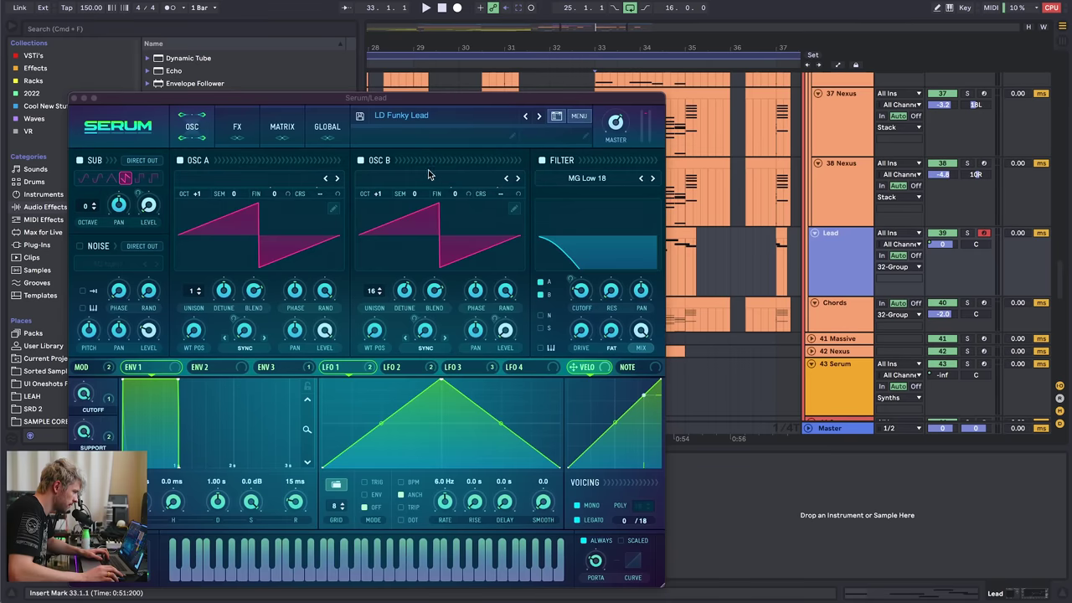
left_click(74, 99)
left_click(574, 258)
key("space")
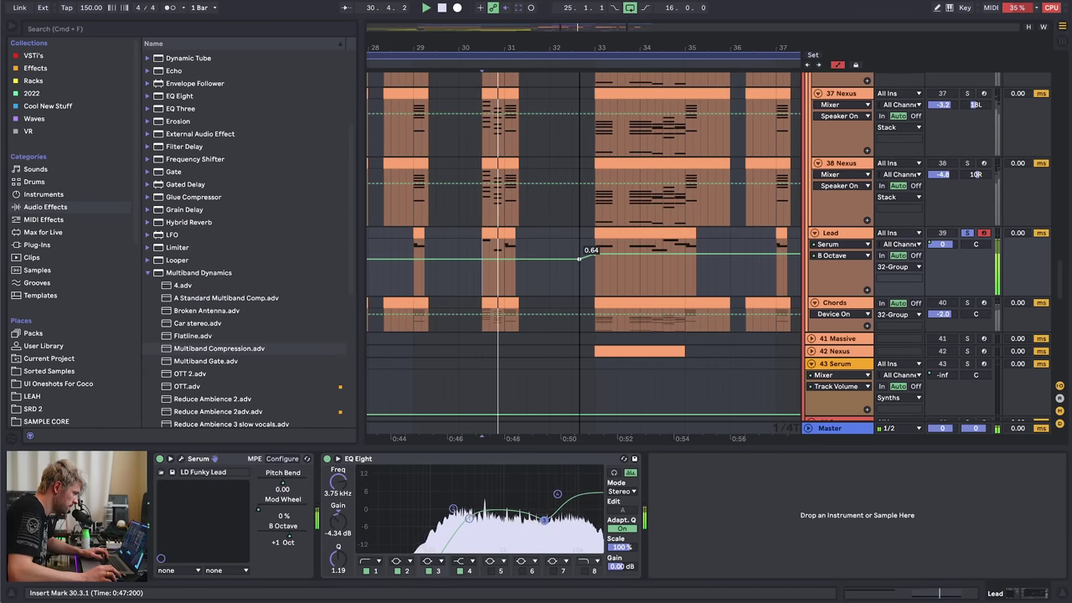
left_click(966, 233)
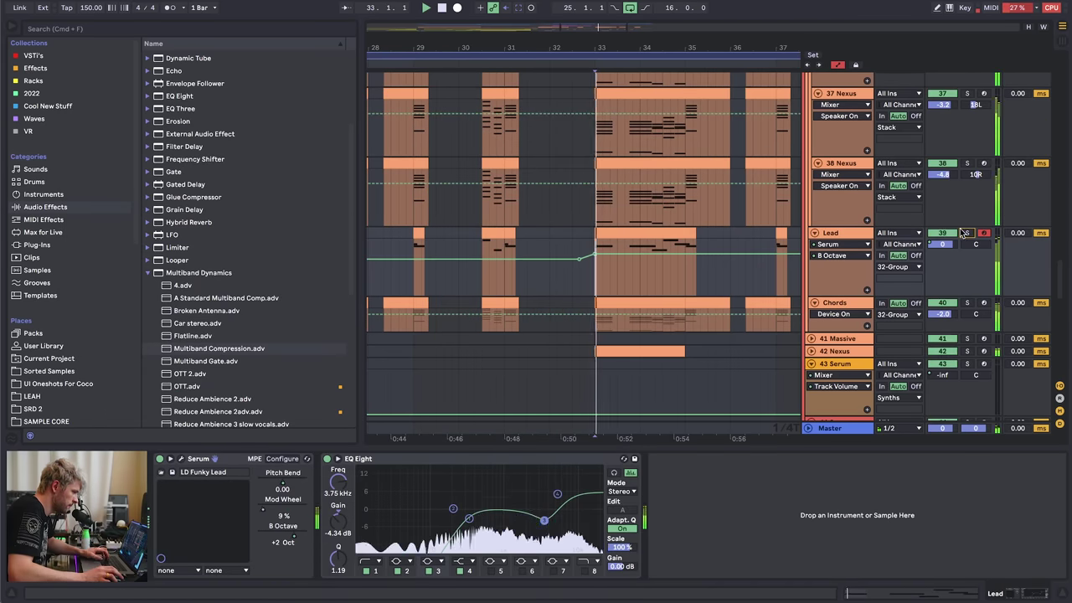
- Open the notes of the Lead clip at bar 33 and move its B3 note near the end to a higher pitch
left_click(946, 245)
left_click_drag(584, 268, 691, 268)
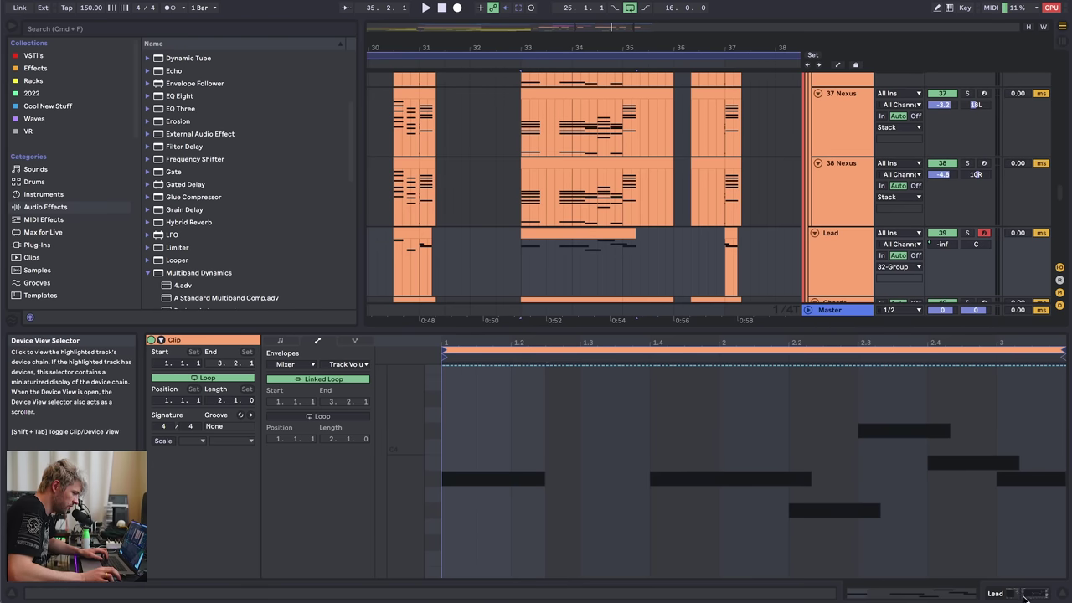
left_click(1023, 597)
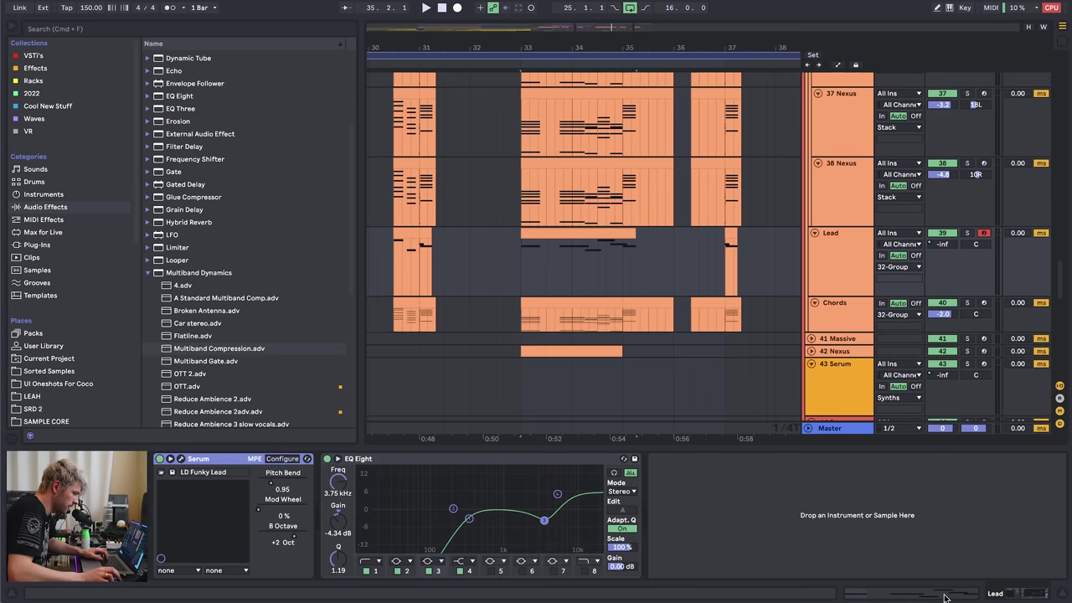
left_click(946, 596)
double_click(556, 233)
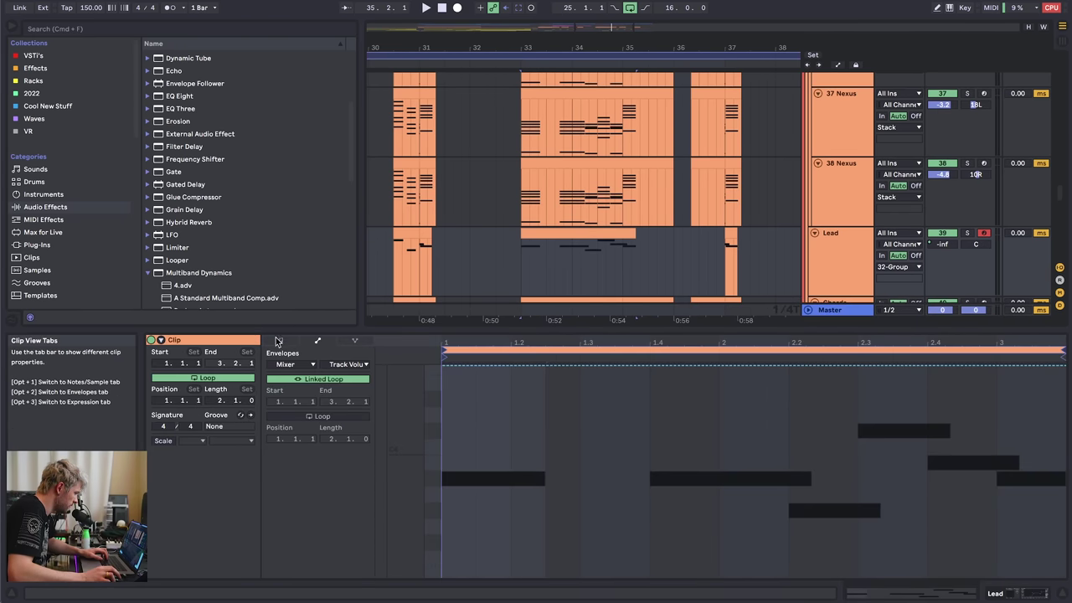
left_click(281, 340)
key("space")
key("space")
left_click(904, 408)
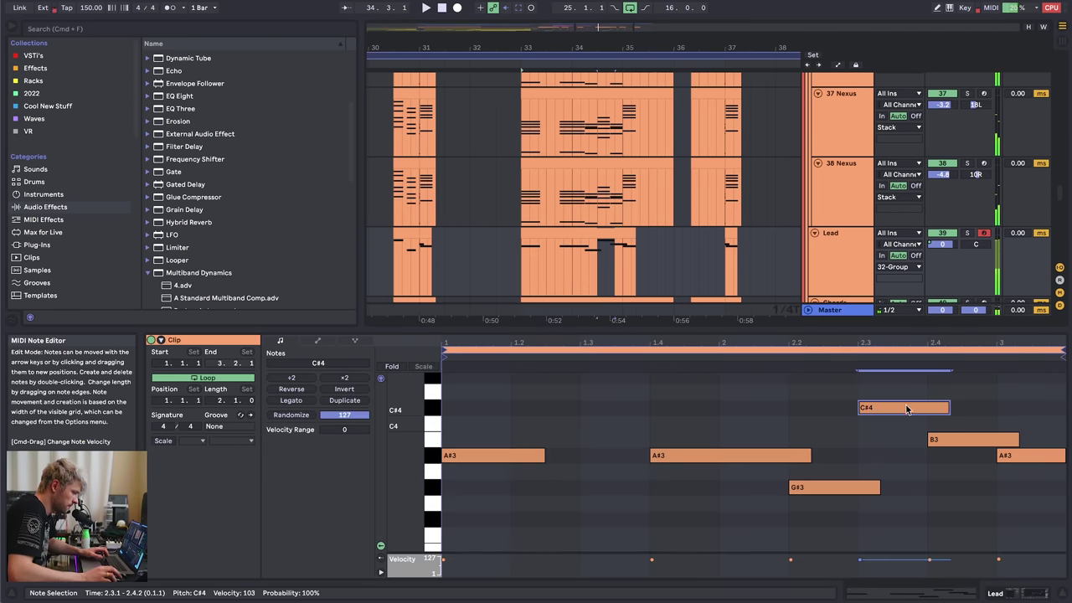
left_click_drag(961, 444, 962, 381)
left_click(591, 266)
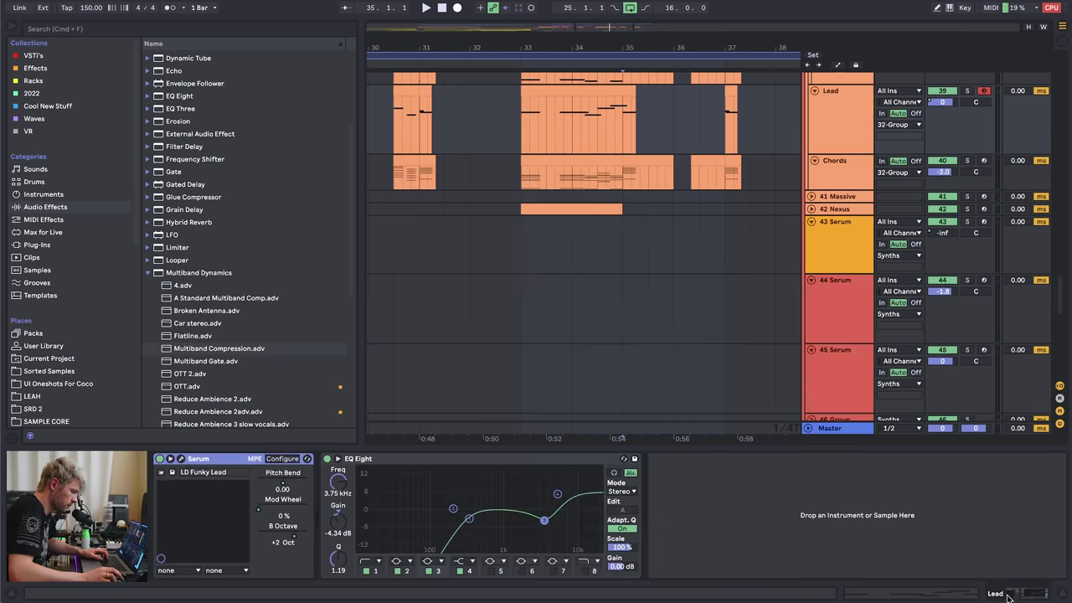
- Unfold the Samples group to reach the 56 Audio track and its sample tracks
scroll(840, 159, "down", 10)
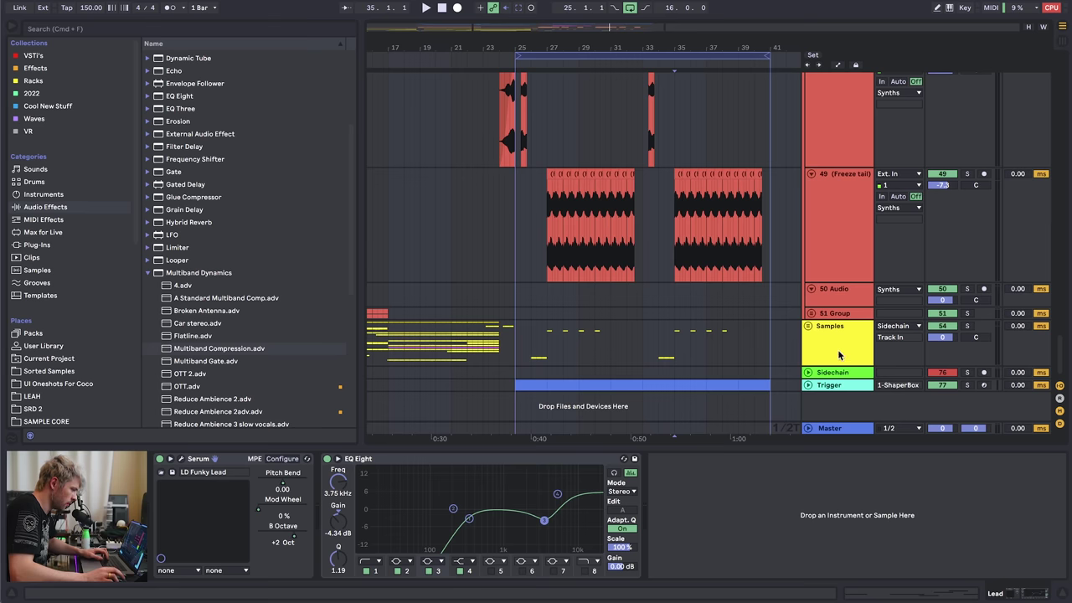
left_click(839, 155)
left_click_drag(846, 166, 846, 200)
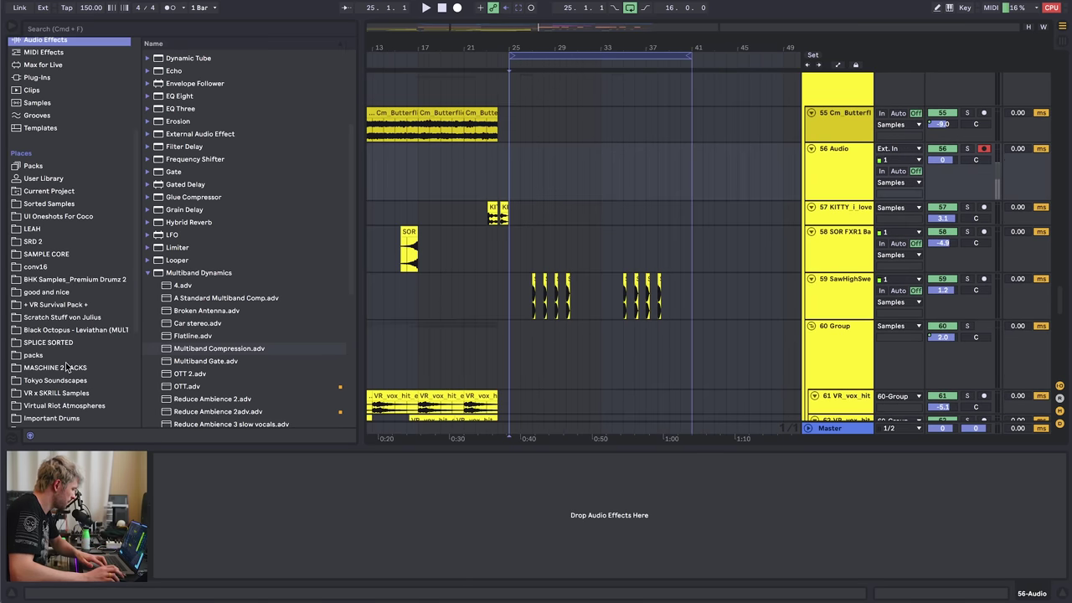
- Browse the SRD 2 sample folder and expand its Synth - Loops subfolder
scroll(59, 364, "down", 3)
left_click(32, 170)
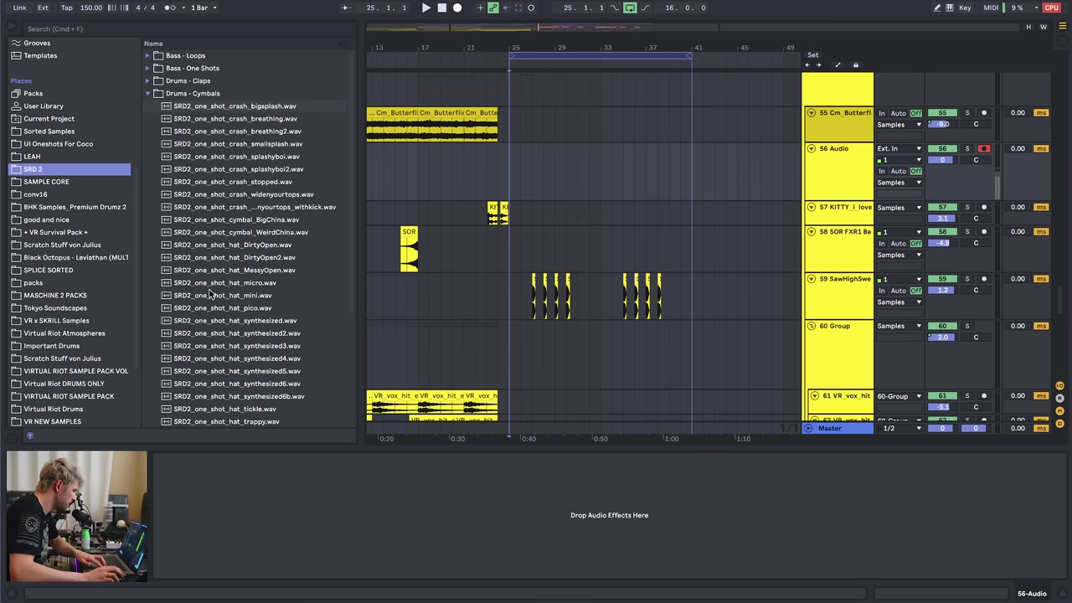
left_click(147, 96)
left_click(185, 172)
left_click(190, 182)
left_click(196, 195)
key("Down")
key("Down")
key("Up")
key("Right")
scroll(233, 248, "down", 3)
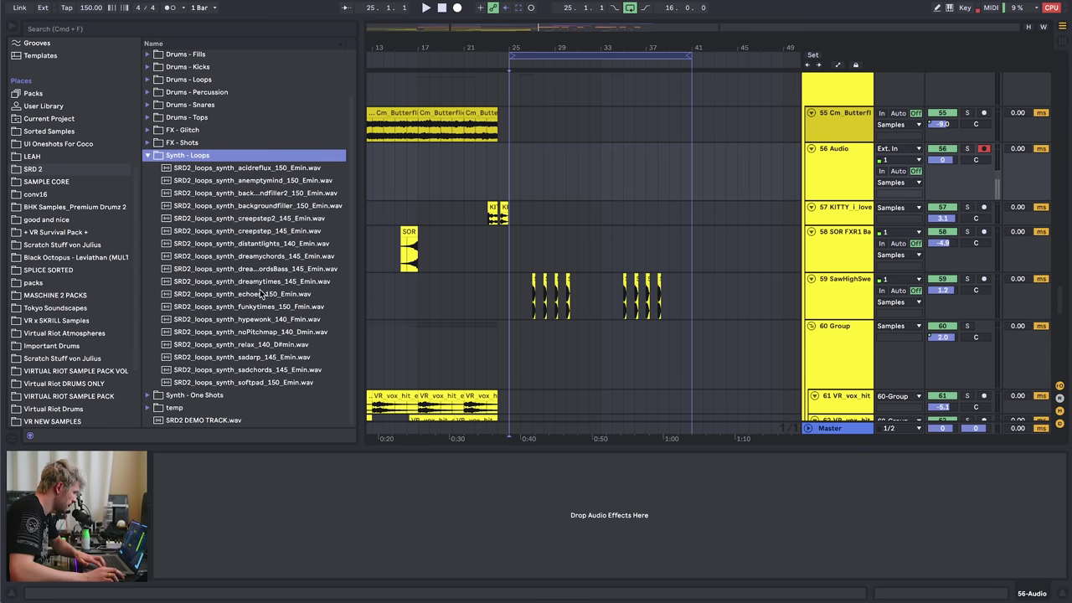
- Widen the browser and audition the SRD2 backgroundfiller and backgroundfiller2 150 Emin synth loops
left_click(260, 203)
left_click_drag(358, 180, 397, 180)
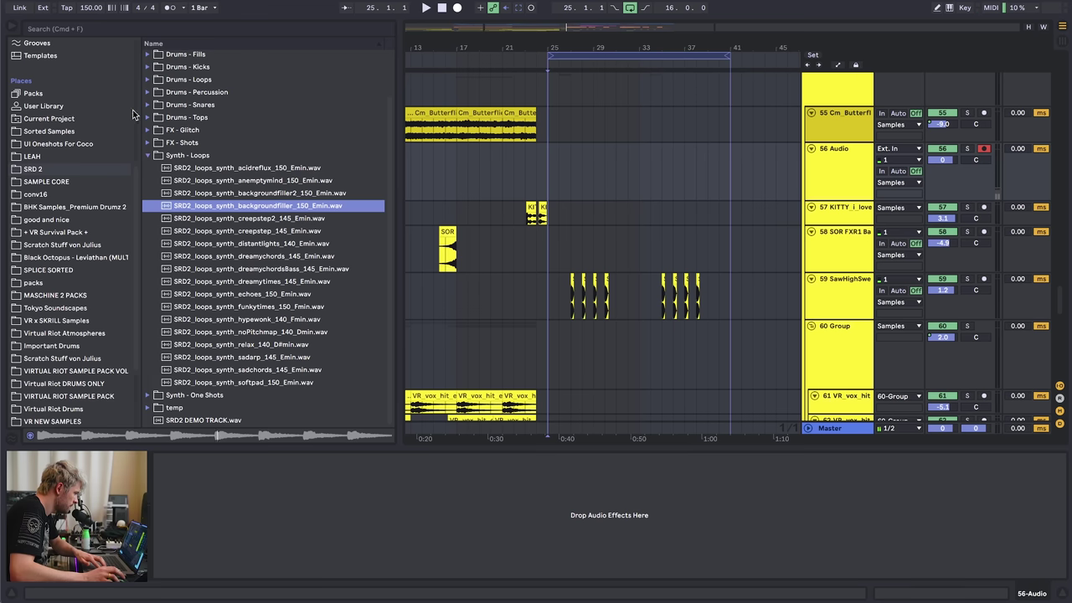
left_click(165, 143)
left_click(277, 196)
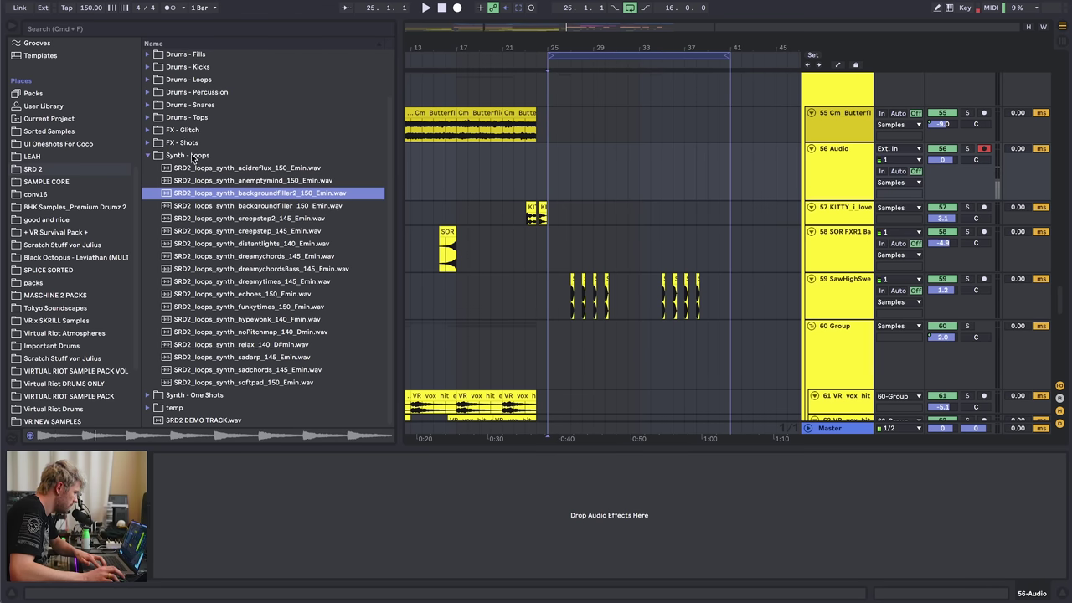
- Open the SAMPLE PACK 2 folder, collapse its FX subfolder and expand Synth Loops
left_click(193, 156)
scroll(72, 374, "down", 3)
left_click(72, 369)
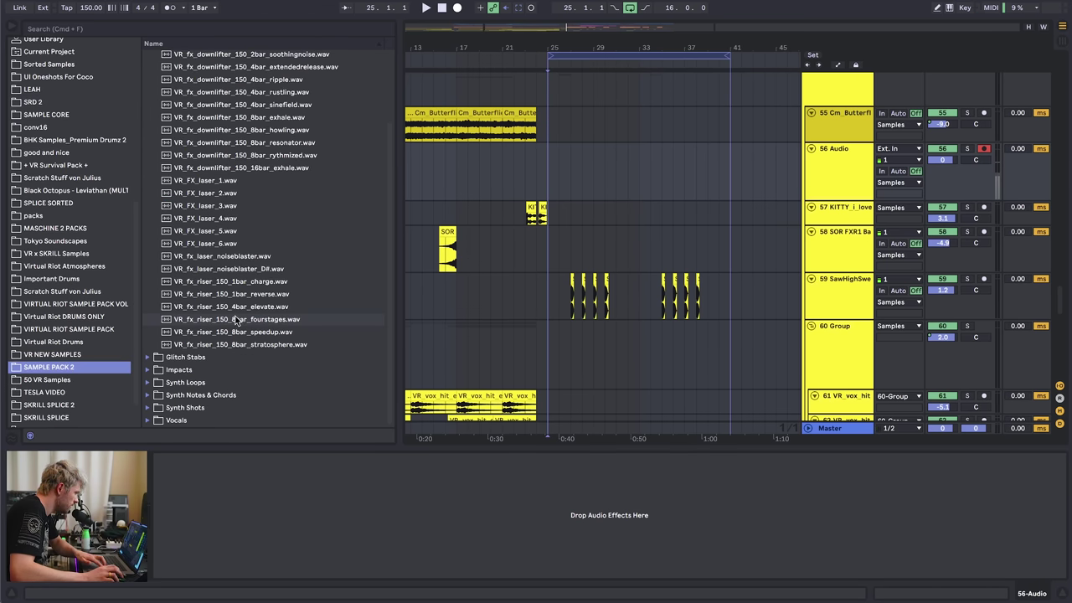
left_click(209, 344)
key("Left")
key("Left")
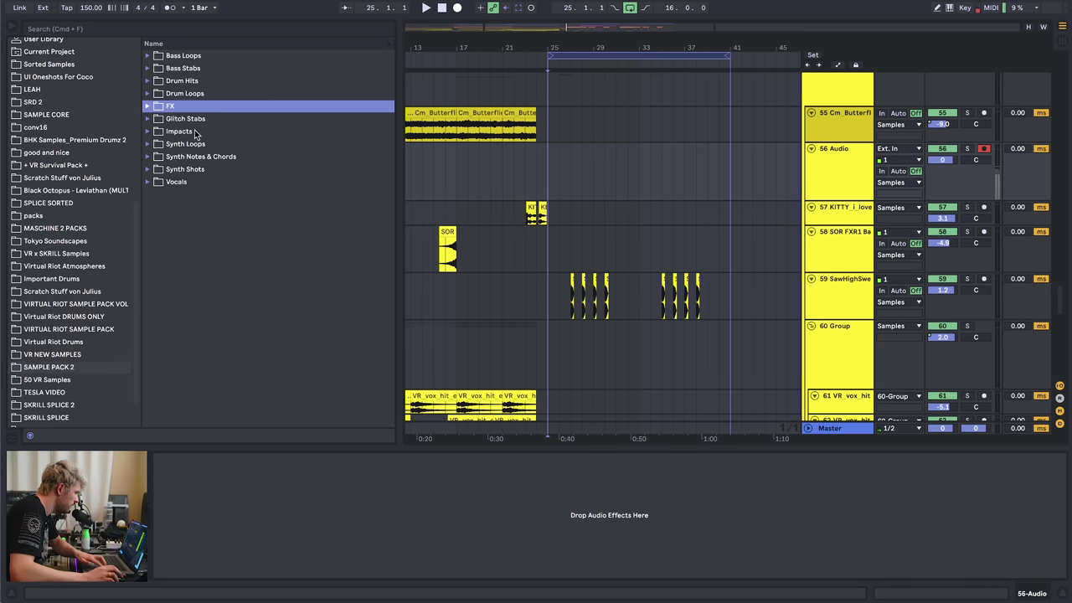
double_click(194, 143)
- Audition the VR_synth_loop_hypelayer loops 2 to 5 and the unnumbered hypelayer loop
scroll(244, 303, "down", 10)
left_click(244, 266)
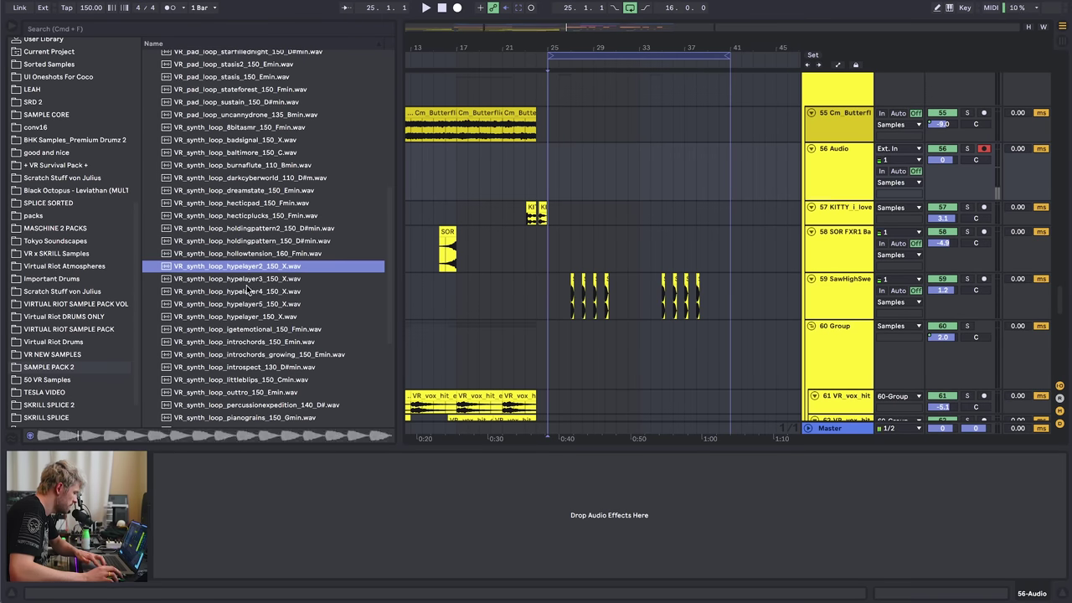
left_click(249, 282)
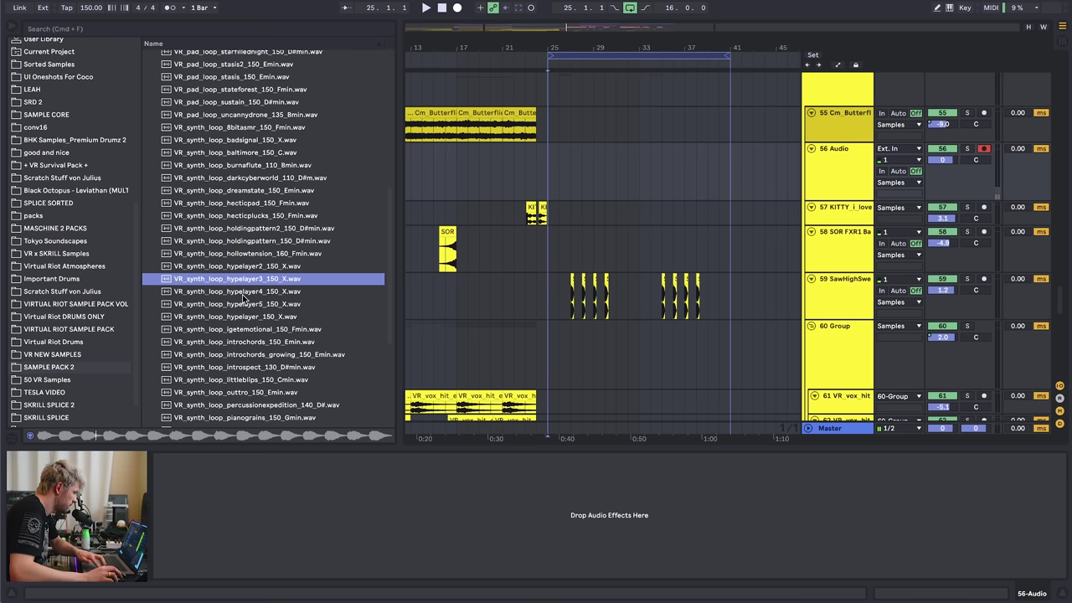
left_click(242, 292)
left_click(248, 305)
left_click(254, 317)
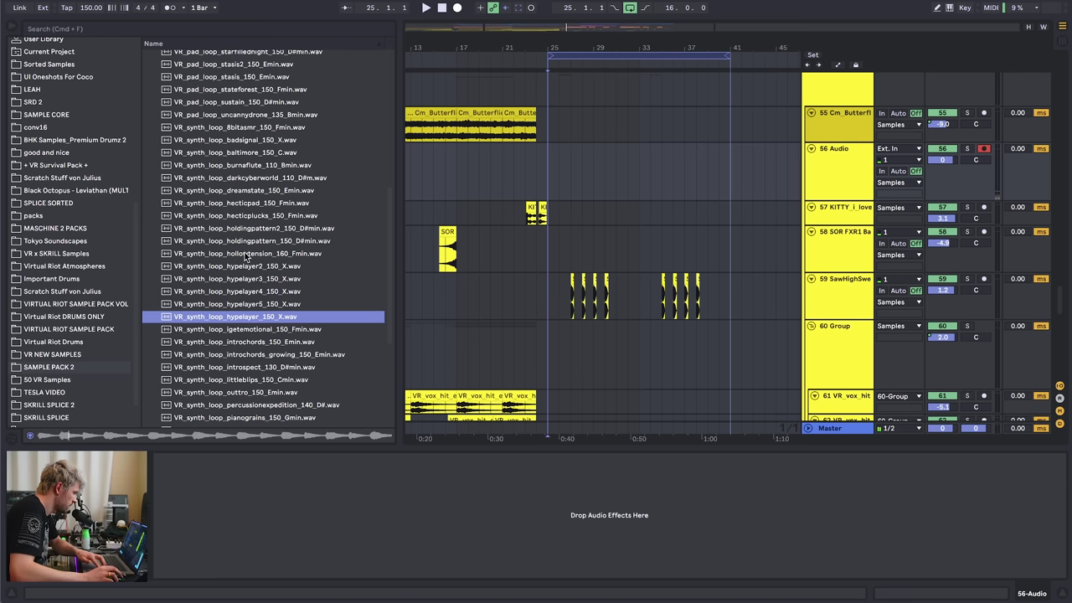
left_click(461, 191)
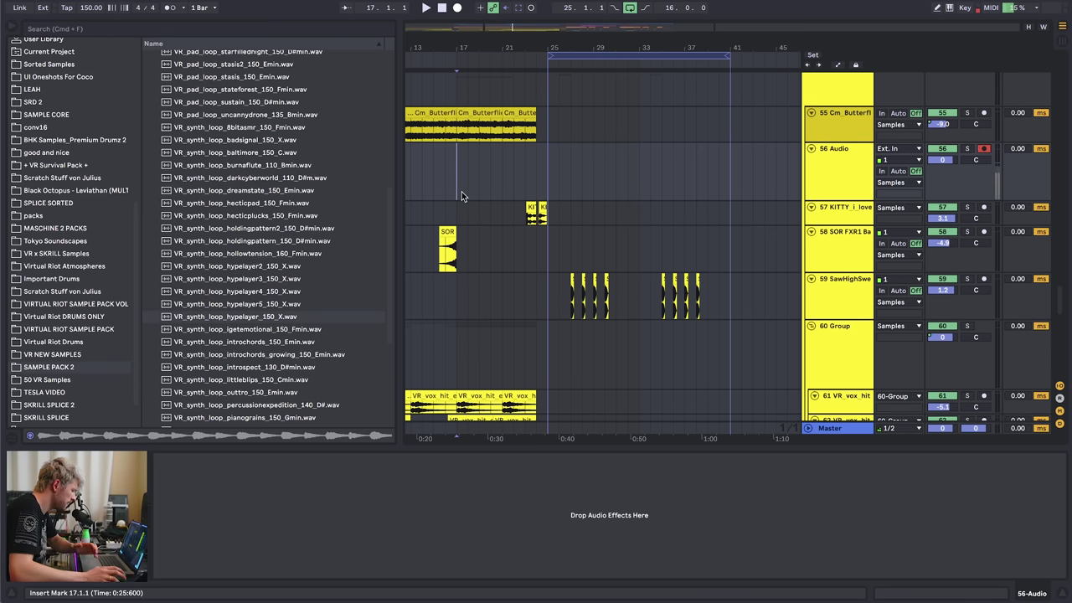
left_click(224, 281)
left_click(548, 168)
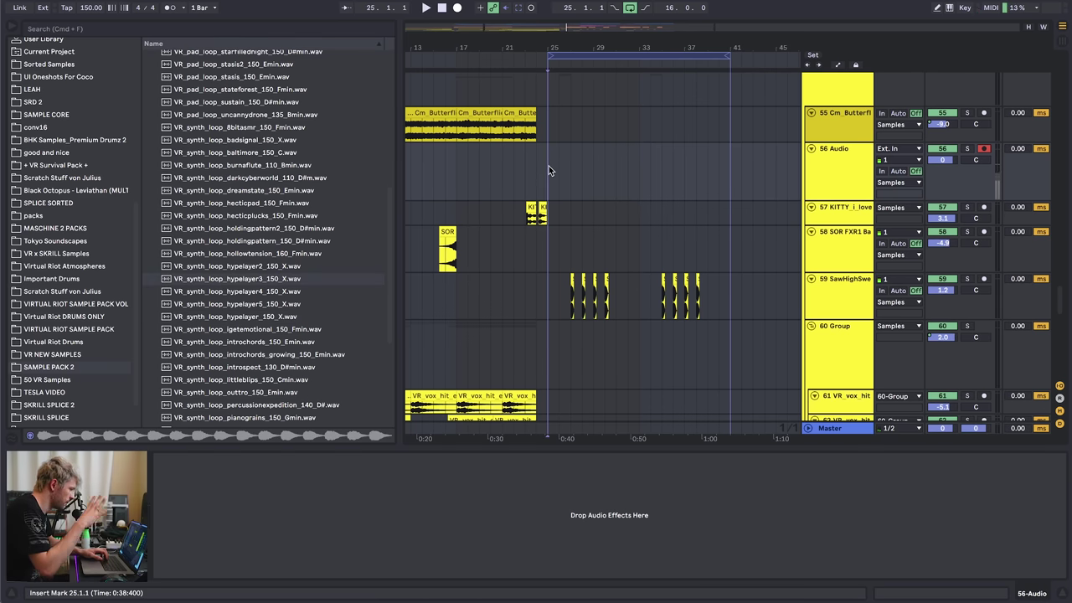
- Insert a new MIDI track below 51 Group and select the range from 25.1.1 to 41.1.1 on it
left_click_drag(548, 170, 720, 165)
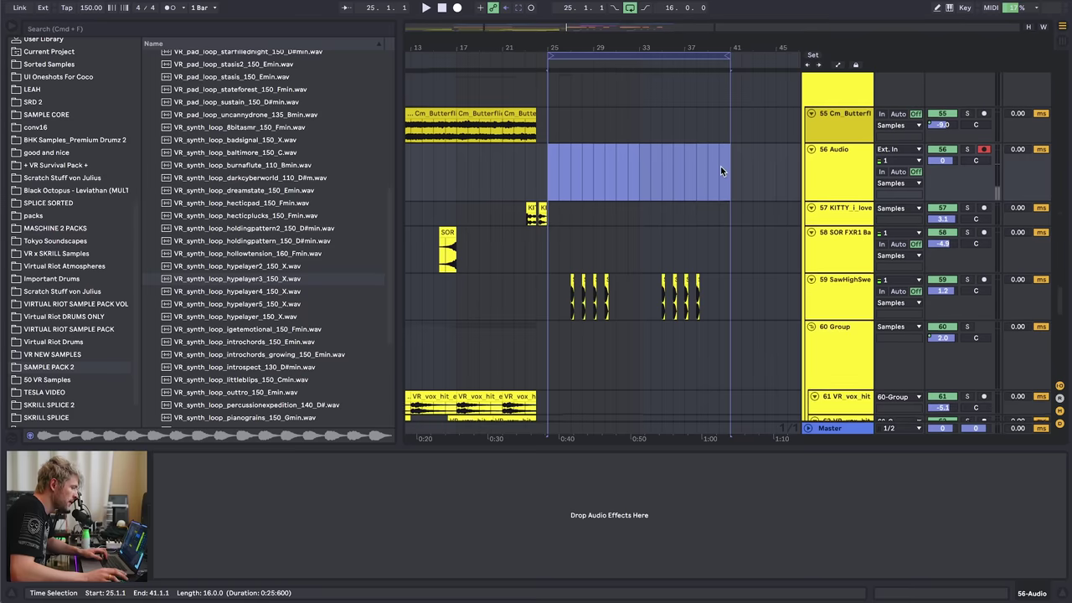
scroll(717, 170, "up", 5)
left_click(847, 214)
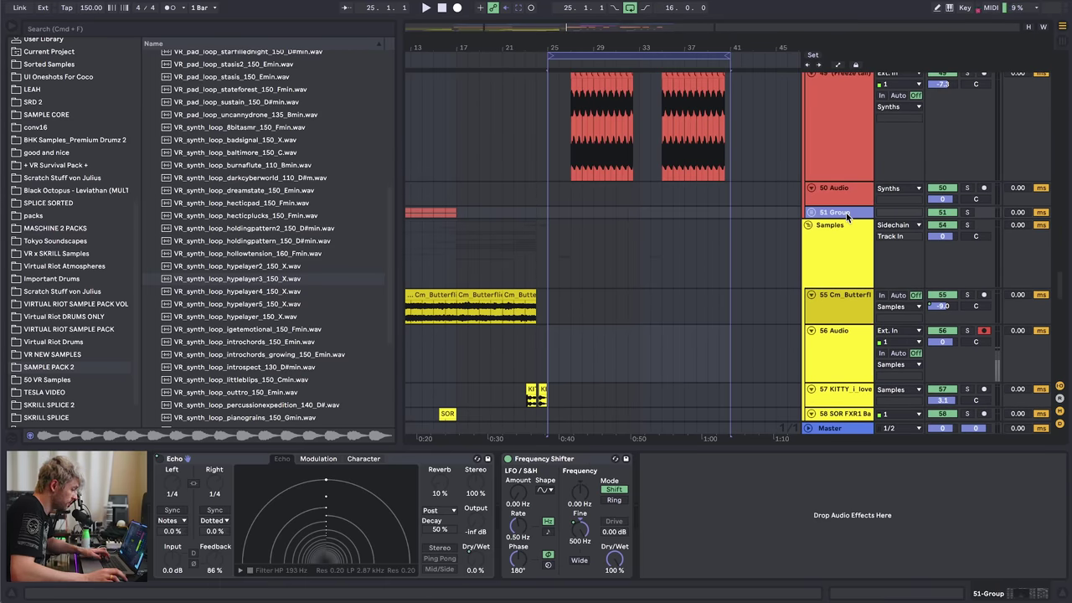
key("super+shift+t")
left_click_drag(726, 226, 550, 249)
- Load Serum from the VSTi's collection onto the new MIDI track and close its plug-in window
scroll(57, 102, "up", 5)
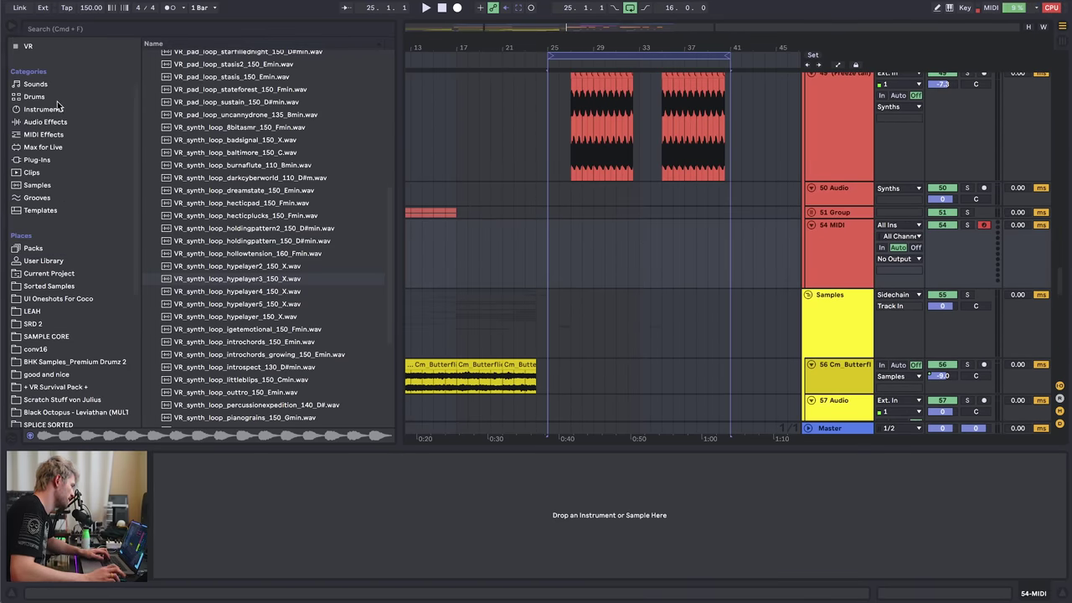
scroll(57, 107, "up", 3)
left_click(33, 55)
left_click(176, 309)
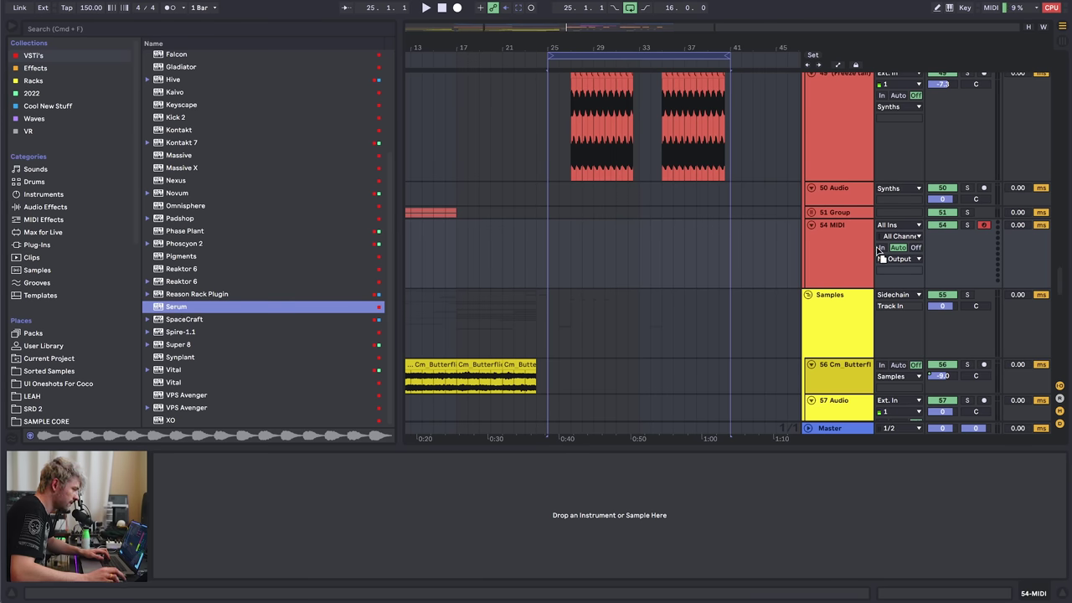
key("Return")
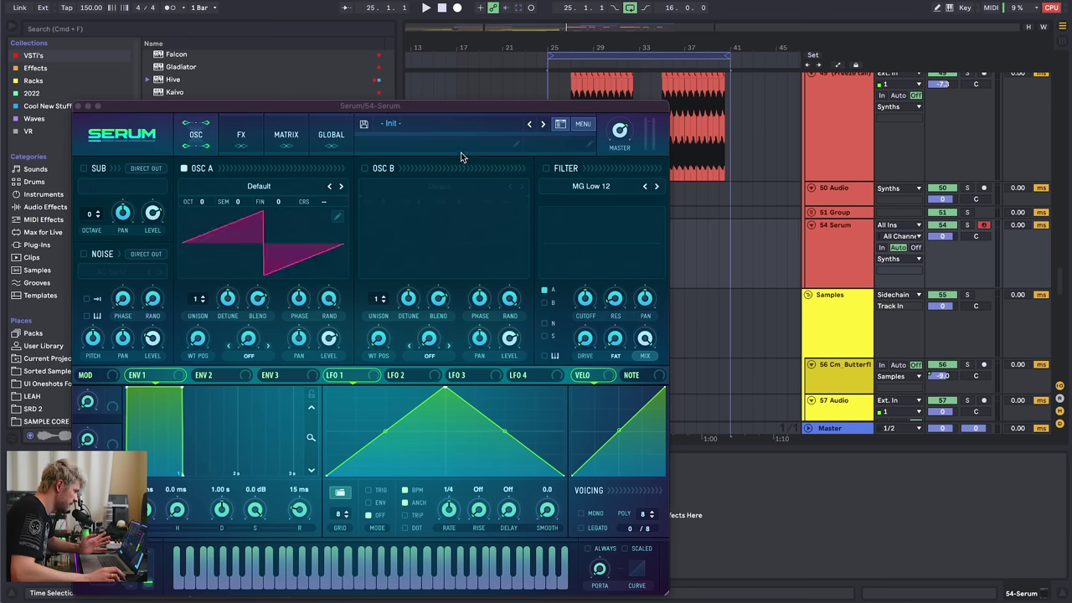
left_click(77, 106)
- Create an empty MIDI clip from 25.1.1 to 41.1.1 on the Serum track and audition the D#4 key in its piano roll
key("super+shift+m")
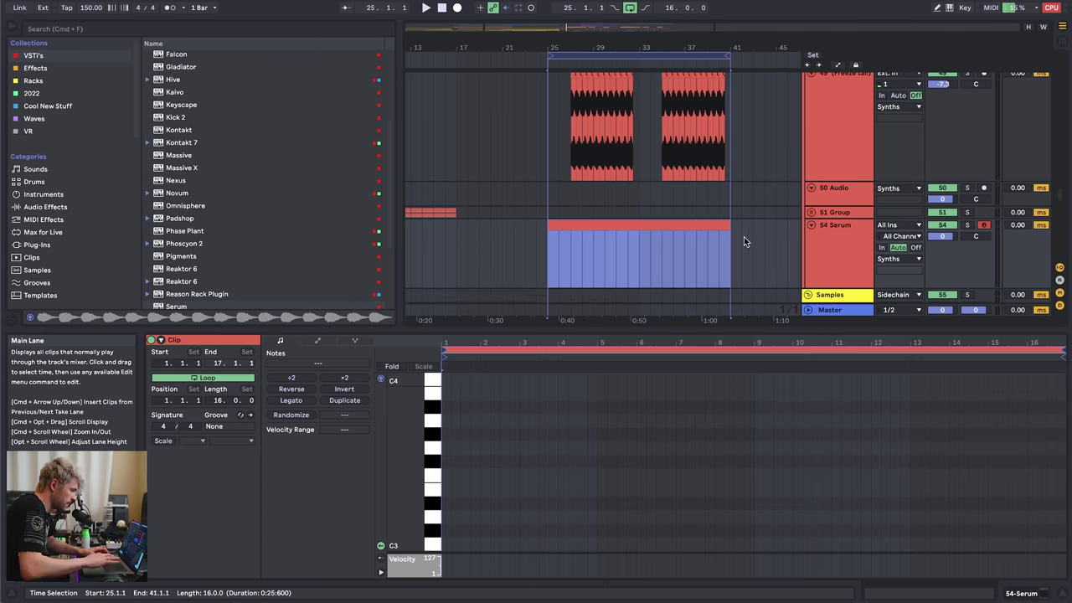
left_click(500, 452)
left_click(436, 453)
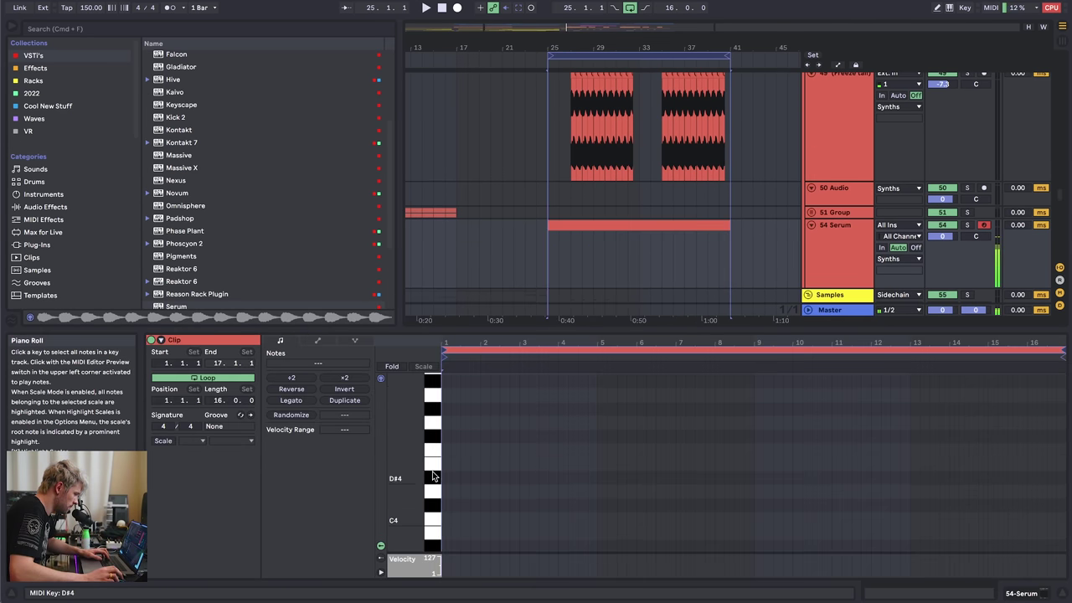
left_click(431, 478)
left_click_drag(486, 342, 502, 398)
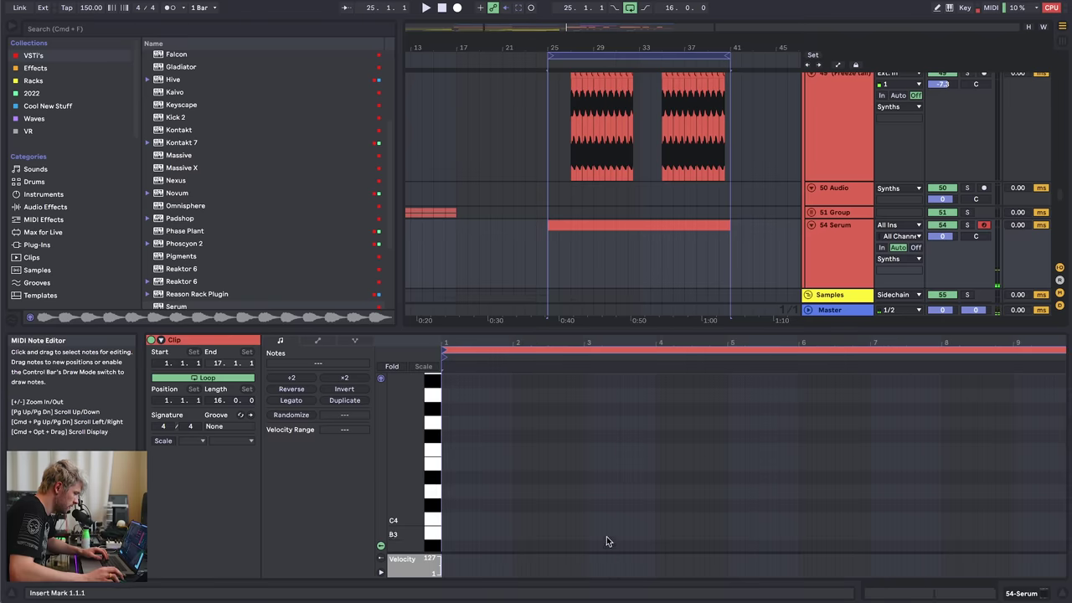
- Fill the Serum clip with repeated quarter-note D#4 notes, matching the 49 (Freeze tail) clips that start at bars 27 and 35
key("space")
left_click(590, 478)
left_click(587, 475)
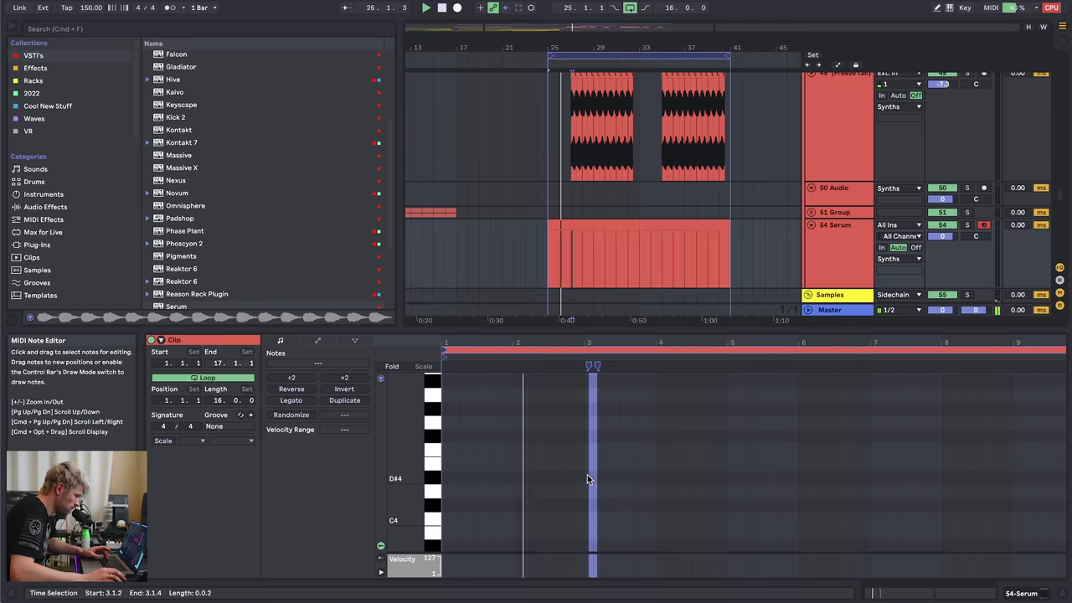
double_click(587, 475)
key("super+d")
key("super+d")
key("super+d")
key("super+d")
key("super+d")
key("super+d")
key("super+d")
key("super+d")
key("super+d")
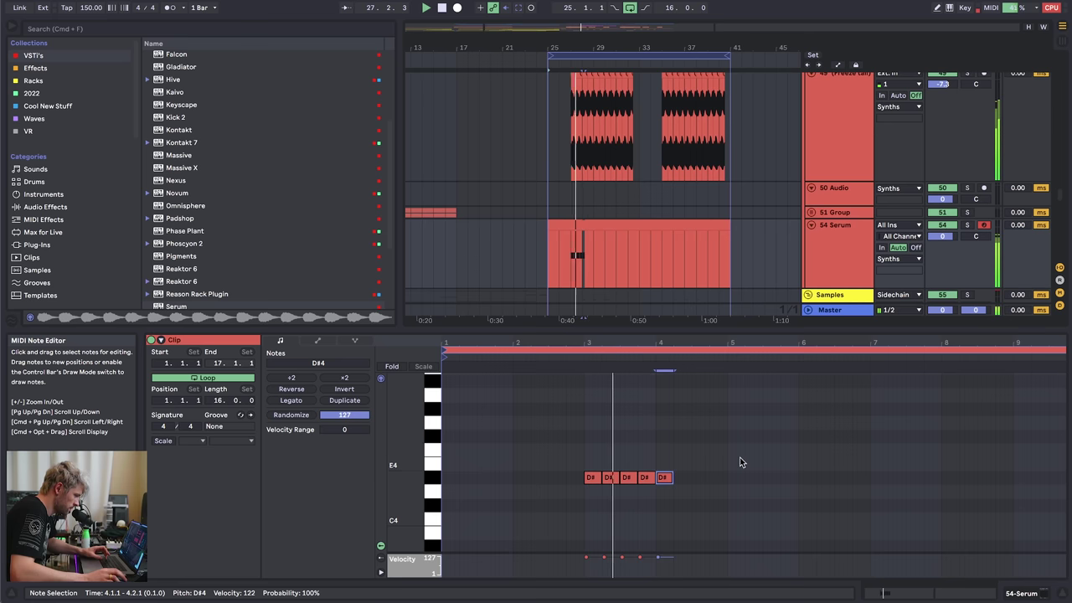
key("super+d")
key("super+d")
key("super+d")
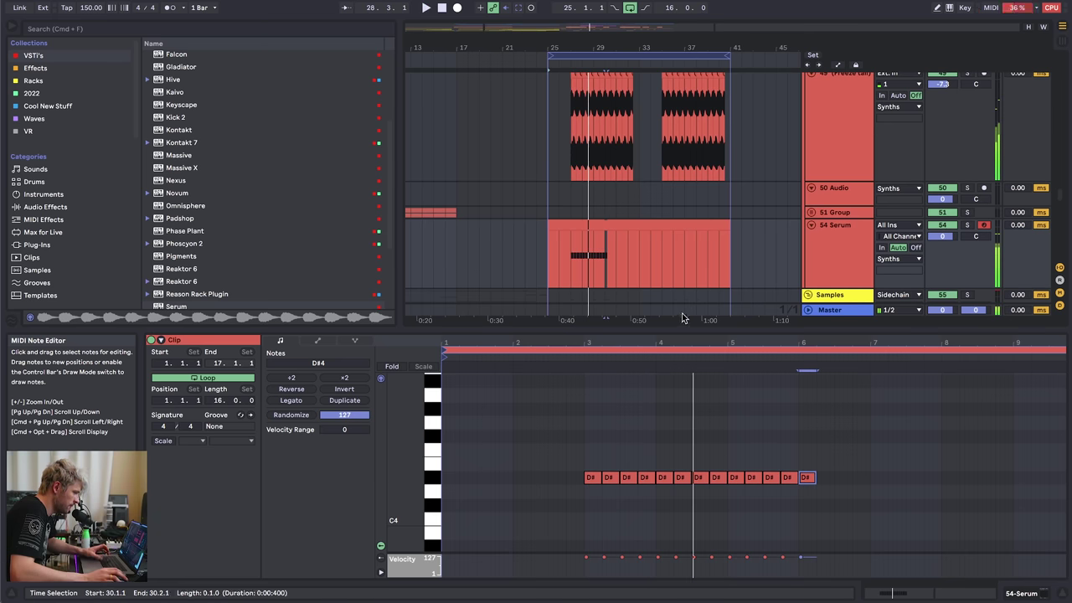
left_click_drag(865, 344, 865, 360)
key("super+d")
key("super+d")
key("super+d")
key("super+d")
key("super+d")
key("super+d")
key("super+d")
key("super+d")
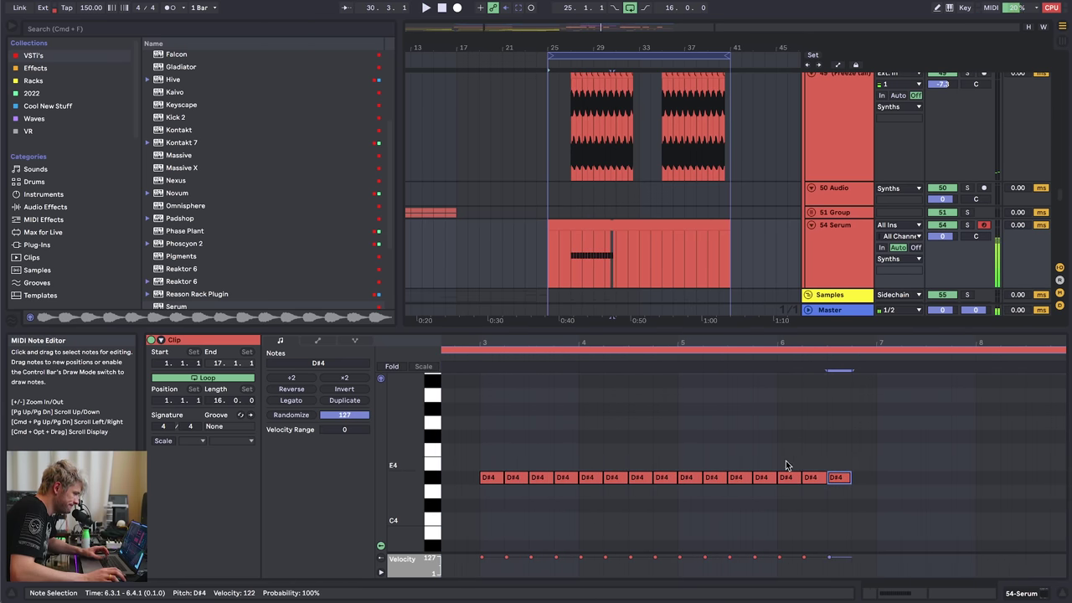
key("super+d")
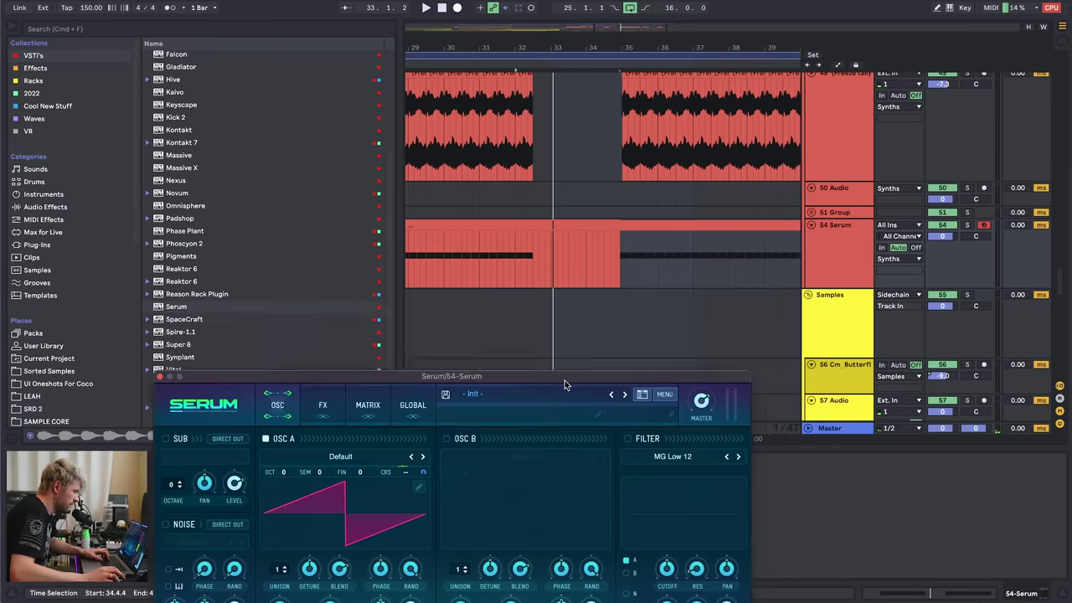
- Set the playback start to 27.1.1 and solo the 54 Serum track
left_click_drag(565, 380, 584, 295)
left_click(496, 226)
key("space")
left_click_drag(452, 44, 555, 44)
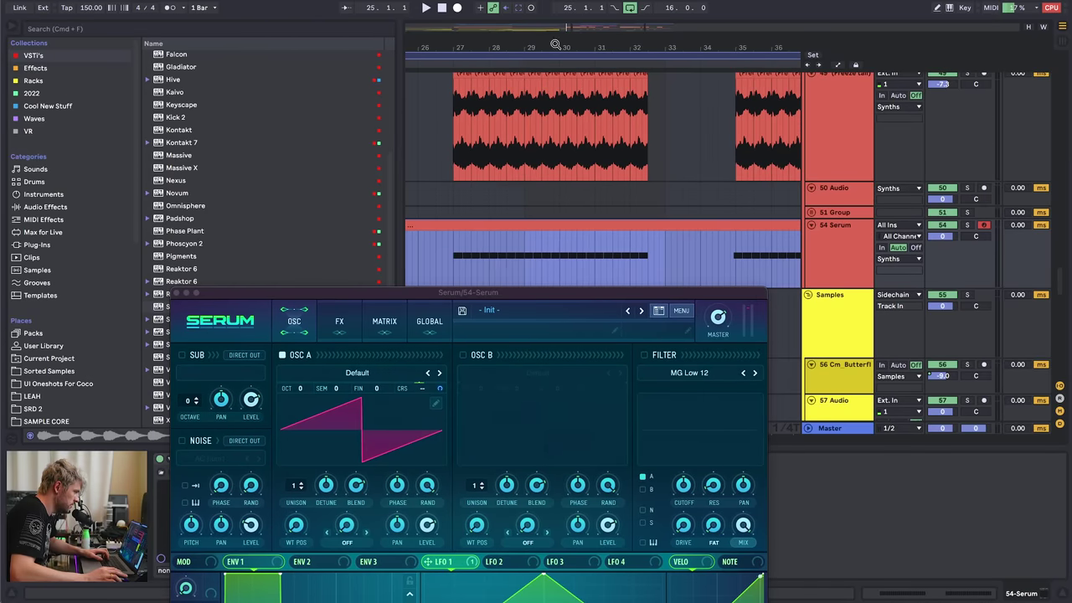
left_click(456, 258)
left_click(967, 225)
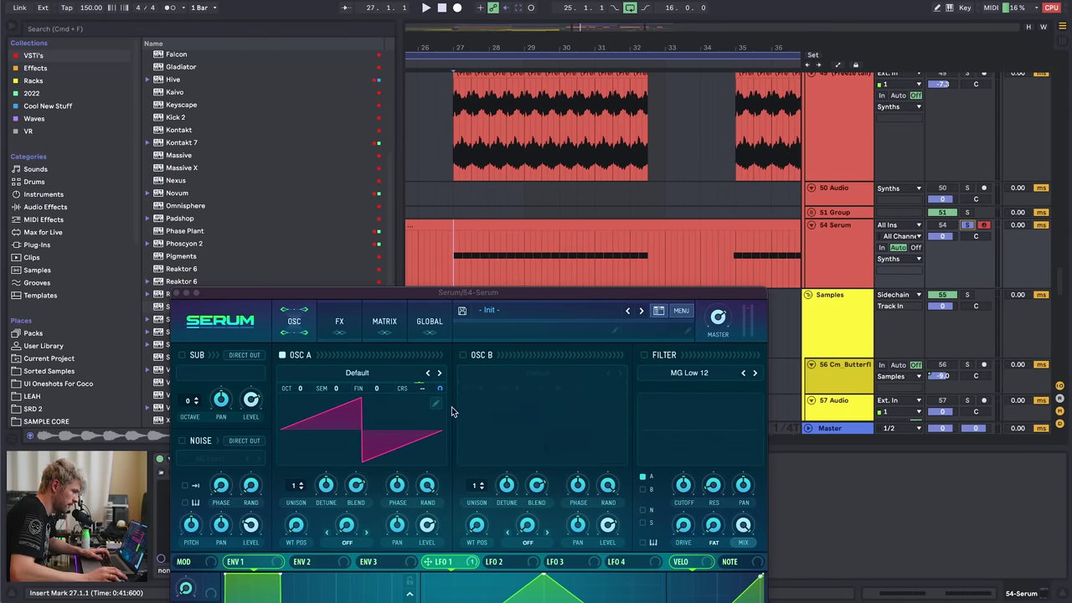
- Set Serum's OSC A unison to 16 voices and reshape LFO 1 into a rising curve that levels off at its maximum
left_click_drag(296, 485, 296, 452)
key("space")
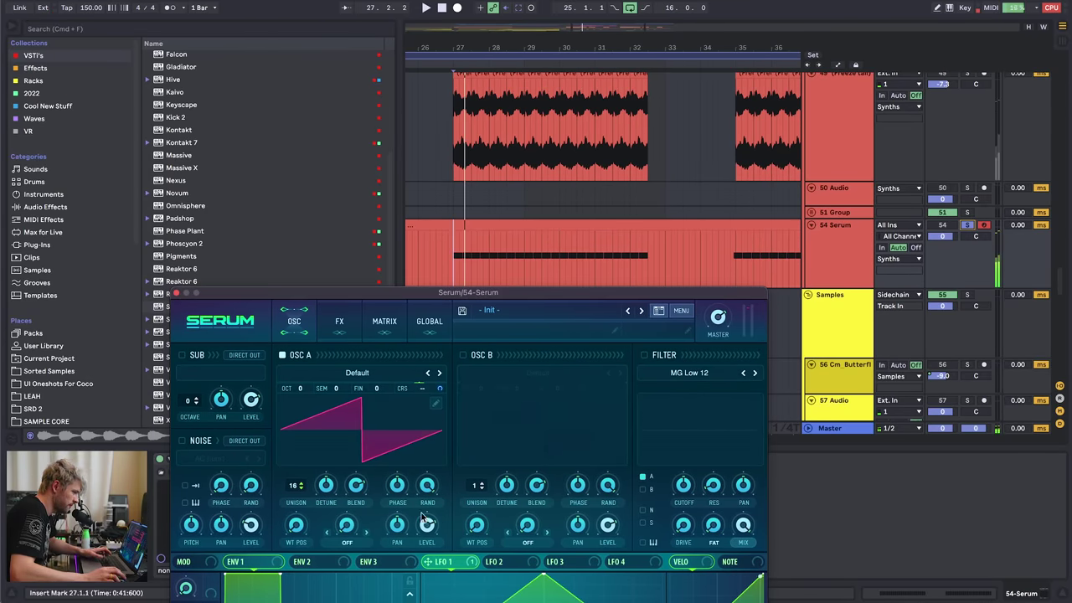
left_click_drag(540, 576, 663, 576)
left_click_drag(540, 602, 540, 598)
key("space")
- Set OSC A's unison range to 13 in Serum's global settings and return to the oscillator view
left_click_drag(395, 296, 355, 146)
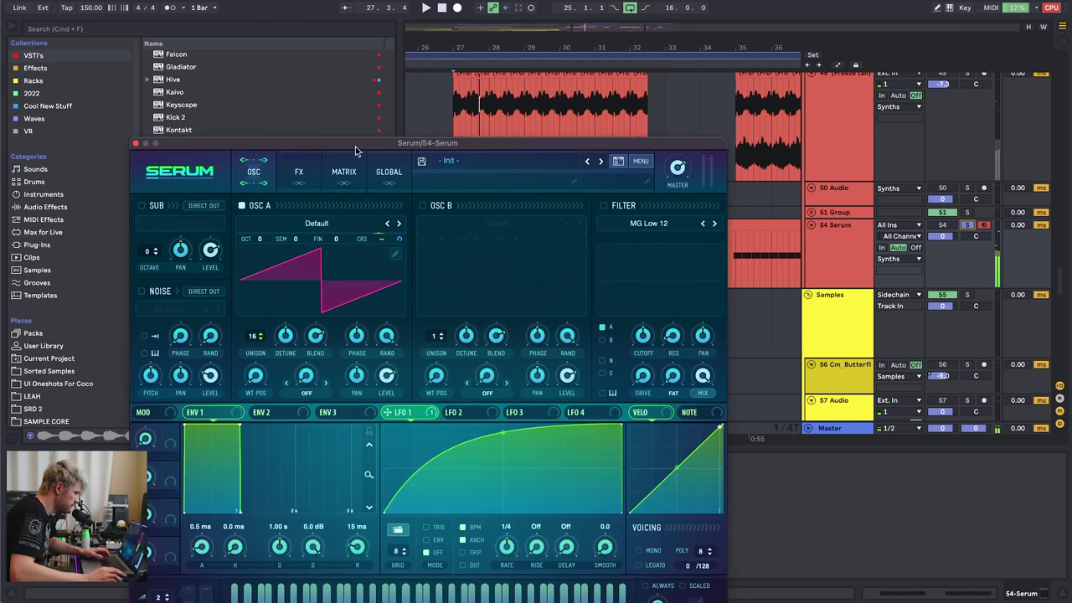
left_click(386, 176)
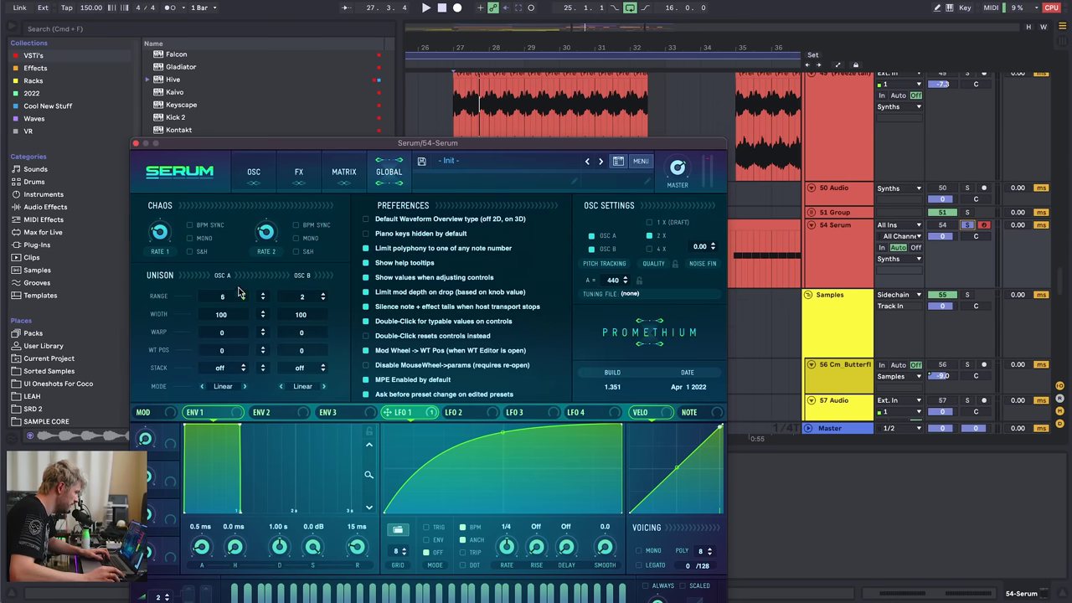
left_click_drag(239, 288, 243, 279)
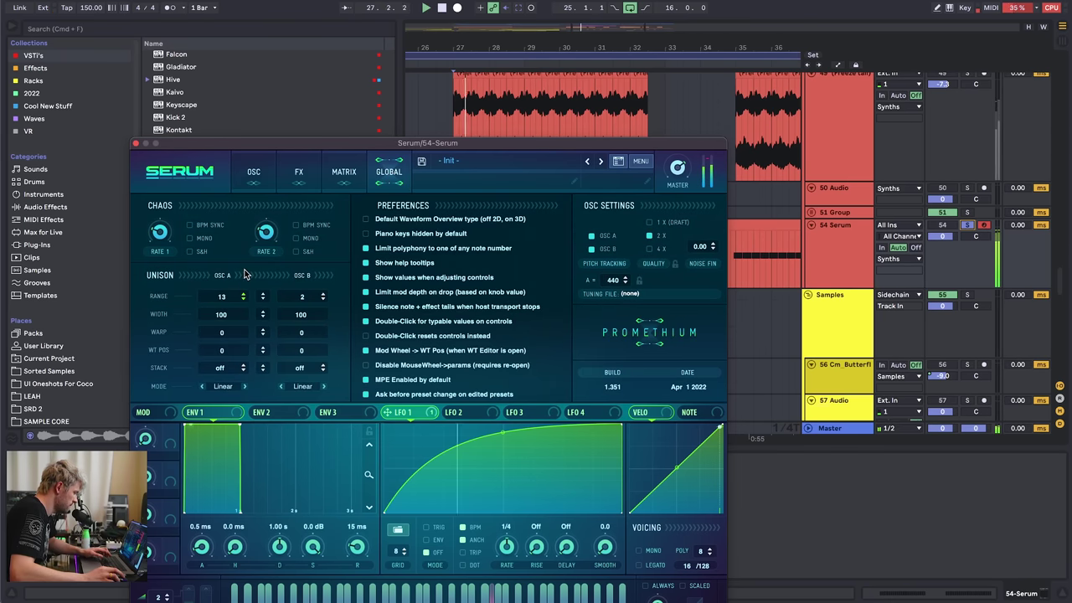
left_click(252, 171)
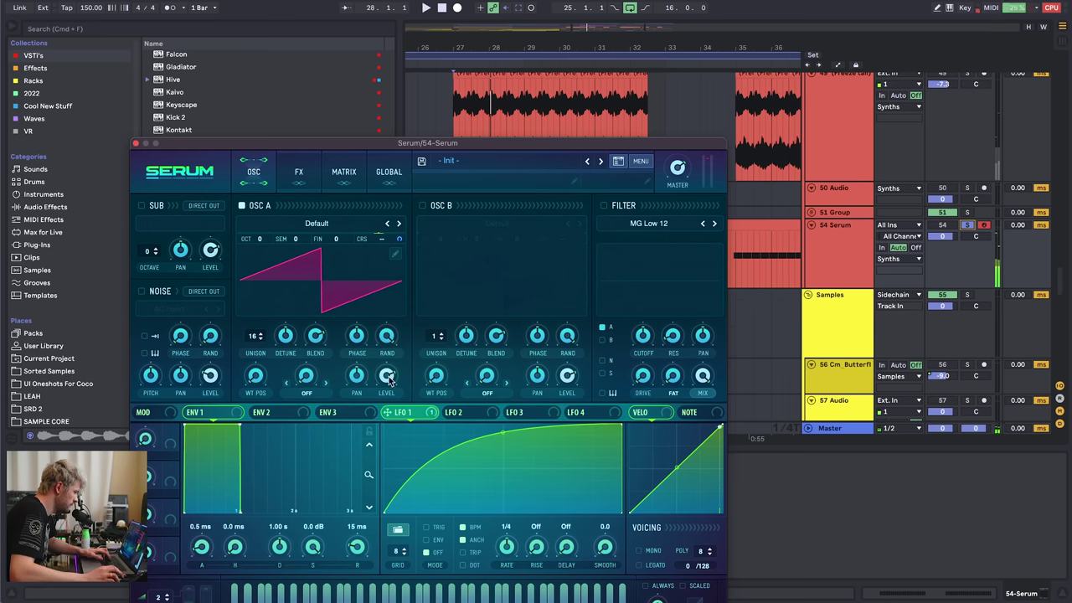
- Modulate OSC A's level with LFO 2 and move the LFO's peak to about one fifth of its cycle
left_click_drag(455, 412, 390, 443)
left_click_drag(376, 364, 376, 323)
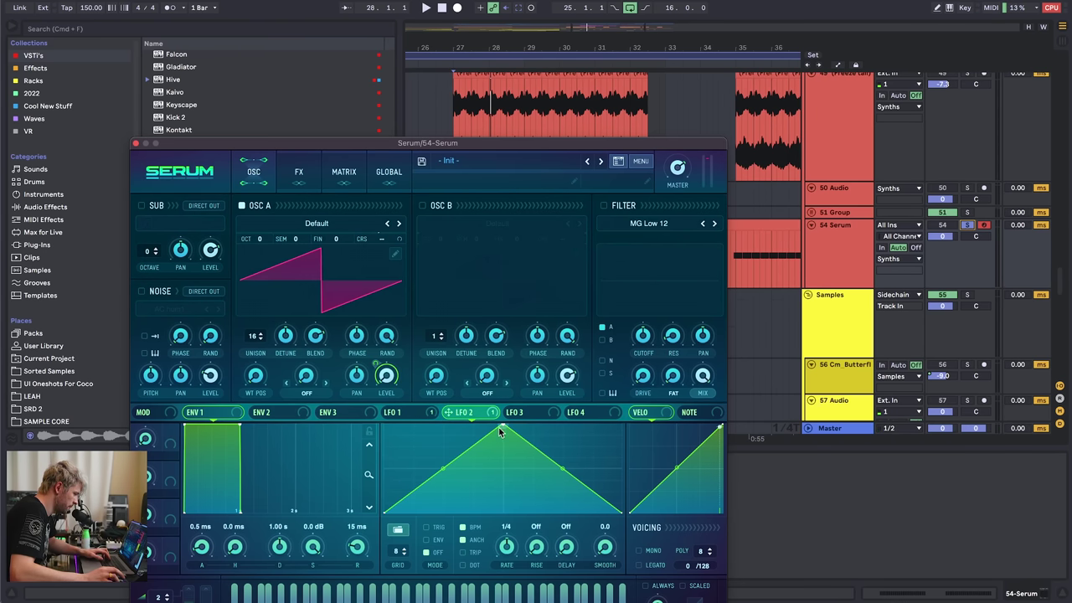
left_click_drag(500, 431, 425, 416)
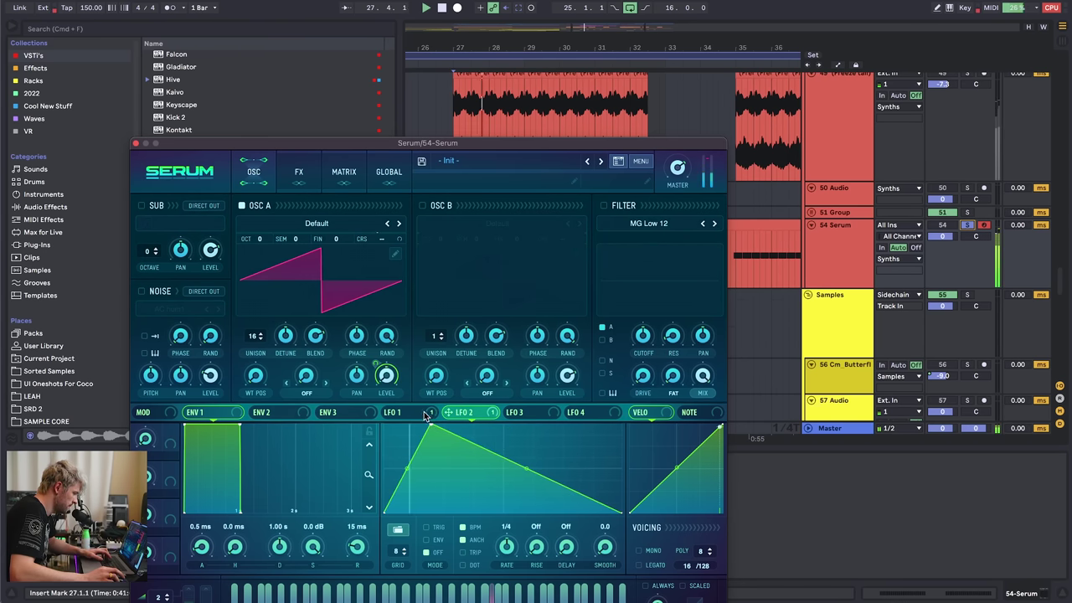
- Enable Serum's noise oscillator with the BrightWhite sample and modulate its level with LFO 2 at 100
left_click(168, 308)
left_click(302, 383)
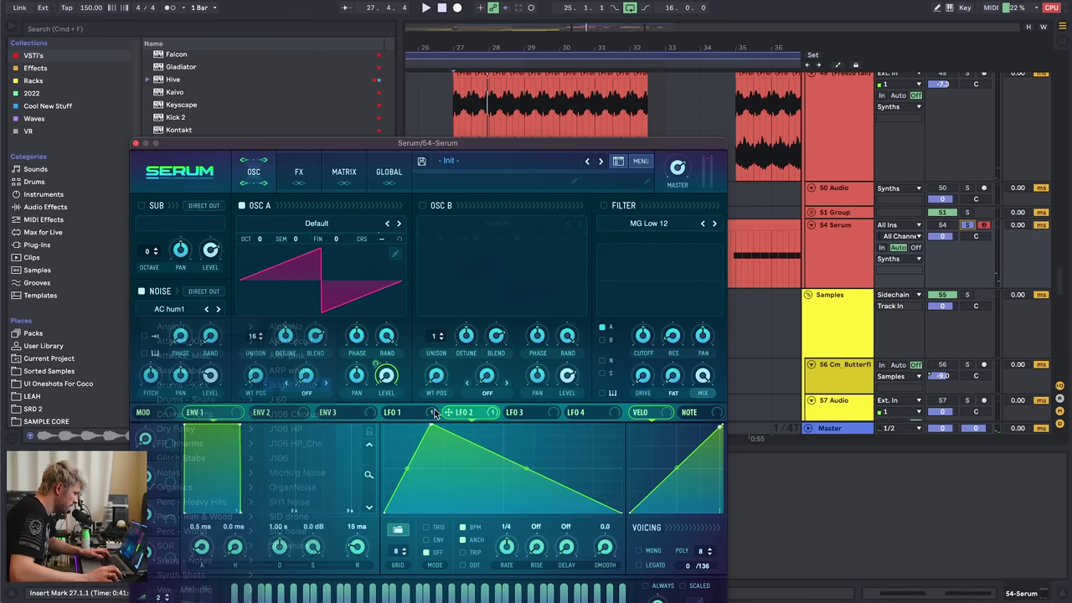
left_click_drag(208, 399, 210, 341)
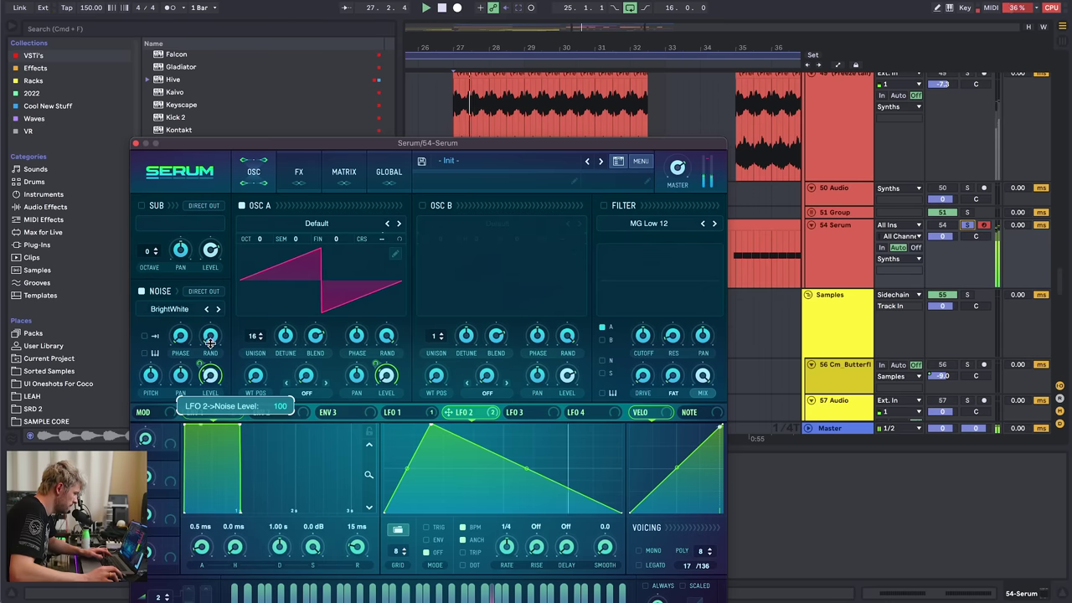
- Enable the filter as High 24, route only the noise through it, and raise its cutoff
left_click(603, 205)
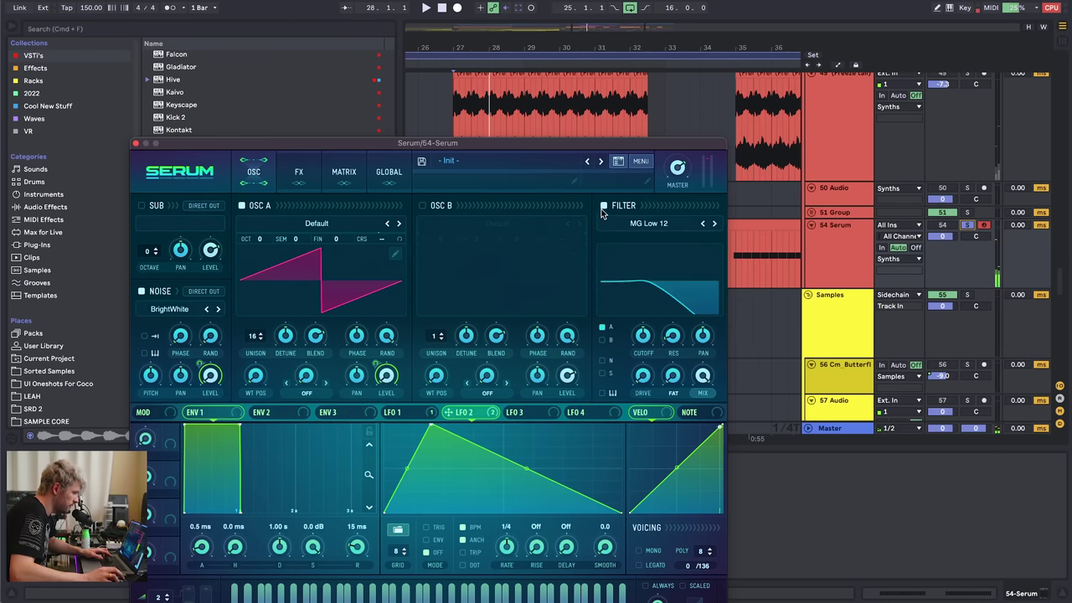
left_click(640, 223)
mouse_move(633, 240)
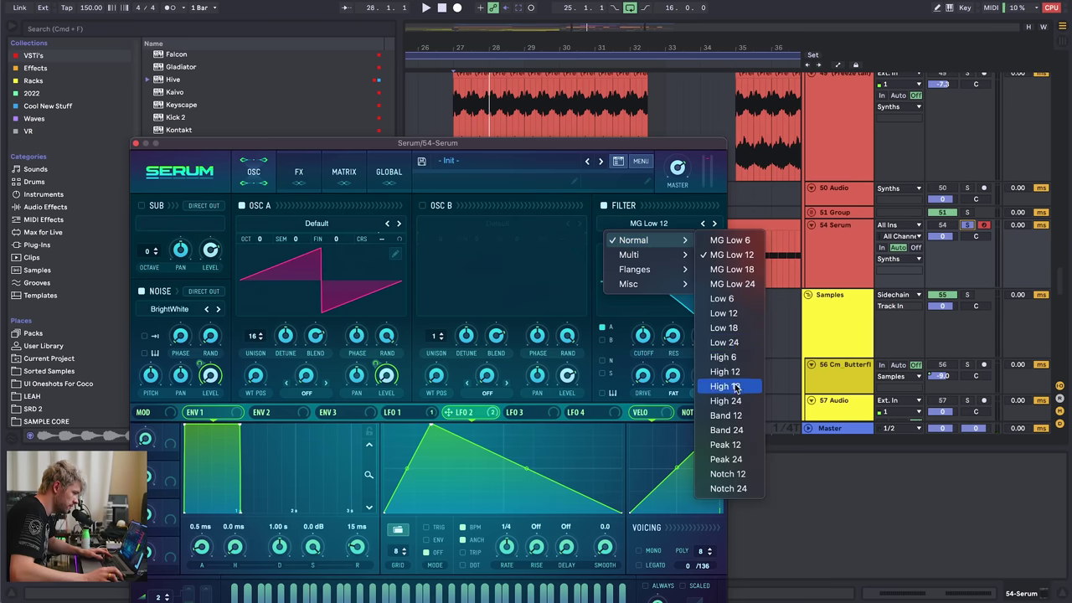
left_click(716, 402)
left_click_drag(643, 335, 652, 304)
key("space")
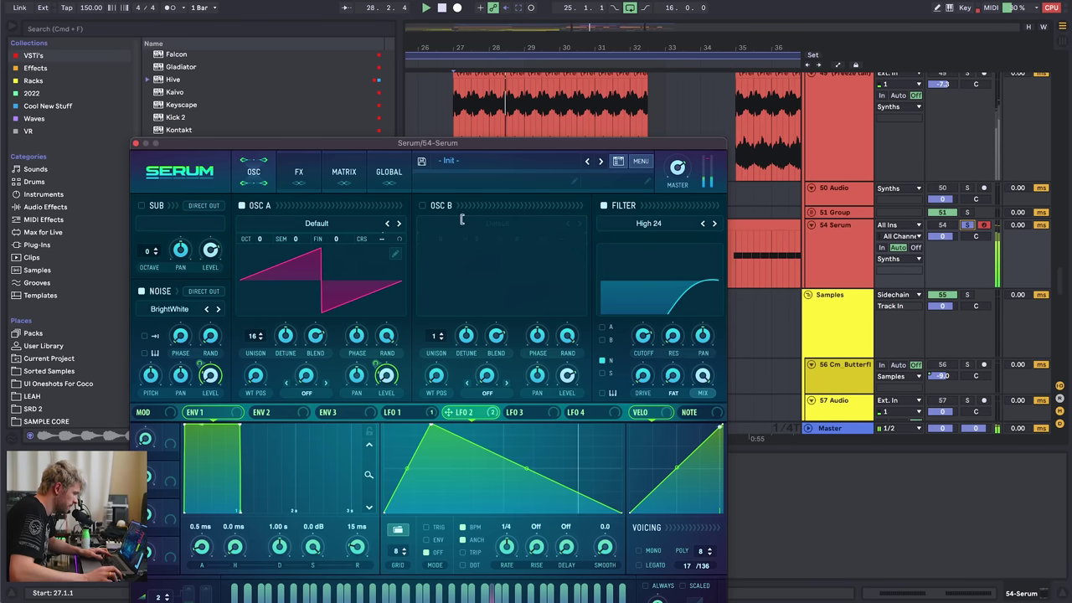
- Enable OSC B with LFO 2 modulating its level, 16 unison voices and a unison range of 12
left_click(427, 205)
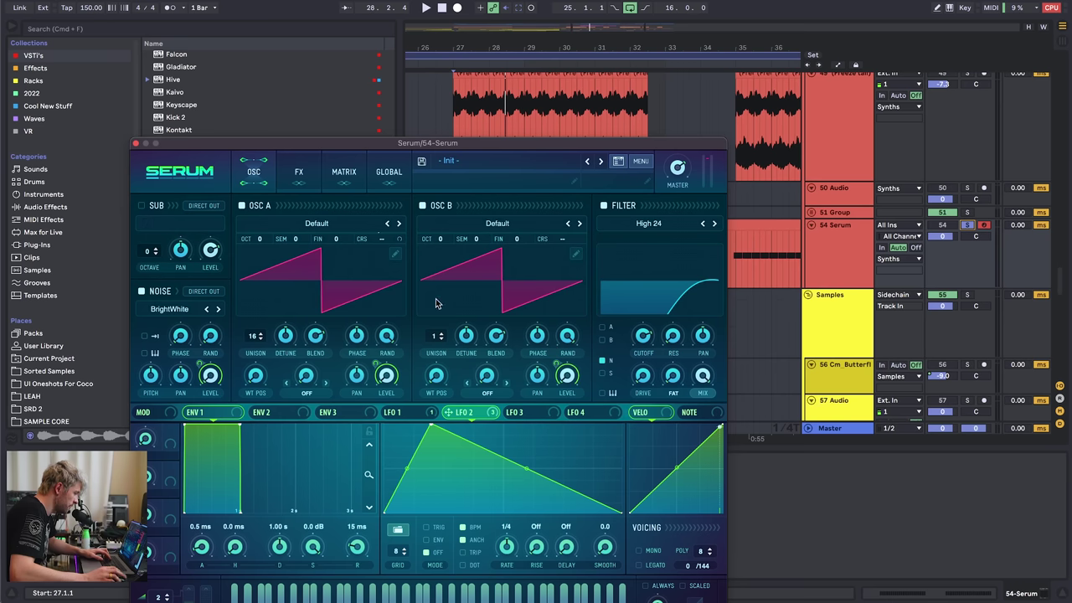
left_click_drag(437, 338, 399, 289)
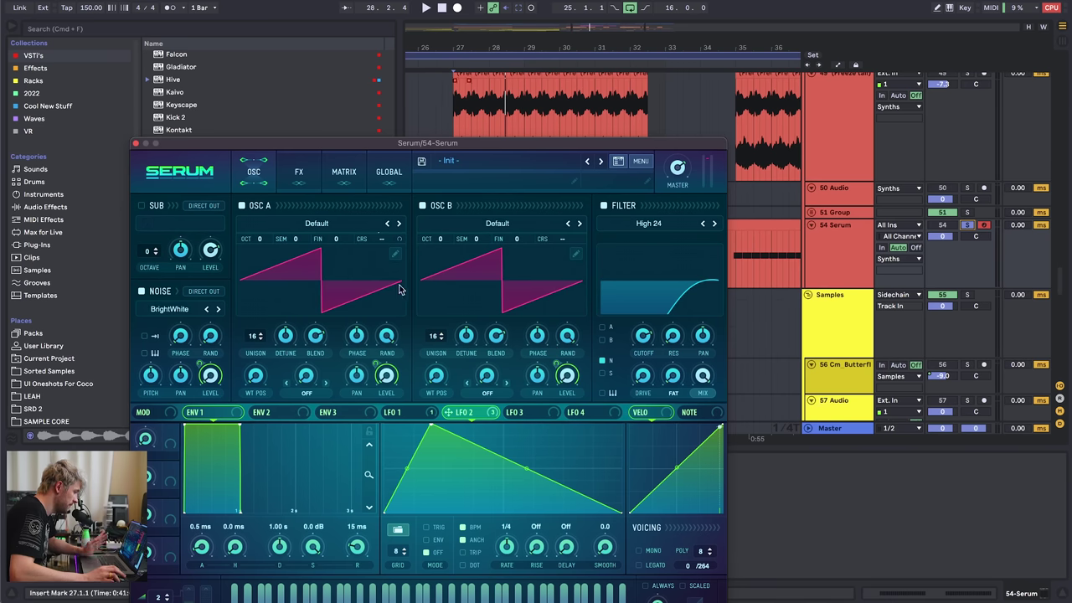
left_click(387, 171)
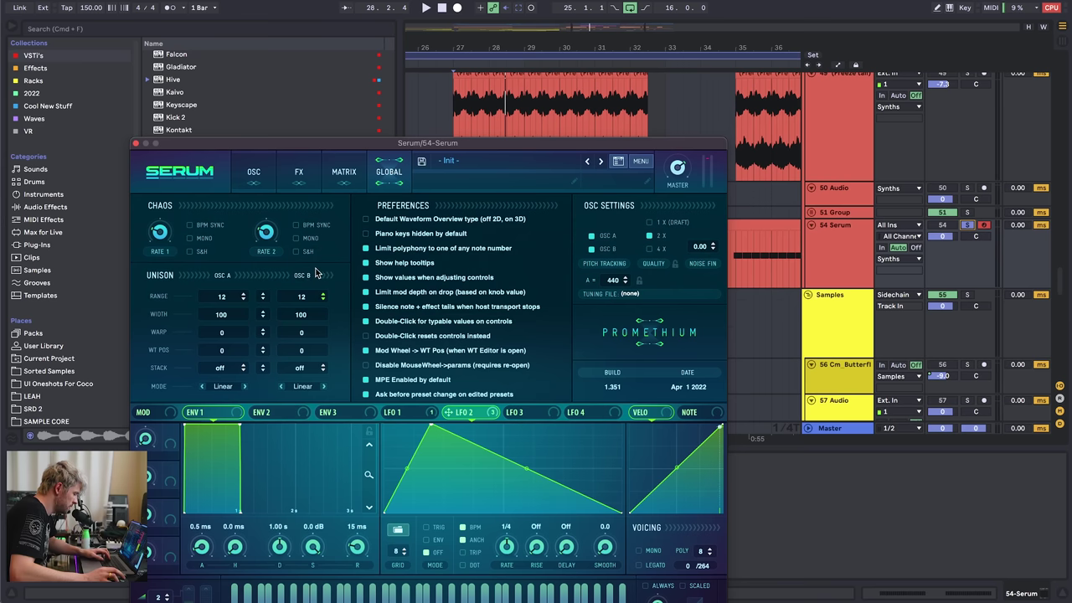
left_click(253, 171)
- Modulate OSC B's coarse pitch with LFO 1, set its octave to +1, and raise its unison detune
left_click_drag(389, 411, 562, 240)
left_click_drag(442, 240, 447, 227)
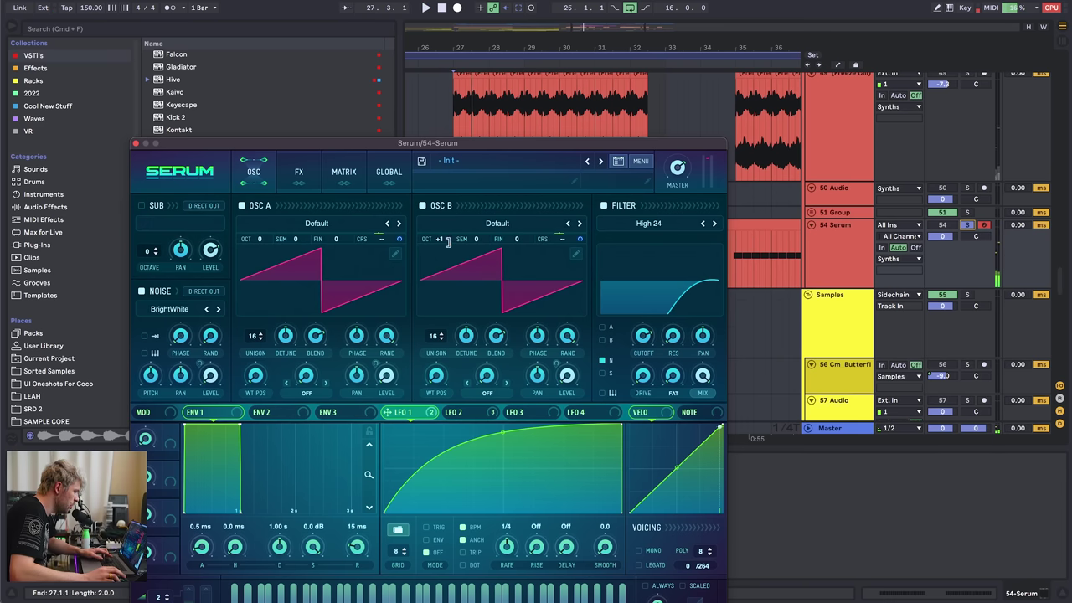
left_click_drag(469, 345, 481, 290)
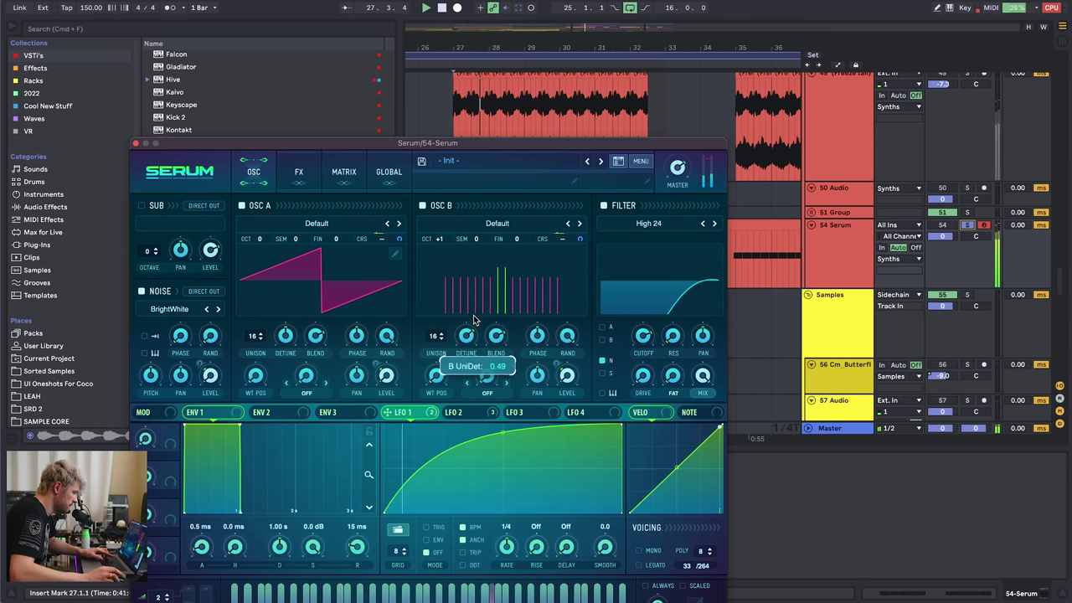
- Enable the Chorus effect in Serum and listen to it on the soloed track
left_click(295, 174)
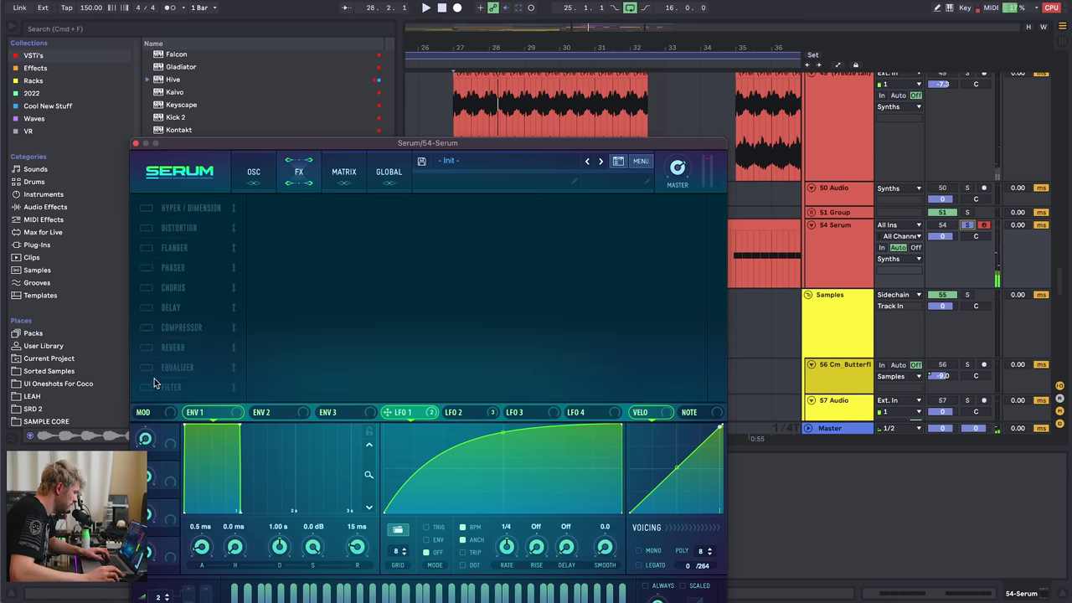
left_click(147, 288)
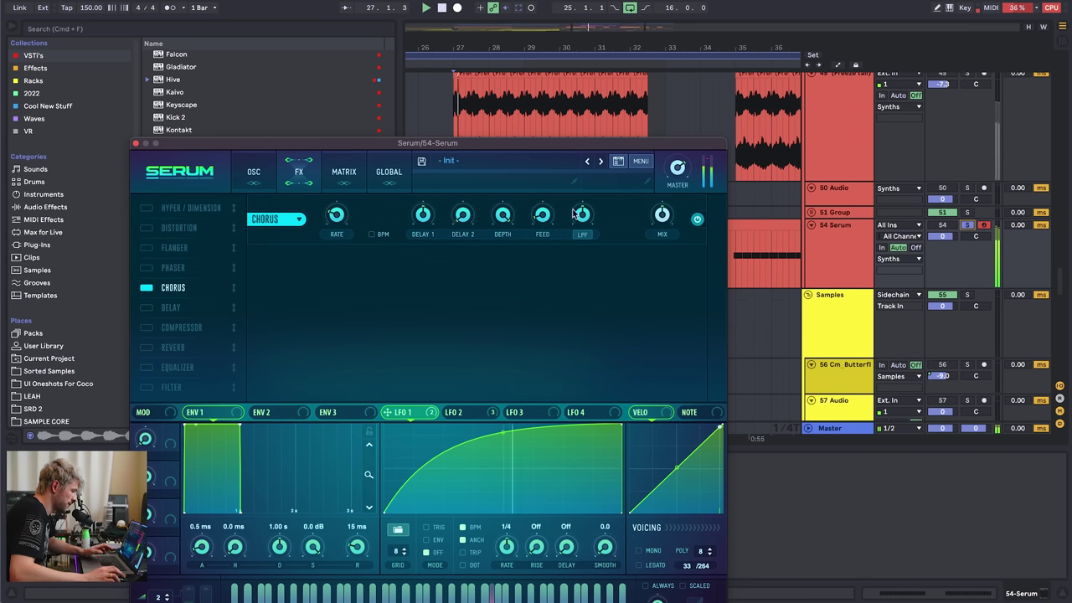
key("space")
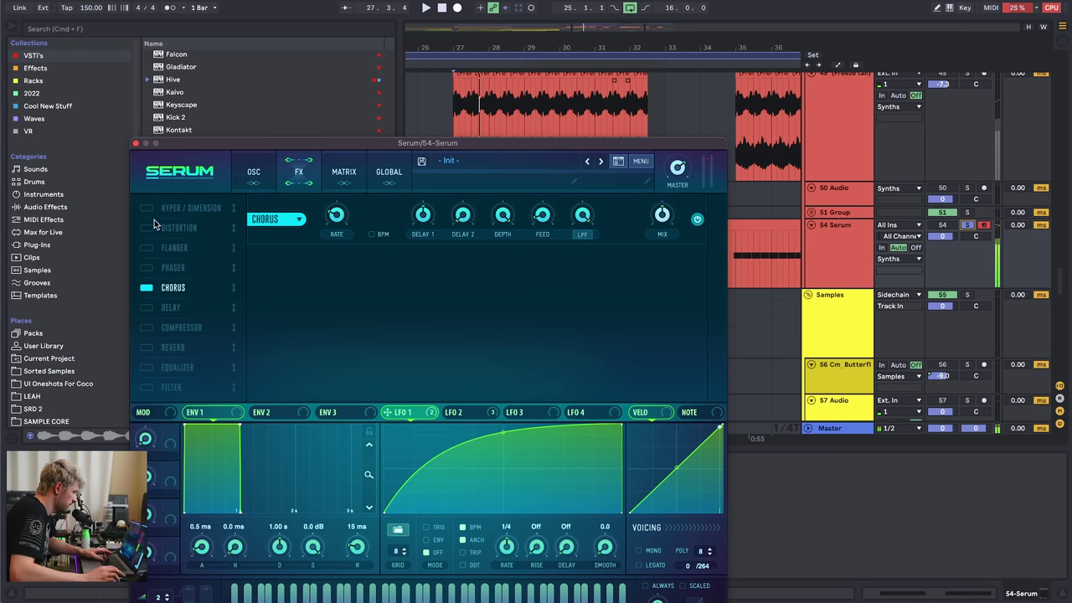
- Enable Hyper/Dimension with 7 unison voices, raise the hyper rate and detune, and set its mix to about 55%
left_click(146, 208)
left_click_drag(469, 216, 500, 85)
left_click_drag(372, 217, 378, 168)
left_click_drag(341, 212, 358, 167)
key("space")
left_click_drag(510, 214, 512, 208)
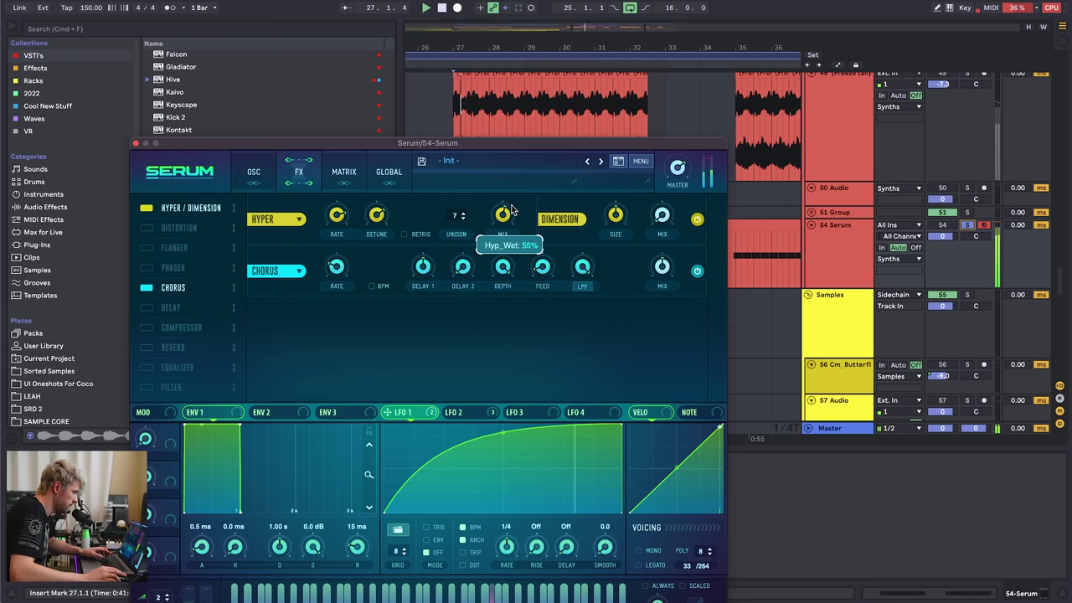
key("space")
- Add a Reverb-type filter effect directly after the Chorus, modulate its cutoff with LFO 1, and slightly lower its mix
left_click(147, 387)
left_click_drag(173, 387, 177, 329)
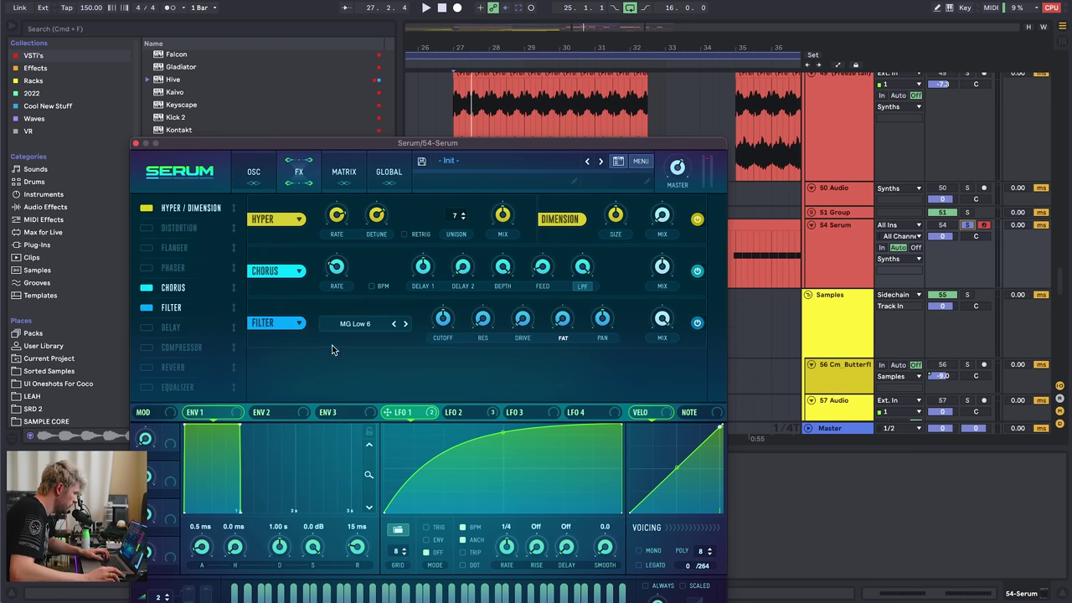
mouse_move(364, 387)
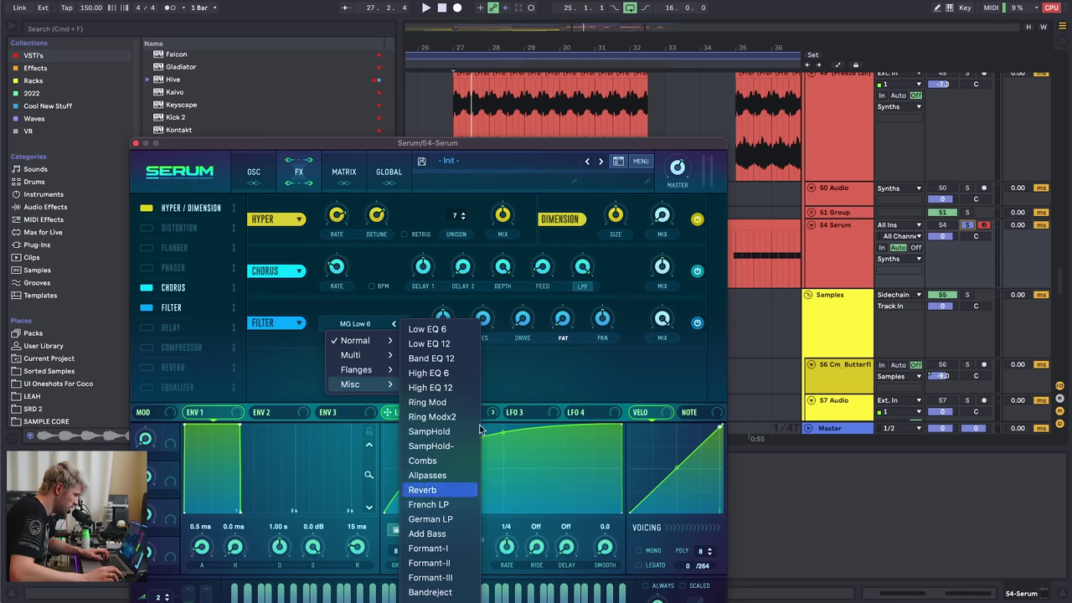
left_click(422, 490)
mouse_move(439, 335)
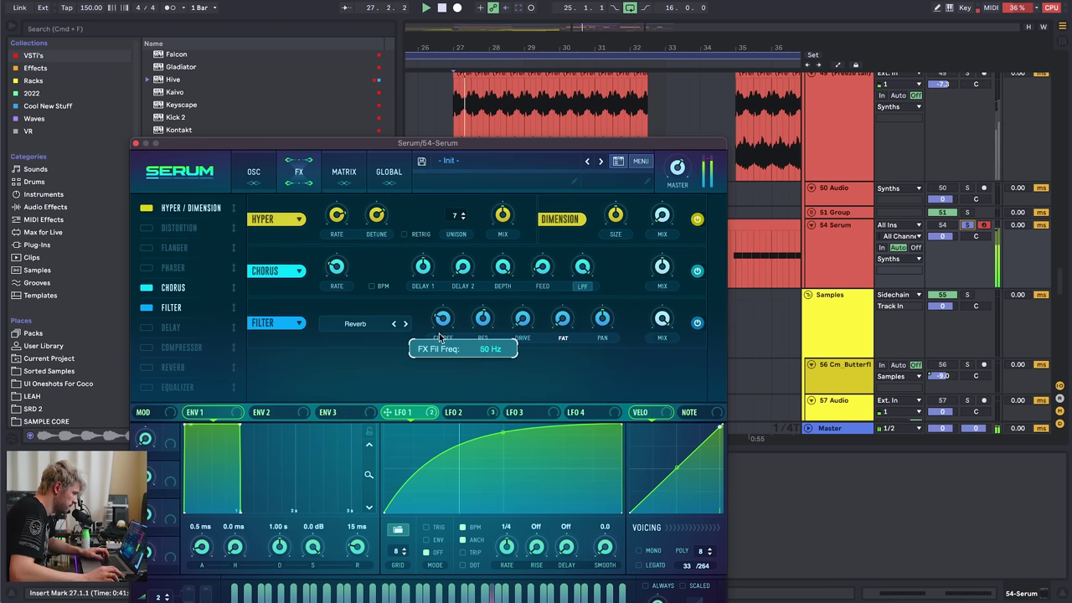
left_click_drag(391, 414, 425, 346)
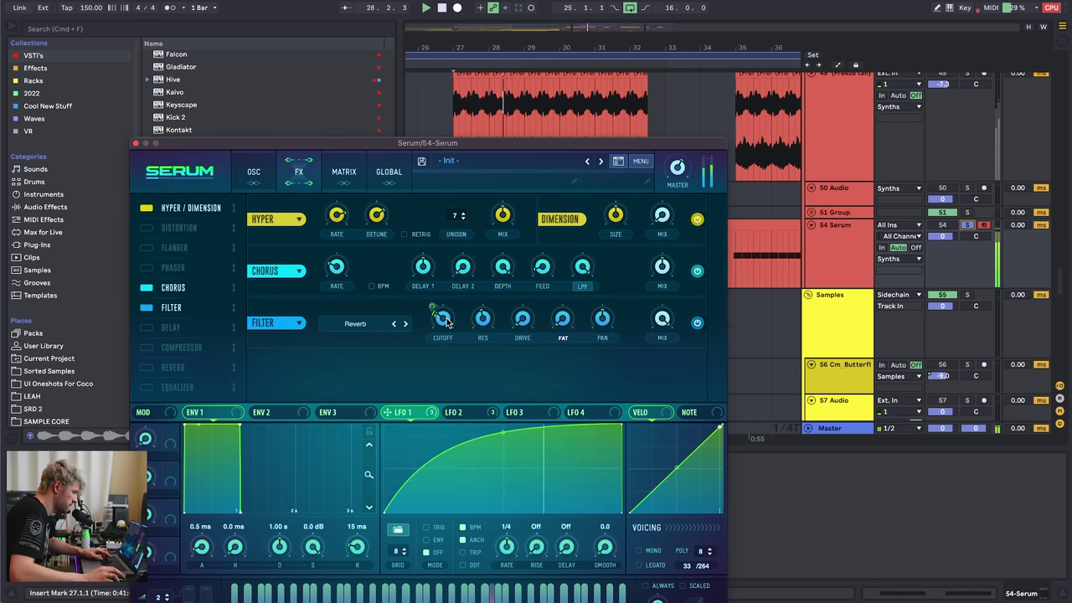
key("space")
mouse_move(658, 320)
left_mouse_down()
mouse_move(654, 388)
mouse_move(663, 333)
left_mouse_up()
left_click(135, 143)
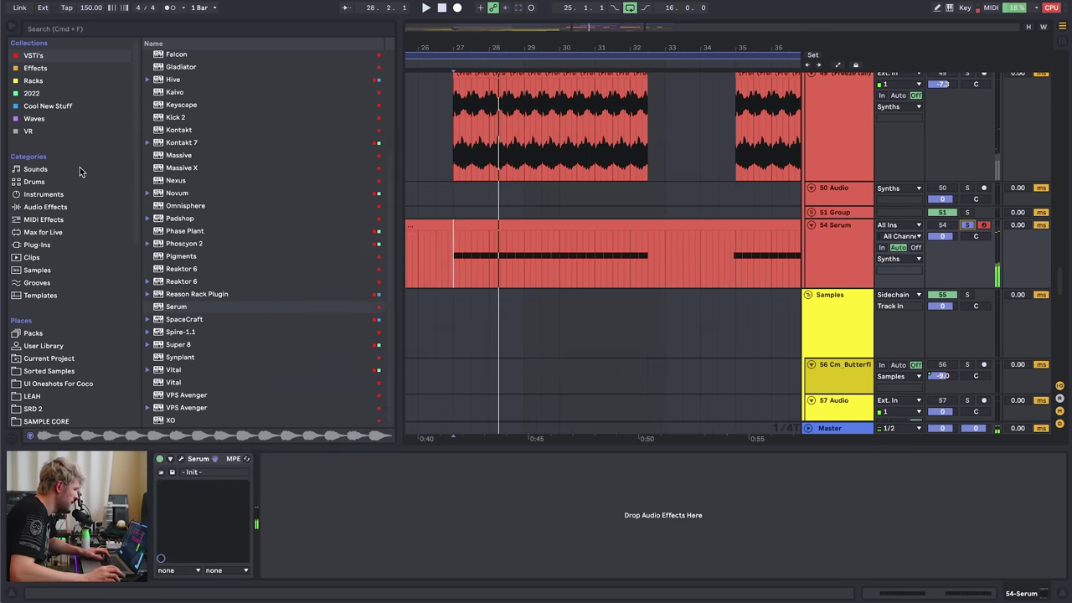
- Add EQ Eight after Serum, cut the lows up to about 1 kHz, and boost band 4 at 4.08 kHz by 2.11 dB
left_click(69, 210)
left_click_drag(176, 98, 363, 531)
left_click_drag(442, 509, 486, 502)
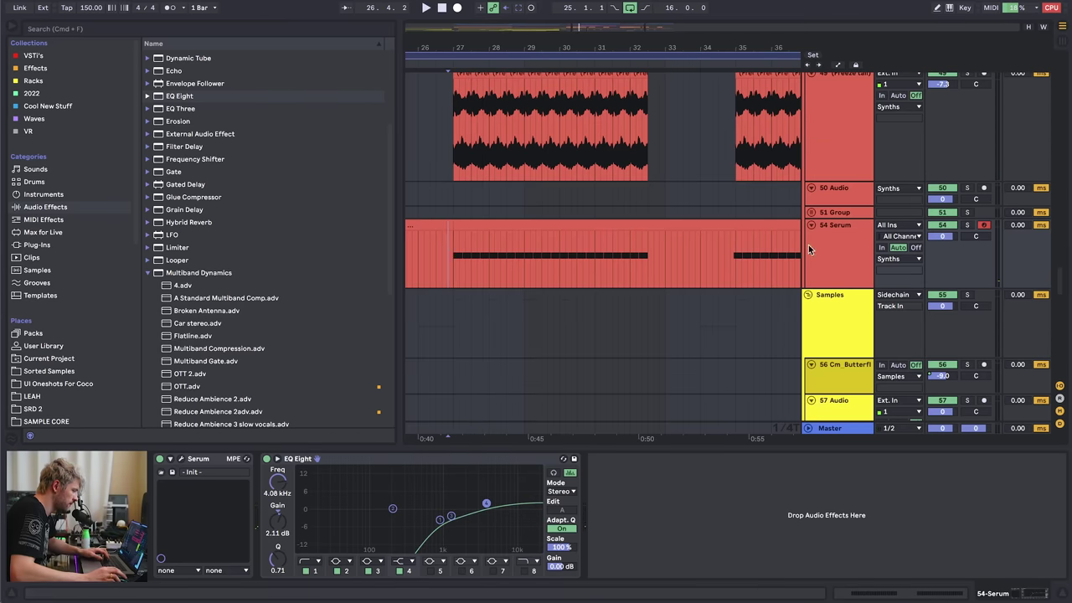
- Set the 54 Serum track's volume to 2.6 dB and check it both soloed and in the mix
mouse_move(951, 236)
left_mouse_down()
mouse_move(951, 199)
mouse_move(951, 221)
left_mouse_up()
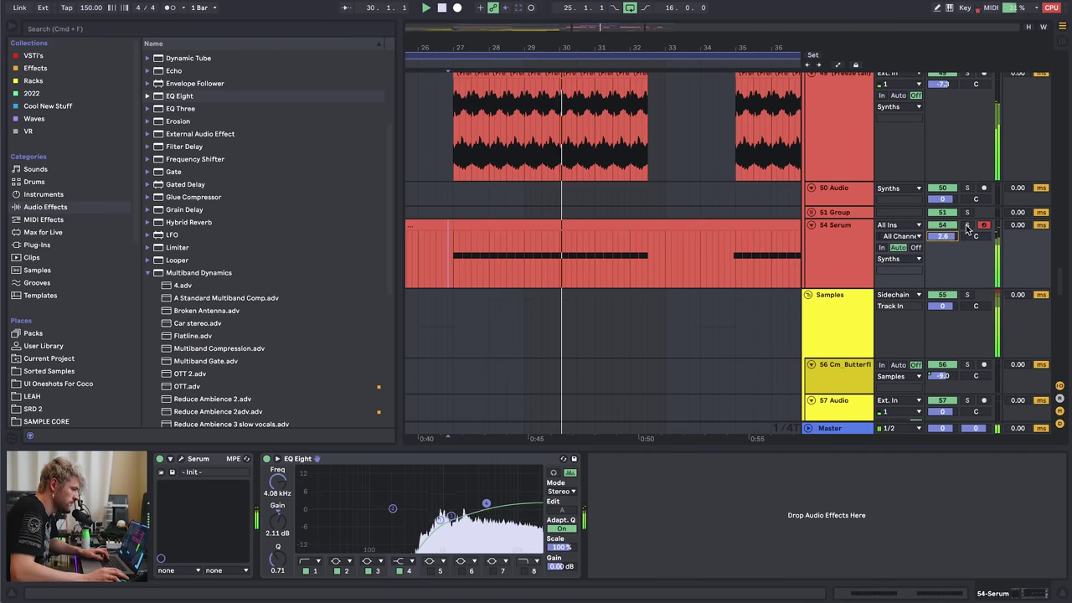
left_click(967, 226)
key("space")
key("space")
left_click(966, 226)
key("space")
left_click(451, 249)
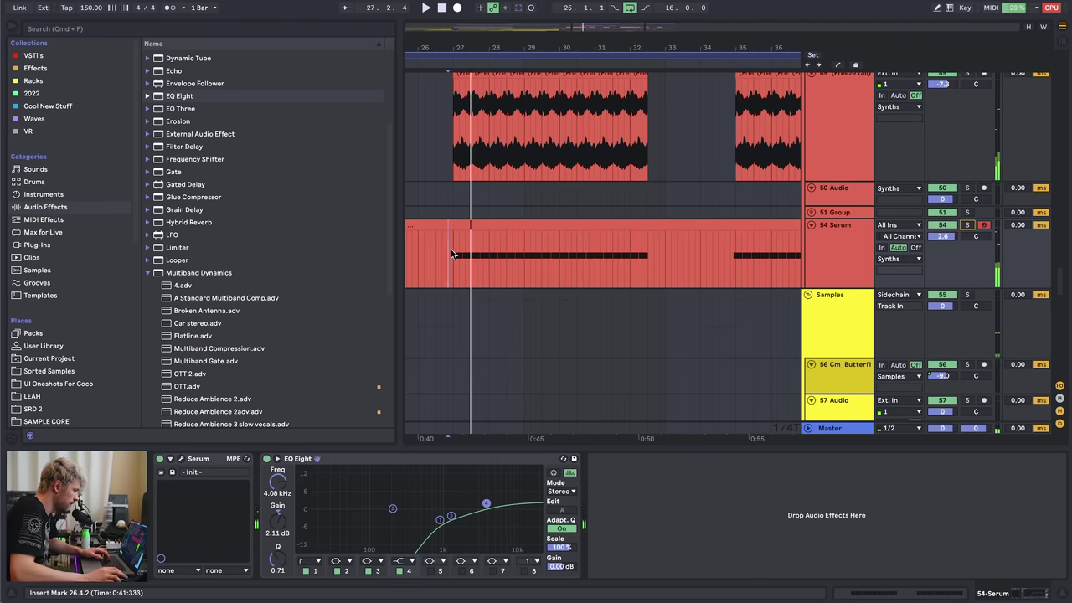
- Compare the new Serum layer with the 49 (Freeze tail) and 27 Yoink_10 tracks, soloed and in the mix
scroll(957, 192, "up", 3)
left_click(968, 189)
key("space")
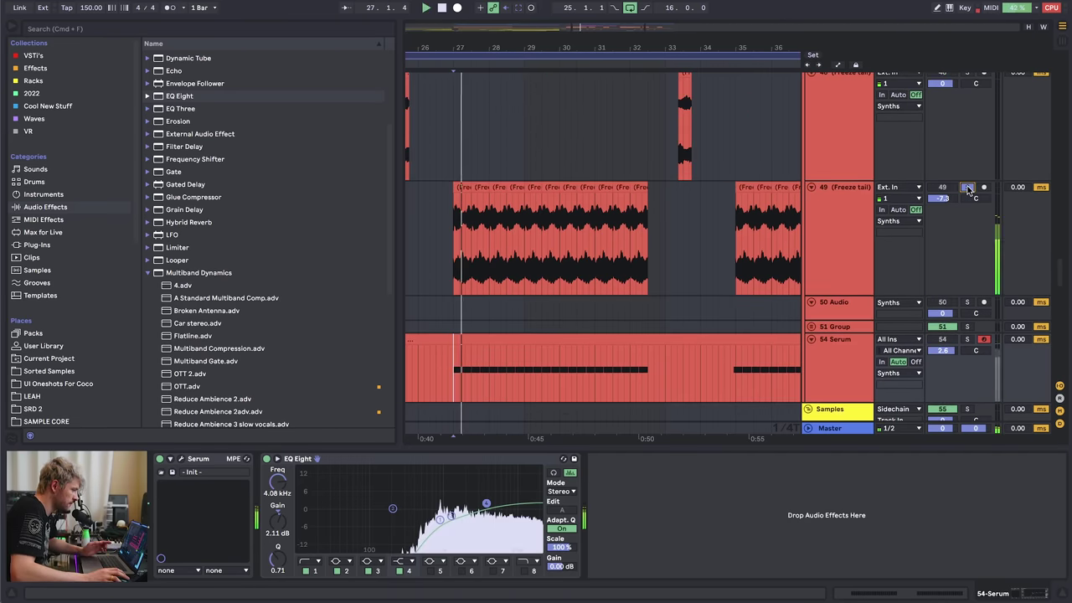
key("space")
scroll(965, 194, "up", 11)
scroll(967, 197, "down", 8)
scroll(958, 207, "up", 15)
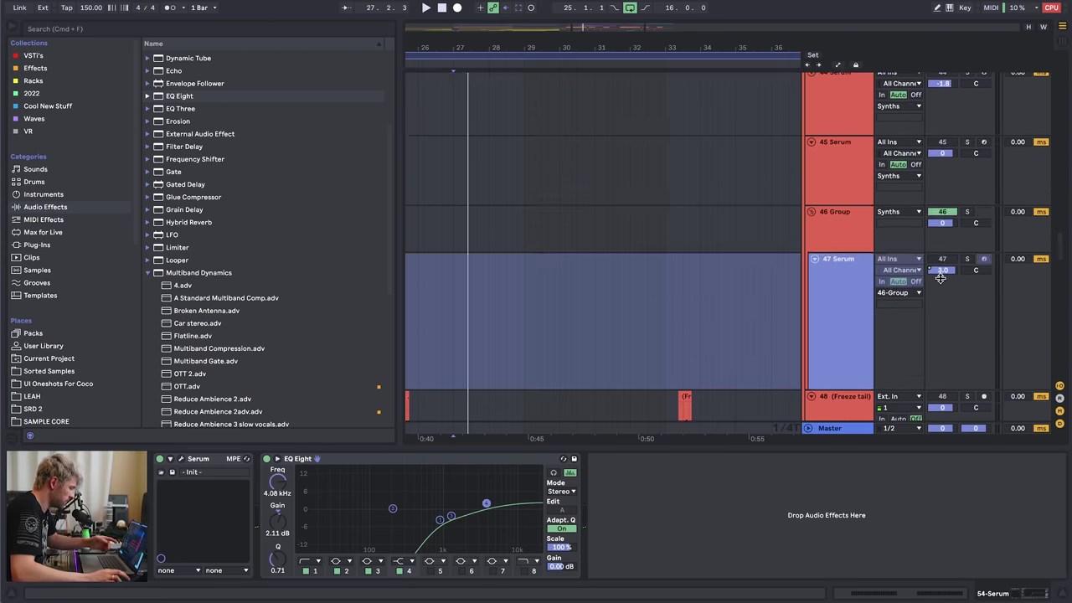
scroll(938, 259, "up", 1)
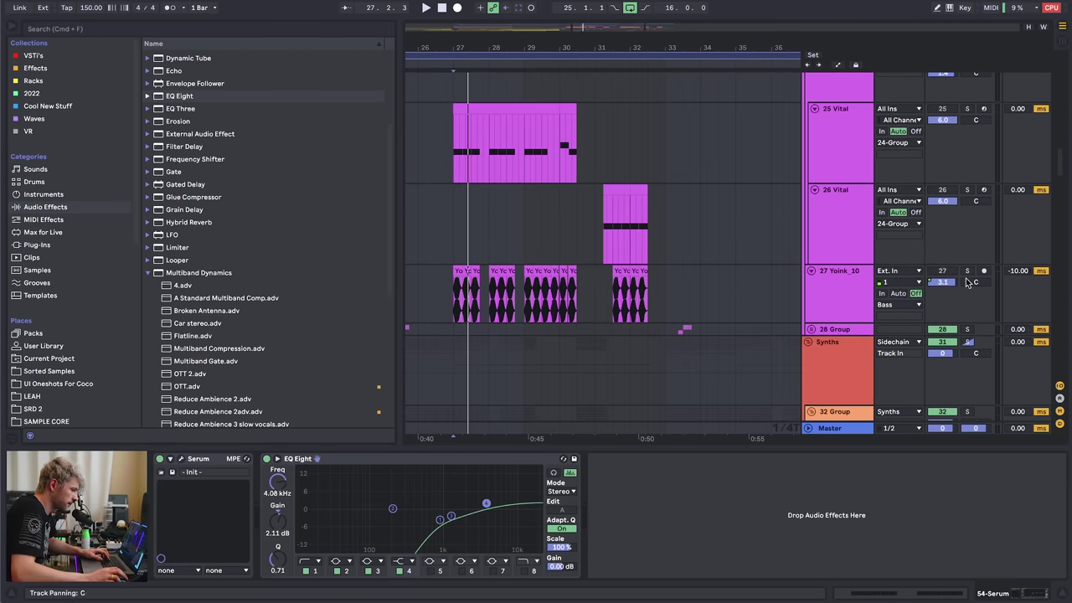
key("space")
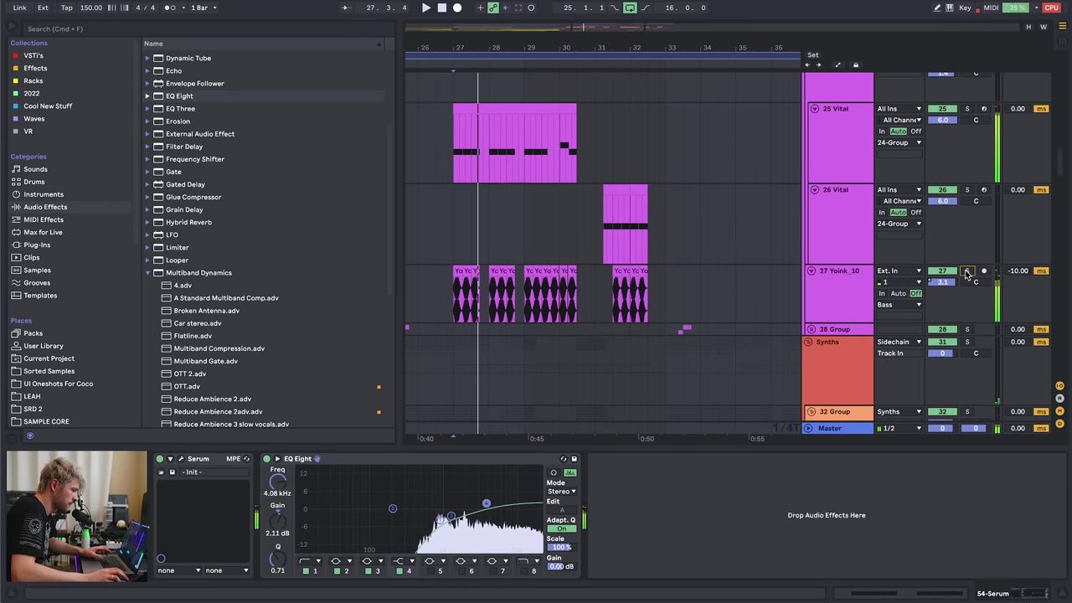
scroll(503, 312, "down", 2)
scroll(504, 305, "down", 15)
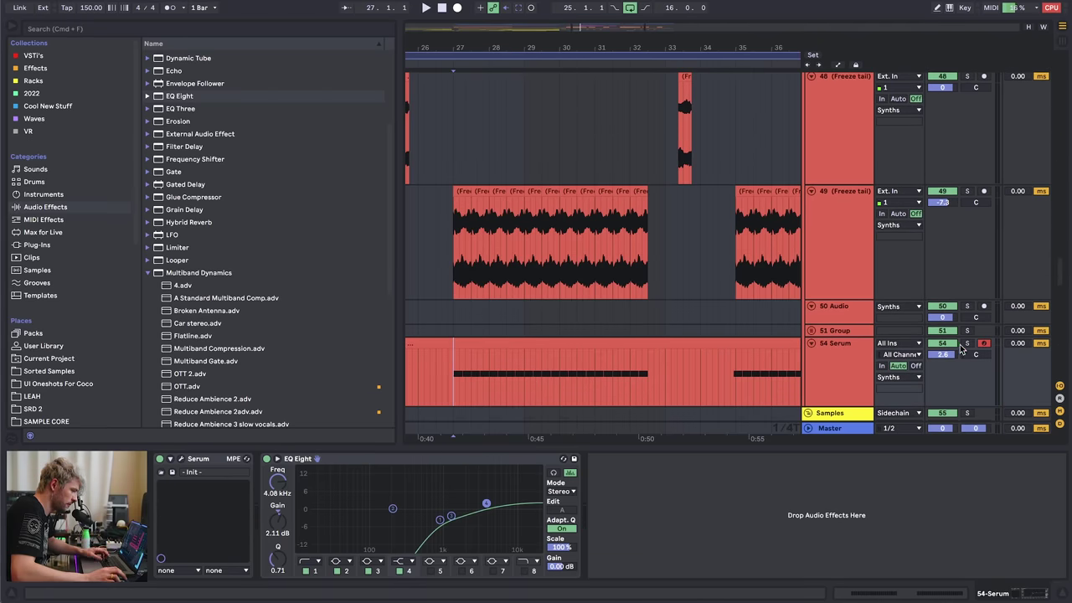
- Solo the 54 Serum track, select bars 27 to 33 on it, and set Serum's upward pitch bend range to 7
left_click(964, 345)
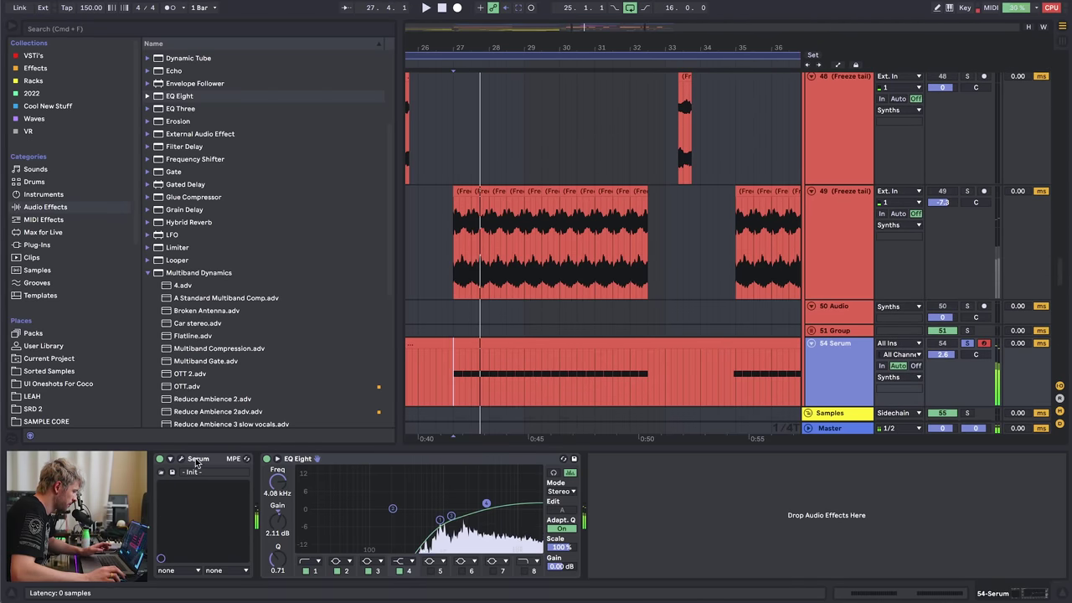
left_click(191, 97)
scroll(191, 97, "up", 4)
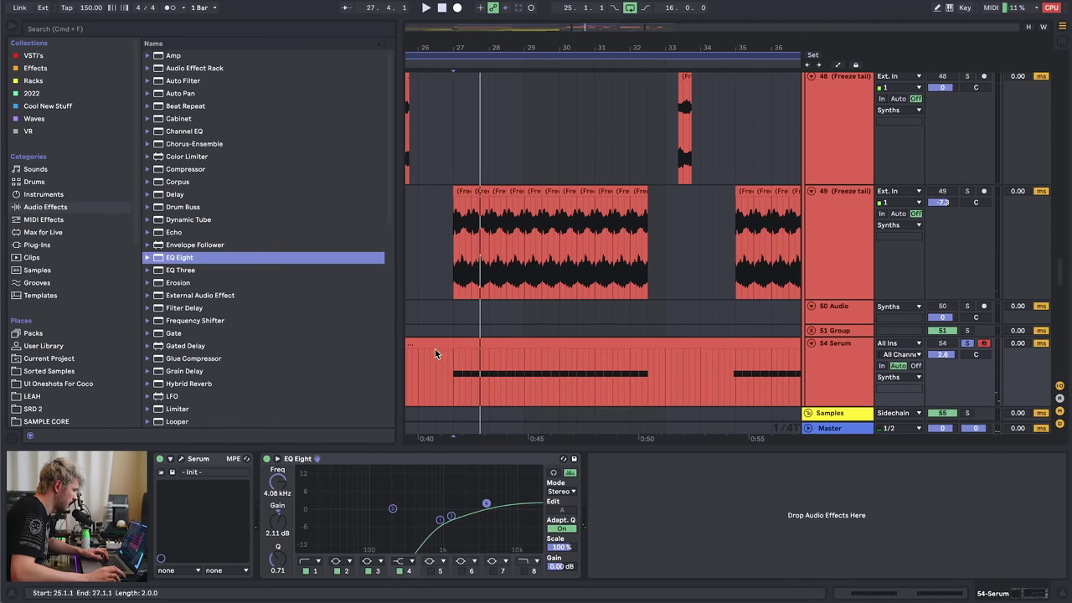
left_click(453, 376)
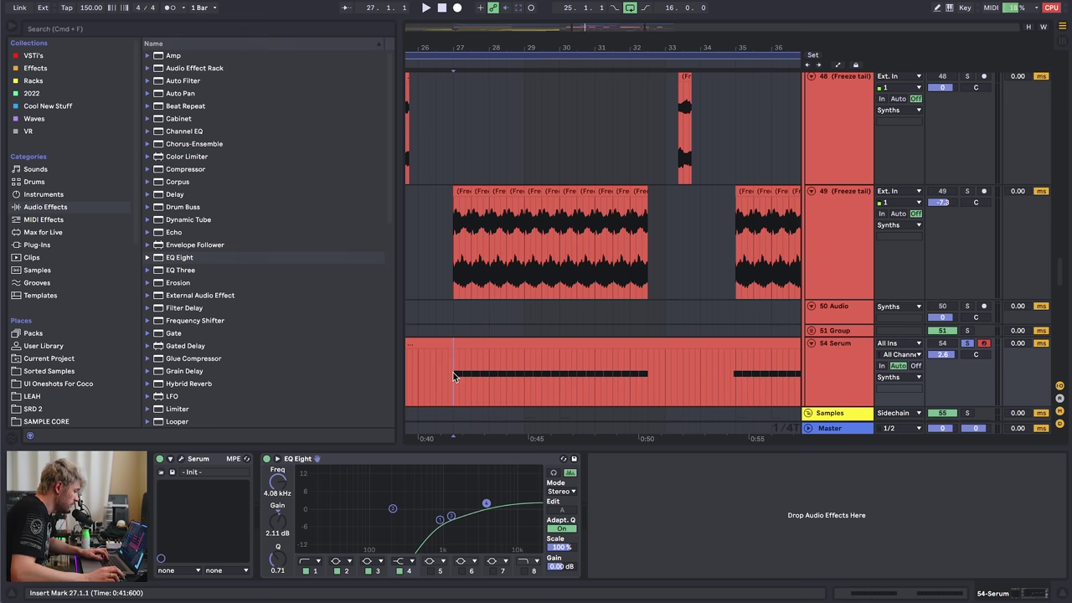
left_click(663, 361, "shift")
left_click(180, 460)
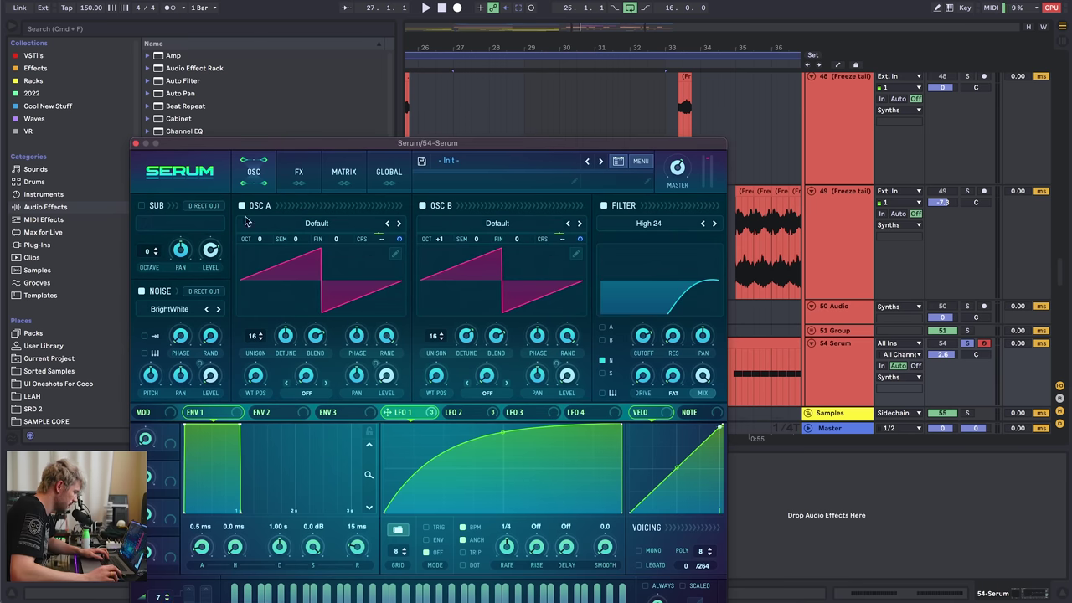
left_click(136, 143)
- Automate Serum's Pitch Bend on the 54 Serum track as a ramp rising from bar 27 to the end of the first note run
key("a")
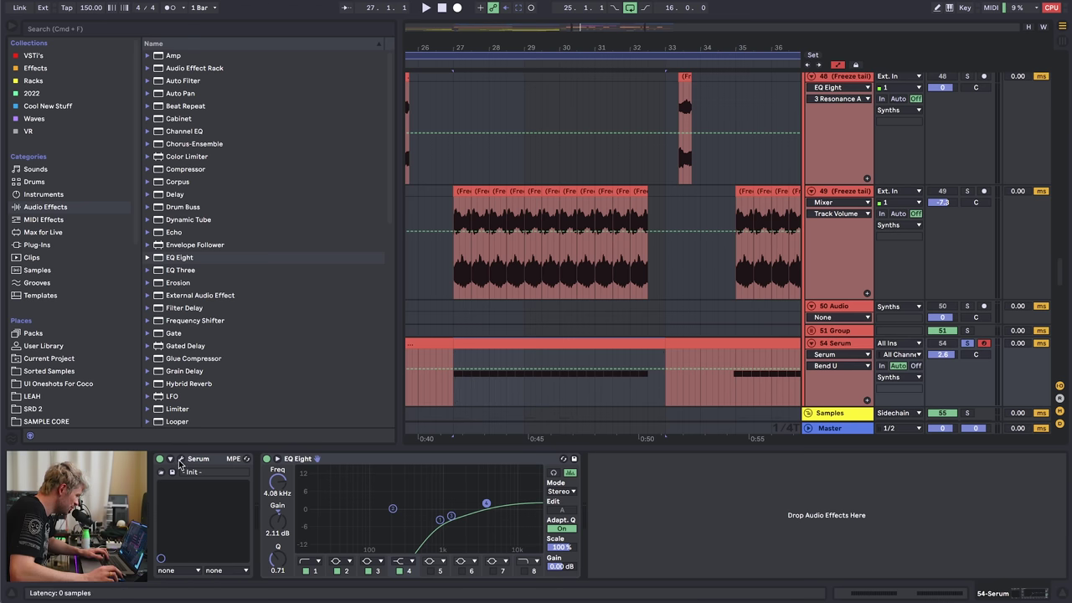
left_click(181, 460)
left_click(137, 144)
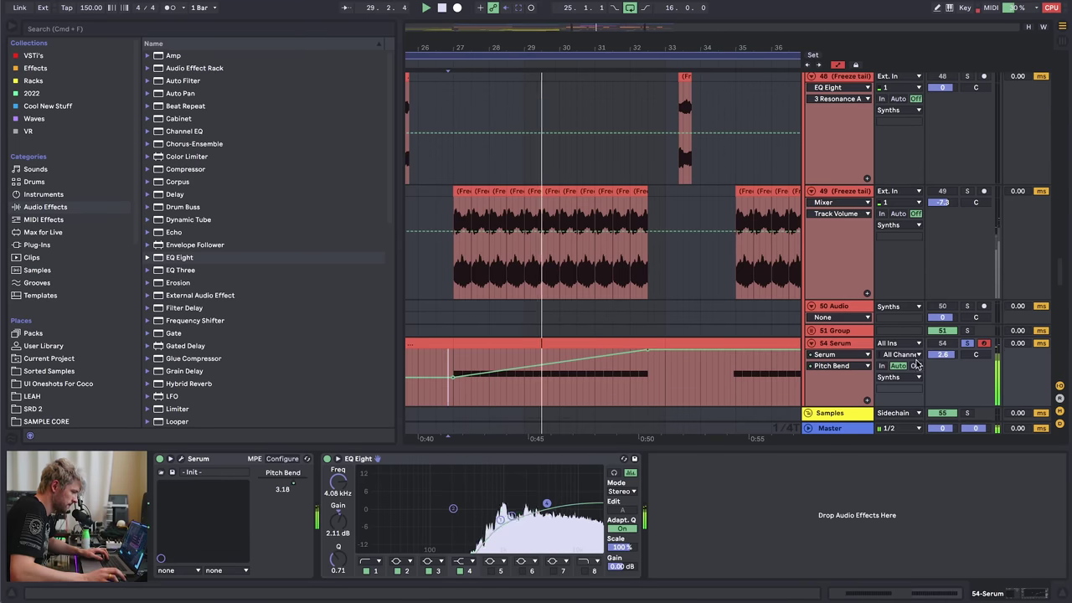
left_click(181, 459)
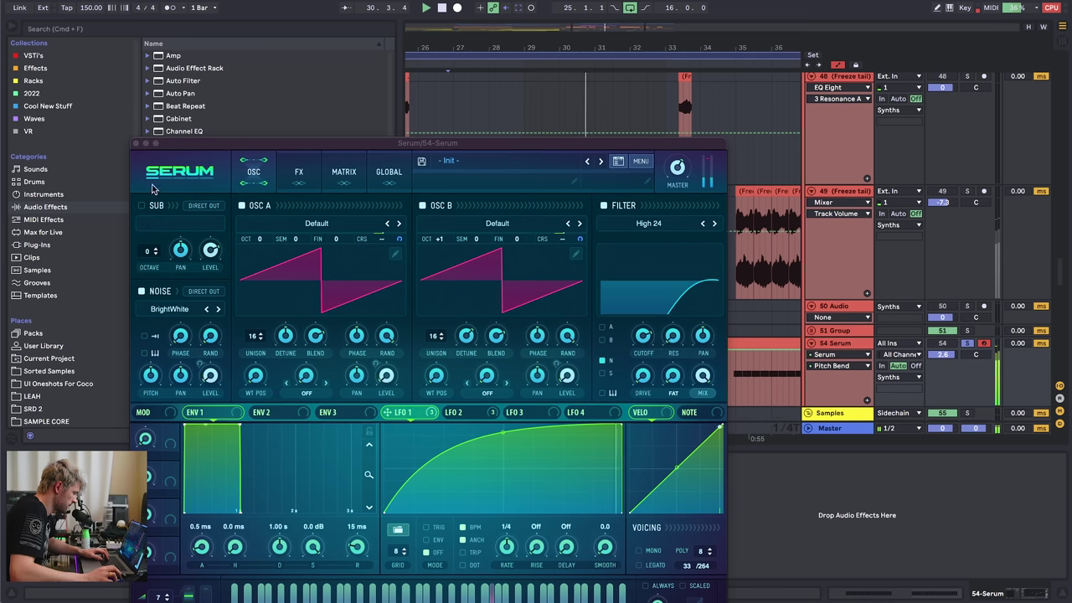
left_click(136, 144)
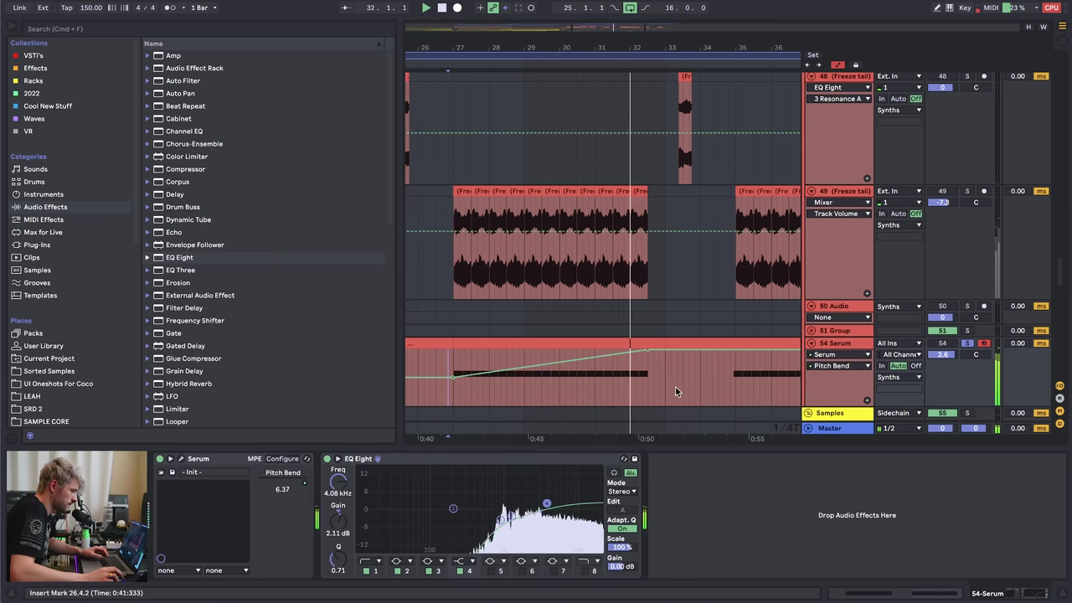
- Add Auto Pan after the EQ Eight on the 54 Serum track, with a sine waveform, 211° offset and 57.9% amount
key("space")
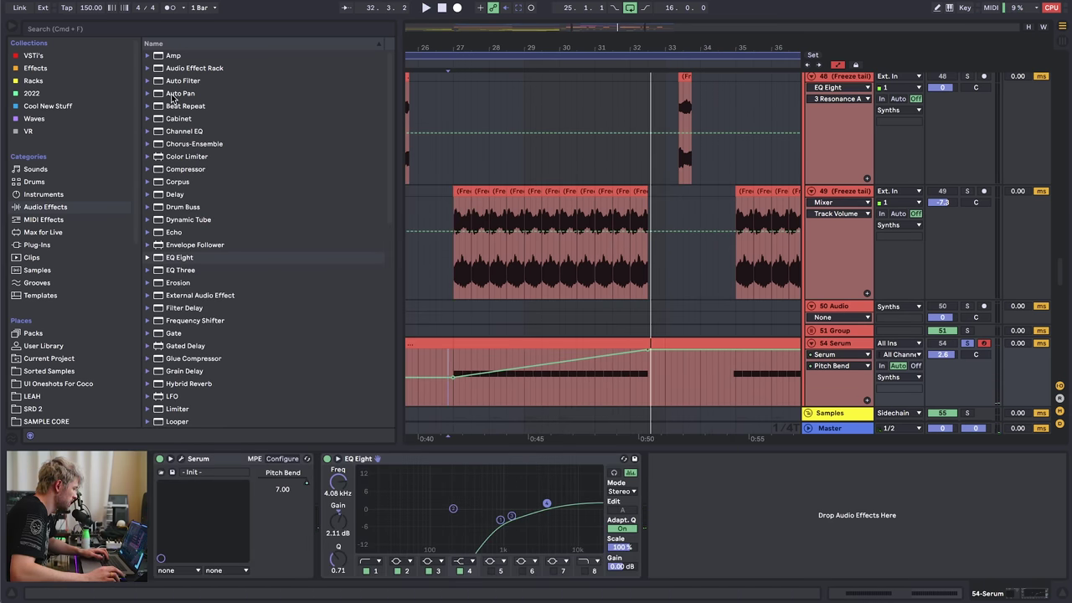
left_click_drag(172, 94, 679, 505)
key("space")
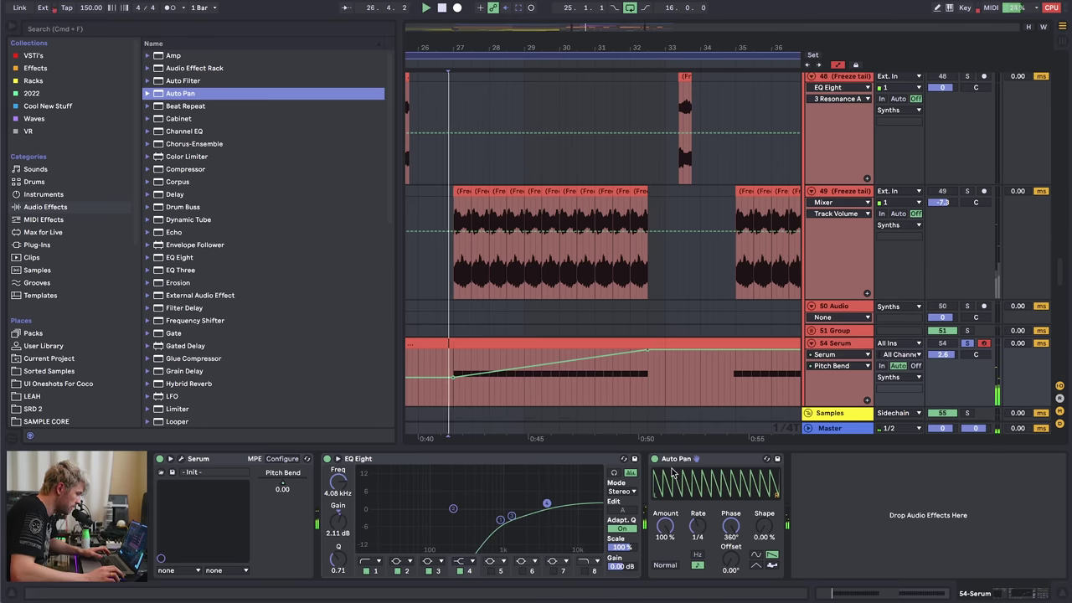
left_click(755, 555)
left_click_drag(731, 560, 731, 544)
left_click_drag(731, 544, 731, 489)
left_click_drag(665, 526, 665, 569)
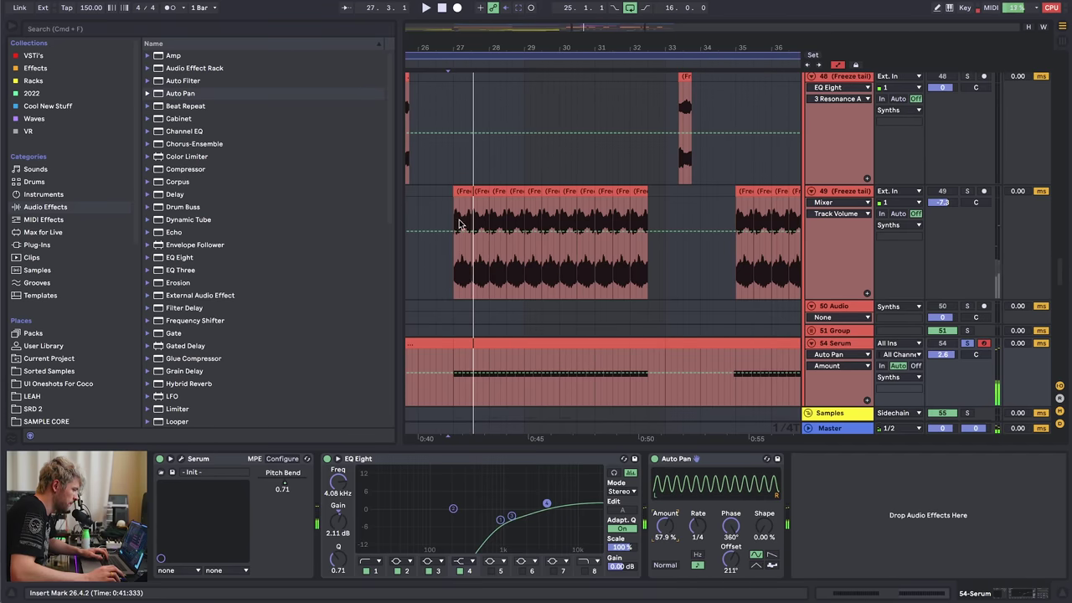
- Play the 54 Serum track in the mix from bar 27, compare it soloed, and set its volume to 3.9 dB
left_click(451, 266)
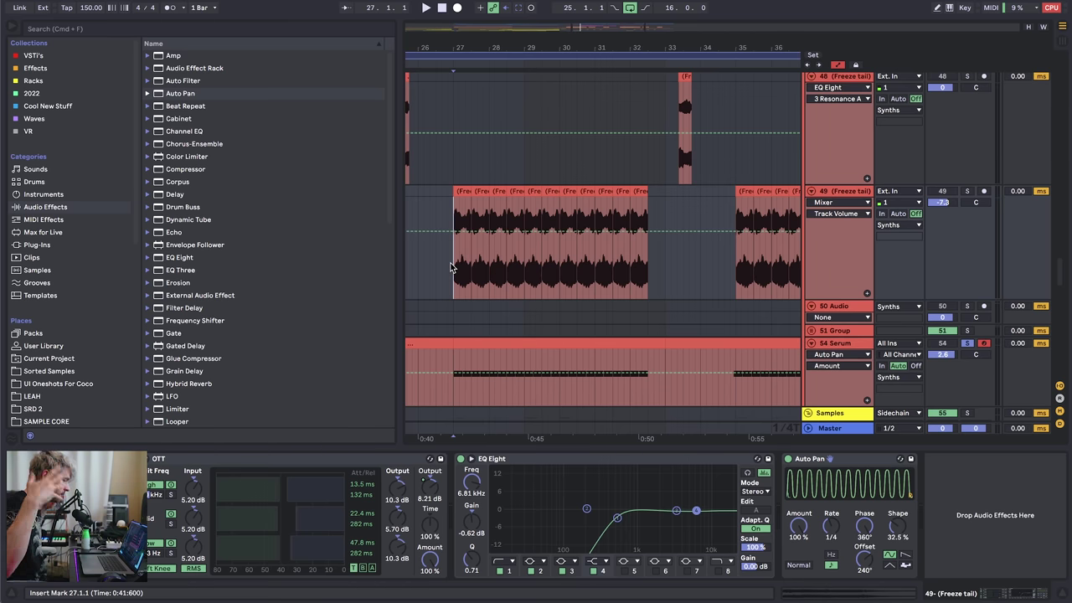
left_click(967, 344)
key("space")
left_click_drag(950, 356, 950, 401)
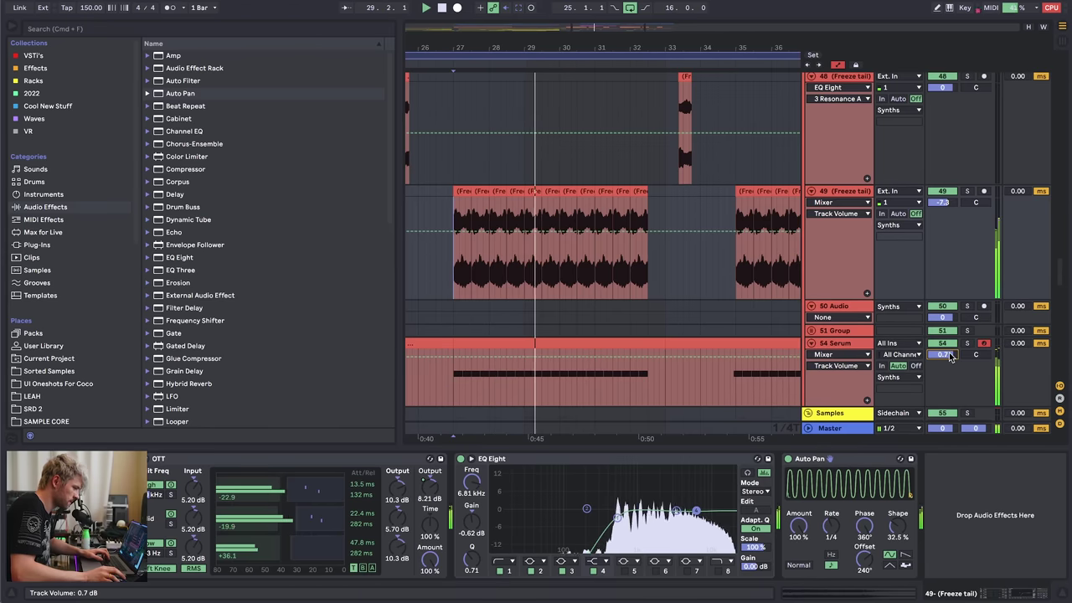
left_click(967, 344)
left_click(967, 344)
mouse_move(949, 356)
left_mouse_down()
mouse_move(950, 323)
mouse_move(949, 375)
mouse_move(947, 345)
left_mouse_up()
key("space")
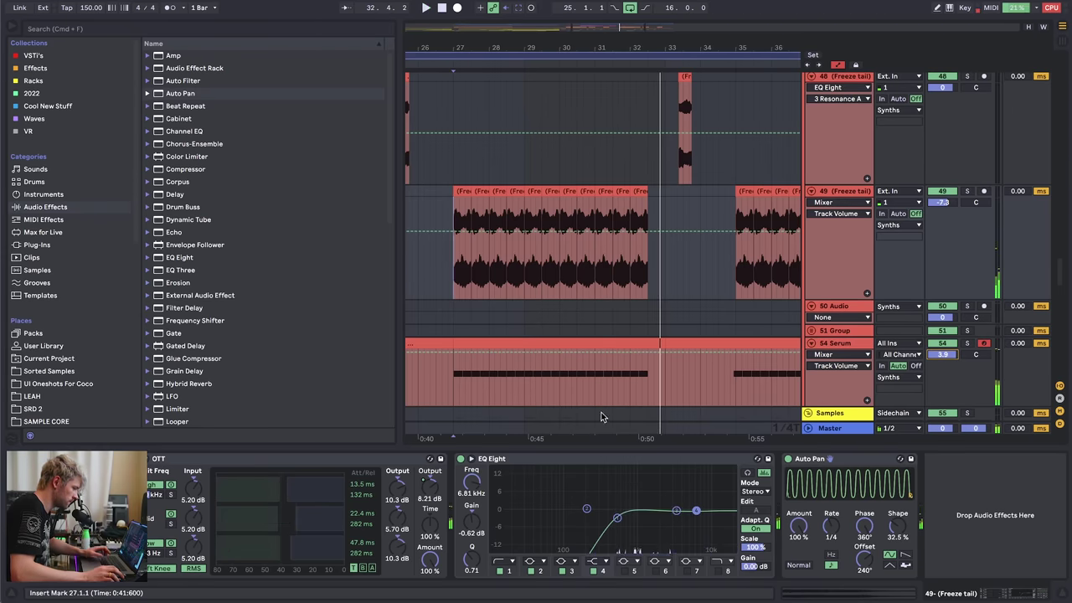
- Solo the 54 Serum track and move EQ Eight's band 3 to 2.97 kHz with a -6.82 dB cut
left_click(962, 352)
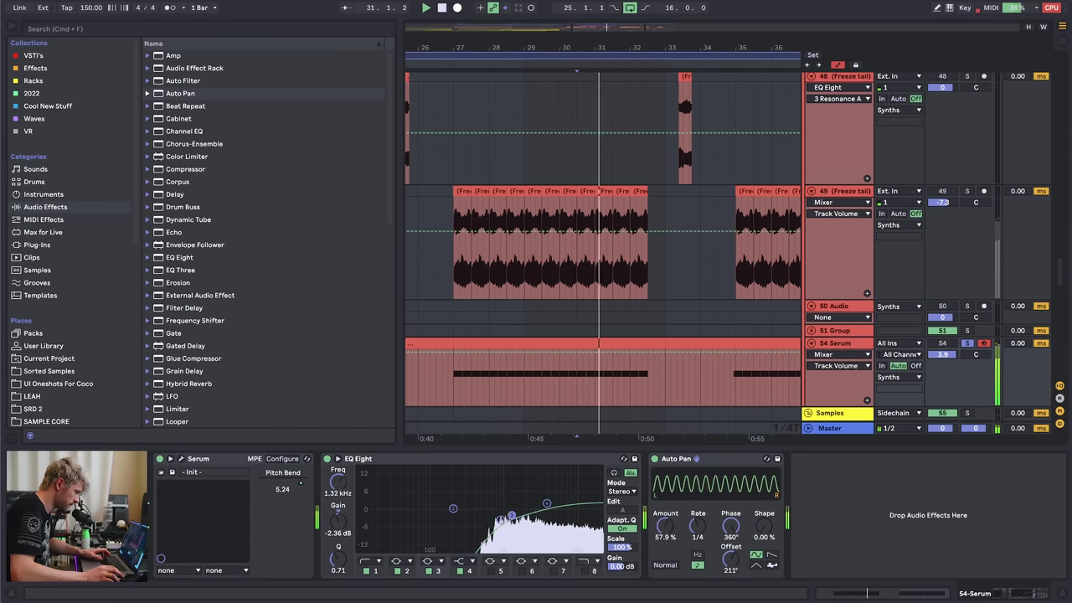
left_click_drag(512, 515, 536, 521)
key("space")
- Open the Serum window of the 54 track and lower oscillator A's unison detune
left_click(180, 460)
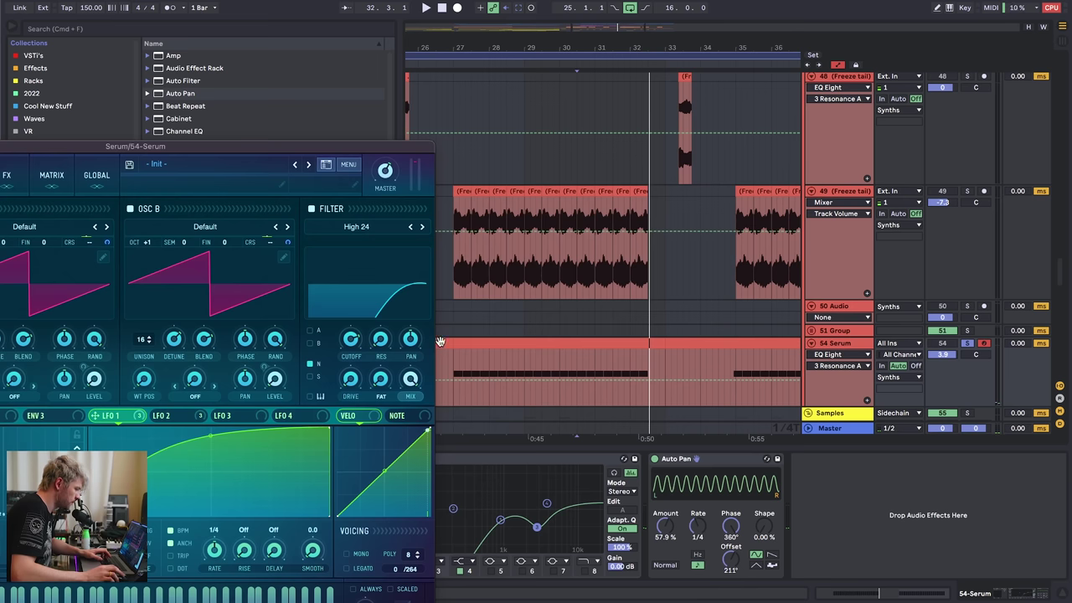
left_click_drag(134, 146, 531, 38)
left_click_drag(395, 237, 394, 279)
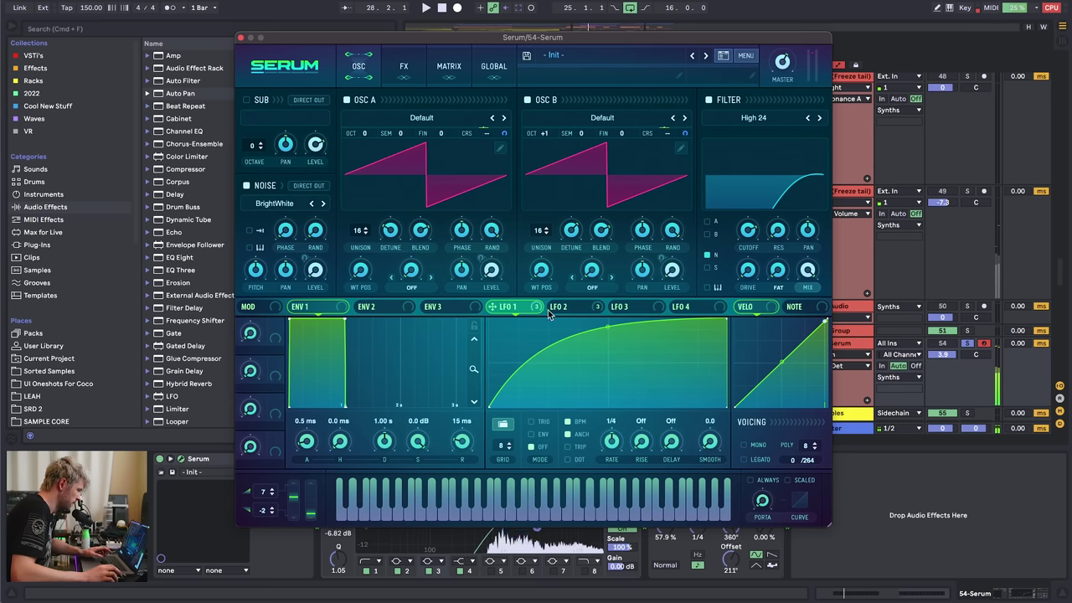
- Set Serum's oscillator A level to 22%, checking it soloed and in the mix, and close the plug-in window
left_click(559, 307)
left_click_drag(492, 273, 502, 248)
left_click(513, 306)
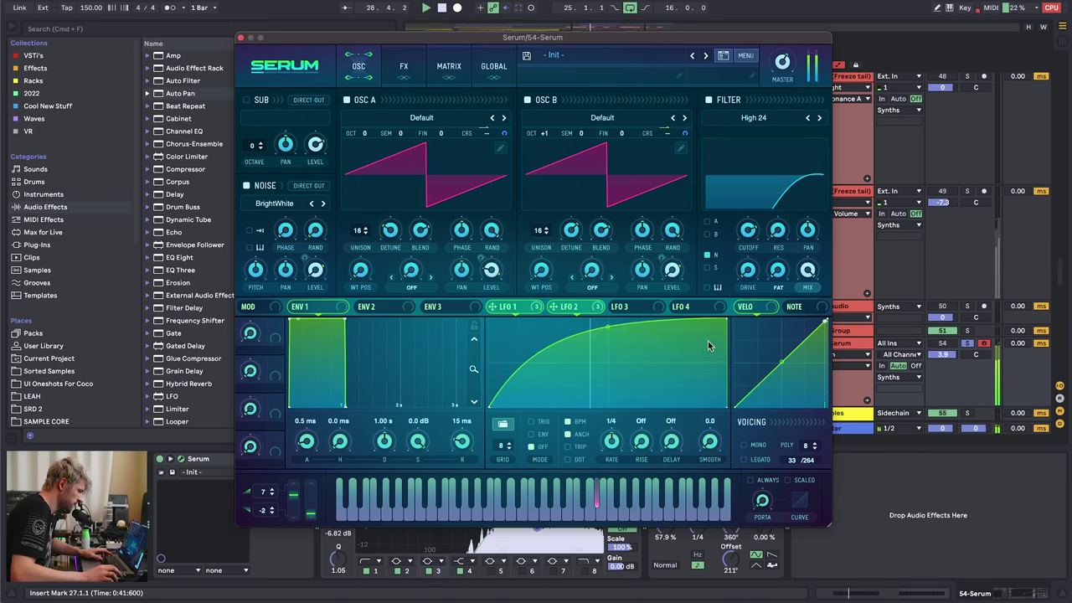
left_click(968, 344)
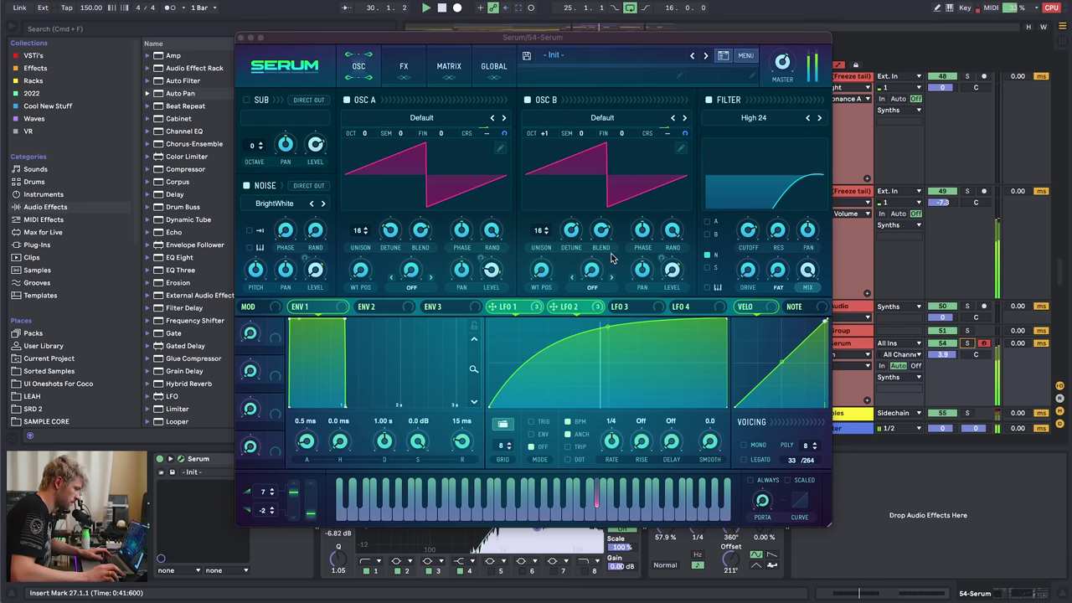
left_click(492, 273)
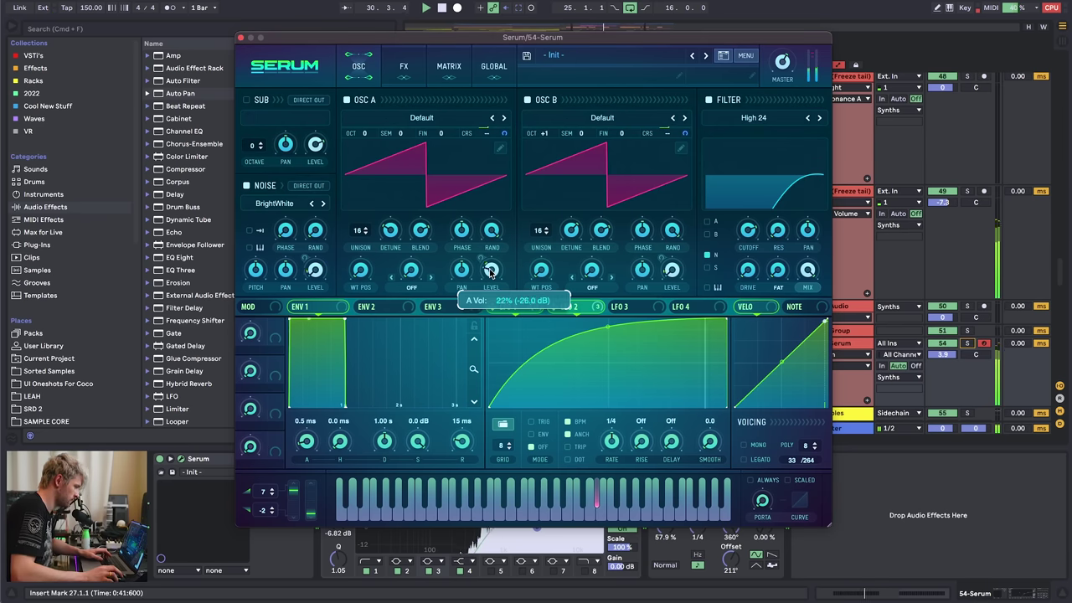
left_click(241, 39)
- Copy bars 27 to 33 of the 54 Serum track to bar 35 and save the set
left_click_drag(632, 60, 632, 49)
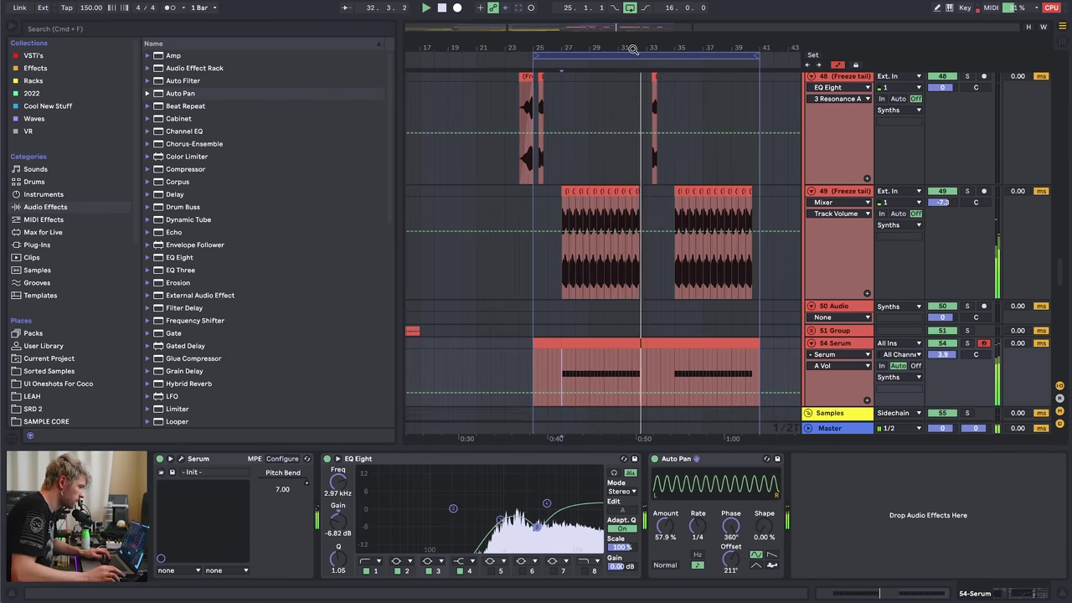
left_click(631, 341)
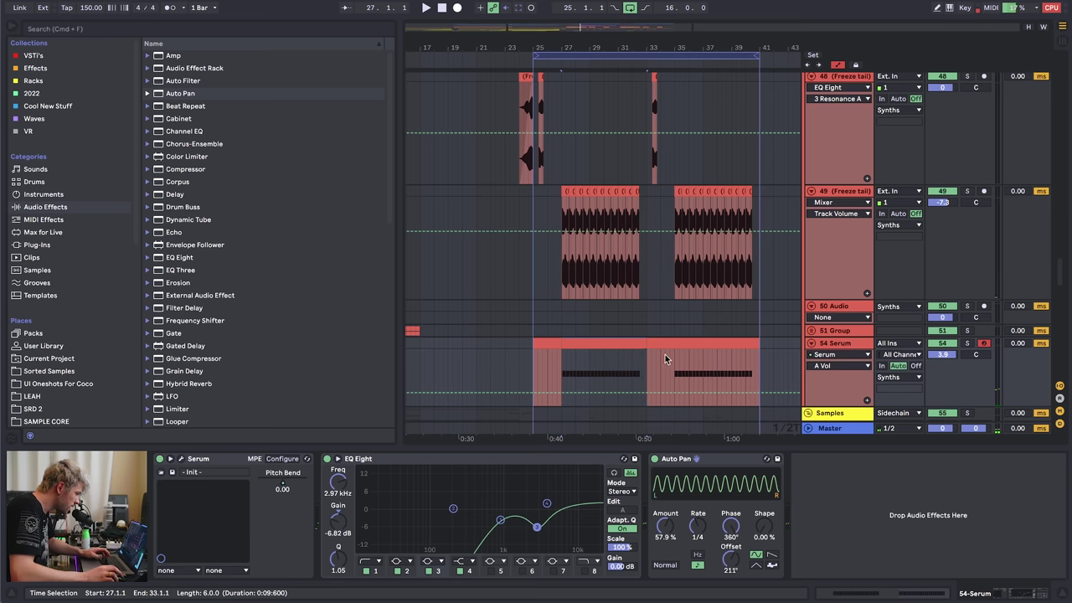
left_click(562, 366)
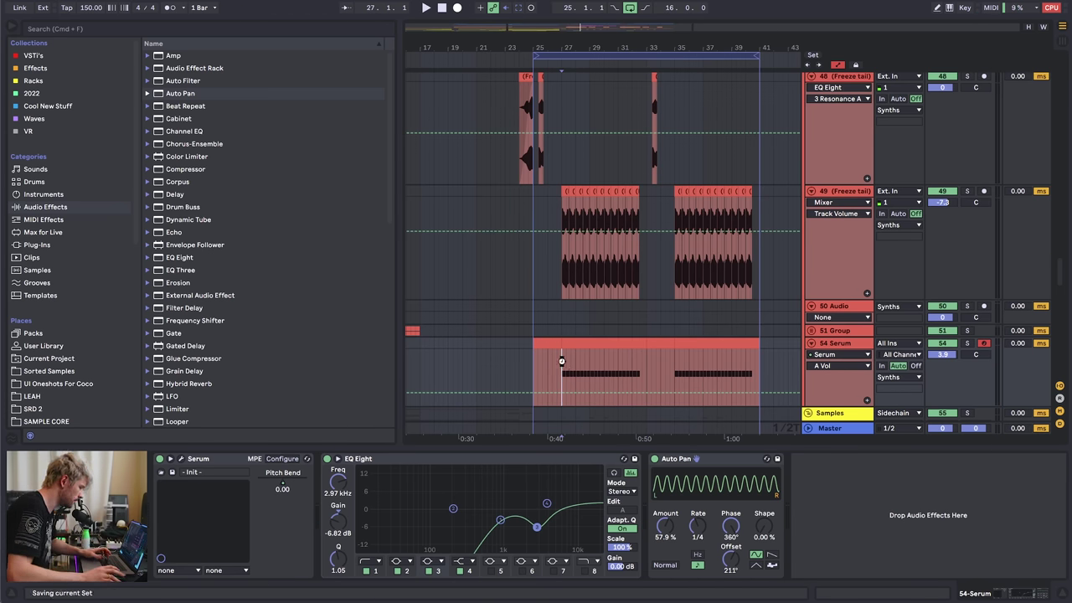
key("super+Tab")
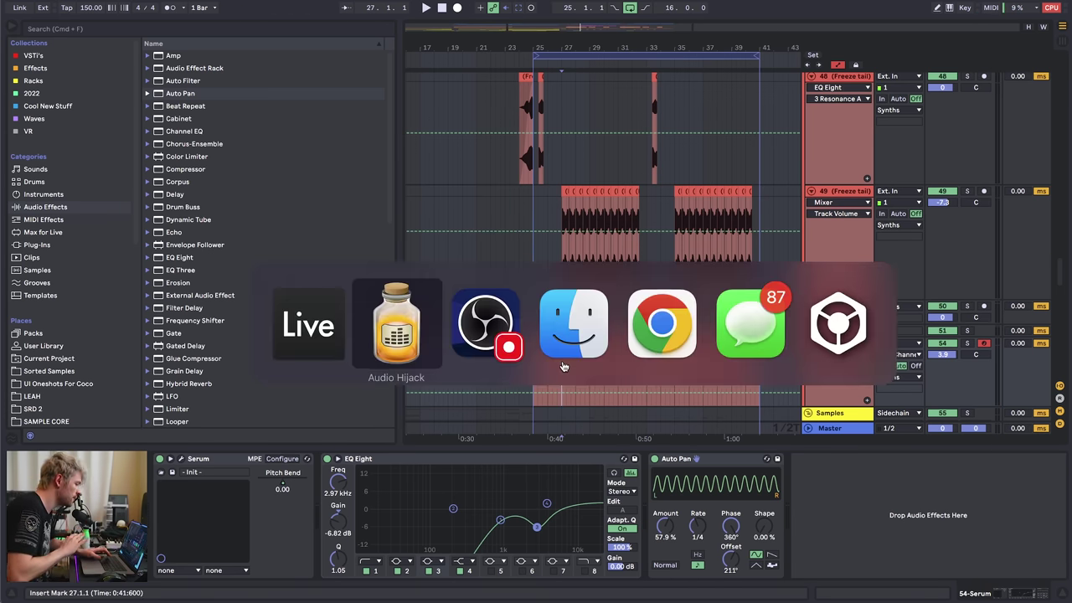
key("super+Tab")
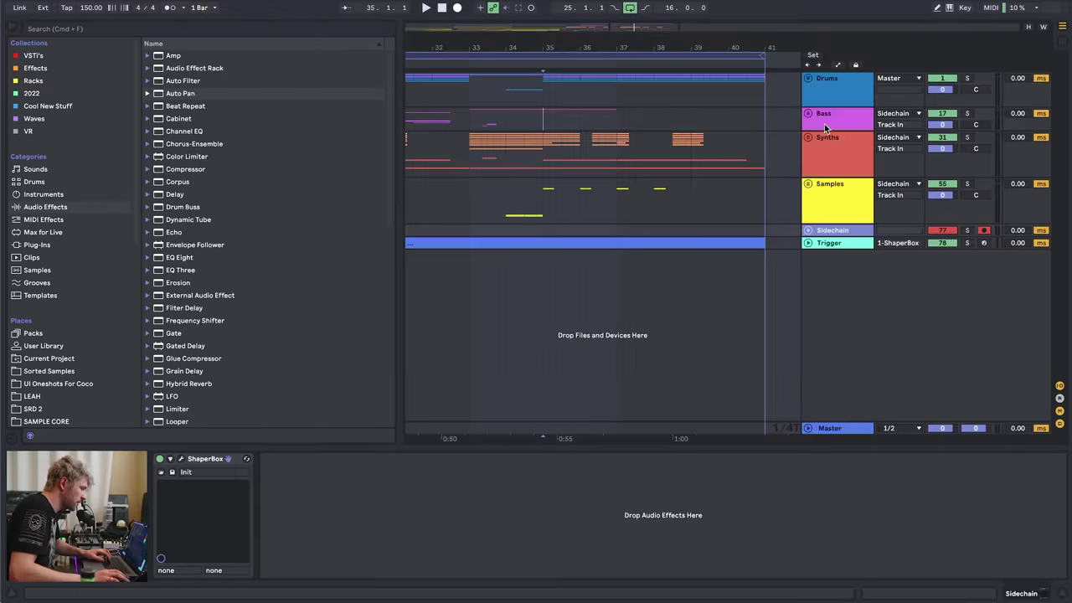
- Expand the Bass group and fold its SUB, stream idea and Serum tracks to minimum height
left_click(824, 124)
key("u")
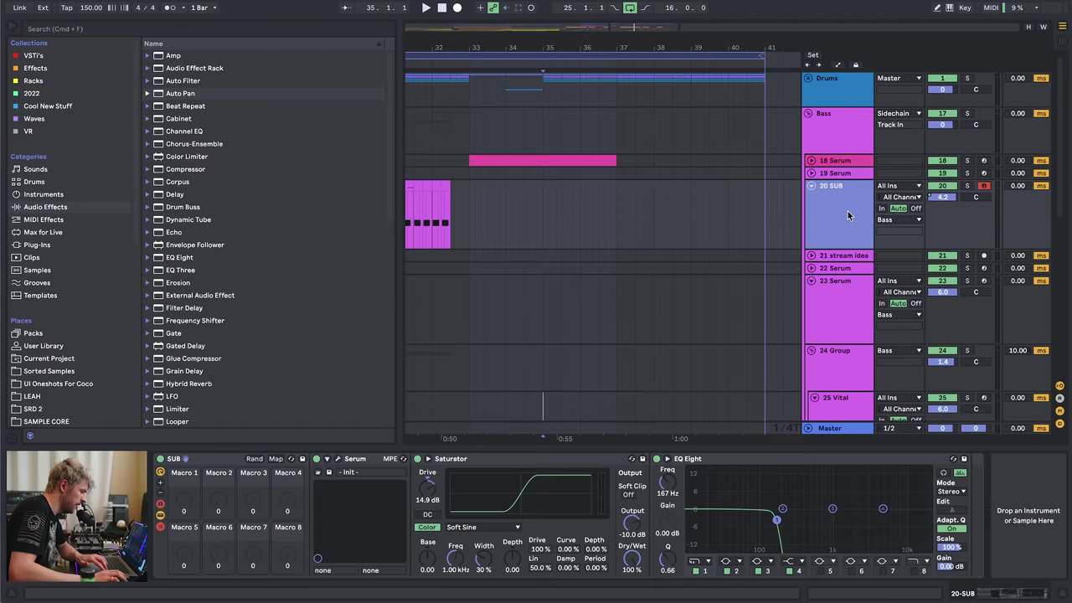
key("u")
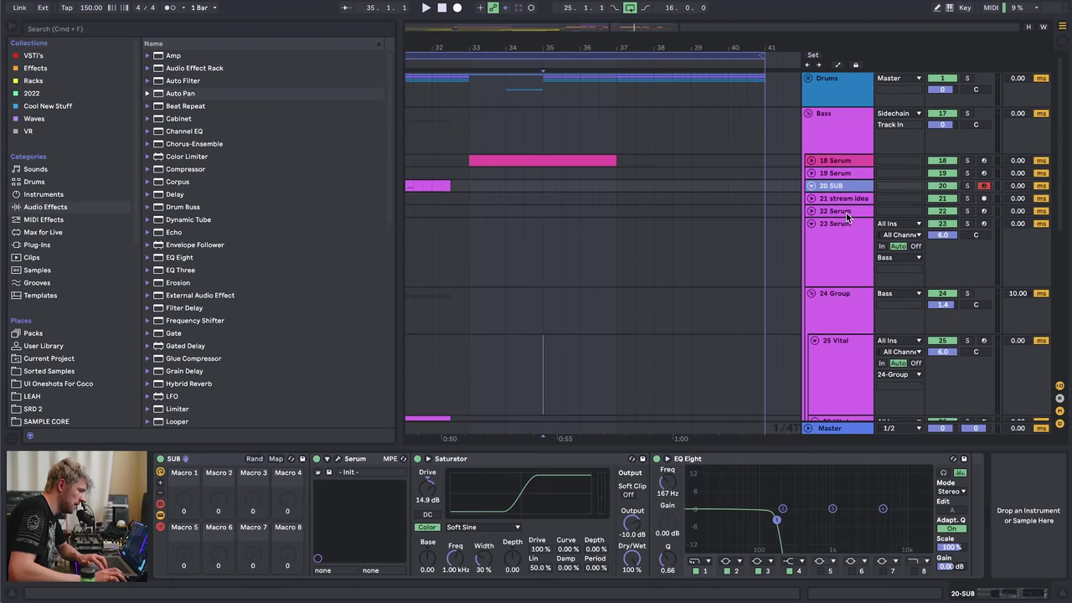
key("Down")
key("Down")
key("Down")
key("Left")
- Insert a new MIDI track directly below 18 Serum in the Bass group and make it slightly taller
left_click(848, 160)
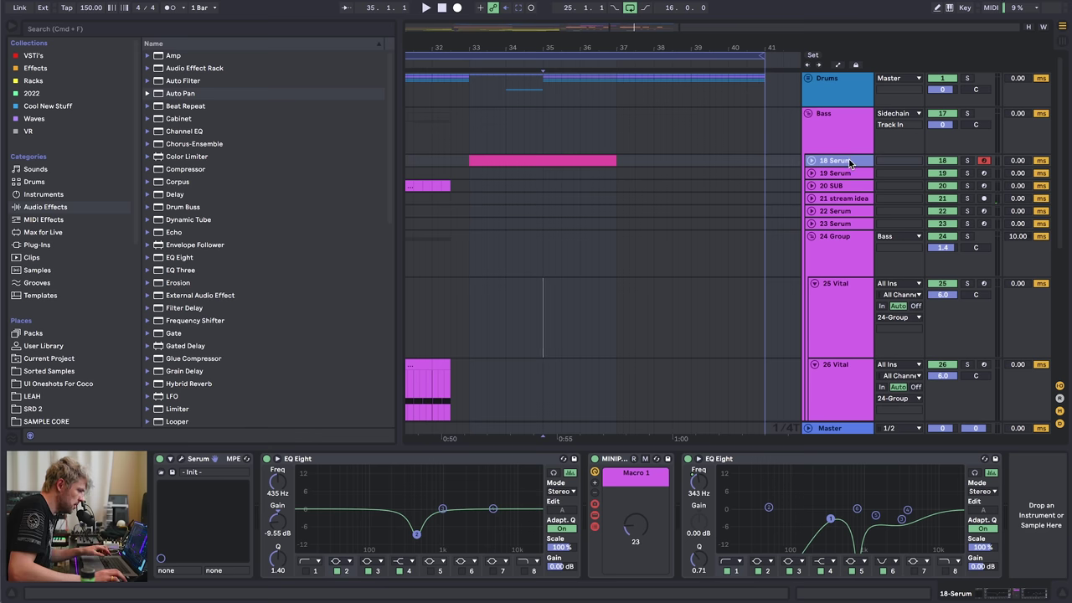
key("super+shift+t")
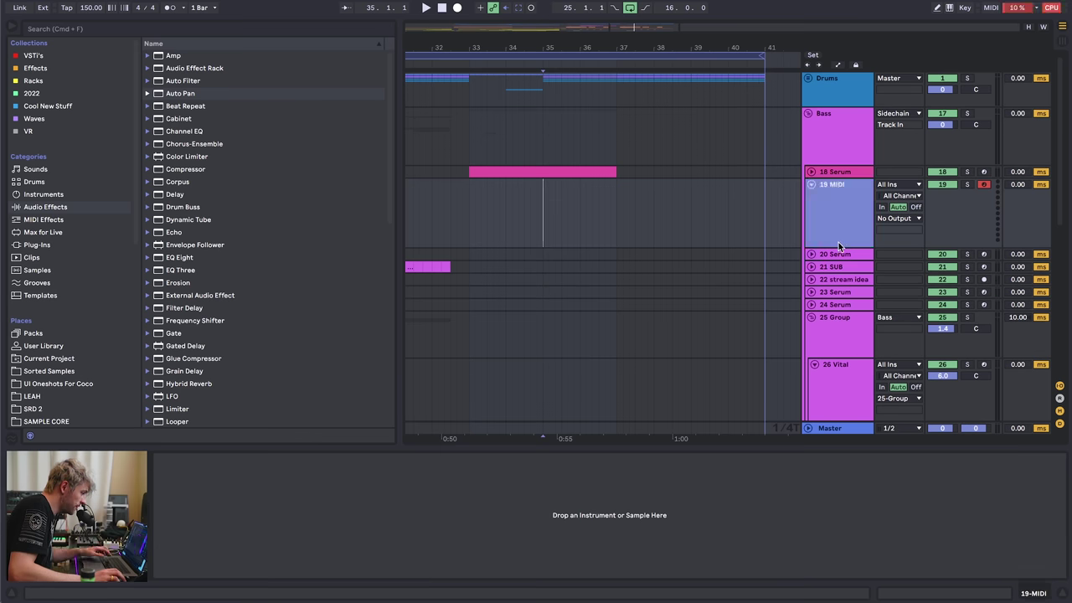
left_click_drag(837, 243, 837, 255)
- Load the Kick 2 instrument from the VSTi's collection onto the new MIDI track and close its plug-in window
left_click(35, 56)
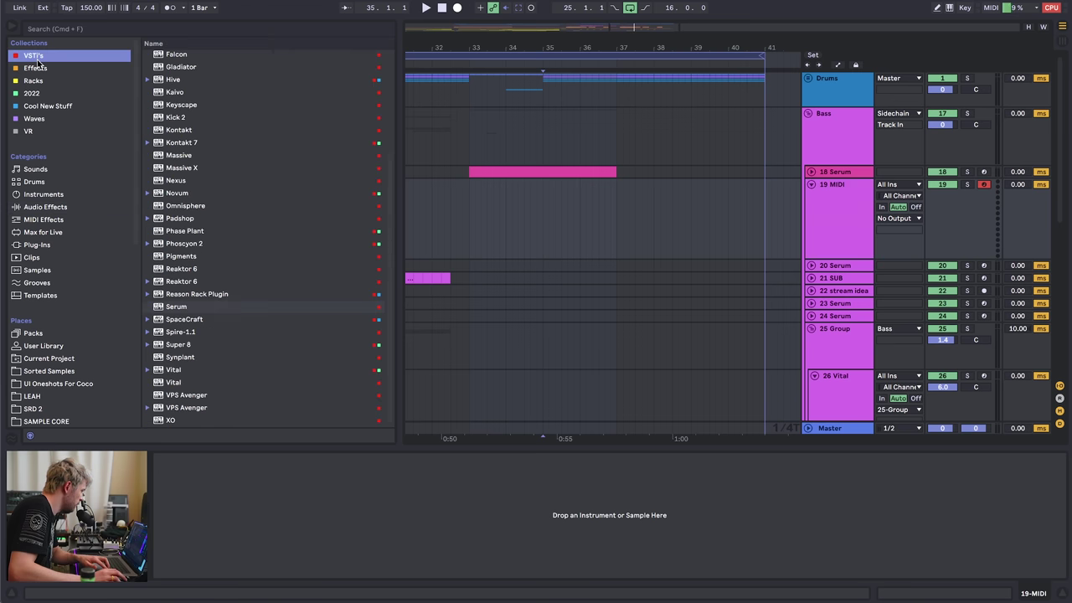
scroll(188, 241, "up", 5)
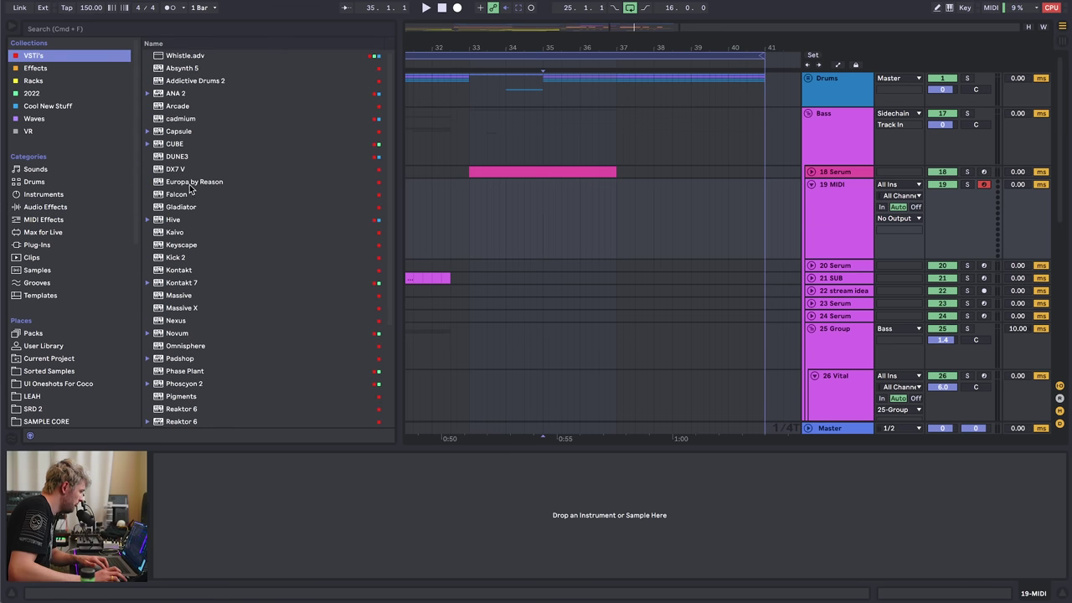
scroll(186, 285, "down", 2)
double_click(174, 218)
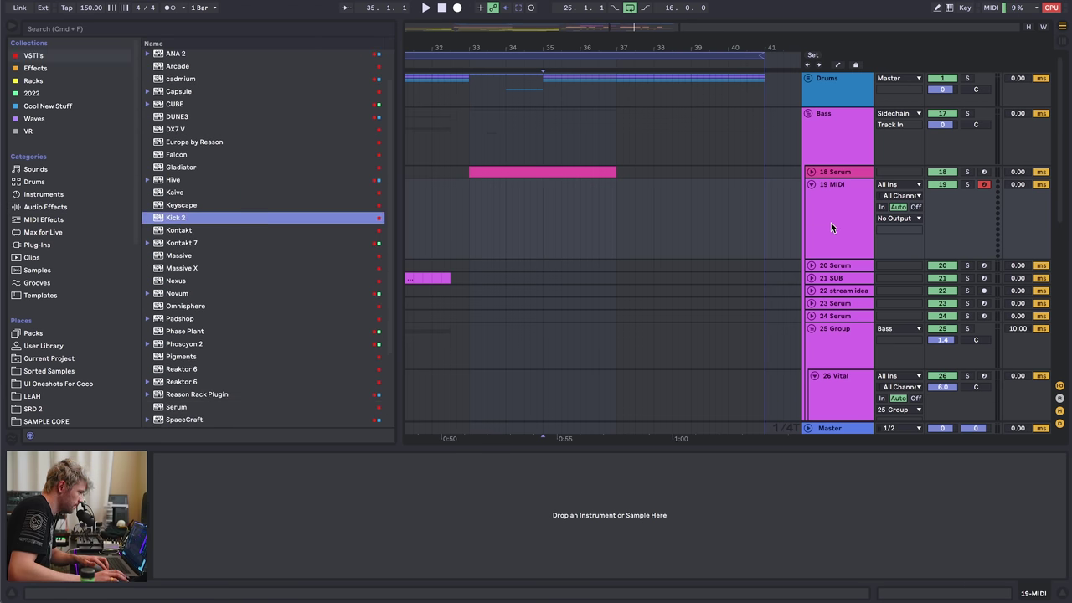
left_click(245, 46)
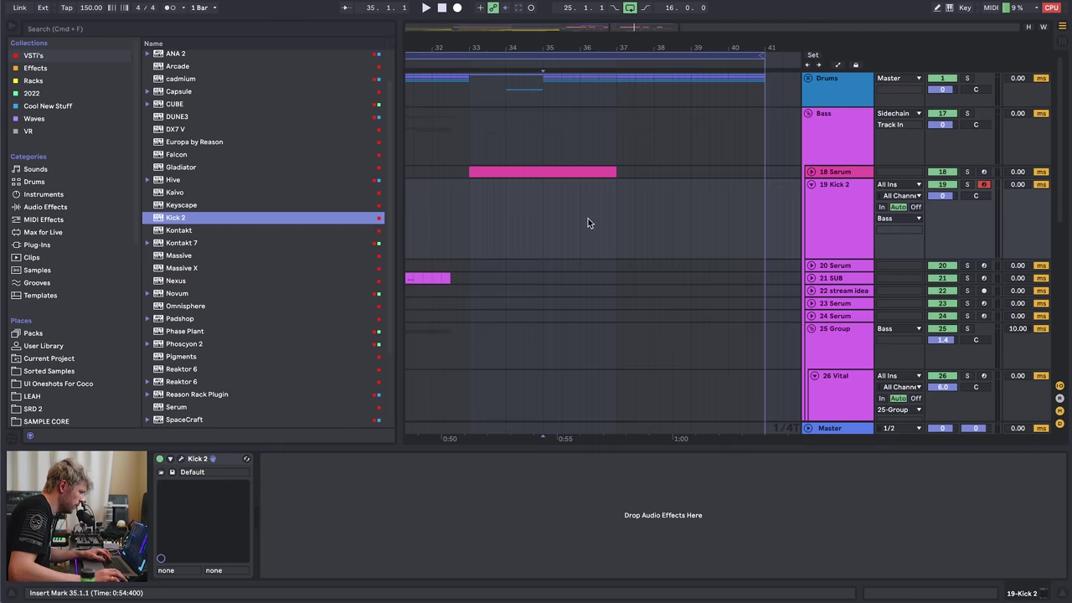
- Create an empty half-bar MIDI clip on the Kick 2 track from 35.1.1 to 35.3.1
left_click(482, 211)
key("space")
key("space")
left_click_drag(550, 208, 562, 207)
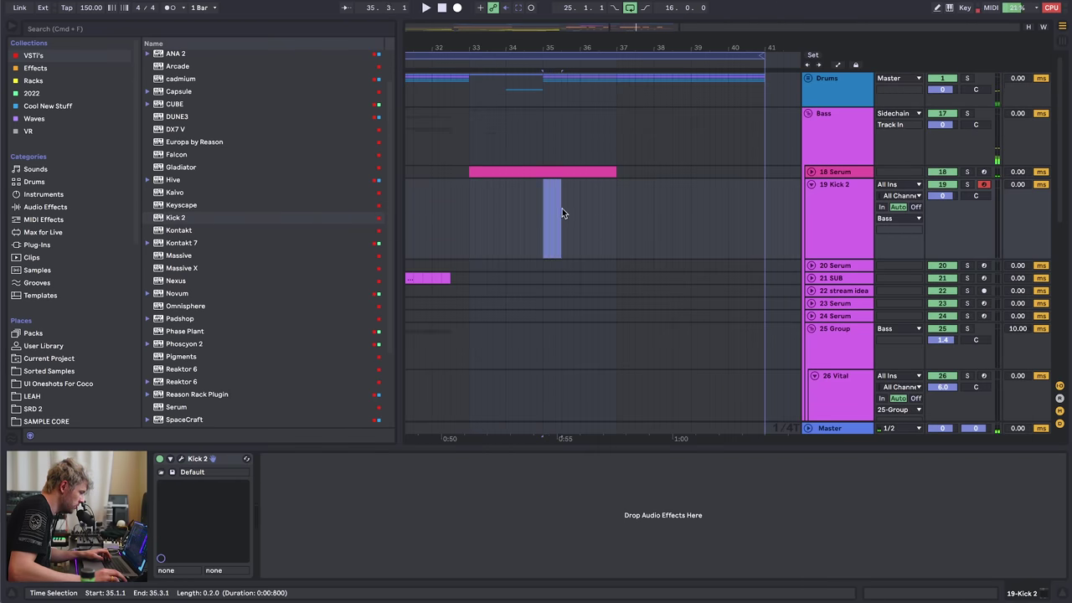
key("super+shift+m")
- Draw a C3 note one beat long at the start of the Kick 2 clip
left_click_drag(406, 466, 373, 416)
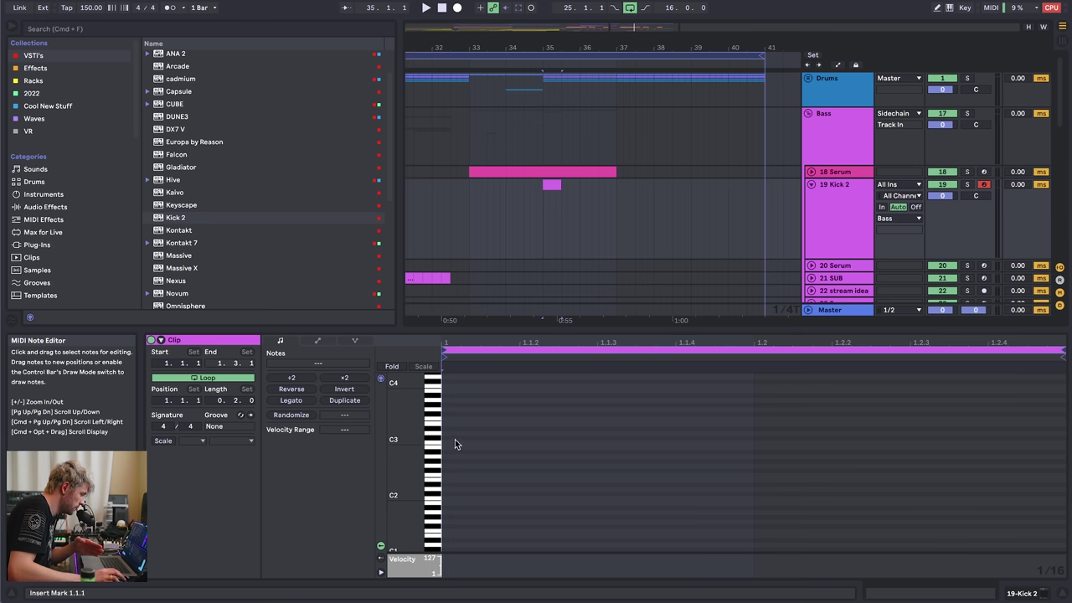
double_click(447, 442)
left_click_drag(516, 442, 768, 440)
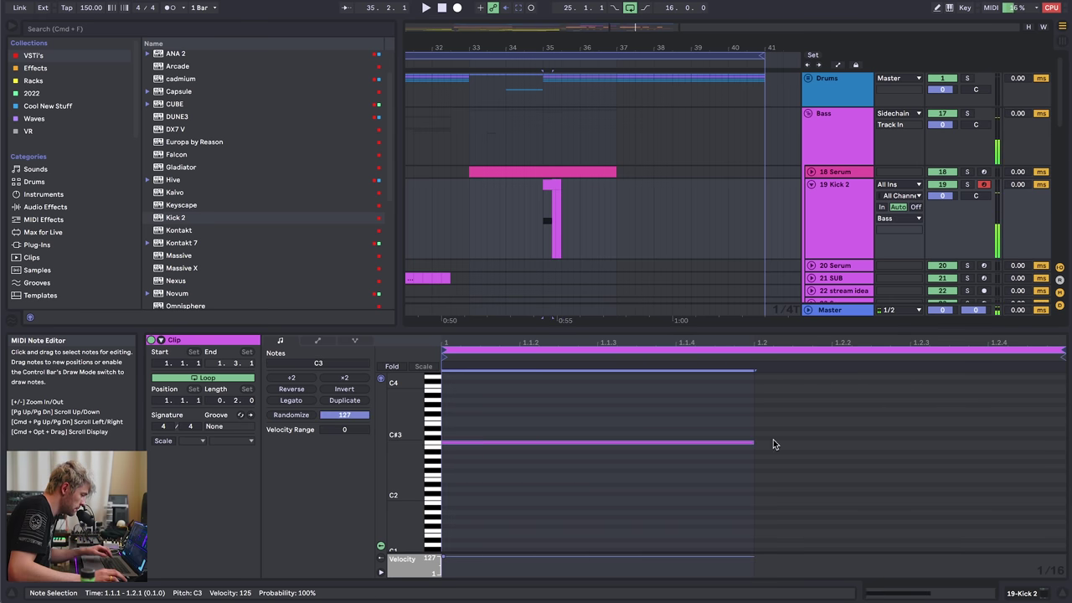
- Return to the Kick 2 track's devices, solo the track and play the note
left_click(1025, 593)
key("space")
left_click(967, 184)
key("space")
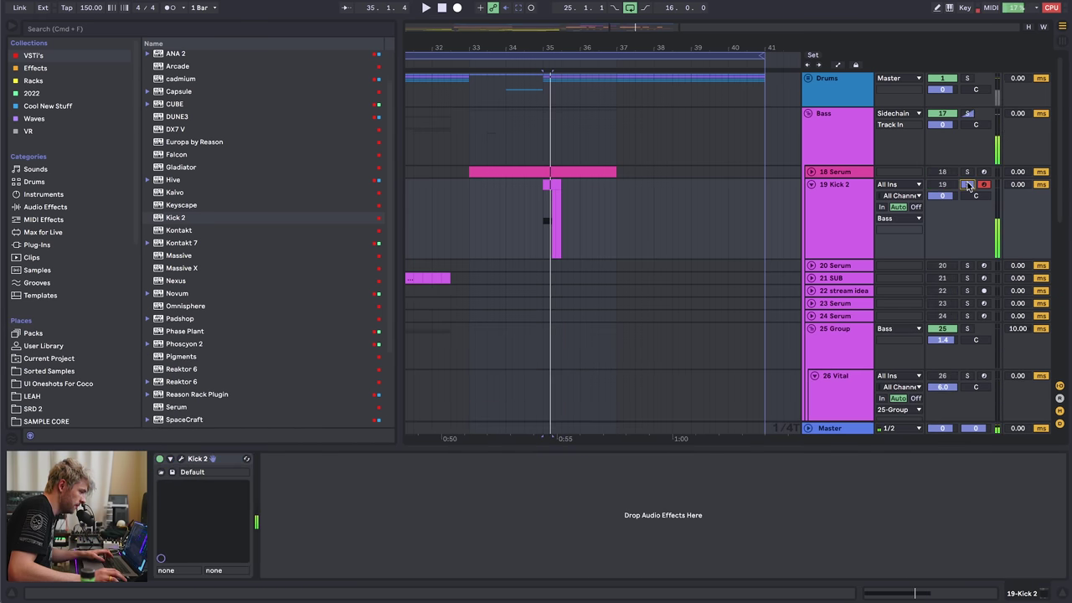
- In Kick 2's pitch envelope, move the 53 Hz node out to about 46 Hz, remove the 392 Hz node and audition it
left_click(181, 459)
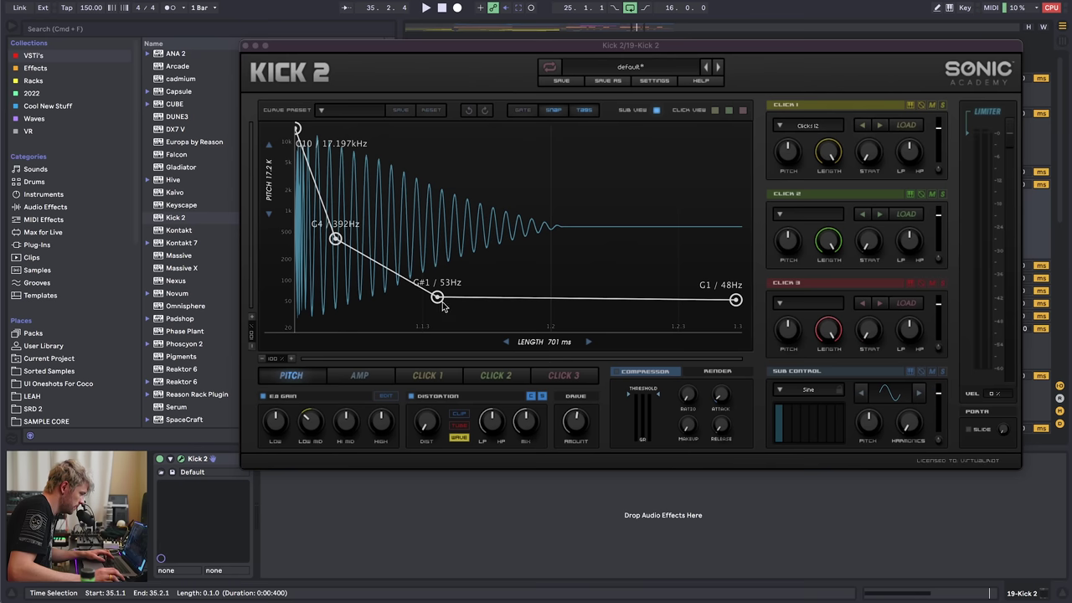
left_click_drag(437, 297, 516, 301)
double_click(335, 239)
key("space")
key("space")
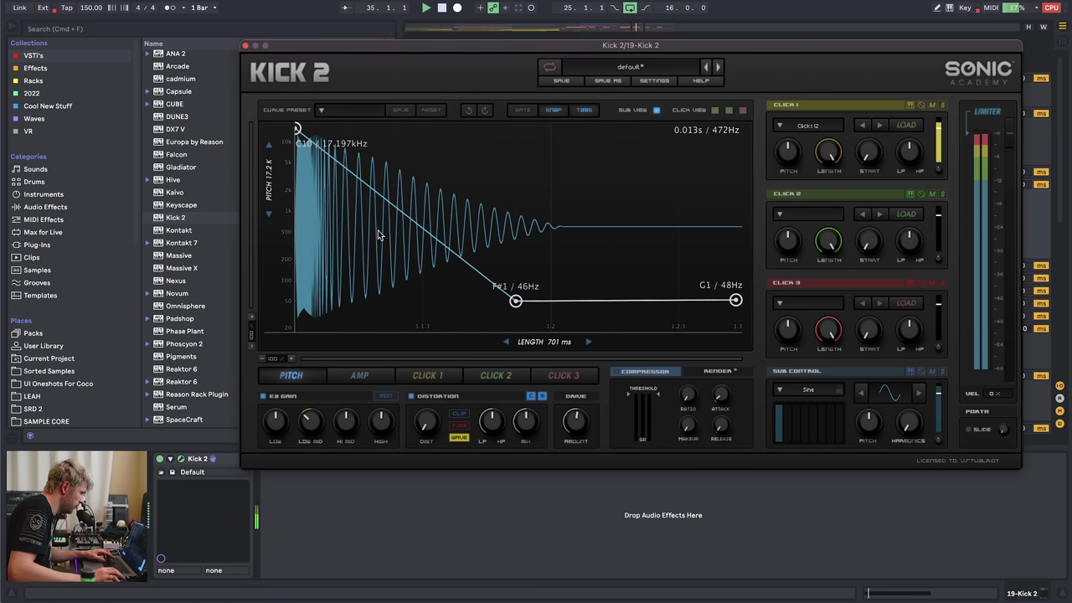
- Bend the falling pitch curve downward in Kick 2, audition it, and stretch the 46 Hz node farther along the time axis
key("space")
left_click_drag(406, 218, 409, 246)
key("space")
key("space")
left_click_drag(516, 301, 580, 300)
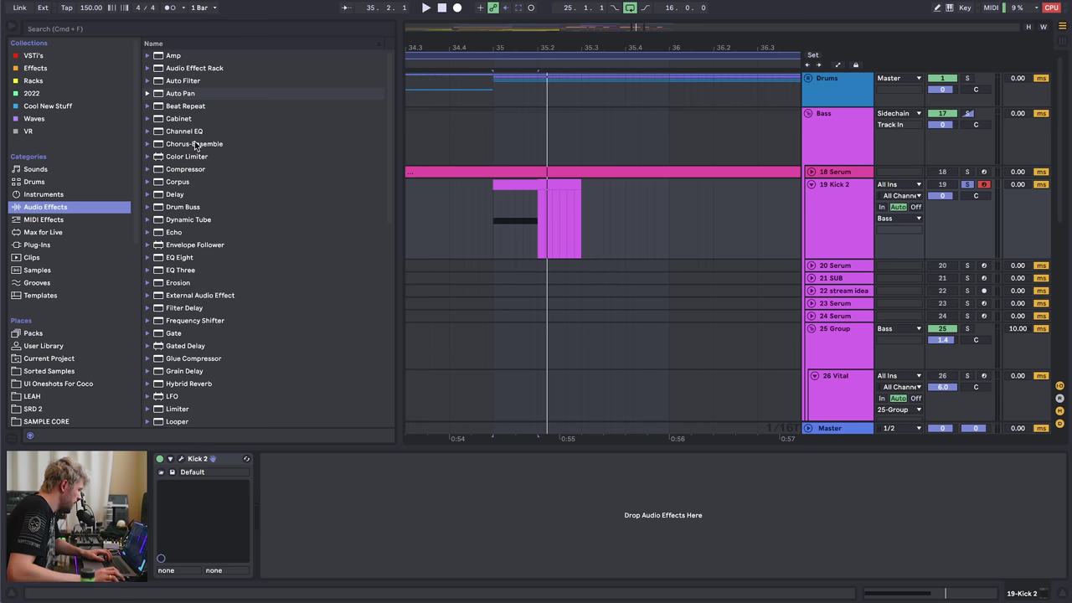
- Add a Delay after Kick 2 with a 21.6 ms delay time and 48% feedback
left_click_drag(178, 196, 431, 546)
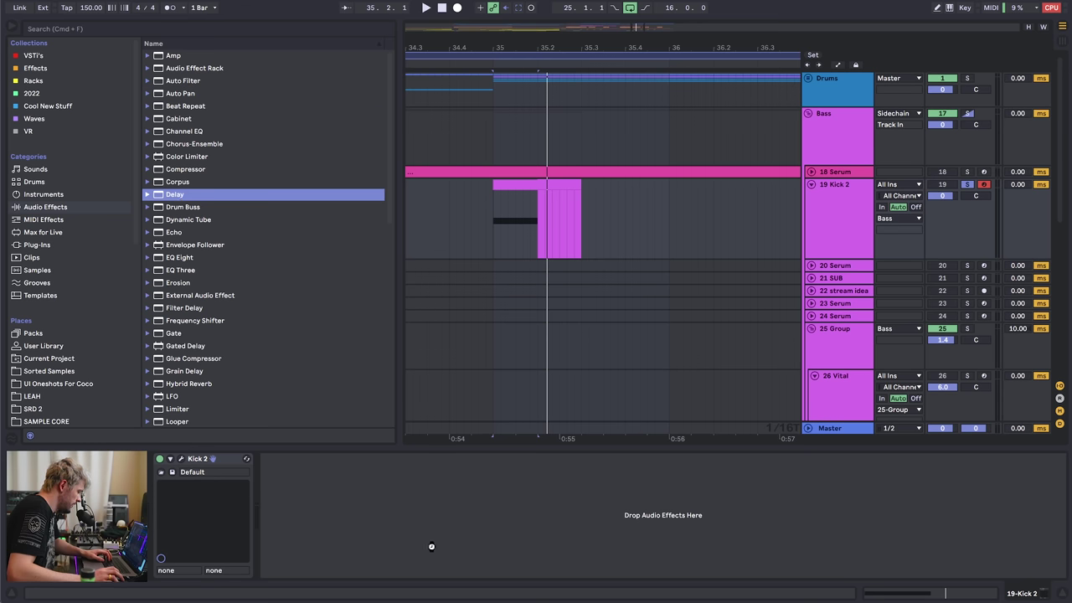
left_click_drag(373, 528, 373, 528)
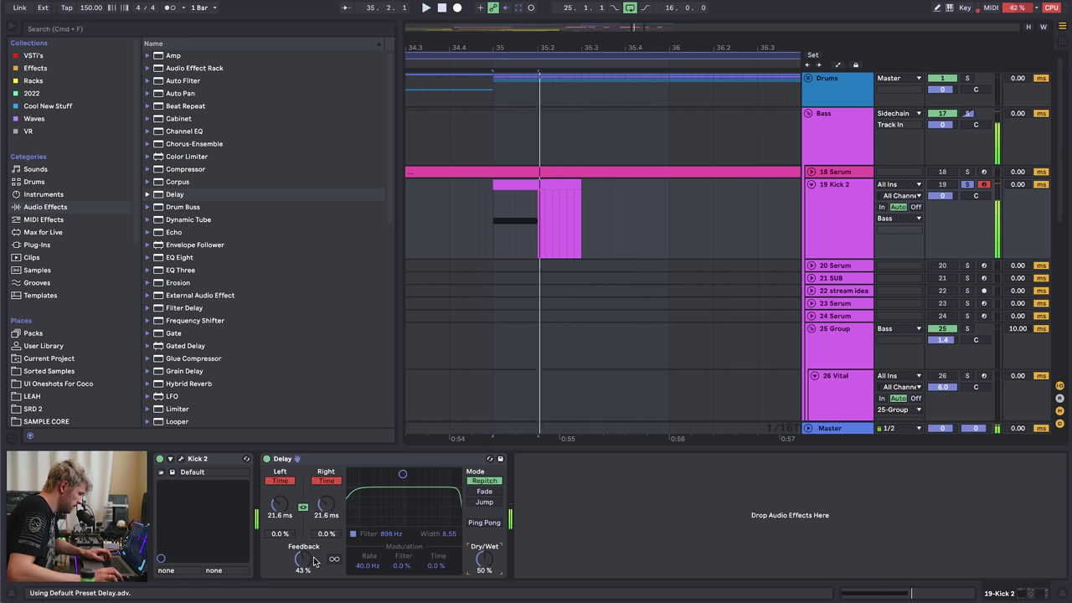
left_click_drag(303, 558, 303, 555)
- Duplicate the Delay and set the copy's feedback to 45%
left_click(335, 459)
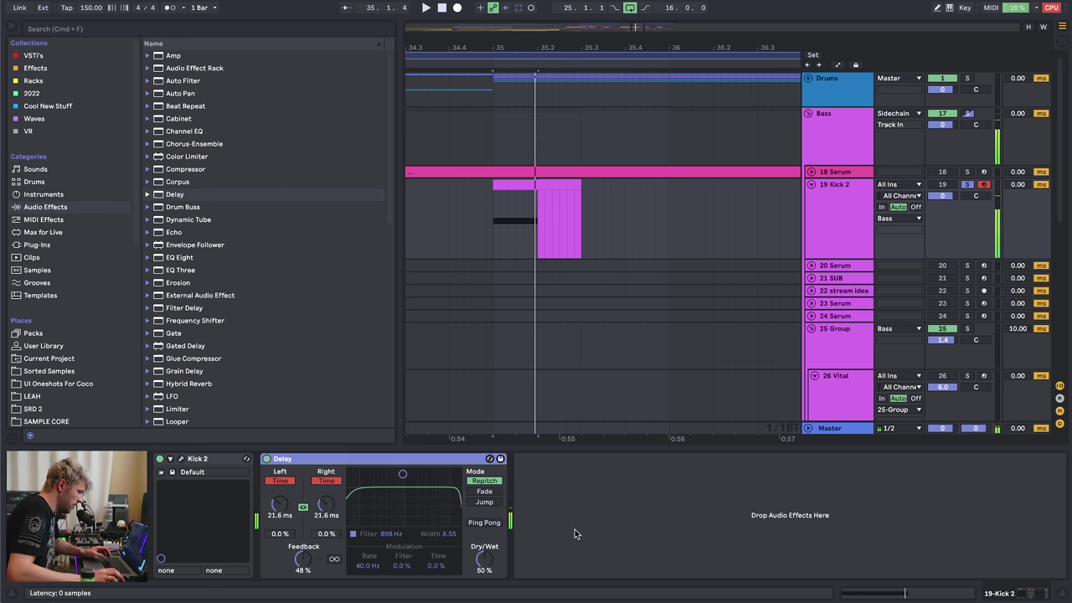
key("super+d")
left_click_drag(557, 558, 557, 561)
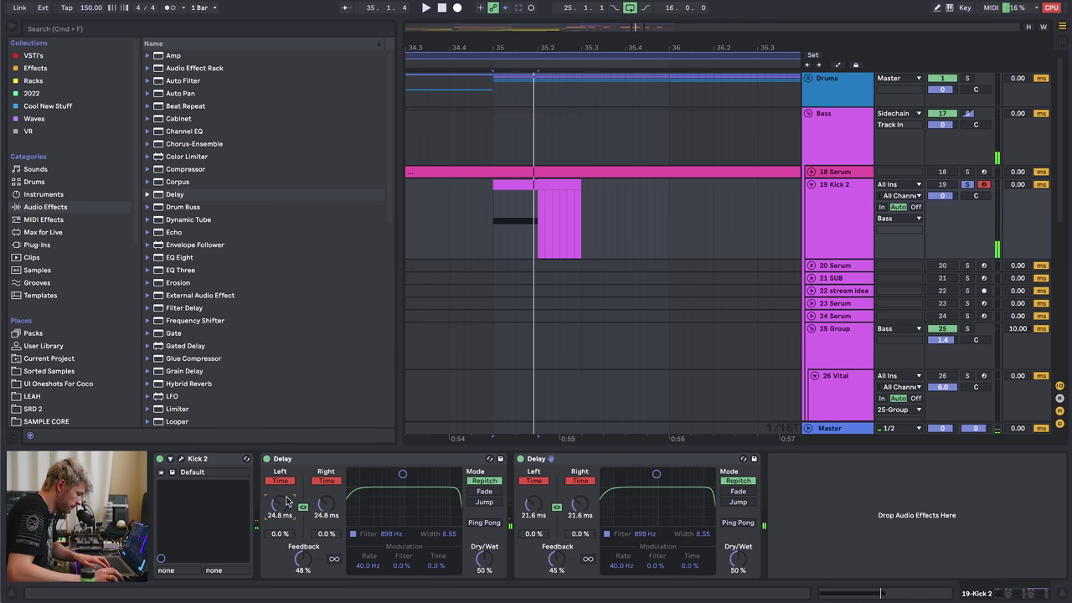
- Set the first Delay's time to 25.6 ms during playback, with the second Delay temporarily bypassed
left_click(520, 459)
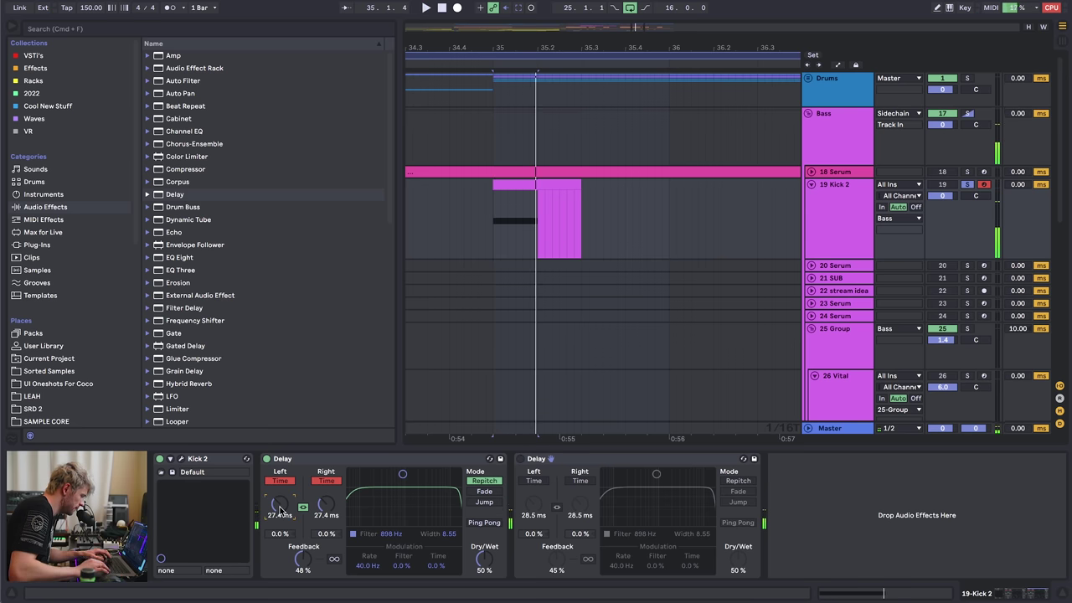
key("space")
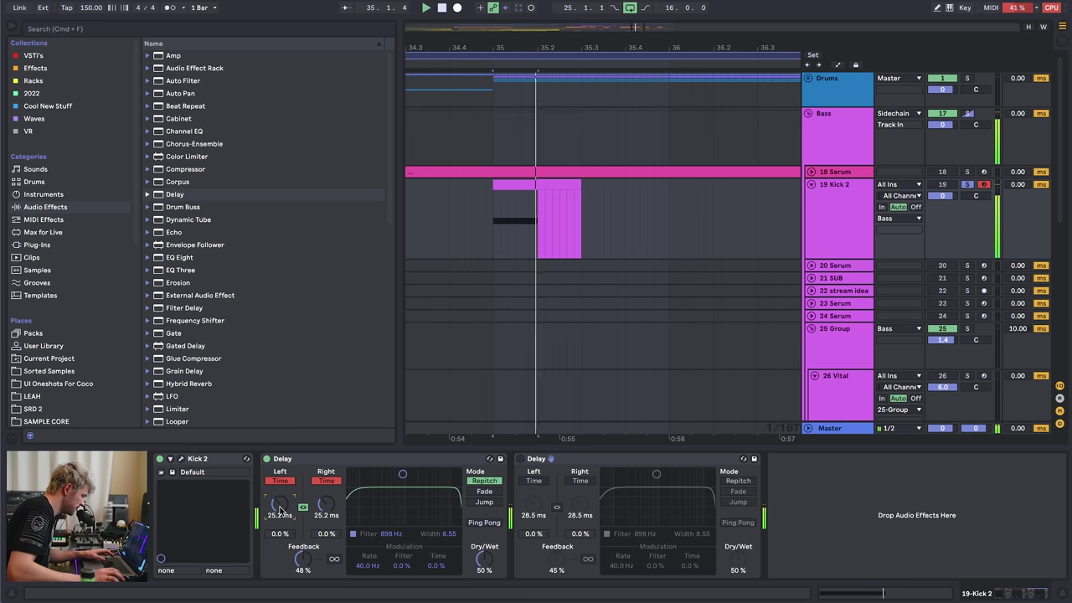
left_click_drag(280, 509, 280, 505)
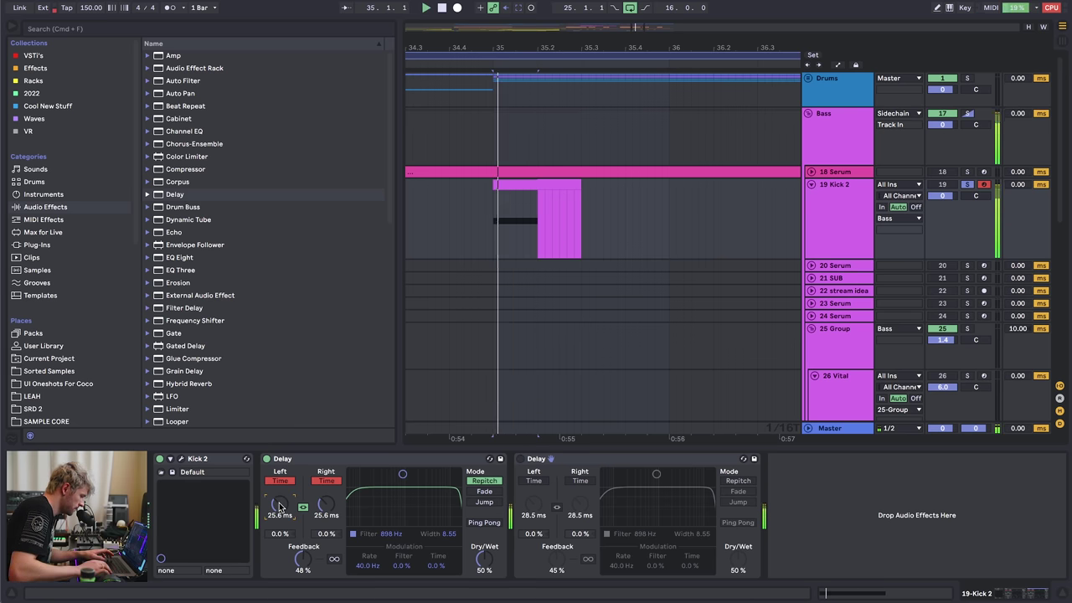
left_click(520, 459)
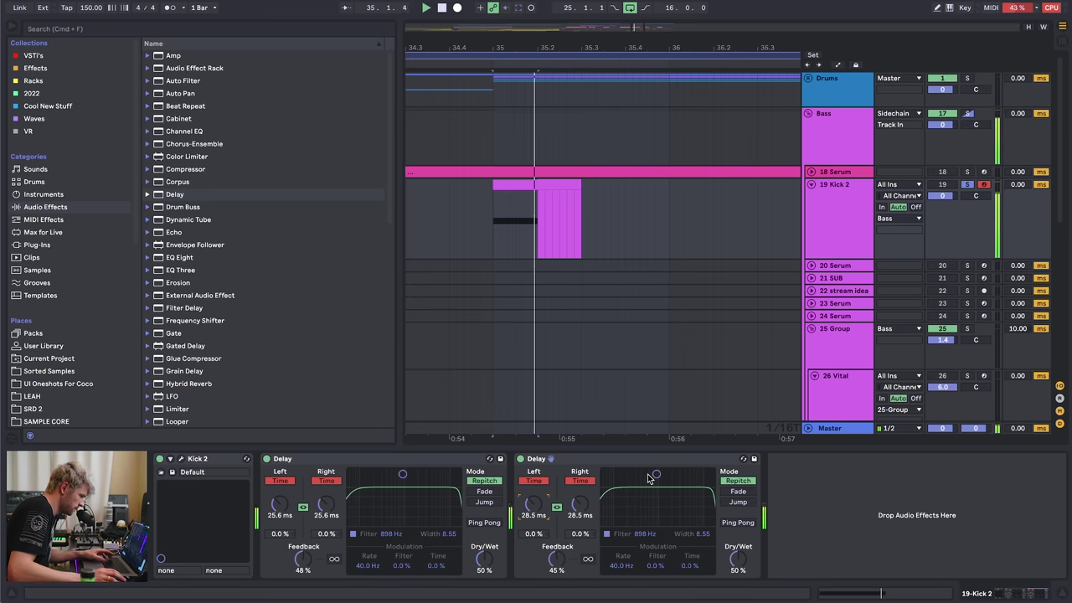
- Narrow the second Delay's filter to 1.04 kHz with a width of 2.40, auditioning the sound
left_click_drag(655, 474, 657, 510)
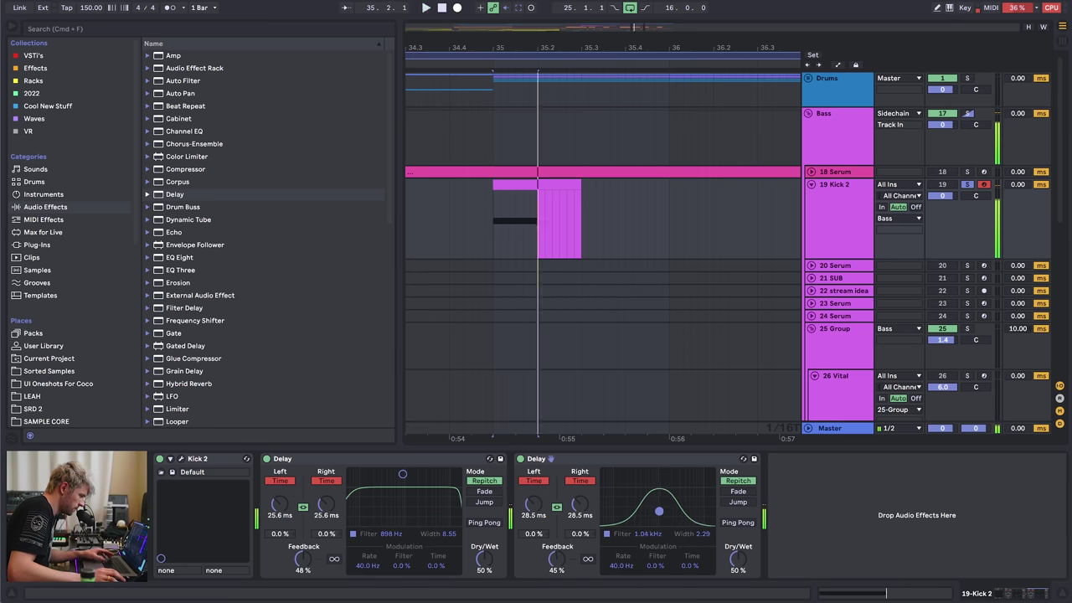
left_click(565, 459)
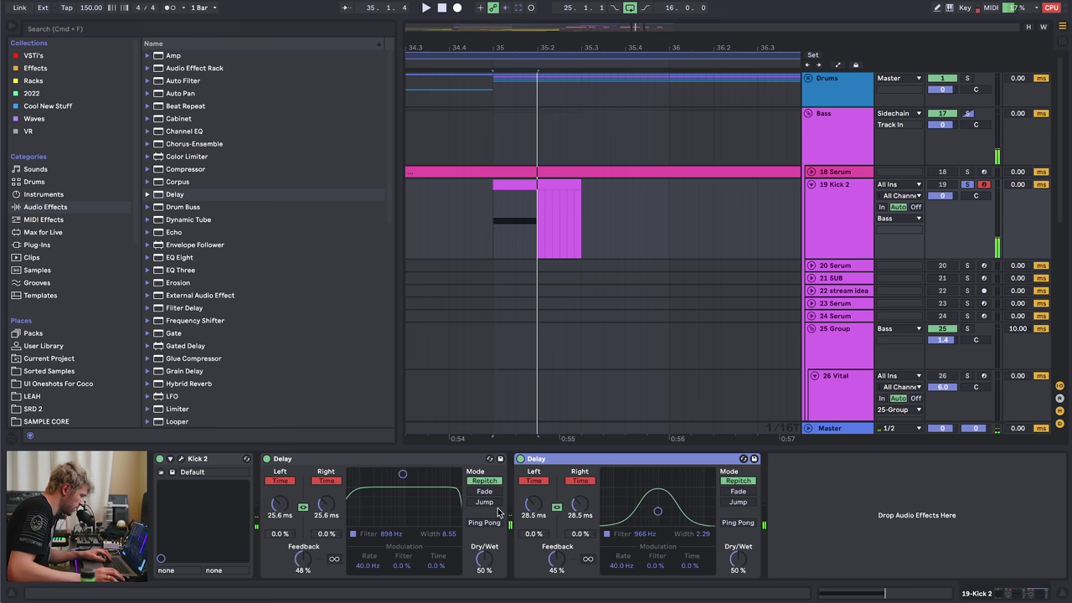
key("space")
left_click_drag(650, 510, 659, 510)
key("space")
key("space")
key("space")
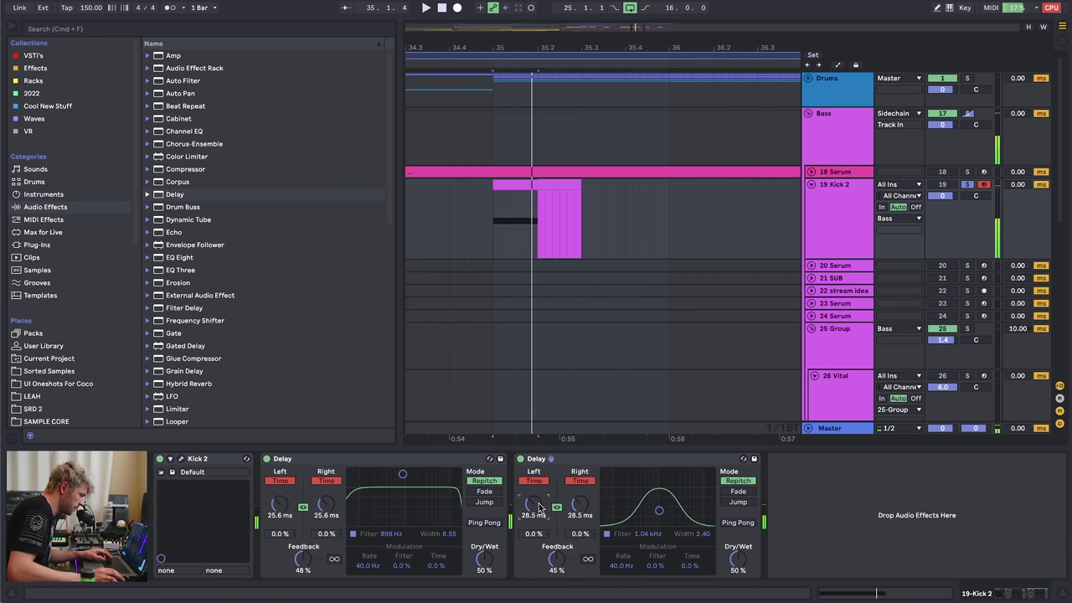
- Set the second Delay's time to 27.6 ms and audition the result
left_click_drag(539, 506, 539, 508)
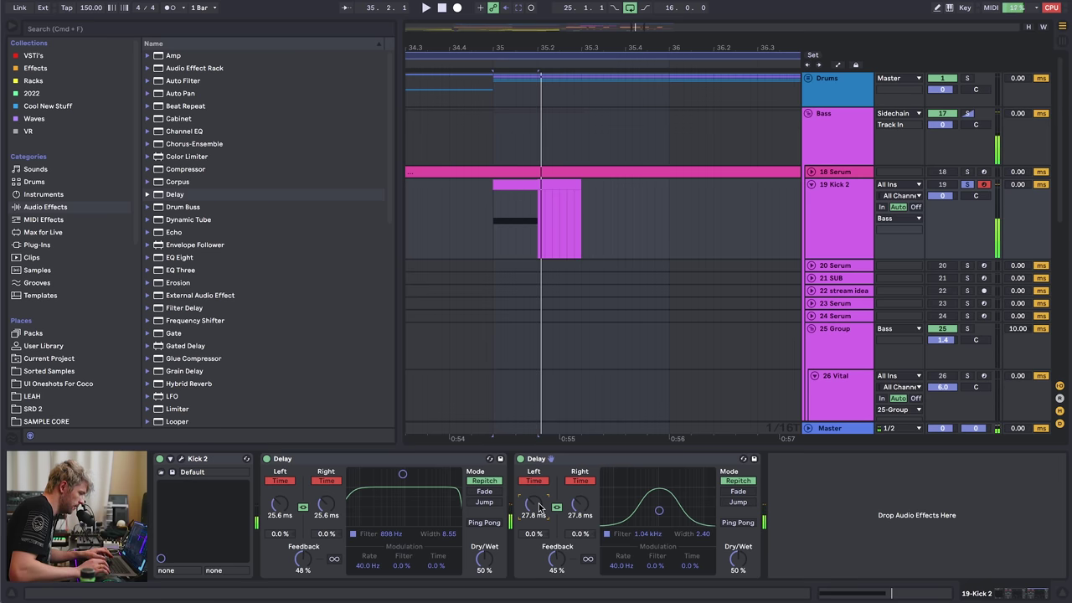
key("Down")
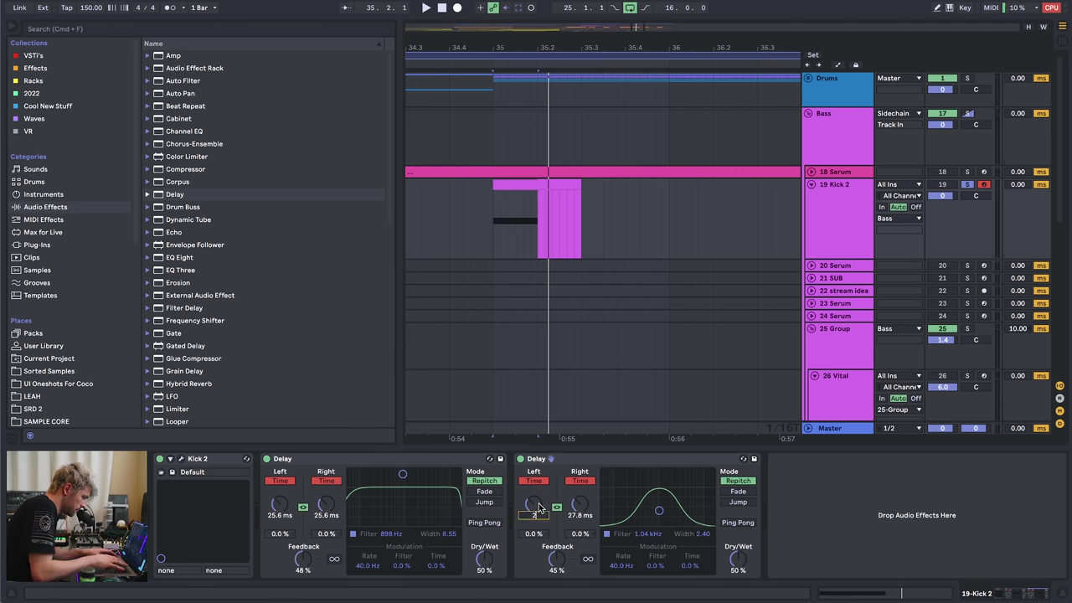
type("27.")
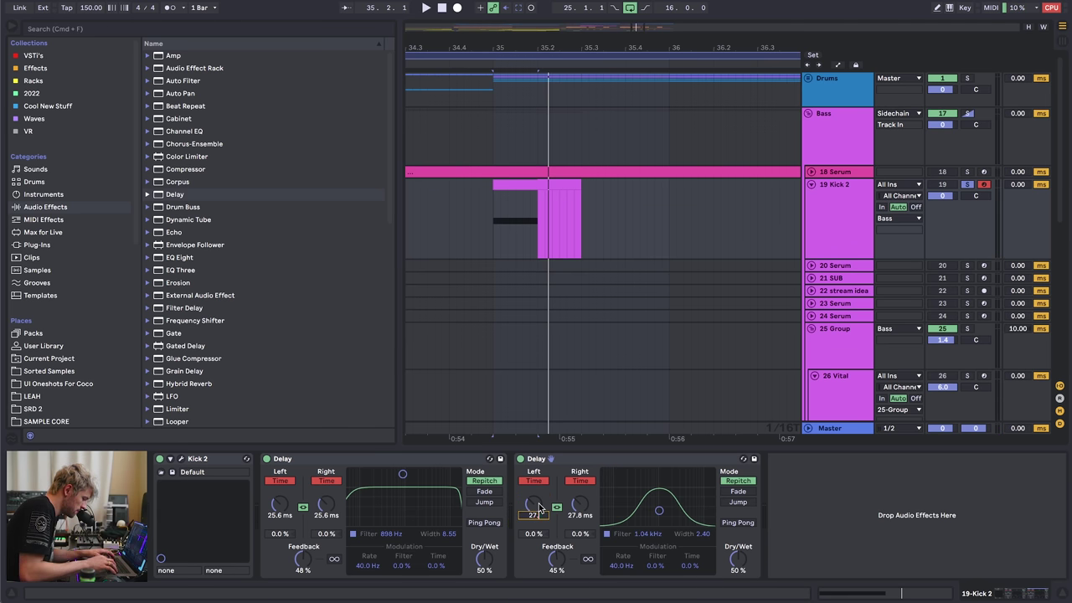
type("6")
key("Return")
key("space")
key("space")
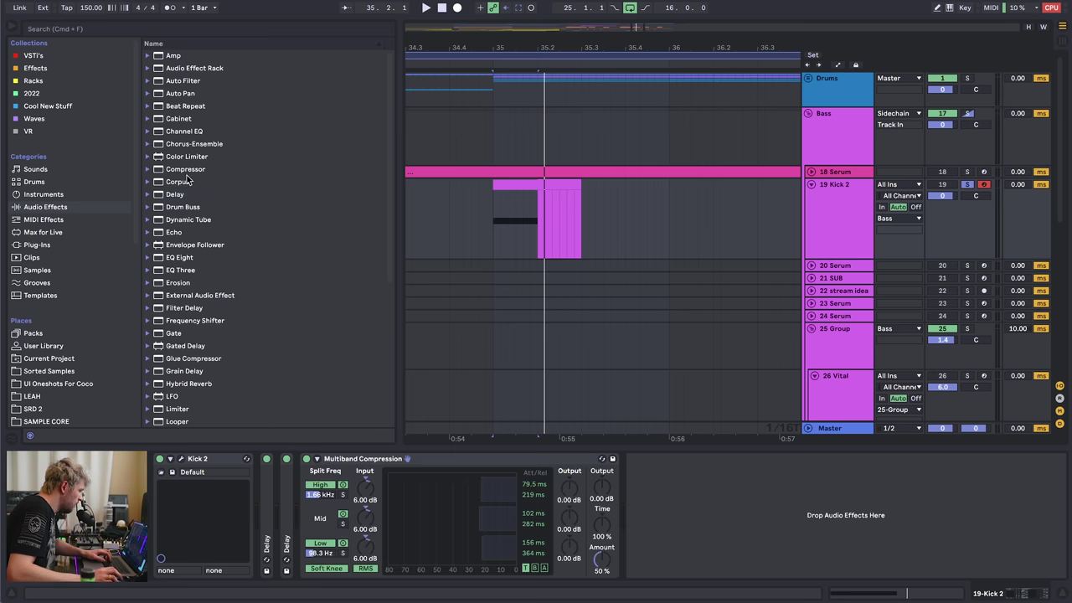
- Add Corpus after Multiband Compression, set its Dry/Wet to 33% and audition it
double_click(181, 180)
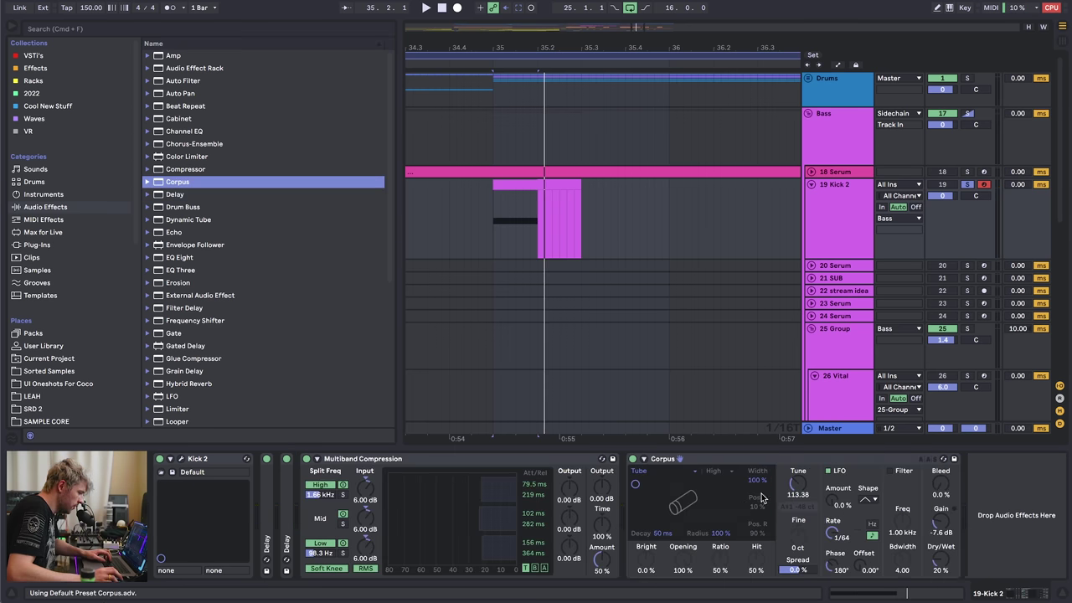
key("space")
key("space")
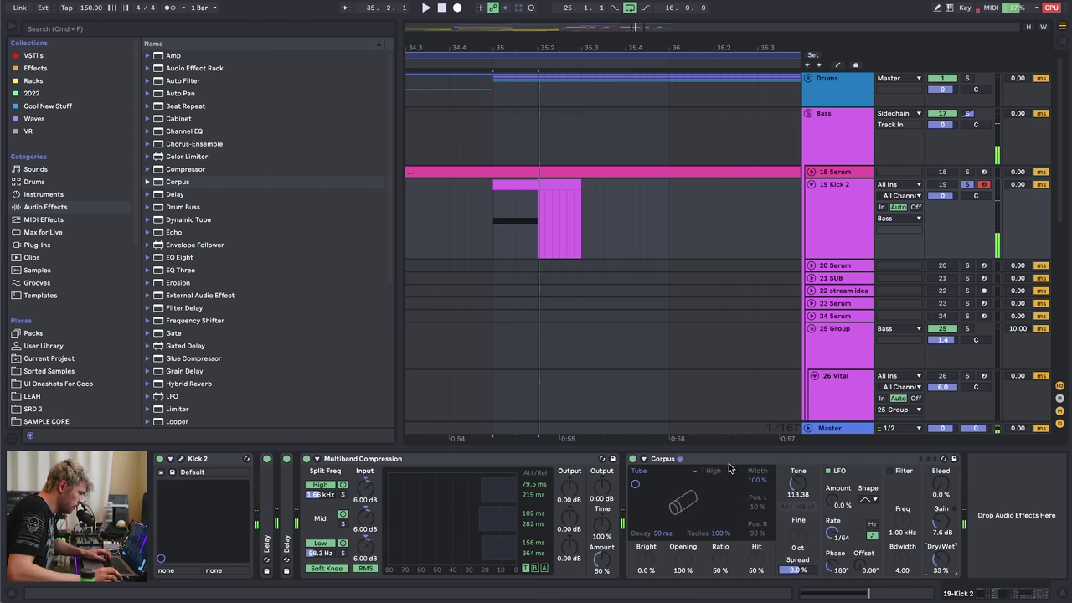
- Duplicate Corpus, collapse the original device and audition the pair in series
left_click(732, 461)
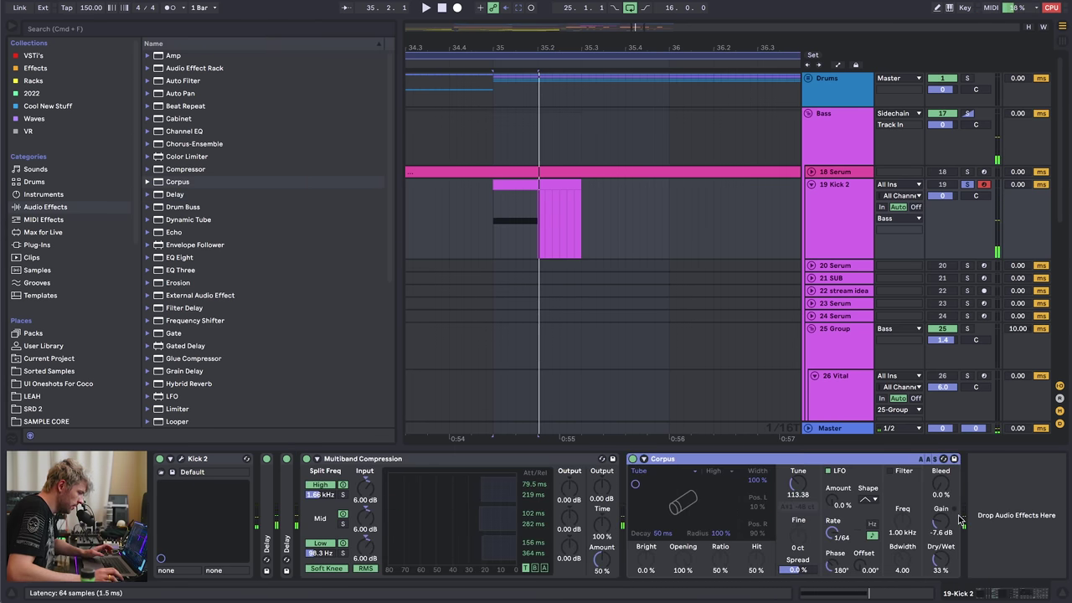
key("super+d")
double_click(553, 460)
key("space")
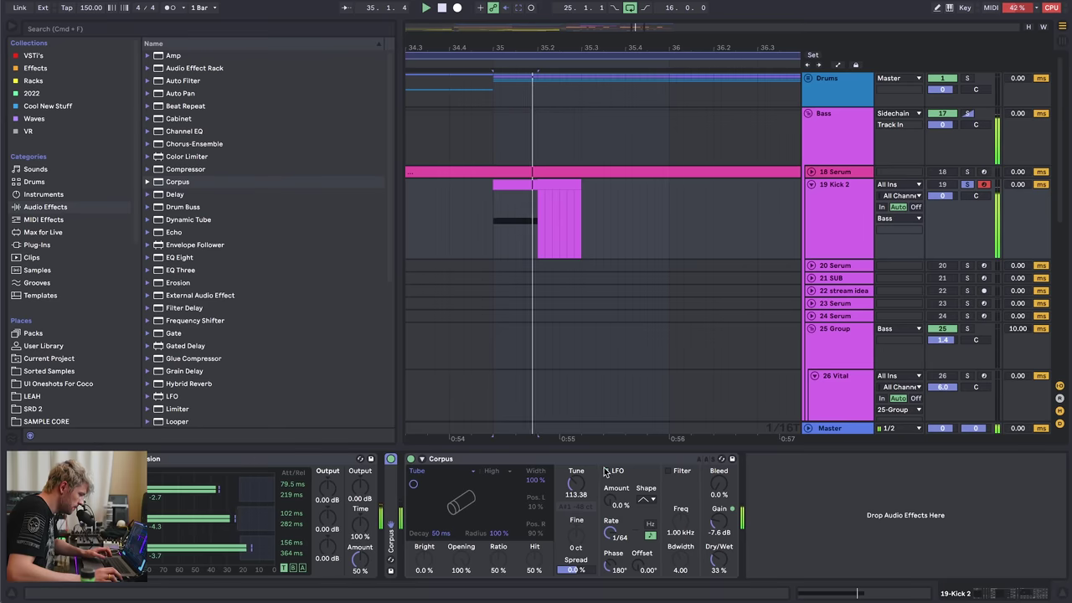
- Switch the second Corpus to the Plate resonator with a 700 ms decay and 100% Dry/Wet, auditioning it
left_click(442, 470)
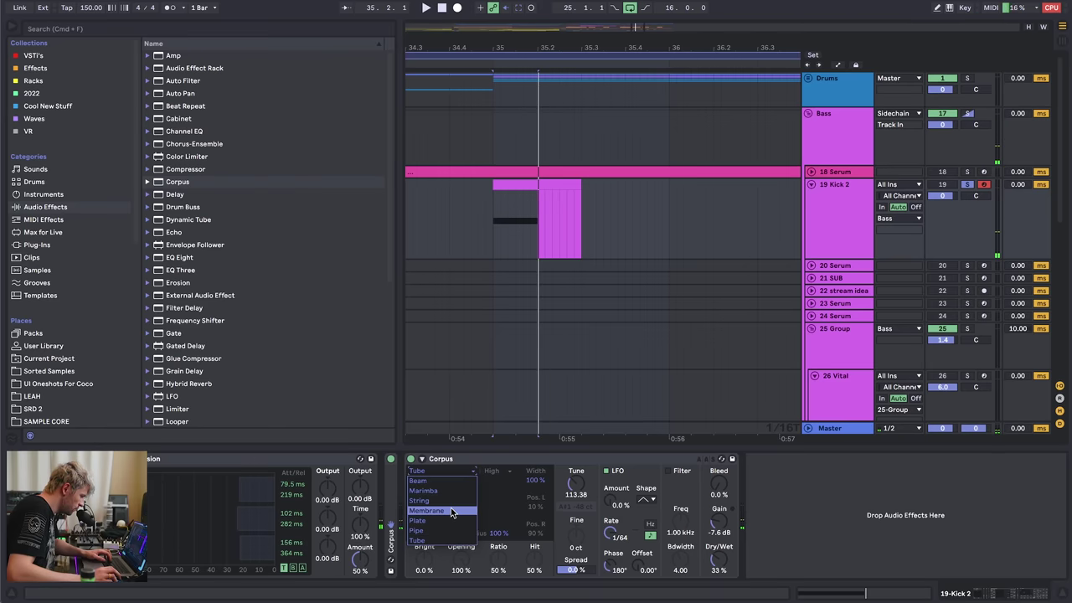
left_click(451, 511)
left_click(442, 472)
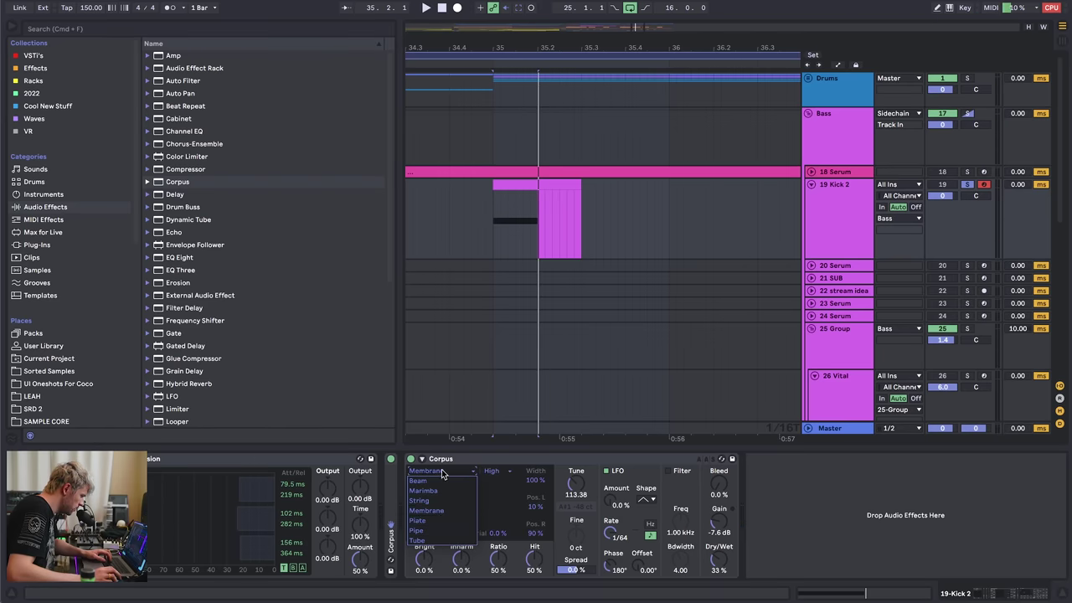
left_click(440, 521)
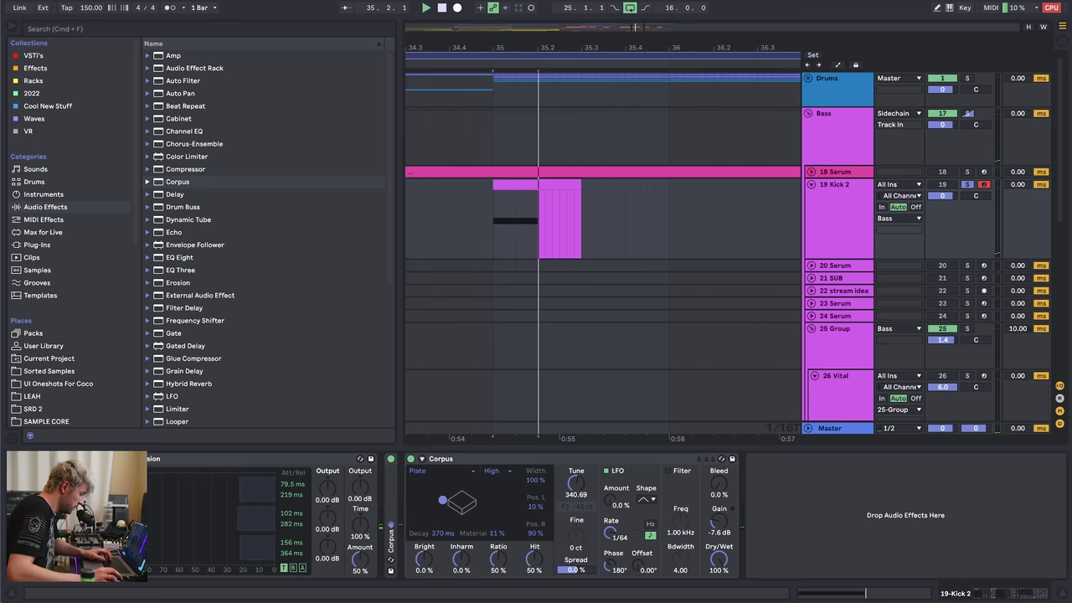
left_click_drag(442, 500, 452, 500)
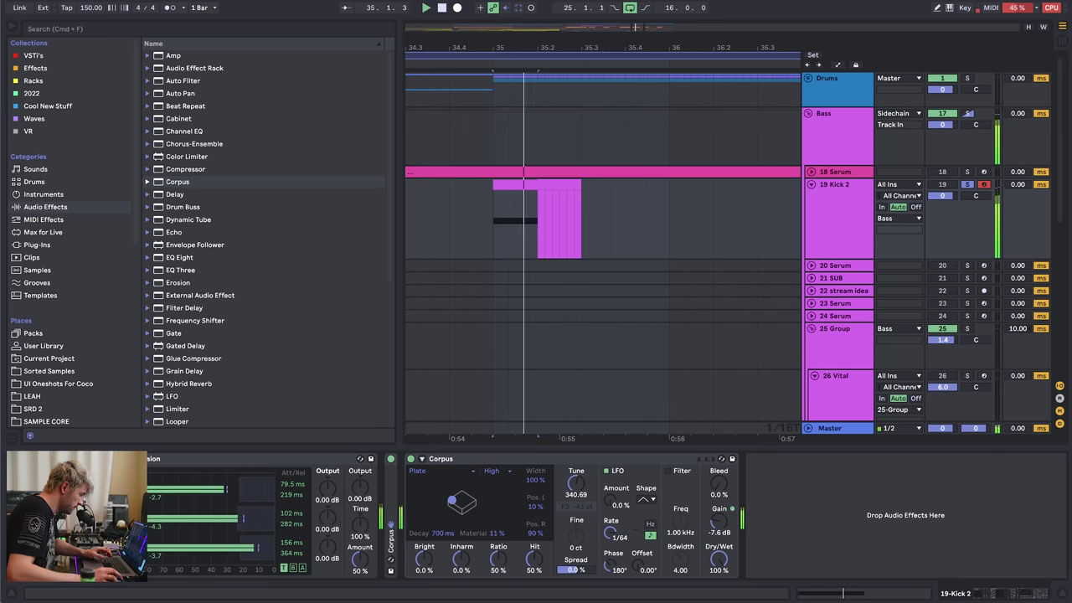
key("alt+space")
key("alt+space")
key("alt+space")
key("alt+space")
- Set the second Corpus's Tune to 406.27, Bright and Inharm to 16%, Ratio to 35% and Hit to 78%
left_click_drag(575, 494, 574, 504)
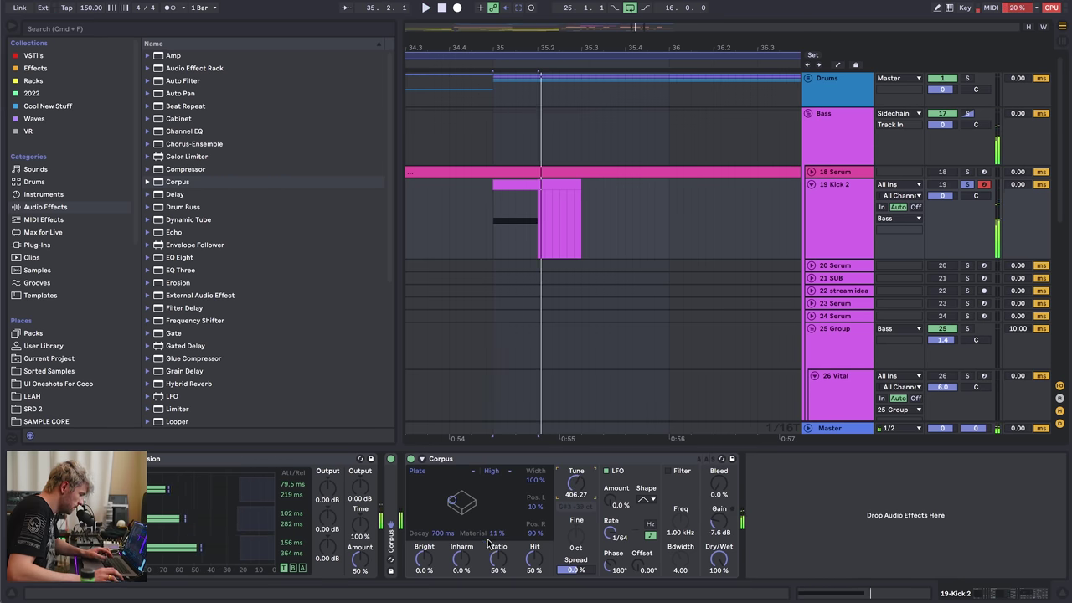
left_click_drag(424, 572, 461, 574)
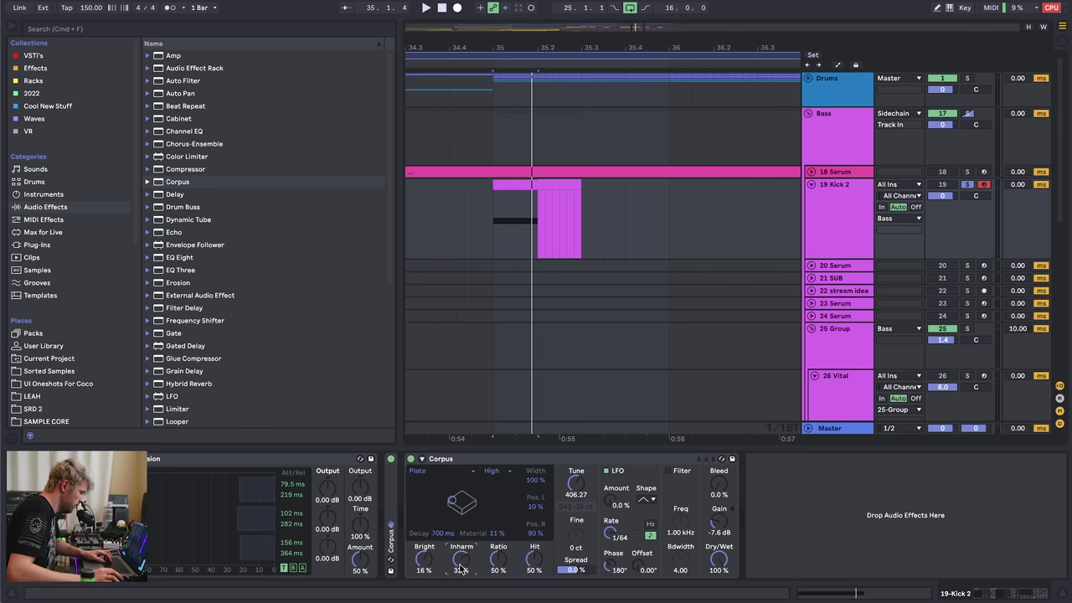
left_click_drag(471, 562, 470, 578)
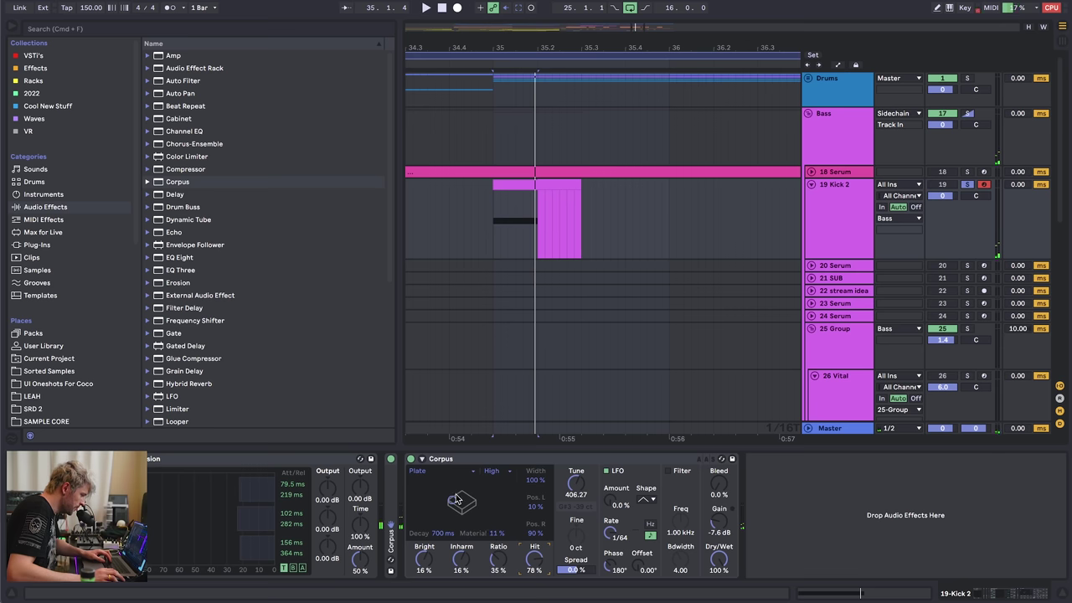
key("space")
- Set the second Corpus's Material to -55% while auditioning the loop
left_click_drag(498, 533, 497, 578)
key("space")
key("space")
key("space")
key("space")
key("space")
key("space")
key("space")
key("space")
key("space")
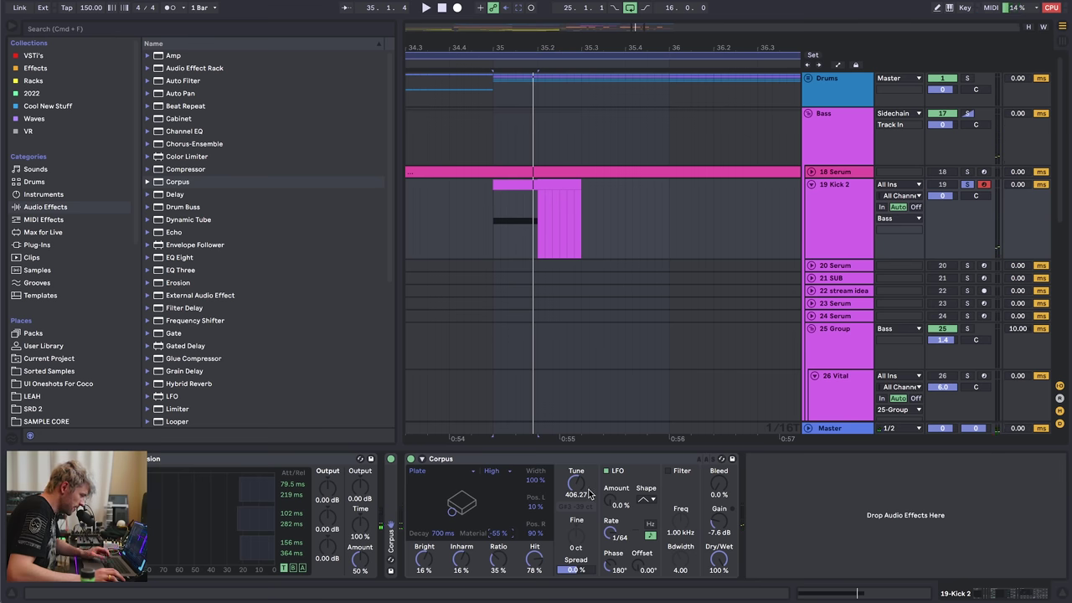
- Set the second Corpus's Dry/Wet to 41% and Gain to -1.0 dB, auditioning the sound
key("space")
left_click_drag(718, 558, 718, 601)
key("space")
key("space")
key("space")
key("space")
key("space")
key("space")
key("space")
key("space")
key("space")
- Raise the second Corpus's Tune to 786.15 and audition it
mouse_move(575, 483)
left_mouse_down()
mouse_move(575, 501)
mouse_move(575, 467)
left_mouse_up()
key("space")
key("space")
key("space")
key("space")
key("space")
key("space")
- Set the second Corpus's Decay to 1.45 s, Material to -33% and Ratio to 19% during playback
left_click_drag(449, 513, 462, 508)
key("space")
key("space")
key("space")
key("space")
left_click_drag(498, 559, 535, 579)
key("space")
key("space")
key("space")
key("space")
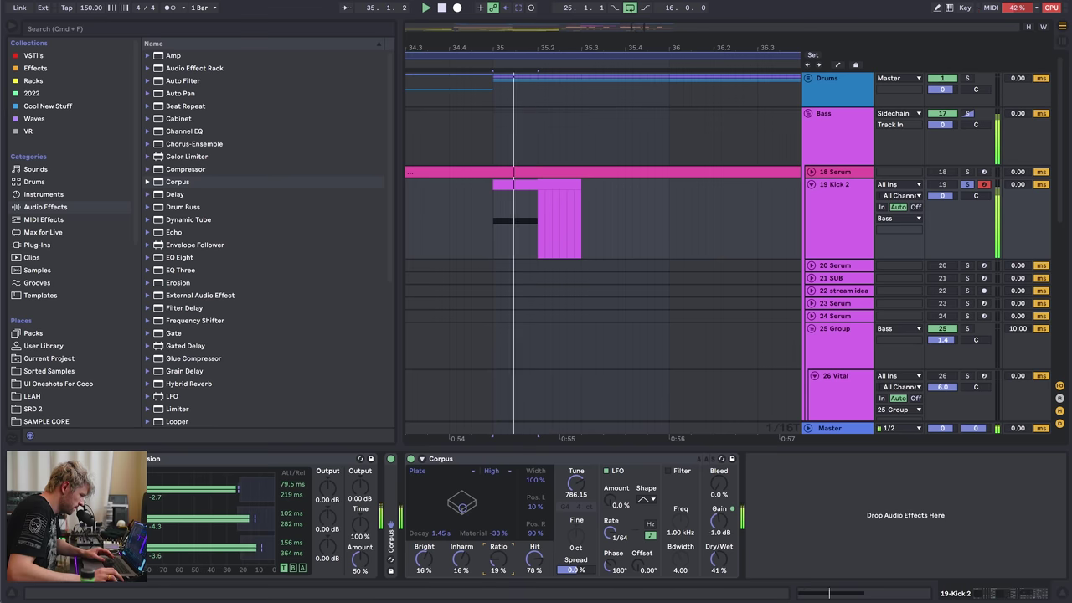
- Adjust the Plate resonator's Decay to 1.15 s, Inharm to -4.8% and Hit to 54%
left_click_drag(463, 509, 459, 509)
key("space")
left_click_drag(461, 558, 461, 576)
- Switch the second Corpus to the Membrane resonator with an 802 ms Decay and -3.7% Material, auditioning it
left_click(452, 474)
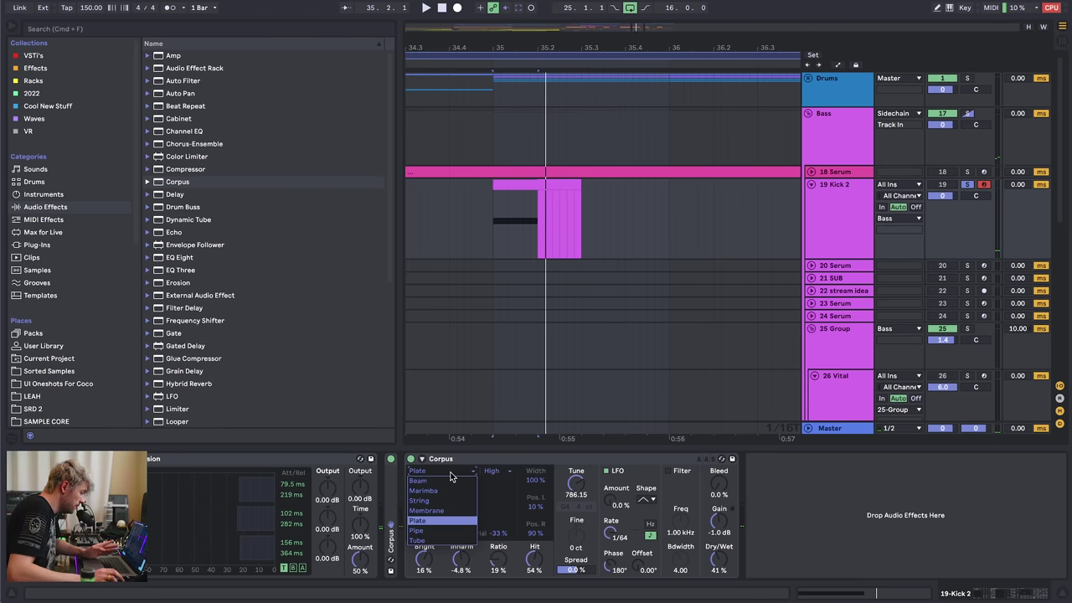
left_click(446, 511)
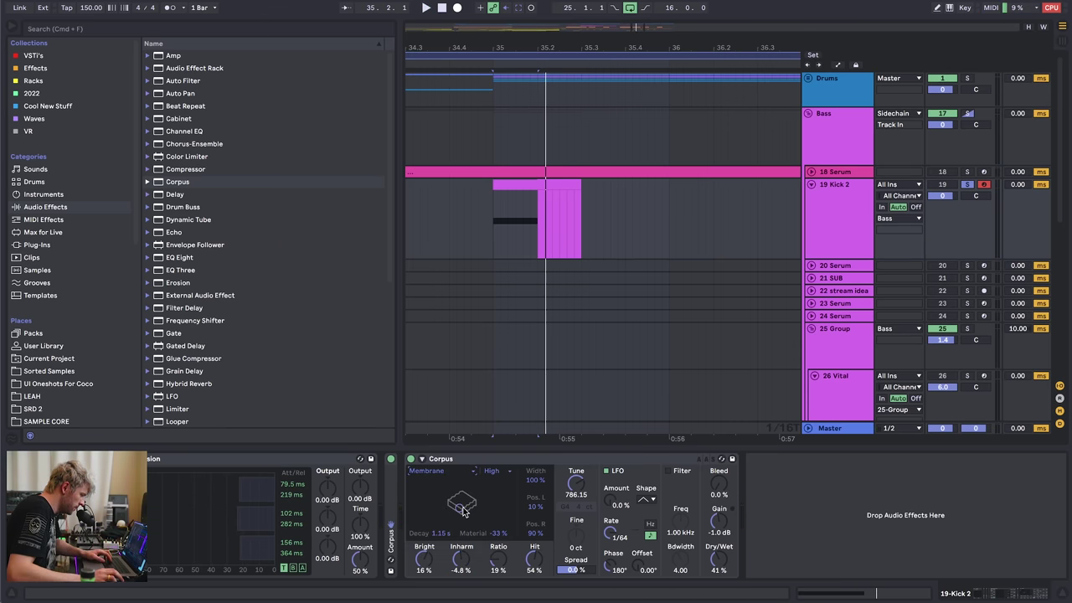
key("space")
left_click_drag(460, 509, 453, 502)
key("space")
key("space")
key("space")
key("space")
- Try the second Corpus's Tune at 688.92 while auditioning the loop
left_click(576, 483)
key("space")
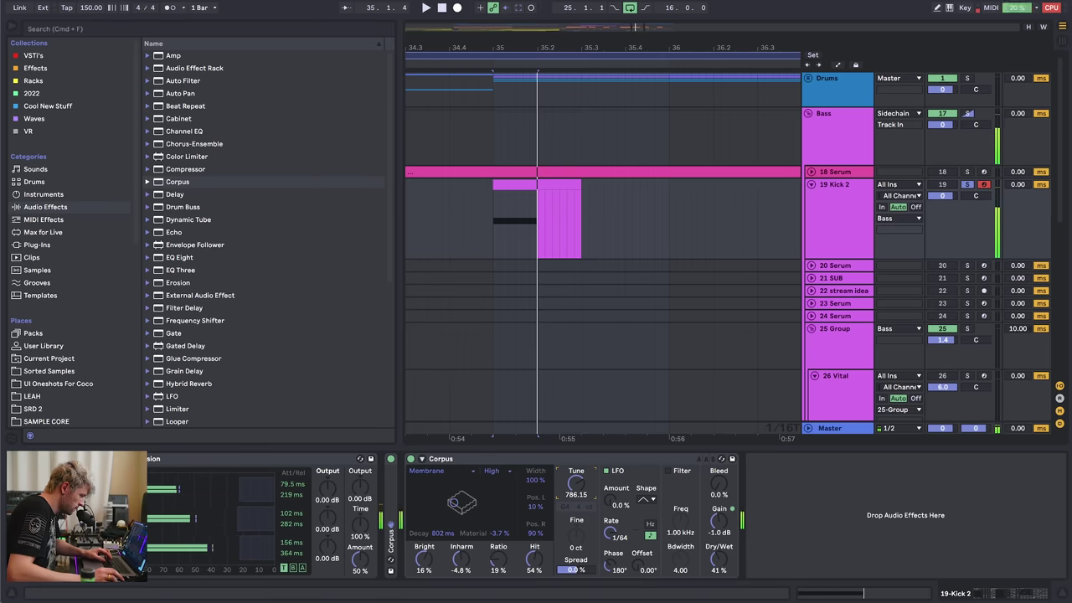
key("space")
key("space")
key("space")
left_click_drag(573, 484, 573, 493)
key("space")
key("space")
key("space")
key("space")
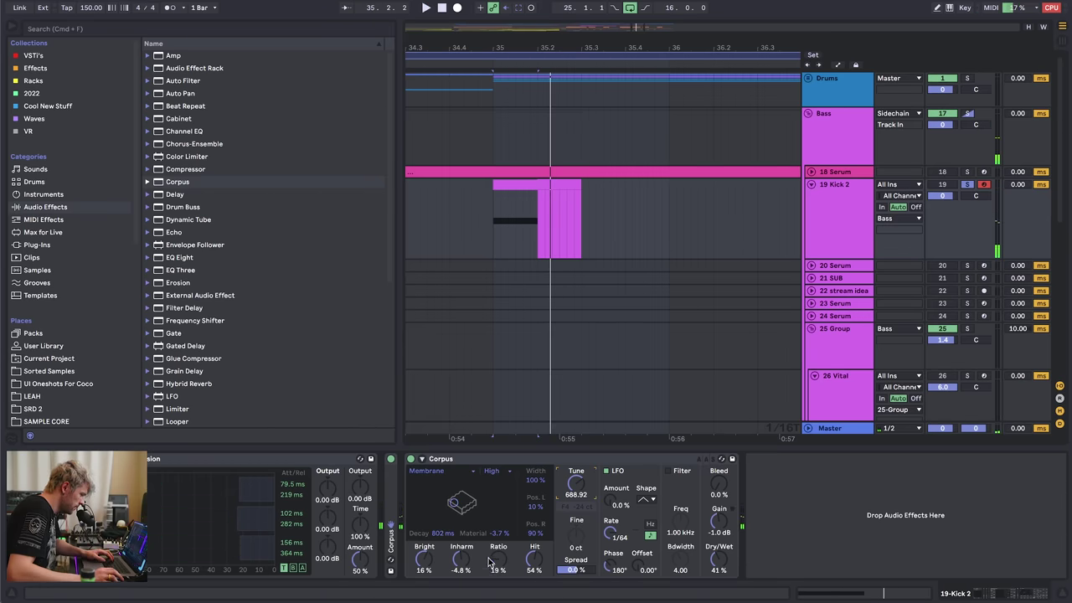
- Set the second Corpus's Bright to 59%, Inharm to 67%, Ratio to 20%, Hit to 90%, Dry/Wet to 26% and Tune to 786.15
key("space")
left_click_drag(491, 561, 462, 536)
key("space")
key("space")
key("space")
key("space")
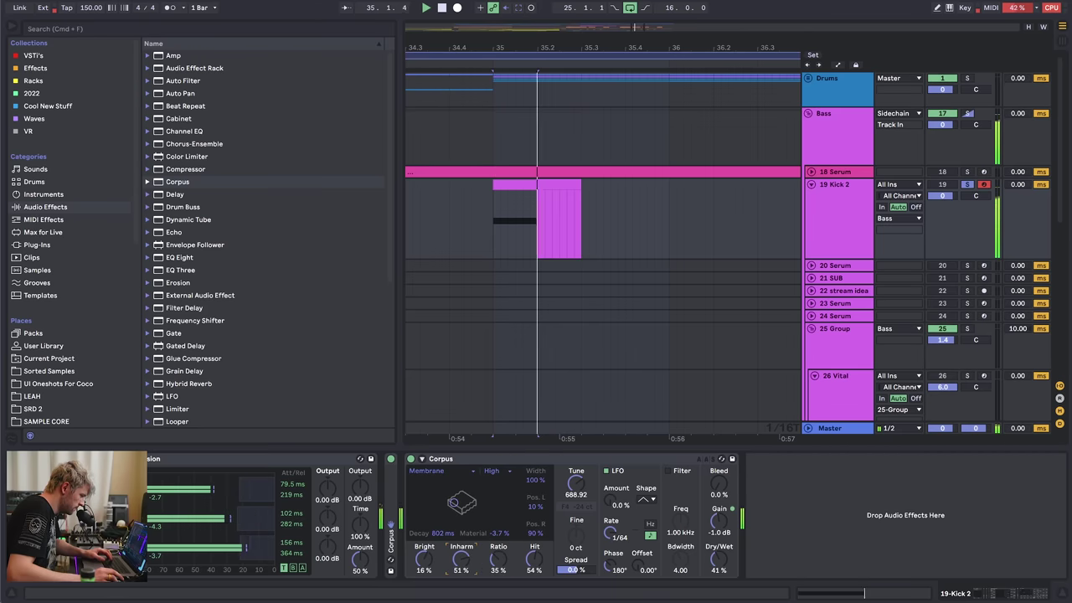
key("space")
key("space")
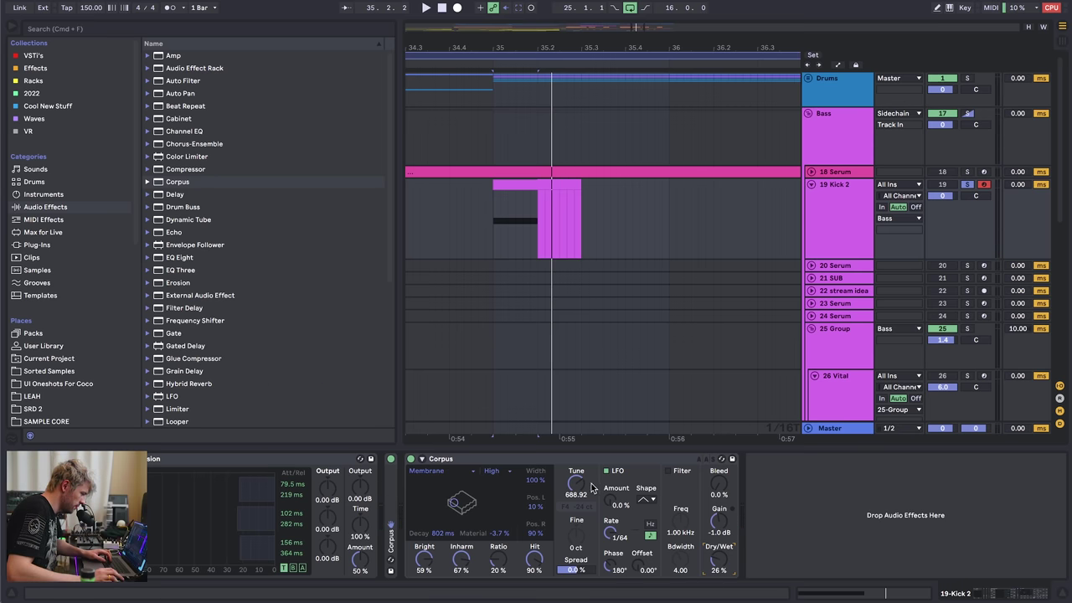
left_click_drag(578, 491, 577, 452)
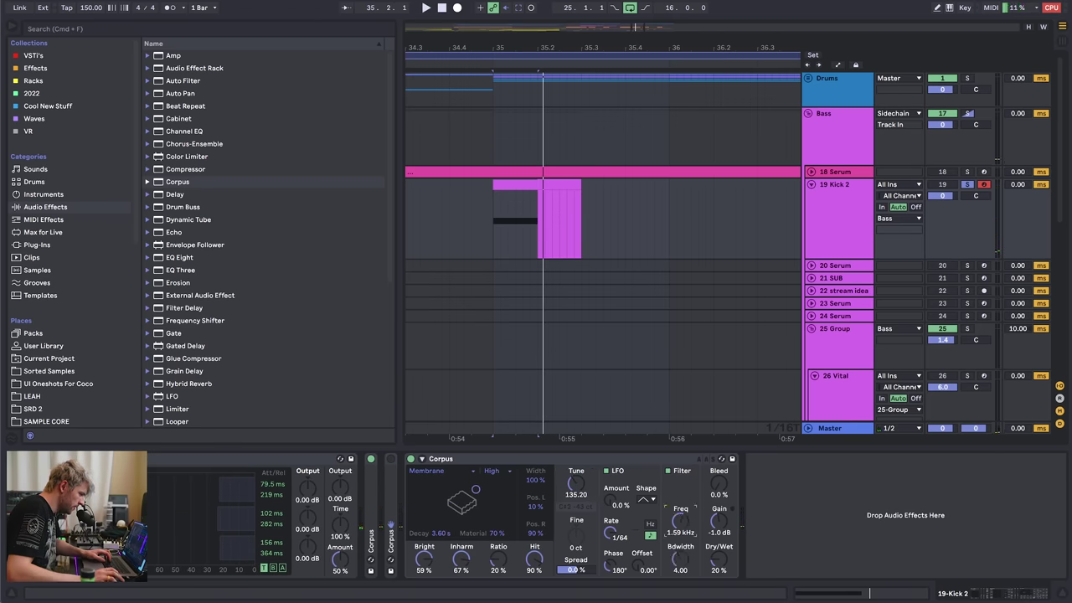
- Try the third Corpus's filter at 2.65 kHz with a bandwidth of 7.11 and audition it
left_click_drag(681, 521, 681, 504)
key("space")
left_click_drag(680, 560, 681, 557)
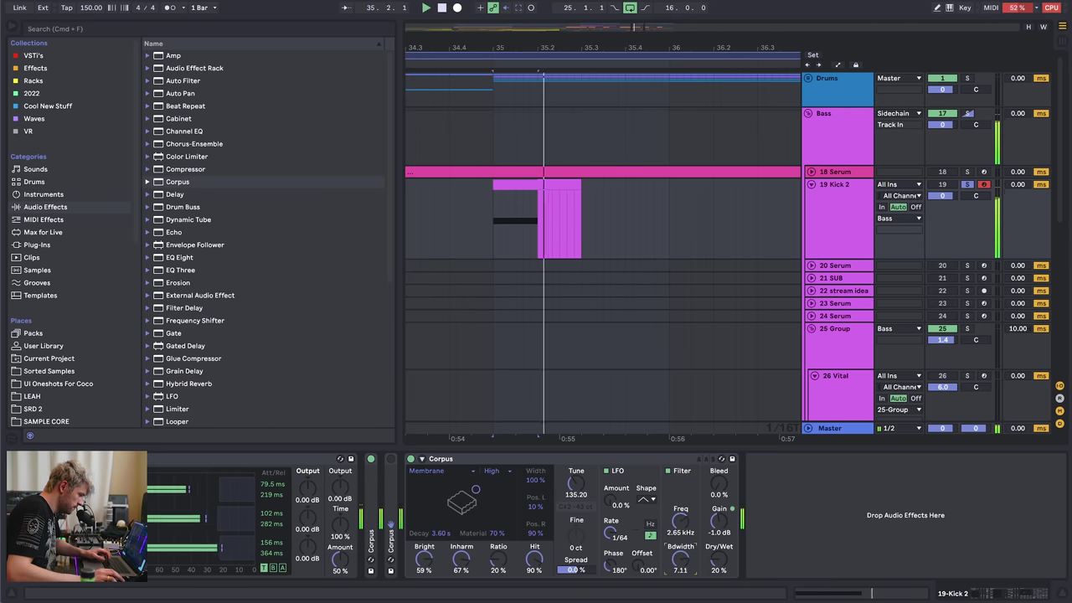
key("space")
key("space")
- Set the third Corpus's filter to 1.31 kHz with a 4.62 bandwidth, Decay to 1.54 s and Inharm to 100%, auditioning the sound
left_click_drag(680, 521, 680, 576)
key("space")
key("space")
key("space")
key("space")
key("space")
key("space")
key("space")
key("space")
key("space")
key("space")
key("space")
key("space")
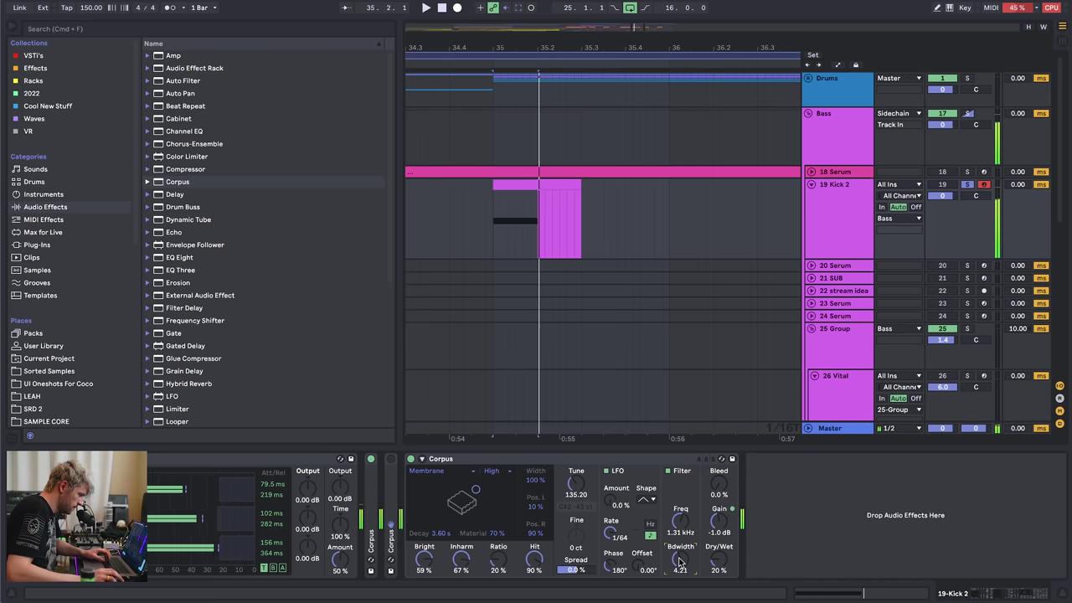
left_click_drag(439, 543, 440, 559)
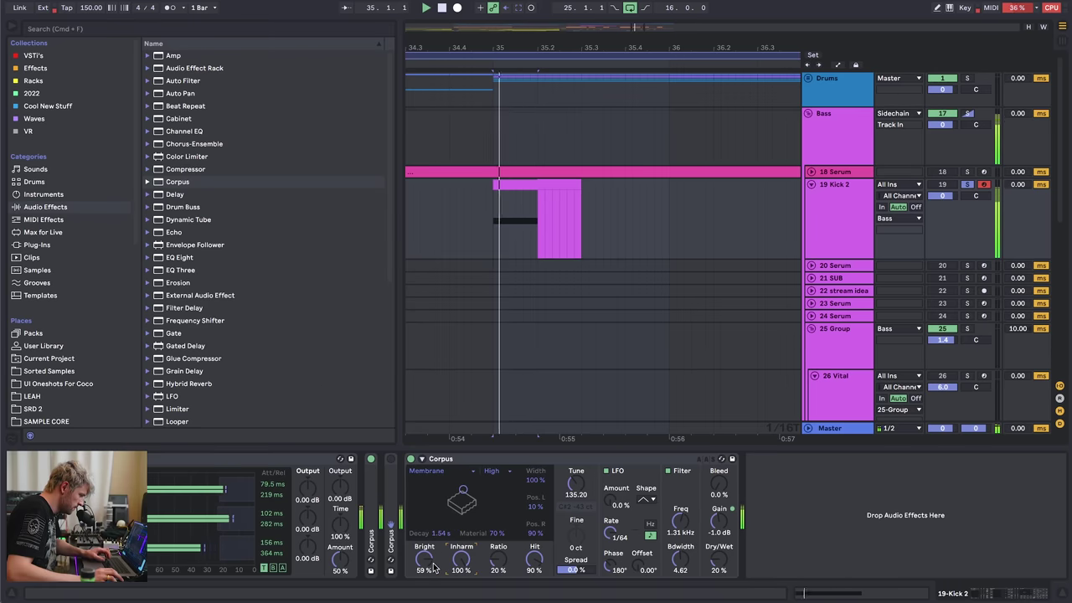
- Expand the second Corpus and set its Decay to 199 ms and Dry/Wet to 27%
double_click(389, 476)
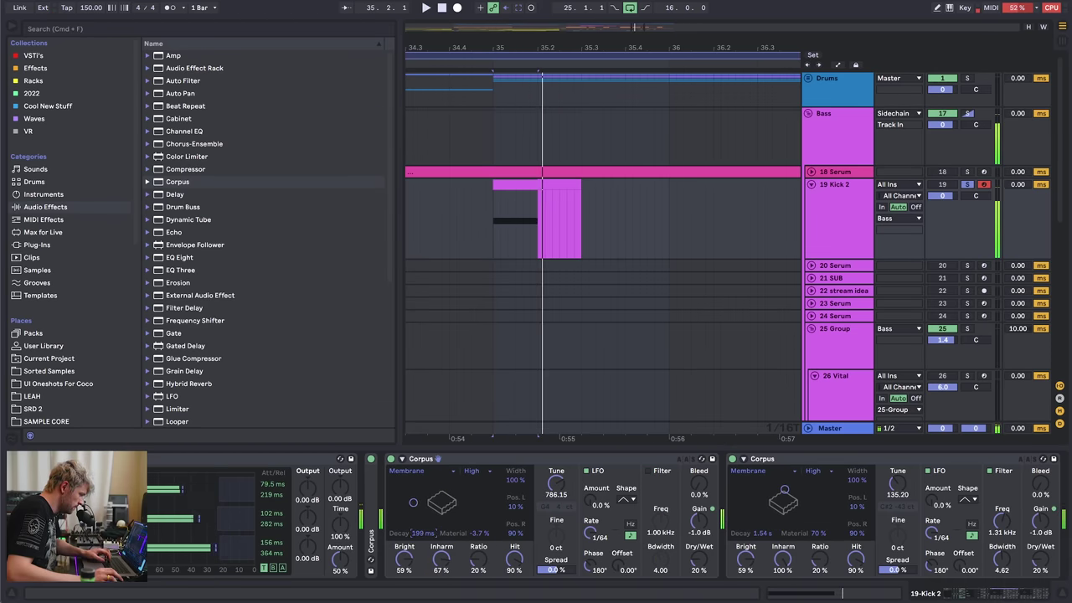
left_click_drag(698, 565, 698, 523)
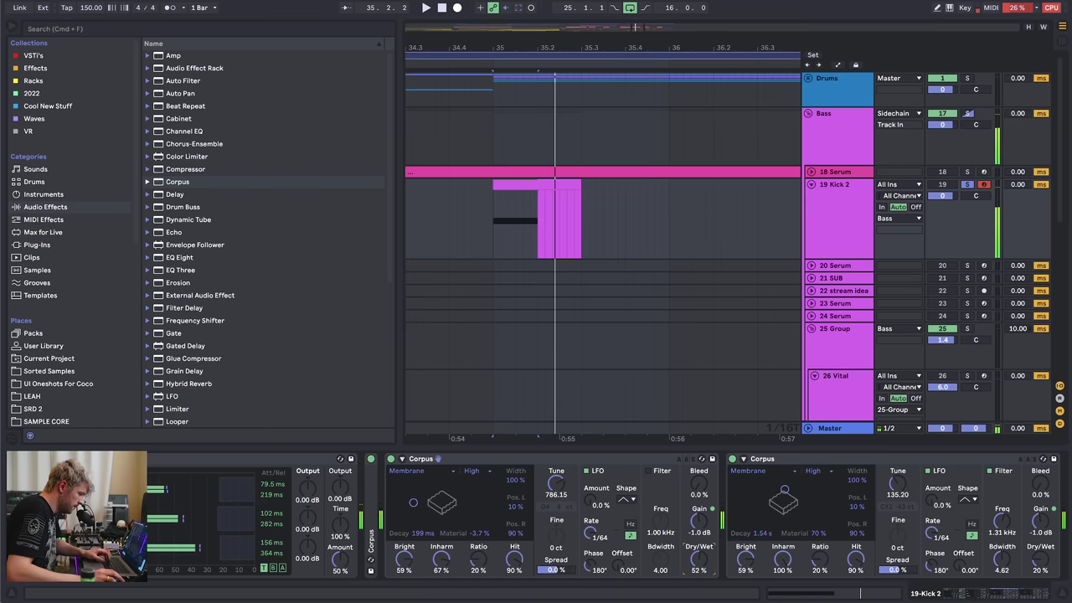
left_click_drag(697, 565, 698, 559)
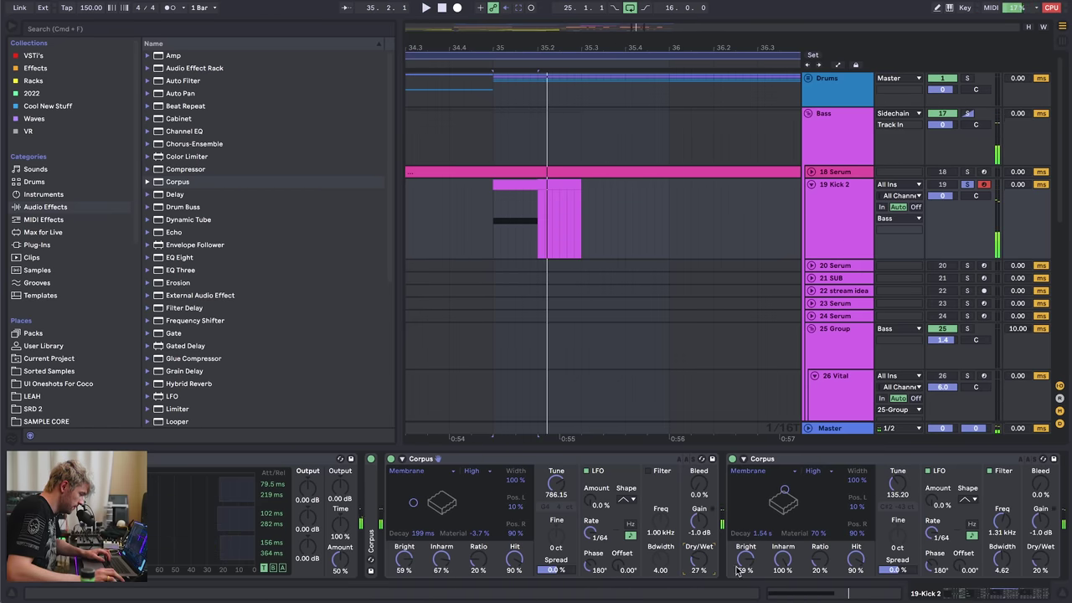
- Try the third Corpus's Dry/Wet at 84% and audition the result
left_click_drag(1035, 568, 1030, 546)
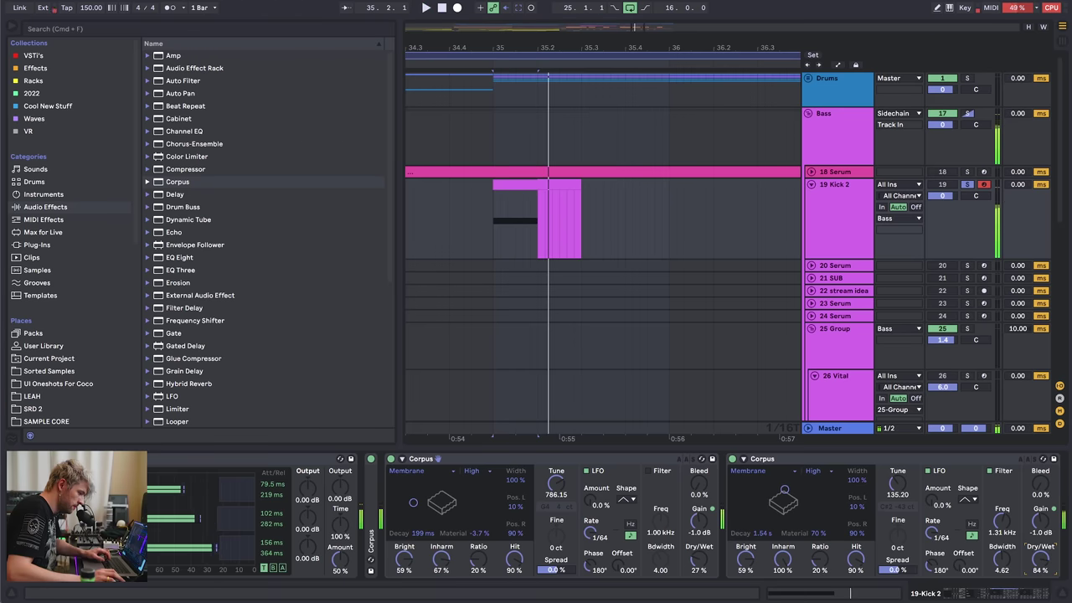
key("space")
key("space")
- Collapse the Corpus devices, then add the MINIPHAT.adg rack at the chain's end with Macro 1 at 82
double_click(471, 460)
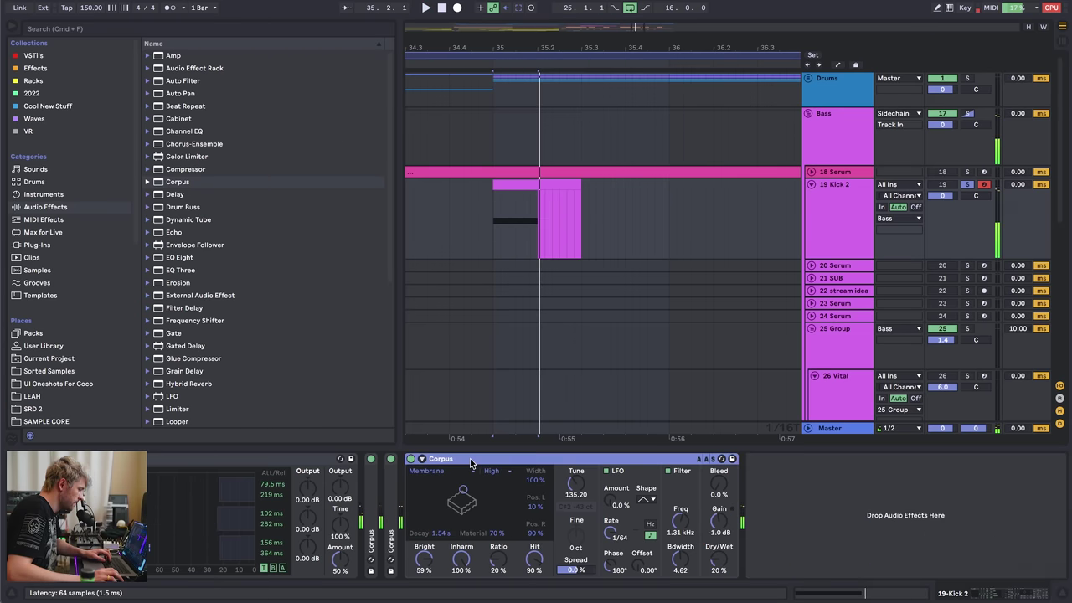
double_click(471, 460)
scroll(184, 300, "down", 3)
left_click(34, 80)
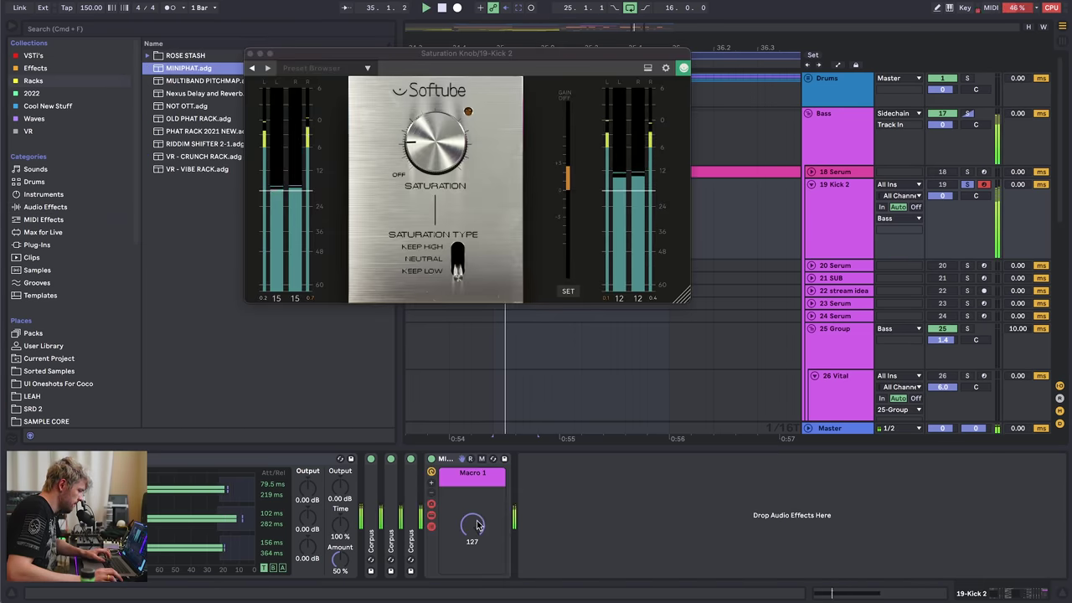
left_click_drag(473, 524, 473, 557)
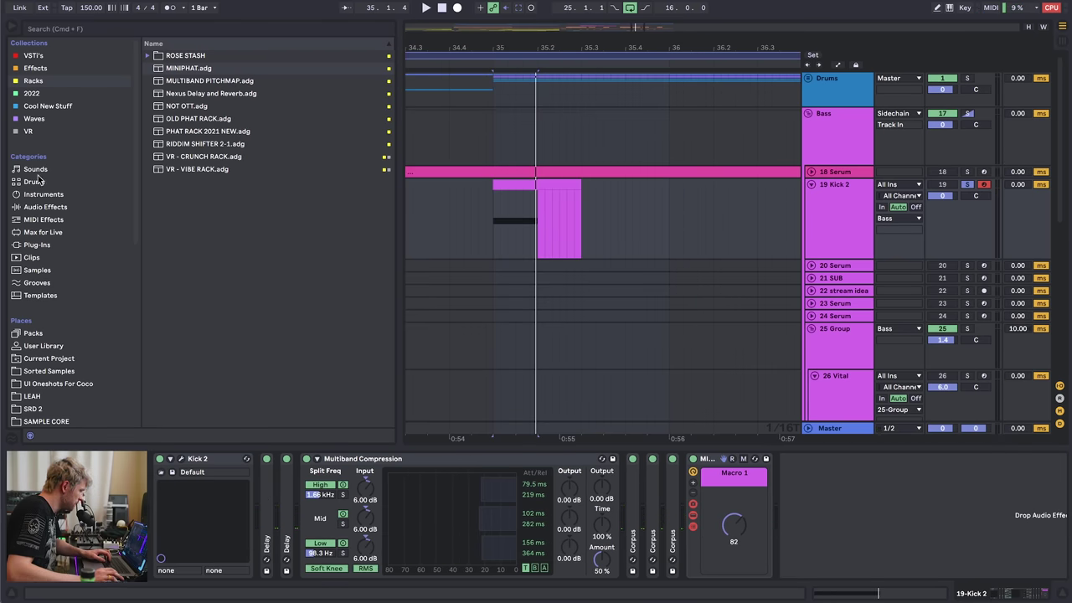
- Insert Disperser between Kick 2 and the first Delay, then raise its frequency while auditioning
left_click(35, 68)
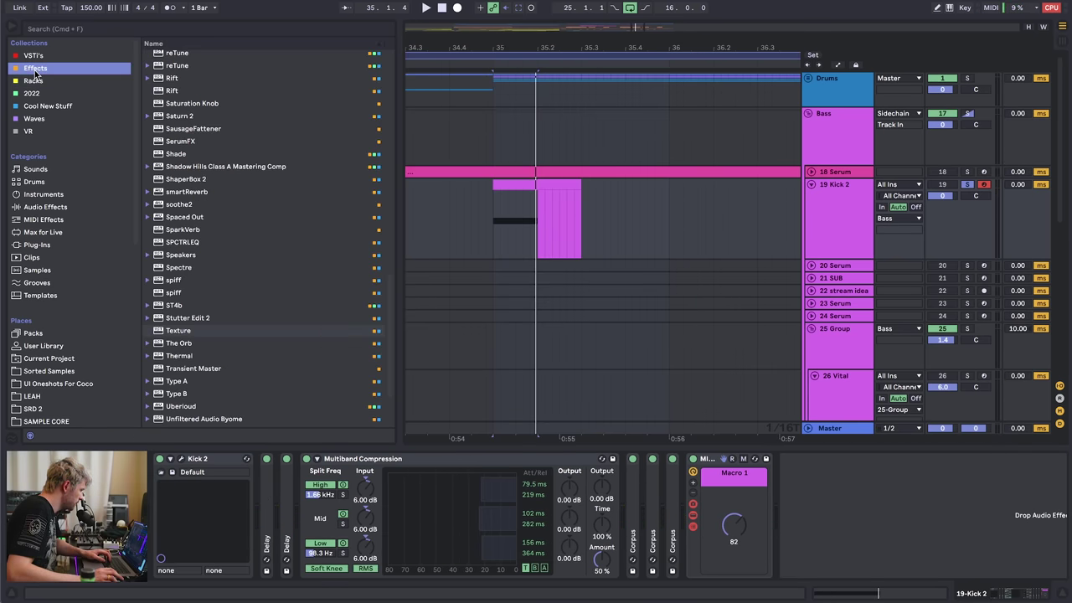
left_click_drag(393, 289, 384, 33)
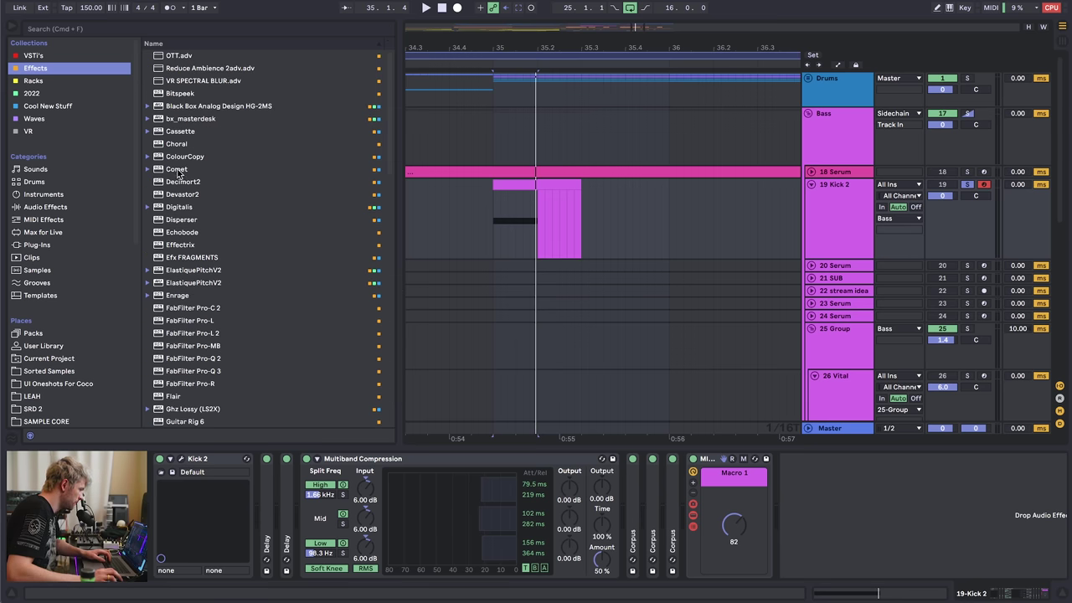
left_click_drag(181, 219, 272, 568)
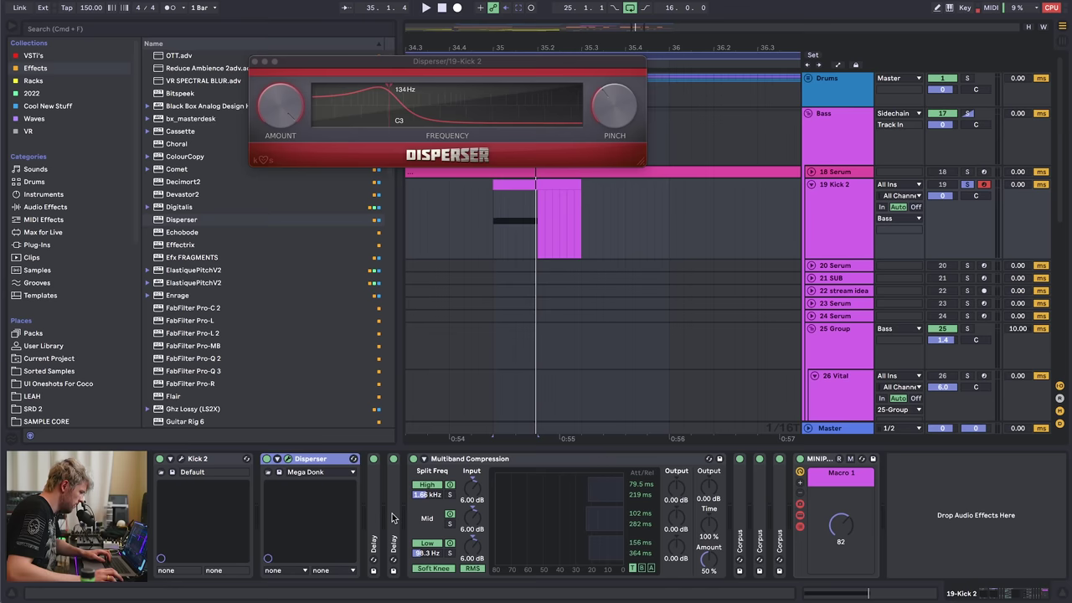
key("space")
left_click_drag(402, 104, 450, 106)
- Add a Reverb between the last Corpus and the MINIPHAT rack
scroll(177, 294, "down", 2)
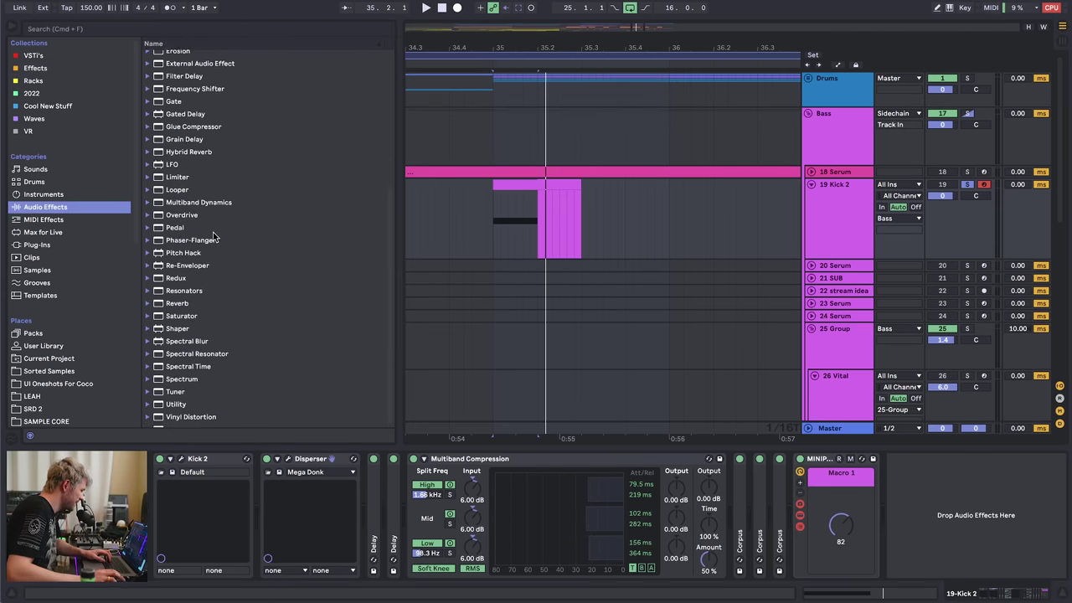
left_click_drag(177, 294, 925, 522)
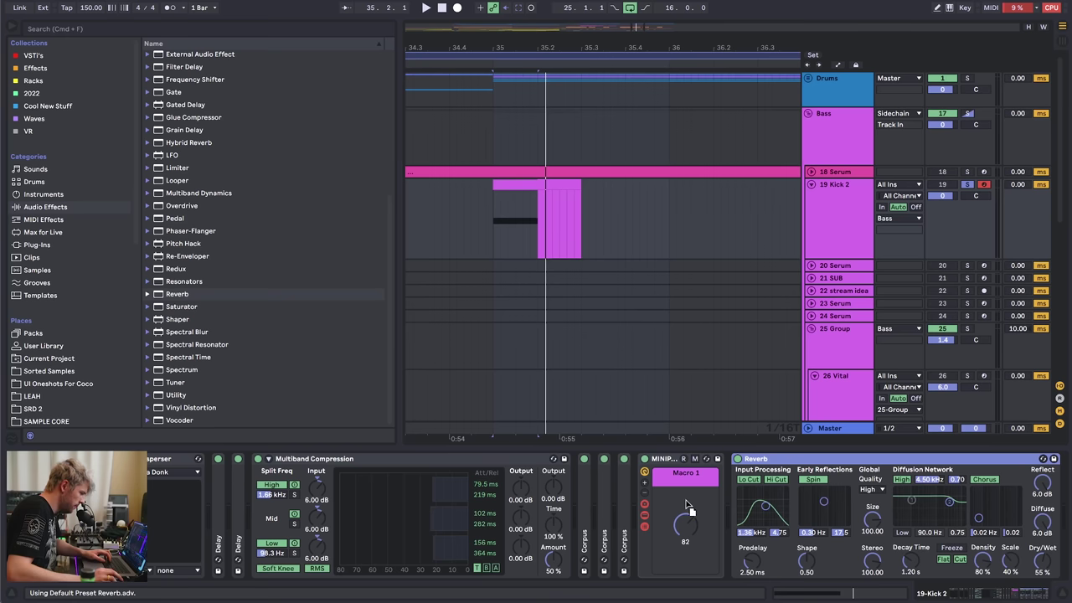
left_click_drag(686, 504, 644, 513)
- Set the Reverb's Size to 0.22, Decay Time to 301 ms and Dry/Wet to 18%, and audition the sound
left_click_drag(778, 518, 778, 598)
left_click_drag(817, 561, 817, 591)
key("space")
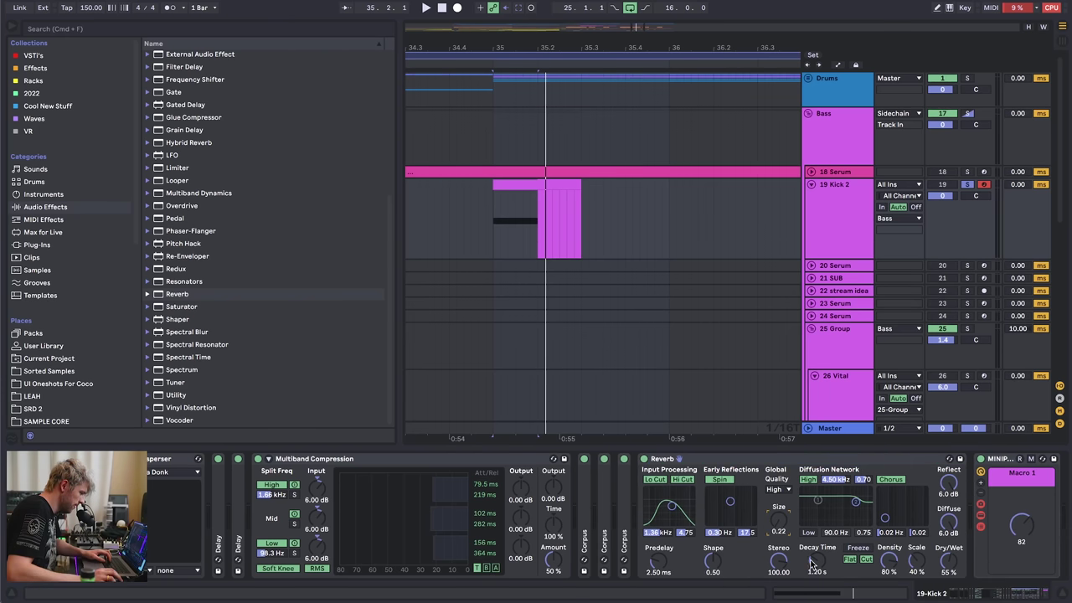
key("space")
key("space")
key("space")
key("space")
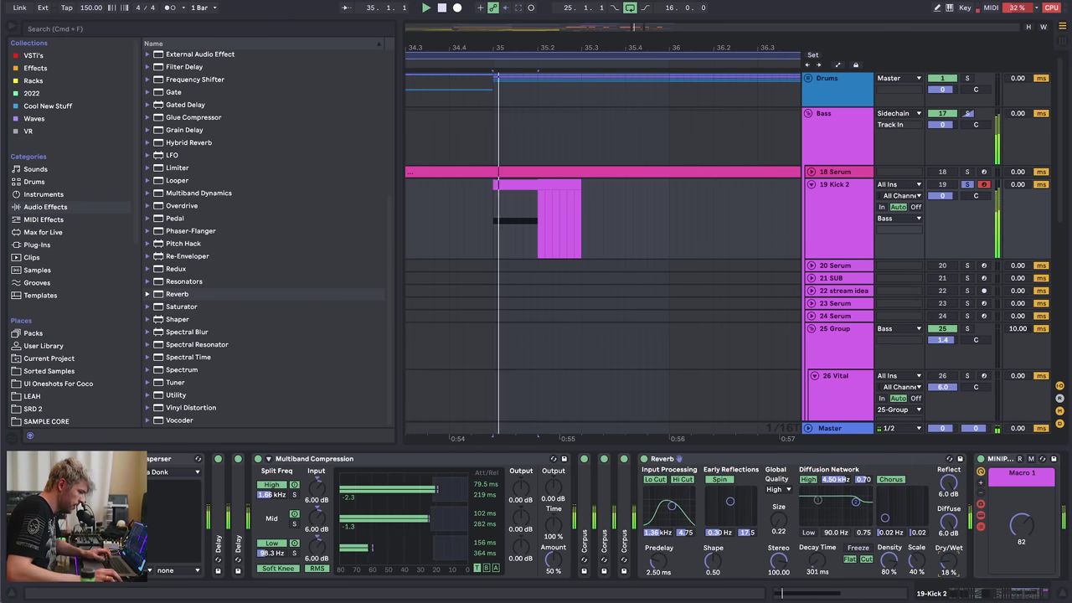
- Raise the Reverb's Decay Time to 778 ms and audition the sound
left_click_drag(948, 562, 947, 597)
key("space")
key("space")
left_click_drag(817, 562, 817, 538)
key("space")
key("space")
key("space")
key("space")
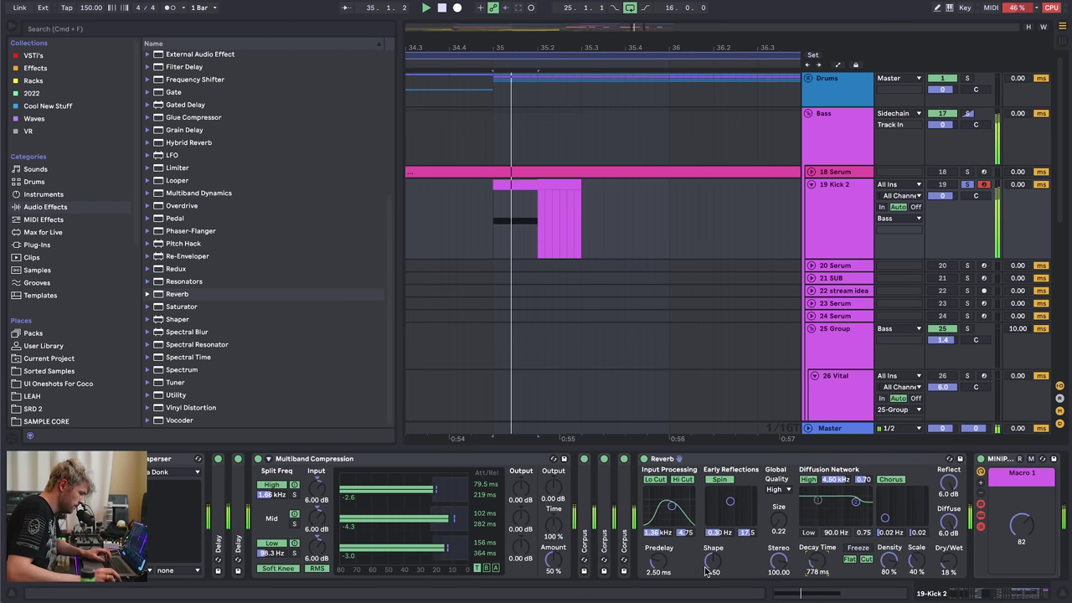
- Set the Reverb's Shape to 0.00, Predelay to 0.50 ms, Decay Time to 413 ms and input filter to 7.38 kHz, and collapse it
left_click_drag(712, 562, 712, 594)
key("space")
key("space")
left_click_drag(658, 562, 658, 593)
key("space")
key("space")
key("space")
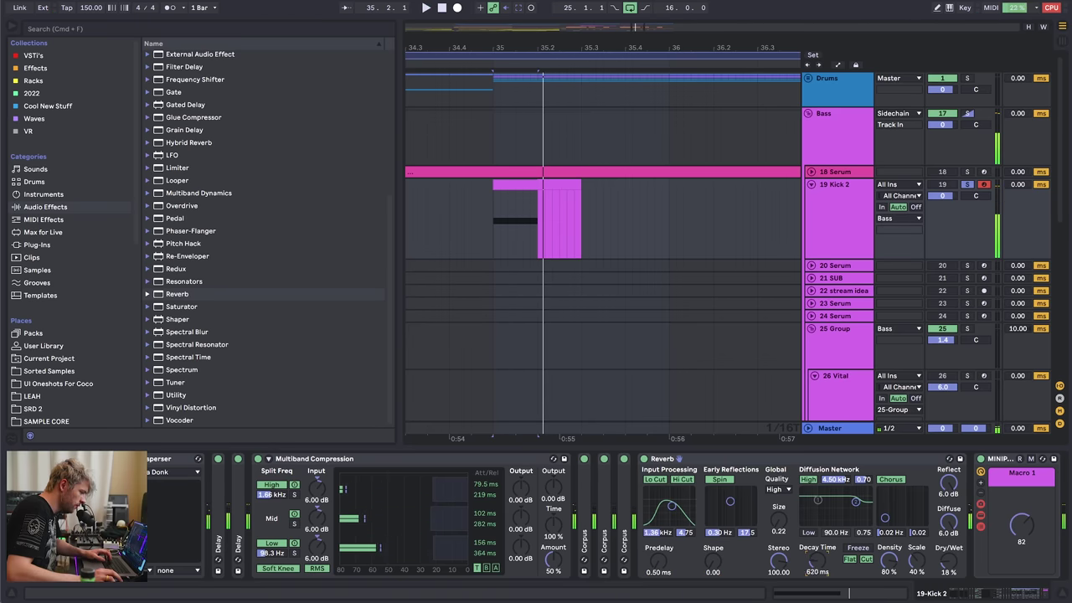
left_click_drag(670, 505, 681, 507)
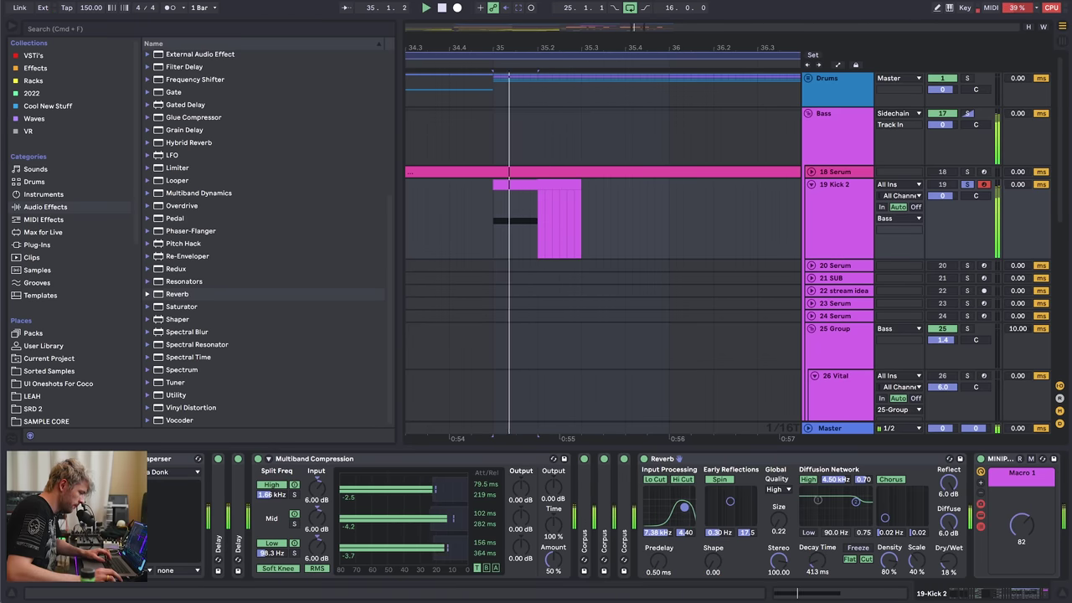
double_click(680, 459)
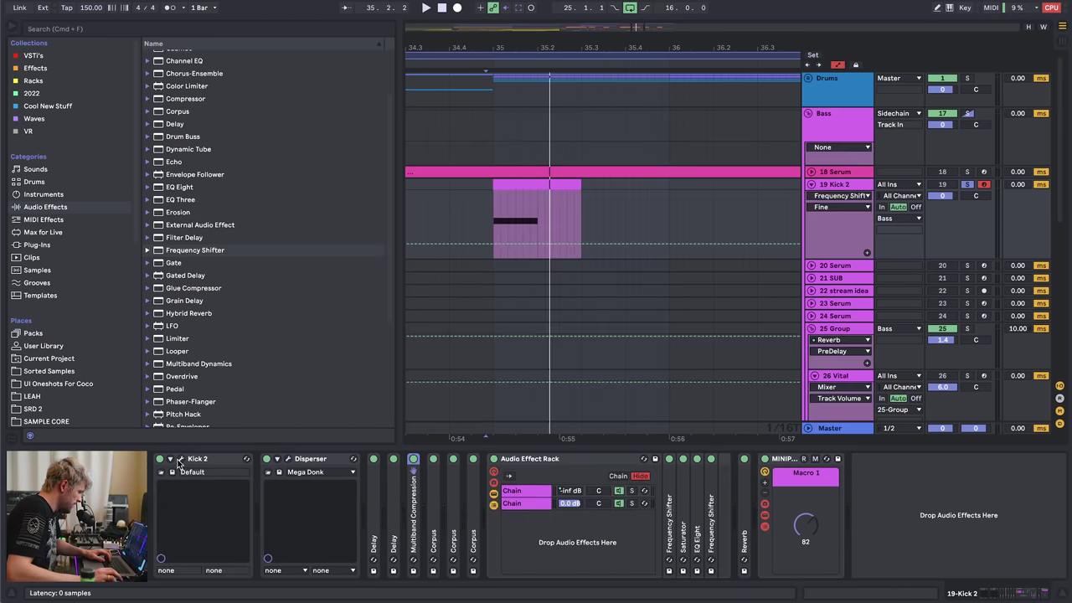
- Reshape Kick 2's pitch envelope with an added middle point at 392 Hz and the lower point at 39 Hz, auditioning the result
left_click(181, 460)
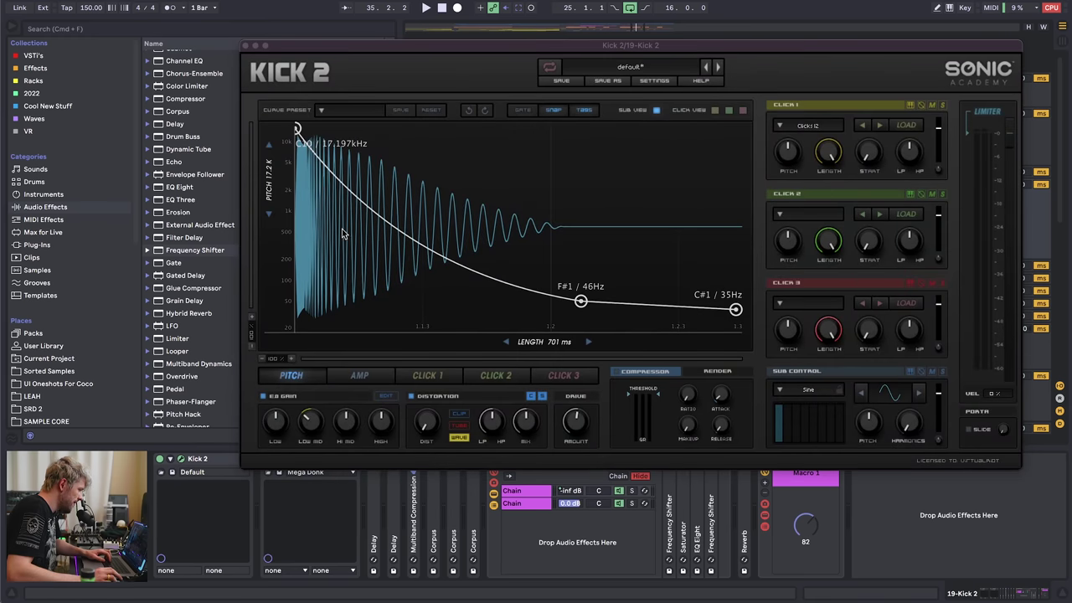
mouse_move(404, 241)
left_mouse_down()
mouse_move(381, 184)
mouse_move(423, 310)
mouse_move(460, 227)
mouse_move(531, 159)
mouse_move(514, 206)
mouse_move(400, 223)
mouse_move(383, 236)
mouse_move(406, 243)
left_mouse_up()
double_click(365, 233)
left_click_drag(369, 203, 408, 165)
left_click_drag(580, 301, 536, 307)
key("space")
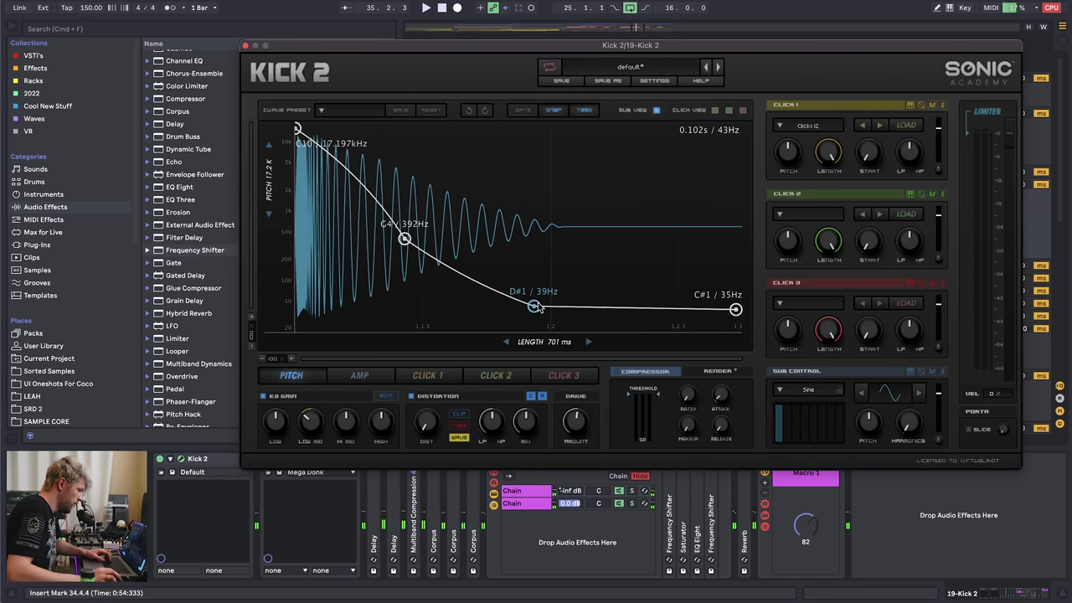
left_click_drag(735, 311, 737, 308)
key("space")
key("space")
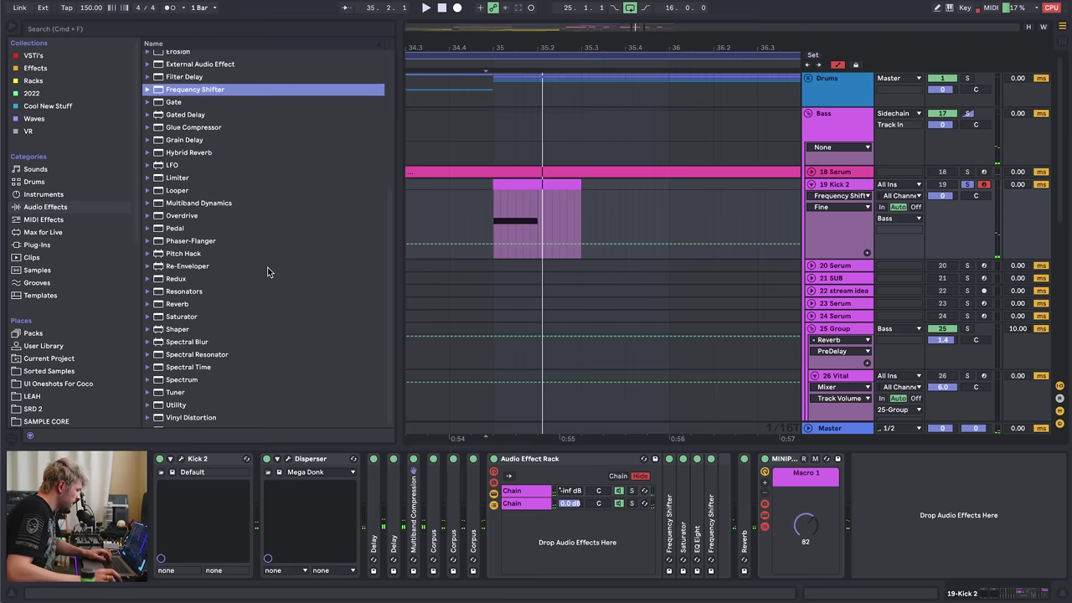
- Add Spectral Time at the chain's end and set its delay Time to 20.4 ms and Feedback to 72% while auditioning
scroll(267, 271, "down", 1)
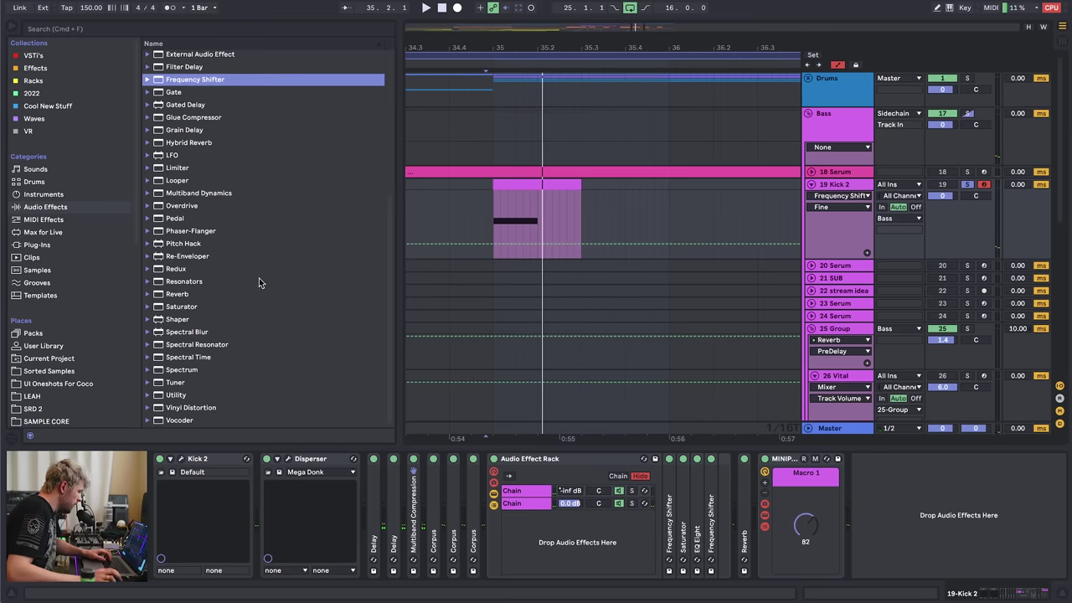
double_click(187, 360)
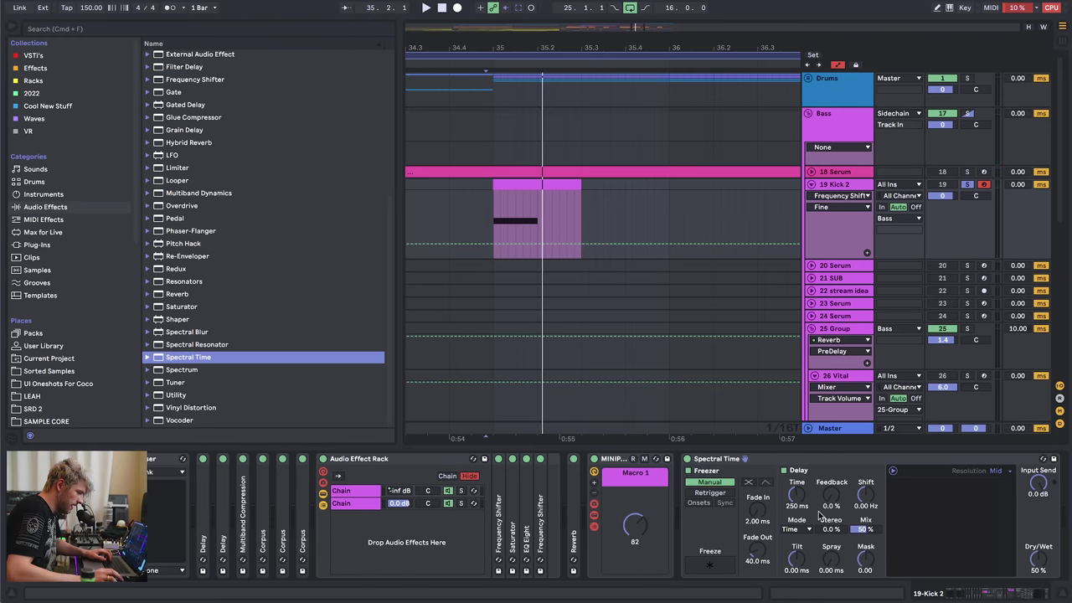
key("space")
mouse_move(801, 497)
left_mouse_down()
mouse_move(801, 538)
mouse_move(829, 459)
mouse_move(830, 492)
left_mouse_up()
key("space")
key("space")
key("space")
key("space")
key("space")
key("space")
key("space")
key("space")
key("space")
key("space")
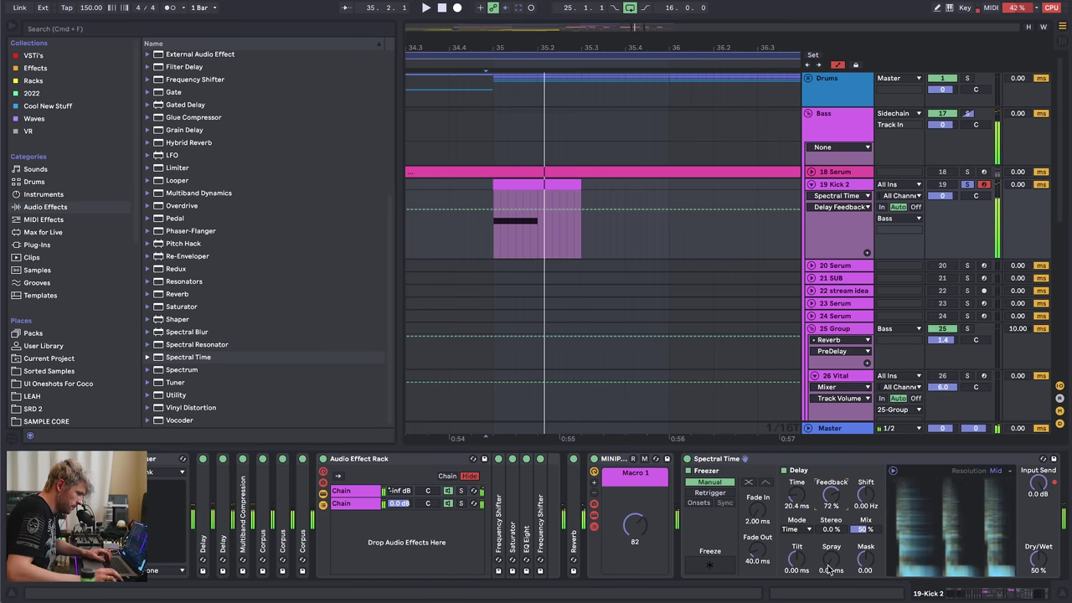
- Set Spectral Time's Spray to 38.3 ms, Stereo and Mix to 100%, Shift to 400 Hz, Mask to 0.03 and Time to 87.1 ms
mouse_move(844, 568)
left_mouse_down()
mouse_move(843, 544)
mouse_move(831, 569)
left_mouse_up()
key("space")
key("space")
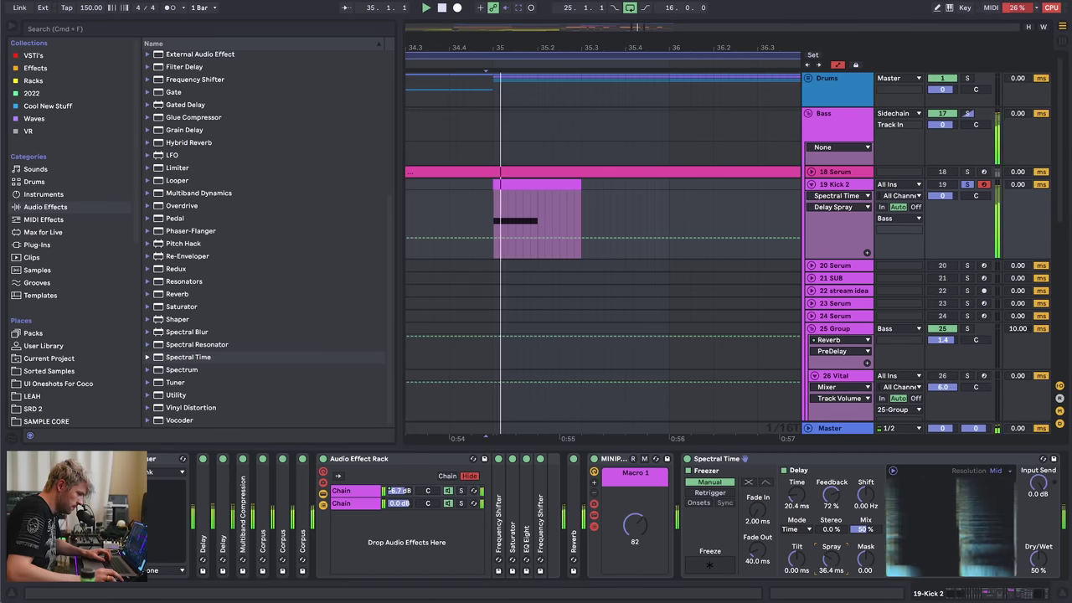
key("space")
key("space")
left_click_drag(831, 529, 831, 502)
left_click_drag(796, 494, 797, 486)
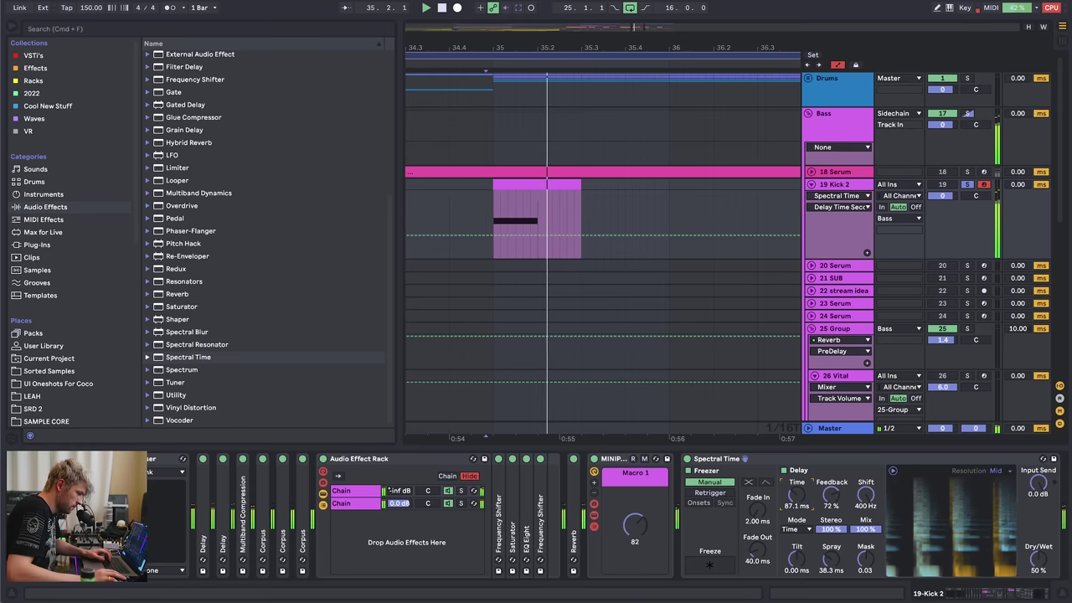
- Set Spectral Time's Time to 44.5 ms, Feedback 37%, Shift 0.02 Hz, Tilt -8.23 ms, Spray 68.1 ms, Mask -0.02 and Dry/Wet 20%
key("space")
key("space")
mouse_move(866, 495)
left_mouse_down()
mouse_move(866, 485)
mouse_move(832, 529)
left_mouse_up()
key("space")
key("space")
left_click_drag(796, 495, 796, 515)
key("space")
key("space")
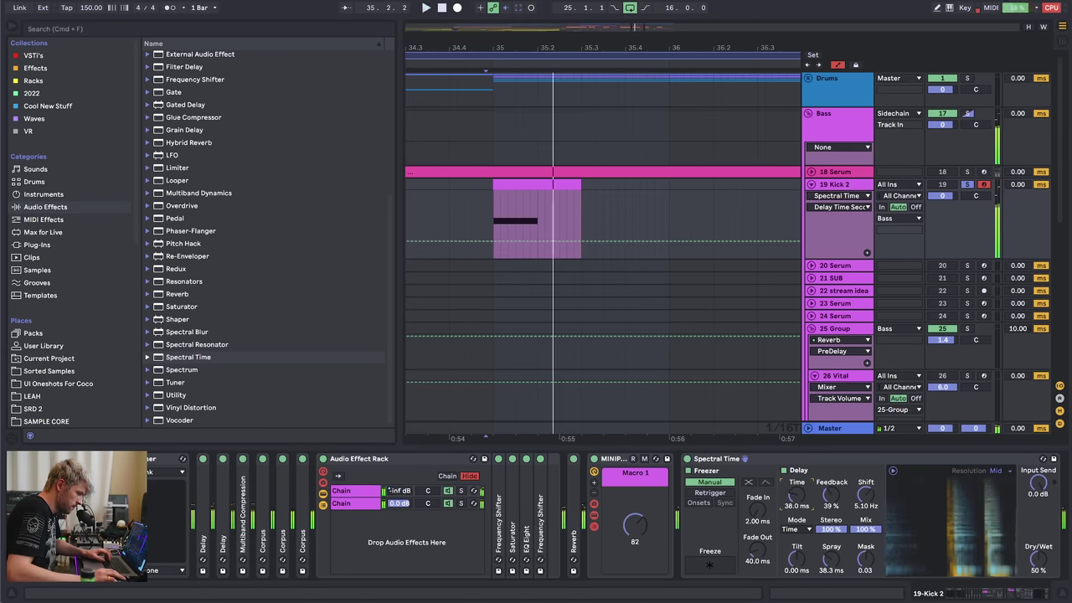
key("space")
key("space")
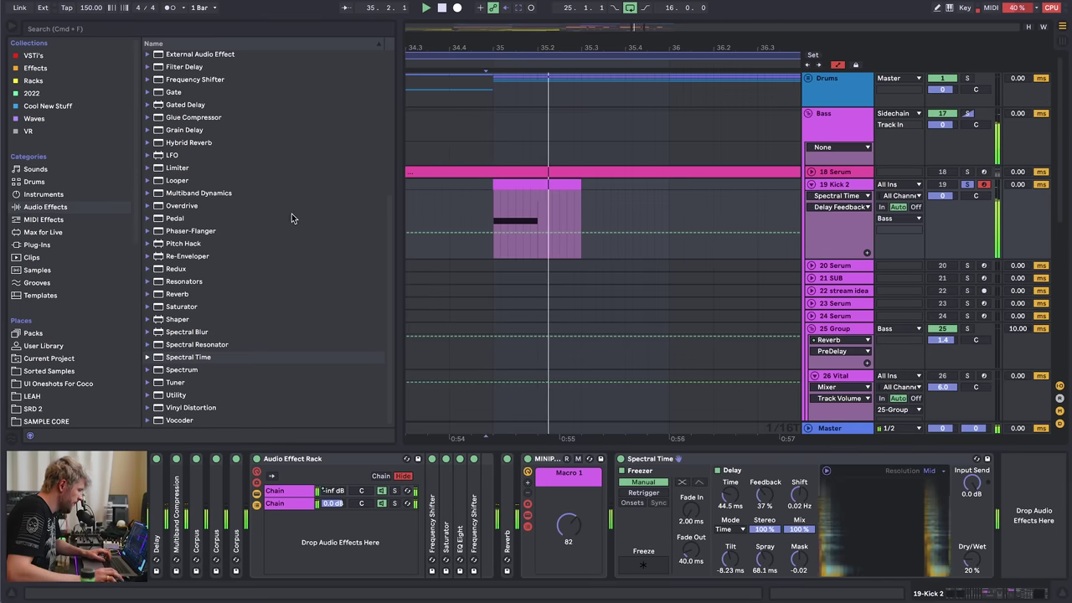
key("space")
- Add an EQ Eight after Spectral Time and turn off its band 1 filter
scroll(179, 174, "up", 4)
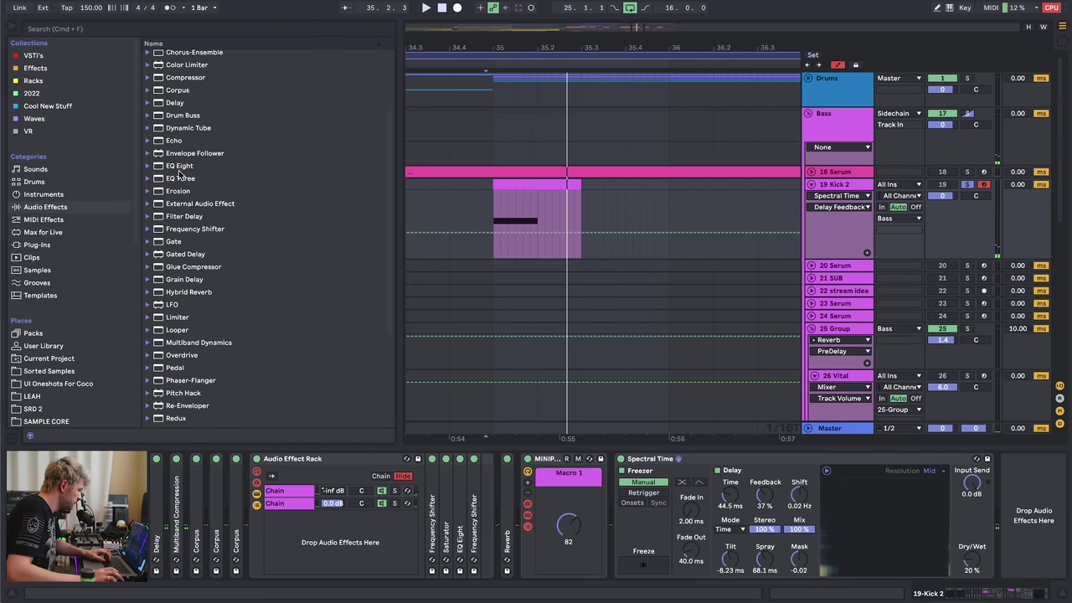
left_click_drag(178, 167, 1014, 462)
key("space")
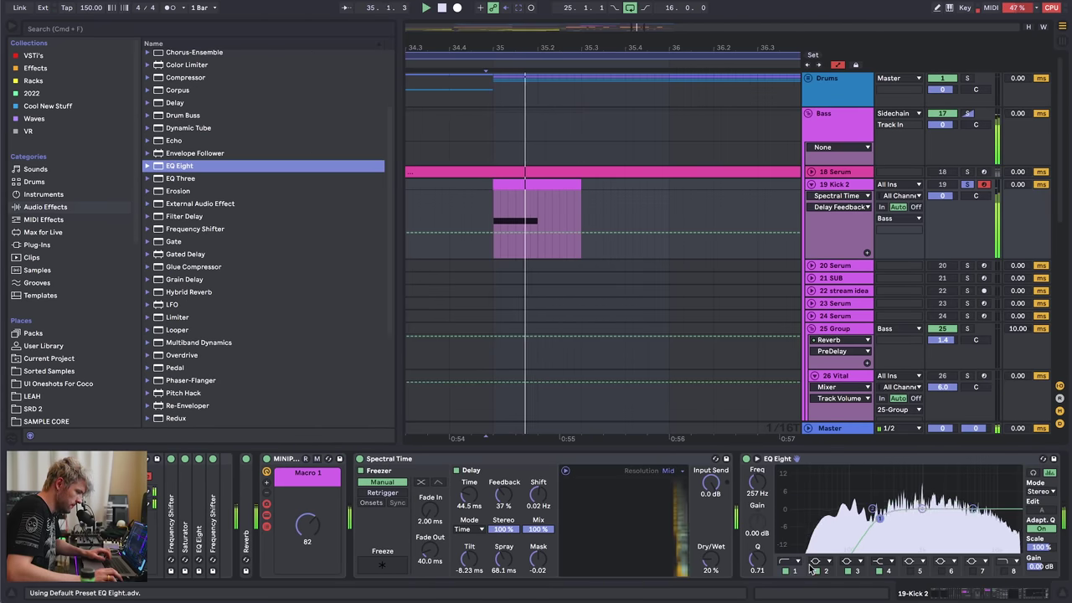
key("space")
left_click(786, 571)
key("space")
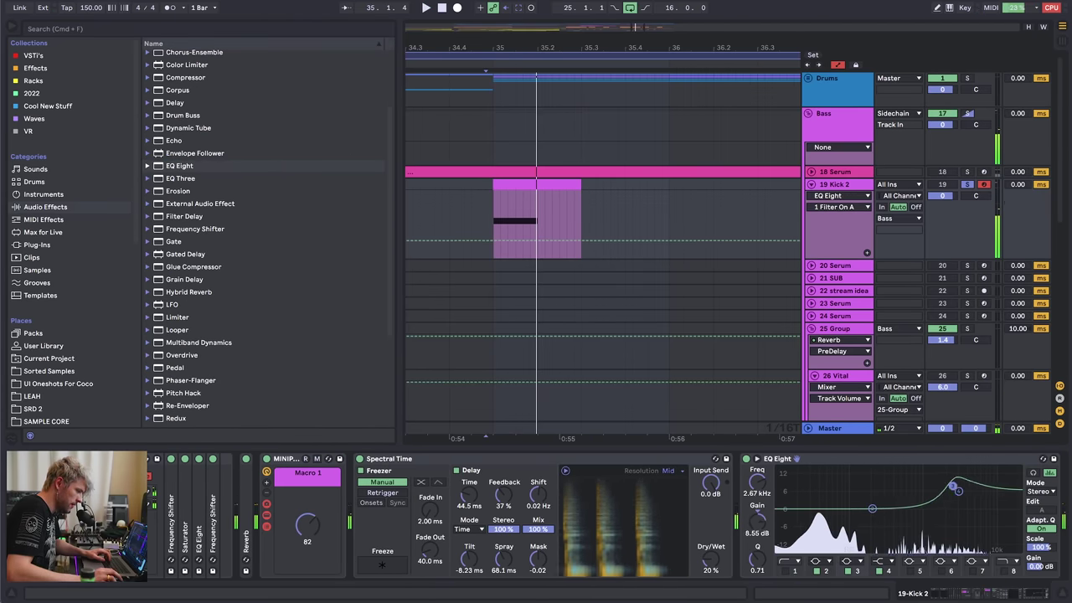
- Set EQ Eight's band 3 to about 4.84 kHz and -2.60 dB, band 2 to 899 Hz and -0.37 dB, and collapse EQ Eight and Spectral Time
key("space")
left_click_drag(952, 485, 968, 514)
key("space")
key("space")
key("space")
key("space")
key("space")
key("space")
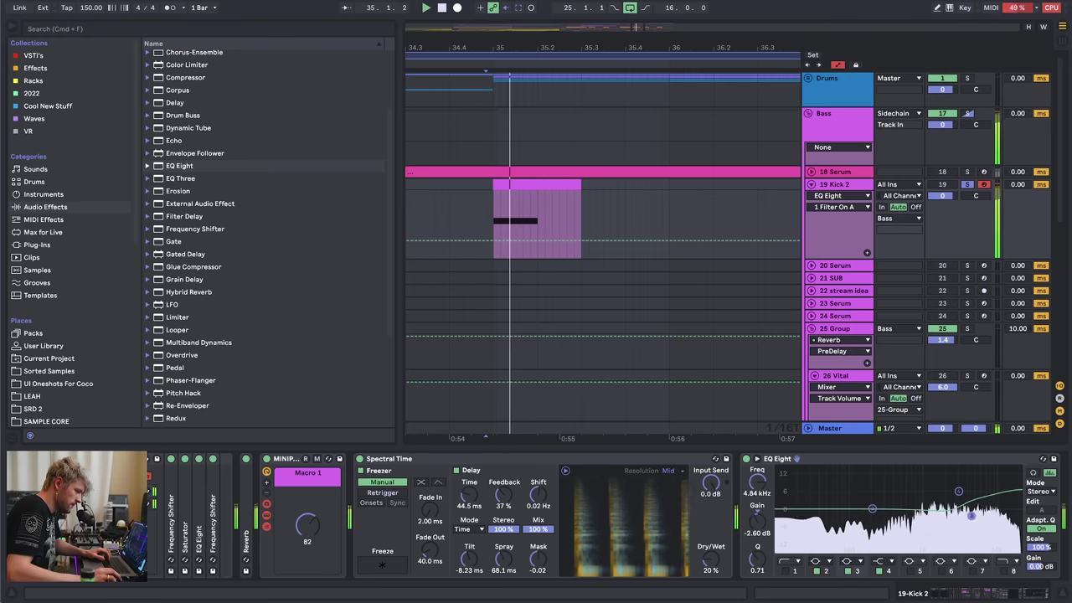
key("space")
key("space")
left_click_drag(873, 508, 918, 507)
key("space")
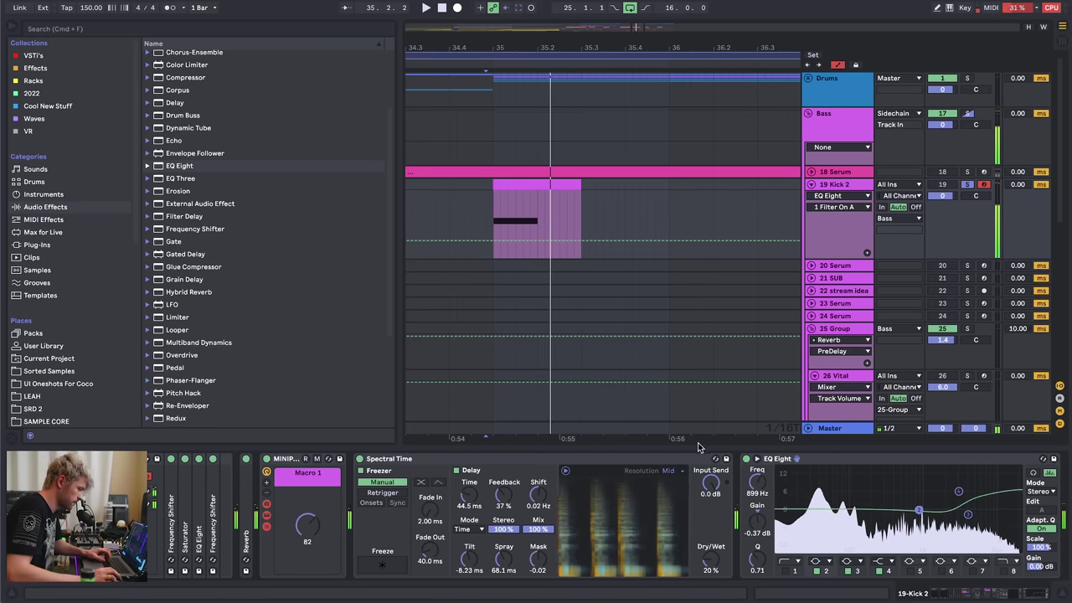
double_click(670, 459)
double_click(655, 459)
- Add Uberloud from the Cool New Stuff collection at the chain's end and set its Push to 47%
left_click(34, 70)
left_click(38, 93)
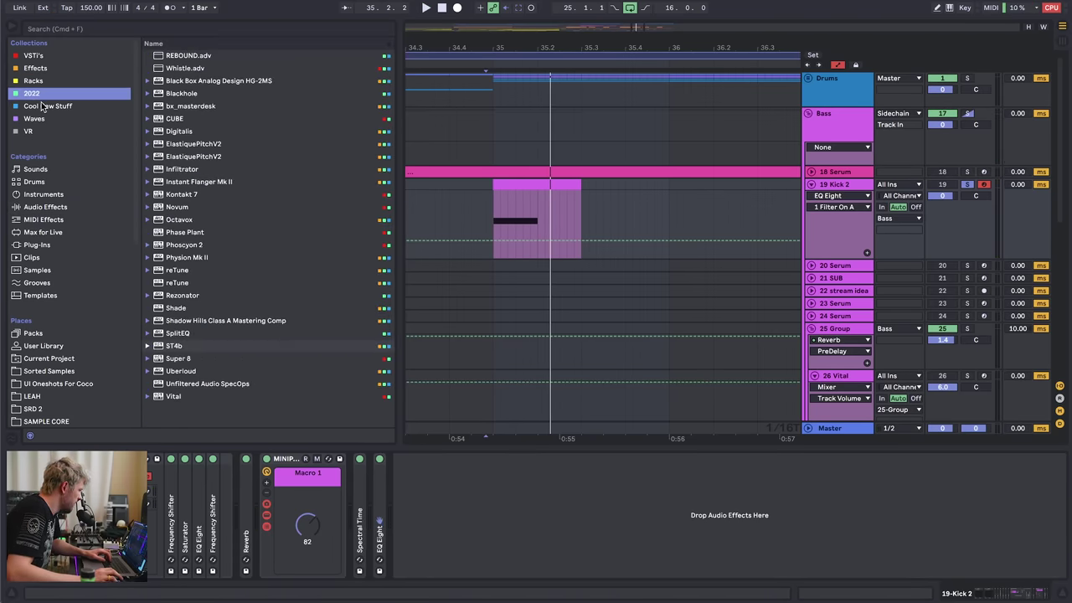
left_click(42, 105)
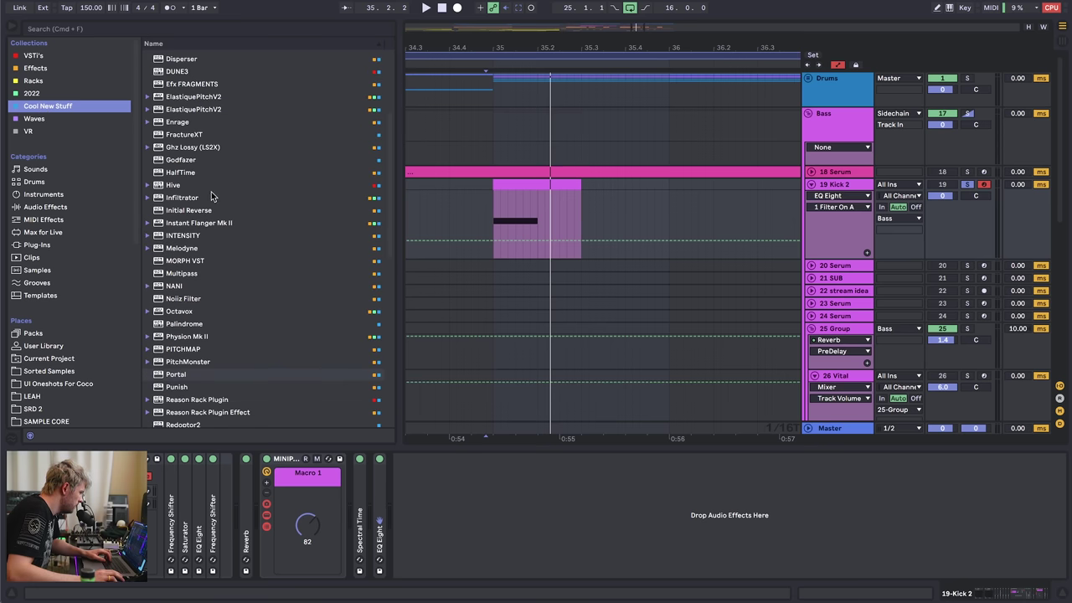
scroll(201, 192, "up", 5)
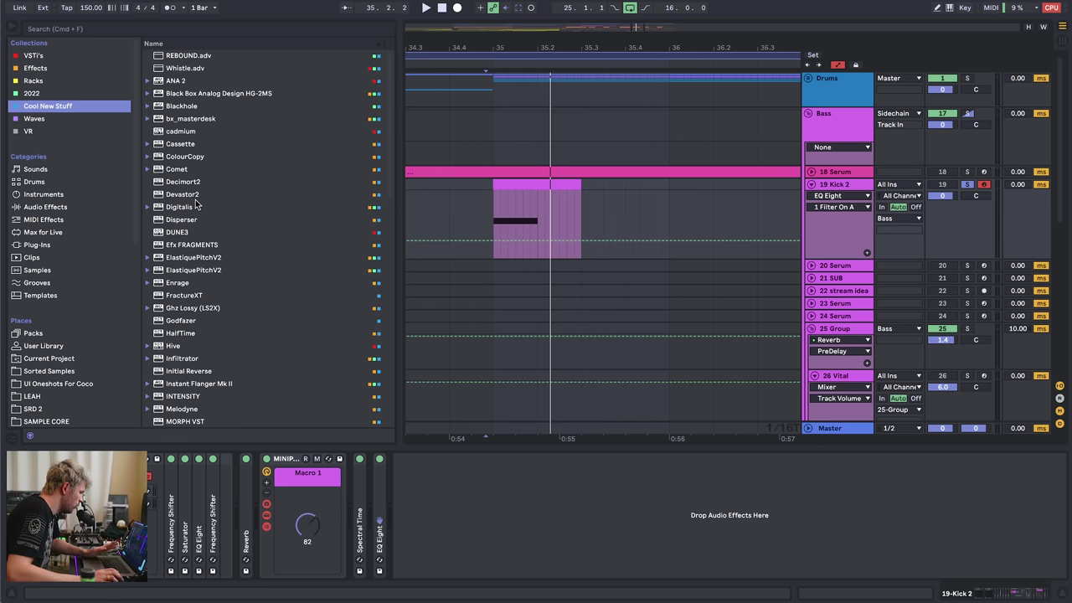
scroll(210, 309, "down", 1)
scroll(209, 312, "down", 6)
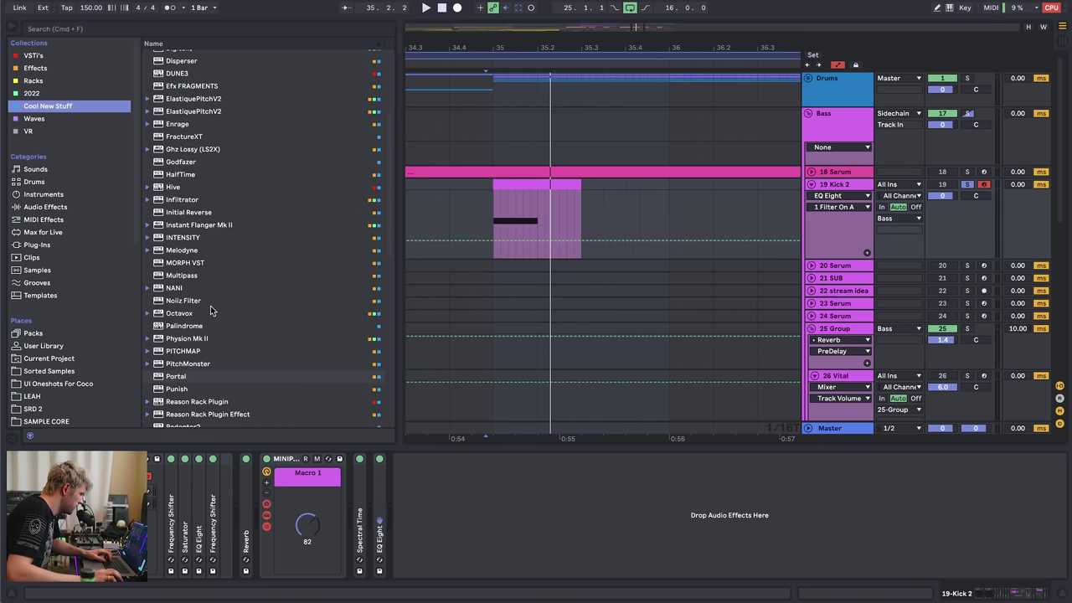
scroll(191, 360, "down", 9)
double_click(191, 357)
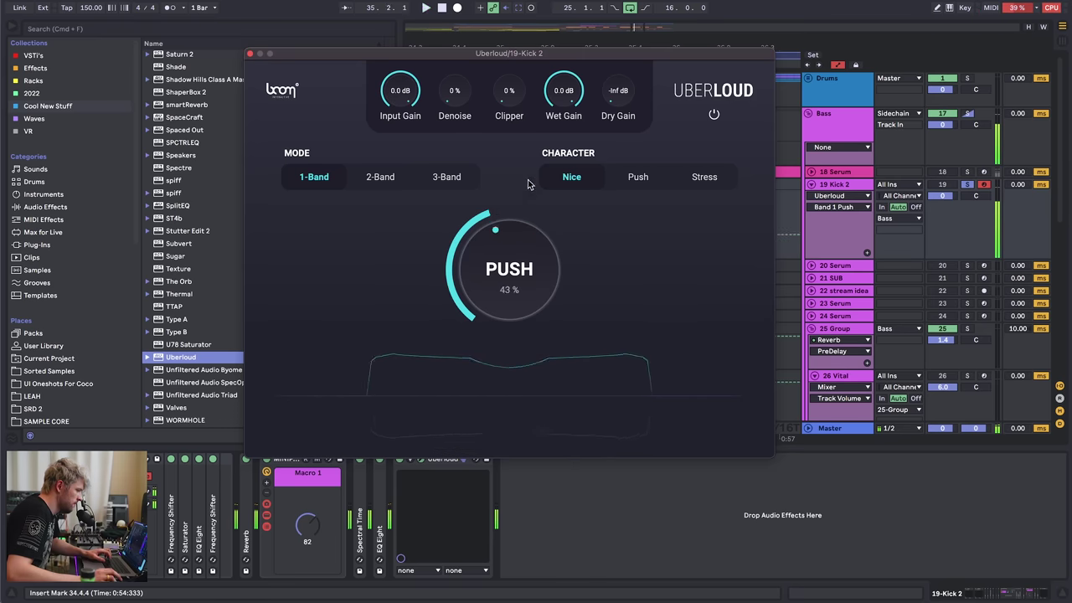
key("space")
left_click_drag(590, 87, 533, 191)
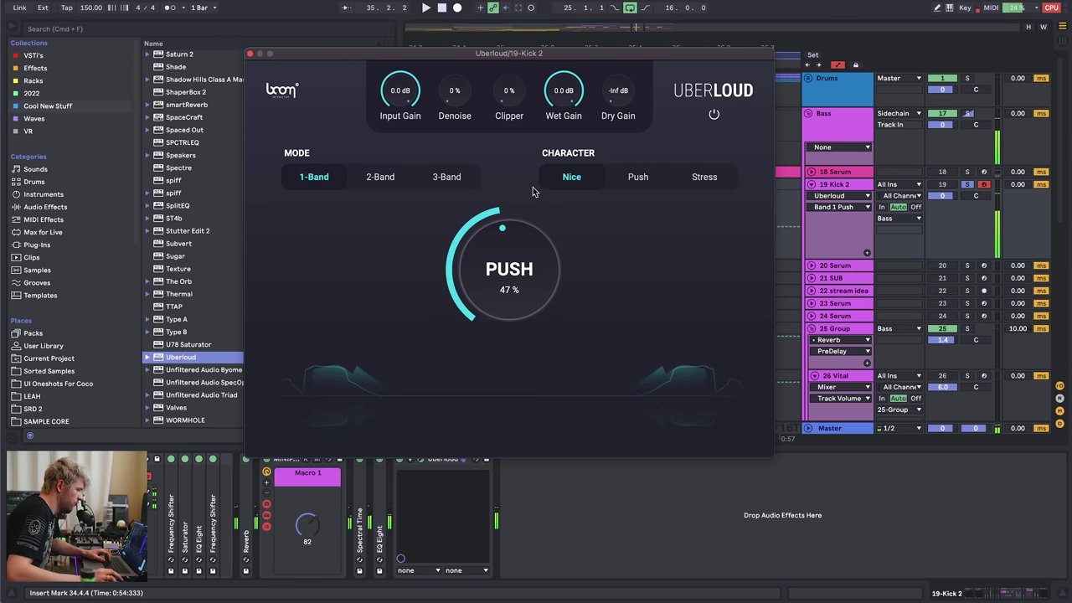
- Expand Spectral Time and lower its Feedback to 9.5%, and set Uberloud to 2-Band mode, Push character and Clipper 50%
double_click(370, 531)
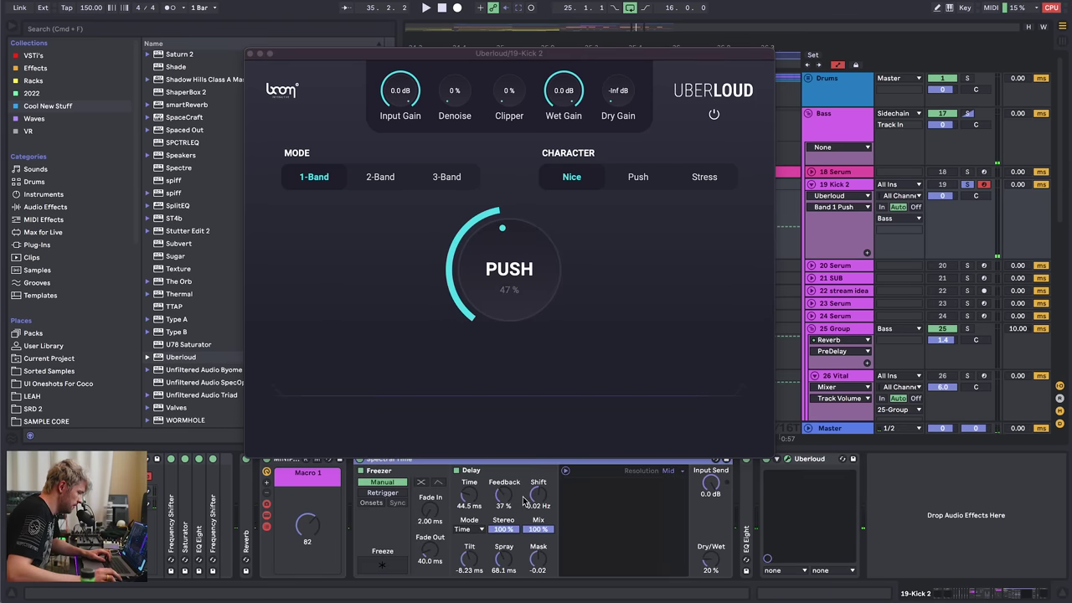
left_click(380, 177)
left_click(638, 177)
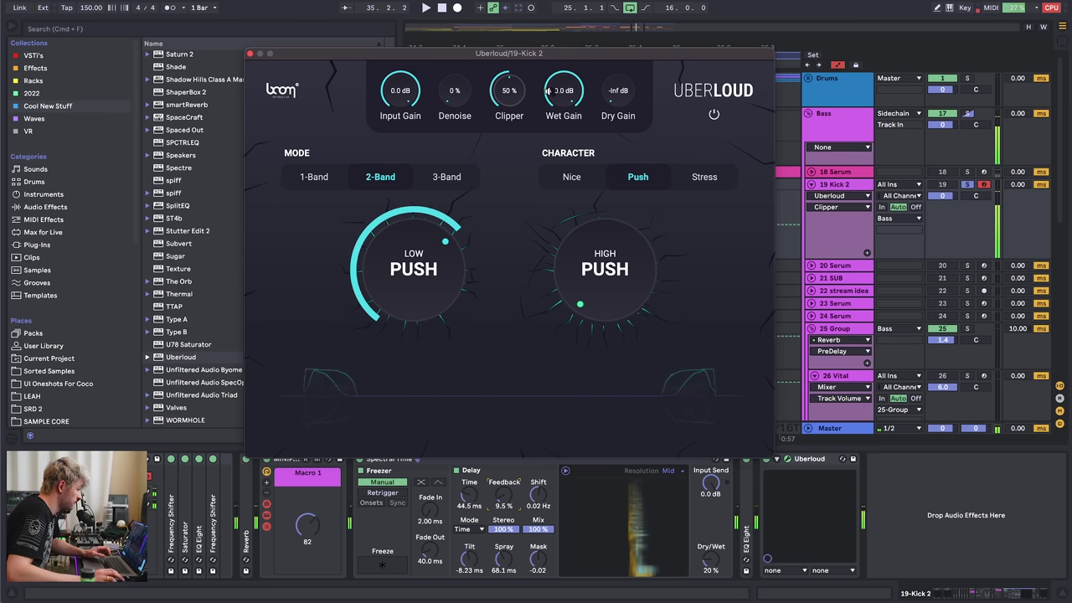
- Balance Uberloud with Wet Gain at -10.8 dB and Dry Gain at -1.3 dB, and close its window
left_click_drag(564, 90, 564, 304)
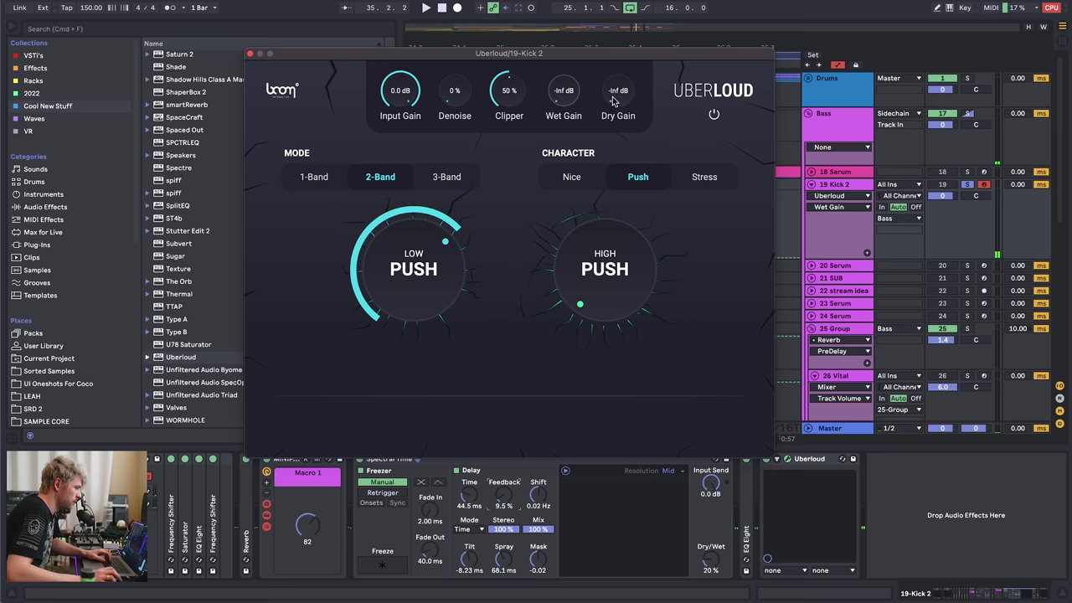
left_click_drag(609, 96, 574, 52)
left_click_drag(567, 92, 569, 37)
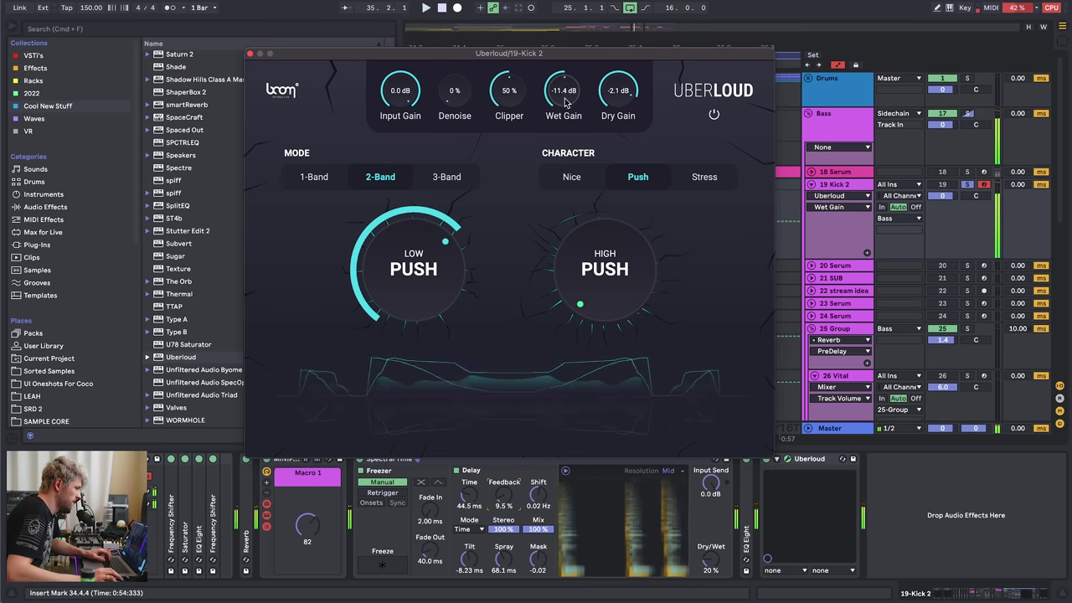
left_click_drag(621, 94, 621, 89)
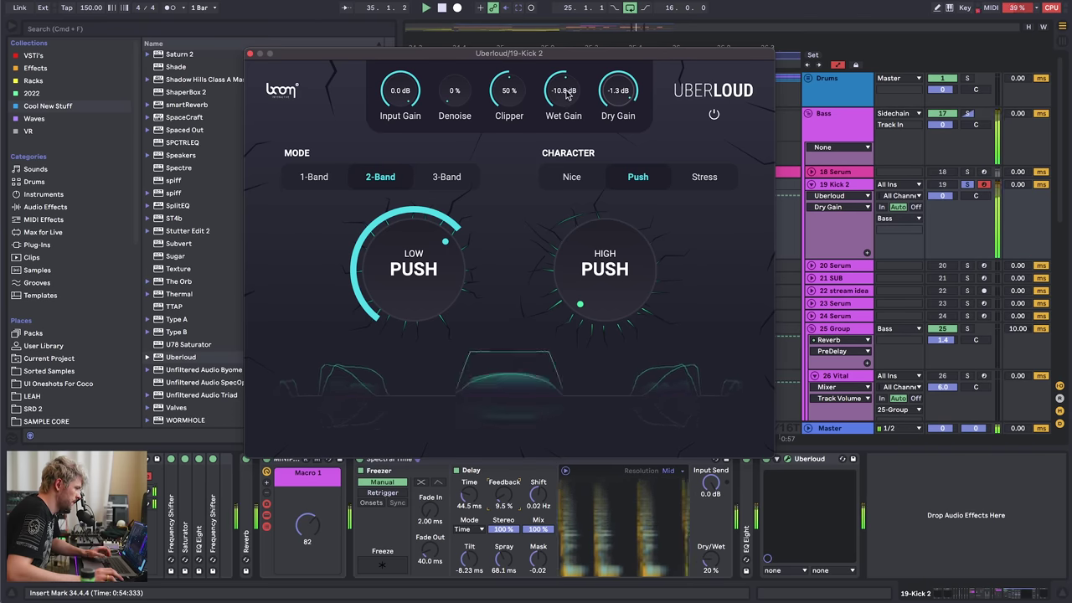
left_click(250, 53)
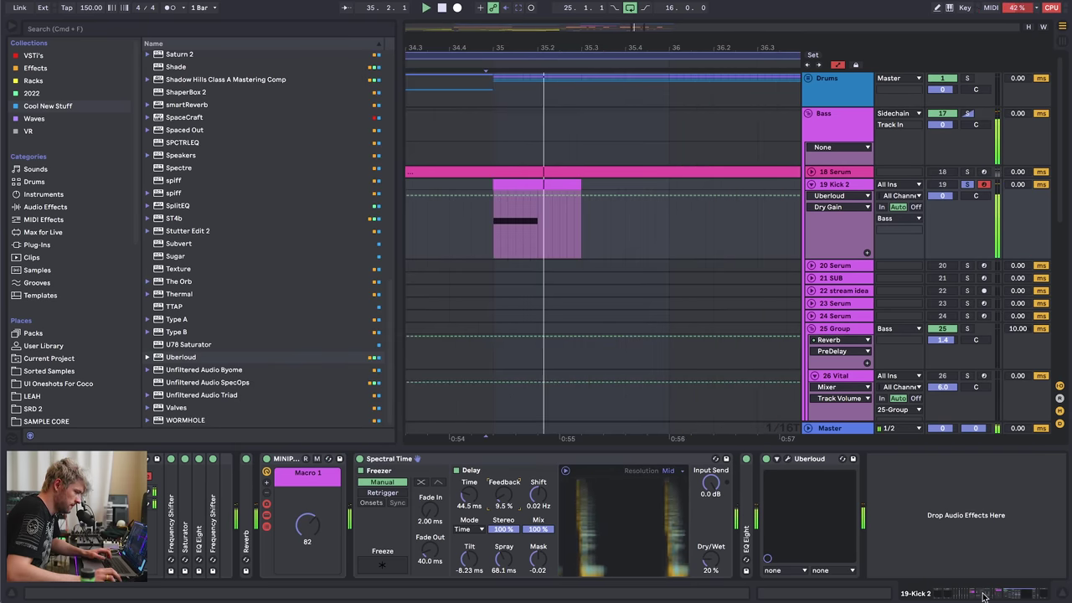
- Expand the second Delay, set its filter to 1.00 kHz with Width 2.62, and duplicate the first Delay
left_click_drag(1007, 595, 952, 593)
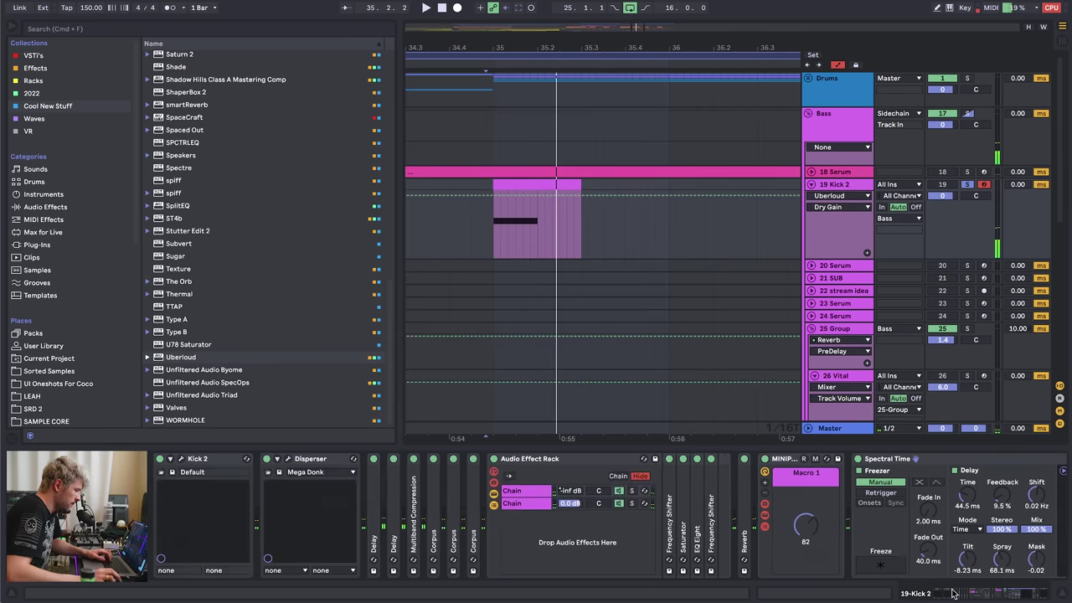
double_click(393, 505)
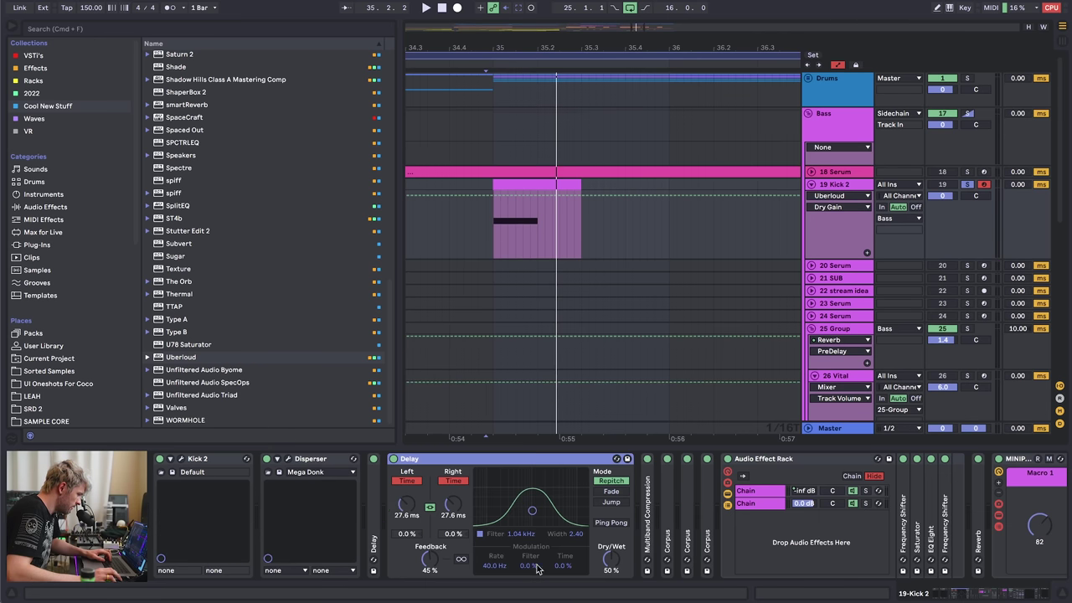
left_click(435, 562)
key("space")
left_click(374, 509)
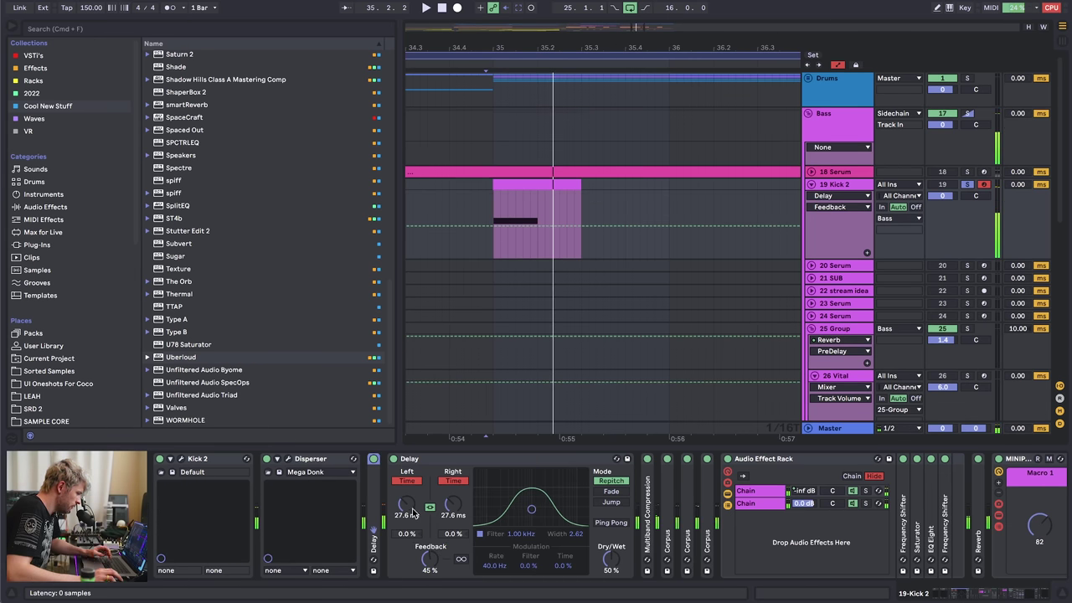
key("super+d")
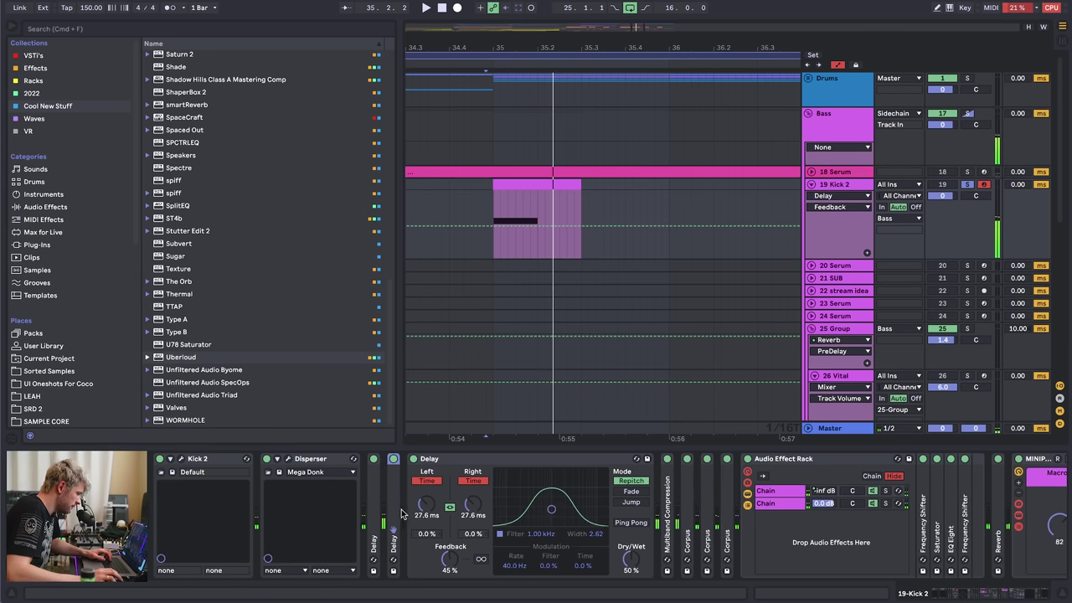
- Expand the second Delay in the Kick 2 chain and set its linked left and right times to 24.1 ms while auditioning
key("space")
double_click(395, 507)
key("space")
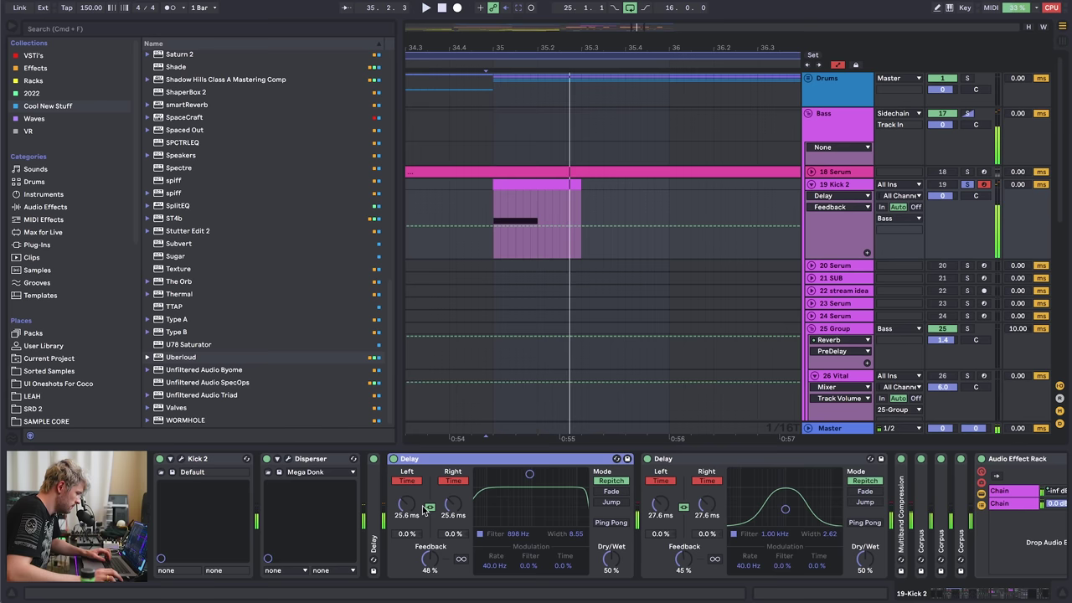
left_click(449, 506)
key("space")
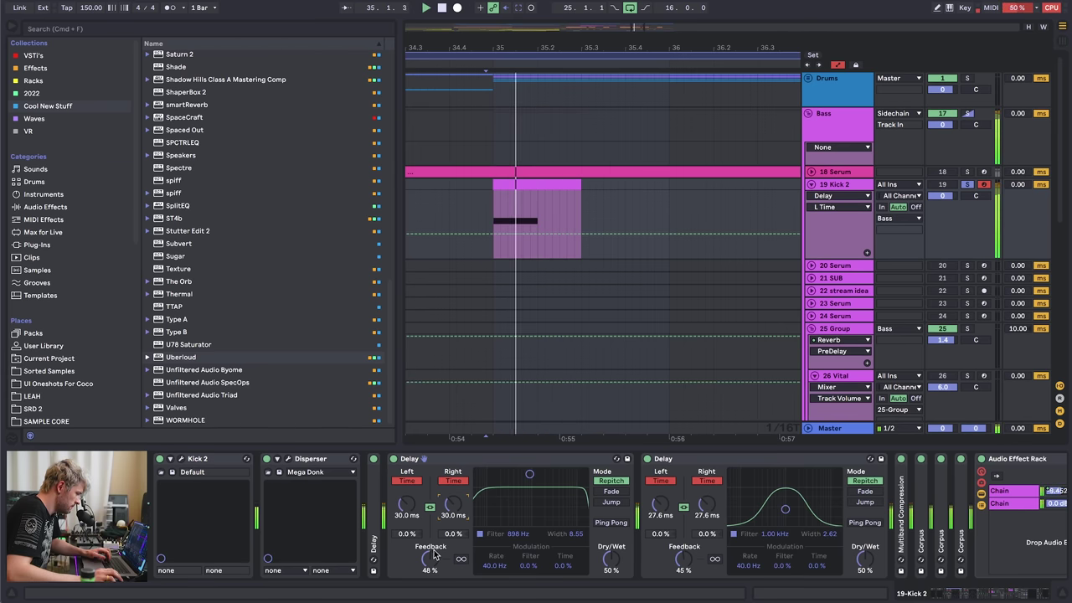
mouse_move(453, 504)
left_mouse_down()
mouse_move(453, 495)
mouse_move(452, 517)
left_mouse_up()
key("space")
key("space")
key("space")
key("space")
key("space")
key("space")
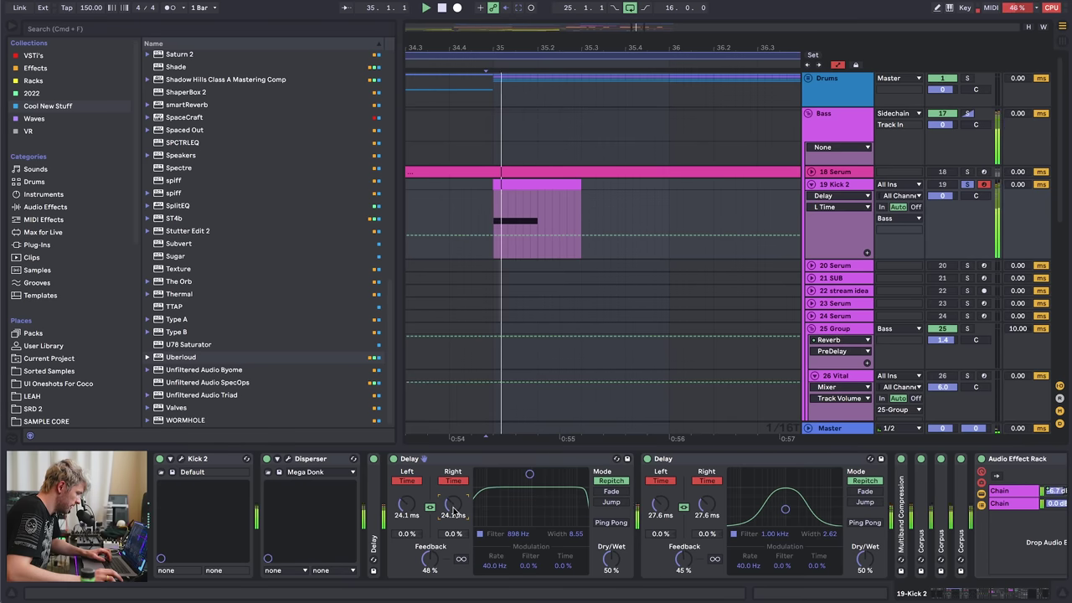
key("space")
key("space")
- Set the second Delay's Feedback to 42%, Dry/Wet to 47%, and its filter to 3.00 kHz with Width 6.65
left_click_drag(429, 558, 429, 576)
key("space")
key("space")
left_click_drag(611, 558, 611, 576)
key("space")
key("space")
key("space")
left_click_drag(529, 473, 528, 472)
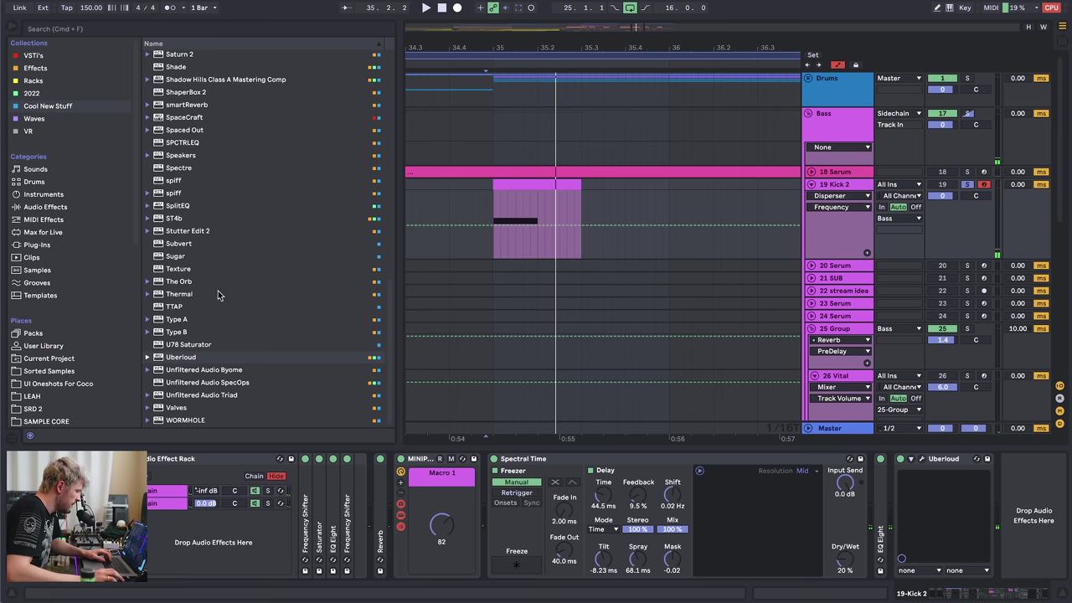
- Add a Vocoder from the Audio Effects between Spectral Time and EQ Eight
left_click(41, 207)
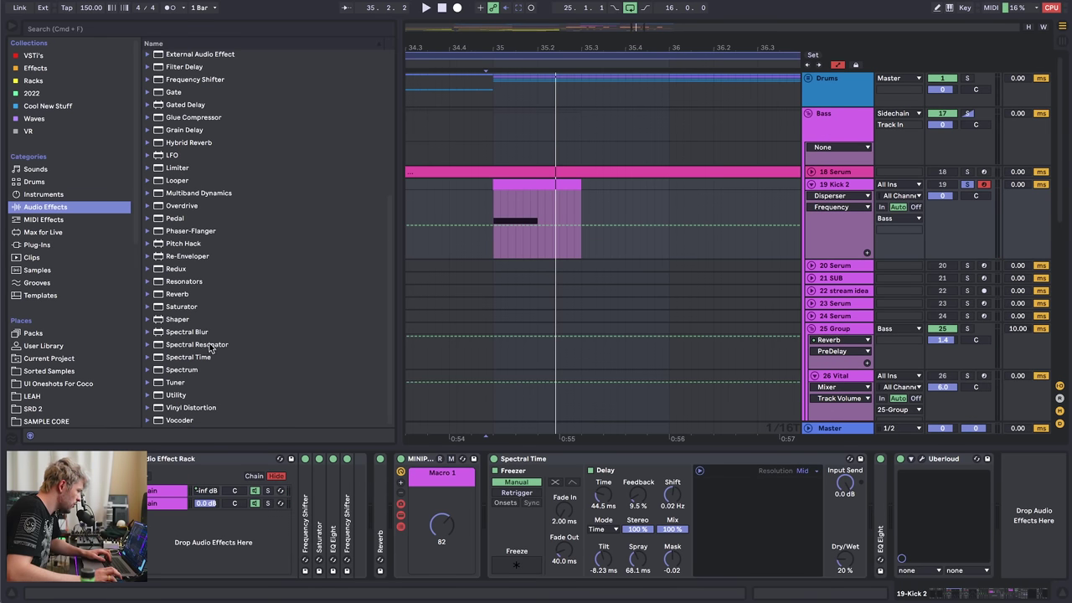
left_click_drag(179, 419, 856, 495)
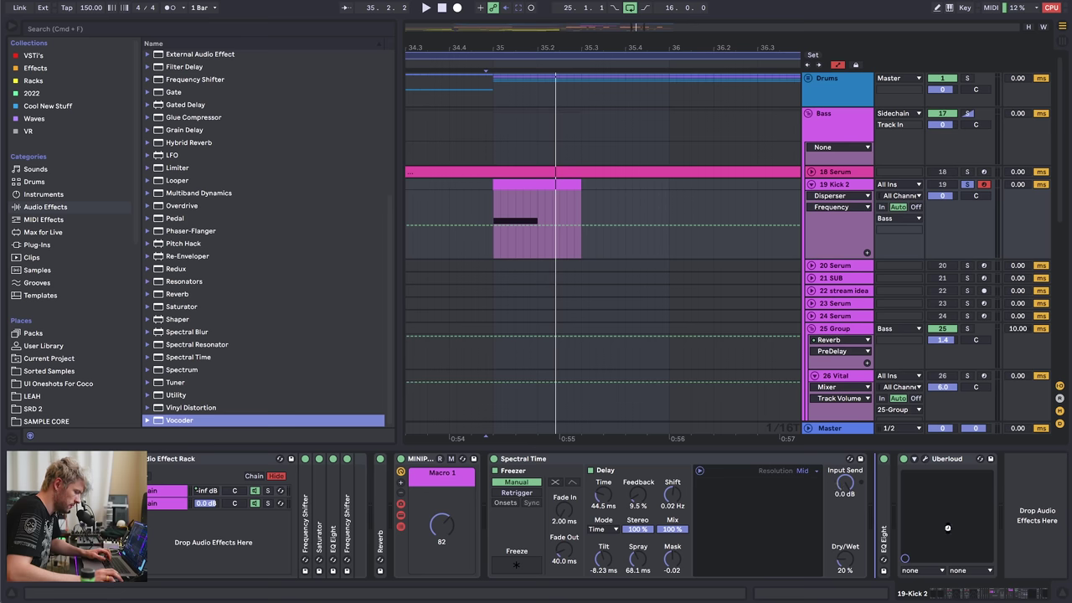
left_click_drag(947, 527, 947, 528)
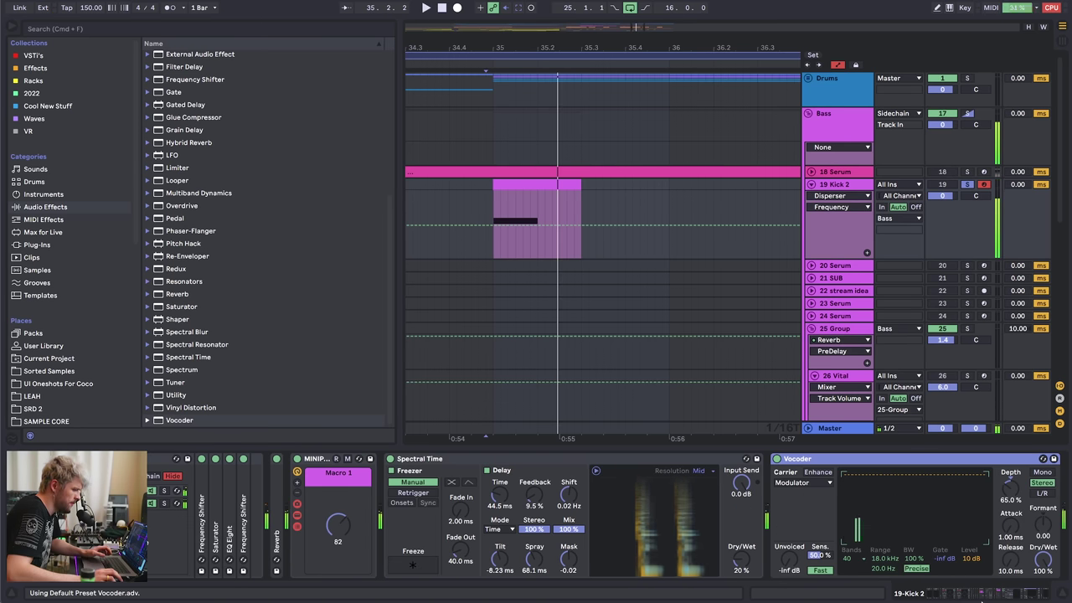
left_click(951, 593)
left_click_drag(958, 595, 1038, 593)
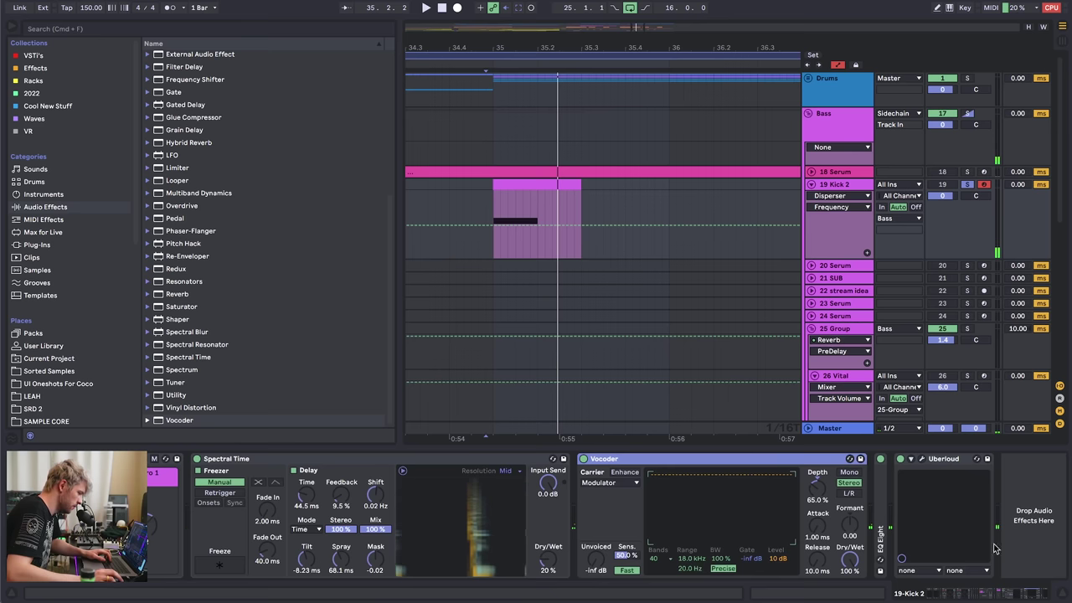
- Try an OTT multiband compressor at the end of the chain with its Amount lowered to 0.0%, and delete it
left_click_drag(199, 193, 1018, 519)
key("space")
key("space")
left_click_drag(1043, 559, 1042, 577)
key("space")
key("space")
key("space")
key("space")
key("space")
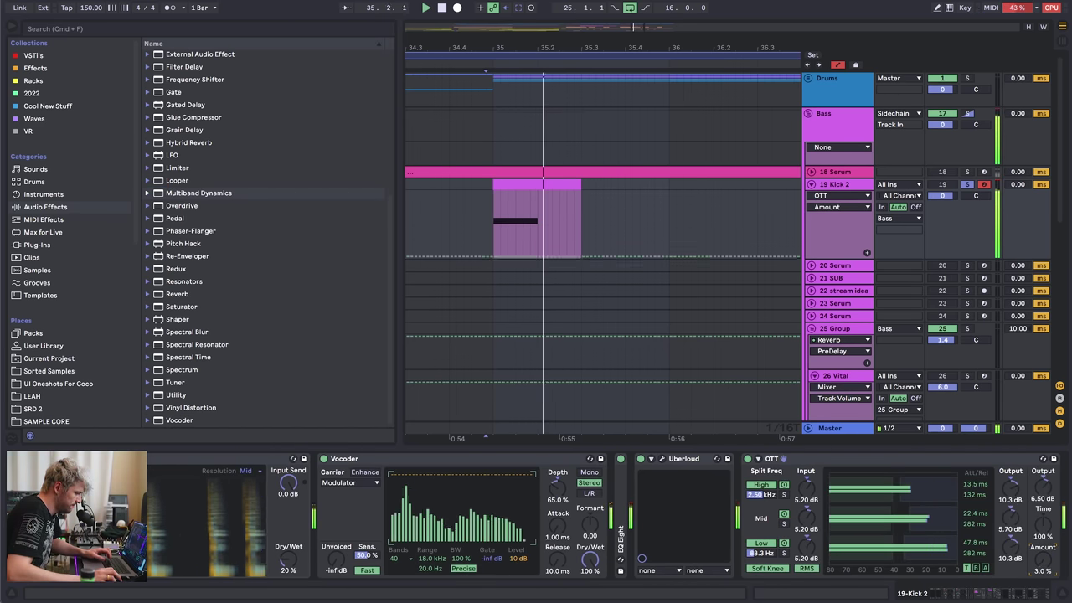
left_click(837, 463)
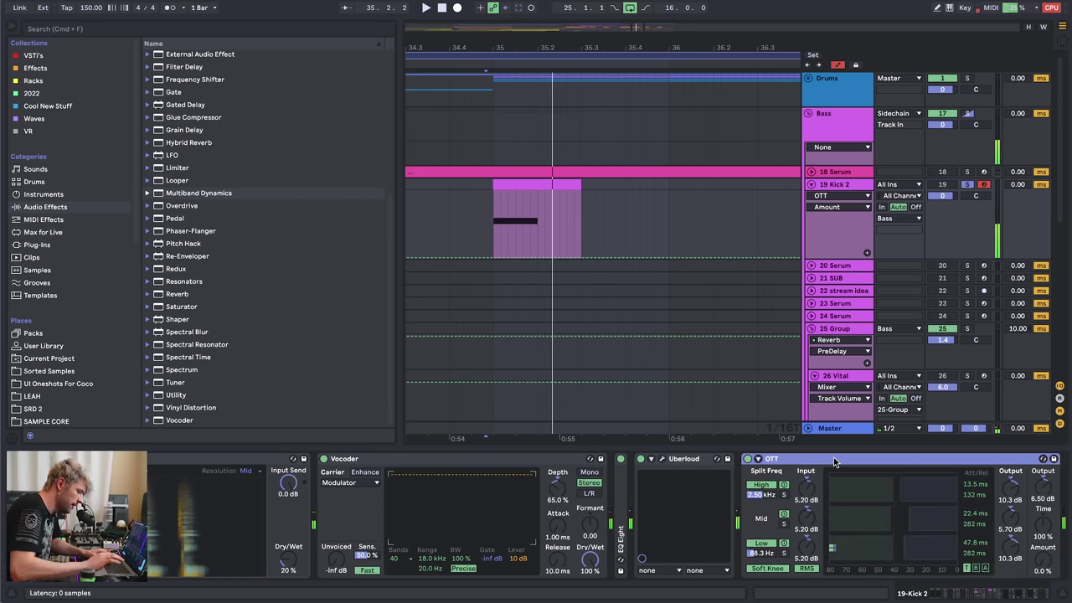
key("Delete")
- Check the sound's playback with the Master effect chain shown, and freeze the Kick 2 track
left_click(828, 429)
key("space")
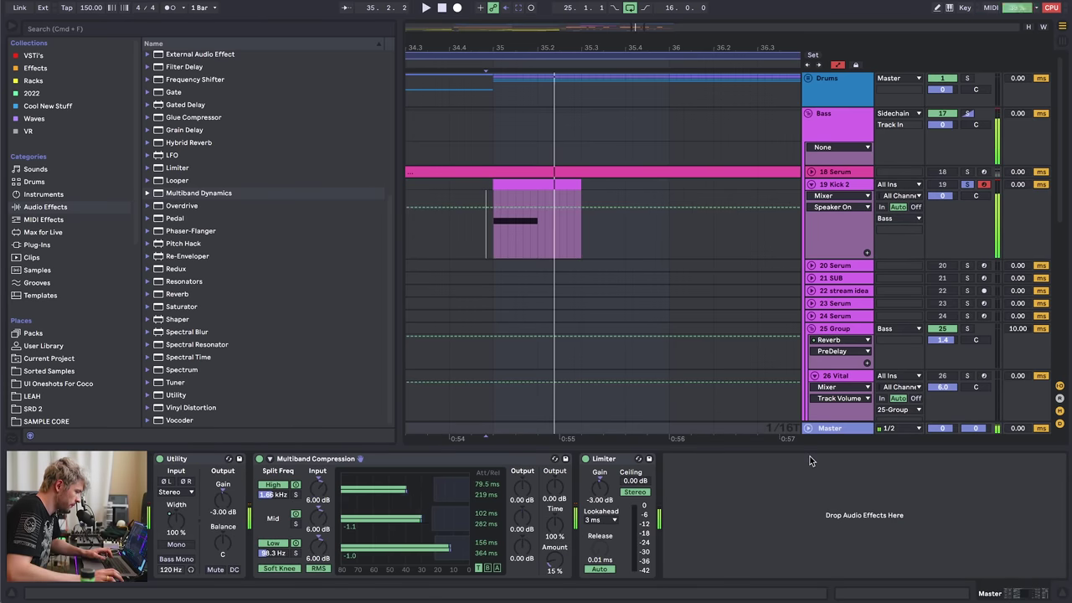
key("space")
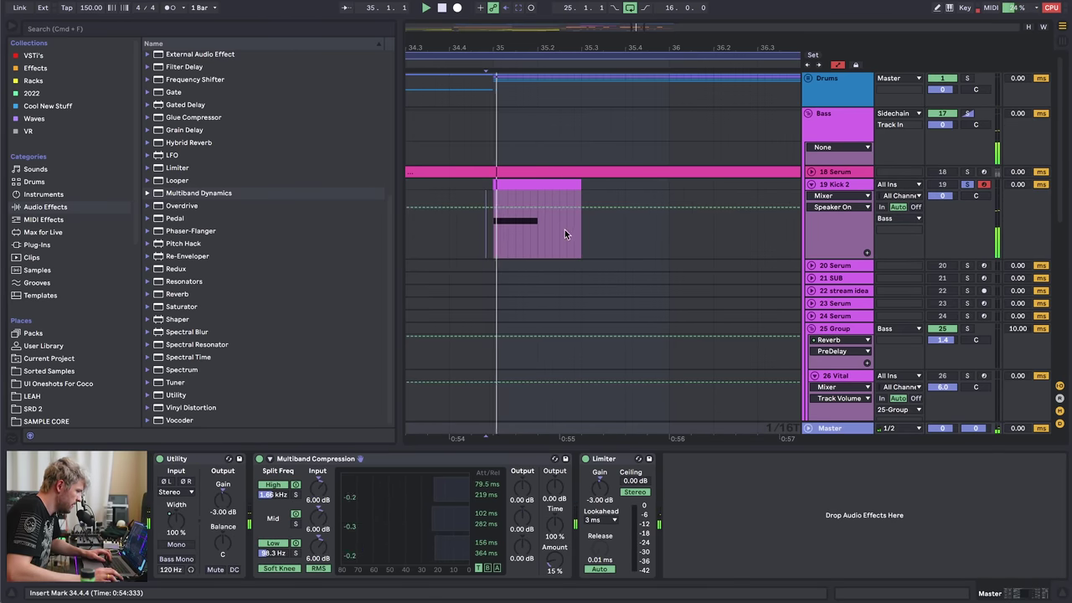
key("space")
scroll(499, 174, "down", 4)
left_click(513, 185)
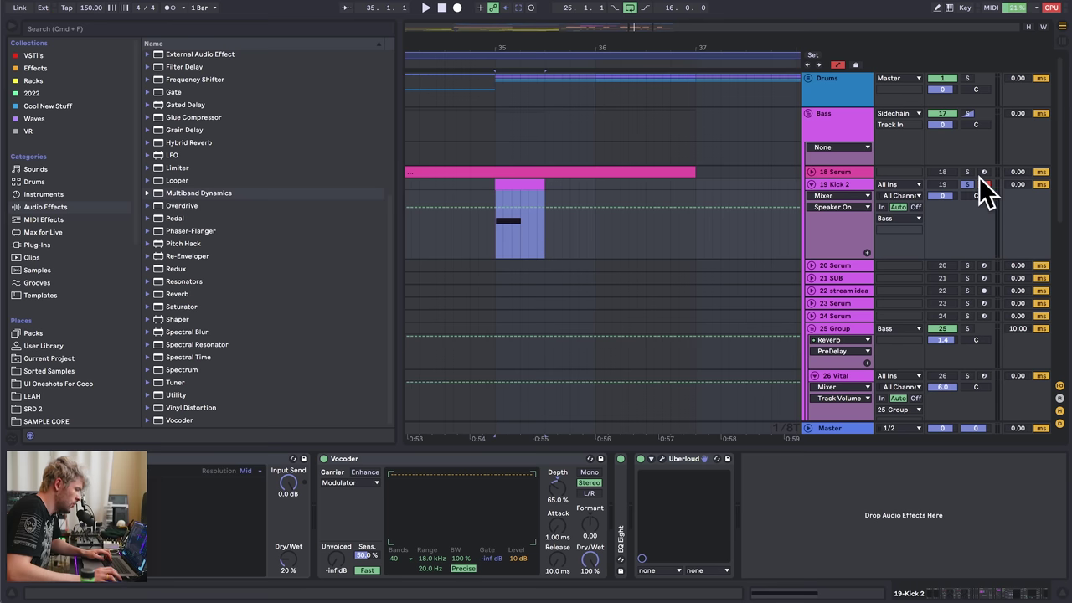
right_click(848, 184)
left_click(891, 283)
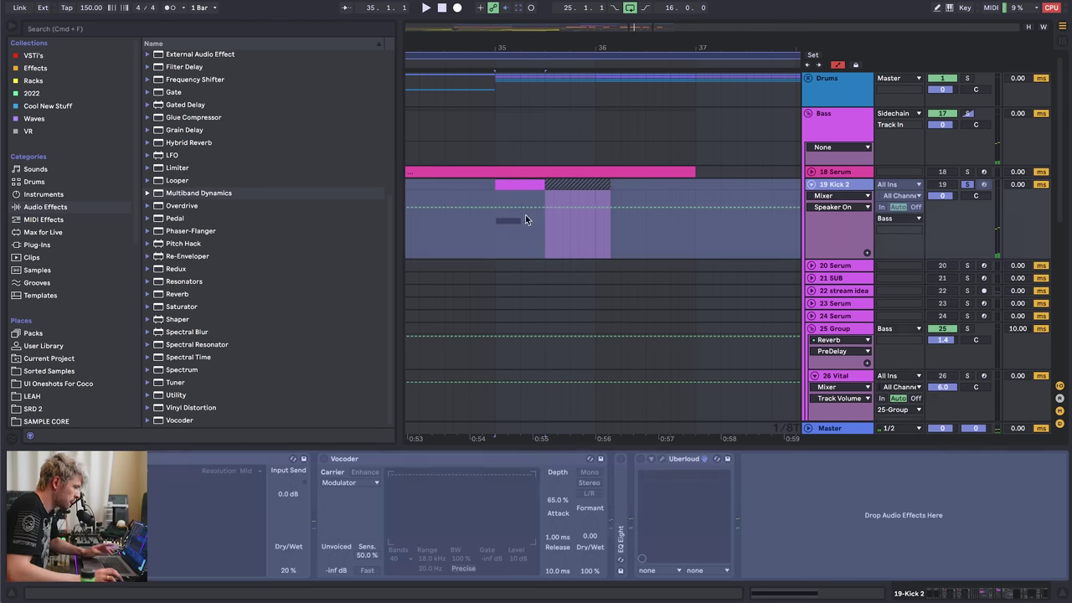
- Copy the frozen clip at bar 35 onto a new audio track below Kick 2, and unfreeze the Kick 2 track
key("super+t")
left_click_drag(515, 188, 516, 273)
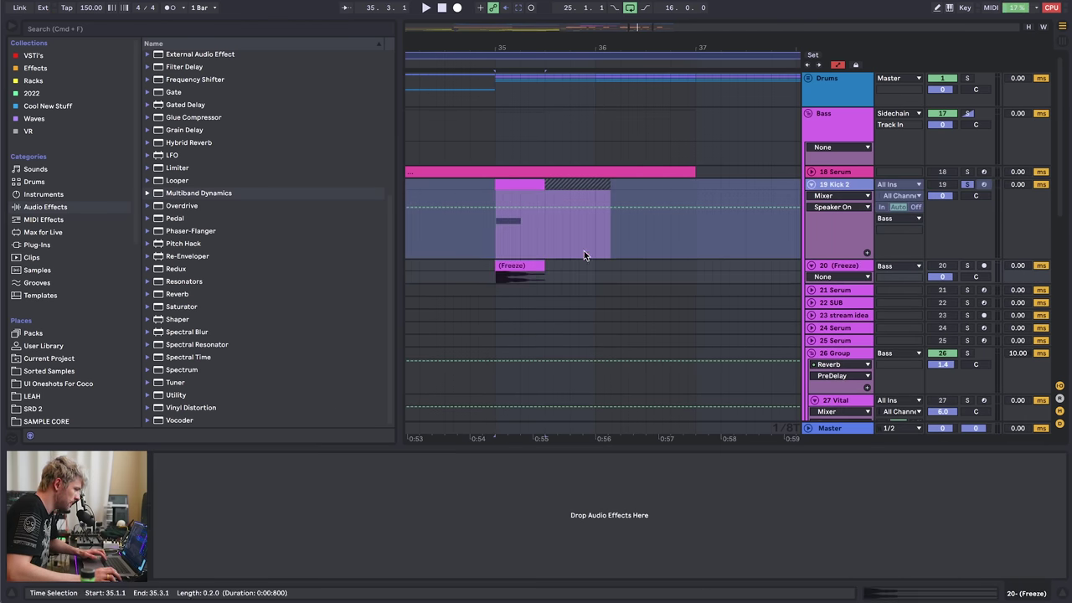
right_click(835, 188)
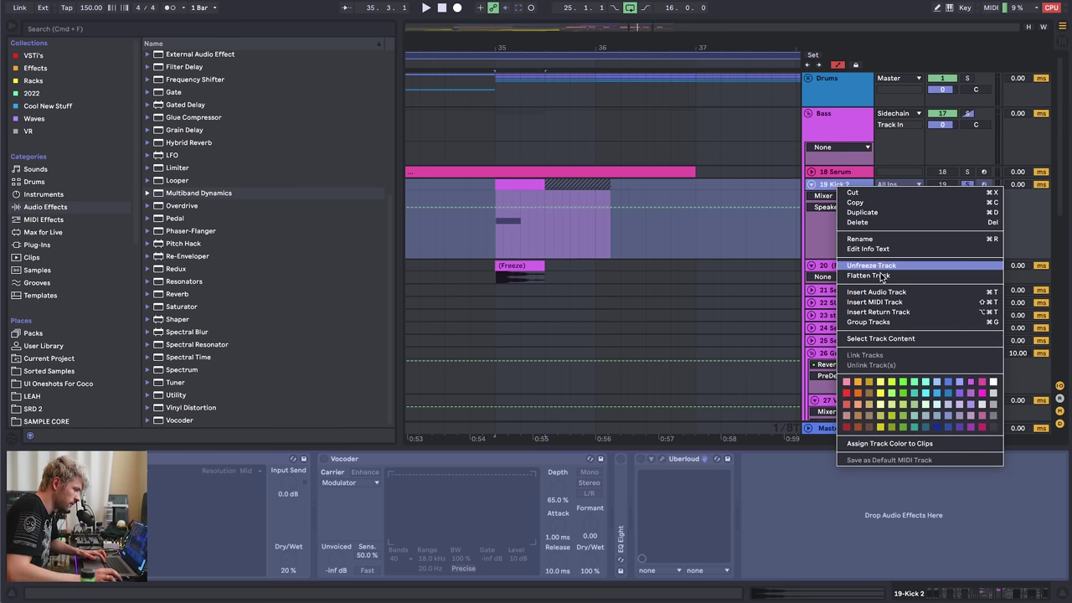
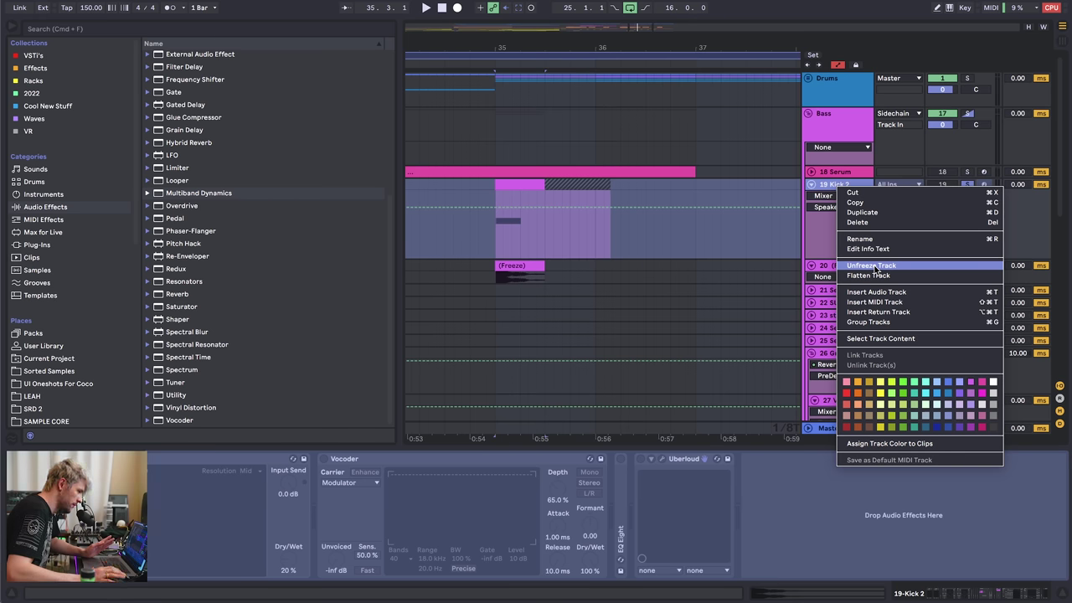
left_click(871, 265)
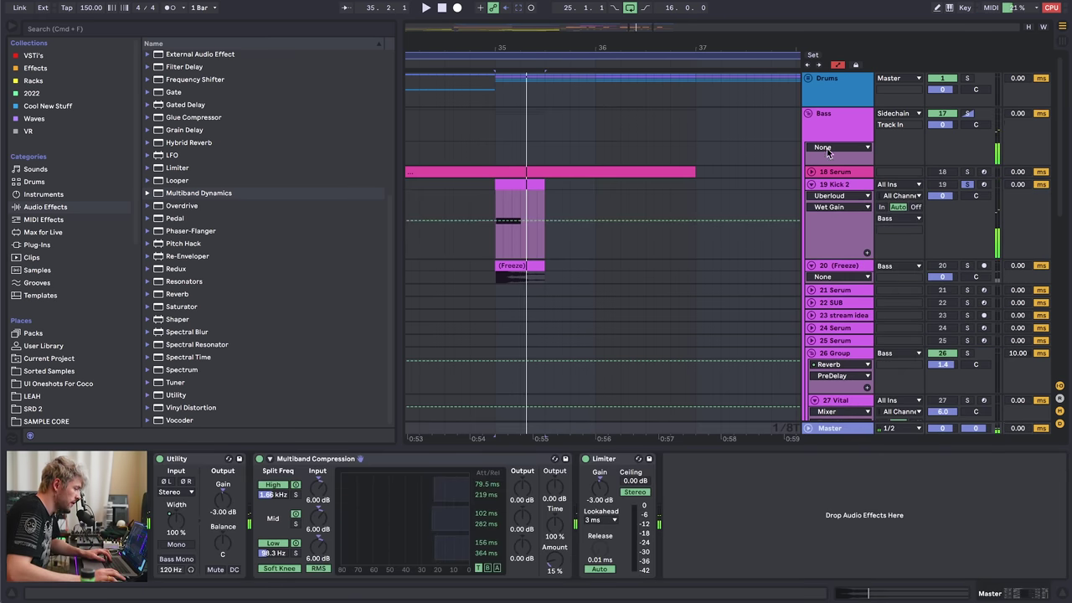
- Review the three Delays in the Kick 2 chain and freeze the Kick 2 track again
left_click(835, 186)
left_click_drag(997, 600, 909, 597)
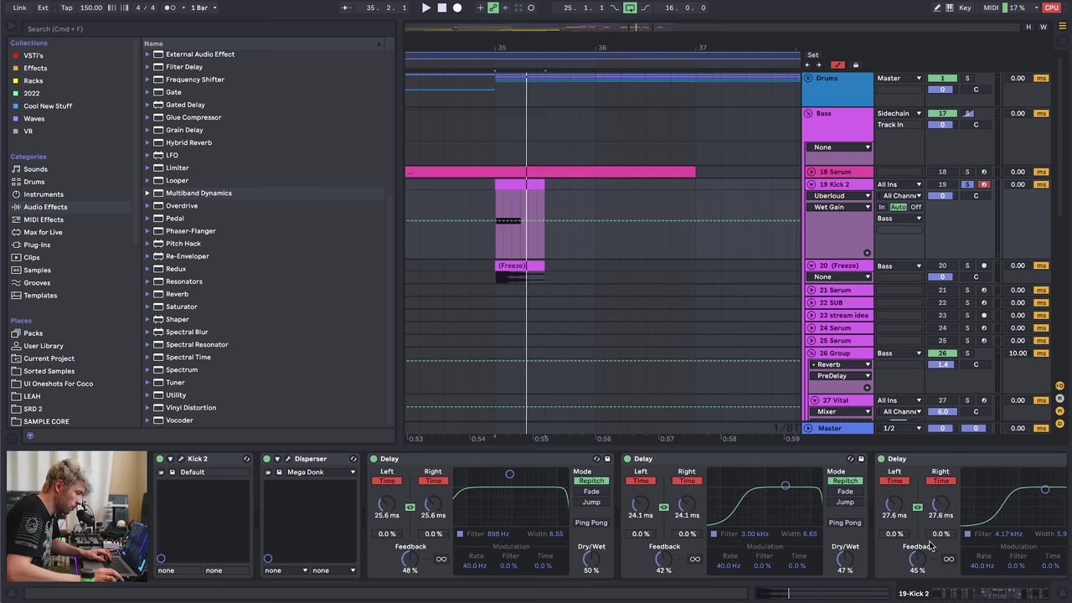
left_click_drag(980, 595, 964, 600)
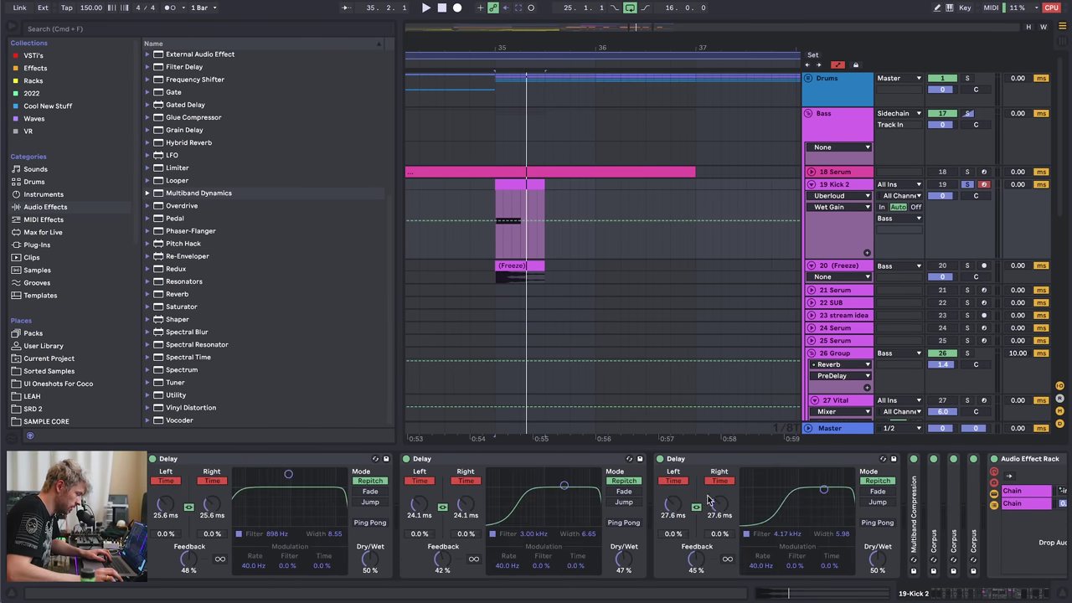
key("space")
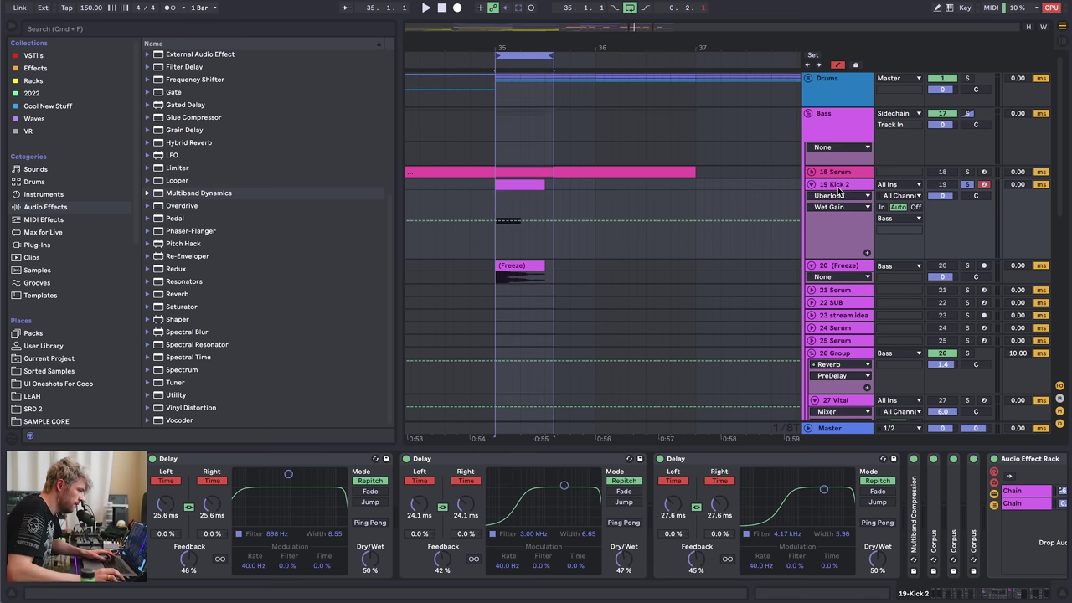
right_click(839, 191)
left_click(868, 282)
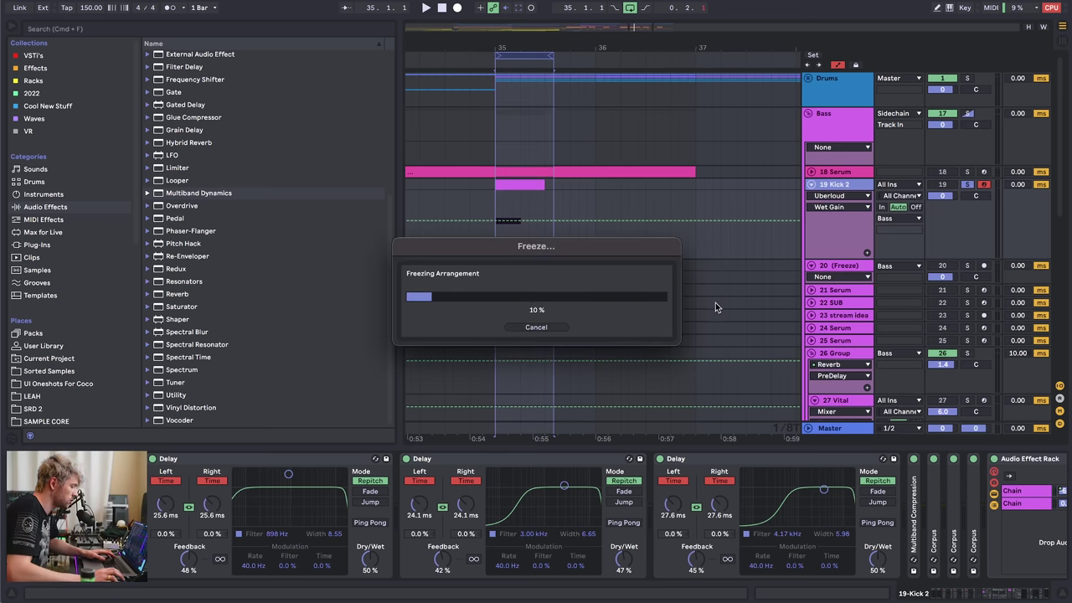
- Audition the blaster and pointy samples in the Bass - One Shots folder of SRD 2
left_click(34, 409)
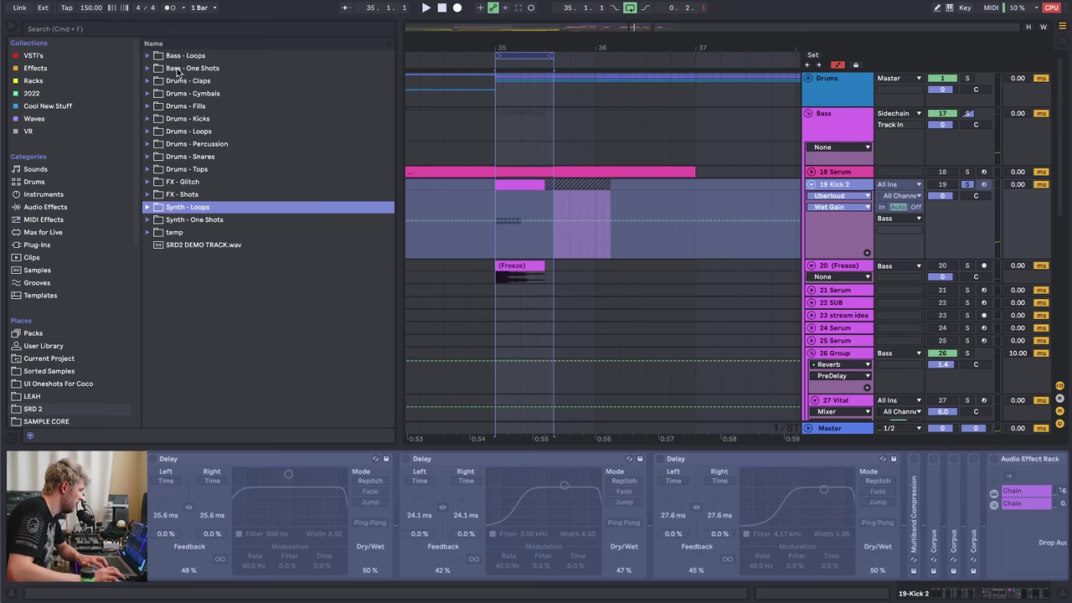
left_click(184, 70)
key("Down")
key("Down")
key("Down")
key("Down")
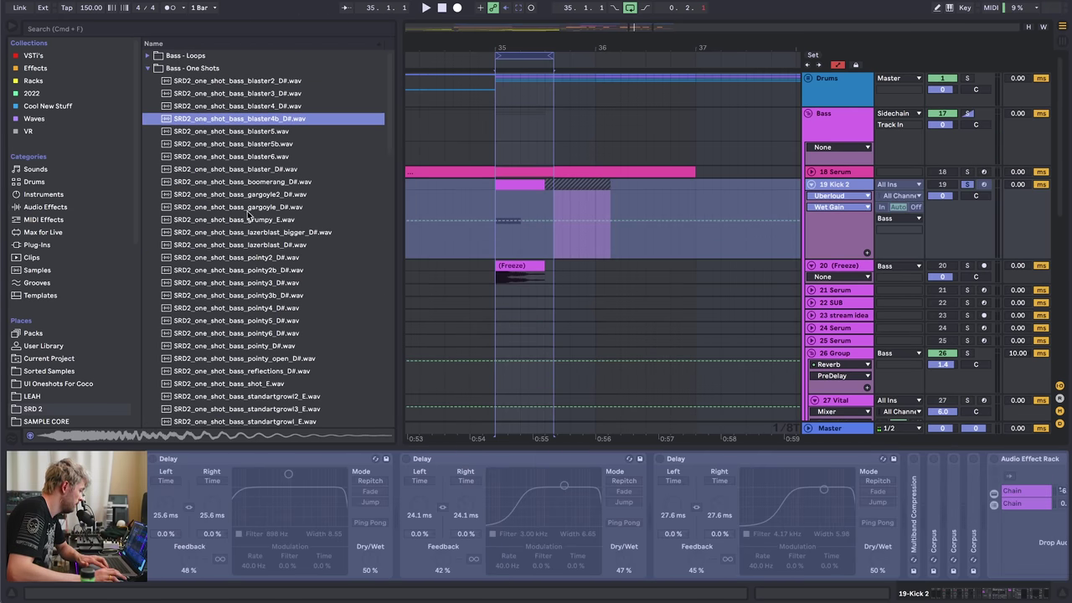
left_click(253, 157)
key("Up")
left_click(259, 296)
key("Up")
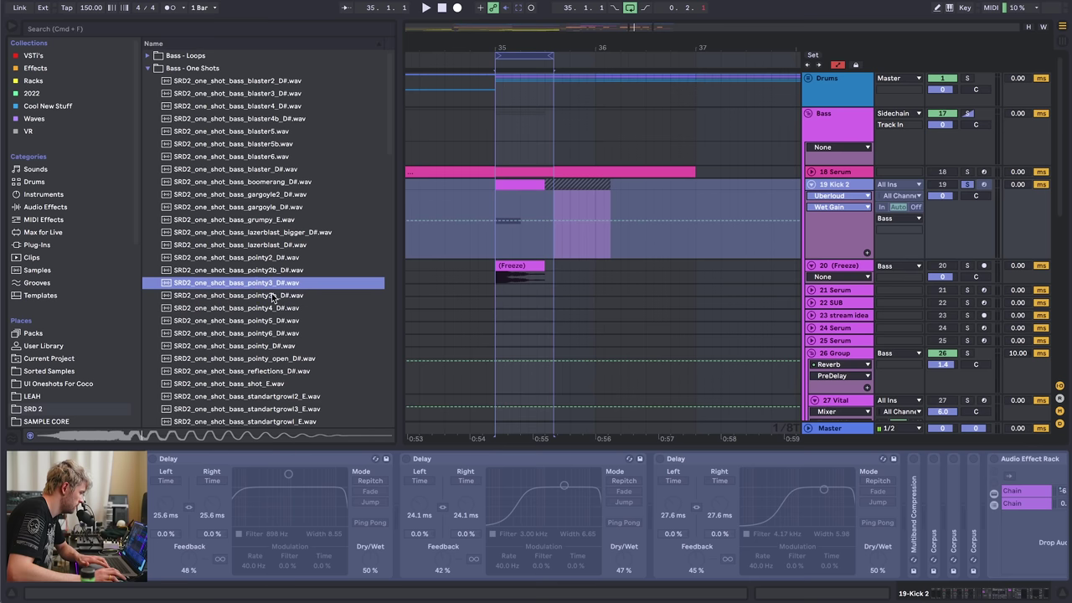
key("Up")
key("Up")
left_click(256, 333)
key("Up")
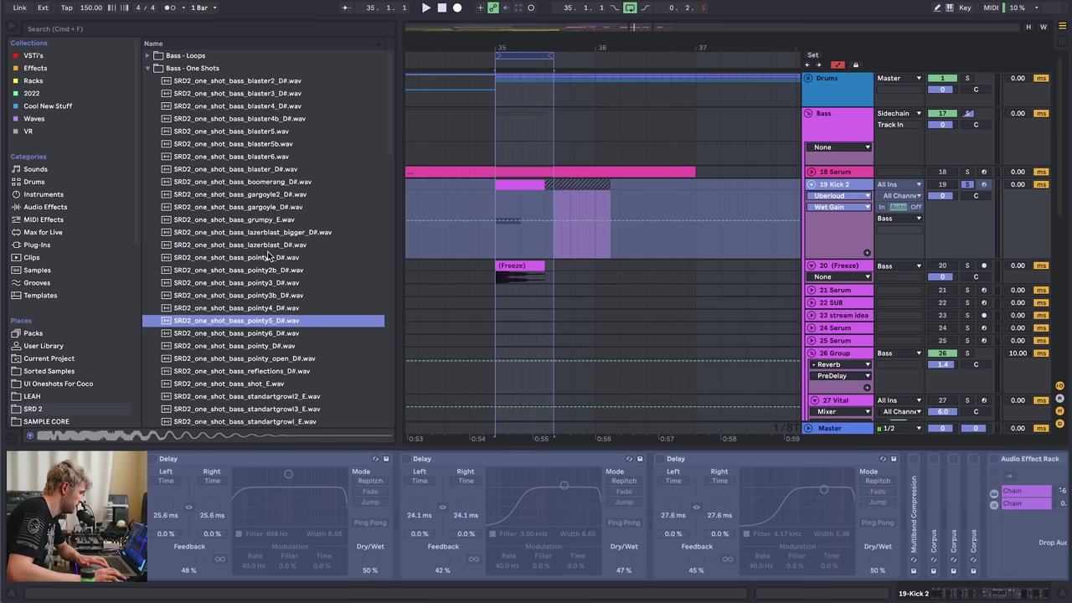
- Audition the worldender one-shots further down the Bass - One Shots folder
scroll(270, 329, "down", 4)
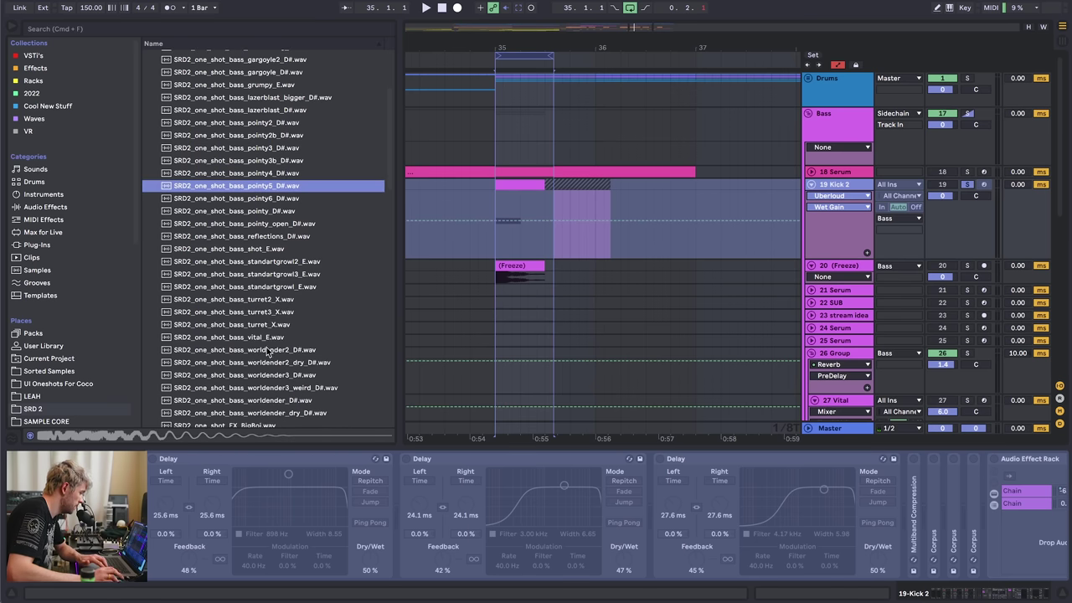
left_click(266, 351)
key("Down")
key("Down")
key("Down")
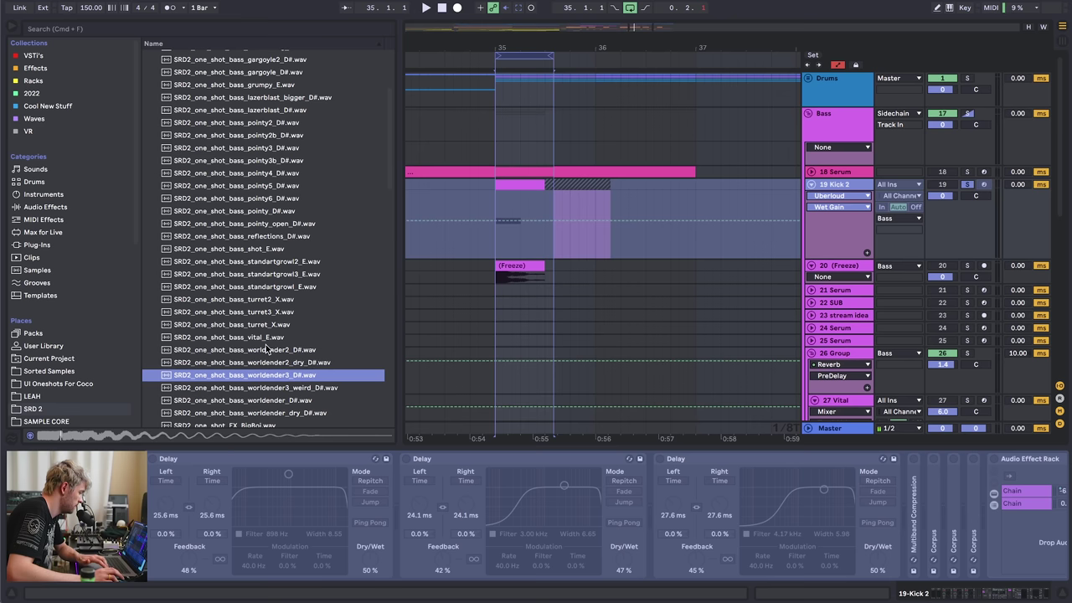
key("Up")
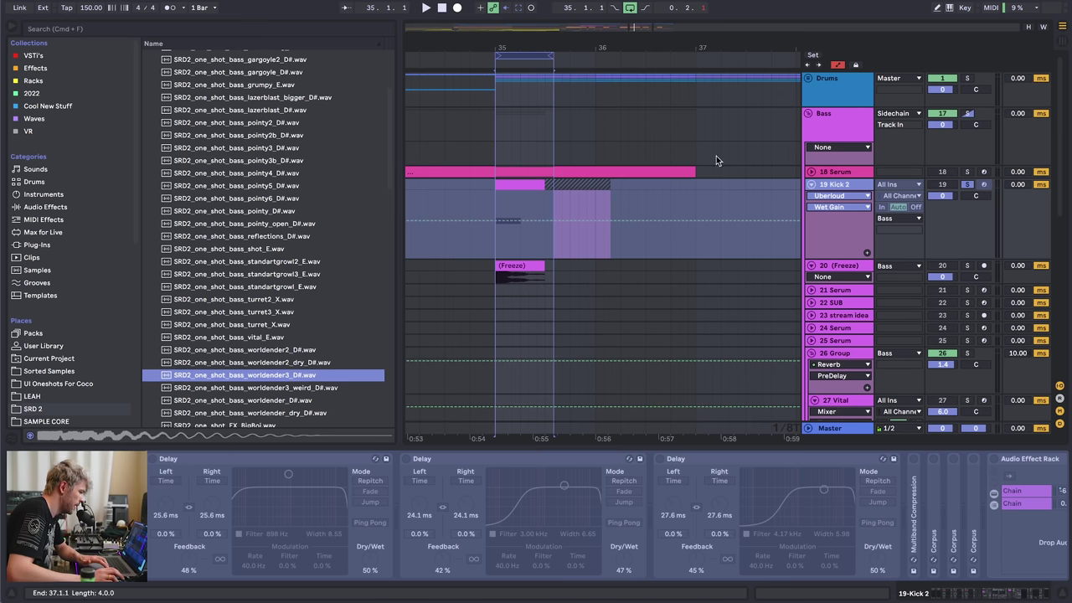
- Copy the frozen Kick 2 clip to bar 36 of the audio track below, and unfreeze Kick 2
left_click(838, 186)
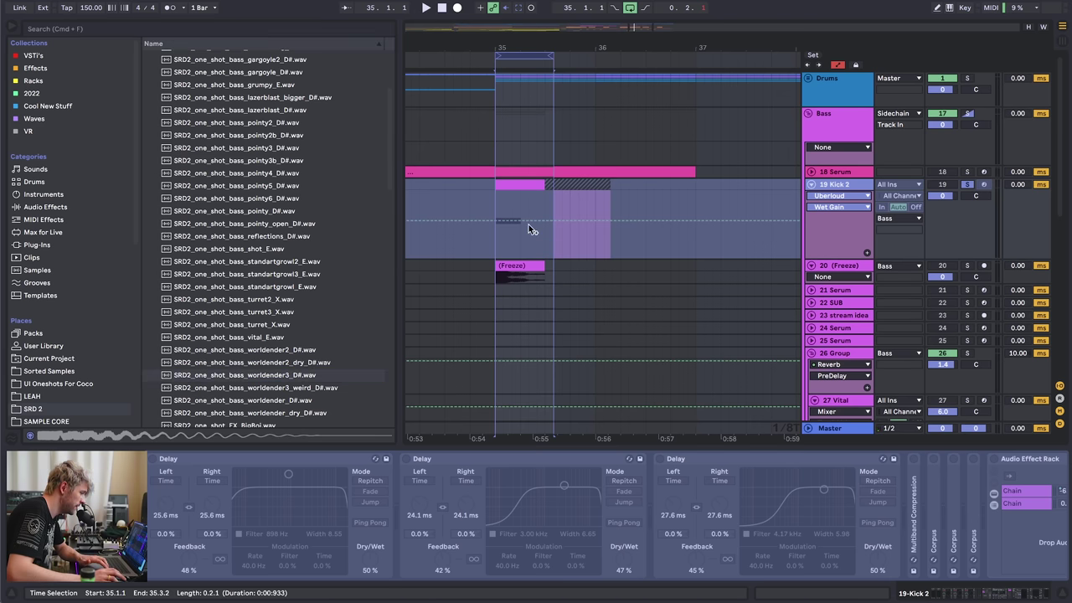
right_click(835, 185)
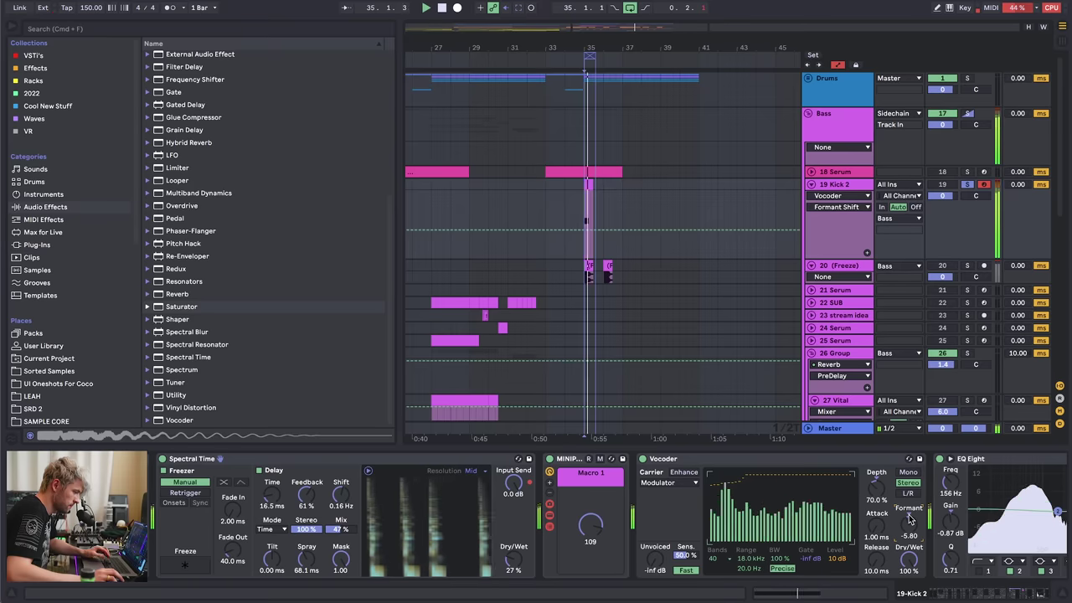
- Bounce Kick 2 again by freezing it and copying its clip to bar 37 of the audio track below, and delete the Kick 2 track
key("space")
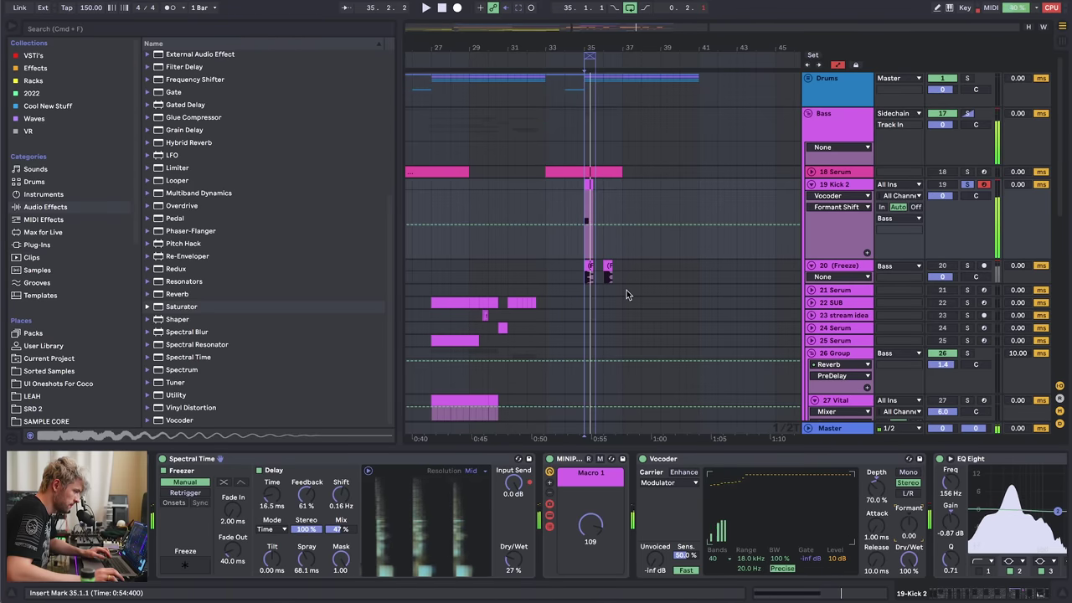
left_click_drag(587, 47, 583, 185)
right_click(848, 184)
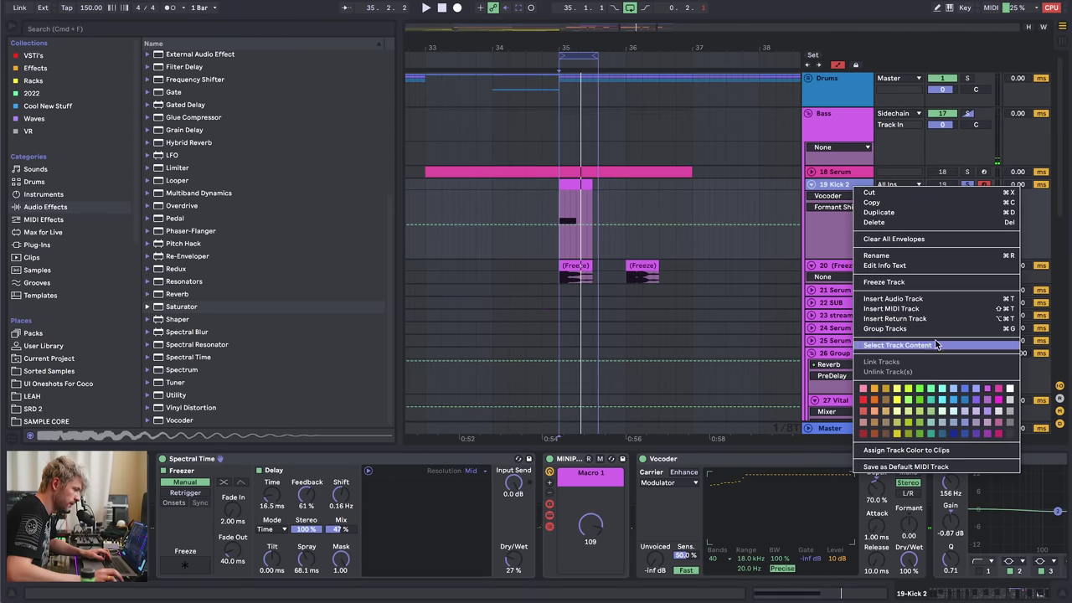
left_click(887, 293)
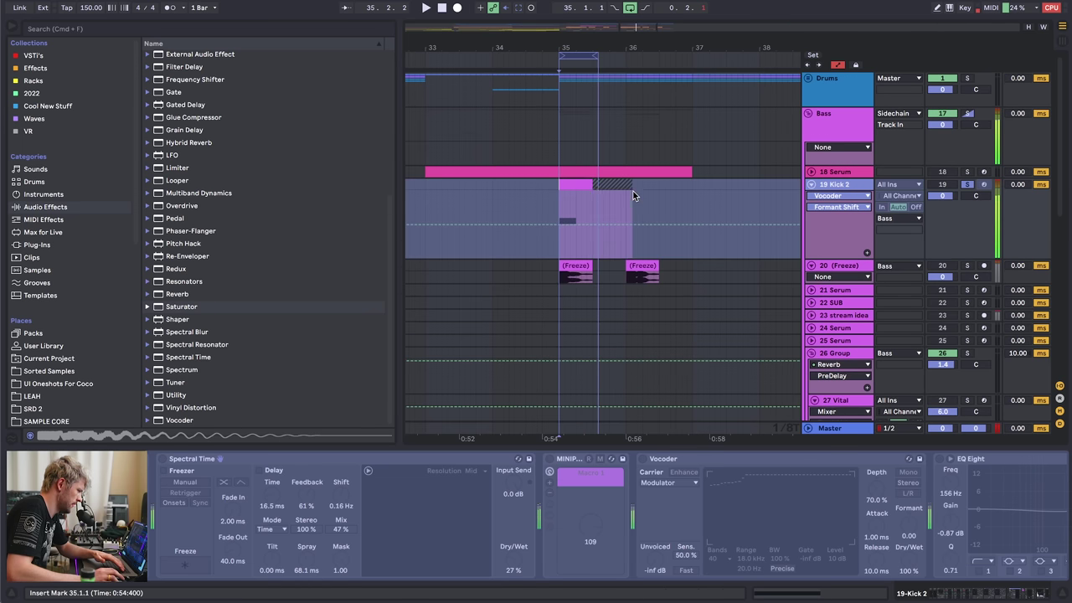
key("Delete")
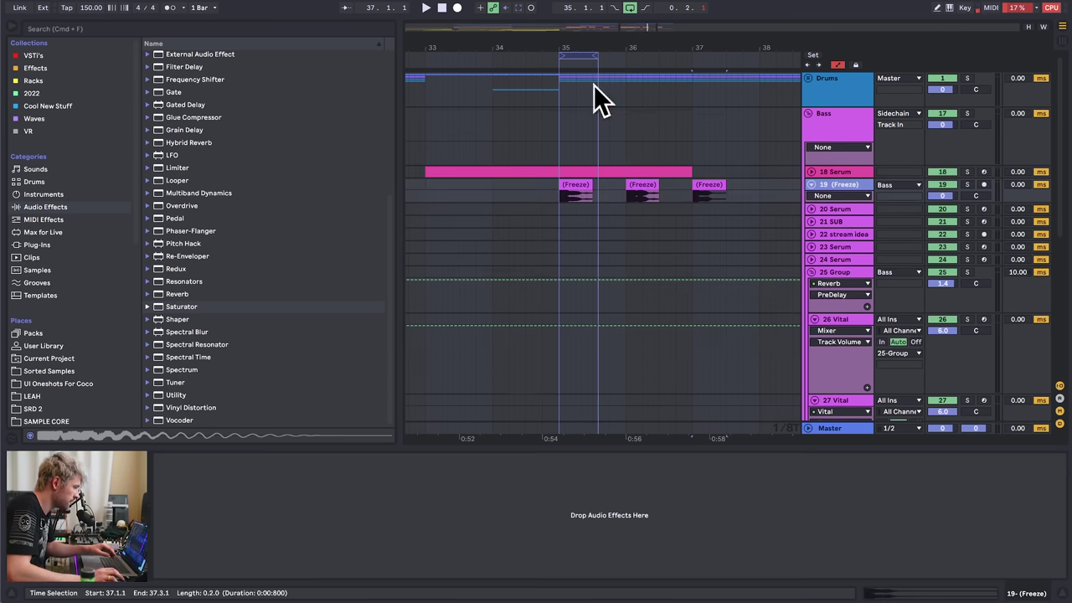
- Solo the 19 (Freeze) track while checking the arrangement around bars 29 to 31, and unsolo it
left_click_drag(591, 47, 633, 10)
left_click(459, 182)
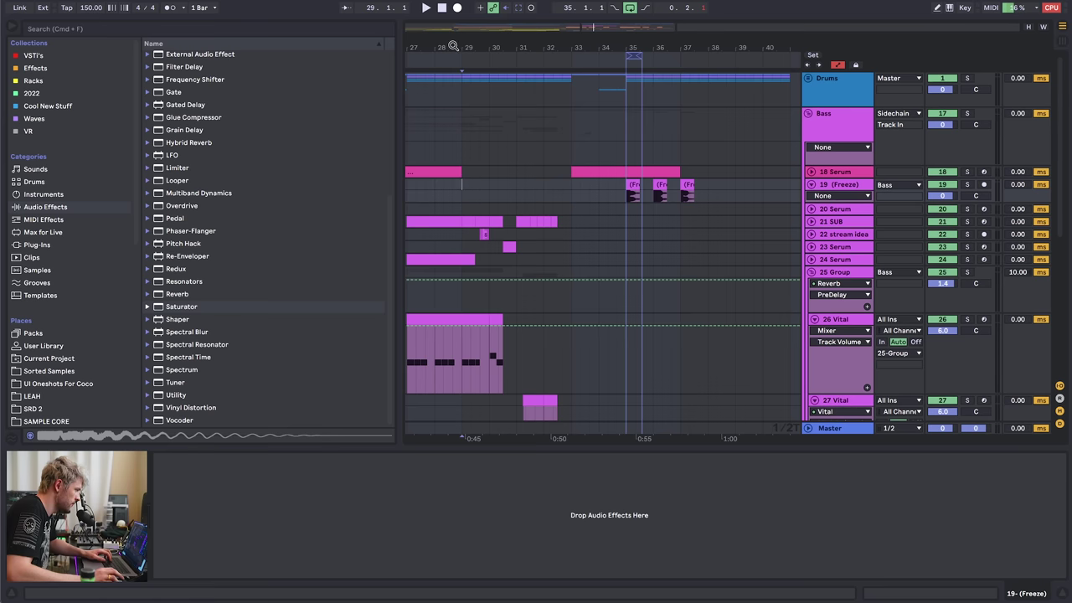
left_click_drag(453, 46, 489, 39)
left_click(538, 181)
key("plus")
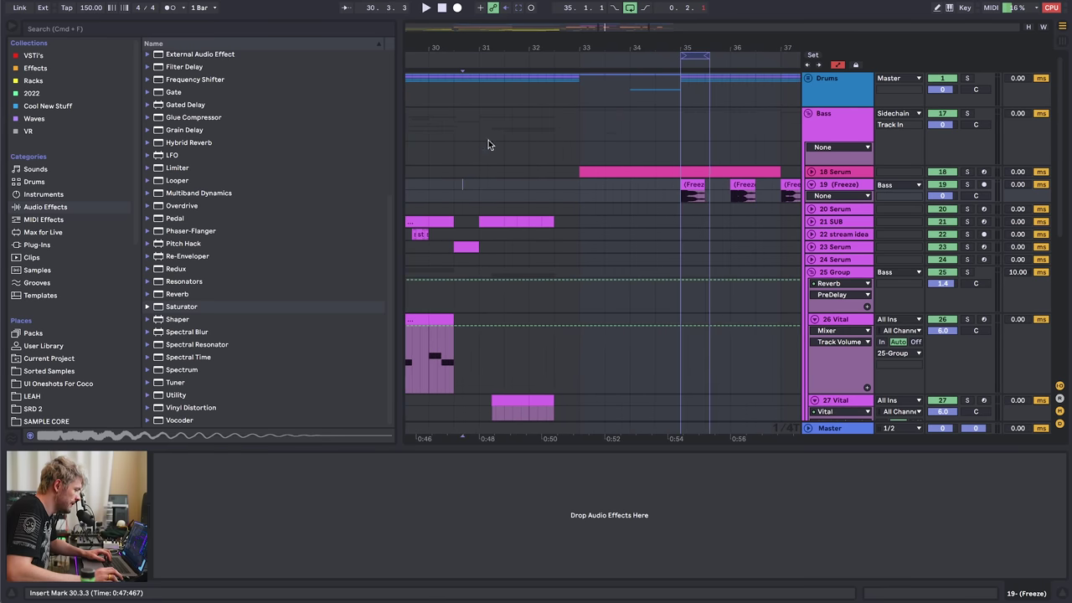
left_click(967, 186)
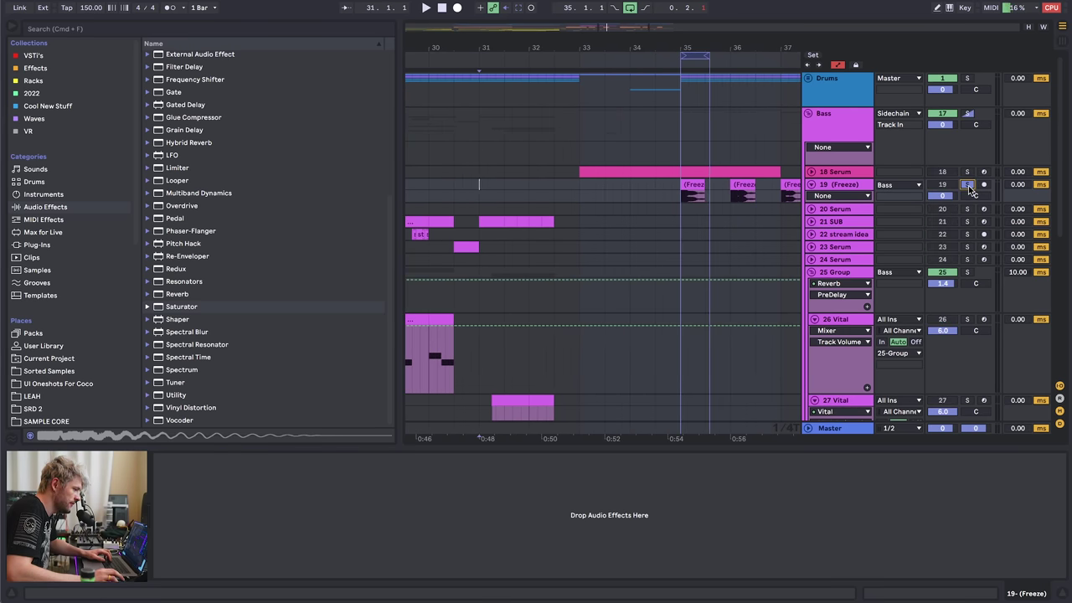
left_click(967, 186)
left_click(967, 186)
- Move the three frozen clips to start at bar 37, and play the 18 Serum part from bar 33 with looping off
left_click(967, 172)
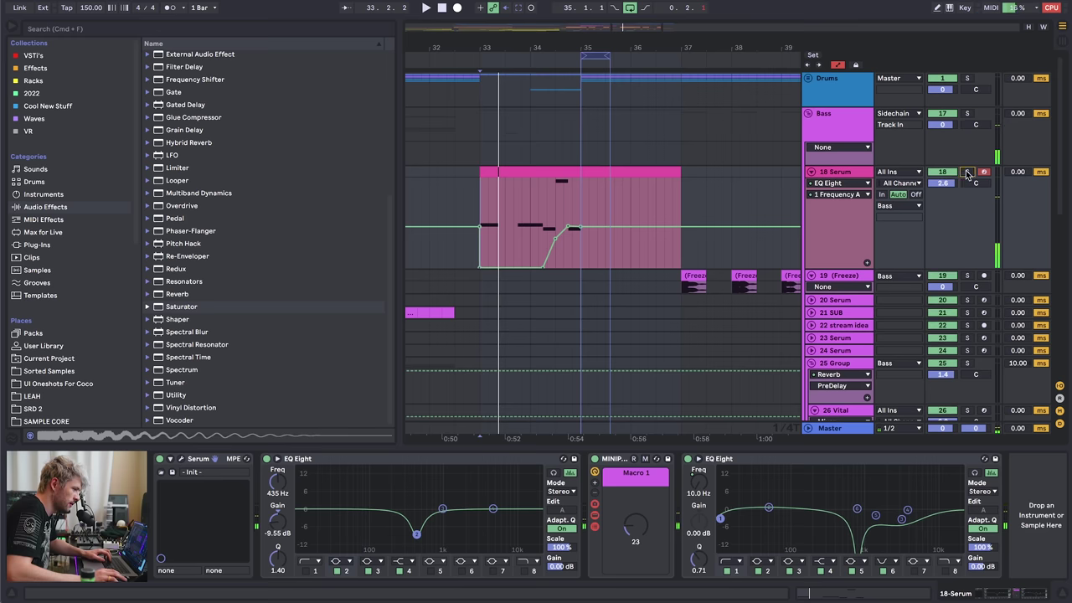
key("space")
left_click(630, 7)
left_click_drag(639, 50, 608, 160)
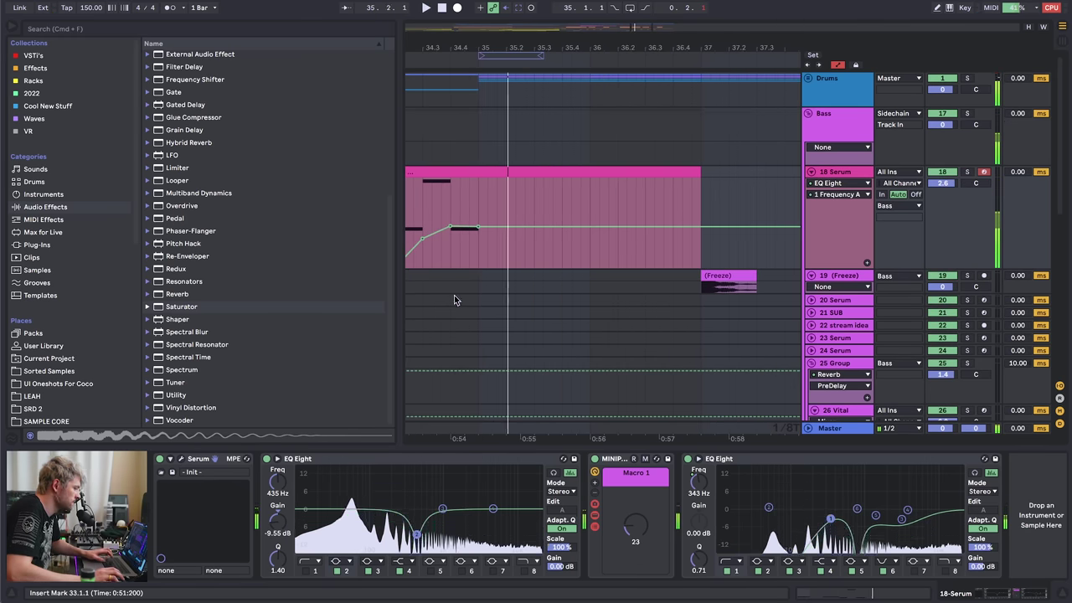
- Insert a MIDI track below 19 (Freeze) and load the frozen clip at bar 37 into a Simpler on it
left_click(457, 287)
left_click_drag(494, 51, 479, 45)
key("super+shift+t")
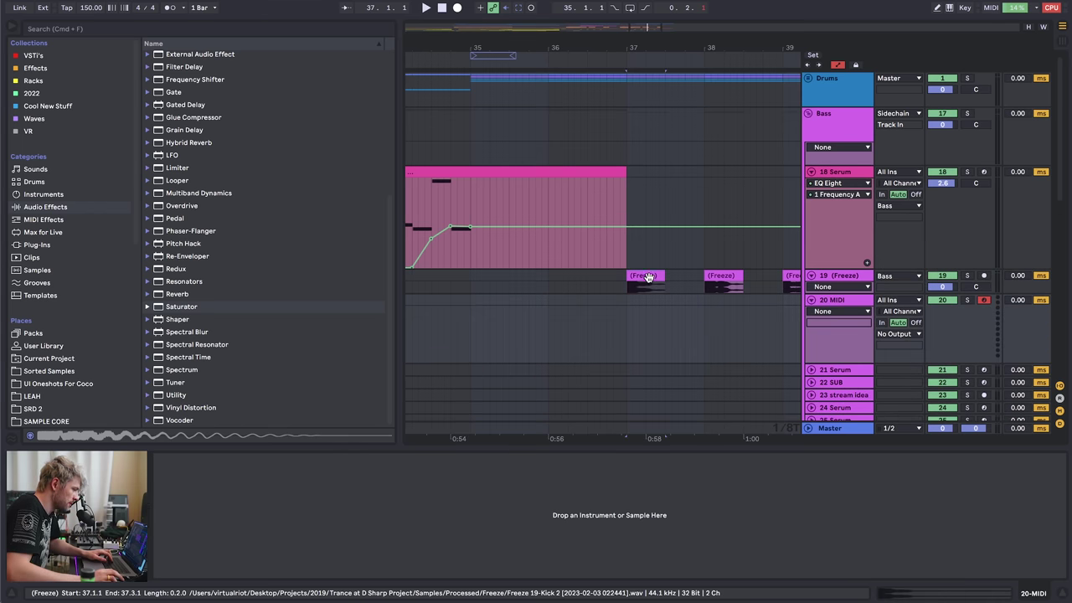
left_click_drag(501, 484, 502, 485)
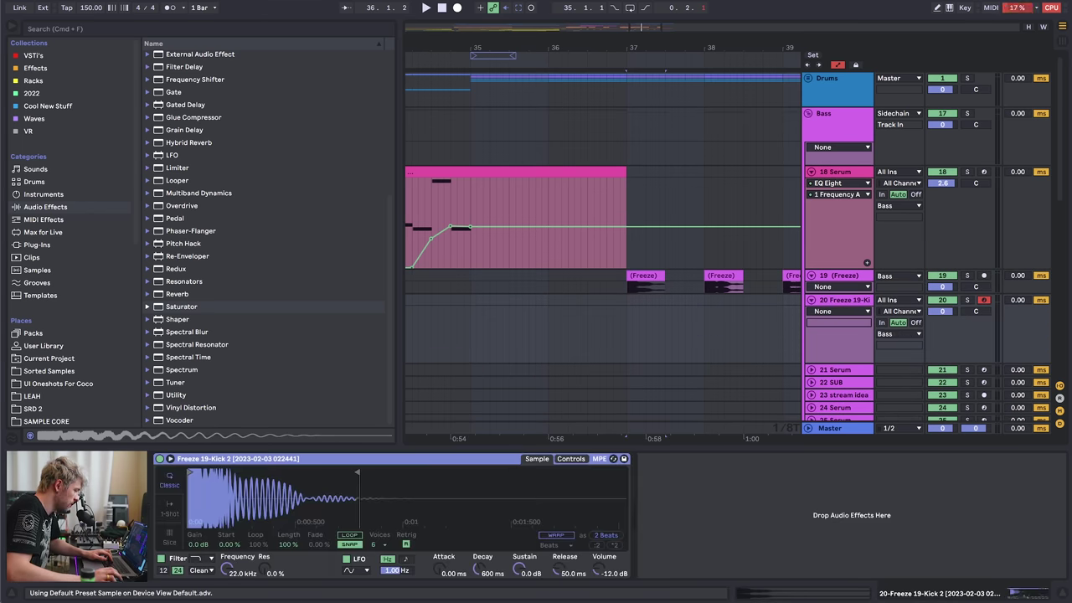
- Create a two-bar MIDI clip at bar 35 on the Simpler track and add a C3 note from 1.1.1 to 1.1.3
left_click_drag(479, 329, 626, 300)
key("super+shift+m")
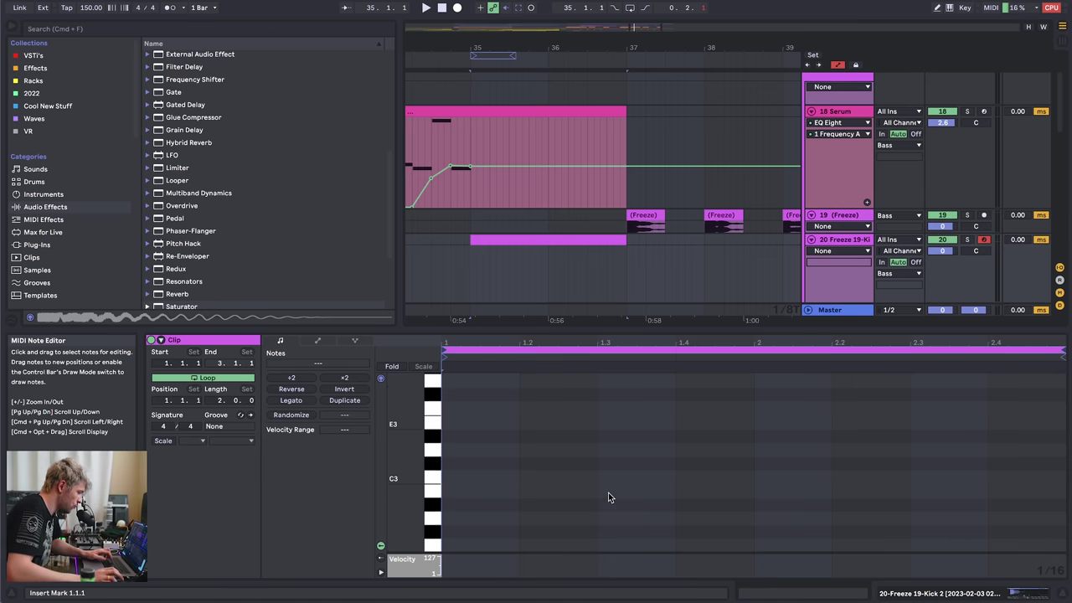
double_click(457, 478)
left_click_drag(466, 478, 497, 477)
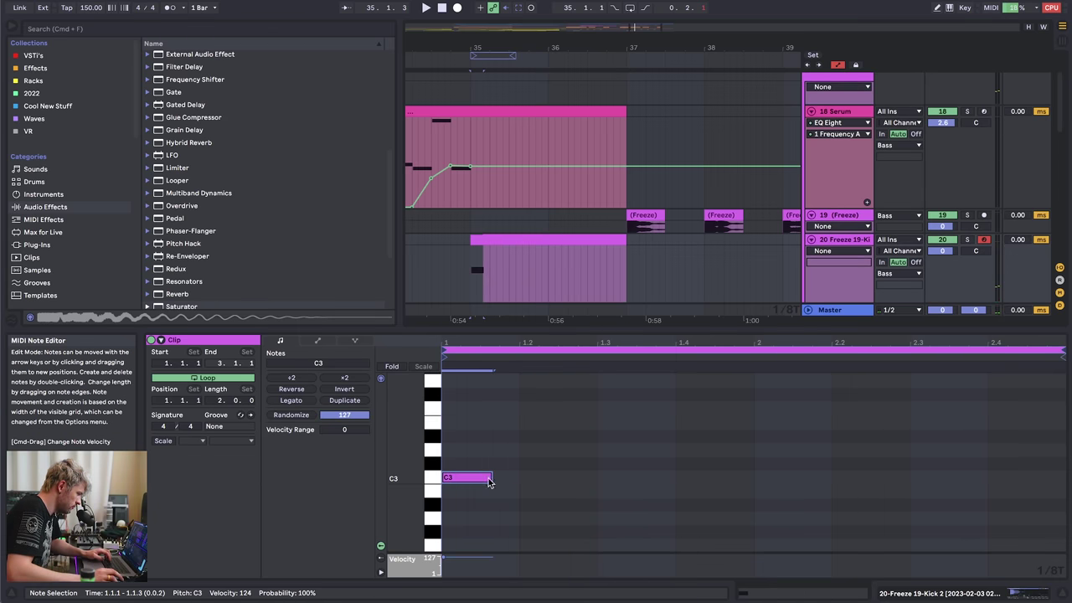
- Repeat the C3 note twice, and add two short C3 notes and one longer one after a rest, filling the first bar
key("super+d")
key("super+d")
double_click(662, 477)
double_click(686, 477)
double_click(712, 477)
left_click_drag(727, 477, 750, 477)
- Repeat the one-bar C3 pattern in the clip's second bar, shorten the clip to 1.2.0 and copy it to bar 37
left_click(615, 443)
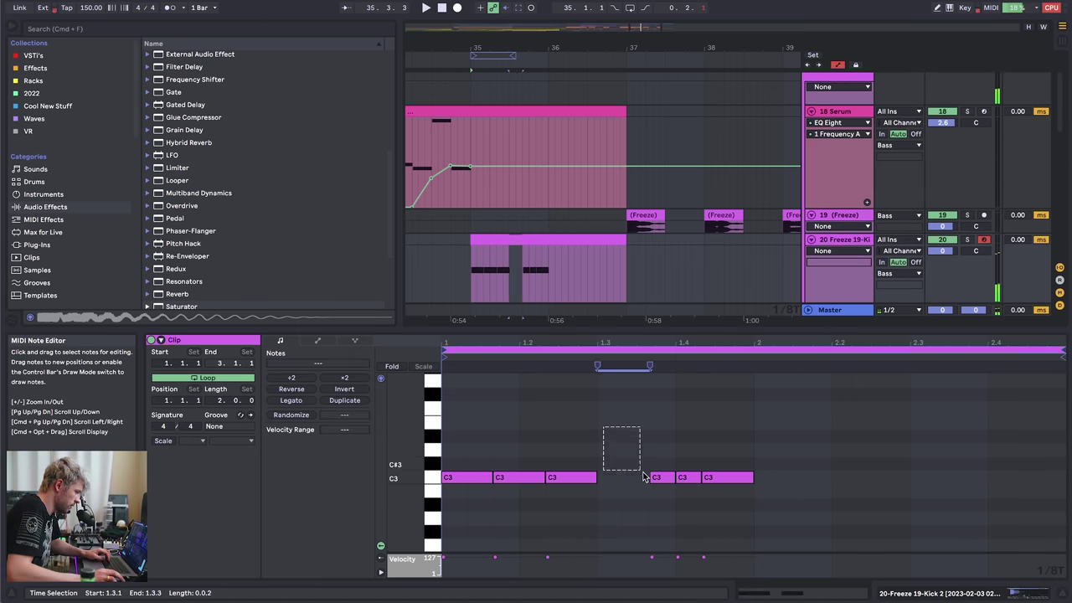
left_click_drag(649, 494, 650, 494)
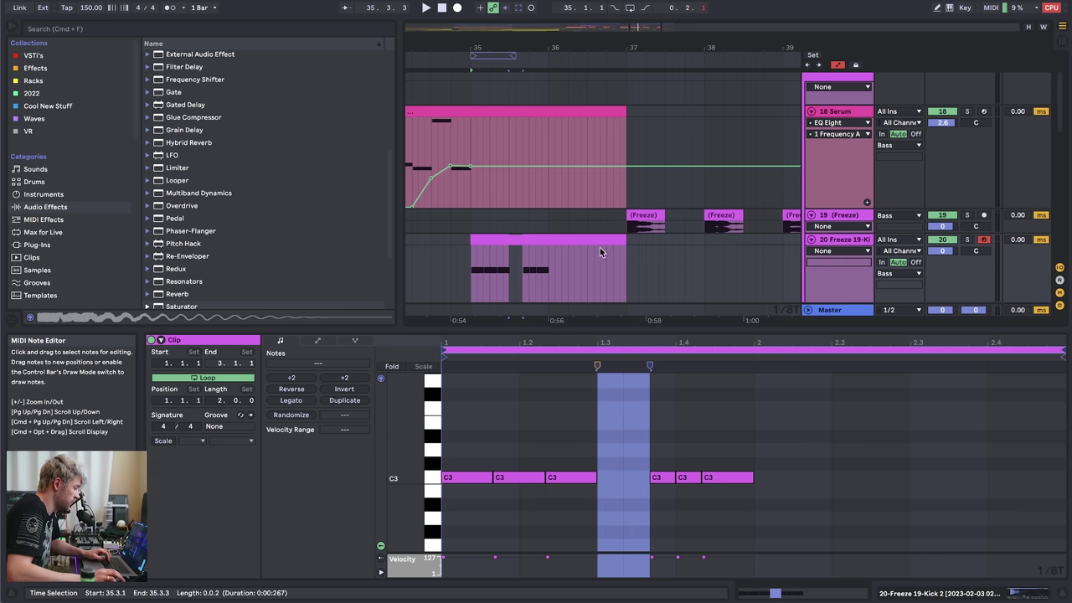
left_click(618, 495)
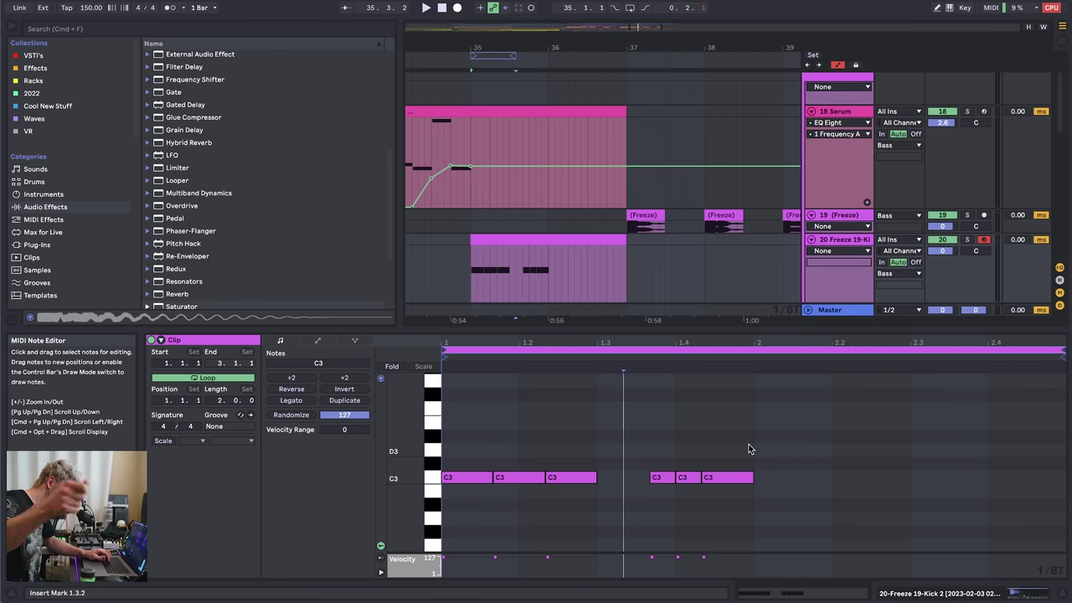
left_click_drag(748, 444, 232, 579)
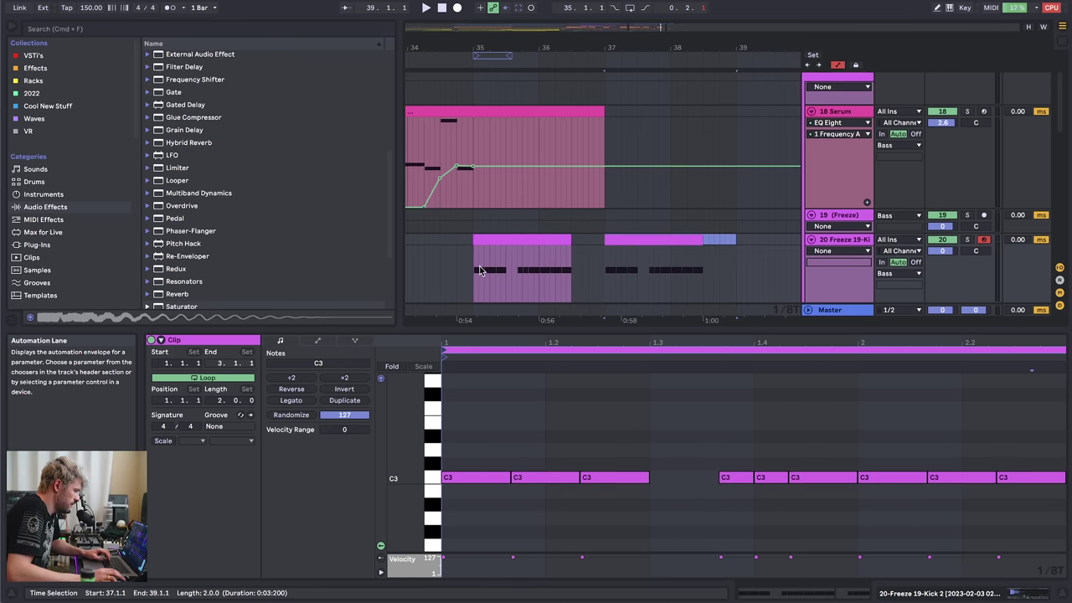
left_click(480, 270)
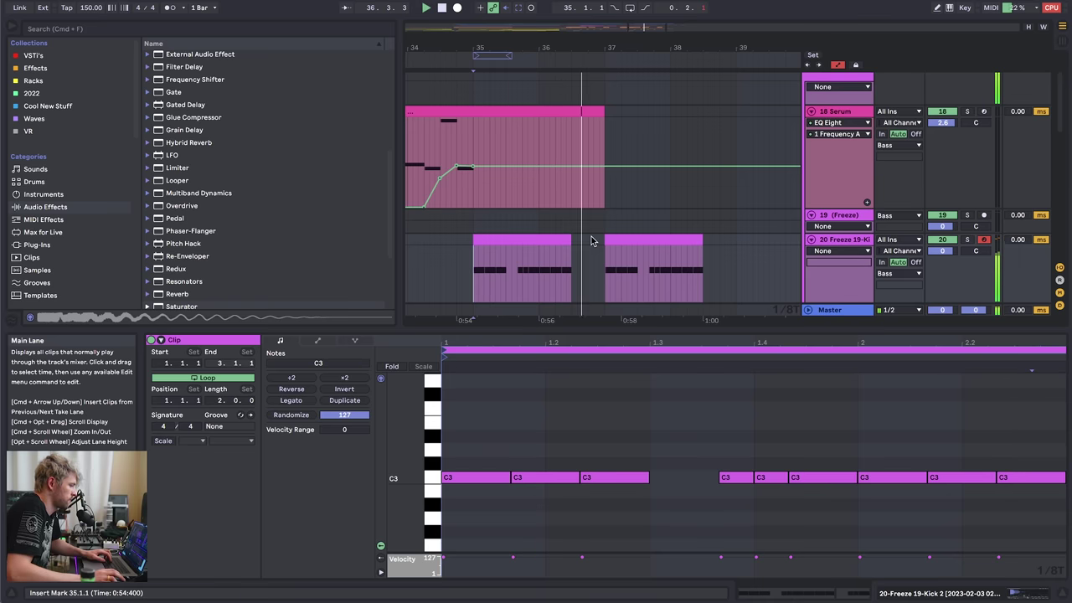
- Split the C3 note at the second bar's start into two short ones in the bar 37 clip, and play it back
left_click(894, 478)
key("Right")
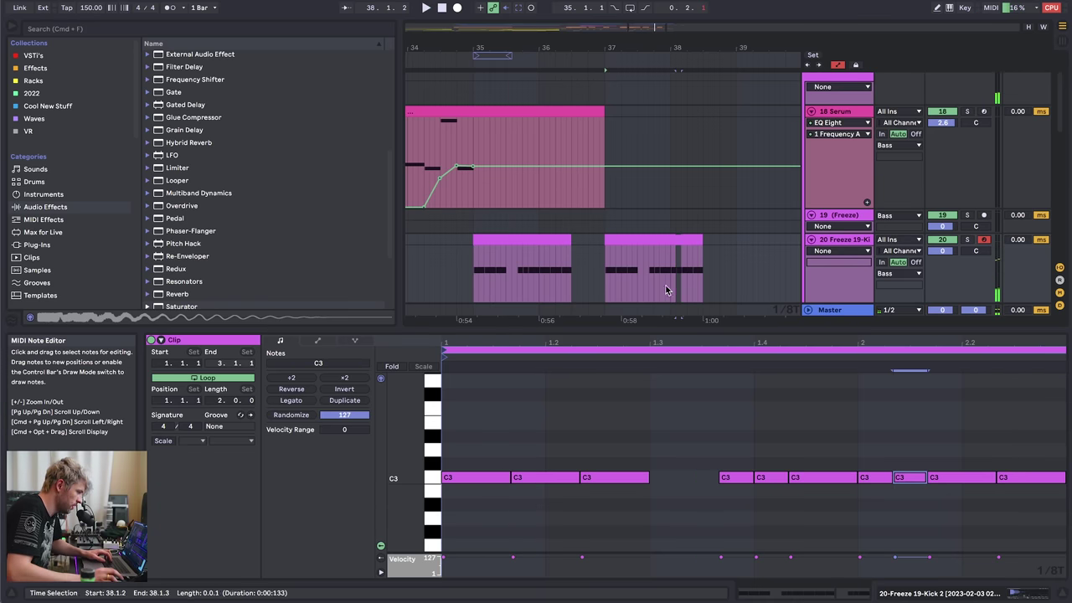
left_click(654, 282)
key("space")
key("space")
left_click_drag(705, 47, 705, 52)
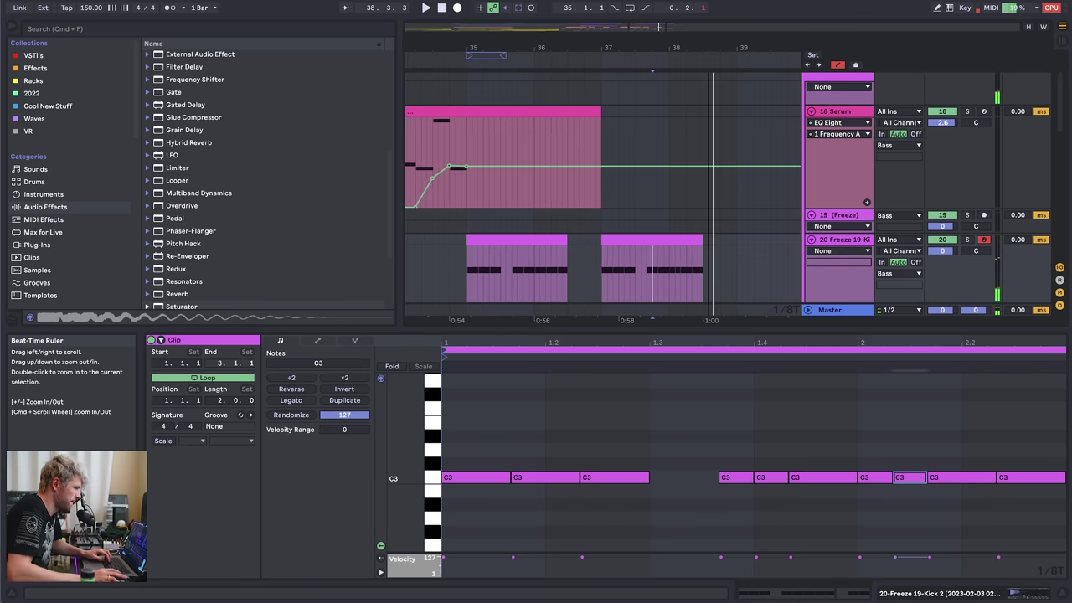
left_click_drag(652, 318, 630, 317)
left_click(684, 242)
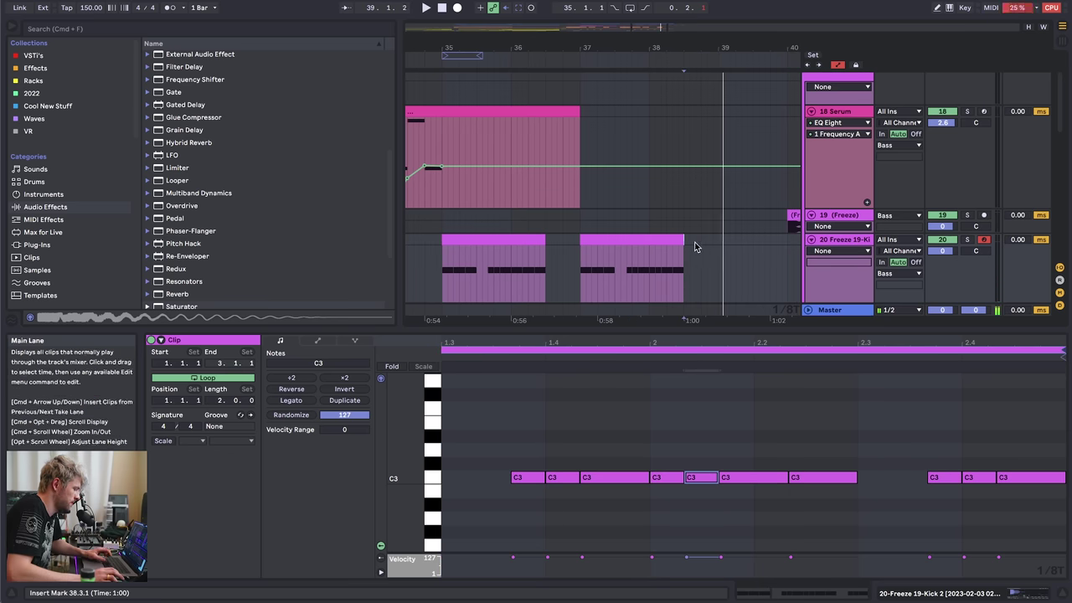
key("space")
- Delete the clips between 38.2.2 and 39.4.2 on Nexus tracks 37 to 40
scroll(616, 240, "down", 15)
left_click_drag(583, 162, 647, 242)
left_click(808, 161)
scroll(623, 214, "down", 4)
scroll(660, 215, "down", 4)
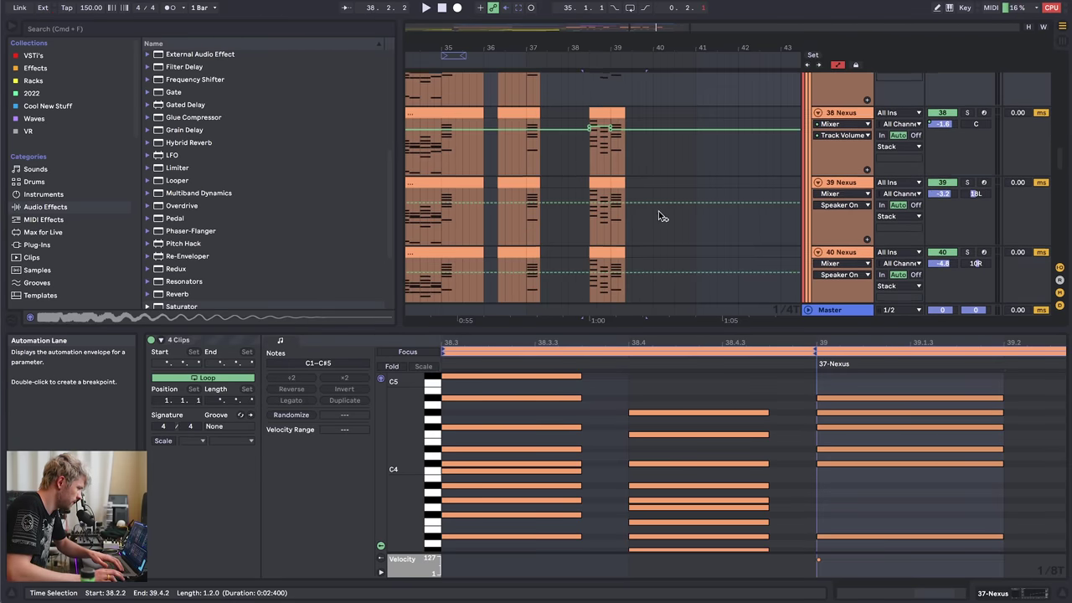
scroll(636, 185, "up", 3)
key("Delete")
- Delete the arrangement content from 38.2.2 to about bar 40 on the Lead and Chords tracks
scroll(594, 156, "down", 4)
left_click_drag(583, 202, 655, 201)
key("Delete")
scroll(637, 201, "down", 2)
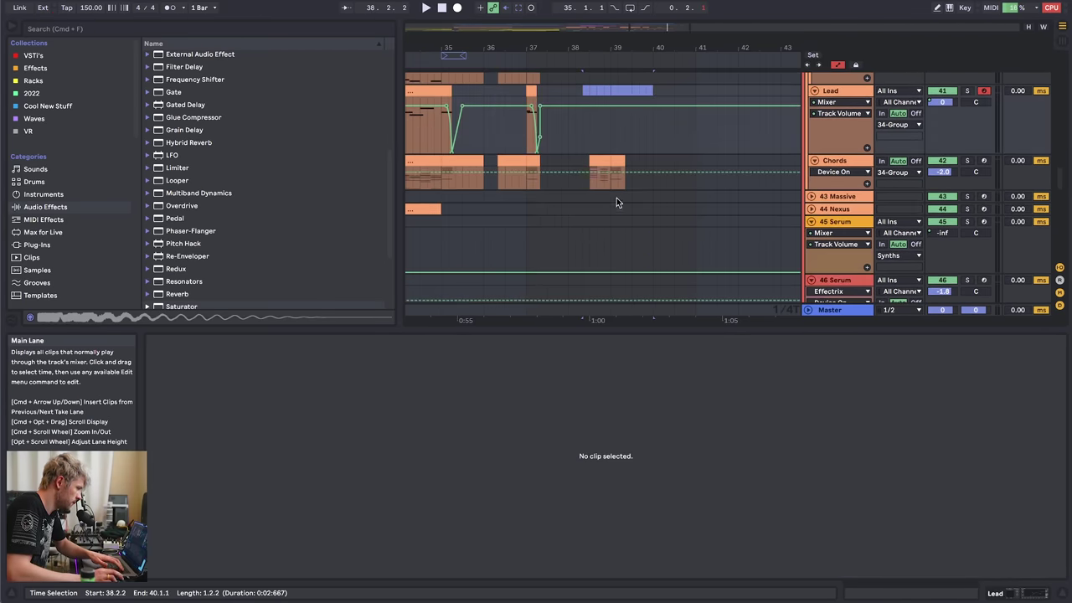
left_click_drag(583, 160, 660, 163)
key("Delete")
- Play the bass pattern from bar 37, and copy the bar 35 clip to bar 39 on the Simpler track
scroll(684, 176, "up", 15)
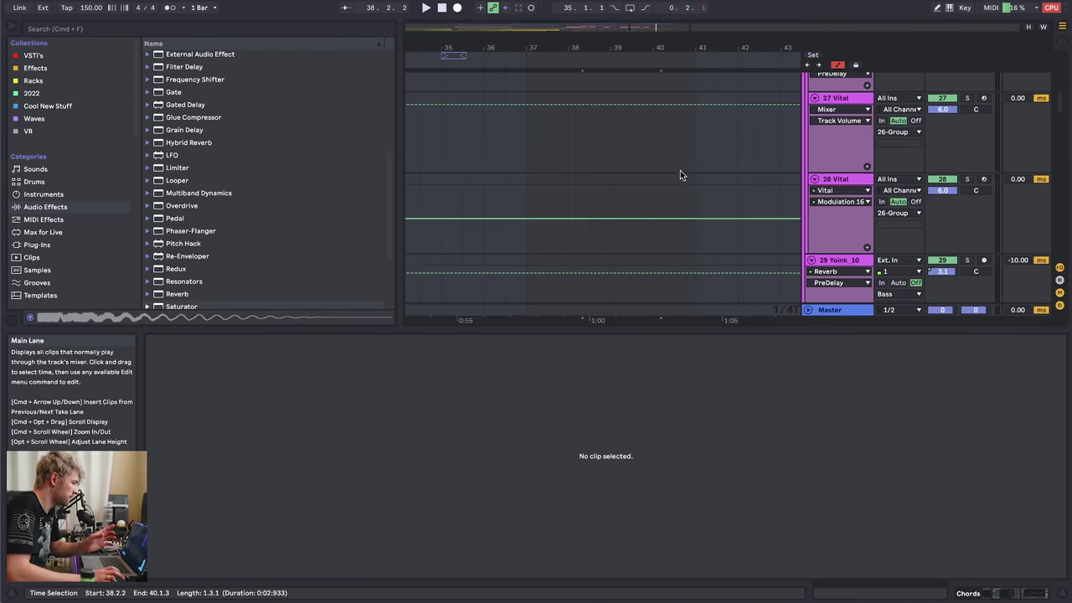
left_click(532, 240)
key("space")
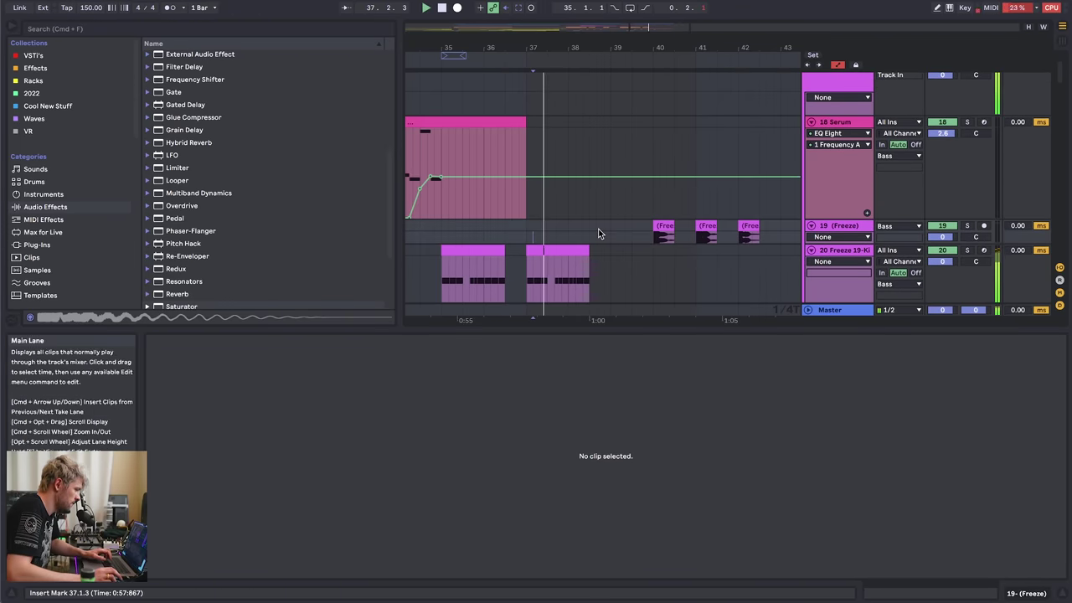
scroll(620, 234, "down", 3)
left_click(494, 183)
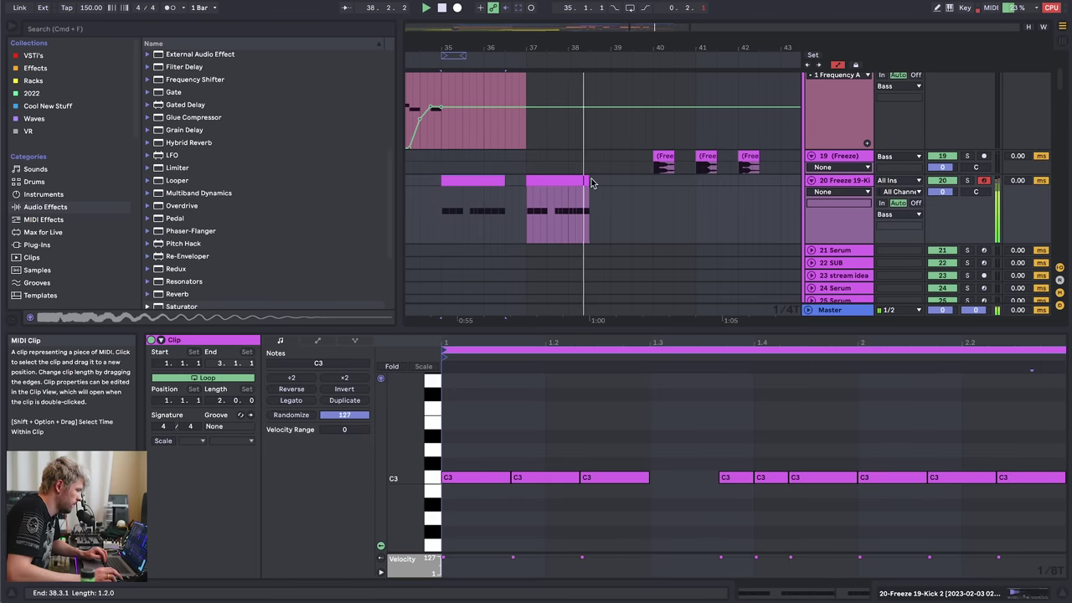
key("minus")
left_click(633, 185)
key("super+v")
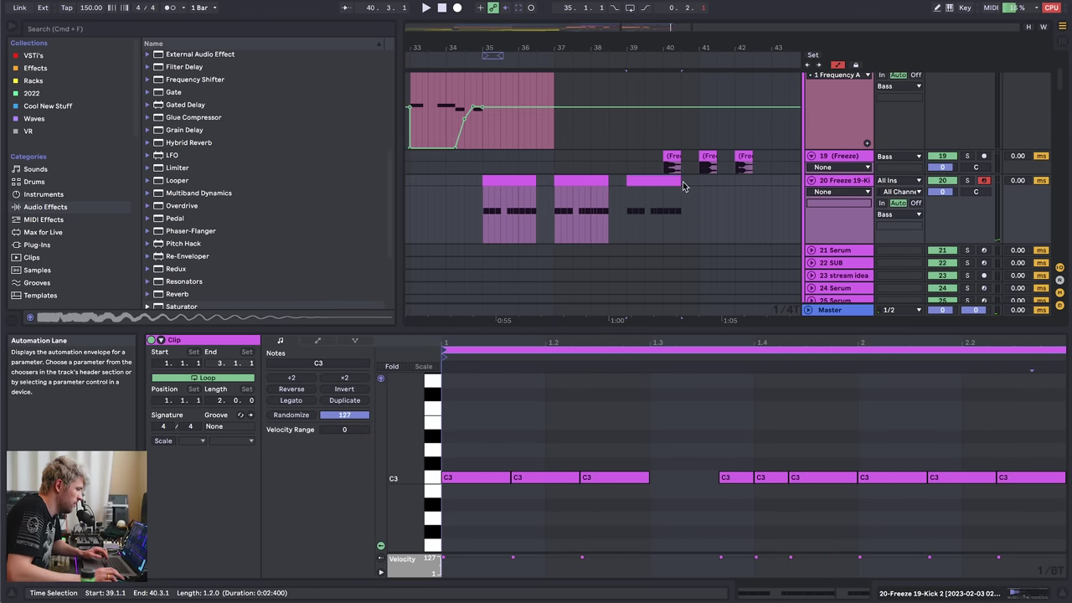
- Duplicate the Simpler track, keeping the bar 39 clip only on the copy and the bar 35 and 37 clips only on the original
left_click(840, 220)
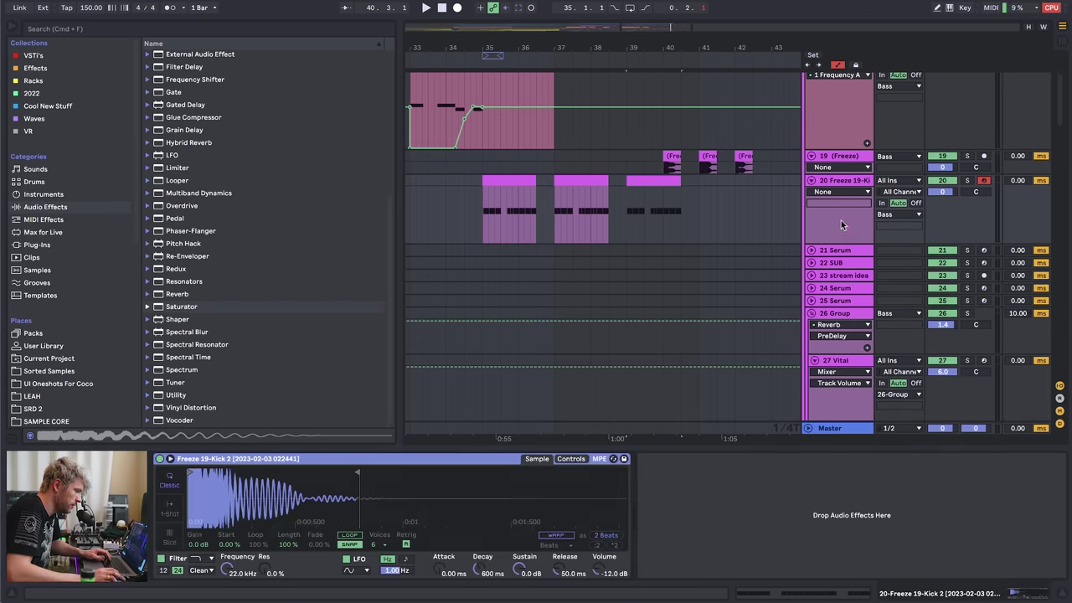
key("super+d")
left_click_drag(458, 284, 621, 272)
key("Delete")
left_click(646, 181)
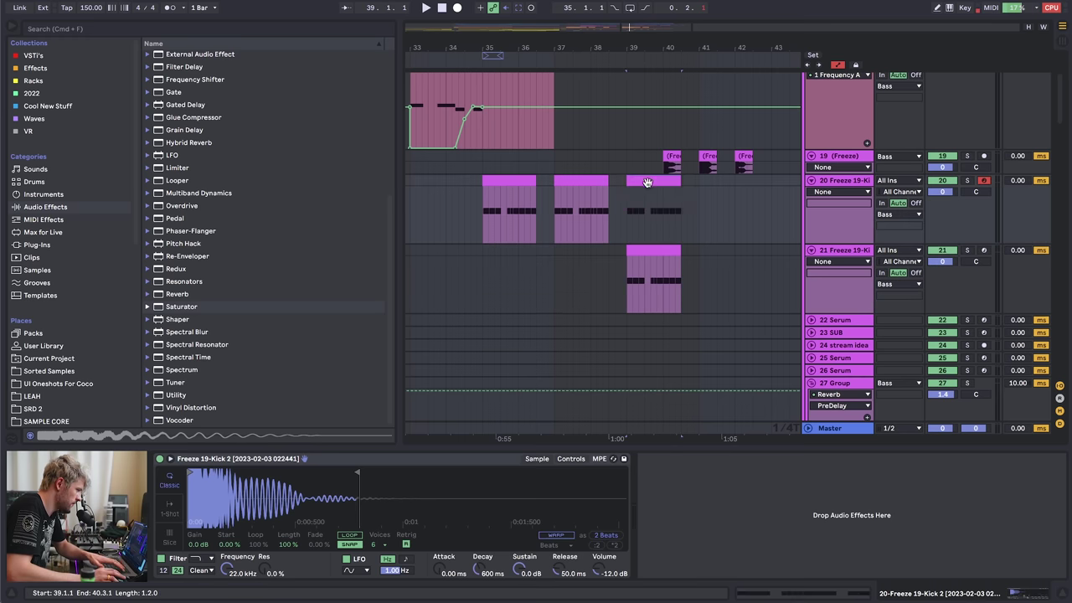
key("Delete")
- Load the frozen clip at bar 41 into the duplicated track's Simpler, and open that track's bar 39 clip for note editing
left_click(672, 158)
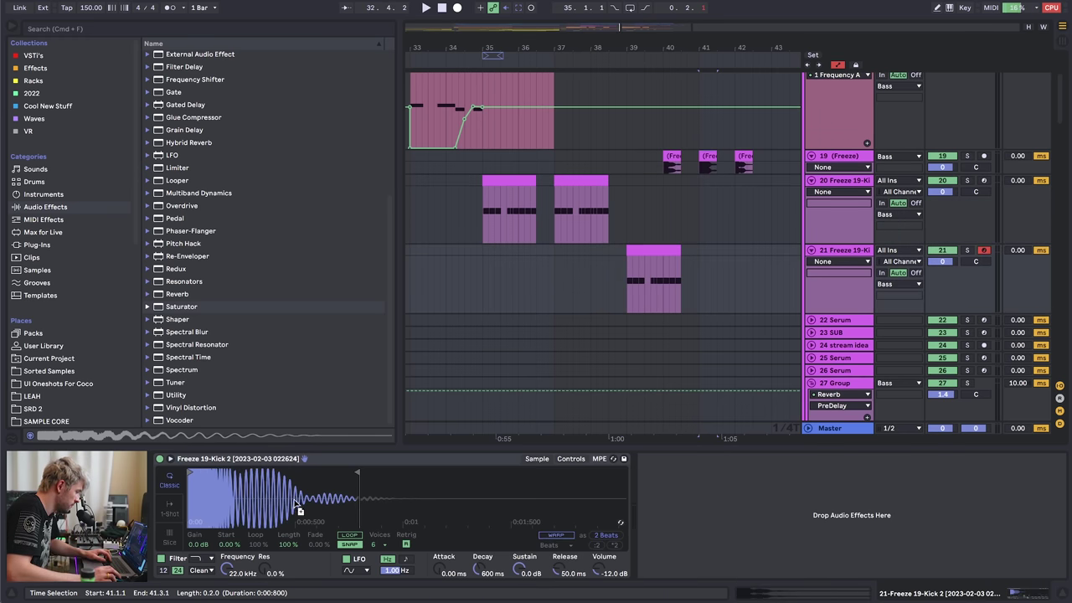
left_click(652, 306)
double_click(652, 311)
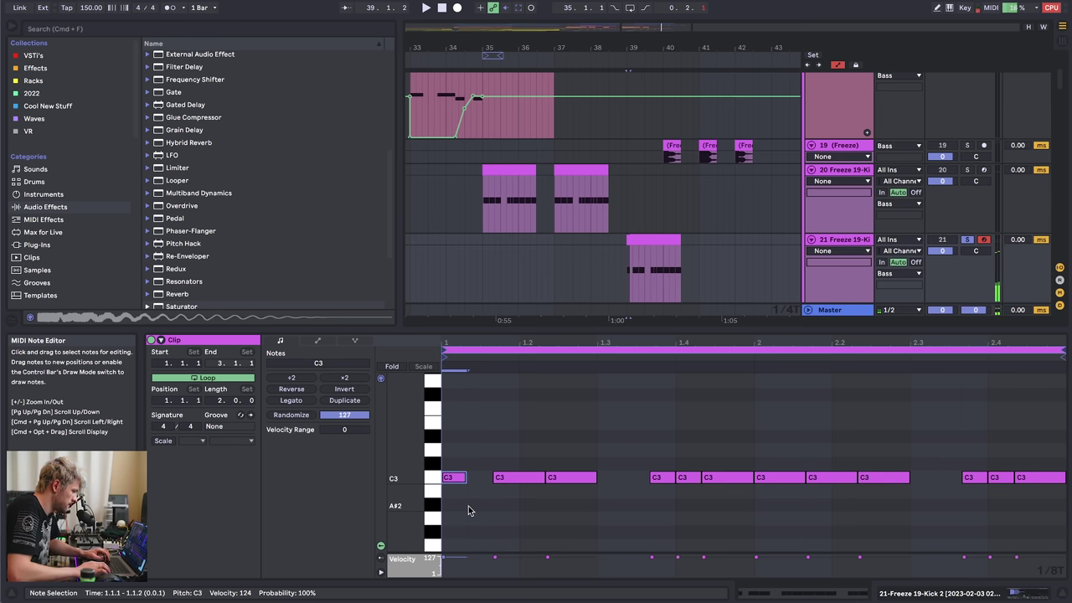
- Rework the clip's first bar into a repeated short-long-long-short C3 pattern, and delete all notes in its second bar
key("shift+Right")
key("super+d")
key("super+z")
key("super+z")
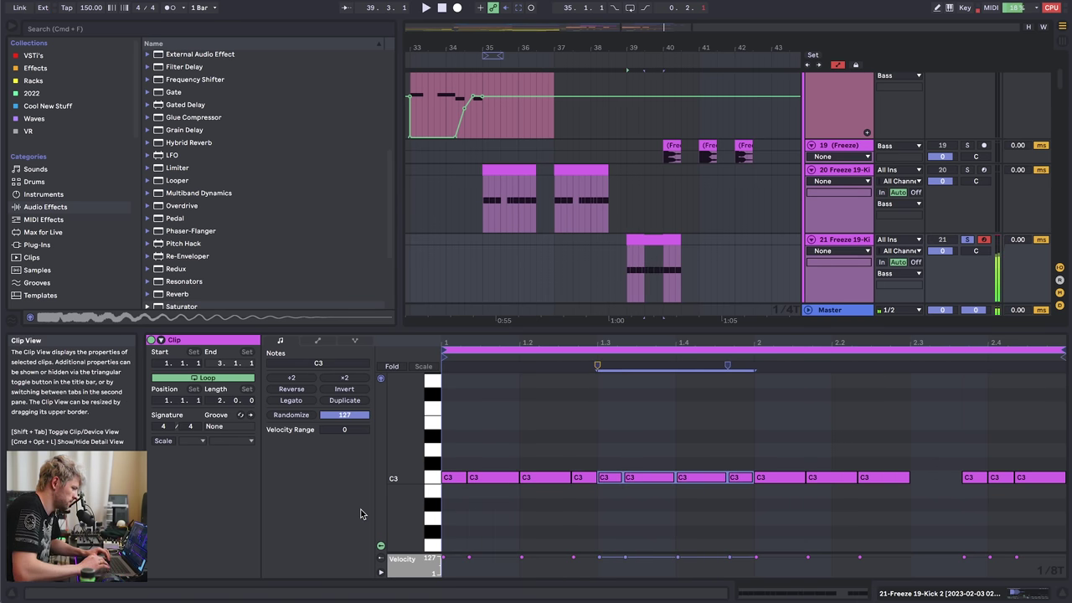
left_click_drag(774, 451, 1065, 515)
key("Delete")
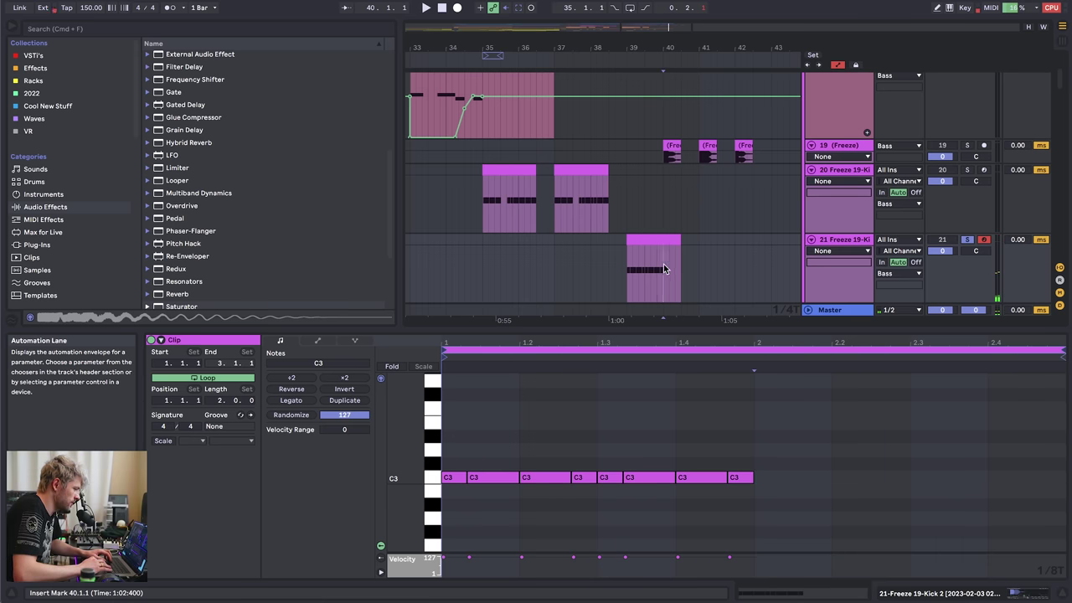
- Delete the three frozen clips from the 19 (Freeze) track
left_click_drag(650, 144, 782, 144)
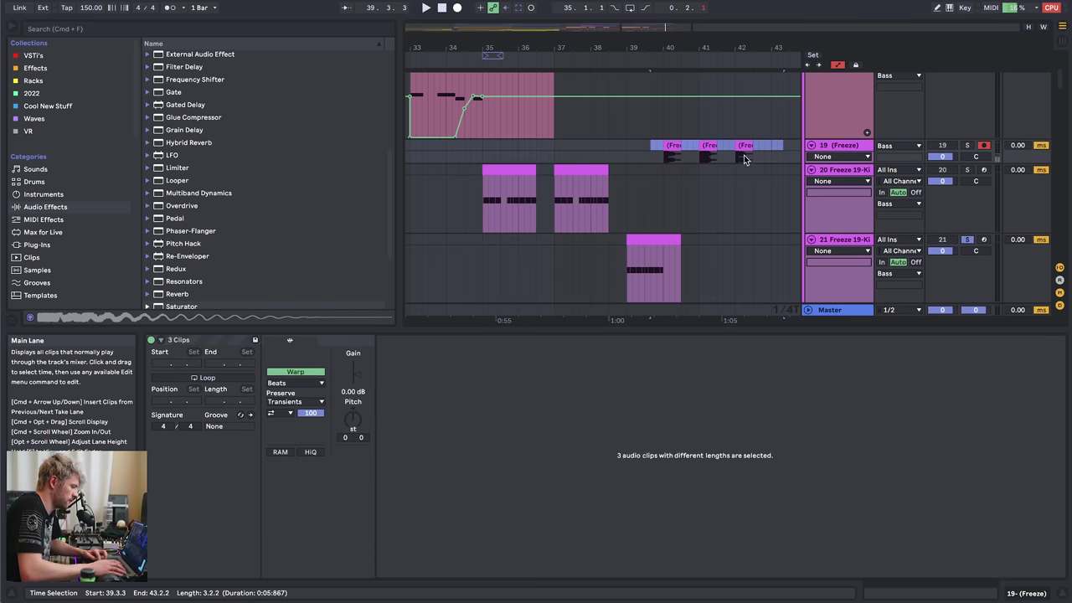
key("Delete")
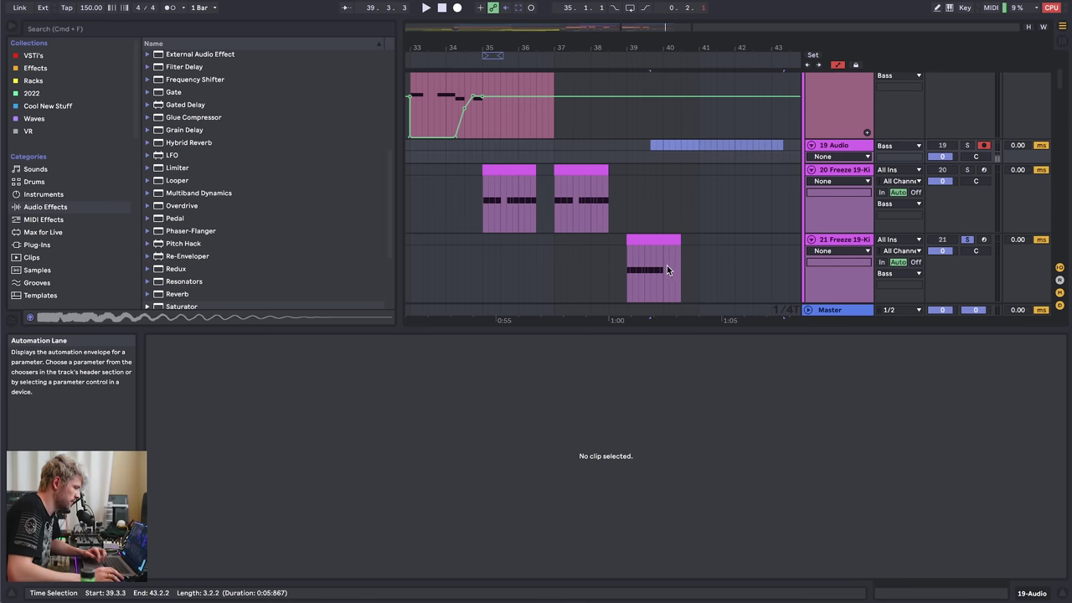
left_click_drag(667, 270, 701, 244)
scroll(700, 244, "down", 3)
- Play the 20 Freeze track soloed from bar 35, and set its volume to 0.9 dB
left_click(541, 173)
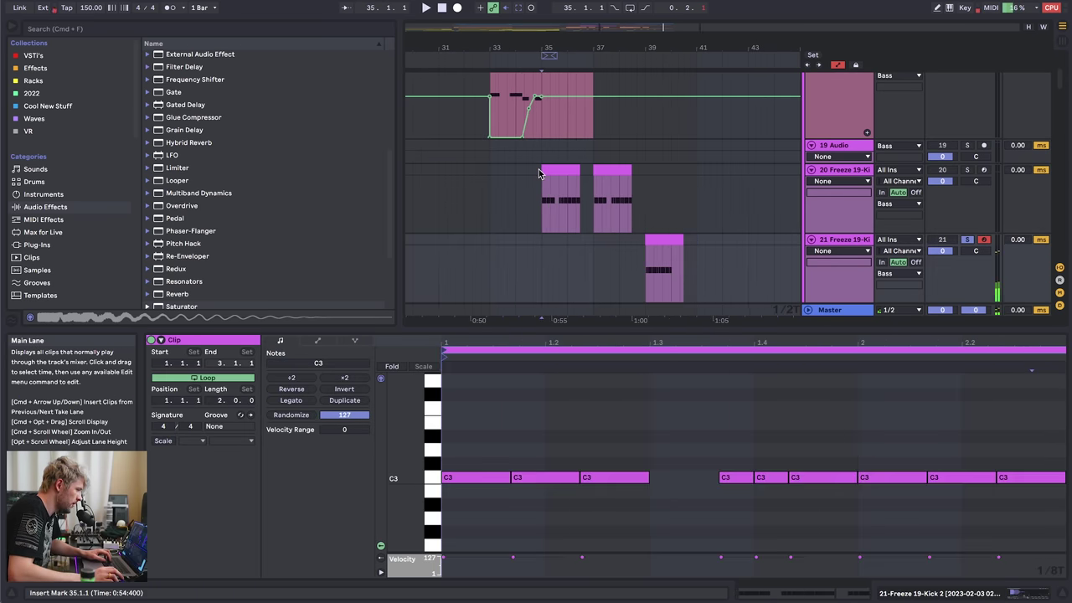
key("shift+Tab")
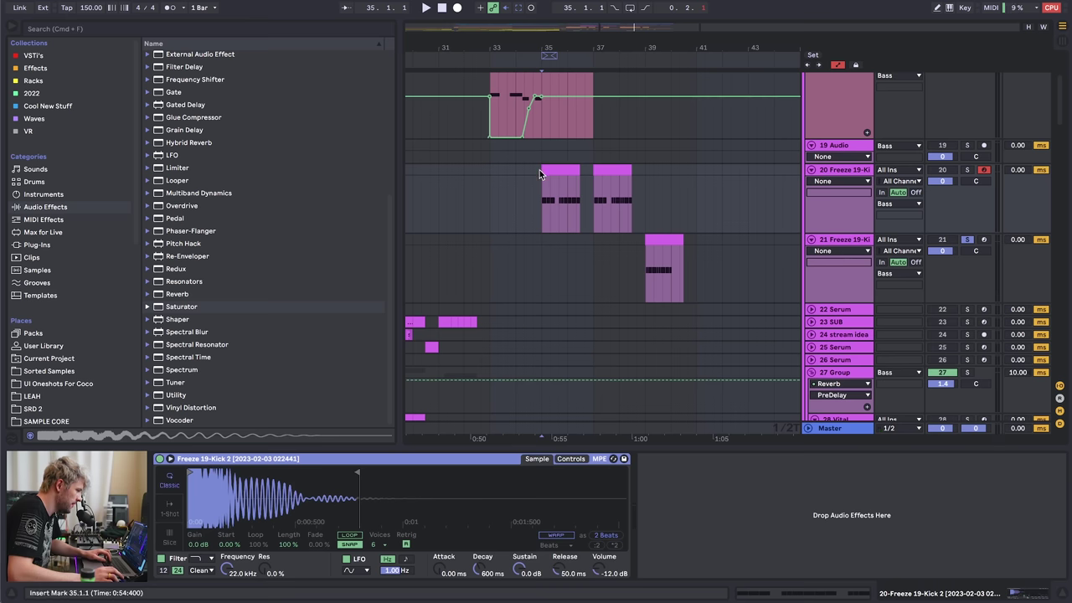
left_click(540, 173)
key("space")
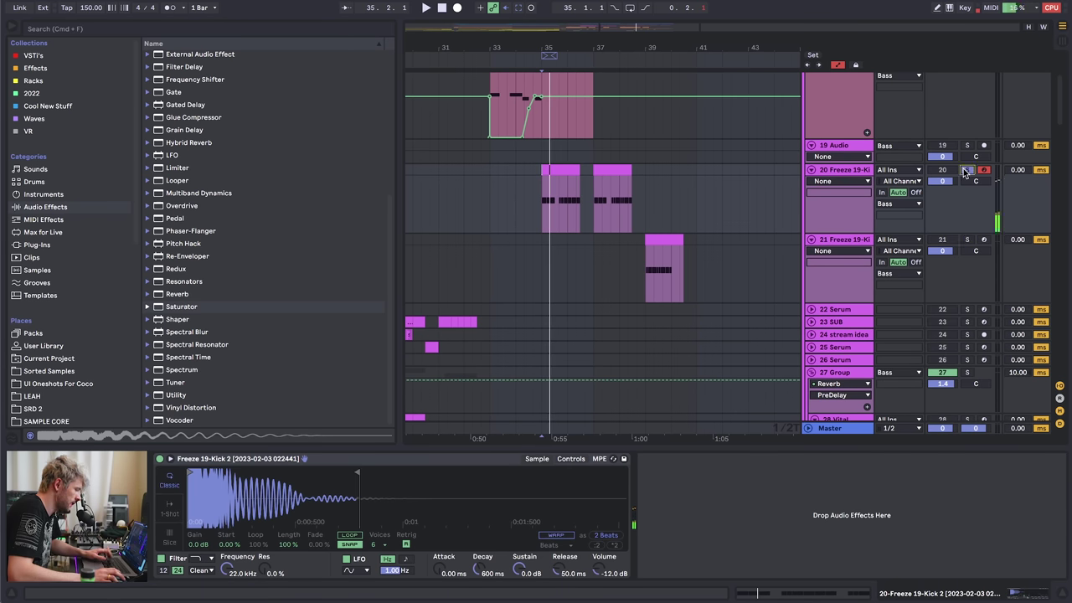
left_click_drag(941, 181, 941, 175)
key("space")
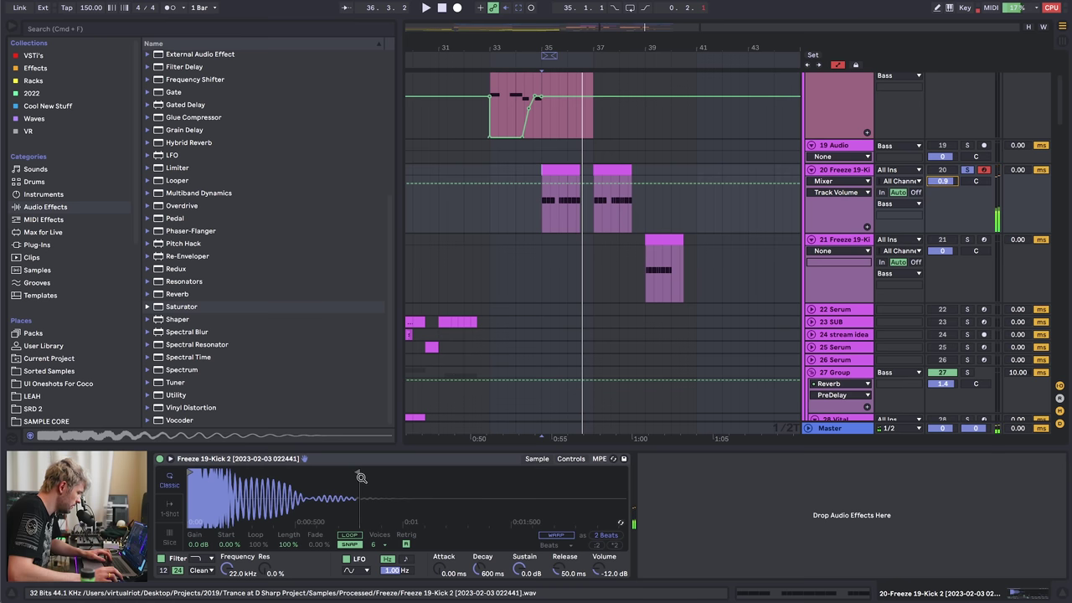
- Find Unfiltered Audio SpecOps among the favourite effects and insert it after the Simpler on the 20 Freeze track
left_click(32, 82)
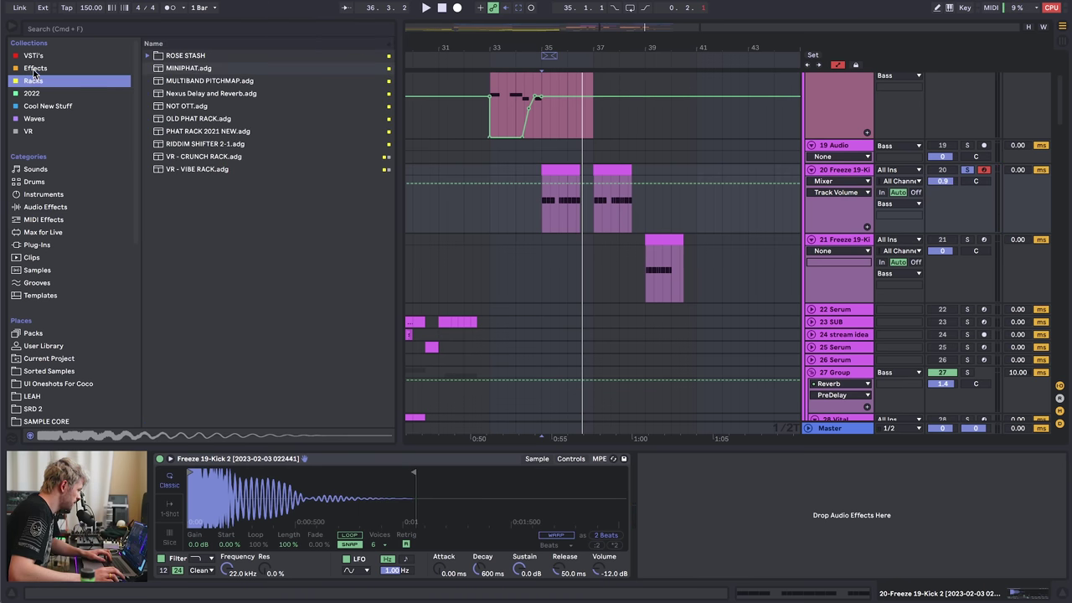
left_click(34, 70)
scroll(247, 315, "down", 10)
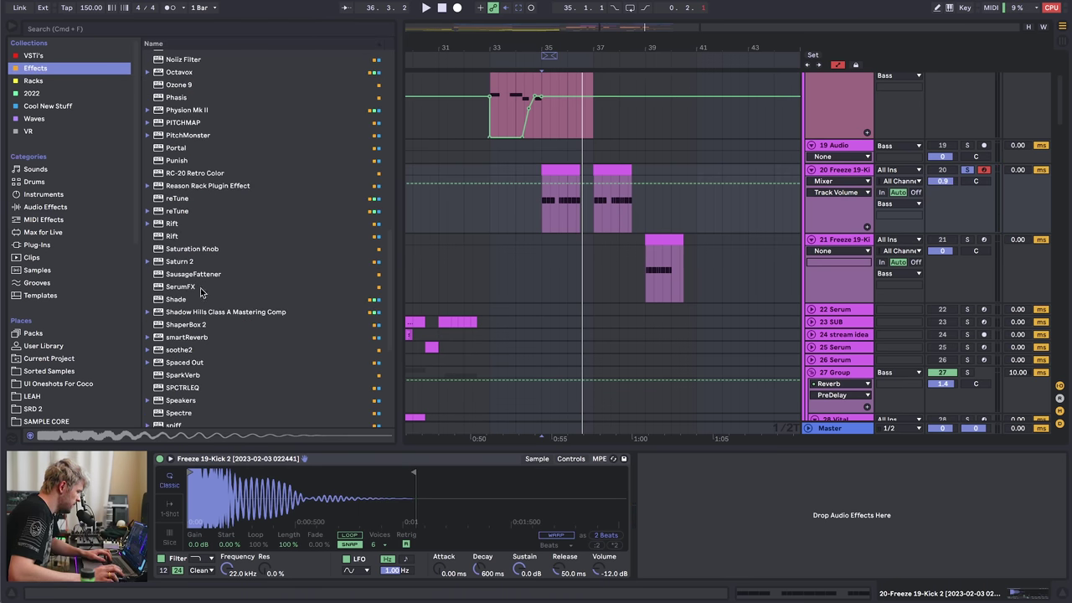
scroll(201, 291, "down", 5)
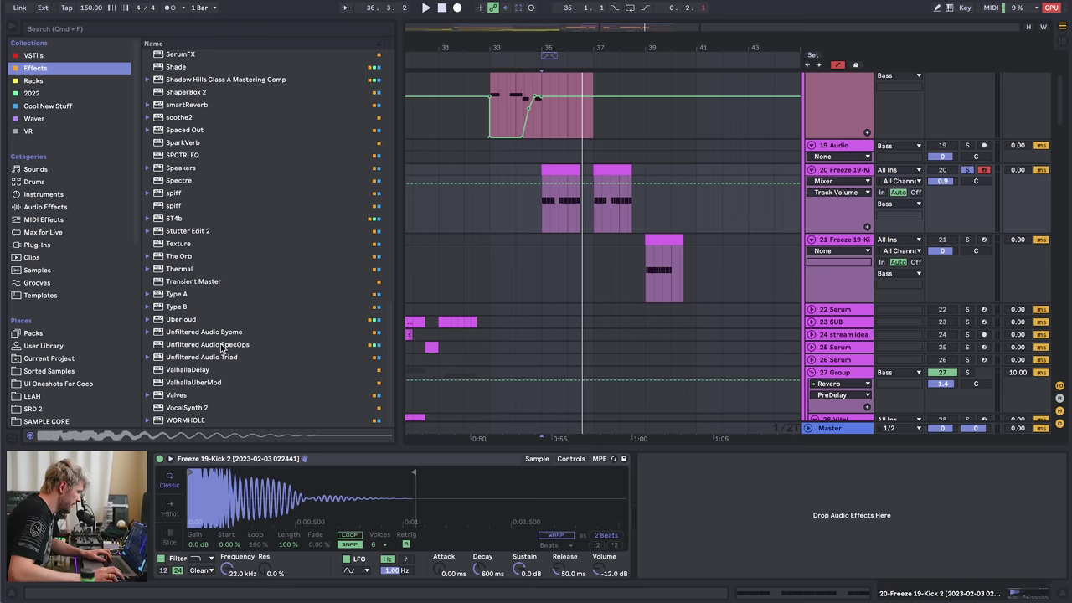
left_click(220, 343)
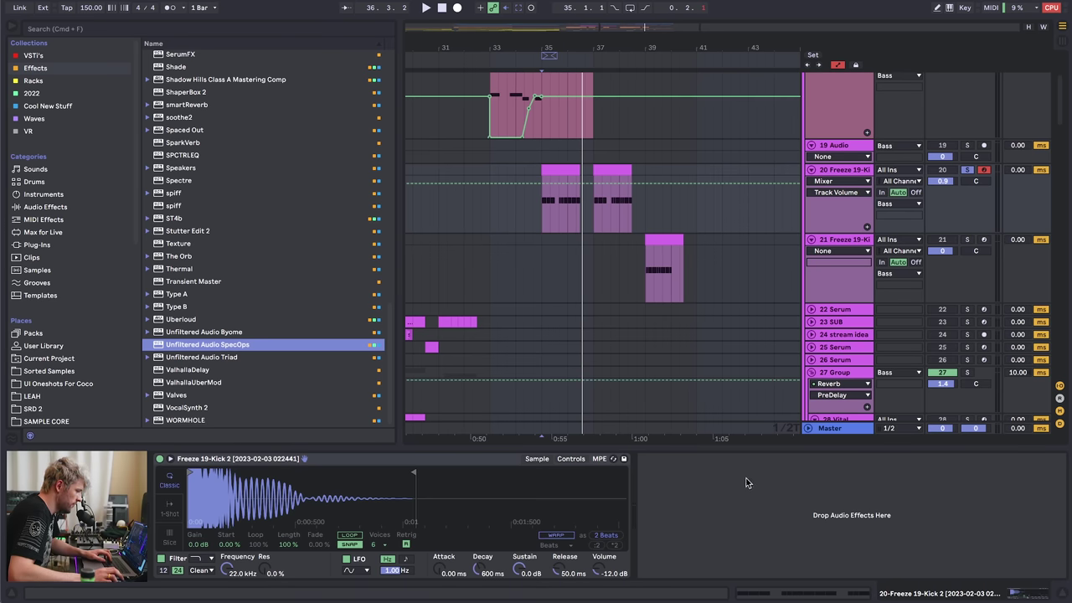
left_click_drag(747, 483, 712, 513)
- Play the bass through SpecOps while setting the spectral compander threshold to -49 dB and ratio to 1:1.8, and close the plugin window
key("space")
key("space")
left_click_drag(555, 296, 562, 323)
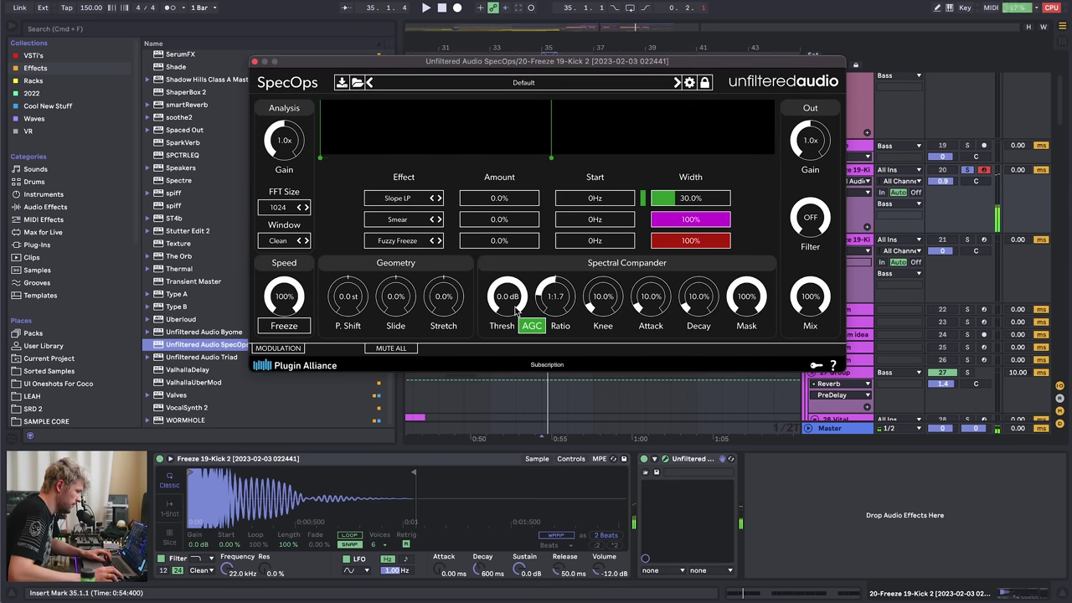
left_click_drag(499, 339, 502, 365)
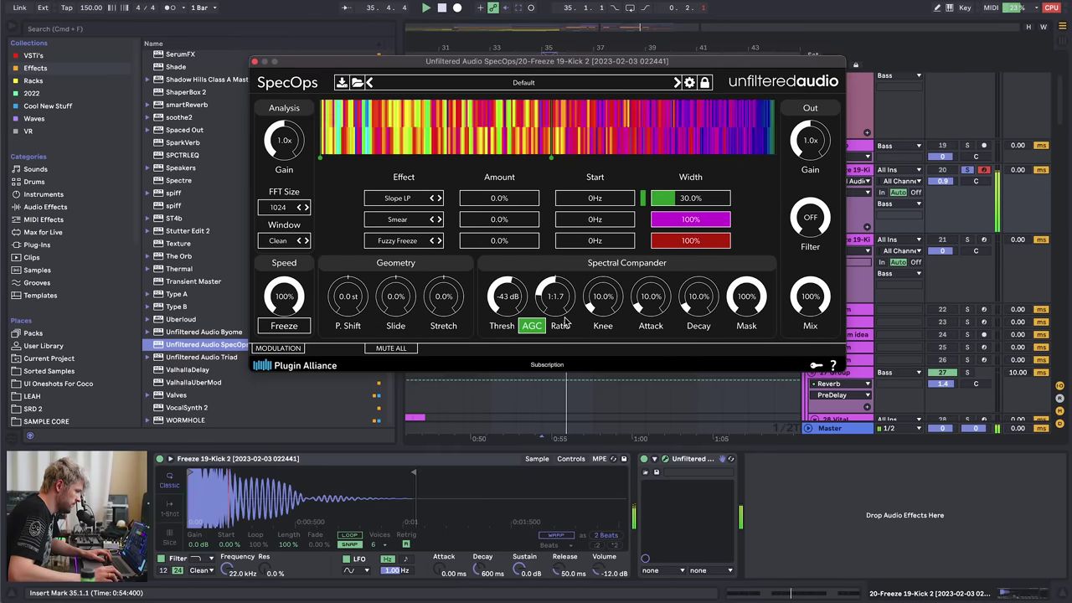
left_click_drag(555, 320, 555, 313)
left_click(255, 61)
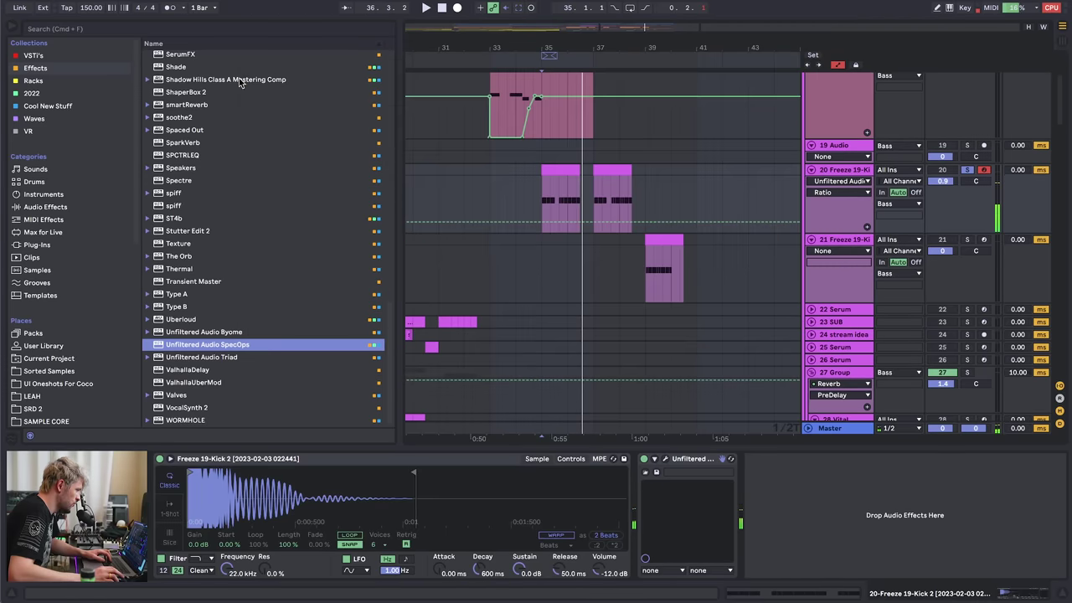
- Try the Multiband Compression preset between the Simpler and SpecOps at a changed amount, and remove it
left_click(45, 206)
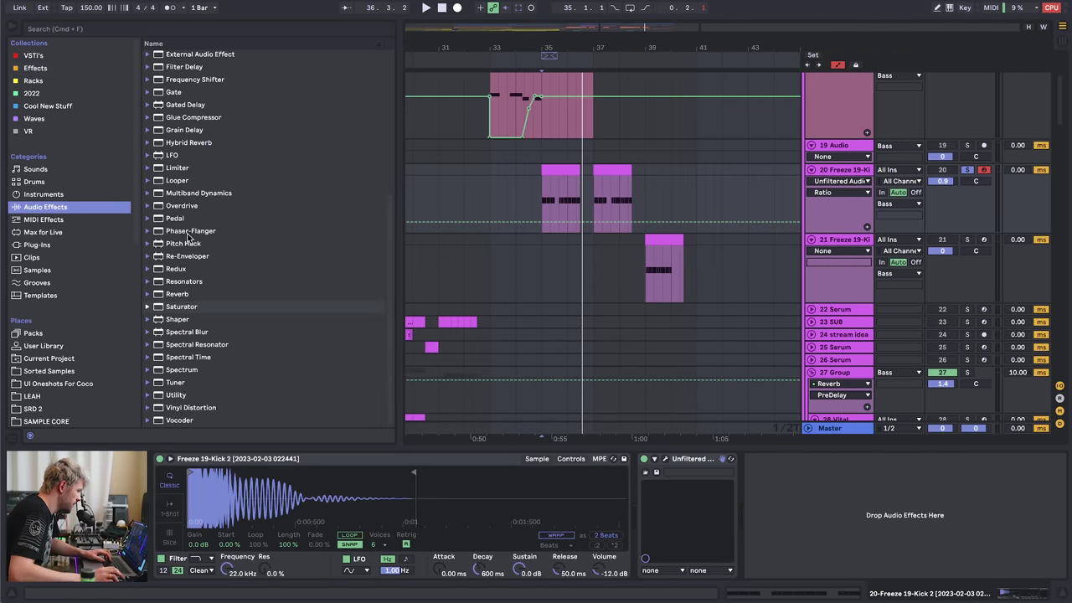
left_click(148, 193)
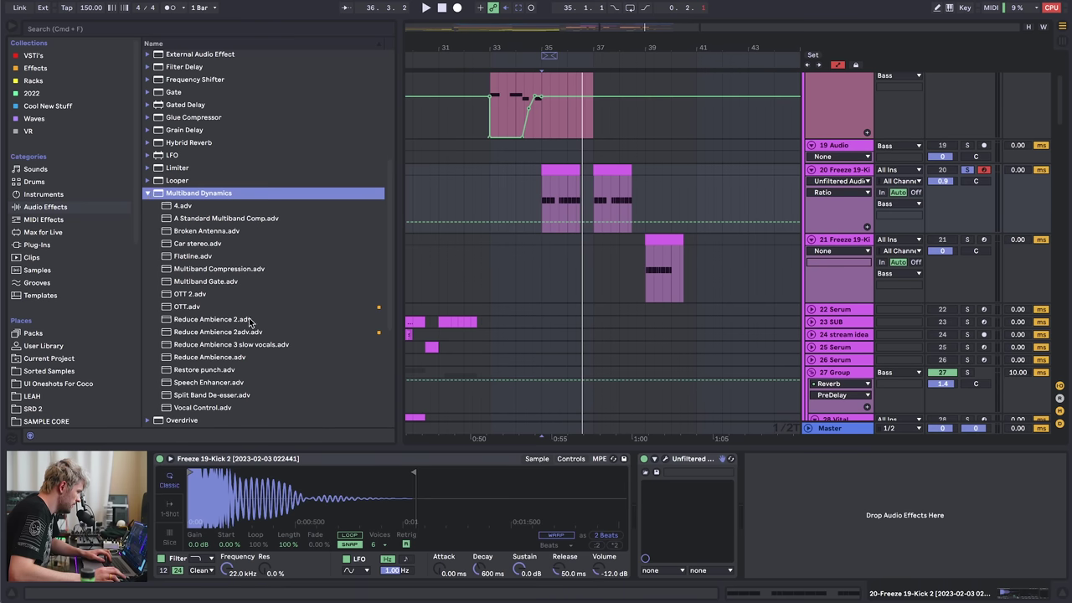
left_click_drag(214, 268, 678, 521)
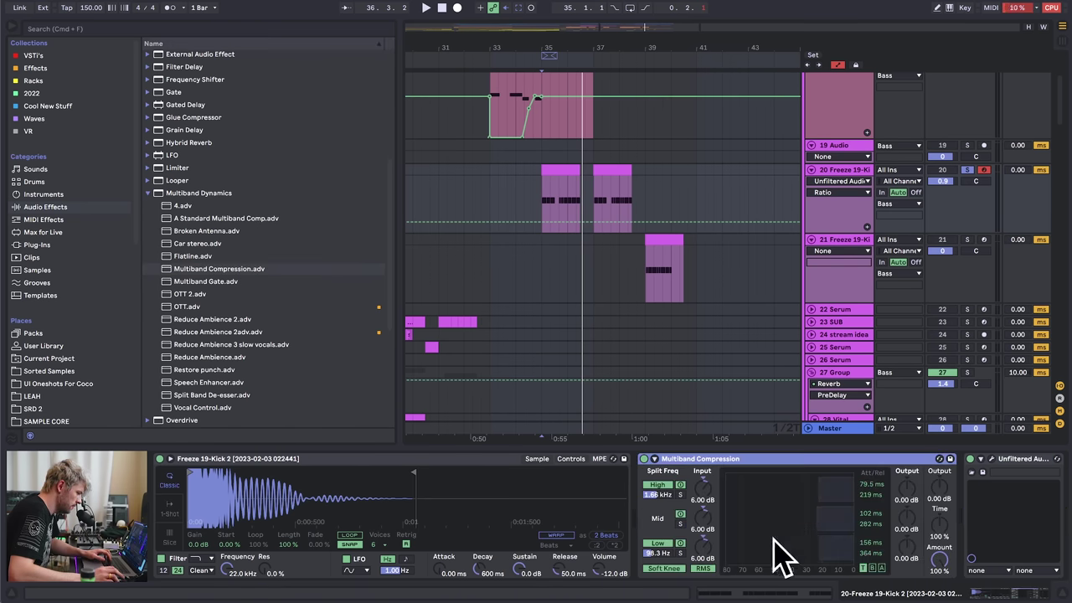
scroll(949, 580, "right", 3)
left_click_drag(869, 561, 869, 599)
key("space")
left_click(793, 459)
key("Delete")
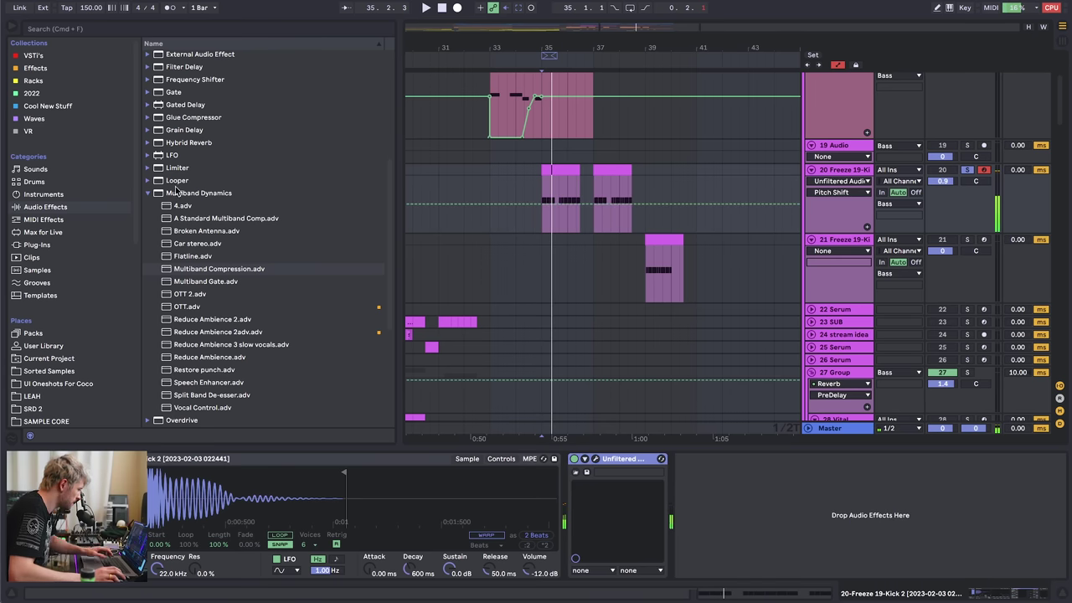
left_click(148, 193)
- Insert EQ Eight ahead of SpecOps on the 20 Freeze track and turn off its first band
scroll(210, 273, "up", 3)
left_click(180, 137)
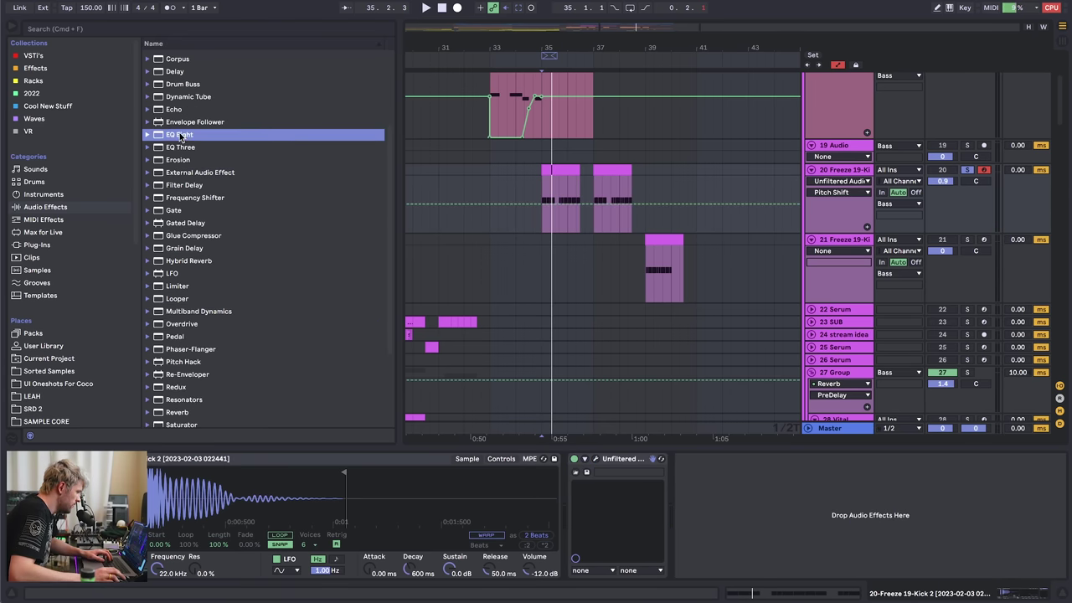
left_click_drag(490, 548, 574, 557)
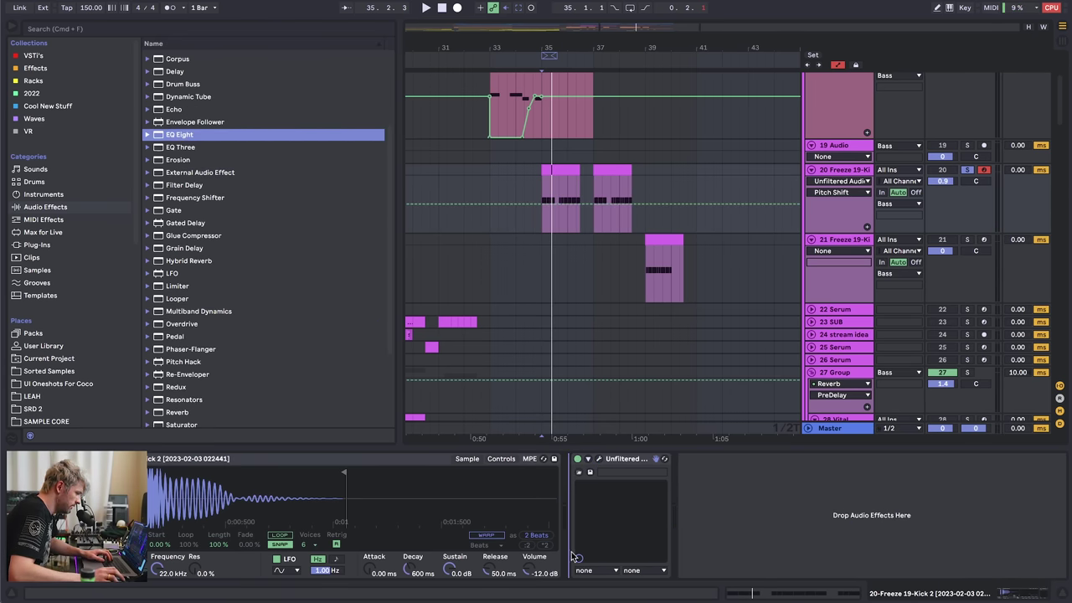
left_click_drag(668, 600, 596, 578)
left_click(617, 573)
- Shape EQ Eight with a low dip, a -5.33 dB cut at 3.52 kHz and a -7.31 dB cut at 1.04 kHz, and reopen SpecOps
key("space")
left_click_drag(699, 508, 653, 525)
left_click_drag(751, 508, 793, 522)
key("space")
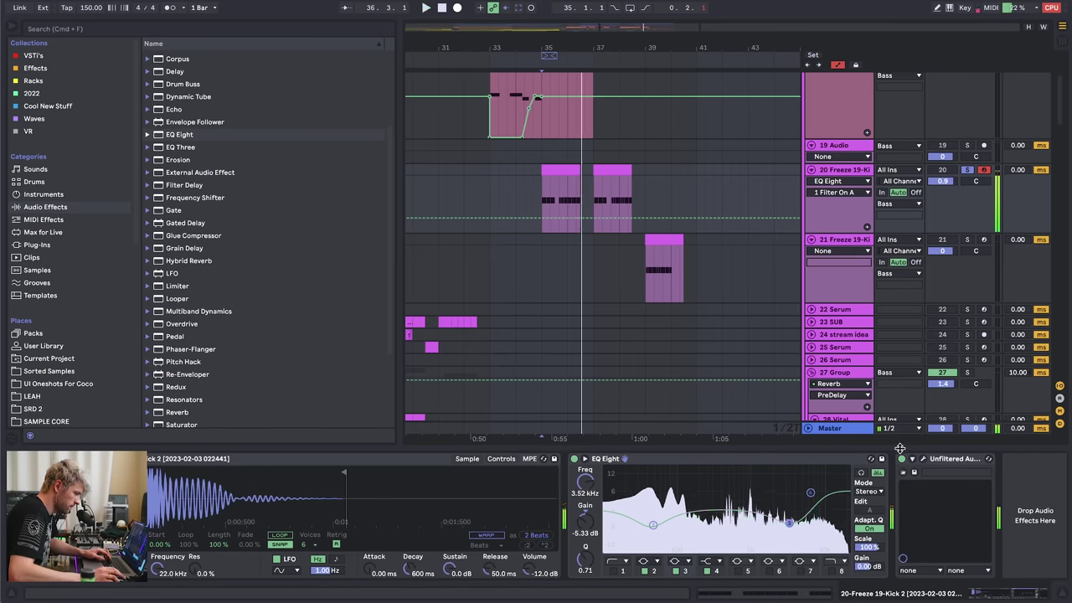
key("space")
left_click(923, 458)
left_click_drag(1002, 593, 984, 596)
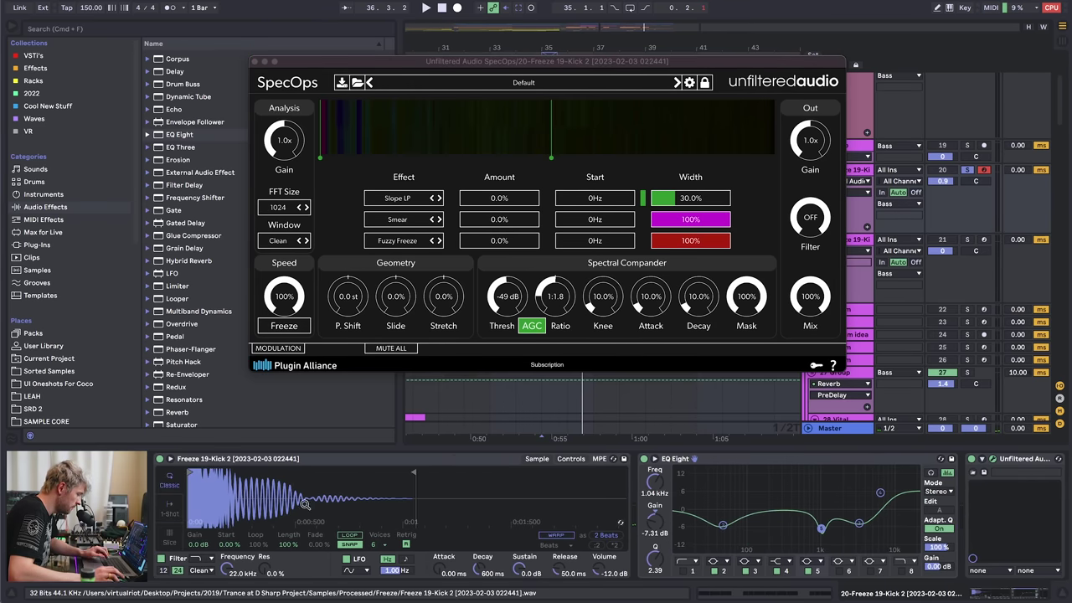
- Turn on warping for the Simpler's kick sample, and adjust its stretch by halving and doubling the warp length during playback
left_click(555, 535)
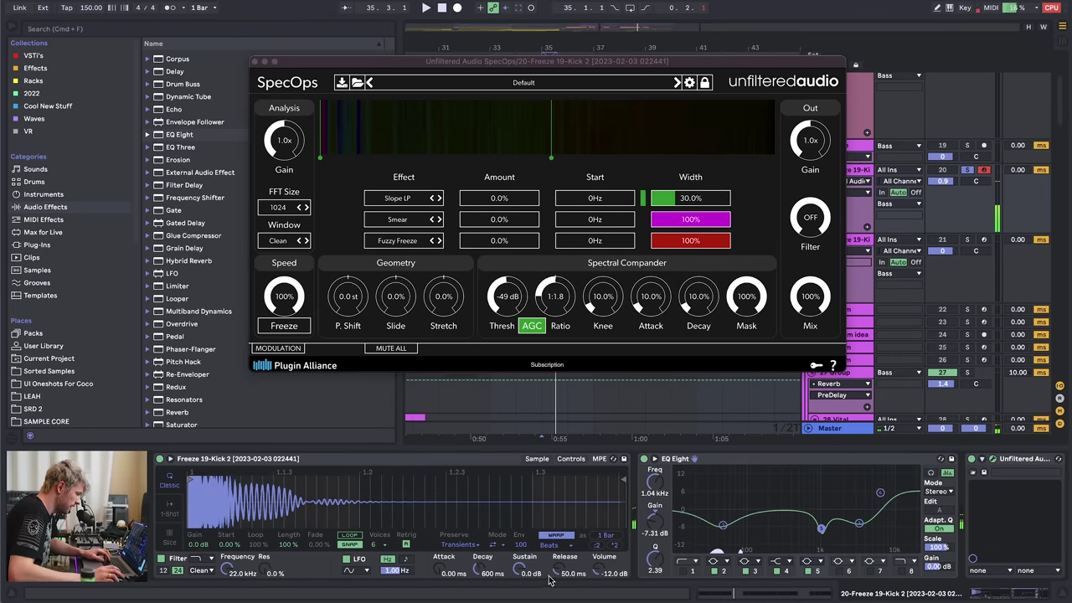
left_click(615, 547)
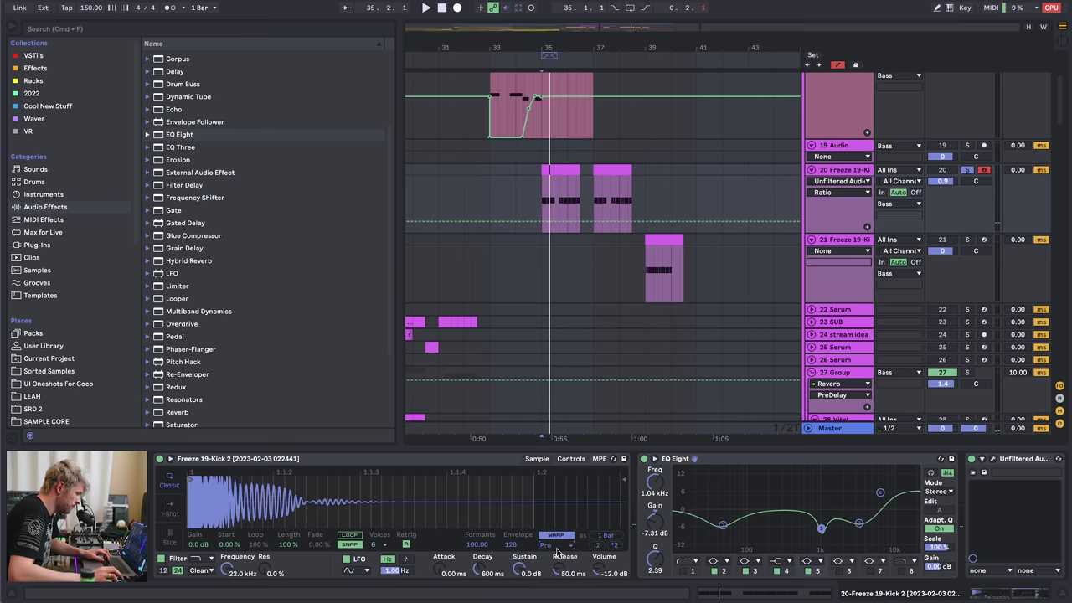
left_click(598, 544)
left_click(597, 545)
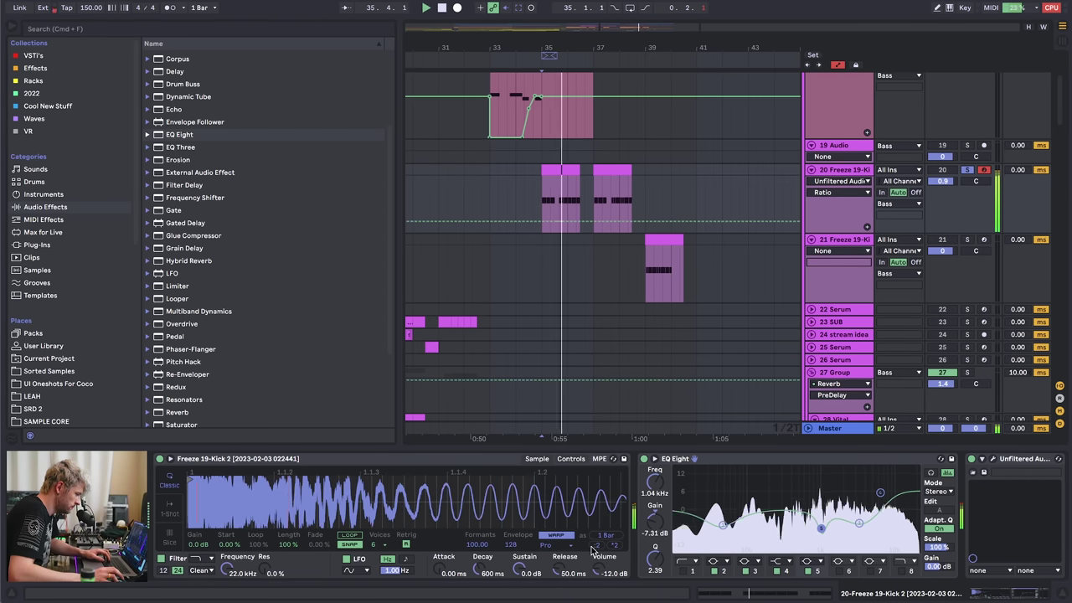
left_click(614, 545)
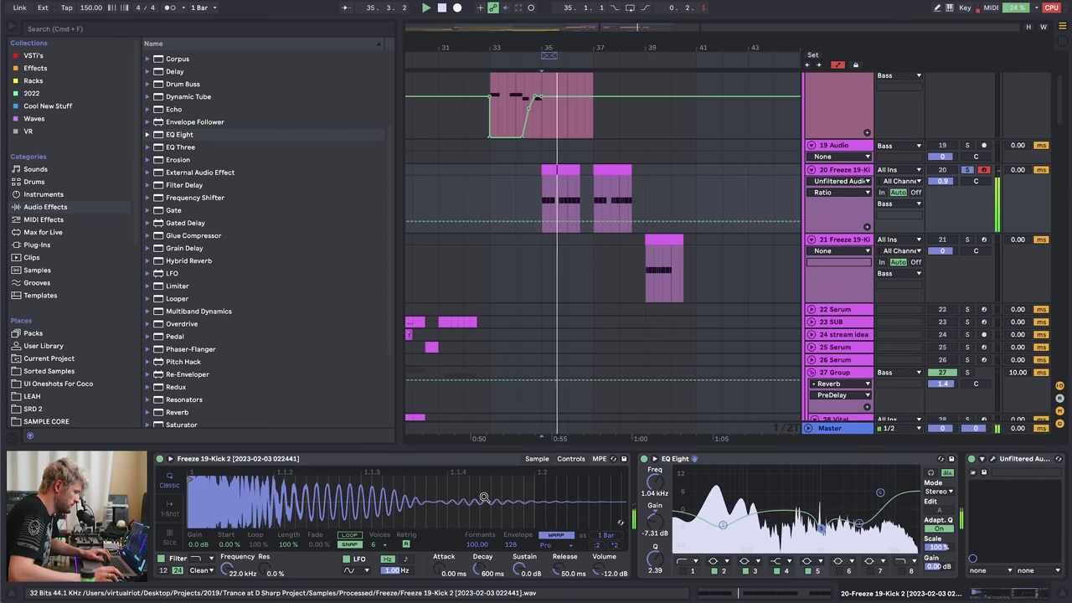
- Audition the kick sample in the Texture, Re-Pitch, Beats and Complex warp modes
left_click(548, 544)
left_click(555, 576)
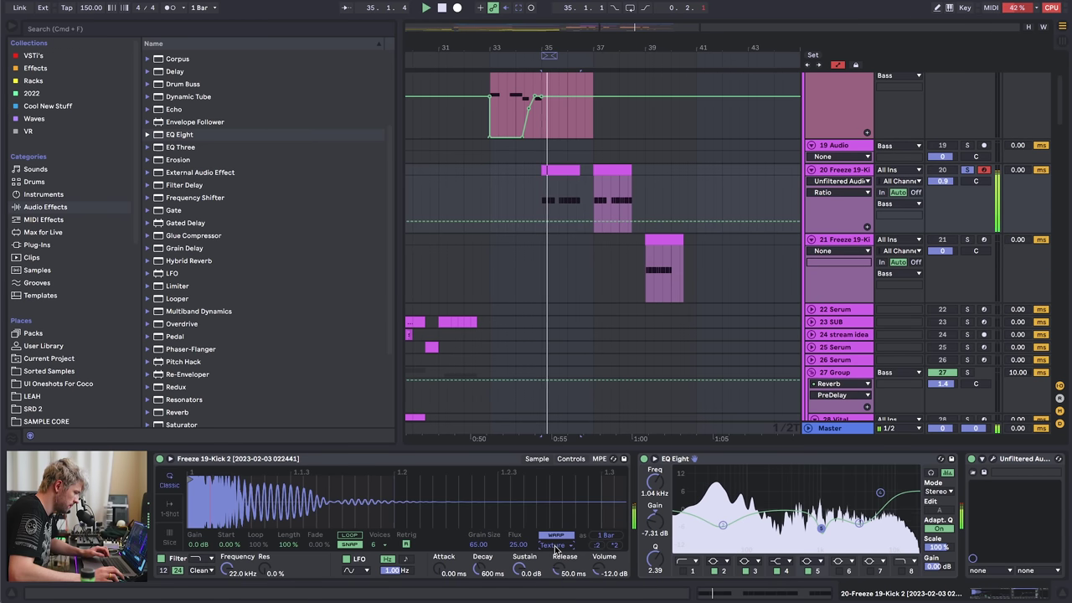
left_click(554, 545)
left_click(558, 588)
key("space")
left_click(555, 545)
left_click(555, 594)
left_click(555, 545)
left_click(558, 554)
left_click(555, 545)
left_click(556, 593)
- Set the Simpler's warp mode to Tones and bring the whole effects chain into view
left_click(555, 545)
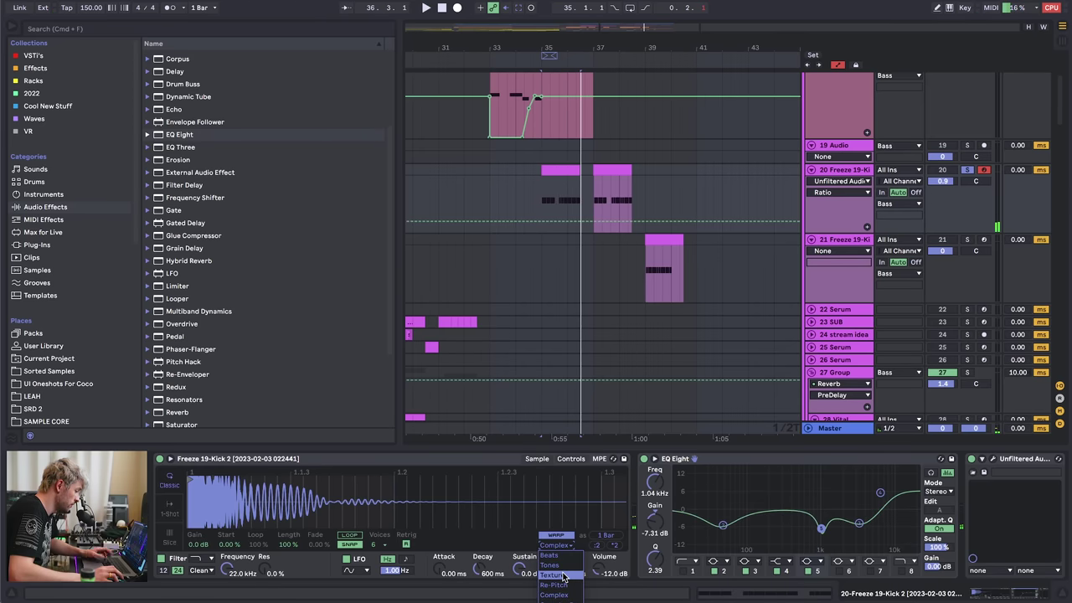
left_click(557, 566)
left_click(996, 594)
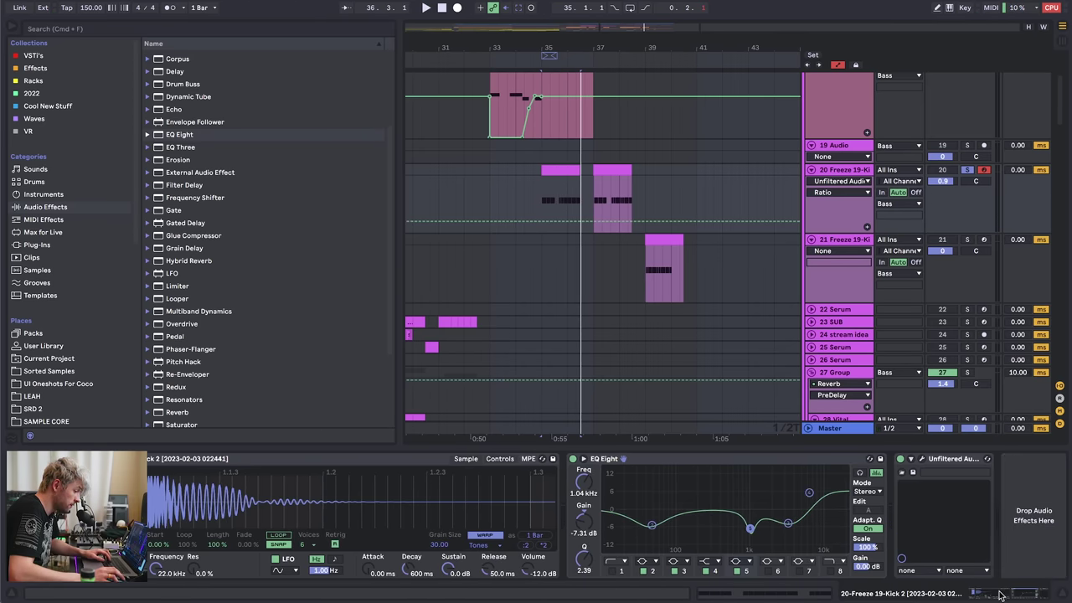
- Insert a new MIDI track directly below the 20 Freeze track
scroll(194, 346, "down", 2)
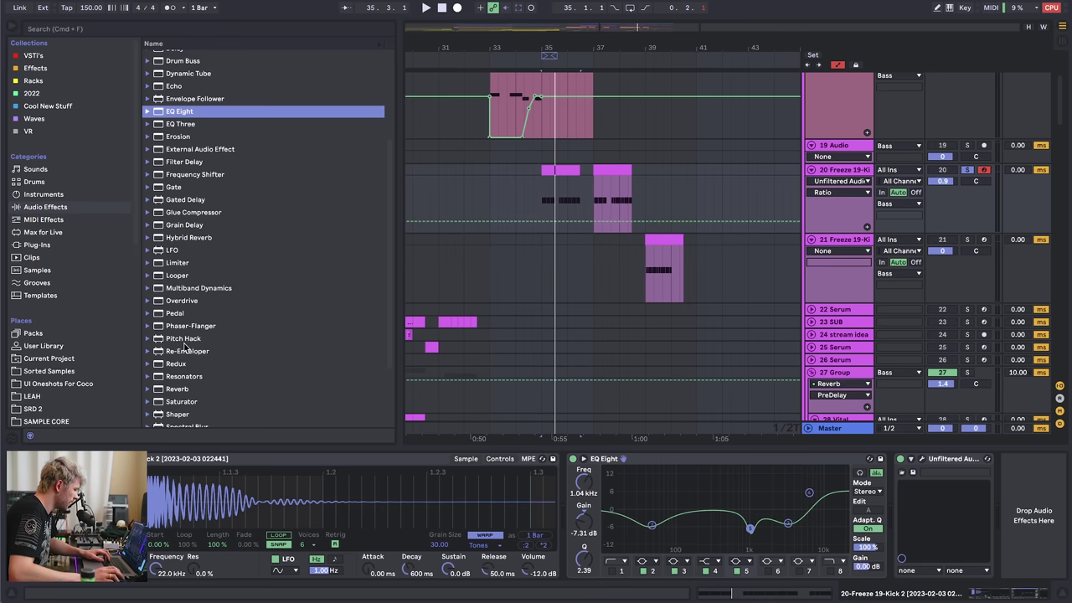
scroll(186, 346, "down", 5)
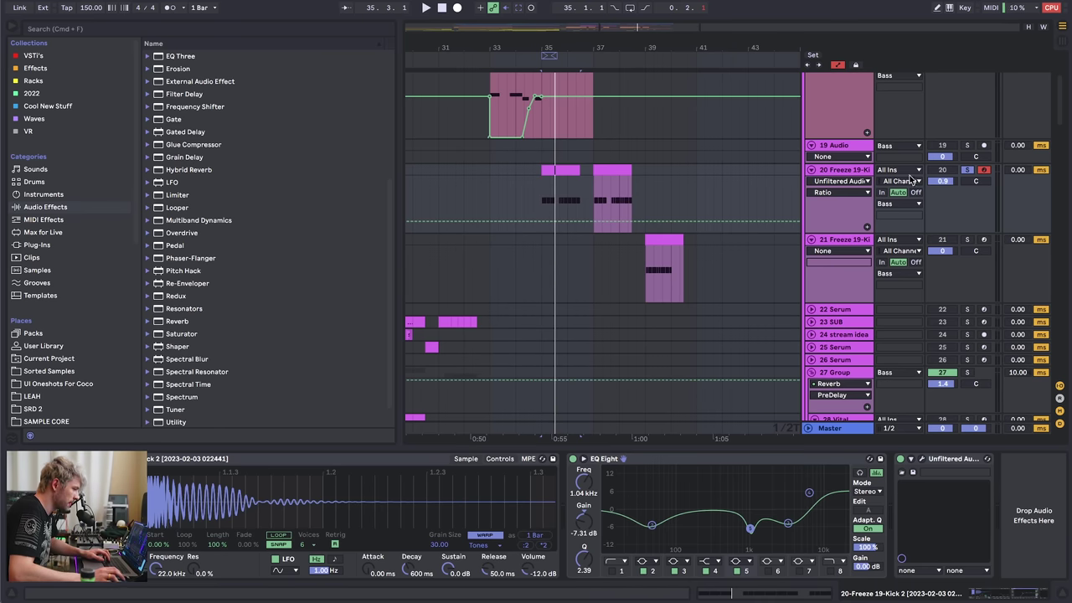
left_click(849, 172)
key("super+shift+t")
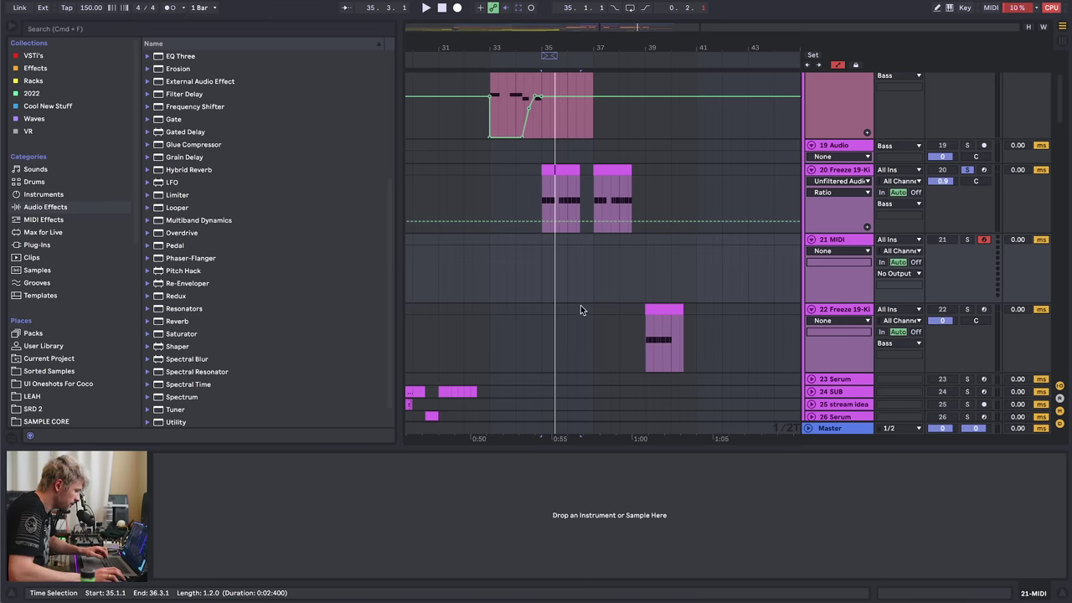
- Load VR_FX_Zap.wav from the FX - Oneshots folder of VIRTUAL RIOT SAMPLE PACK into a Simpler on the new MIDI track
scroll(58, 343, "down", 10)
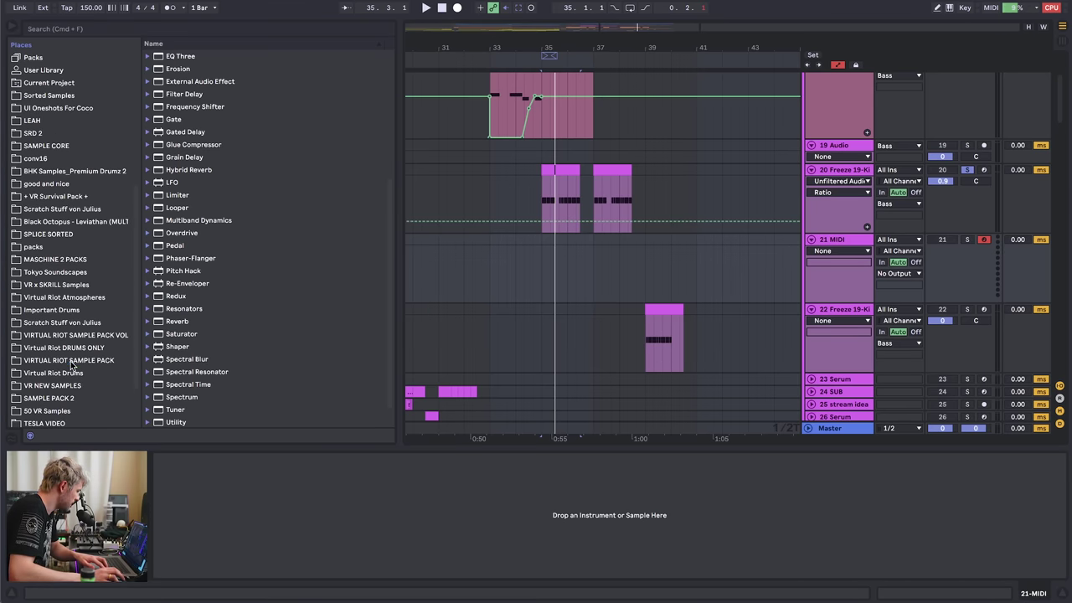
left_click(71, 363)
left_click(213, 295)
key("Left")
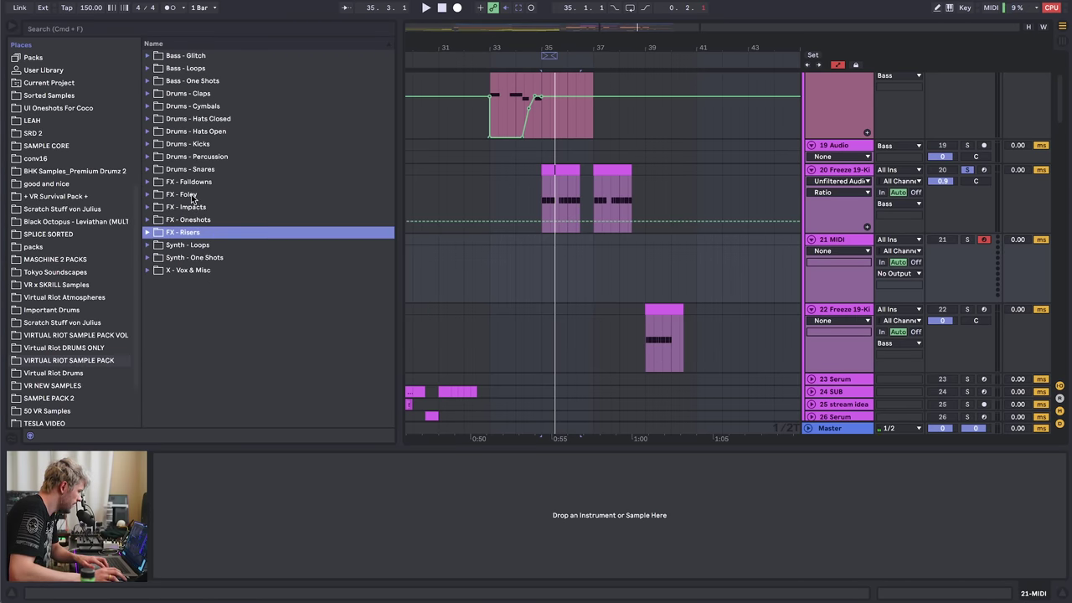
left_click(193, 144)
left_click(75, 337)
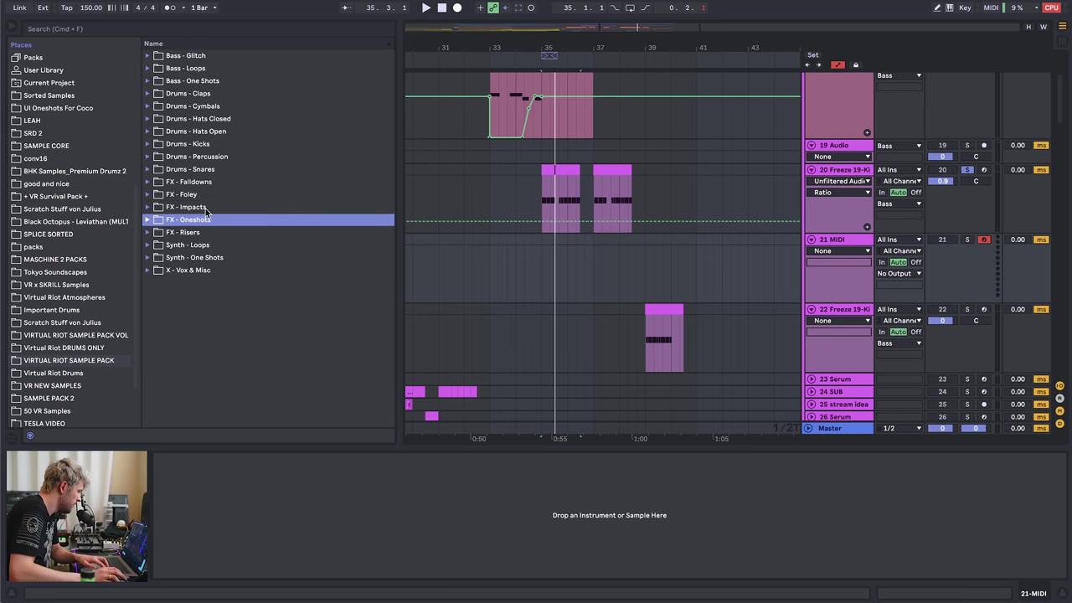
key("Right")
scroll(235, 334, "down", 3)
left_click(209, 370)
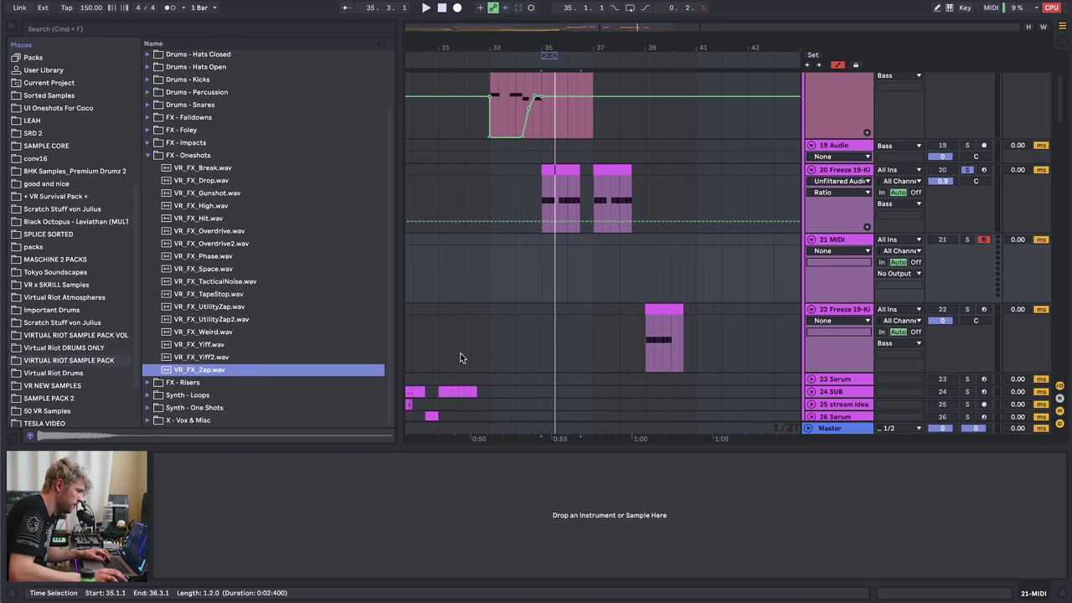
left_click_drag(217, 377, 541, 242)
- Copy the bar 35 and bar 37 clips from the 20 Freeze track to the VR_FX_Zap track, and join the copies into one clip
left_click(555, 170)
left_click(610, 170, "shift")
left_click_drag(614, 168, 616, 249)
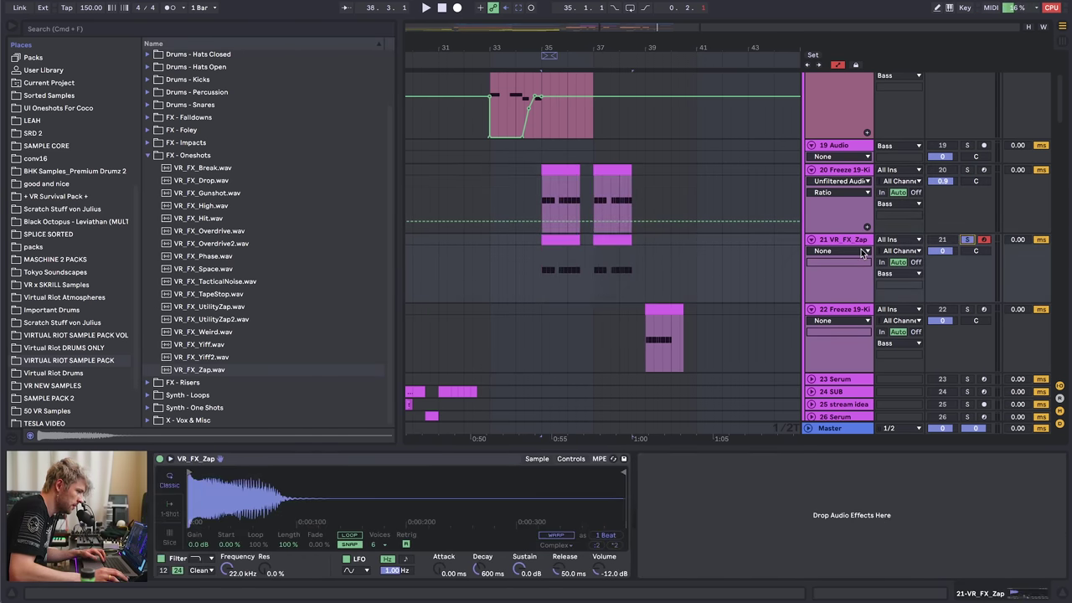
left_click(604, 238)
- Play the zap layer soloed and with the other tracks, set its track volume to 0.9 dB, and switch its solo off
key("space")
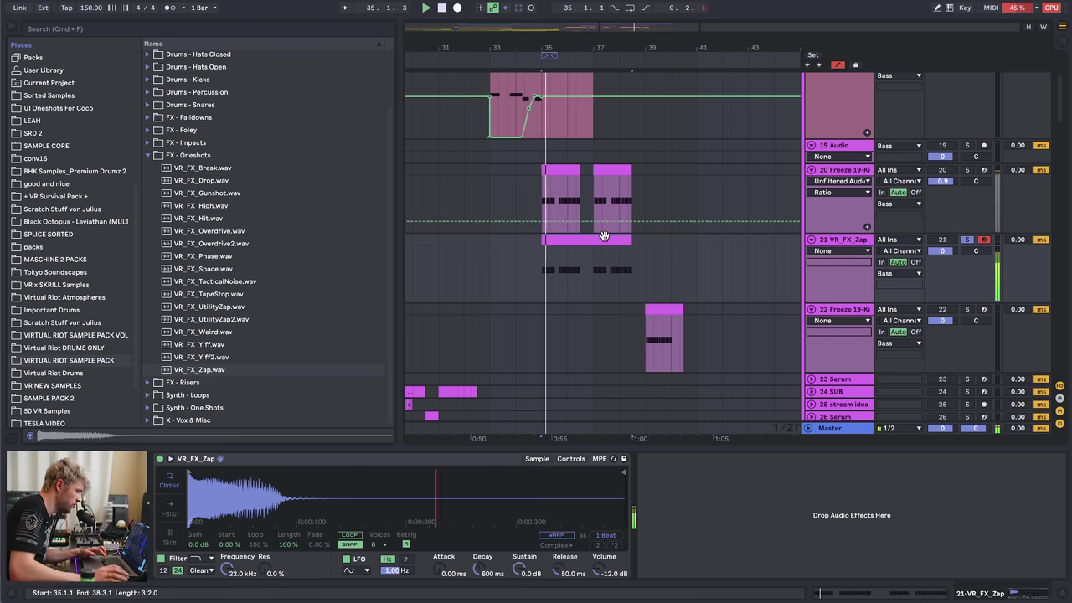
left_click_drag(942, 251, 942, 235)
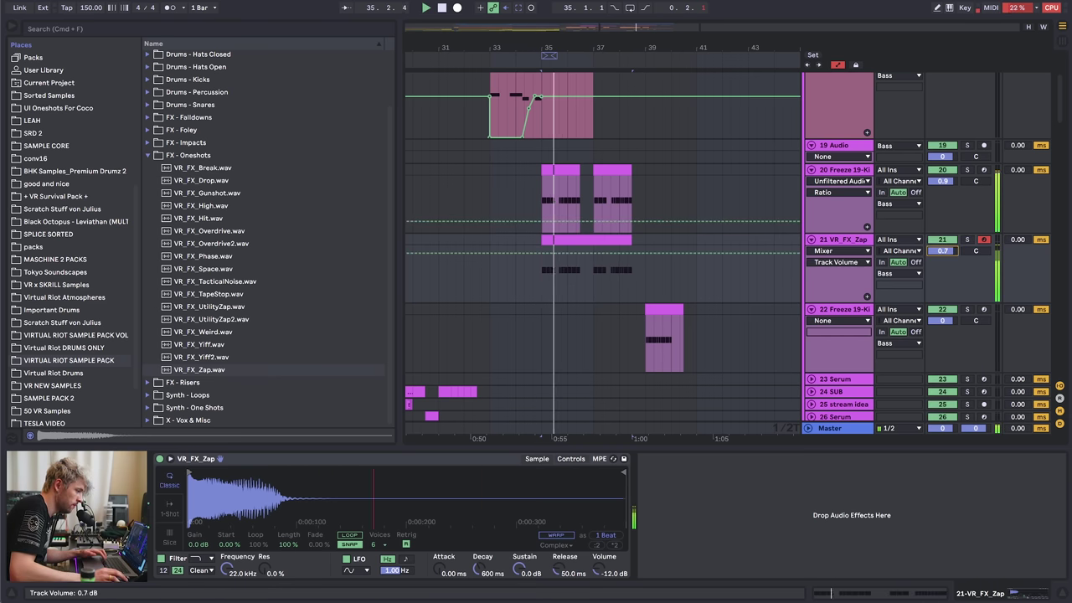
left_click(967, 240)
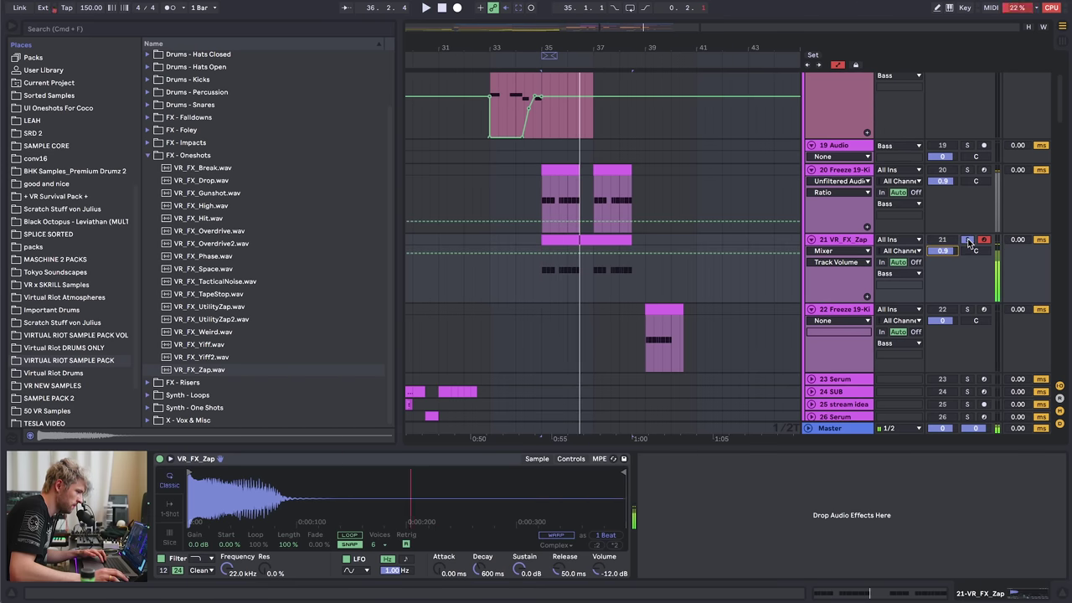
left_click(967, 240)
- Group the VR_FX_Zap Simpler into an Instrument Rack and show only the rack's chain list
left_click(397, 458)
key("super+g")
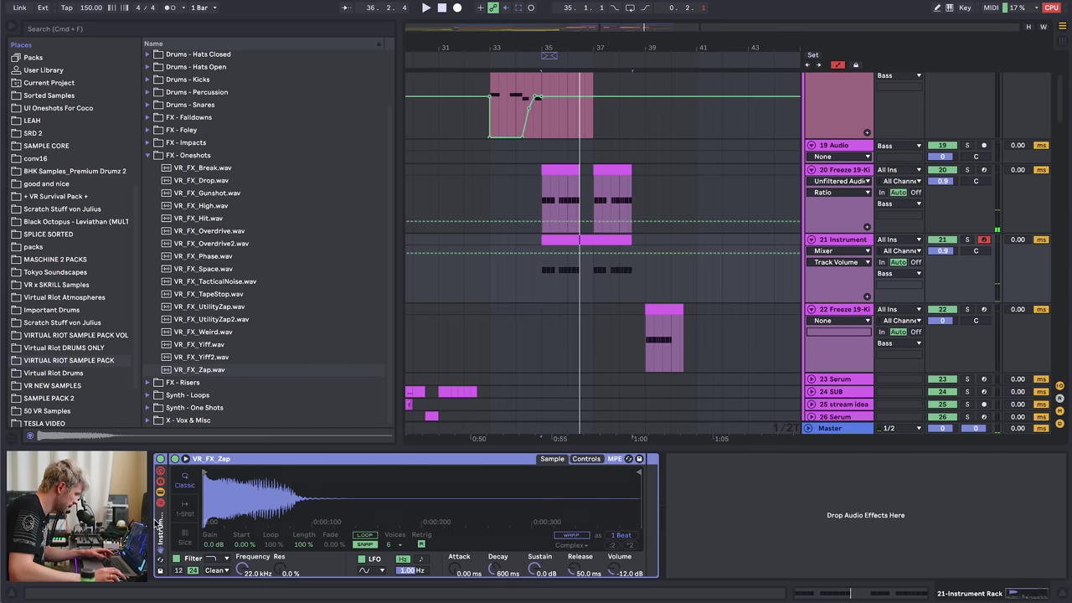
left_click(159, 491)
left_click(160, 491)
left_click(159, 503)
right_click(191, 516)
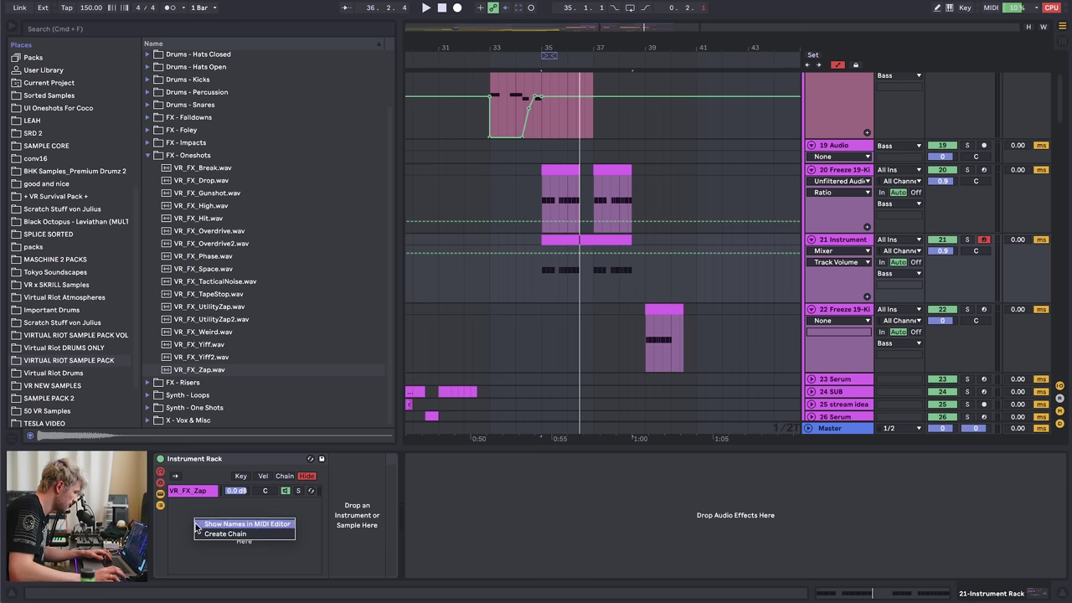
- Add FW_SMALL_PHASERS_012.wav from the SPLICE SORTED folder's FX - Shots to the Instrument Rack as a second chain, and play the track soloed
left_click(99, 257)
left_click(50, 234)
scroll(176, 218, "down", 3)
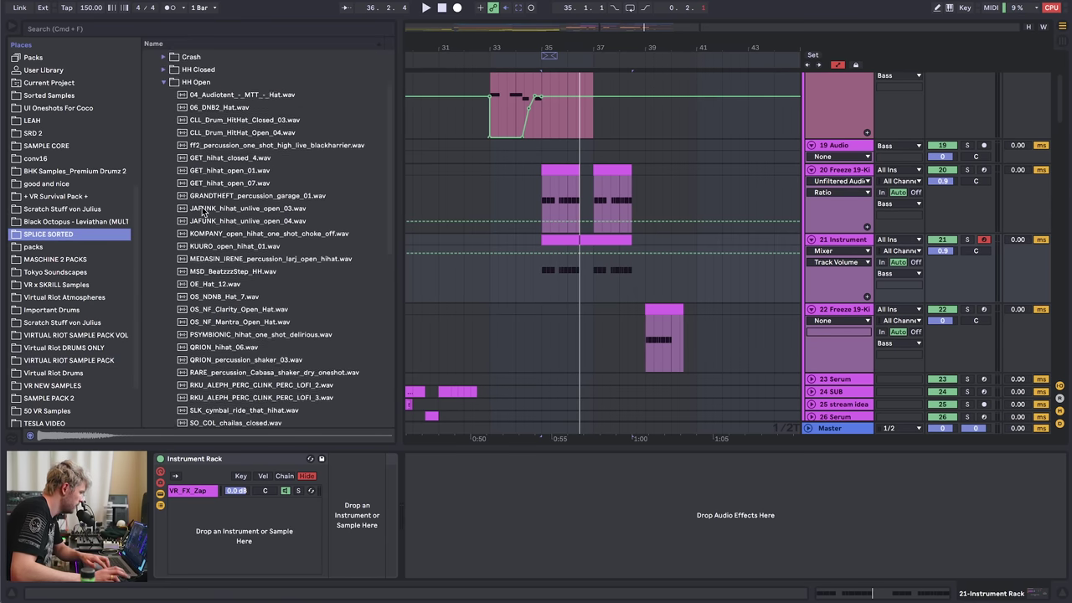
left_click(178, 109)
left_click(196, 207)
scroll(218, 259, "down", 4)
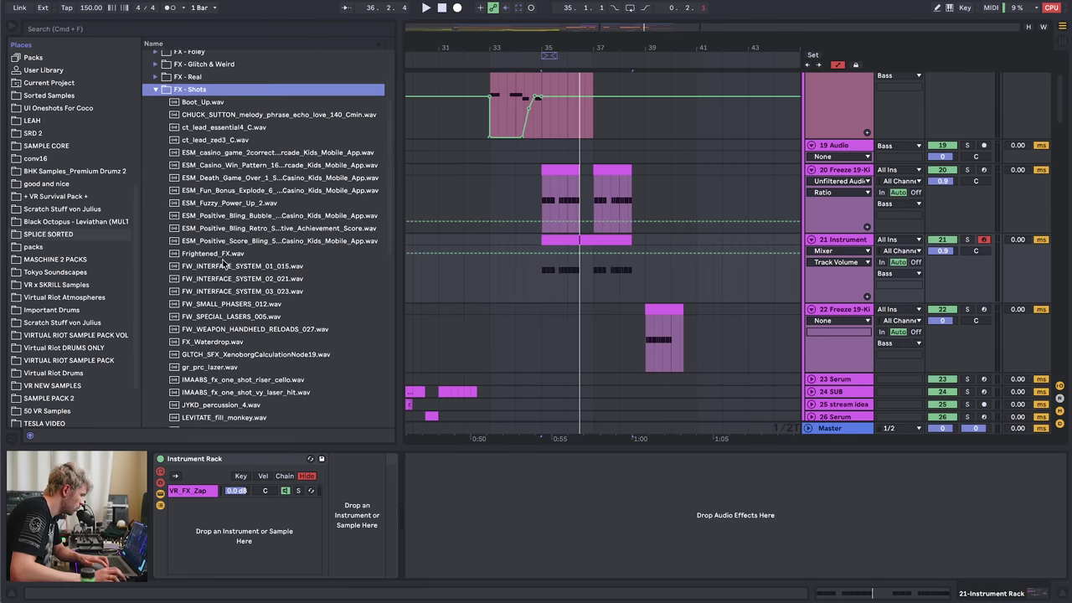
left_click(226, 222)
left_click(241, 248)
left_click(247, 254)
key("space")
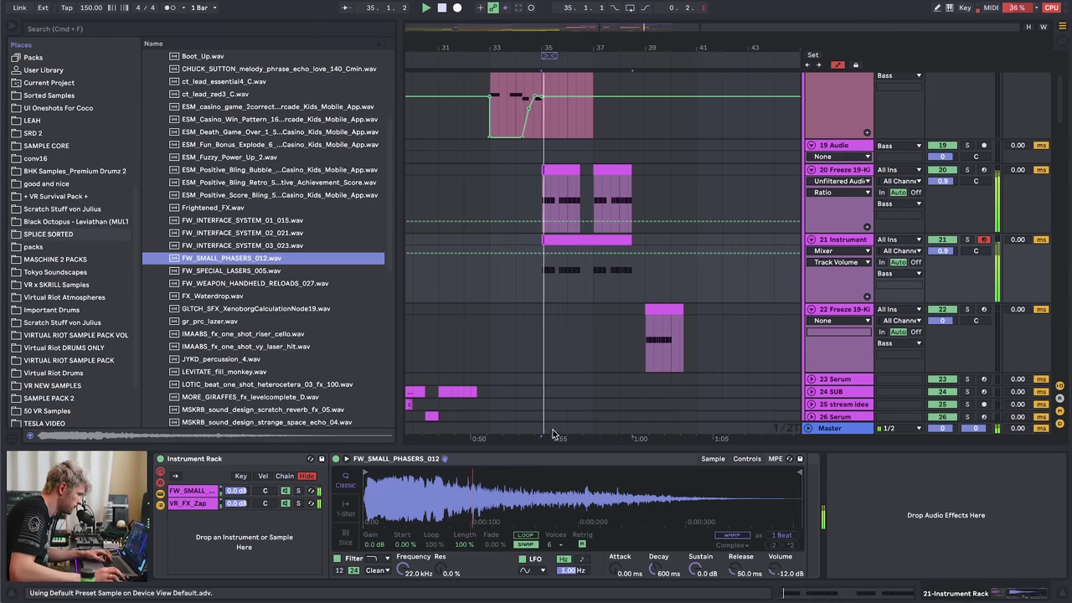
left_click(968, 240)
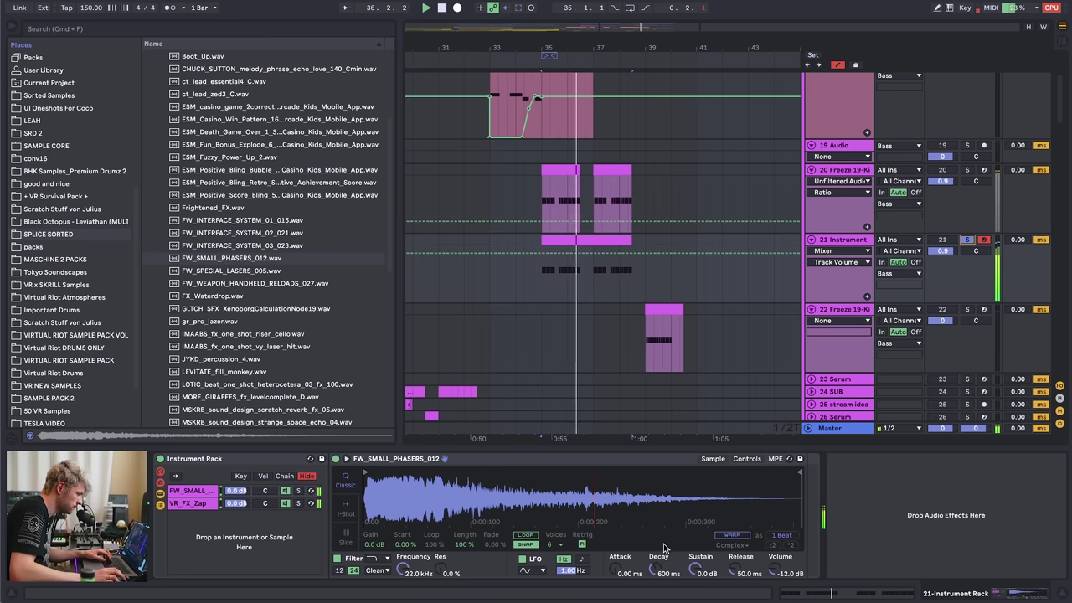
- Try warping the FW_SMALL_PHASERS_012 sample in its Simpler
left_click(731, 535)
left_click(774, 545)
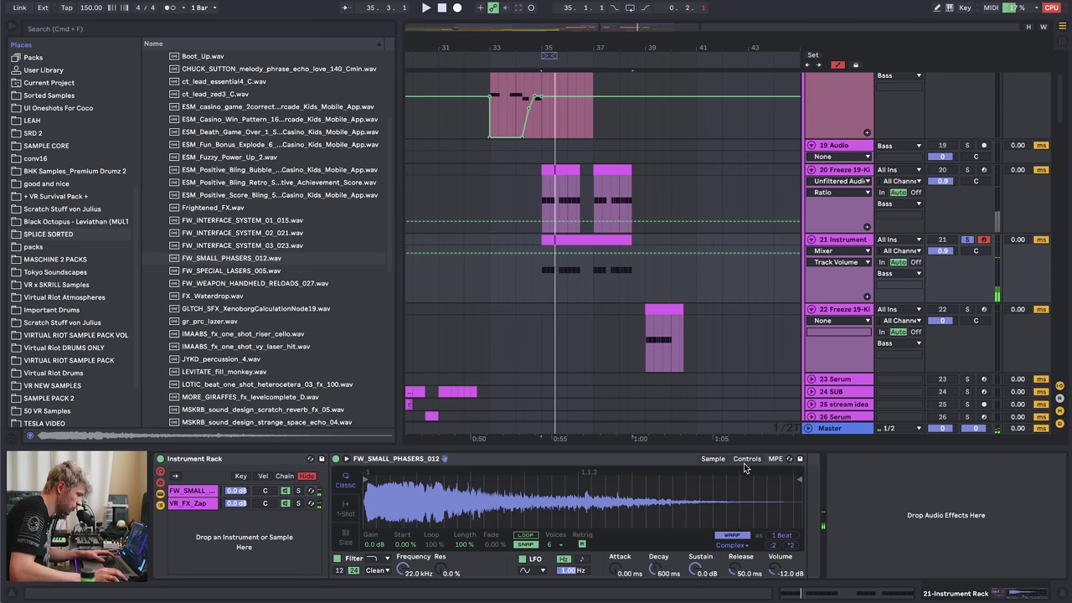
left_click(739, 535)
- Transpose the FW_SMALL_PHASERS_012 Simpler up by 7 st during playback
left_click(745, 460)
key("space")
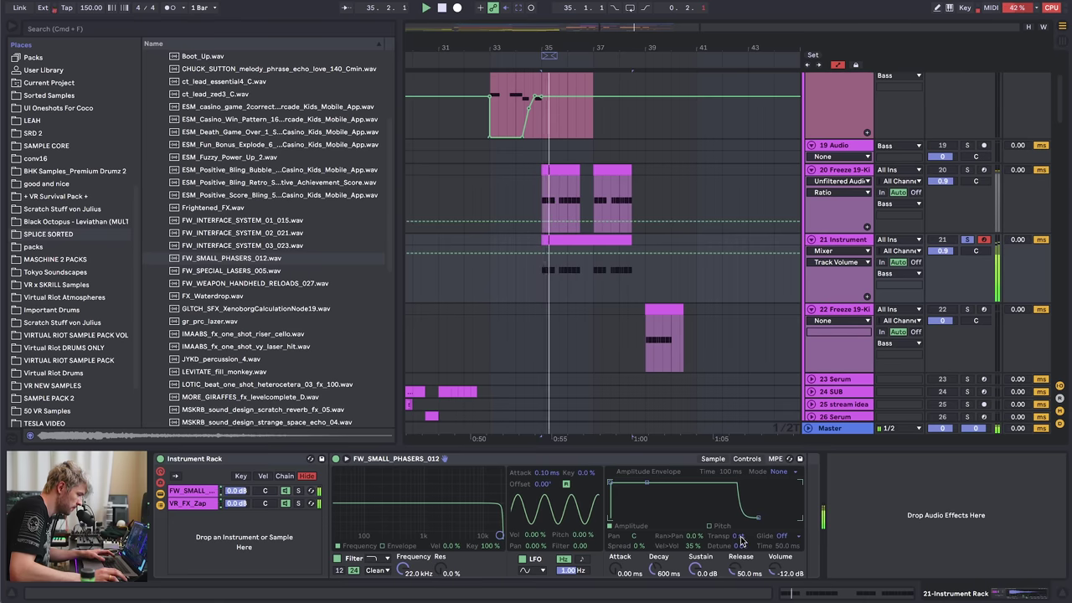
mouse_move(742, 536)
left_mouse_down()
mouse_move(742, 514)
mouse_move(742, 542)
left_mouse_up()
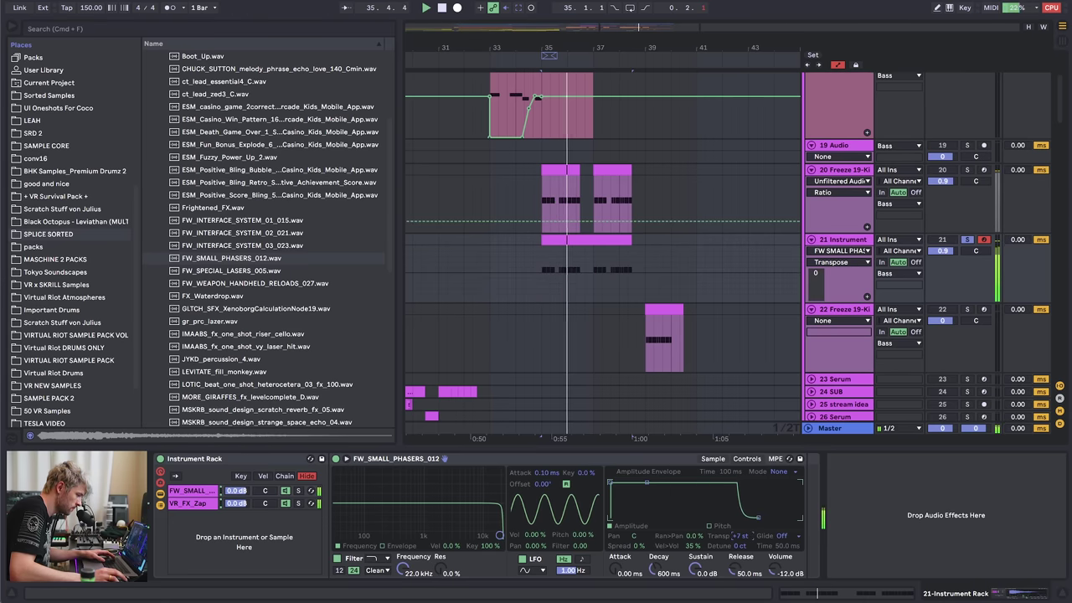
key("space")
- Add EQ Eight after the FW_SMALL_PHASERS_012 Simpler, cutting the lows and dipping 2.35 kHz by about 4.6 dB
scroll(95, 159, "up", 5)
left_click(60, 108)
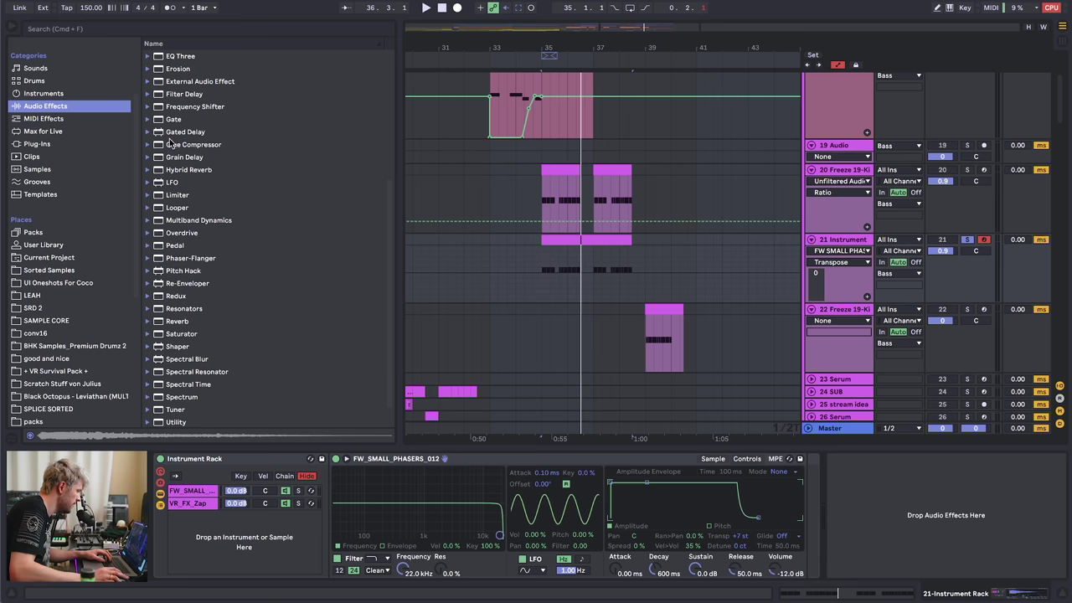
scroll(186, 231, "up", 3)
left_click_drag(183, 154, 784, 528)
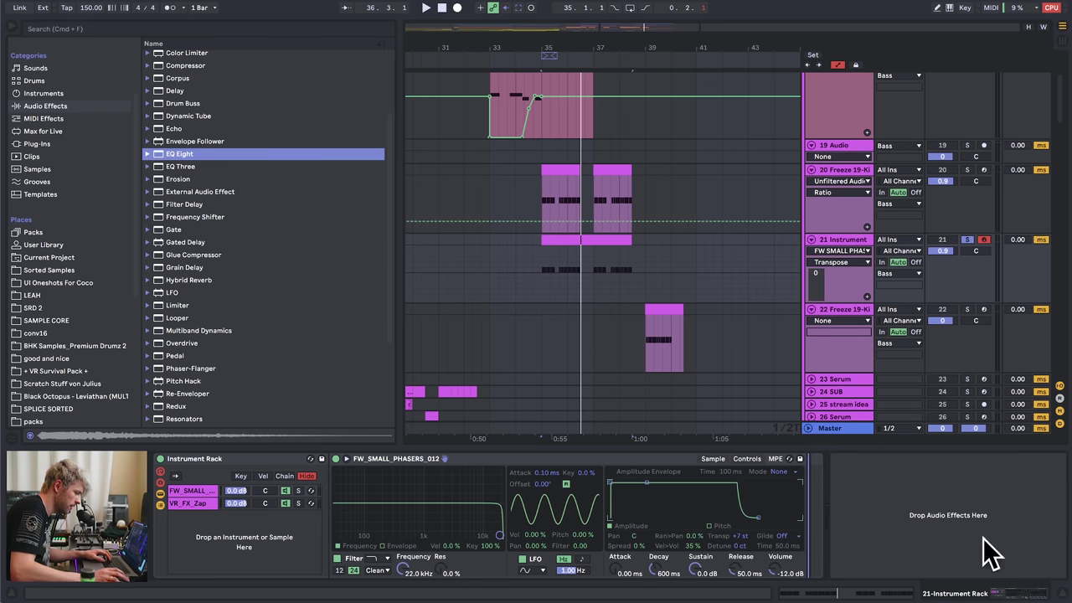
left_click_drag(992, 552, 992, 552)
left_click_drag(978, 509, 954, 521)
- Set the phaser Simpler's Spread to 100%, and compare the soloed 20 Freeze track with the instrument rack layer
key("space")
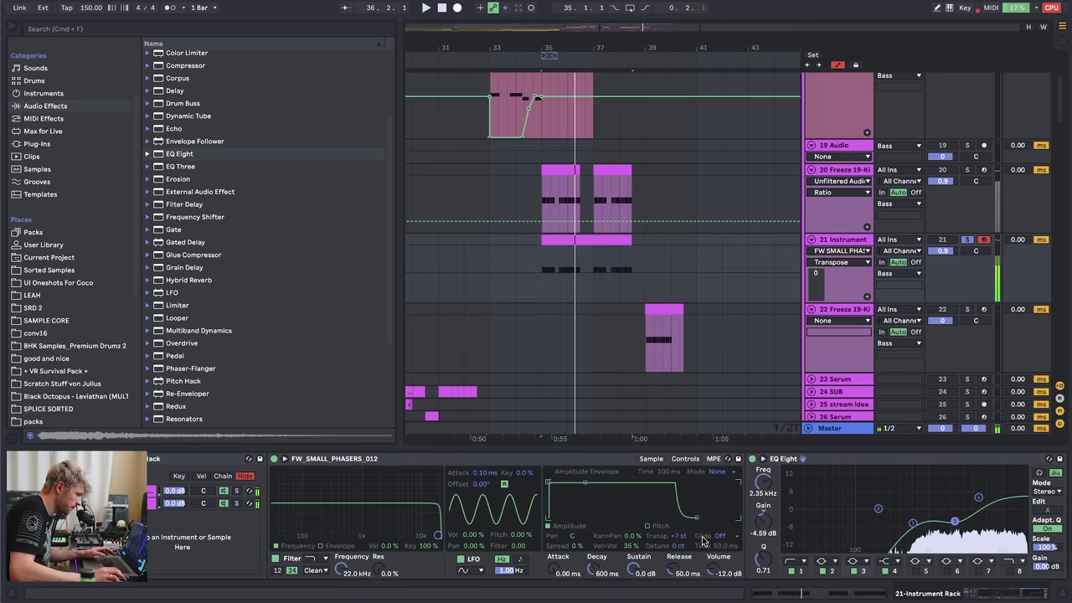
left_click_drag(586, 545, 586, 503)
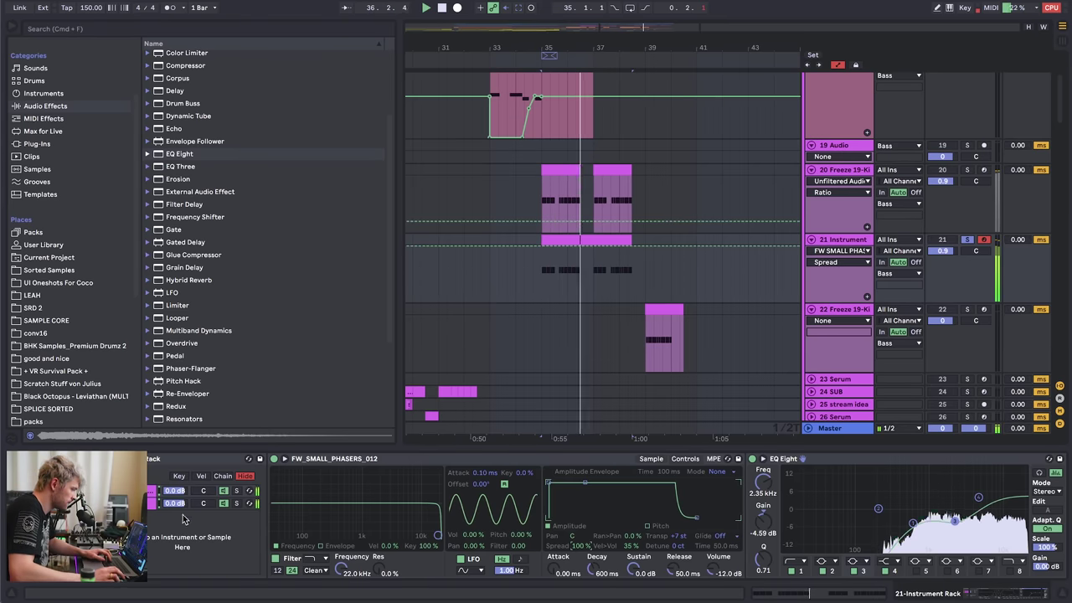
left_click(967, 170)
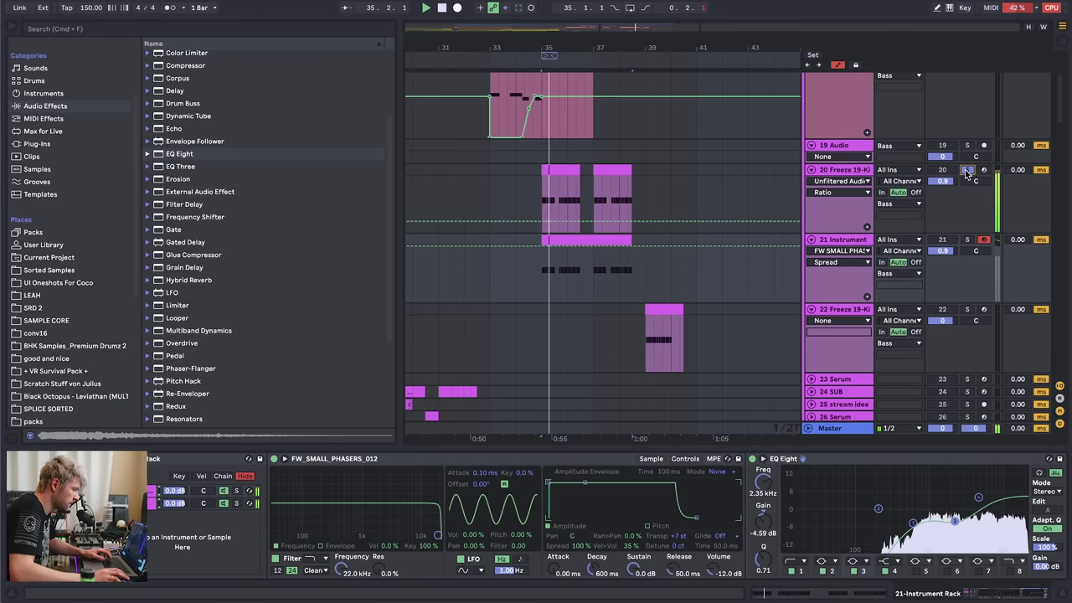
left_click(967, 170)
left_click(967, 240)
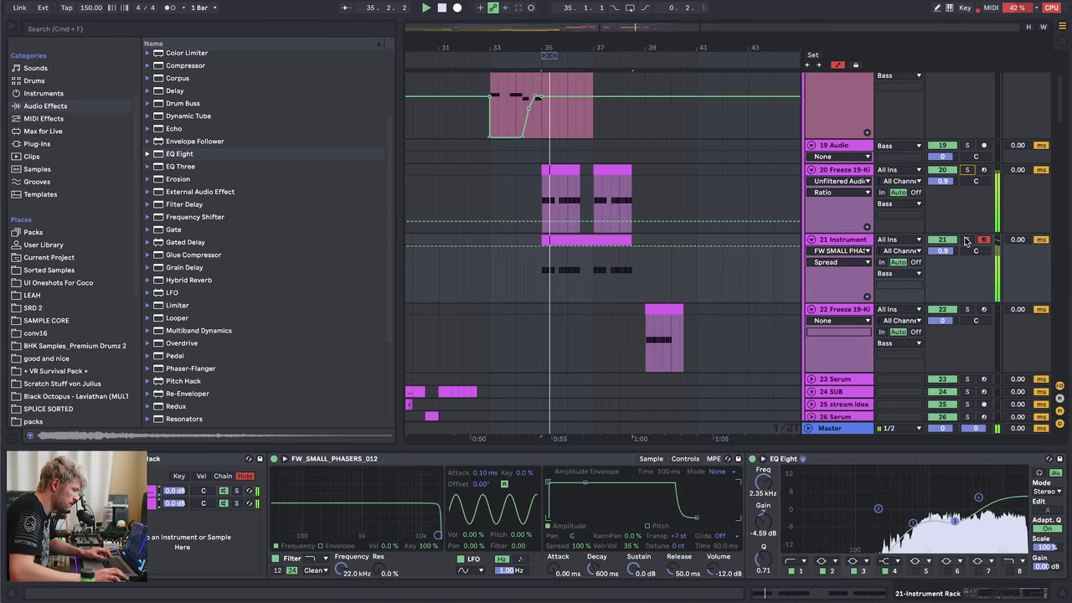
left_click(967, 170, "super")
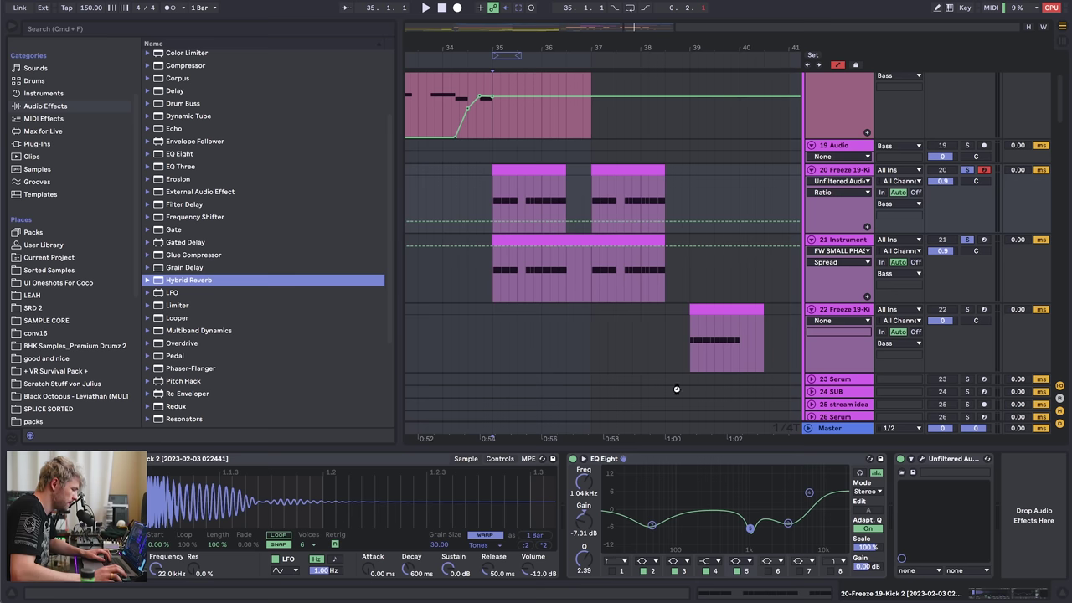
- Add Hybrid Reverb to the end of the 20 Freeze track's device chain and set its EQ low cut to 624 Hz with an 18 dB slope
key("Return")
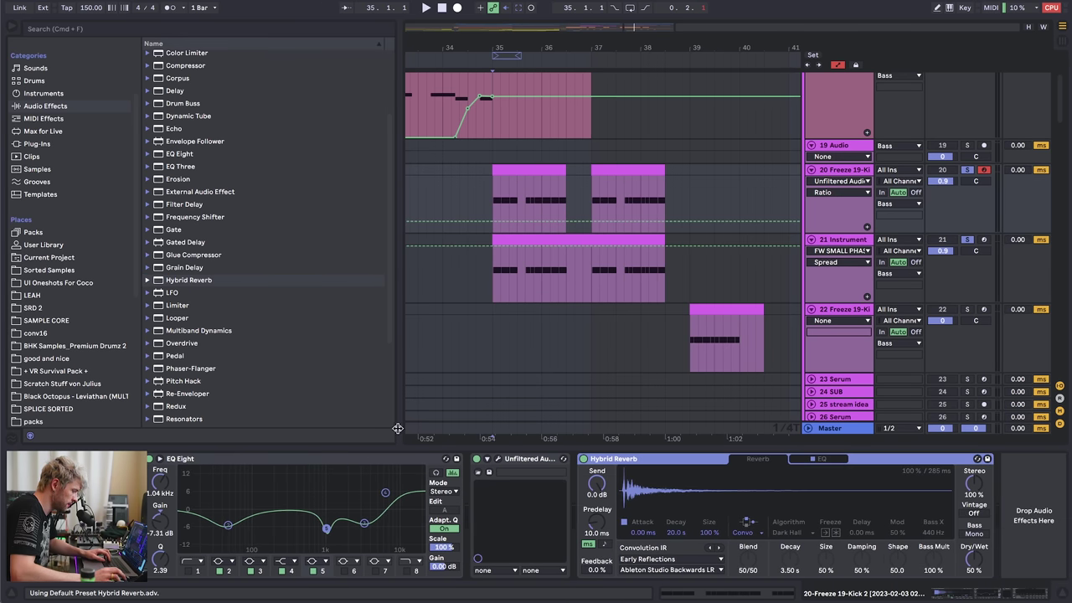
key("space")
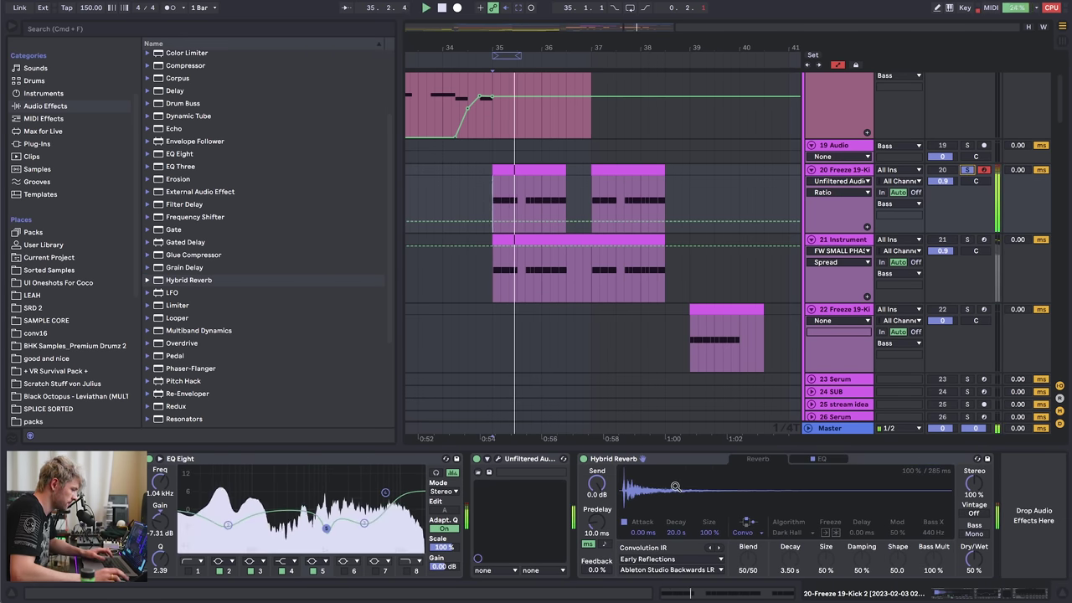
left_click_drag(981, 548, 981, 551)
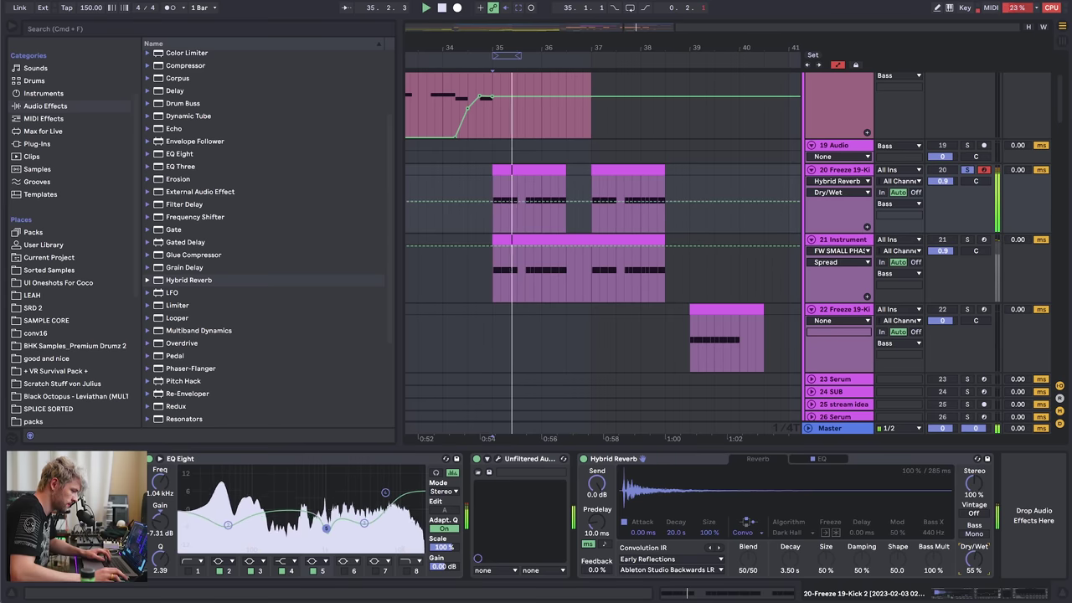
left_click(822, 458)
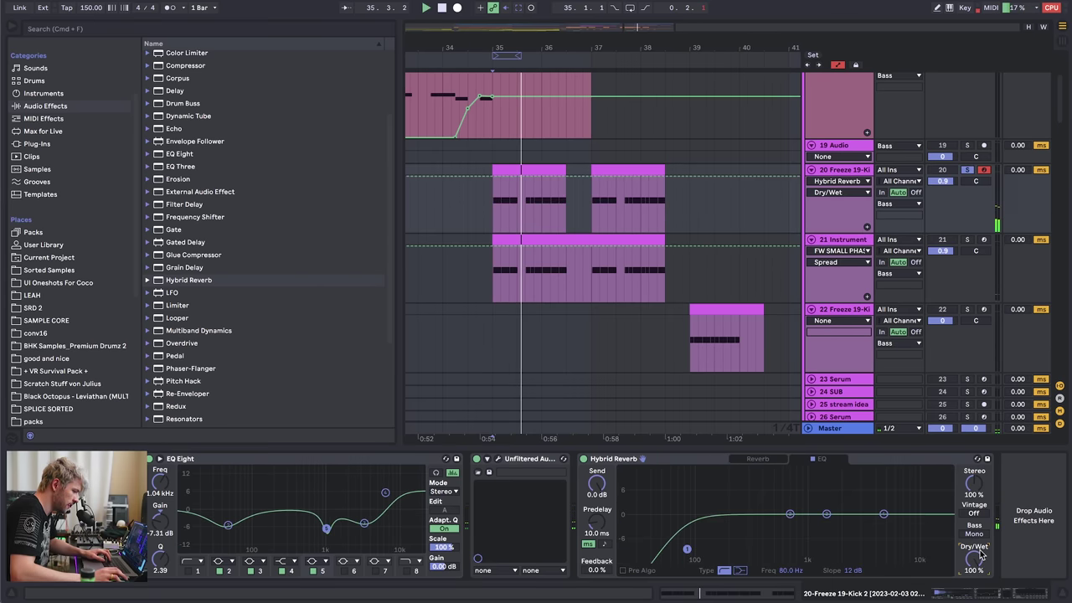
key("space")
left_click_drag(686, 549, 785, 539)
key("space")
key("space")
key("space")
- Set the Hybrid Reverb's Dry/Wet to 22% and Stereo width to 130% while listening
left_click_drag(973, 558, 974, 599)
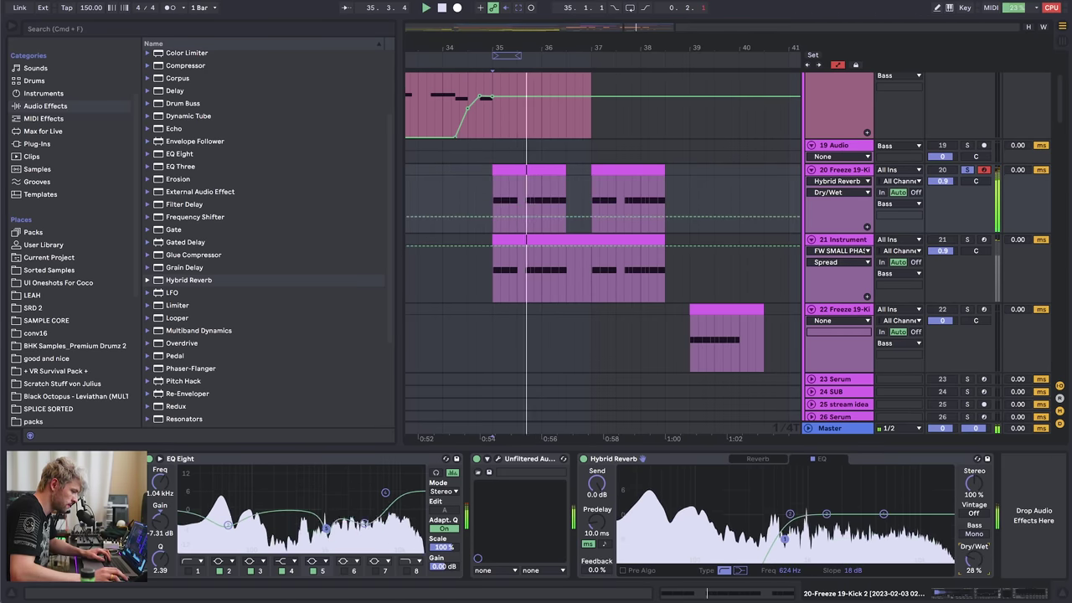
key("space")
key("space")
mouse_move(974, 558)
left_mouse_down()
mouse_move(973, 568)
mouse_move(974, 550)
left_mouse_up()
left_click_drag(974, 483, 974, 459)
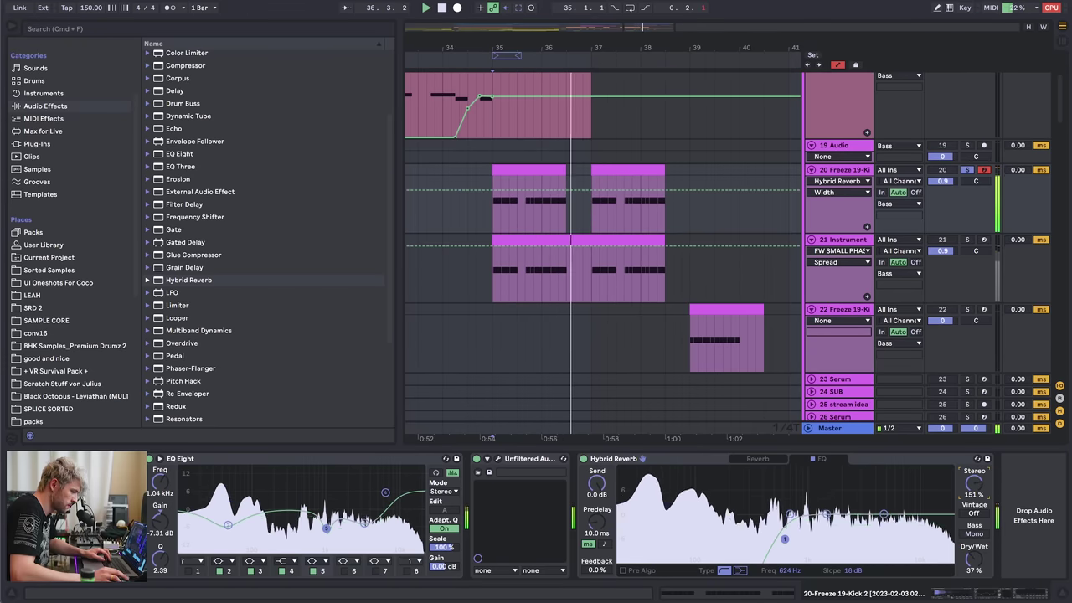
- Duplicate the Hybrid Reverb on the 20 Freeze track and show the Reverb view on both copies
left_click(682, 459)
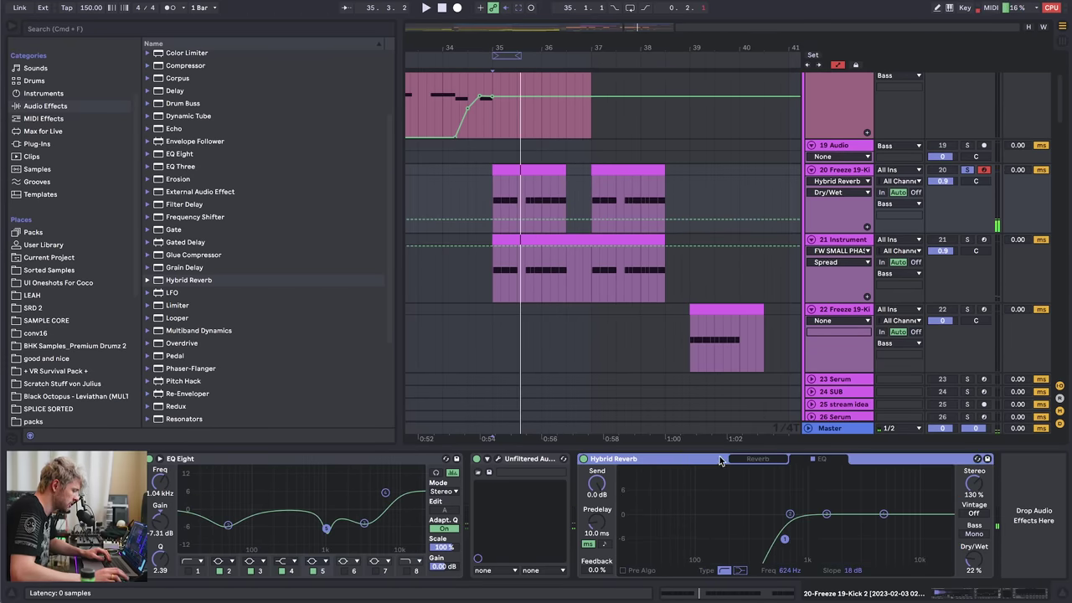
key("ctrl+d")
left_click(823, 460)
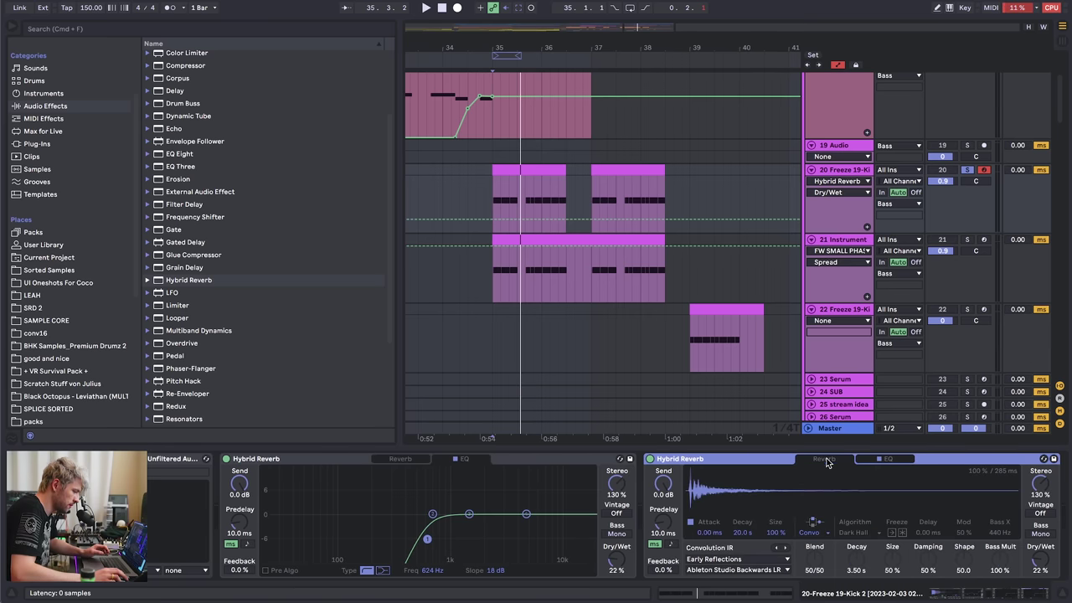
left_click(419, 461)
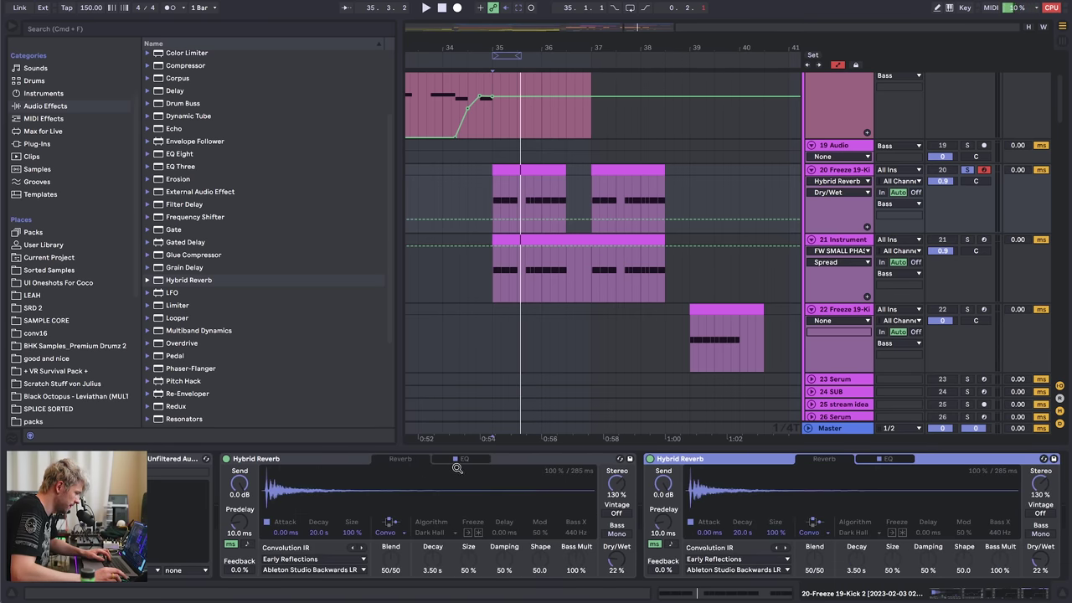
- Audition snare one-shots in the SRD 2 folder and load SRD2_one_shot_snare_hyper.wav as the second Hybrid Reverb's impulse response
scroll(42, 360, "down", 4)
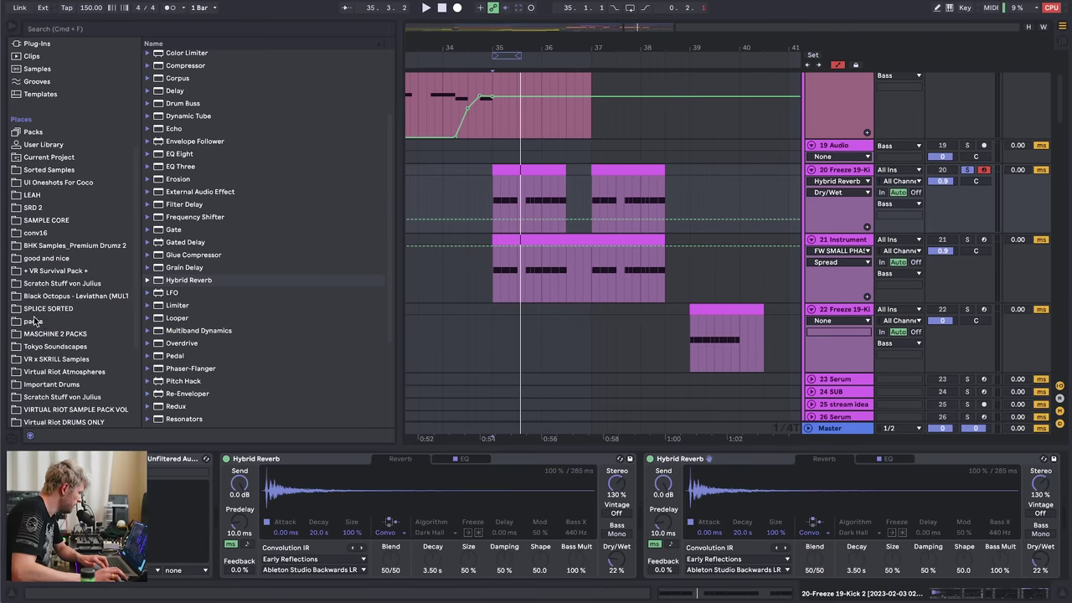
left_click(34, 322)
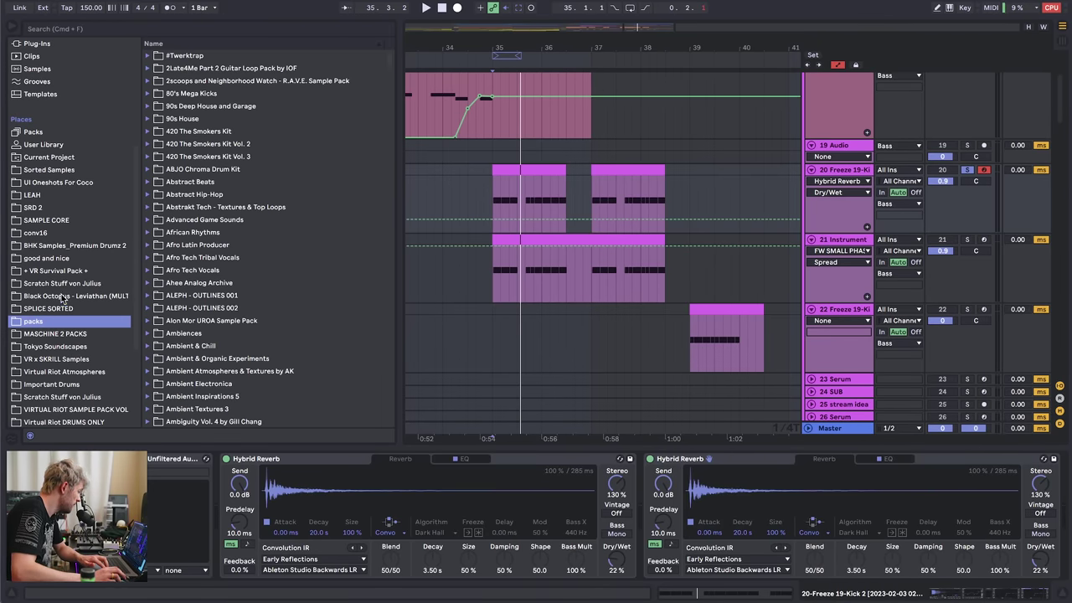
left_click(48, 208)
scroll(315, 195, "up", 5)
left_click(198, 72)
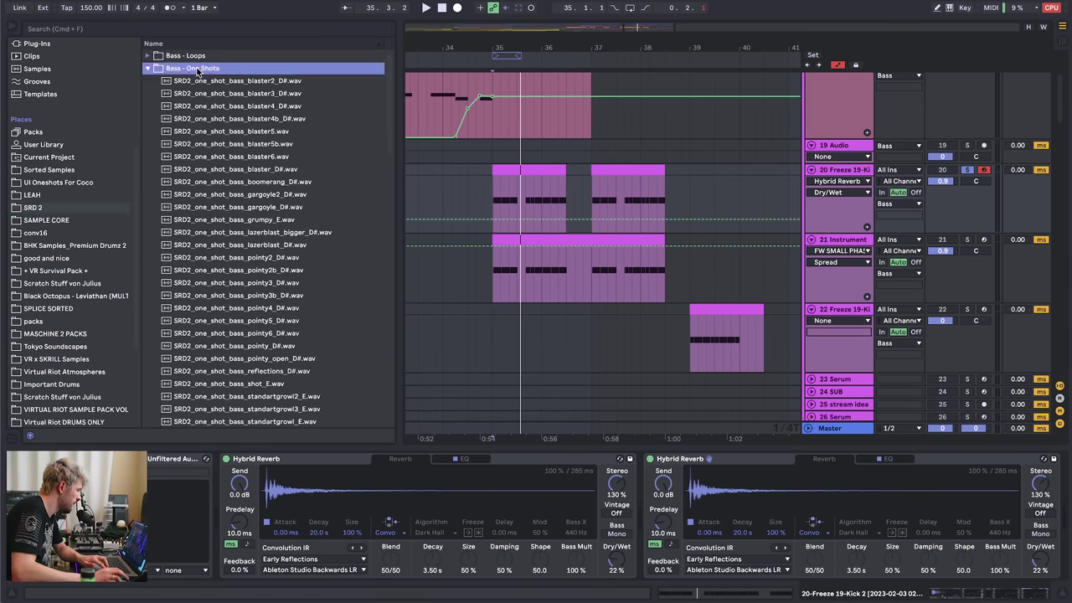
left_click(198, 72)
key("Up")
key("Up")
key("Up")
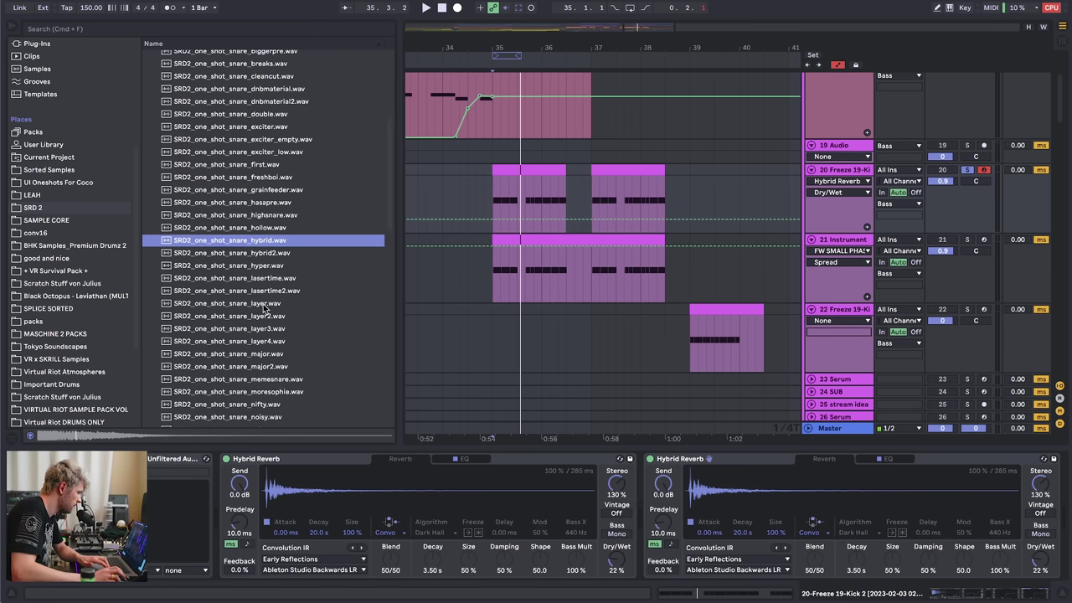
key("Down")
key("Down")
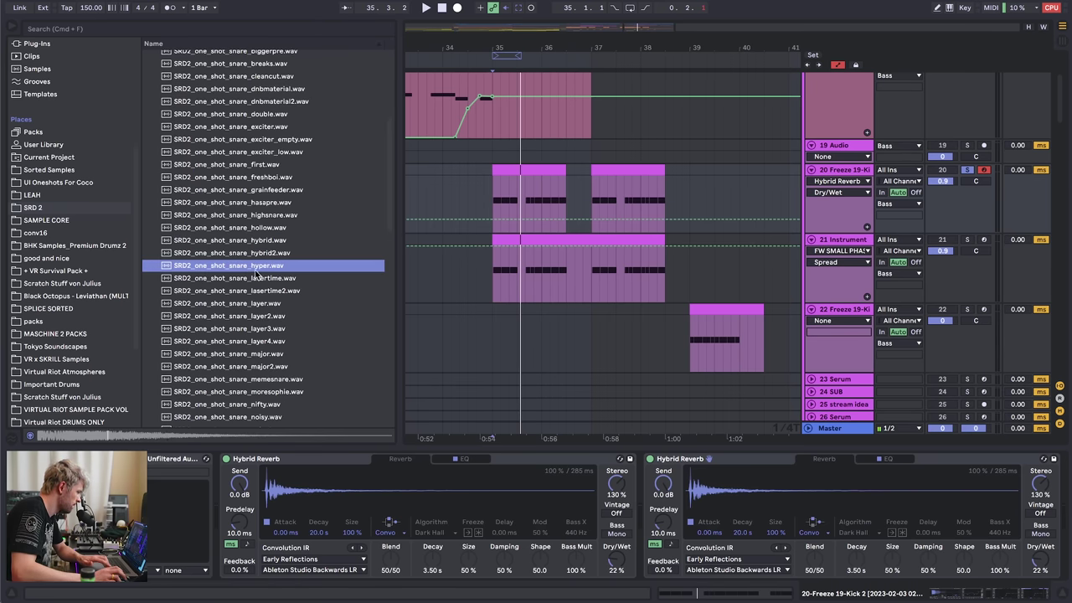
left_click_drag(282, 278, 743, 483)
- Set the second Hybrid Reverb's Decay to 312 ms, Size to 49% and Dry/Wet to 51%, and place the insert marker at bar 35 on track 21
key("space")
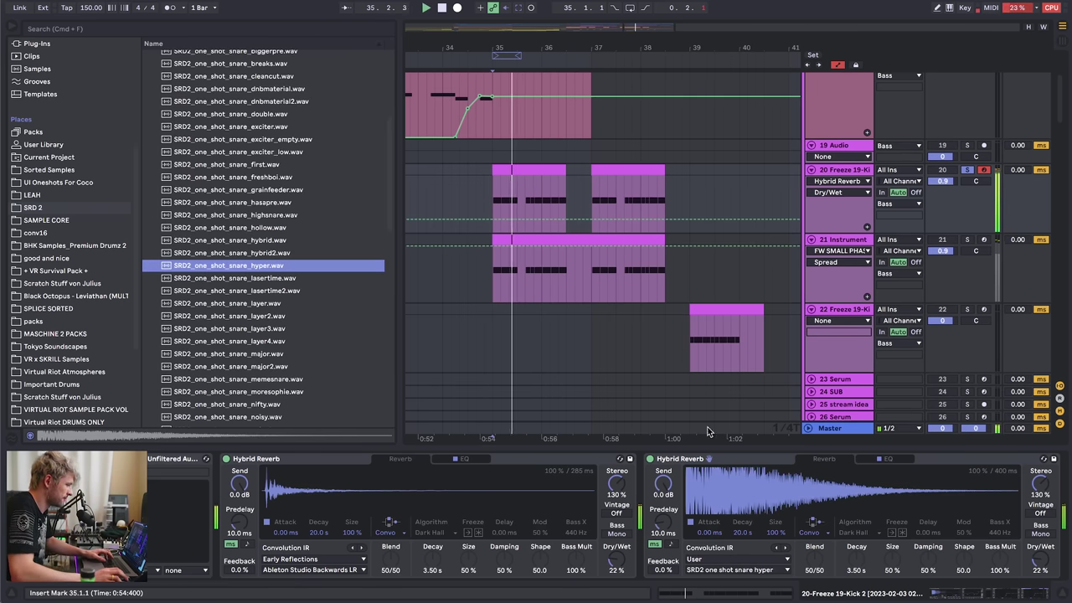
left_click_drag(742, 533, 742, 585)
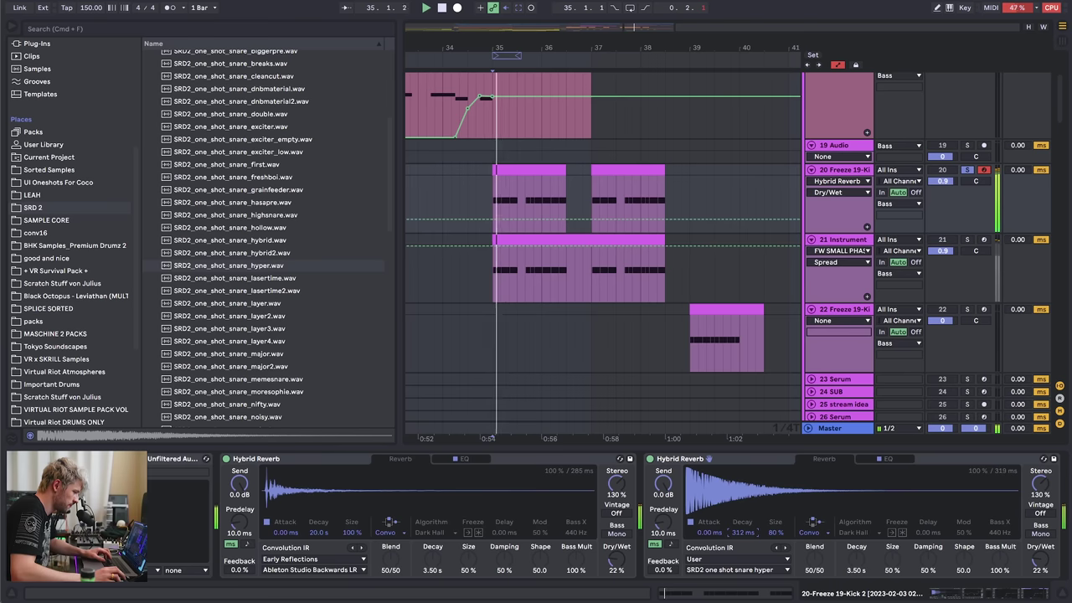
left_click_drag(1039, 559, 1039, 549)
key("space")
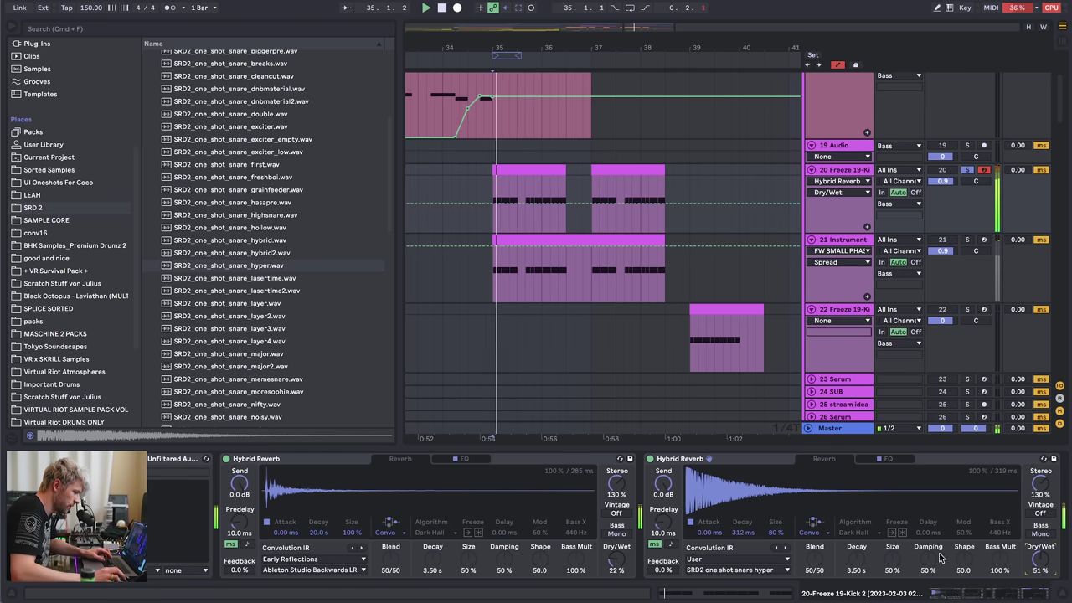
mouse_move(777, 538)
left_mouse_down()
mouse_move(777, 556)
mouse_move(777, 511)
mouse_move(777, 525)
left_mouse_up()
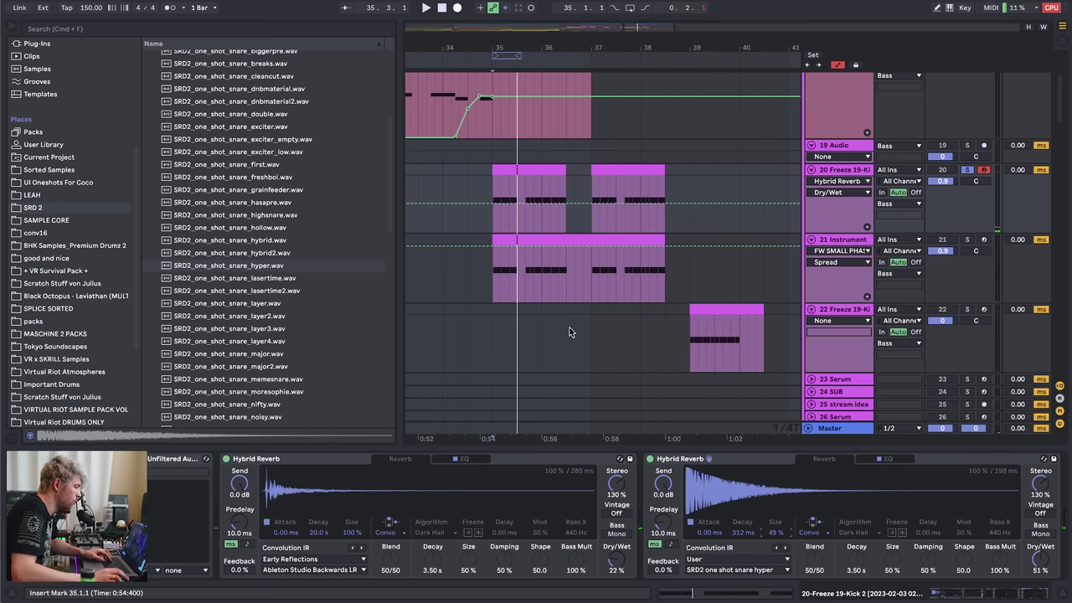
left_click(490, 287)
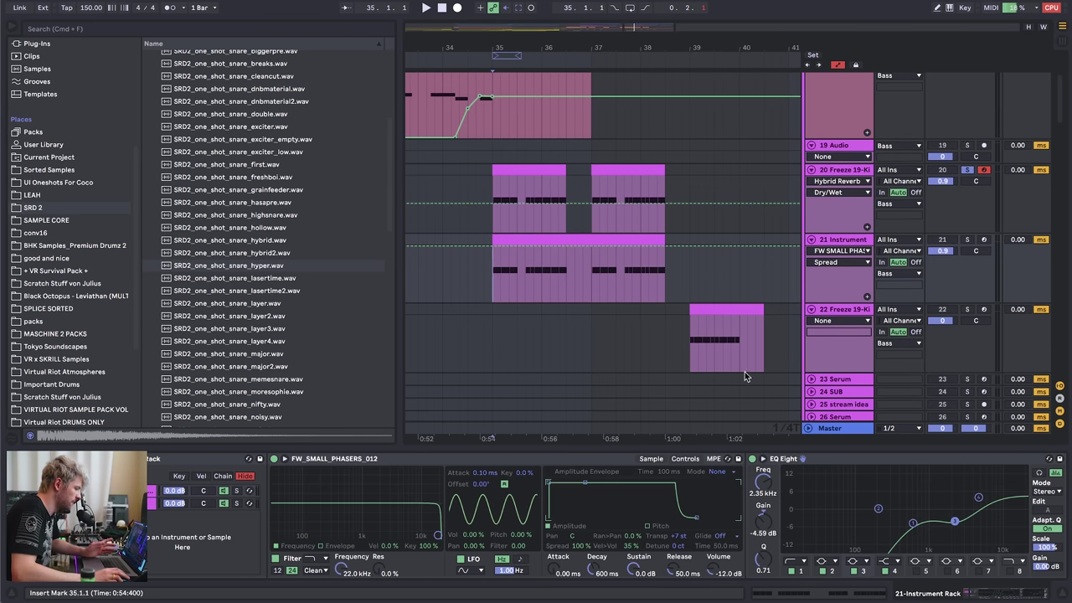
- Select the 20 Freeze track and set its second Hybrid Reverb's Size to 66% while playing the bass from bar 35
left_click(843, 241)
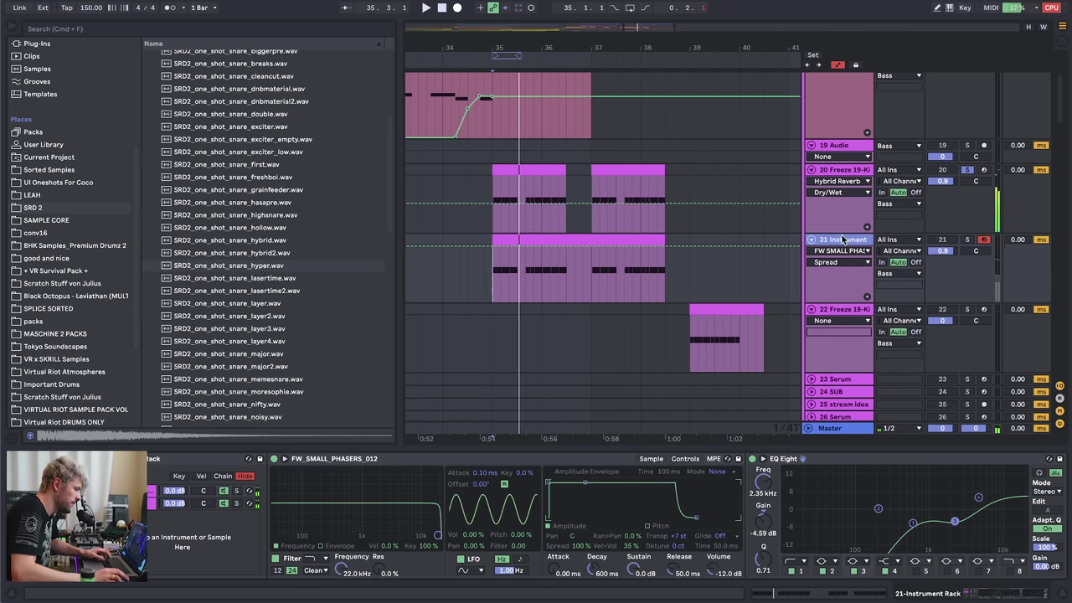
left_click(843, 170)
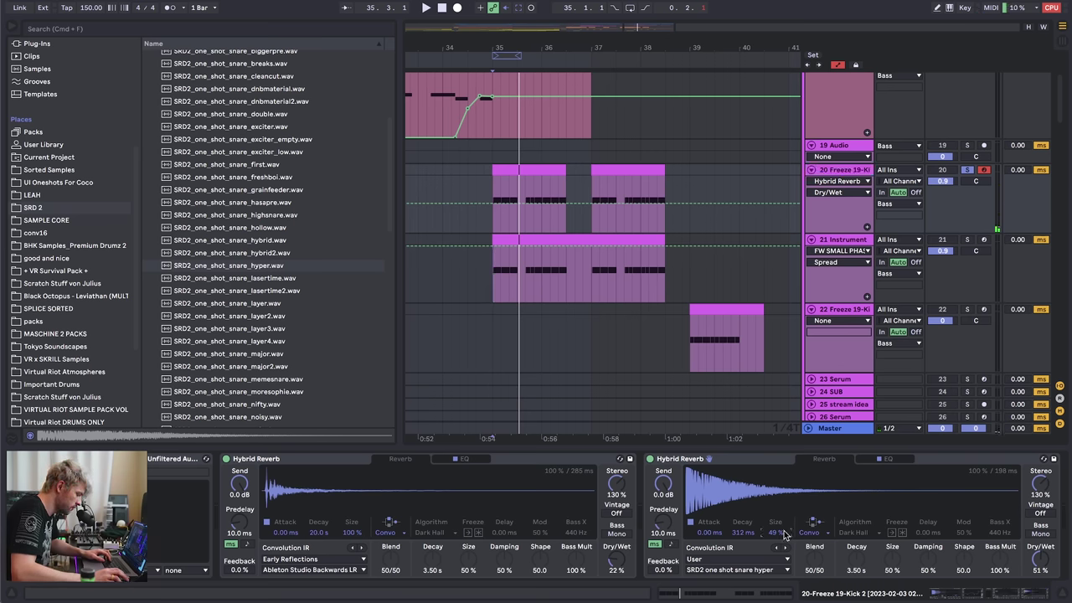
left_click_drag(784, 534, 784, 525)
key("space")
key("space")
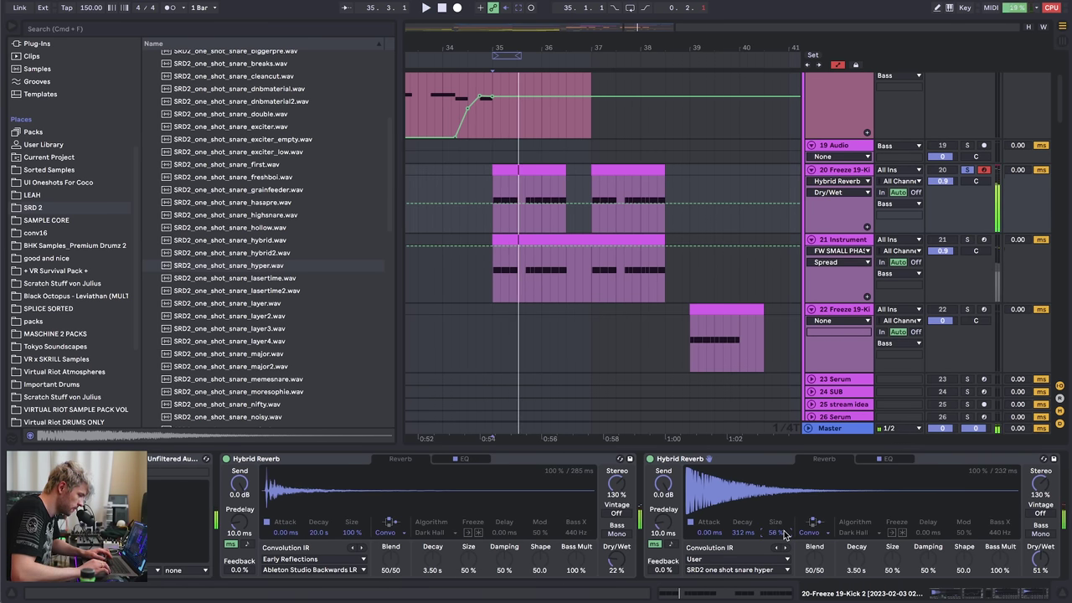
key("space")
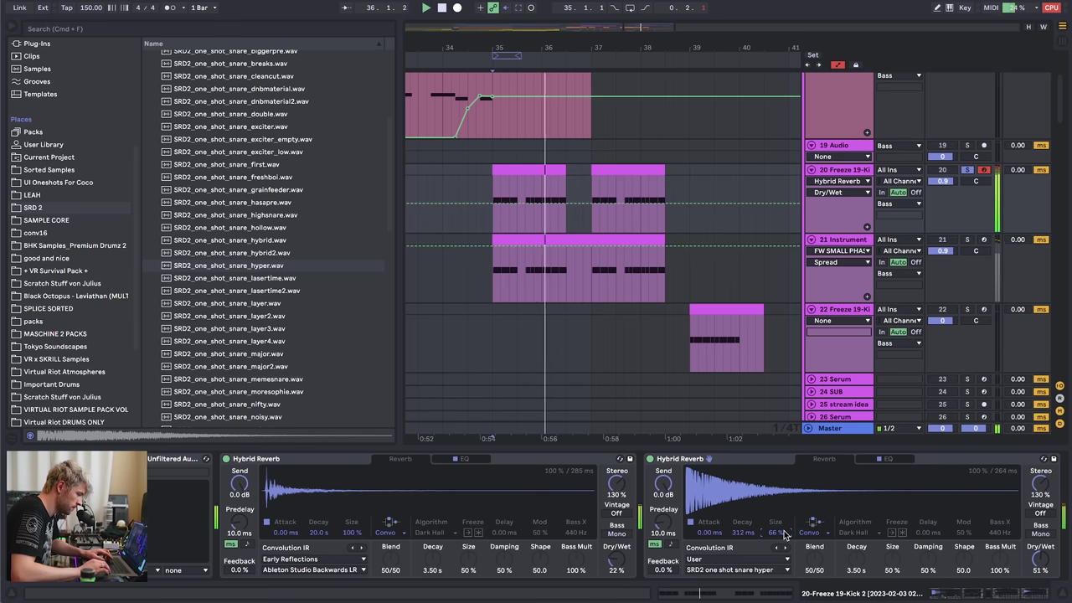
key("space")
- Set the second Hybrid Reverb's Attack to 32.9 ms and Decay to 54.8 ms, and raise its high EQ shelf to 7.9 dB at 3.27 kHz
left_click_drag(713, 535, 743, 559)
left_click(892, 462)
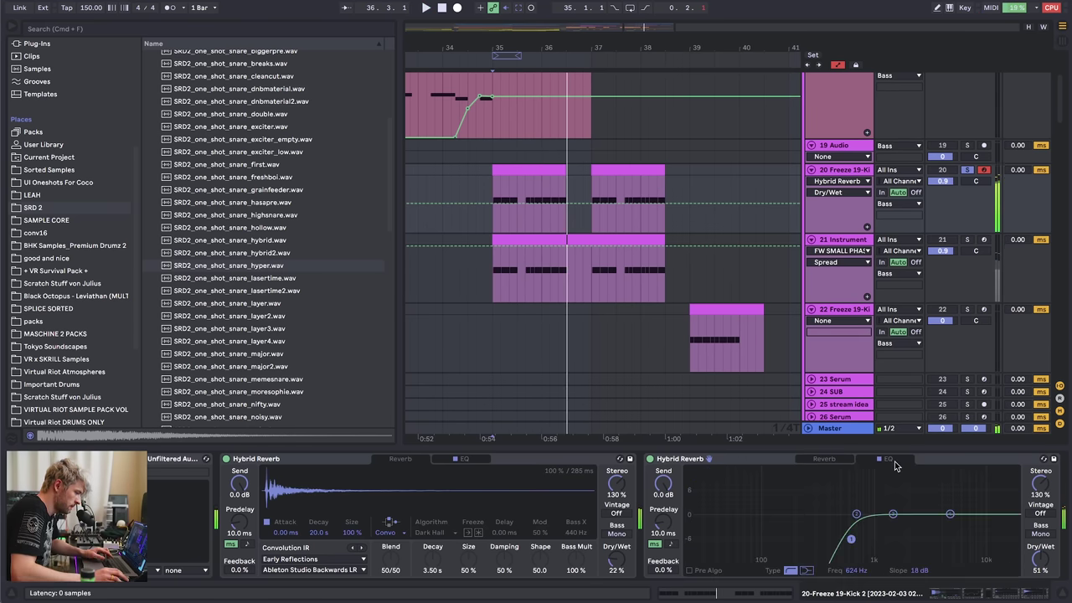
left_click_drag(947, 512, 928, 485)
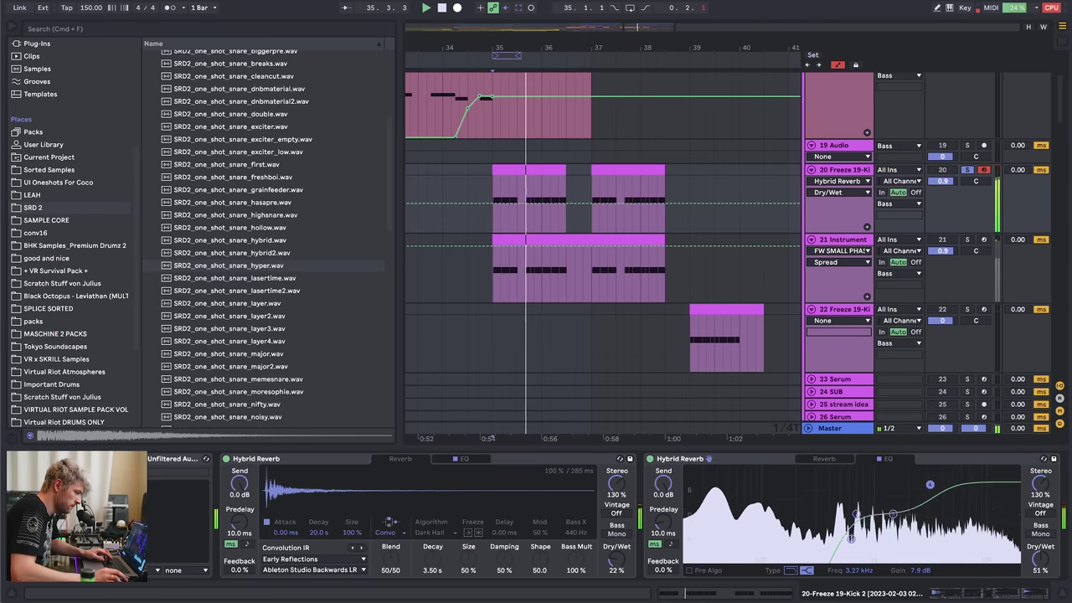
- Set the second Hybrid Reverb's Dry/Wet to 29% and track 20's volume to 1.6 dB, with the first Hybrid Reverb collapsed
left_click(824, 460)
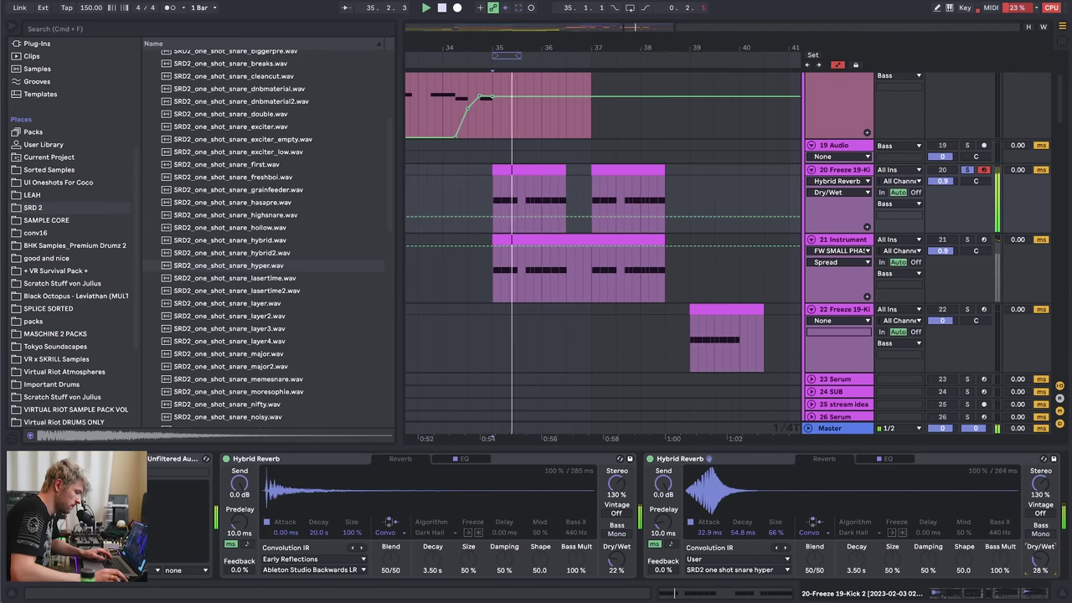
left_click(352, 458)
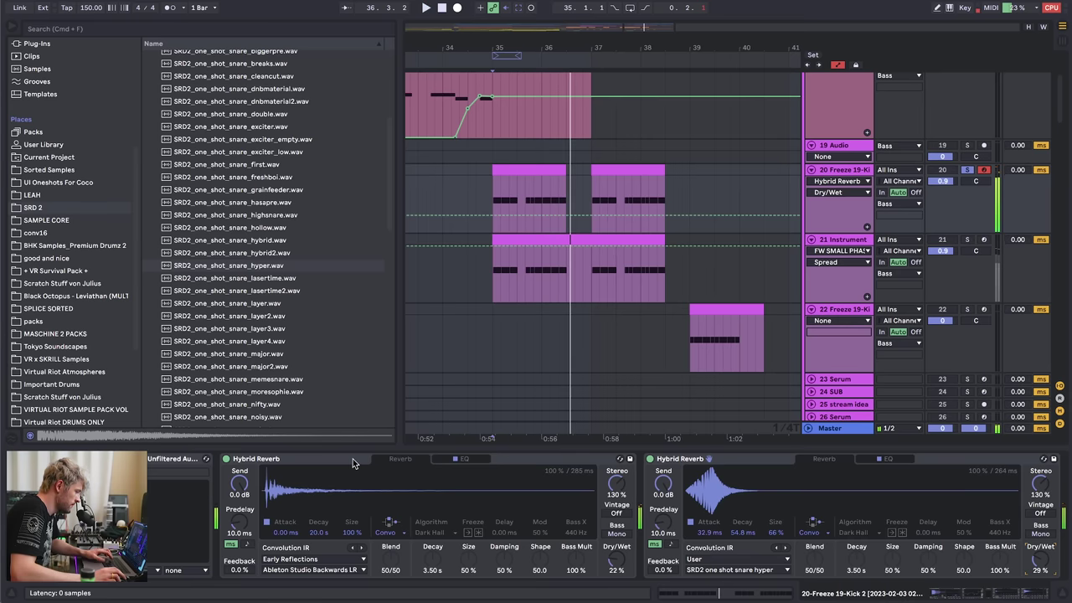
key("Delete")
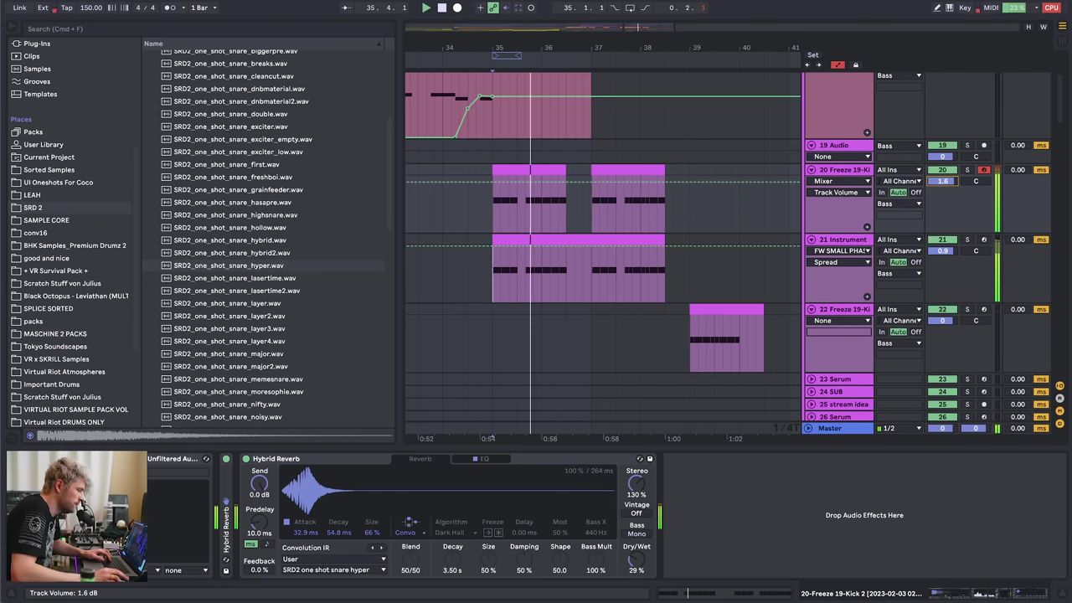
- Play the full mix from bar 34 to hear the processed bass in context
scroll(456, 88, "up", 3)
left_click_drag(443, 44, 494, 43)
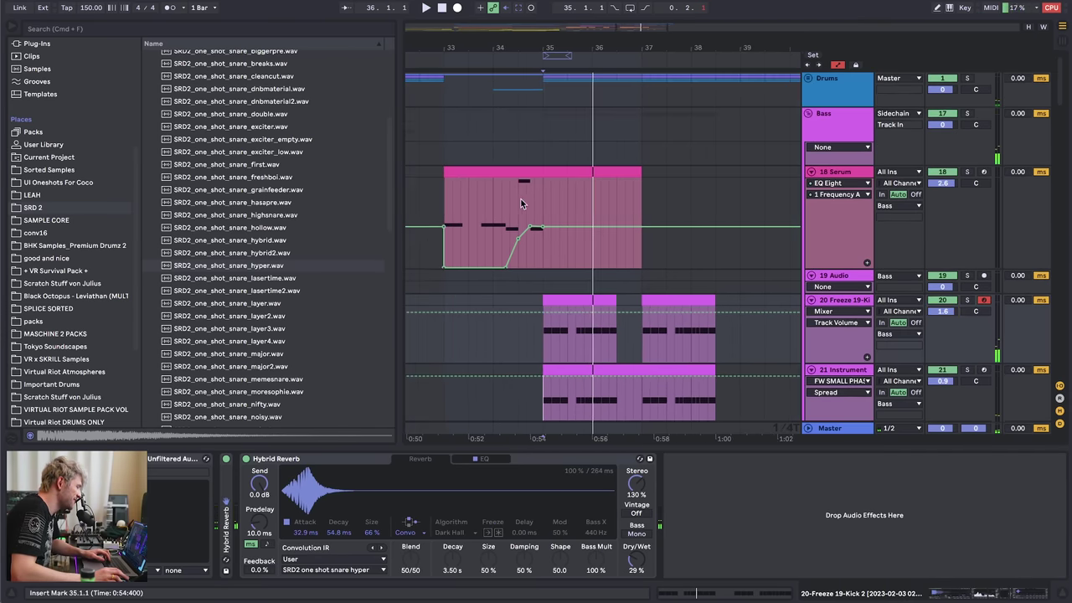
left_click(492, 195)
key("space")
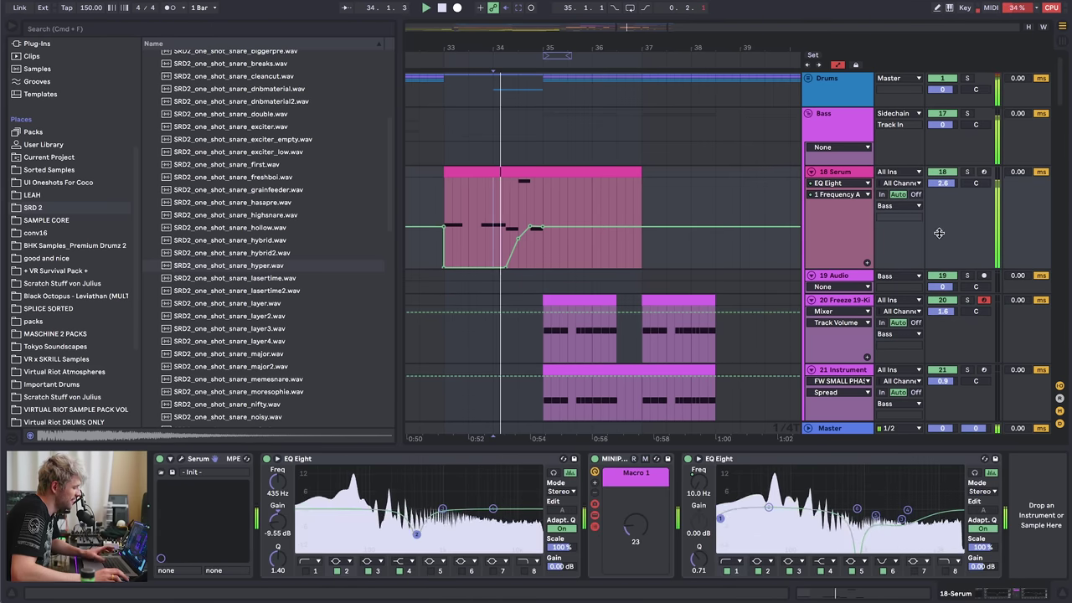
- Solo track 20 while setting the Hybrid Reverb's Size to 69% and Decay to 162 ms, and replay from bar 34 unsoloed
left_click(968, 302)
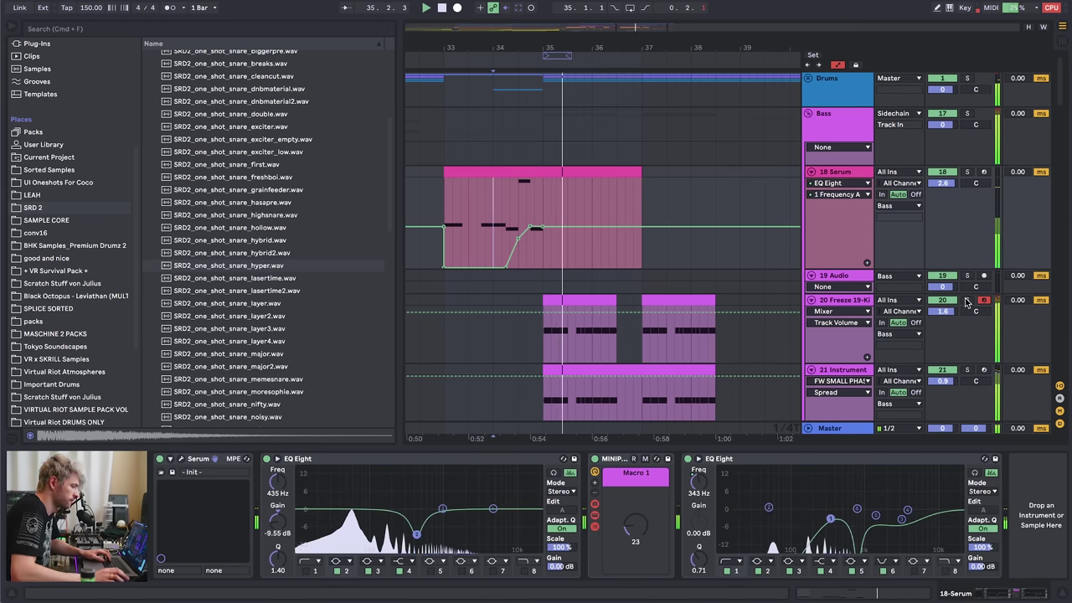
left_click(863, 299)
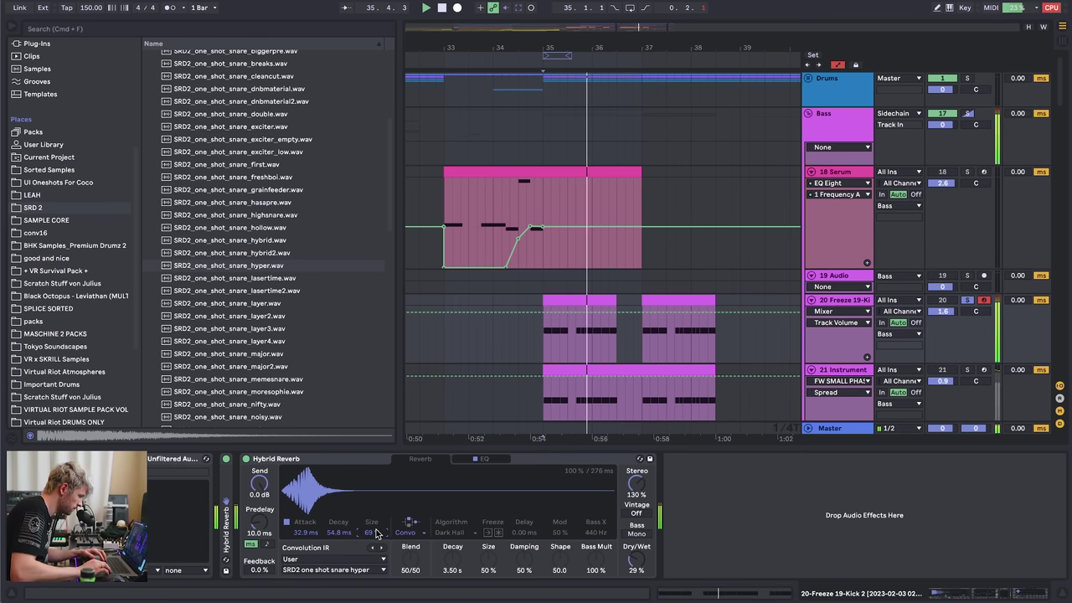
left_click(967, 172)
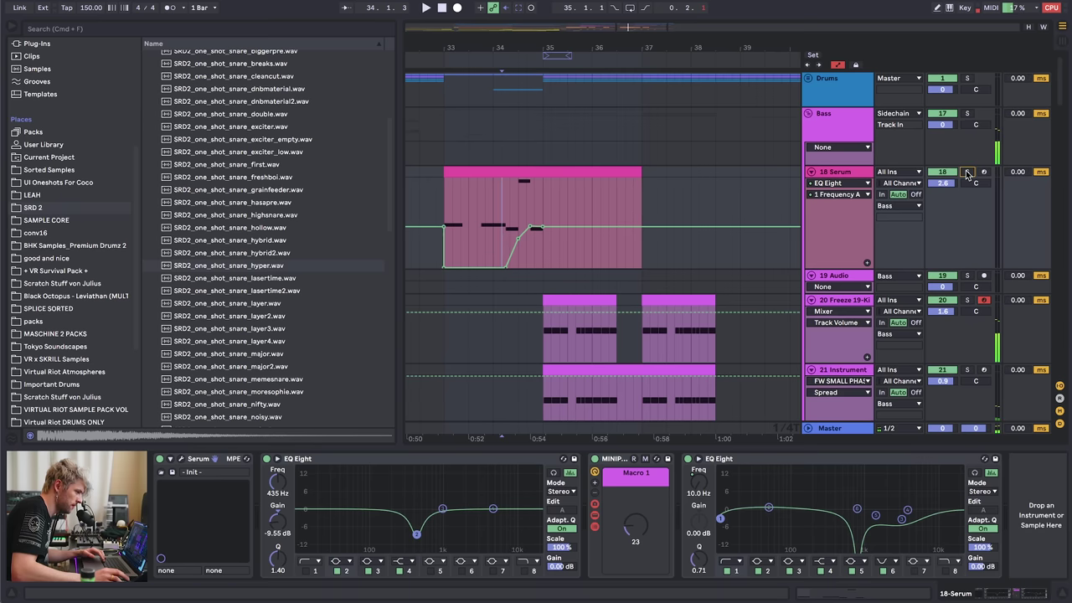
key("space")
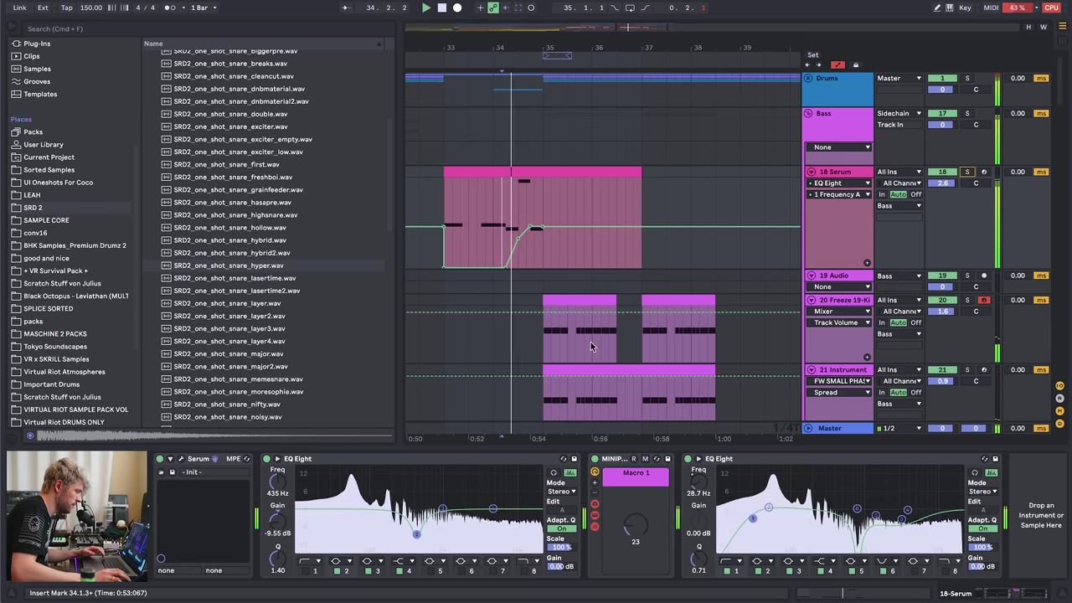
- Select the bar 35 clip on track 20 and set the Hybrid Reverb's Dry/Wet to 20% while replaying it
left_click(573, 304)
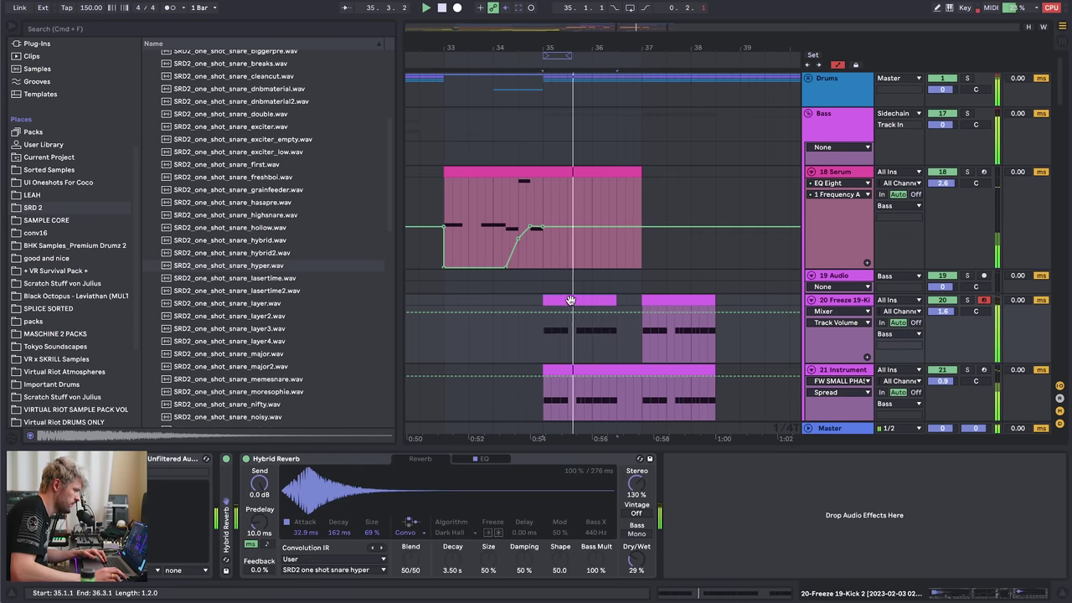
left_click_drag(636, 559, 636, 597)
key("space")
key("space")
key("space")
key("space")
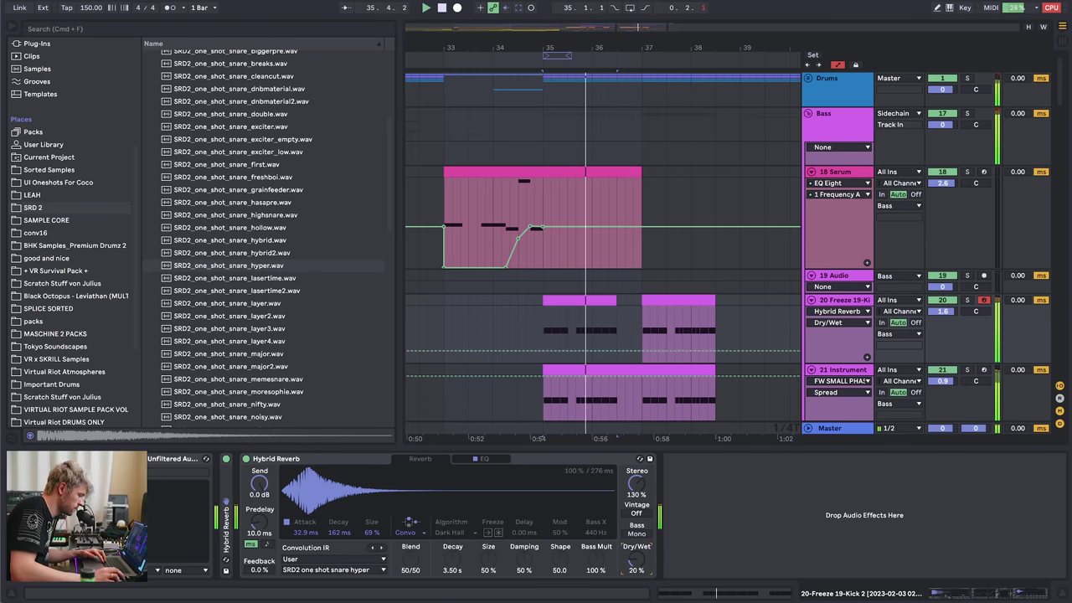
key("space")
key("space")
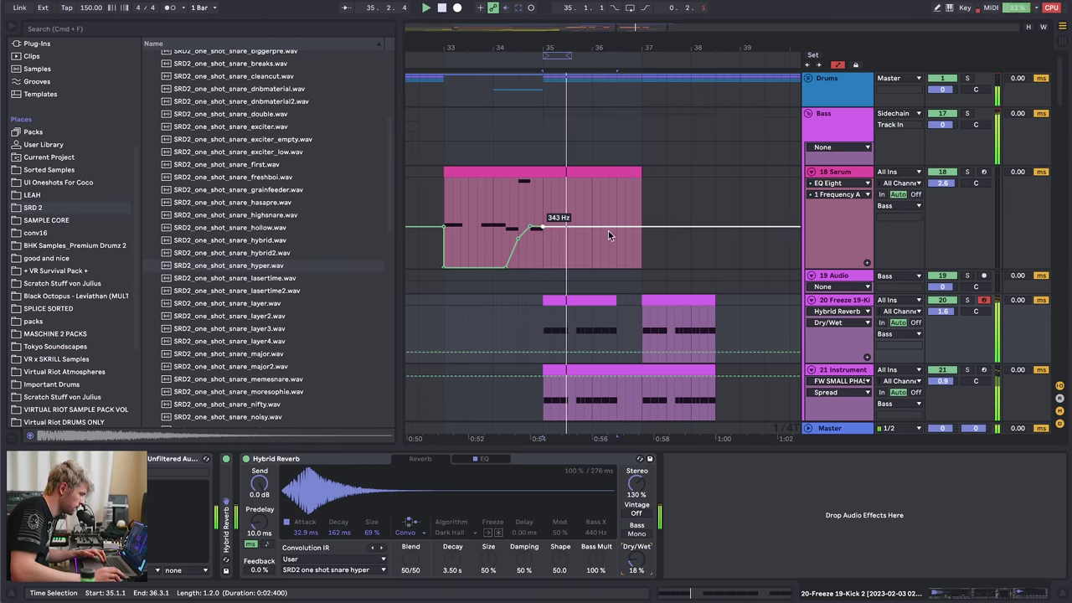
key("space")
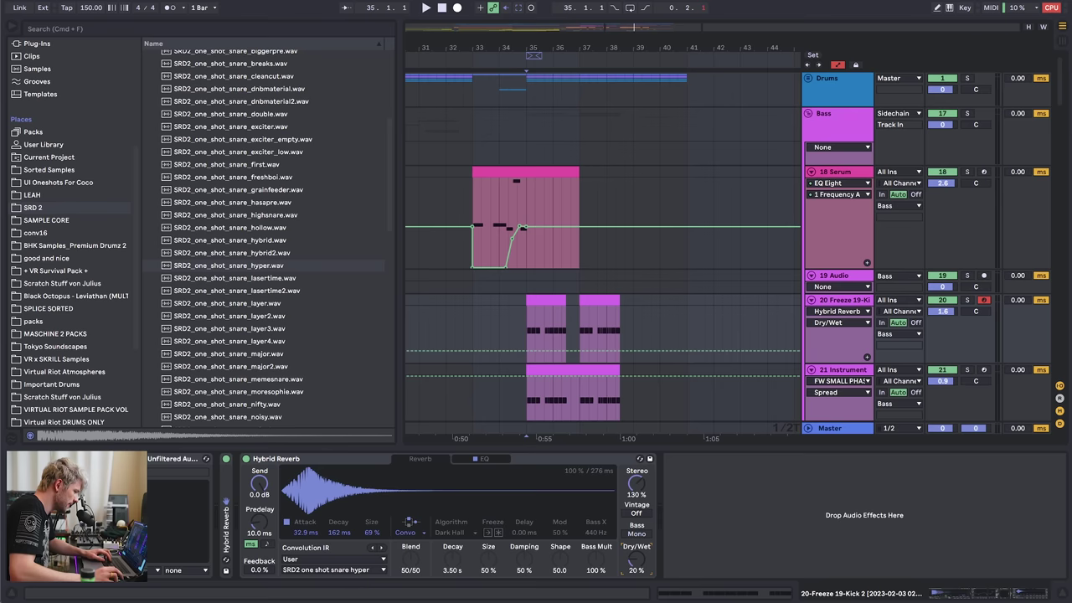
- Try the Hybrid Reverb's Dry/Wet at about 50% and bring it down to 24%
left_click_drag(637, 559, 637, 564)
key("space")
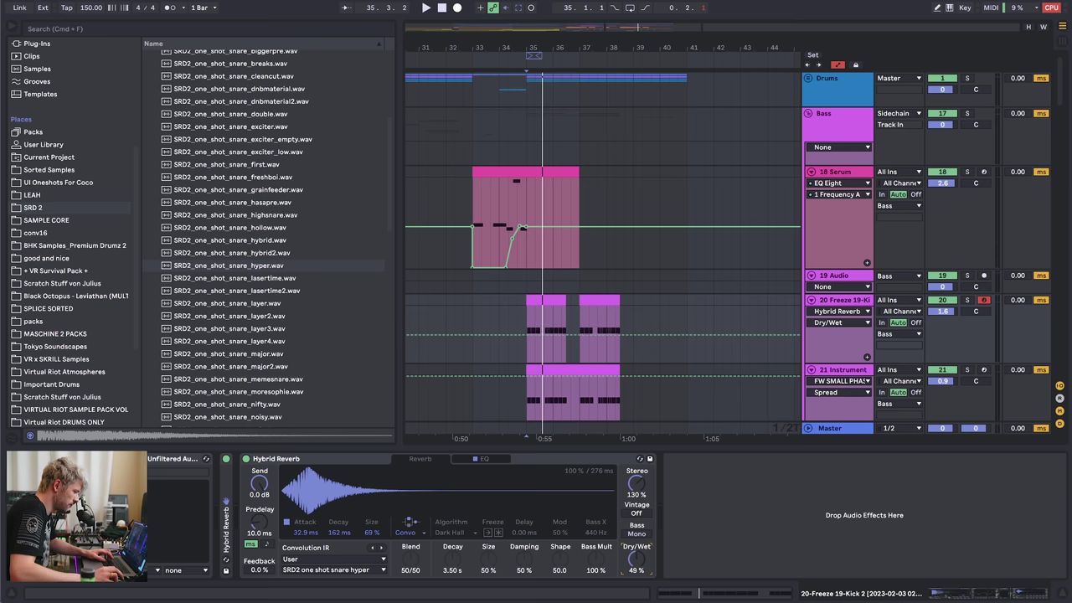
left_click_drag(636, 559, 636, 566)
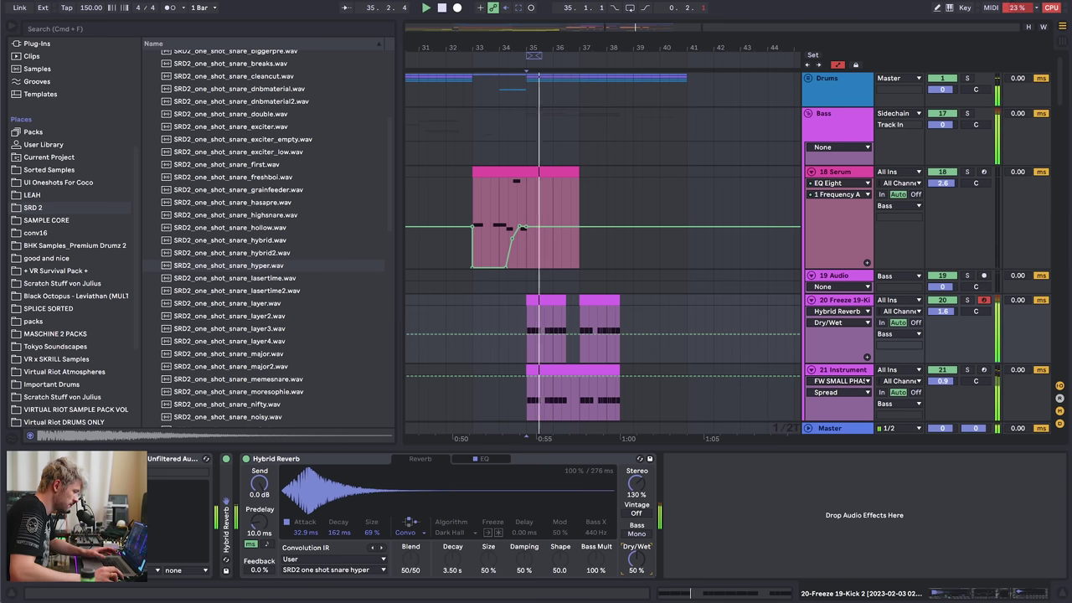
left_click_drag(636, 559, 636, 571)
- Group the Hybrid Reverb into an Audio Effect Rack, add an empty second chain and select the reverb chain
left_click(338, 514)
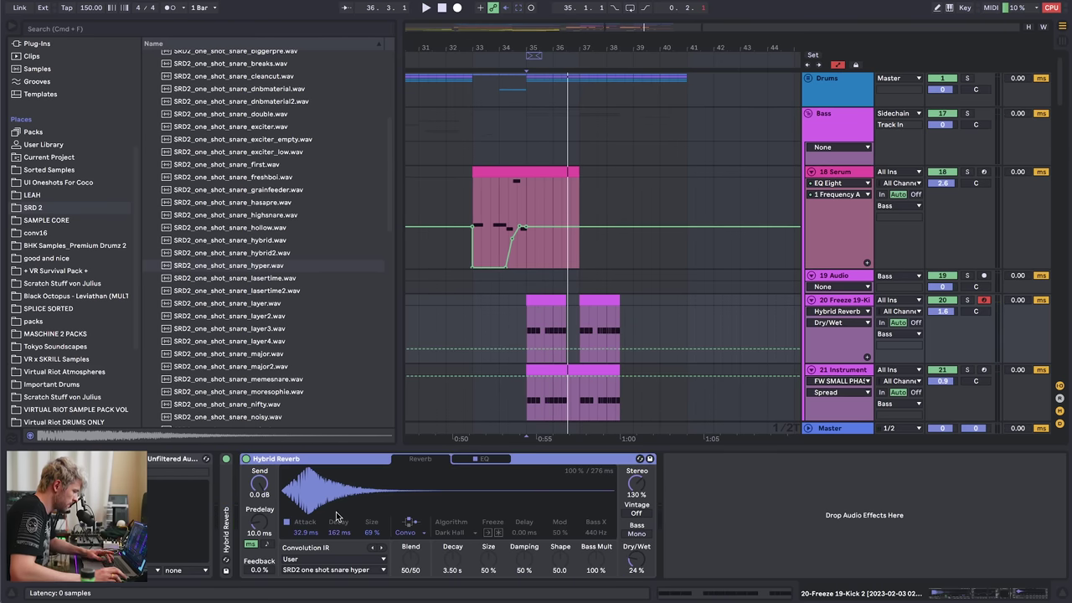
key("super+g")
left_click(246, 502)
right_click(335, 530)
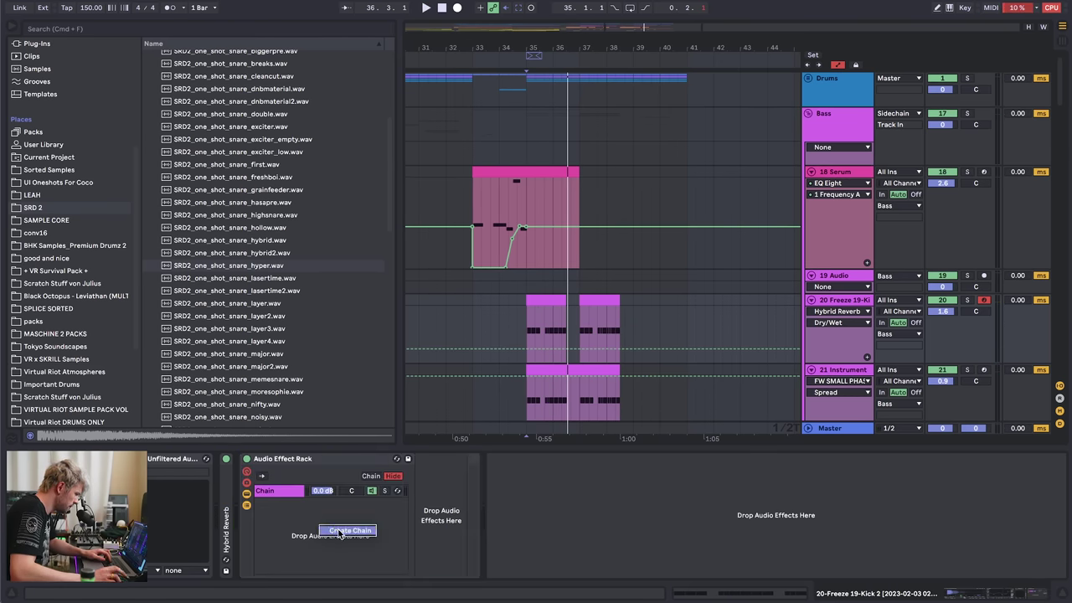
left_click(334, 530)
left_click(280, 491)
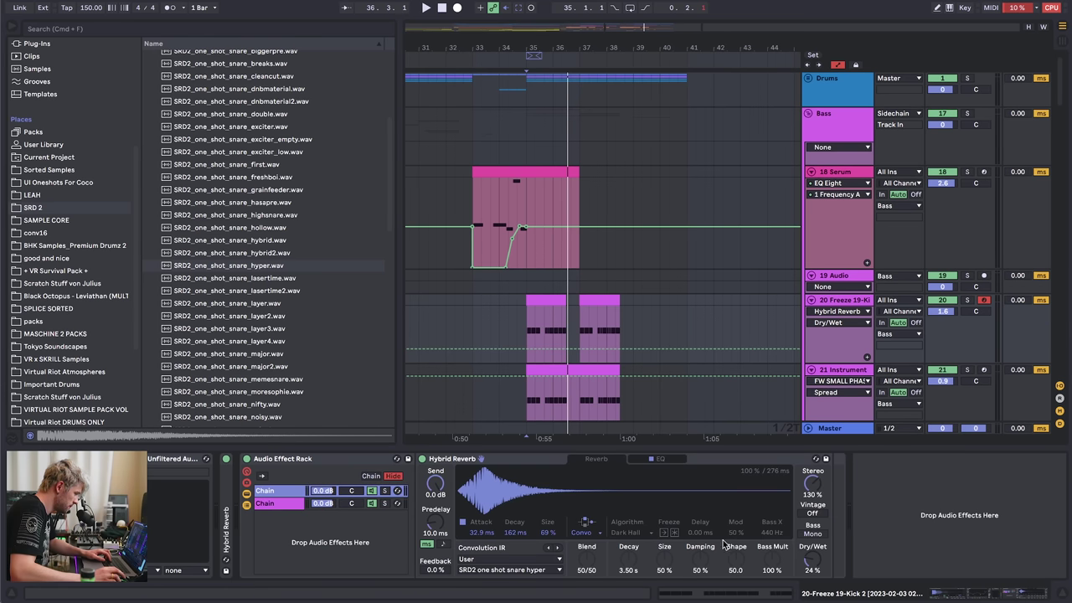
- Set the rack's reverb to 100% Dry/Wet and its chain volume to -12.4 dB, and compare playback with that chain switched off
left_click_drag(810, 562, 810, 498)
key("space")
mouse_move(323, 491)
left_mouse_down()
mouse_move(326, 517)
mouse_move(322, 487)
left_mouse_up()
key("space")
key("space")
key("space")
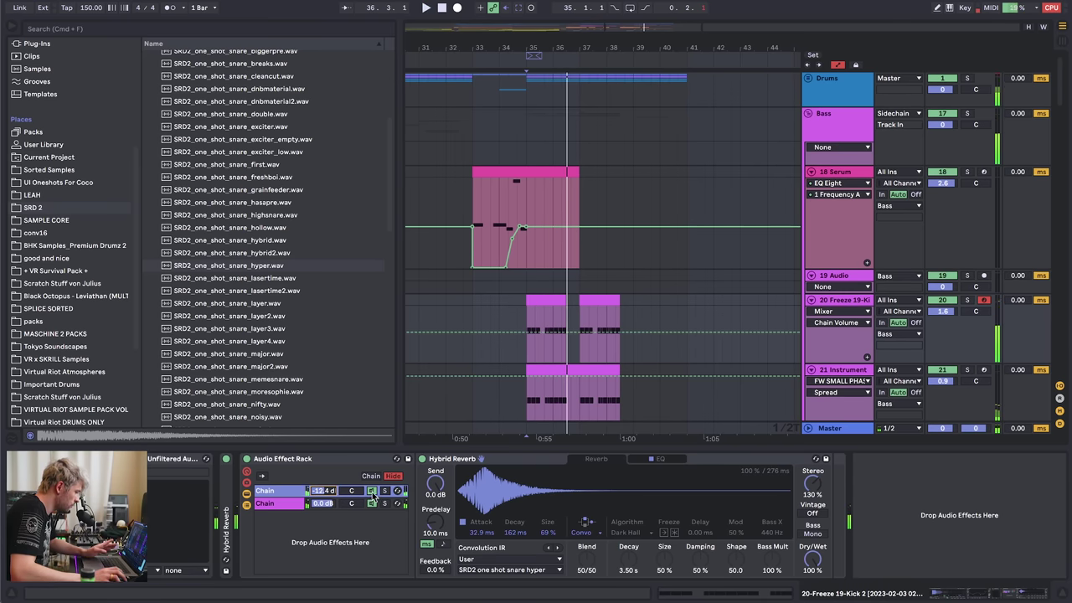
left_click(371, 490)
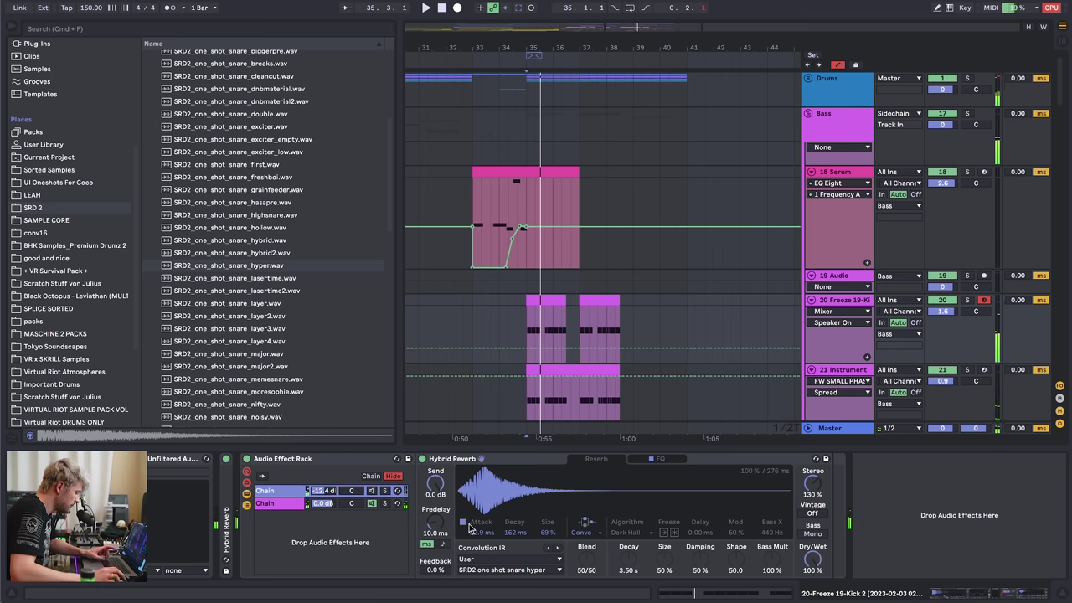
- Undo the Audio Effect Rack, its second chain and the parallel reverb settings
key("super+z")
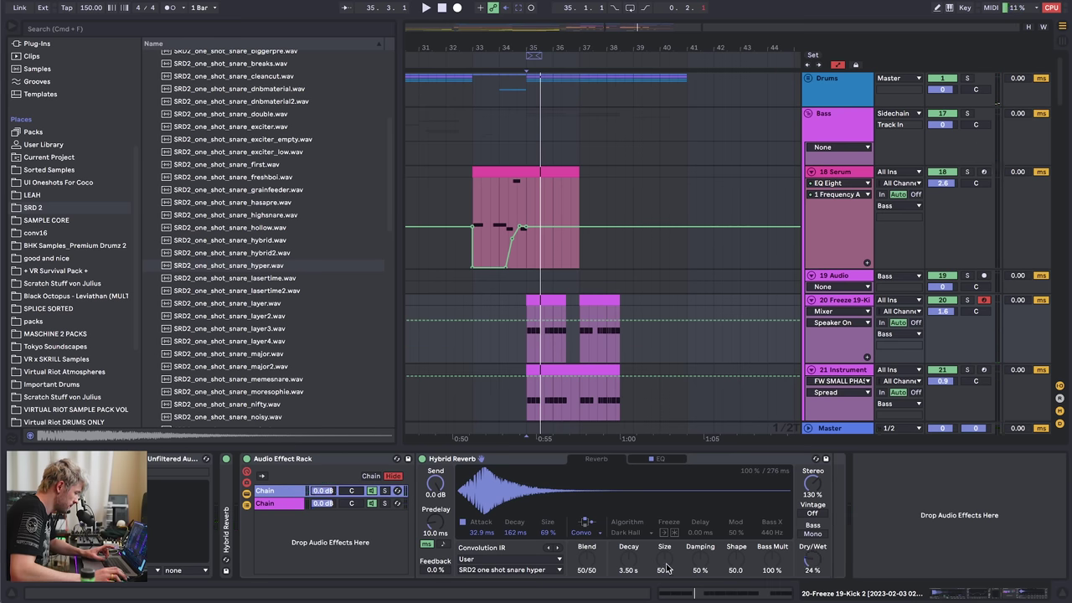
key("ctrl+z")
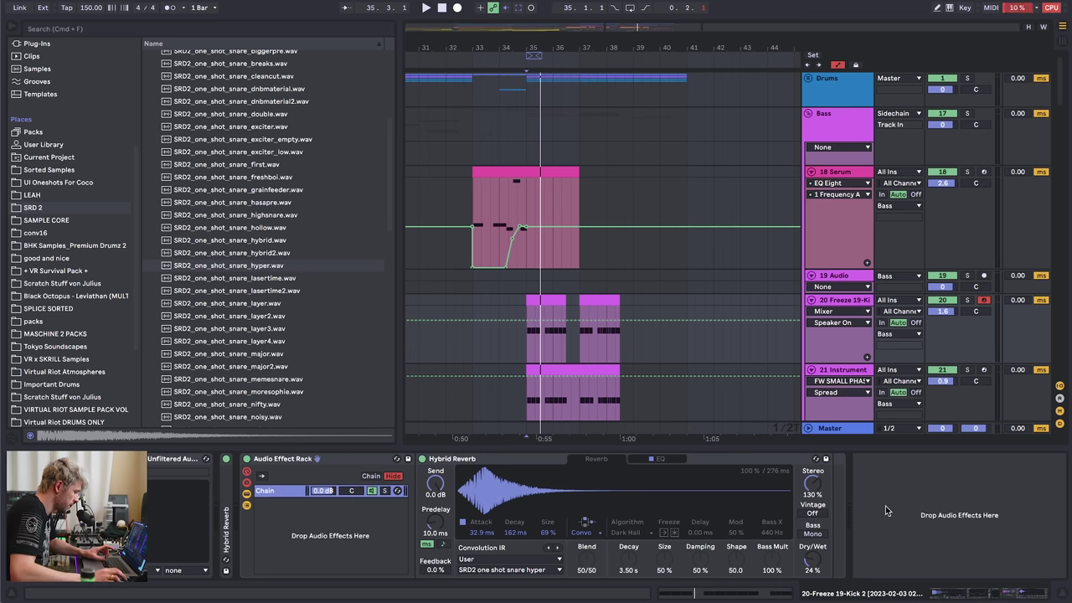
key("ctrl+z")
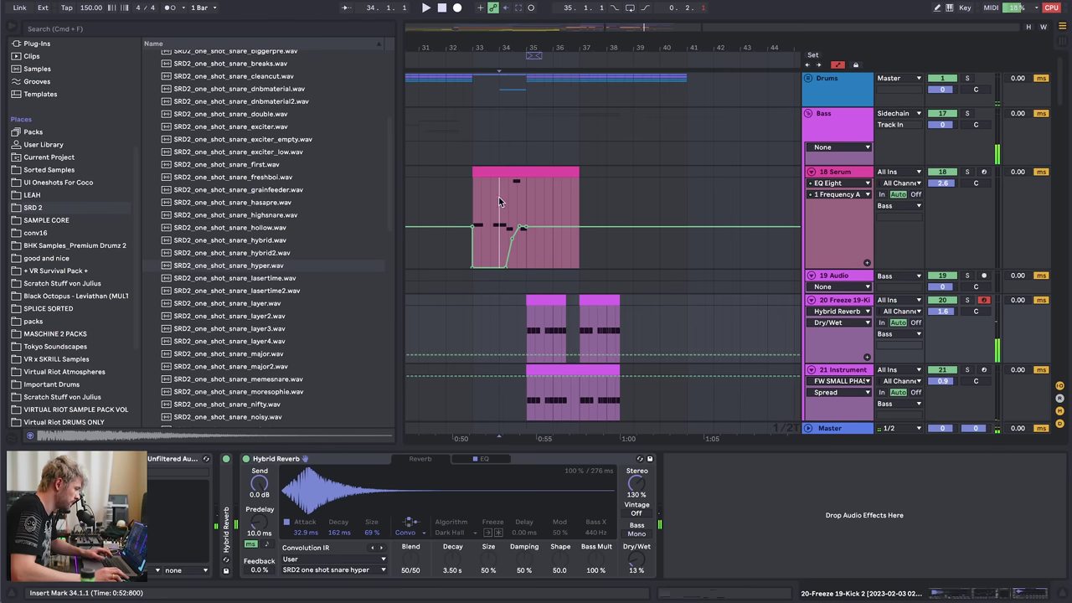
- Set the Hybrid Reverb's Decay to 179 ms and Dry/Wet to 15% while playing from bar 34, and duplicate track 20
left_click(498, 201)
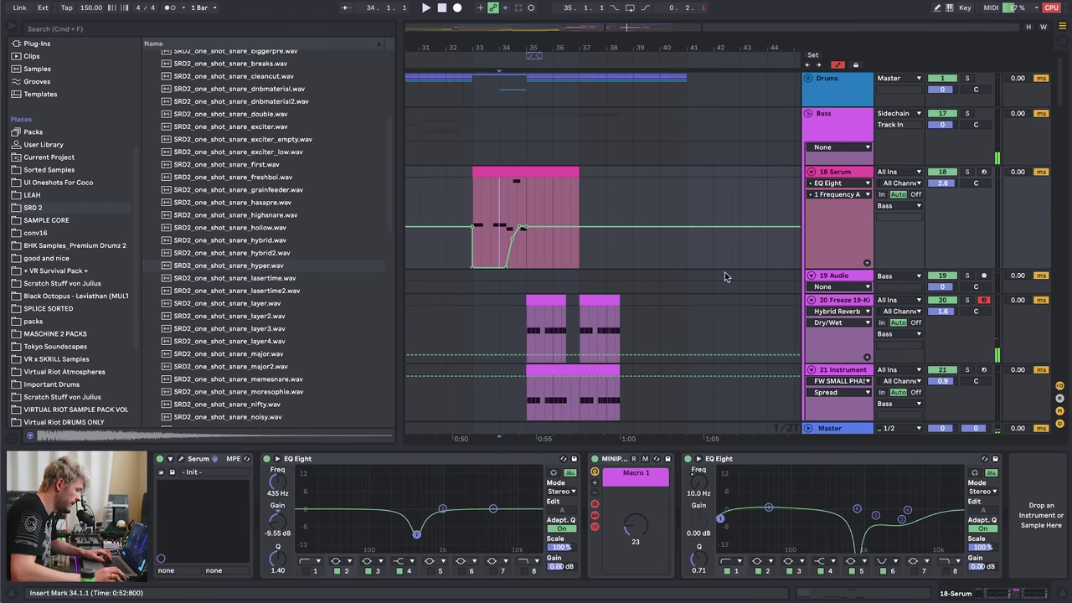
left_click(844, 299)
scroll(899, 215, "down", 3)
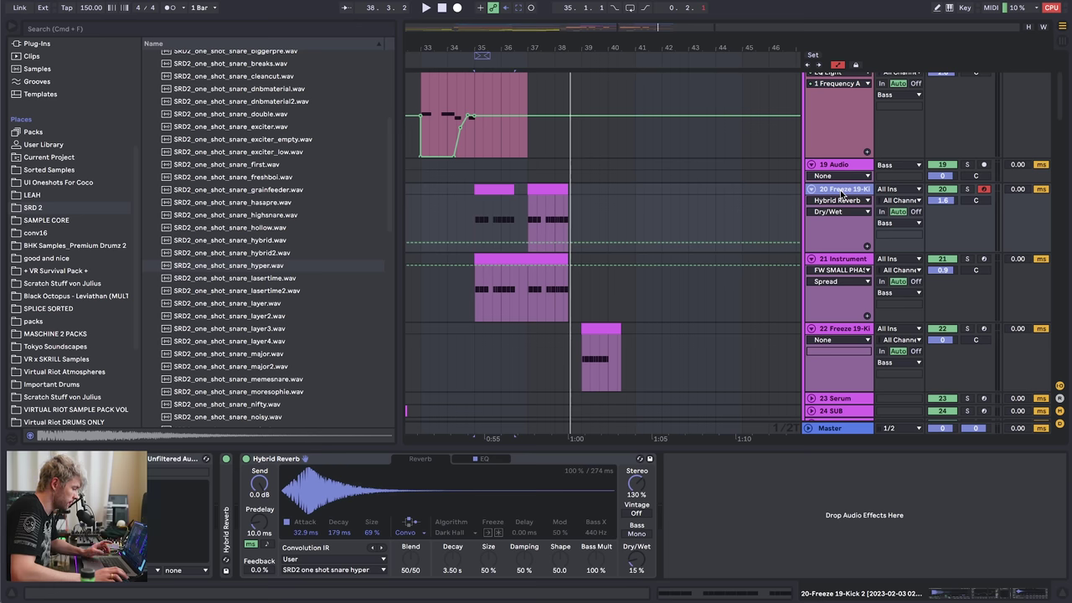
key("ctrl+d")
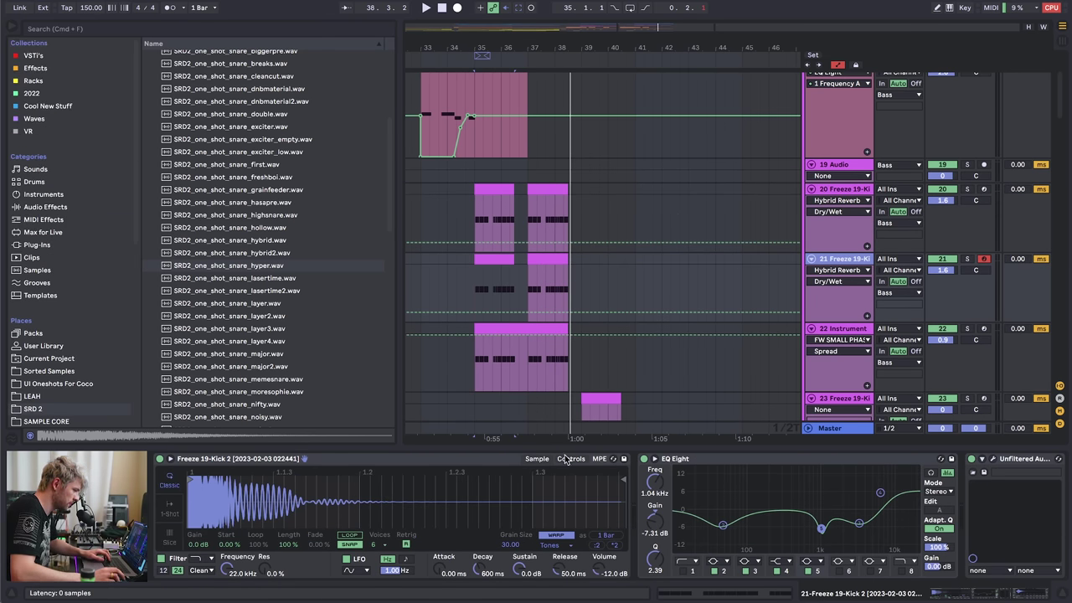
- Look over the arrangement around bars 25 to 45, examining the bass tracks below the duplicate as far as 32 Yoink_10
scroll(574, 263, "up", 3)
scroll(572, 172, "down", 3)
scroll(571, 172, "down", 3)
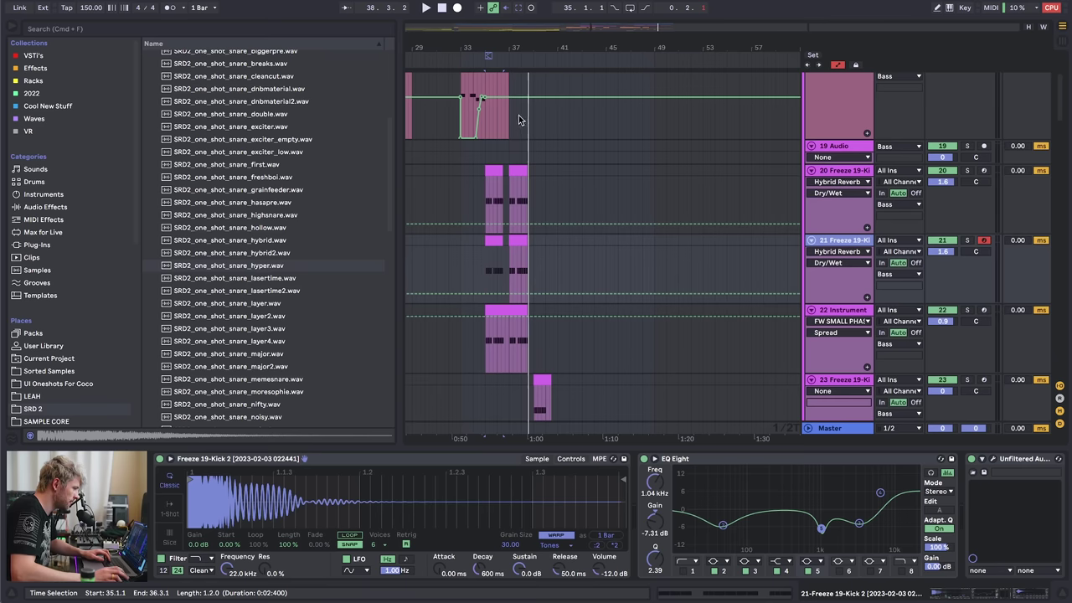
left_click_drag(471, 48, 538, 49)
scroll(656, 261, "down", 5)
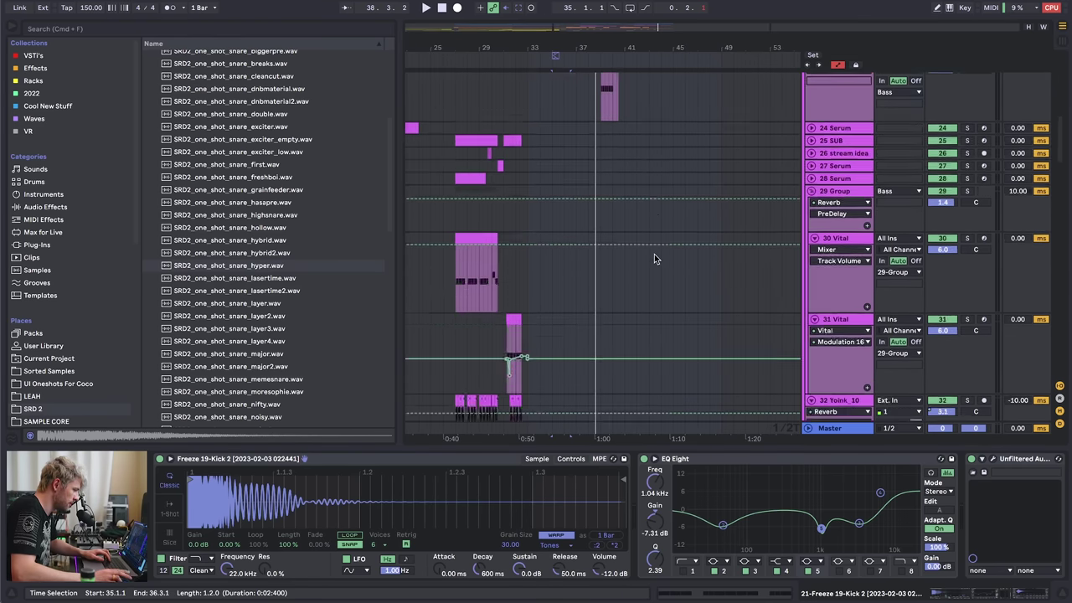
scroll(654, 254, "up", 7)
left_click_drag(611, 50, 575, 108)
scroll(603, 254, "down", 6)
scroll(603, 251, "left", 3)
scroll(742, 165, "up", 6)
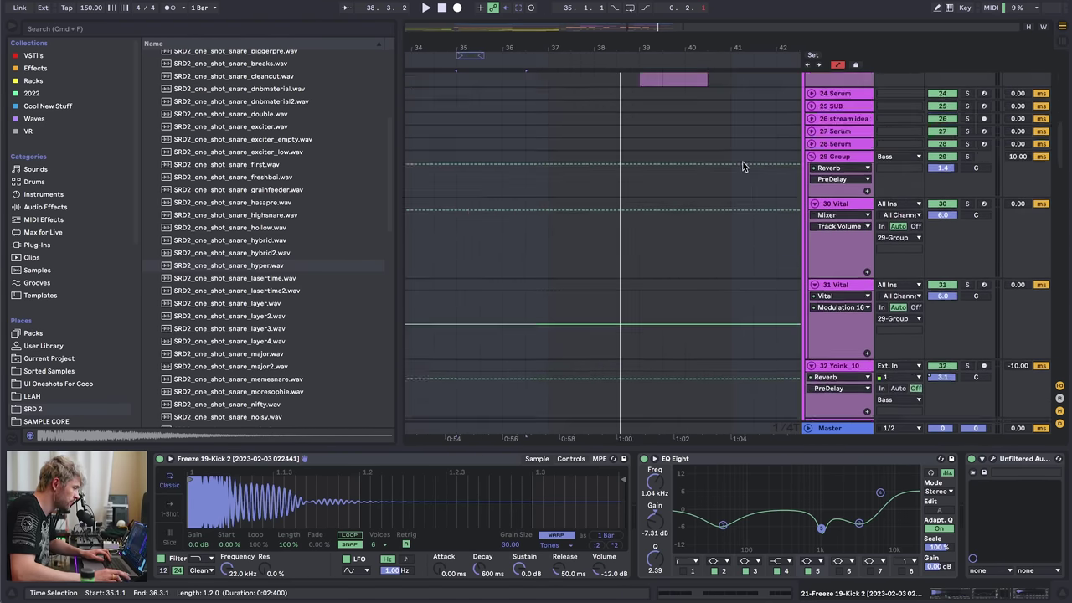
- Look through the bass tracks around bars 33 to 43 and play the track 23 clip at bar 39
left_click_drag(474, 43, 555, 3)
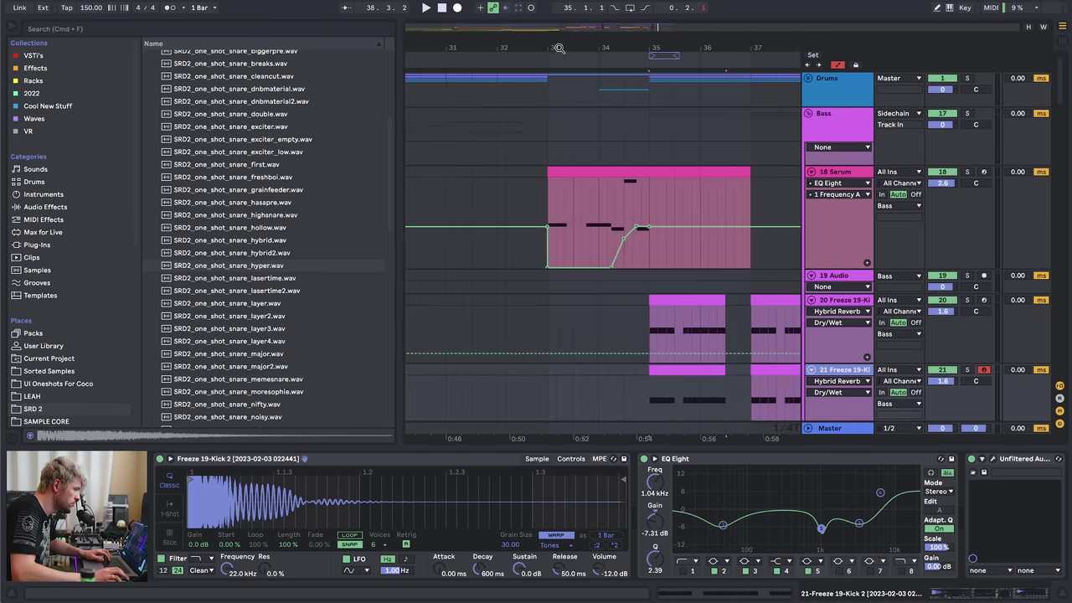
left_click_drag(558, 48, 588, 80)
scroll(618, 220, "down", 6)
left_click_drag(692, 43, 693, 75)
scroll(620, 235, "up", 3)
left_click_drag(653, 39, 601, 38)
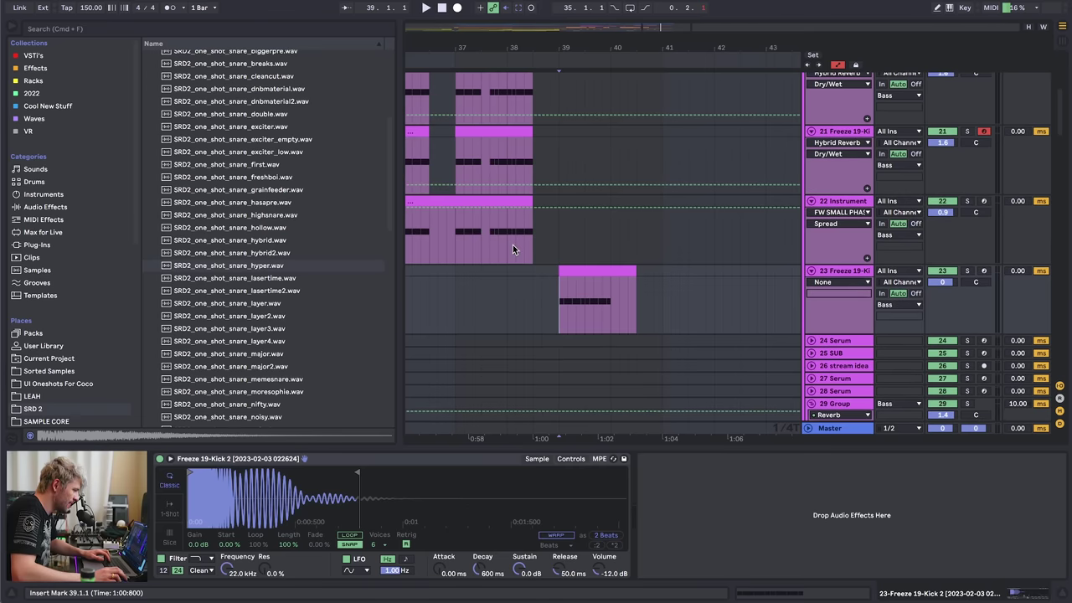
left_click(579, 269)
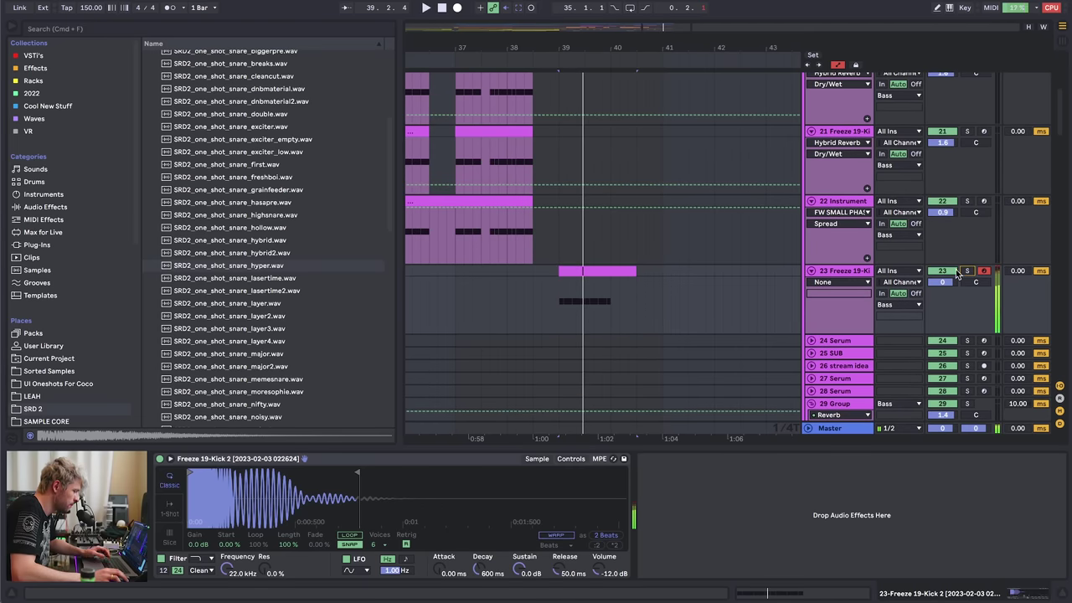
scroll(549, 176, "left", 4)
scroll(508, 139, "up", 3)
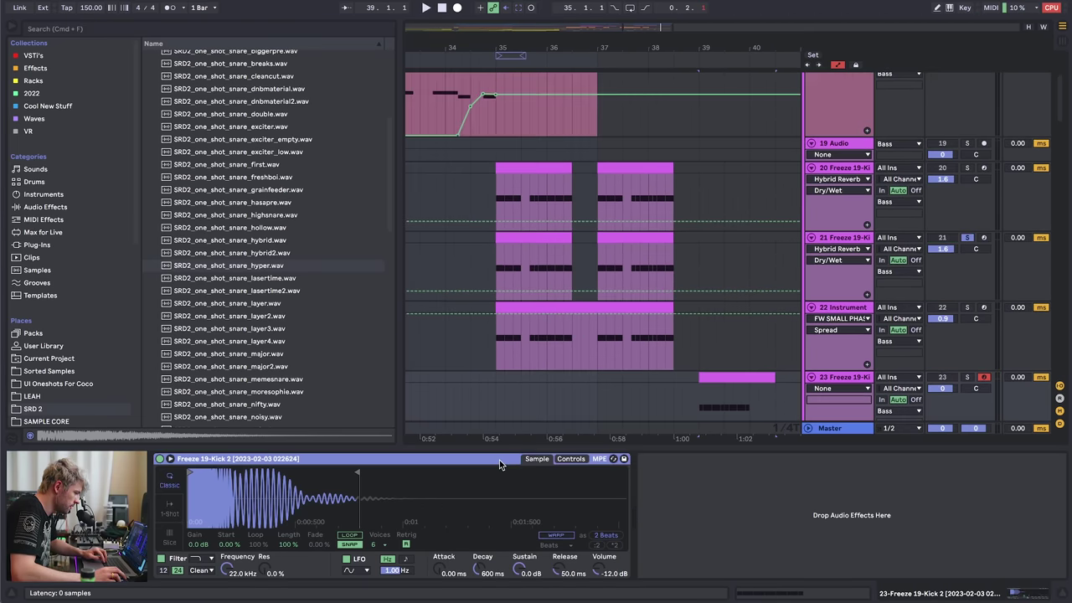
left_click(845, 241)
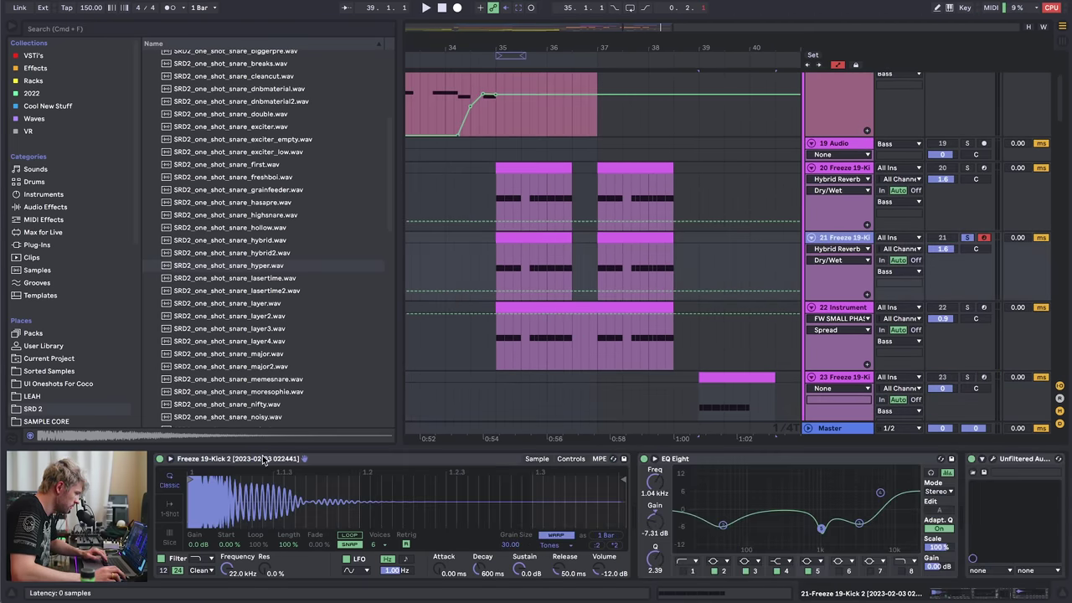
left_click(522, 240)
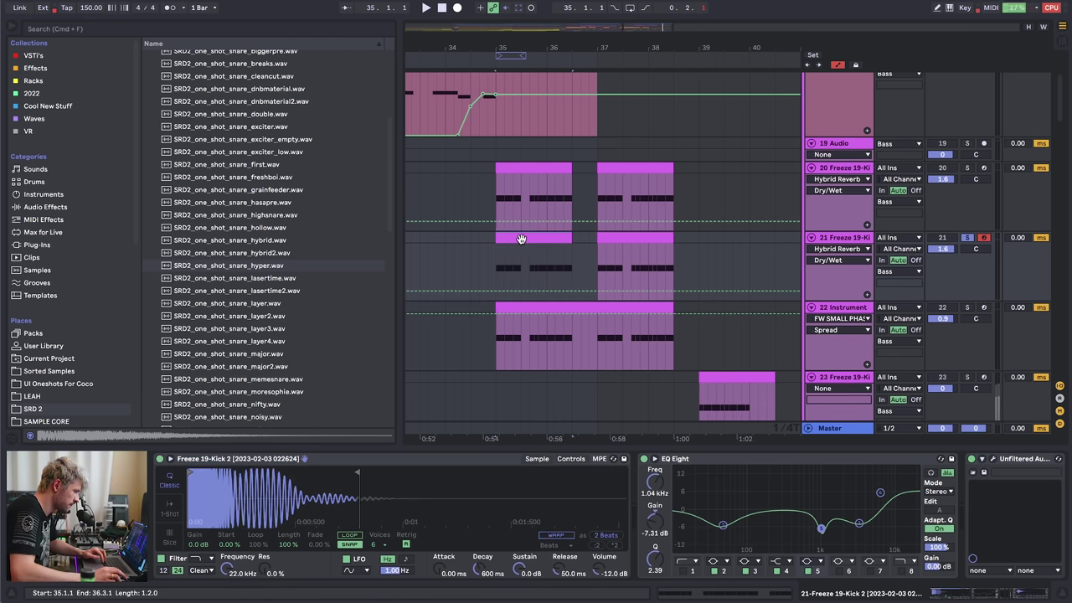
- Turn on Warp in Pro mode for track 21's kick sample with an Envelope of 128, and extend the sample's end
key("space")
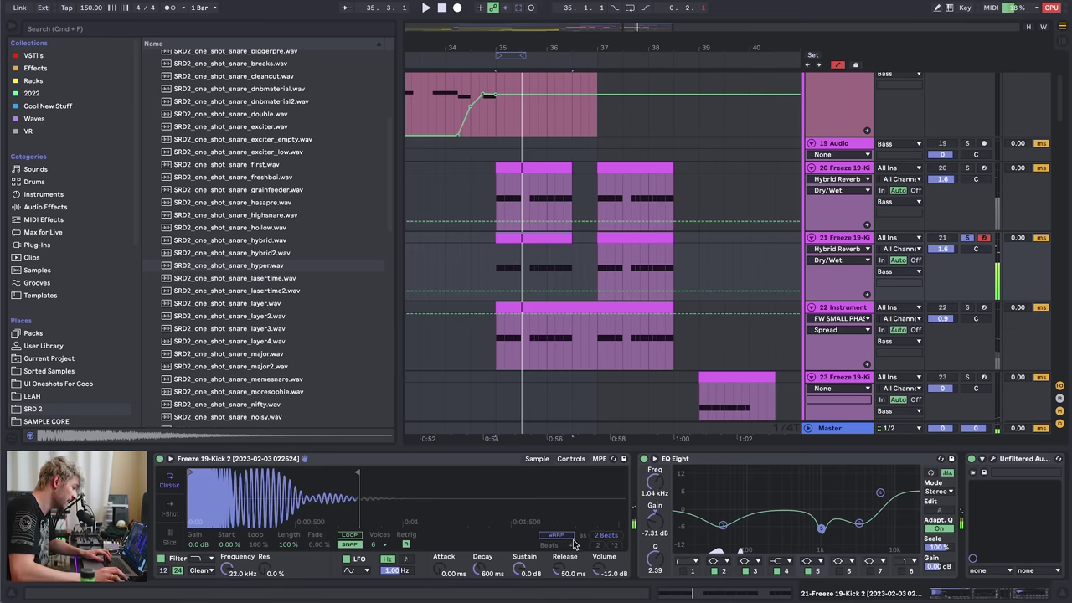
left_click(555, 535)
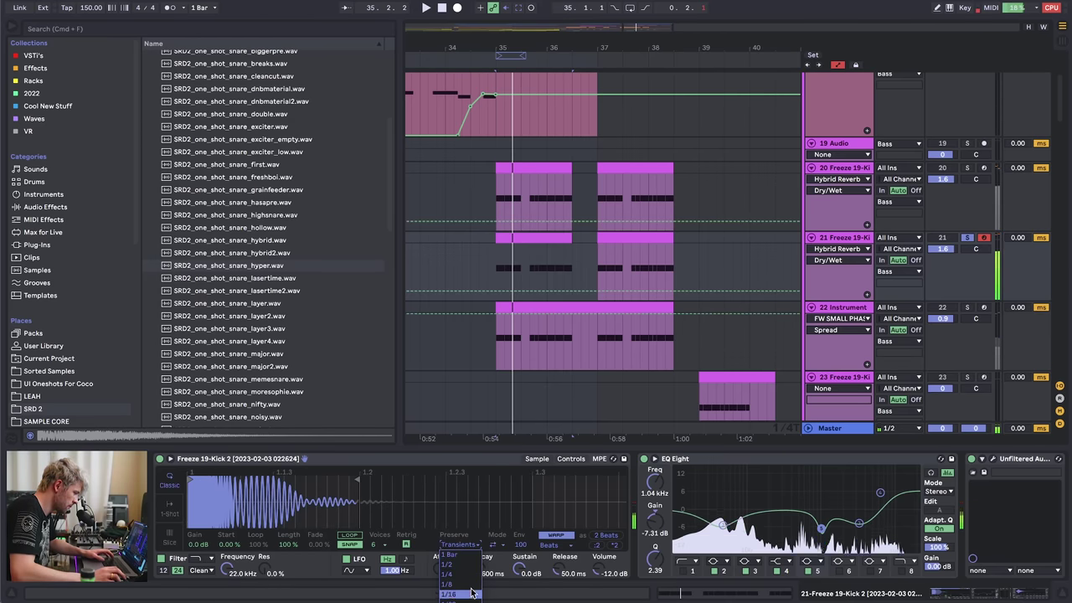
left_click(548, 546)
left_click(553, 596)
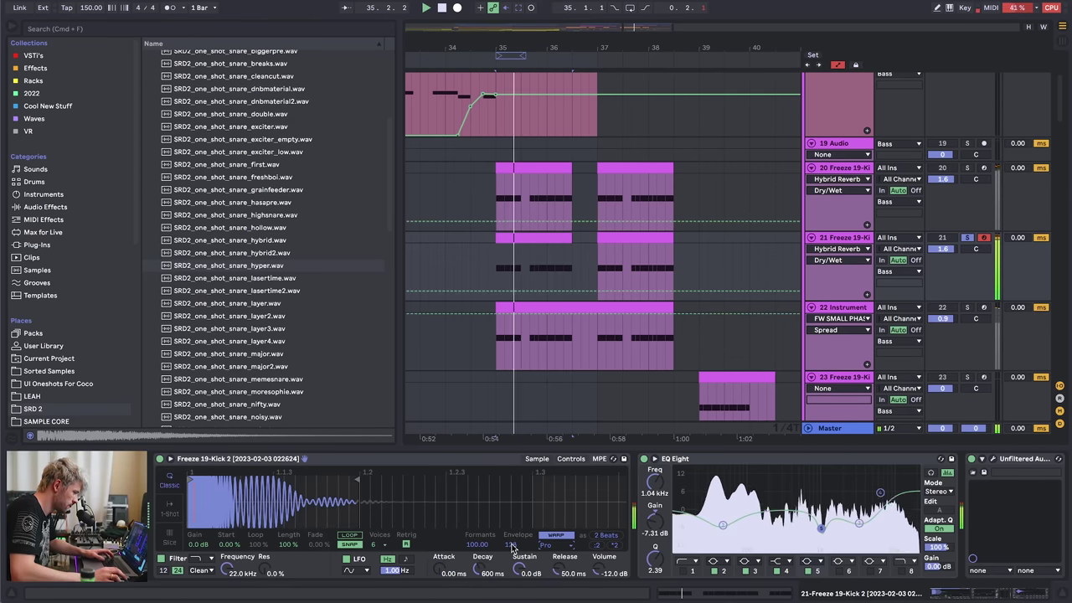
left_click_drag(357, 479, 381, 480)
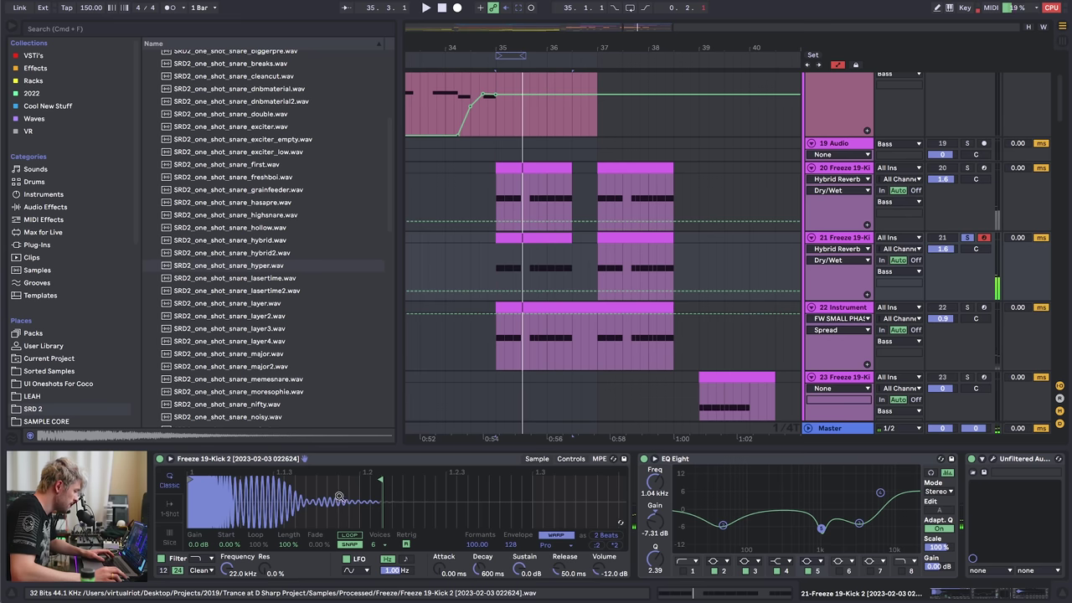
- Reshape track 21's EQ Eight with an extra -12.0 dB cut at 88.0 Hz, a -7.81 dB dip at 587 Hz and a 5.08 dB boost at 9.58 kHz
key("space")
left_click_drag(723, 525, 718, 547)
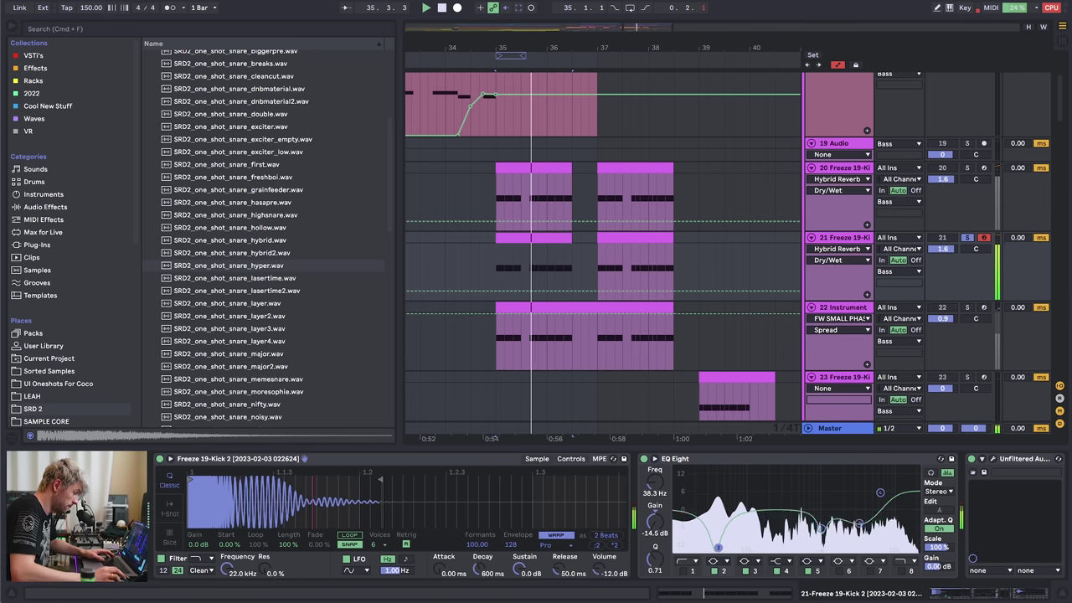
left_click(838, 570)
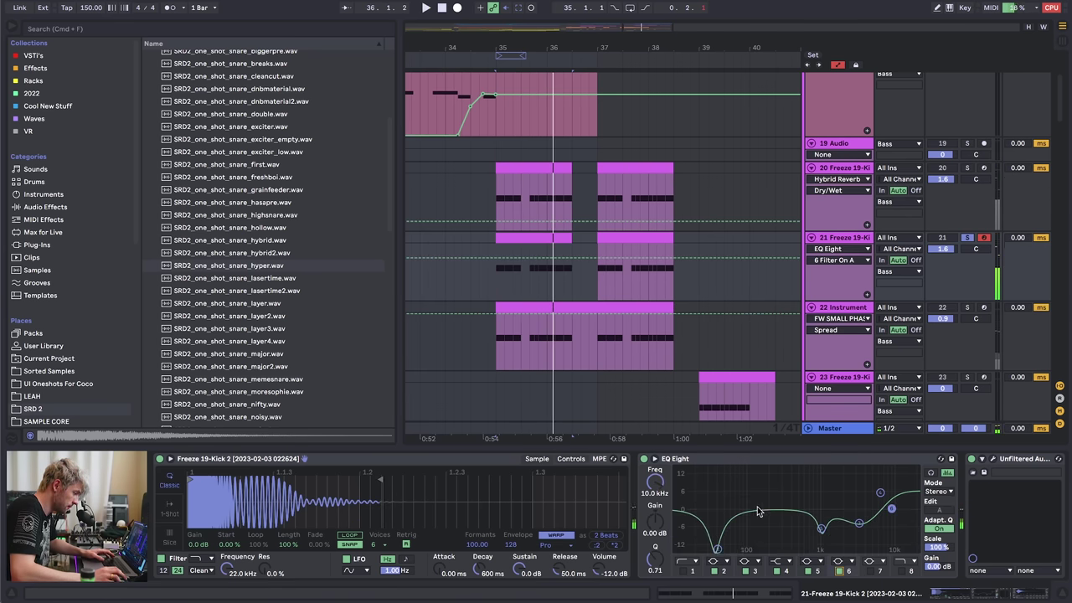
key("space")
left_click_drag(892, 509, 716, 530)
key("space")
left_click(744, 540)
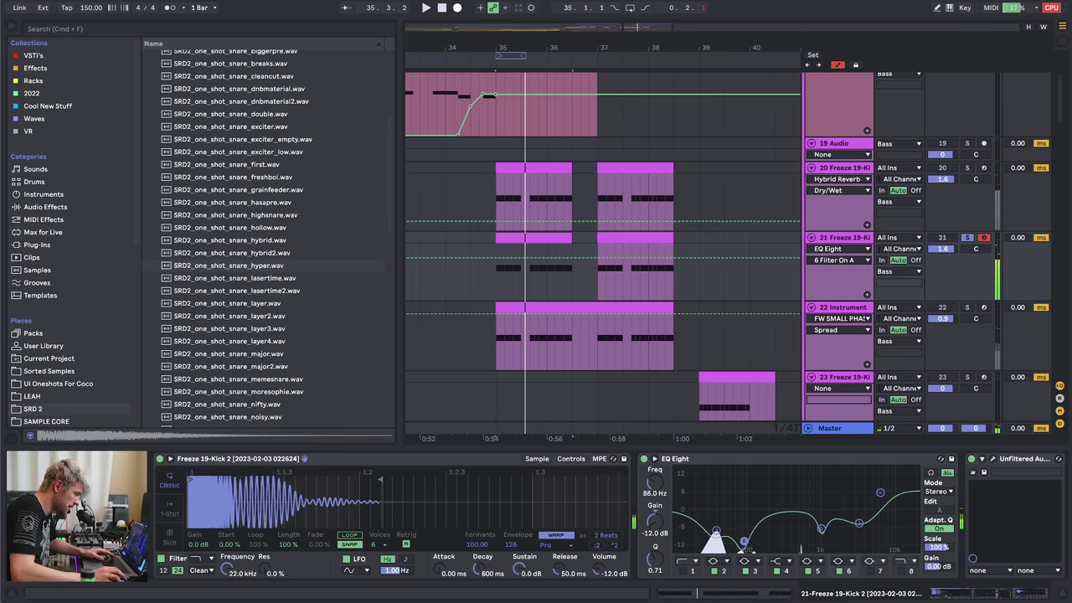
left_click_drag(818, 528, 801, 530)
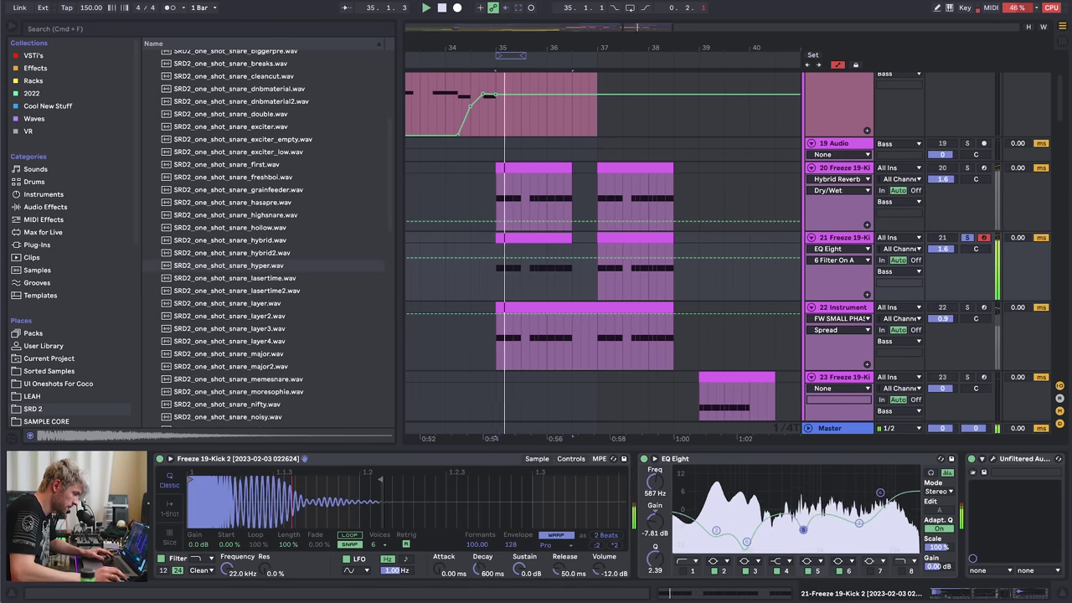
left_click_drag(879, 492, 889, 494)
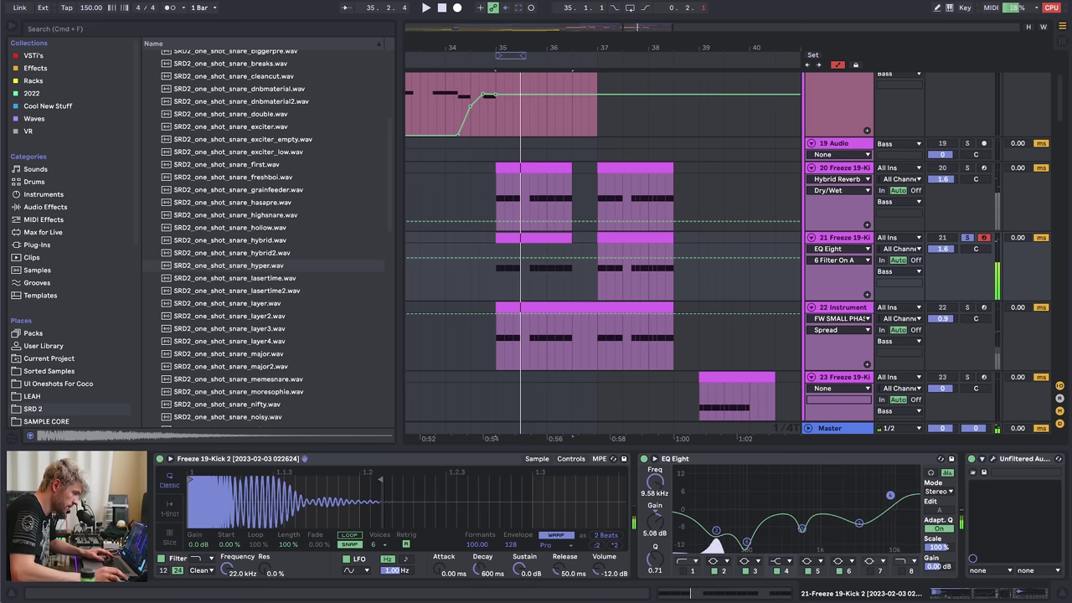
- Open track 21's SpecOps plug-in and set the Spectral Compander Ratio to 1:2.1
left_click(1009, 594)
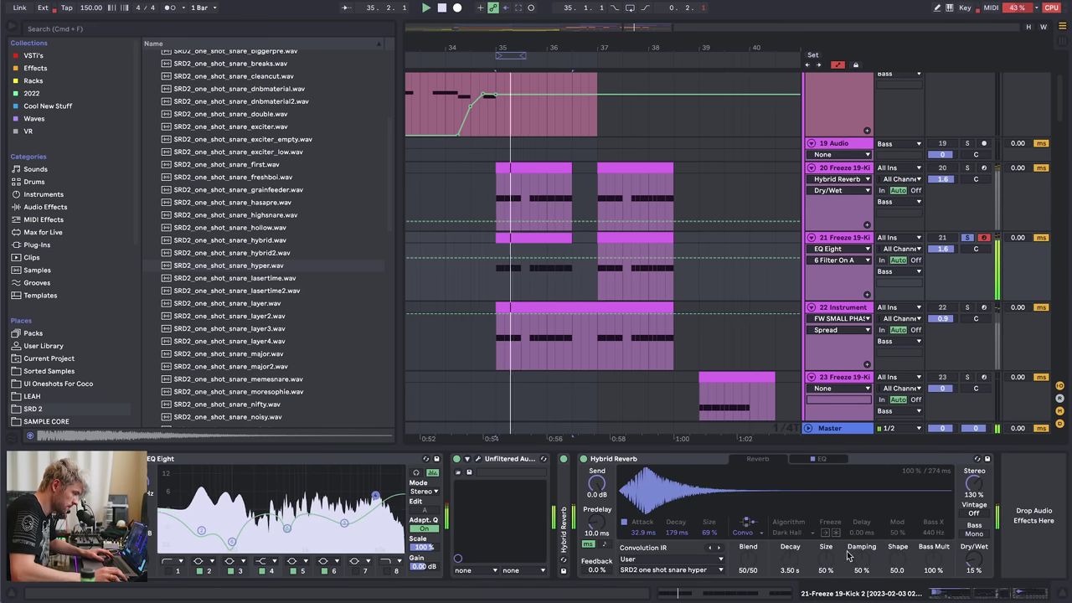
left_click(475, 458)
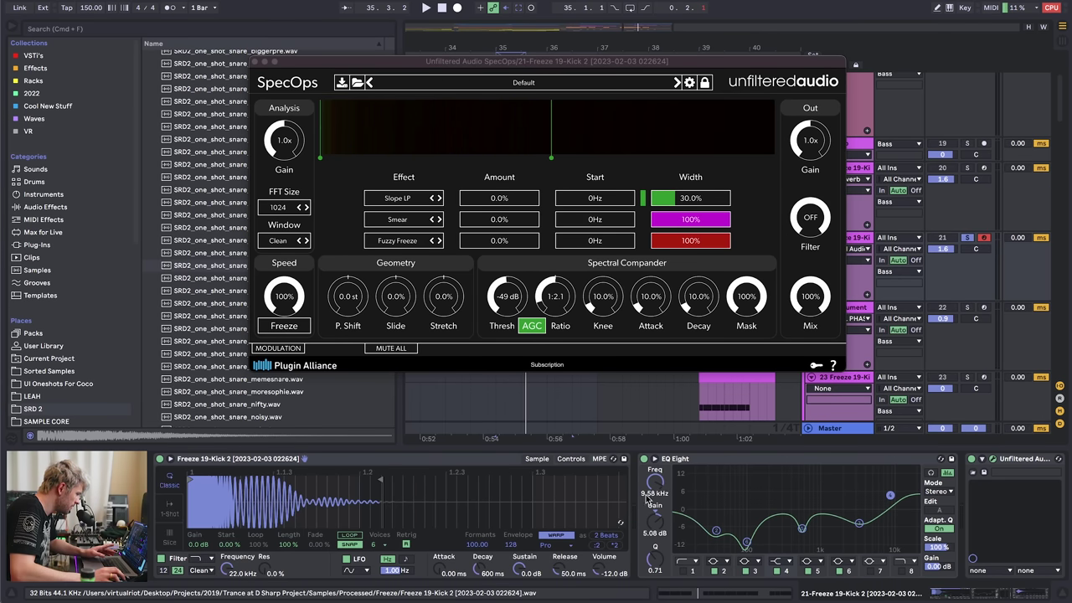
- Set the sampler's filter to high-pass at 30.0 Hz with 17% resonance
left_click(569, 459)
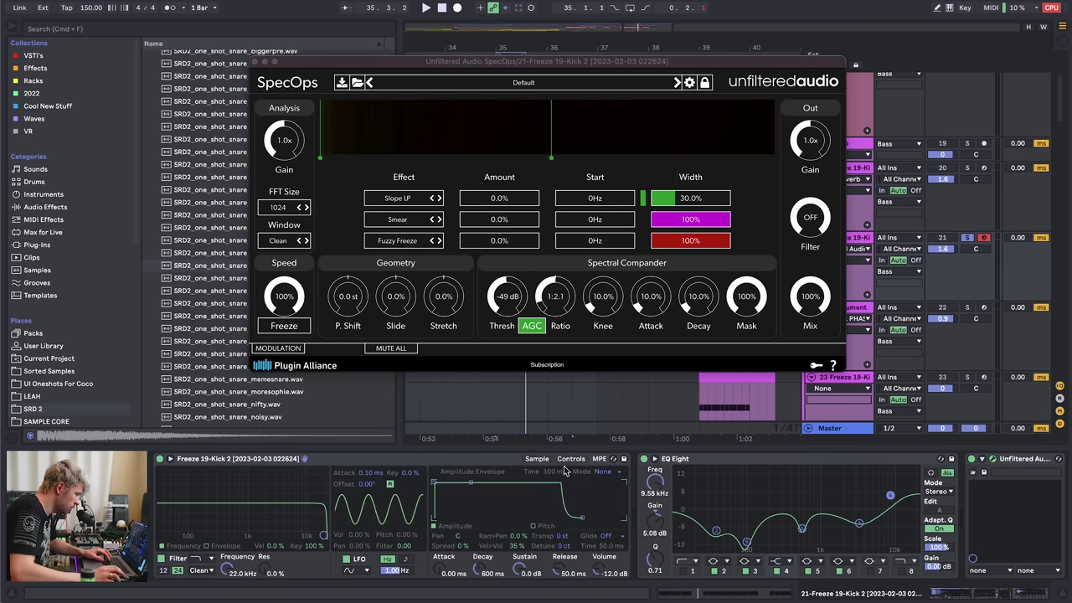
left_click(205, 579)
key("space")
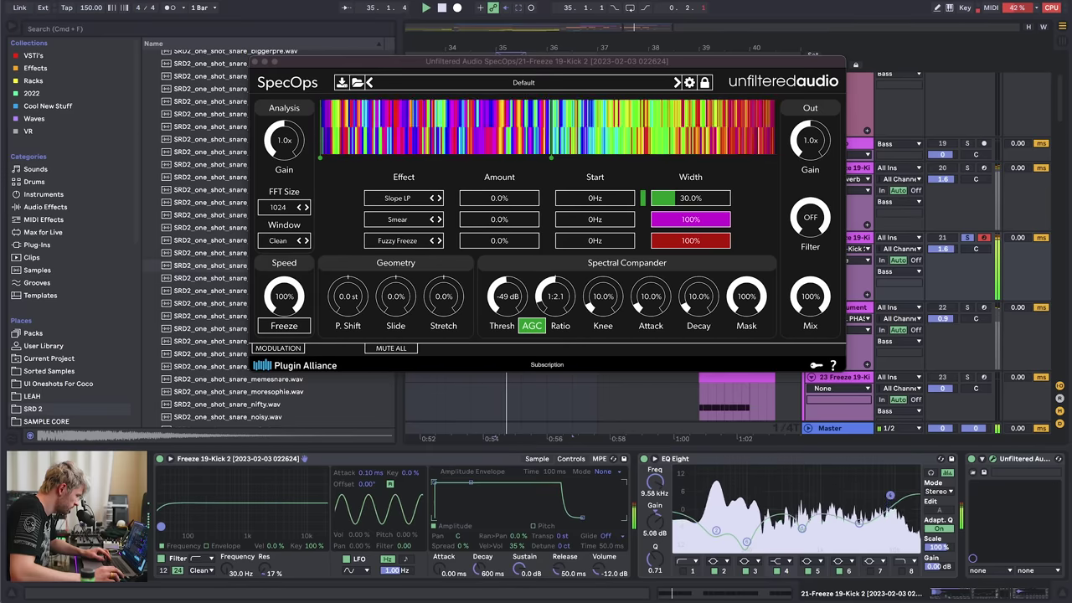
left_click_drag(160, 535, 161, 529)
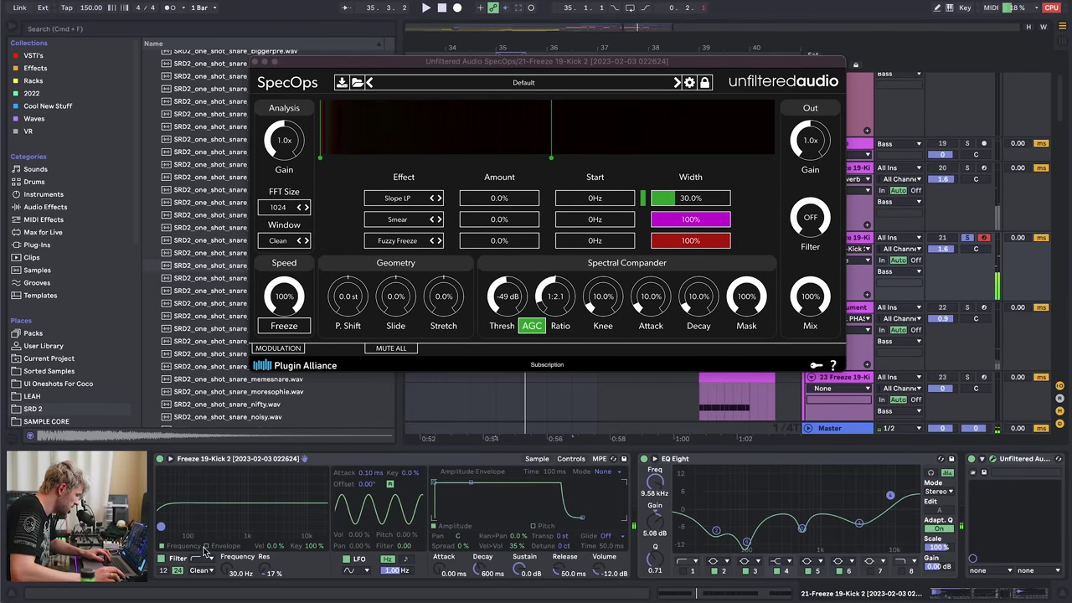
- Enable the sampler's filter envelope with Amount -72 and Decay 1.77 s, and set the filter frequency to 169 Hz
left_click(529, 461)
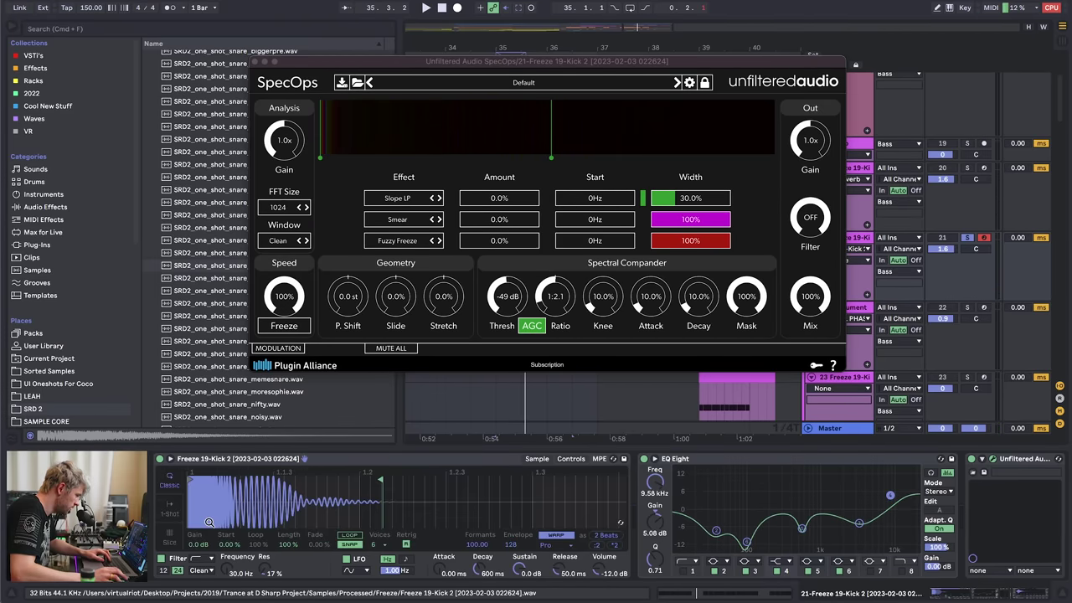
left_click(571, 460)
left_click(221, 546)
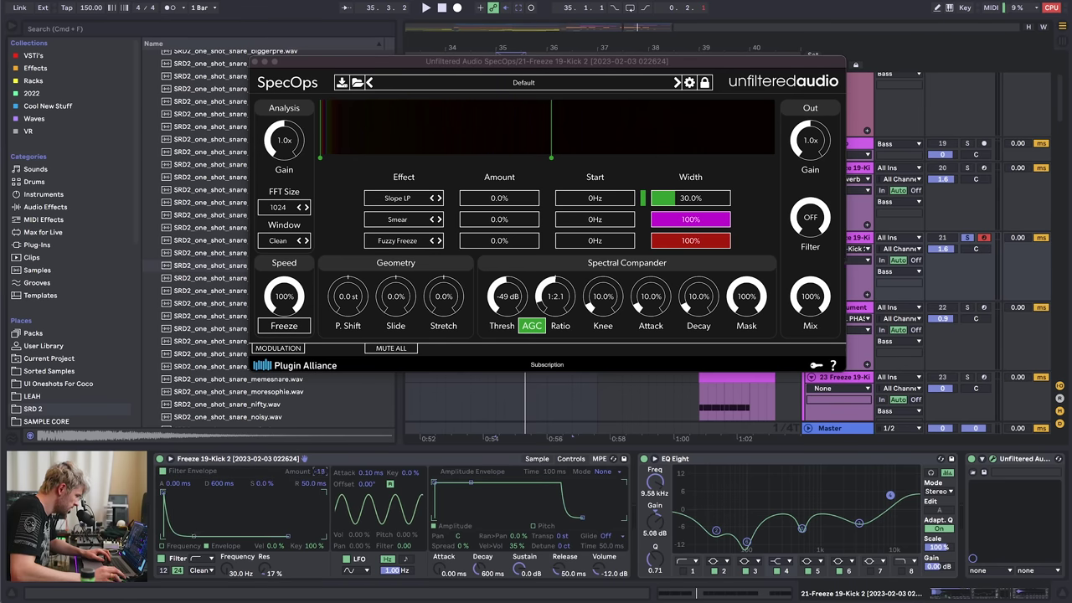
key("space")
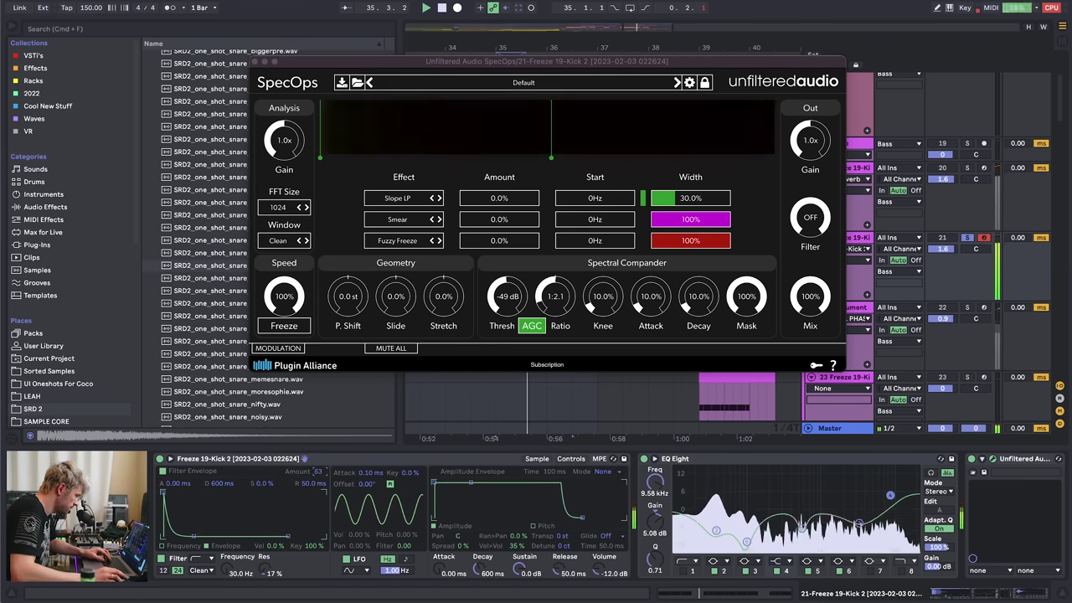
left_click_drag(193, 536, 198, 536)
left_click_drag(226, 569, 226, 536)
key("space")
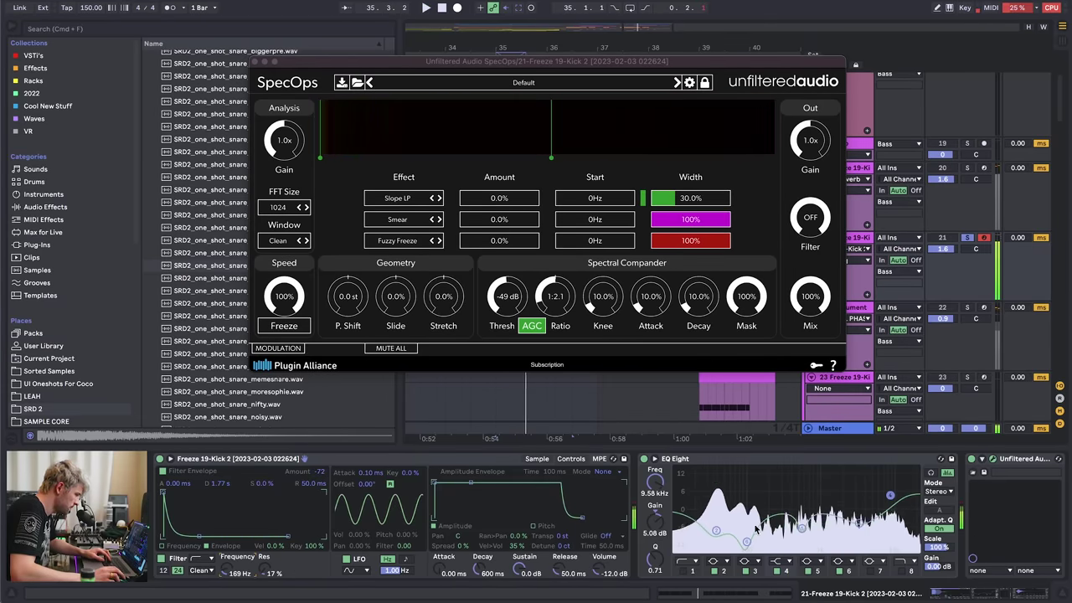
- Insert Erosion between EQ Eight and SpecOps in Wide Noise mode, with Freq 6.23 kHz, Width 0.94 and Amount 28.6
left_click(992, 459)
left_click(992, 458)
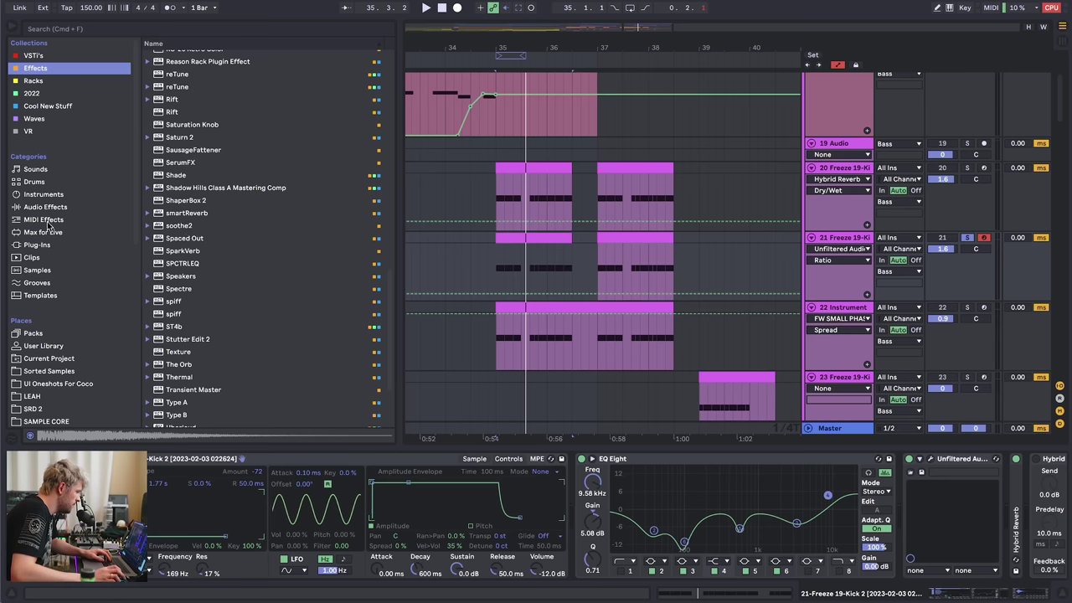
left_click(45, 207)
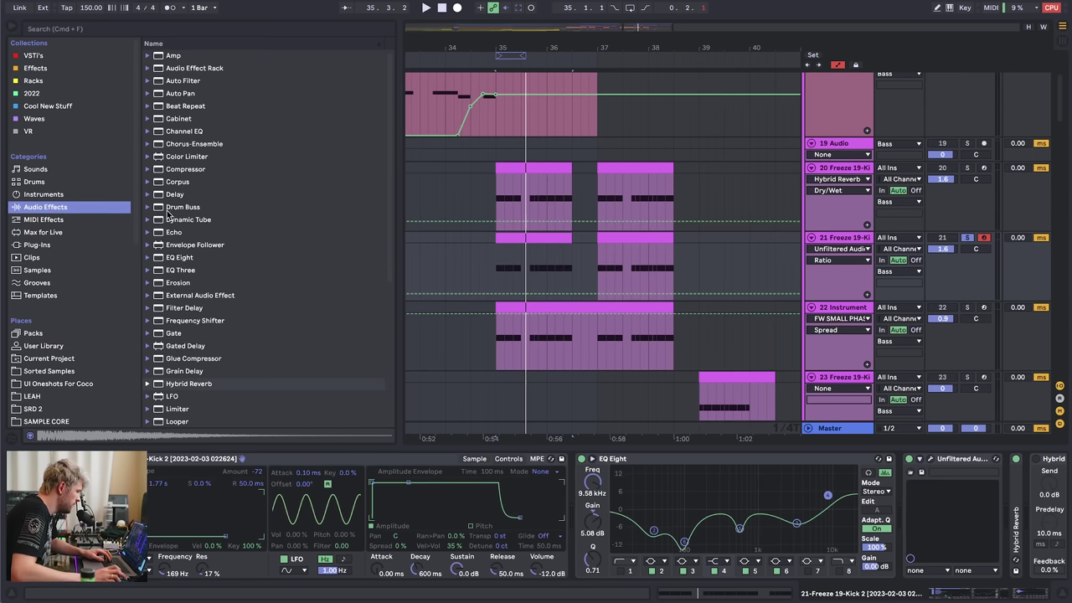
left_click_drag(180, 283, 913, 507)
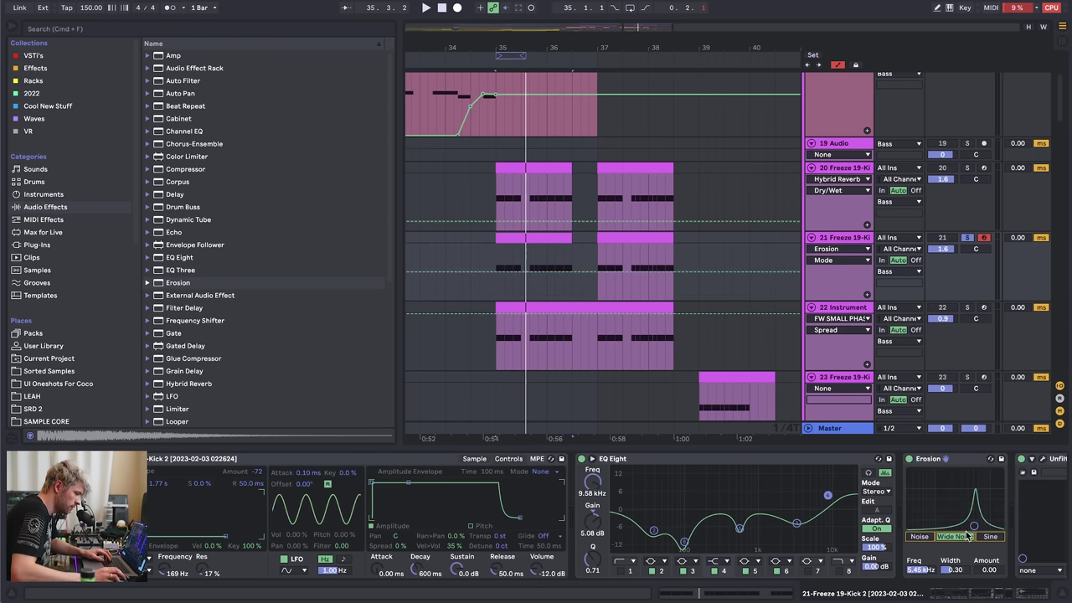
key("space")
double_click(694, 460)
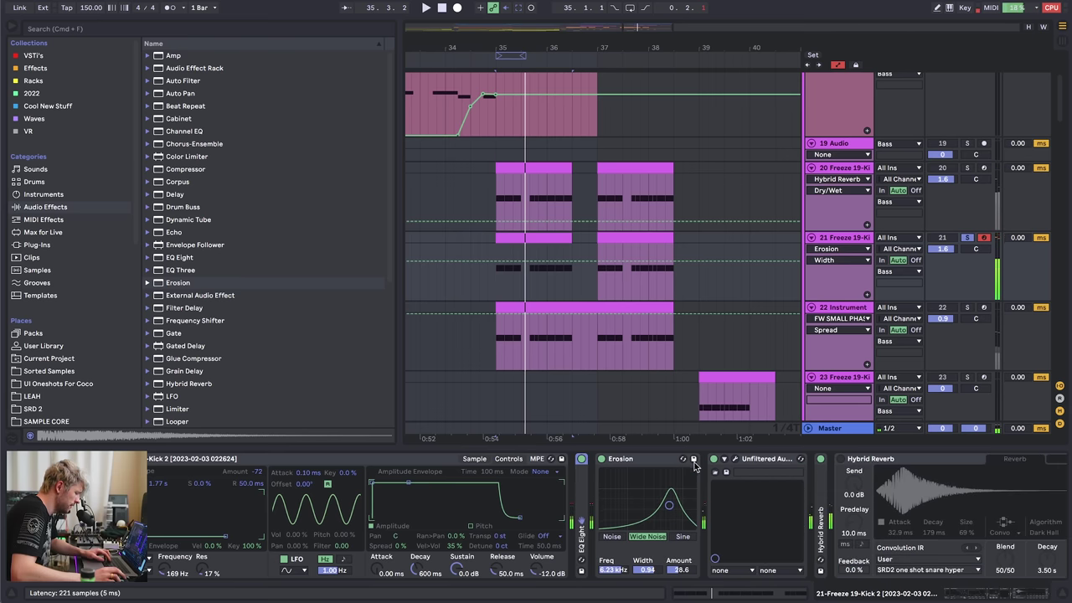
double_click(648, 461)
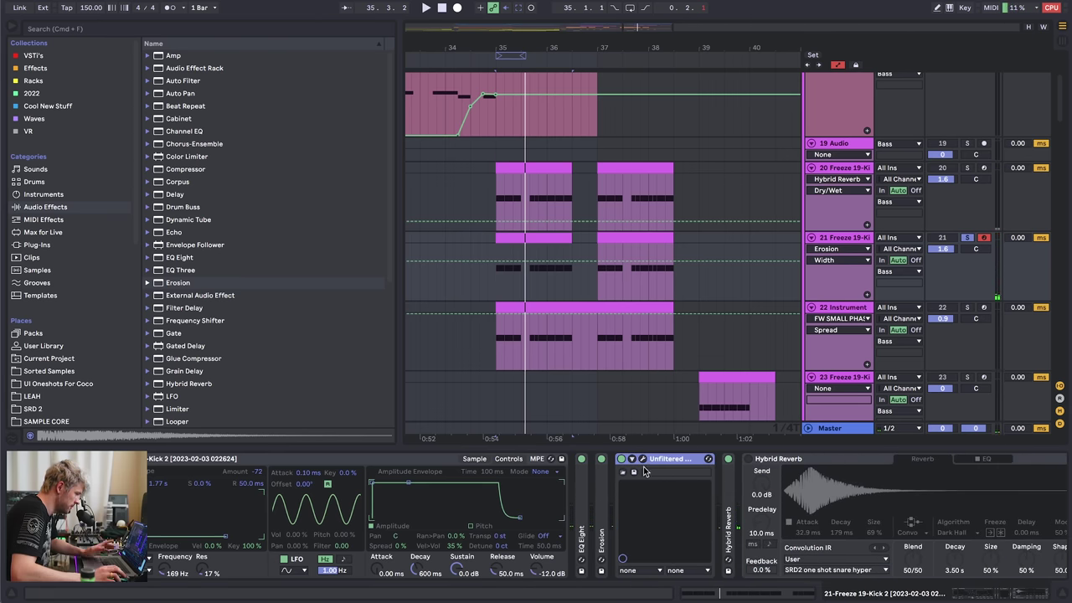
- Set the SpecOps compander Ratio to 1:2.2 and make its second effect Expand with a Width of 63.3%
left_click(641, 459)
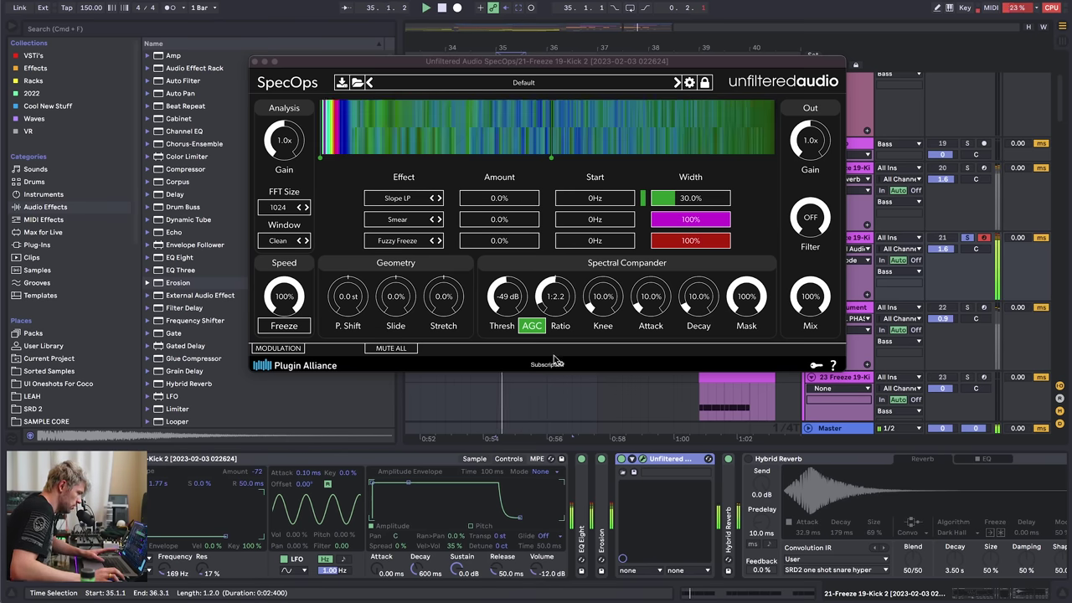
left_click(410, 219)
mouse_move(419, 276)
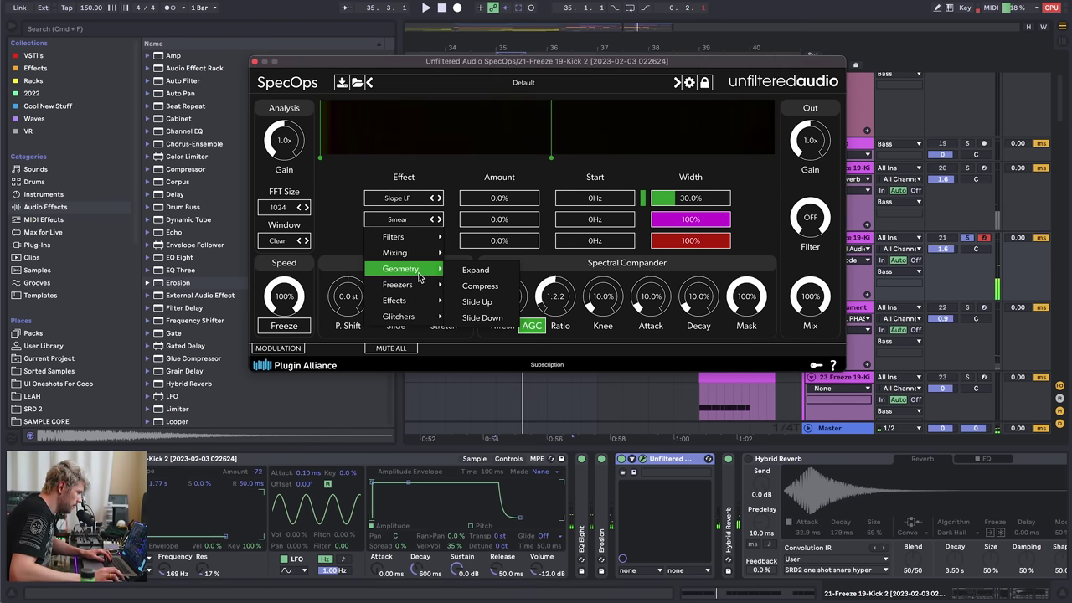
left_click(475, 269)
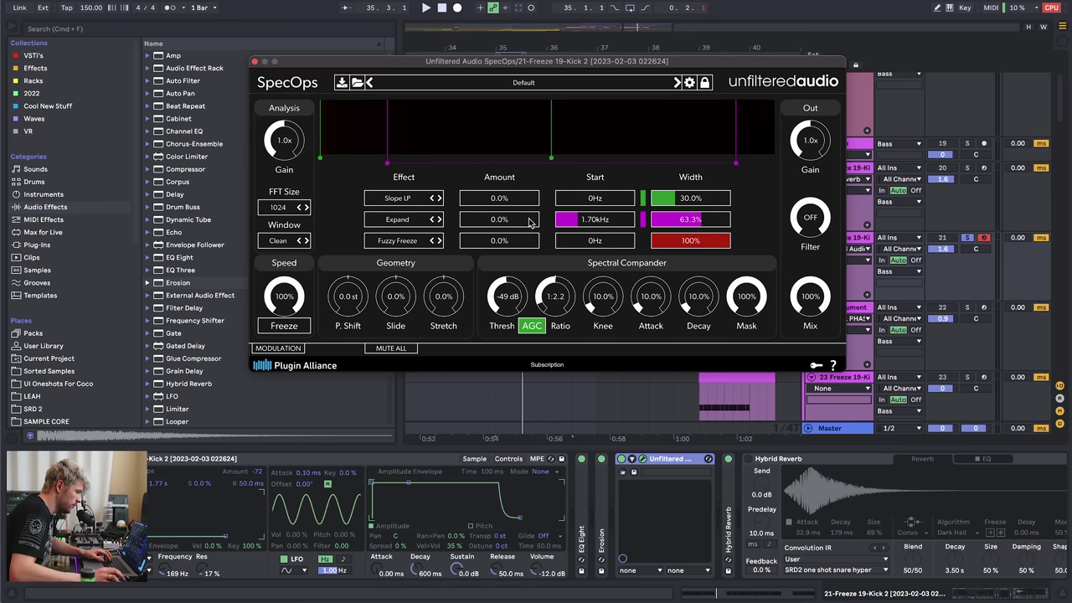
- Set the Expand effect's Amount to 55.4% and its Start to 473 Hz during playback
key("space")
left_click_drag(529, 221, 504, 221)
left_click_drag(578, 218, 568, 224)
- Compare SpecOps at FFT Sizes 2048 and 1024, keep 1024, and set the Expand Amount to 93.9%
left_click(307, 207)
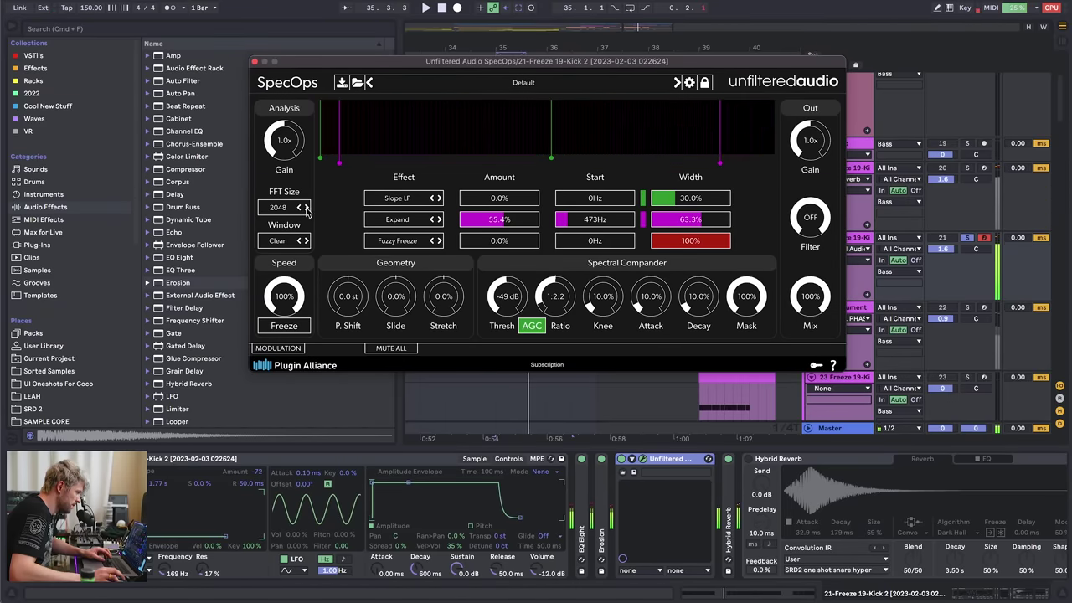
left_click(298, 207)
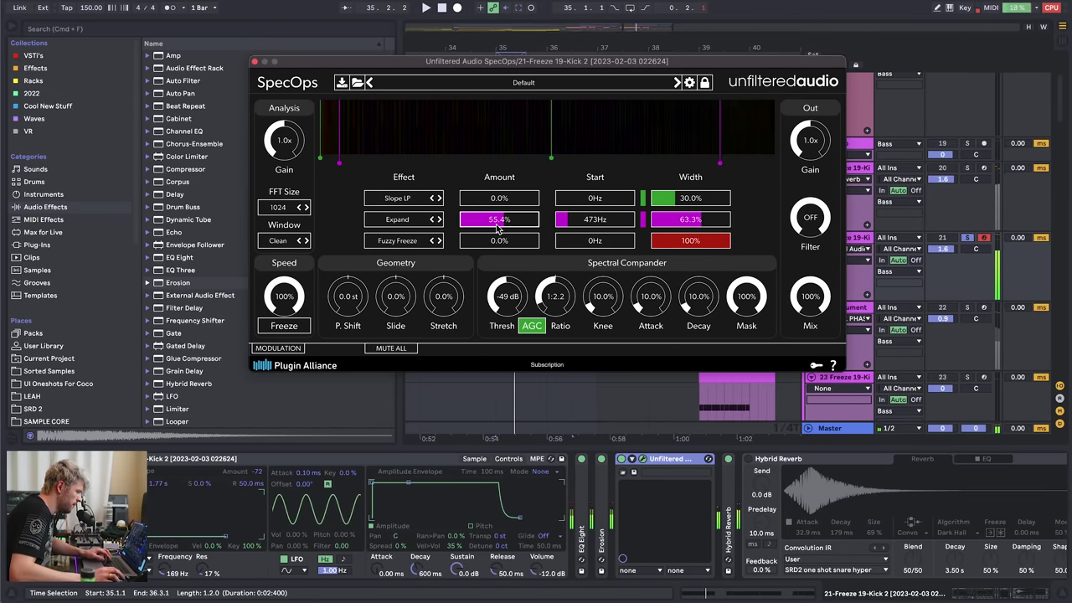
scroll(512, 219, "up", 5)
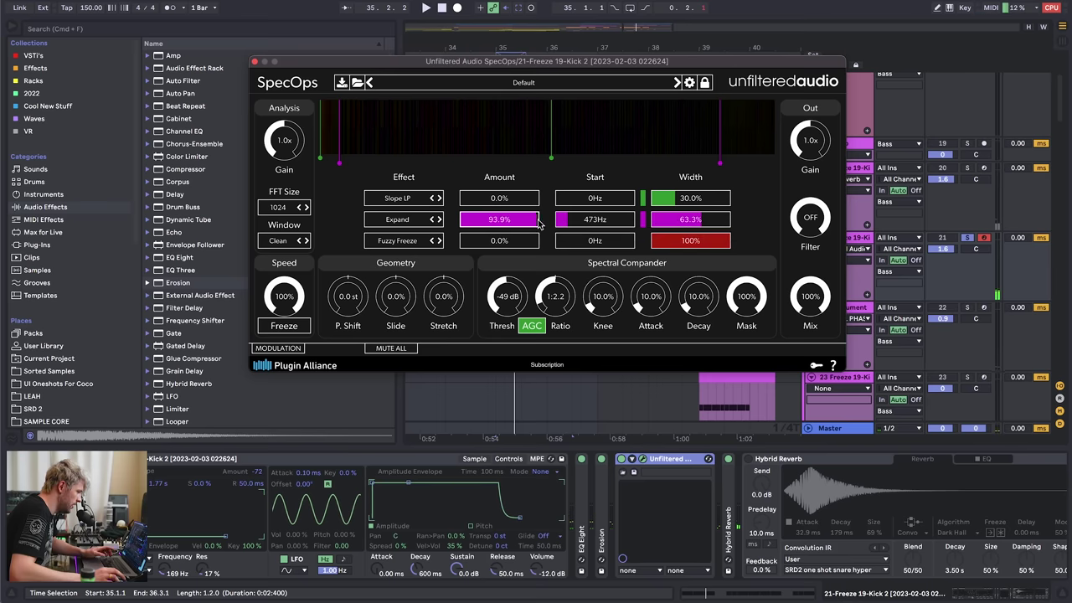
- Switch the second SpecOps effect from Expand to Compress, with its Amount at 100%
left_click(437, 220)
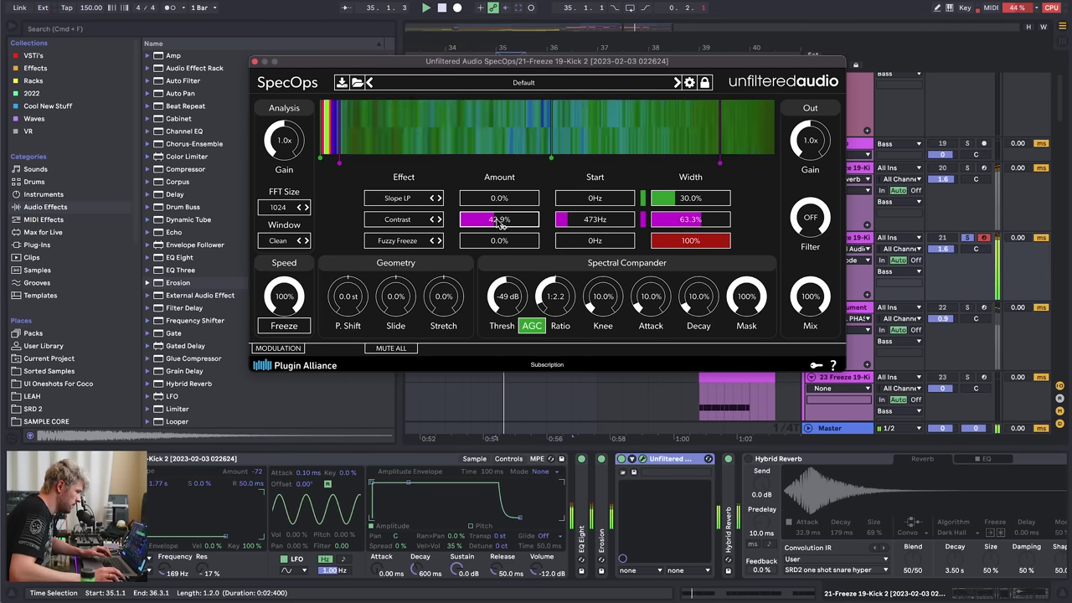
left_click(427, 223)
left_click(432, 221)
left_click(432, 221)
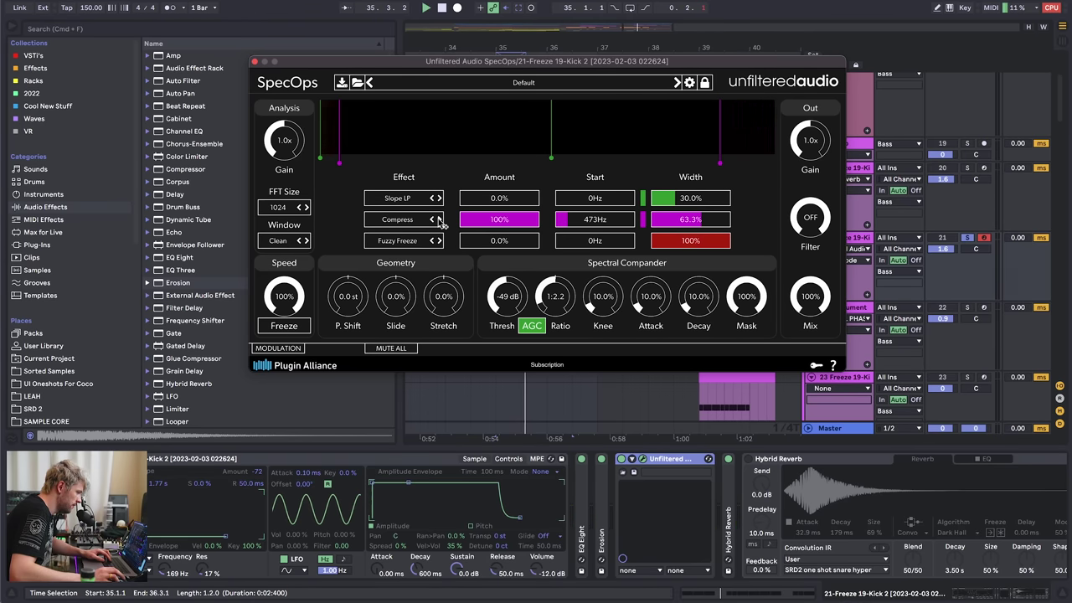
- Set the Compress effect's Start to 495 Hz and its Width to 24.1% while checking it in playback
left_click(673, 225)
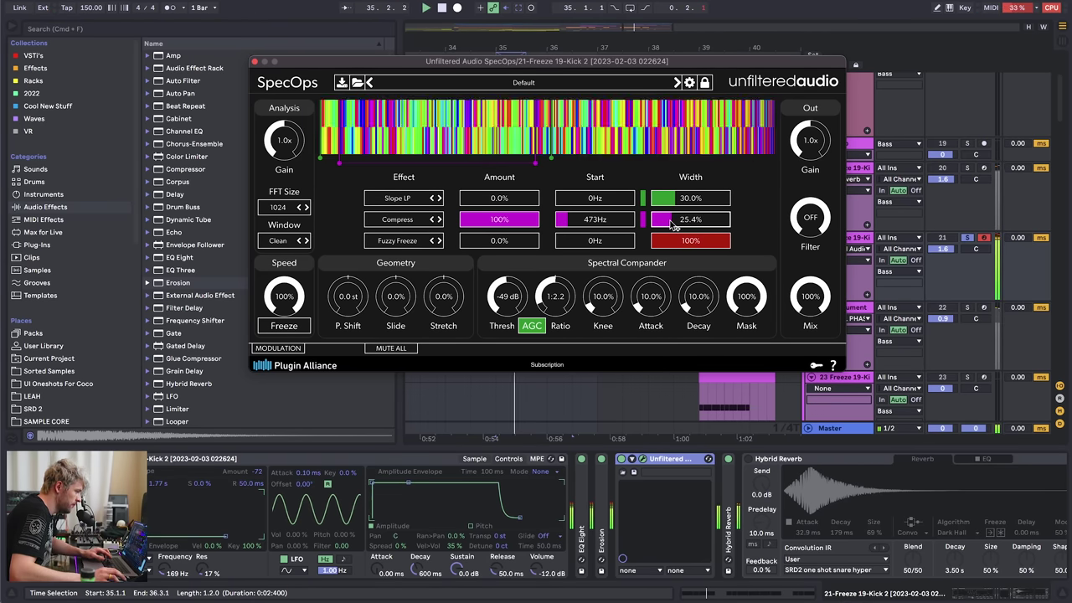
left_click_drag(671, 222, 665, 222)
key("space")
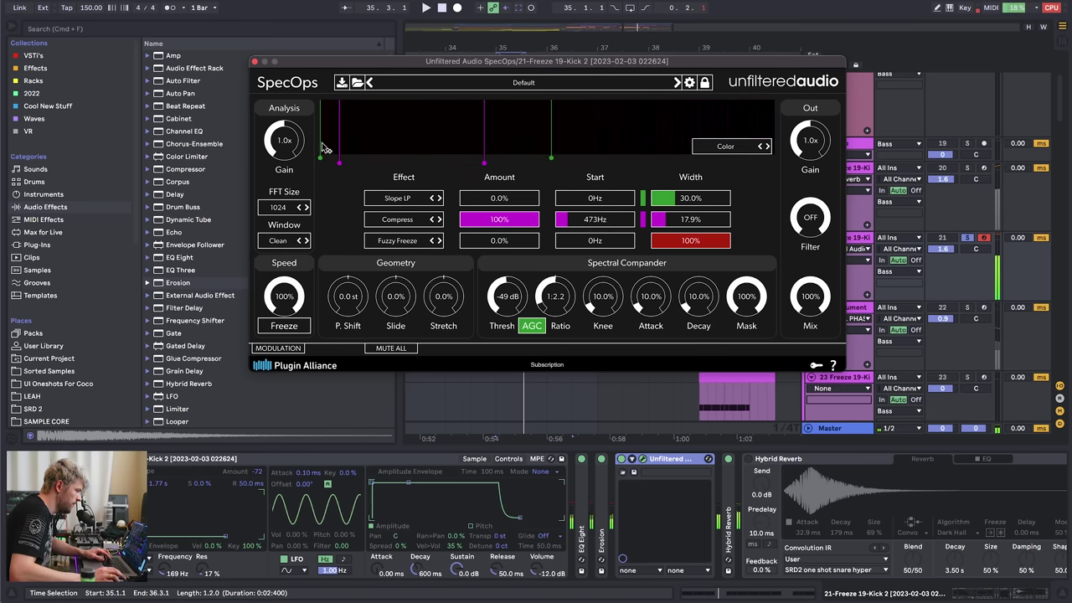
key("space")
left_click_drag(576, 221, 567, 221)
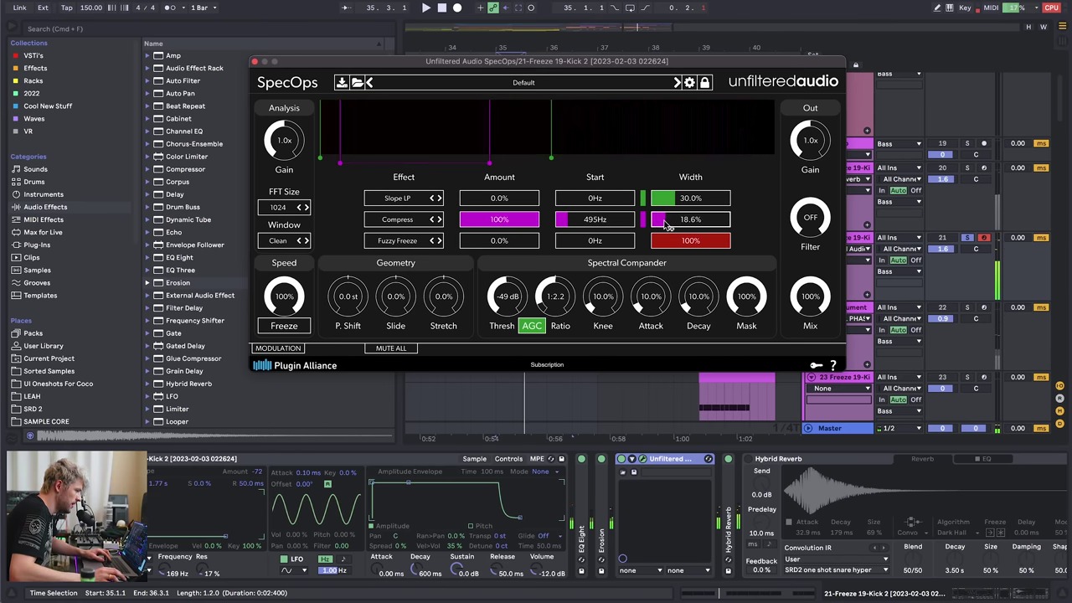
left_click_drag(661, 221, 671, 221)
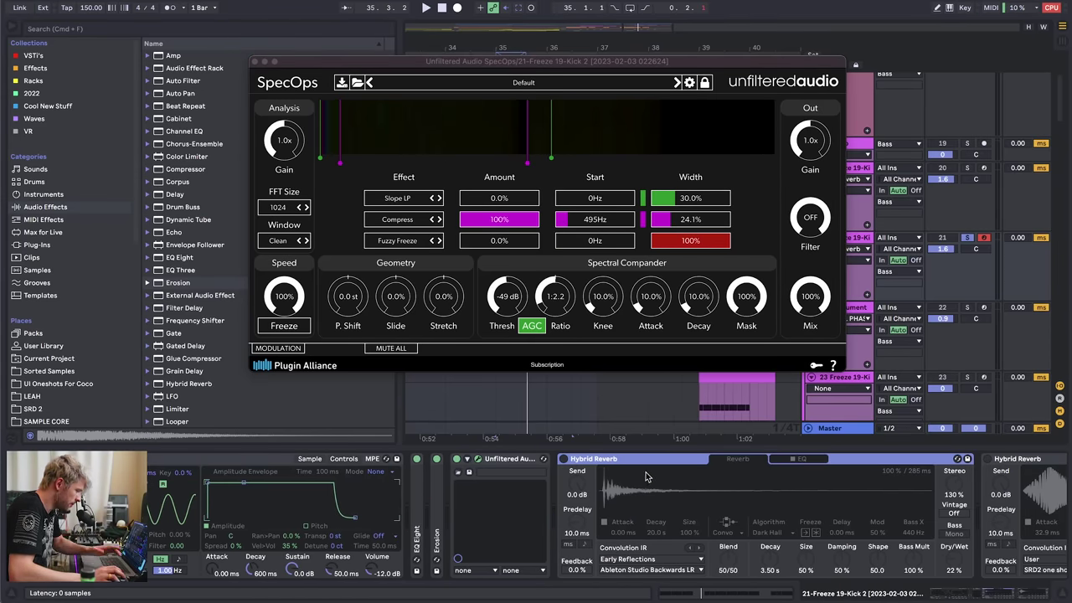
- Delete the Early Reflections Hybrid Reverb and switch on the remaining Hybrid Reverb with the hyper snare impulse
key("Delete")
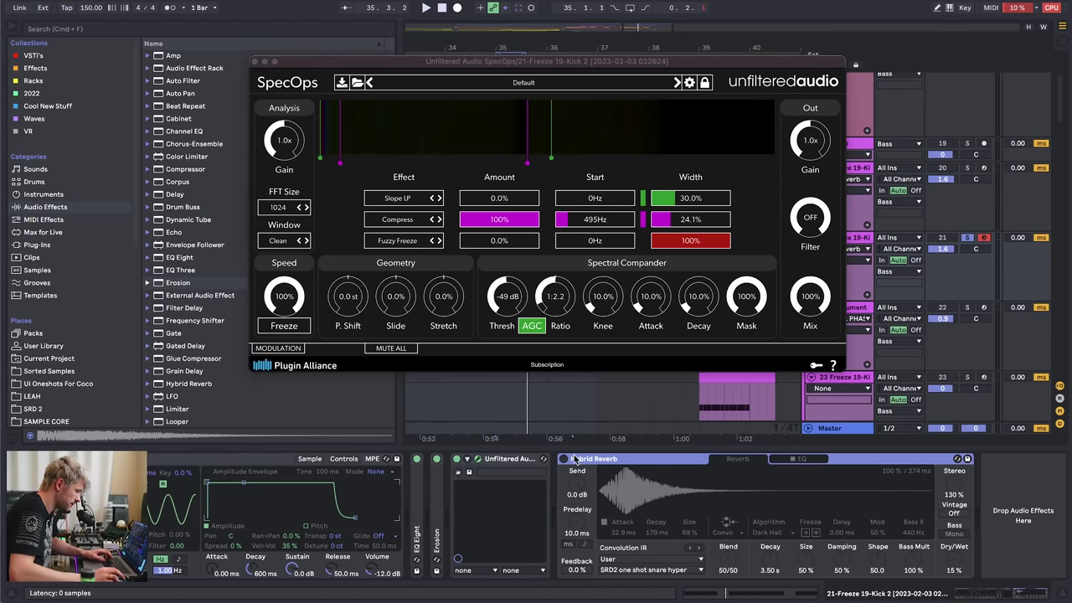
left_click(562, 459)
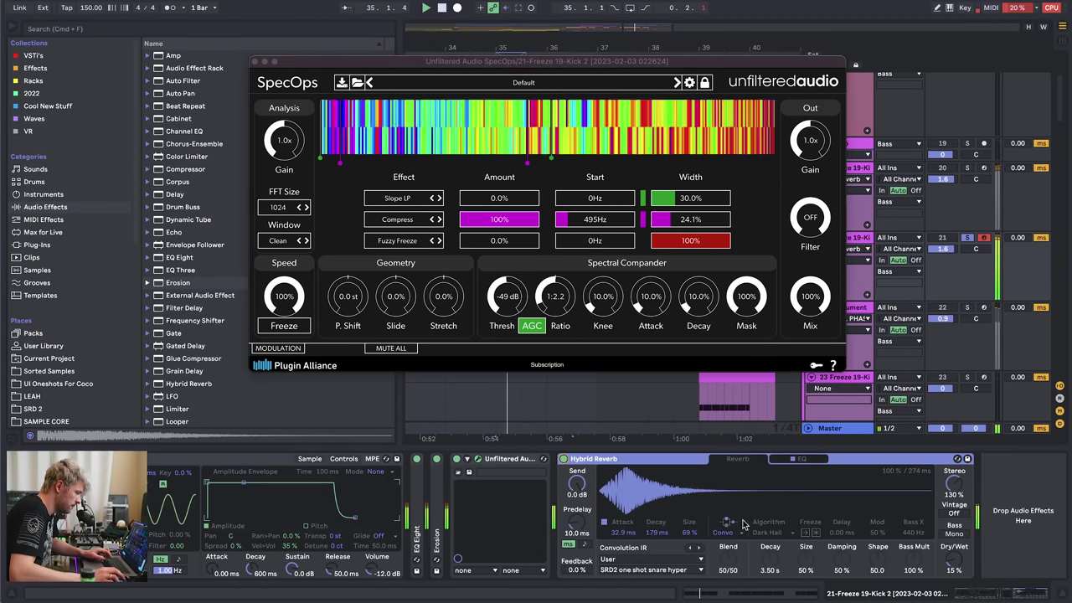
- Close the SpecOps window and add EQ Eight after Hybrid Reverb, with a low cut at 220 Hz
left_click(254, 62)
left_click(36, 211)
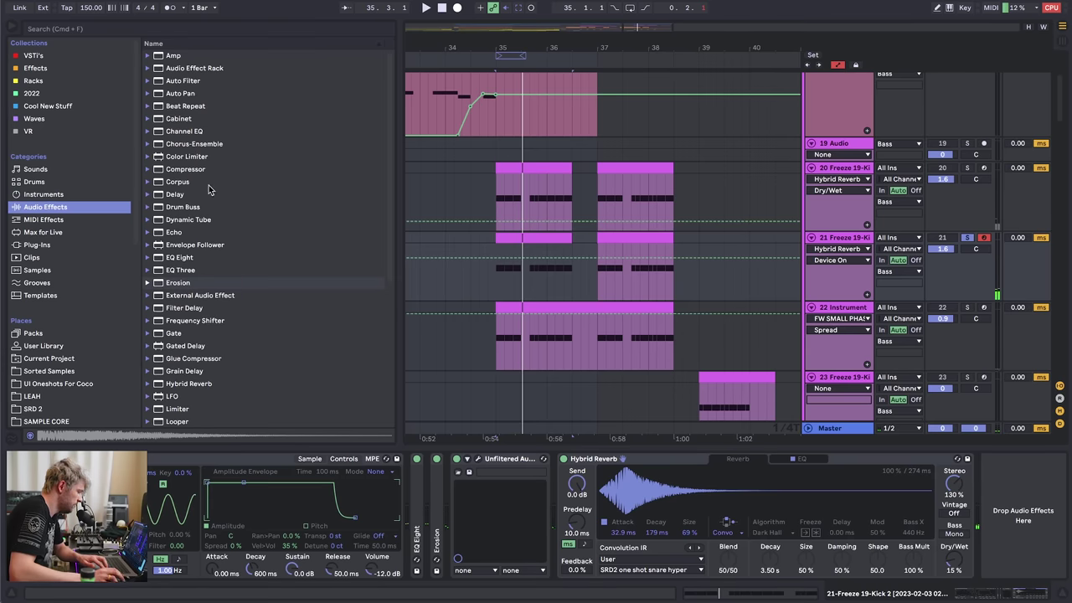
left_click_drag(178, 257, 787, 540)
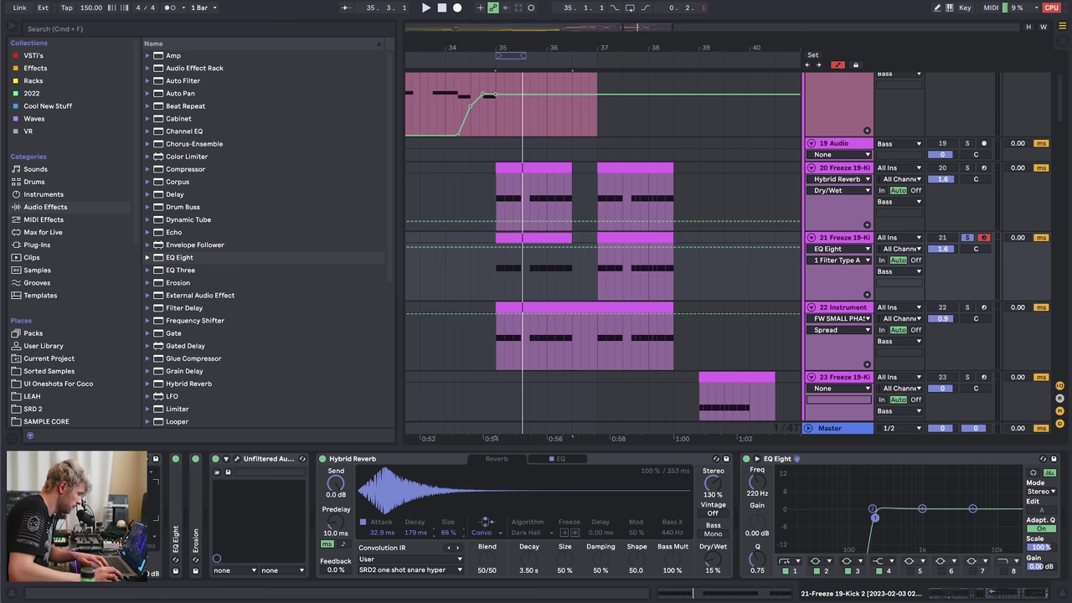
- Set Hybrid Reverb's Size to 122%, Decay to 435 ms and Dry/Wet to 40% during playback
left_click_drag(445, 536, 444, 526)
left_click_drag(413, 534, 416, 494)
key("space")
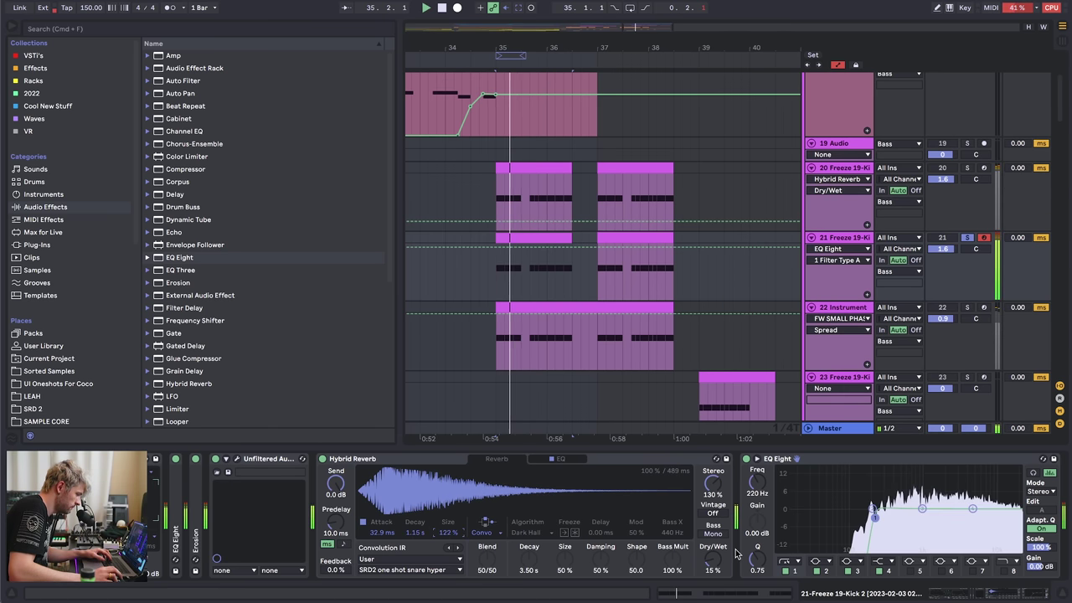
left_click_drag(713, 559, 713, 530)
left_click_drag(414, 533, 415, 555)
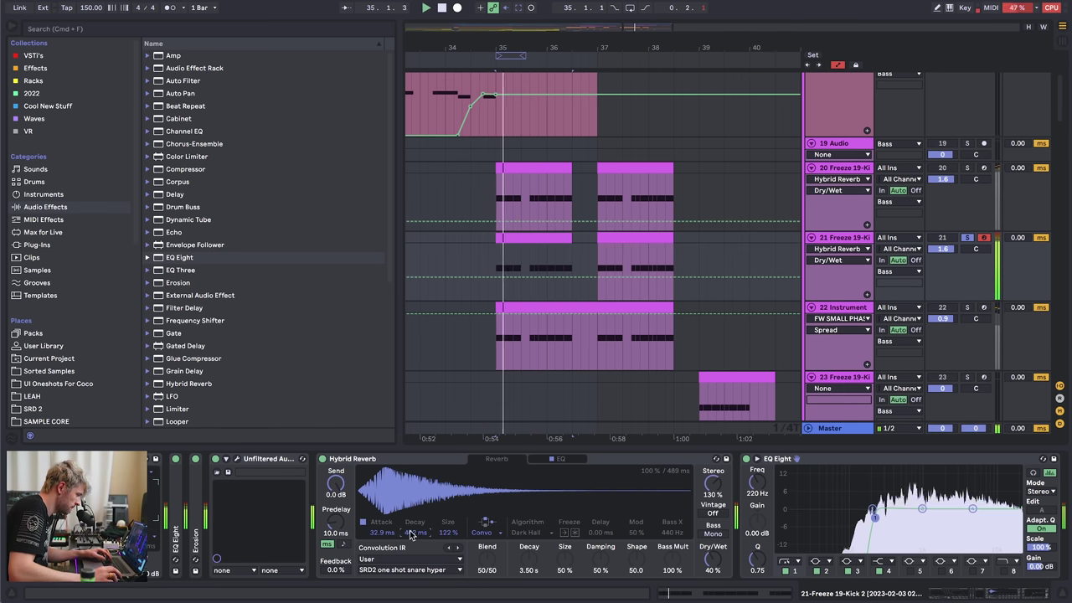
- Audition SpecOps with the Compress Amount at 0%, with the plug-in window open only for the check
key("space")
key("super+alt+p")
key("space")
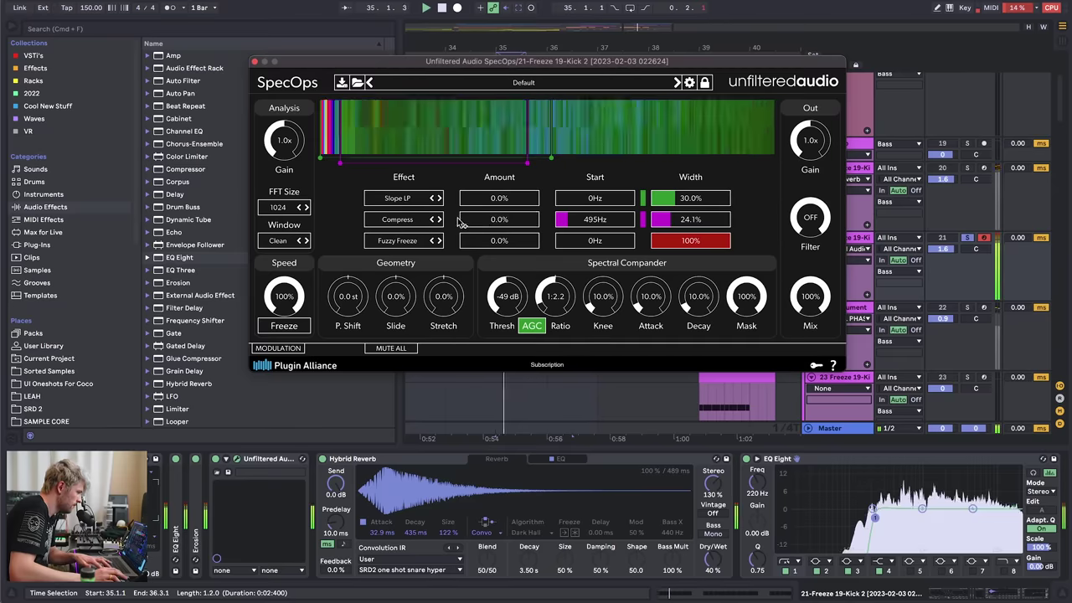
key("super+alt+p")
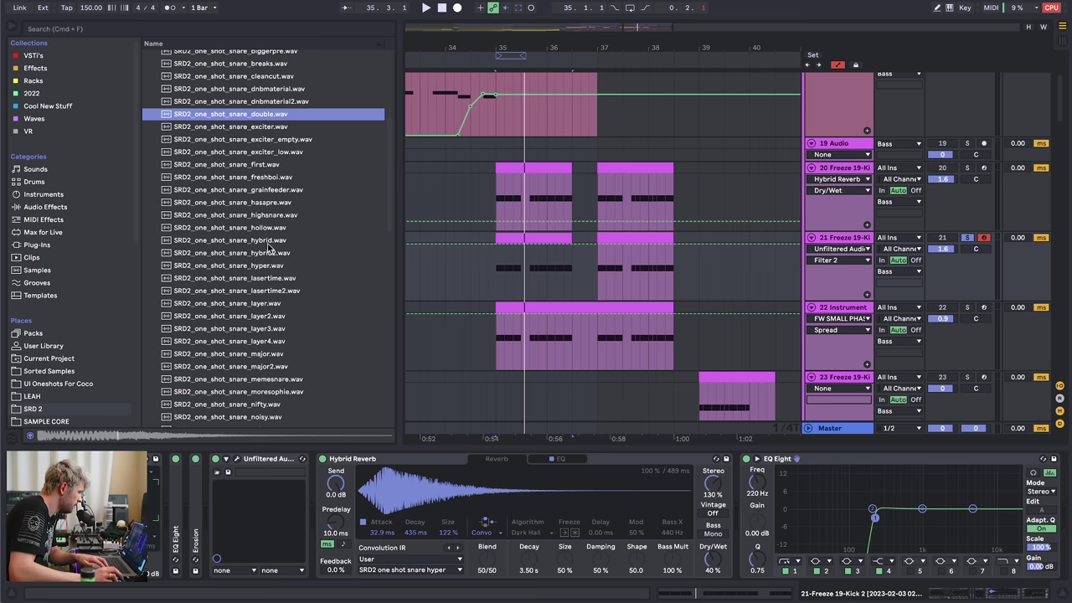
- Load SRD2_one_shot_snare_moresophie.wav as Hybrid Reverb's impulse response, set its Size to 146% and lengthen its Decay
left_click(287, 354)
key("Down")
key("Down")
key("Down")
scroll(288, 323, "down", 3)
left_click_drag(397, 436, 485, 492)
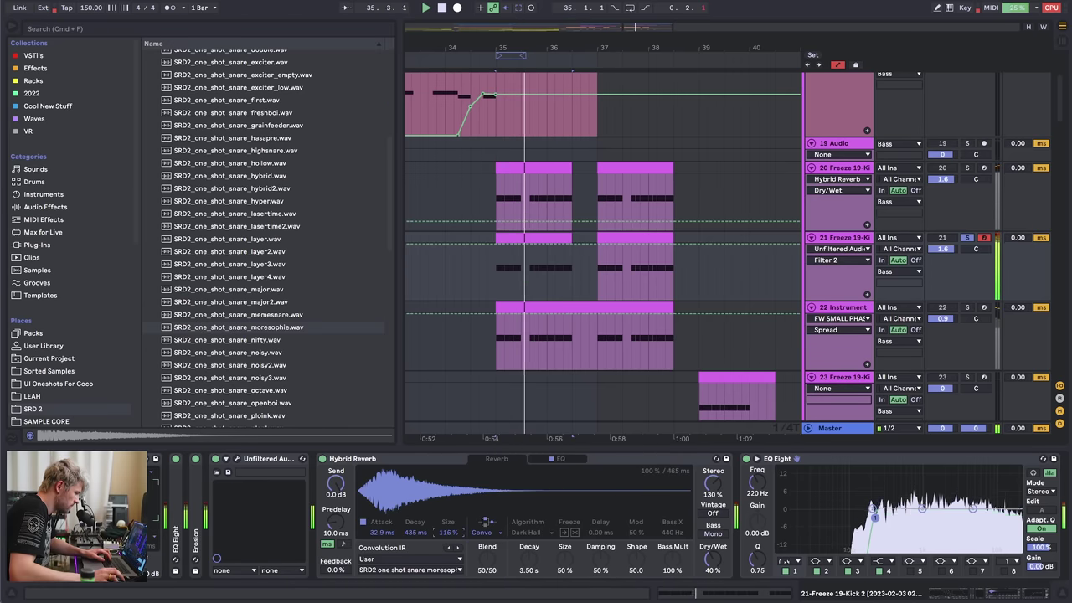
left_click_drag(419, 536, 418, 511)
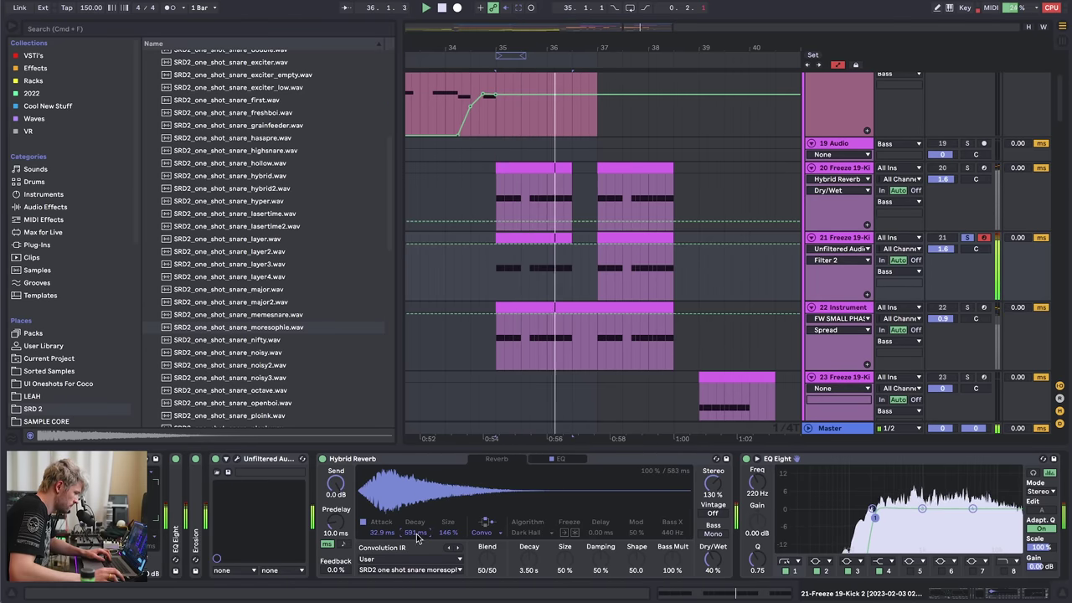
- In Hybrid Reverb's EQ, raise the high shelf at 4.38 kHz to 5.6 dB and set a 36 dB low cut at 466 Hz
left_click(559, 458)
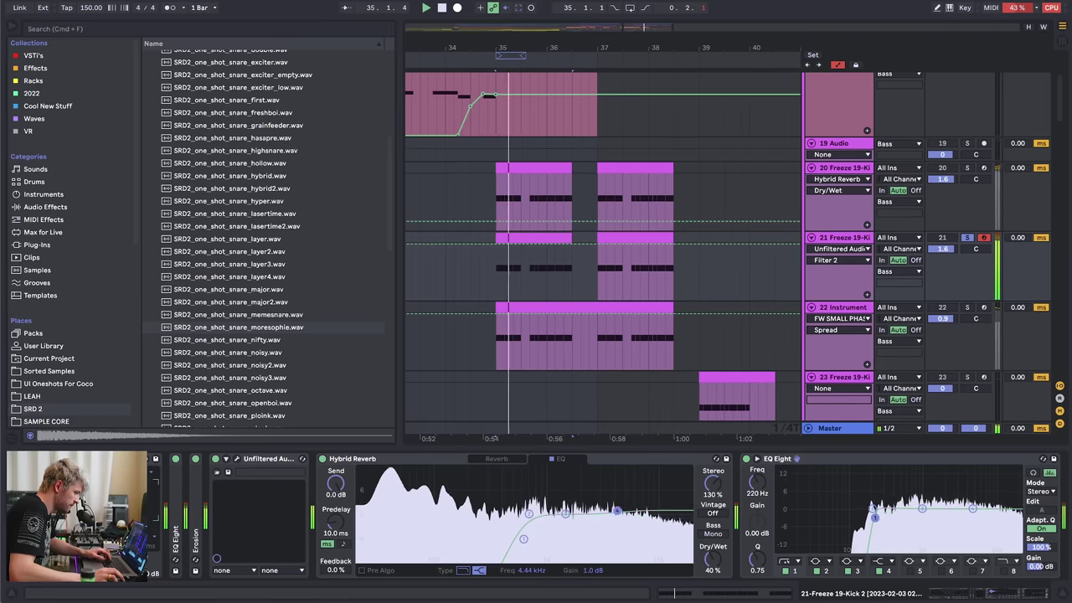
left_click_drag(616, 510, 616, 493)
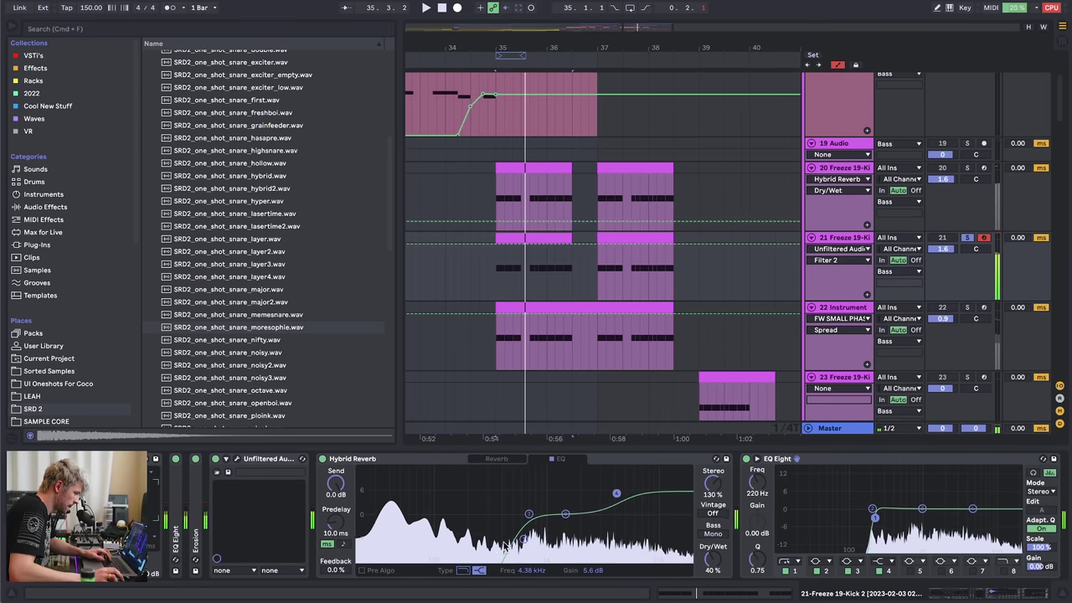
left_click_drag(504, 545, 509, 518)
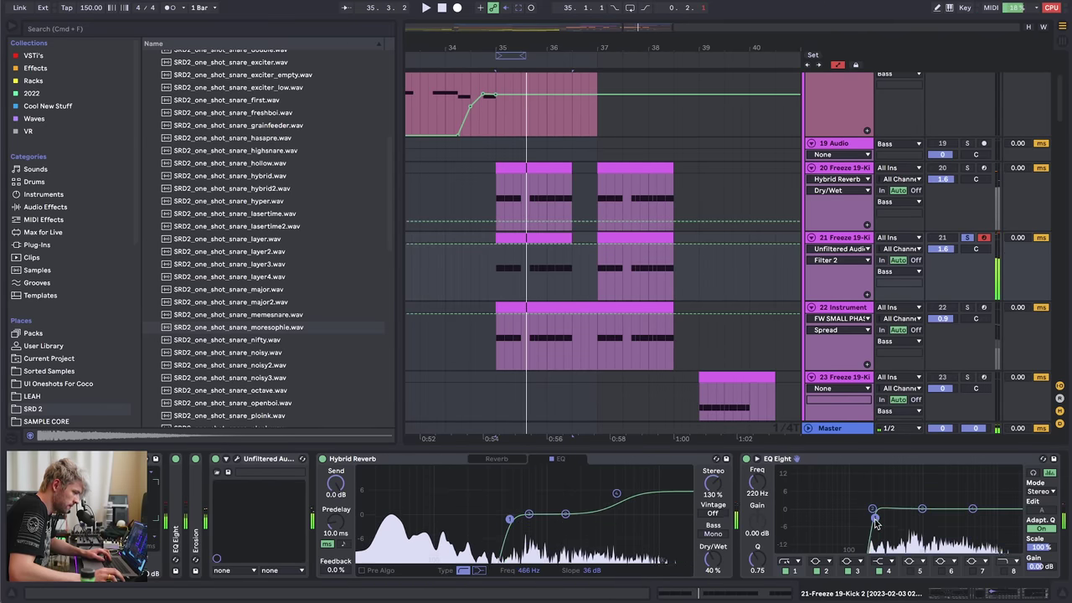
- Dip EQ Eight by 3.10 dB at 2.84 kHz and lower track 21's volume to -3.1 dB
left_click_drag(874, 519, 874, 521)
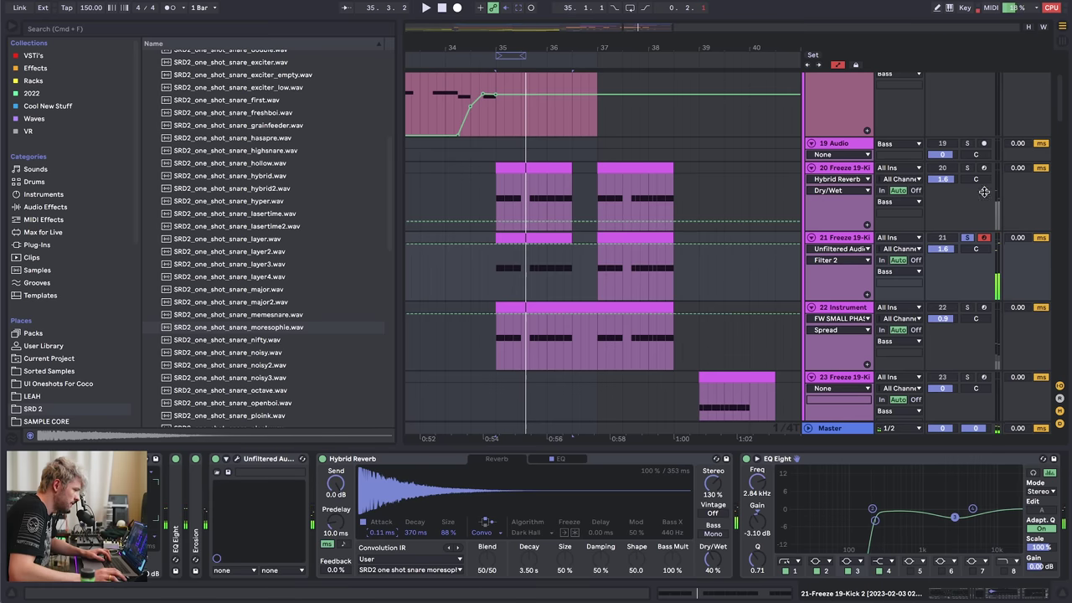
left_click_drag(945, 250, 944, 261)
key("space")
- Solo track 20 together with track 21 and raise track 21's Hybrid Reverb Dry/Wet to 51%
left_click(969, 169)
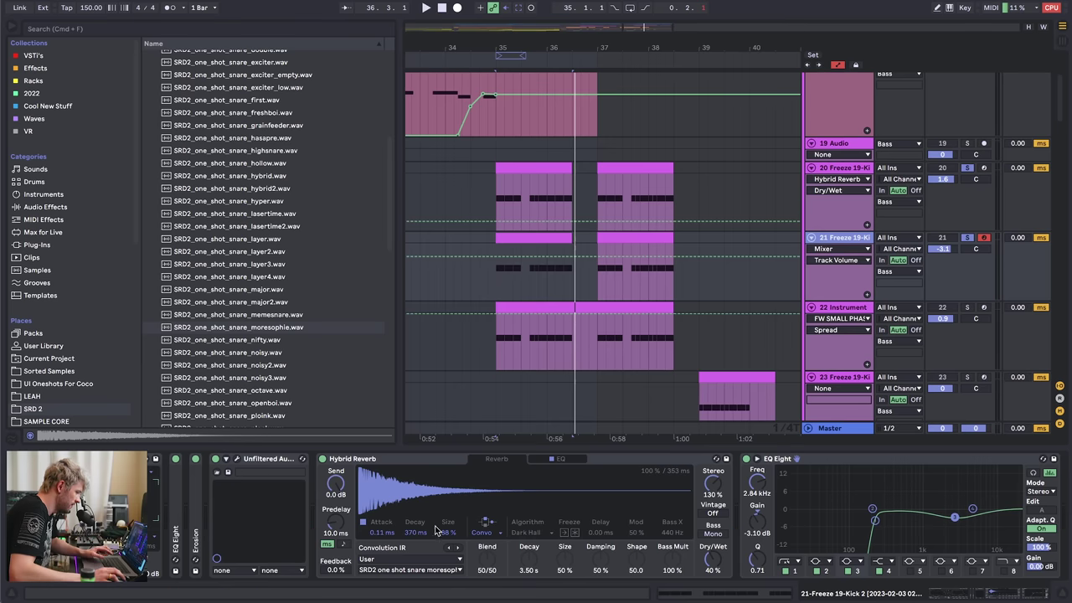
key("space")
scroll(449, 536, "up", 5)
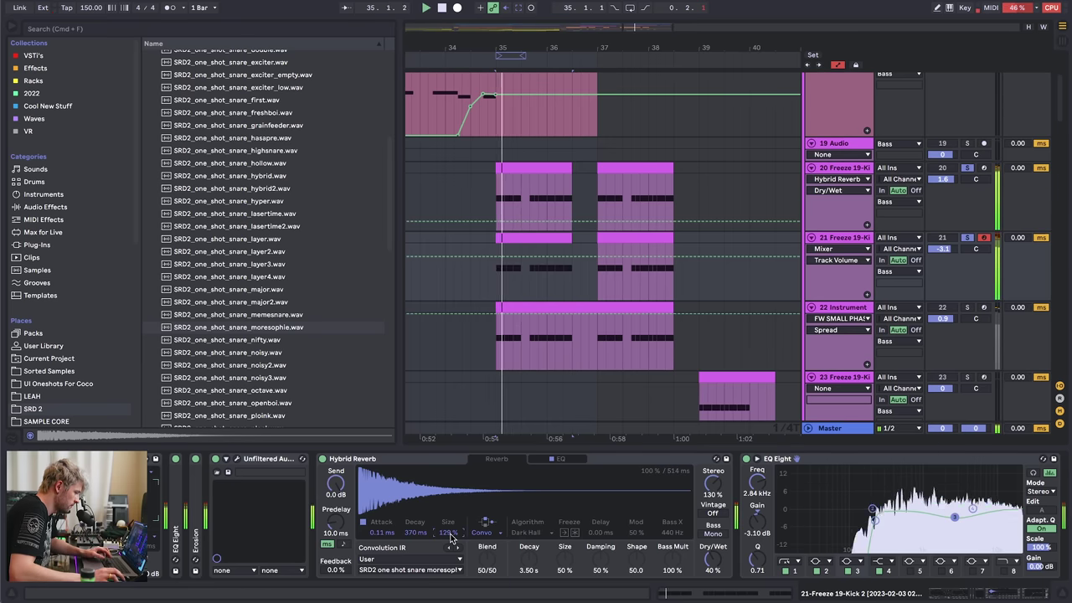
key("space")
left_click_drag(712, 559, 712, 547)
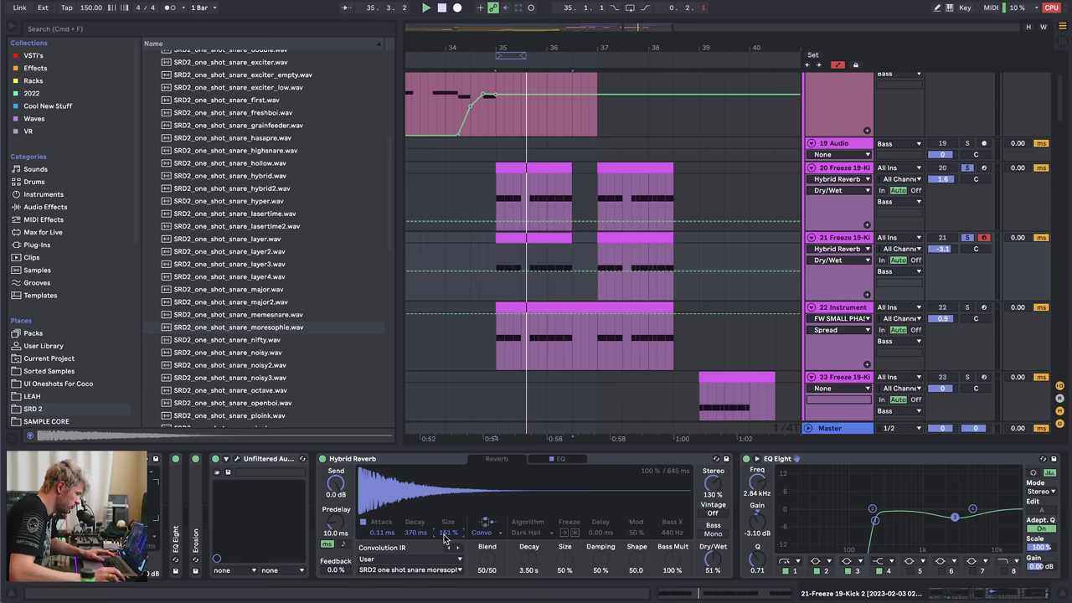
- Set the Hybrid Reverb Size on track 21 to 109% while playing both soloed layers
scroll(449, 540, "up", 5)
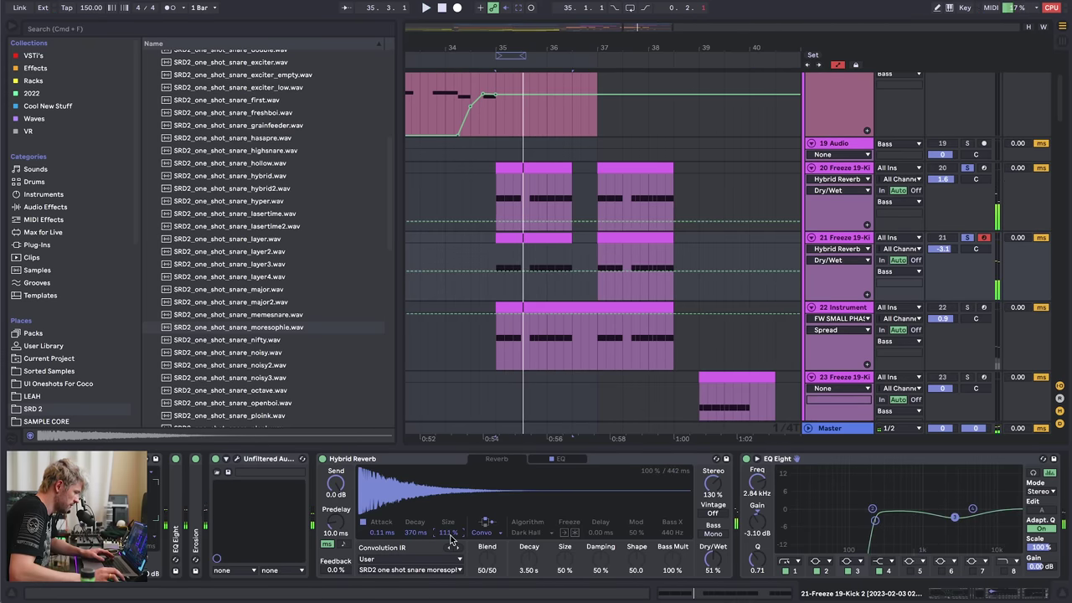
key("space")
key("space")
left_click_drag(451, 536, 446, 540)
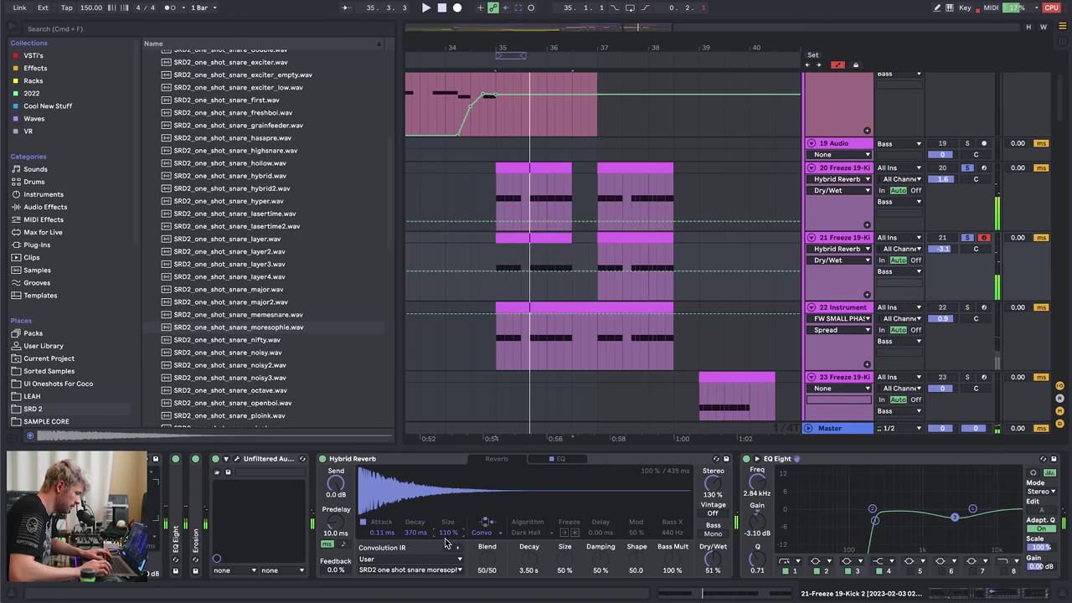
scroll(446, 540, "down", 1)
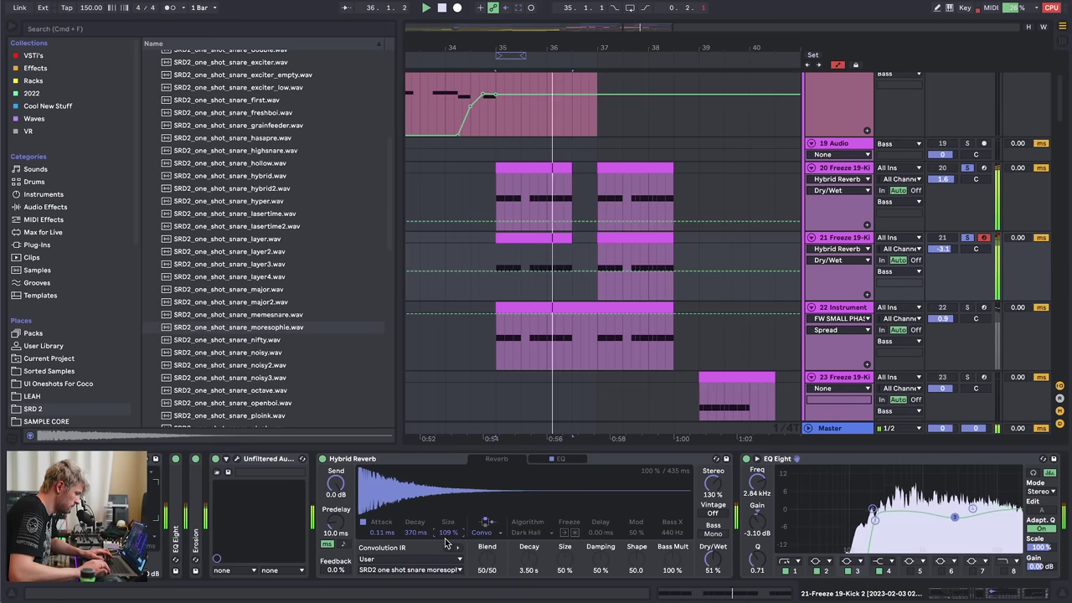
- Solo track 22 alongside tracks 20 and 21, set its volume to -1.5 dB, and clear the solos
left_click(560, 459)
key("space")
left_click(967, 308)
key("space")
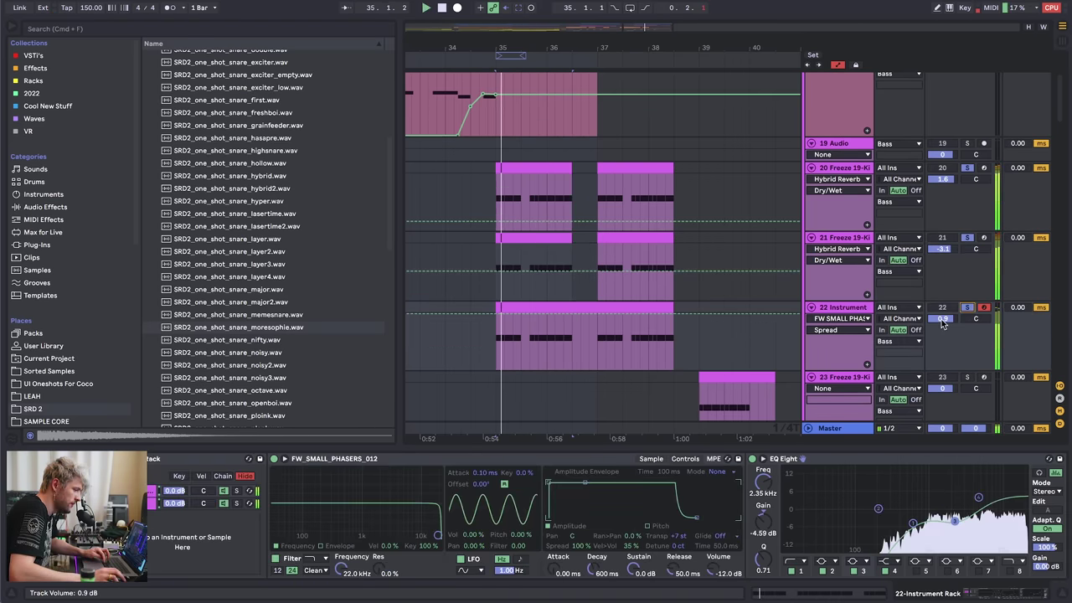
left_click_drag(943, 321, 943, 337)
left_click(968, 308)
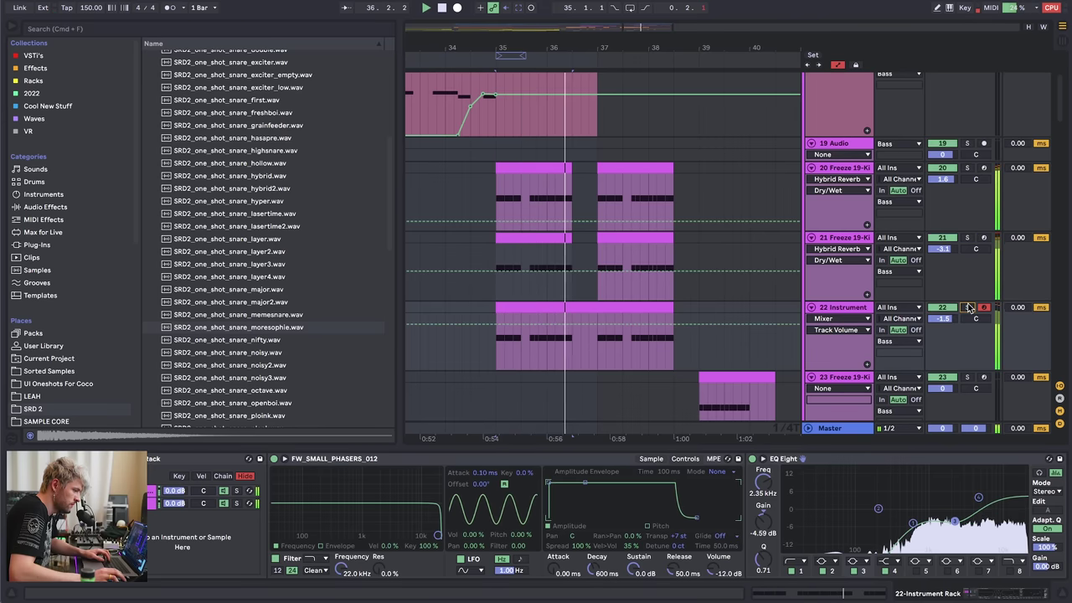
- Listen to track 22 soloed on its own and check its EQ Eight curve
left_click(968, 308)
key("space")
key("space")
left_click(981, 459)
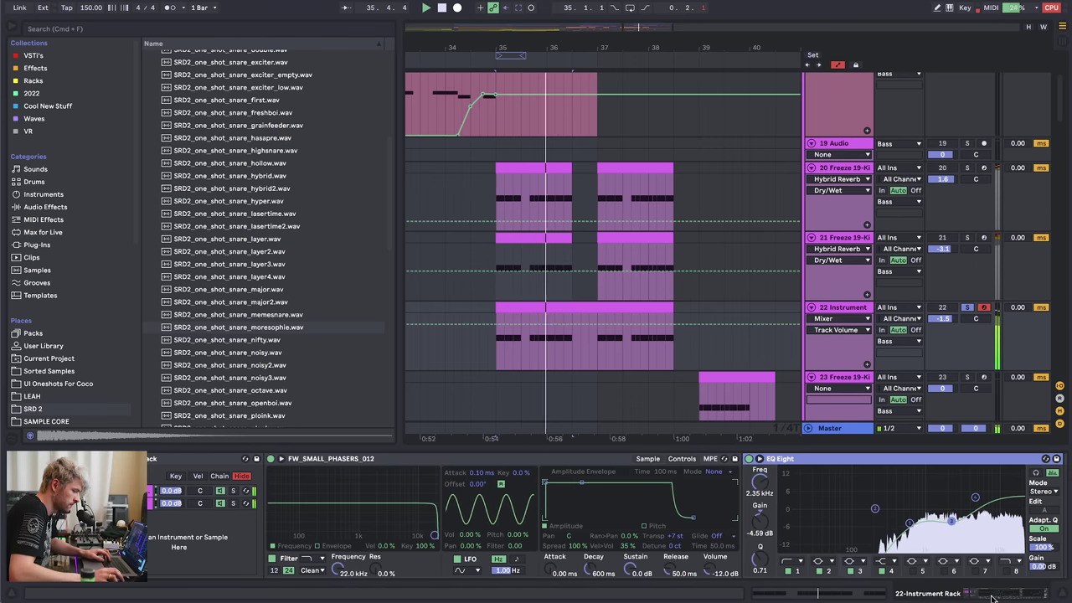
left_click(967, 307)
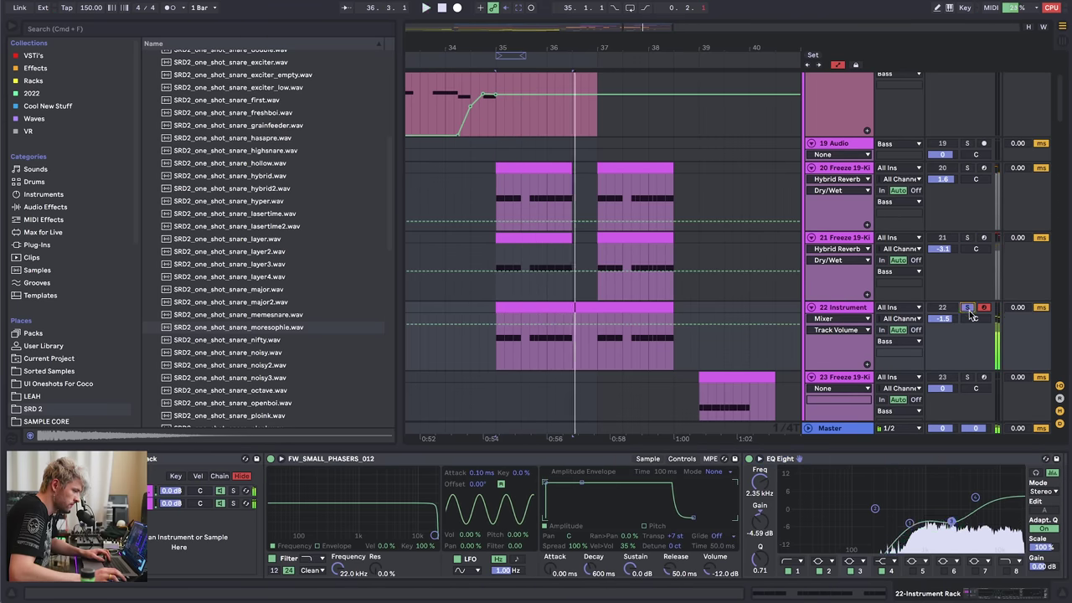
- Play the three bass layers together from around bar 34 without solo, ending with the insert mark at bar 35
left_click(489, 201)
left_click(494, 201)
left_click(444, 170)
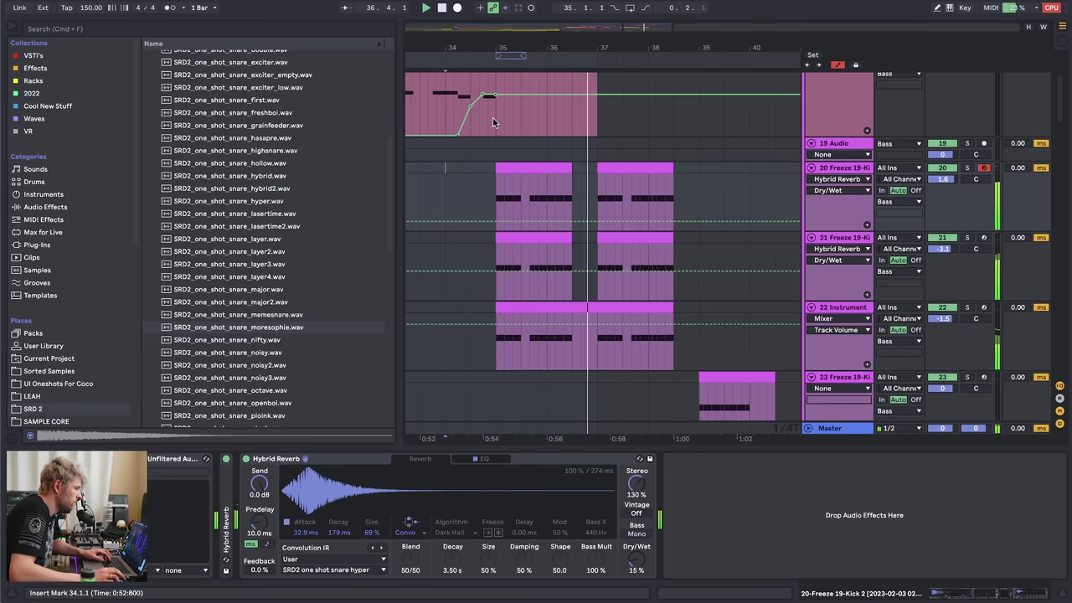
left_click_drag(495, 48, 491, 39)
left_click(467, 172)
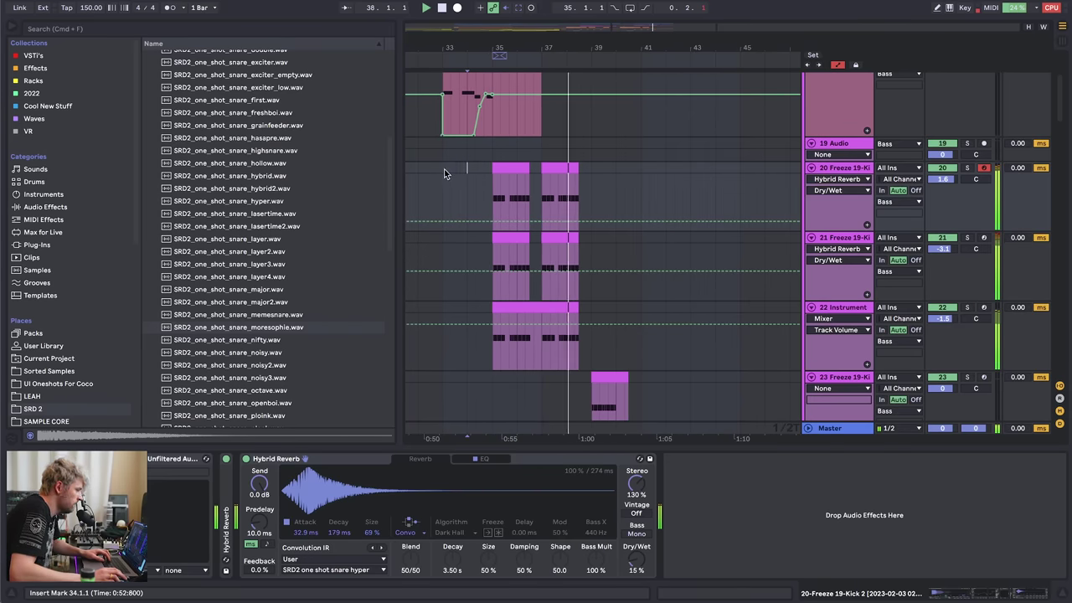
left_click(492, 168)
key("space")
- Group tracks 20 to 22, the three bass layers, into one group track
left_click(841, 169)
left_click(847, 308, "shift")
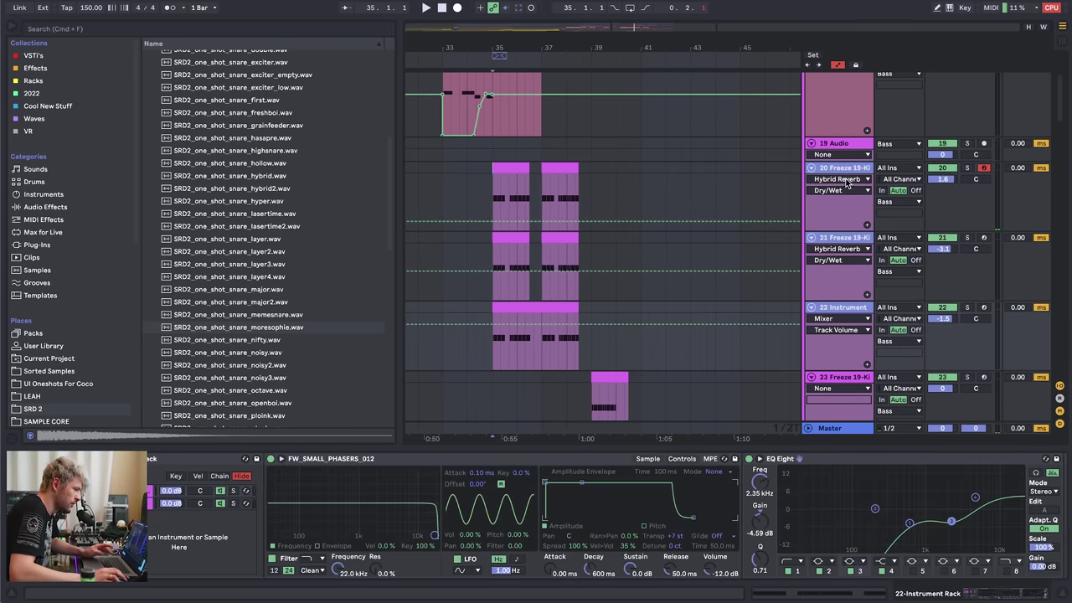
key("super+g")
- Add EQ Eight to the bass group and dip it by 3.84 dB at 3.09 kHz during playback
left_click(49, 207)
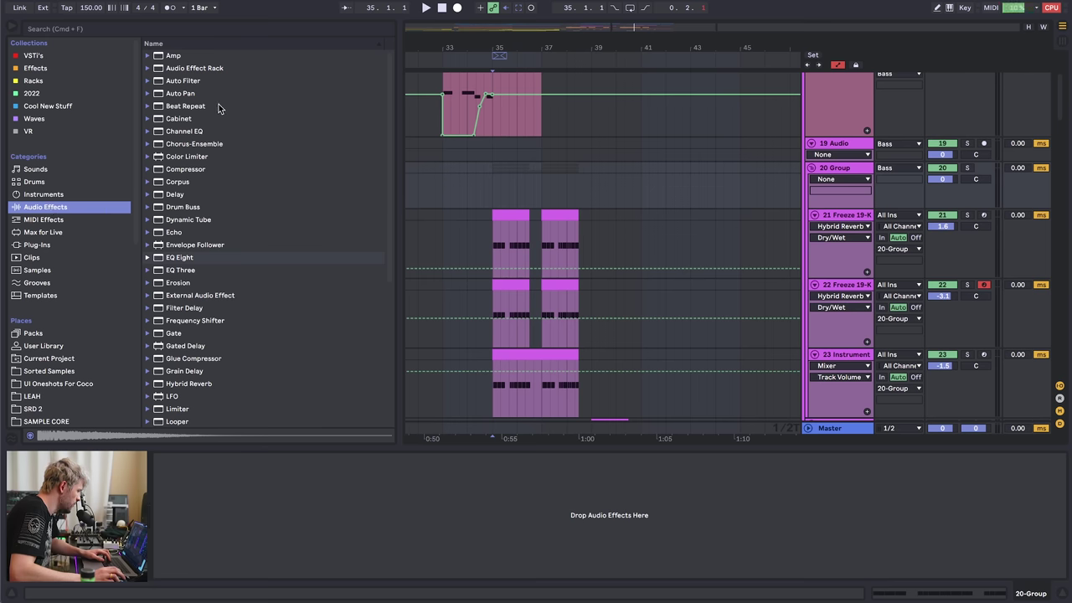
left_click_drag(192, 257, 372, 521)
key("space")
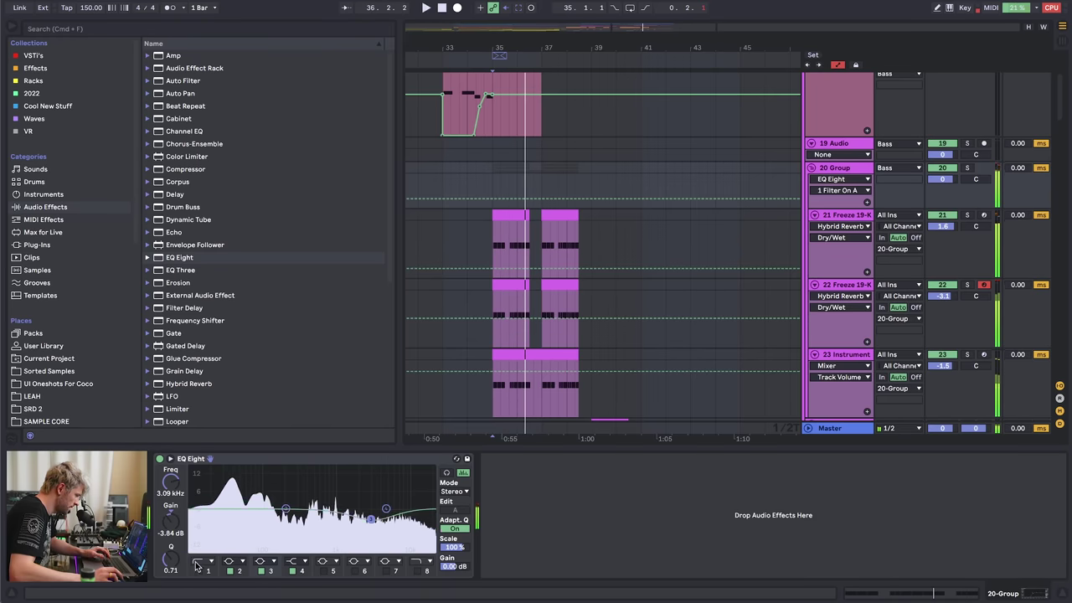
- Dip the bass group's EQ Eight by 6.32 dB at 138 Hz with a Q of 1.94, and sweep a raised fifth band above it
left_click_drag(283, 506, 270, 529)
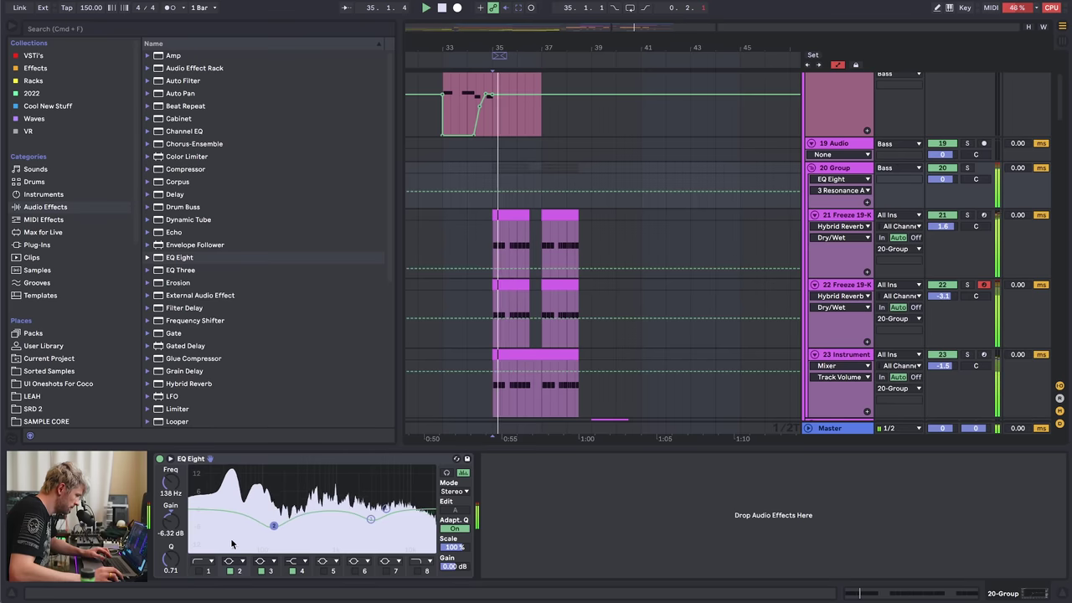
left_click_drag(179, 562, 180, 540)
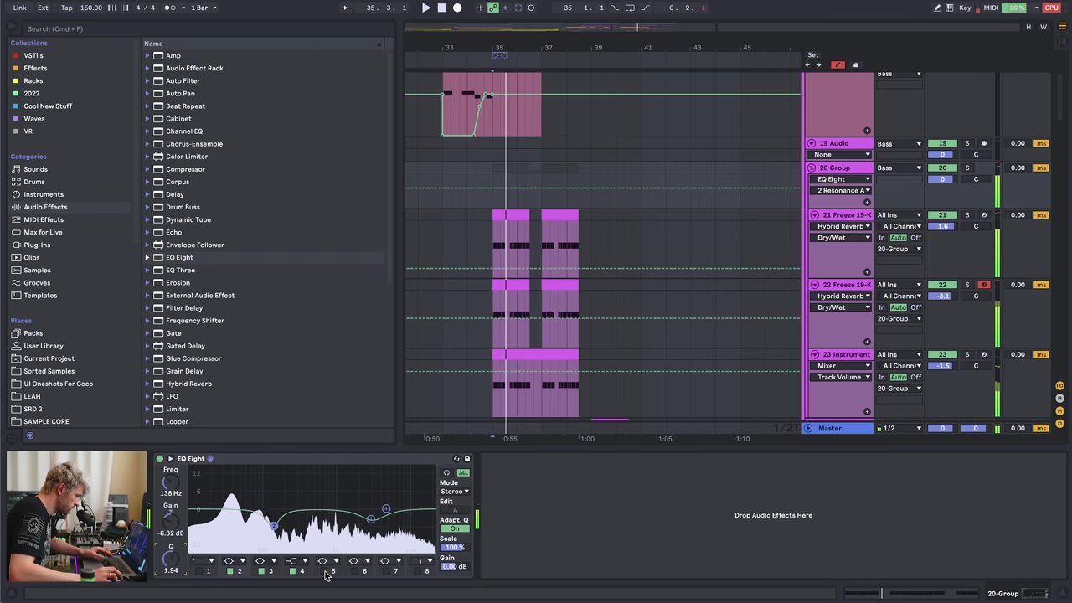
left_click_drag(265, 507, 304, 478)
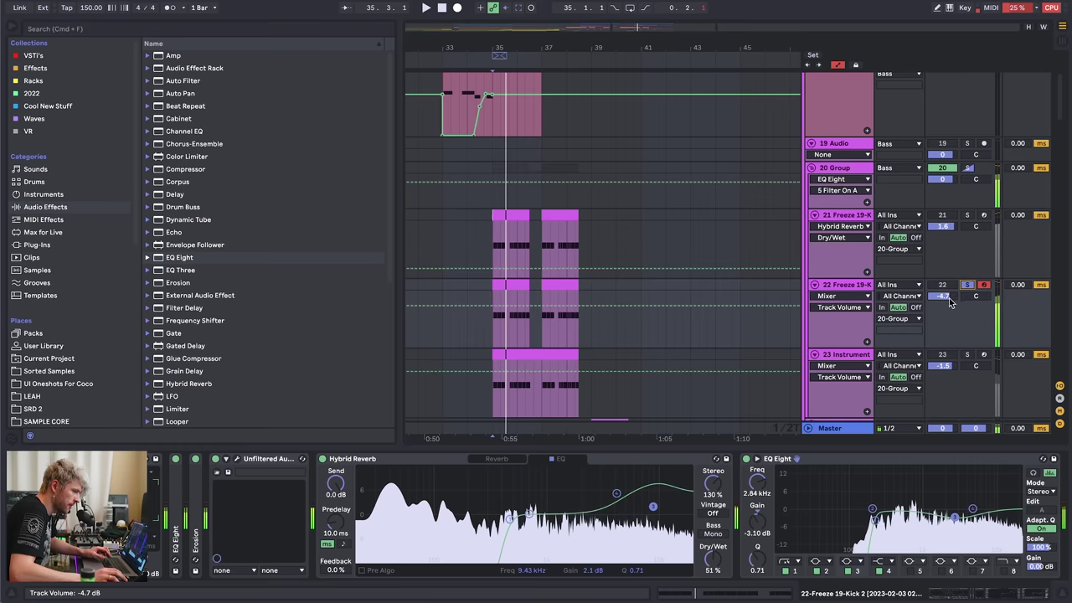
- Try transposing the kick sample in track 22's sampler to +6 and -11 semitones while it plays soloed
key("space")
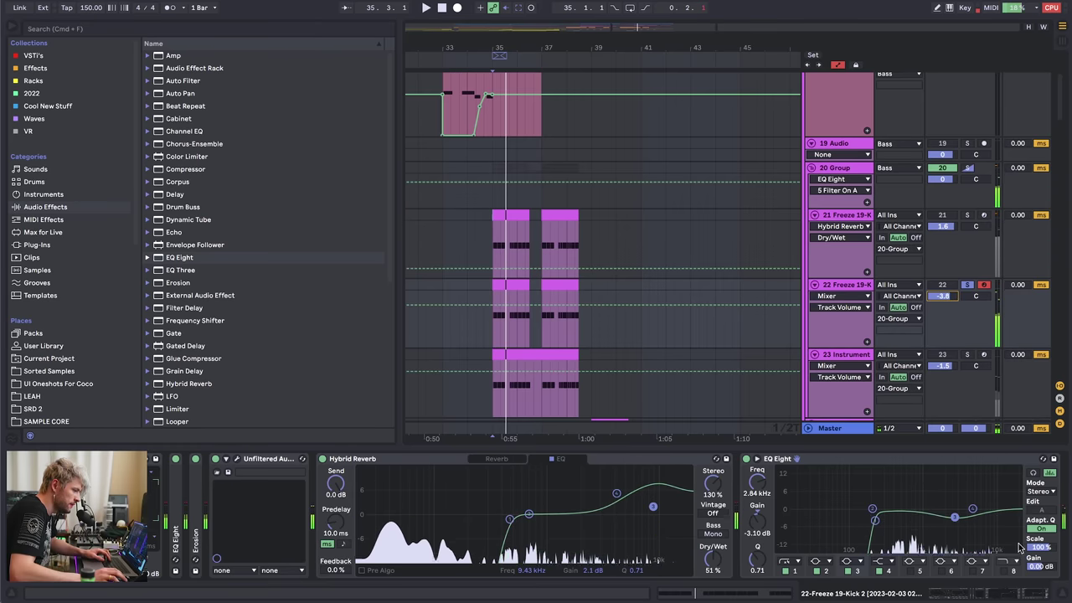
scroll(675, 579, "left", 6)
key("space")
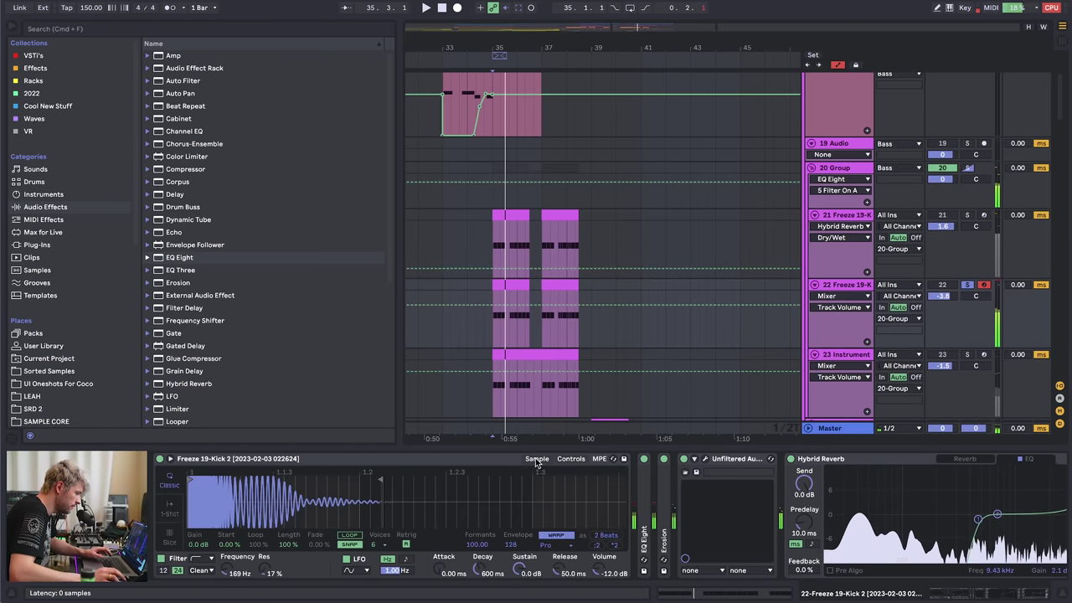
left_click(562, 539)
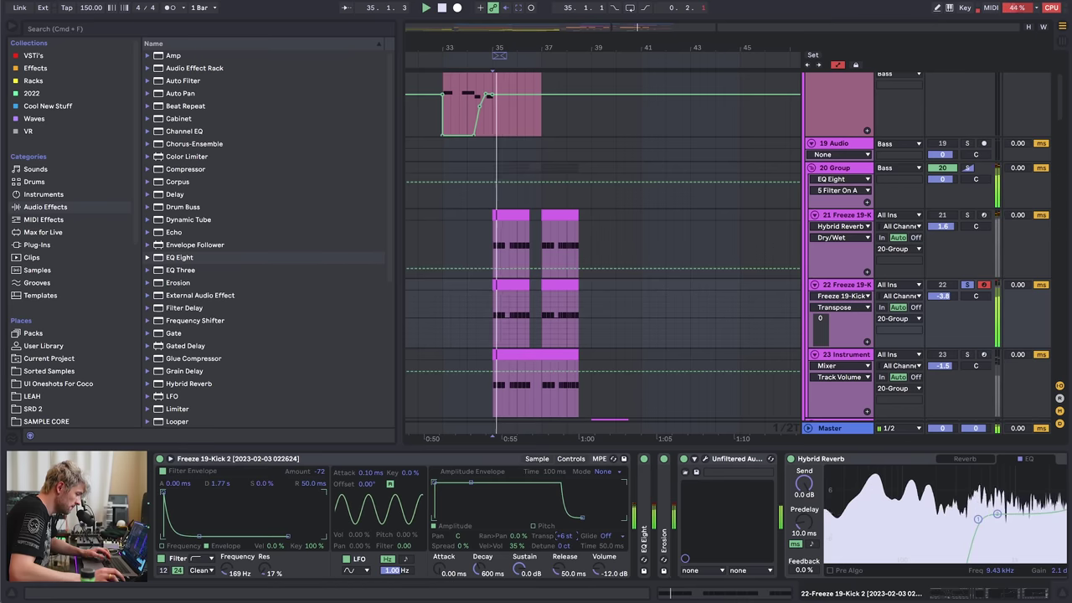
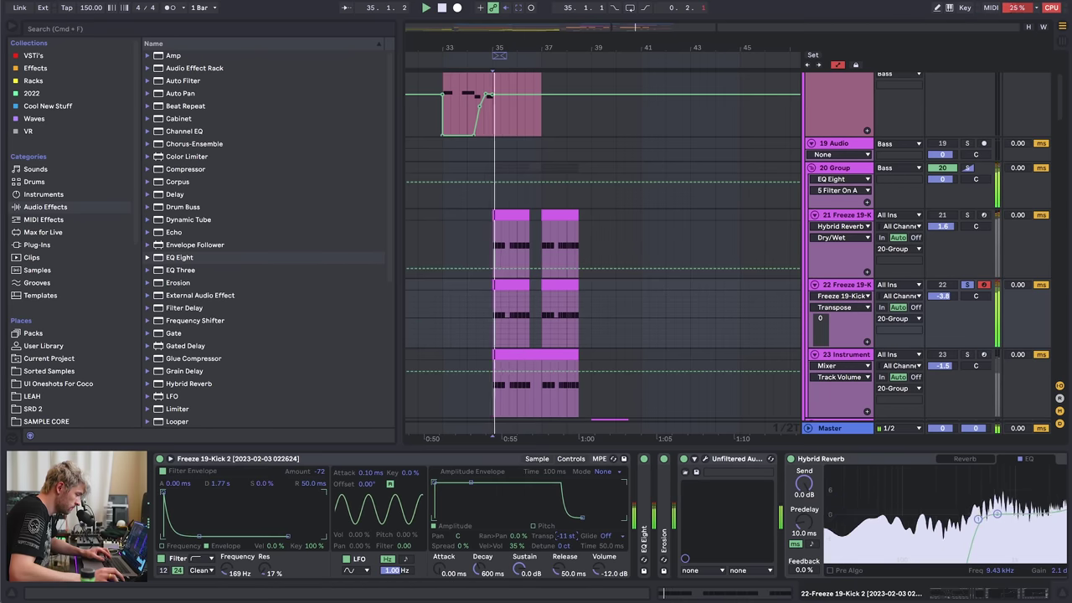
left_click(536, 458)
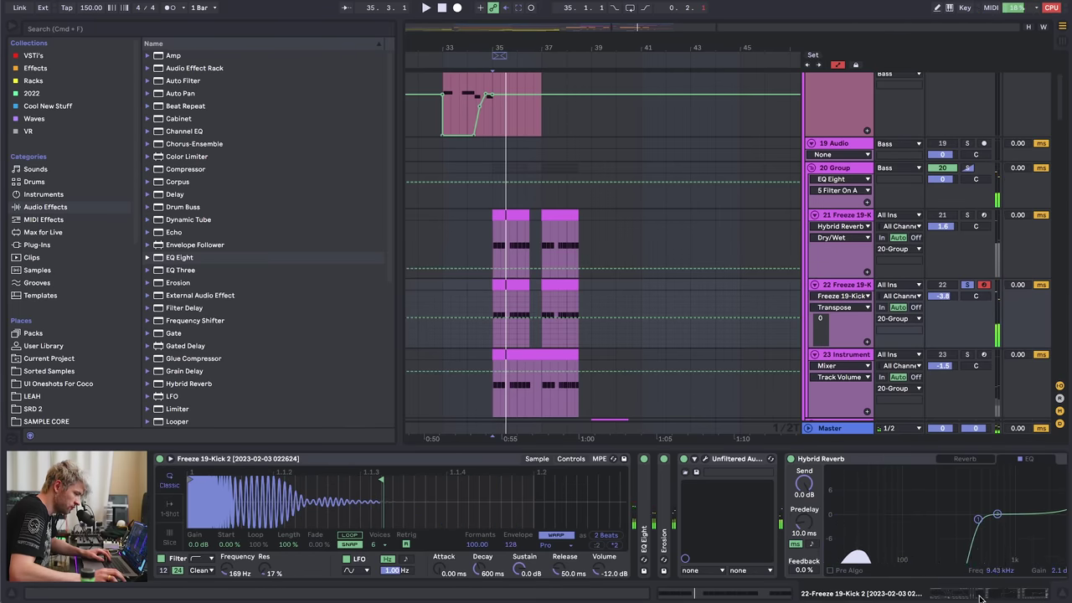
- Set the convolution decay to 682 ms and the size to 161% in track 22's Hybrid Reverb
left_click_drag(981, 597, 1038, 594)
left_click(421, 460)
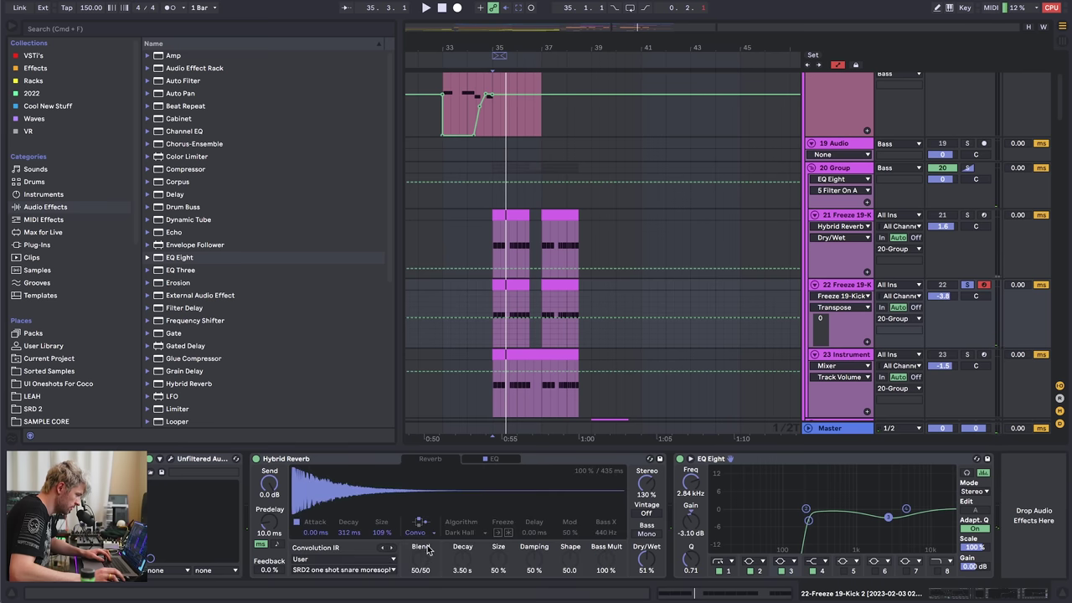
left_click_drag(349, 532, 381, 506)
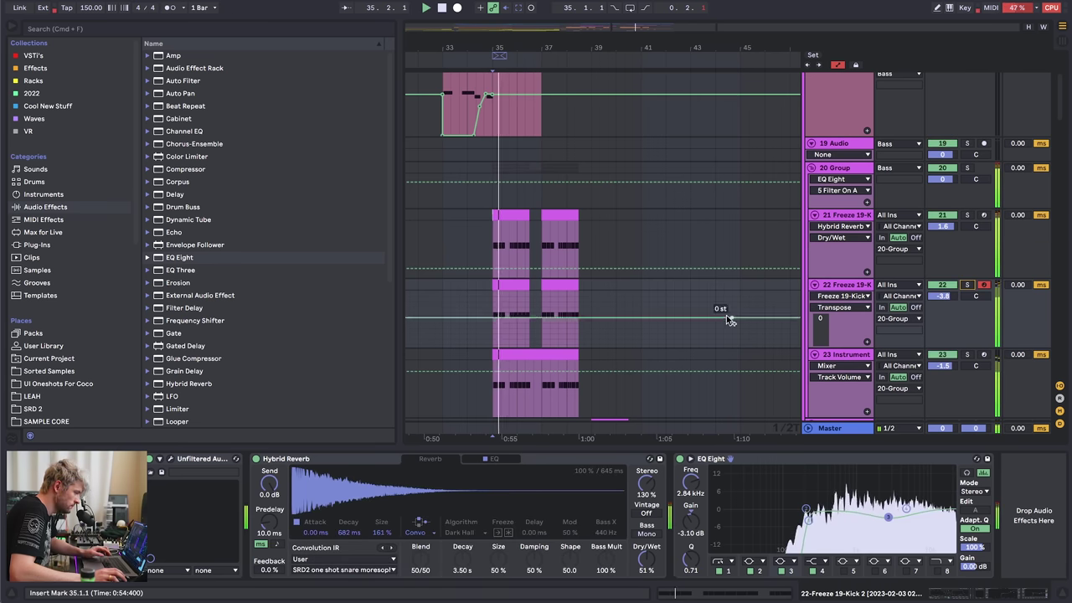
- Take track 22 out of solo and set its volume to -4.5 dB
left_click(967, 285)
left_click_drag(943, 296, 943, 303)
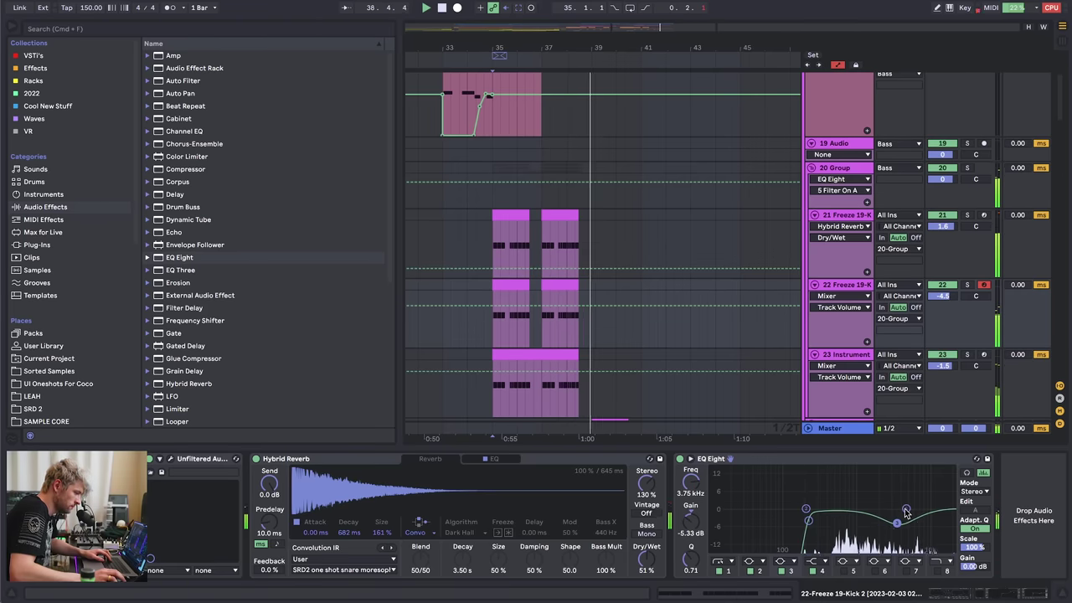
- Audition the one-shot snare samples in the SRD 2 folder as candidates for the reverb's impulse response
scroll(69, 381, "down", 3)
left_click(34, 340)
left_click(224, 353)
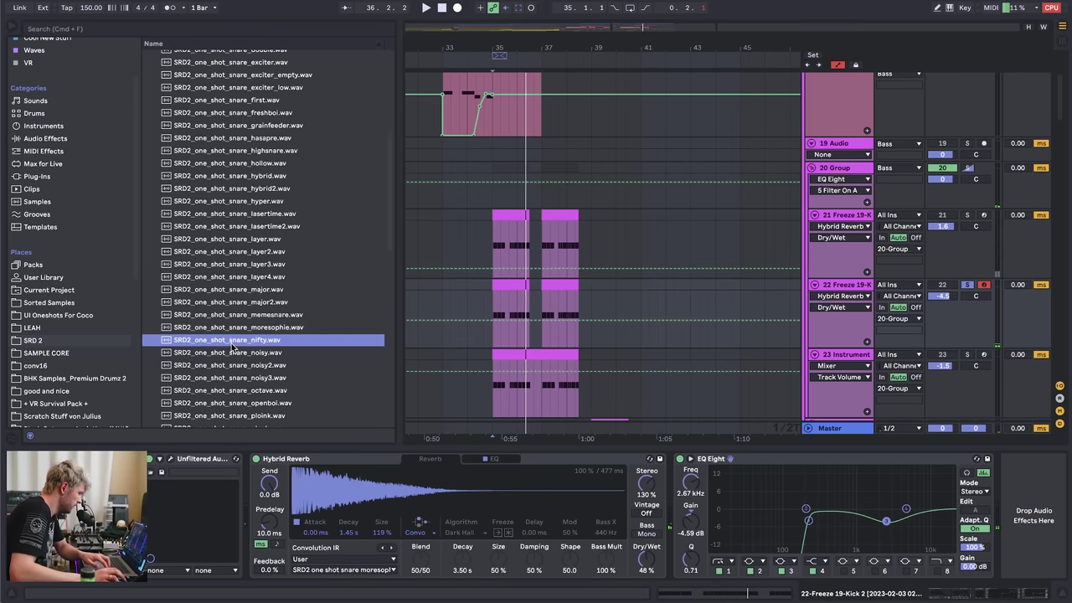
key("Down")
key("Down")
key("Down")
scroll(264, 327, "down", 3)
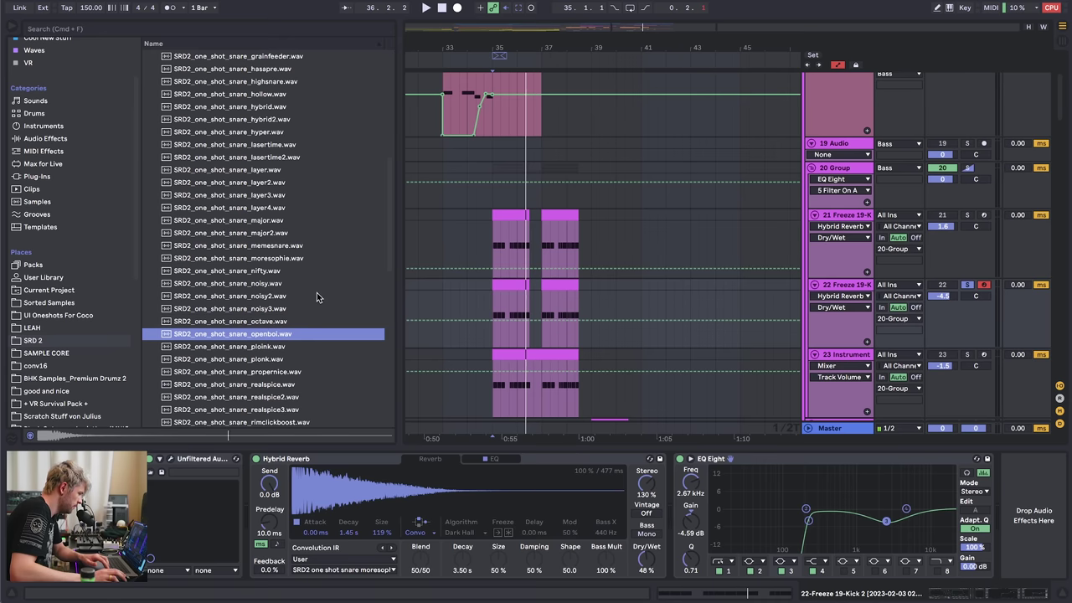
key("Down")
scroll(262, 268, "down", 4)
key("Down")
key("Down")
key("Down")
key("Down")
key("Down")
key("Down")
key("Down")
key("Down")
key("Down")
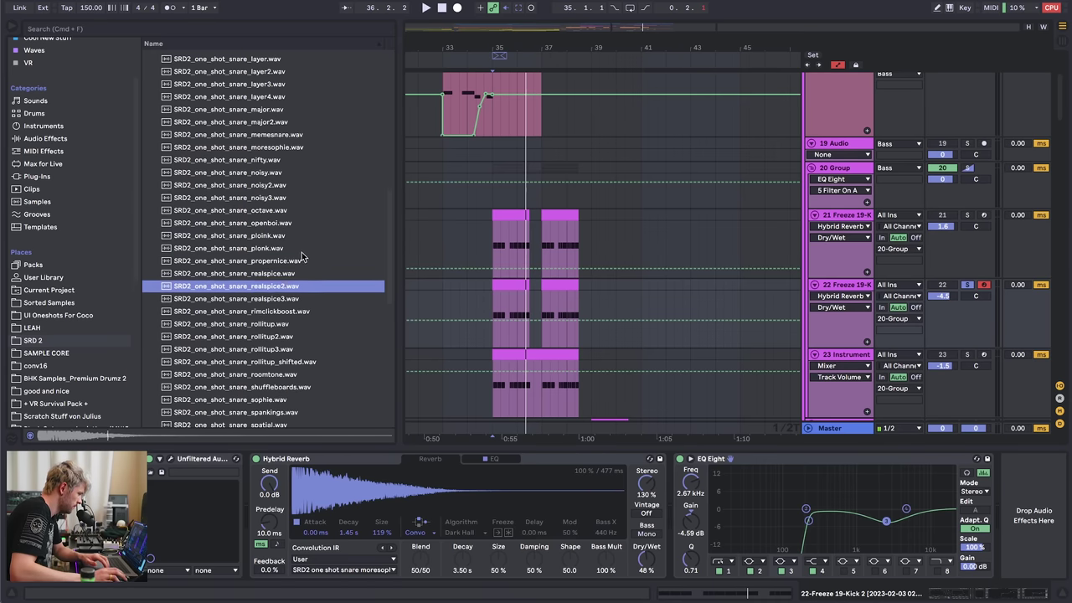
scroll(281, 301, "down", 4)
left_click(266, 301)
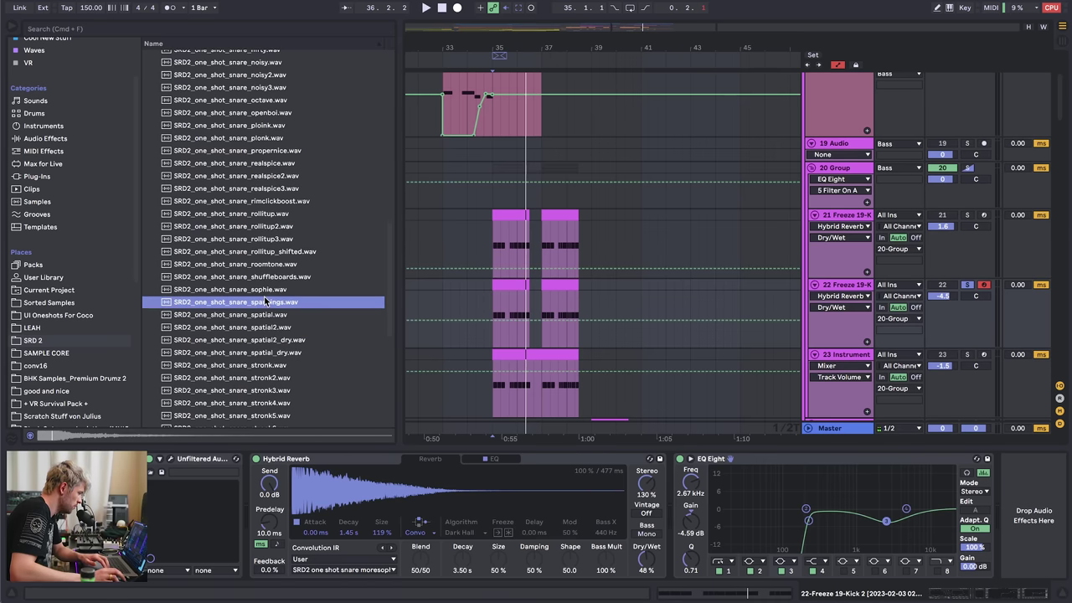
key("Down")
key("Down")
key("Down")
scroll(279, 289, "down", 7)
- Load SRD2_one_shot_snare_trashcan.wav as track 22's Hybrid Reverb impulse response and set its size to 165% during playback
left_click(262, 338)
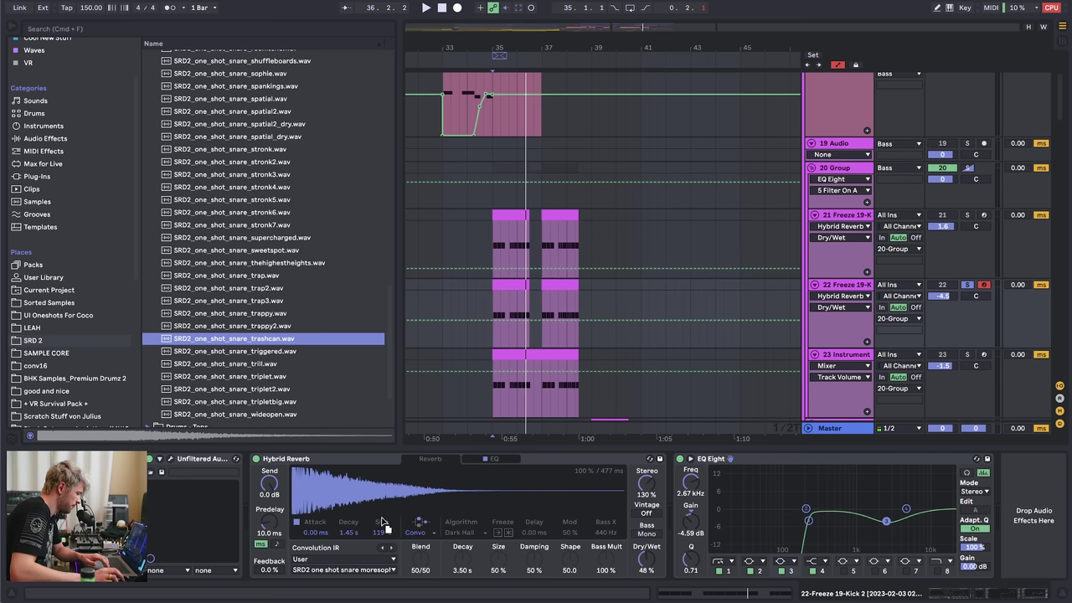
left_click_drag(381, 523, 381, 521)
key("space")
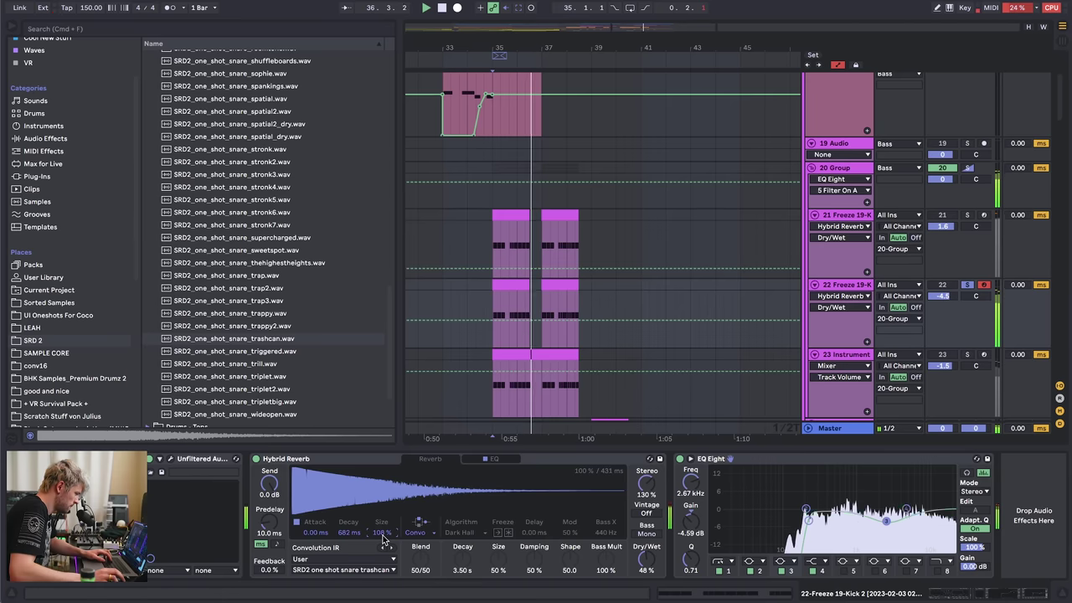
left_click_drag(383, 538, 383, 494)
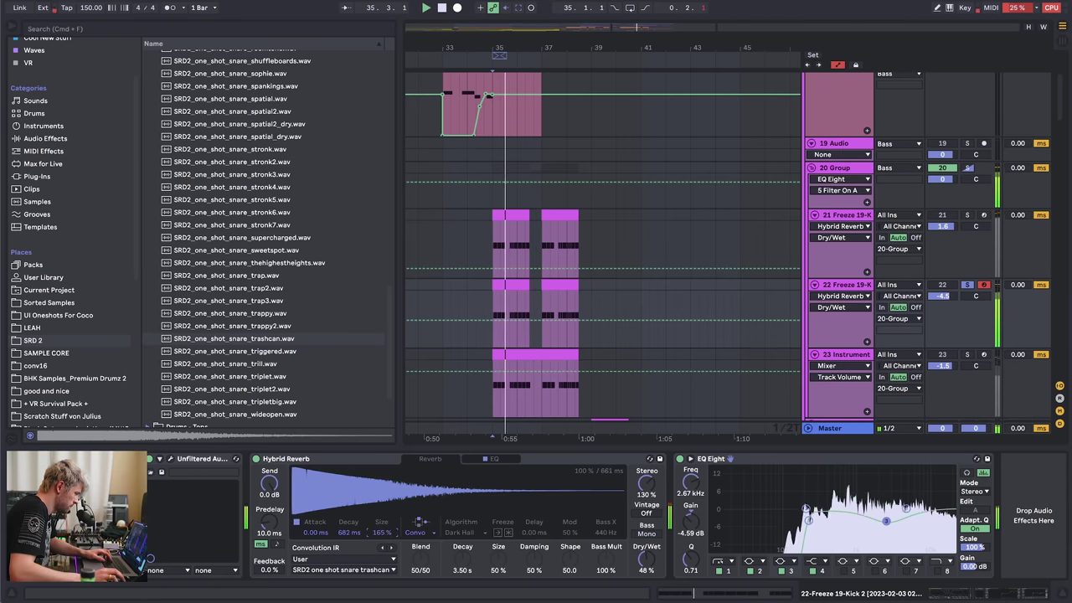
- Compare the soloed Freeze tracks 21 and 22 and set track 22's Hybrid Reverb convolution decay to 312 ms
left_click(967, 215)
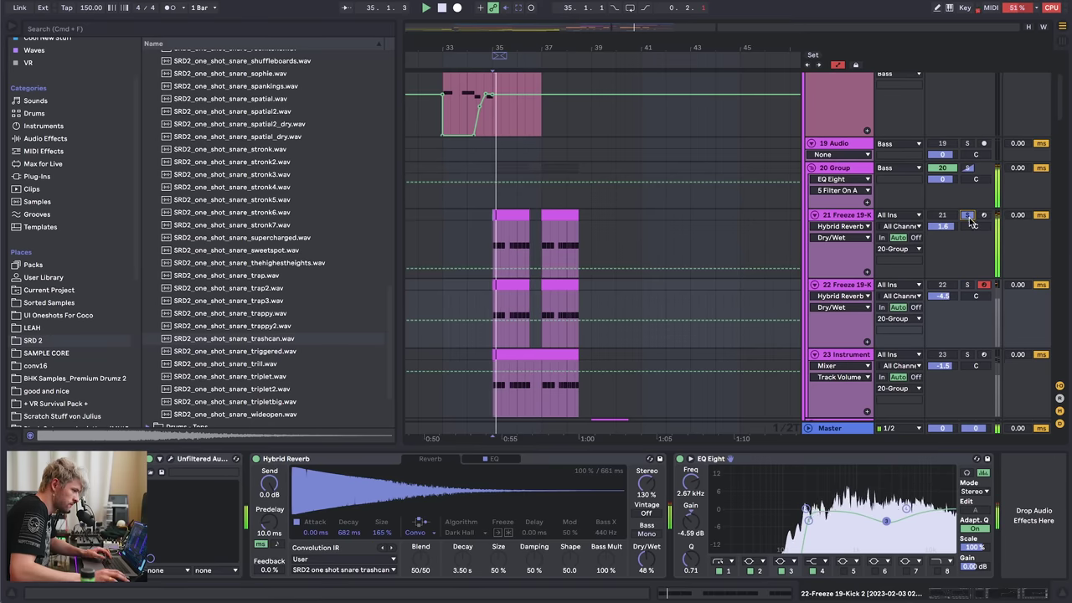
left_click(967, 286)
left_click(967, 286)
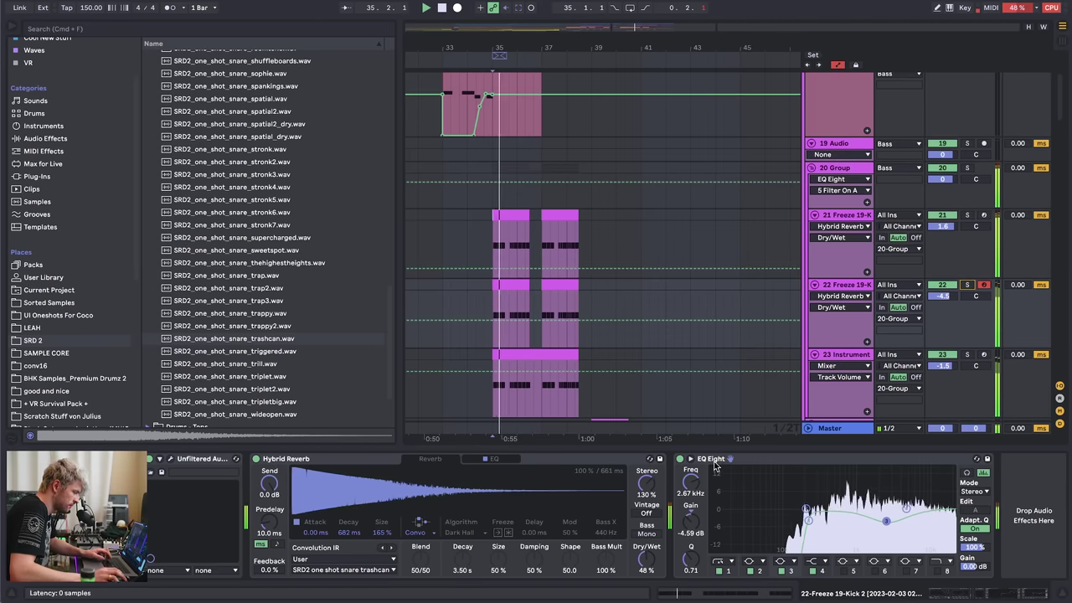
mouse_move(350, 533)
left_mouse_down()
mouse_move(350, 569)
mouse_move(349, 531)
left_mouse_up()
key("space")
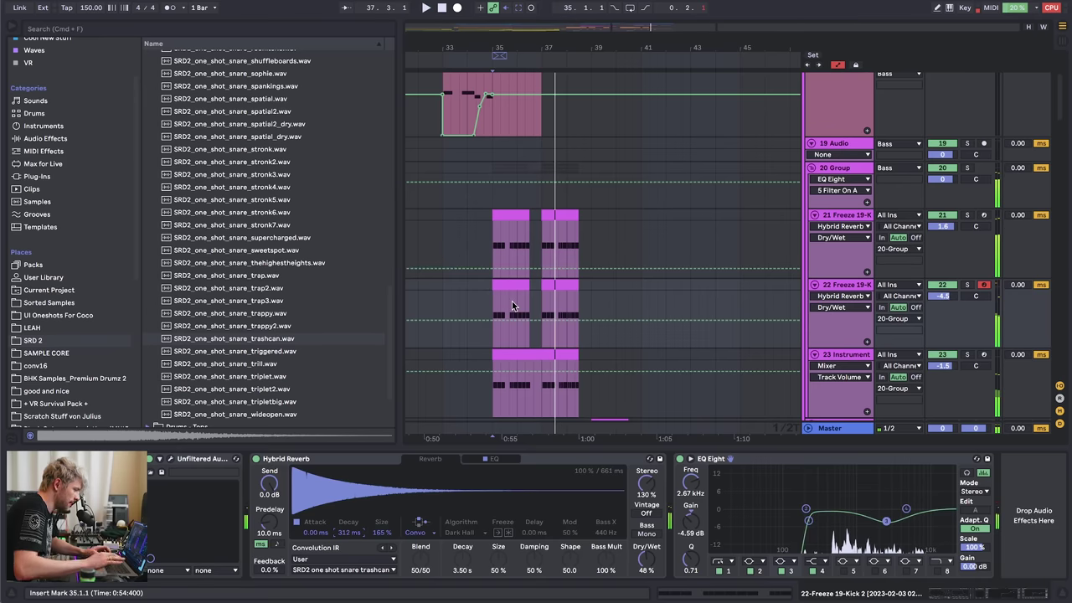
- Set track 22's Hybrid Reverb convolution size to 173 % and audition the track soloed and within the mix
key("super+comma")
left_click(575, 262)
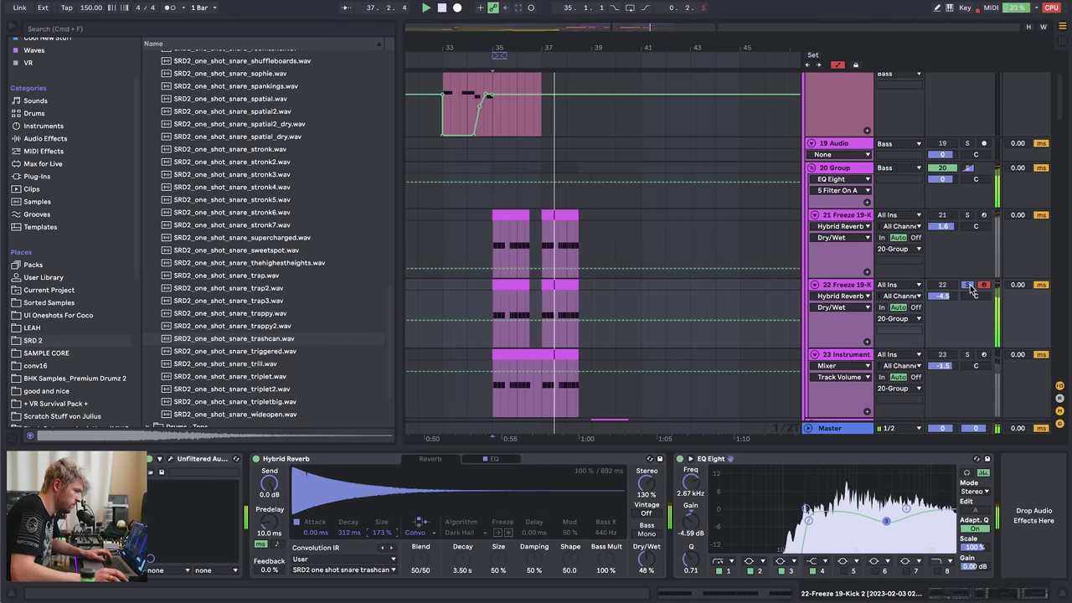
left_click(967, 285)
key("space")
key("space")
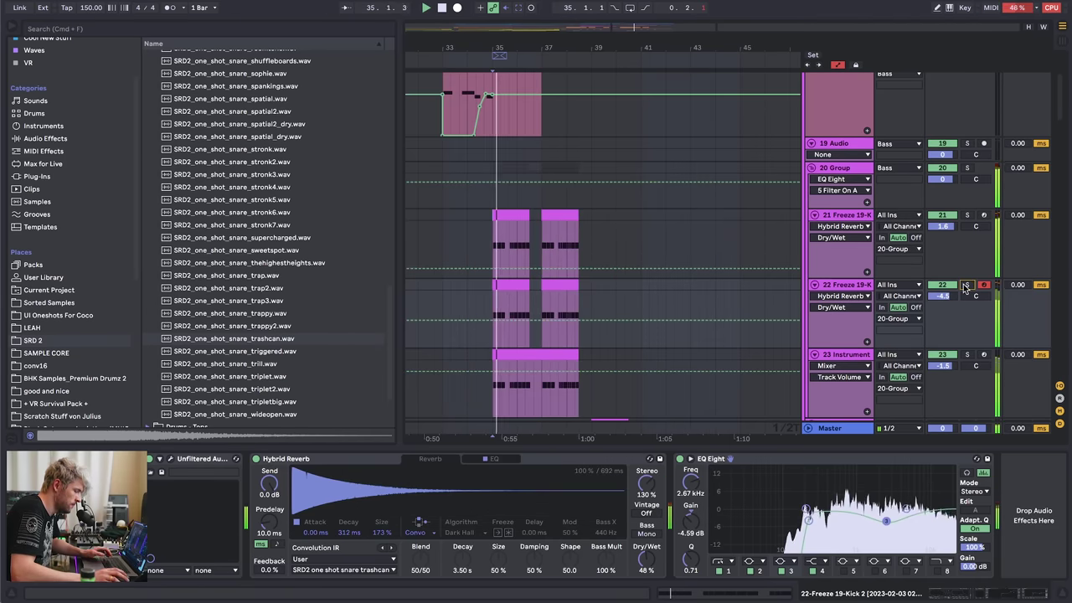
- Set the Hybrid Reverb dry/wet on Freeze track 21 to 16 %
left_click(966, 215)
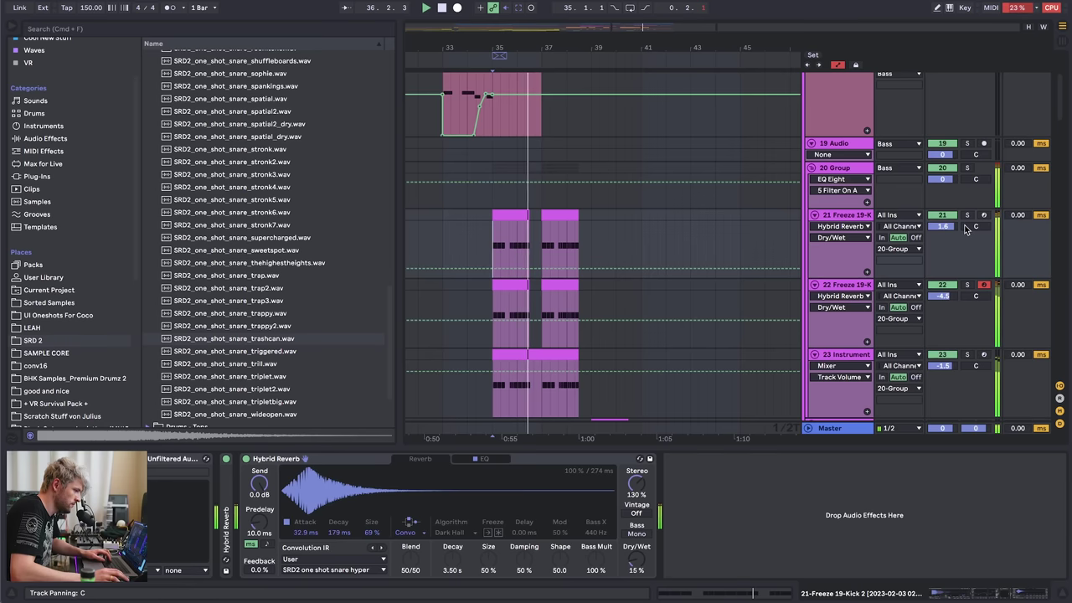
mouse_move(634, 566)
left_mouse_down()
mouse_move(633, 548)
mouse_move(634, 578)
left_mouse_up()
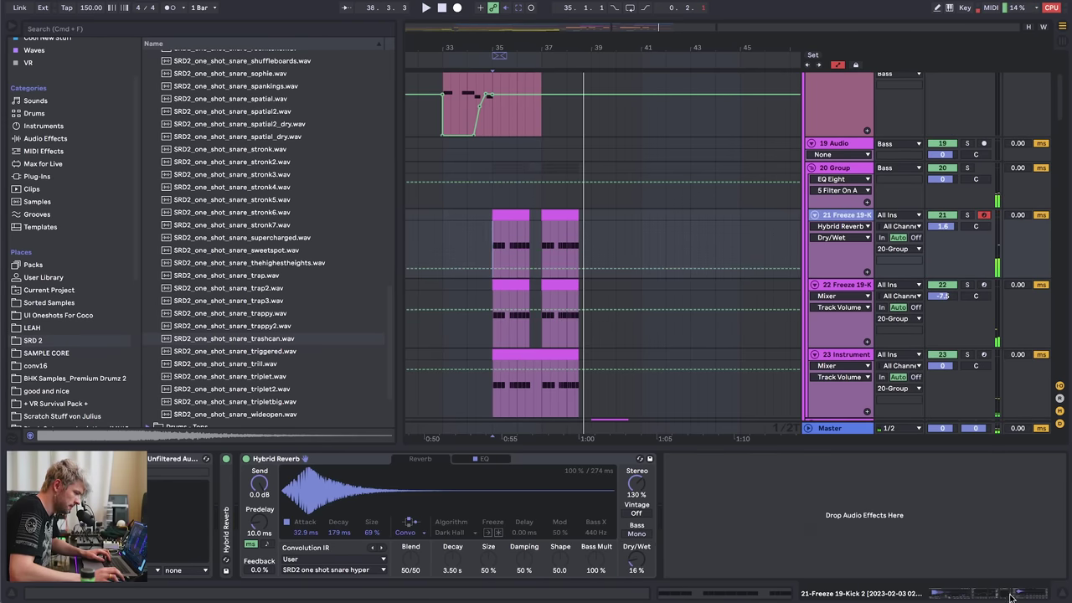
left_click_drag(1010, 596, 929, 591)
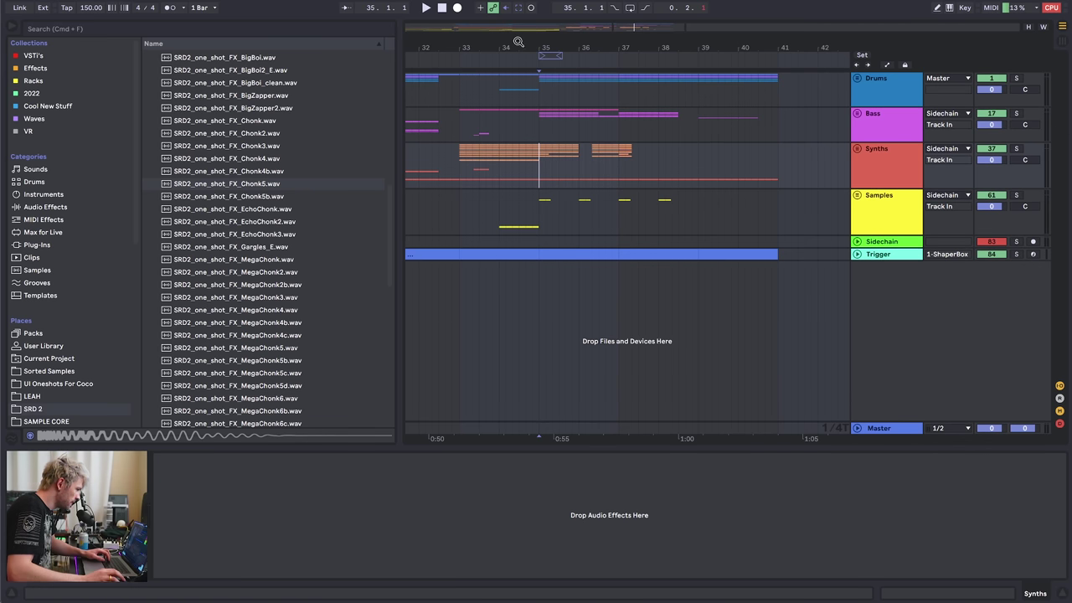
- Play the arrangement from bar 35, unfold the Samples group and select its empty audio track 63
left_click_drag(518, 41, 611, 33)
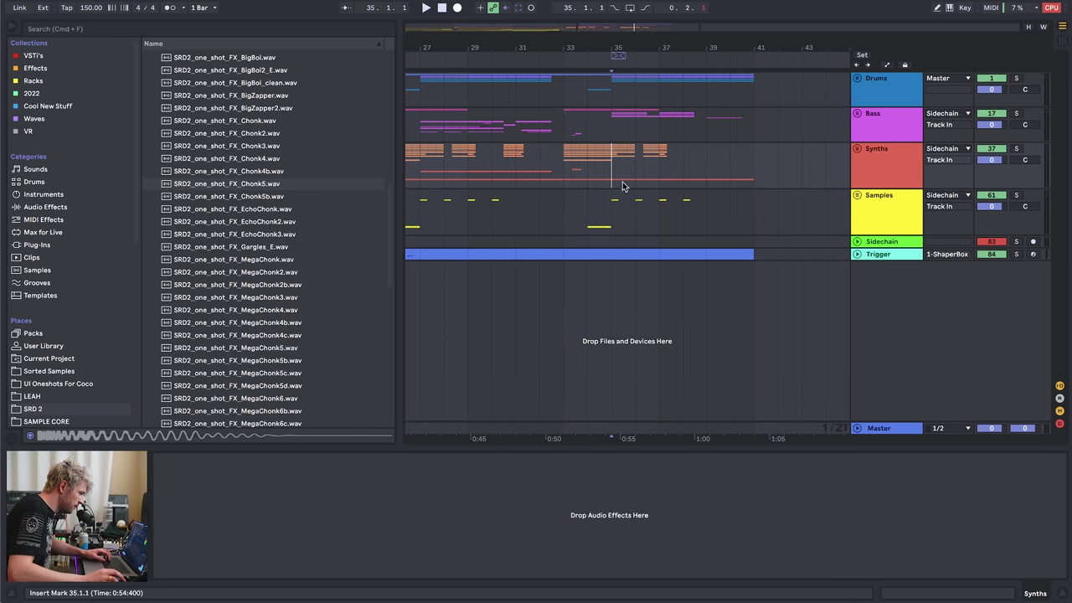
key("space")
double_click(895, 201)
scroll(626, 339, "down", 5)
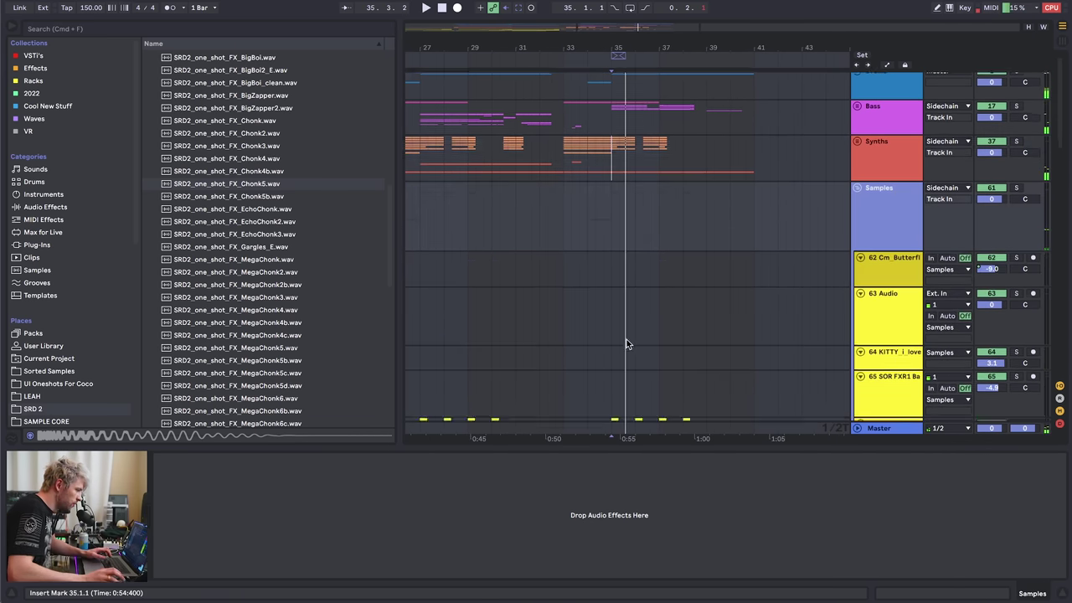
scroll(627, 339, "up", 6)
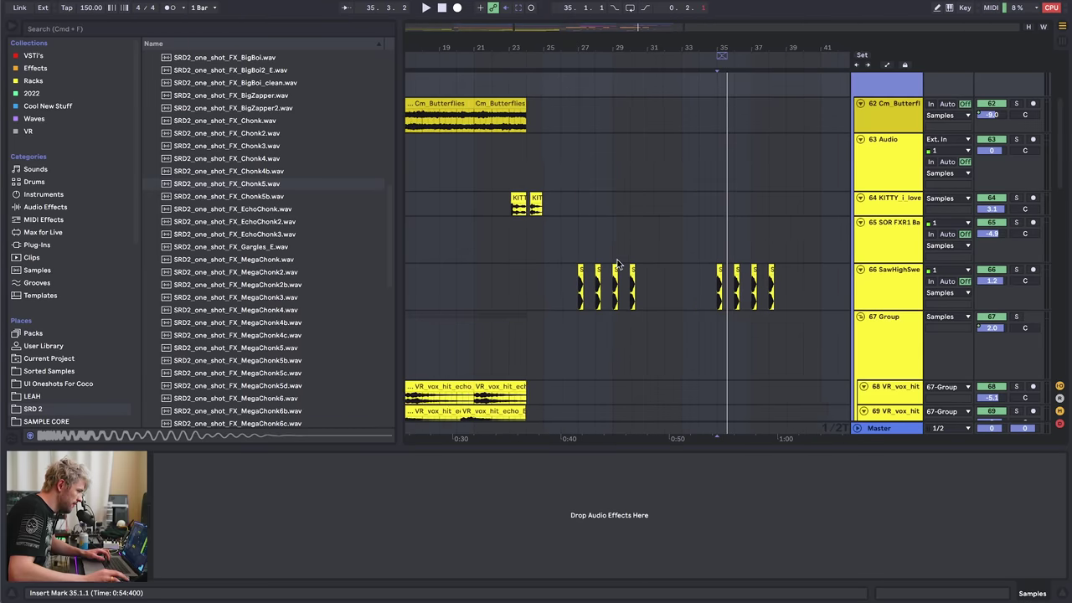
left_click(857, 183)
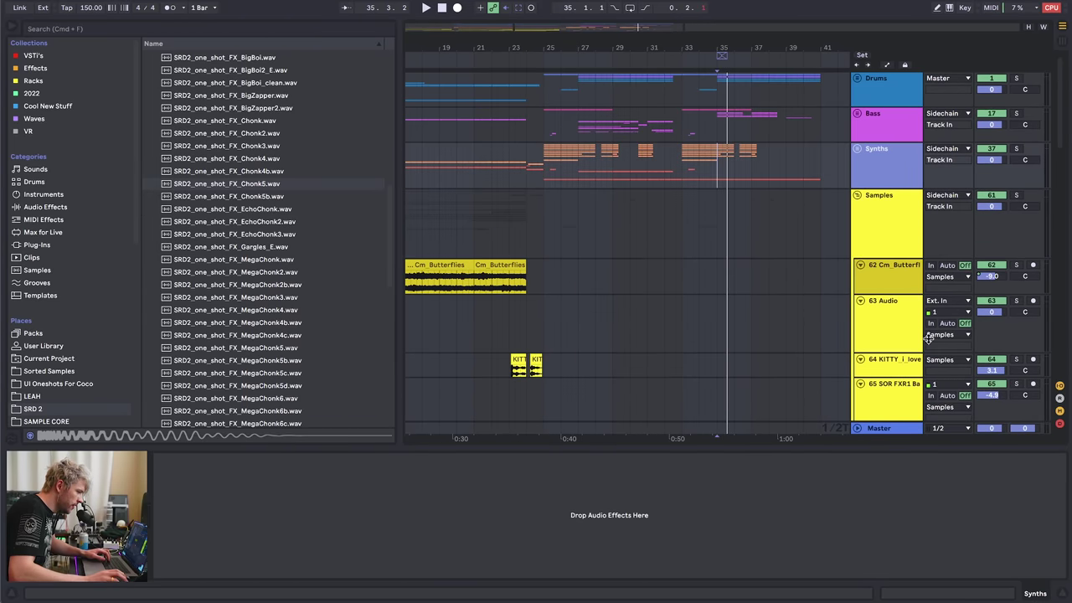
scroll(935, 338, "down", 2)
left_click(901, 269)
scroll(55, 364, "down", 3)
- Browse the SPLICE SORTED library to the Abstract folder under Loops, Atmospheres
left_click(51, 365)
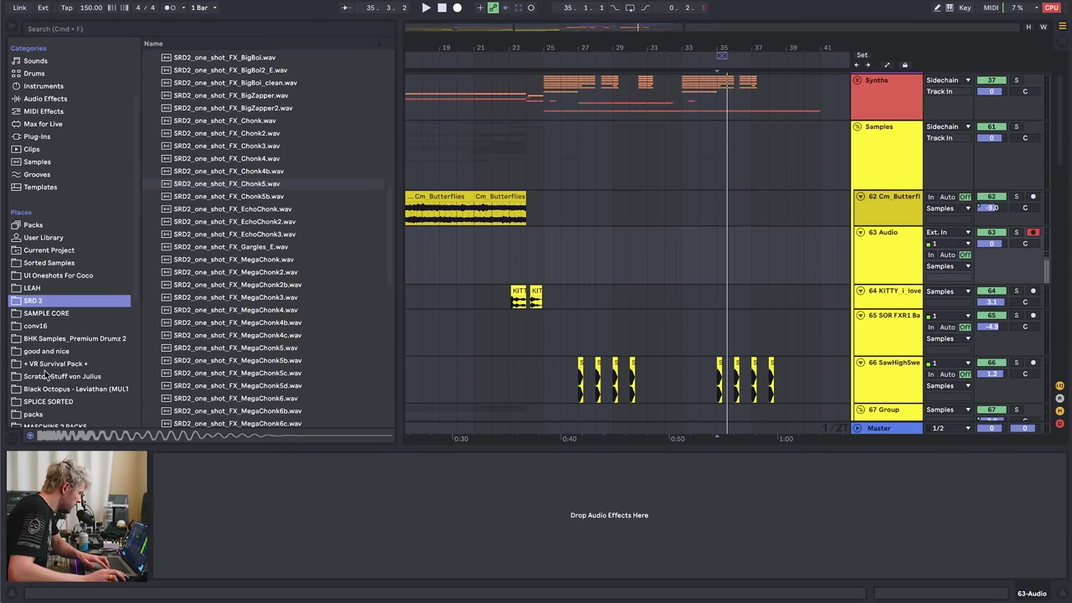
scroll(208, 124, "up", 5)
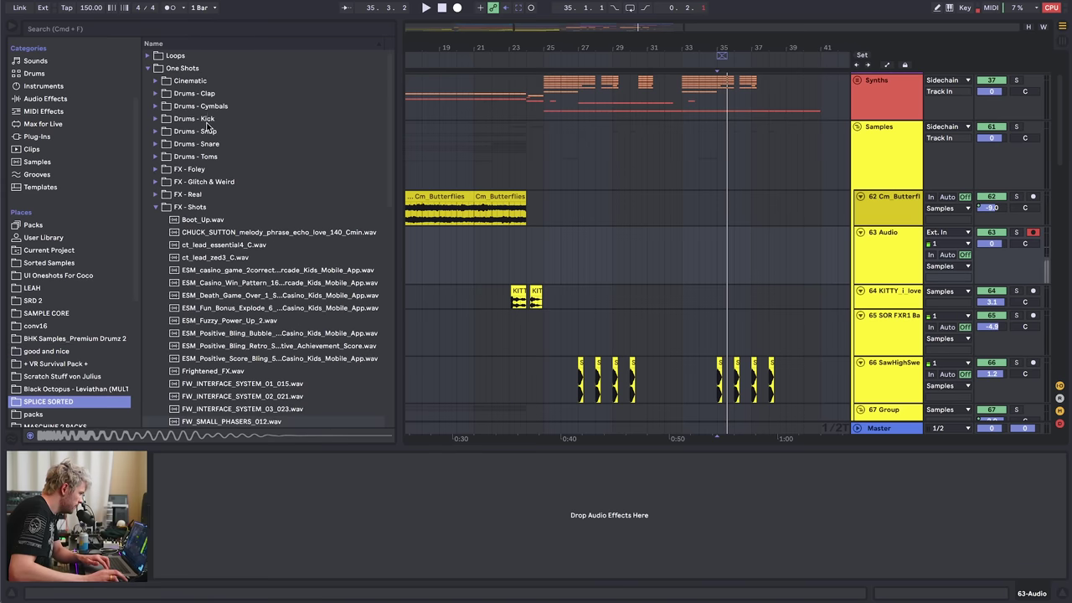
left_click(170, 65)
double_click(172, 56)
double_click(212, 73)
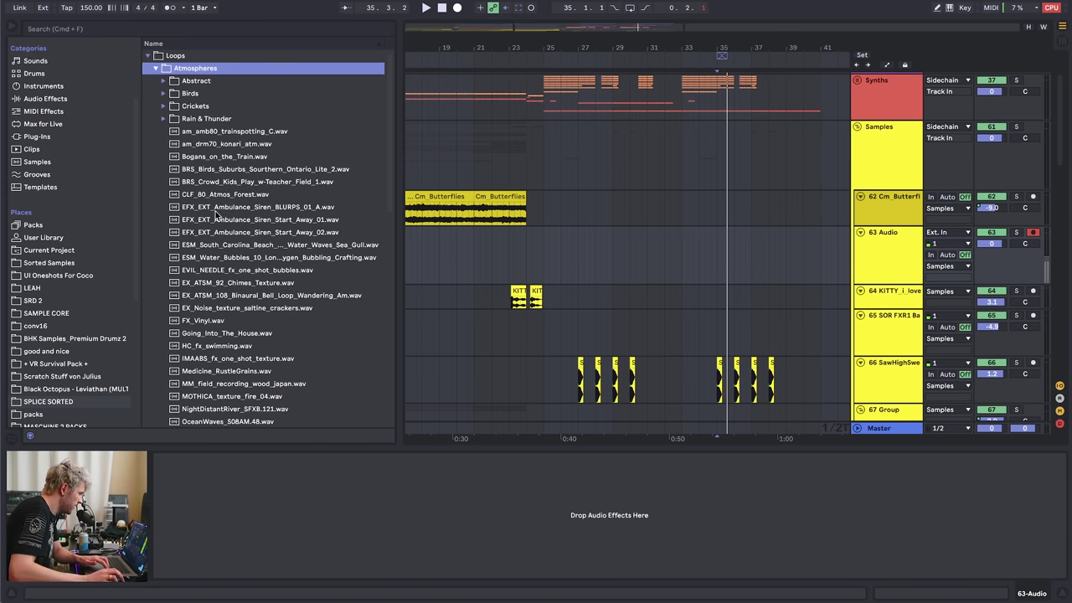
key("Down")
key("Down")
key("Down")
key("Up")
key("Up")
key("Right")
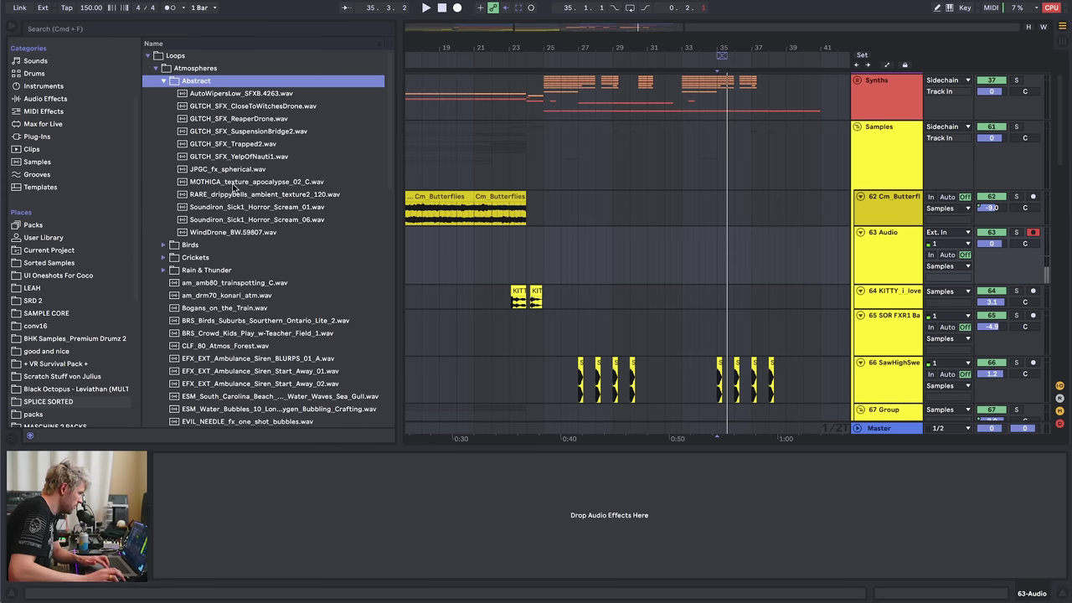
- Preview the two Soundiron_Sick1_Horror_Scream samples and place Soundiron_Sick1_Horror_Scream_01.wav on track 63 at bar 33
left_click(222, 208)
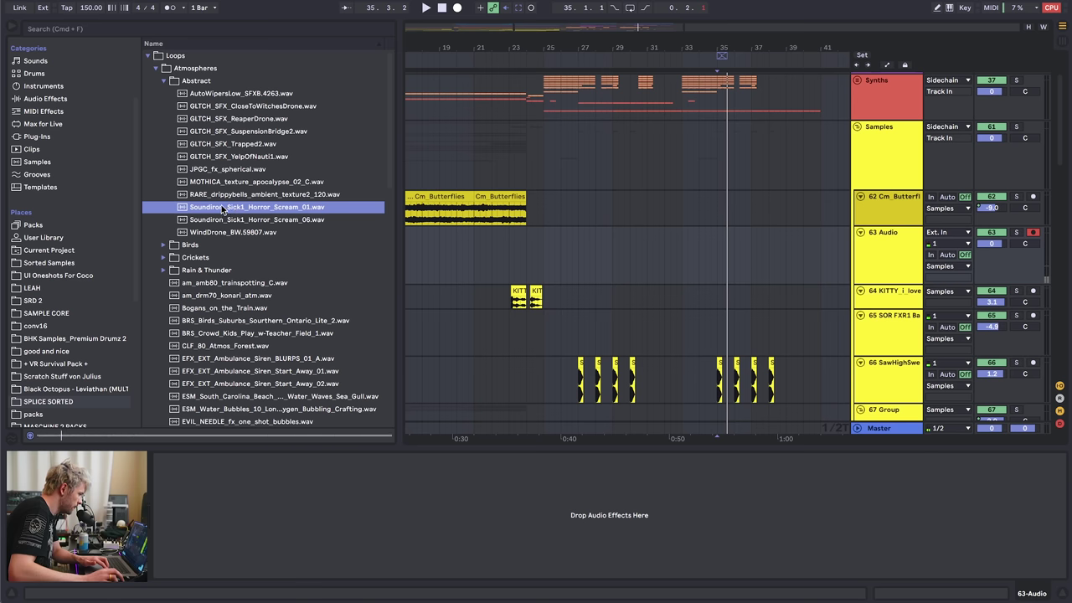
left_click(221, 219)
left_click_drag(226, 209, 683, 261)
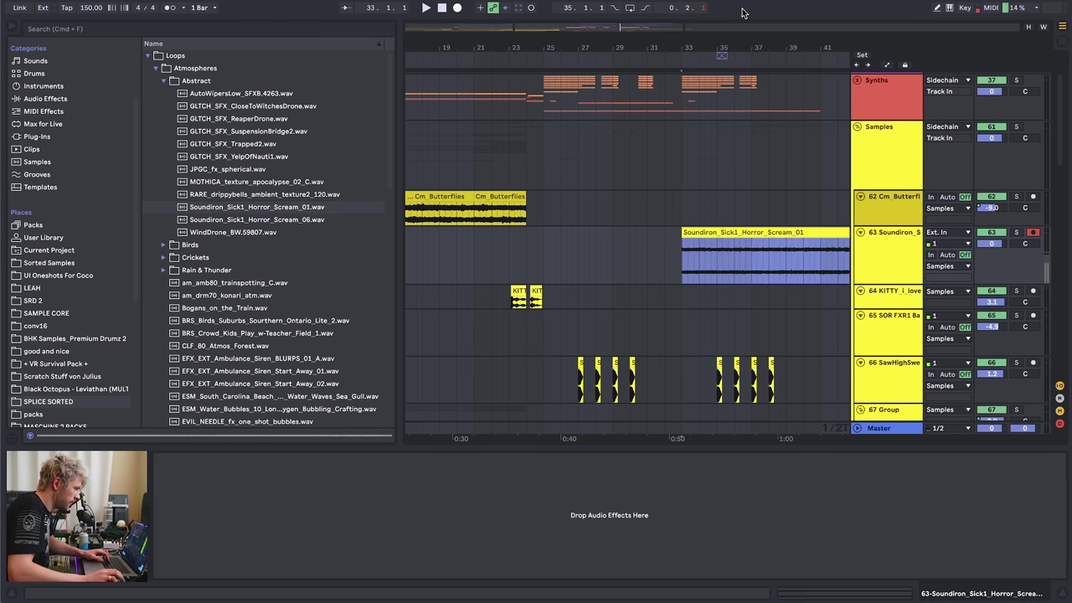
- Move the horror scream clip to start at bar 35 and open its clip settings
left_click_drag(706, 46, 536, 118)
key("space")
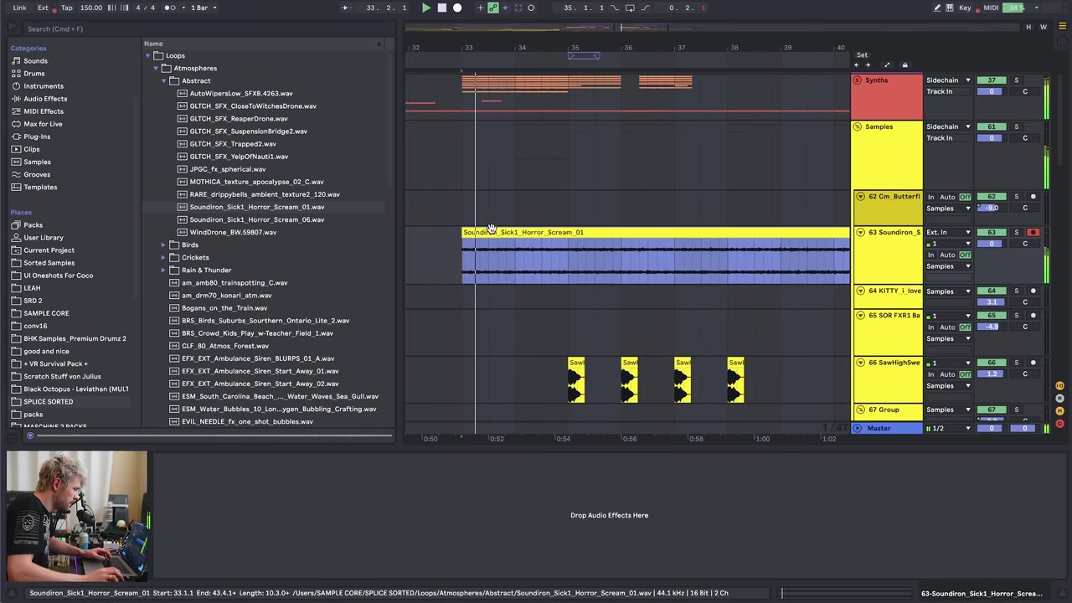
left_click_drag(492, 232, 598, 236)
key("space")
double_click(600, 232)
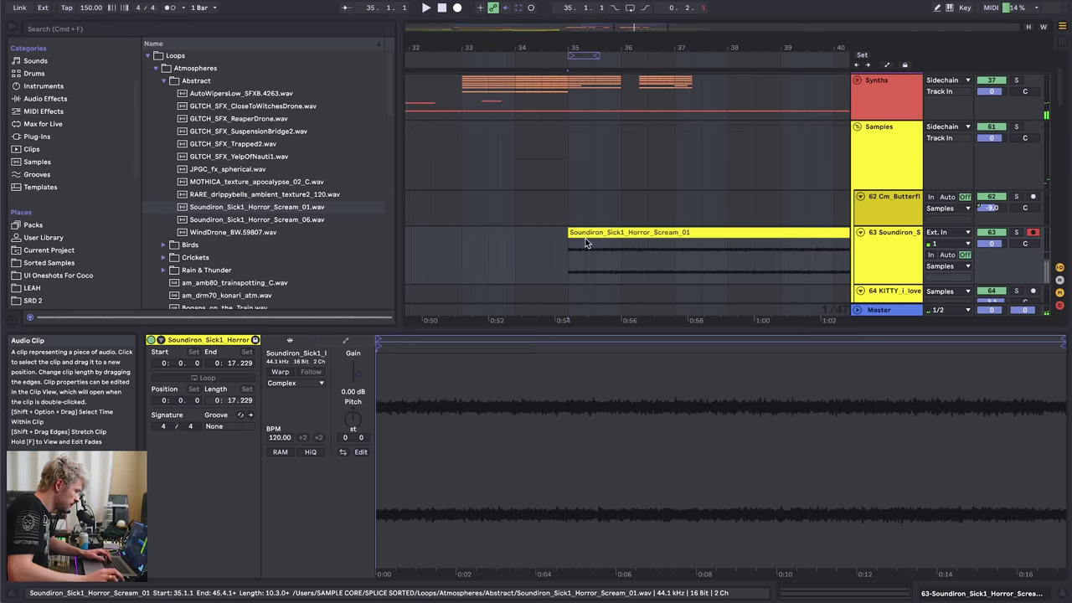
- Solo the horror scream track and transpose its clip by -2 semitones while listening
key("space")
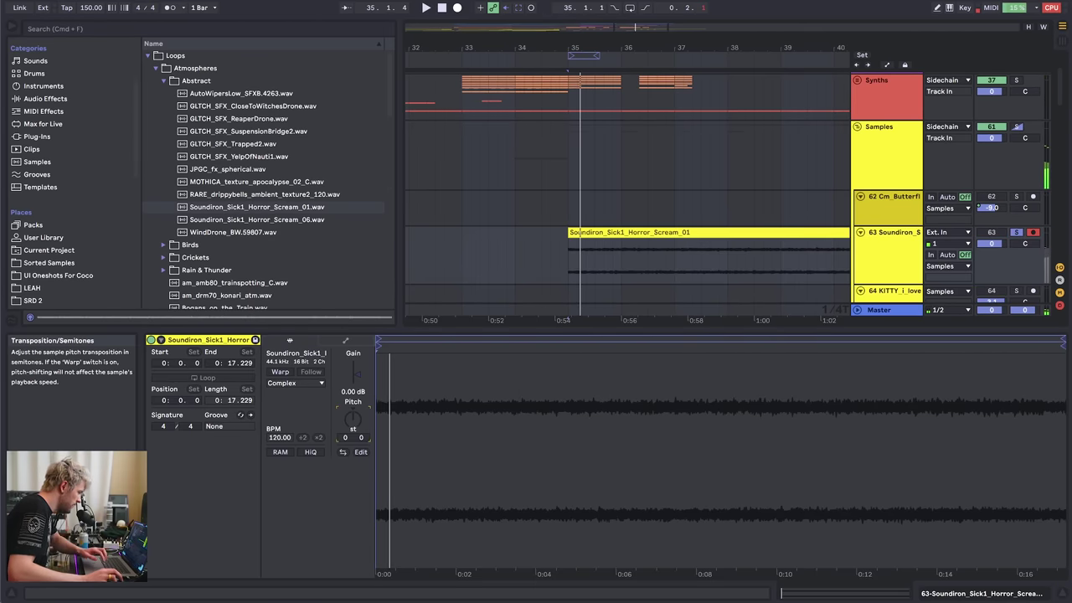
left_click_drag(355, 429, 355, 439)
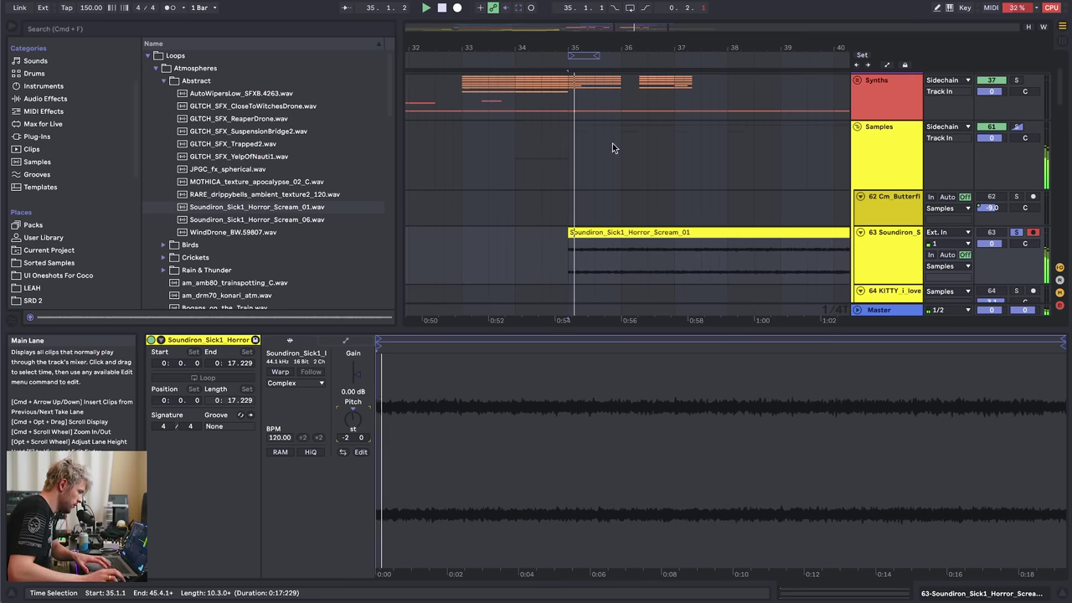
left_click_drag(587, 47, 491, 26)
left_click(589, 257)
key("space")
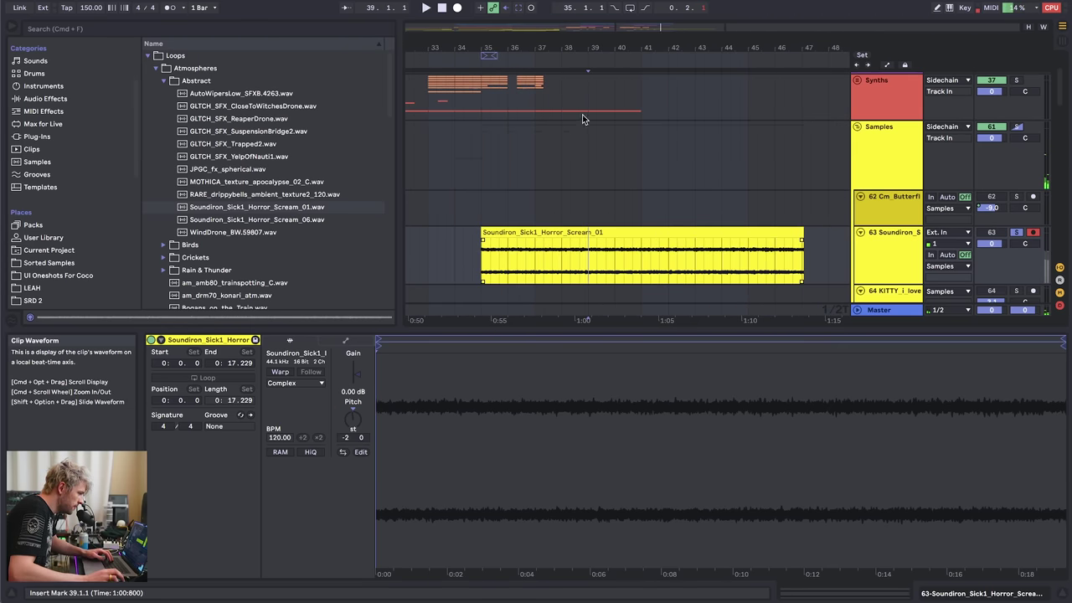
- Split the horror scream clip at bar 41 and delete everything after the split
left_click(642, 253)
key("super+e")
key("BackSpace")
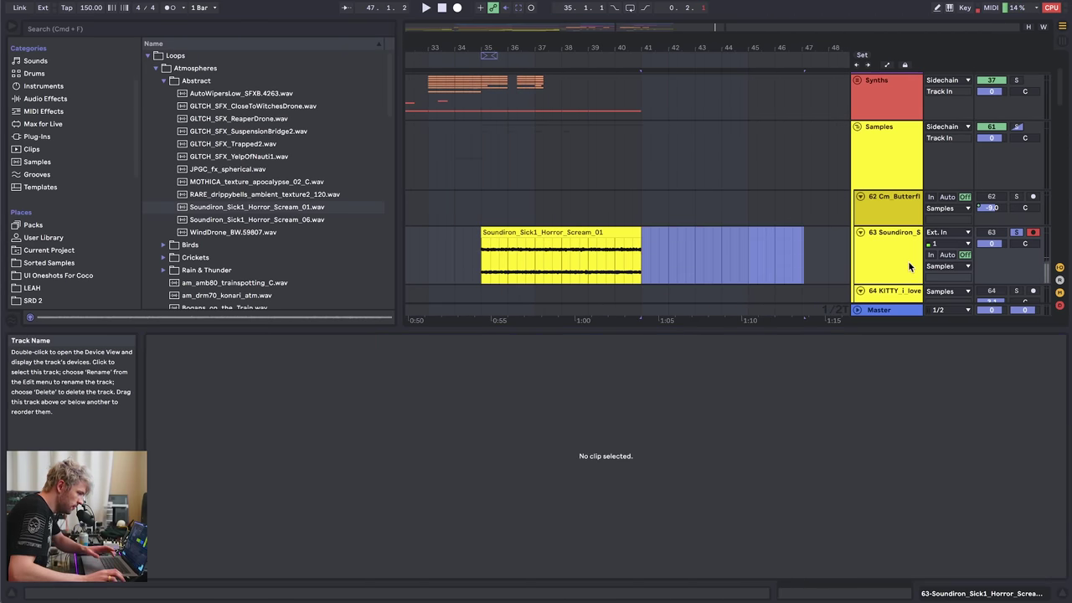
- Duplicate the horror scream track, transpose the copied clip to +10 semitones and extend it to bar 41
left_click(891, 255)
key("super+d")
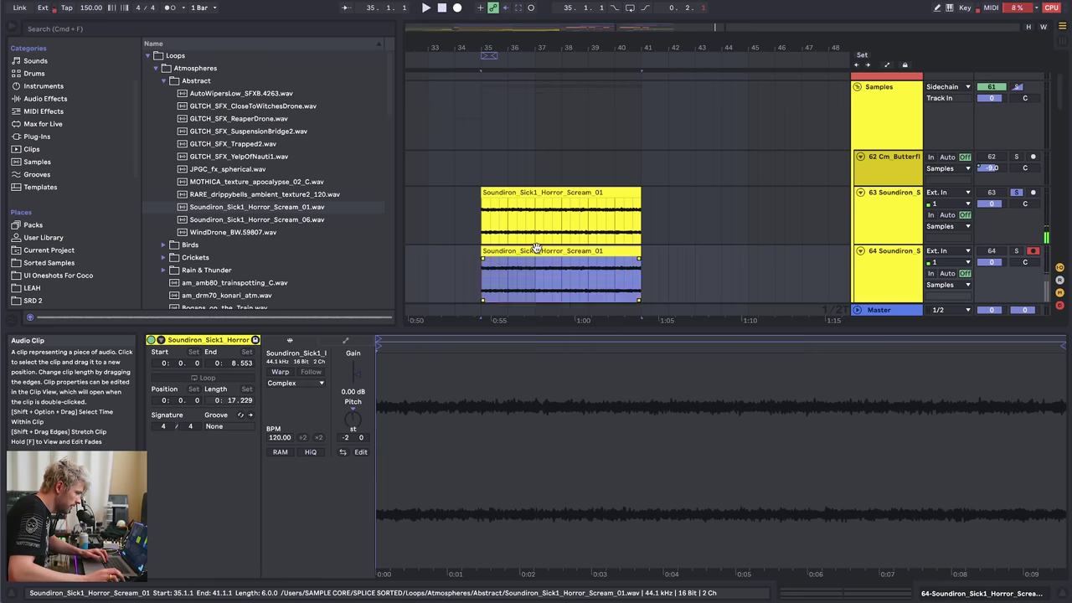
left_click_drag(352, 423, 352, 398)
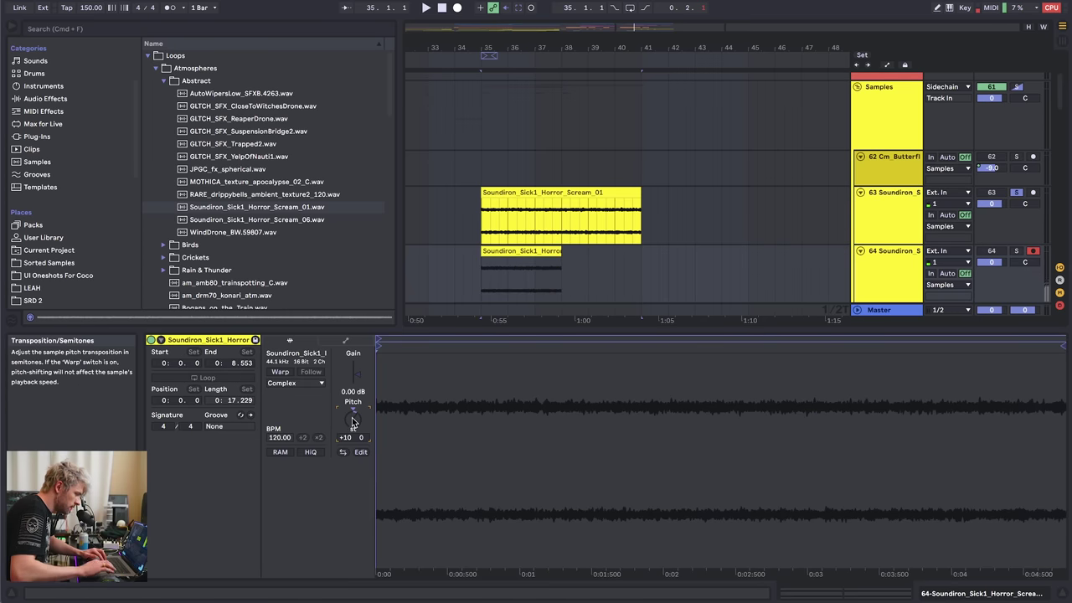
left_click_drag(561, 251, 639, 261)
- Solo both scream tracks together and balance them at -5.7 dB for the original and -2.6 dB for the copy
left_click(1016, 251, "super")
key("space")
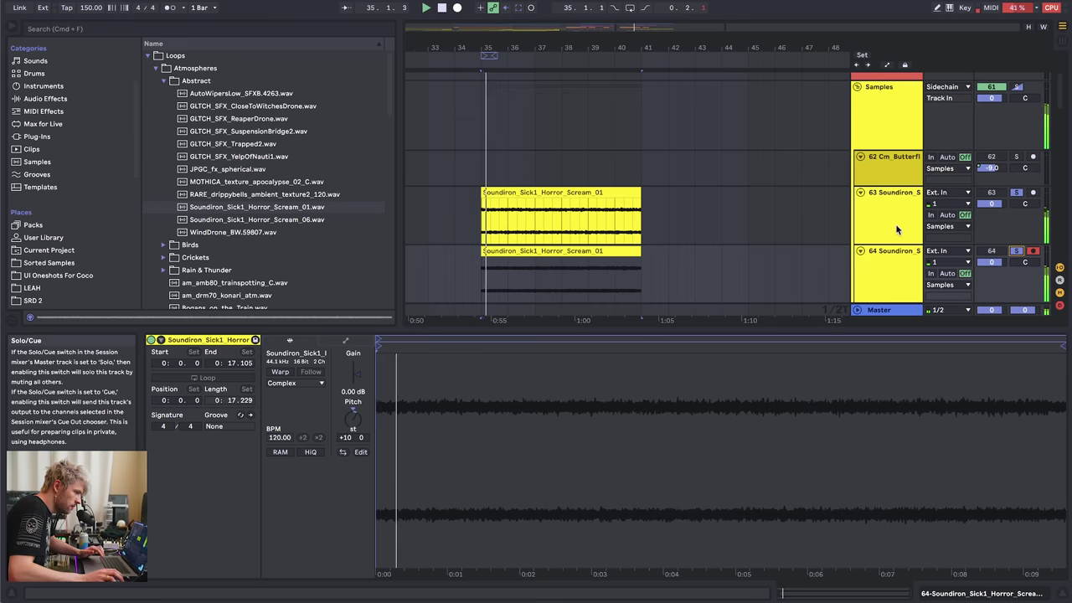
key("space")
left_click(899, 224)
left_click(1011, 596)
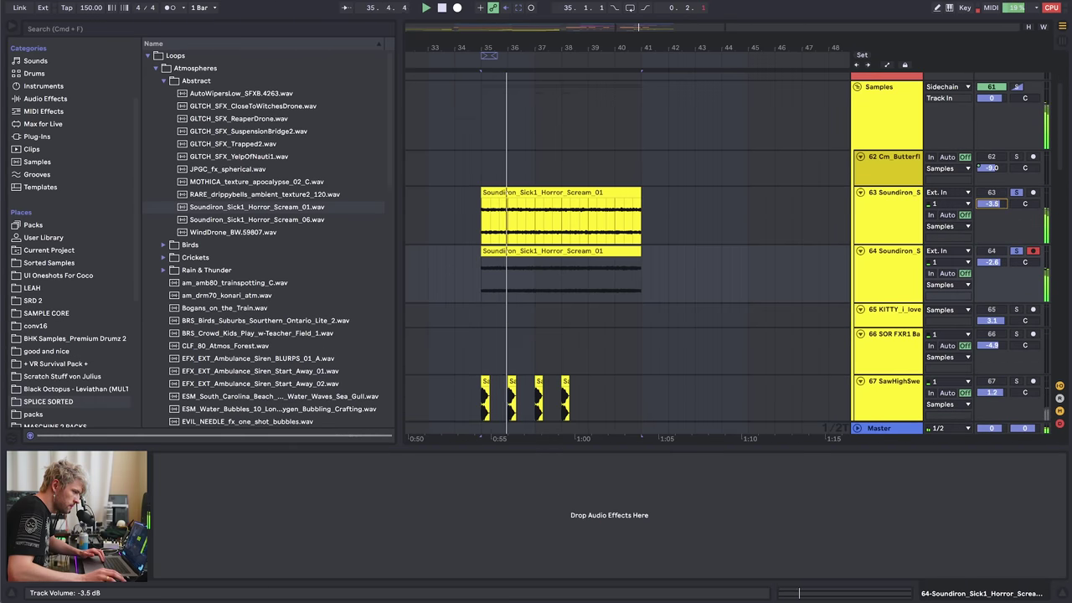
- Group the two scream tracks and add an EQ Eight that cuts the lows and boosts the highs 6.57 dB at 5.39 kHz
left_click(891, 251, "shift")
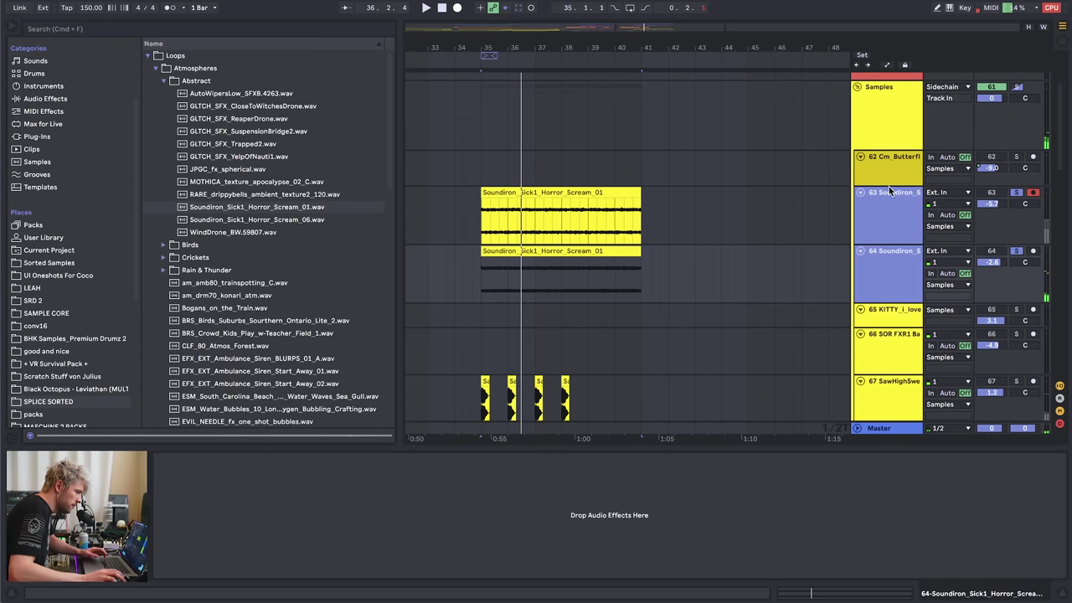
key("super+g")
left_click_drag(344, 523, 313, 517)
mouse_move(386, 508)
left_mouse_down()
mouse_move(361, 496)
mouse_move(388, 491)
left_mouse_up()
key("space")
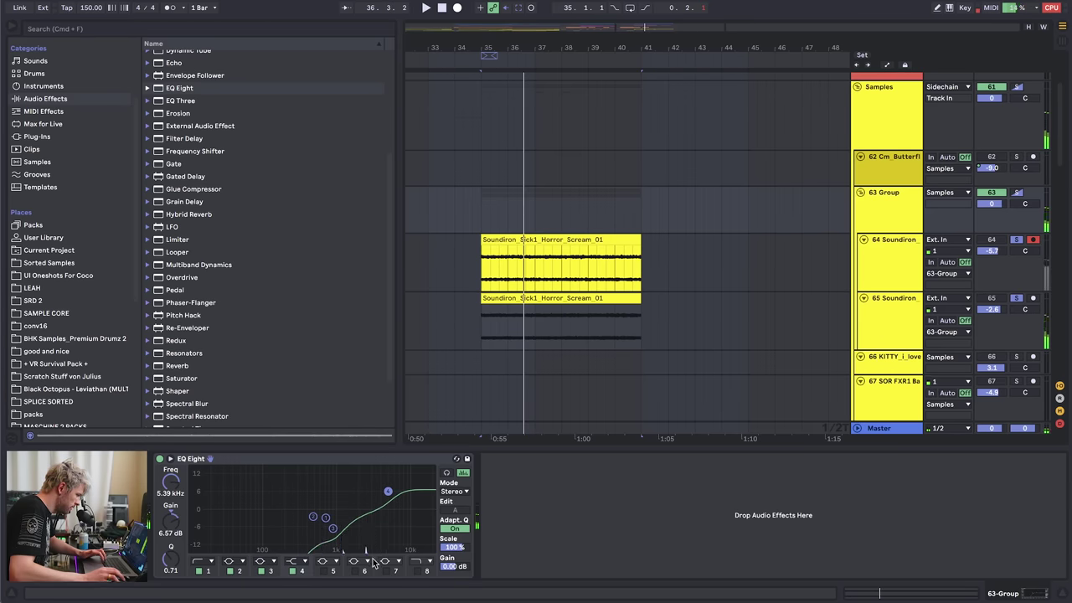
key("space")
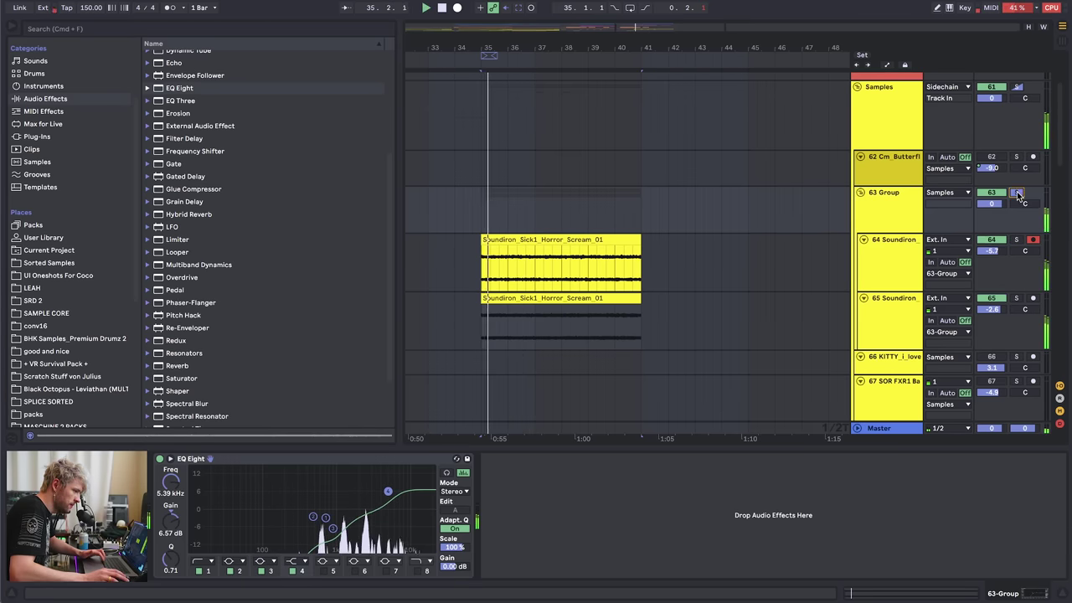
- Unsolo the scream group and lower its volume to -8.4 dB while playing it within the mix
left_click(1019, 194)
key("space")
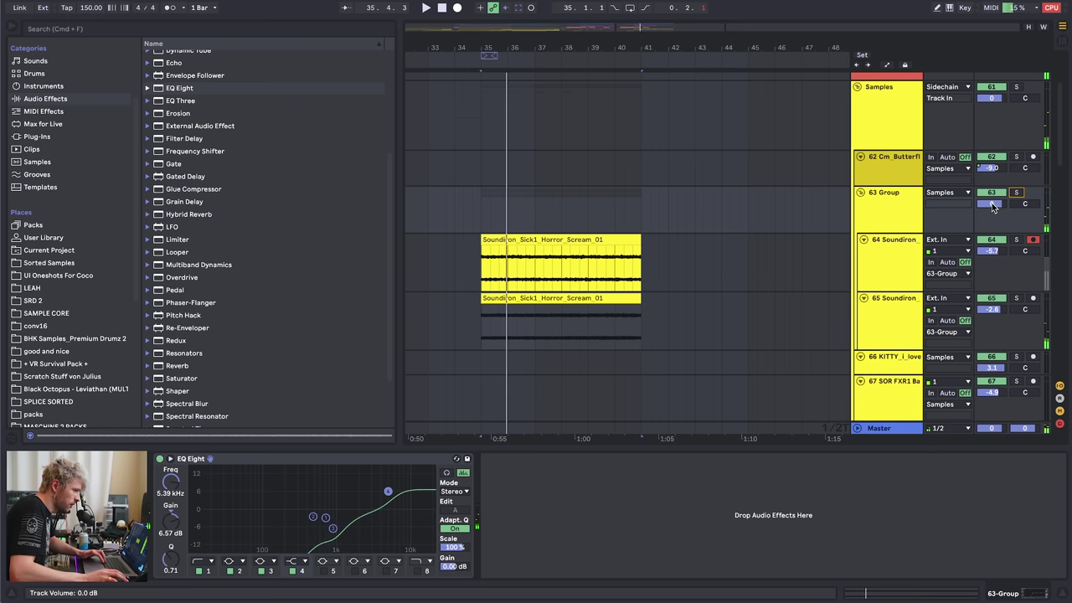
key("space")
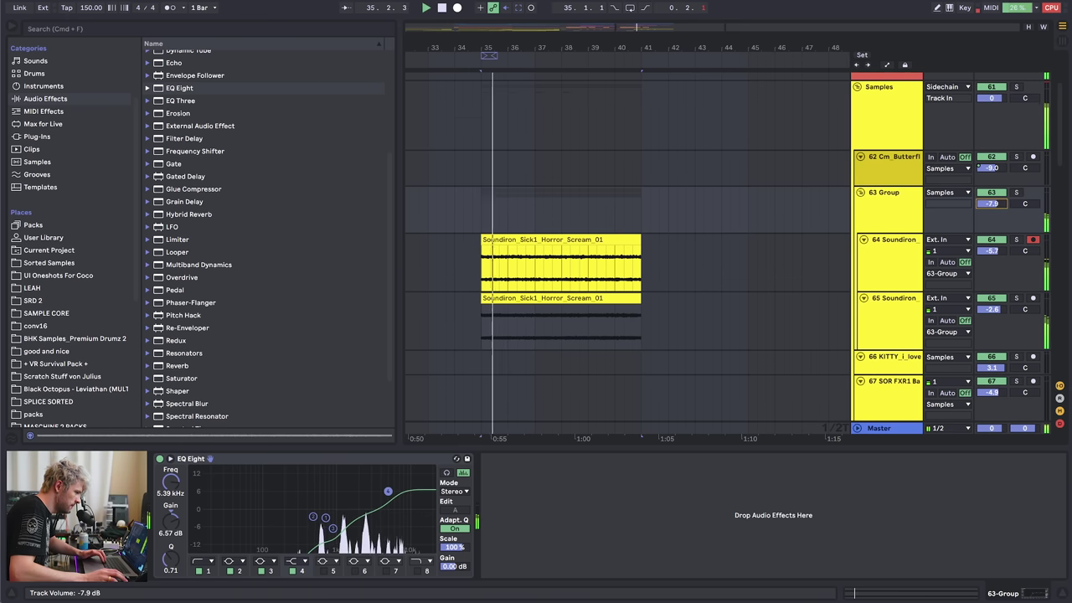
left_click_drag(991, 203, 991, 211)
left_click(1019, 194)
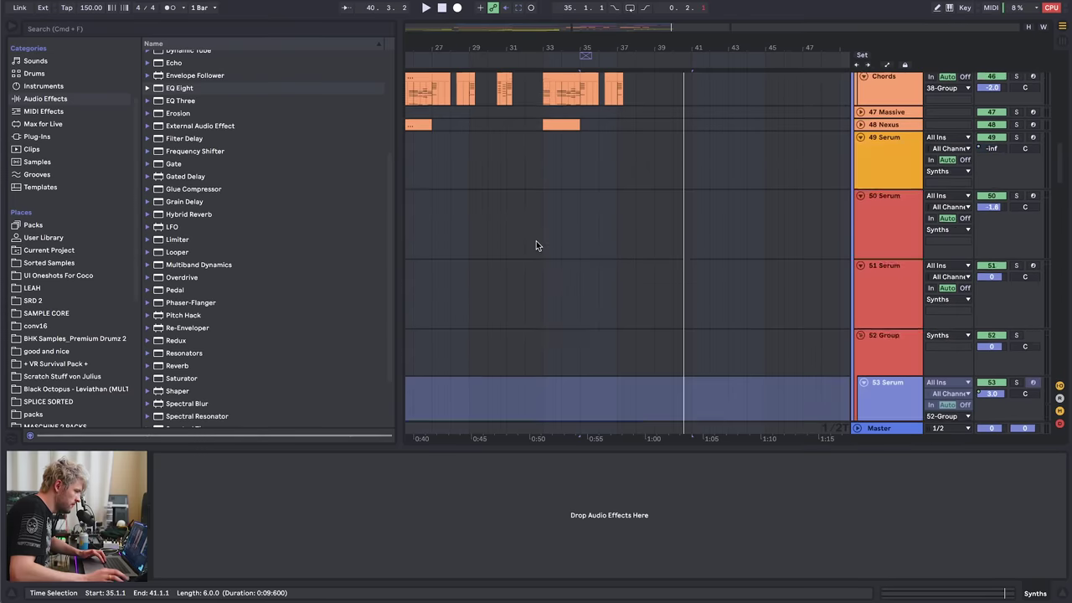
- Solo the 60 Serum track and play it from bar 35
scroll(536, 240, "down", 10)
left_click(581, 199)
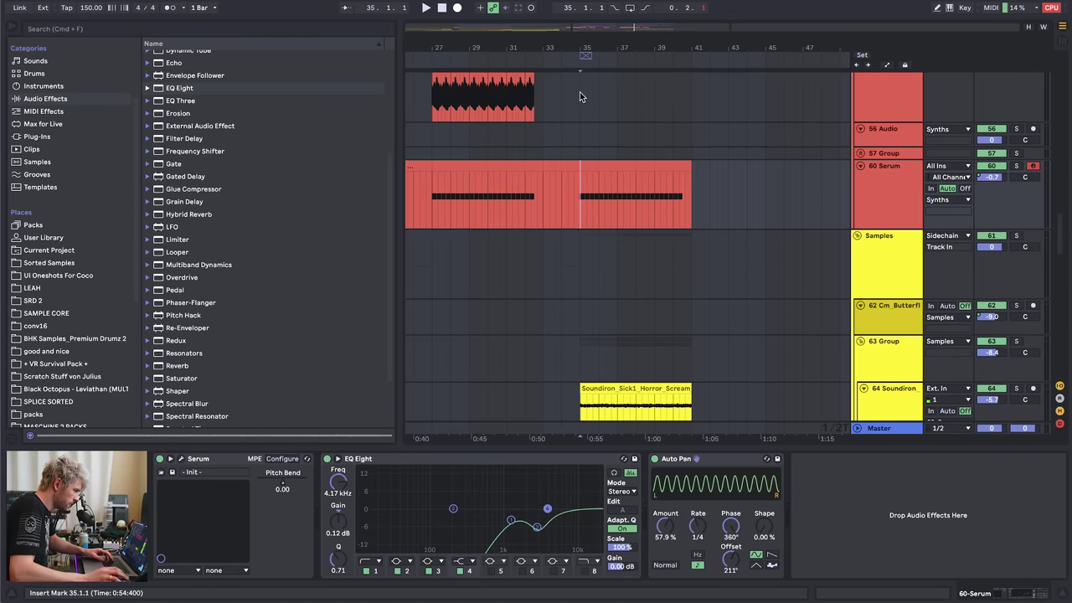
left_click(1015, 166)
key("space")
left_click(889, 188)
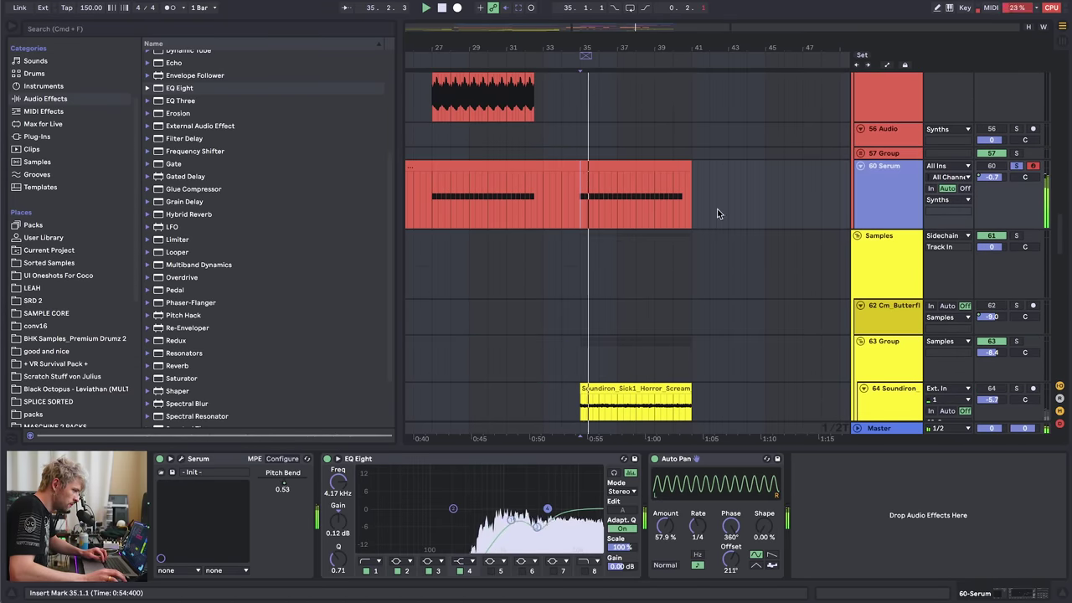
key("space")
- In the 60 Serum synth, assign Macro 1 to the detune of oscillators A and B and to the FX Reverb filter's mix
left_click(181, 459)
left_click_drag(275, 332, 379, 224)
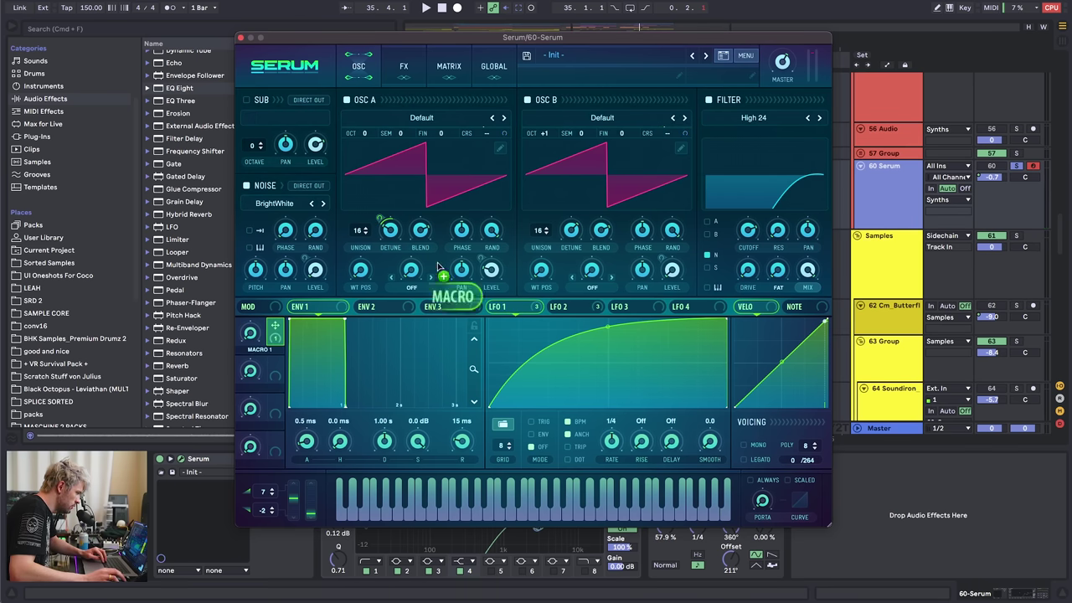
left_click_drag(437, 268, 561, 224)
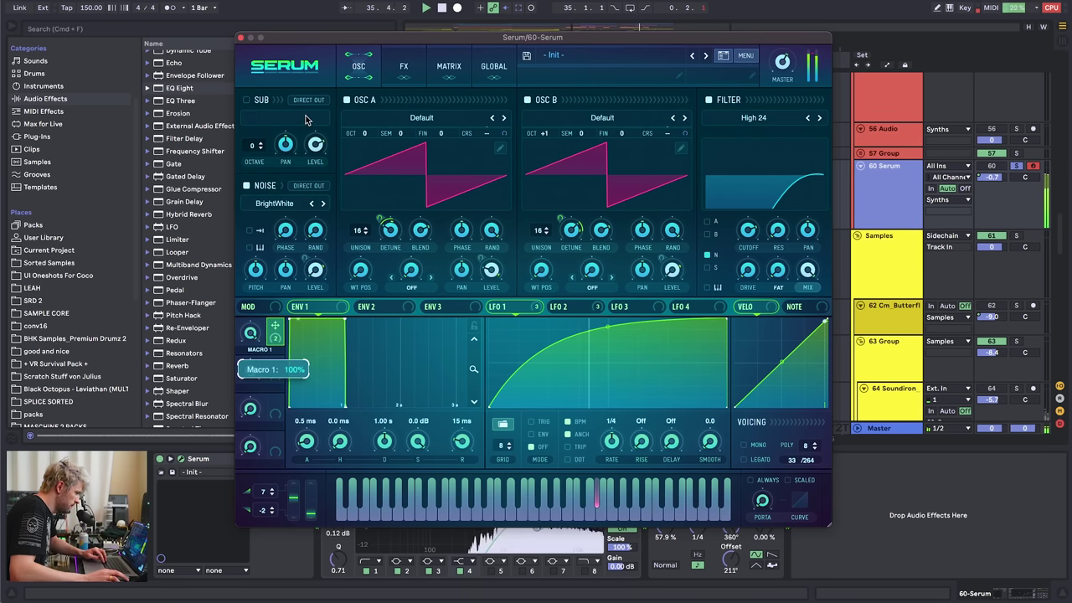
left_click(403, 66)
left_click_drag(459, 294, 753, 269)
key("space")
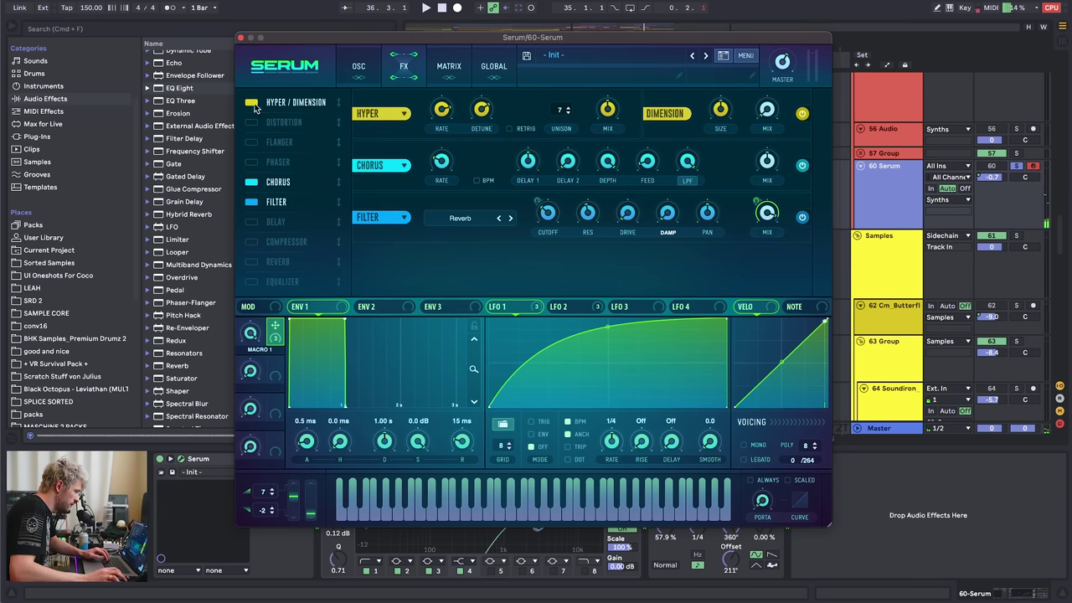
- Automate Macro 1 of 60 Serum from 0 to 100% at bar 35, and unsolo the track to play it in the mix
left_click(241, 38)
key("a")
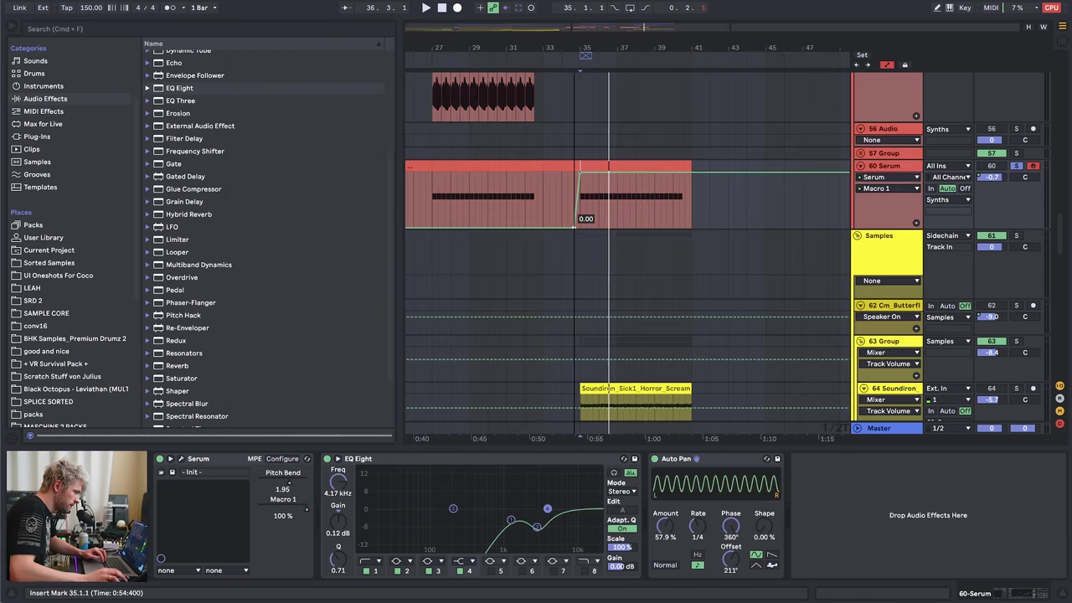
left_click(567, 194)
key("a")
key("space")
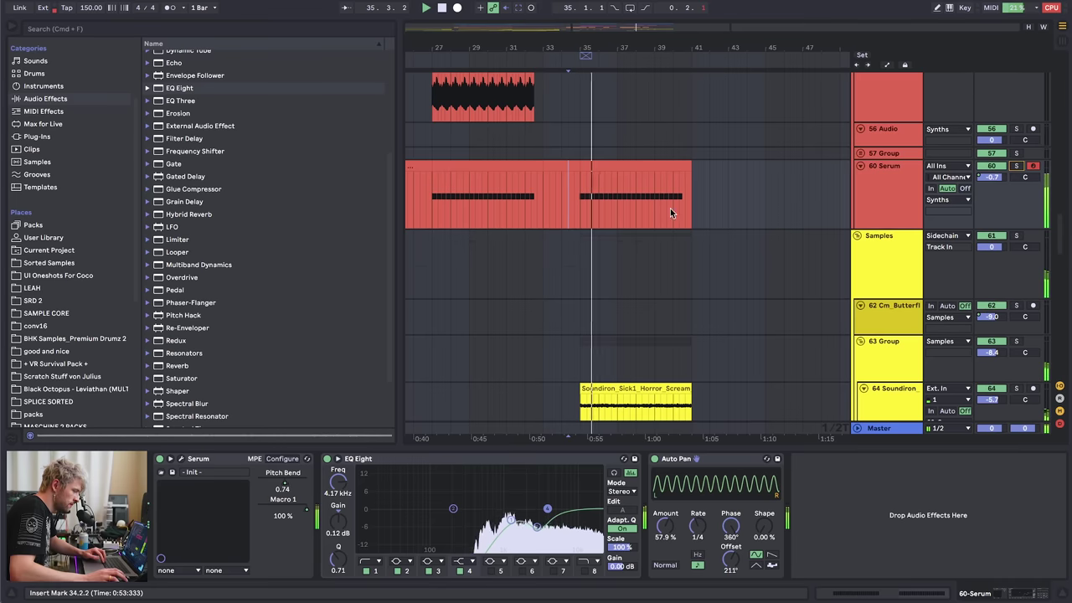
left_click(1016, 165)
left_click(1016, 168)
key("space")
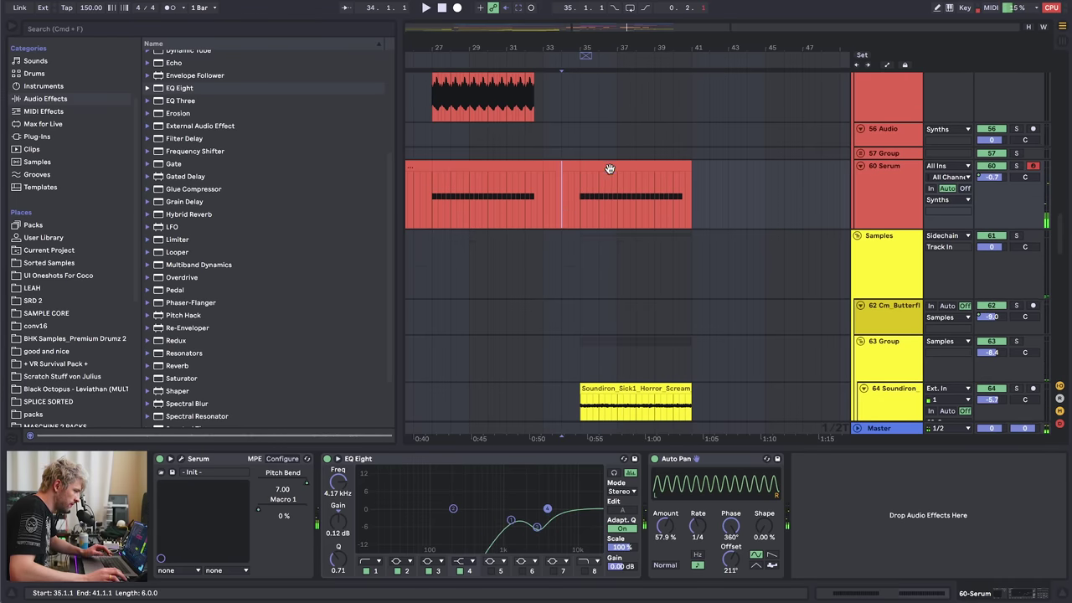
- Transpose all notes of the 60 Serum clip at bar 35 to F#3, auditioning A4 and A3 on the way
double_click(609, 169)
key("Up")
key("Up")
key("Up")
key("Up")
key("Up")
key("Up")
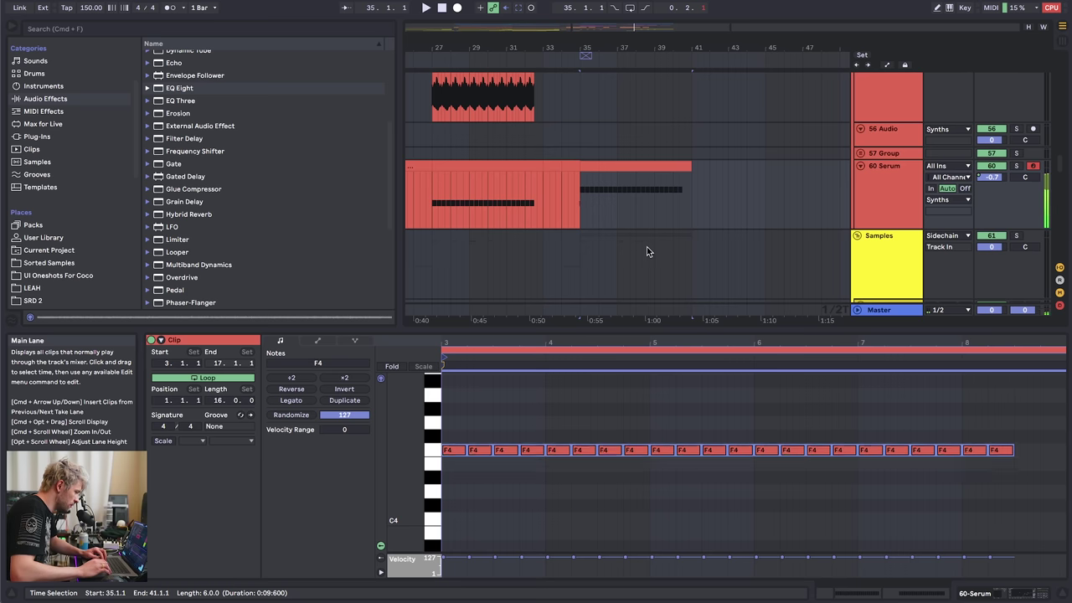
key("space")
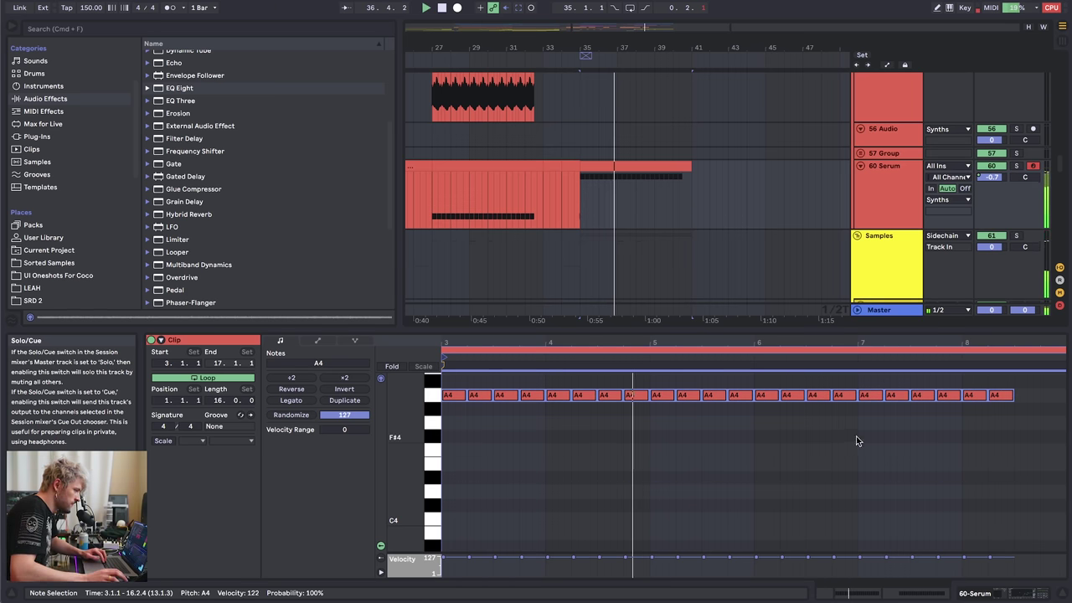
key("shift+Down")
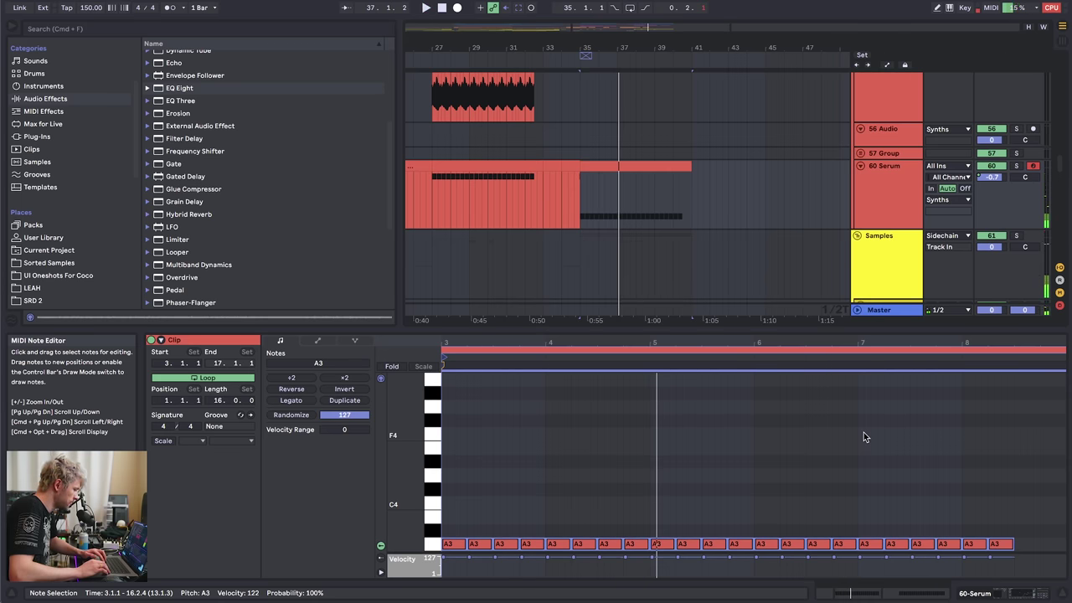
key("Down")
key("Down")
key("Down")
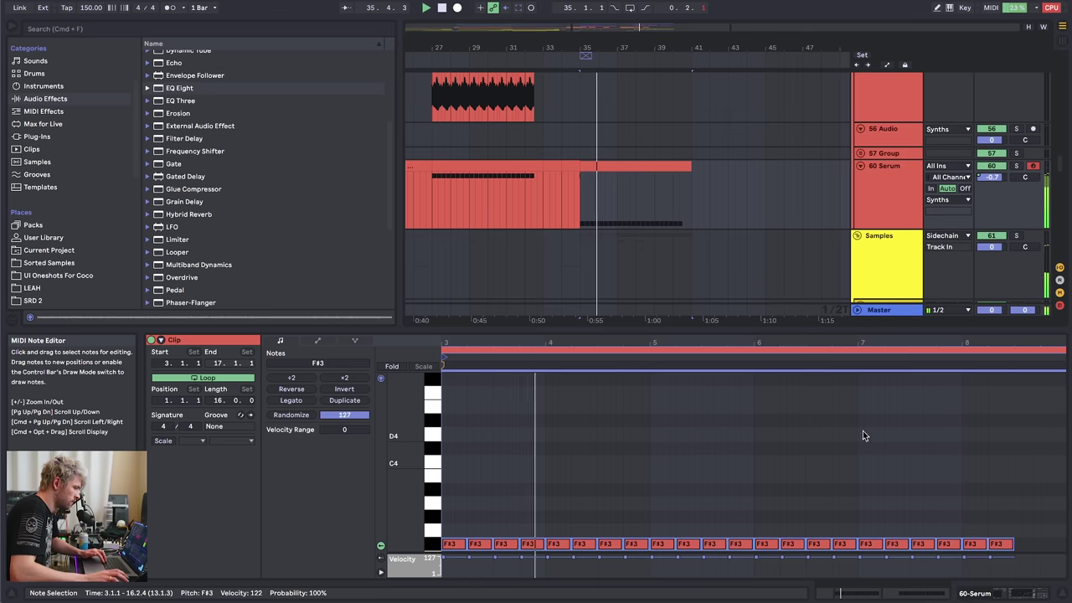
- Unfold the Drums group and play the Kick & Snare track soloed from bar 27 with its full Drum Rack shown
key("shift+Tab")
left_click_drag(594, 44, 595, 22)
scroll(621, 121, "up", 12)
scroll(611, 175, "up", 15)
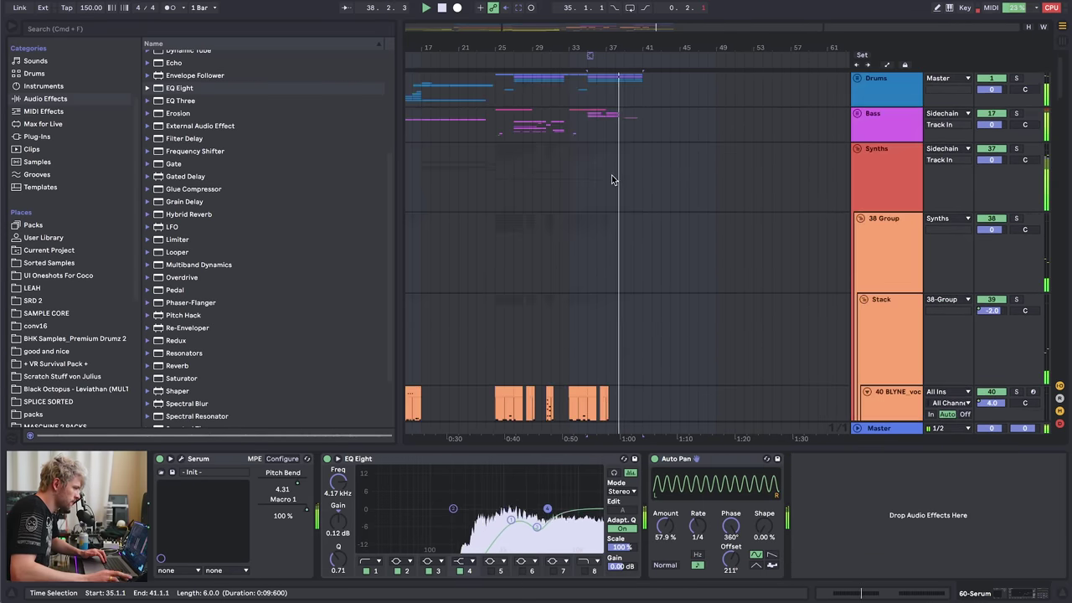
left_click(892, 96)
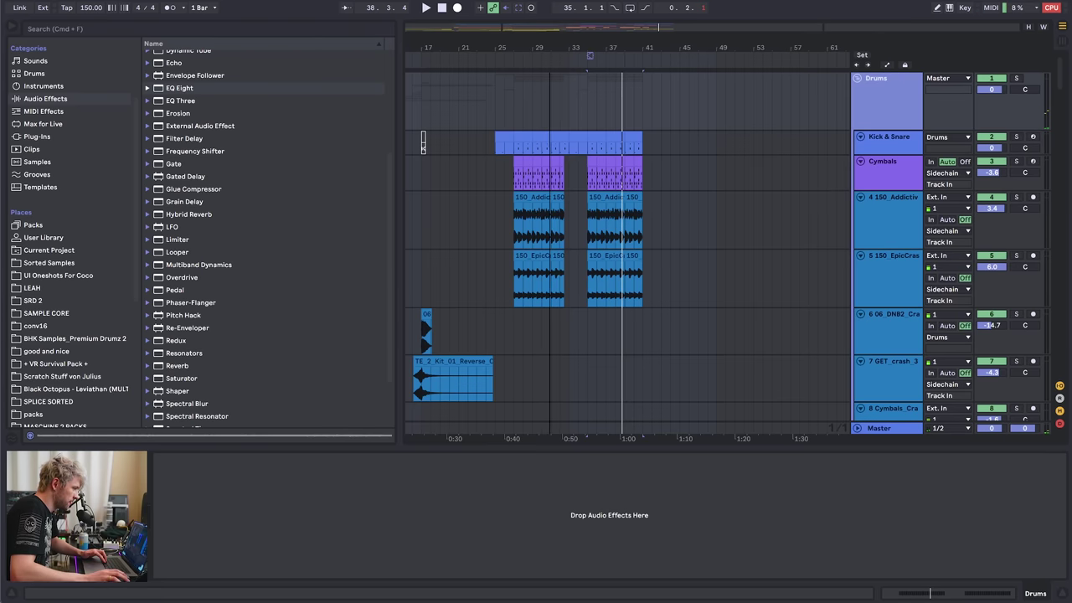
scroll(549, 48, "up", 5)
left_click(452, 150)
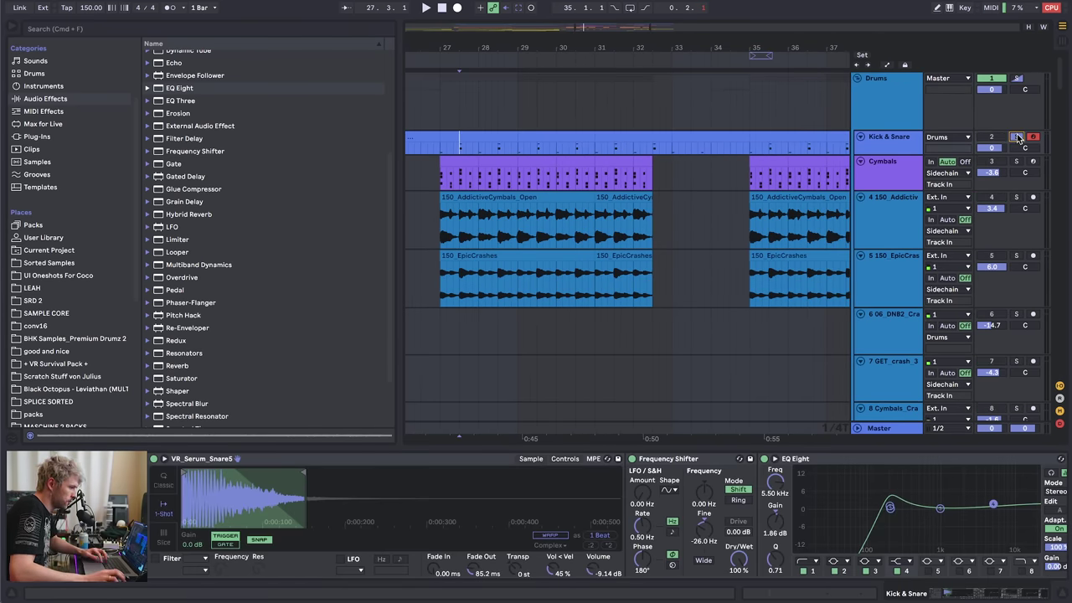
key("space")
left_click(337, 485)
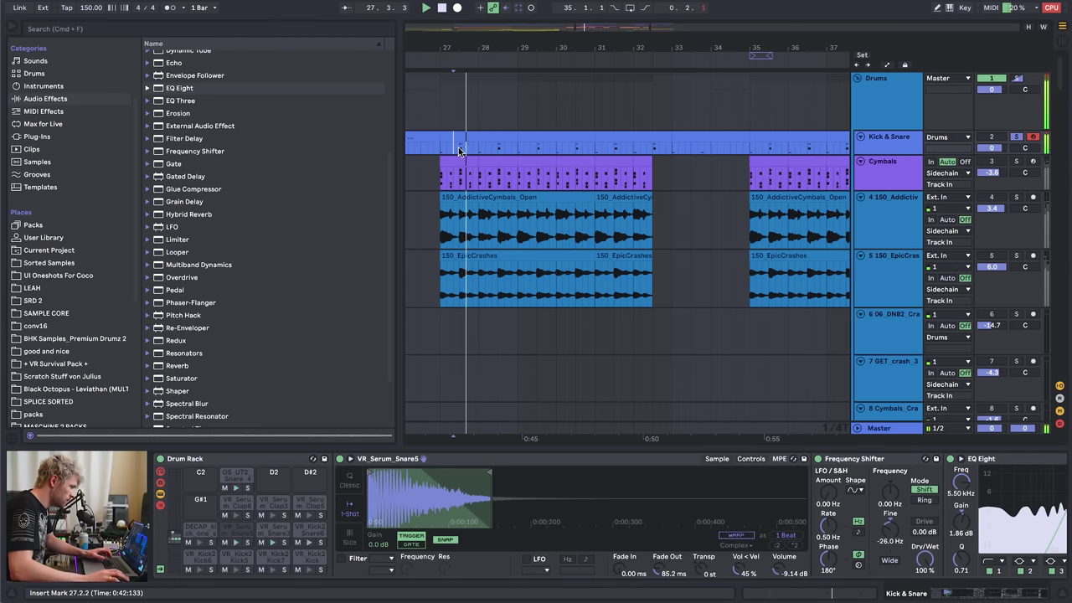
- Unsolo Kick & Snare and automate its track volume up to 3.1 dB just before bar 27, checking it against the full mix
left_click(1015, 136)
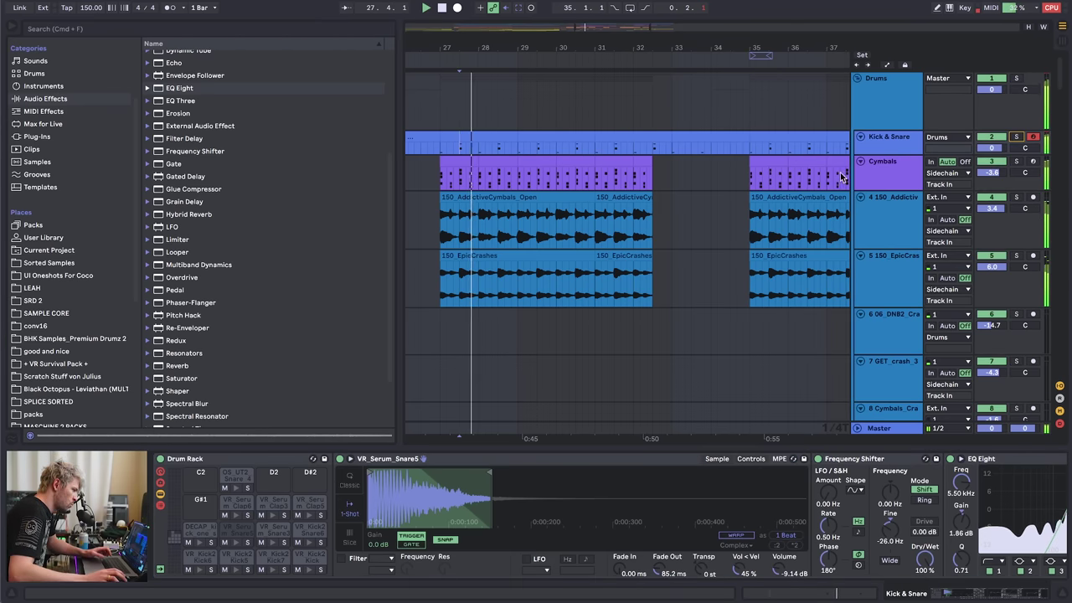
left_click(440, 149)
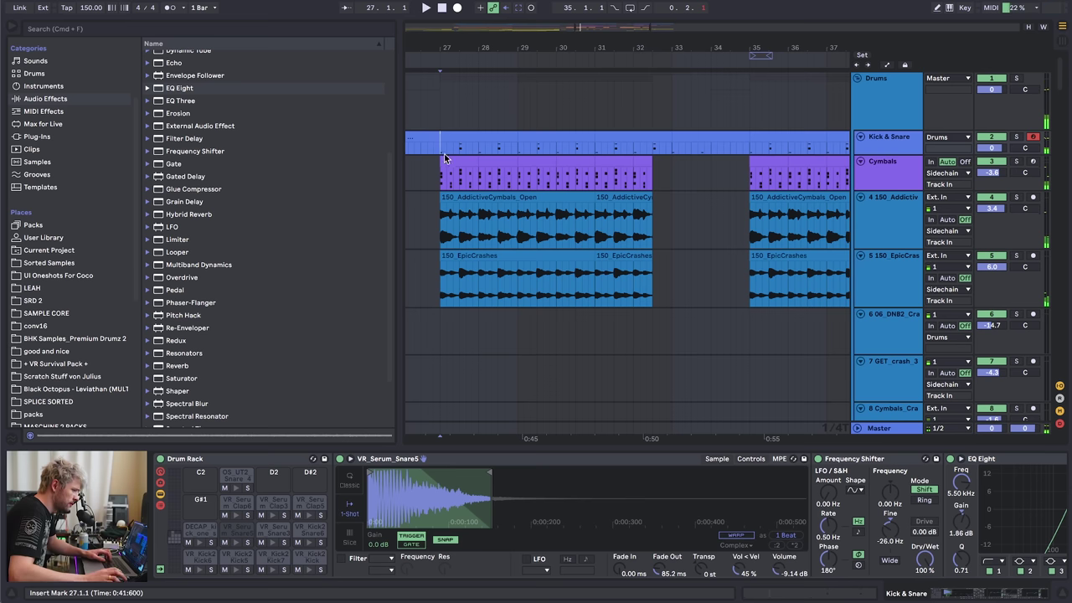
key("space")
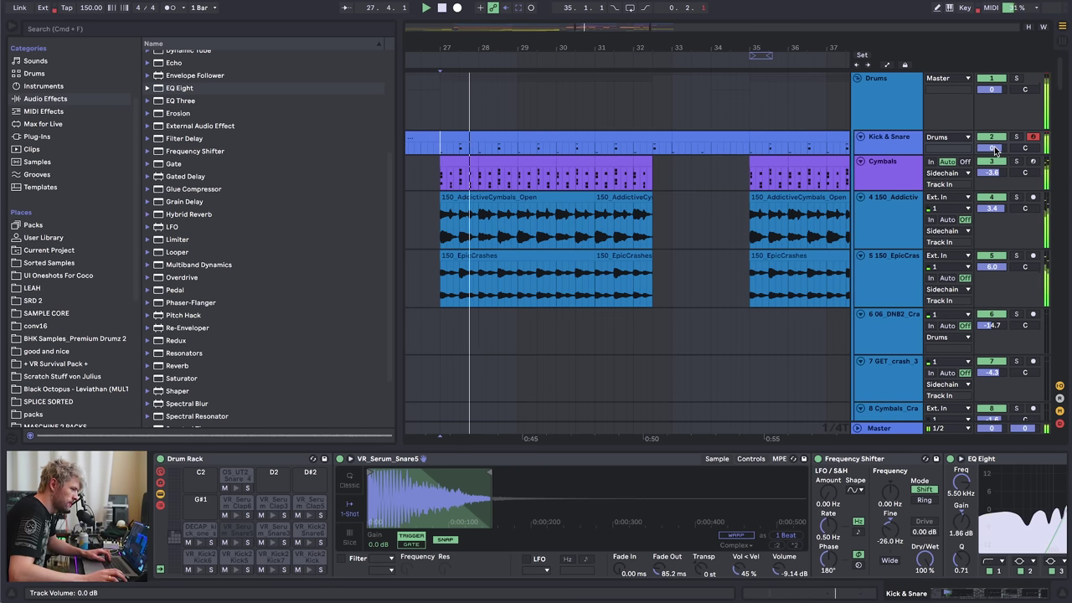
key("a")
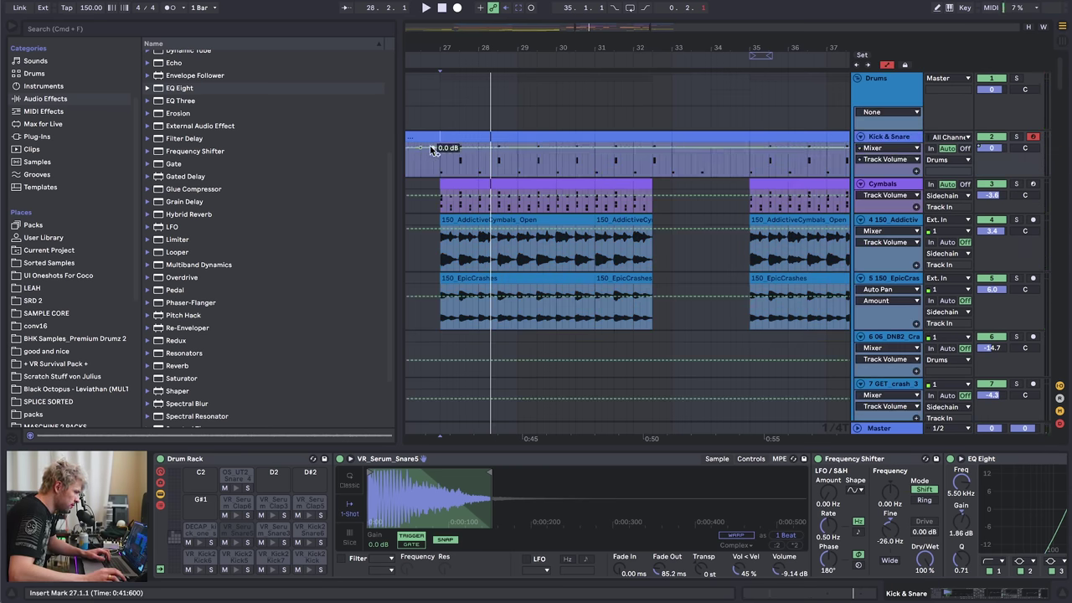
left_click_drag(425, 147, 425, 146)
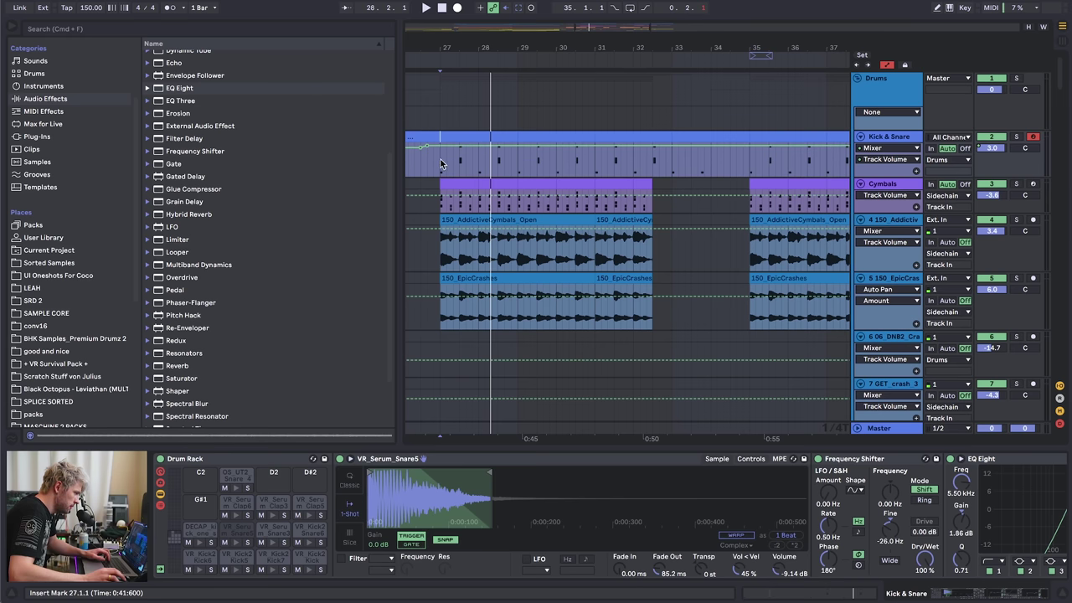
key("space")
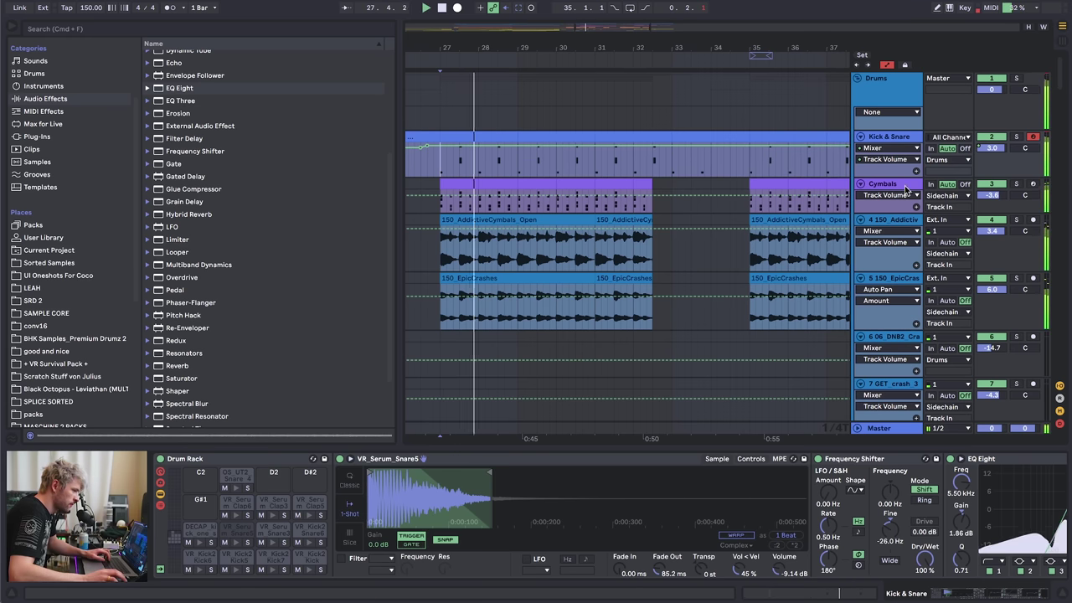
left_click_drag(886, 176, 887, 300)
left_click_drag(428, 154, 428, 153)
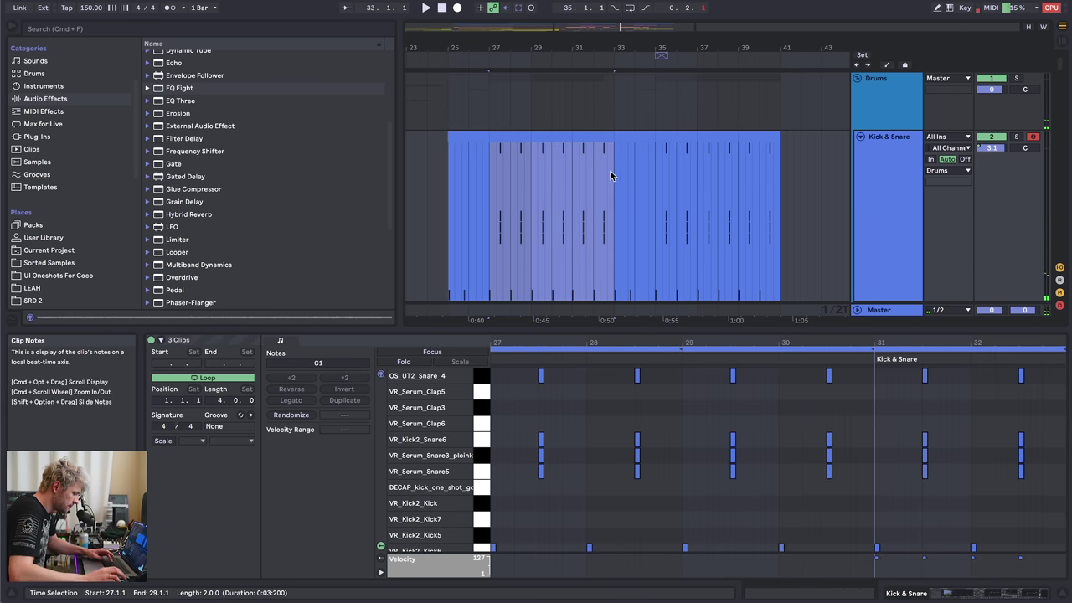
- Consolidate the Kick & Snare clips from bar 25 to bar 41 into one clip
left_click(463, 132)
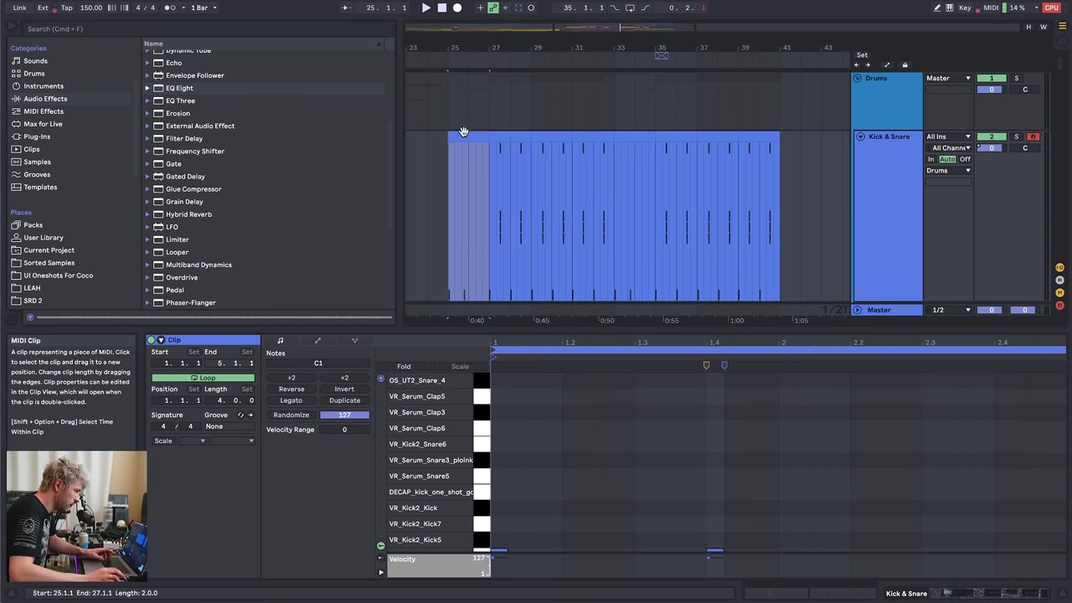
left_click(609, 138, "shift")
left_click(771, 138, "shift")
key("super+j")
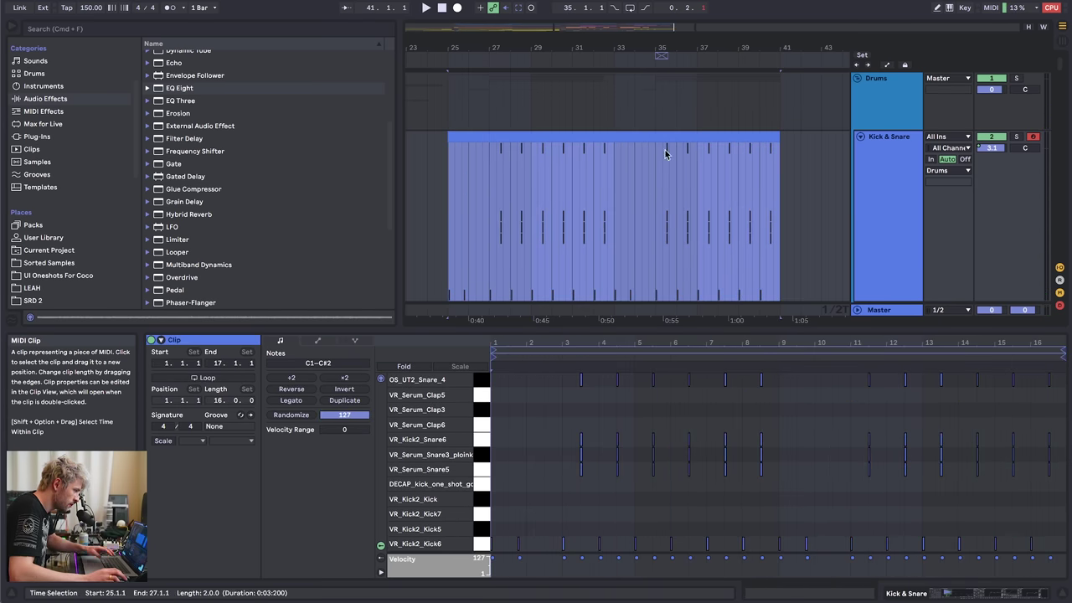
- Set the velocity of all notes in the Kick & Snare clip to 127 and play from bar 27
key("super+a")
left_click(584, 208)
left_click(615, 514)
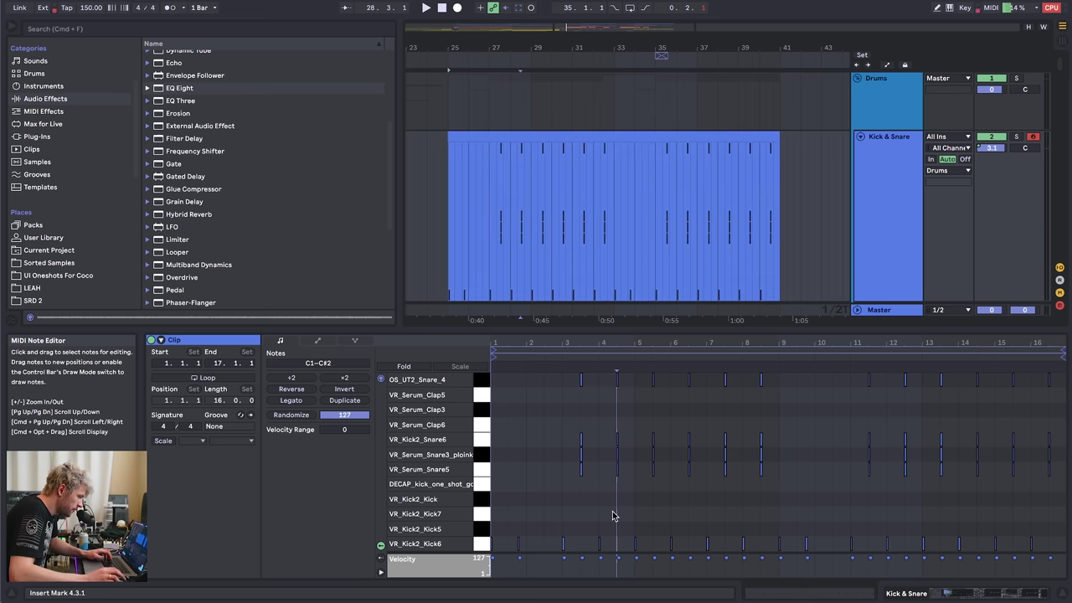
key("super+a")
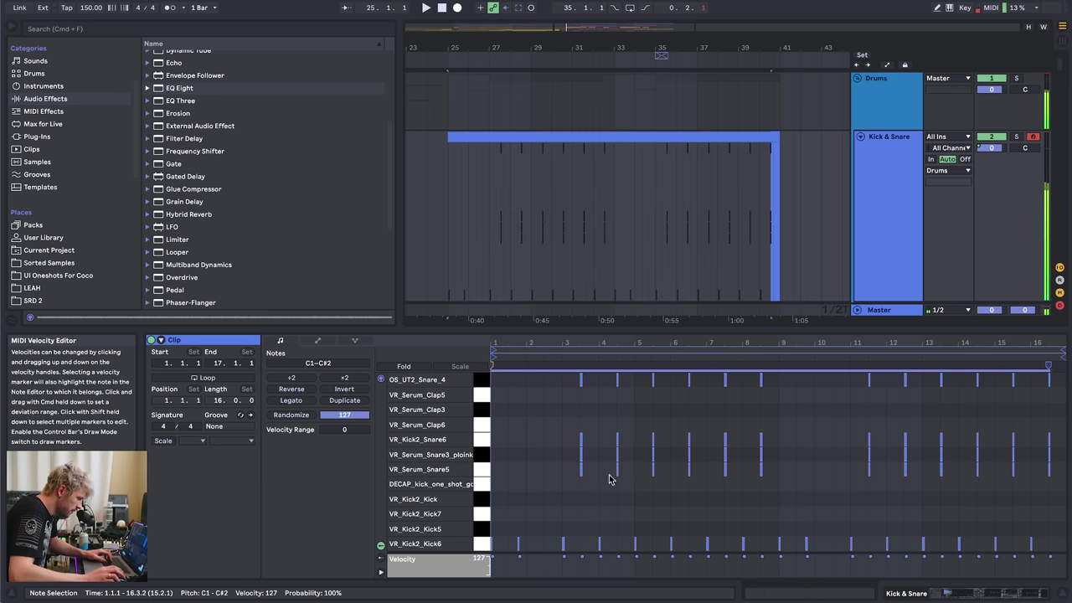
left_click(490, 203)
key("space")
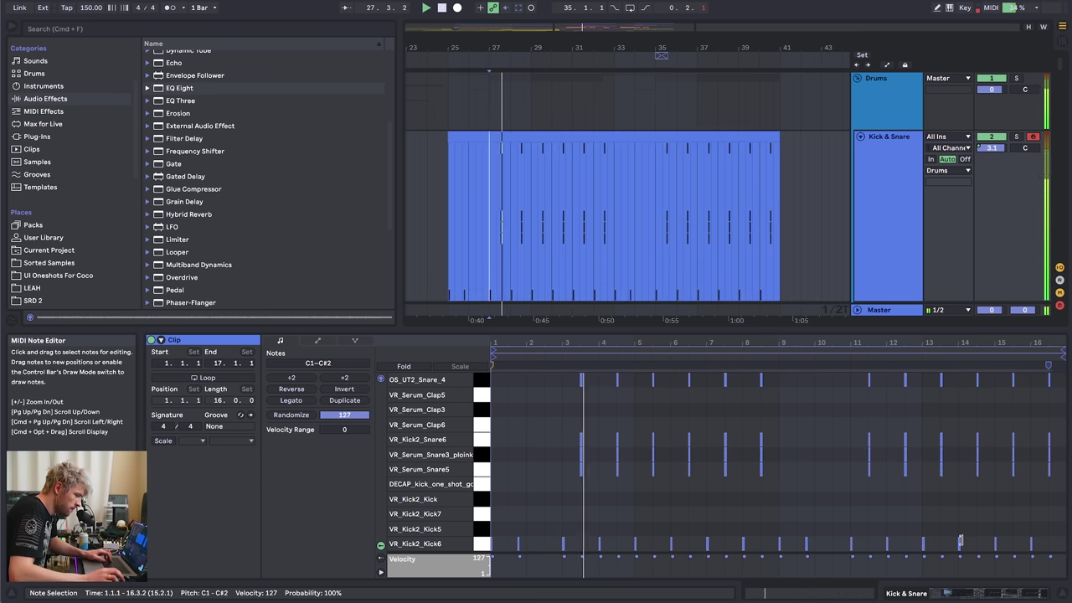
- Raise the OS_UT2_Snare_4 sample's volume in the Drum Rack to -6.86 dB, auditioning the snare hit at 27.3
left_click(1028, 593)
left_click_drag(513, 48, 507, 109)
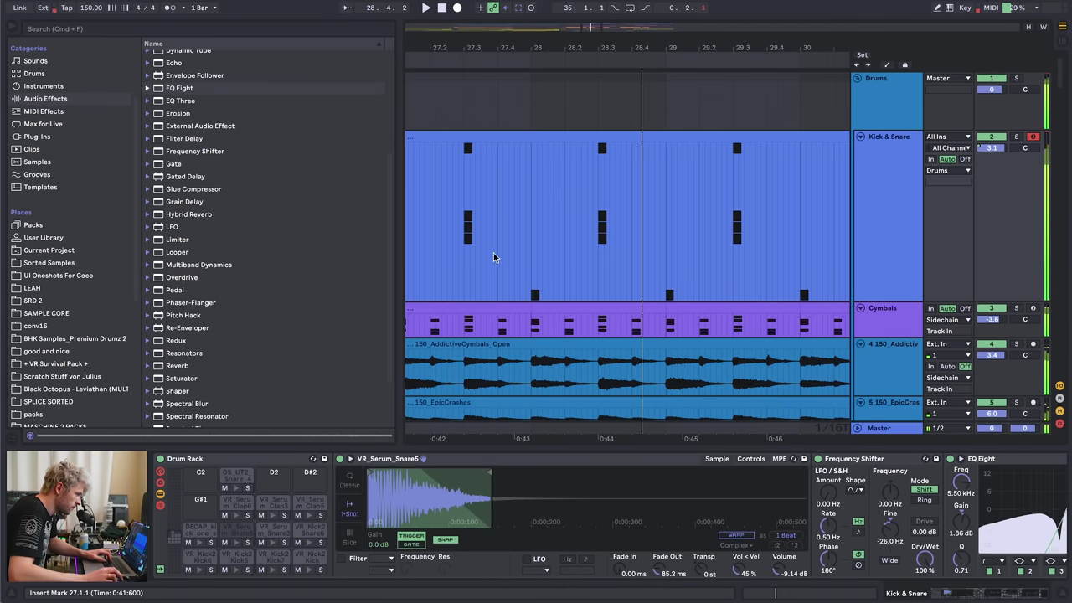
left_click(464, 232)
key("space")
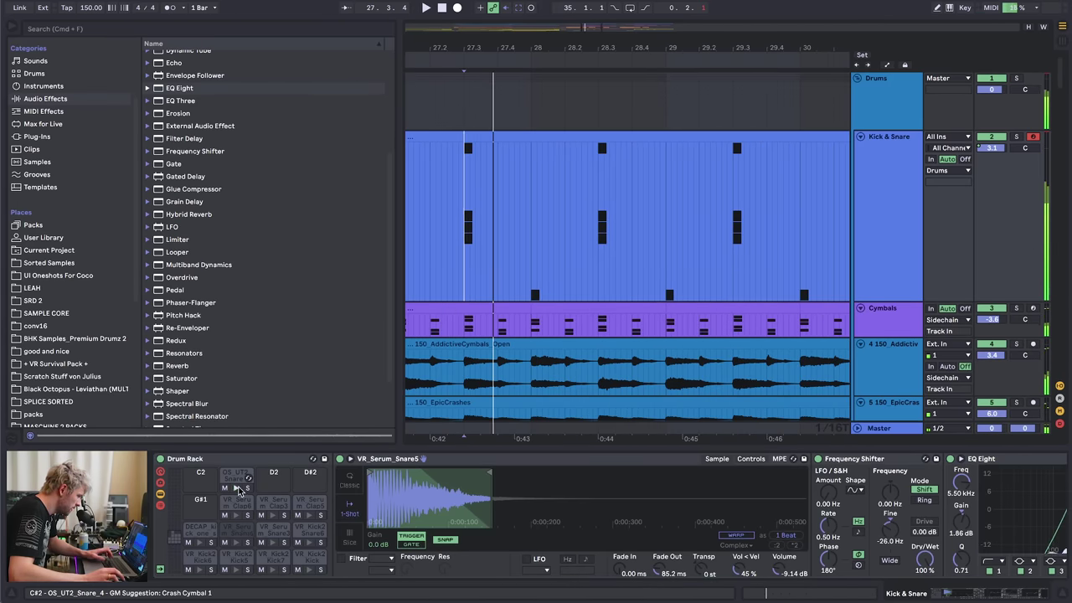
left_click(236, 482)
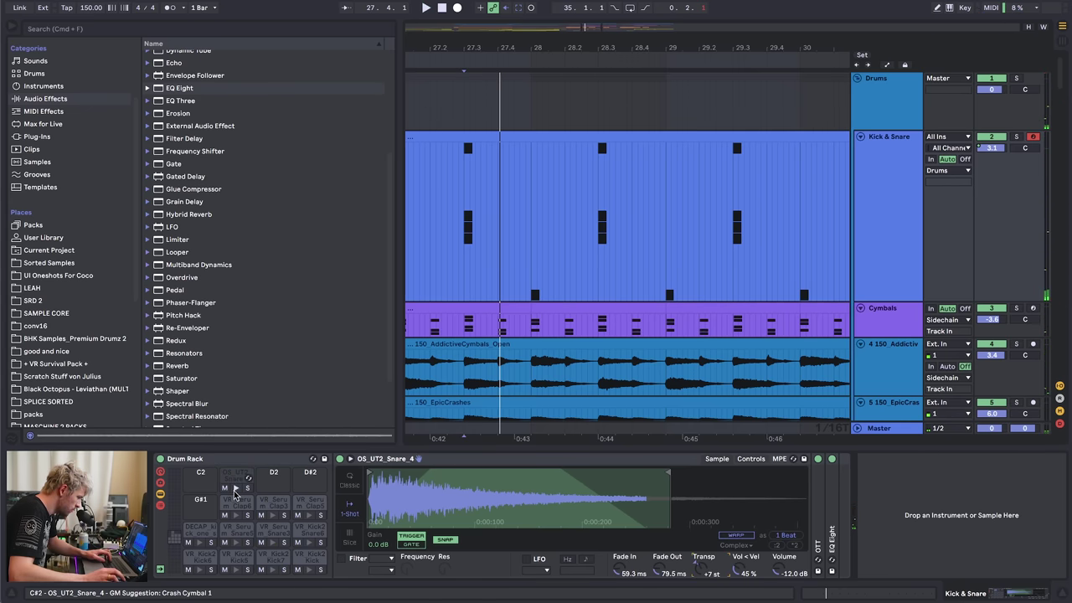
left_click_drag(780, 576, 780, 601)
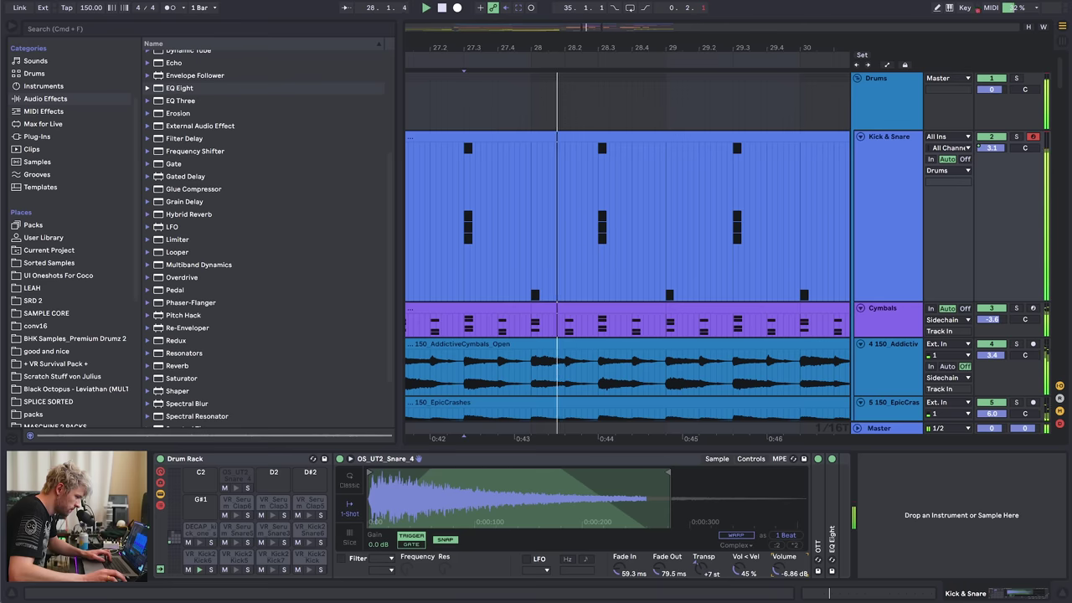
- Reshape the EQ Eight before spiff in the VR_Serum_Snare5 chain with a 111 Hz low cut, a boost around 200 Hz and a slight dip near 3.83 kHz
left_click(237, 536)
left_click_drag(964, 593, 1053, 592)
left_click_drag(798, 514, 785, 515)
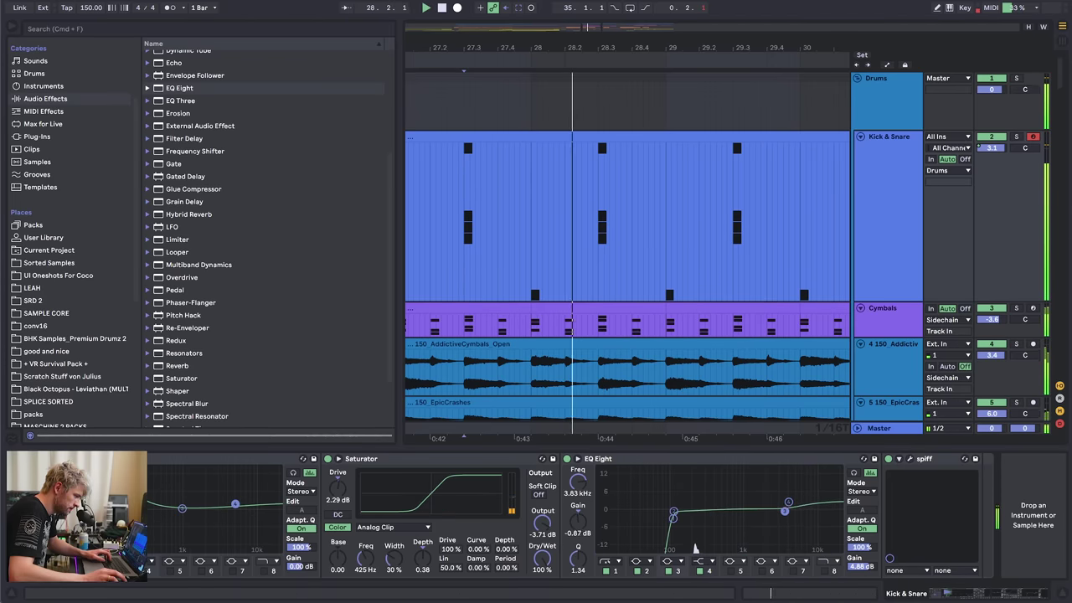
key("space")
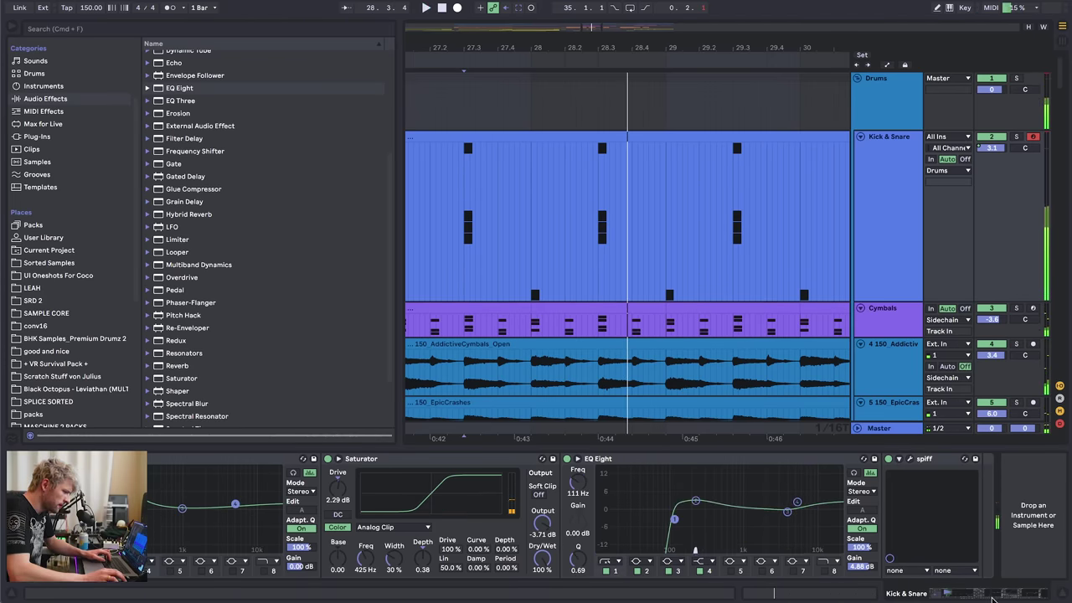
- Solo the Kick & Snare track and move the low cut of the EQ Eight before the Saturator to 160 Hz
mouse_move(992, 596)
left_mouse_down()
mouse_move(977, 594)
mouse_move(993, 592)
left_mouse_up()
left_click(1016, 137)
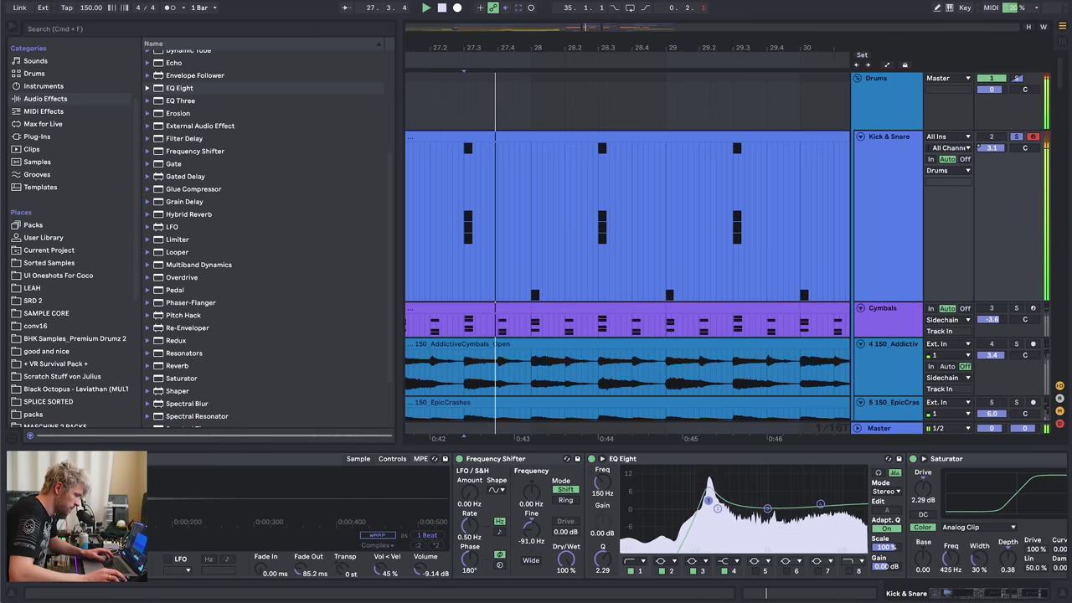
left_click_drag(998, 595, 1007, 595)
key("space")
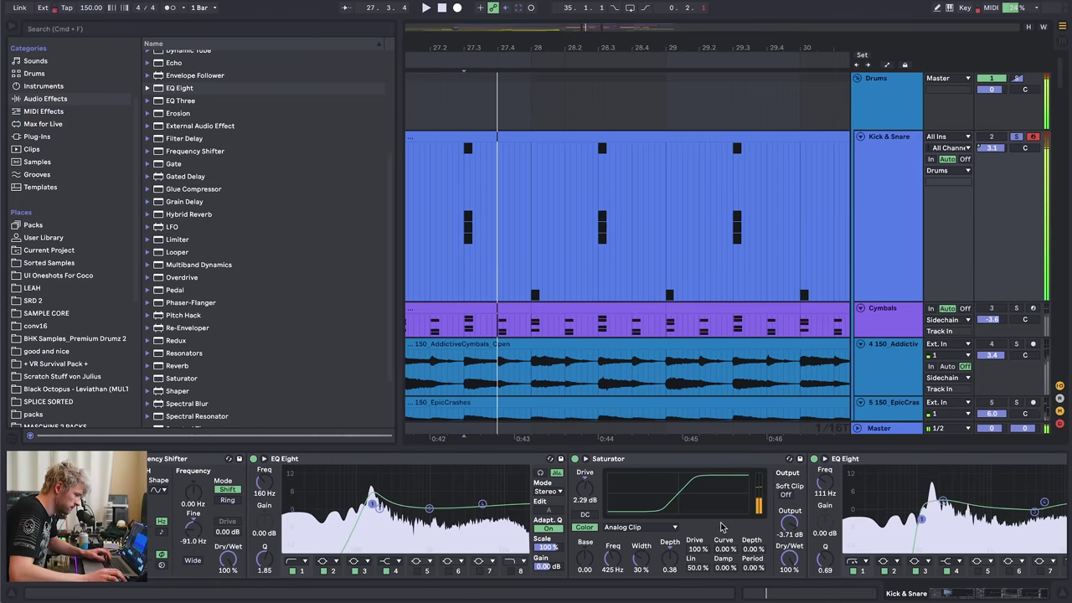
- Raise the Saturator's drive to 6.75 dB in the VR_Serum_Snare5 chain, auditioning the snare hit at 27.3
key("space")
mouse_move(584, 488)
left_mouse_down()
mouse_move(585, 471)
mouse_move(584, 480)
left_mouse_up()
key("space")
key("space")
key("space")
key("space")
key("space")
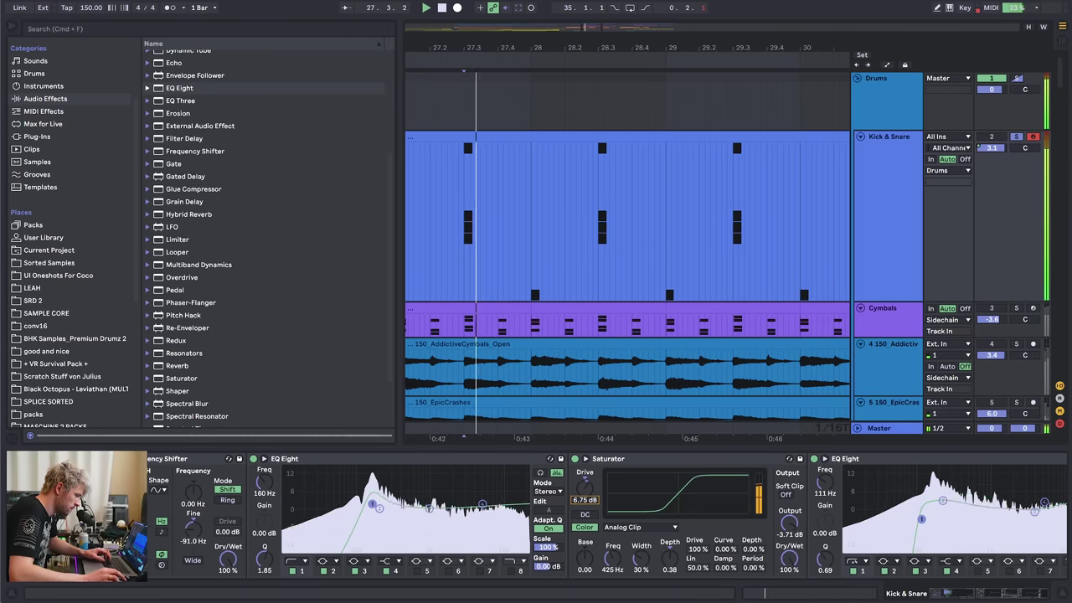
key("space")
- Set spiff's depth to 5.1 and decay to 2.6, and move its band 2 to 9.1 kHz with 5.9 dB sensitivity
scroll(584, 488, "right", 5)
left_click(910, 459)
left_click_drag(588, 208, 608, 181)
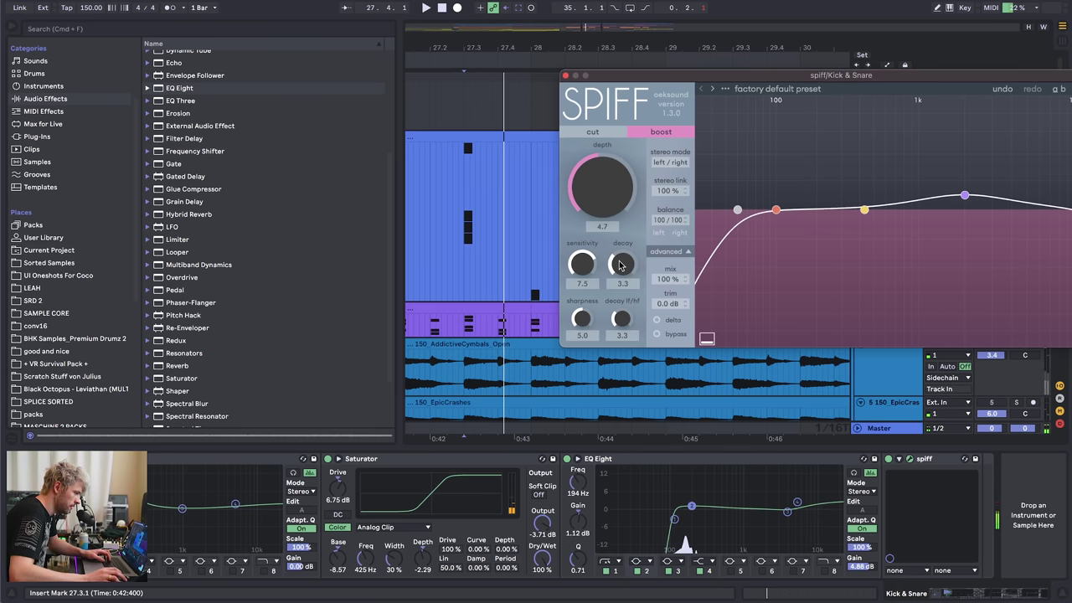
mouse_move(621, 263)
left_mouse_down()
mouse_move(632, 233)
mouse_move(628, 274)
left_mouse_up()
key("space")
key("space")
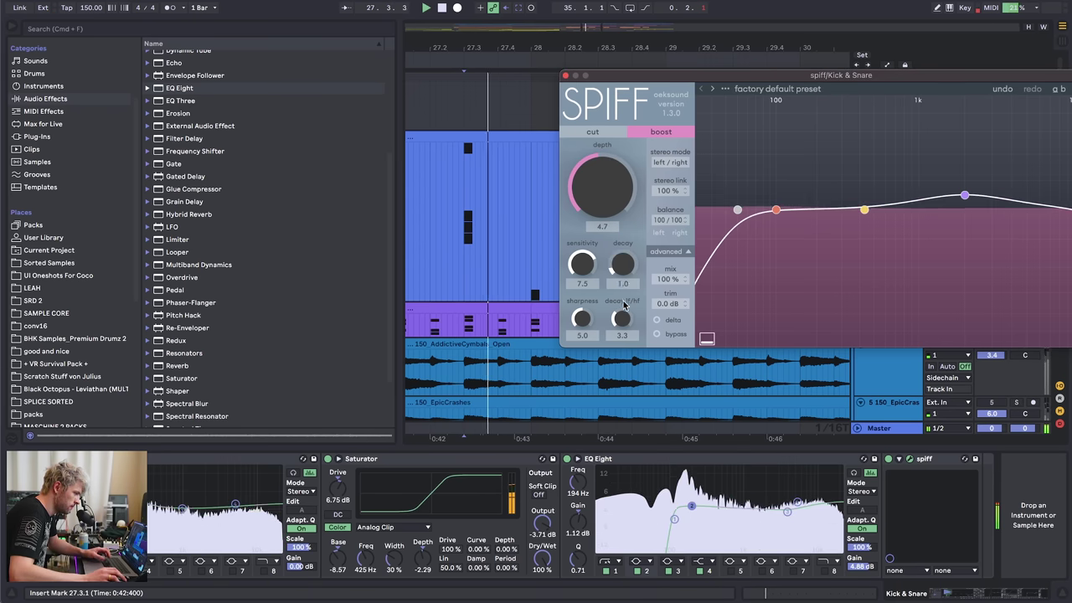
key("space")
key("space")
mouse_move(608, 194)
left_mouse_down()
mouse_move(611, 176)
mouse_move(610, 186)
left_mouse_up()
left_click_drag(864, 209, 1049, 156)
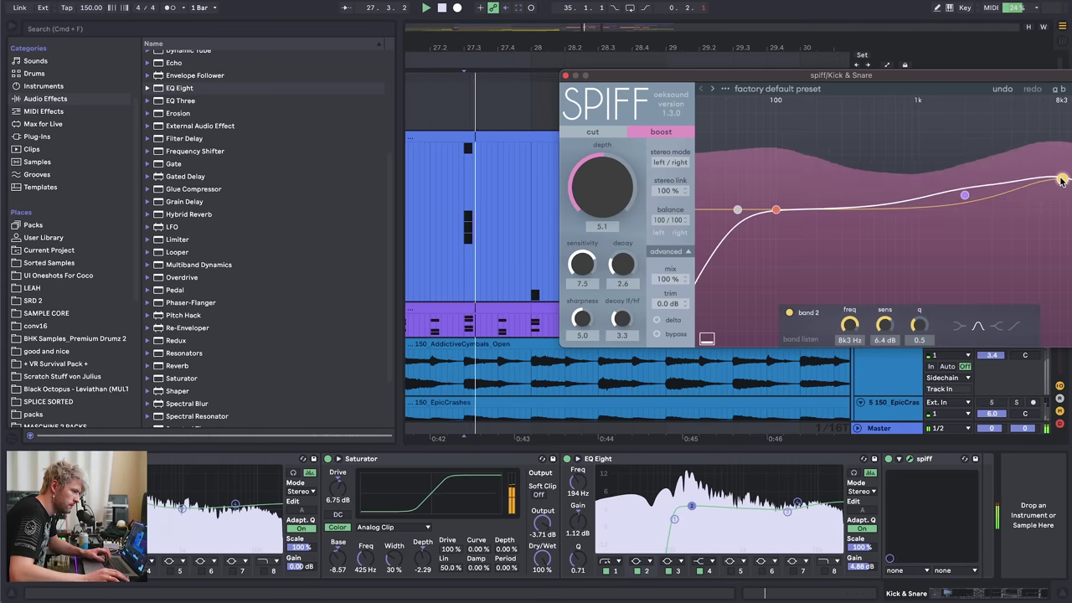
left_click(565, 75)
- Play the snare at 27.3 while watching the Master Limiter's gain reduction, and play the Kick & Snare from bar 27
left_click(884, 430)
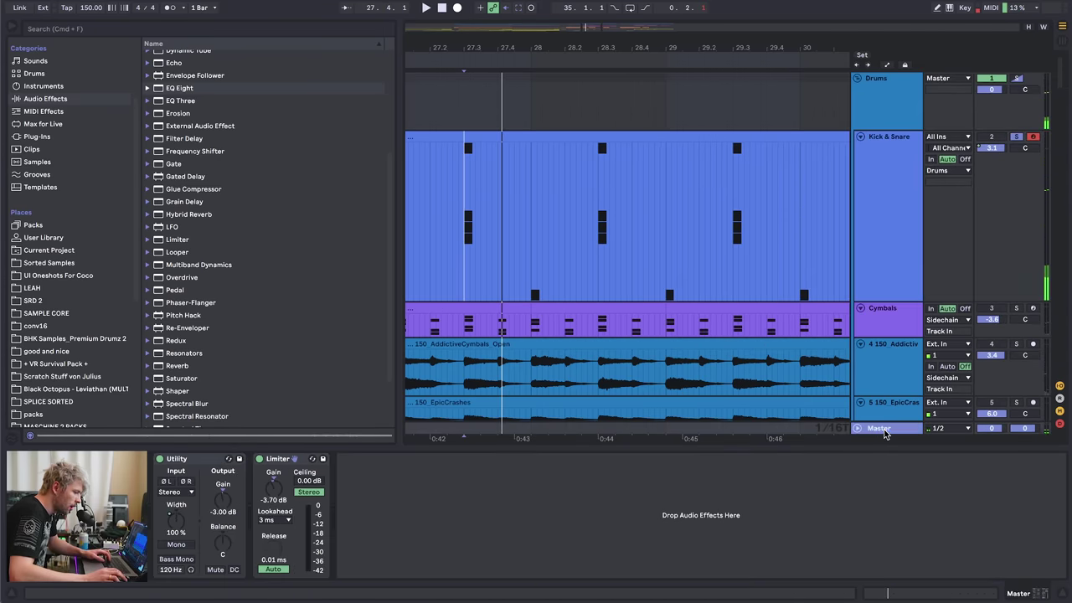
key("space")
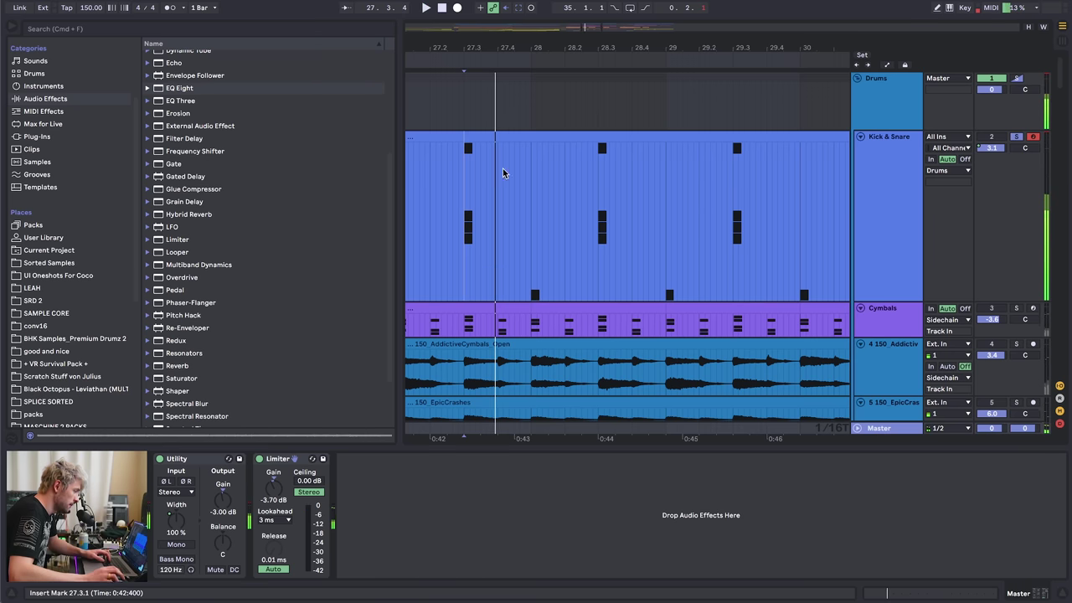
key("minus")
key("minus")
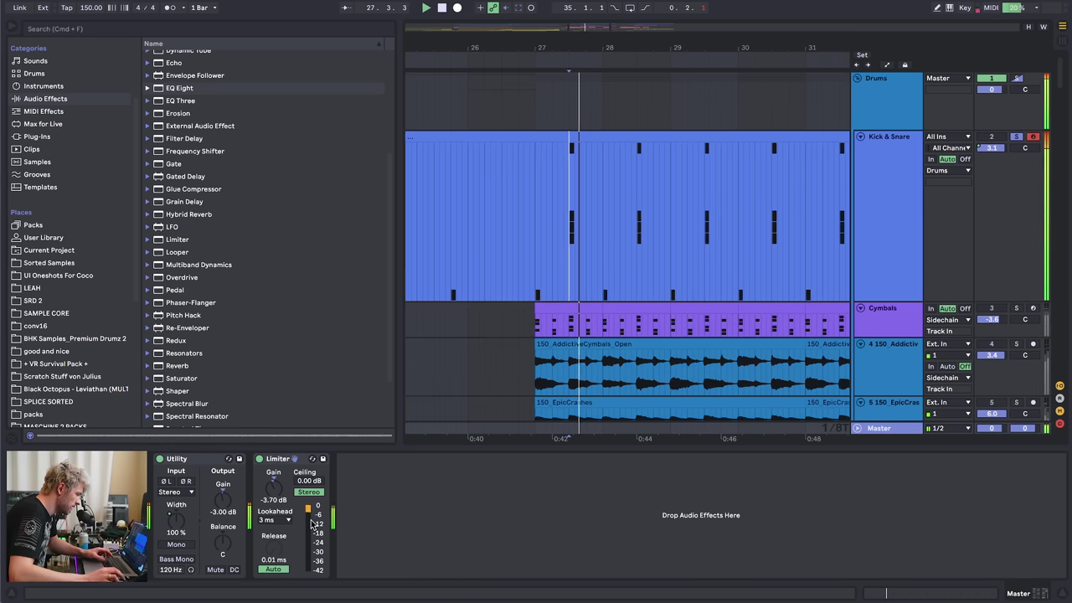
left_click(877, 170)
left_click(538, 229)
key("space")
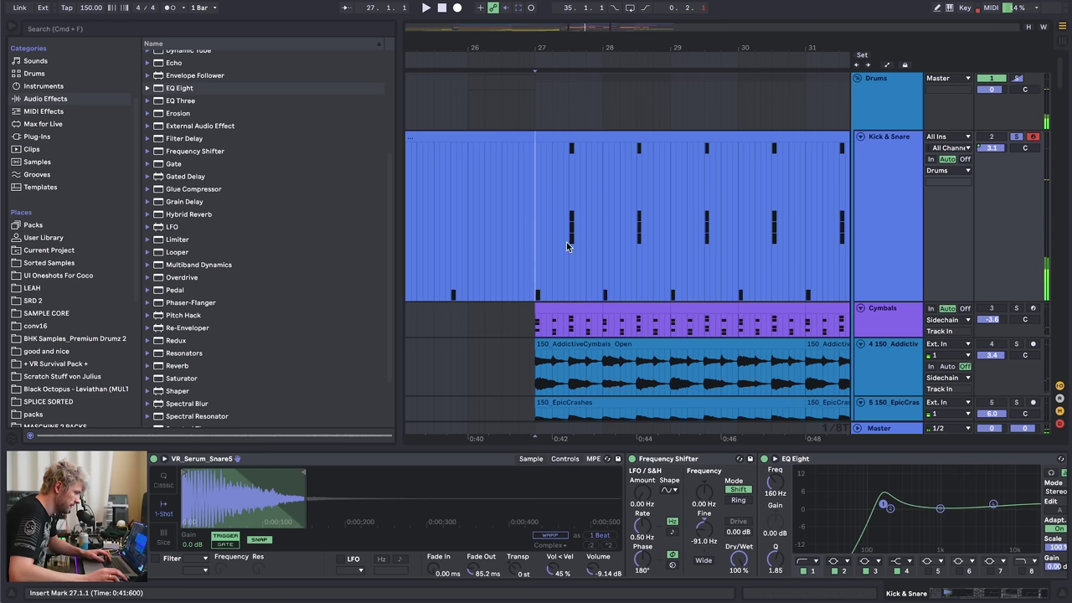
- Turn off the Master Limiter's auto release and bypass the Limiter, replaying the snare without it
left_click(894, 432)
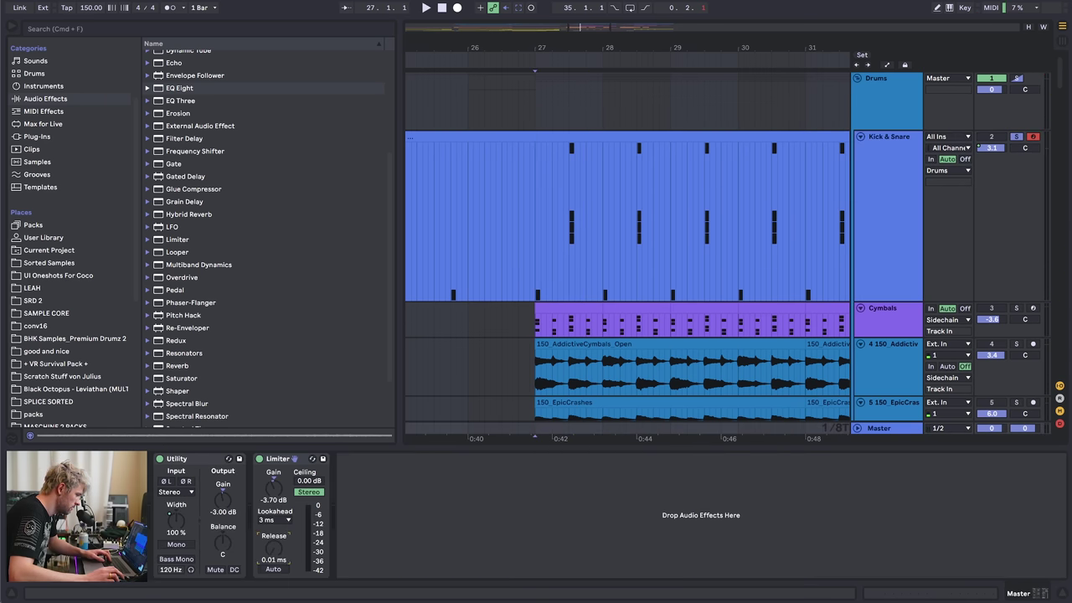
key("space")
left_click(259, 458)
key("space")
key("space")
- Lower the output gain of the EQ Eight before spiff to 0.56 dB and reduce spiff's depth to 3.1
left_click(894, 171)
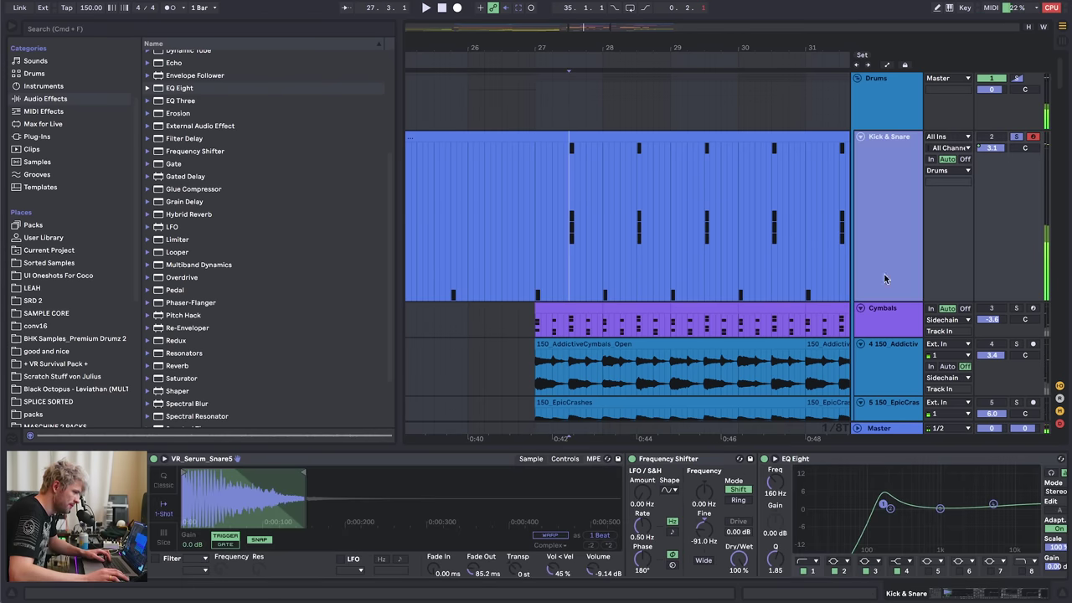
left_click(947, 597)
left_click_drag(996, 595, 1026, 594)
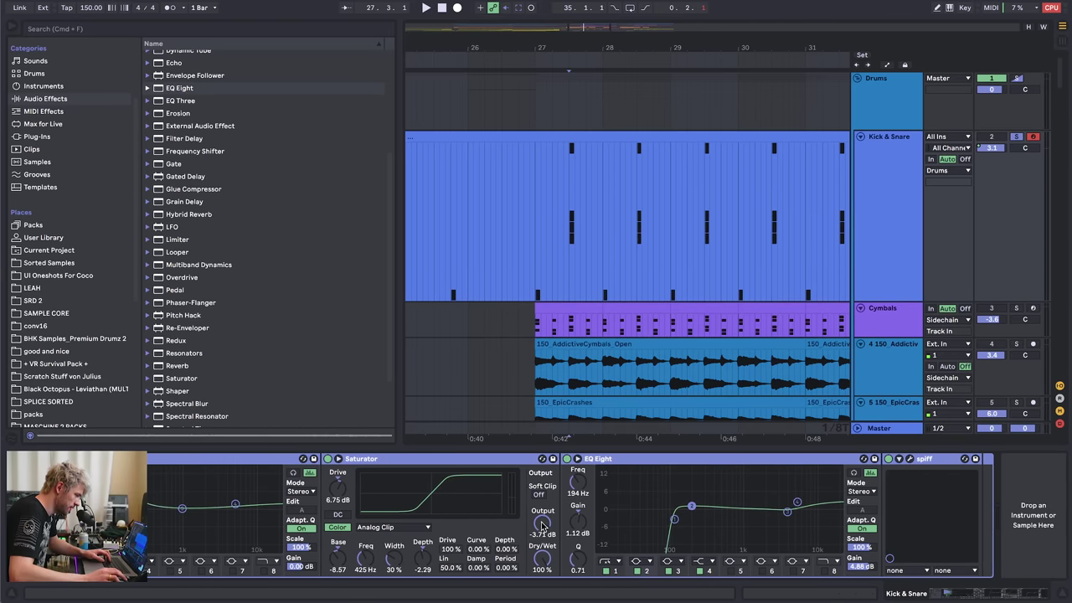
left_click_drag(861, 566, 861, 574)
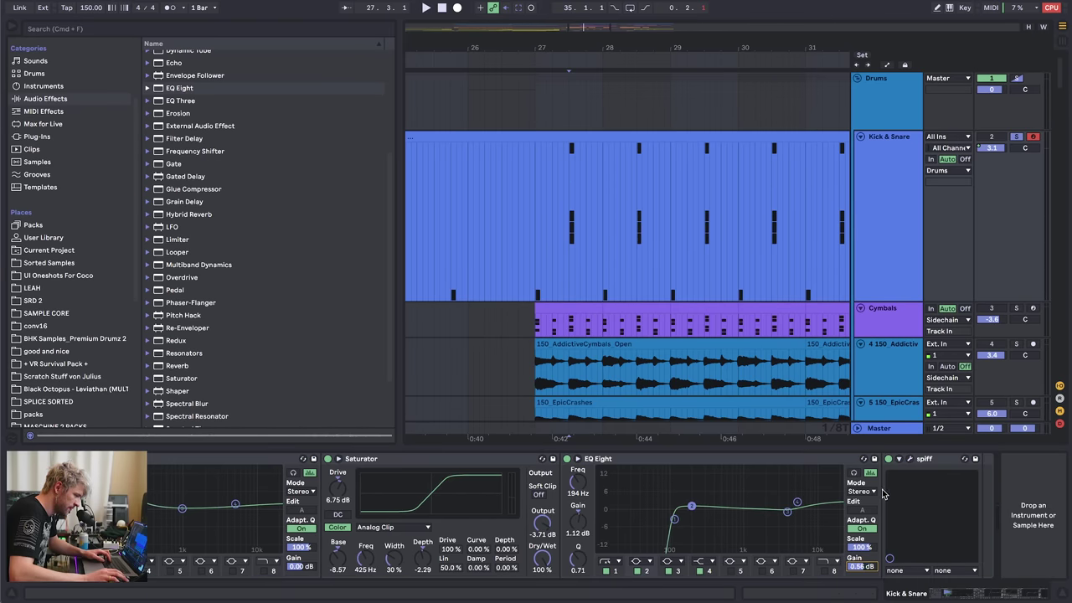
left_click(910, 461)
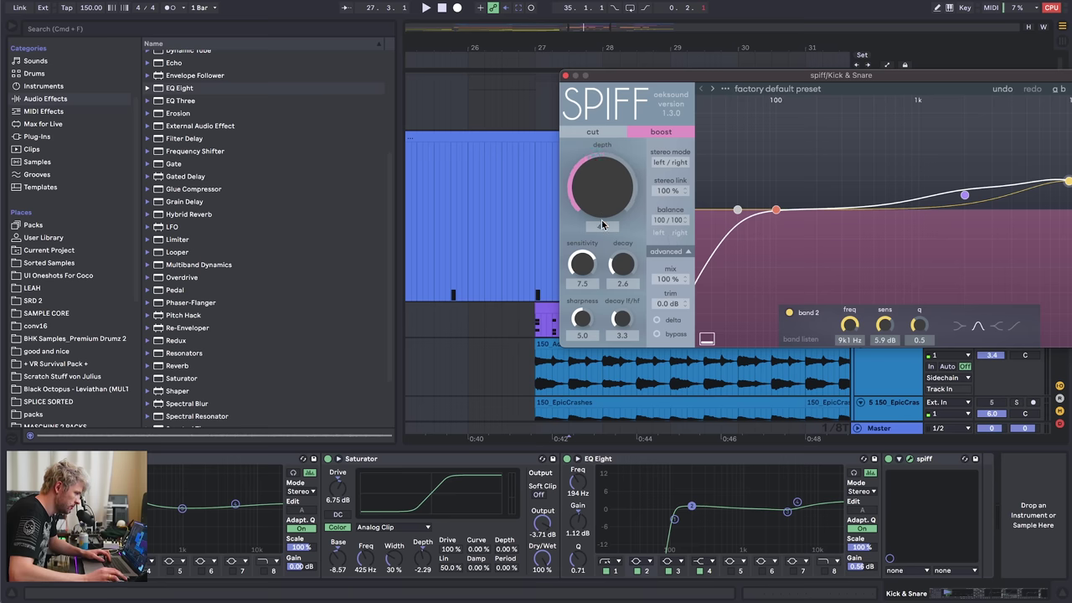
key("space")
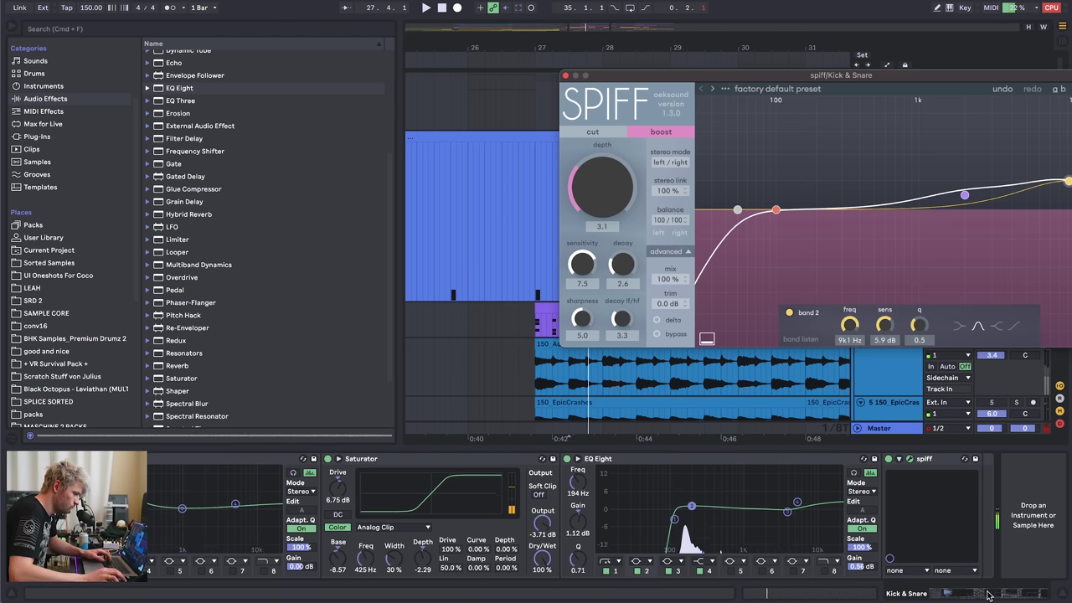
- Move the first EQ Eight's low cut to 163 Hz and set the Saturator's drive to 3.43 dB and output to -5.71 dB
left_click(988, 595)
left_click_drag(785, 509, 783, 504)
scroll(634, 506, "right", 5)
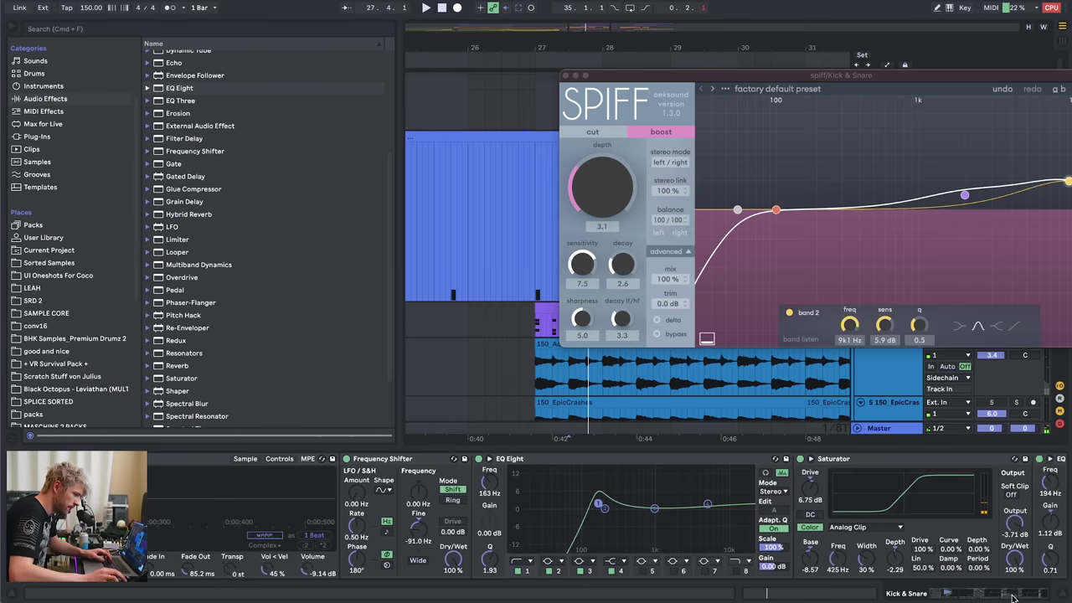
key("space")
left_click_drag(625, 488, 625, 491)
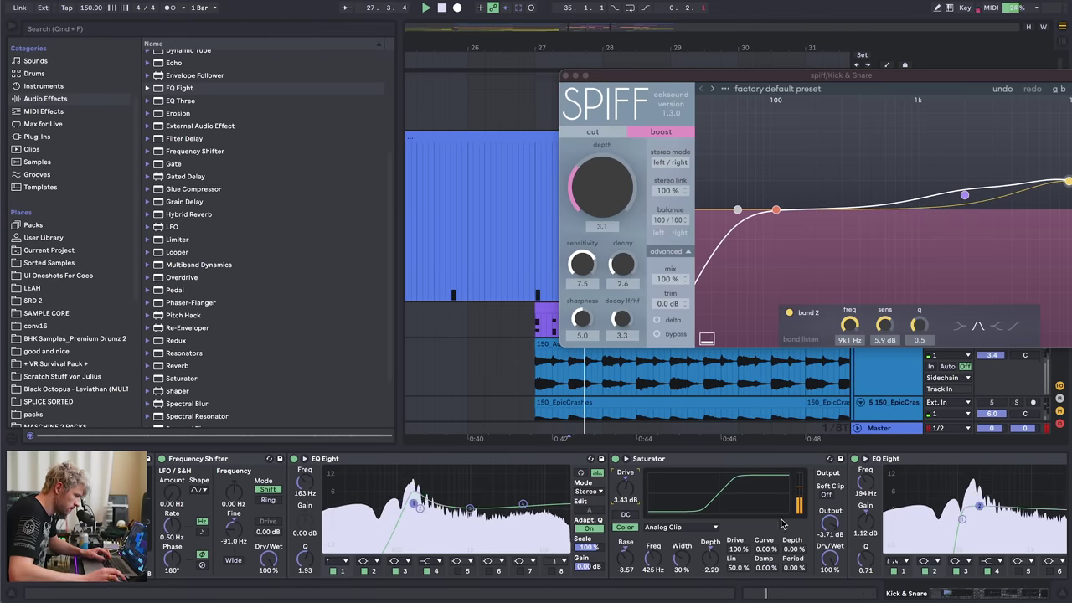
key("space")
left_click_drag(829, 523, 829, 530)
key("space")
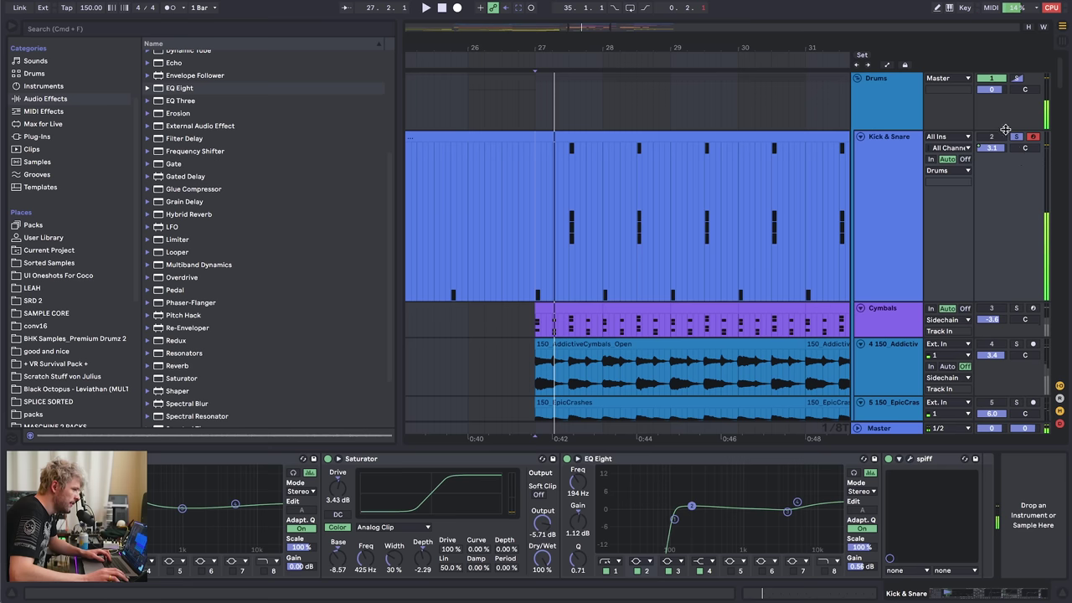
- Set the Master Utility's gain to -5.56 dB, unsolo the Kick & Snare track and check the peak levels in the Session mixer
left_click(894, 428)
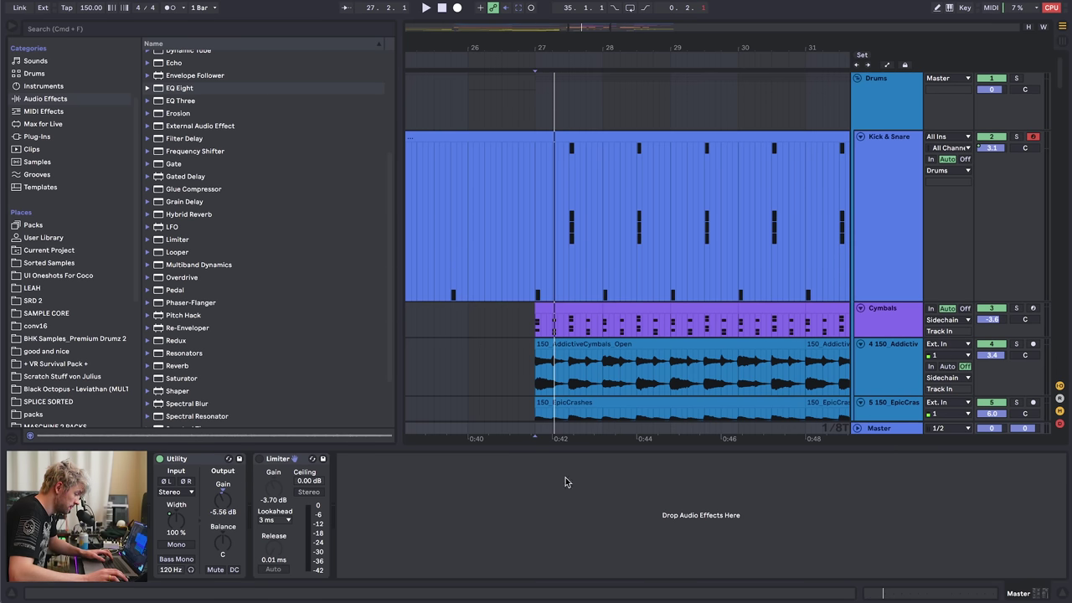
key("Tab")
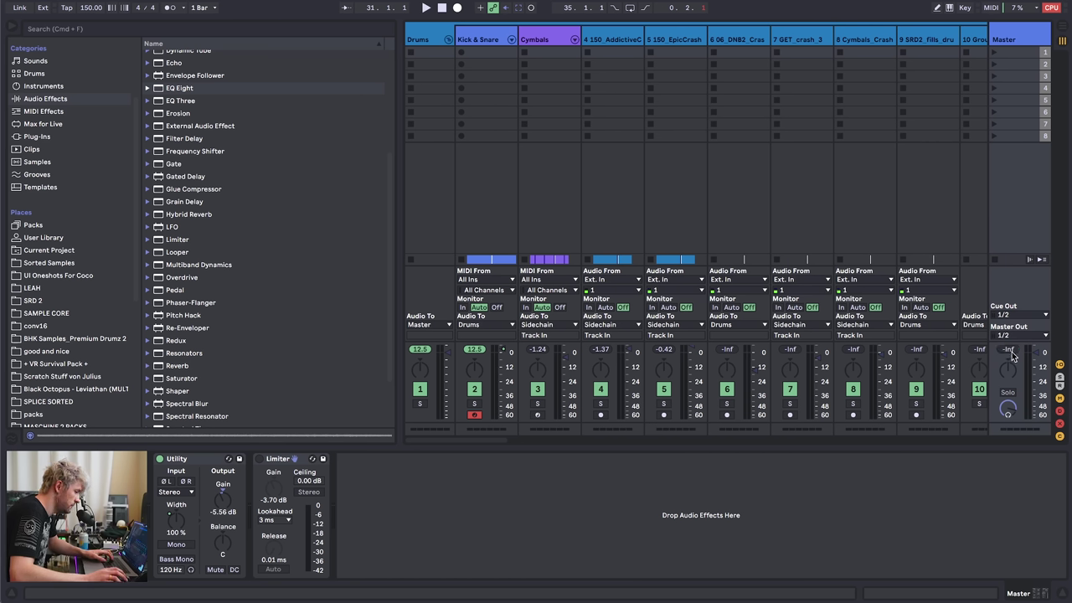
key("space")
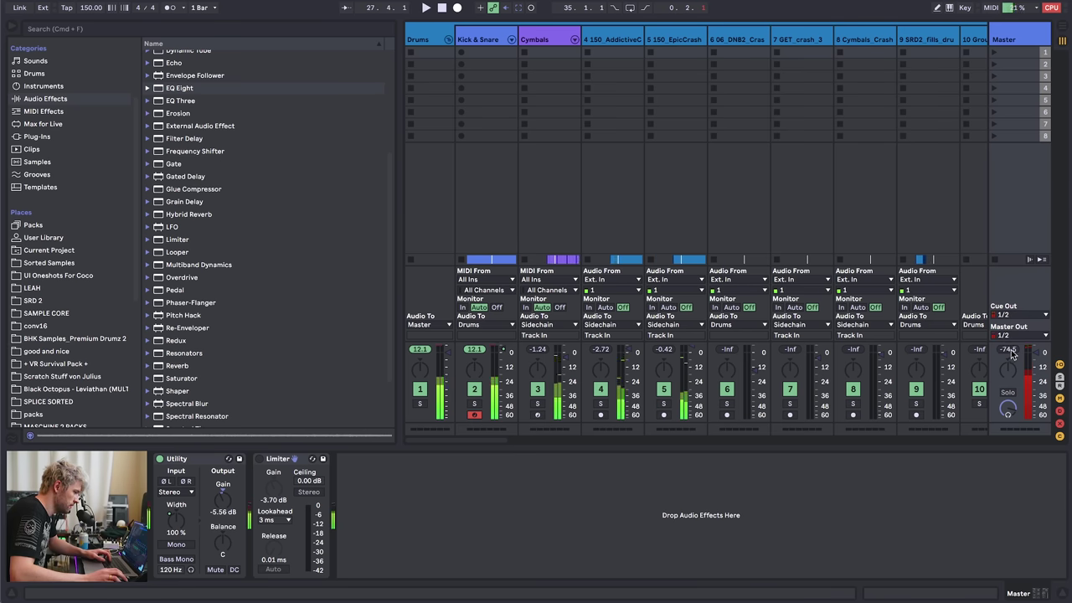
key("space")
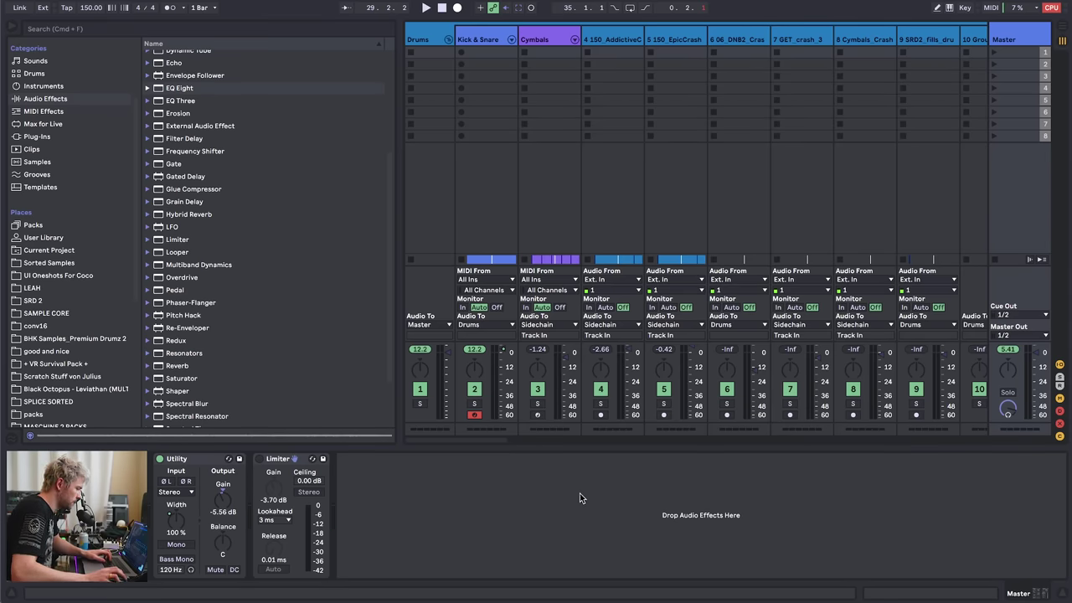
- Return to the Arrangement, solo the Kick & Snare track and audition the snare from 27.3
key("Tab")
left_click_drag(579, 51, 477, 235)
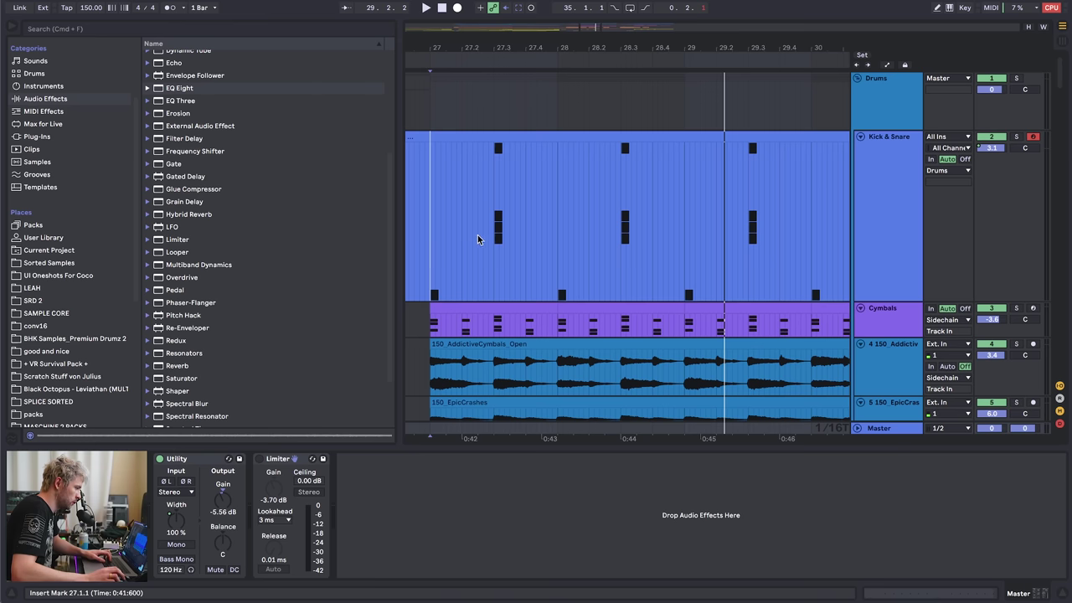
left_click(492, 205)
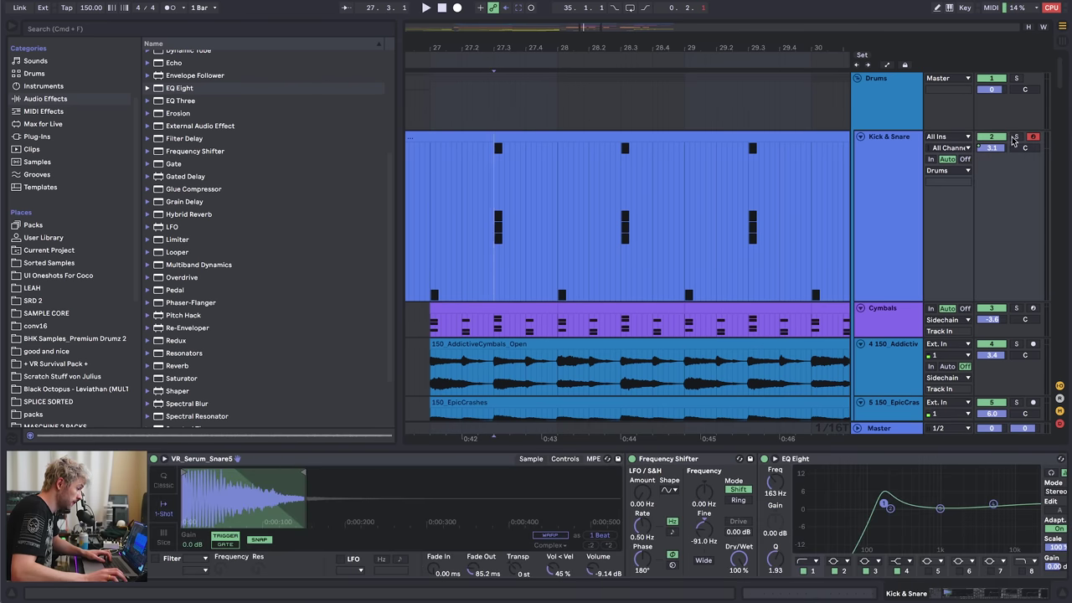
key("space")
key("space")
key("space")
key("space")
- Extend the OS_UT2_Snare_4 sample's end to its full length in the Drum Rack and audition the hit
left_click(918, 595)
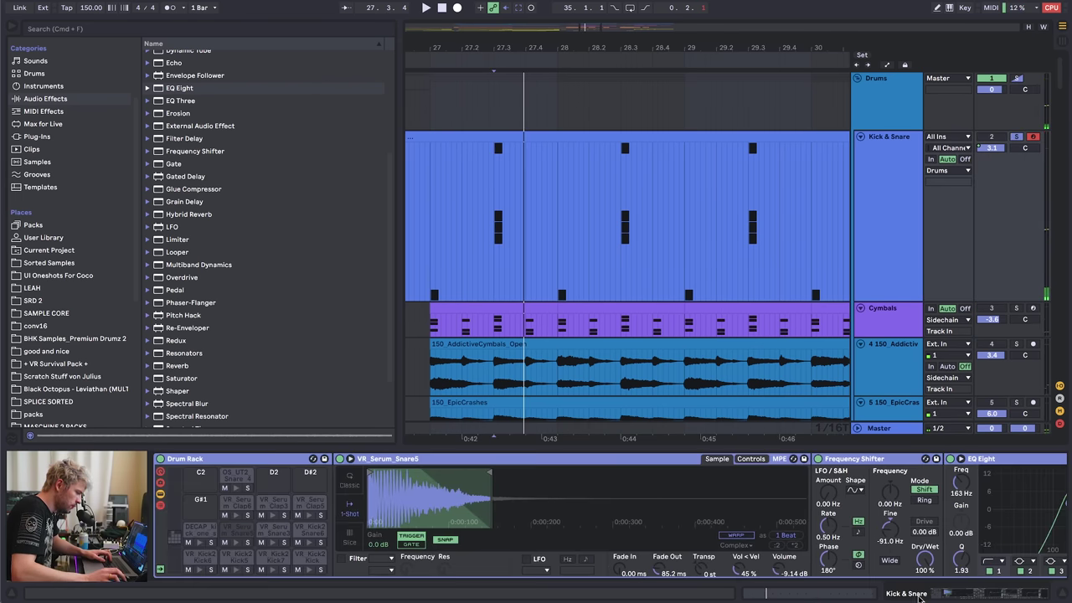
left_click(237, 487)
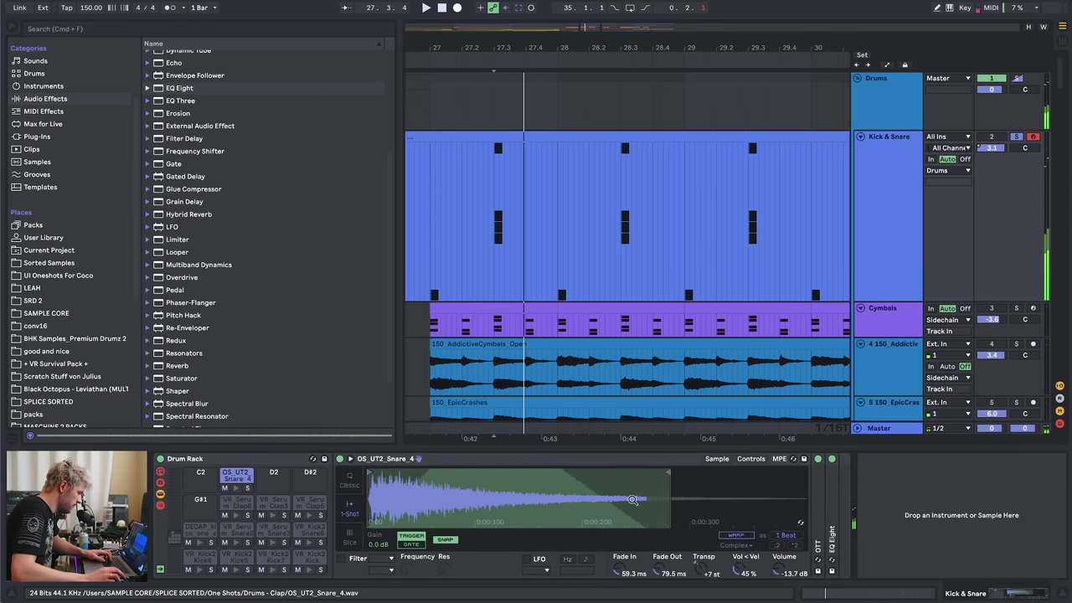
left_click_drag(668, 473, 806, 473)
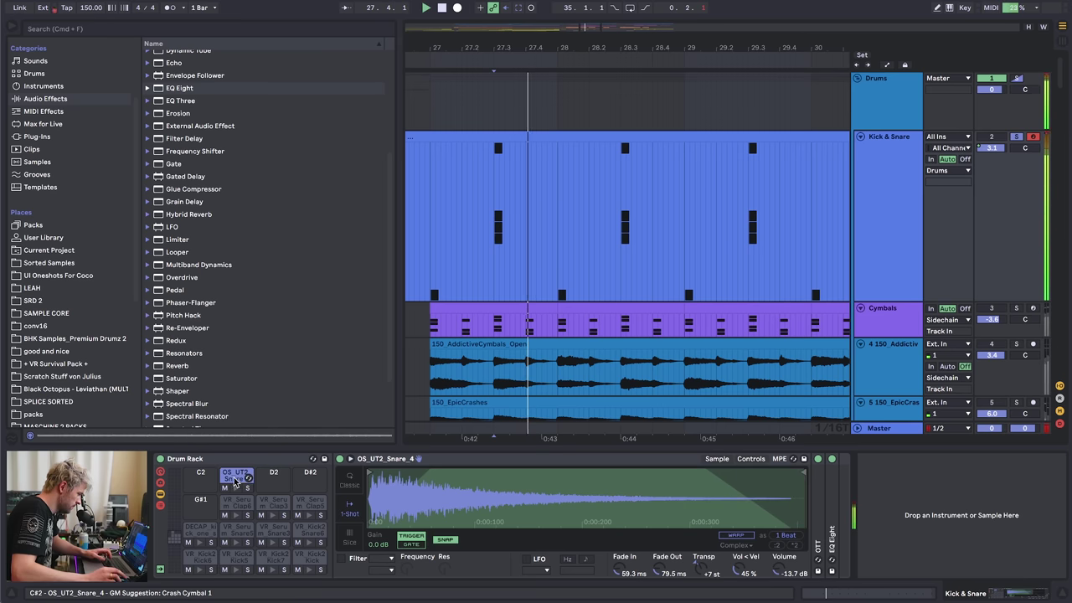
key("space")
key("space")
key("space")
- Transpose the OS_UT2_Snare_4 sample to +1 st and raise its EQ Eight low cut to 612 Hz
left_click_drag(702, 565, 702, 575)
key("space")
key("space")
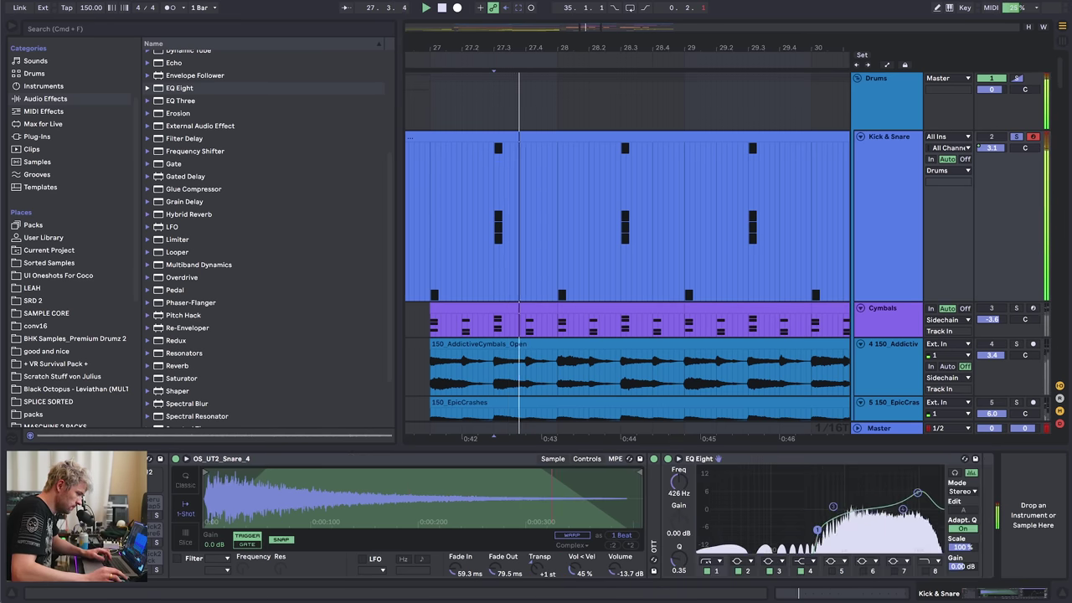
key("space")
key("space")
key("space")
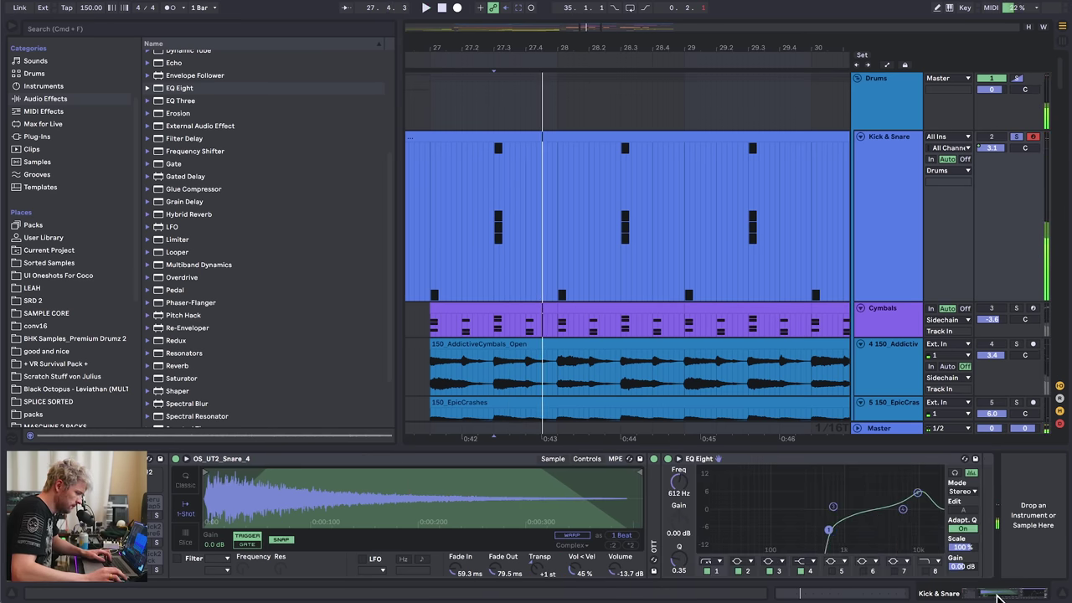
- Unsolo the Kick & Snare track and raise the OS_UT2_Snare_4 sample's volume to -9.14 dB while playing from 27.3
scroll(647, 522, "left", 3)
left_click(1016, 136)
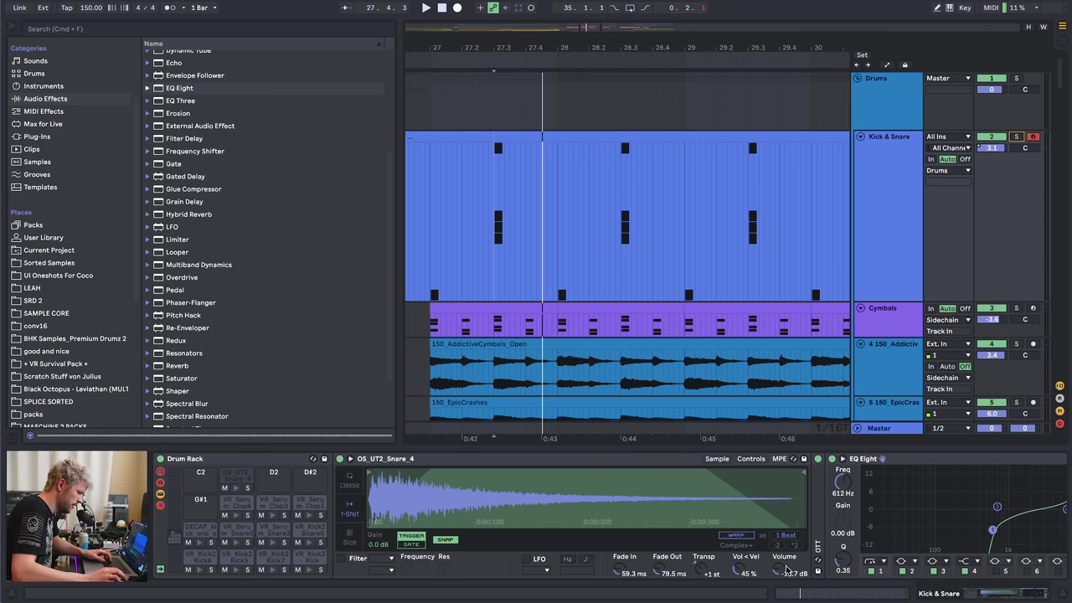
key("space")
left_click_drag(785, 568, 785, 562)
key("space")
key("space")
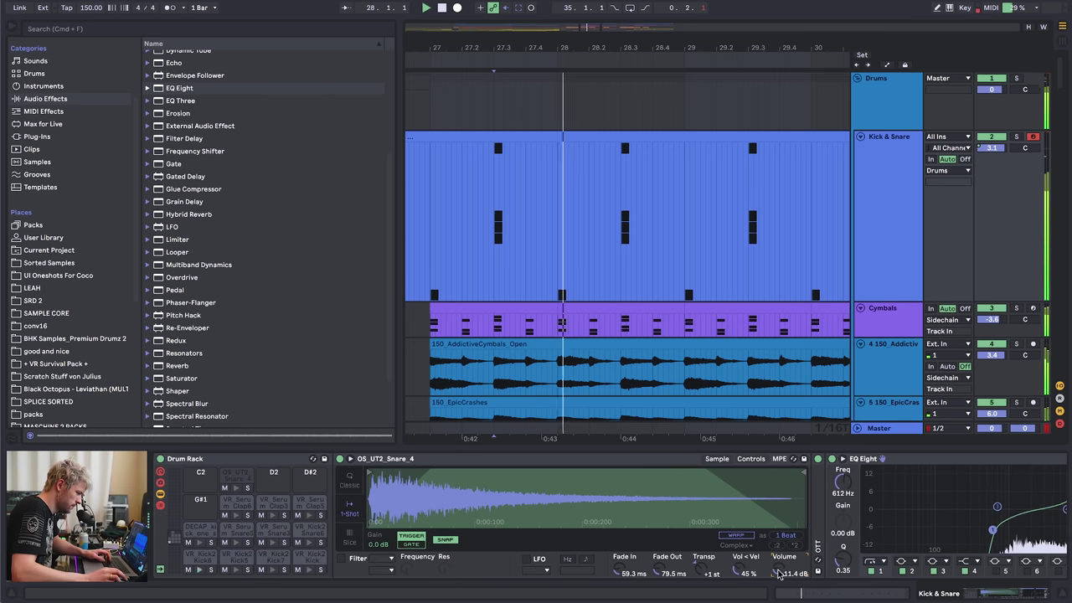
key("space")
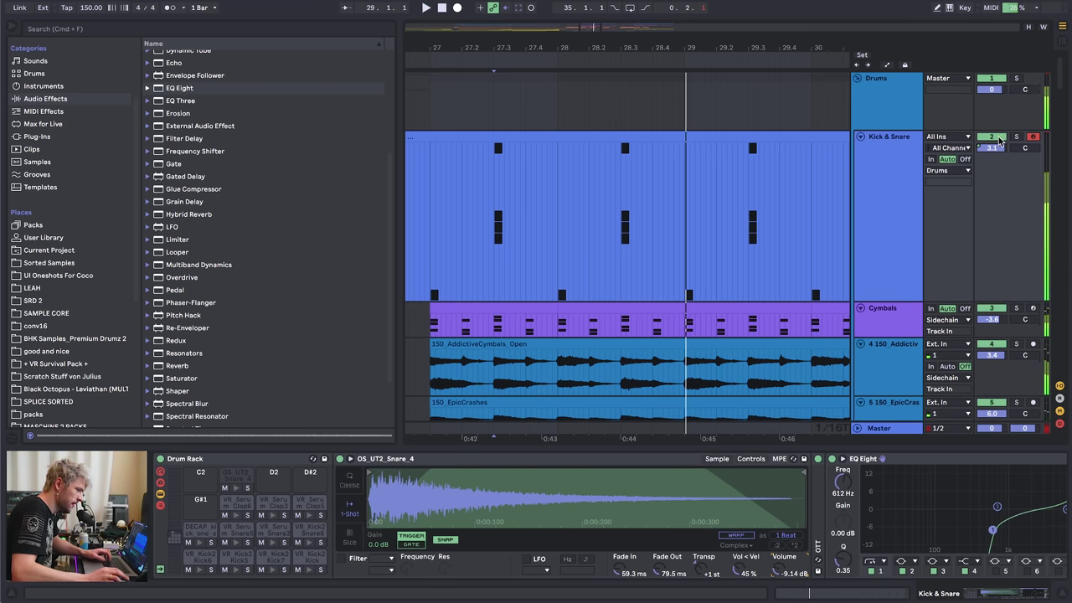
- Shorten the OS_UT2_Snare_4 sample's end to just before the 300 ms mark, auditioning the Kick & Snare track in solo
left_click(1016, 136)
key("space")
key("space")
left_click_drag(806, 473, 691, 474)
key("space")
key("space")
key("space")
key("space")
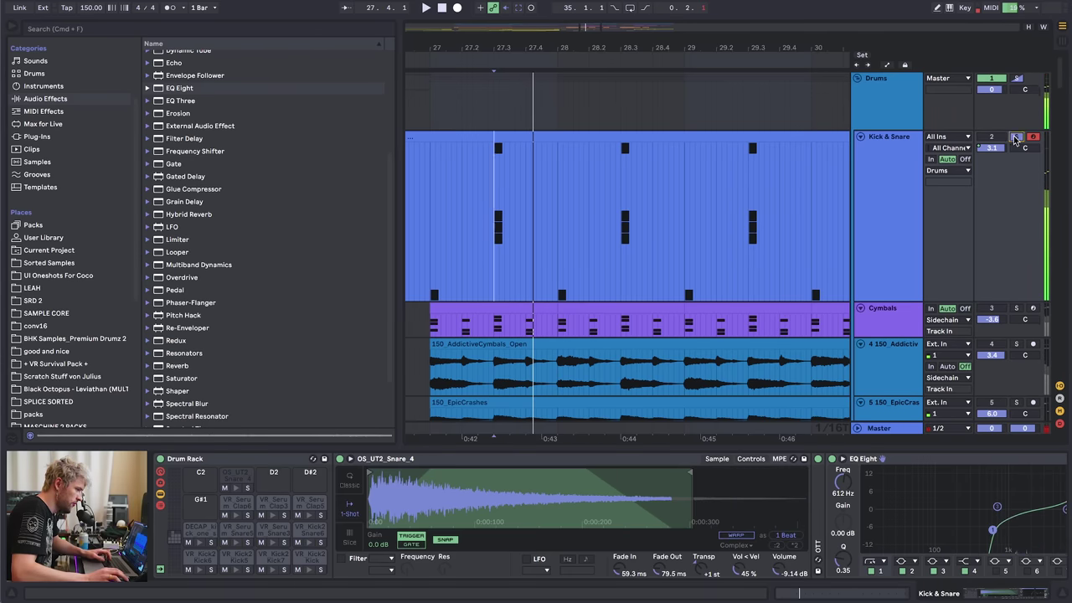
- Unsolo the Kick & Snare track and play the snare together with all the other tracks
left_click(1016, 136)
key("space")
left_click_drag(532, 50, 487, 49)
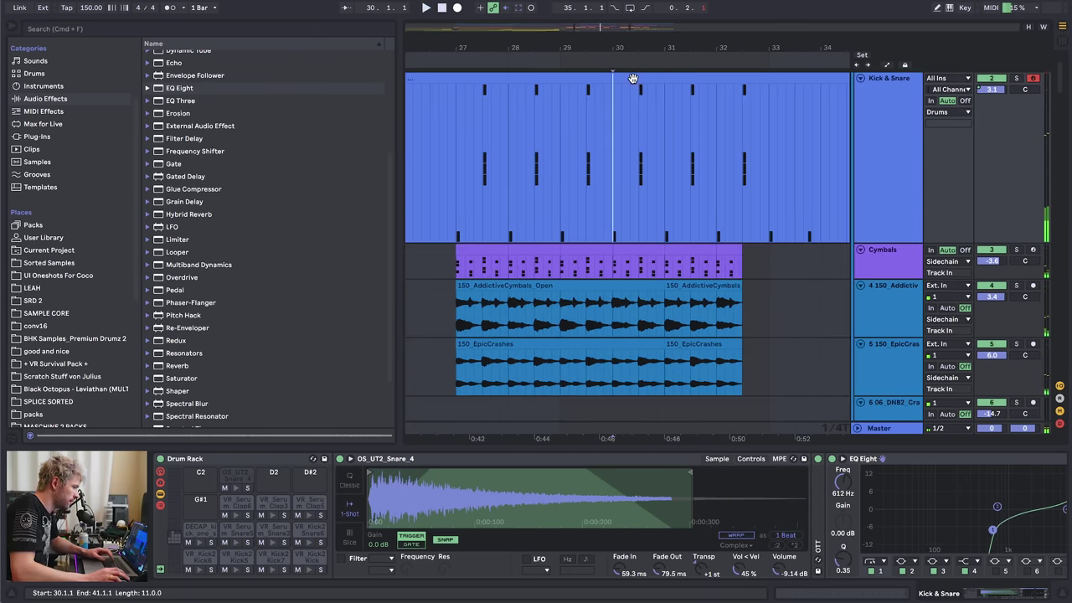
- Add two VR_Kick2_Kick6 notes in the Kick & Snare clip, one at 6.2.3 and one at 6.4.1
double_click(632, 78)
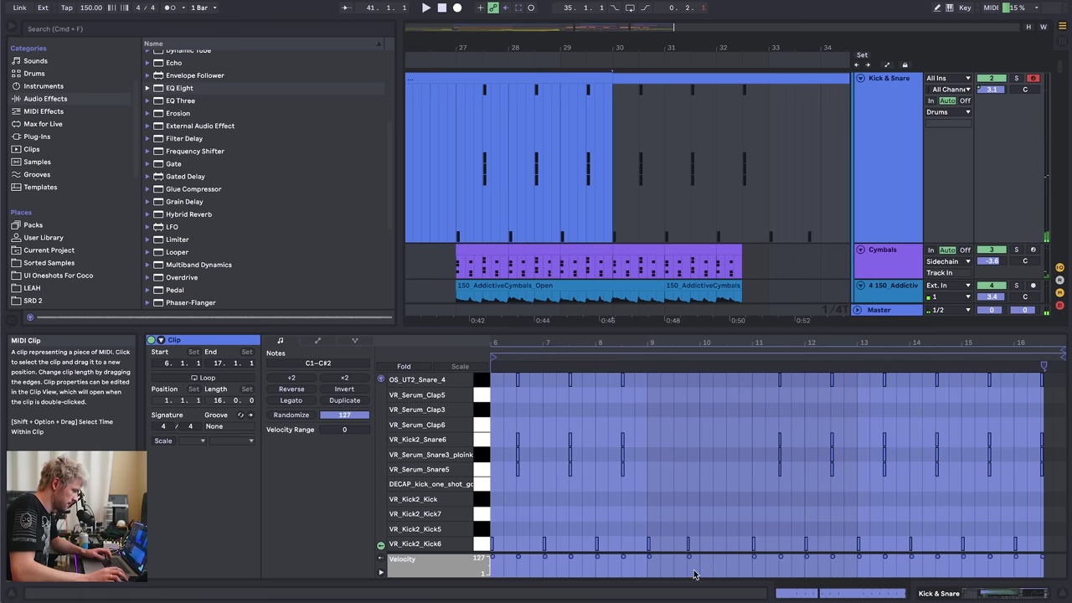
left_click_drag(529, 343, 579, 359)
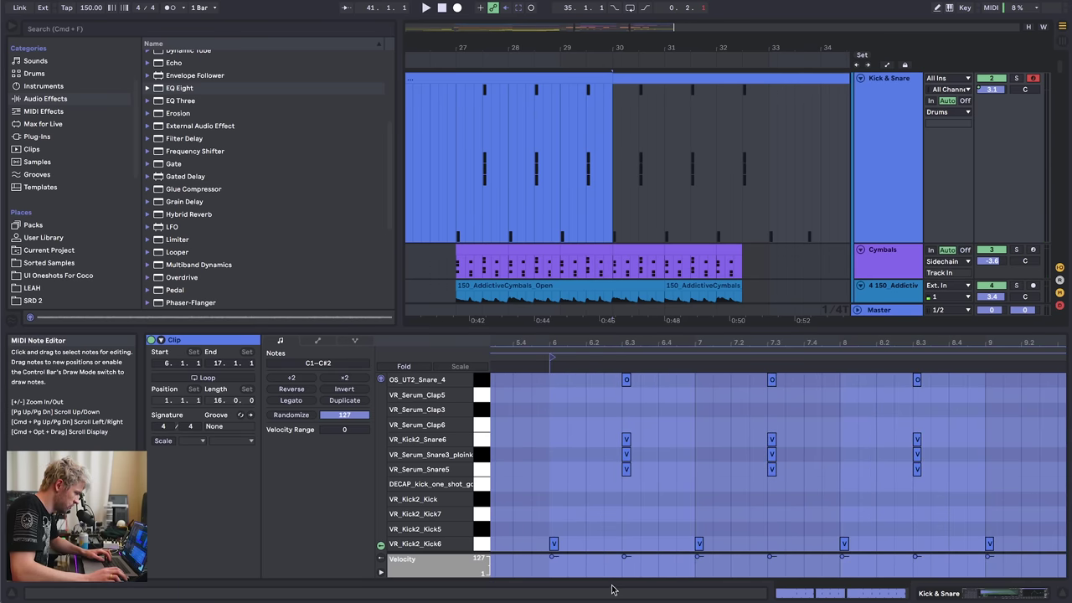
key("space")
key("space")
double_click(621, 544)
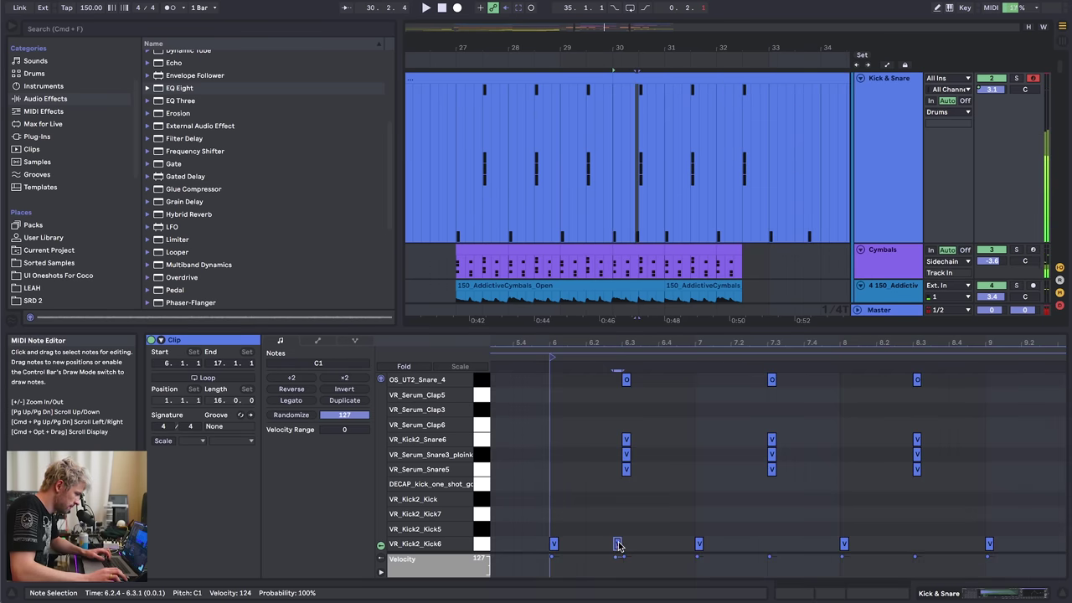
double_click(662, 544)
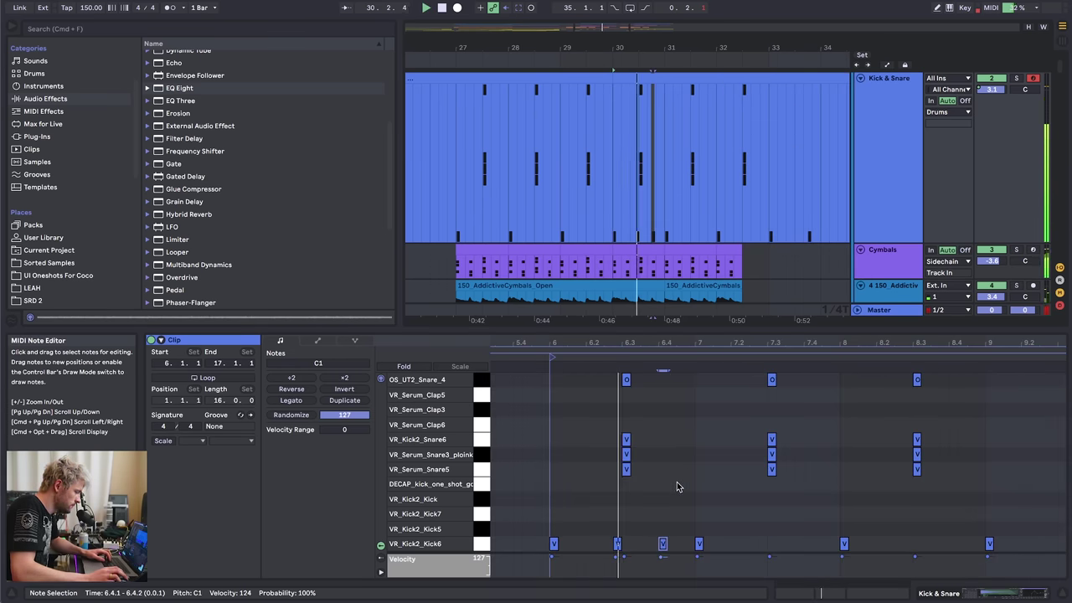
left_click_drag(619, 545, 616, 552)
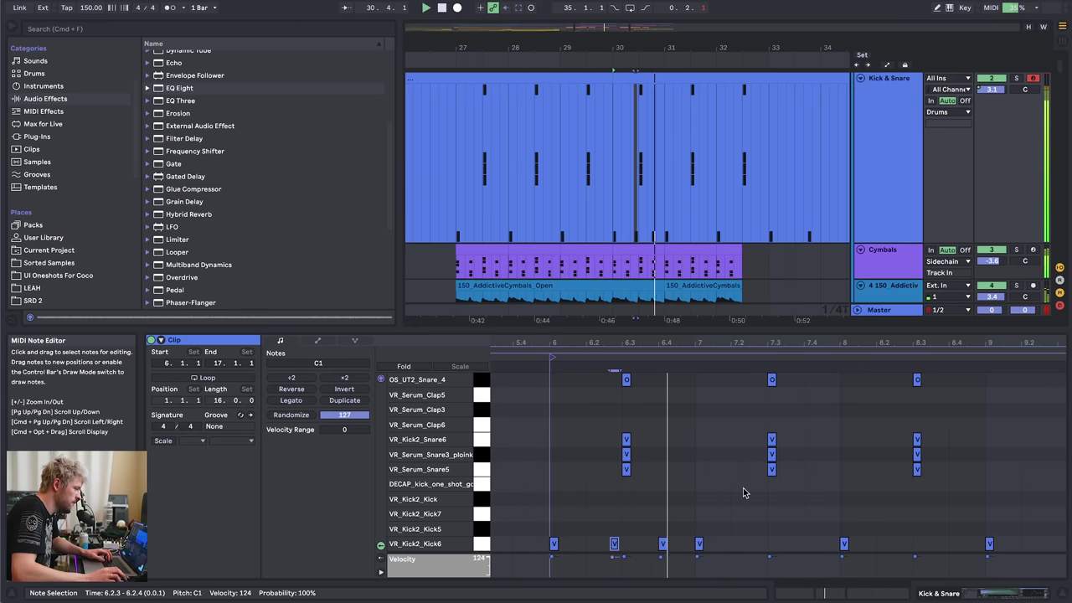
- Add a VR_Kick2_Kick6 note at 7.4.3 with velocity 75 in place of the trial note at 7.4.2
scroll(754, 486, "right", 4)
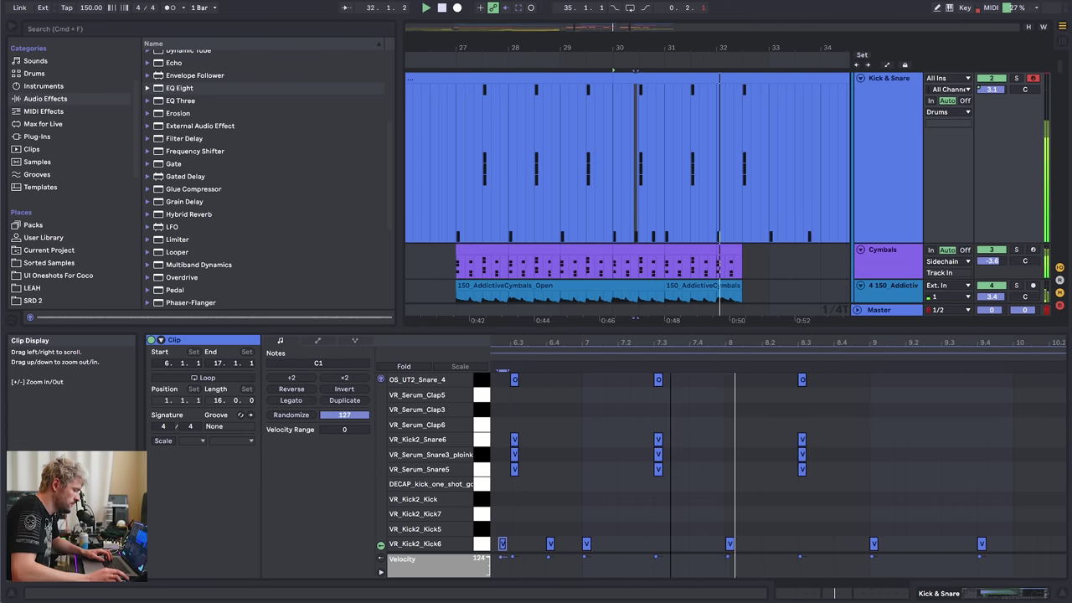
double_click(692, 544)
left_click(691, 154)
key("space")
key("space")
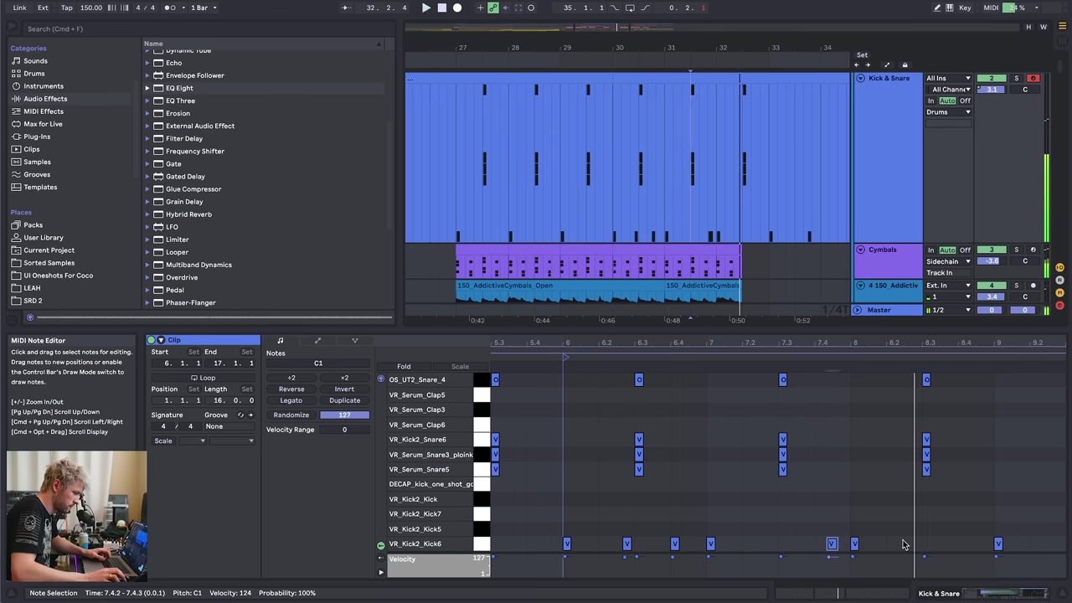
double_click(904, 544)
left_click(831, 546)
double_click(831, 544)
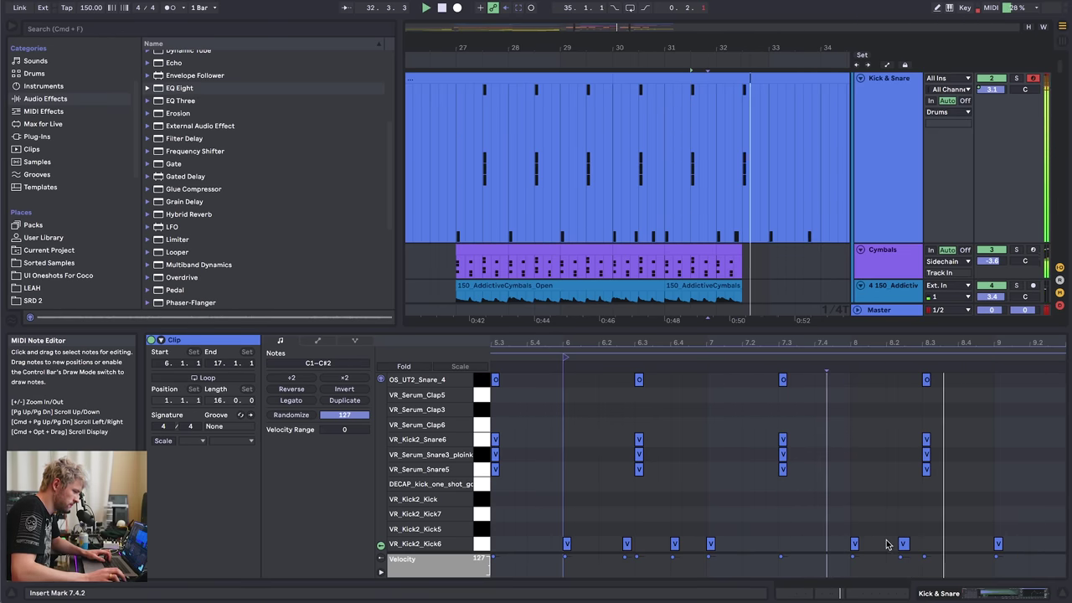
left_click_drag(902, 543, 846, 543)
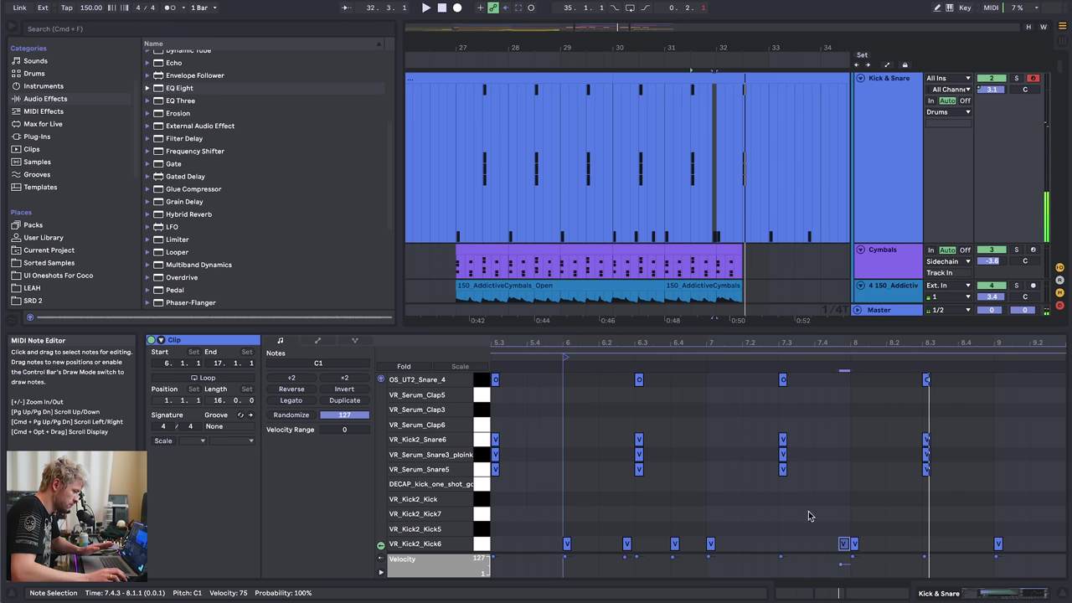
- Set the velocity of the VR_Kick2_Kick6 note at 6.2.3 to 84 while auditioning the pattern
left_click(601, 530)
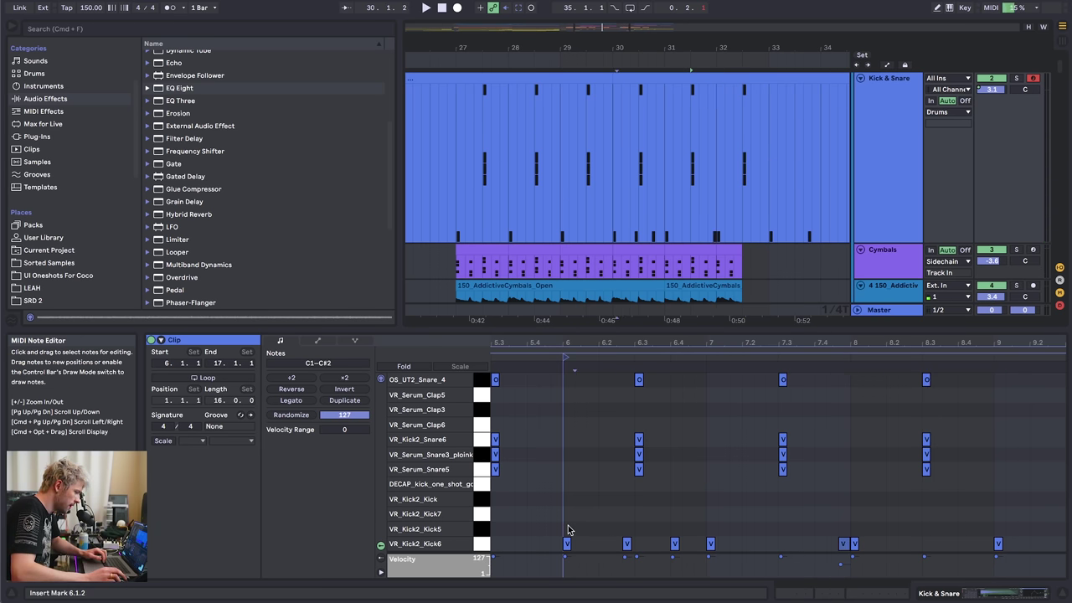
left_click(626, 559)
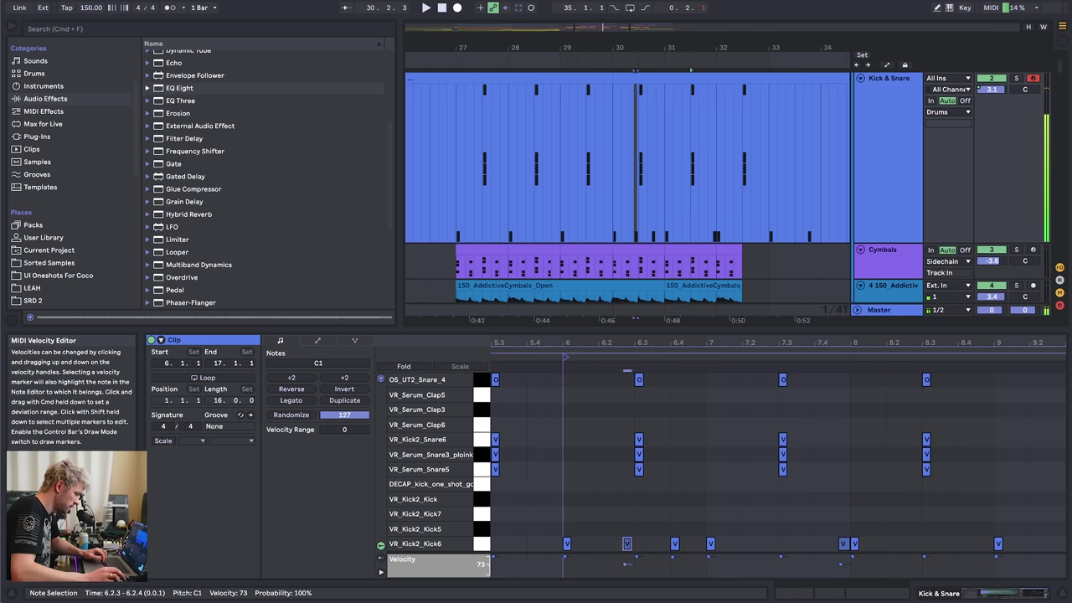
key("space")
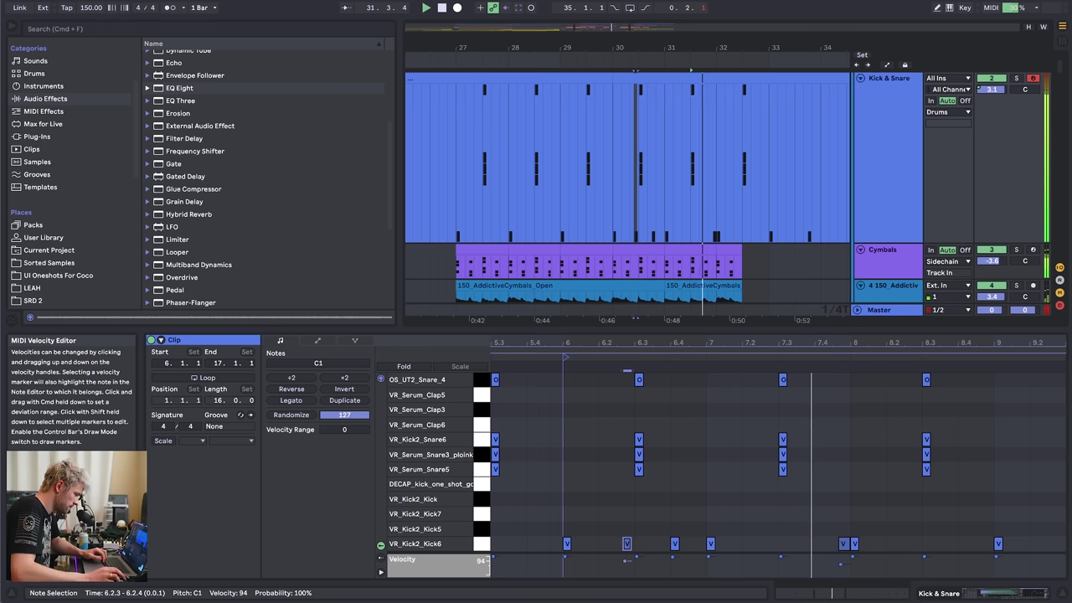
key("space")
left_click_drag(625, 564, 626, 563)
key("space")
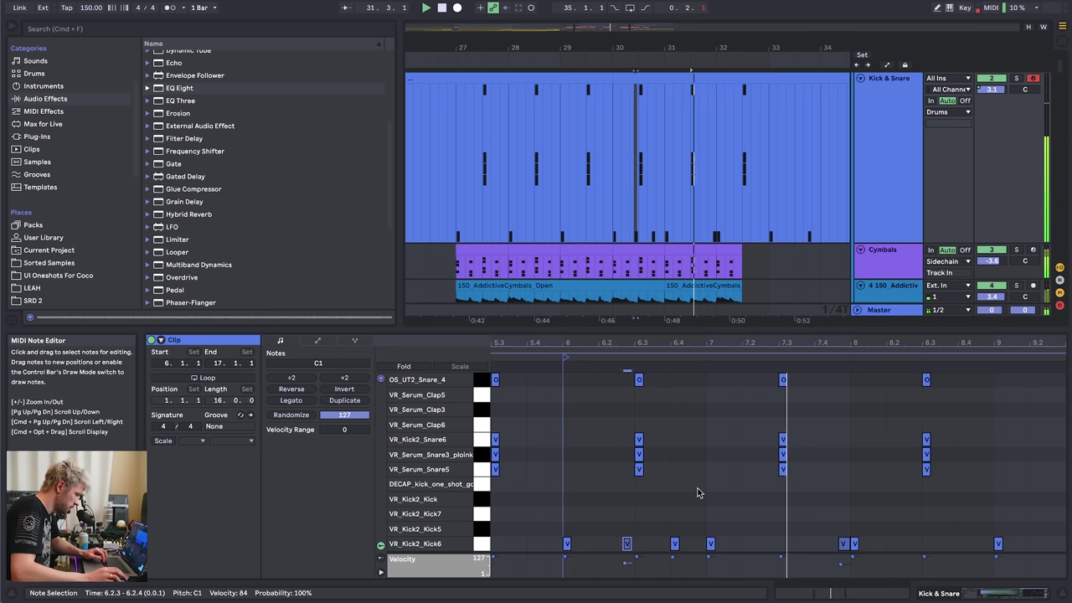
key("space")
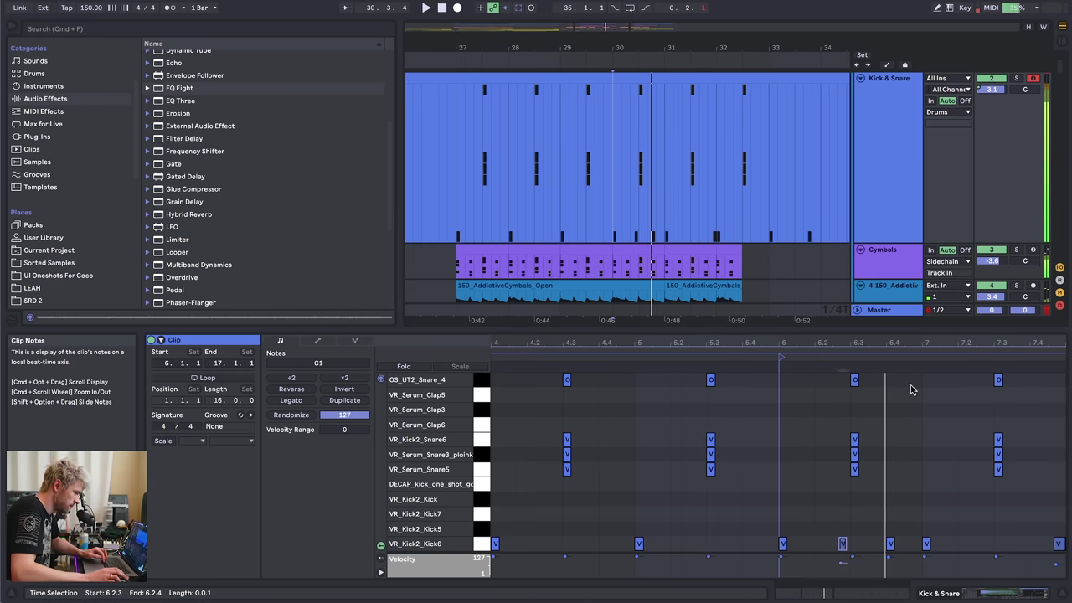
- Try to remove the layered snare notes at 6.3 from the Kick & Snare clip
left_click(854, 482)
left_click_drag(832, 512, 865, 385)
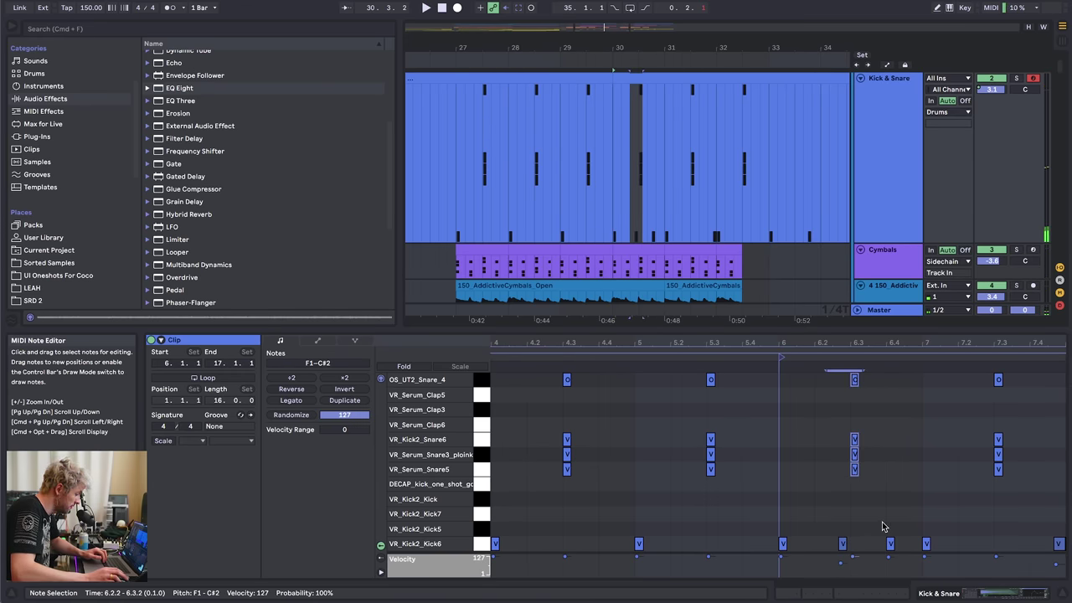
key("Delete")
- Unfold the Trigger track and add C#2 and C1 notes at 4.4.1 in its clip between bars 29 and 31
key("shift+Tab")
left_click_drag(1059, 90, 1064, 406)
left_click(856, 386)
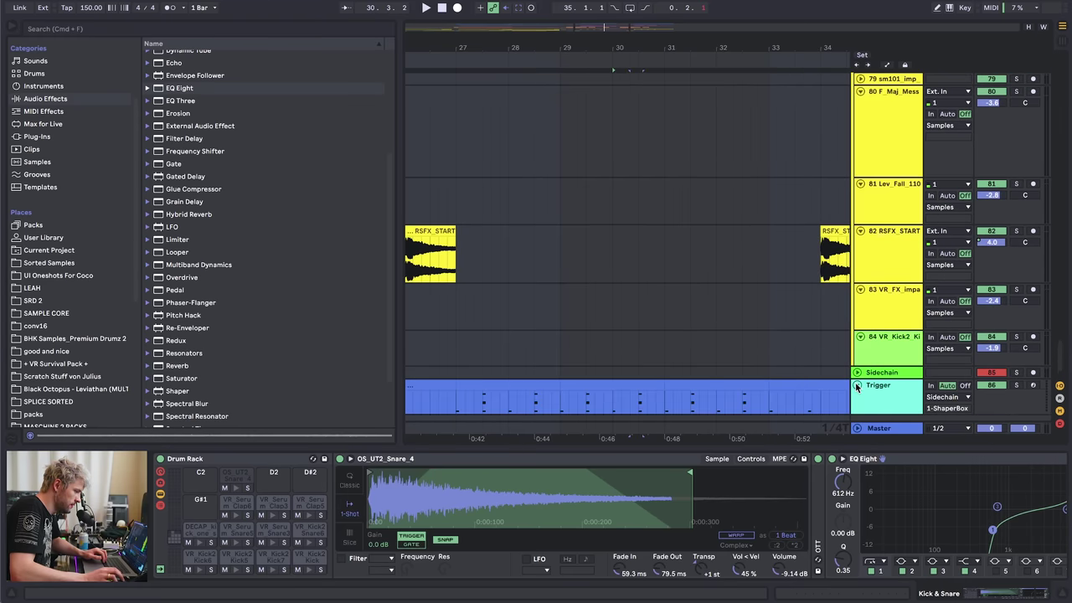
left_click(673, 386)
left_click(646, 386)
key("space")
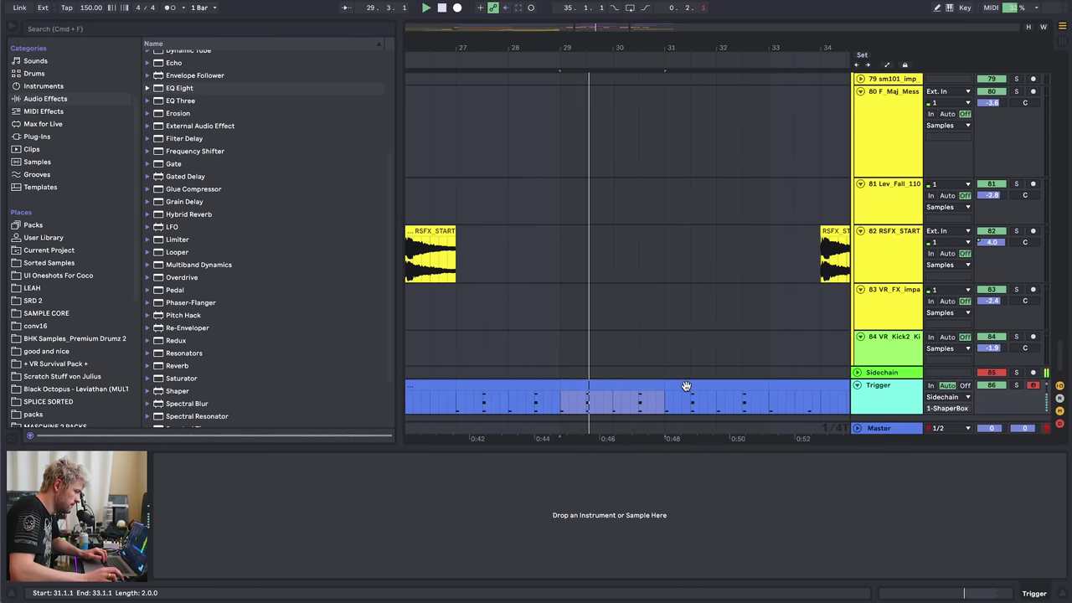
key("shift+Tab")
left_click(1005, 536)
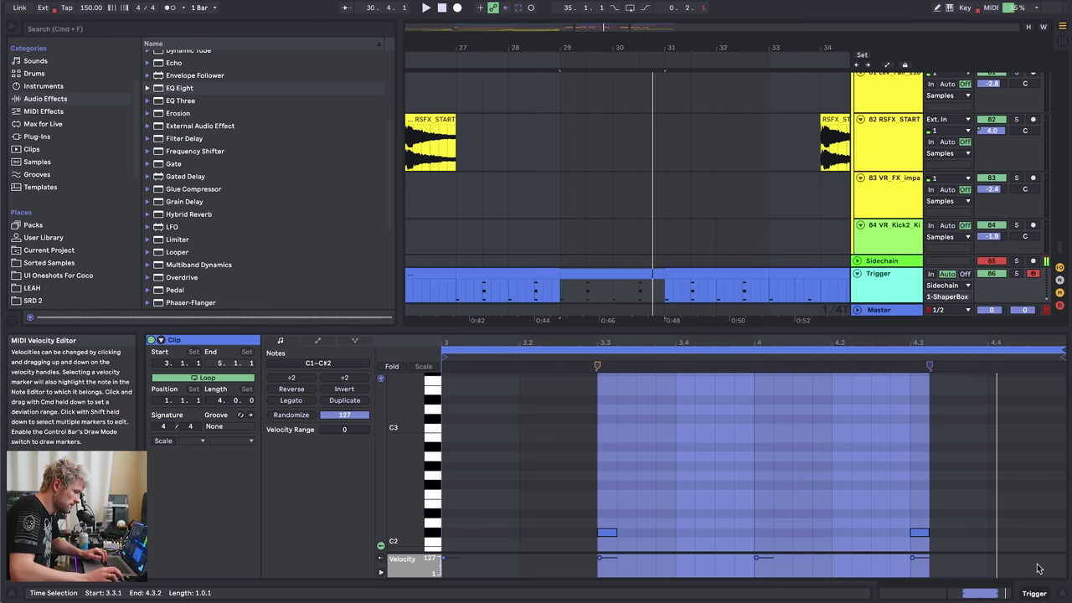
double_click(1000, 533)
left_click(638, 297)
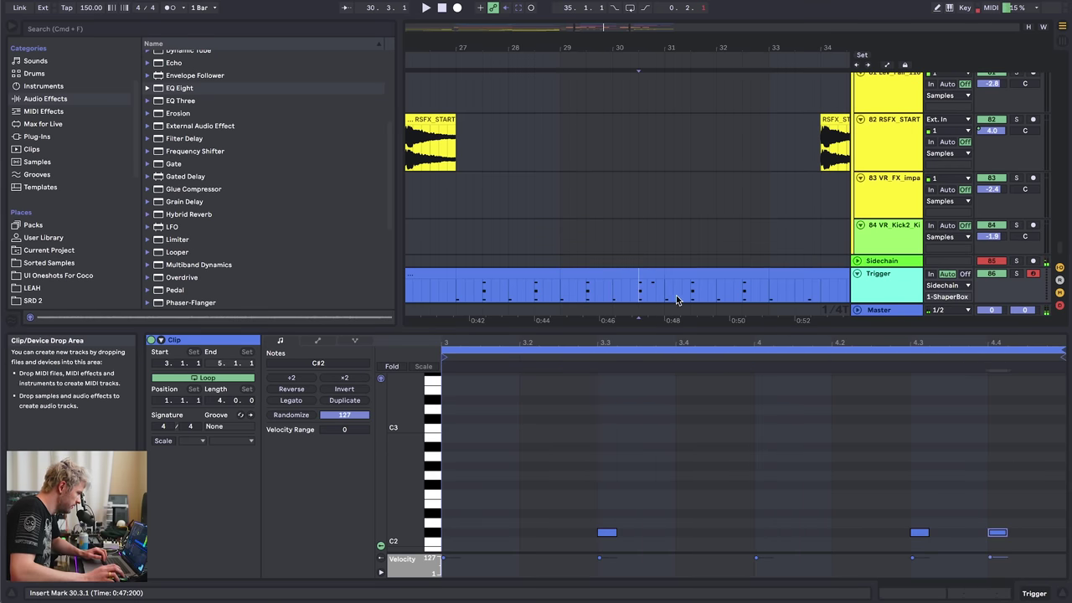
scroll(988, 483, "down", 5)
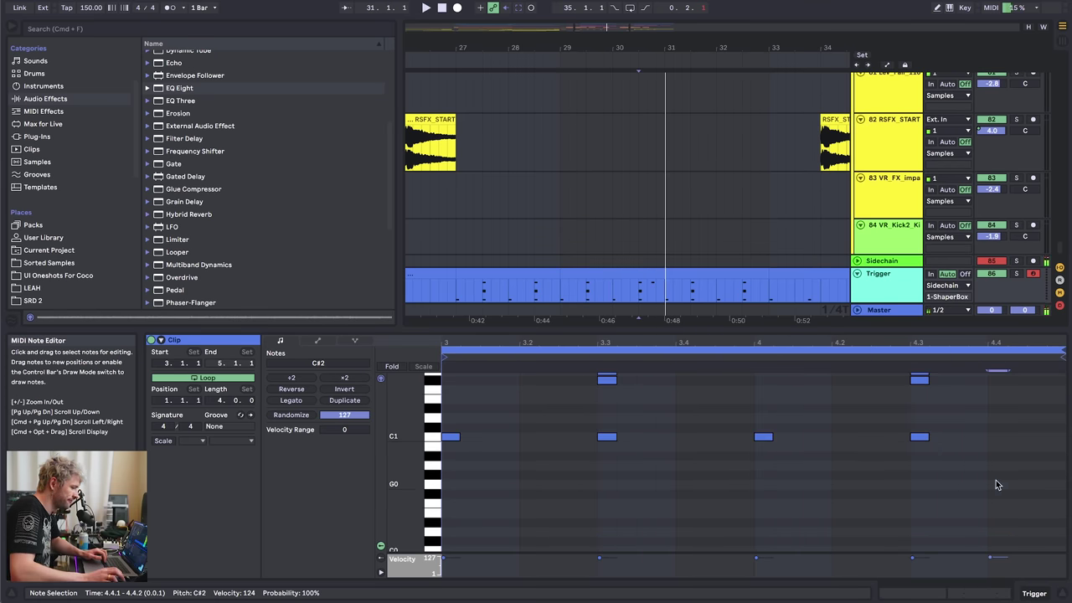
double_click(996, 436)
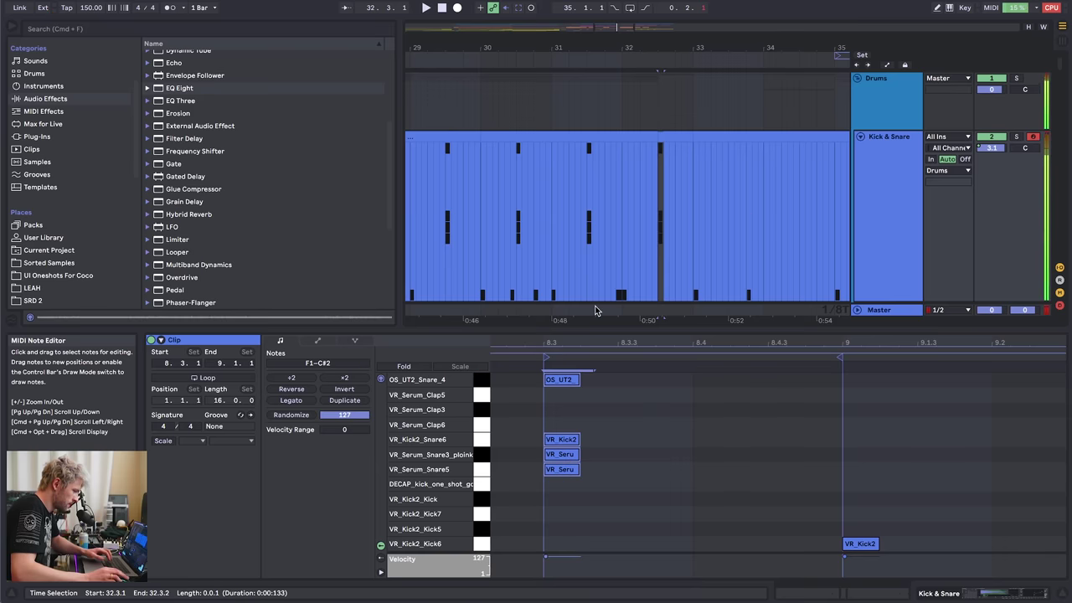
- Delete the layered snare notes at 32.3 in the Kick & Snare clip and clear the Trigger track from 32.3 to 33.1
key("Delete")
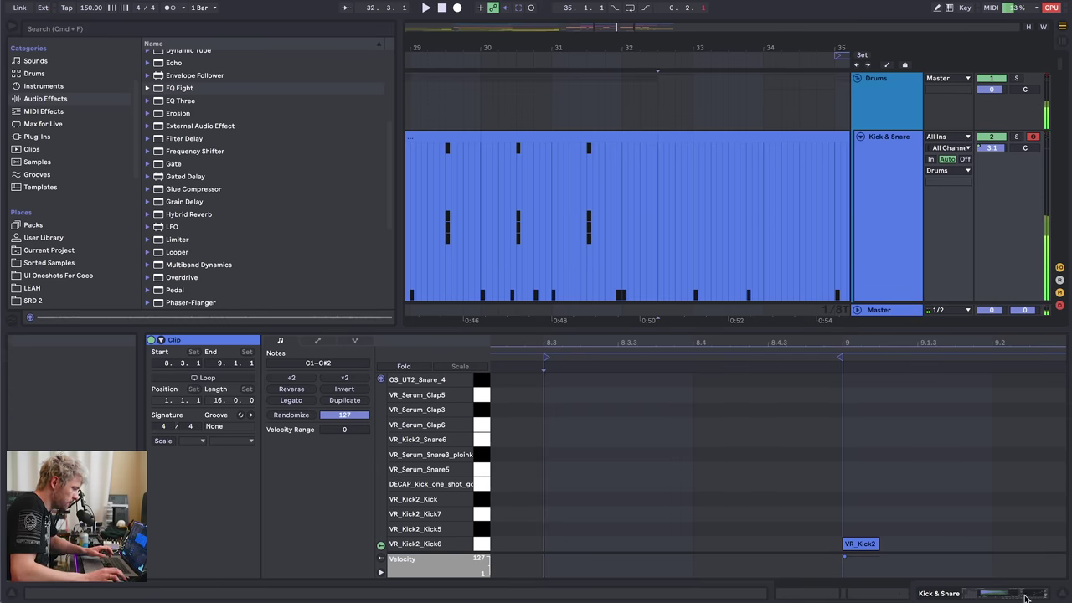
left_click(1027, 595)
scroll(613, 384, "down", 20)
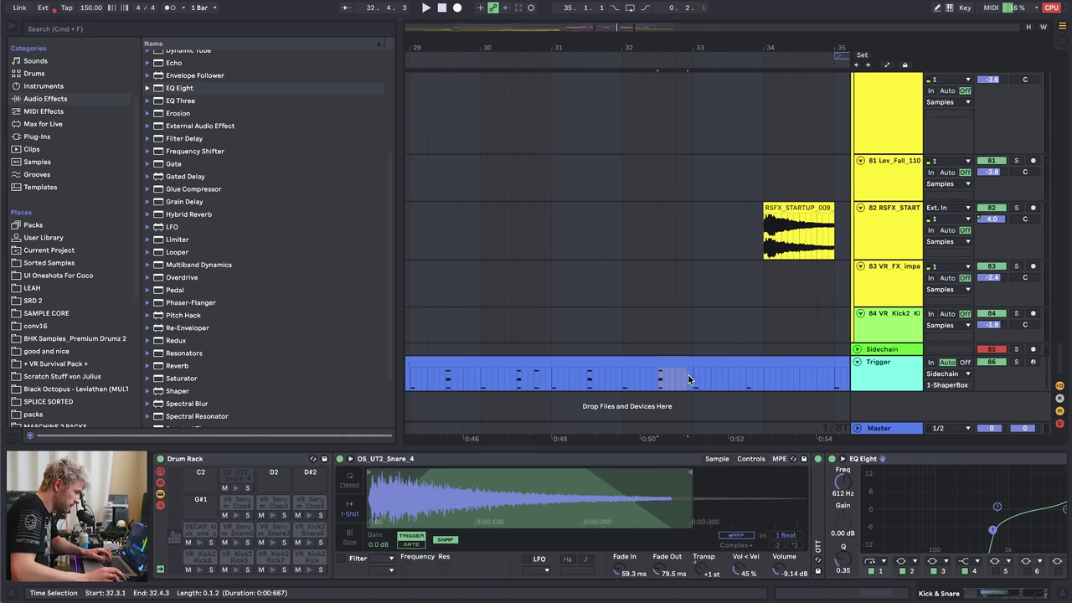
key("Up")
- Select the Kick & Snare track and browse the SPLICE SORTED library to the Drums - Snare one-shots
left_click(894, 159)
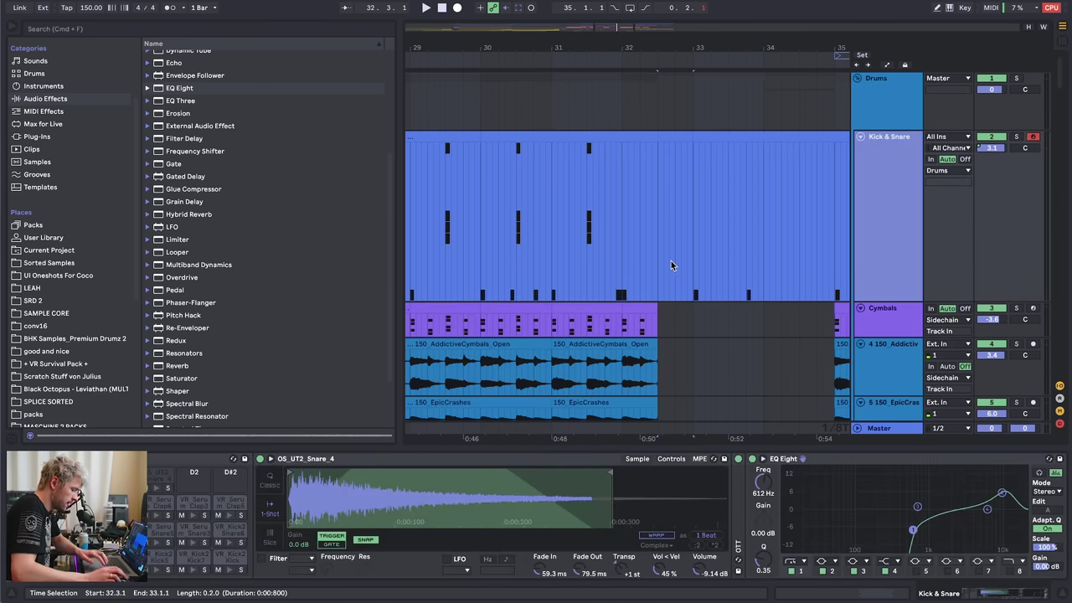
scroll(61, 412, "down", 5)
left_click(47, 287)
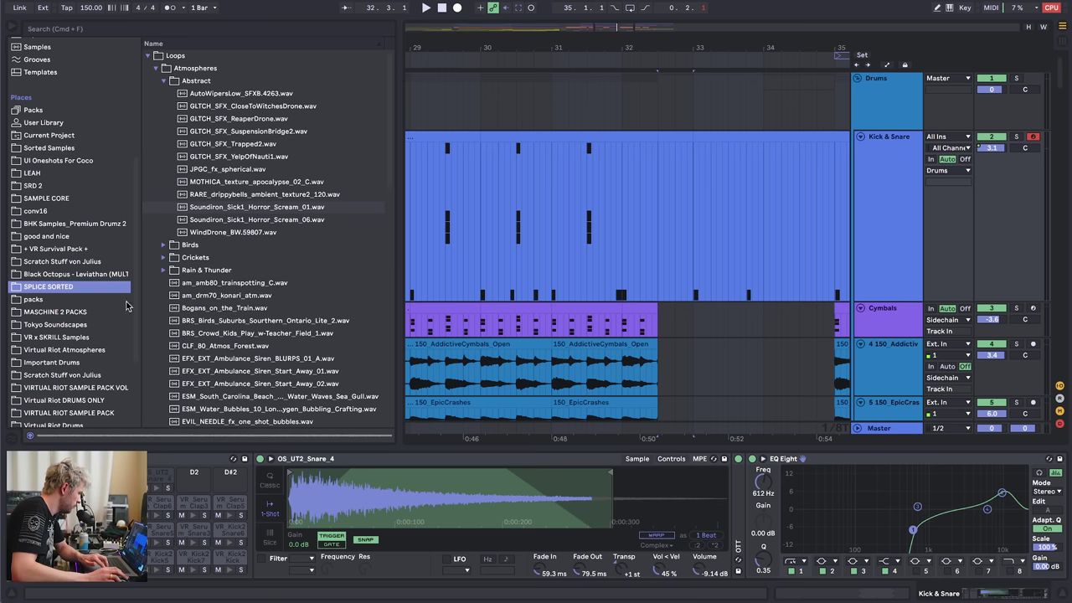
left_click(155, 68)
left_click(148, 56)
left_click(149, 68)
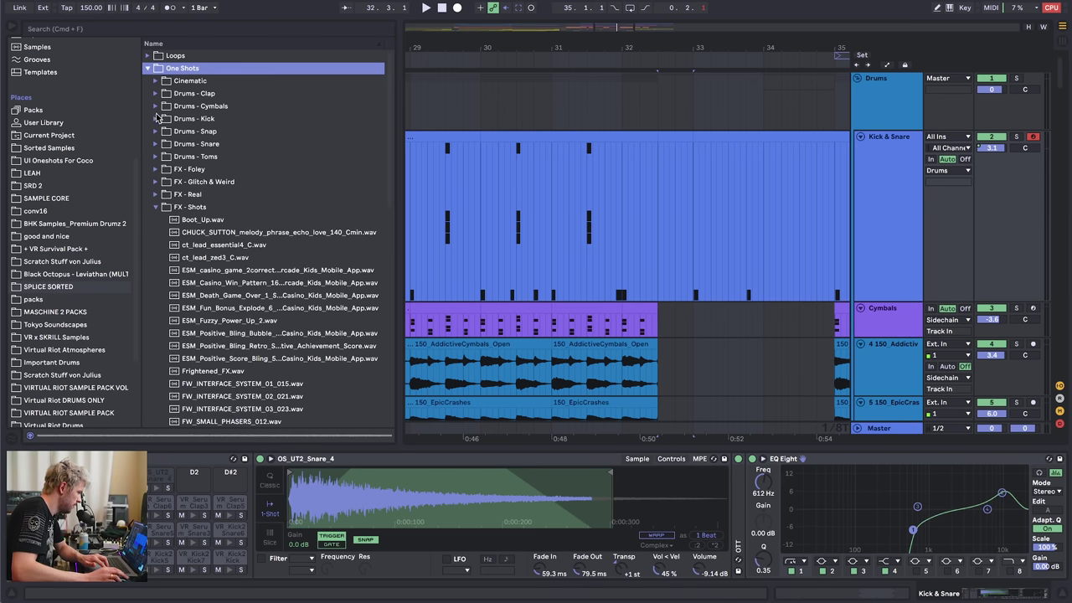
left_click(158, 146)
left_click_drag(390, 90, 391, 196)
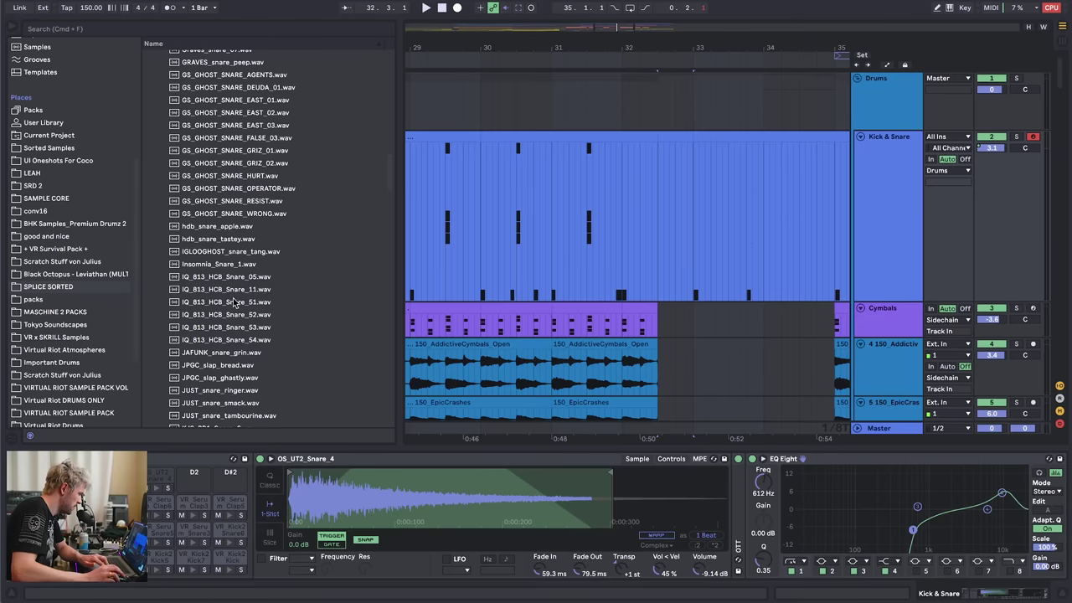
- Audition the snare one-shots from JPGC_slap_bread.wav onward and load KREAEM_snare_one_shot_trap_02.wav onto the Drum Rack's empty D2 pad
left_click(220, 365)
key("Down")
key("Down")
key("Down")
key("Down")
key("Down")
key("Down")
key("Down")
key("Down")
key("Down")
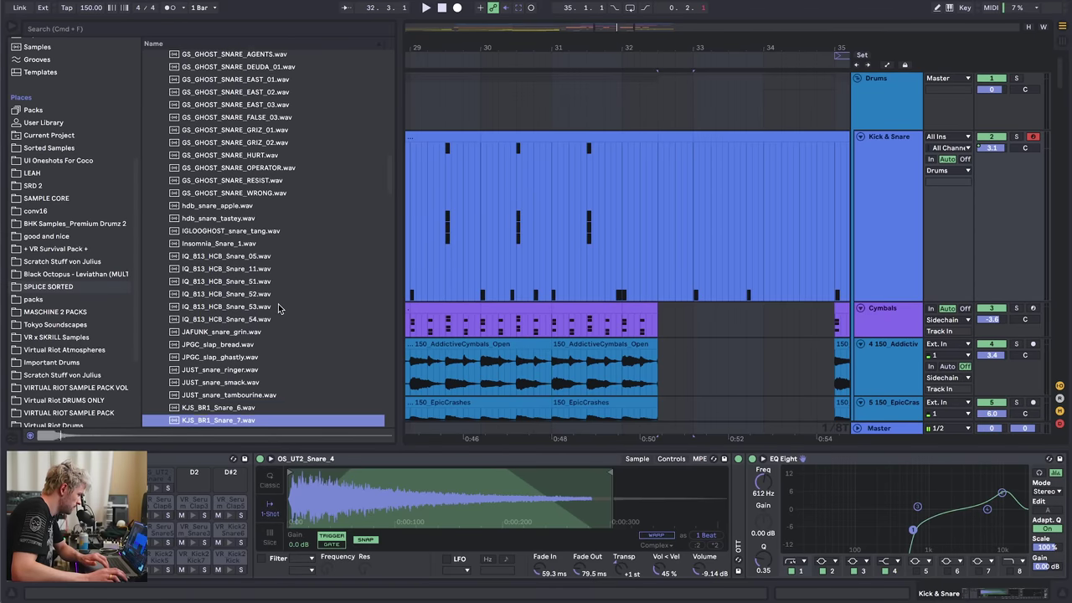
key("Down")
key("Down")
key("Down")
key("Down")
key("Down")
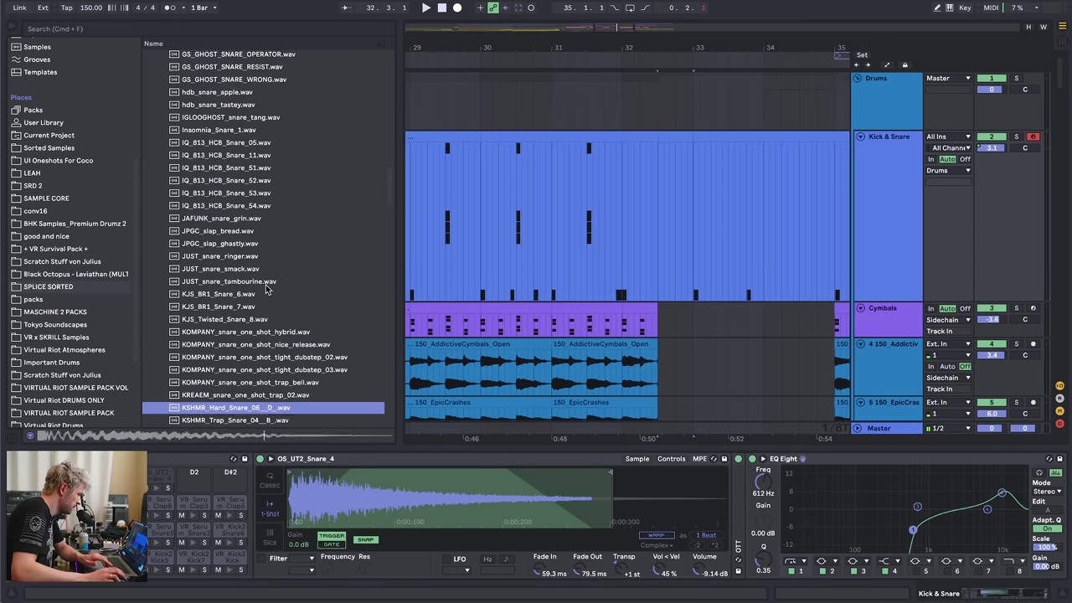
left_click(211, 396)
left_click_drag(211, 398, 195, 477)
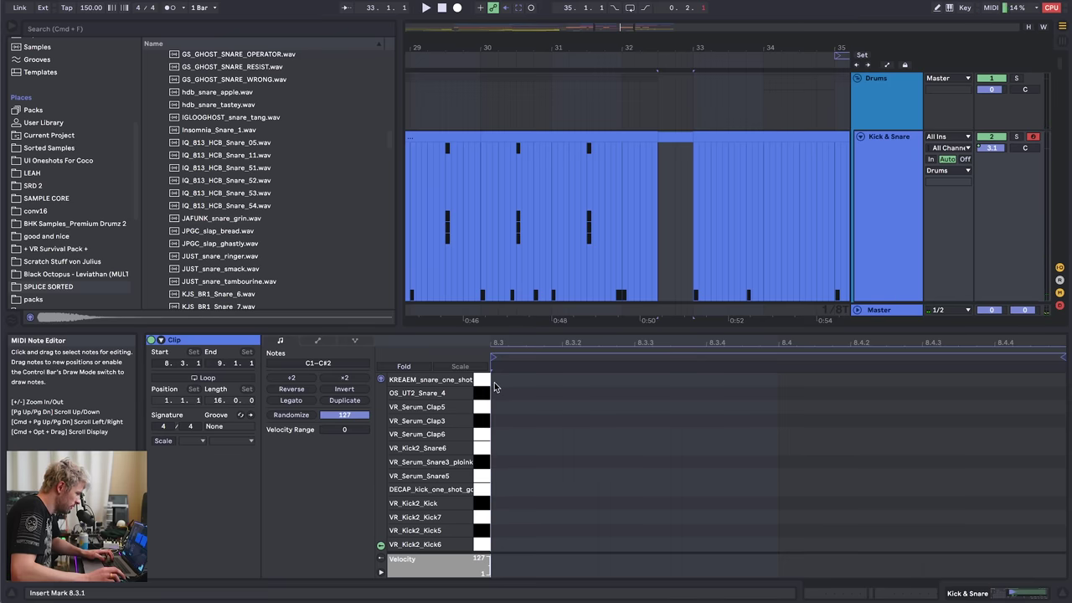
- Draw a seven-note fill for the KREAEM snare between 8.3 and 9 in the Kick & Snare clip
double_click(500, 386)
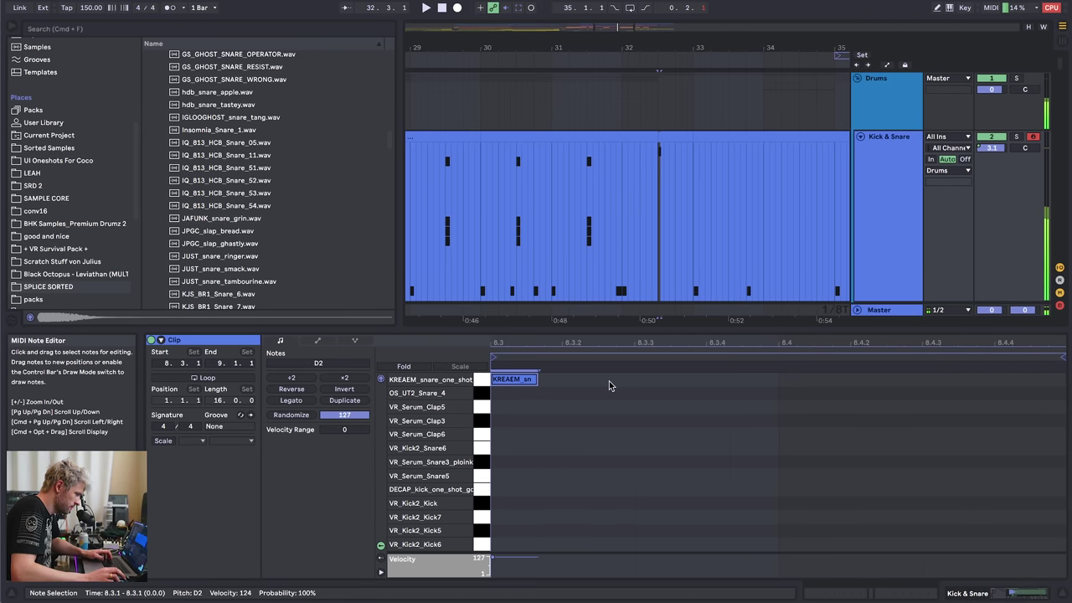
double_click(610, 385)
double_click(711, 383)
double_click(754, 385)
double_click(802, 385)
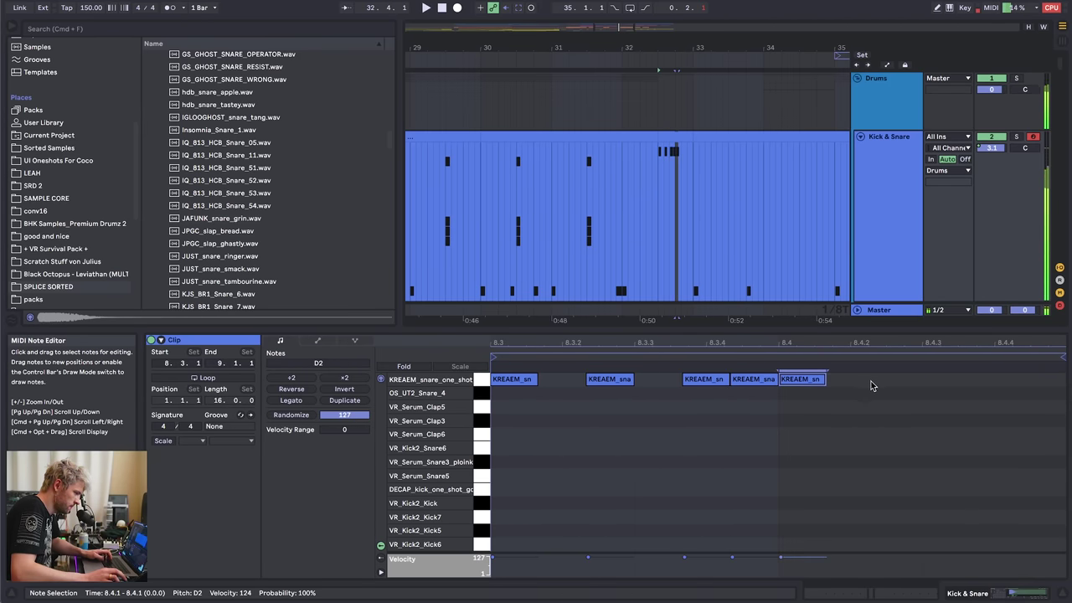
double_click(871, 385)
double_click(982, 385)
- Set the KREAEM_snare_one_shot_trap_02 sample's volume to -13.7 dB while playing the fill from bar 31.3
left_click(1013, 591)
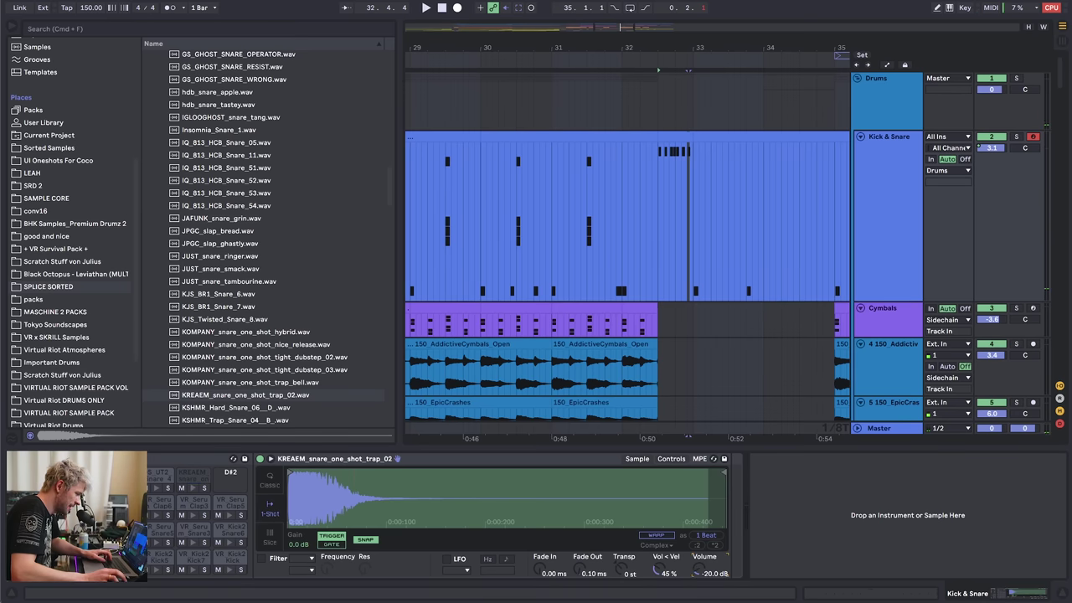
left_click(611, 226)
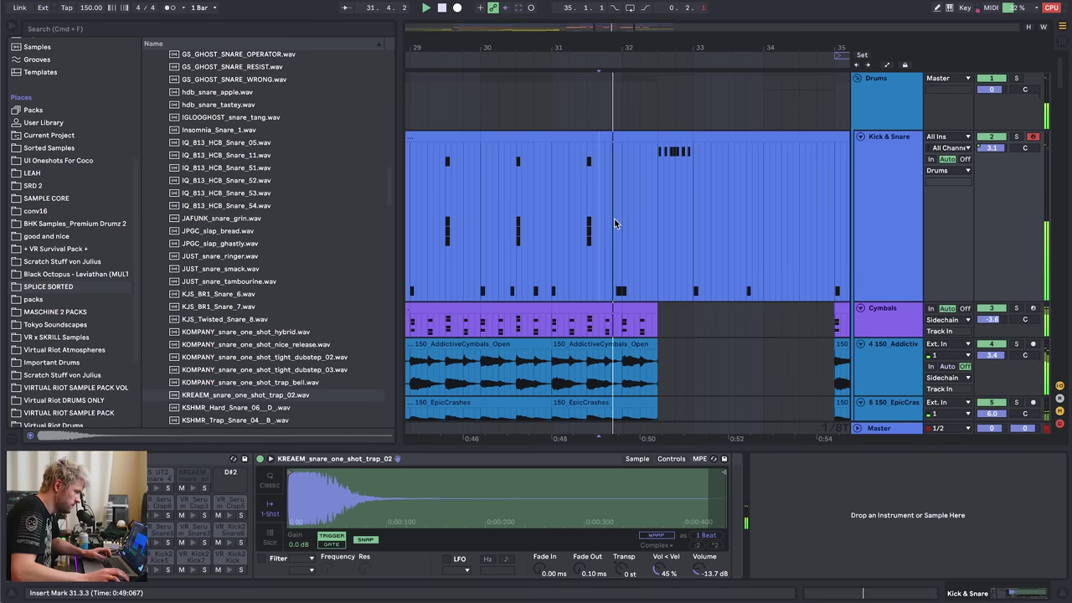
left_click(658, 166)
key("space")
- Remove the RSFX_STARTUP_009 clip at bar 34 by clearing its track from 32.2.2 to 37.2.2
scroll(657, 166, "down", 5)
scroll(673, 337, "down", 20)
mouse_move(527, 47)
left_mouse_down()
mouse_move(529, 31)
mouse_move(680, 12)
left_mouse_up()
scroll(675, 66, "down", 5)
left_click_drag(470, 40, 483, 69)
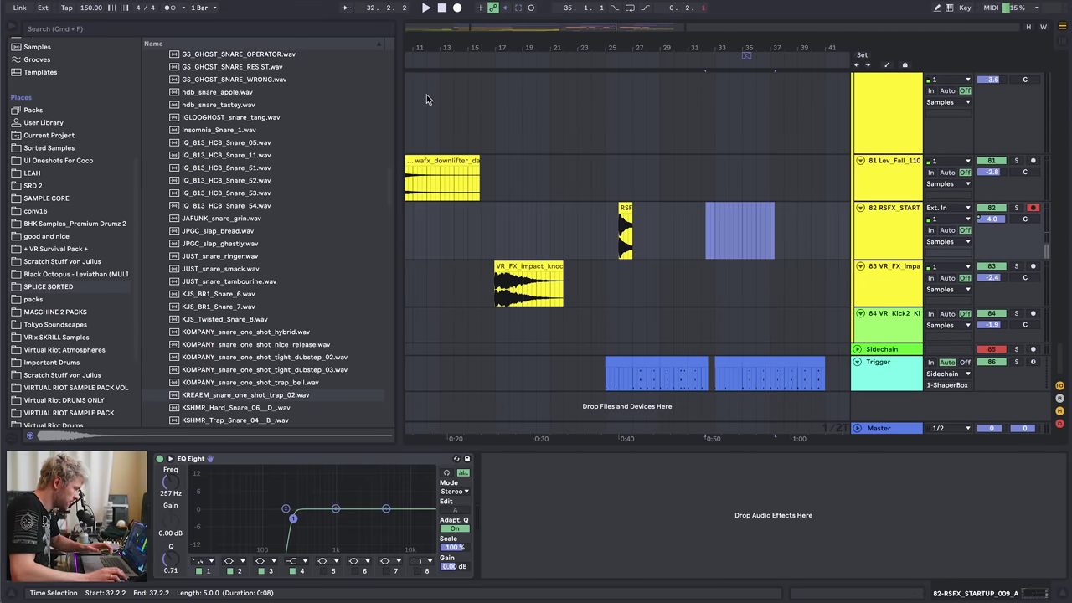
- Move the Lev_Fall_110_1_Cascade clip on track 81 into bar 32, ending at about 32.2.4, and play it back
left_click_drag(432, 48, 555, 64)
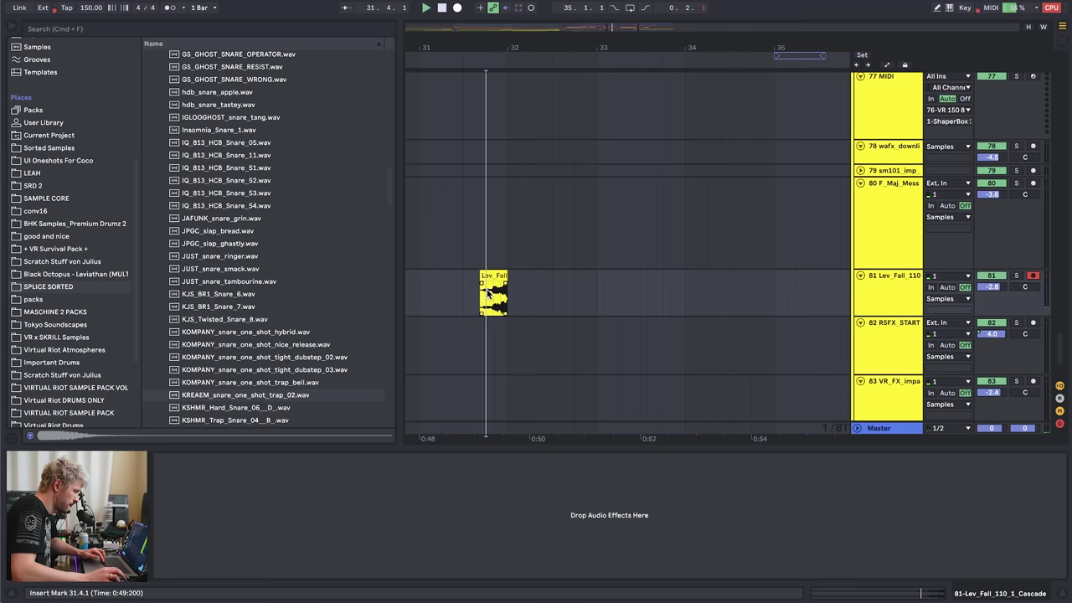
key("space")
left_click_drag(493, 274, 539, 288)
key("super+space")
left_click(514, 281)
key("space")
key("space")
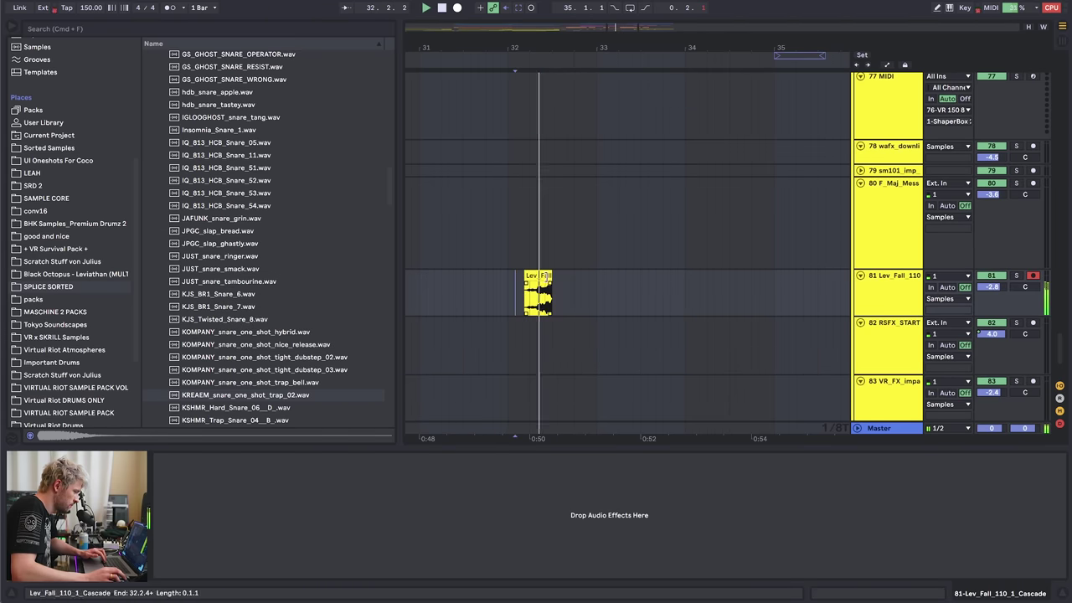
left_click_drag(555, 48, 555, 34)
key("space")
- Expand the Bass group's 34 Group and shorten the 36 Serum clip at 33.2.3 by trimming its start slightly, playing the result
scroll(1035, 211, "up", 10)
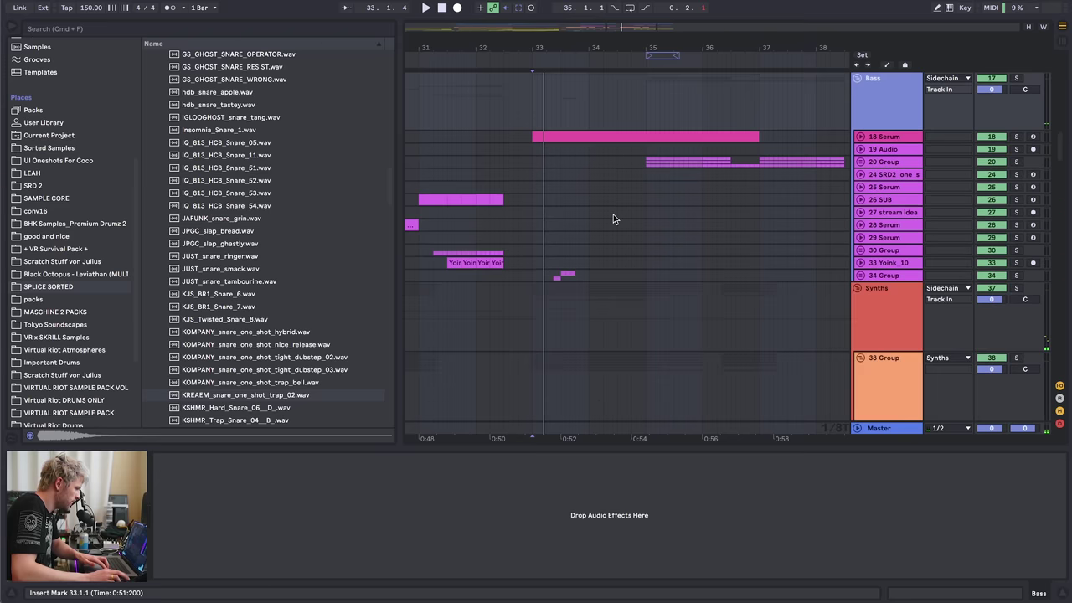
left_click_drag(554, 48, 555, 48)
key("plus")
left_click(860, 275)
scroll(564, 260, "down", 4)
key("plus")
left_click(594, 219)
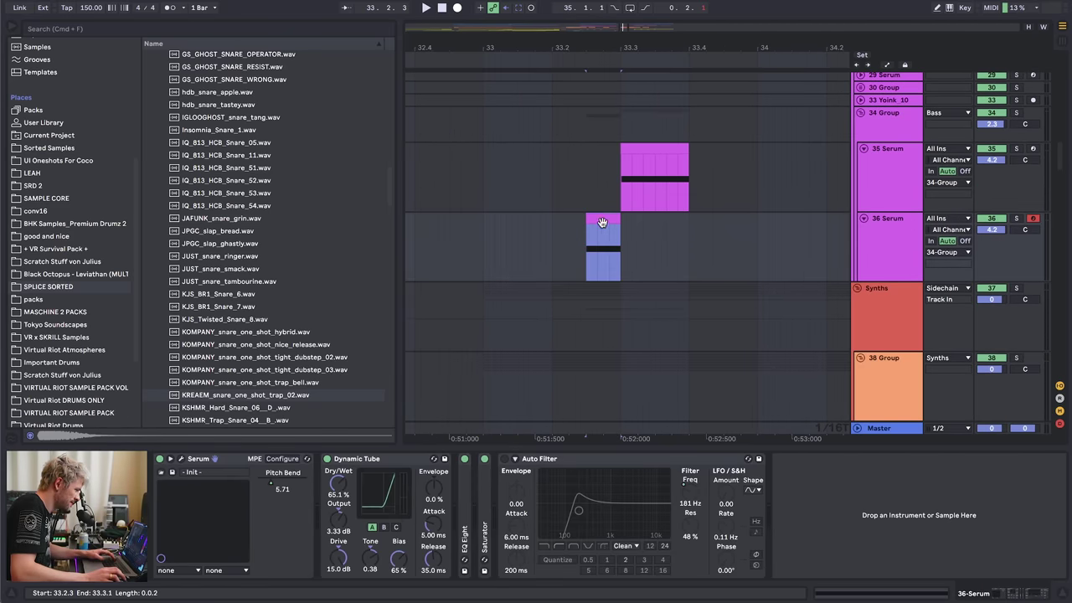
left_click_drag(606, 218, 623, 219)
left_click(588, 190)
key("space")
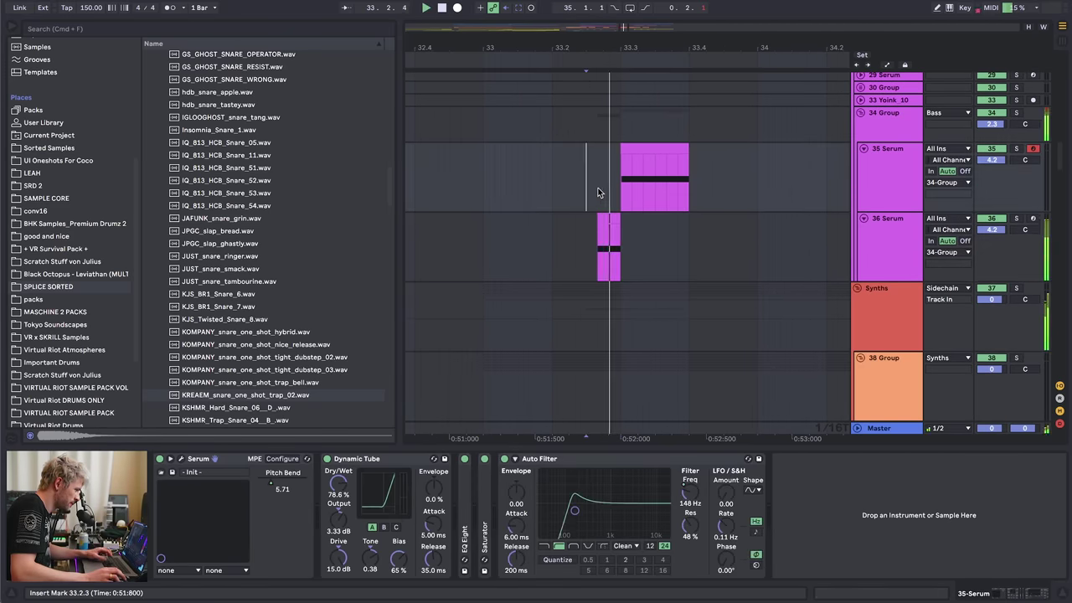
- Listen to the Serum bass hits in bar 33, playing from 33.2.1 and from 33.1.1
left_click(551, 176)
key("space")
scroll(552, 177, "up", 5)
key("space")
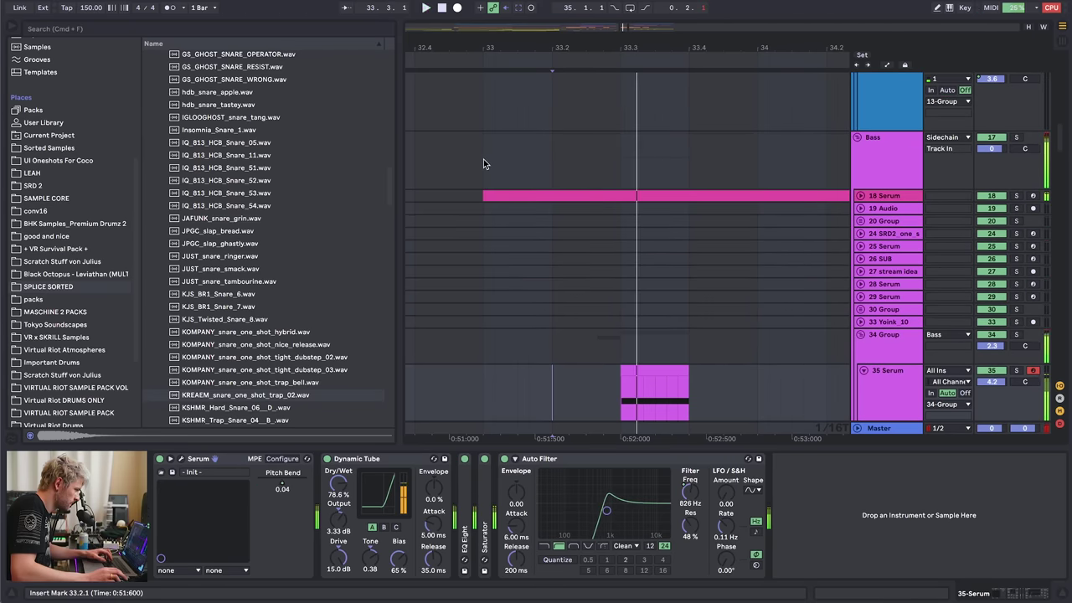
left_click(483, 159)
scroll(566, 153, "down", 10)
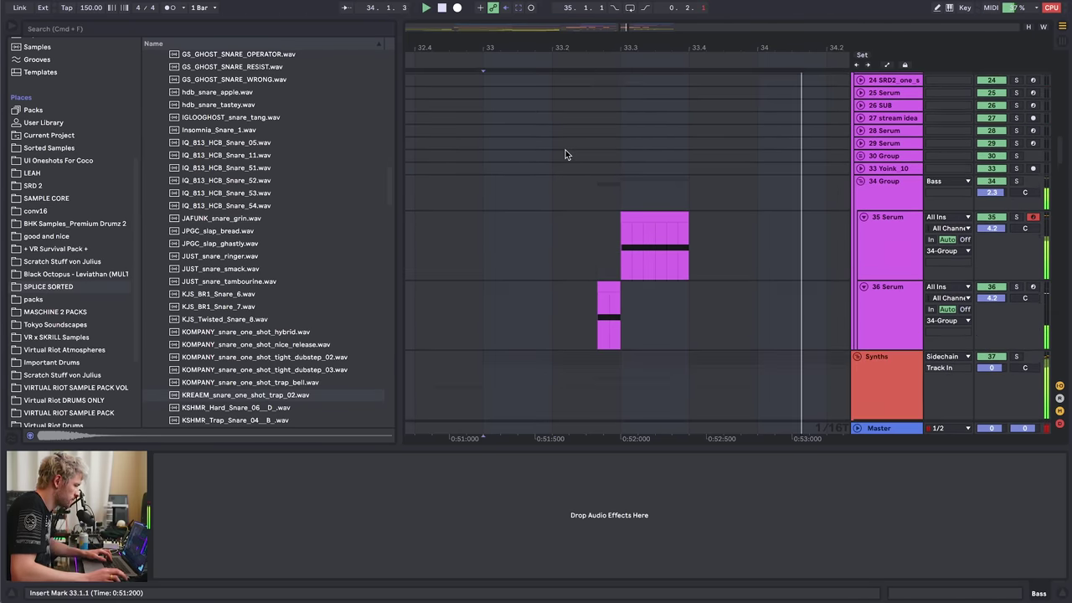
scroll(568, 151, "up", 10)
key("space")
scroll(568, 151, "up", 10)
scroll(586, 172, "down", 3)
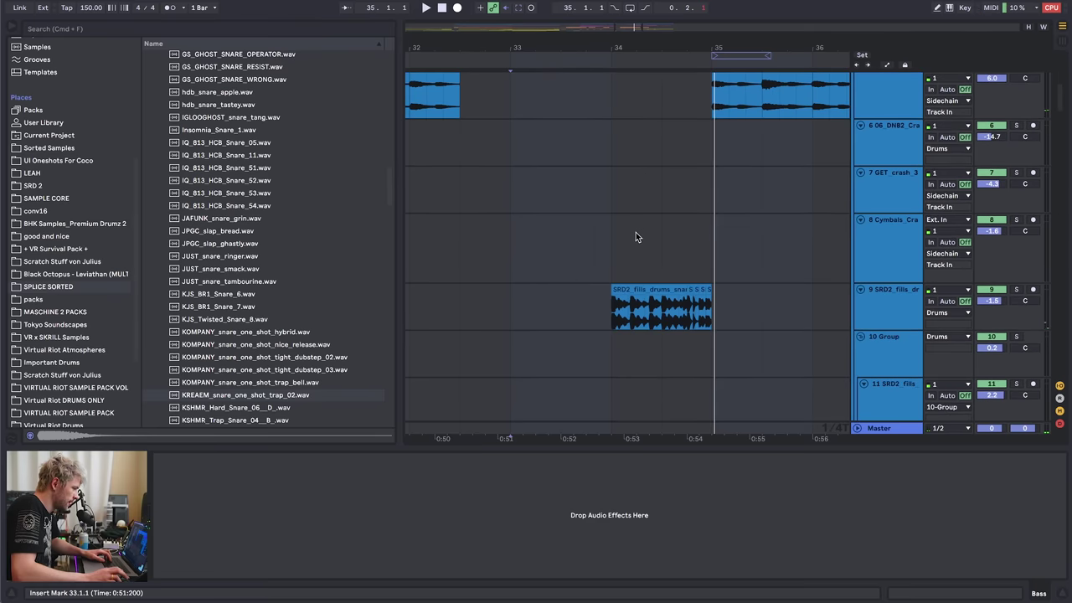
- Delete the SRD2_fills_drums_snarecut fill at bar 34 on track 9 and play the gap from 33.4.2
left_click(644, 301)
left_click(624, 290)
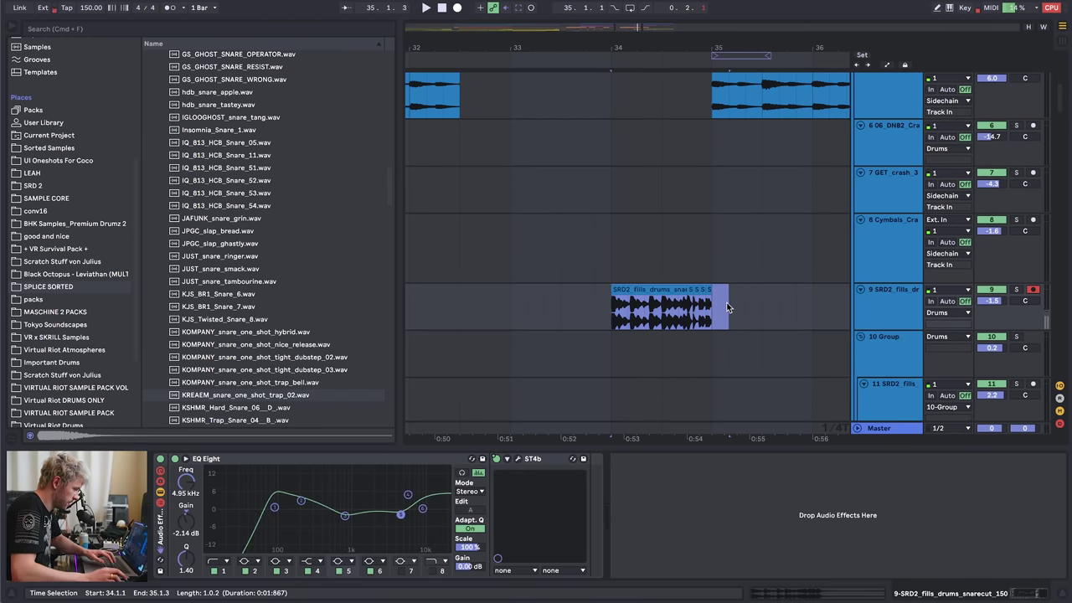
key("Delete")
left_click(595, 301)
key("space")
scroll(610, 289, "down", 3)
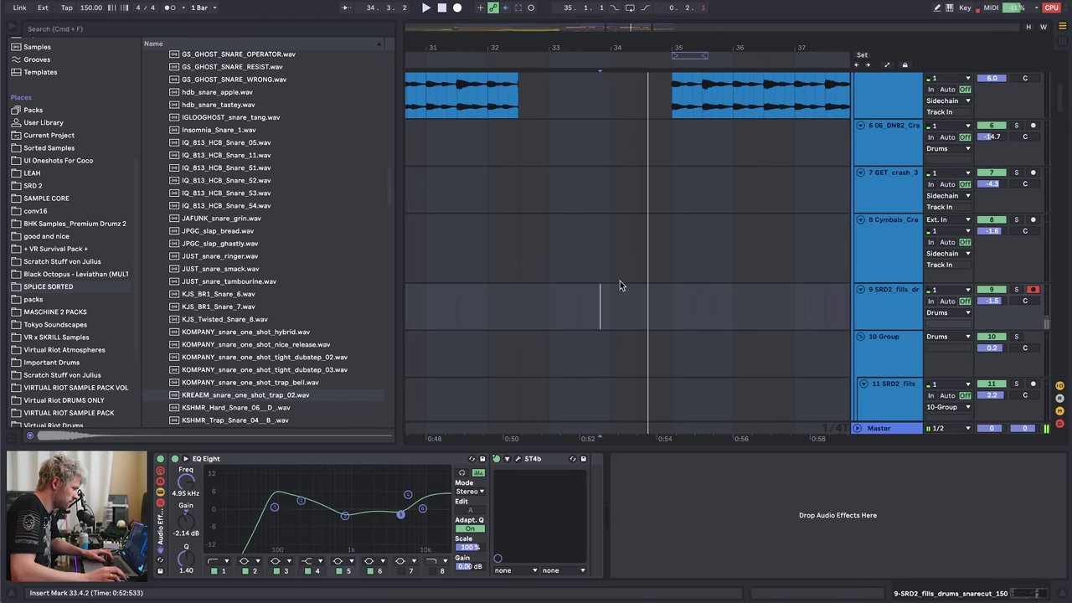
left_click(616, 285)
key("space")
- Open the DRUM FILLS folder of Spicy Riddim Drums Vol. 1 in VR NEW SAMPLES and preview 128_1bar_Short.wav
left_click(36, 200)
scroll(59, 305, "down", 5)
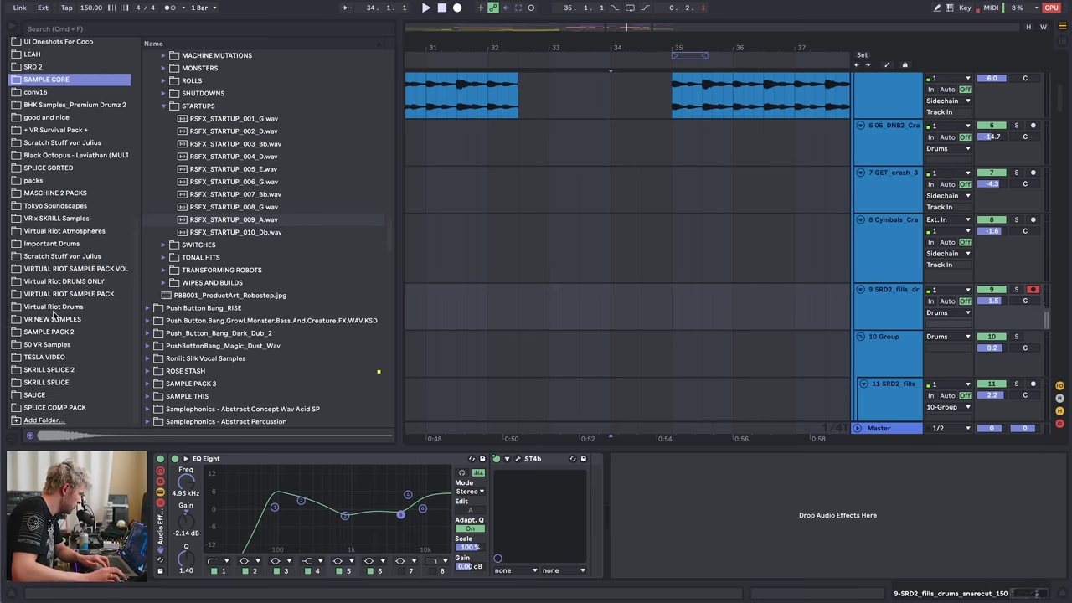
left_click(57, 319)
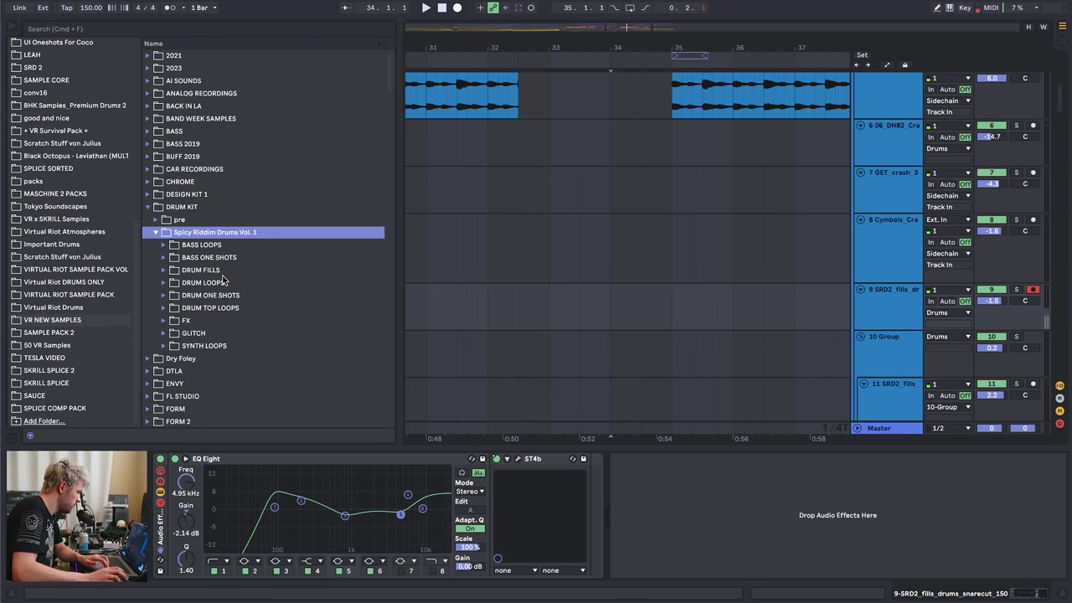
scroll(221, 280, "down", 1)
double_click(206, 269)
scroll(218, 269, "down", 3)
key("Down")
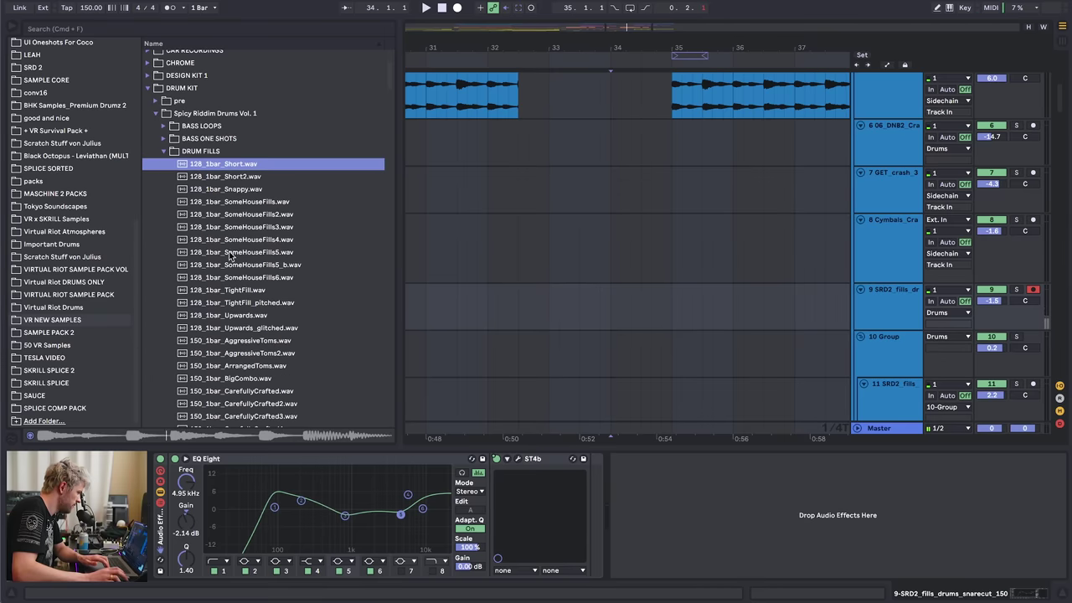
- Audition the one-bar drum fills and place 150_1bar_BigCombo.wav at 34.1.1 on track 9
key("Down")
left_click(229, 303)
key("Down")
scroll(231, 312, "down", 4)
key("Down")
key("Down")
key("Down")
key("Down")
key("Down")
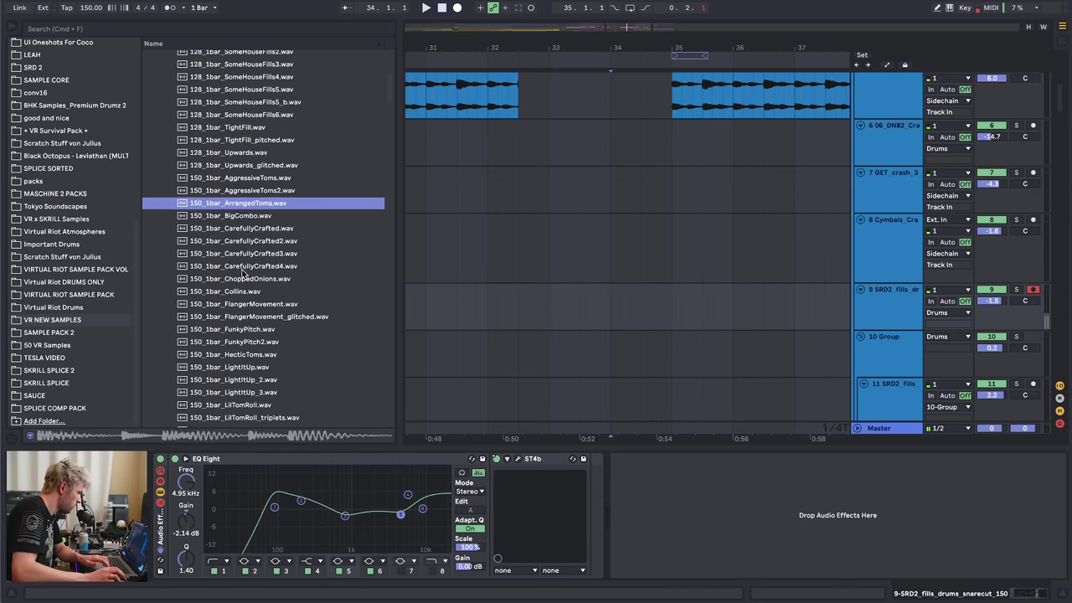
scroll(248, 291, "down", 6)
scroll(245, 318, "up", 3)
left_click_drag(243, 114, 611, 313)
- Play the BigCombo fill from bar 33 and enlarge track 9's height in the arrangement
left_click(550, 314)
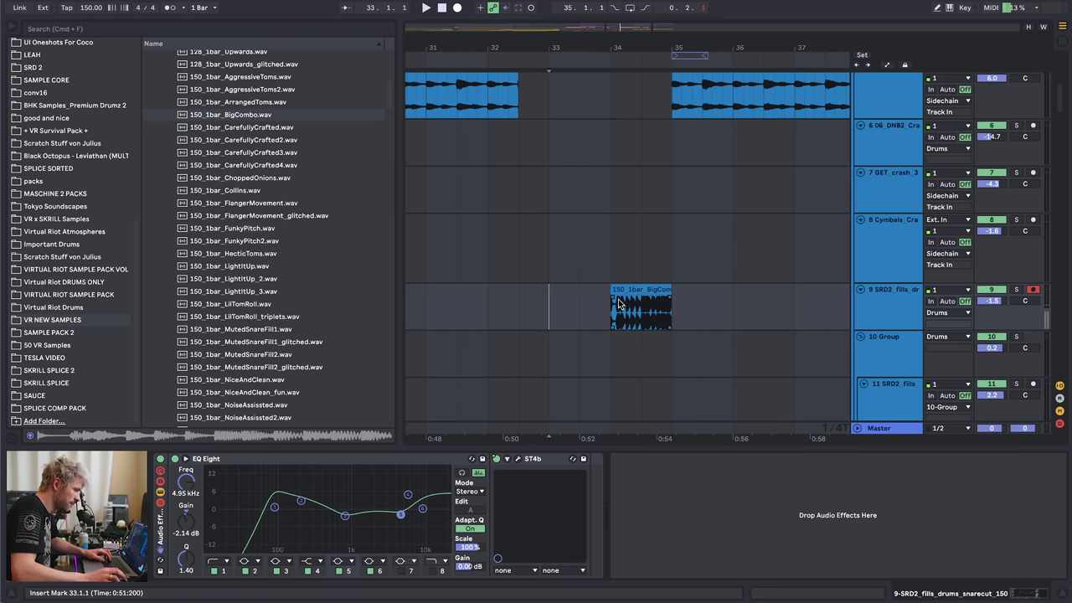
key("space")
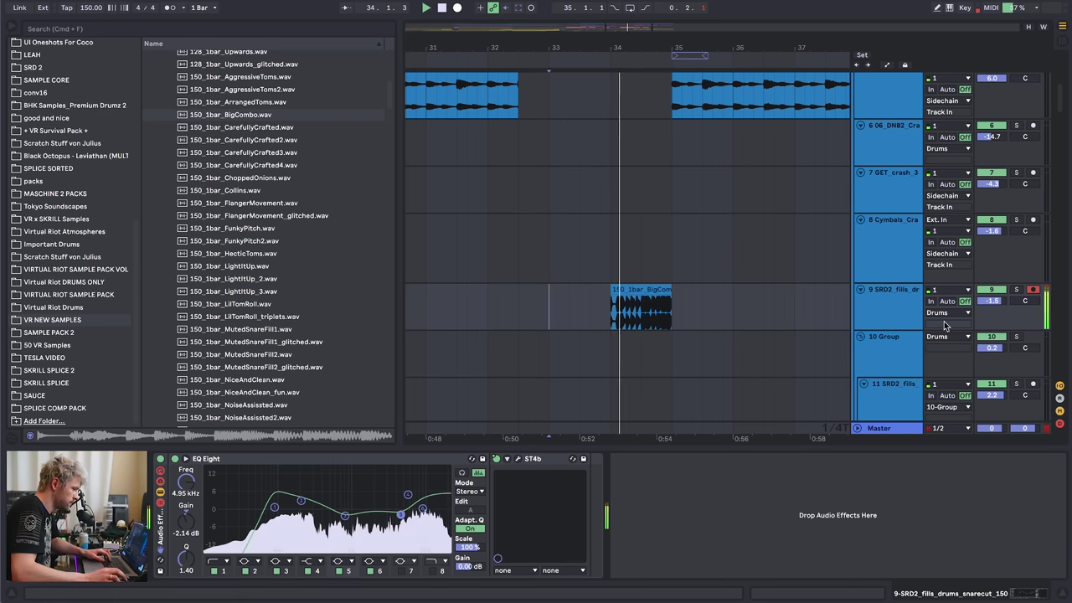
left_click_drag(903, 331, 900, 375)
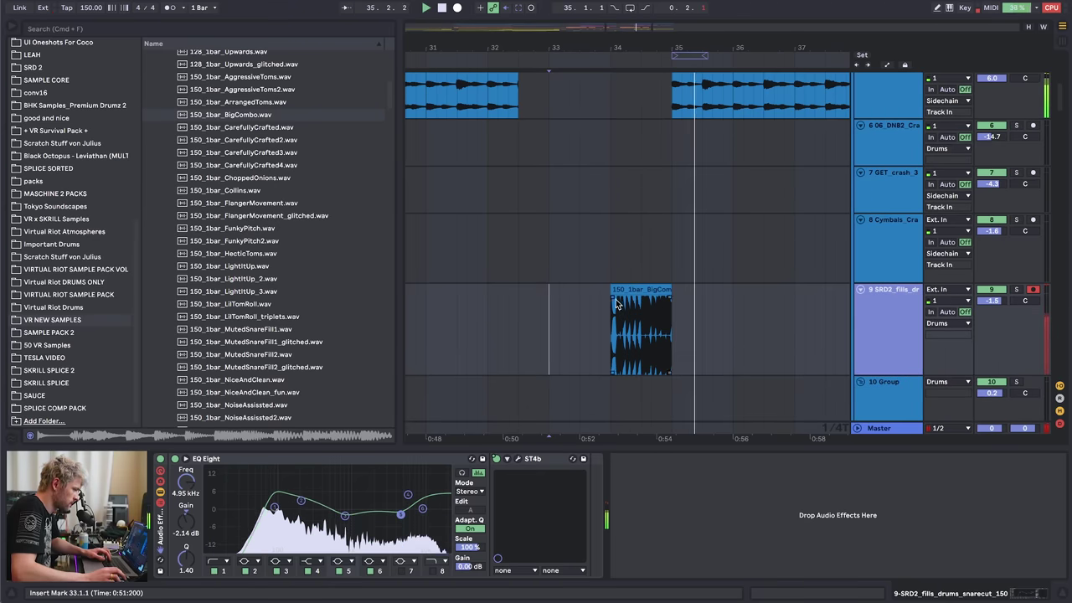
key("space")
left_click(606, 305)
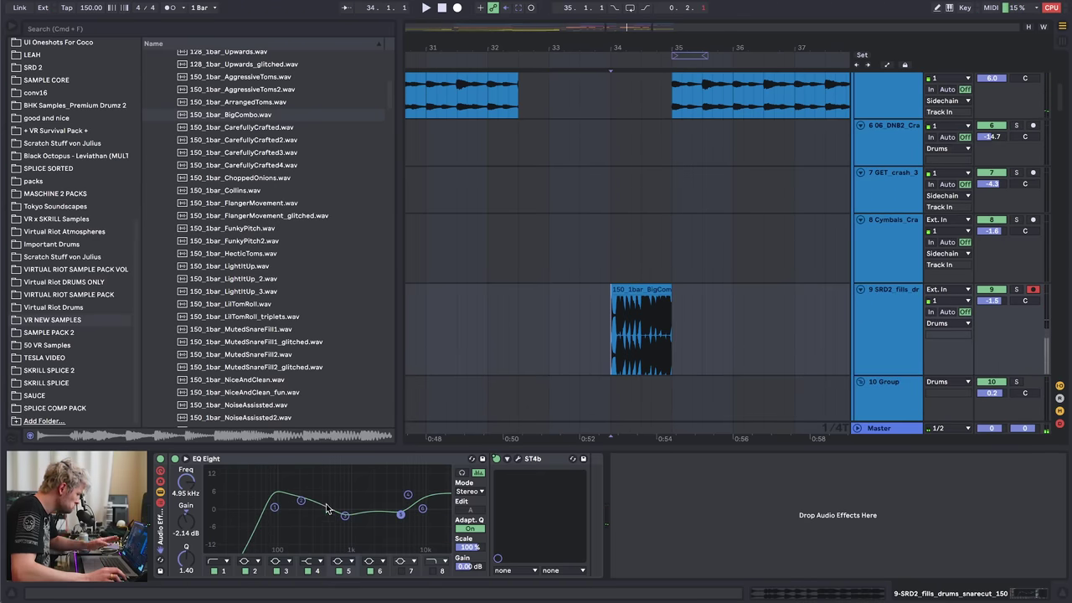
- Compare the BigCombo fill with track 9's EQ Eight bypassed, switching the EQ back on while it plays
left_click(174, 459)
key("space")
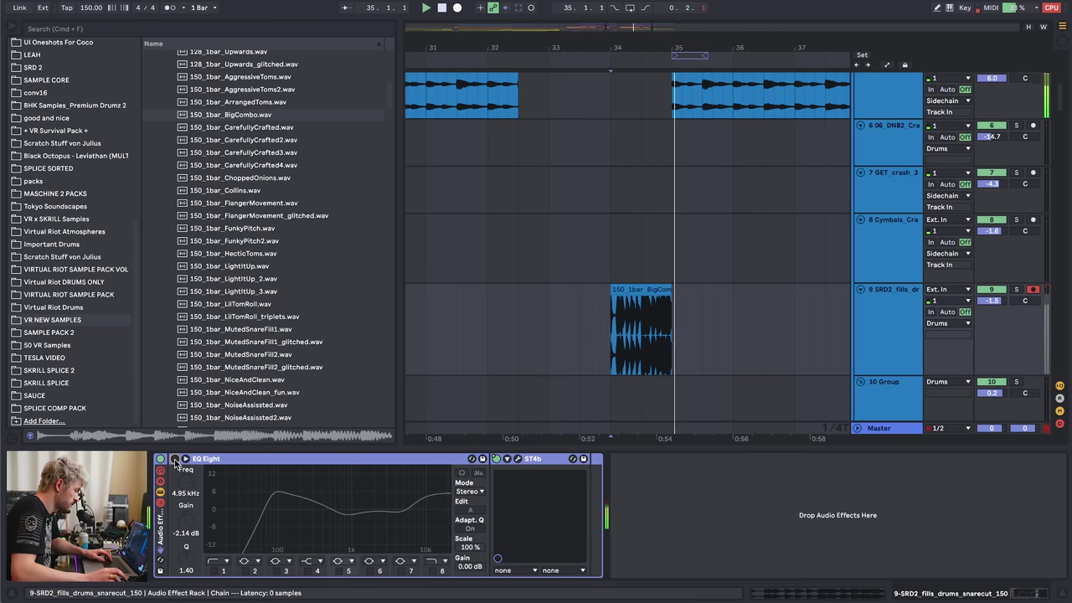
left_click(174, 459)
- Automate the EQ Eight Scale on track 9 to drop to 42% at 34.1.1 and play the fill
key("a")
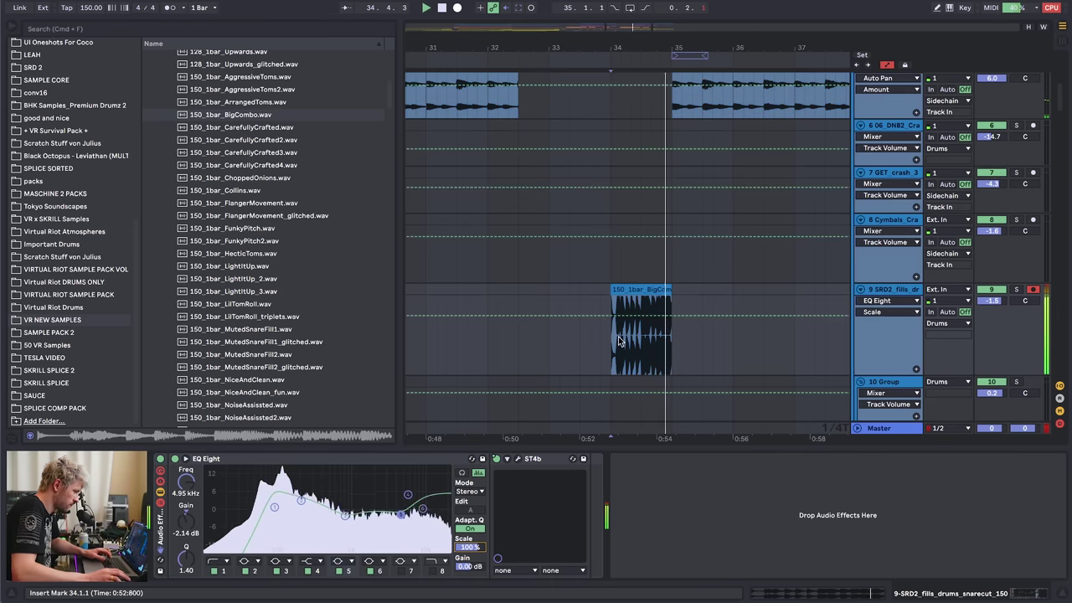
key("space")
left_click(592, 300)
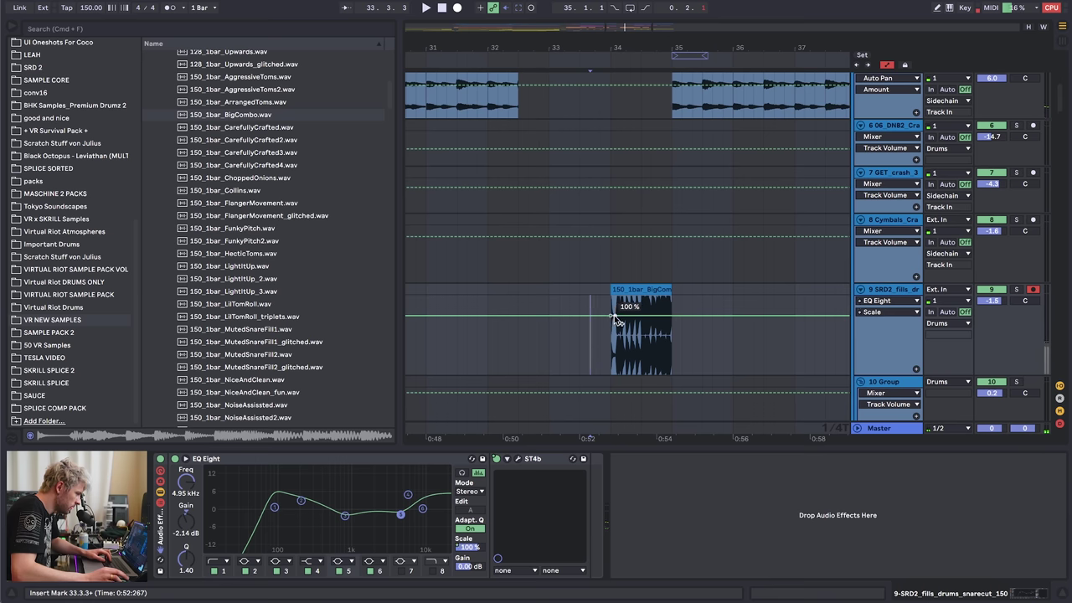
left_click_drag(610, 316, 611, 326)
key("space")
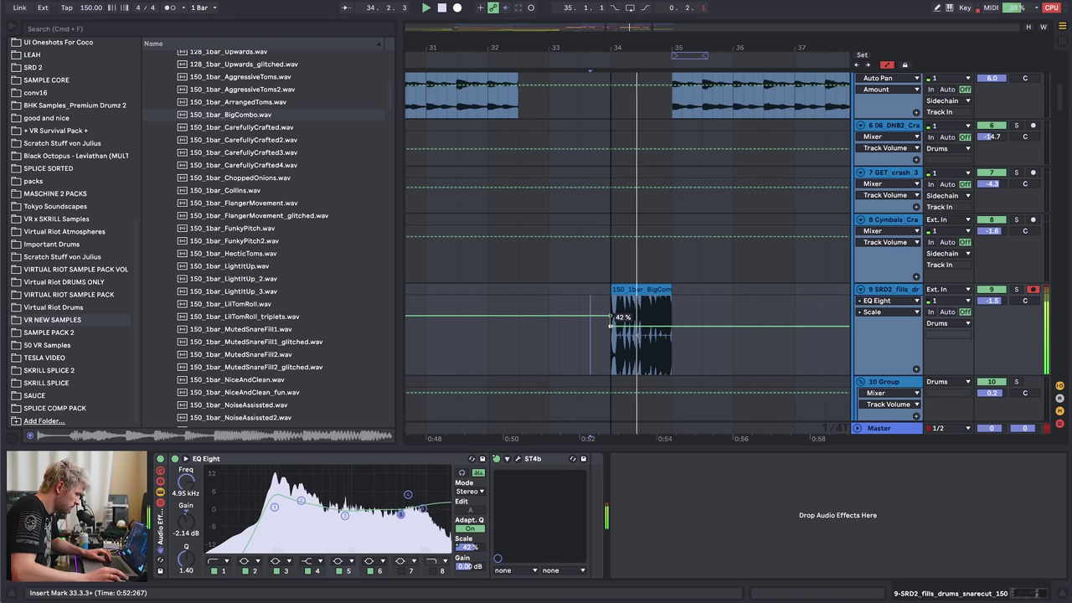
key("space")
key("a")
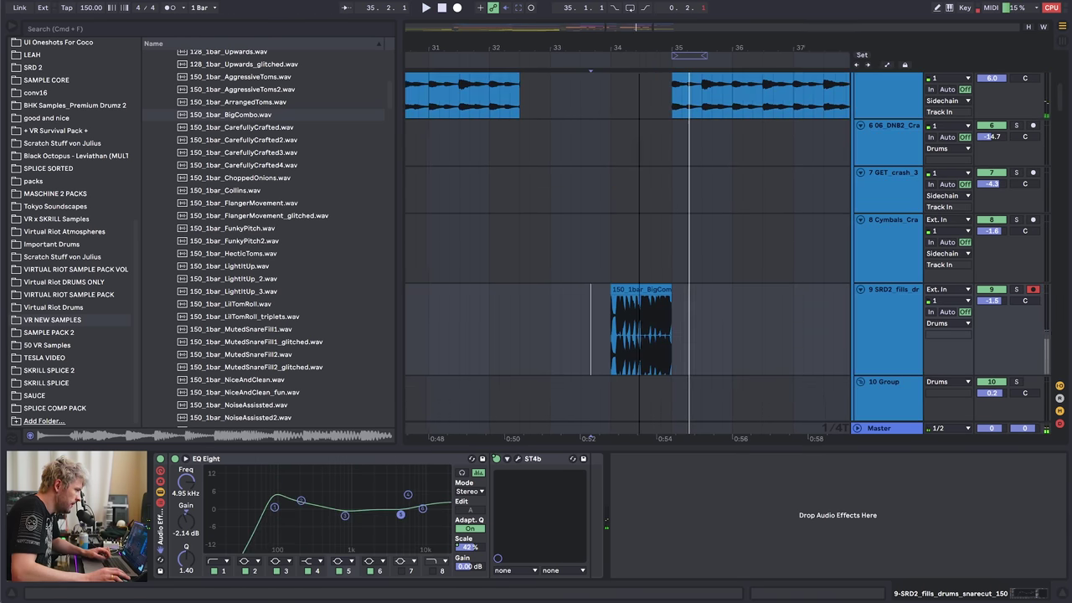
- Copy the first SOR FXR1 Backwards 023 clip on track 67 to 32.1.1 and play it
scroll(695, 329, "down", 20)
left_click_drag(601, 54, 656, 56)
scroll(524, 203, "up", 5)
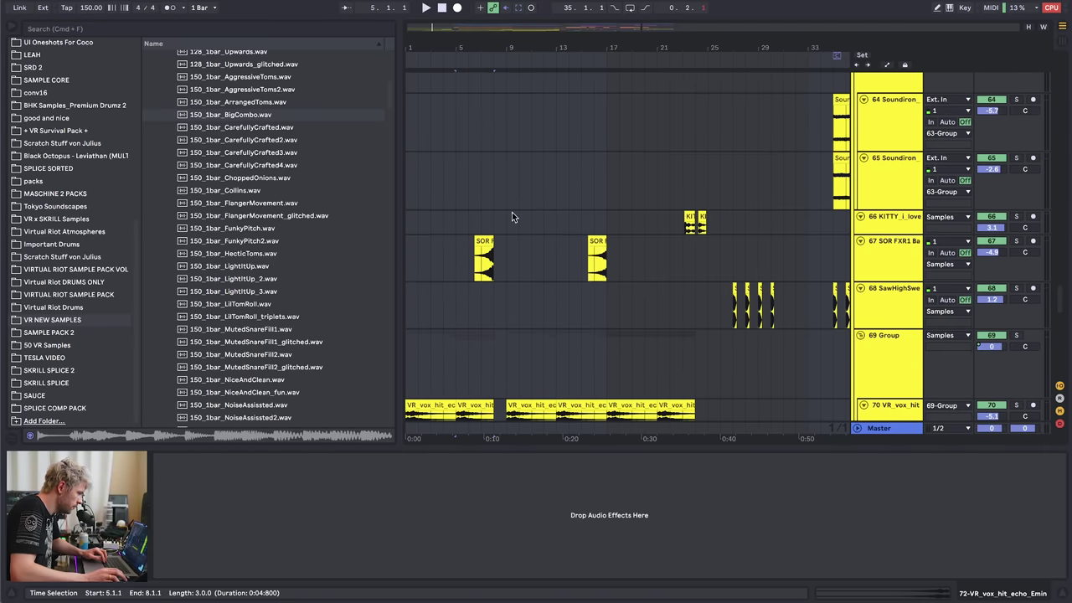
scroll(511, 213, "up", 5)
scroll(511, 213, "down", 7)
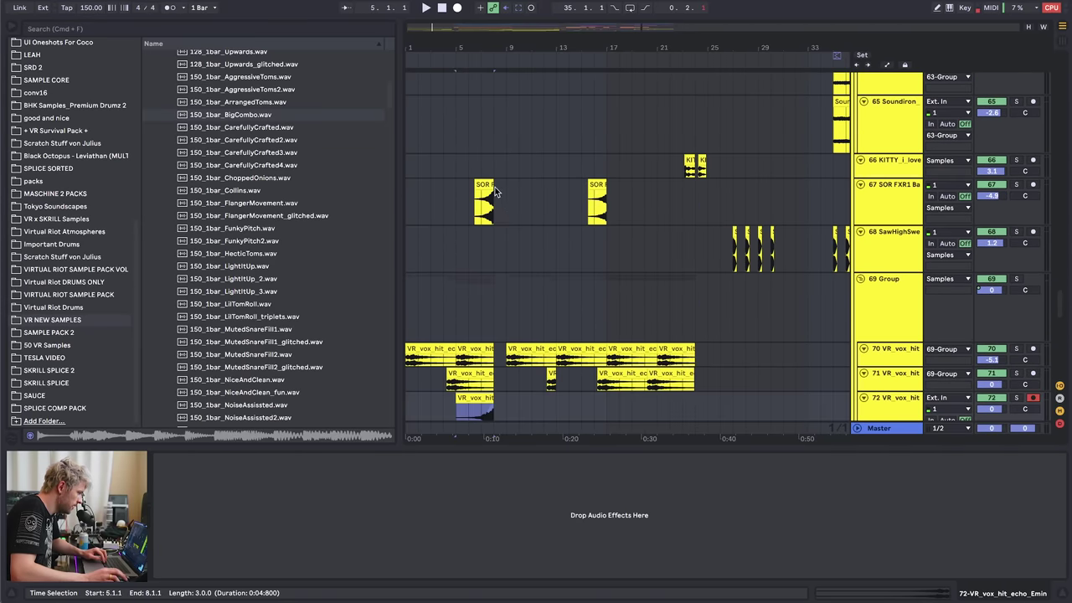
left_click(487, 185)
left_click_drag(558, 44, 266, 43)
scroll(518, 203, "right", 2)
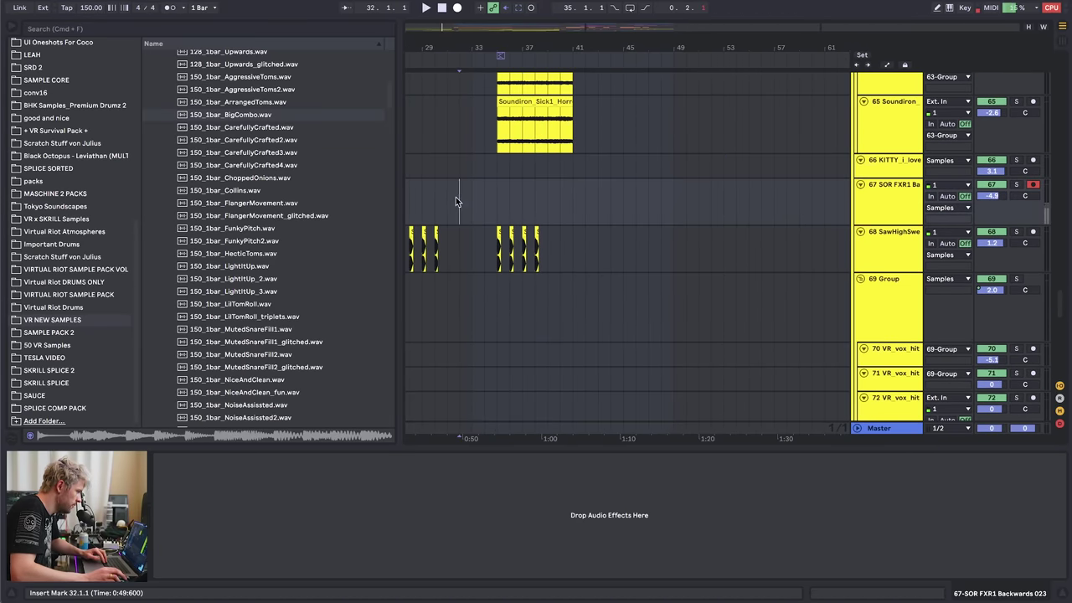
key("super+v")
key("space")
- Move the copied SOR FXR1 Backwards 023 clip to 31.1.1 and play the transition into bar 32
left_click_drag(463, 48, 515, 138)
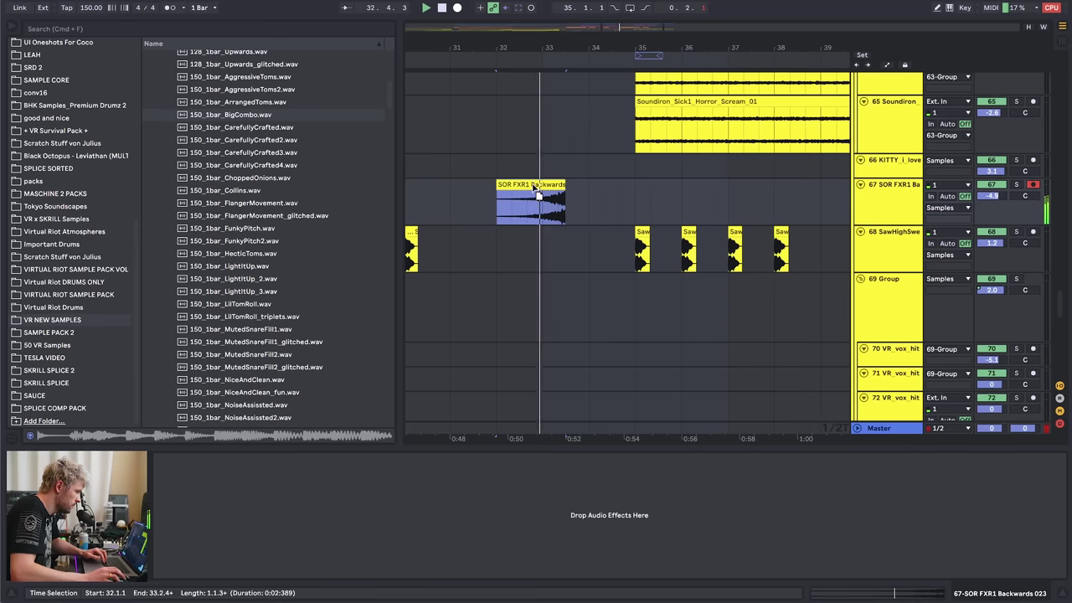
left_click_drag(536, 189, 505, 182)
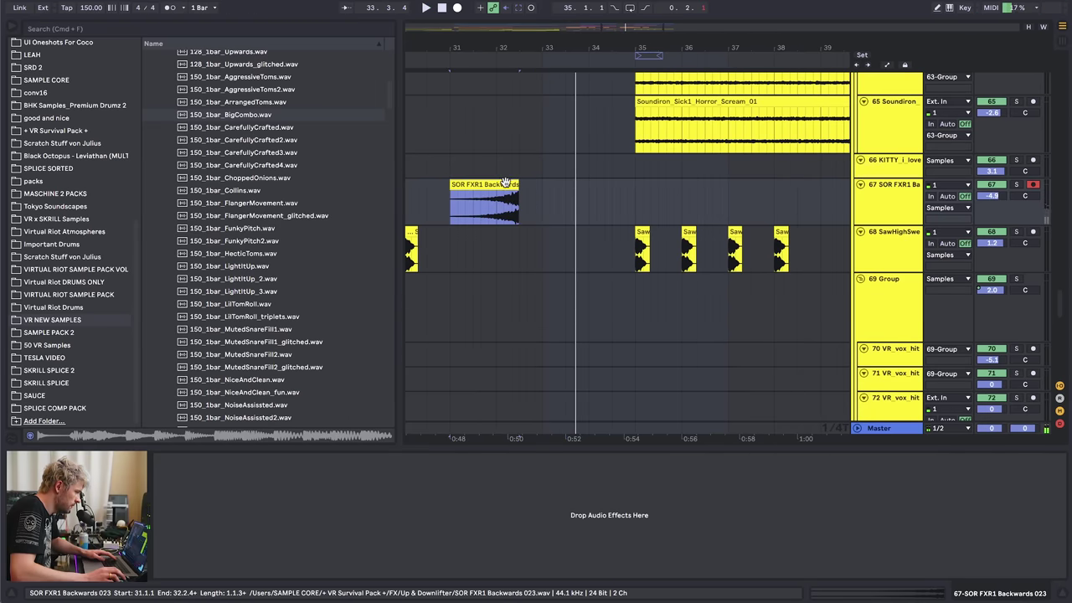
left_click(488, 157)
key("space")
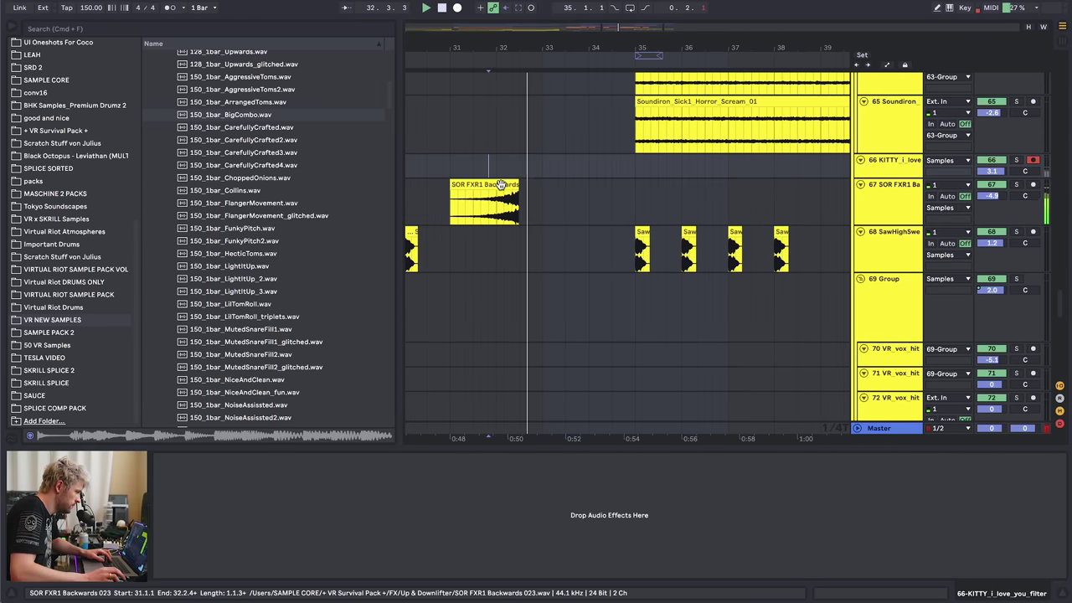
key("space")
- Add a slowly rising fade-in across the SOR FXR1 Backwards 023 clip at bar 31 and play it
mouse_move(452, 192)
left_mouse_down()
mouse_move(516, 193)
mouse_move(500, 216)
left_mouse_up()
key("space")
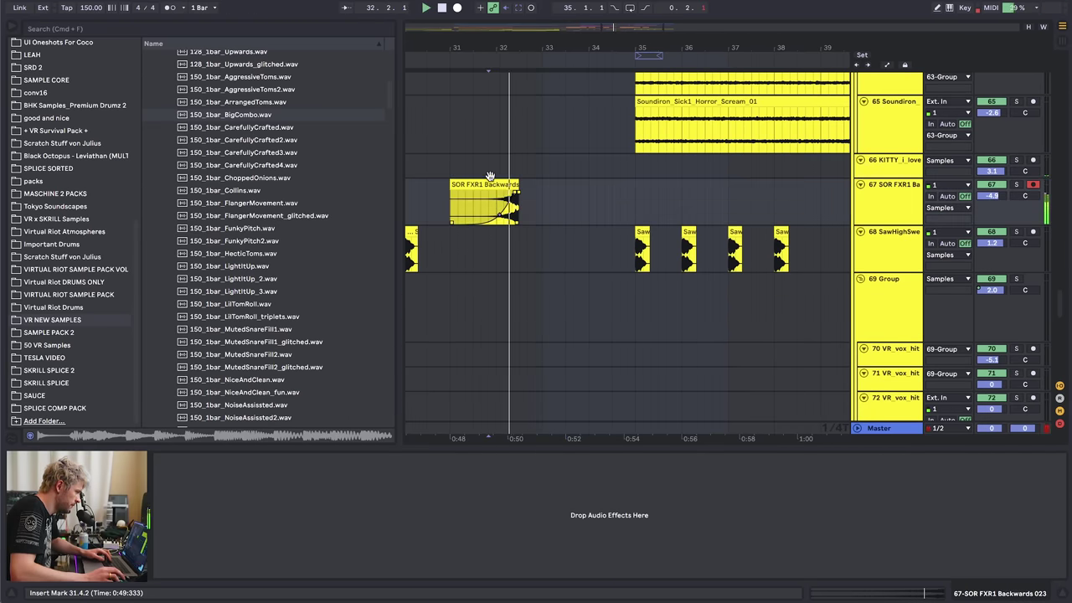
left_click_drag(449, 48, 678, 47)
key("space")
- Listen to the sm101_imp_exp_light_17 clip on track 79 from 22.1.1 in solo and look over the other effect tracks
scroll(524, 230, "down", 4)
scroll(502, 293, "up", 3)
scroll(488, 288, "down", 5)
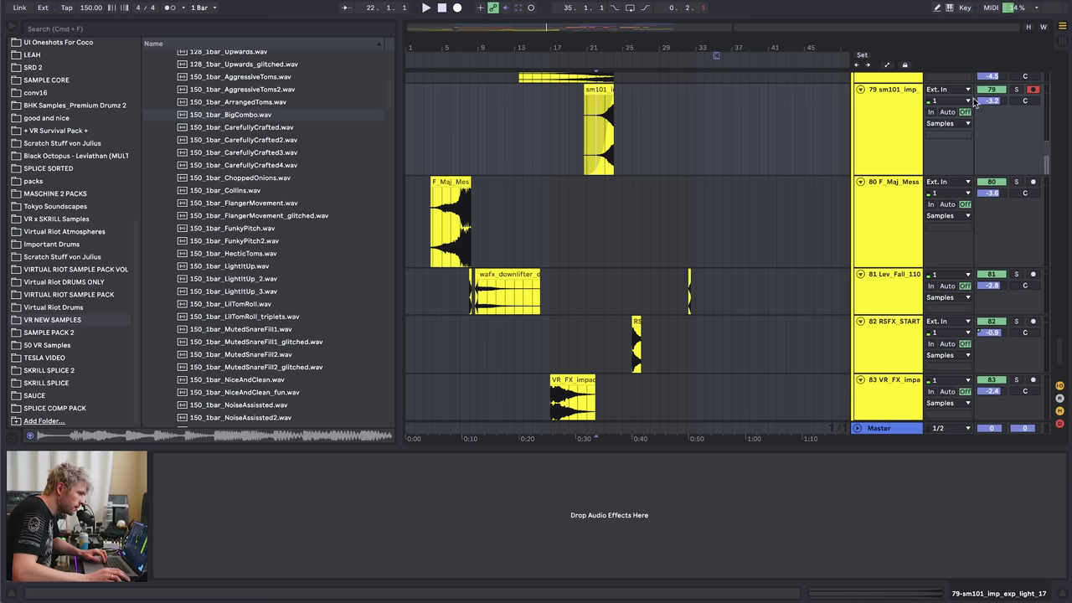
key("space")
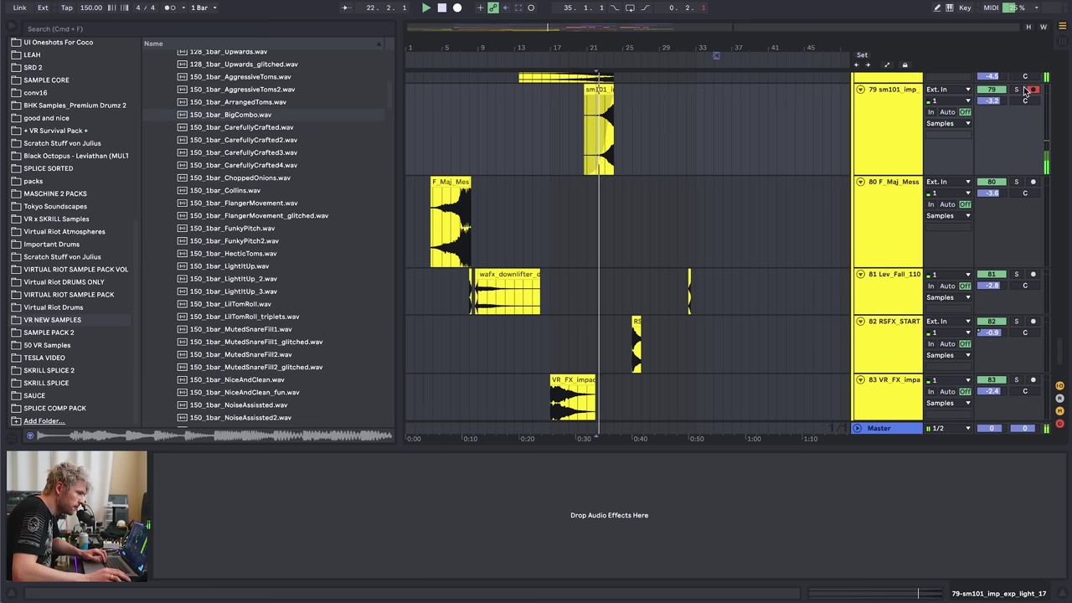
left_click(1015, 89)
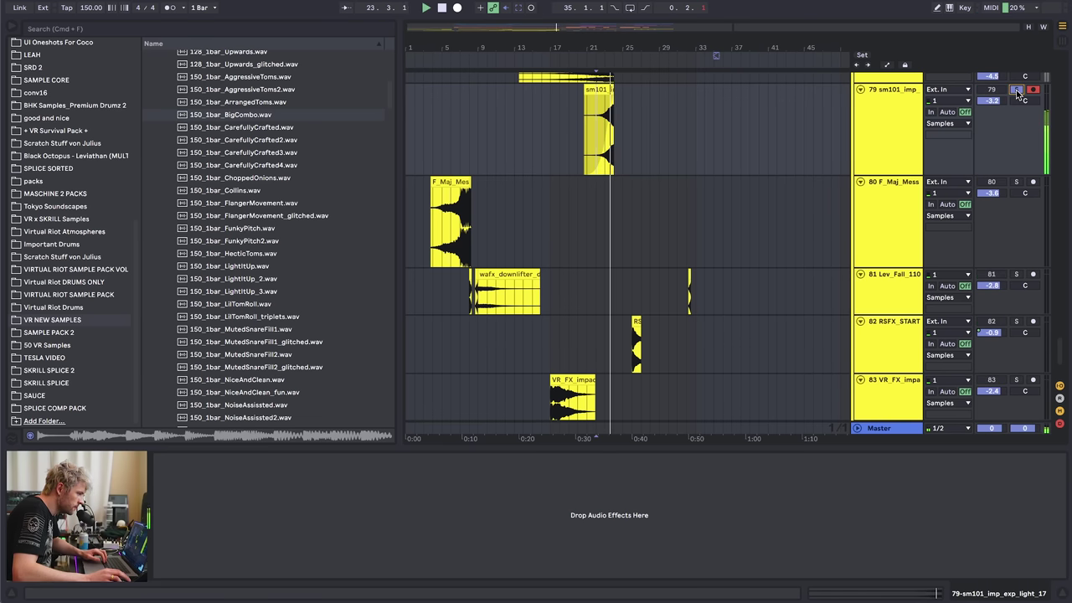
left_click(1016, 89)
scroll(526, 163, "up", 15)
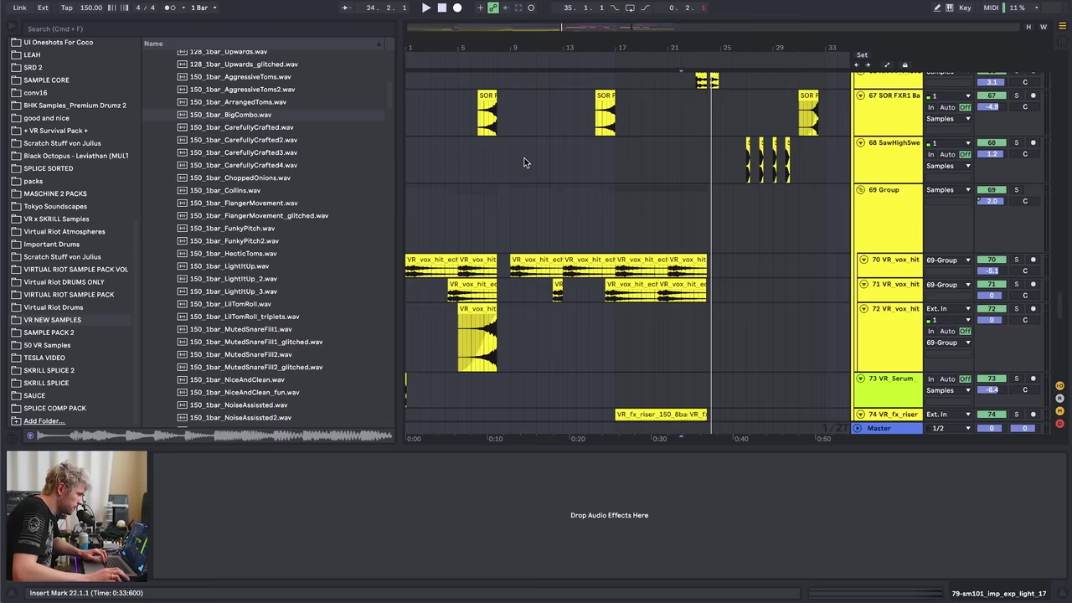
scroll(676, 119, "right", 10)
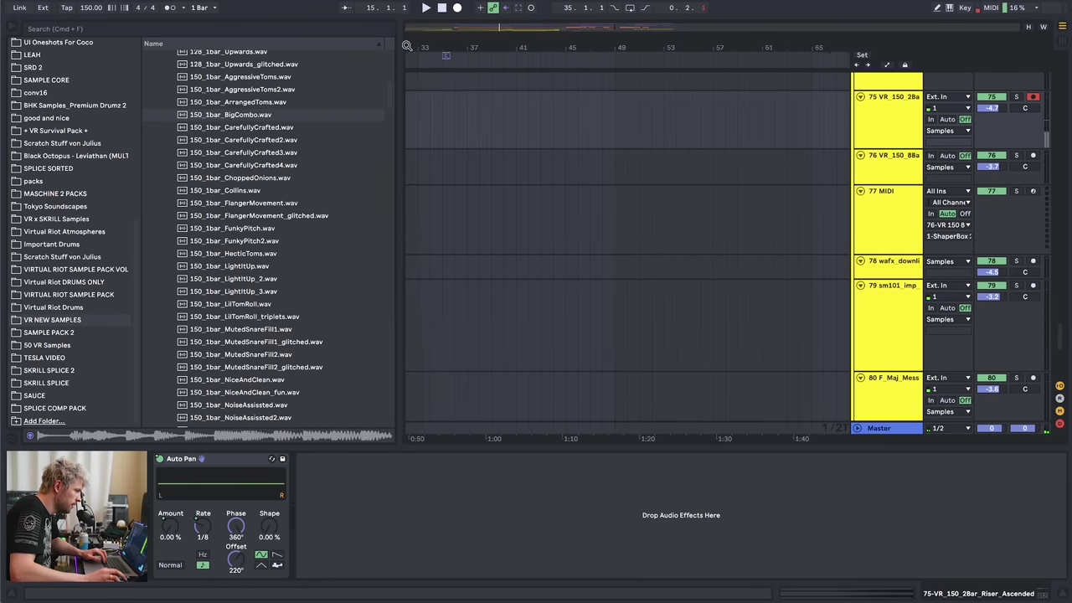
- Place a copy of the Lev_Fall_110_2_Science clip on track 75 at 33.1.1 and play it
scroll(676, 119, "left", 8)
scroll(677, 119, "right", 5)
left_click(678, 119)
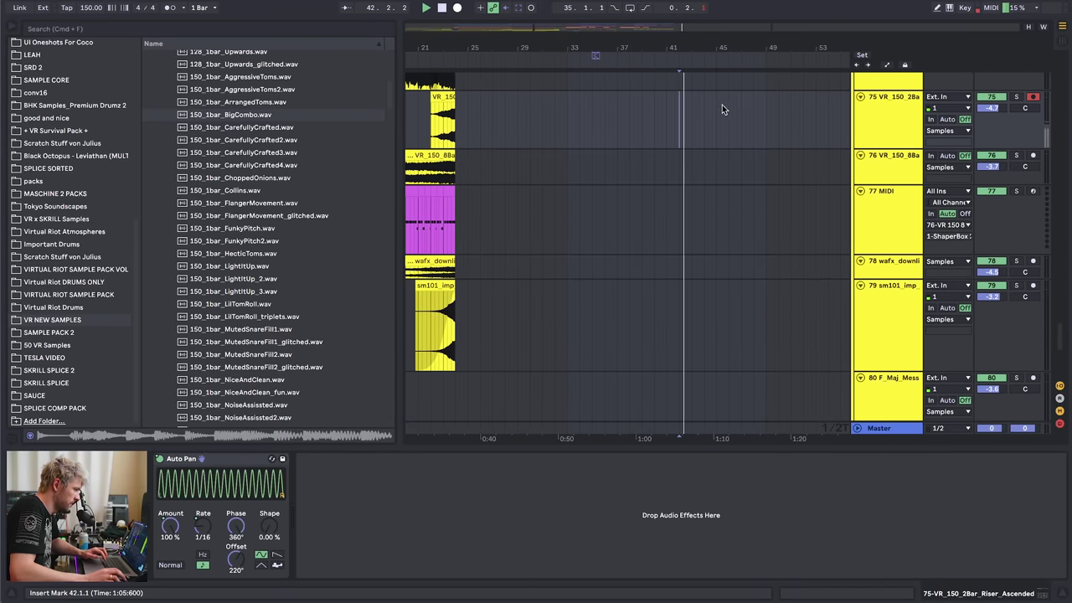
scroll(636, 119, "left", 3)
key("space")
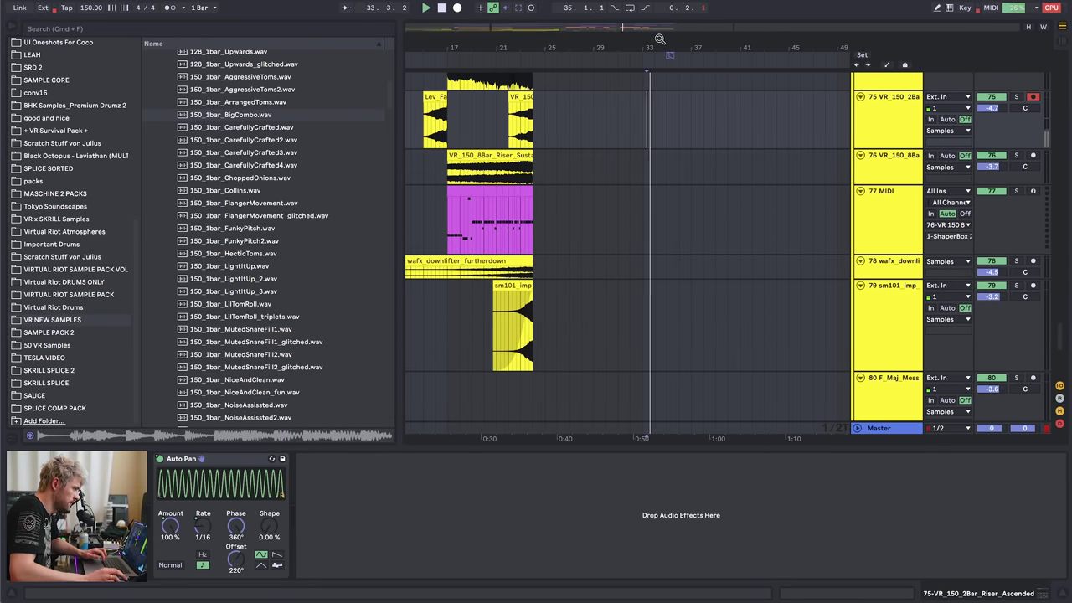
left_click_drag(659, 39, 693, 109)
left_click(502, 115)
key("space")
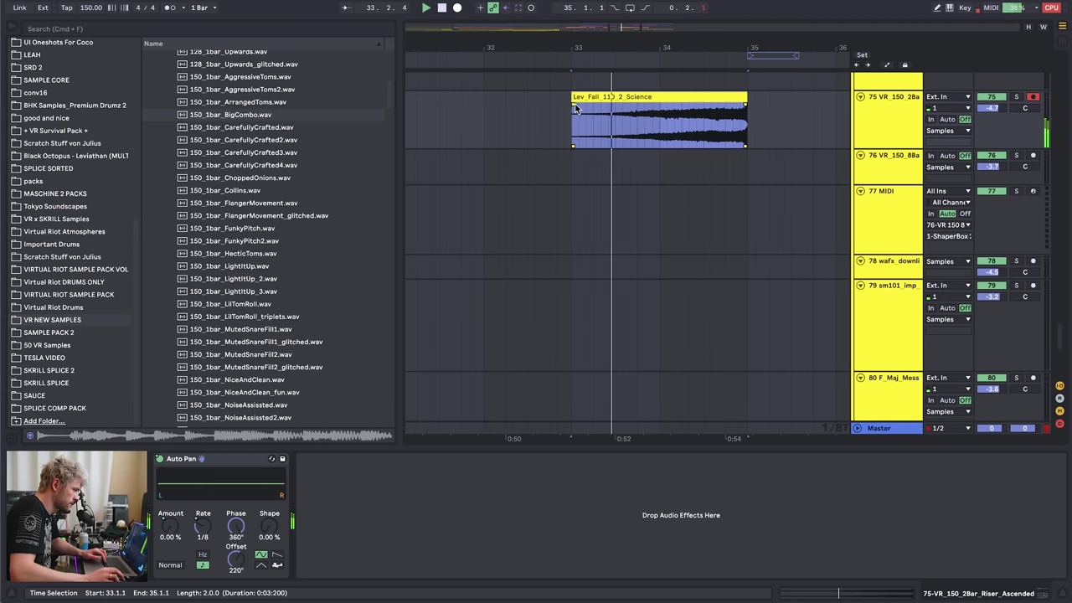
- Add a long fade-in to the Lev_Fall_110_2_Science clip at bar 33 and set track 75's volume to -1.0 dB
left_click_drag(574, 105, 695, 107)
left_click(1016, 97)
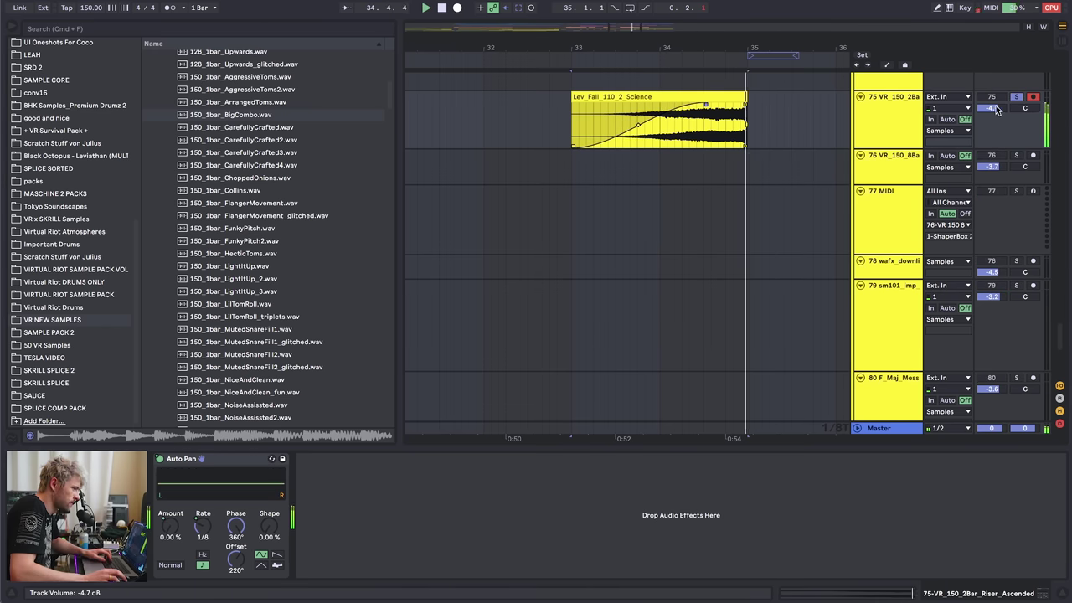
key("a")
left_click_drag(497, 27, 805, 46)
key("a")
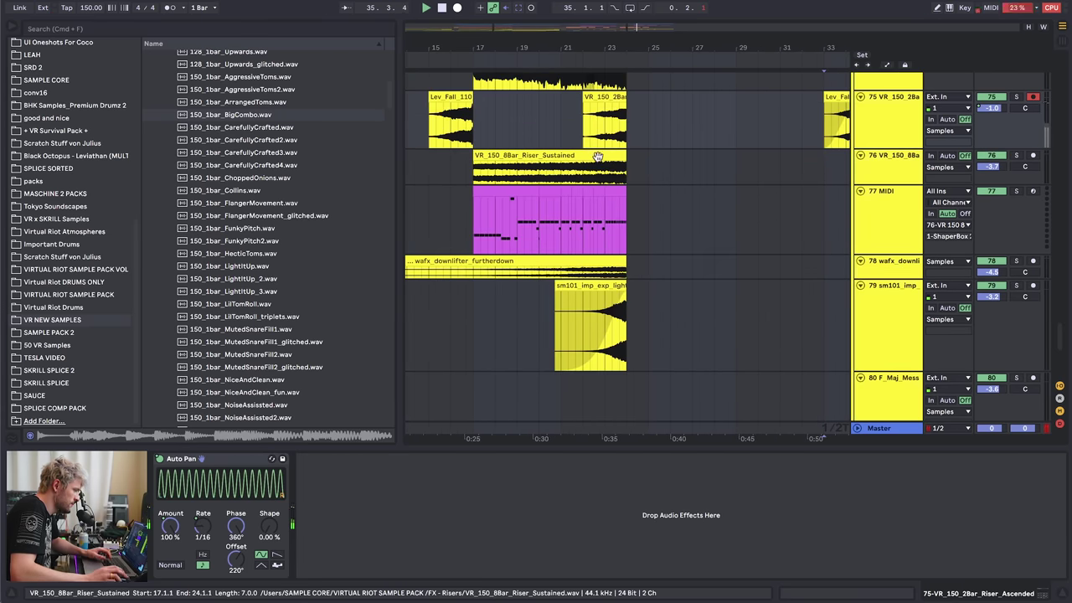
left_click_drag(599, 48, 521, 27)
key("space")
- Select the Kick & Snare clip from 35.1.1 to 41.1.1 and the Kick & Snare track
scroll(743, 239, "up", 20)
scroll(742, 233, "up", 15)
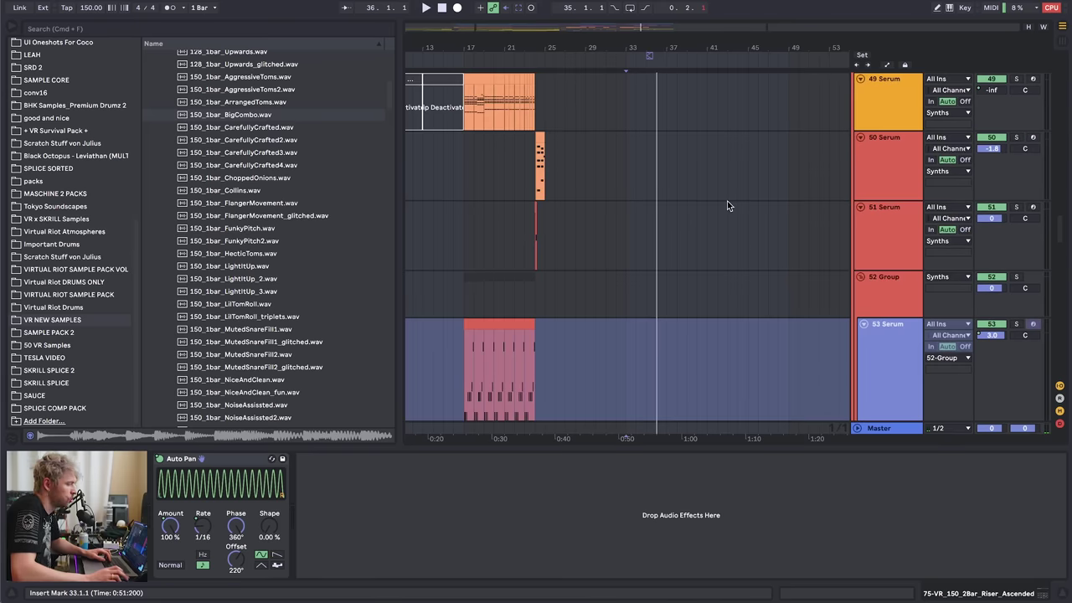
scroll(683, 116, "up", 8)
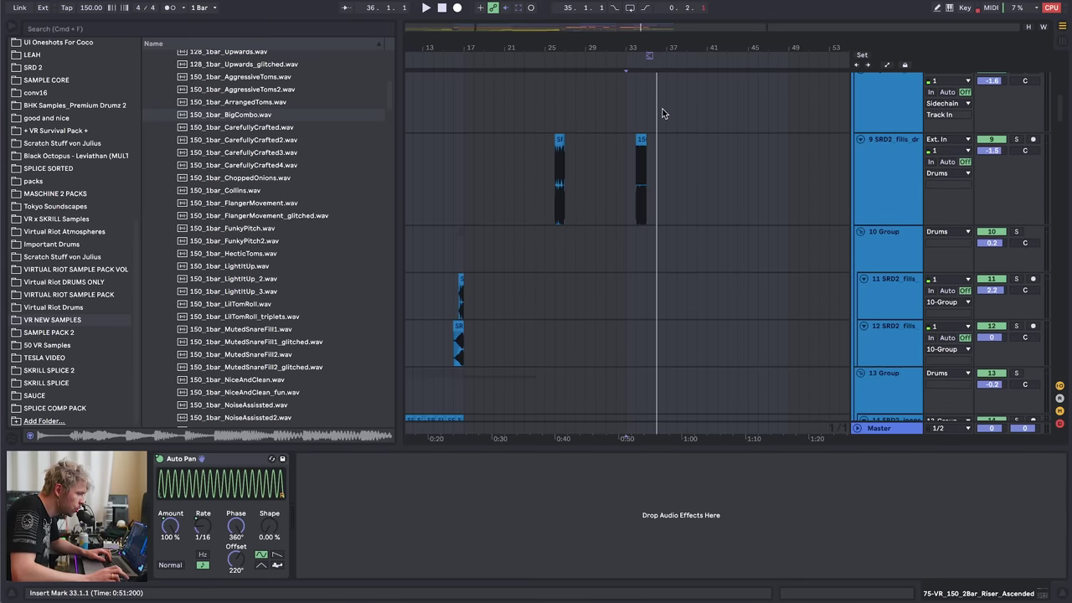
left_click(646, 149)
left_click(667, 138)
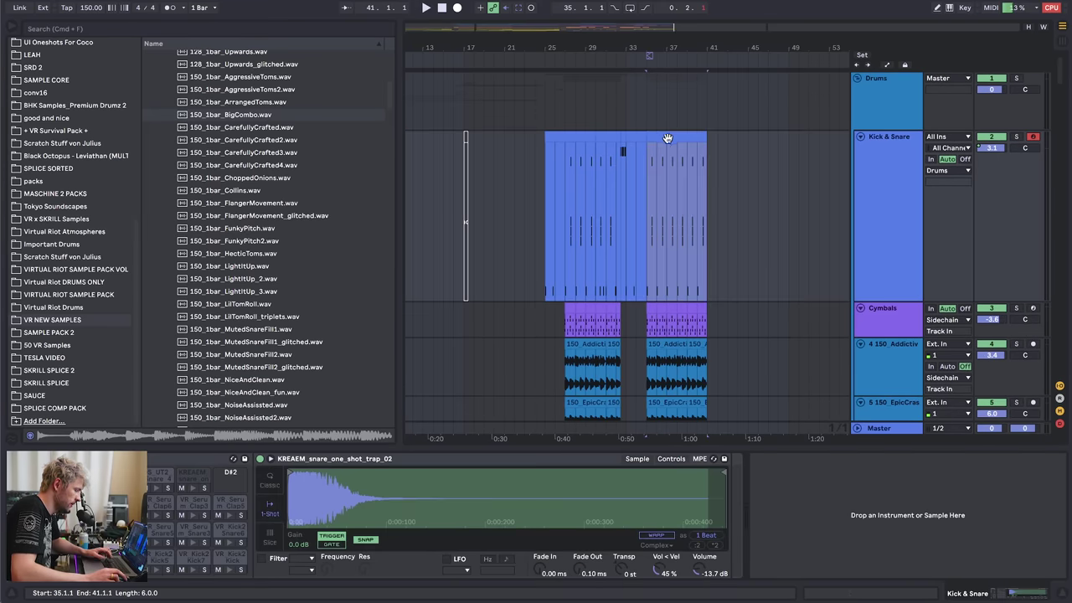
left_click_drag(664, 48, 648, 100)
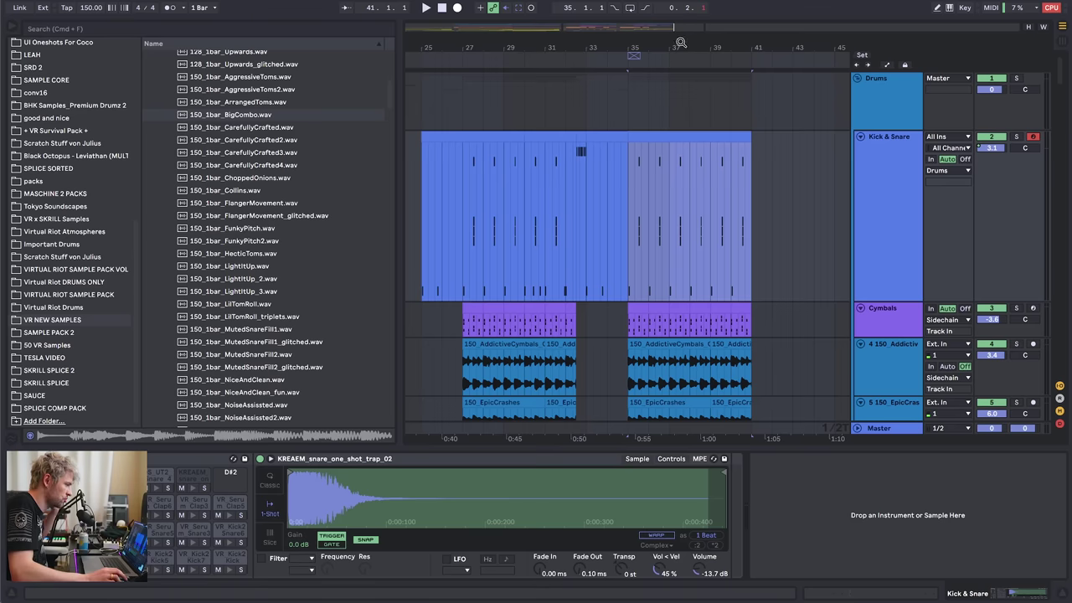
left_click_drag(680, 42, 620, 94)
key("0")
left_click(902, 148)
- Audition the SRD 2 snare one-shots and load SRD2_one_shot_snare_plonk.wav onto the drum rack's D#2 pad
scroll(120, 249, "up", 6)
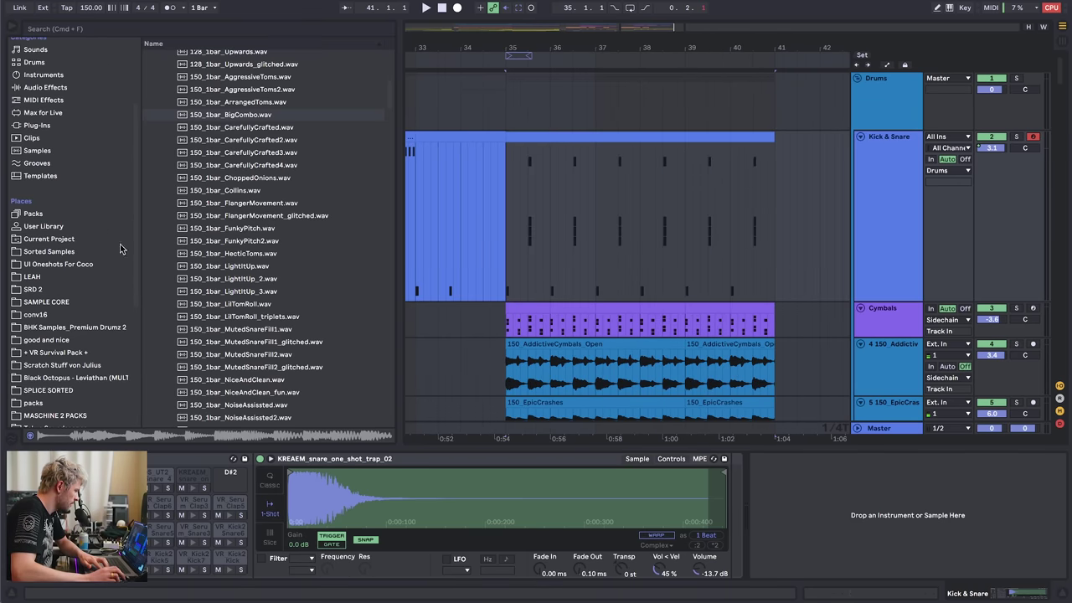
scroll(137, 198, "down", 1)
left_click(34, 263)
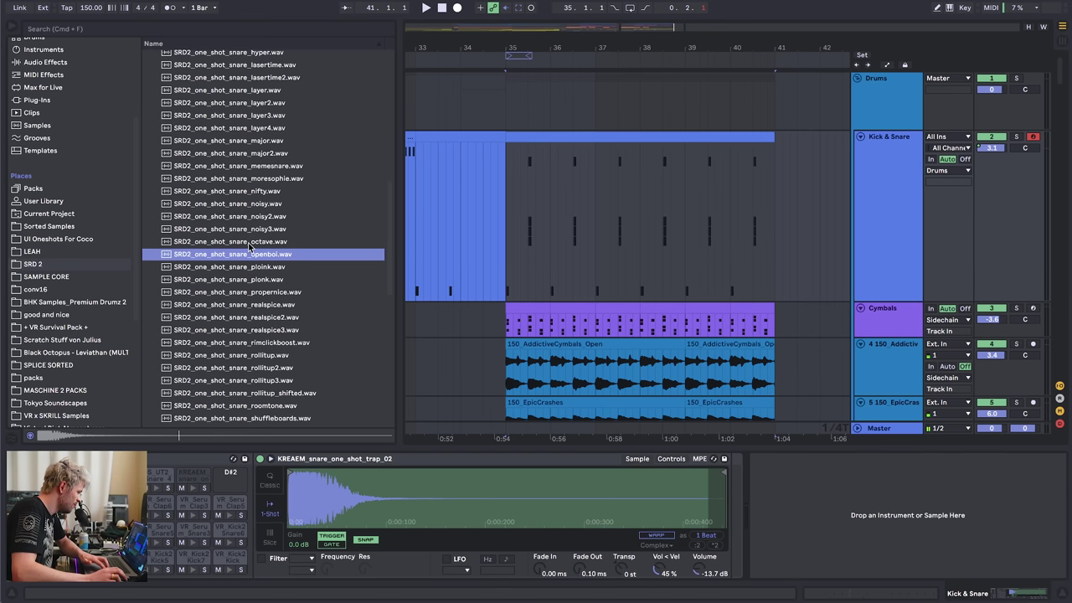
key("Down")
scroll(273, 215, "down", 4)
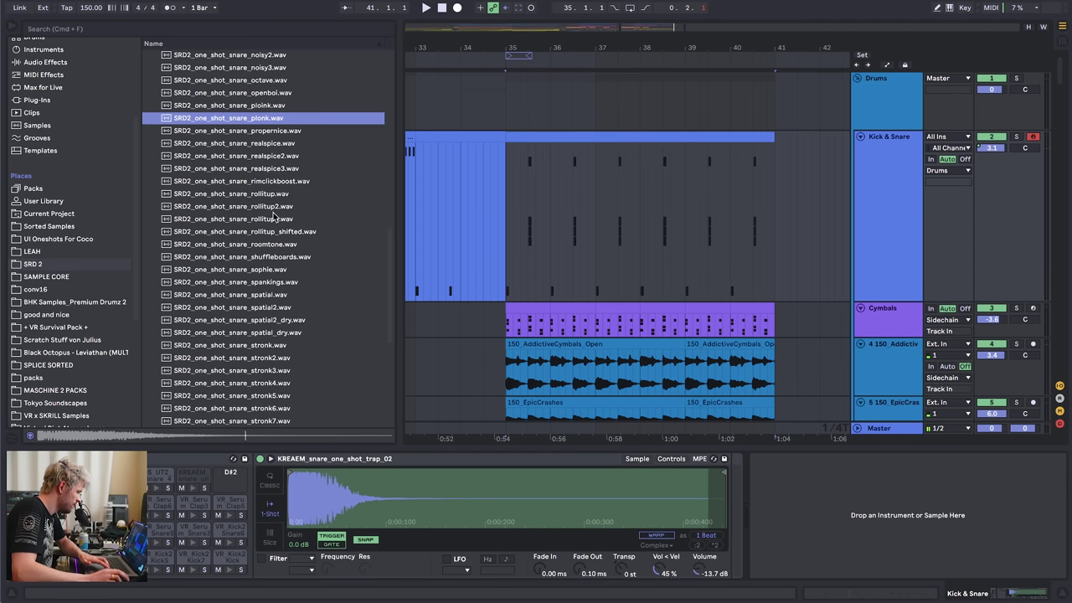
left_click_drag(244, 119, 236, 482)
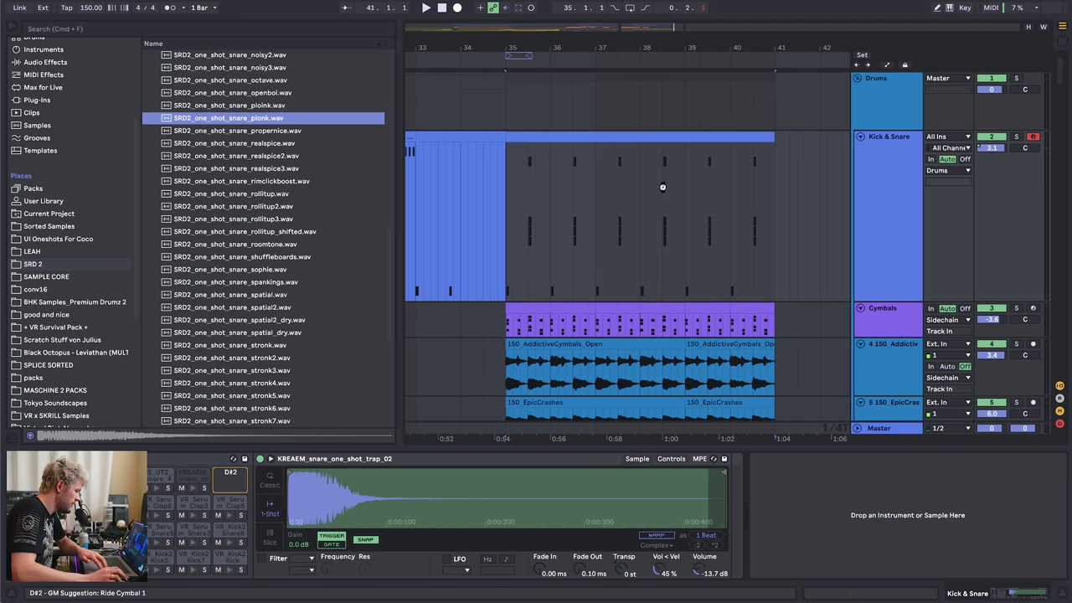
- In the bar 35 clip, move the OS_UT2_Snare_4 notes to the plonk snare and remove the VR_Kick2_Snare6 and VR_Serum_Snare5 notes
double_click(562, 136)
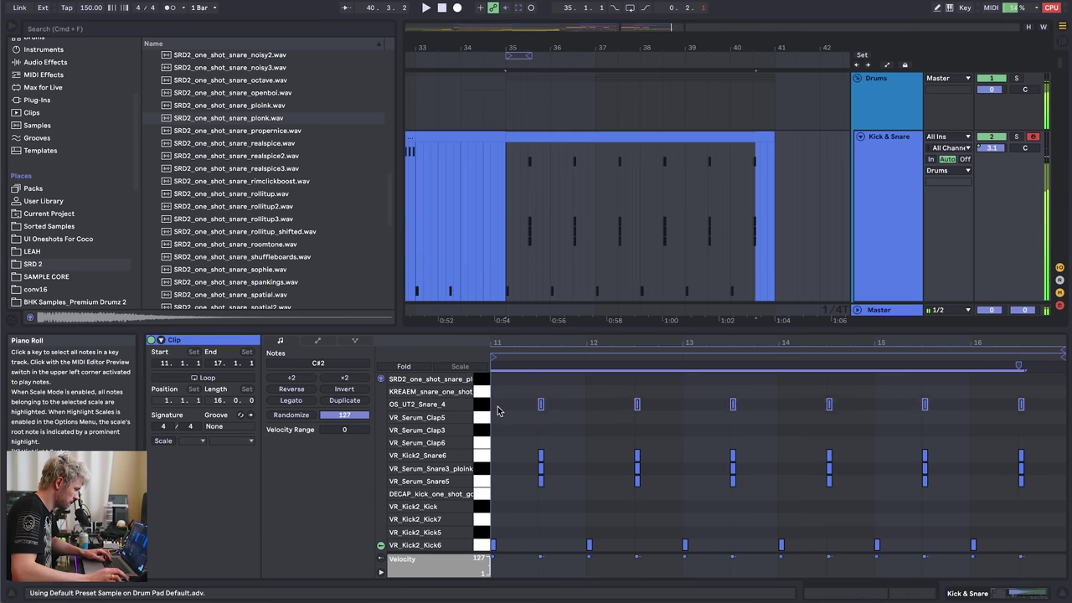
key("Up")
key("Up")
key("space")
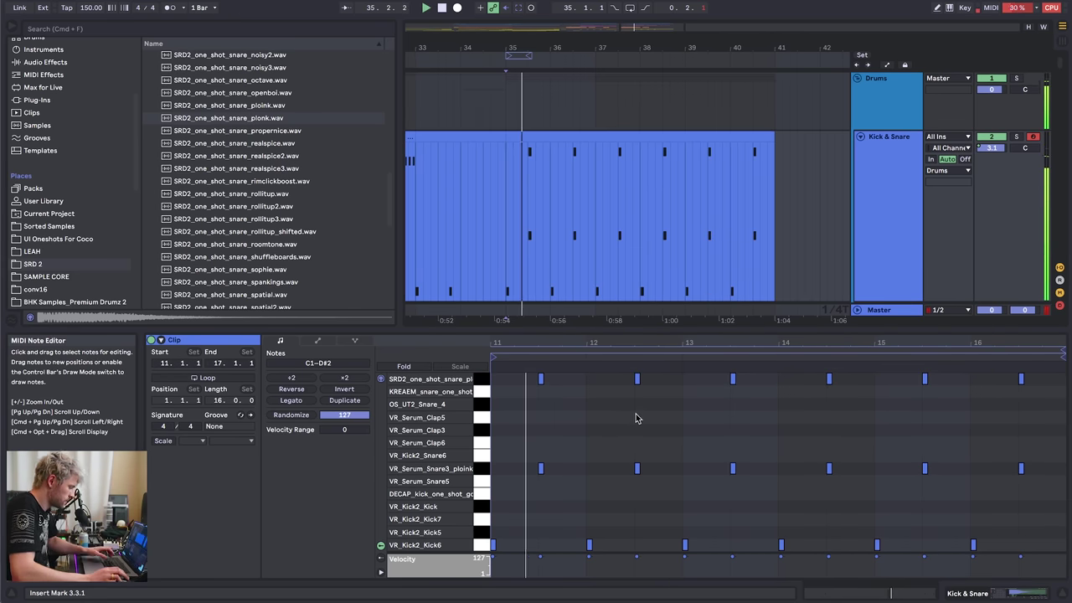
- Add an EQ Eight to the plonk snare with a 9.79 dB boost at 174 Hz and solo the Kick & Snare track
key("shift+Tab")
left_click(51, 81)
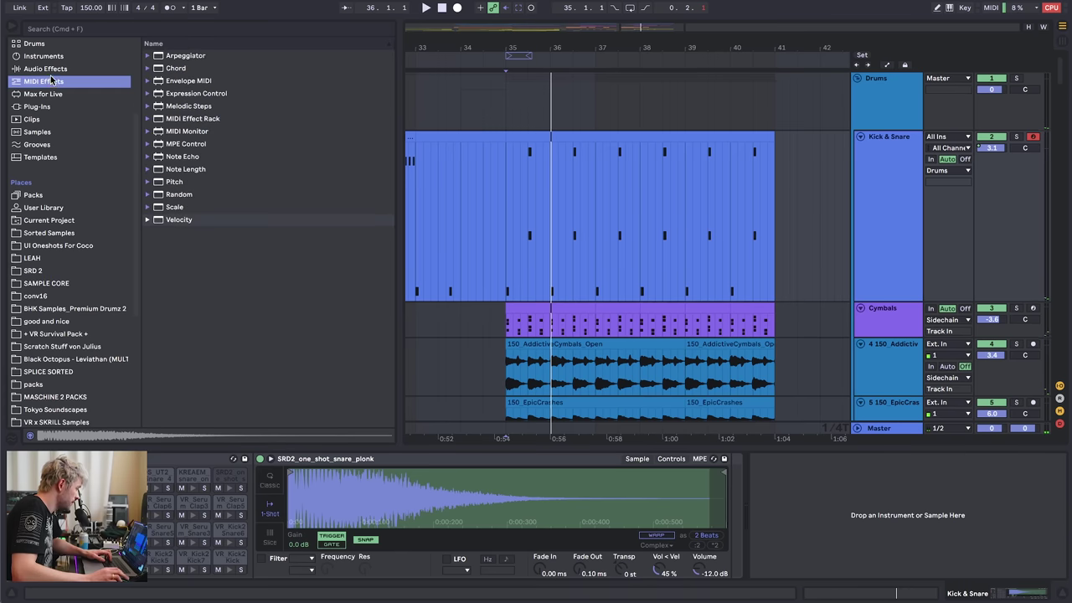
left_click(49, 70)
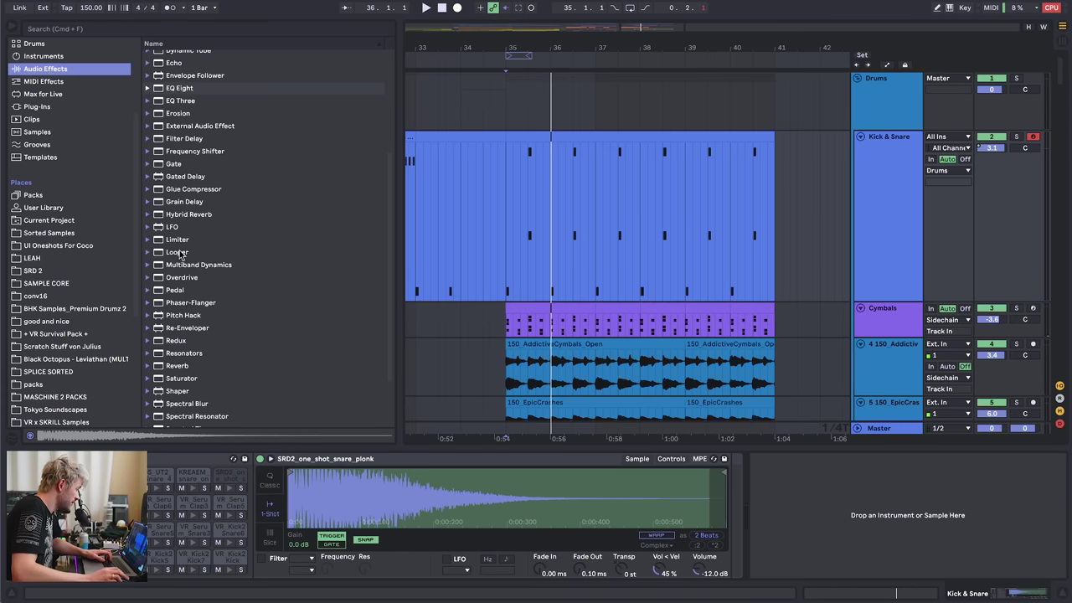
left_click(178, 91)
left_click_drag(729, 506, 730, 505)
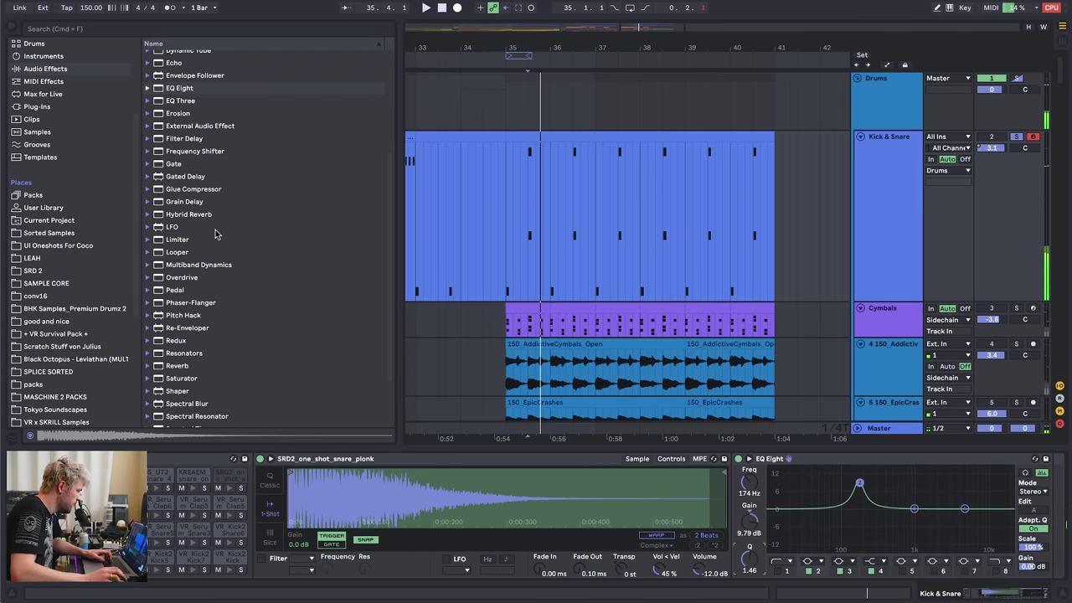
- Try transposing the plonk snare down 2 semitones in its sampler controls while playing
scroll(236, 283, "down", 3)
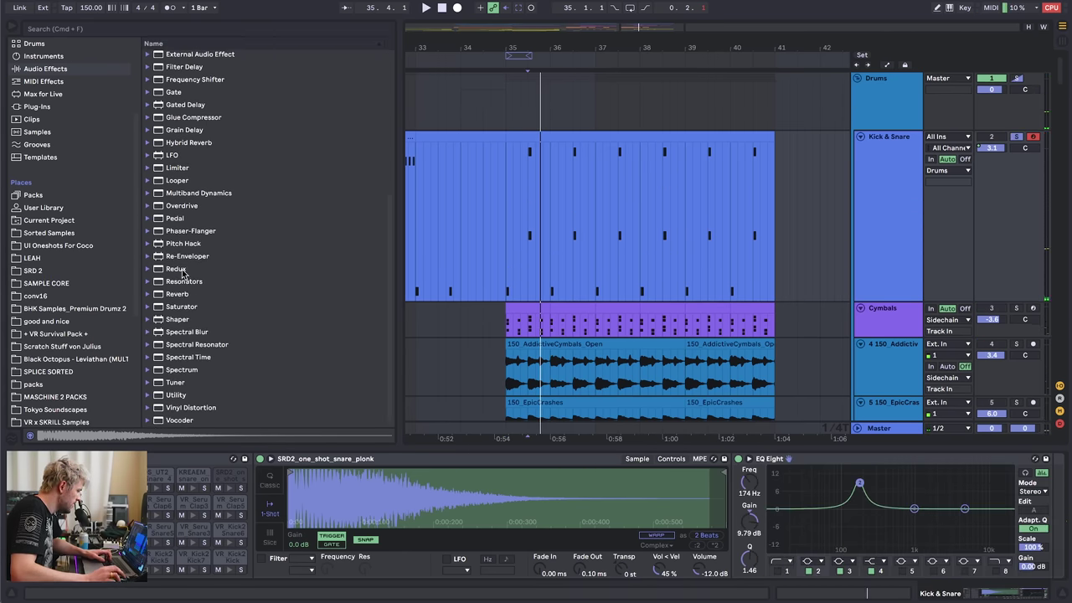
scroll(194, 176, "up", 3)
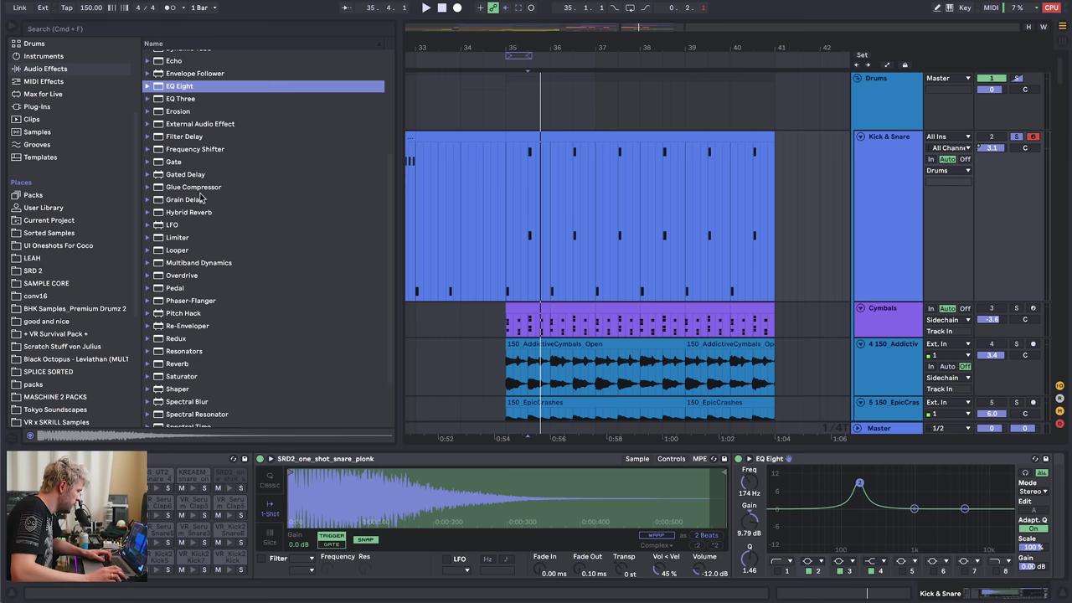
left_click(672, 459)
scroll(668, 542, "down", 3)
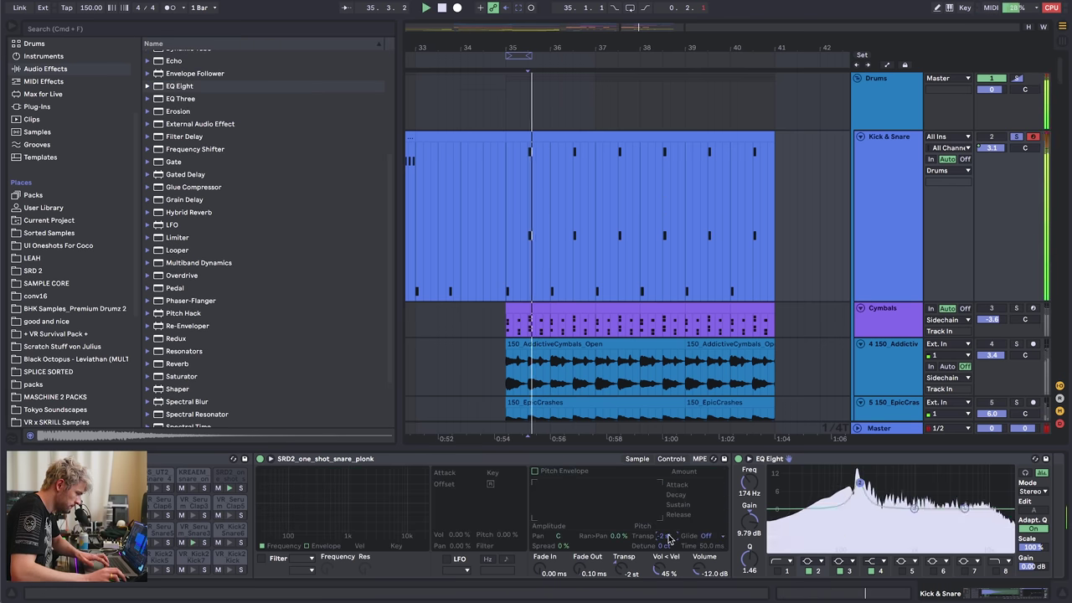
scroll(668, 540, "up", 1)
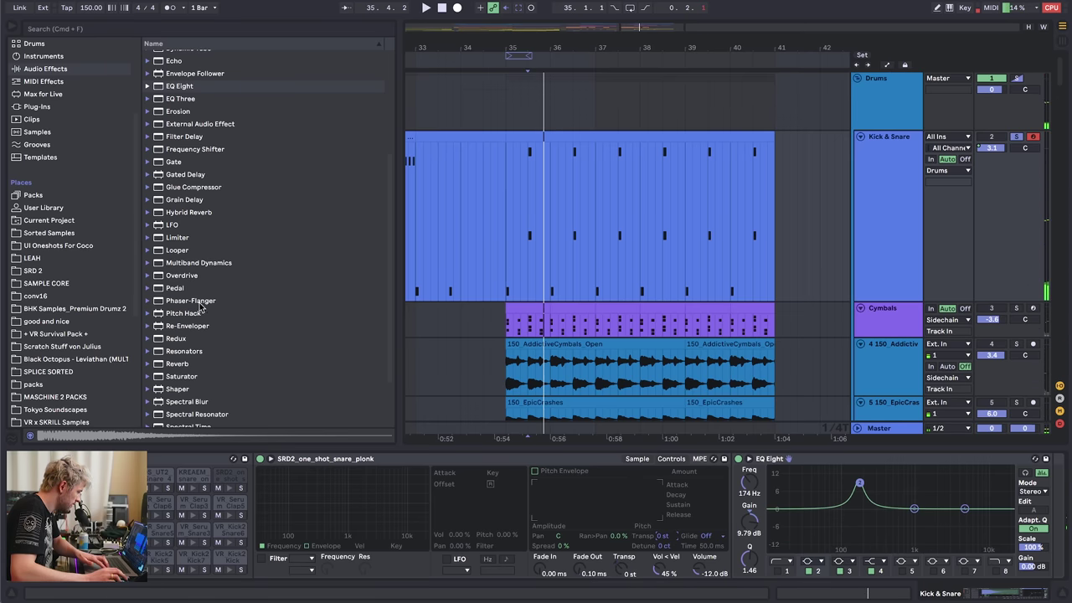
- Insert a Frequency Shifter before the plonk snare's EQ Eight with Fine set to -30.4 Hz and play it
scroll(188, 304, "down", 3)
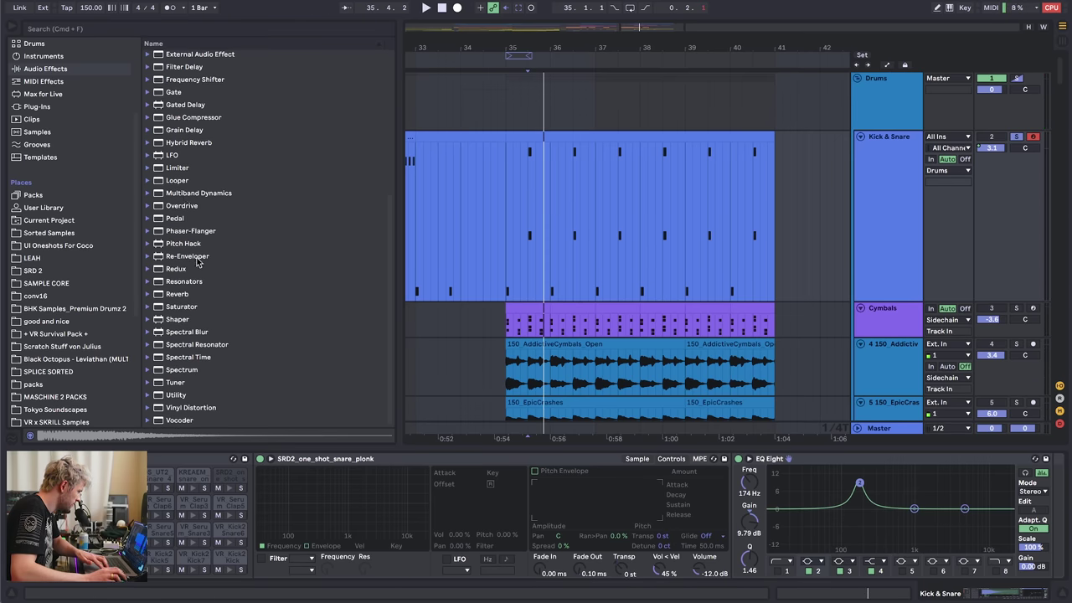
left_click(188, 233)
scroll(188, 226, "up", 5)
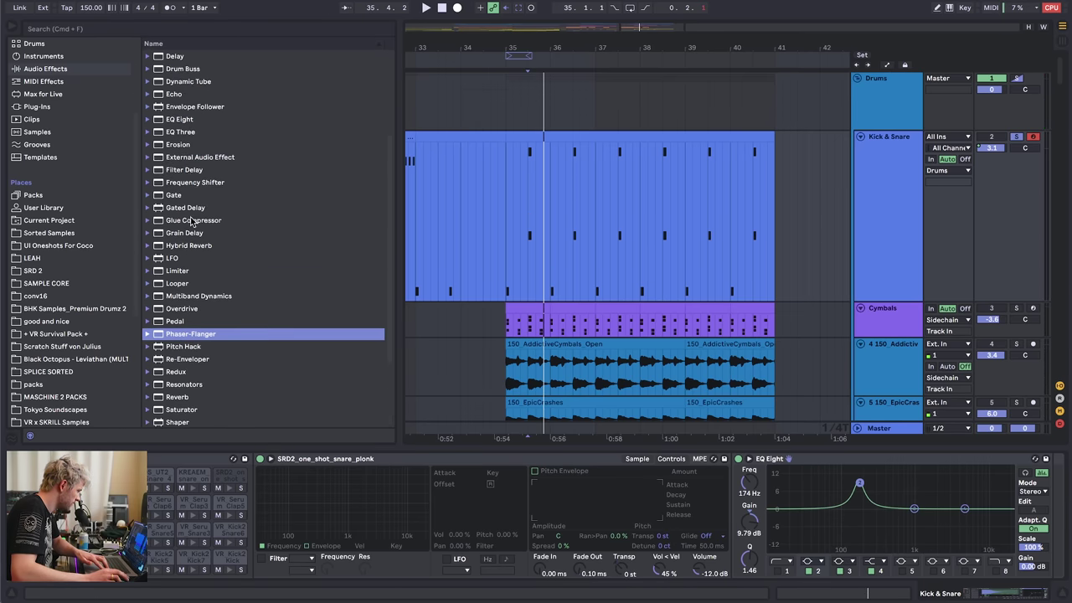
left_click(192, 182)
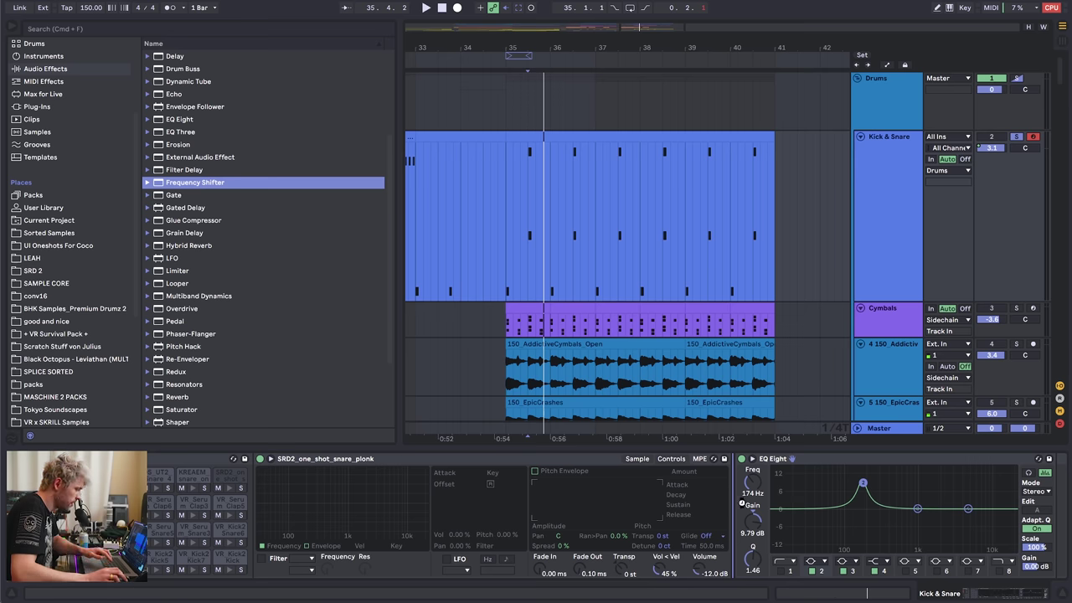
left_click_drag(807, 510, 812, 553)
key("space")
key("space")
scroll(800, 496, "right", 5)
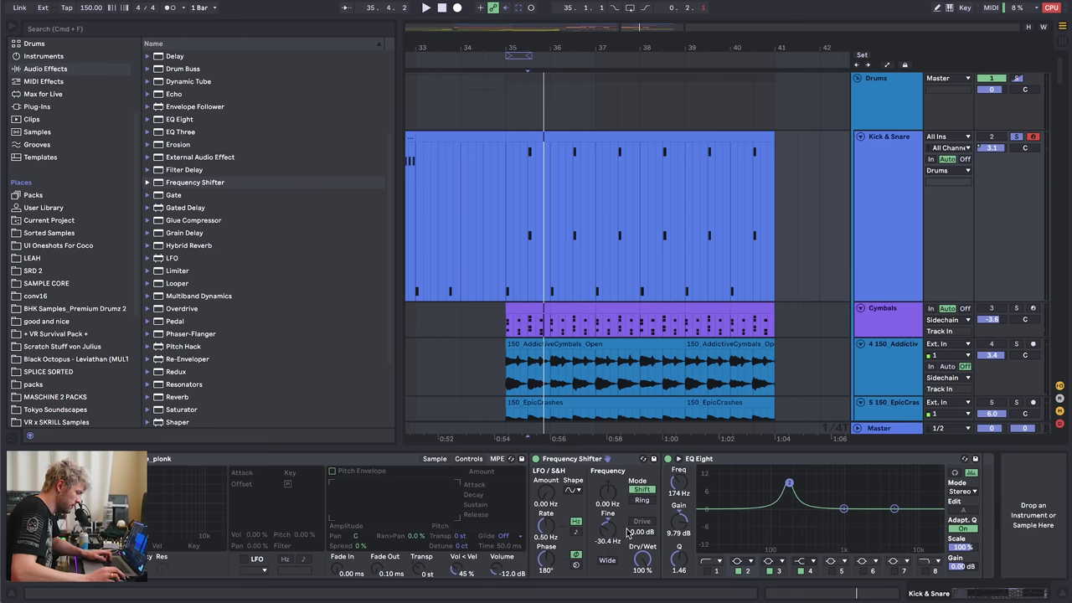
- Set the plonk snare's EQ Eight high band to 5.50 kHz with 0.37 dB gain while replaying the snare
key("space")
left_click_drag(789, 482, 791, 482)
key("space")
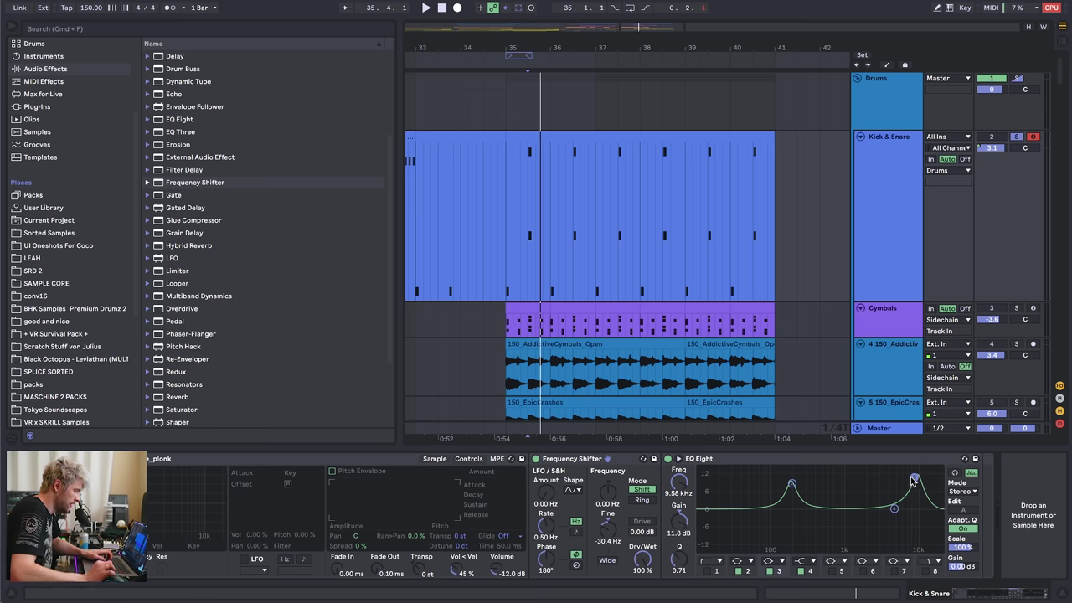
key("space")
left_click_drag(913, 478, 899, 508)
key("space")
key("space")
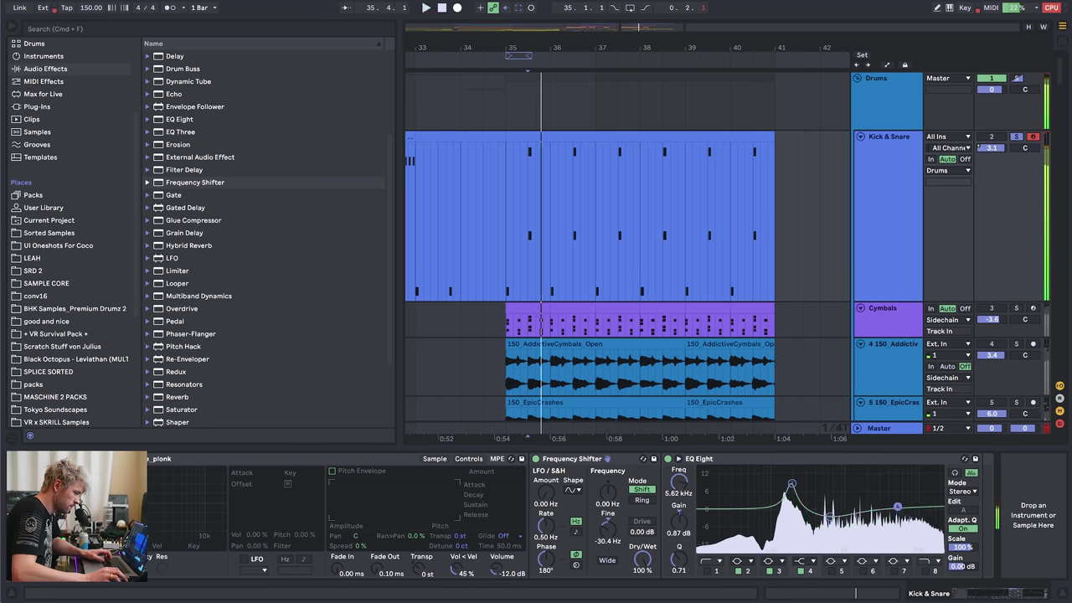
key("space")
key("space")
key("space")
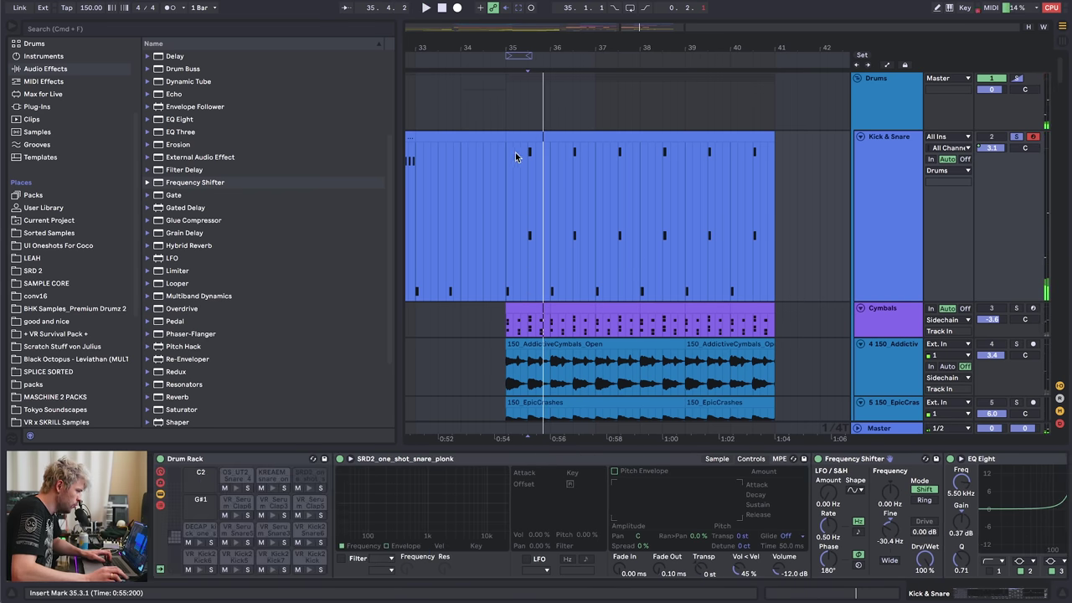
- Duplicate the plonk snare notes in the bar 35 clip onto OS_UT2_Snare_4, also trying them on VR_Serum_Clap5
double_click(516, 156)
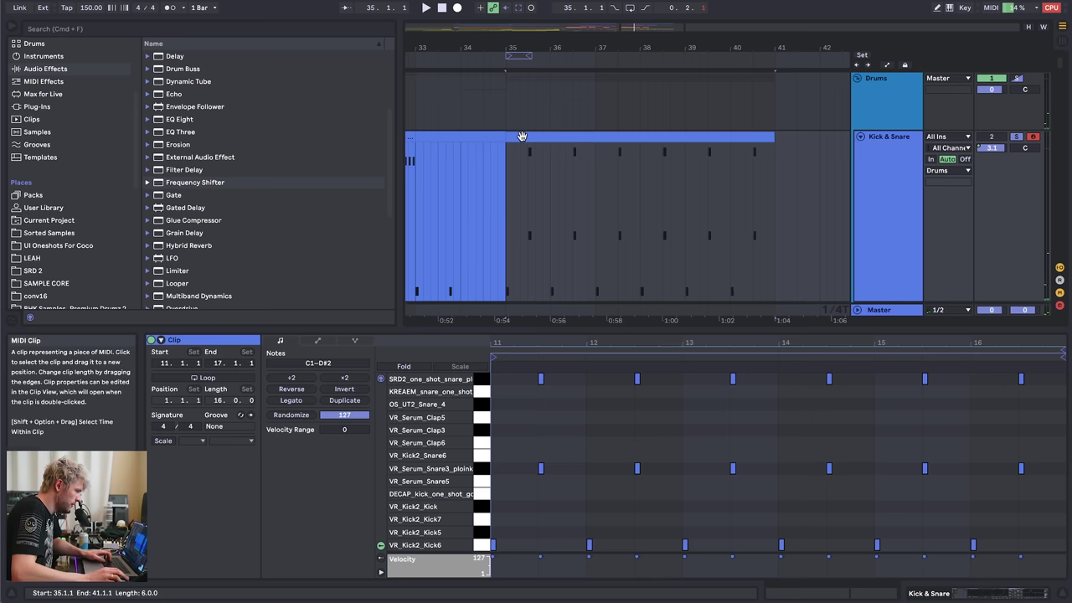
left_click_drag(539, 343, 542, 373)
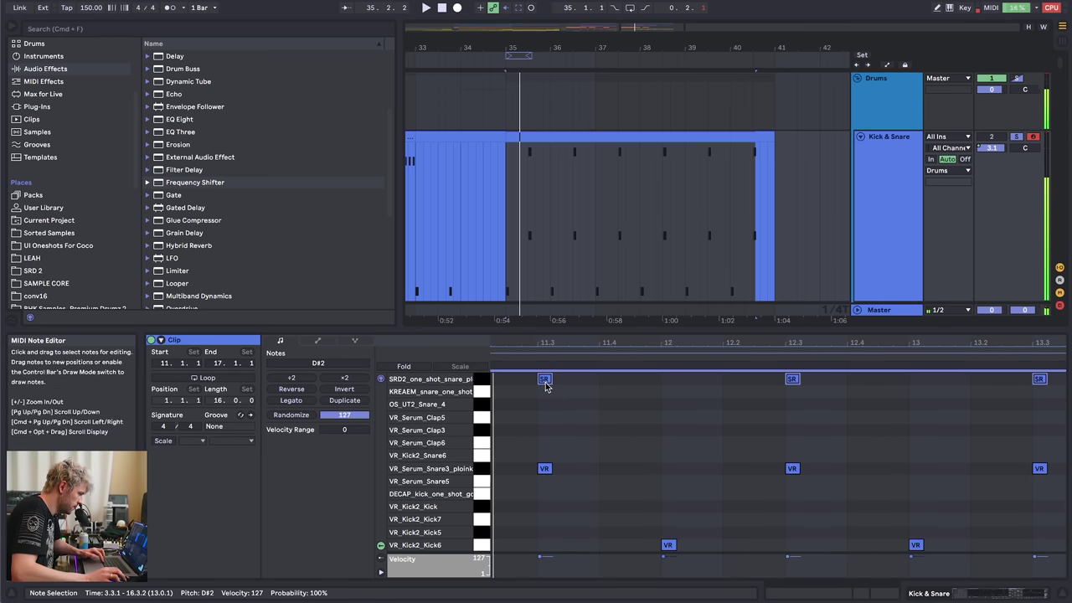
left_click_drag(545, 380, 548, 423)
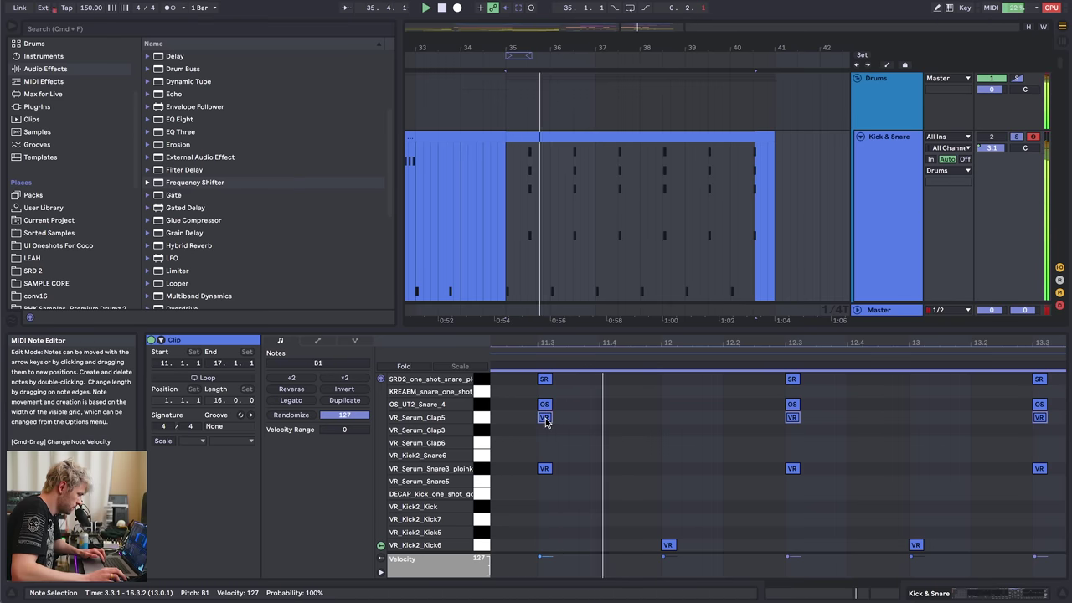
key("shift+Tab")
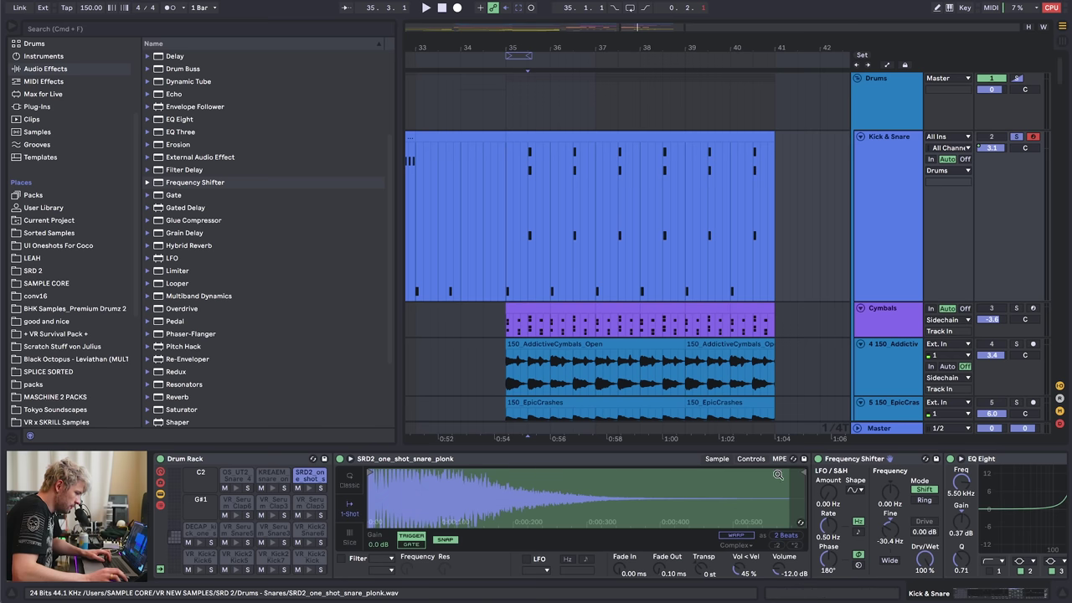
- Shorten the plonk snare sample by moving its end earlier and set its fade-out to 227 ms during playback
left_click_drag(800, 475, 592, 475)
key("space")
left_click_drag(660, 574, 661, 521)
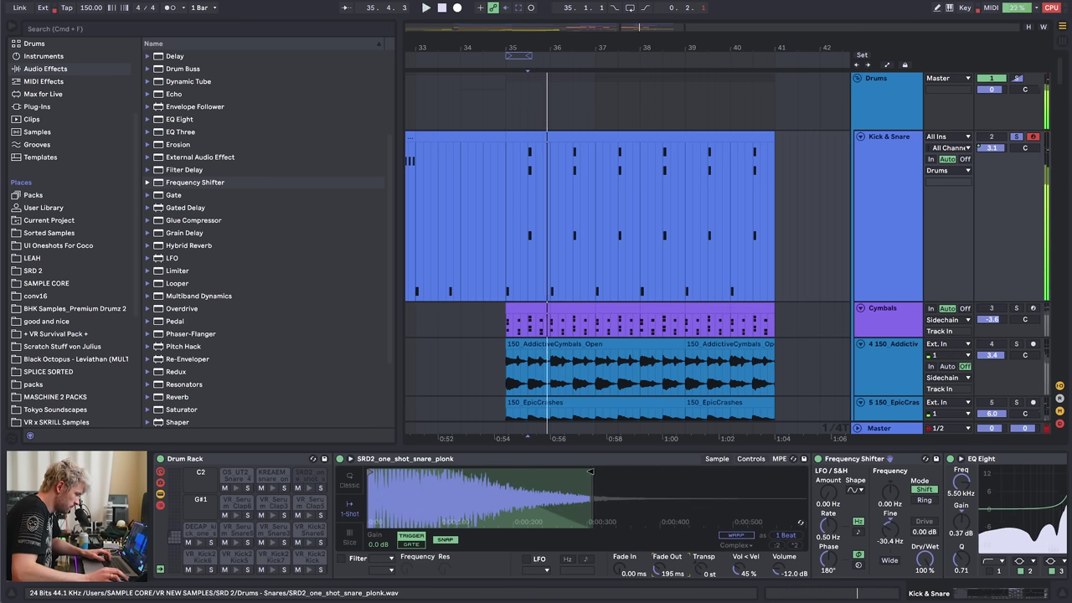
left_click_drag(590, 474, 670, 474)
left_click_drag(668, 571, 668, 561)
scroll(668, 565, "right", 5)
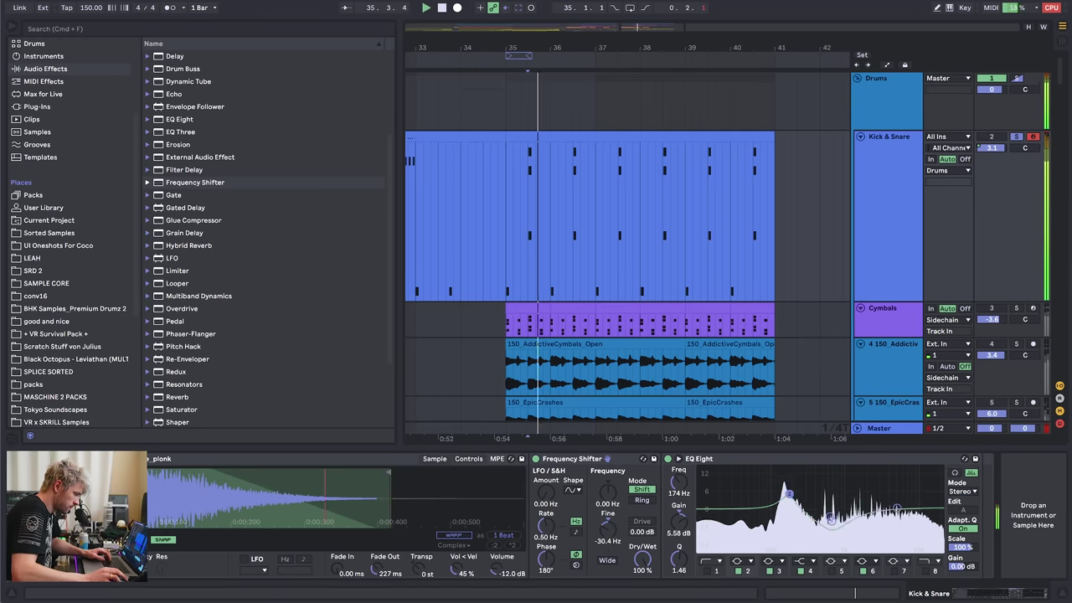
- Set the plonk snare's EQ Eight low boost to 138 Hz, 5.08 dB and Q 2.49 while replaying the snare
left_click(785, 498)
left_click_drag(784, 497, 782, 495)
key("space")
key("space")
key("space")
- Insert a Saturator after the plonk snare's EQ Eight with Base -17.7, Freq 495 Hz and Depth 15.2 during playback
scroll(178, 311, "down", 4)
left_click_drag(178, 310, 873, 492)
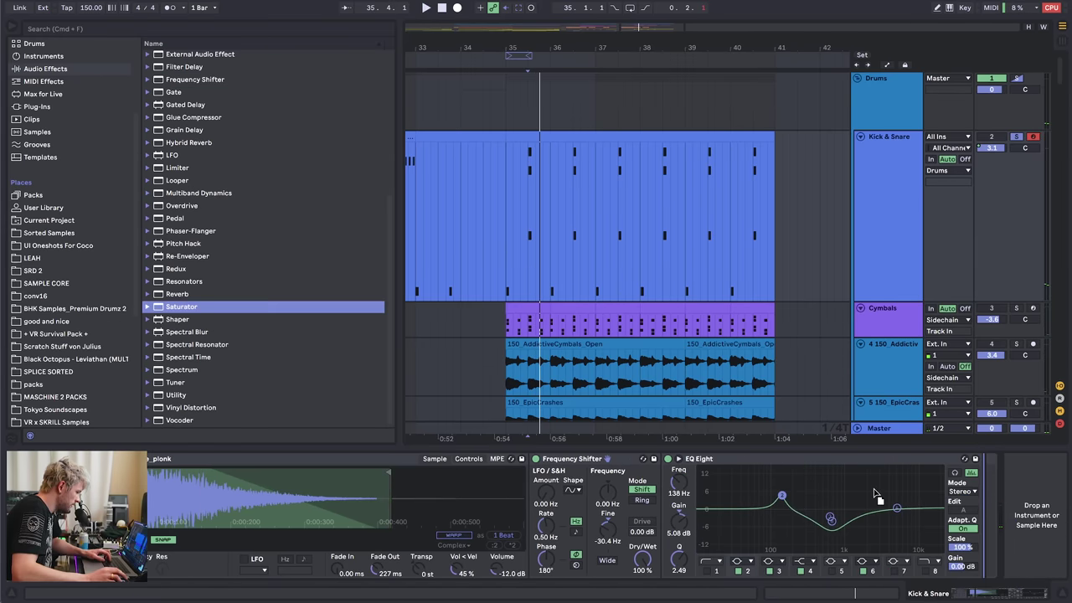
key("Return")
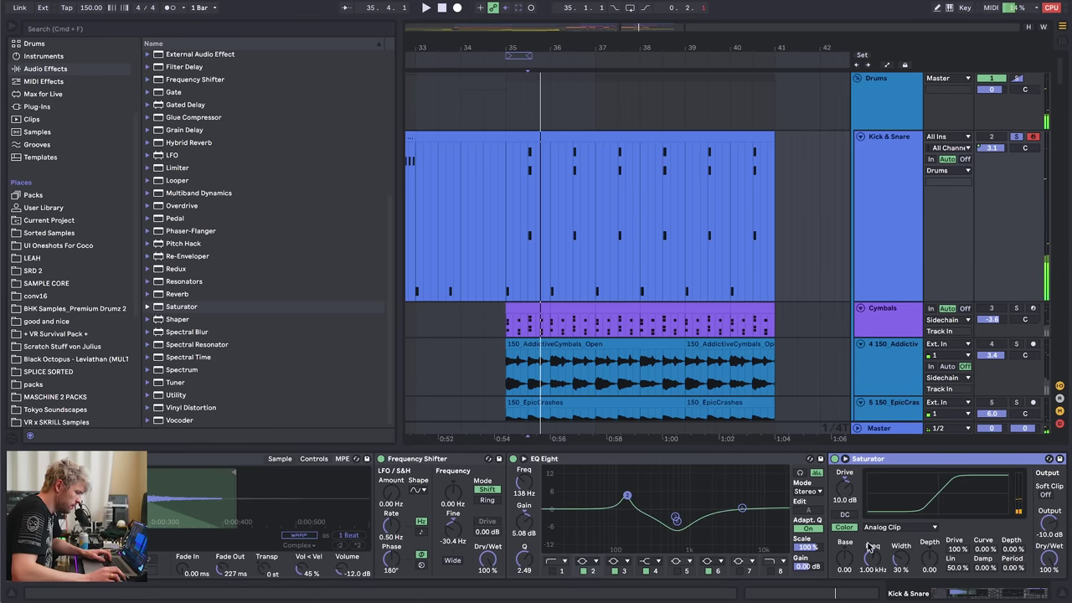
left_click_drag(838, 540, 839, 556)
key("space")
key("space")
key("space")
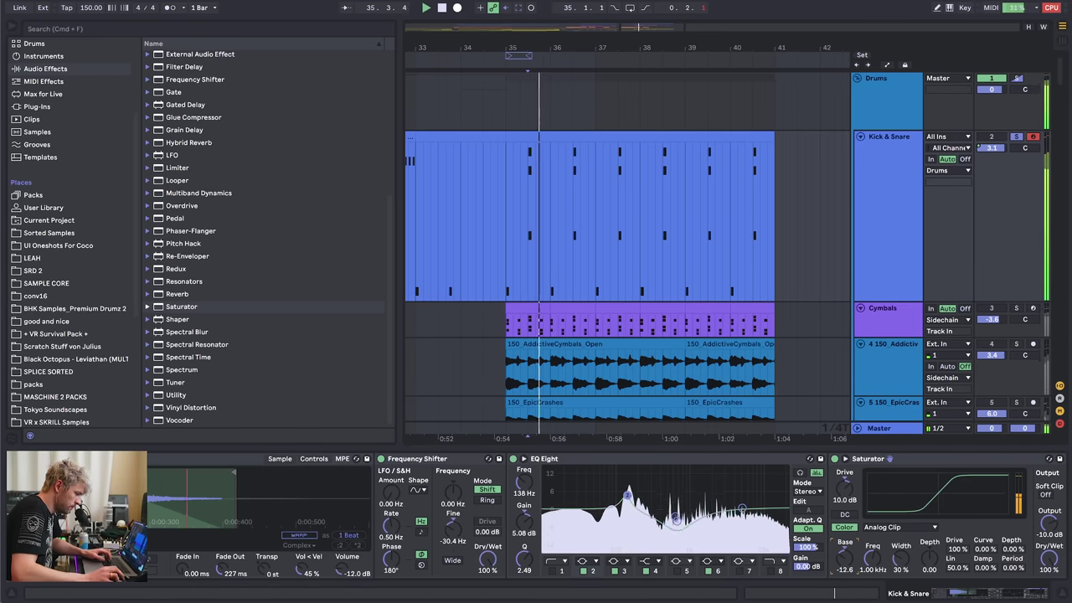
key("space")
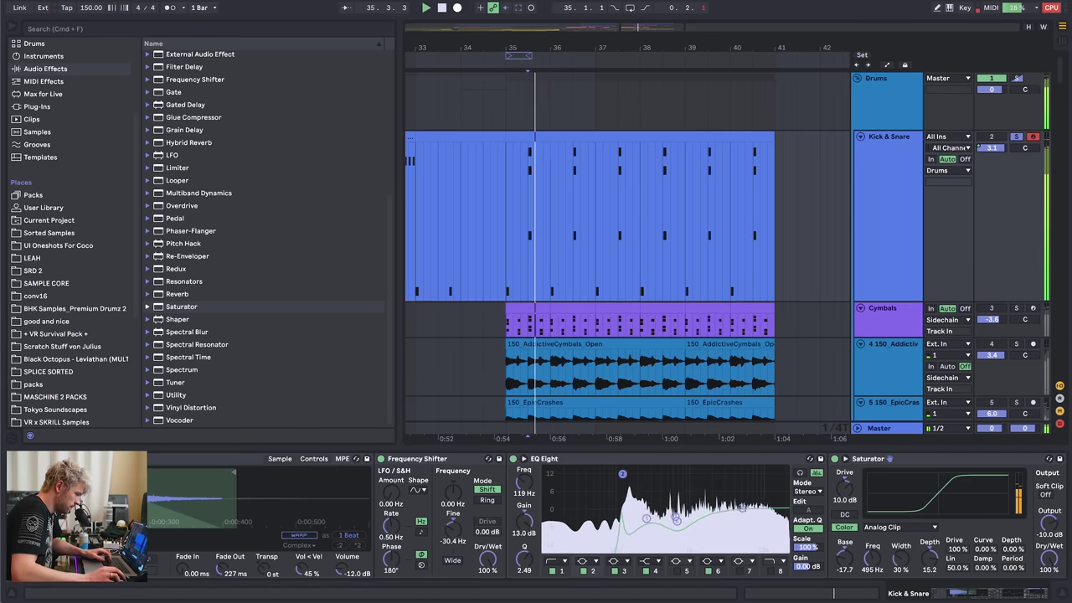
- Insert spiff from the Cool New Stuff collection after the plonk snare's Saturator and replay the snare
scroll(38, 102, "up", 4)
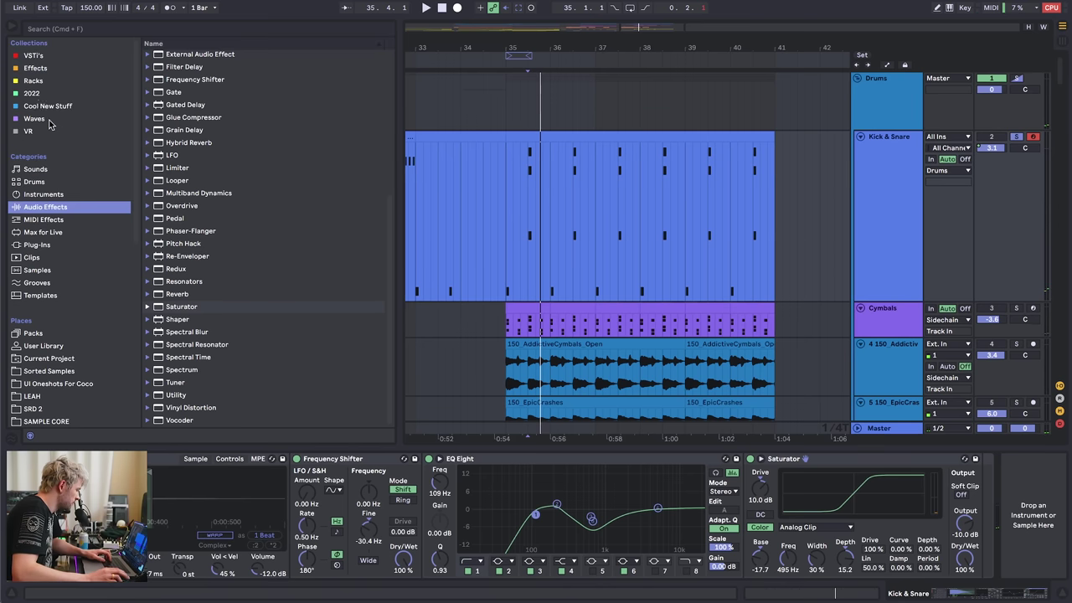
left_click(38, 106)
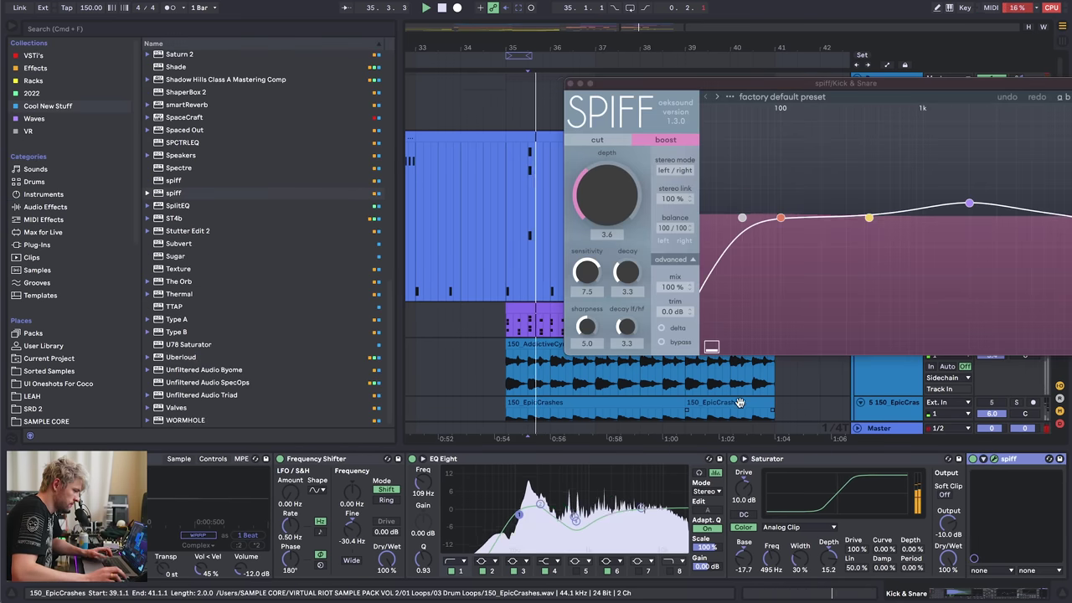
key("space")
key("space")
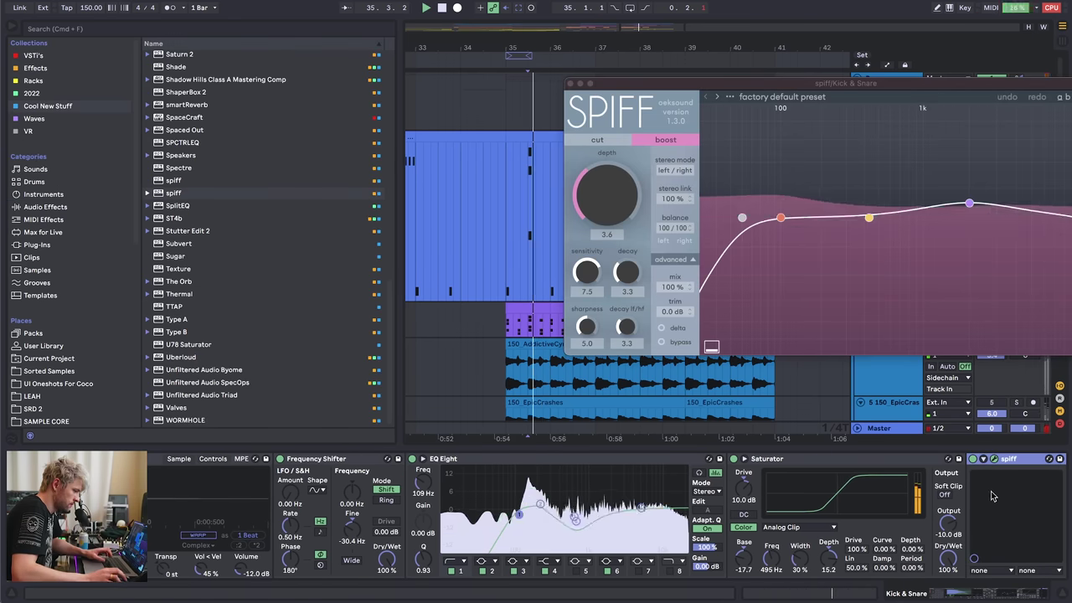
key("space")
- Duplicate the OS_UT2_Snare_4 pad onto the empty C2 pad of the Drum Rack and close the spiff window
scroll(830, 576, "left", 10)
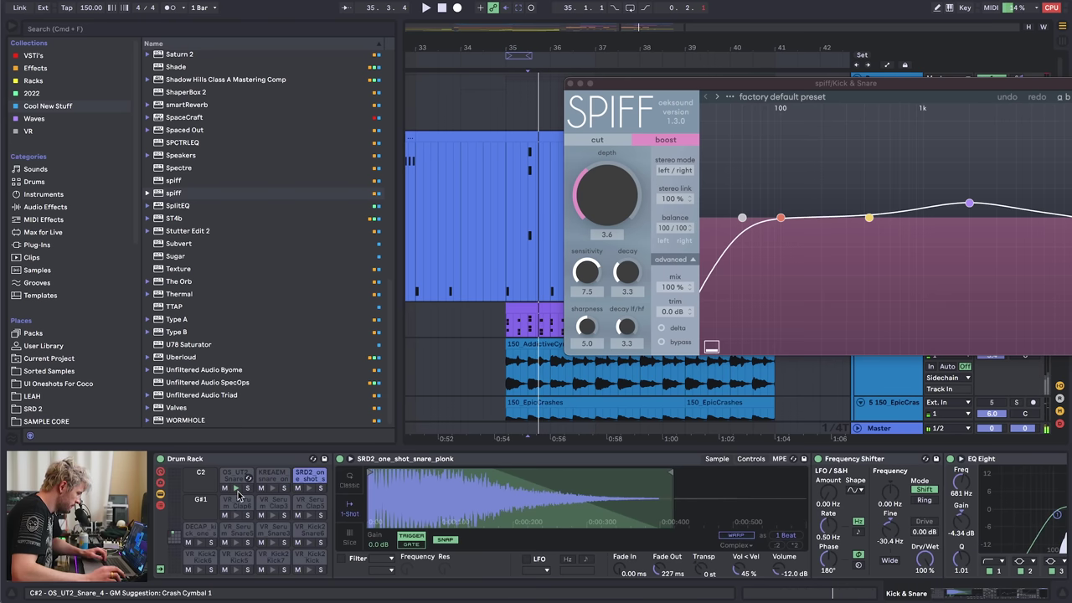
left_click(238, 494)
left_click_drag(192, 480, 210, 473)
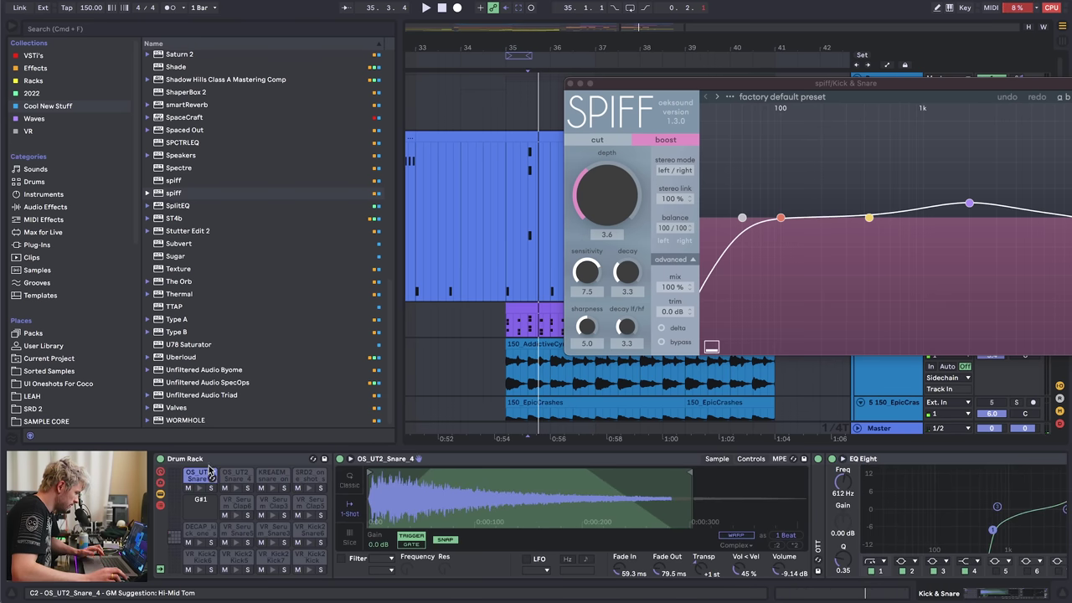
left_click(570, 83)
- Move the OS_UT2_Snare_4 notes in the bar 35 clip down onto the duplicated C2 pad
double_click(553, 132)
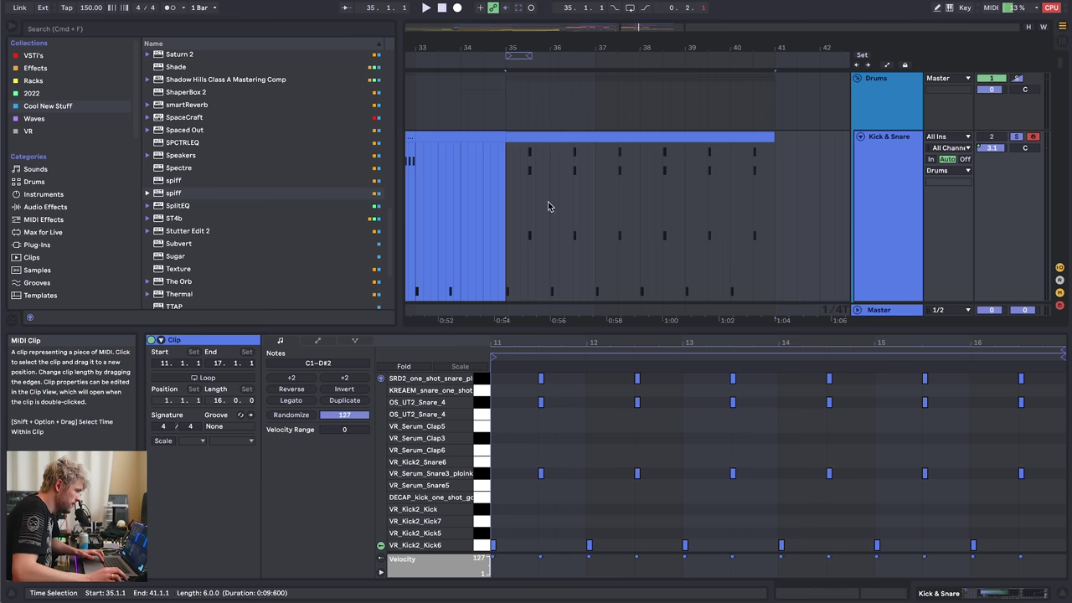
left_click(487, 403)
key("Down")
left_click(1004, 593)
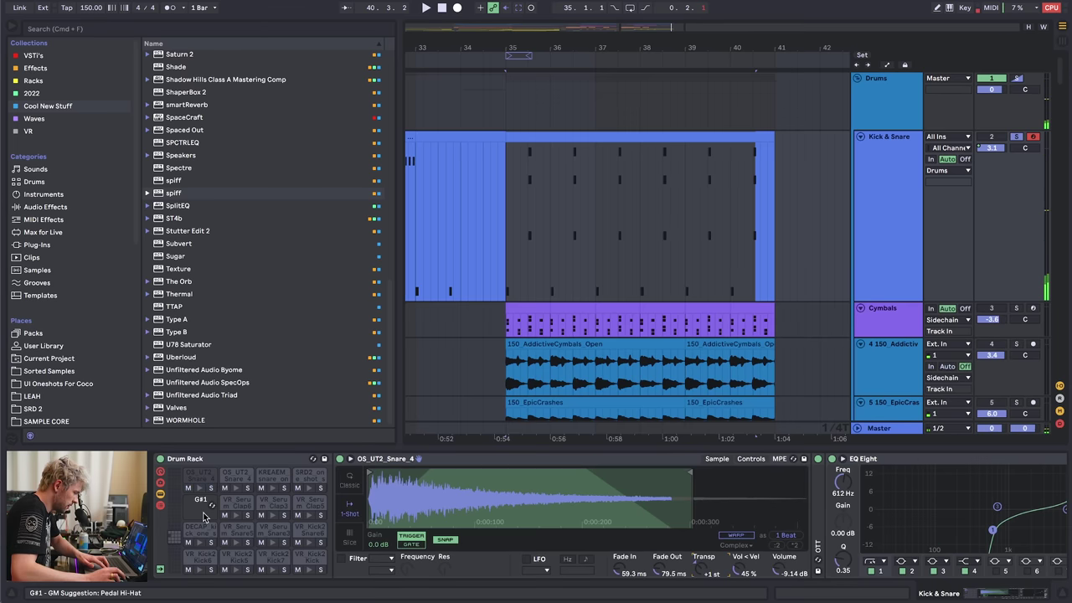
- Set the duplicated OS_UT2_Snare_4 to -1 st and -0.57 dB volume, with its EQ Eight low band at 599 Hz
scroll(943, 572, "right", 5)
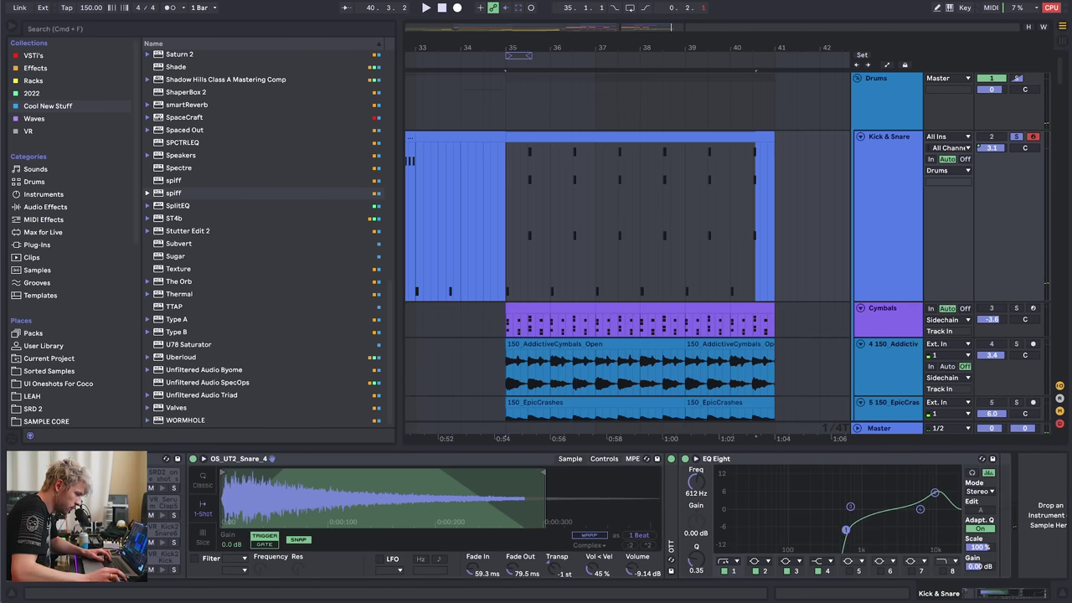
key("space")
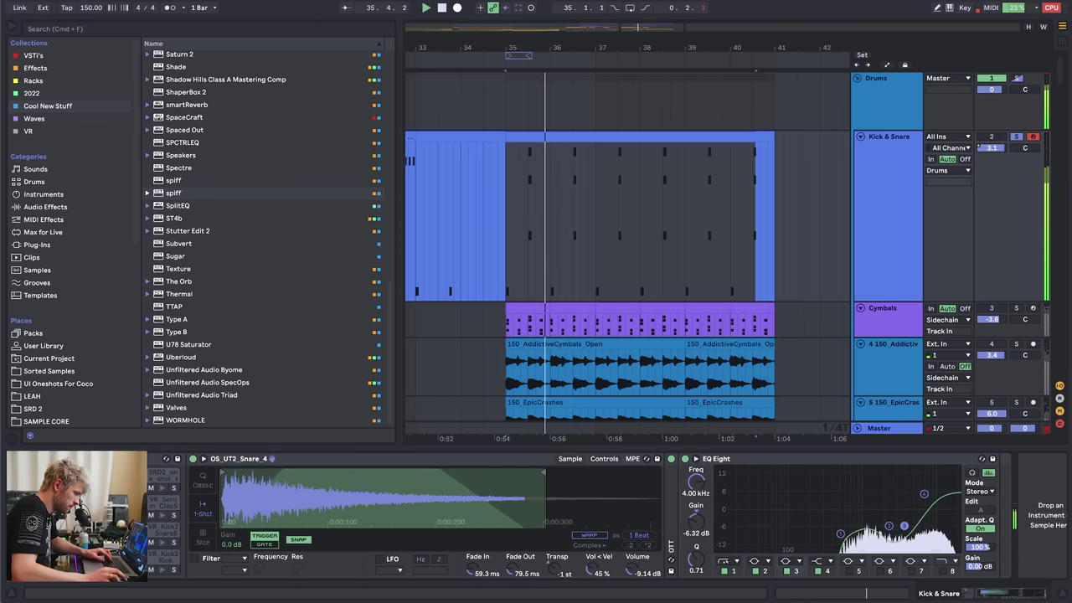
left_click(985, 592)
left_click_drag(768, 570, 768, 540)
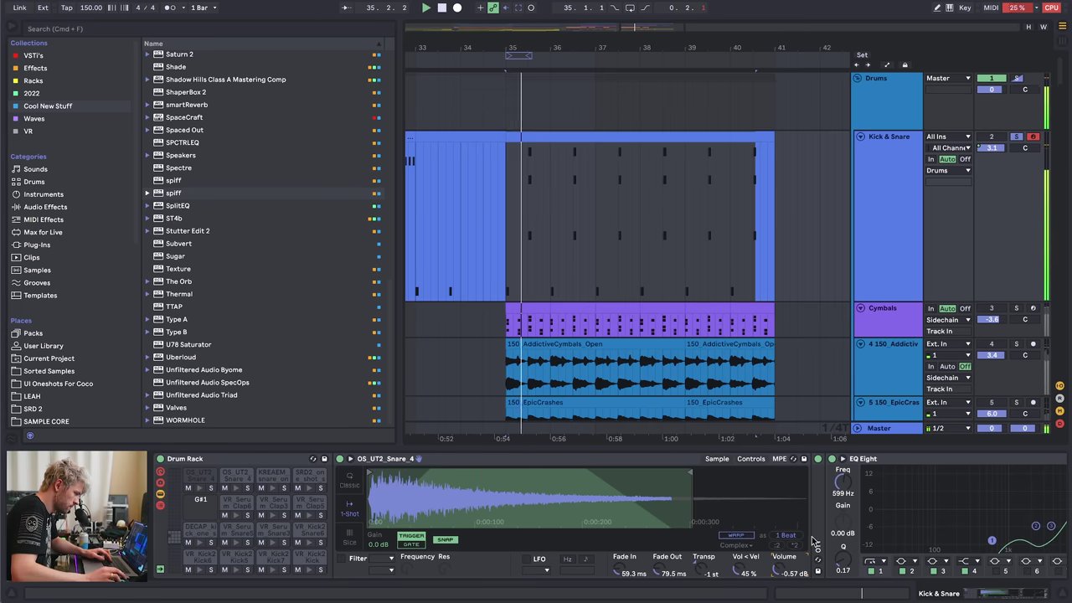
- Unfold the duplicated snare's OTT and compare its Amount at 0%, 51% and 100% during playback
double_click(818, 519)
left_click(1019, 595)
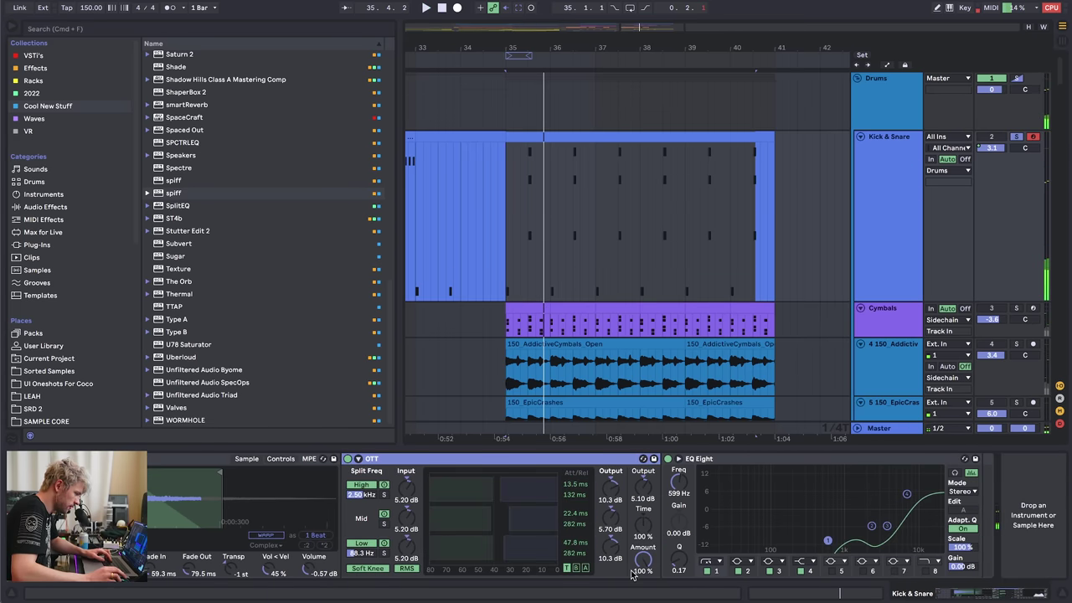
left_click_drag(642, 559, 642, 596)
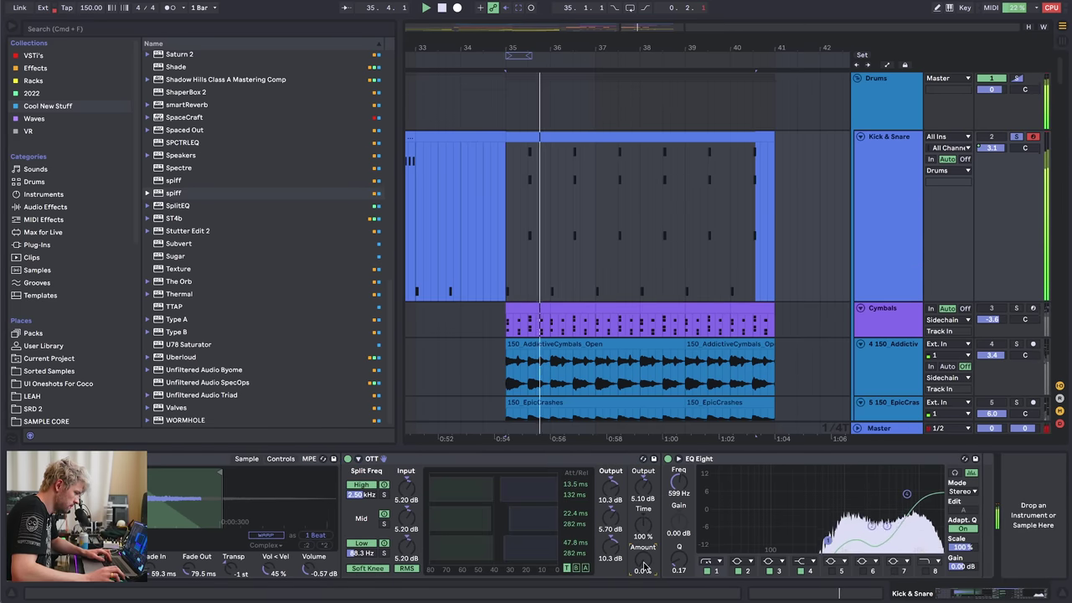
scroll(643, 565, "left", 3)
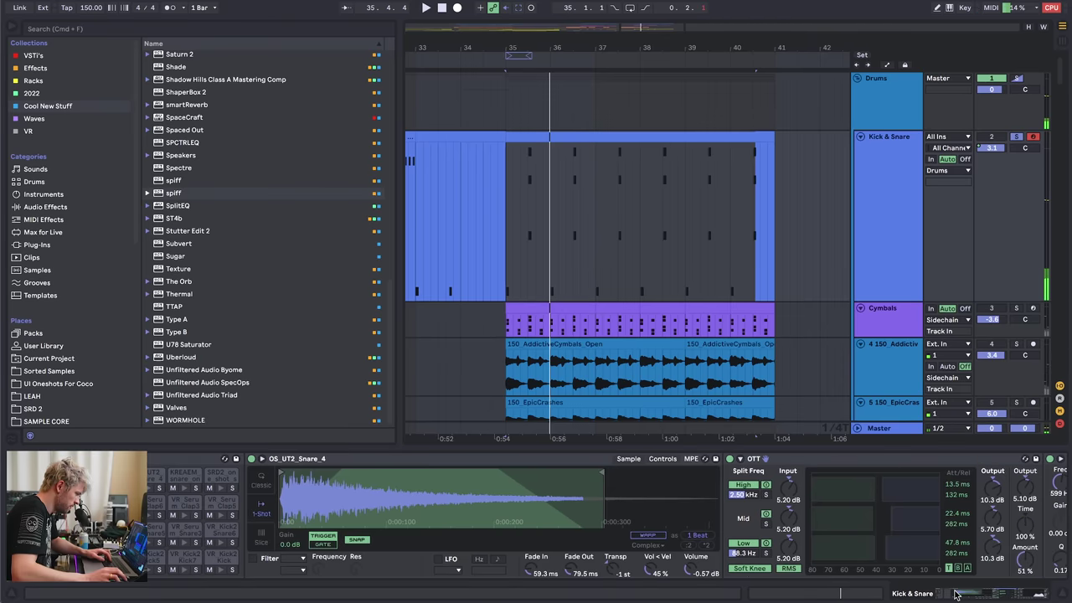
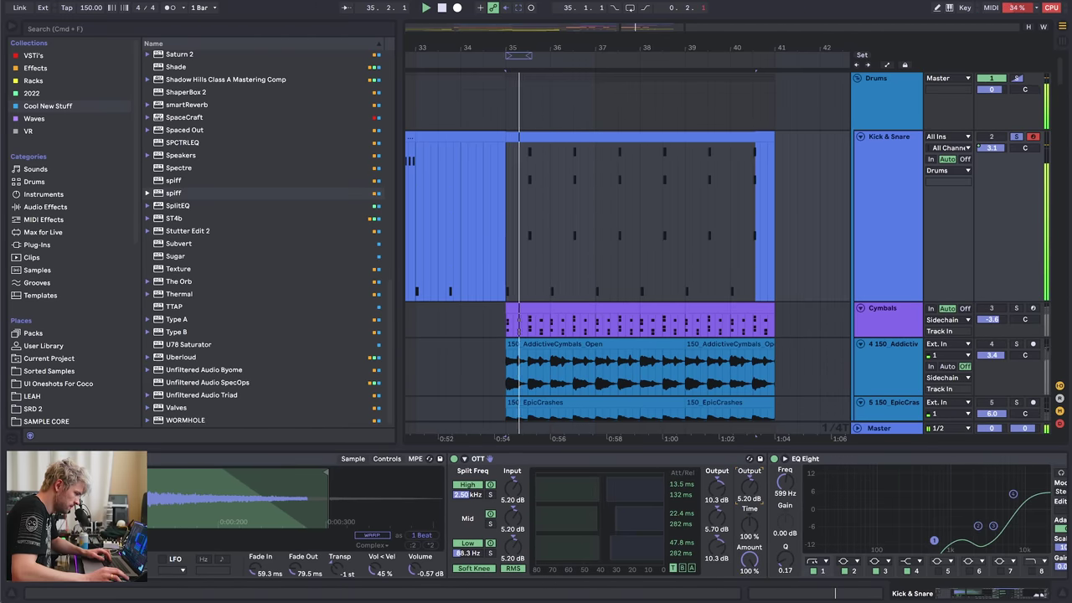
- Audition the SRD2 one-shot snares in the SRD 2 folder from the spatial samples through stronk6
left_click(528, 212)
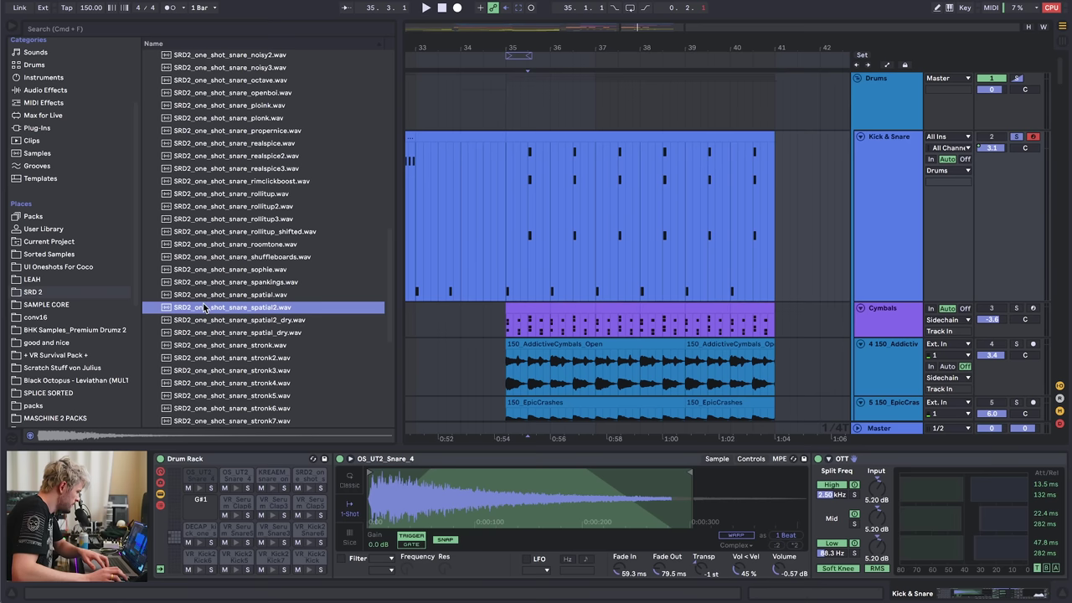
key("Down")
key("Down")
left_click(266, 307)
left_click(265, 294)
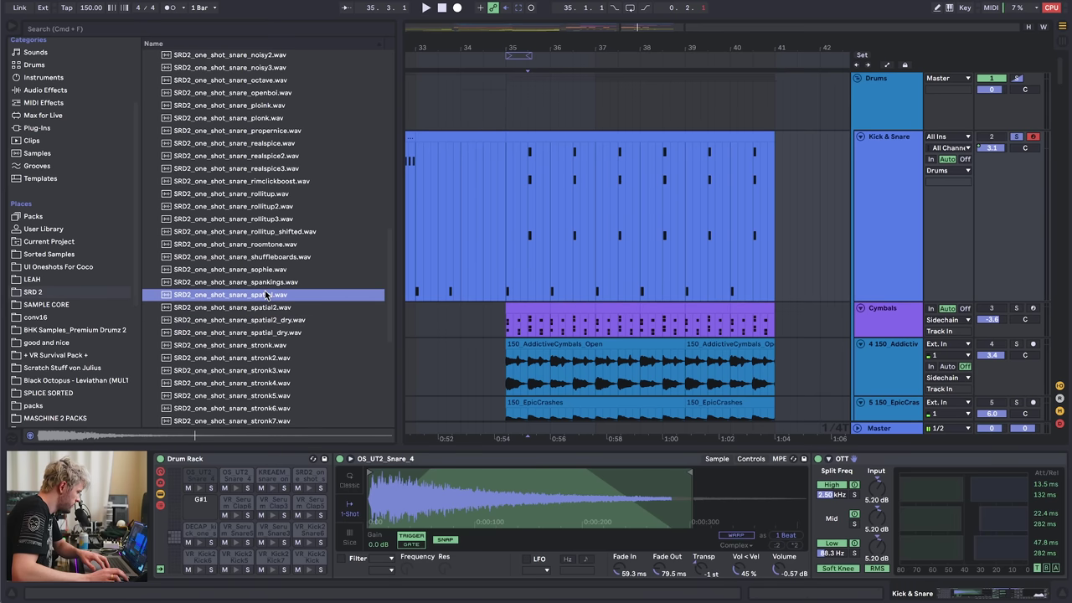
left_click(333, 344)
key("Down")
scroll(299, 328, "up", 4)
key("Down")
scroll(299, 329, "down", 4)
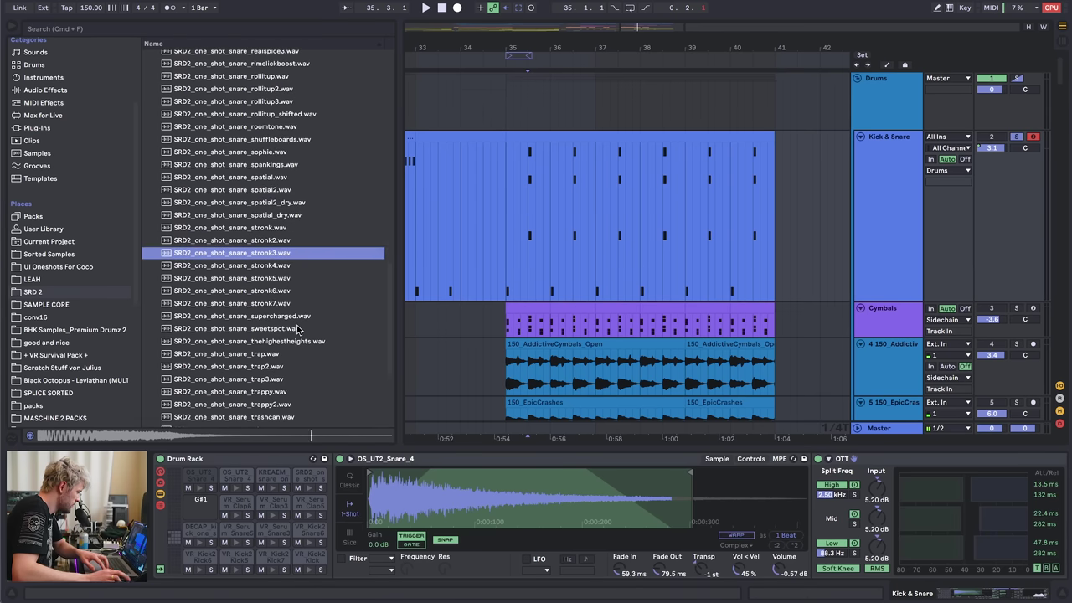
key("Down")
left_click(241, 291)
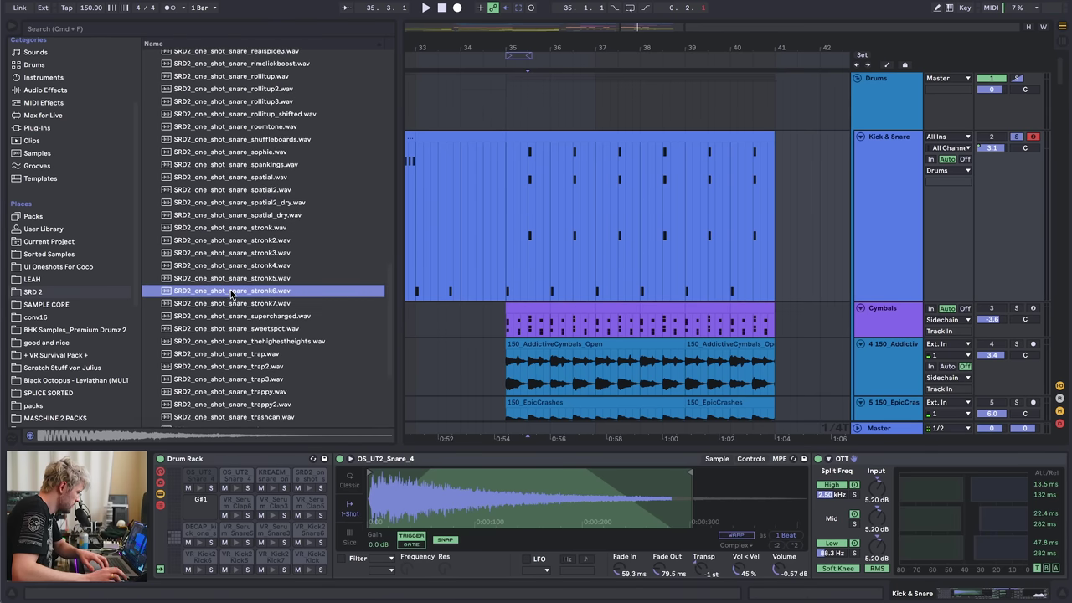
- Load SRD2_one_shot_snare_stronk6 onto the empty G#1 pad, move its start later and set its fade-in to 125 ms
left_click_drag(198, 508, 199, 508)
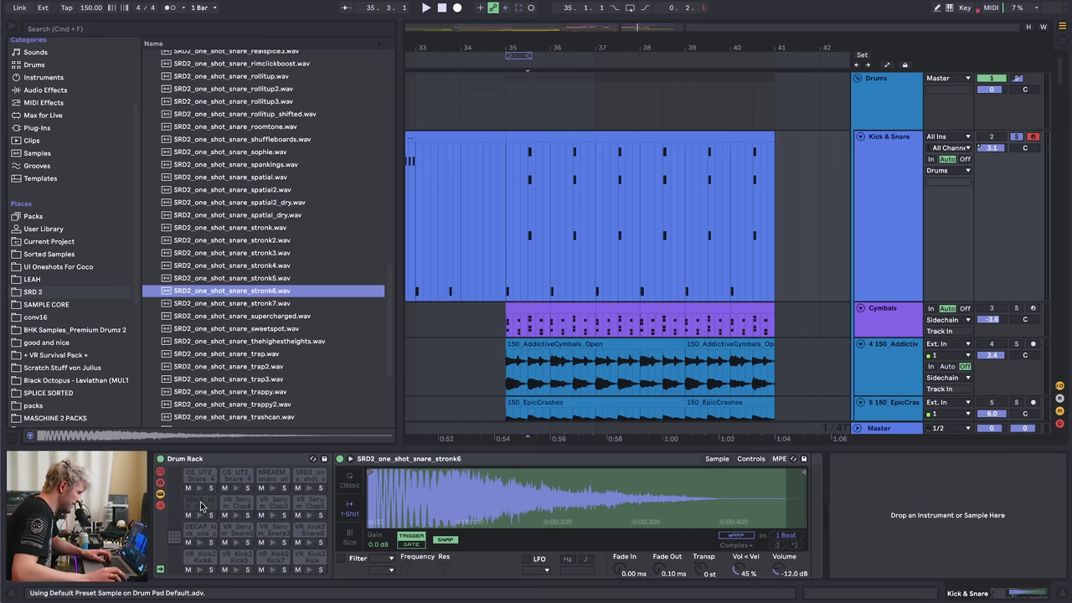
left_click_drag(371, 475, 417, 480)
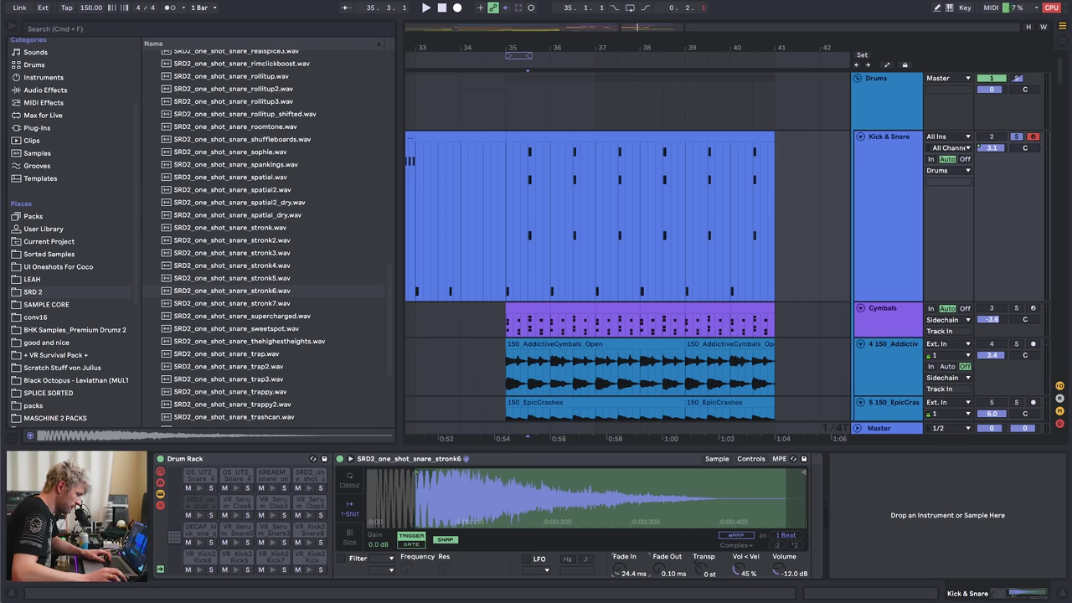
left_click_drag(619, 569, 618, 548)
- Insert an EQ Eight after the stronk6 snare with a low cut at 257 Hz and play the loop
left_click(38, 91)
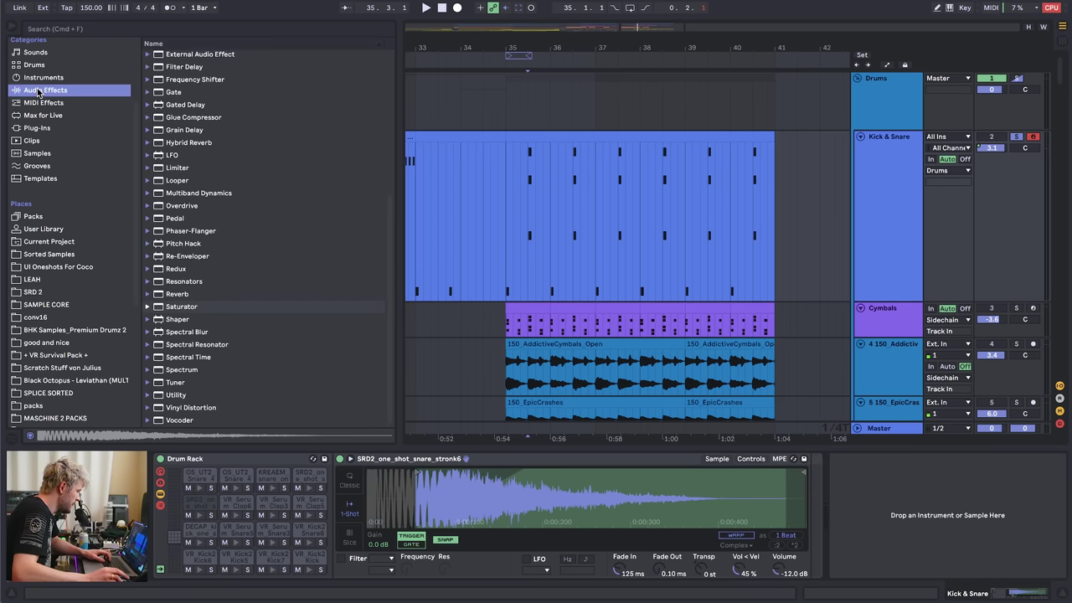
scroll(177, 153, "up", 5)
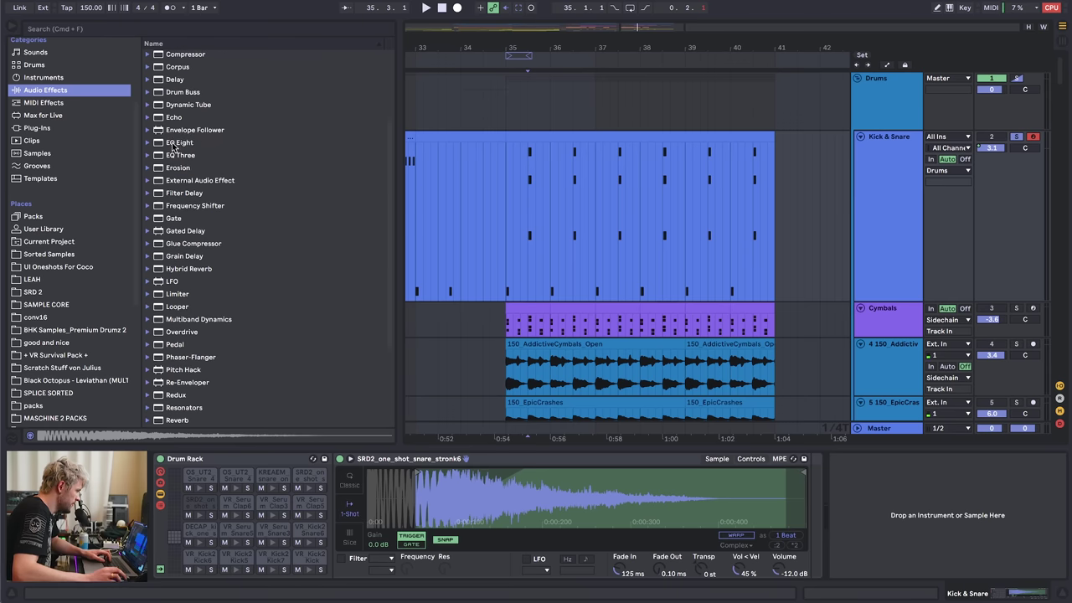
mouse_move(178, 142)
left_mouse_down()
mouse_move(791, 530)
mouse_move(810, 523)
left_mouse_up()
left_click_drag(421, 231, 419, 230)
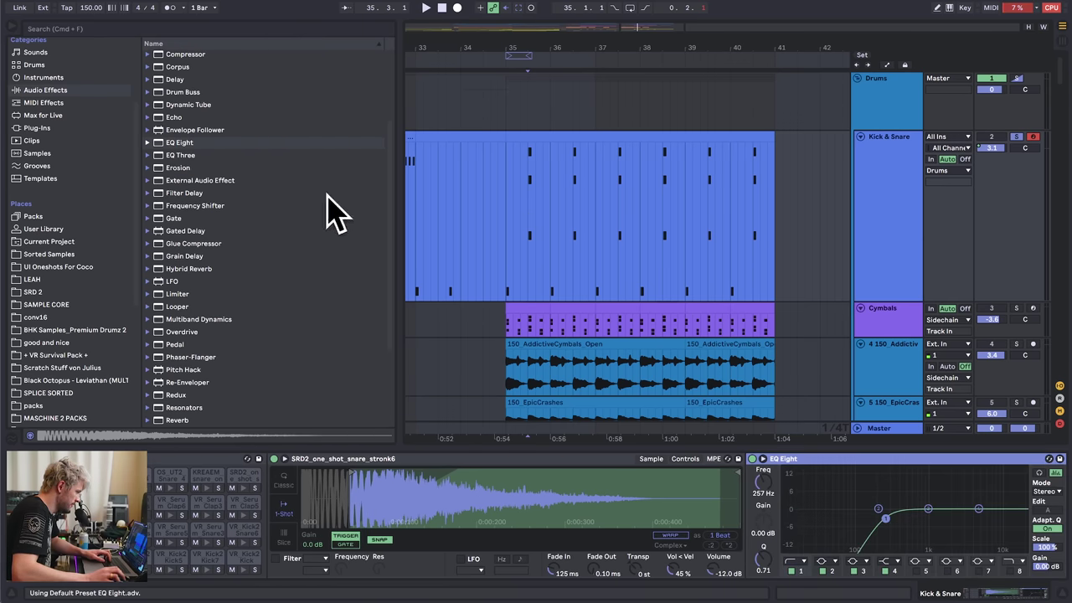
key("space")
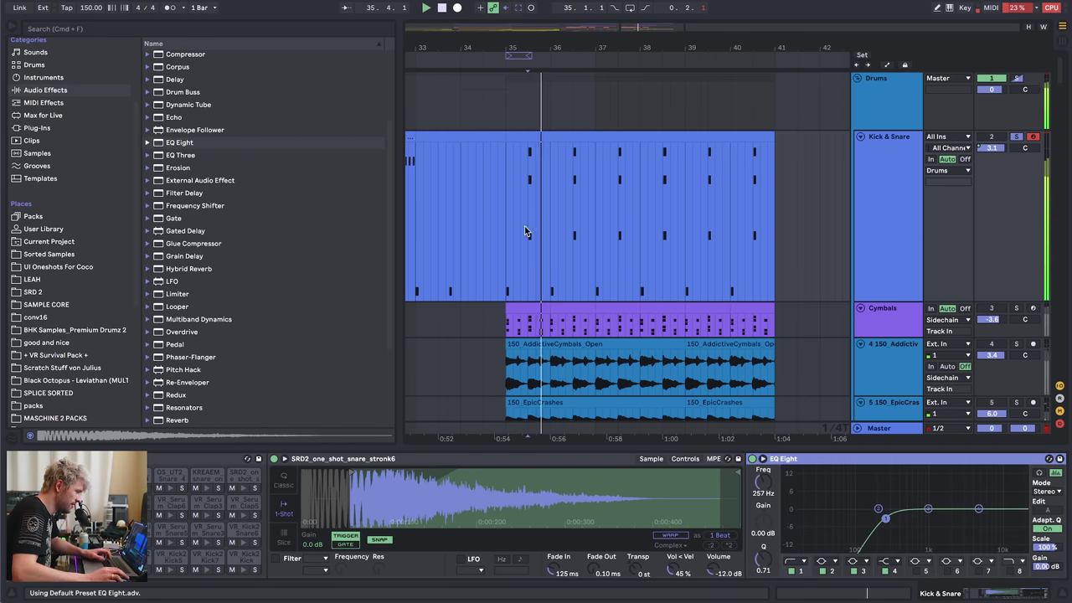
- Move the VR_Serum_Snare3_ploink notes in the bar 35 clip up onto the stronk6 snare
left_click(526, 228)
double_click(530, 139)
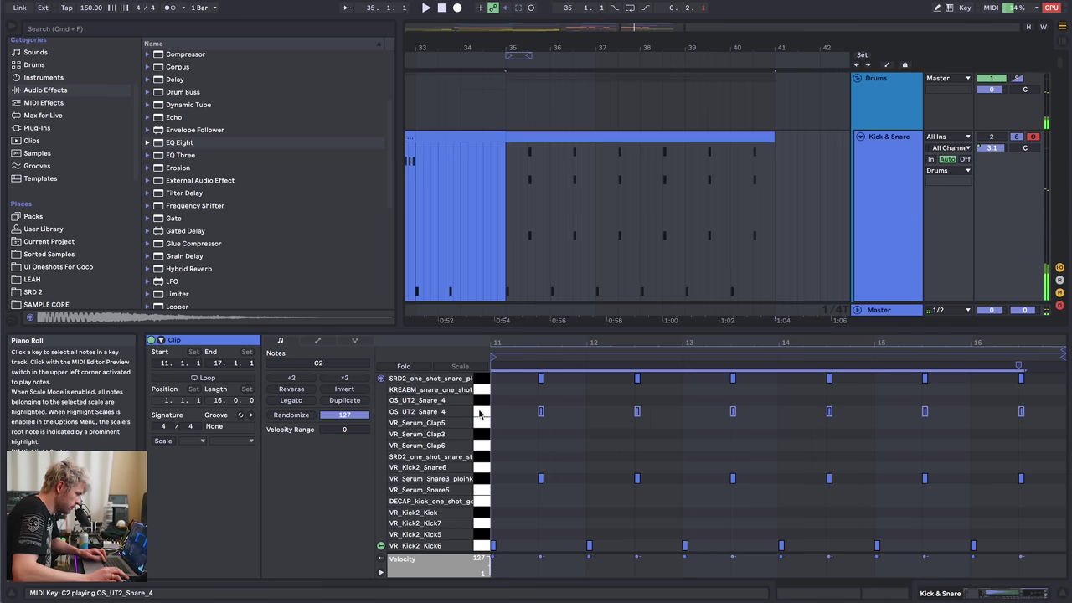
left_click(485, 479)
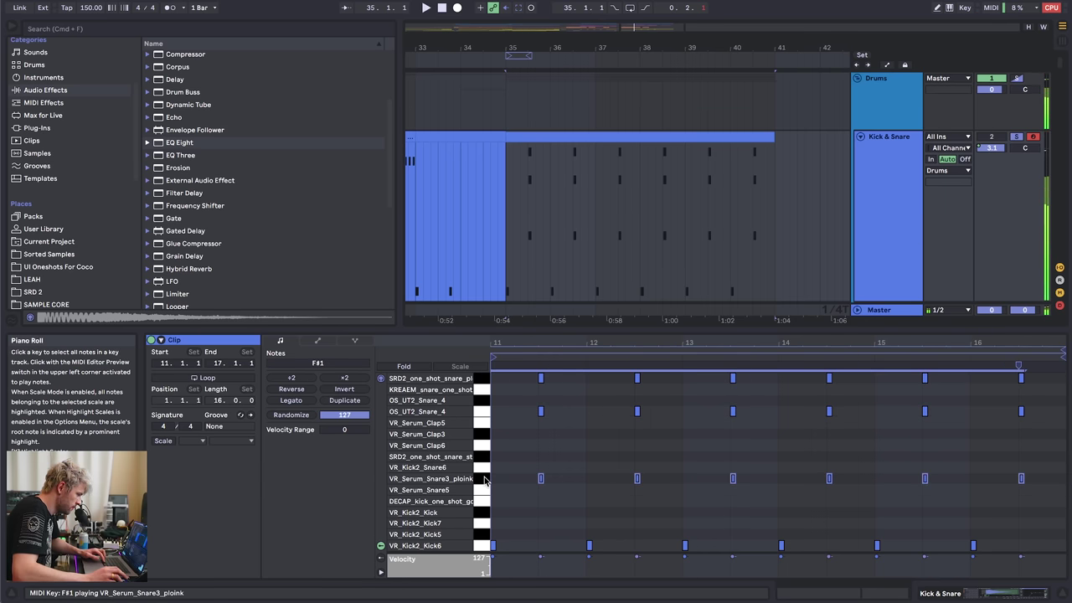
key("Up")
key("Up")
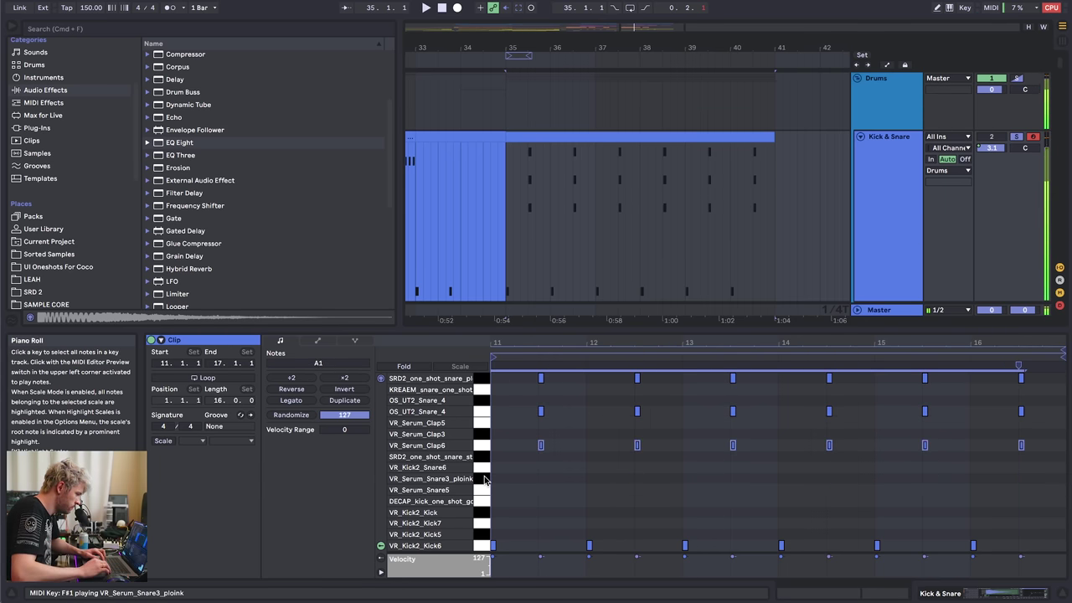
- Raise the stronk6 snare's EQ Eight low cut to 484 Hz and set its sample volume to -14.3 dB
left_click(1005, 592)
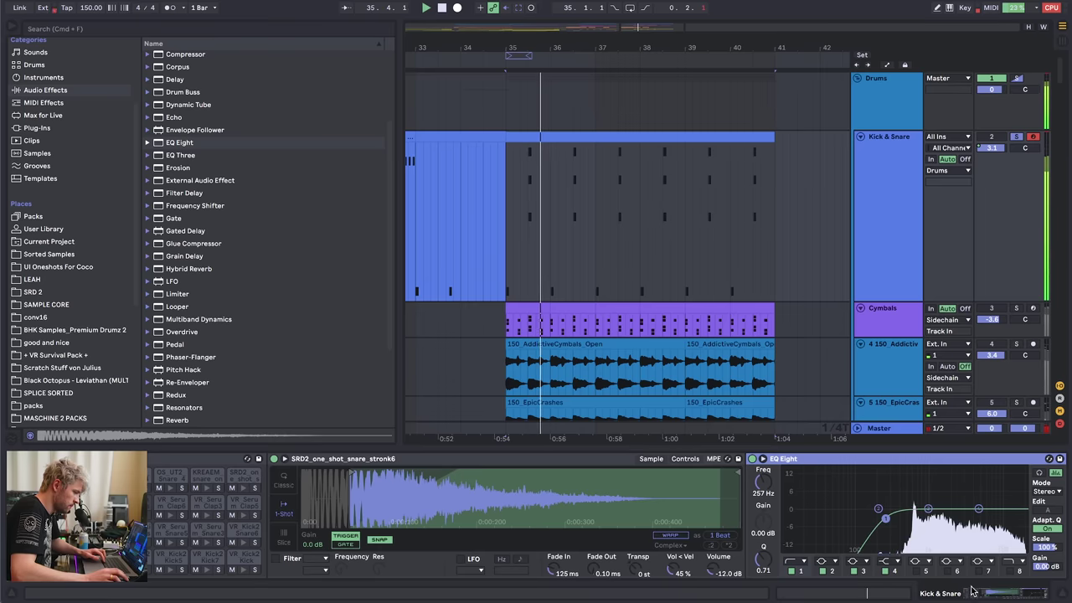
left_click_drag(879, 517, 905, 518)
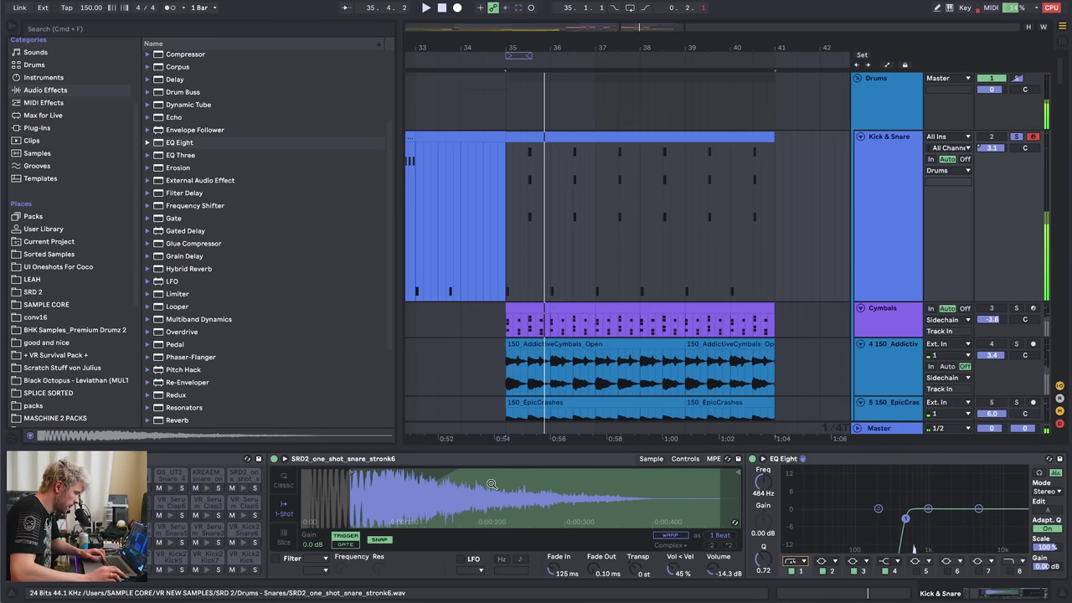
left_click(998, 590)
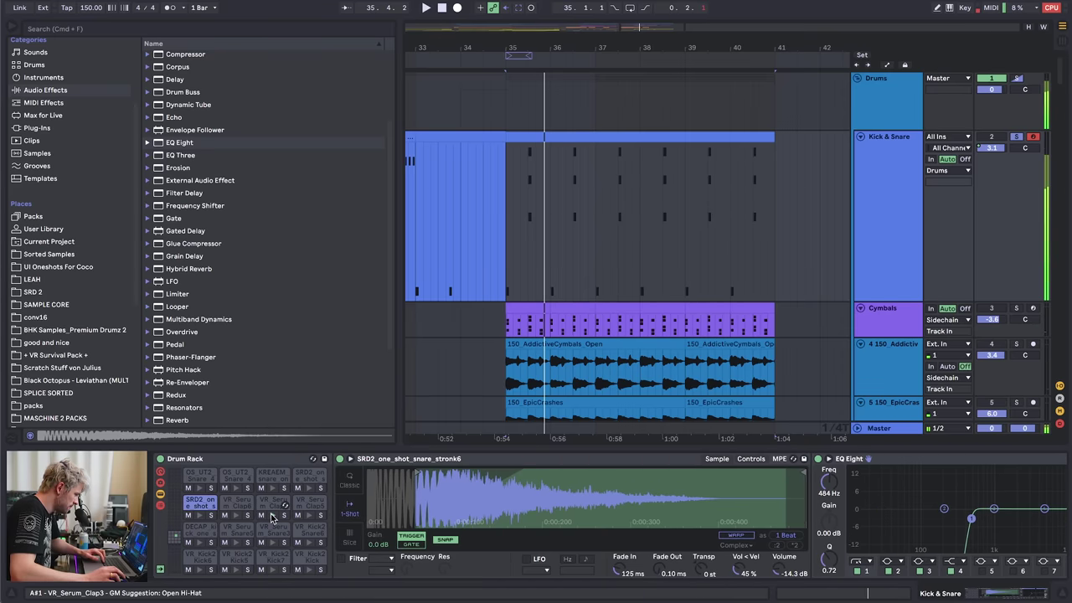
left_click(534, 274)
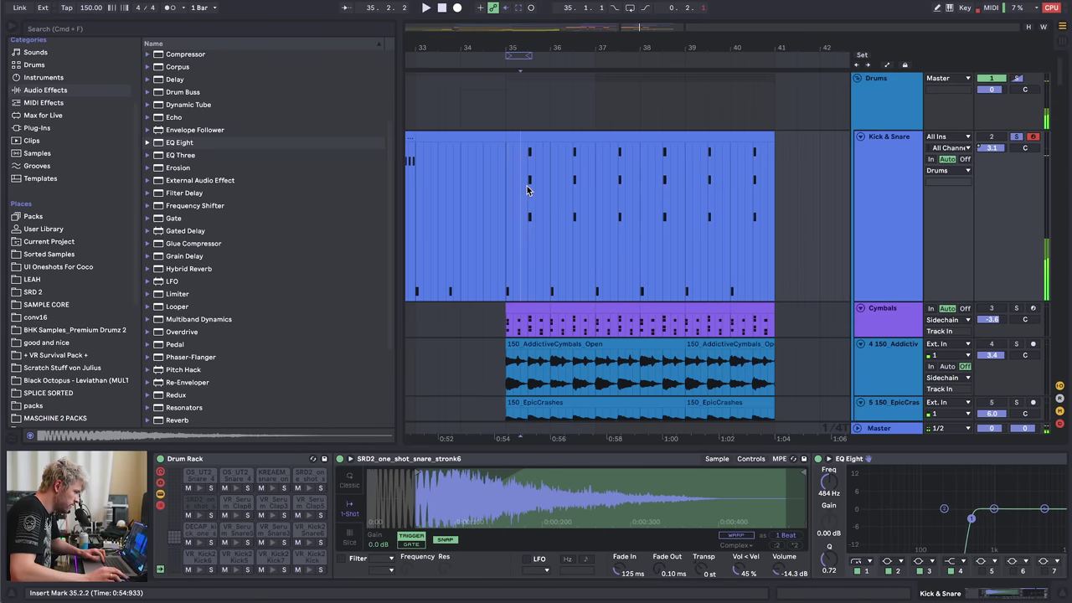
- Audition the stronk one-shot snares in the SRD 2 folder and replace the plonk snare sample with SRD2_one_shot_snare_stronk3.wav
left_click(308, 490)
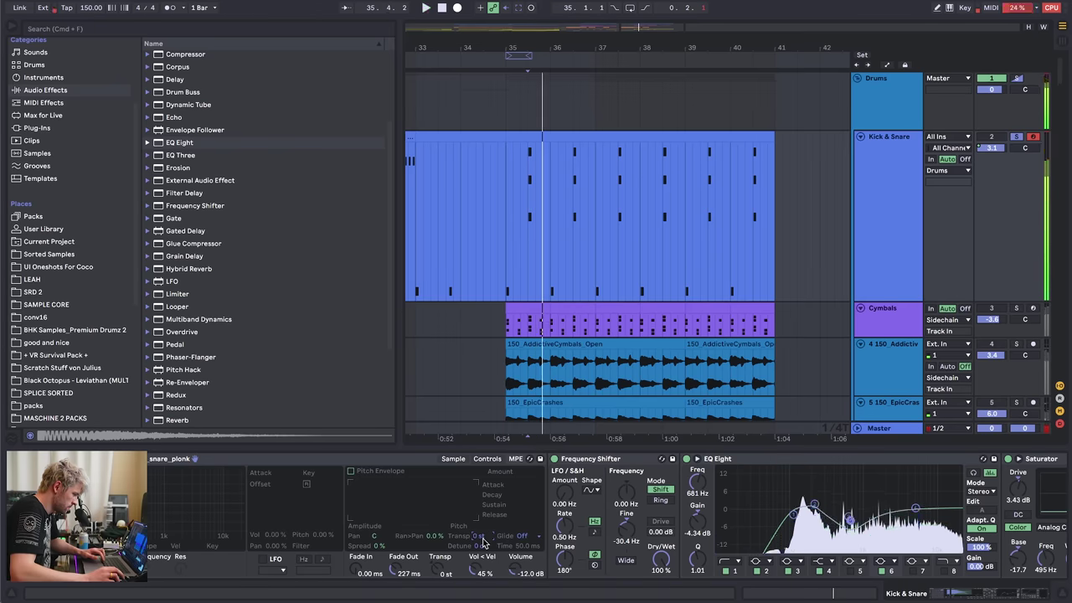
key("space")
left_click_drag(951, 594, 1023, 594)
key("space")
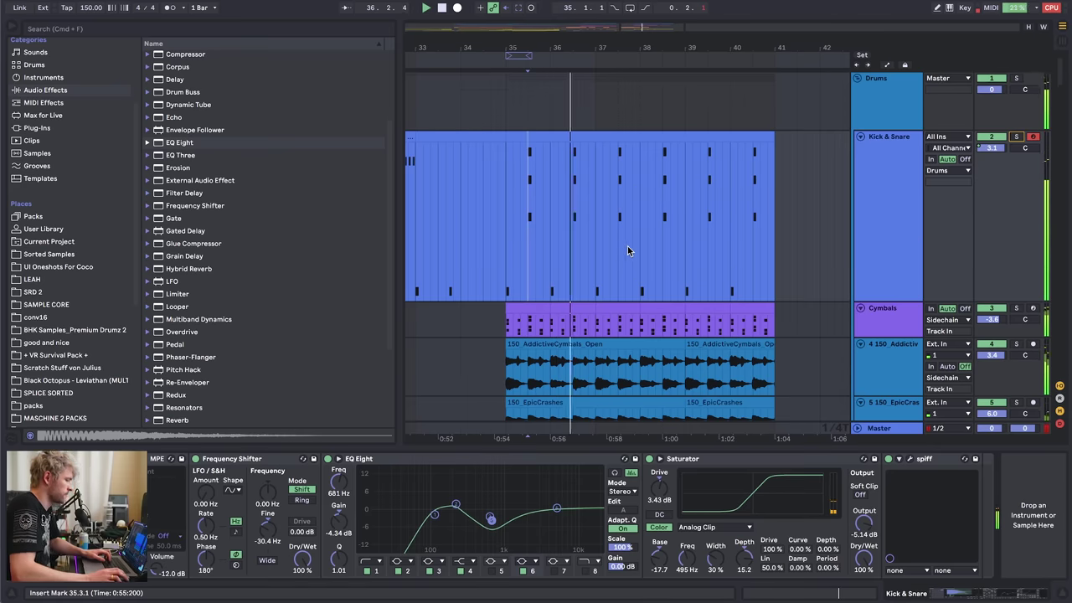
scroll(905, 594, "left", 6)
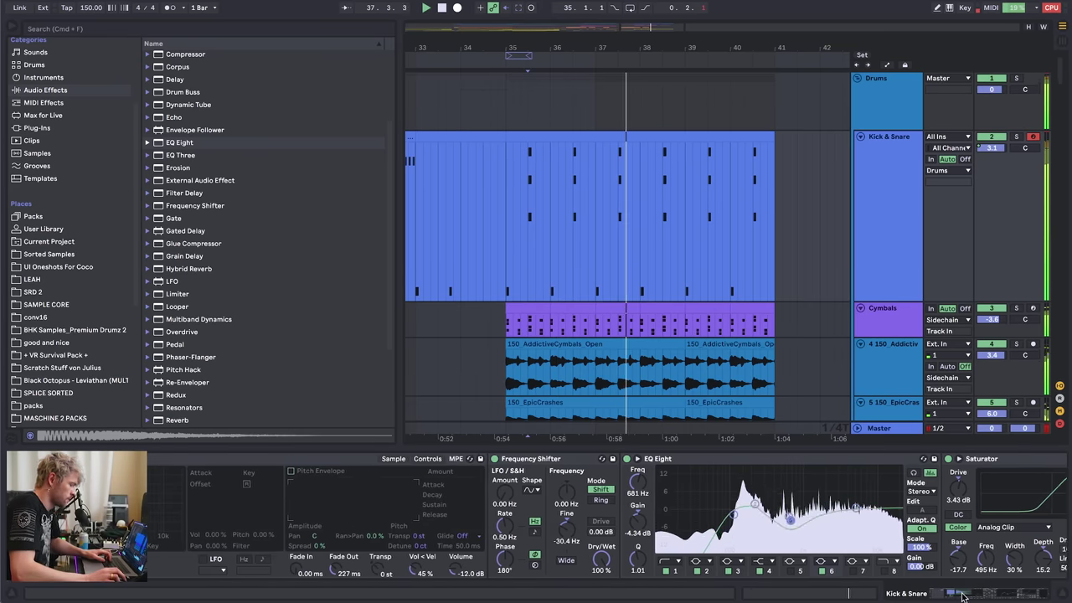
left_click(33, 292)
left_click(250, 292)
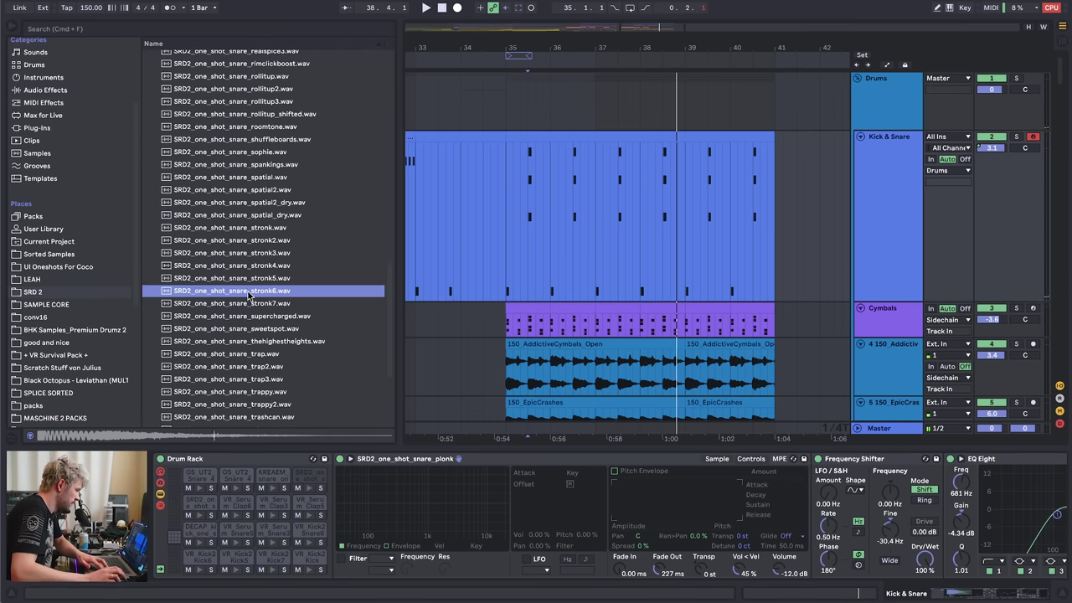
key("Up")
key("Down")
key("Up")
key("Up")
key("Up")
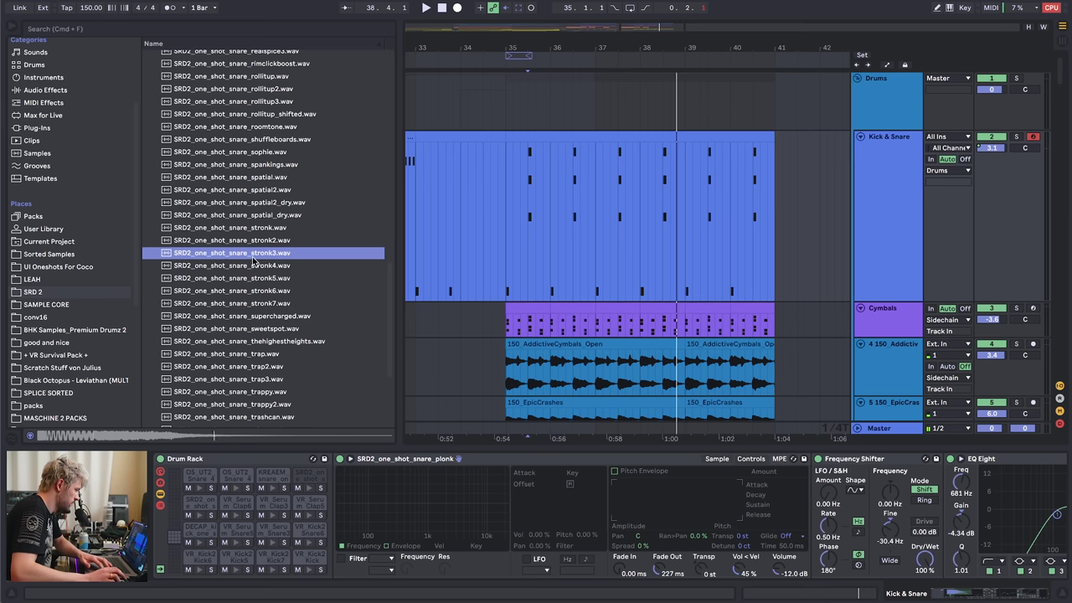
key("Up")
key("Down")
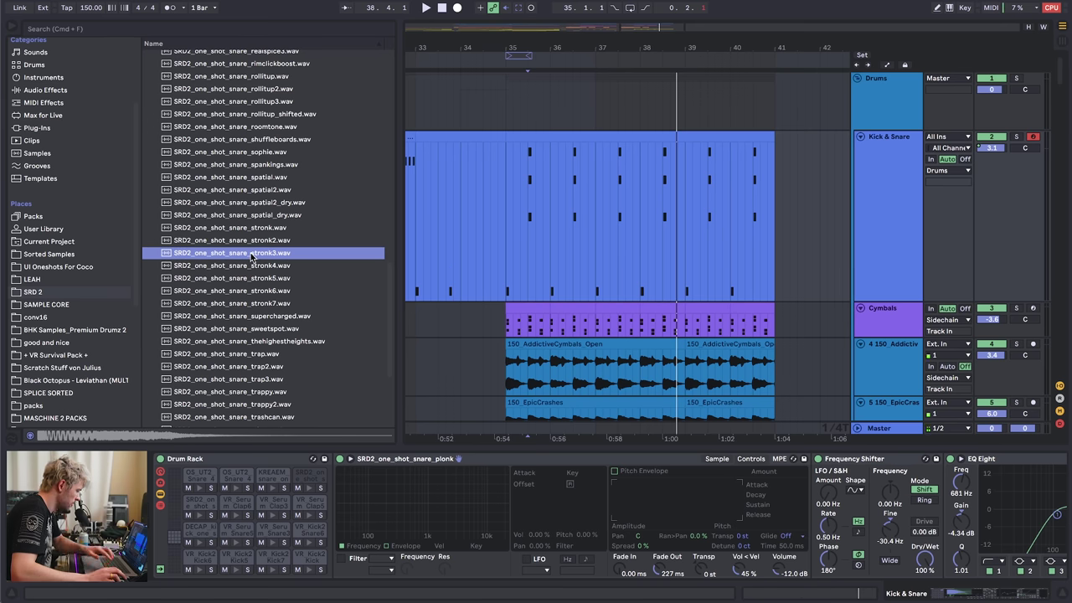
key("Return")
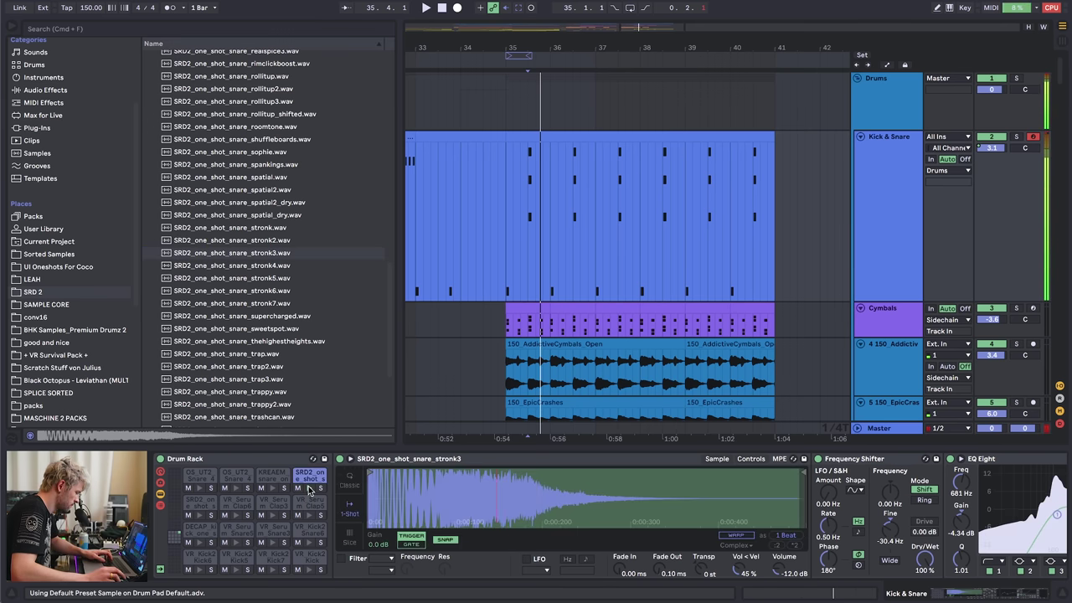
- Set band 2 of the stronk3 snare's EQ Eight to 156 Hz and -0.37 dB
left_click(1000, 595)
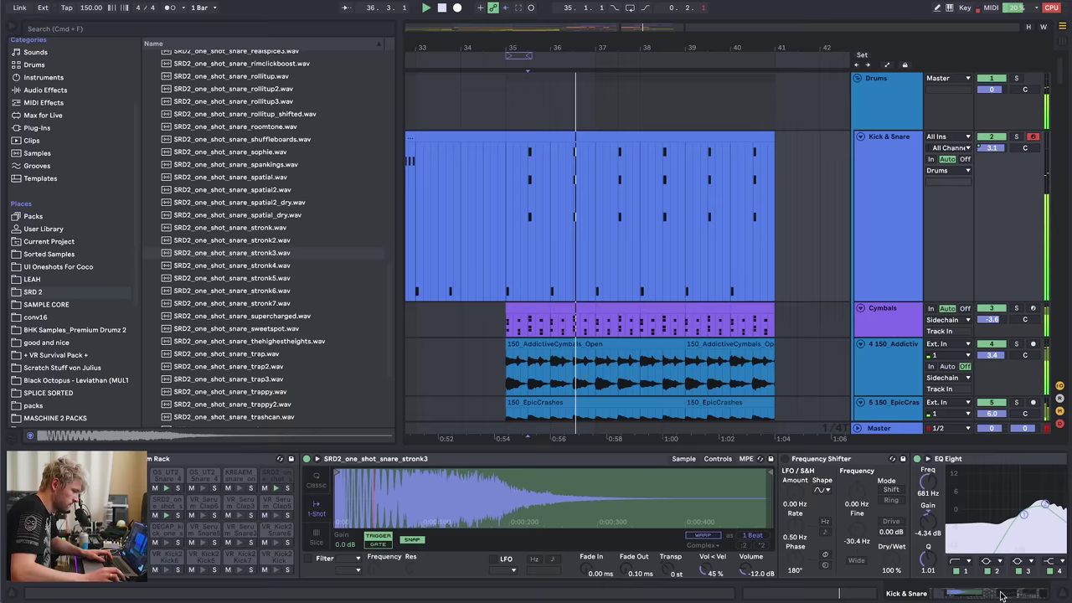
left_click(1001, 595)
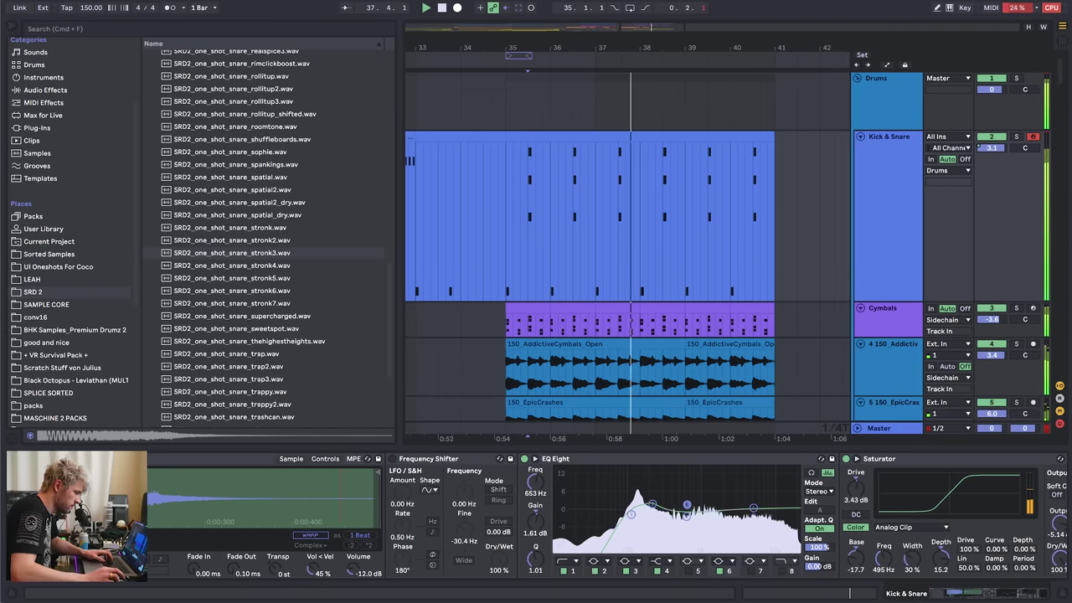
left_click_drag(652, 504, 642, 509)
- Bypass the Saturator and spiff during playback, and delete them and the Frequency Shifter from the stronk3 snare's chain
left_click(845, 458)
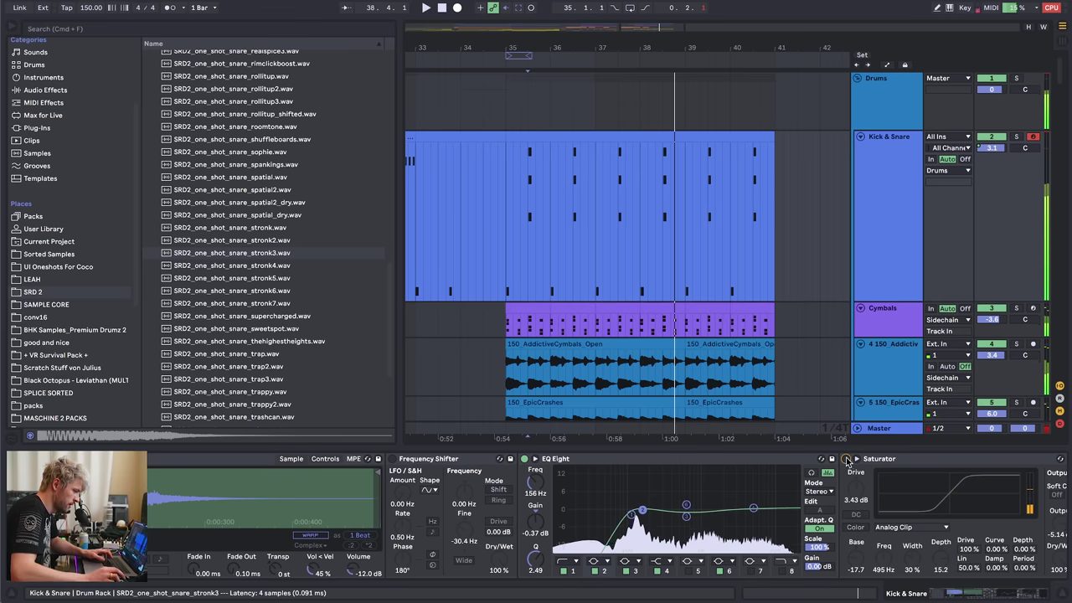
scroll(852, 508, "right", 5)
key("space")
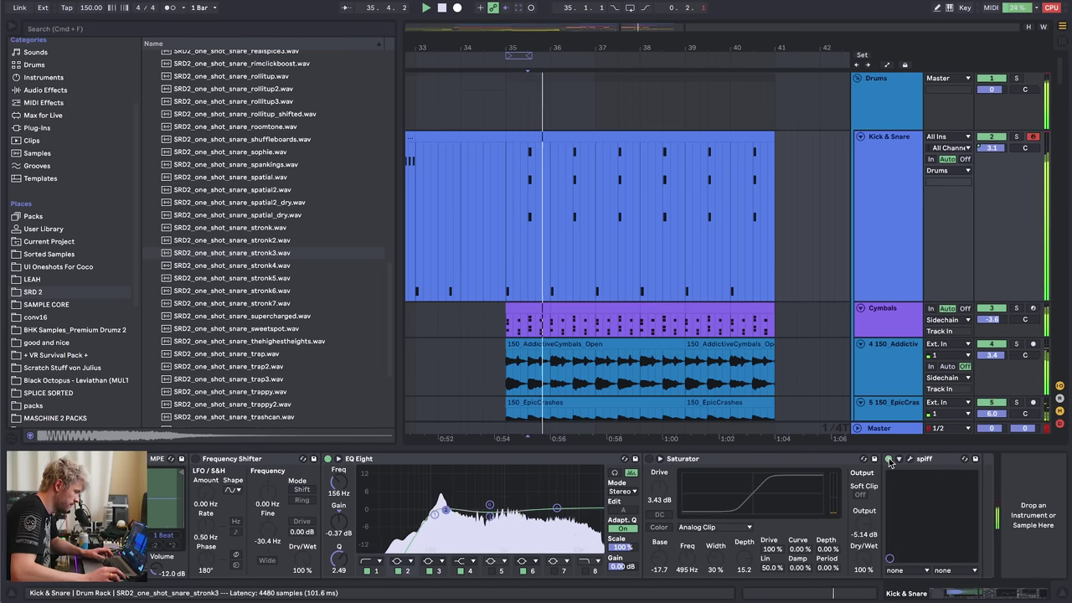
left_click(888, 459)
key("space")
key("space")
key("space")
key("space")
key("space")
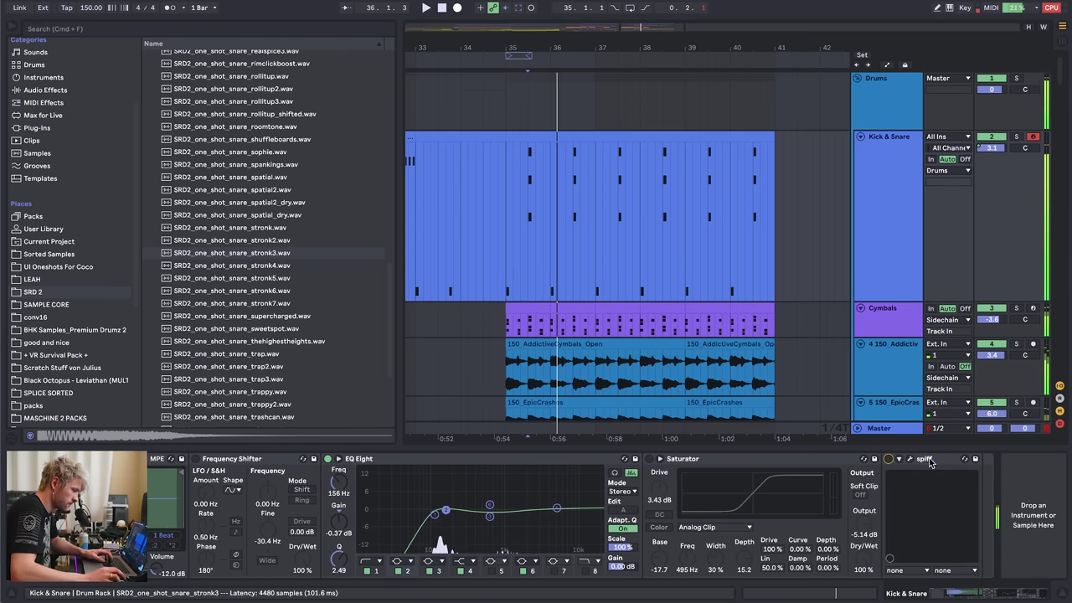
left_click(930, 459)
left_click(741, 460, "shift")
key("Delete")
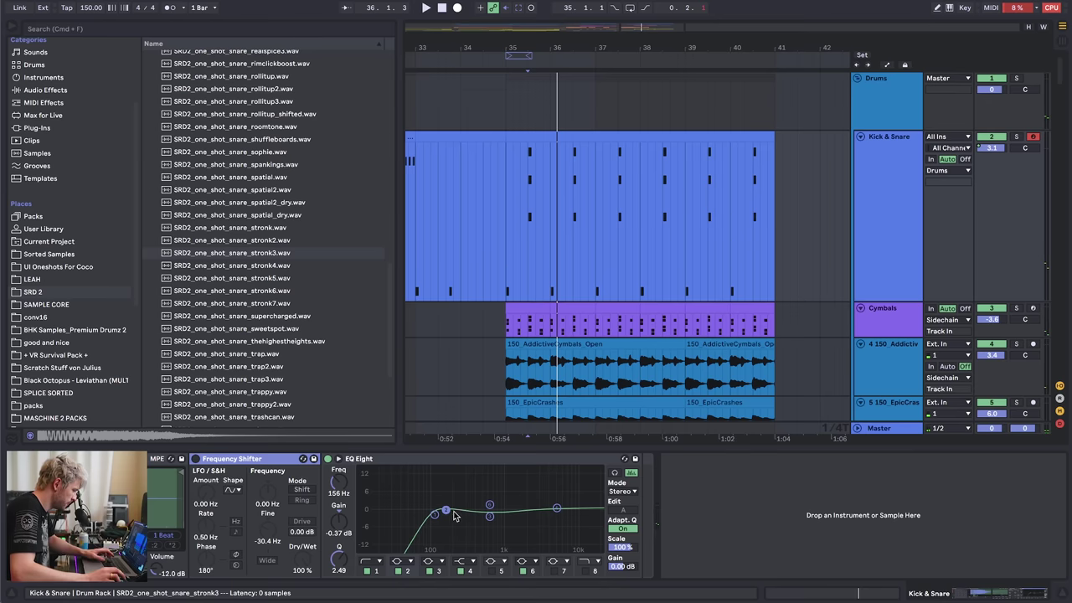
key("Delete")
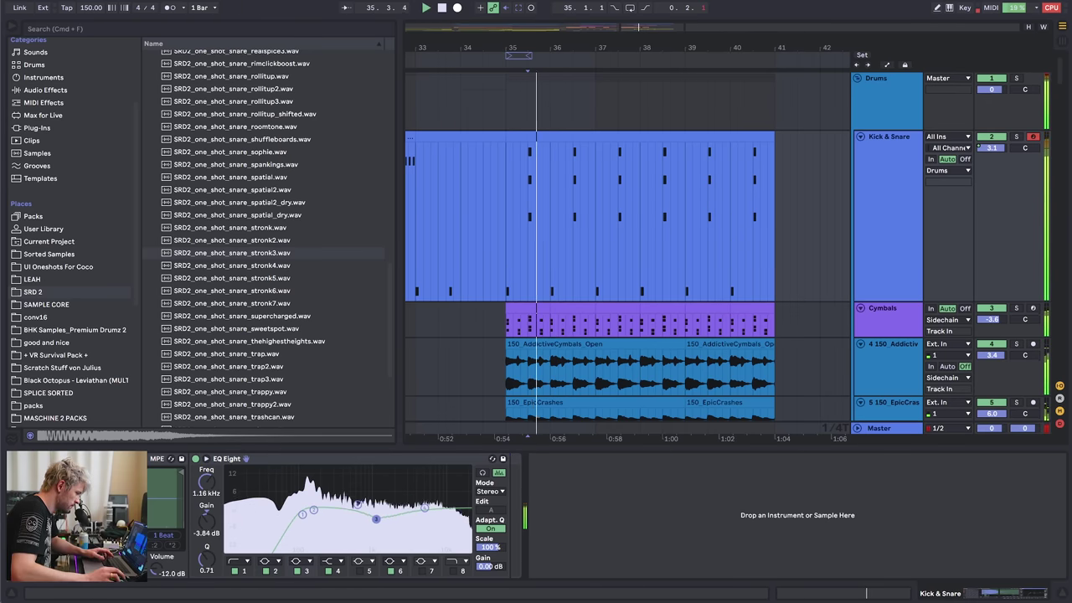
- Move the stronk3 sample's end earlier, with a 195 ms fade-out and a volume of -12.6 dB
left_click(985, 594)
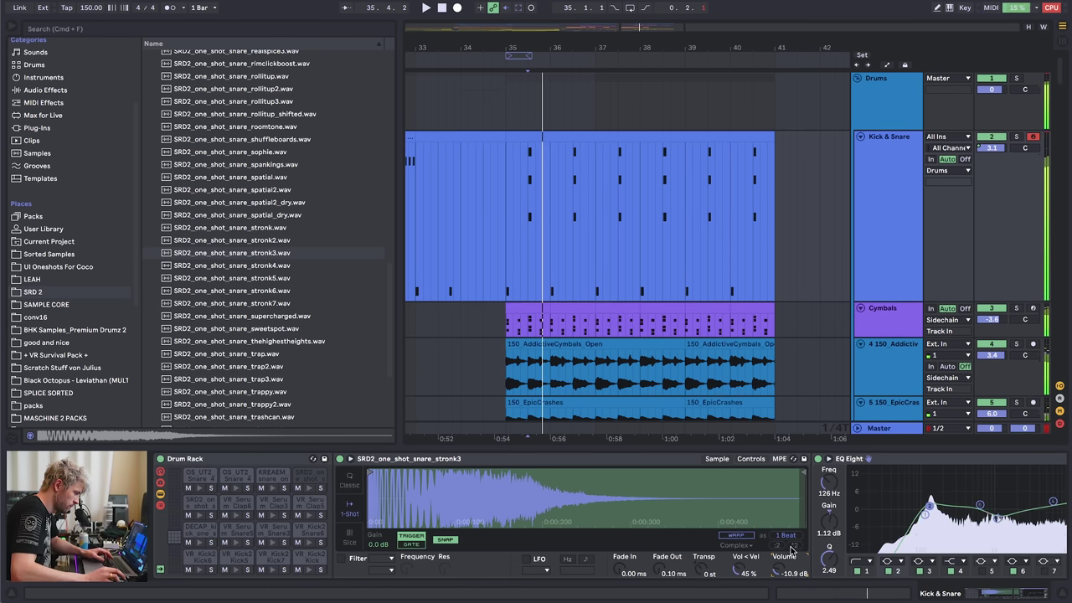
left_click_drag(801, 471, 632, 472)
left_click_drag(666, 570, 665, 511)
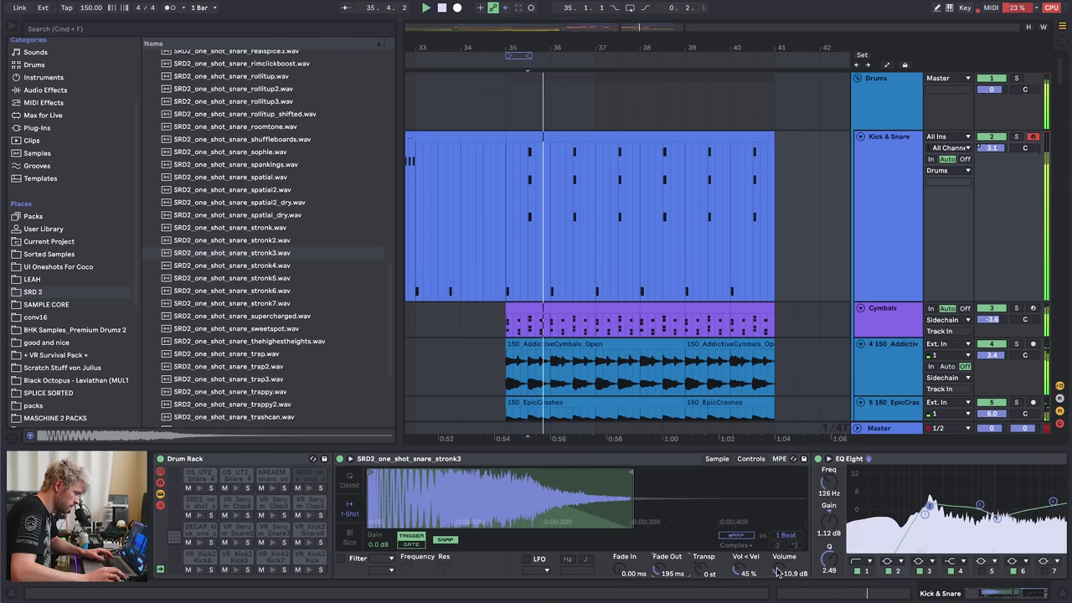
left_click_drag(777, 569, 777, 576)
key("space")
key("space")
key("space")
- Insert a Frequency Shifter with Fine at -20.8 Hz before the stronk3 snare's EQ Eight, and set EQ band 2 to 104 Hz and -0.12 dB
left_click(46, 90)
left_click_drag(196, 206, 819, 517)
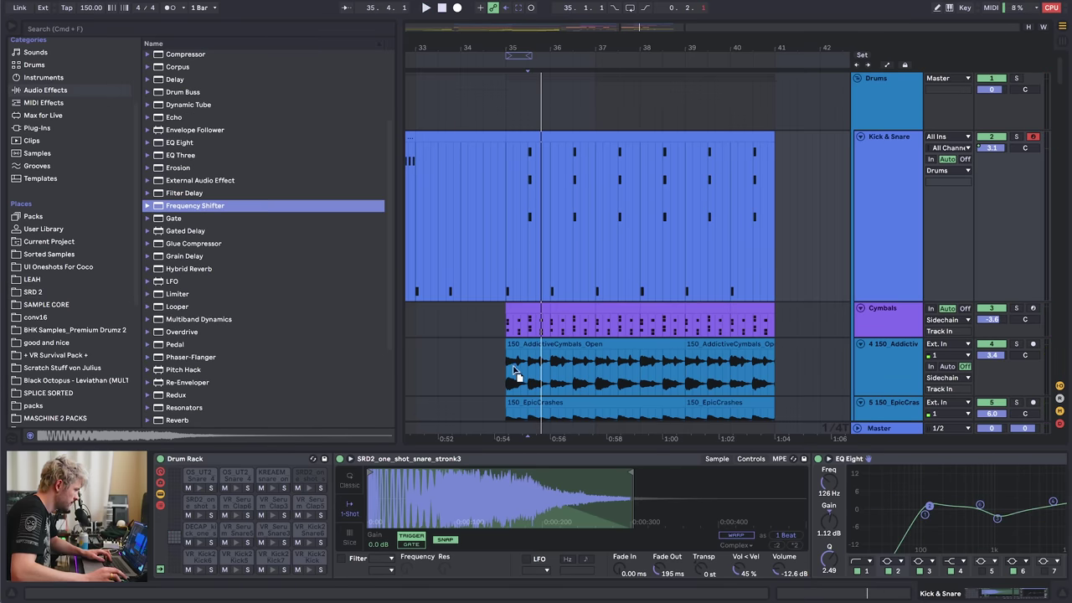
left_click_drag(858, 574, 890, 546)
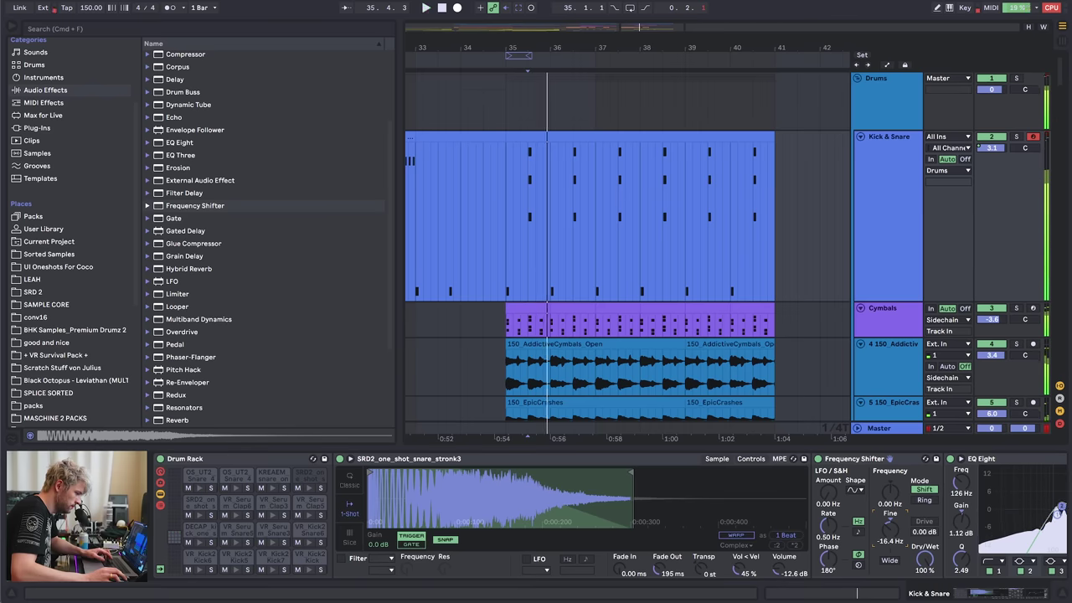
left_click_drag(890, 546, 890, 550)
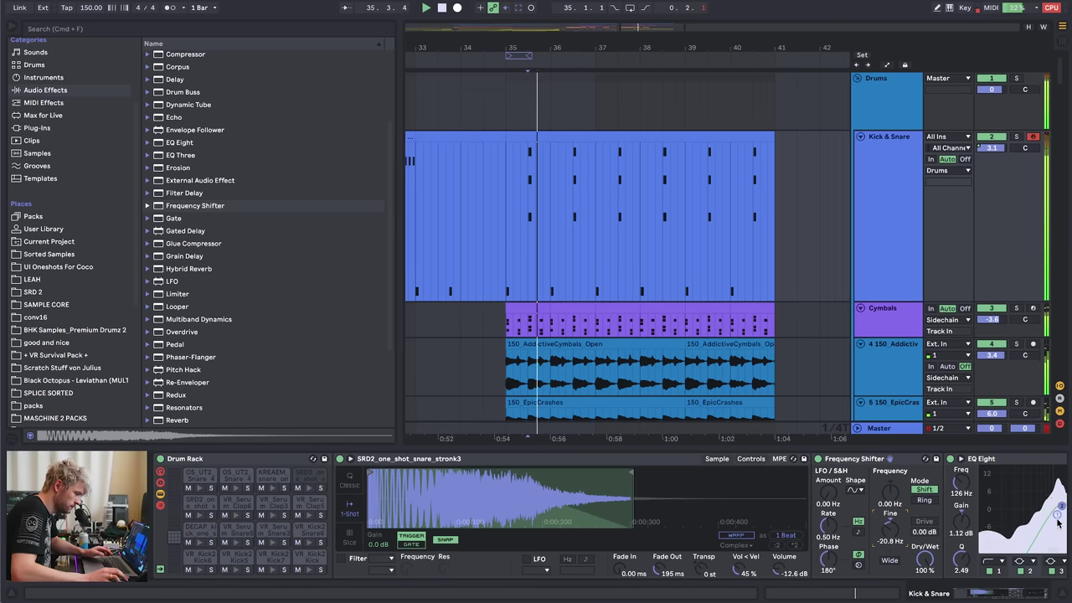
left_click_drag(1057, 505, 1054, 501)
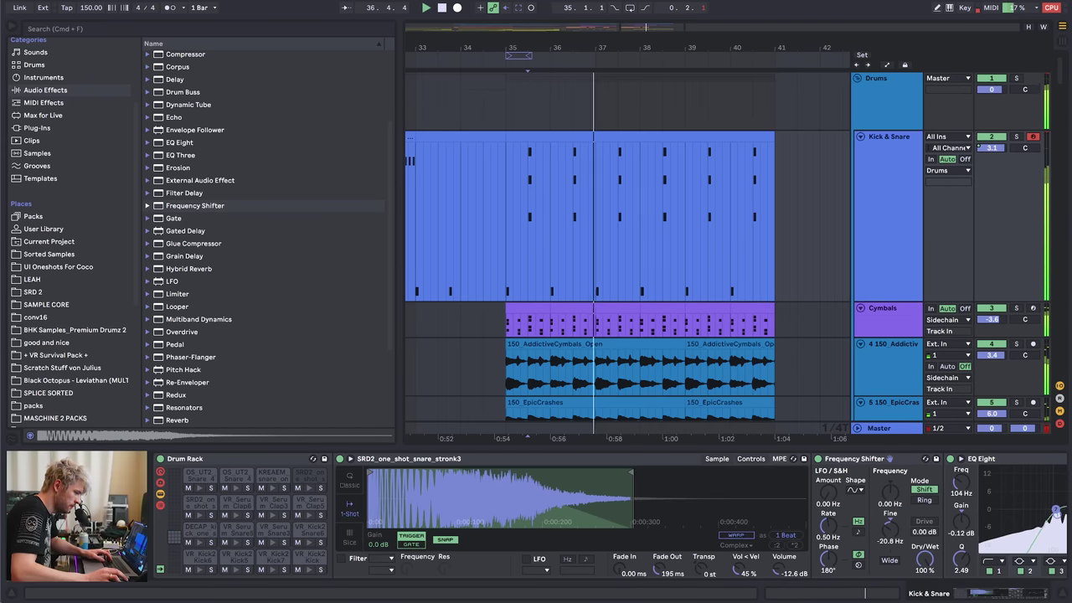
- Transpose the stronk6 snare to -5 st, set its fade-out to 141 ms and move its sample end earlier
left_click(740, 457)
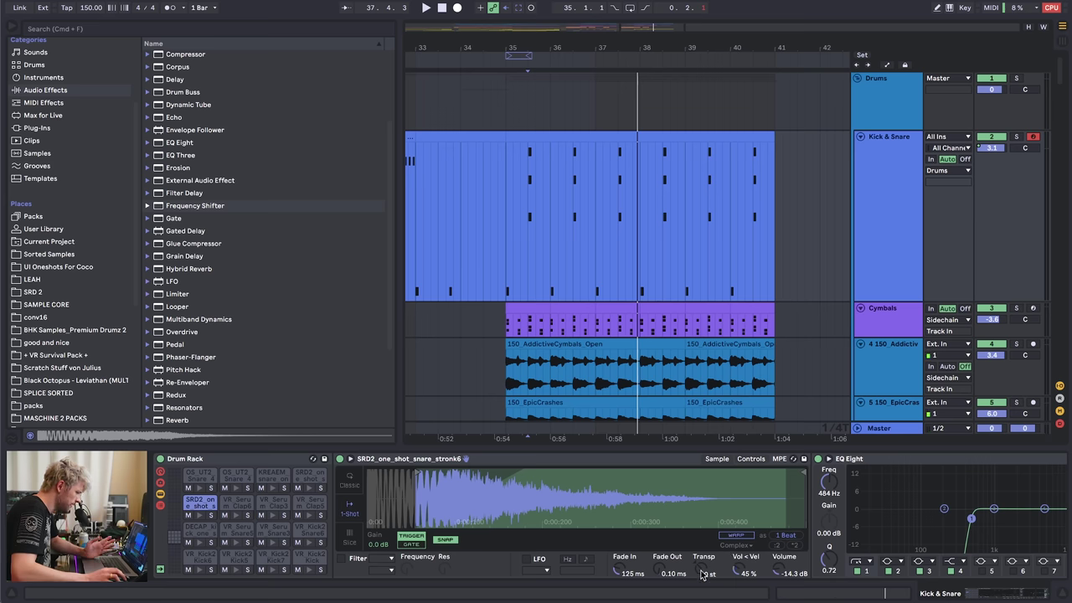
left_click_drag(699, 569, 699, 577)
key("space")
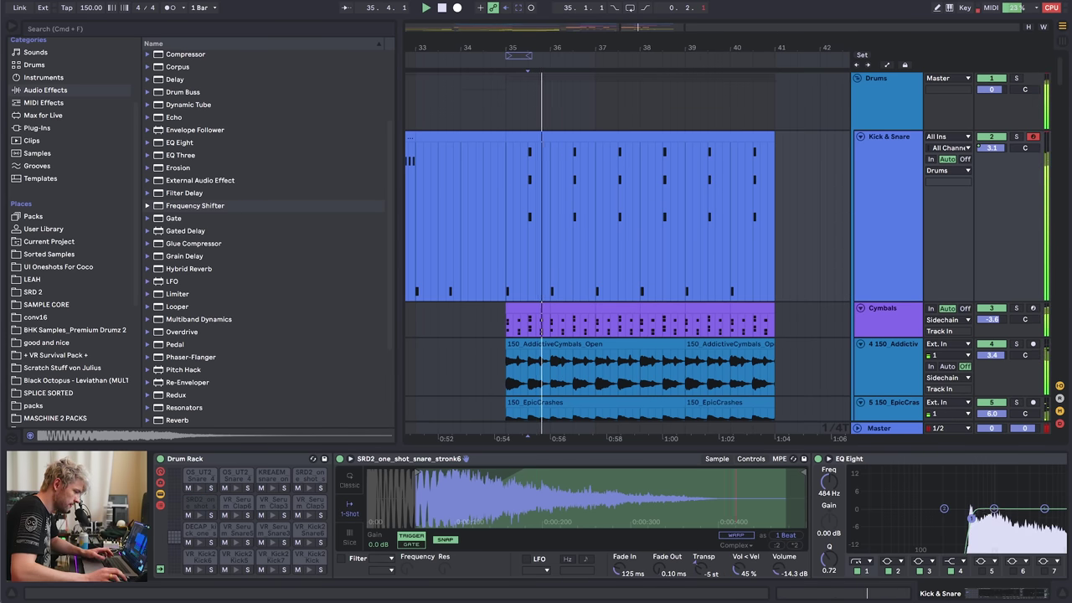
left_click_drag(667, 573, 666, 554)
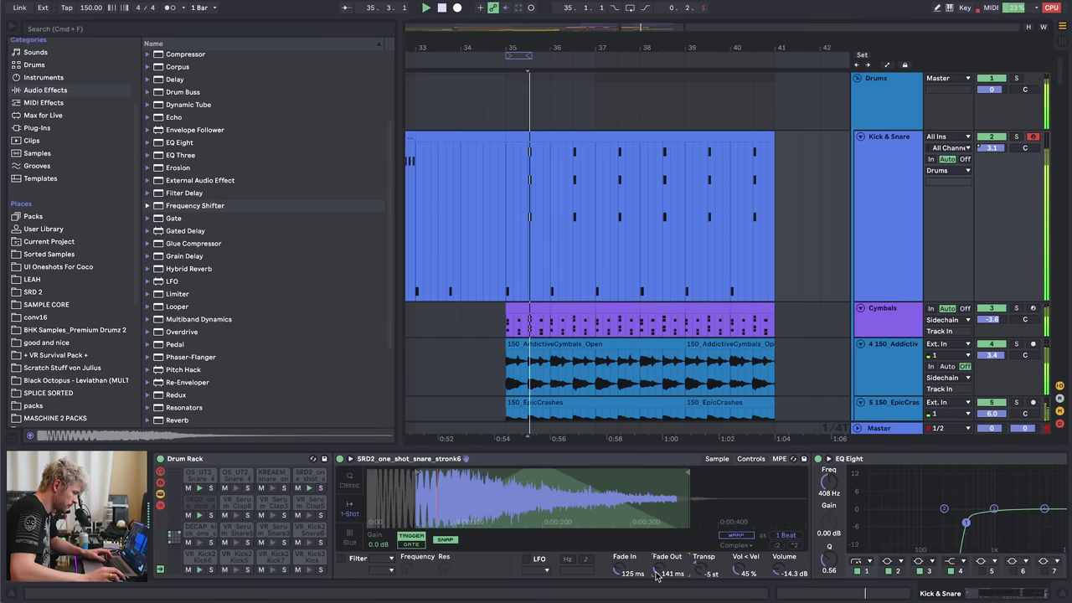
left_click_drag(686, 471, 637, 478)
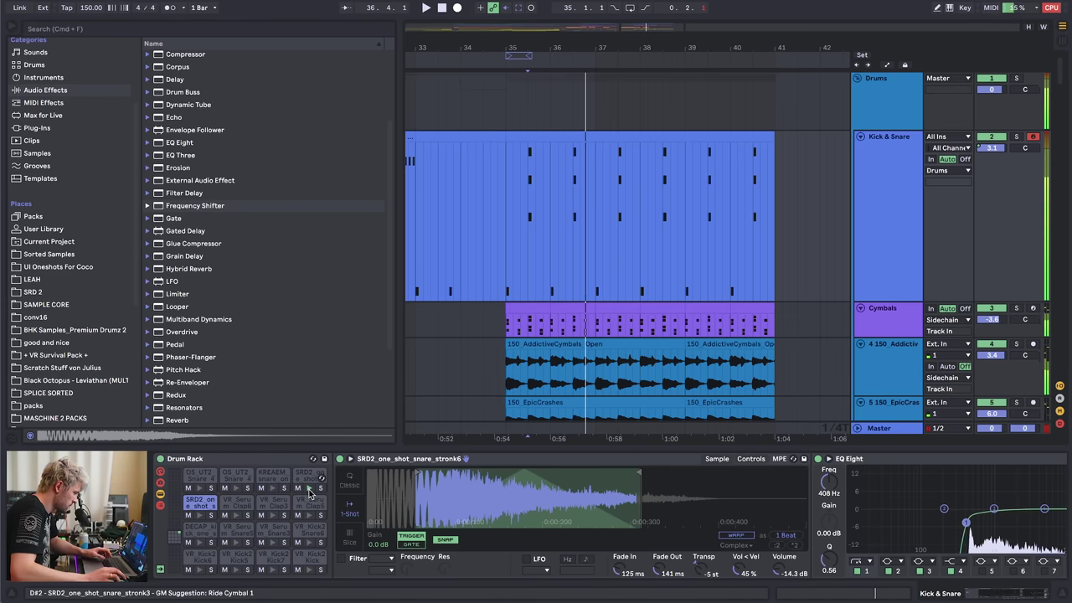
- Shorten the OS_UT2_Snare_4 sample on the C2 pad and set its OTT output to 7.80 dB
left_click(198, 487)
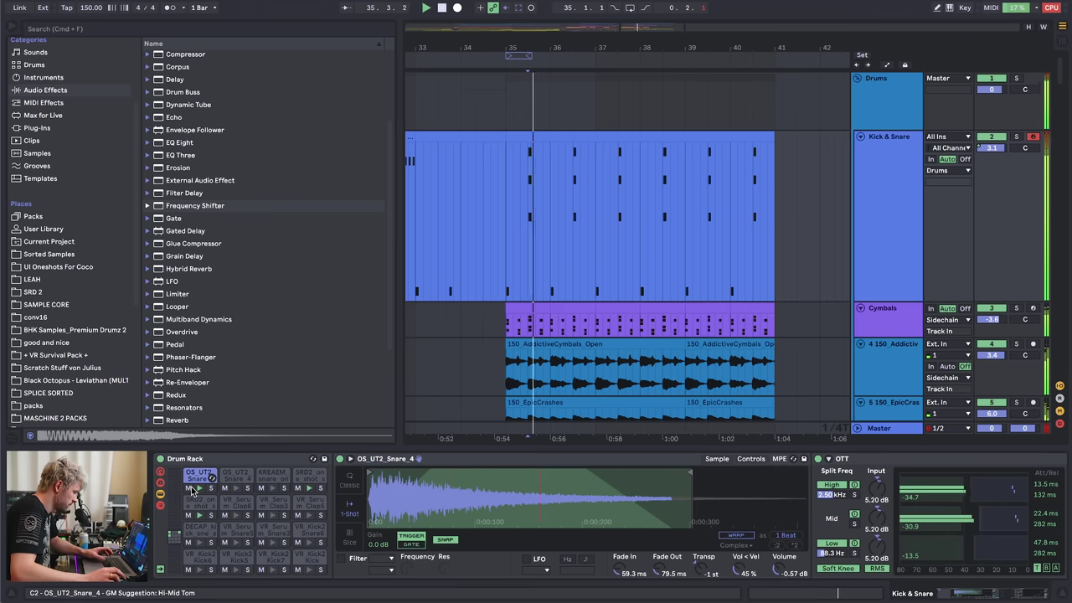
scroll(901, 576, "right", 5)
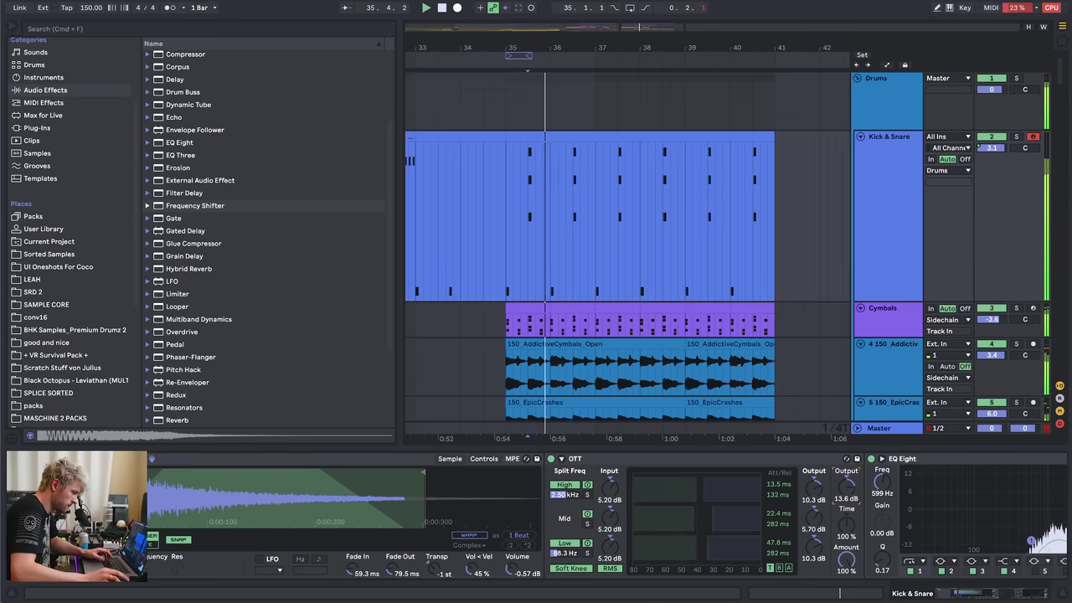
scroll(213, 501, "left", 5)
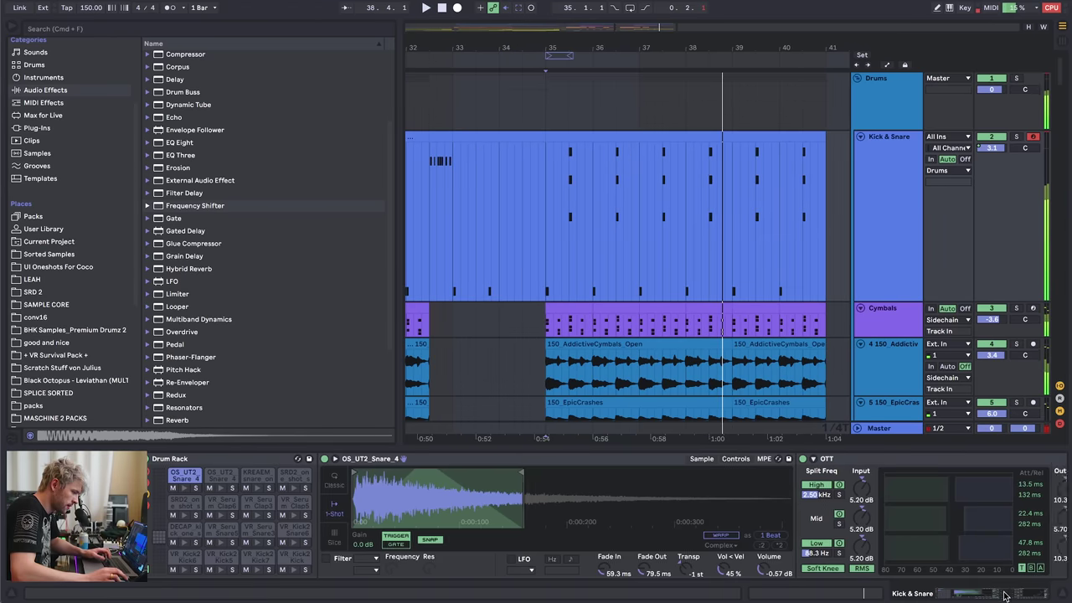
scroll(774, 491, "right", 5)
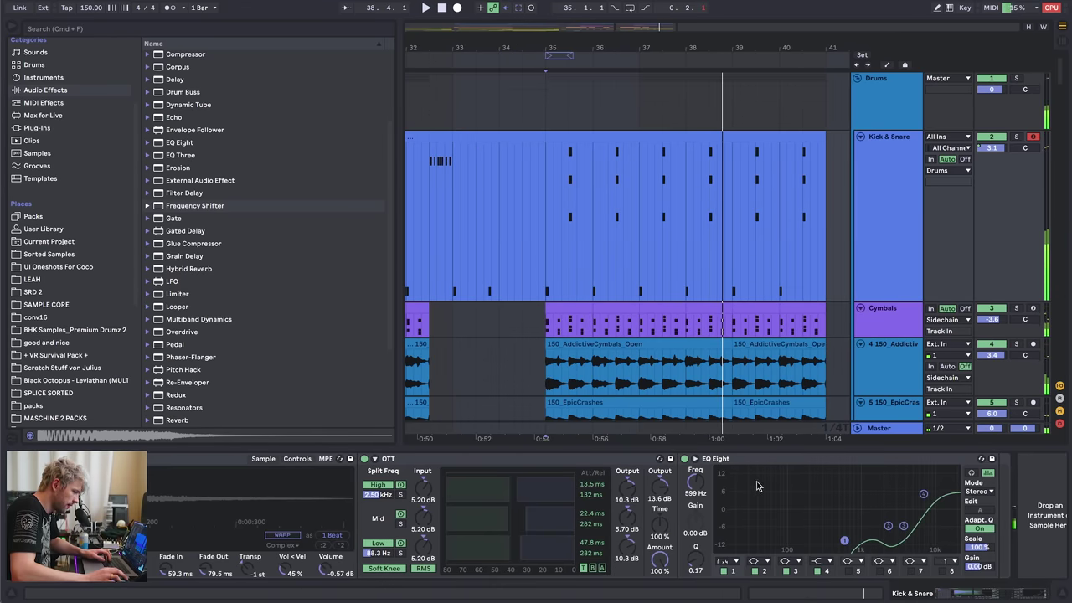
key("space")
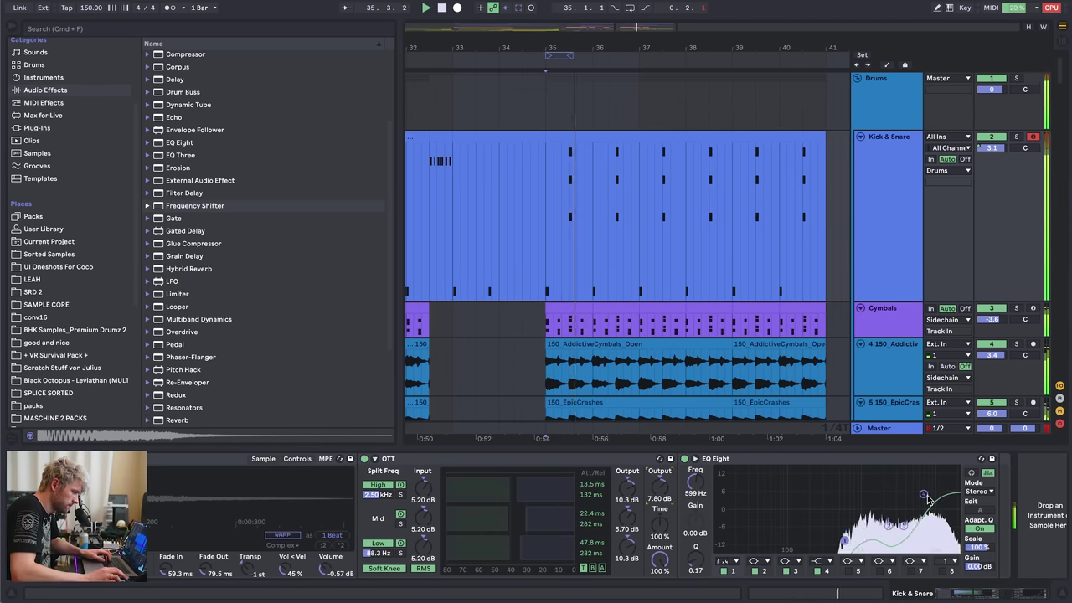
key("space")
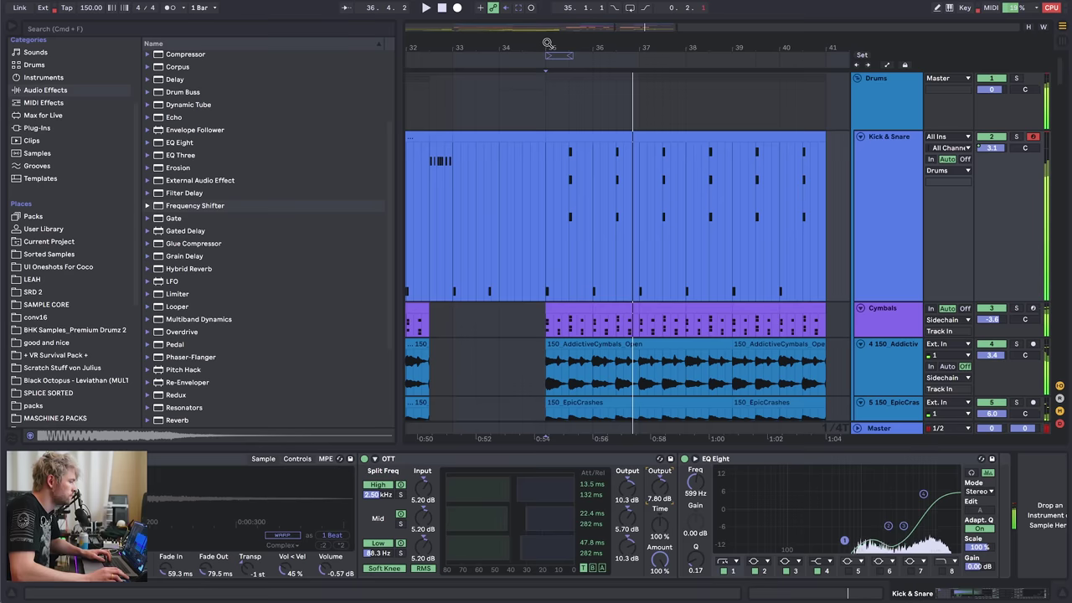
- Play the Kick & Snare clip from bar 27 and from bar 35 to compare the first drop's snare with the new one
left_click_drag(546, 44, 548, 25)
scroll(705, 168, "down", 3)
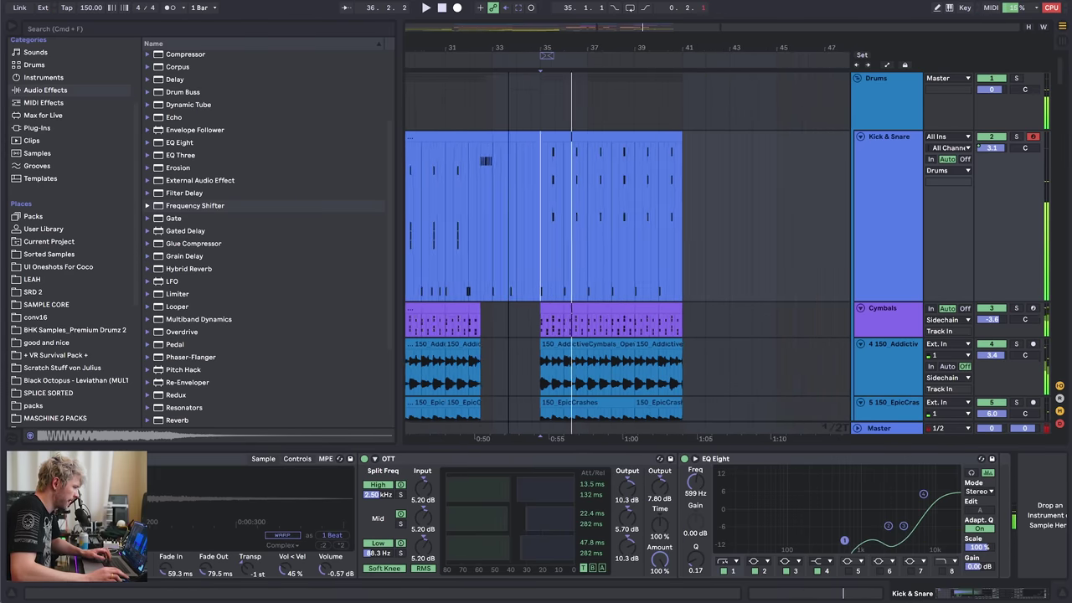
left_click_drag(655, 235, 788, 237)
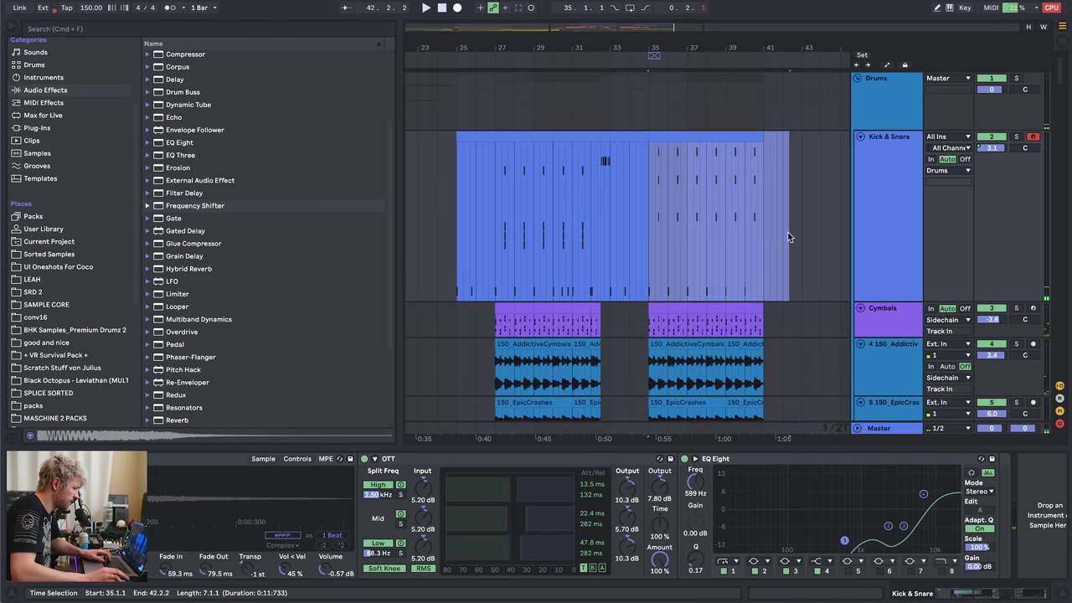
left_click(496, 231)
key("space")
left_click(647, 224)
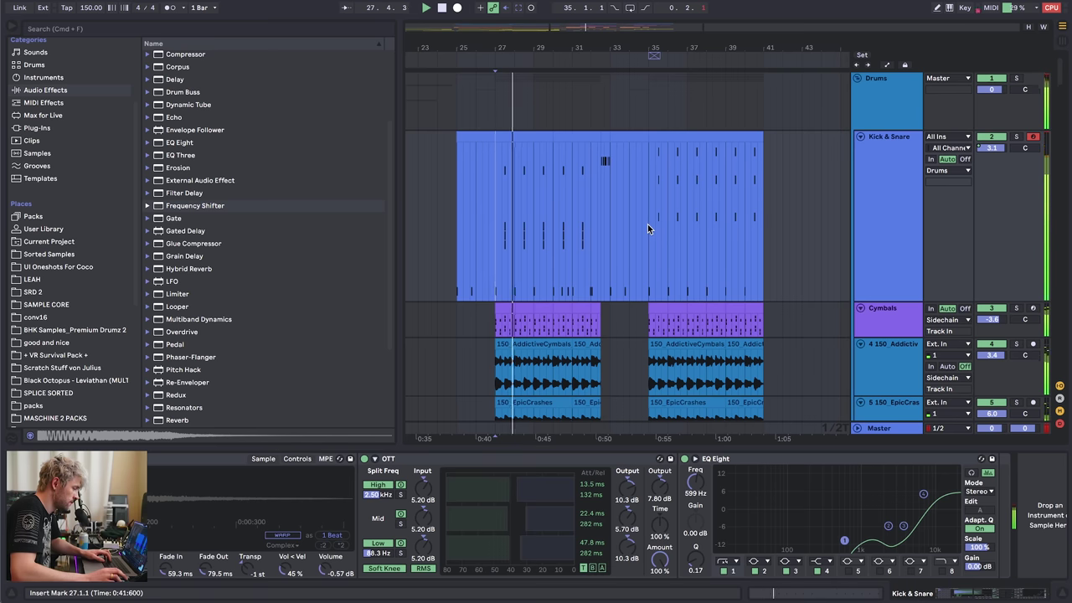
key("space")
key("space")
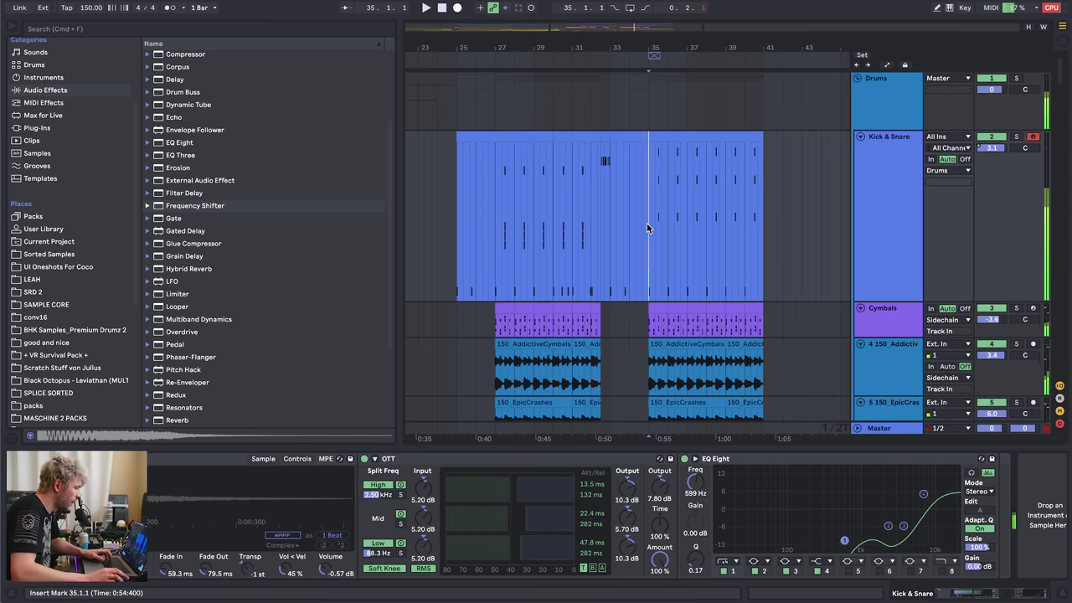
left_click(533, 214)
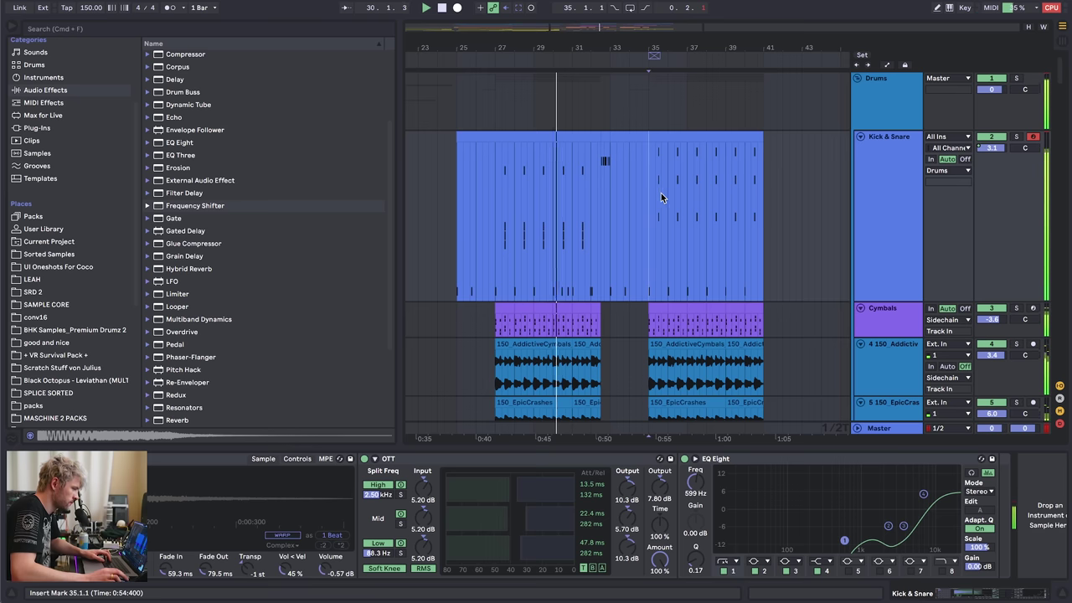
- Automate the Kick & Snare track's volume to step down to 1.8 dB at bar 35
left_click(654, 198)
key("a")
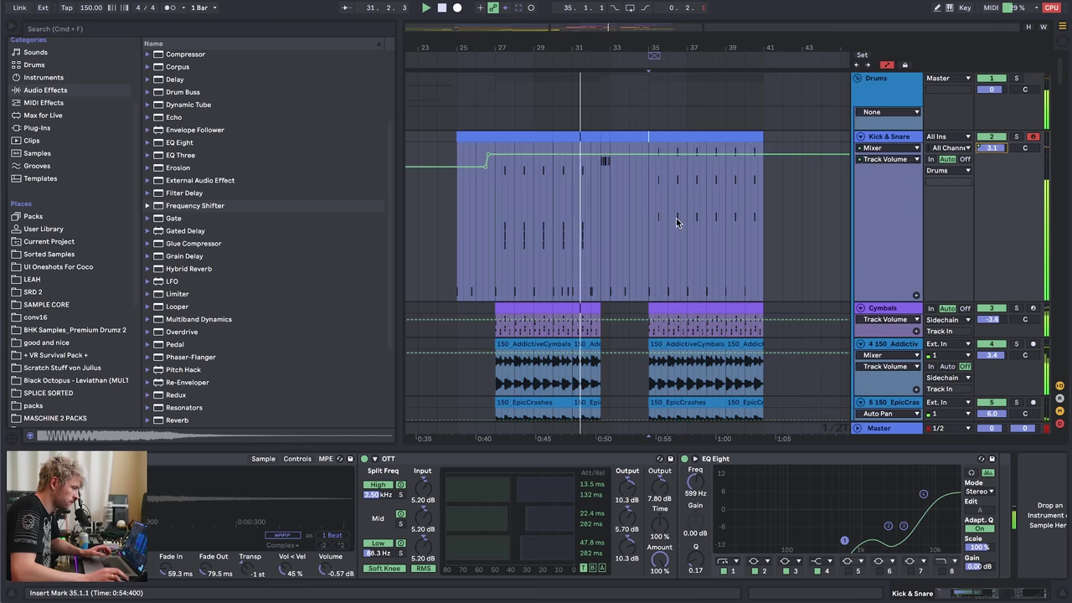
left_click_drag(653, 154, 653, 158)
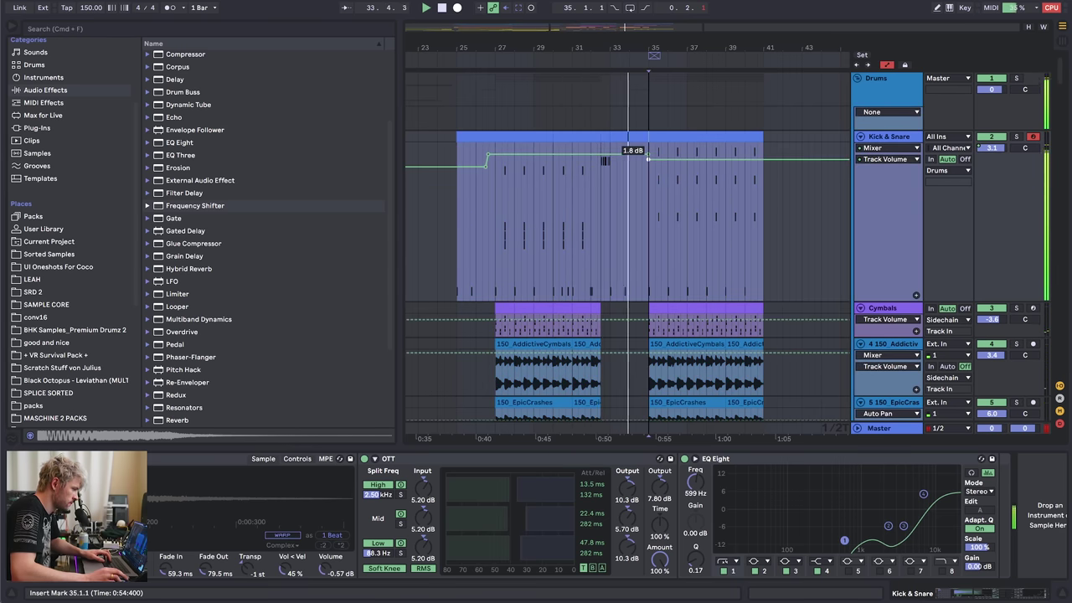
scroll(650, 205, "down", 12)
key("a")
- Unfold the 20 Group inside Bass and lower its volume to -3.5 dB during playback
scroll(650, 205, "down", 5)
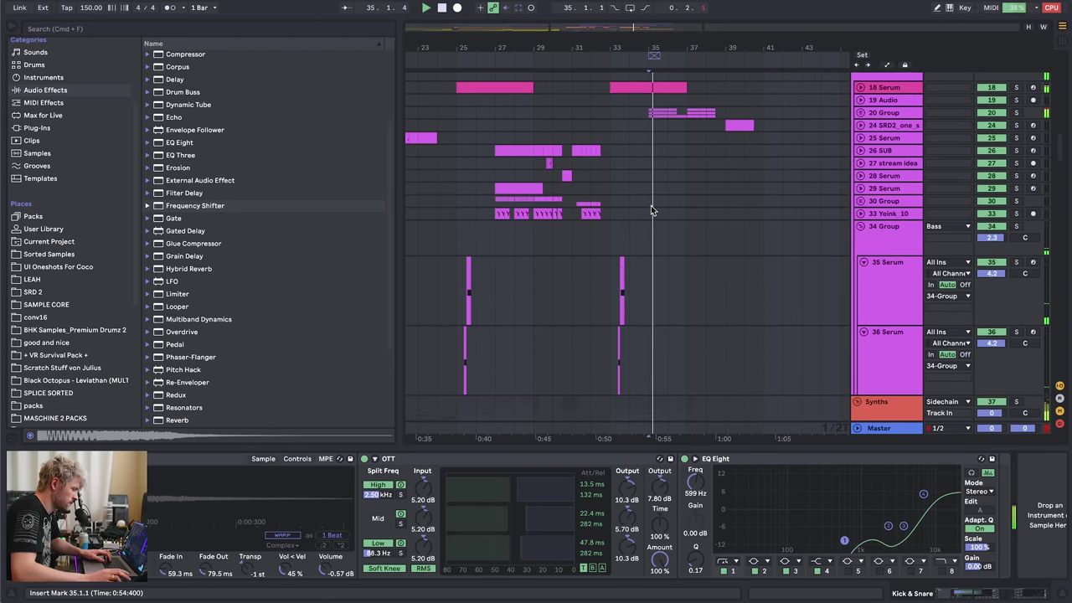
left_click(879, 121)
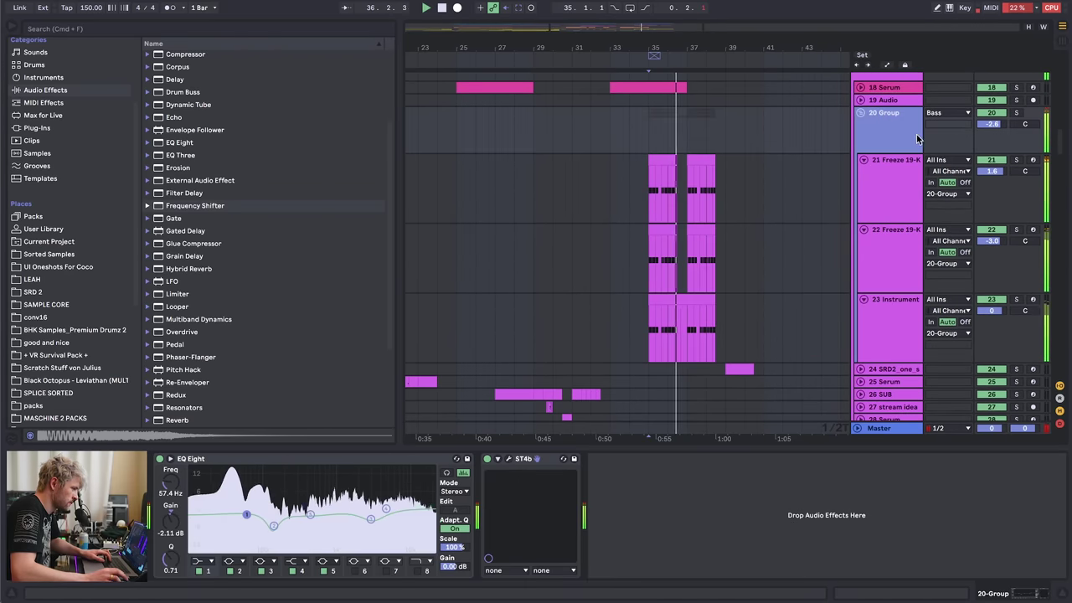
key("space")
- Play from bar 25 and raise the 34 Group's volume to 4.4 dB
scroll(548, 239, "down", 10)
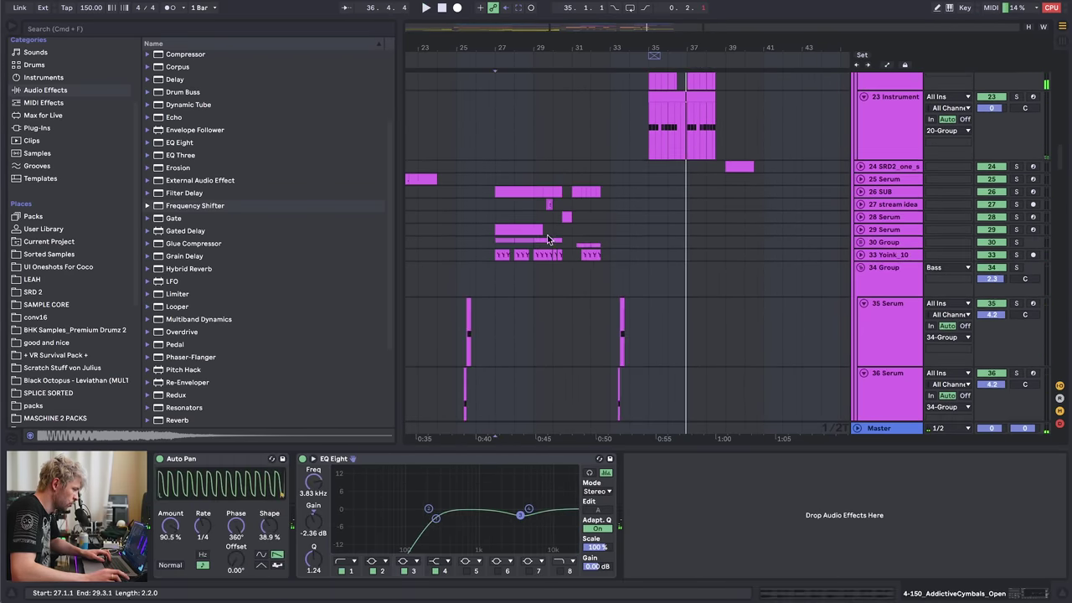
scroll(549, 239, "down", 3)
left_click(457, 238)
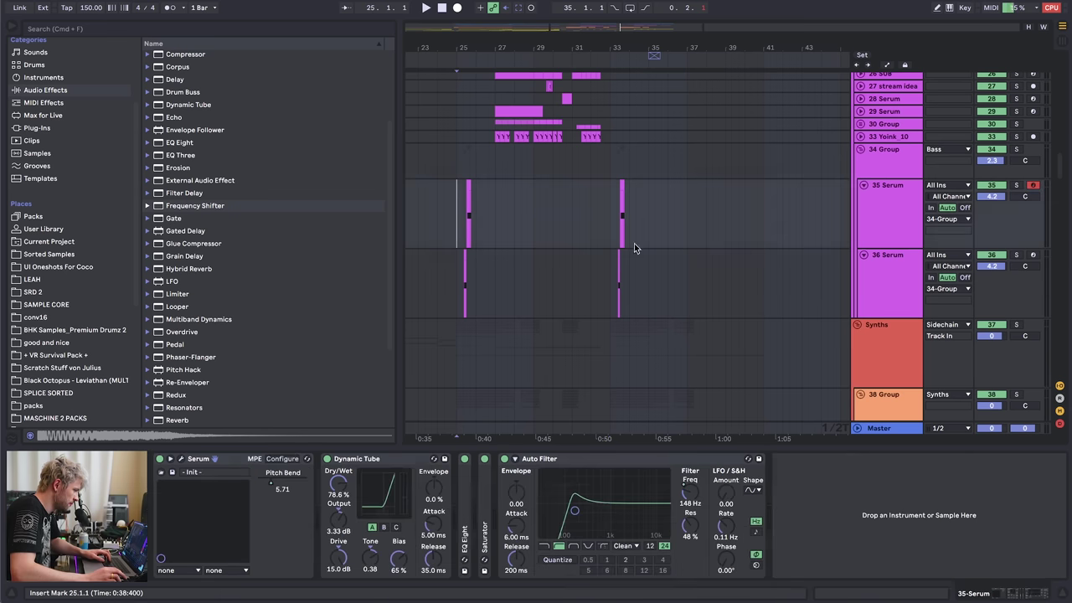
key("space")
left_click_drag(979, 162, 979, 147)
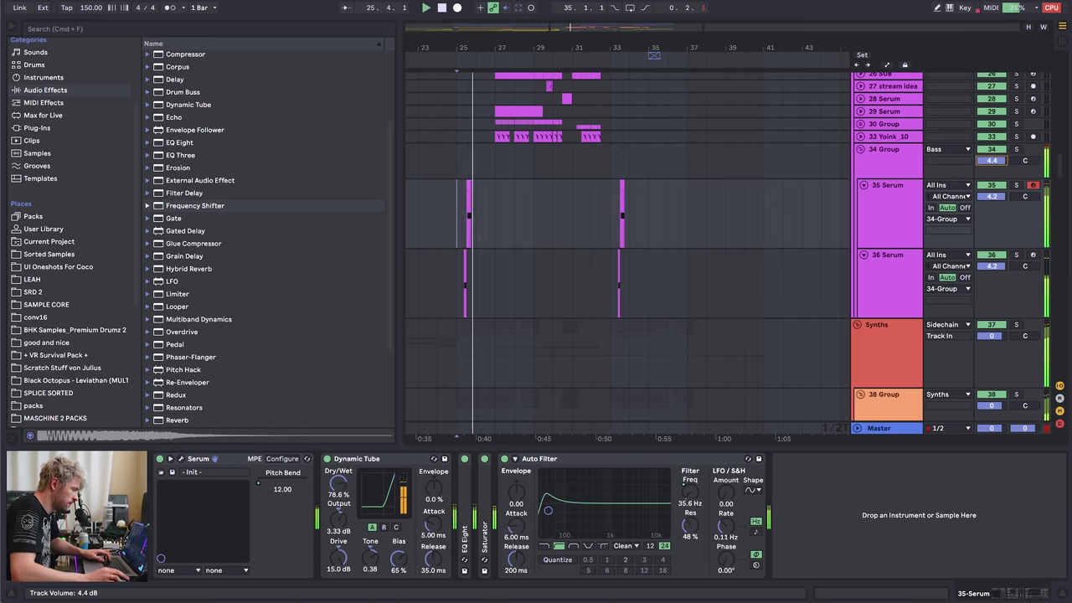
- Unfold the 18 Serum track in the Bass group and set its volume to 5.5 dB
scroll(477, 247, "up", 15)
scroll(479, 244, "down", 10)
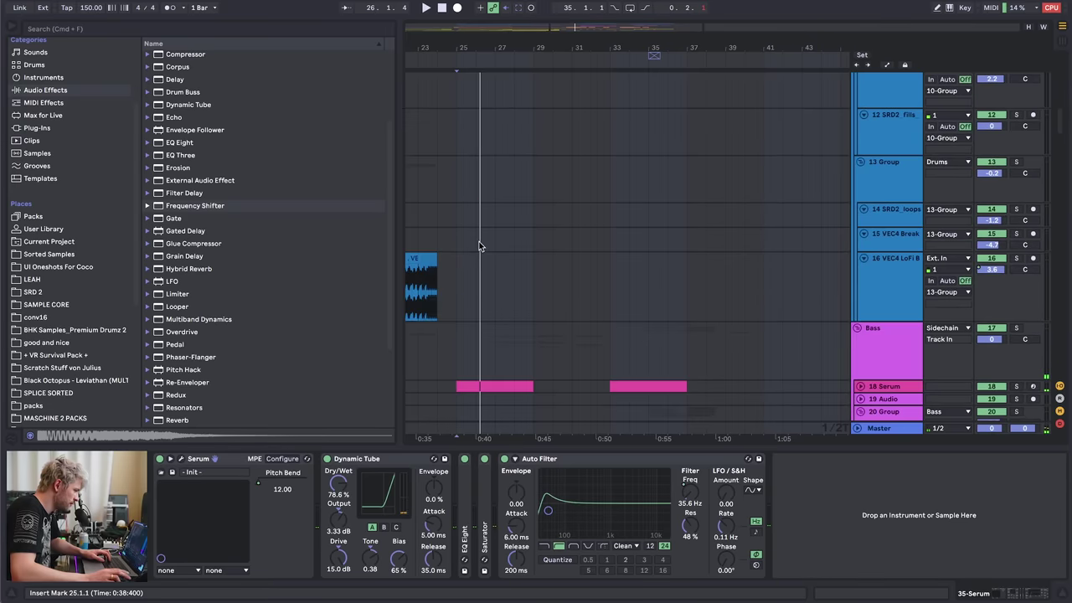
left_click(859, 276)
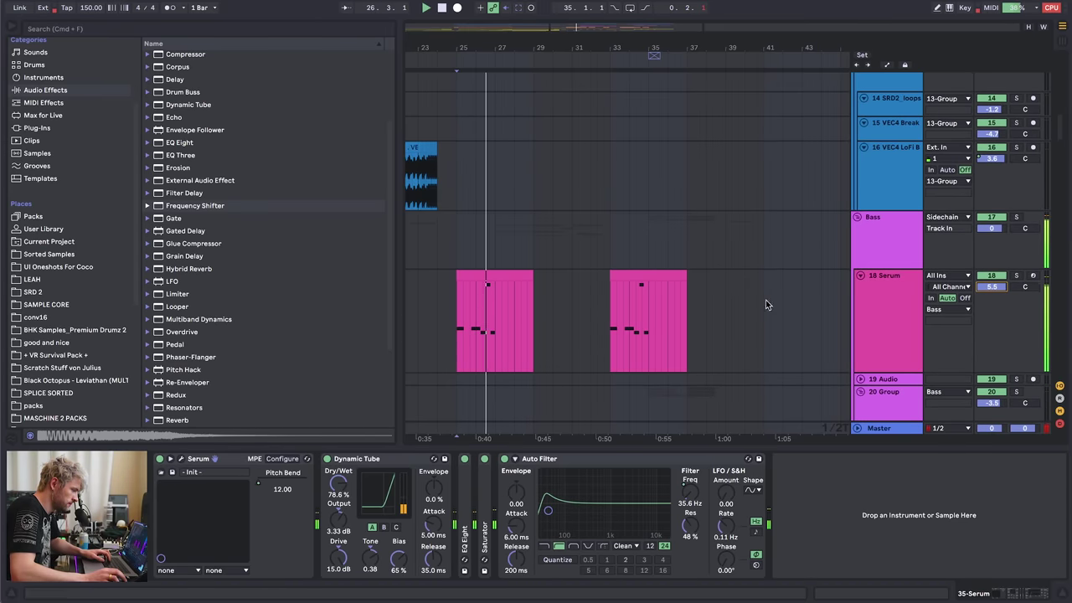
scroll(474, 259, "up", 10)
- Unfold the 30 Group and raise the 32 Vital track's EQ Eight output gain to 6.56 dB while auditioning its bar 31 clip
scroll(472, 256, "down", 15)
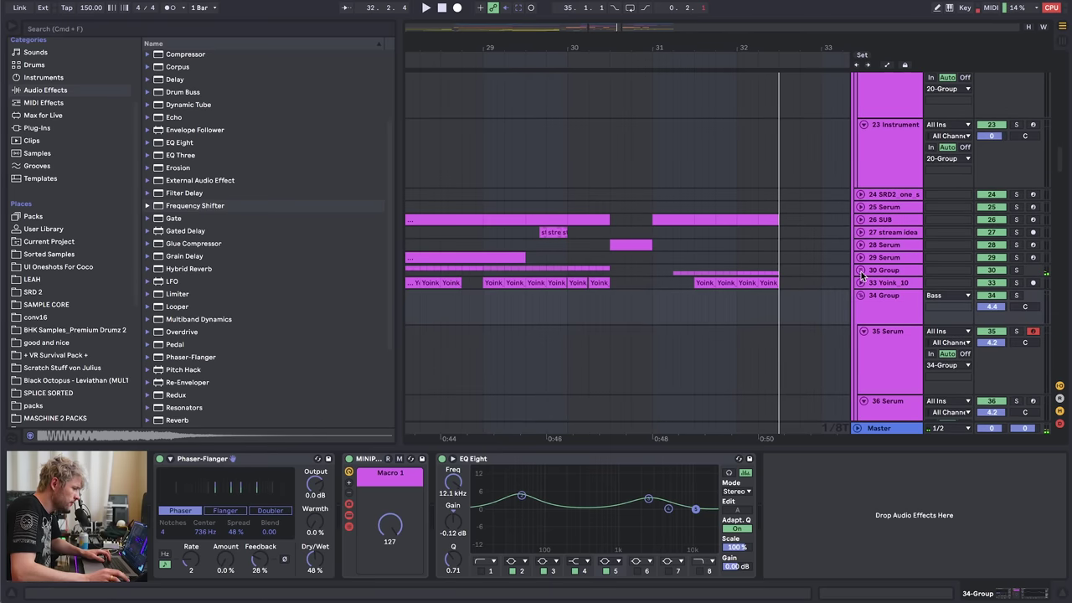
left_click(861, 272)
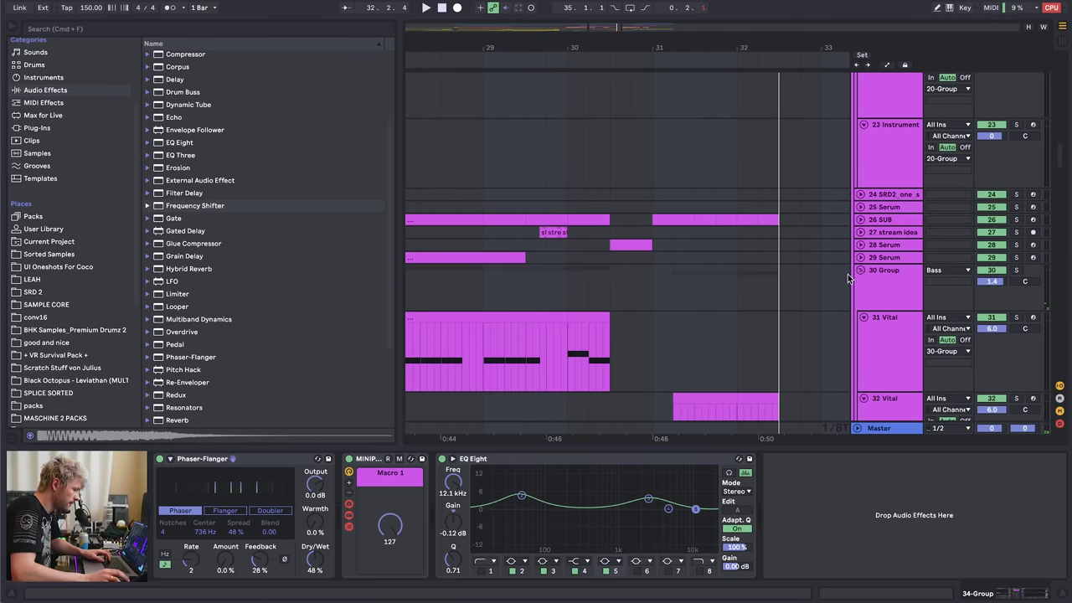
left_click(678, 330)
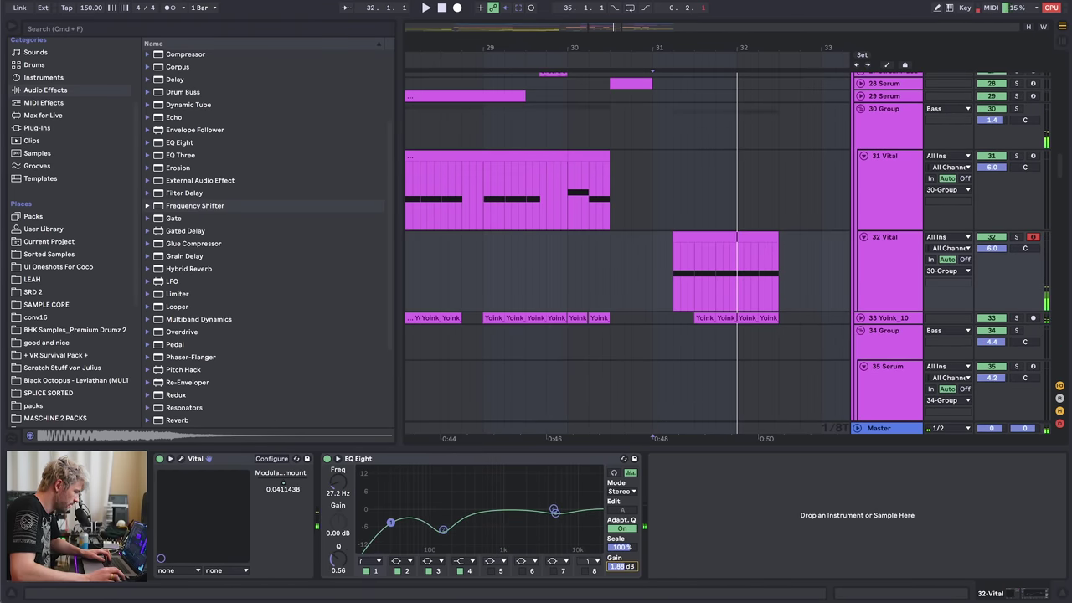
left_click(559, 277)
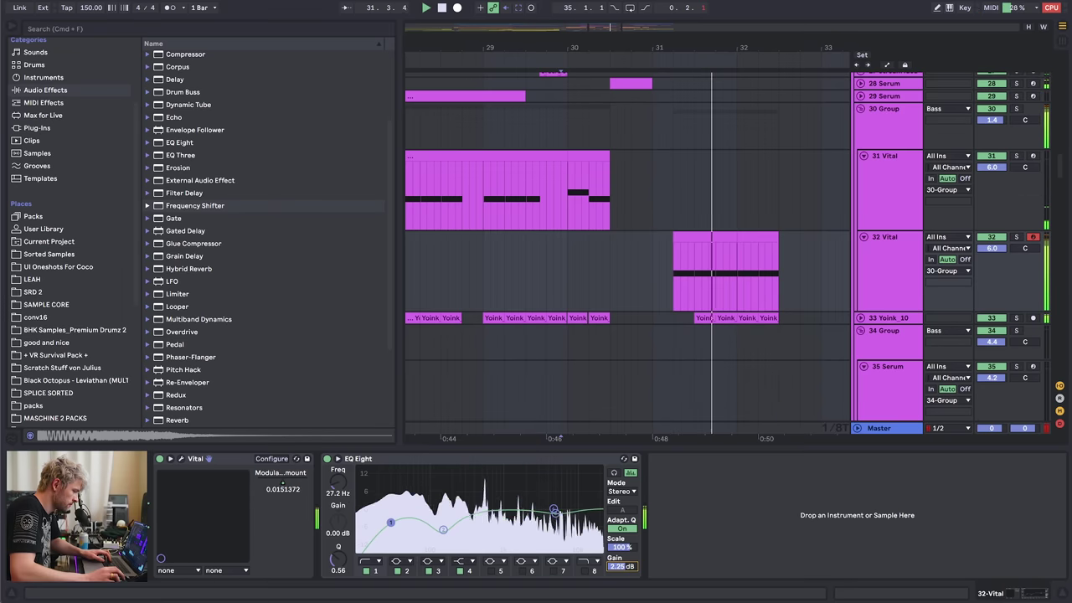
left_click(674, 271)
key("space")
key("space")
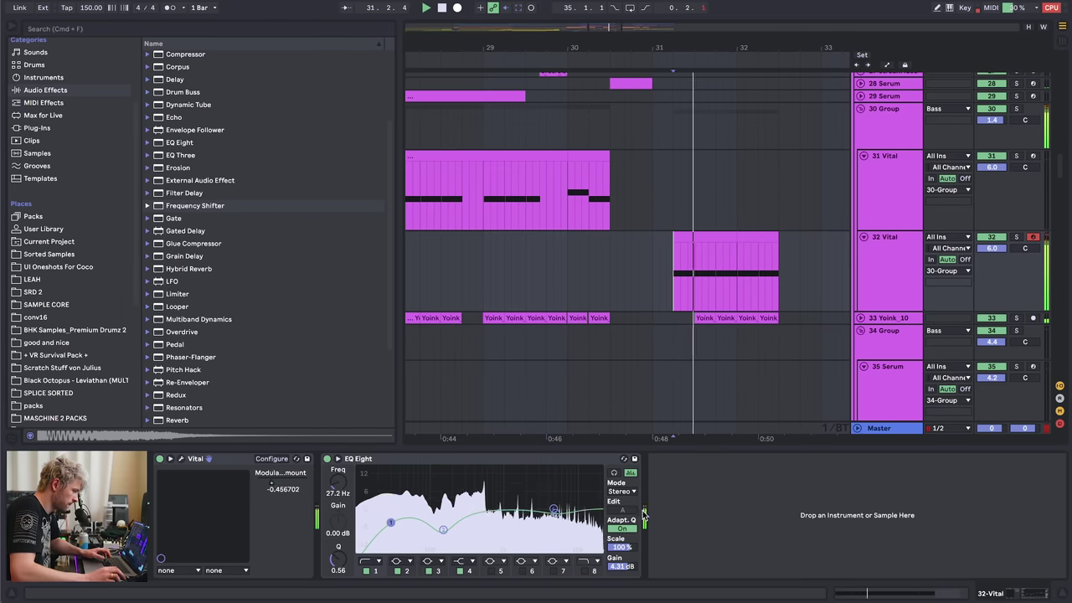
left_click_drag(622, 566, 622, 543)
key("space")
key("space")
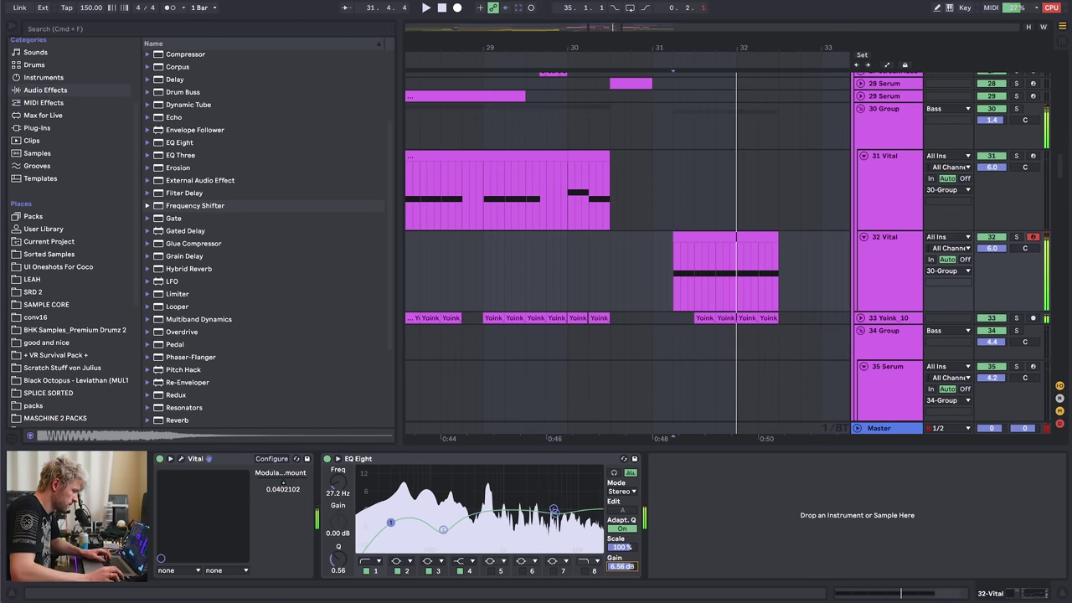
- Automate the 30 Group's volume to step up to 2.5 dB at the start of the 32 Vital clip
left_click(890, 129)
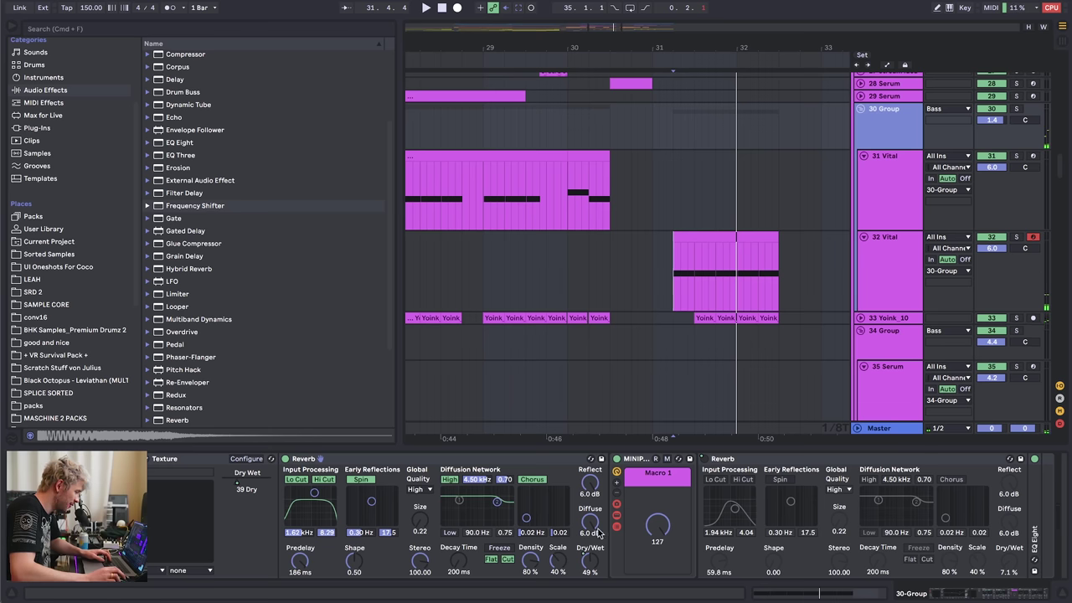
left_click_drag(956, 593, 1021, 598)
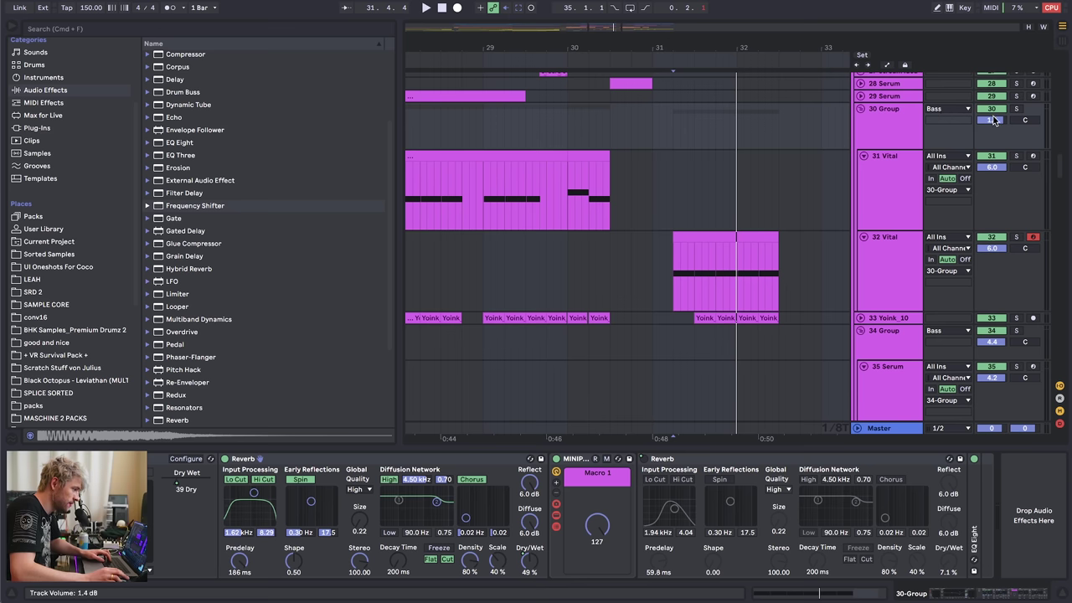
key("a")
left_click(484, 132)
key("space")
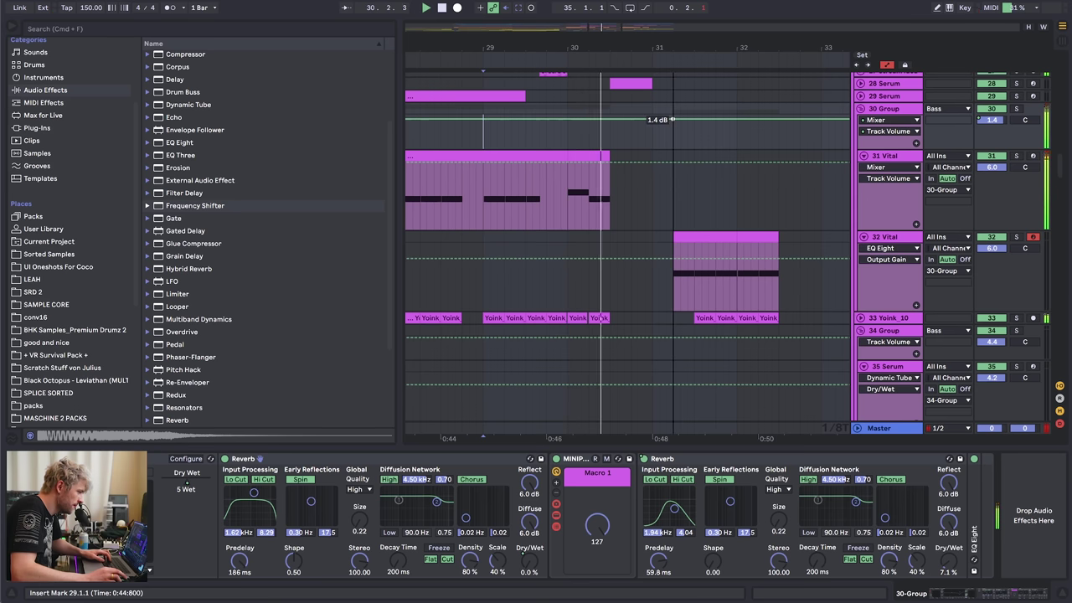
left_click_drag(875, 146, 875, 305)
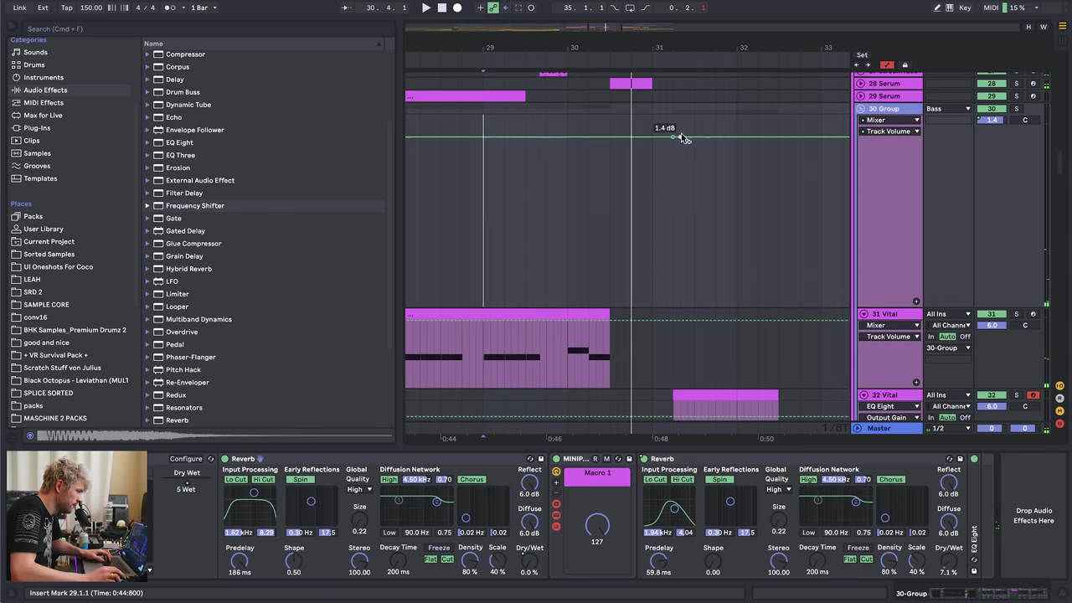
left_click_drag(673, 135, 673, 131)
key("space")
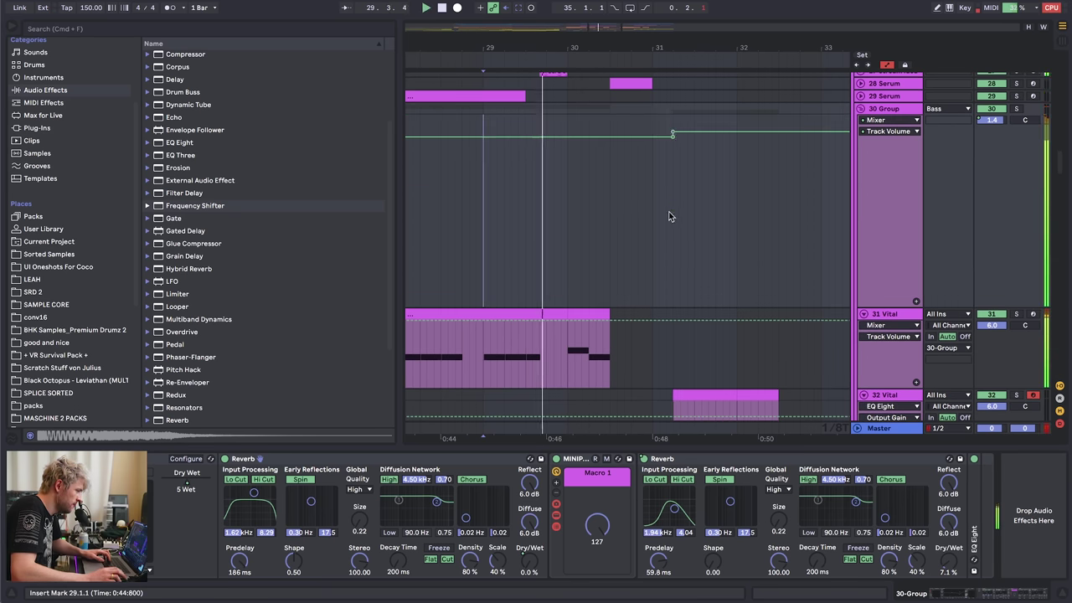
- Lower the 30 Group's volume automation from the start of the 32 Vital clip to 2.4 dB
scroll(677, 167, "down", 5)
scroll(678, 185, "up", 4)
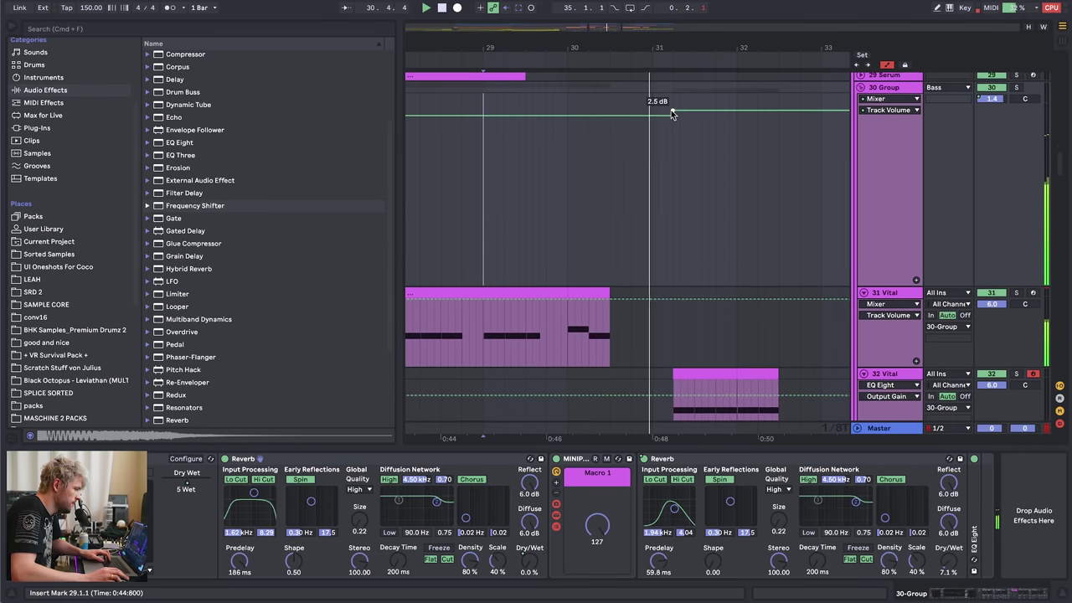
left_click_drag(672, 110, 673, 113)
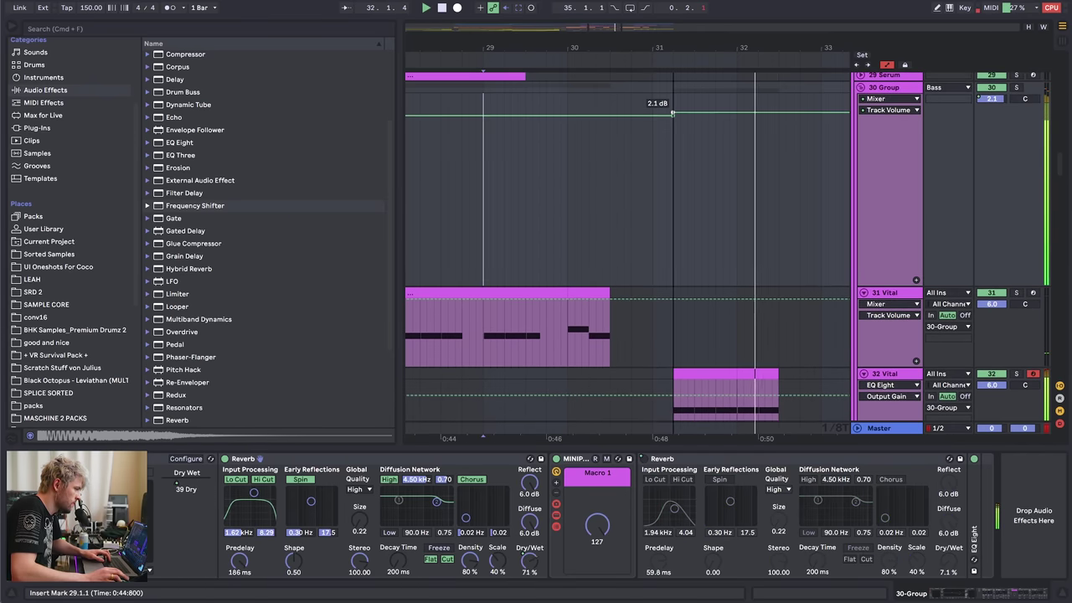
key("a")
- Play the 30 Group from bar 32 to check how the end of the 32 Vital clip sounds with its reverbs
left_click_drag(739, 46, 641, 45)
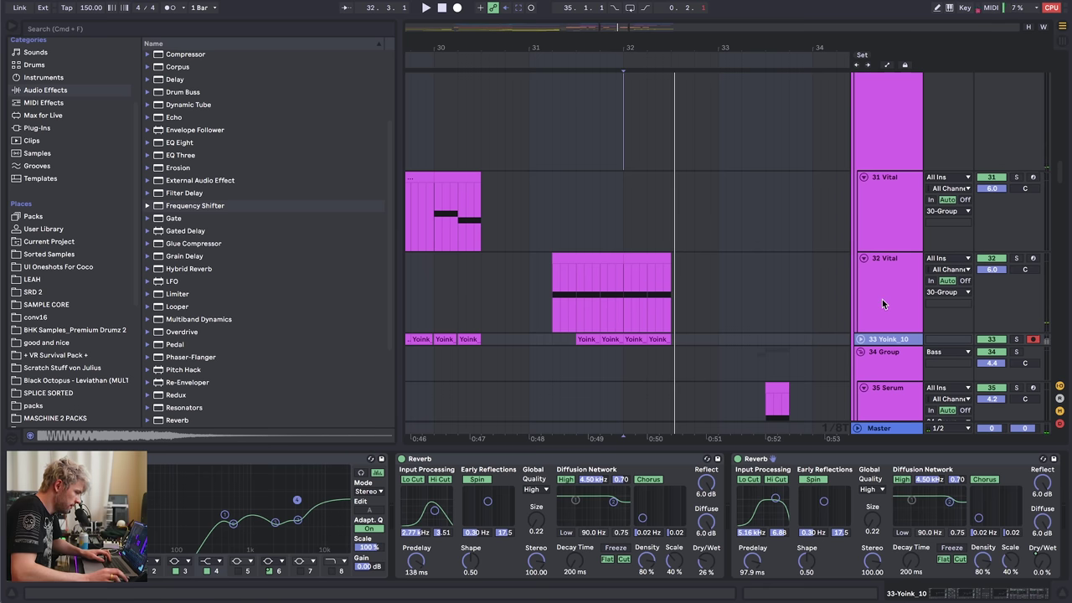
key("Up")
key("Up")
key("Up")
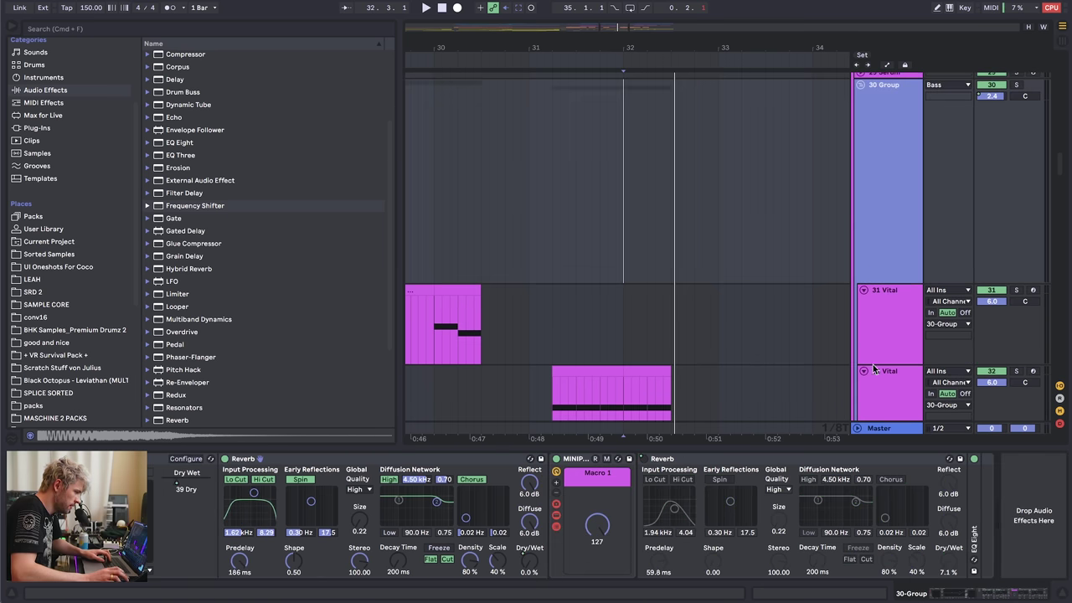
key("space")
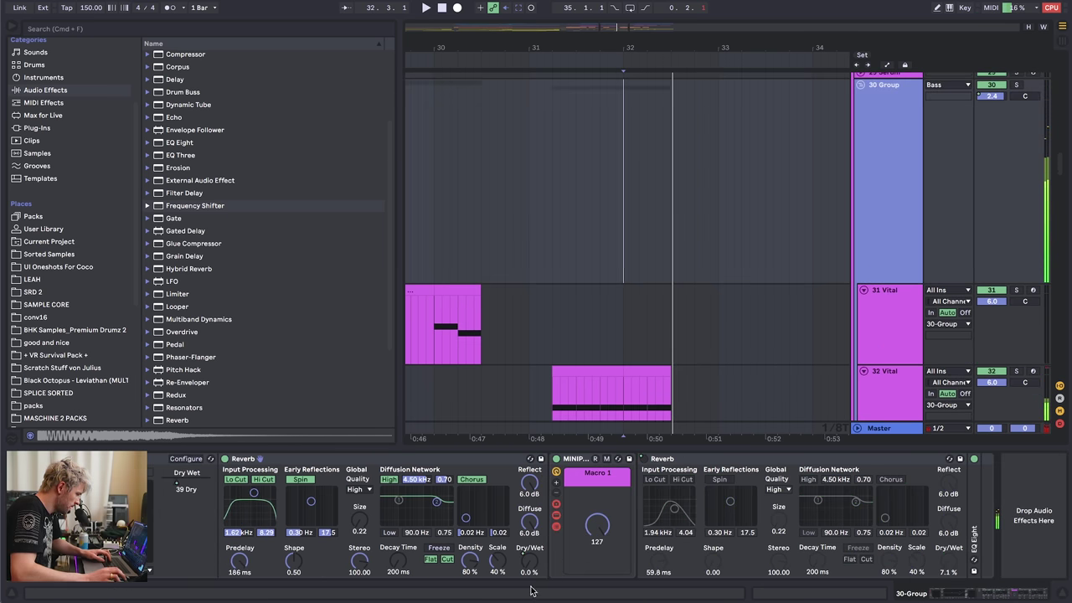
key("space")
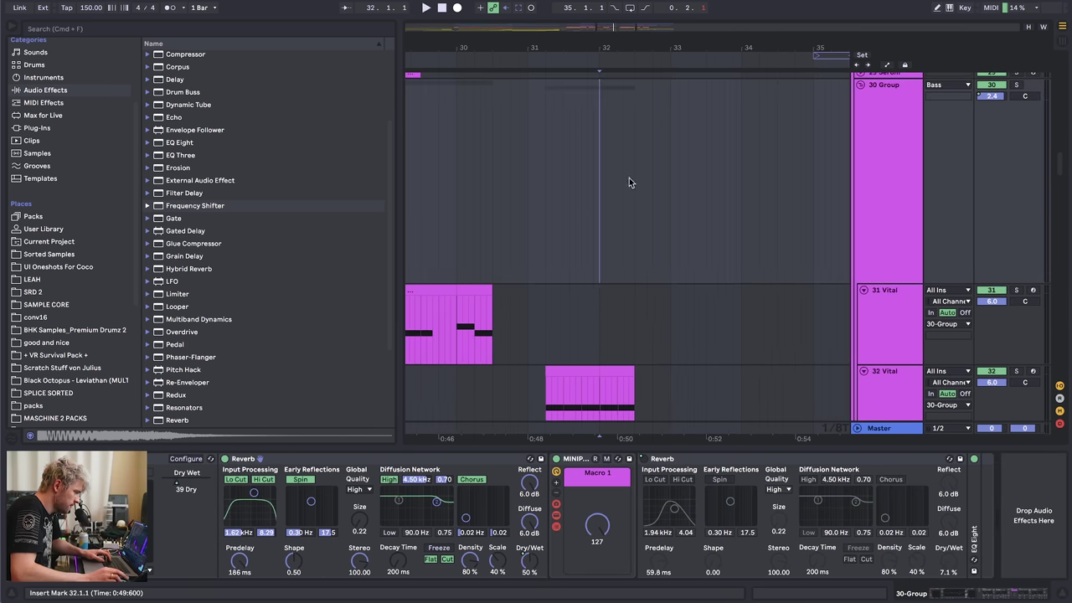
key("space")
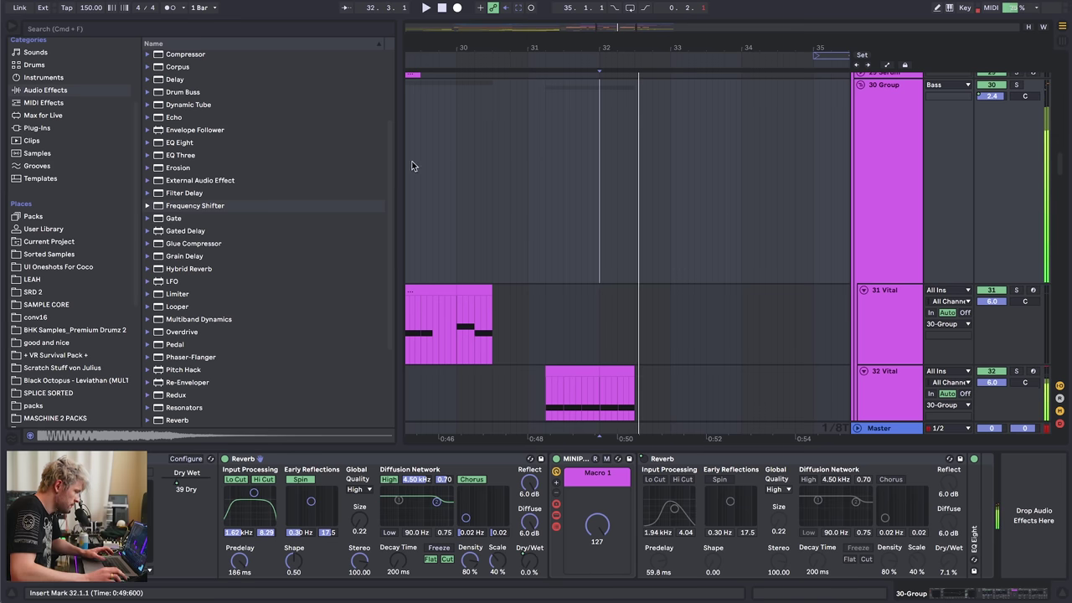
- Add an Echo at the end of the 30 Group's chain with 1/4 Notes timing on both channels, reverb at 0% and Dry/Wet at 0%
scroll(184, 189, "up", 3)
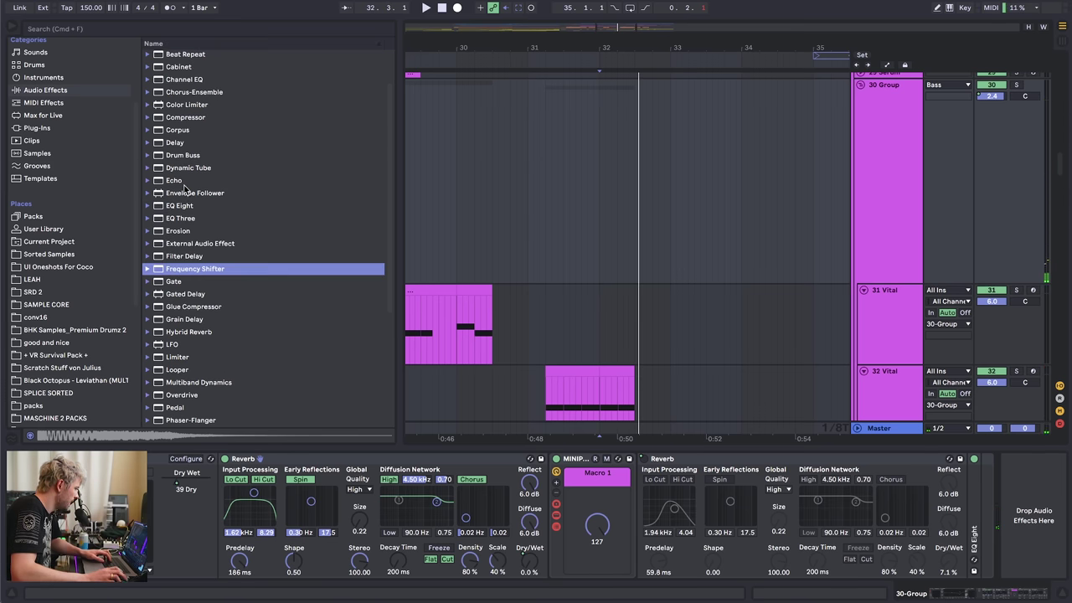
left_click(180, 182)
key("Return")
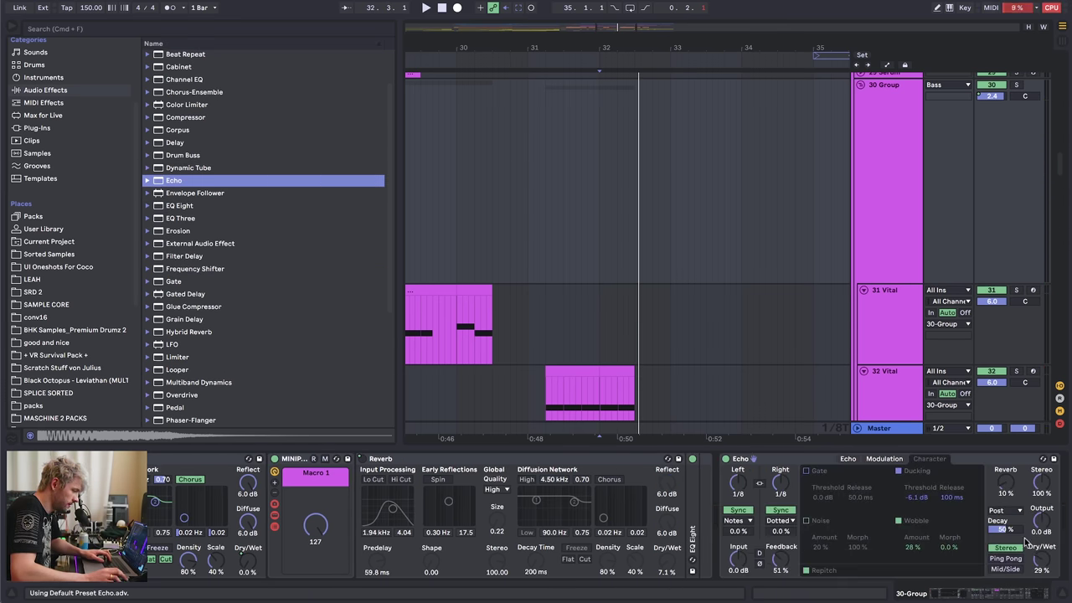
left_click(848, 459)
left_click(862, 571)
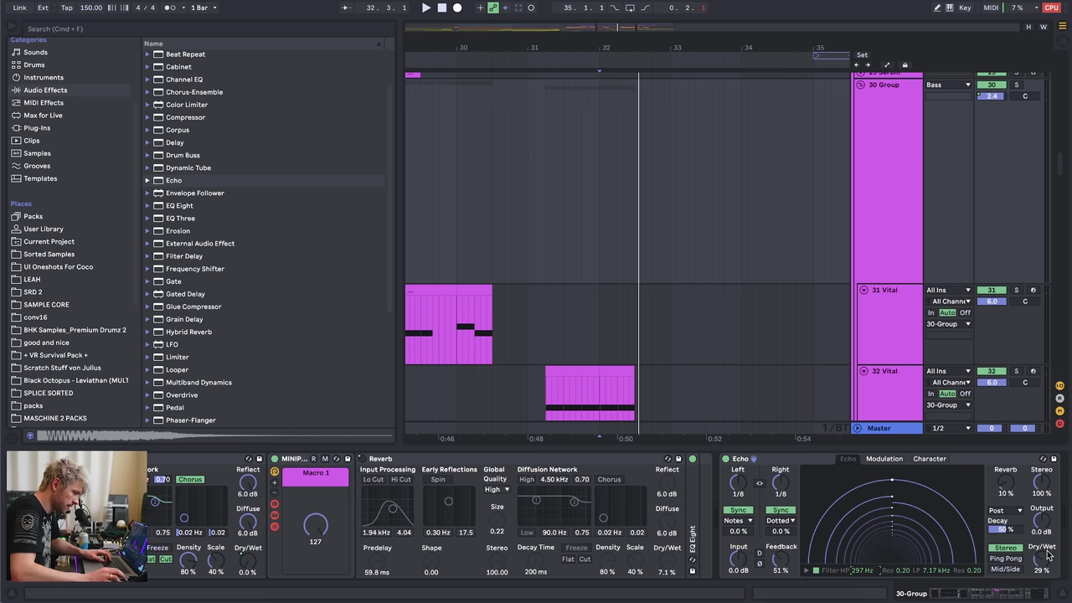
left_click(780, 531)
left_click_drag(737, 482, 737, 472)
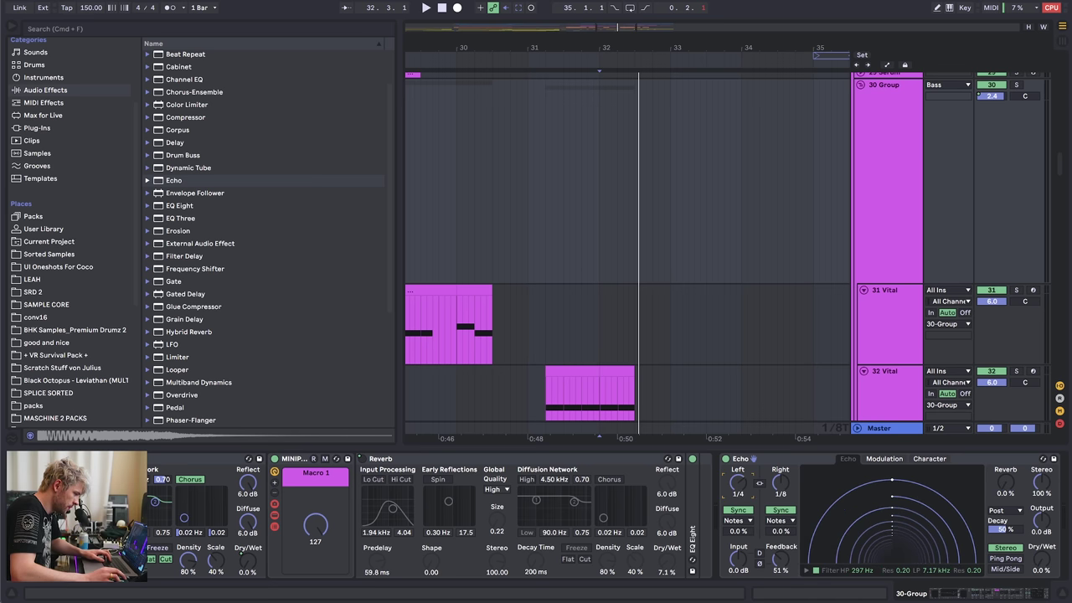
- Raise the 30 Group Echo's Dry/Wet to 58% and automate it to rise from 0% just before the 32 Vital clip ends
left_click(529, 243)
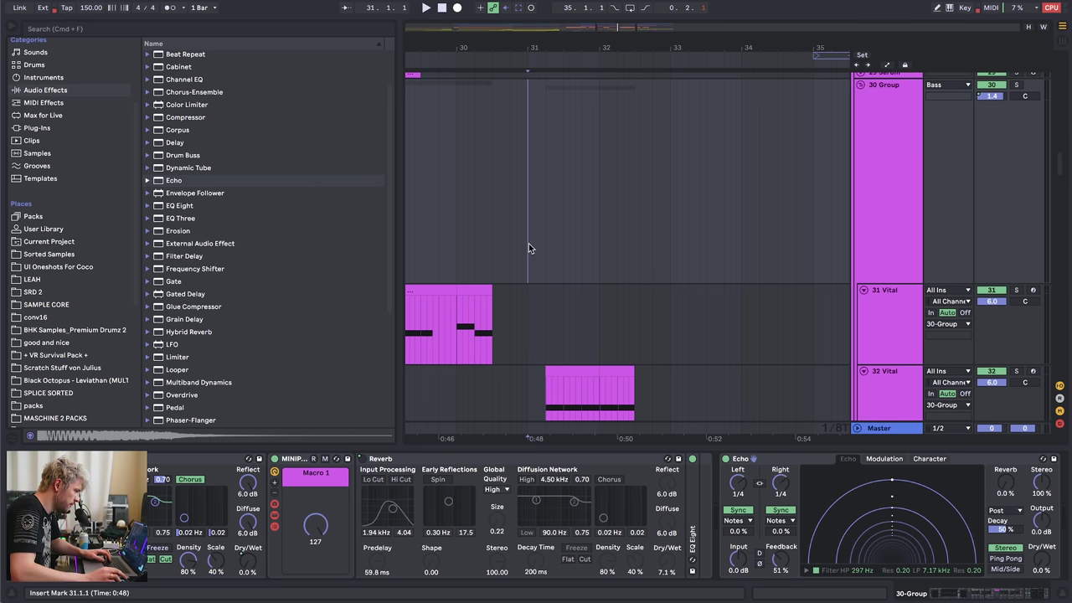
key("space")
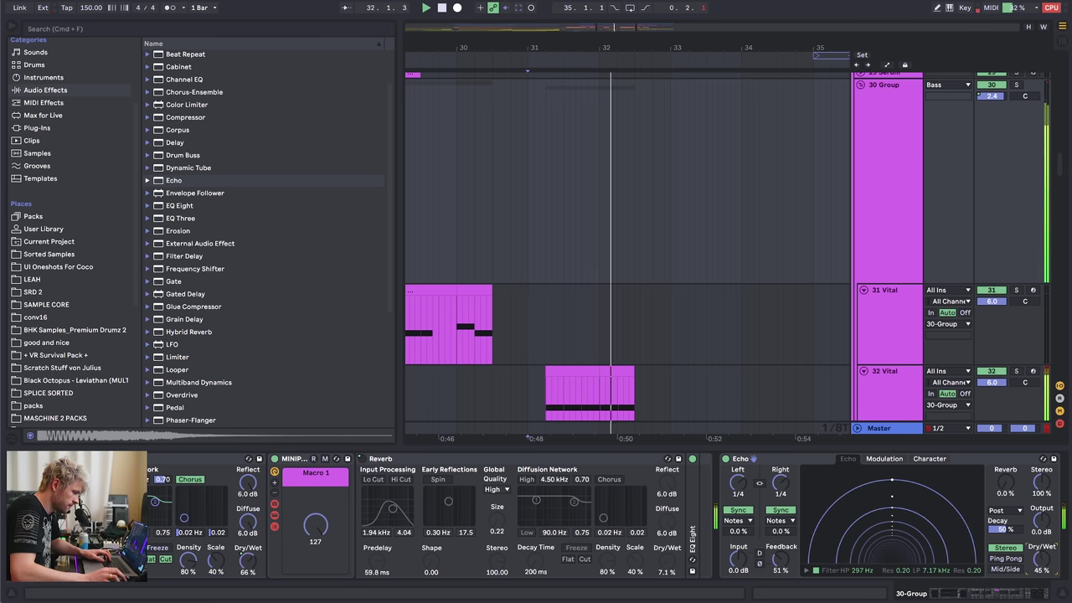
key("a")
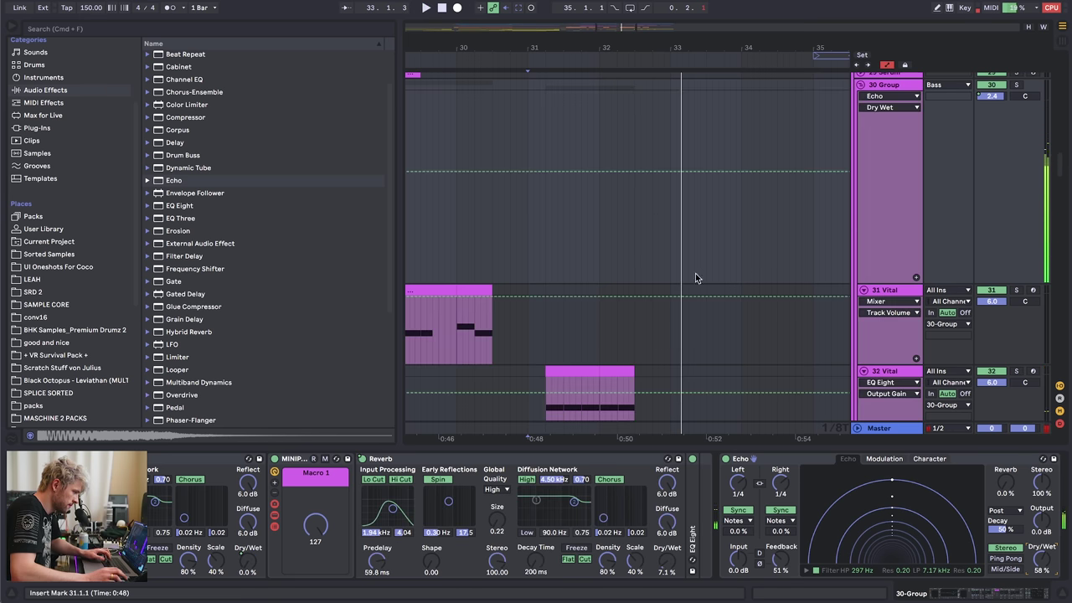
left_click_drag(617, 173, 617, 282)
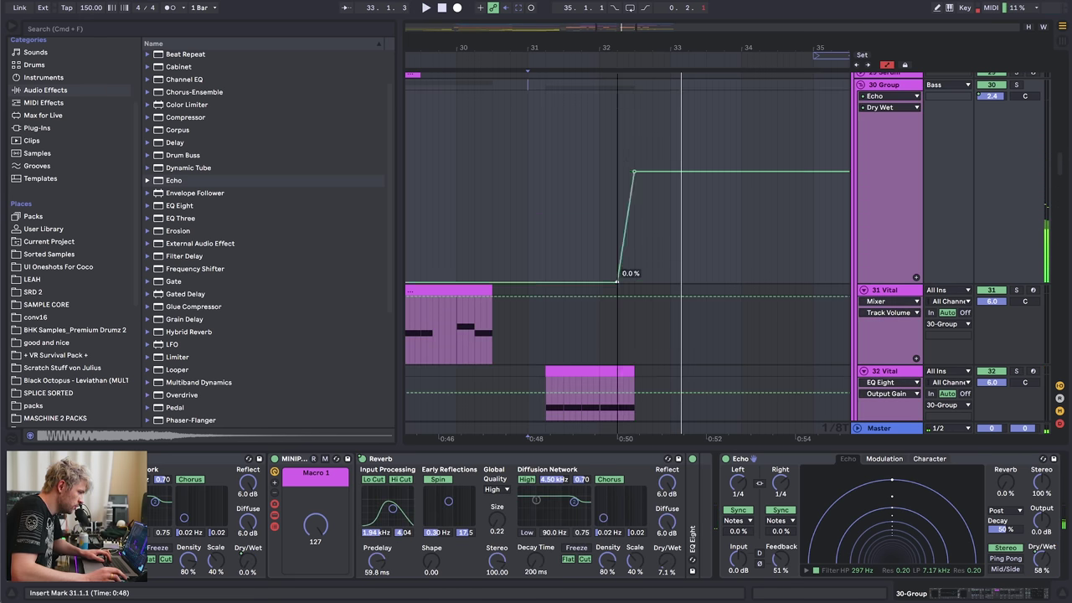
- Automate the 30 Group's Echo to switch on at bar 32 and play its Dry/Wet rise from the end of the 32 Vital clip
left_click(726, 459)
left_click_drag(599, 235, 599, 139)
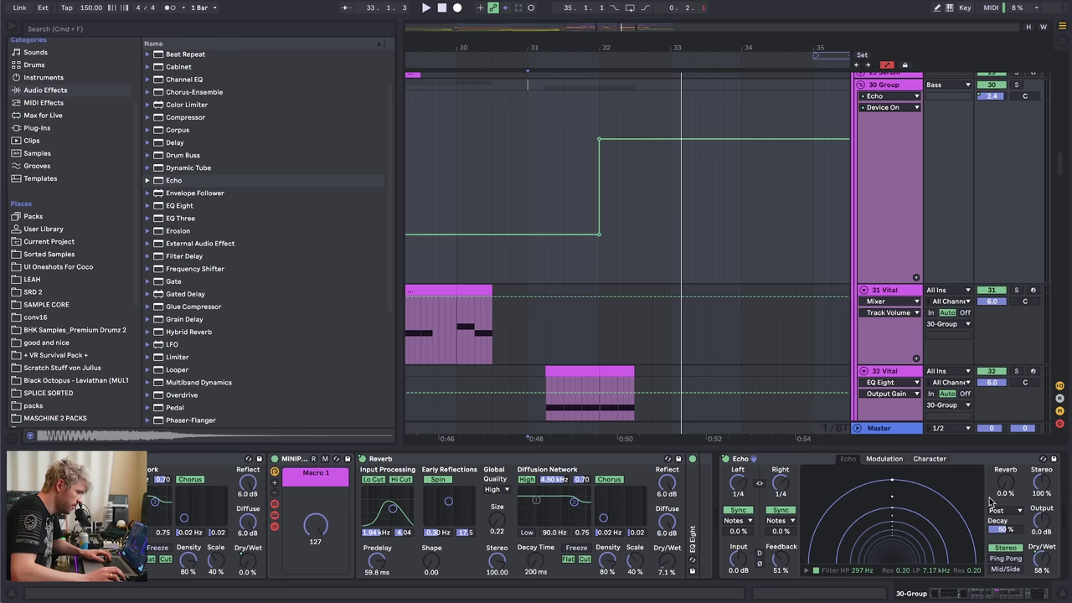
left_click(1050, 565)
left_click(634, 153)
key("space")
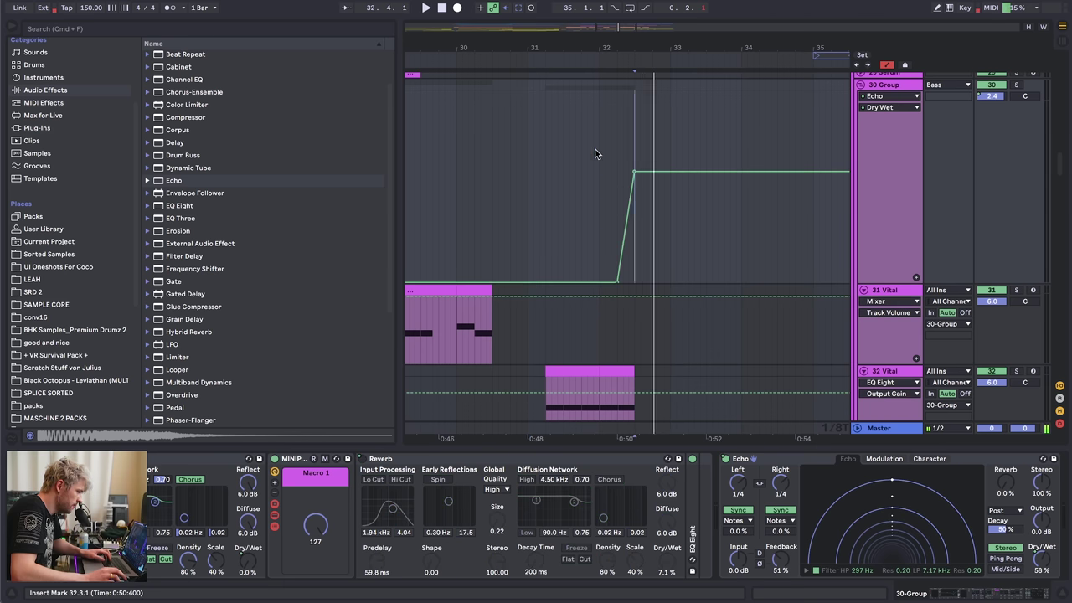
- Drop the Echo's Dry/Wet automation back to 0% at bar 33 while playing from just before bar 32
left_click(595, 153)
key("space")
key("space")
left_click(670, 172)
left_click_drag(681, 172, 671, 283)
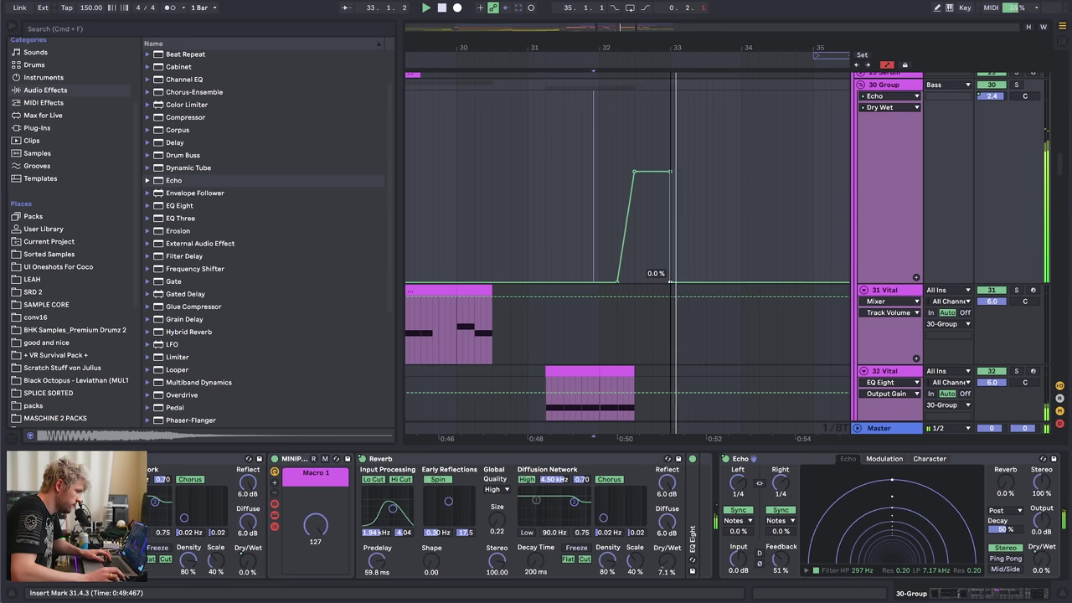
key("space")
- Add the Wash Out - Riddim.adg rack after the 30 Group's Echo, collapse it, and set its WASH OUT macro to 0
scroll(44, 167, "up", 3)
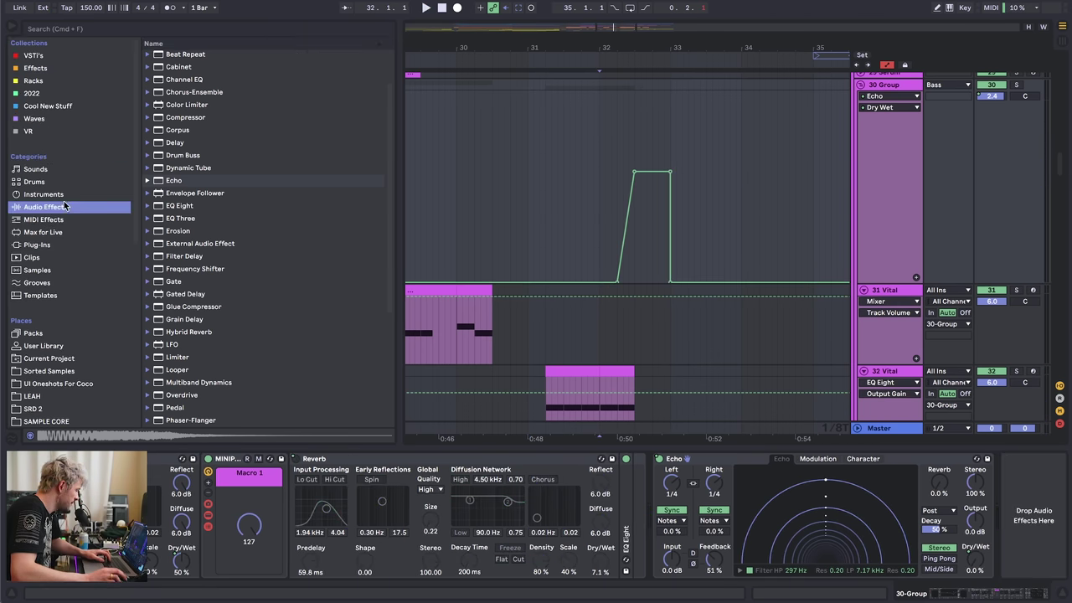
left_click(33, 132)
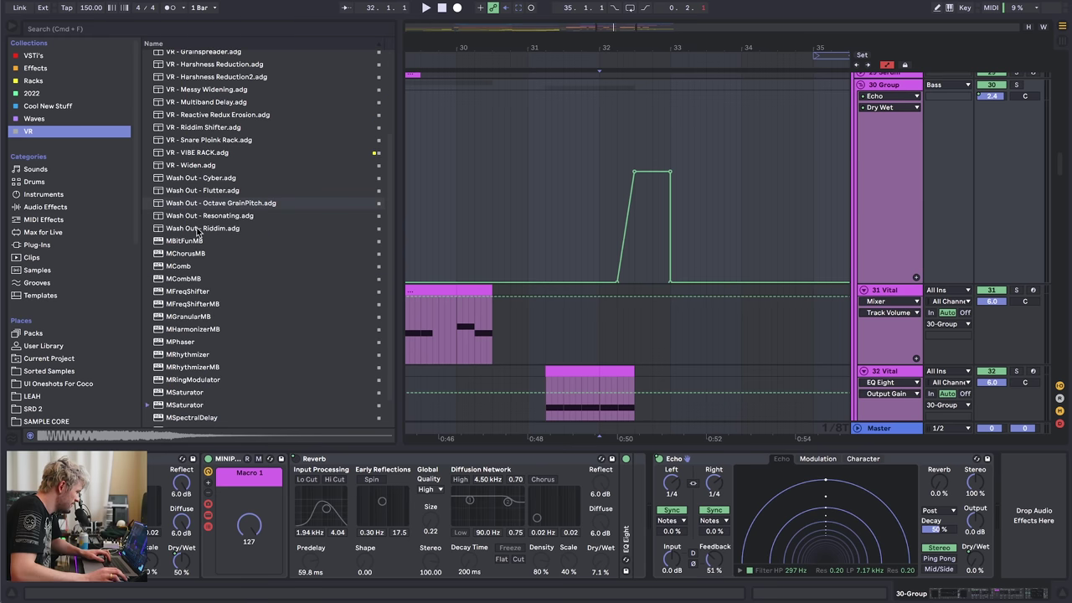
double_click(197, 229)
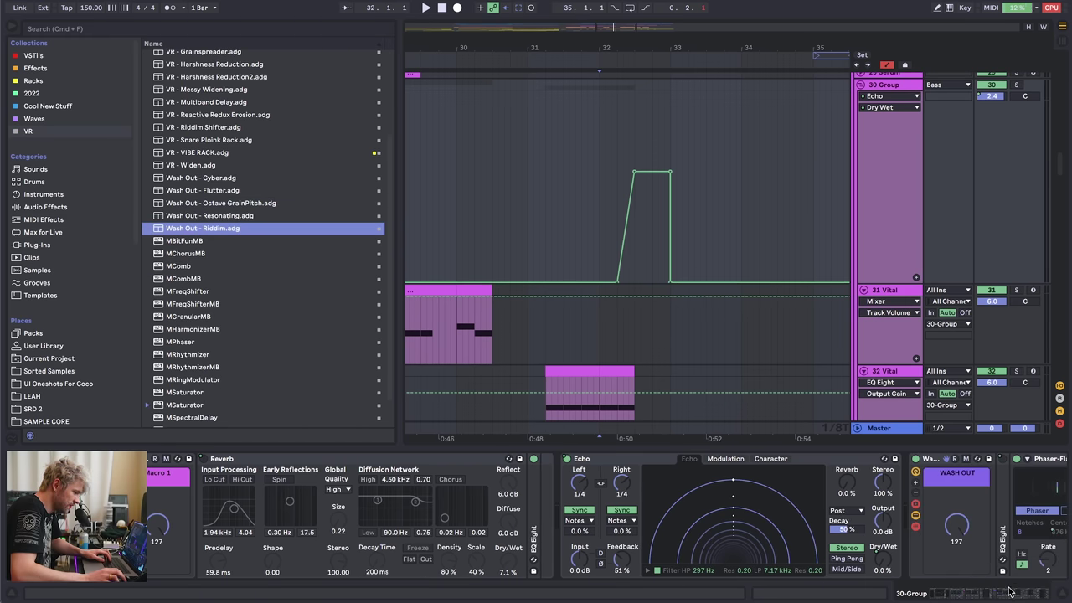
left_click_drag(1008, 592, 1036, 595)
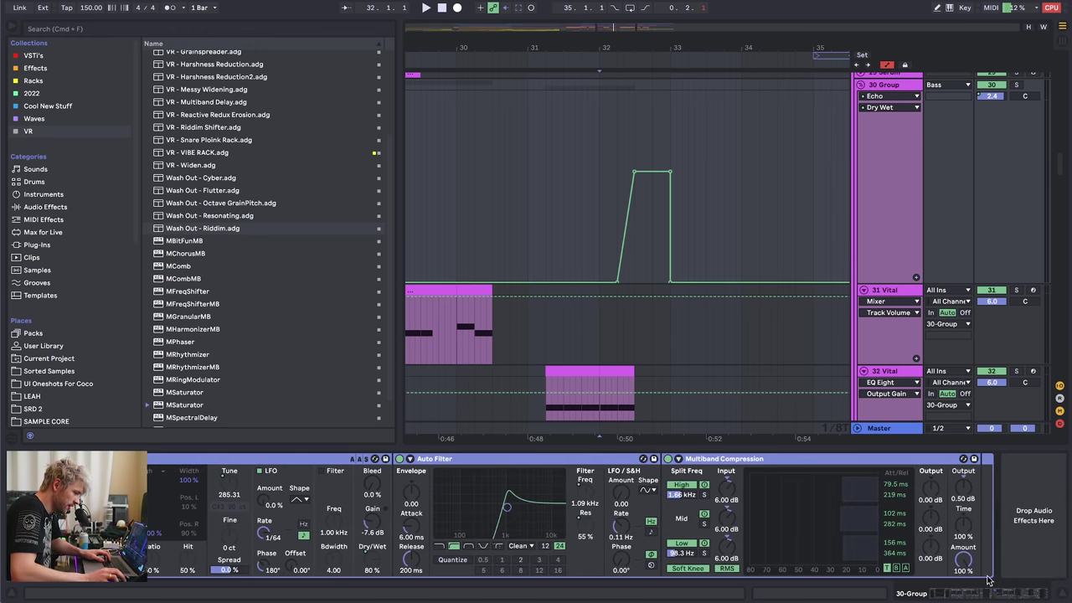
left_click(904, 233)
left_click(878, 351)
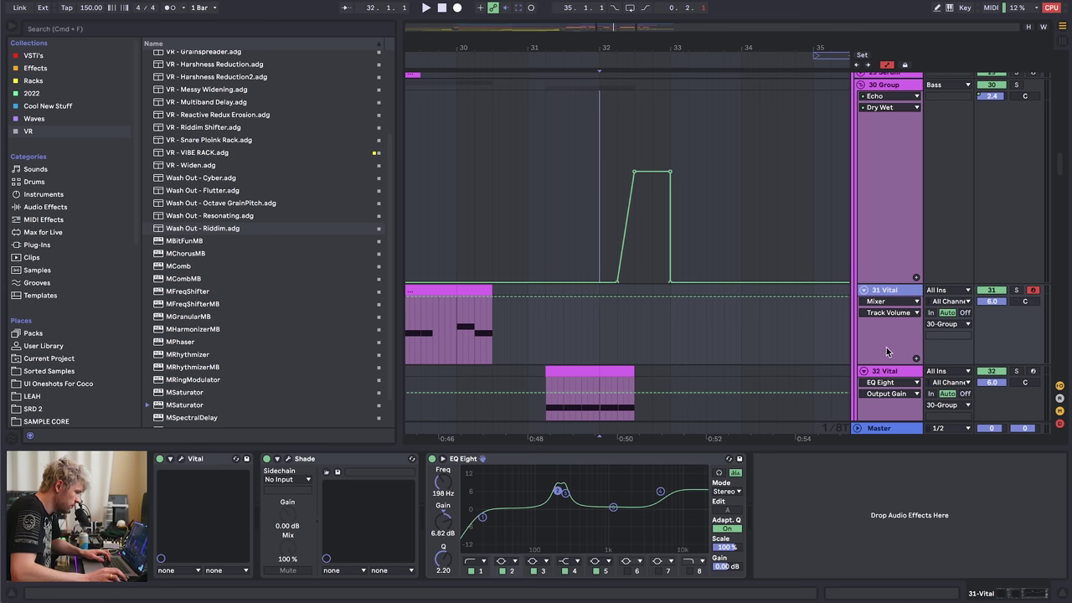
scroll(868, 222, "up", 3)
left_click(886, 153)
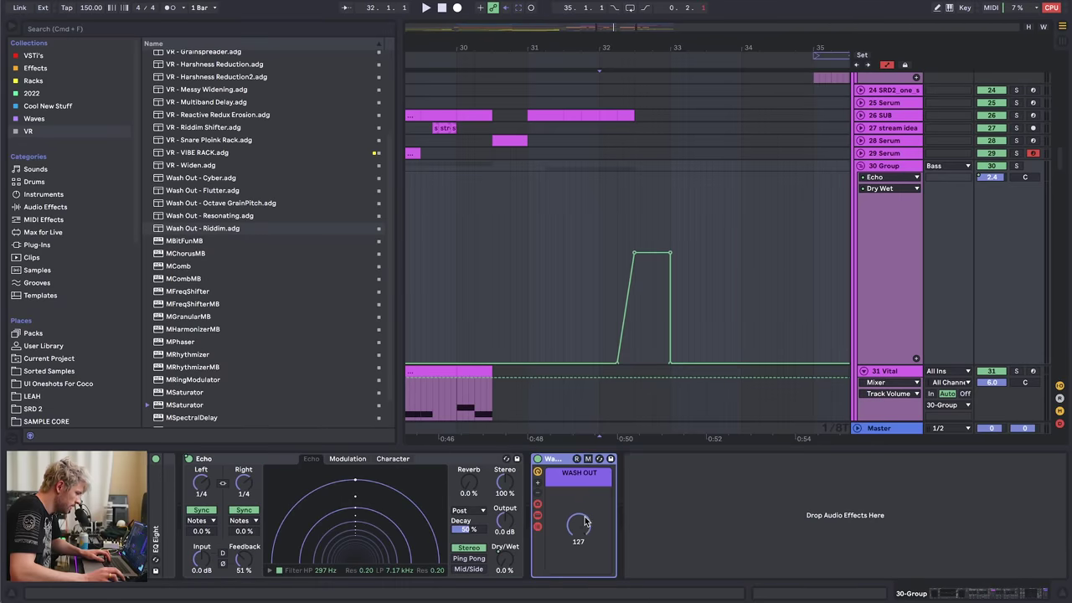
double_click(580, 521)
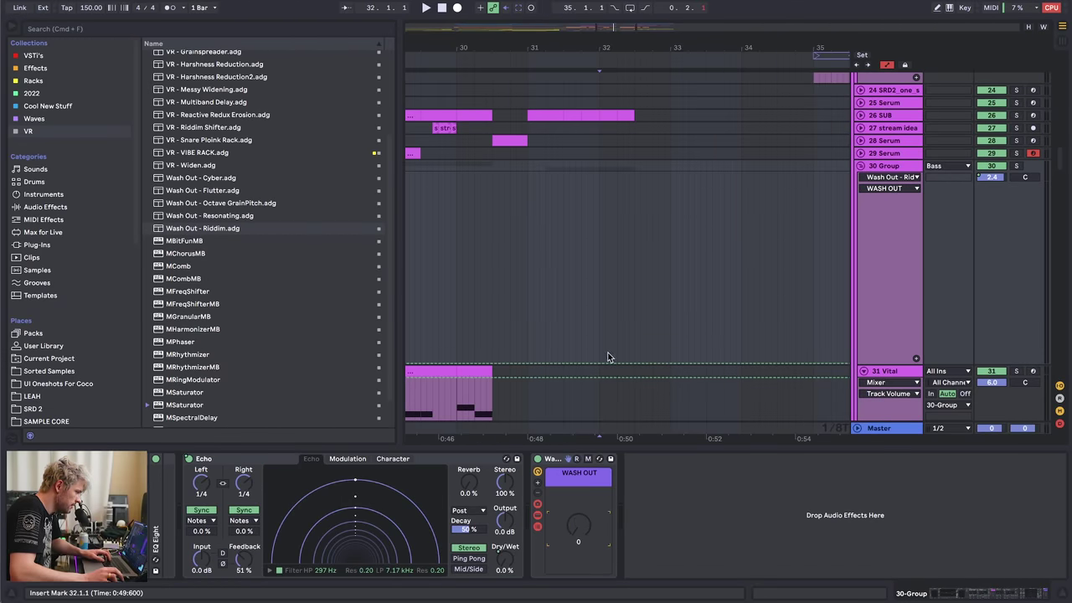
- Automate WASH OUT to rise from 0 at 32.3 to 127 at bar 33, drop it back to 0 there, and play it
left_click_drag(634, 362, 663, 172)
key("space")
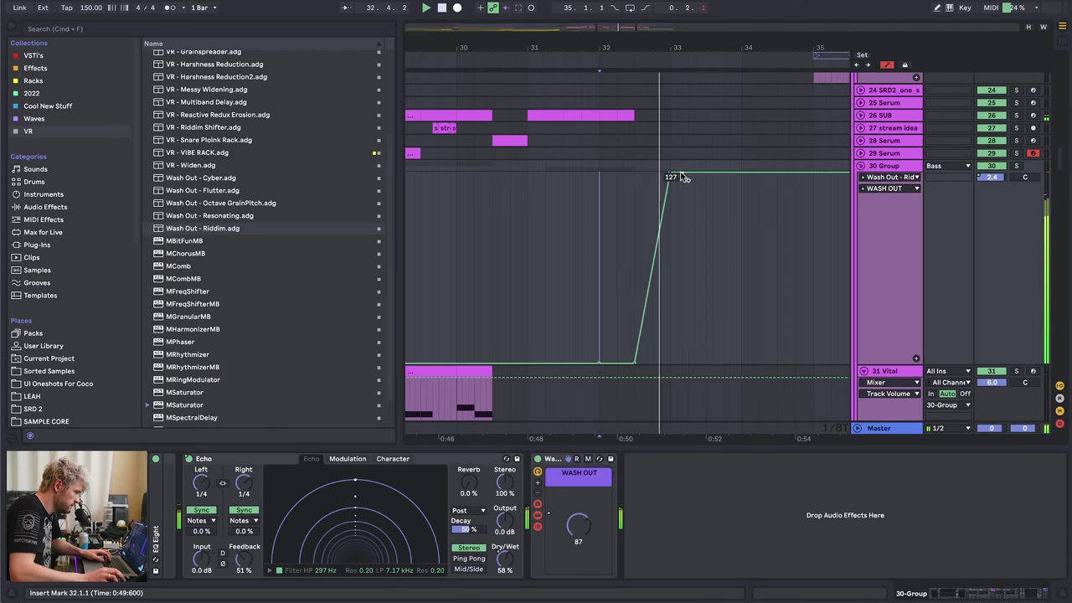
key("space")
left_click_drag(684, 173, 670, 362)
key("space")
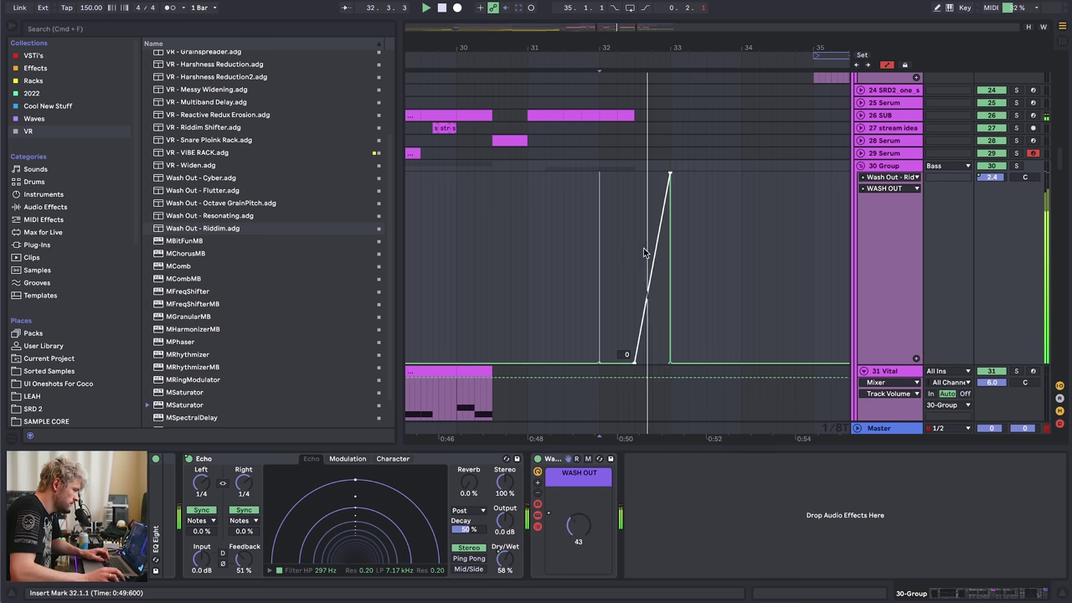
key("space")
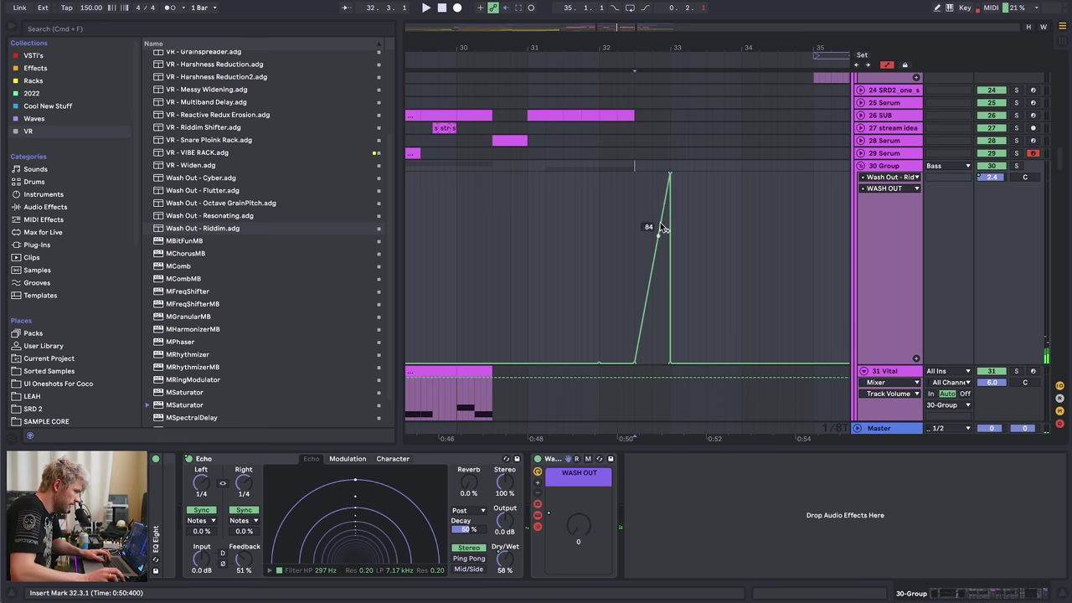
- Try to bring the WASH OUT automation's 127 peak forward to 32.4 and play it from bar 32
left_click_drag(660, 221, 631, 187)
key("space")
key("space")
key("space")
left_click(600, 183)
key("space")
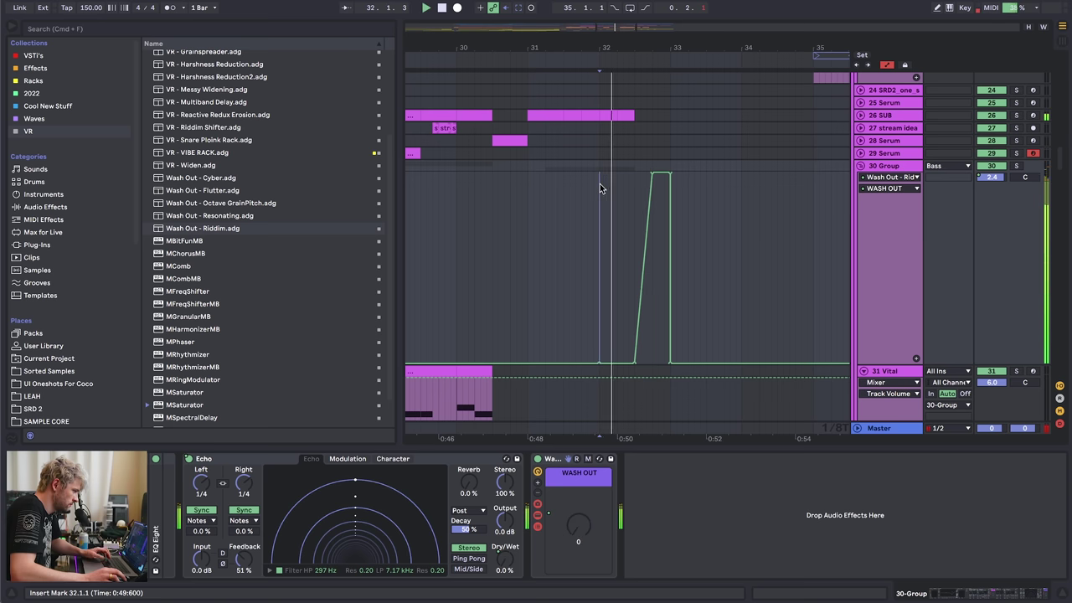
left_click(652, 174)
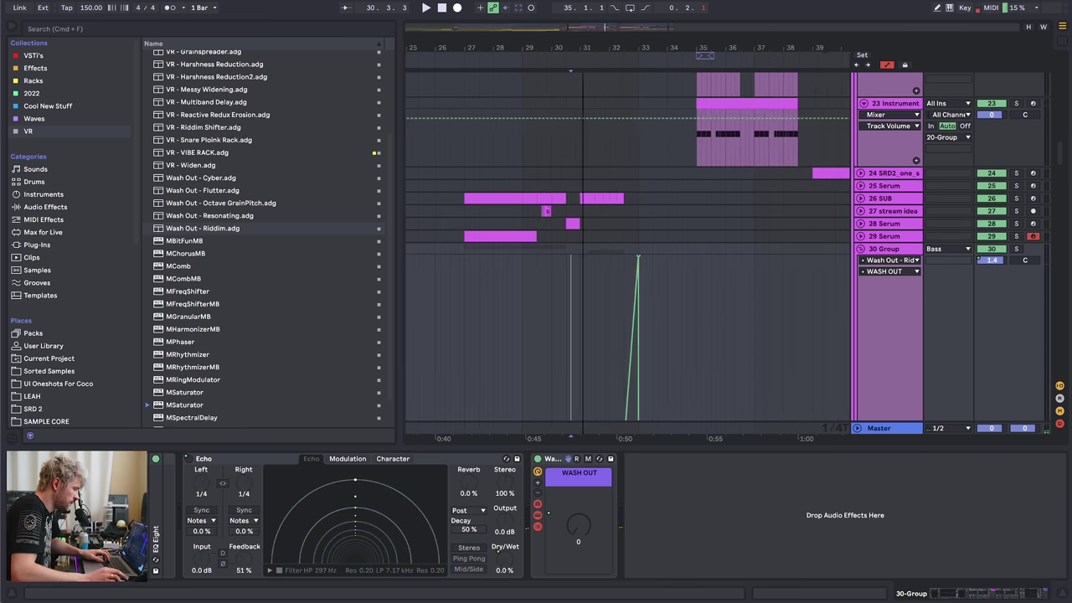
- Add an Auto Pan at the end of the 30 Group's chain with a synced rate of 1/12 and 100% Amount
scroll(521, 284, "up", 1)
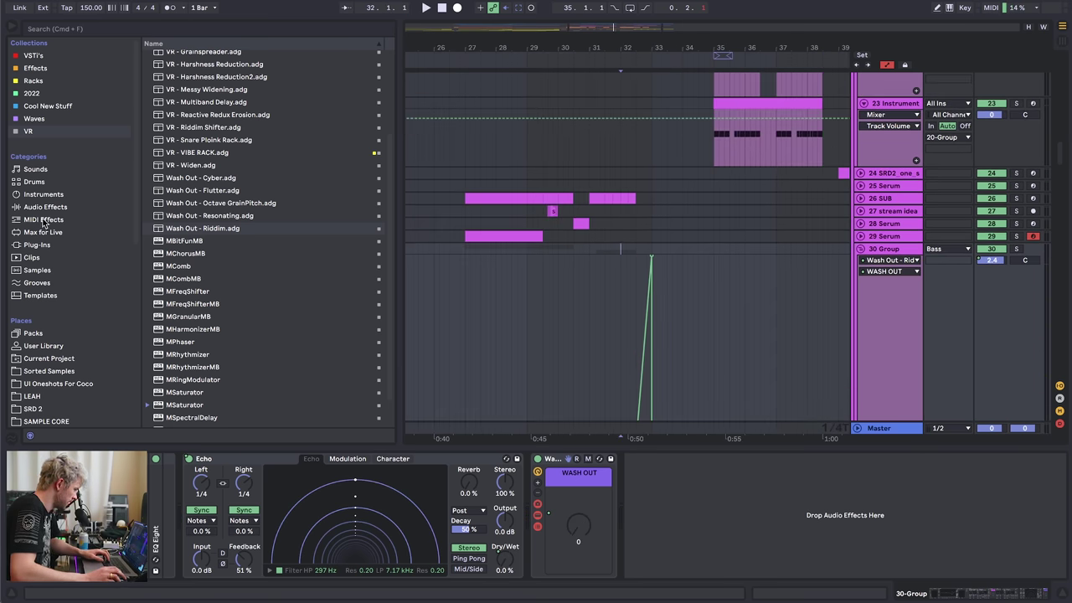
left_click(45, 207)
left_click_drag(180, 93, 636, 524)
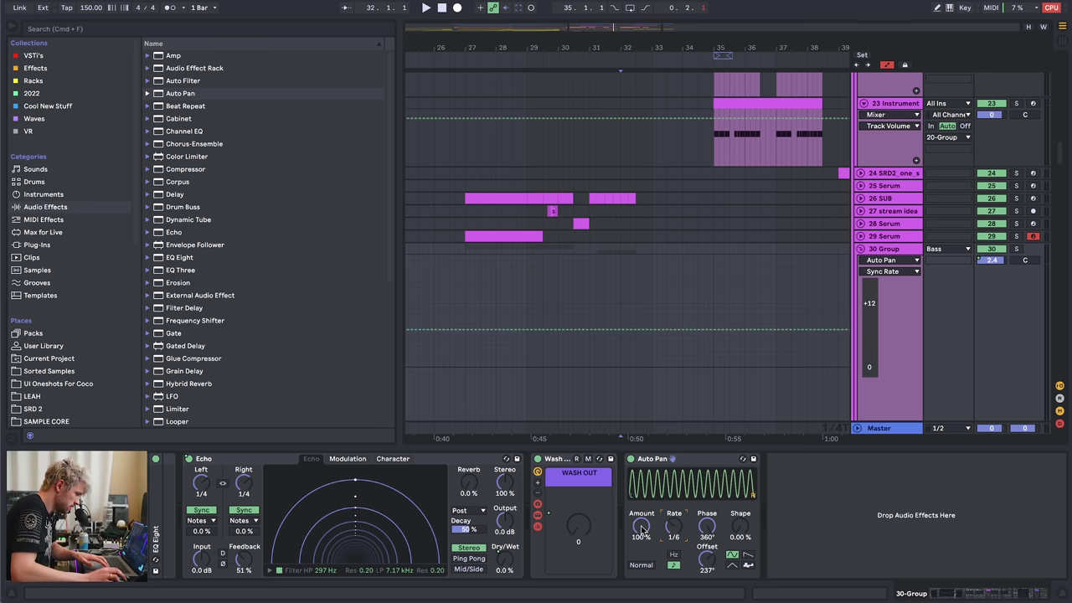
key("space")
key("space")
- Automate the Auto Pan's Amount to jump from 0% to 100% at 32.3 and back to 0% at bar 33
scroll(638, 178, "up", 5)
scroll(640, 178, "down", 3)
left_click_drag(685, 159, 685, 336)
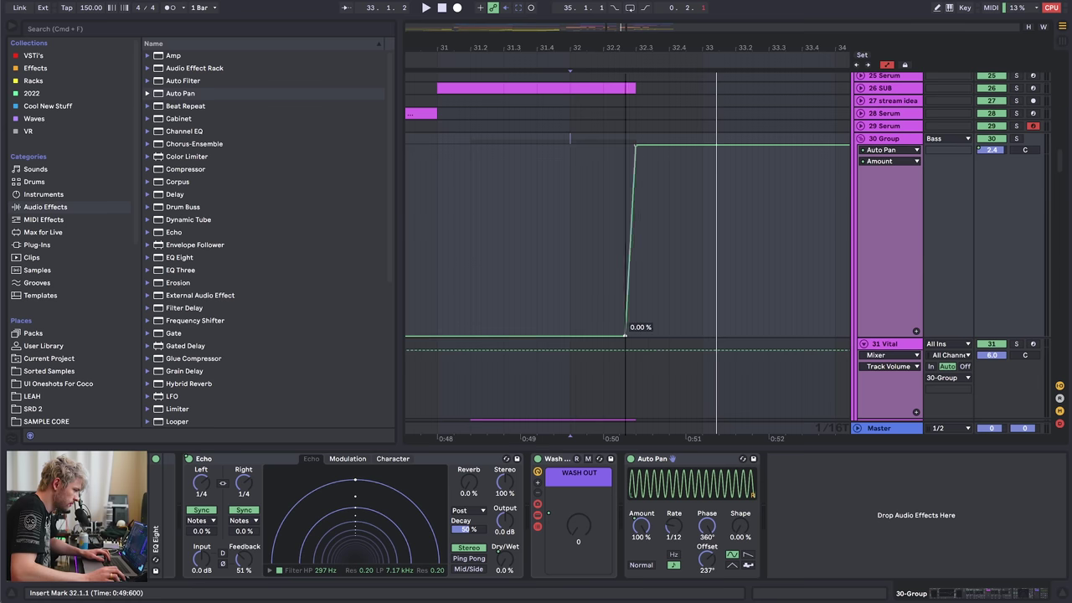
left_click_drag(627, 336, 636, 335)
left_click(703, 145)
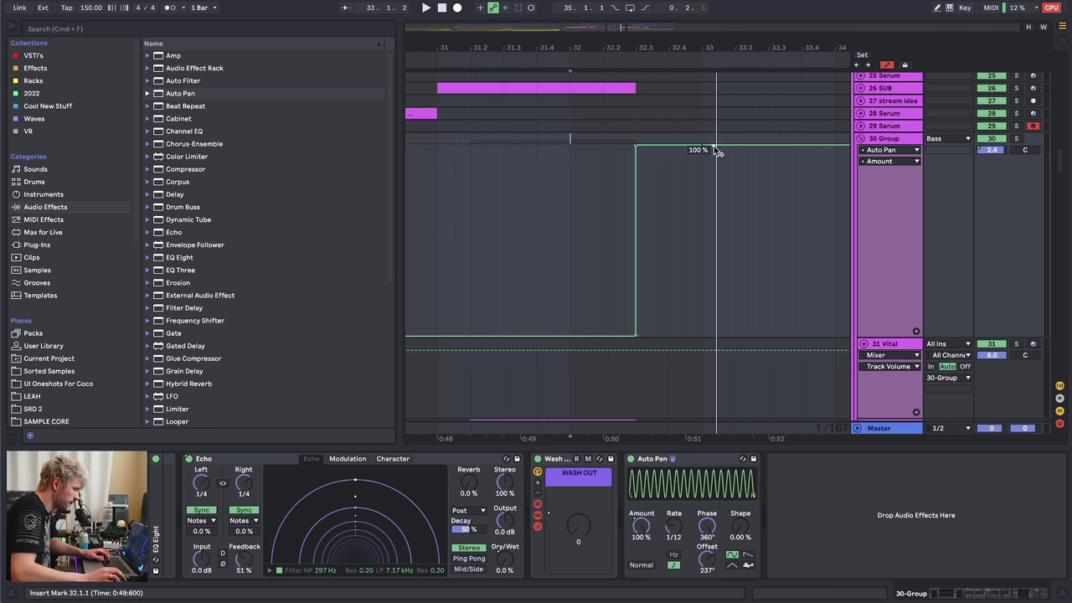
left_click_drag(715, 146, 702, 336)
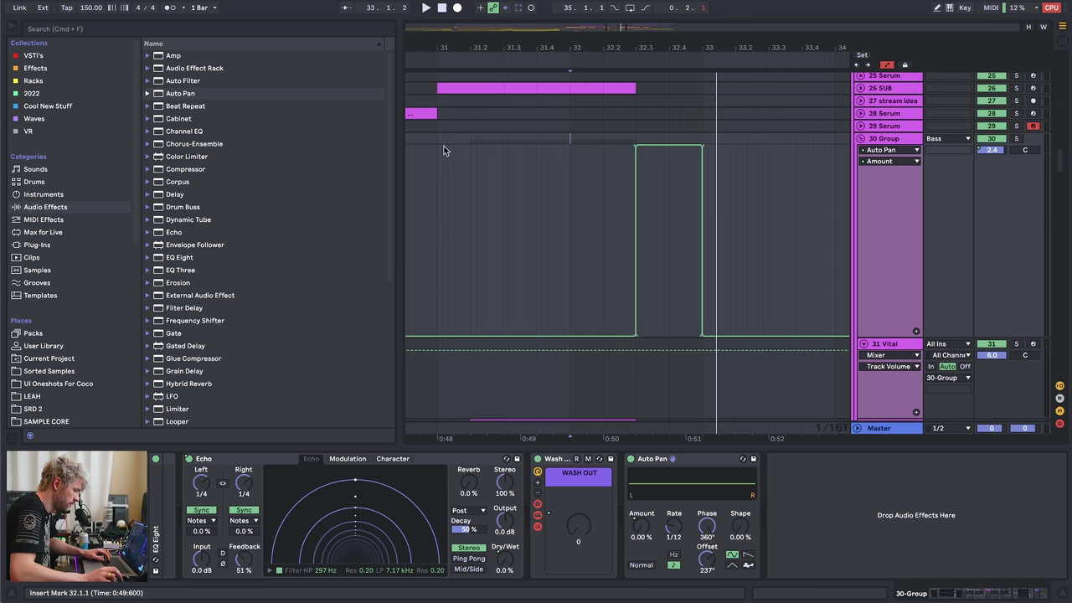
- Play the transition from just before bar 32 in the full mix and with the 30 Group soloed
left_click(553, 207)
key("space")
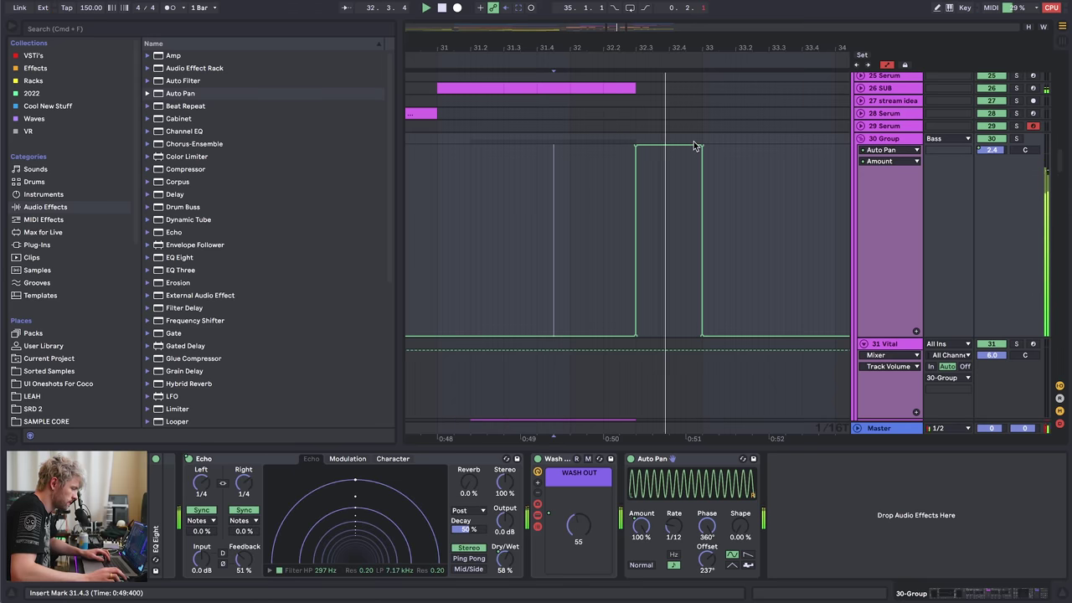
key("space")
key("space")
left_click(1017, 139)
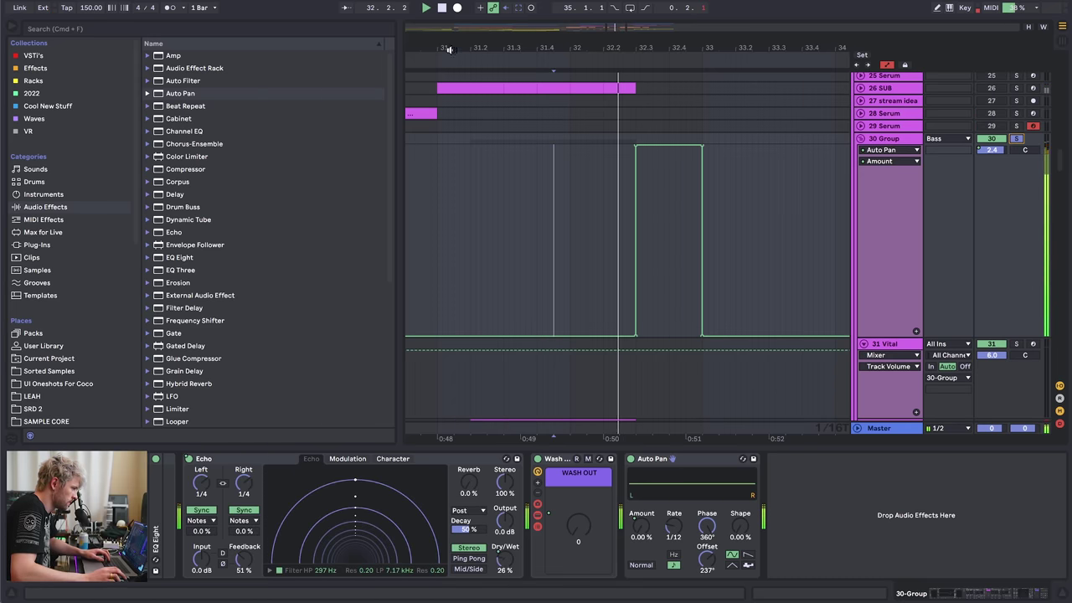
key("space")
- Turn on the metronome and play the soloed 30 Group from bar 32
left_click(173, 8)
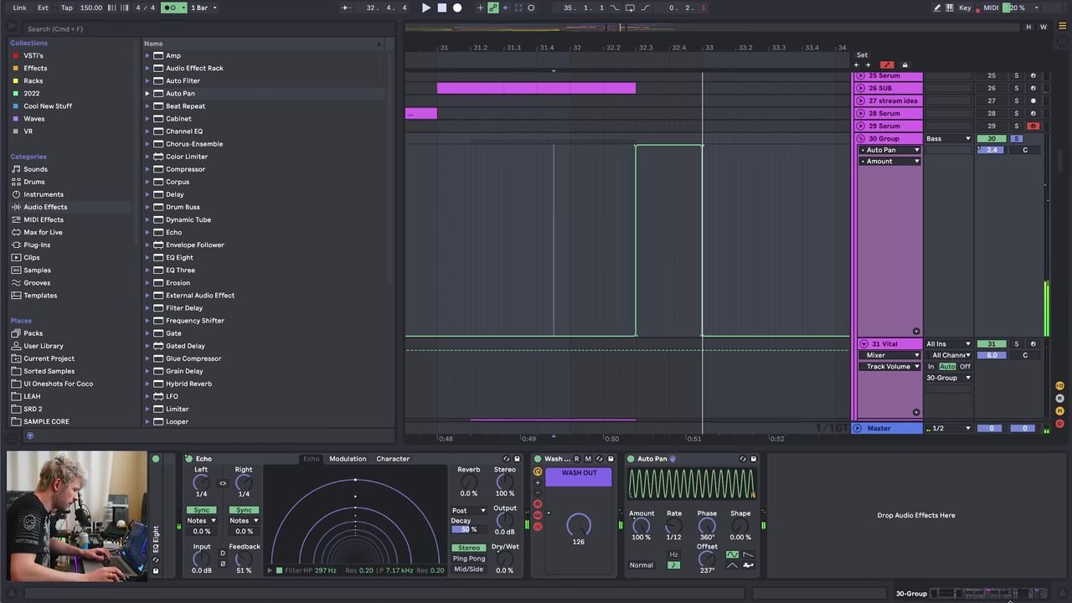
left_click(992, 595)
left_click_drag(993, 596, 1016, 595)
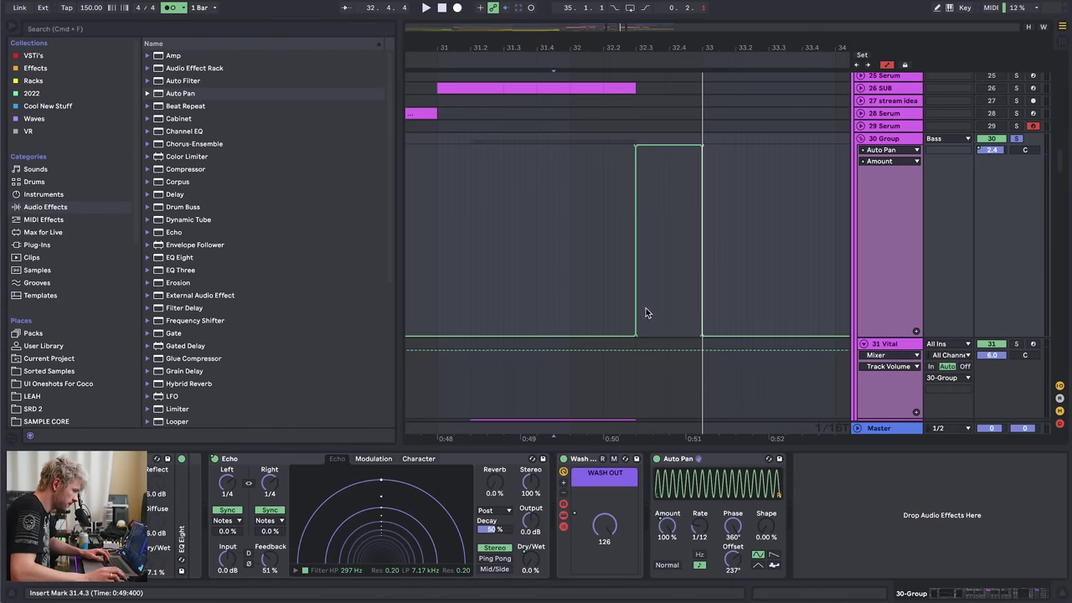
left_click(569, 243)
key("space")
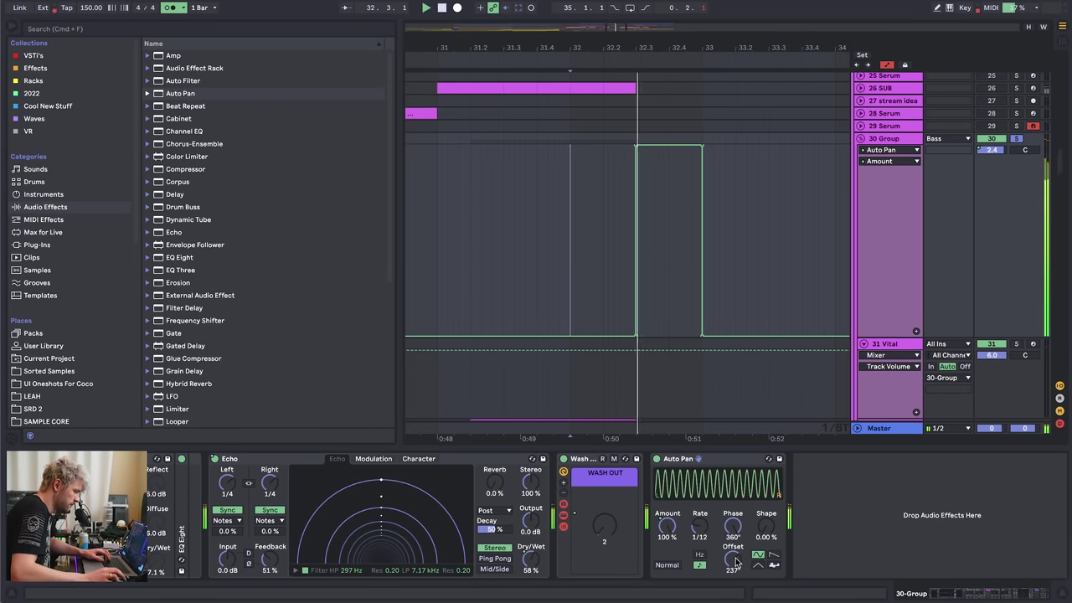
- Set the Auto Pan's Offset to 194°, hide the automation lanes, and take the 30 Group off solo
left_click_drag(733, 560, 733, 573)
key("space")
key("space")
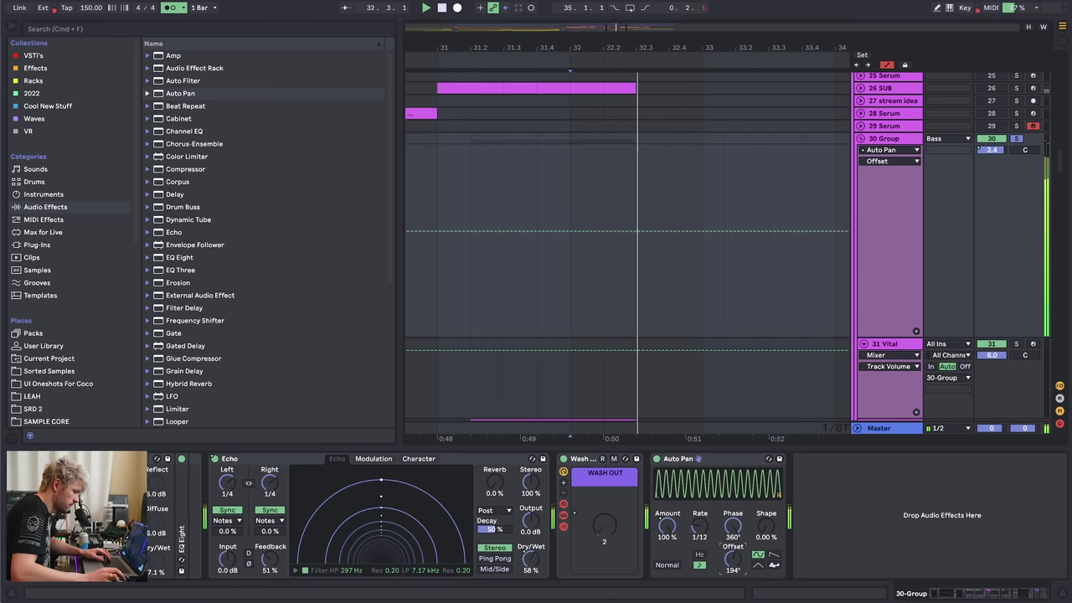
key("a")
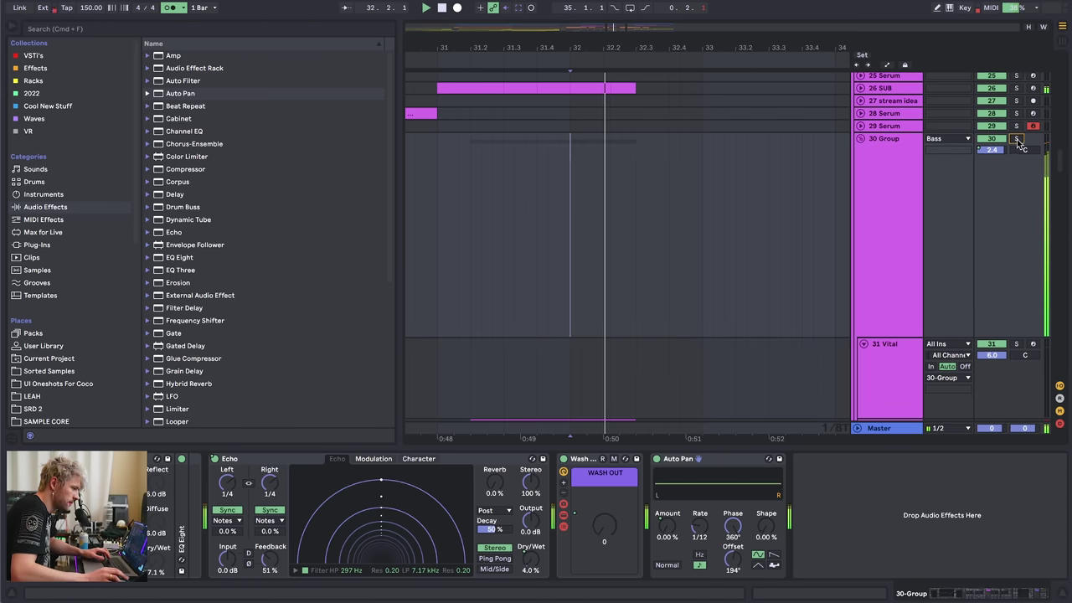
left_click(635, 176)
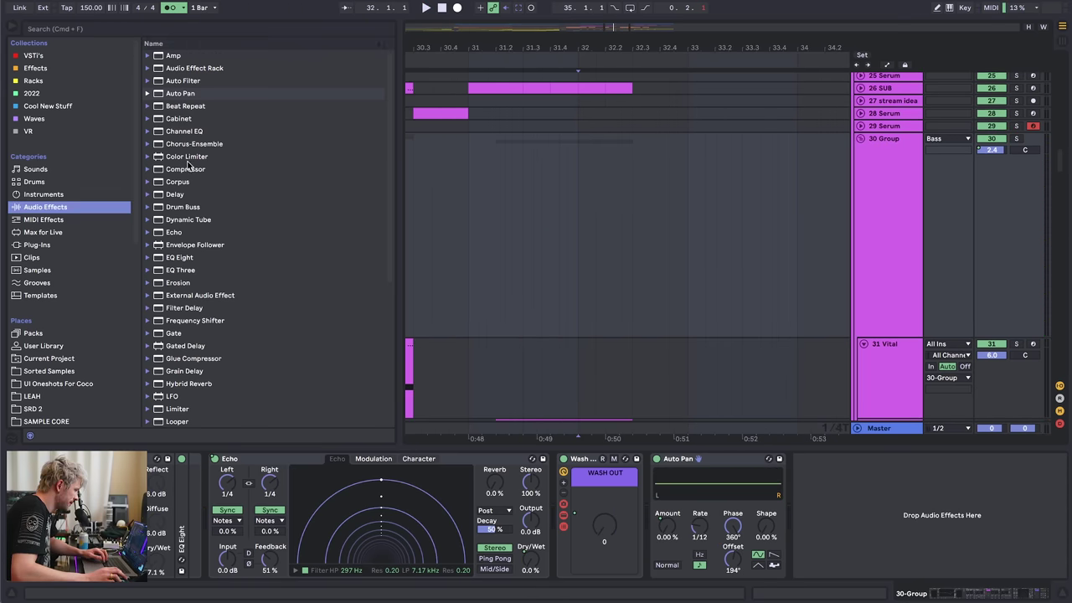
- Add a Frequency Shifter after the Auto Pan and automate its Fine to fall from 0 Hz at 32.3 to -500 Hz at bar 33
left_click(195, 321)
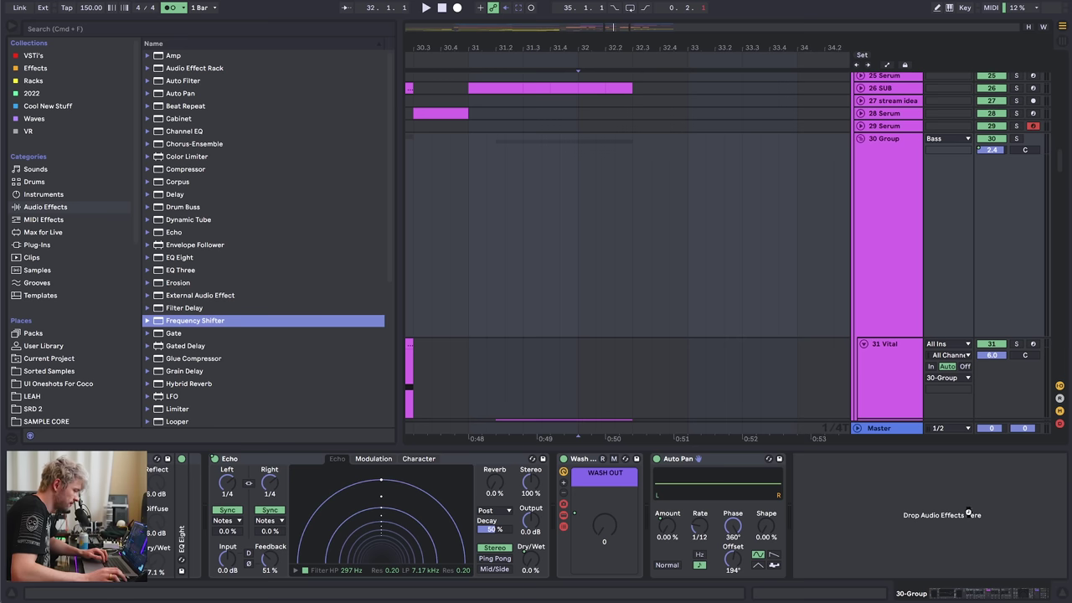
left_click_drag(968, 512, 962, 514)
left_click(632, 240)
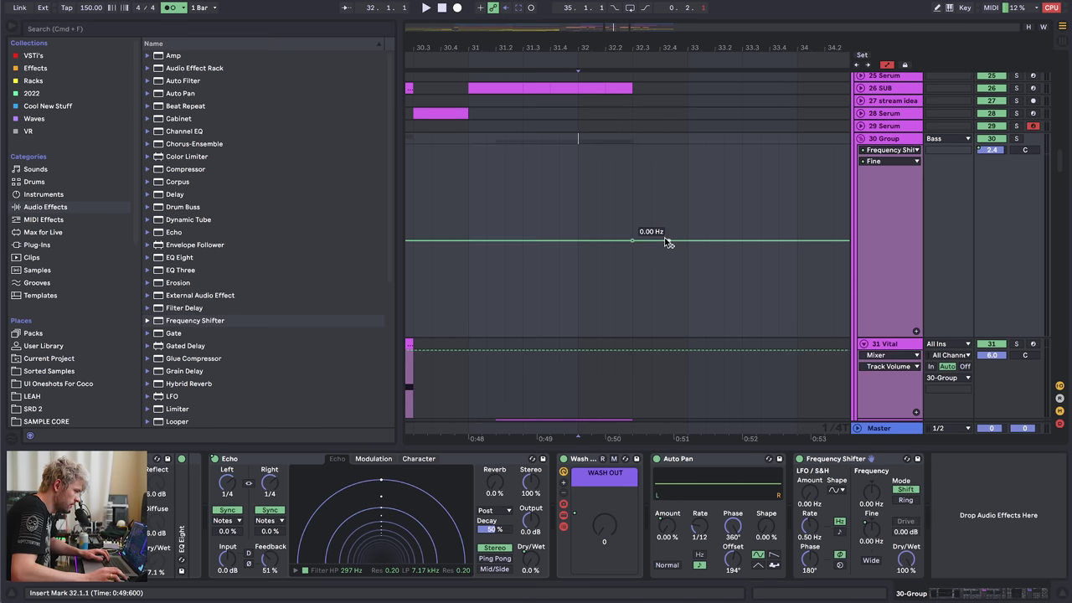
left_click_drag(686, 241, 687, 334)
key("space")
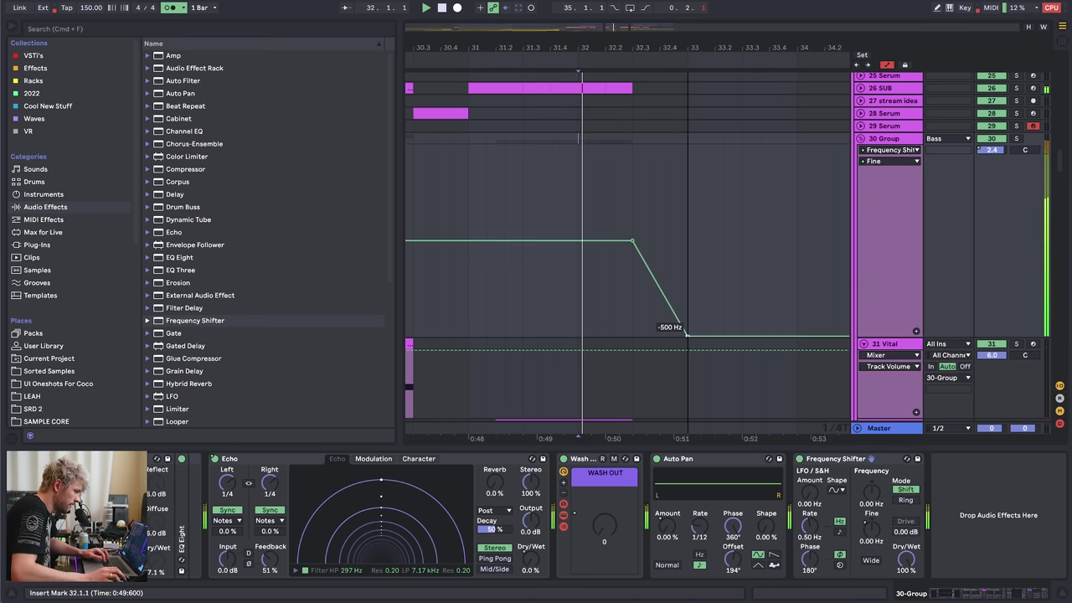
- Bend the Frequency Shifter's Fine automation into a curve that falls steeply first and play the transition
left_click_drag(660, 288, 655, 319)
key("space")
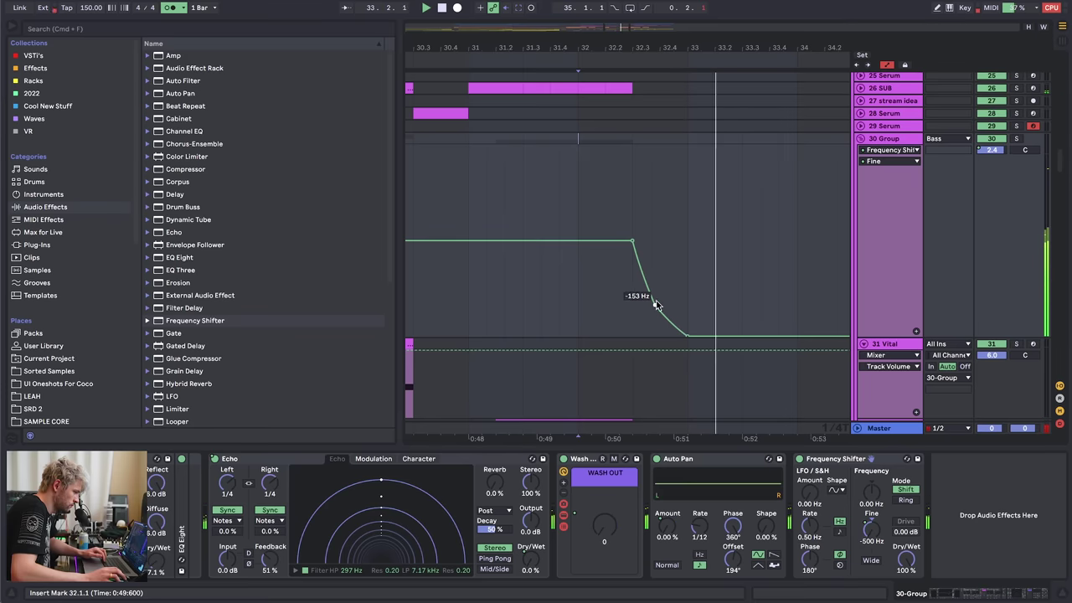
key("space")
key("space")
- Show the WASH OUT automation, replay the transition, and lower the automation's peak at bar 33
left_click(604, 539)
key("a")
key("a")
key("space")
key("space")
left_click_drag(688, 148, 688, 198)
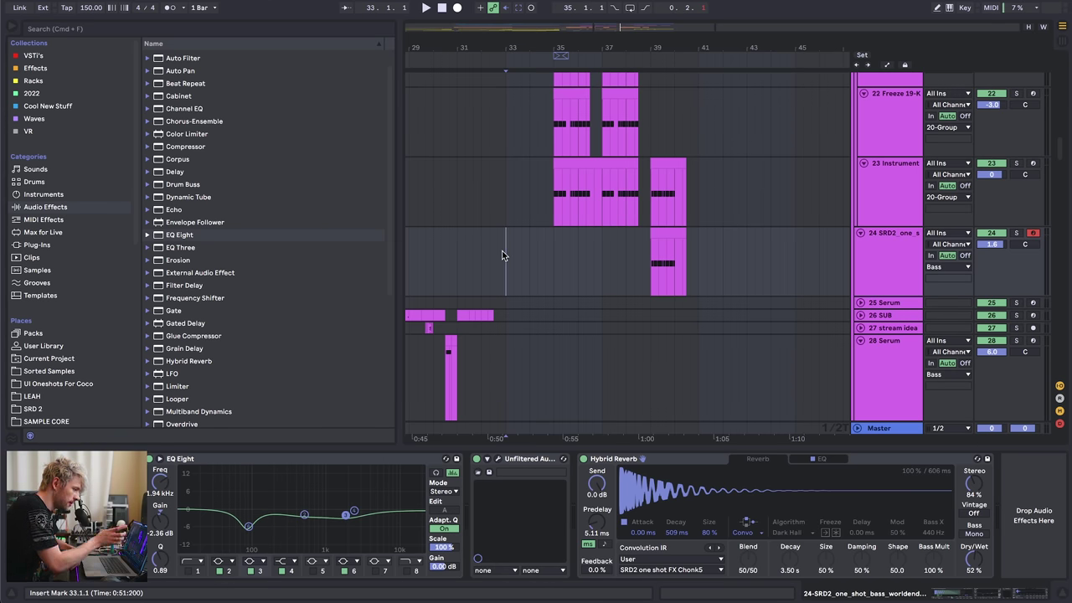
- Play from bar 33 and move the playback start to bar 35 on the 22 Freeze track
key("space")
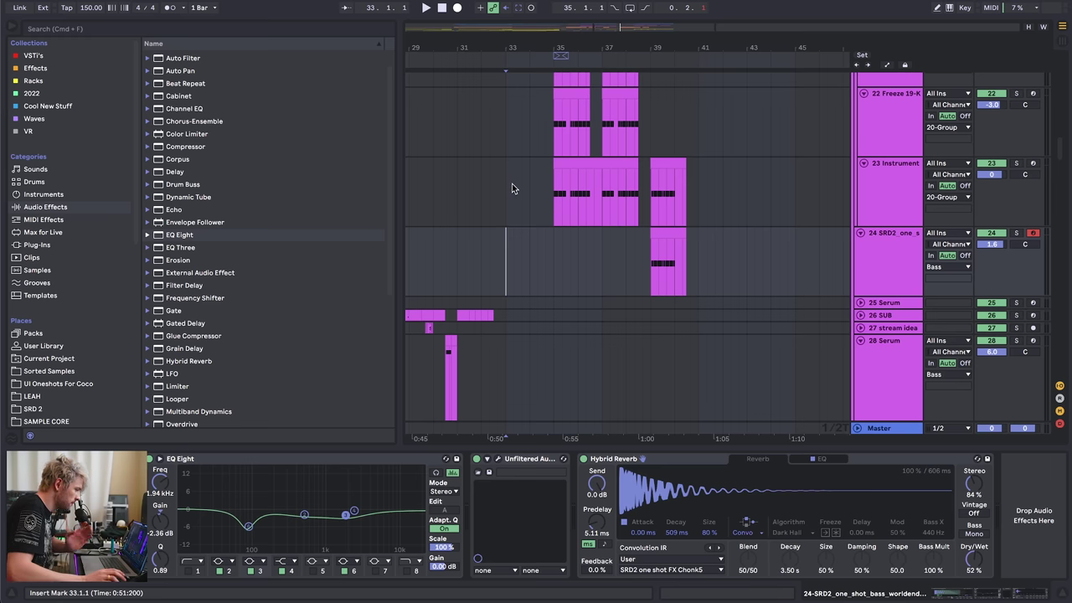
left_click(560, 123)
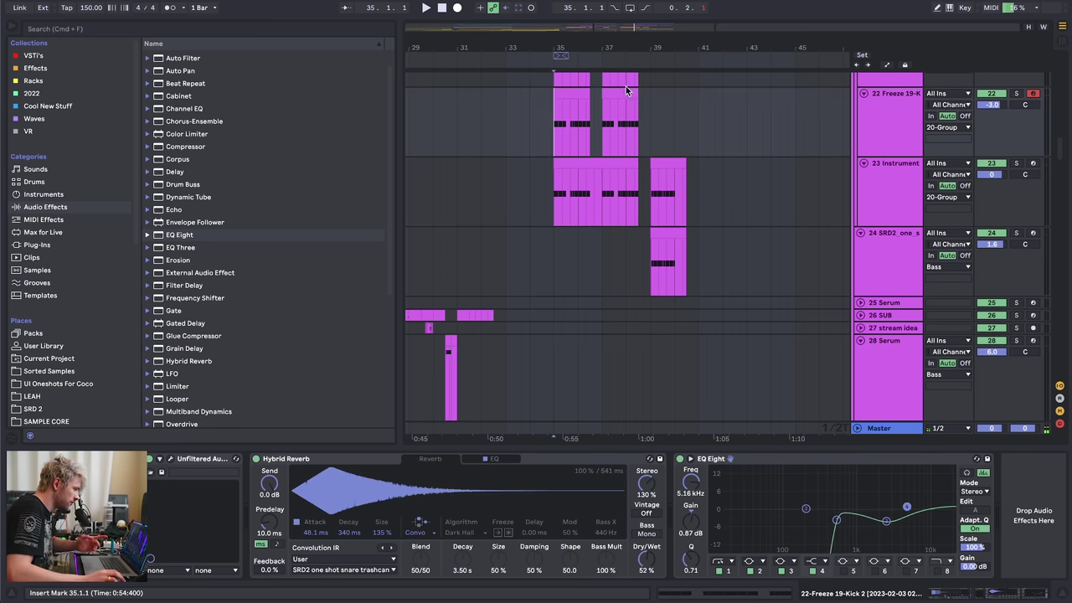
- Solo the 24 SRD2 track, play it from bar 39, and display its device chain
scroll(727, 150, "up", 4)
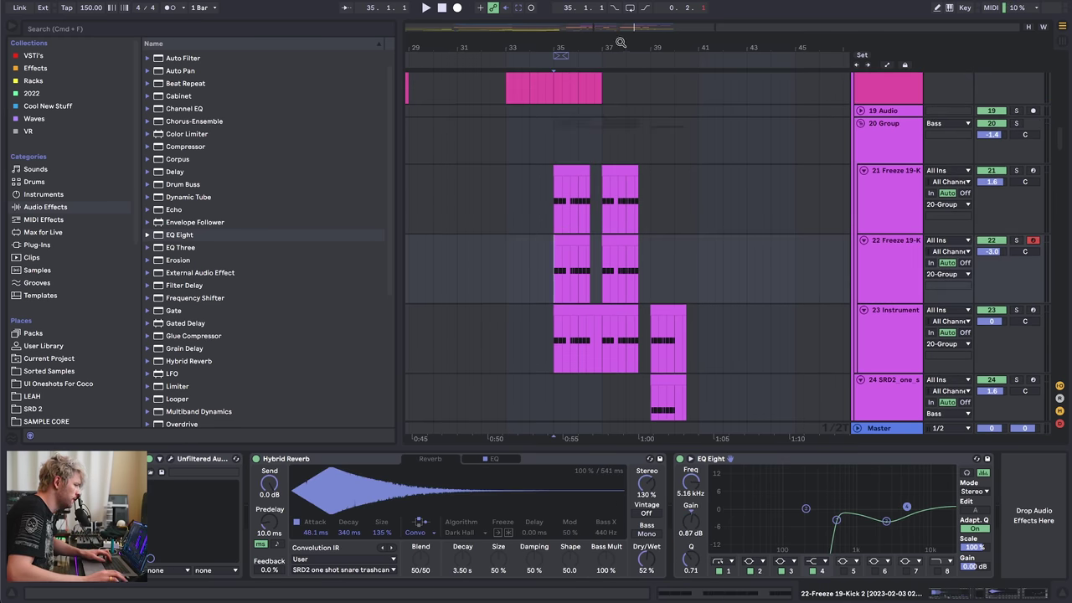
left_click_drag(621, 42, 685, 326)
scroll(616, 291, "down", 2)
left_click(552, 270)
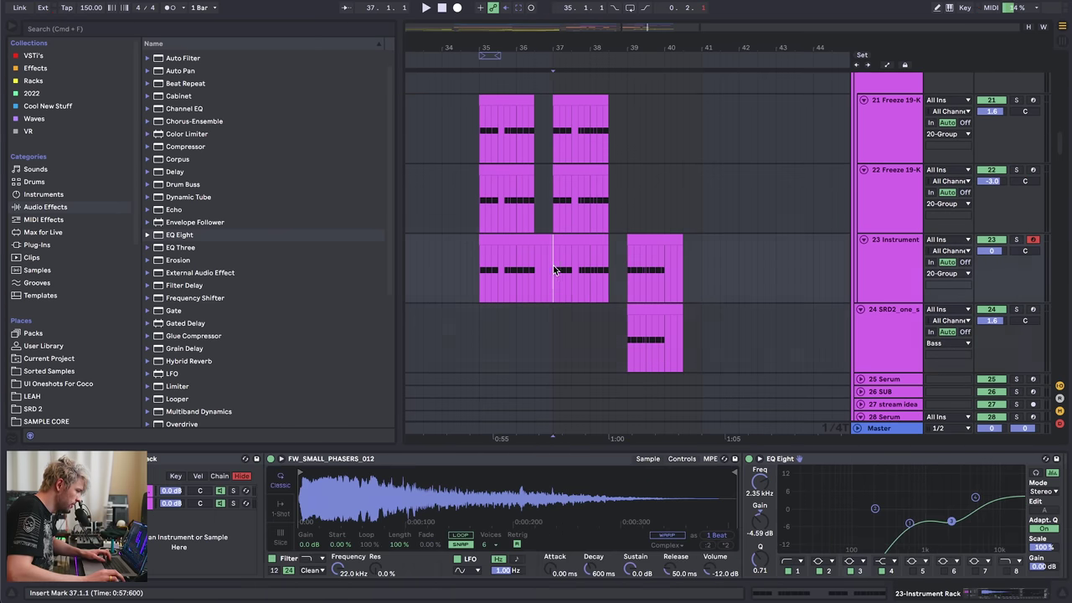
left_click(629, 269)
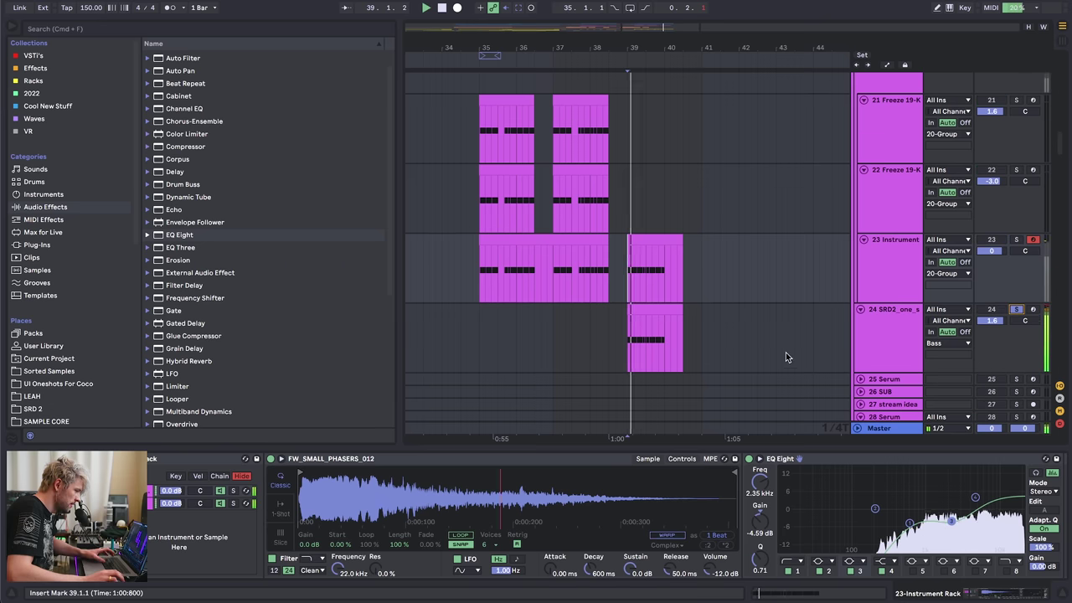
left_click(899, 340)
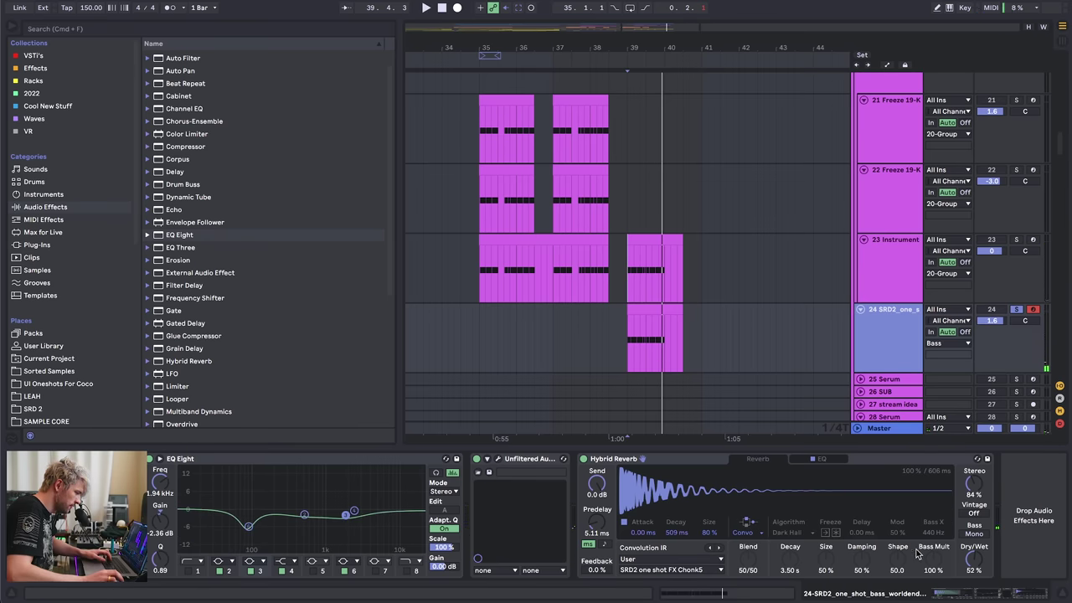
- Set the Hybrid Reverb's Dry/Wet to 53% on the 24 SRD2 track and replay from bar 39
left_click_drag(961, 554, 960, 557)
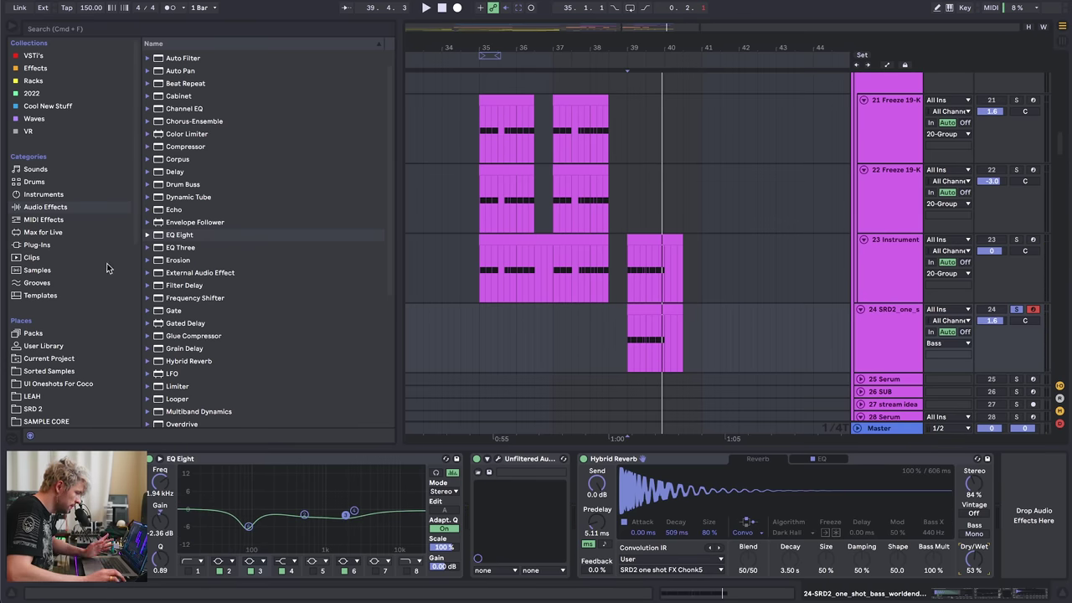
key("space")
key("space")
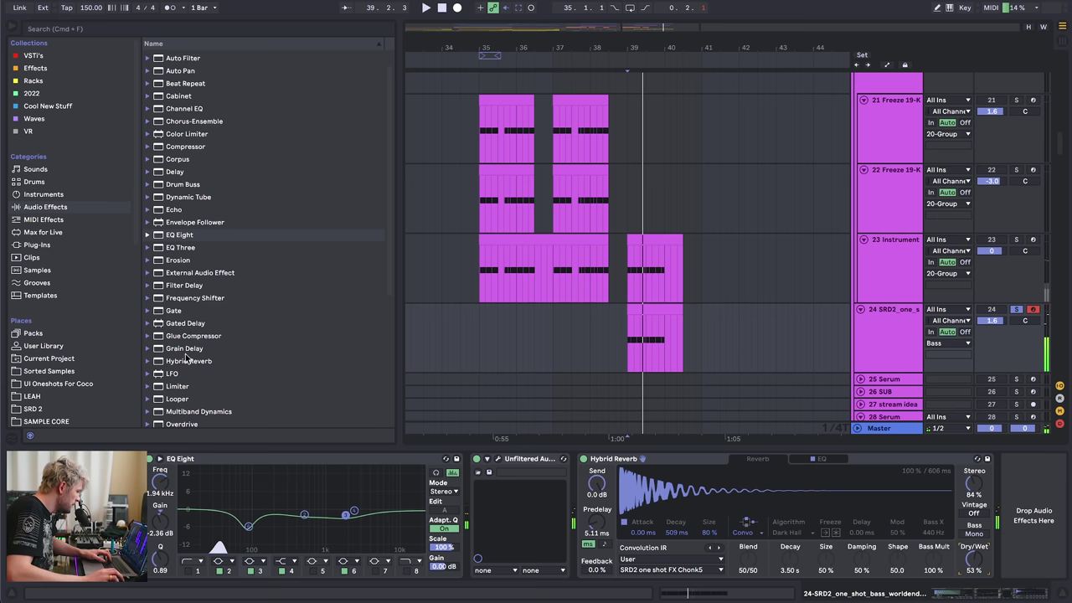
- Move the Hybrid Reverb ahead of the Unfiltered Audio plug-in on the 24 SRD2 track and audition the new order
scroll(193, 378, "down", 1)
scroll(192, 339, "down", 5)
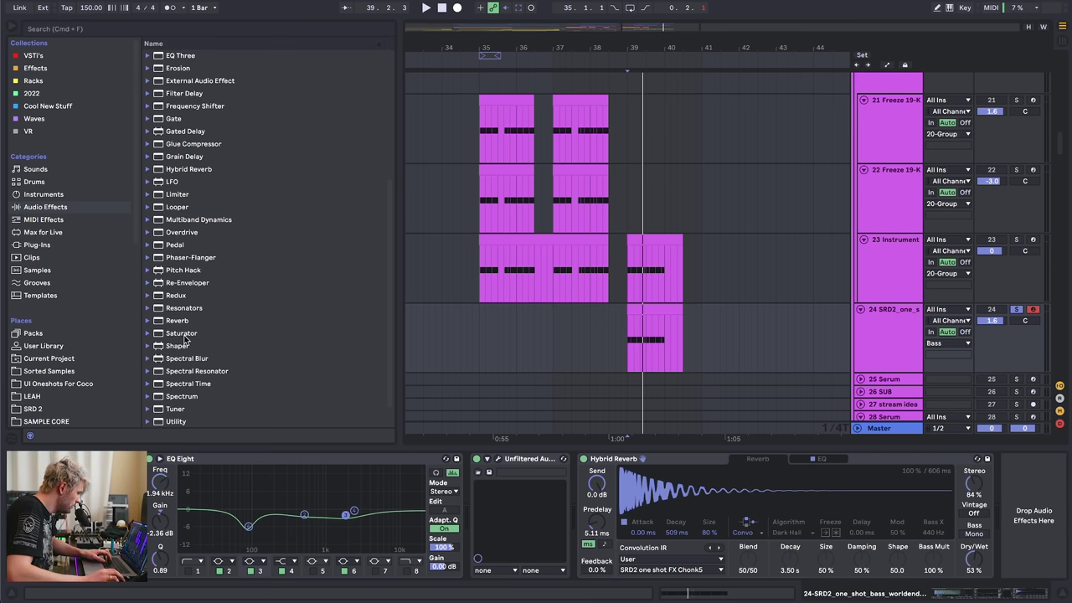
left_click_drag(670, 459, 490, 484)
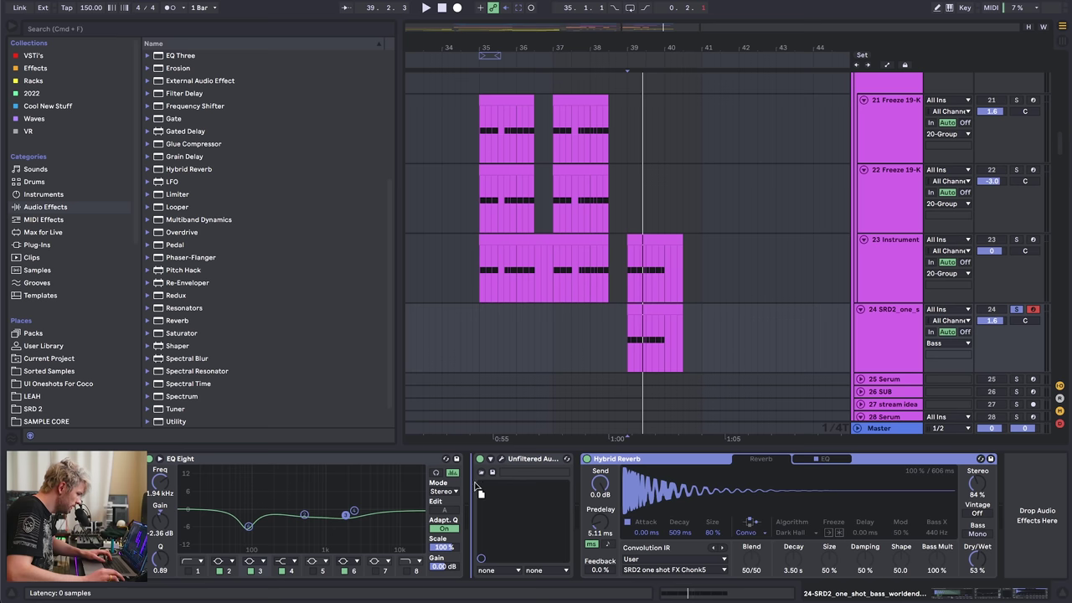
key("space")
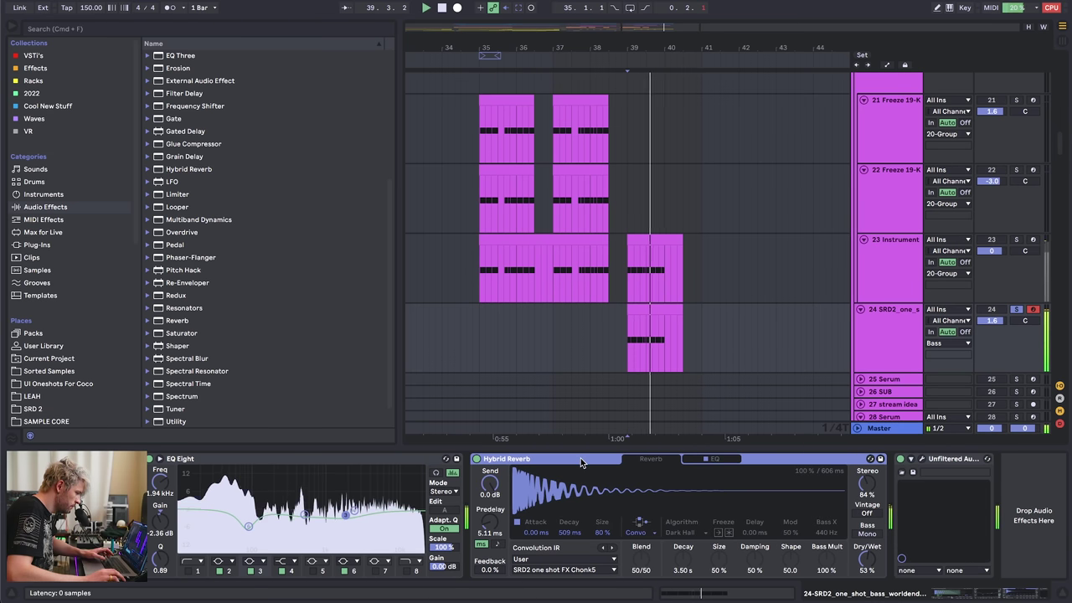
key("space")
- Add an EQ Eight at the chain's end with a steep low cut and a -4.76 dB dip at 3.16 kHz, Q 2.94, during playback
key("Return")
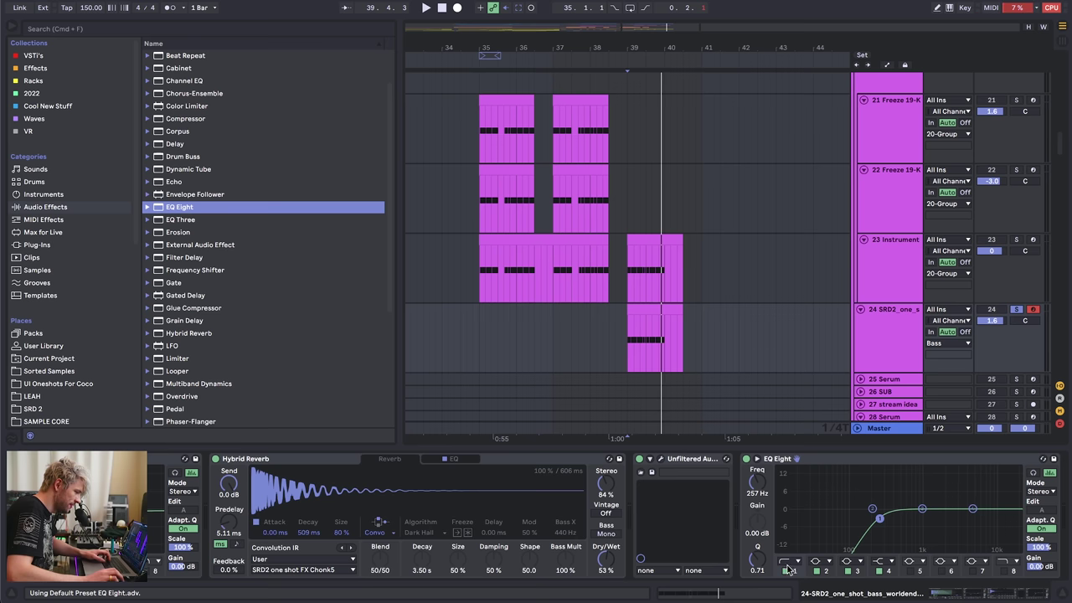
left_click(789, 562)
left_click(788, 571)
key("space")
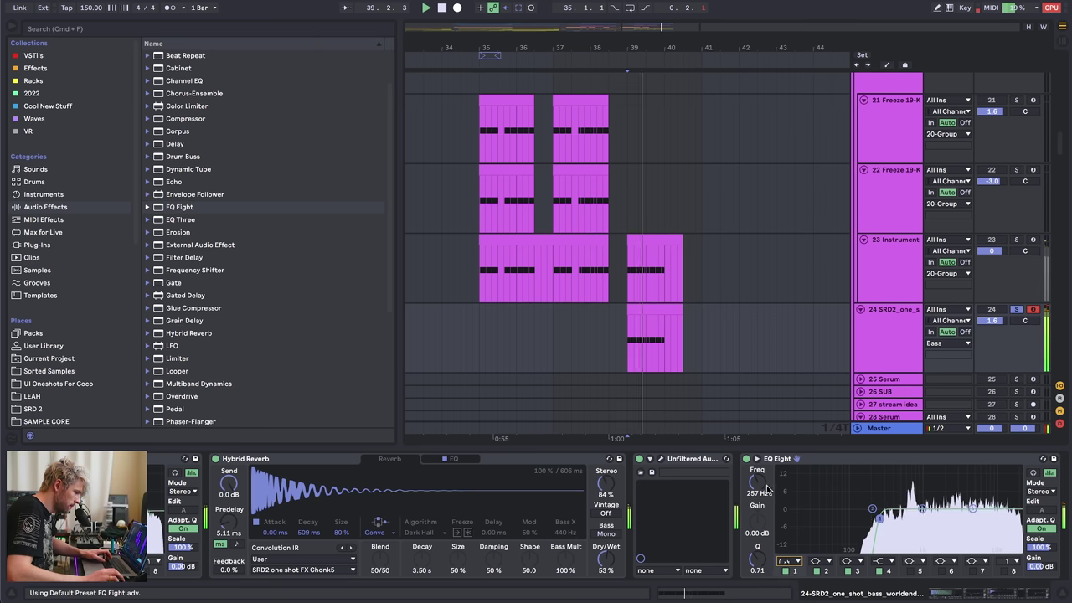
left_click_drag(757, 483, 757, 498)
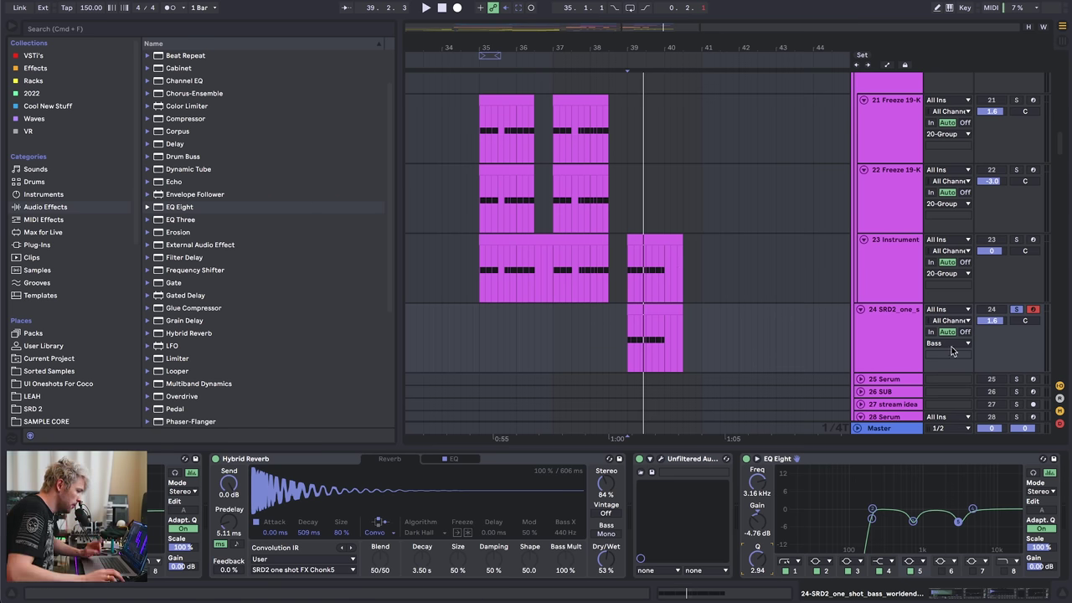
- Duplicate the 24 SRD2 track with its clip and devices
left_click(888, 351)
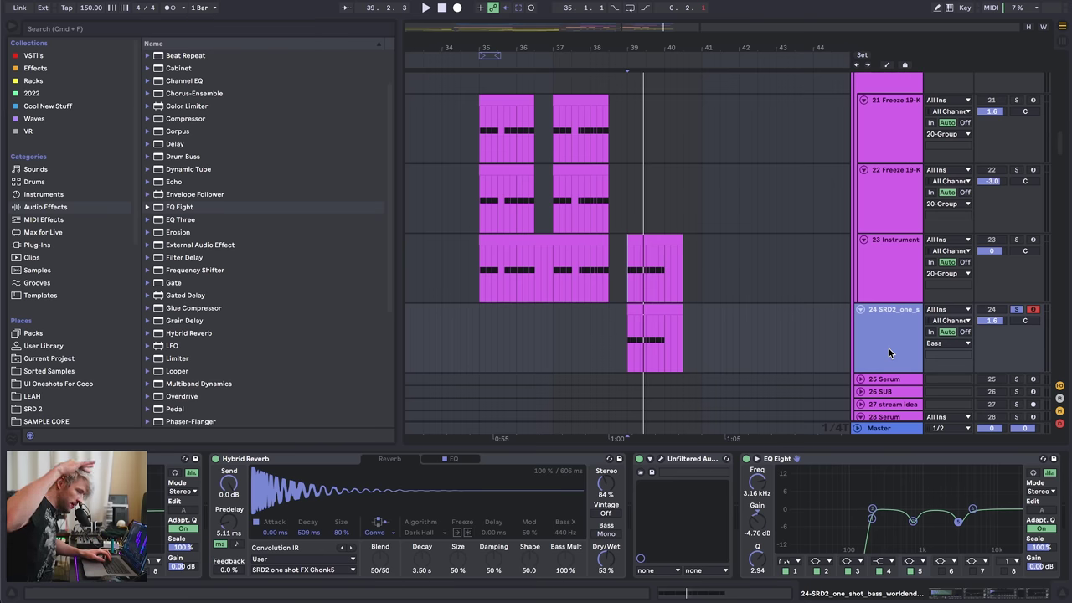
scroll(873, 346, "down", 2)
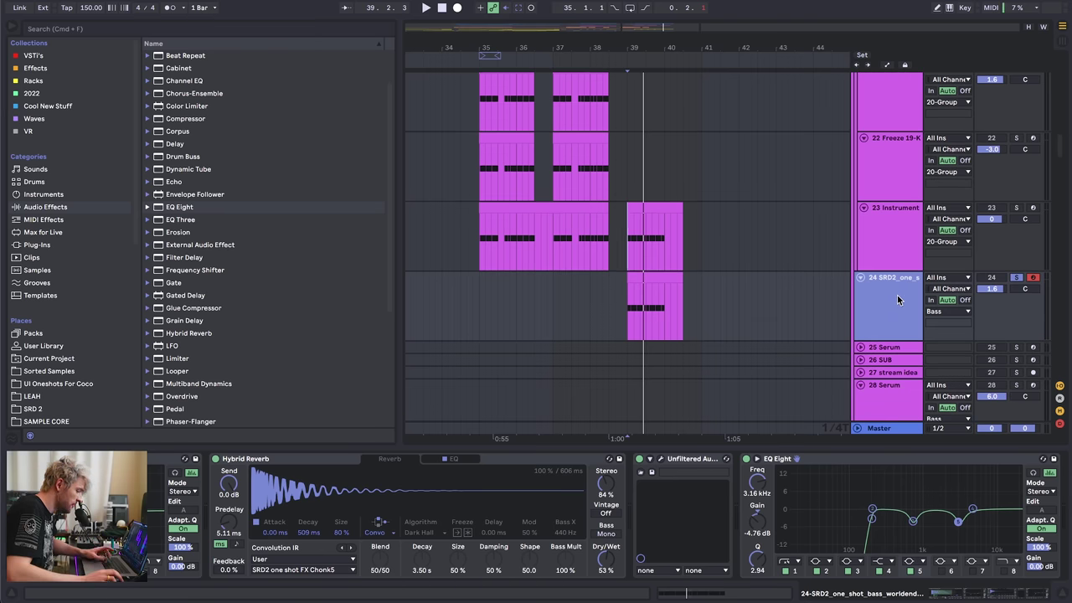
key("ctrl+d")
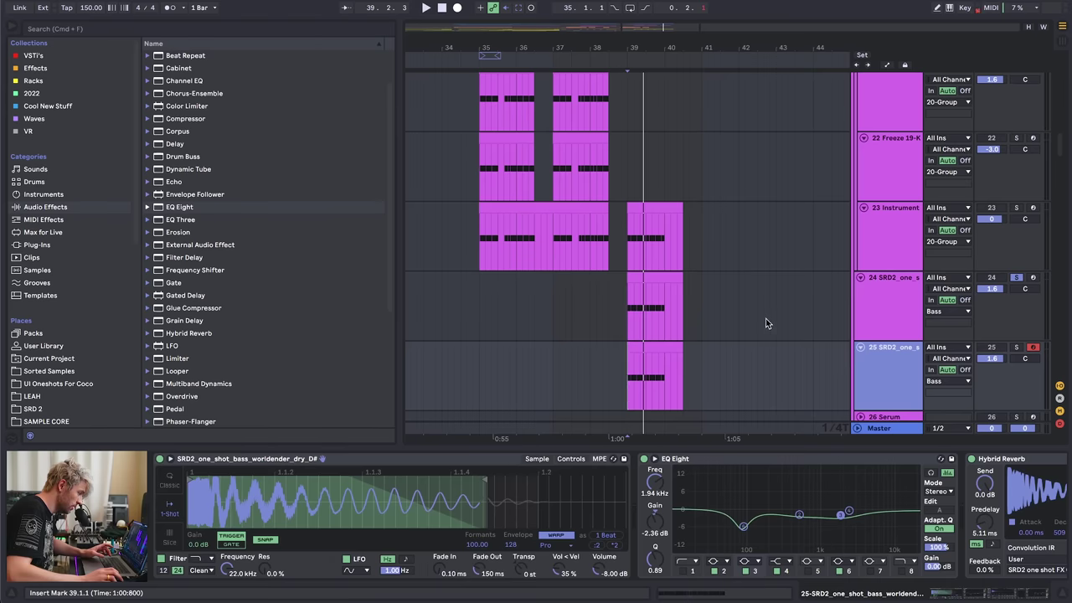
- Set the Hybrid Reverb's decay to 162 ms on track 25 and bring the last EQ Eight's bands close to flat
left_click(1016, 596)
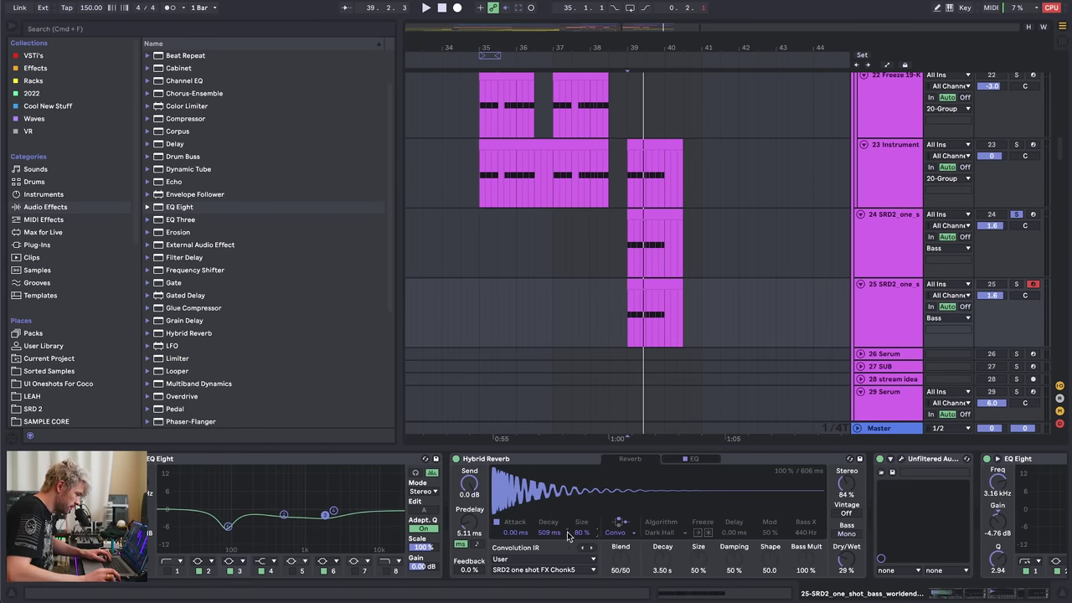
left_click_drag(568, 534, 568, 561)
scroll(995, 481, "right", 4)
left_click_drag(416, 461, 662, 470)
left_click_drag(814, 534, 897, 510)
left_click(725, 571)
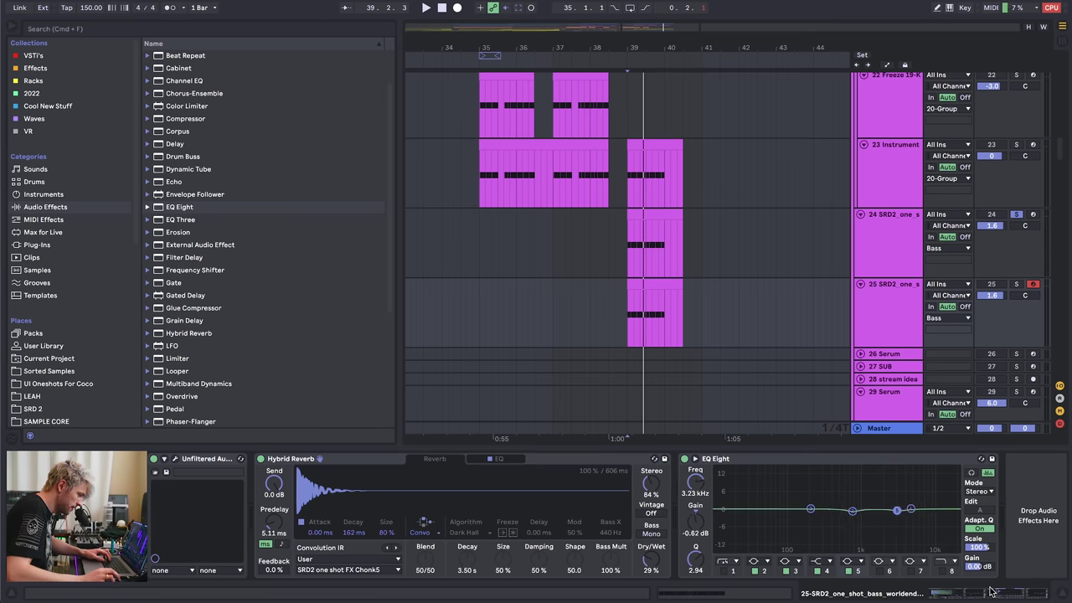
left_click_drag(990, 591, 942, 591)
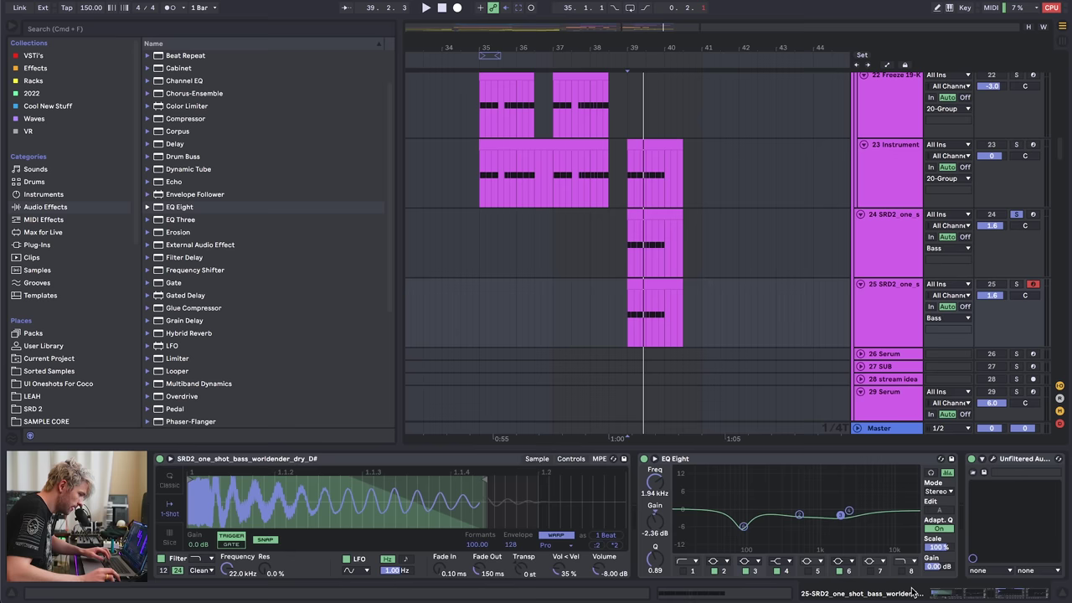
- Select track 24's clip and audition the worldender bass one-shots in the SRD 2 folder
left_click(33, 409)
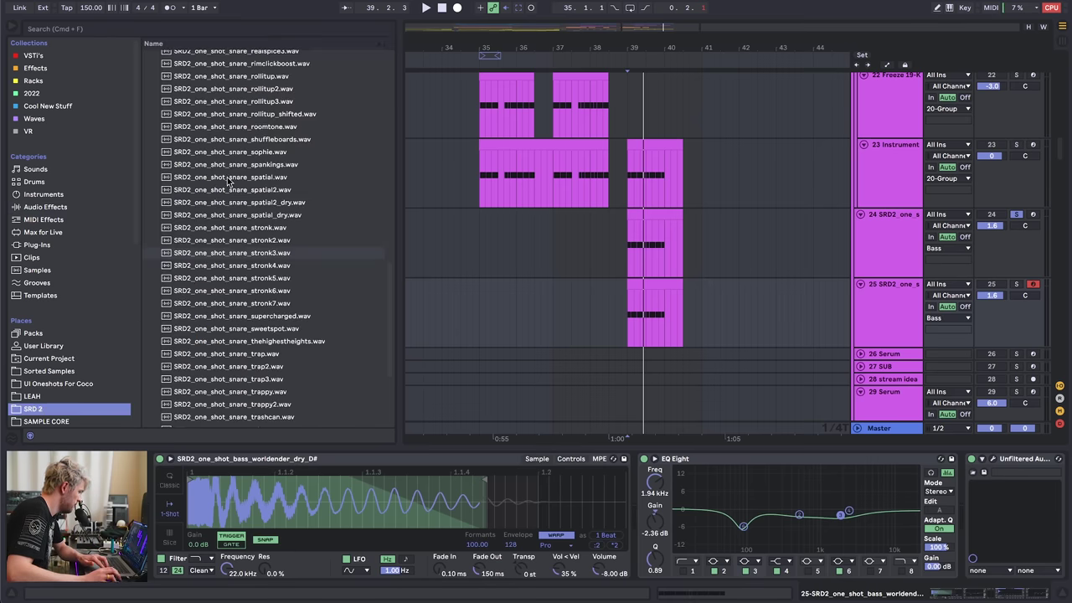
left_click(644, 243)
left_click_drag(1007, 594, 942, 592)
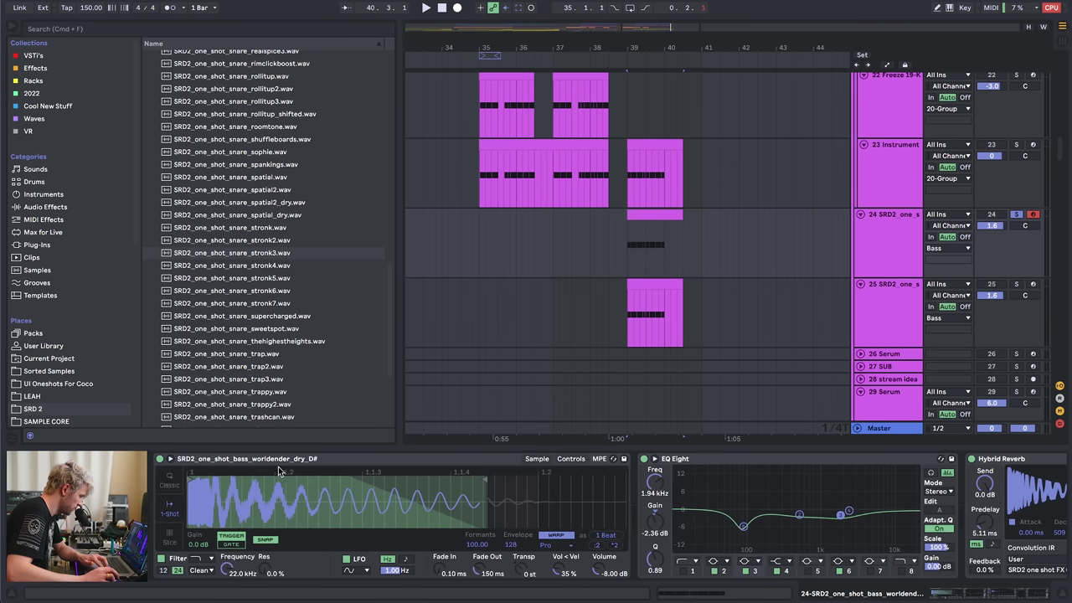
scroll(264, 335, "up", 10)
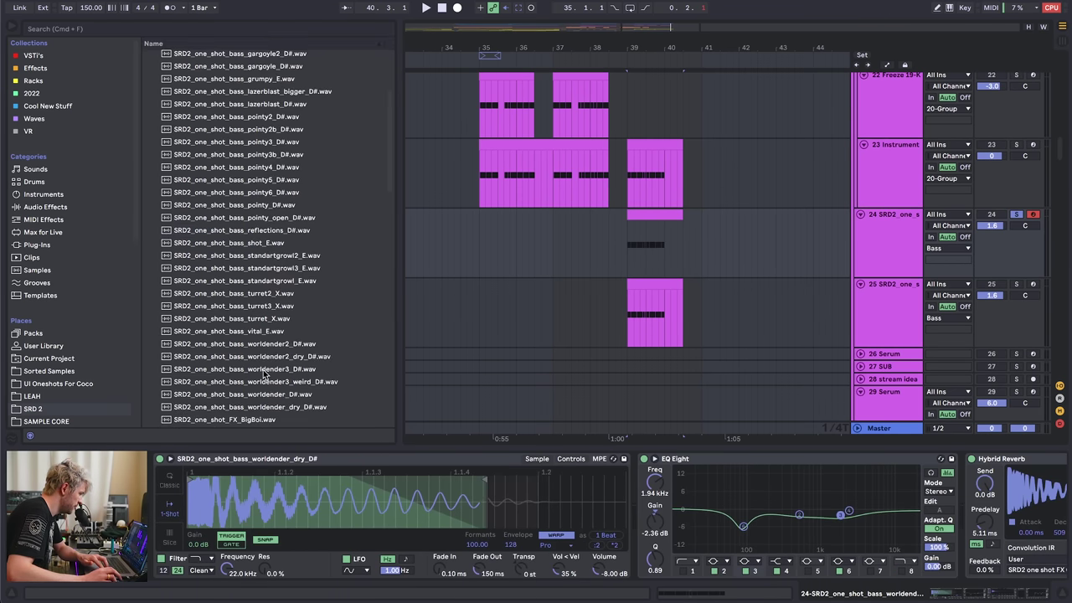
left_click(262, 370)
key("Up")
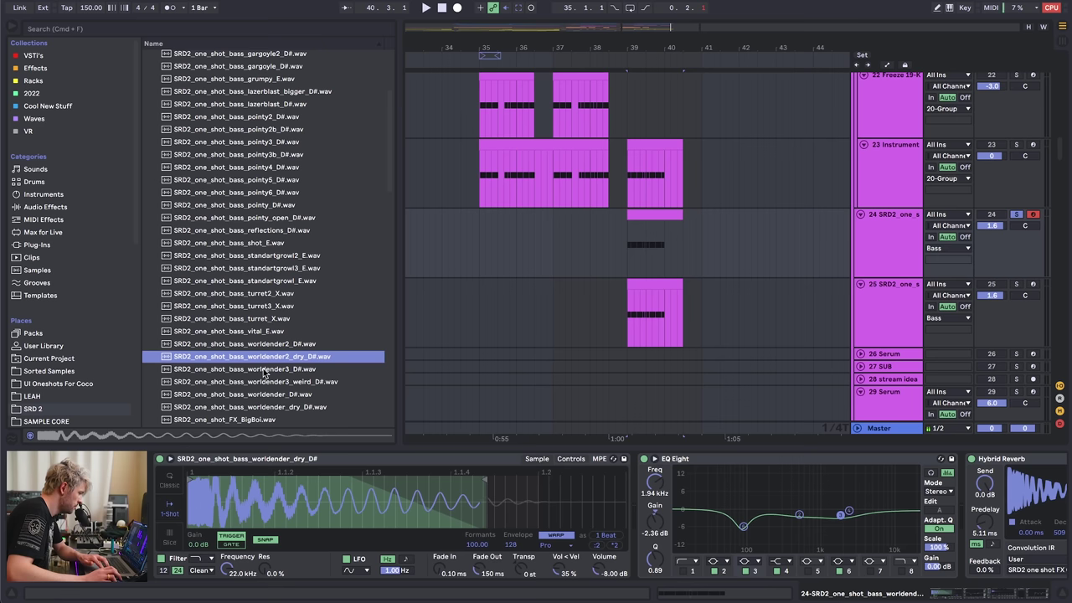
key("Up")
scroll(269, 374, "up", 3)
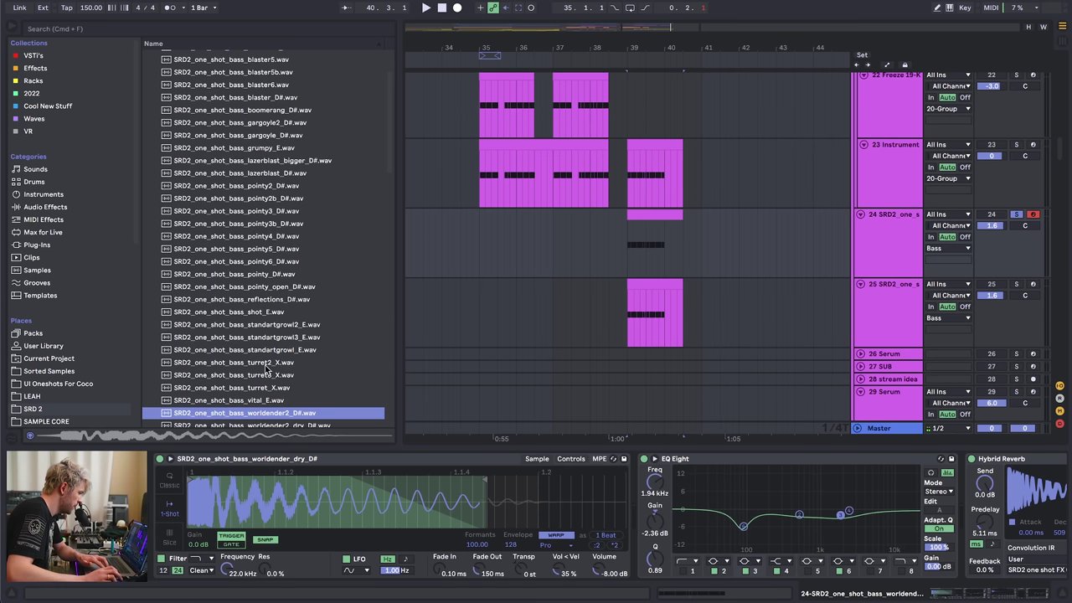
- Audition the pointy bass one-shots in the SRD 2 folder
scroll(269, 374, "down", 2)
left_click(276, 194)
key("Down")
key("Down")
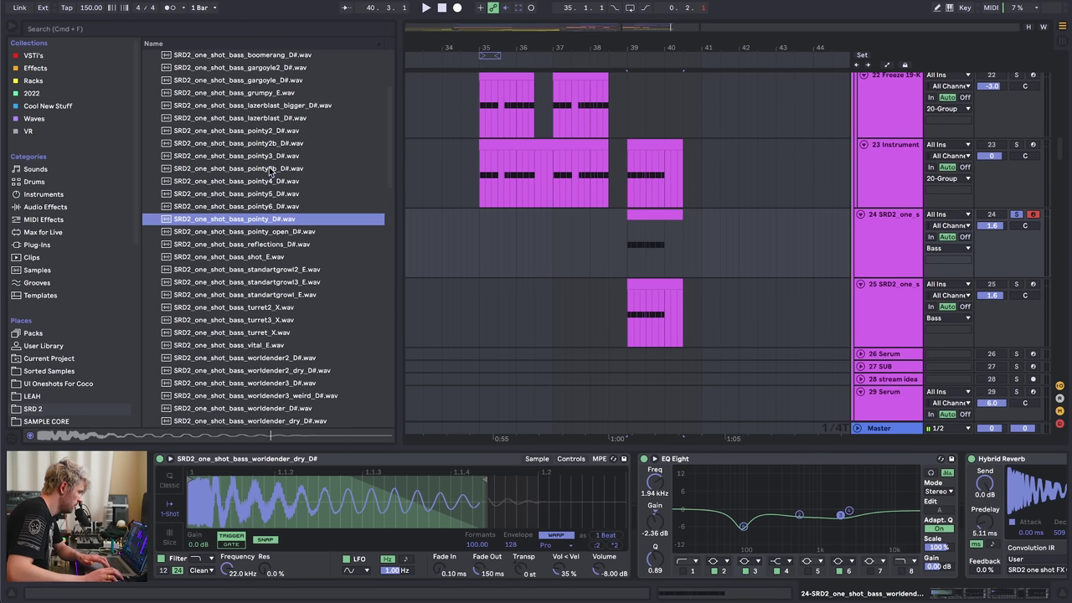
left_click(273, 169)
key("Up")
key("Up")
key("Up")
scroll(278, 177, "up", 1)
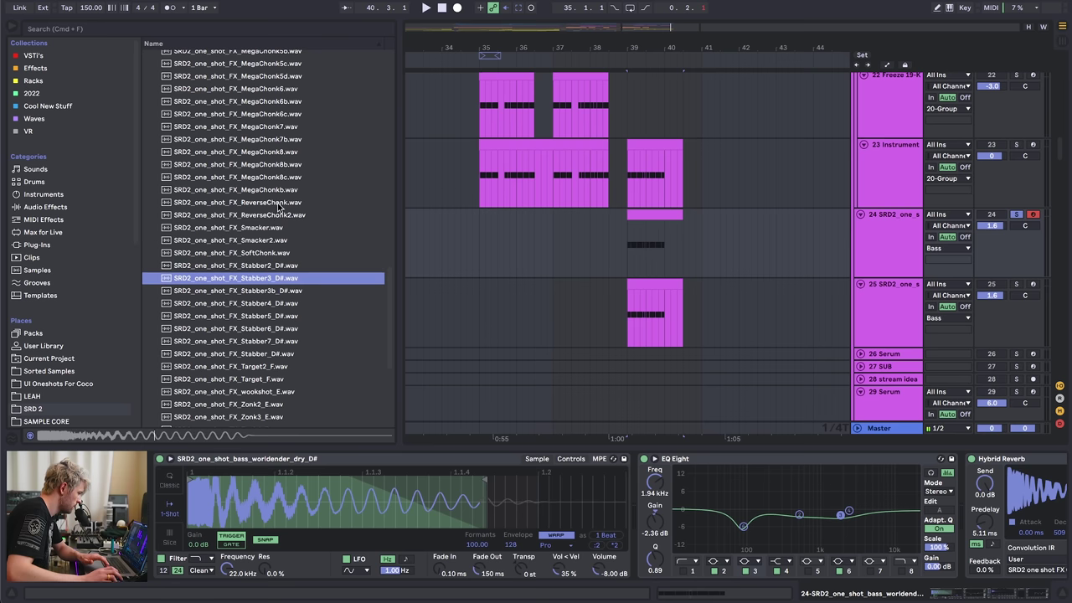
- Compare the Stabber FX one-shots in the SRD 2 folder and pick SRD2_one_shot_FX_Stabber4_D#.wav
key("Down")
key("Down")
key("Down")
key("Up")
left_click(263, 316)
left_click(251, 326)
left_click(253, 315)
left_click(254, 305)
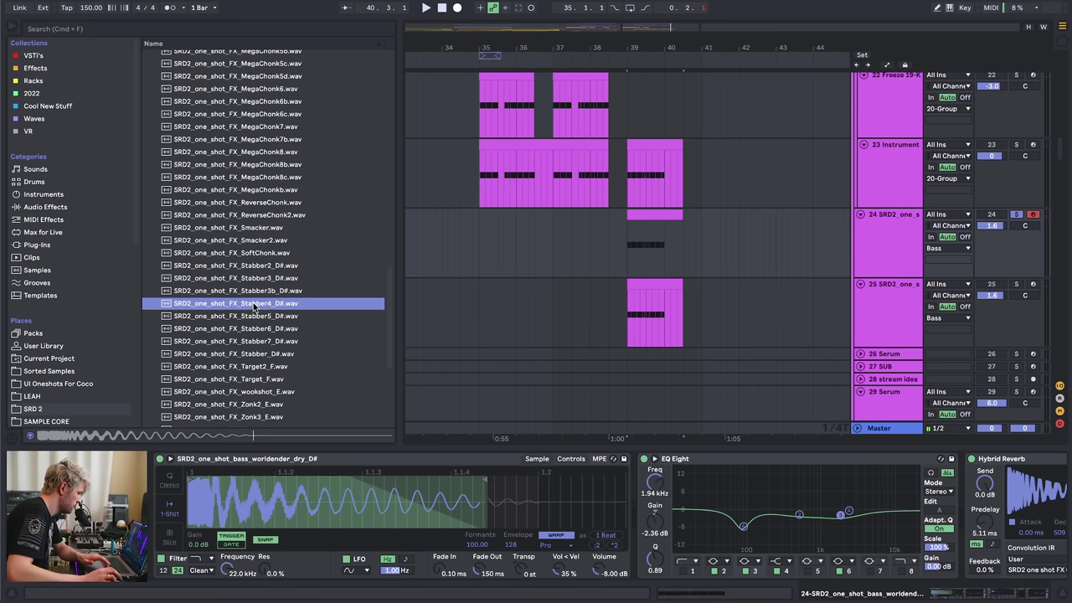
- Try SRD2_one_shot_FX_Stabber4_D#.wav as the sample in track 24's sampler and play it
left_click_drag(252, 306, 311, 512)
key("space")
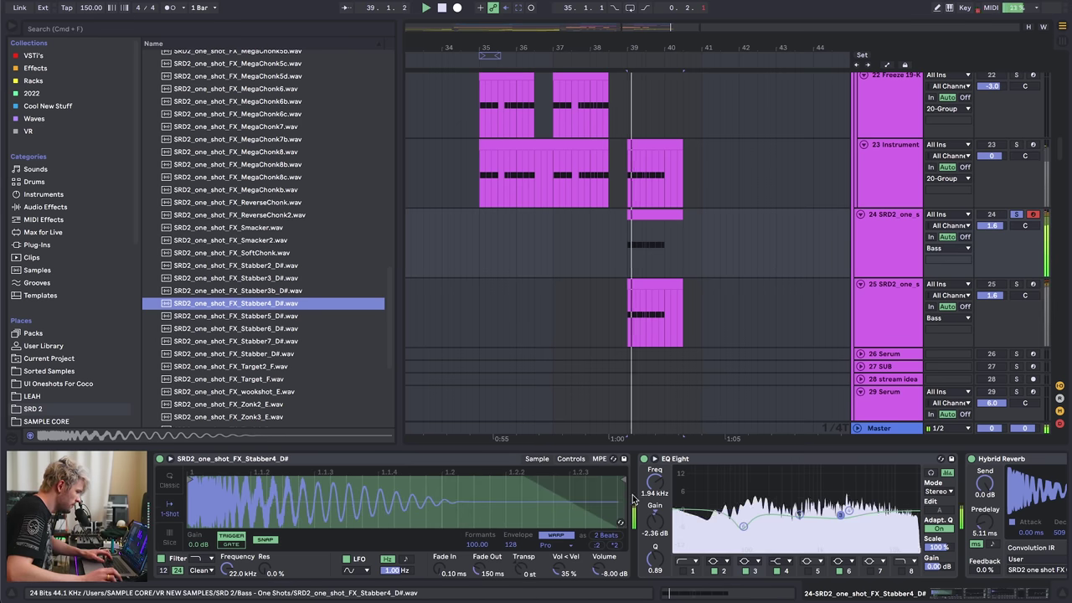
left_click(889, 243)
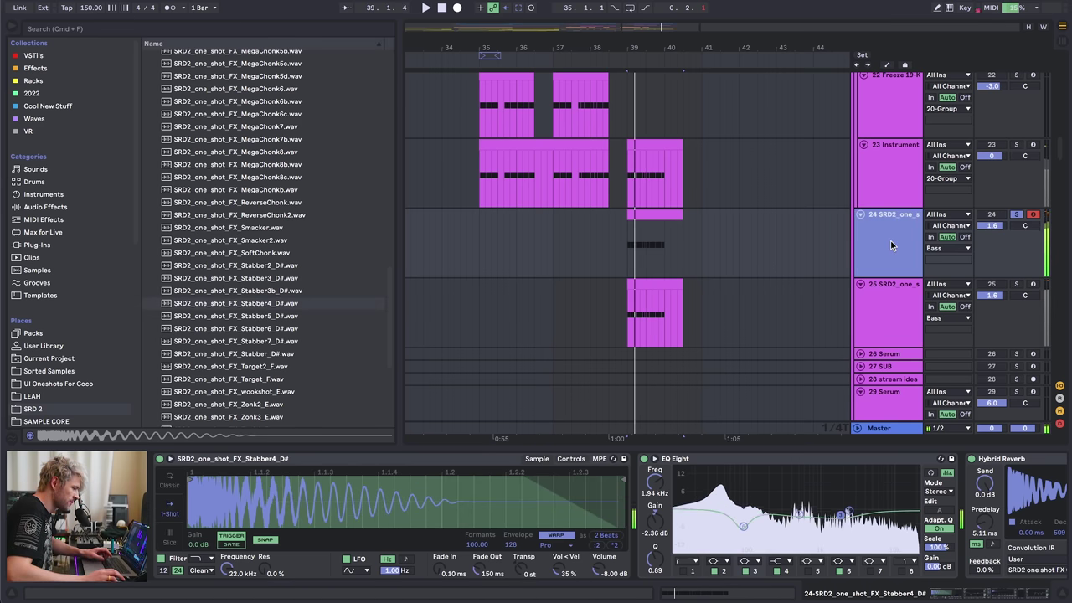
- Load SRD2_one_shot_FX_Stabber4_D#.wav into track 25's sampler, then solo the track and play it
left_click(887, 312)
double_click(244, 305)
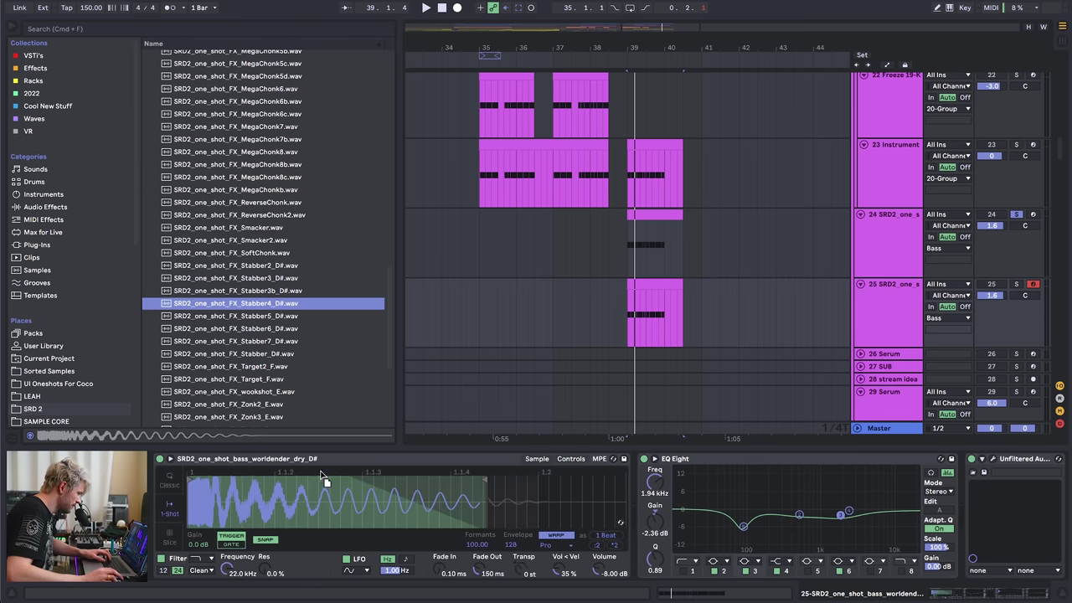
left_click(1012, 284)
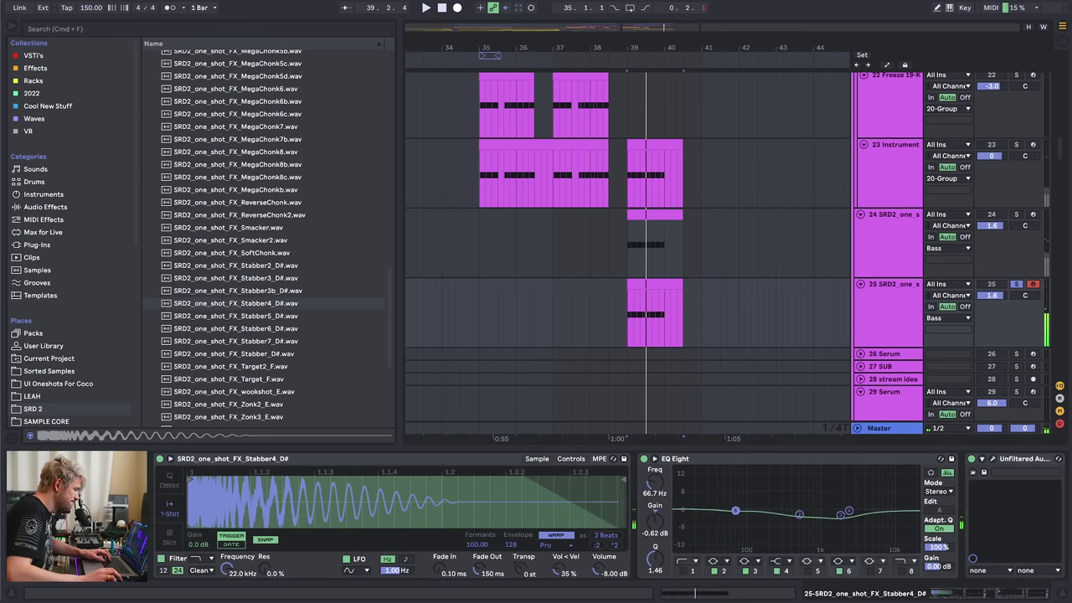
key("space")
- Check the SpecOps settings on track 25 and play the arrangement from bar 37 for comparison
left_click(983, 459)
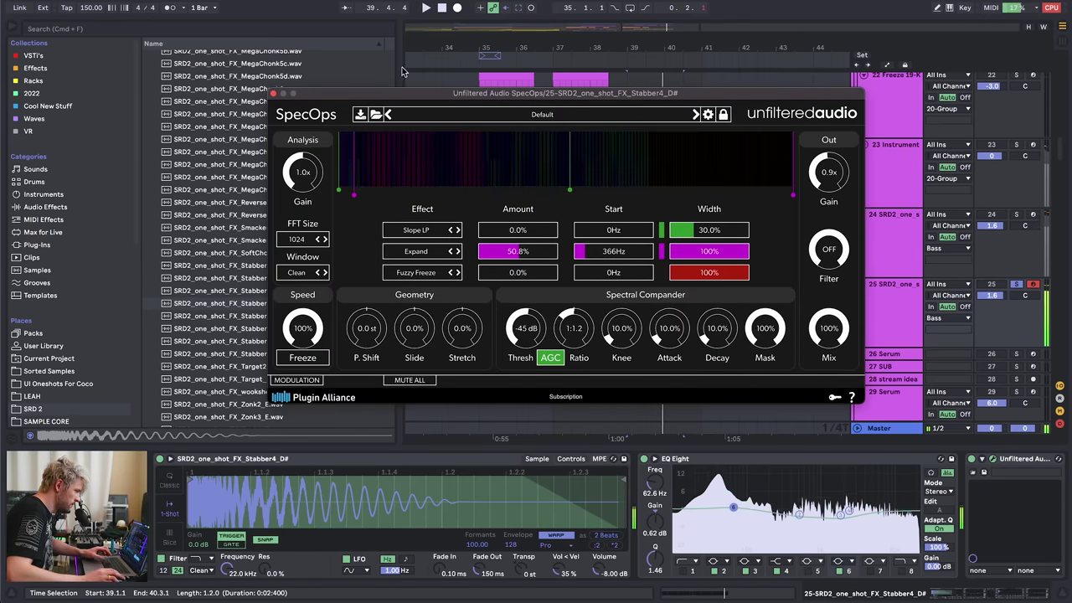
left_click(273, 92)
left_click(556, 238)
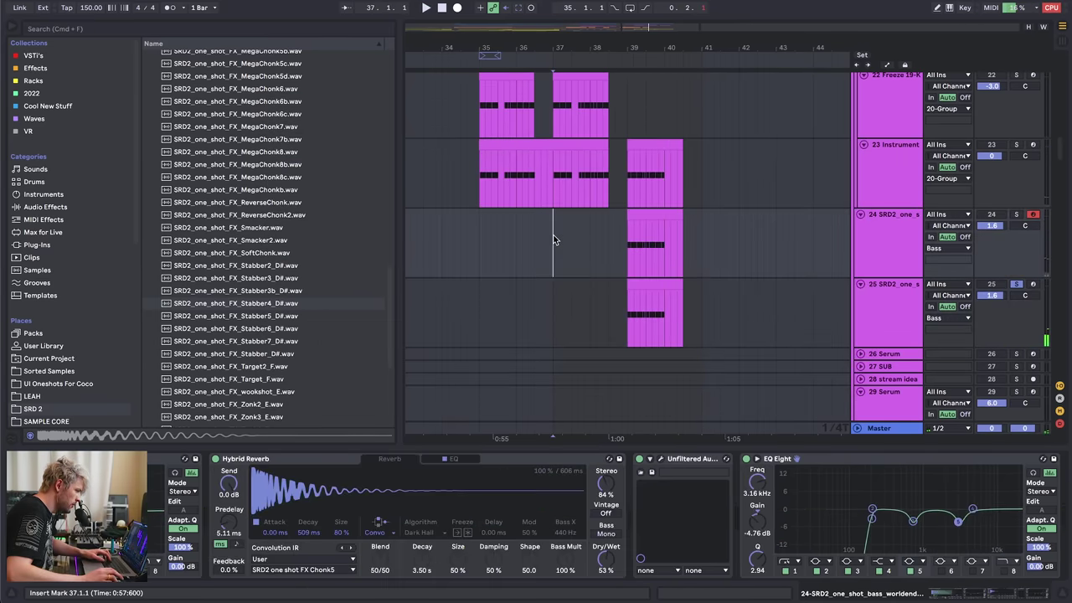
key("space")
left_click(1015, 284)
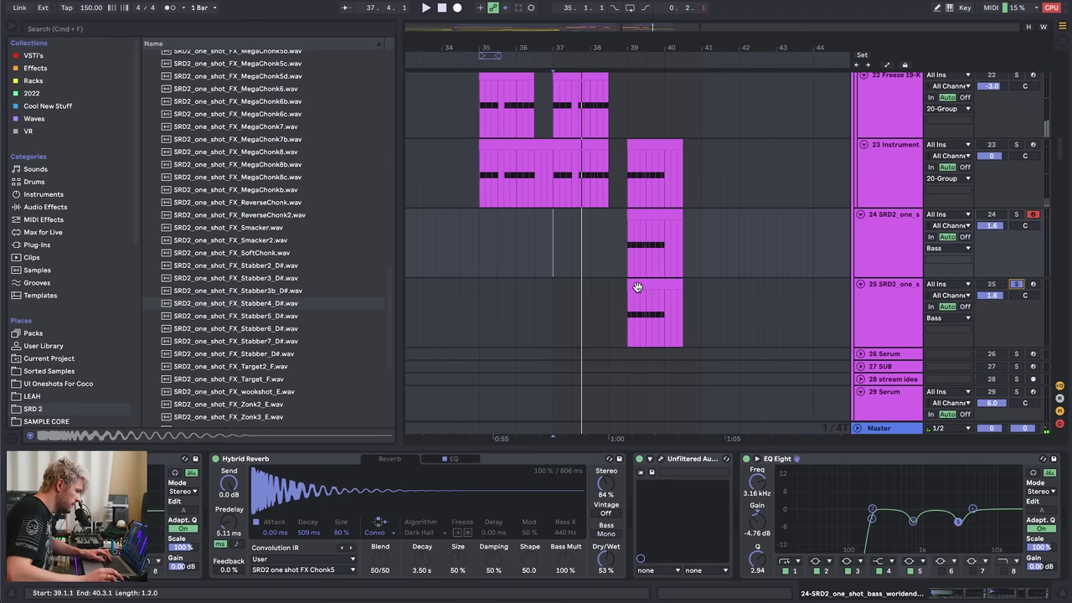
- Transpose track 25's Stabber4 sample by -1 st and bring its first EQ Eight close to flat
left_click(629, 293)
left_click_drag(1031, 595, 981, 594)
left_click(573, 460)
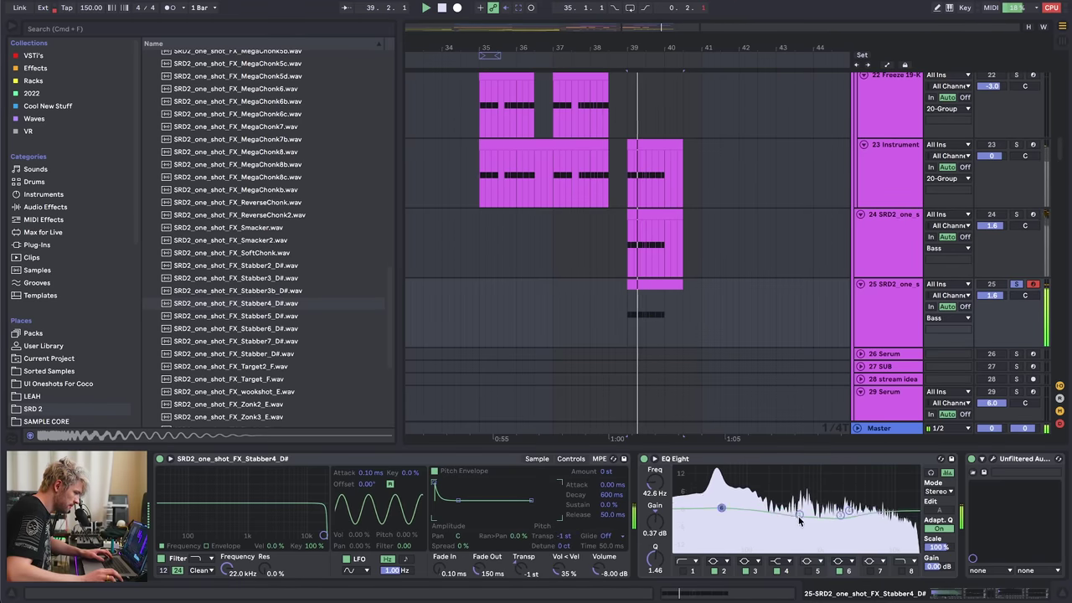
- Change SpecOps's Expand effect to Compress with an 85.0% amount and a 6.9% width
left_click(994, 460)
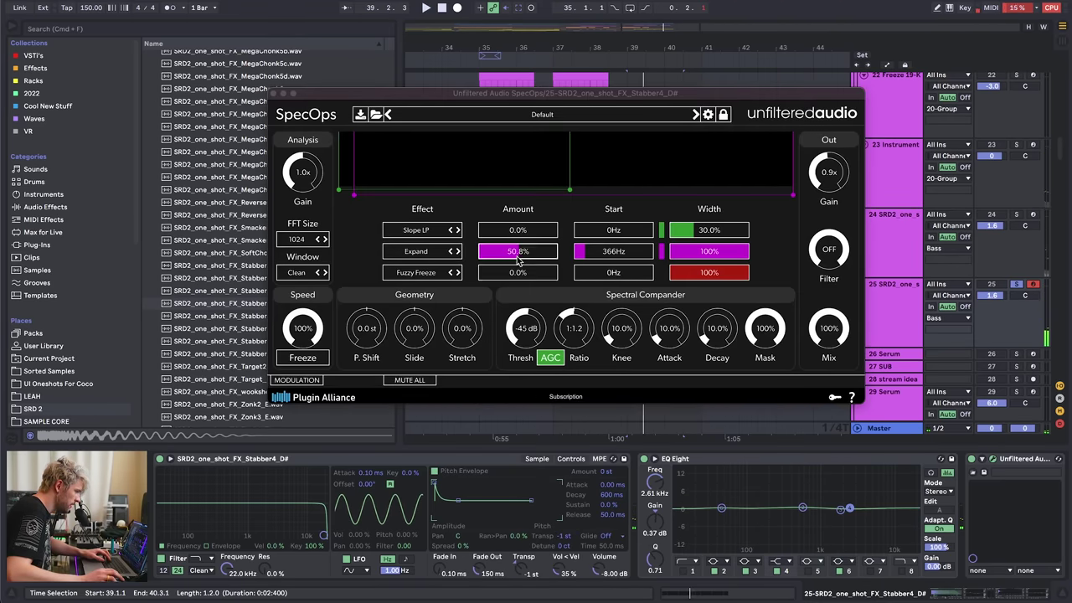
left_click_drag(520, 262, 540, 289)
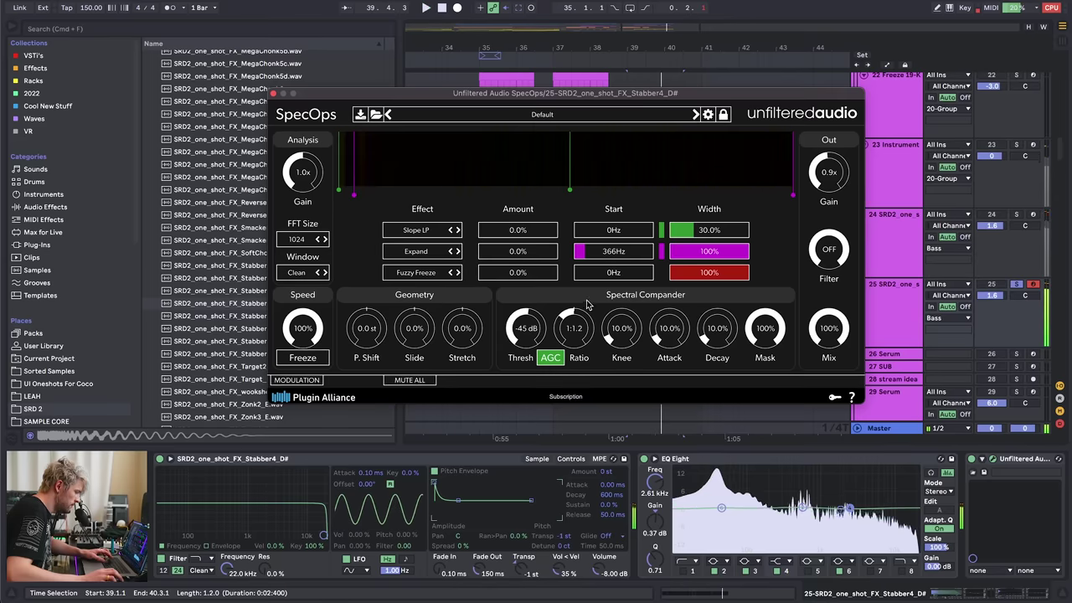
left_click(457, 251)
left_click_drag(498, 262, 510, 255)
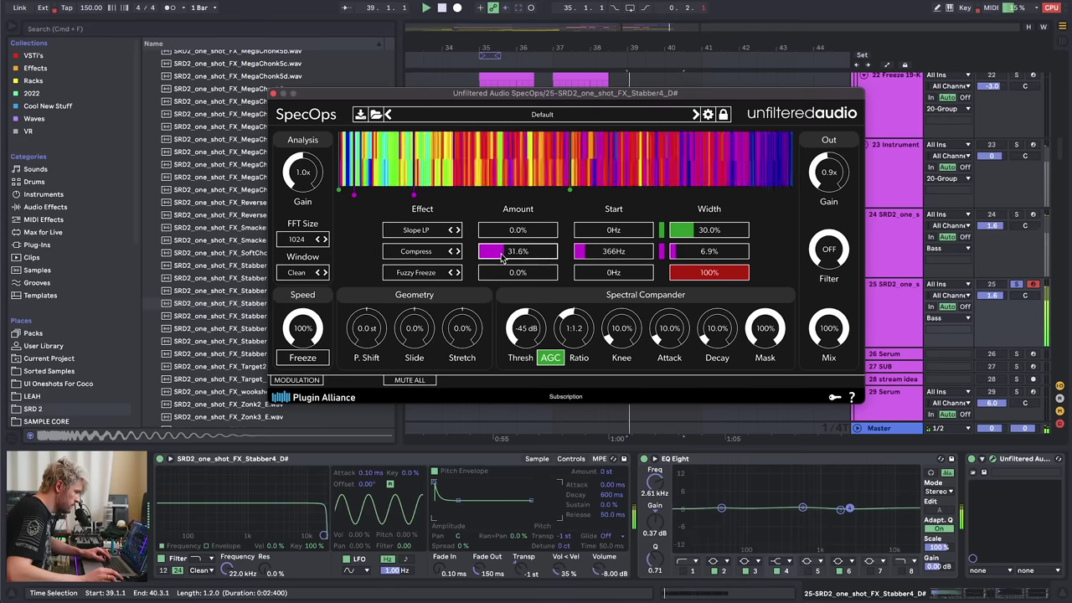
left_click_drag(501, 258, 495, 258)
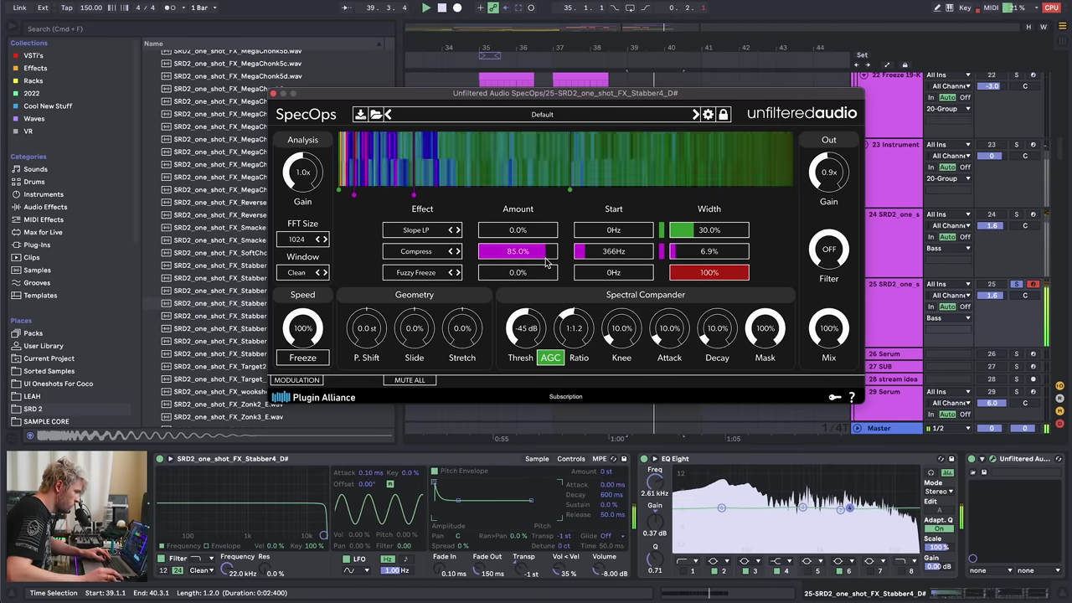
- Boost the highs by 5.83 dB at 7.42 kHz in the first EQ Eight and 8.1 dB at 5.95 kHz in the Hybrid Reverb's EQ
scroll(697, 541, "right", 5)
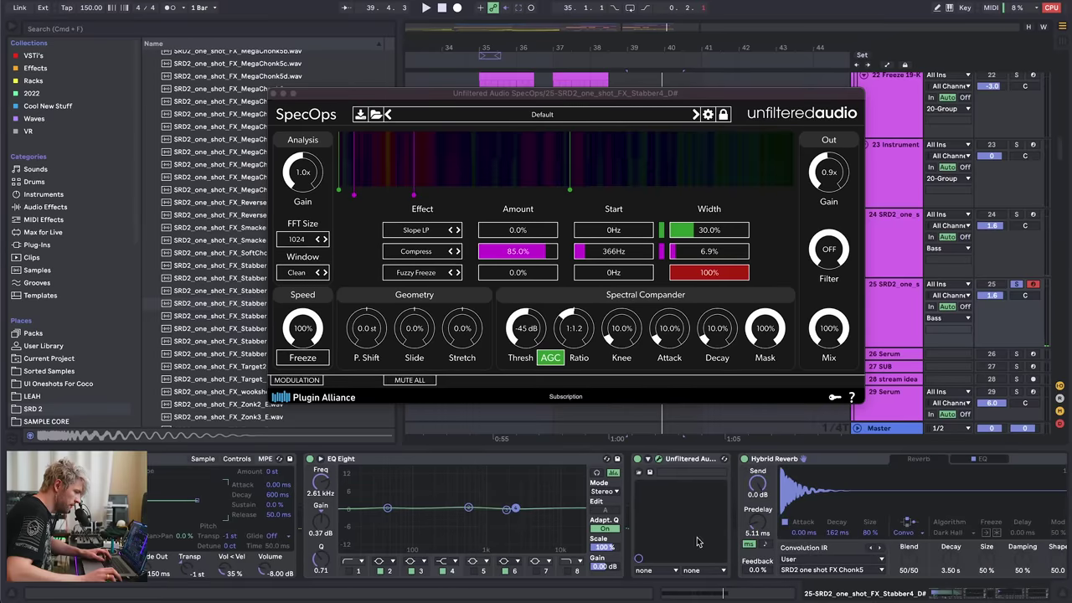
left_click_drag(515, 510, 550, 489)
scroll(1043, 581, "right", 5)
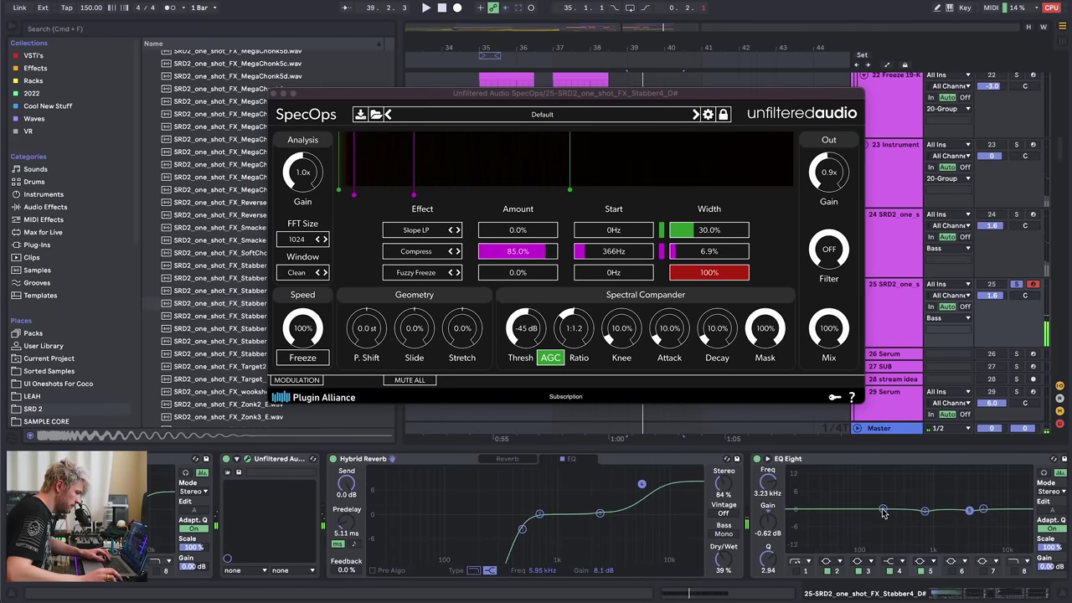
- Cut the last EQ Eight by 2.60 dB at 160 Hz and play the result
left_click(883, 511)
key("space")
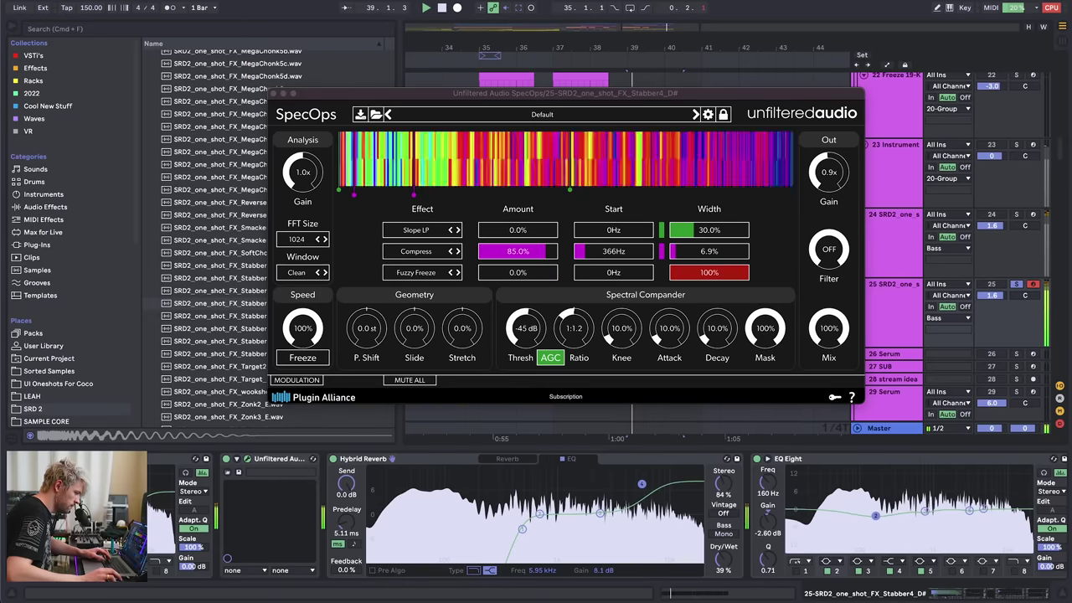
scroll(774, 512, "left", 9)
- Add a Vocoder to the end of track 25's device chain and insert the Texture plug-in before it
left_click(38, 207)
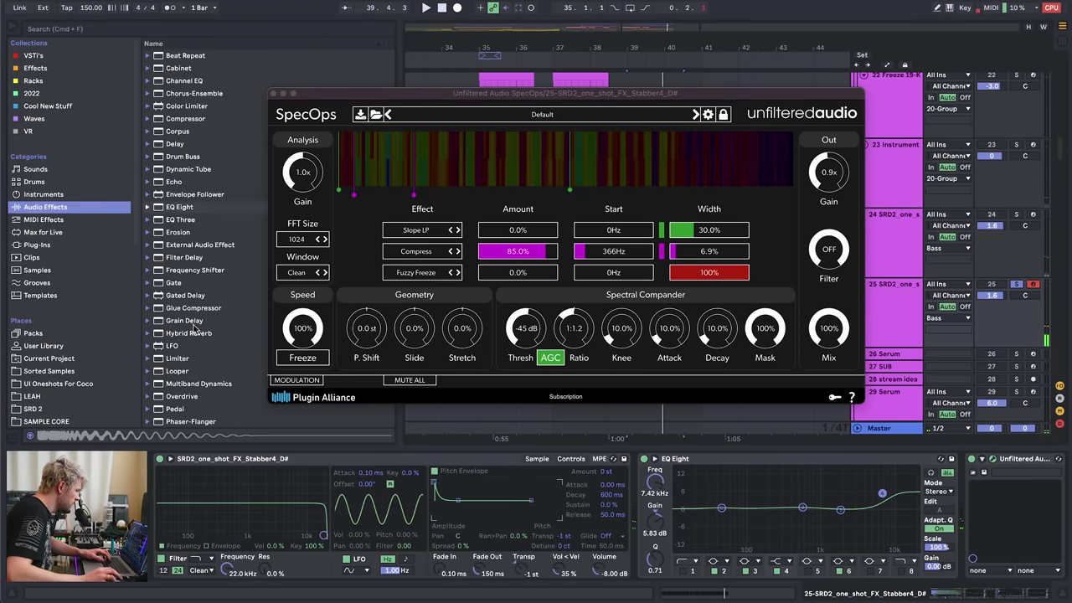
left_click_drag(180, 416, 872, 458)
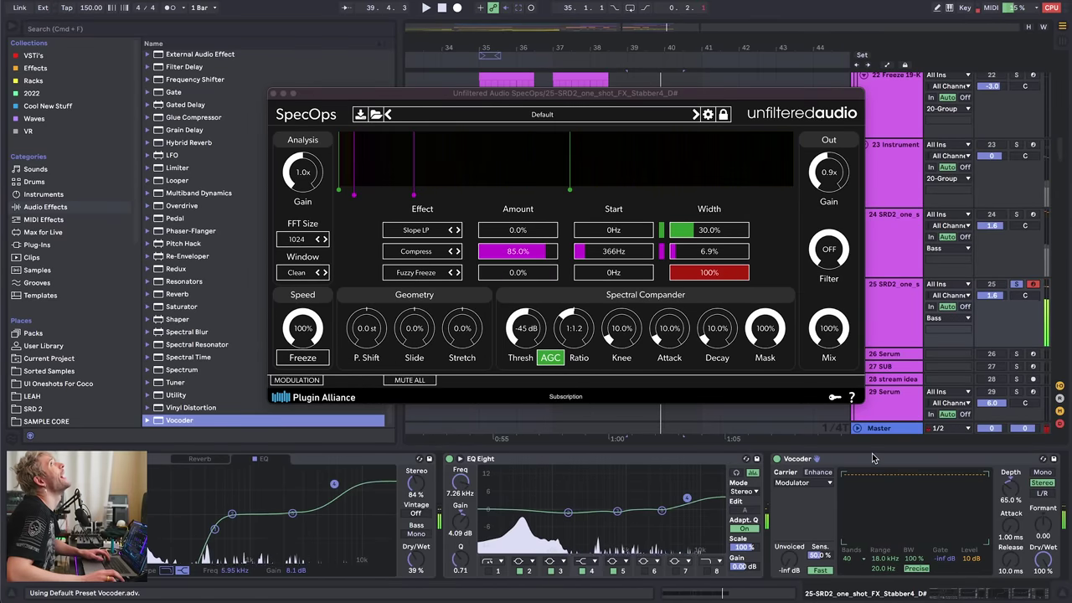
left_click(273, 93)
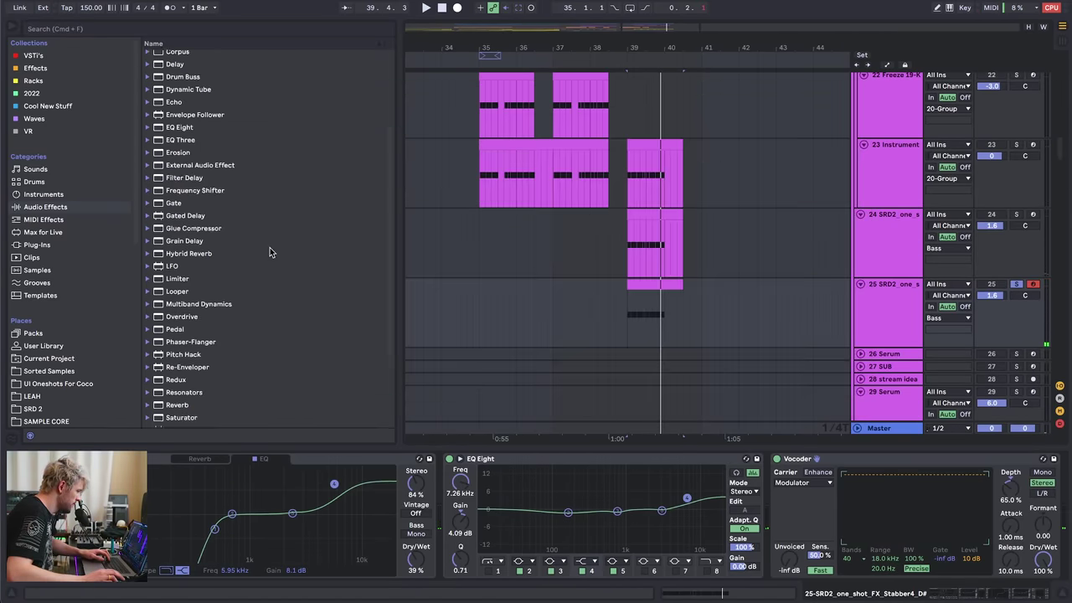
left_click(84, 68)
left_click_drag(182, 244, 787, 512)
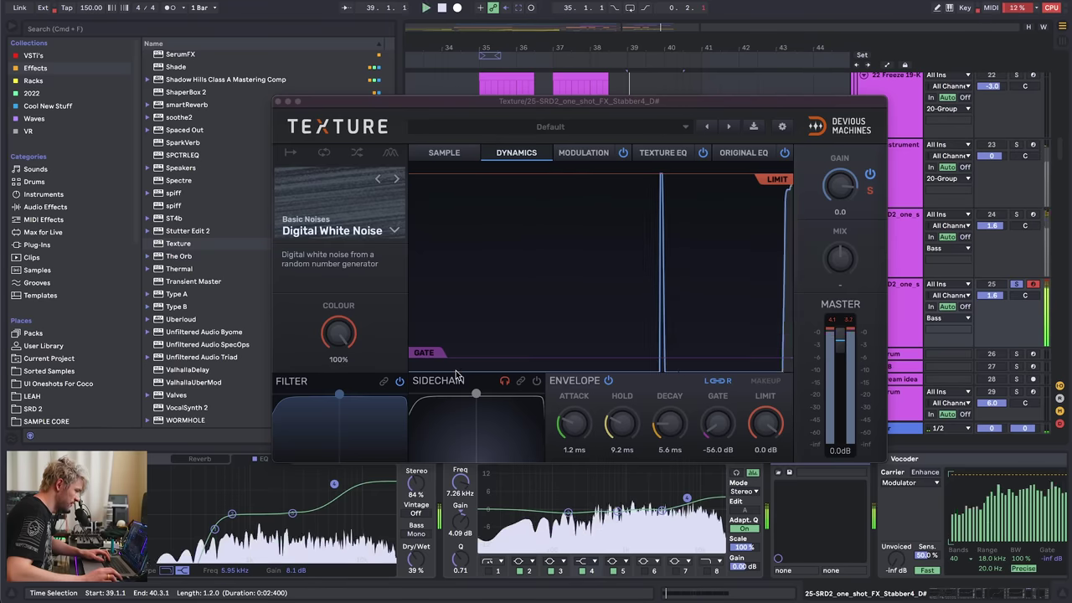
- Set Texture's envelope to 0.10 ms attack, hold off, 1.0 ms decay and a -23.2 dB gate threshold
left_click_drag(441, 294, 440, 197)
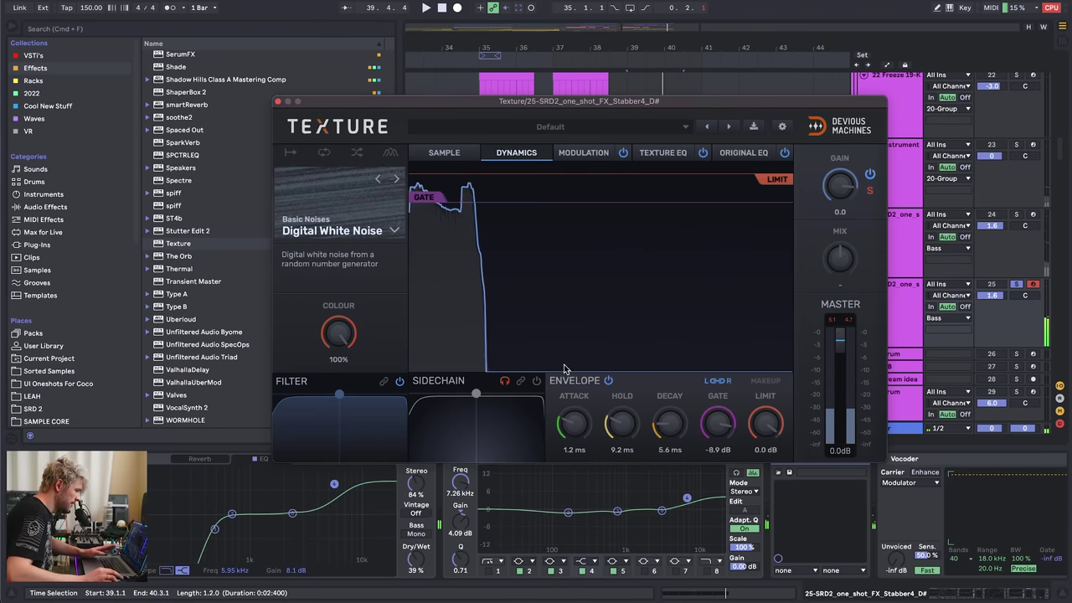
left_click_drag(622, 423, 622, 469)
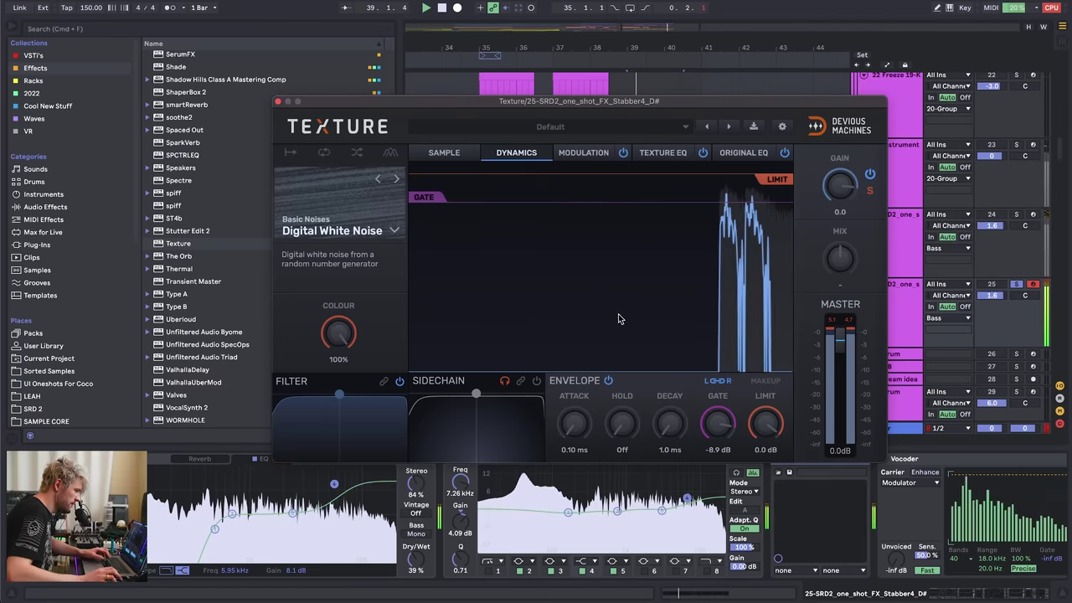
mouse_move(440, 197)
left_mouse_down()
mouse_move(437, 258)
mouse_move(439, 244)
left_mouse_up()
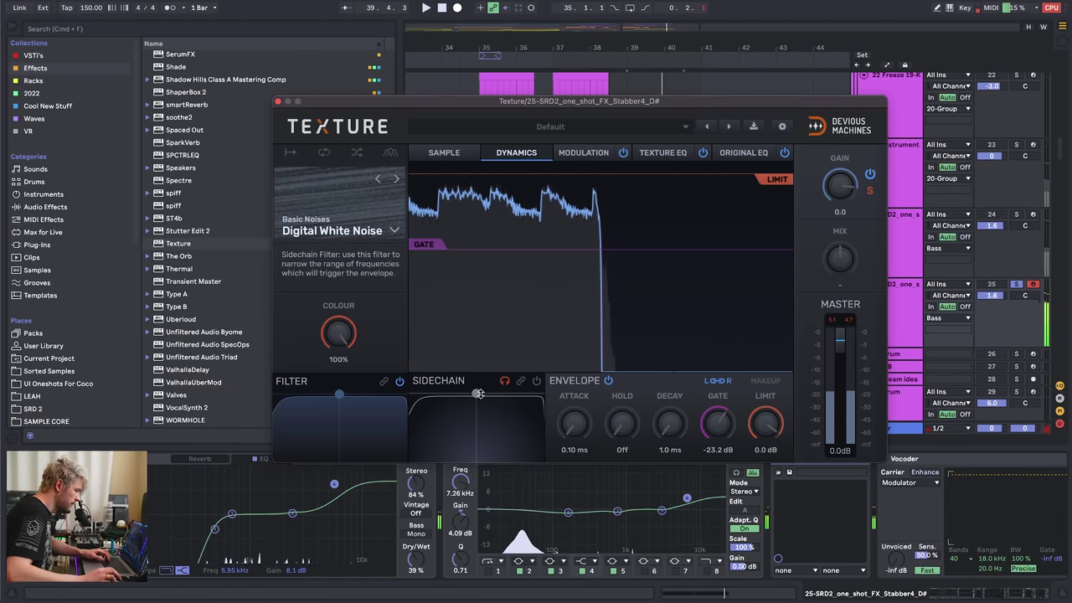
- Narrow Texture's sidechain filter to the highest frequencies
left_click_drag(501, 390, 519, 432)
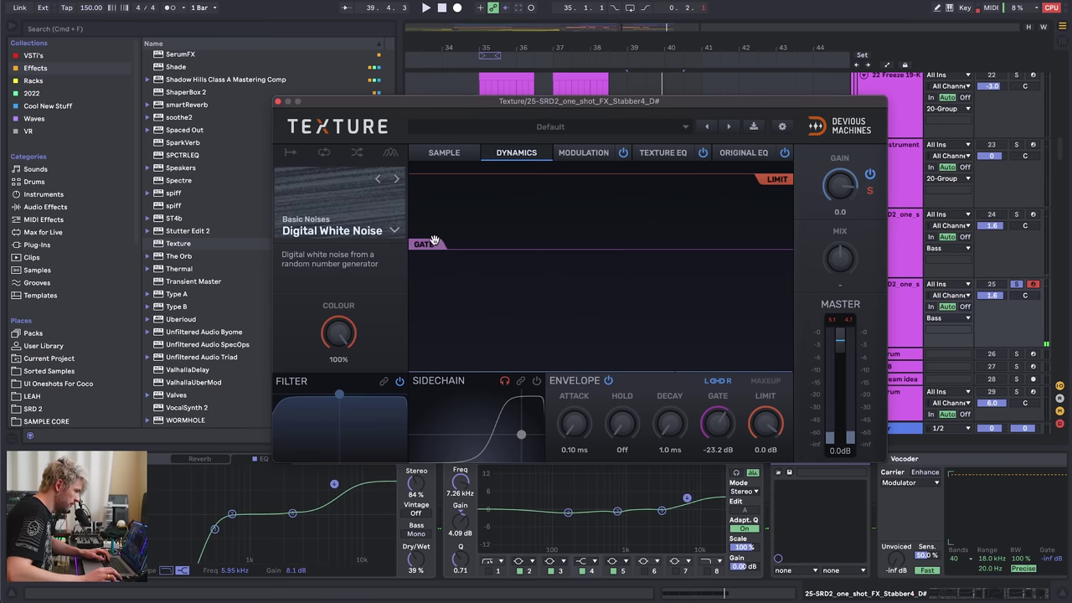
mouse_move(521, 433)
left_mouse_down()
mouse_move(538, 446)
mouse_move(540, 437)
left_mouse_up()
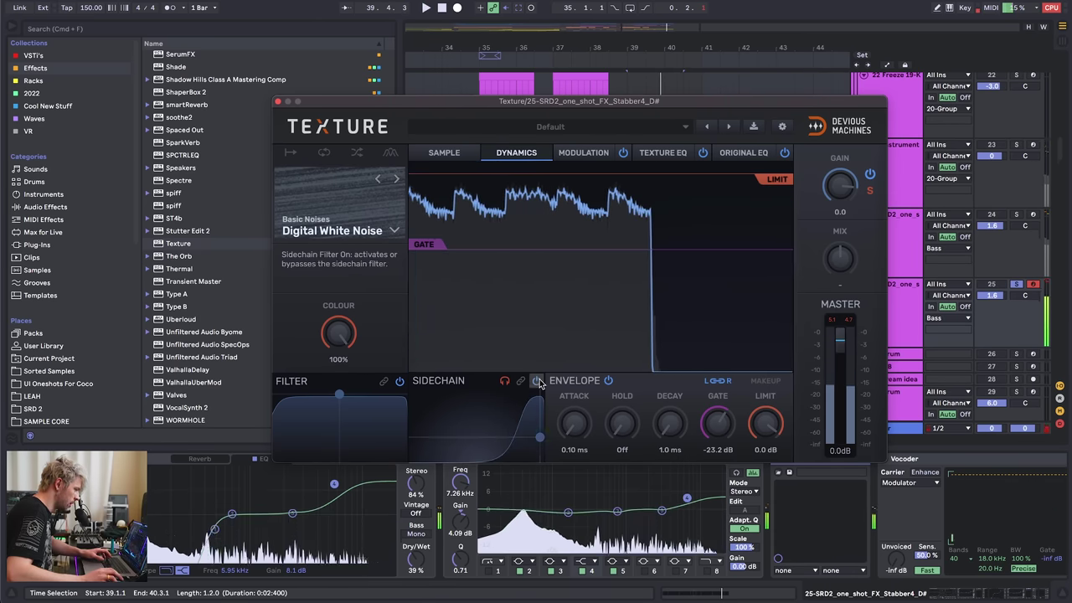
- Raise Texture's gate threshold to -7.7 dB and bring its gain to 0.2 while auditioning the clip
left_click(538, 381)
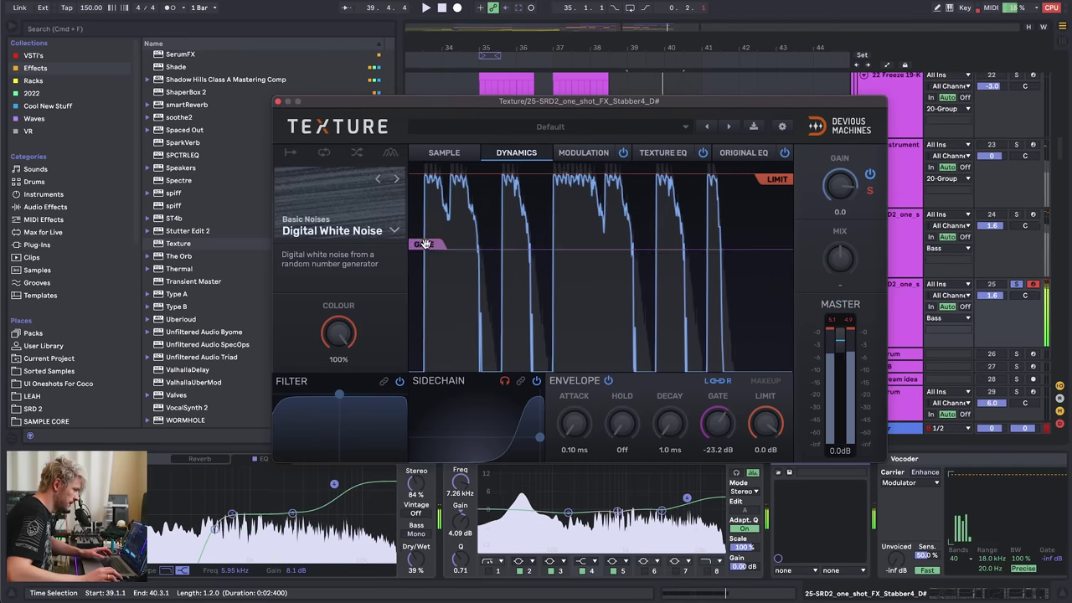
left_click_drag(425, 244, 427, 206)
left_click_drag(840, 186, 839, 134)
key("space")
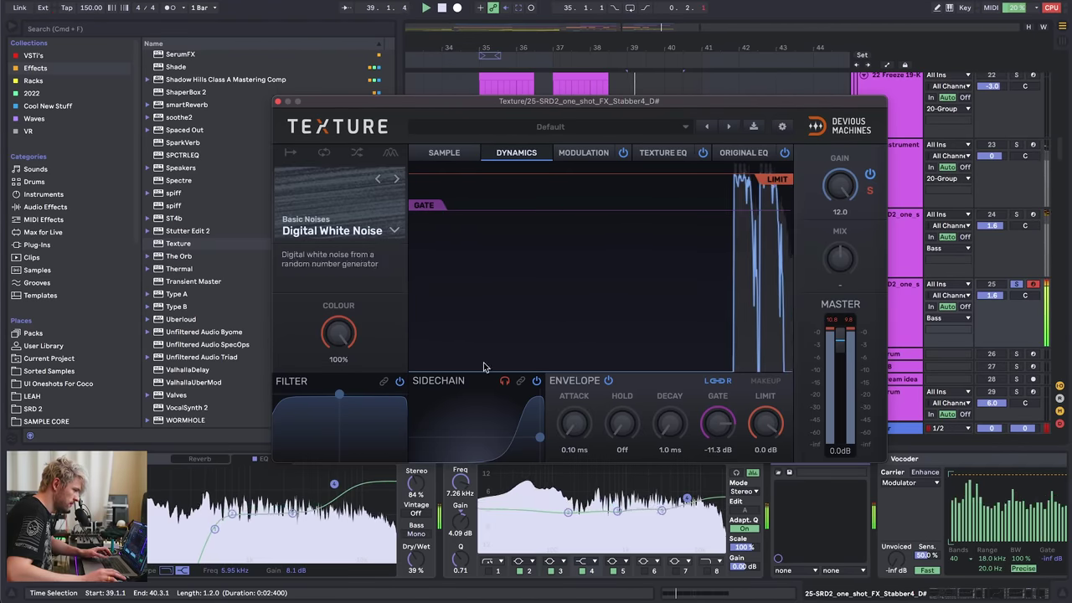
key("space")
left_click_drag(426, 205, 426, 194)
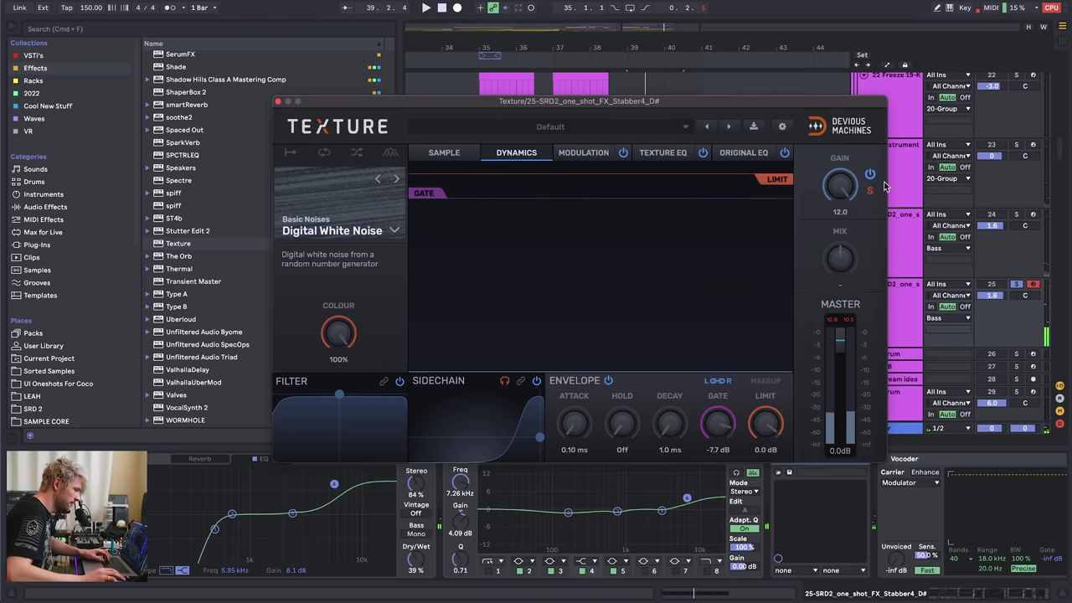
key("space")
left_click_drag(840, 186, 840, 210)
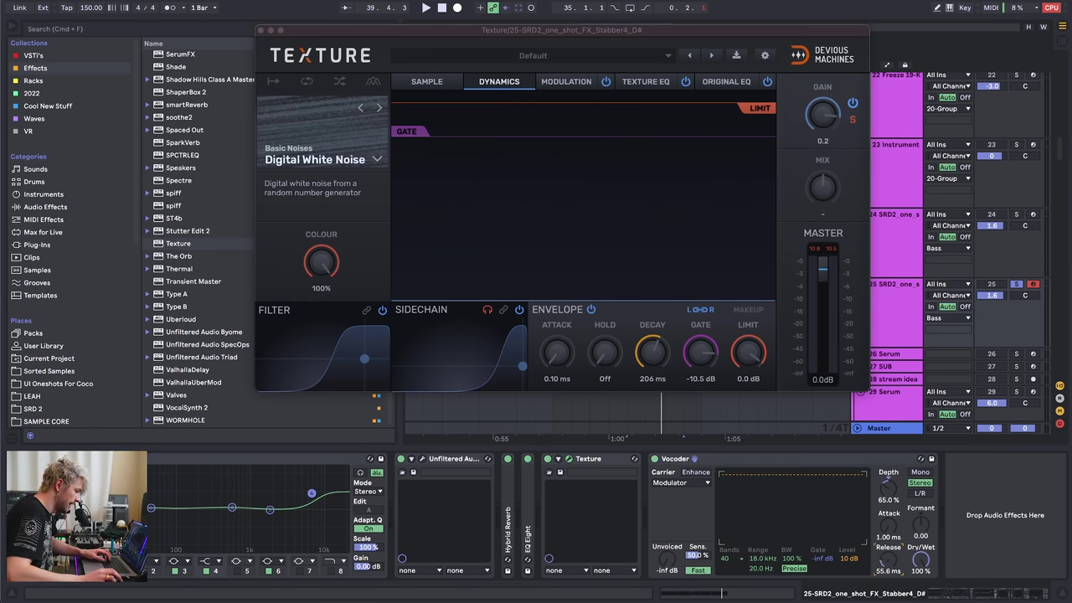
- Try a longer tail with a 514 ms Vocoder release and a 349 ms Texture decay during playback
key("space")
left_click_drag(888, 558, 888, 554)
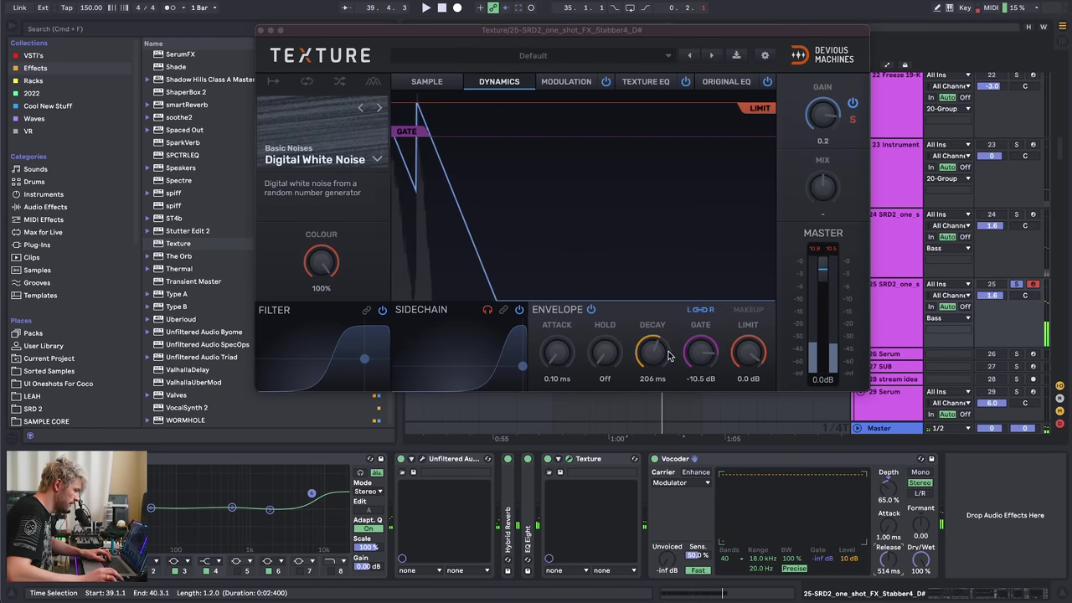
left_click_drag(652, 353, 652, 336)
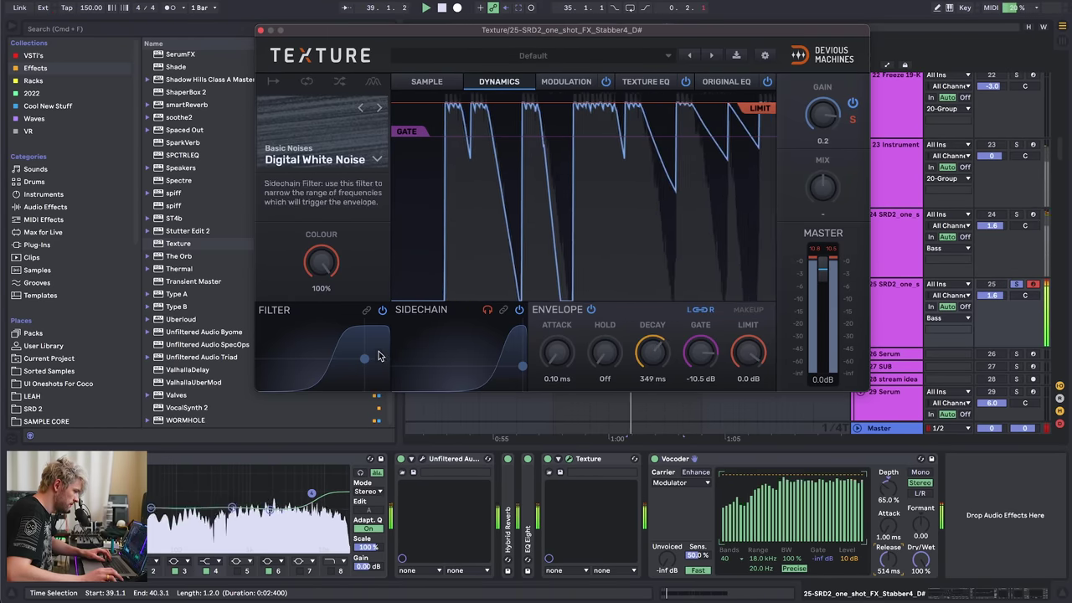
- Lower Texture's noise filter node, shorten its decay to 51 ms and set the Vocoder's depth to 79%
mouse_move(364, 359)
left_mouse_down()
mouse_move(349, 371)
mouse_move(363, 370)
left_mouse_up()
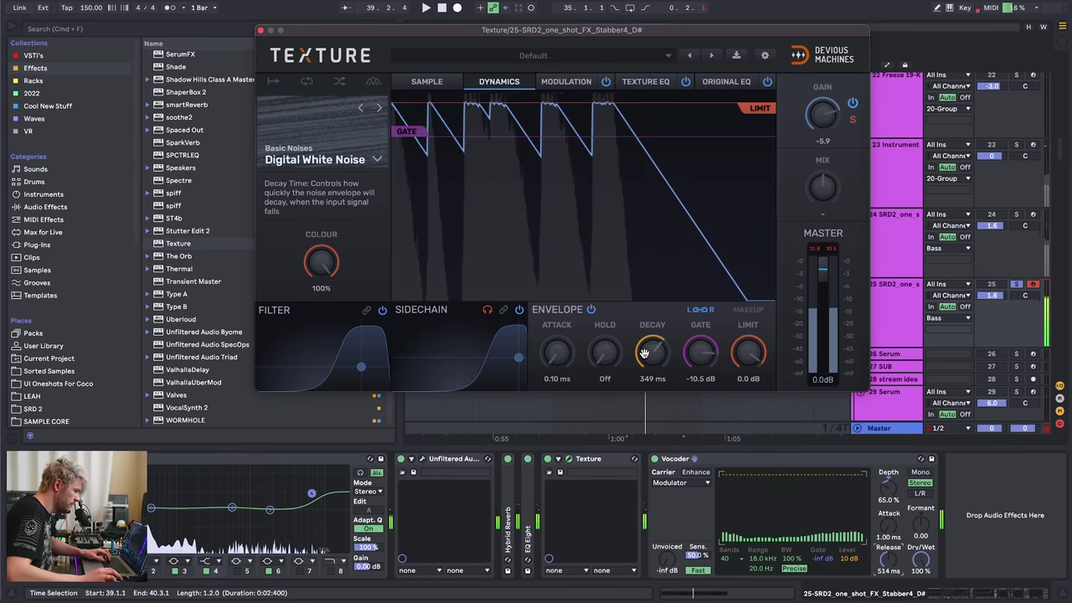
left_click_drag(643, 352, 643, 376)
mouse_move(890, 501)
left_mouse_down()
mouse_move(890, 487)
mouse_move(890, 506)
left_mouse_up()
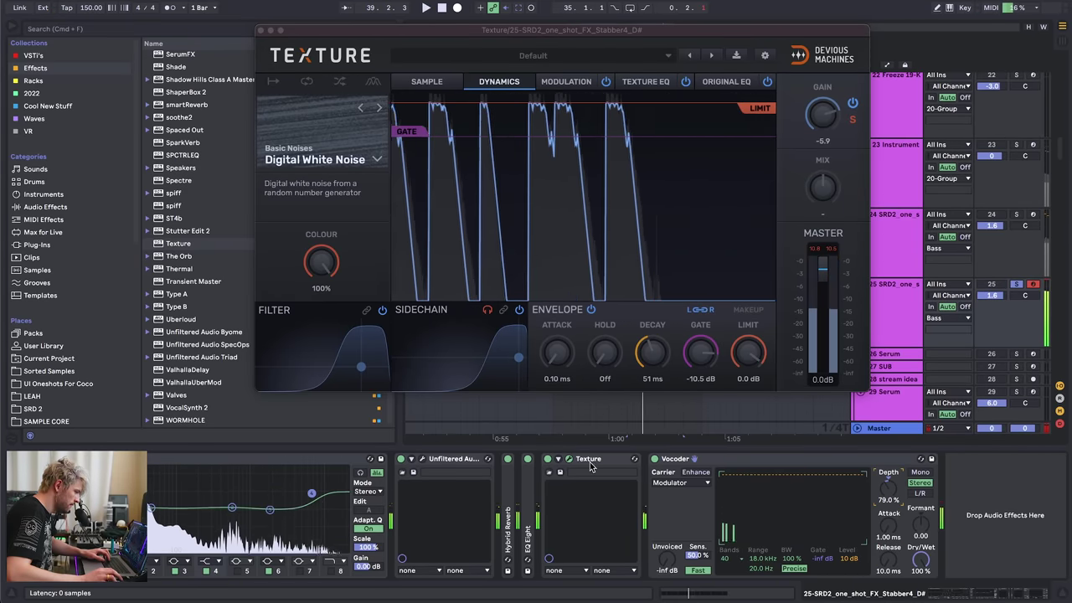
- Move Texture after the Vocoder, then shorten its decay and widen its sidechain filter toward lower frequencies before closing its window
left_click_drag(591, 459, 950, 502)
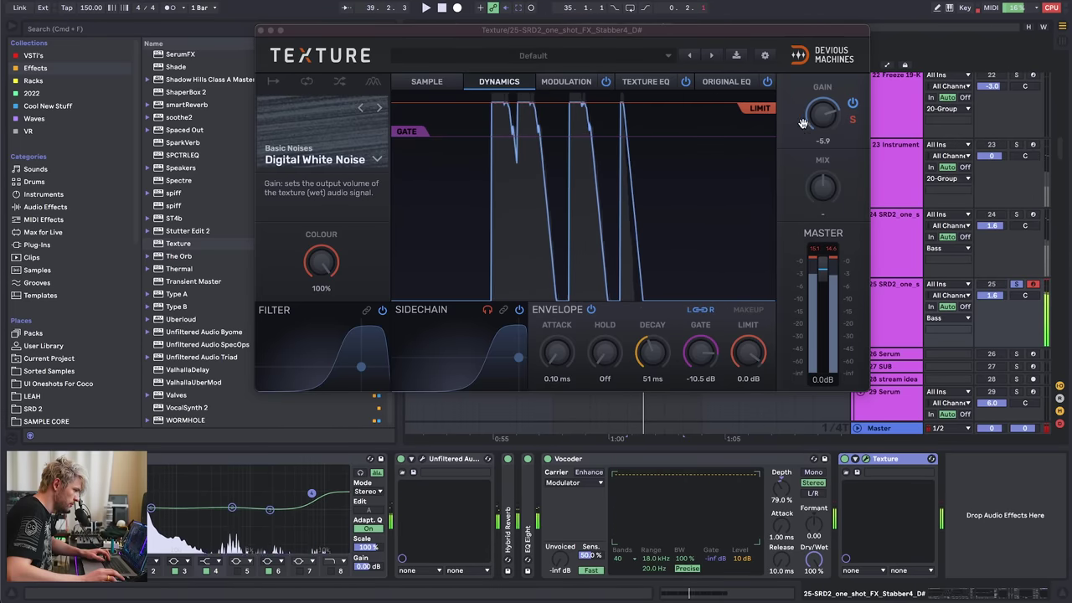
left_click_drag(652, 352, 652, 394)
left_click_drag(518, 358, 383, 376)
key("space")
left_click(262, 32)
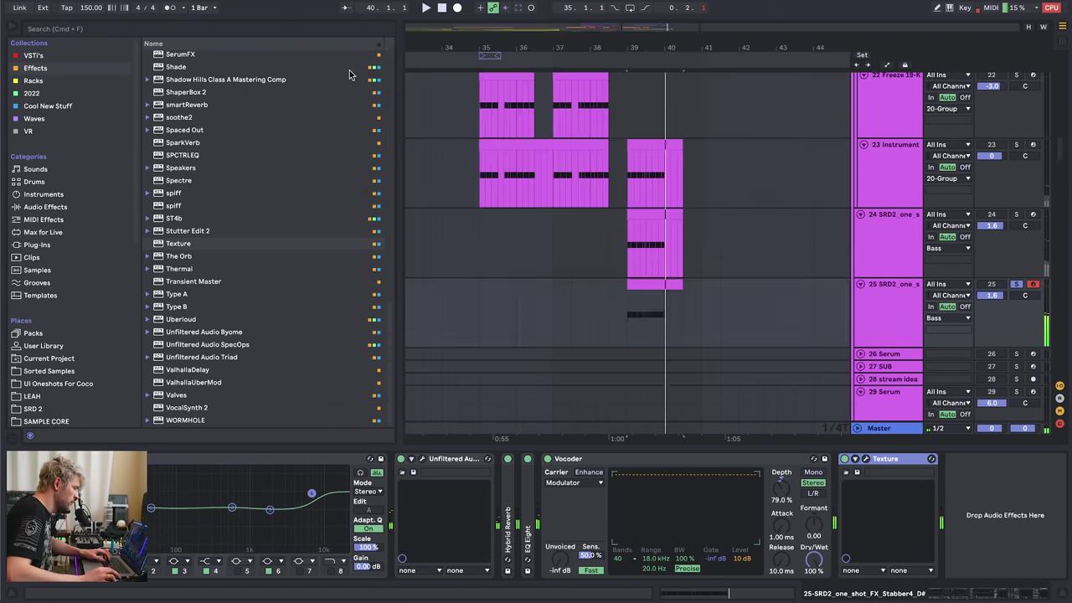
- Unsolo track 25 and play the full mix, setting track 24's volume to -0.7 and track 25's to -0.6
left_click(583, 243)
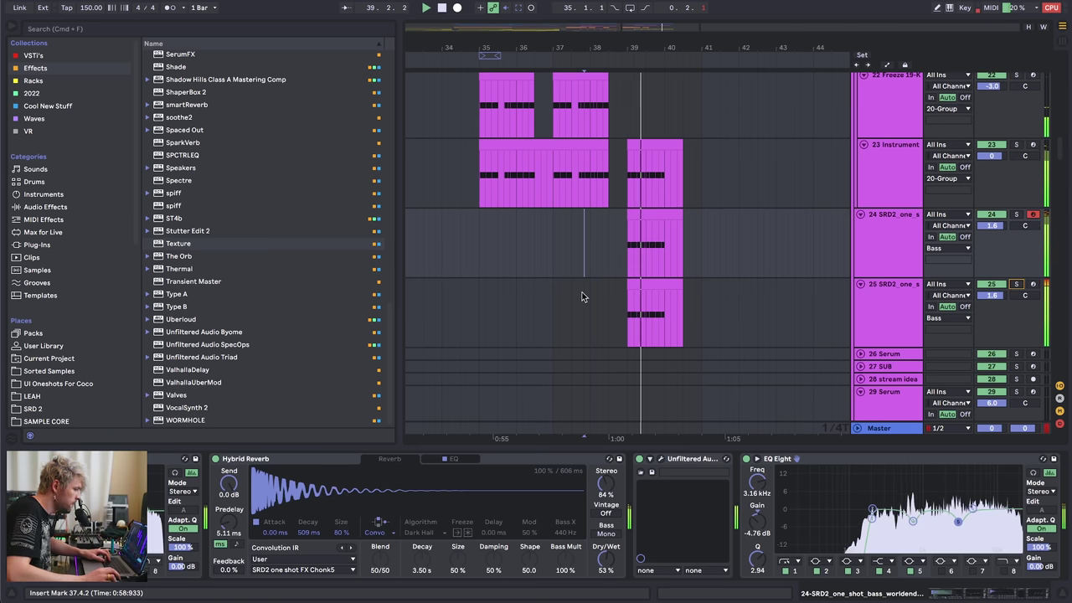
left_click(479, 216)
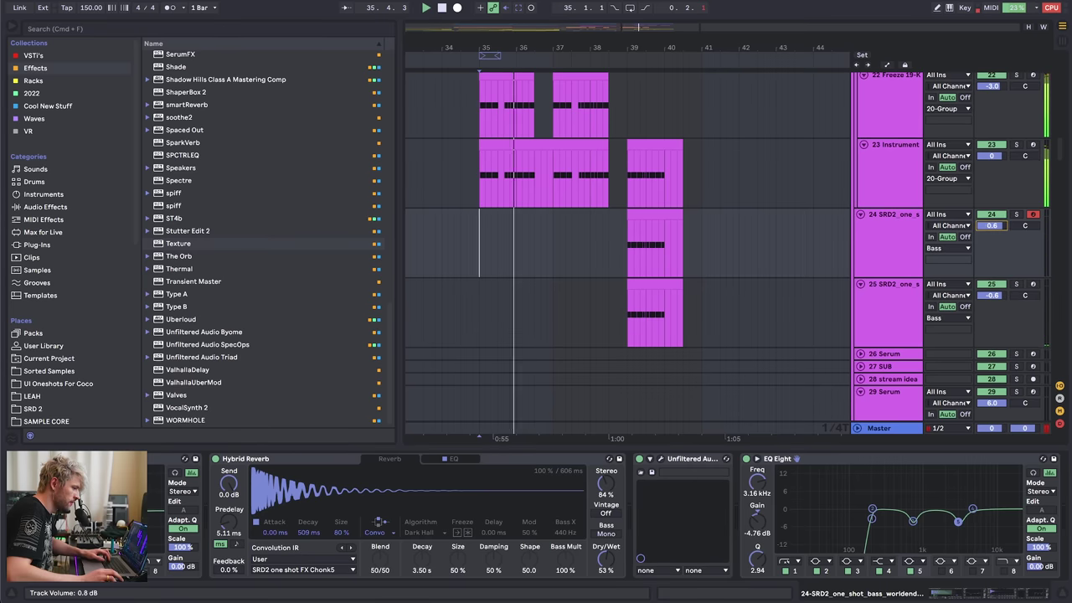
left_click_drag(592, 51, 587, 109)
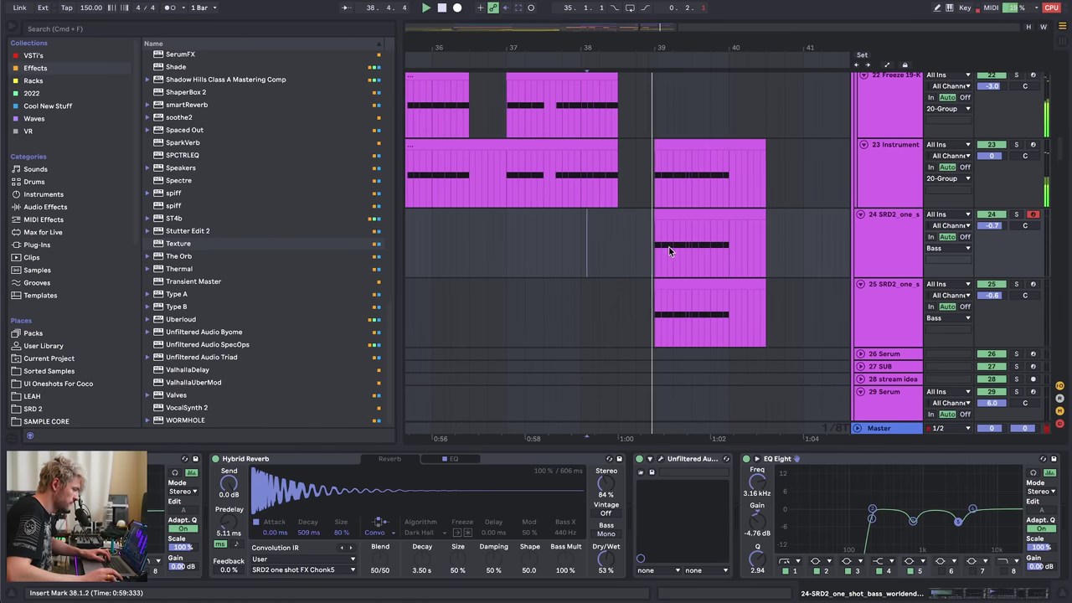
- Select track 25's clip, solo the track and open its SpecOps plug-in during playback
double_click(675, 282)
left_click(1014, 595)
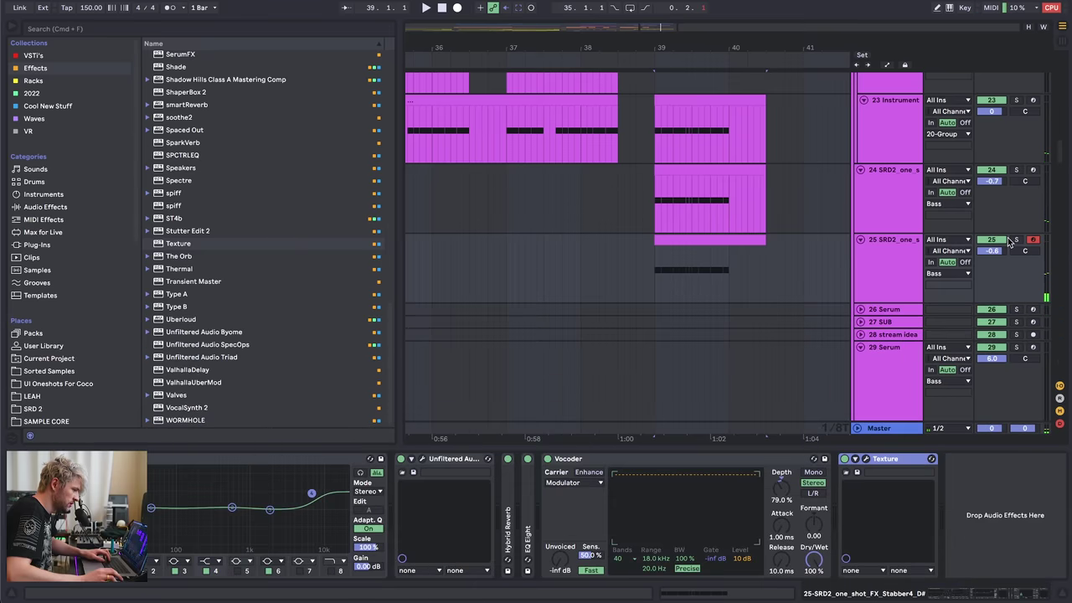
left_click_drag(987, 593, 919, 591)
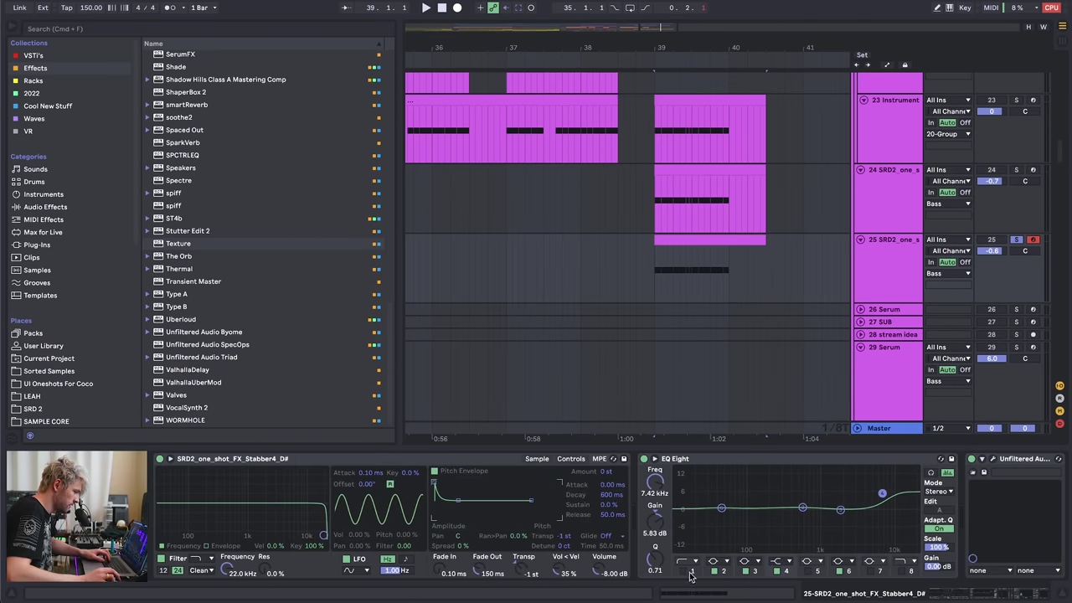
scroll(741, 469, "down", 8)
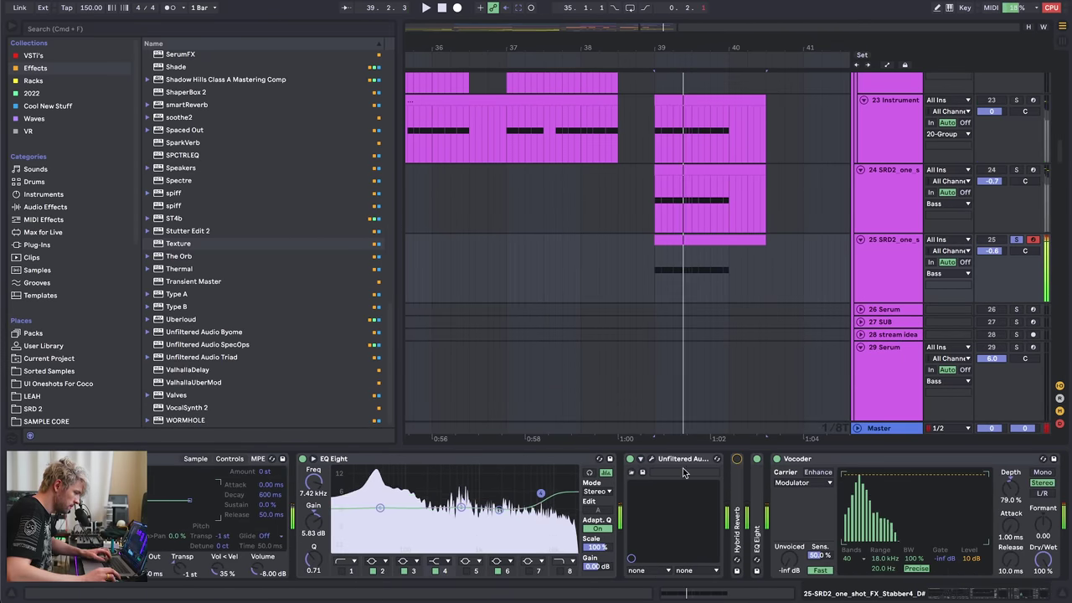
left_click(651, 459)
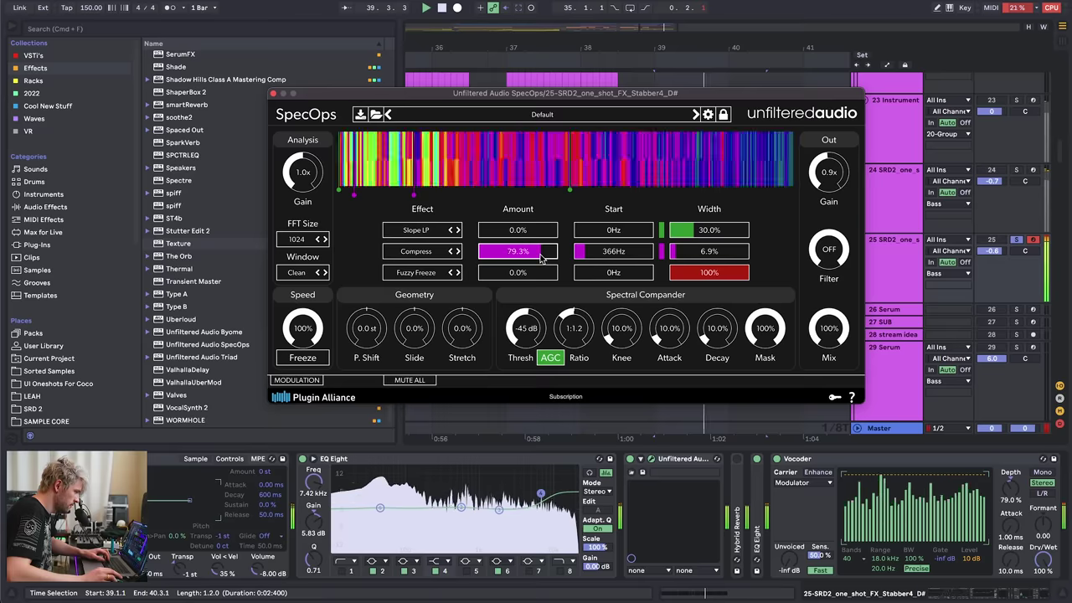
- Set SpecOps' Compress effect to a 67.0% amount, 473 Hz start and 19.3% width
left_click_drag(540, 257, 592, 255)
scroll(589, 258, "up", 5)
left_click_drag(537, 254, 462, 254)
left_click_drag(676, 256, 685, 254)
mouse_move(507, 254)
left_mouse_down()
mouse_move(587, 257)
mouse_move(520, 255)
mouse_move(531, 256)
left_mouse_up()
scroll(586, 257, "down", 8)
left_click_drag(686, 254, 690, 255)
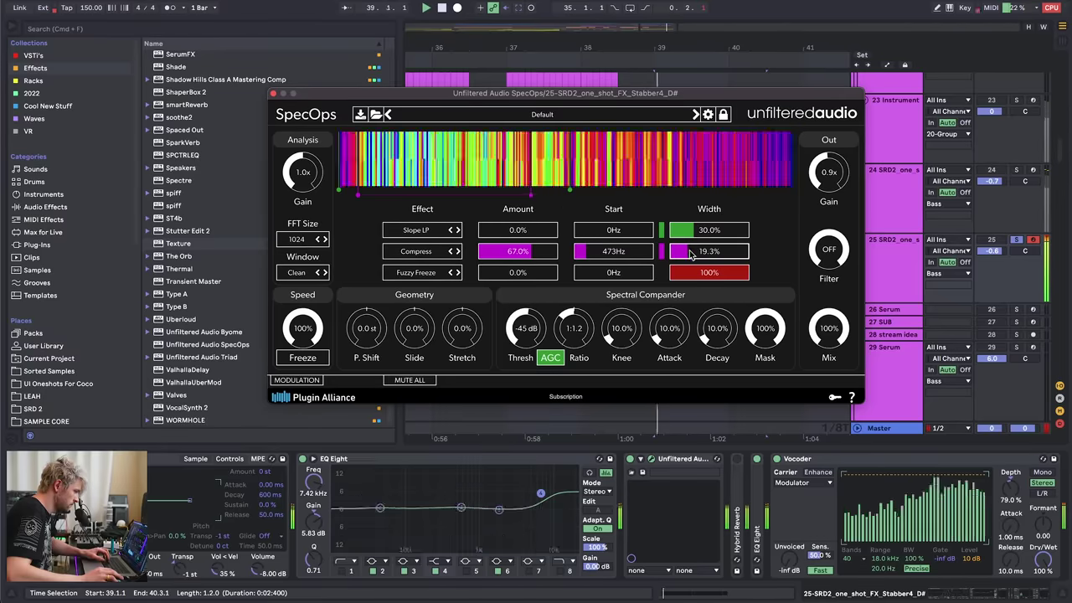
- Widen the SpecOps Compress range to 31.2%, set its amount to 58.3% and close the plug-in
scroll(691, 254, "up", 4)
scroll(521, 254, "down", 7)
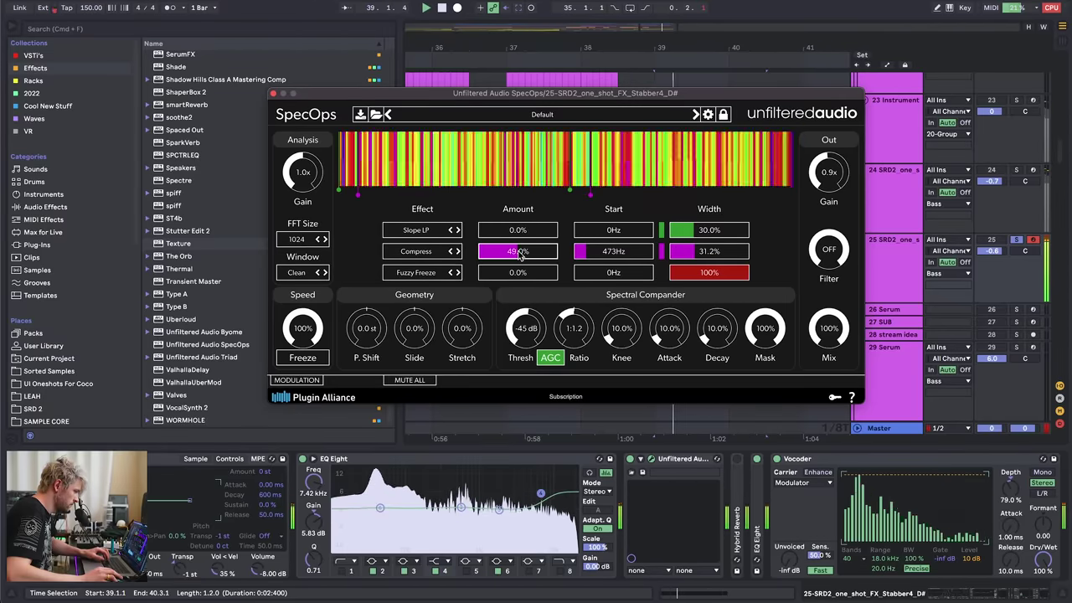
scroll(520, 254, "up", 4)
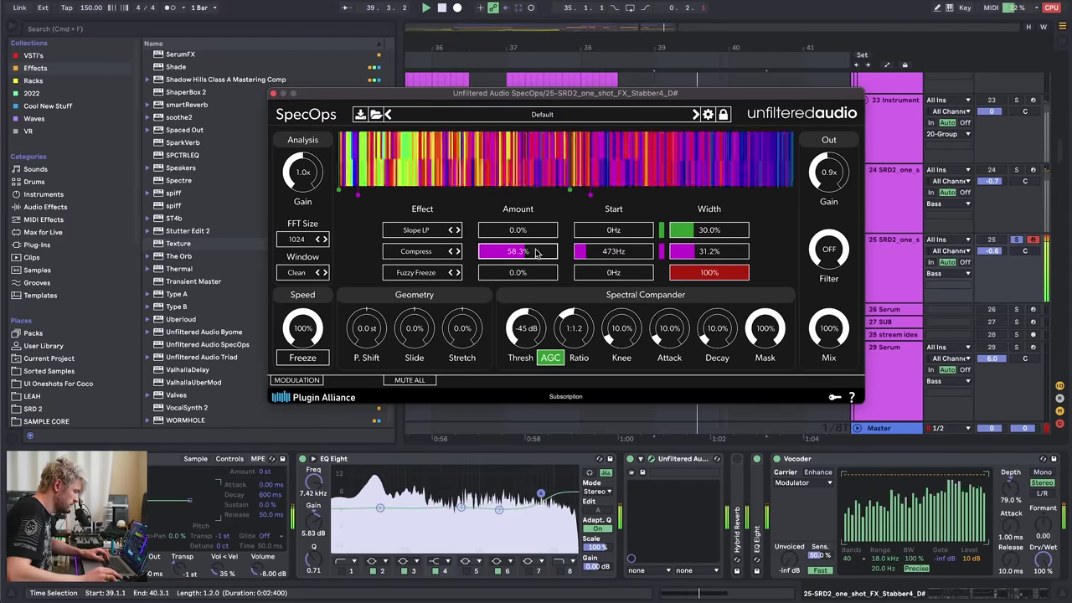
left_click(272, 93)
- Play the full mix from bar 37, set the sampler on track 25 to transpose -2 st and replay the clip
left_click(499, 181)
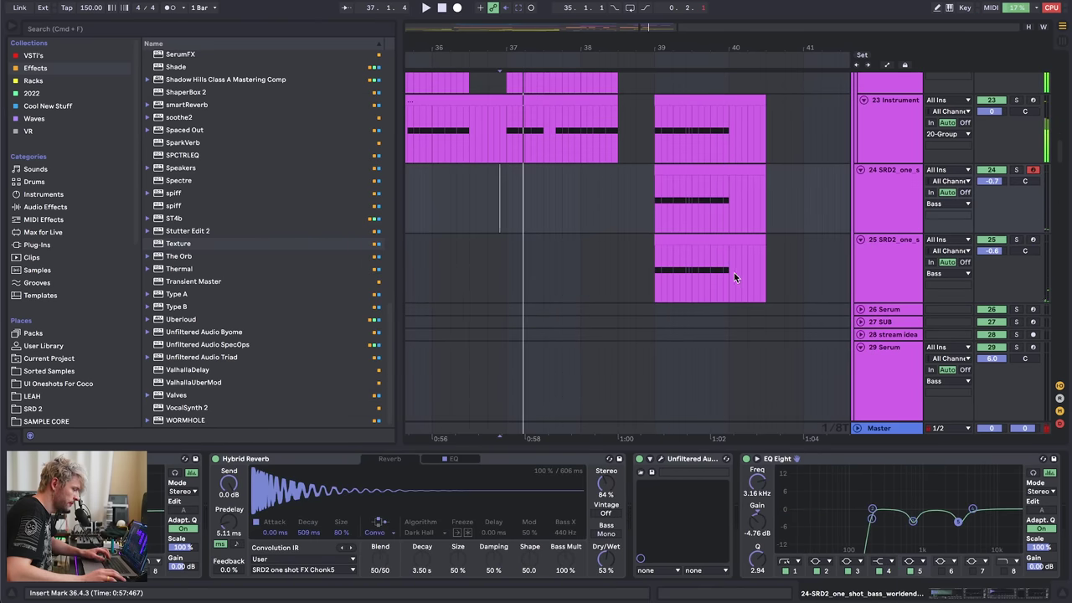
left_click(710, 240)
left_click_drag(993, 597, 901, 596)
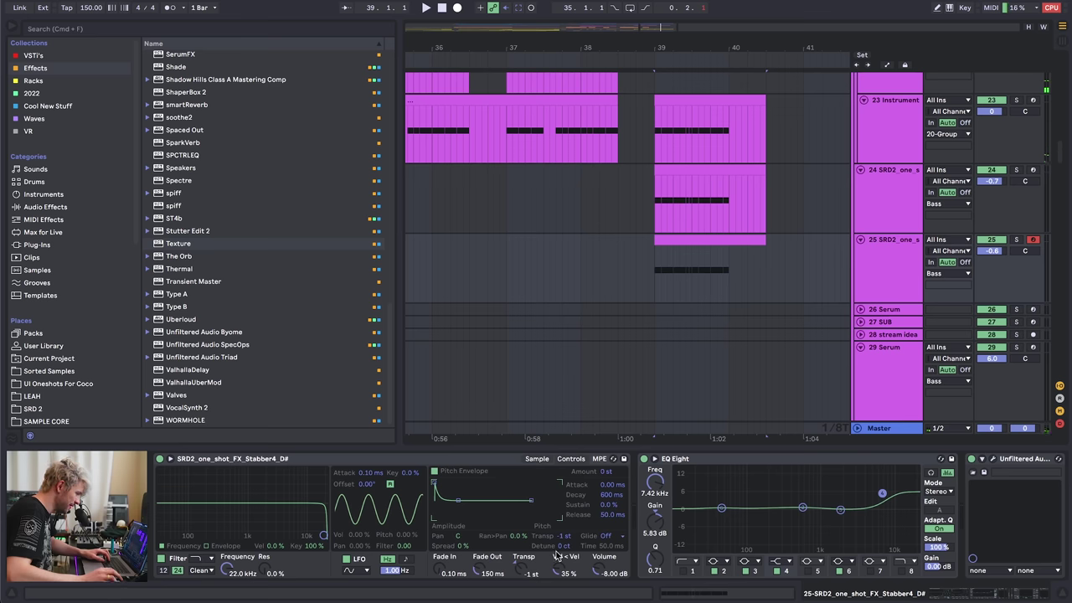
key("space")
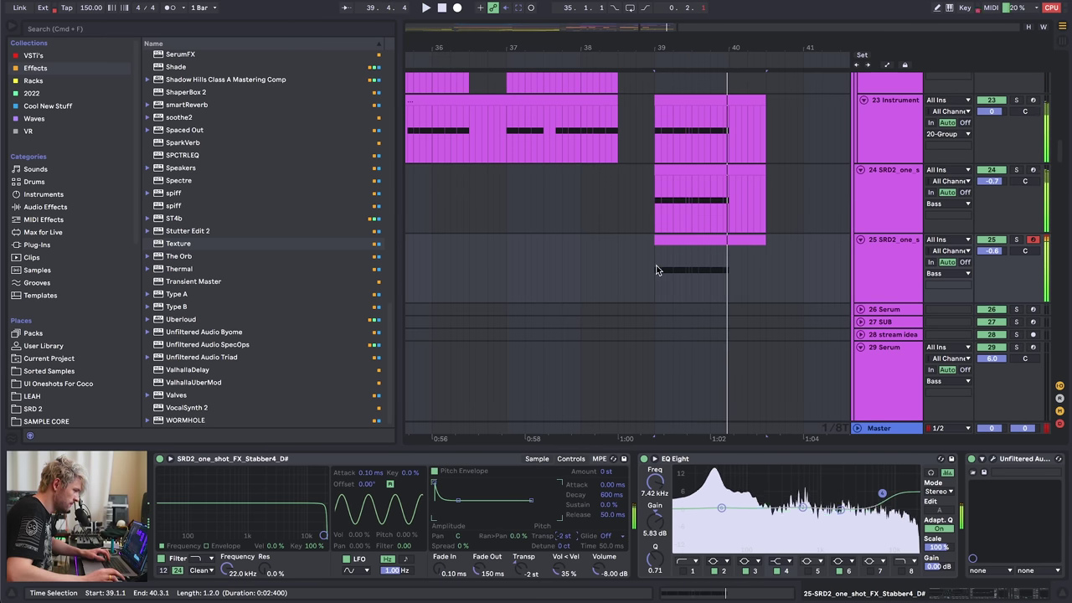
key("0")
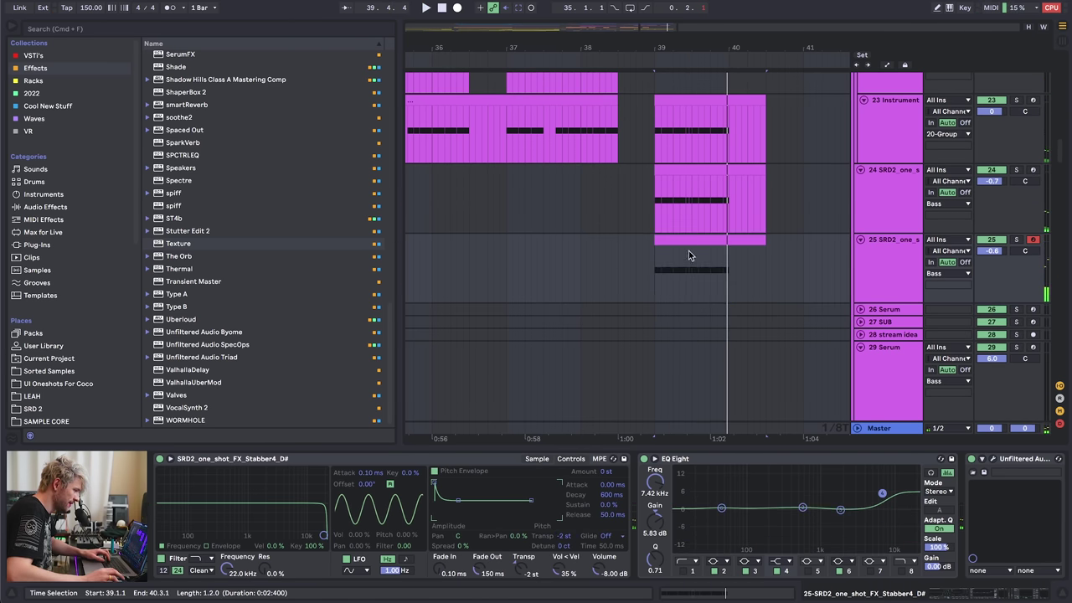
- Solo track 25 and set SpecOps' Compress effect to a 100% amount, 430 Hz start and 14.3% width
left_click(1016, 241)
key("space")
left_click_drag(1015, 494, 704, 436)
left_click(681, 459)
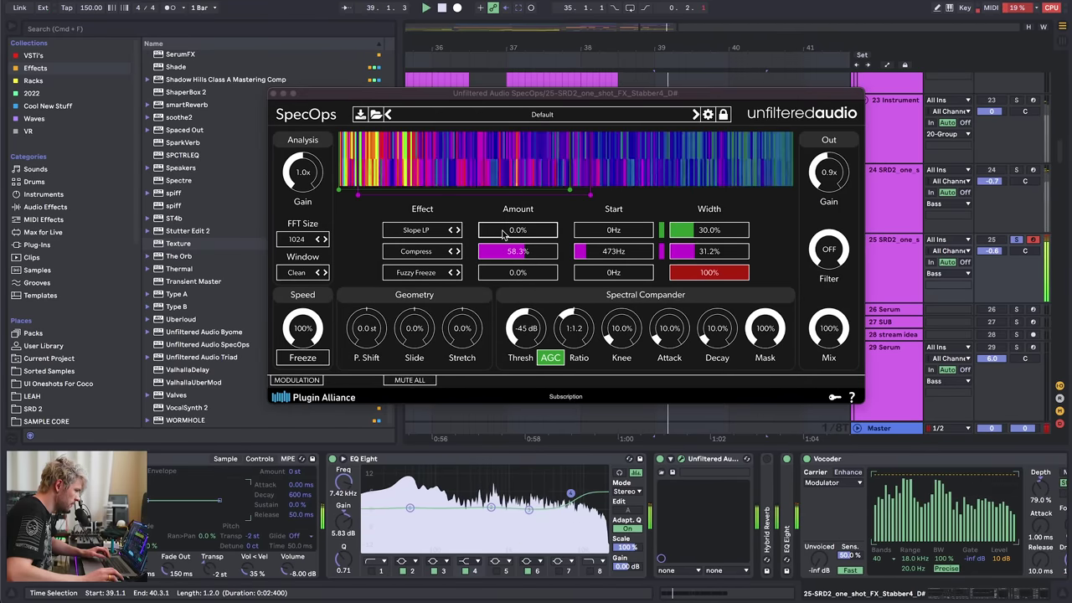
left_click_drag(589, 255, 641, 254)
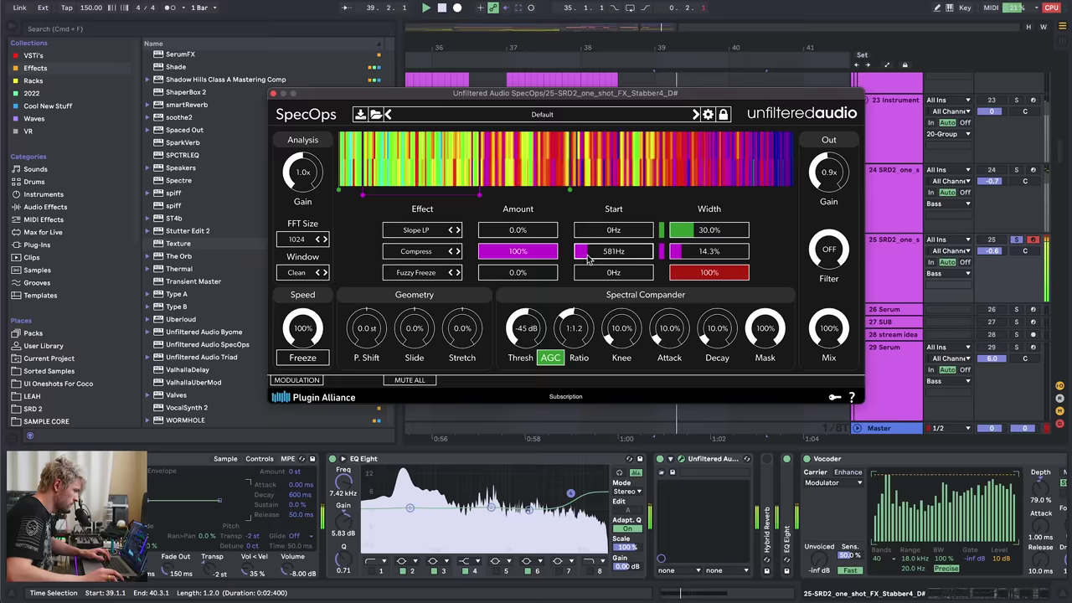
left_click_drag(584, 255, 585, 256)
key("space")
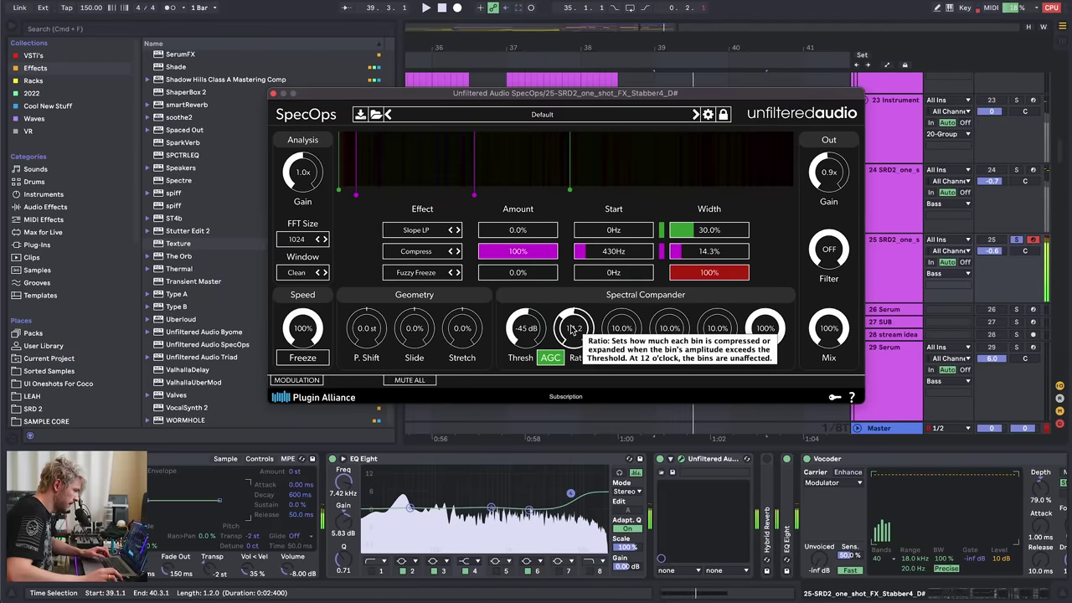
- Set the Spectral Compander's ratio to 1:1.4 while replaying the clip
left_click_drag(571, 339, 570, 336)
key("space")
scroll(570, 331, "down", 1)
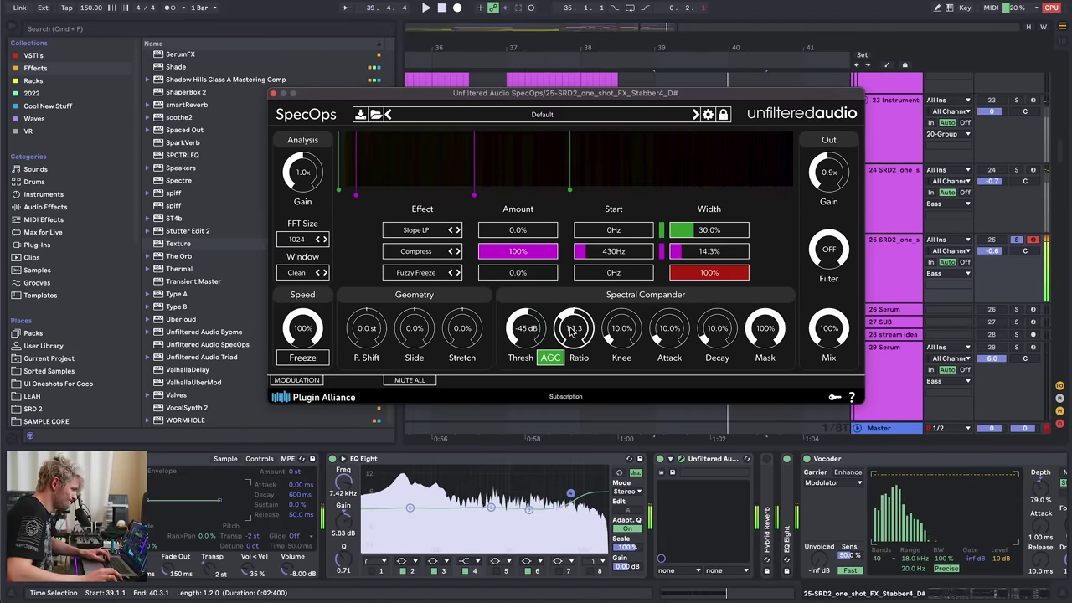
scroll(570, 332, "up", 1)
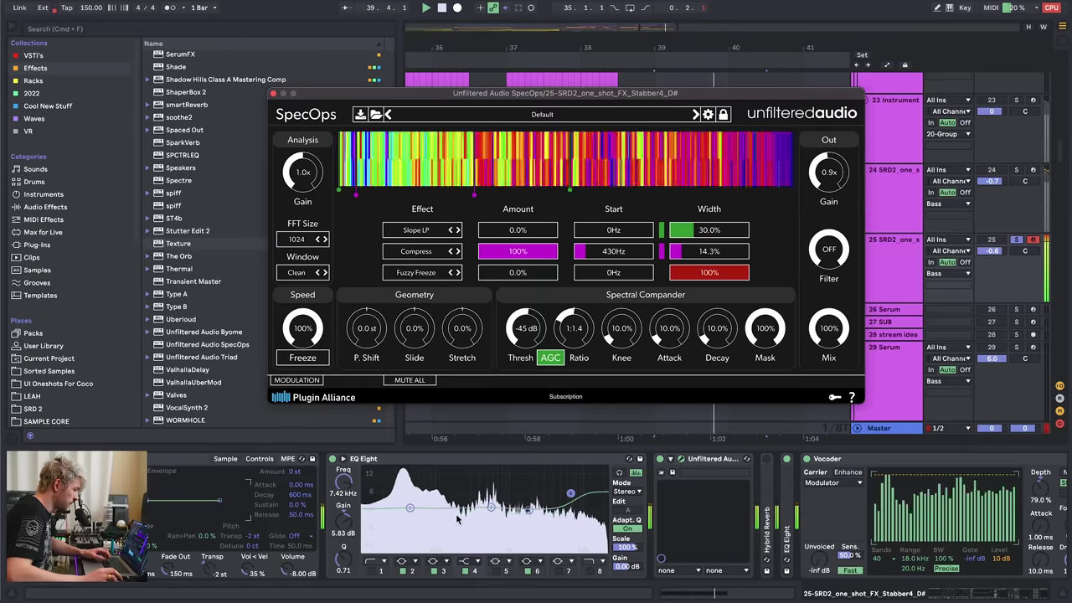
- Try a longer Hybrid Reverb impulse with a 635 ms decay and 108% size during playback
scroll(502, 524, "right", 3)
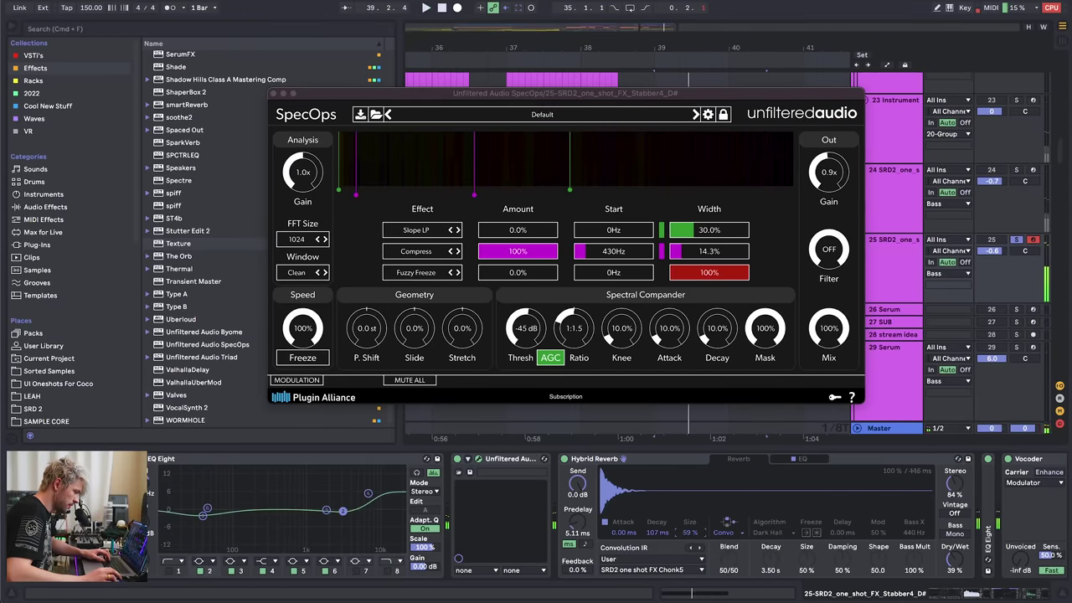
left_click_drag(693, 535, 693, 503)
key("space")
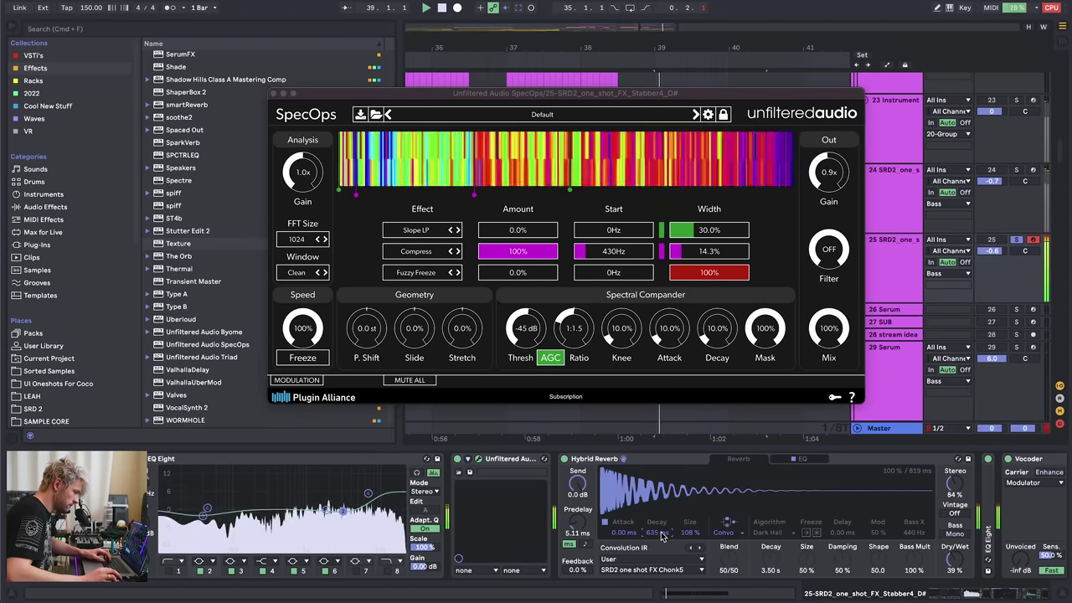
- Move the Hybrid Reverb to the end of the chain after Texture and set its stereo width to 102%
left_click(787, 458)
scroll(471, 463, "right", 5)
left_click(471, 462)
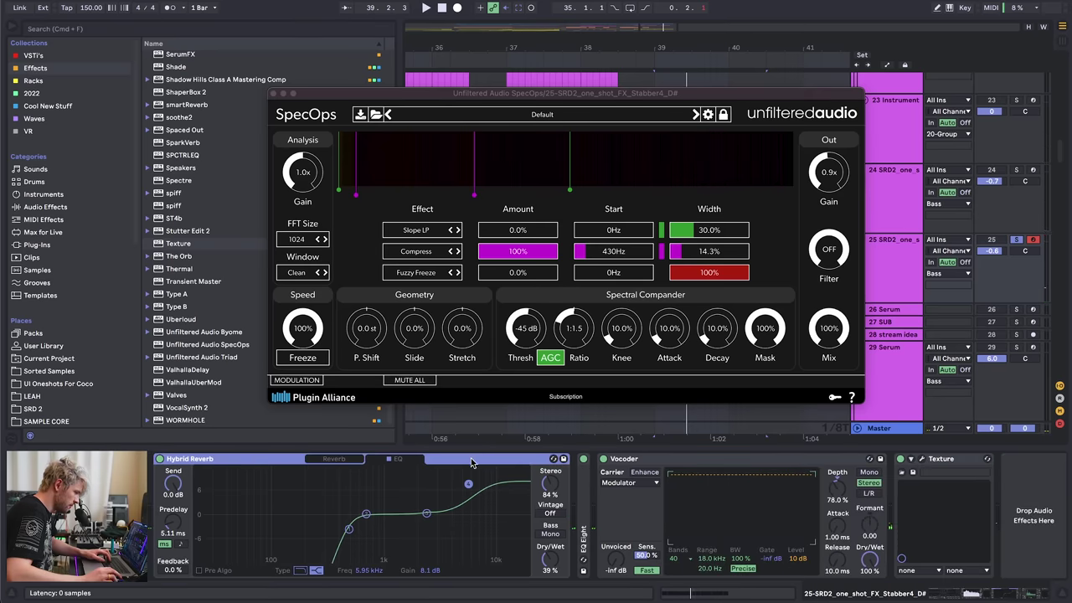
left_click_drag(1019, 548, 1020, 548)
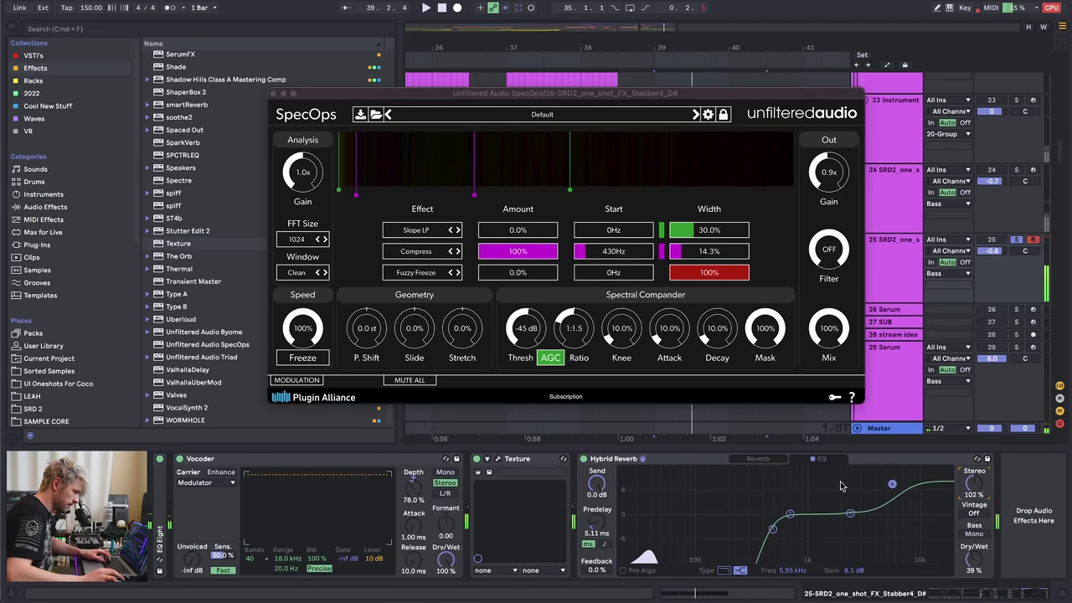
- Set the Hybrid Reverb's impulse decay to 198 ms and size to 78% while replaying the clip
left_click(757, 459)
key("space")
left_click_drag(683, 534, 710, 523)
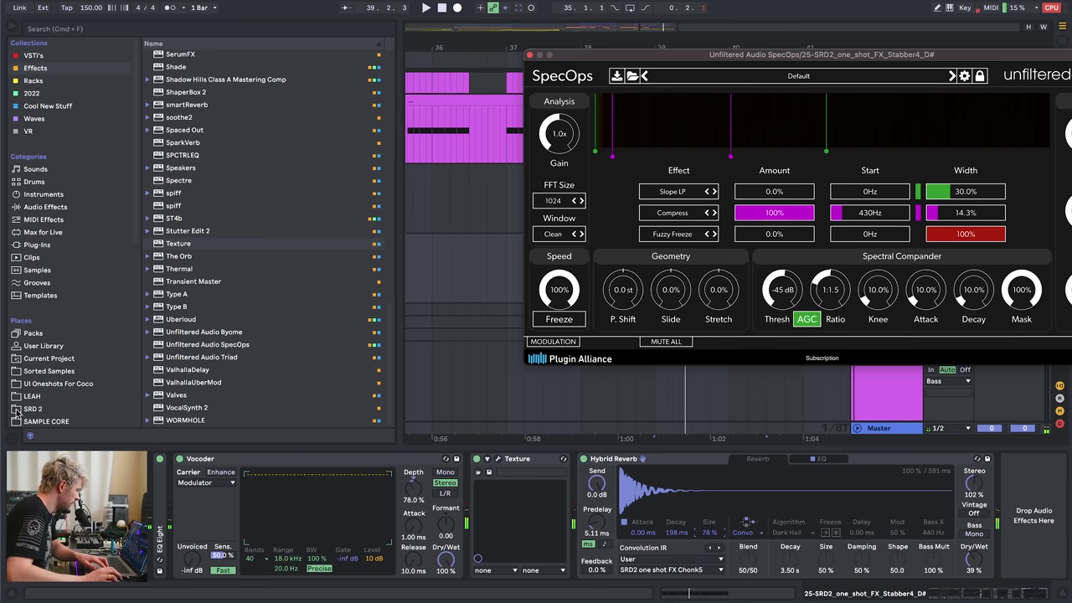
- Load SRD2_one_shot_FX_Chonk5b.wav from the SRD 2 folder as the Hybrid Reverb's impulse response
left_click(32, 408)
scroll(209, 196, "up", 5)
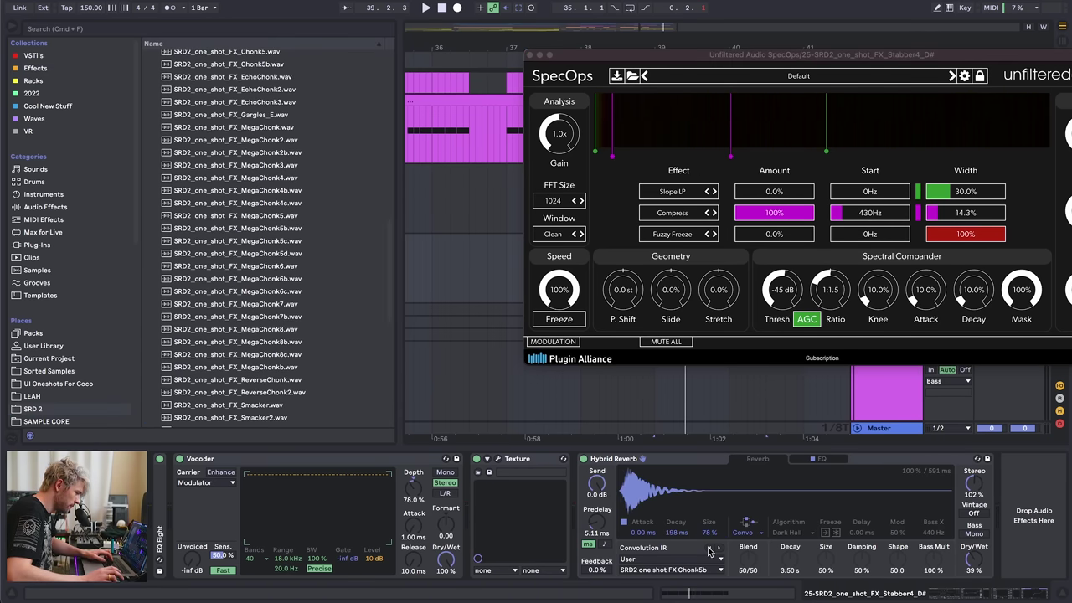
- Switch the Hybrid Reverb impulse to SRD2 one shot FX EchoChonk and set its size to 33% while replaying the clip
key("space")
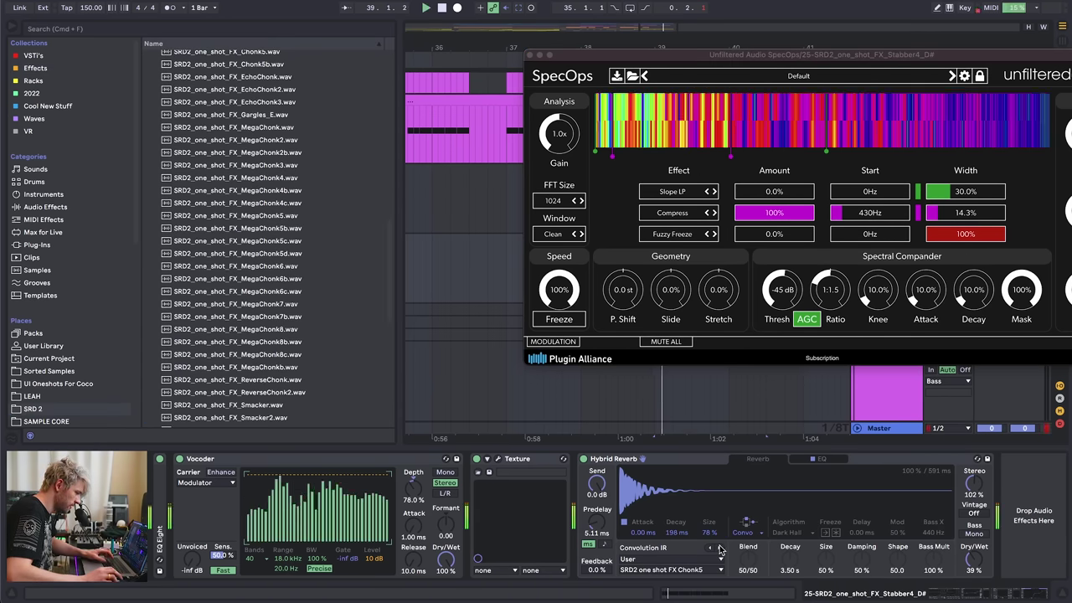
left_click(718, 549)
left_click(718, 548)
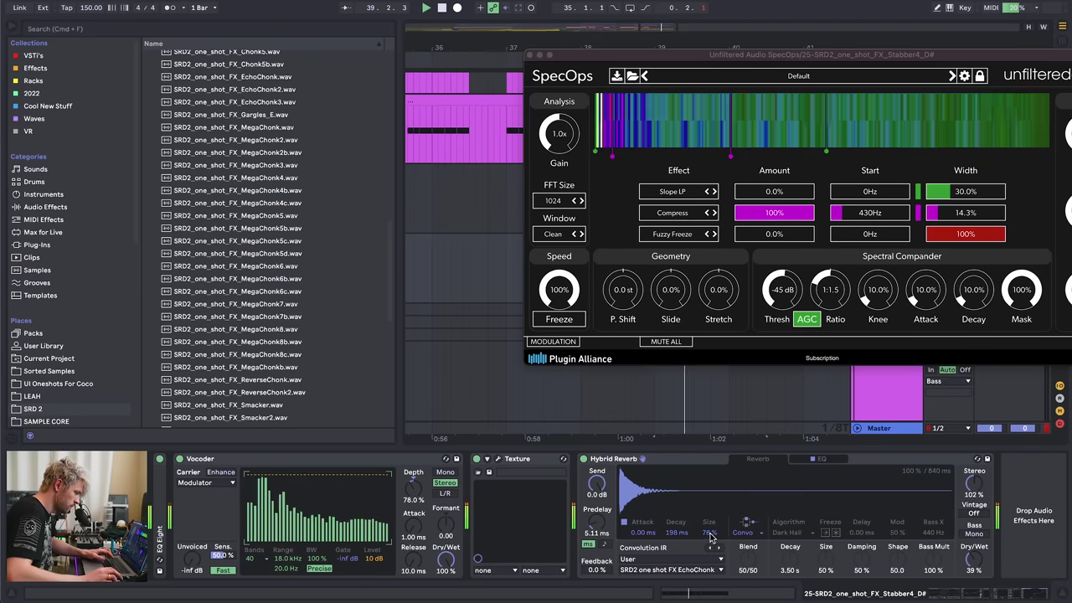
left_click_drag(710, 538, 710, 552)
key("space")
key("space")
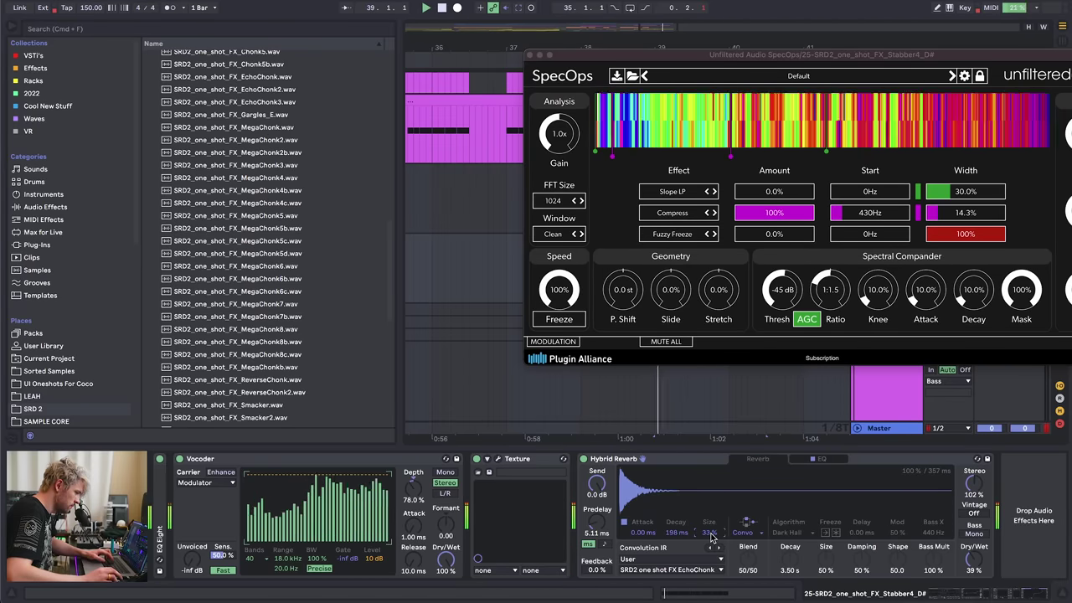
key("space")
key("space")
key("space")
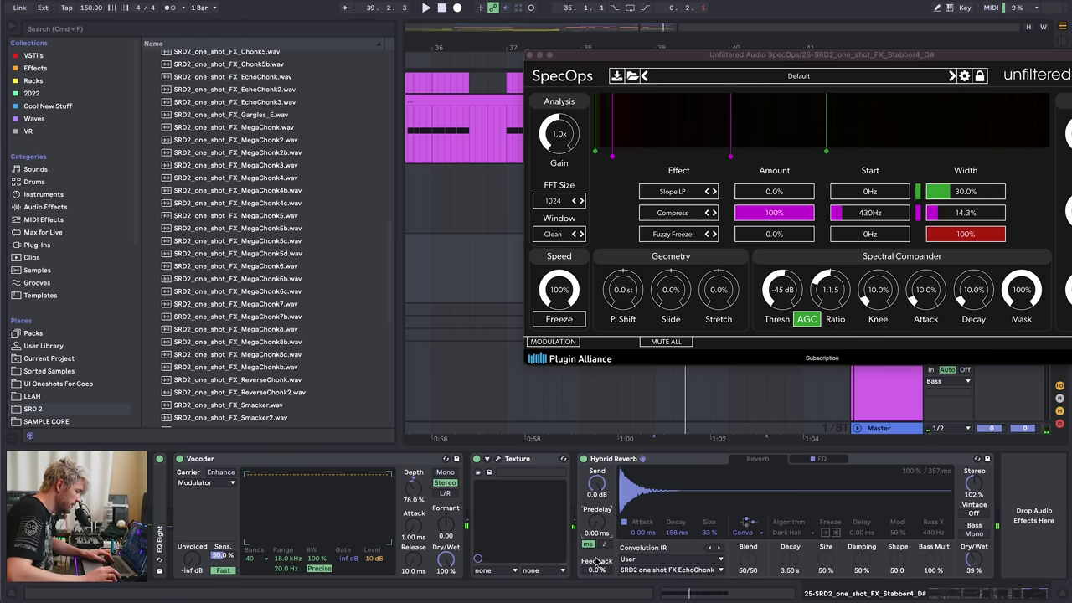
- Try a 12.0 ms predelay on the Hybrid Reverb with feedback at 75% and 50%, replaying the clip for each
left_click_drag(596, 569, 596, 508)
key("space")
left_click_drag(596, 569, 596, 578)
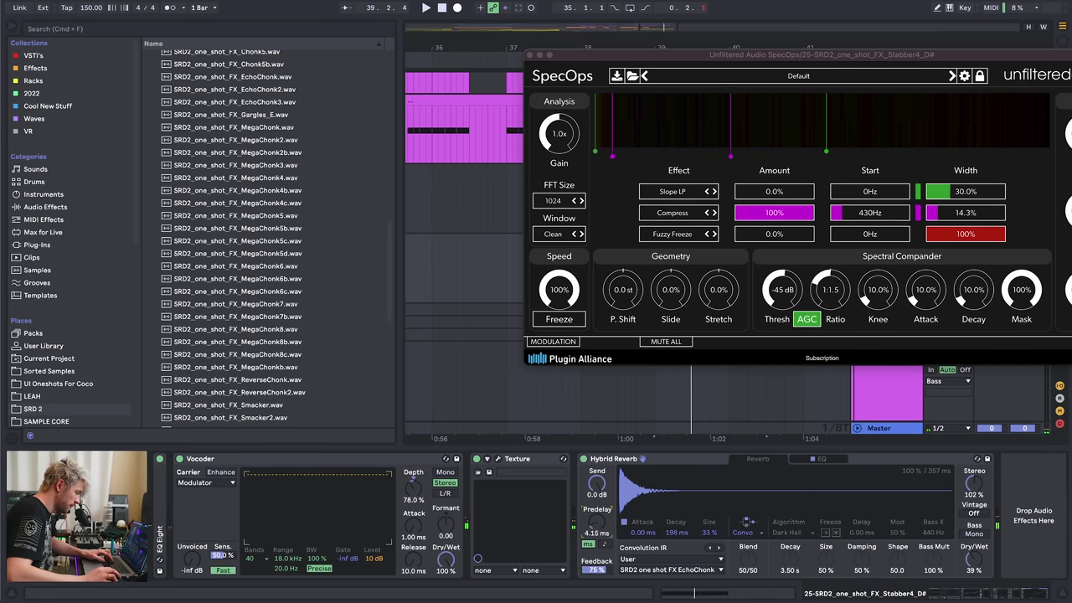
left_click_drag(597, 521, 596, 505)
key("space")
key("space")
key("space")
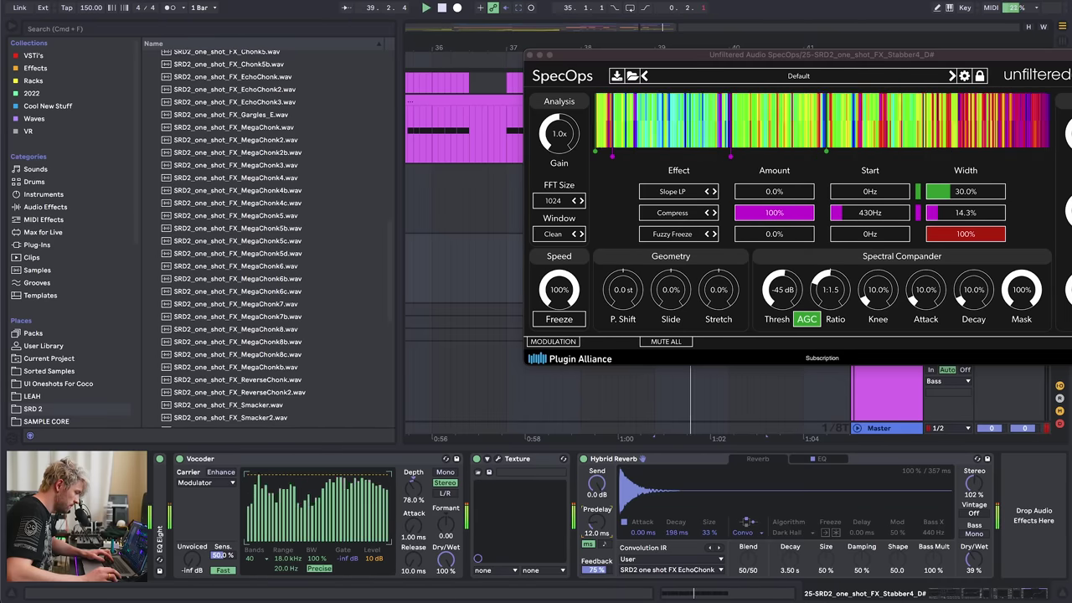
key("space")
left_click_drag(599, 572, 599, 593)
key("space")
key("space")
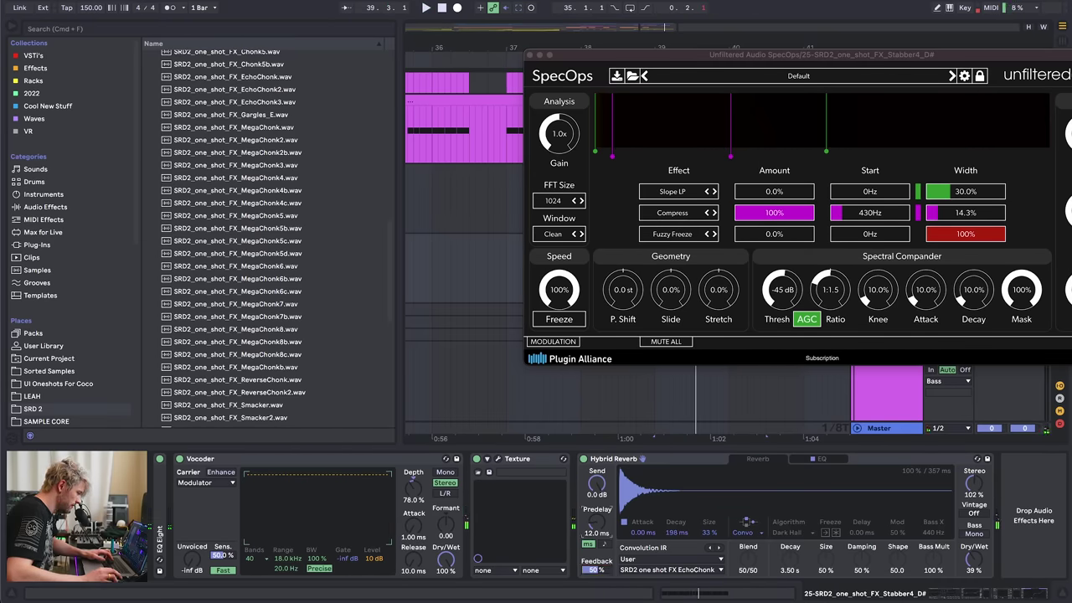
- Set the Hybrid Reverb's predelay to 3.34 ms, feedback to 20% and dry/wet to 22% during playback
key("space")
left_click_drag(596, 523, 596, 602)
key("space")
key("space")
key("space")
key("space")
key("space")
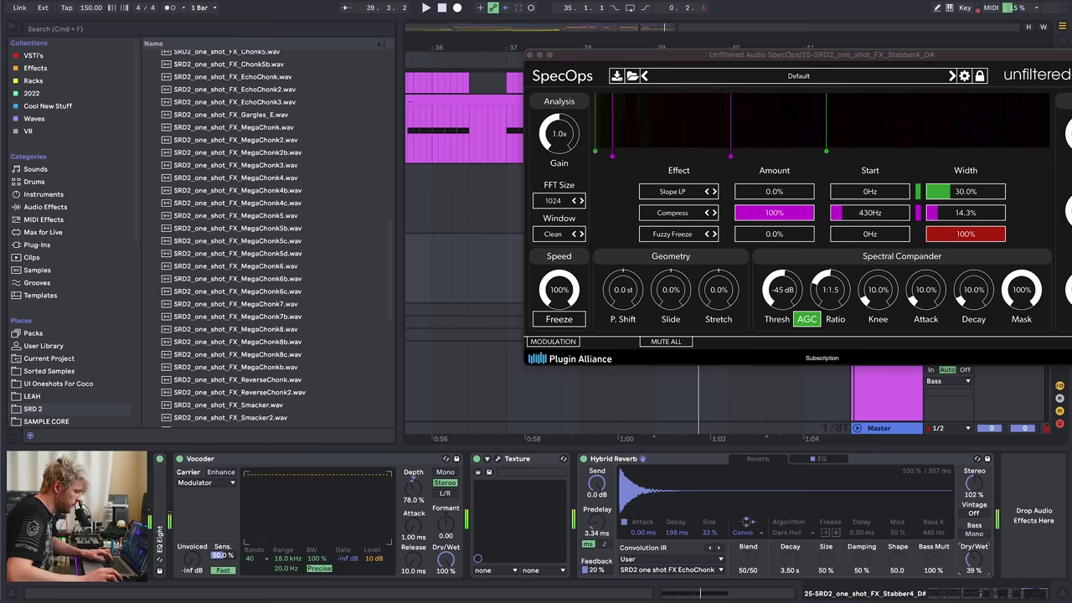
left_click_drag(973, 560, 974, 564)
key("space")
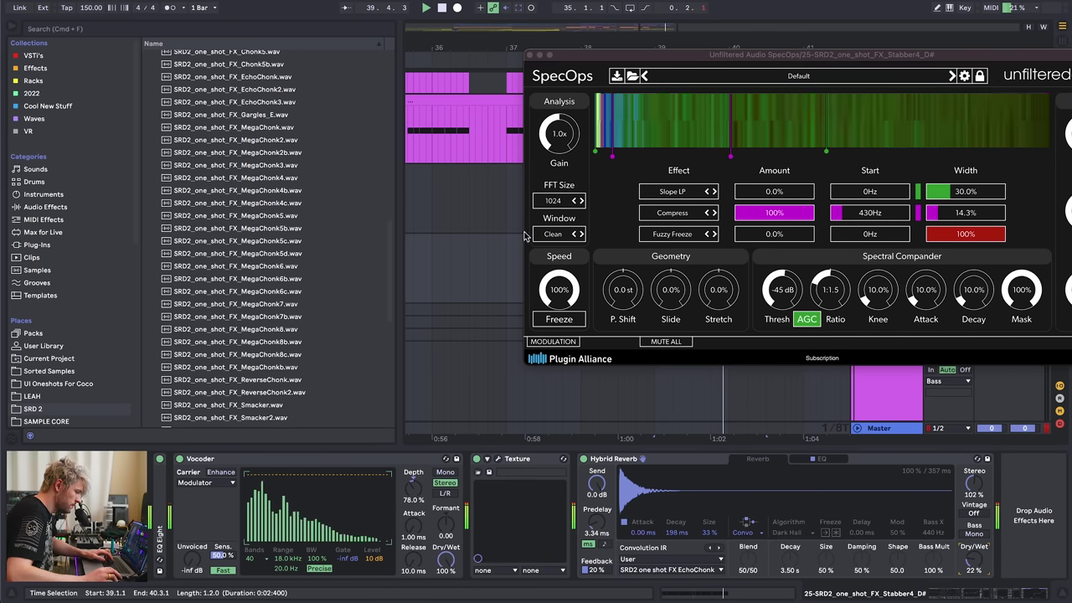
- Close the SpecOps window, unsolo track 25 and lower its volume to -2.9 dB
left_click(530, 54)
left_click(658, 270)
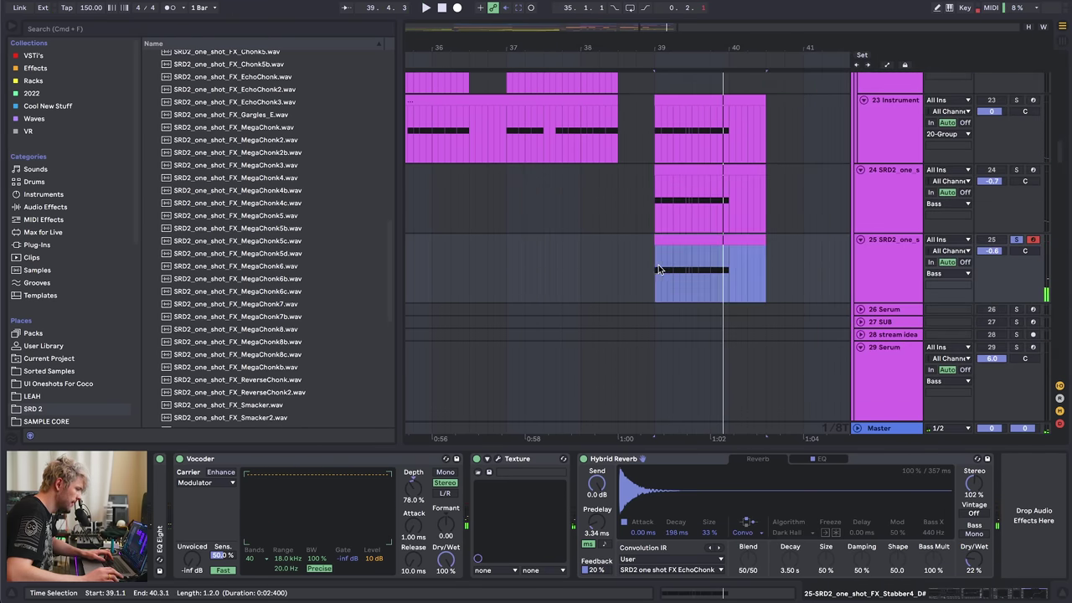
left_click(477, 187)
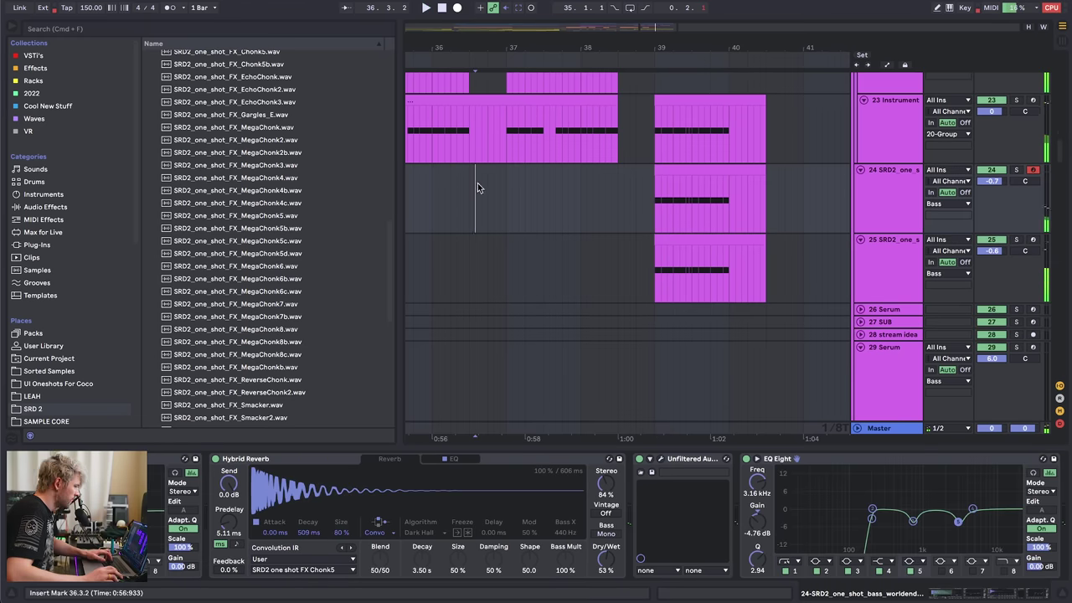
left_click_drag(479, 46, 501, 17)
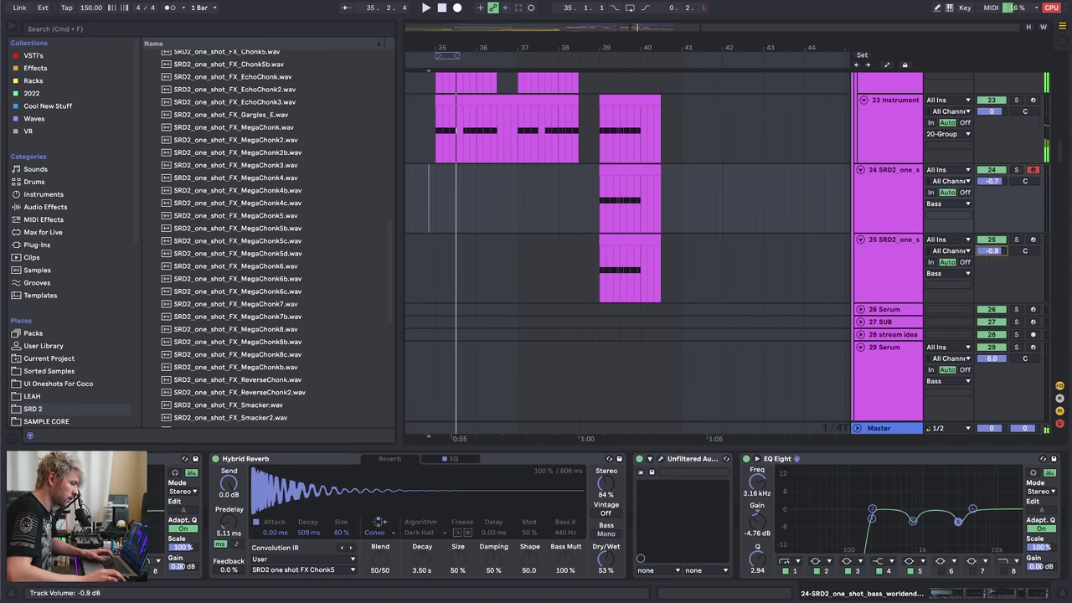
key("space")
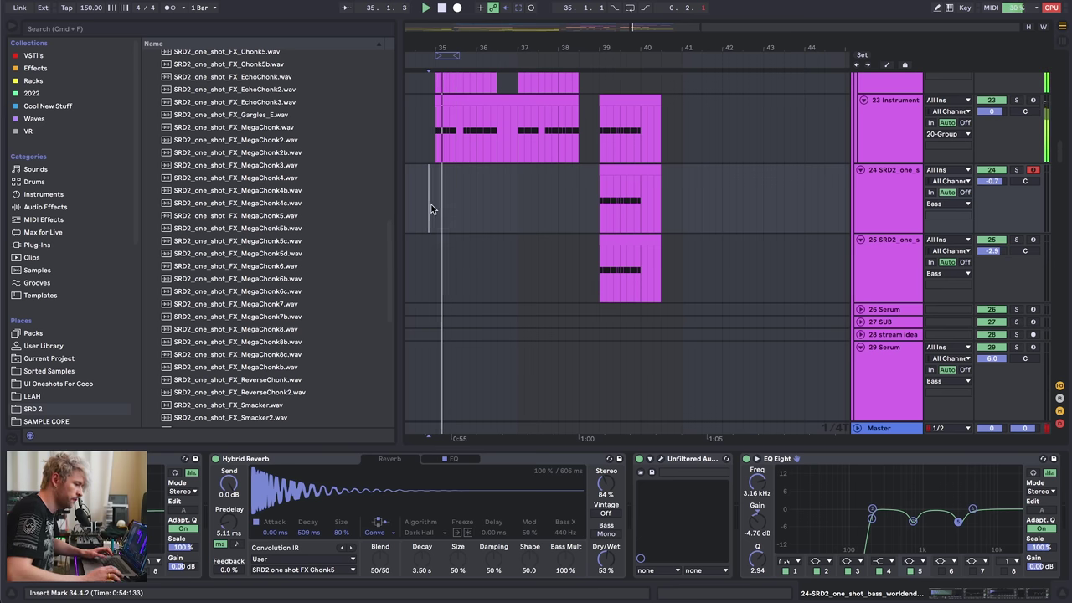
- Listen to the passage from bar 35 through the layered bass clips at bar 39, ending on the track 25 clip
key("XF86AudioRaiseVolume")
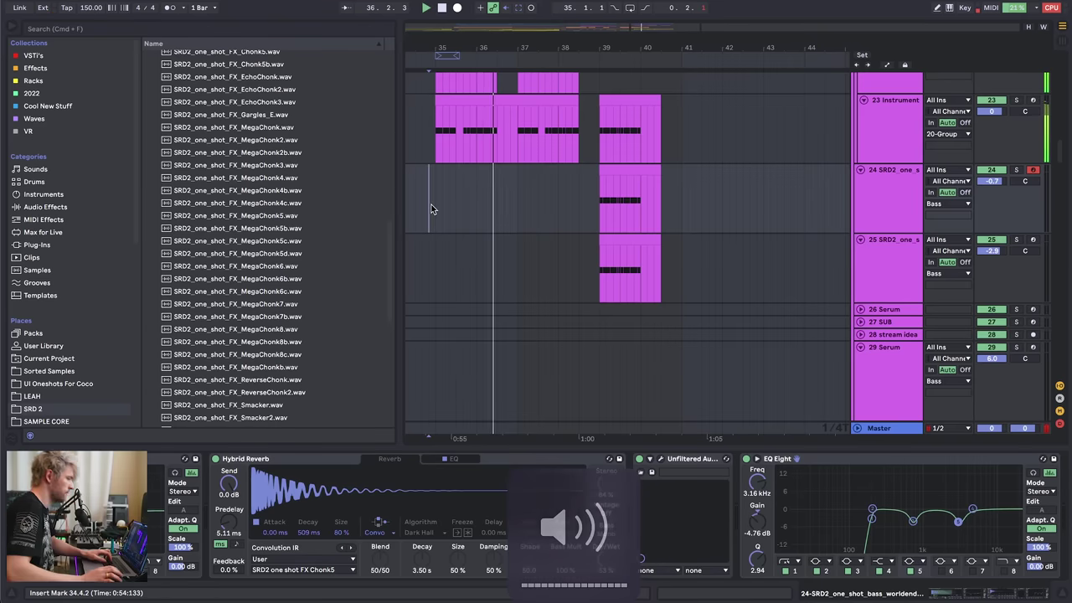
scroll(543, 202, "up", 5)
scroll(549, 195, "down", 1)
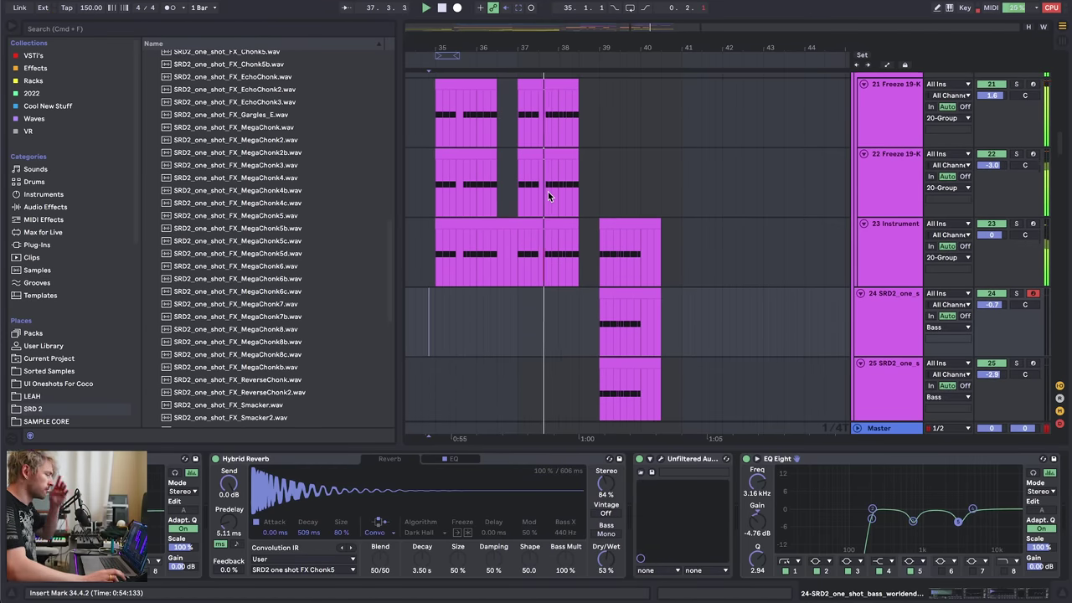
scroll(618, 179, "down", 1)
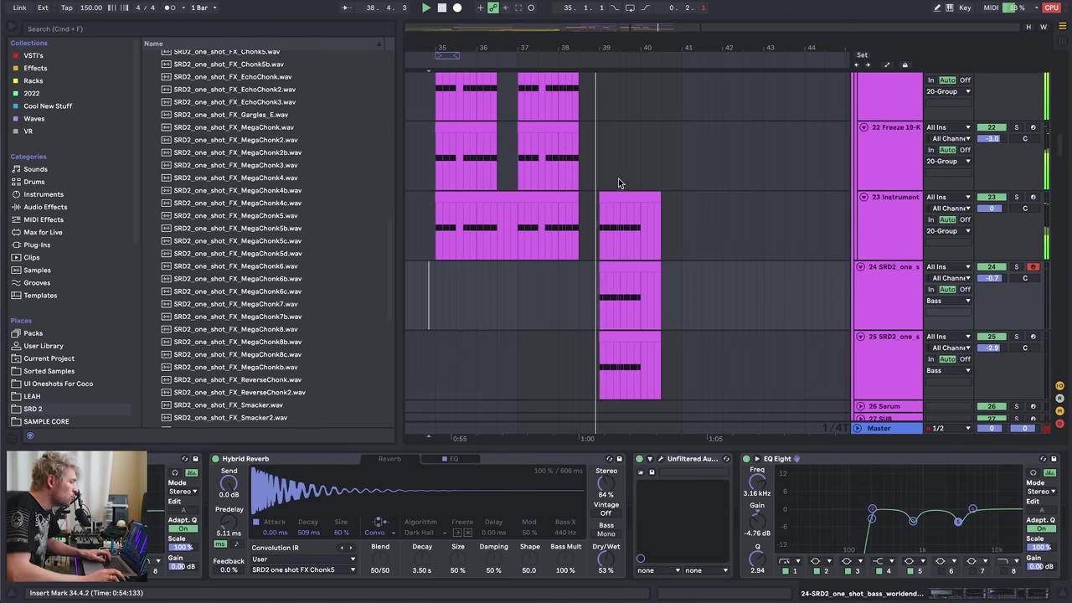
left_click(629, 347)
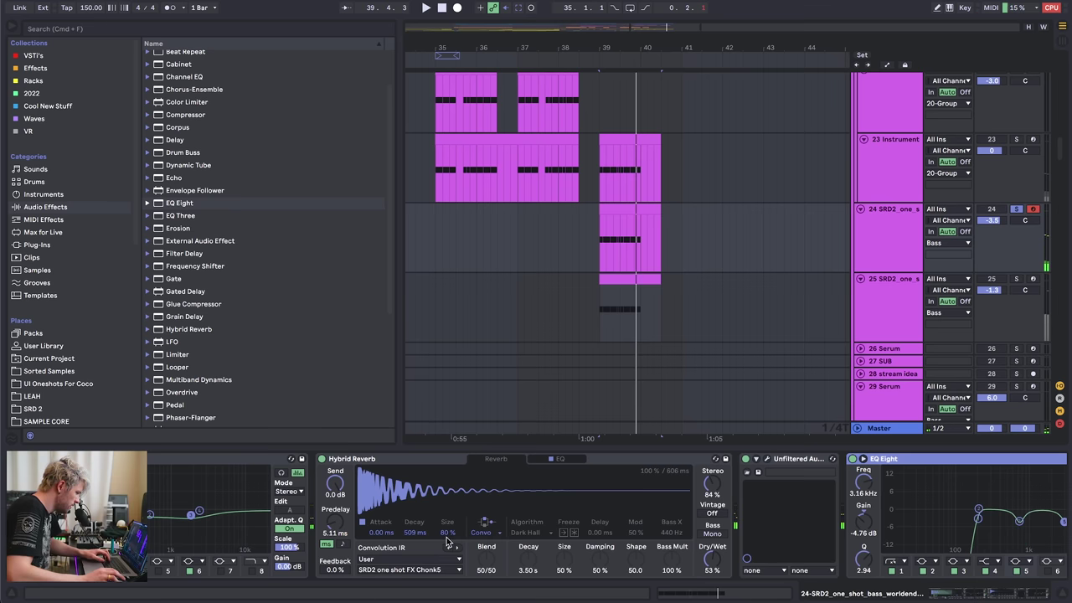
- Set track 24's Hybrid Reverb impulse size to 95%, check its device chain and unsolo the track
left_click_drag(447, 542, 450, 536)
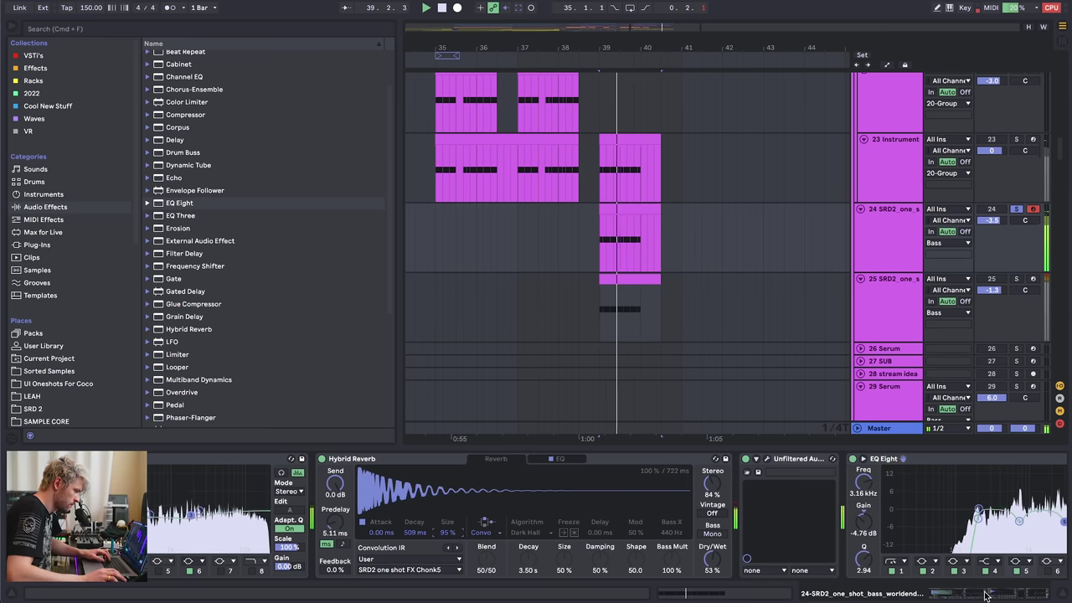
scroll(468, 511, "left", 10)
left_click(570, 458)
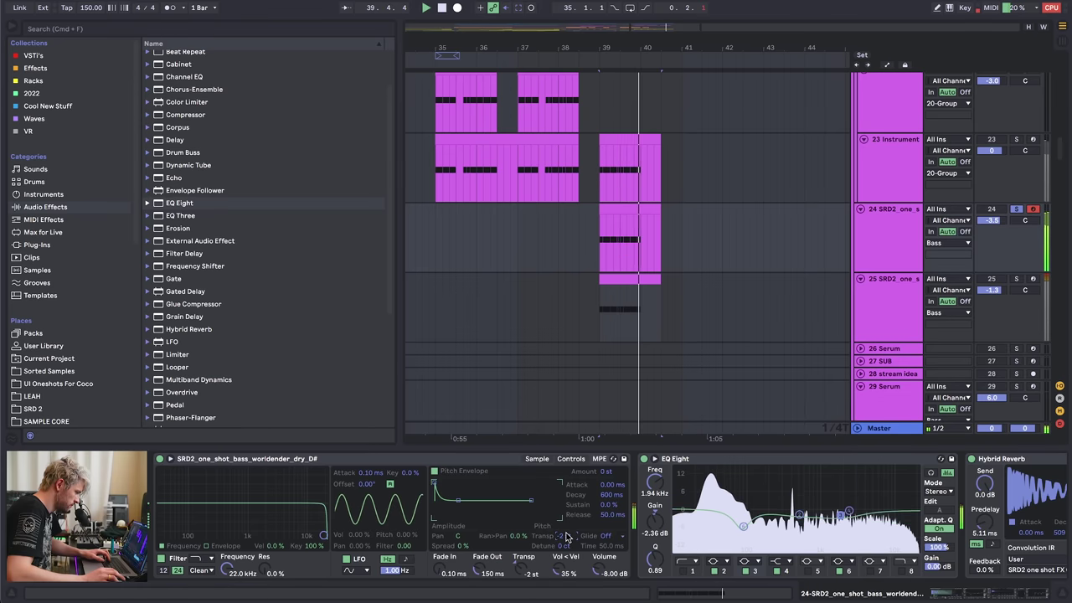
left_click(1011, 596)
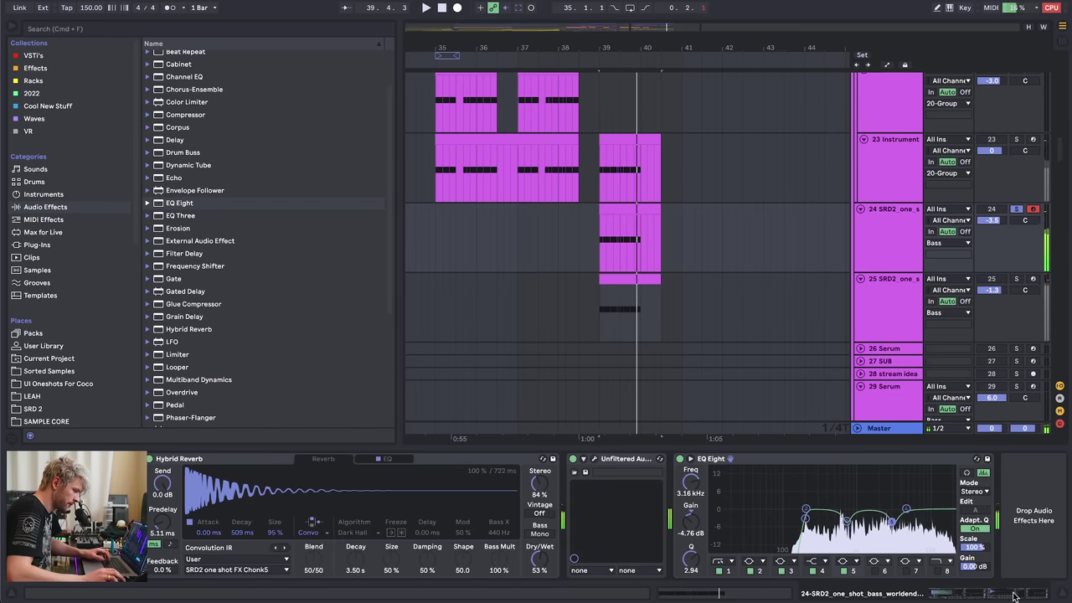
left_click_drag(1006, 595, 1003, 595)
key("space")
left_click(1015, 209)
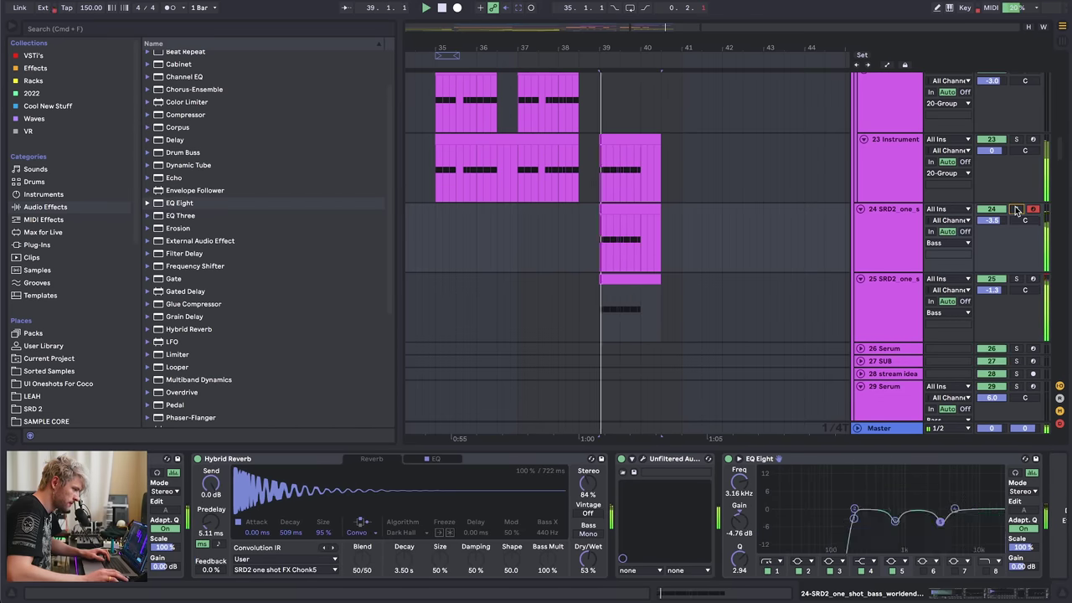
- Set track 24's Hybrid Reverb to 163% stereo and 78% dry/wet, with its EQ low cut at 347 Hz
left_click(600, 237)
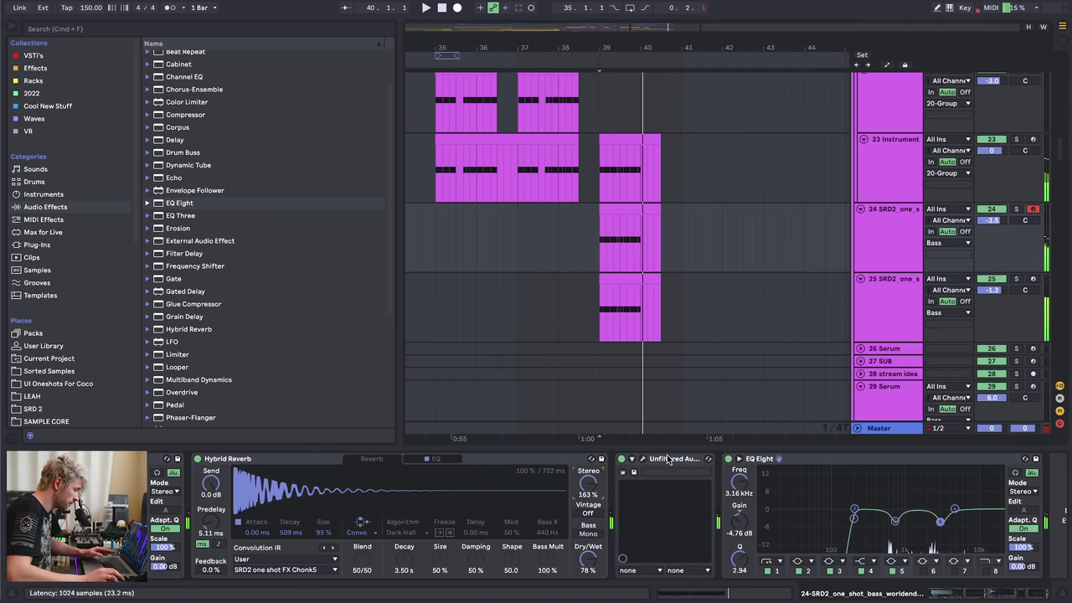
left_click(437, 459)
left_click_drag(388, 530, 372, 520)
key("space")
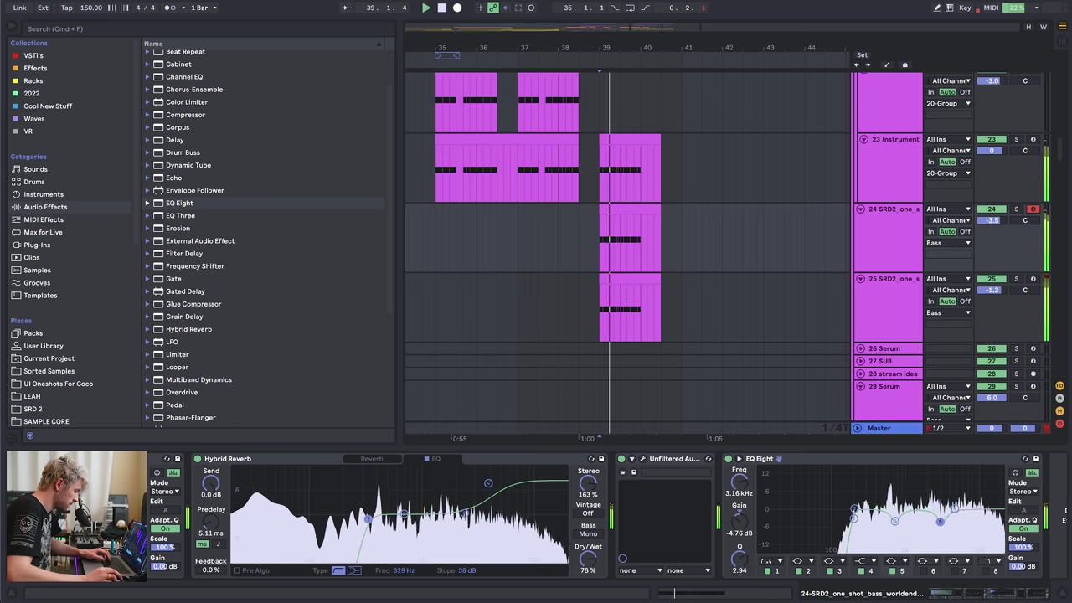
key("space")
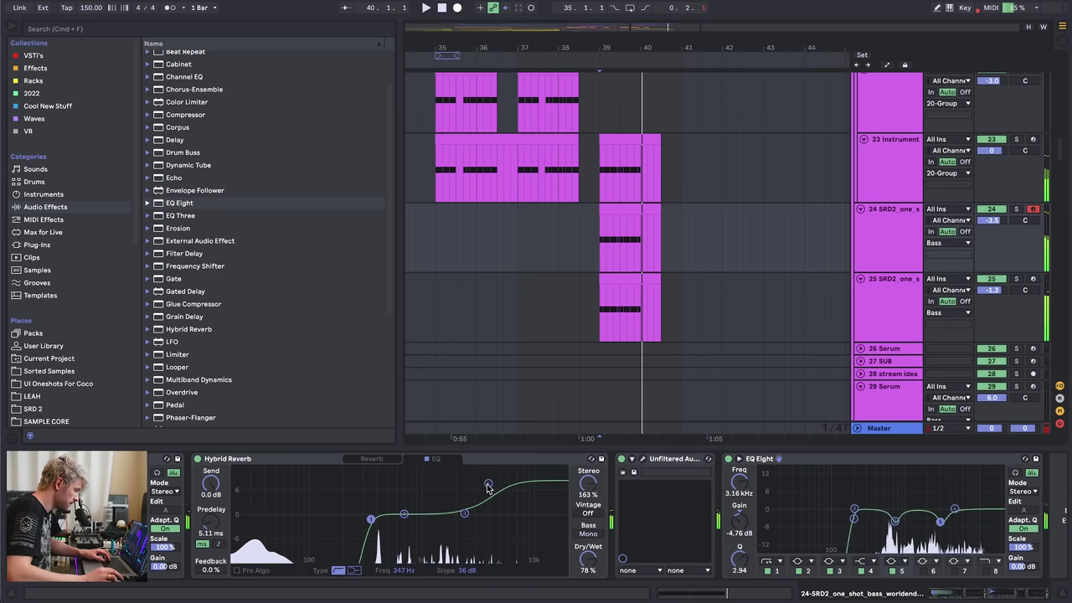
- Lower the high shelf slightly in the Hybrid Reverb's EQ and dip 1.68 kHz by 2.2 dB while replaying
key("space")
left_click_drag(488, 483, 446, 523)
key("space")
key("space")
key("space")
key("space")
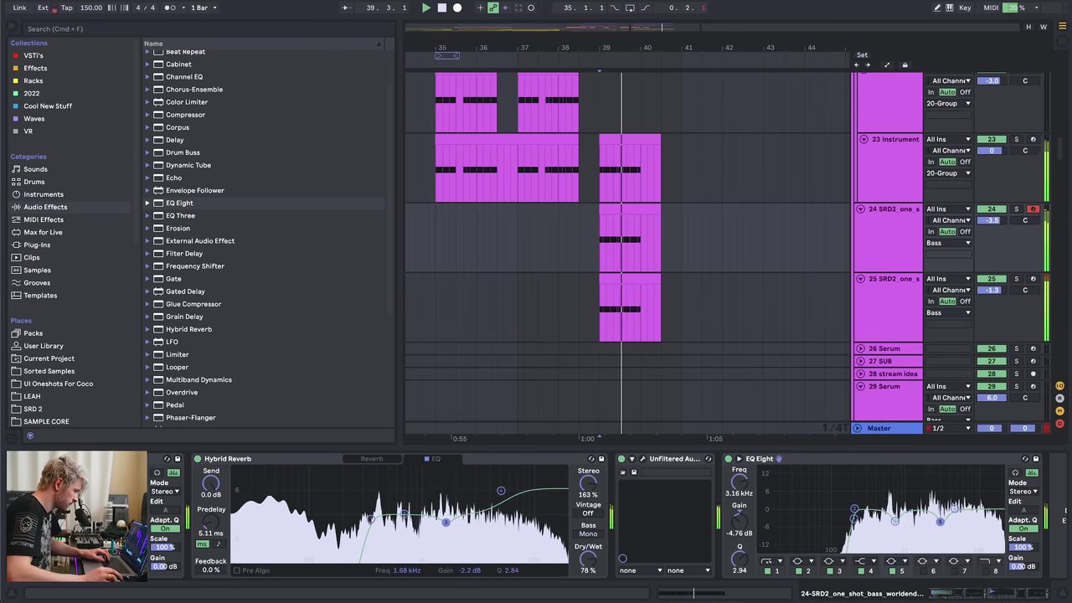
- Set the playback start to bar 35 in the 20 Group lane
left_click(1033, 139)
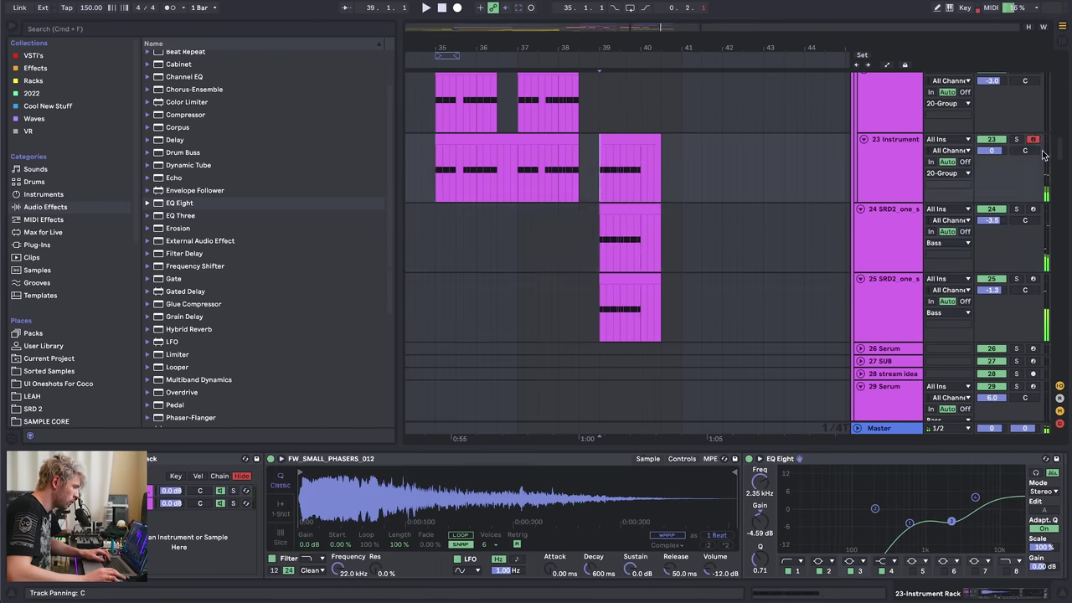
scroll(589, 149, "down", 4)
scroll(543, 147, "up", 4)
left_click_drag(543, 145, 554, 146)
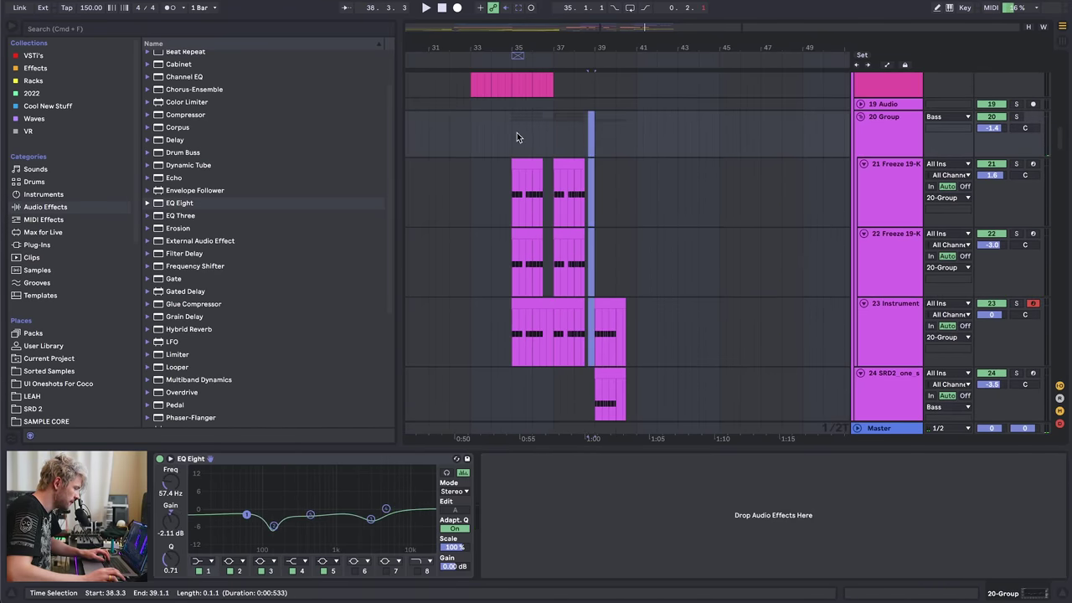
left_click(520, 141)
key("plus")
left_click(517, 135)
- Collapse tracks 21 through 25 in the arrangement
left_click(882, 188)
key("u")
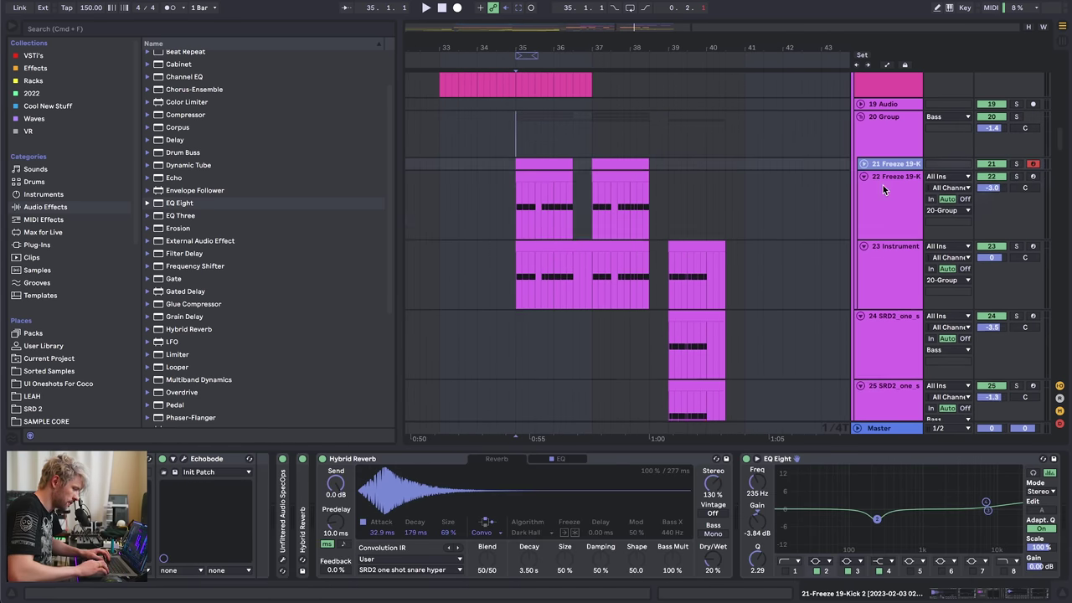
key("Down")
key("u")
key("Down")
key("u")
key("Down")
key("u")
key("Down")
key("u")
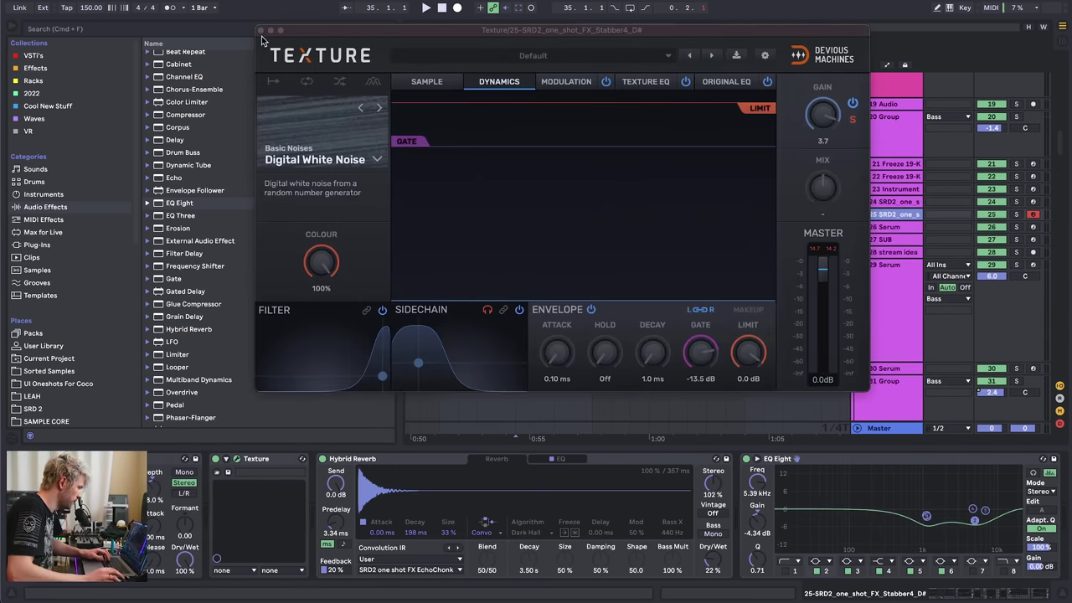
- Close the Texture window and insert a new audio track below the 26 Serum track
left_click(260, 30)
key("Down")
key("super+t")
- Open the VR NEW SAMPLES folder in the browser and look through its subfolders
scroll(92, 328, "down", 10)
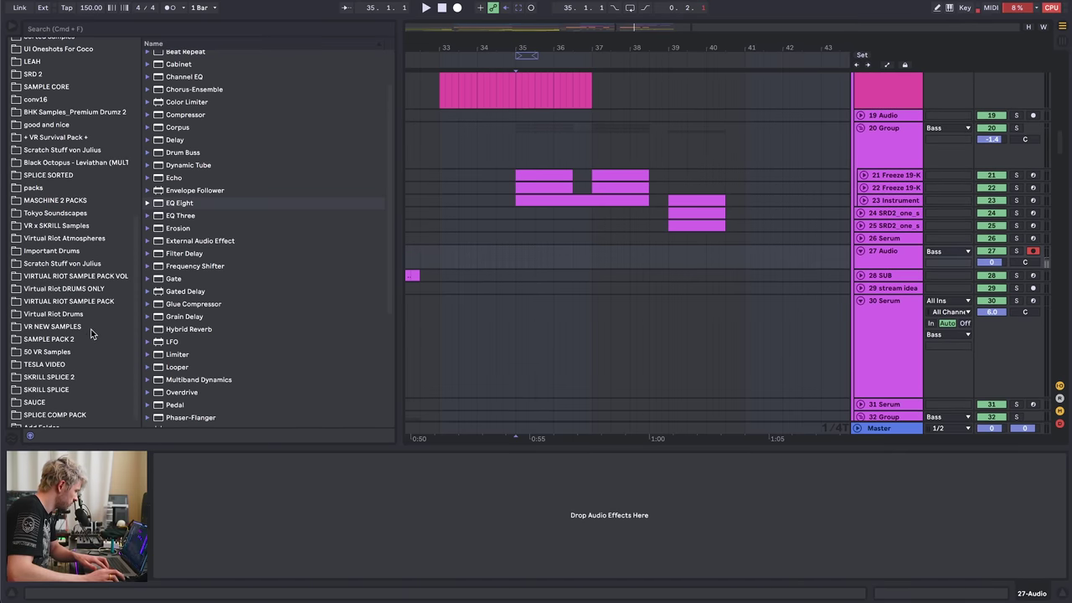
left_click(60, 328)
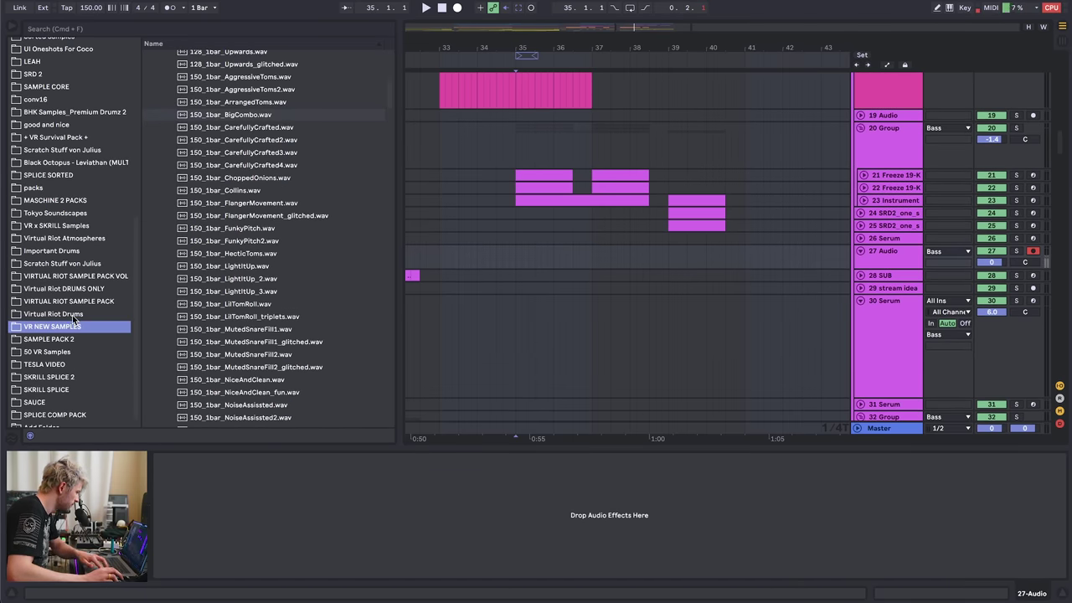
scroll(254, 256, "up", 10)
left_click(148, 208)
scroll(196, 263, "down", 3)
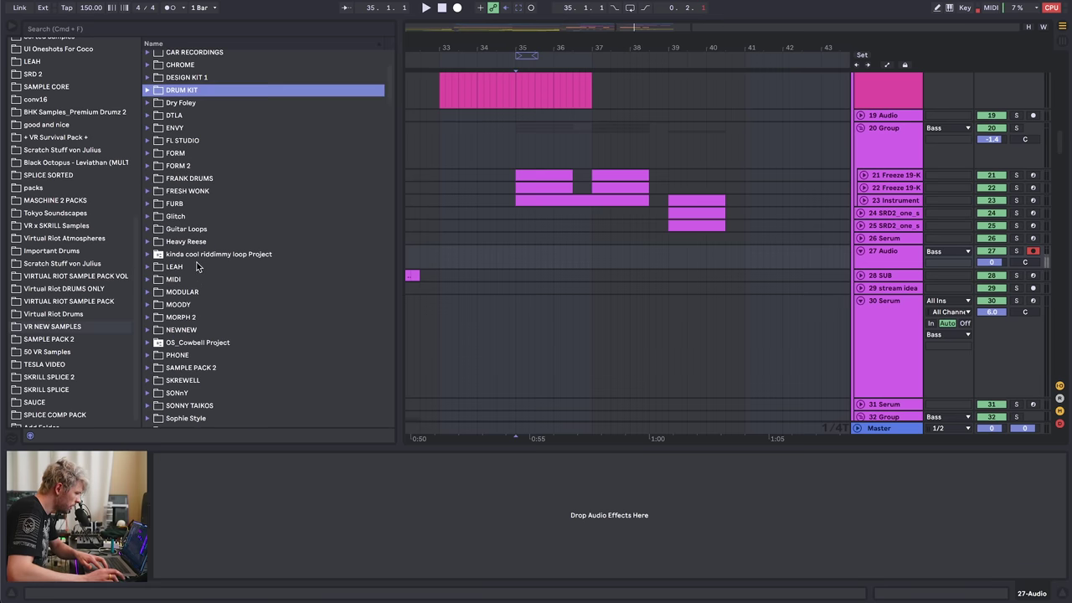
- Look through the remaining sample subfolders and expand the Heavy Reese folder
scroll(197, 275, "down", 4)
left_click(189, 290)
scroll(197, 304, "down", 2)
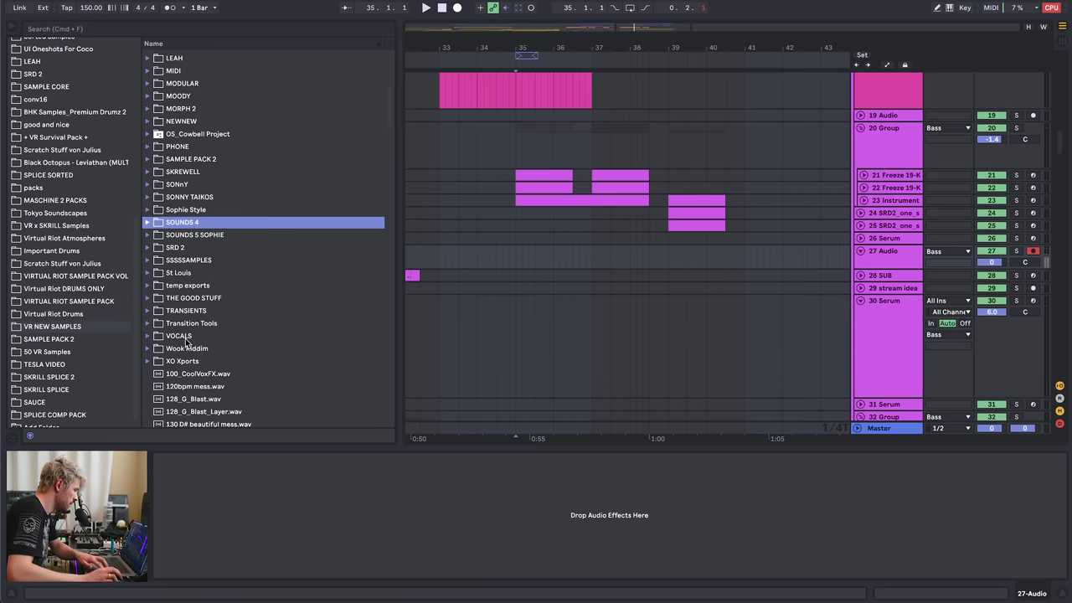
left_click(186, 298)
left_click(181, 286)
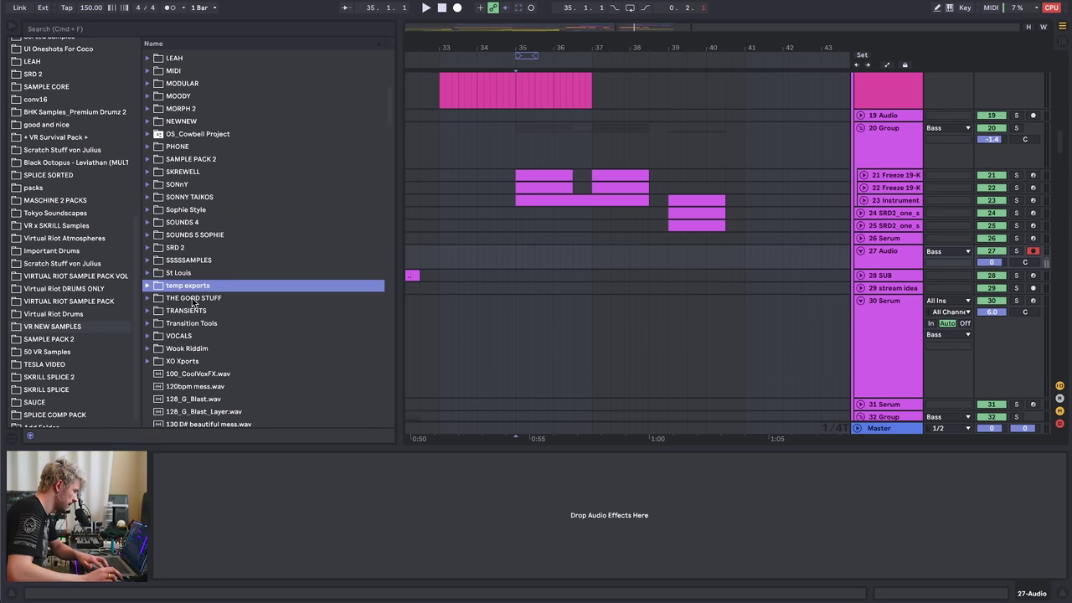
left_click(187, 312)
left_click(191, 300)
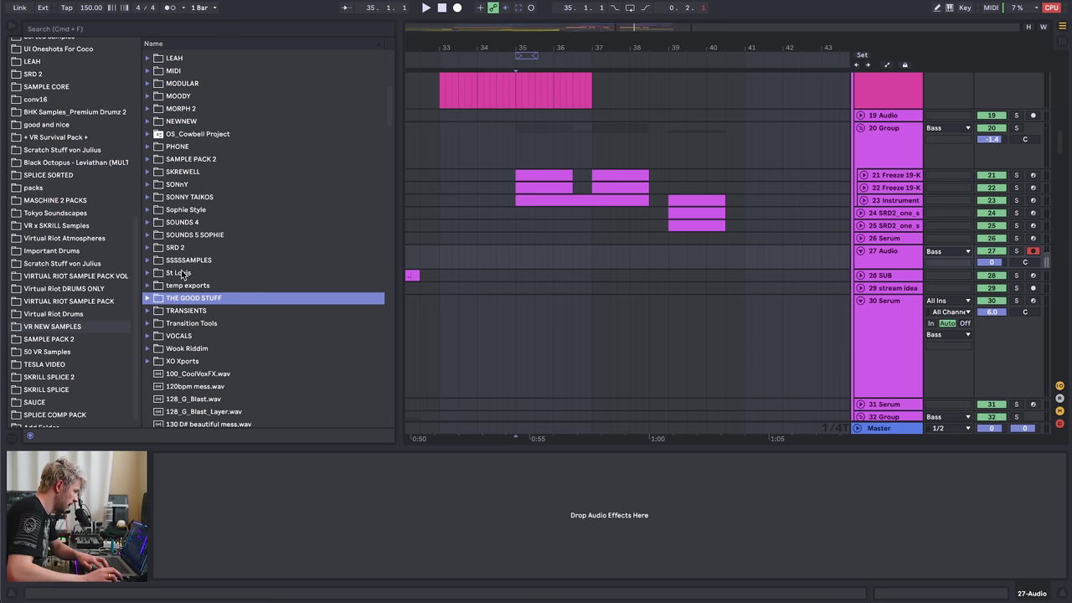
left_click(184, 262)
scroll(192, 248, "up", 3)
left_click(208, 131)
key("Right")
scroll(216, 167, "down", 1)
- Audition the Heavy Reese samples and place SESH2_2.wav on the 27 Audio track at 36.3
left_click(189, 160)
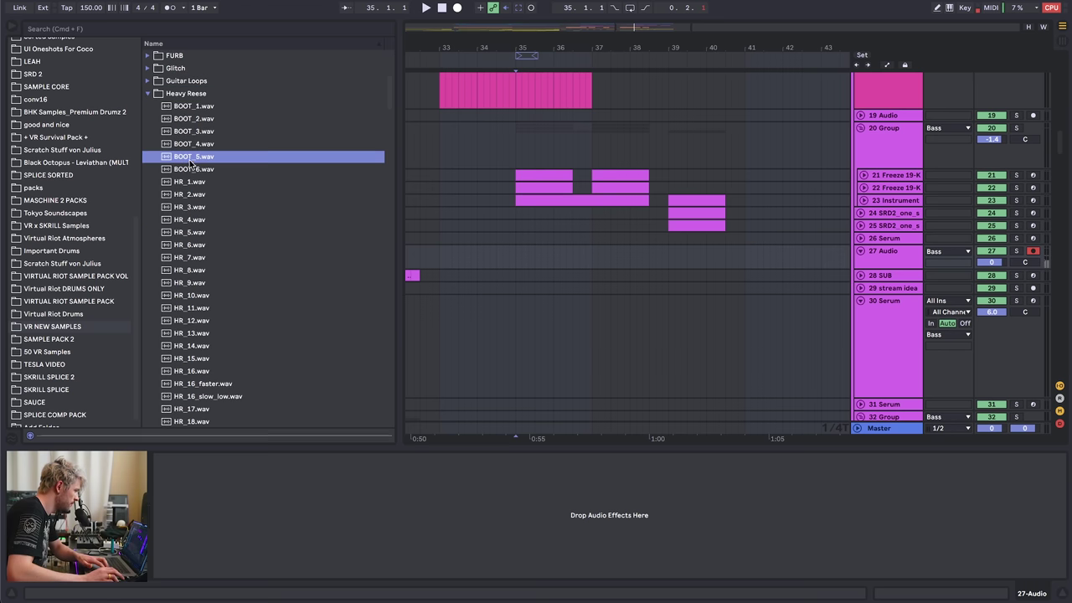
left_click(196, 142)
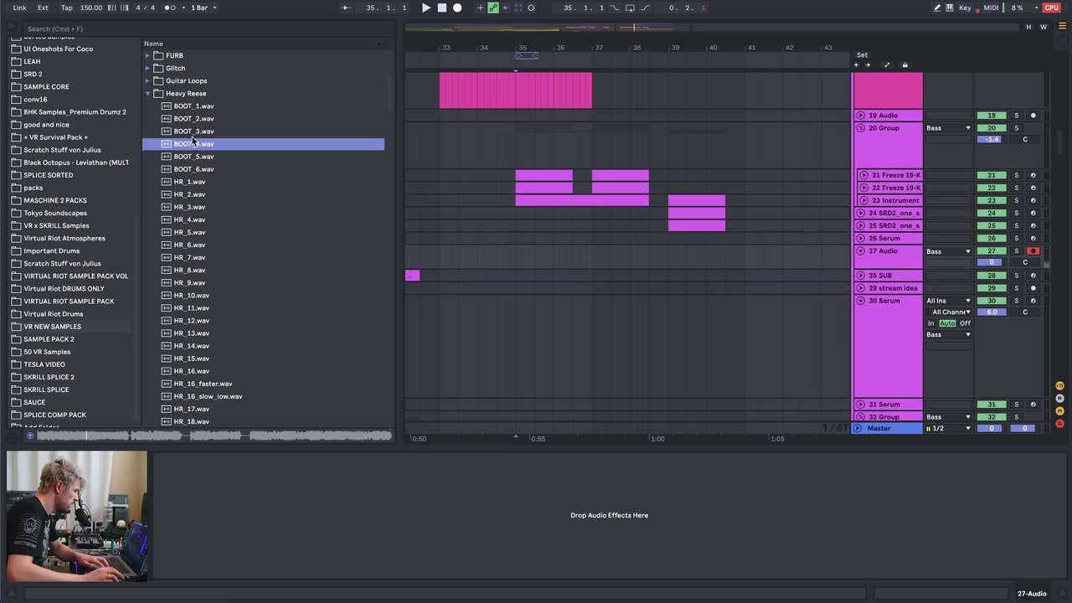
left_click(191, 183)
left_click(187, 259)
scroll(192, 259, "down", 5)
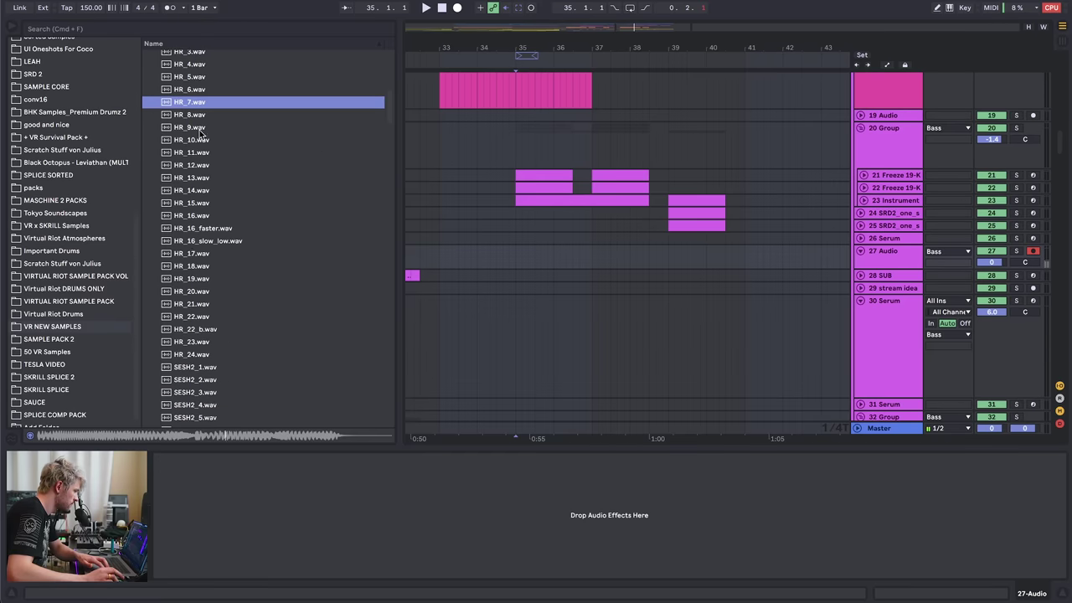
scroll(201, 134, "down", 5)
left_click(203, 224)
left_click_drag(196, 225, 587, 262)
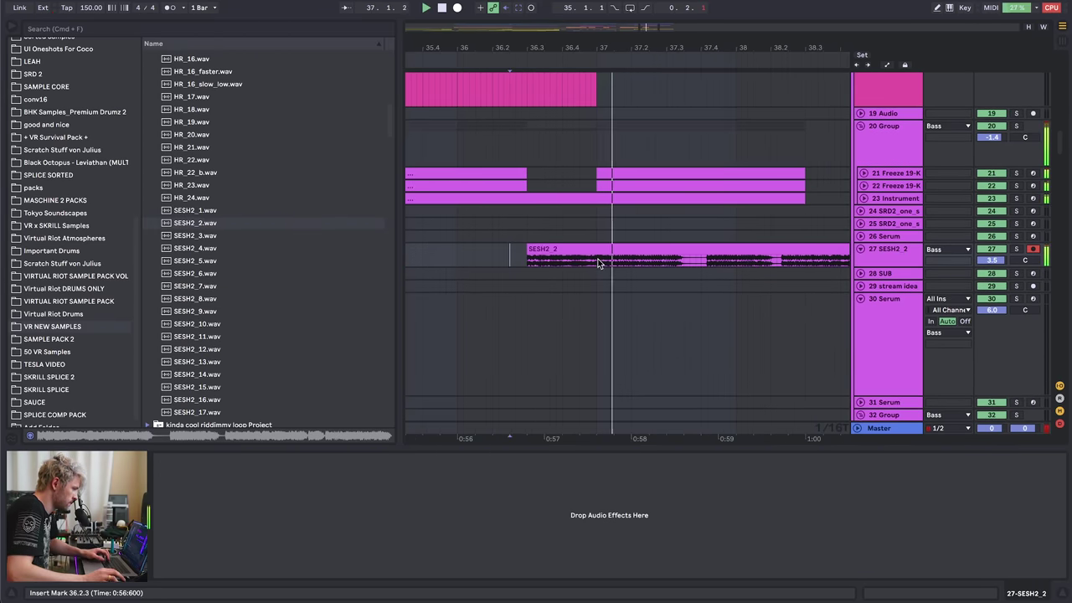
- Set the SESH2_2 clip's warp mode to Tones and lower its segment BPM to 95
double_click(598, 263)
left_click(295, 382)
left_click(277, 402)
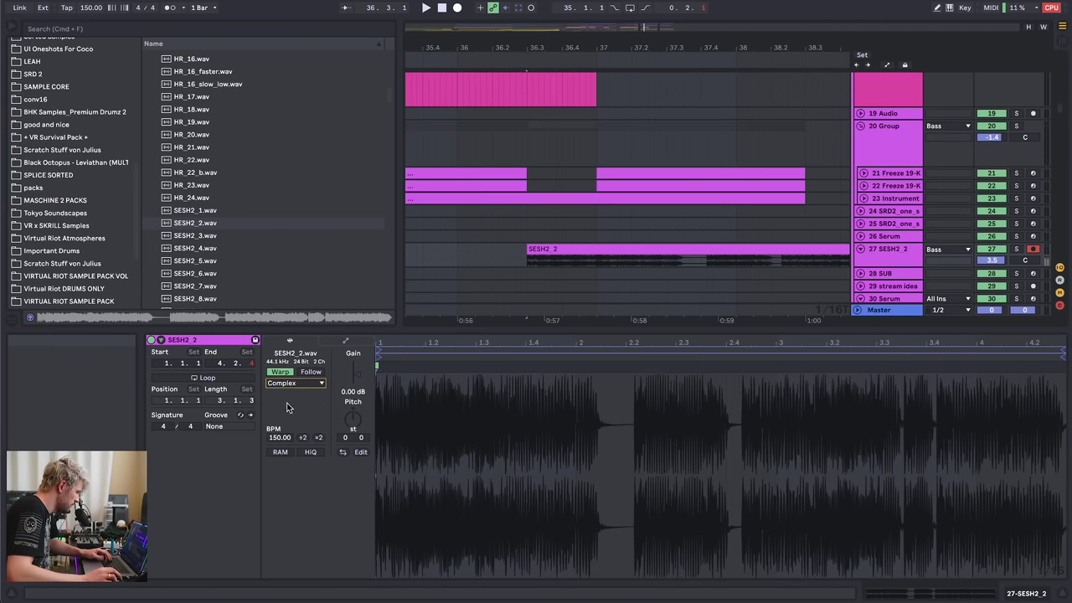
key("space")
left_click_drag(279, 437, 279, 457)
key("space")
key("space")
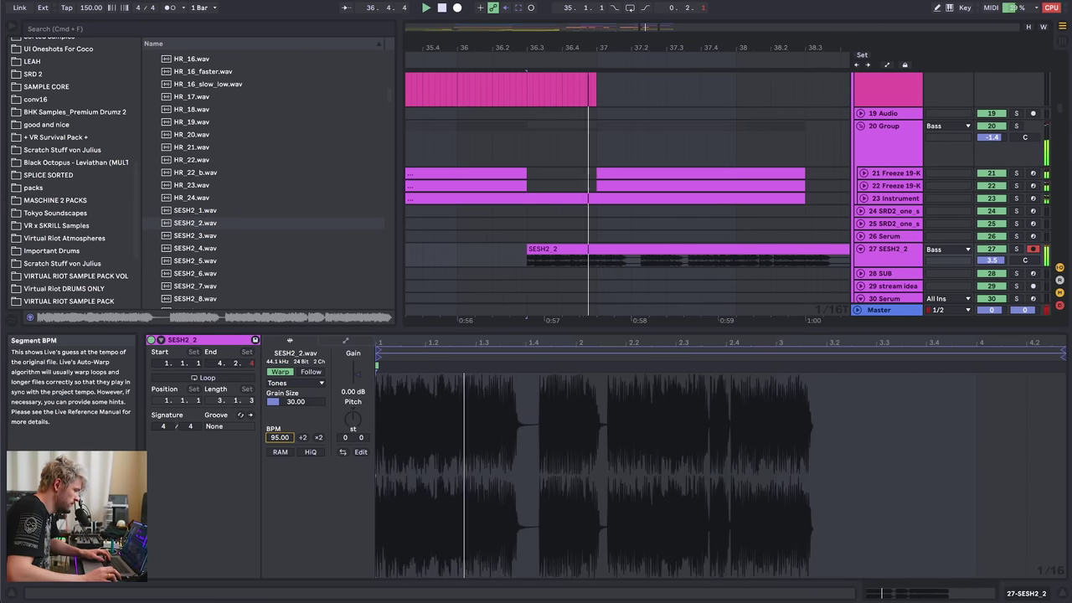
- Try lower segment tempos for the SESH2_2 clip during playback and settle on 81 BPM
type("70")
key("Return")
type("90")
key("Return")
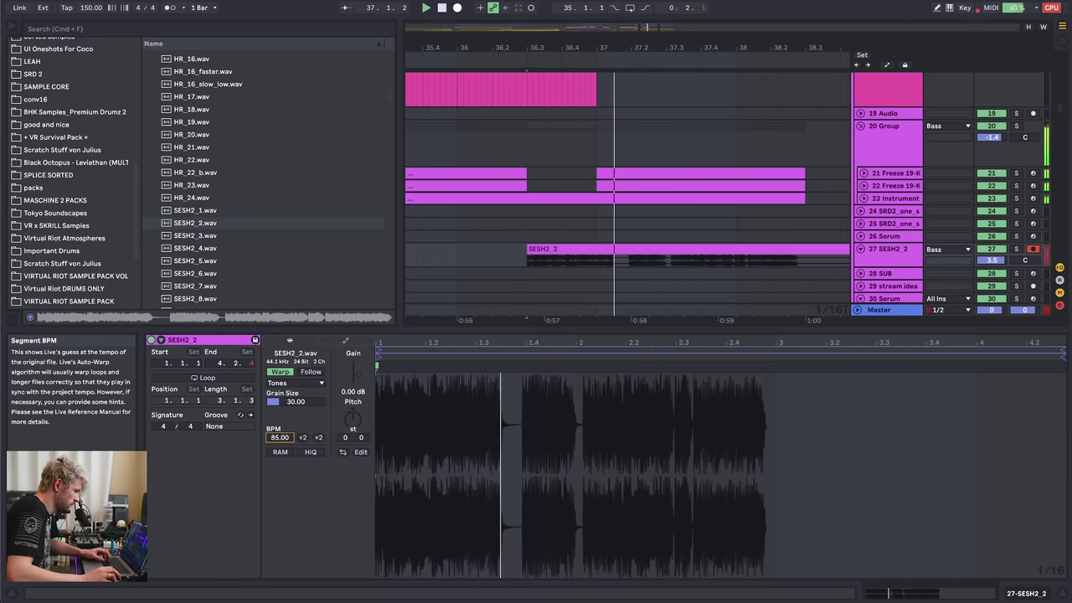
type("81")
key("Return")
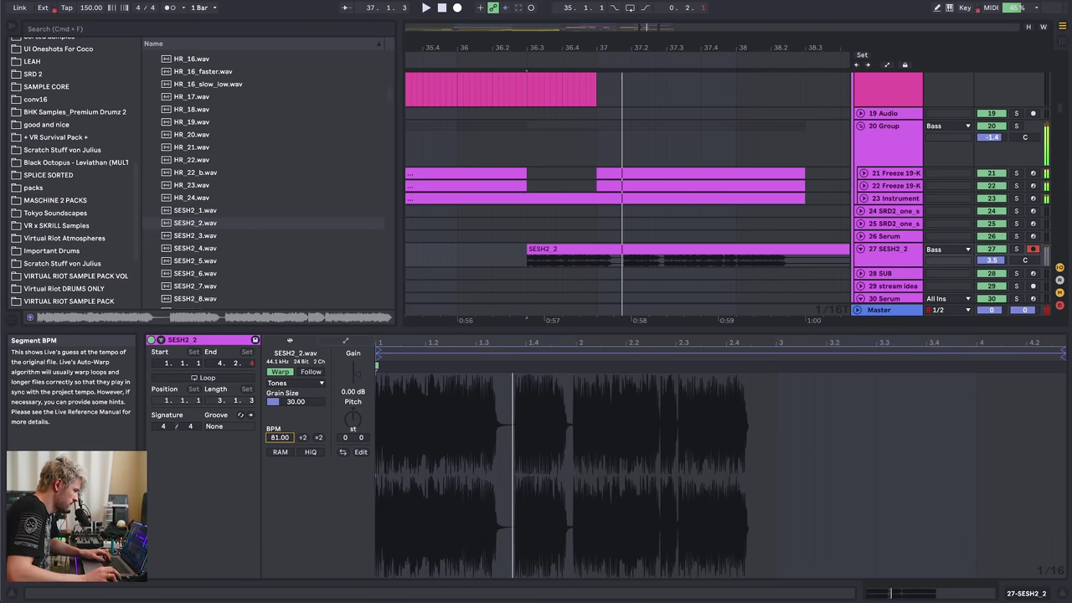
key("space")
- Split the SESH2_2 clip at bar 37 and delete the part after it
left_click(596, 260)
key("super+e")
key("Delete")
left_click(569, 249)
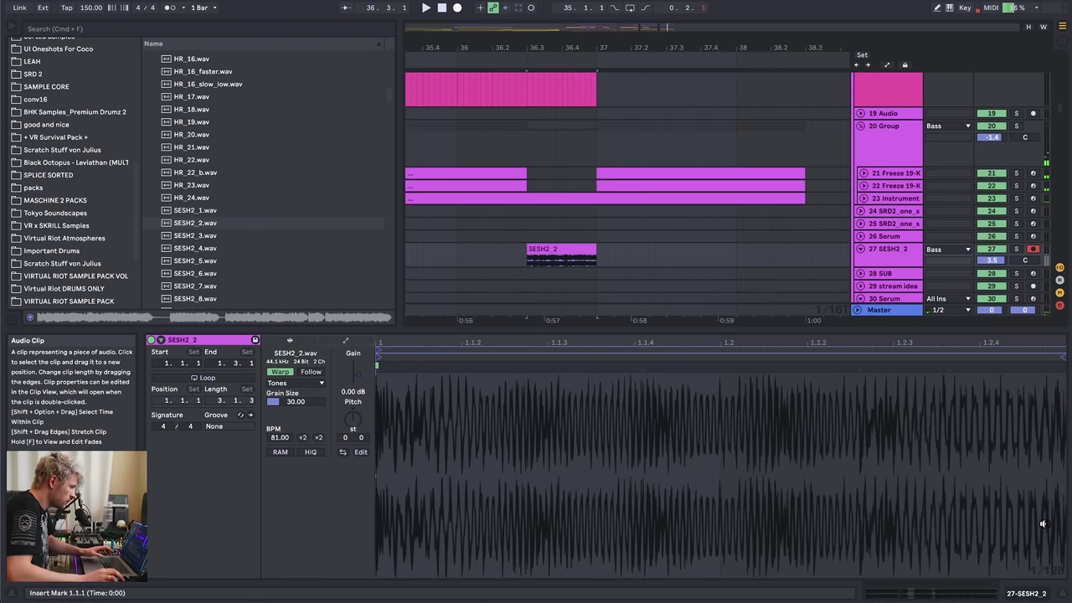
- Solo track 27 and add an Auto Pan with a synced rate of 1/12, replaying the clip
right_click(911, 255)
left_click(921, 591)
scroll(45, 154, "up", 5)
left_click(47, 95)
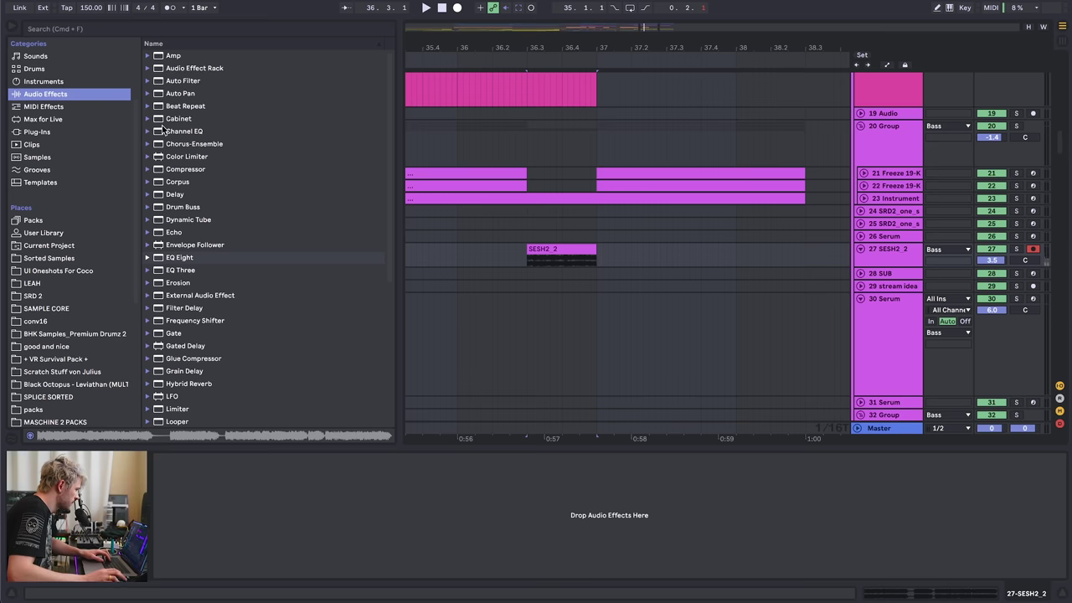
left_click(1016, 250)
key("space")
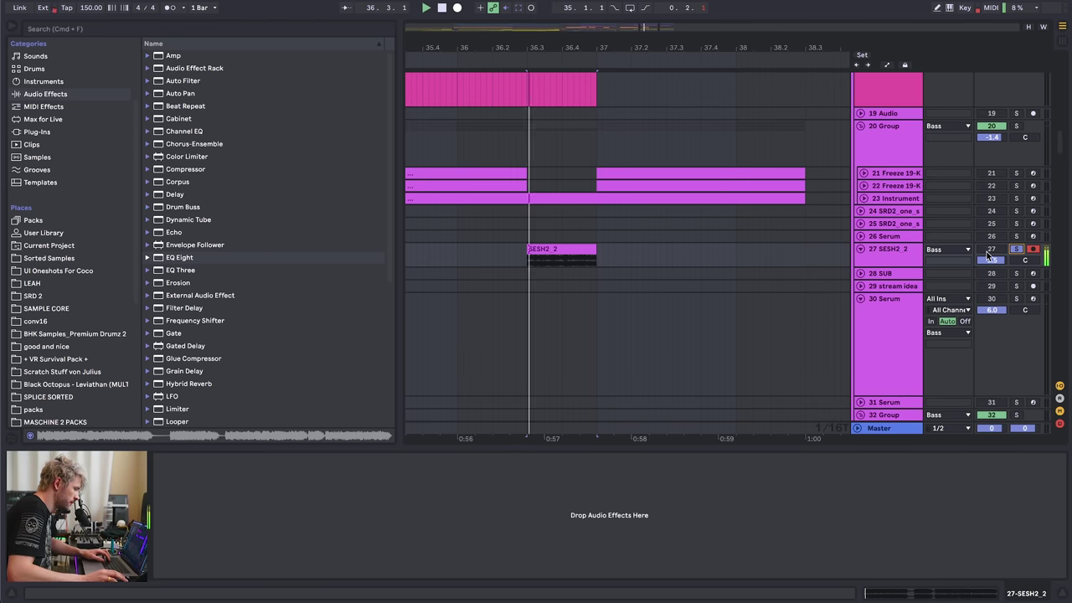
left_click_drag(180, 93, 333, 180)
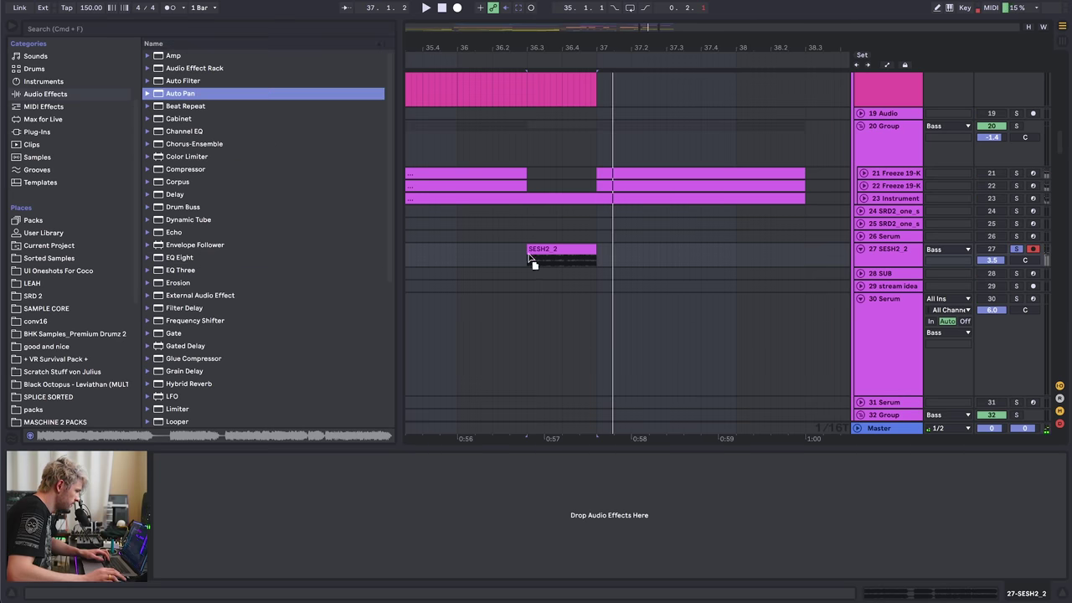
left_click_drag(249, 586, 233, 528)
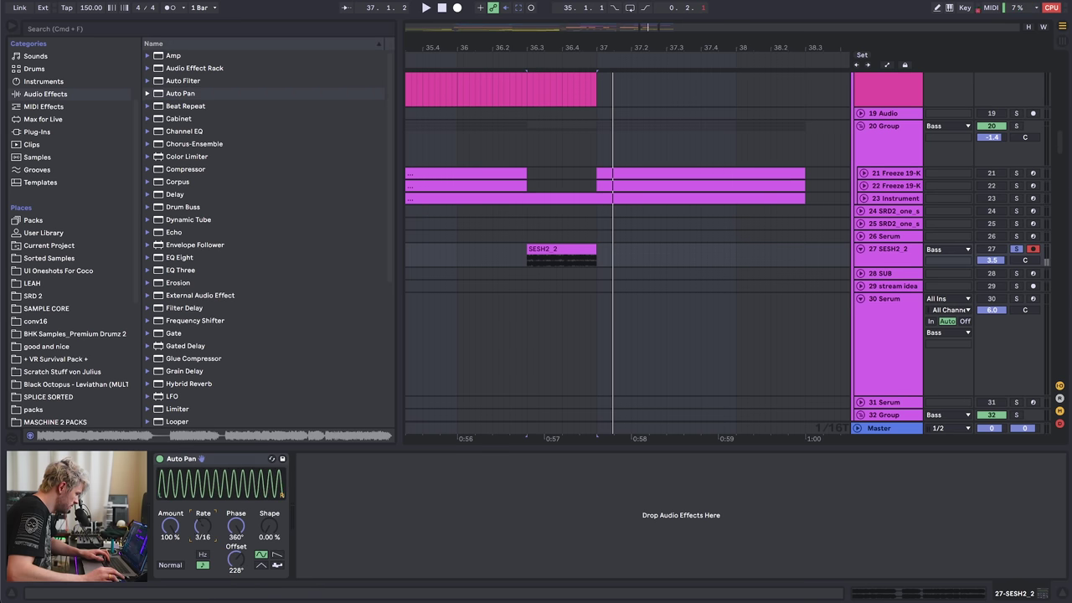
key("space")
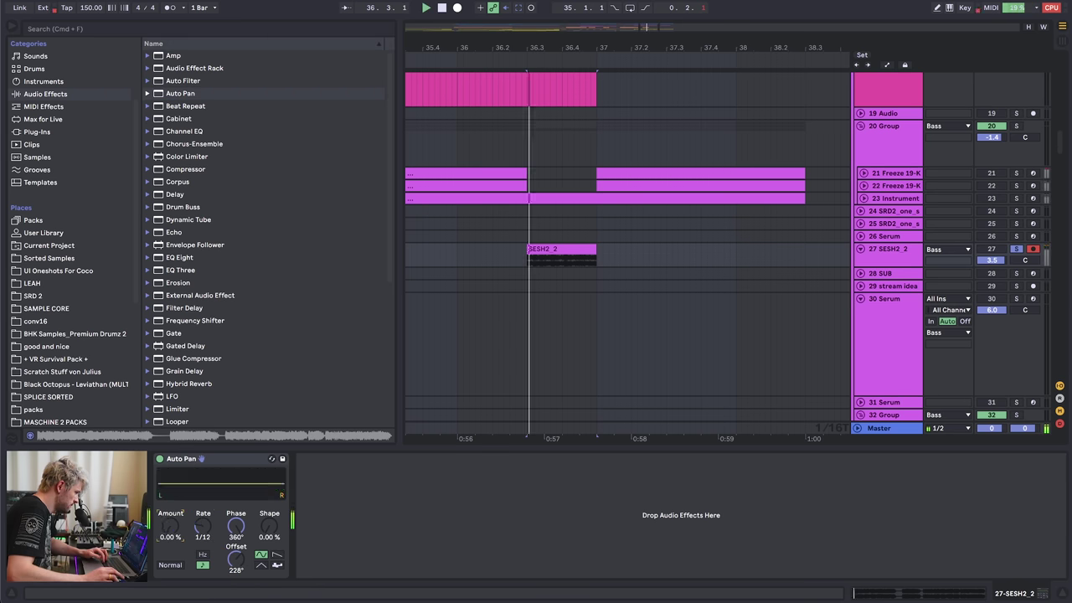
- Automate the Auto Pan amount to ramp up from 0% near the clip's start, and replay with track 27 unsoloed
left_click_drag(170, 527, 170, 452)
key("space")
key("a")
left_click(562, 257)
left_click_drag(533, 259, 533, 312)
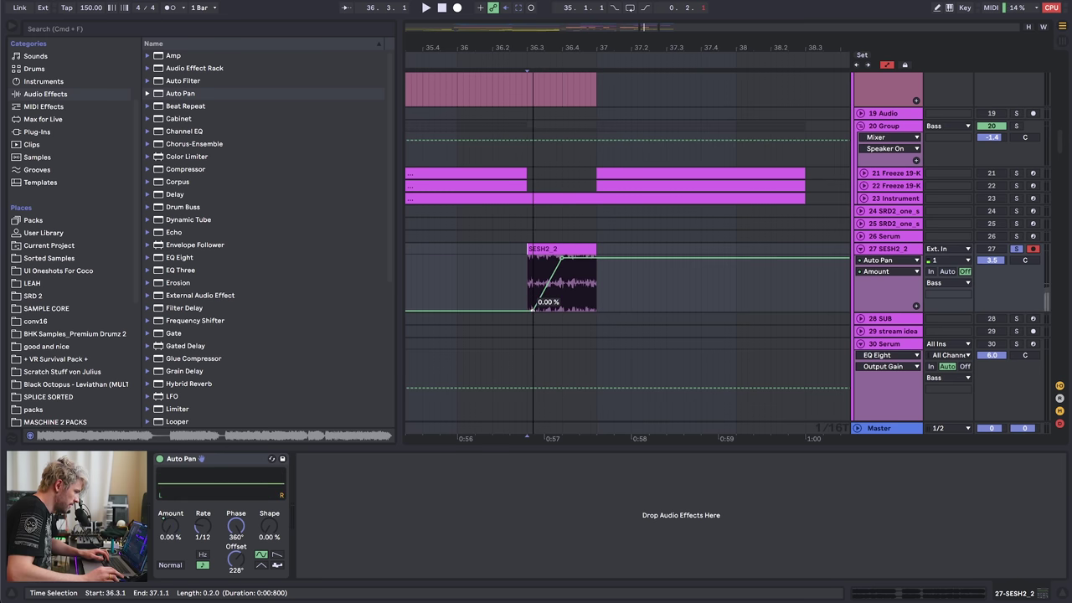
left_click(522, 285)
left_click(1016, 249)
key("space")
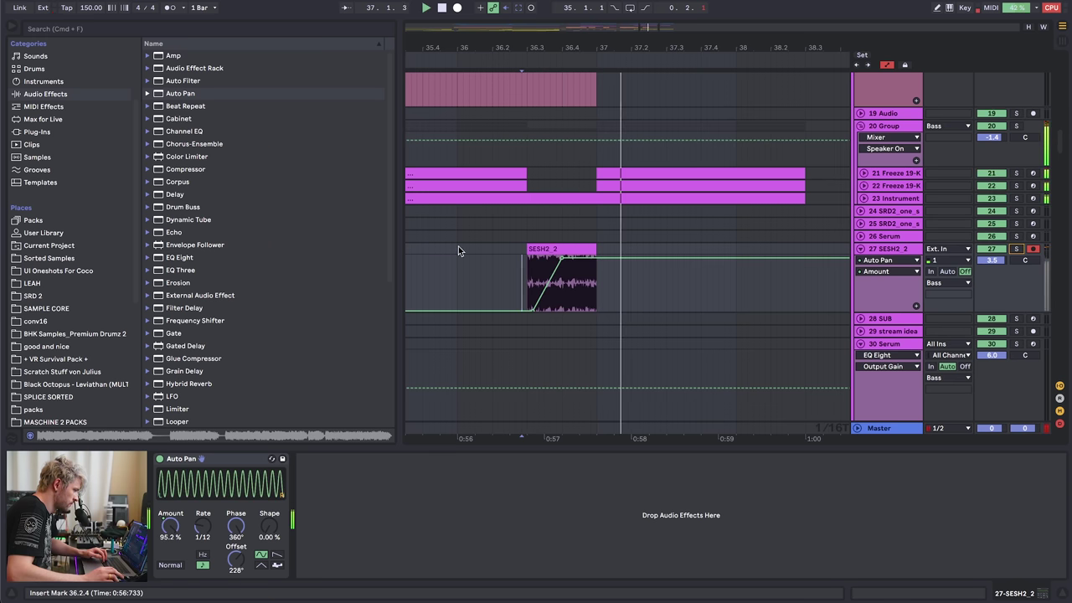
- Lower the Auto Pan amount automation's peak to 69% and add a Saturator to track 27
scroll(193, 262, "down", 6)
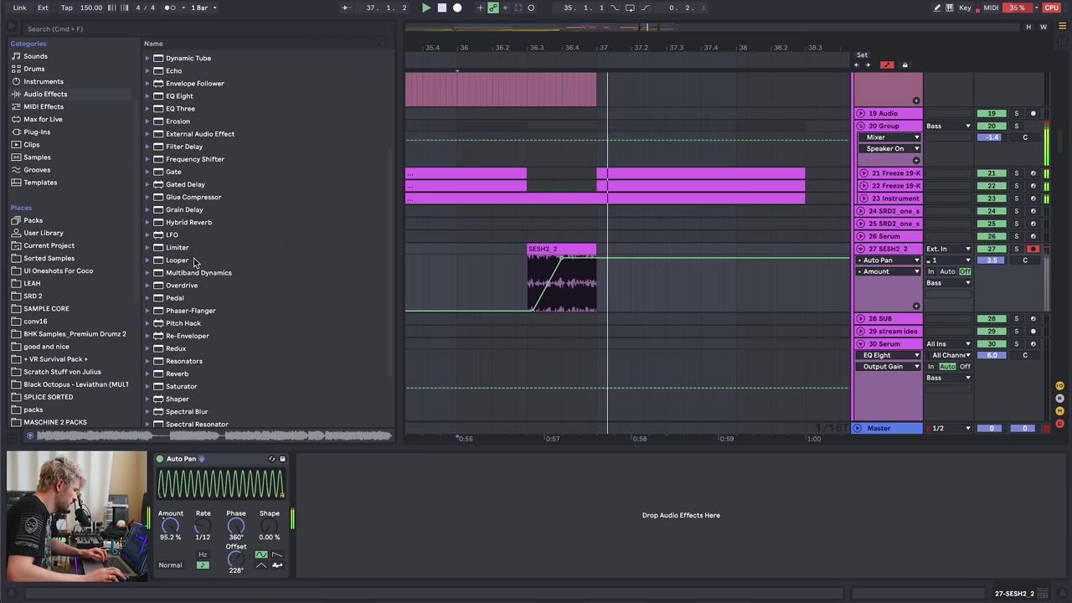
key("space")
double_click(194, 307)
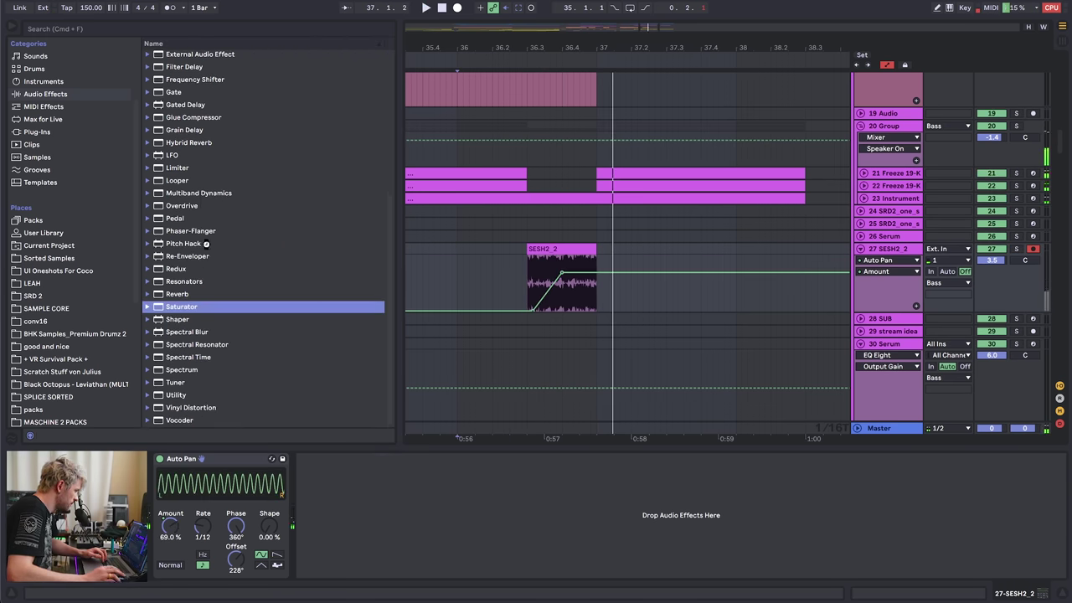
- Insert an EQ Eight ahead of the Saturator and dip 206 Hz by 8.06 dB
scroll(201, 177, "up", 6)
left_click_drag(186, 184, 345, 563)
left_click_drag(427, 510, 429, 526)
key("space")
key("space")
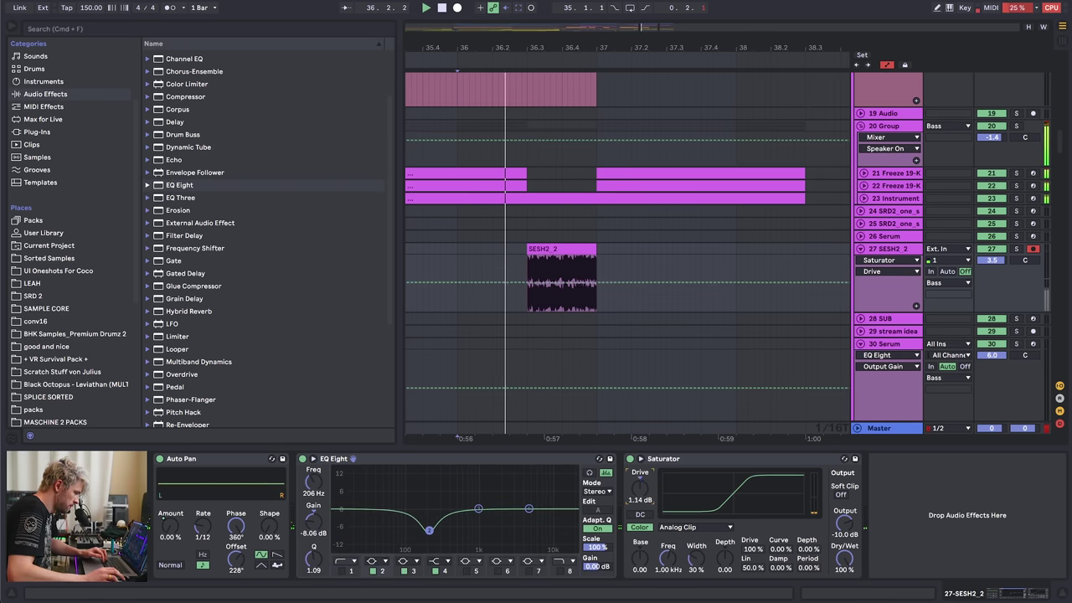
- Set the Saturator to 5.14 dB drive, -3.43 dB output and -8.00 base, and raise the EQ Eight's high shelf slightly
left_click_drag(640, 479, 640, 474)
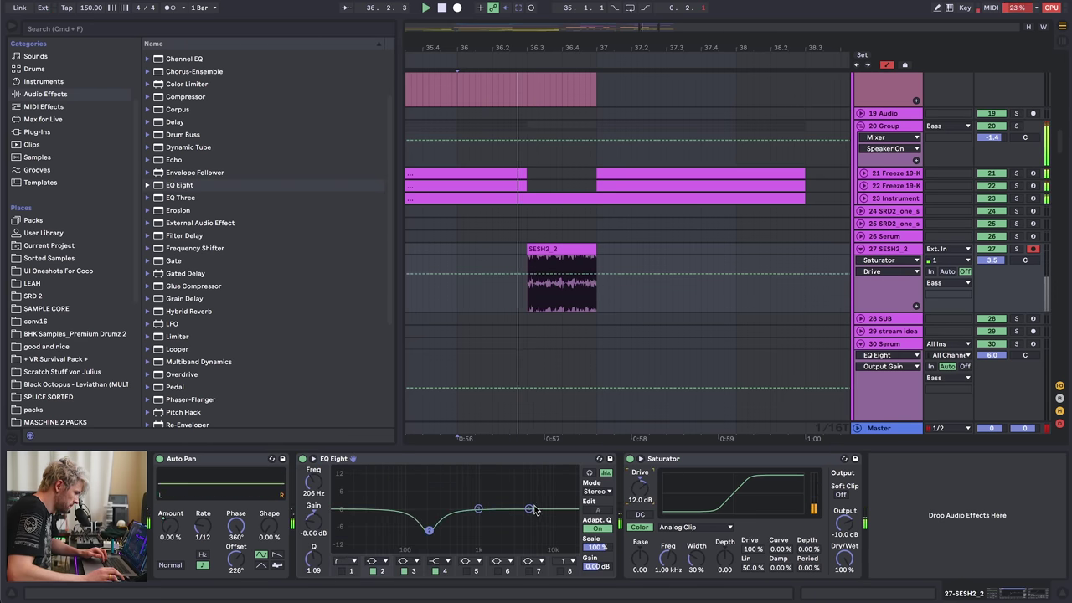
mouse_move(530, 508)
left_mouse_down()
mouse_move(531, 493)
mouse_move(525, 499)
left_mouse_up()
key("space")
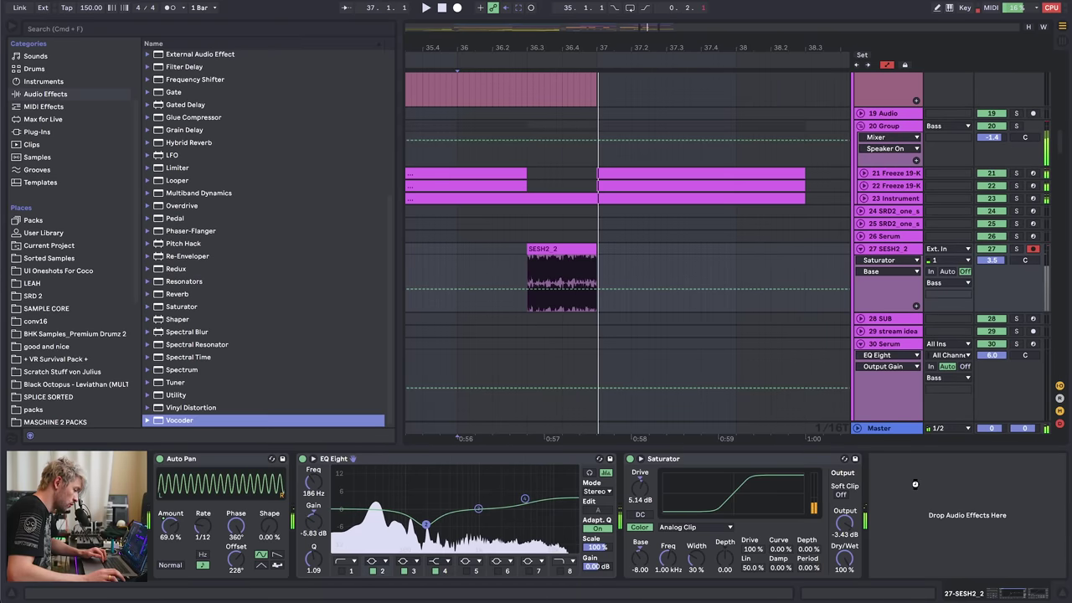
- Add a Vocoder after the Saturator with Modulator as carrier, 40 bands and 78% depth
key("space")
left_click_drag(179, 420, 1011, 479)
key("space")
- Add an EQ Eight after the Vocoder, turn off its first band and dip 69.6 Hz by 6.07 dB with Q 1.09
left_click_drag(179, 129, 1069, 538)
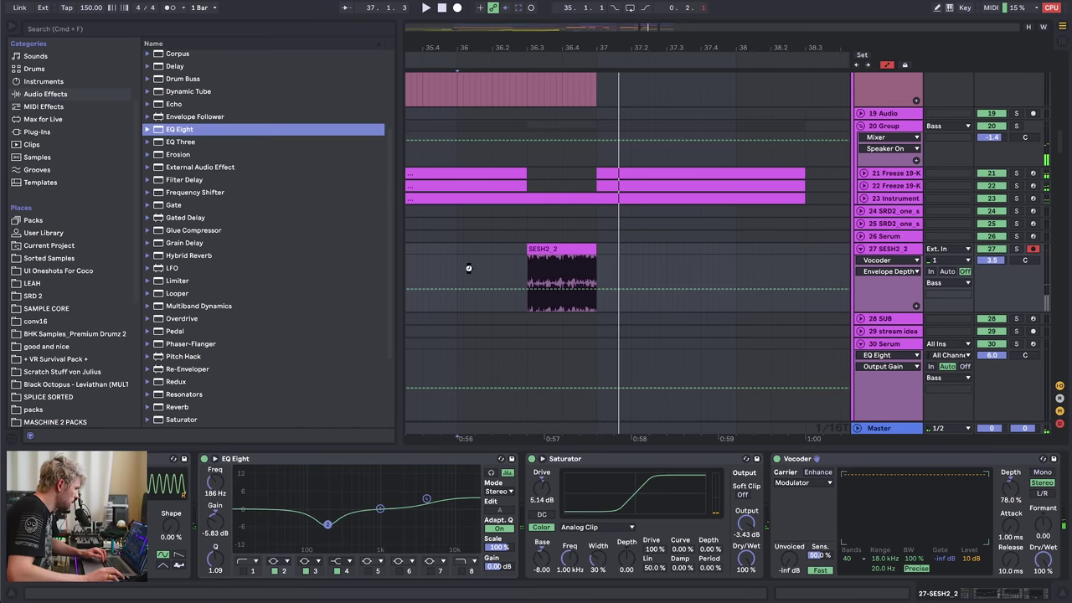
left_click(786, 572)
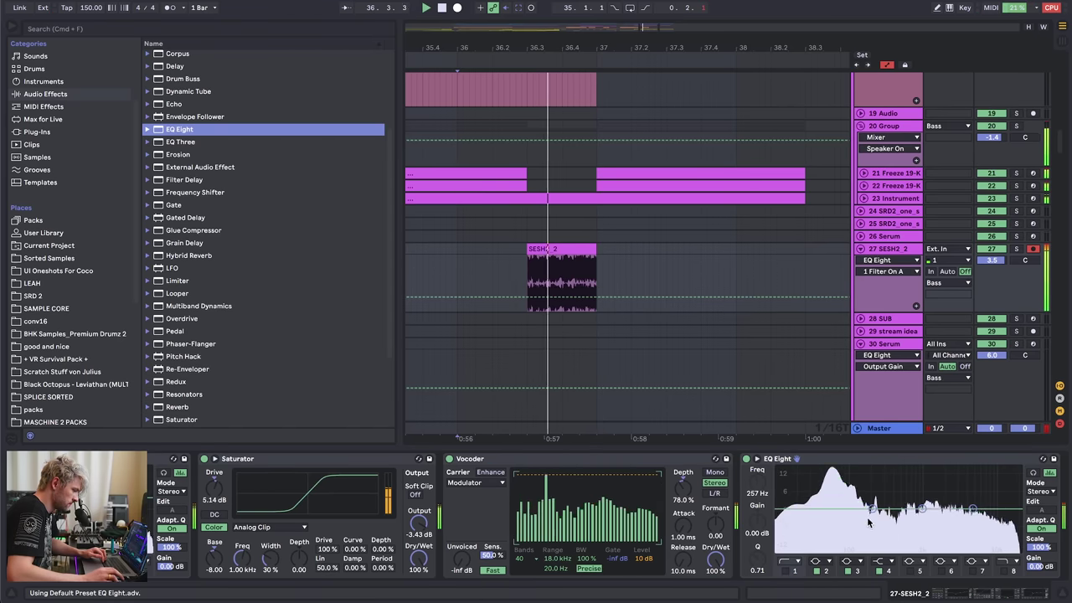
left_click_drag(872, 508, 839, 525)
key("space")
key("space")
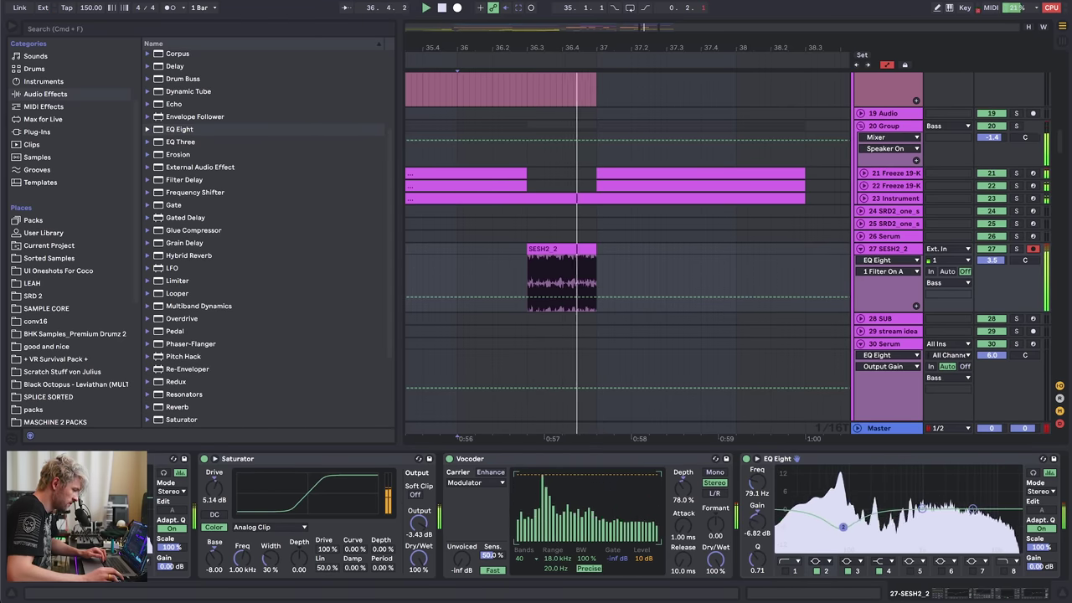
key("space")
left_click_drag(757, 558, 757, 549)
- Add a Phaser-Flanger at the end of the chain in Flanger mode with 0% amount and 37% dry/wet
key("Down")
key("Down")
key("Down")
key("Down")
key("Down")
key("Down")
key("Down")
key("Down")
key("Down")
key("Down")
key("Down")
key("Down")
key("Down")
key("Down")
key("Down")
key("Down")
key("Down")
key("Return")
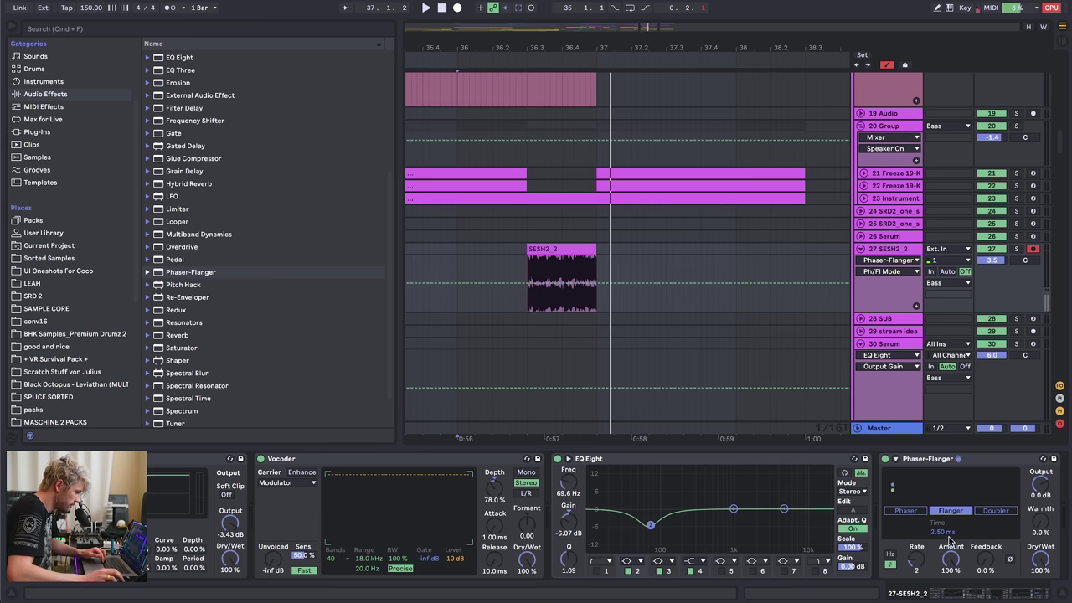
key("space")
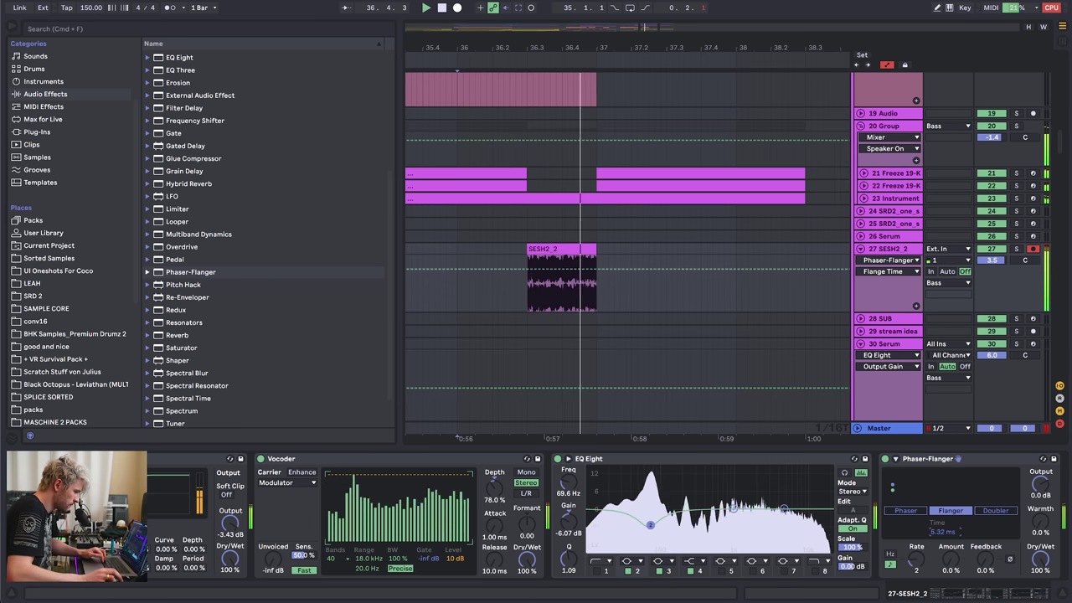
left_click_drag(1039, 559, 1039, 592)
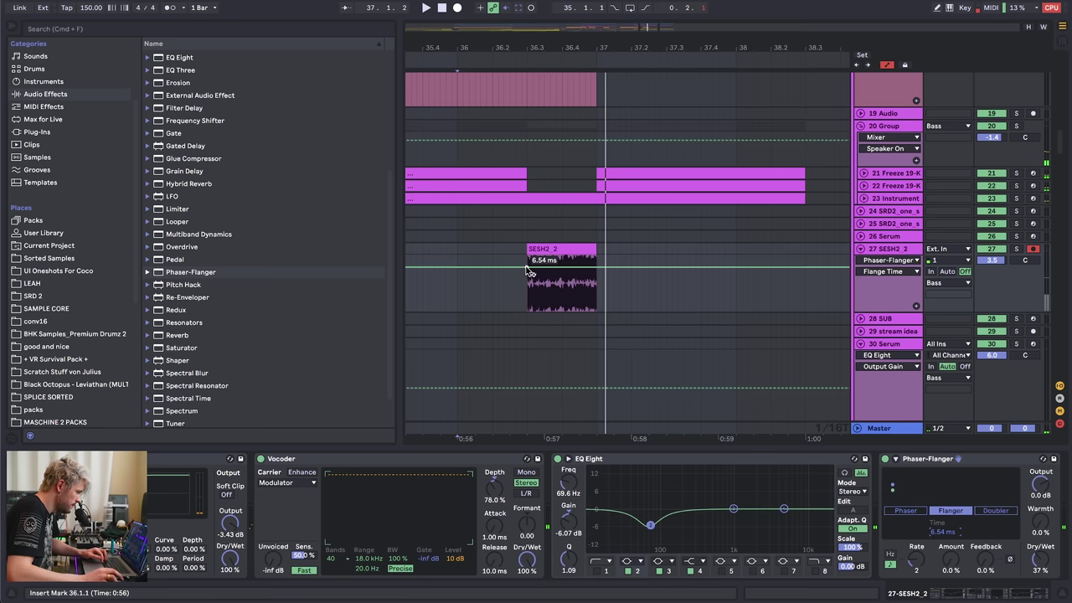
- Automate the flange time to fall across the SESH2_2 clip to 0.49 ms at its end
key("space")
left_click_drag(596, 274, 596, 293)
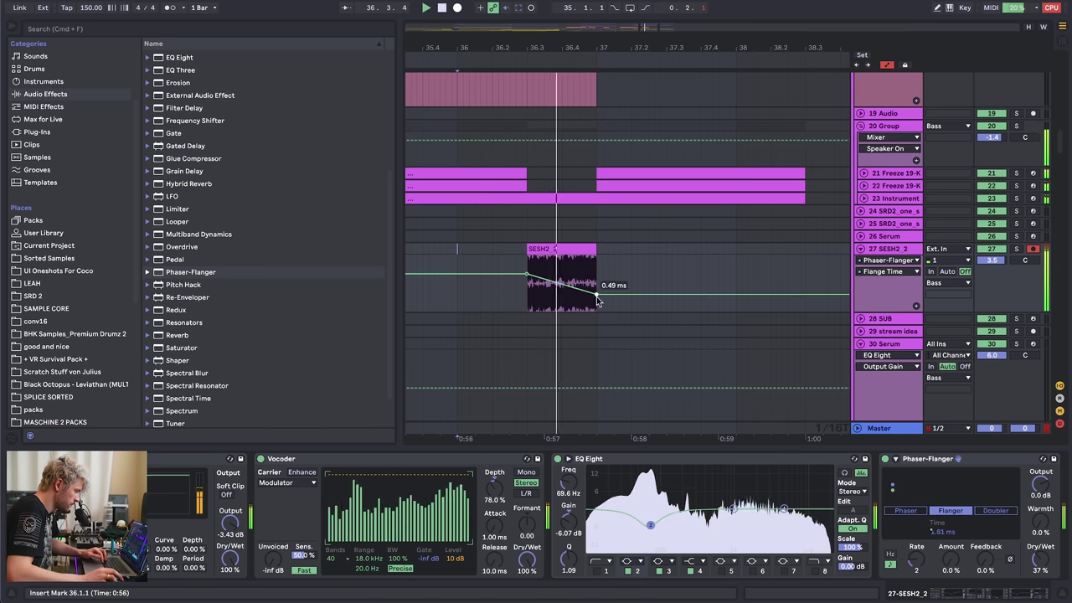
left_click_drag(533, 279, 529, 272)
key("space")
- In the EQ Eight after the Vocoder, enable band 5 to lift the low mids and dip 3.03 kHz by 3.60 dB
left_click(721, 570)
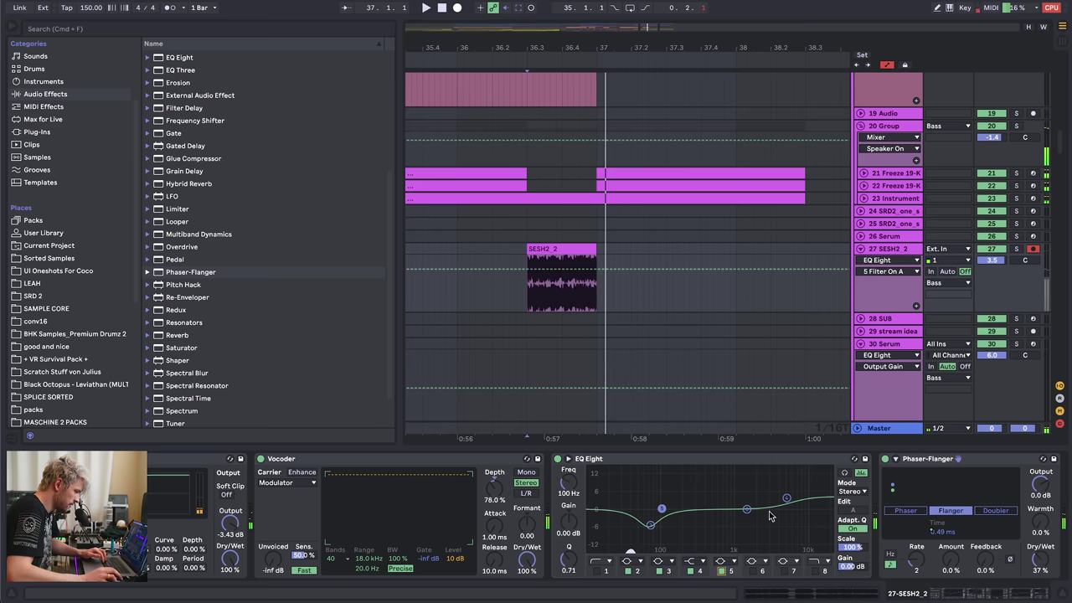
key("space")
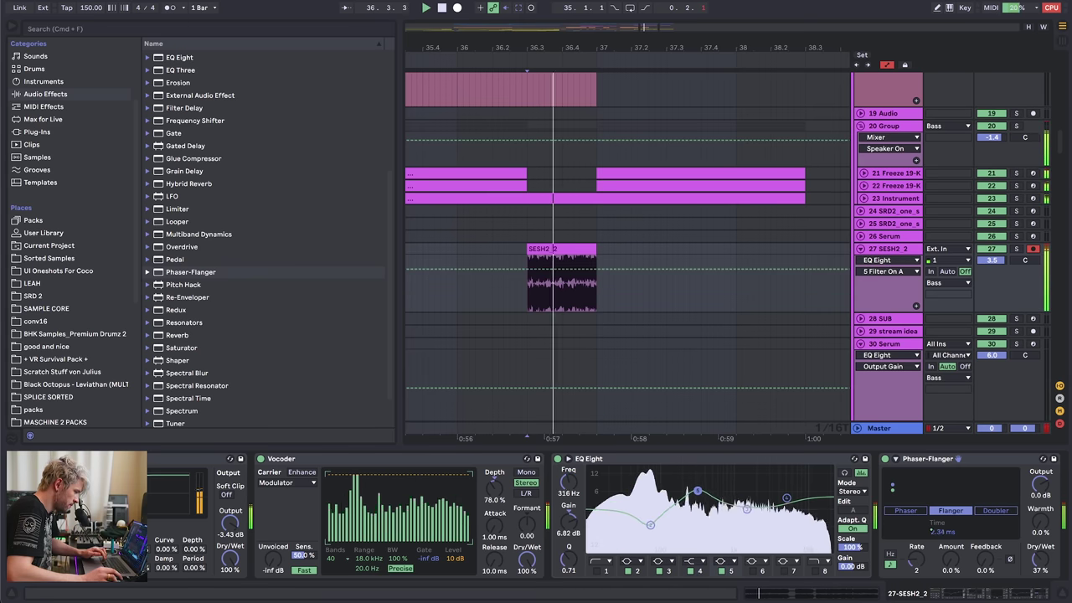
key("space")
key("space")
- Set the Vocoder's release to 52.2 ms
left_click_drag(494, 559, 494, 548)
key("space")
scroll(494, 548, "left", 5)
scroll(494, 536, "right", 1)
- Automate the Auto Pan sync rate to 1/24 from 36.3.3 to 36.4 within the SESH2_2 clip and audition it
left_click(559, 248)
key("a")
scroll(526, 512, "right", 1)
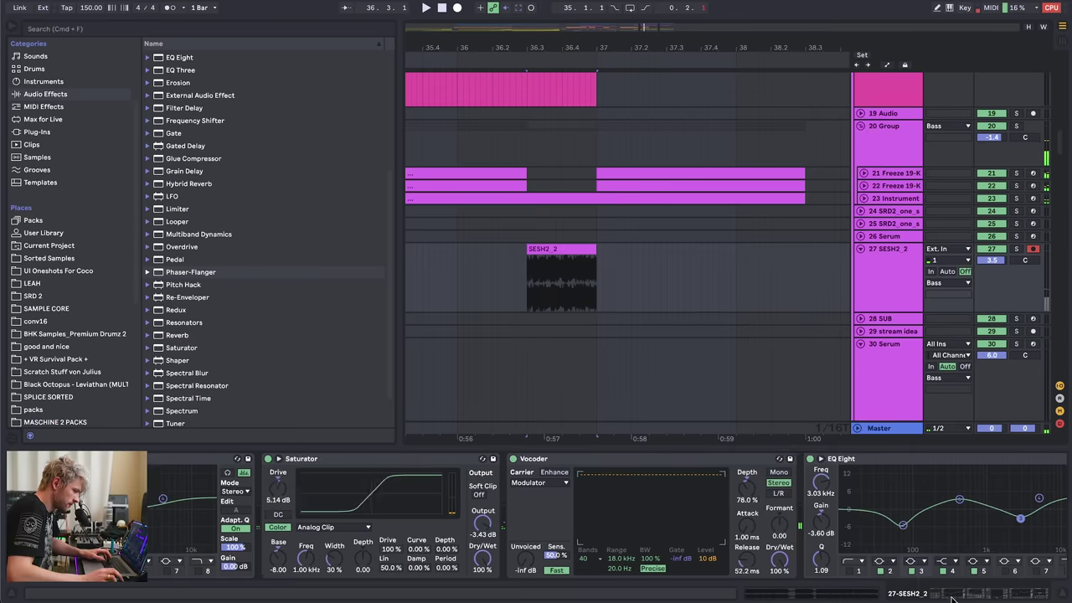
scroll(526, 512, "left", 4)
key("a")
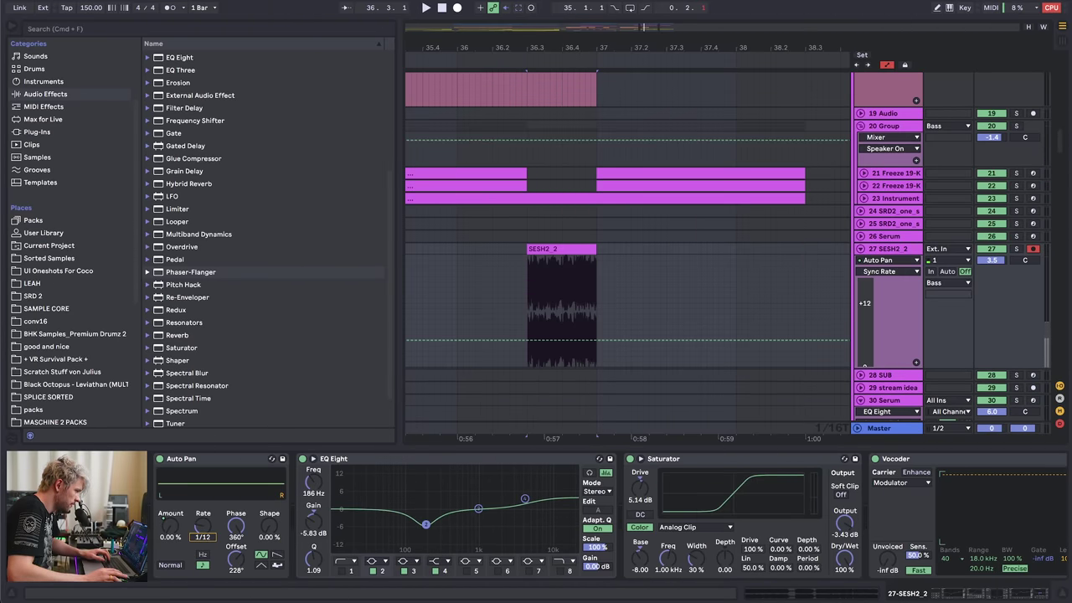
left_click_drag(542, 50, 542, 77)
left_click_drag(567, 322, 609, 323)
left_click_drag(588, 340, 589, 344)
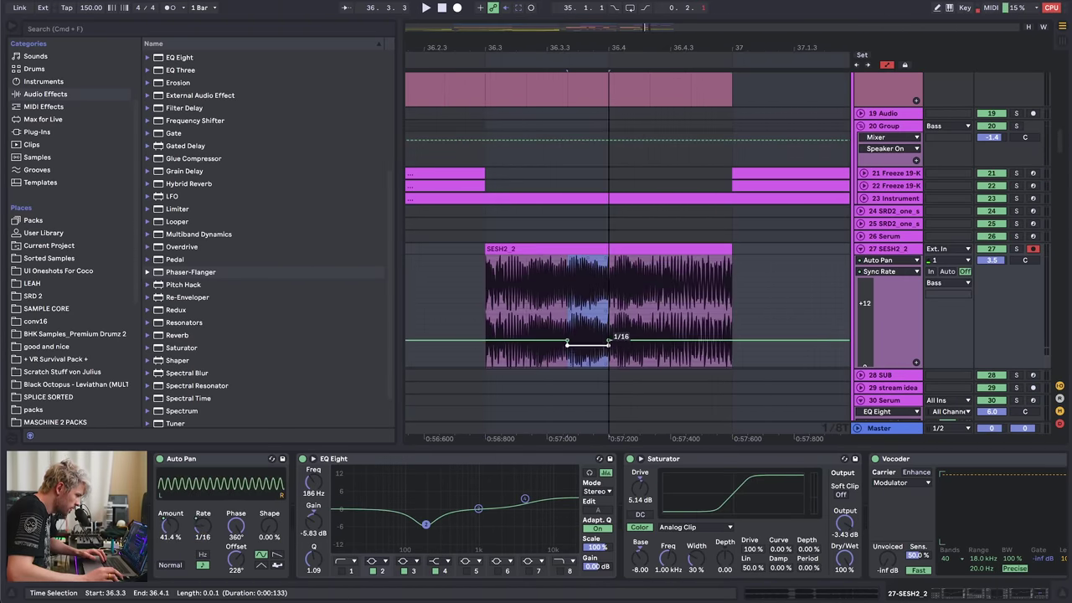
left_click(490, 299)
key("space")
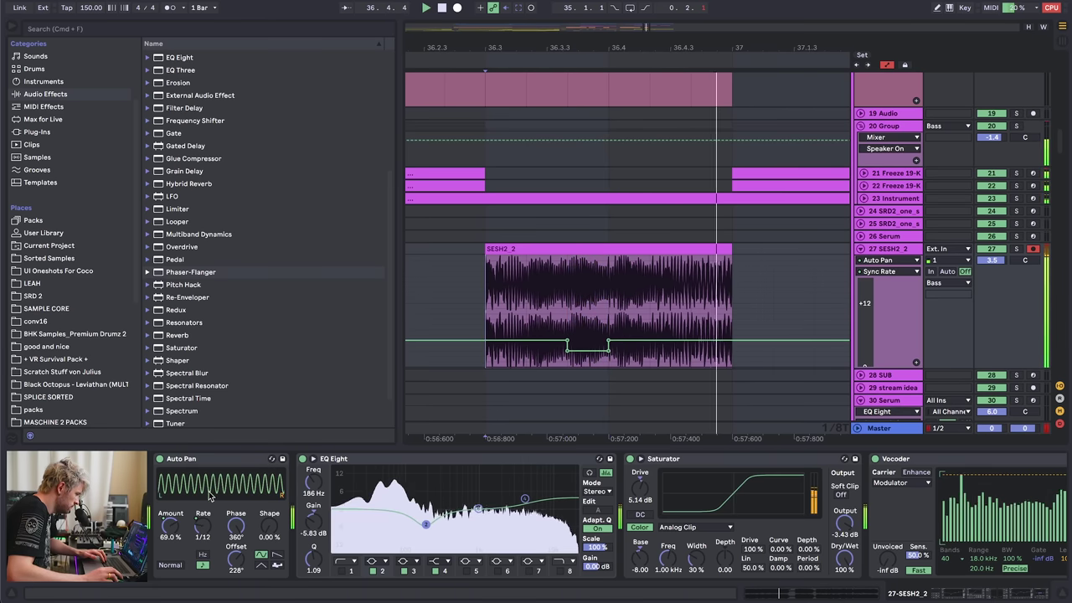
key("space")
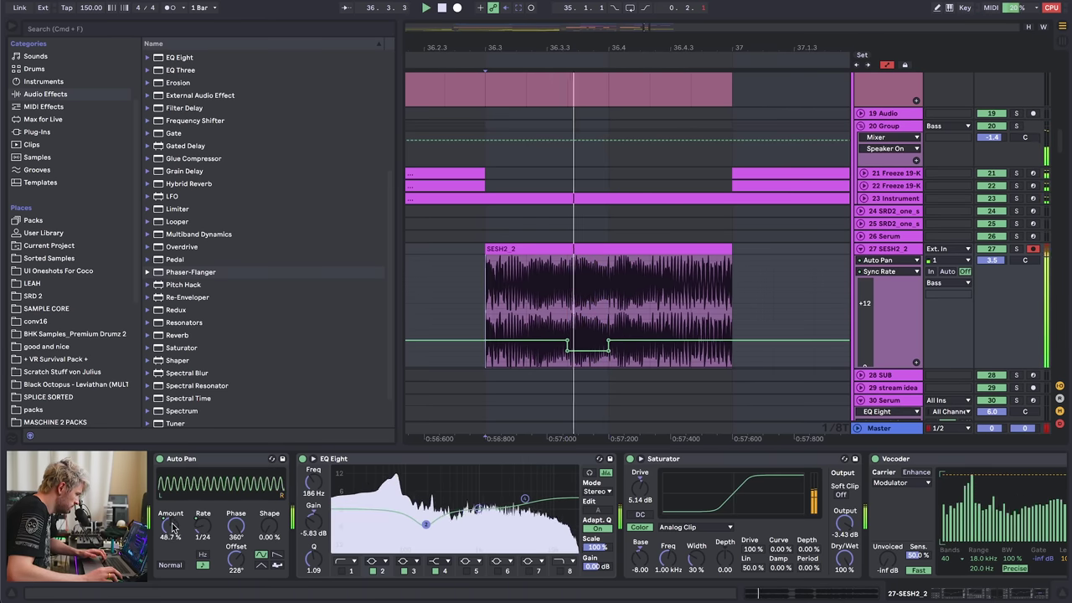
- Automate the Auto Pan amount up to 100% from 36.3.3 to 36.4 and at 80.3% from 36.4 onward
left_click(170, 525)
key("space")
left_click_drag(567, 315, 568, 256)
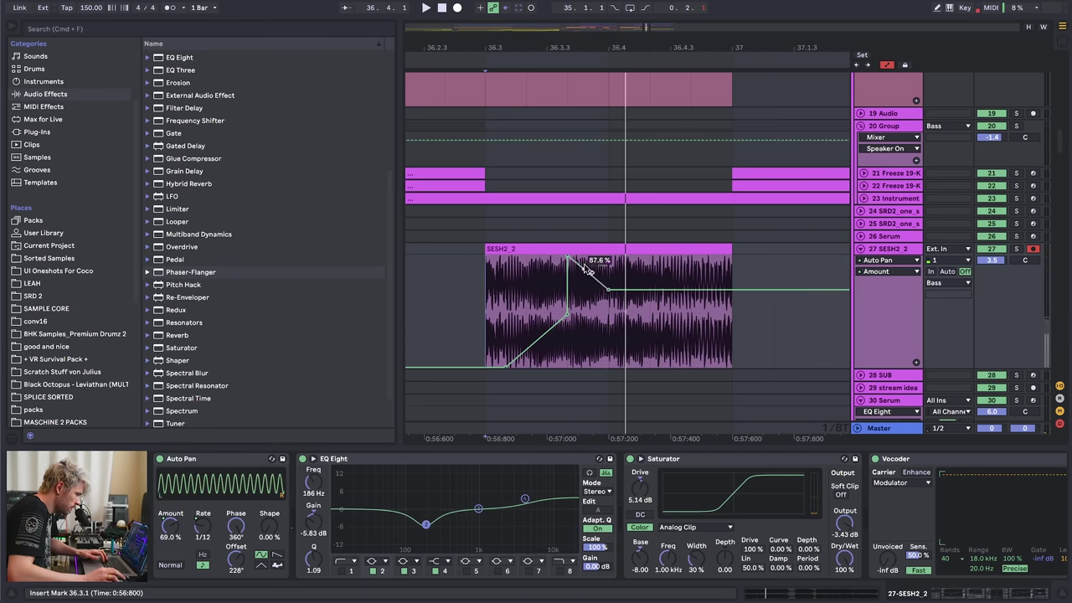
key("space")
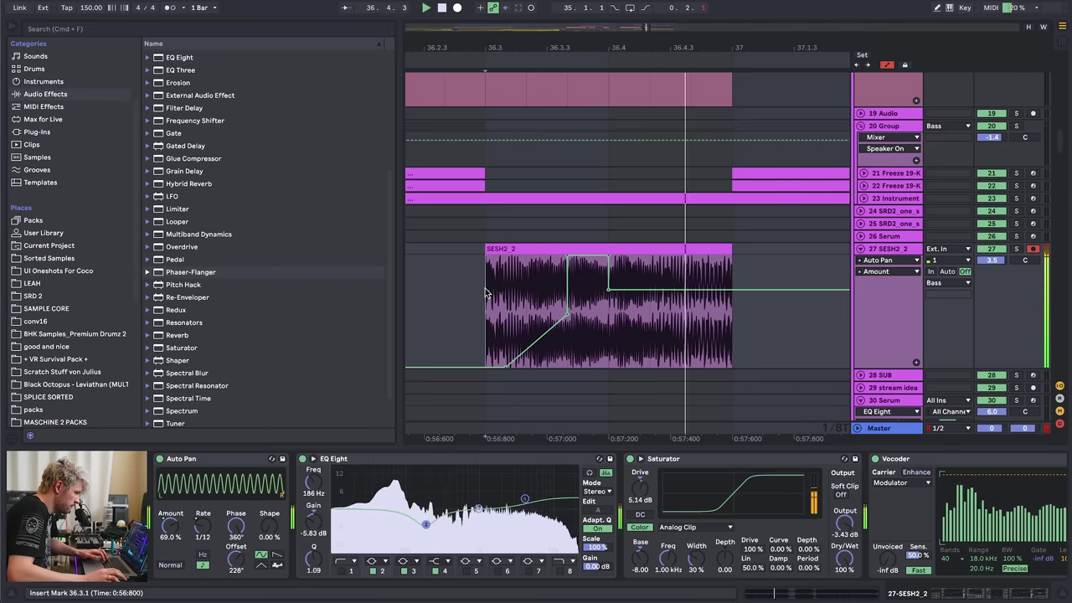
mouse_move(608, 290)
left_mouse_down()
mouse_move(609, 316)
mouse_move(609, 264)
mouse_move(609, 276)
left_mouse_up()
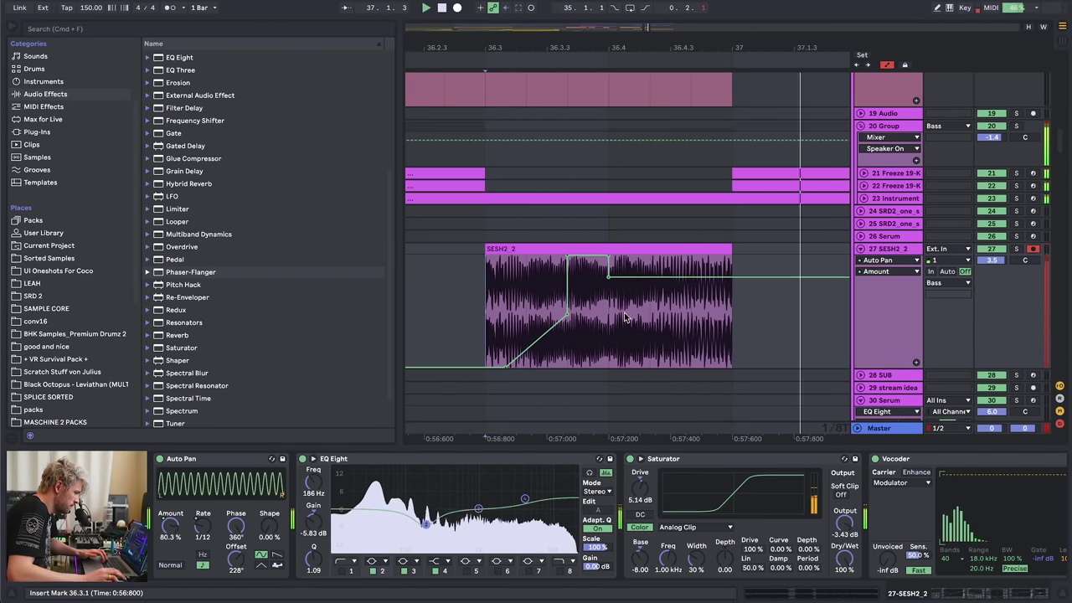
key("space")
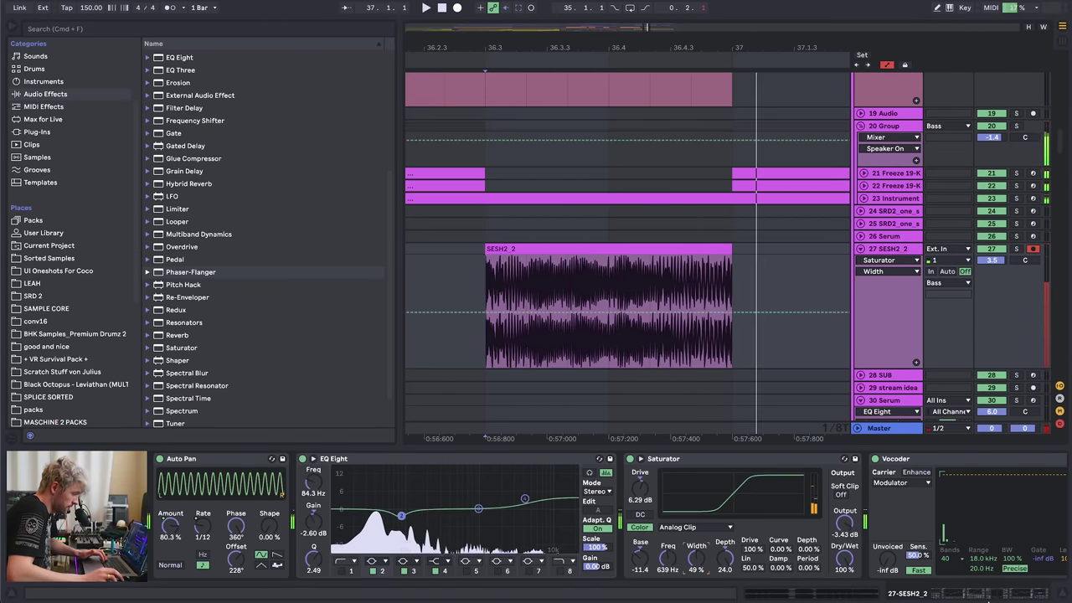
- Set the Vocoder's depth to 74% and its release to 164 ms
left_click_drag(969, 597, 992, 598)
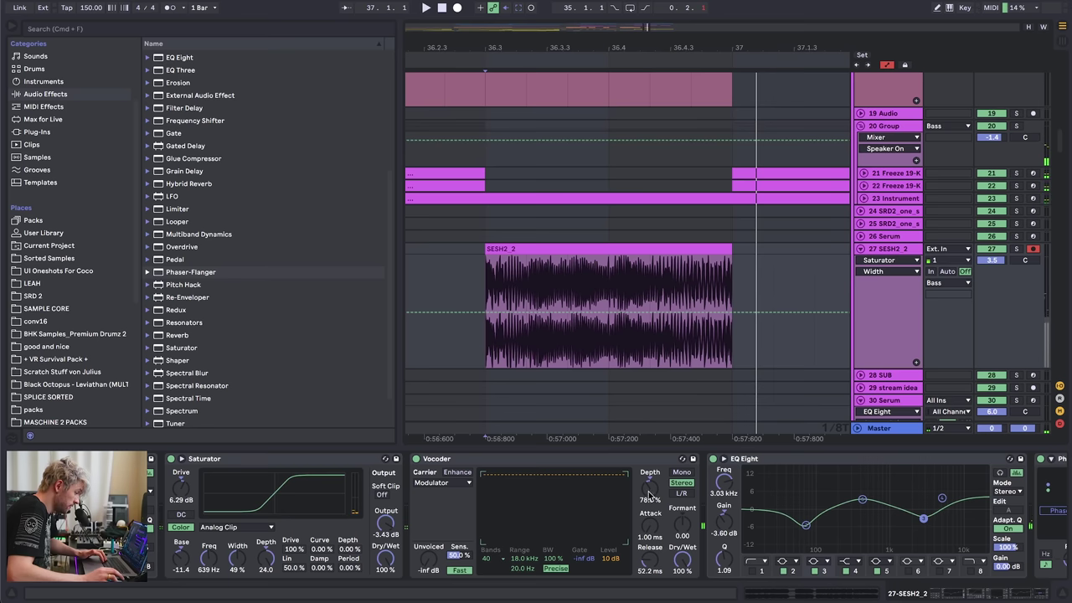
left_click_drag(649, 496, 652, 499)
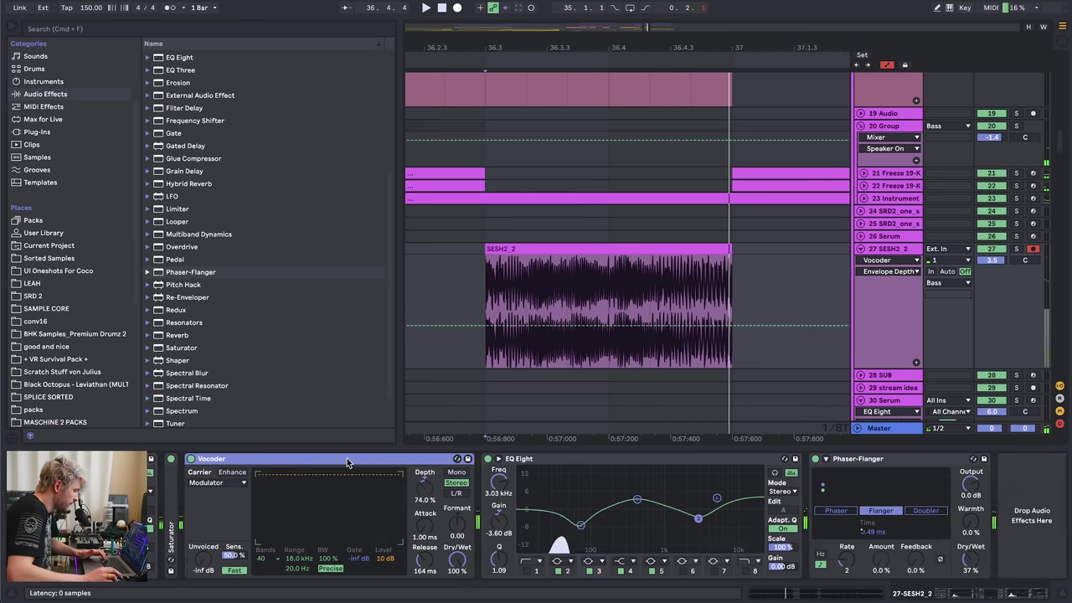
- Collapse the Vocoder and the first EQ Eight in the device chain
double_click(346, 462)
left_click_drag(1009, 595, 815, 599)
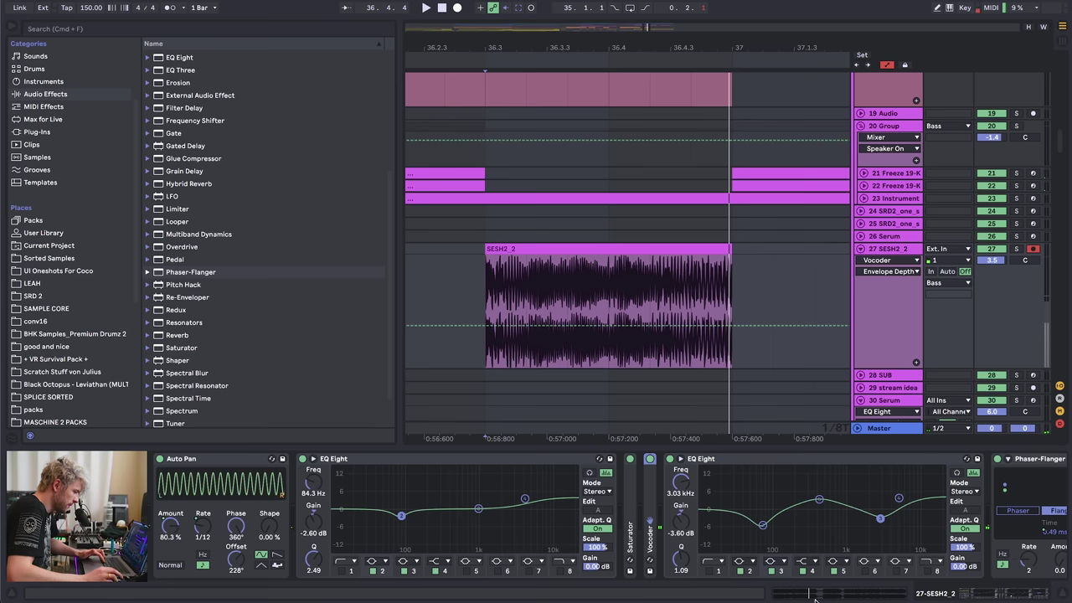
double_click(429, 457)
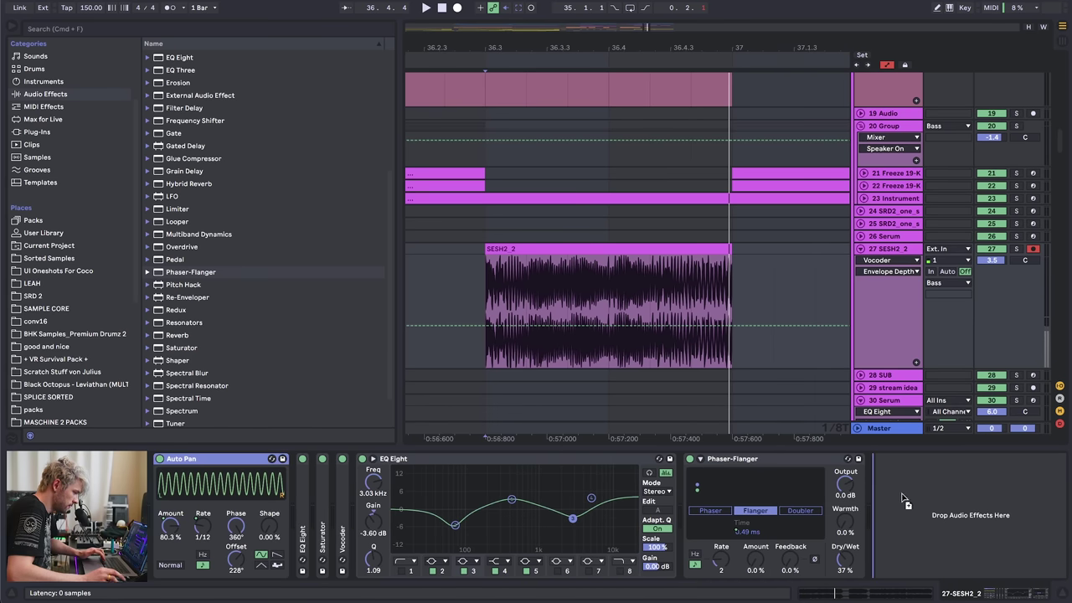
- Place the copied Auto Pan between the Saturator and the Vocoder and delete the original at the start of the chain
key("space")
key("space")
left_click_drag(908, 459, 343, 492)
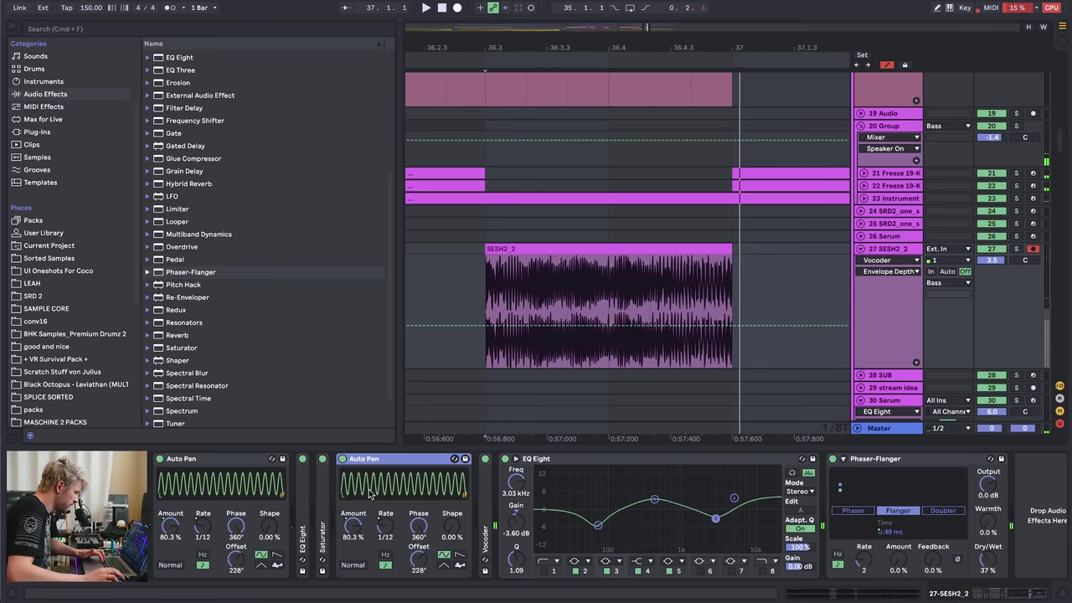
left_click(224, 459)
key("Delete")
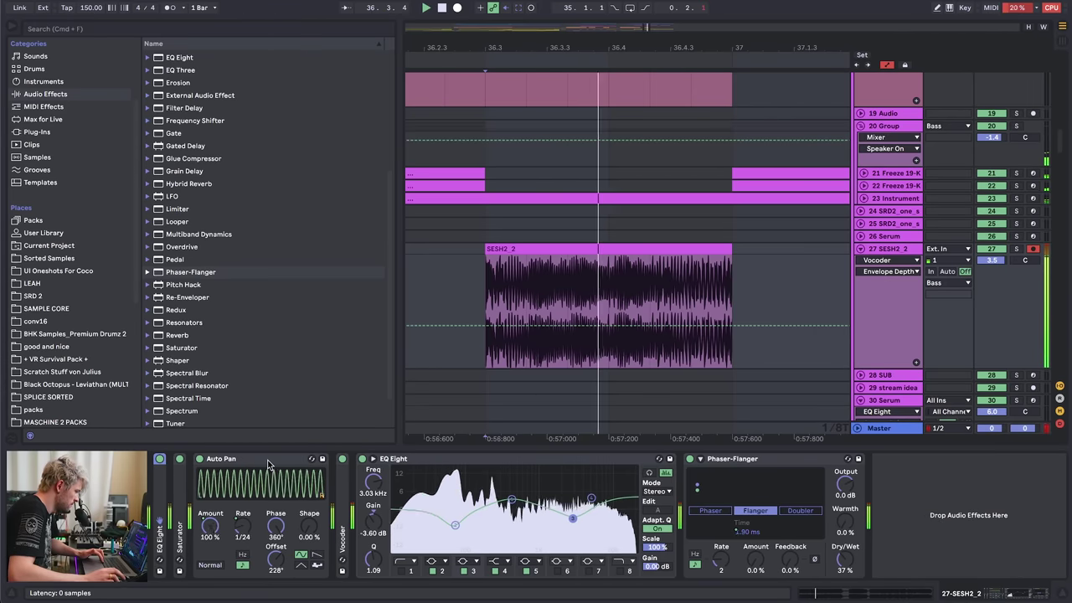
left_click(316, 471)
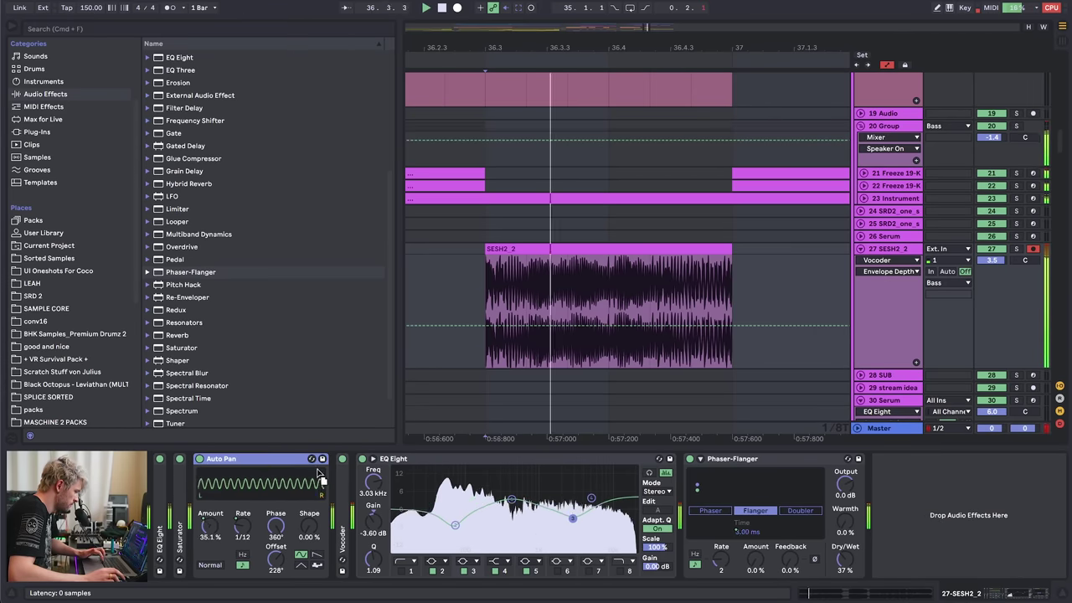
- Set the SESH2_2 track's volume to 3.8 dB
left_click(991, 260)
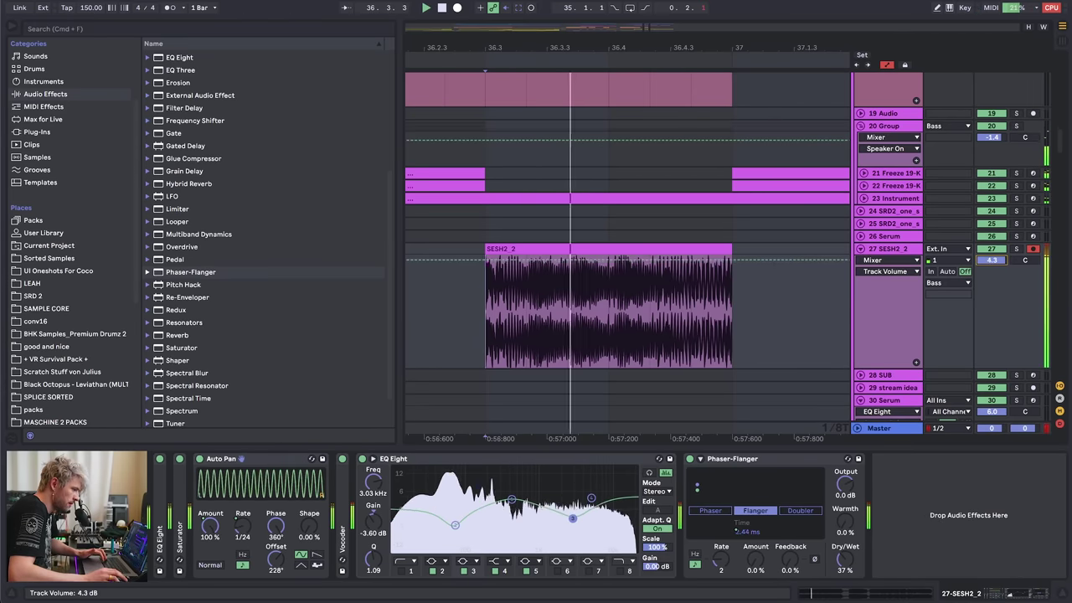
- Add the Texture plug-in after the Phaser-Flanger with the gate at -16.7 dB and gain at 11.8, and hide its window
scroll(51, 126, "up", 3)
left_click(48, 105)
left_click(180, 314)
left_click_drag(710, 568, 852, 550)
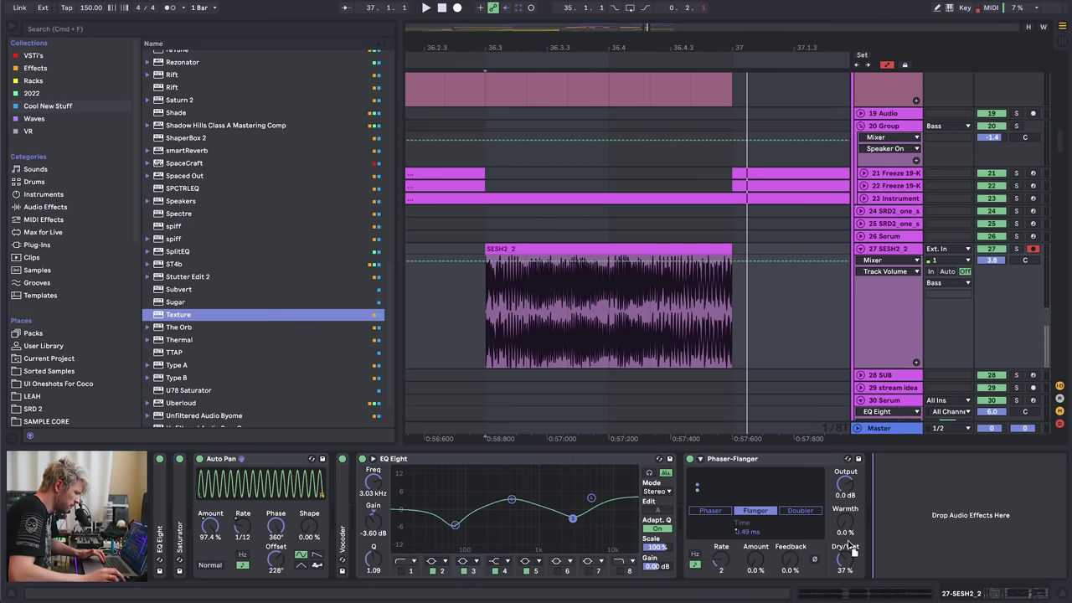
left_click_drag(893, 480, 894, 482)
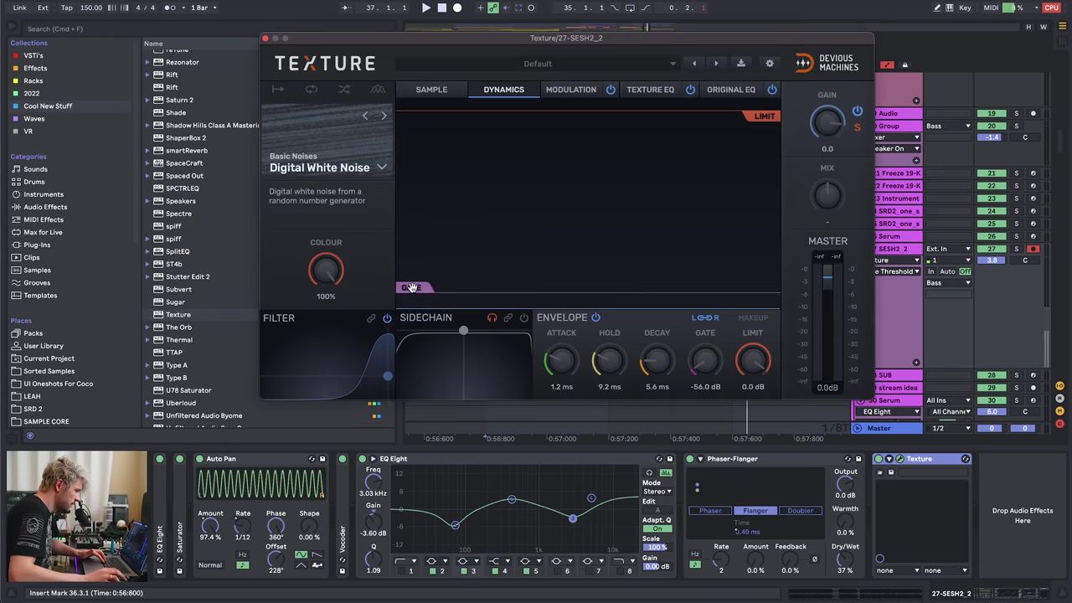
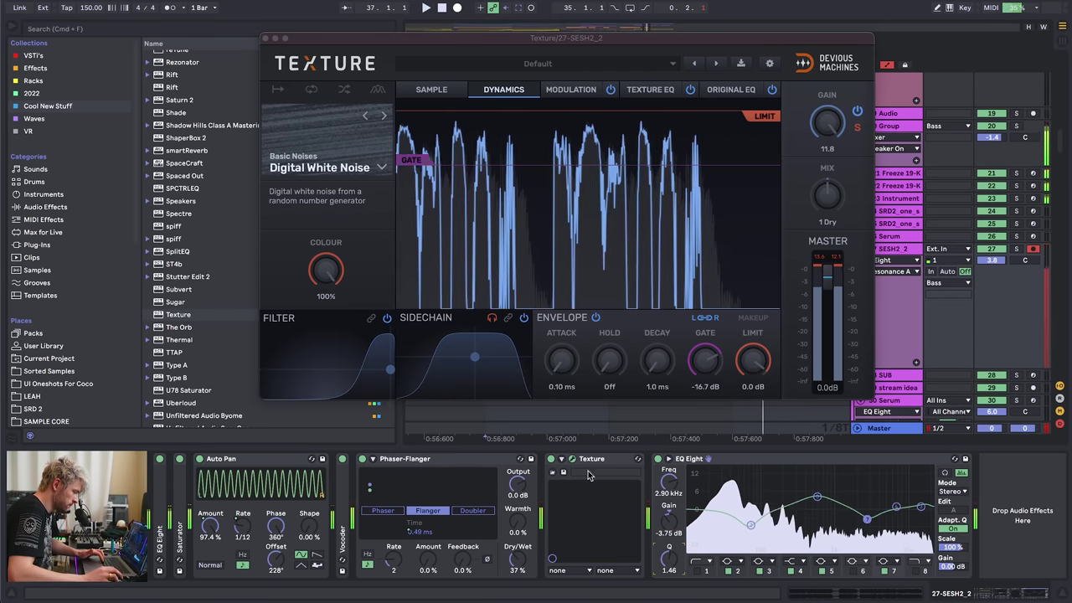
key("super+alt+p")
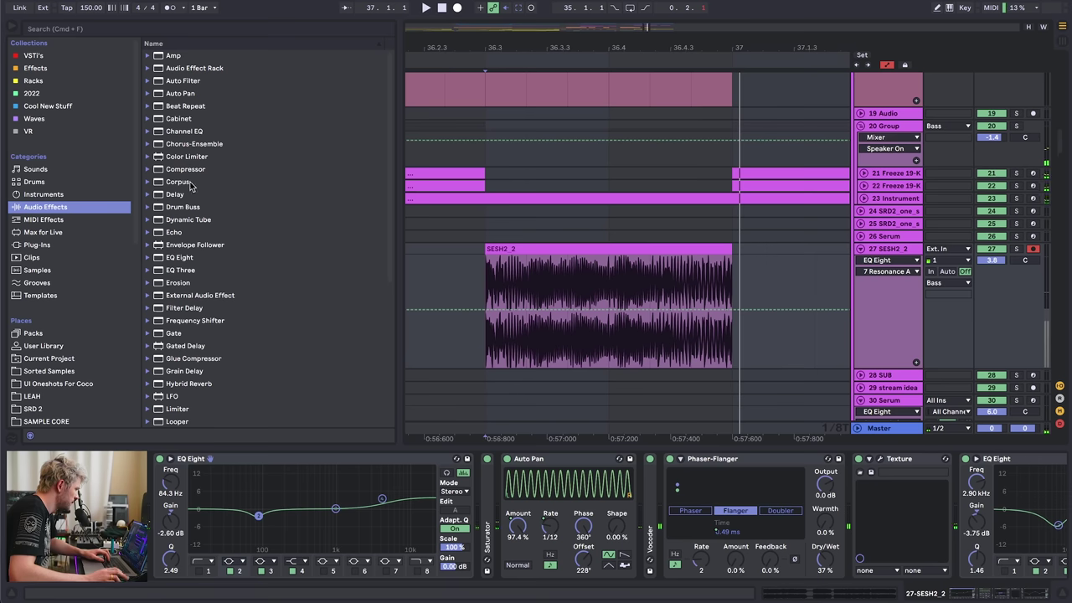
- Add a Corpus between the first EQ Eight and the Saturator and lower its tune to about 69.87 while auditioning
left_click_drag(182, 187, 448, 496)
left_click_drag(505, 515, 502, 512)
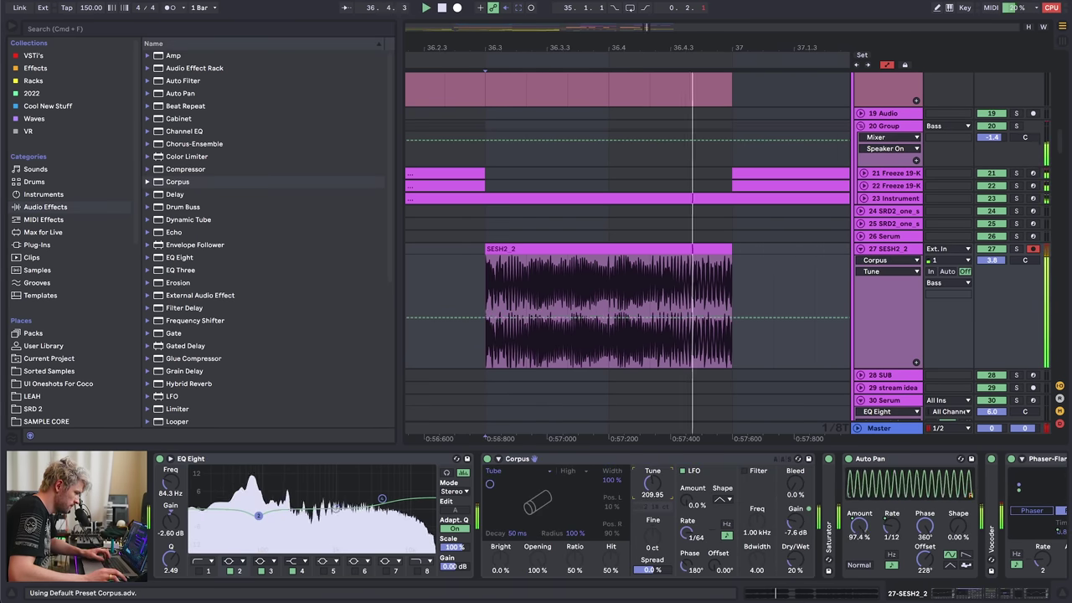
mouse_move(654, 489)
left_mouse_down()
mouse_move(654, 456)
mouse_move(655, 502)
left_mouse_up()
key("space")
key("space")
key("space")
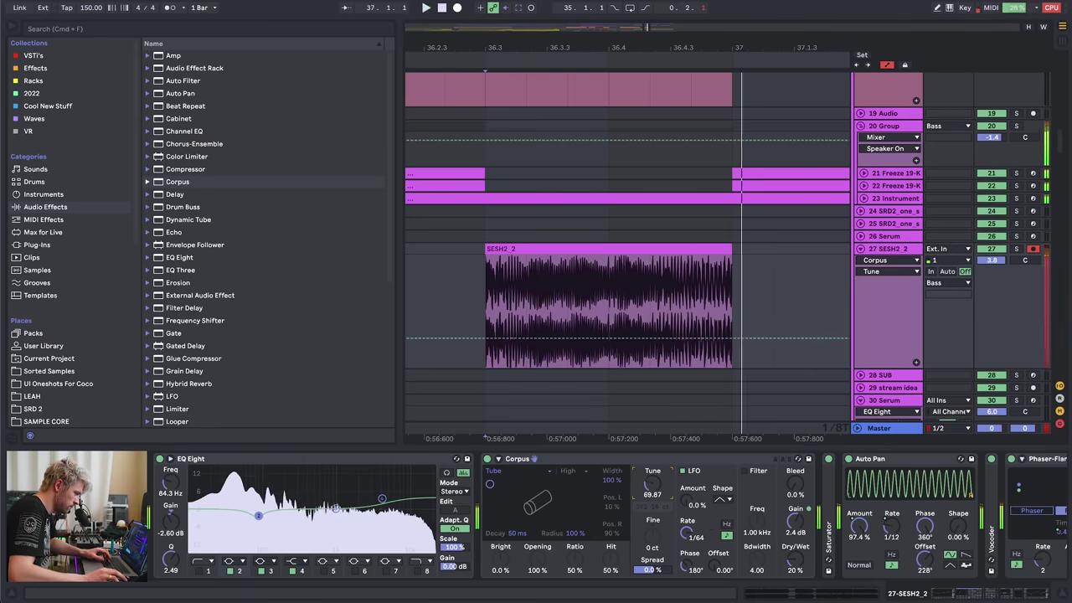
- Automate the Corpus tune to fall across the SESH2_2 clip to 113, and set its gain to 3.8 dB and dry/wet to 23%
left_click(469, 302)
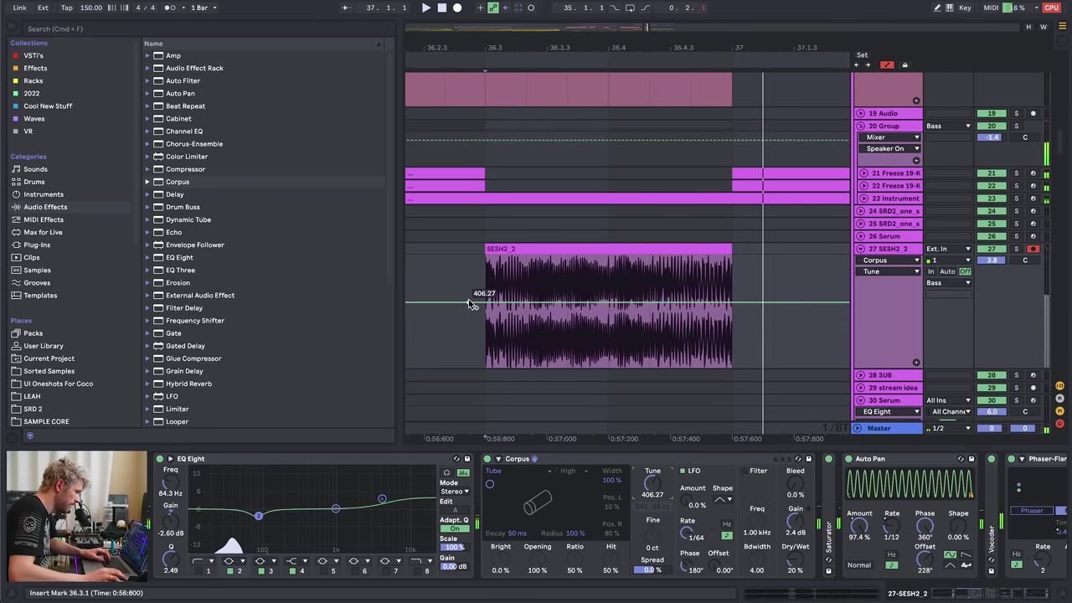
key("space")
key("space")
key("space")
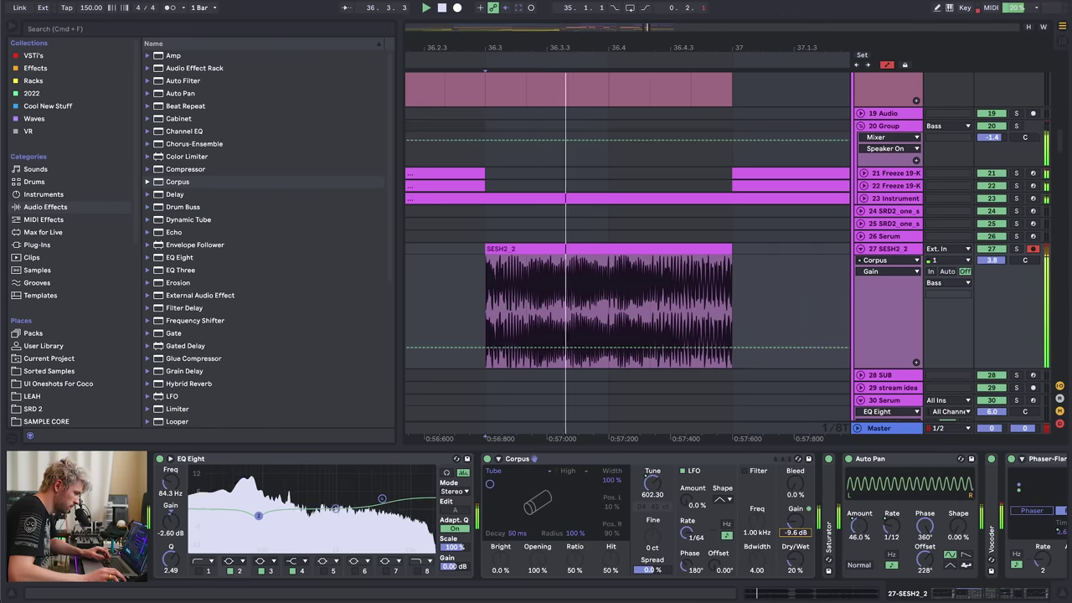
left_click_drag(794, 520, 794, 514)
left_click_drag(483, 300, 483, 312)
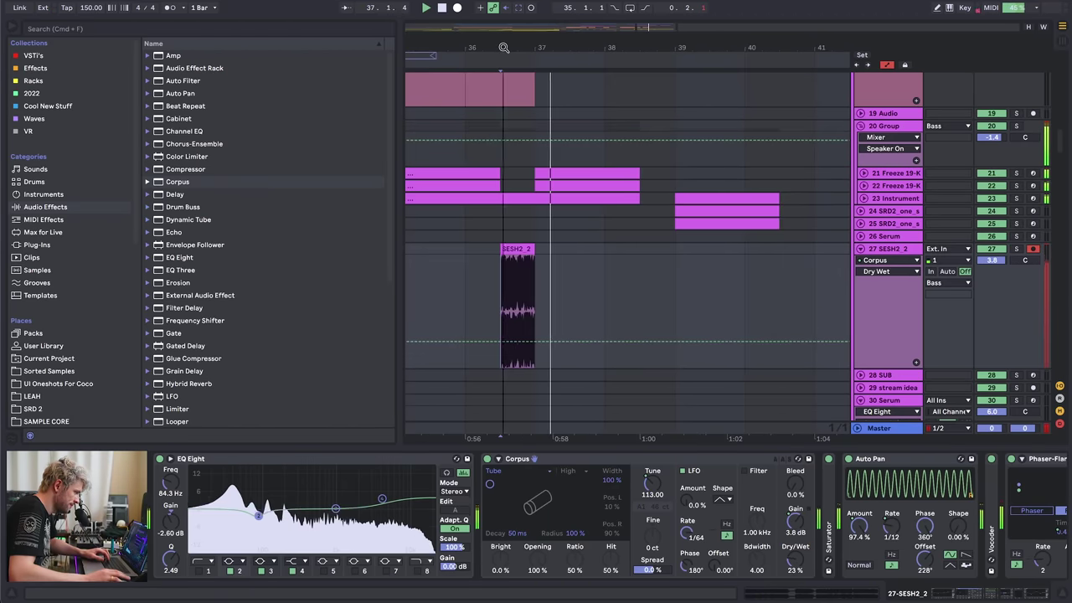
- Hide the automation lanes and unfold the Samples group in the full arrangement
left_click_drag(519, 67, 570, 229)
key("a")
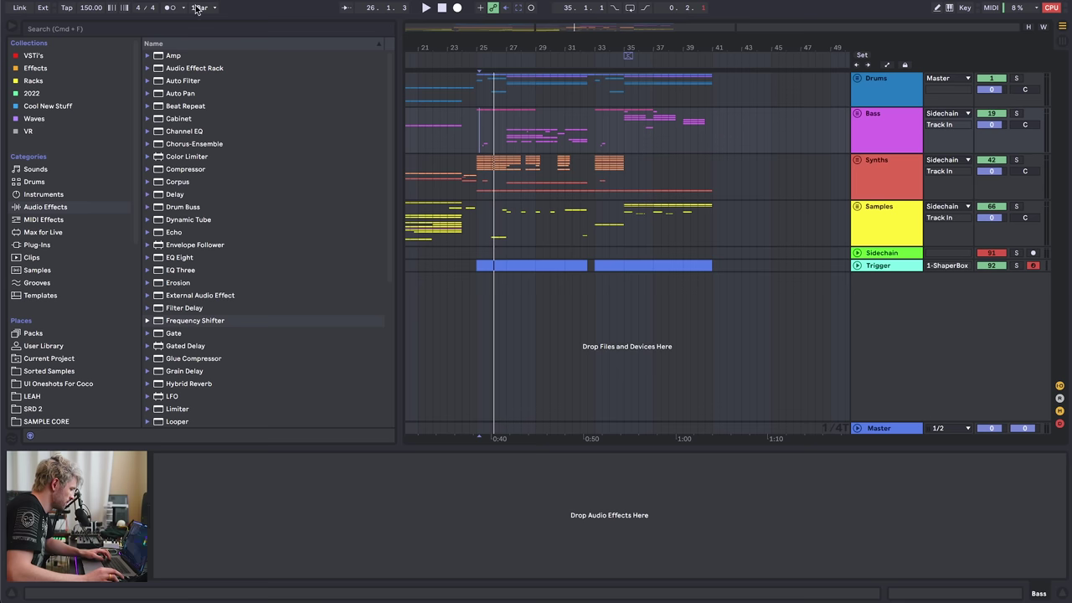
scroll(483, 48, "up", 5)
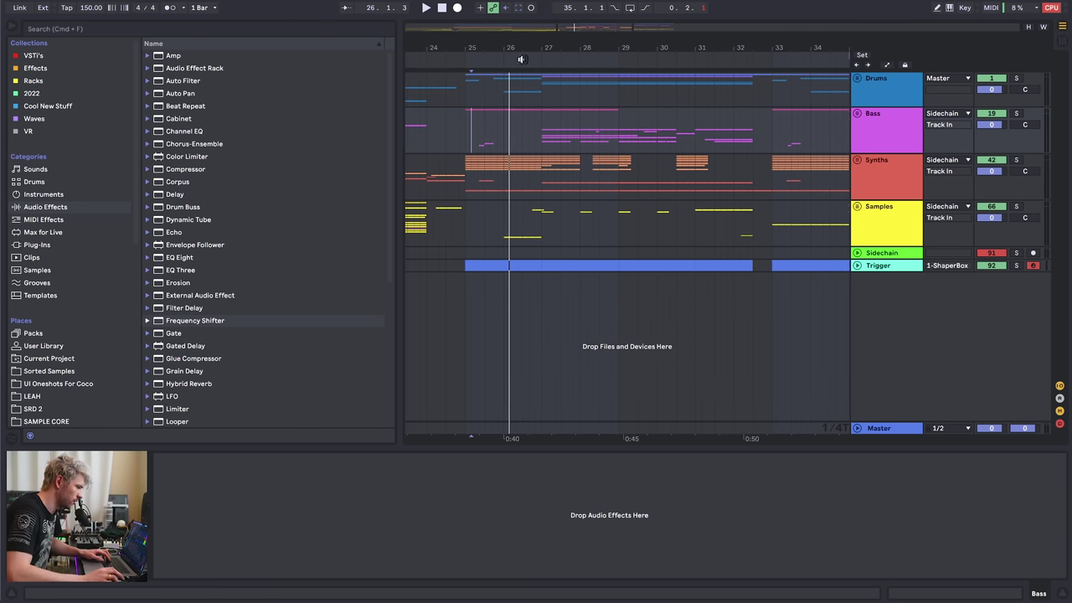
double_click(901, 222)
- Insert a new audio track directly below track 86 F_Maj_Mess in the Samples group
scroll(876, 292, "down", 3)
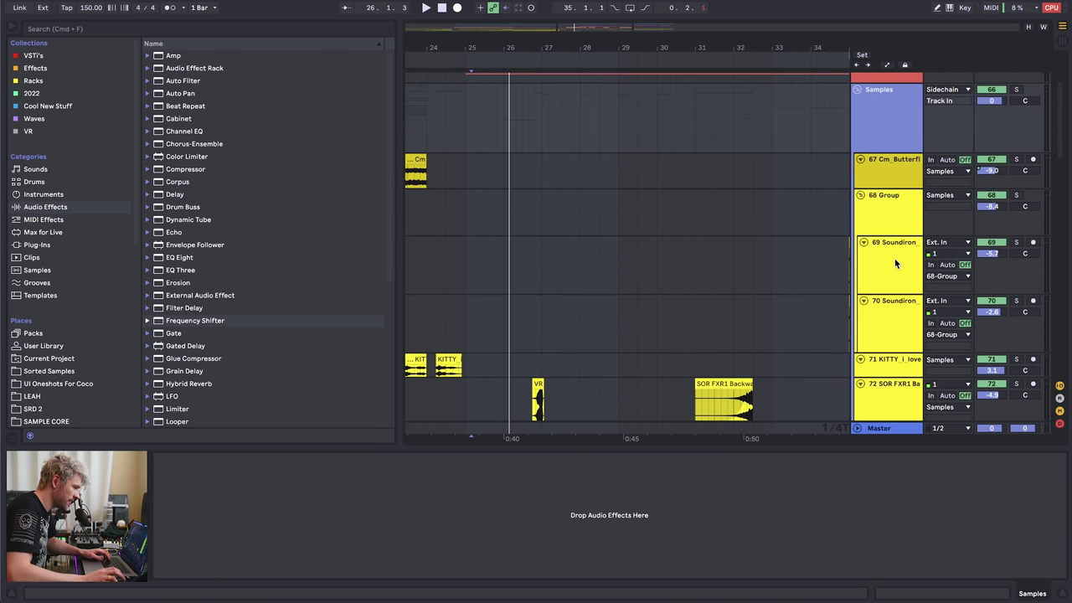
scroll(892, 258, "down", 6)
scroll(895, 295, "down", 3)
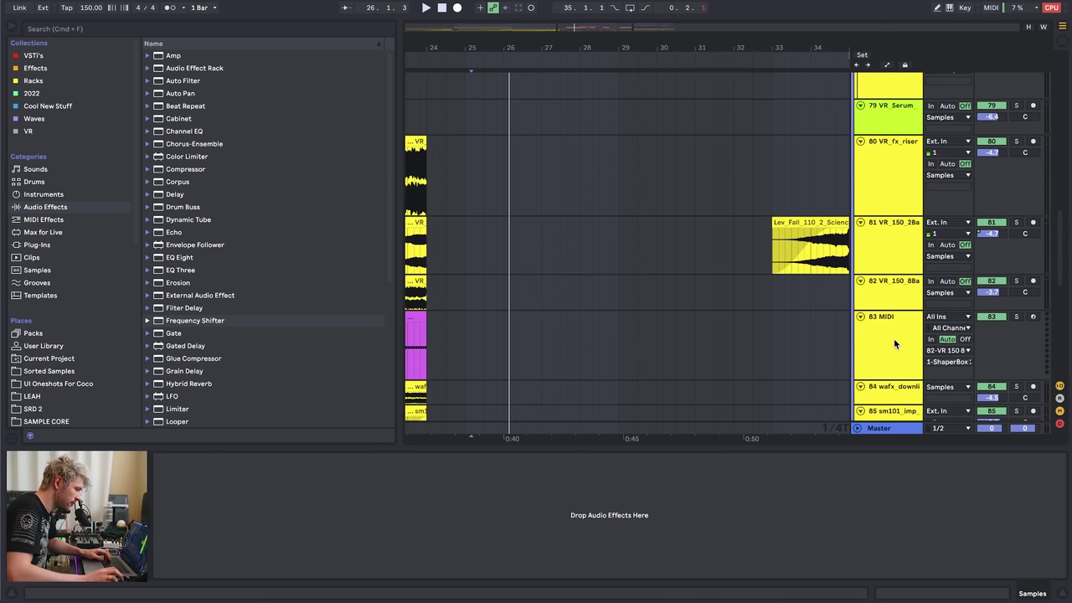
scroll(893, 335, "down", 3)
left_click(892, 327)
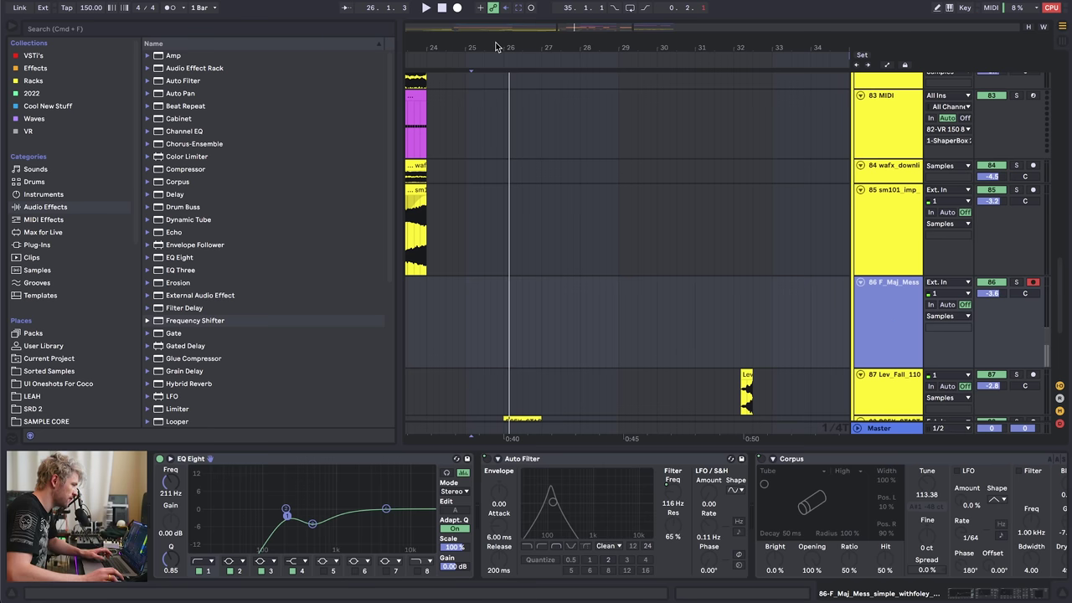
key("super+t")
left_click_drag(495, 47, 497, 47)
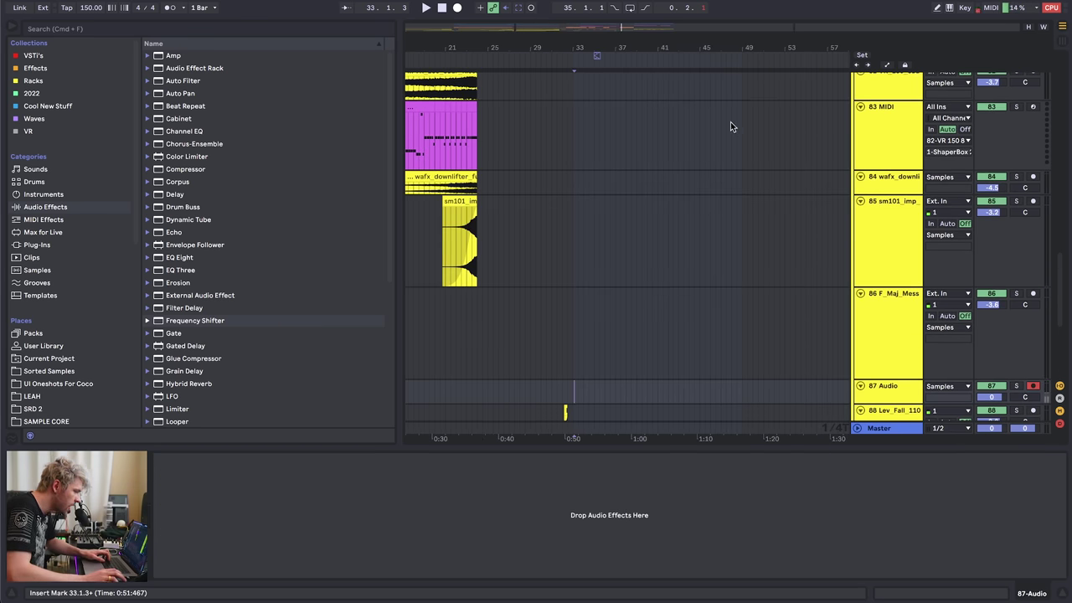
left_click_drag(697, 52, 655, 50)
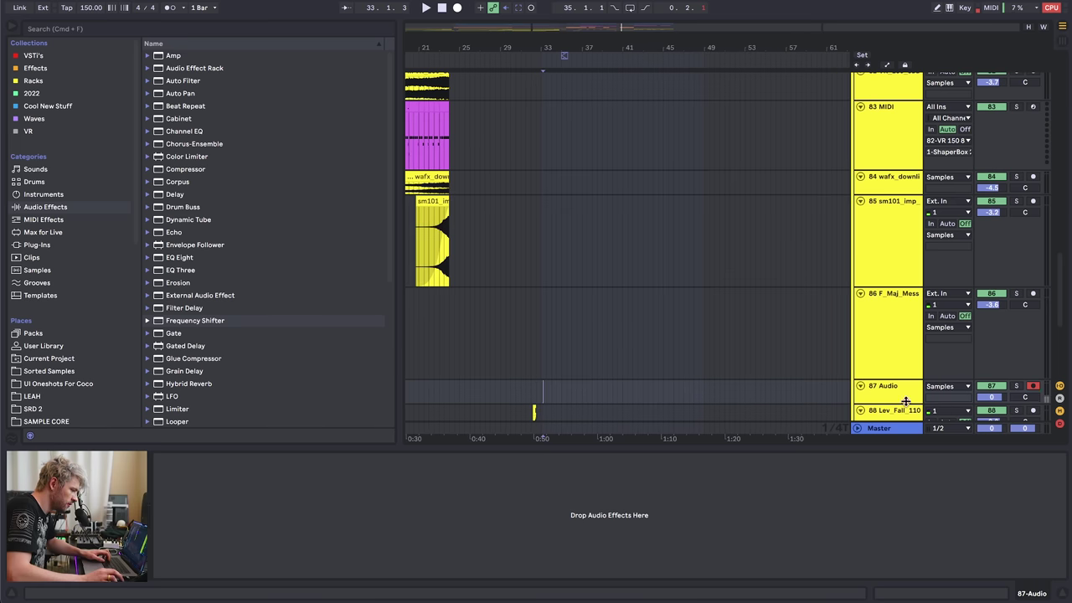
- Fold the sm101_imp track 85, make the empty audio track 87 taller, and place the insert marker on it at bar 35
left_click_drag(906, 405, 910, 420)
left_click_drag(897, 377, 897, 201)
left_click_drag(564, 55, 571, 55)
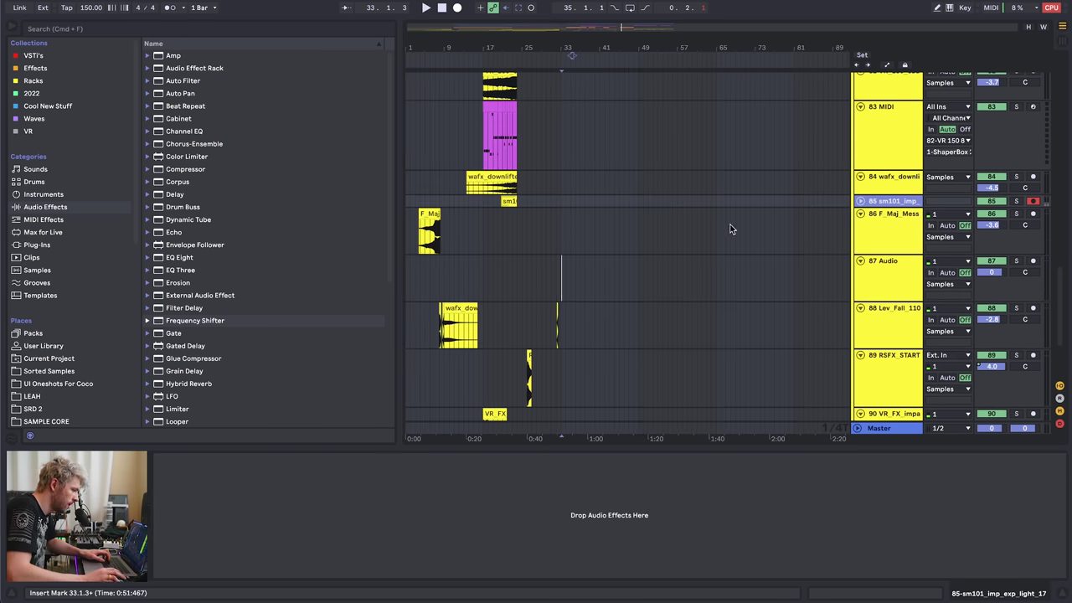
left_click(580, 328)
scroll(603, 318, "up", 15)
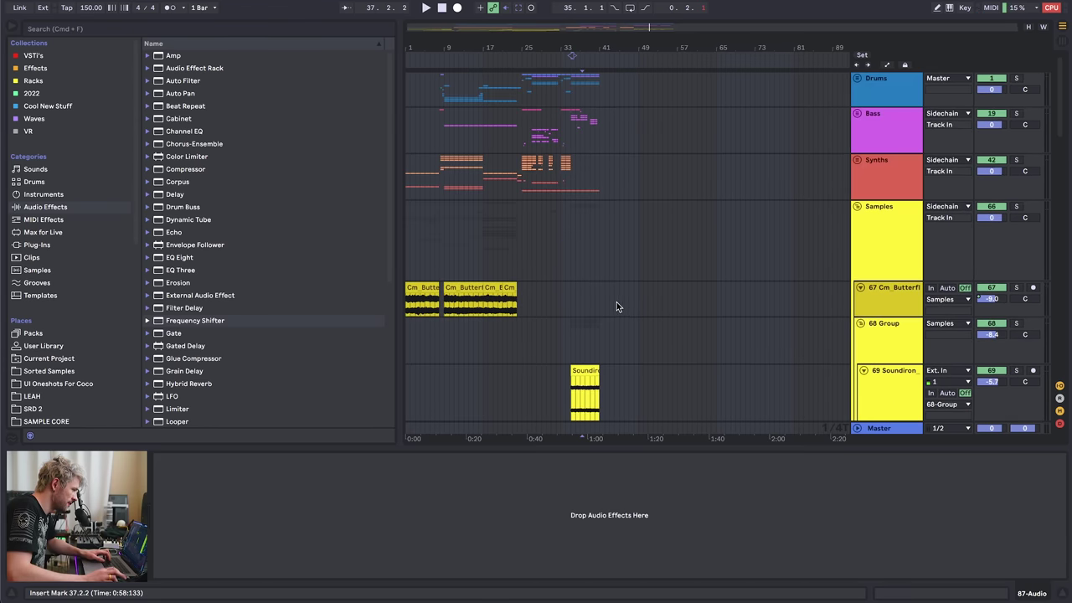
scroll(594, 260, "down", 7)
left_click(568, 209)
scroll(581, 255, "down", 10)
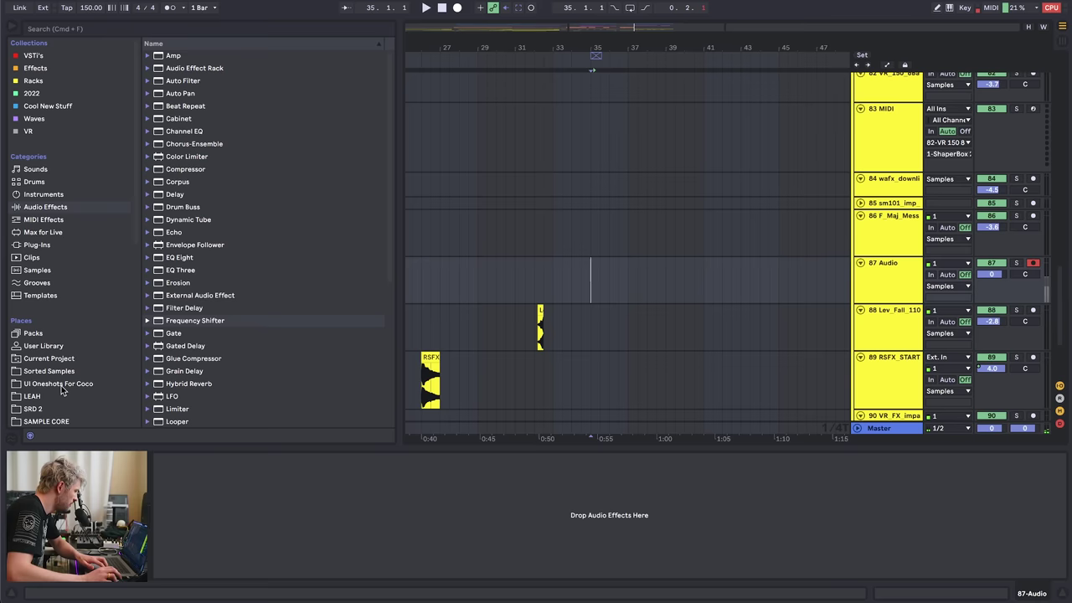
- Open SAMPLE CORE's Sounds of KSHMR Vol 3 Shouts - Group vocals and audition the shouts up to 18 - Hoo (D#)
scroll(61, 390, "down", 5)
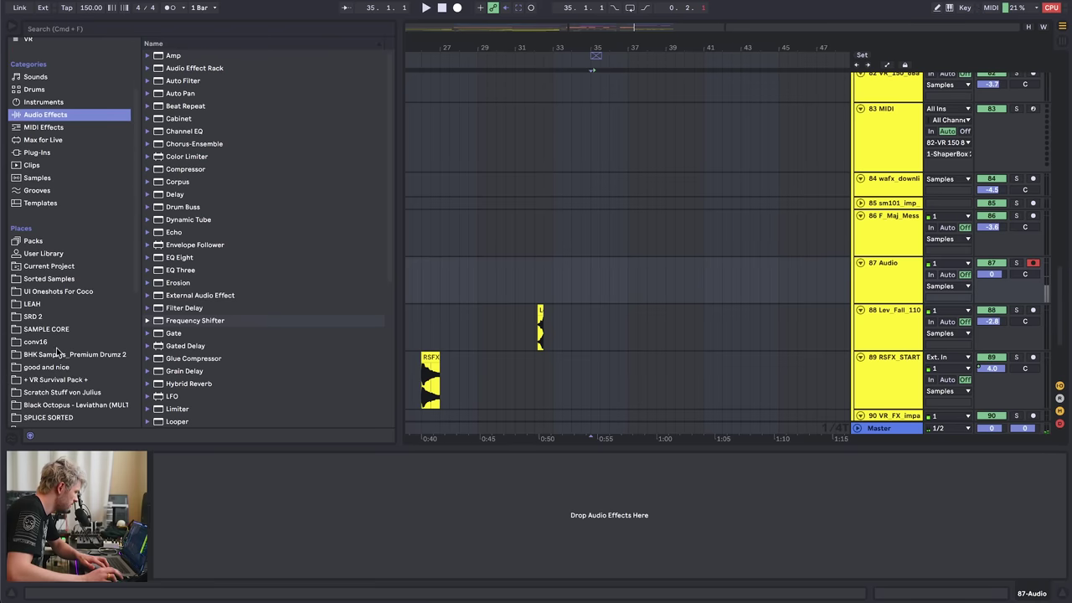
left_click(48, 329)
left_click_drag(384, 382, 394, 265)
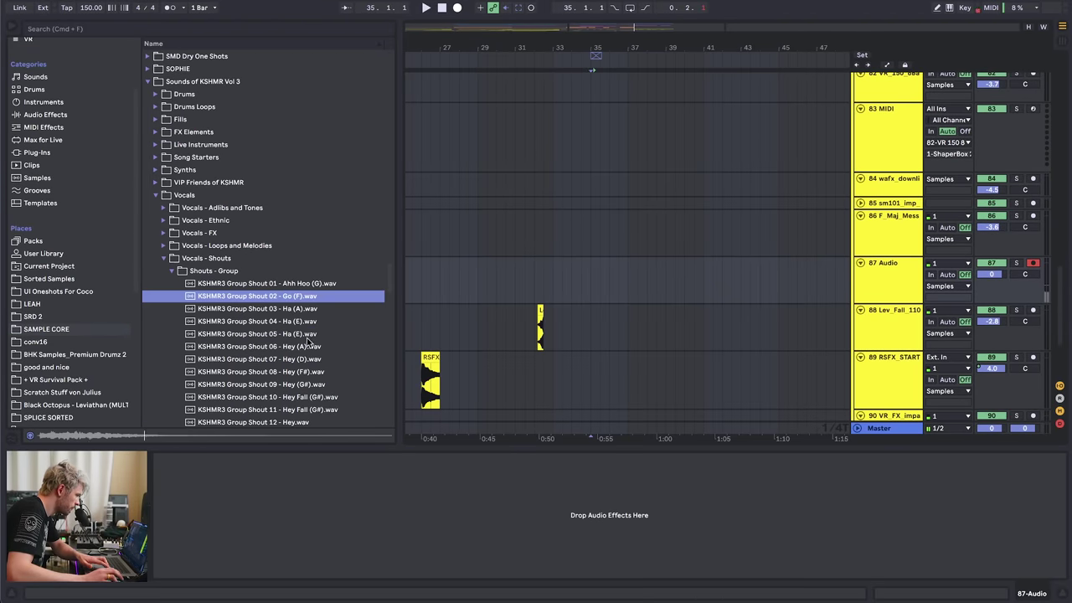
left_click(307, 338)
left_click(343, 358)
scroll(343, 358, "down", 3)
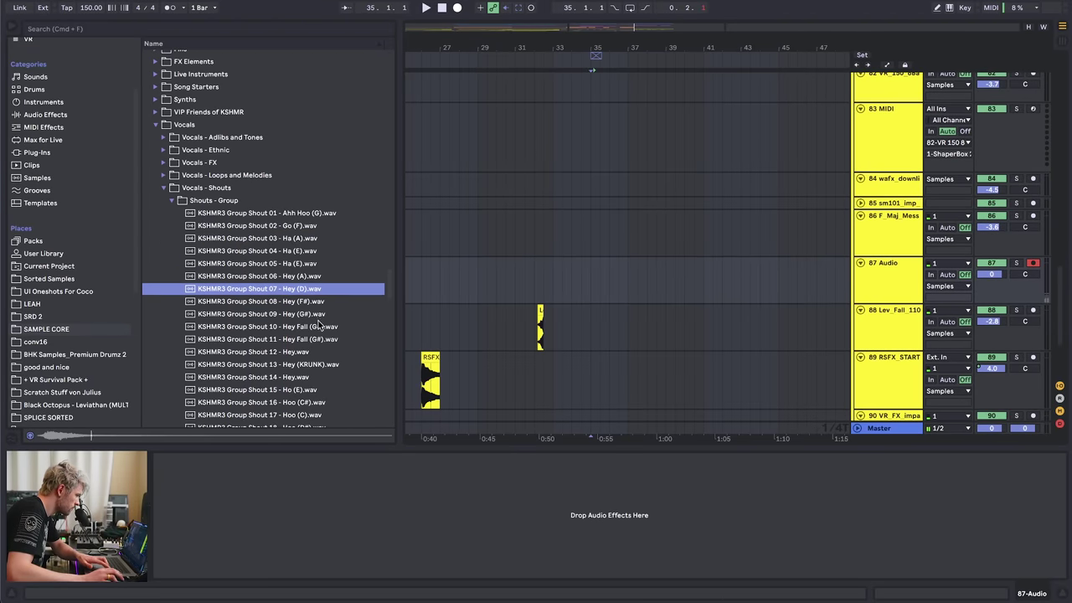
key("Up")
left_click(311, 327)
left_click(321, 340)
scroll(329, 354, "down", 1)
left_click(305, 367)
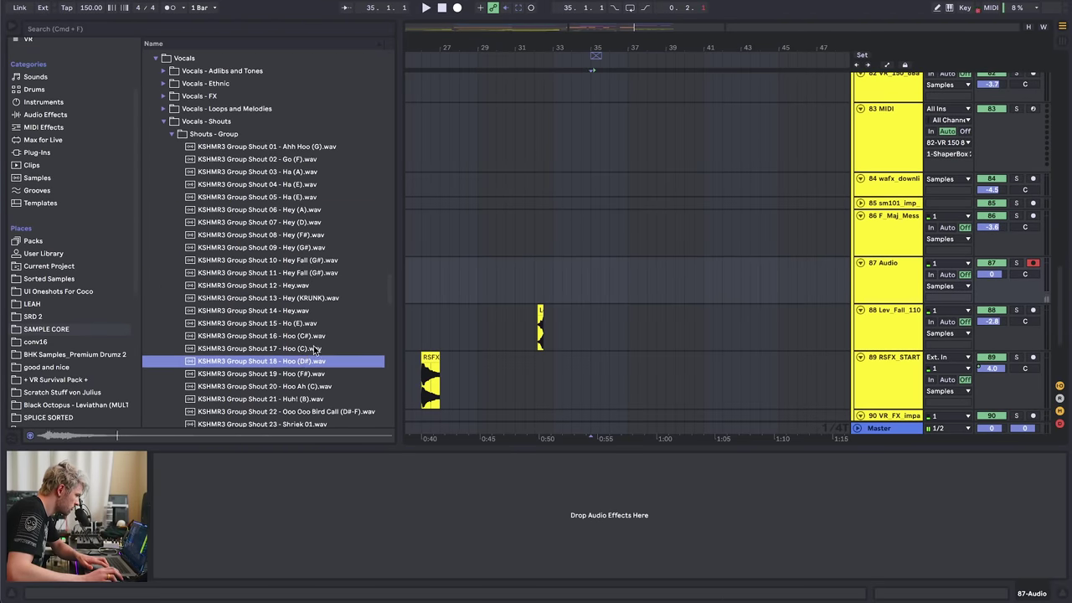
- Audition the remaining KSHMR3 group shouts, including 20 - Hoo Ah (C), 21 - Huh! (B) and 26 - Yo (F#)
scroll(316, 347, "down", 5)
left_click(289, 341)
left_click(302, 332)
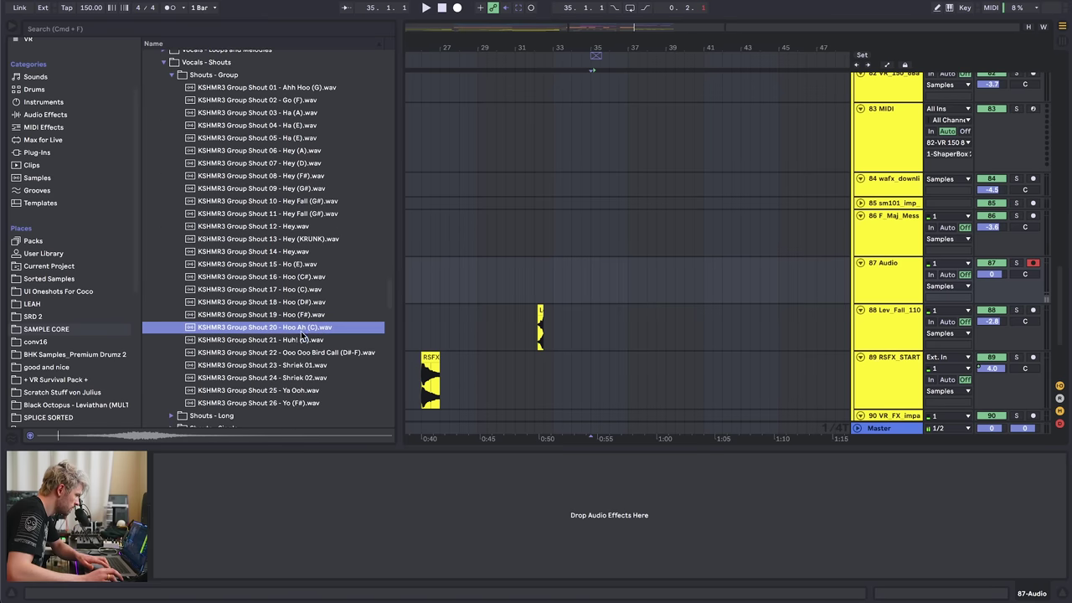
key("Up")
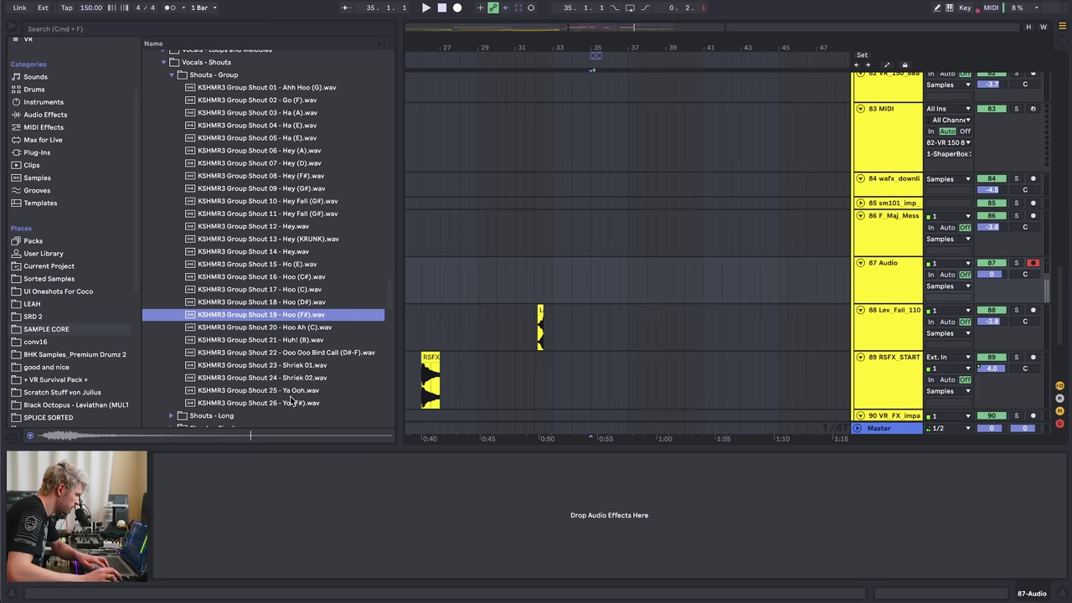
left_click(291, 401)
left_click(302, 390)
left_click(303, 379)
left_click(295, 341)
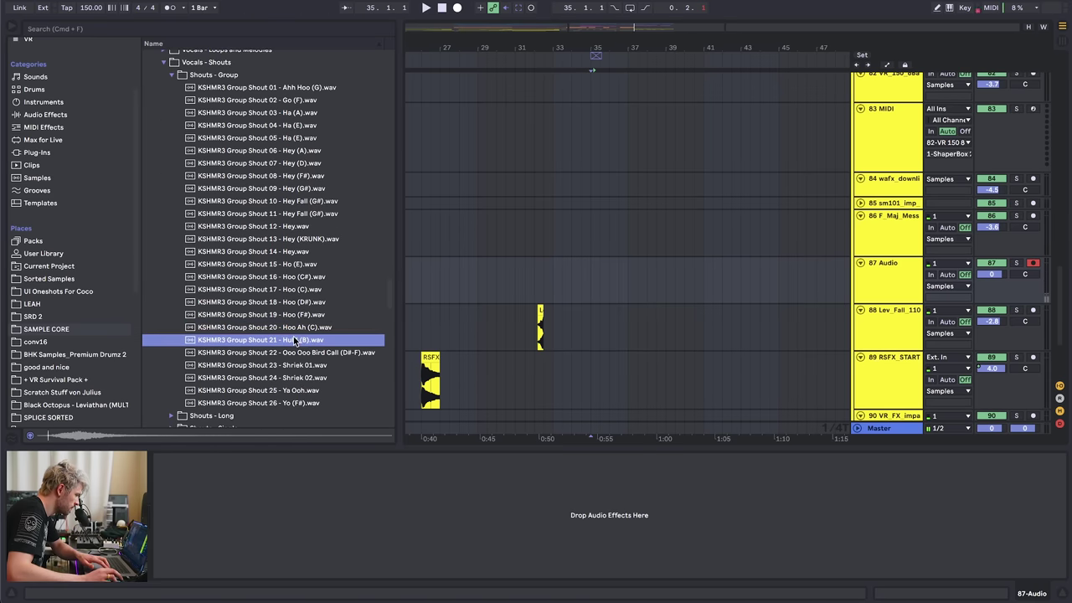
- Place KSHMR3 Group Shout 21 - Huh! (B) on track 87 at bar 30.3 and Group Shout 18 - Hoo (D#) just before bar 32
left_click_drag(508, 283, 508, 283)
left_click(298, 289)
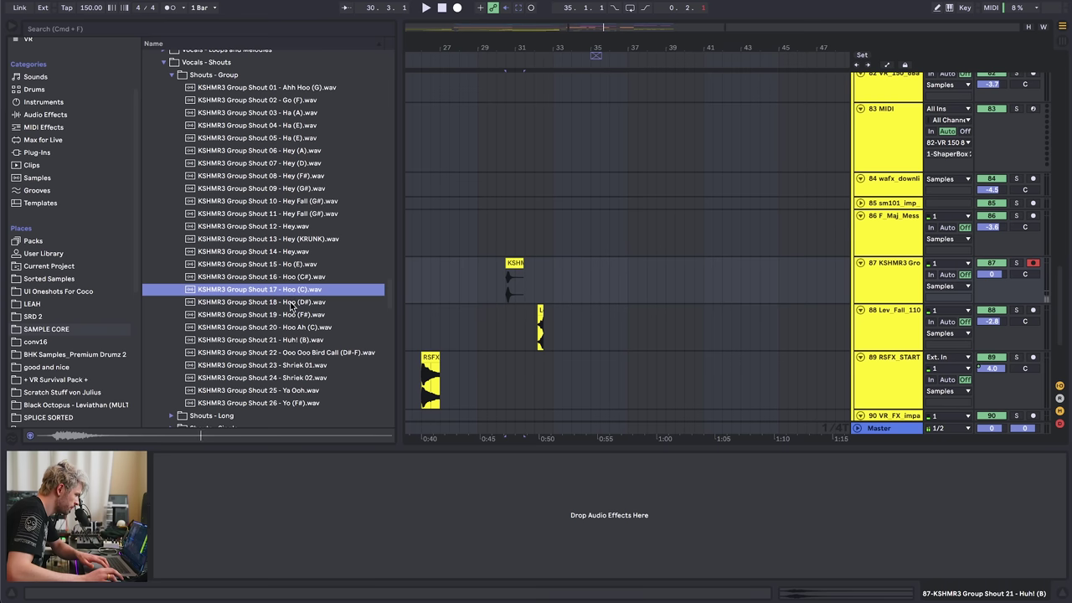
left_click_drag(290, 307, 539, 280)
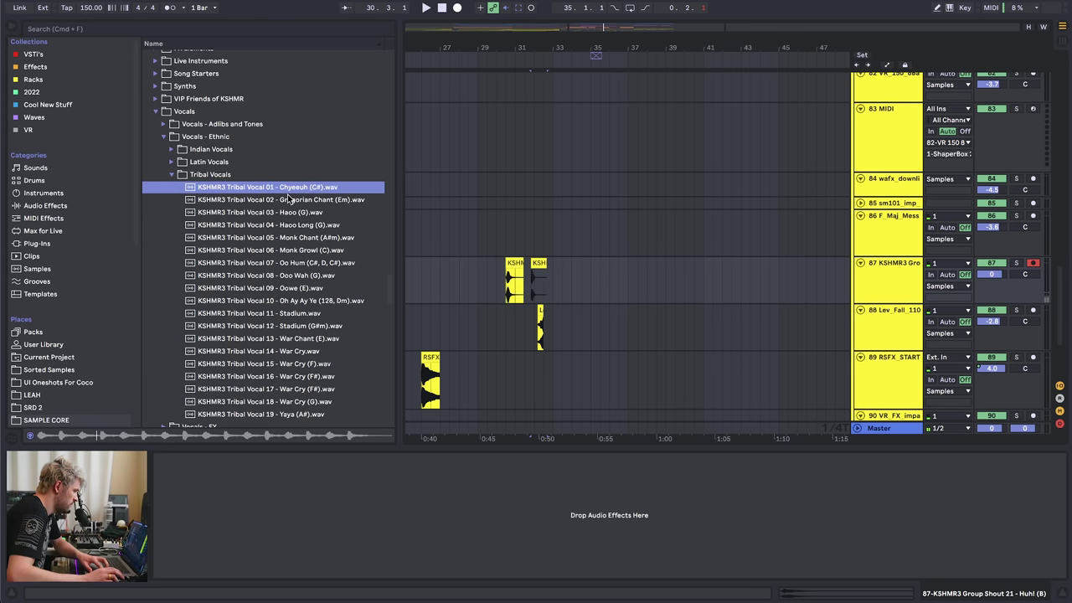
- Add KSHMR3 Tribal Vocal 01 - Chyeeuh (C#) to track 87 at bar 33.3 and cut off everything after bar 34
left_click_drag(284, 189, 573, 286)
key("super+e")
left_click(615, 263)
key("Delete")
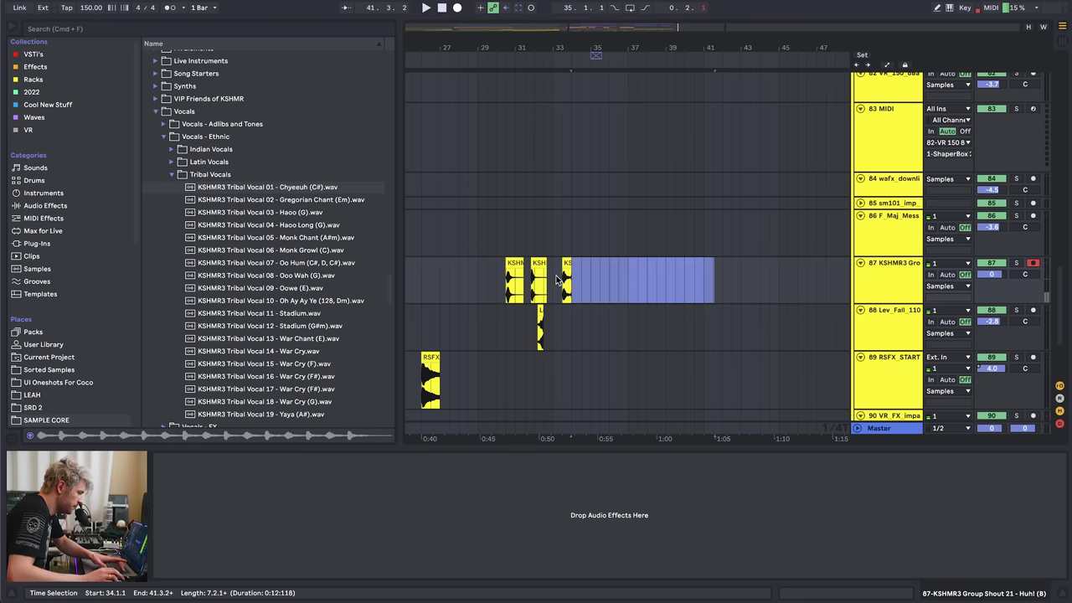
left_click_drag(548, 43, 548, 100)
left_click(600, 273)
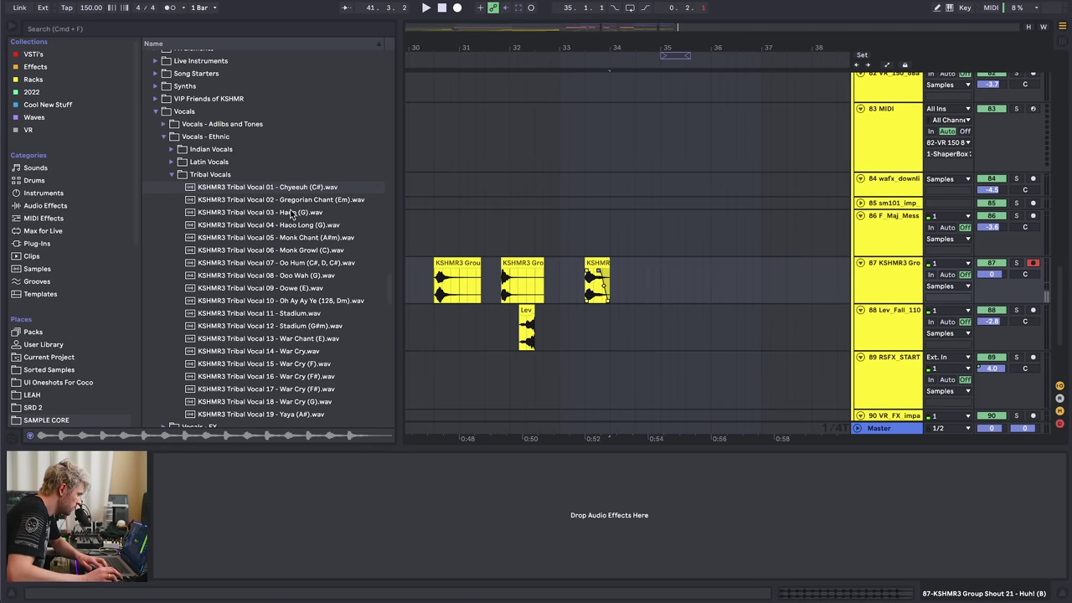
- Browse the tribal vocals, the Australia samples and the other SAMPLE CORE folders for further vocal sounds
left_click(289, 210)
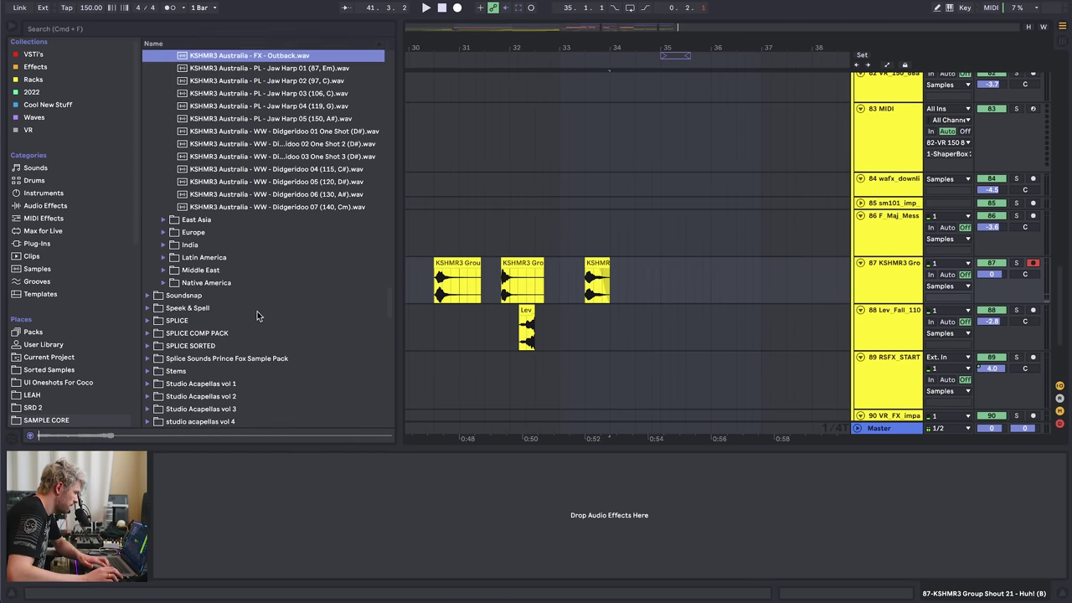
key("Down")
key("Down")
key("Down")
key("Down")
key("Down")
left_click(205, 219)
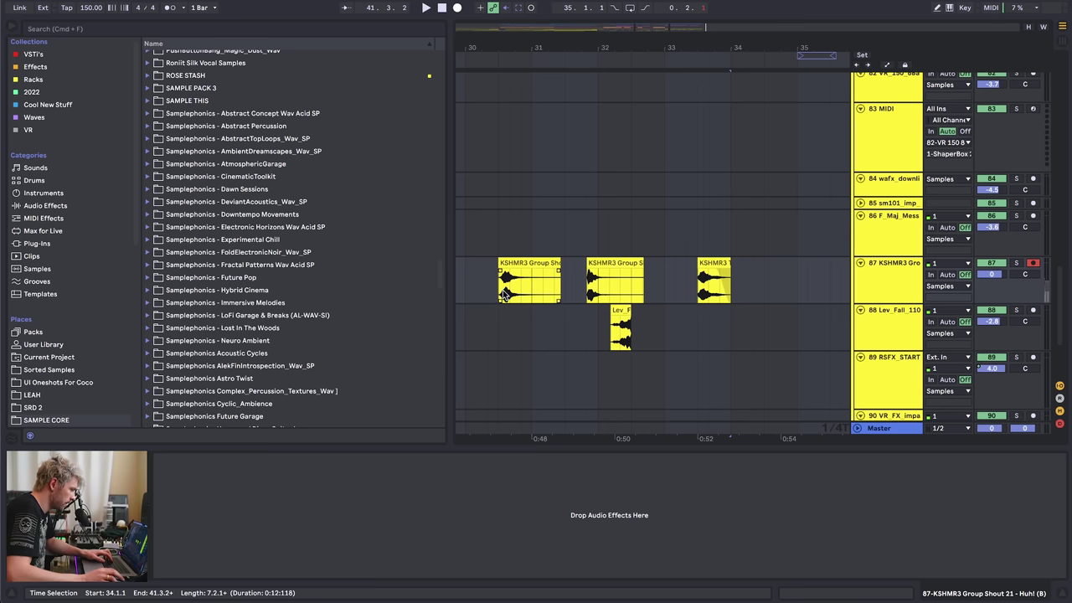
- Move the Group Shout 18 clip on track 87 to bar 35 and play it with the arrangement
left_click_drag(505, 52, 510, 27)
left_click_drag(462, 283, 609, 283)
mouse_move(534, 50)
left_mouse_down()
mouse_move(540, 17)
mouse_move(548, 92)
mouse_move(619, 108)
left_mouse_up()
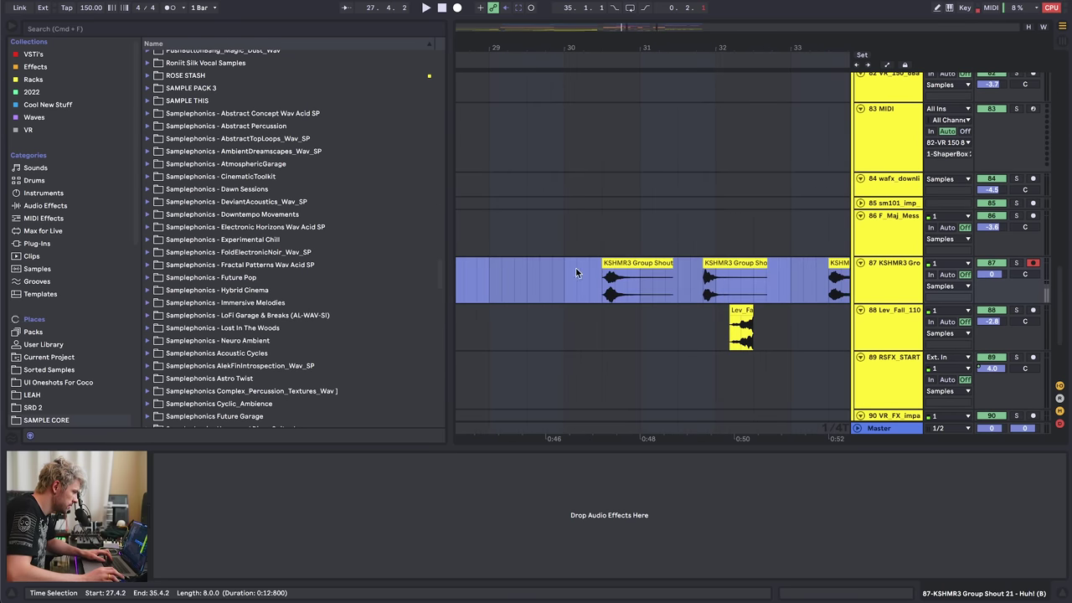
left_click(476, 283)
key("space")
left_click(835, 270)
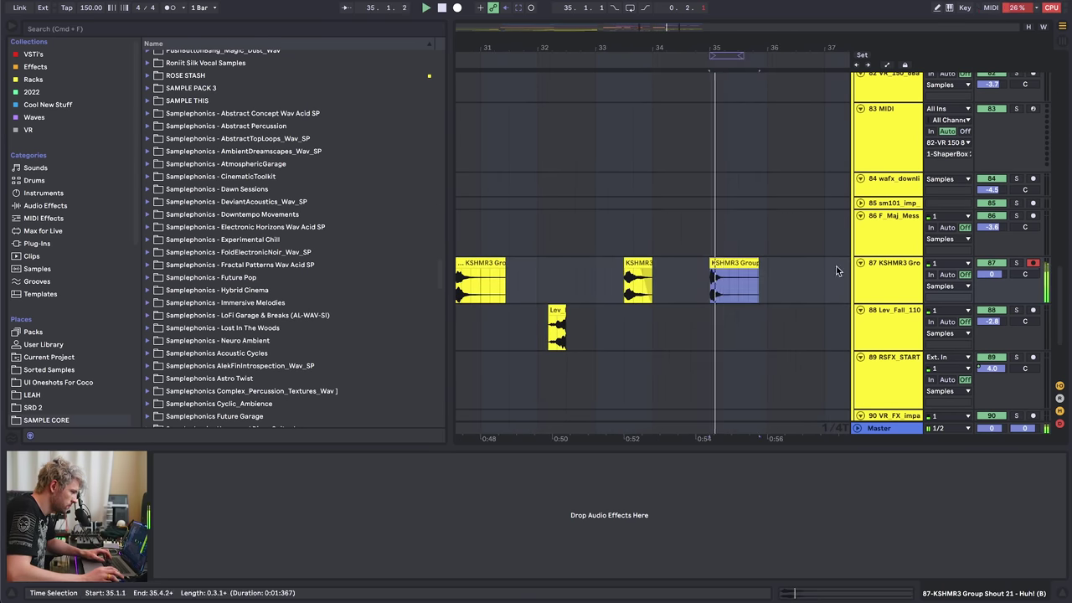
- Solo track 87 and try the Chyeeuh clip at bar 35.3, directly after the Hoo shout
left_click(1015, 264)
key("space")
key("space")
key("space")
left_click_drag(638, 263, 752, 277)
key("space")
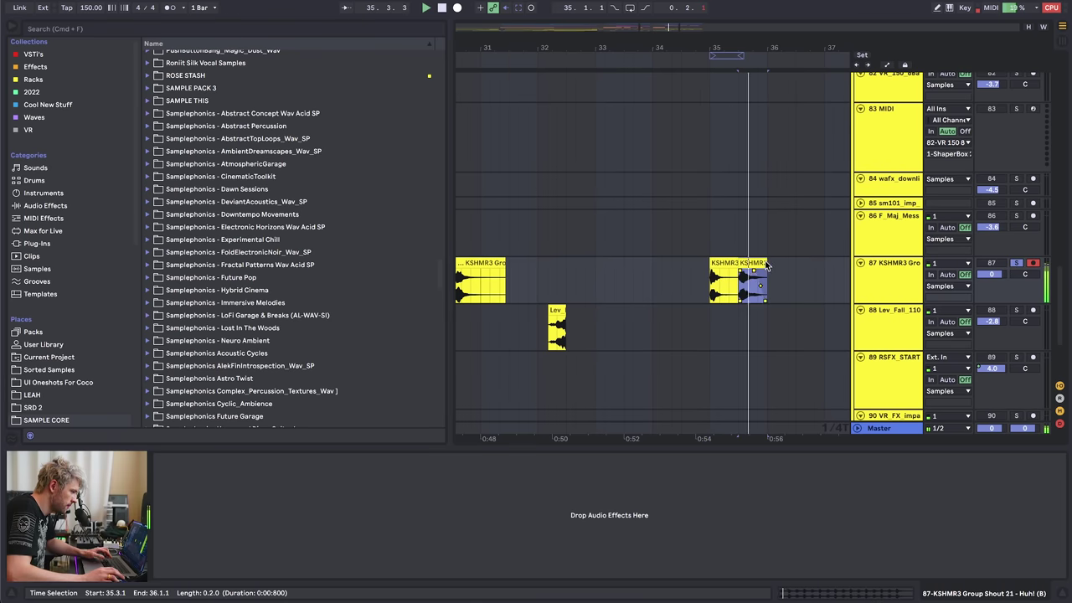
- Place the Group Shout 21 clip at bar 35.3 with the Chyeeuh clip following it near bar 36.3, and audition the sequence
left_click_drag(473, 261, 672, 263)
left_click_drag(761, 263, 829, 270)
left_click_drag(673, 263, 760, 263)
key("space")
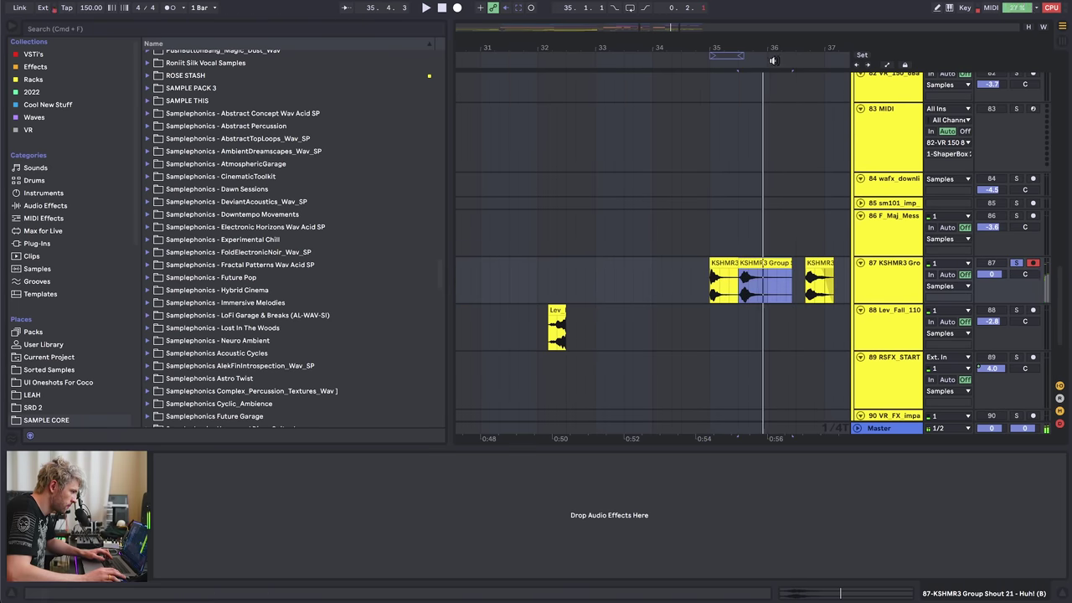
key("space")
- Shift the Chyeeuh clip out to bar 37.4 and copy the Group Shout 21 clip to bar 36.3
left_click_drag(772, 59, 701, 109)
key("minus")
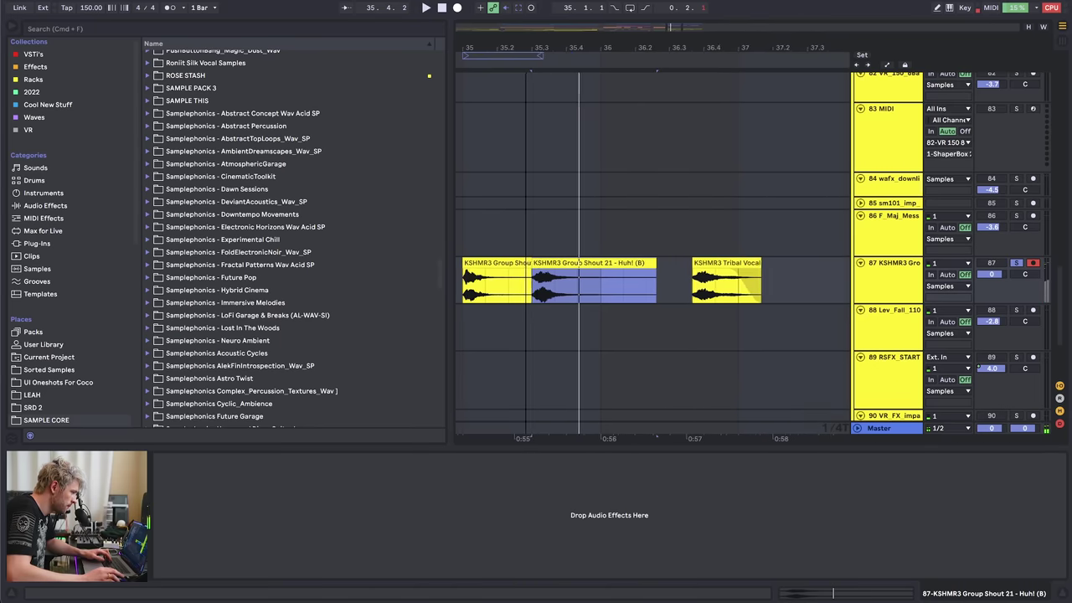
left_click_drag(679, 266, 790, 269)
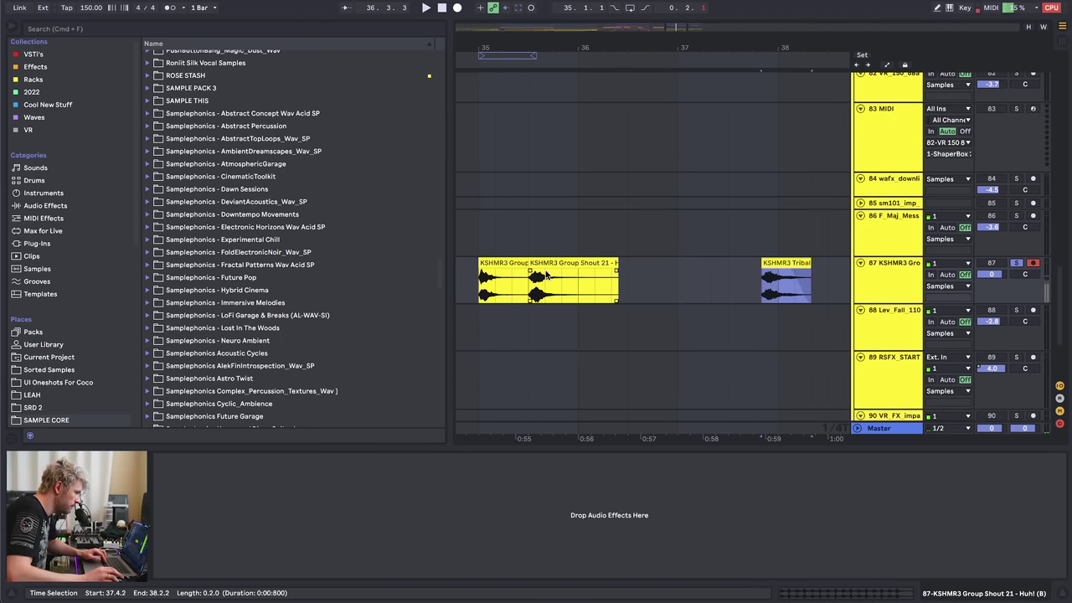
left_click_drag(545, 274, 631, 271)
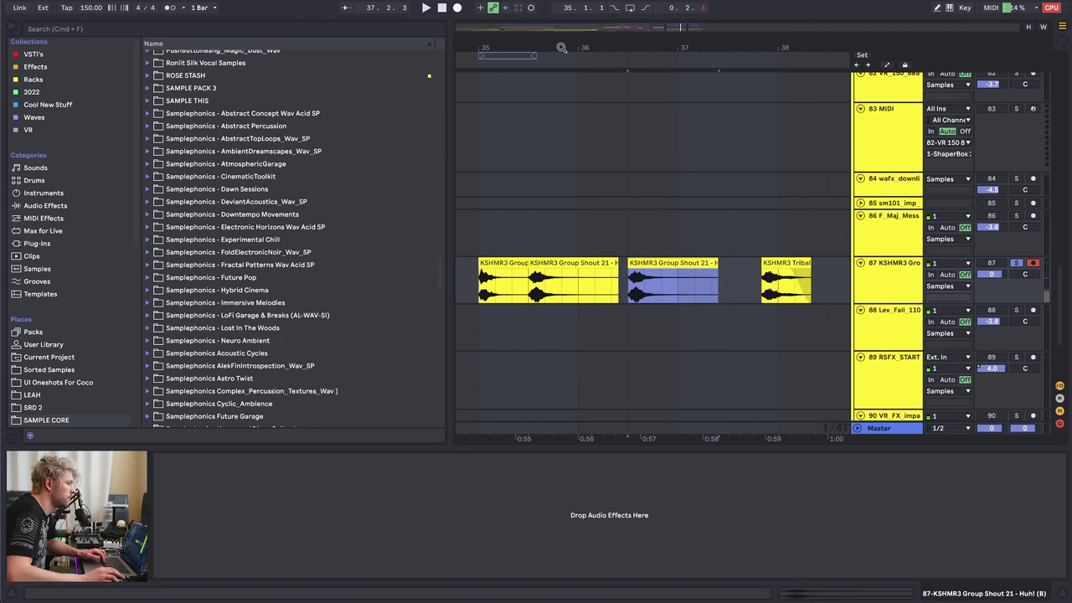
left_click_drag(562, 48, 526, 26)
left_click(483, 290)
key("space")
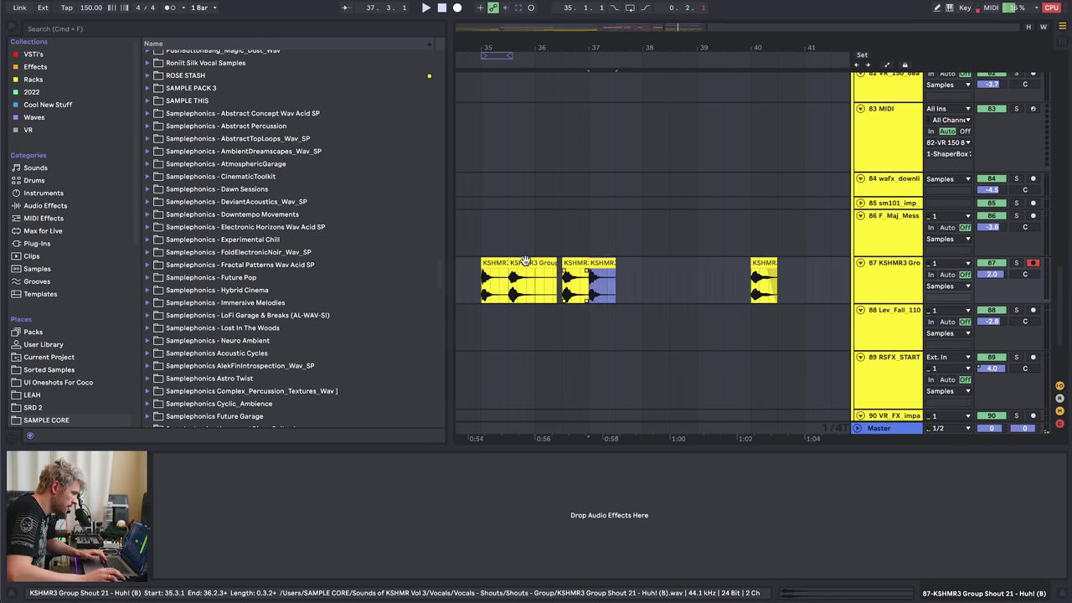
- Transpose the Group Shout 21 clips at bars 35.3 and 36.3 to -1 st while auditioning track 87 soloed
double_click(525, 262)
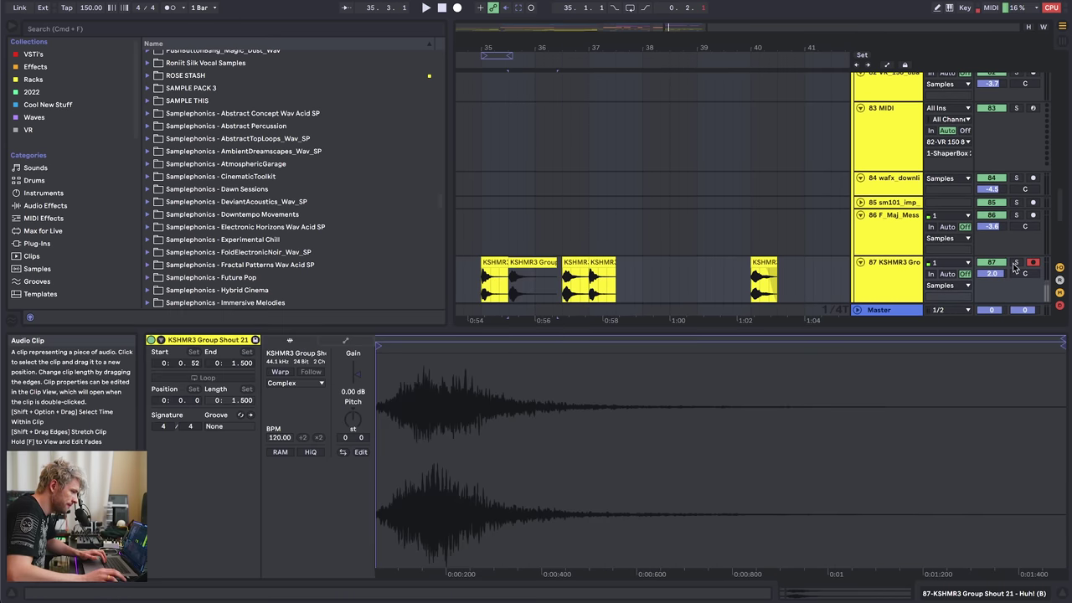
left_click(1015, 263)
key("space")
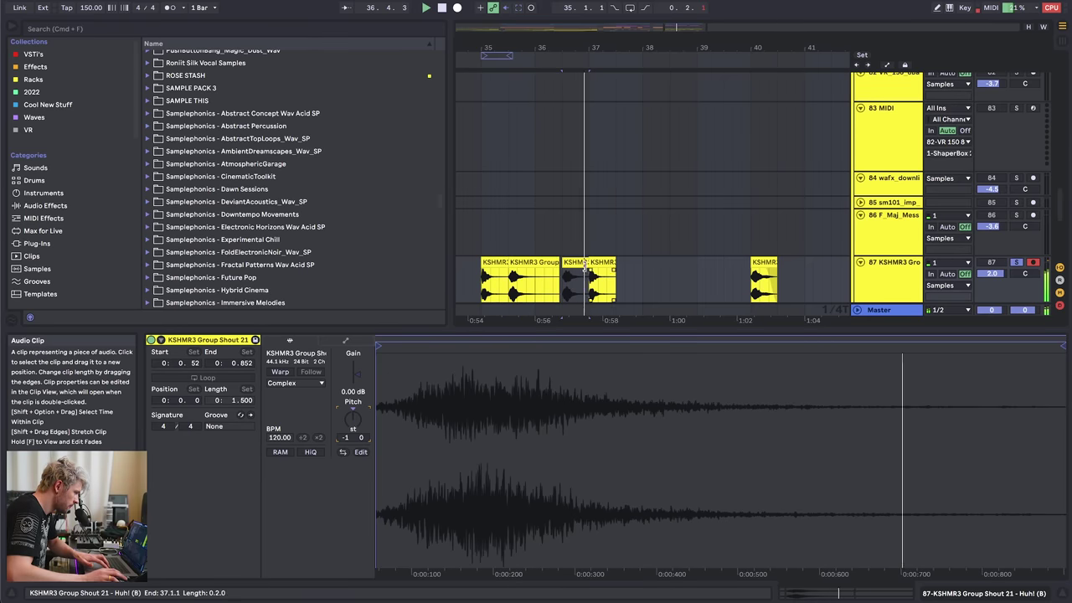
left_click(606, 268)
key("space")
- Move the Chyeeuh clip to bar 39 and audition the vocal clips both soloed and within the mix
left_click_drag(759, 263, 706, 265)
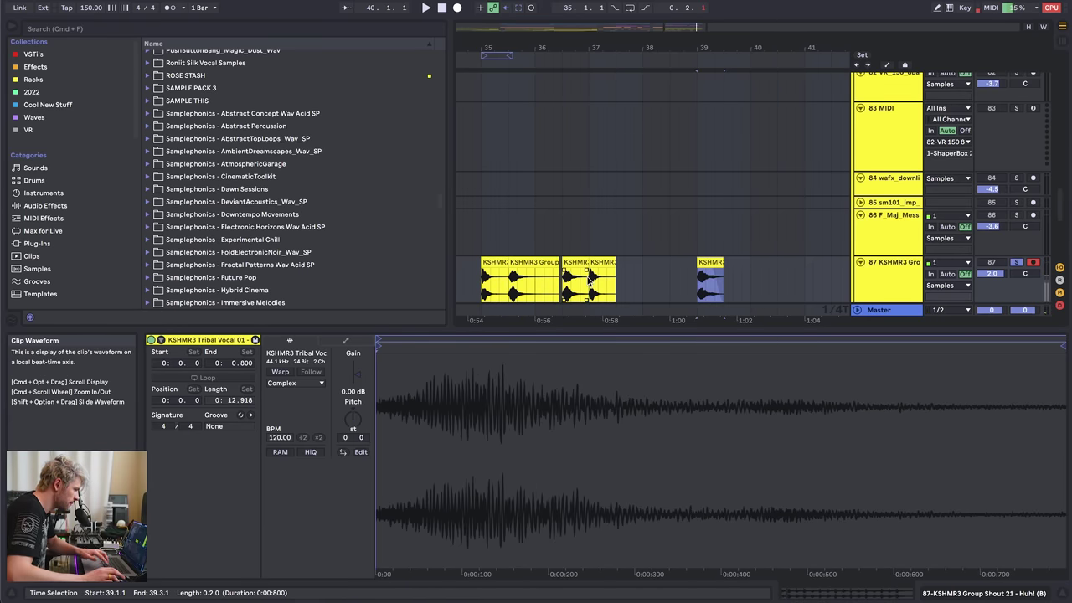
left_click(589, 285)
left_click(1015, 263)
key("space")
key("space")
left_click(708, 263)
key("space")
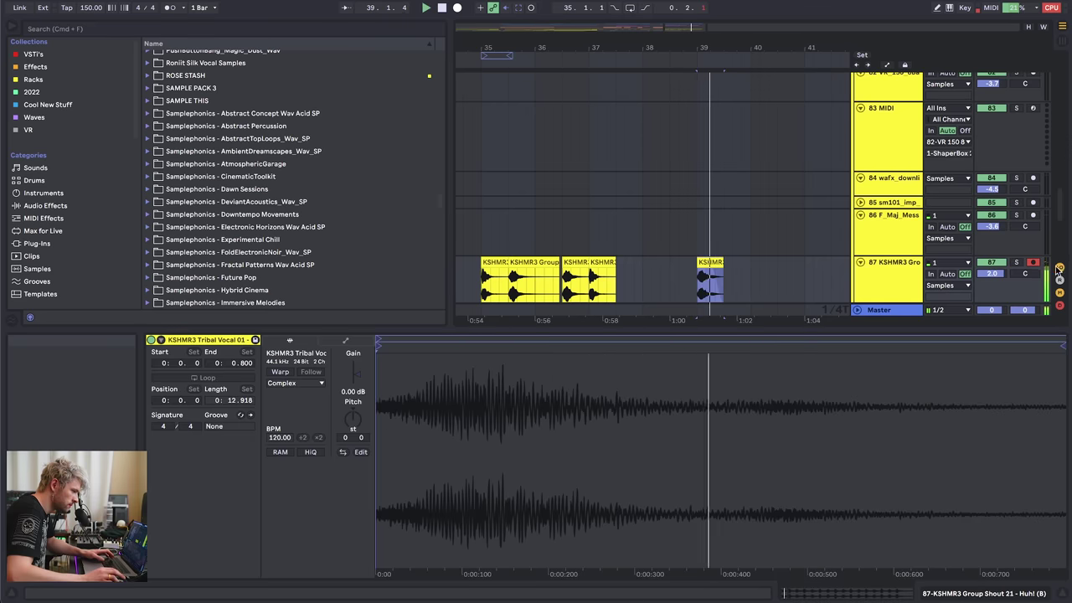
key("space")
left_click(1018, 263)
key("space")
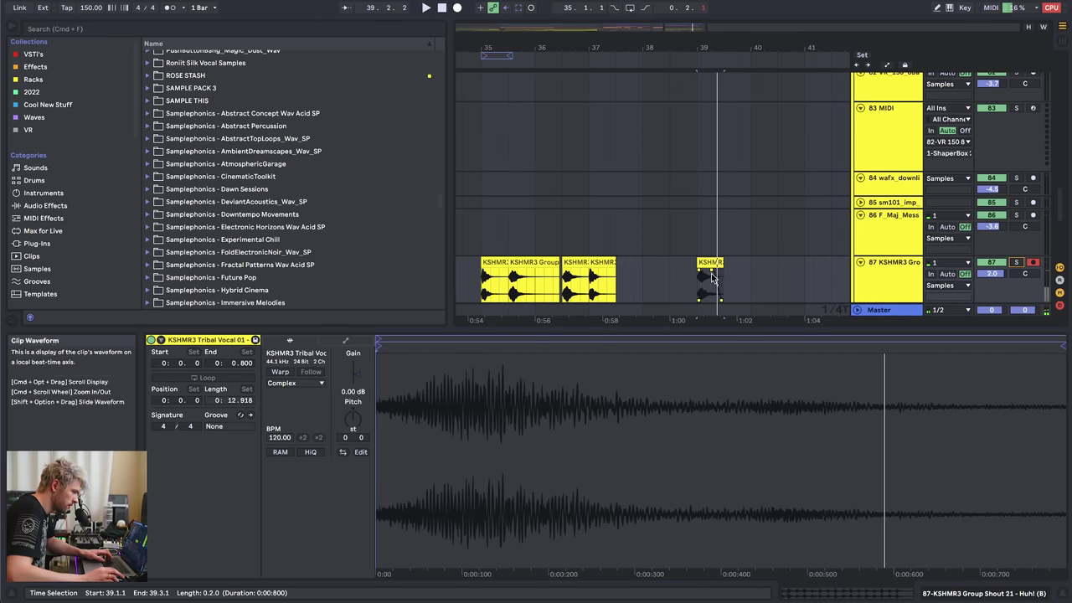
- Play the phrase from bar 35, and copy the two Group Shout 21 clips at bars 35.3 and 36.3 to bar 37.3
left_click(481, 290)
key("space")
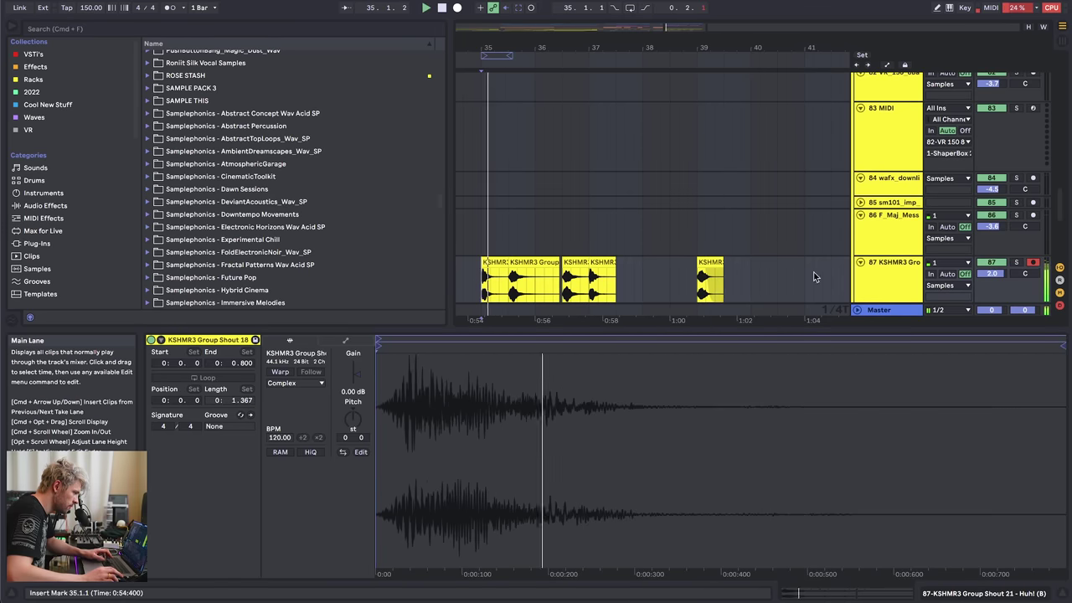
left_click(521, 264)
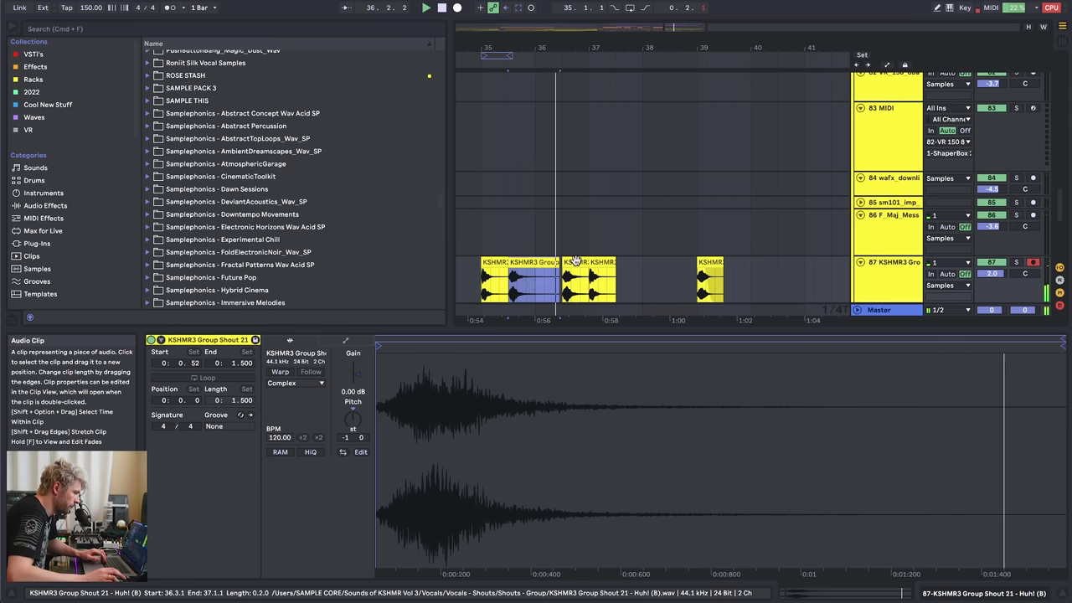
left_click(591, 276)
key("space")
left_click(571, 263)
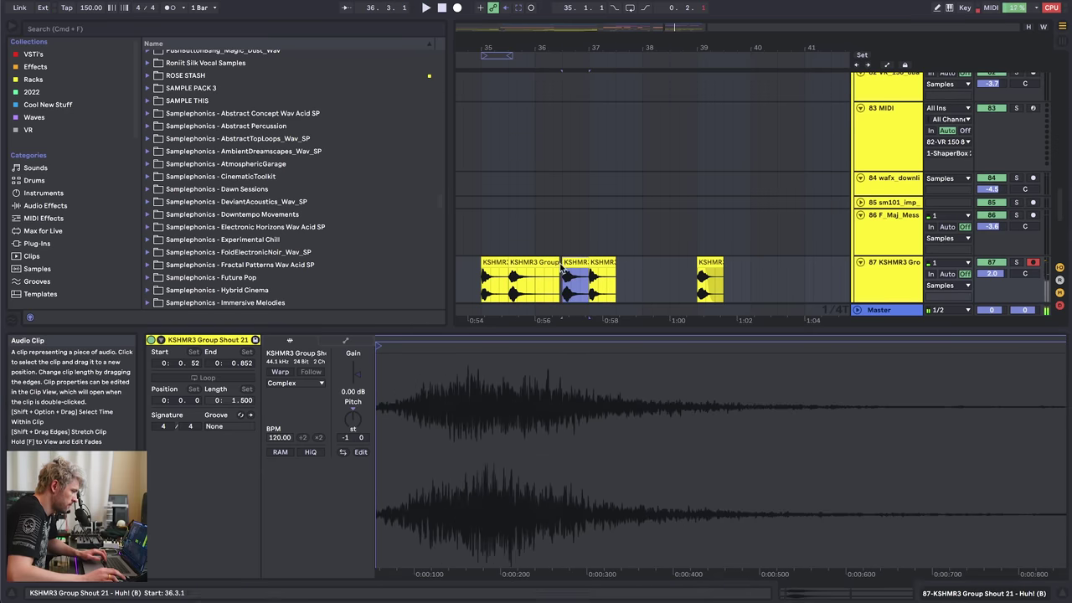
left_click(546, 263, "shift")
key("super+c")
left_click(618, 278)
key("super+v")
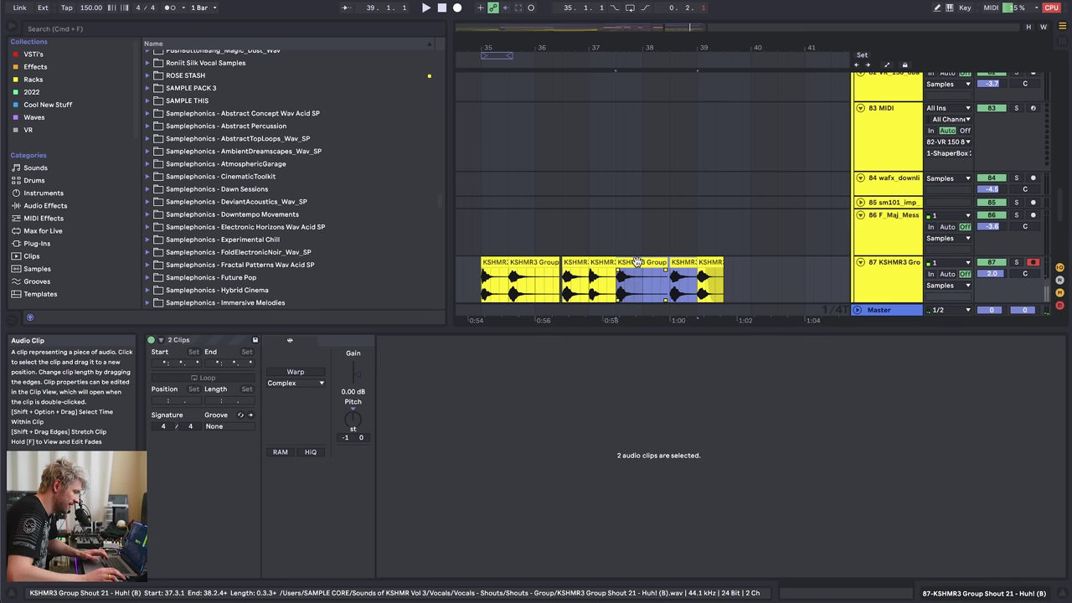
- Audition the pasted shouts and repeat the vocal phrase on track 87 from bar 39
left_click(636, 262)
key("space")
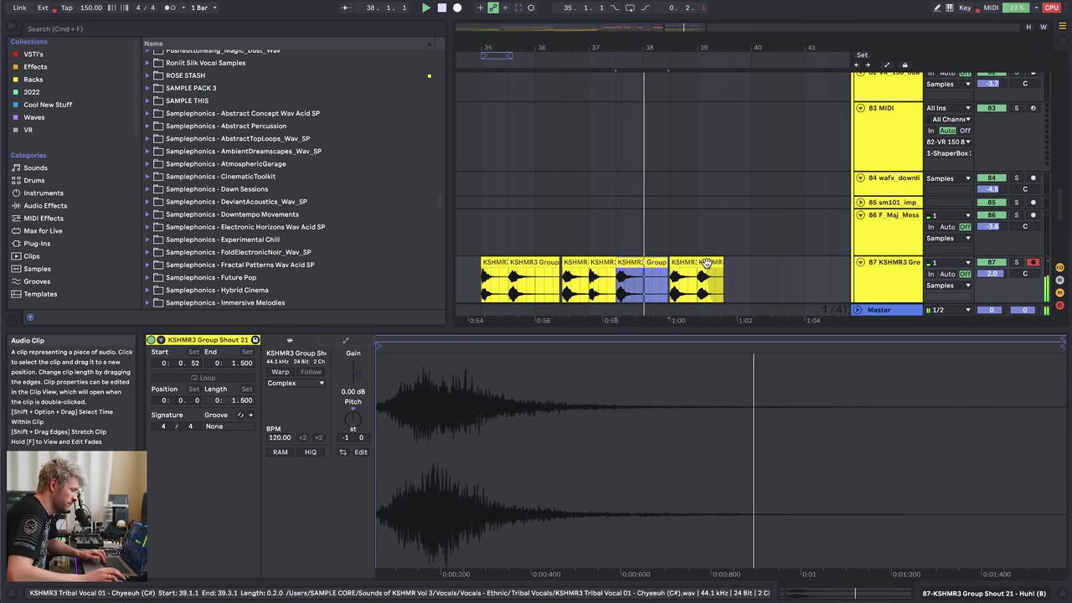
left_click(699, 270)
left_click(695, 273)
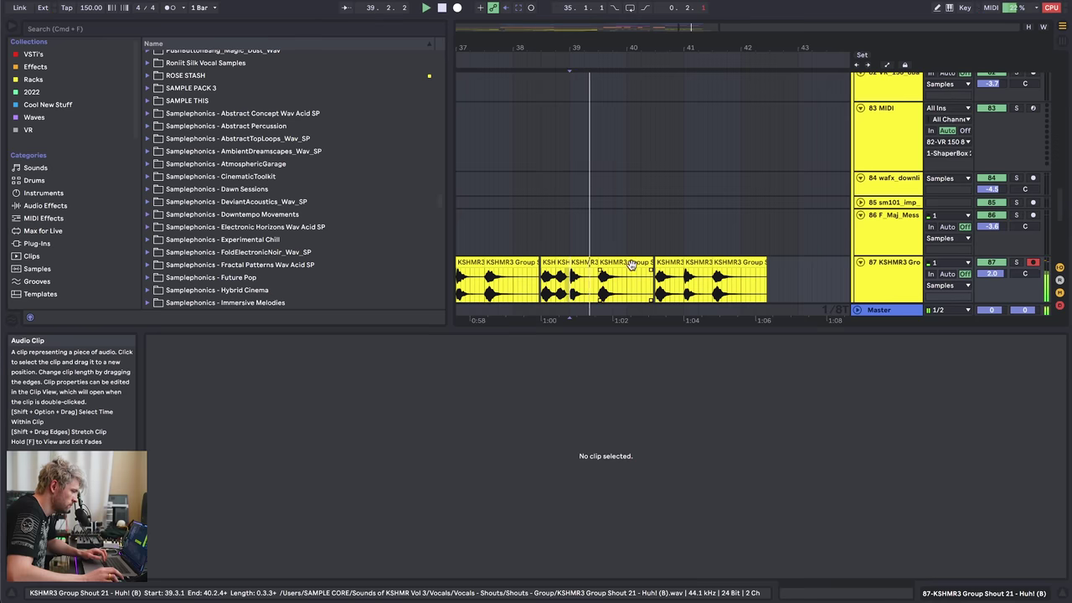
- Delete everything beyond bar 40 on track 87, and solo the track
key("space")
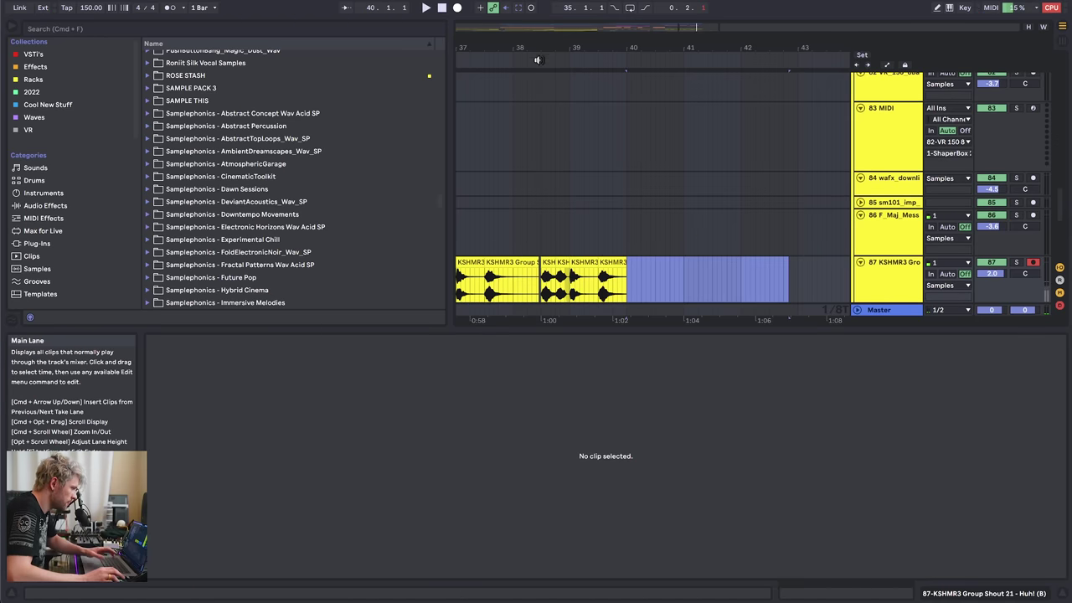
left_click_drag(536, 55, 624, 38)
left_click(500, 291)
left_click(1017, 262)
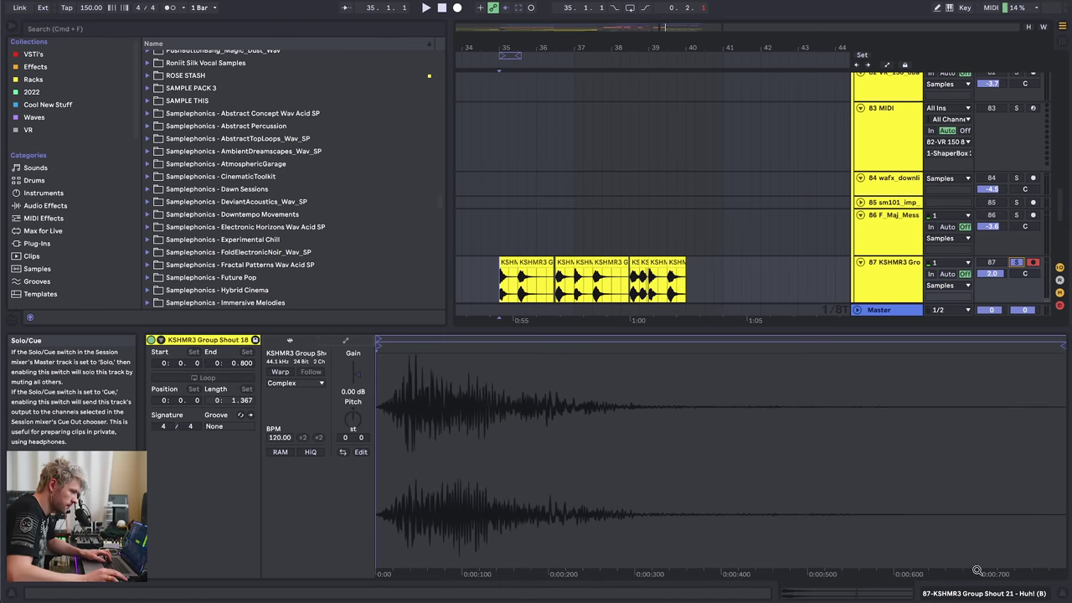
- Add the Reduce Ambience 2 preset of Multiband Dynamics to track 87's empty device chain
left_click(995, 594)
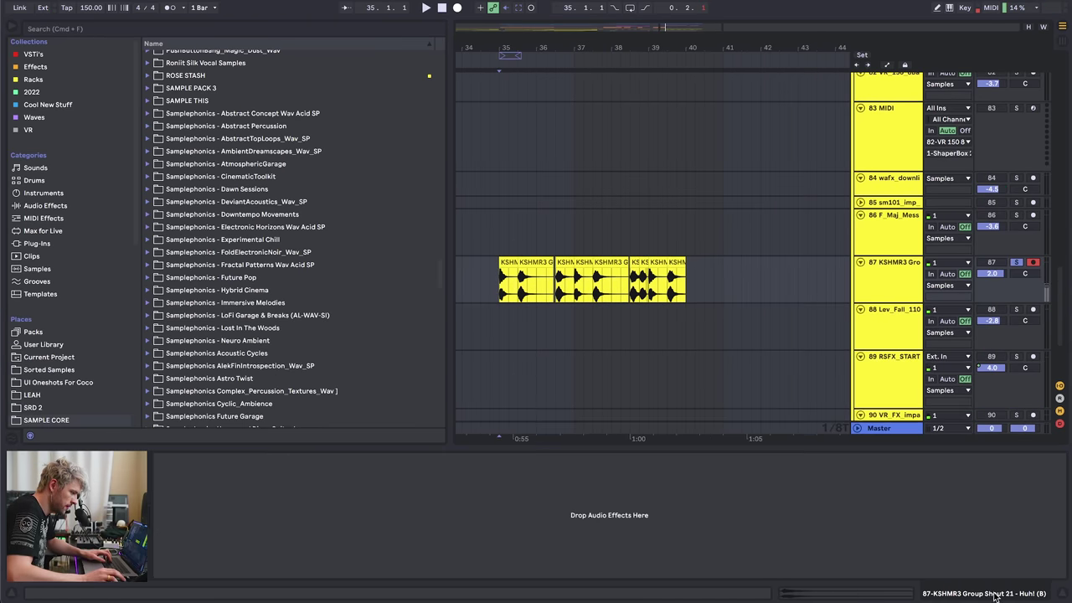
left_click(50, 207)
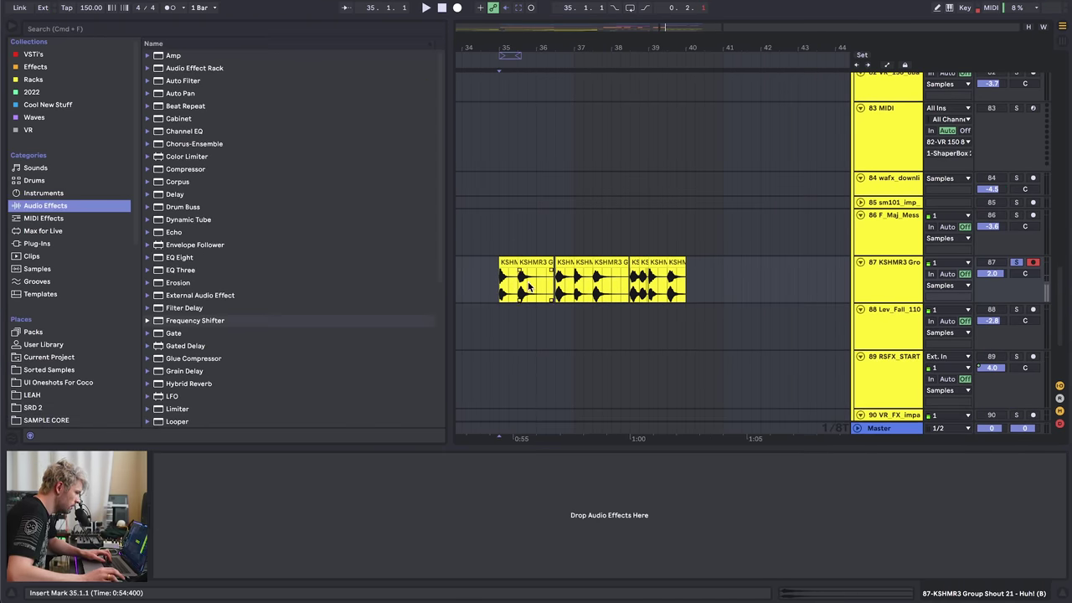
scroll(174, 378, "down", 5)
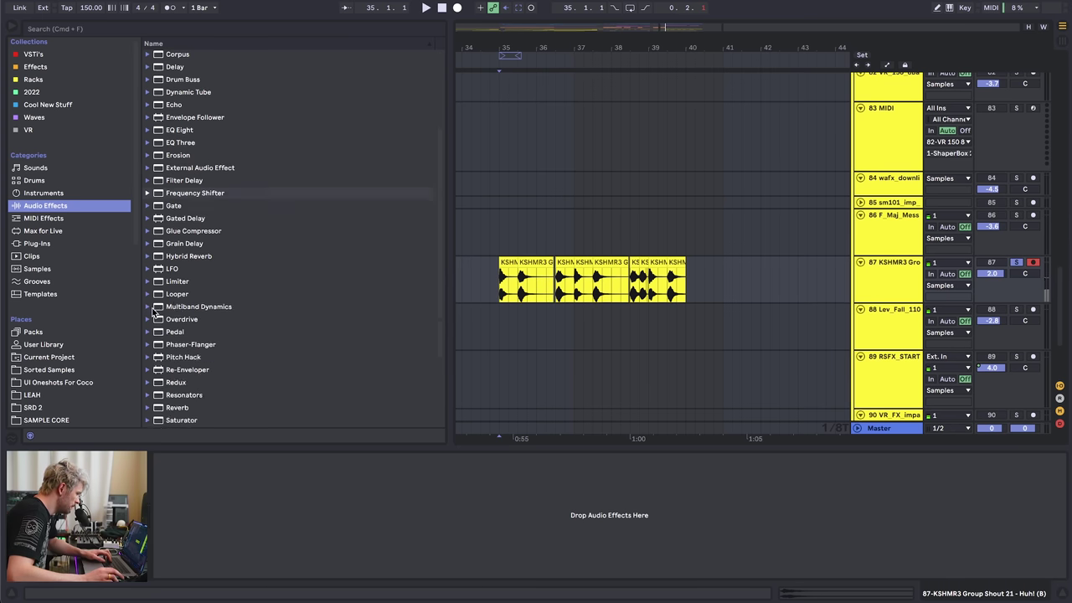
left_click(148, 308)
scroll(174, 345, "down", 3)
scroll(176, 348, "down", 2)
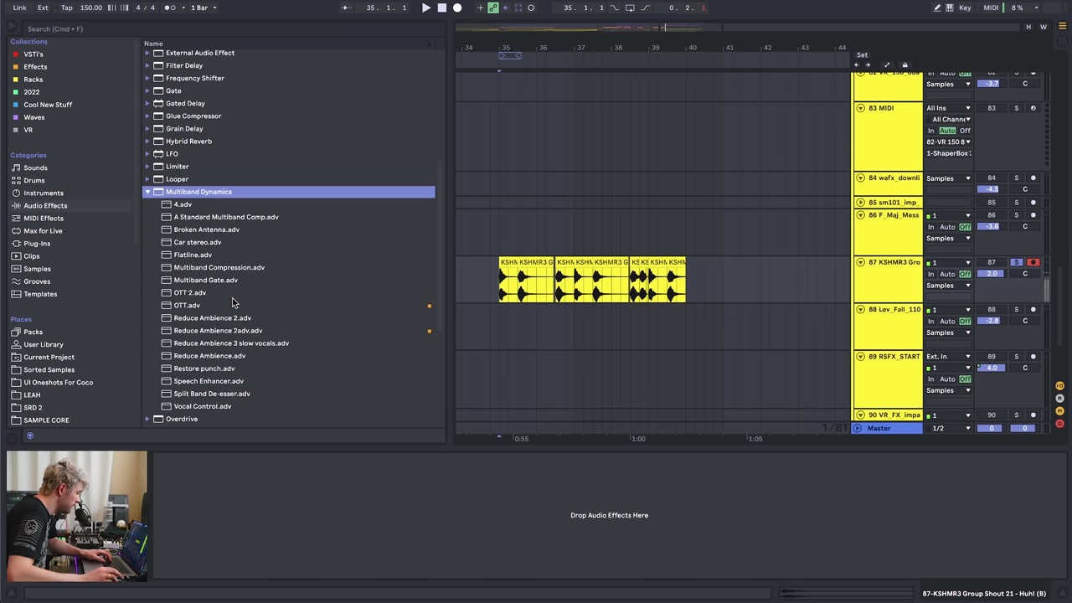
double_click(209, 319)
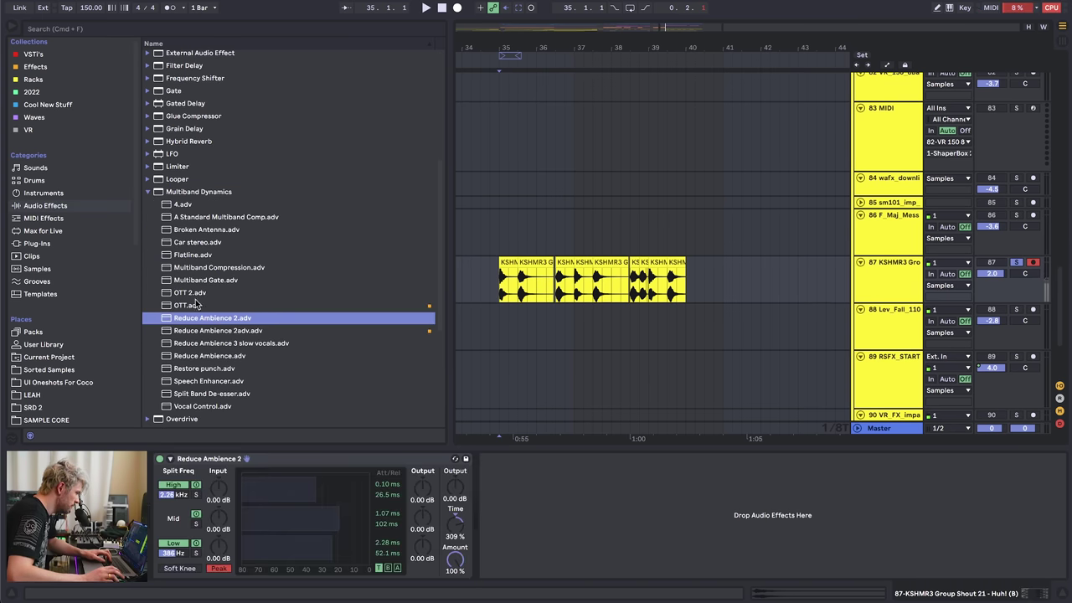
- Add the OTT preset after Reduce Ambience 2 and set its Amount to 61% during playback
double_click(187, 305)
key("space")
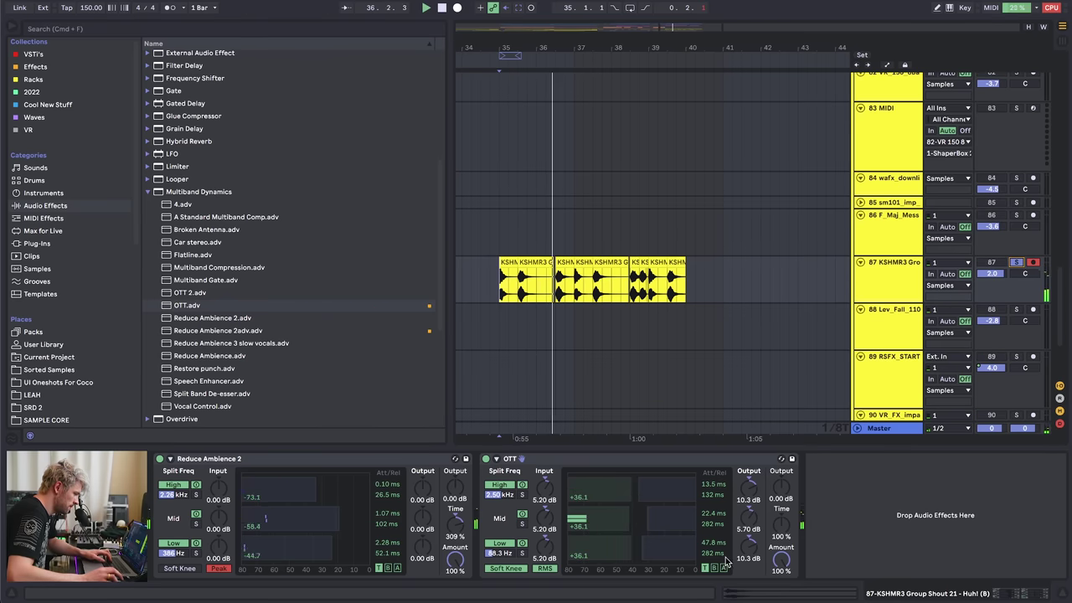
mouse_move(780, 559)
left_mouse_down()
mouse_move(780, 578)
mouse_move(780, 565)
left_mouse_up()
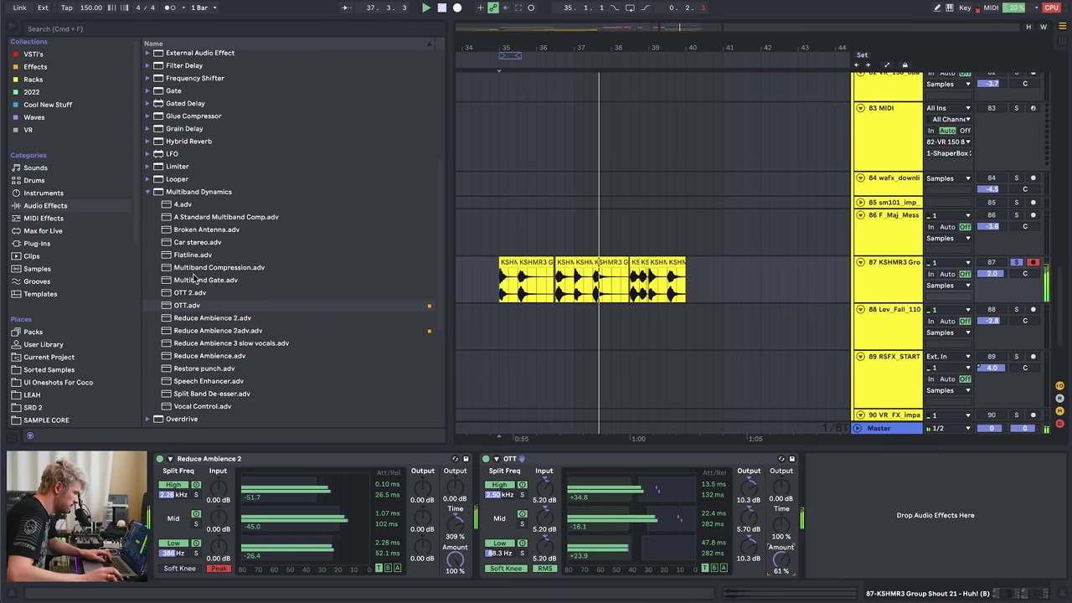
- Add a Reverb after OTT and insert an EQ Eight before it with a low cut at about 170 Hz
left_click(149, 191)
left_click(175, 294)
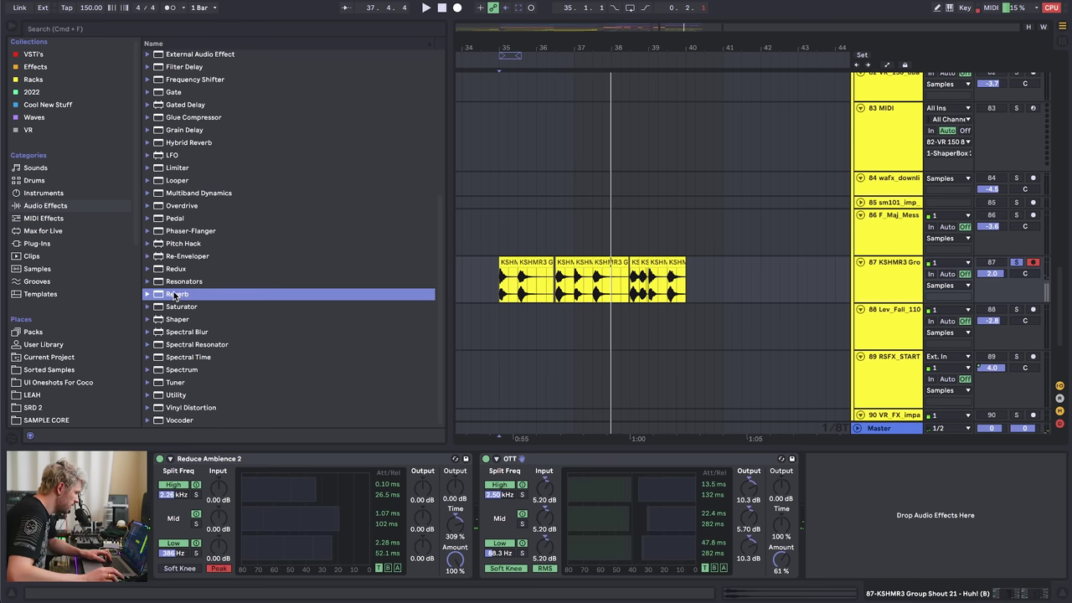
key("Return")
scroll(180, 136, "up", 3)
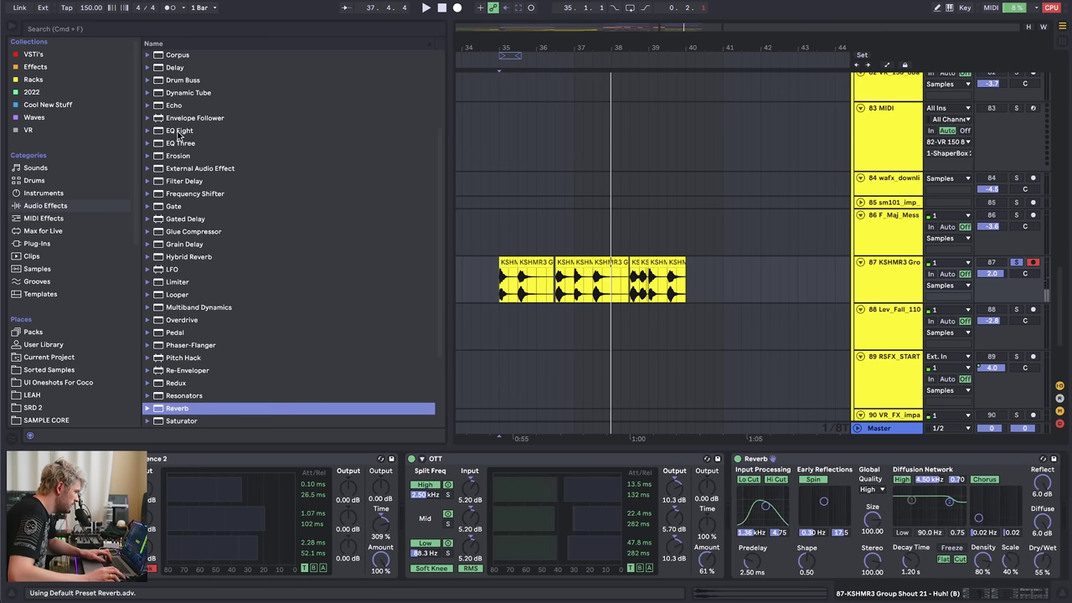
left_click_drag(178, 132, 740, 517)
left_click_drag(811, 546, 812, 544)
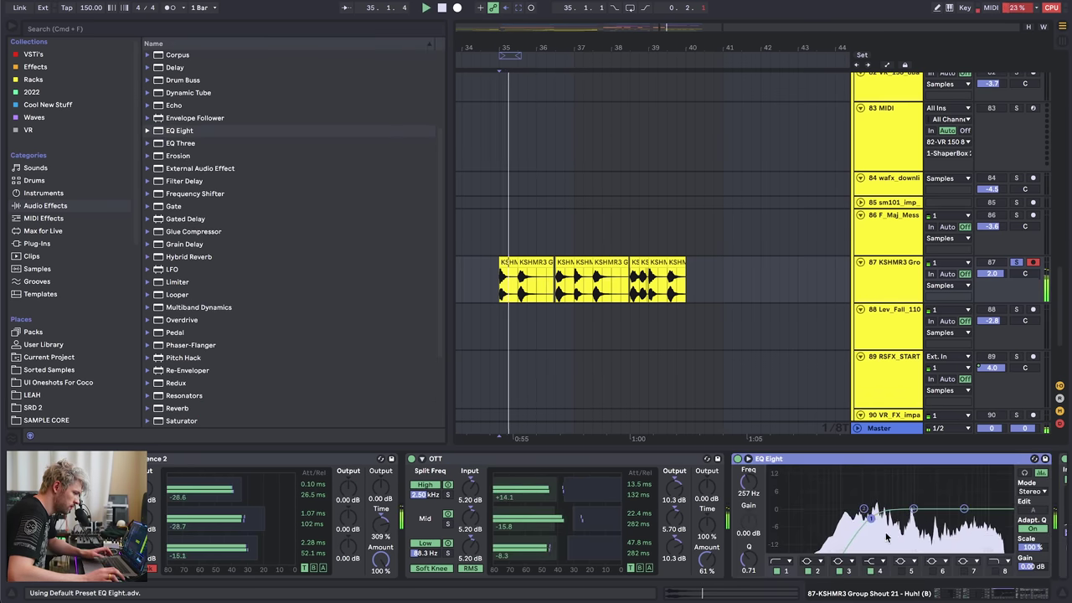
- Set the Reverb's Decay Time to 1.02 s and its Size to 3.09 while playing the phrase from bar 35
scroll(875, 531, "right", 5)
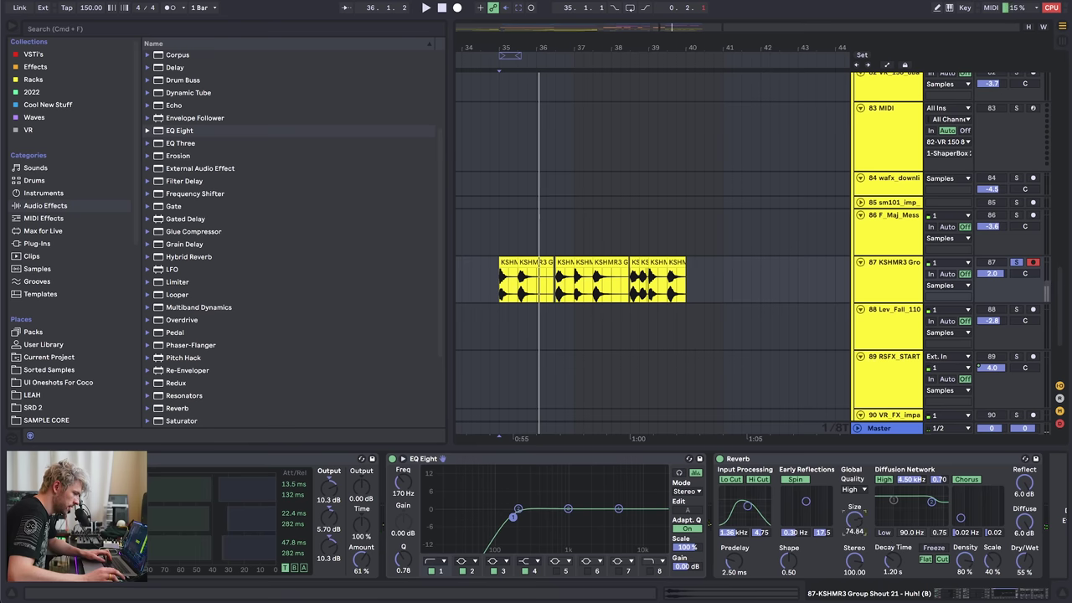
key("space")
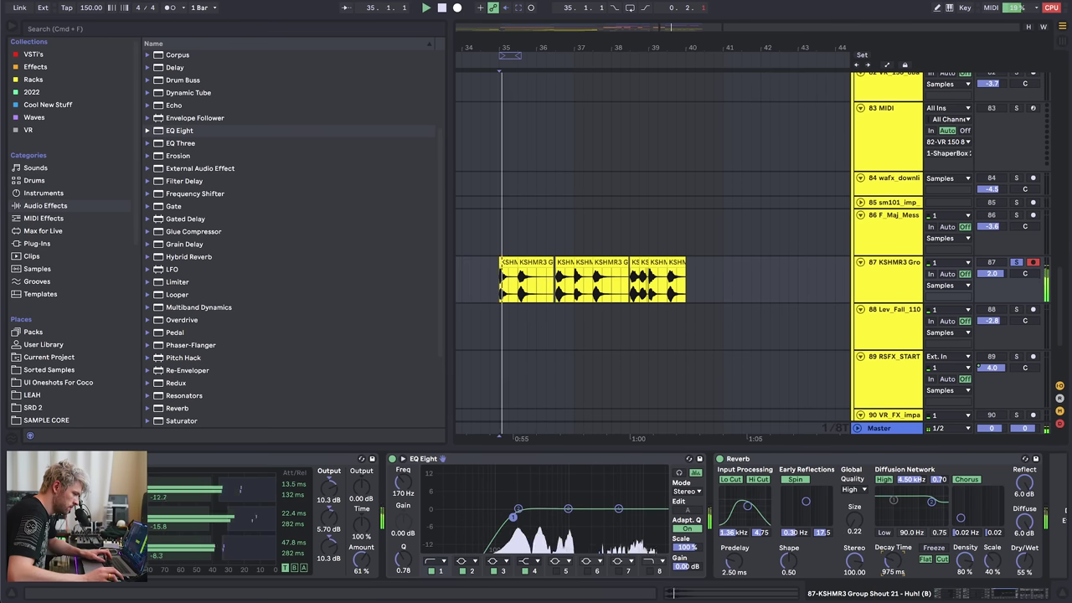
left_click_drag(893, 561, 892, 558)
left_click_drag(847, 520, 847, 485)
key("space")
- Split the Group Shout 21 clip that starts at bar 35.3 at bar 36
key("space")
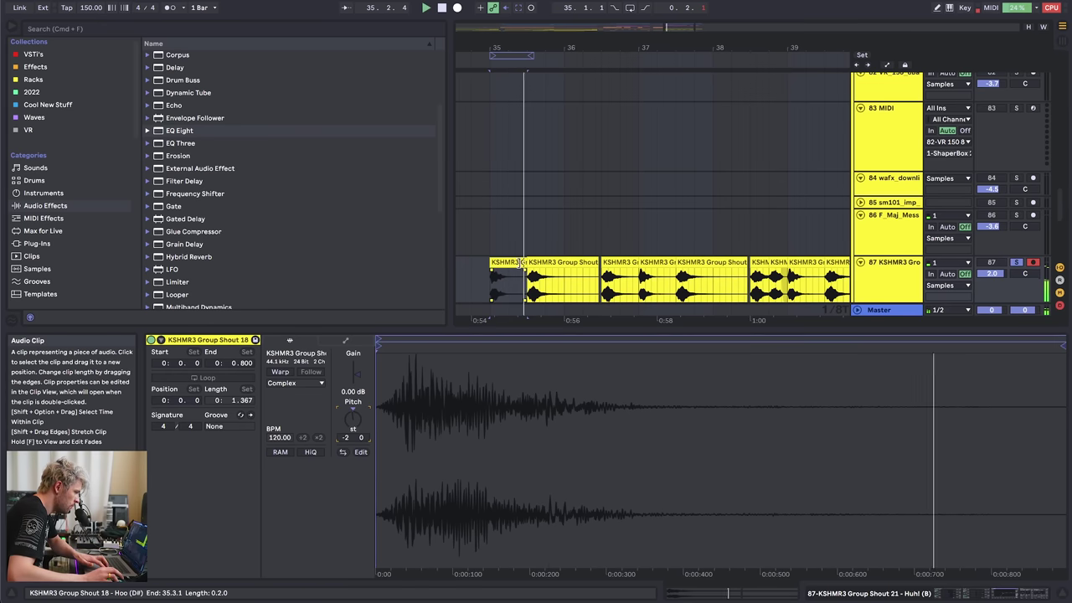
left_click(542, 262)
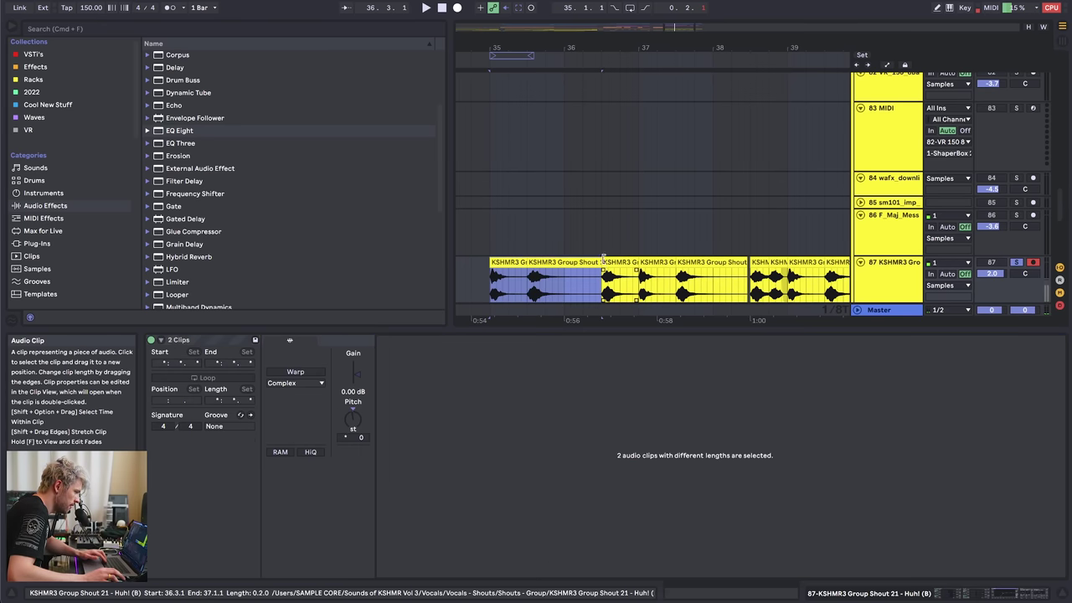
left_click(575, 262)
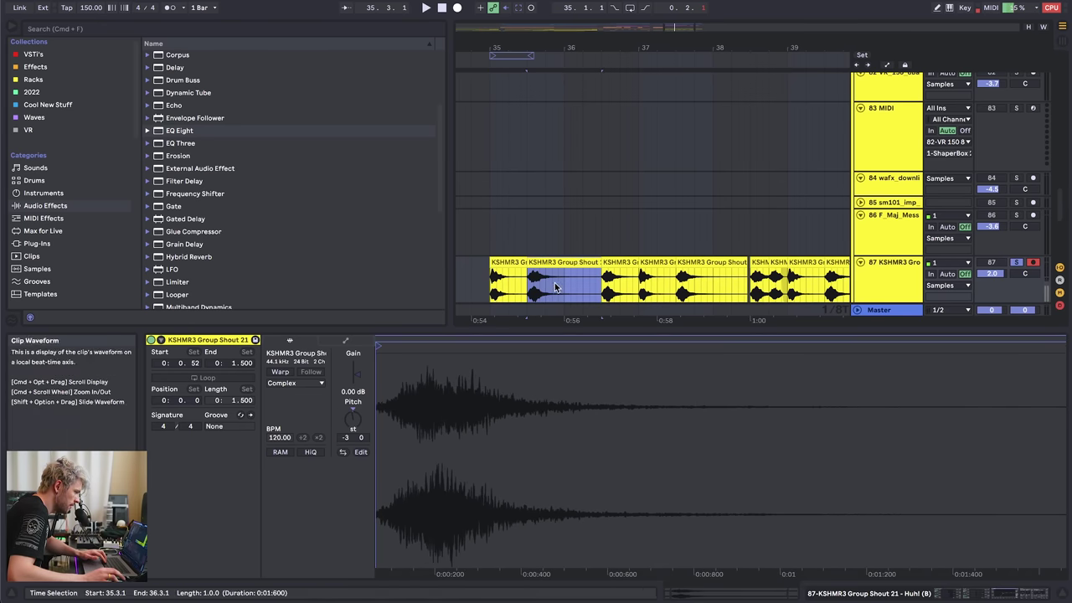
left_click(564, 285)
key("super+e")
- Warp the three Group Shout 21 clips between bars 35.3 and 37 in Complex Pro mode with Formants at 55.47
left_click(615, 262)
left_click(508, 262)
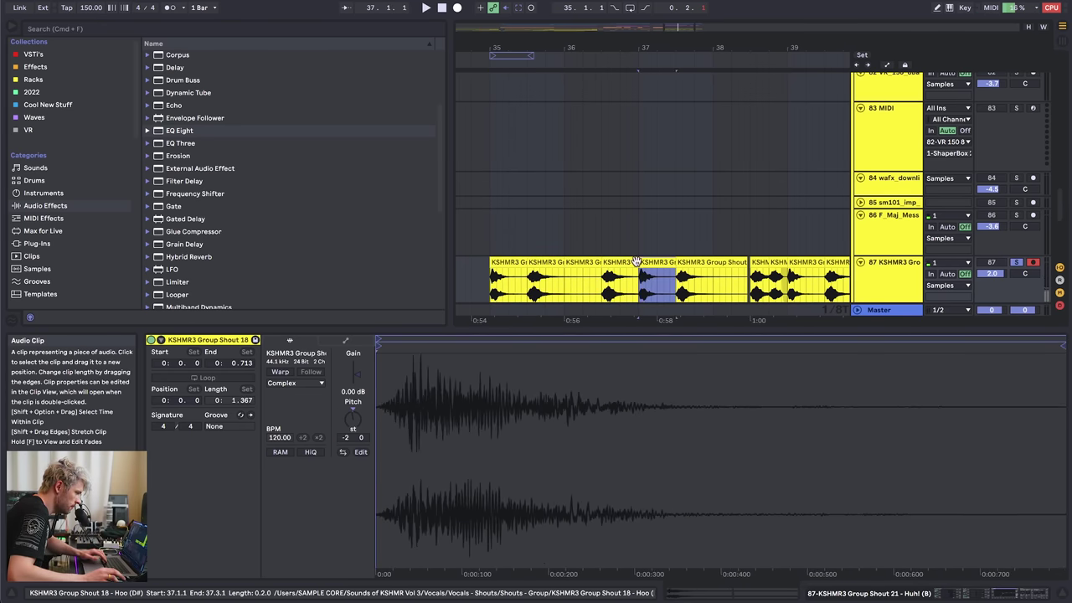
left_click(545, 262)
left_click(619, 262, "shift")
left_click(298, 372)
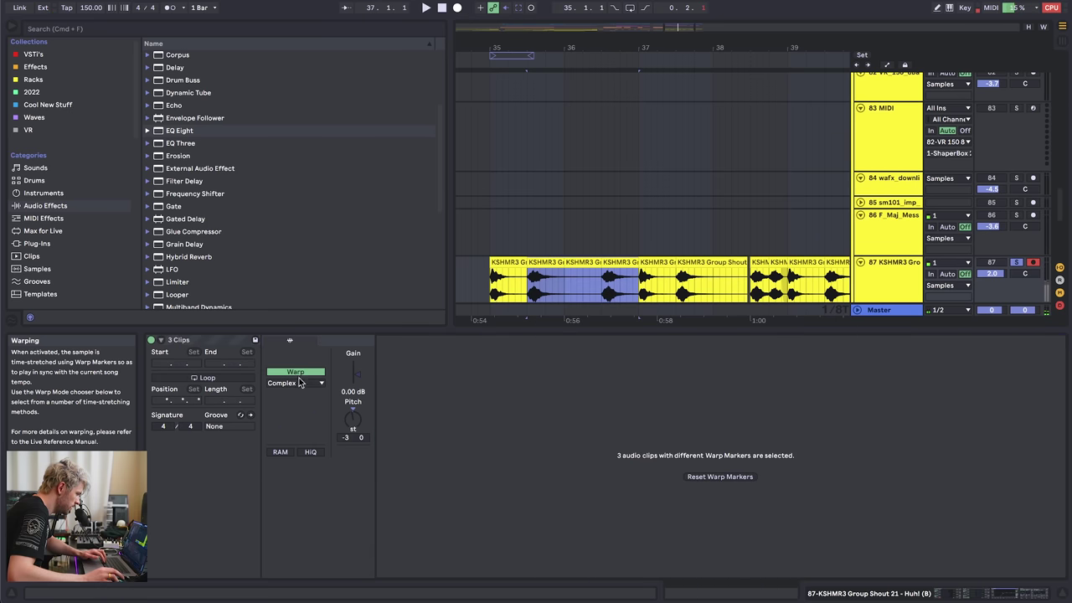
left_click(296, 383)
key("space")
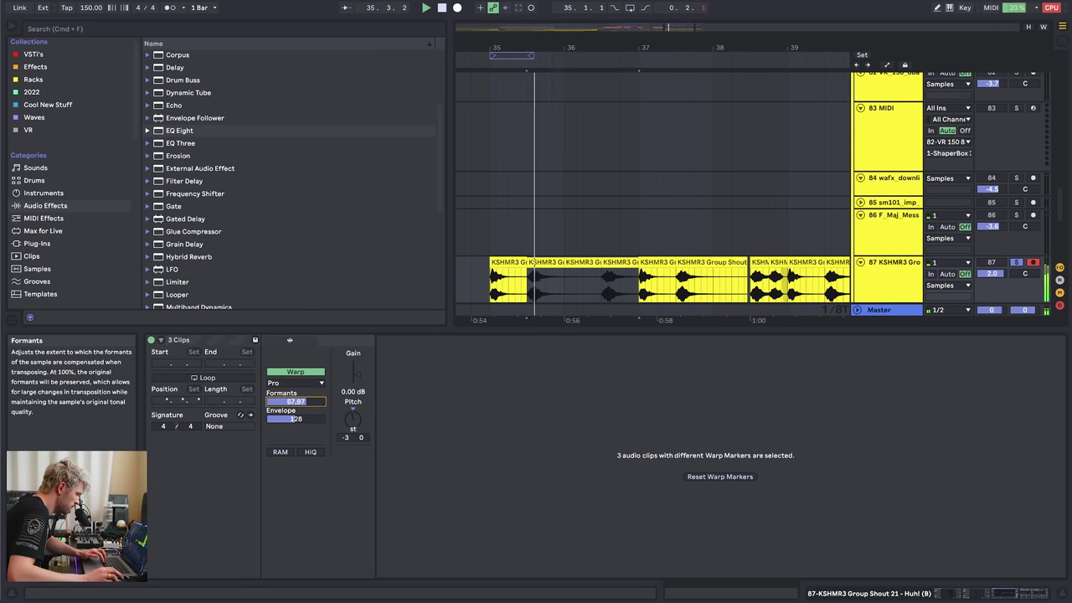
key("space")
- Copy the warped Group Shout 21 clip from bar 35.3 over the shouts at bars 37.3 and 38.3
left_click(626, 265)
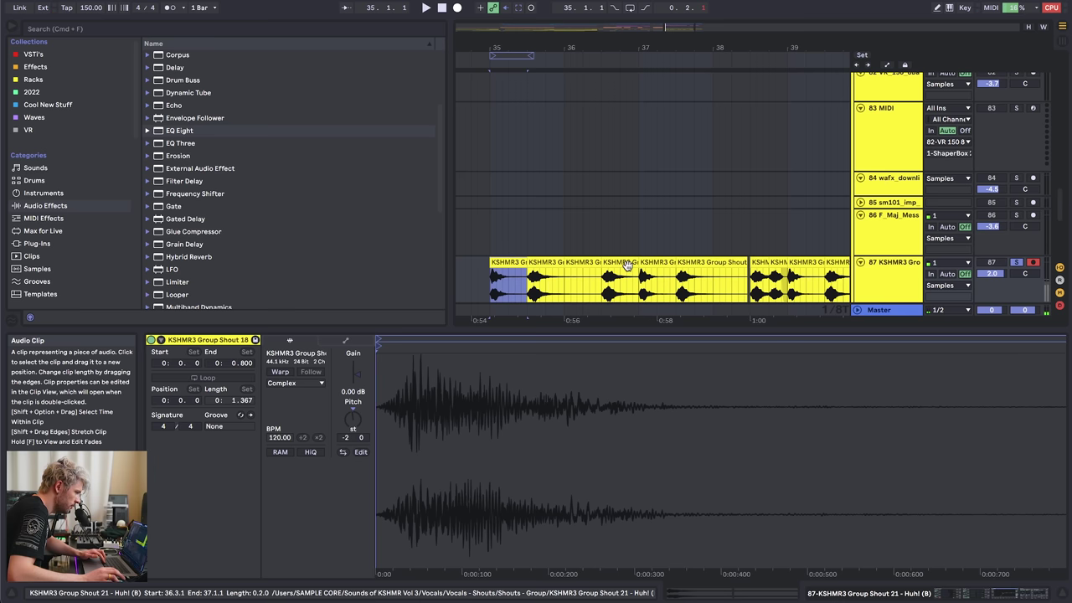
left_click(559, 262)
key("super+c")
left_click(693, 264)
key("super+v")
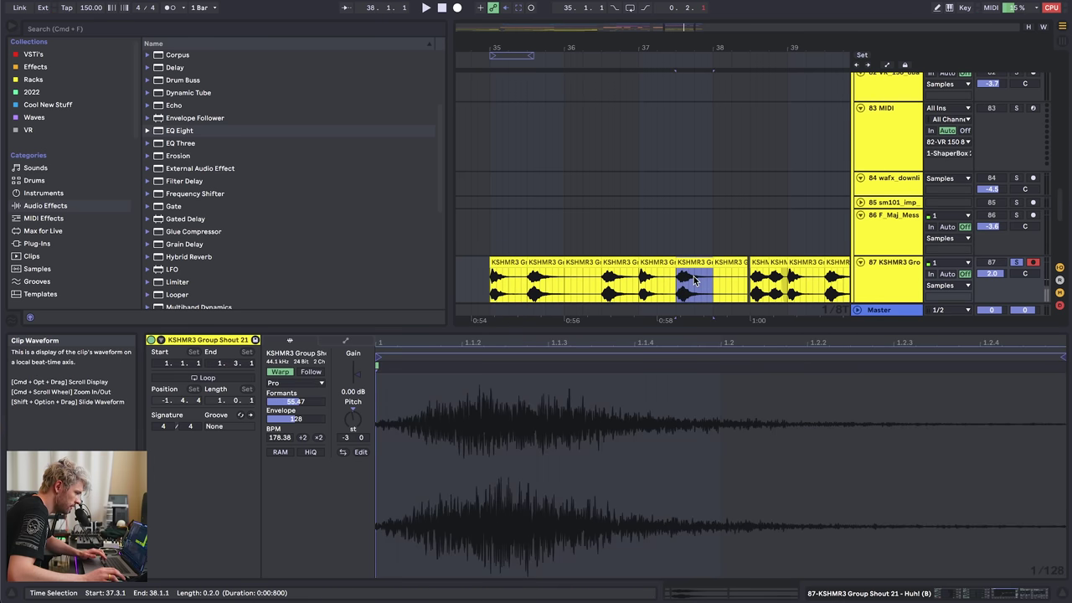
key("space")
left_click_drag(748, 39, 627, 40)
key("space")
- Transpose the warped Group Shout 21 clip at bar 38.3 to +1 st and adjust its Formants while auditioning it
left_click(638, 263)
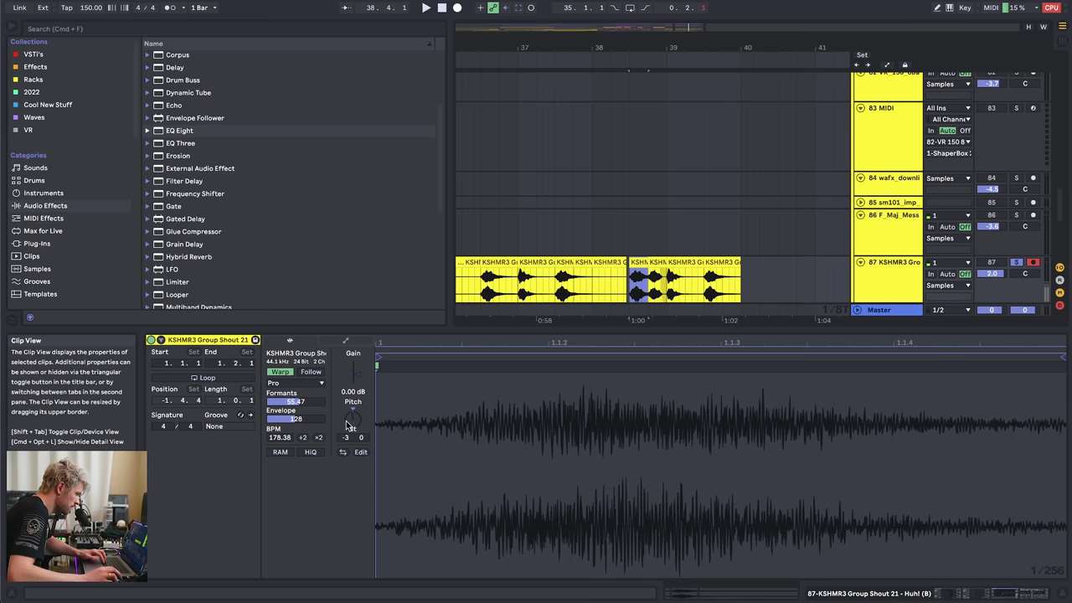
left_click(348, 427)
key("space")
key("space")
left_click_drag(347, 421, 346, 431)
key("space")
key("space")
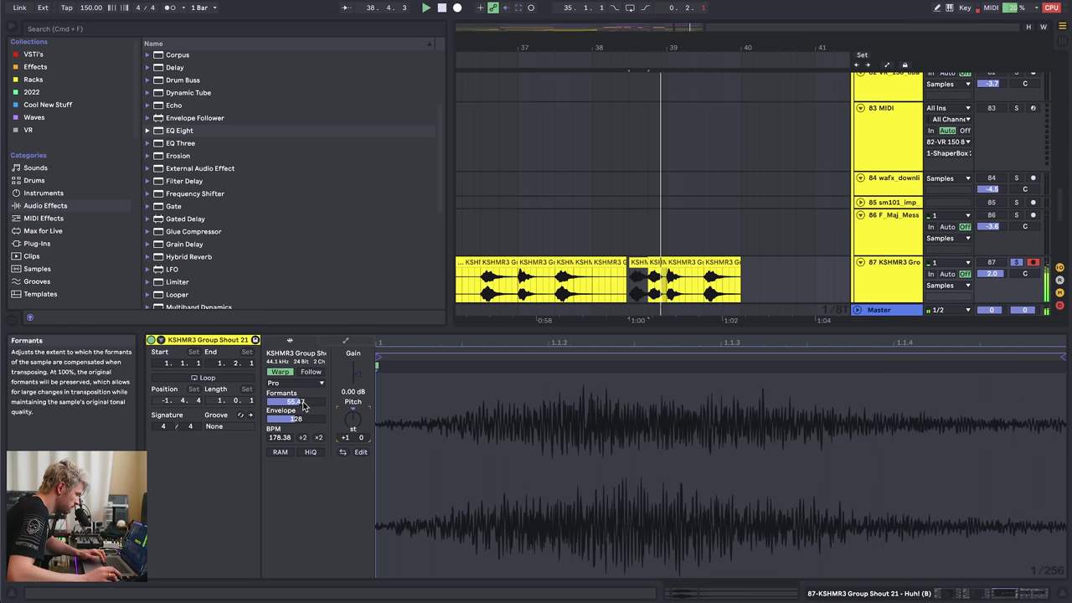
left_click_drag(306, 402, 310, 411)
key("space")
key("space")
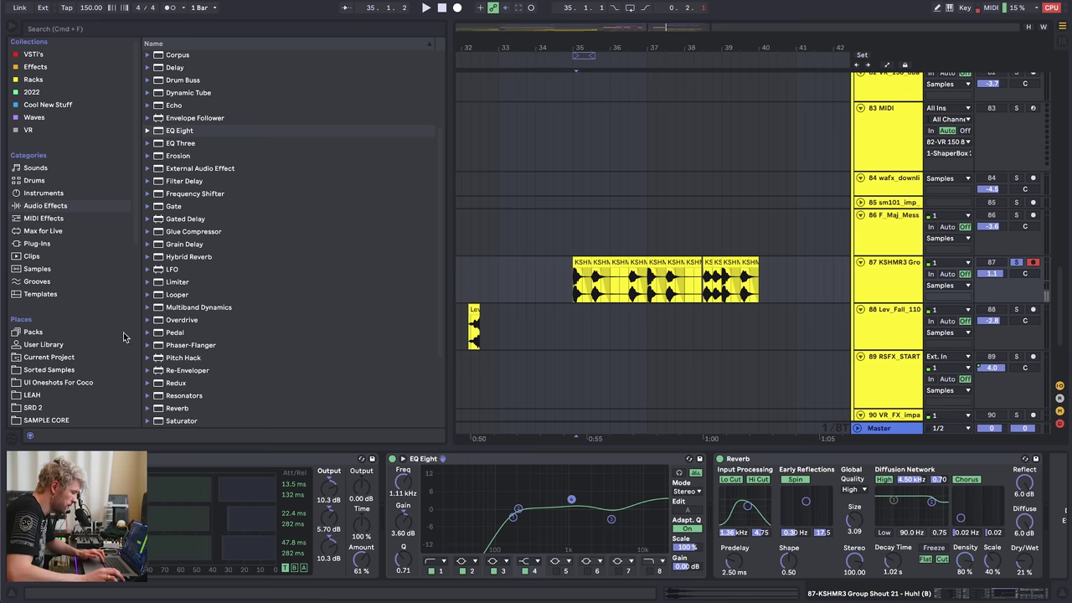
- Add a Chorus-Ensemble after the Reverb and set it to Ensemble mode with 1.29 Hz Rate, 36% Amount and 42% Dry/Wet
scroll(244, 406, "up", 5)
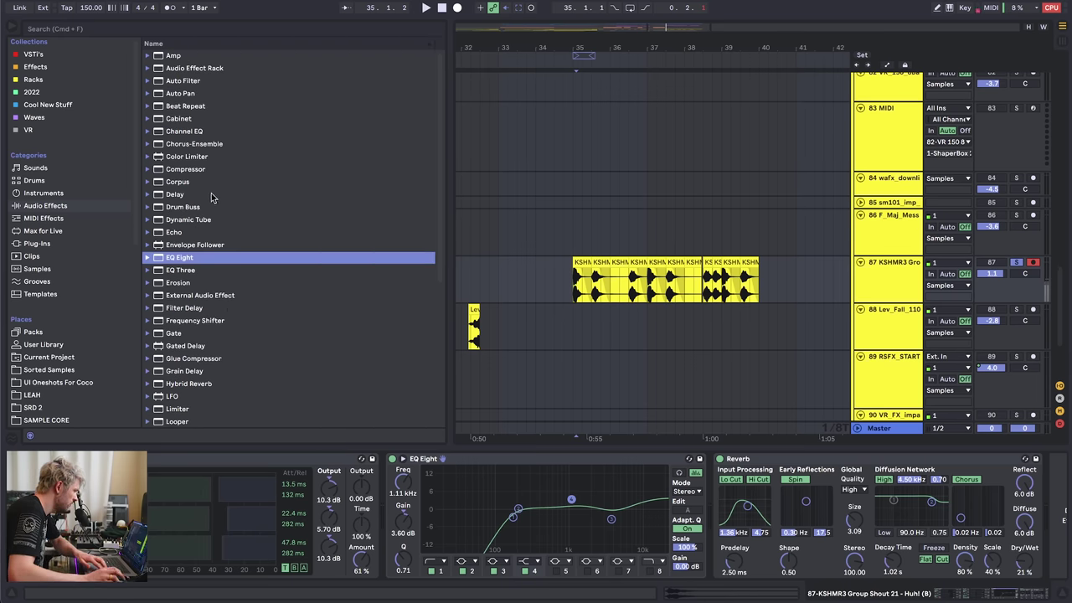
left_click(186, 149)
left_click_drag(467, 321, 588, 289)
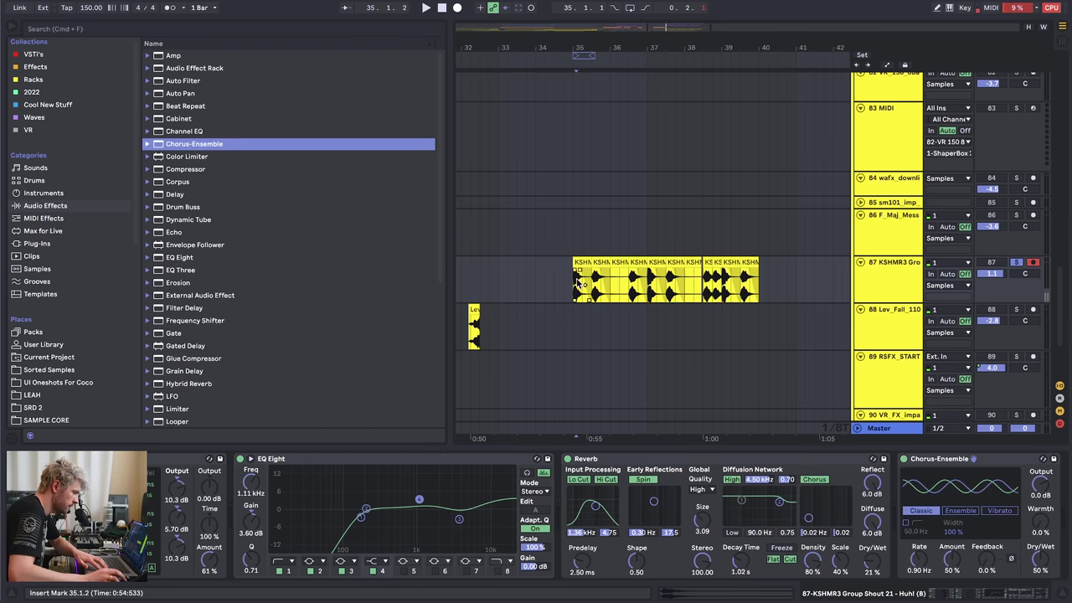
left_click(1016, 263)
key("space")
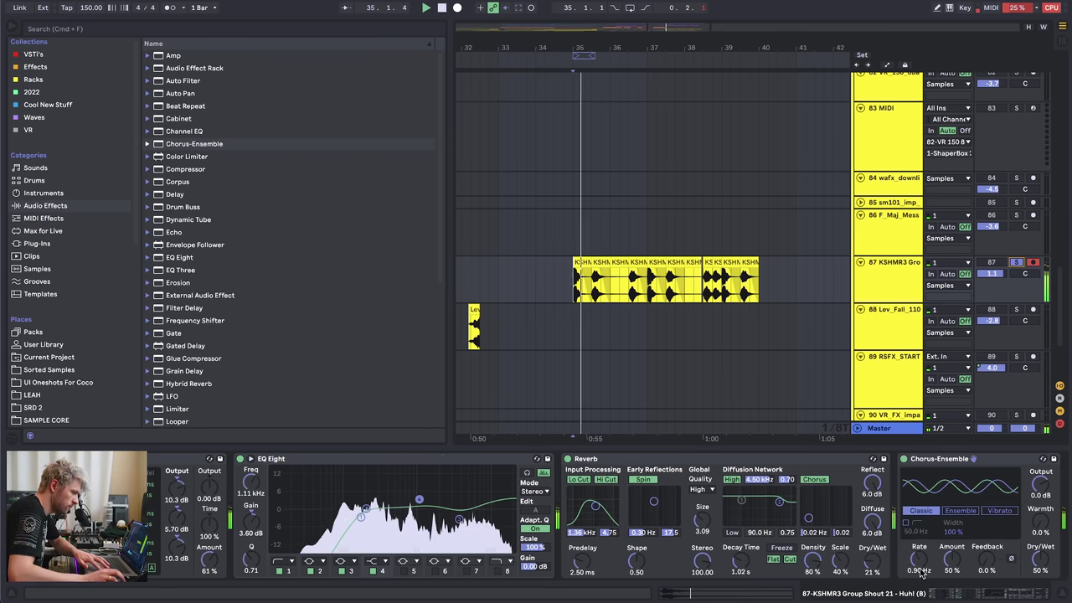
left_click_drag(919, 559, 952, 572)
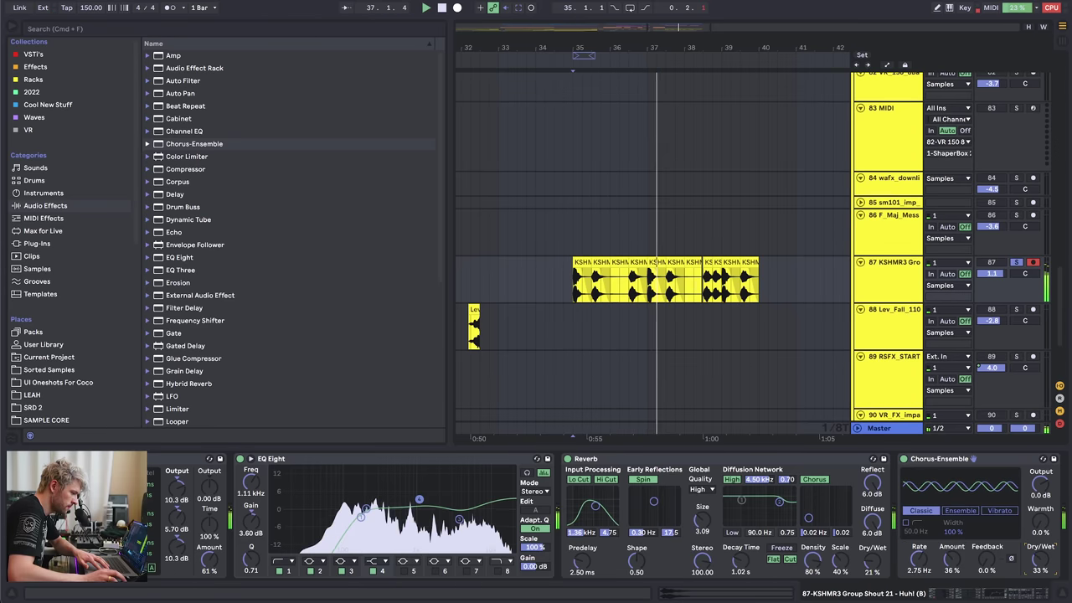
- Fit the unsoloed track 87 into the mix with an EQ Eight dip of -4.59 dB at 3.67 kHz and track volume at -2.4 dB
left_click(1016, 263)
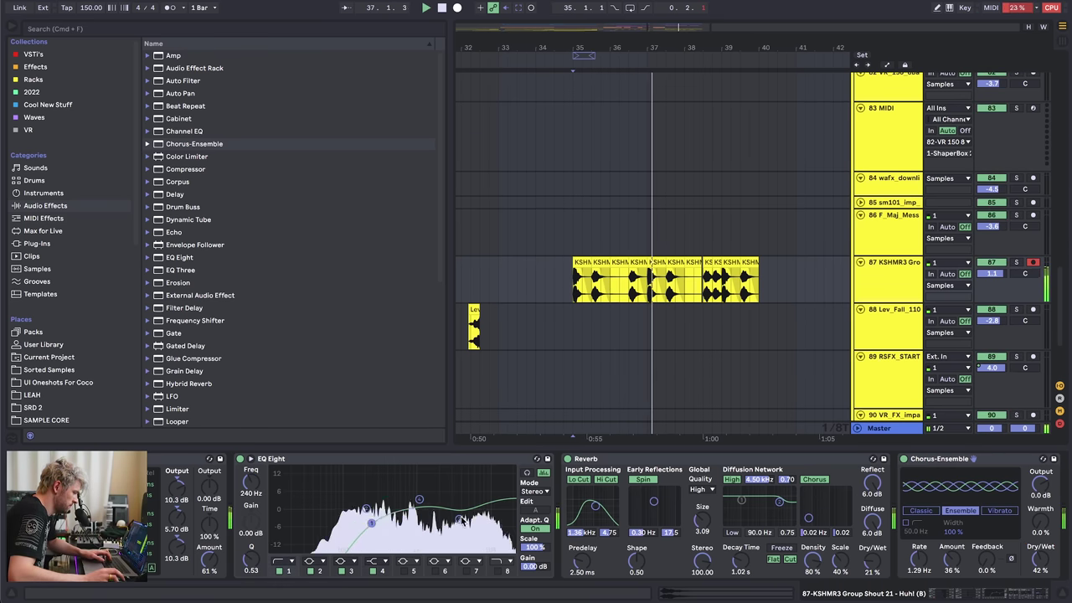
left_click_drag(419, 500, 456, 521)
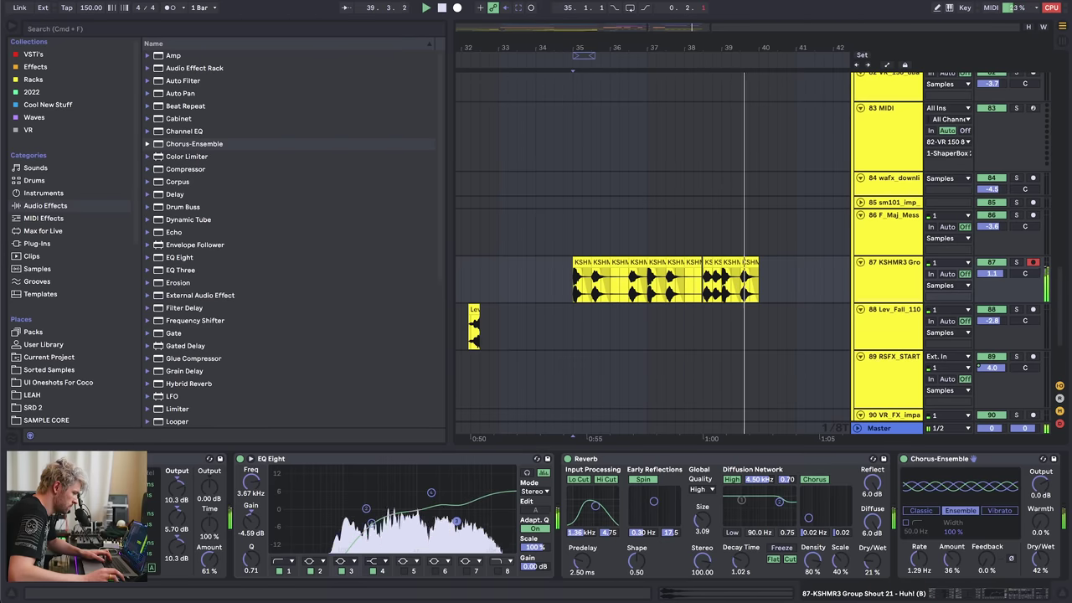
left_click_drag(996, 276, 997, 289)
key("space")
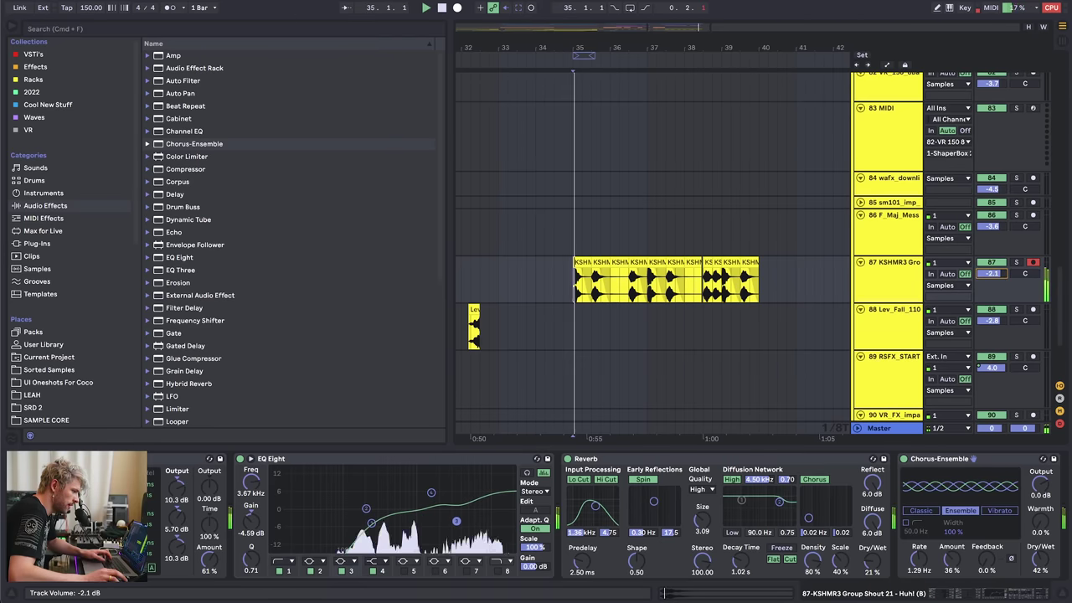
key("space")
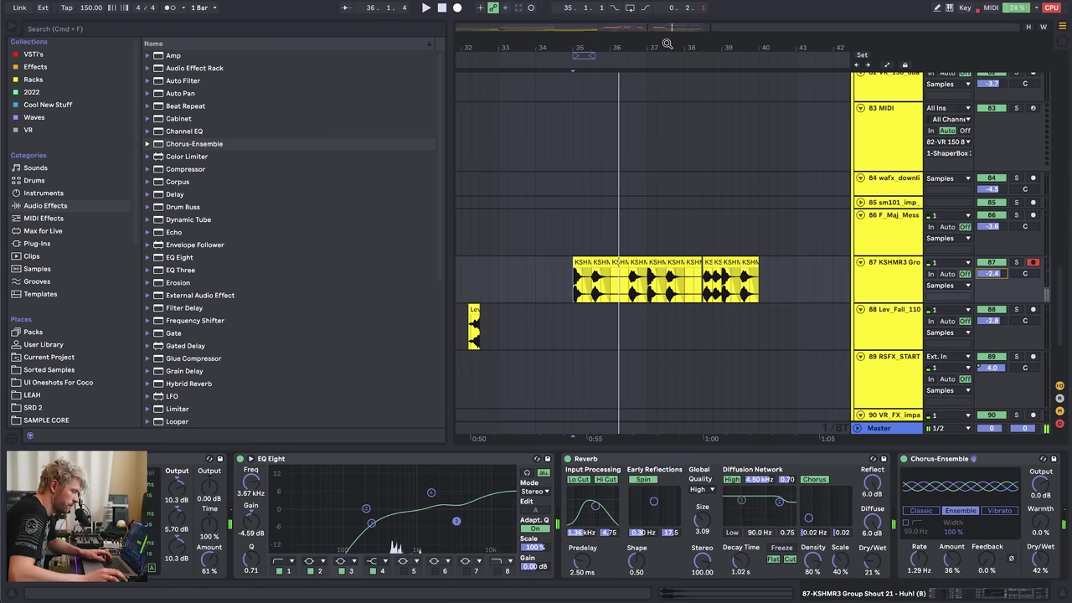
- Remove the Limiter from the Master track's effect chain
left_click_drag(665, 47, 663, 25)
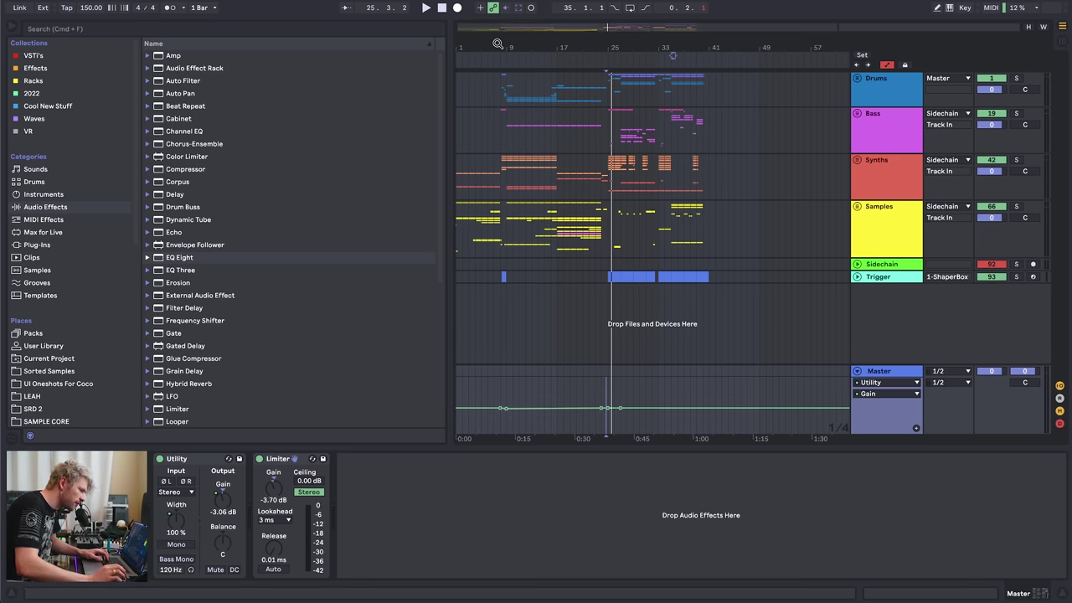
left_click_drag(477, 45, 472, 63)
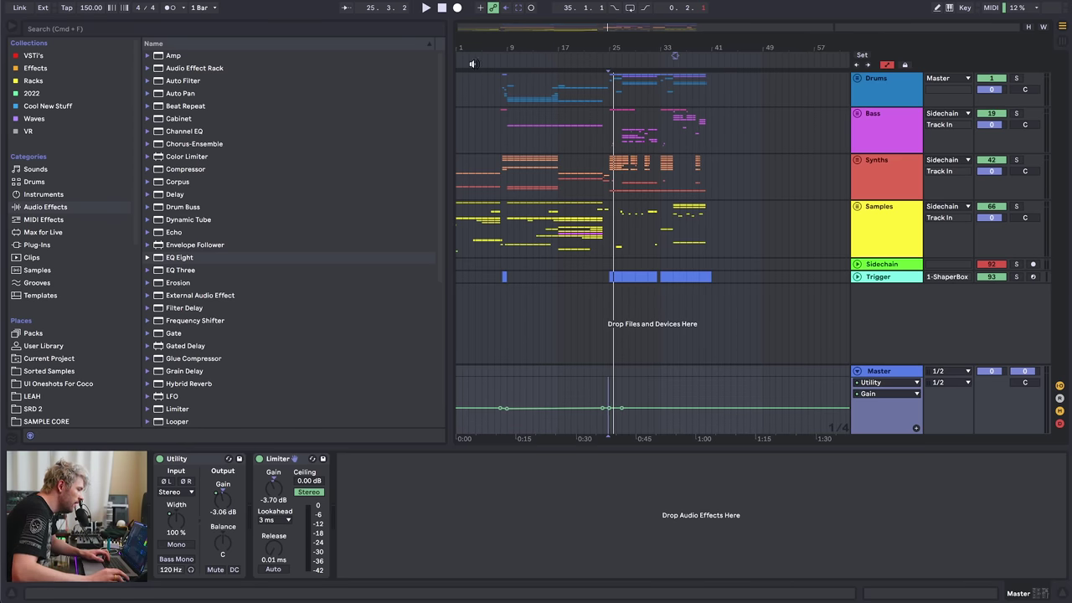
left_click(457, 178)
left_click(904, 382)
left_click(884, 372)
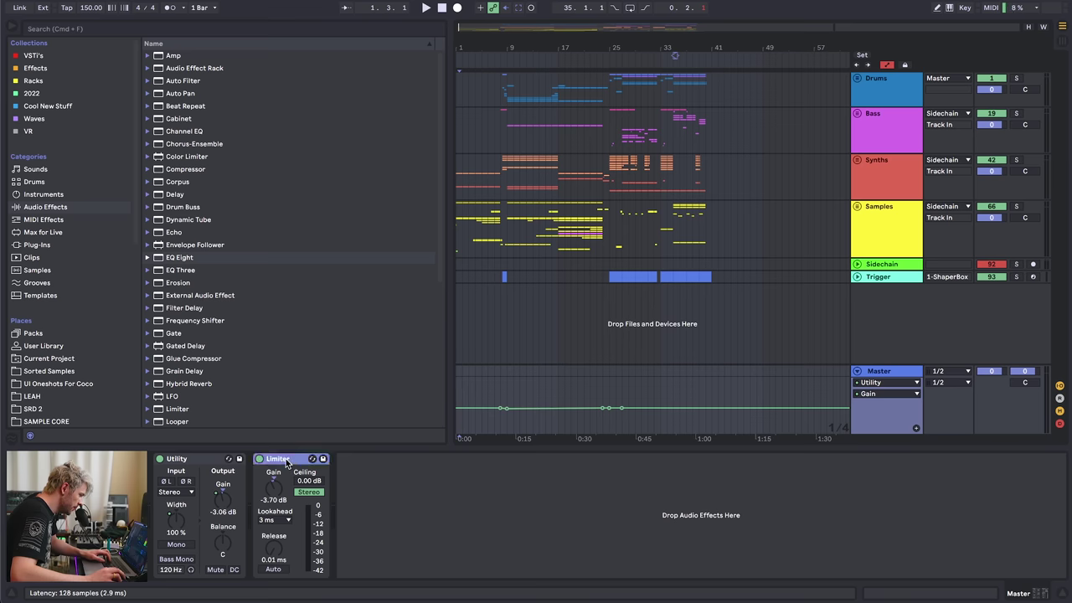
key("Delete")
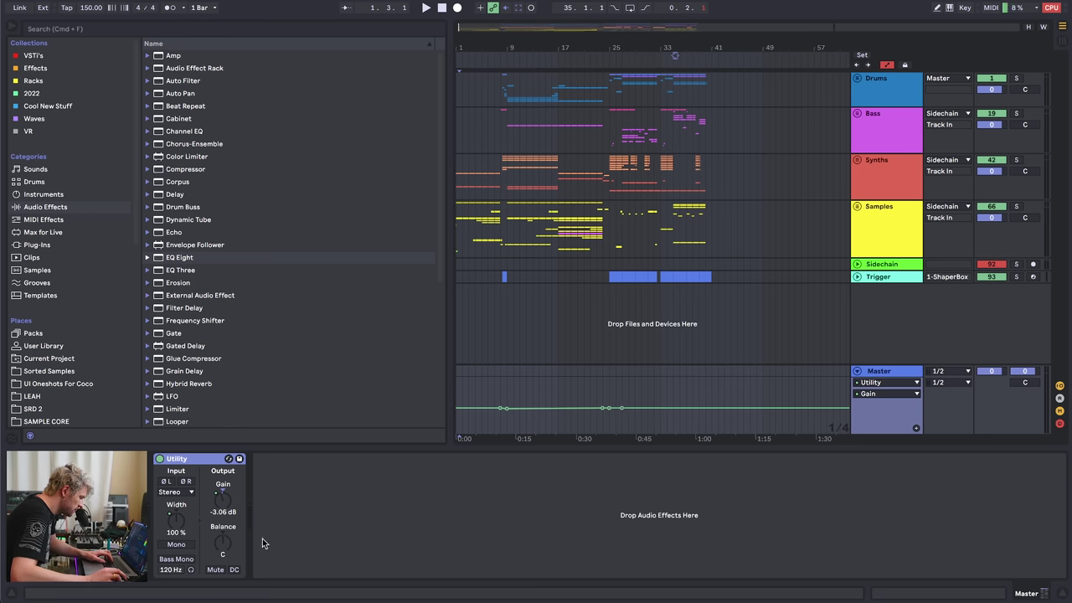
left_click(178, 529)
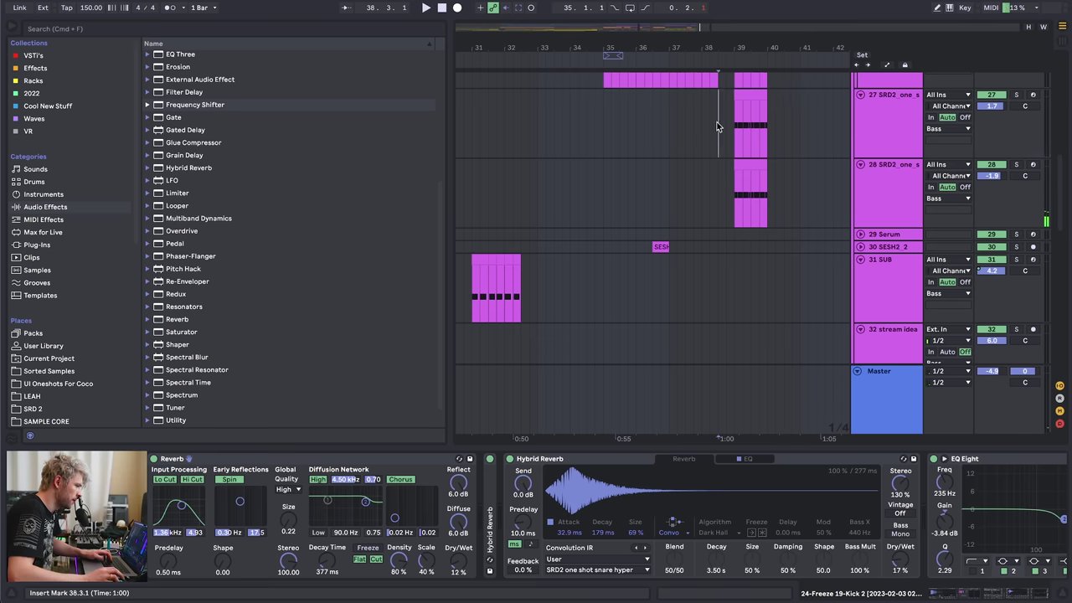
- Audition the end of the drop from bar 38.3, check the bass tracks, and collapse all tracks into their groups
key("space")
left_click_drag(725, 29, 725, 5)
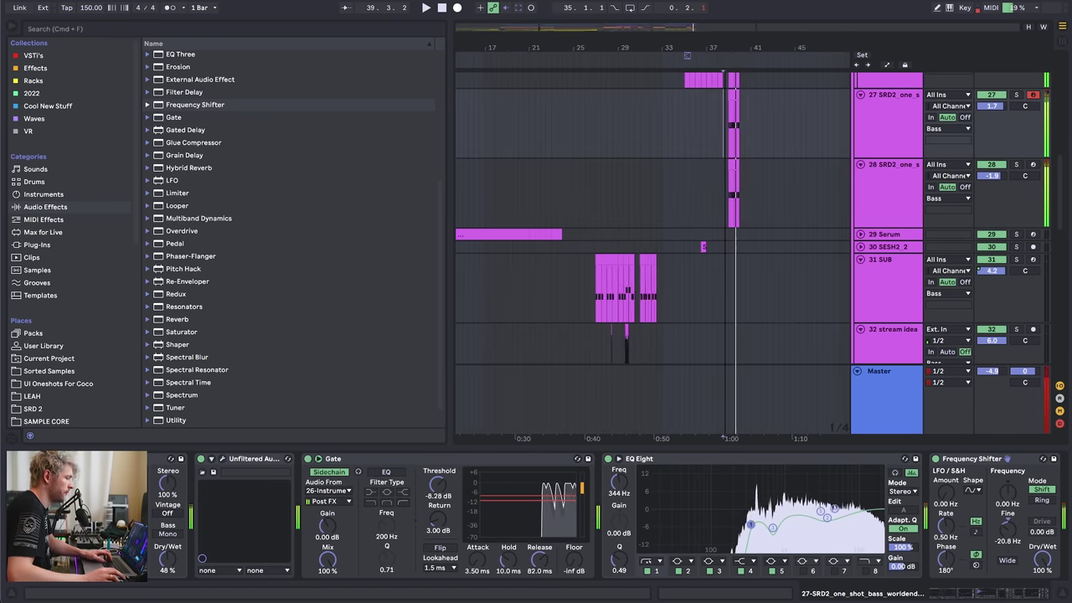
scroll(718, 126, "down", 4)
scroll(603, 230, "down", 5)
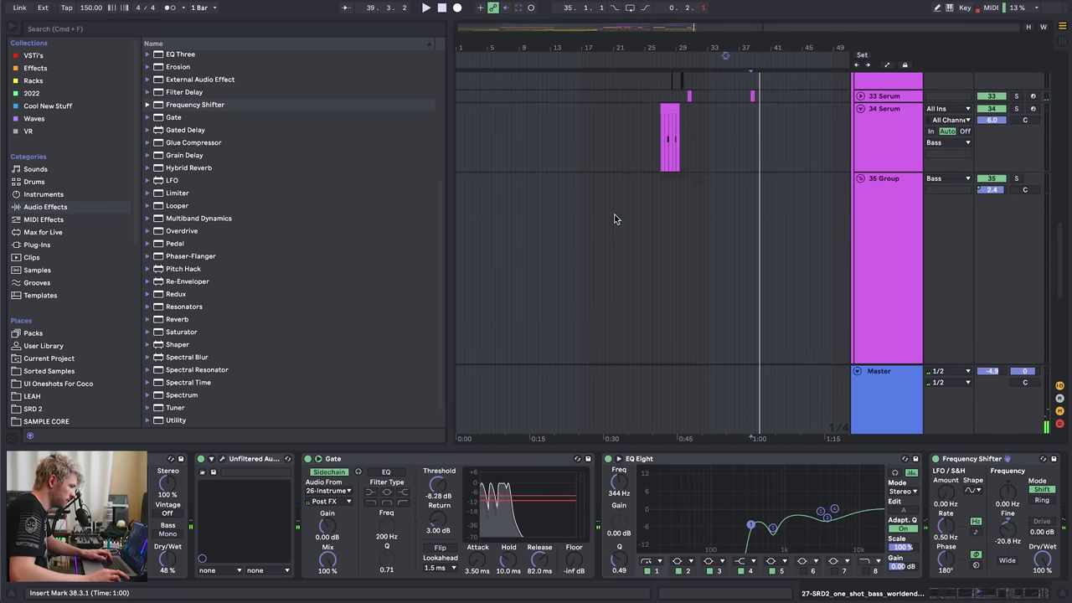
scroll(616, 218, "up", 6)
scroll(897, 188, "up", 10)
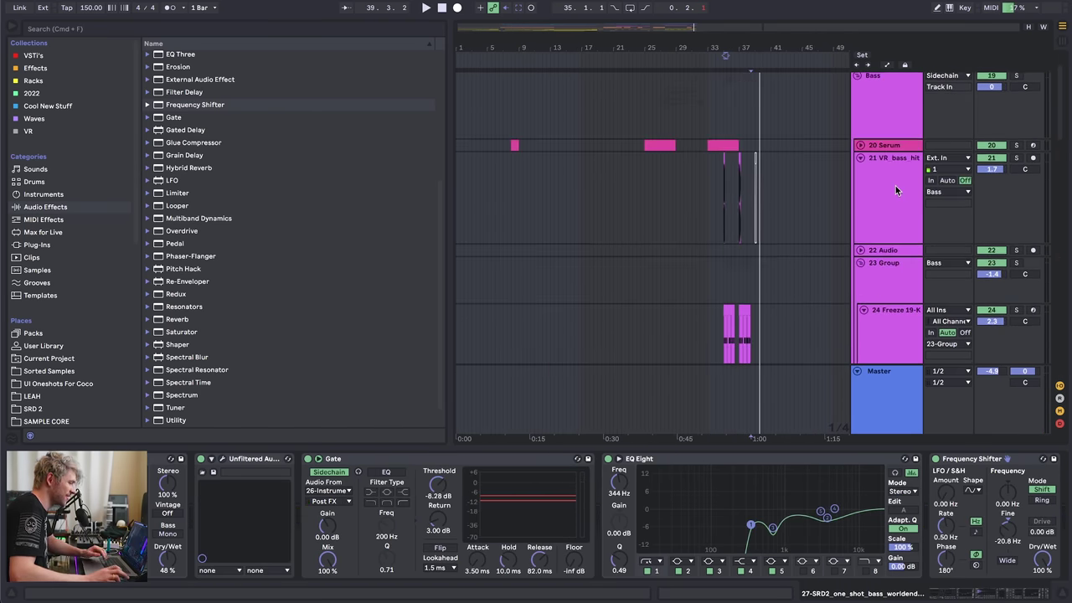
left_click(895, 160)
key("u")
left_click(726, 96)
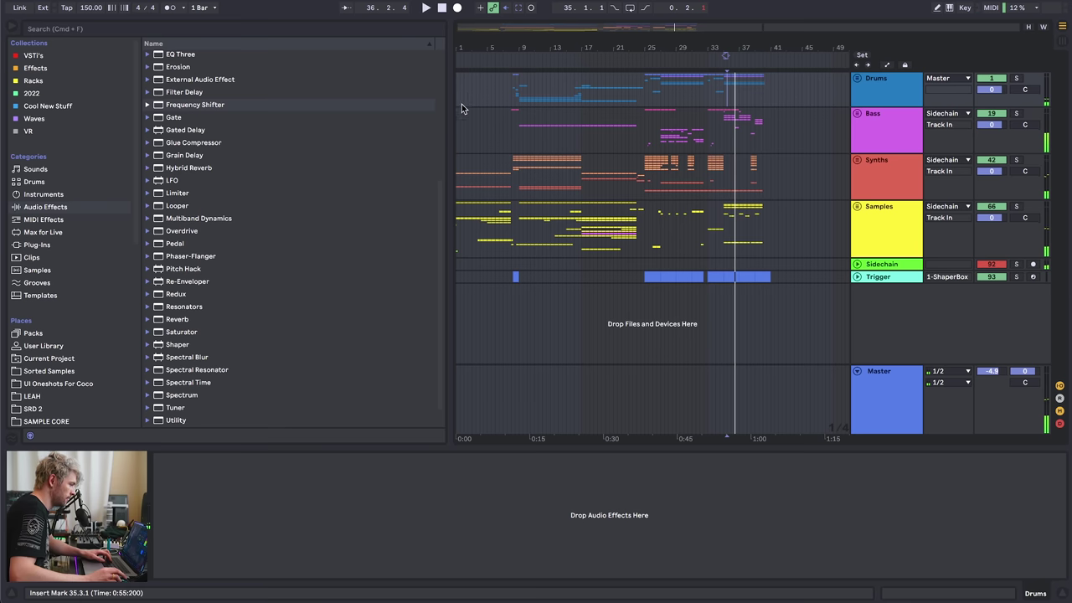
left_click_drag(457, 122, 770, 126)
left_click(779, 125)
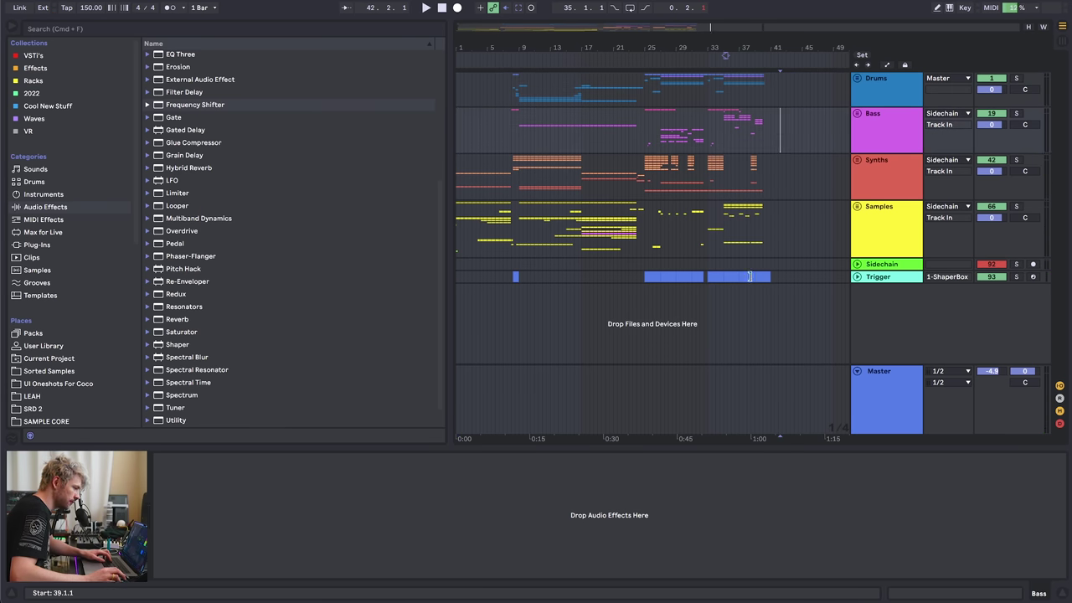
left_click_drag(770, 277, 458, 279)
left_click(481, 277)
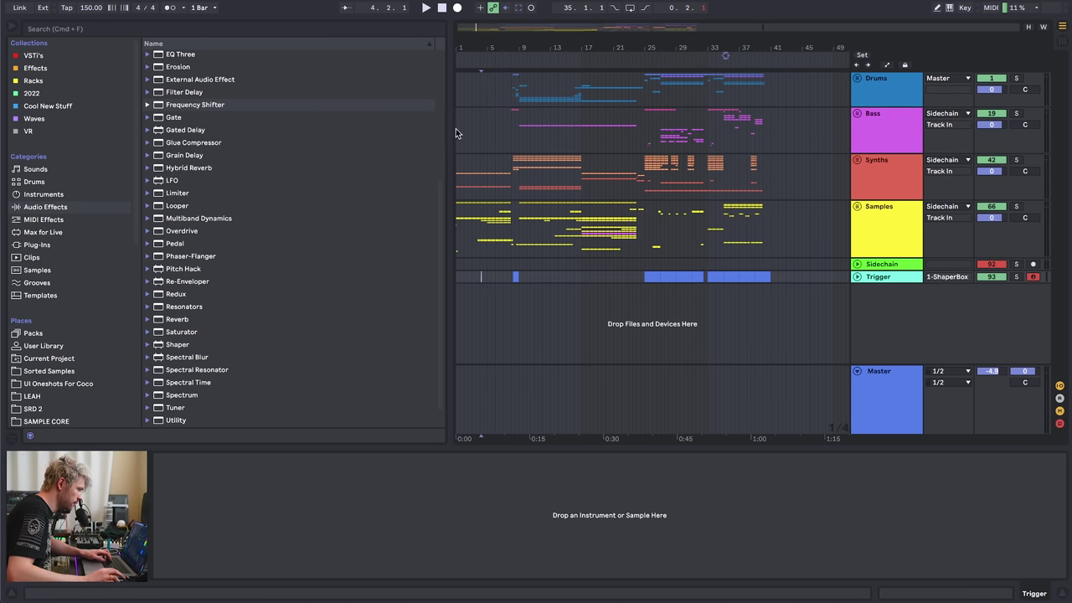
- Add the Multiband Compression preset of Multiband Dynamics after the Utility on the Master and set its Amount to 13%
left_click(873, 409)
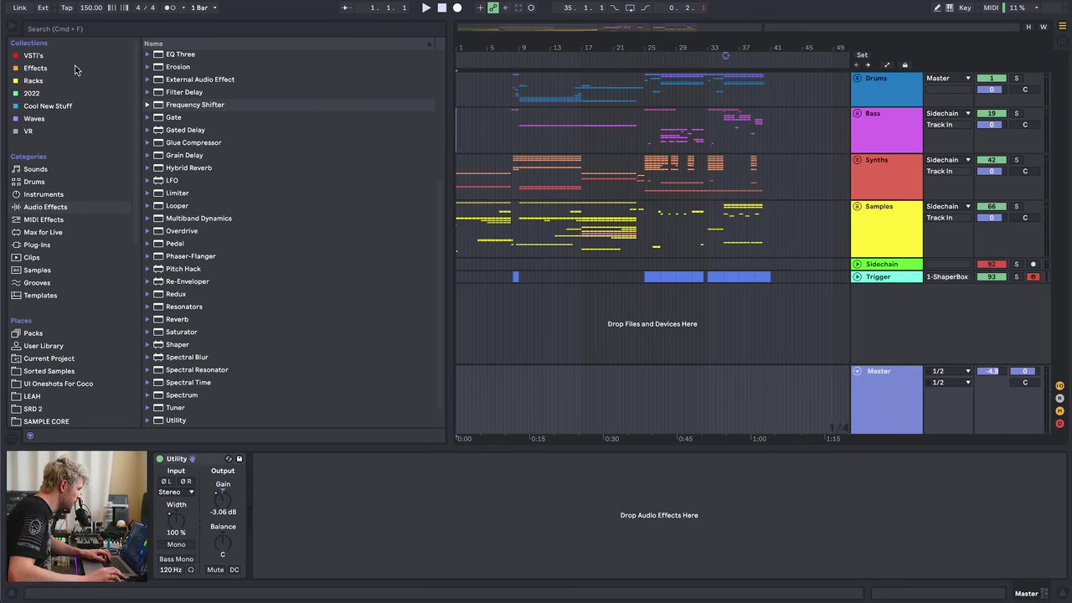
left_click(40, 69)
left_click(45, 207)
scroll(220, 314, "down", 1)
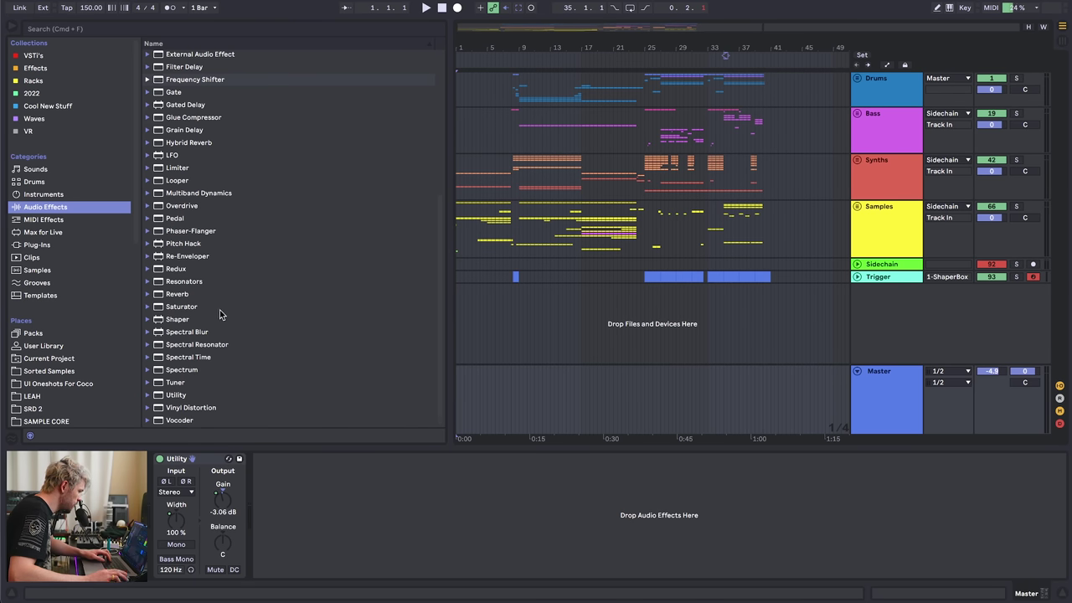
left_click(148, 193)
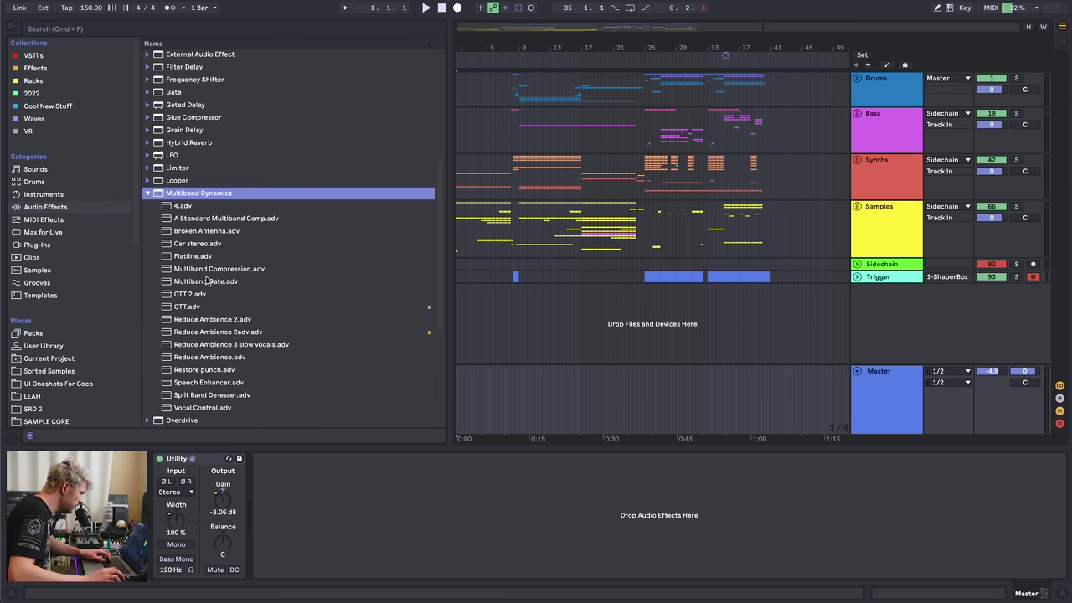
left_click_drag(206, 268, 540, 520)
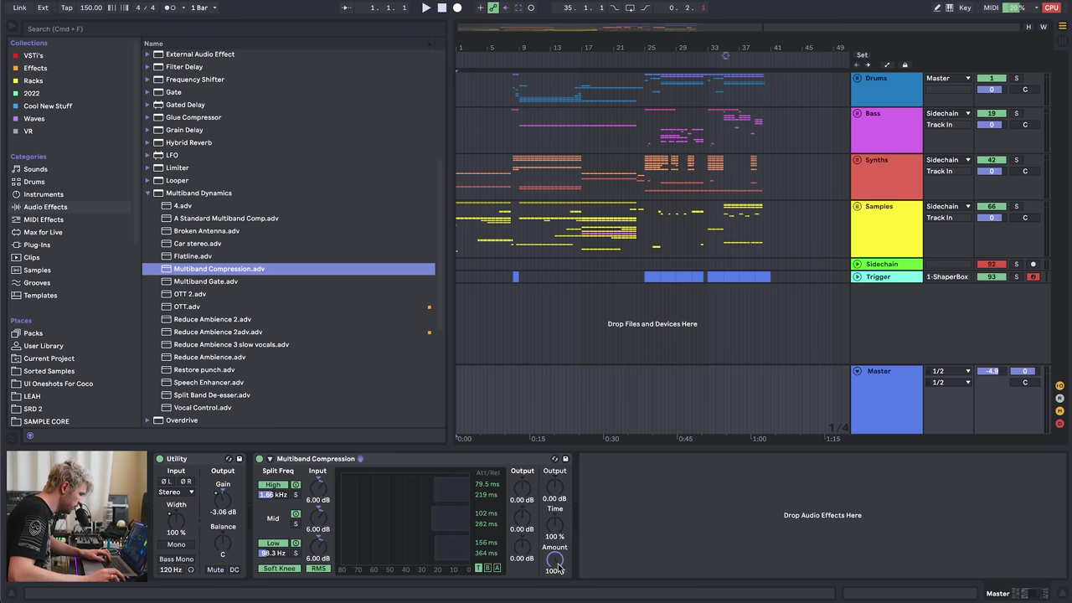
left_click_drag(557, 570, 557, 596)
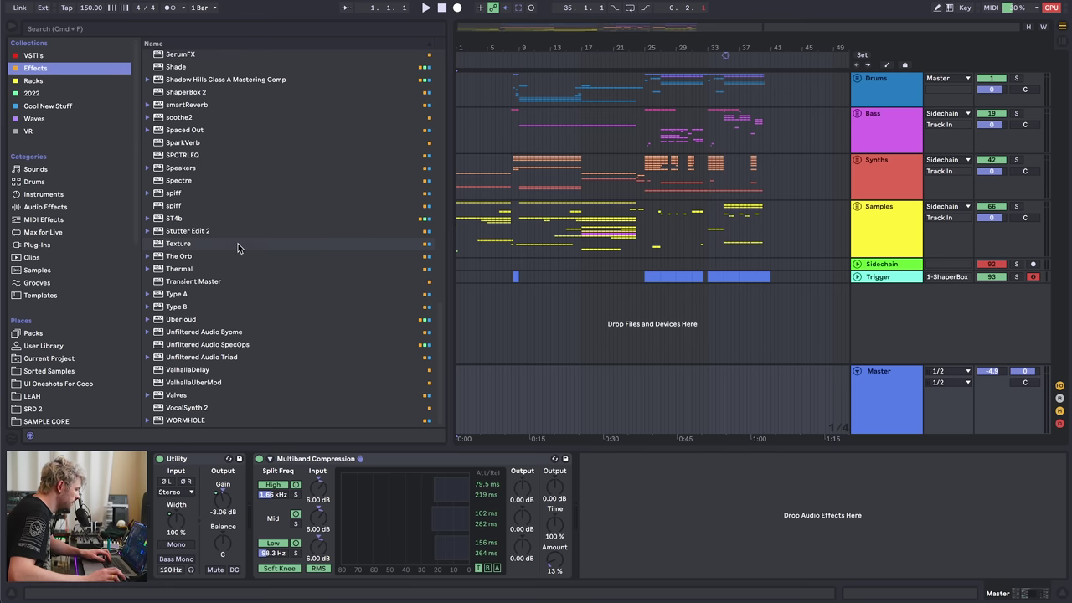
- Add Ozone 9 after the Multiband Compression on the Master and move its Side equalizer high-pass to 195 Hz
scroll(238, 244, "up", 10)
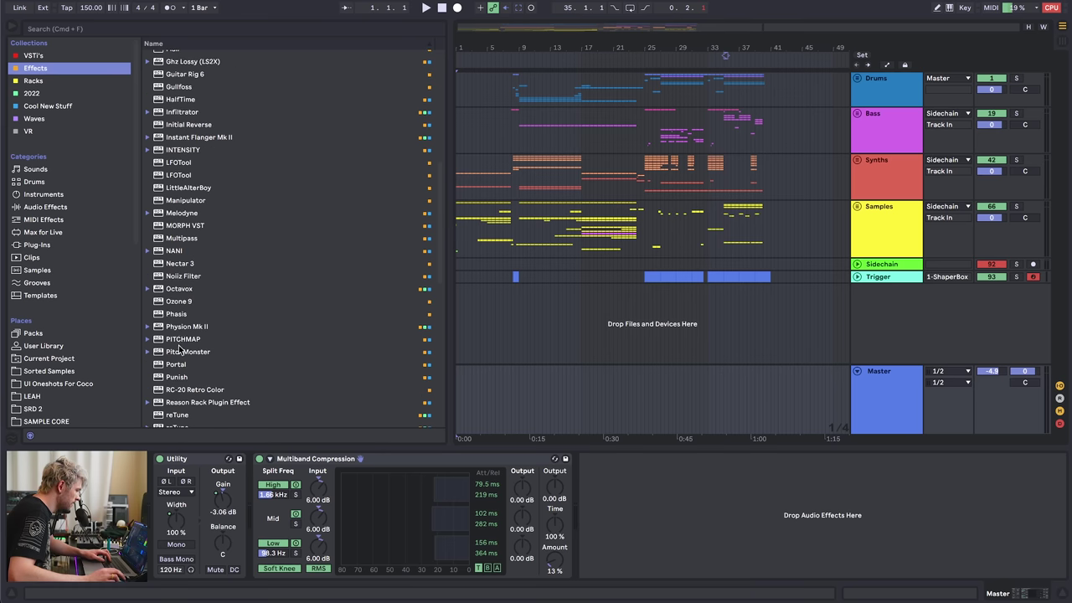
left_click(182, 302)
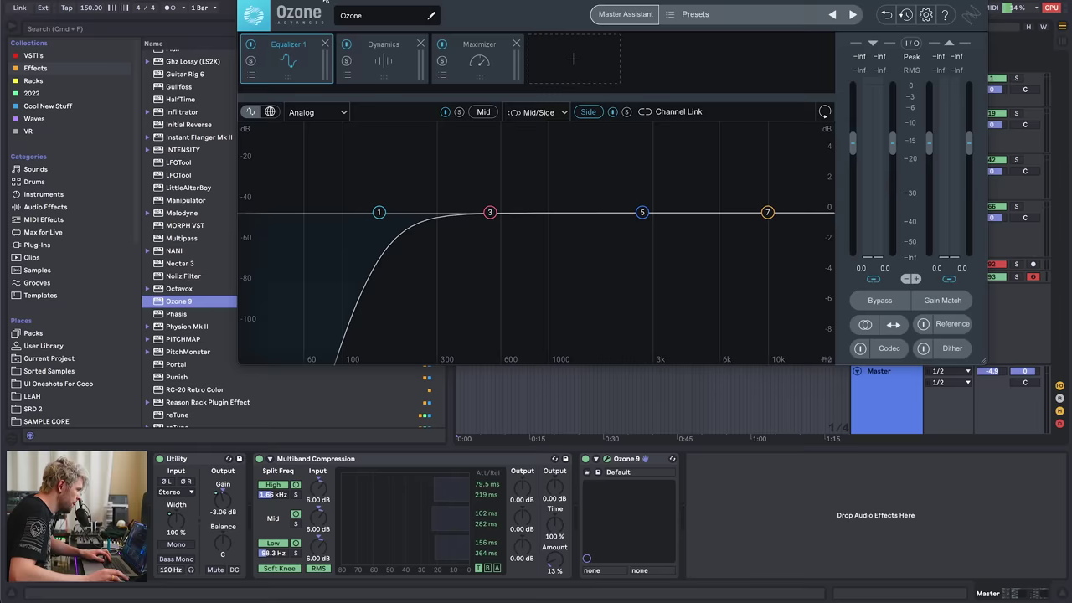
left_click_drag(321, 1, 411, 74)
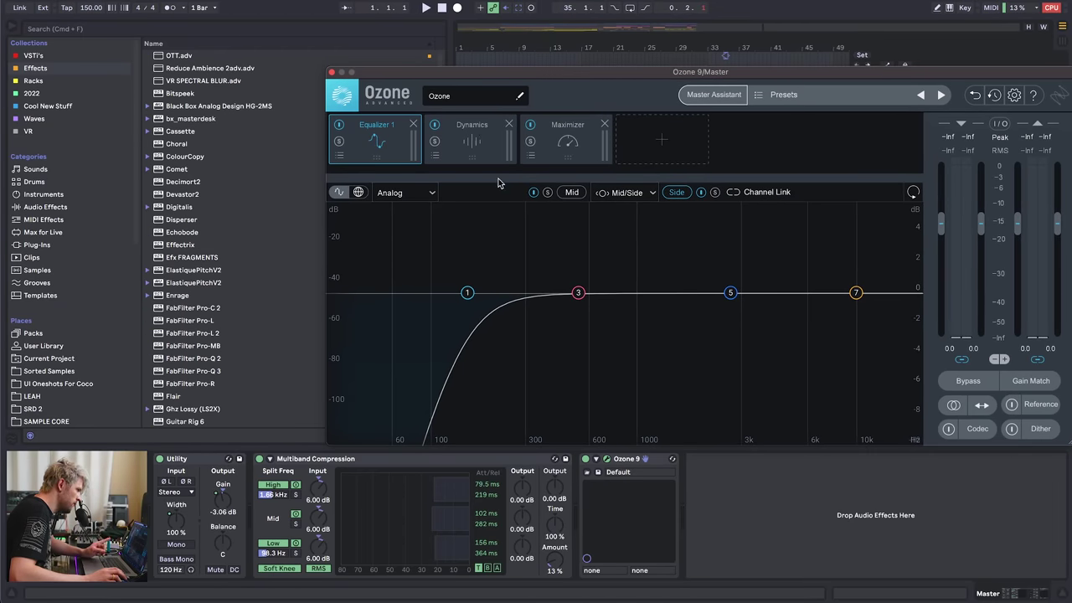
left_click(632, 461)
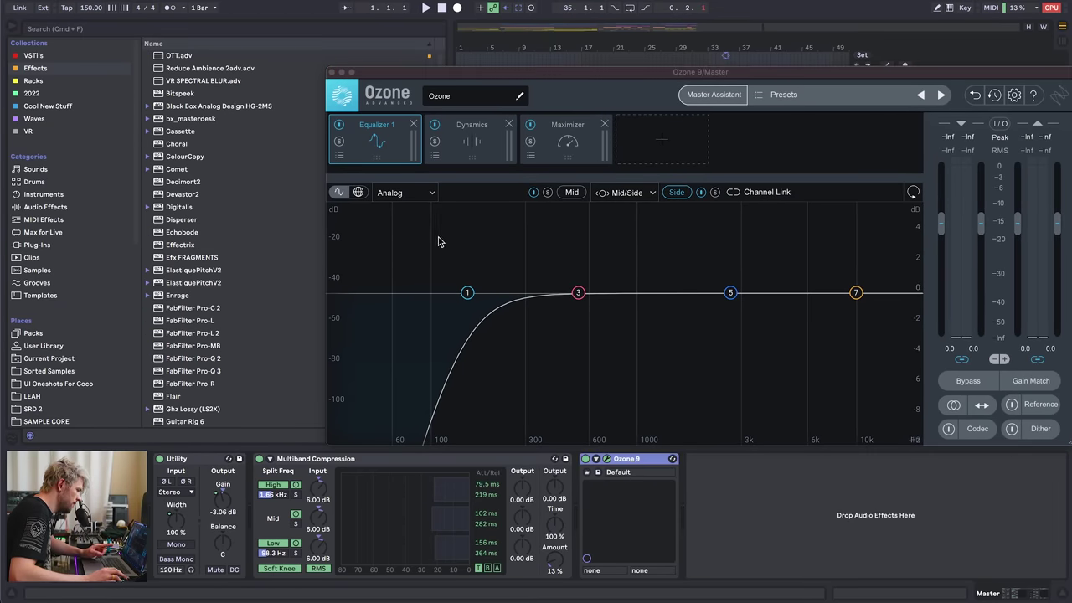
left_click_drag(468, 293, 486, 293)
left_click_drag(526, 75, 333, 259)
- Play the track from bar 9 and review Ozone's Equalizer, Dynamics and Maximizer modules
left_click(515, 183)
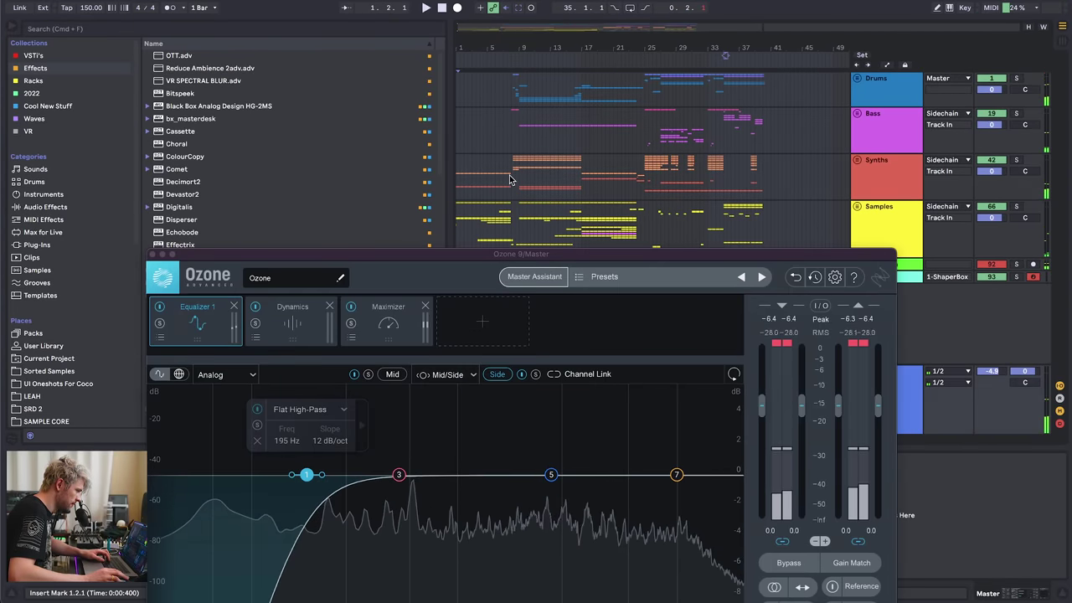
left_click(517, 182)
left_click(879, 422)
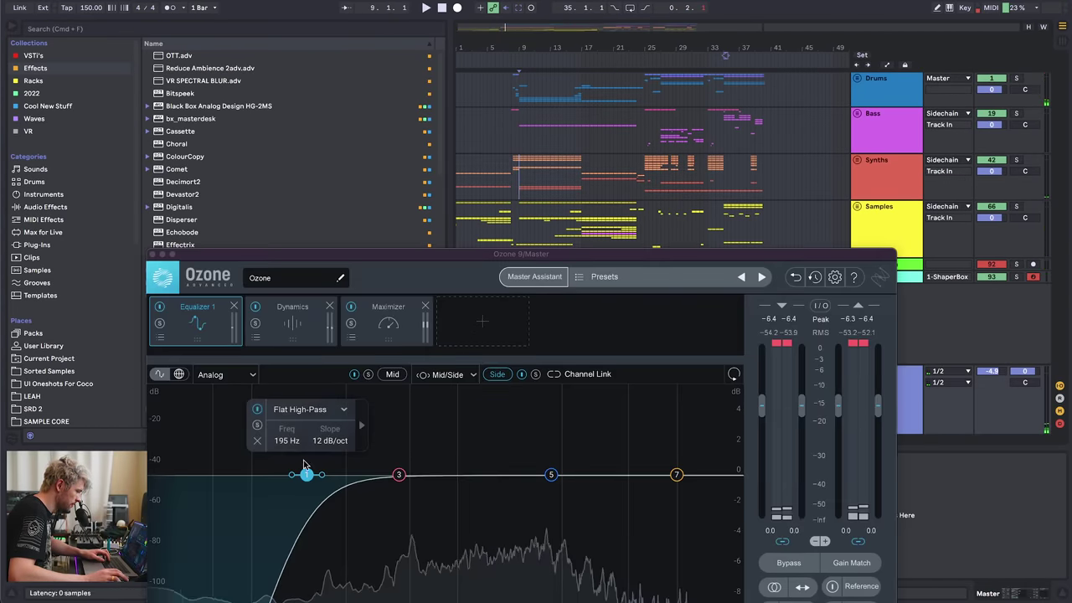
key("space")
left_click(203, 327)
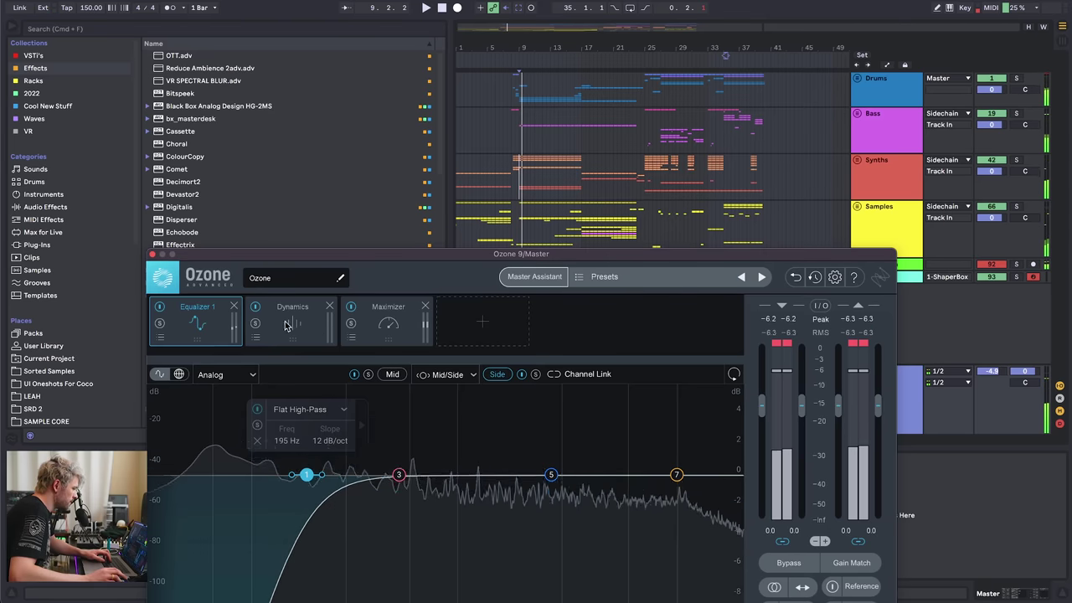
left_click(293, 325)
left_click(394, 326)
left_click(198, 324)
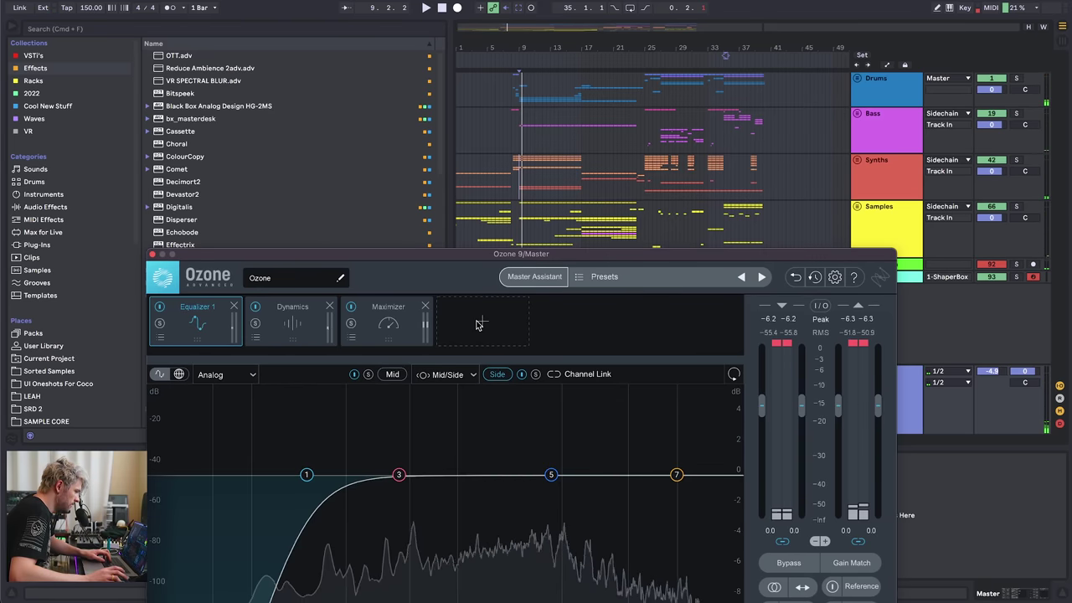
- Add an Imager module to Ozone and place it between the Equalizer and the Dynamics
left_click(482, 321)
left_click(489, 438)
left_click_drag(496, 321, 293, 324)
left_click(201, 326)
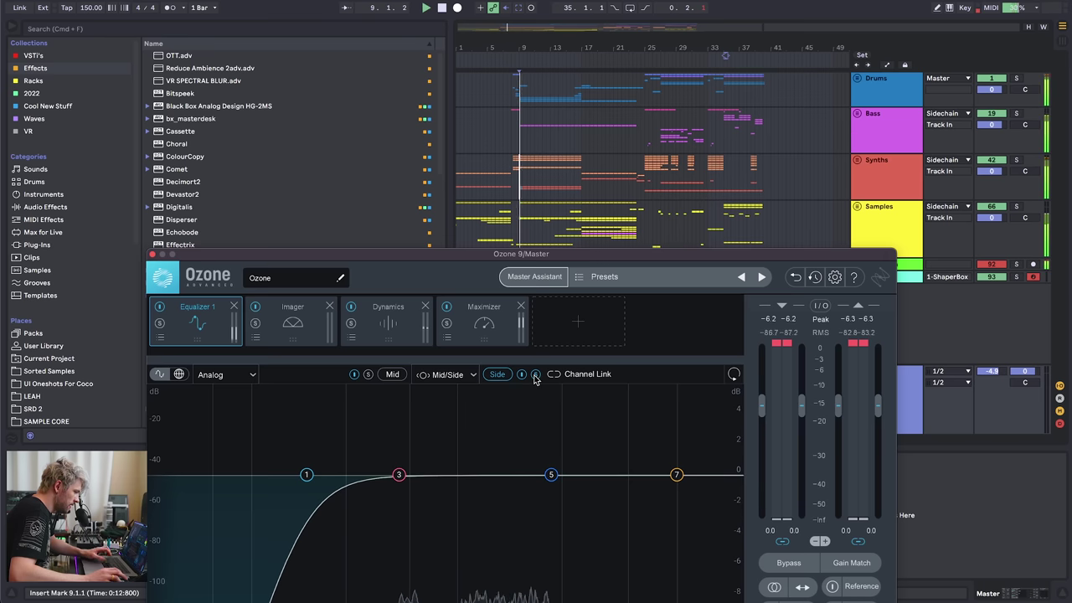
- Set the Side high-pass to 199 Hz with a 24 dB/oct slope and place bell band 3 slightly boosted just above the cutoff
left_click_drag(306, 477, 317, 479)
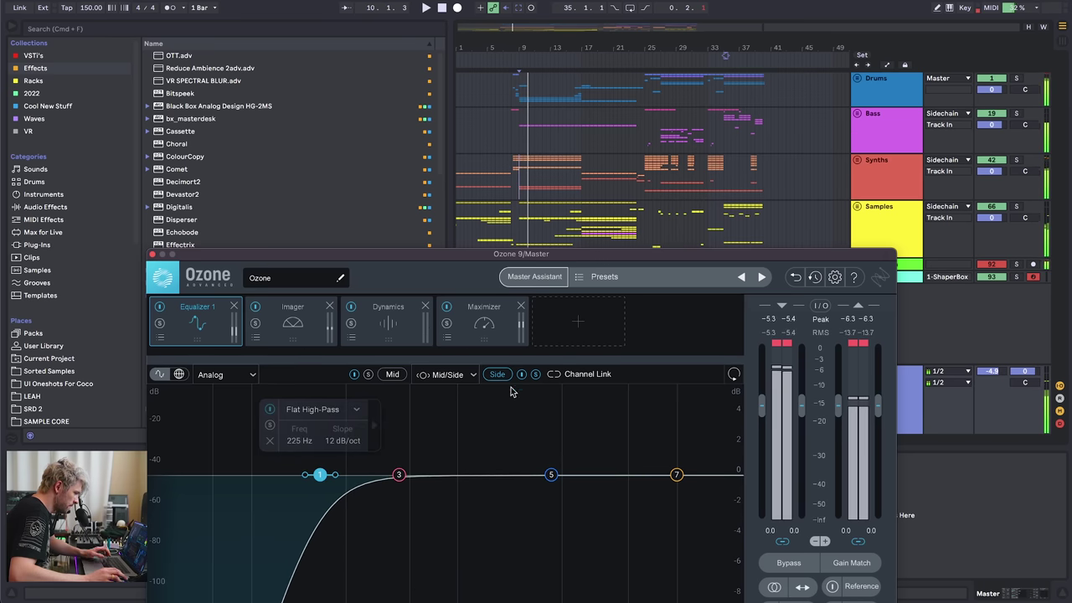
mouse_move(399, 475)
left_mouse_down()
mouse_move(407, 383)
mouse_move(411, 480)
left_mouse_up()
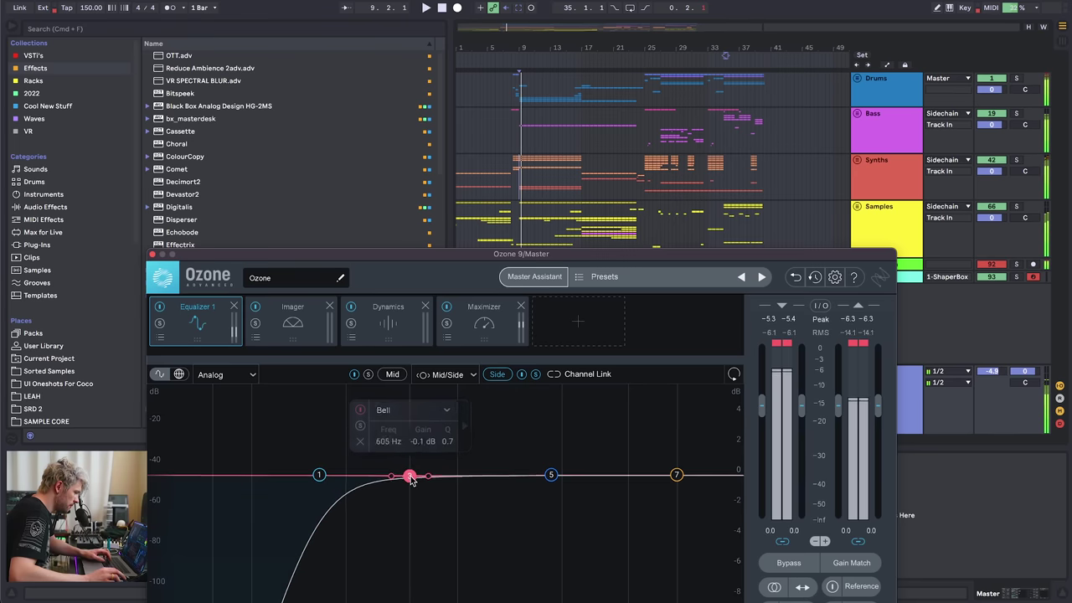
left_click(390, 375)
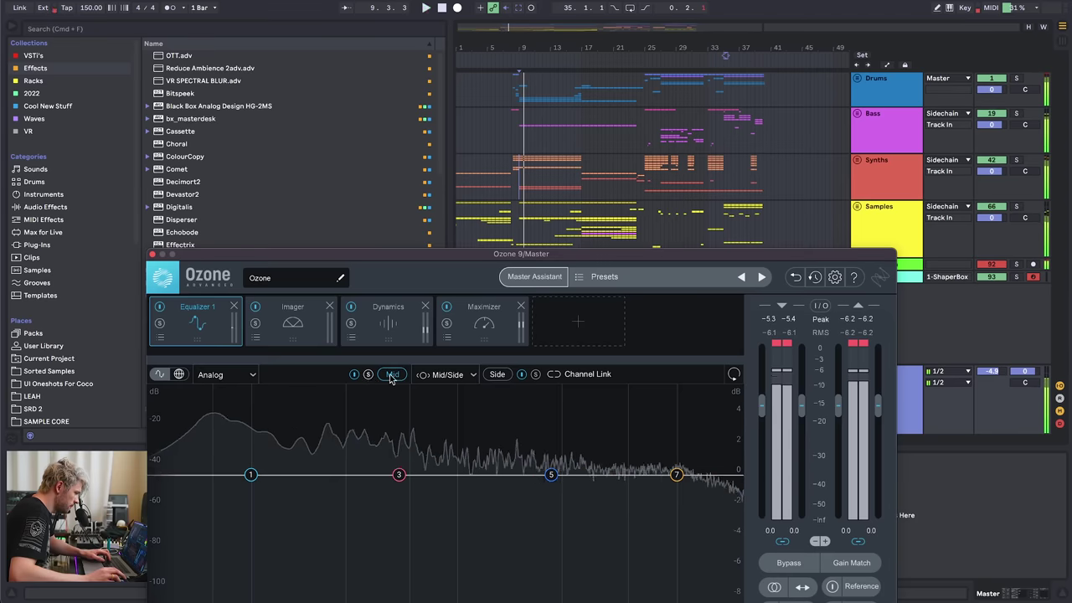
left_click(496, 374)
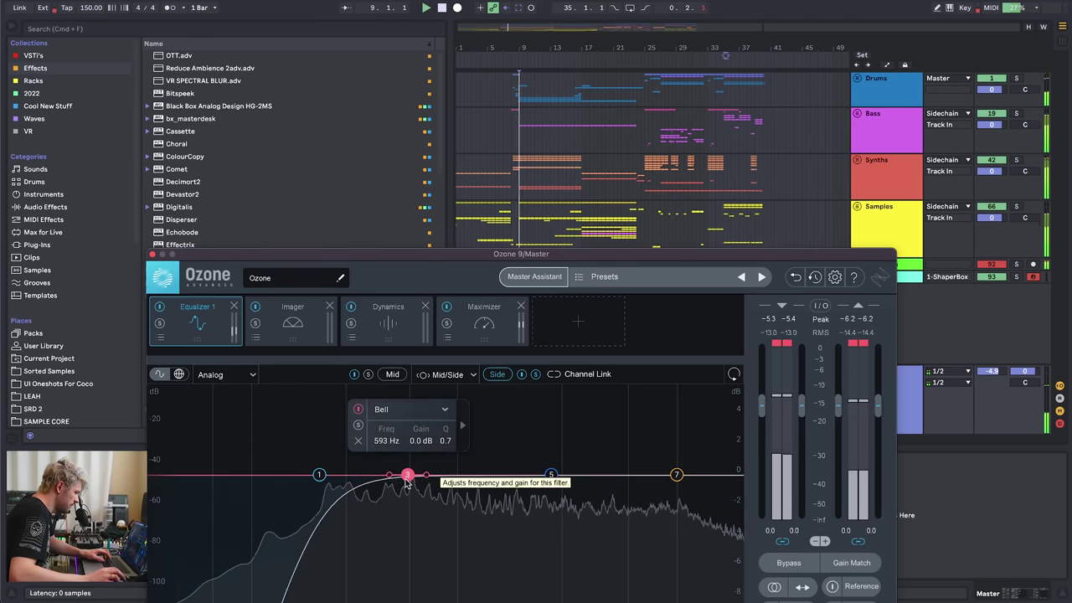
left_click_drag(407, 475, 318, 477)
key("space")
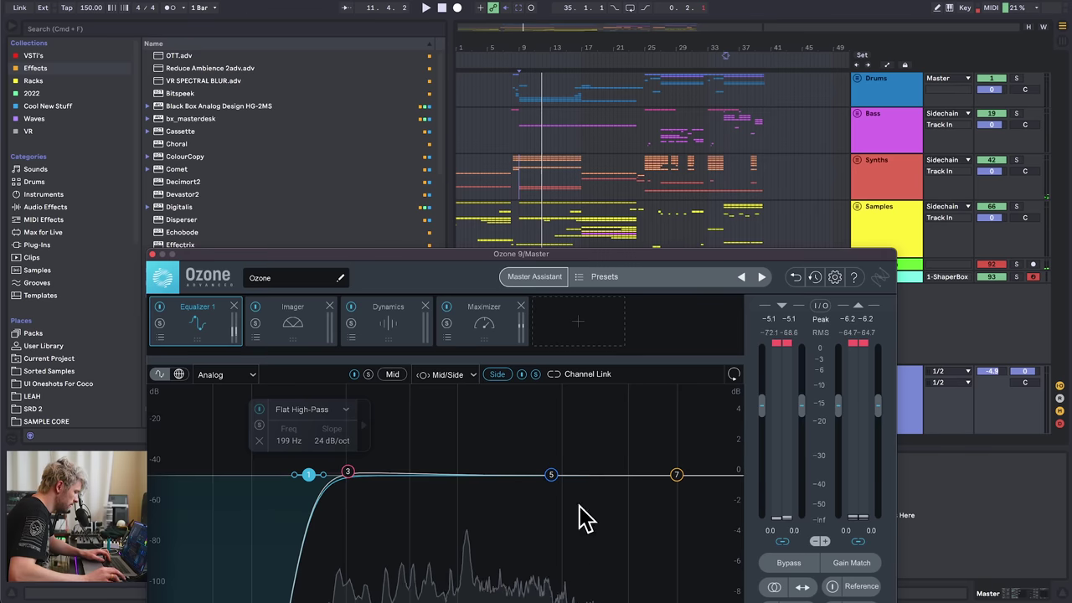
- Shape the Side highs with a -1.0 dB bell at 3444 Hz and a Baxandall Treble boost of 1.9 dB at 5991 Hz
left_click_drag(551, 475, 575, 490)
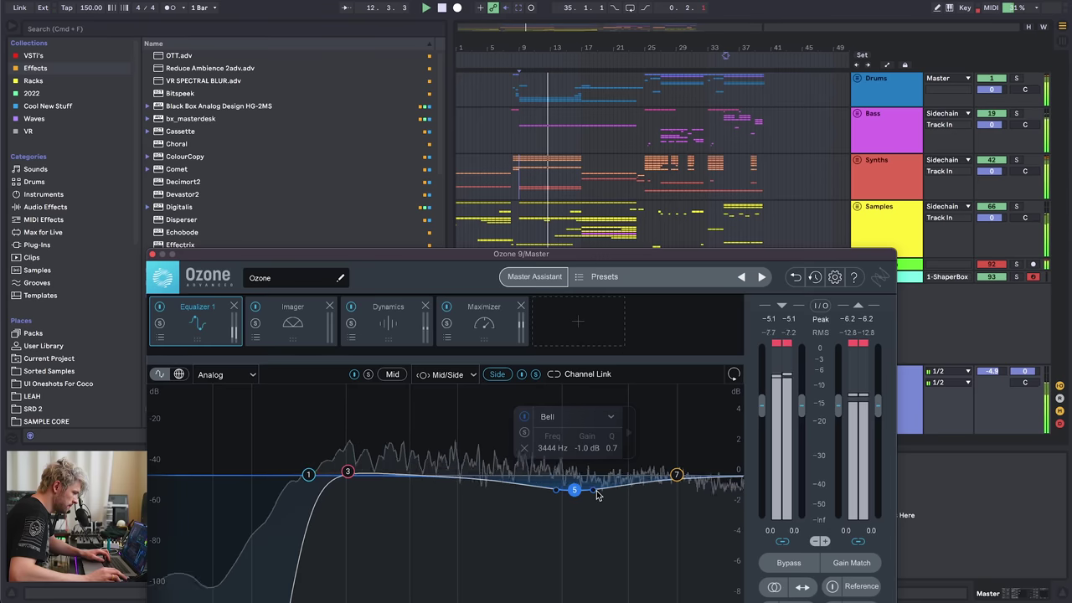
left_click_drag(676, 475, 632, 450)
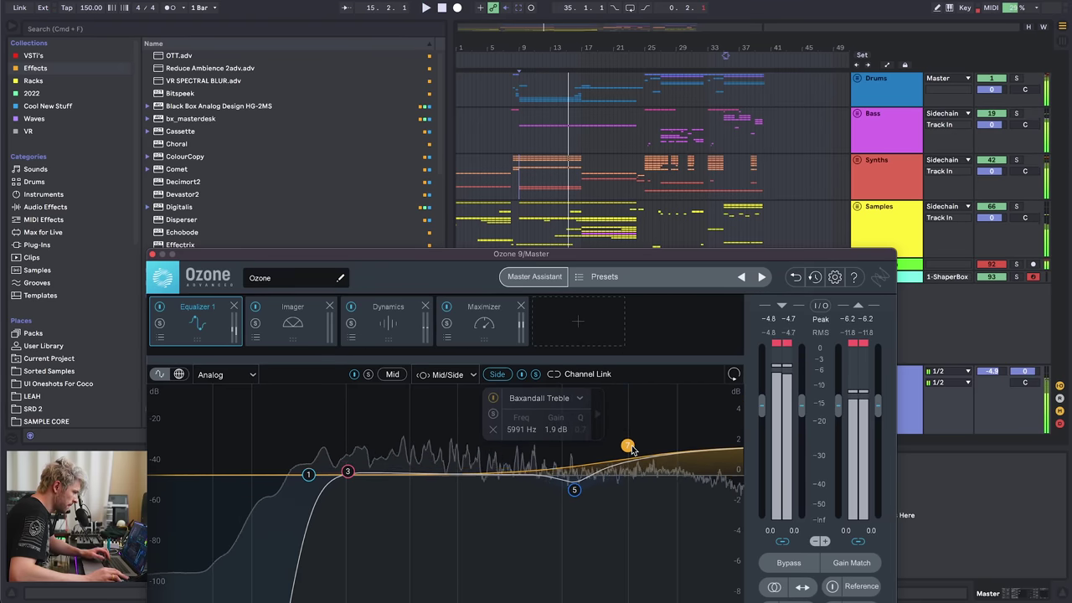
left_click(534, 376)
- Switch Ozone's Equalizer to the Mid channel and audition the drop from about bar 25
left_click(392, 374)
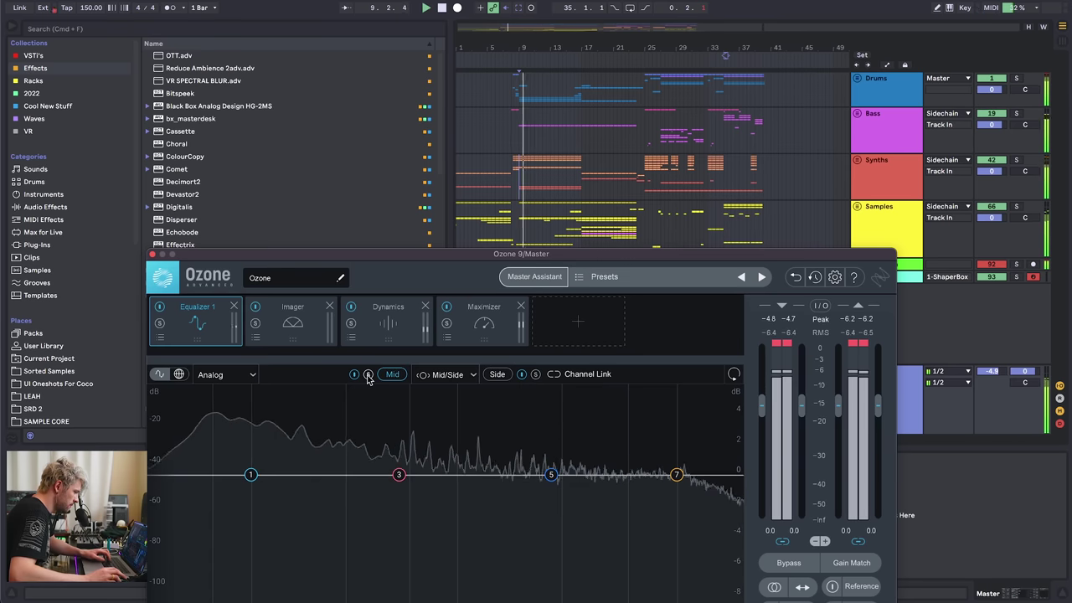
left_click(643, 177)
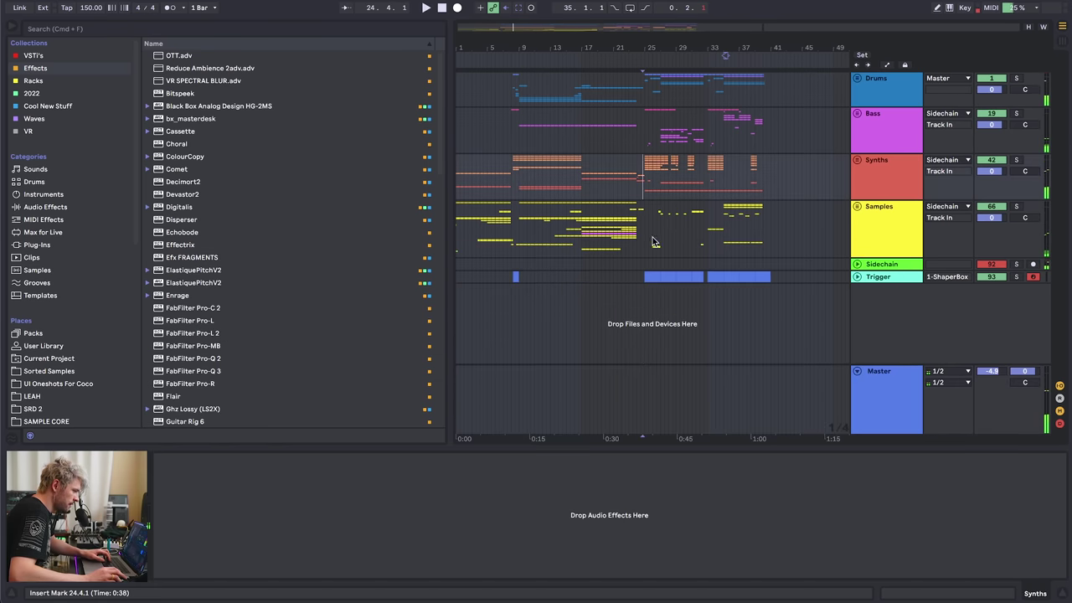
left_click(647, 388)
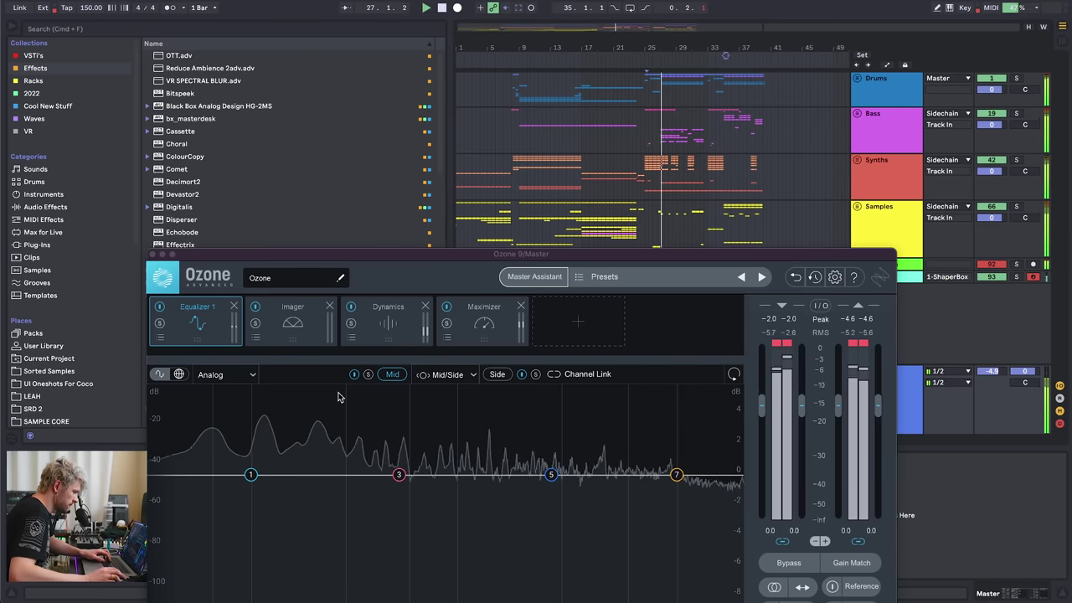
- Cut the Mid channel with bell band 3 by -1.8 dB at 298 Hz and audition it around bar 27
left_click_drag(398, 475, 347, 506)
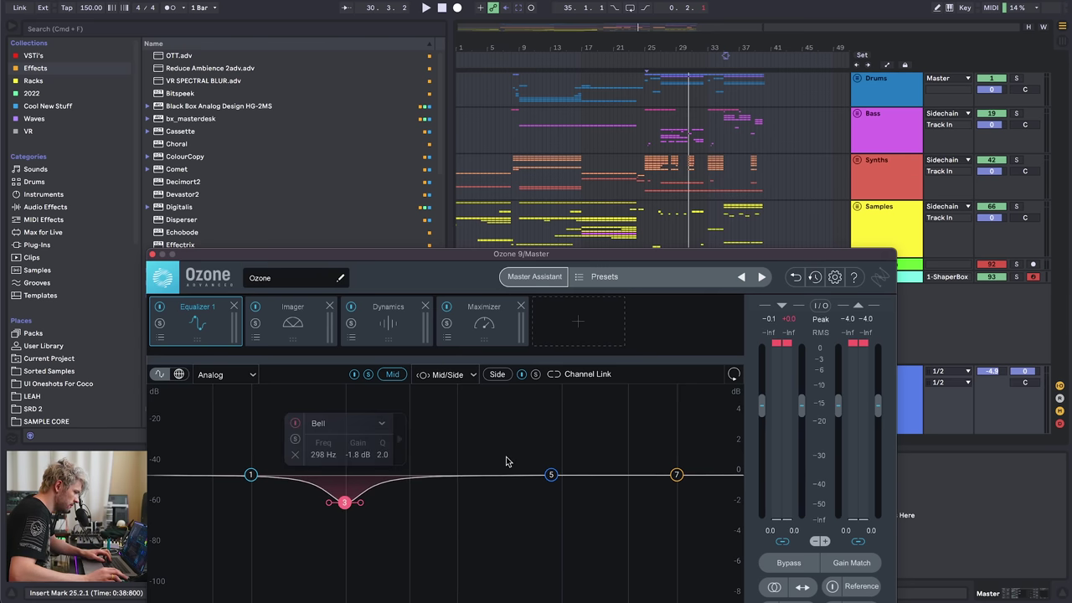
key("space")
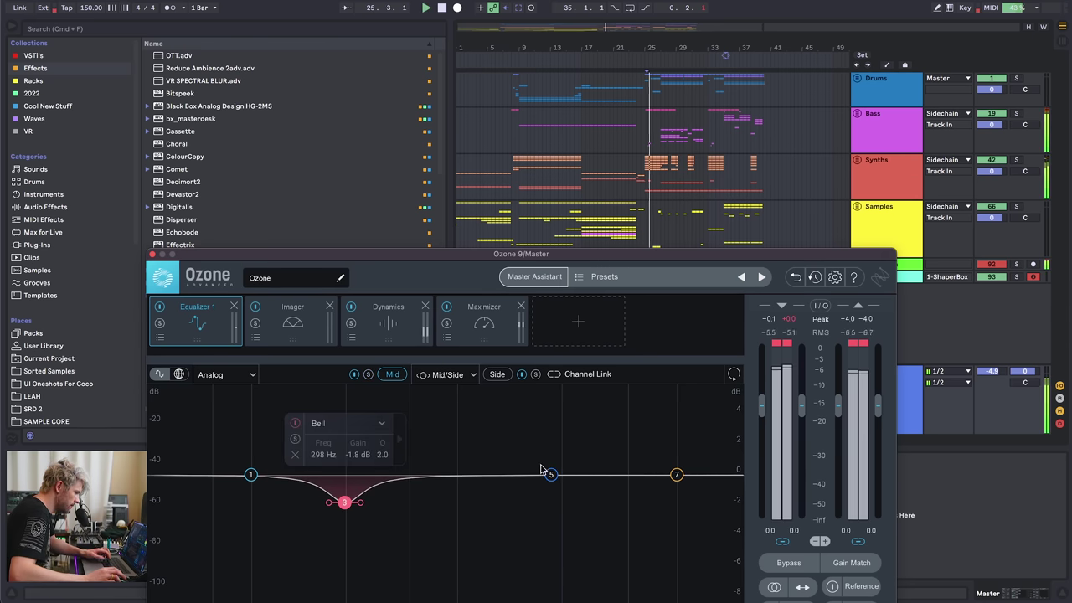
left_click(661, 143)
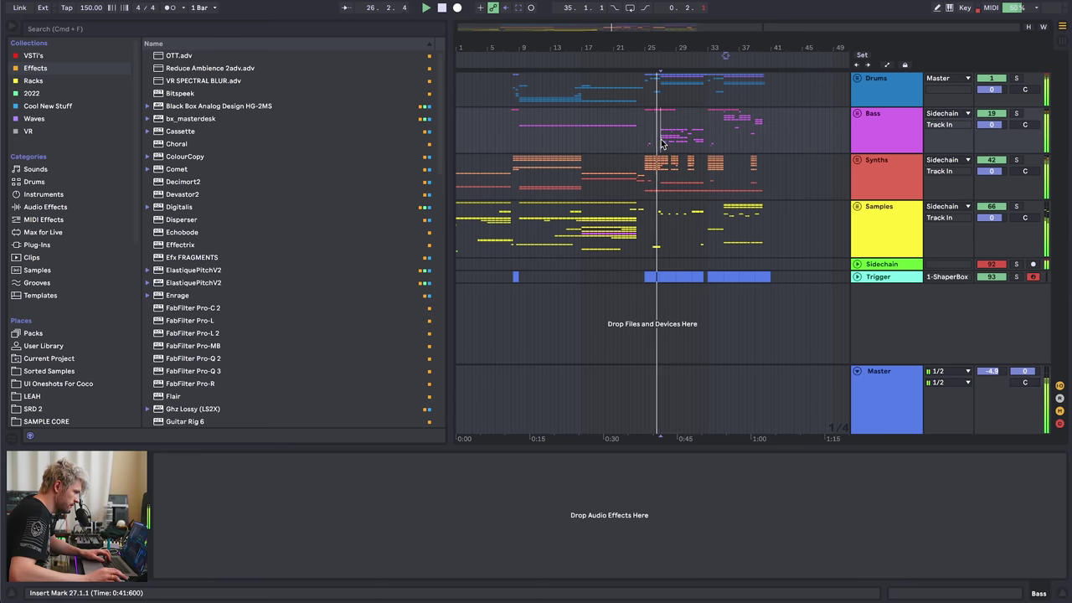
left_click(661, 432)
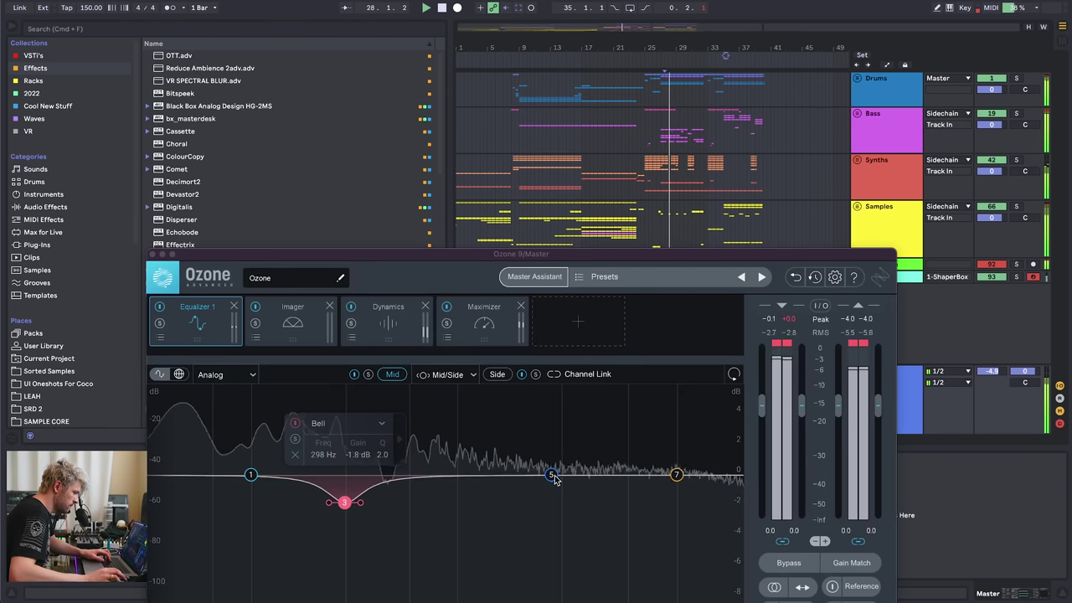
- Split Ozone's Imager into four bands with crossovers at about 120 Hz, 1 kHz and 7 kHz
left_click(293, 324)
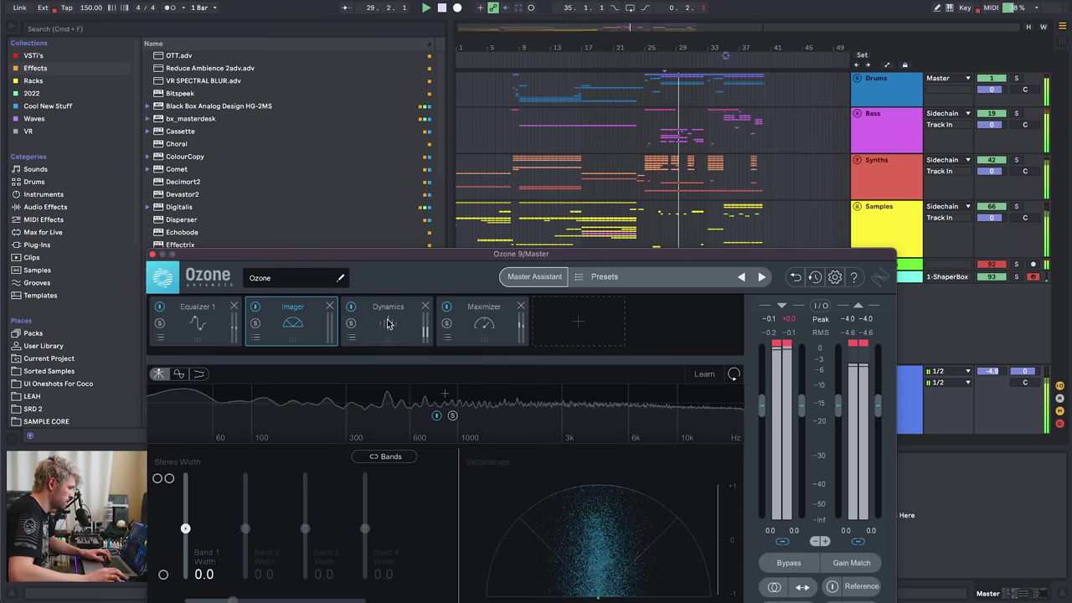
left_click(388, 324)
left_click(304, 325)
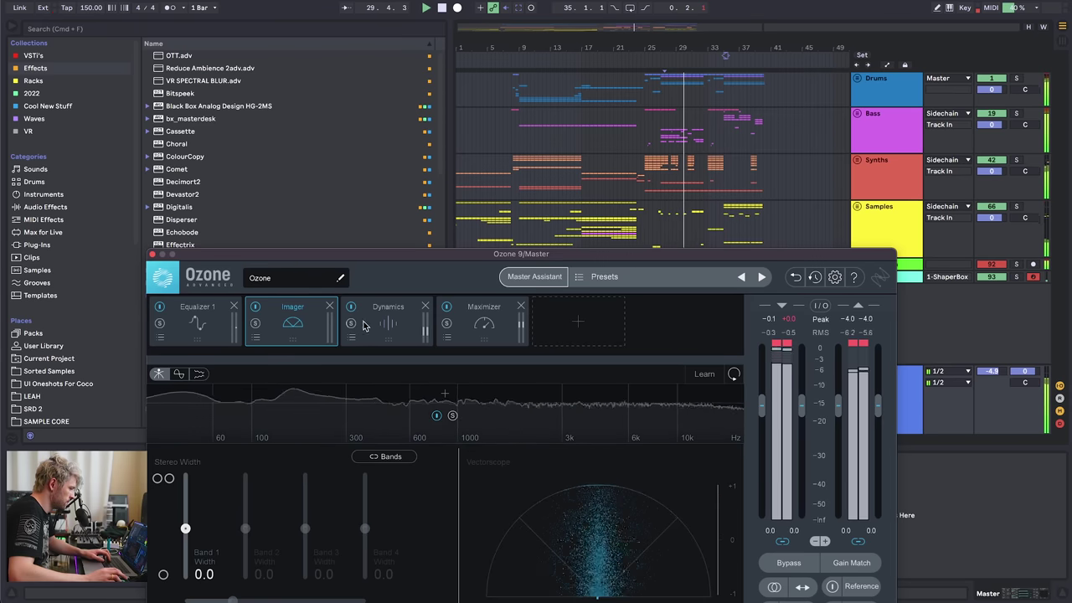
left_click(277, 395)
left_click(461, 395)
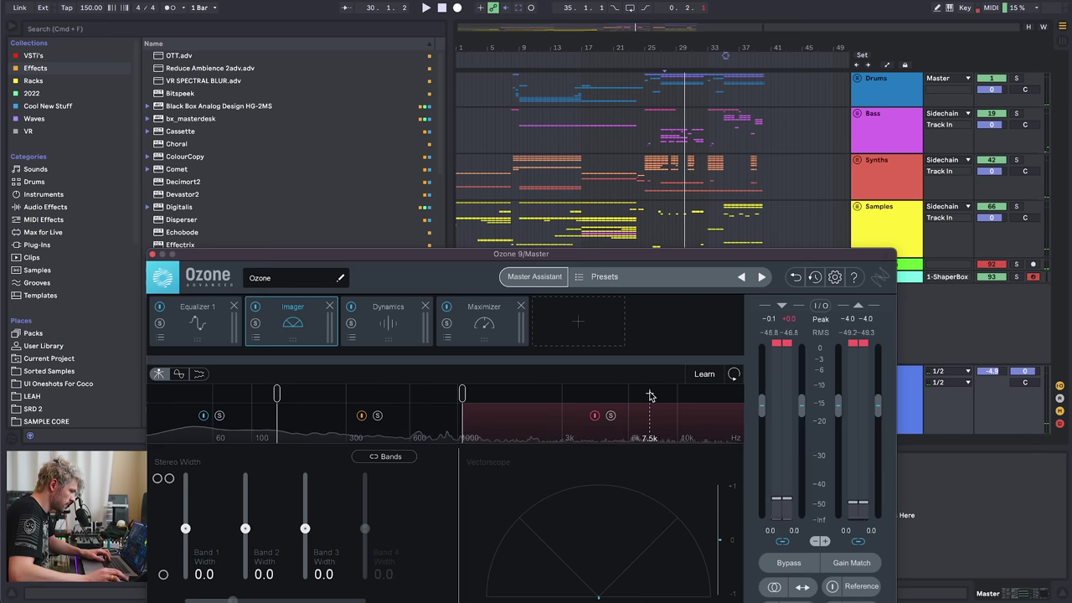
left_click(642, 395)
- Set the Imager's Band 2 stereo width to 20.0 while the drop plays
key("space")
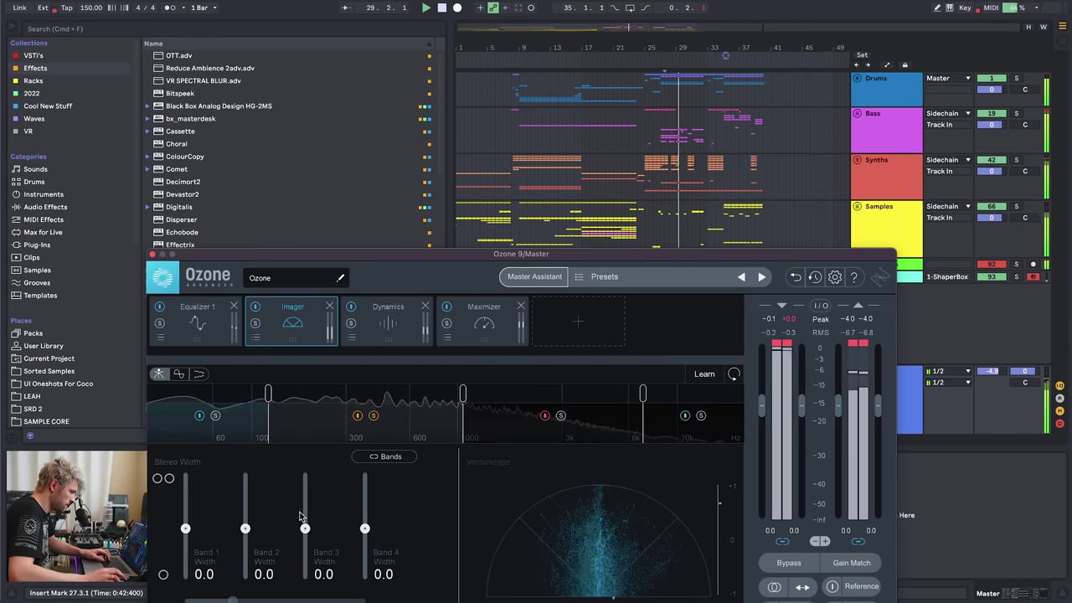
left_click_drag(246, 528, 244, 512)
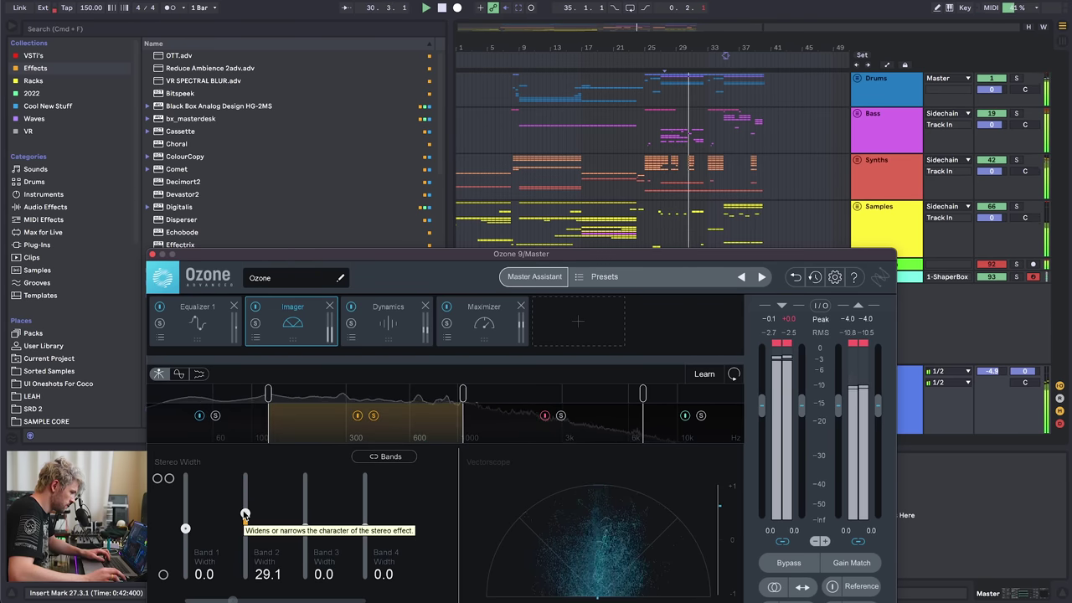
left_click(259, 569)
type("0")
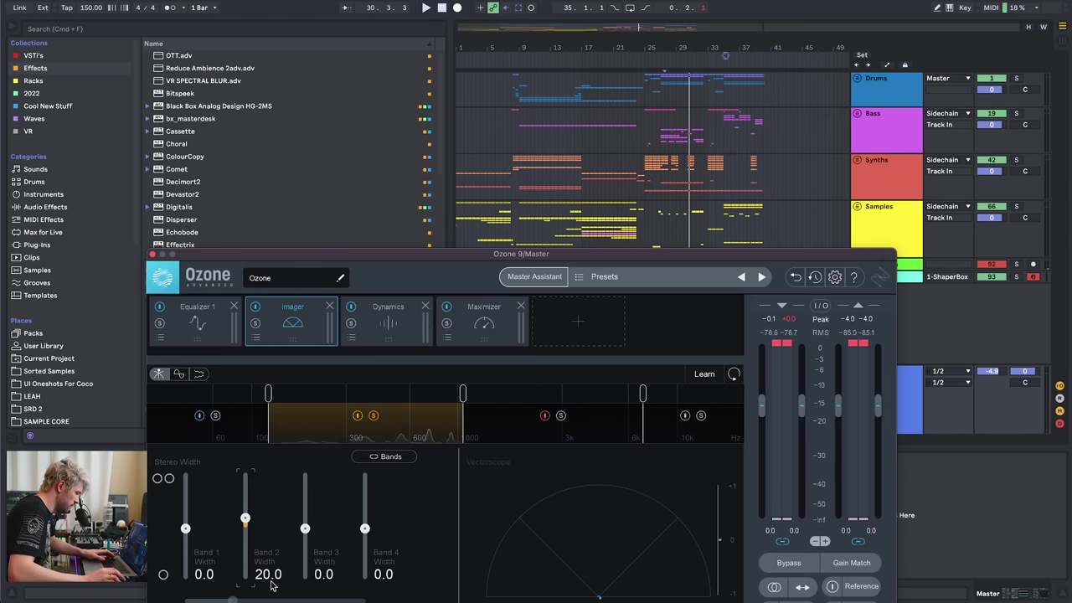
- Audition the drop with Imager bands 1 and 4 soloed and compare their spread and correlation on the vectorscope
key("space")
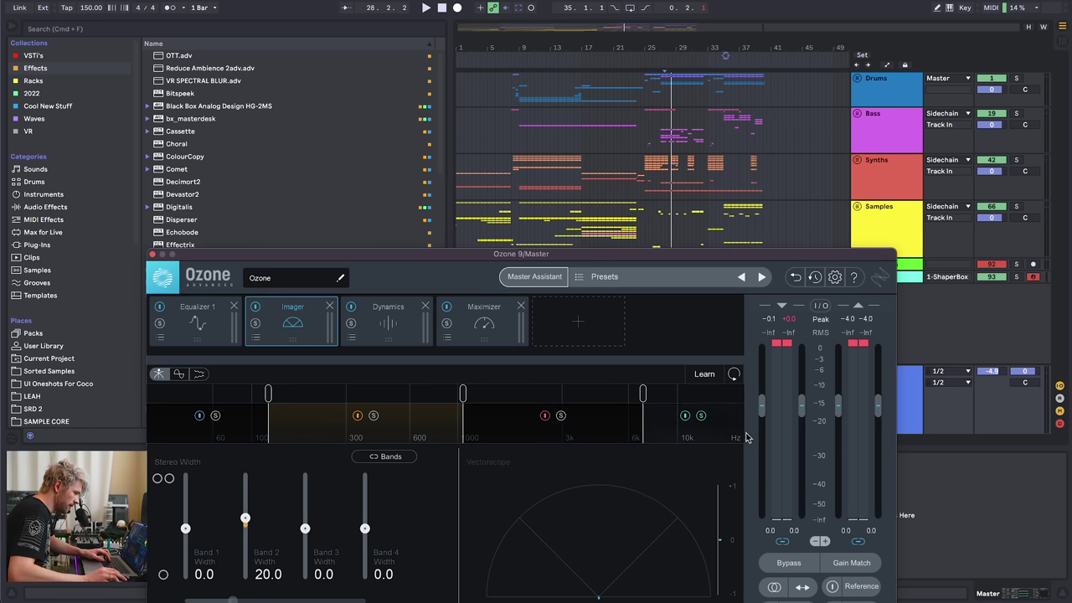
key("space")
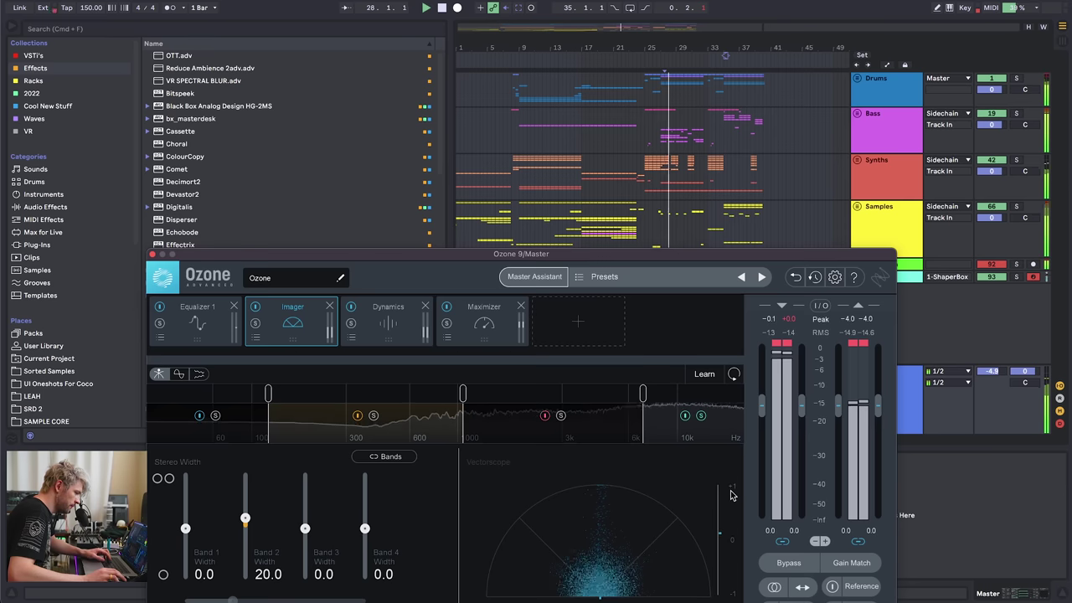
key("space")
key("space")
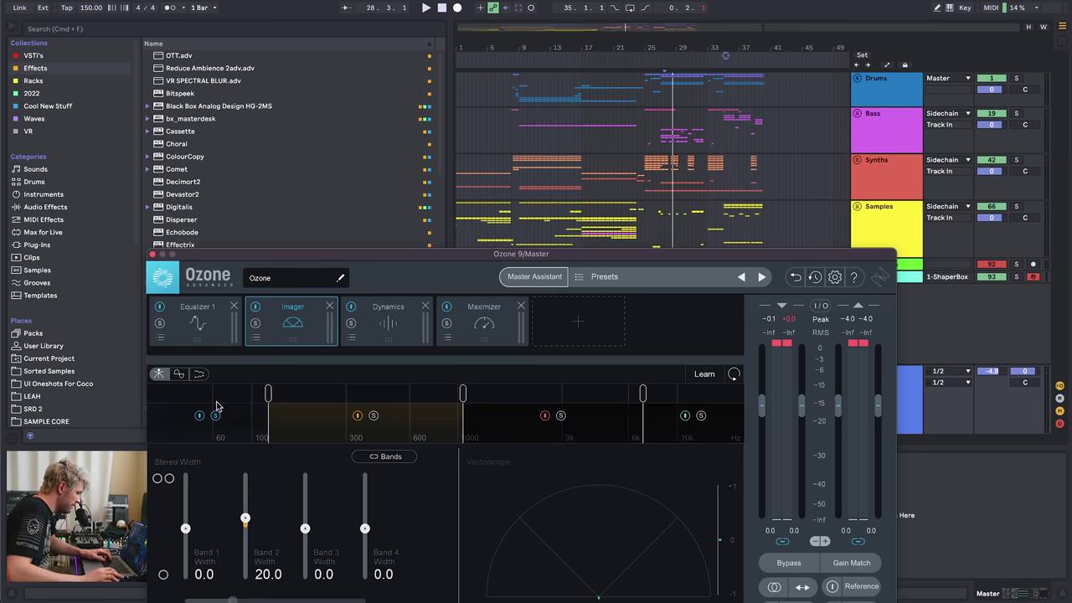
key("space")
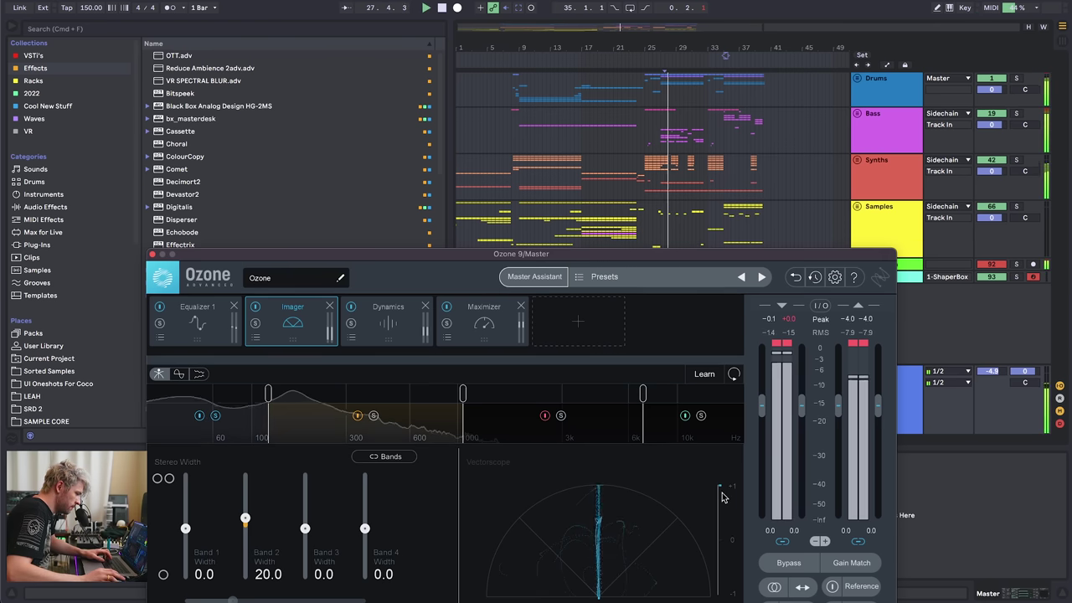
key("space")
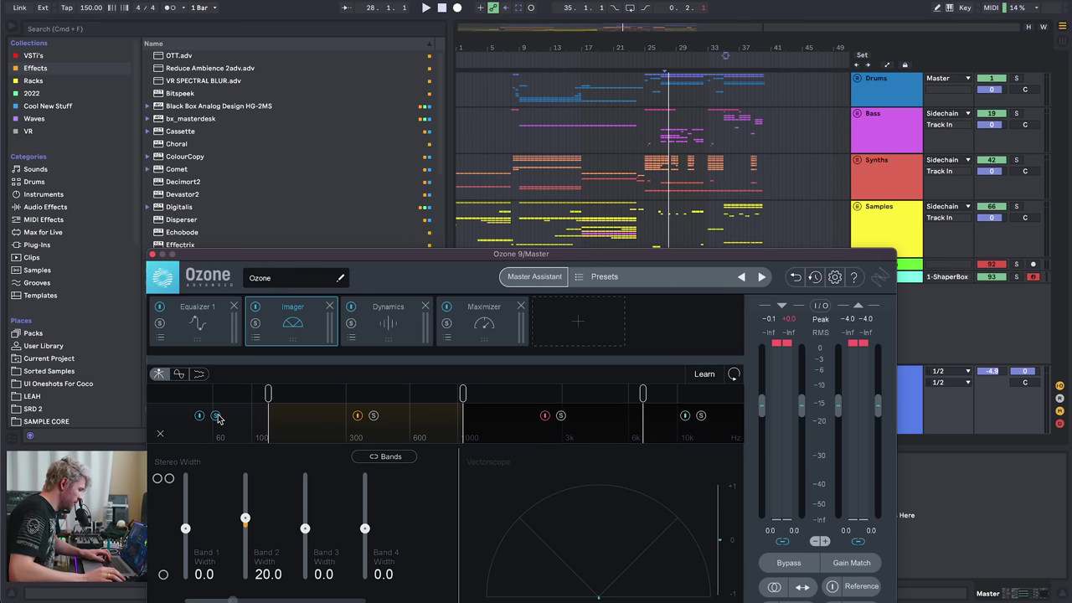
key("space")
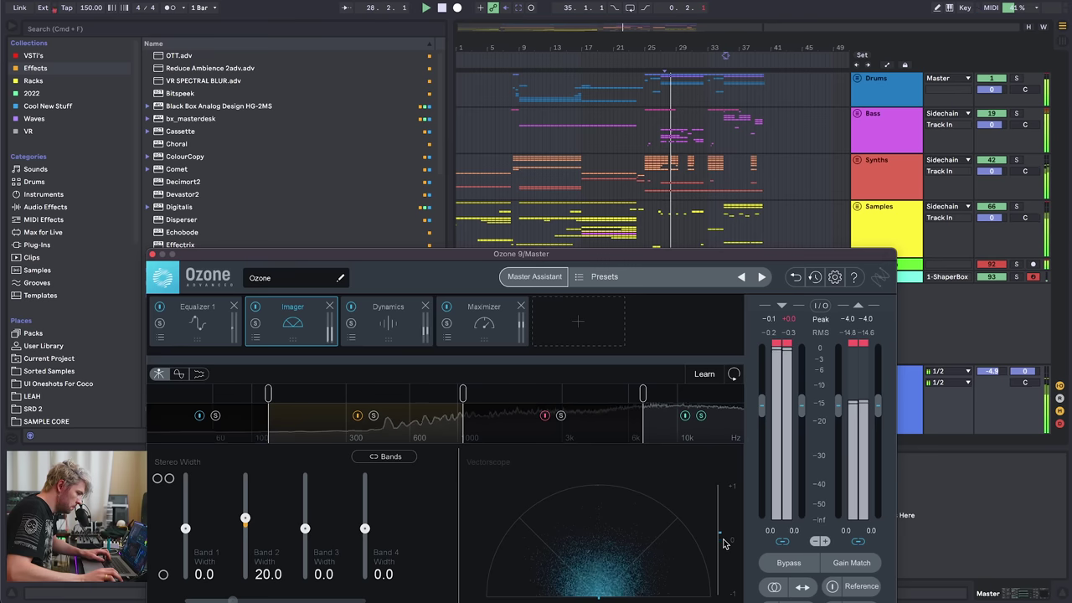
key("space")
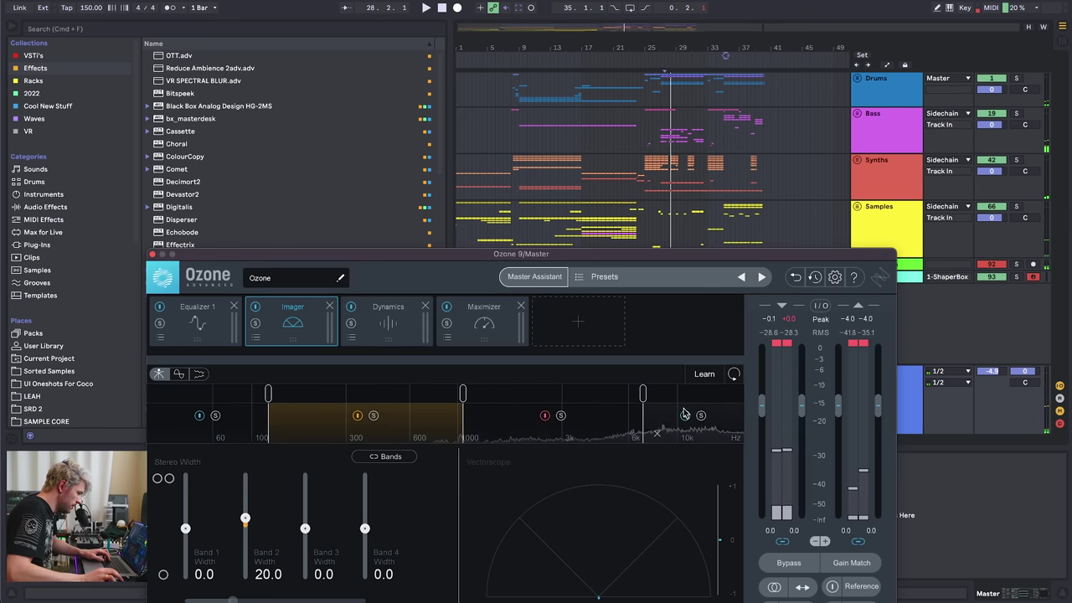
- Try a stereo width of 100 on the soloed Imager Band 4 and reset it to its default
key("space")
left_click_drag(365, 530, 365, 476)
key("space")
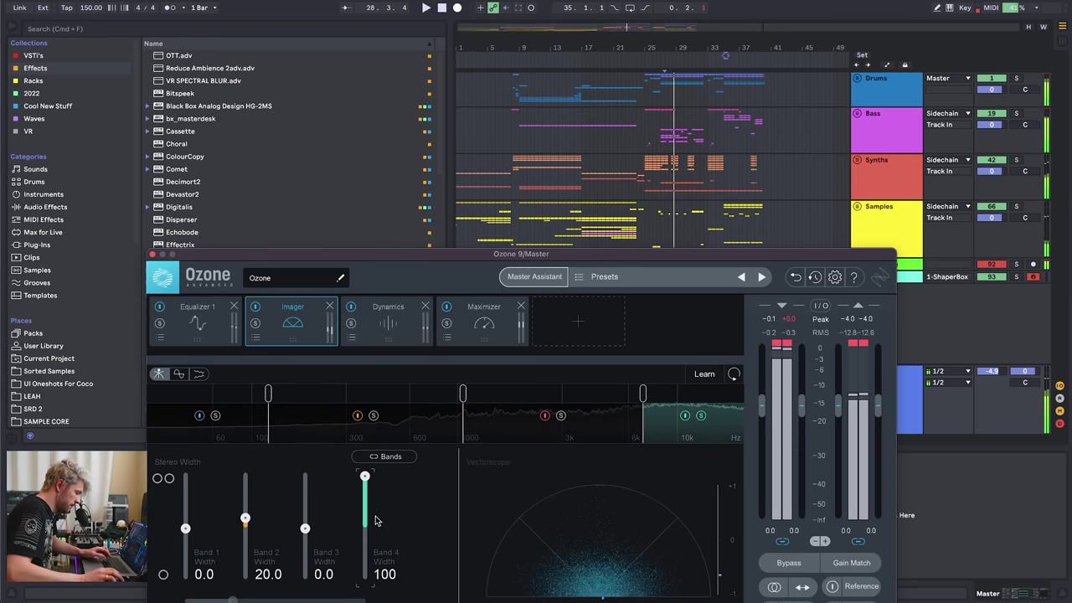
double_click(365, 477)
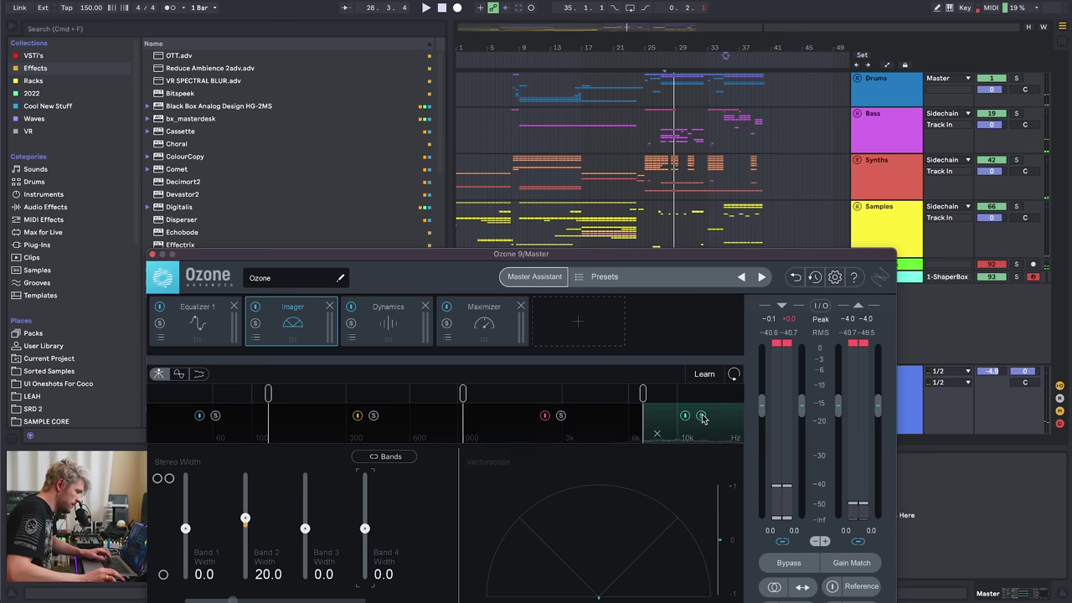
- Audition the drop through Ozone's Dynamics and examine the compressor thresholds and ratios of all four bands
left_click(377, 327)
key("space")
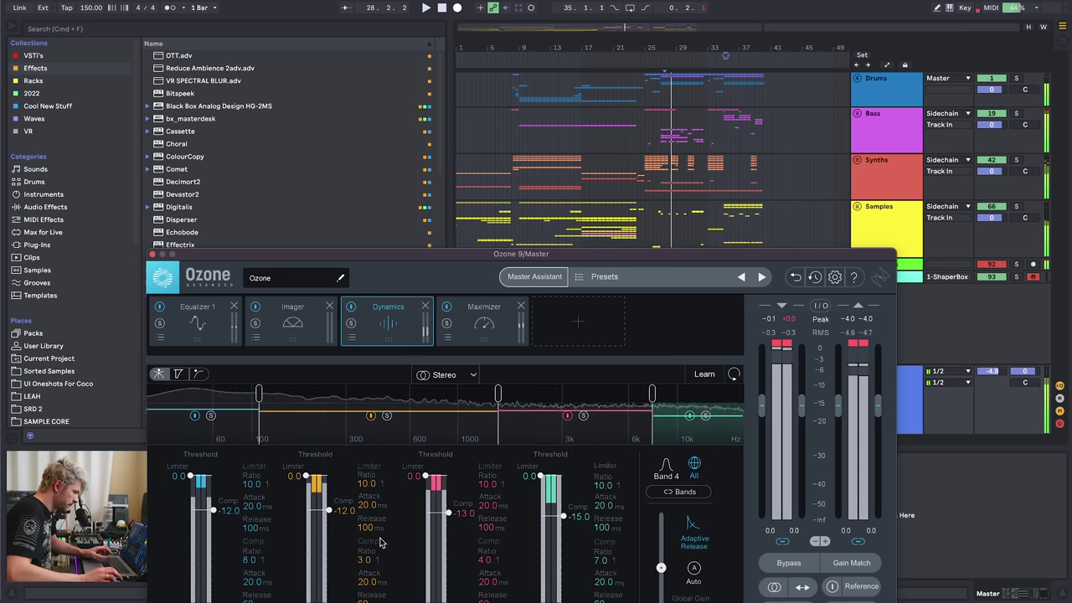
key("space")
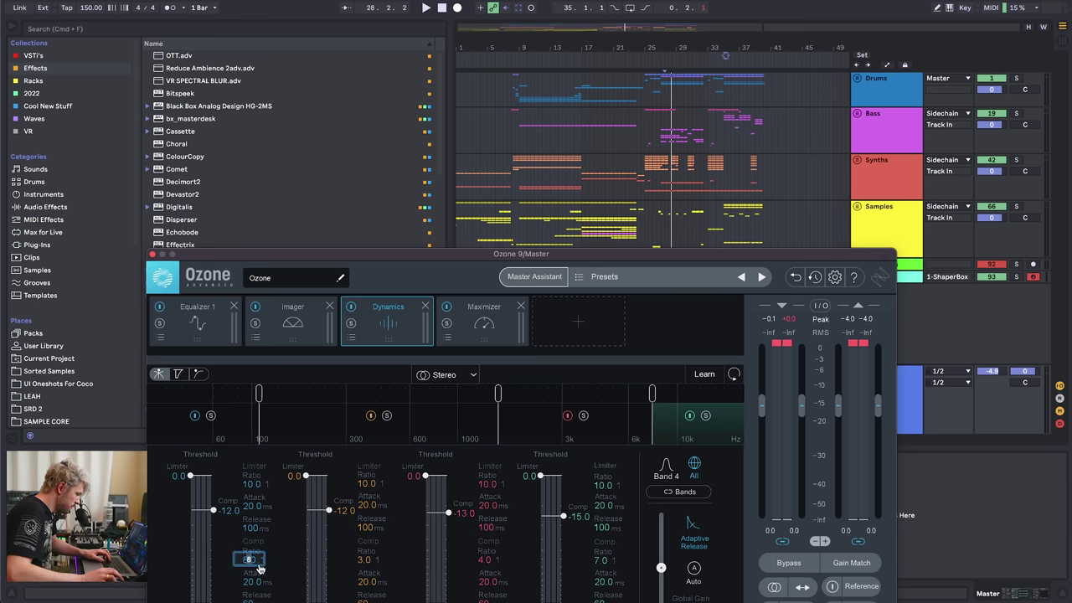
left_click(225, 544)
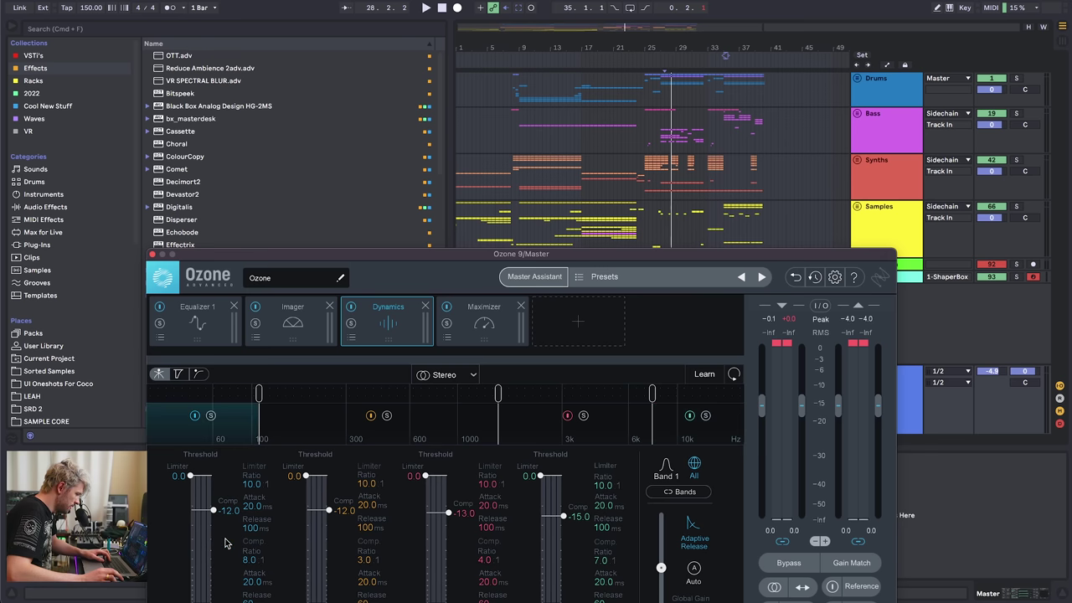
left_click(387, 416)
key("space")
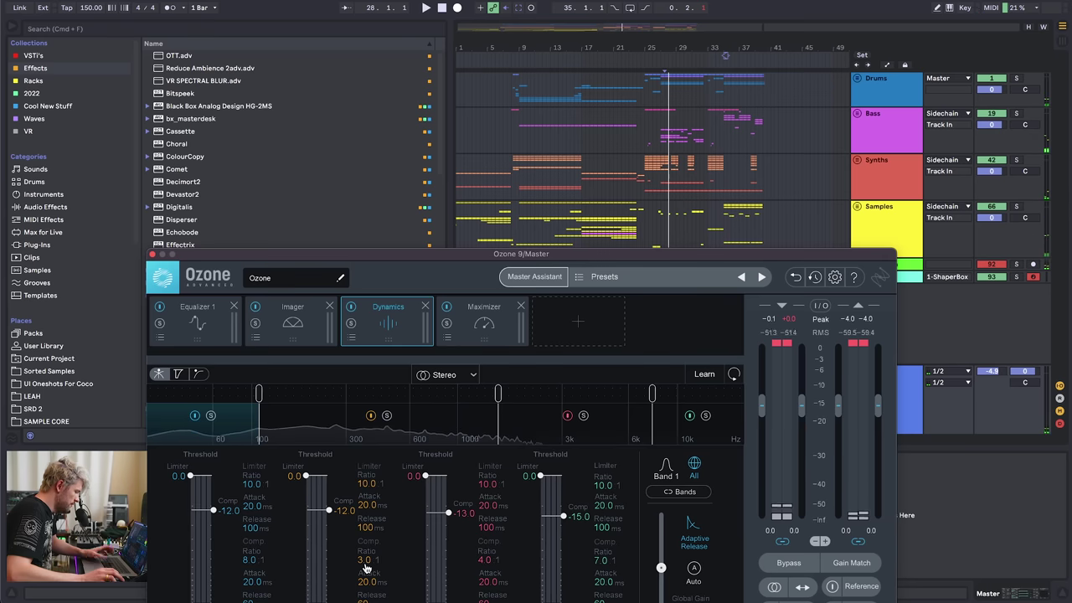
left_click(584, 416)
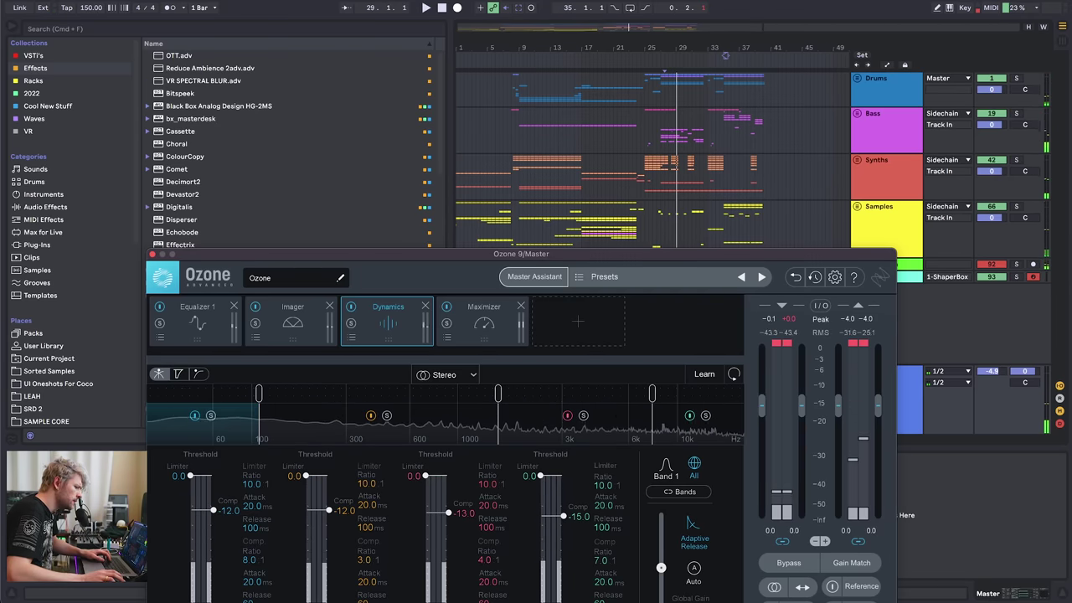
key("XF86AudioRaiseVolume")
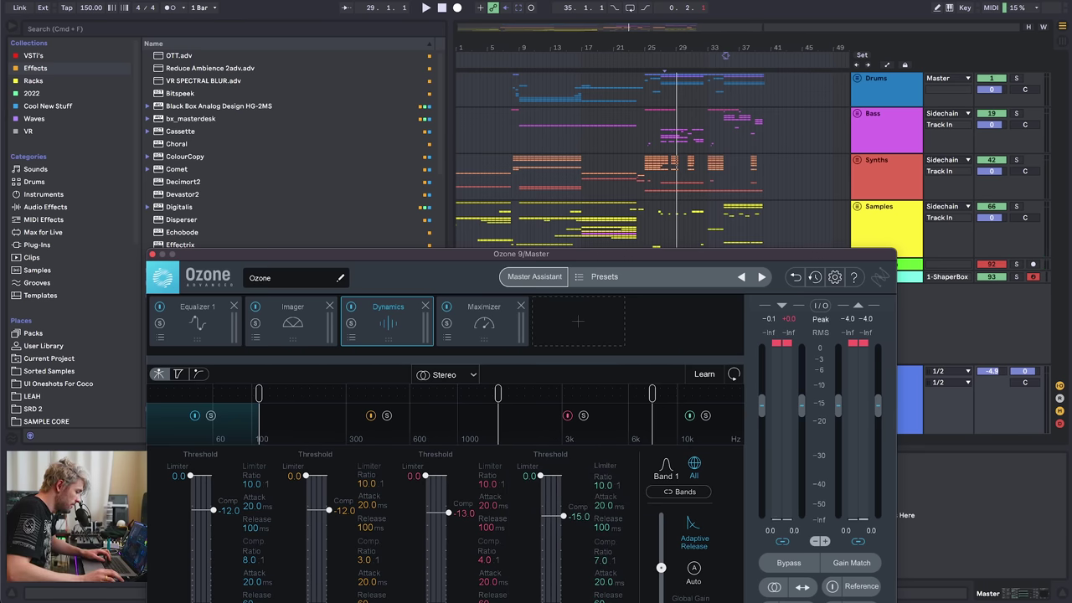
left_click(575, 428)
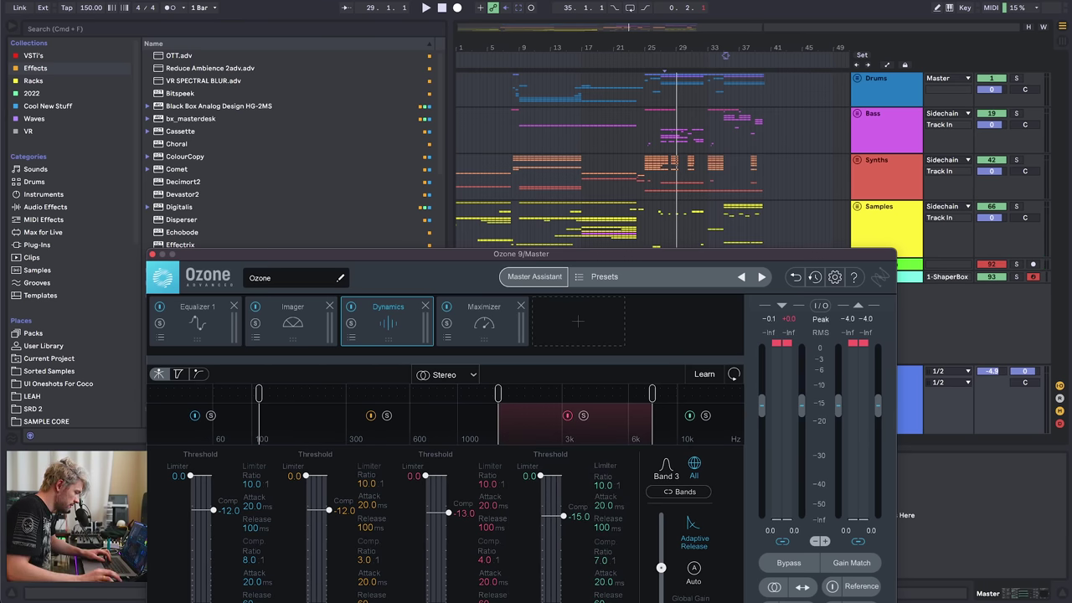
left_click(698, 428)
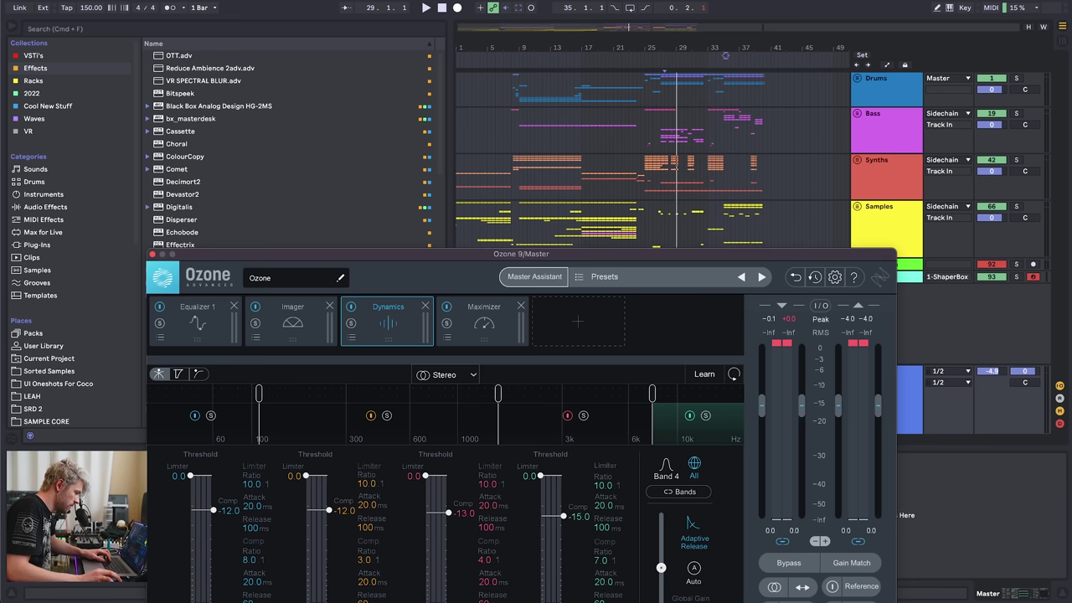
key("space")
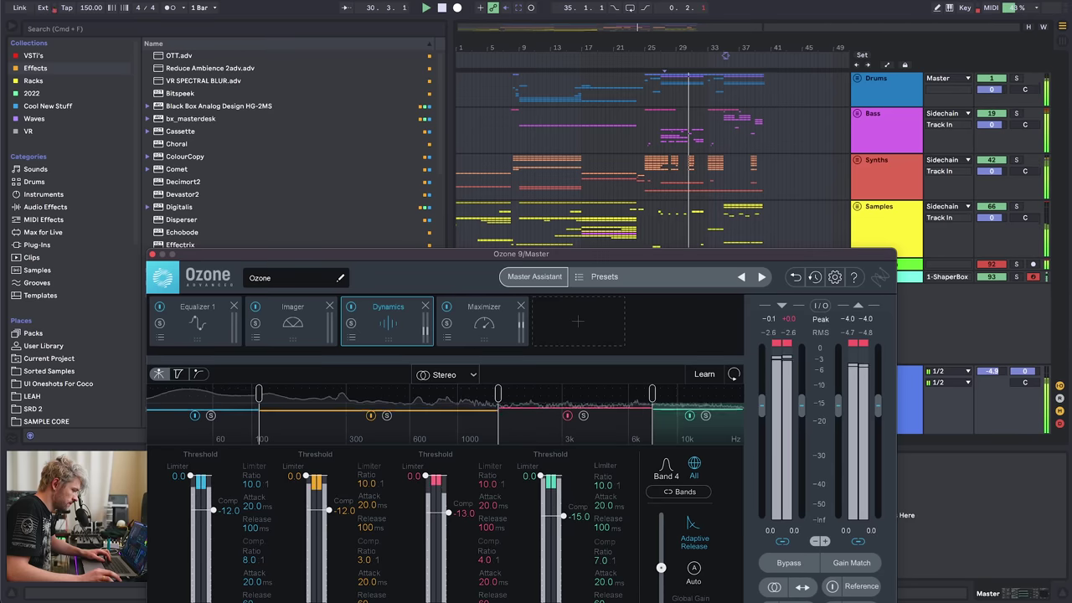
- Revisit the Mid Equalizer curve and replay the drop in Dynamics to examine the gain reduction per band
left_click(197, 318)
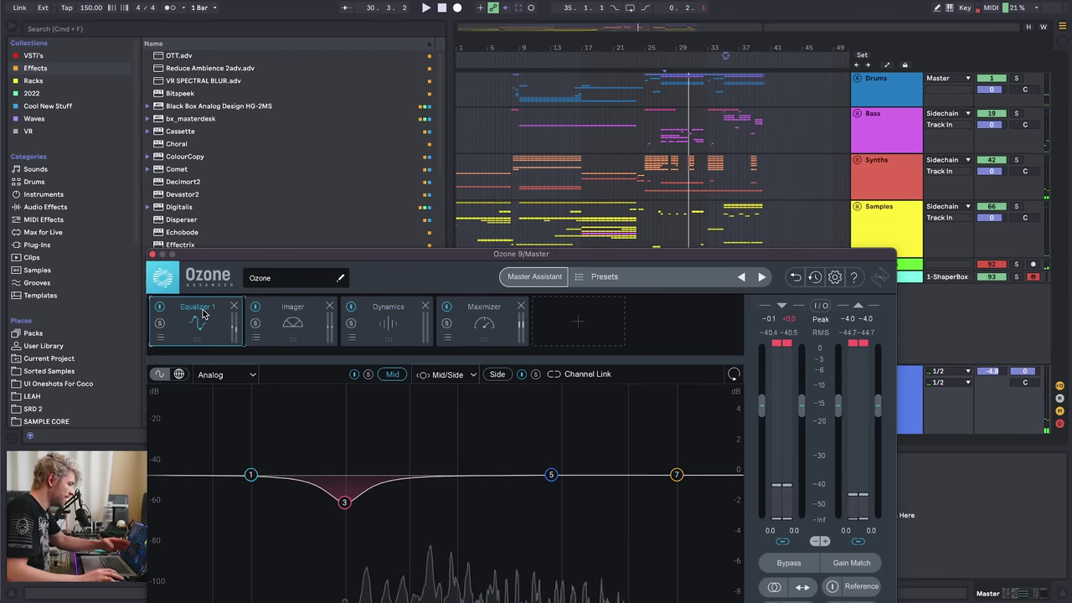
left_click(373, 331)
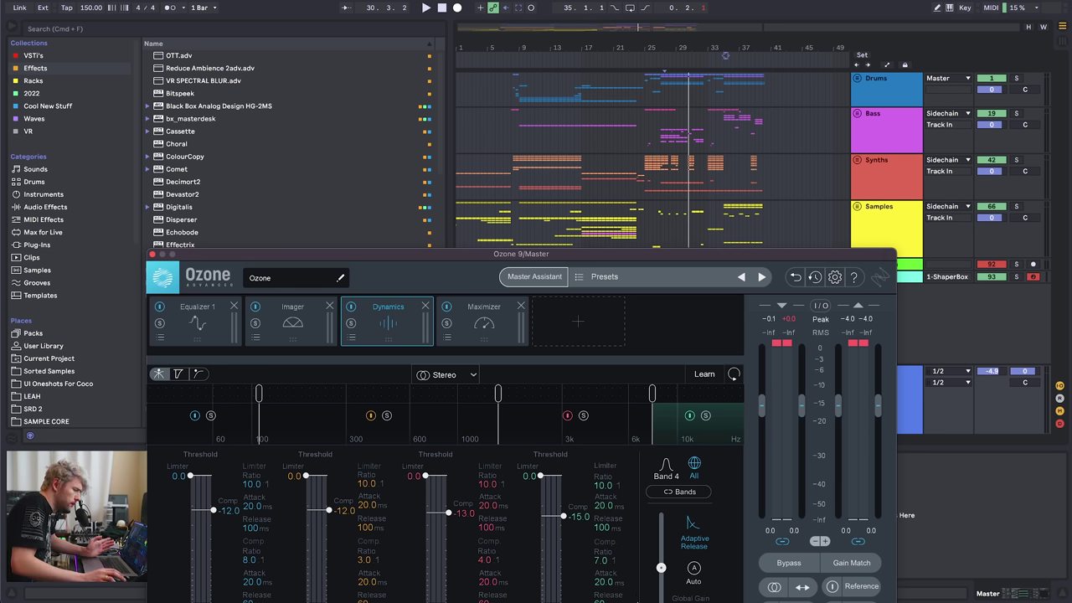
key("space")
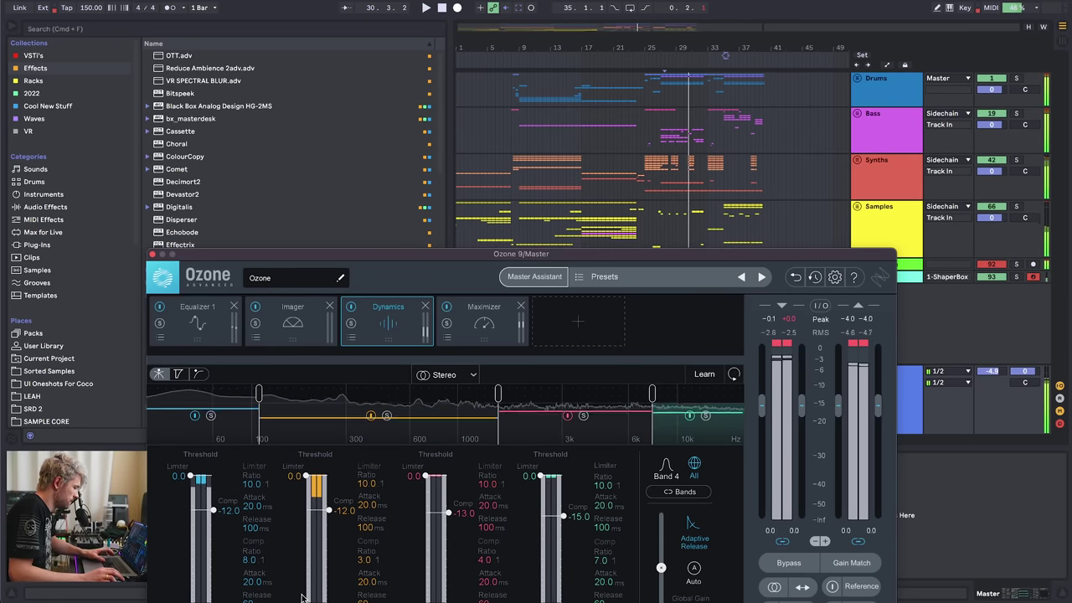
key("space")
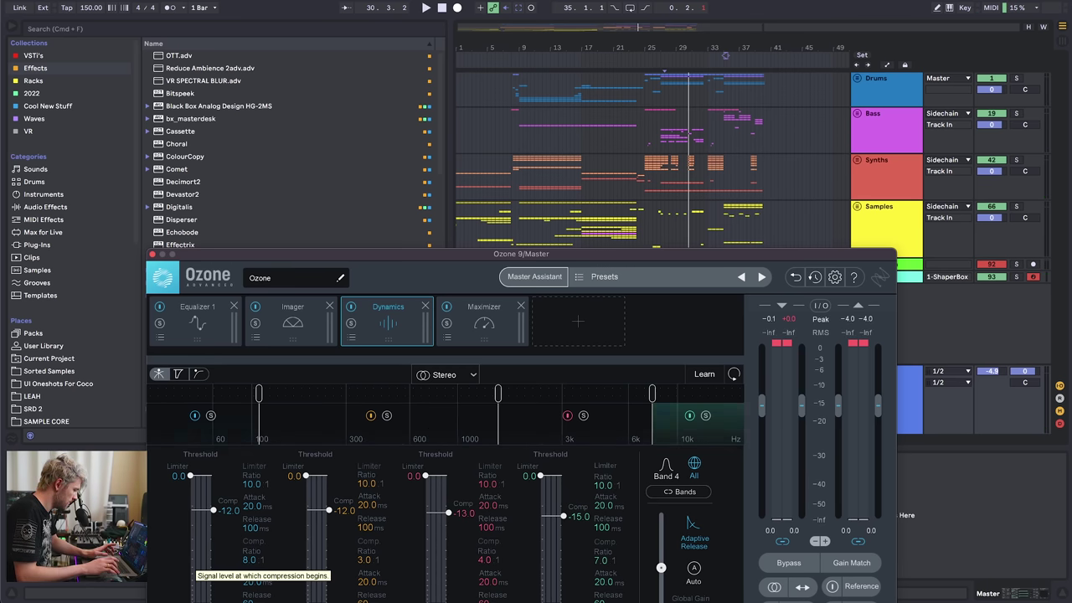
- Lower the Maximizer's threshold to -4.7 dB while playing the drop
left_click(475, 322)
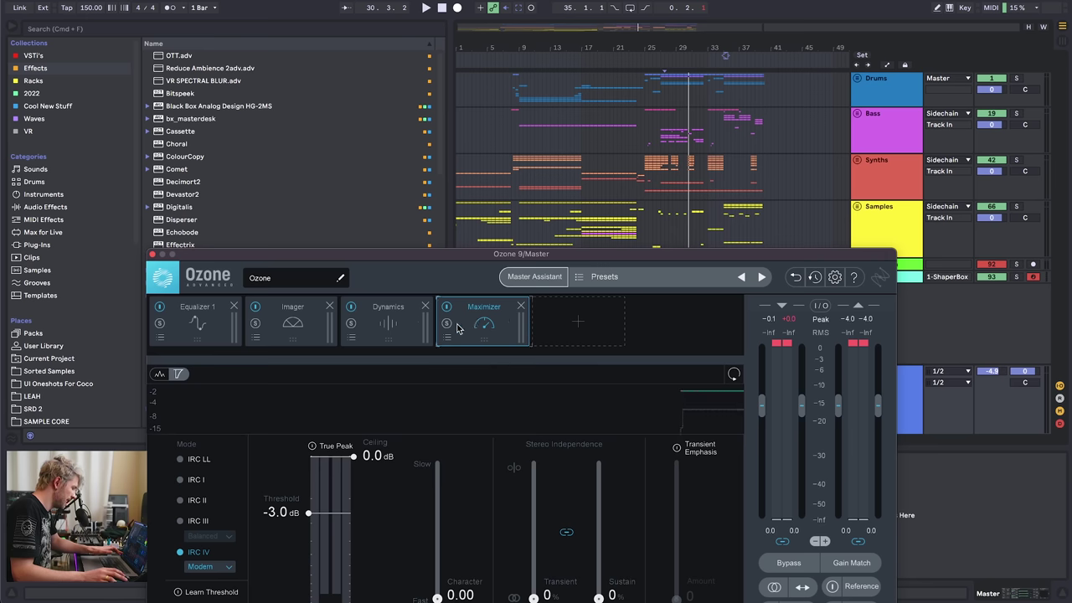
left_click(377, 329)
left_click(502, 323)
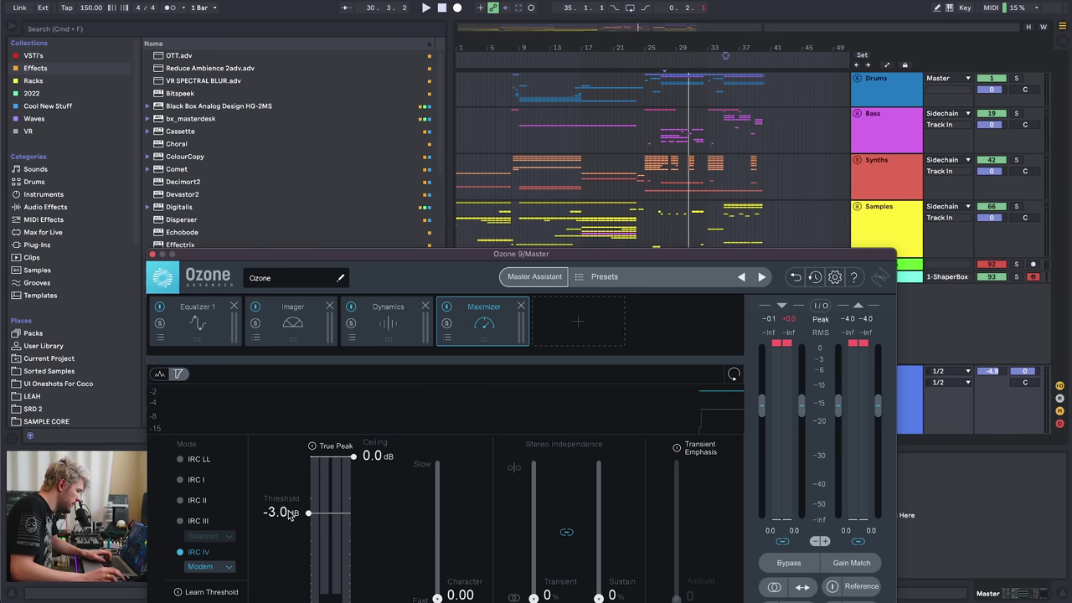
key("space")
left_click_drag(289, 514, 289, 530)
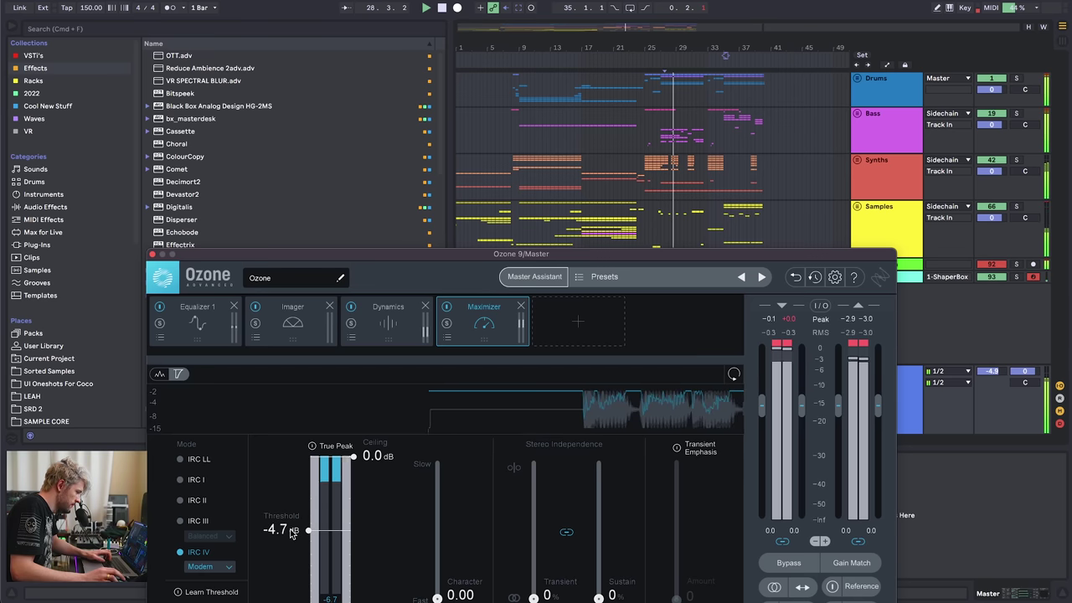
- Lower the Maximizer's threshold to -5.8 dB while playing the drop, and set its Character to about 1.00
left_click(211, 571)
left_click(283, 596)
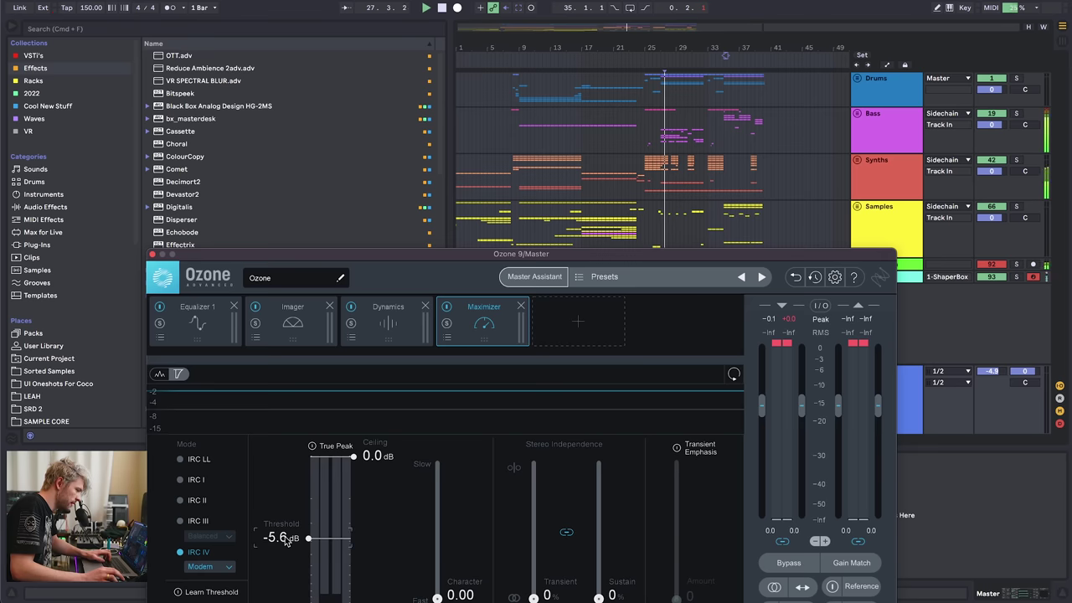
key("space")
scroll(285, 540, "down", 1)
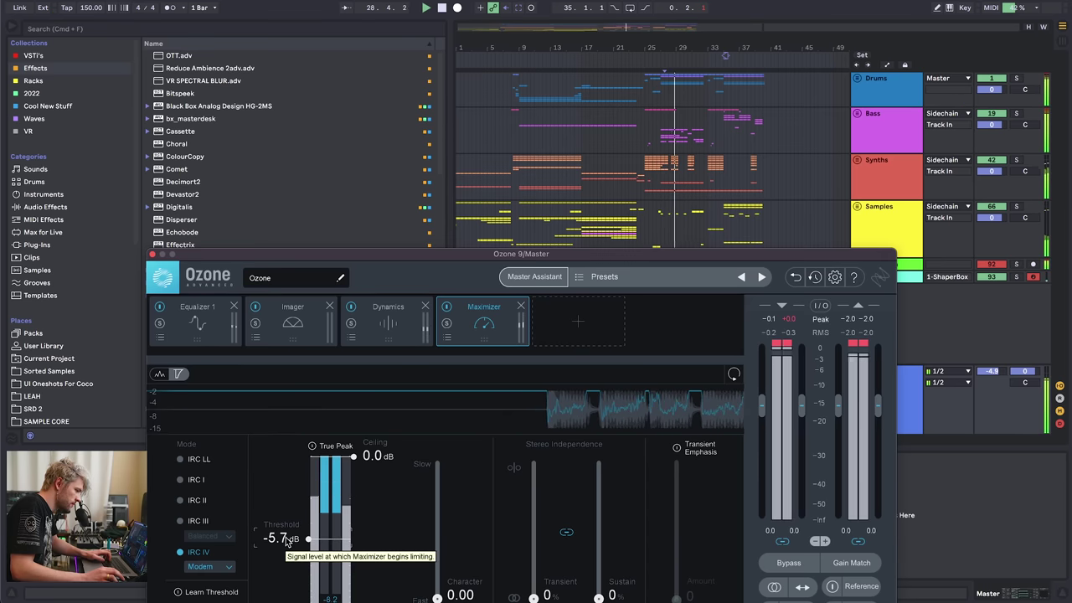
scroll(285, 540, "up", 2)
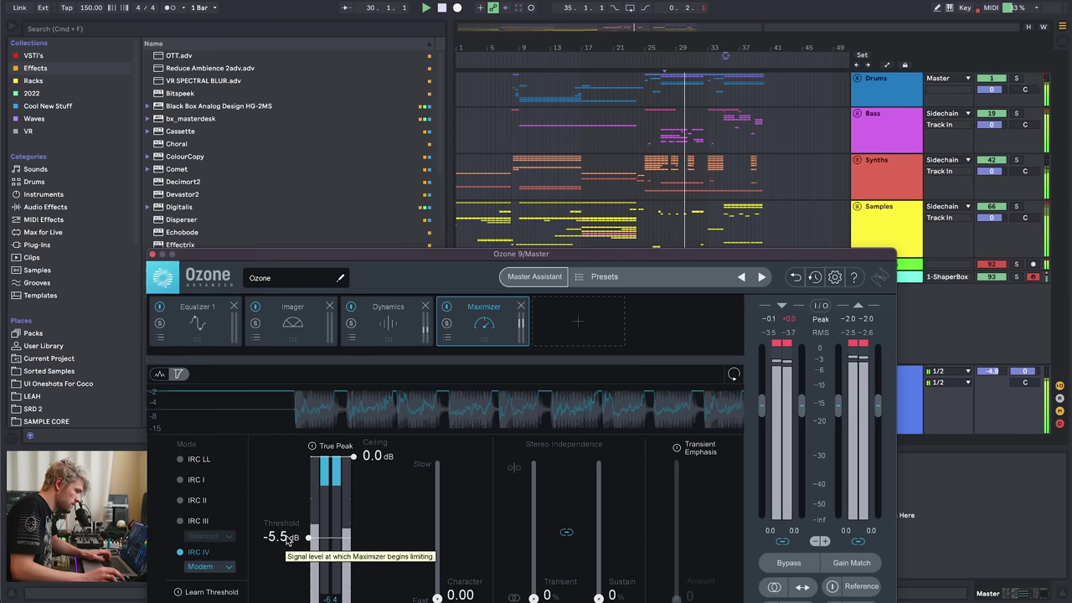
scroll(287, 540, "down", 3)
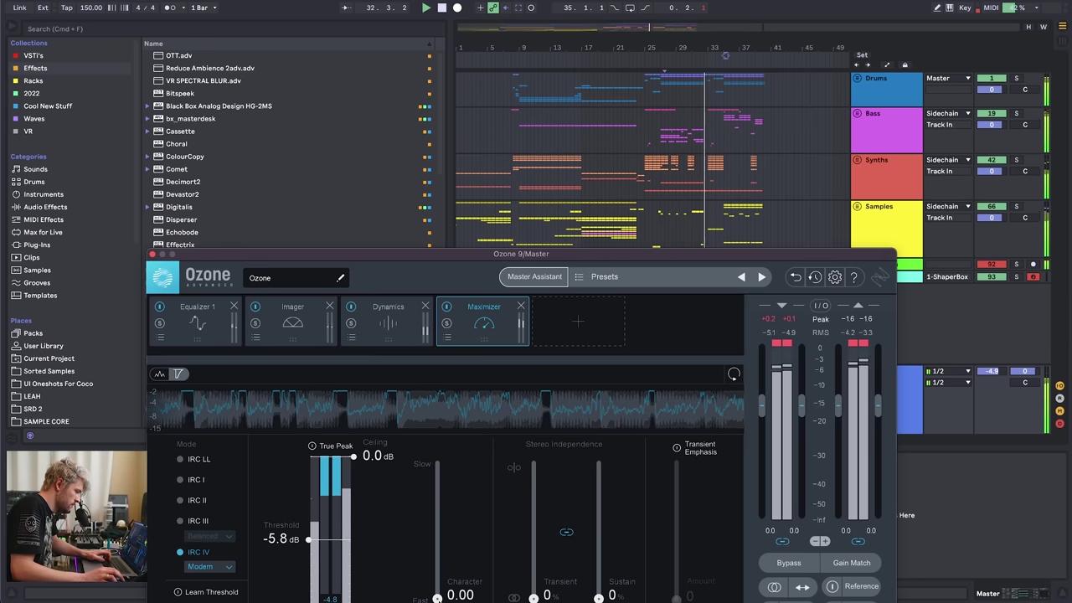
left_click_drag(437, 599, 436, 577)
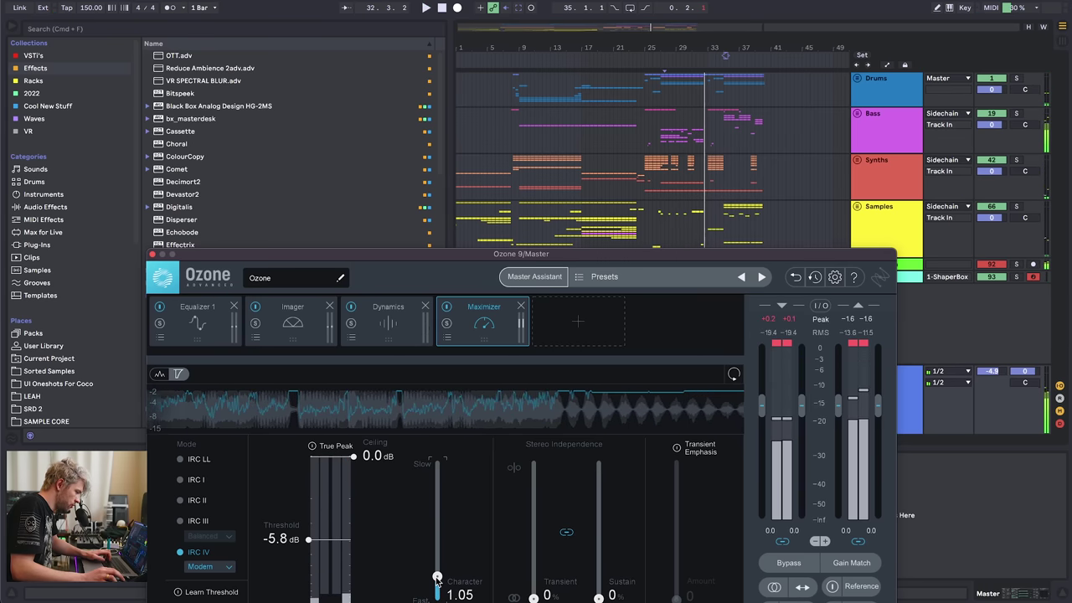
- Turn on Ozone's Gain Match and compare the breakdown from about bar 20 with the Maximizer bypassed
left_click(611, 184)
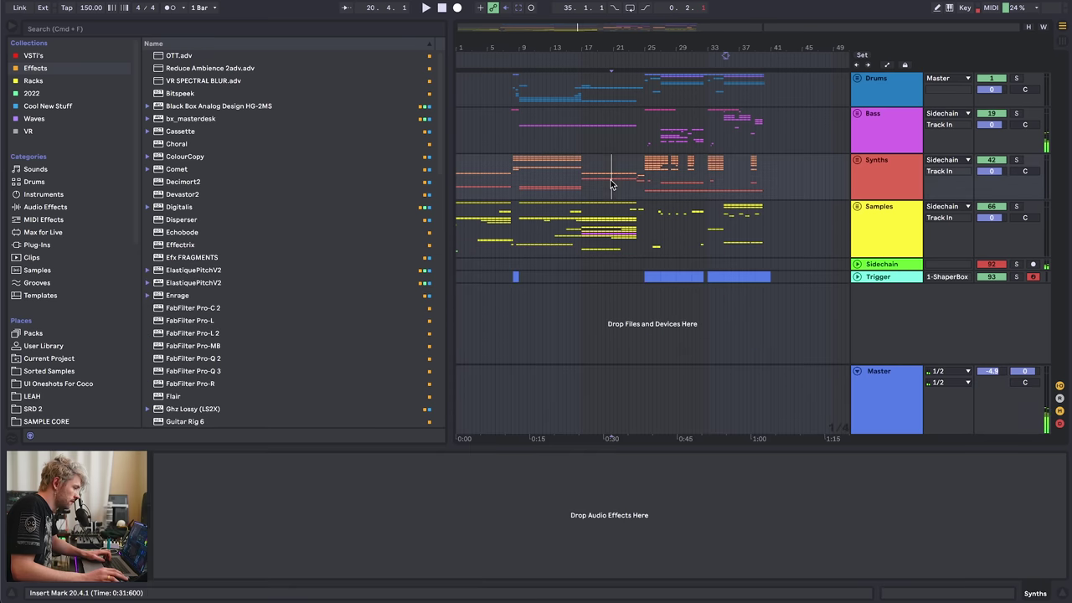
left_click(871, 397)
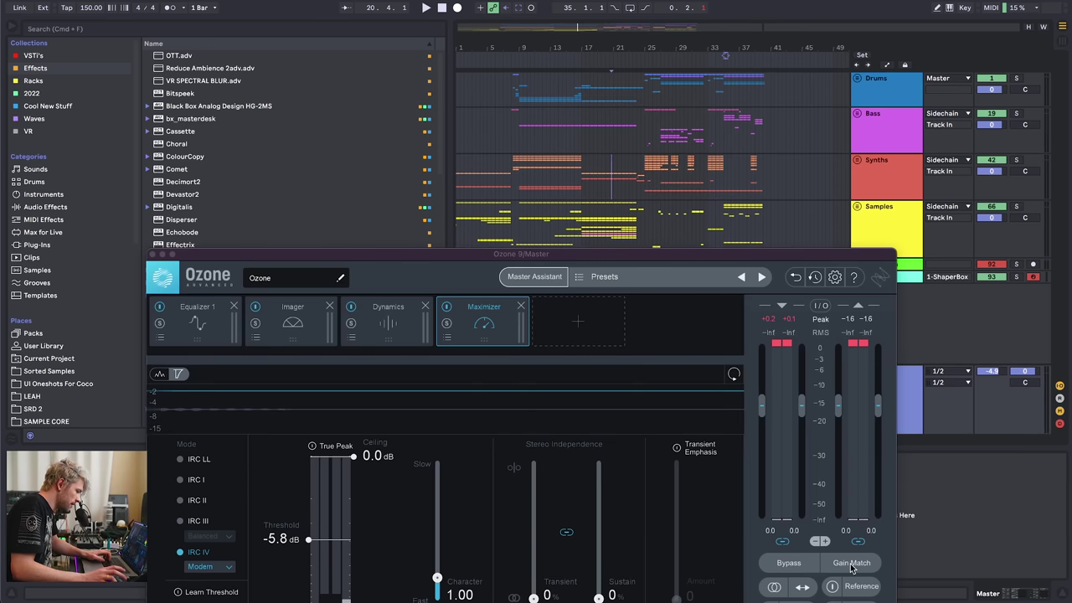
left_click(447, 307)
left_click(447, 308)
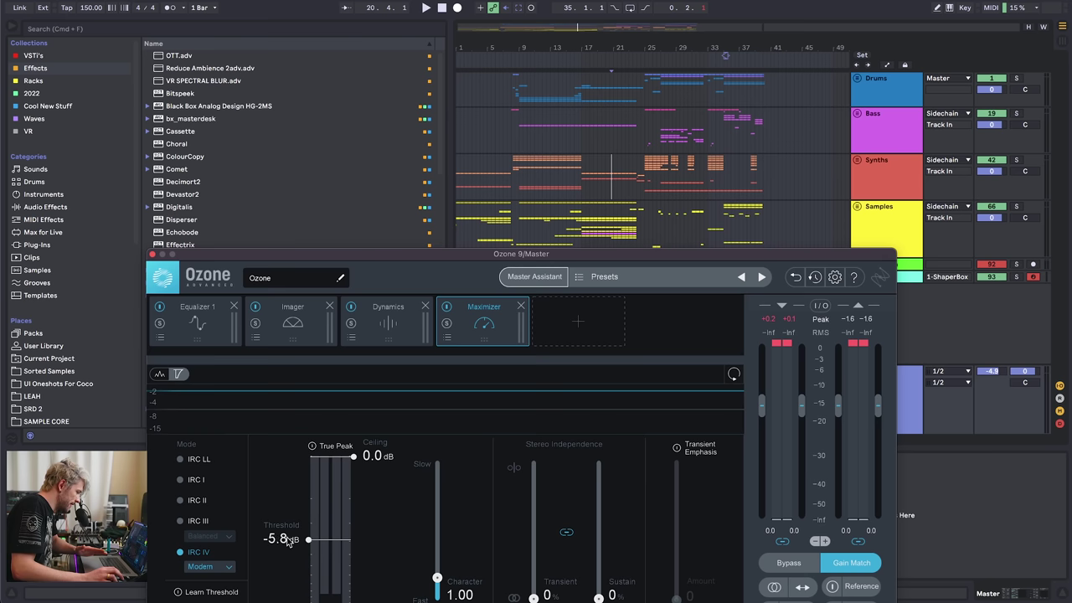
left_click(447, 308)
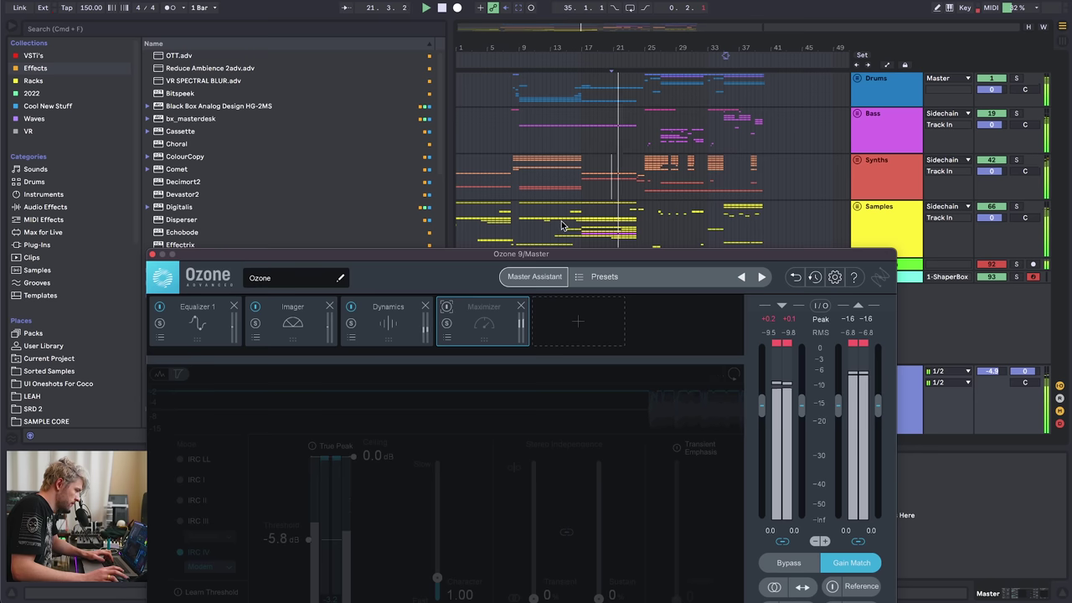
- Play the drop with the Maximizer bypassed and check the Master's peak level in the session mixer
left_click(647, 208)
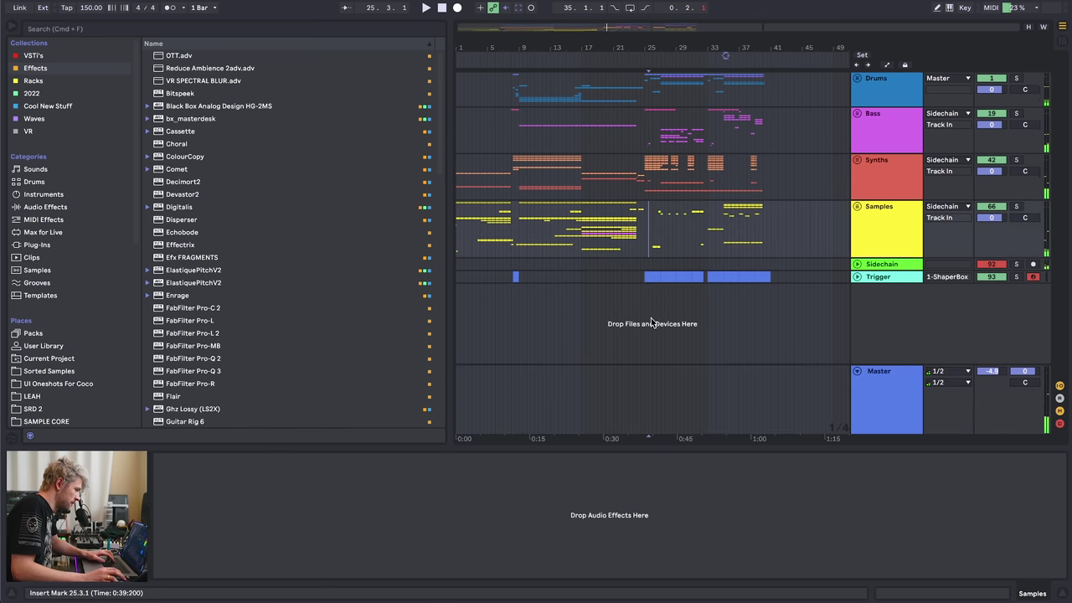
key("Tab")
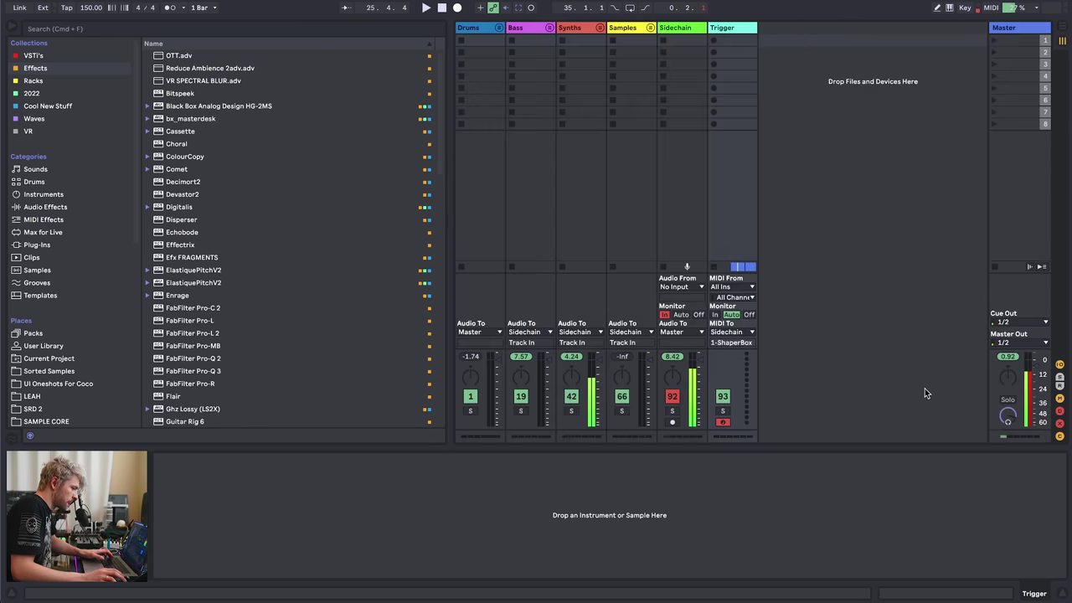
left_click(1008, 360)
key("Tab")
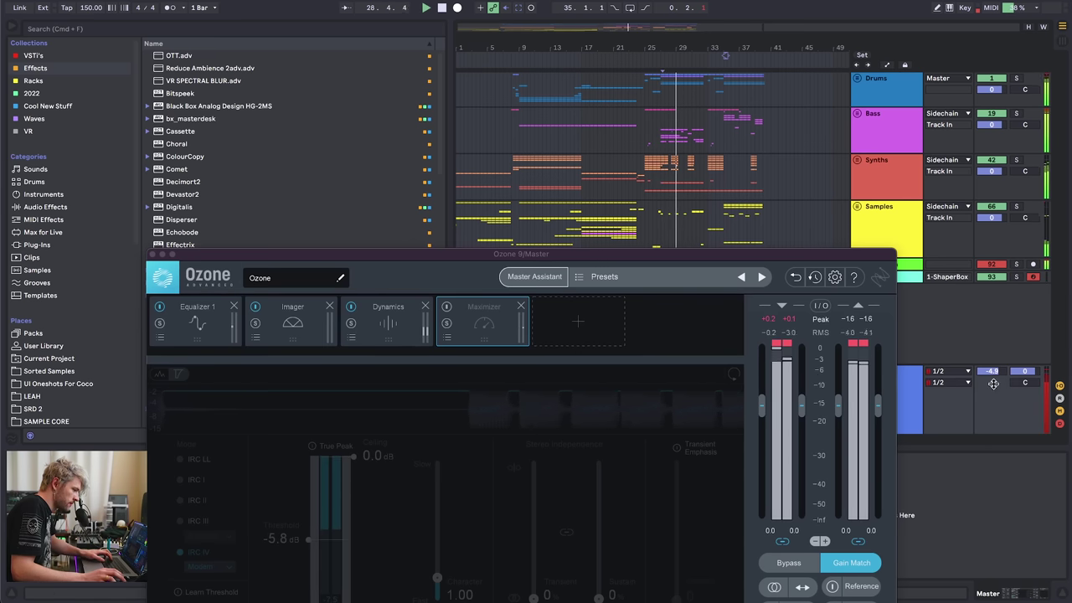
key("space")
key("Tab")
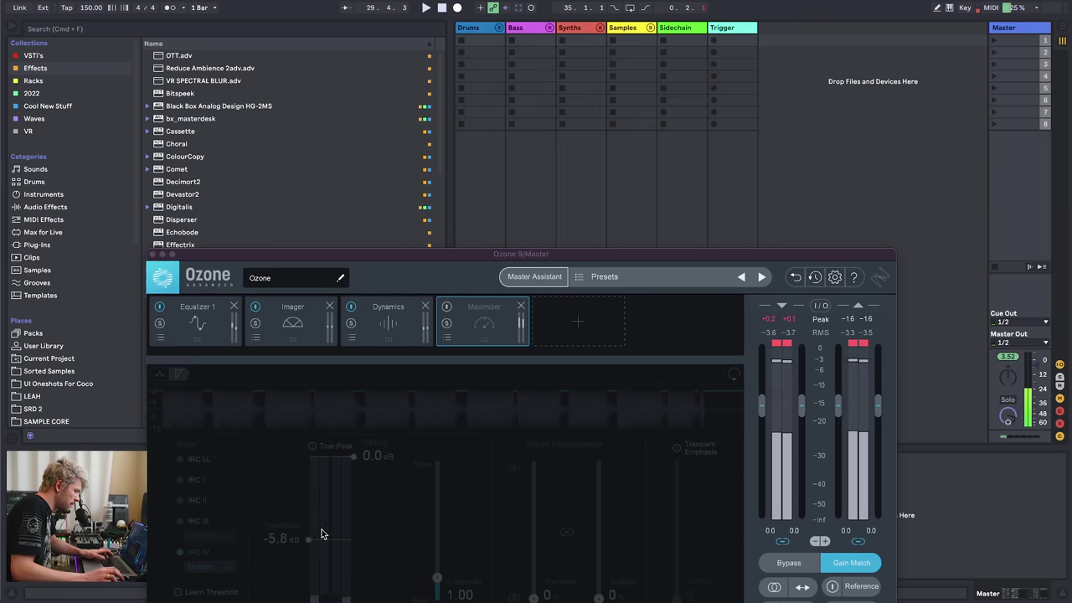
key("Tab")
- Re-enable the Maximizer and lower its threshold to -7.0 dB
left_click(850, 563)
left_click(446, 308)
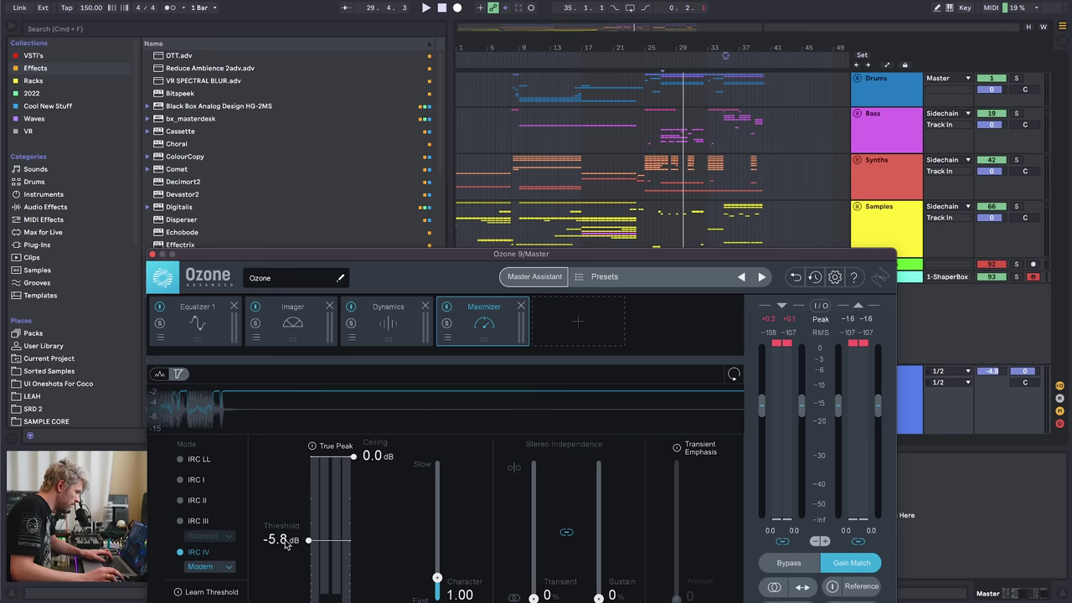
left_click_drag(285, 540, 285, 546)
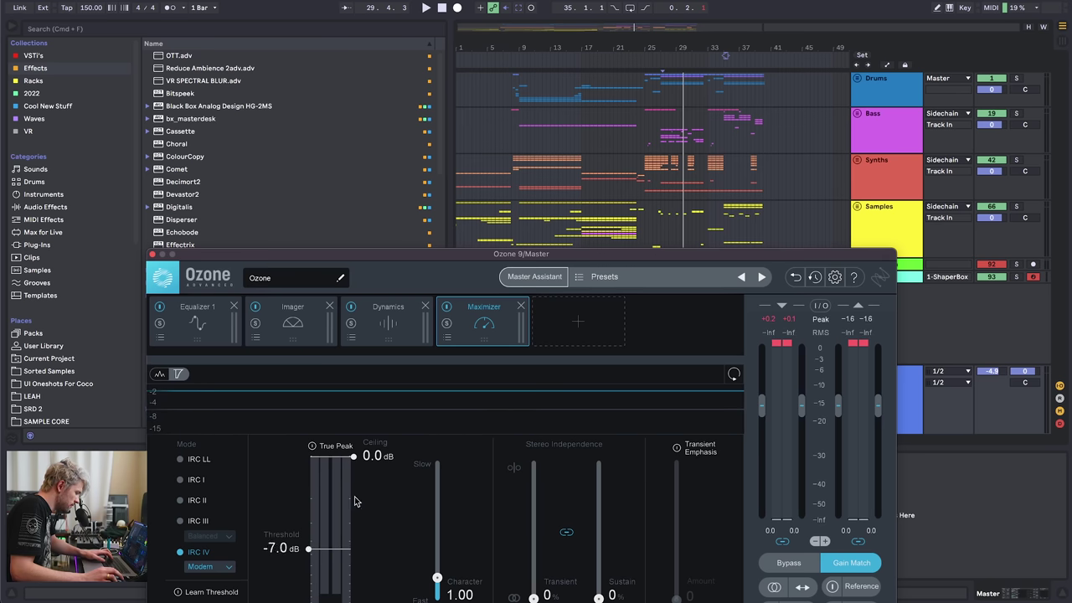
- Replay the drop with the Maximizer bypassed, examine the Dynamics gain reduction and output levels, and re-enable the Maximizer
left_click(446, 308)
key("space")
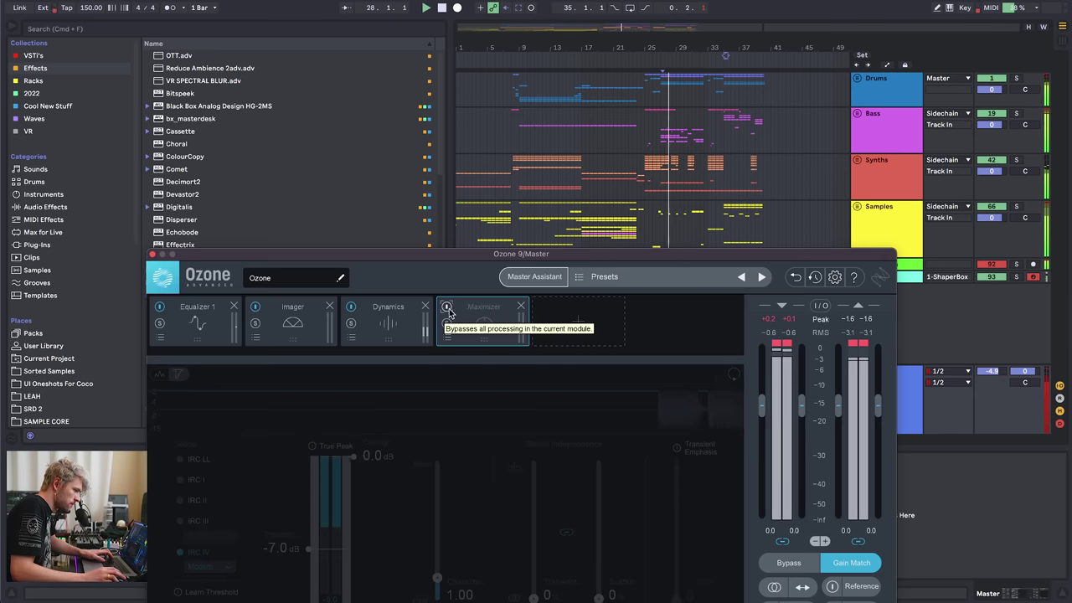
left_click(394, 331)
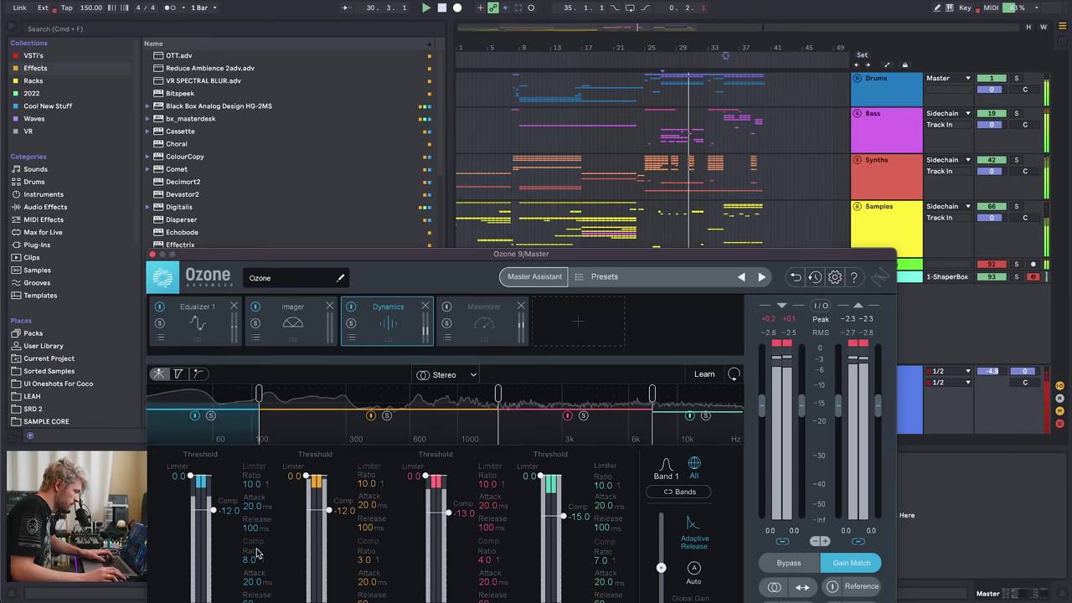
key("space")
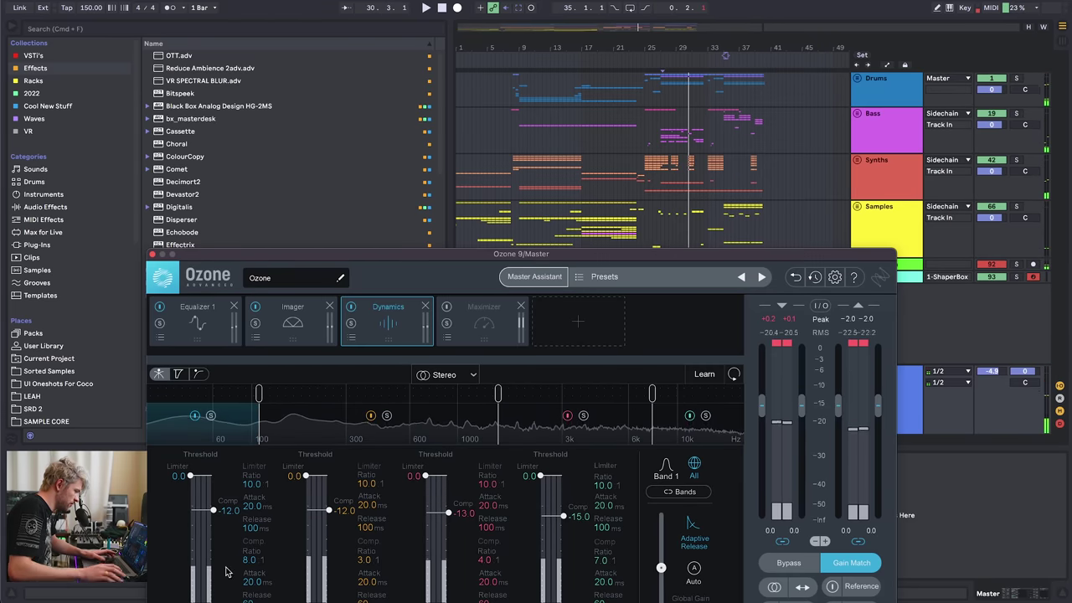
key("space")
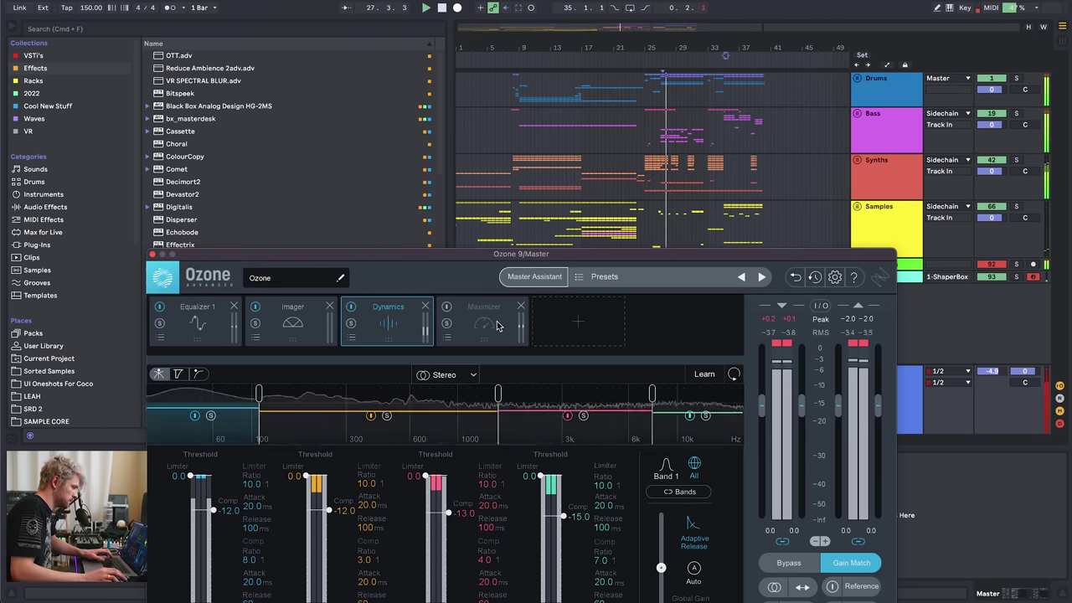
left_click(494, 325)
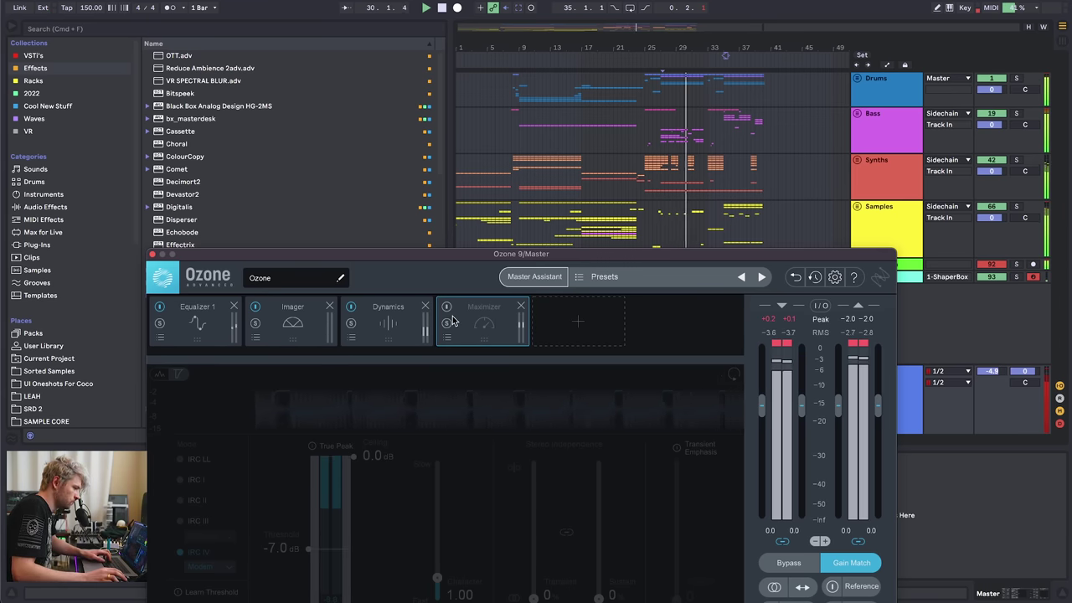
left_click(403, 329)
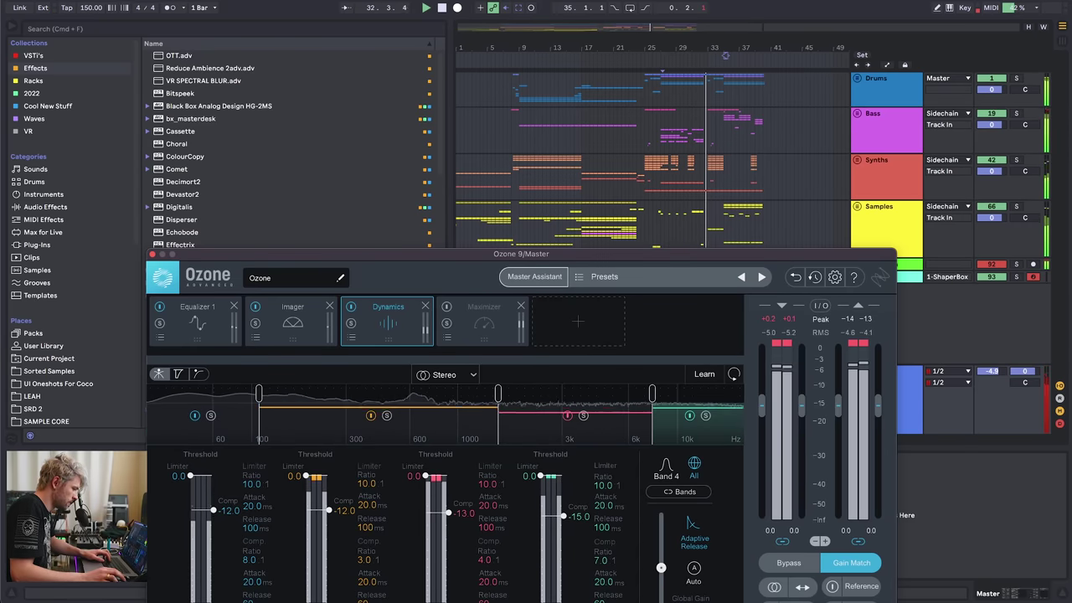
left_click(448, 540)
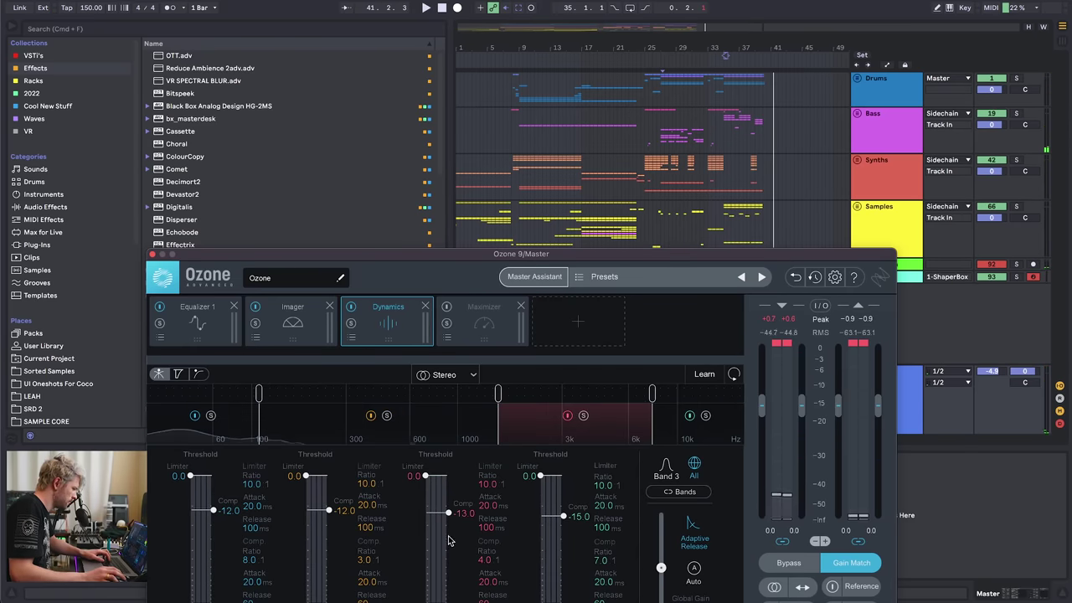
left_click(465, 322)
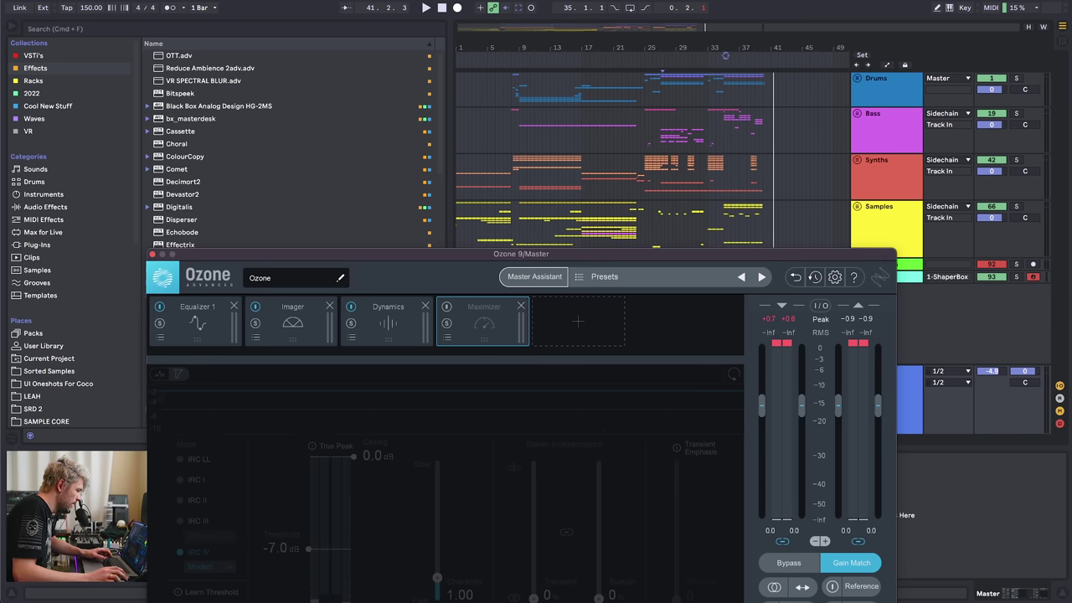
key("space")
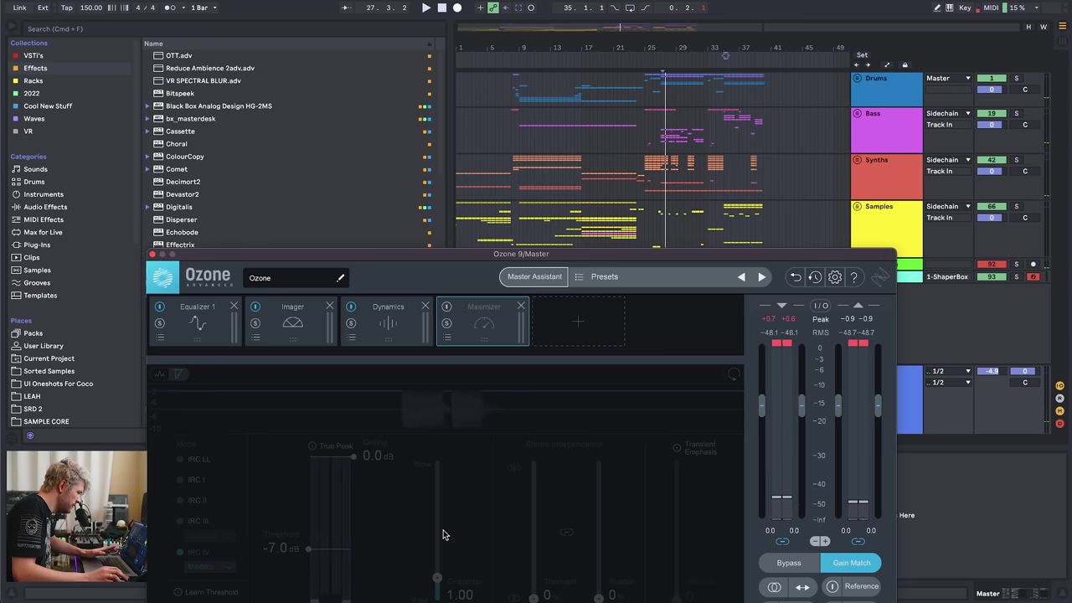
left_click(448, 307)
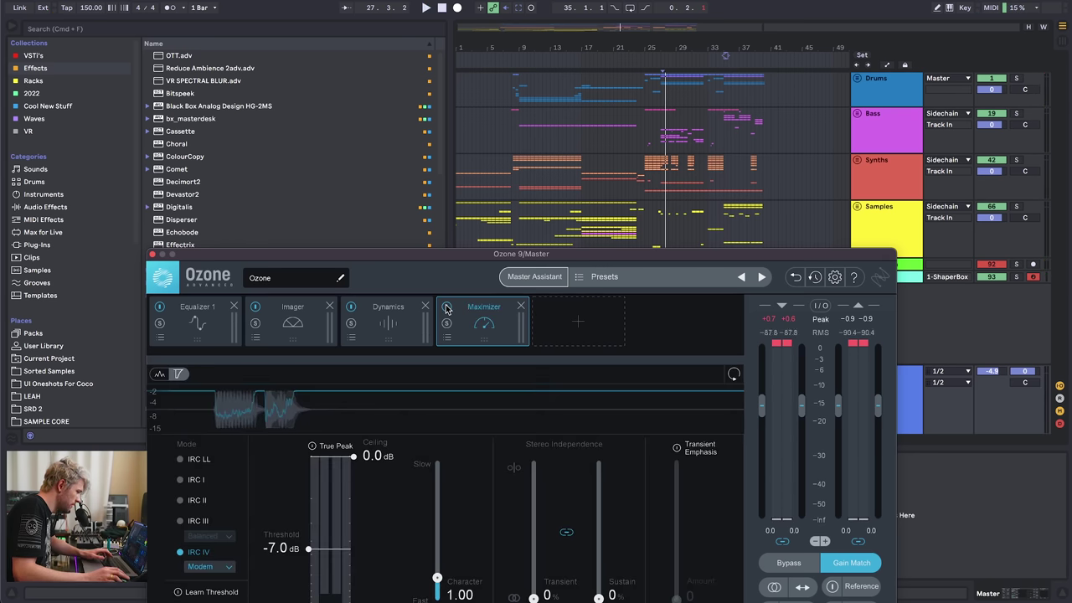
- Close Ozone, show the Master's MAX: Bypass automation lane and set its envelope to 0.00 at the song's start
left_click(154, 255)
left_click(885, 393)
key("a")
key("m")
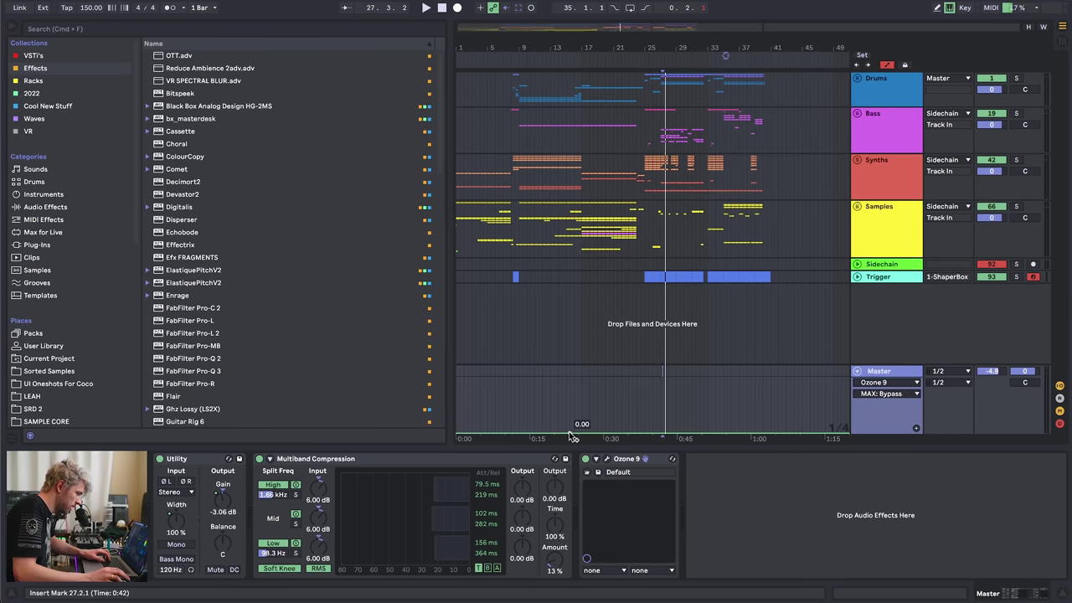
left_click(597, 381)
left_click_drag(597, 381, 457, 433)
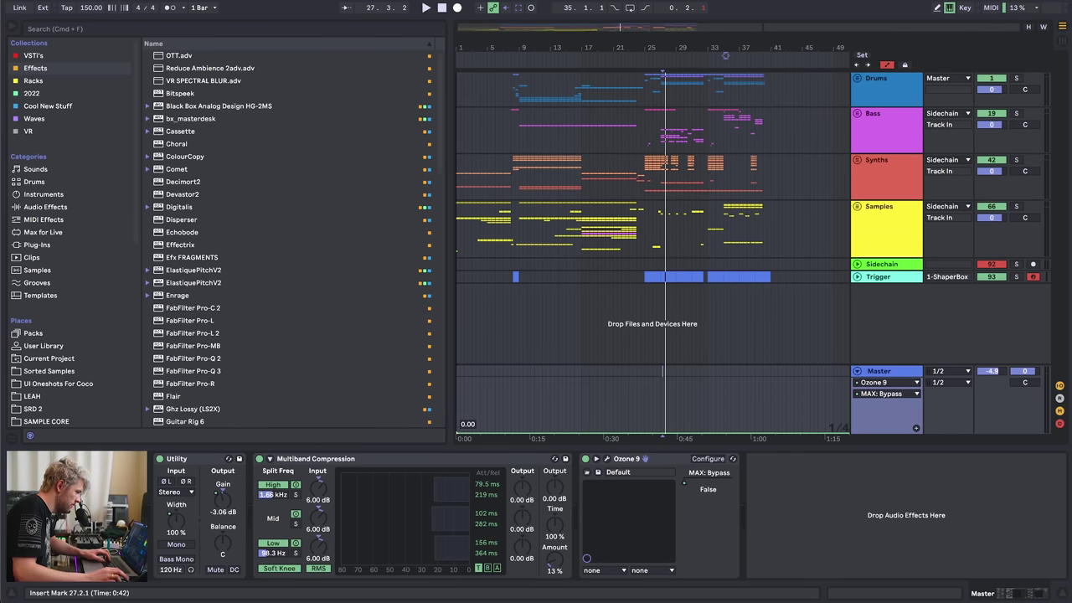
- Play the section from bar 8 and examine the Master's bypass automation lane across the breakdown leading into the drop
key("space")
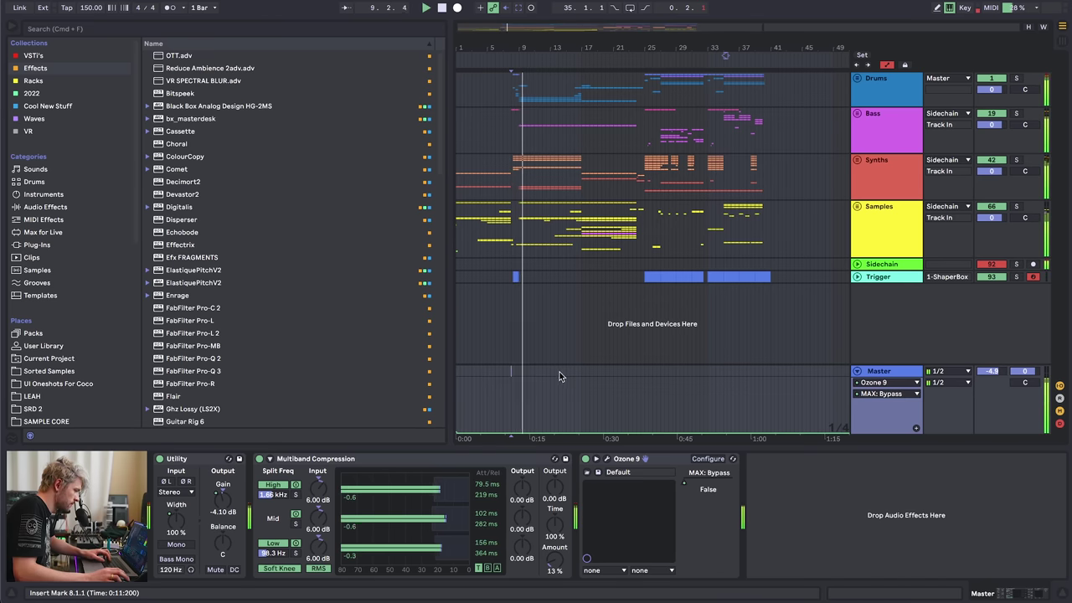
key("space")
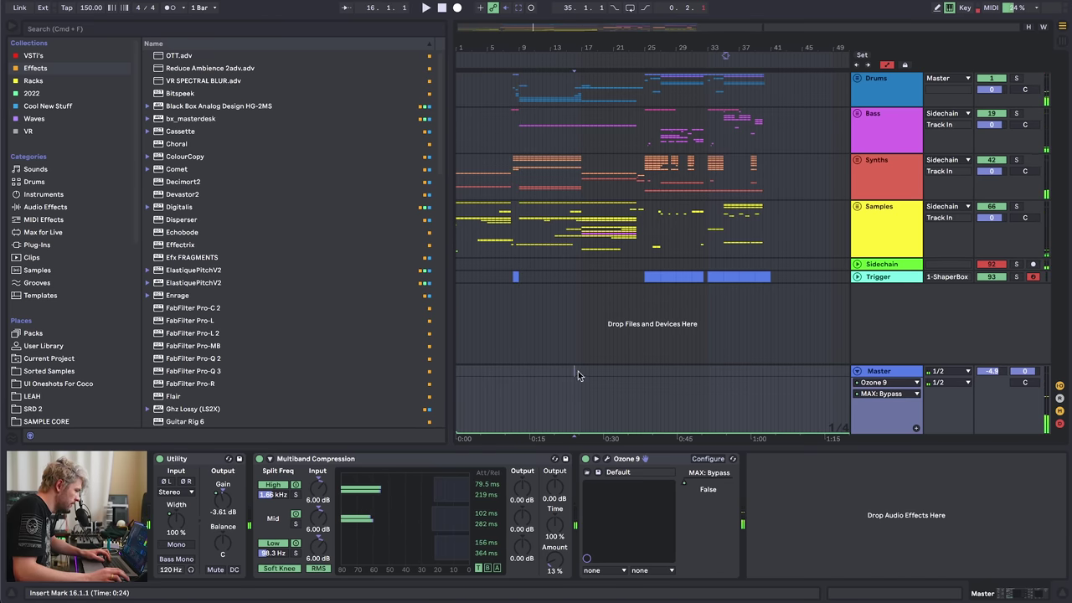
scroll(578, 372, "up", 5)
left_click(612, 372)
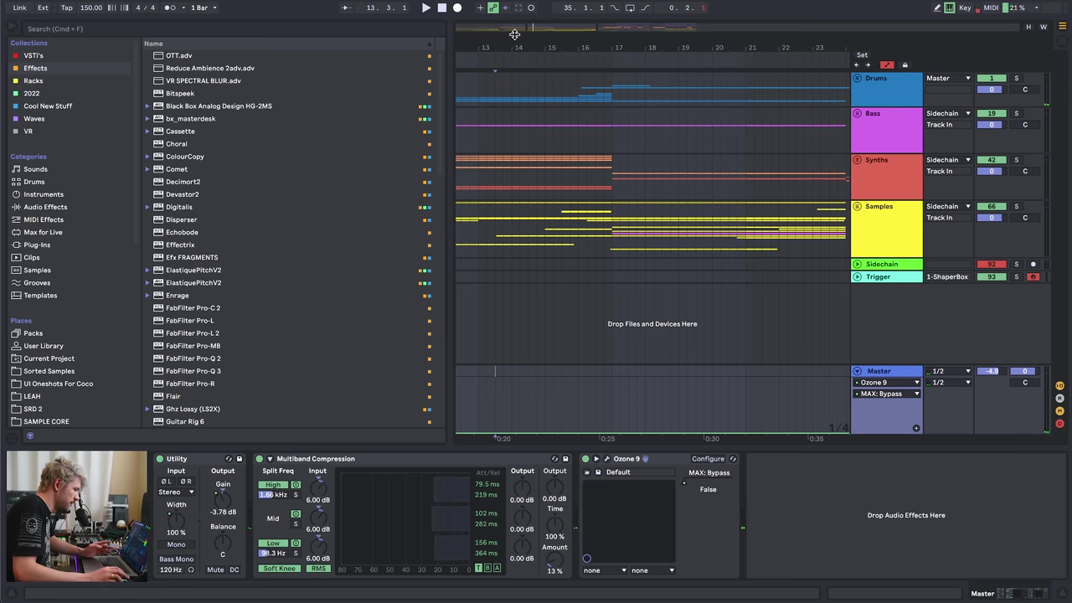
left_click_drag(516, 47, 517, 43)
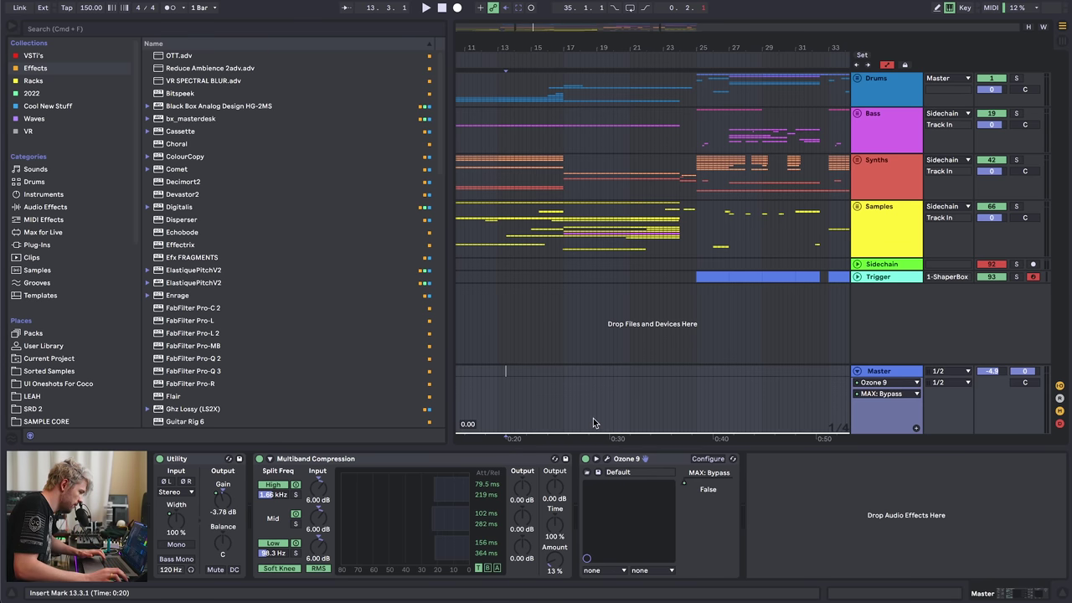
left_click(562, 430)
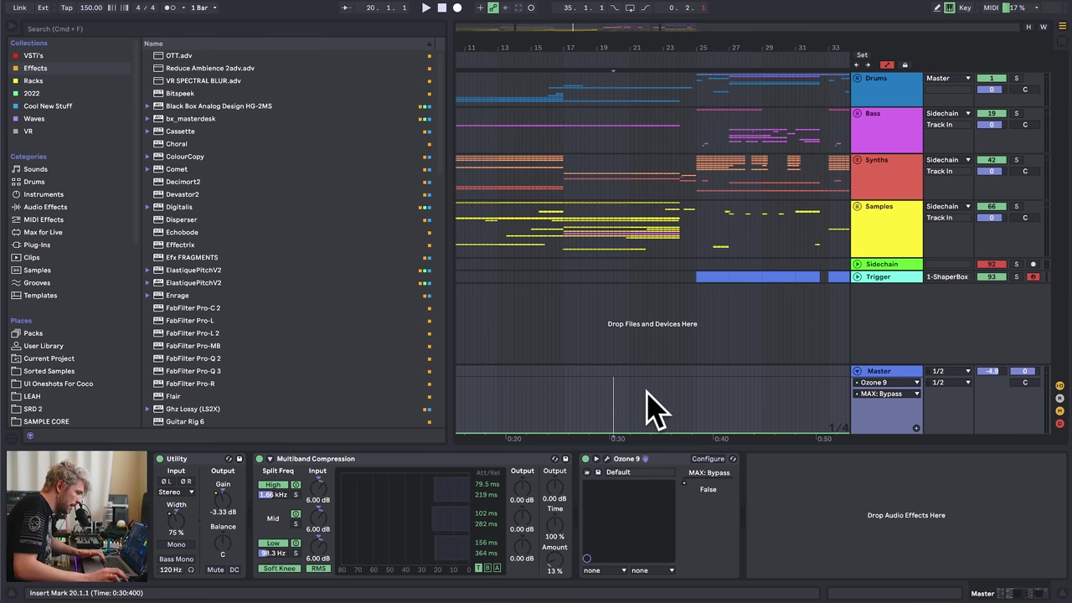
- Bring up the Maximizer's Character in the Master automation lane by moving the control and returning it to about 1.05
left_click(605, 460)
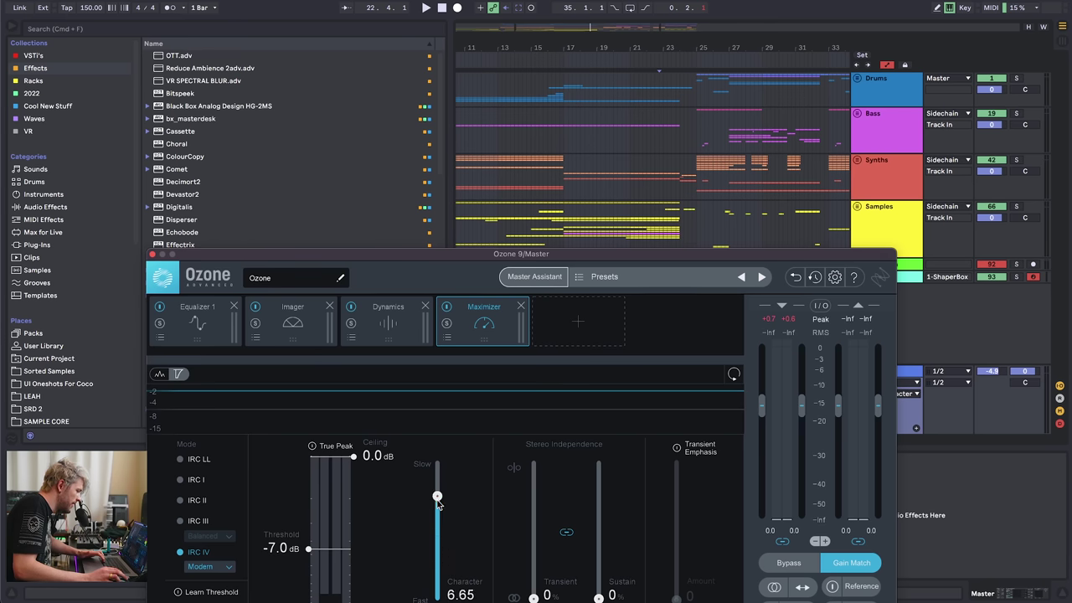
left_click_drag(436, 497, 438, 575)
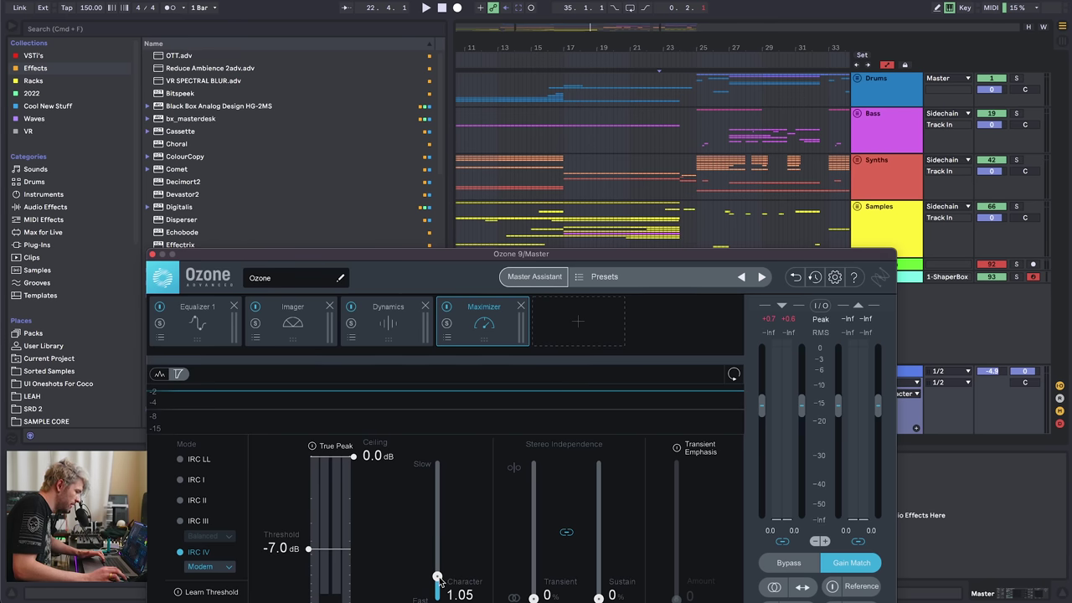
left_click(152, 254)
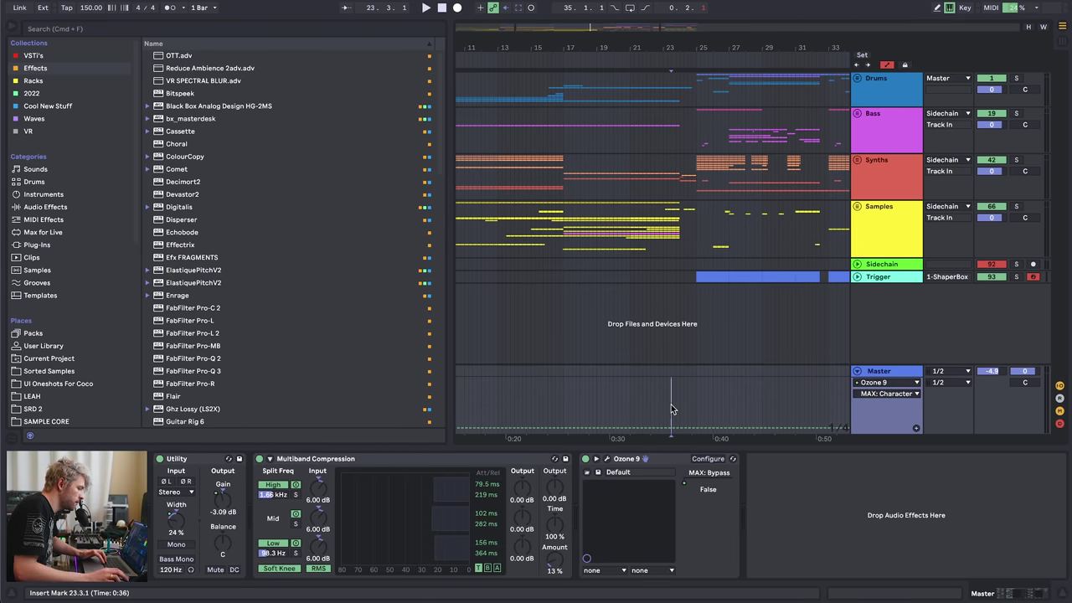
- Raise the Master's MAX: Bypass automation to 1.00 from bar 25 and play the transition into the drop
left_click(605, 458)
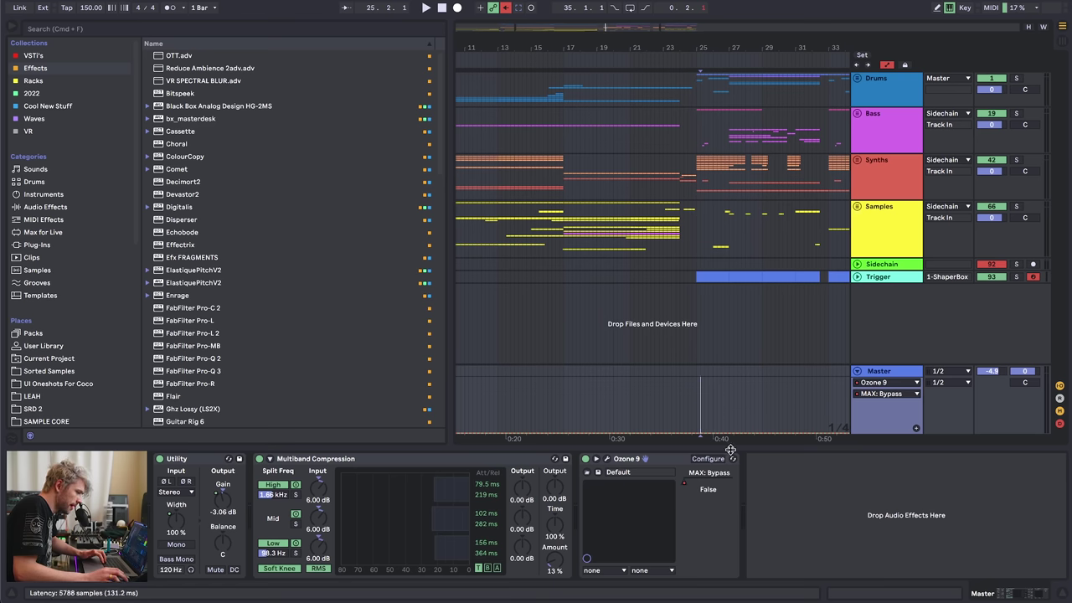
left_click(996, 375)
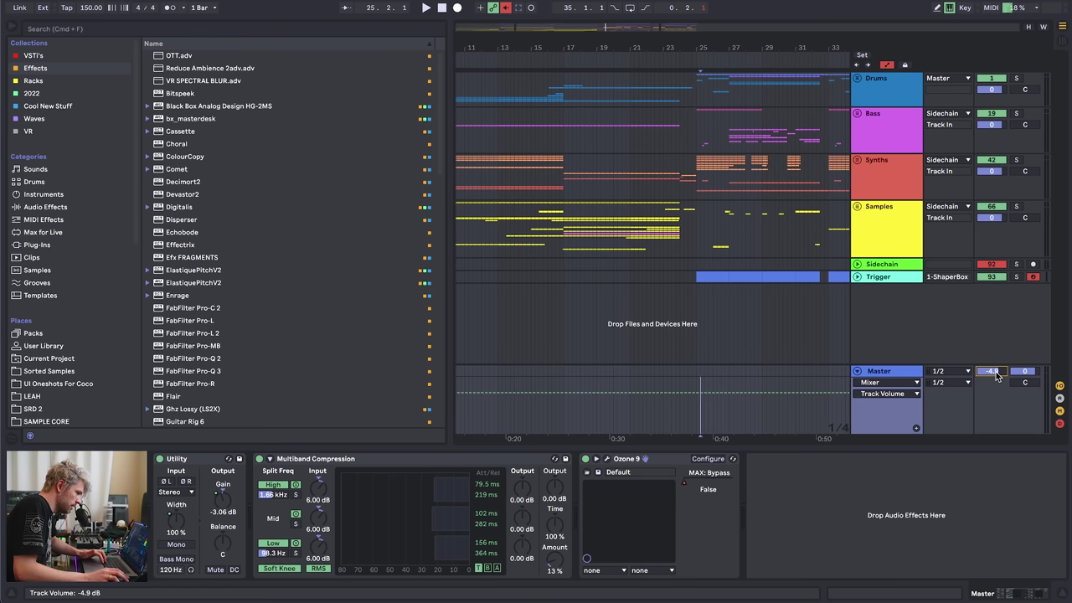
left_click_drag(694, 51, 694, 82)
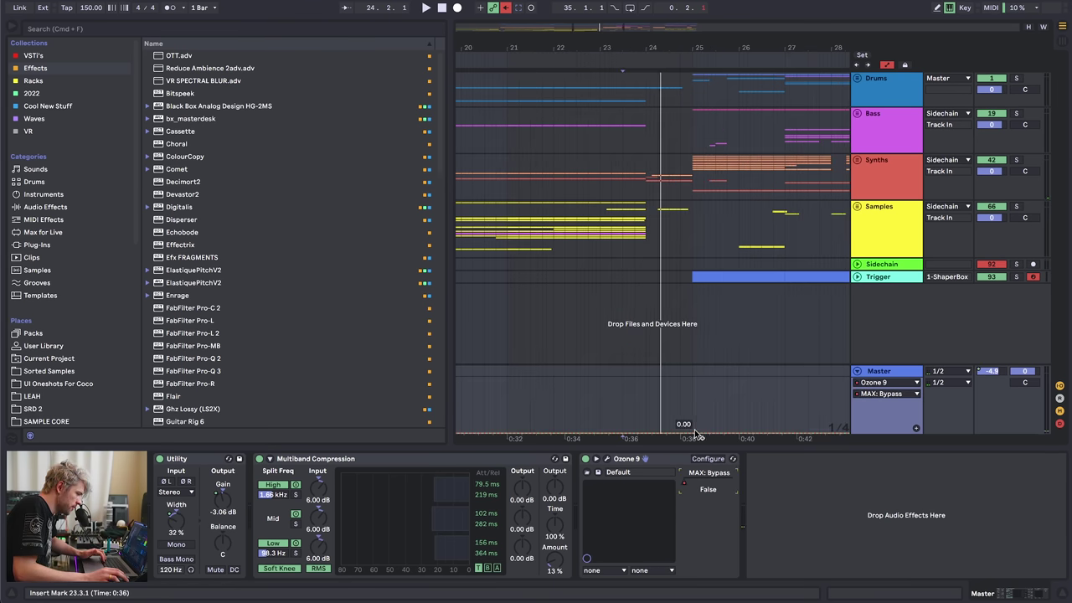
left_click_drag(691, 429, 692, 381)
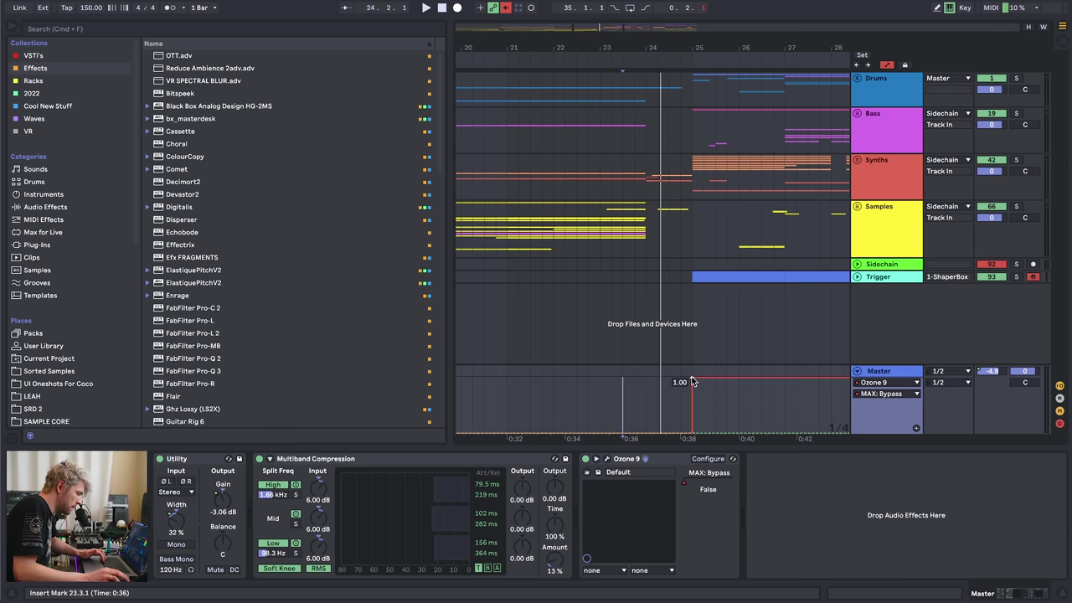
key("space")
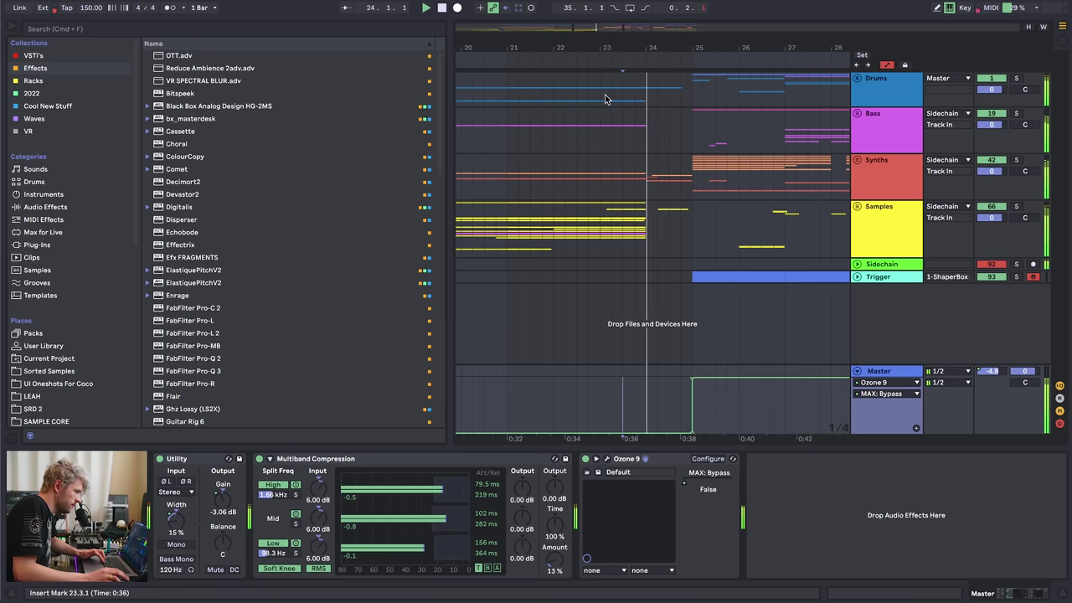
scroll(588, 71, "down", 5)
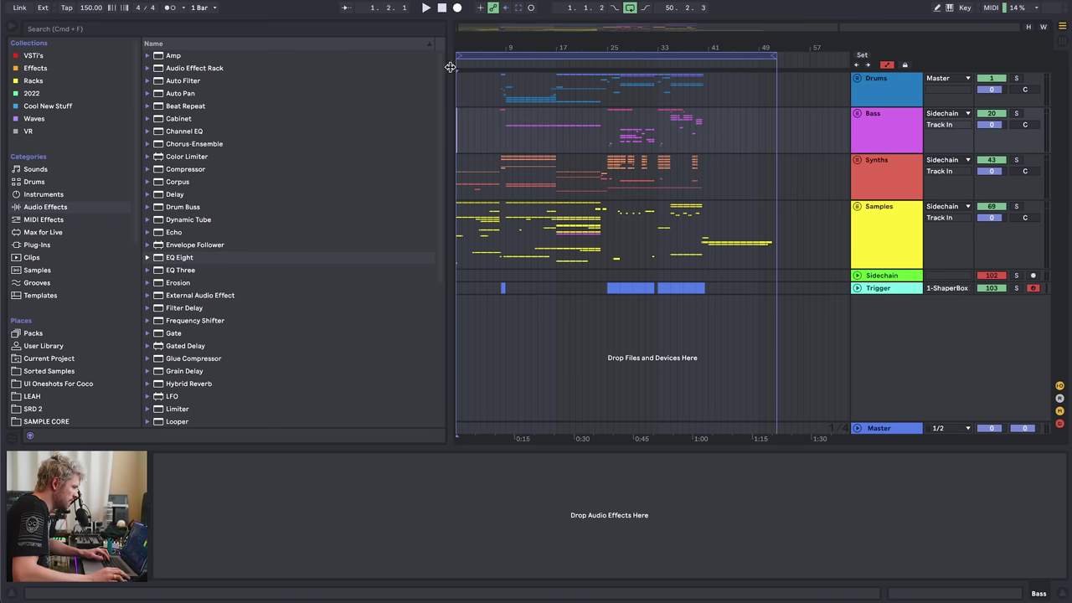
- Look through the VST and VST3 plug-in results for "scope"
mouse_move(462, 43)
left_mouse_down()
mouse_move(462, 68)
mouse_move(462, 57)
left_mouse_up()
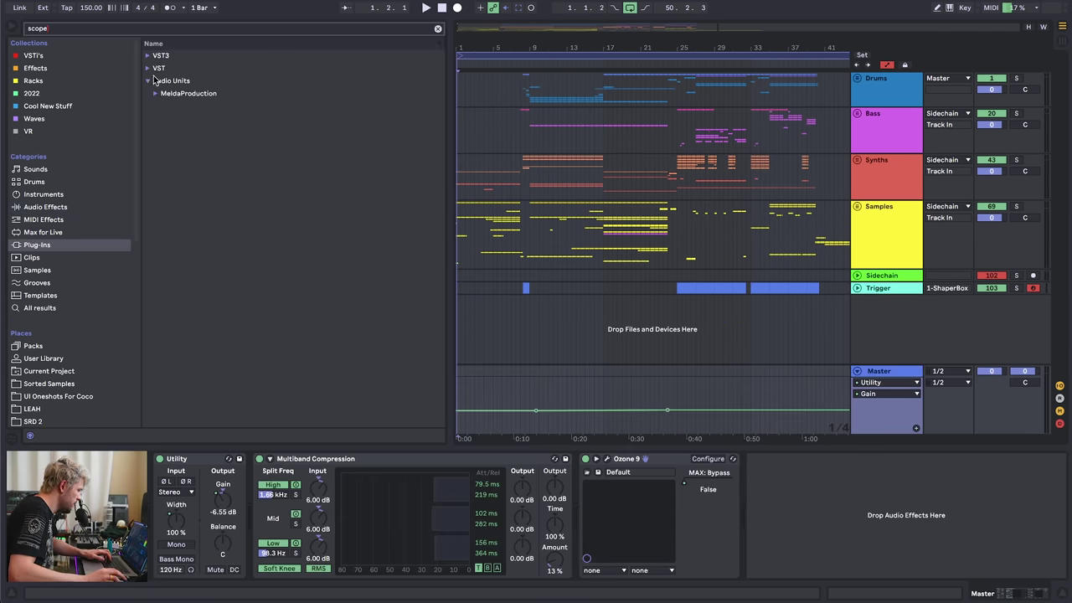
left_click(148, 69)
left_click(148, 56)
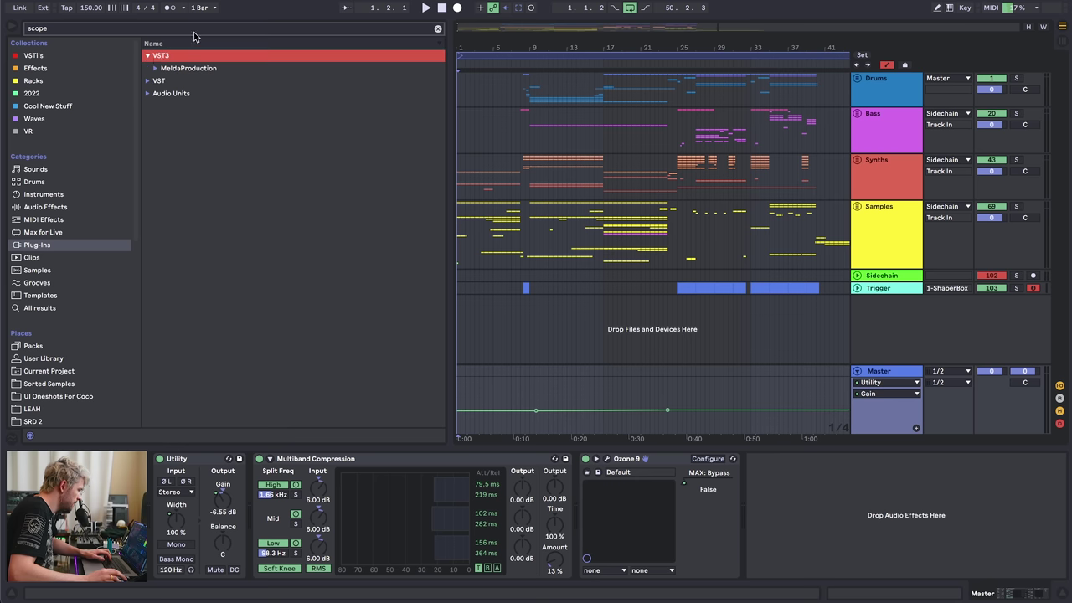
- Search the plug-ins for "lfo", load LFOTool on the Master, then shrink and reposition its window
left_click(437, 30)
type("lfo")
key("Return")
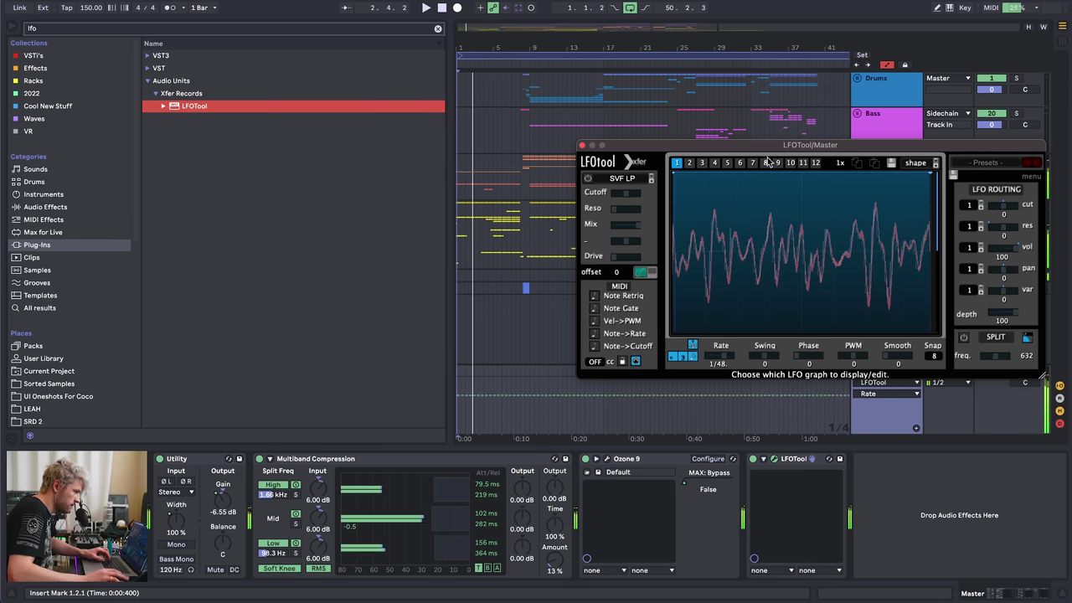
left_click_drag(778, 146, 233, 212)
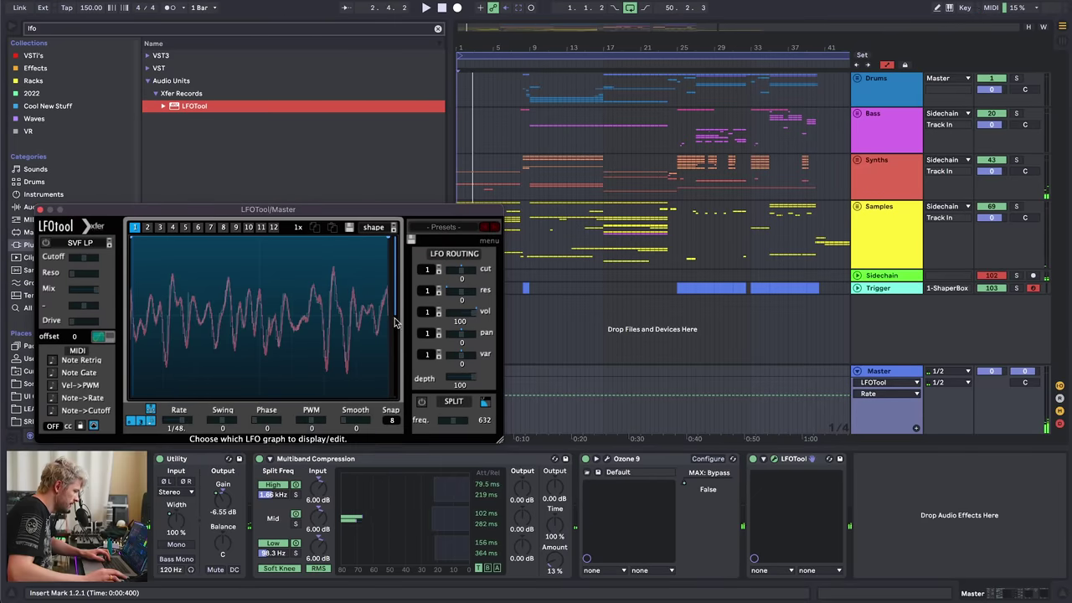
left_click_drag(494, 442, 414, 399)
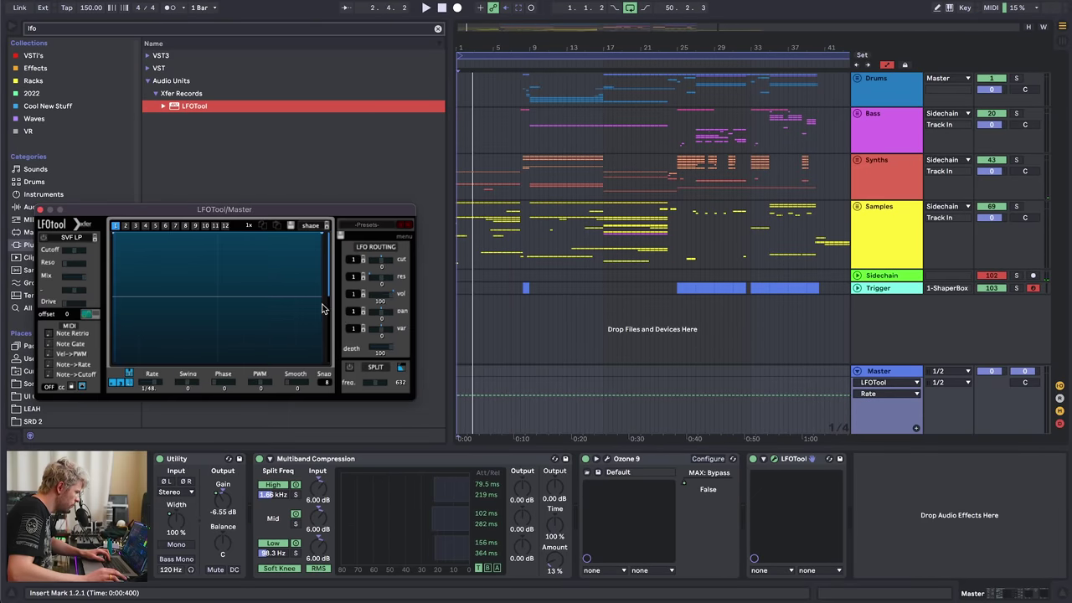
left_click_drag(215, 210, 272, 239)
- Search the plug-ins for "ozone" and try to add an Ozone plug-in after LFOTool on the Master
left_click(438, 30)
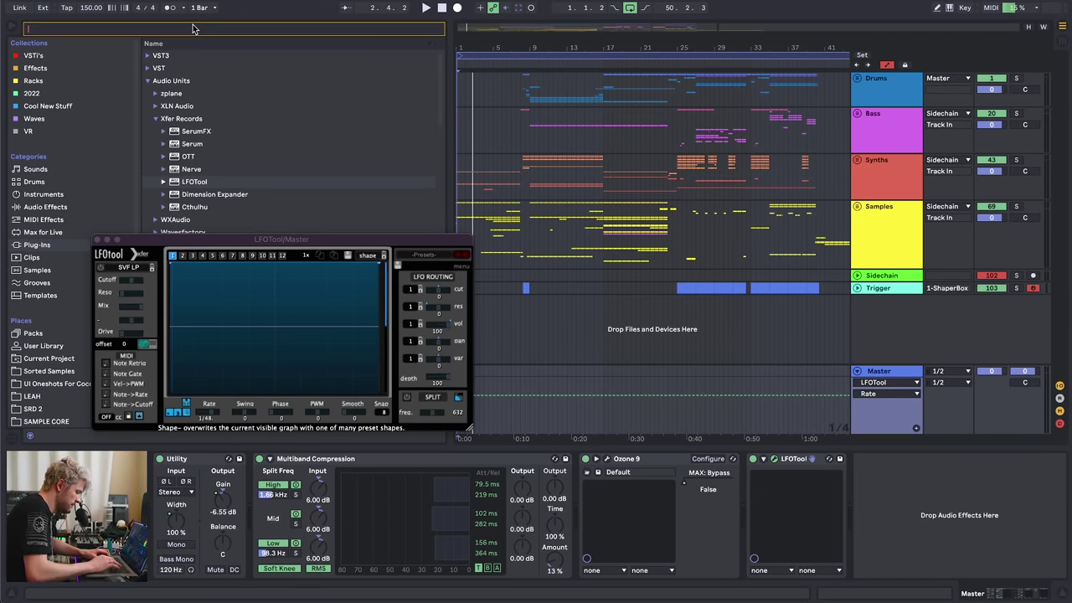
type("ozone")
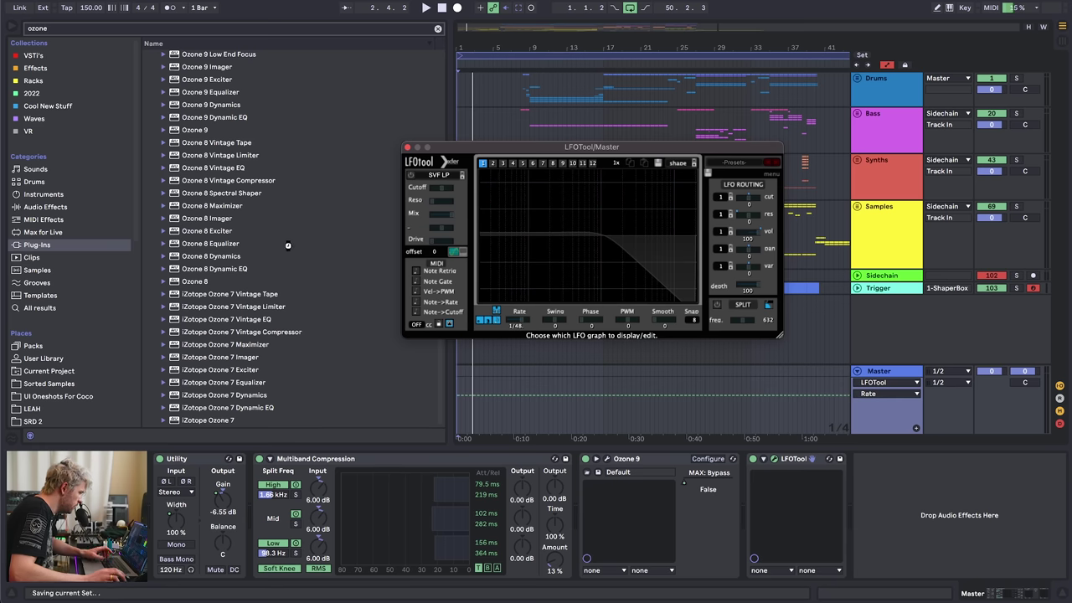
left_click_drag(206, 395, 955, 520)
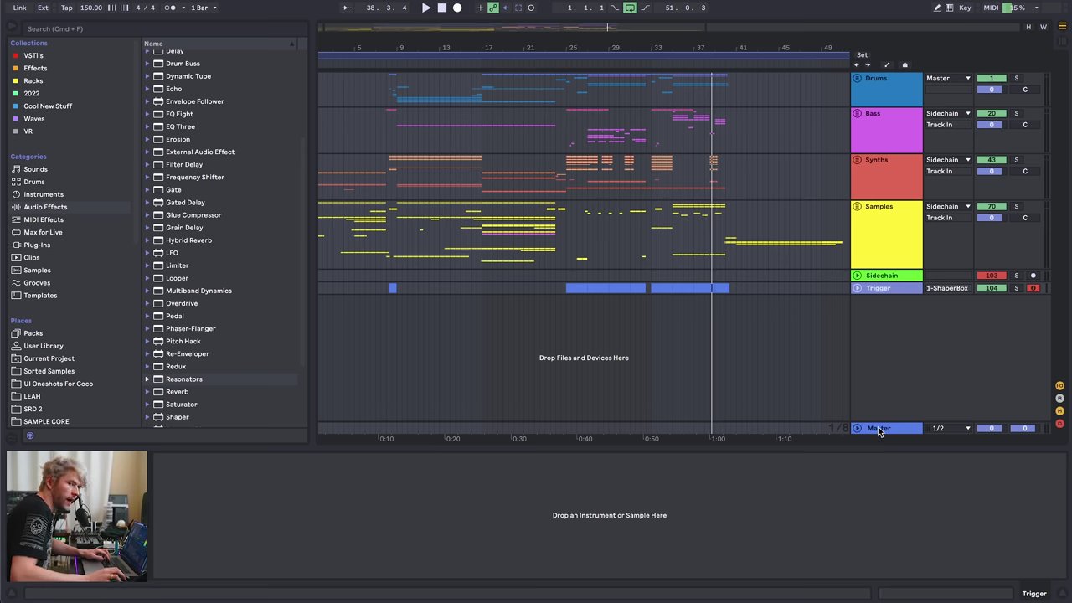
left_click(878, 429)
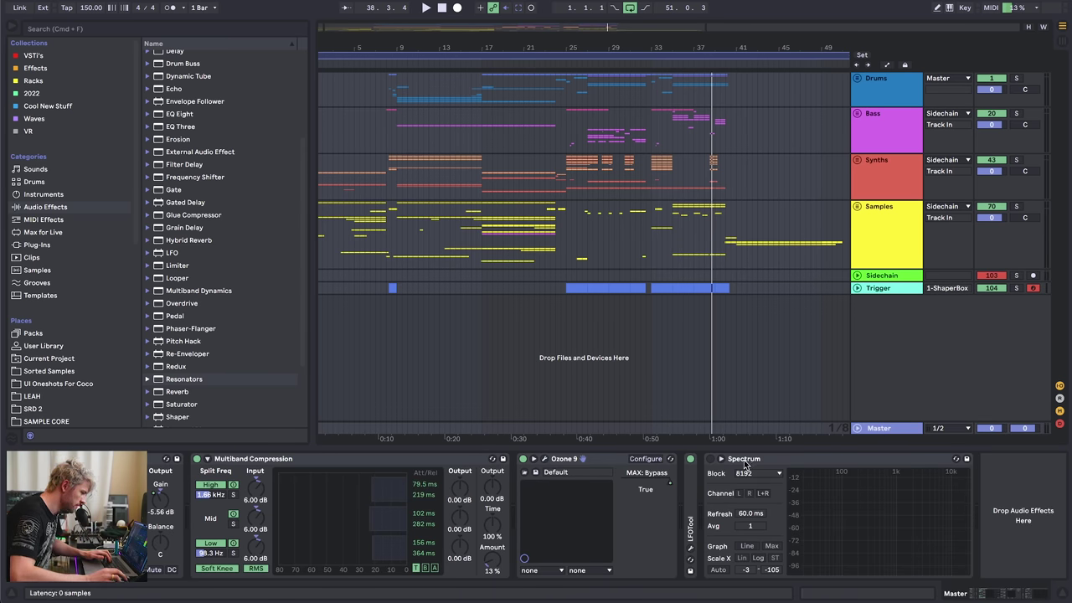
left_click(569, 460)
left_click(762, 458)
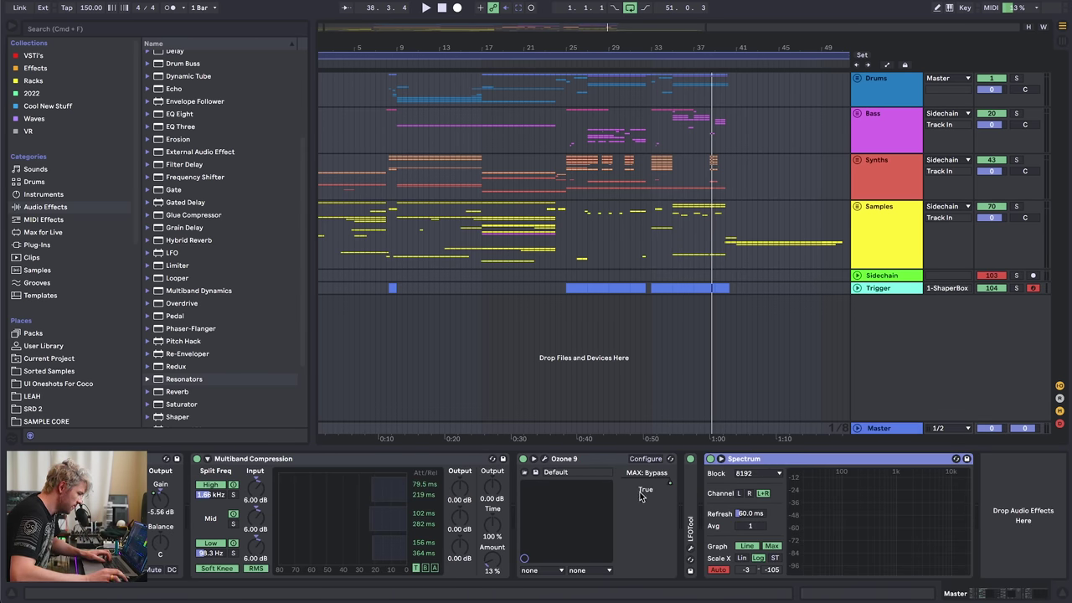
- Open LFOTool's waveform window, collapse its device in the chain and move the window clear of the track clips
double_click(691, 489)
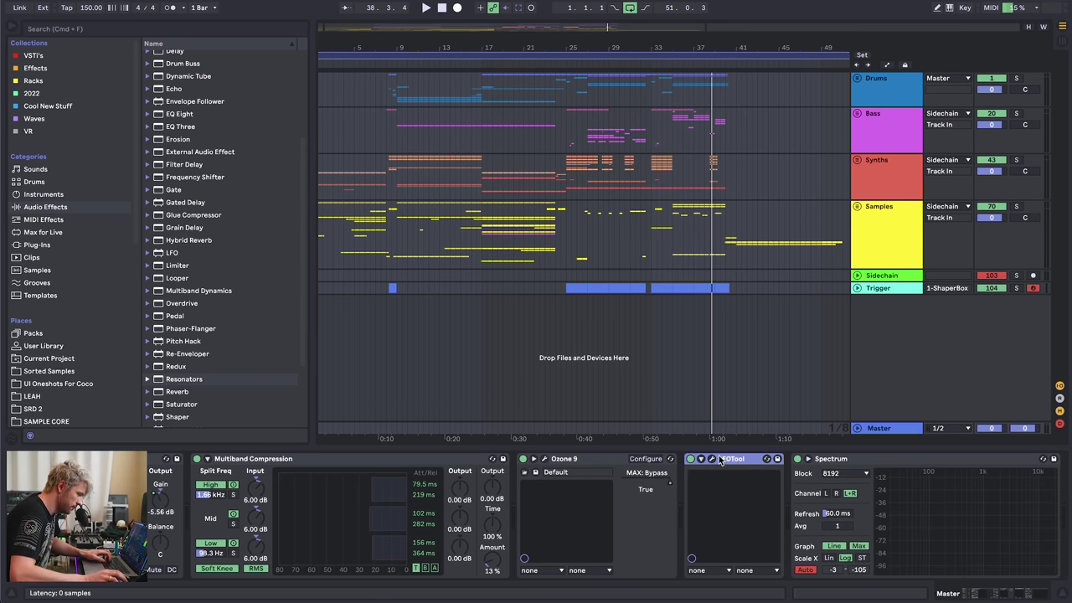
left_click(718, 458)
double_click(736, 458)
mouse_move(325, 274)
left_mouse_down()
mouse_move(310, 307)
mouse_move(317, 272)
left_mouse_up()
- Play the whole song from bar 1, examine the master waveform in LFOTool and Spectrum, and stop after the outro
mouse_move(349, 46)
left_mouse_down()
mouse_move(349, 55)
mouse_move(344, 43)
left_mouse_up()
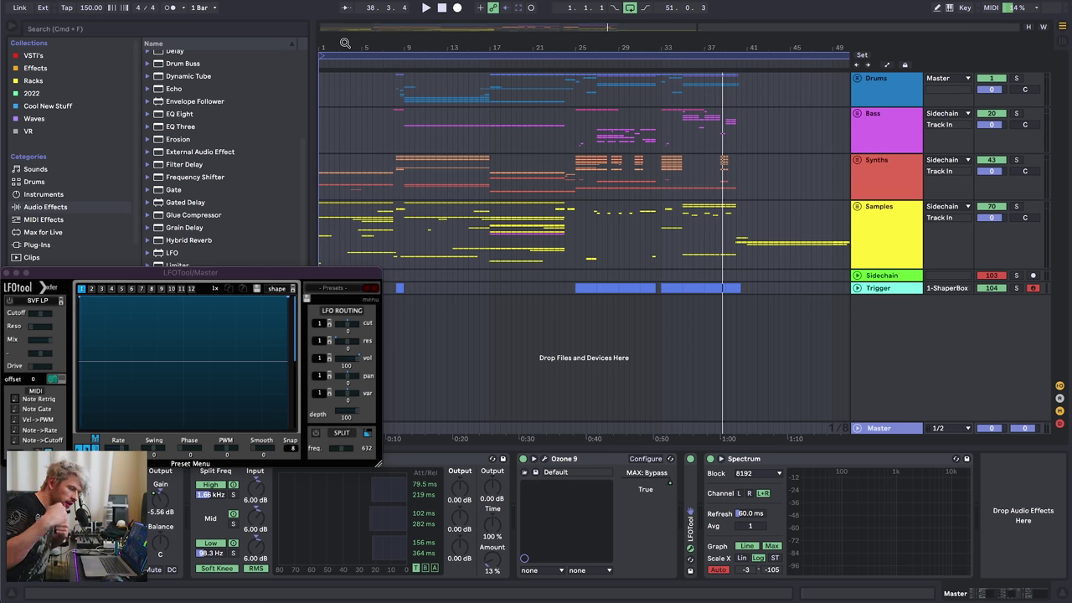
key("space")
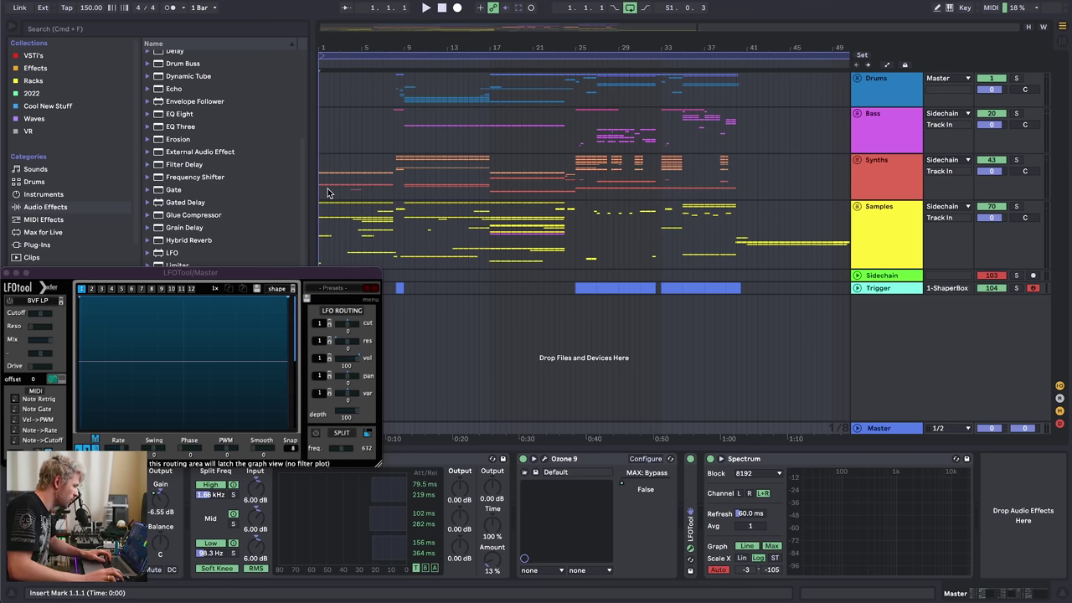
key("space")
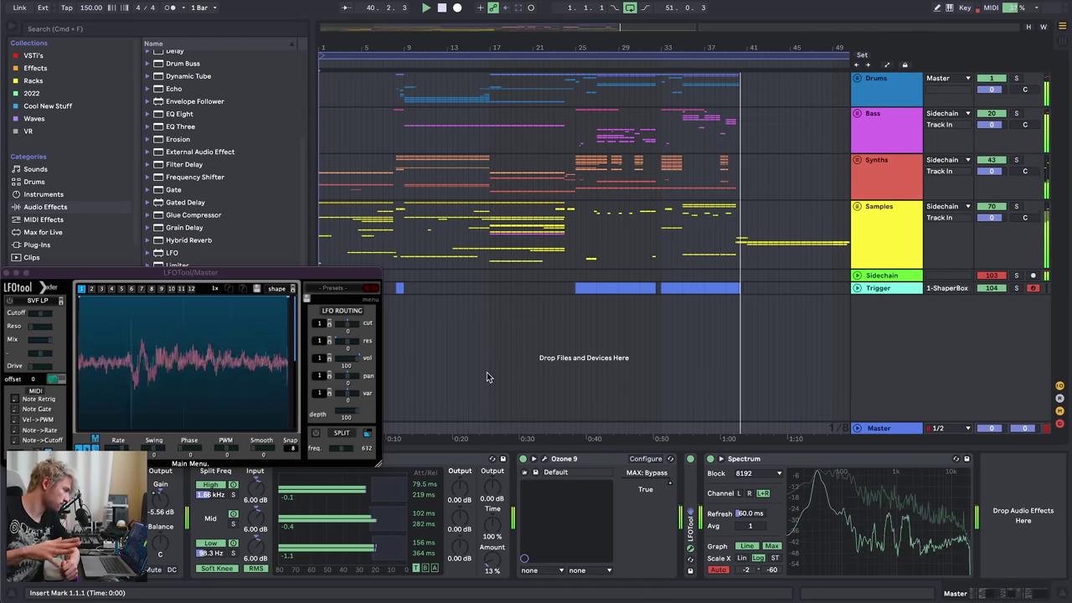
left_click(871, 254)
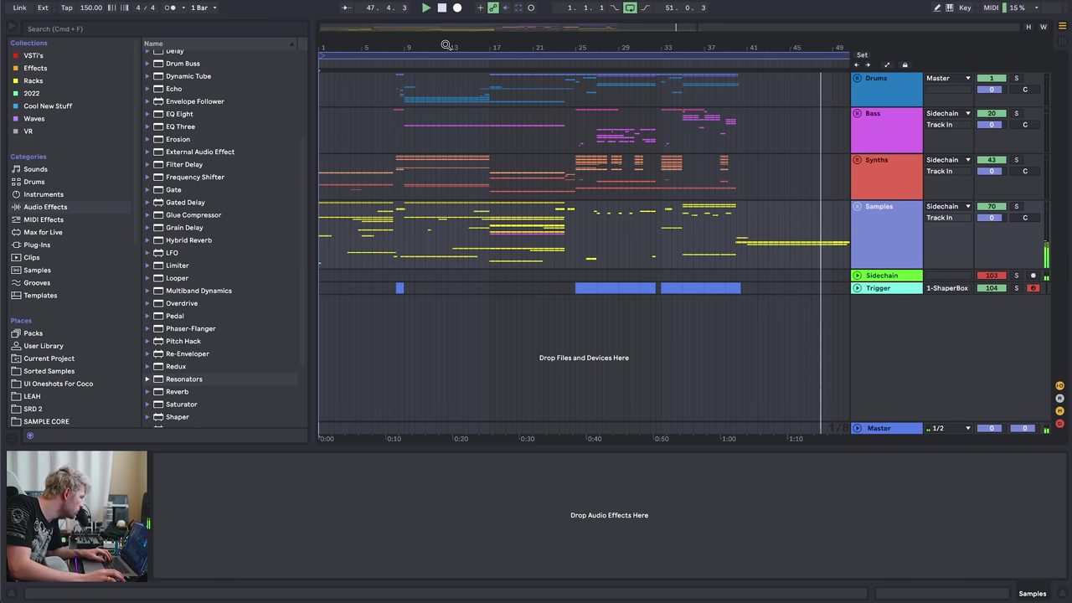
left_click_drag(397, 48, 397, 31)
key("space")
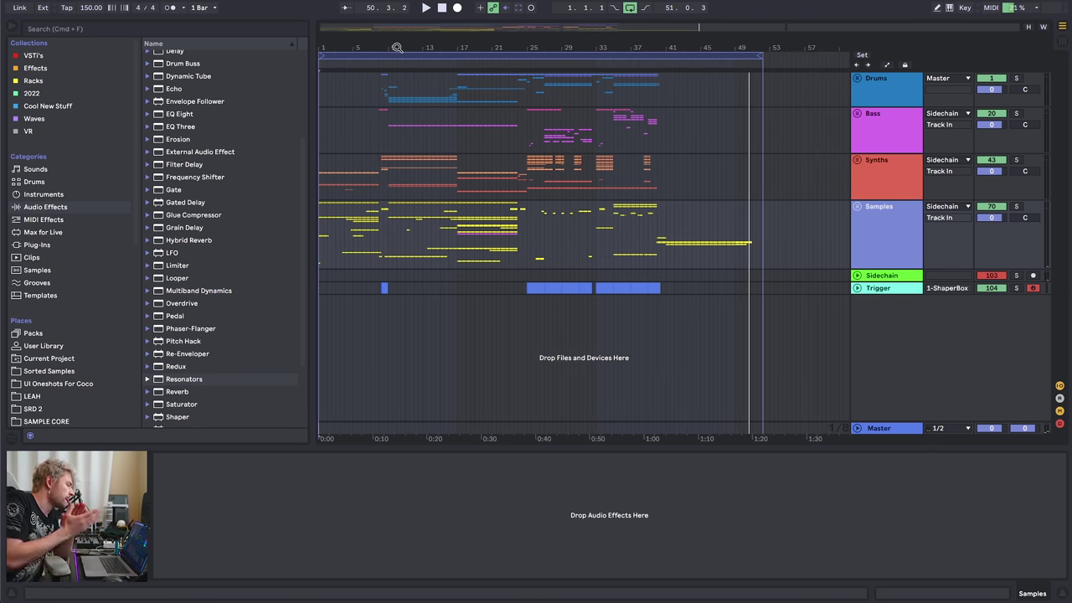